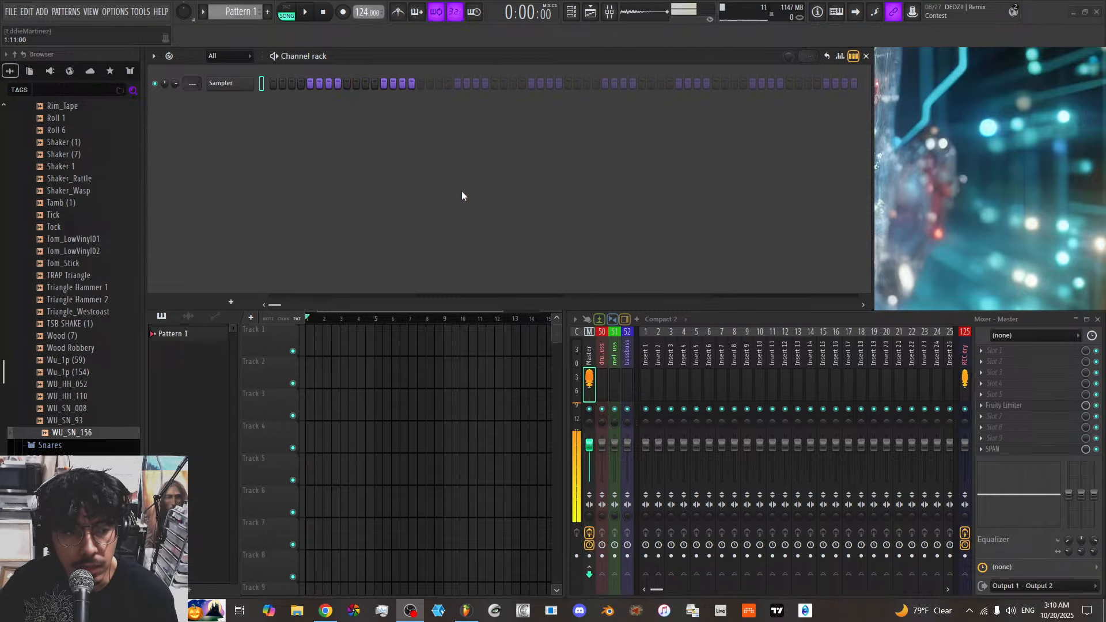
# Insert the Ample Percussion Cloudrum instrument from the Instrument-Synth category as a new channel above the Sampler
pyautogui.click(268, 347)
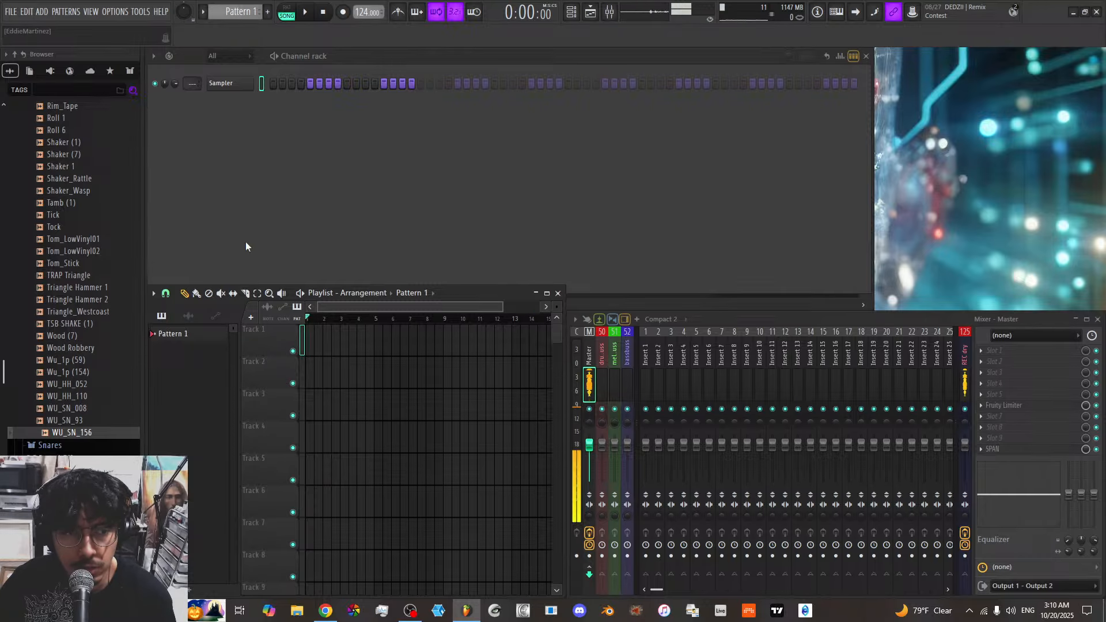
pyautogui.rightClick(239, 84)
pyautogui.moveTo(317, 193)
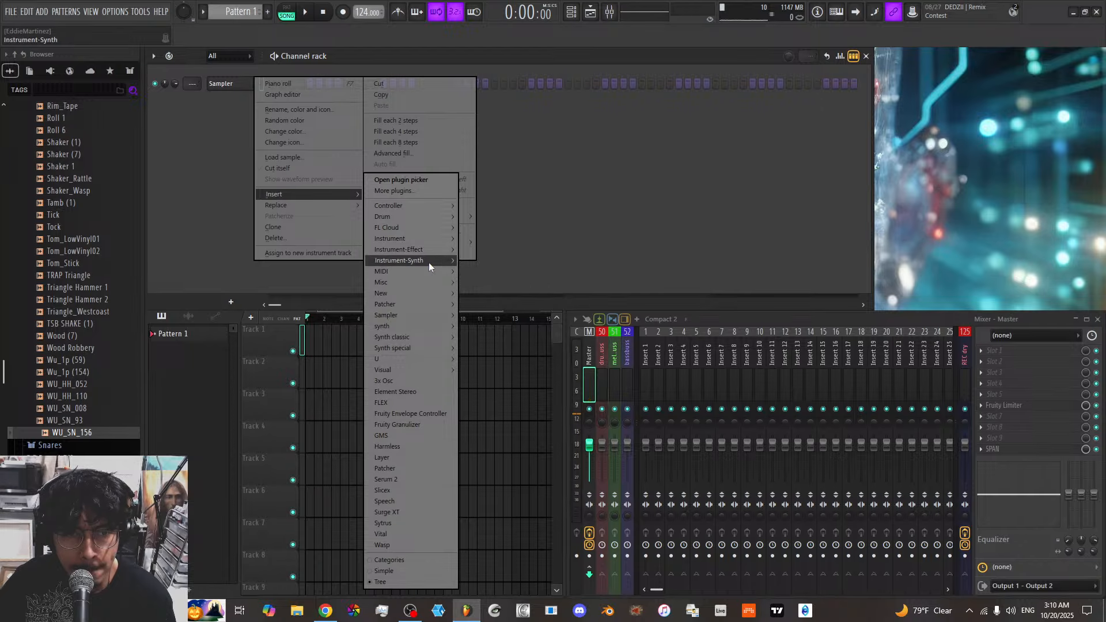
pyautogui.moveTo(429, 262)
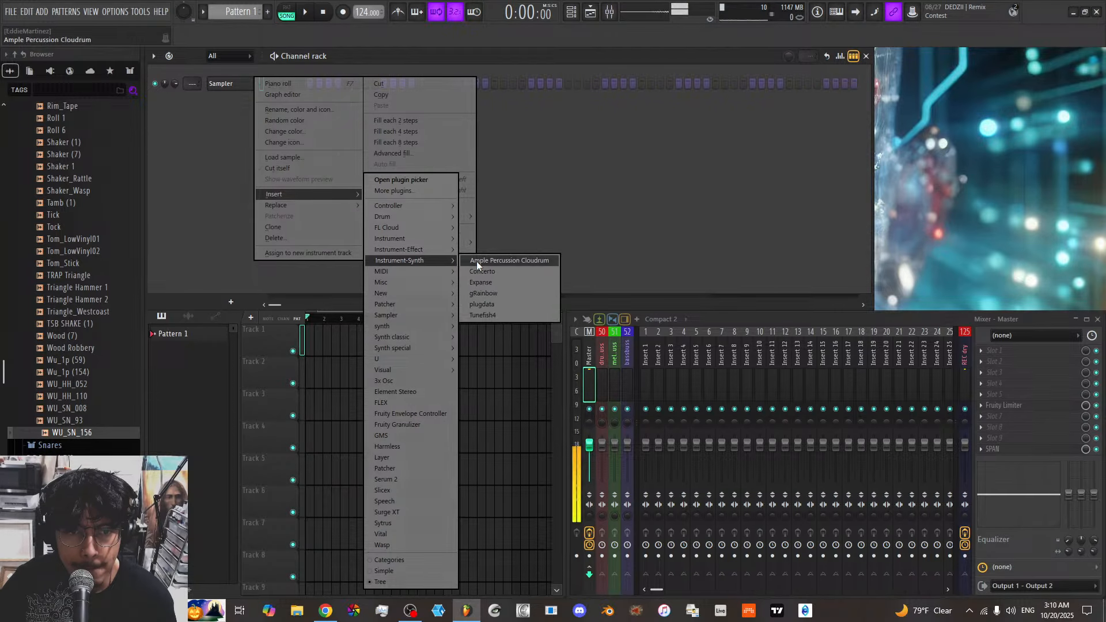
pyautogui.click(476, 261)
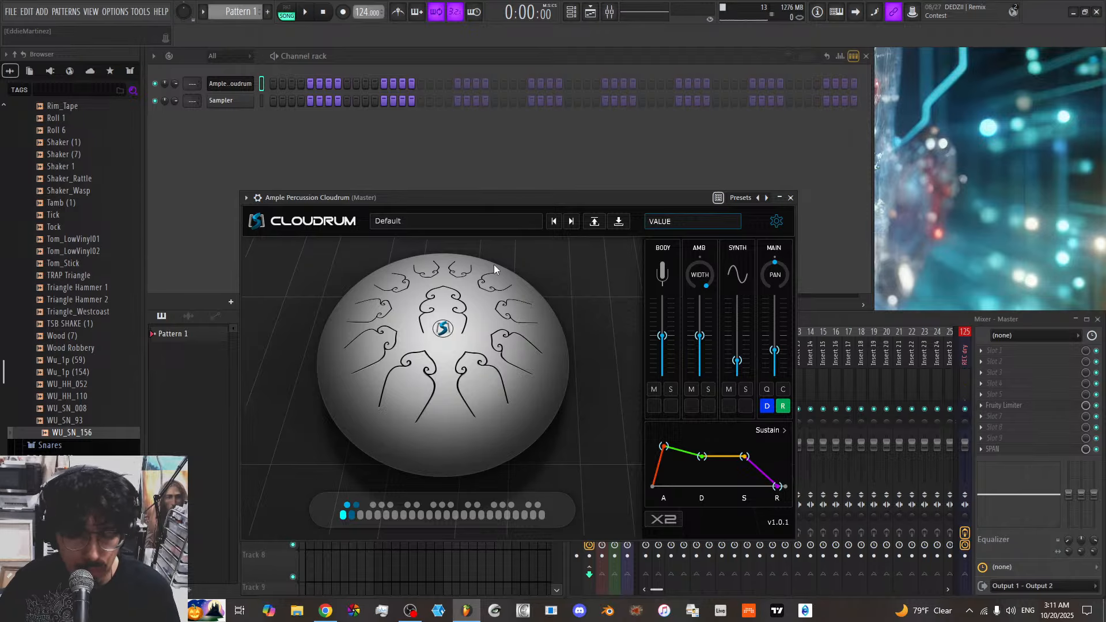
pyautogui.rightClick(252, 83)
pyautogui.click(277, 71)
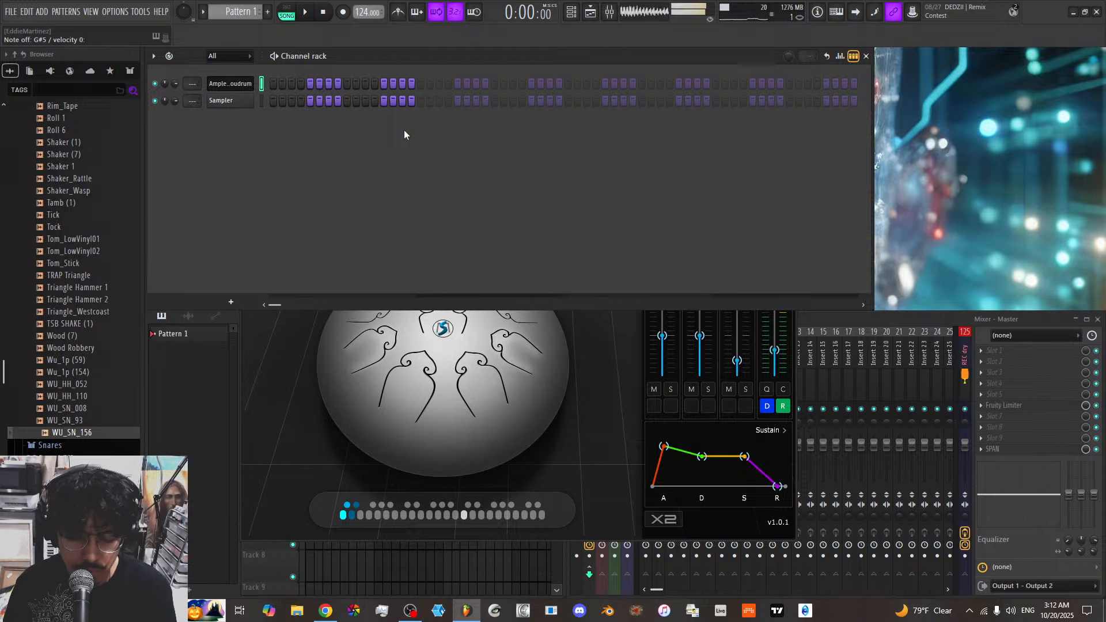
pyautogui.rightClick(230, 100)
pyautogui.click(270, 100)
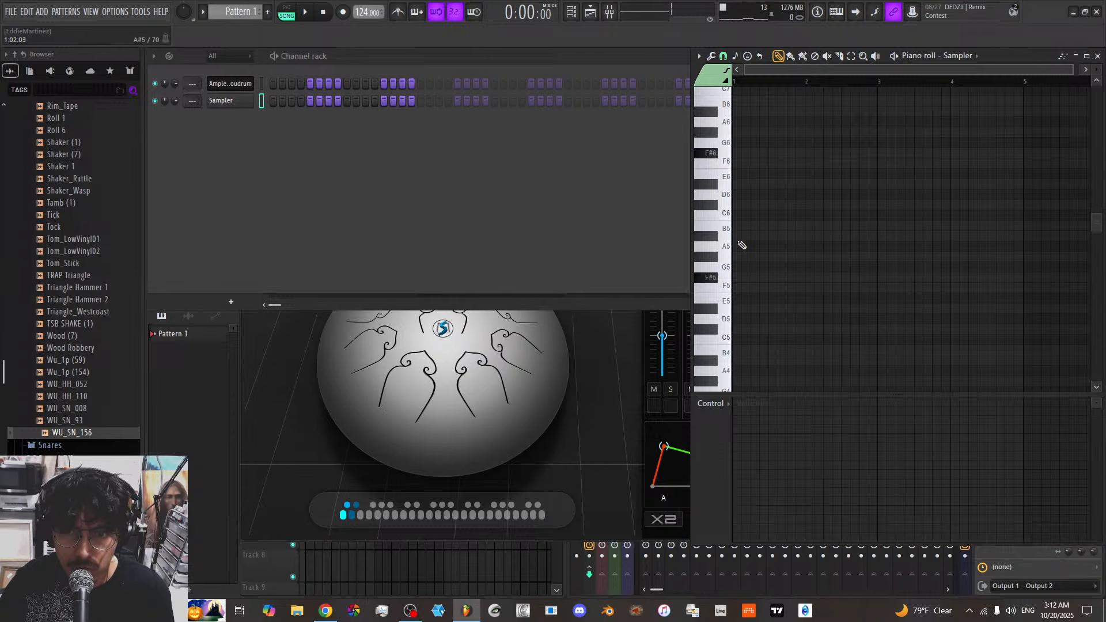
pyautogui.scroll(-4, 744, 244)
pyautogui.scroll(3, 747, 245)
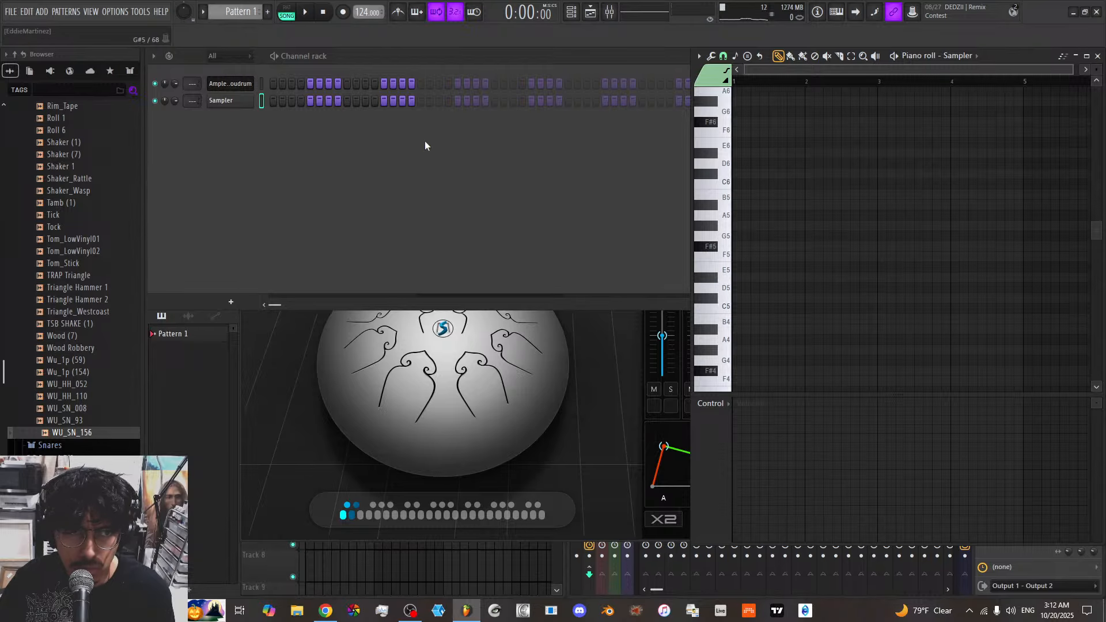
# Draw C5, C#5, F5, G5 and G#5 notes at the start of the Cloudrum's piano roll and lengthen them all to half a bar
pyautogui.click(262, 84)
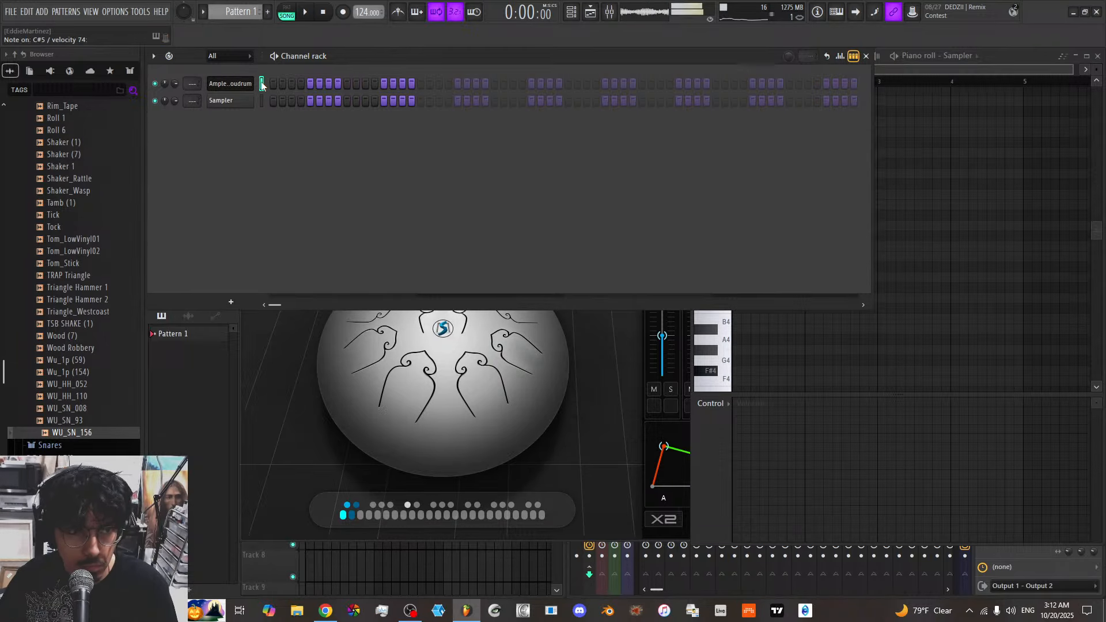
pyautogui.rightClick(257, 85)
pyautogui.click(280, 79)
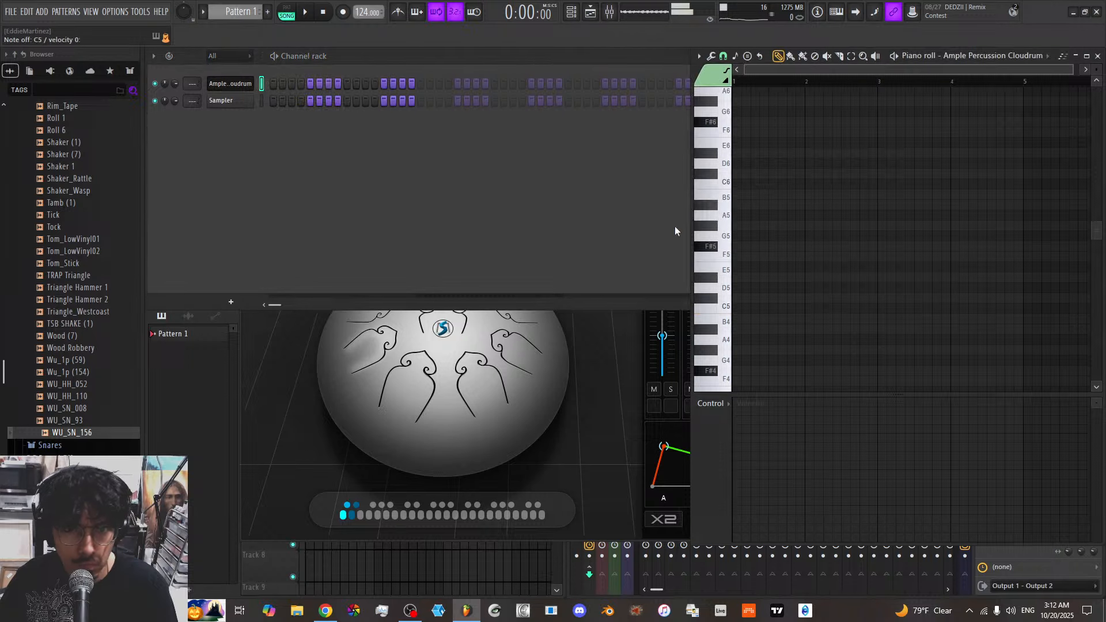
pyautogui.click(740, 308)
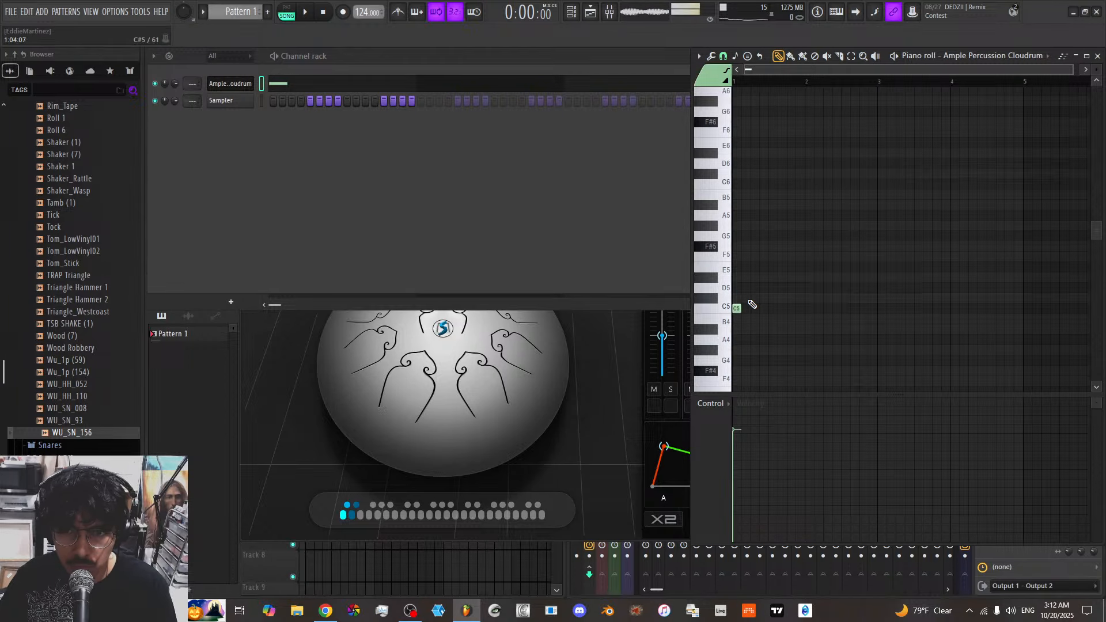
pyautogui.click(738, 298)
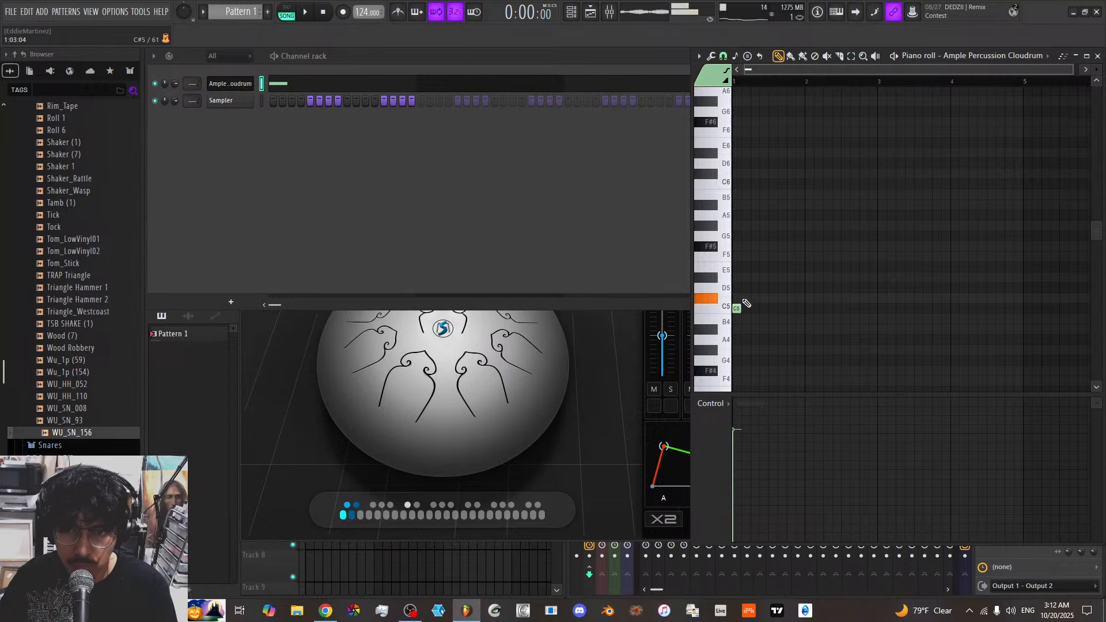
pyautogui.click(737, 256)
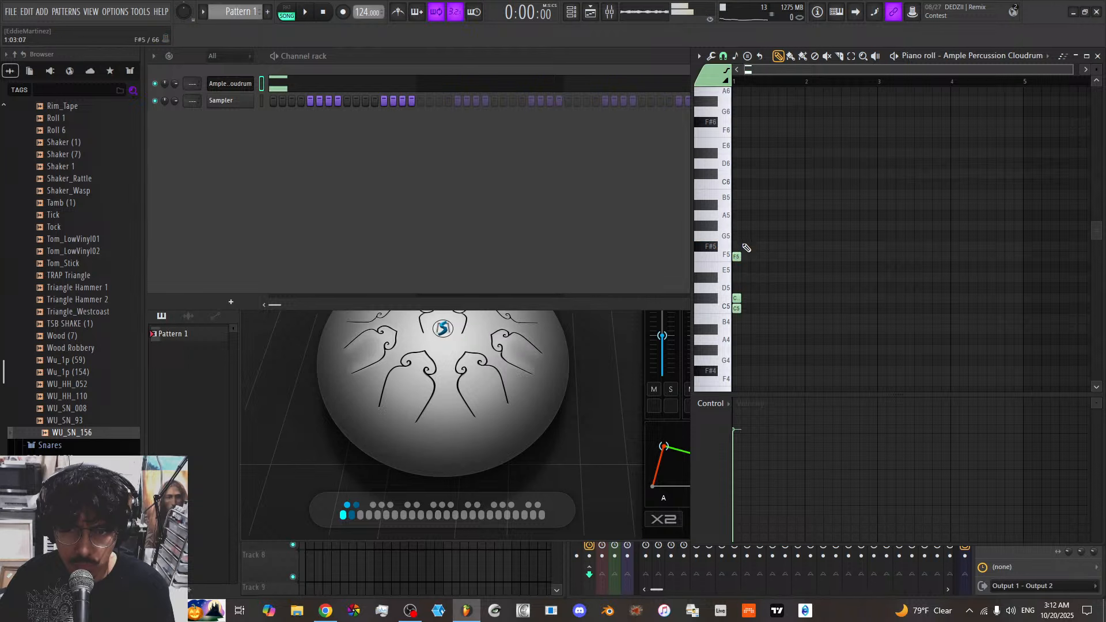
pyautogui.click(738, 236)
pyautogui.click(737, 225)
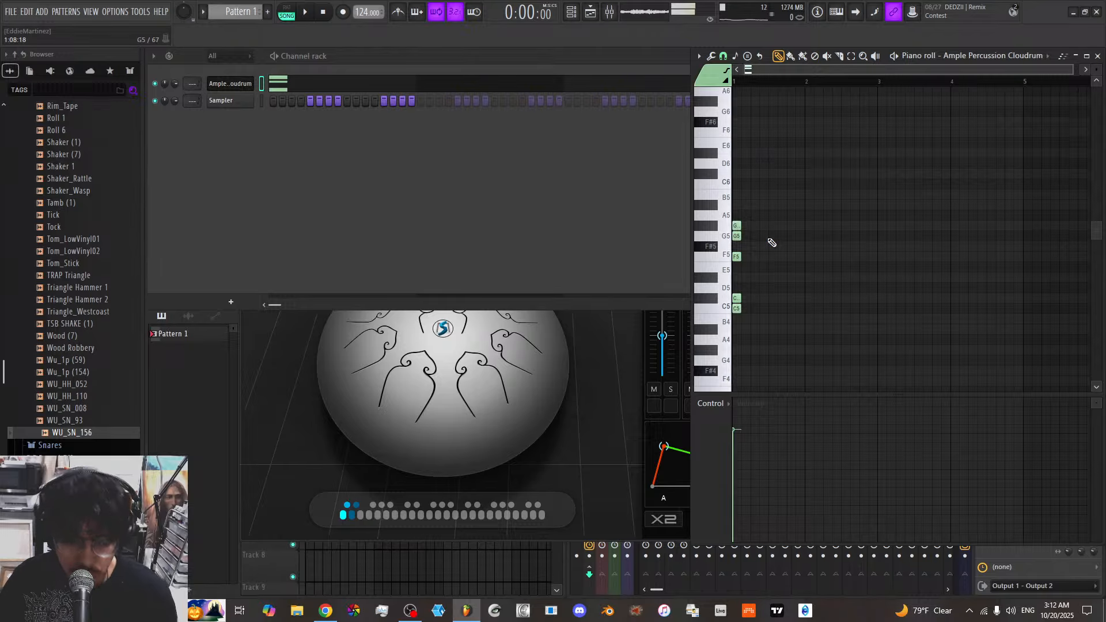
pyautogui.moveTo(765, 210); pyautogui.dragTo(768, 305)
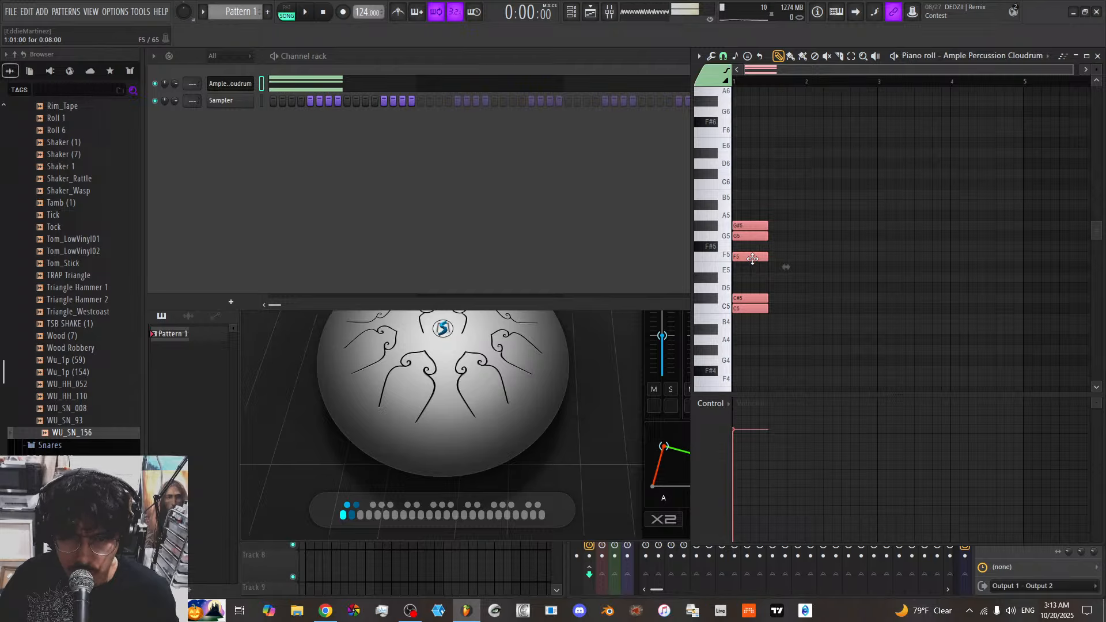
# Draw half-bar C5, C#5, F5, G5 and G#5 notes at the start of the Sampler channel's piano roll
pyautogui.rightClick(262, 100)
pyautogui.click(268, 99)
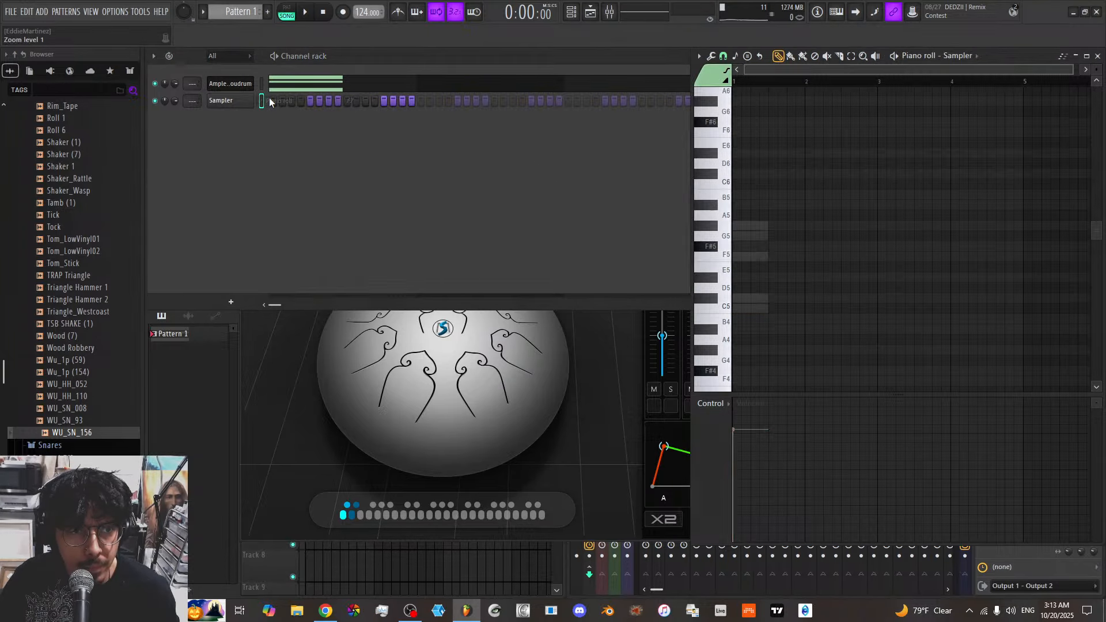
pyautogui.click(745, 310)
pyautogui.click(746, 299)
pyautogui.click(741, 278)
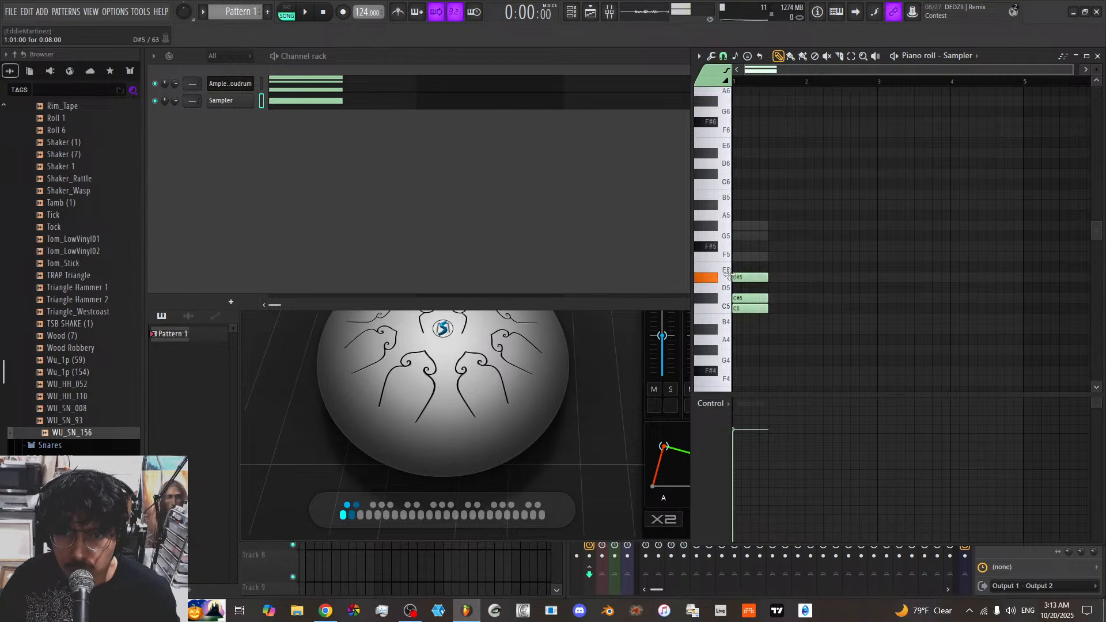
pyautogui.moveTo(742, 278); pyautogui.dragTo(745, 251)
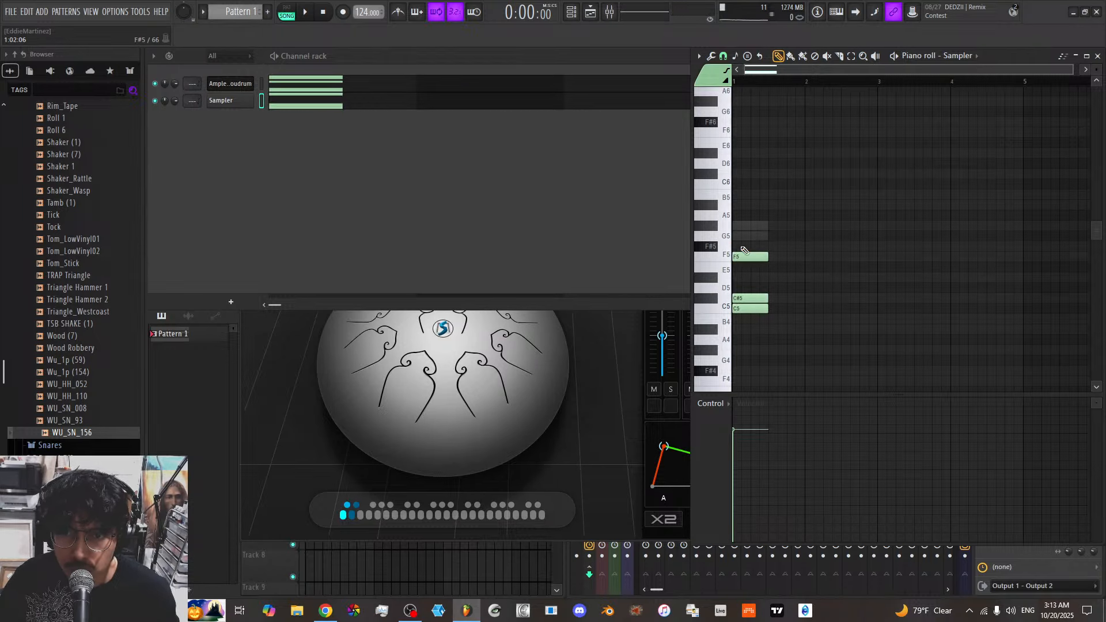
pyautogui.click(744, 236)
pyautogui.click(744, 225)
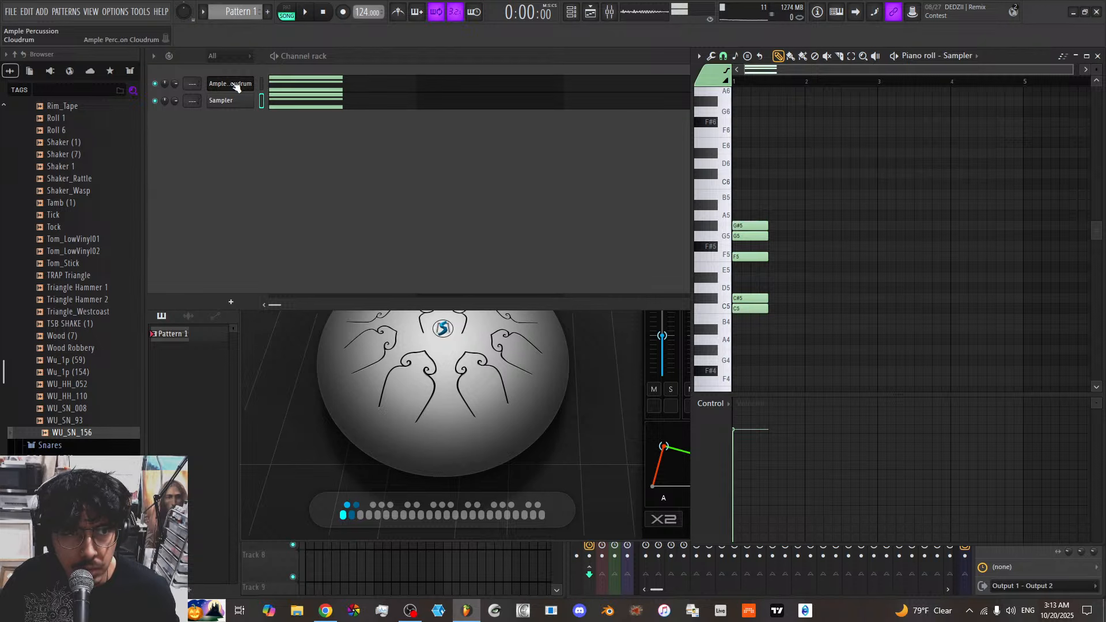
# Delete all five notes from the Cloudrum channel's piano roll
pyautogui.click(279, 87)
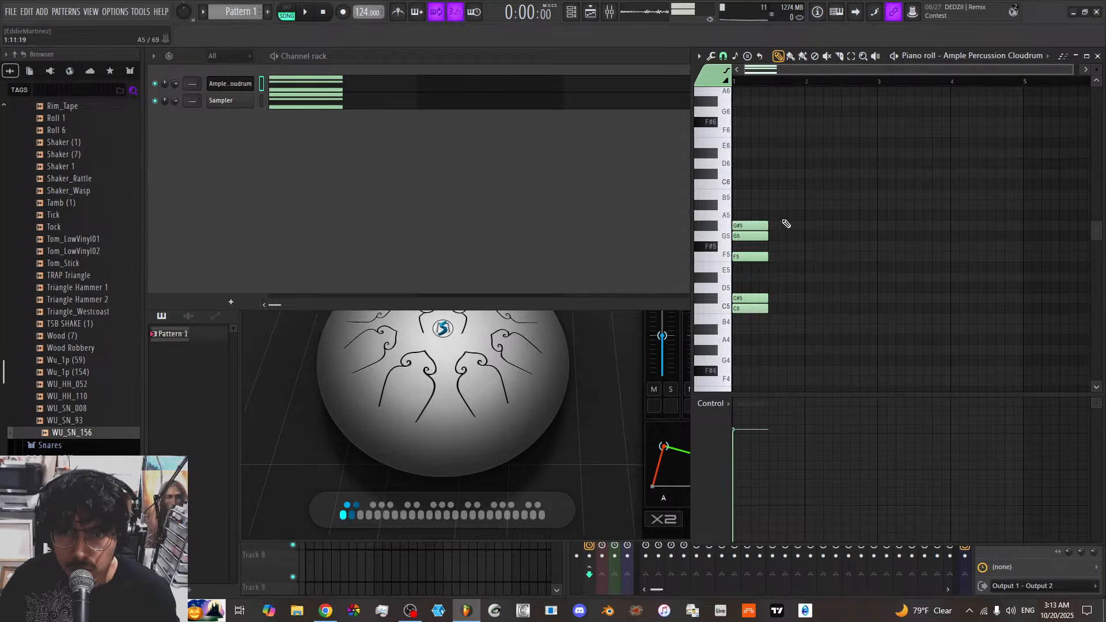
pyautogui.rightClick(758, 225)
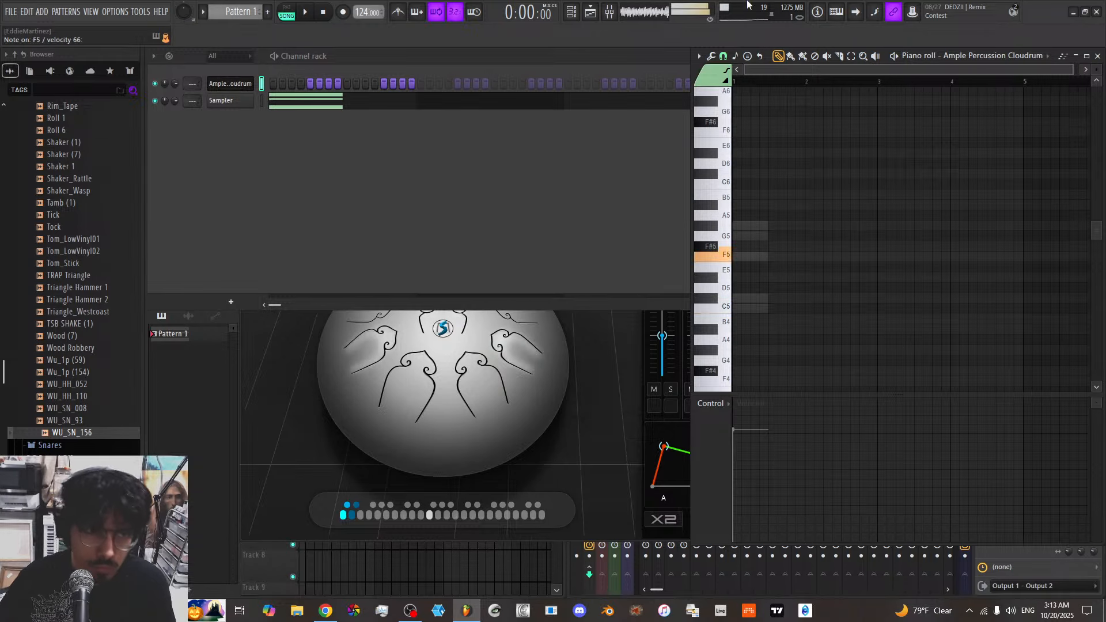
# Insert a second Sampler channel between the Cloudrum and the existing Sampler
pyautogui.rightClick(252, 104)
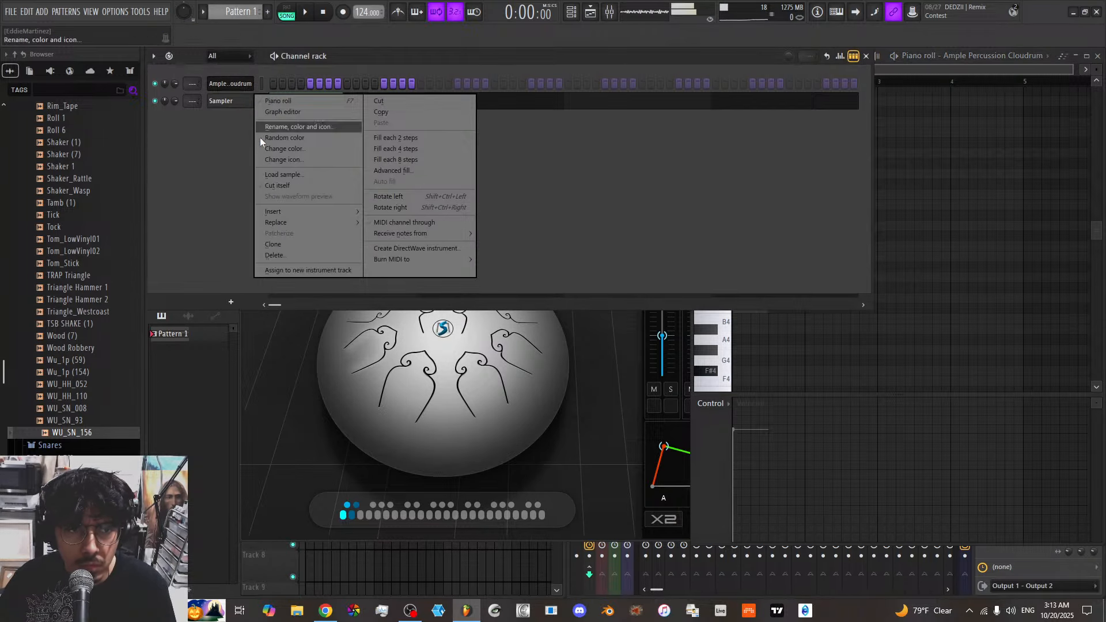
pyautogui.moveTo(351, 212)
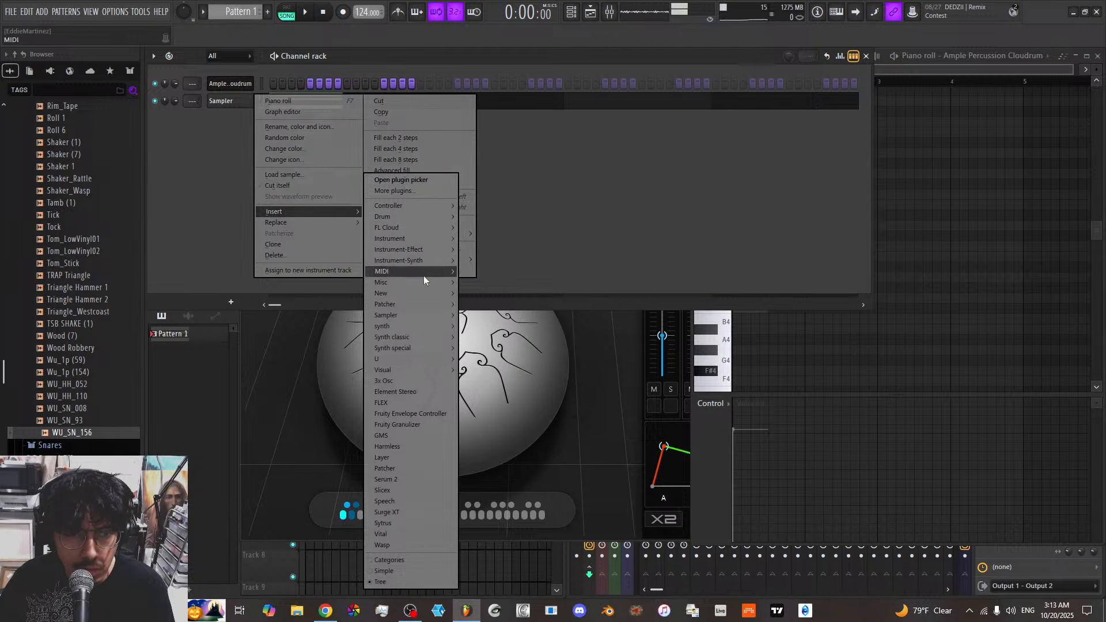
pyautogui.moveTo(419, 316)
pyautogui.click(475, 324)
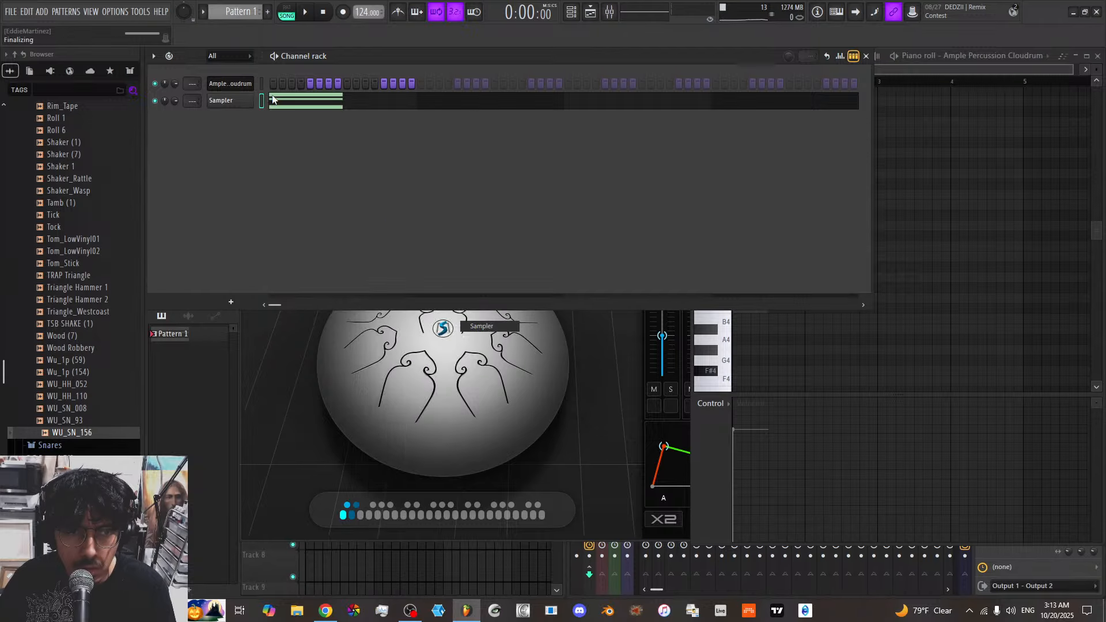
# Stamp the scale F, G, G#, A#, C, C#, D# into the new Sampler's piano roll and move it to start on F4 at bar 1
pyautogui.rightClick(241, 102)
pyautogui.click(284, 107)
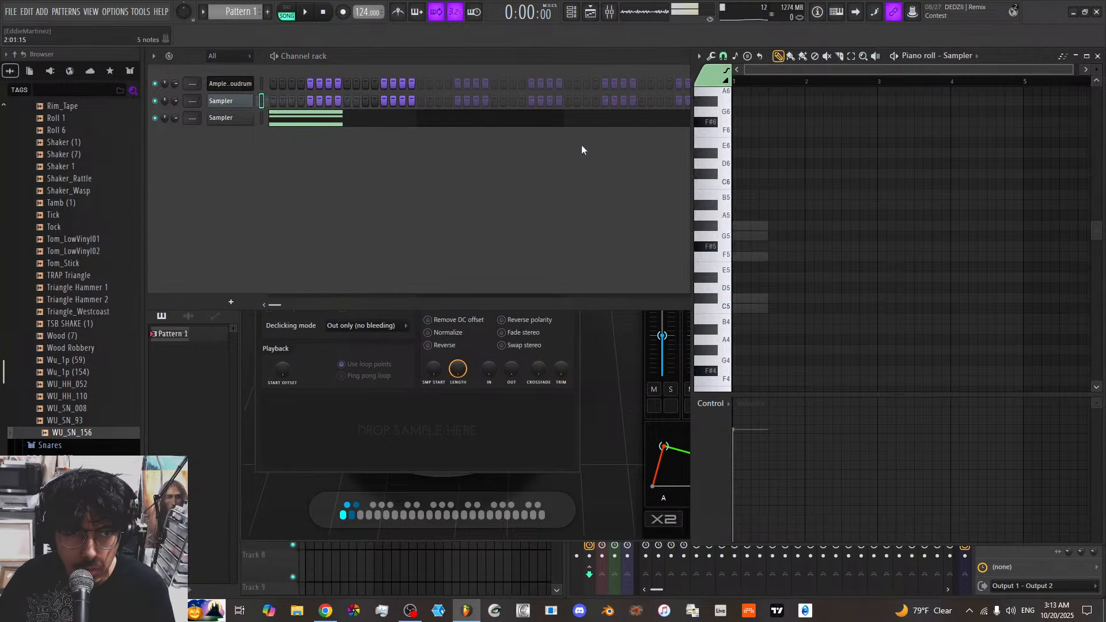
pyautogui.click(737, 58)
pyautogui.click(793, 334)
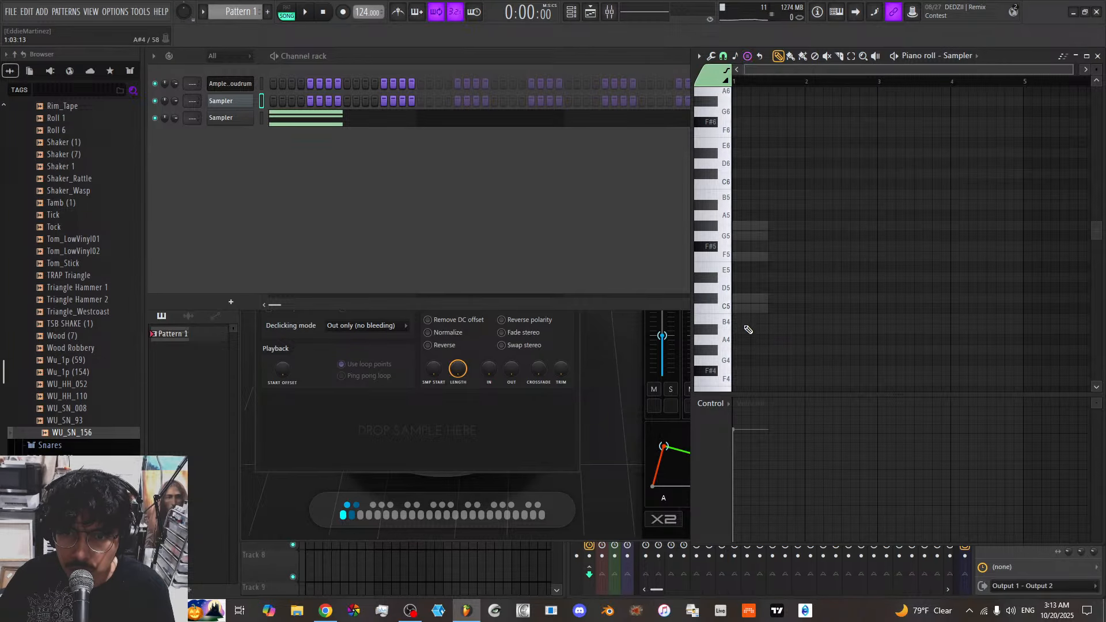
pyautogui.click(751, 257)
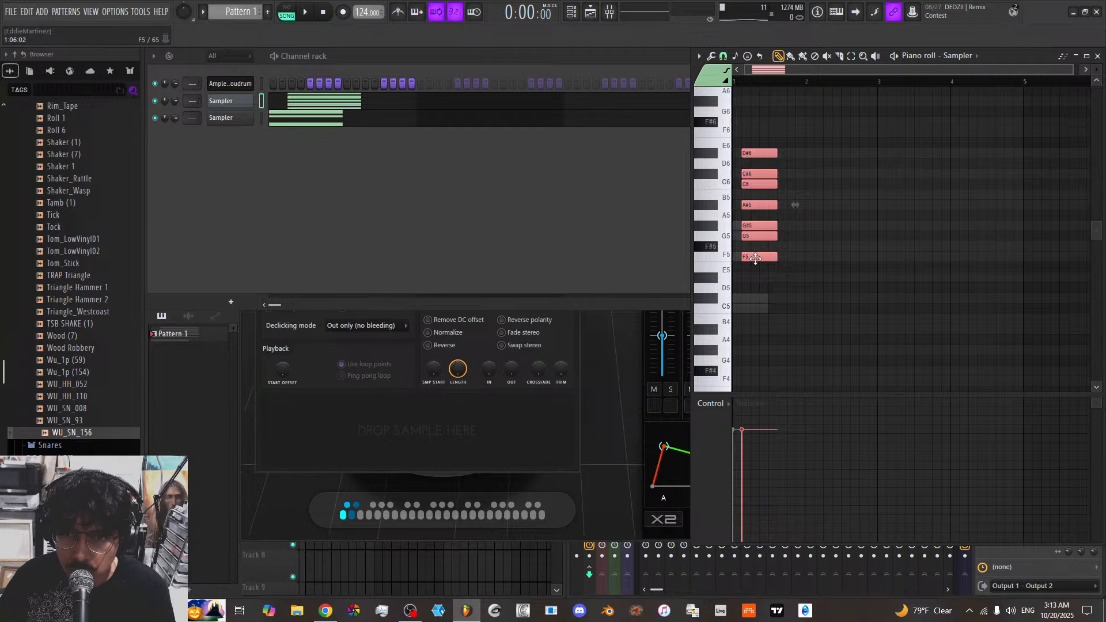
pyautogui.moveTo(756, 259); pyautogui.dragTo(742, 386)
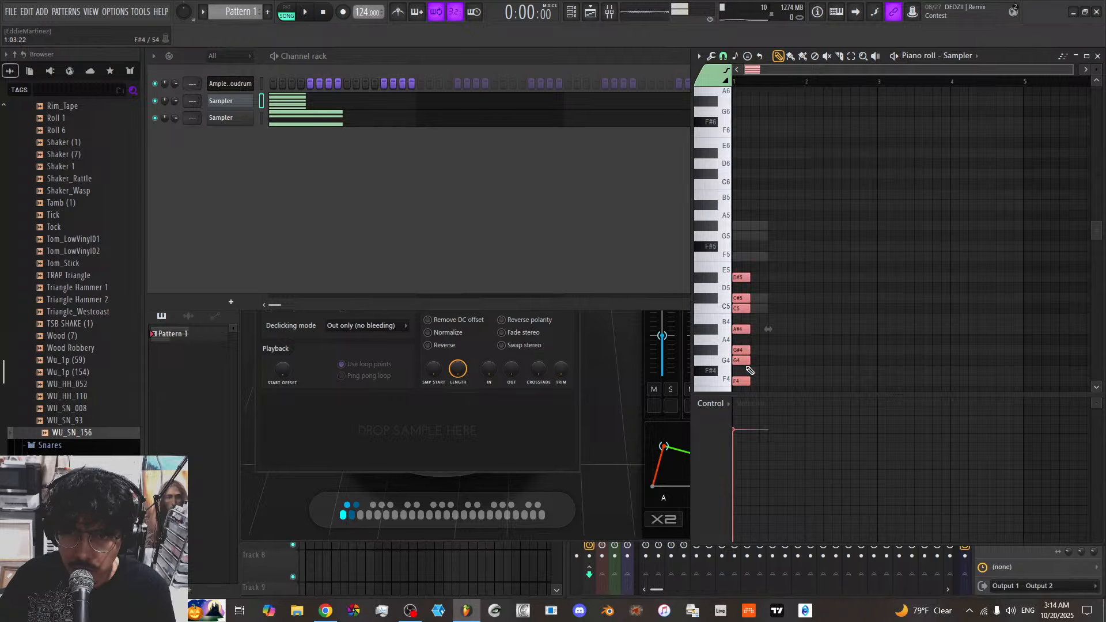
# Delete the stamped scale notes and remove the extra Sampler channel
pyautogui.press('Delete')
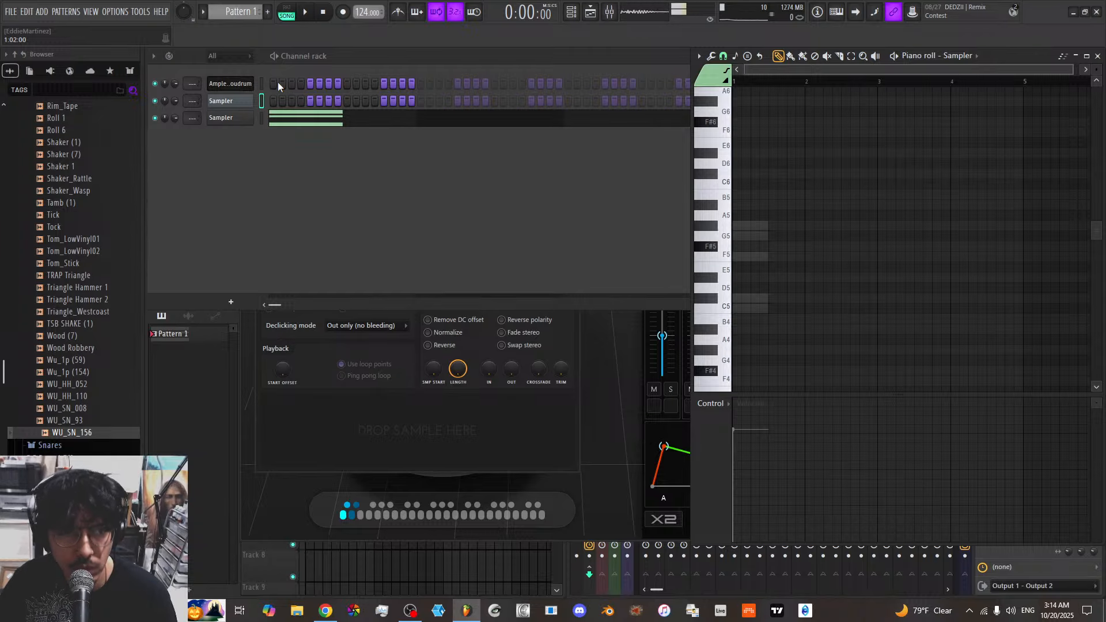
pyautogui.rightClick(248, 105)
pyautogui.click(294, 255)
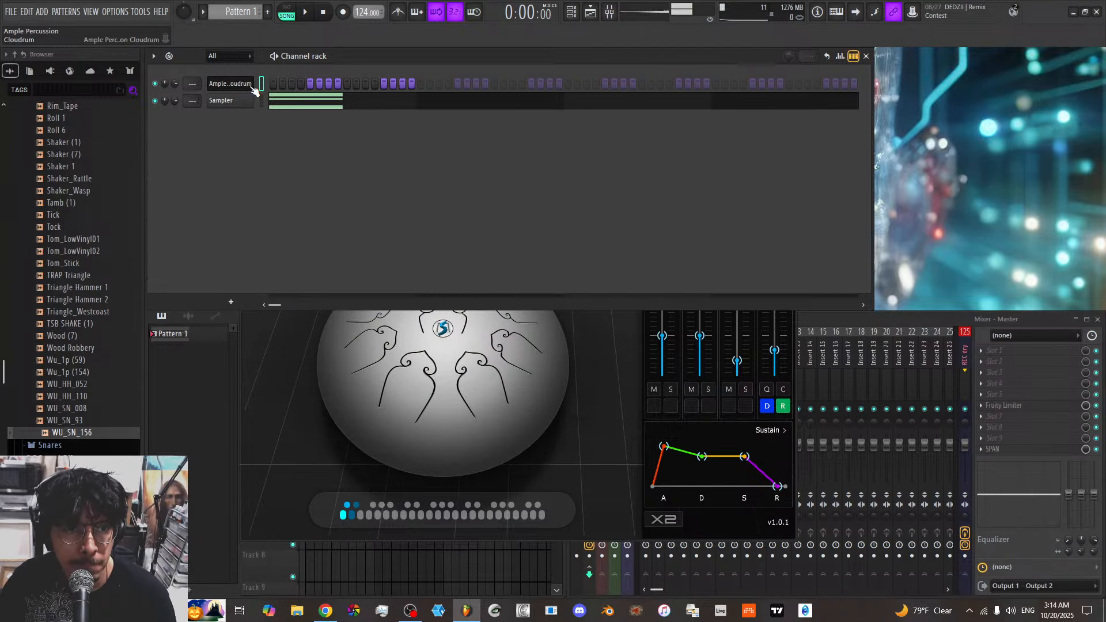
# Set the project tempo to 113 BPM and expand the Tech_House_ sample pack in the browser
pyautogui.scroll(-7, 66, 371)
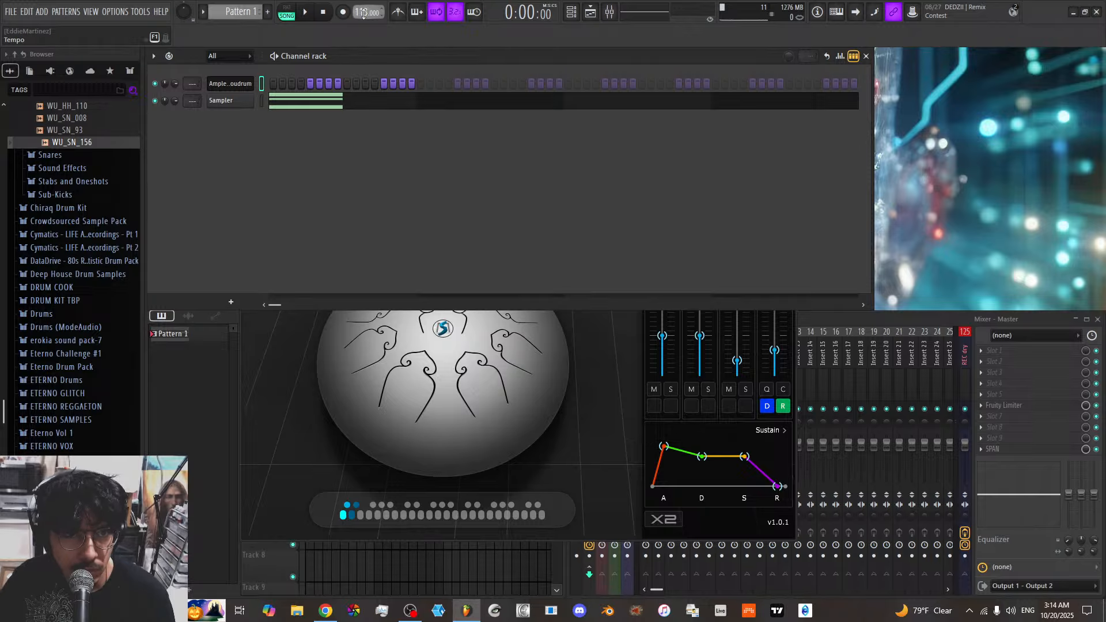
pyautogui.click(73, 393)
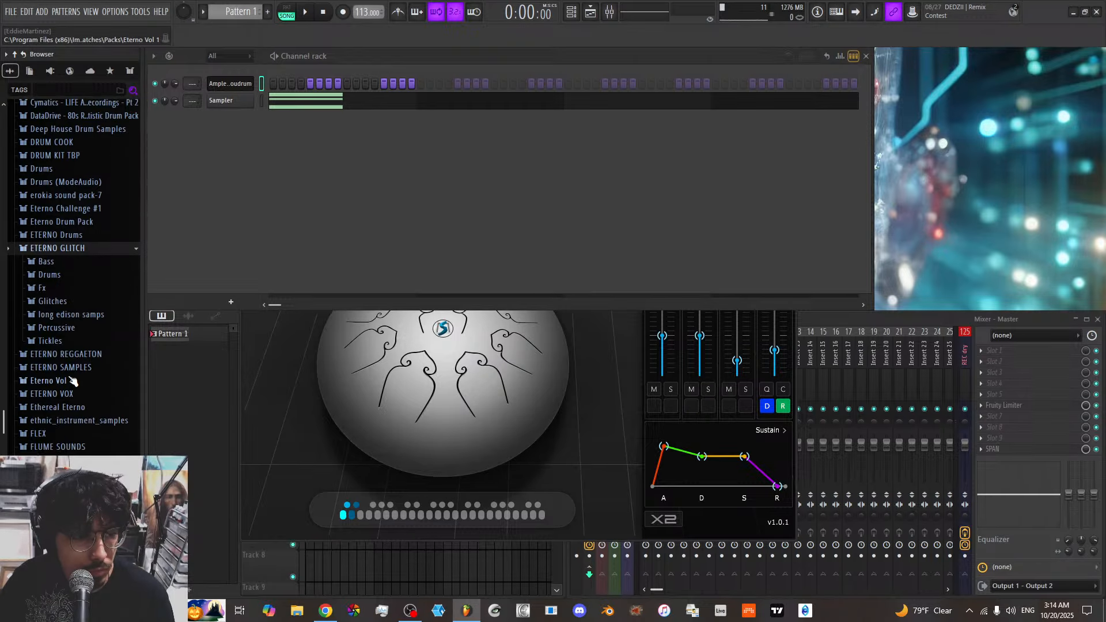
pyautogui.scroll(-7, 77, 380)
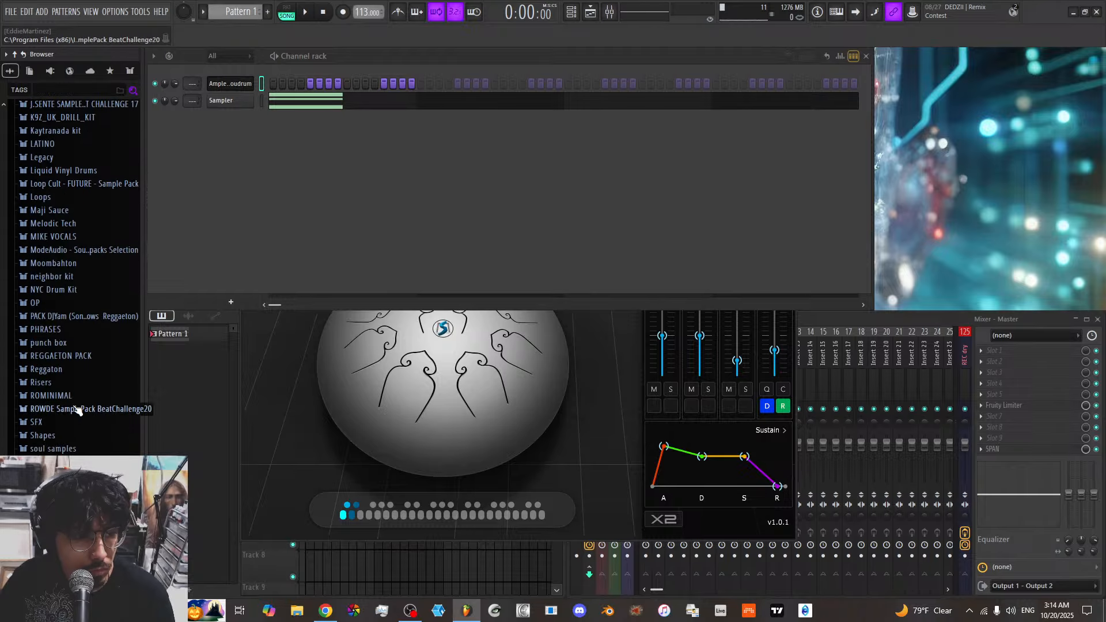
pyautogui.scroll(-2, 74, 398)
pyautogui.click(83, 417)
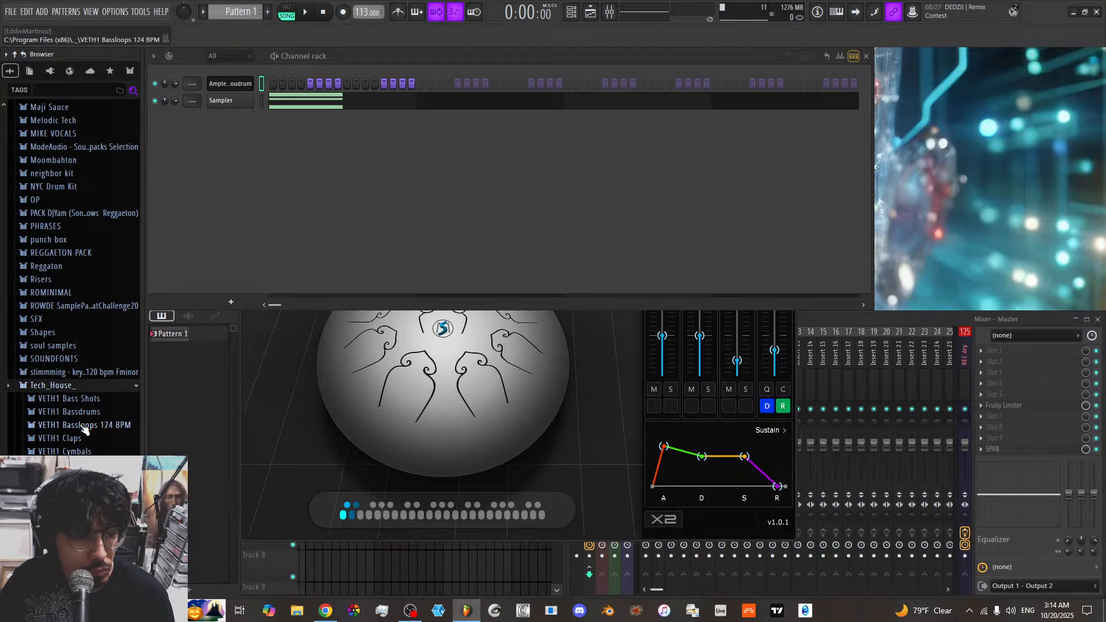
# Open the VETH1 Bassdrums folder and audition Bassdrum 022, 017 and 011
pyautogui.click(87, 412)
pyautogui.click(87, 412)
pyautogui.click(97, 388)
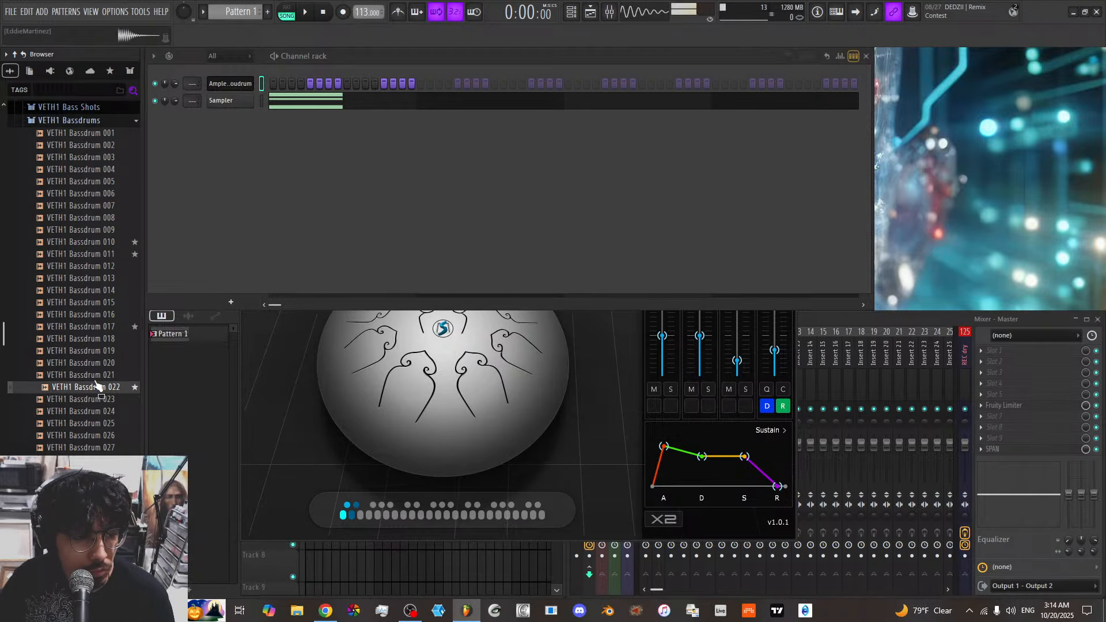
pyautogui.click(98, 328)
pyautogui.click(100, 256)
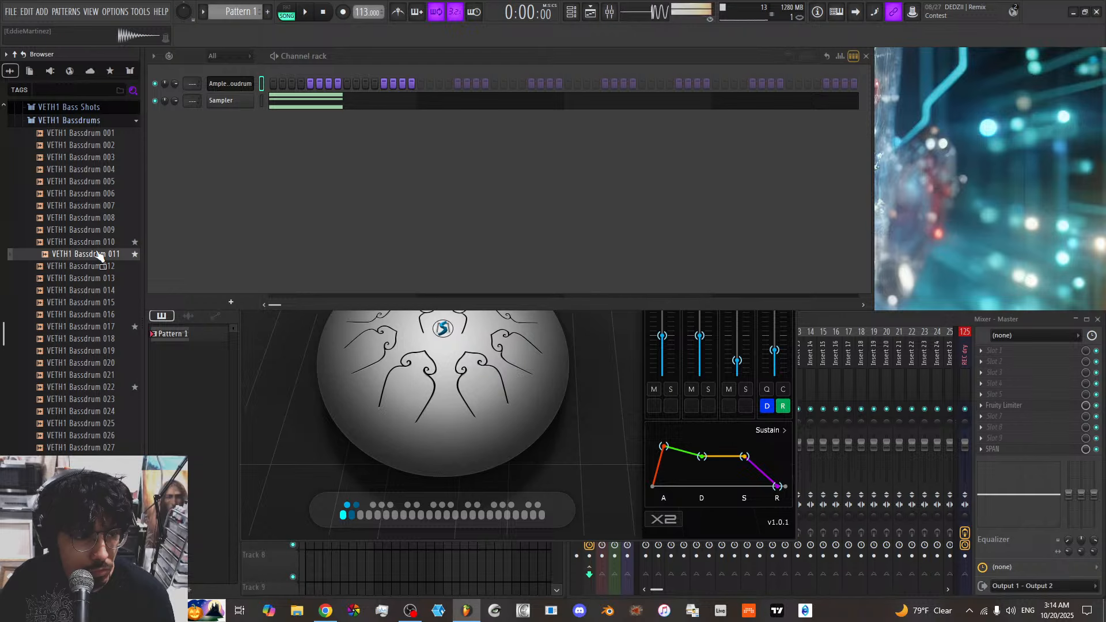
# Add VETH1 Bassdrum 011 as a new channel and fill its row with a hit on each 4 steps
pyautogui.moveTo(239, 103); pyautogui.dragTo(238, 122)
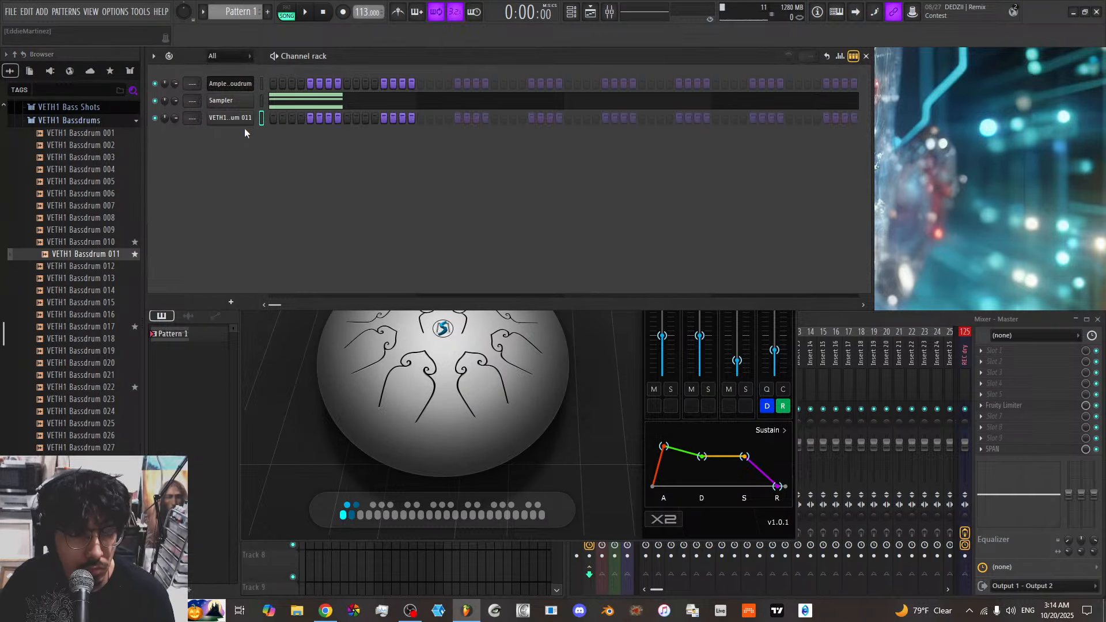
pyautogui.rightClick(244, 119)
pyautogui.click(406, 166)
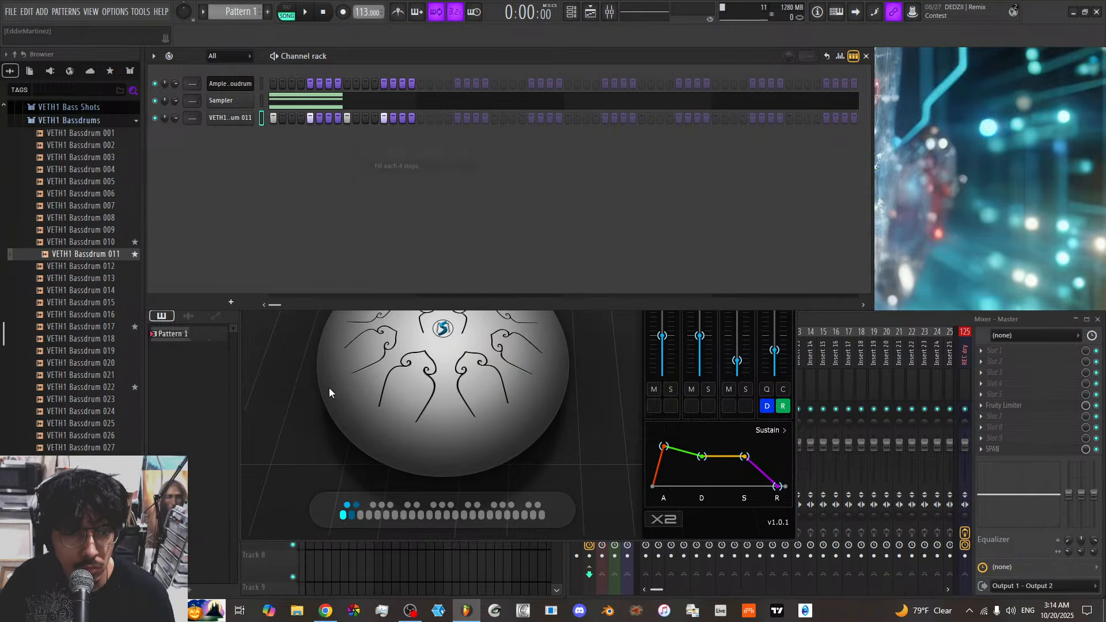
# Cut the bassdrum steps from Pattern 1 and paste them into the same channel in Pattern 2
pyautogui.click(285, 556)
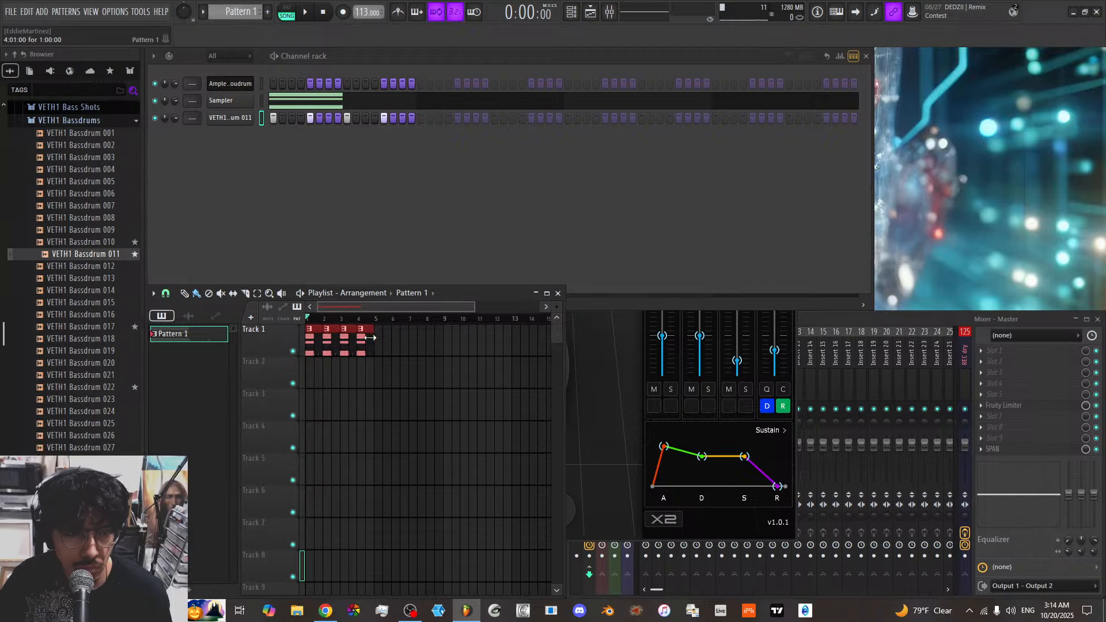
pyautogui.scroll(-1, 258, 14)
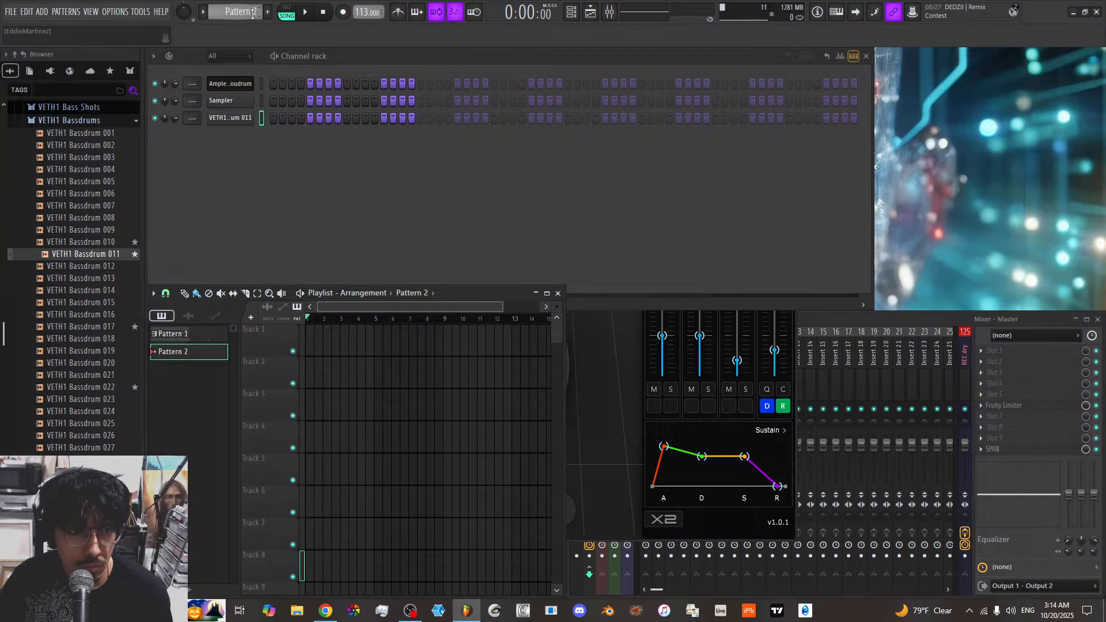
pyautogui.scroll(1, 233, 7)
pyautogui.rightClick(253, 118)
pyautogui.click(373, 119)
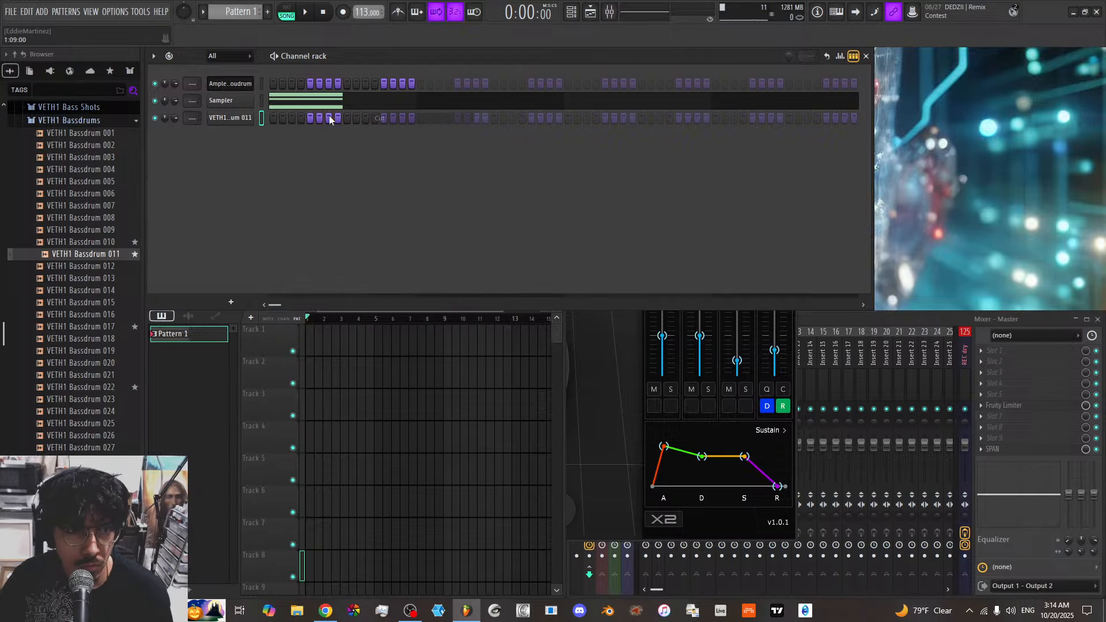
pyautogui.scroll(-1, 225, 6)
pyautogui.rightClick(251, 115)
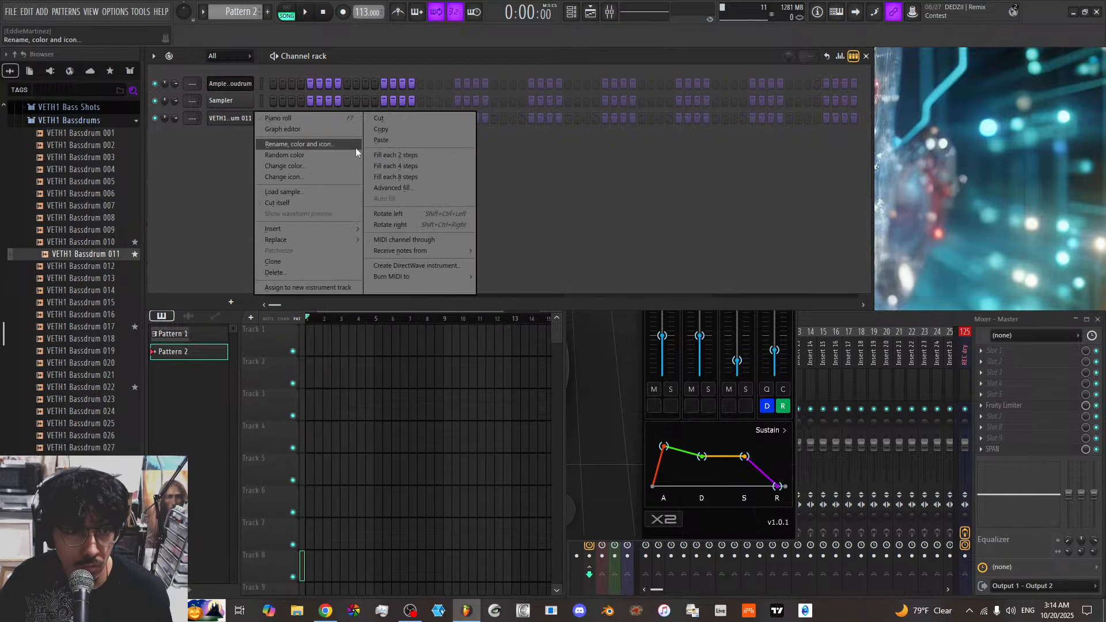
pyautogui.click(382, 141)
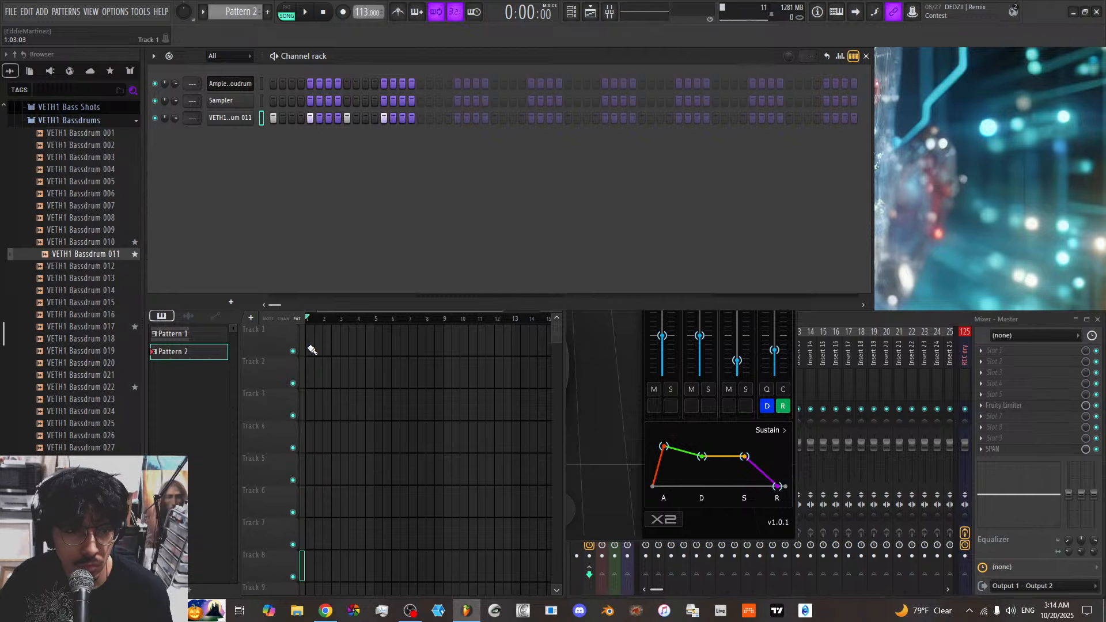
# Paint Pattern 2 across bars 1 to 4 of Track 1 and place a new Pattern 3 at the start of Track 2
pyautogui.moveTo(311, 350); pyautogui.dragTo(365, 347)
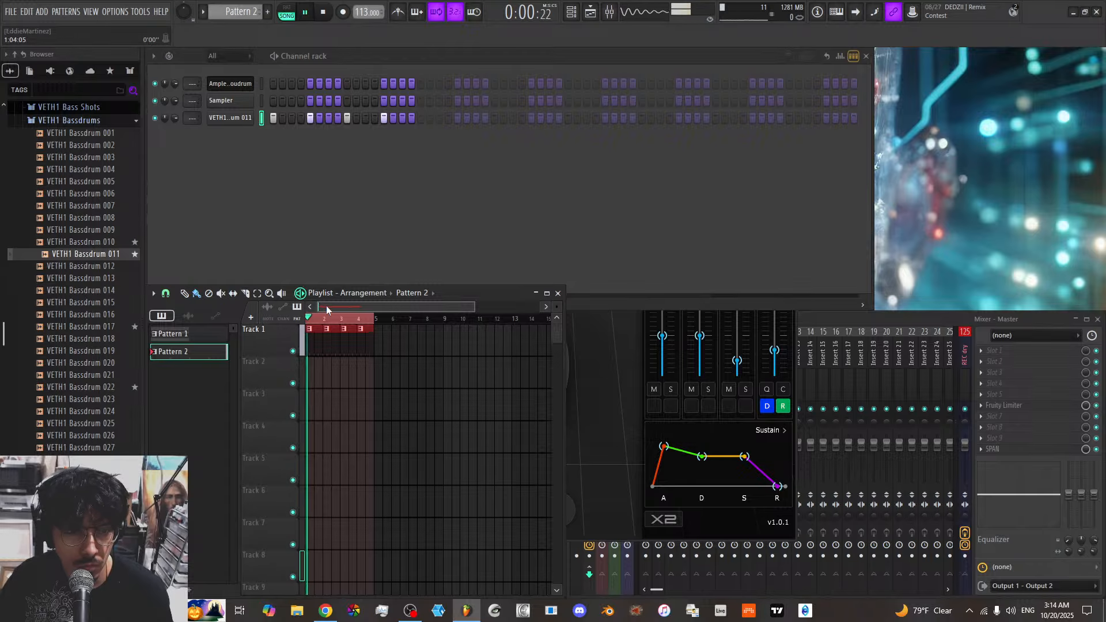
pyautogui.scroll(4, 327, 309)
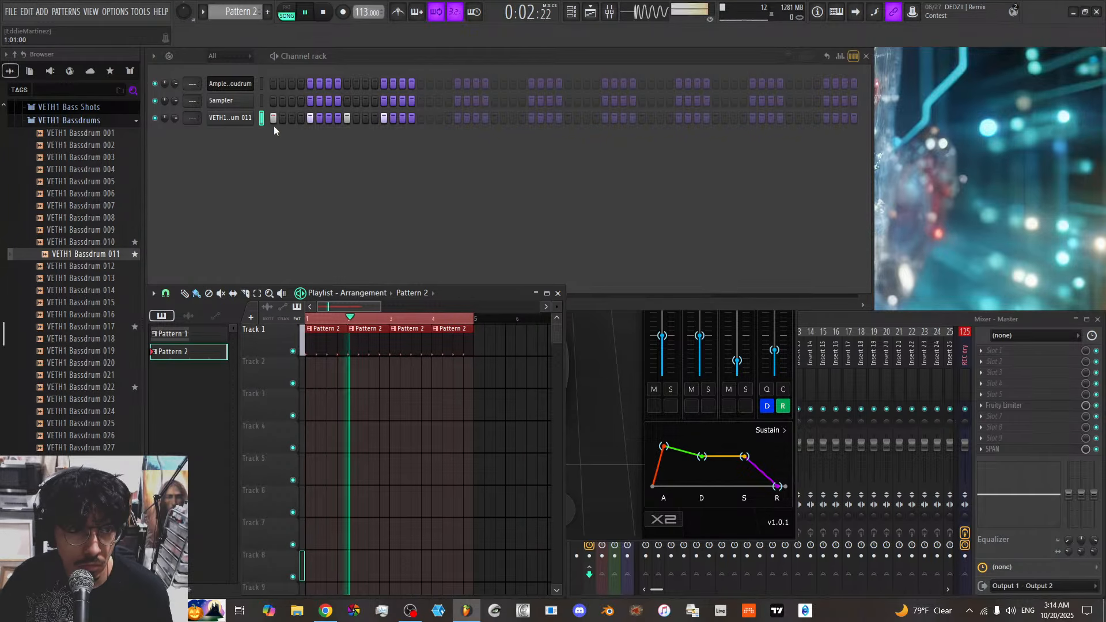
pyautogui.click(261, 84)
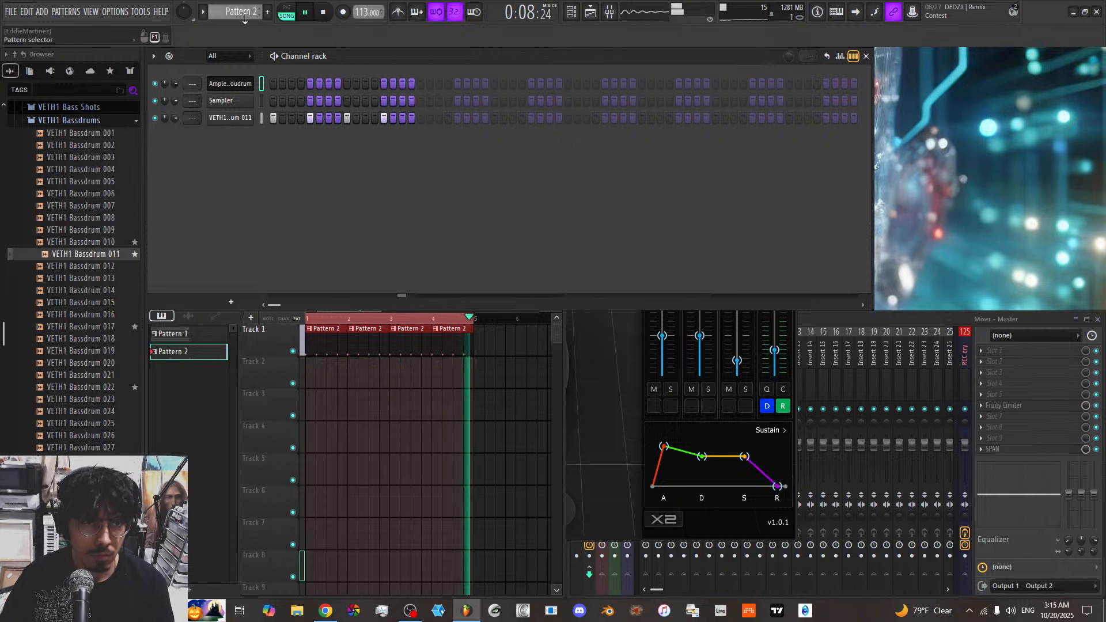
pyautogui.click(268, 12)
pyautogui.click(314, 378)
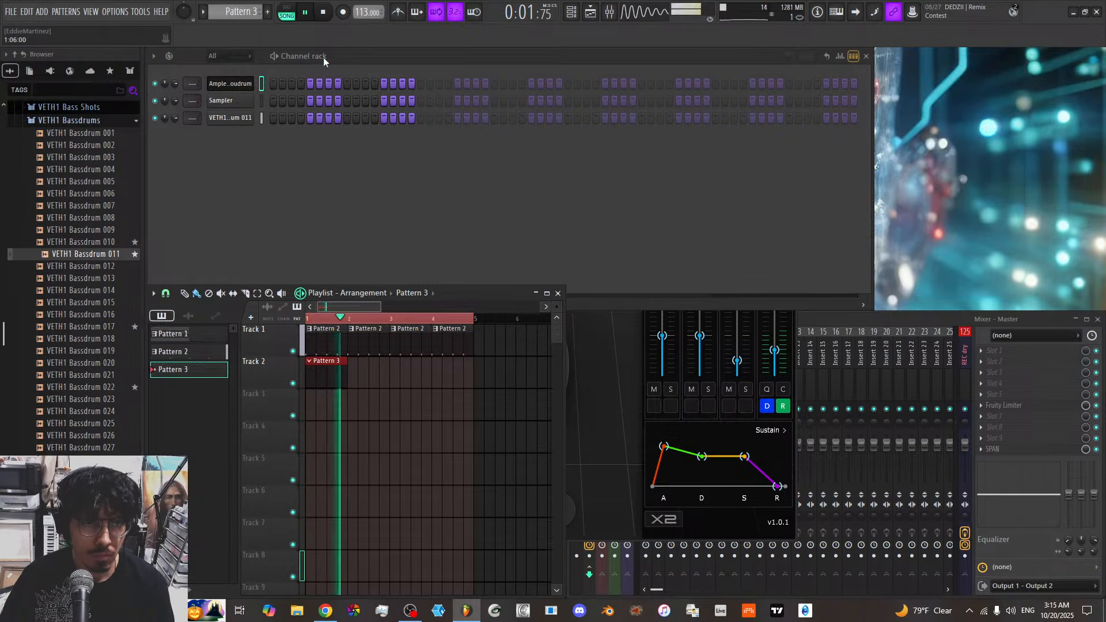
pyautogui.press('space')
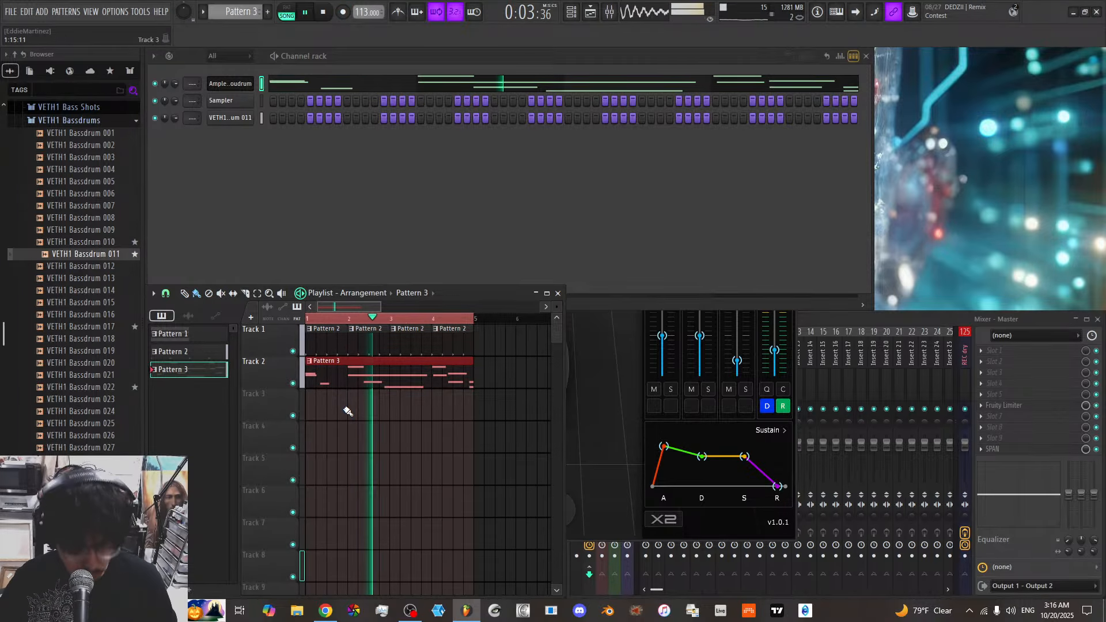
pyautogui.click(310, 82)
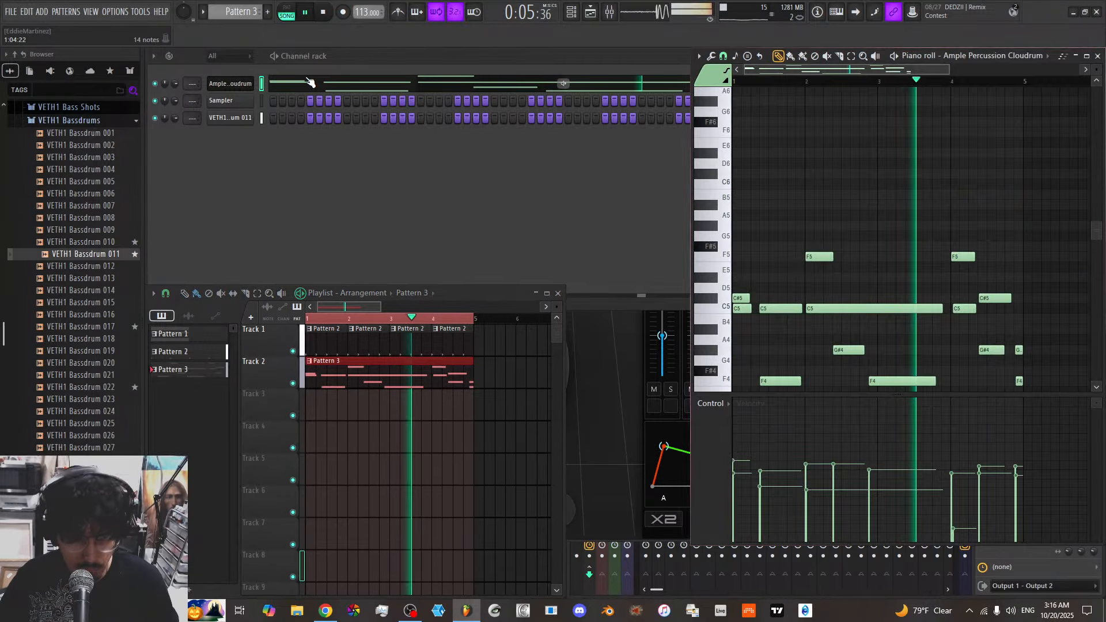
pyautogui.press('Delete')
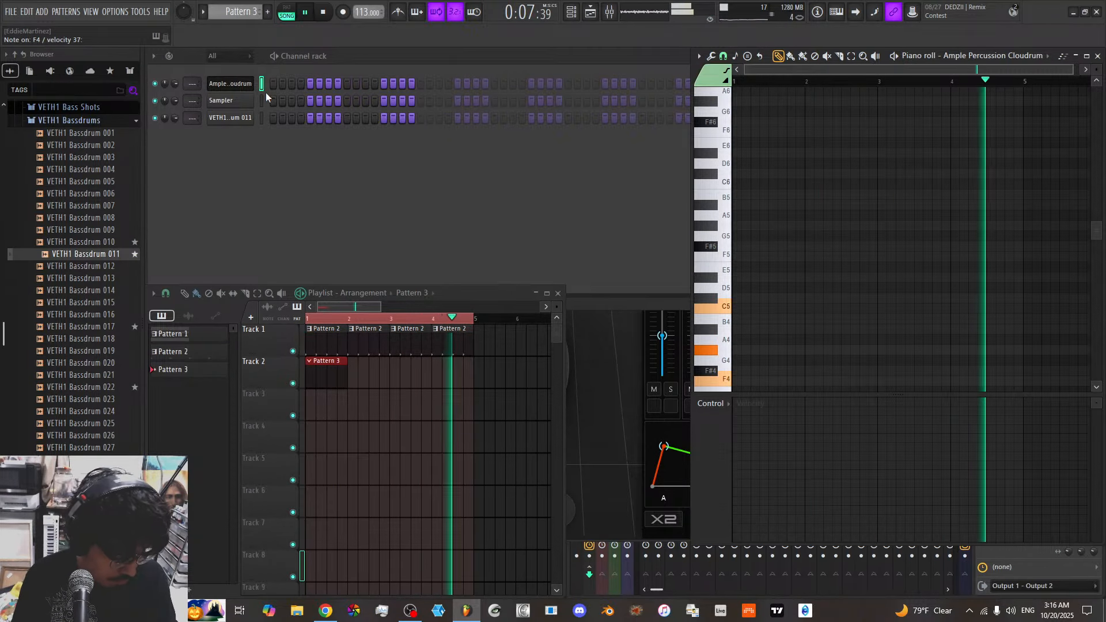
# Open the Ample Percussion Cloudrum channel and browse its presets to load Cloud Pad
pyautogui.click(230, 83)
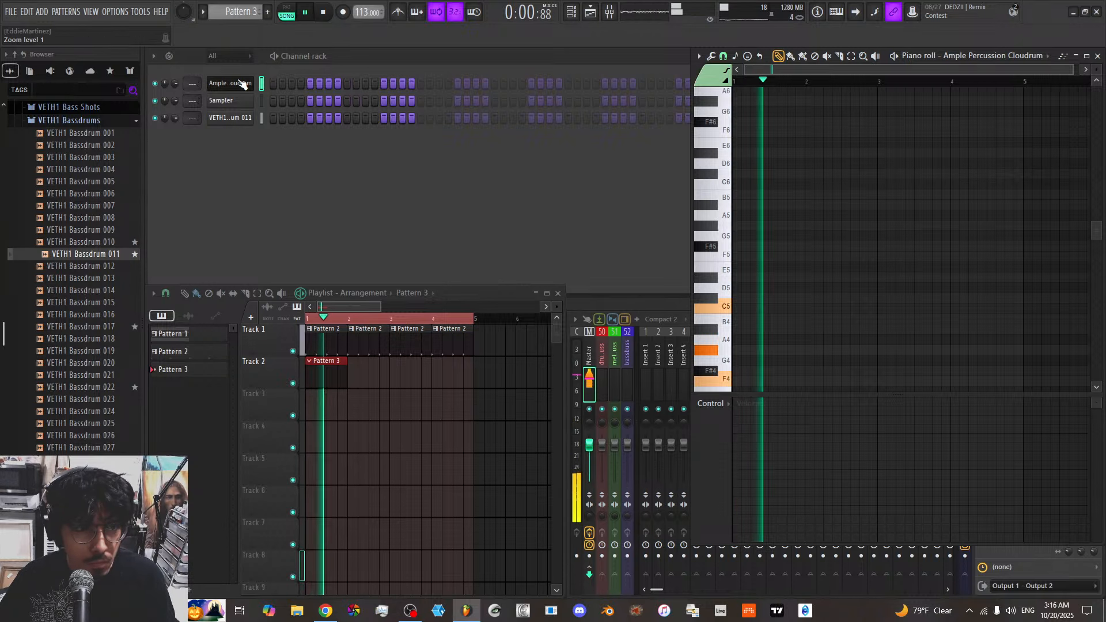
pyautogui.click(571, 221)
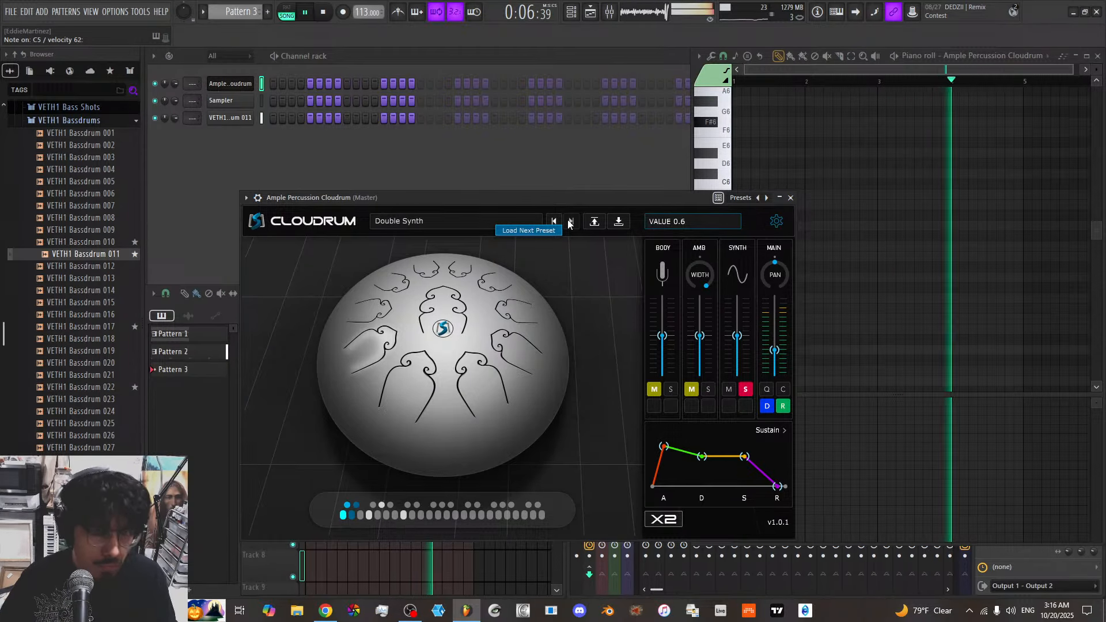
pyautogui.click(552, 223)
pyautogui.click(552, 224)
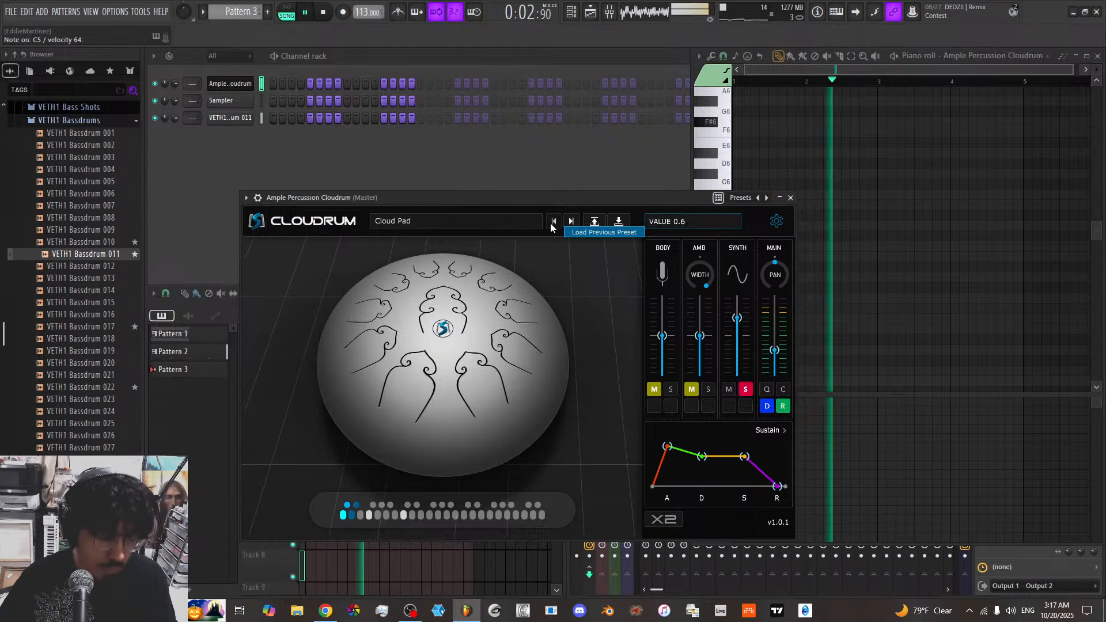
# Record two-note Cloudrum chords over the four bars of Pattern 3 and lower the Cloudrum channel's volume
pyautogui.click(272, 557)
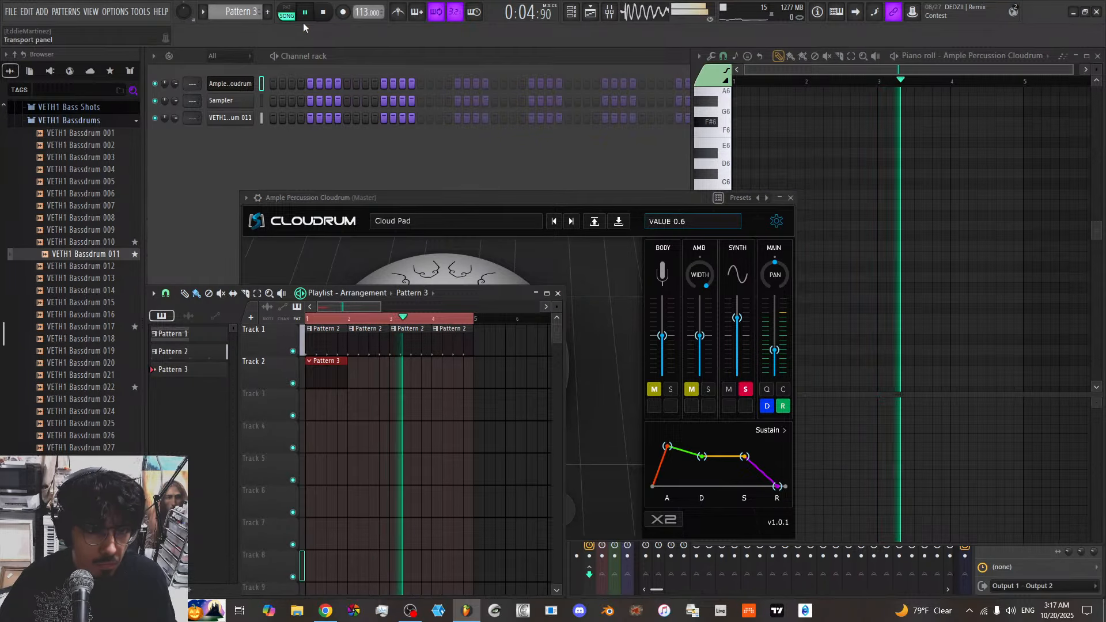
pyautogui.click(324, 11)
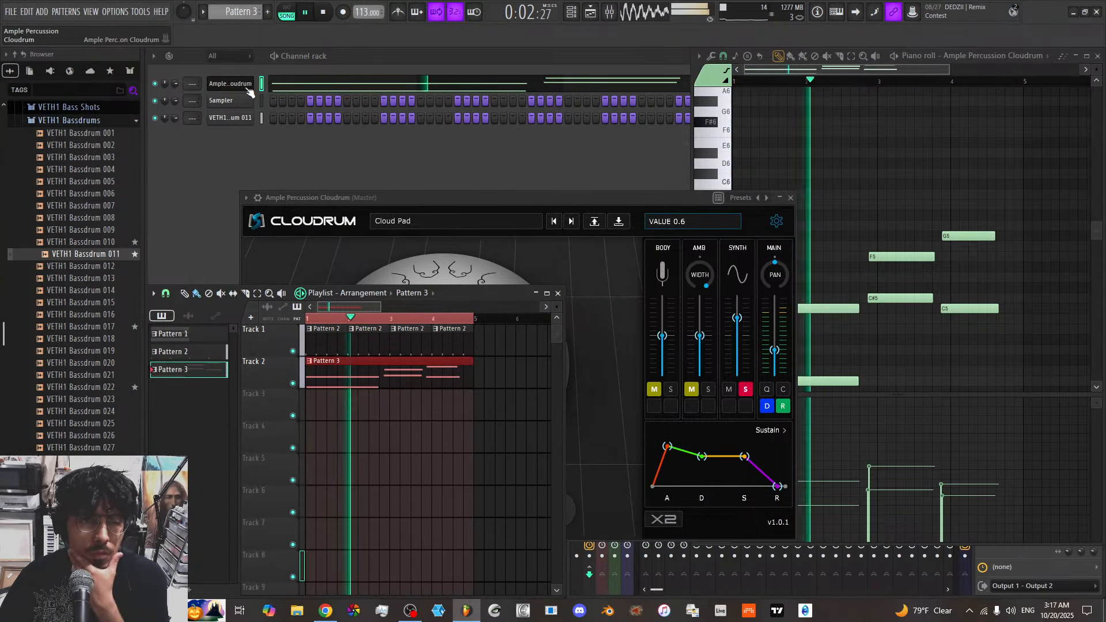
pyautogui.moveTo(174, 84); pyautogui.dragTo(175, 101)
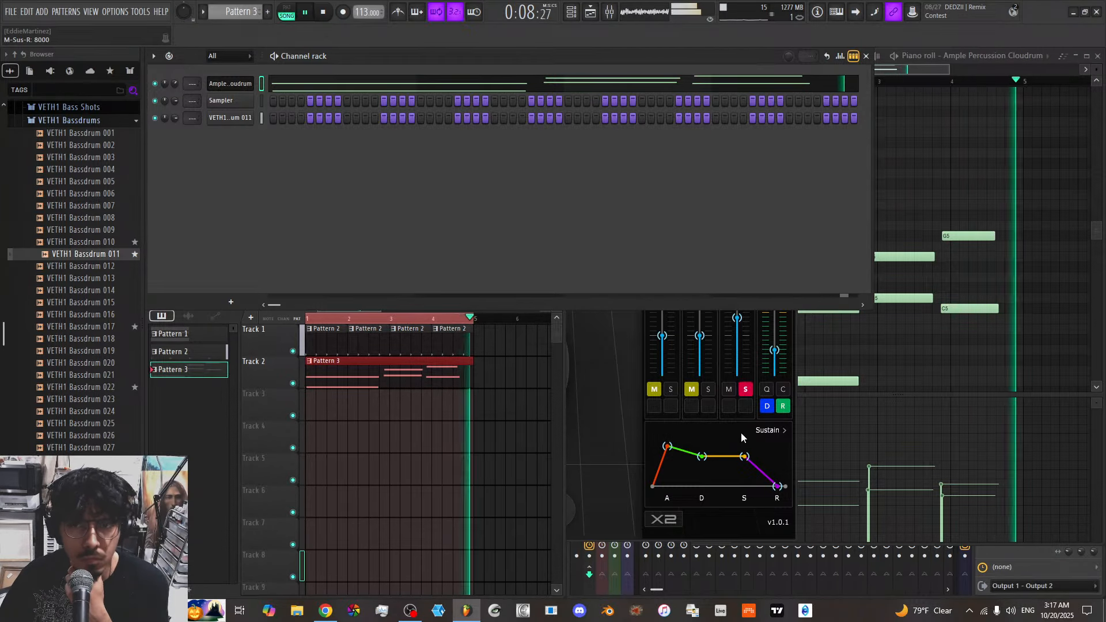
pyautogui.click(582, 563)
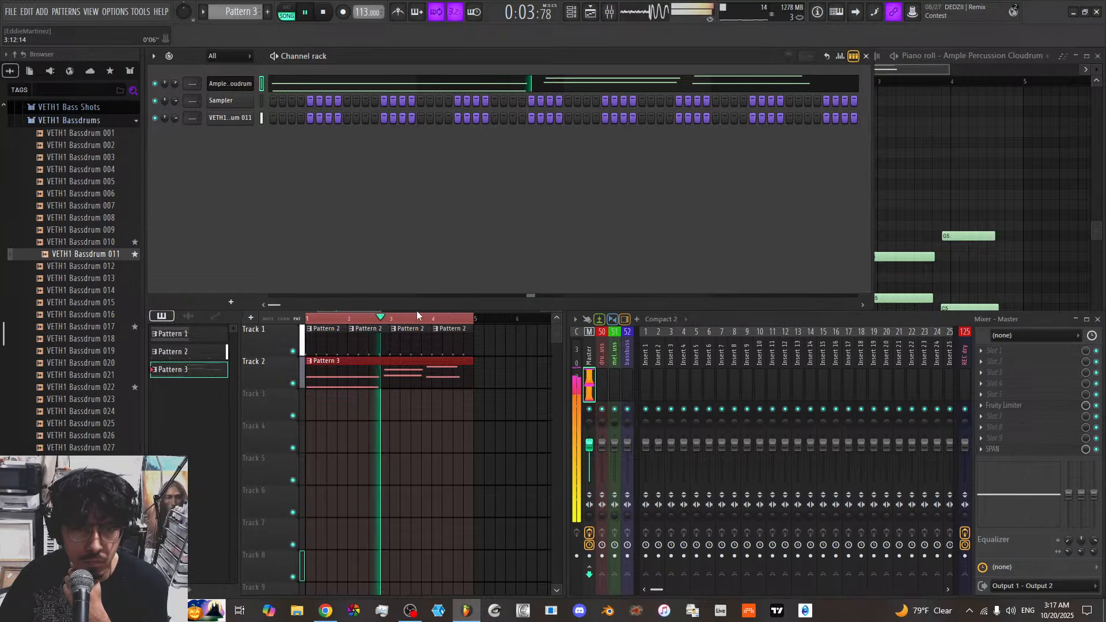
# Repeat Pattern 2 through bar 8 on Track 1 and extend the playlist loop to eight bars
pyautogui.scroll(-2, 466, 323)
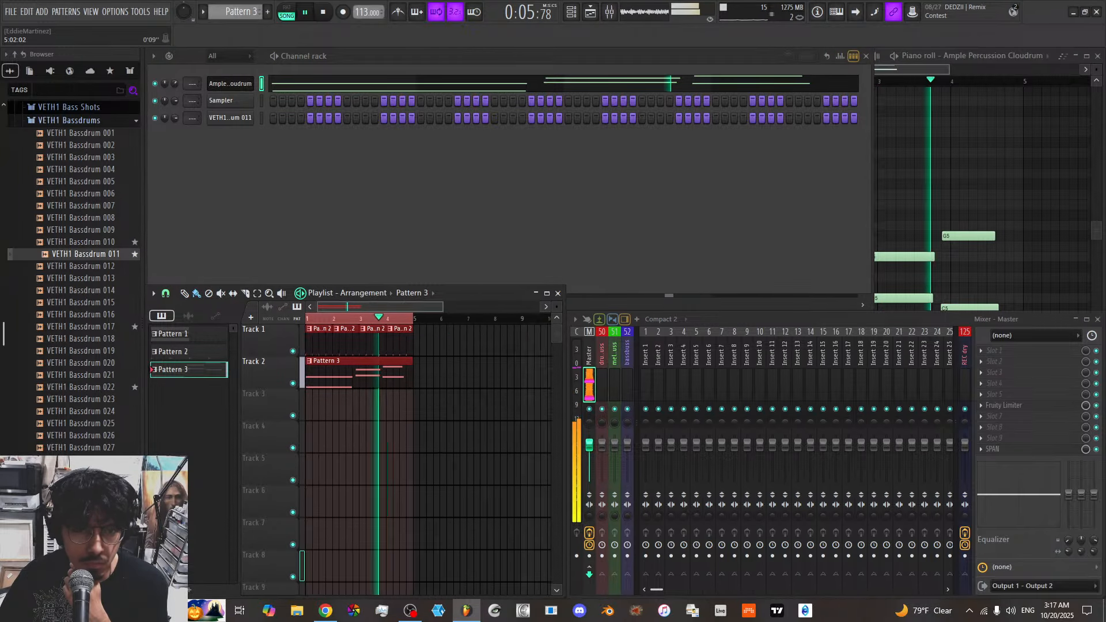
pyautogui.rightClick(466, 321)
pyautogui.moveTo(394, 341)
pyautogui.mouseDown()
pyautogui.moveTo(312, 344)
pyautogui.moveTo(391, 342)
pyautogui.mouseUp()
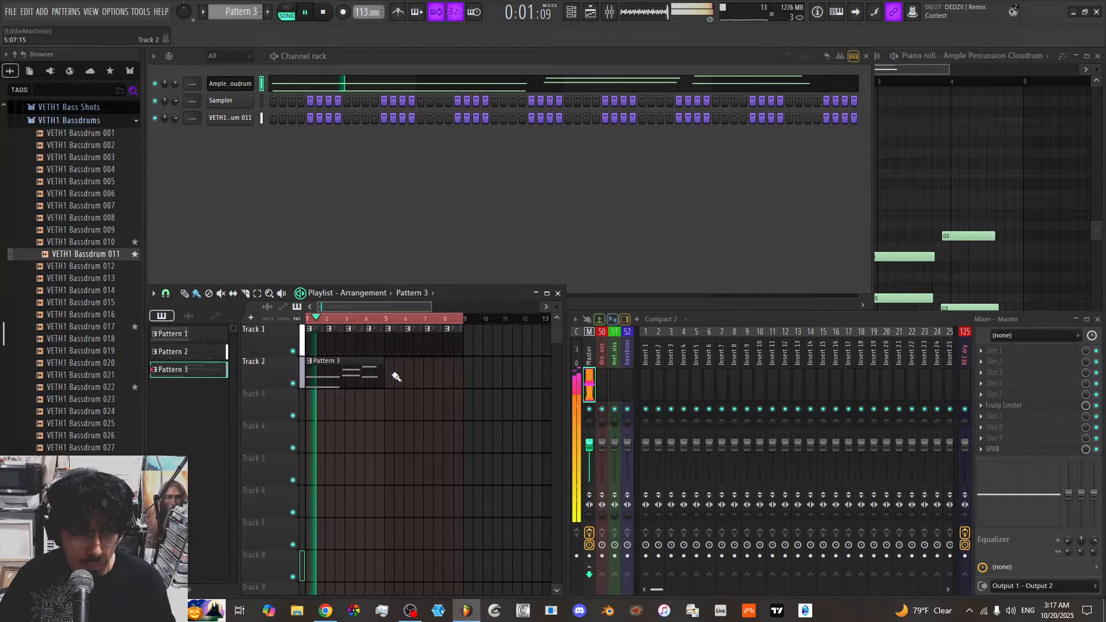
# Record Cloudrum chords over bars 5 to 8 of Pattern 3 and open the channel's notes in the piano roll
pyautogui.click(261, 84)
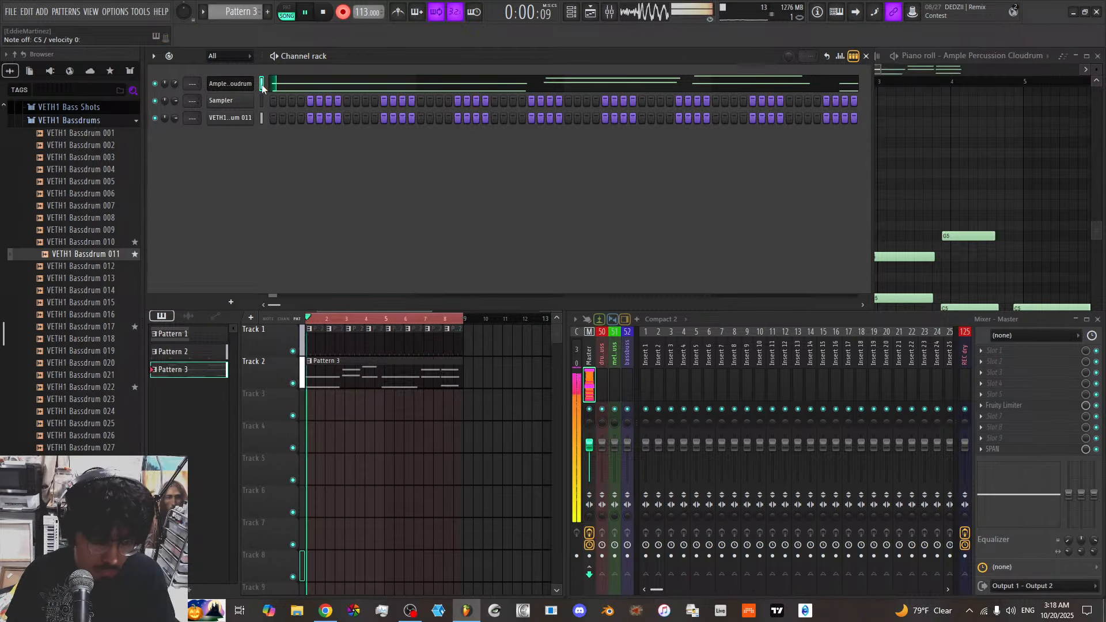
pyautogui.click(477, 93)
pyautogui.click(477, 92)
pyautogui.press('space')
# Change the final chord near bar 8 to F4, C5 and C#5, and lengthen its notes towards bar 9
pyautogui.moveTo(869, 70); pyautogui.dragTo(991, 92)
pyautogui.scroll(-3, 963, 149)
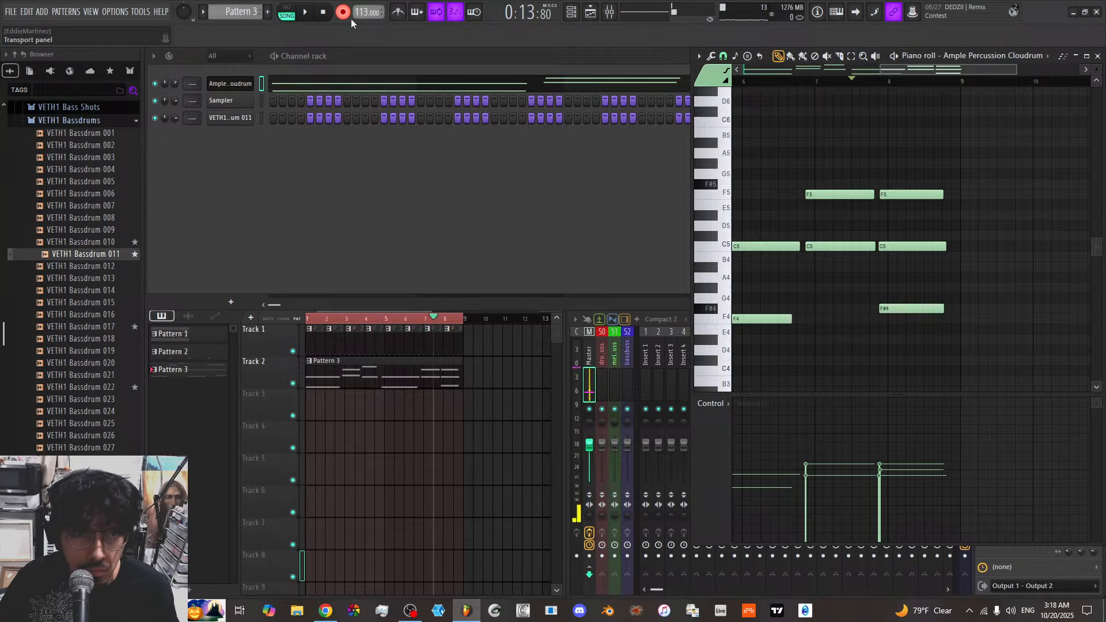
pyautogui.press('space')
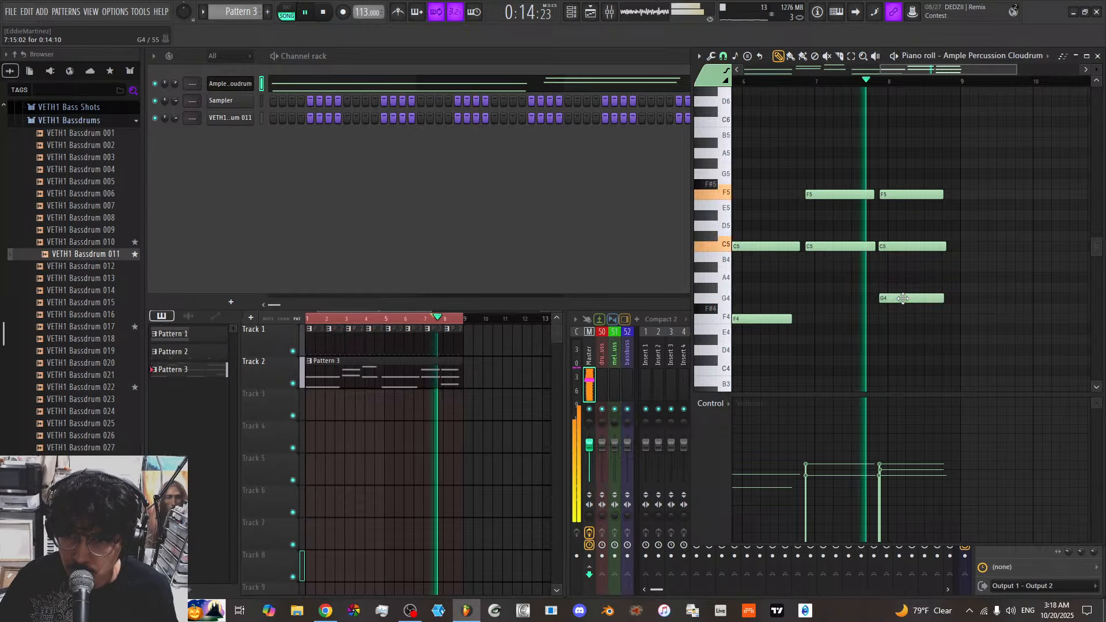
pyautogui.press('space')
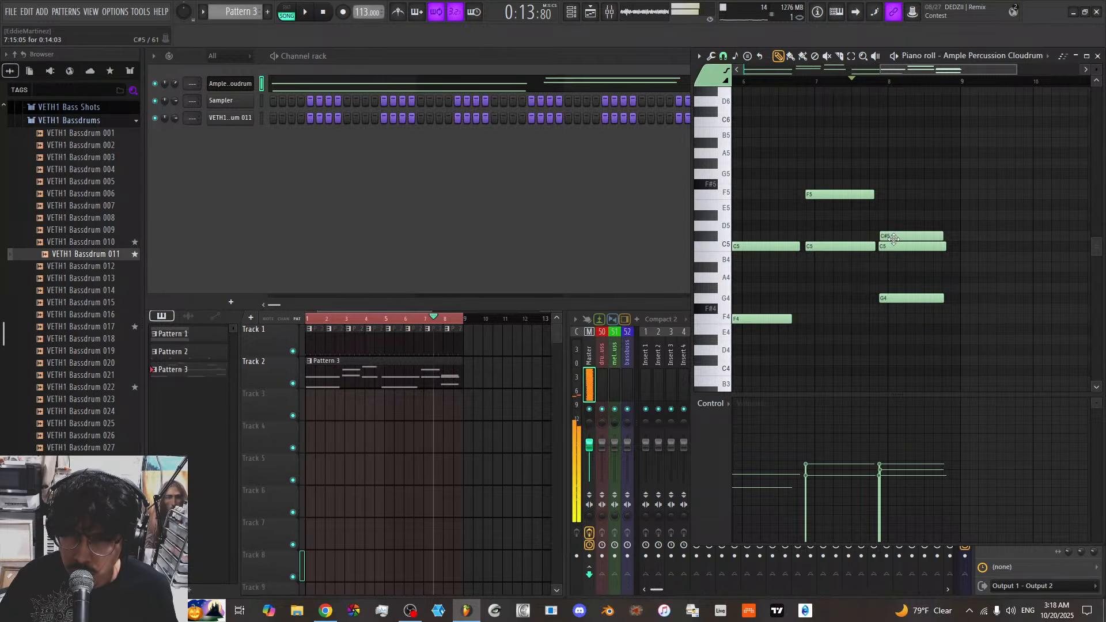
pyautogui.press('space')
pyautogui.press('space')
pyautogui.moveTo(900, 298); pyautogui.dragTo(901, 319)
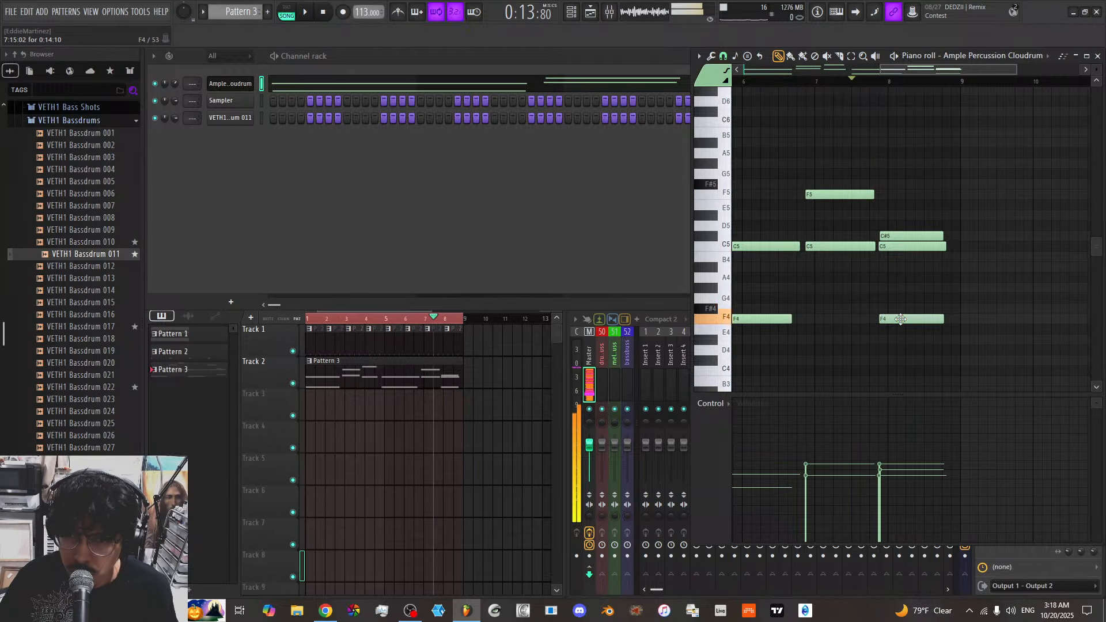
pyautogui.press('space')
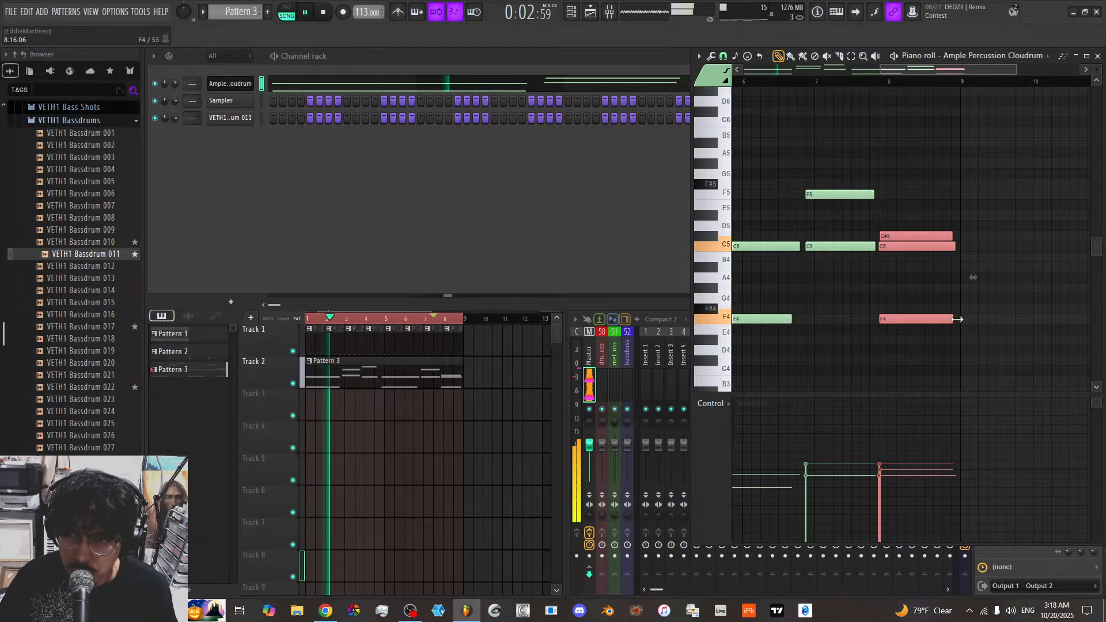
# Add a third note to the opening chord at bar 1, auditioning C#5, D#5 and F5 before moving it to G#4
pyautogui.moveTo(832, 69); pyautogui.dragTo(736, 64)
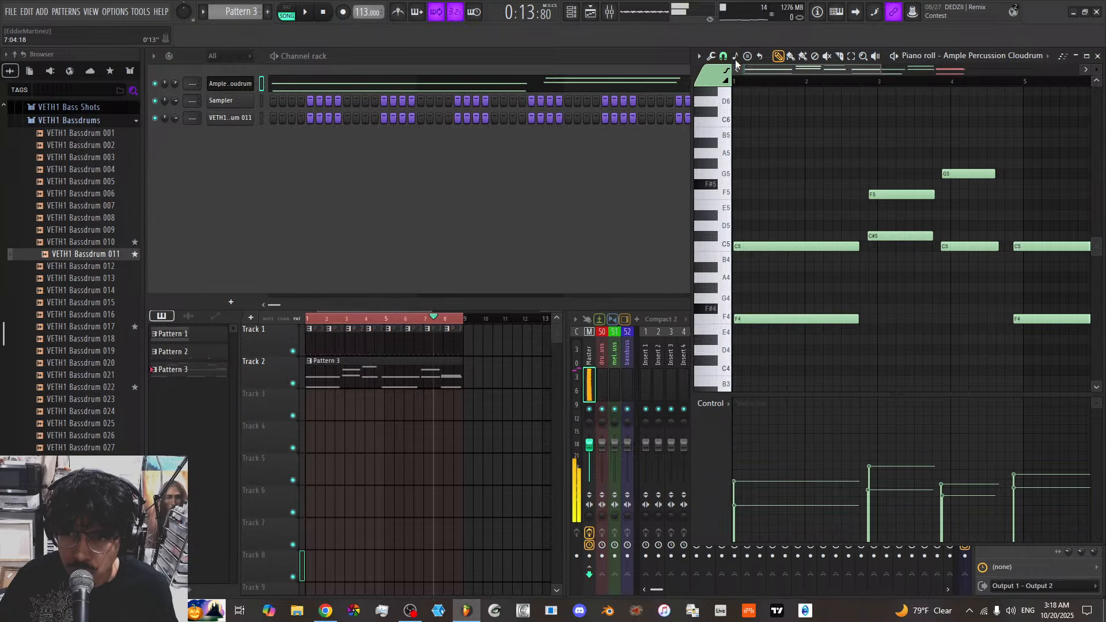
pyautogui.press('space')
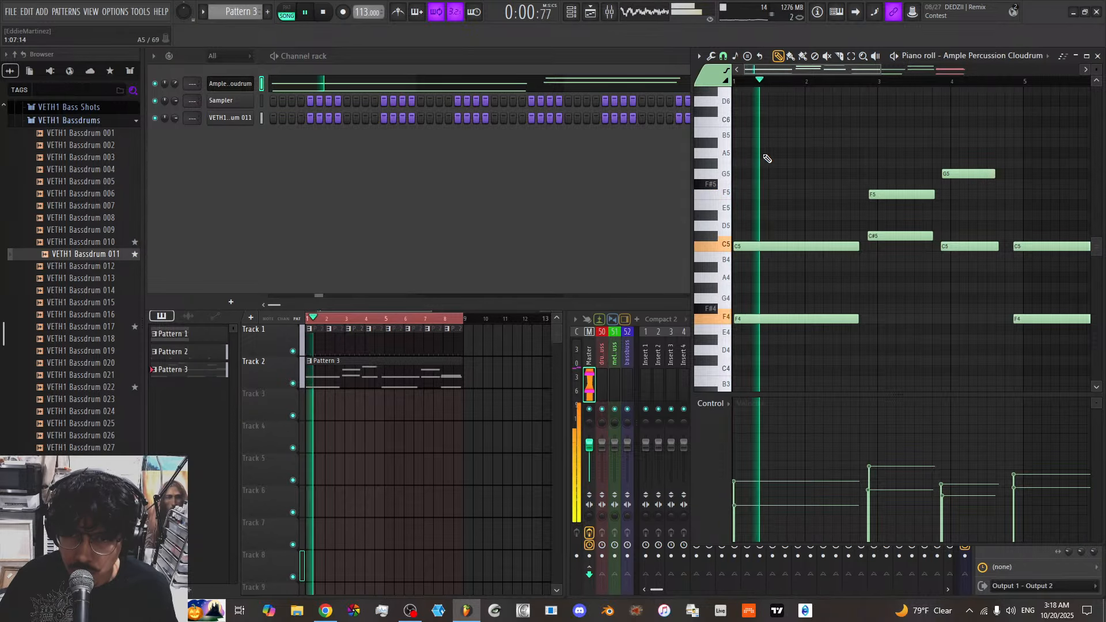
pyautogui.press('space')
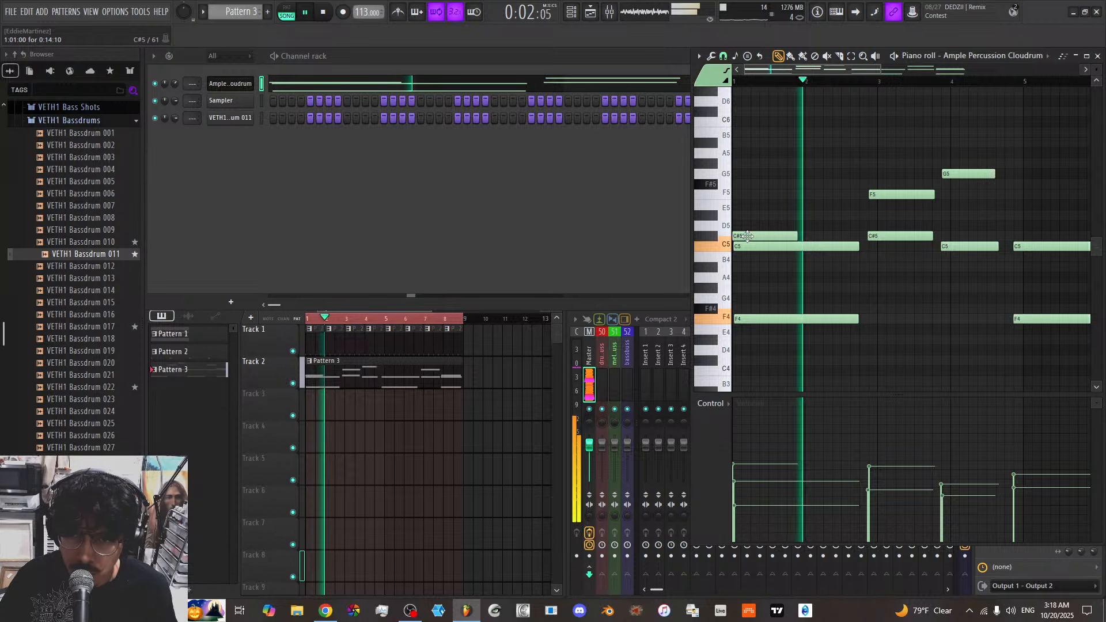
pyautogui.press('space')
pyautogui.press('space')
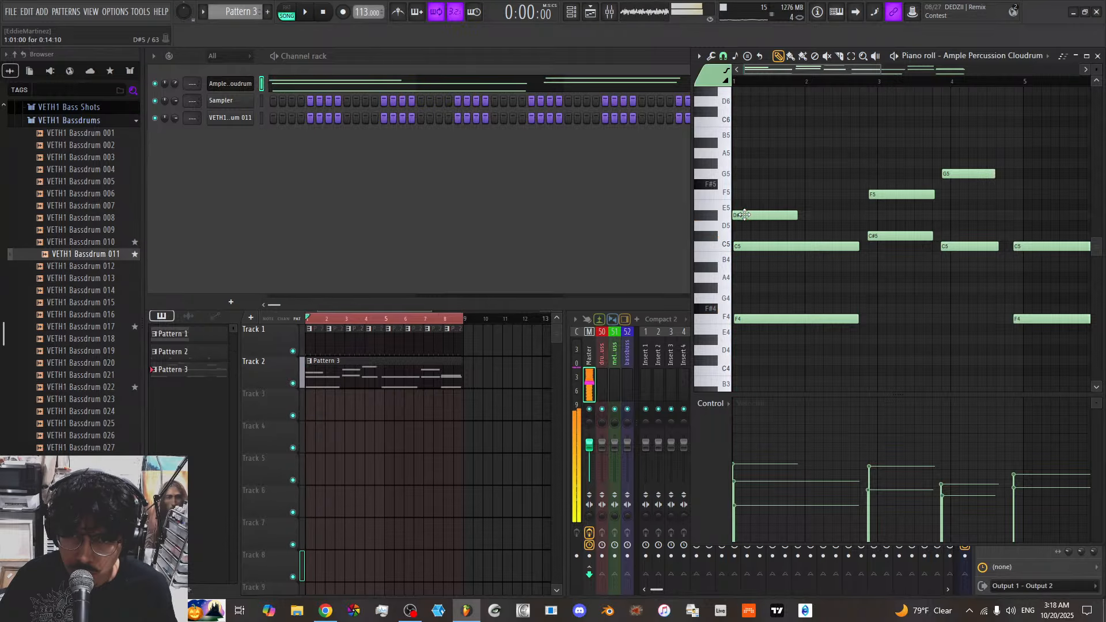
pyautogui.press('space')
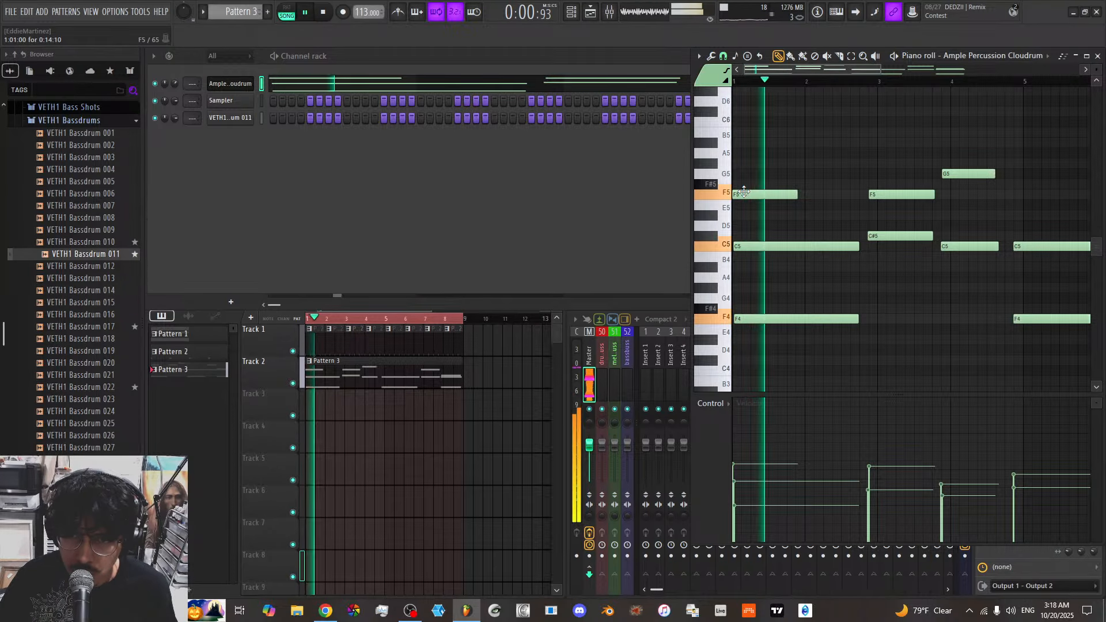
pyautogui.press('space')
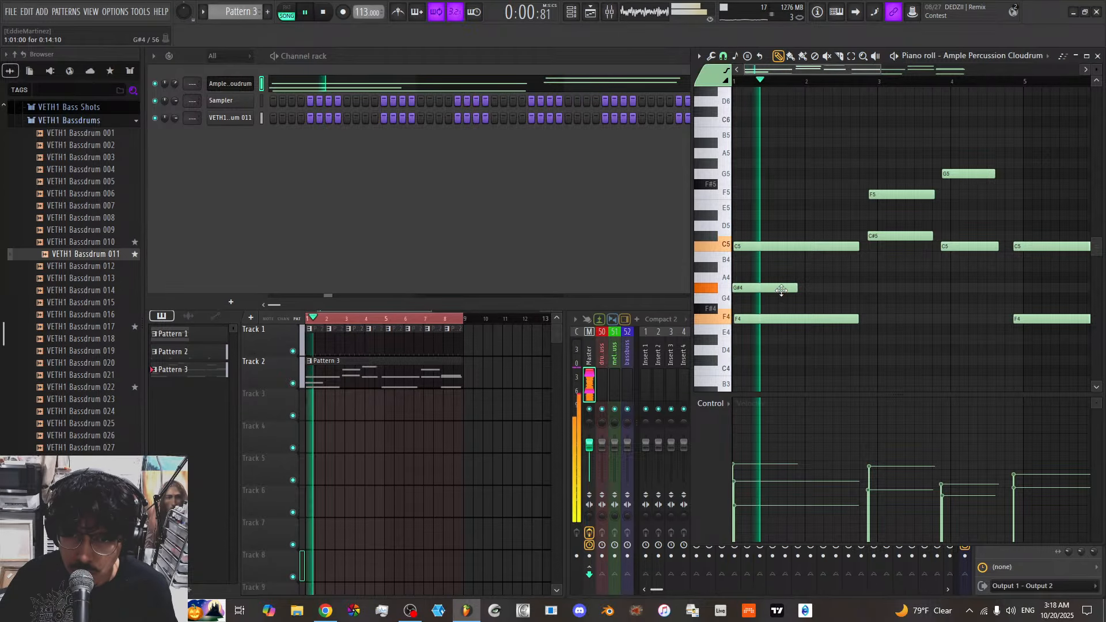
# Lengthen the G#4 in the opening chord at bar 1 to nearly match its C5 and F4 notes
pyautogui.moveTo(796, 287); pyautogui.dragTo(852, 287)
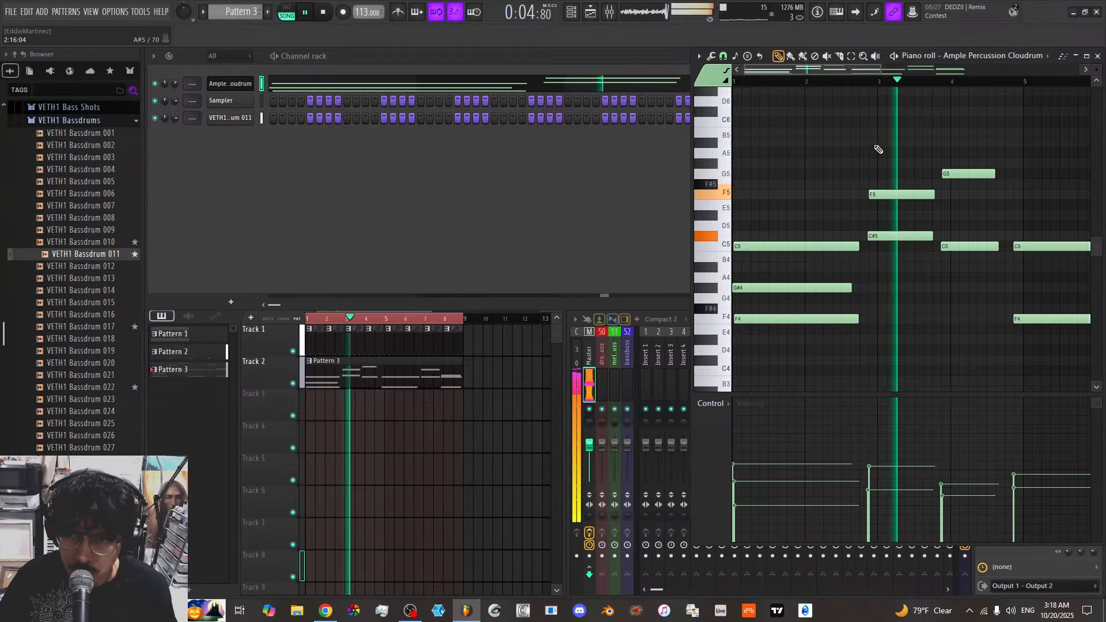
pyautogui.moveTo(852, 71); pyautogui.dragTo(877, 74)
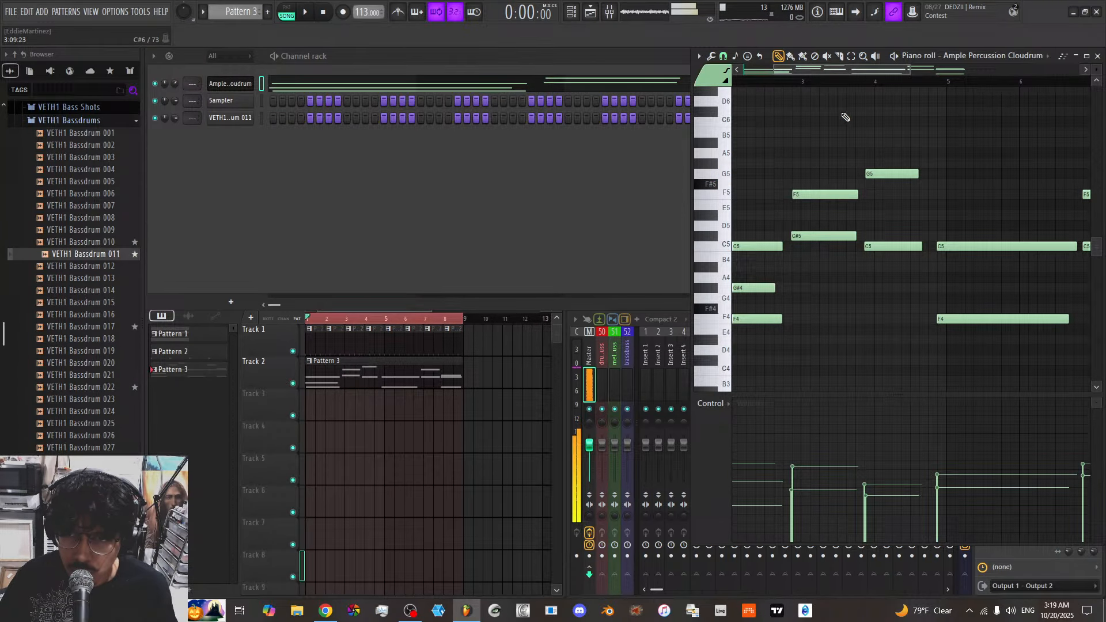
pyautogui.press('space')
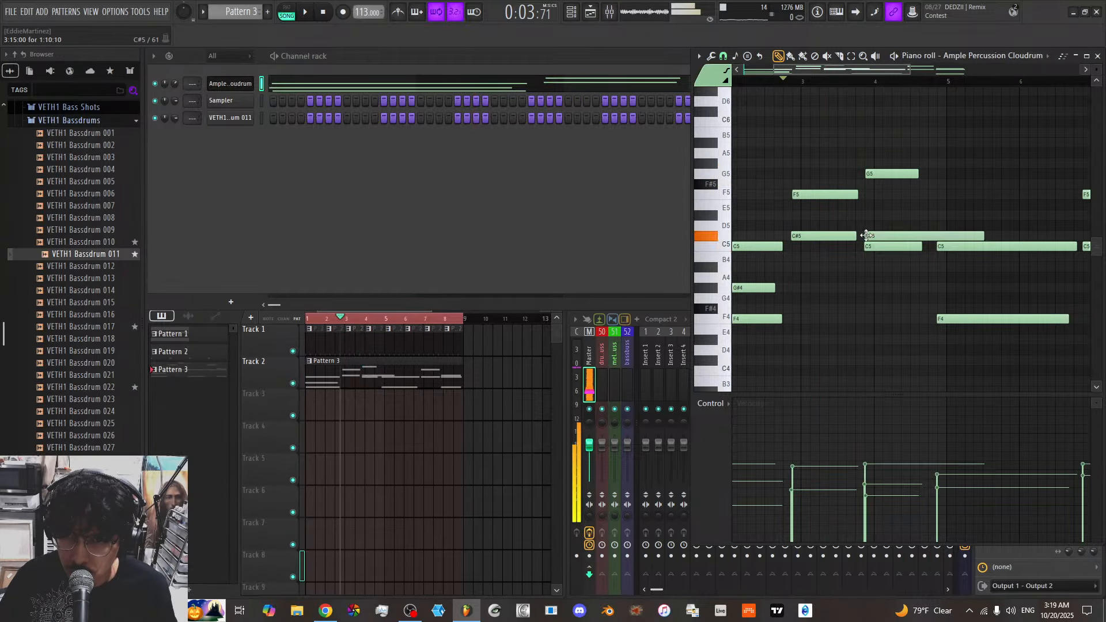
# Trim the added C#5 in the chord before bar 4 to the chord's length, and add a matching G#4 to the long chord before bar 5
pyautogui.press('space')
pyautogui.moveTo(981, 234); pyautogui.dragTo(927, 232)
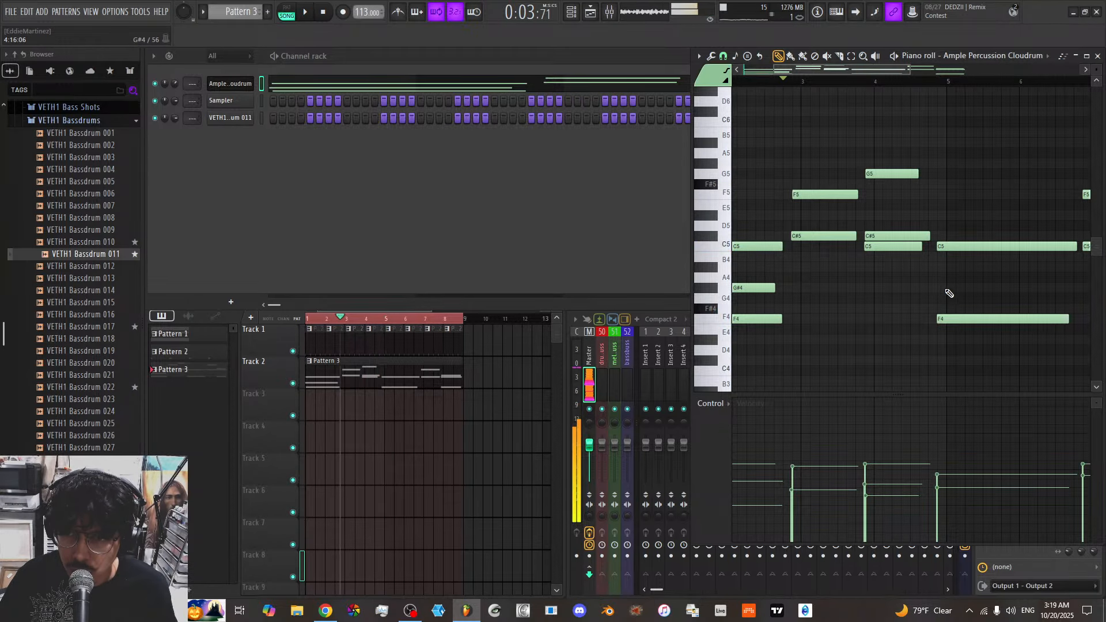
pyautogui.moveTo(955, 289); pyautogui.dragTo(1061, 287)
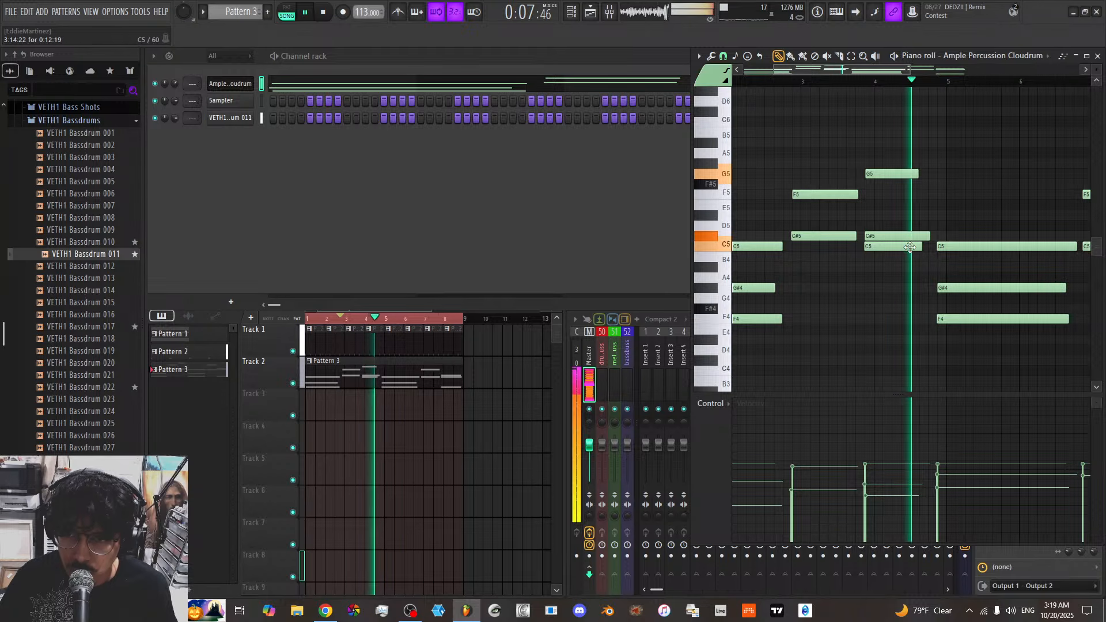
# Revoice the chord just before bar 4 as G#4, C5 and F5, auditioning the note positions against playback
pyautogui.press('space')
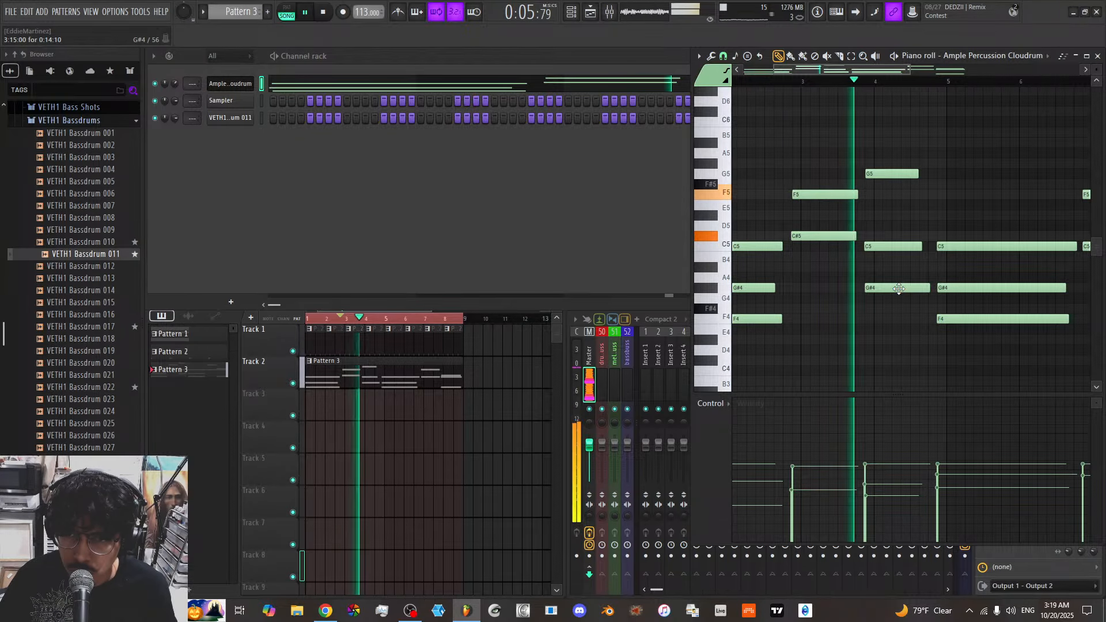
pyautogui.press('space')
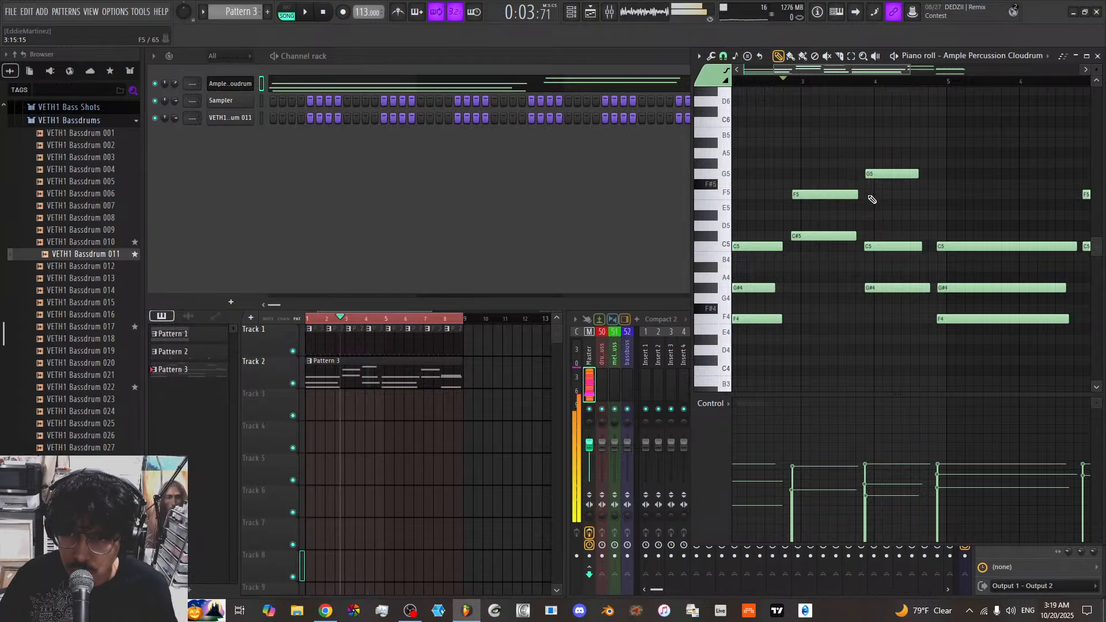
pyautogui.rightClick(895, 288)
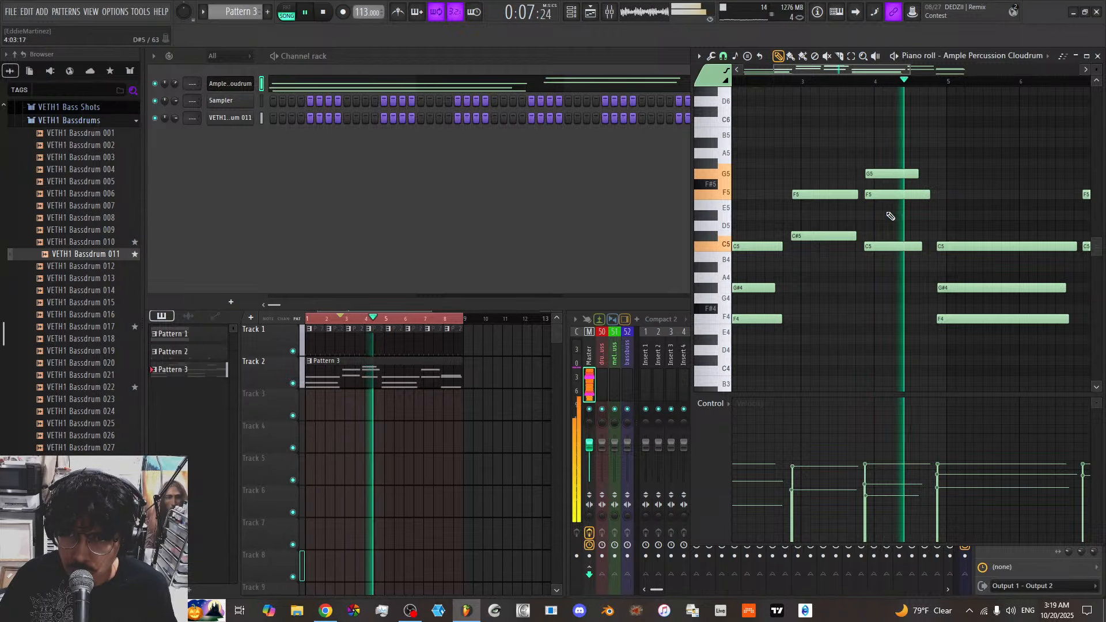
pyautogui.press('space')
pyautogui.rightClick(888, 174)
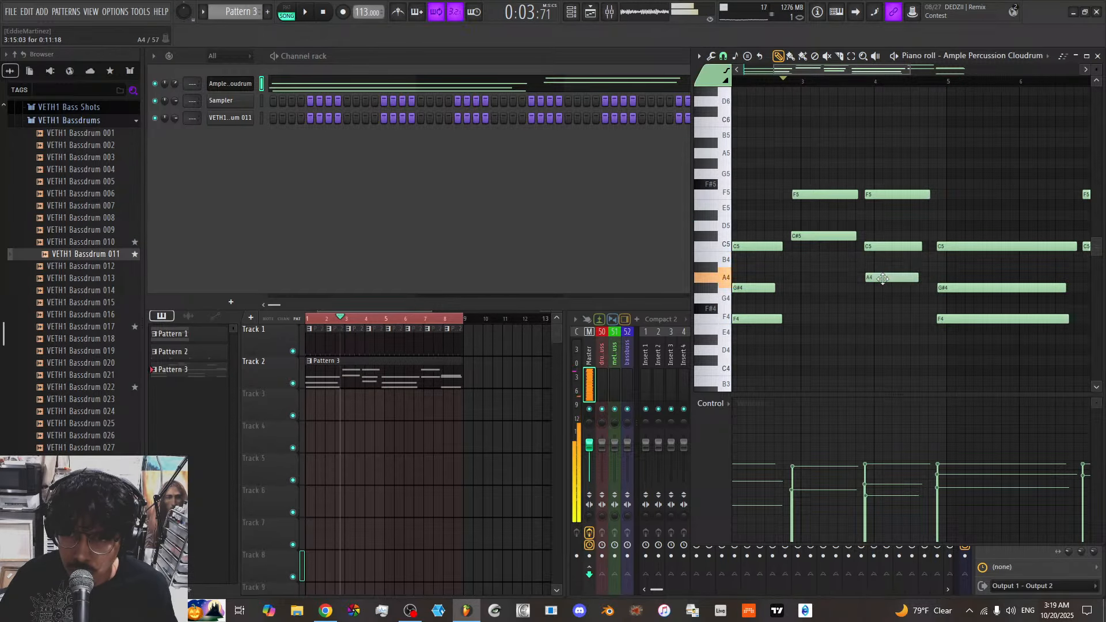
pyautogui.press('space')
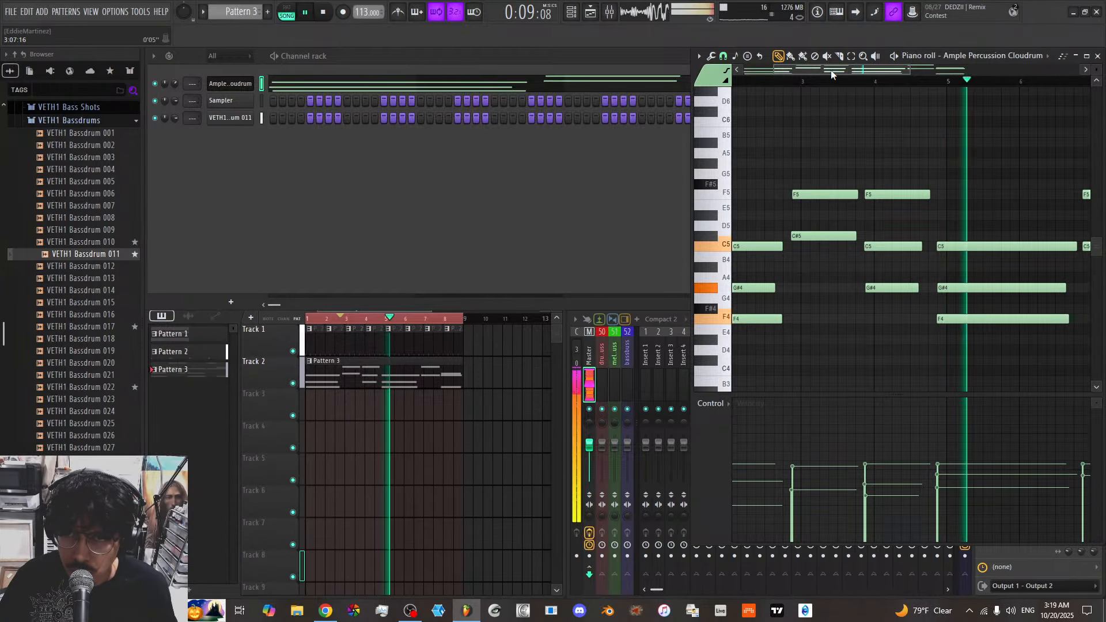
# Listen to the full eight-bar progression and check the Cloudrum instrument's settings
pyautogui.moveTo(835, 70)
pyautogui.mouseDown()
pyautogui.moveTo(864, 70)
pyautogui.moveTo(831, 73)
pyautogui.mouseUp()
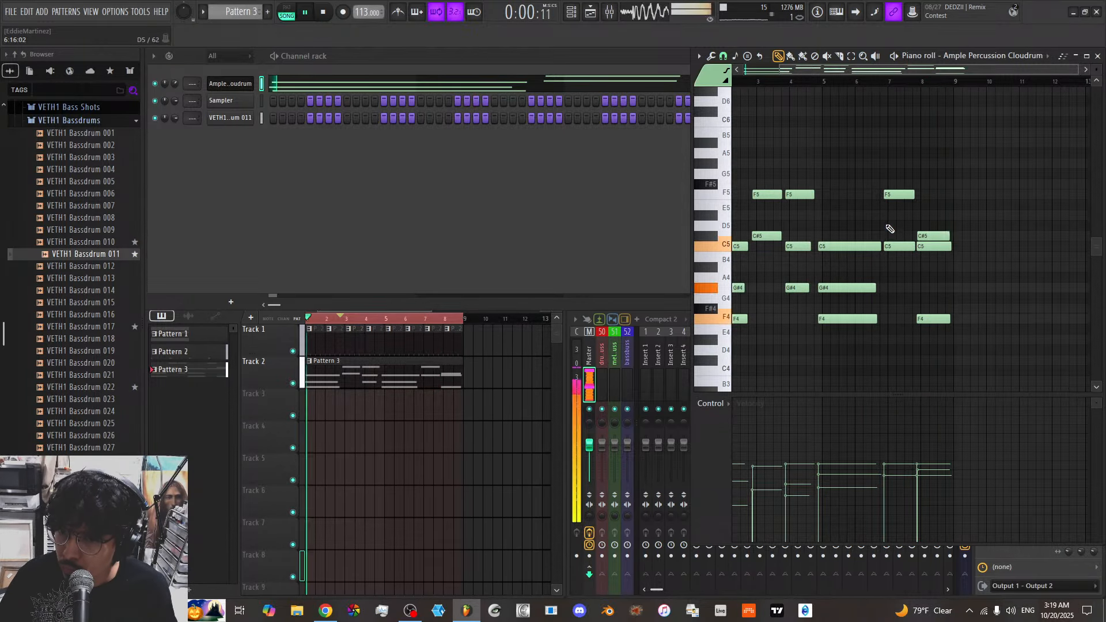
pyautogui.scroll(-3, 800, 71)
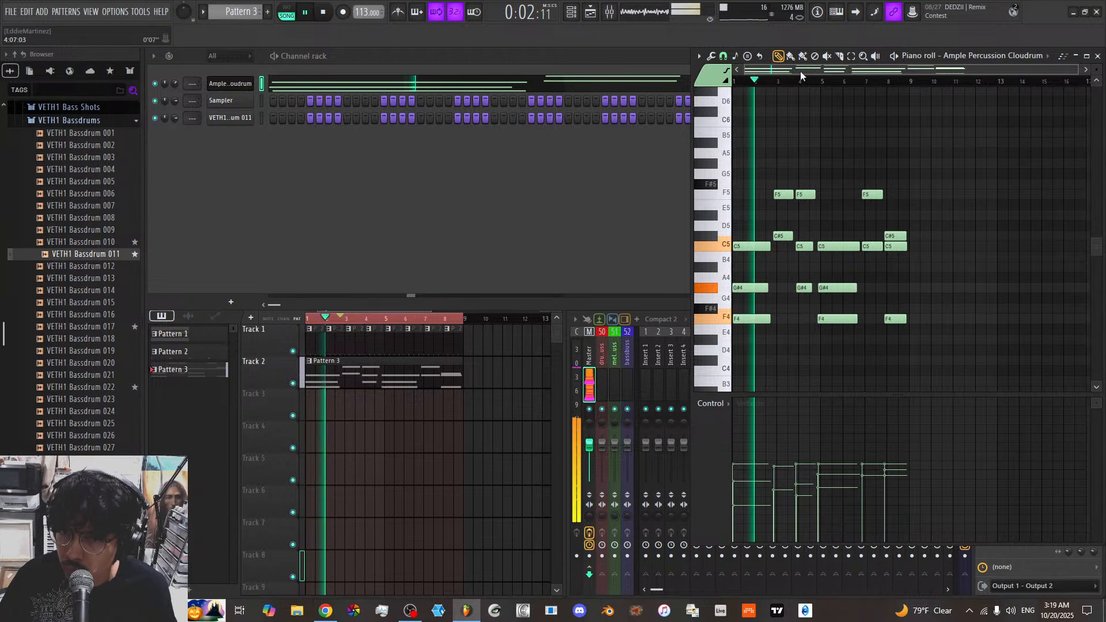
pyautogui.click(242, 88)
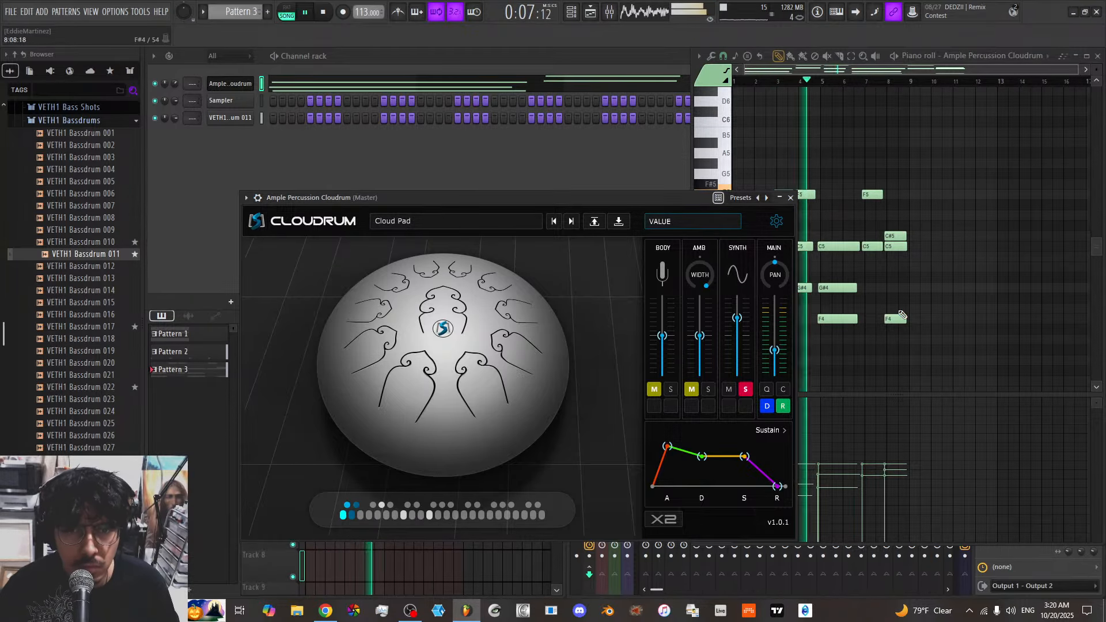
pyautogui.click(792, 198)
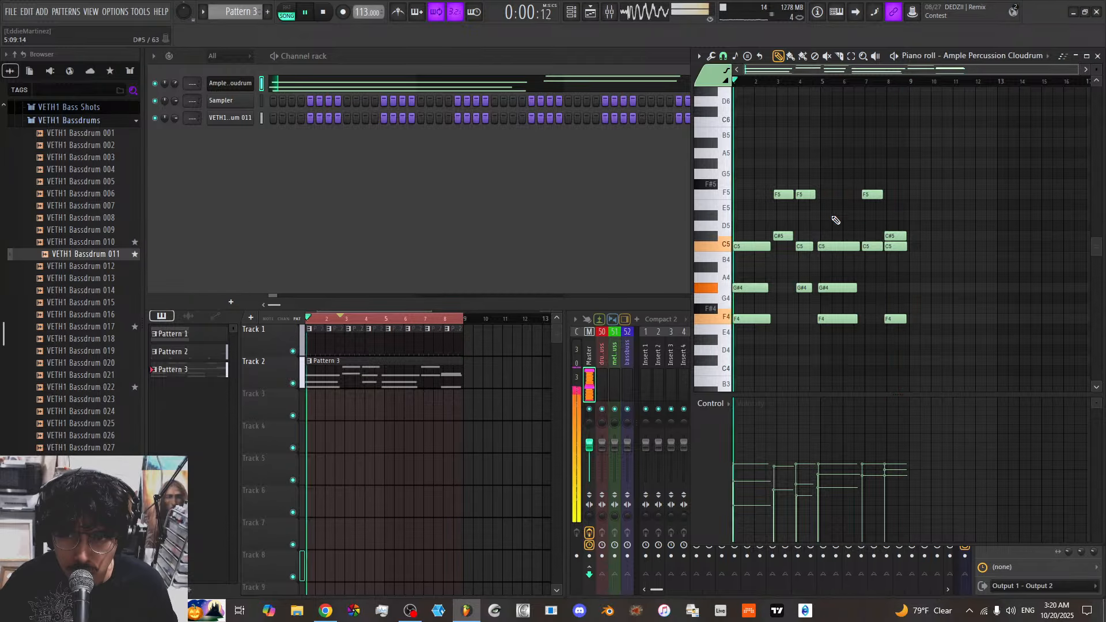
pyautogui.scroll(2, 787, 72)
# Add a G#4 to the C#5 and F5 chord before bar 3, aligned with the chord's start
pyautogui.press('space')
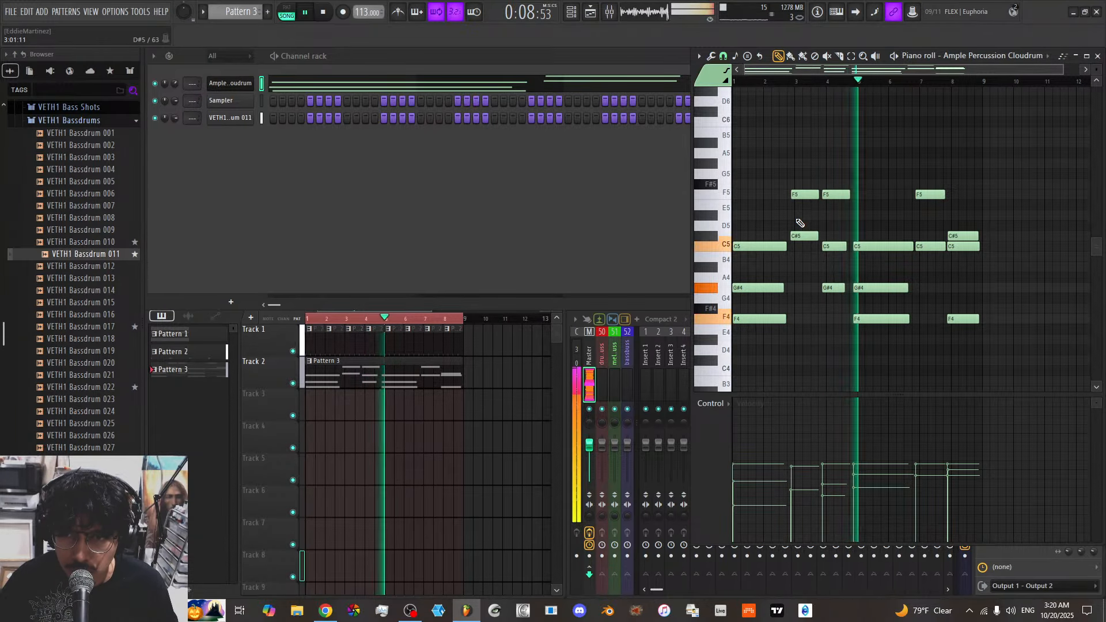
pyautogui.press('space')
pyautogui.click(794, 288)
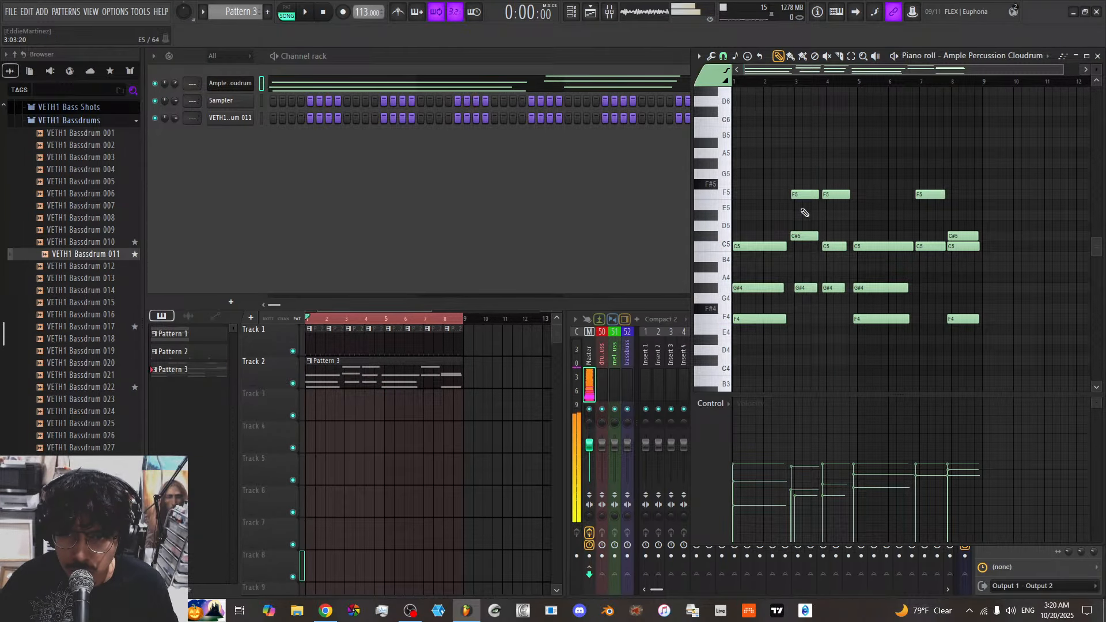
pyautogui.moveTo(792, 75); pyautogui.dragTo(761, 73)
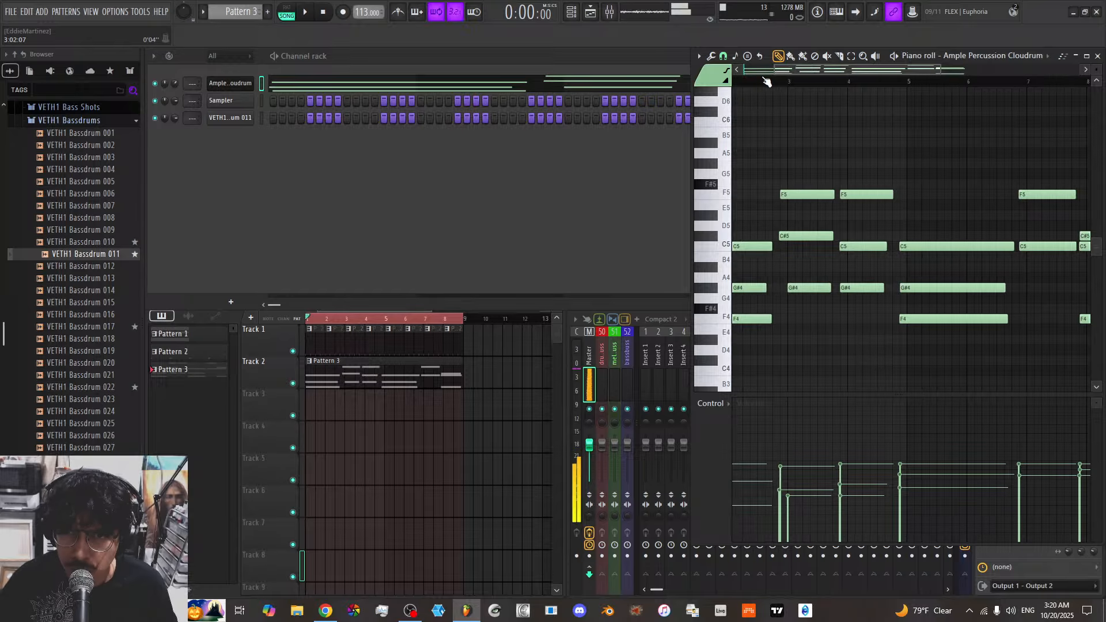
pyautogui.press('space')
pyautogui.press('space')
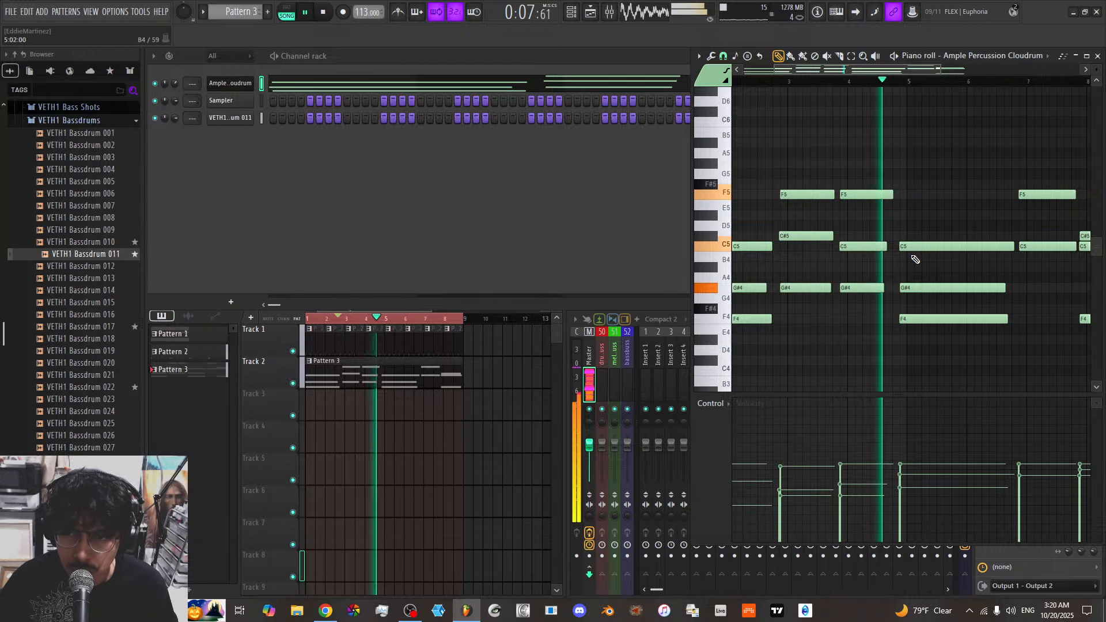
# Lower the velocity of the G#4 in the chord just before bar 4 while listening to playback
pyautogui.press('space')
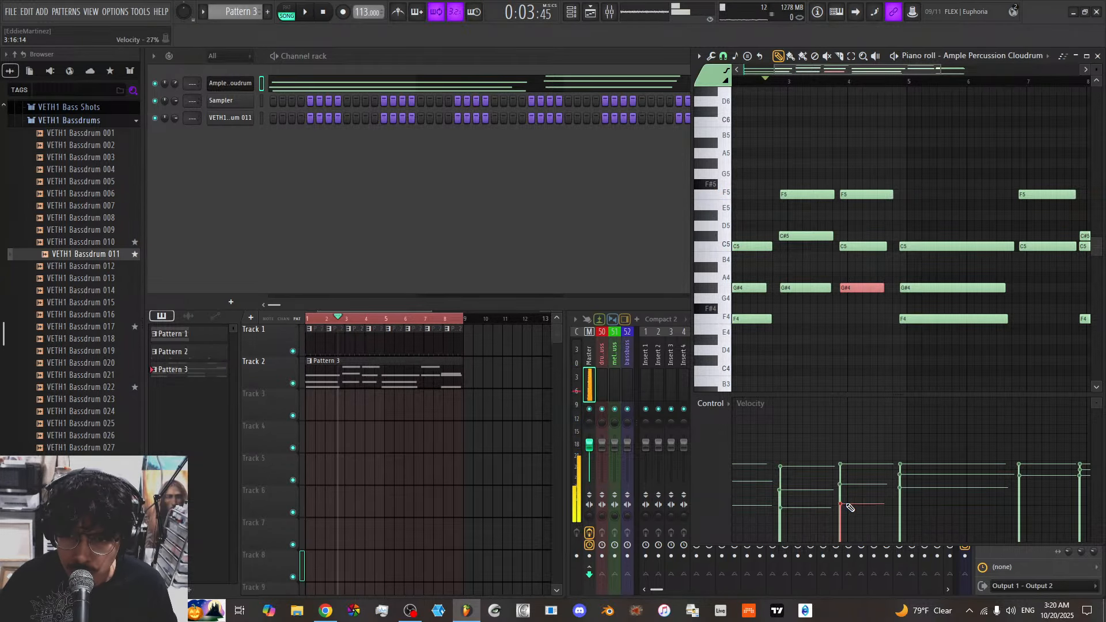
pyautogui.press('space')
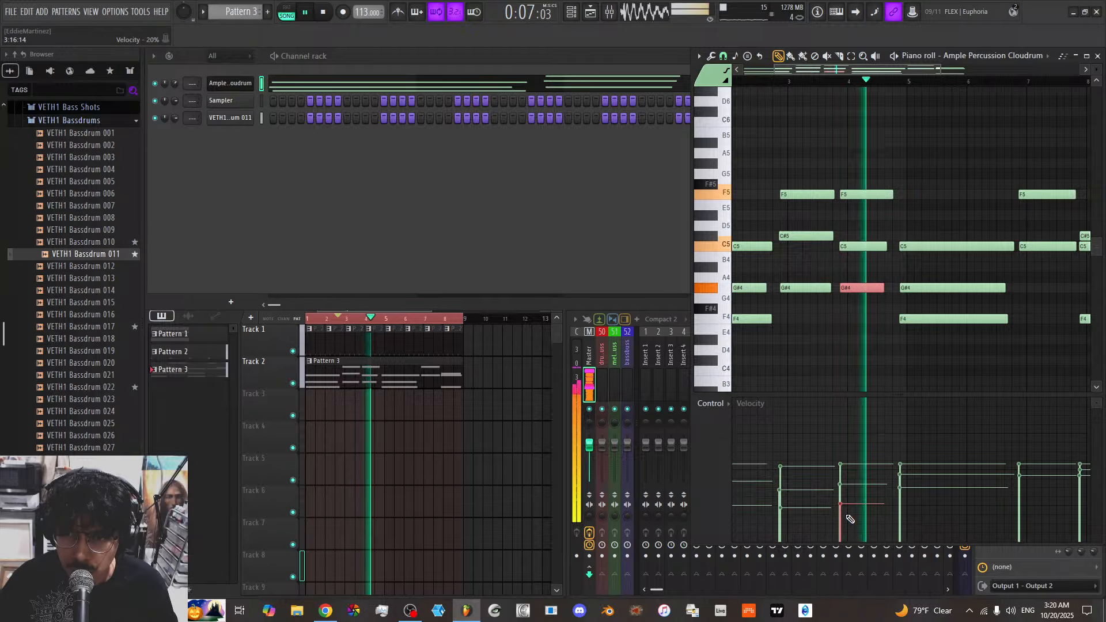
pyautogui.moveTo(851, 519); pyautogui.dragTo(842, 526)
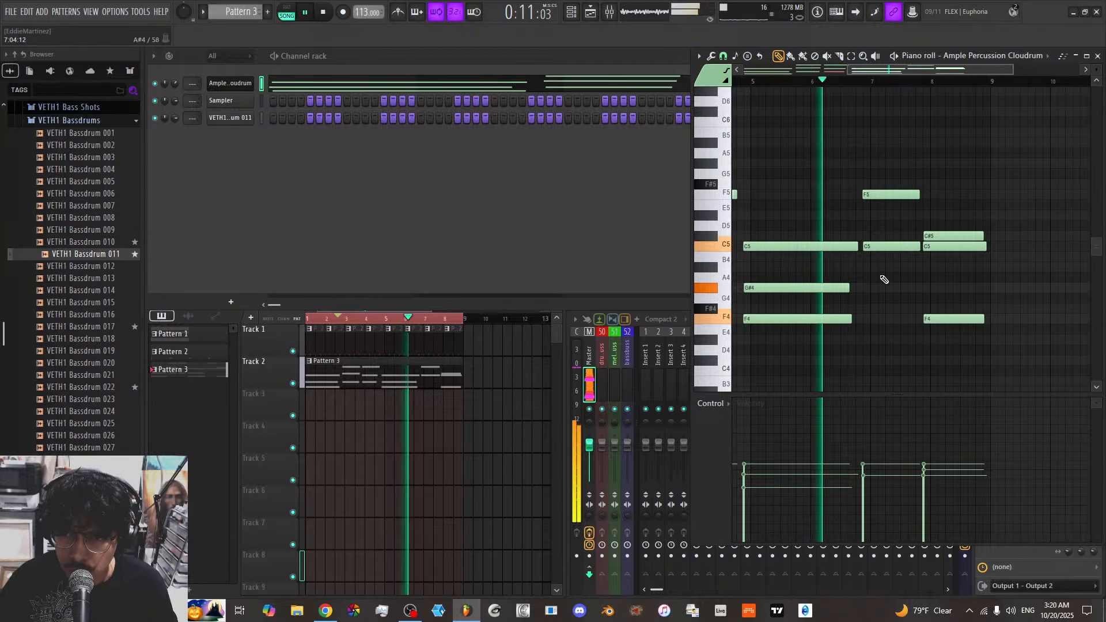
# Add a G#4 under the C5 and F5 chord before bar 7 and play the result
pyautogui.click(873, 289)
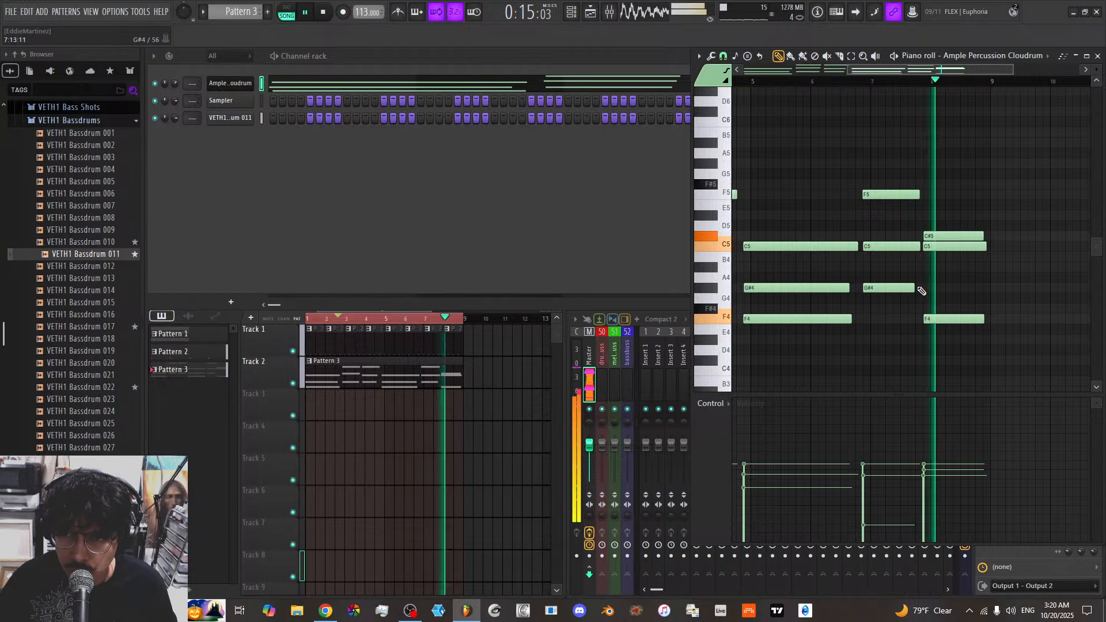
pyautogui.press('space')
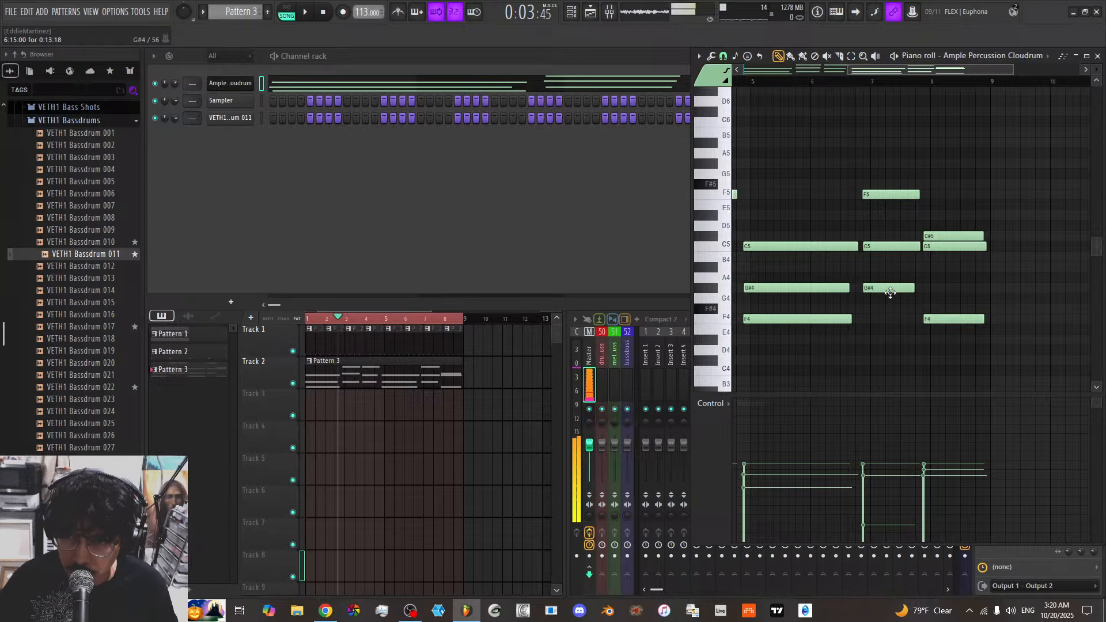
pyautogui.press('space')
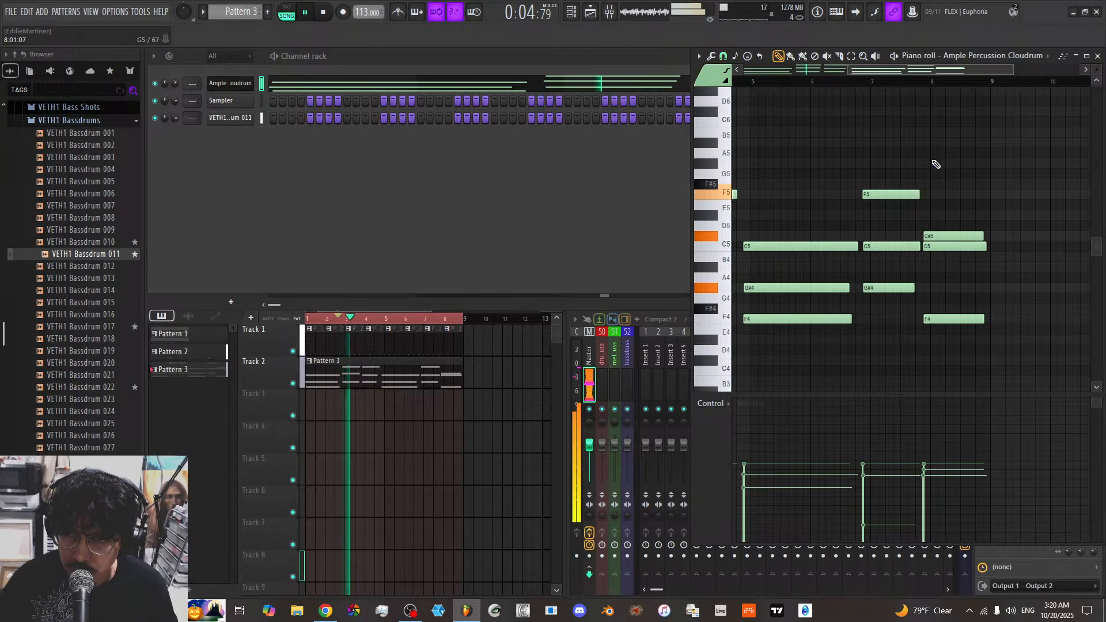
# Add an F5 to the final chord before bar 8 and lengthen it to about bar 9
pyautogui.moveTo(896, 76); pyautogui.dragTo(935, 77)
pyautogui.press('space')
pyautogui.press('space')
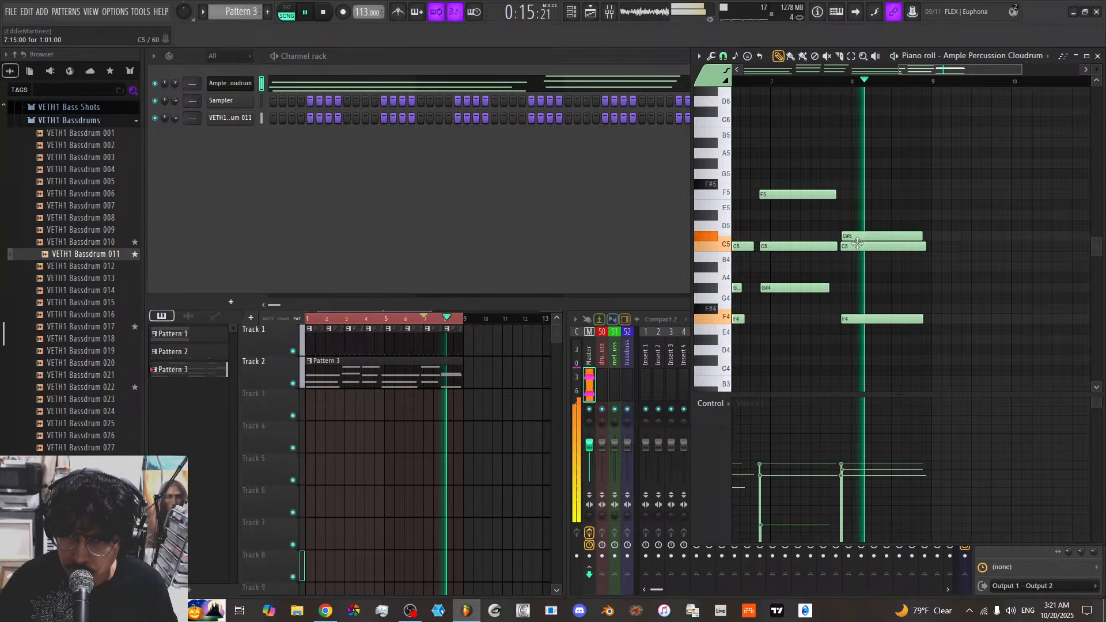
pyautogui.press('space')
pyautogui.click(855, 194)
pyautogui.press('space')
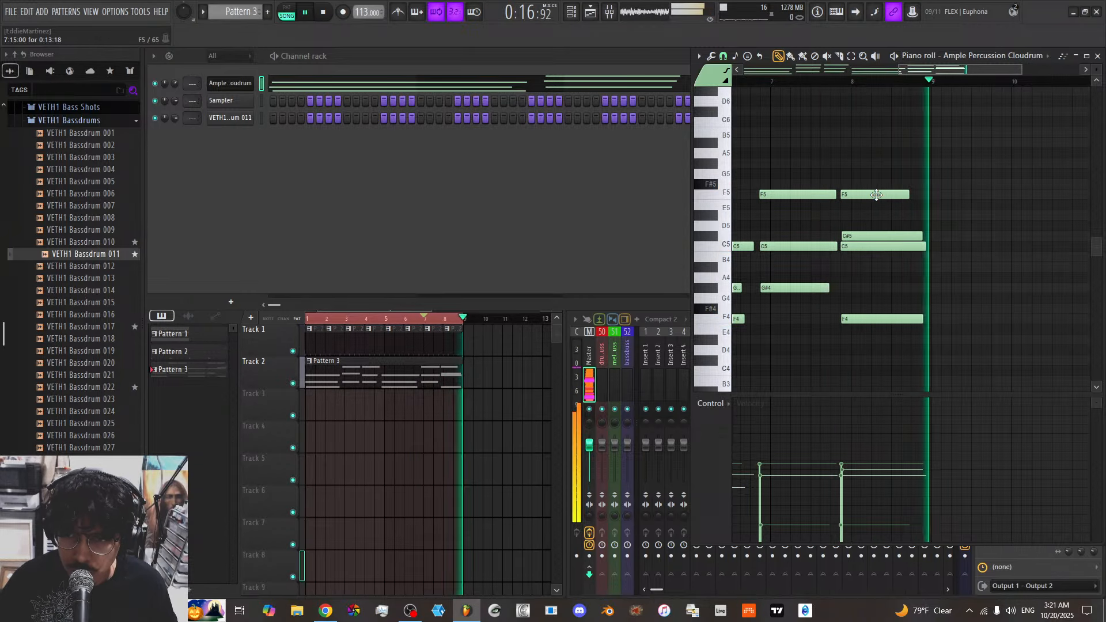
pyautogui.moveTo(922, 196); pyautogui.dragTo(931, 196)
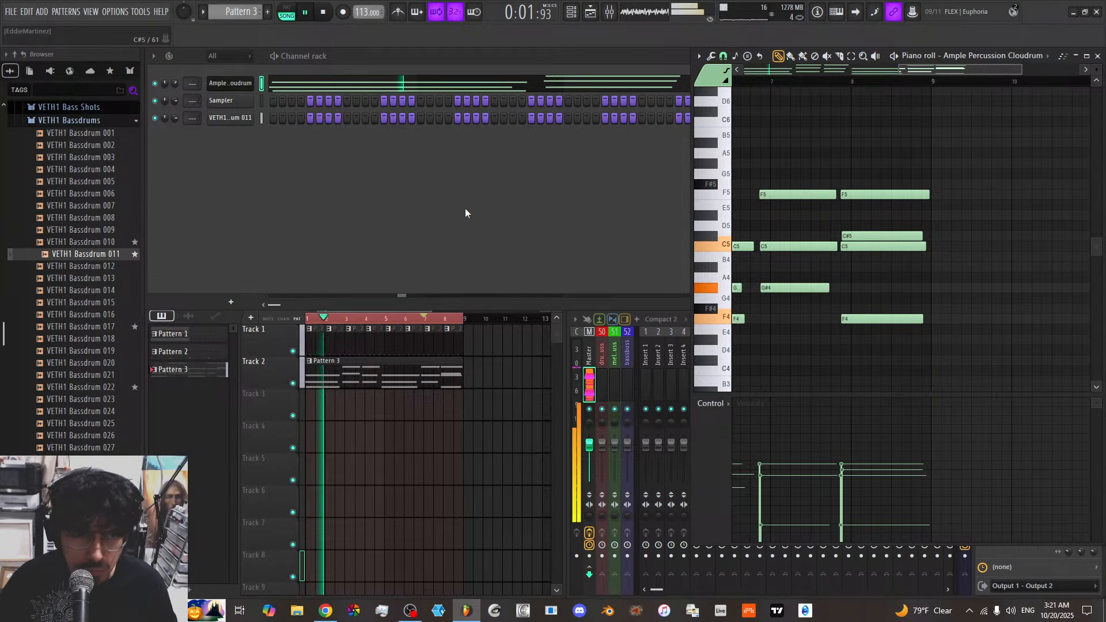
# Route the Ample Percussion Cloudrum channel to mixer insert 11
pyautogui.click(645, 361)
pyautogui.rightClick(766, 368)
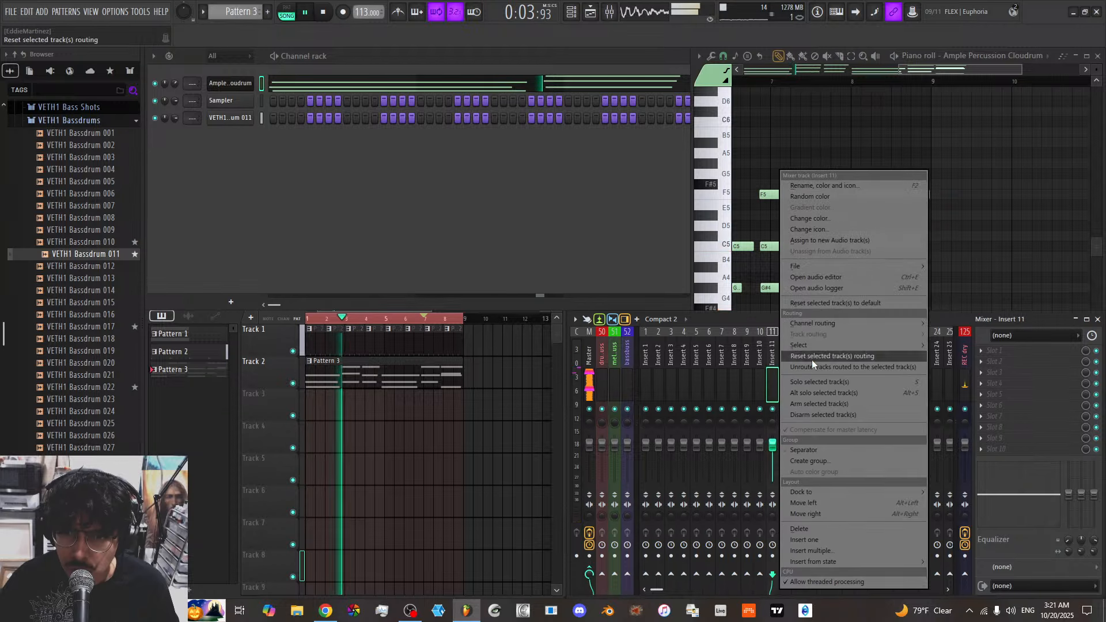
pyautogui.moveTo(818, 323)
pyautogui.click(776, 324)
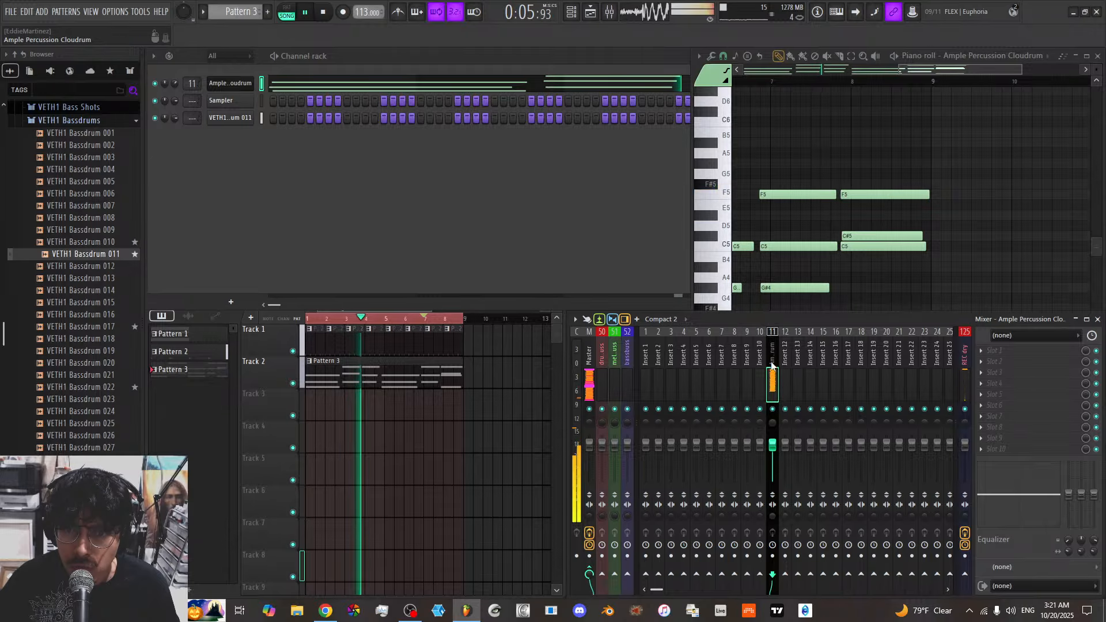
pyautogui.click(1002, 350)
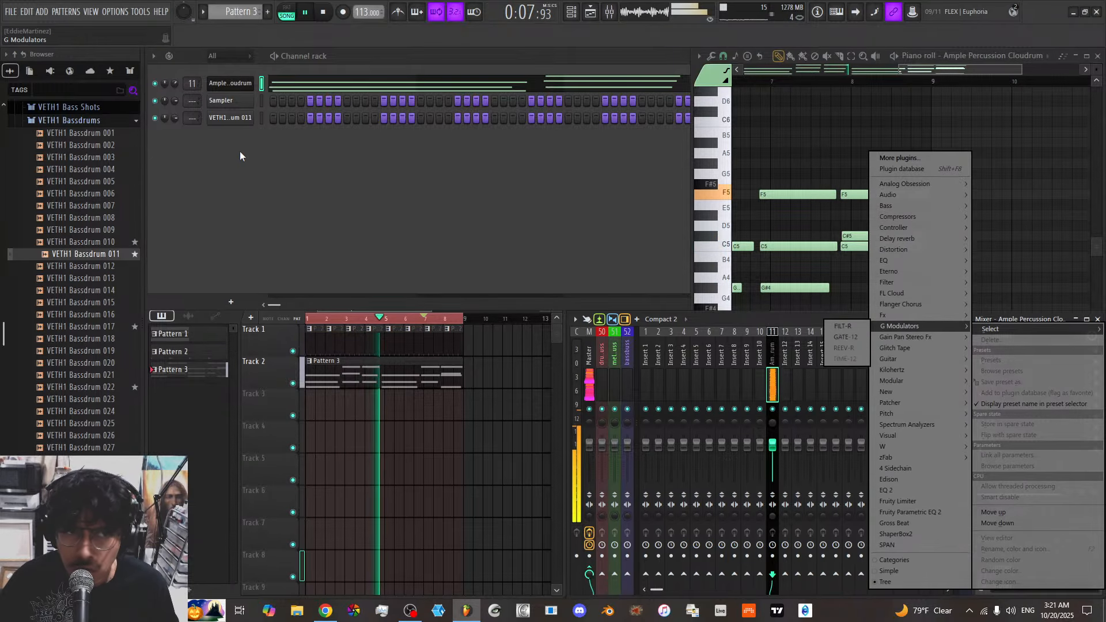
pyautogui.click(282, 144)
# Route the VETH1 Bassdrum 011 channel to mixer insert 1
pyautogui.click(262, 118)
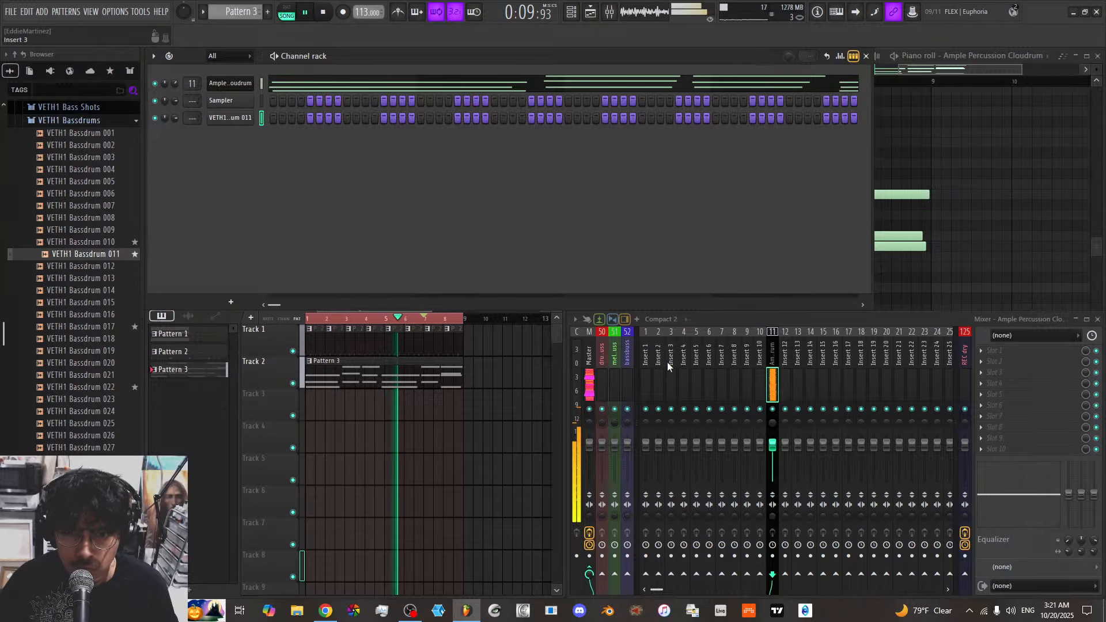
pyautogui.rightClick(646, 360)
pyautogui.moveTo(749, 324)
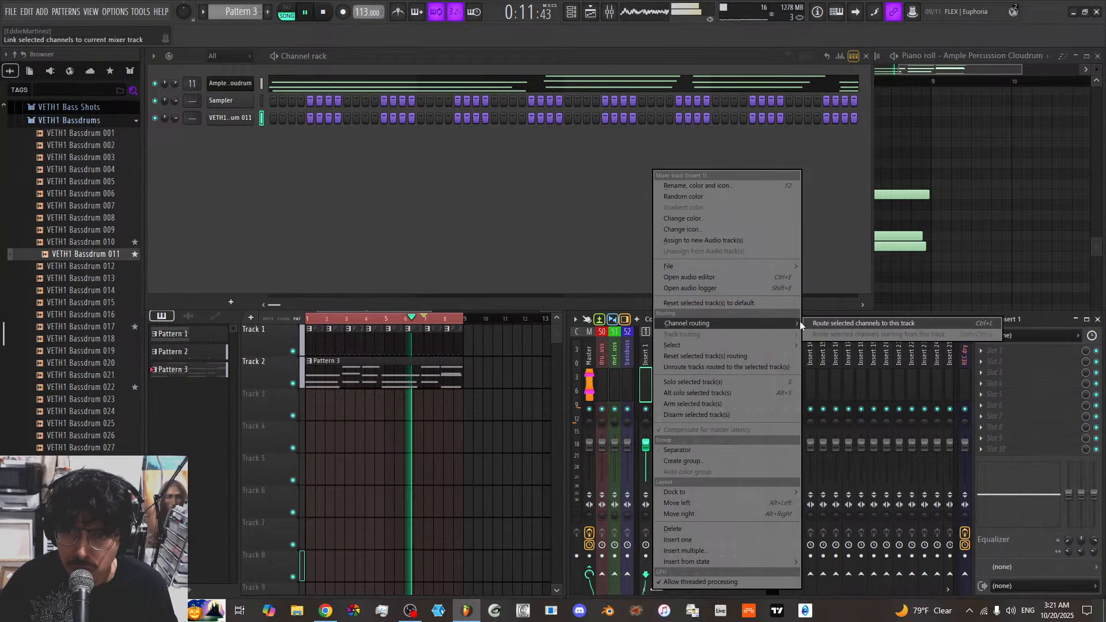
pyautogui.click(833, 329)
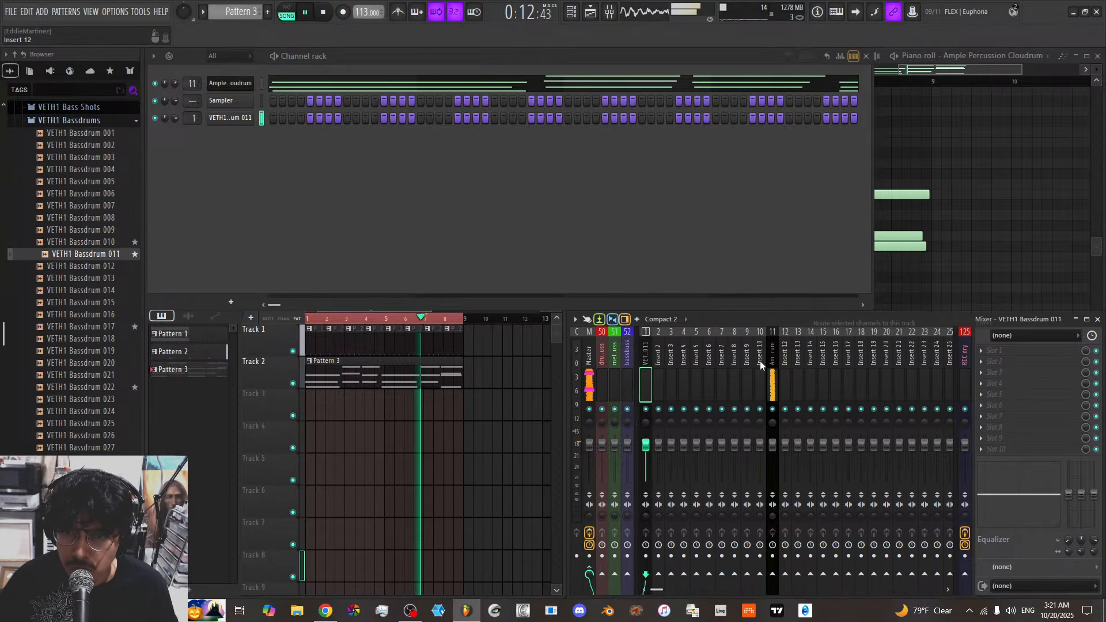
# Sidechain the bassdrum's mixer insert 1 to the Cloudrum's insert 11
pyautogui.rightClick(773, 574)
pyautogui.click(798, 569)
# Load the kHs Compactor effect in slot 5 of the Cloudrum's mixer insert 11
pyautogui.click(778, 447)
pyautogui.click(1015, 391)
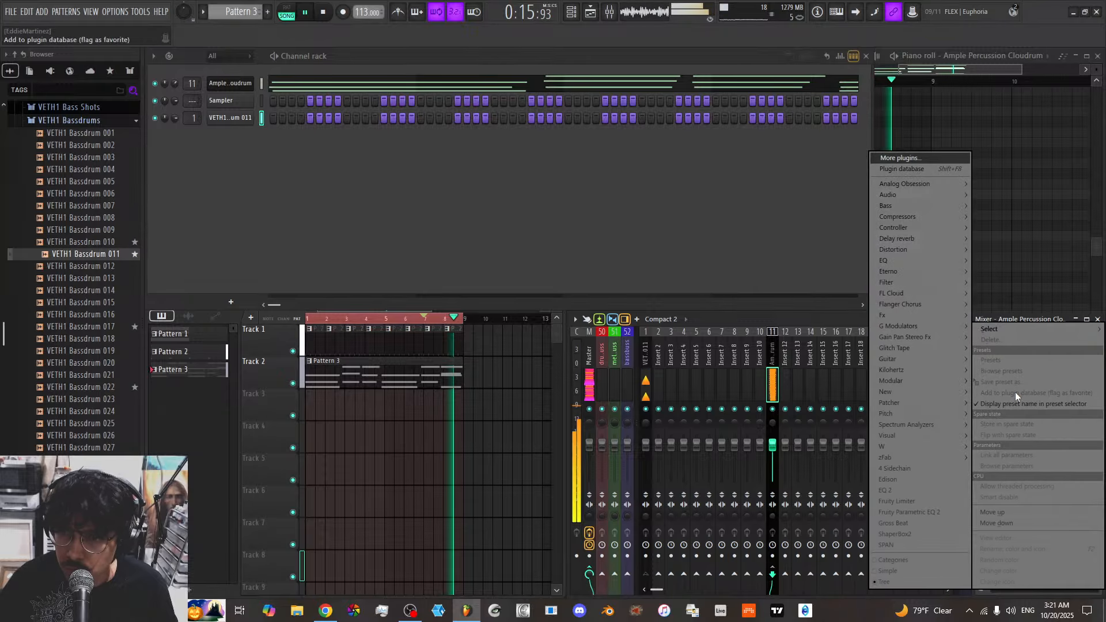
pyautogui.moveTo(907, 369)
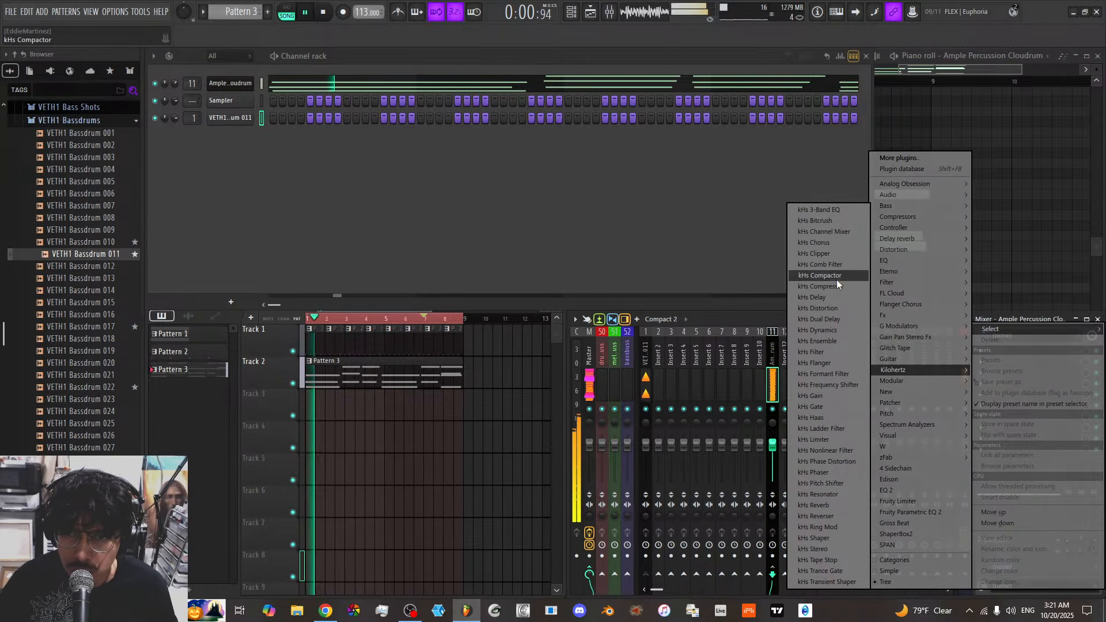
pyautogui.click(830, 275)
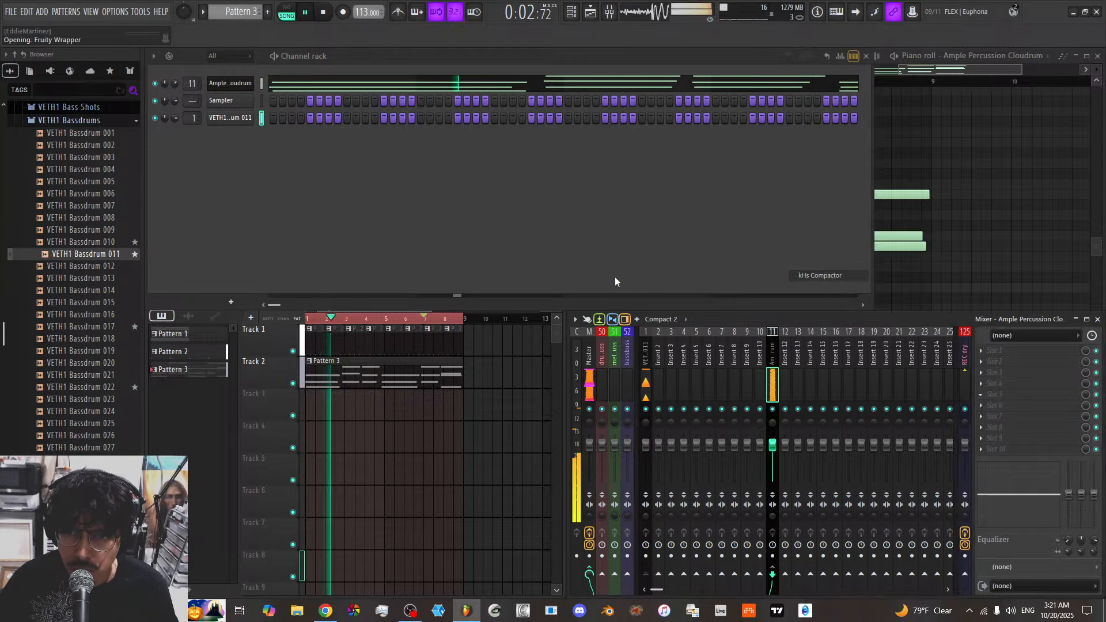
# Map the Compactor's Aux #1 input to the VETH1 Bassdrum 011 track and return to the effect's controls
pyautogui.click(227, 167)
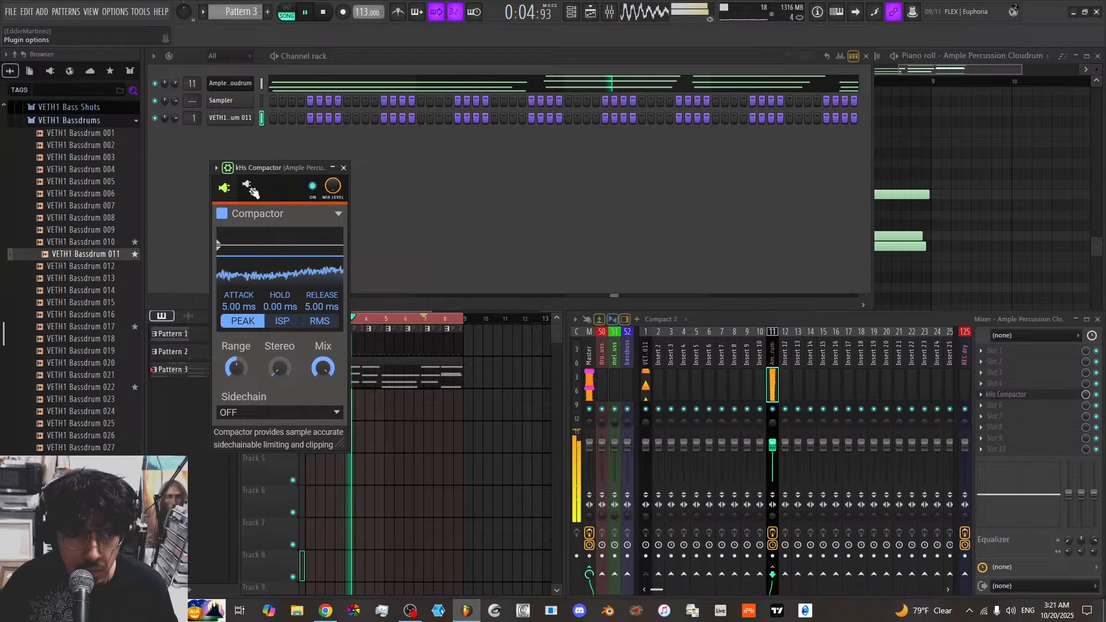
pyautogui.click(249, 188)
pyautogui.click(242, 352)
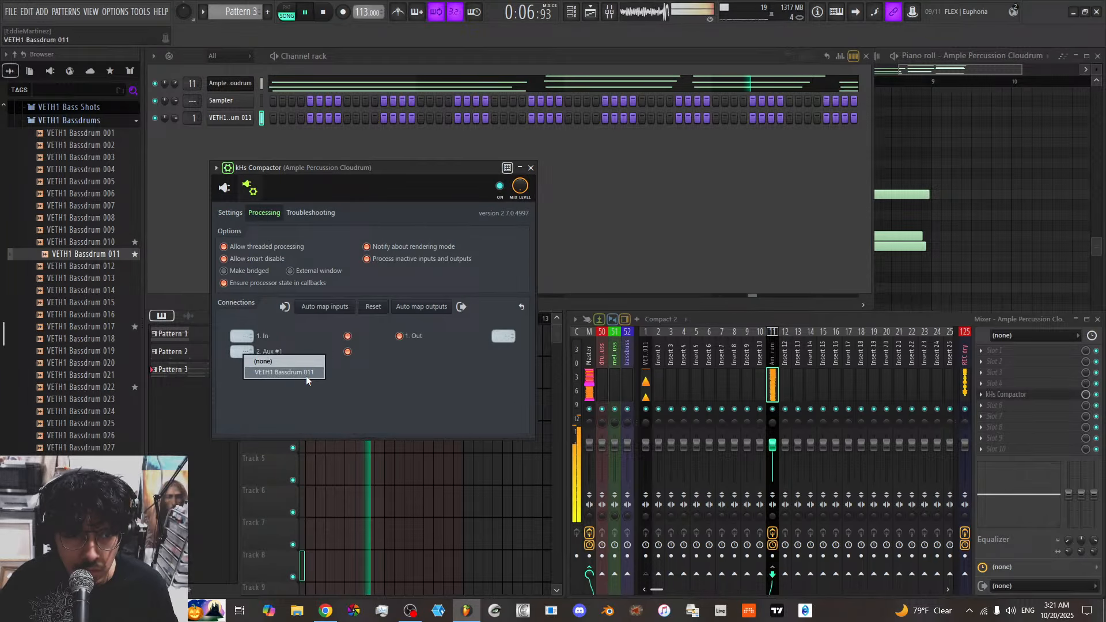
pyautogui.click(305, 376)
pyautogui.click(230, 212)
pyautogui.click(225, 191)
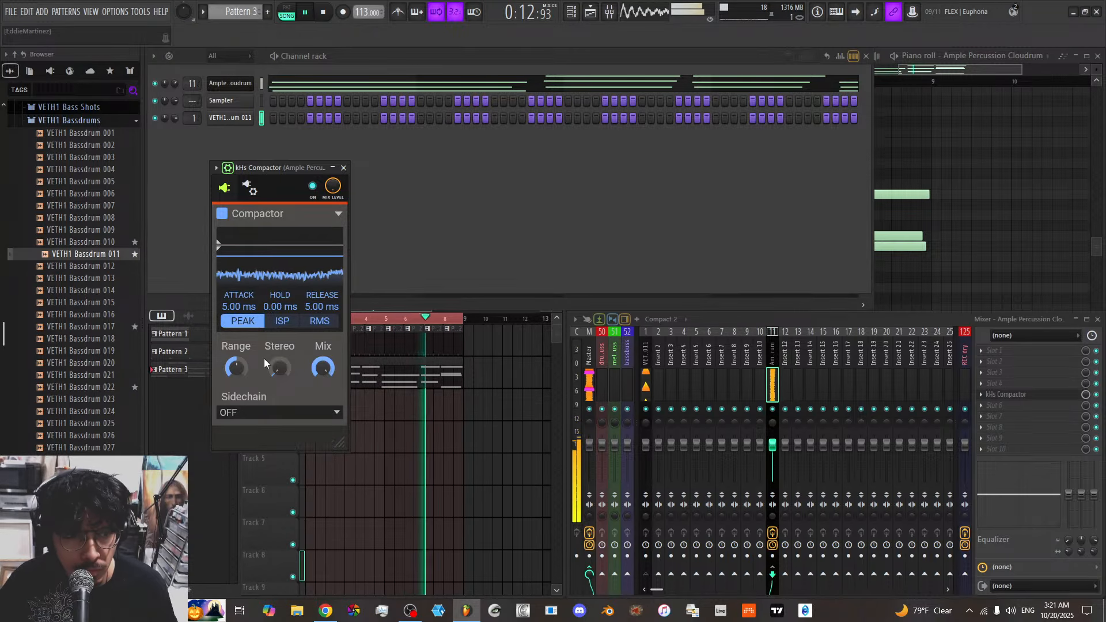
# Set the Compactor's sidechain source to INPUT 3+4, its range to 200% and its threshold to about -8.5 dB
pyautogui.click(265, 414)
pyautogui.click(280, 427)
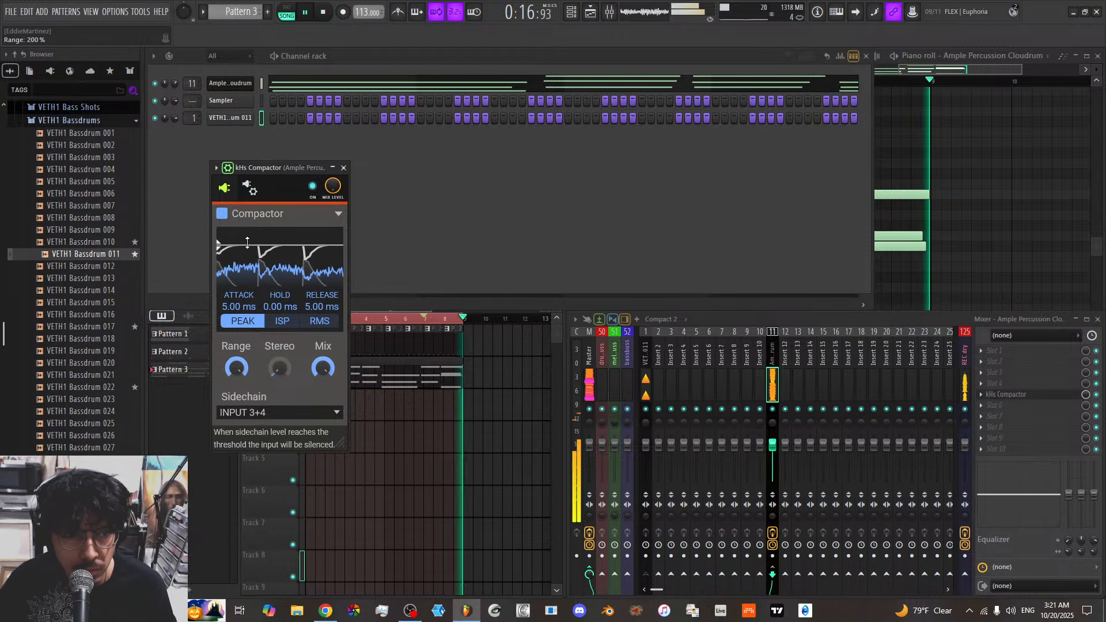
pyautogui.moveTo(219, 252); pyautogui.dragTo(219, 258)
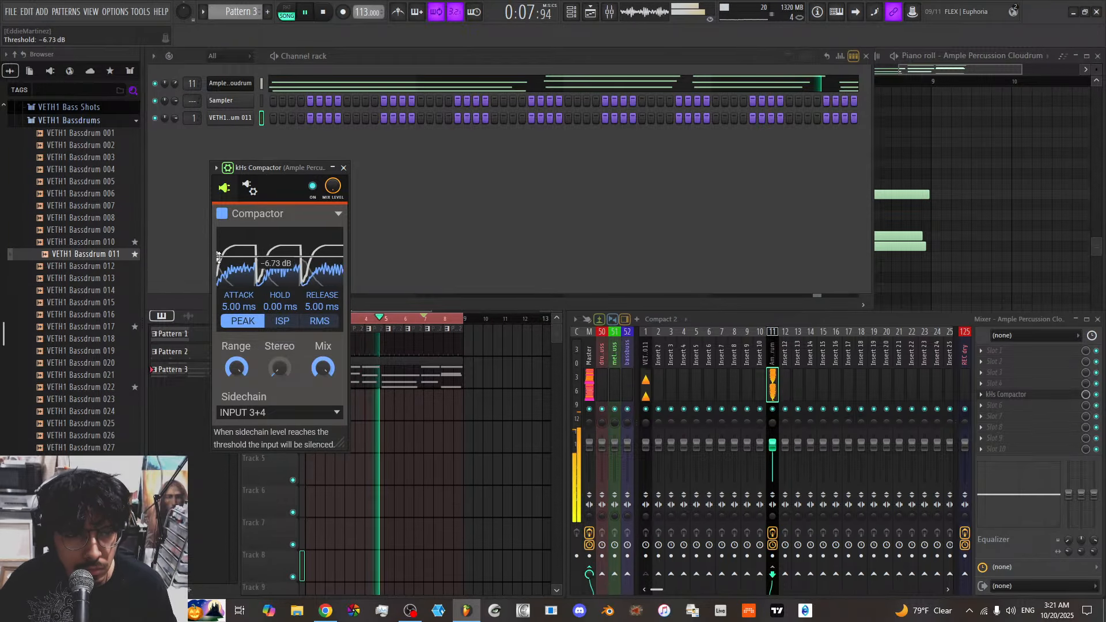
pyautogui.moveTo(218, 258); pyautogui.dragTo(219, 260)
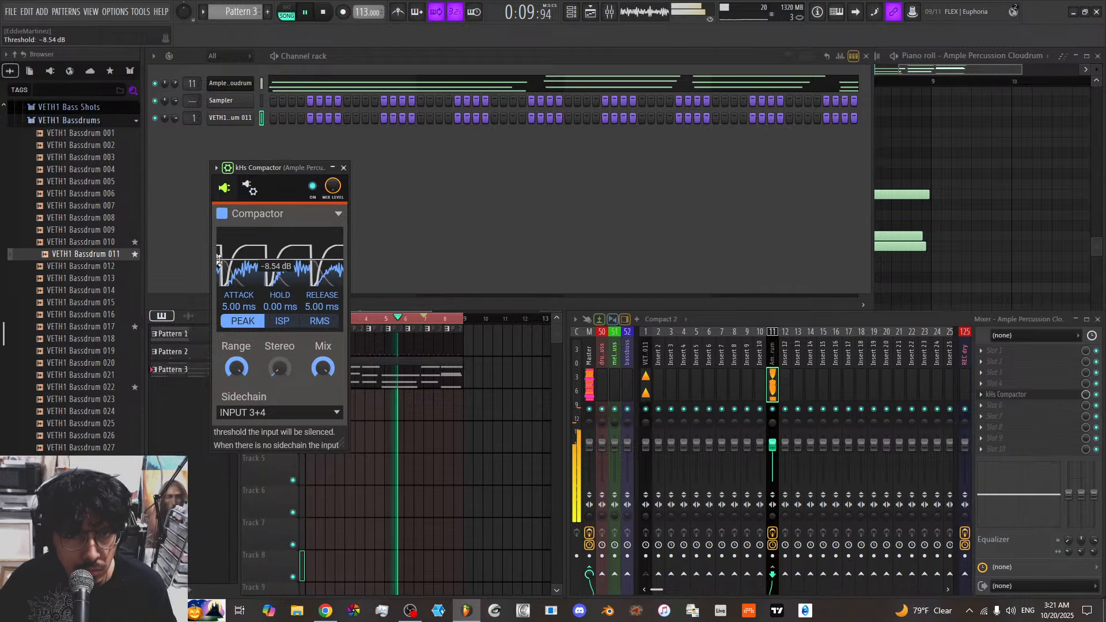
# Add EQ 2 in slot 1 of insert 11, raising the high-pass cutoff and cutting band 3 slightly around 200 Hz
pyautogui.click(1015, 352)
pyautogui.click(935, 493)
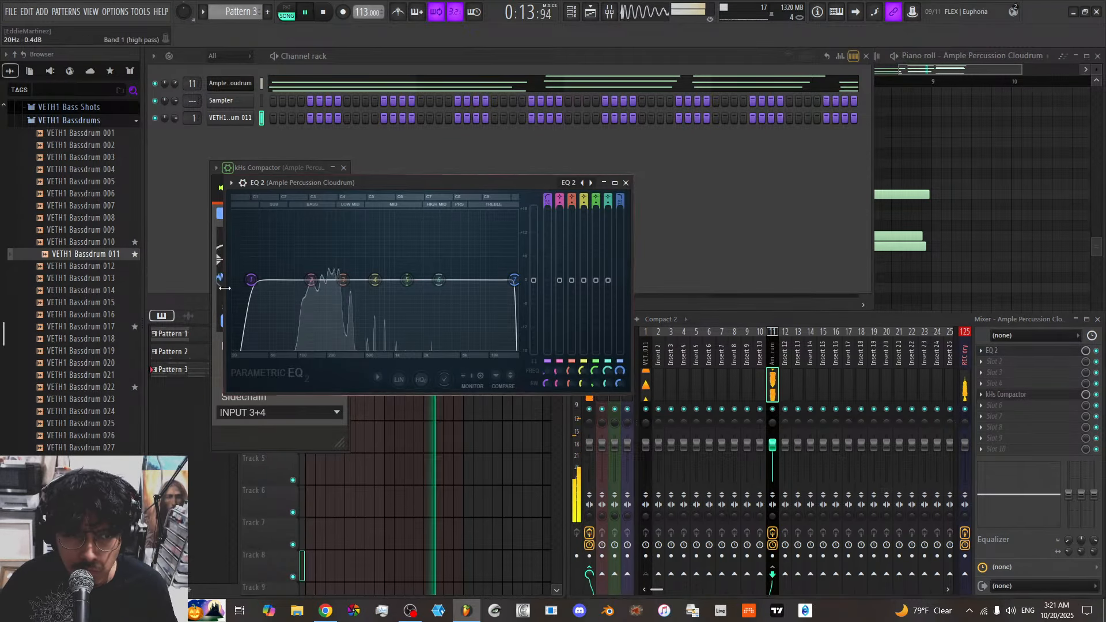
pyautogui.moveTo(252, 280); pyautogui.dragTo(324, 280)
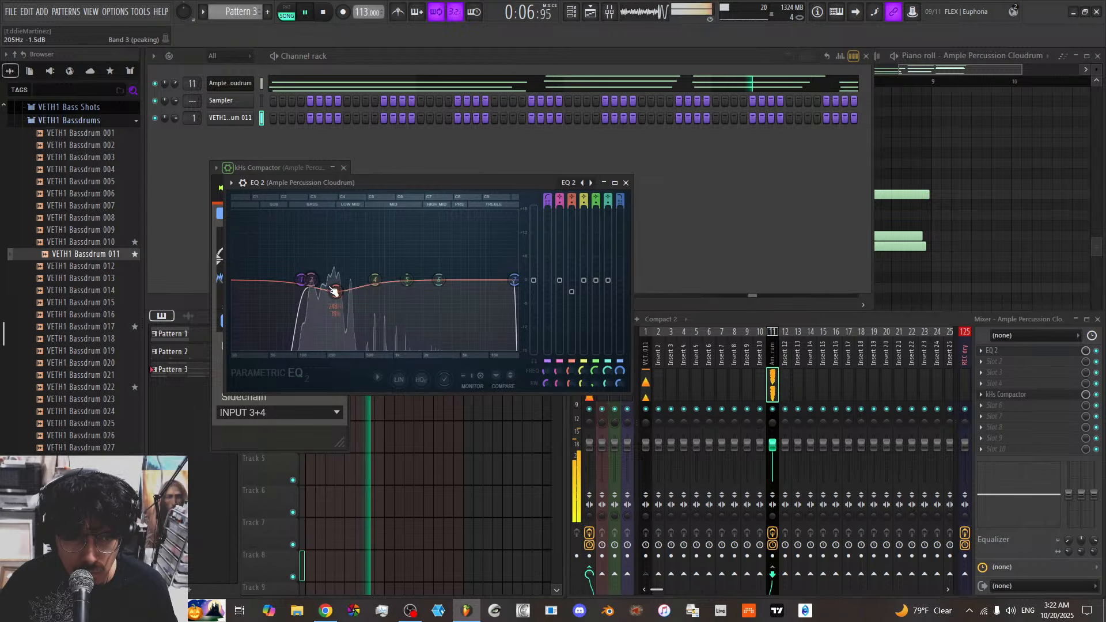
pyautogui.moveTo(336, 291); pyautogui.dragTo(304, 281)
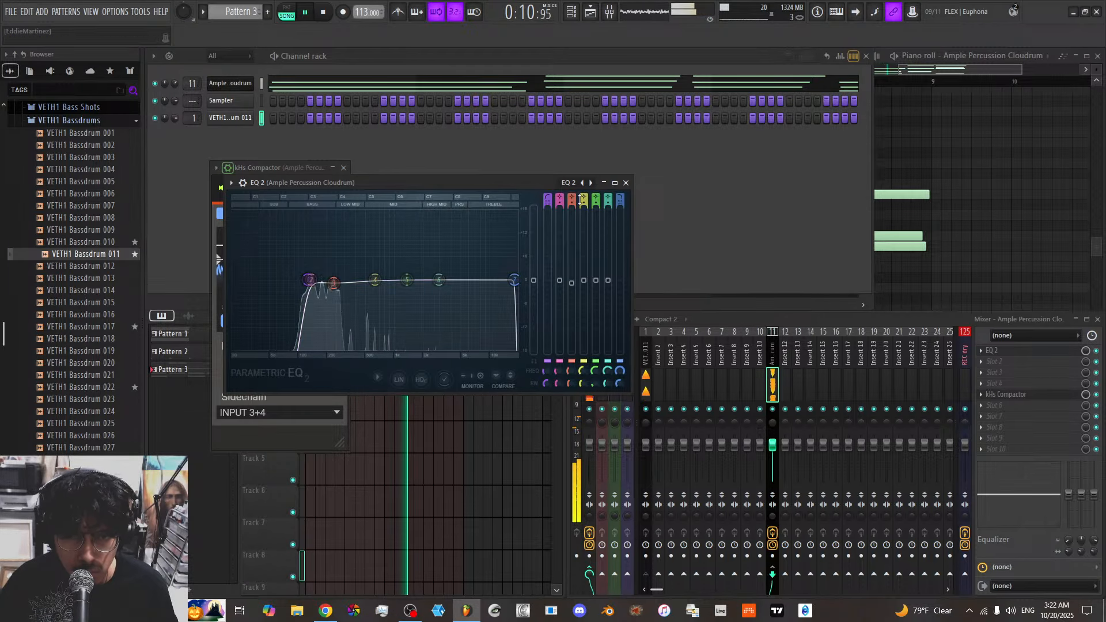
pyautogui.click(625, 183)
pyautogui.press('Escape')
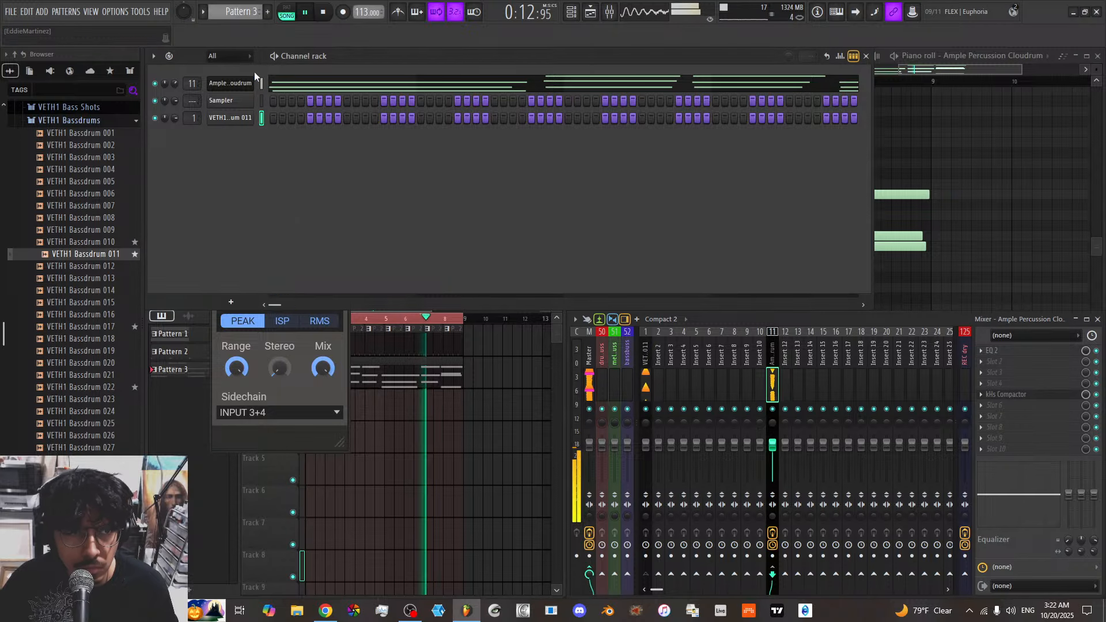
# Lower the Ample Percussion Cloudrum channel's volume slightly and clone the channel
pyautogui.moveTo(175, 83); pyautogui.dragTo(174, 87)
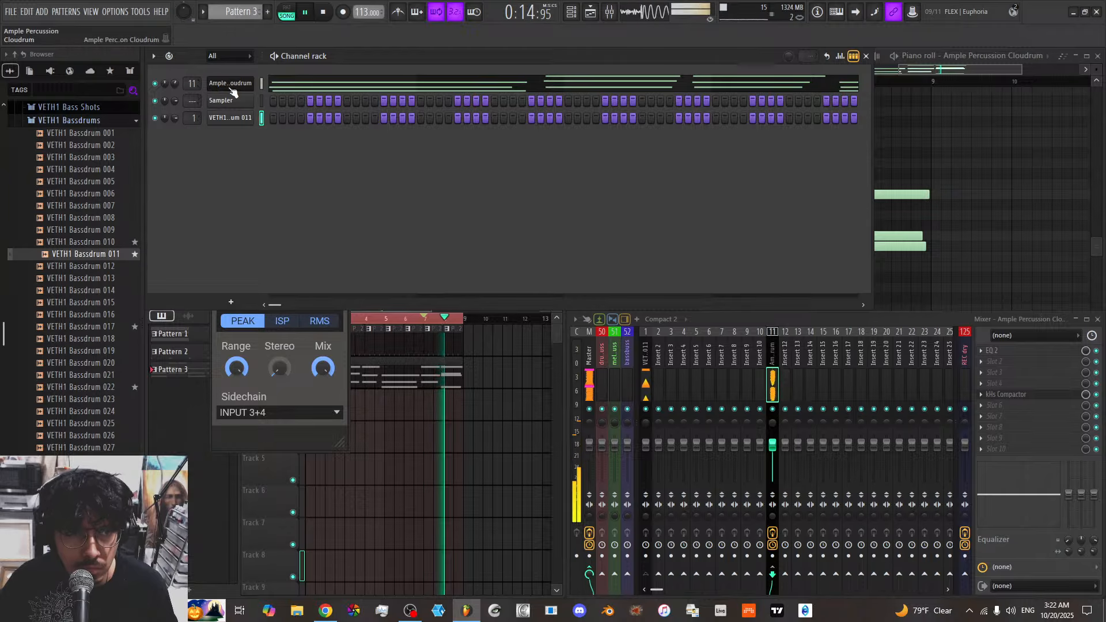
pyautogui.rightClick(254, 82)
pyautogui.click(274, 216)
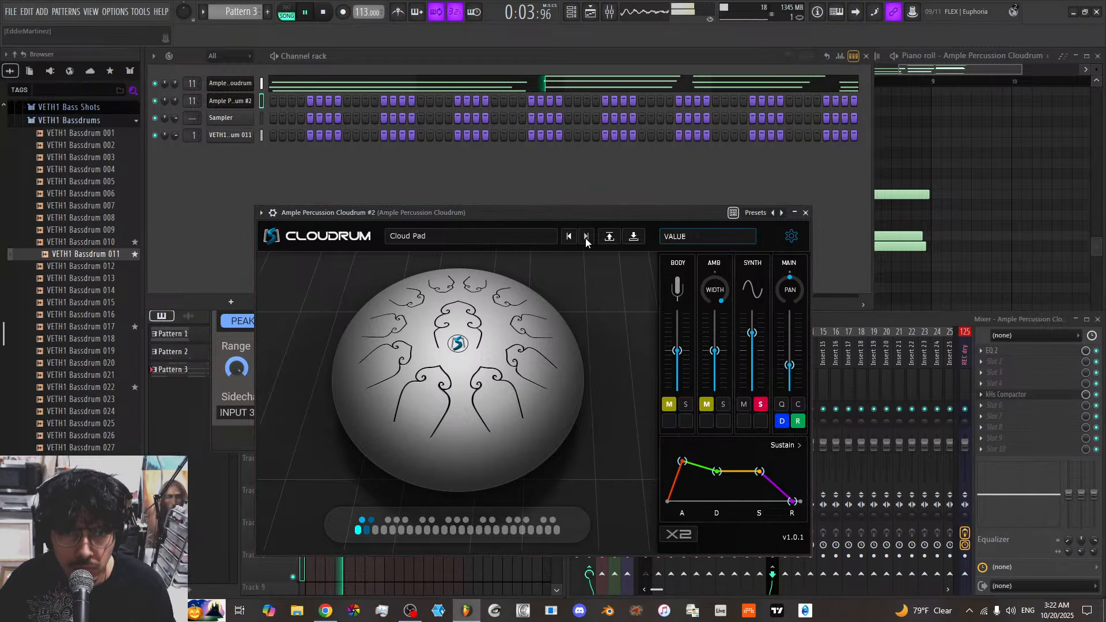
# Load the Double Mute preset in the cloned Cloudrum channel, and close its window and the Compactor's
pyautogui.click(586, 236)
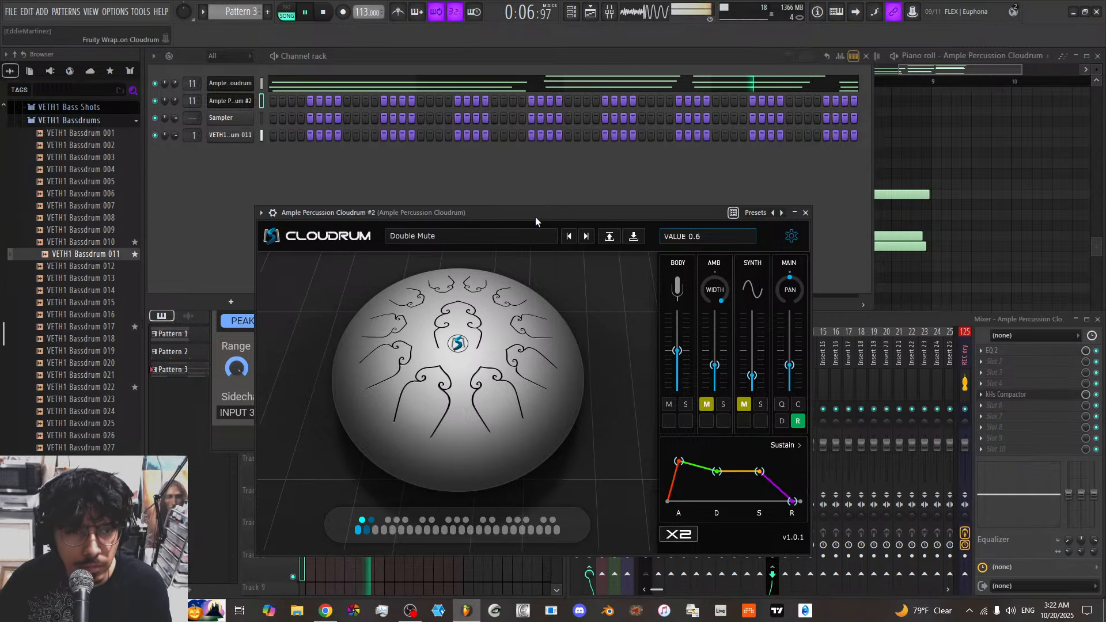
pyautogui.moveTo(535, 216); pyautogui.dragTo(650, 206)
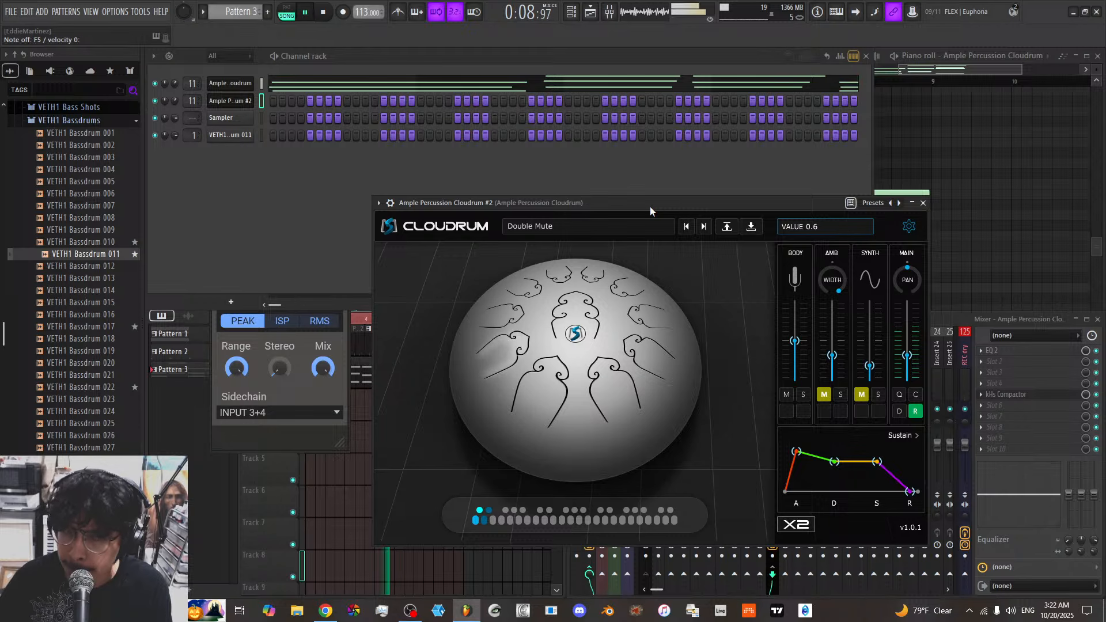
pyautogui.click(924, 204)
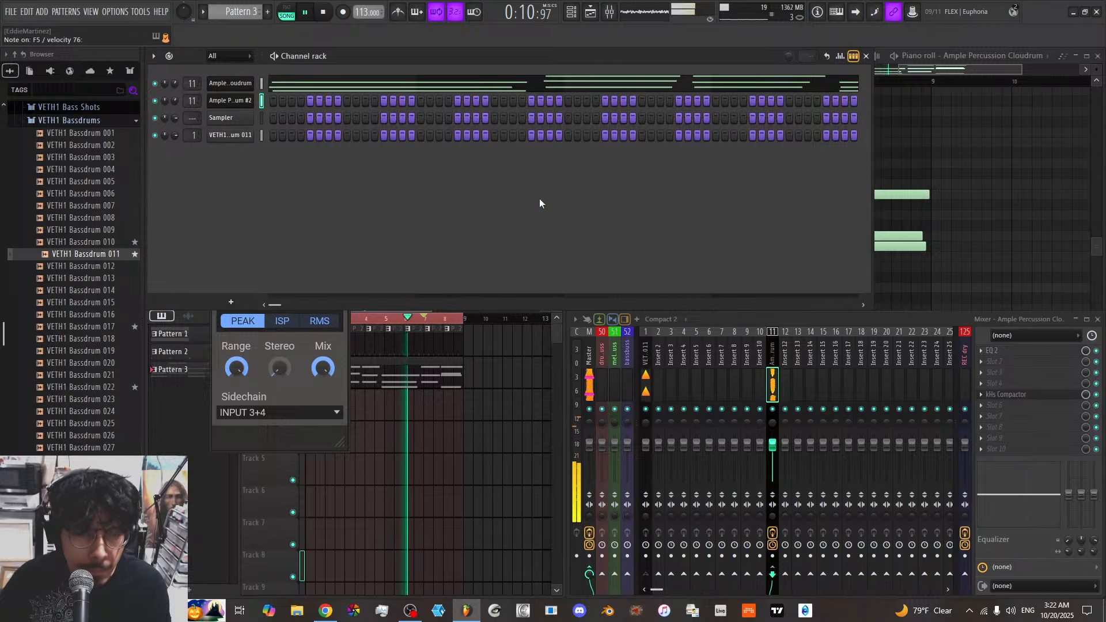
pyautogui.click(327, 391)
pyautogui.click(344, 168)
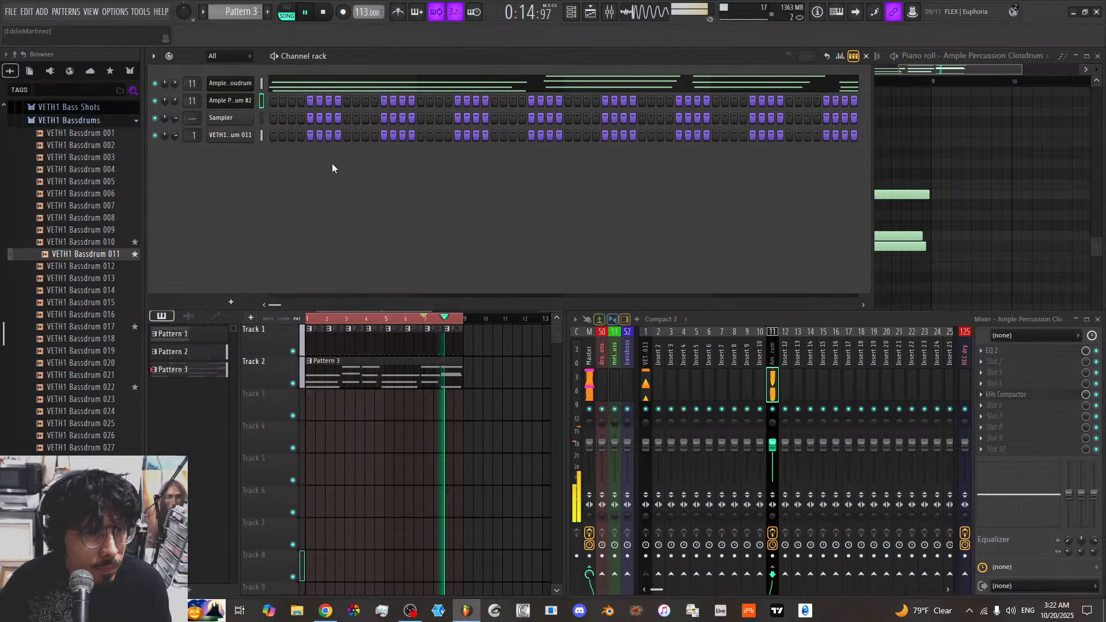
# Audition the cloned Cloudrum's presets, including Default, Double Synth, Mono and Soft Synth Attack, and return to Double Mute
pyautogui.click(249, 102)
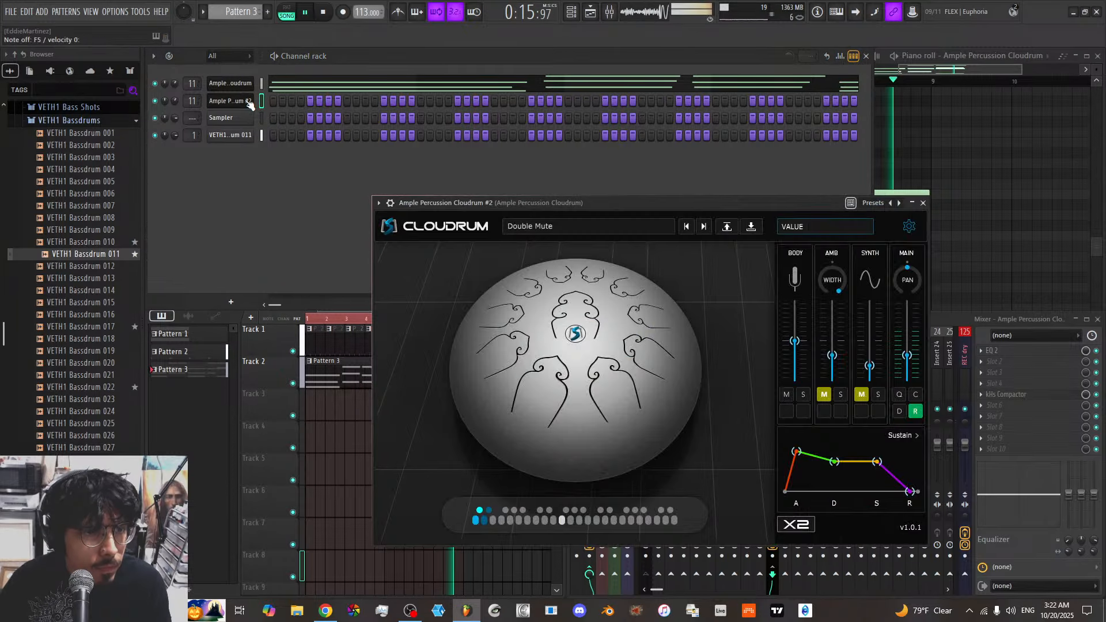
pyautogui.click(691, 230)
pyautogui.click(692, 231)
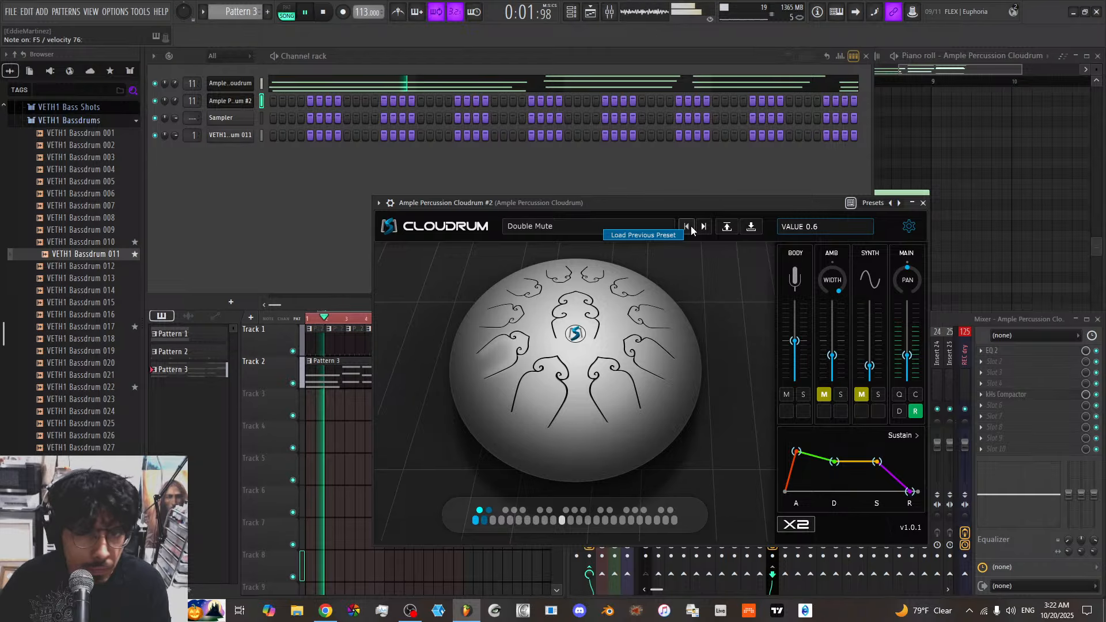
pyautogui.click(686, 226)
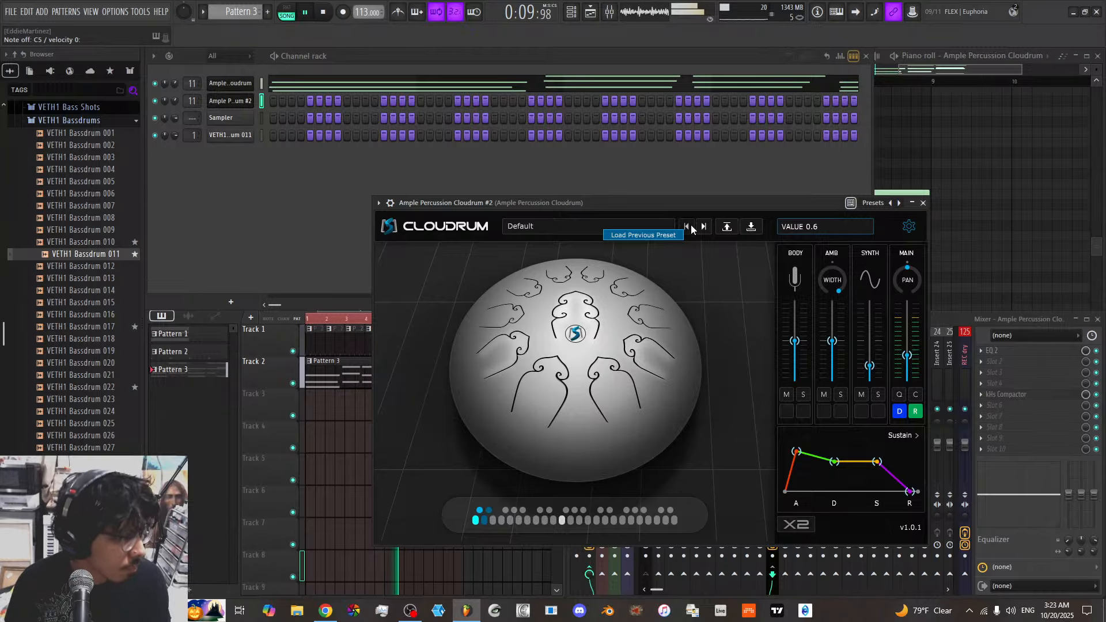
pyautogui.click(694, 227)
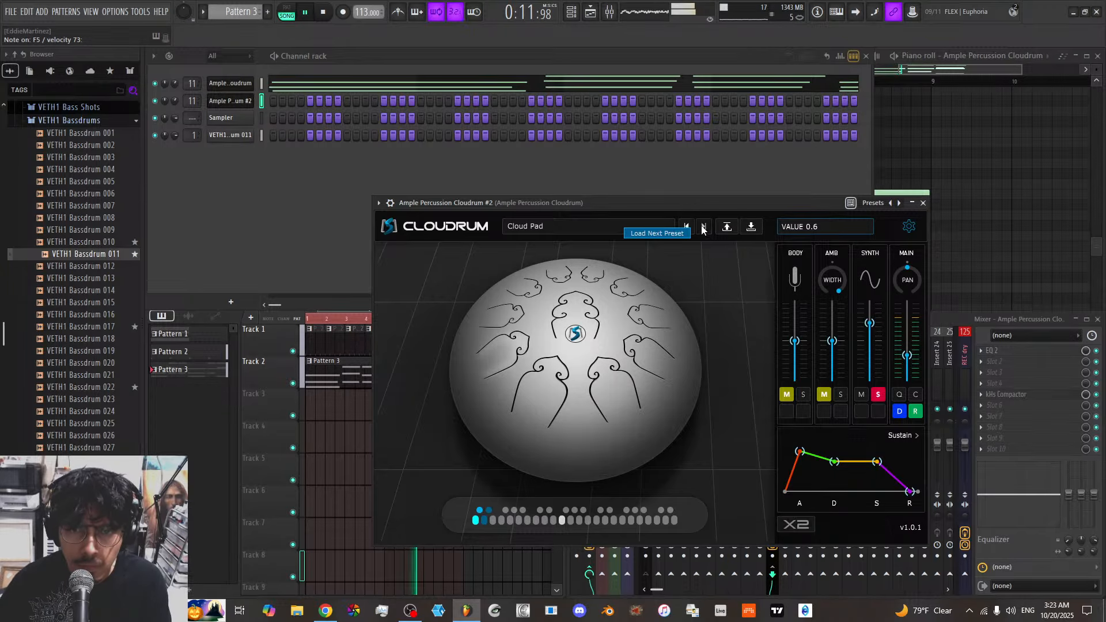
pyautogui.click(702, 228)
pyautogui.click(703, 227)
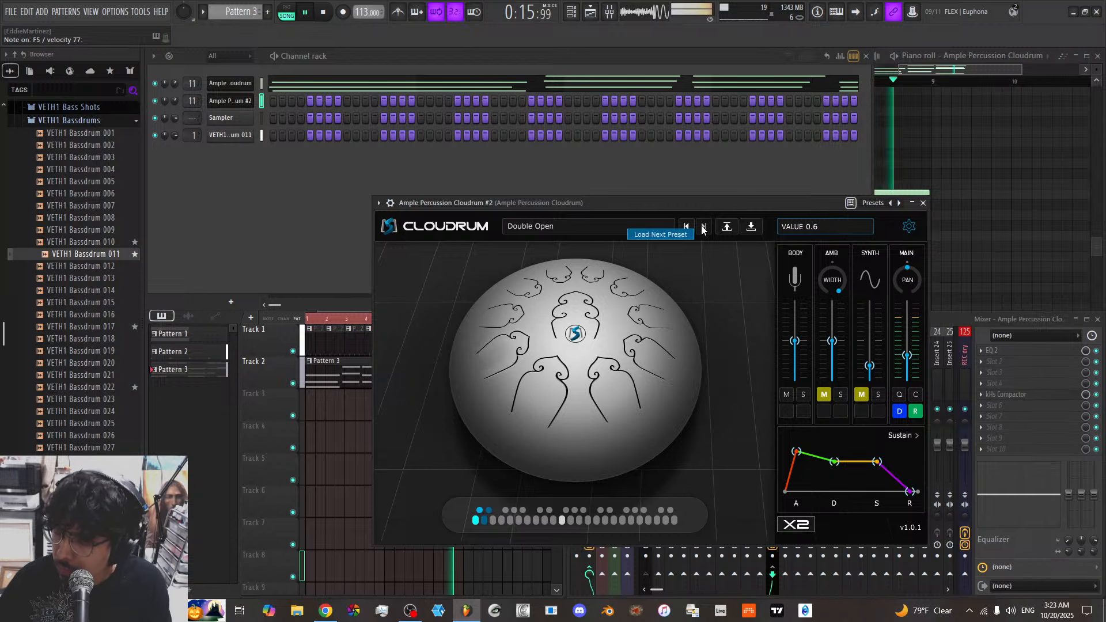
pyautogui.click(702, 228)
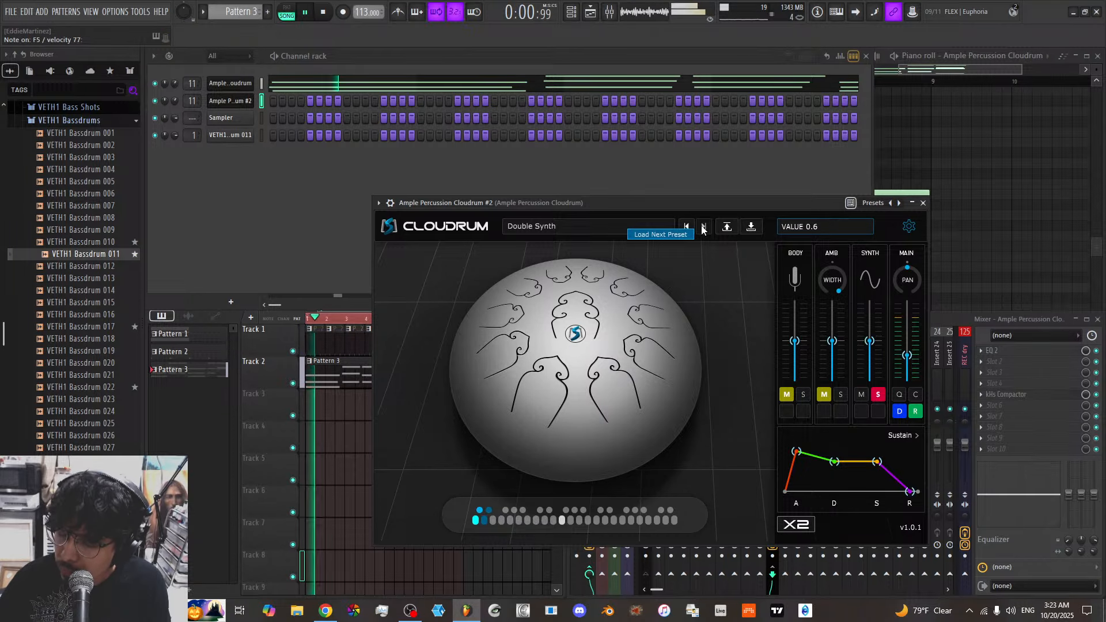
pyautogui.click(703, 229)
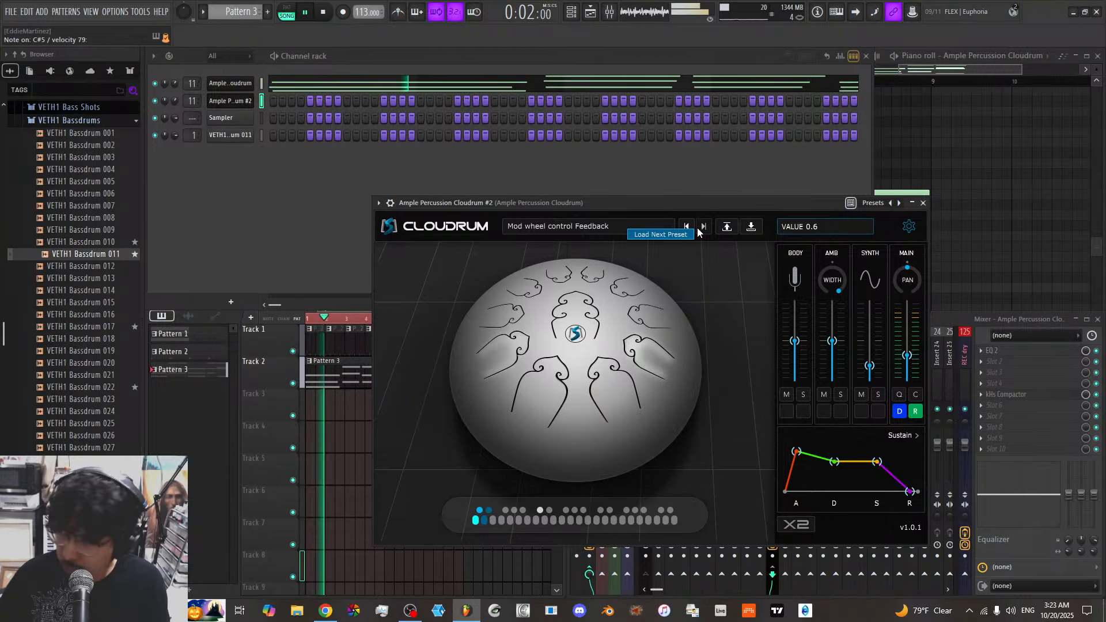
pyautogui.click(702, 229)
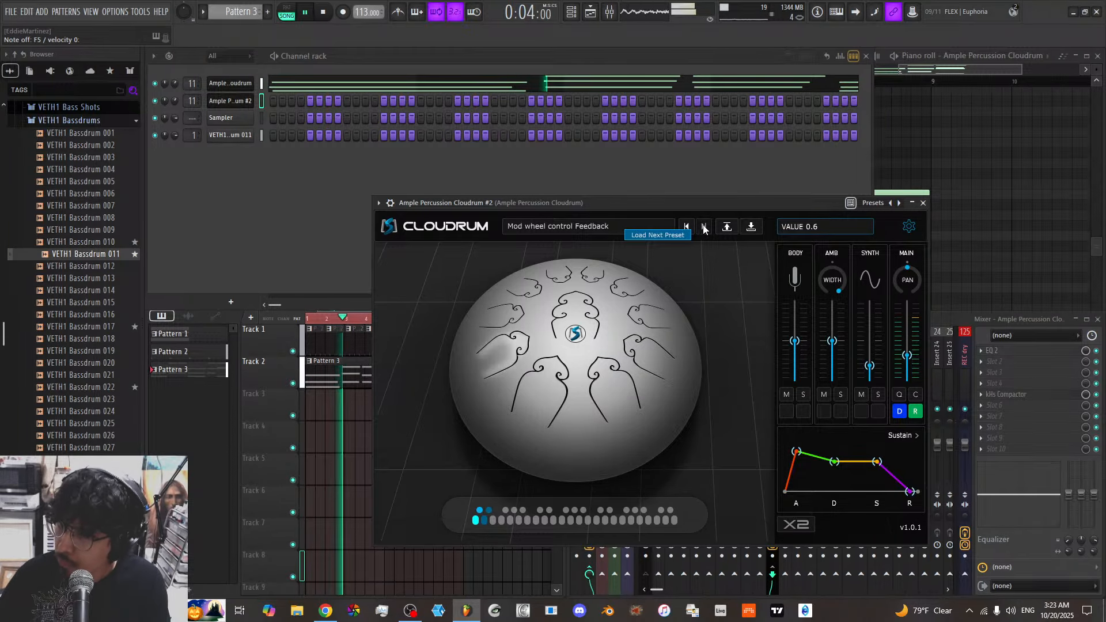
pyautogui.click(704, 229)
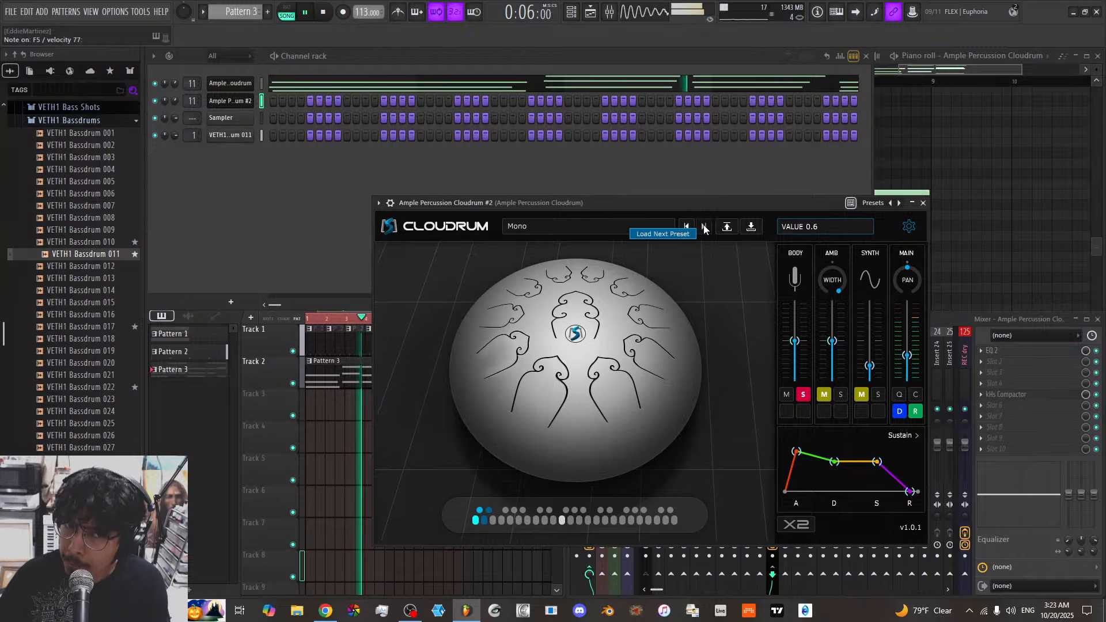
pyautogui.click(704, 228)
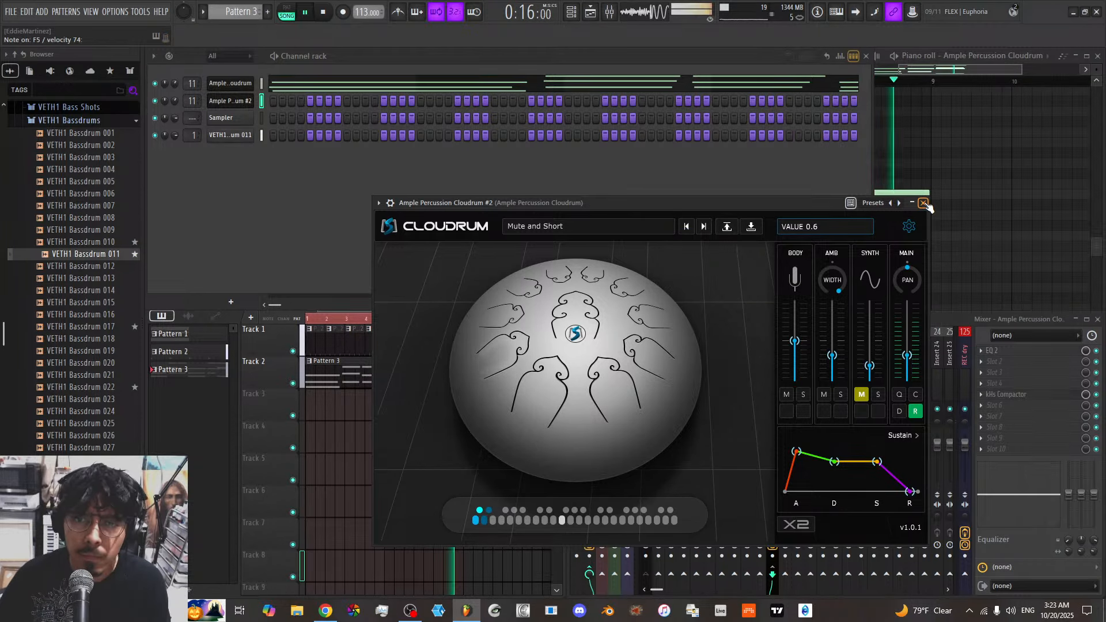
pyautogui.click(704, 226)
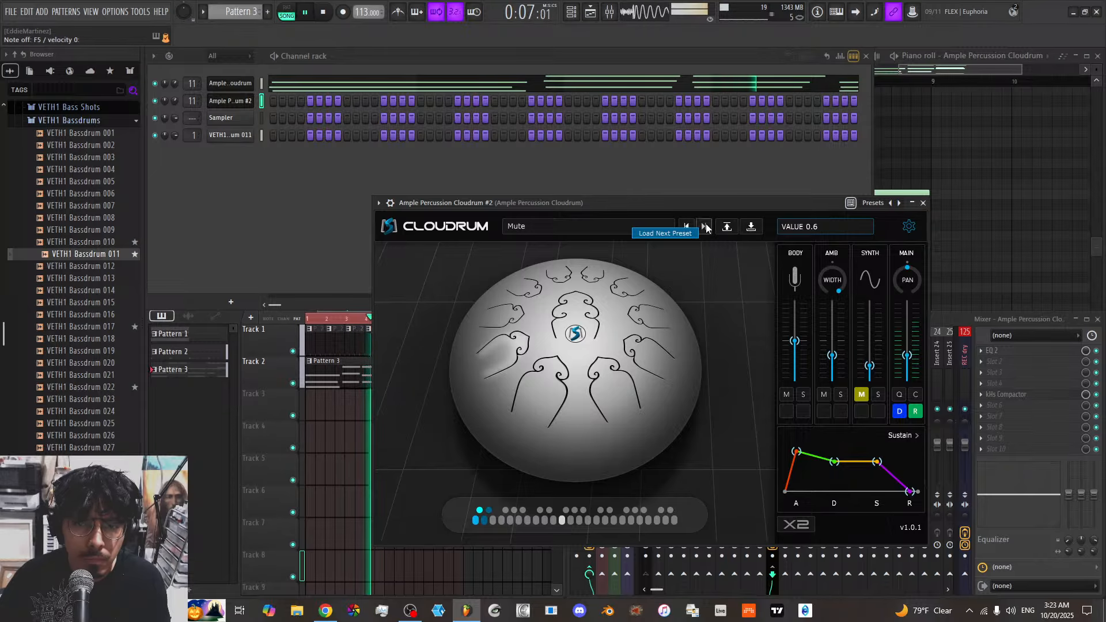
pyautogui.click(706, 226)
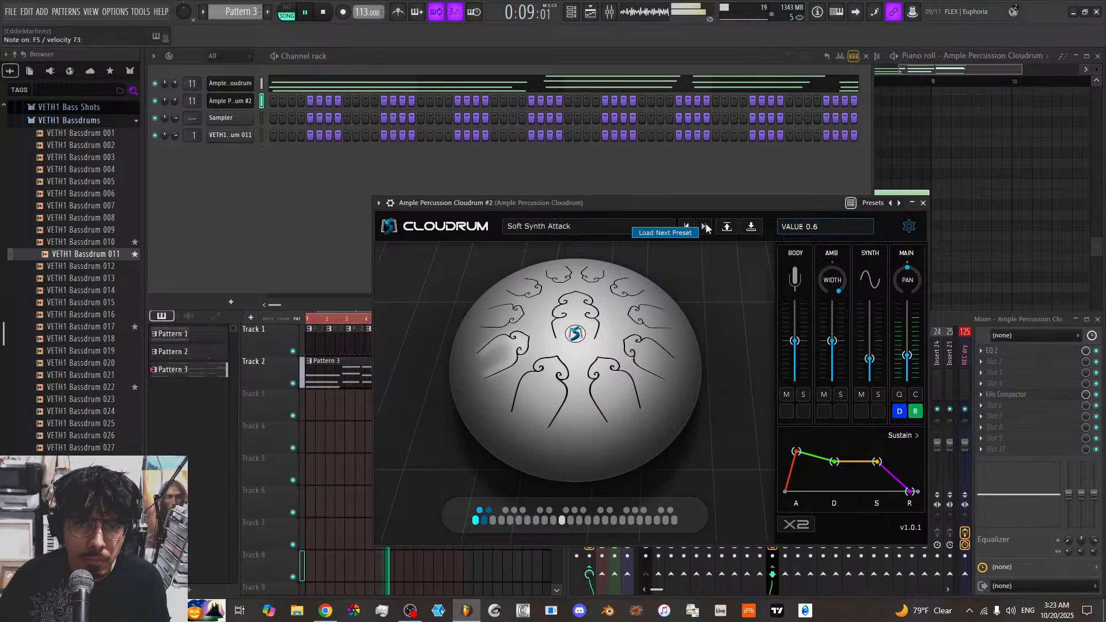
pyautogui.click(705, 227)
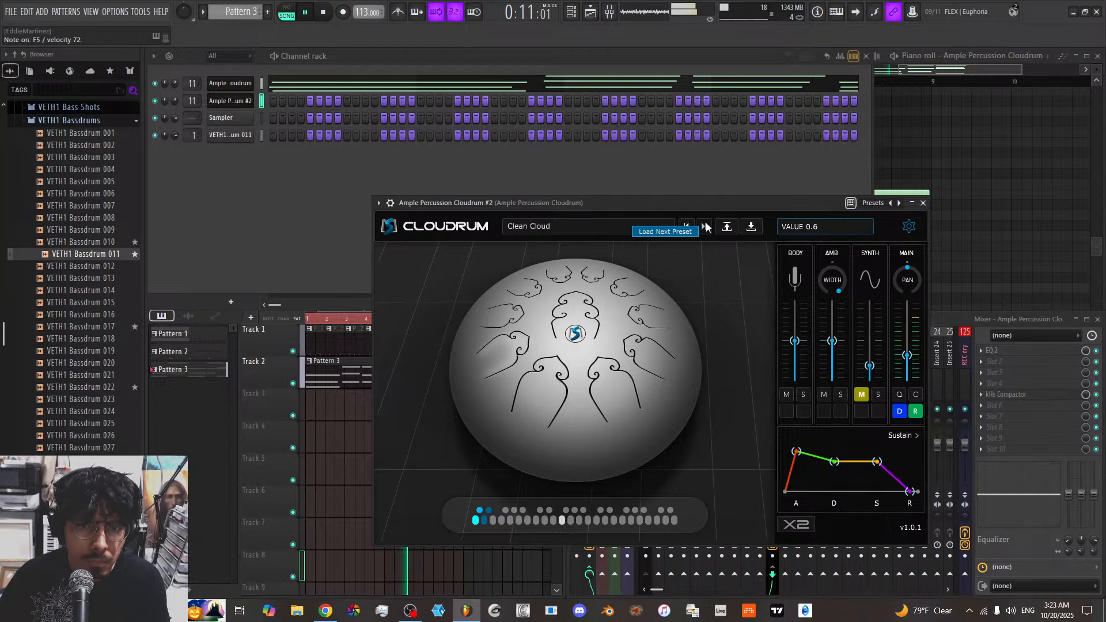
pyautogui.click(705, 226)
pyautogui.click(705, 226)
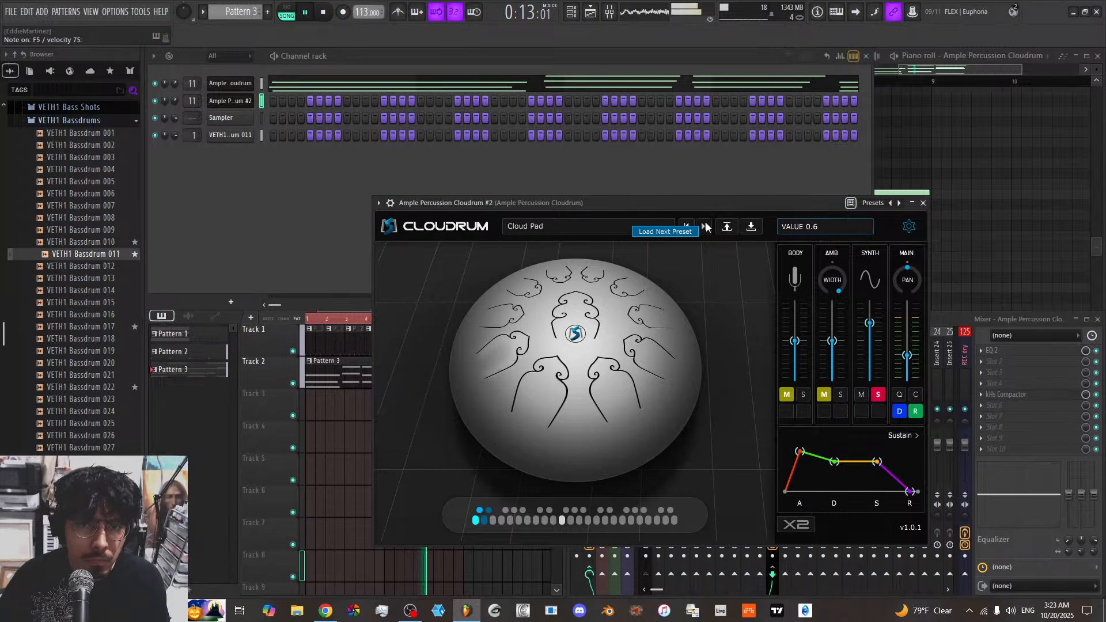
pyautogui.click(705, 227)
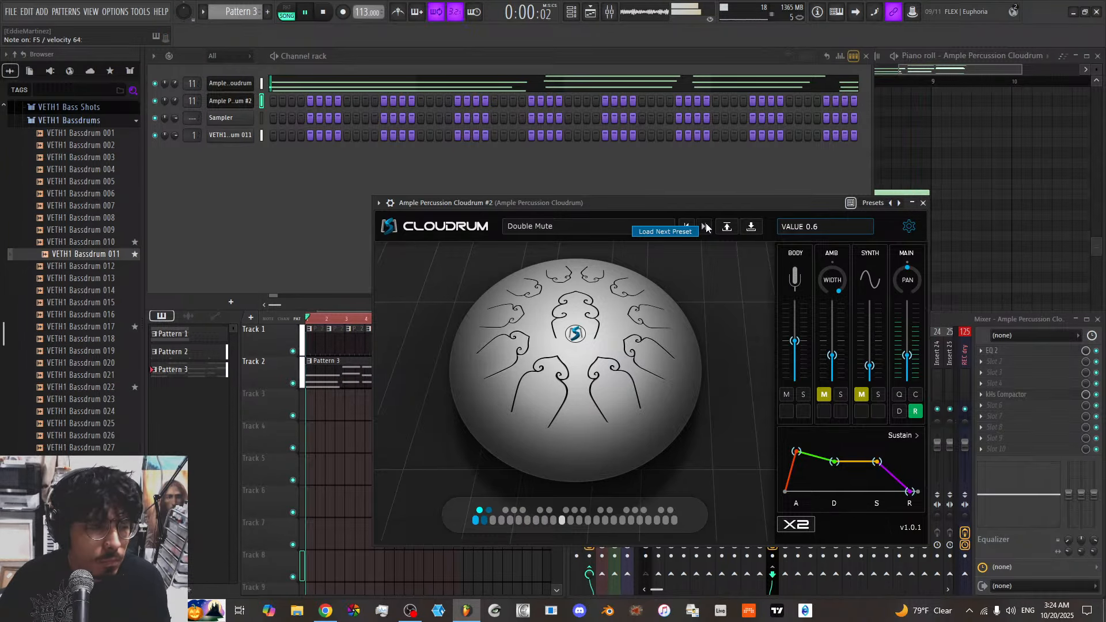
pyautogui.click(923, 203)
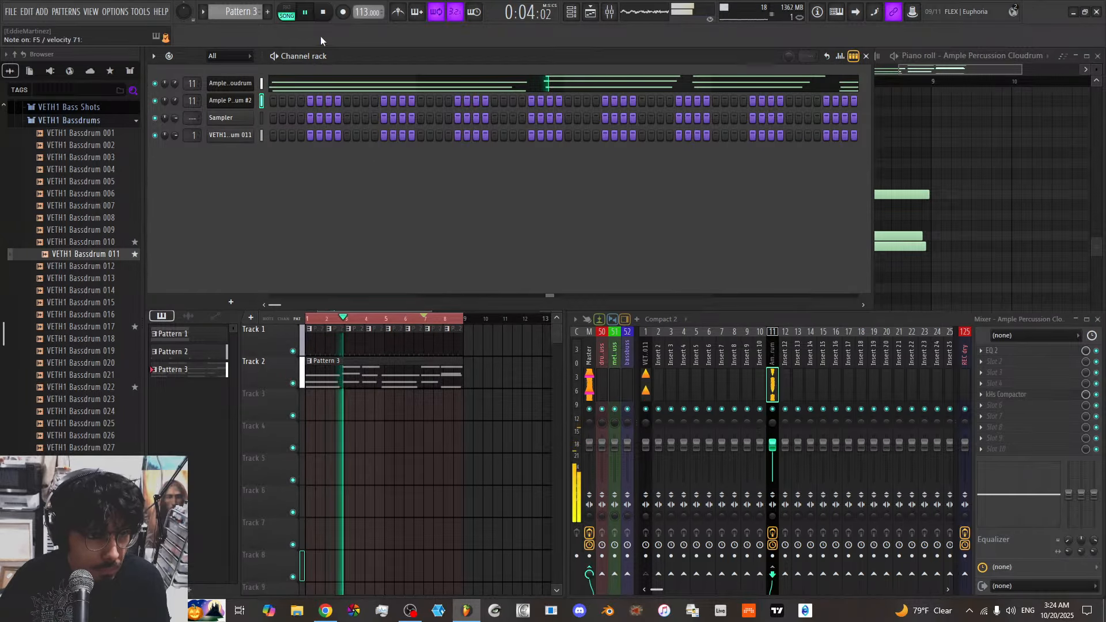
# Record a melody for the cloned Cloudrum channel into Pattern 3 while the song plays, ending the recording after the take
pyautogui.click(343, 14)
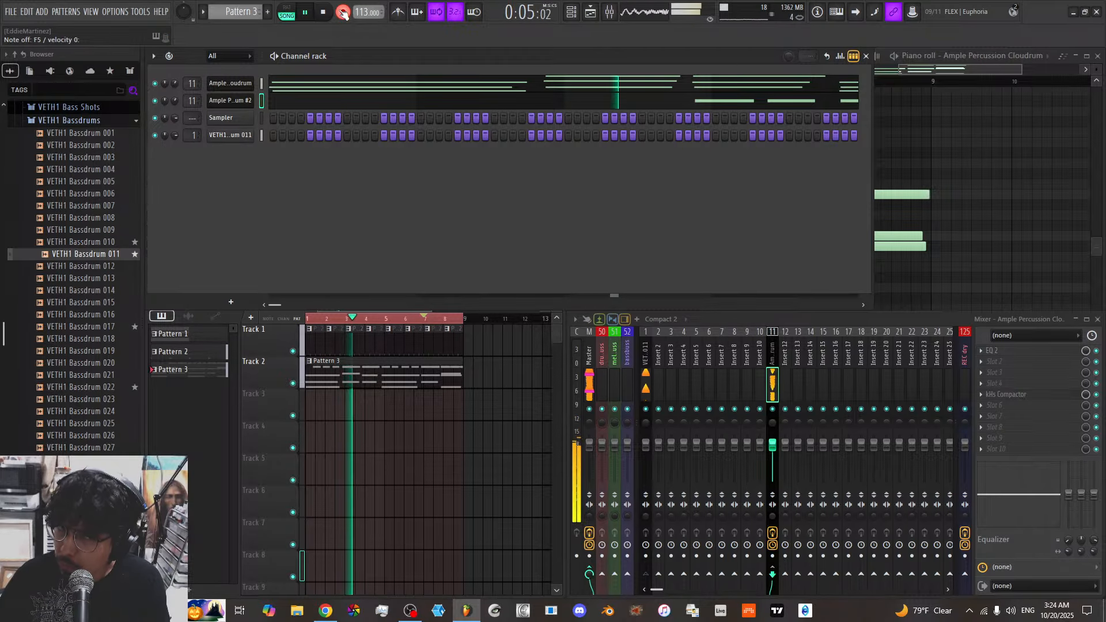
pyautogui.click(343, 12)
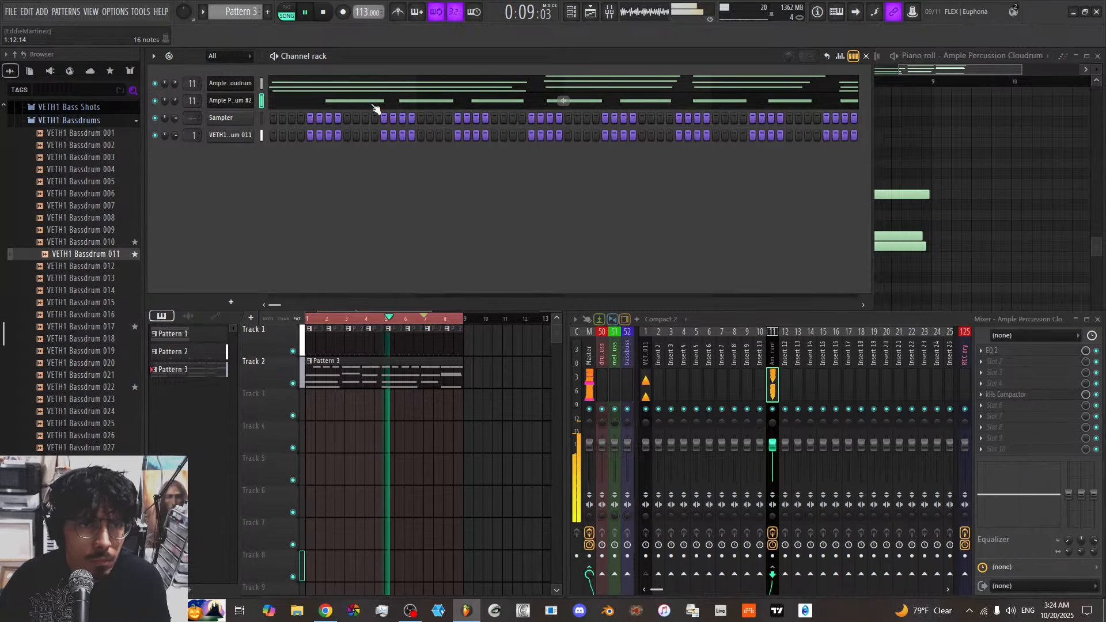
# Try the Mono and Mute and Short presets on the cloned Cloudrum against the recorded part, and close its window
pyautogui.click(228, 106)
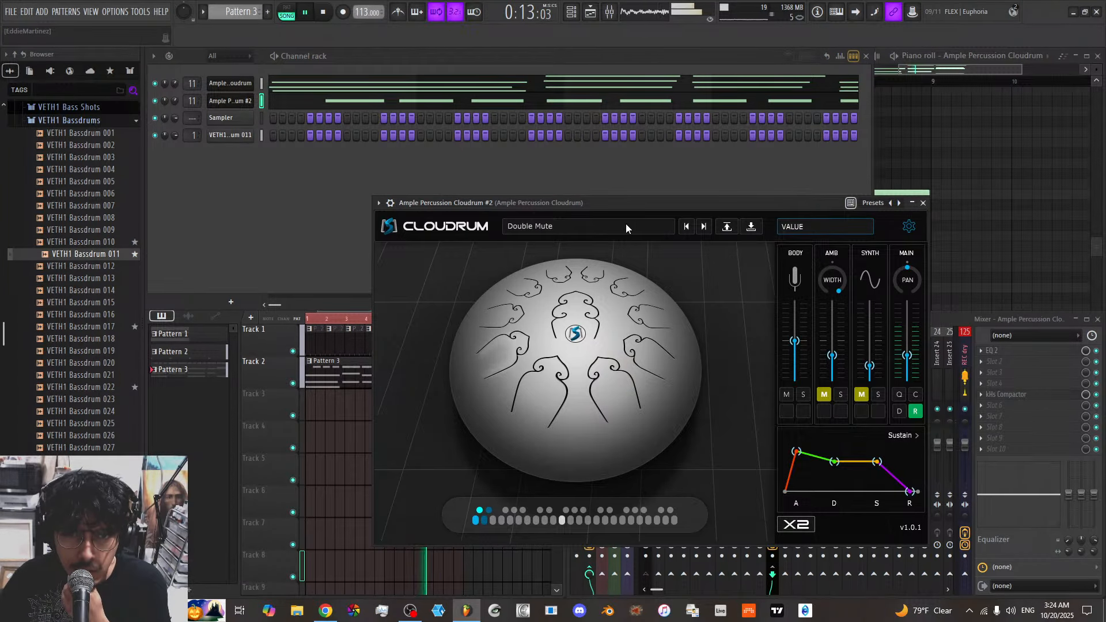
pyautogui.click(704, 227)
pyautogui.click(704, 227)
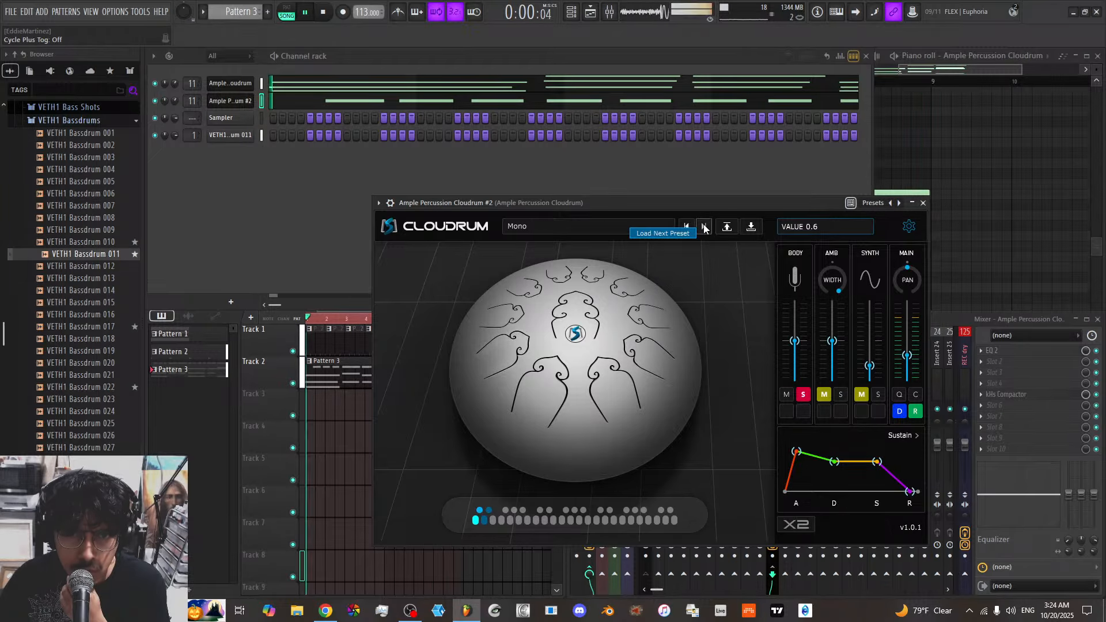
pyautogui.click(704, 227)
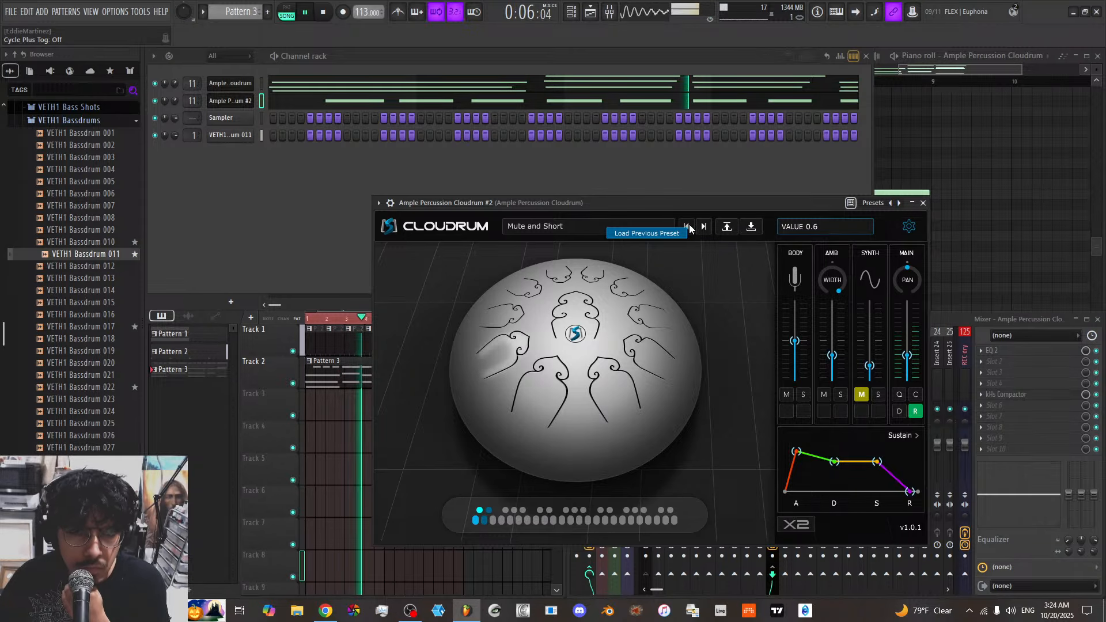
pyautogui.click(923, 203)
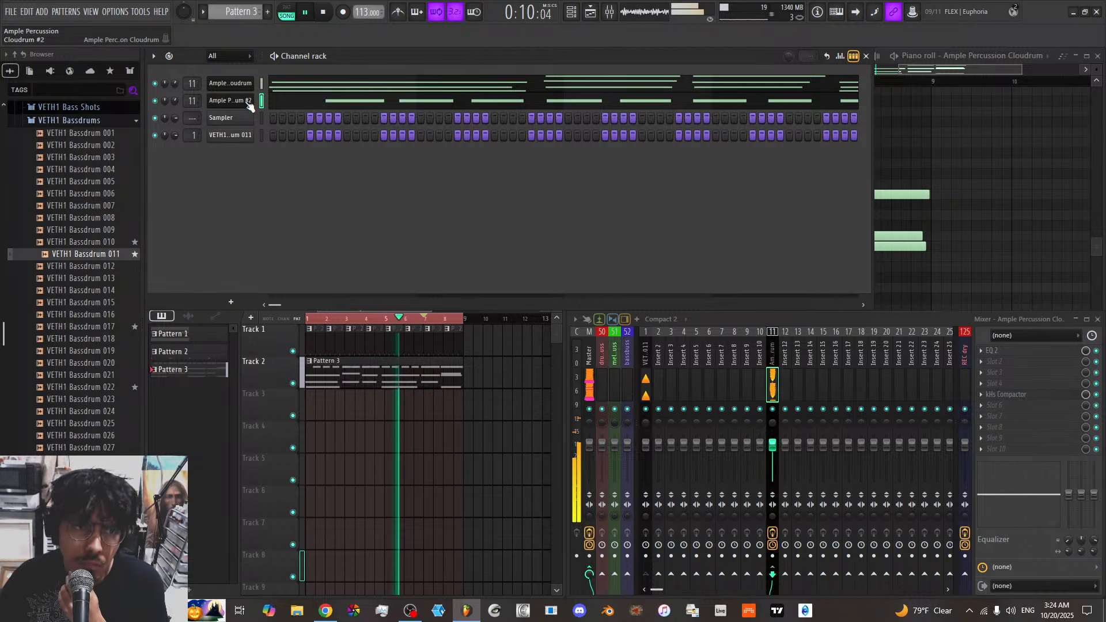
# Route the cloned Cloudrum channel to mixer insert 12
pyautogui.rightClick(790, 378)
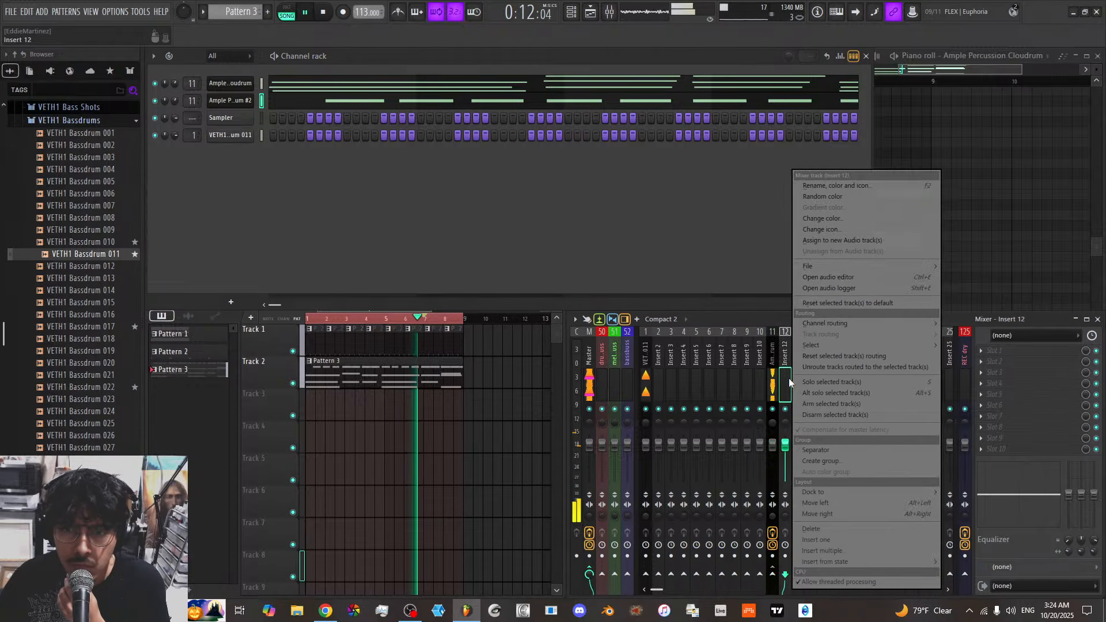
pyautogui.moveTo(833, 322)
pyautogui.click(777, 323)
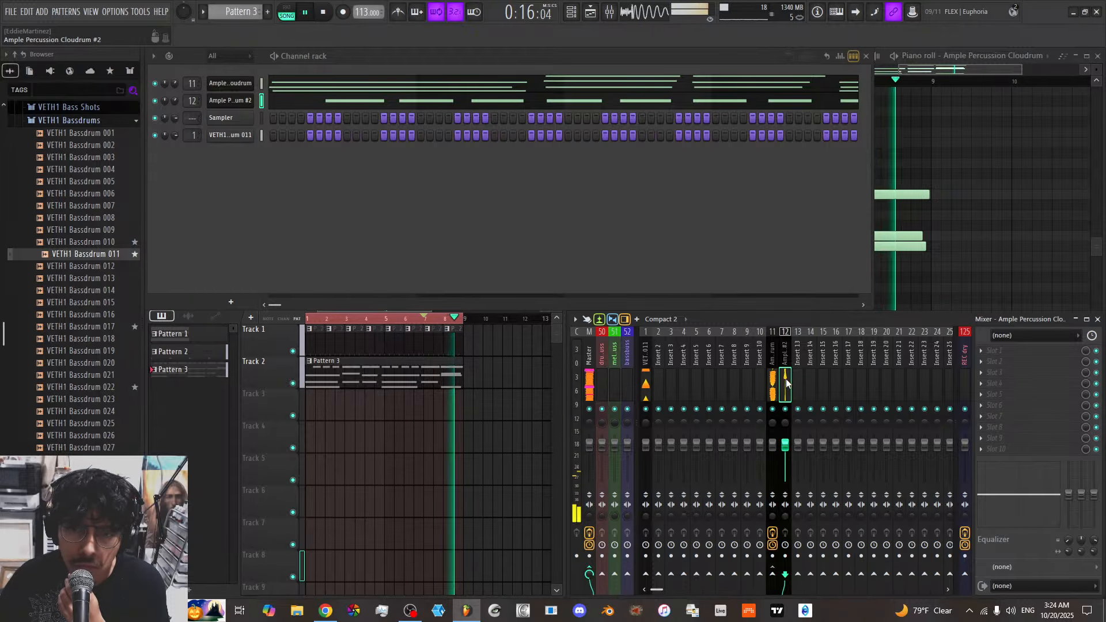
# Step the cloned Cloudrum's preset back to Double Mute and close the instrument window
pyautogui.click(230, 100)
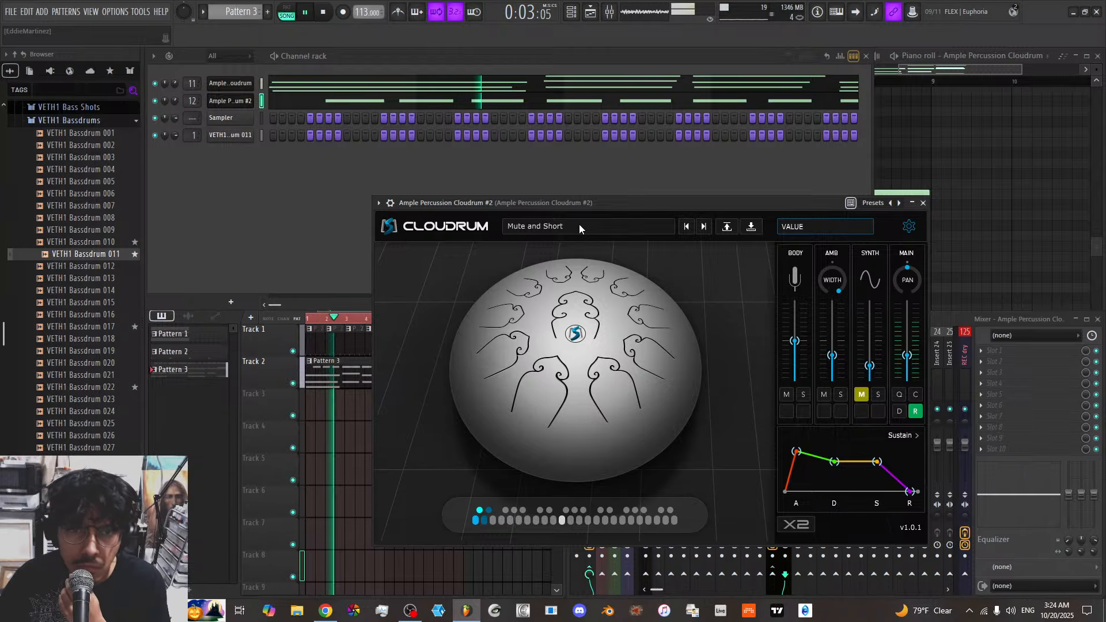
pyautogui.click(685, 227)
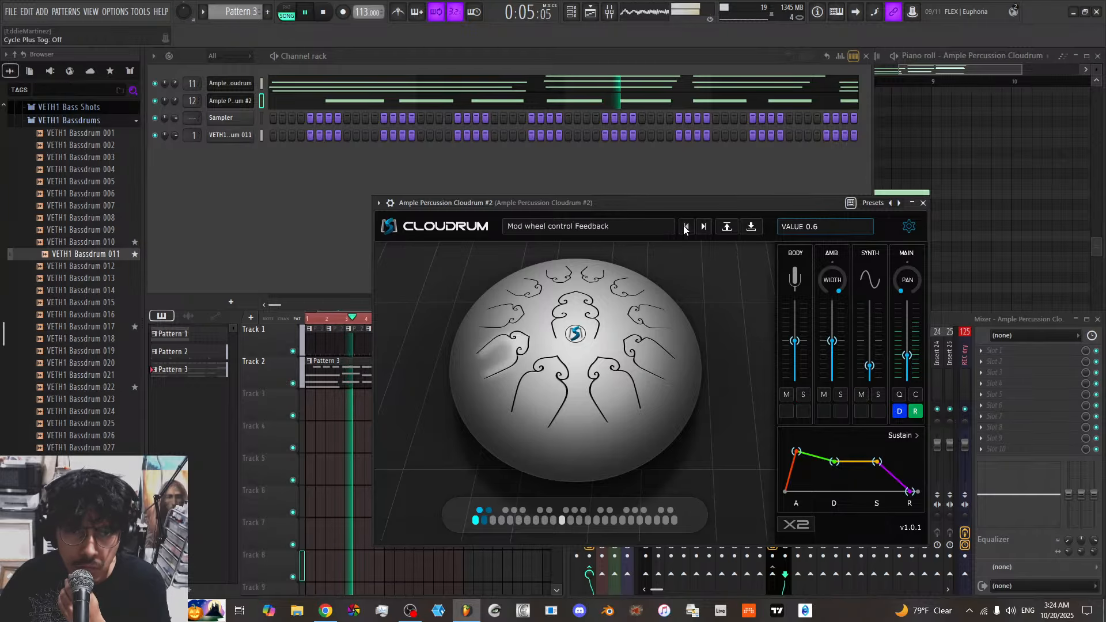
pyautogui.click(685, 226)
pyautogui.click(686, 226)
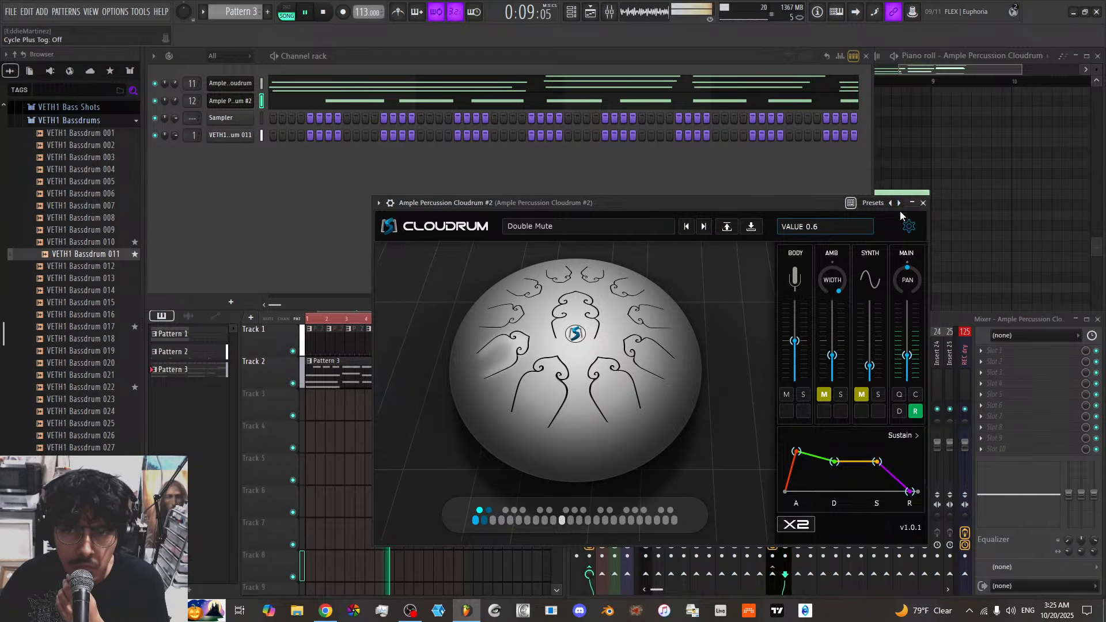
pyautogui.click(924, 203)
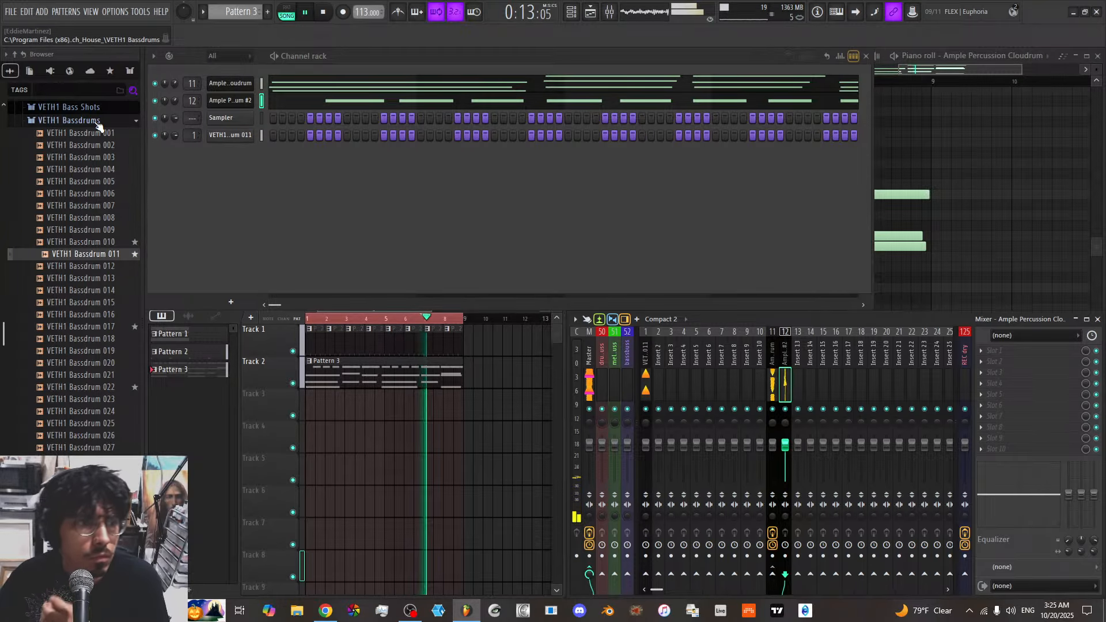
# Browse the sample packs for a texture and place Guitar Tuner from ZOOM Recordings at the start of playlist Track 3
pyautogui.click(97, 121)
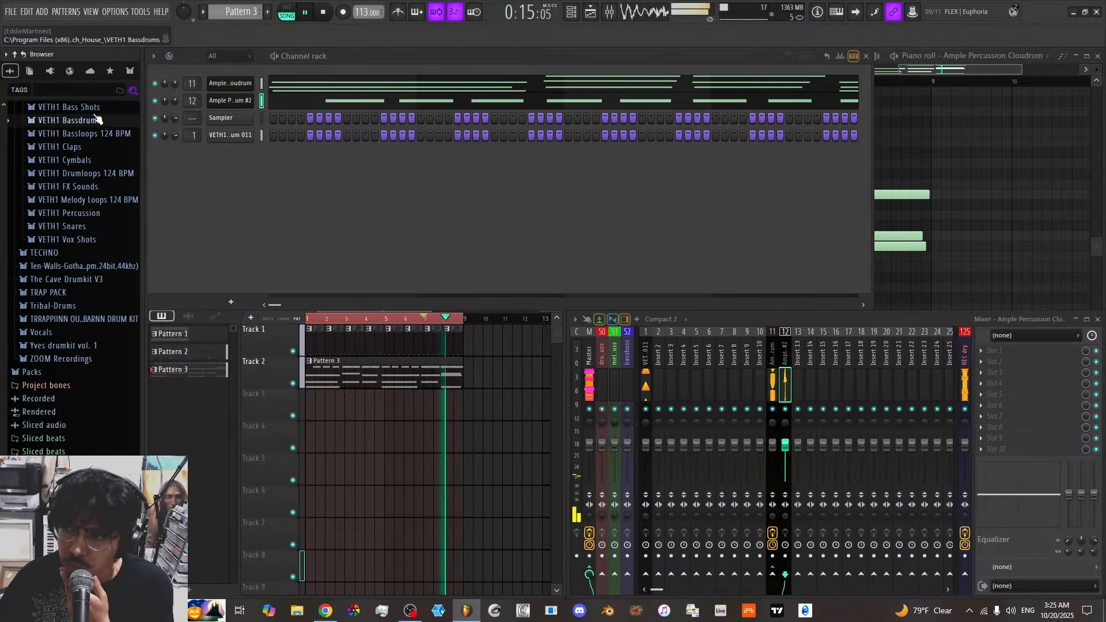
pyautogui.scroll(10, 83, 311)
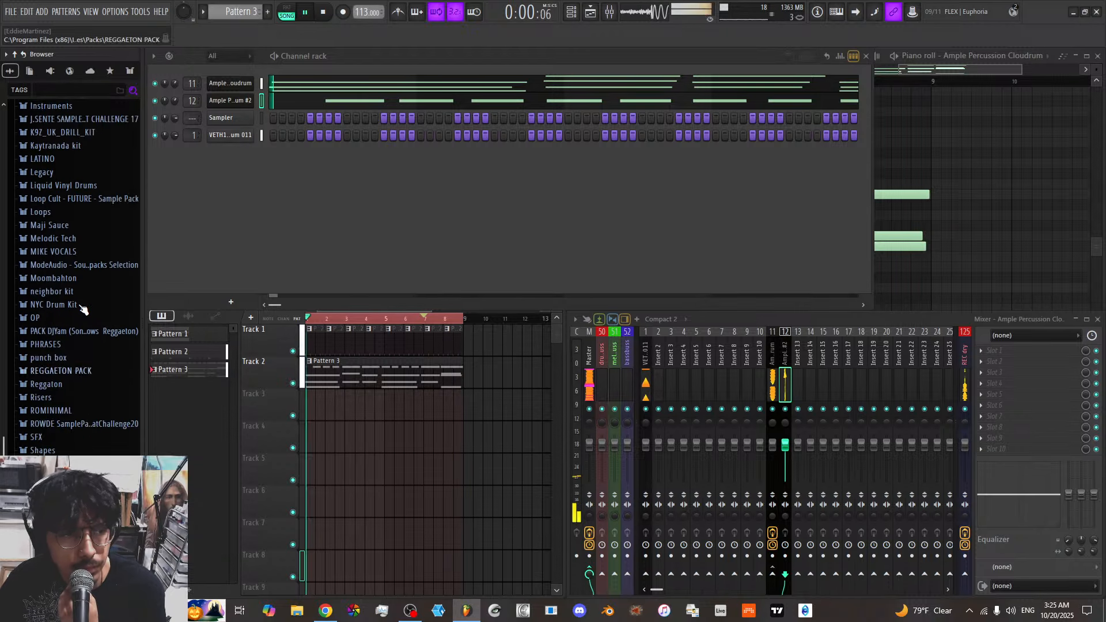
pyautogui.scroll(3, 83, 311)
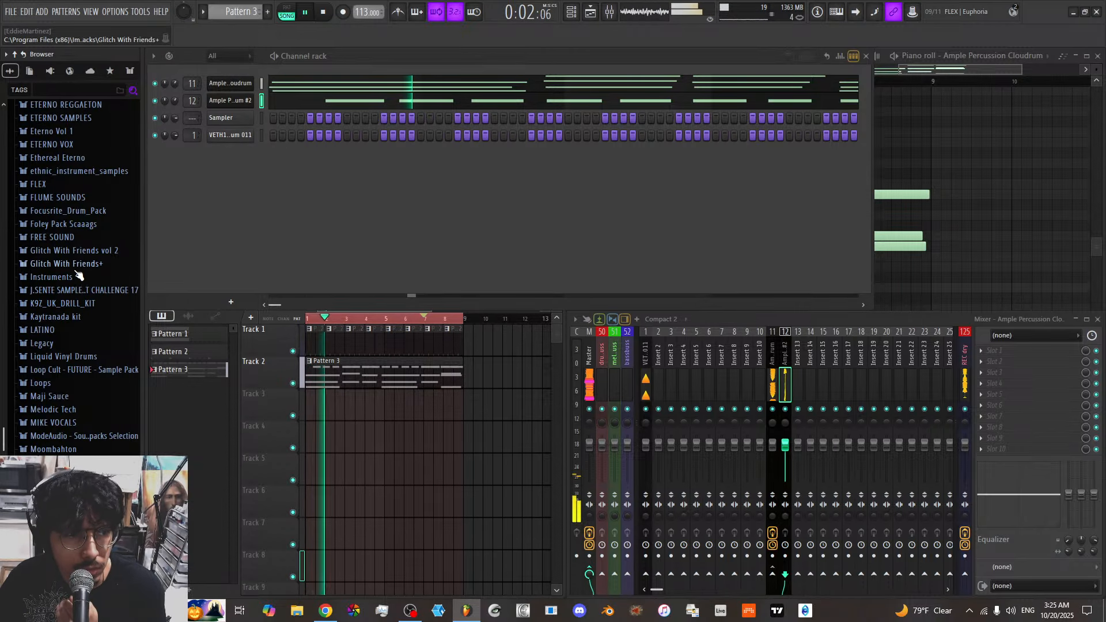
pyautogui.scroll(3, 79, 225)
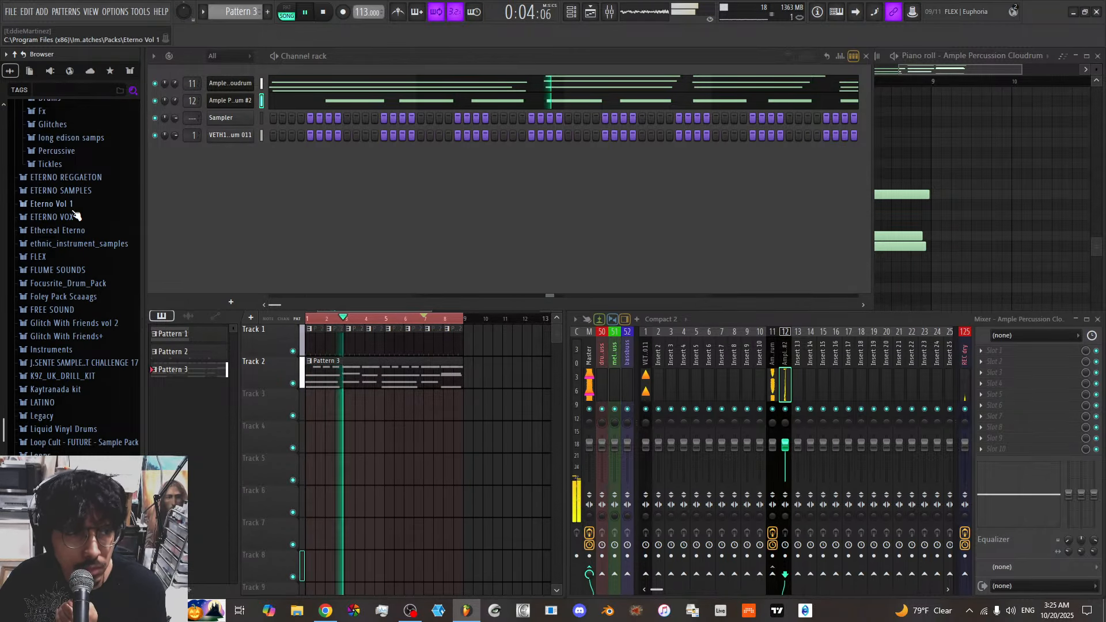
pyautogui.scroll(-10, 78, 219)
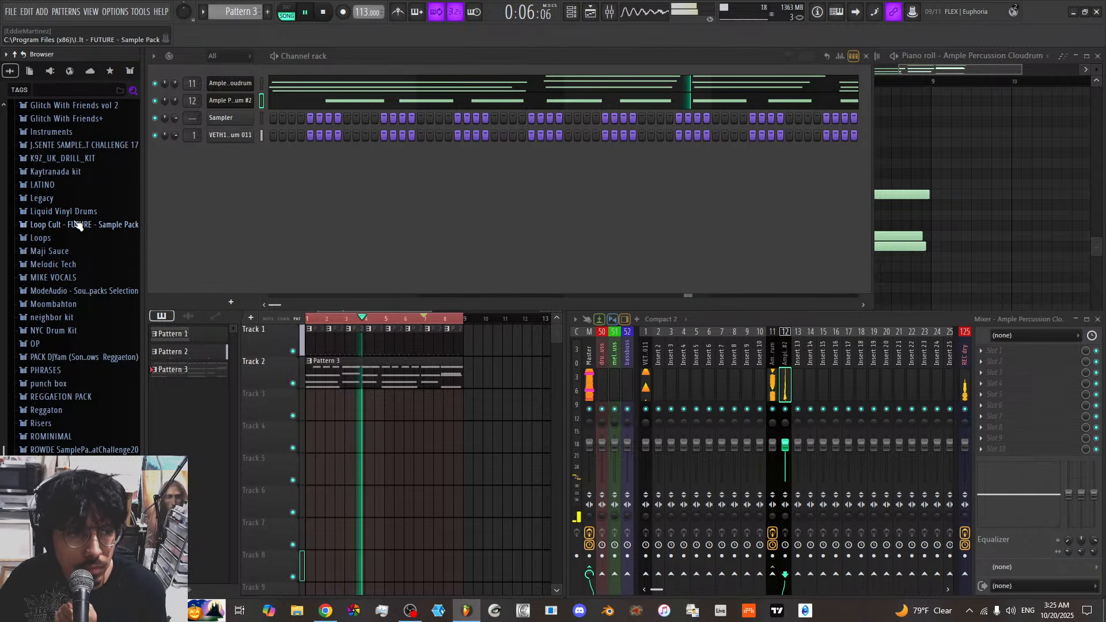
pyautogui.scroll(-15, 81, 230)
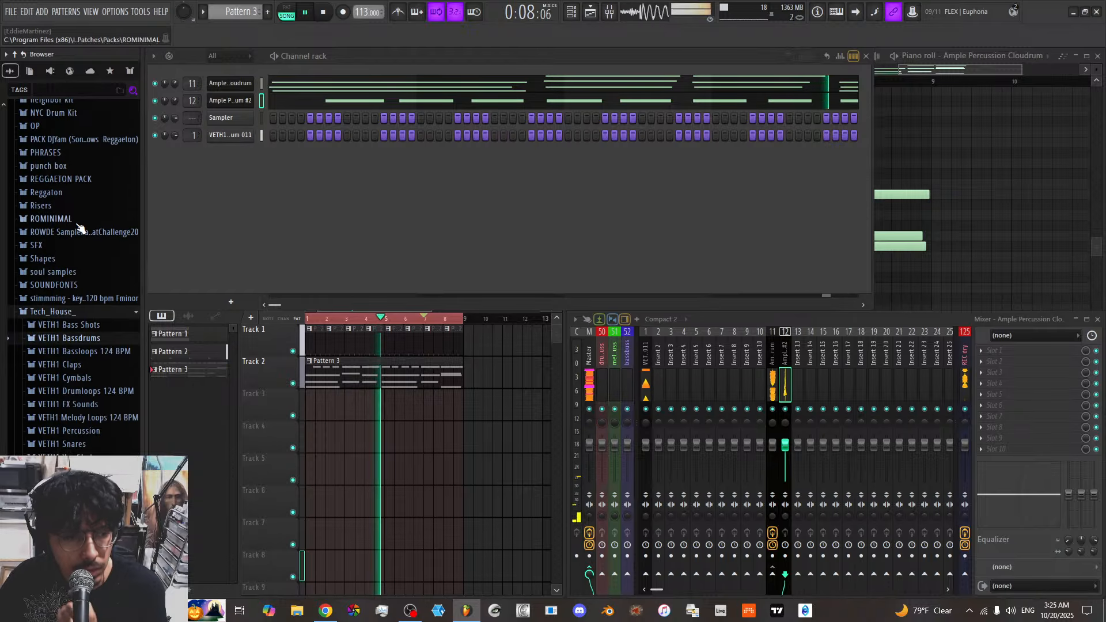
pyautogui.click(68, 359)
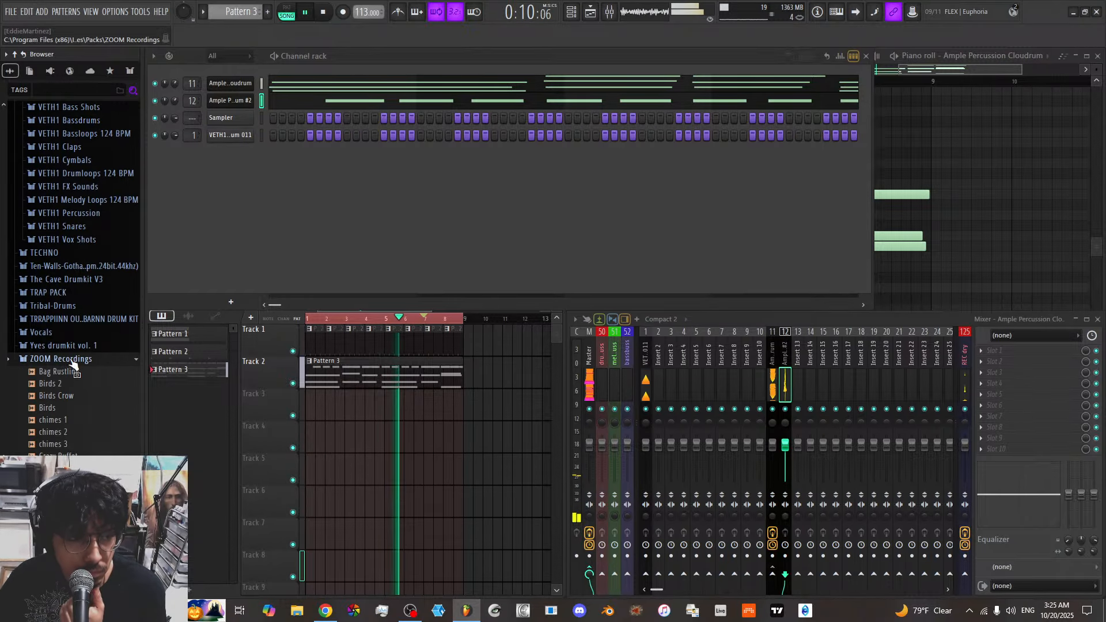
pyautogui.scroll(-3, 77, 415)
pyautogui.scroll(-6, 81, 441)
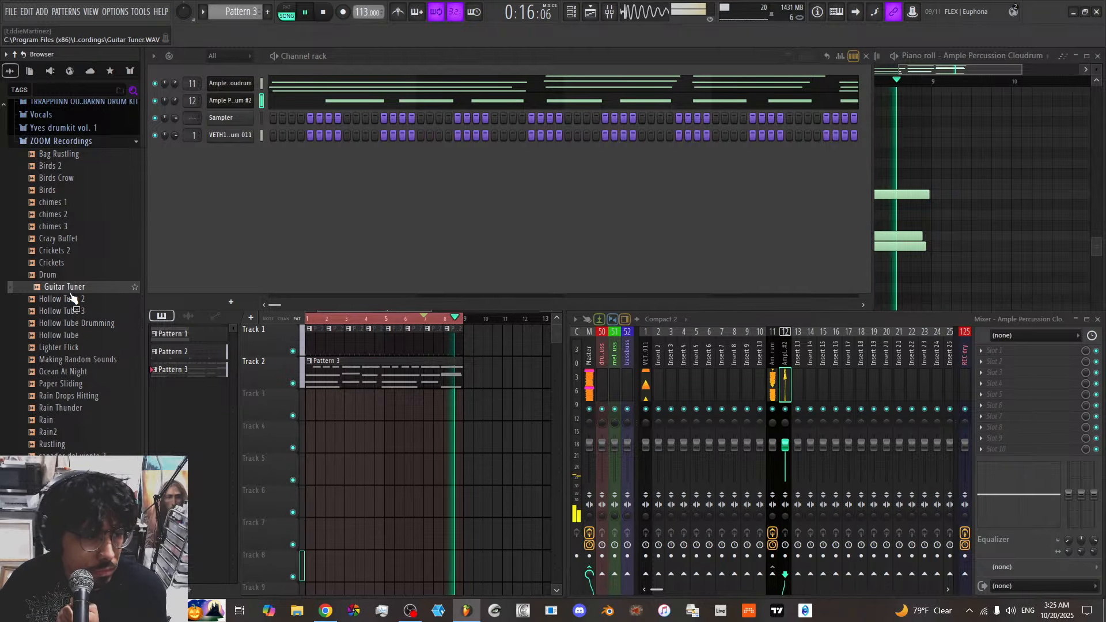
pyautogui.moveTo(71, 288); pyautogui.dragTo(308, 408)
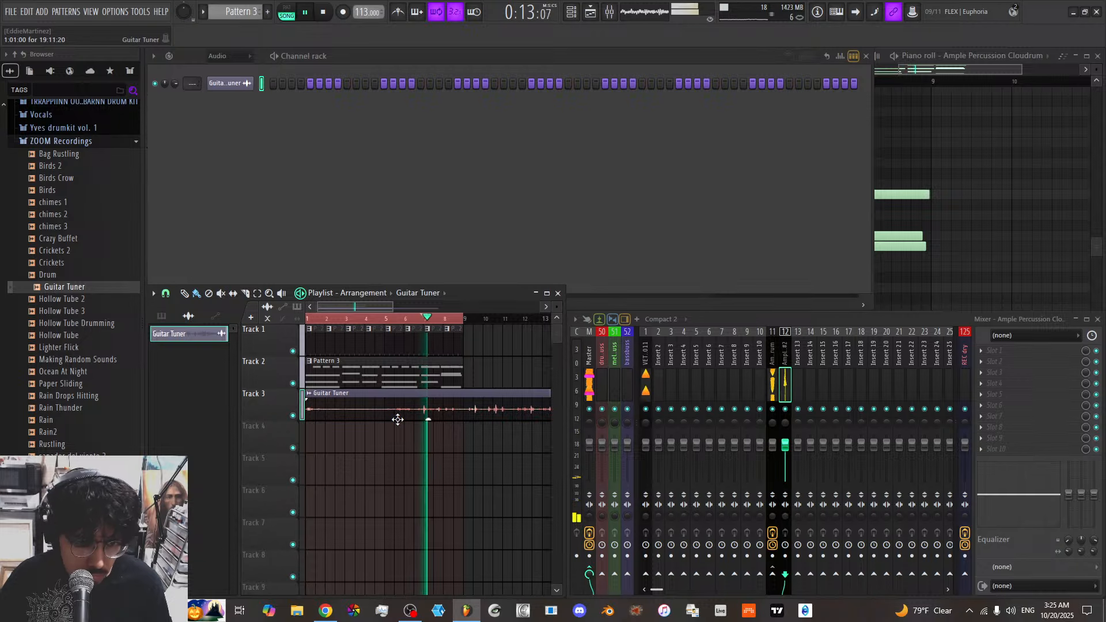
# Slice the Guitar Tuner clip on Track 3 at bar 5
pyautogui.scroll(-2, 365, 311)
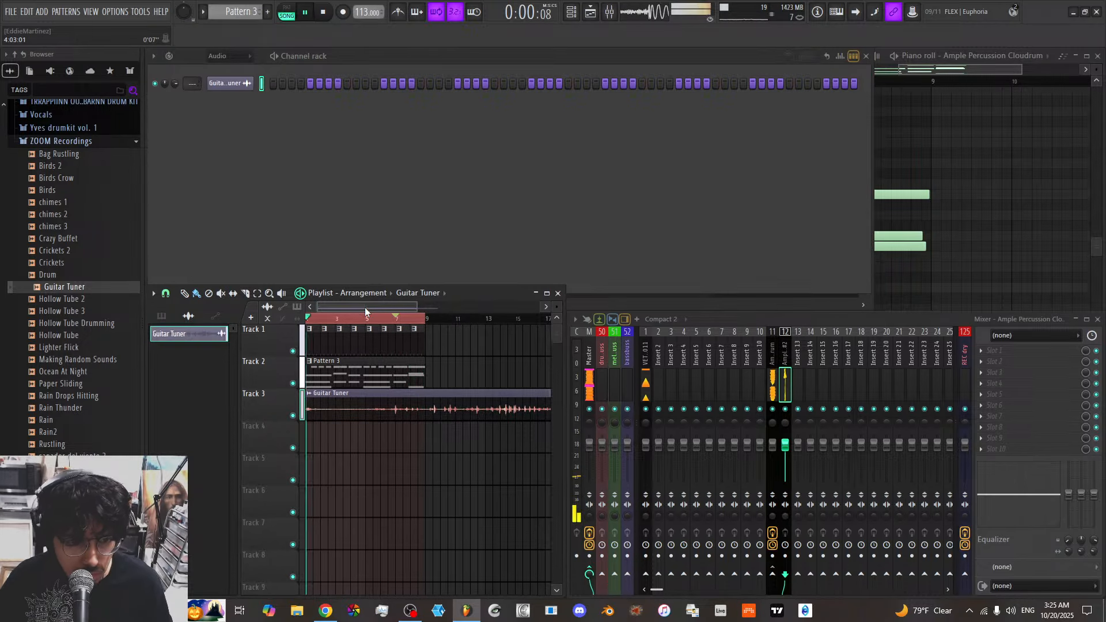
pyautogui.press('c')
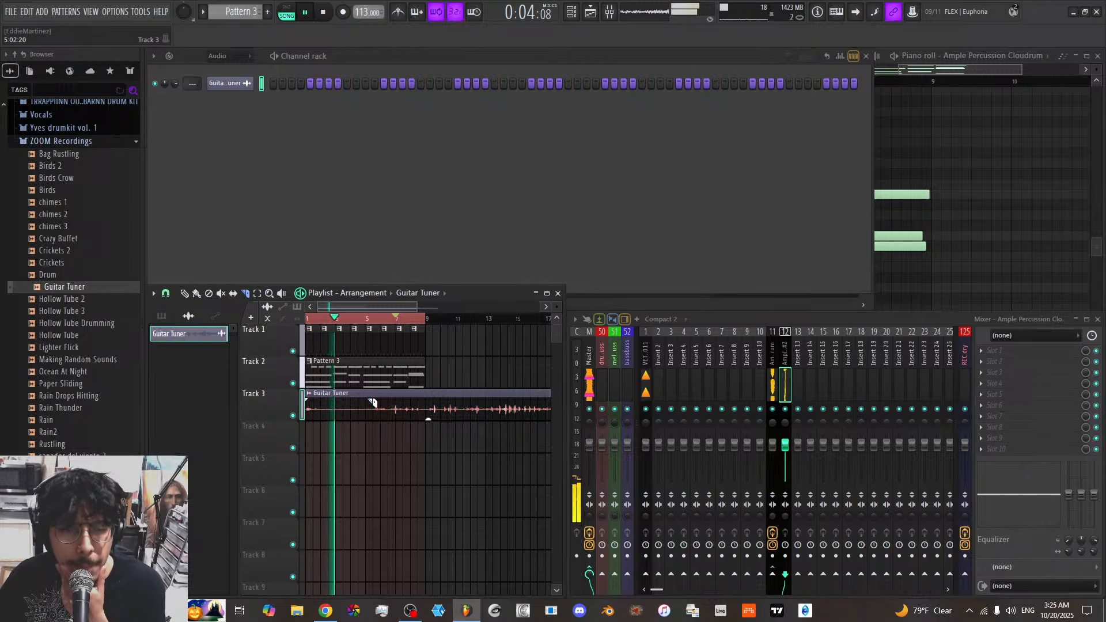
pyautogui.scroll(2, 402, 355)
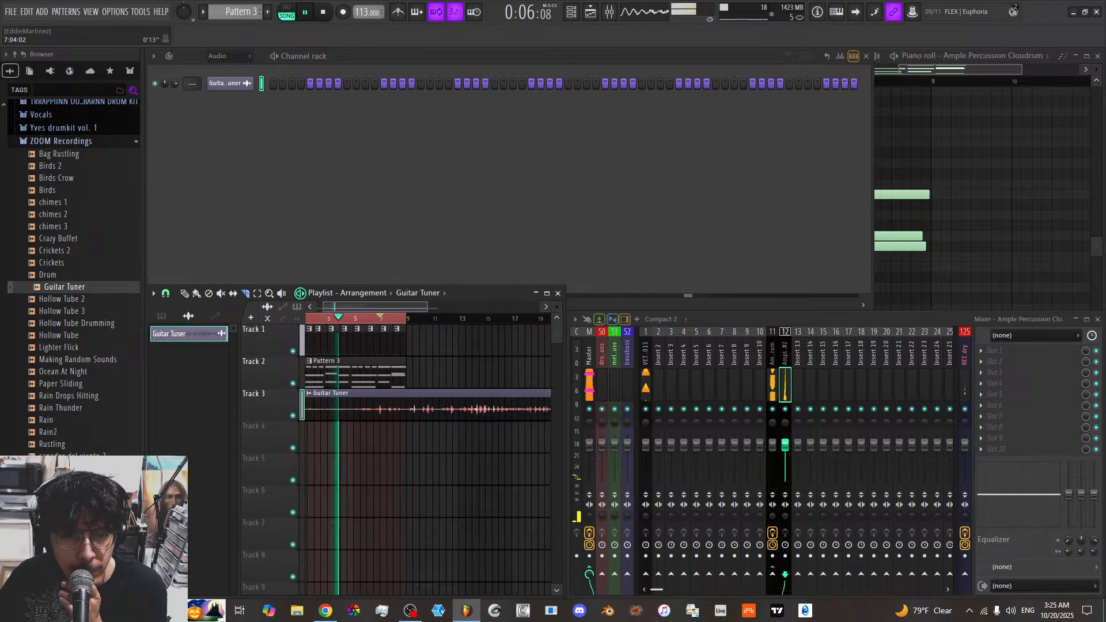
pyautogui.moveTo(401, 307); pyautogui.dragTo(392, 308)
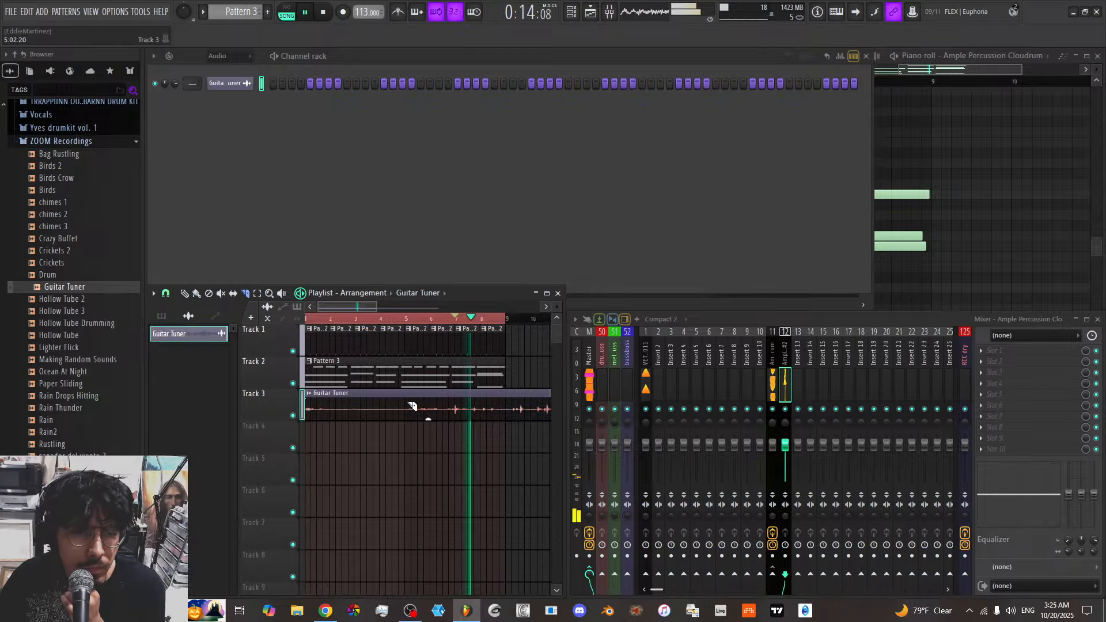
pyautogui.moveTo(408, 421); pyautogui.dragTo(405, 384)
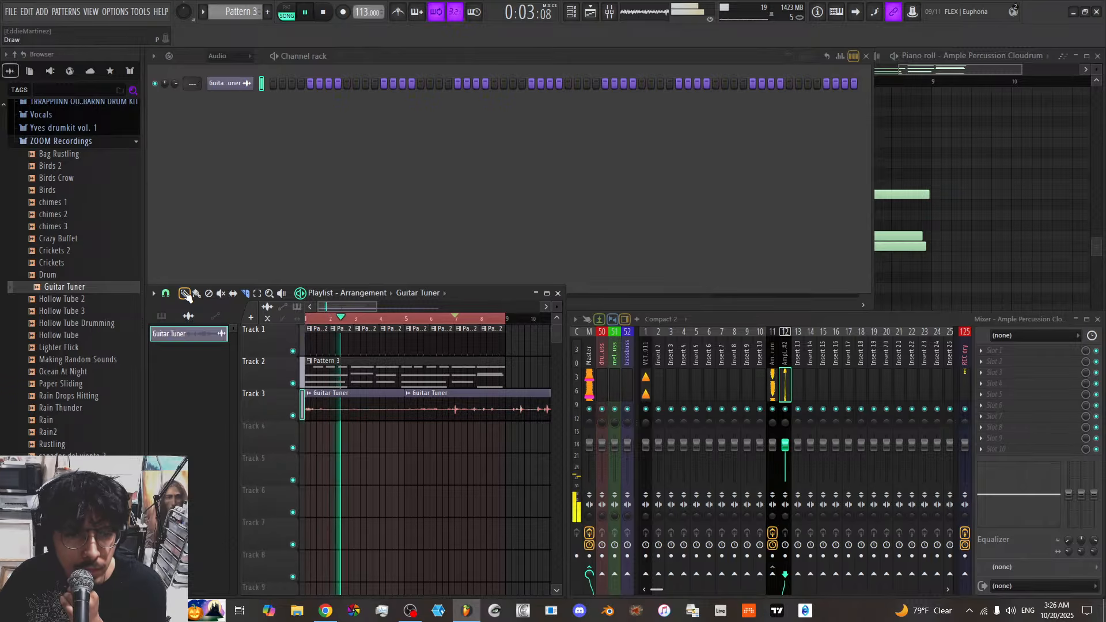
# Move the sliced-off remainder of Guitar Tuner to bar 9 and place a copy of its four-bar opening at bar 5
pyautogui.moveTo(410, 396); pyautogui.dragTo(510, 397)
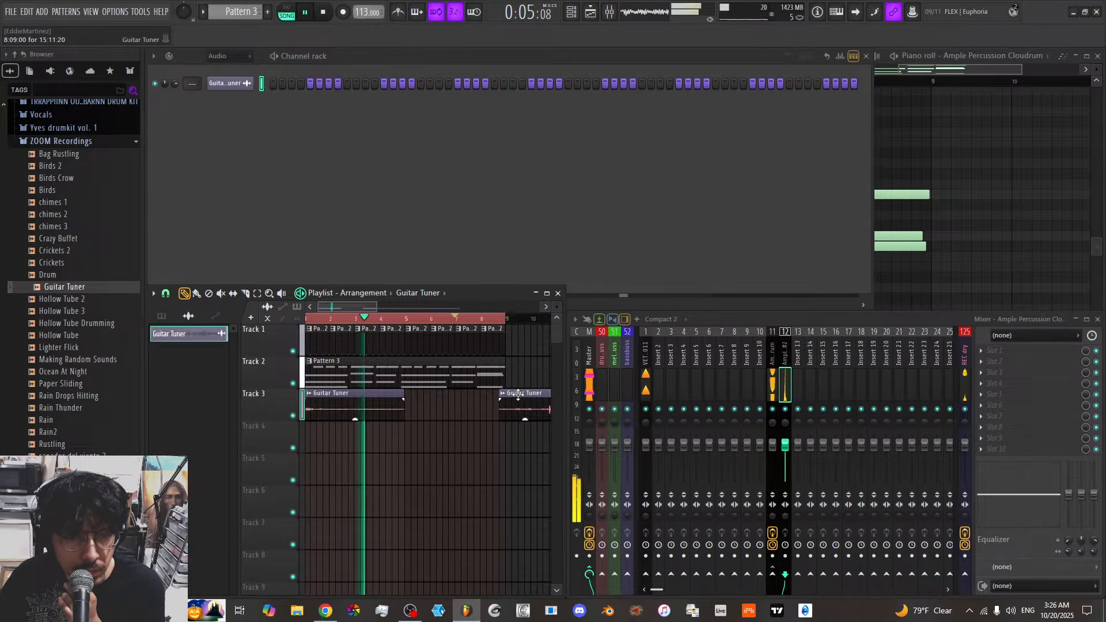
pyautogui.click(425, 399)
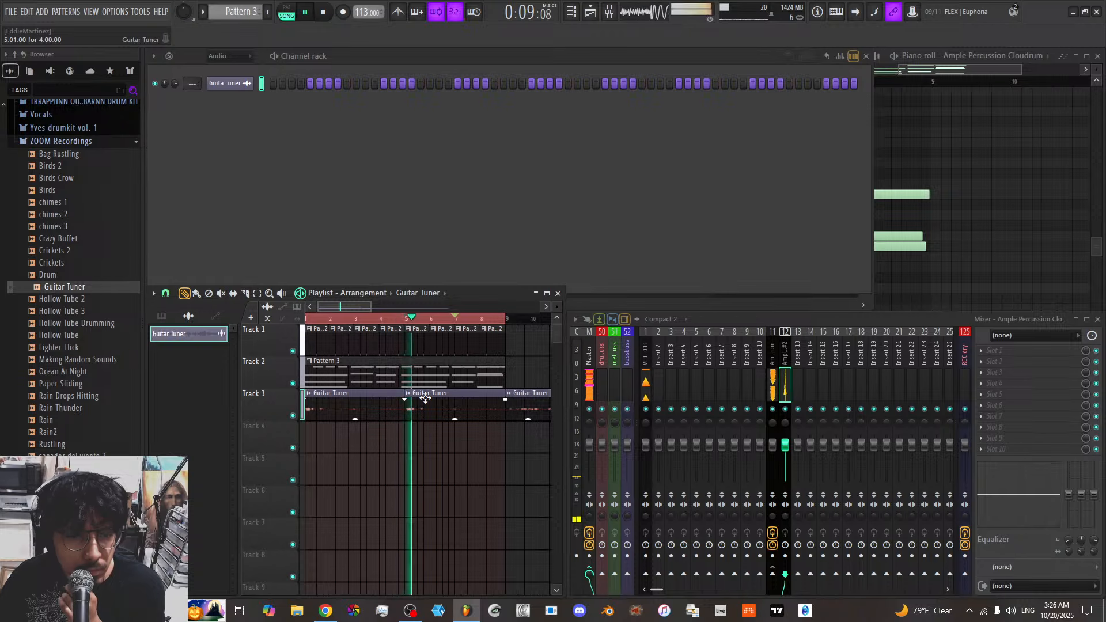
# Select the Pattern 2 and Pattern 3 clips across bars 1 to 8 and duplicate them starting at bar 9
pyautogui.scroll(-3, 455, 323)
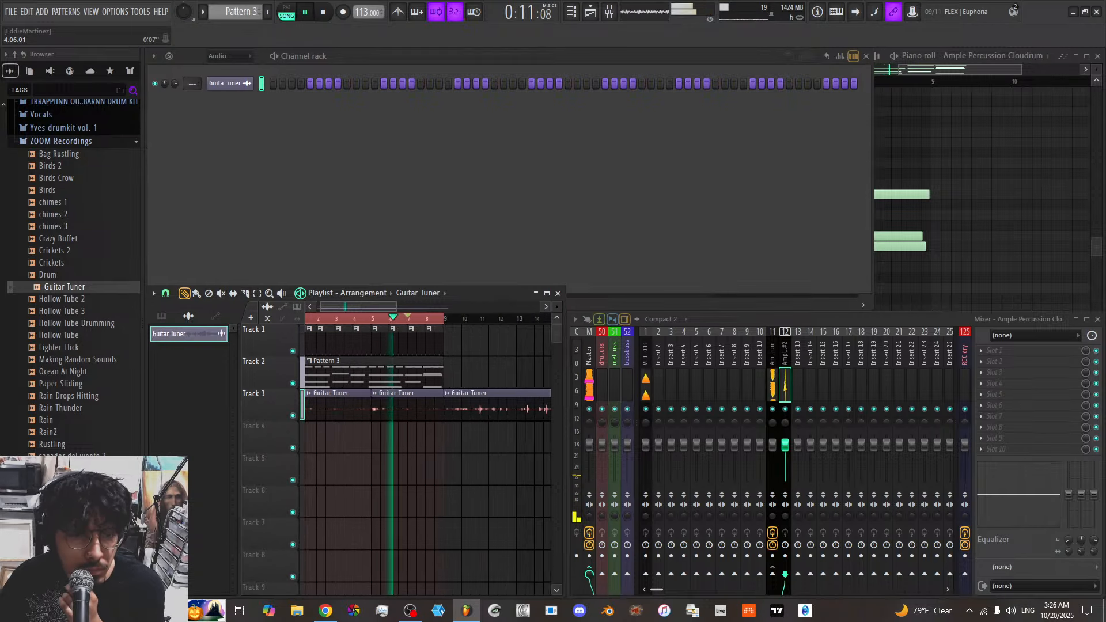
pyautogui.moveTo(438, 344); pyautogui.dragTo(336, 370)
pyautogui.moveTo(326, 370); pyautogui.dragTo(302, 347)
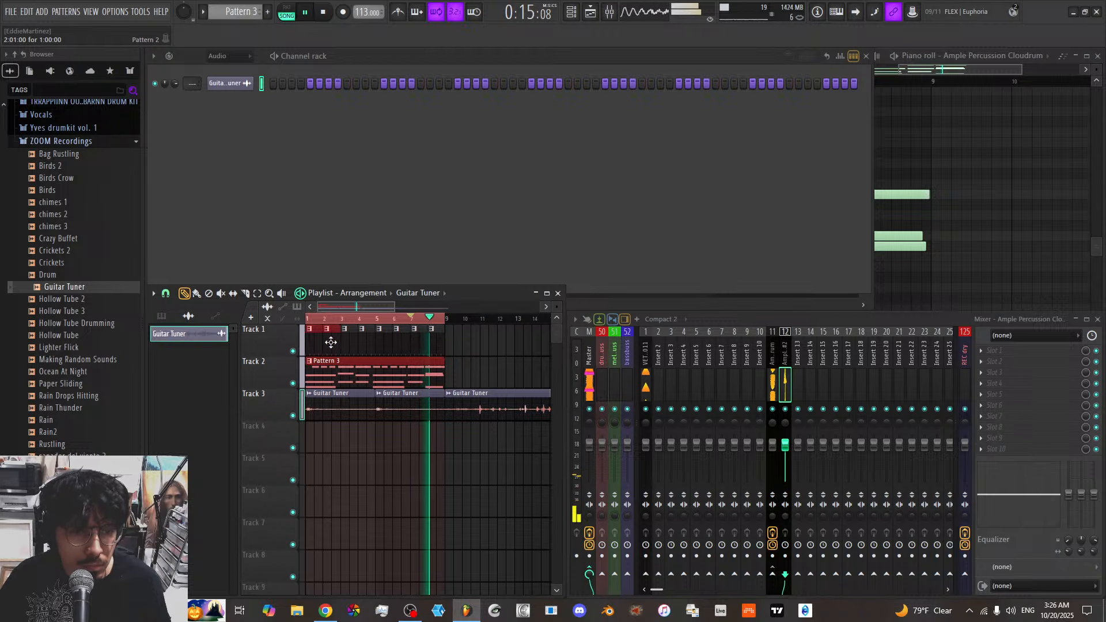
pyautogui.moveTo(460, 340)
pyautogui.mouseDown()
pyautogui.moveTo(301, 354)
pyautogui.moveTo(308, 367)
pyautogui.moveTo(451, 344)
pyautogui.mouseUp()
pyautogui.hotkey('ctrl', 'c')
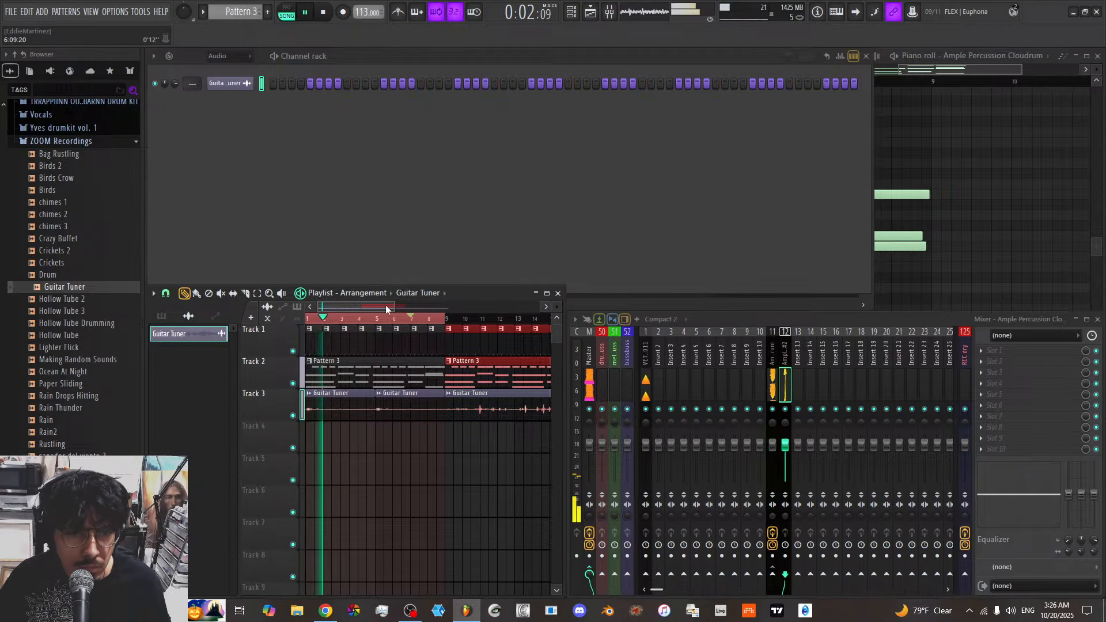
# Set the playback loop to bars 9 to 16 and slip the audio inside the bar 9 Guitar Tuner clip earlier, checking it by ear
pyautogui.moveTo(386, 305); pyautogui.dragTo(407, 306)
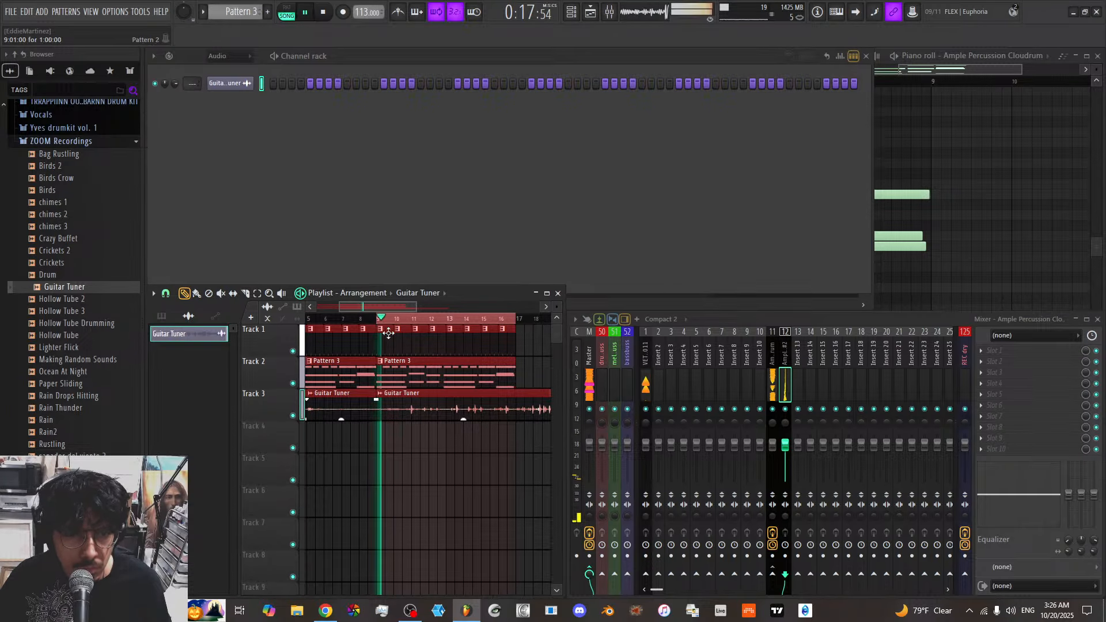
pyautogui.rightClick(432, 461)
pyautogui.moveTo(410, 307)
pyautogui.mouseDown()
pyautogui.moveTo(420, 309)
pyautogui.moveTo(409, 309)
pyautogui.mouseUp()
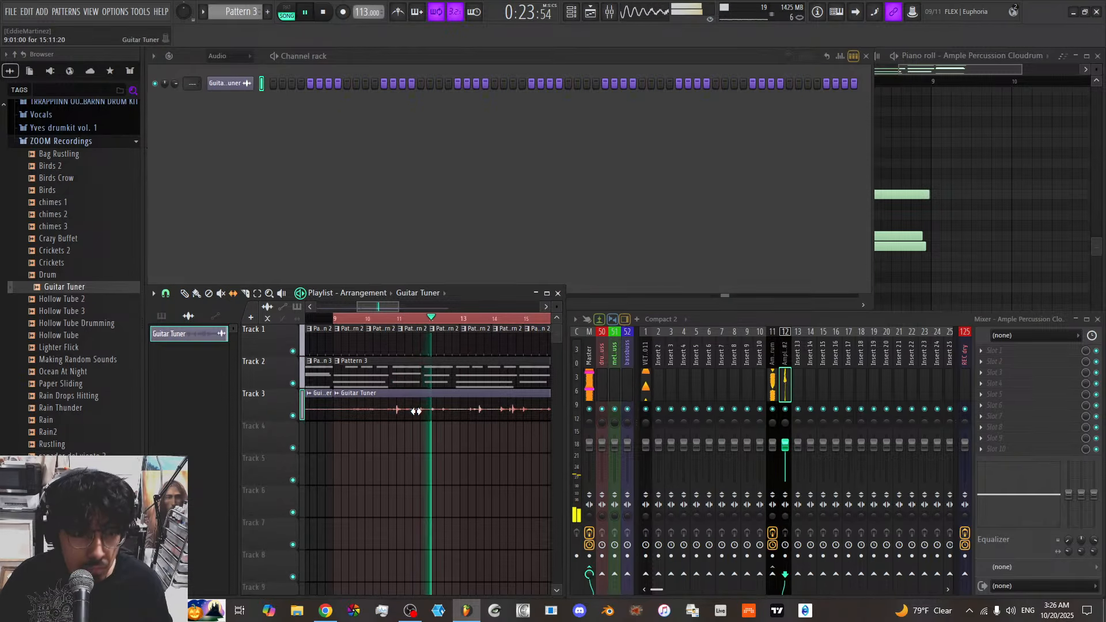
pyautogui.press('space')
pyautogui.moveTo(410, 413); pyautogui.dragTo(361, 410)
pyautogui.press('space')
pyautogui.press('space')
pyautogui.press('space')
pyautogui.press('space')
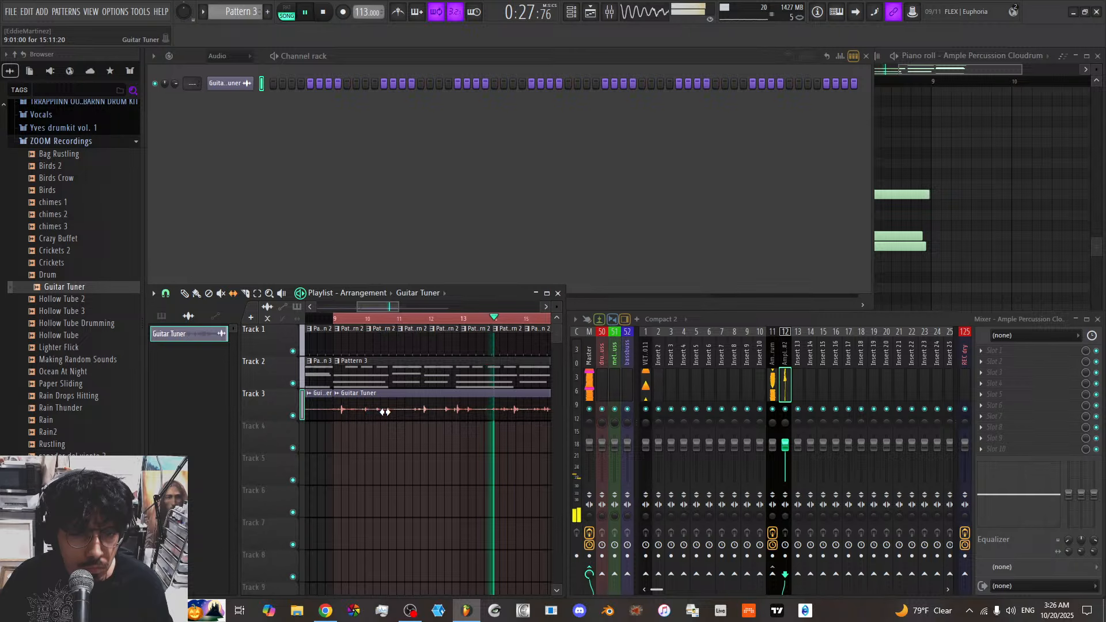
pyautogui.scroll(-2, 370, 319)
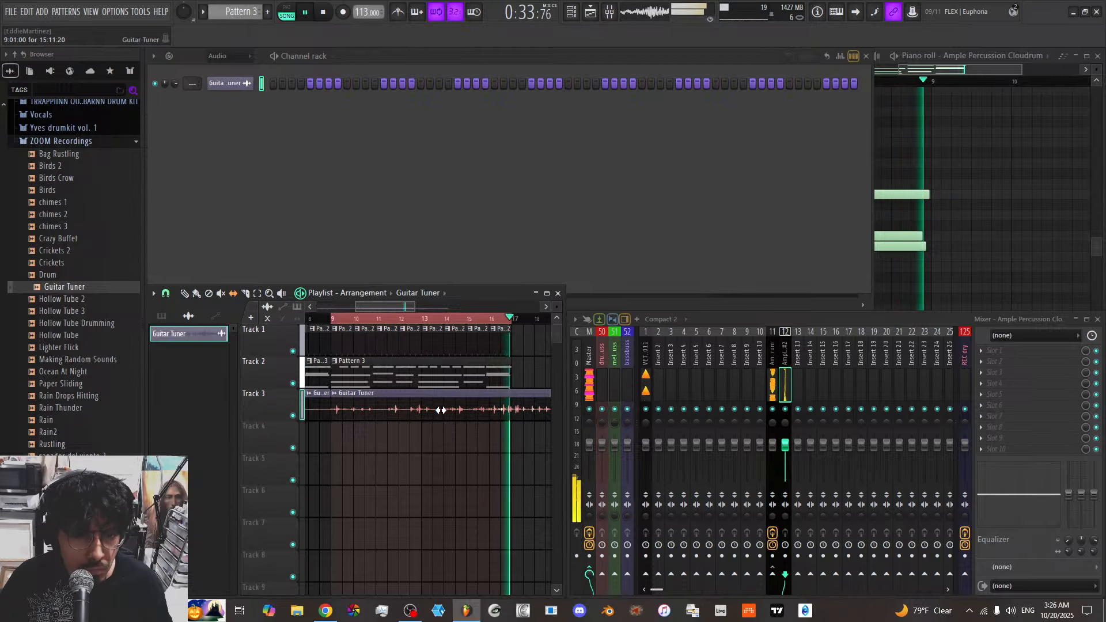
# Slip the audio inside the bar 9 Guitar Tuner clip further earlier and shorten the playback loop to bars 9 to 12
pyautogui.moveTo(479, 411); pyautogui.dragTo(346, 415)
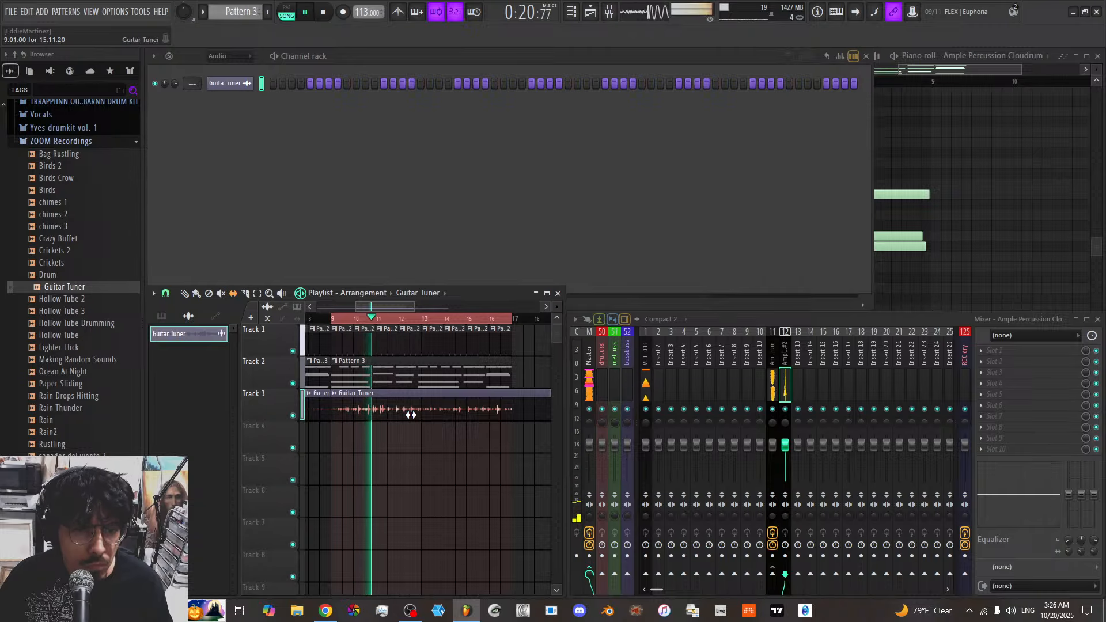
pyautogui.moveTo(411, 415); pyautogui.dragTo(374, 415)
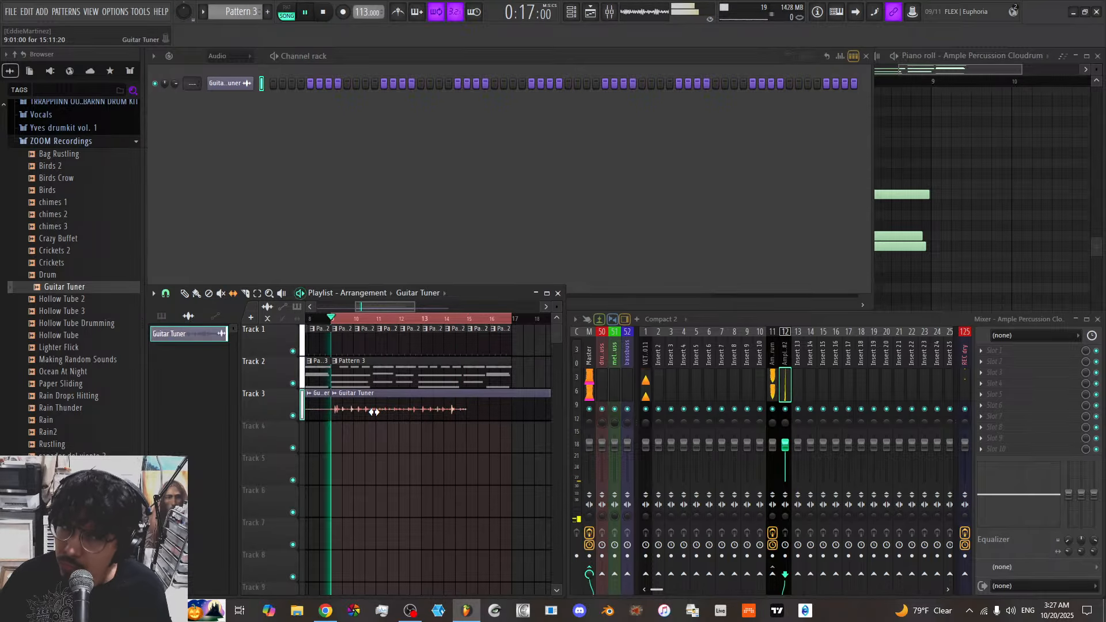
pyautogui.moveTo(507, 323); pyautogui.dragTo(453, 320)
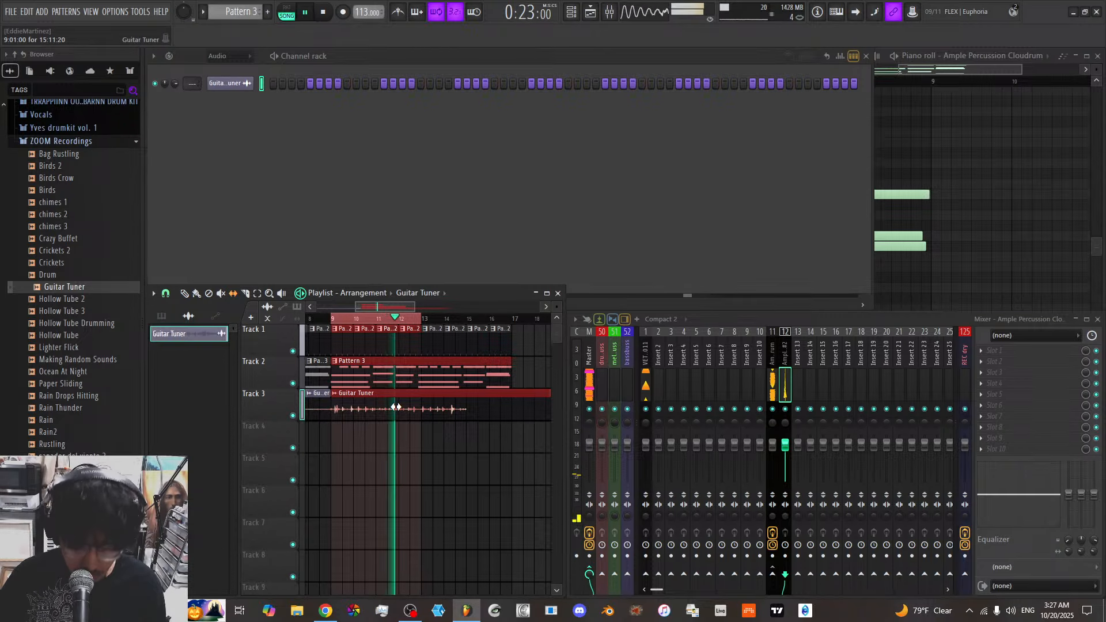
pyautogui.scroll(4, 375, 306)
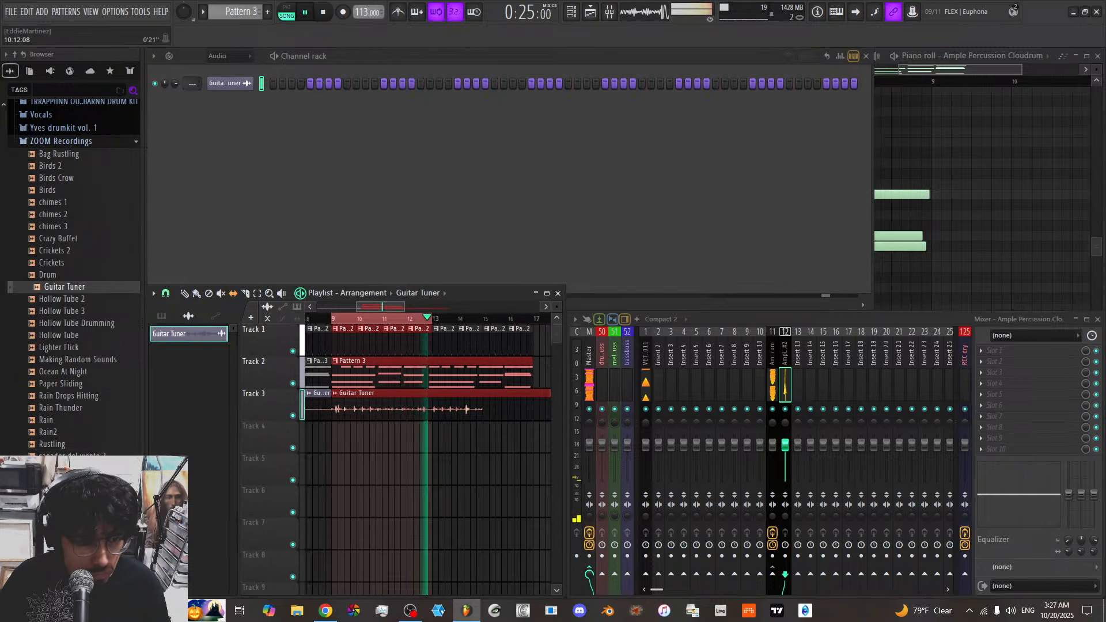
pyautogui.keyDown('ctrl'); pyautogui.click(407, 432); pyautogui.keyUp('ctrl')
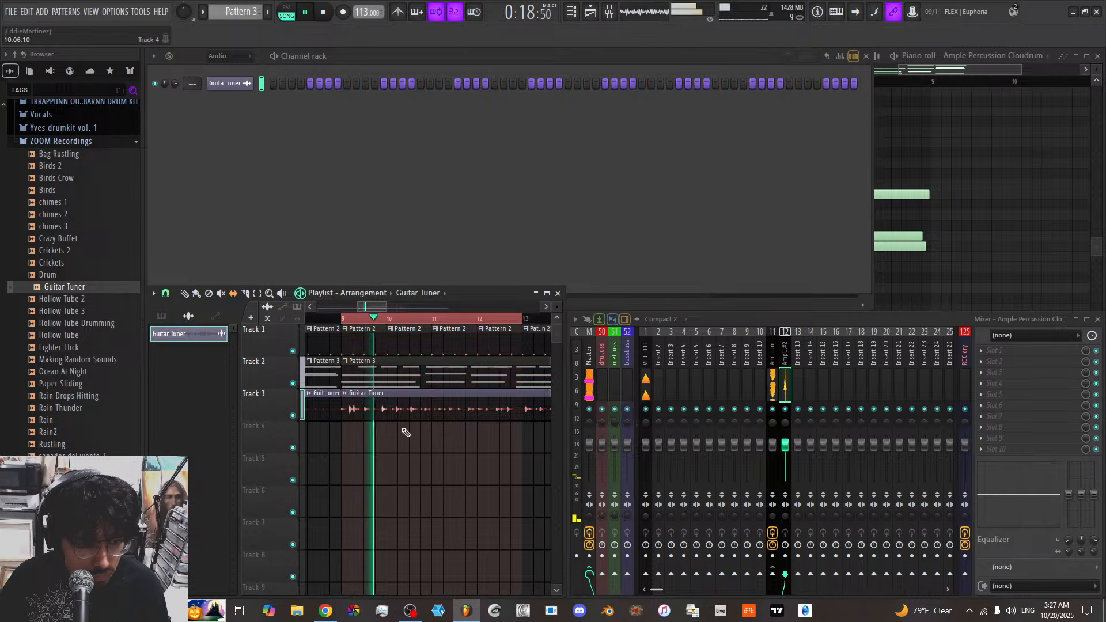
# Fine-tune the audio offset inside the bar 9 Guitar Tuner clip against the looped beat, checking each position by ear
pyautogui.moveTo(390, 410); pyautogui.dragTo(424, 409)
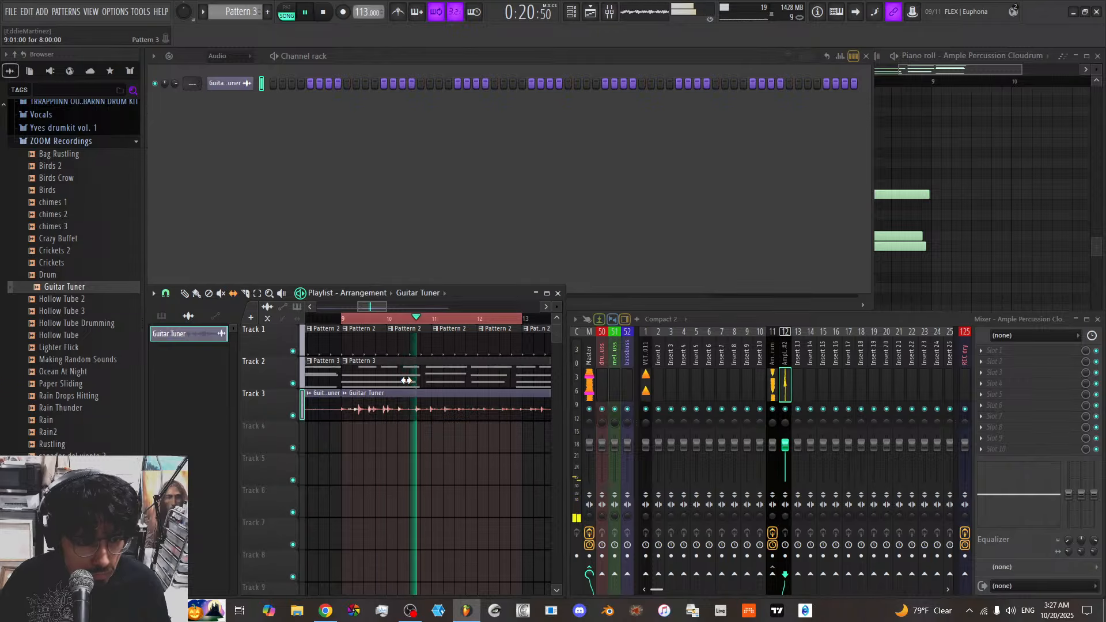
pyautogui.press('space')
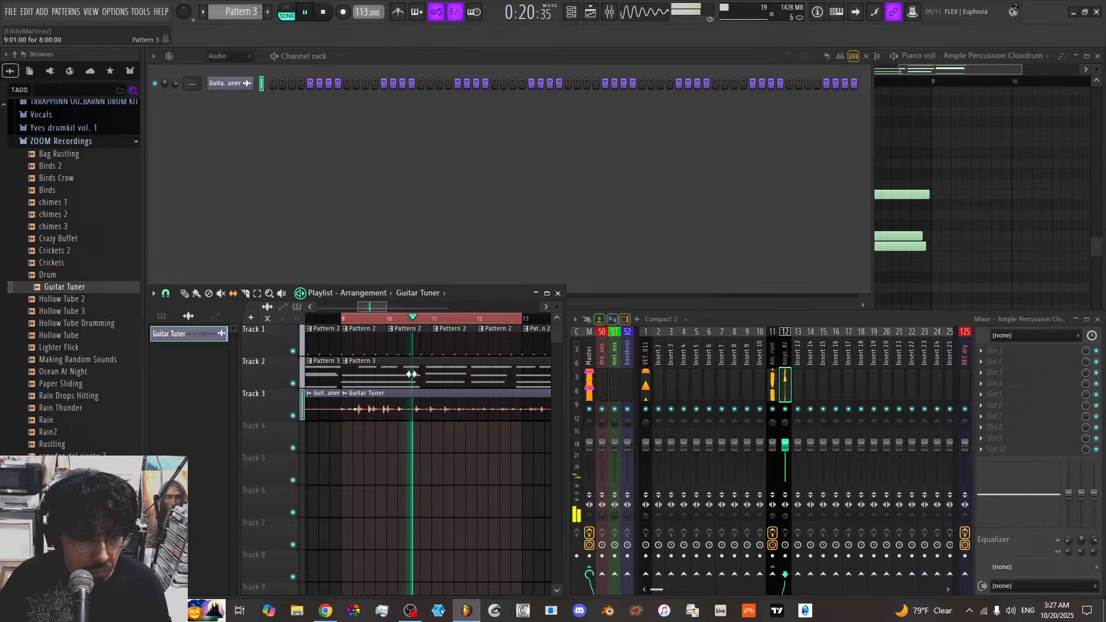
pyautogui.moveTo(371, 308); pyautogui.dragTo(377, 318)
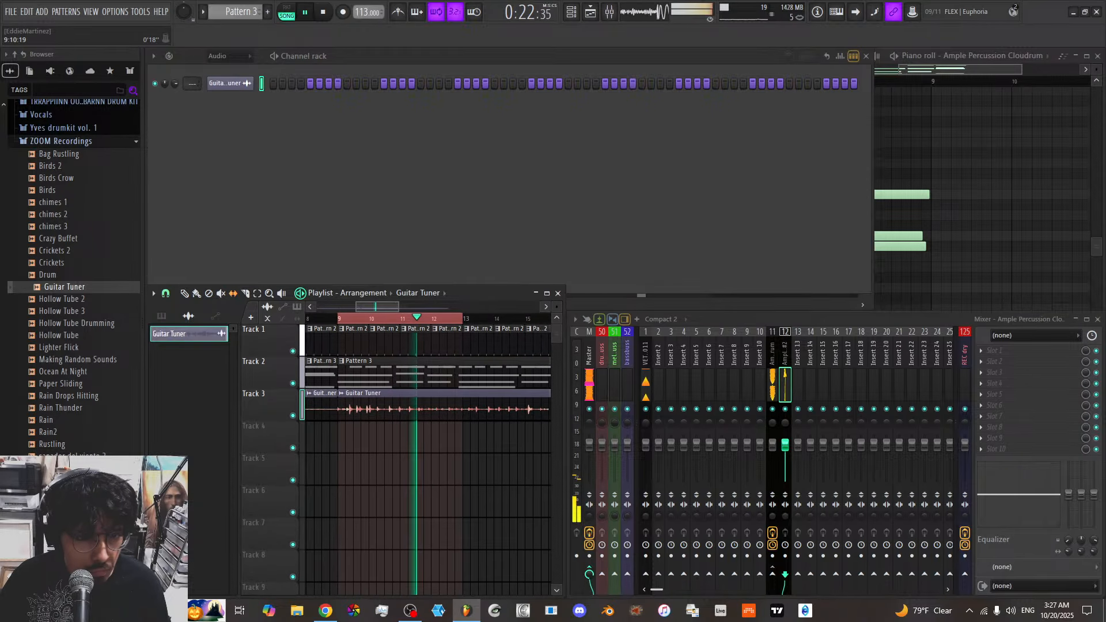
pyautogui.moveTo(395, 416); pyautogui.dragTo(460, 410)
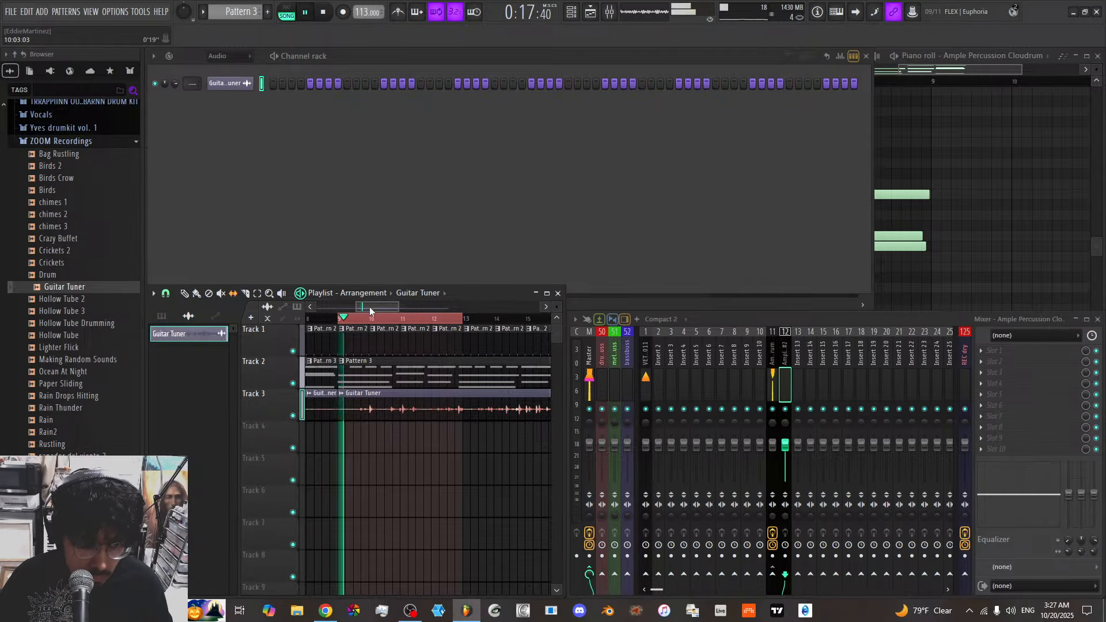
pyautogui.scroll(5, 370, 310)
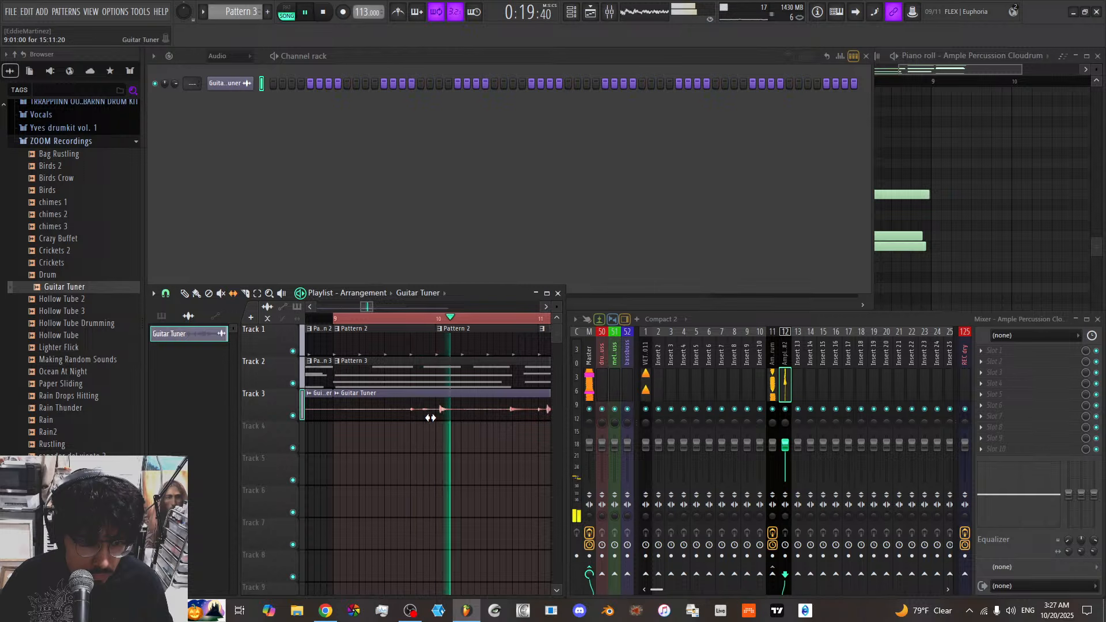
pyautogui.press('space')
pyautogui.press('space')
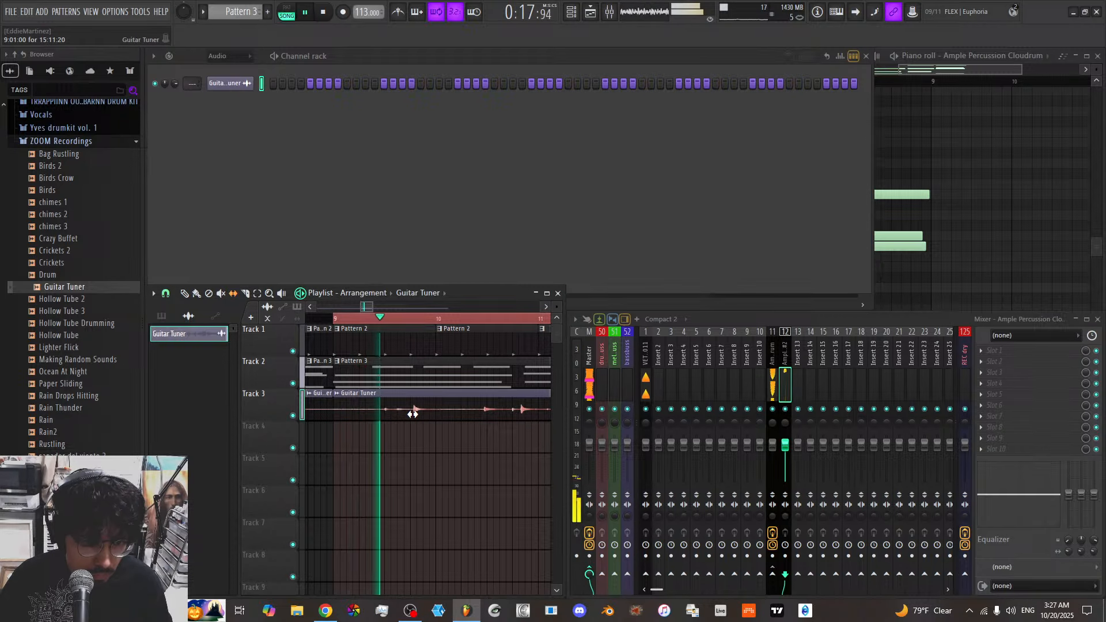
pyautogui.press('space')
pyautogui.press('space')
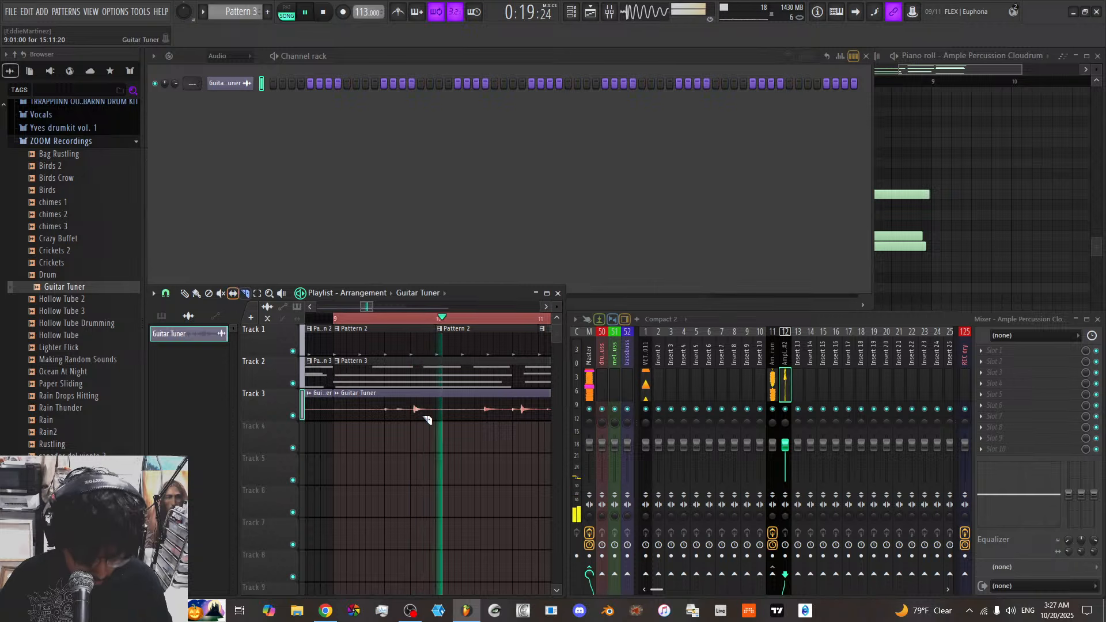
# Slice the Guitar Tuner clip at step 13 of bar 9 and reposition the audio inside the second piece, keeping its start at step 13
pyautogui.press('space')
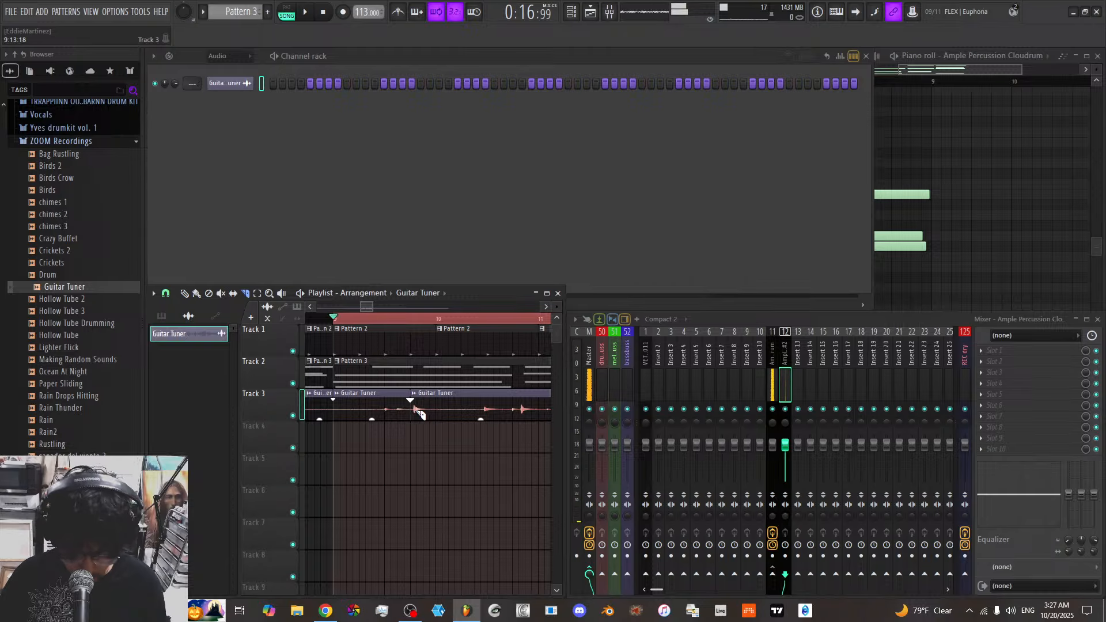
pyautogui.press('space')
pyautogui.moveTo(421, 412)
pyautogui.mouseDown()
pyautogui.moveTo(433, 414)
pyautogui.moveTo(420, 414)
pyautogui.mouseUp()
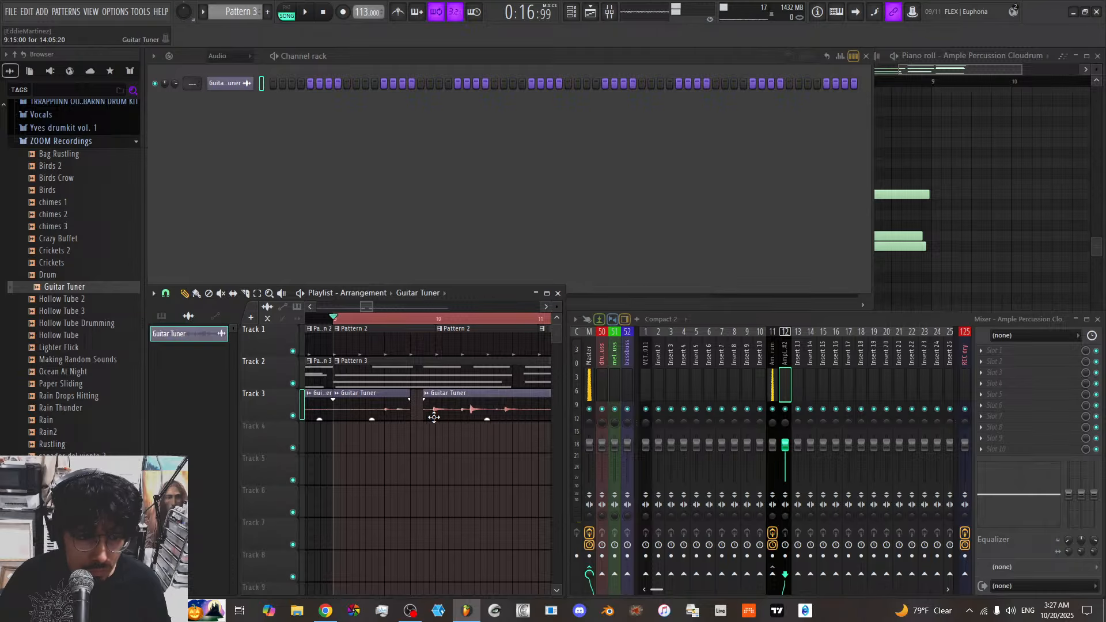
pyautogui.press('space')
pyautogui.moveTo(427, 417); pyautogui.dragTo(414, 414)
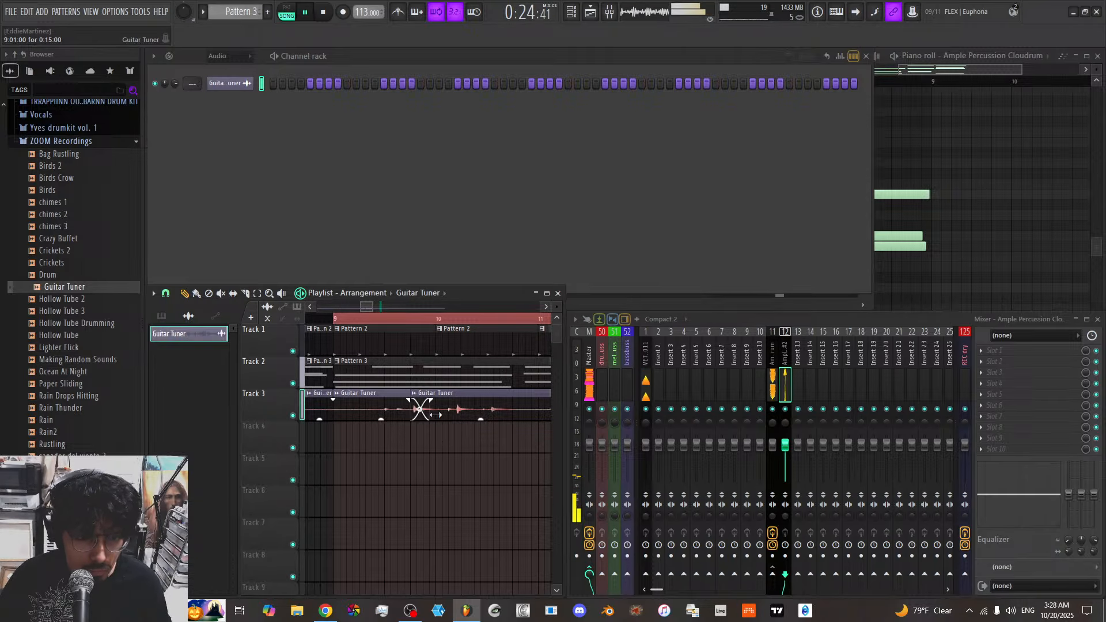
pyautogui.moveTo(411, 416)
pyautogui.mouseDown()
pyautogui.moveTo(437, 415)
pyautogui.moveTo(413, 414)
pyautogui.mouseUp()
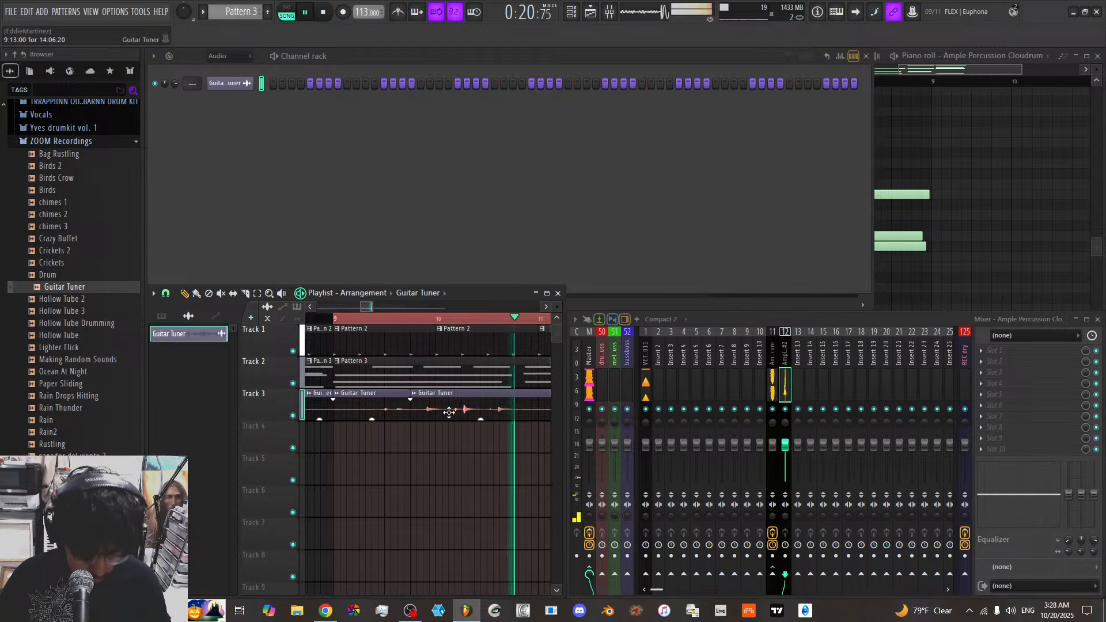
# Split off the Guitar Tuner audio to start at step 4 of bar 10 and extend the preceding piece to meet it
pyautogui.press('c')
pyautogui.moveTo(450, 409); pyautogui.dragTo(450, 416)
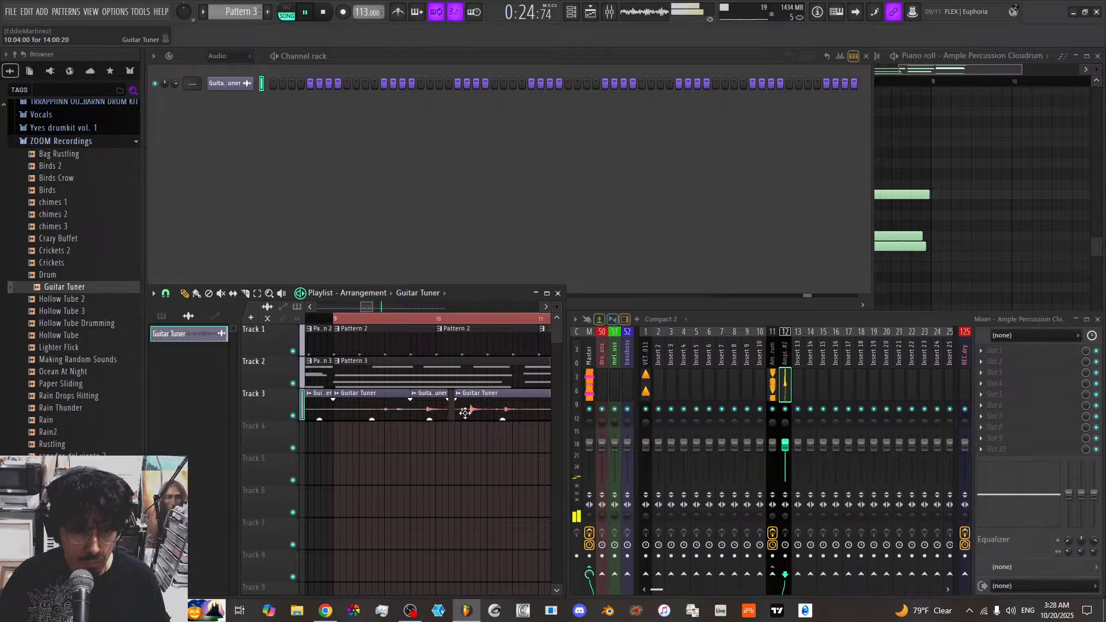
pyautogui.moveTo(454, 414); pyautogui.dragTo(448, 415)
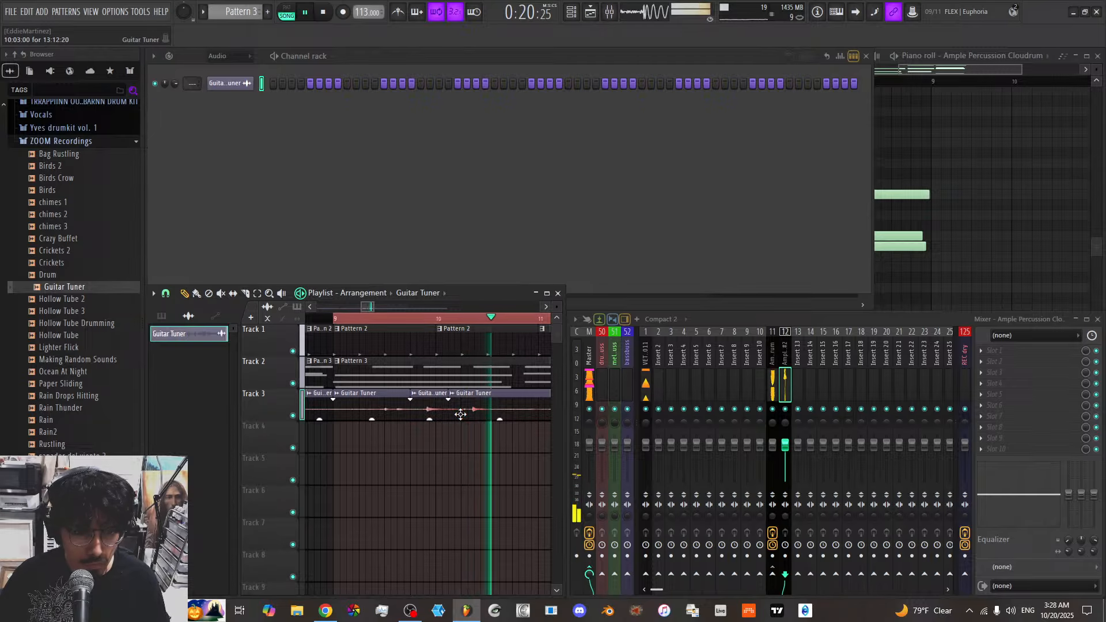
pyautogui.moveTo(451, 415); pyautogui.dragTo(458, 414)
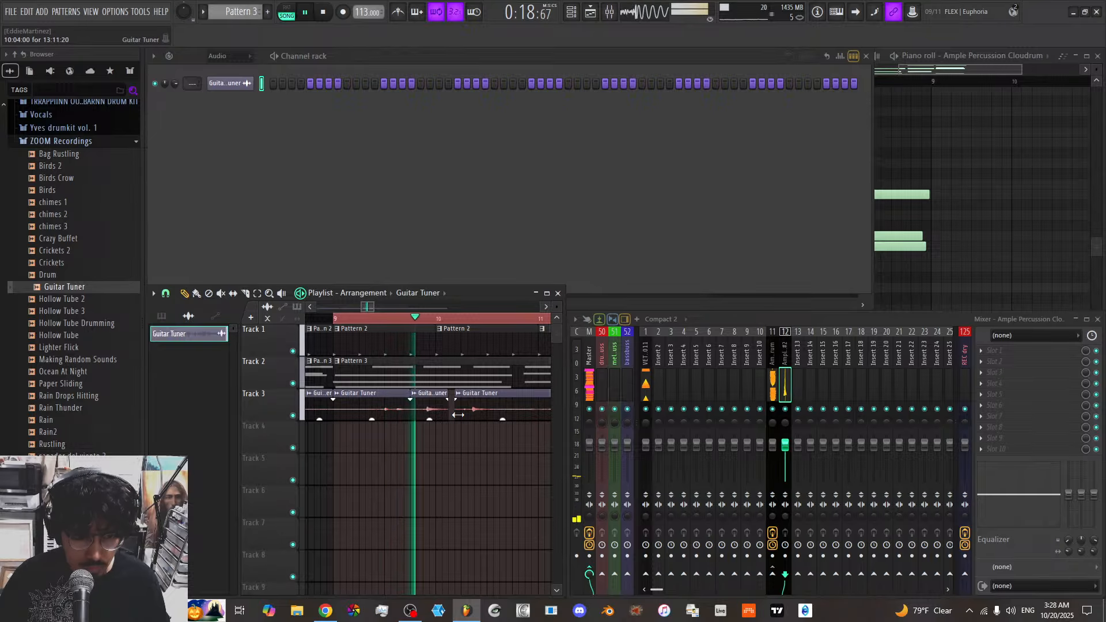
pyautogui.press('space')
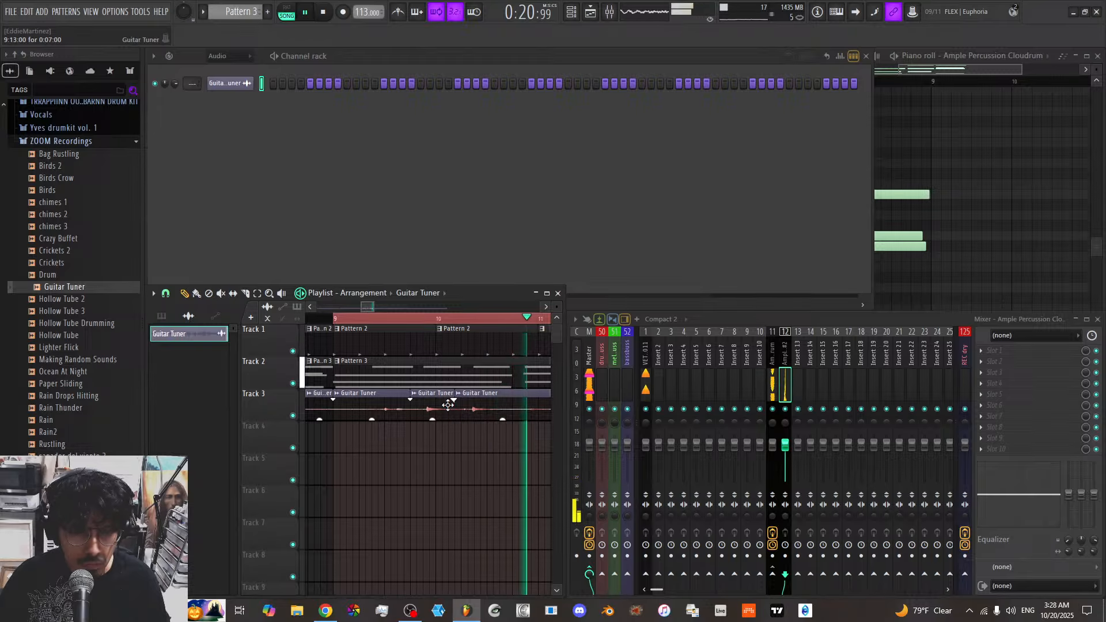
# Slice the Guitar Tuner clip at step 13 of bar 11 and at step 5 of bar 12, checking the timing by ear
pyautogui.moveTo(396, 307); pyautogui.dragTo(406, 306)
pyautogui.press('space')
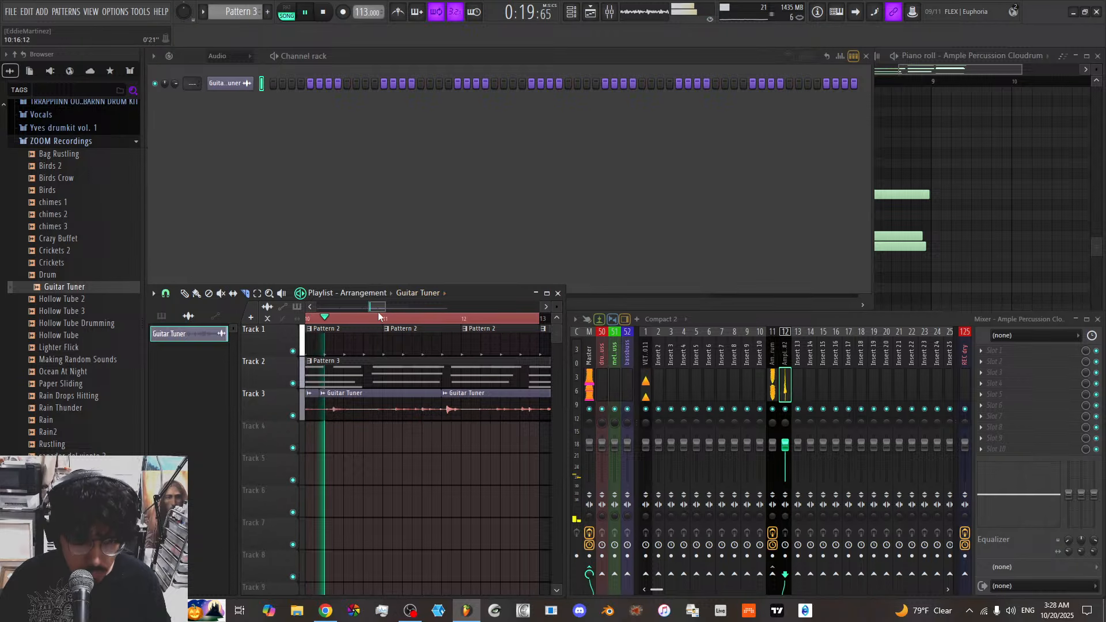
pyautogui.moveTo(379, 308); pyautogui.dragTo(379, 323)
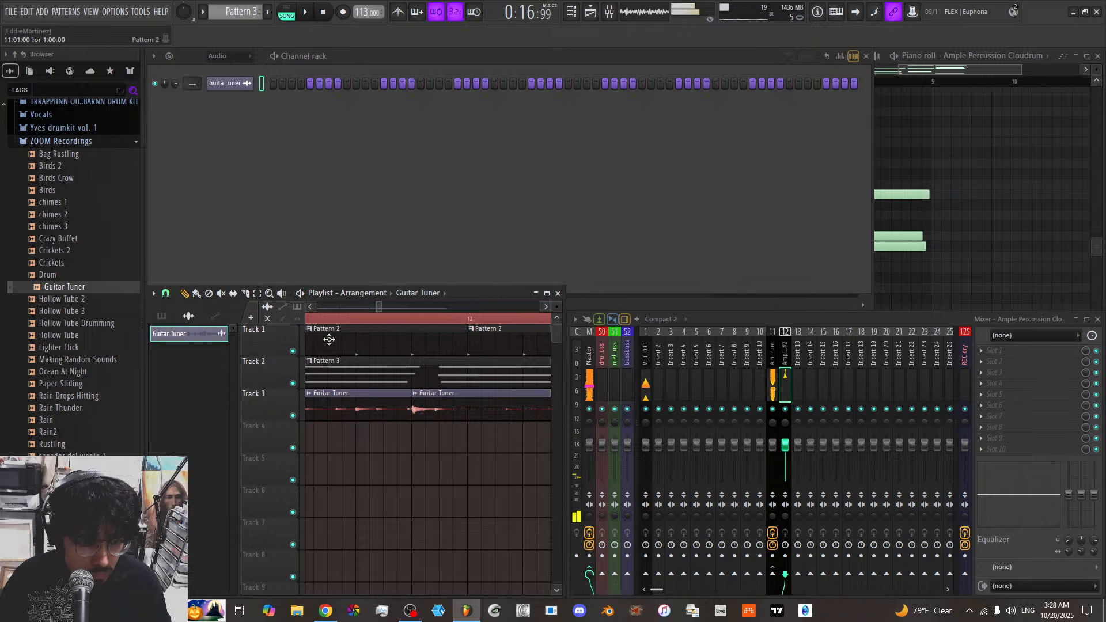
pyautogui.press('space')
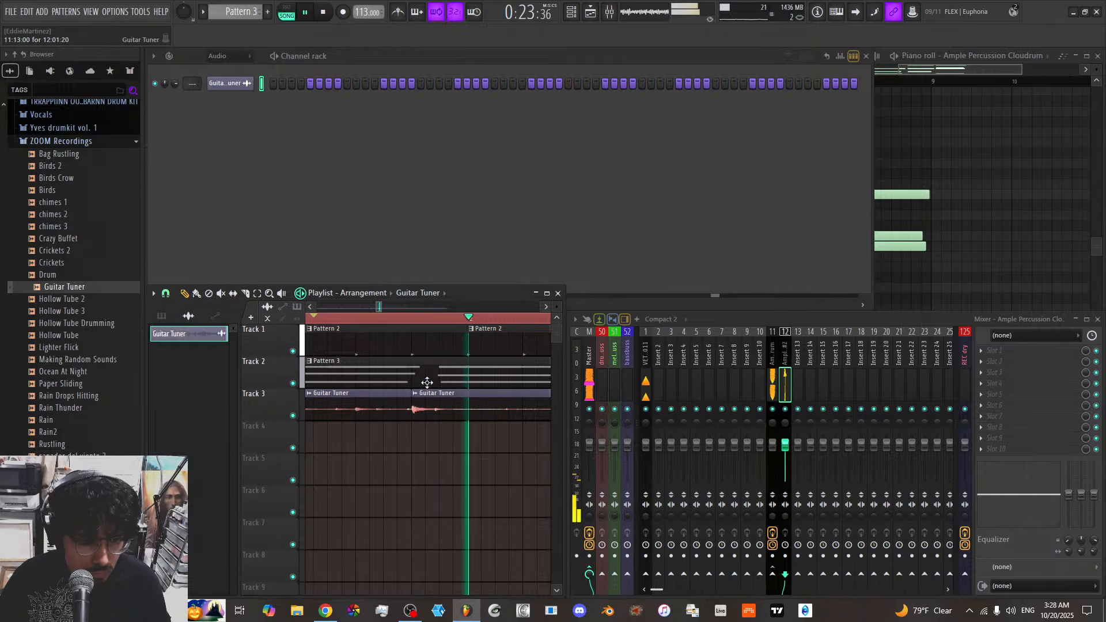
pyautogui.scroll(-2, 396, 307)
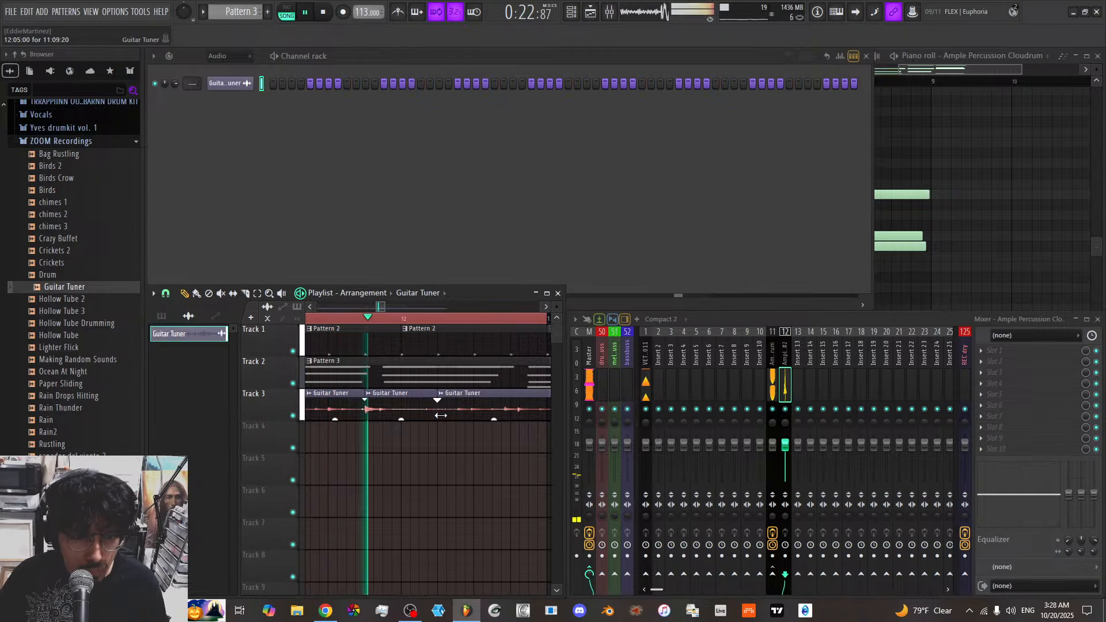
pyautogui.moveTo(441, 416); pyautogui.dragTo(456, 414)
pyautogui.press('space')
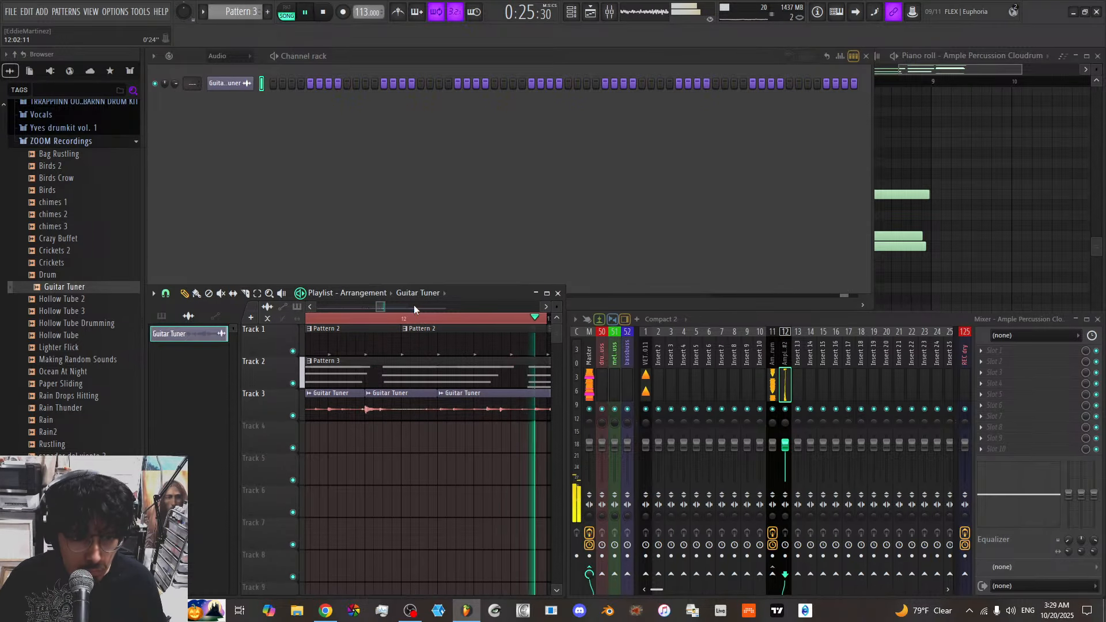
# Slice the Guitar Tuner clip on Track 3 at the starts of bars 11 and 13
pyautogui.moveTo(414, 307); pyautogui.dragTo(372, 300)
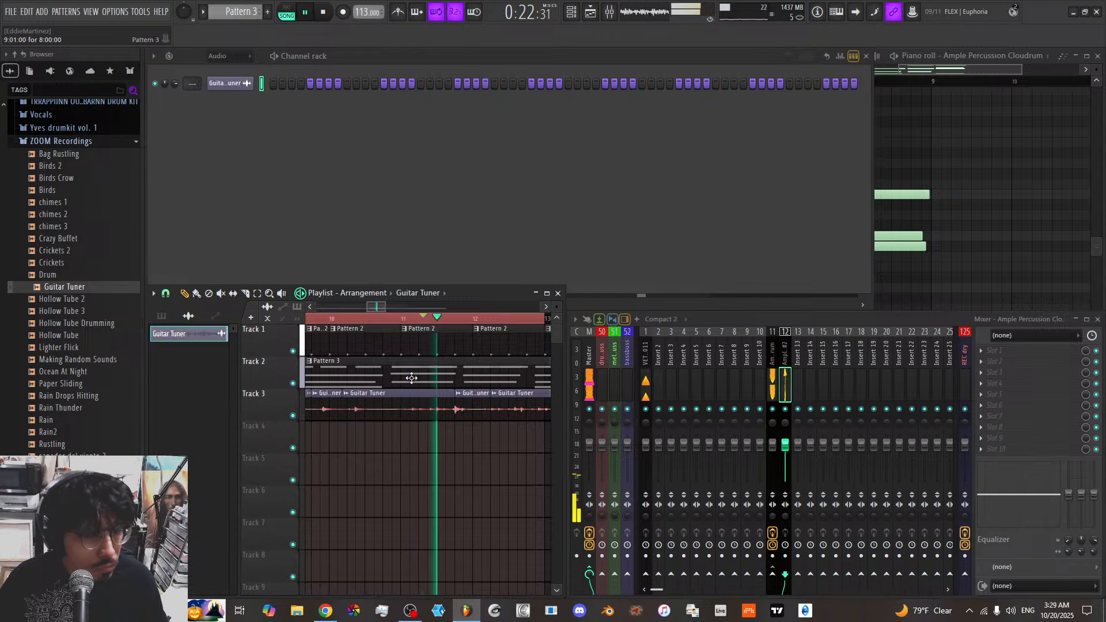
pyautogui.press('c')
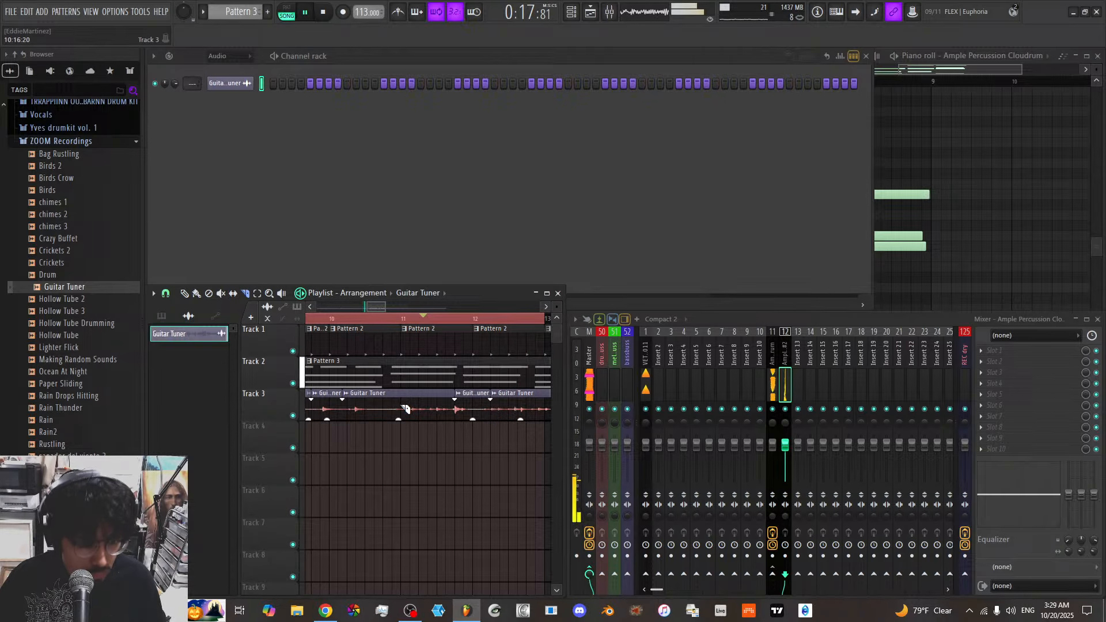
pyautogui.click(406, 409)
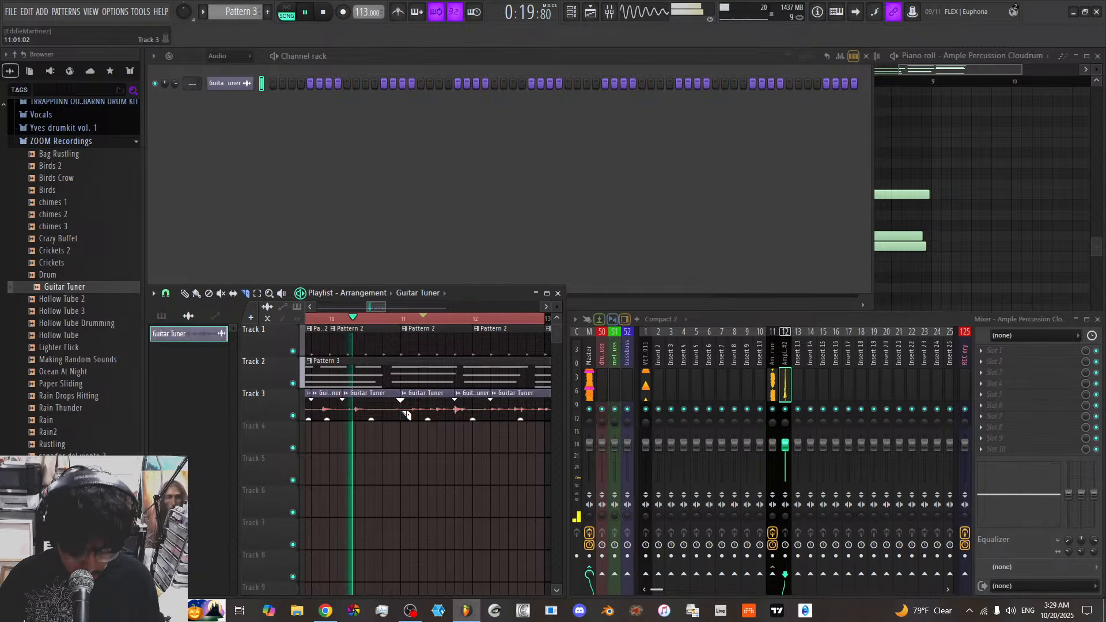
pyautogui.click(548, 408)
pyautogui.press('p')
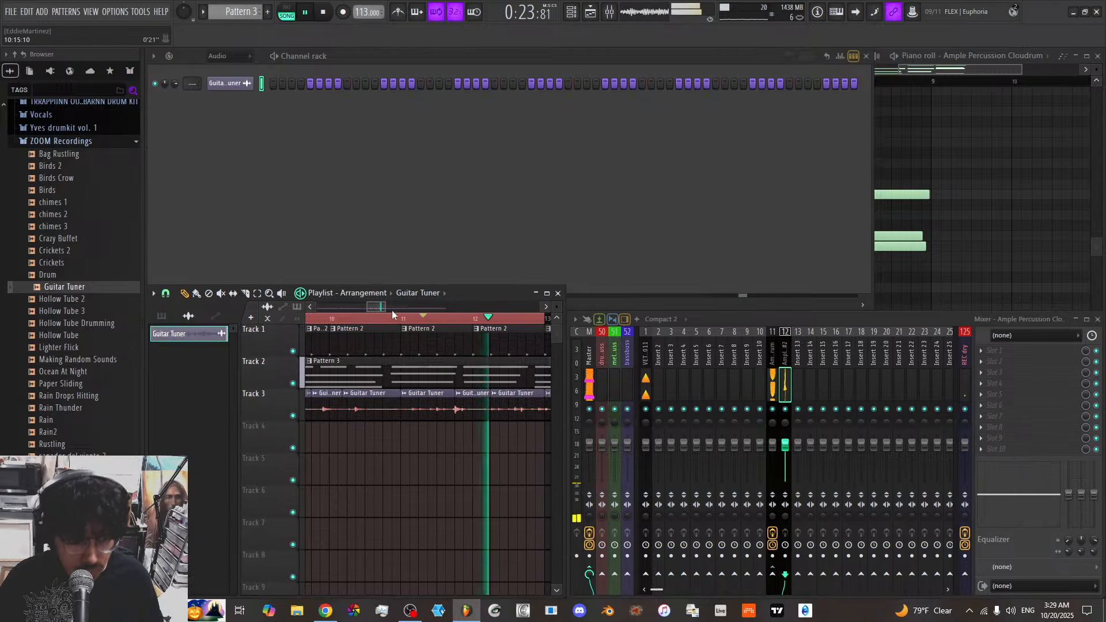
# Replace the Guitar Tuner pieces in bars 9 and 10 with a copy of the pieces from bars 11 and 12, checking it by ear
pyautogui.scroll(-1, 392, 314)
pyautogui.scroll(-2, 393, 317)
pyautogui.hscroll(-1, 393, 317)
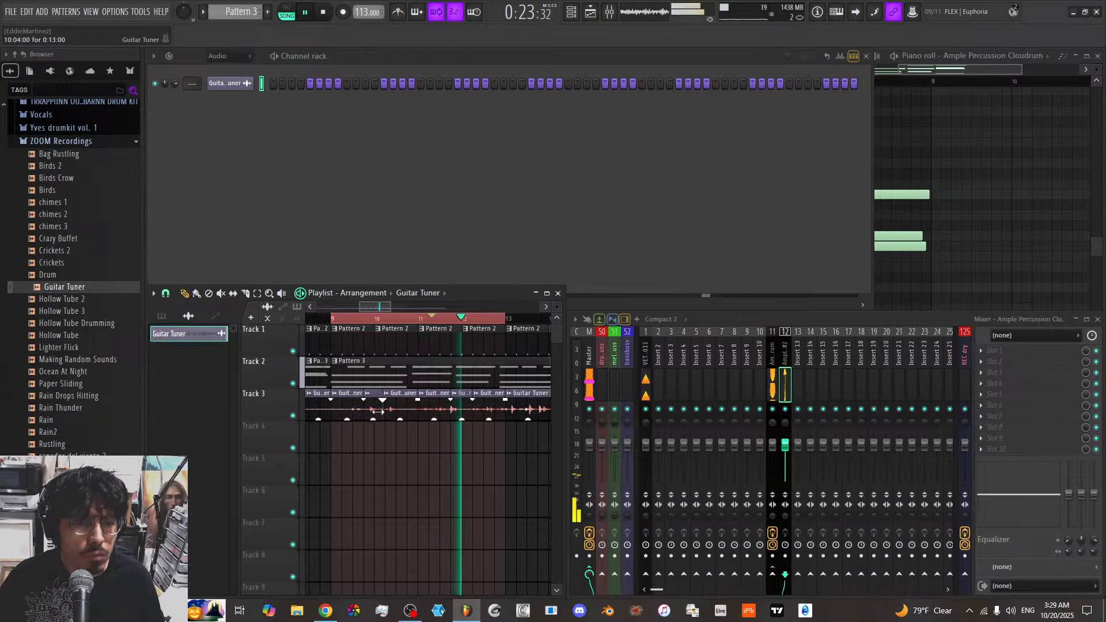
pyautogui.rightClick(351, 411)
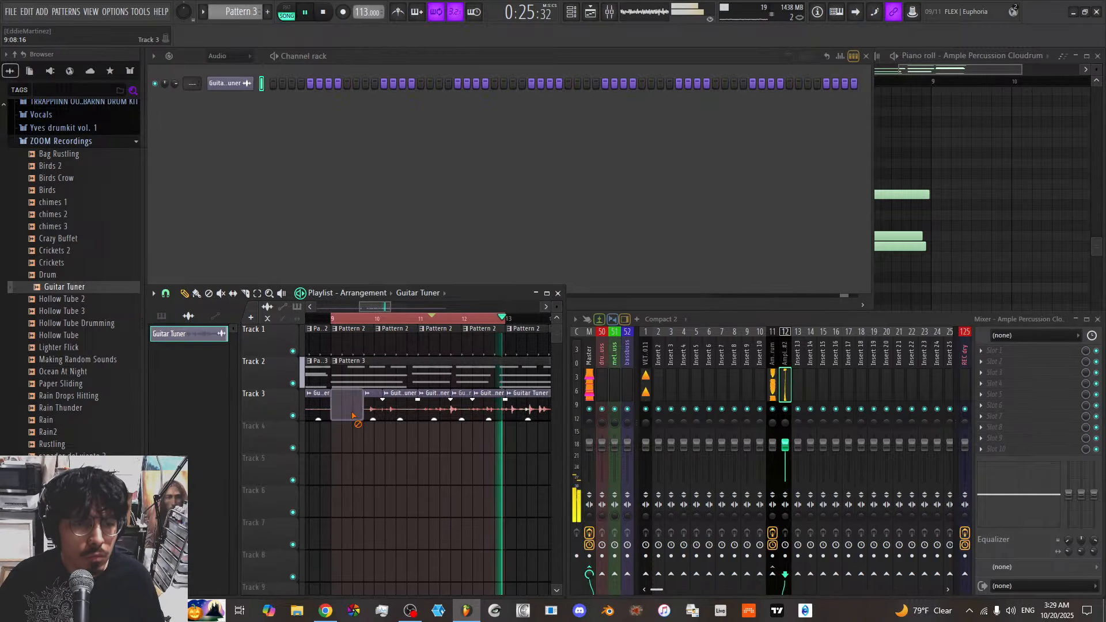
pyautogui.rightClick(374, 413)
pyautogui.rightClick(389, 415)
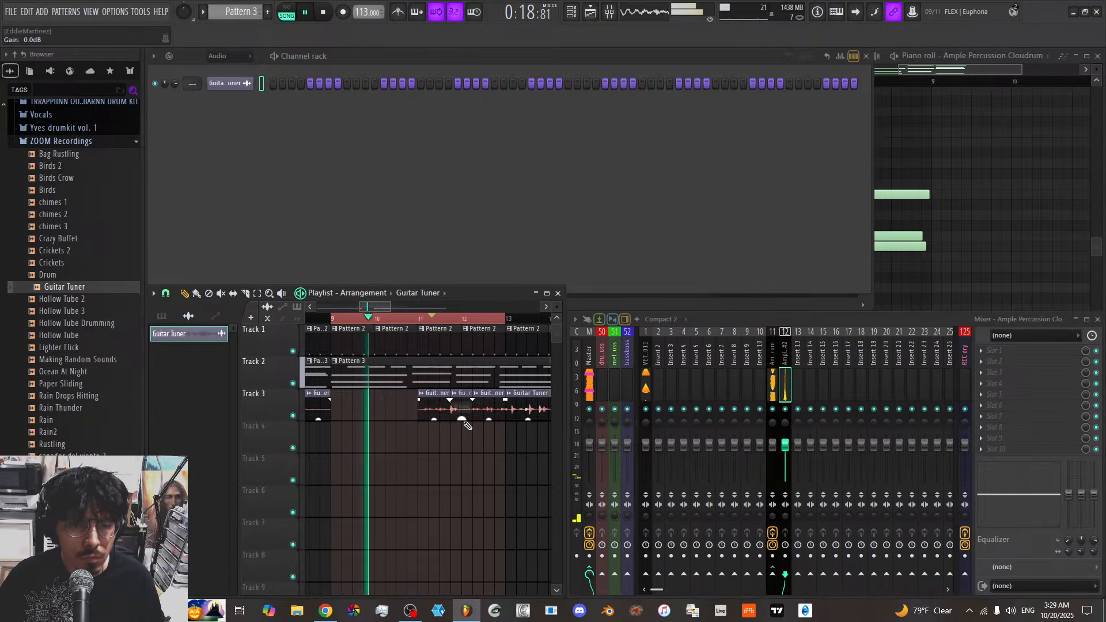
pyautogui.moveTo(491, 432); pyautogui.dragTo(348, 401)
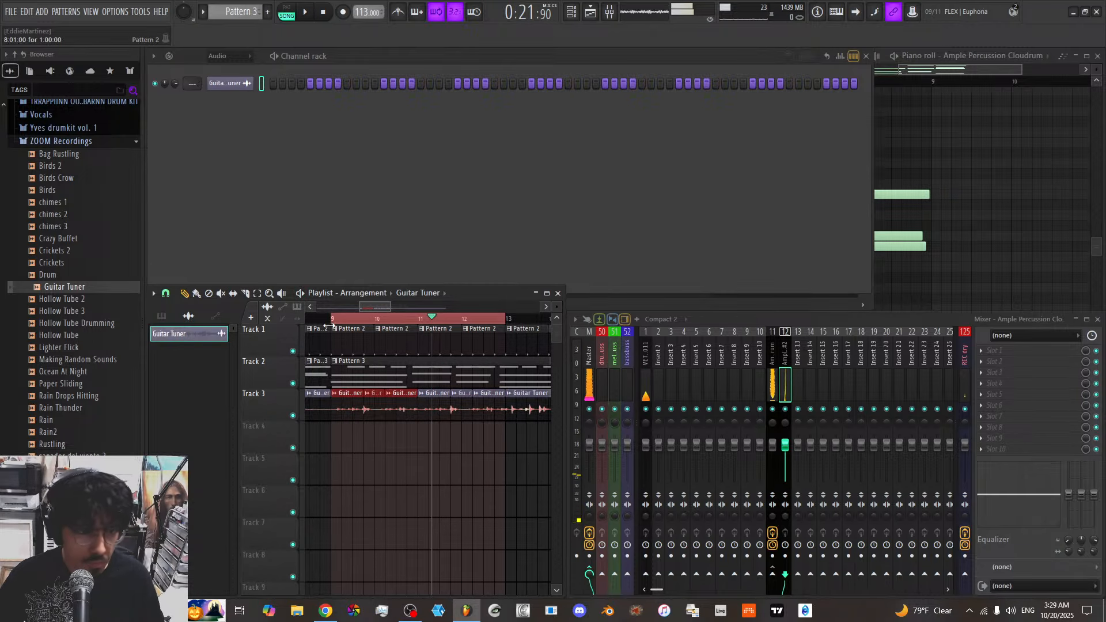
pyautogui.press('space')
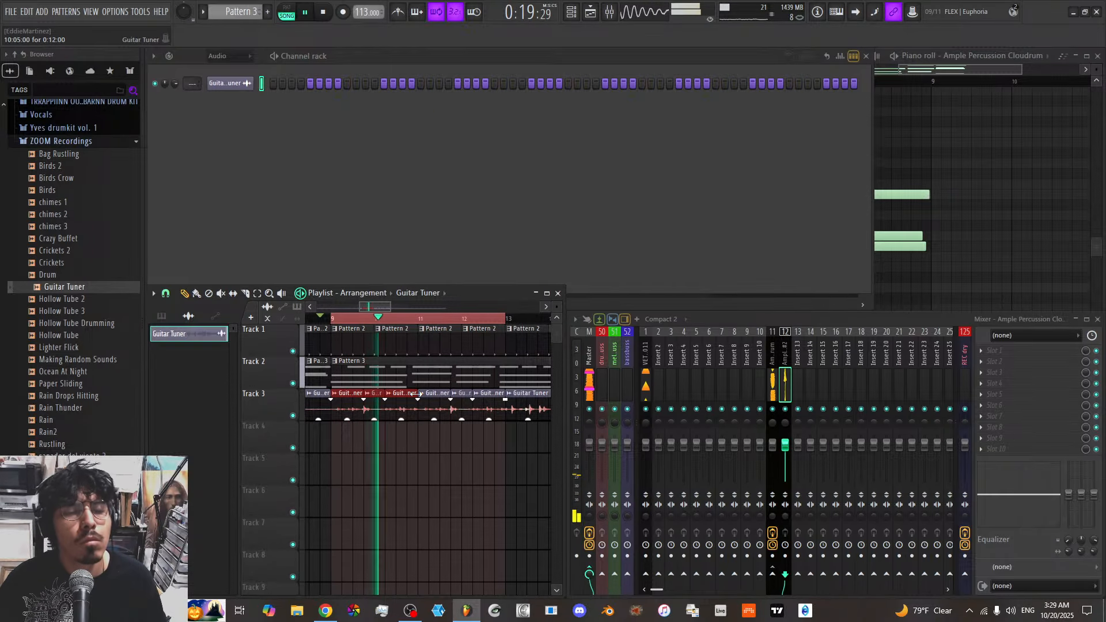
pyautogui.scroll(3, 375, 327)
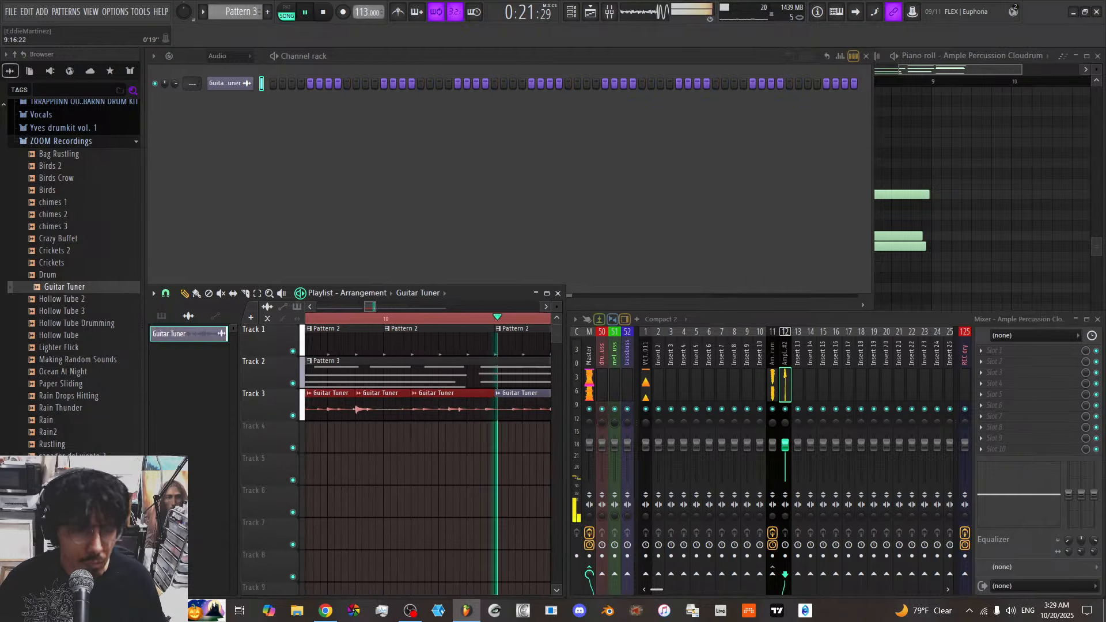
# Slip the audio inside the Guitar Tuner pieces starting at steps 13 and 16 of bar 9, checking the timing by ear
pyautogui.keyDown('ctrl'); pyautogui.click(396, 481); pyautogui.keyUp('ctrl')
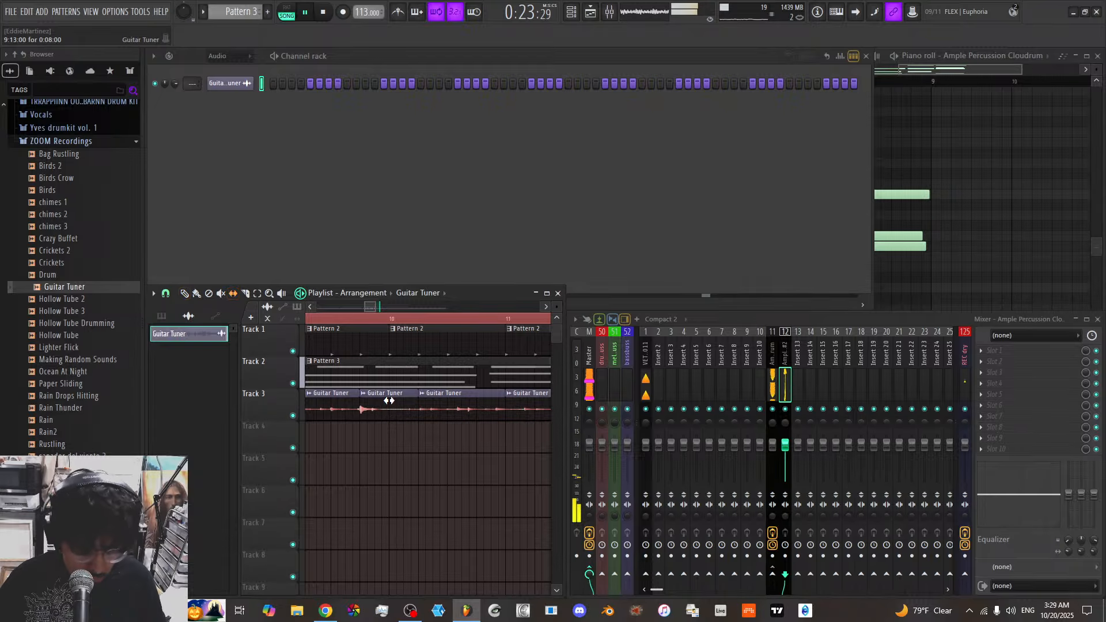
pyautogui.moveTo(296, 400); pyautogui.dragTo(270, 394)
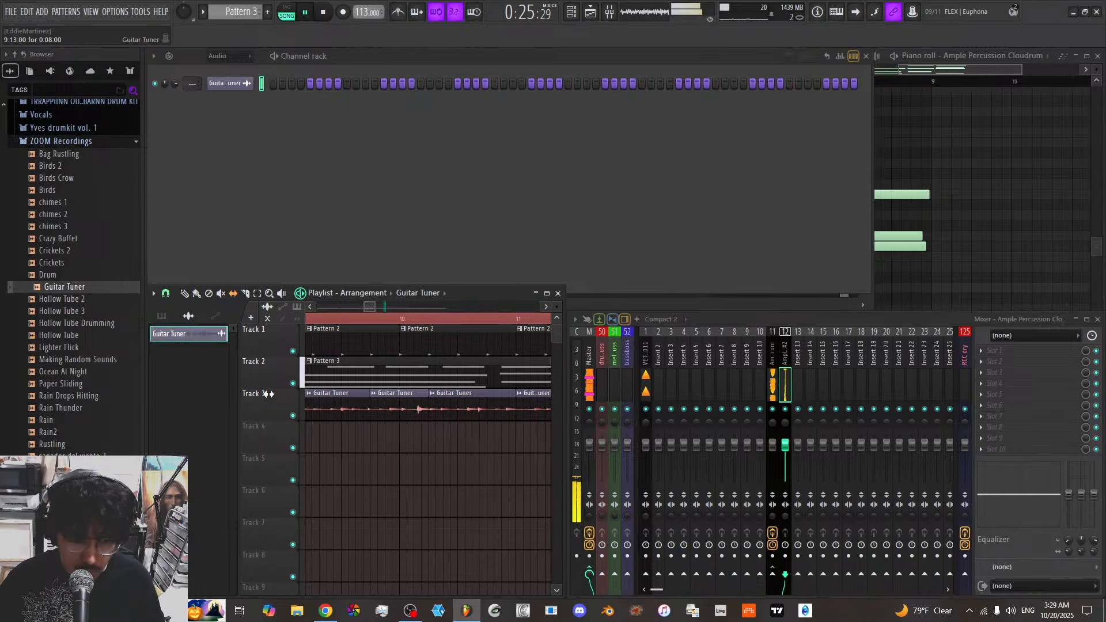
pyautogui.moveTo(420, 411); pyautogui.dragTo(354, 412)
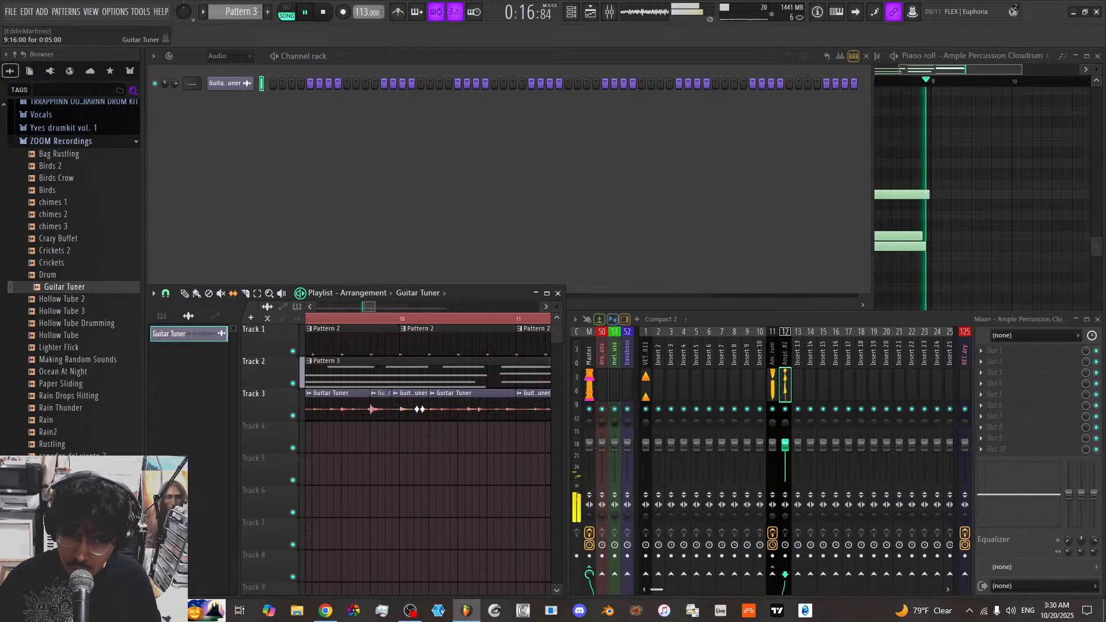
pyautogui.press('space')
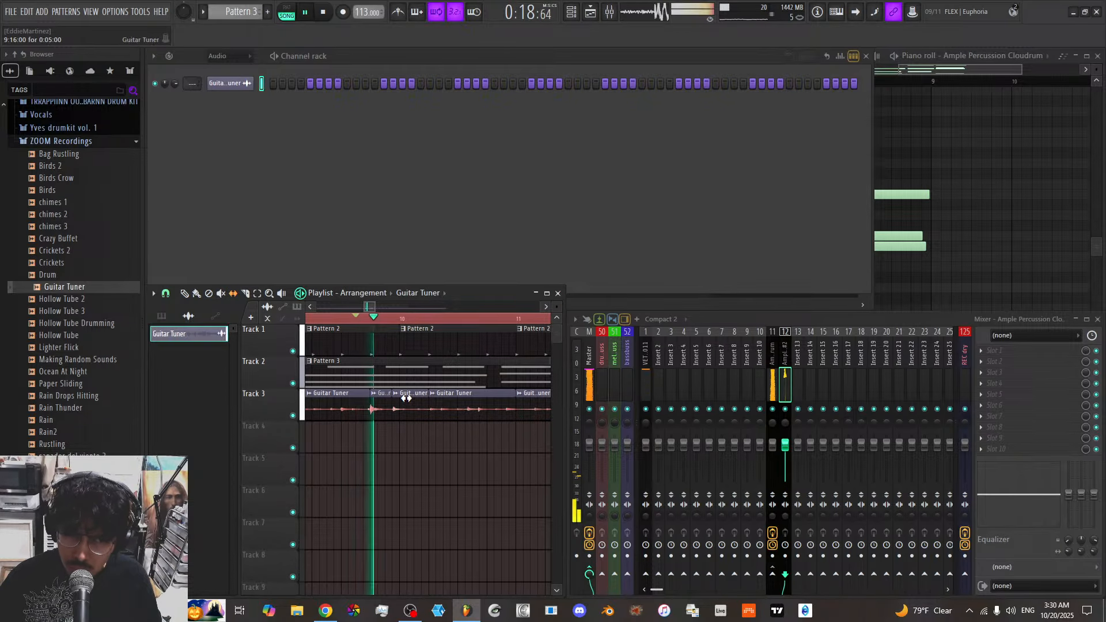
pyautogui.press('space')
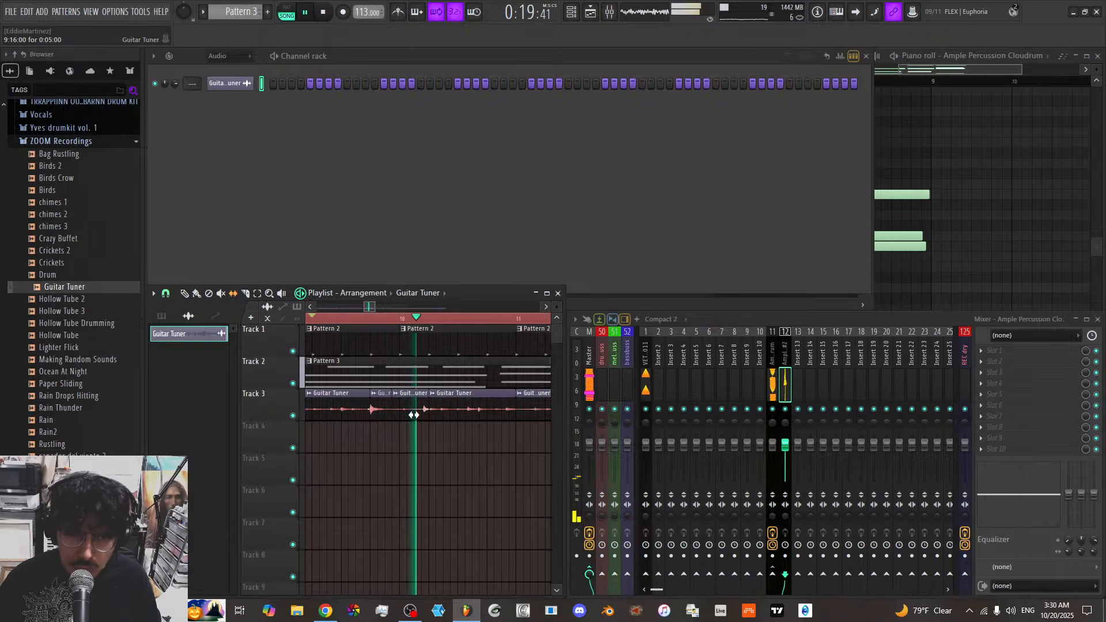
pyautogui.press('space')
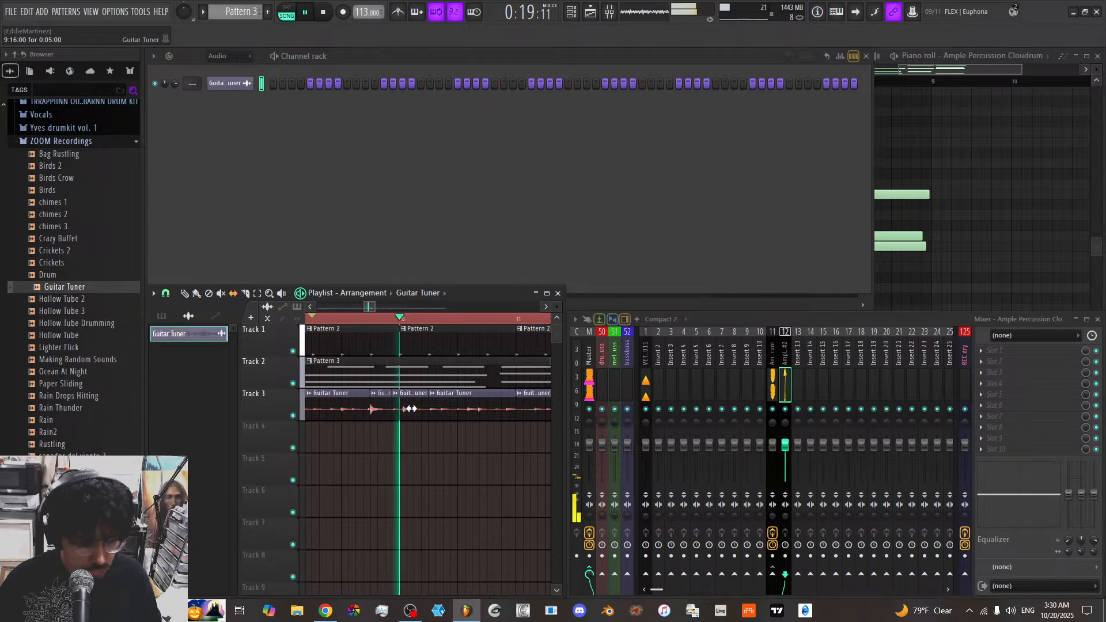
pyautogui.press('space')
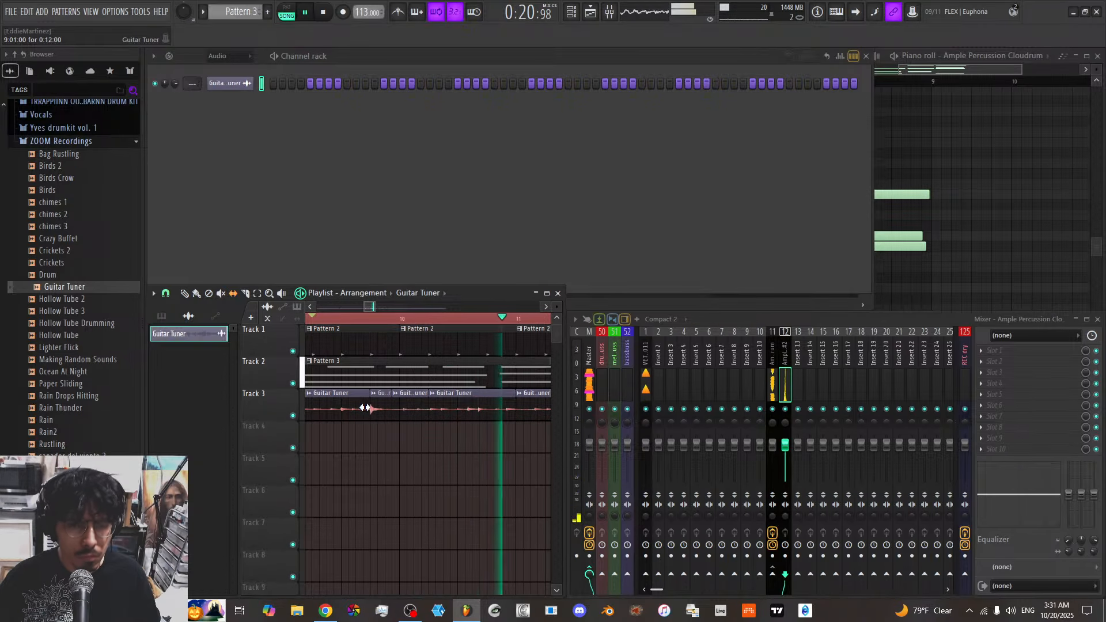
pyautogui.press('space')
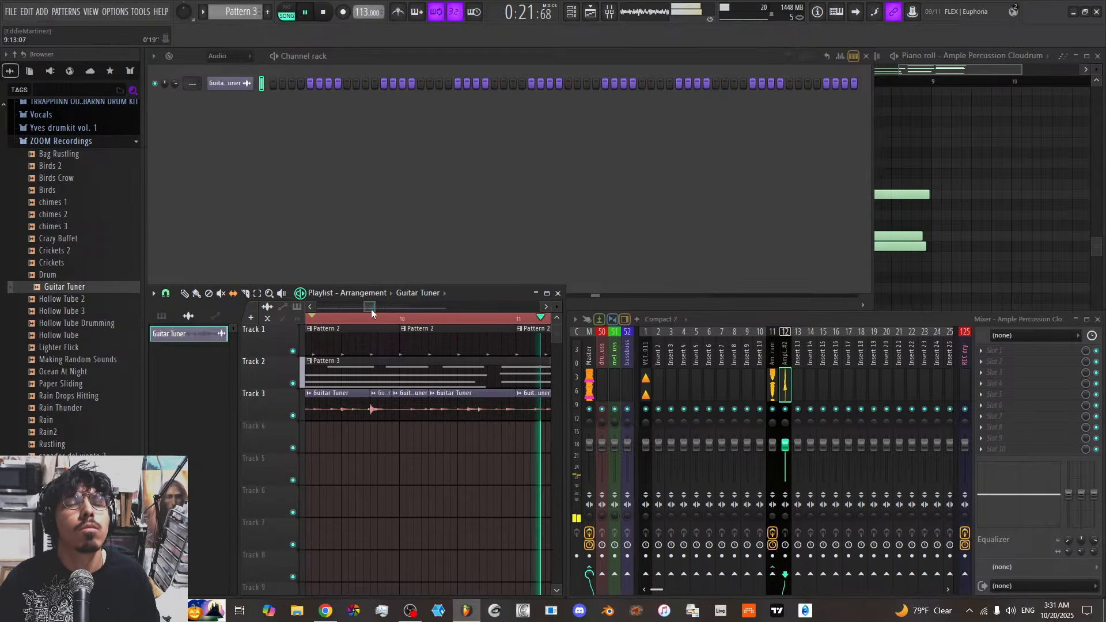
# Delete the leftover Guitar Tuner clip that starts at bar 13 on Track 3
pyautogui.scroll(-1, 390, 408)
pyautogui.scroll(-3, 378, 409)
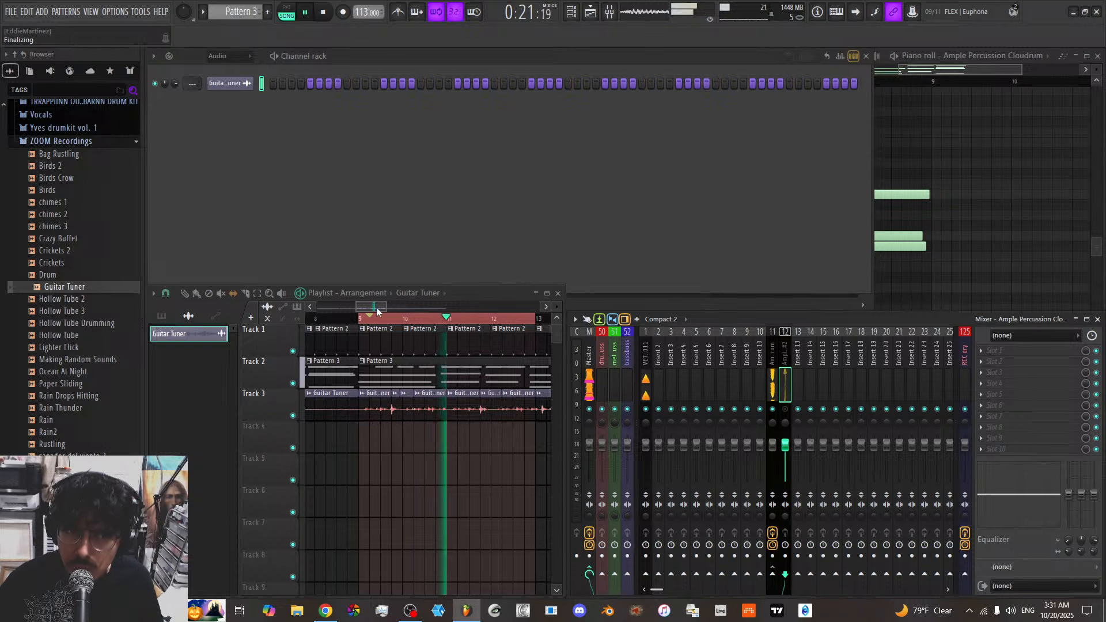
pyautogui.moveTo(374, 308); pyautogui.dragTo(366, 308)
pyautogui.scroll(-2, 490, 410)
pyautogui.hscroll(2, 472, 409)
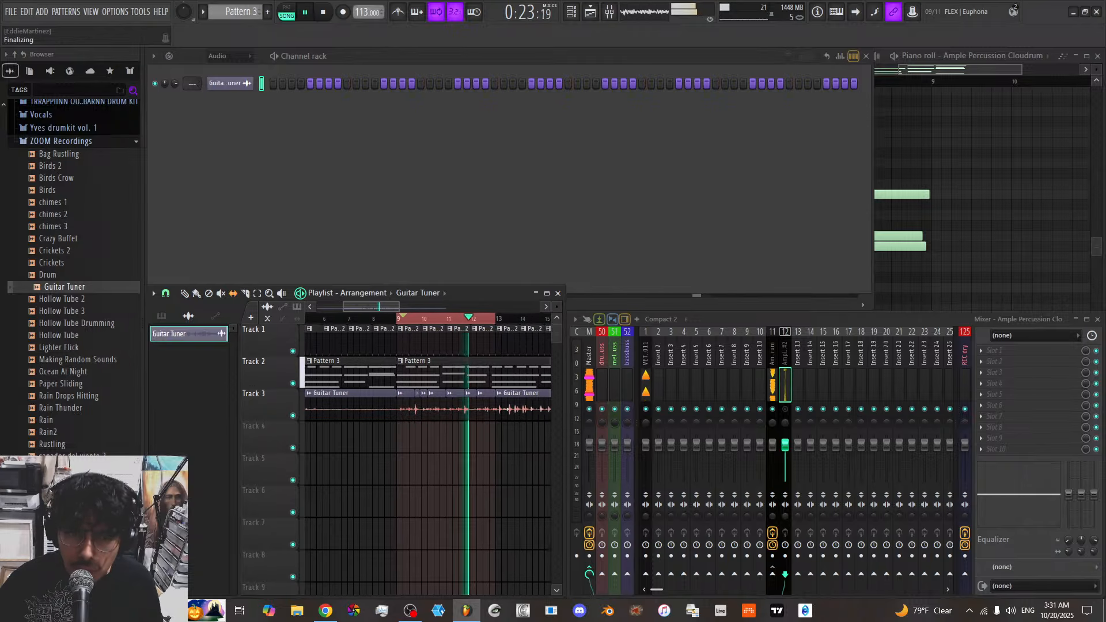
pyautogui.scroll(3, 459, 409)
pyautogui.rightClick(477, 407)
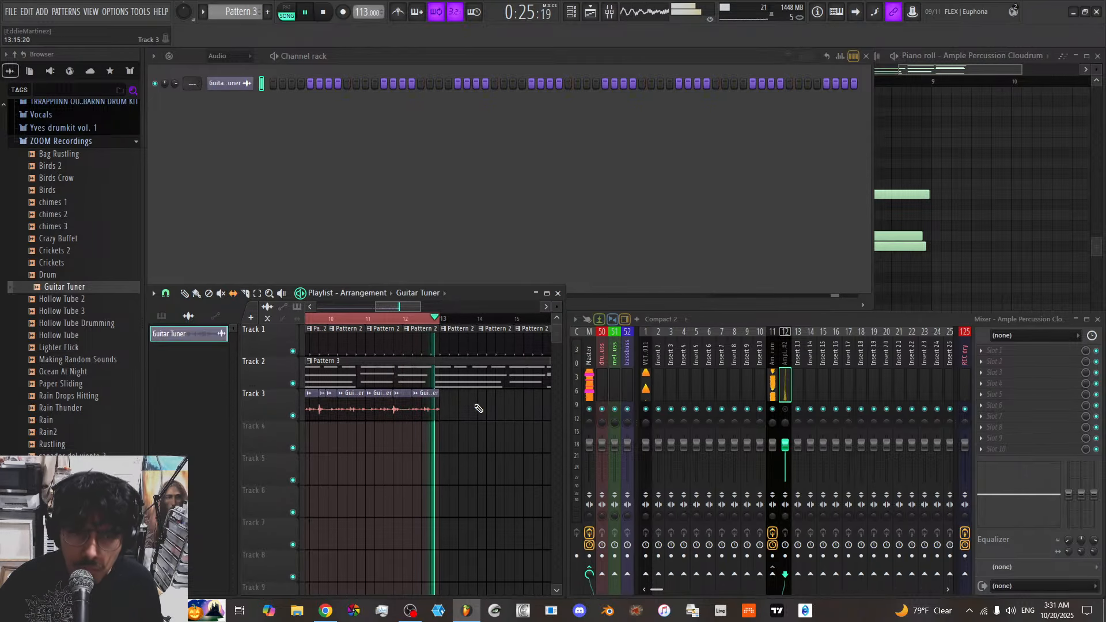
# Try consolidating the Guitar Tuner pieces in bars 9 to 12 into one clip, listen to it solo, and undo the consolidation
pyautogui.moveTo(406, 309); pyautogui.dragTo(404, 304)
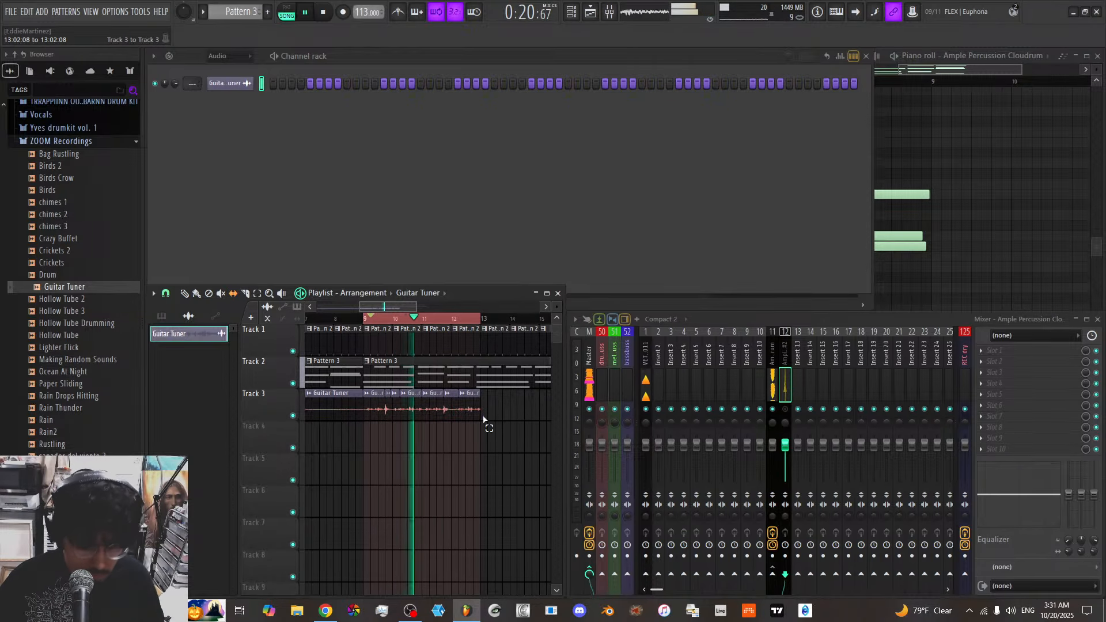
pyautogui.moveTo(482, 412); pyautogui.dragTo(374, 409)
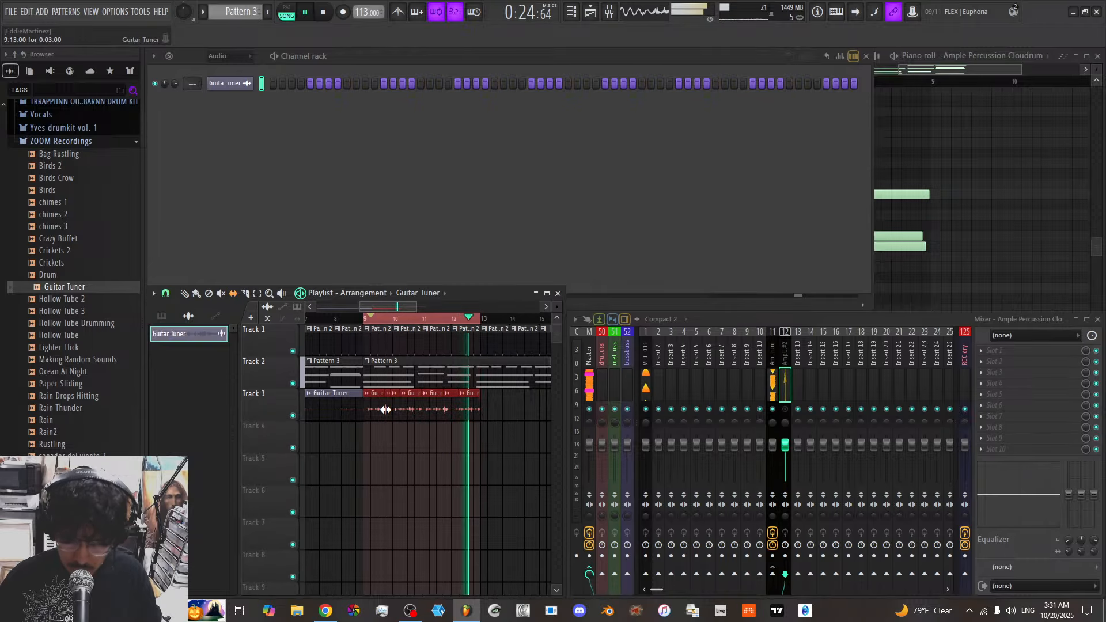
pyautogui.hotkey('ctrl', 'alt', 'c')
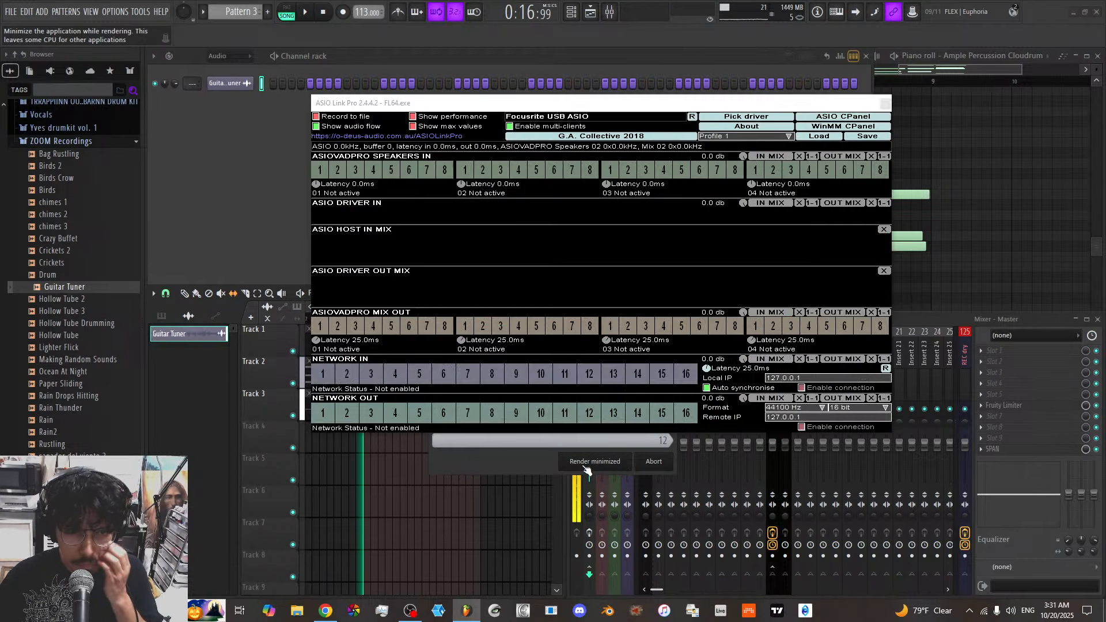
pyautogui.click(885, 104)
pyautogui.press('space')
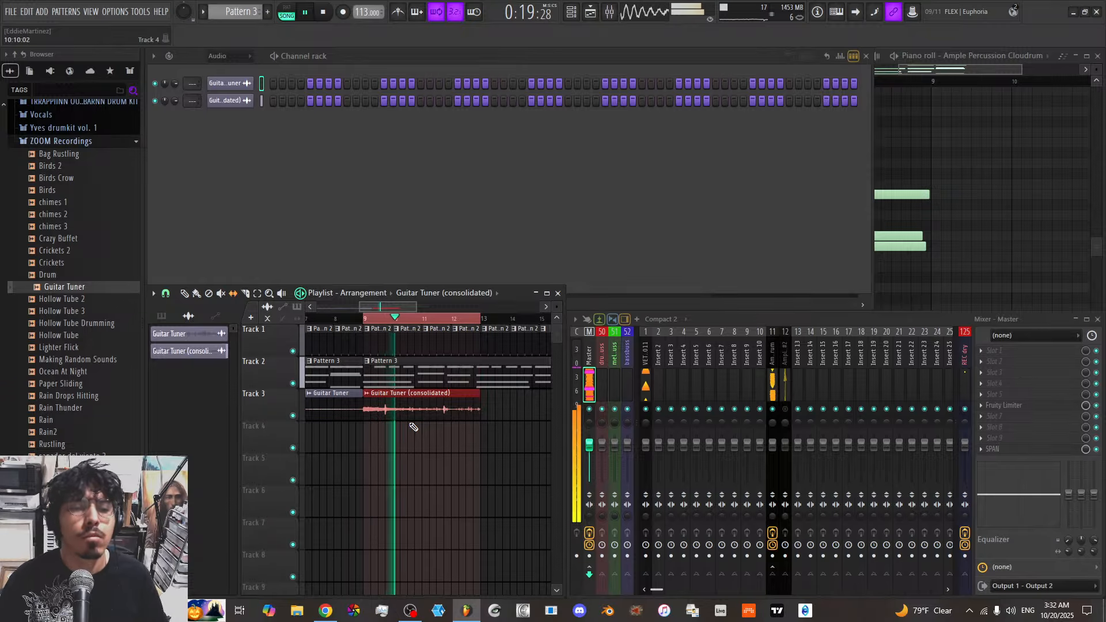
pyautogui.rightClick(294, 416)
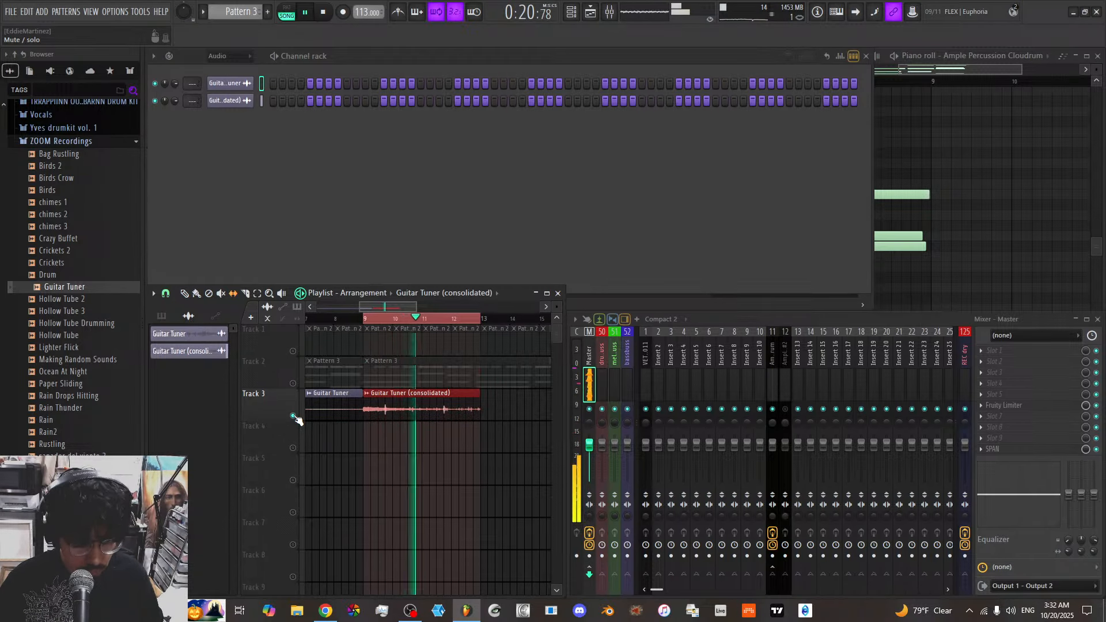
pyautogui.rightClick(295, 416)
pyautogui.hotkey('ctrl', 'z')
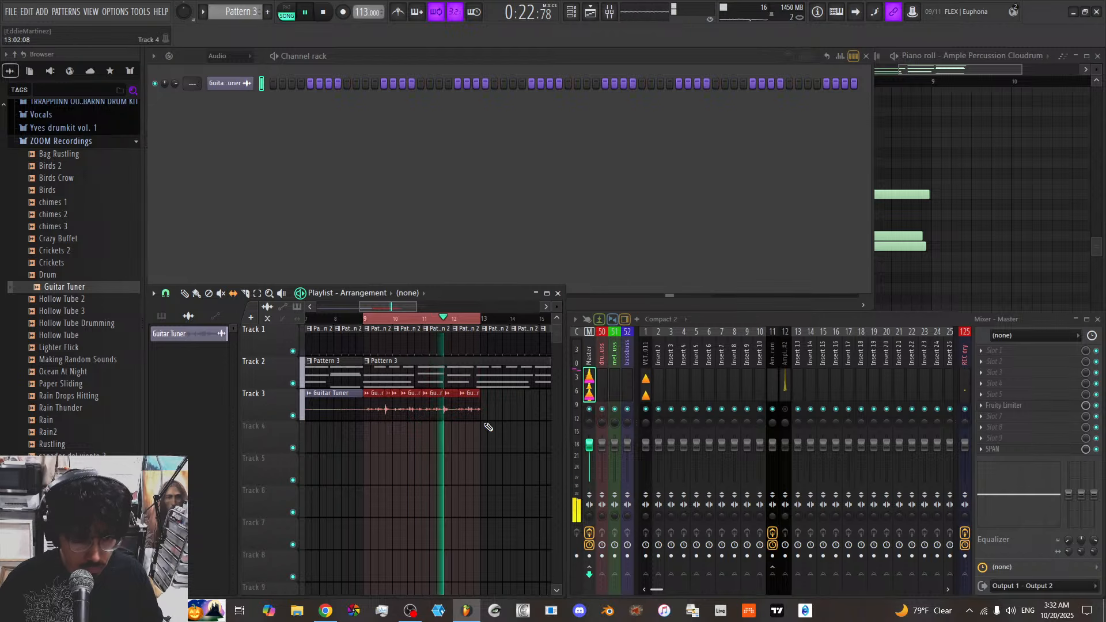
pyautogui.press('space')
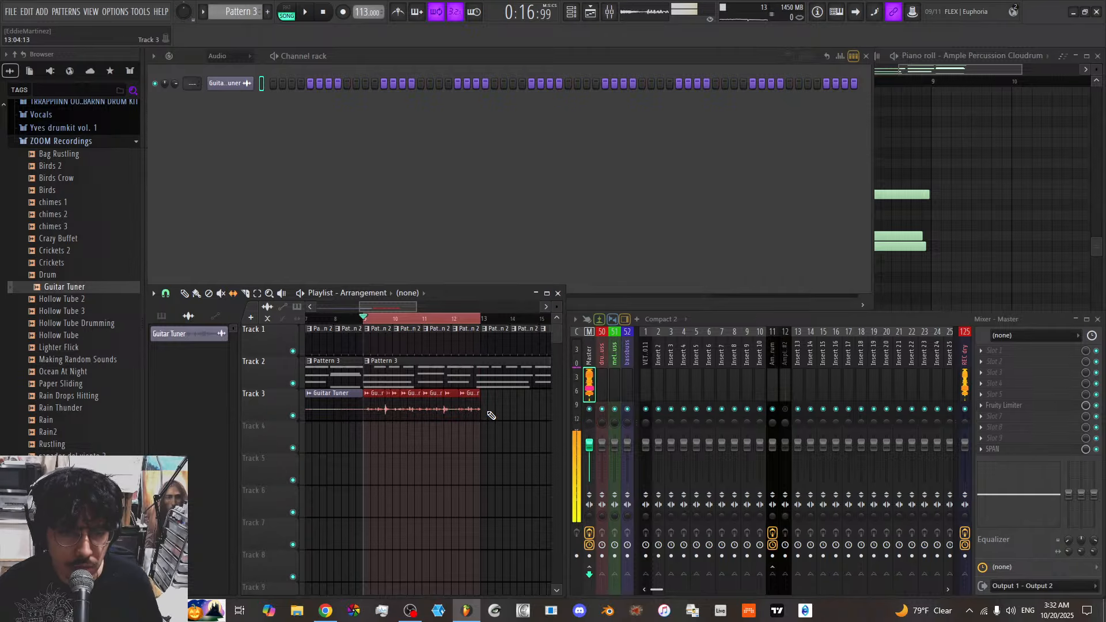
# Reselect all Guitar Tuner pieces in bars 9 to 12 and play them with Track 3 soloed
pyautogui.click(380, 405)
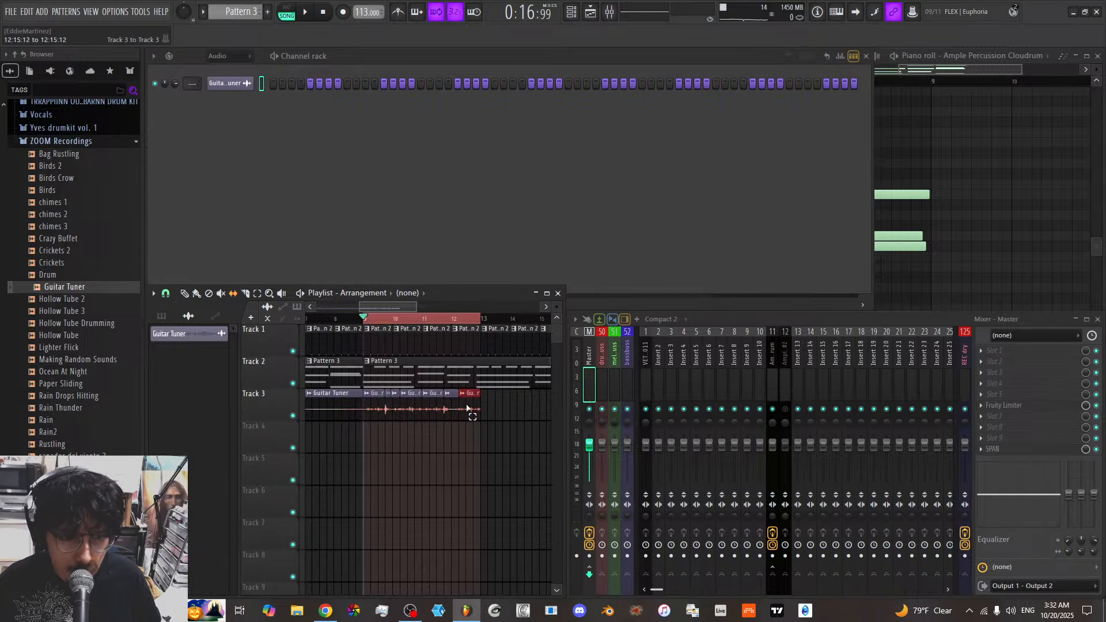
pyautogui.rightClick(285, 405)
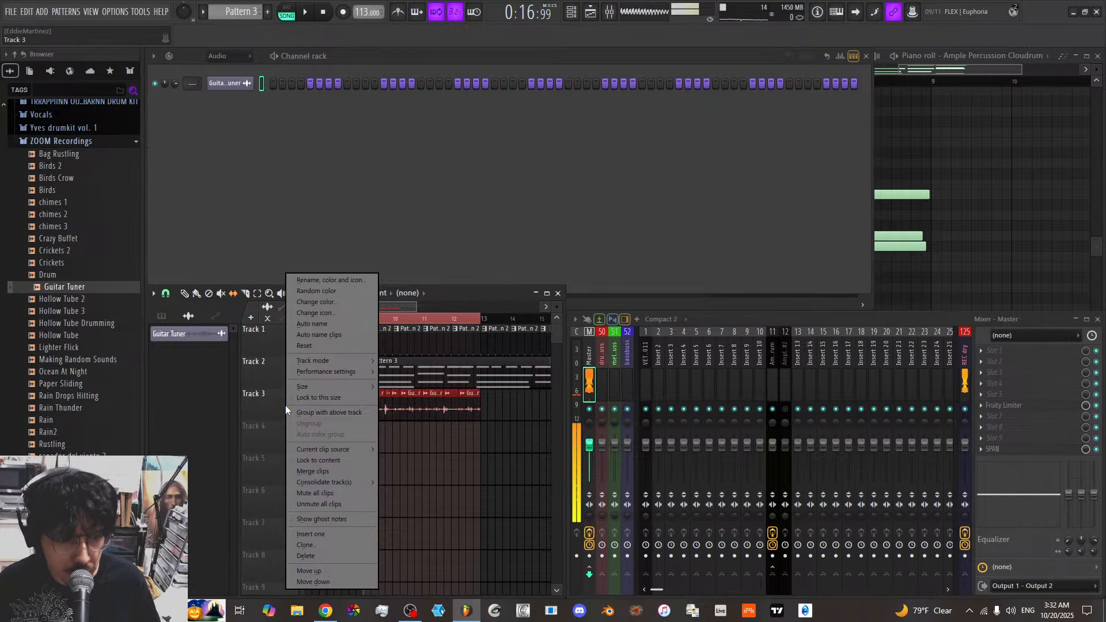
pyautogui.rightClick(442, 465)
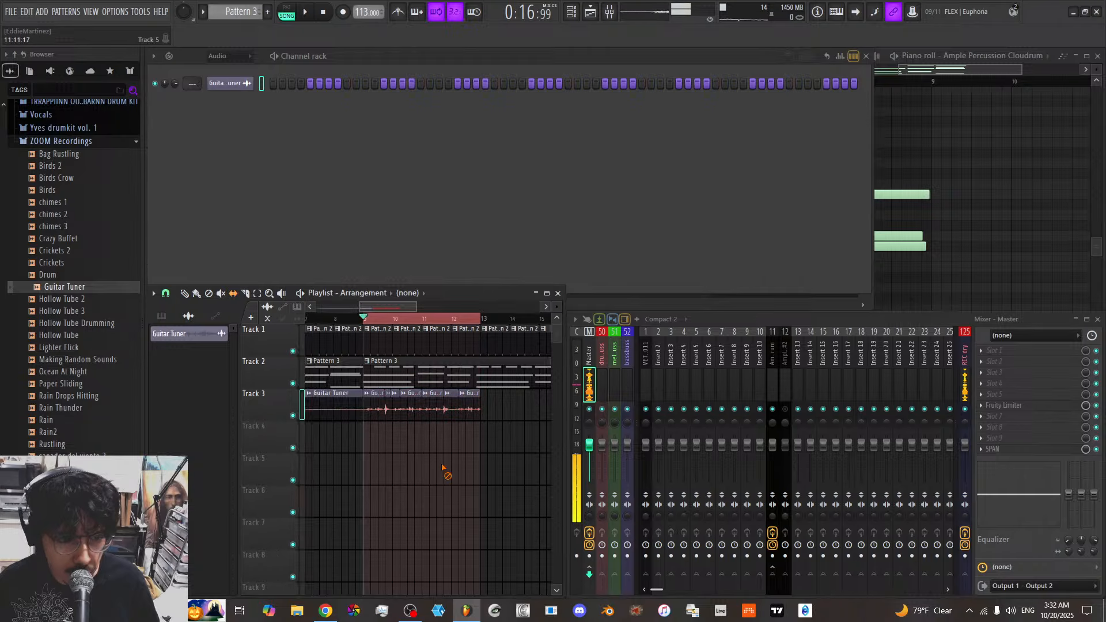
pyautogui.moveTo(490, 412); pyautogui.dragTo(374, 406)
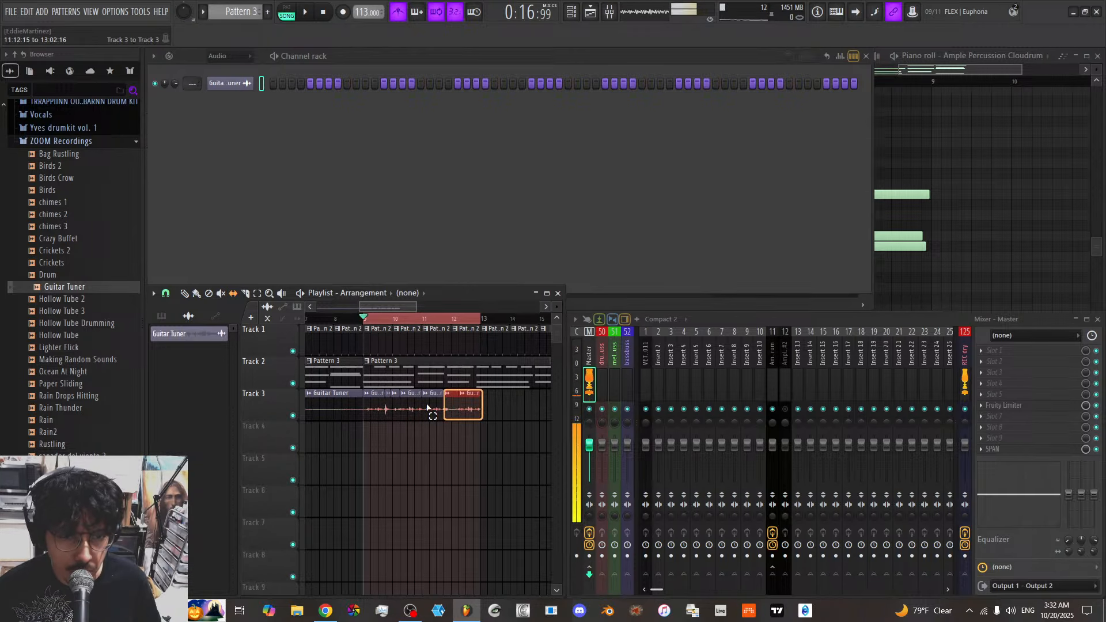
pyautogui.moveTo(427, 408); pyautogui.dragTo(375, 404)
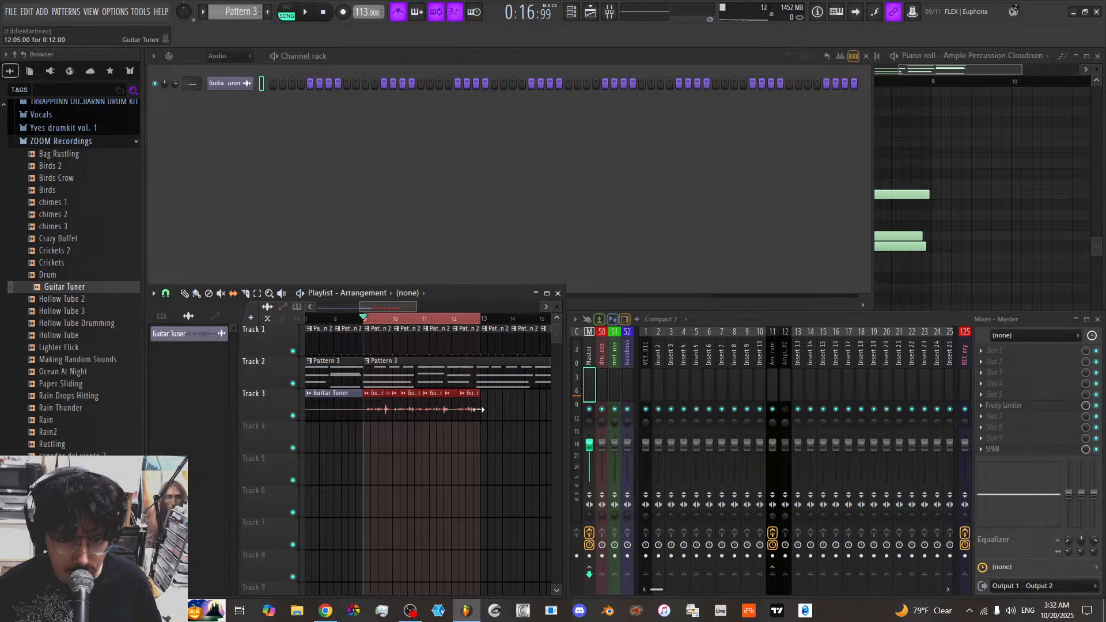
pyautogui.press('space')
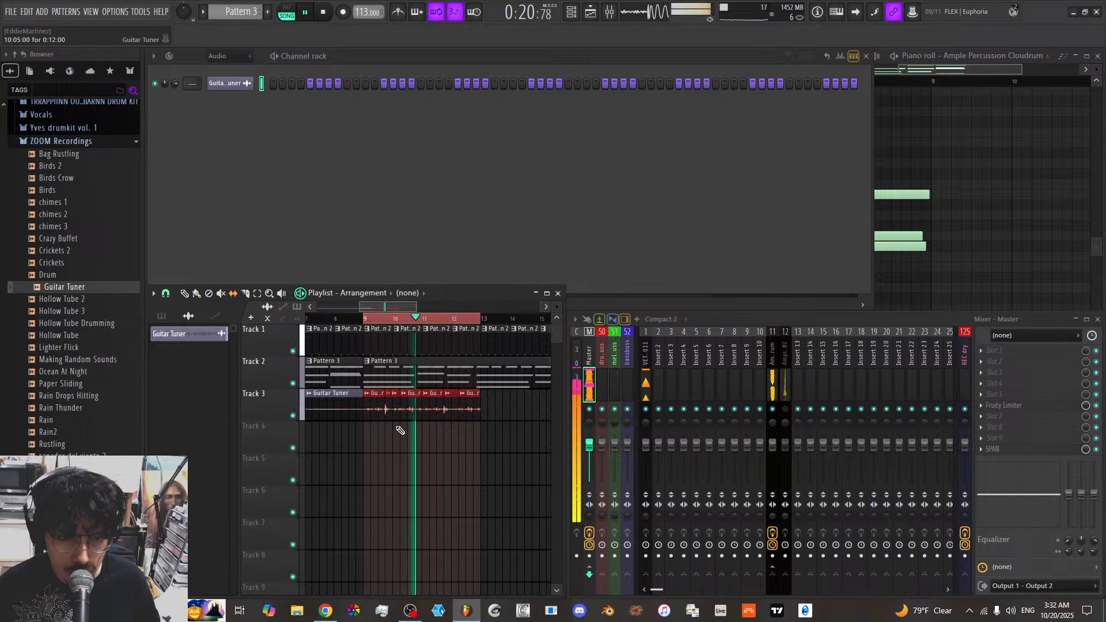
pyautogui.rightClick(293, 415)
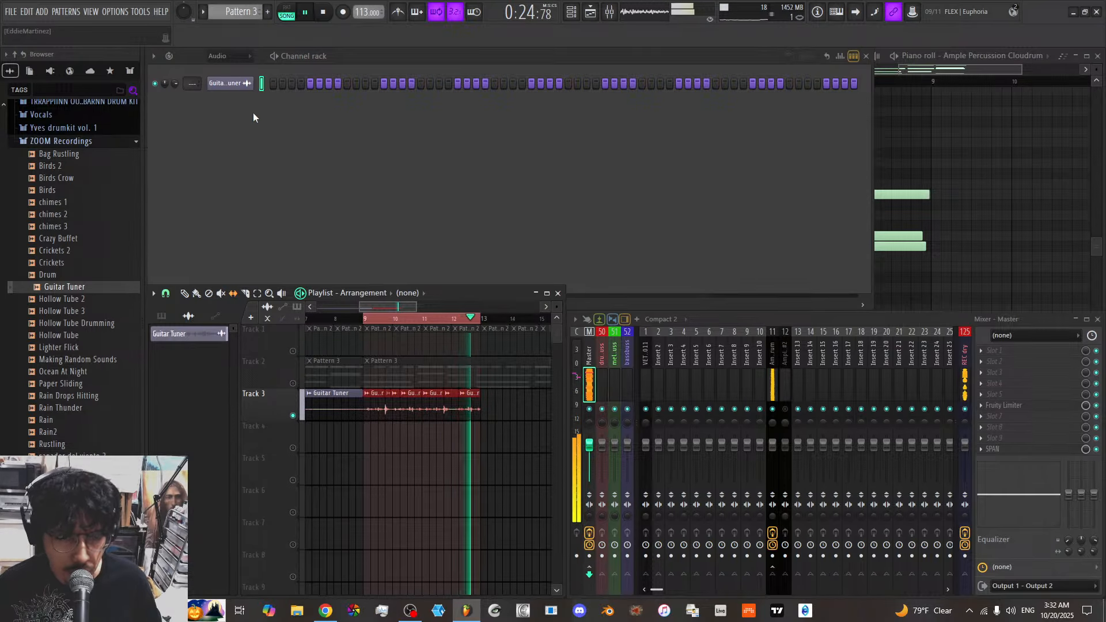
# Route the Guitar Tuner channel to mixer insert 2
pyautogui.click(411, 409)
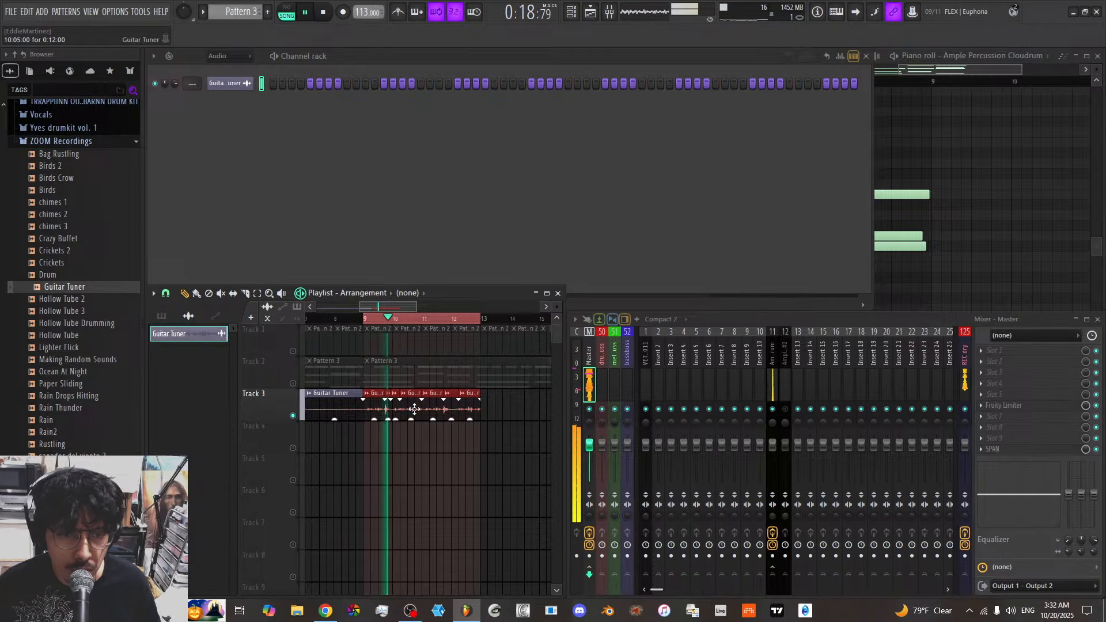
pyautogui.rightClick(664, 377)
pyautogui.moveTo(716, 324)
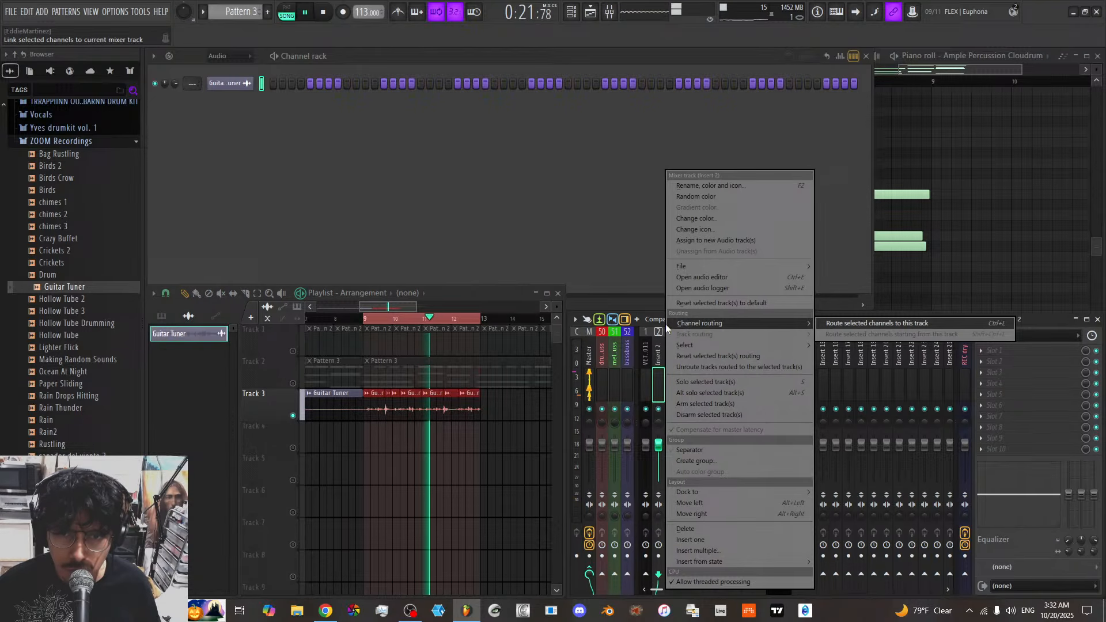
pyautogui.click(835, 322)
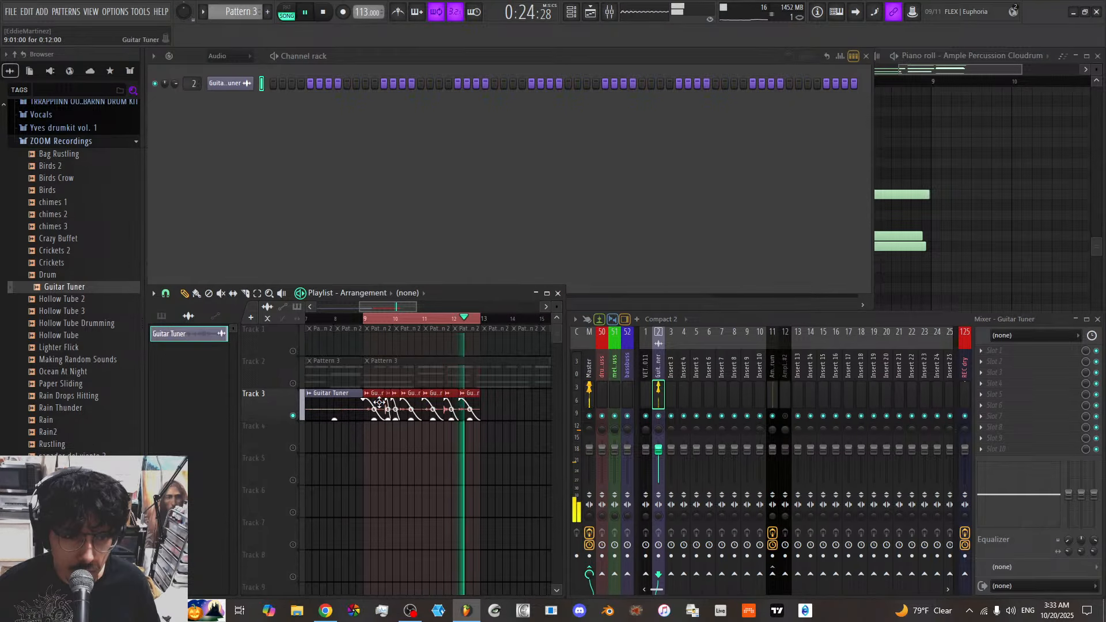
# Consolidate the Guitar Tuner pieces in bars 9 to 12 into one audio clip and play it back
pyautogui.moveTo(493, 410); pyautogui.dragTo(368, 413)
pyautogui.hotkey('ctrl', 'alt', 'c')
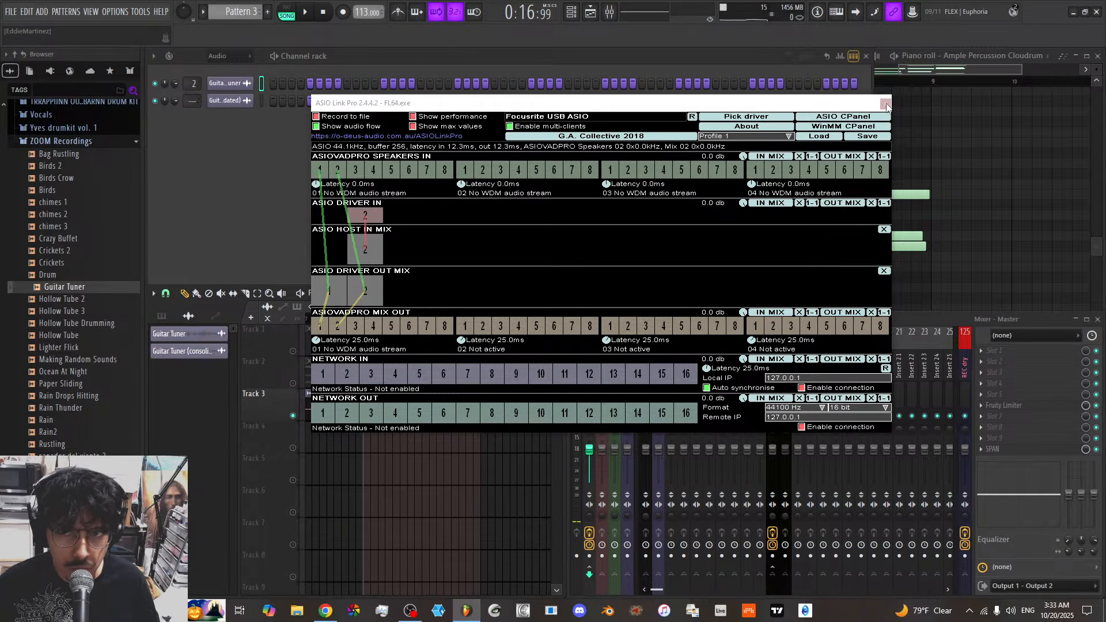
pyautogui.click(886, 105)
pyautogui.press('space')
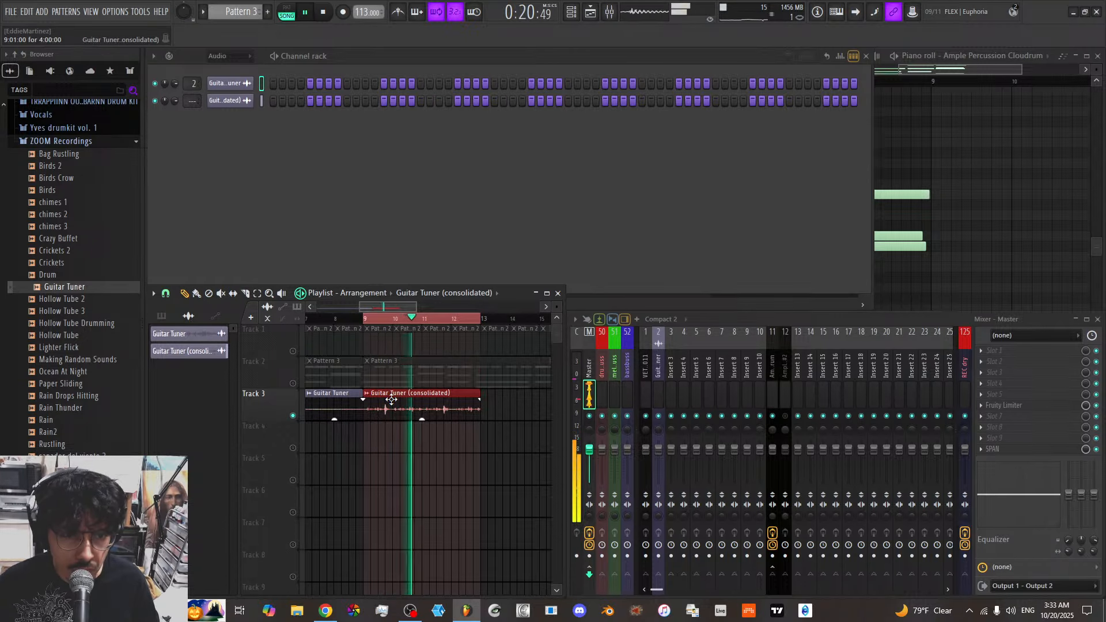
# Rename the consolidated Guitar Tuner clip as drums and unmute Tracks 1 and 2
pyautogui.middleClick(214, 355)
pyautogui.write('dr')
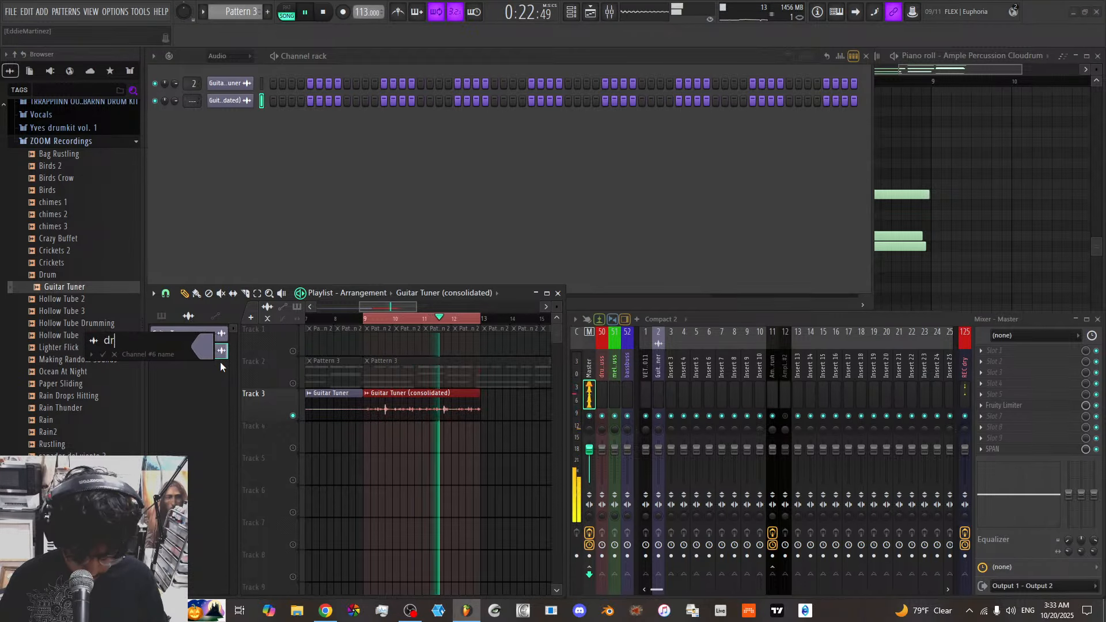
pyautogui.write('ums')
pyautogui.press('Return')
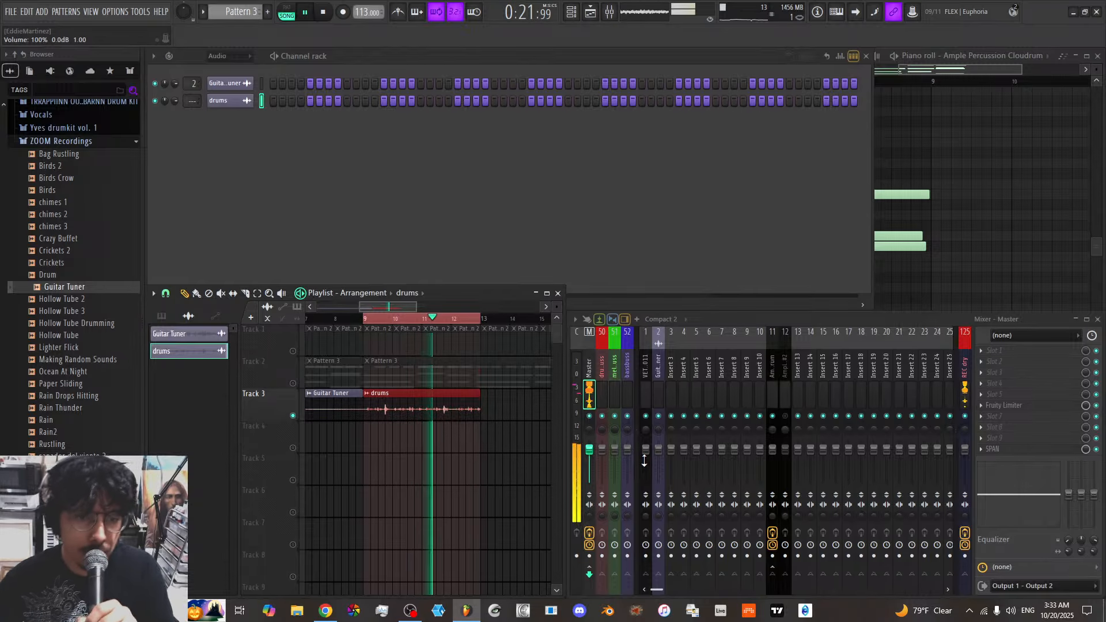
pyautogui.click(293, 383)
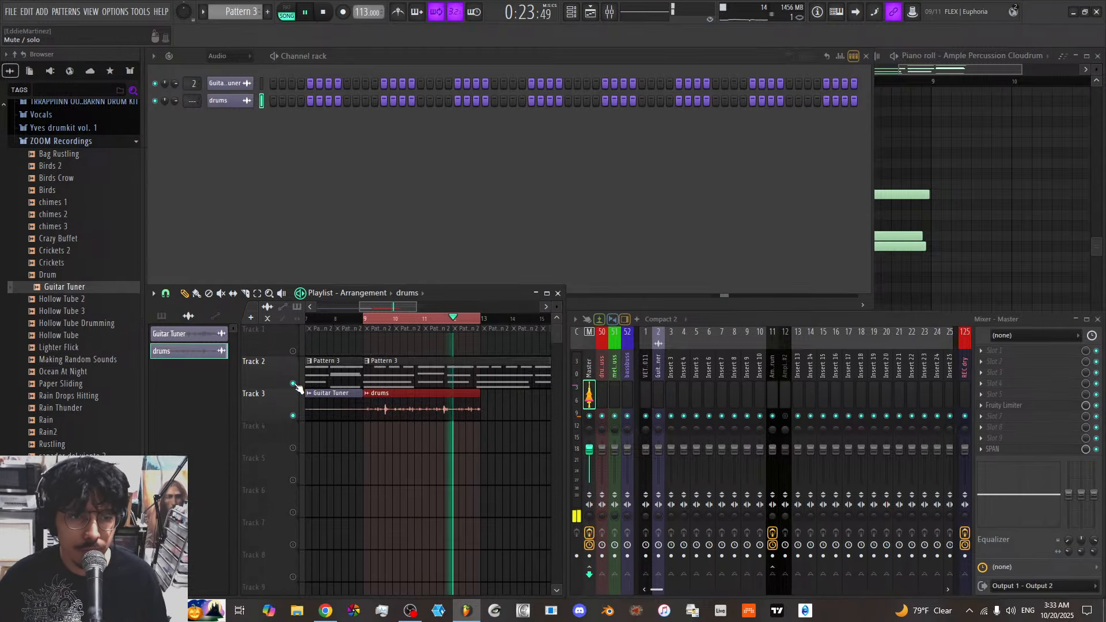
pyautogui.click(292, 351)
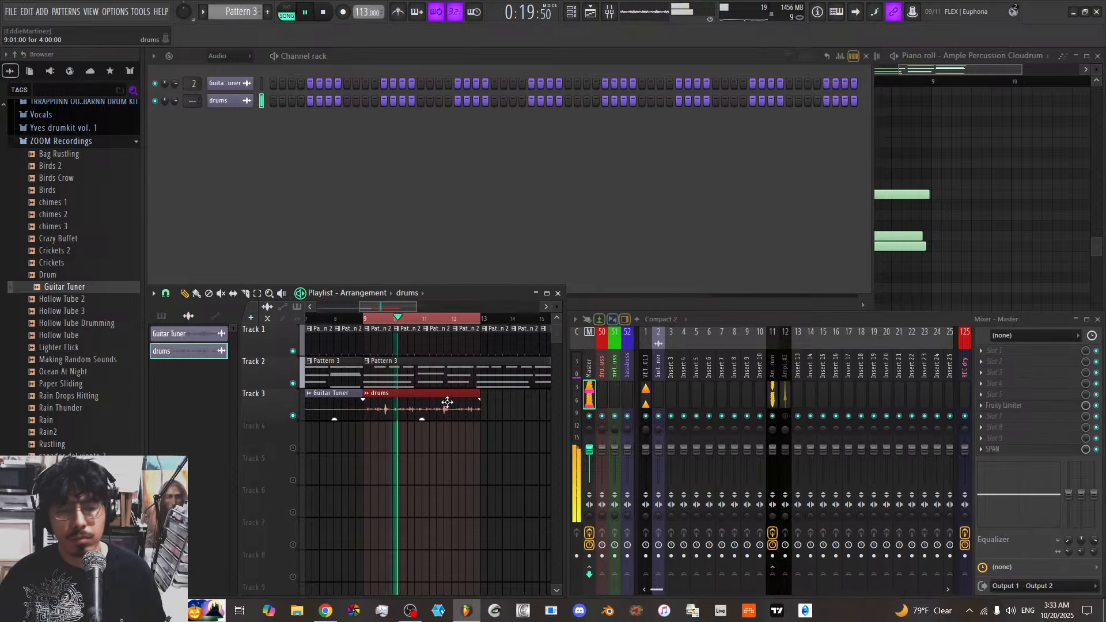
# Rename the consolidated drums clip in bars 9 to 12 as handdrum
pyautogui.click(671, 388)
pyautogui.rightClick(675, 391)
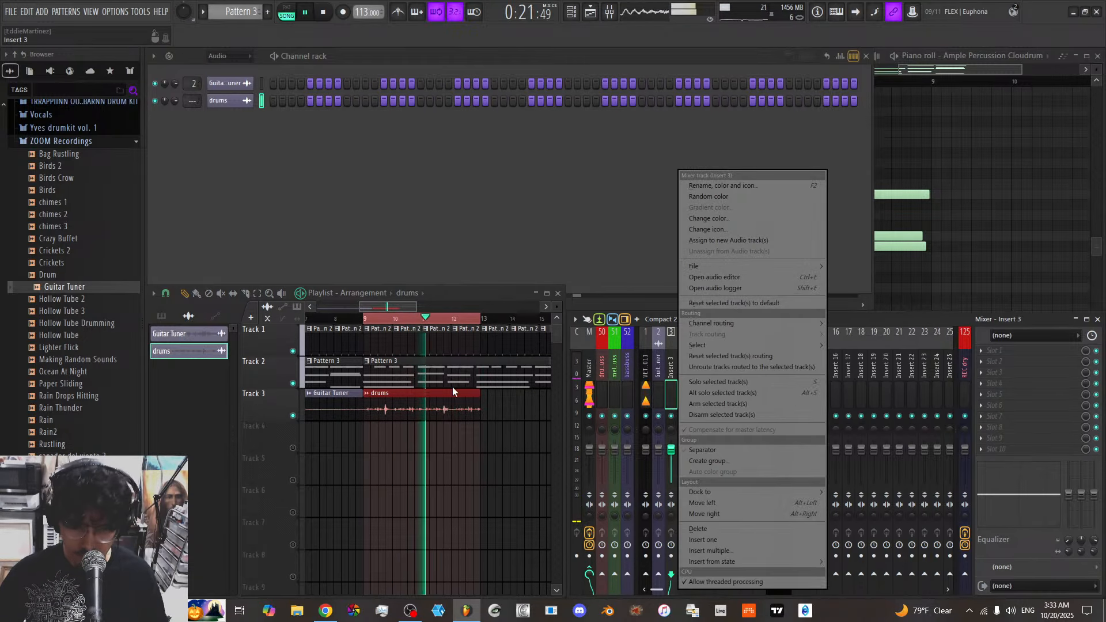
pyautogui.click(404, 399)
pyautogui.middleClick(185, 353)
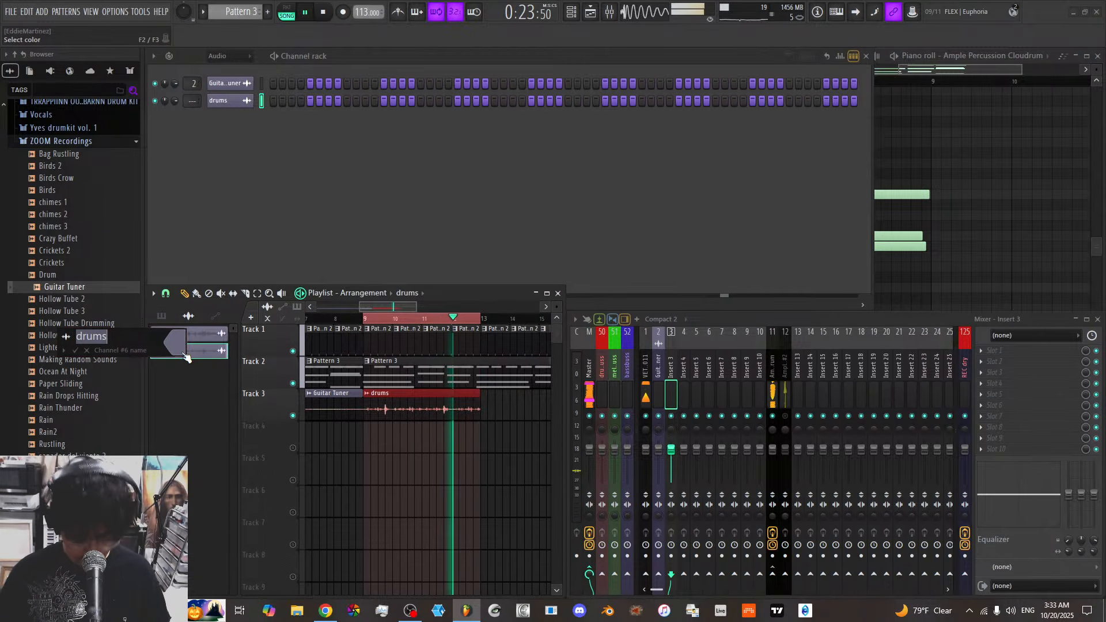
pyautogui.write('handdrum')
pyautogui.press('Return')
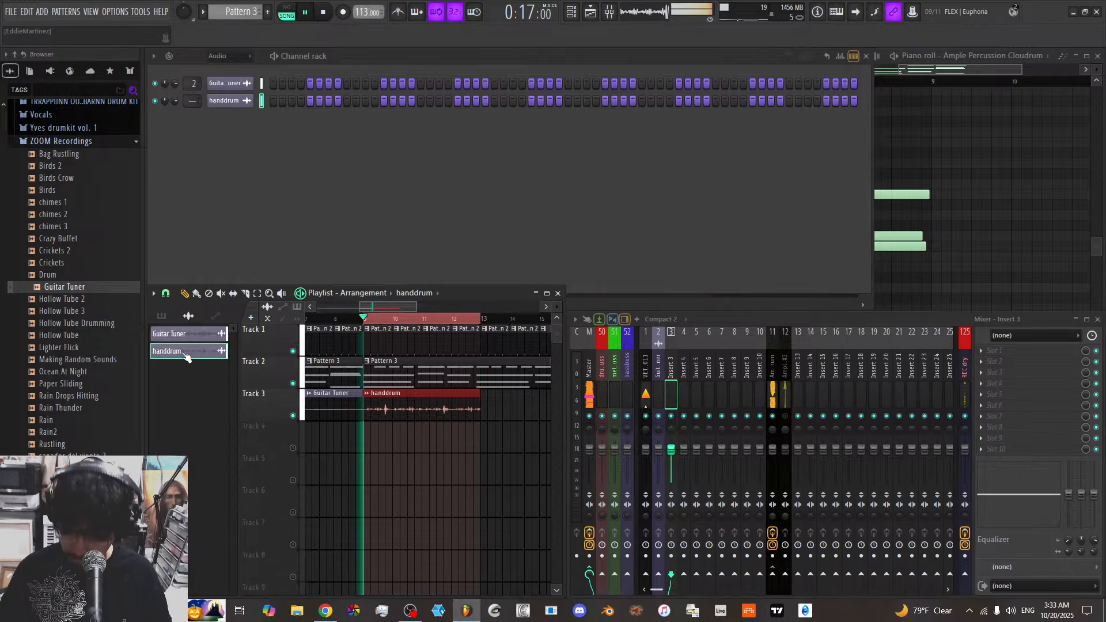
# Route the handdrum channel to mixer insert 3
pyautogui.rightClick(673, 374)
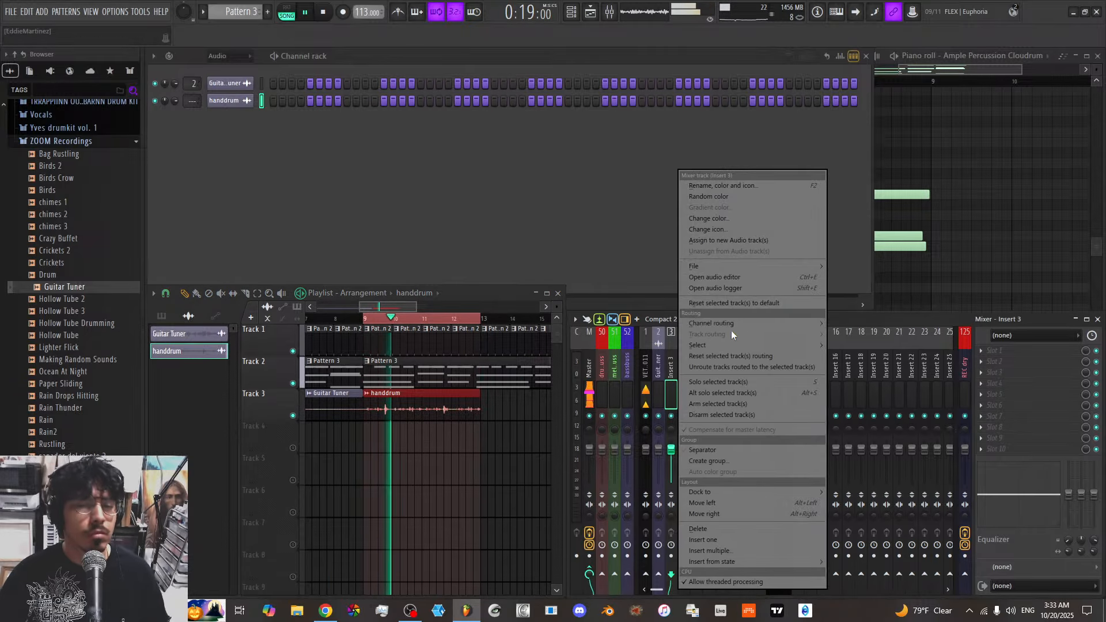
pyautogui.moveTo(795, 323)
pyautogui.click(851, 325)
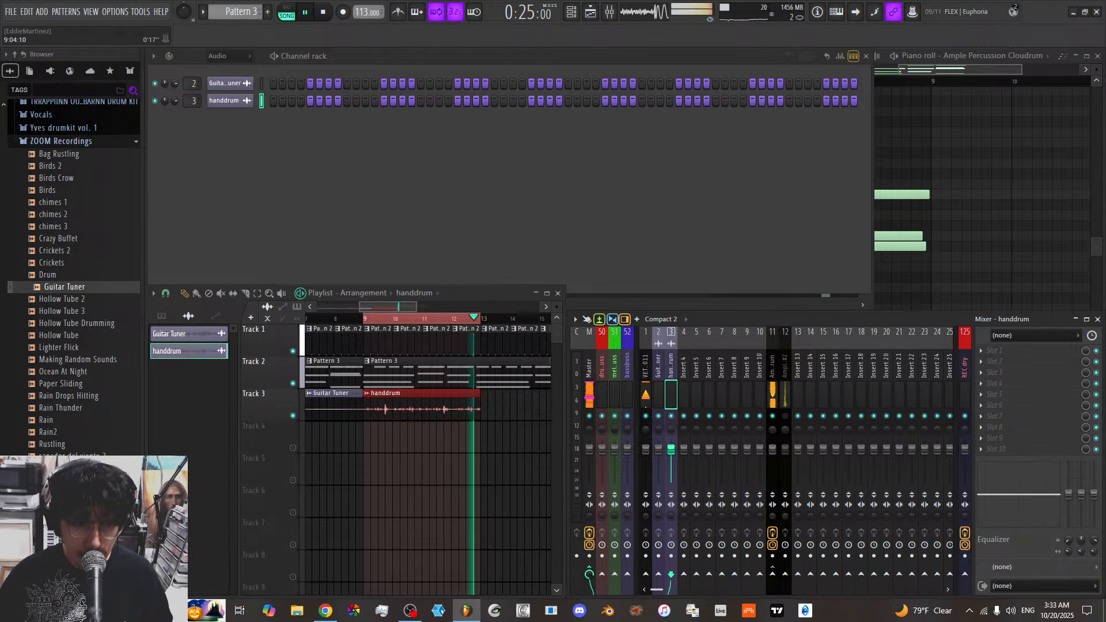
# Show the Unsorted channels and cut the notes of Ample Percussion Cloudrum #2 from Pattern 3
pyautogui.moveTo(374, 307); pyautogui.dragTo(339, 308)
pyautogui.scroll(-3, 340, 310)
pyautogui.scroll(-1, 338, 307)
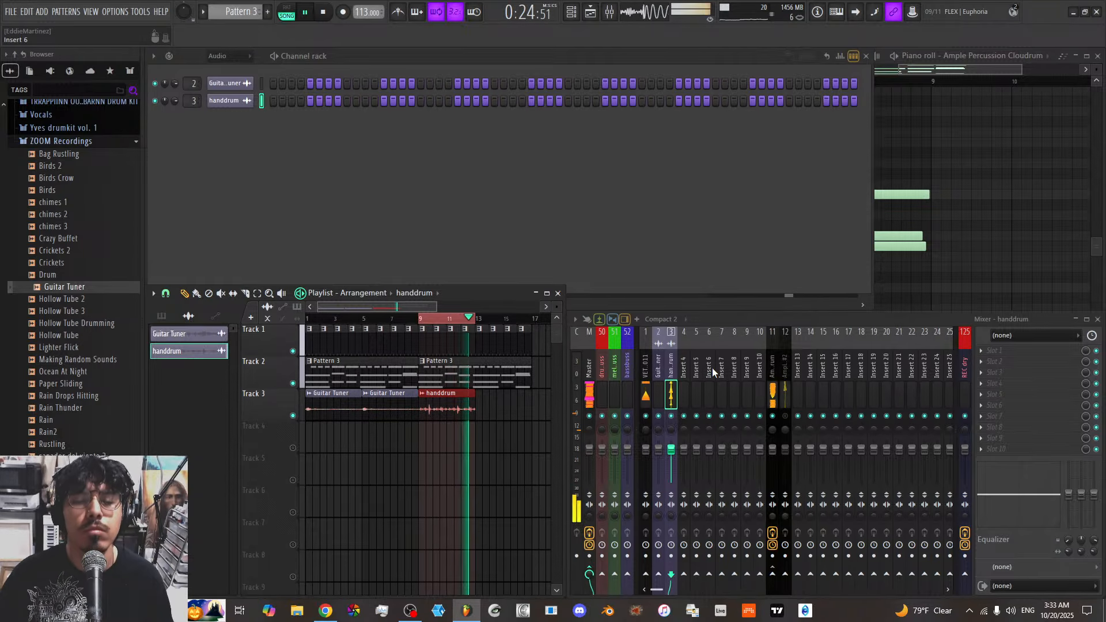
pyautogui.click(782, 402)
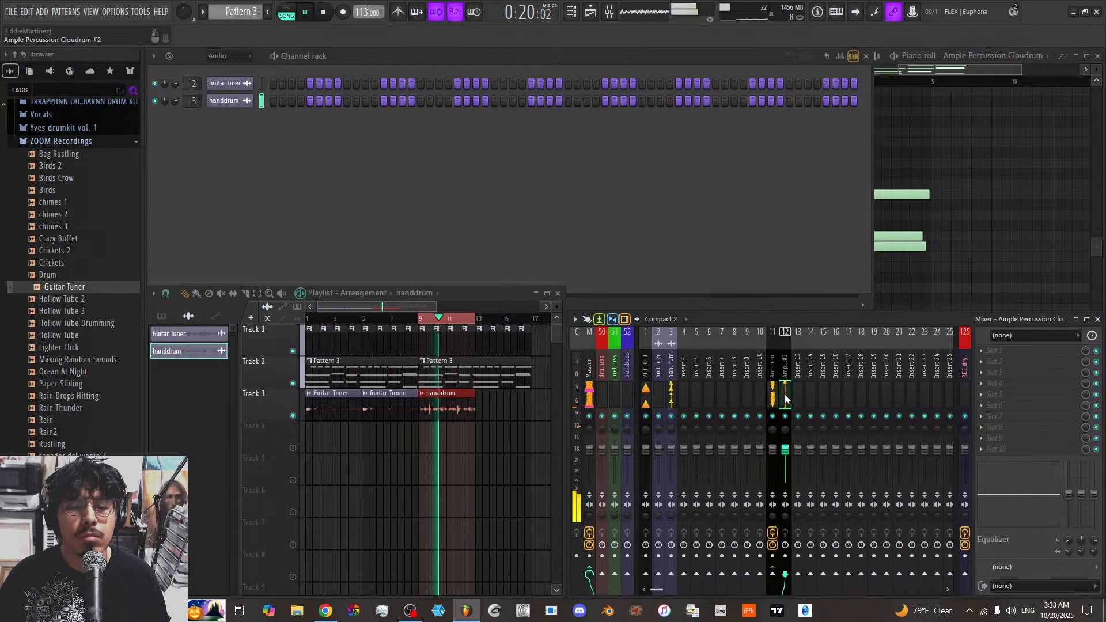
pyautogui.click(235, 57)
pyautogui.click(239, 93)
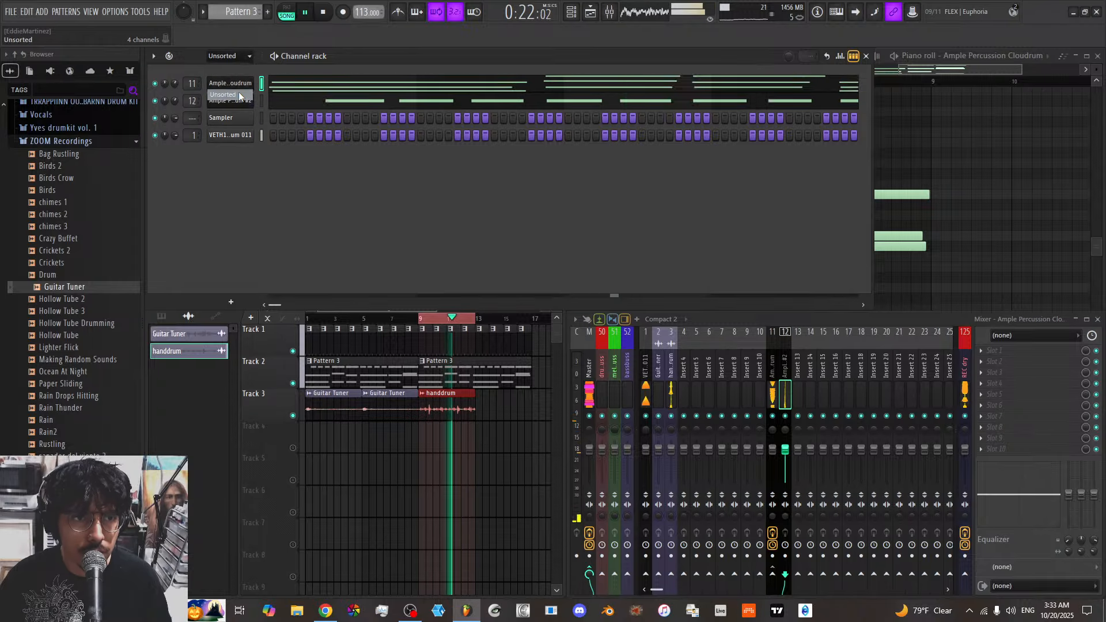
pyautogui.rightClick(249, 101)
pyautogui.click(375, 101)
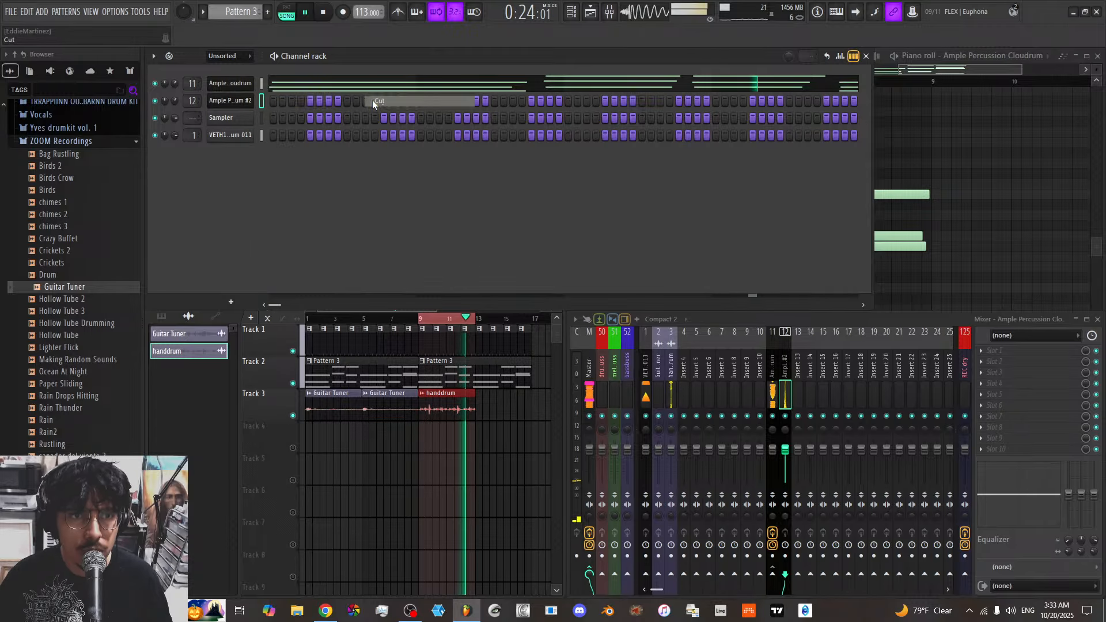
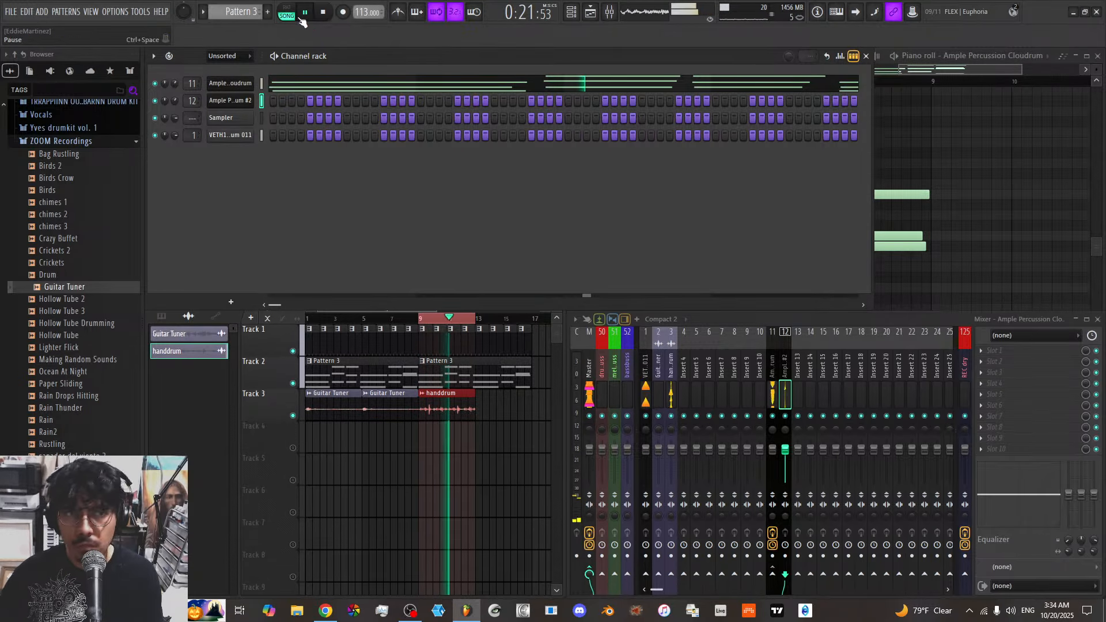
# Record a new Ample Percussion Cloudrum #2 part into Pattern 4 over bars 9 to 12 and delete its duplicate clip on Track 5
pyautogui.click(269, 12)
pyautogui.click(345, 12)
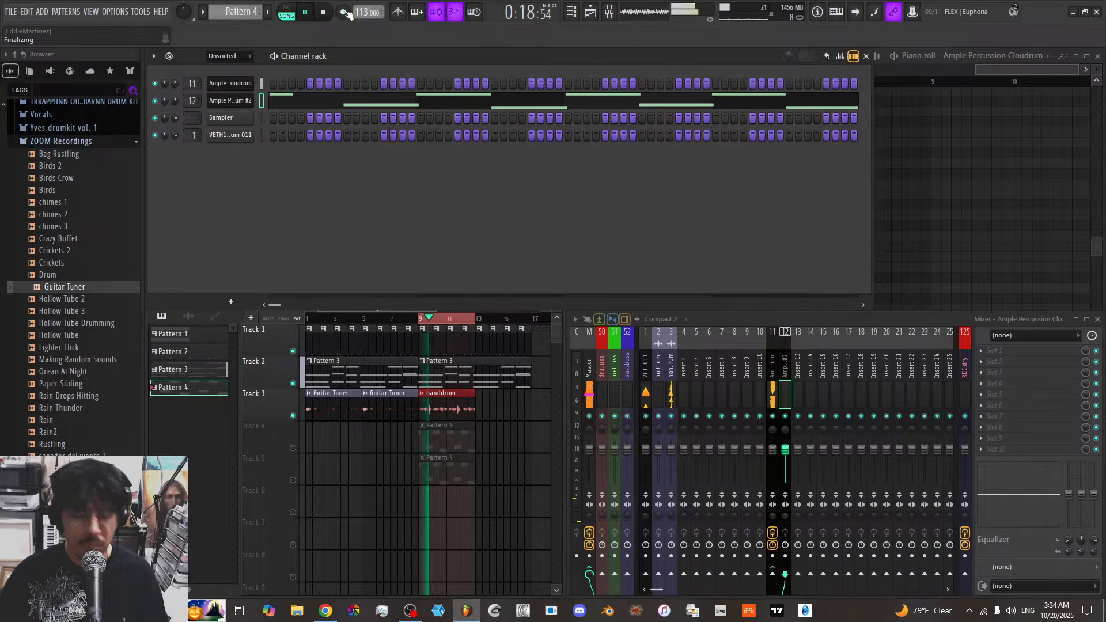
pyautogui.press('space')
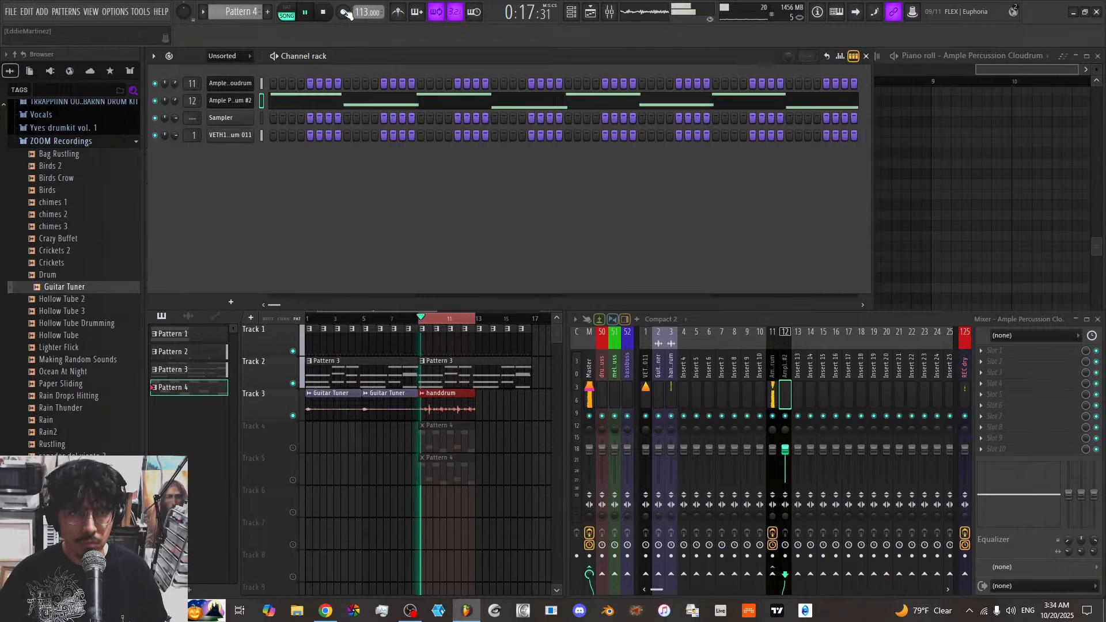
pyautogui.rightClick(443, 468)
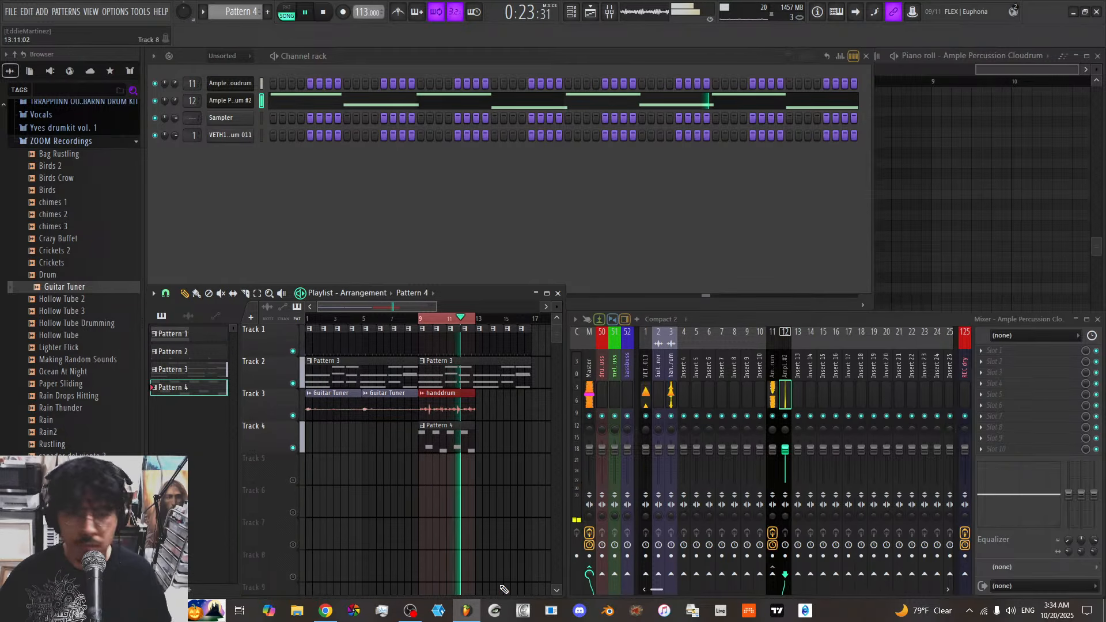
# Rename the Ample Percussion Cloudrum #2 channel and its mixer insert 12 as tiktok
pyautogui.keyDown('shift'); pyautogui.click(239, 101); pyautogui.keyUp('shift')
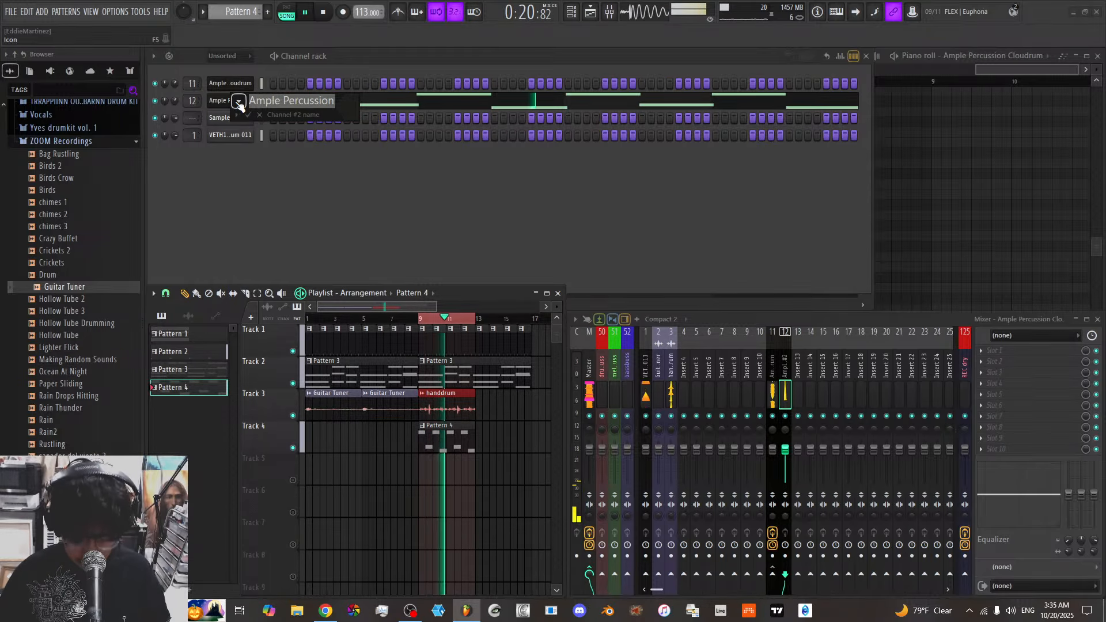
pyautogui.write('tiktok')
pyautogui.press('Return')
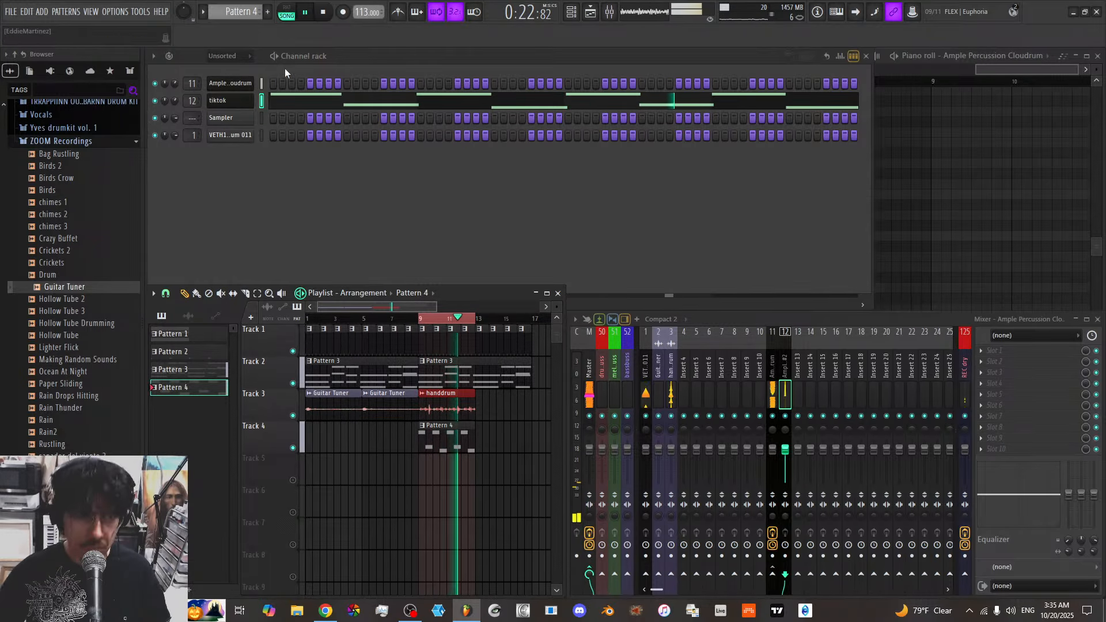
pyautogui.rightClick(801, 385)
pyautogui.rightClick(789, 378)
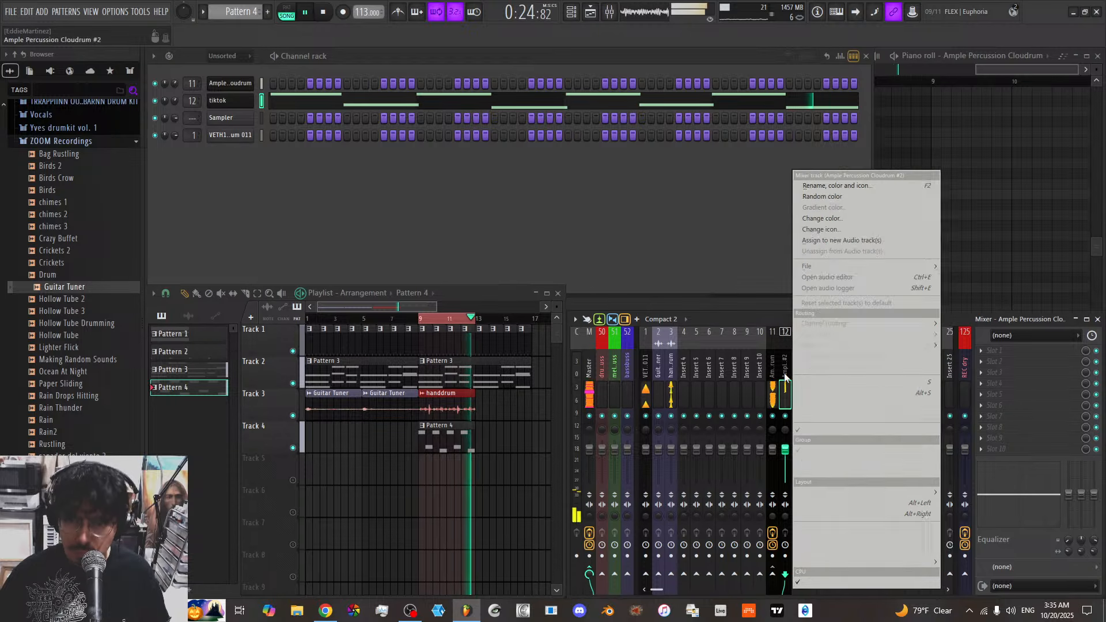
pyautogui.moveTo(839, 320)
pyautogui.click(783, 323)
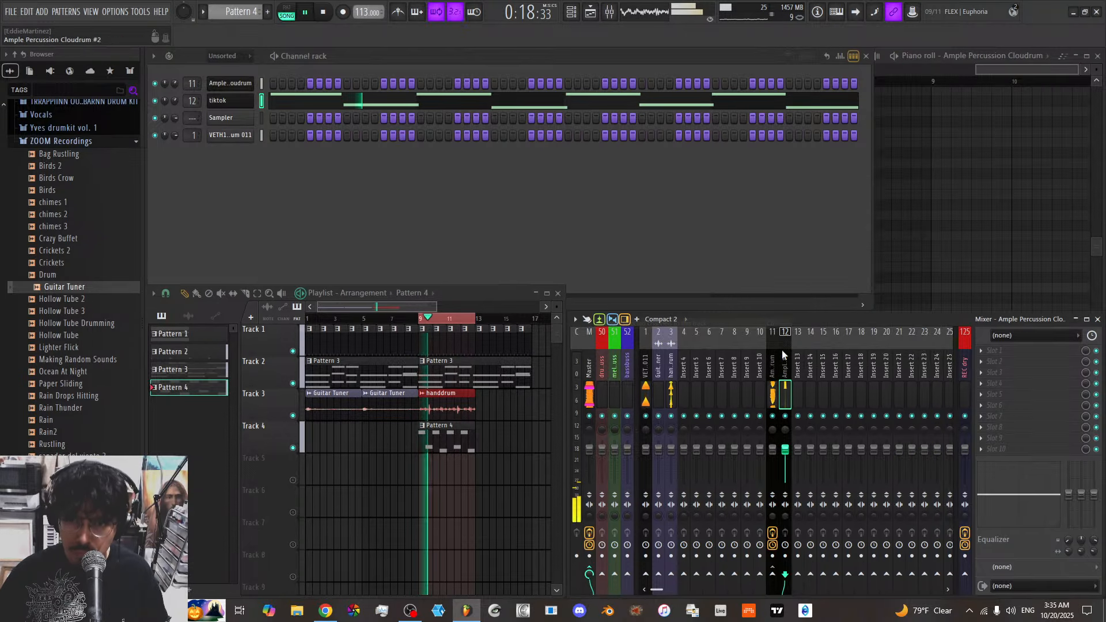
pyautogui.doubleClick(787, 374)
pyautogui.write('tiktok')
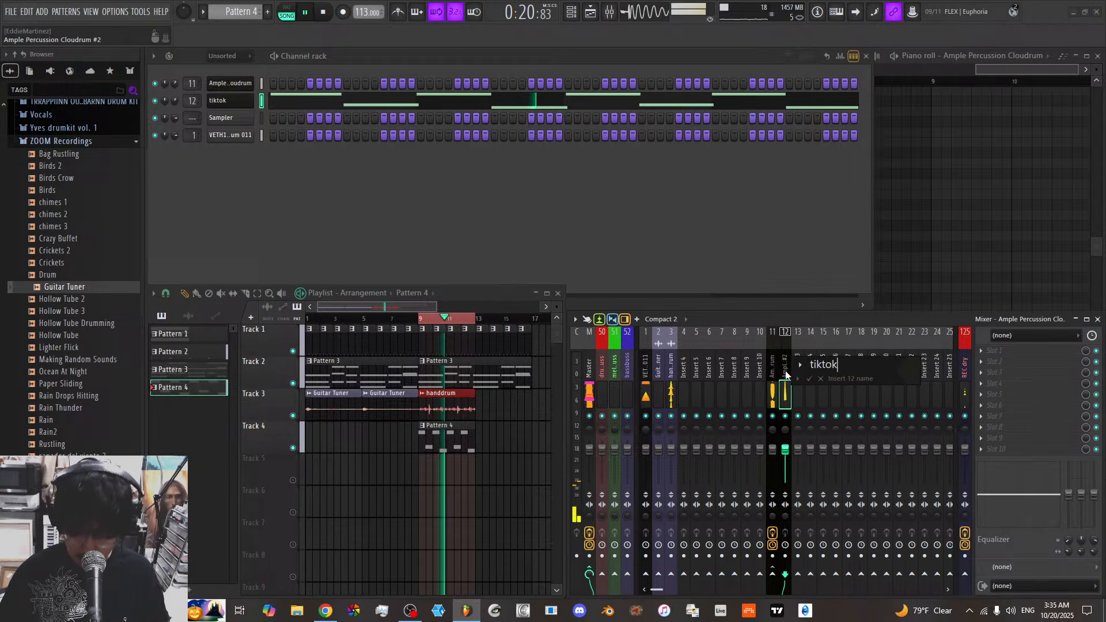
pyautogui.press('Return')
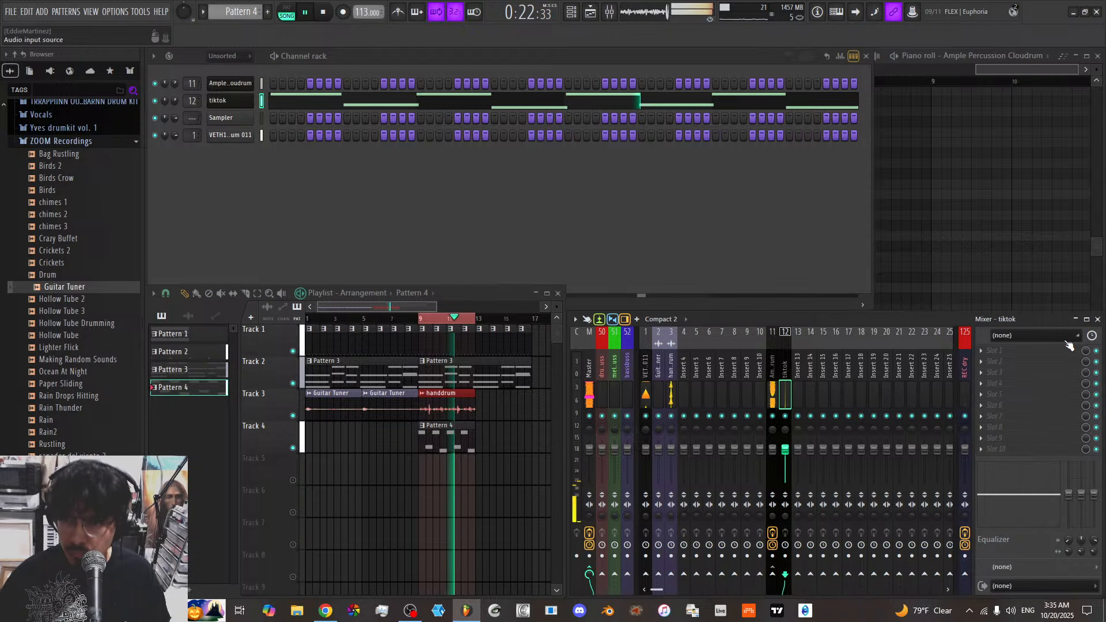
# Load the DELAY (SUPERMASSIVE) mixer state on insert 13 and send the tiktok mixer track to it
pyautogui.rightClick(794, 373)
pyautogui.moveTo(863, 265)
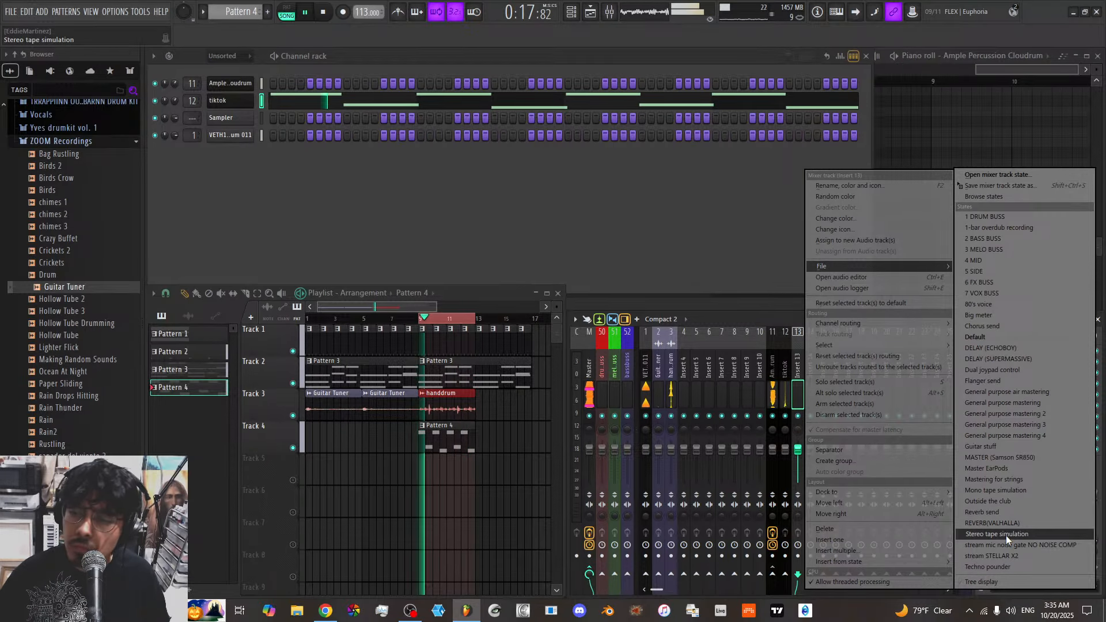
pyautogui.click(1007, 556)
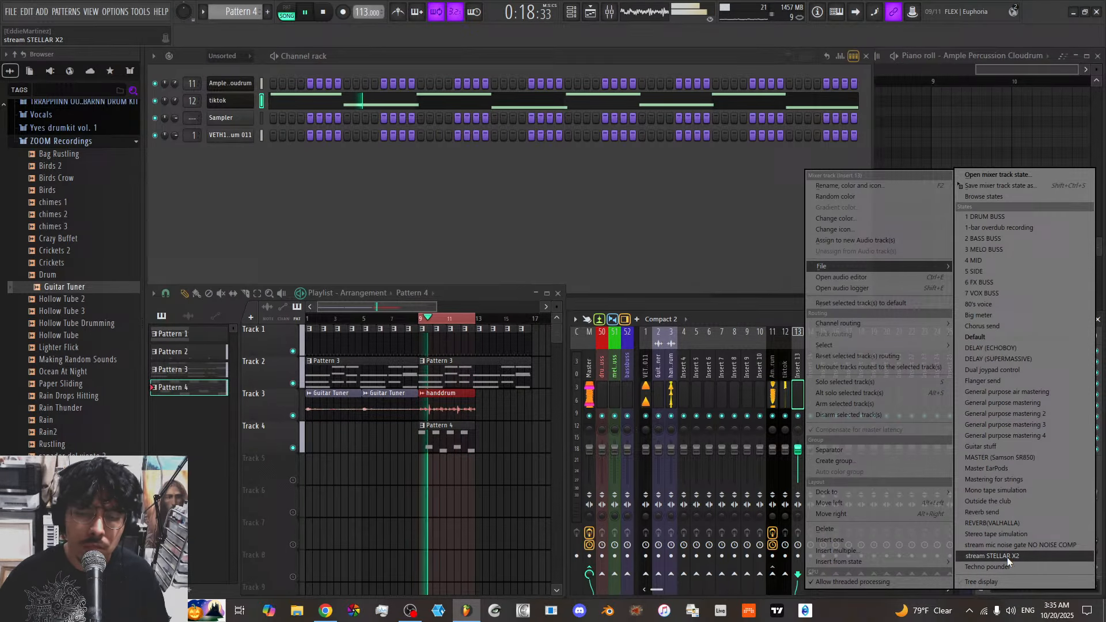
pyautogui.click(1004, 362)
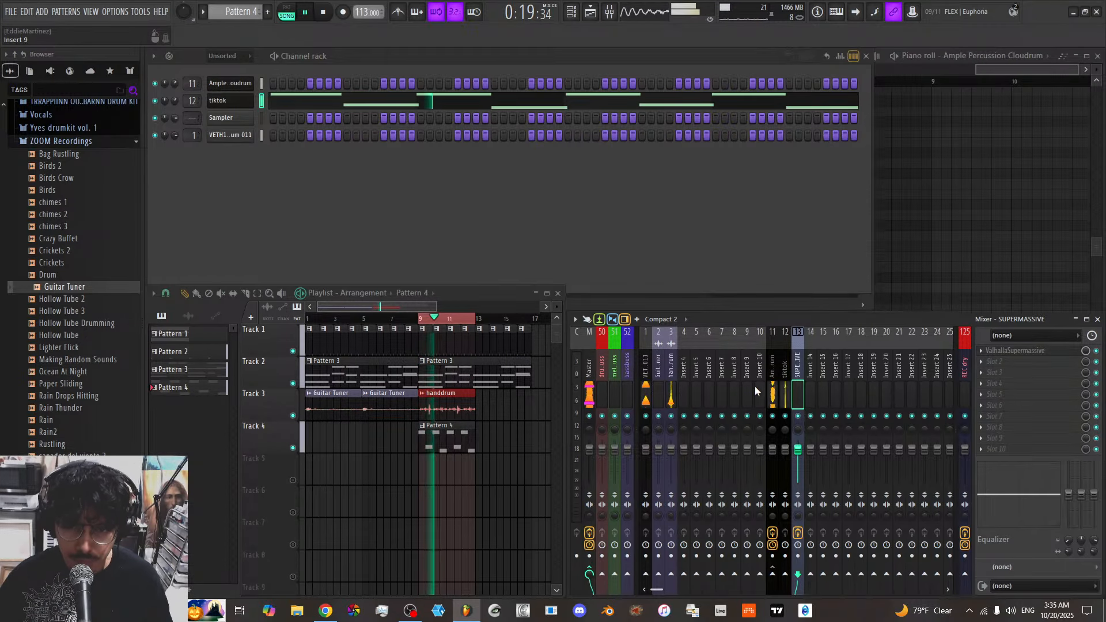
pyautogui.click(783, 395)
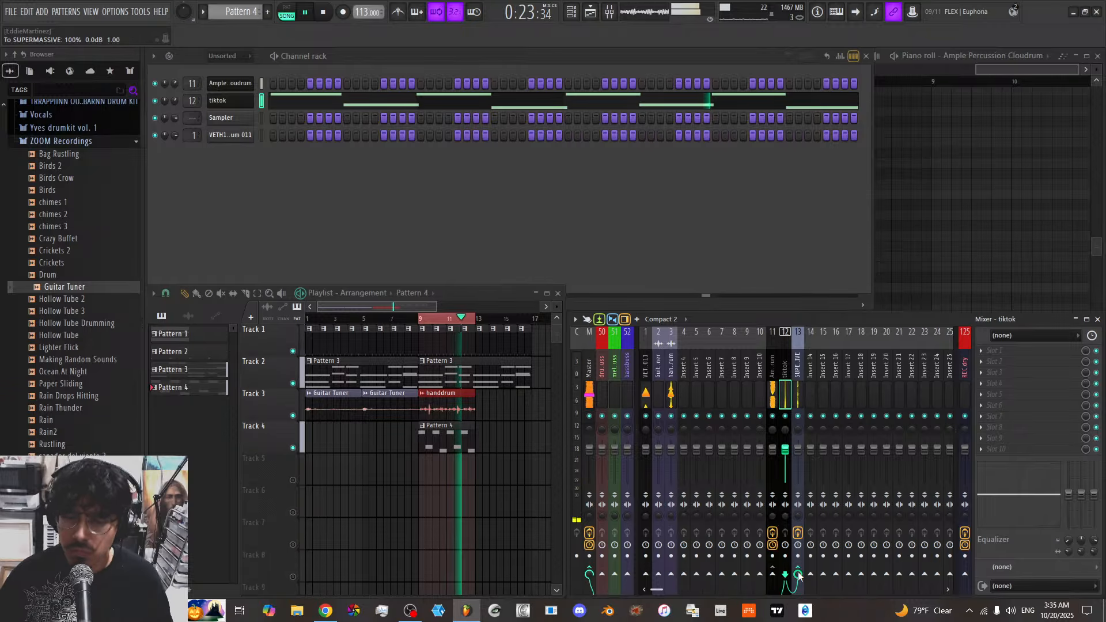
pyautogui.click(796, 468)
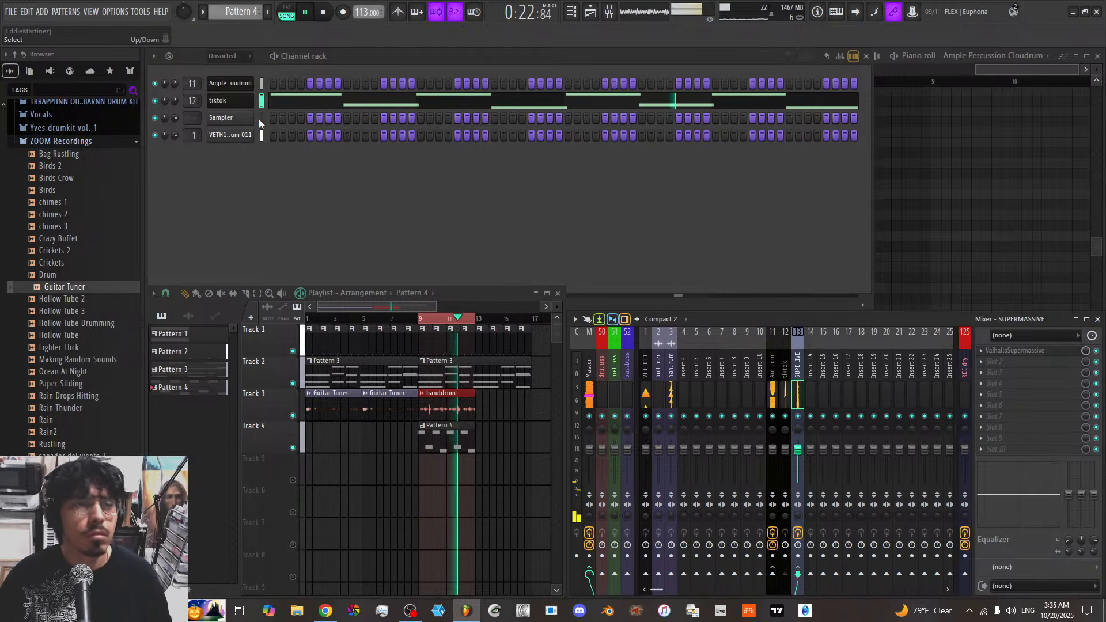
# Delete the Sampler channel and add VETH1 Clap 012 -15ms from the VETH1 Claps folder as a new channel
pyautogui.rightClick(243, 118)
pyautogui.click(289, 271)
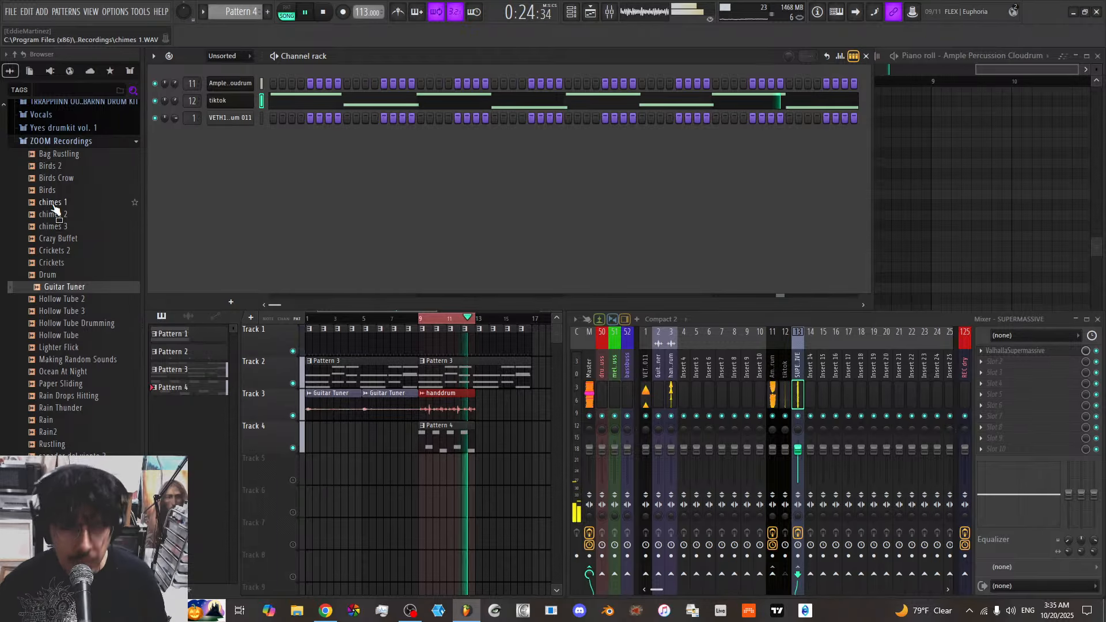
pyautogui.click(60, 141)
pyautogui.scroll(6, 69, 346)
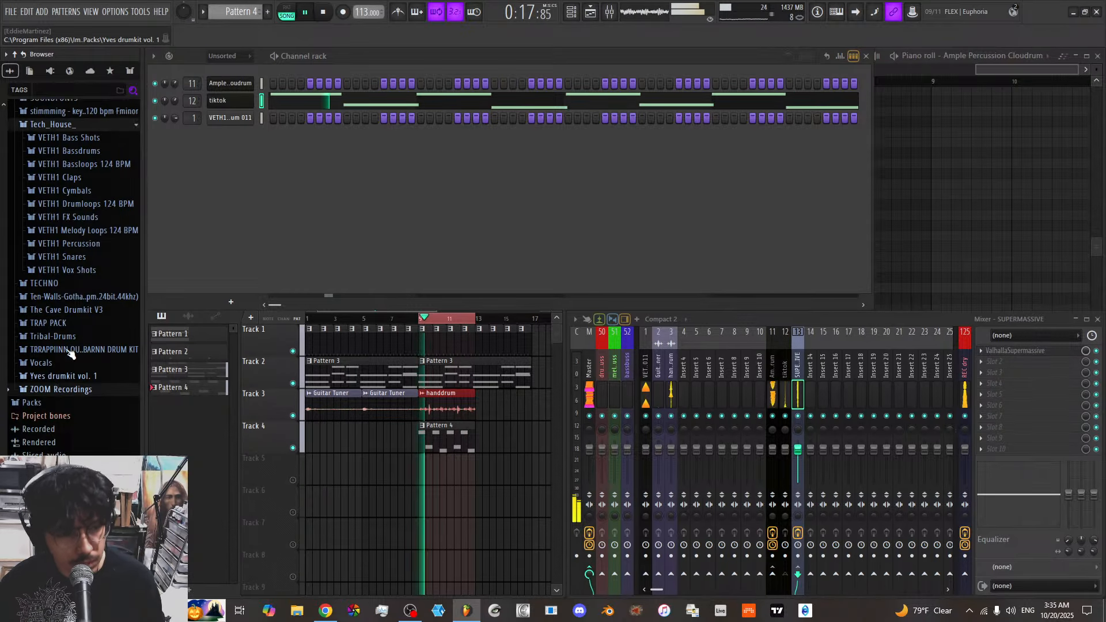
pyautogui.click(63, 292)
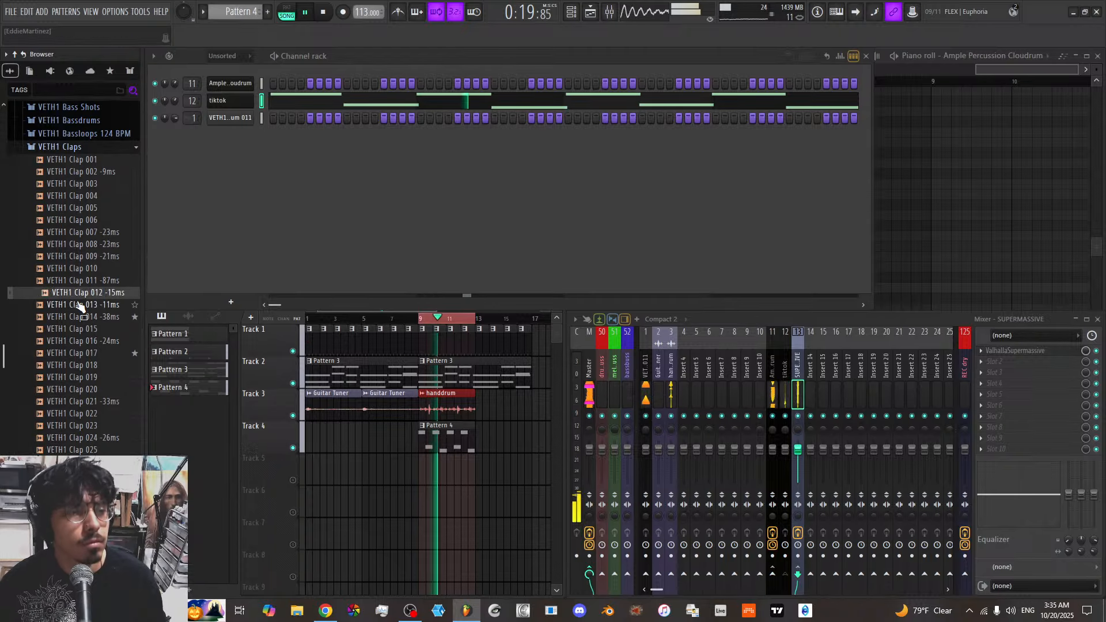
pyautogui.click(87, 269)
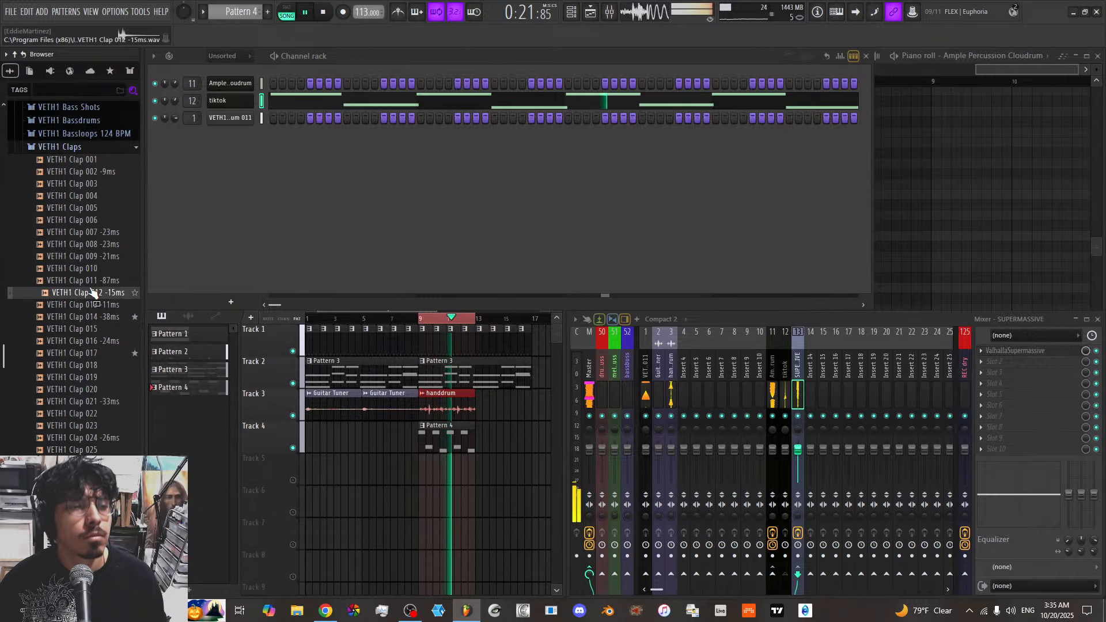
pyautogui.click(90, 292)
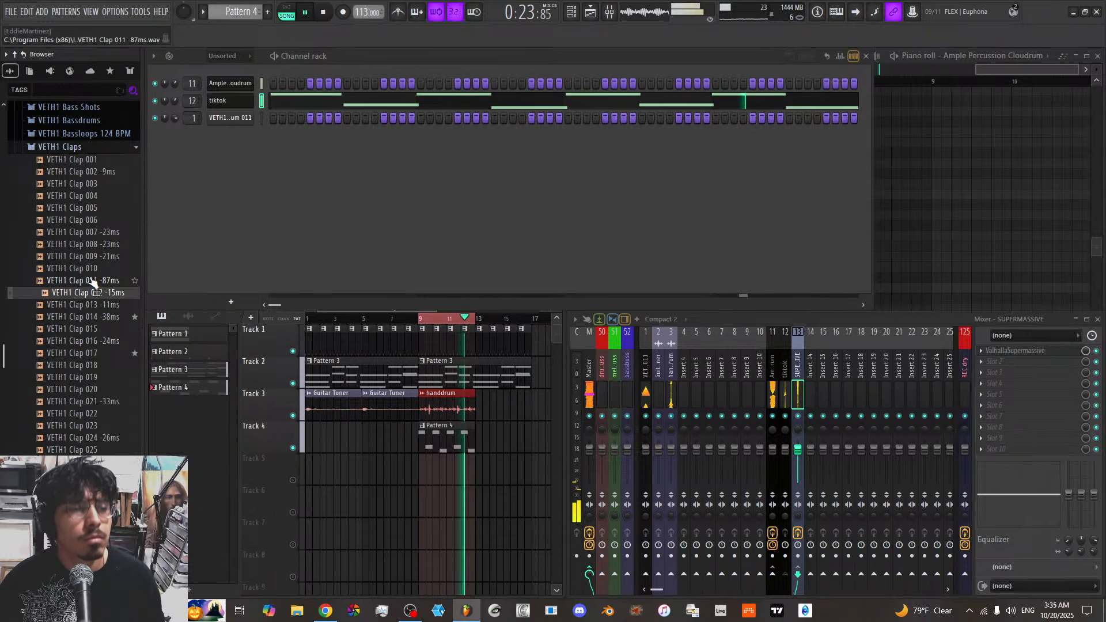
pyautogui.click(92, 282)
pyautogui.click(91, 294)
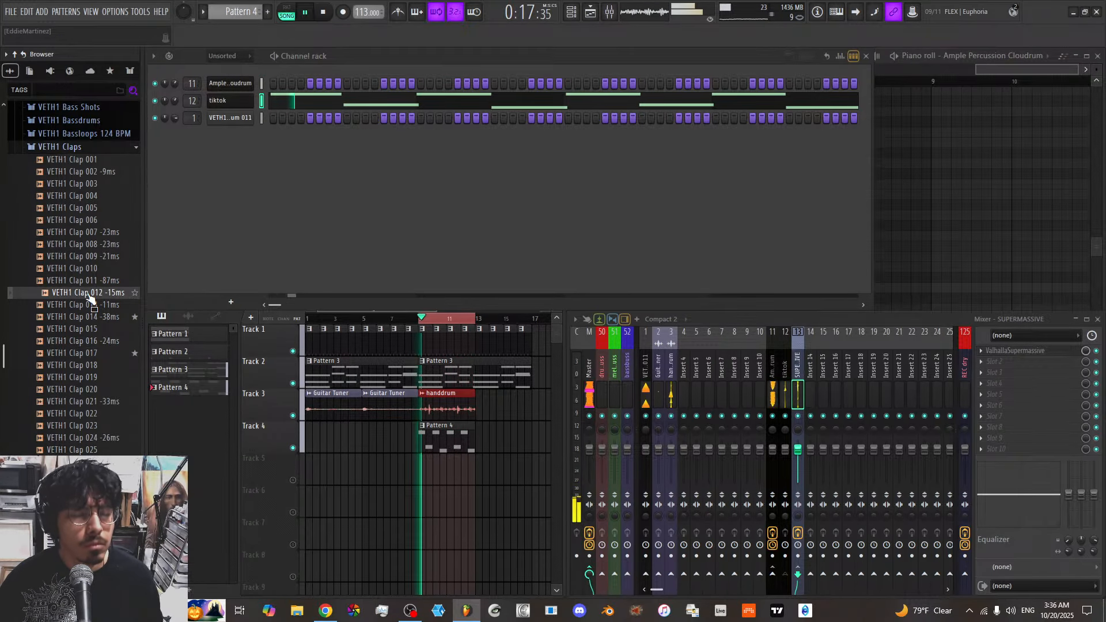
pyautogui.moveTo(90, 295); pyautogui.dragTo(254, 155)
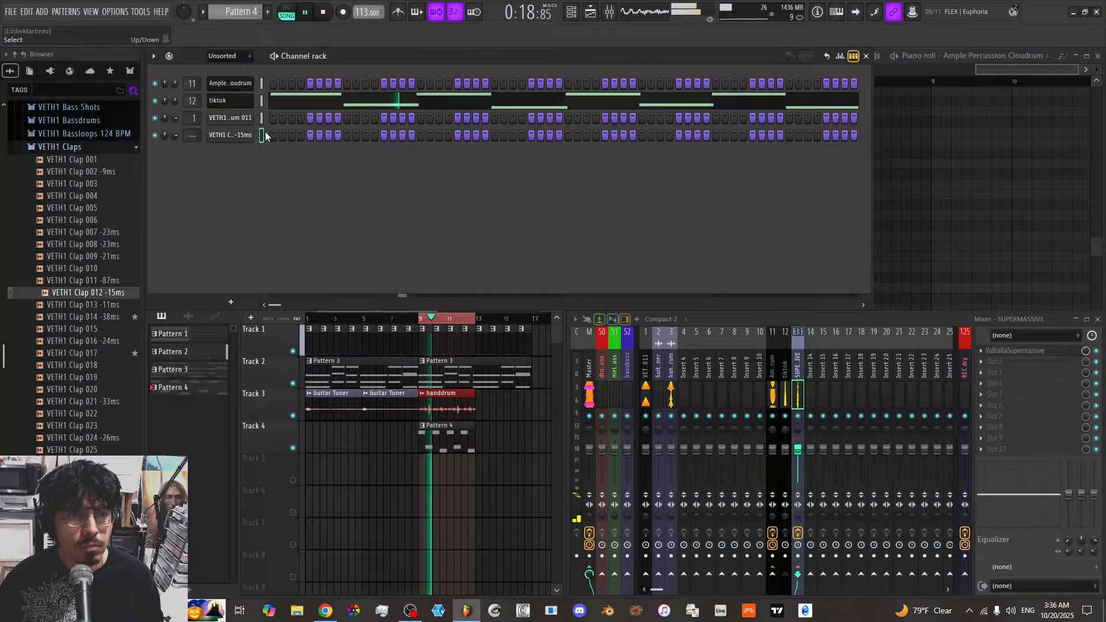
# Rename Pattern 4 as tiktok
pyautogui.click(251, 14)
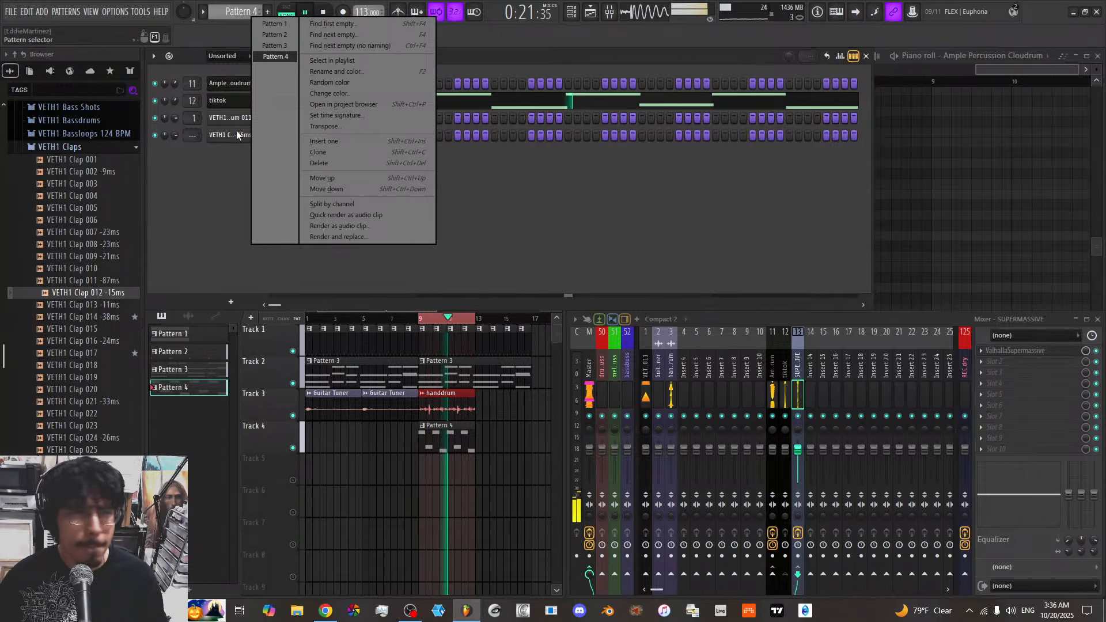
pyautogui.click(231, 157)
pyautogui.middleClick(231, 17)
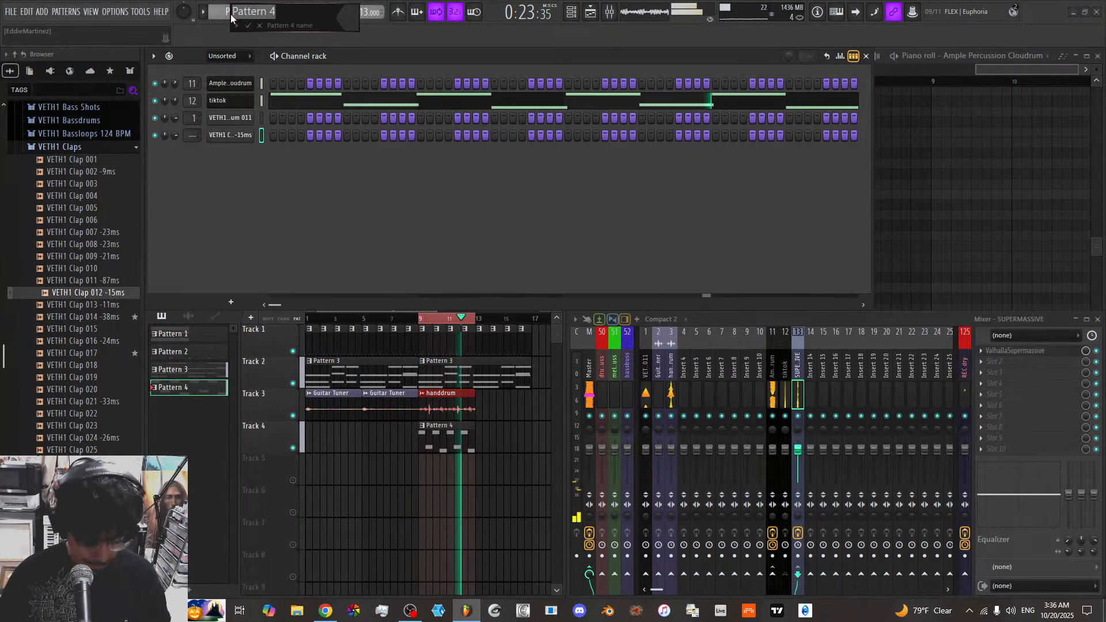
pyautogui.write('tiktok')
pyautogui.press('Return')
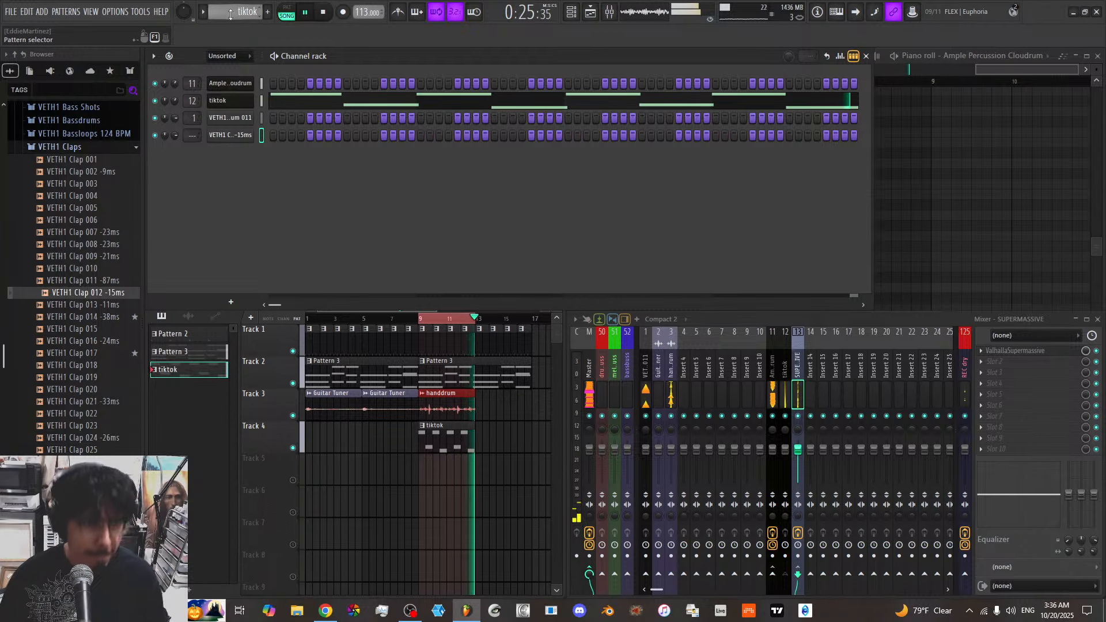
# Rename Pattern 2 as kick
pyautogui.scroll(3, 231, 14)
pyautogui.click(231, 14)
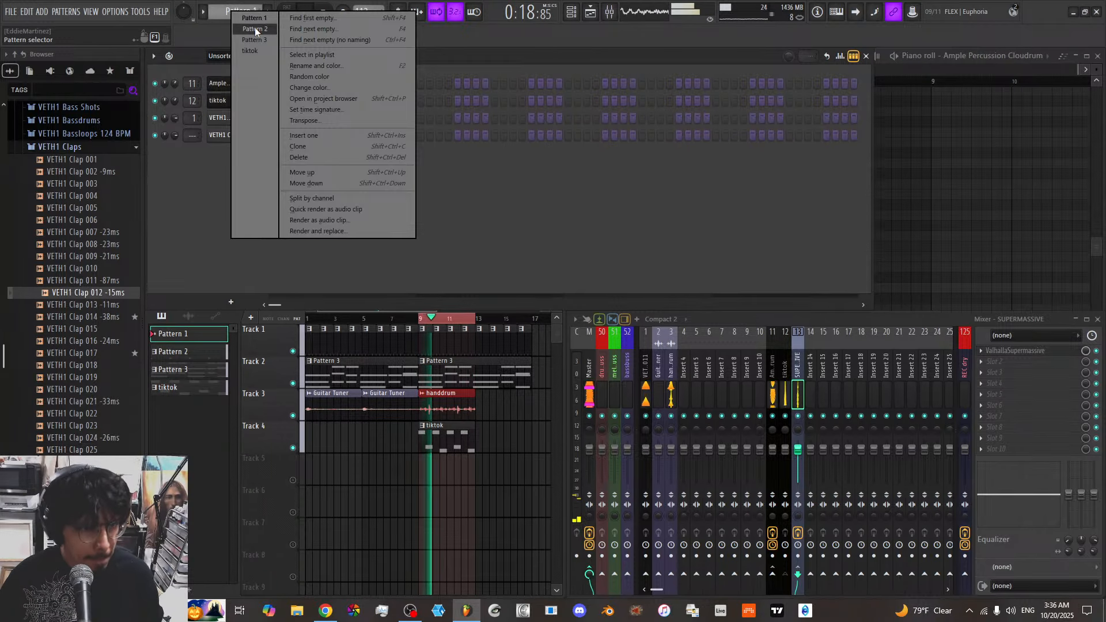
pyautogui.click(255, 28)
pyautogui.middleClick(245, 12)
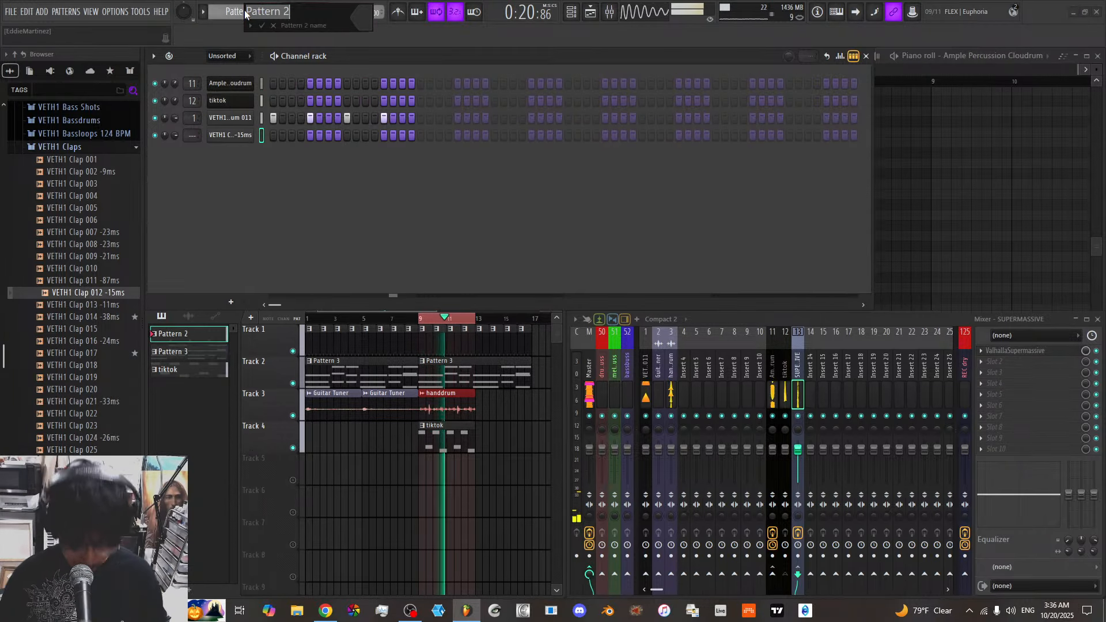
pyautogui.write('kick')
pyautogui.press('Return')
# Rename Pattern 3 as cloud chords
pyautogui.scroll(1, 228, 17)
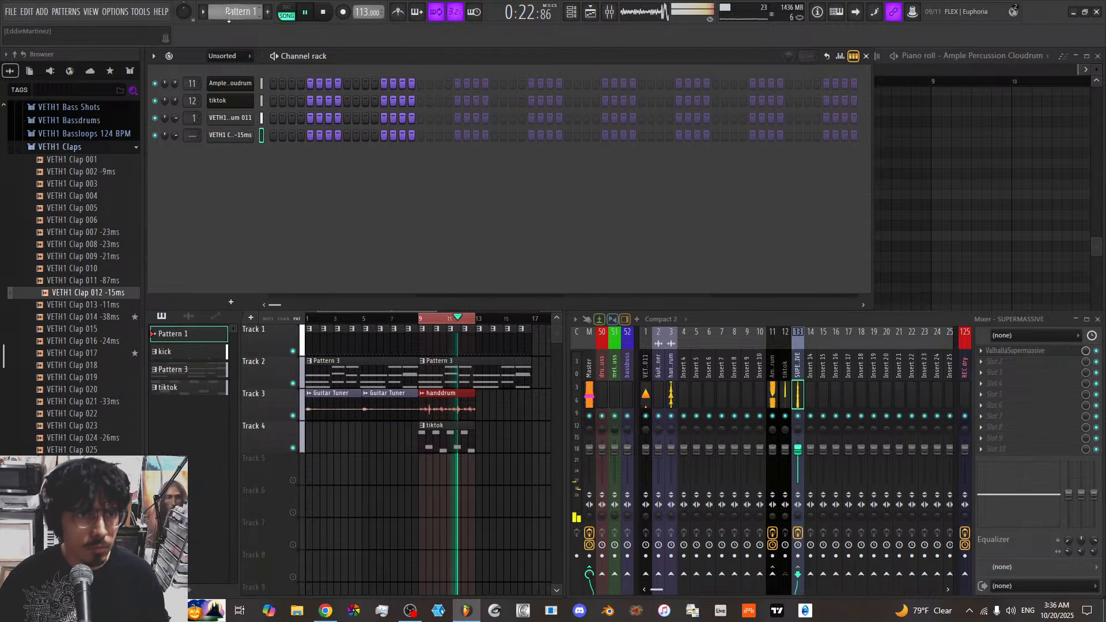
pyautogui.scroll(-2, 229, 17)
pyautogui.middleClick(229, 16)
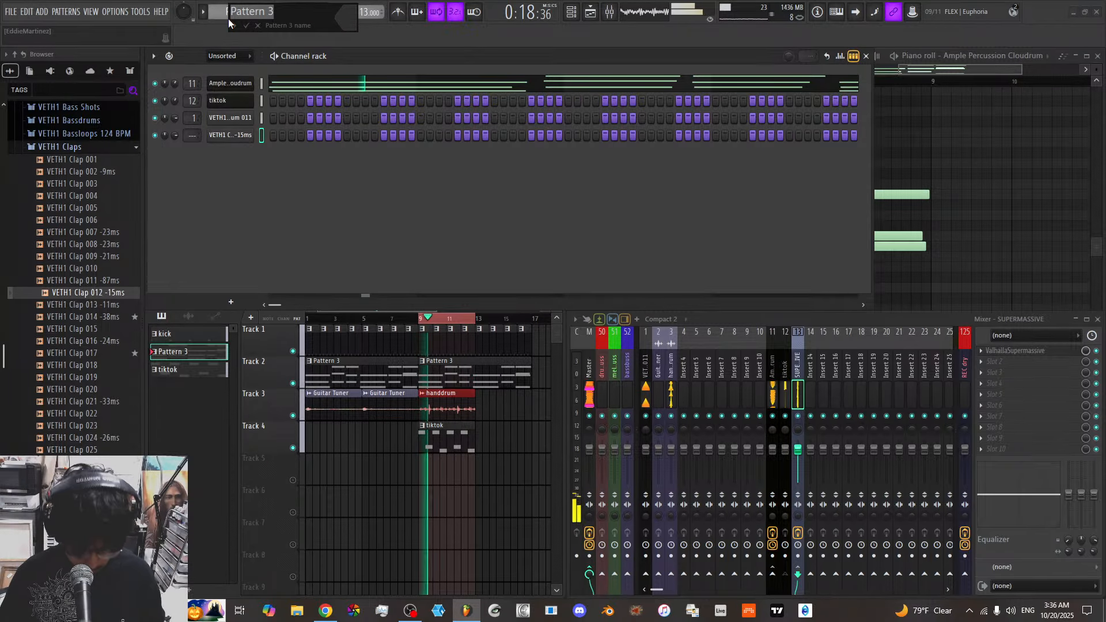
pyautogui.write('cloud c')
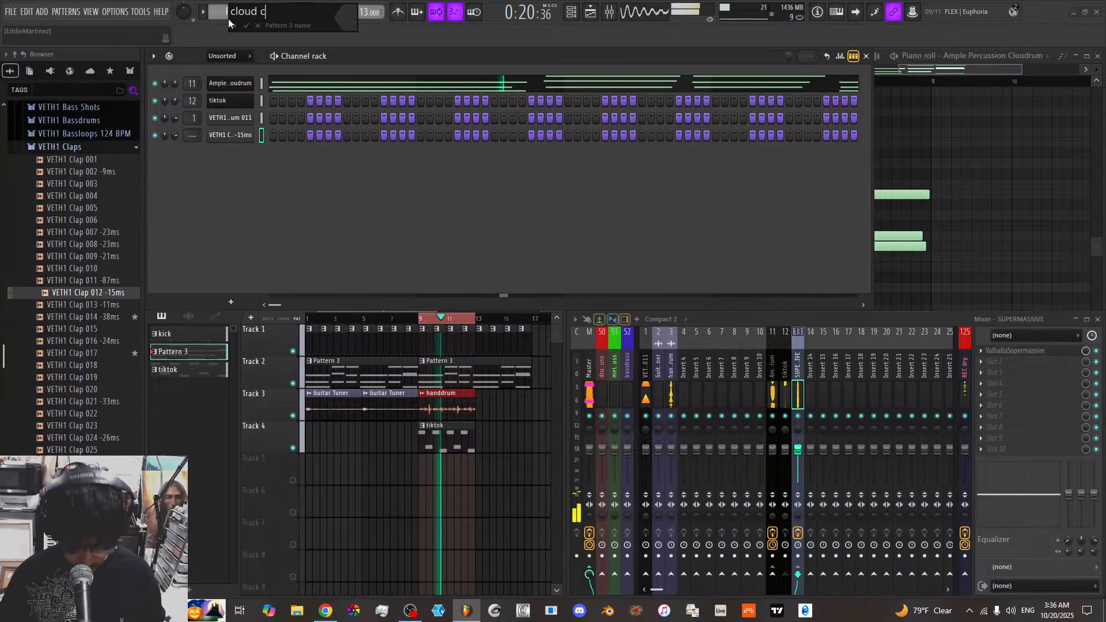
pyautogui.write('hords')
pyautogui.press('Return')
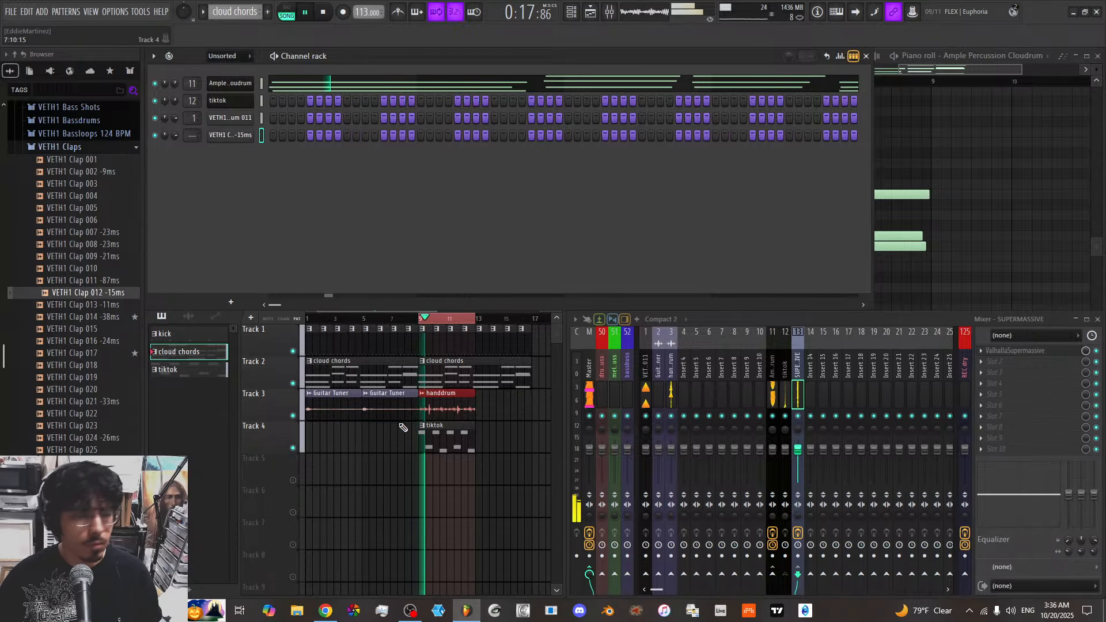
# Move the handdrum clip to Track 4 and the tiktok clip to Track 5, repeating both so they fill bars 9 to 17
pyautogui.click(477, 312)
pyautogui.moveTo(469, 412); pyautogui.dragTo(494, 400)
pyautogui.moveTo(533, 452); pyautogui.dragTo(425, 443)
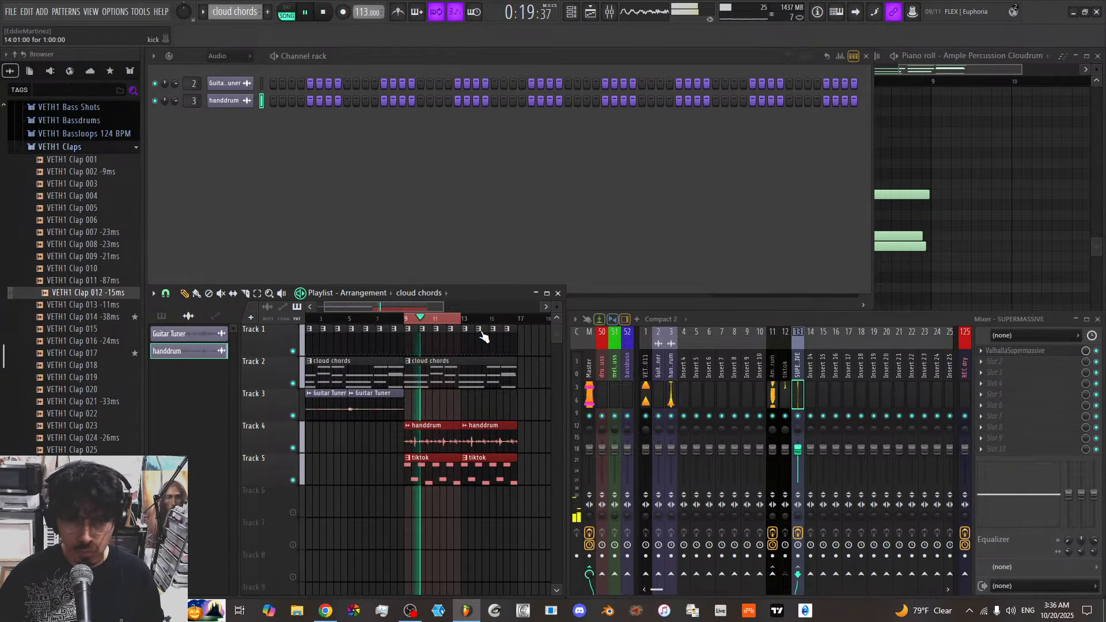
# Duplicate all playlist clips from bars 9–17 and place the copies at bars 17–25
pyautogui.keyDown('ctrl'); pyautogui.keyDown('shift'); pyautogui.click(519, 321); pyautogui.keyUp('shift'); pyautogui.keyUp('ctrl')
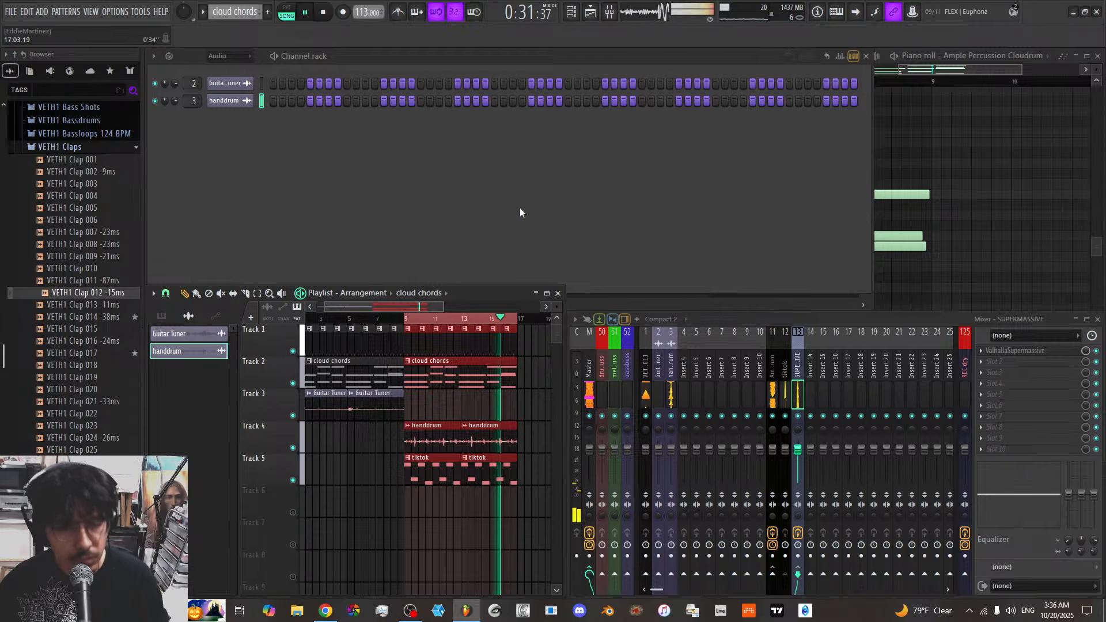
pyautogui.moveTo(443, 306); pyautogui.dragTo(472, 308)
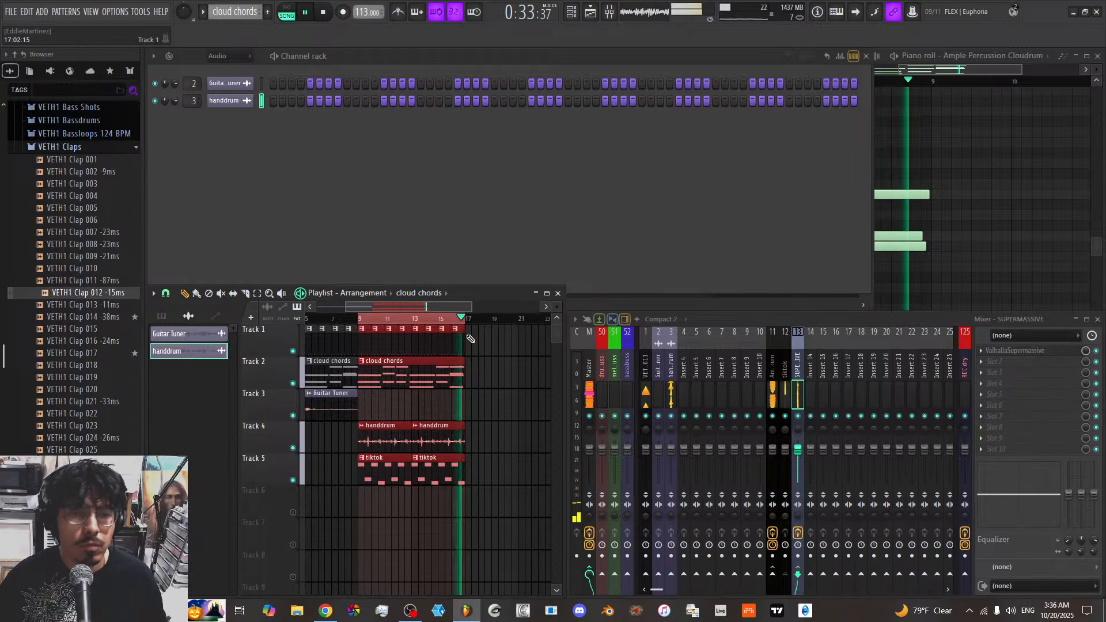
pyautogui.hotkey('ctrl', 'b')
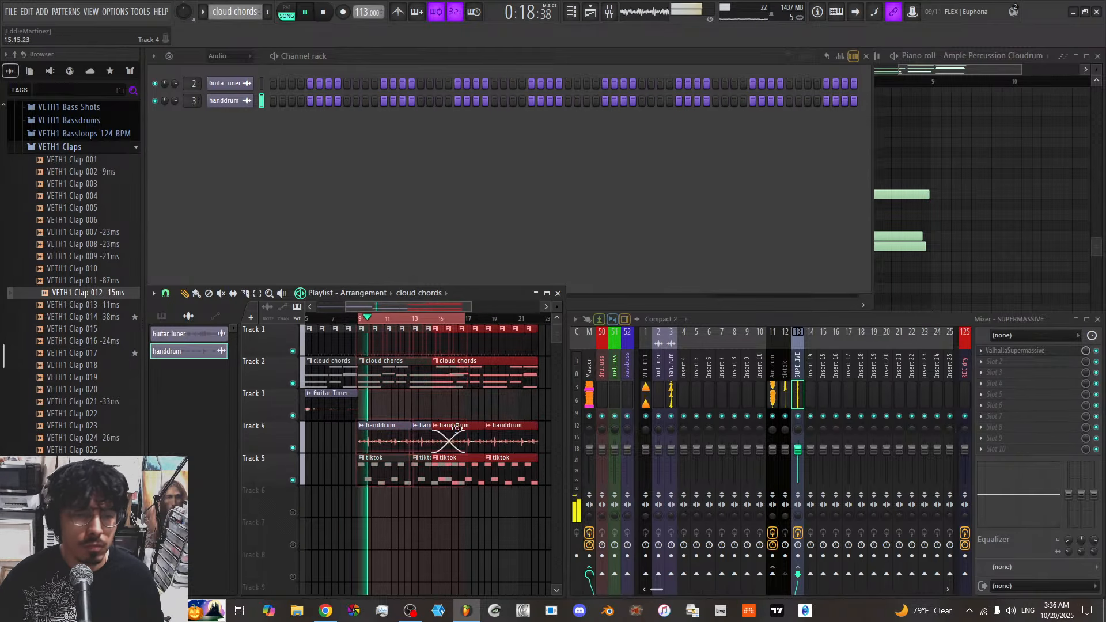
pyautogui.moveTo(466, 319); pyautogui.dragTo(427, 341)
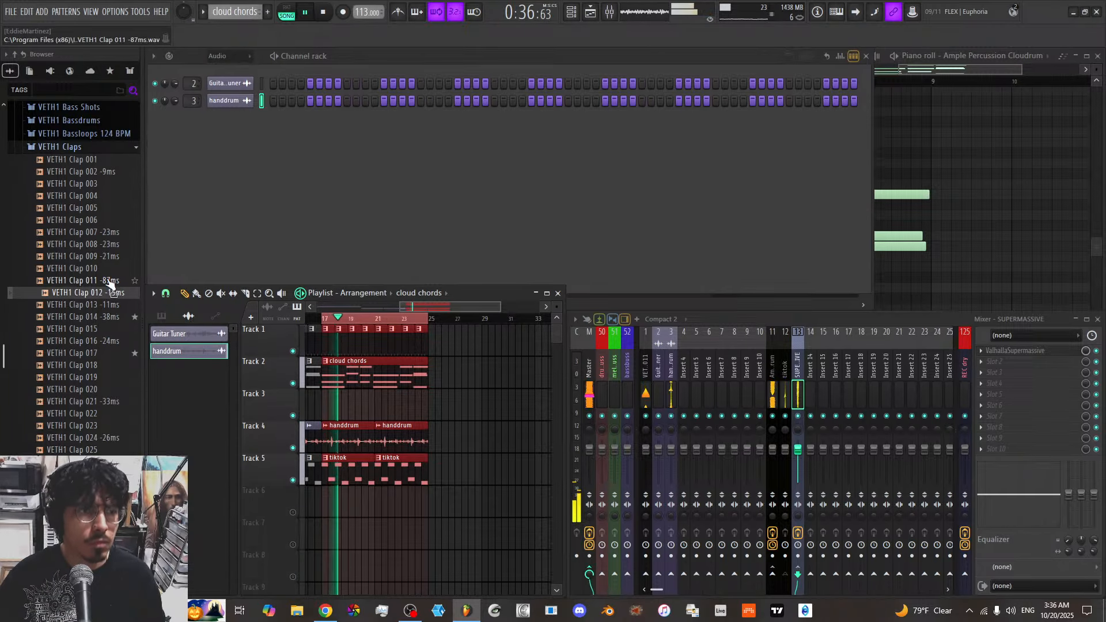
# Show the Unsorted channels and create a pattern named clap with VETH1 Clap 012 hits on steps 5 and 13
pyautogui.click(224, 84)
pyautogui.click(227, 103)
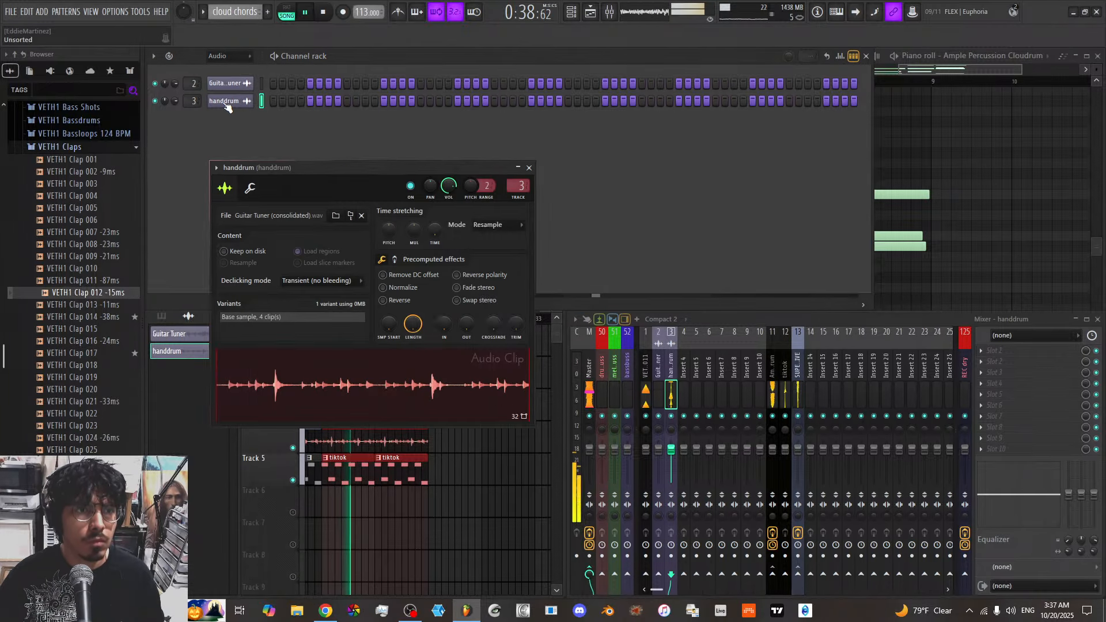
pyautogui.click(230, 56)
pyautogui.click(229, 95)
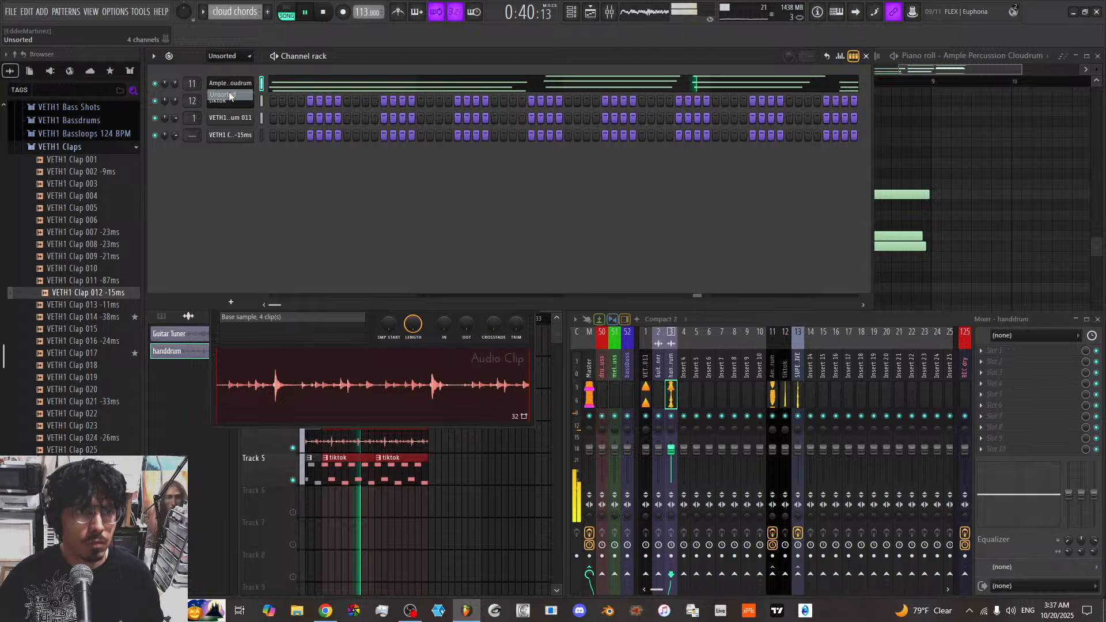
pyautogui.click(268, 11)
pyautogui.write('clap')
pyautogui.press('Return')
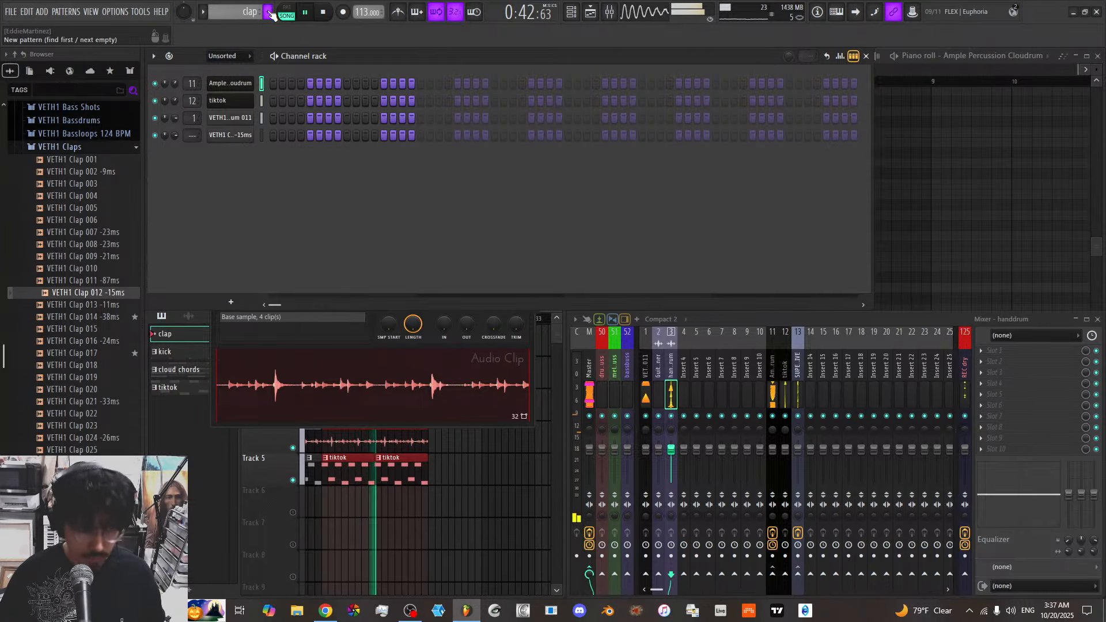
pyautogui.click(310, 135)
pyautogui.click(384, 135)
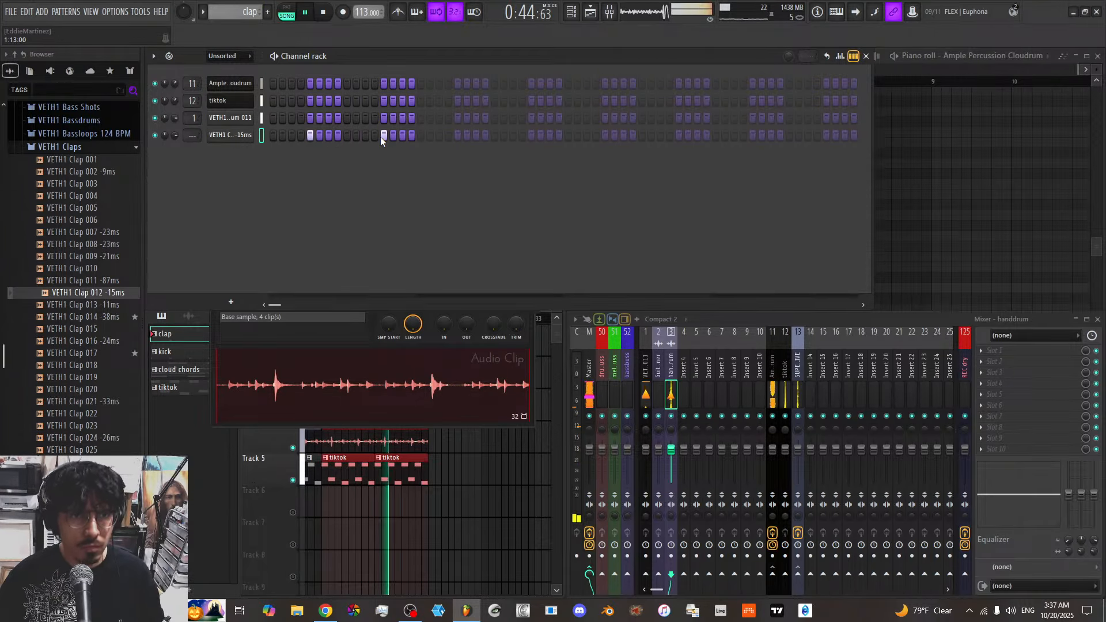
# Paint the clap pattern along Track 6 across bars 17–25 and unmute the track
pyautogui.click(327, 518)
pyautogui.press('b')
pyautogui.moveTo(327, 502); pyautogui.dragTo(416, 501)
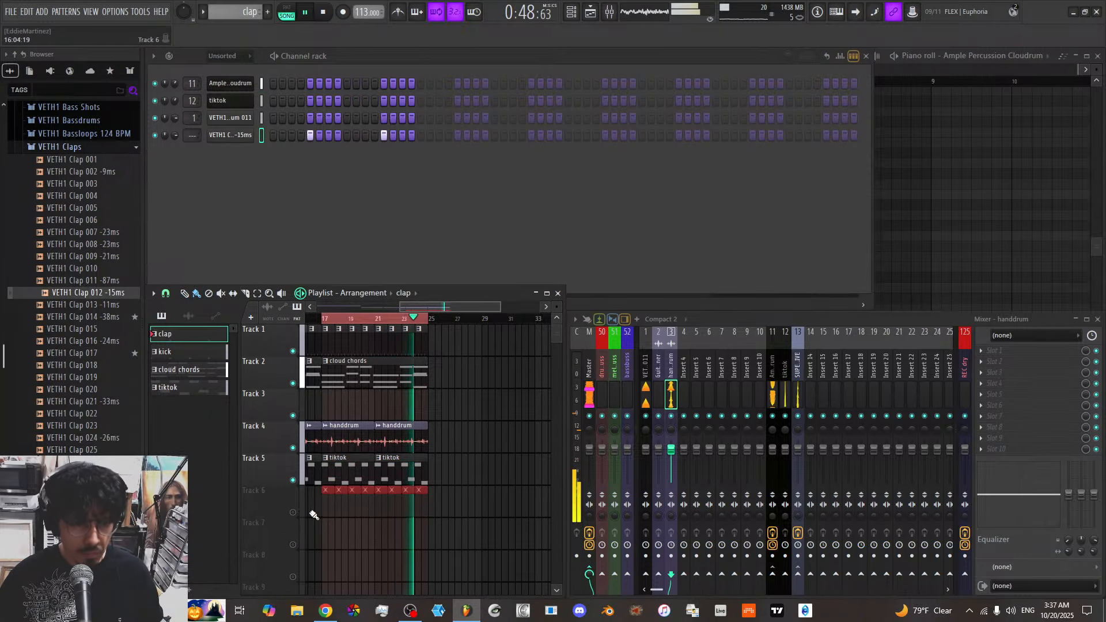
pyautogui.click(293, 512)
pyautogui.rightClick(293, 512)
pyautogui.rightClick(293, 512)
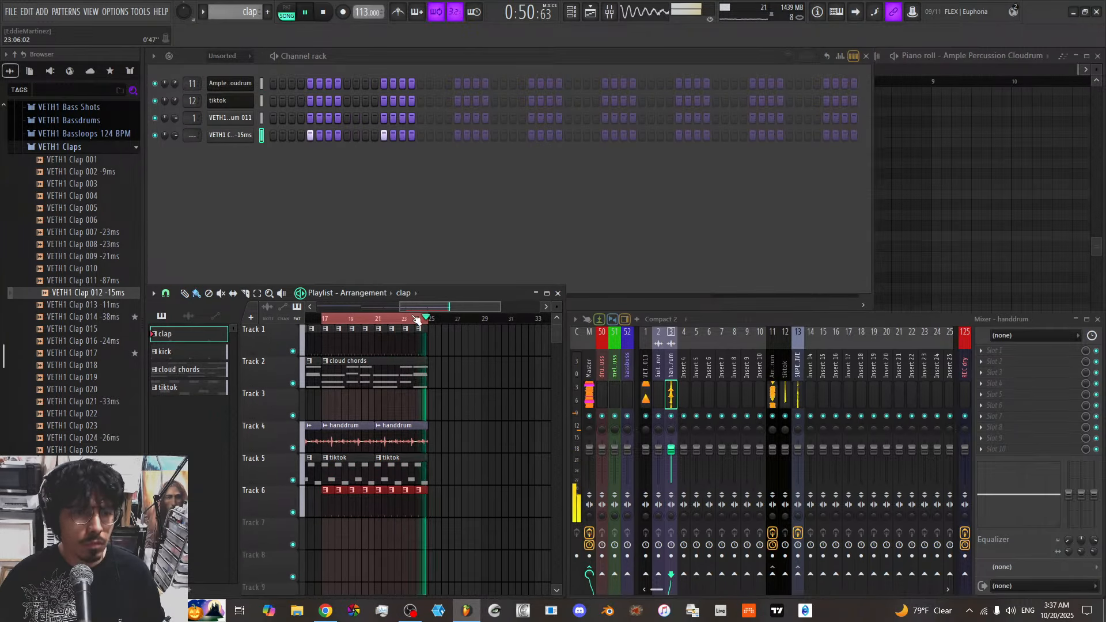
pyautogui.moveTo(401, 307); pyautogui.dragTo(317, 307)
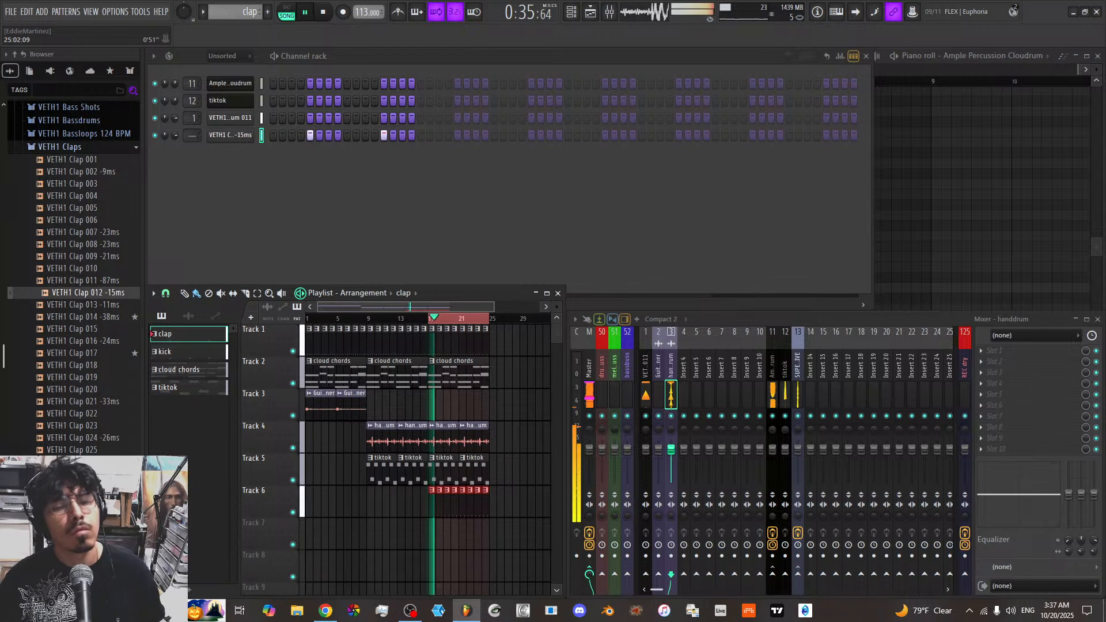
pyautogui.click(244, 136)
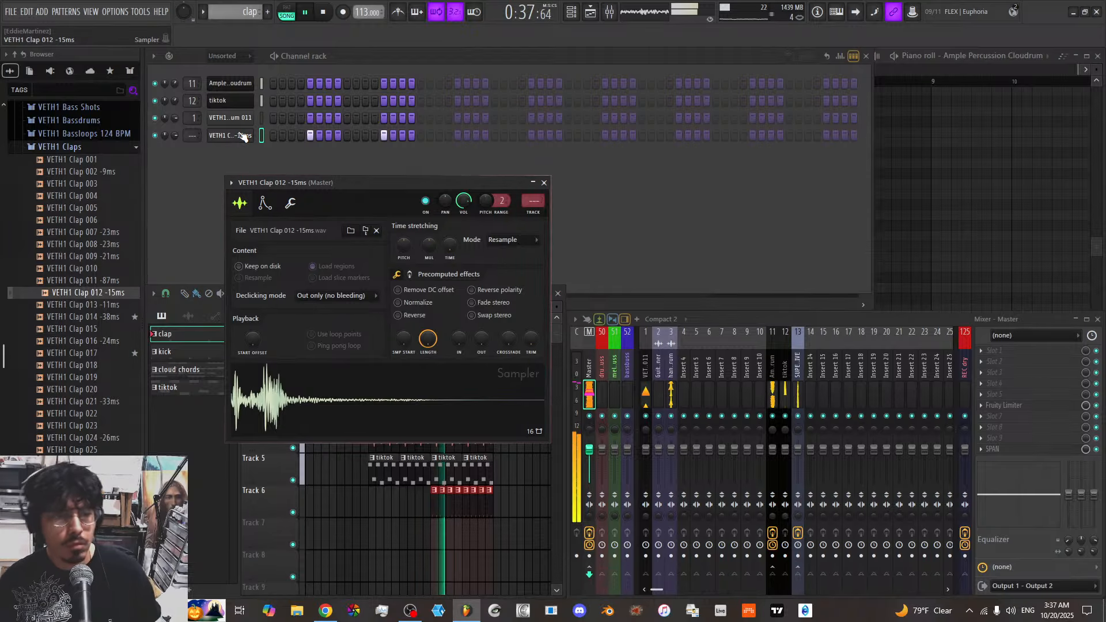
pyautogui.click(544, 183)
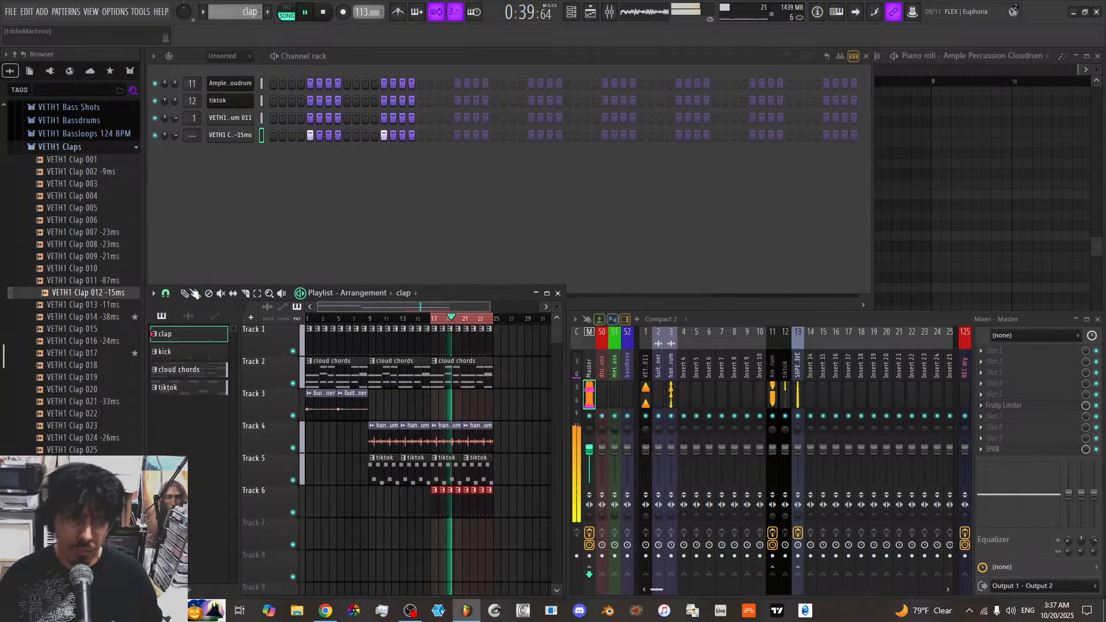
pyautogui.scroll(4, 80, 259)
pyautogui.click(94, 293)
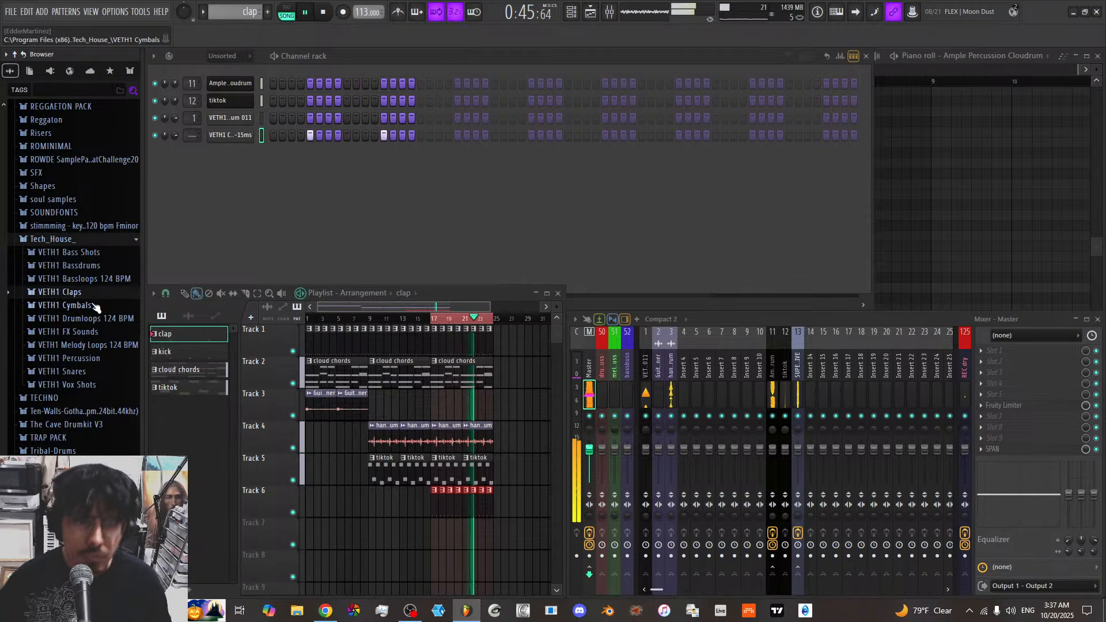
pyautogui.click(92, 305)
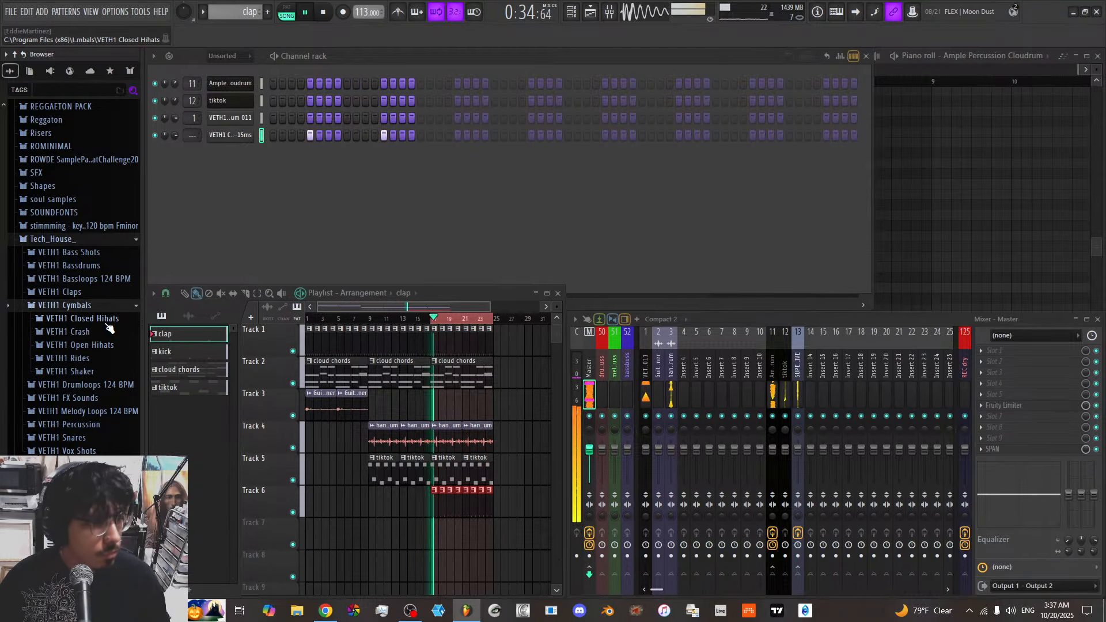
pyautogui.click(95, 306)
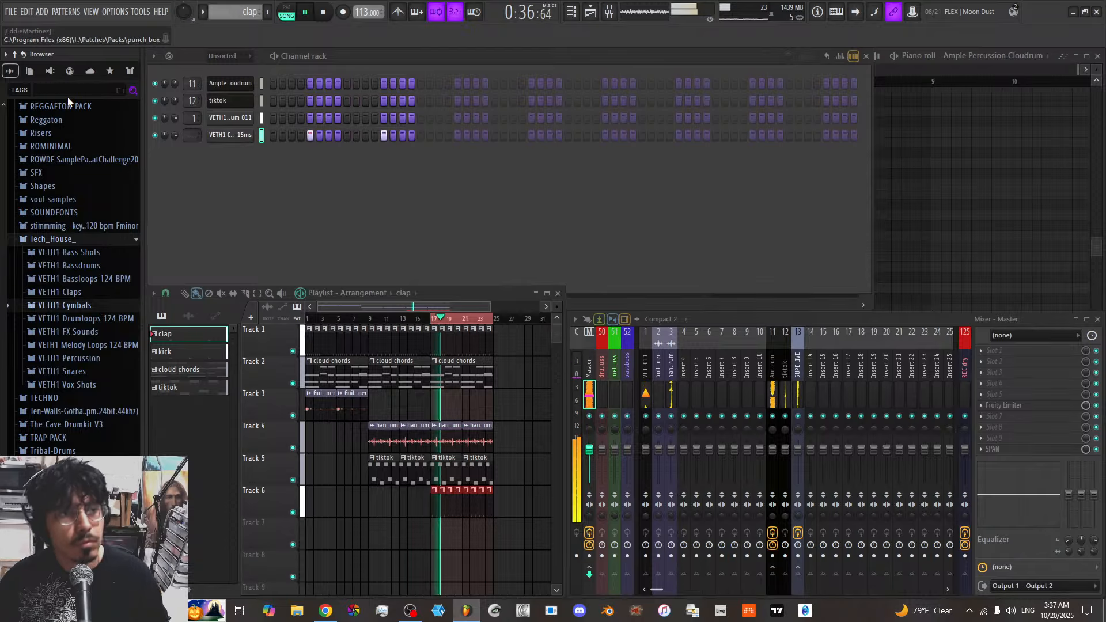
# Search the browser for shaker, add Shakers (6) from the Shaker folder as a new channel and normalize its sample
pyautogui.write('shaker')
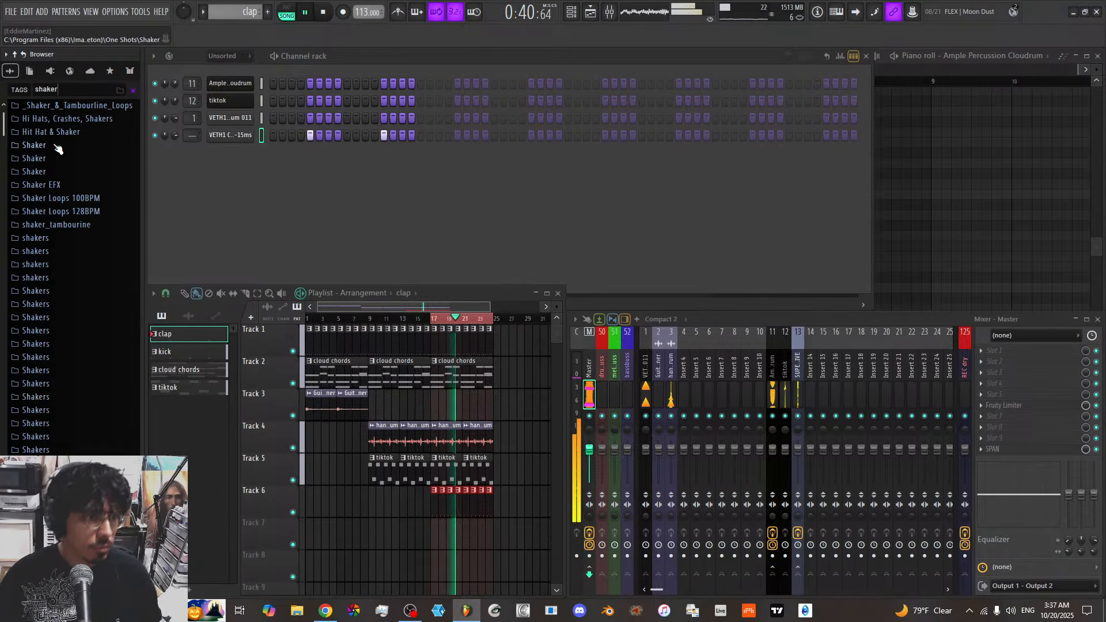
pyautogui.click(58, 146)
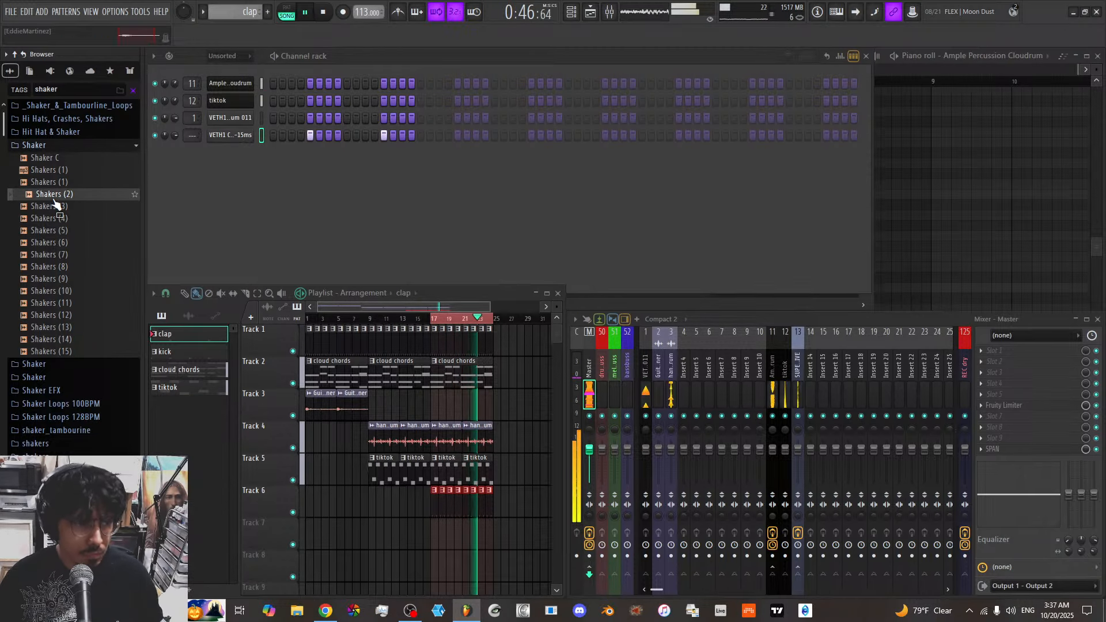
pyautogui.click(53, 180)
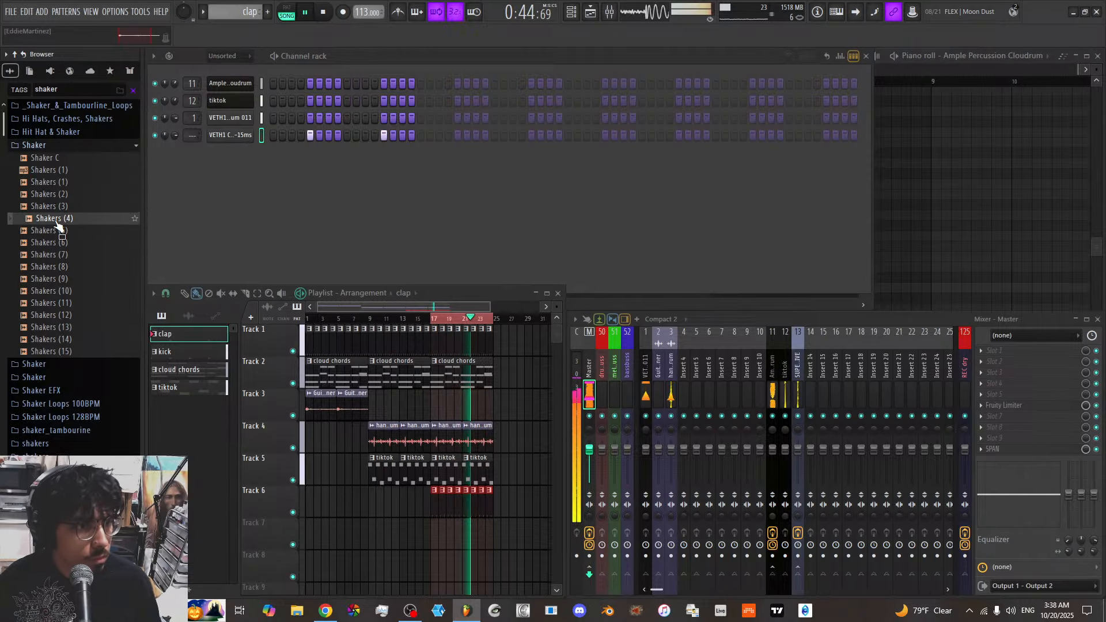
pyautogui.click(53, 245)
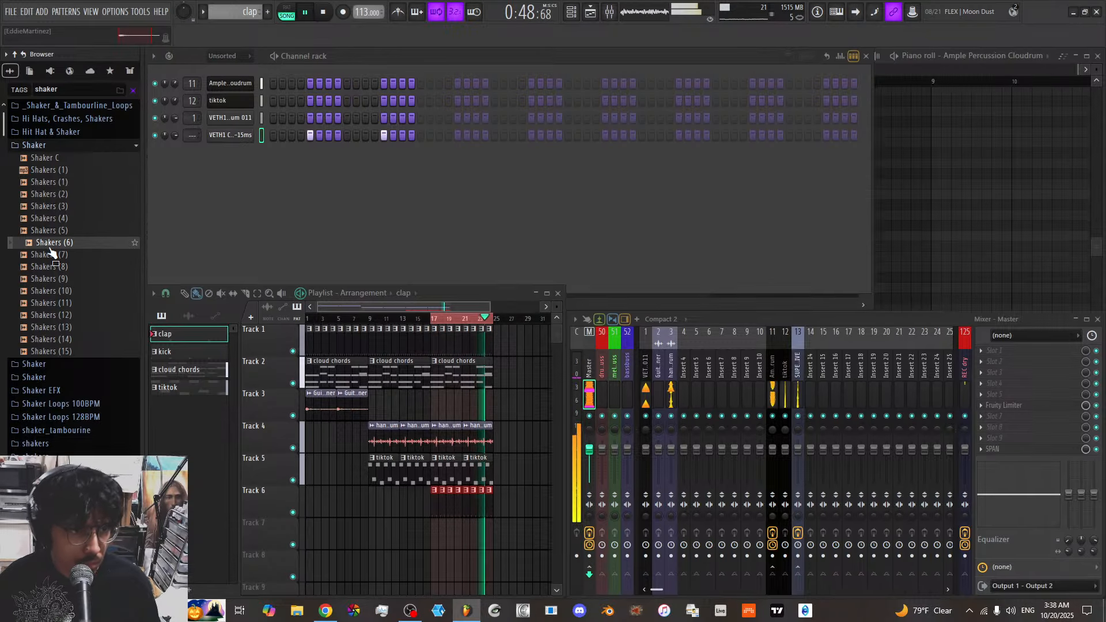
pyautogui.moveTo(51, 252); pyautogui.dragTo(215, 168)
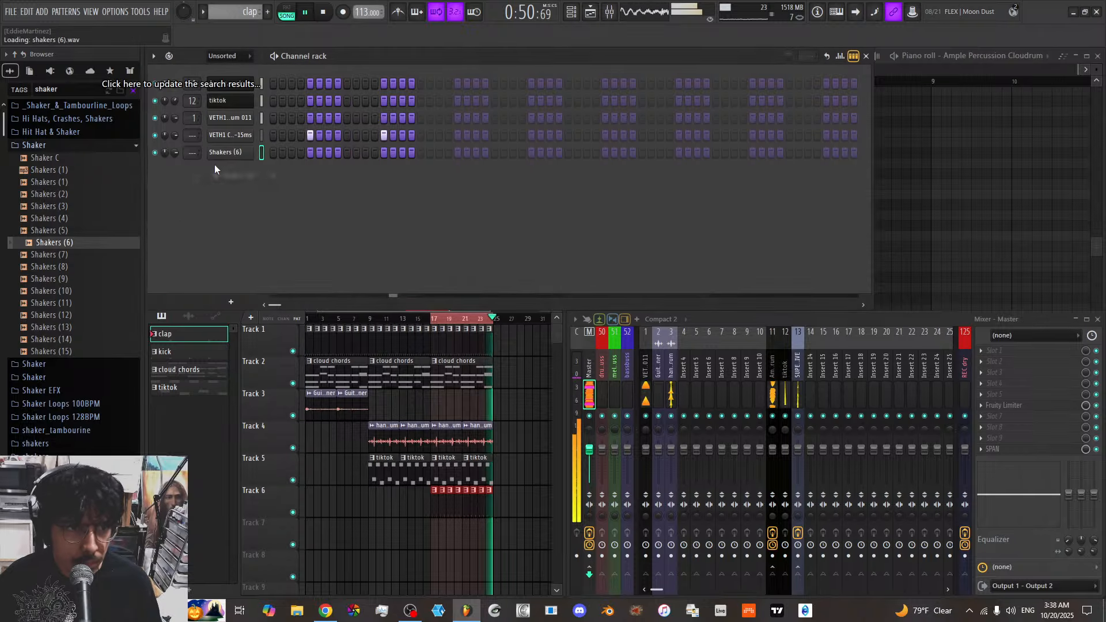
pyautogui.click(231, 157)
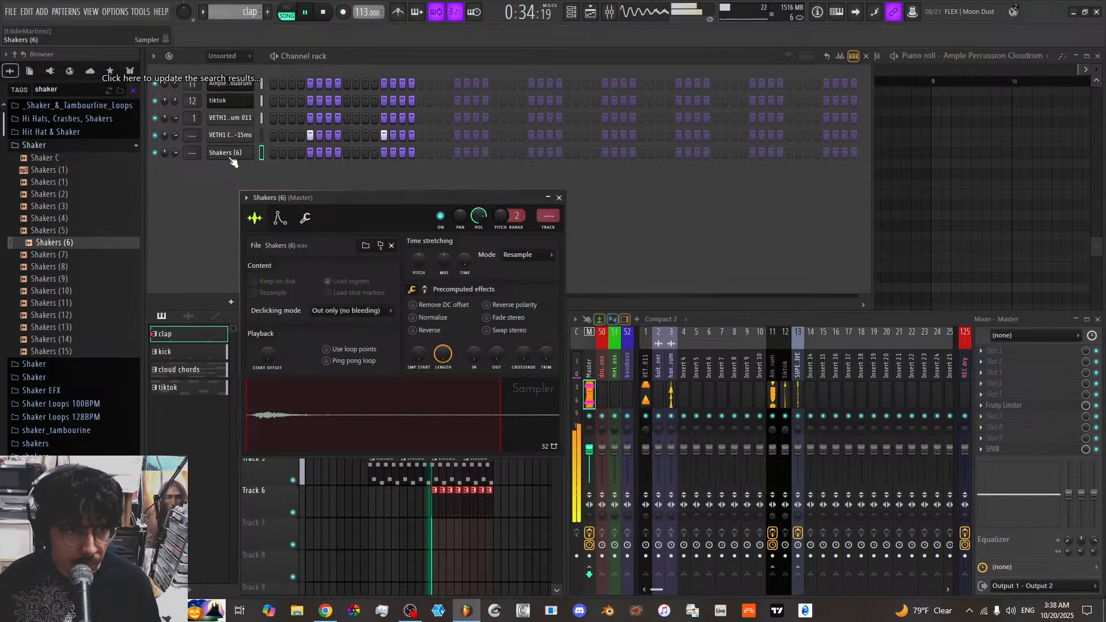
pyautogui.click(423, 317)
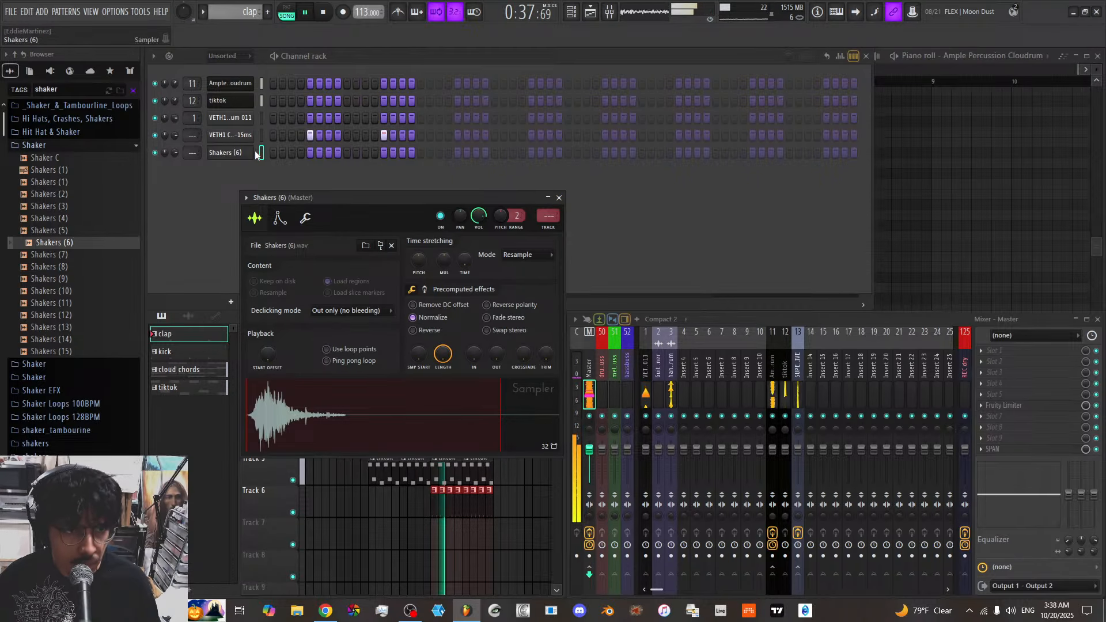
# Create a pattern named shake with Shakers (6) hits on steps 3 and 7
pyautogui.click(267, 11)
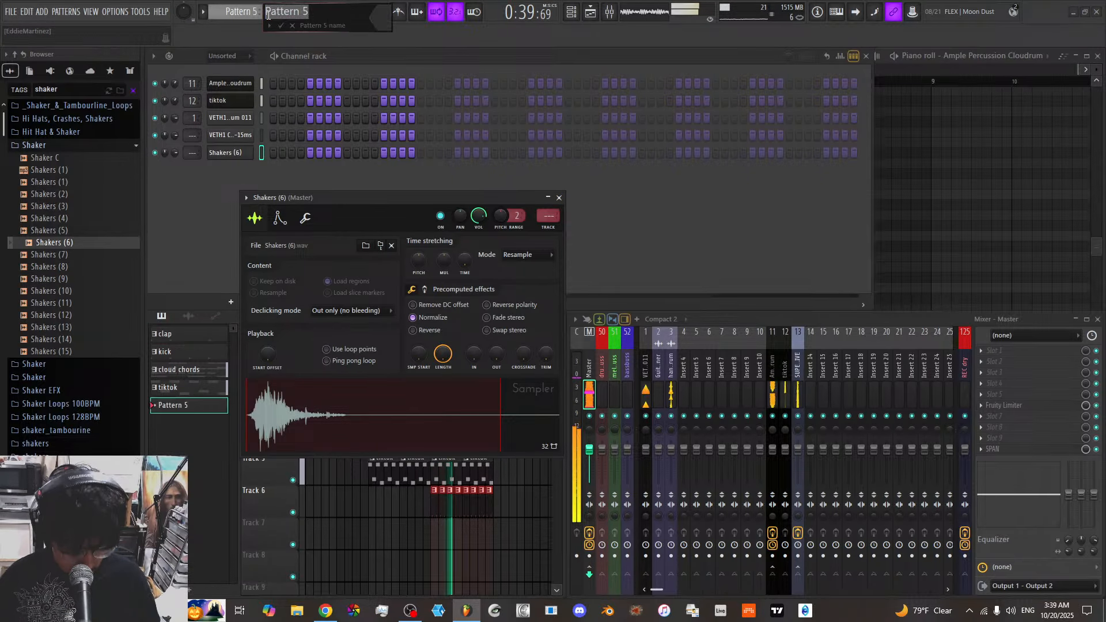
pyautogui.write('shake')
pyautogui.press('Return')
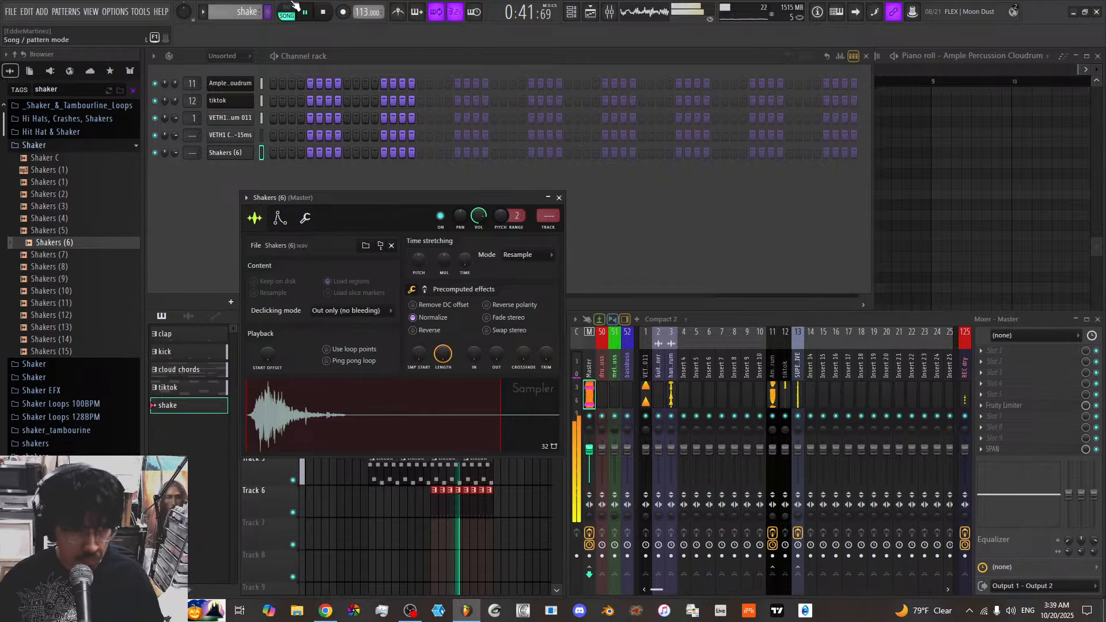
pyautogui.click(295, 151)
pyautogui.click(329, 153)
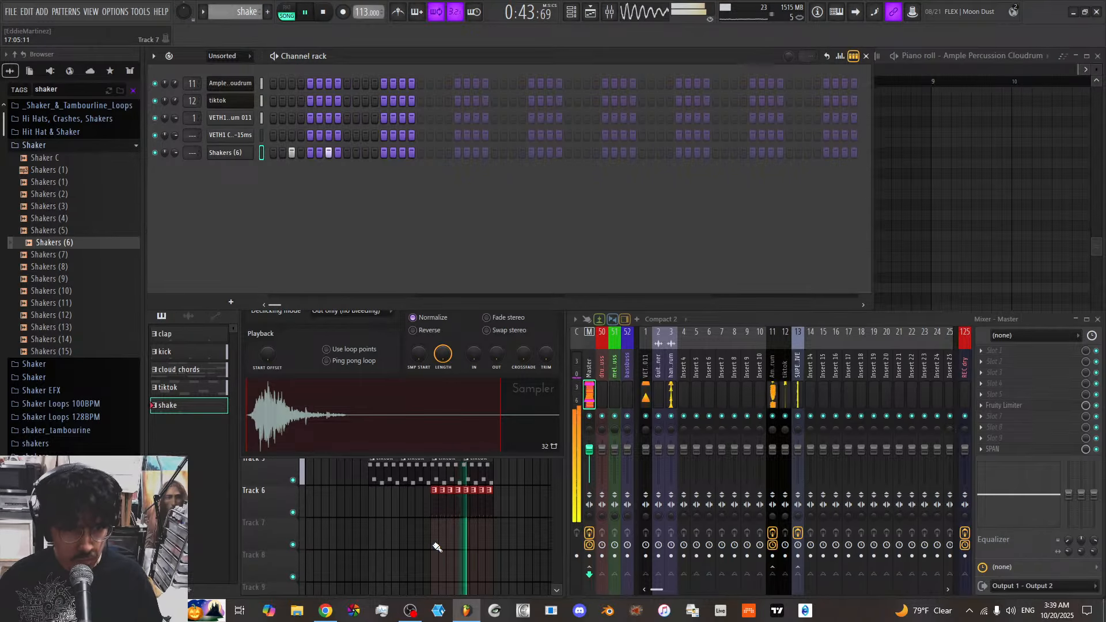
# Paint the shake pattern along Track 7 across bars 17–25 and add Shakers (6) hits on steps 11 and 15
pyautogui.moveTo(435, 541); pyautogui.dragTo(498, 533)
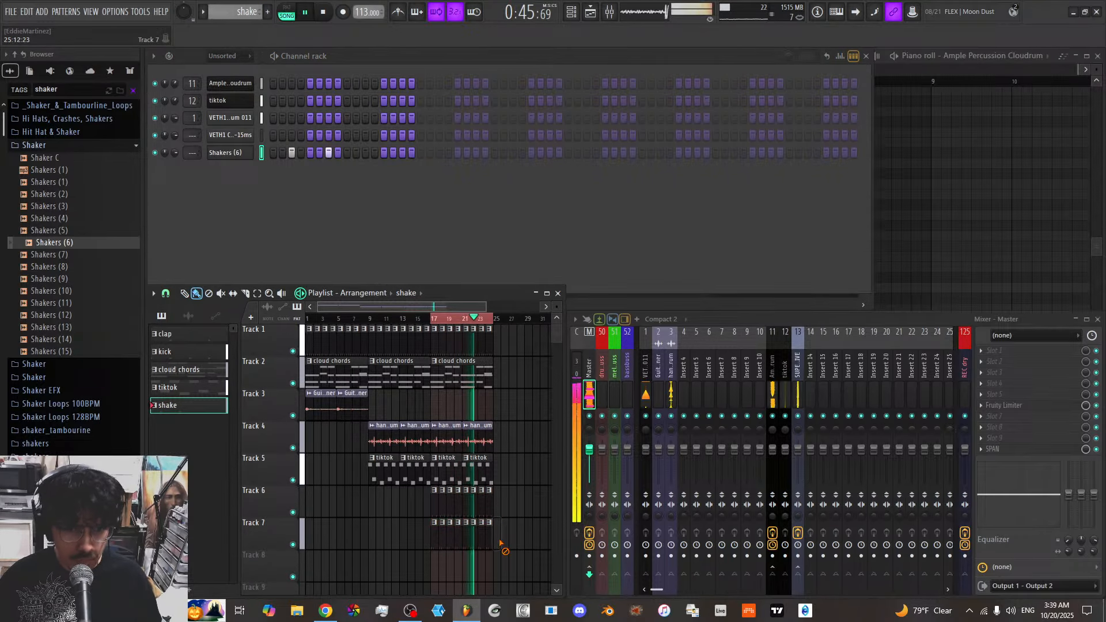
pyautogui.click(365, 153)
pyautogui.click(402, 153)
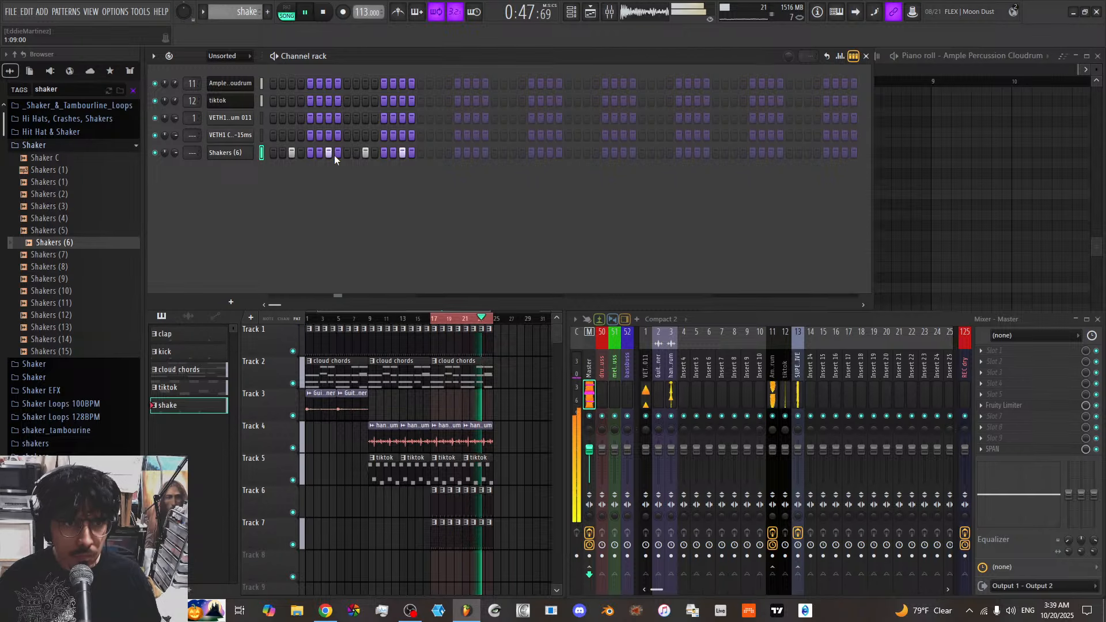
# Route the VETH1 clap channel to mixer track 4 and the Shakers (6) channel to mixer track 5
pyautogui.click(228, 155)
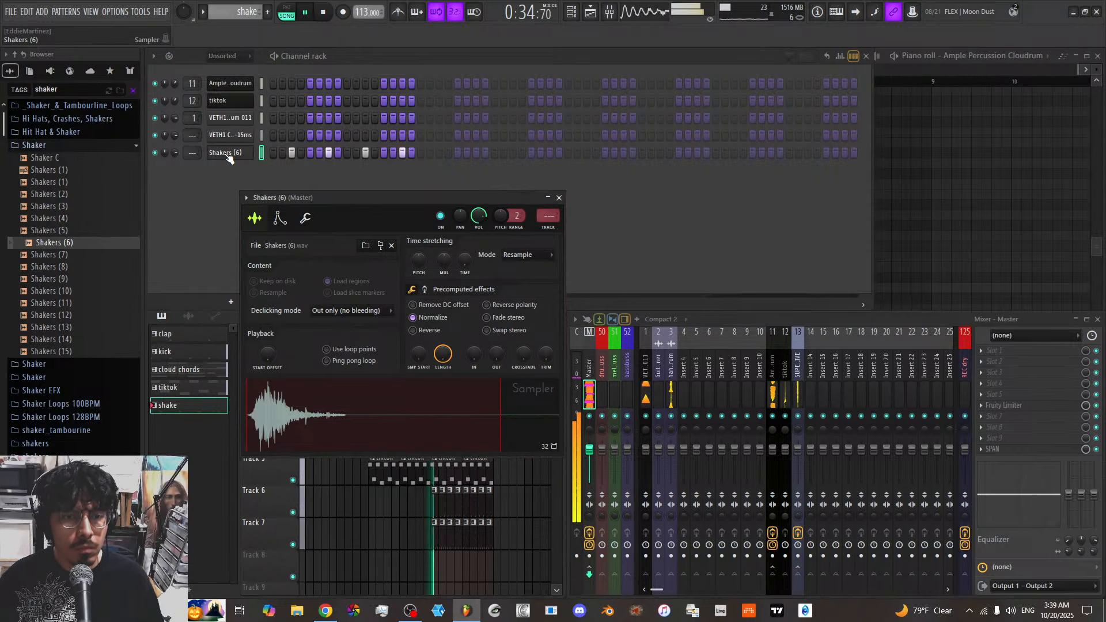
pyautogui.click(559, 197)
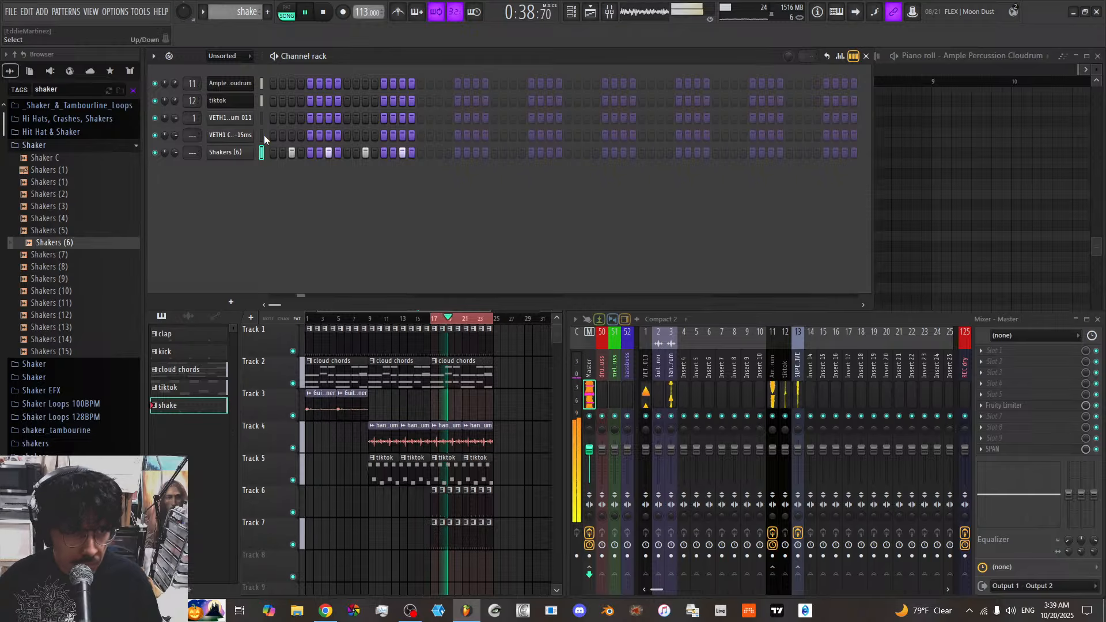
pyautogui.rightClick(683, 367)
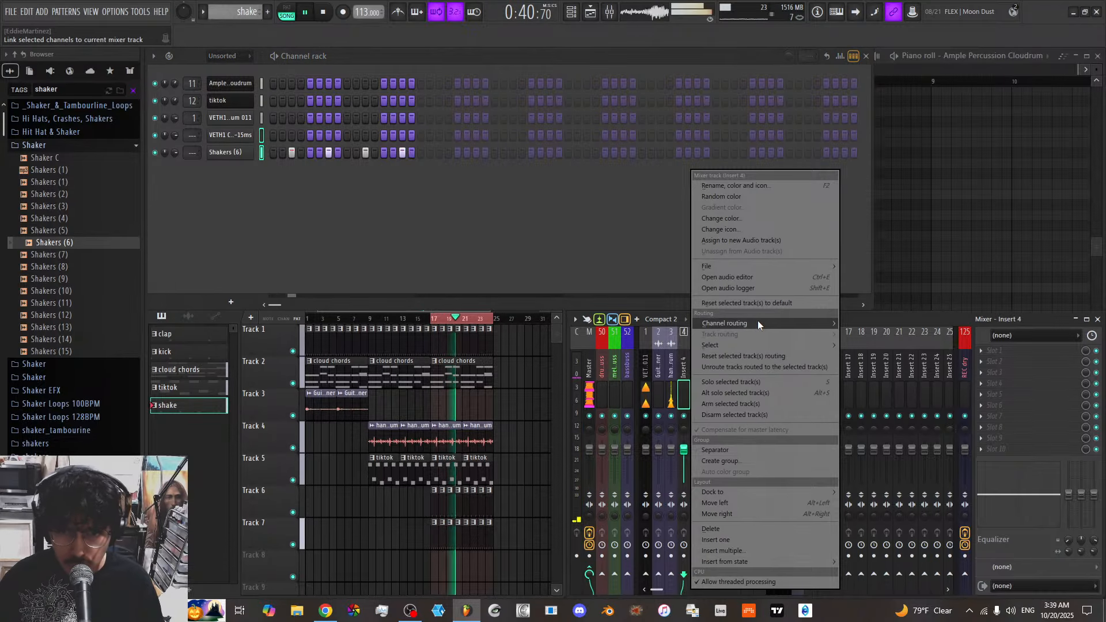
pyautogui.moveTo(758, 320)
pyautogui.click(859, 333)
pyautogui.click(697, 516)
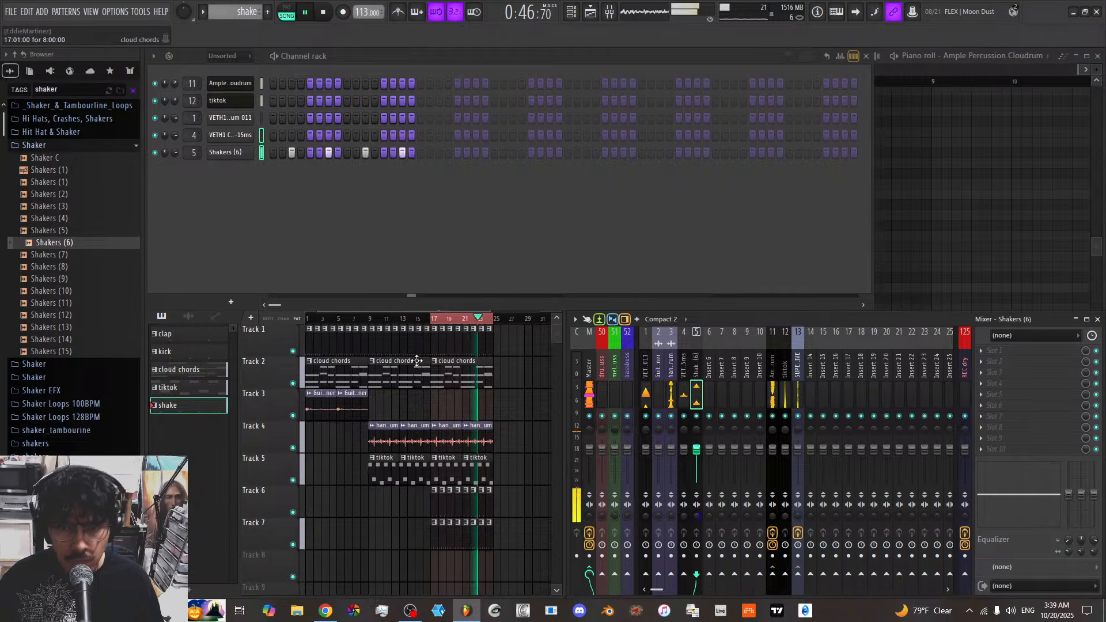
pyautogui.scroll(-5, 174, 153)
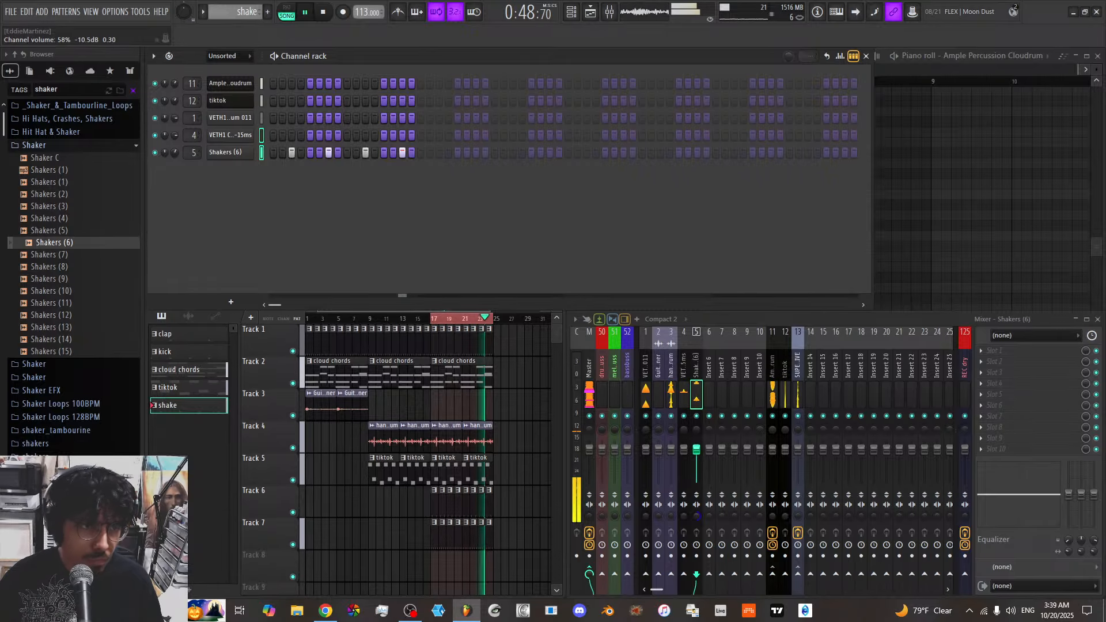
# Audition the samples after Shakers (6), add Shakers (10) as a new channel and record a hit at step 16 of the shake pattern
pyautogui.click(81, 254)
pyautogui.click(81, 268)
pyautogui.click(71, 280)
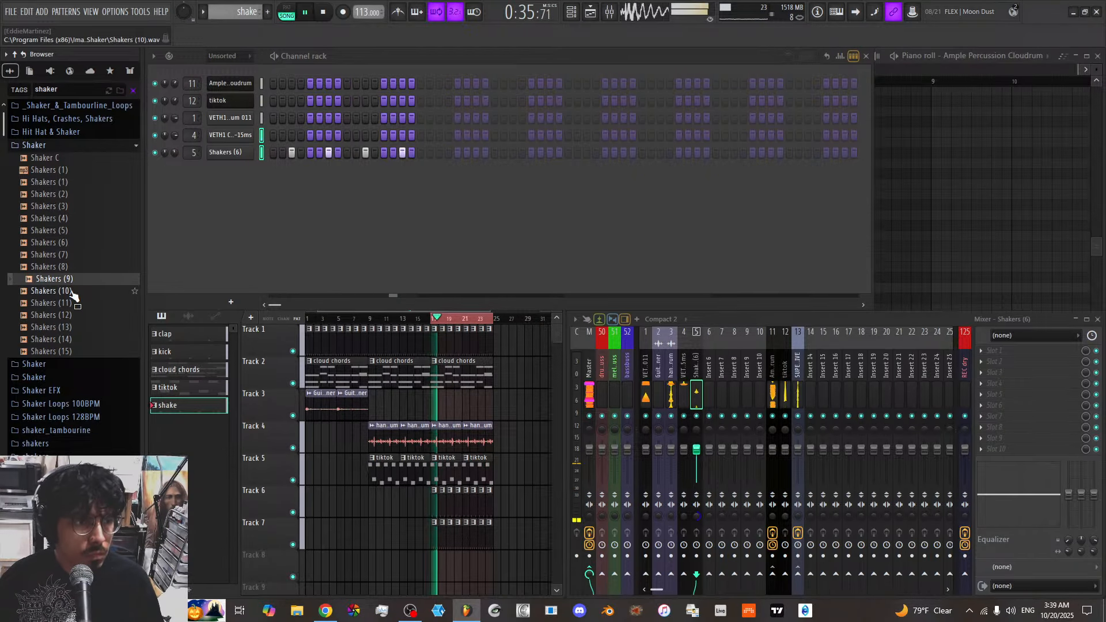
pyautogui.click(74, 292)
pyautogui.click(73, 304)
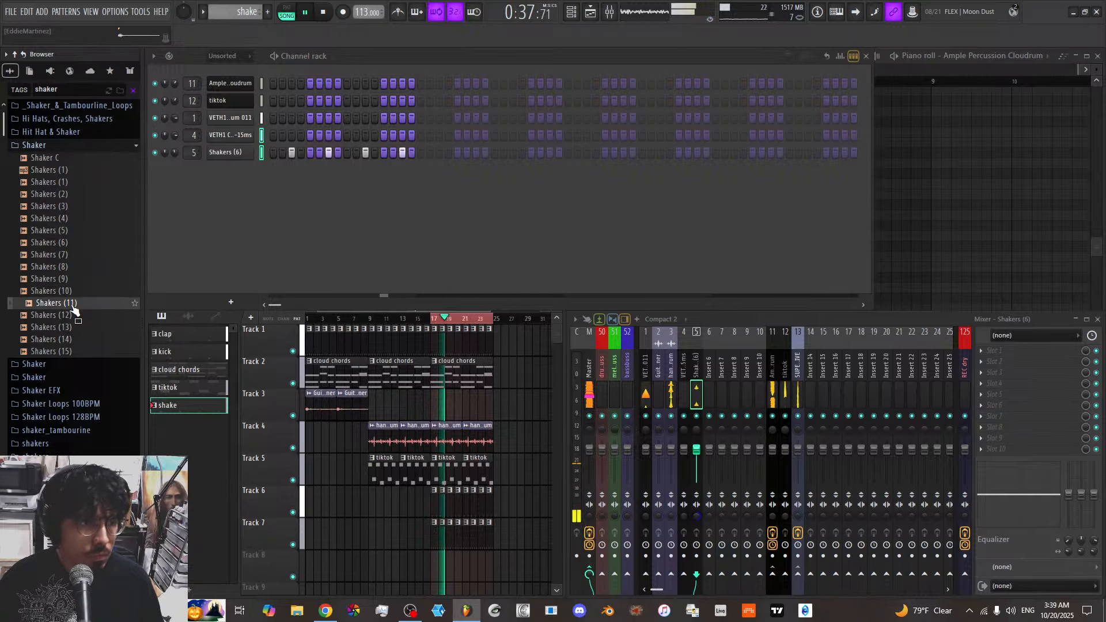
pyautogui.click(73, 295)
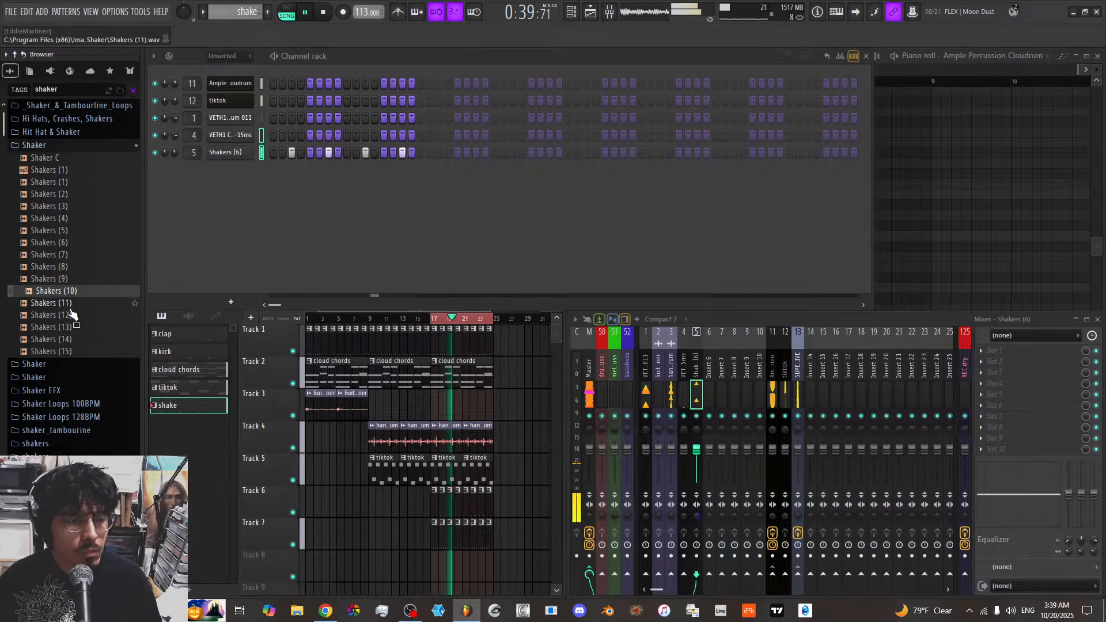
pyautogui.moveTo(69, 292); pyautogui.dragTo(239, 166)
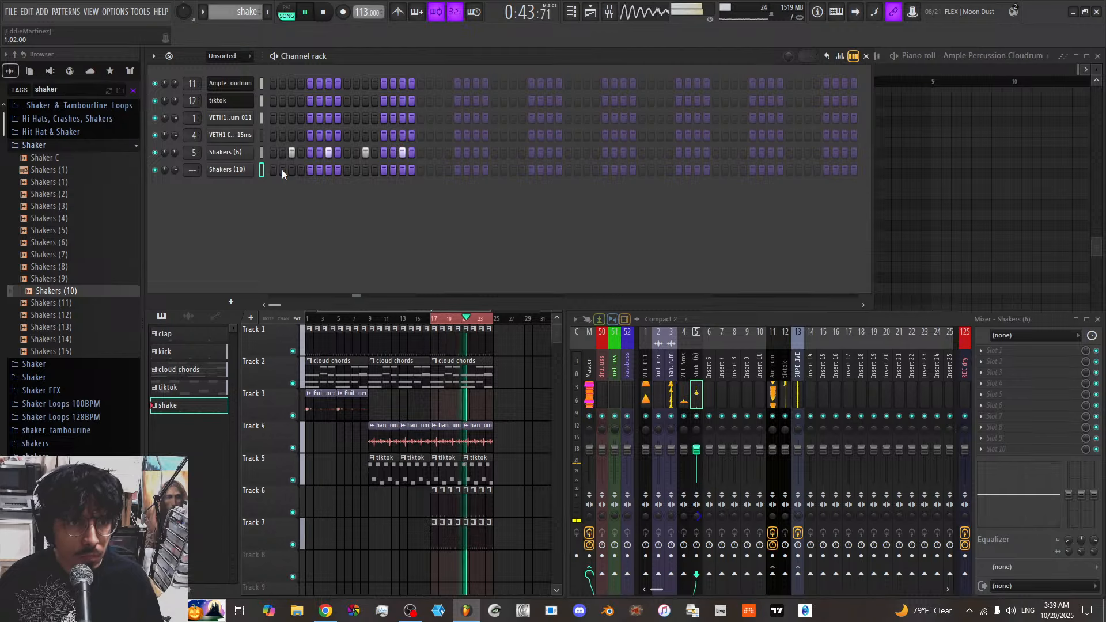
pyautogui.click(231, 172)
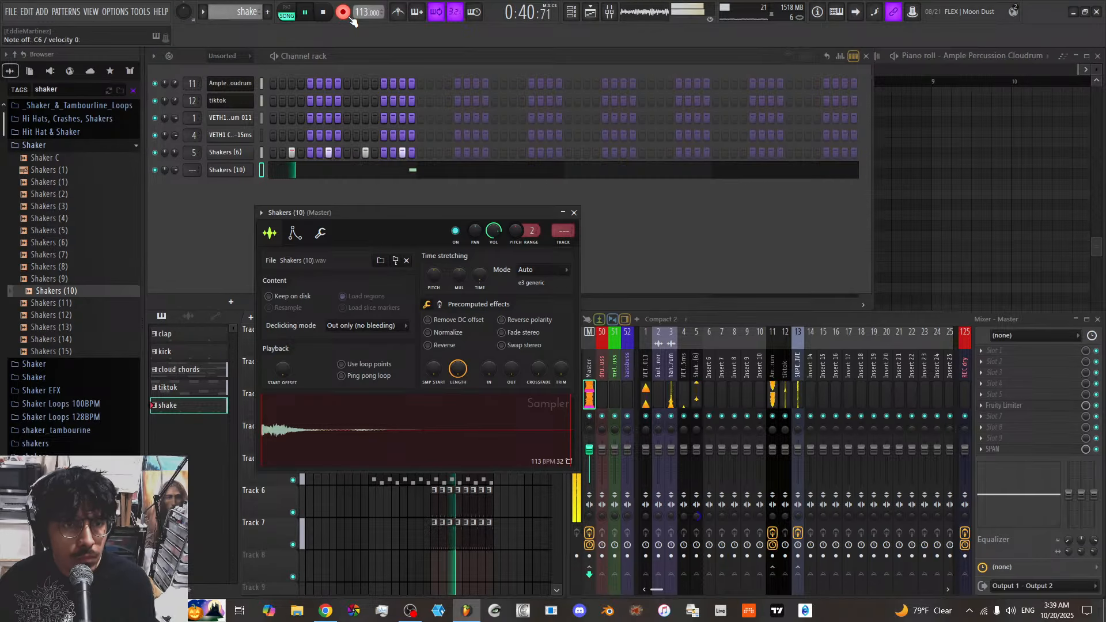
pyautogui.click(574, 213)
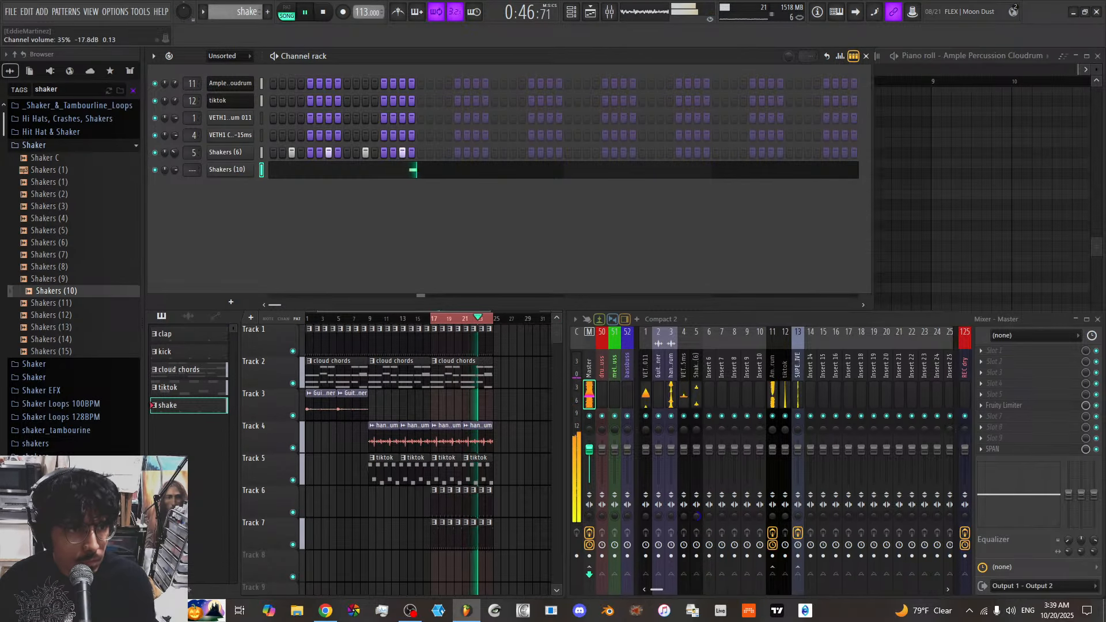
# Add Shakers (11) as a new channel, leave it without normalization and shorten its sample length
pyautogui.click(66, 305)
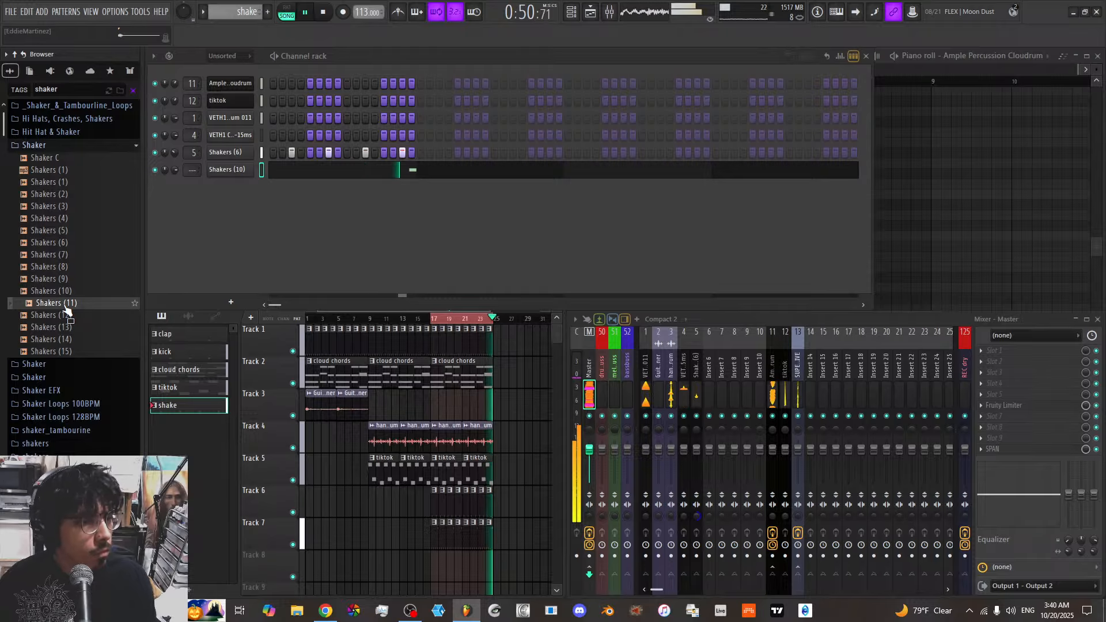
pyautogui.moveTo(65, 309); pyautogui.dragTo(265, 190)
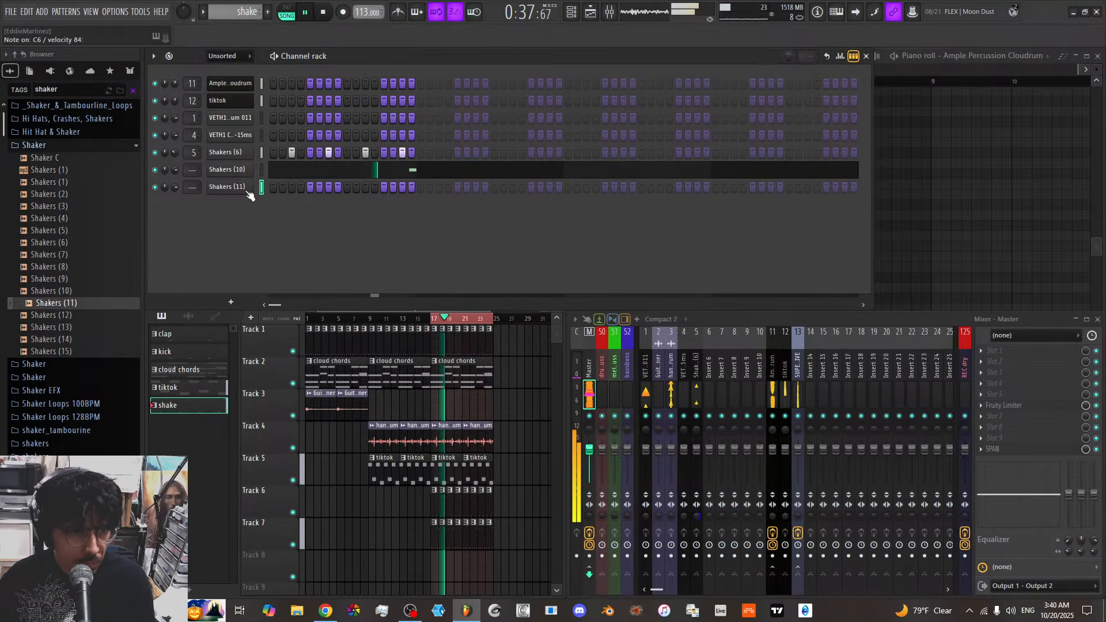
pyautogui.click(227, 187)
pyautogui.click(336, 229)
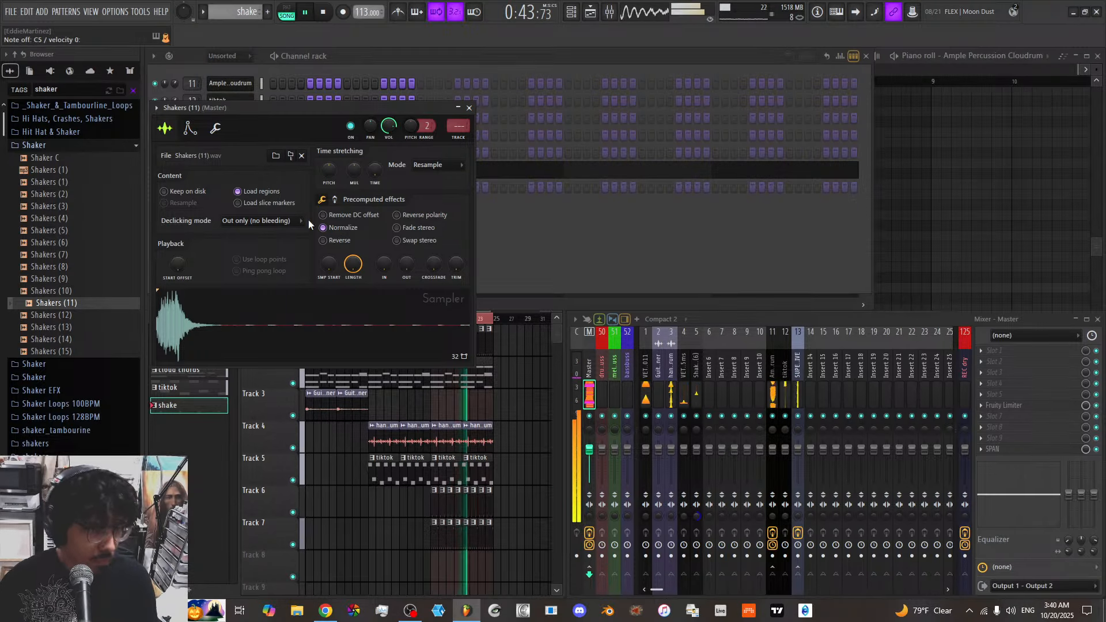
pyautogui.click(333, 229)
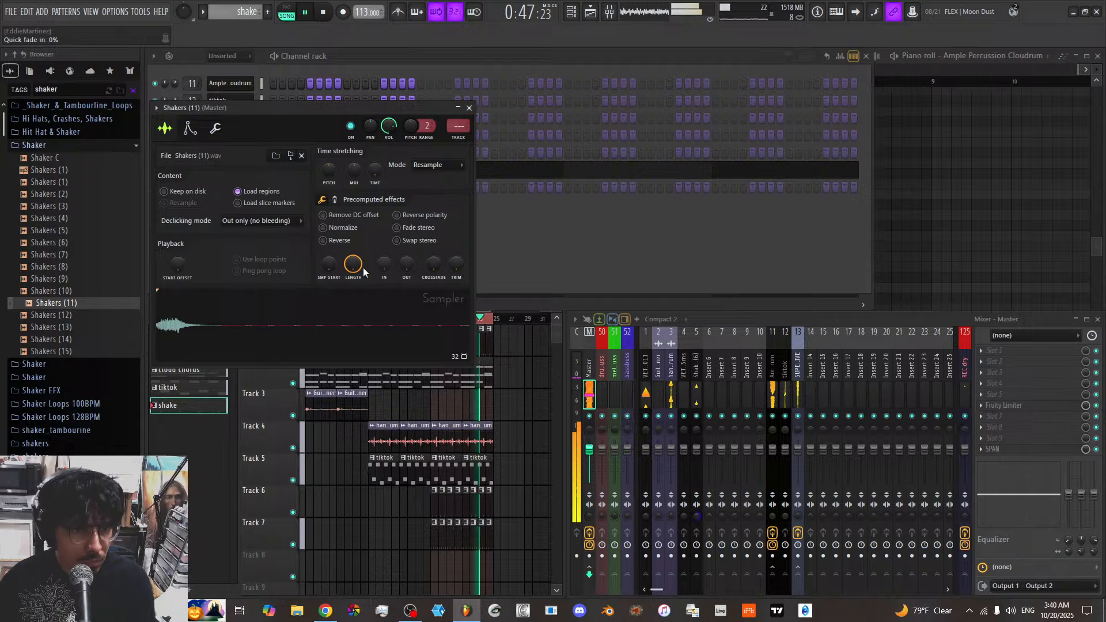
pyautogui.moveTo(364, 272); pyautogui.dragTo(352, 265)
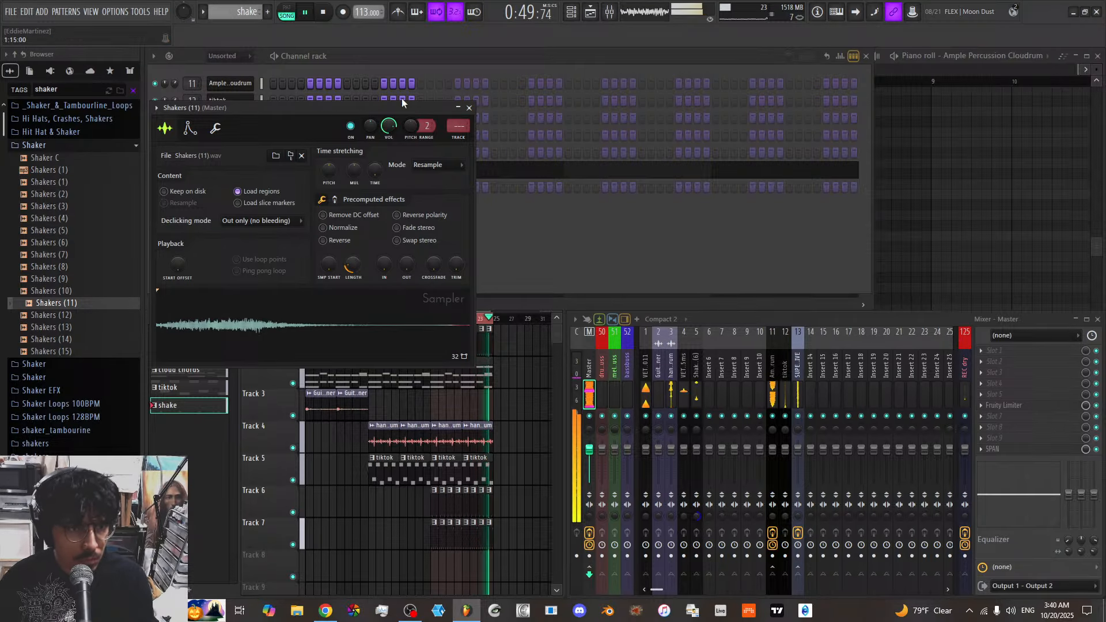
pyautogui.click(469, 109)
# Record Shakers (11) hits around steps 3 and 11 of the shake pattern
pyautogui.click(344, 12)
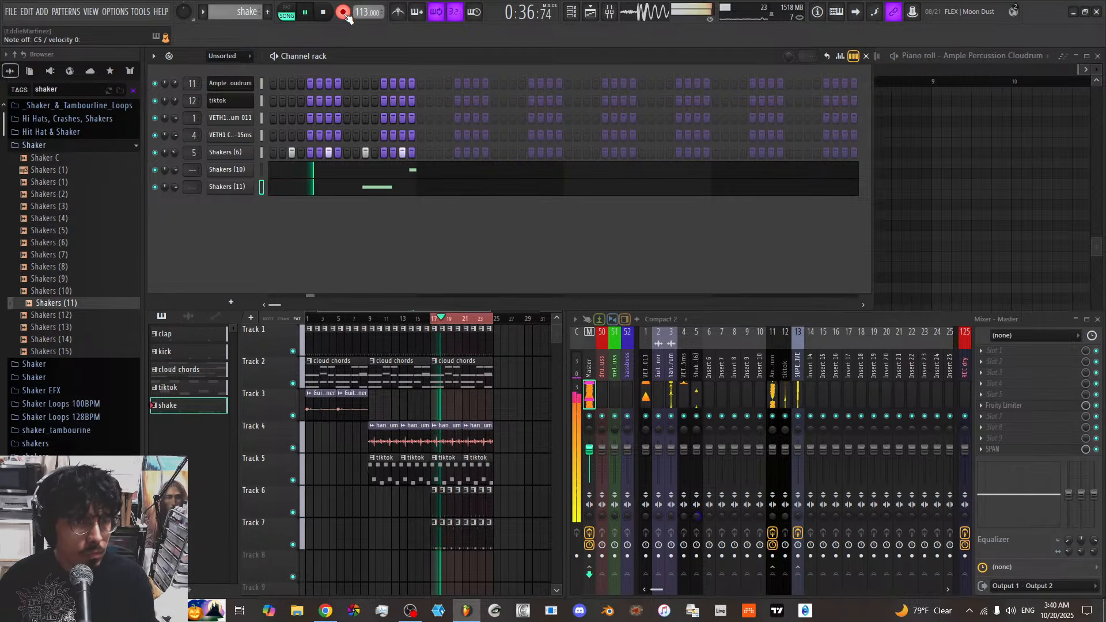
pyautogui.click(345, 13)
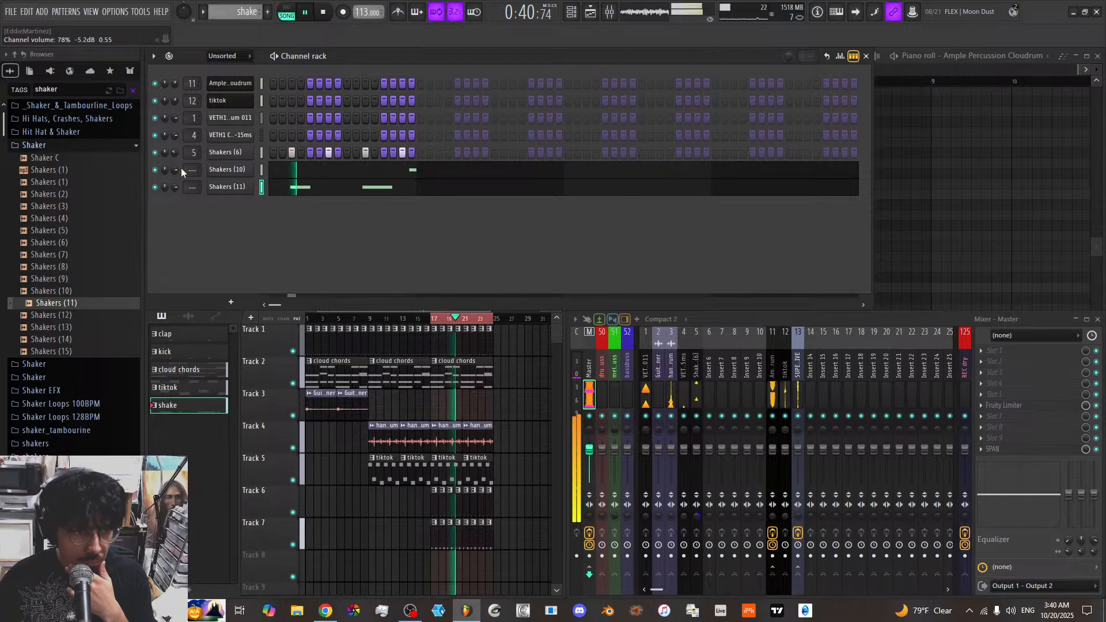
# Compare the shaker channels by muting and unmuting them, lower the Shakers (6) volume and set Shakers (11) to 38%
pyautogui.moveTo(155, 170); pyautogui.dragTo(155, 187)
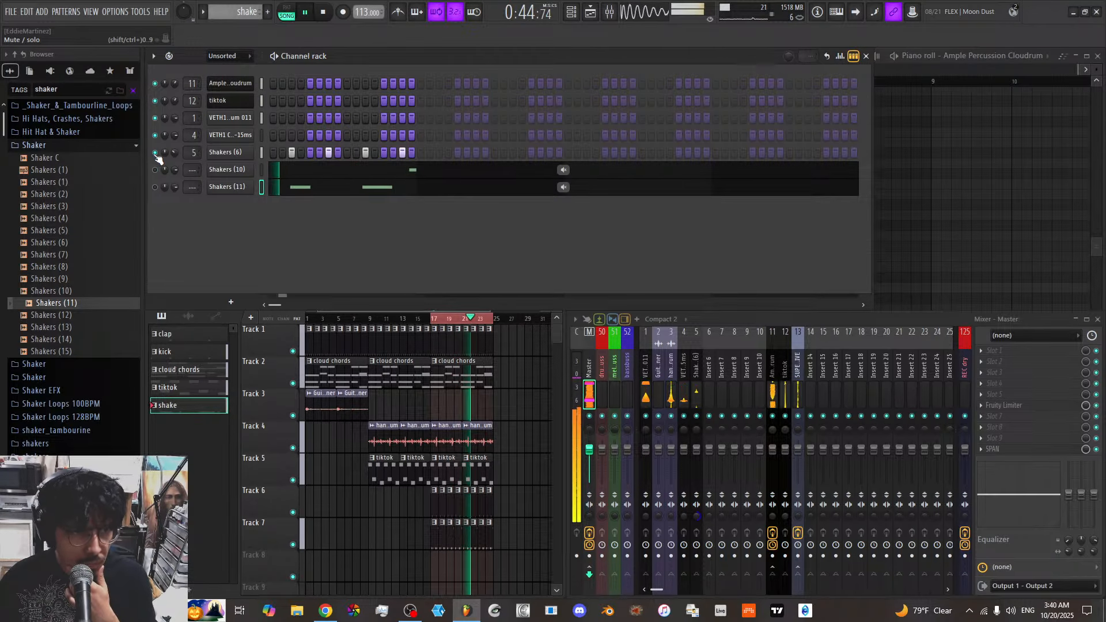
pyautogui.moveTo(155, 170); pyautogui.dragTo(157, 187)
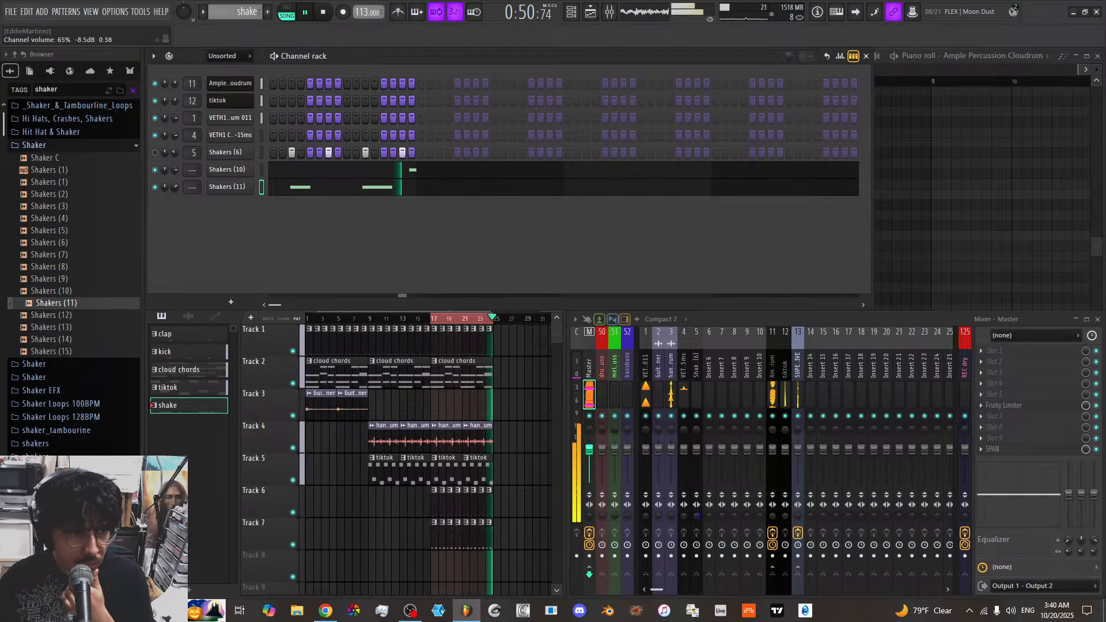
pyautogui.moveTo(174, 189); pyautogui.dragTo(174, 201)
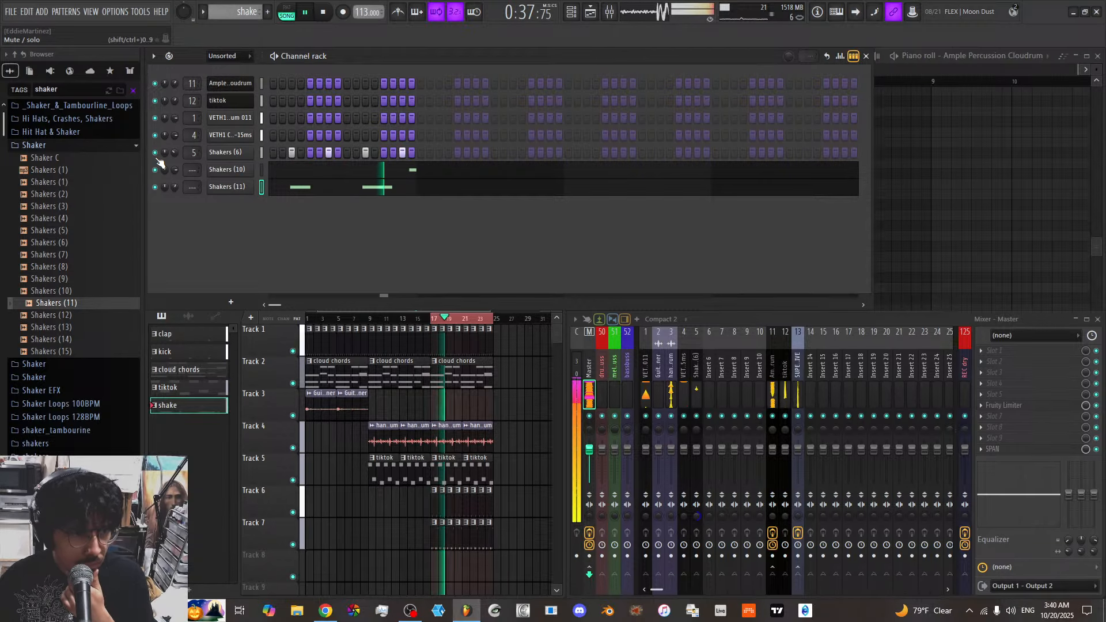
pyautogui.moveTo(175, 153); pyautogui.dragTo(175, 160)
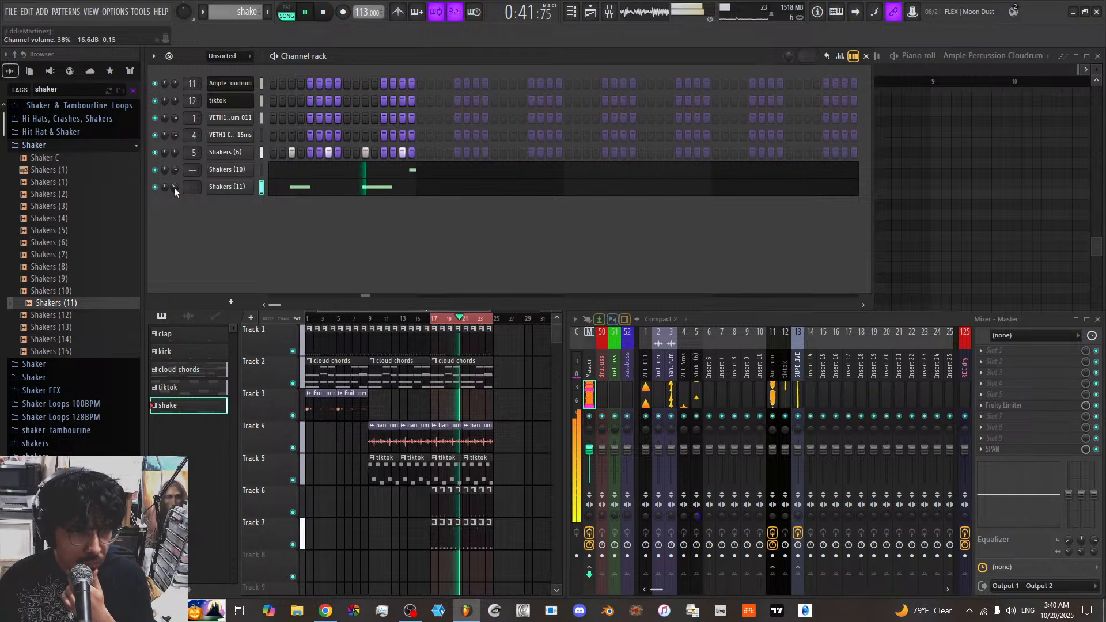
# Audition the remaining Shakers samples and those in the next two Shaker folders, including Shaker 1 and the Shaker_SP samples
pyautogui.click(99, 278)
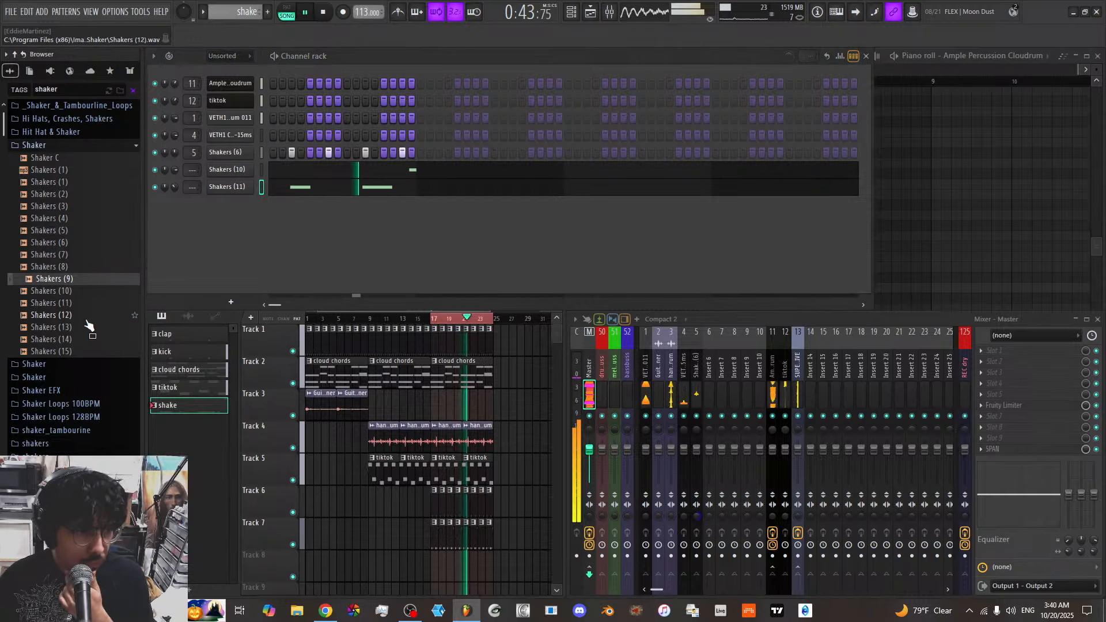
pyautogui.click(88, 316)
pyautogui.click(89, 340)
pyautogui.scroll(-4, 88, 334)
pyautogui.click(82, 221)
pyautogui.click(85, 232)
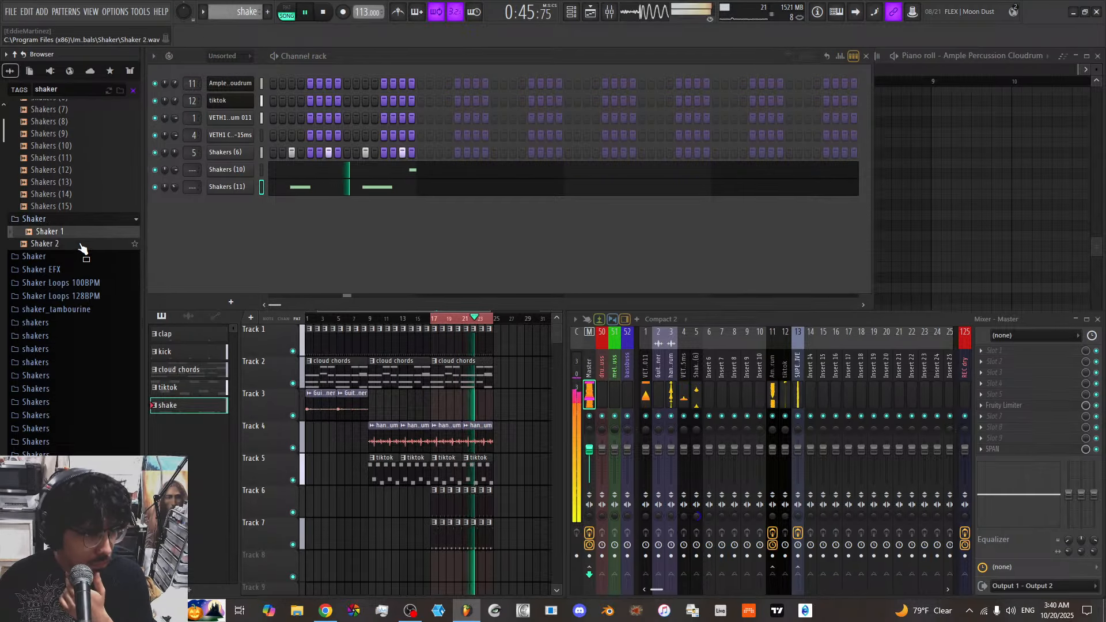
pyautogui.click(79, 257)
pyautogui.click(76, 270)
pyautogui.click(75, 295)
pyautogui.click(74, 270)
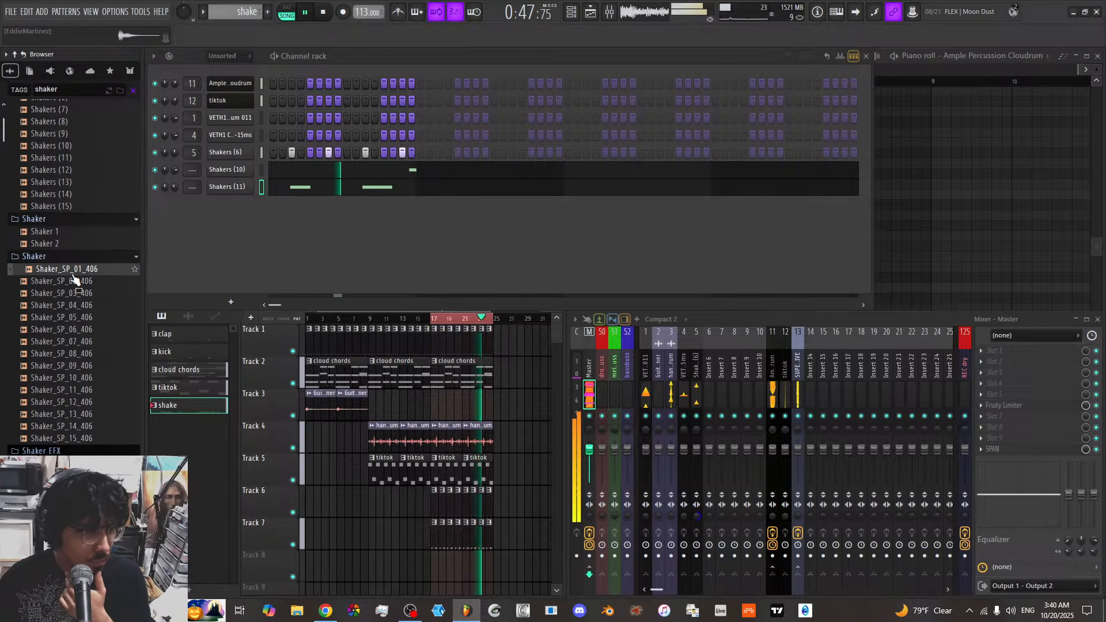
pyautogui.click(72, 293)
# Audition the samples in the Shaker EFX folder from ET CBSA ROLL through ST PER A -LR
pyautogui.click(68, 258)
pyautogui.click(65, 270)
pyautogui.click(65, 281)
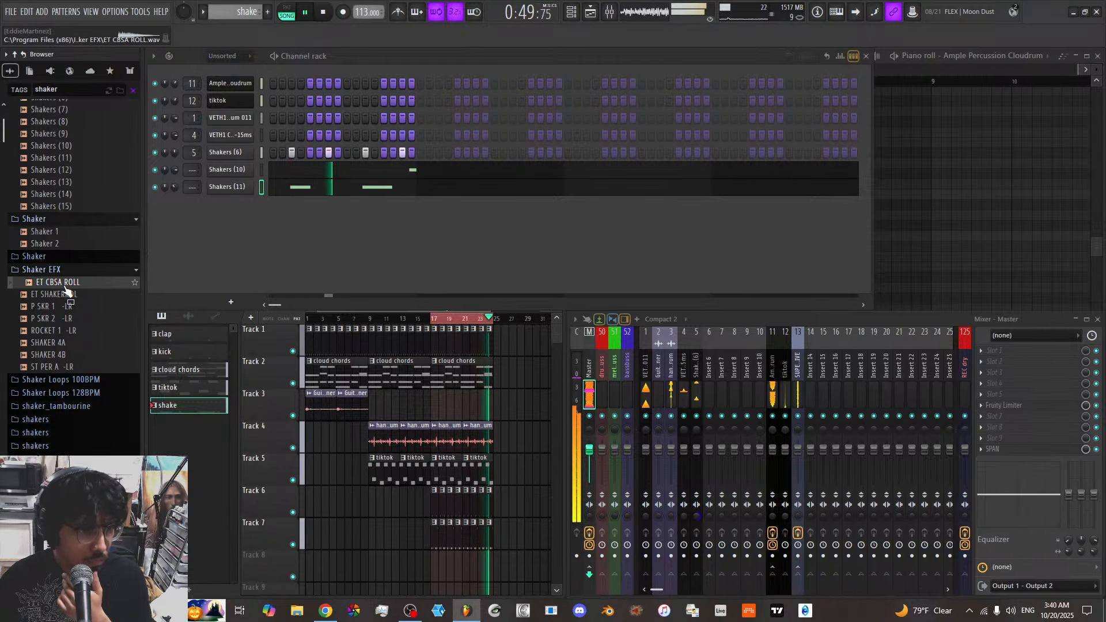
pyautogui.click(68, 294)
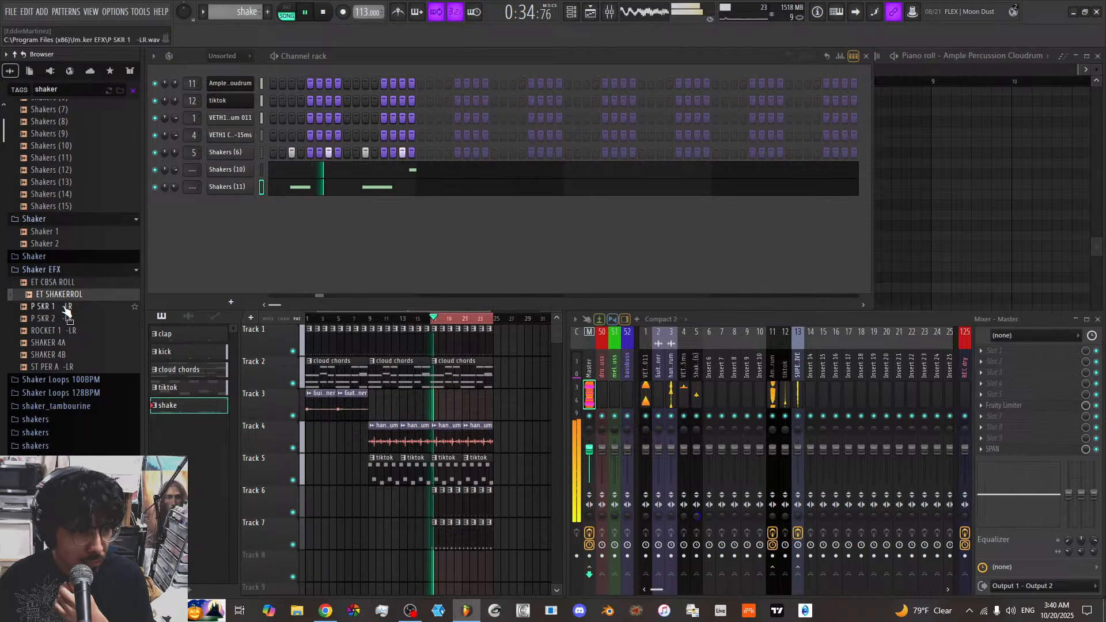
pyautogui.click(66, 307)
pyautogui.click(64, 319)
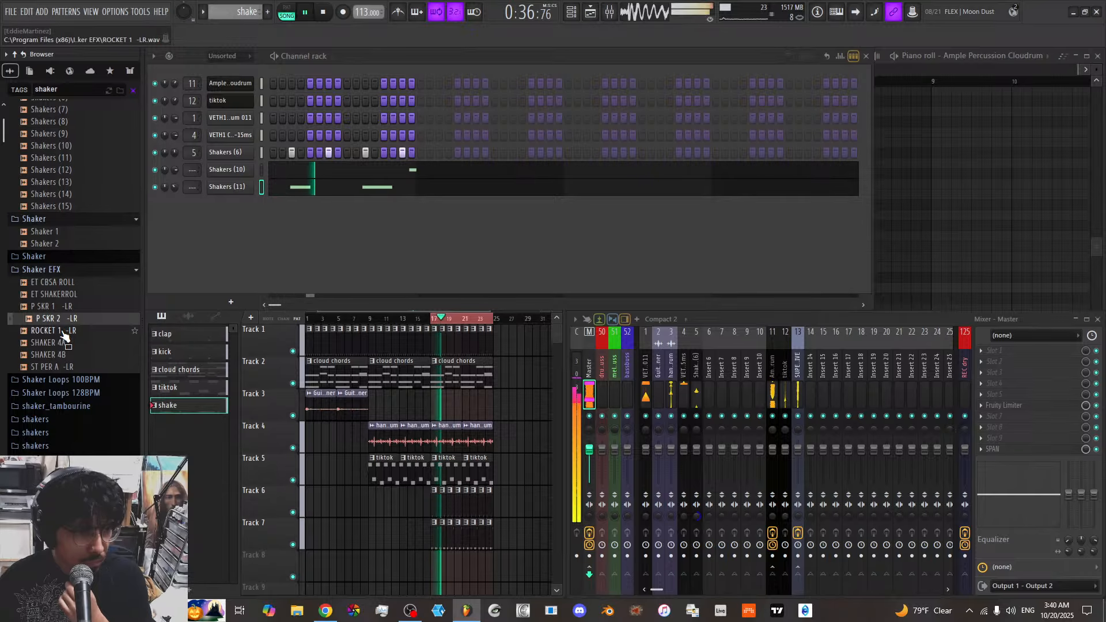
pyautogui.click(65, 332)
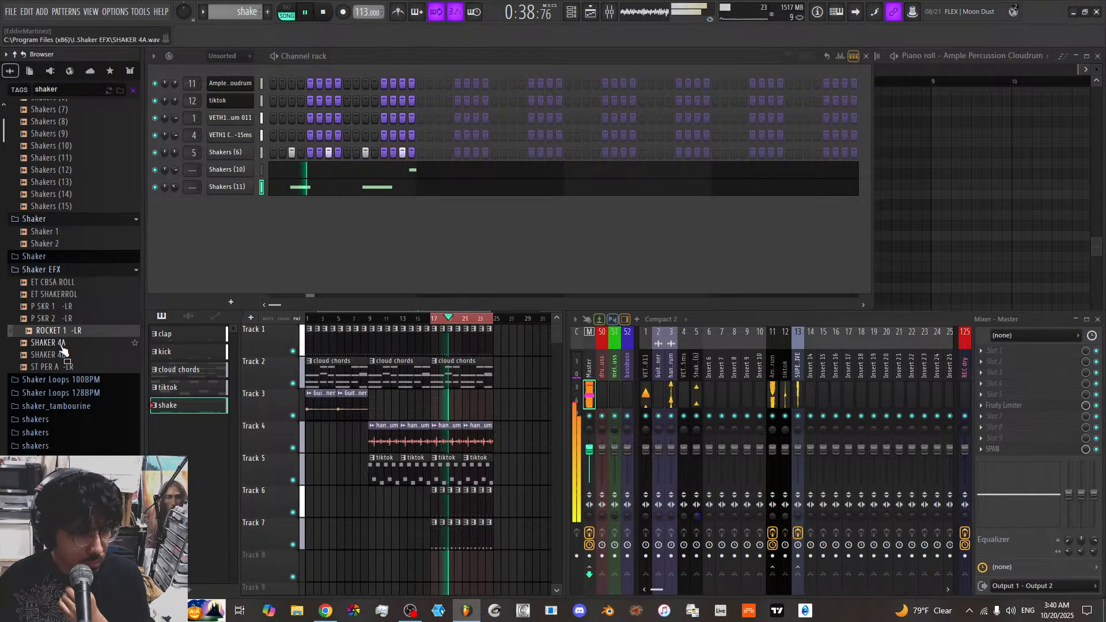
pyautogui.click(64, 344)
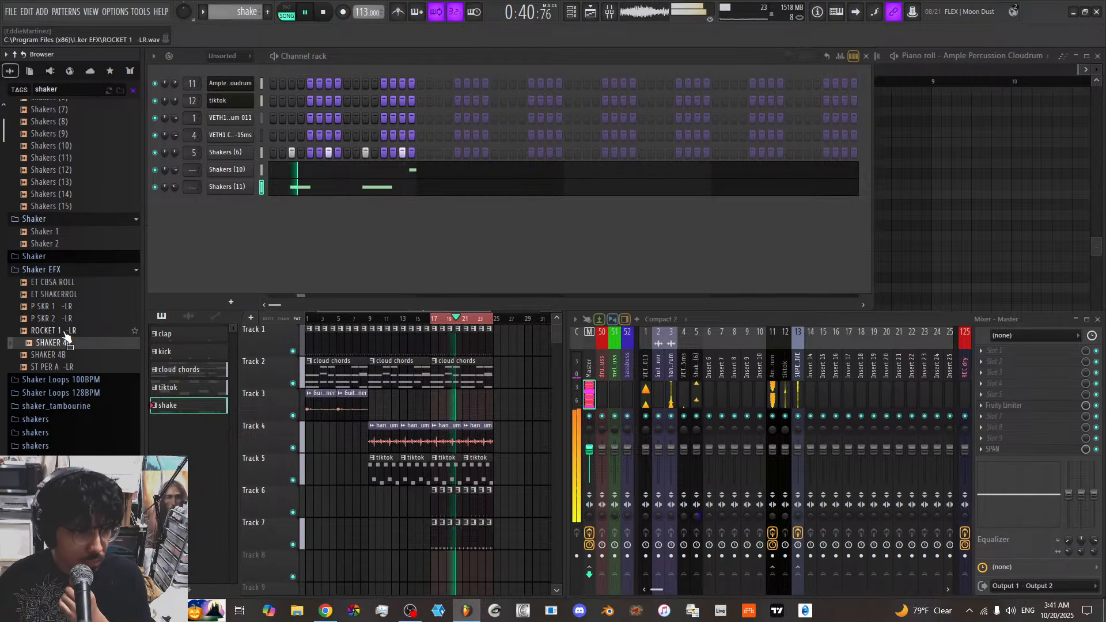
pyautogui.press('Up')
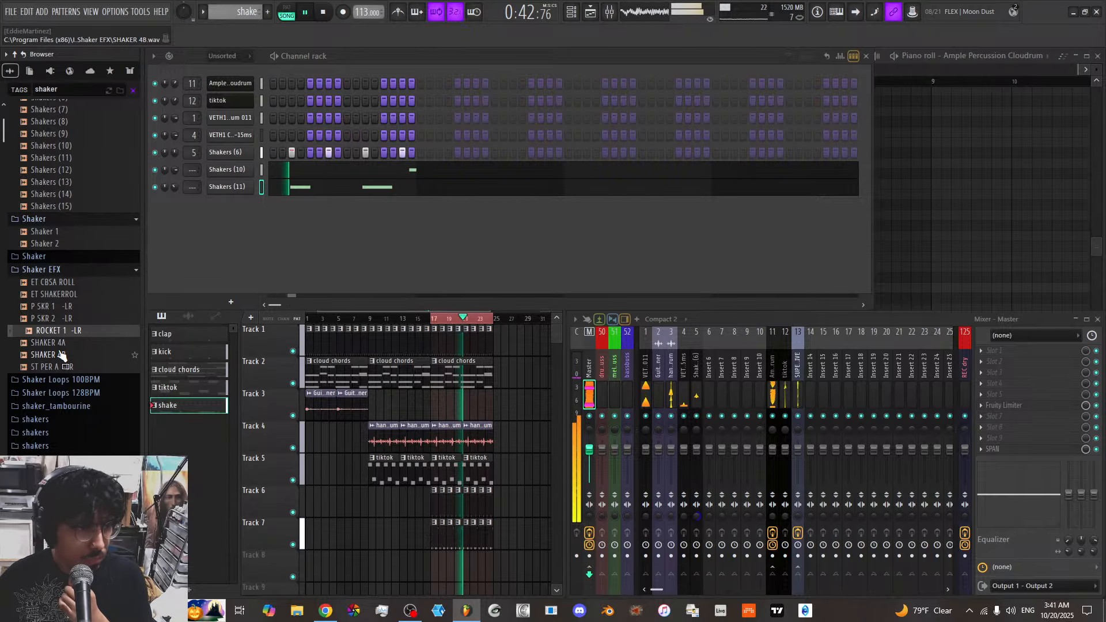
pyautogui.click(62, 356)
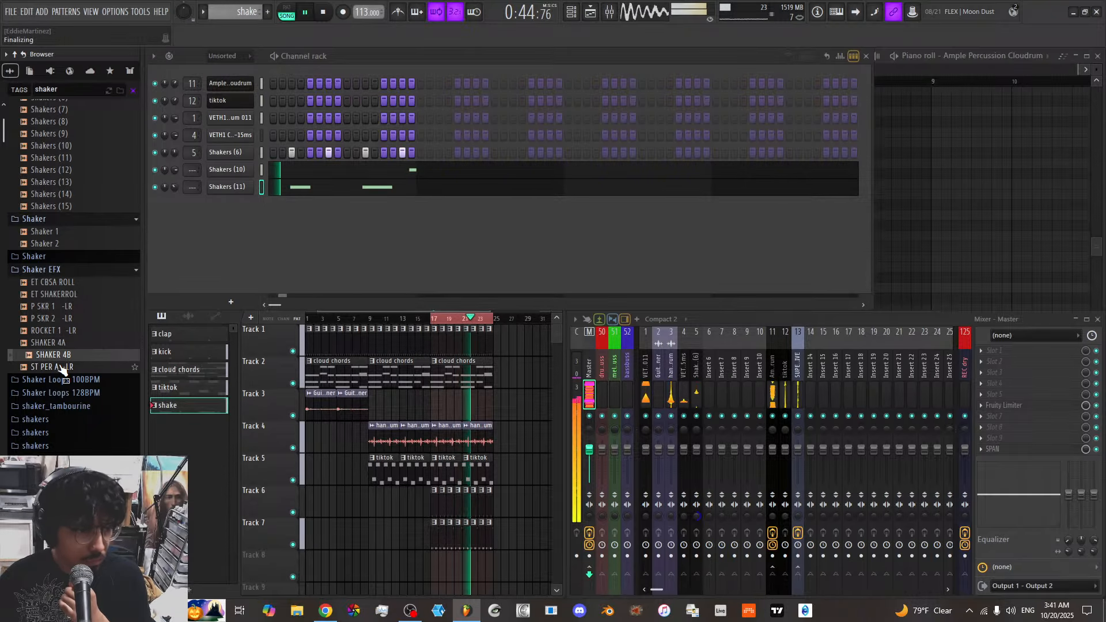
pyautogui.click(62, 368)
pyautogui.press('Up')
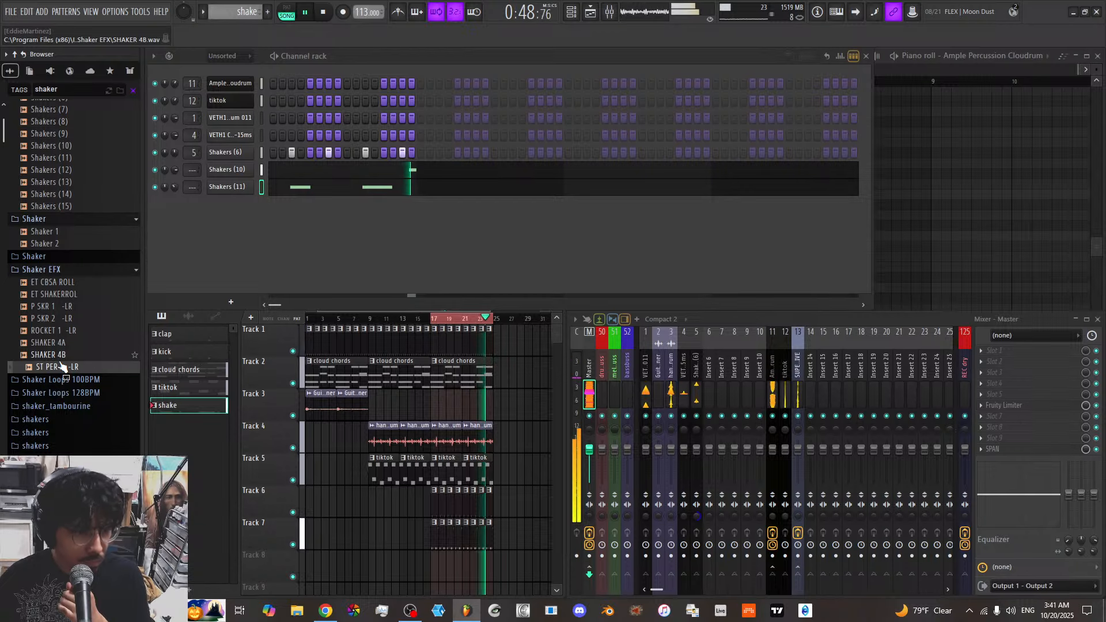
# Add the ST PER A -LR sample from the Shaker EFX folder as a new channel and set its time-stretch multiplier to 200%
pyautogui.scroll(-4, 64, 363)
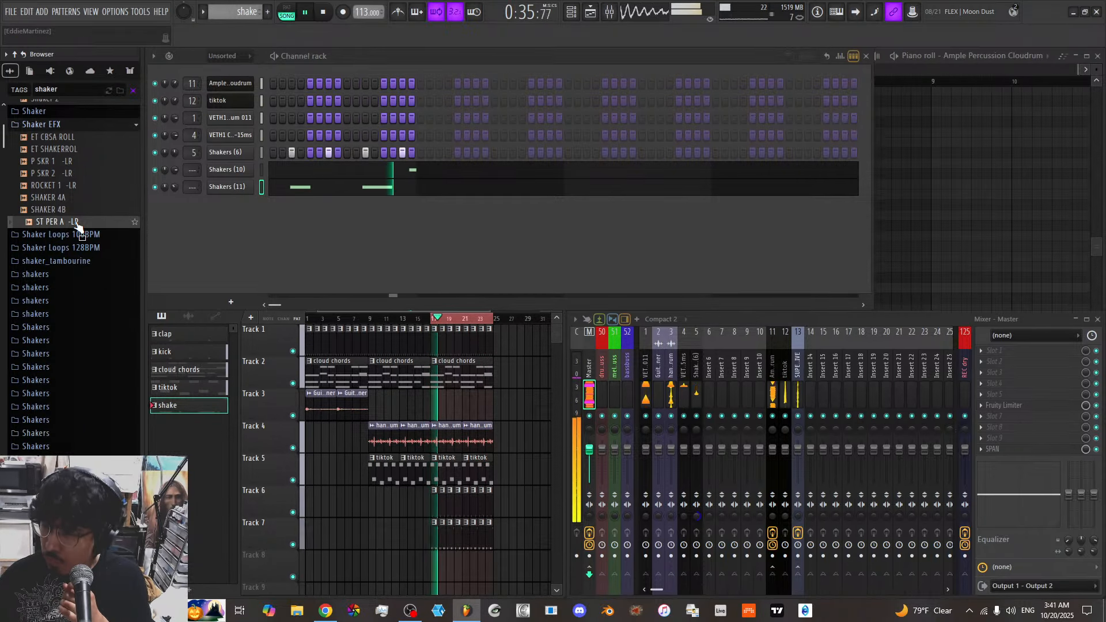
pyautogui.moveTo(78, 225); pyautogui.dragTo(222, 204)
pyautogui.click(222, 204)
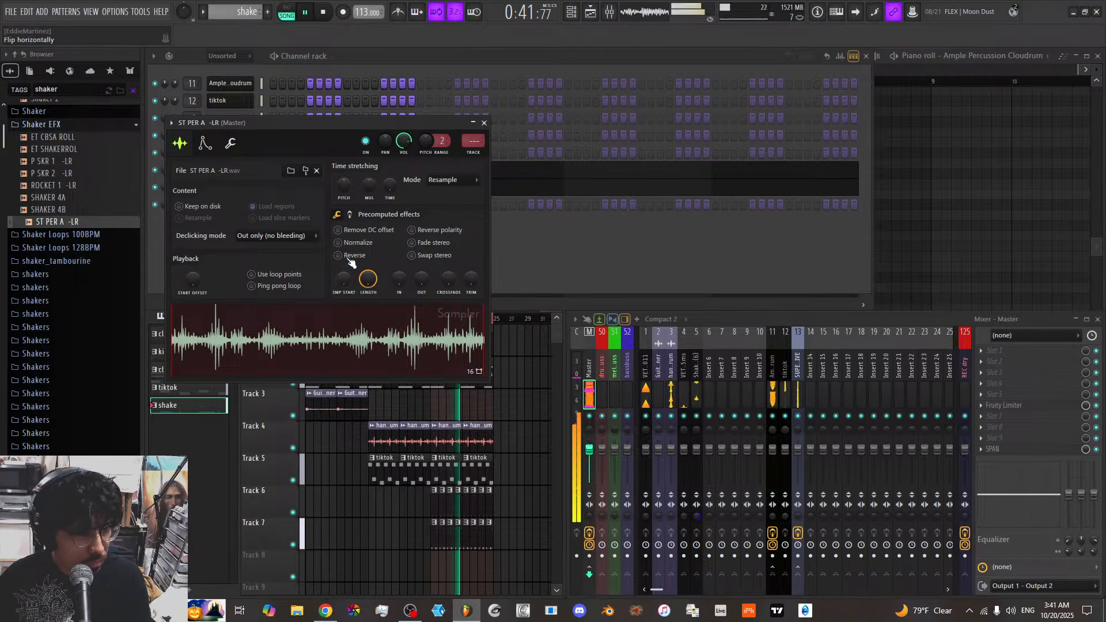
pyautogui.moveTo(373, 183); pyautogui.dragTo(373, 188)
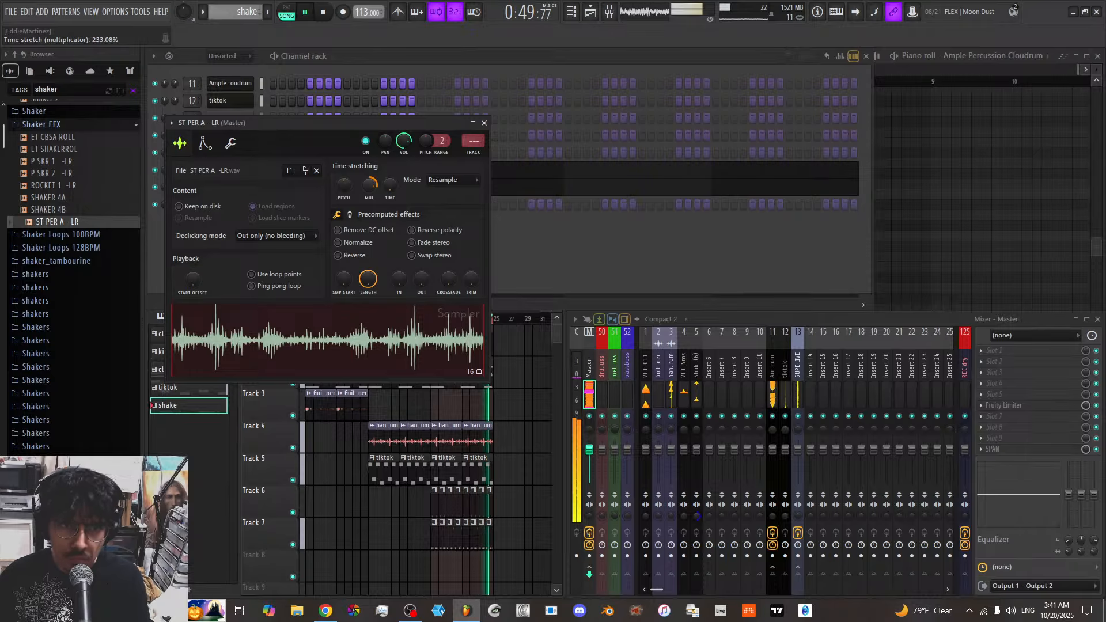
pyautogui.moveTo(373, 185); pyautogui.dragTo(373, 185)
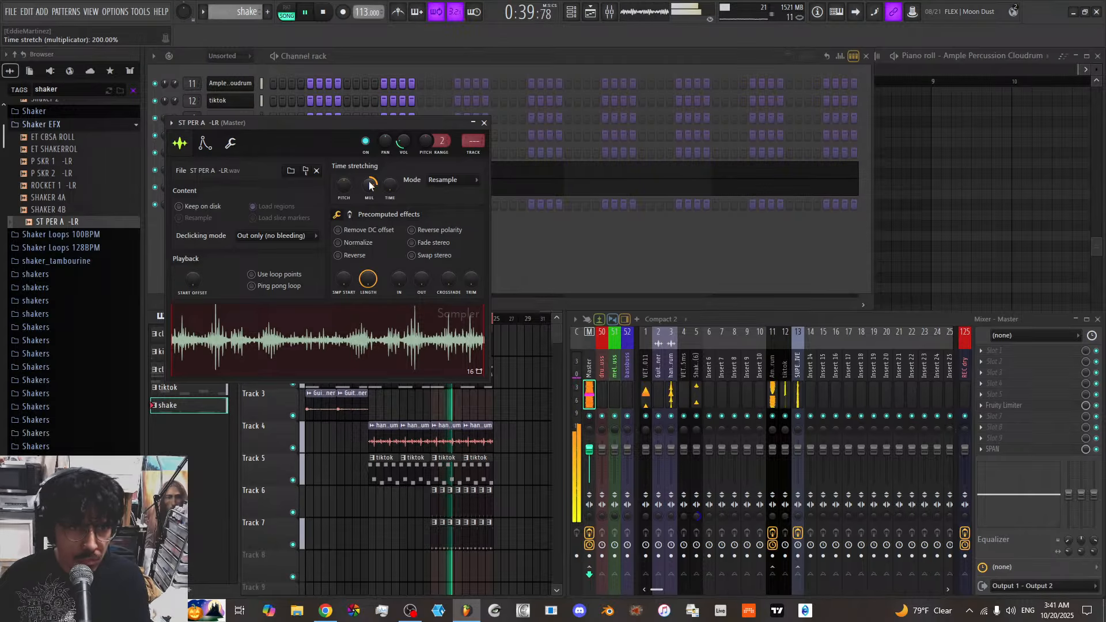
pyautogui.click(484, 123)
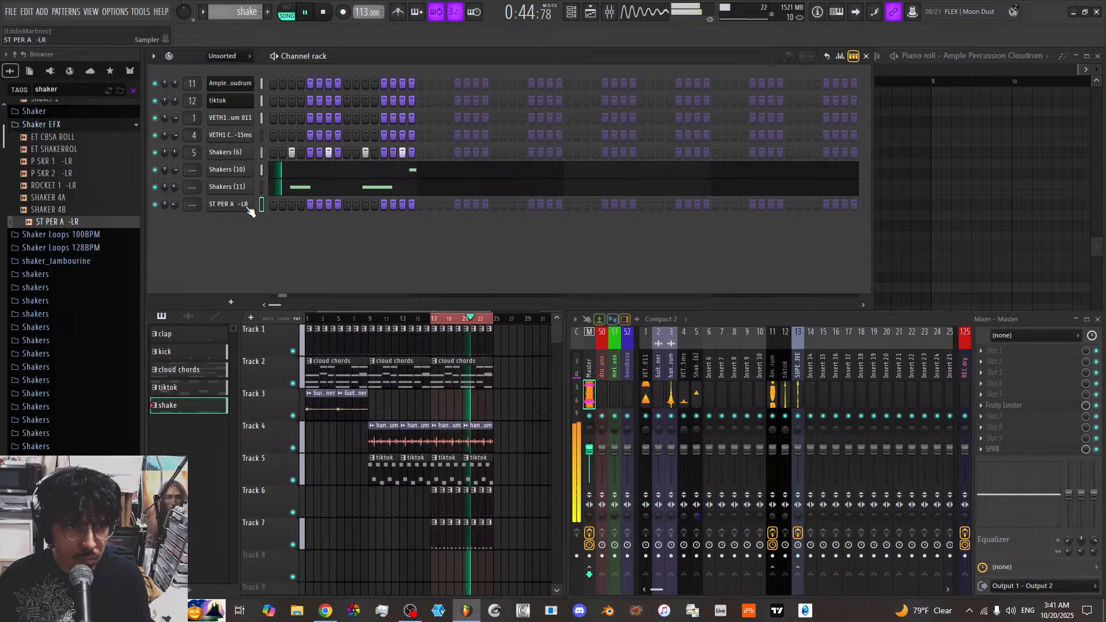
# Enable the volume envelope on the ST PER A -LR channel, with hold at maximum and release at 0%
pyautogui.click(228, 204)
pyautogui.click(207, 147)
pyautogui.click(198, 186)
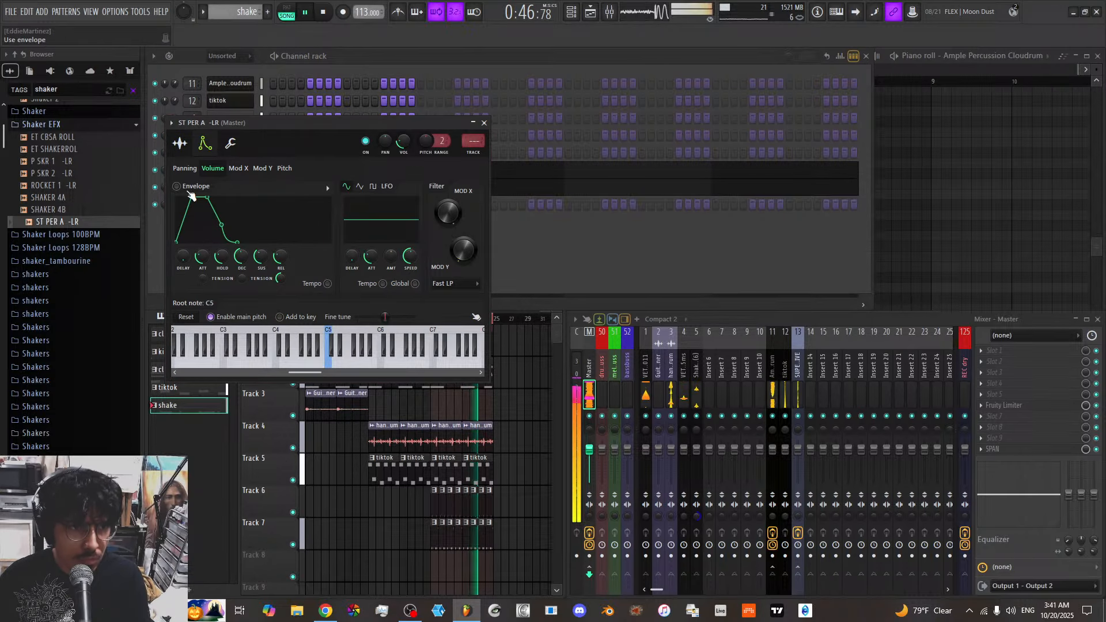
pyautogui.moveTo(222, 256); pyautogui.dragTo(280, 248)
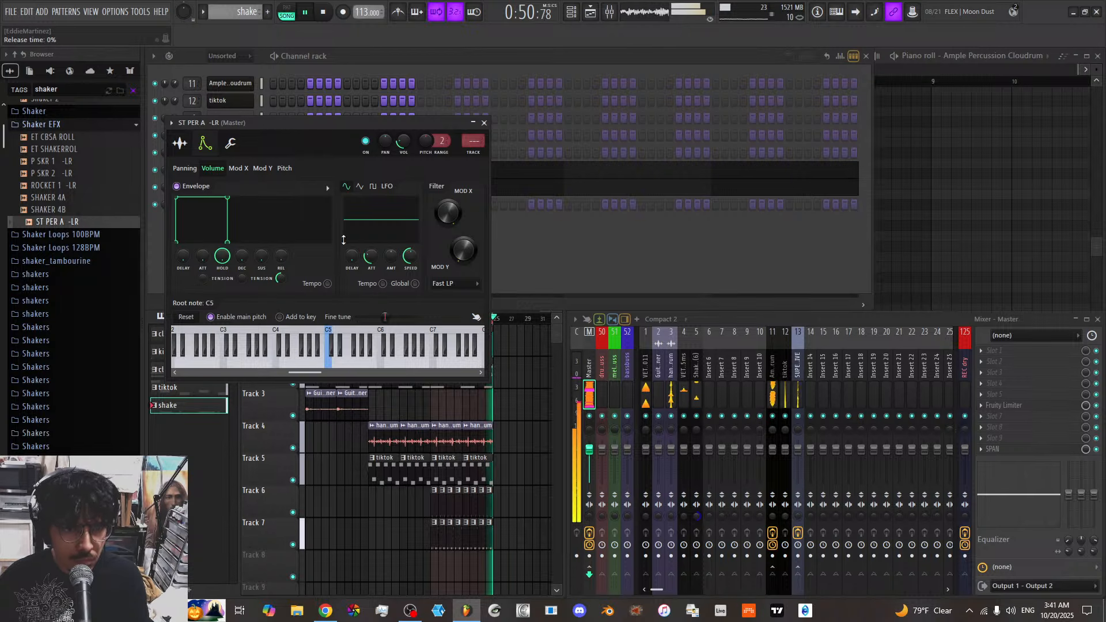
pyautogui.click(405, 67)
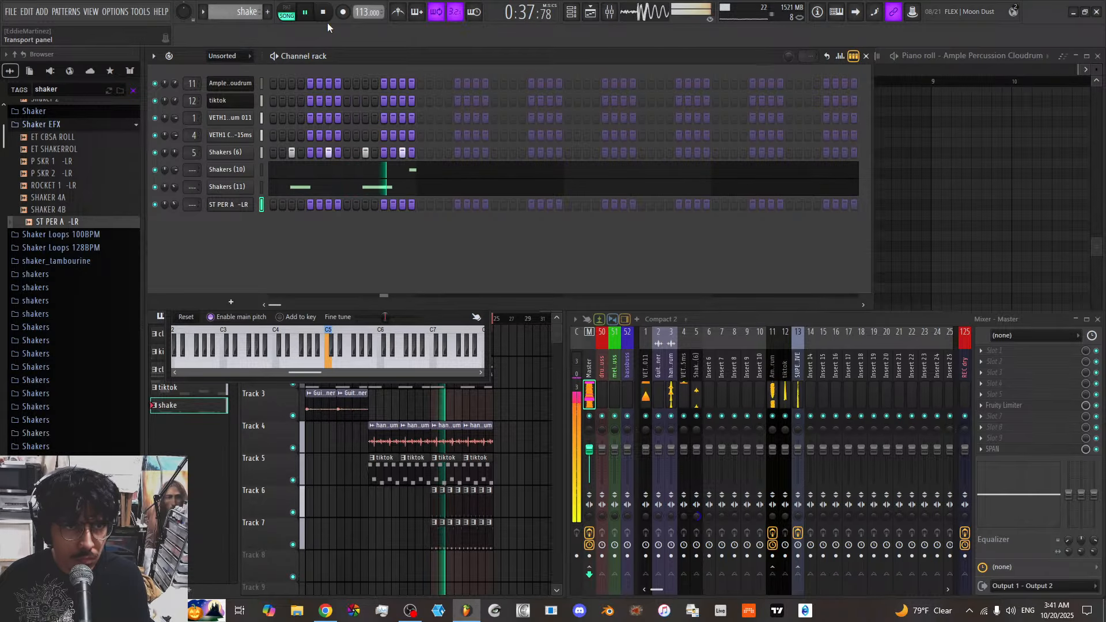
# Record a sustained ST PER A -LR note across the whole shake pattern and adjust that channel's volume
pyautogui.click(344, 13)
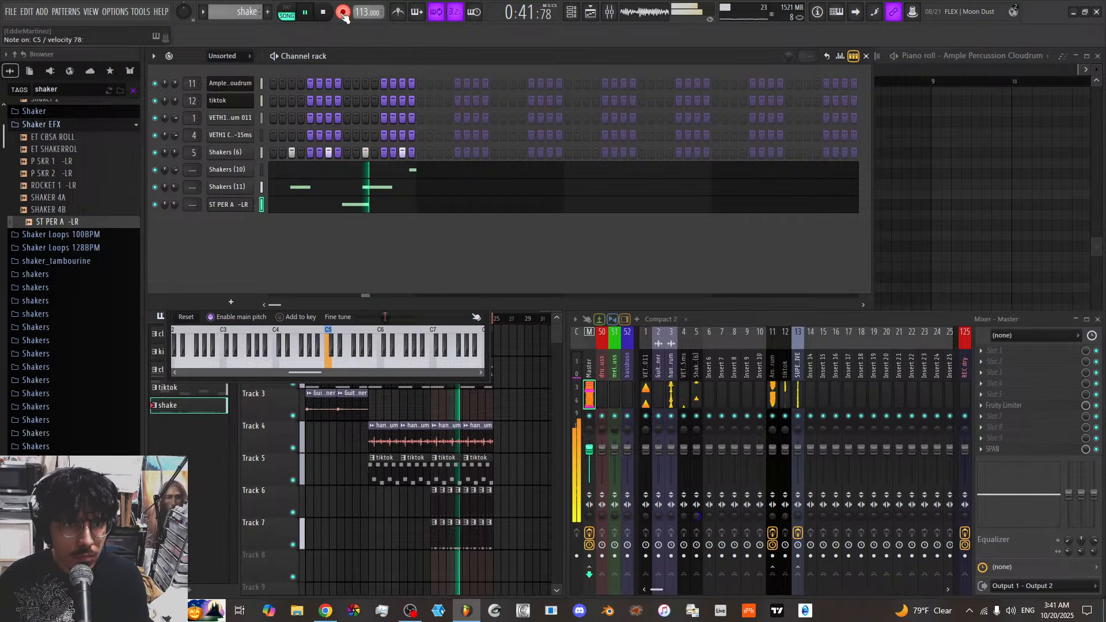
pyautogui.click(344, 13)
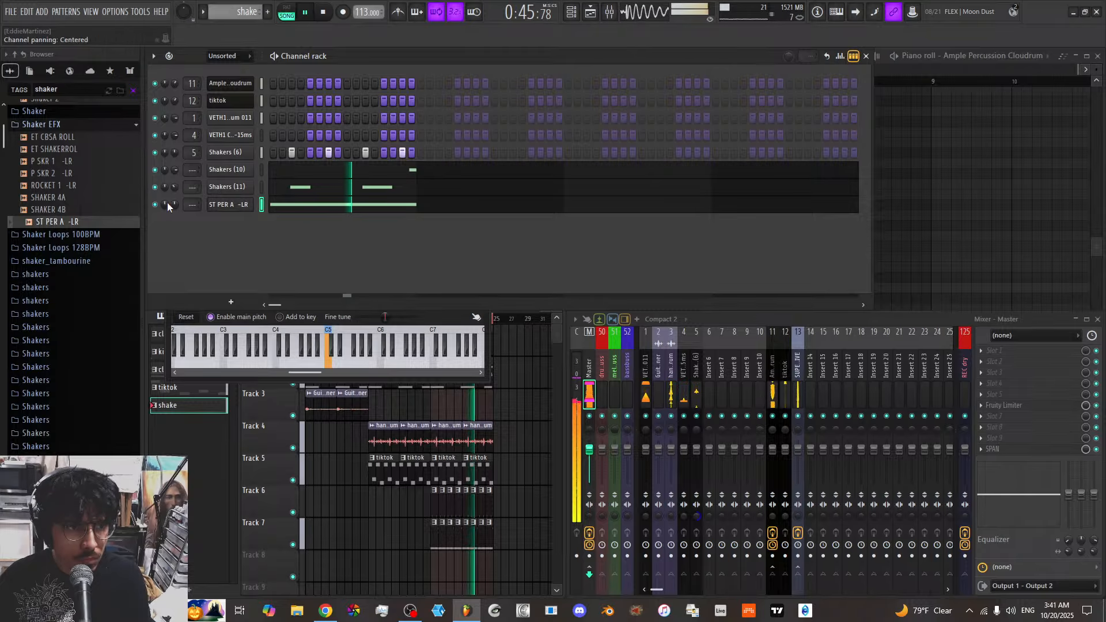
pyautogui.moveTo(167, 203)
pyautogui.mouseDown()
pyautogui.moveTo(167, 220)
pyautogui.moveTo(175, 202)
pyautogui.mouseUp()
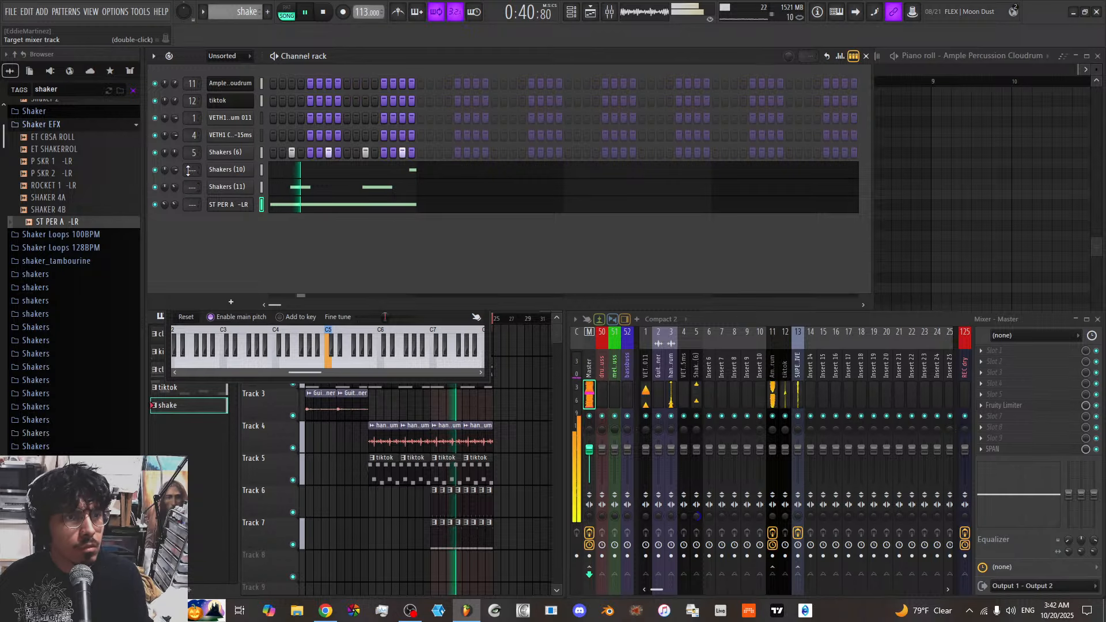
# Mute the Shakers (6), Shakers (10) and Shakers (11) channels
pyautogui.click(155, 153)
pyautogui.click(155, 170)
pyautogui.click(155, 188)
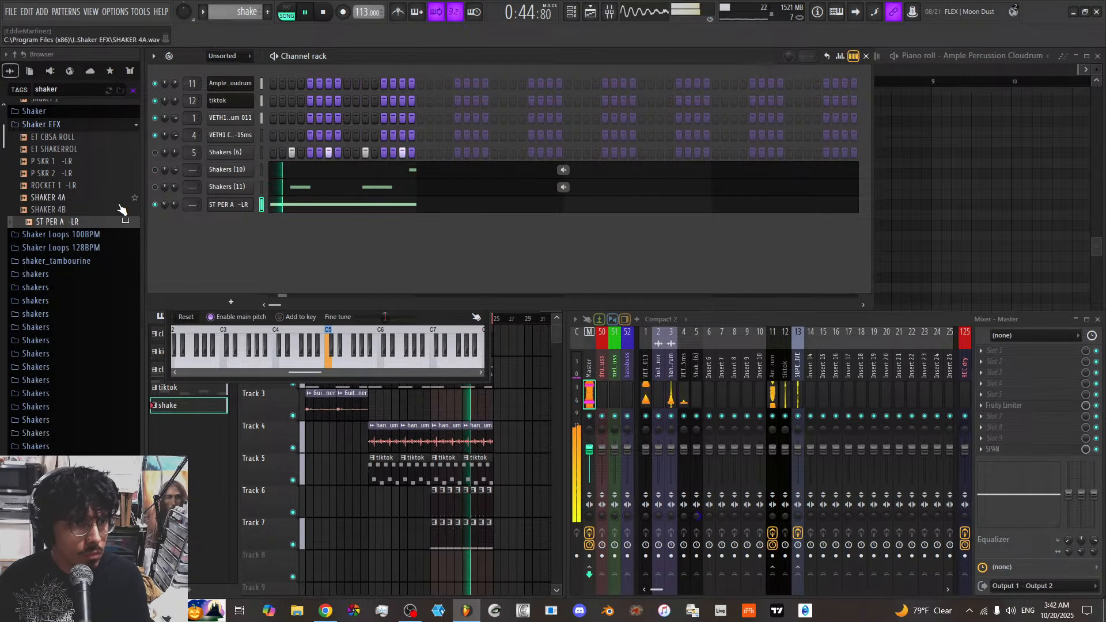
# Insert a Vital synth as a new channel between the Ample Percussion Cloudrum and tiktok channels
pyautogui.rightClick(253, 97)
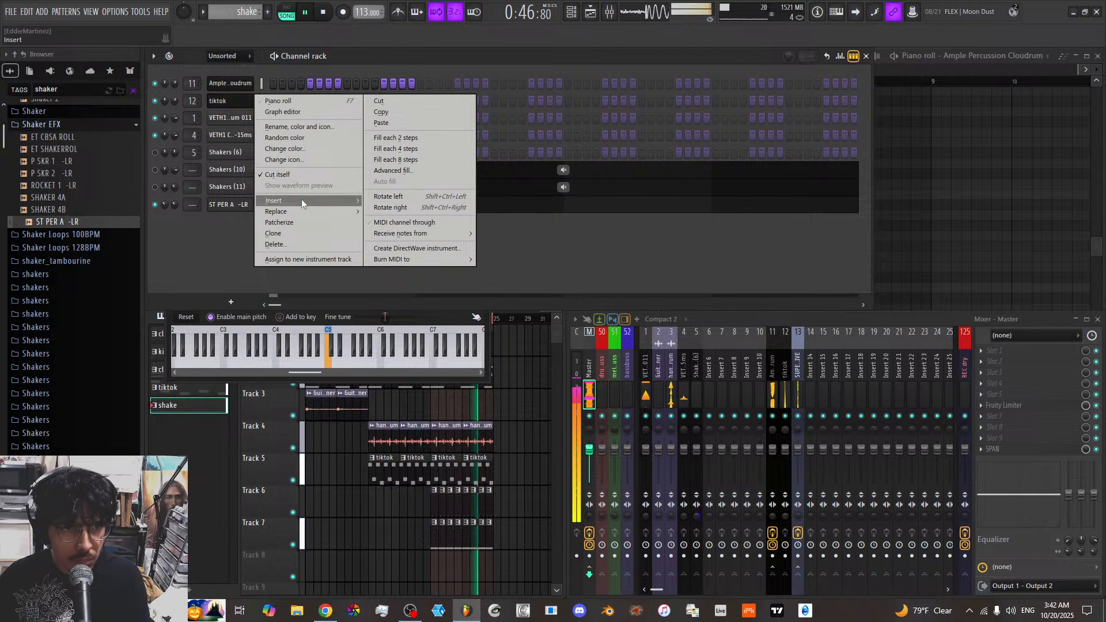
pyautogui.moveTo(302, 200)
pyautogui.moveTo(421, 338)
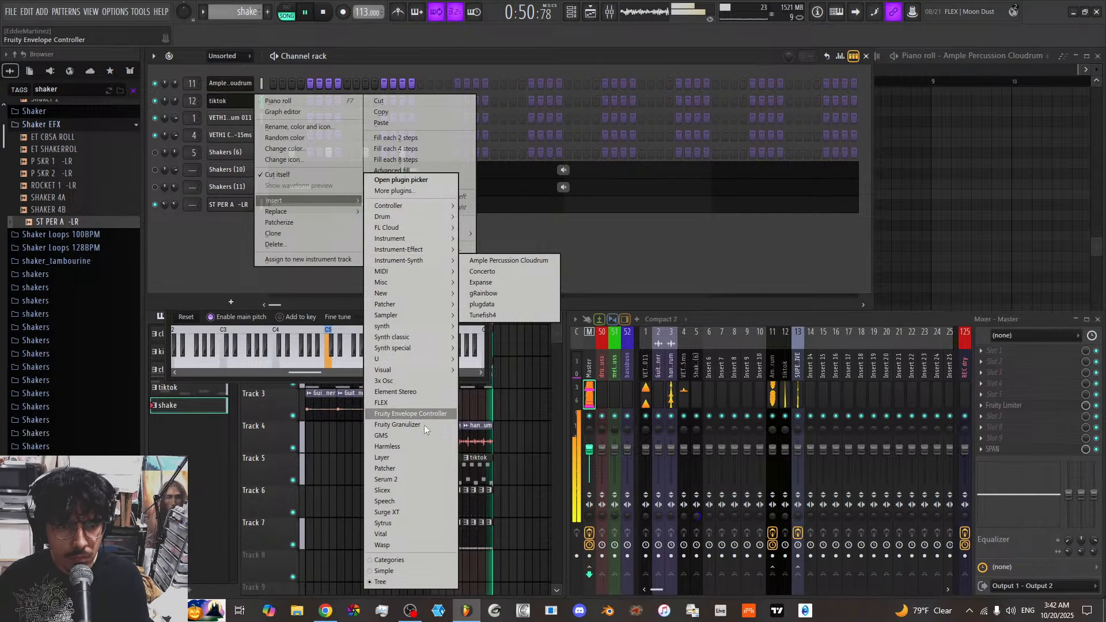
pyautogui.click(412, 533)
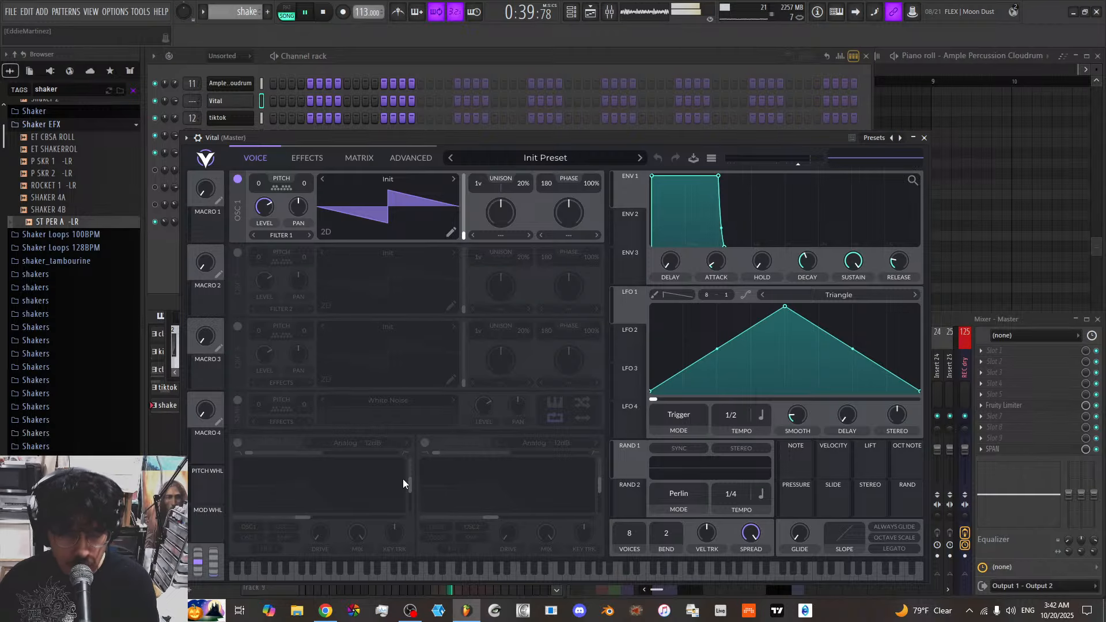
# Audition Vital presets including Grainy Sines, sines and textures and MythicalForest, and load HarmonicKeys
pyautogui.click(542, 159)
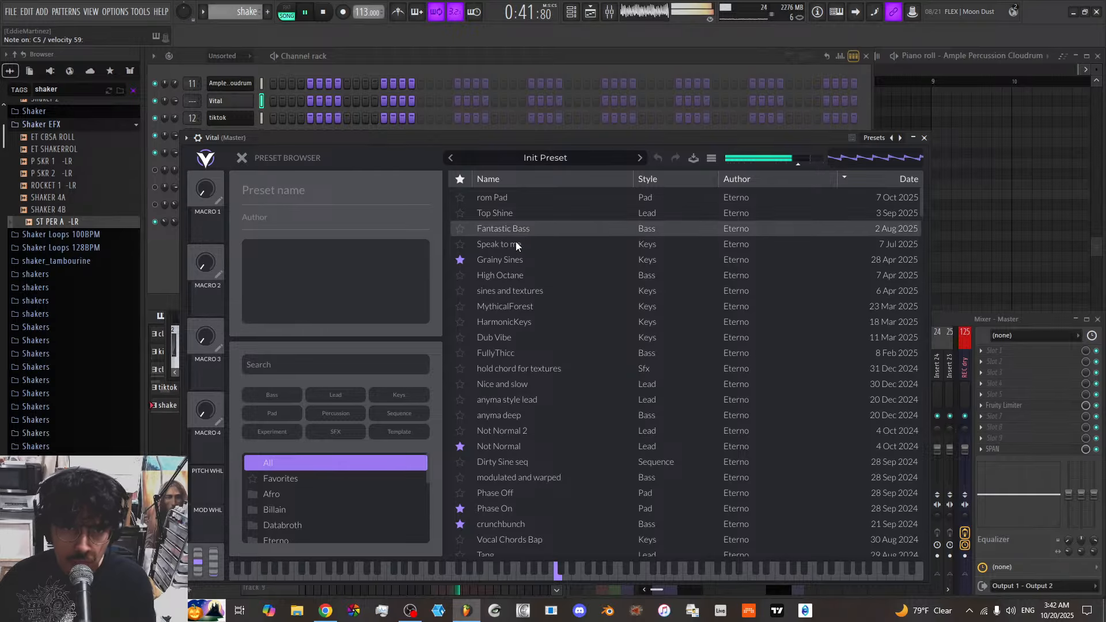
pyautogui.click(509, 260)
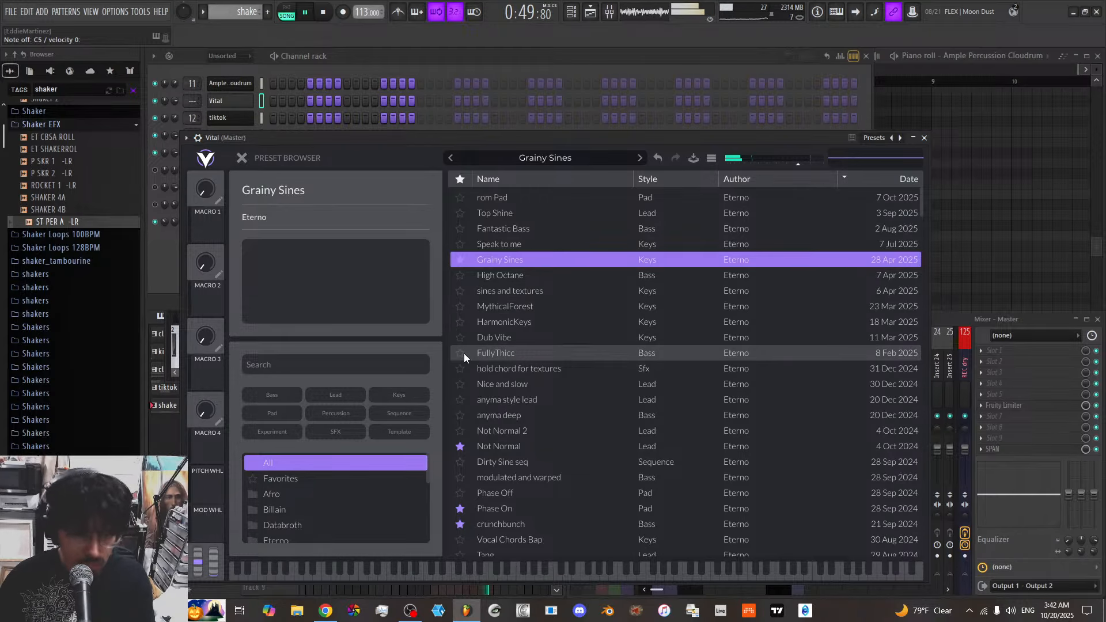
pyautogui.click(510, 276)
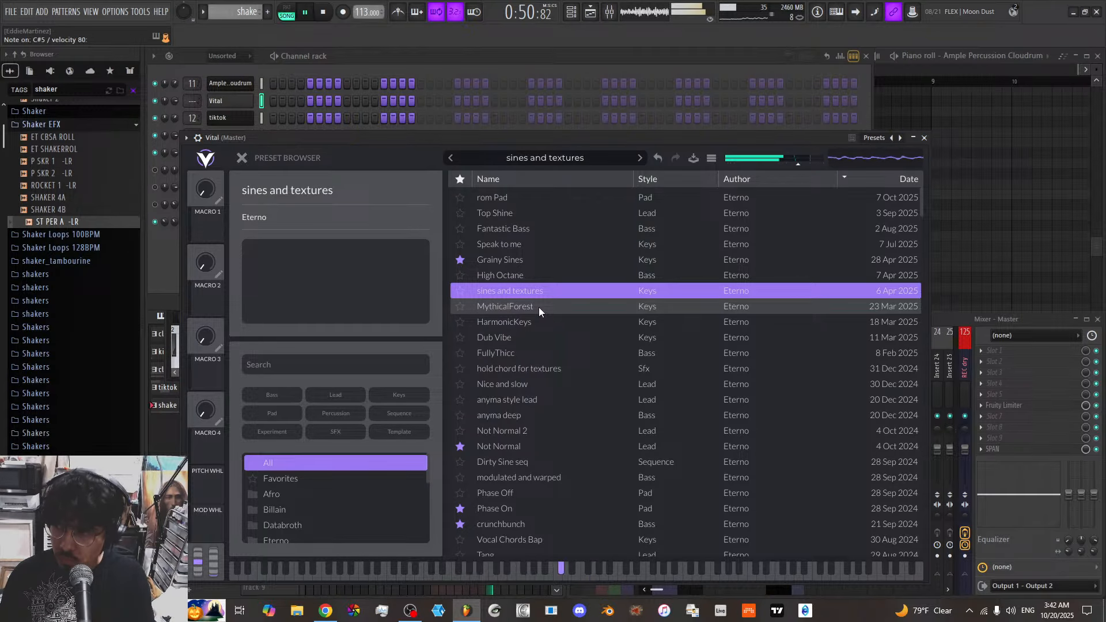
pyautogui.click(538, 307)
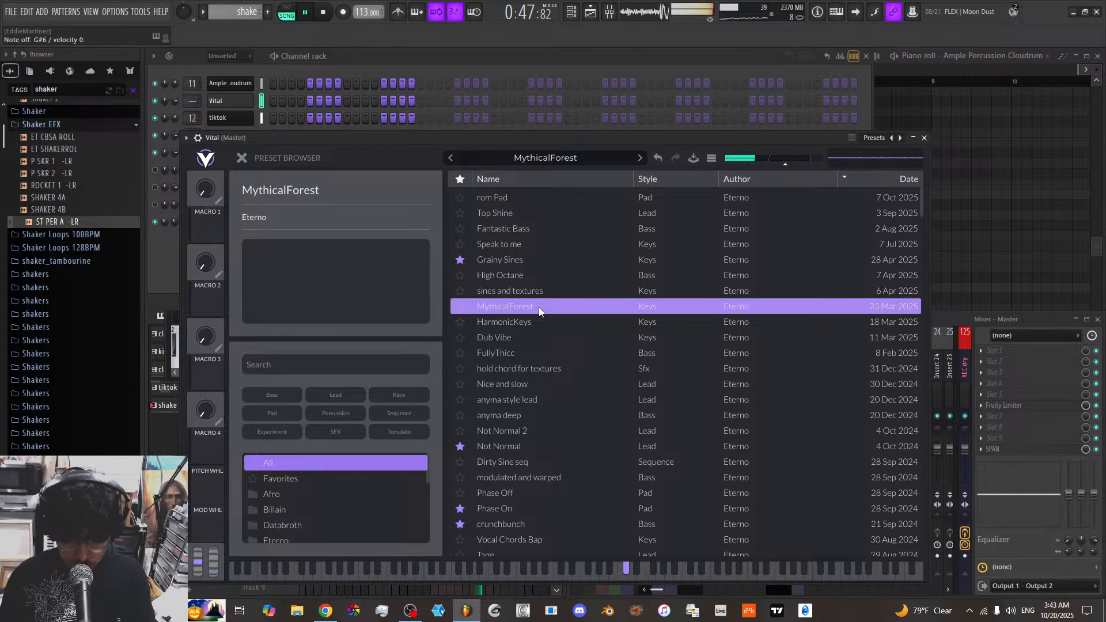
pyautogui.click(530, 319)
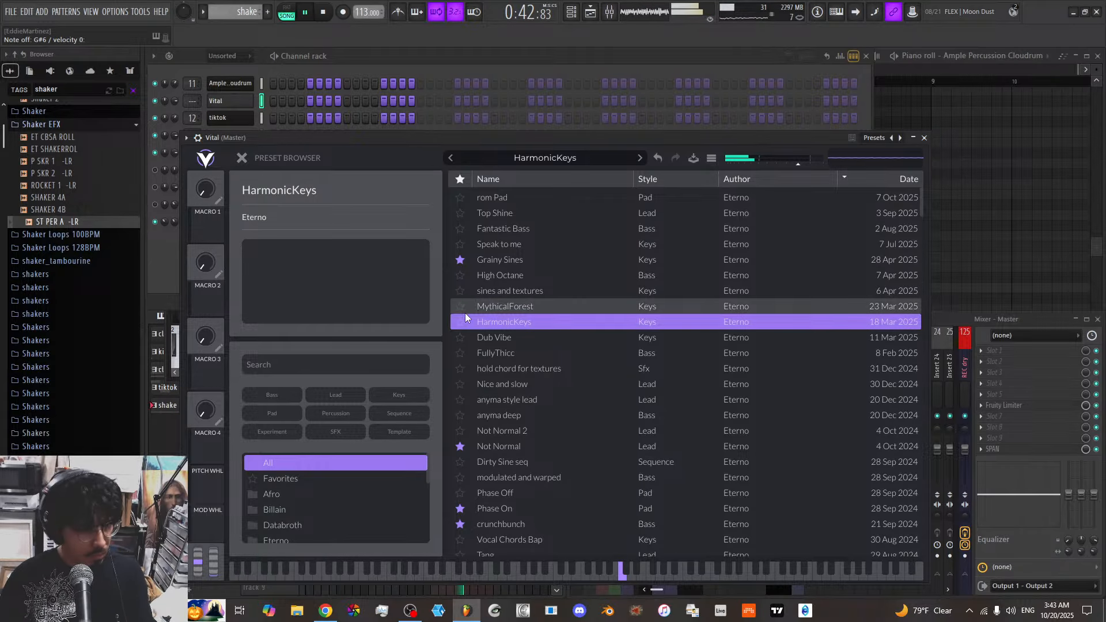
pyautogui.click(924, 139)
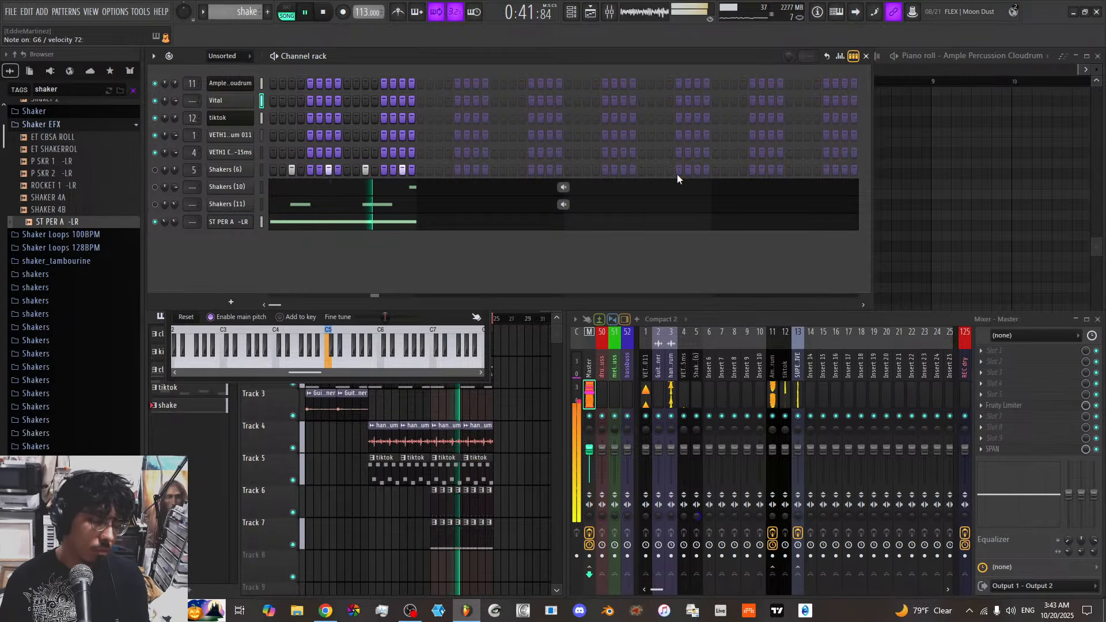
# Create a new pattern, place it on Track 8 at bar 17 and record a Vital melody into it up to bar 25
pyautogui.click(267, 11)
pyautogui.click(281, 26)
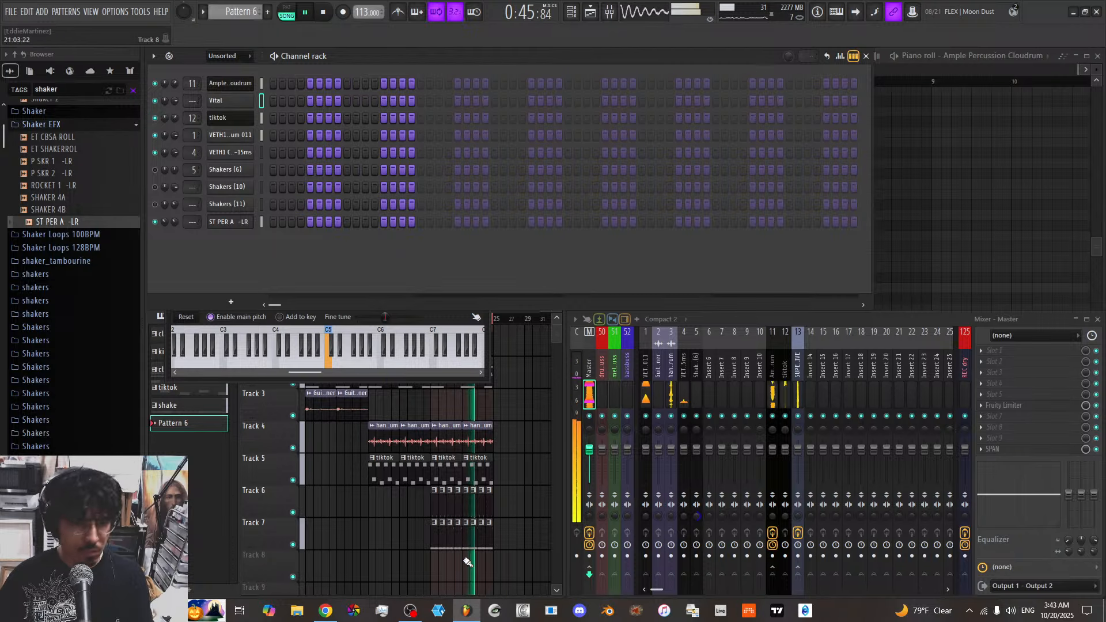
pyautogui.click(432, 572)
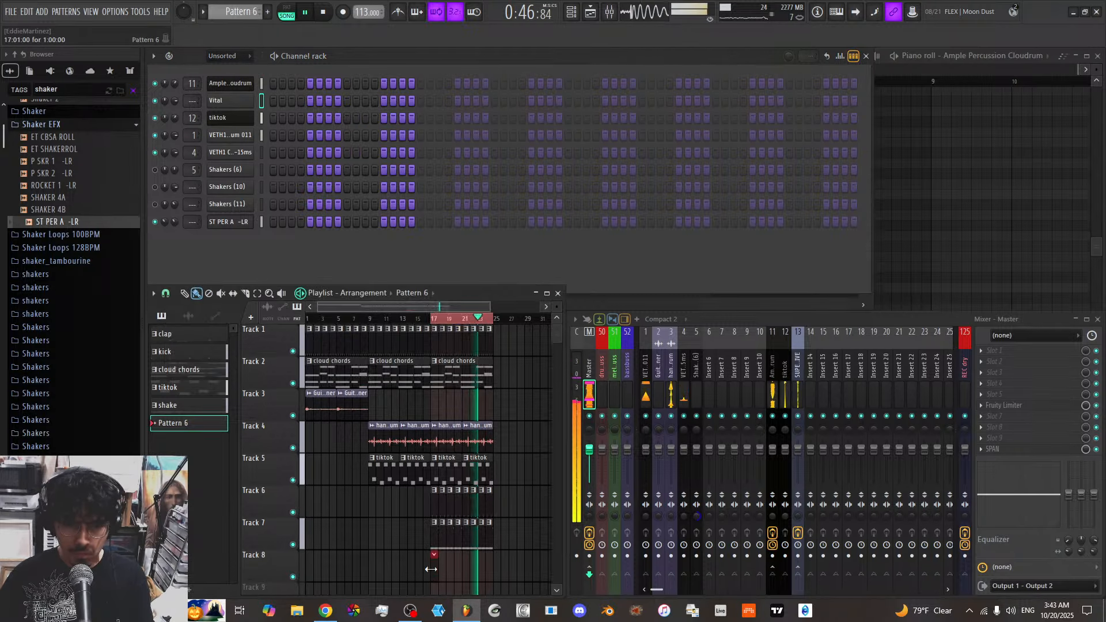
pyautogui.click(344, 12)
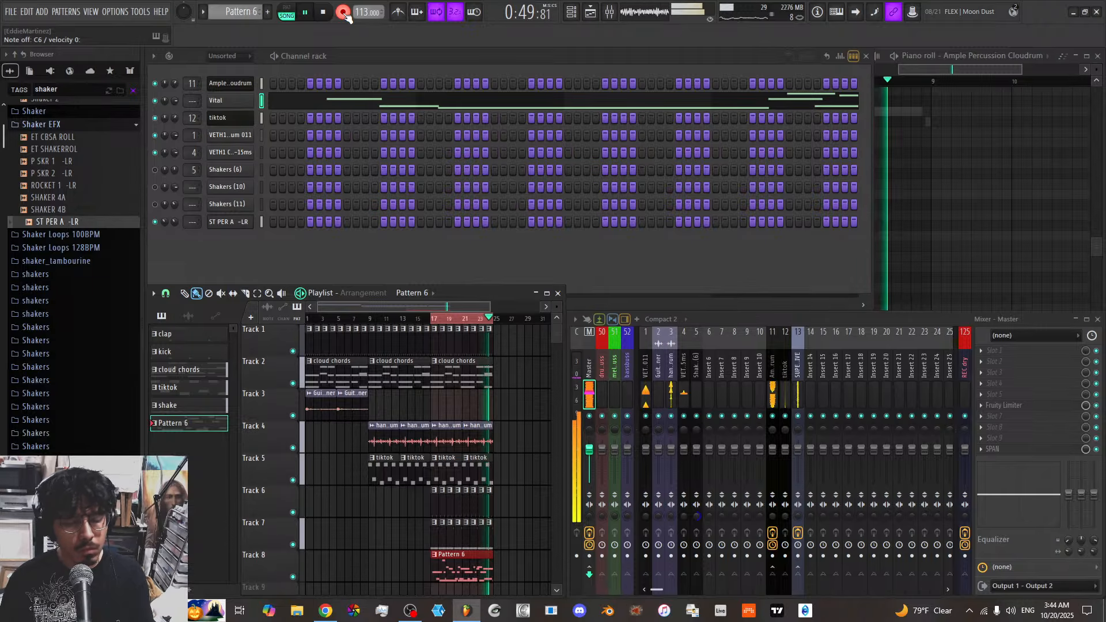
pyautogui.click(344, 13)
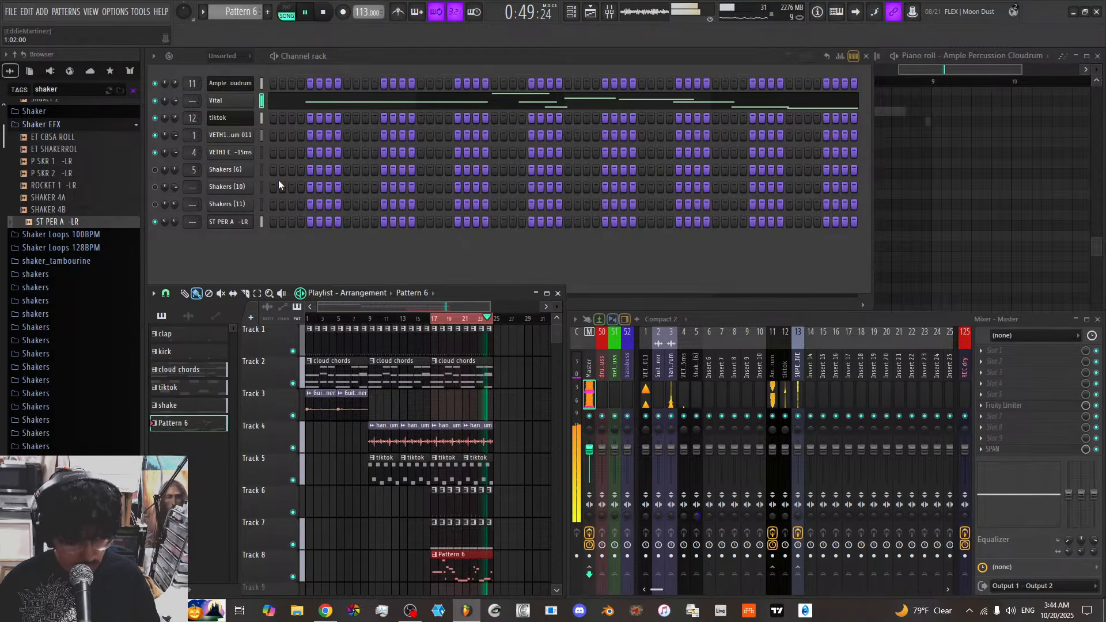
# Rename the recorded Vital melody pattern as melo
pyautogui.scroll(-2, 461, 438)
pyautogui.middleClick(192, 422)
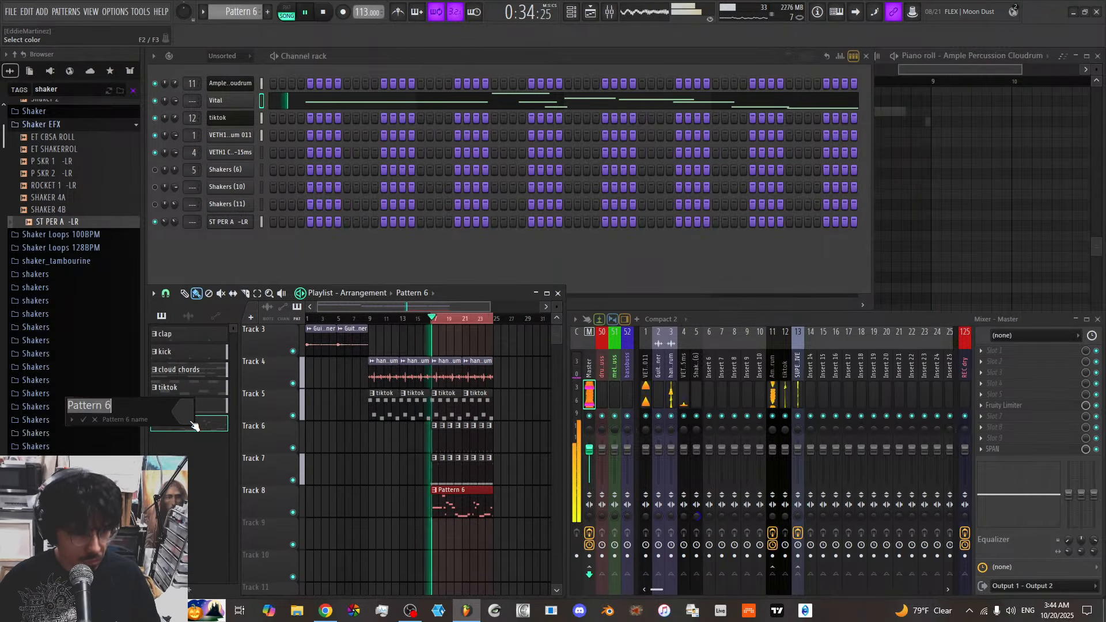
pyautogui.write('melo')
pyautogui.press('Return')
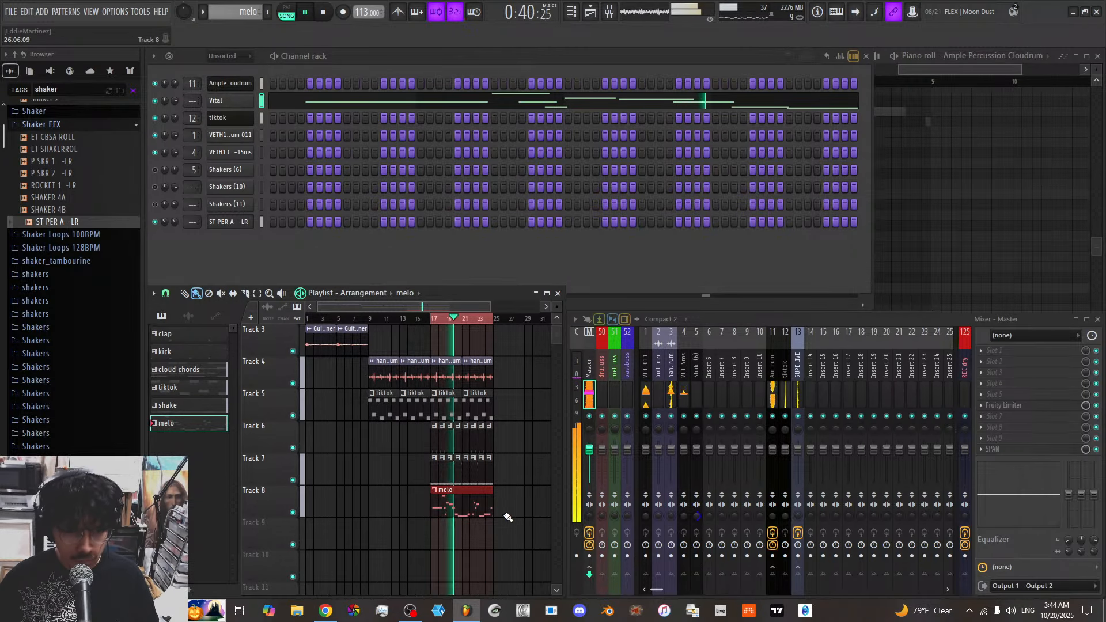
# Duplicate the bars 17–25 arrangement to bars 25–33 and remove the Track 6 and Track 7 clips at the start of the copy
pyautogui.moveTo(444, 375); pyautogui.dragTo(540, 320)
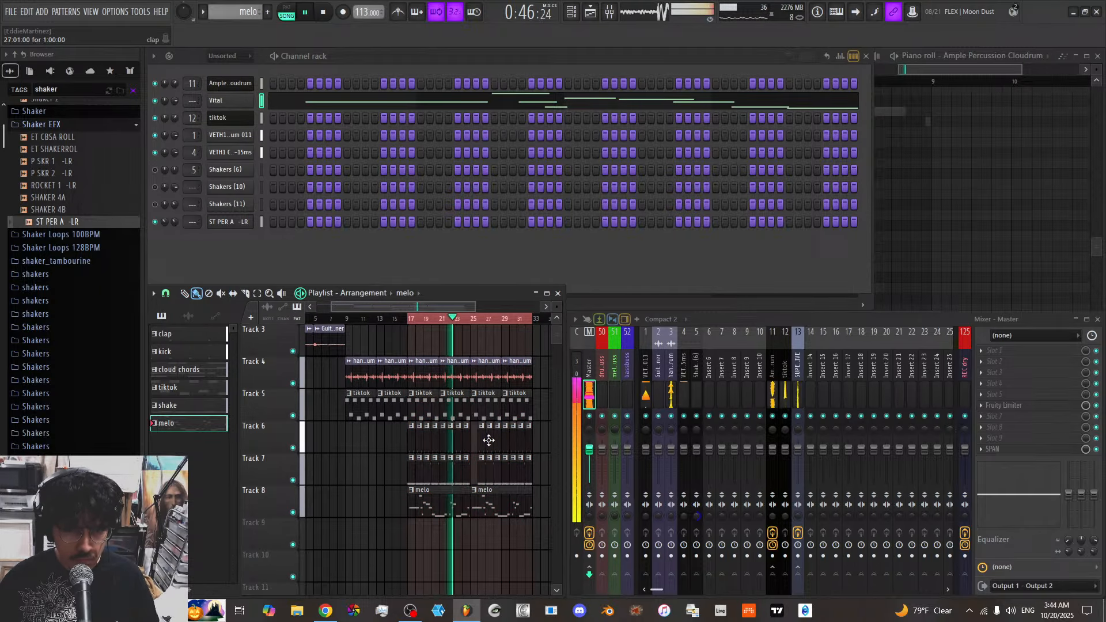
pyautogui.moveTo(482, 437)
pyautogui.mouseDown()
pyautogui.moveTo(483, 464)
pyautogui.moveTo(479, 441)
pyautogui.mouseUp()
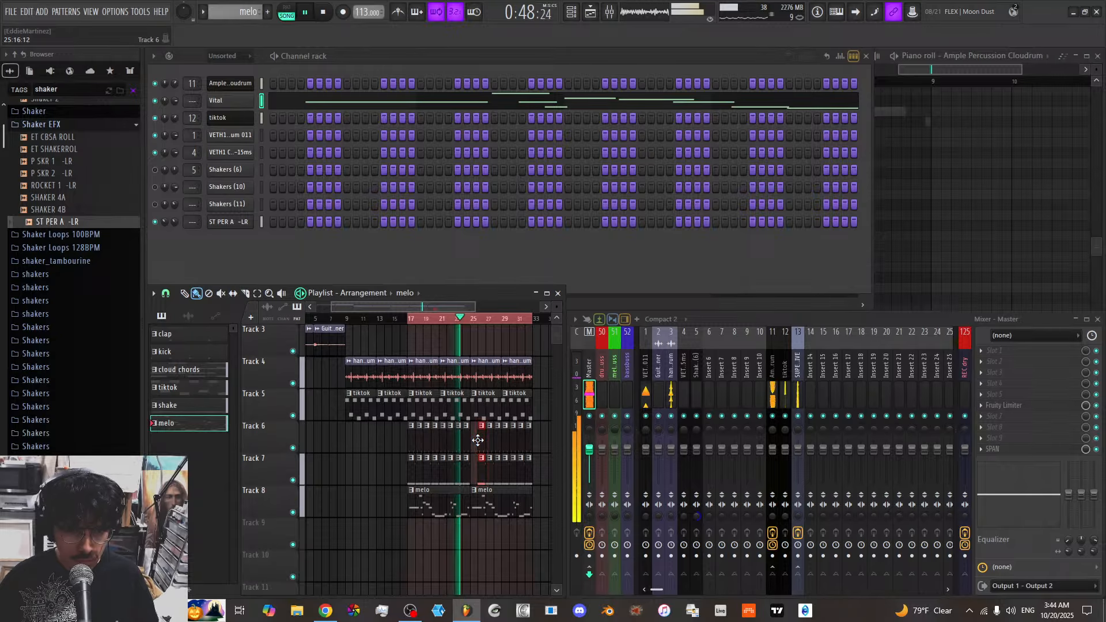
pyautogui.press('Delete')
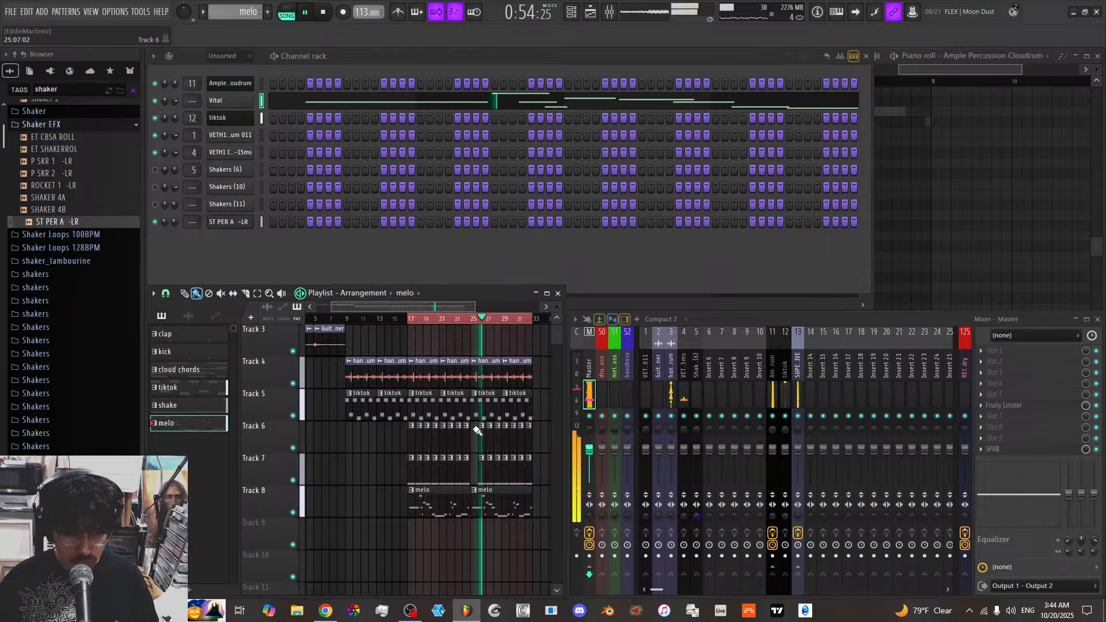
# Delete the repeated melo clip at bar 25 on Track 8 and set the playback loop to bars 25–33
pyautogui.scroll(2, 481, 406)
pyautogui.moveTo(482, 378); pyautogui.dragTo(480, 333)
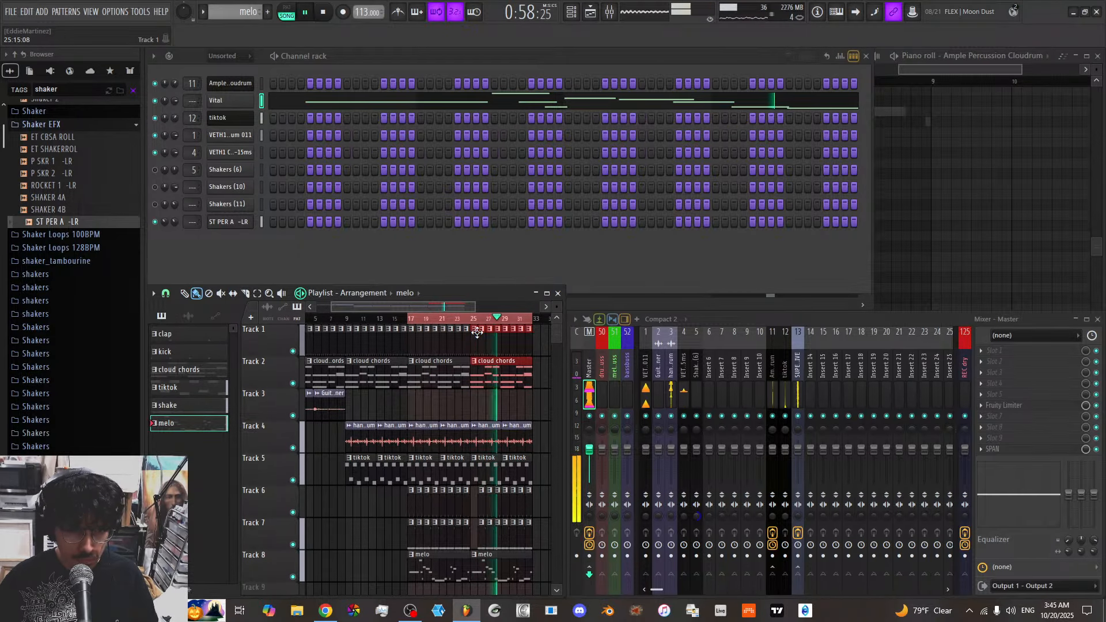
pyautogui.scroll(-3, 498, 397)
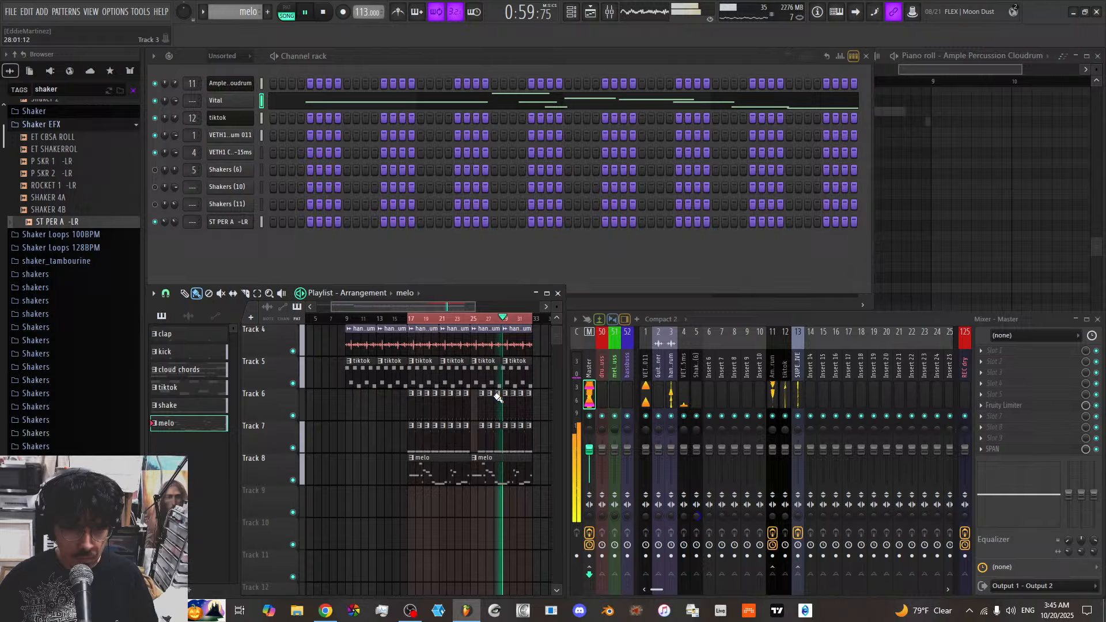
pyautogui.rightClick(489, 469)
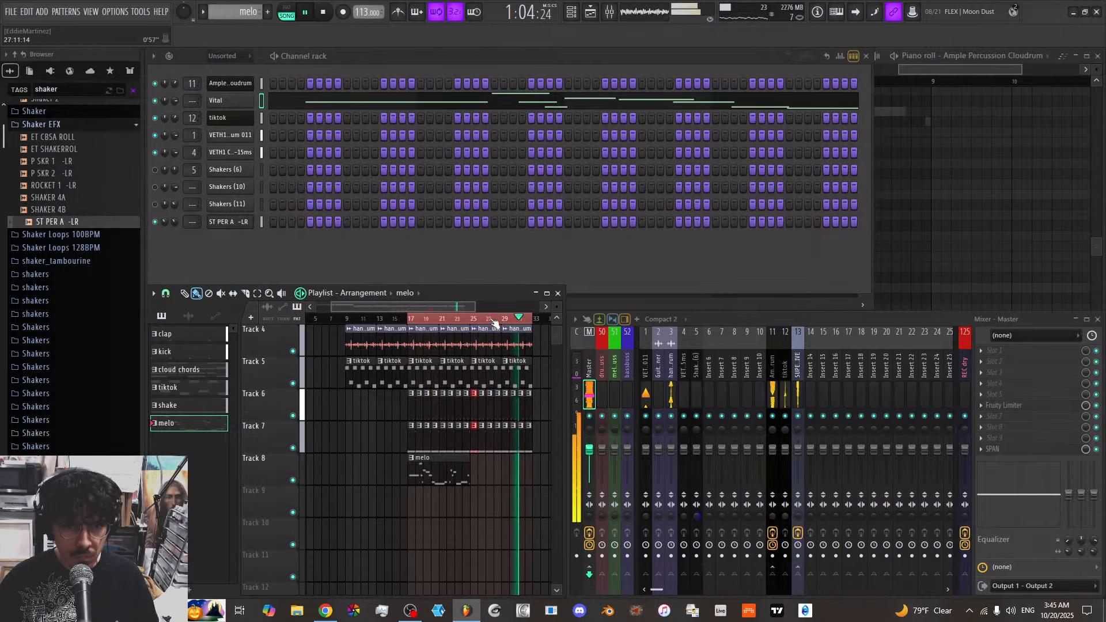
pyautogui.moveTo(450, 307); pyautogui.dragTo(468, 308)
pyautogui.moveTo(405, 321); pyautogui.dragTo(442, 321)
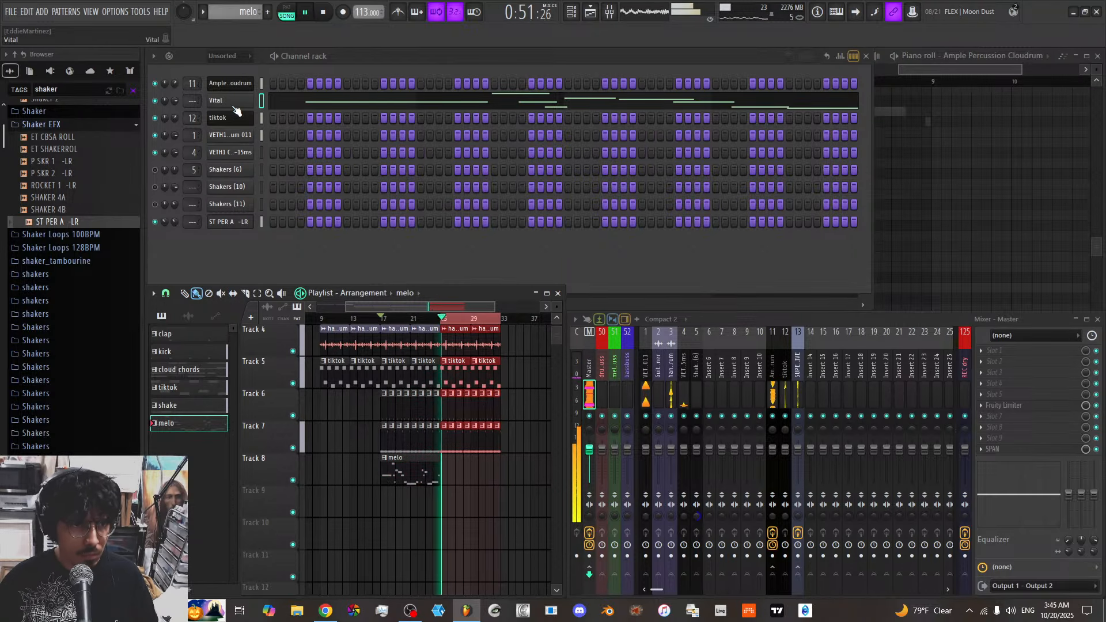
# Rename both the Vital channel and the melo pattern to melo1
pyautogui.press('F2')
pyautogui.write('melo1')
pyautogui.press('Return')
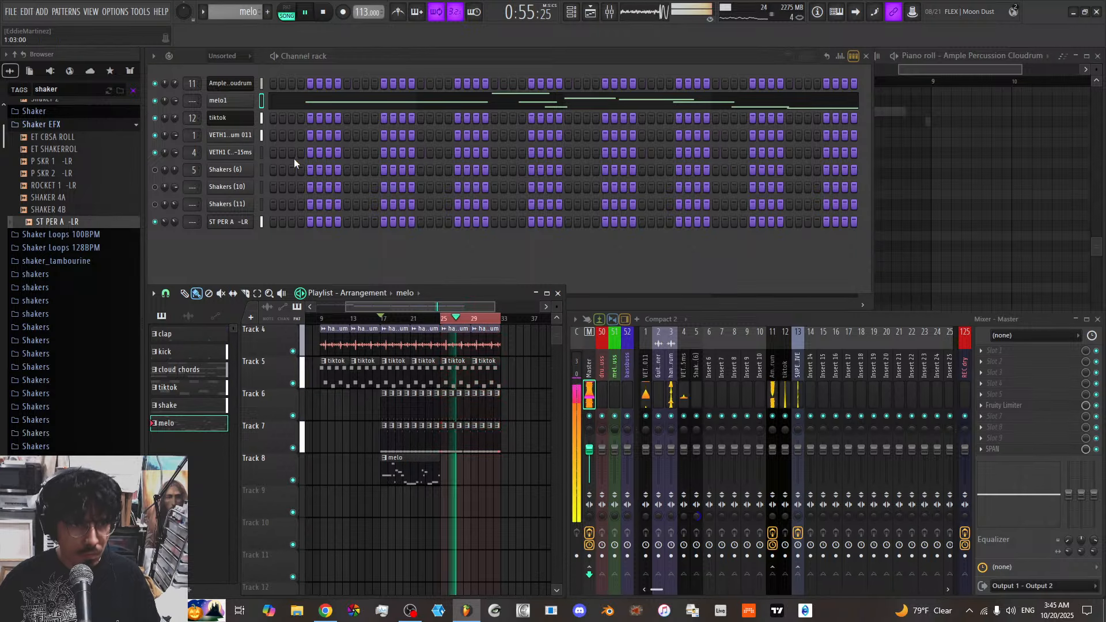
pyautogui.press('F2')
pyautogui.write('melo1')
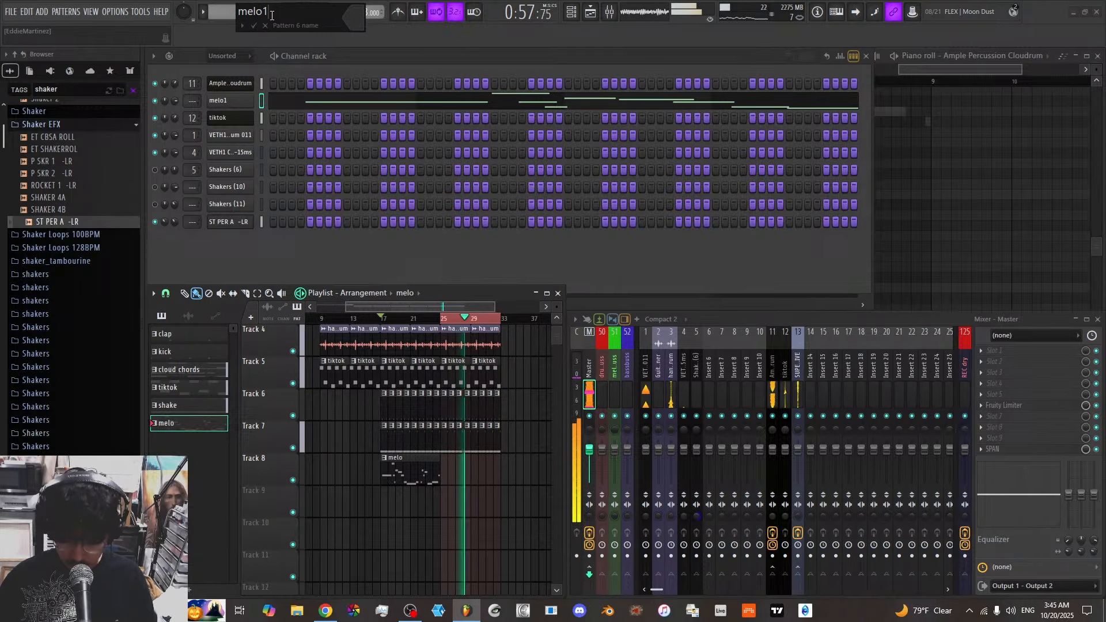
pyautogui.press('Return')
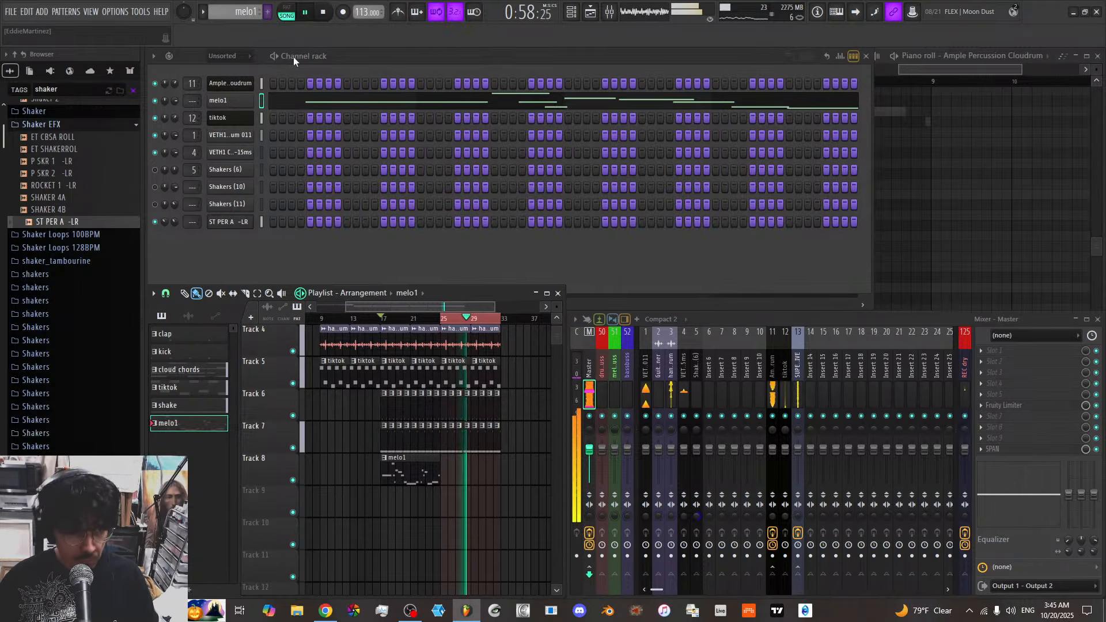
# Unmute the Shakers (6), Shakers (10) and Shakers (11) channels and switch to the shake pattern
pyautogui.rightClick(226, 103)
pyautogui.click(235, 241)
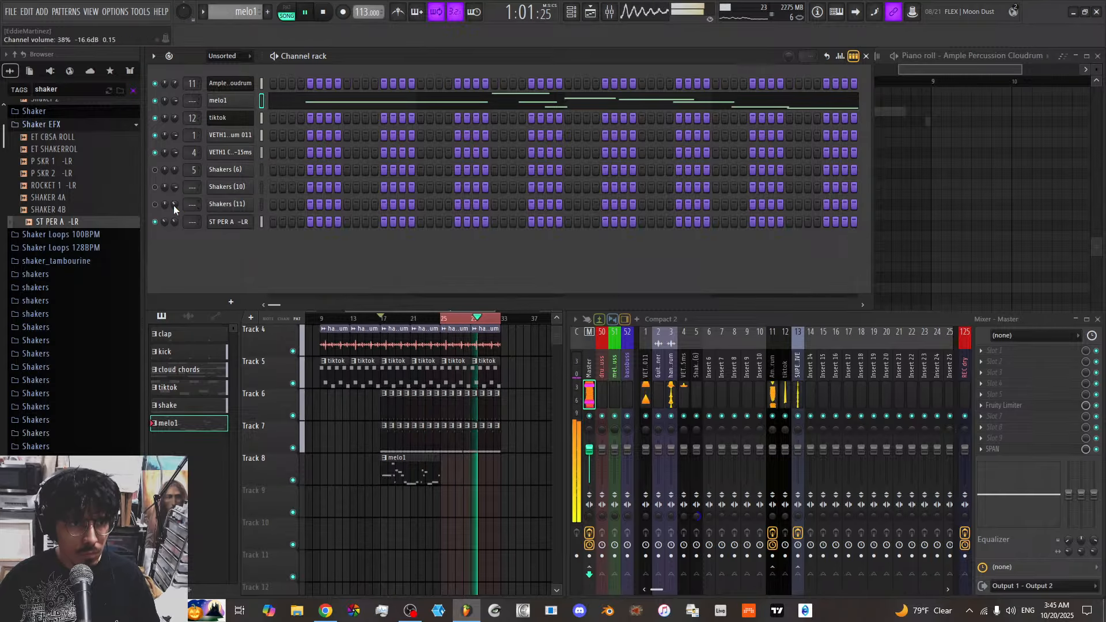
pyautogui.click(155, 187)
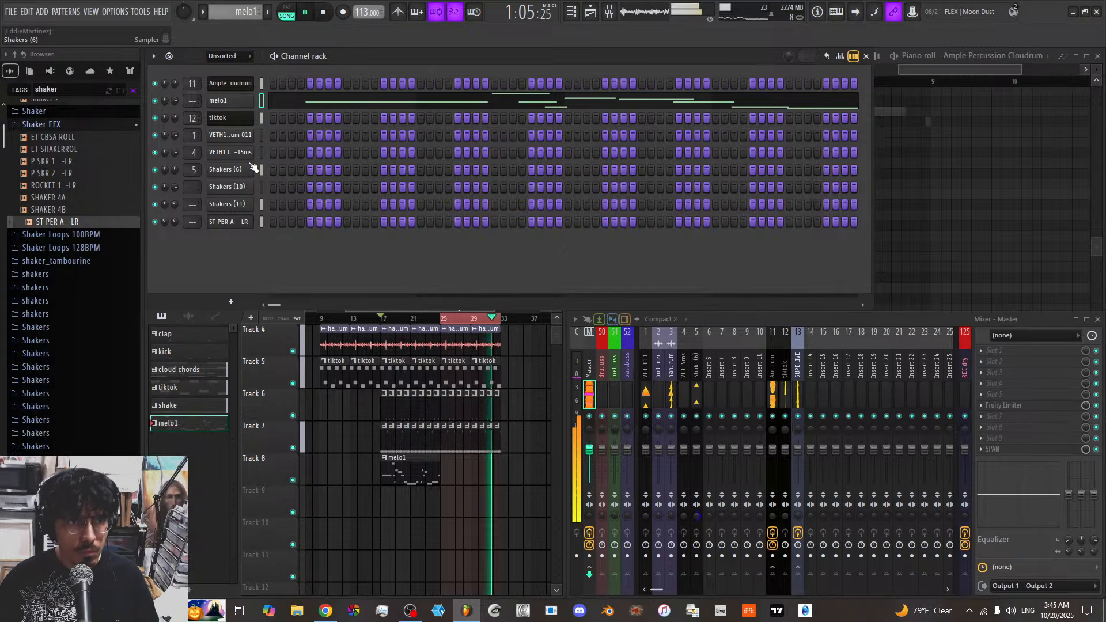
pyautogui.click(247, 11)
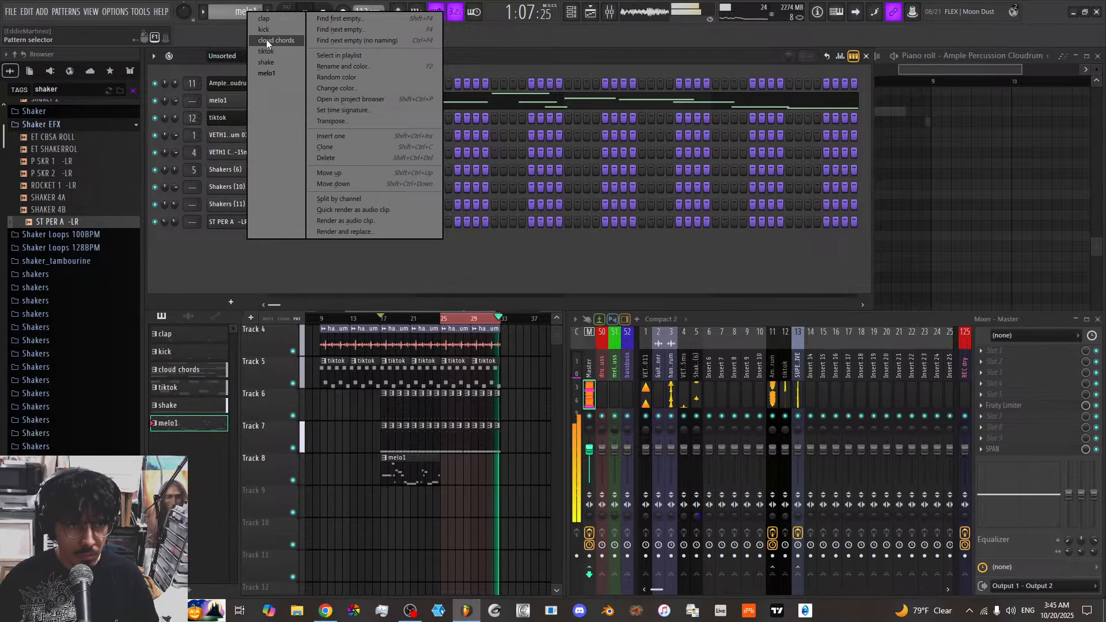
pyautogui.click(269, 60)
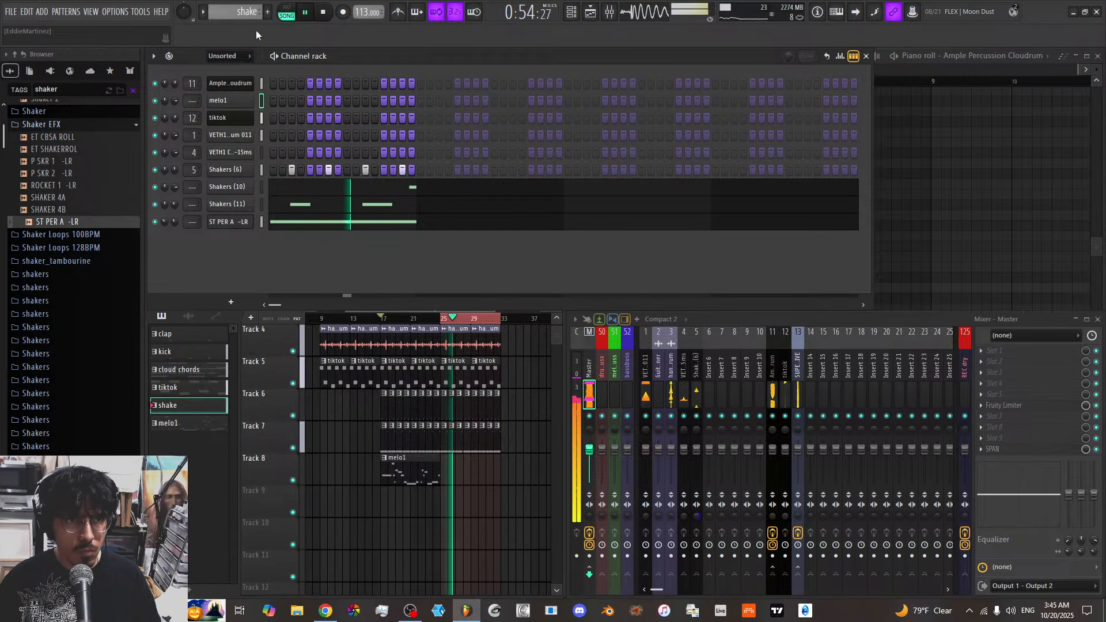
# Create a new pattern named bass
pyautogui.click(267, 14)
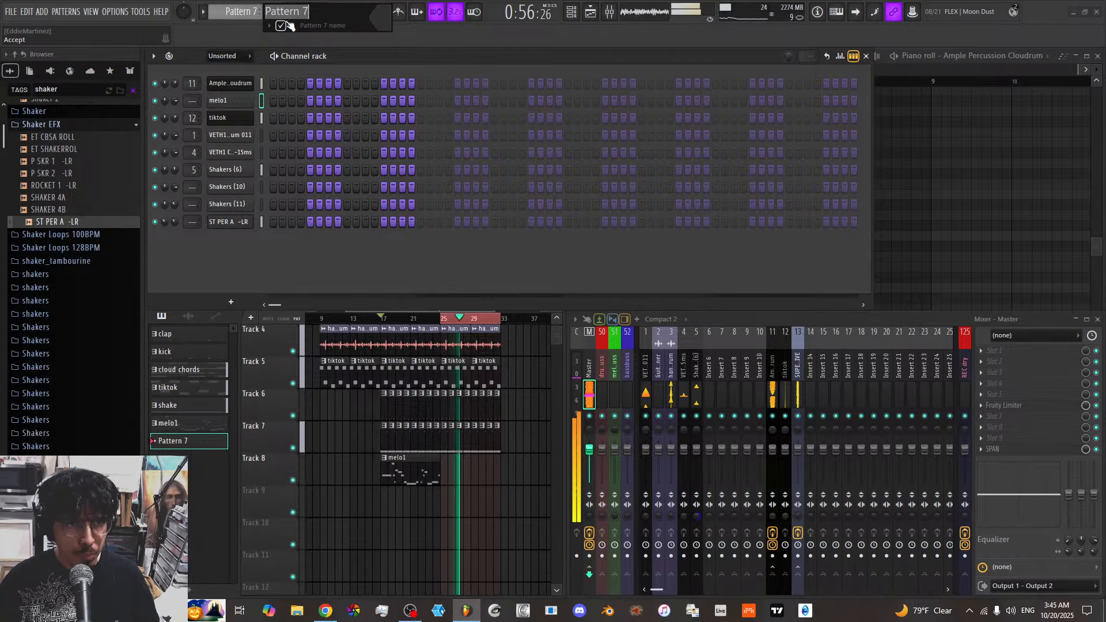
pyautogui.write('bass')
pyautogui.press('Return')
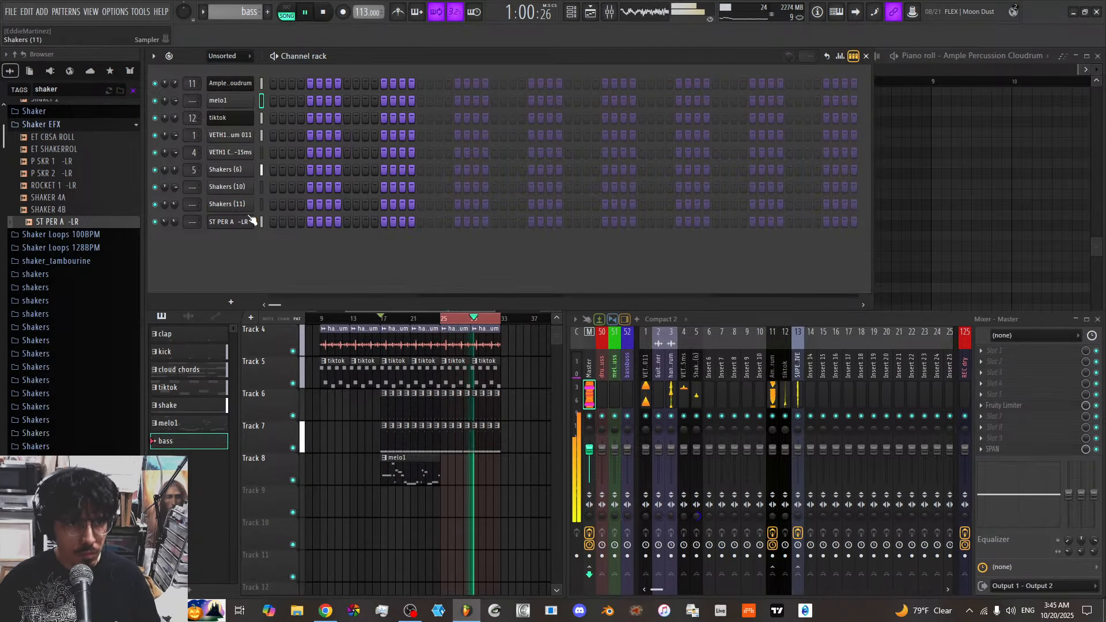
# Route the melo1 channel to mixer insert 15
pyautogui.rightClick(820, 378)
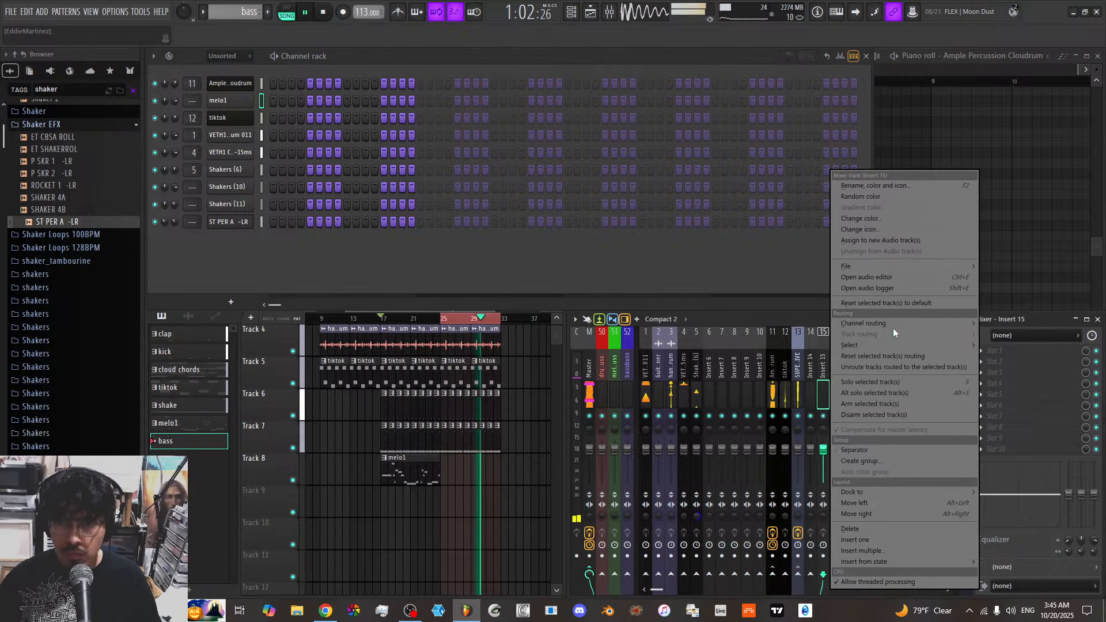
pyautogui.moveTo(886, 324)
pyautogui.click(805, 324)
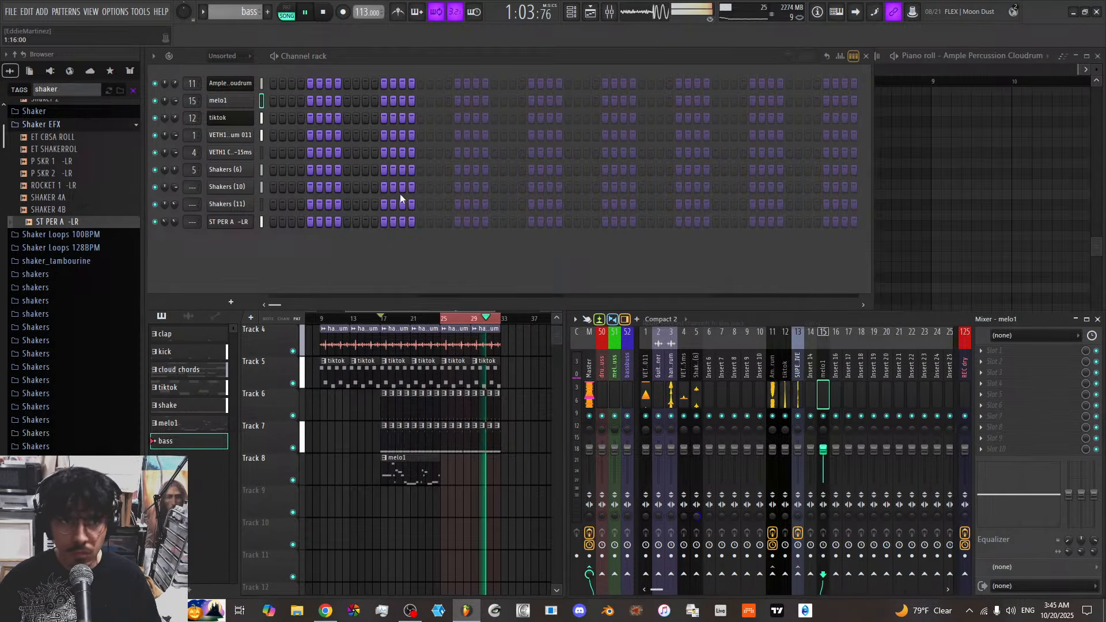
# Insert a new Vital instrument channel for the bass
pyautogui.rightClick(255, 99)
pyautogui.moveTo(293, 200)
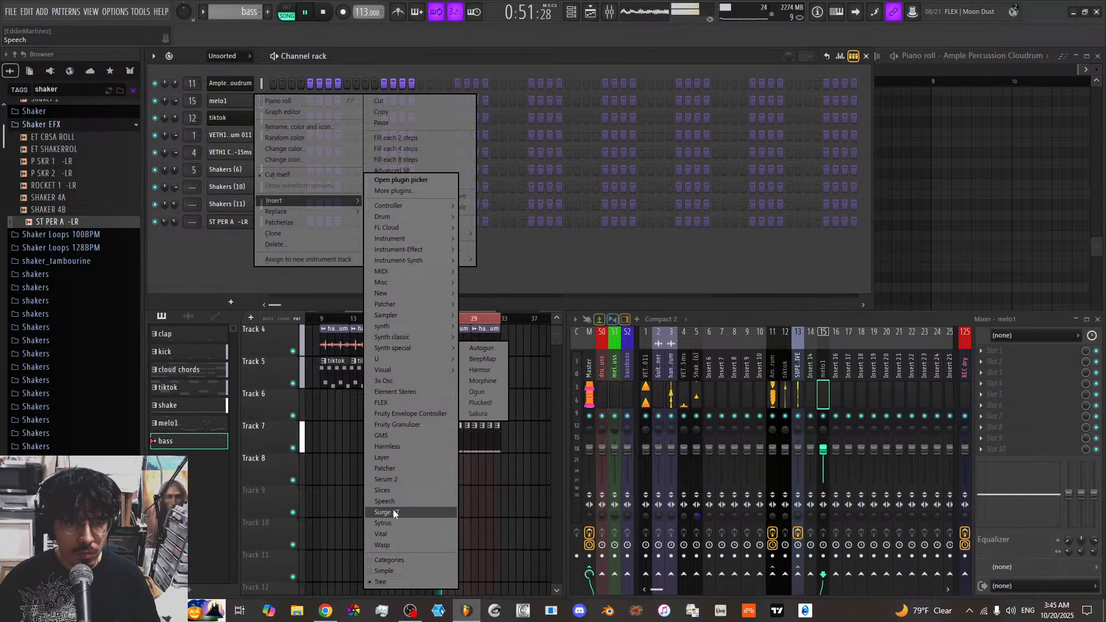
pyautogui.click(393, 535)
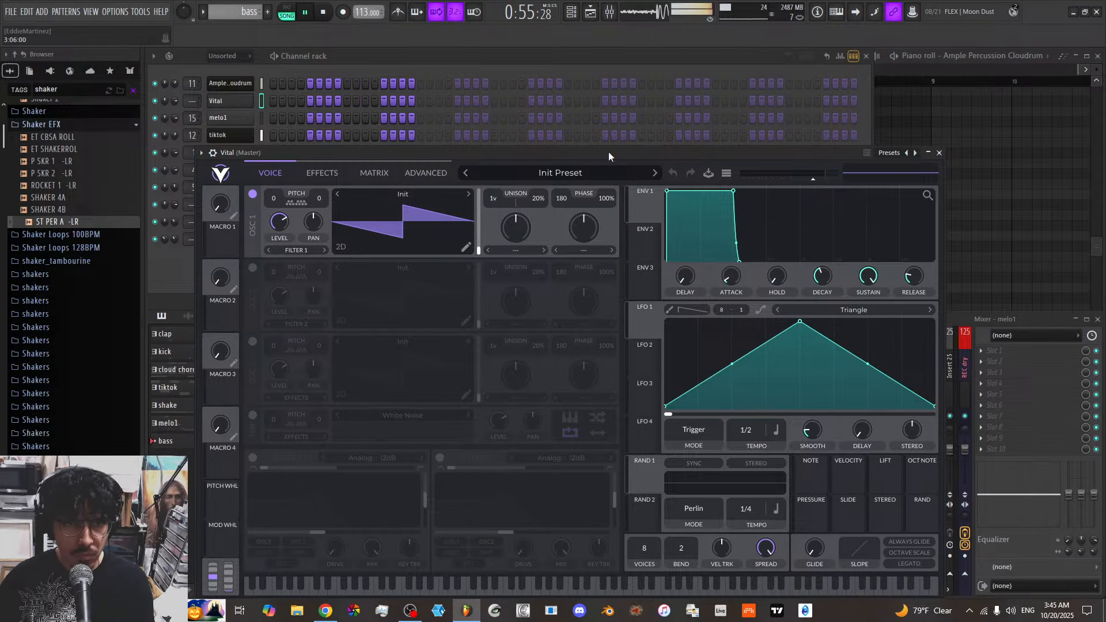
# Sort Vital's presets by favorites, try the Issues preset, and load the Micro Bass preset dated 29 Mar 2022
pyautogui.click(570, 172)
pyautogui.click(477, 194)
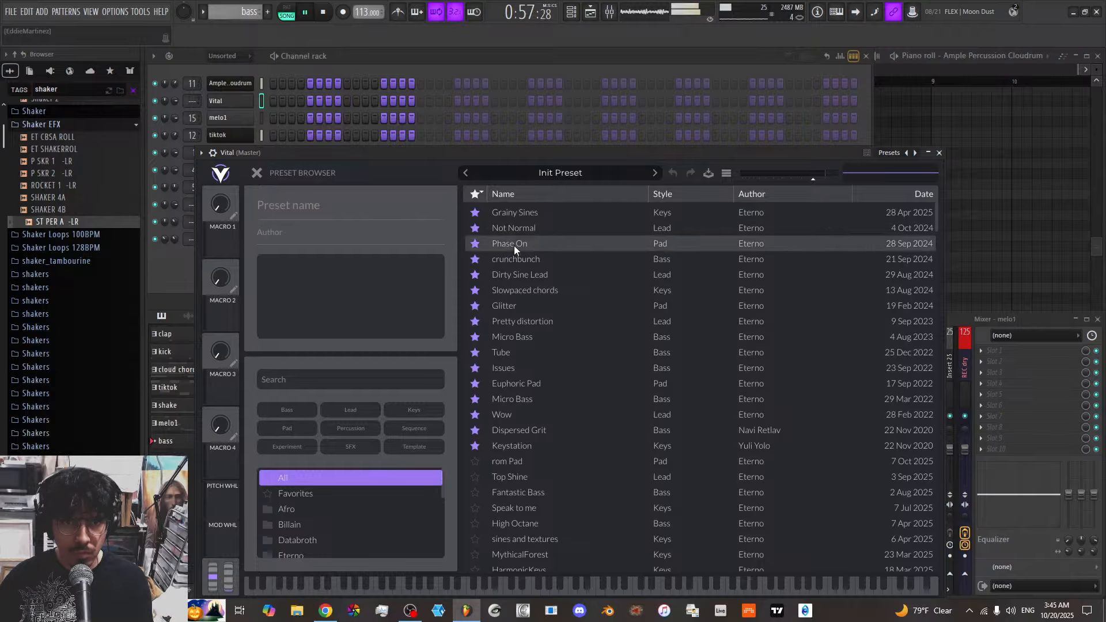
pyautogui.click(518, 369)
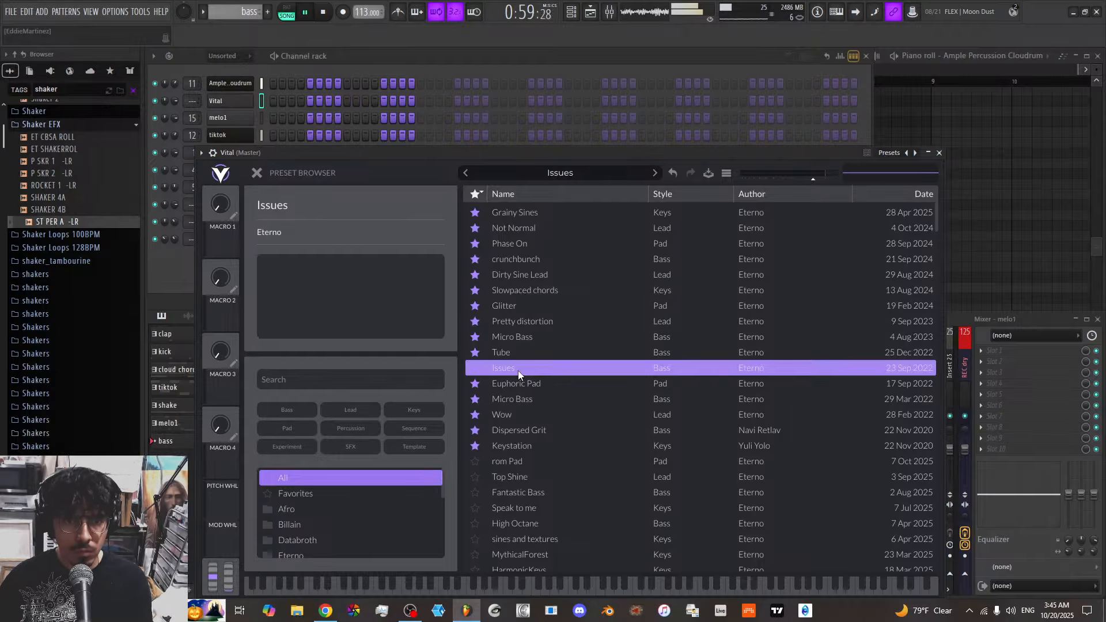
pyautogui.click(517, 401)
pyautogui.click(254, 174)
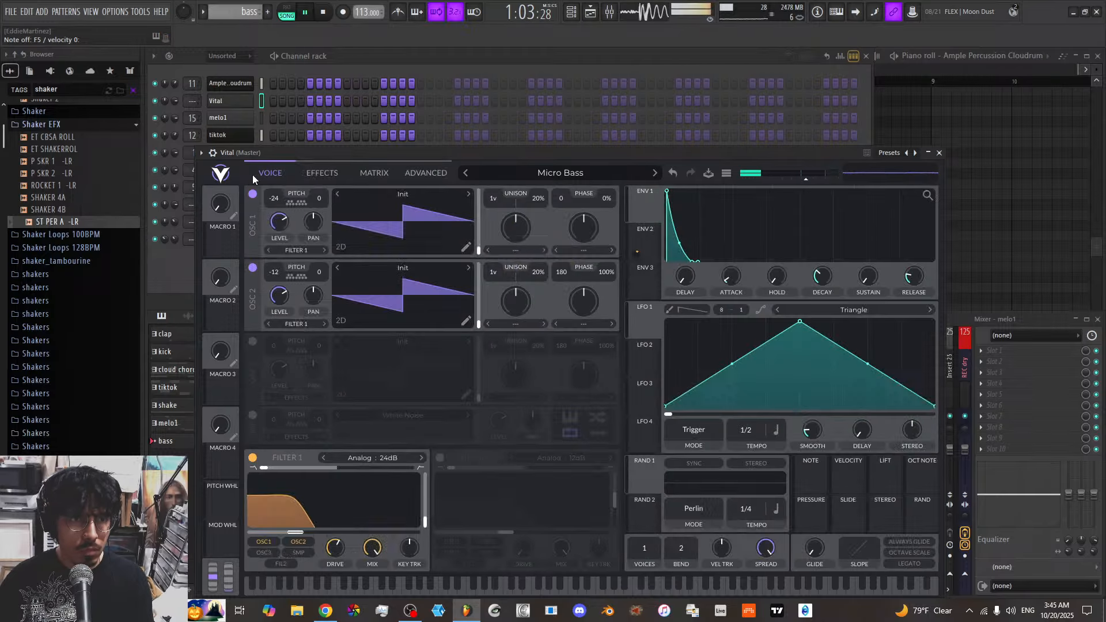
# Raise Filter 1's cutoff slightly in Vital and adjust its Env 2 modulation amount to 13.88
pyautogui.moveTo(298, 532); pyautogui.dragTo(316, 533)
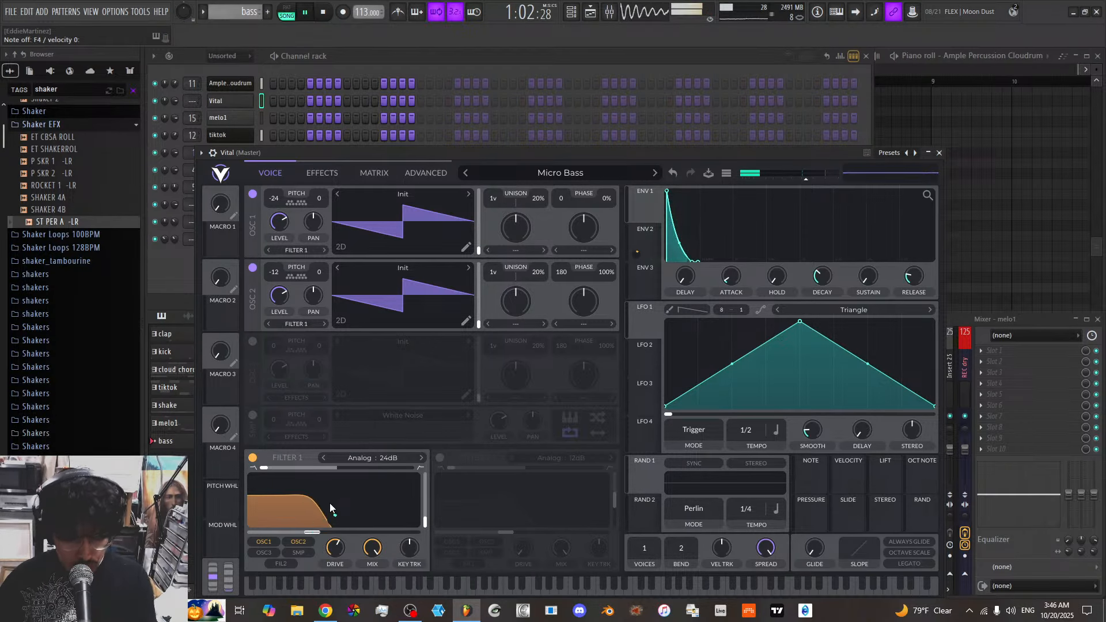
pyautogui.moveTo(336, 516)
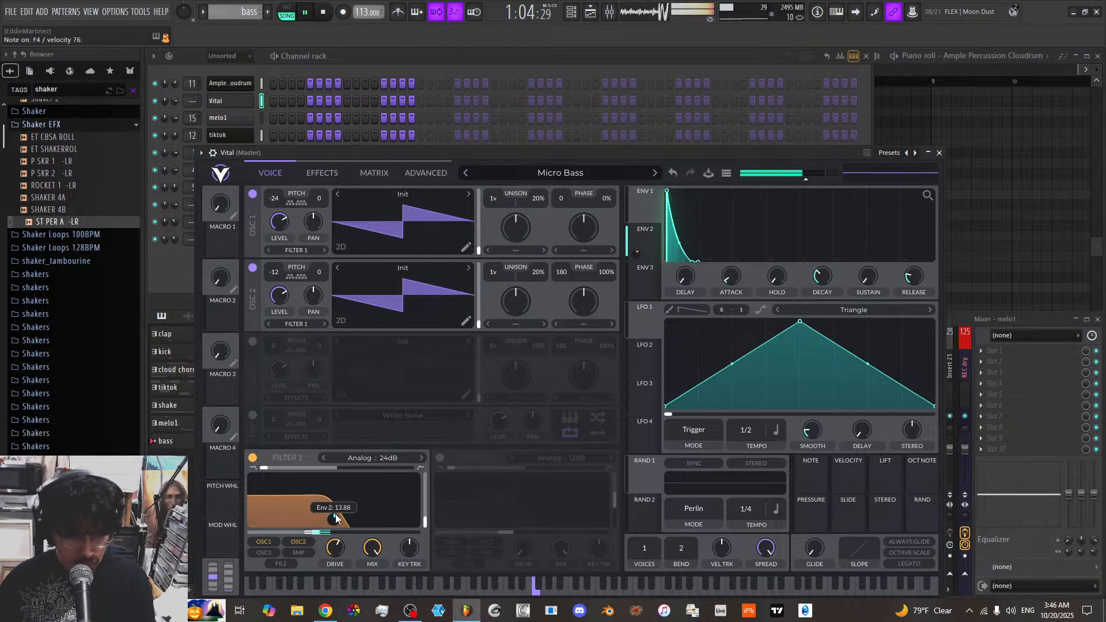
pyautogui.moveTo(334, 520)
pyautogui.mouseDown()
pyautogui.moveTo(334, 504)
pyautogui.moveTo(334, 518)
pyautogui.mouseUp()
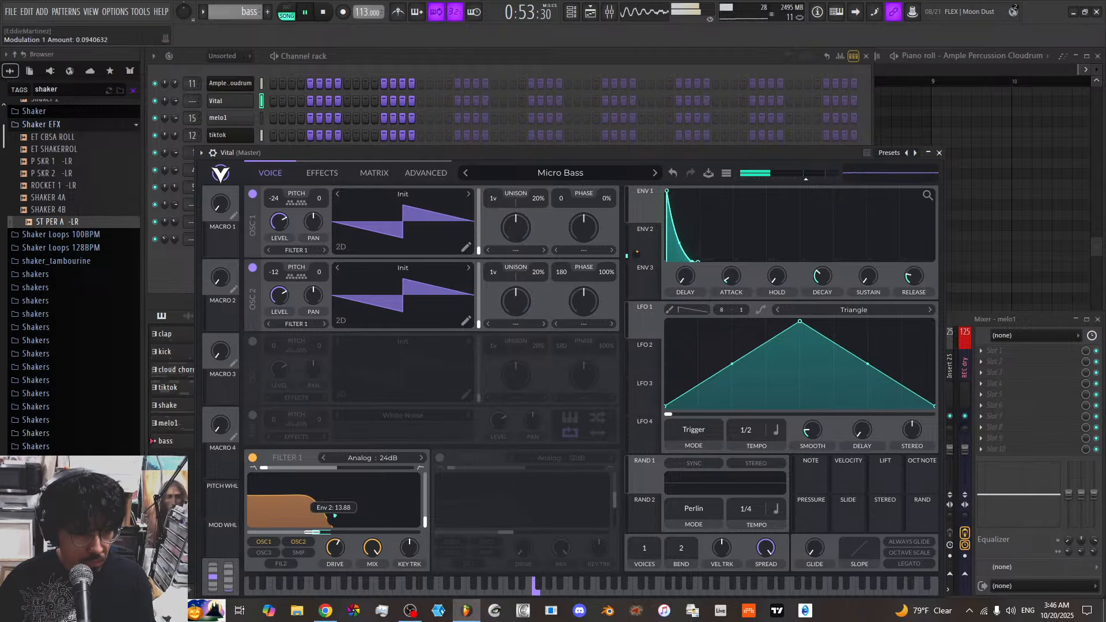
# Change Filter 1 to the Dirty 24dB type with less drive and a cutoff of about 1130 Hz
pyautogui.click(361, 458)
pyautogui.click(443, 481)
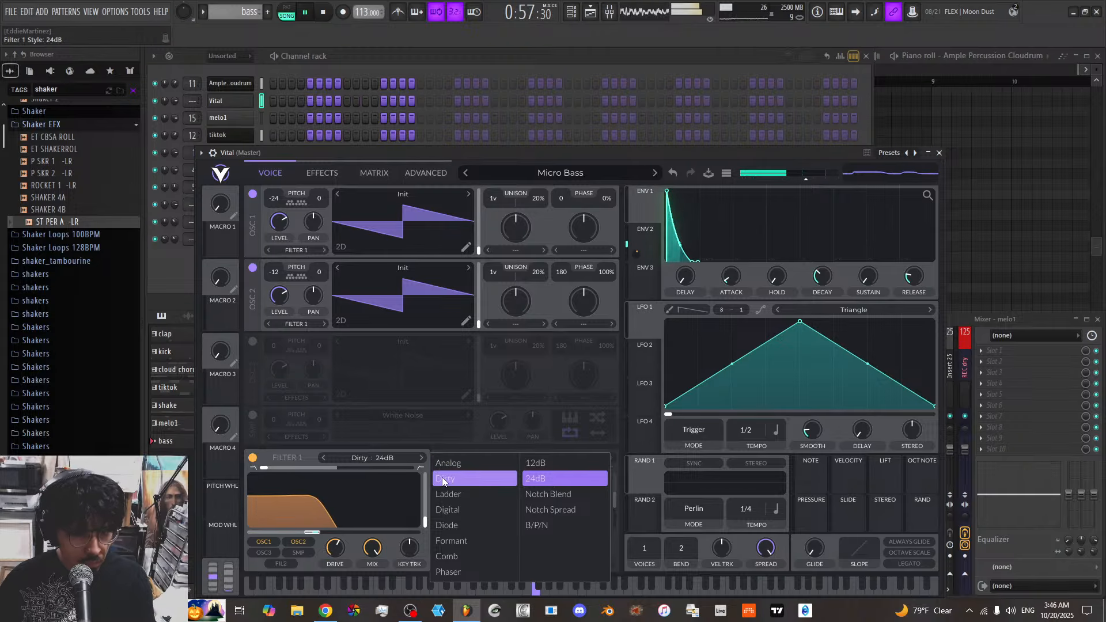
pyautogui.click(334, 554)
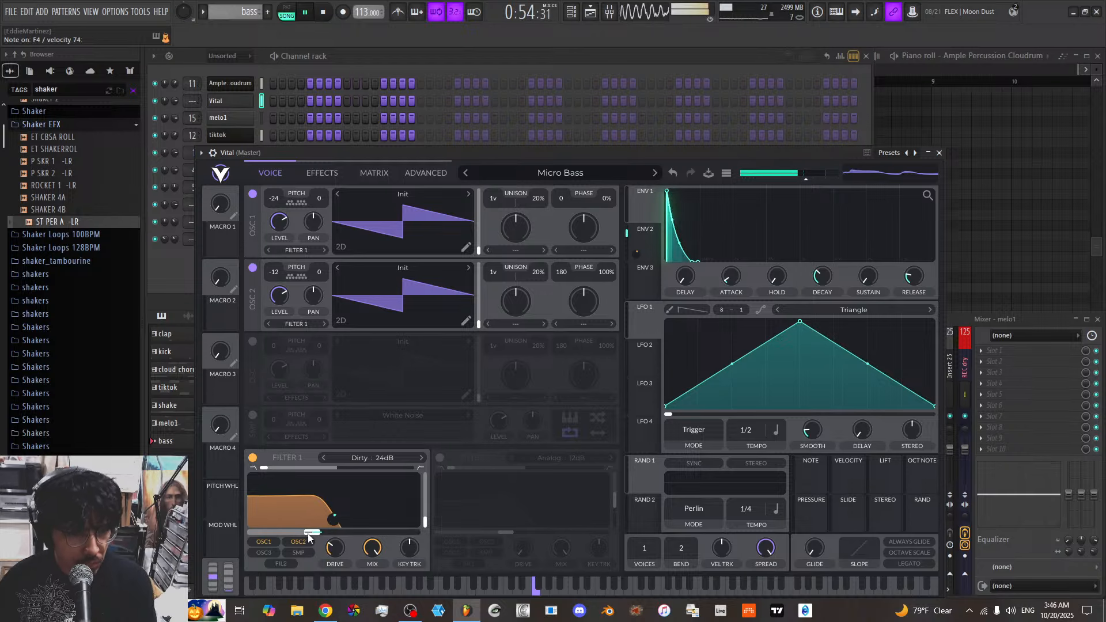
pyautogui.moveTo(311, 533); pyautogui.dragTo(352, 536)
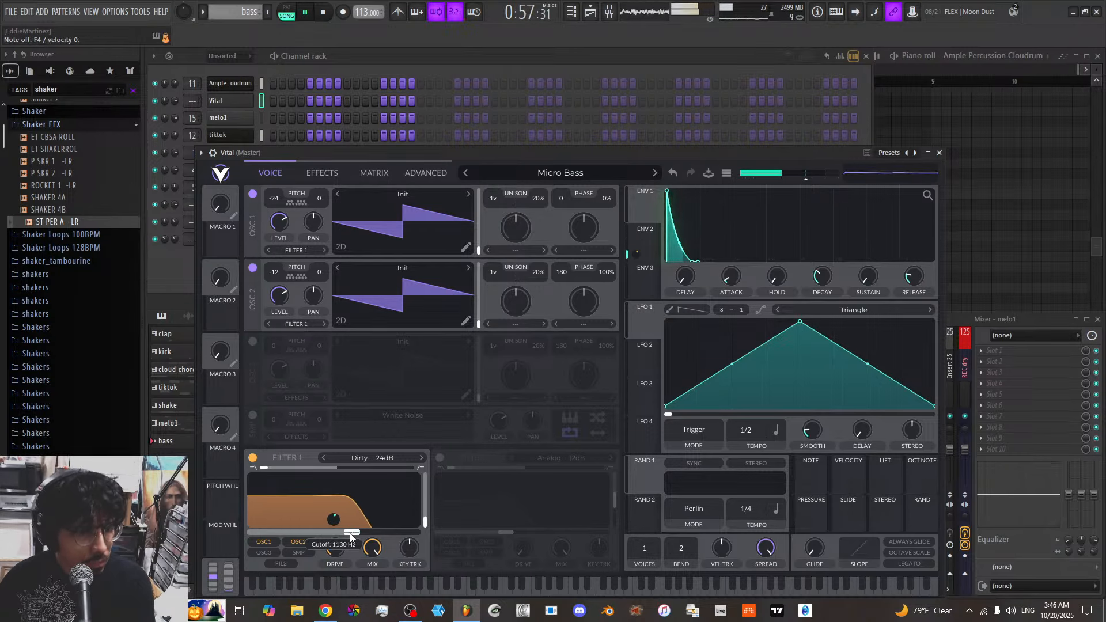
# With Oscillator 2 off, set Oscillator 1 to Basic Shapes routed to Direct Out, and give Envelope 1 a longer decay and some sustain
pyautogui.click(253, 267)
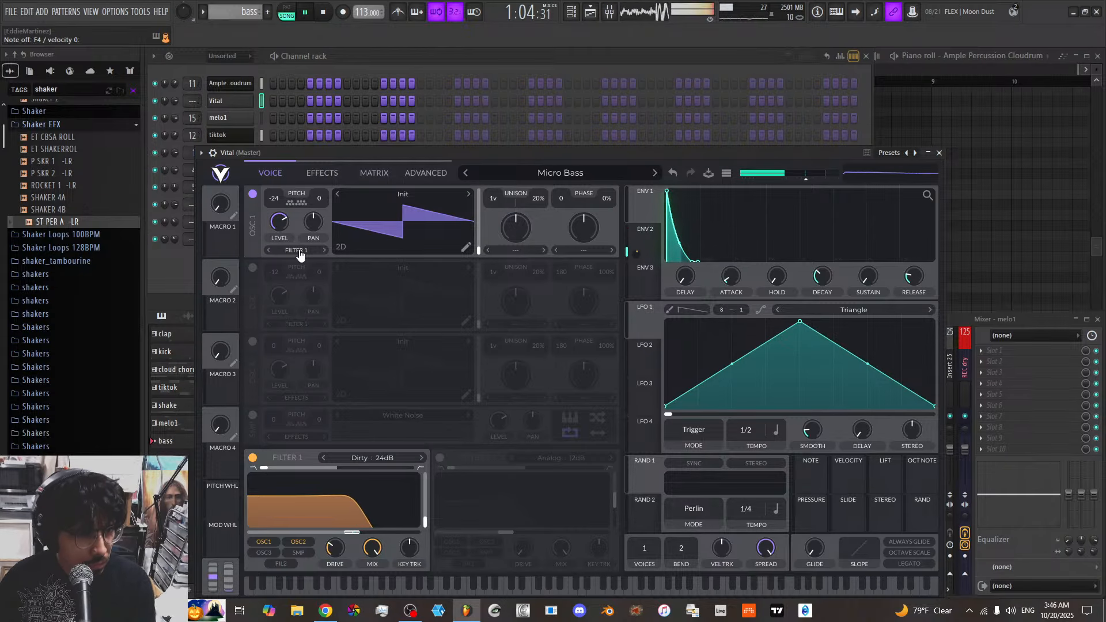
pyautogui.click(468, 195)
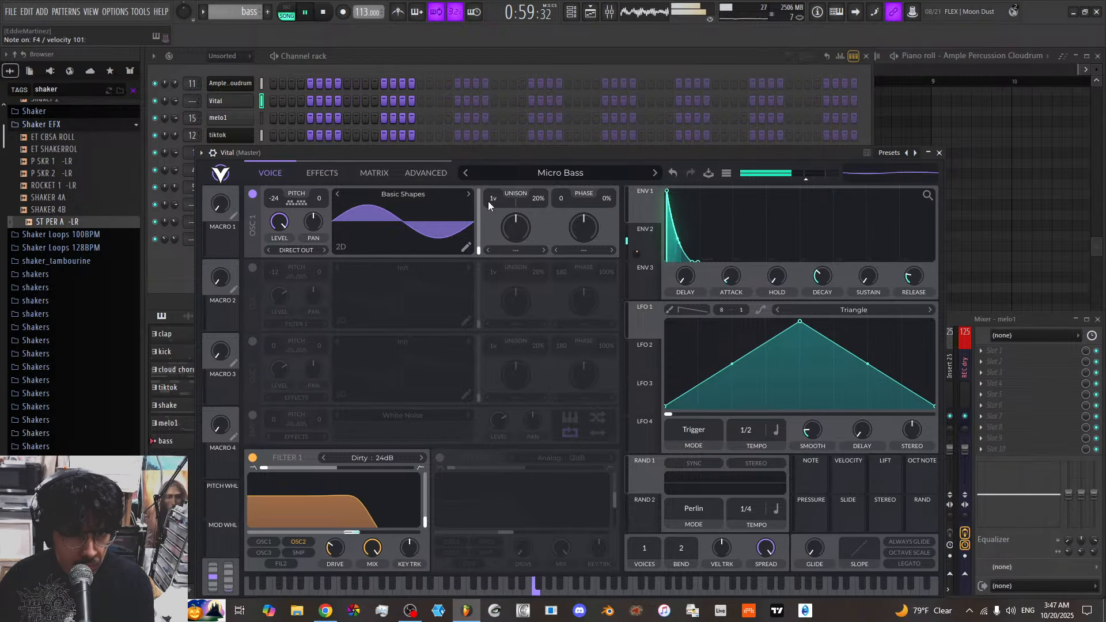
pyautogui.moveTo(695, 262); pyautogui.dragTo(719, 248)
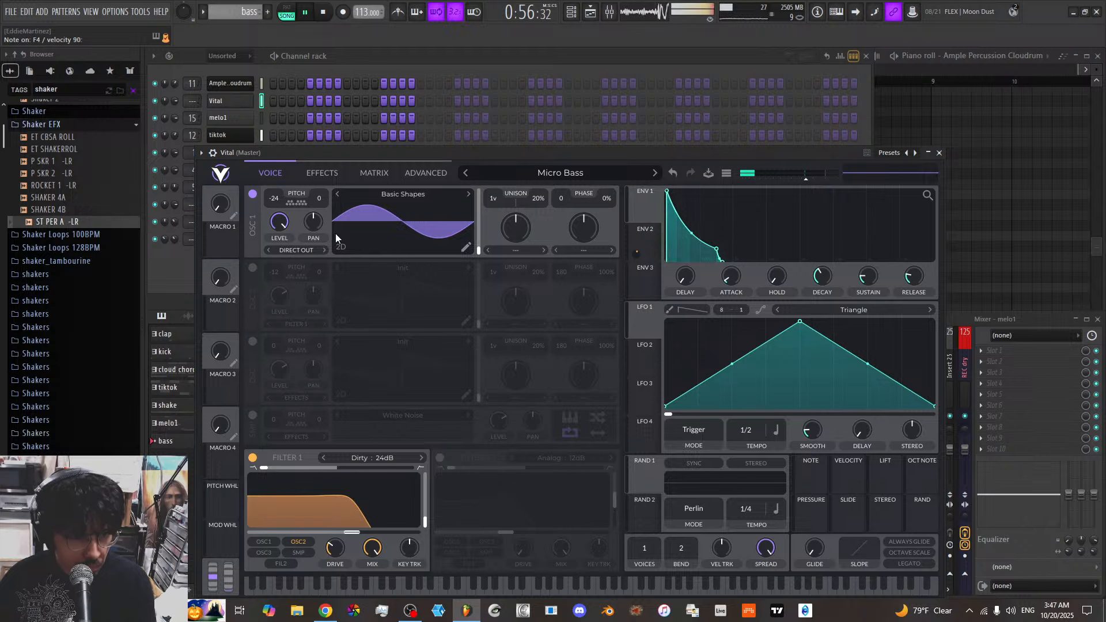
# Turn Oscillator 2 back on, transpose it to -24 and lower its level
pyautogui.click(253, 268)
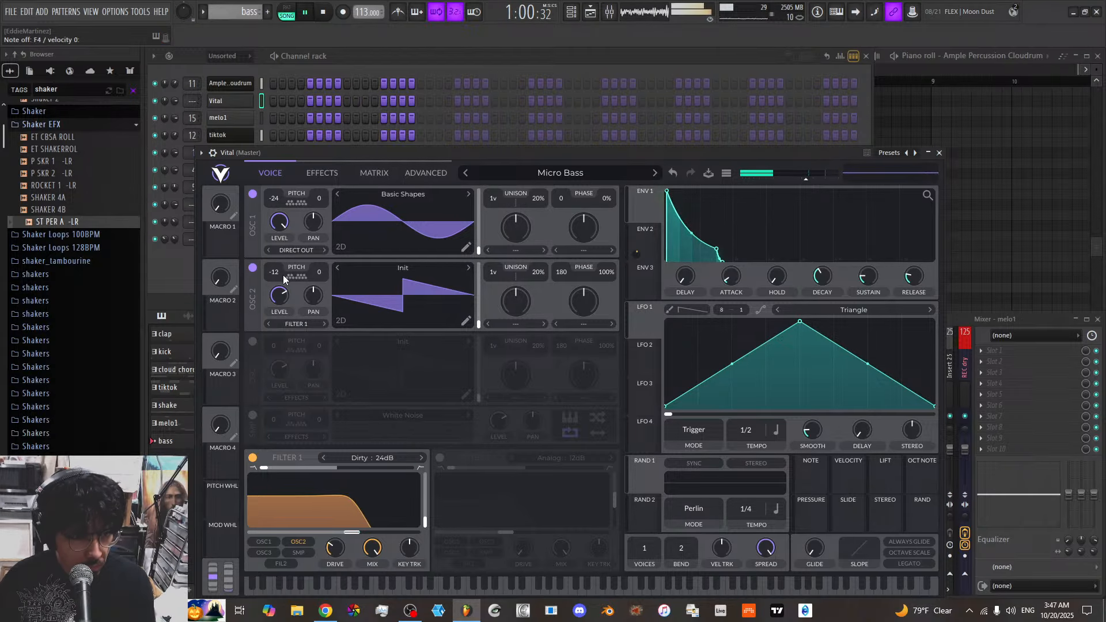
pyautogui.moveTo(275, 274); pyautogui.dragTo(285, 317)
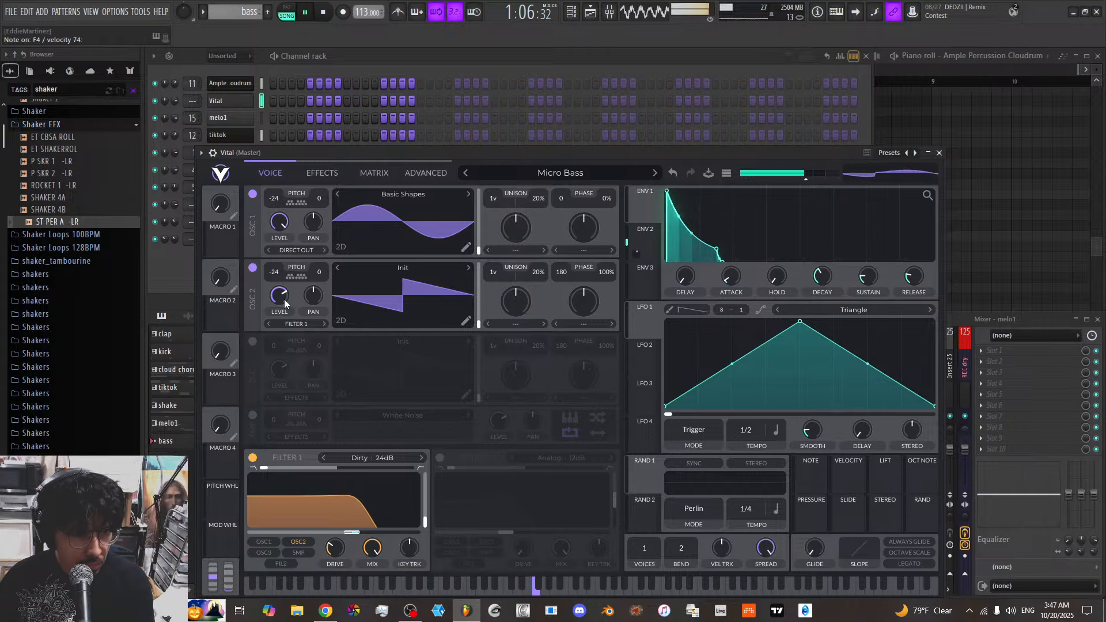
pyautogui.moveTo(285, 302); pyautogui.dragTo(285, 313)
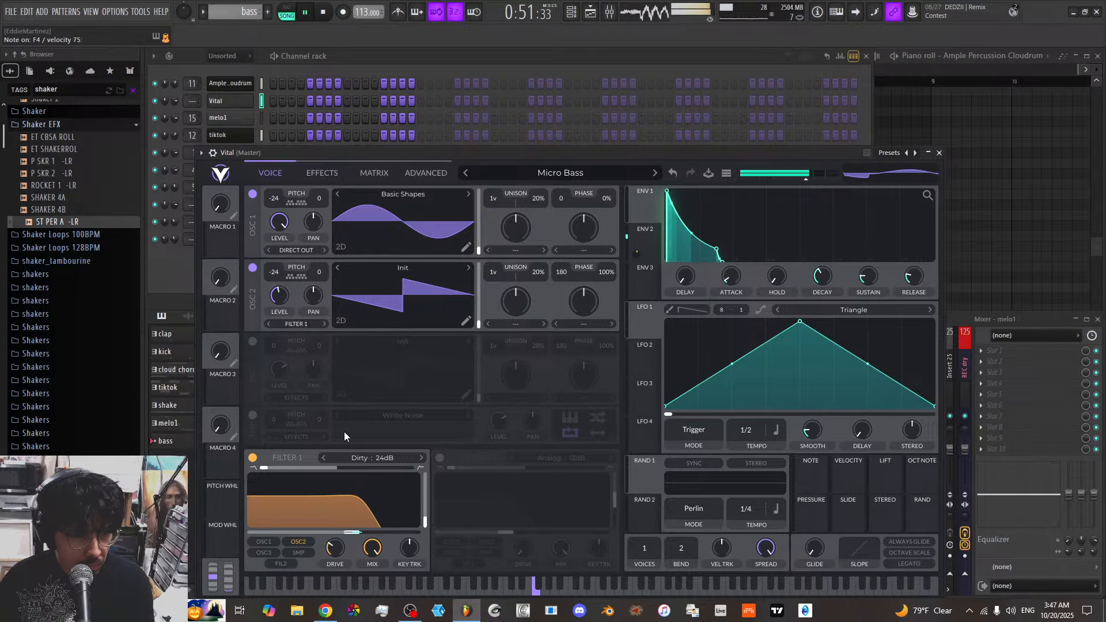
# Lower Filter 1's cutoff in Vital to about 137 Hz
pyautogui.moveTo(349, 534); pyautogui.dragTo(314, 533)
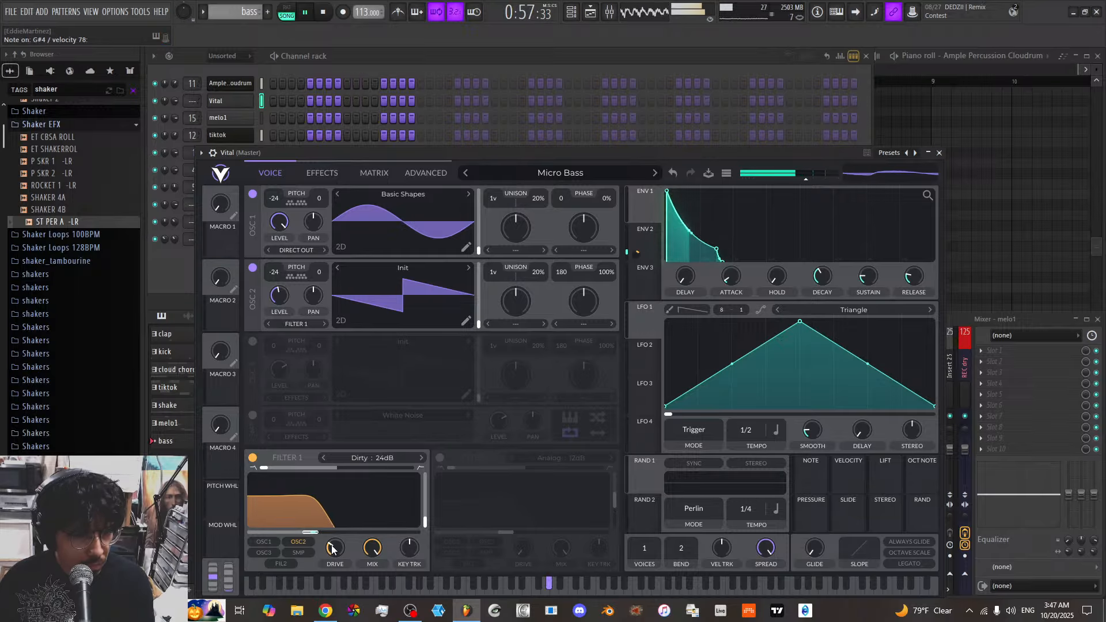
pyautogui.moveTo(330, 543); pyautogui.dragTo(308, 533)
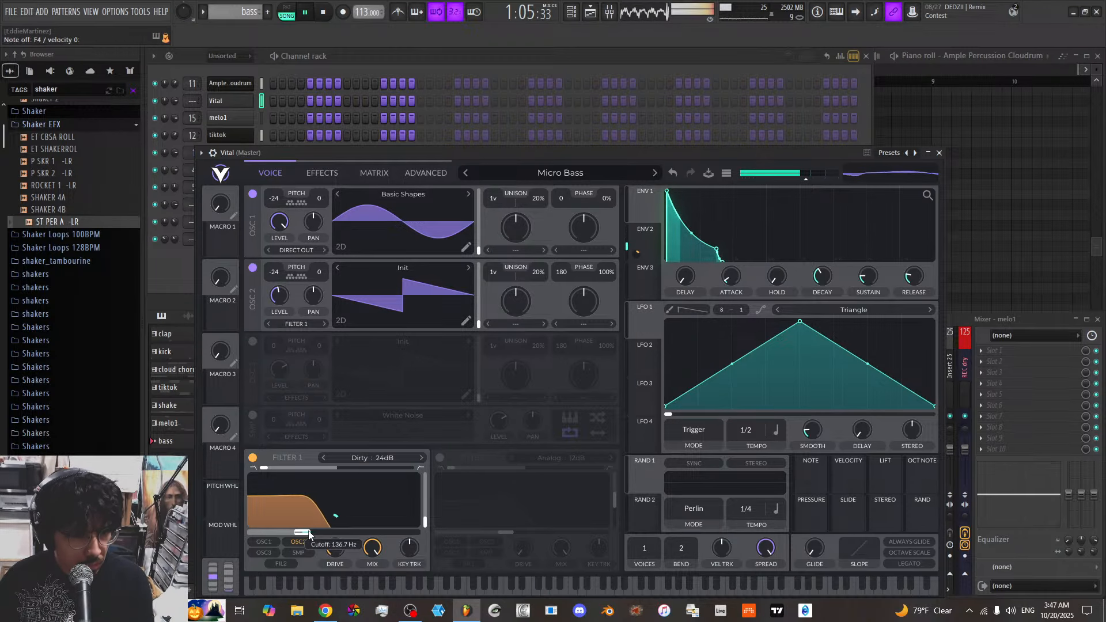
# Try Oscillator 2 transposed to -12, return it to -24, and set its phase randomization to 0%
pyautogui.moveTo(275, 272); pyautogui.dragTo(282, 243)
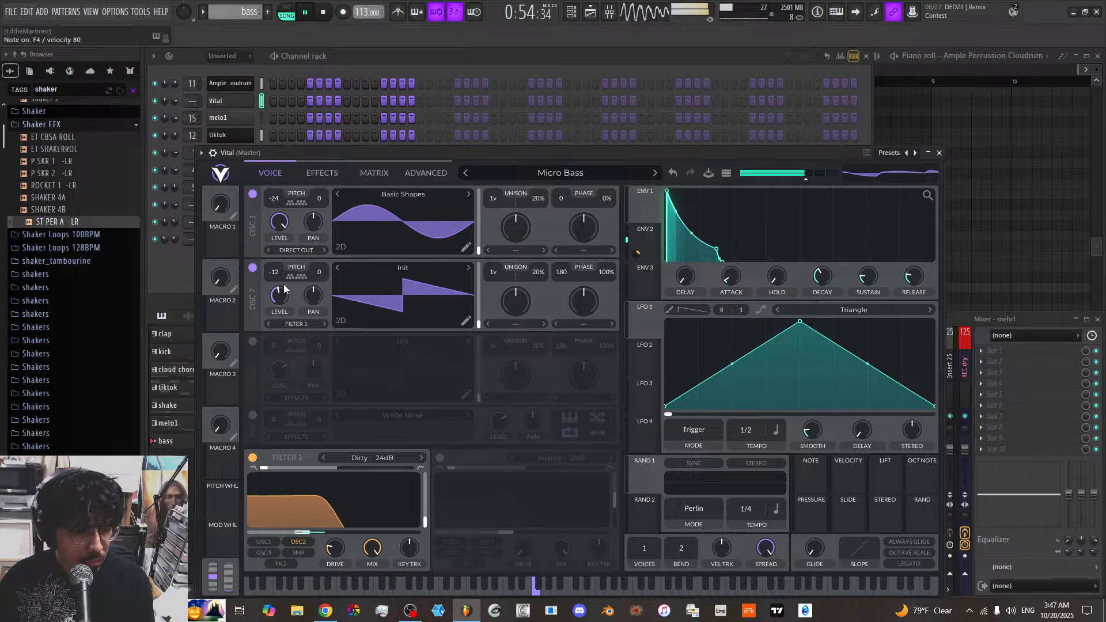
pyautogui.moveTo(279, 271); pyautogui.dragTo(278, 312)
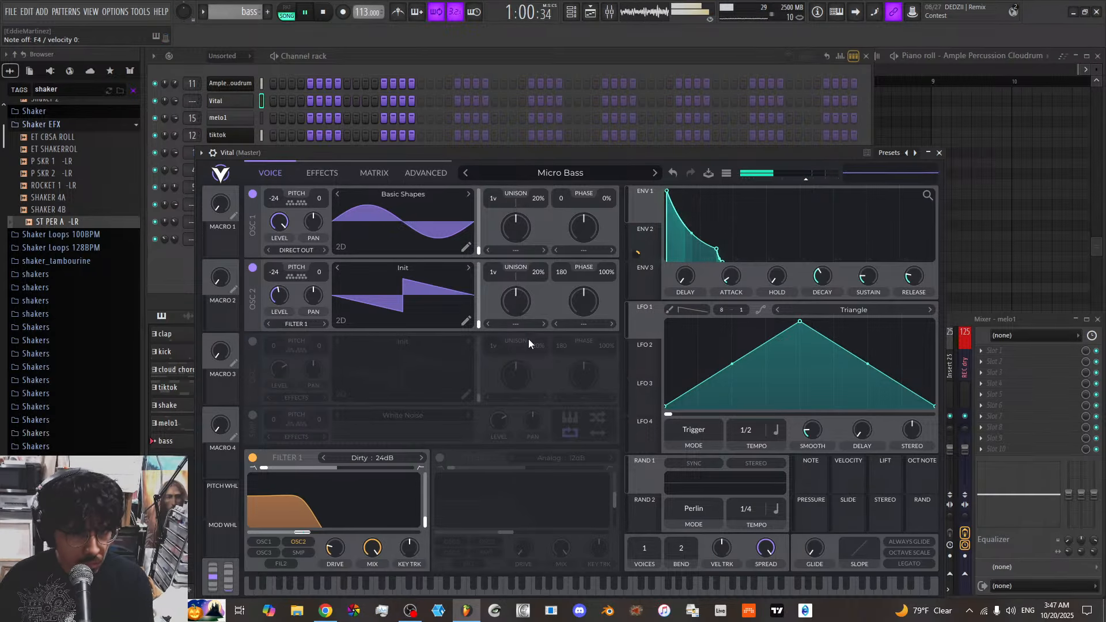
pyautogui.moveTo(603, 275); pyautogui.dragTo(586, 487)
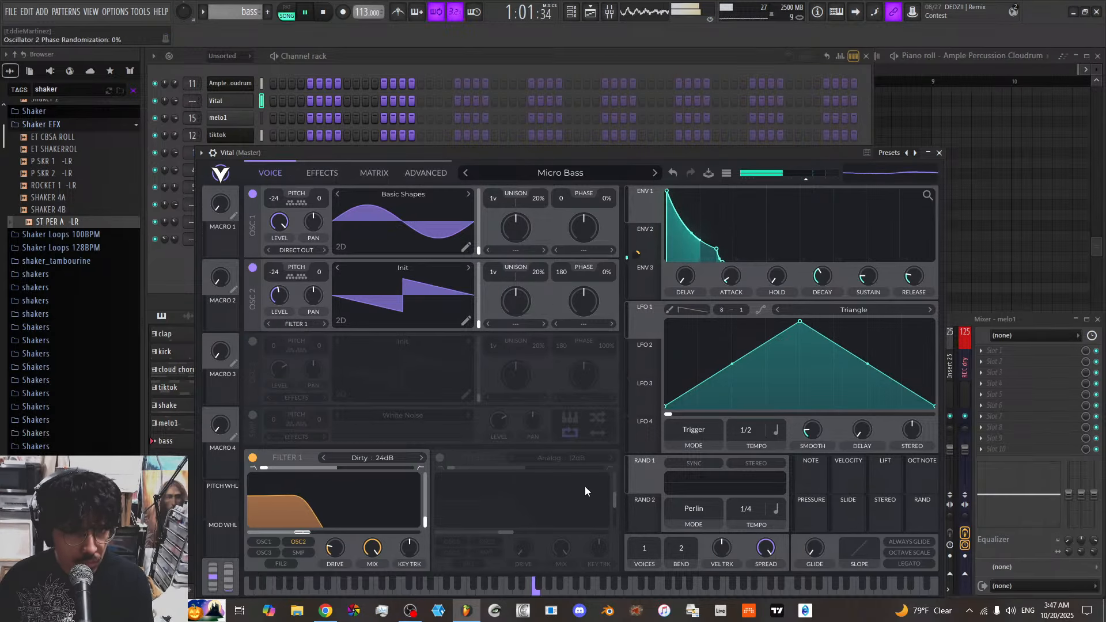
# Turn on Oscillator 3 and change Oscillator 2 to the sawtooth frame of the Basic Shapes wavetable
pyautogui.click(253, 341)
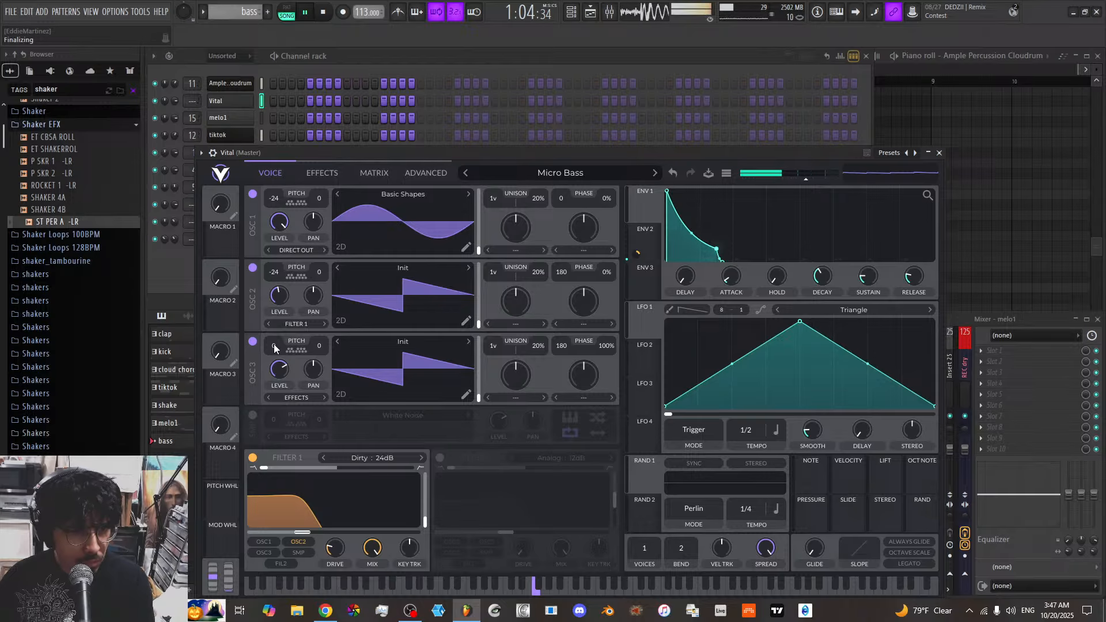
pyautogui.click(470, 273)
pyautogui.moveTo(480, 287); pyautogui.dragTo(479, 277)
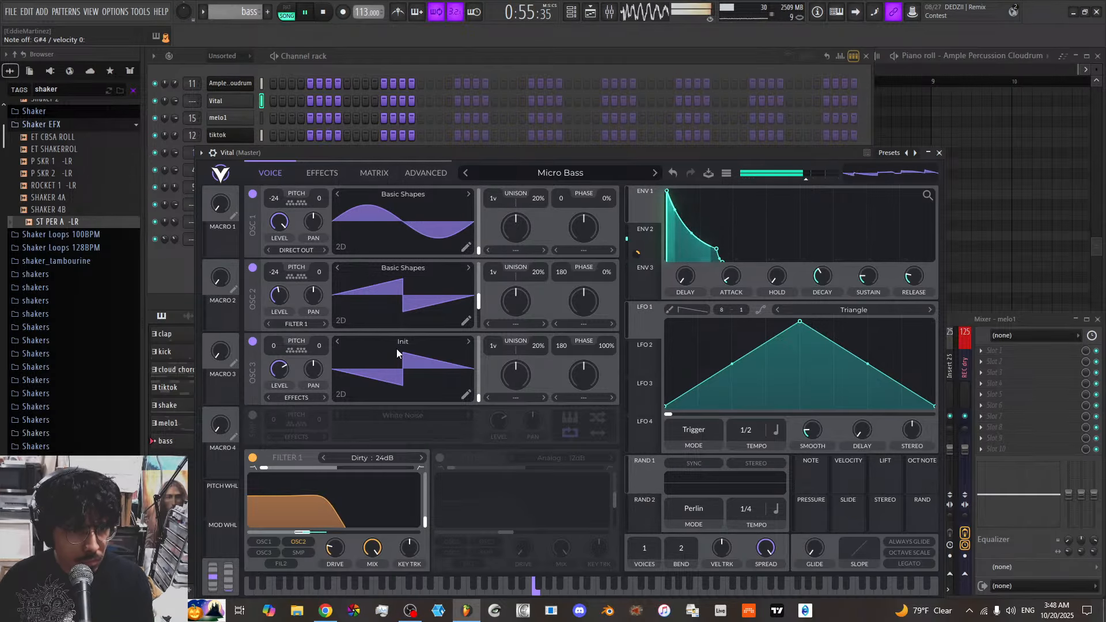
# Set Oscillator 3 to a Basic Shapes sawtooth with 0% phase randomization, transposed to -12 and routed to Filter 1
pyautogui.click(469, 345)
pyautogui.moveTo(478, 374)
pyautogui.mouseDown()
pyautogui.moveTo(477, 340)
pyautogui.moveTo(478, 359)
pyautogui.mouseUp()
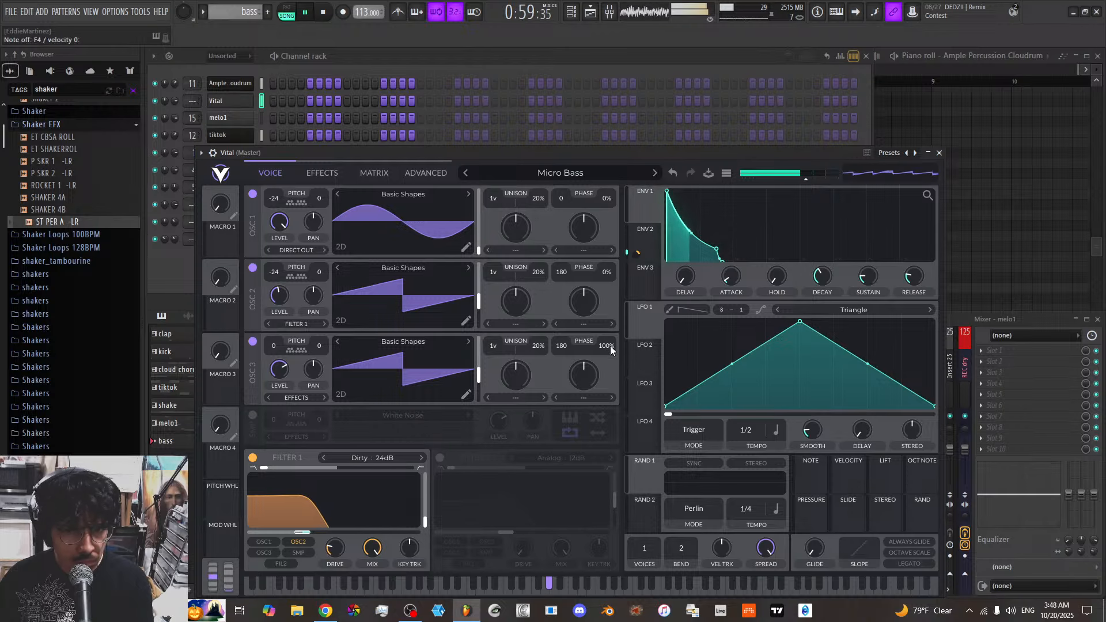
pyautogui.moveTo(609, 345); pyautogui.dragTo(577, 435)
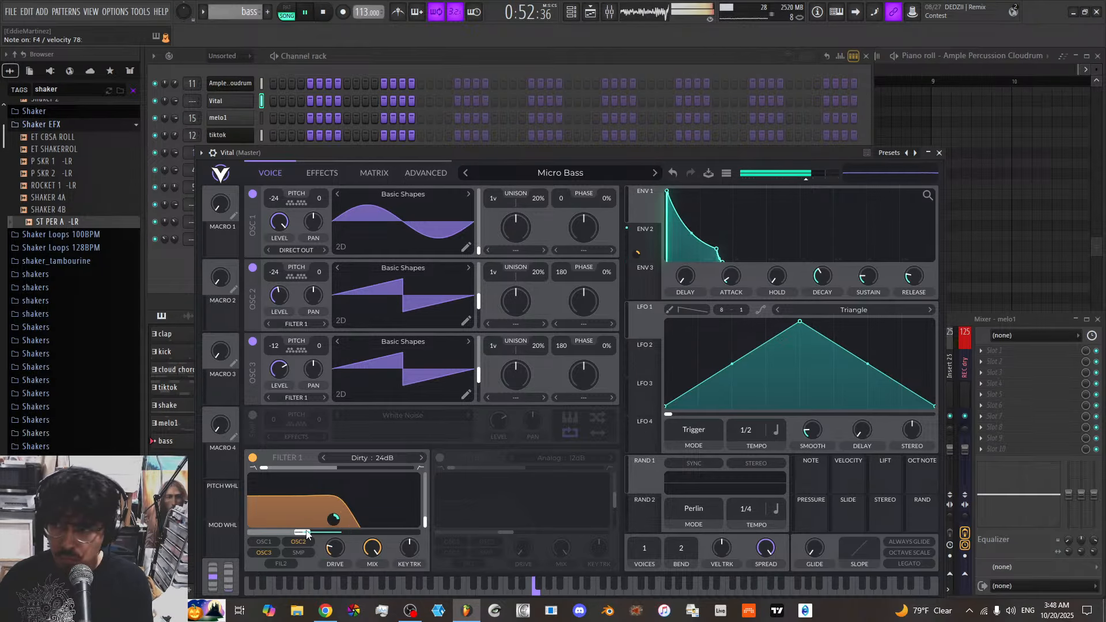
# Fine-tune Filter 1's cutoff to about 137 Hz, adjust its Env 2 modulation amount, and set its drive to about 5.5 dB
pyautogui.moveTo(307, 534); pyautogui.dragTo(299, 535)
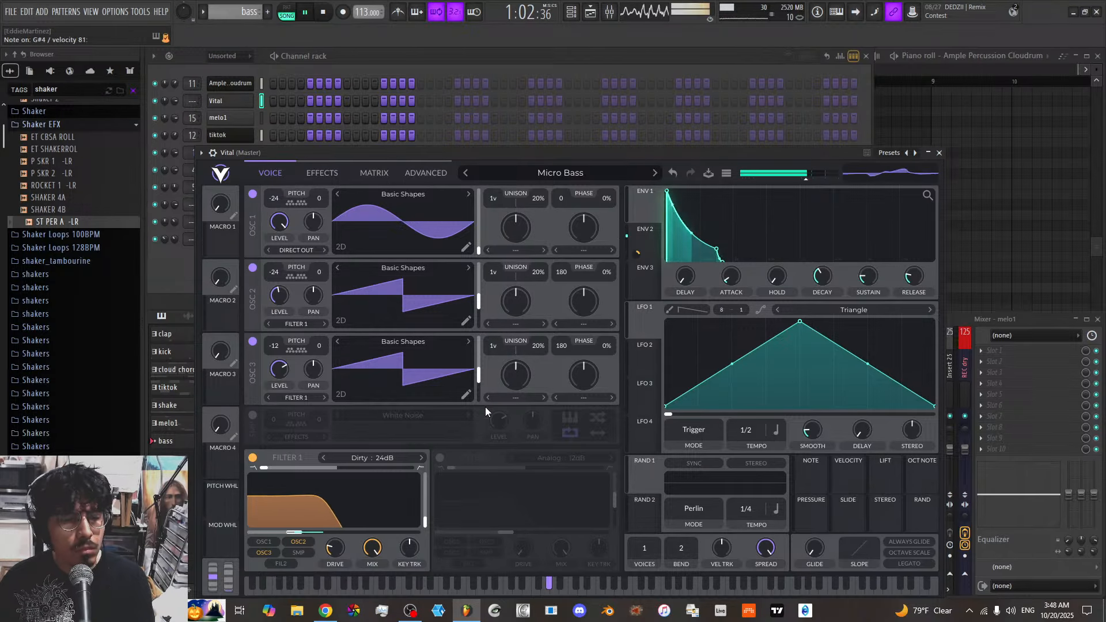
pyautogui.moveTo(311, 533)
pyautogui.moveTo(334, 519); pyautogui.dragTo(306, 533)
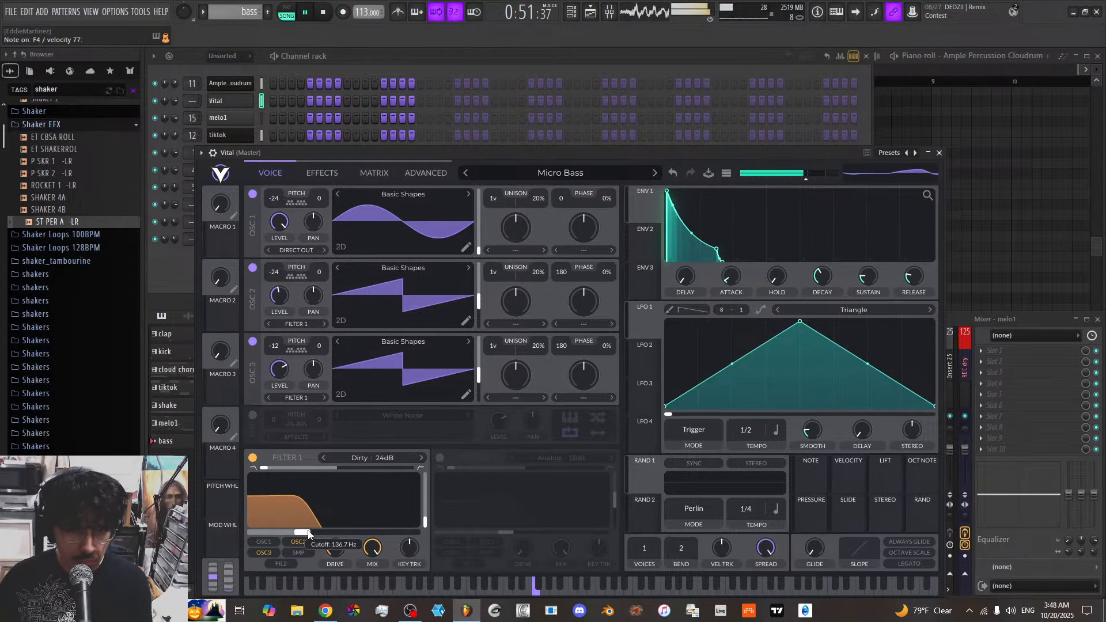
pyautogui.click(657, 244)
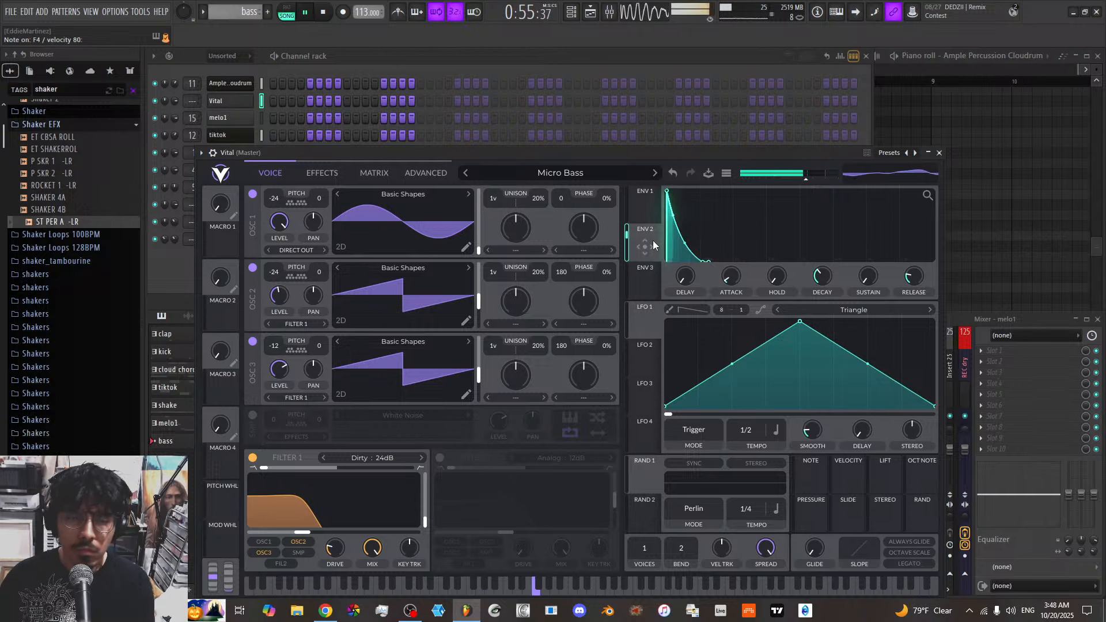
pyautogui.moveTo(653, 240); pyautogui.dragTo(336, 517)
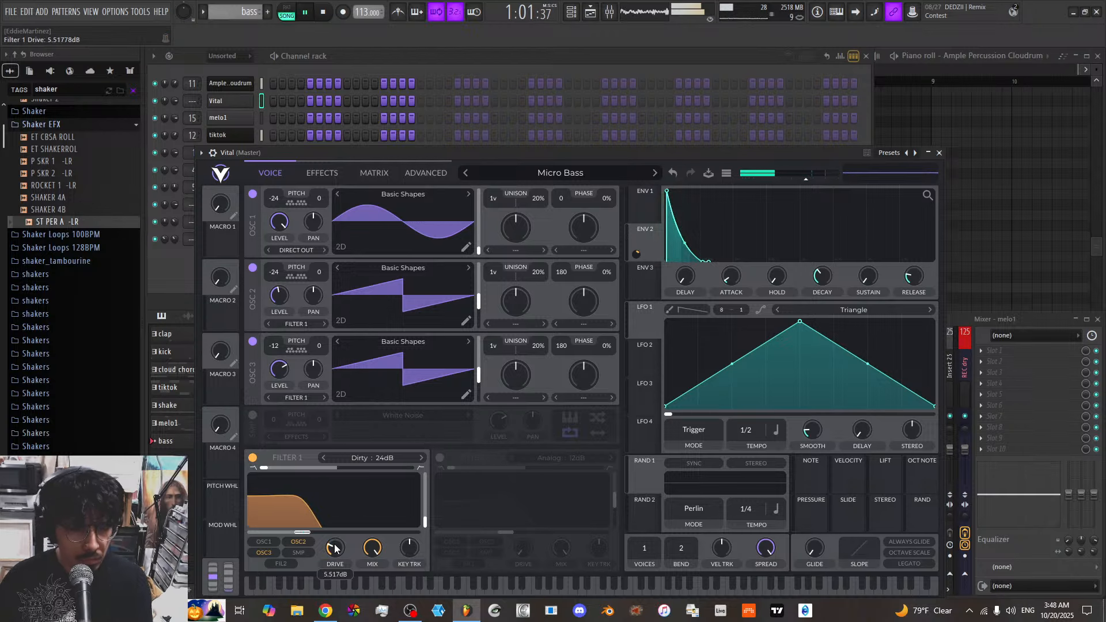
# Audition the sound with the compressor and the distortion each bypassed, re-enable both, and set the distortion drive to about 3.96 dB
pyautogui.click(323, 173)
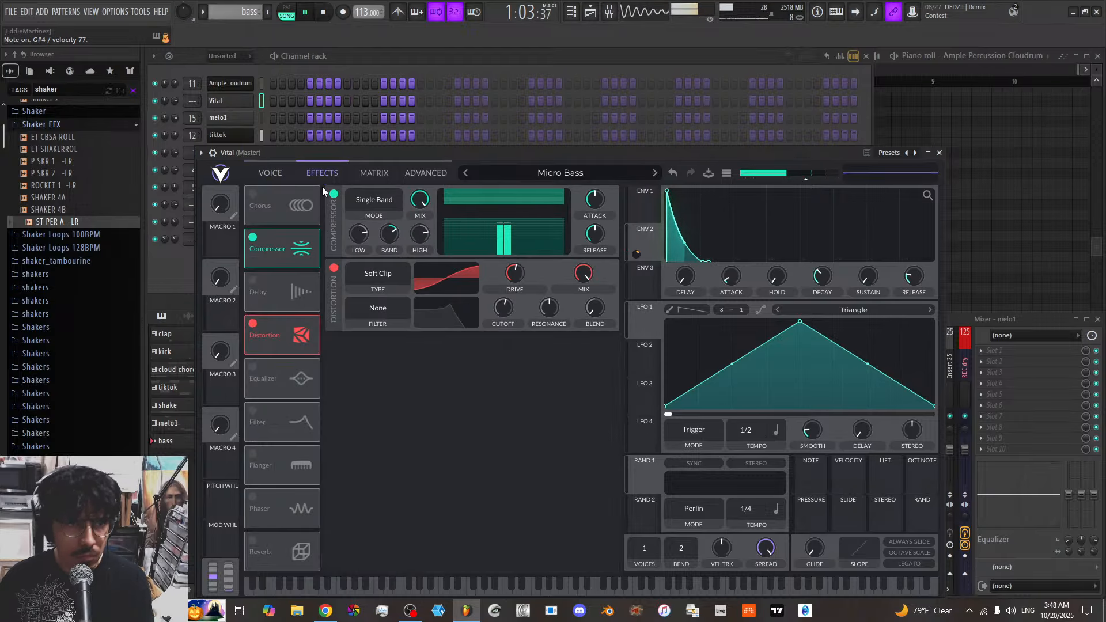
pyautogui.click(254, 238)
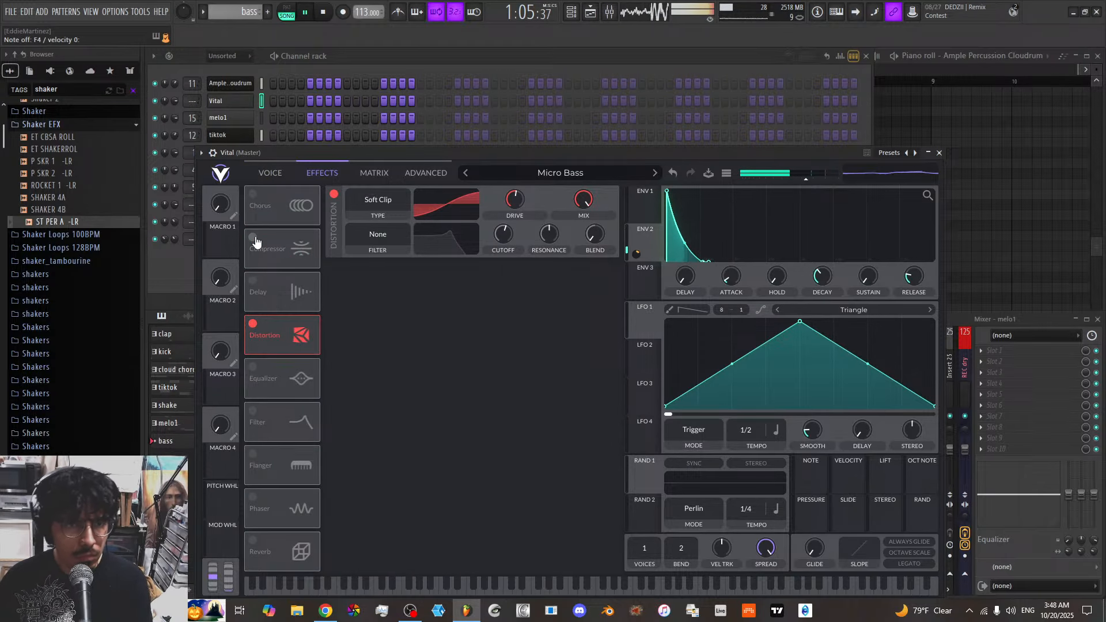
pyautogui.click(254, 238)
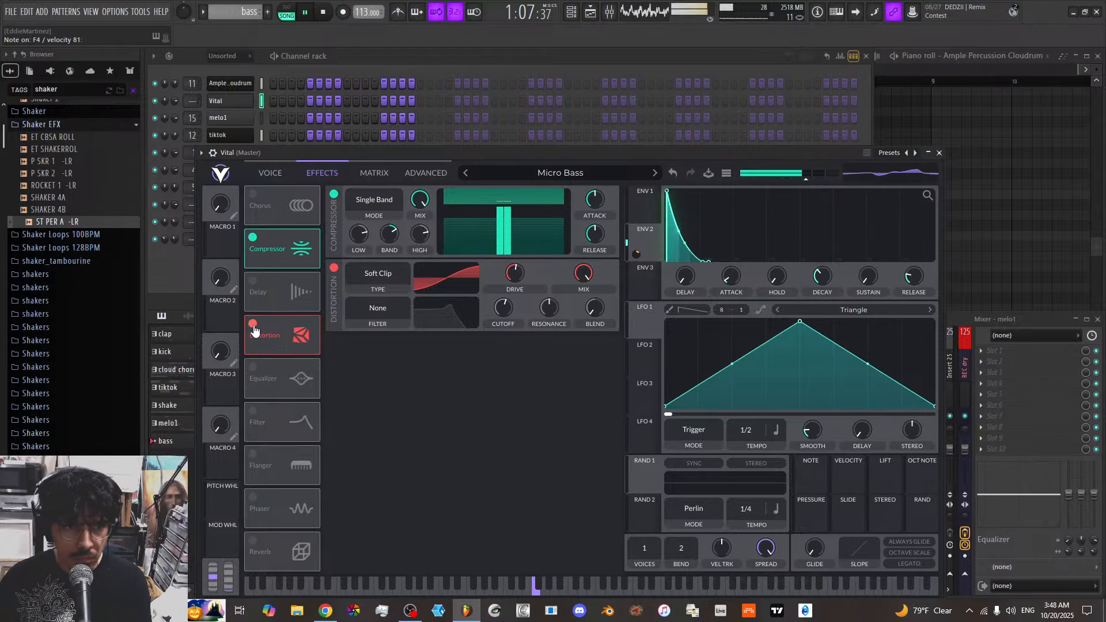
pyautogui.click(253, 324)
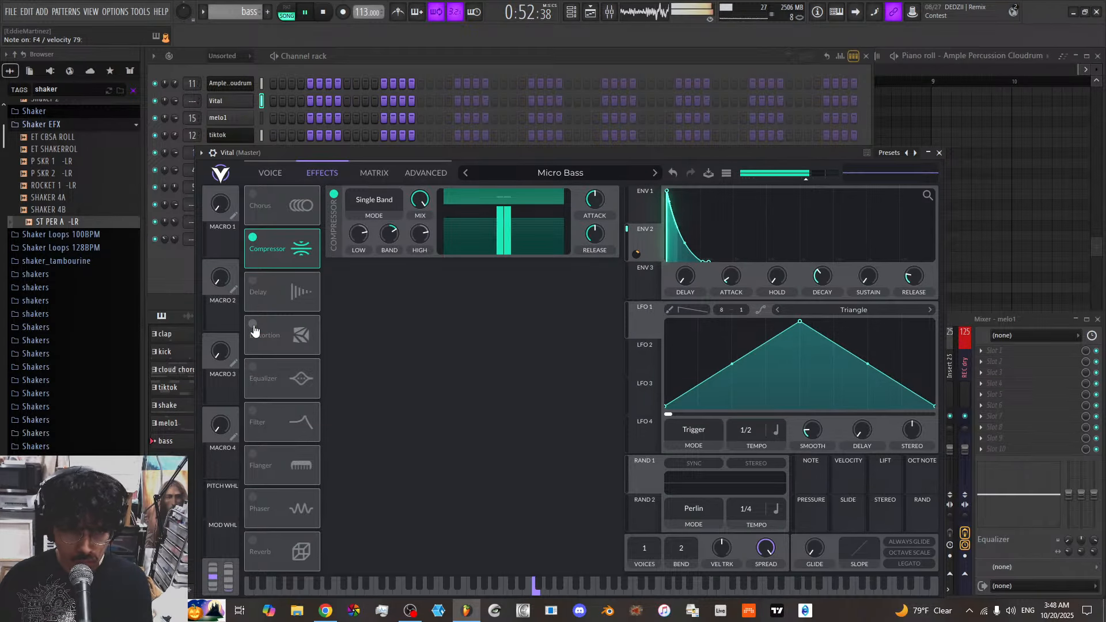
pyautogui.click(253, 326)
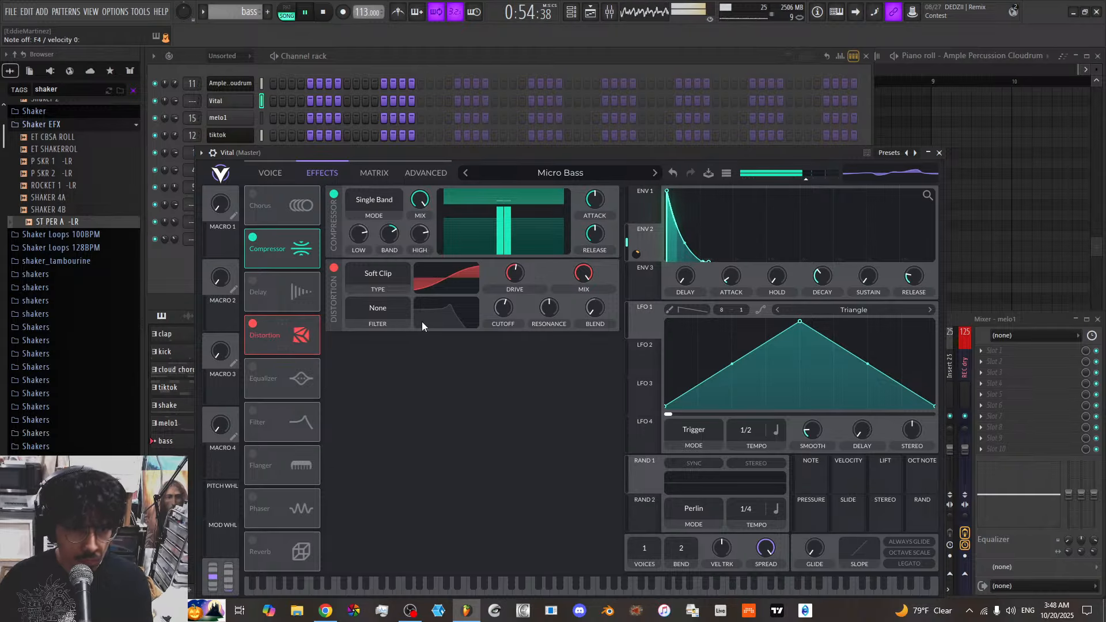
pyautogui.moveTo(515, 275); pyautogui.dragTo(510, 276)
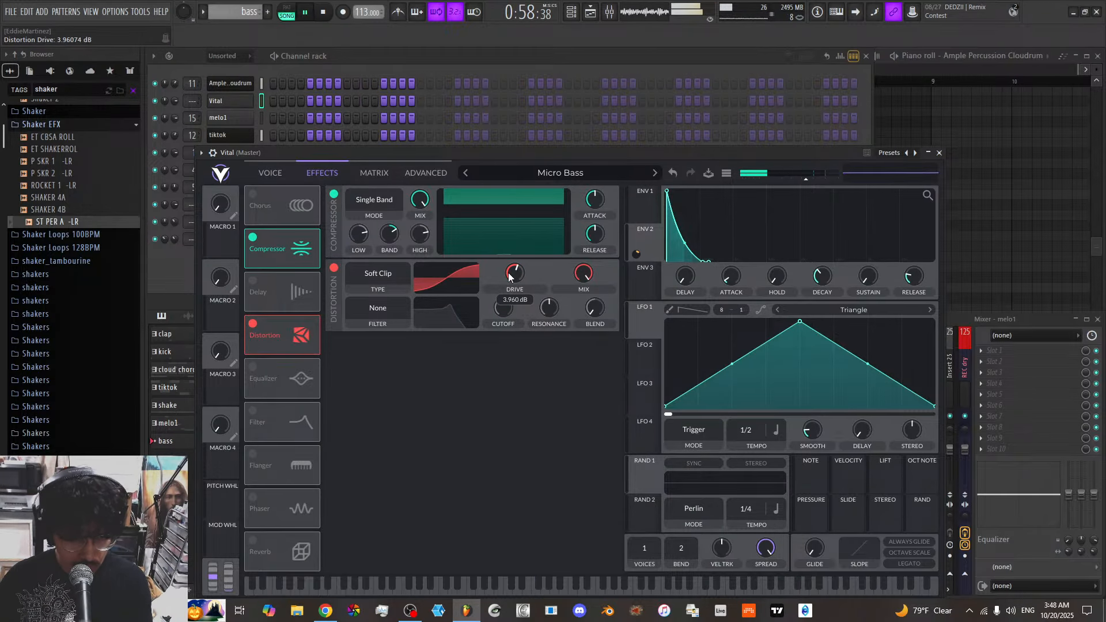
# Shorten Envelope 2's decay and fine-tune its modulation amount on Filter 1's cutoff
pyautogui.click(649, 213)
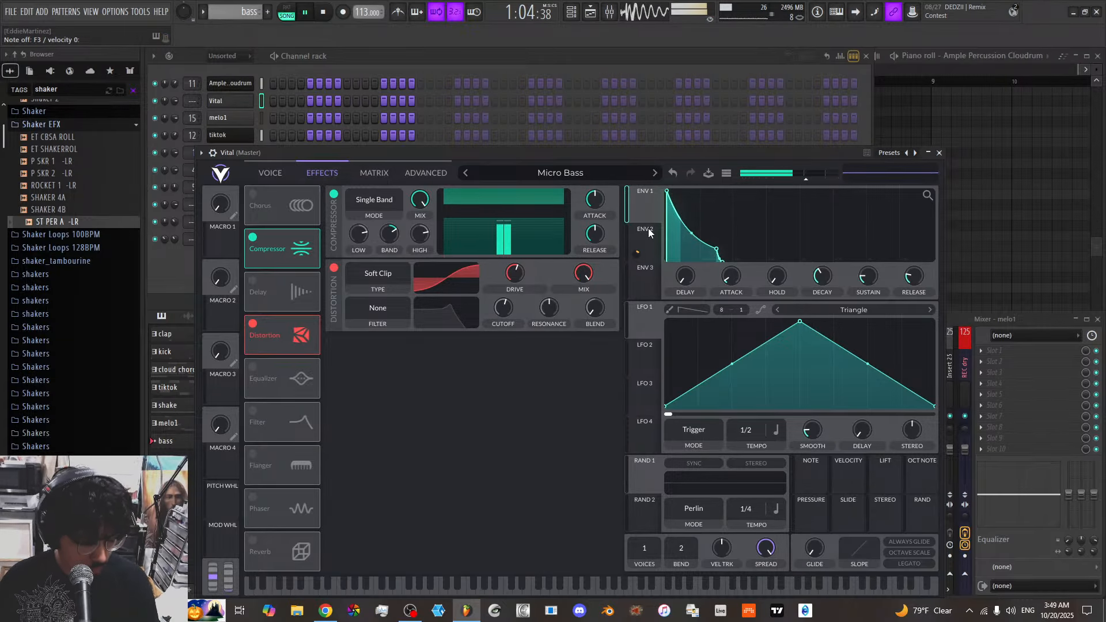
pyautogui.click(270, 173)
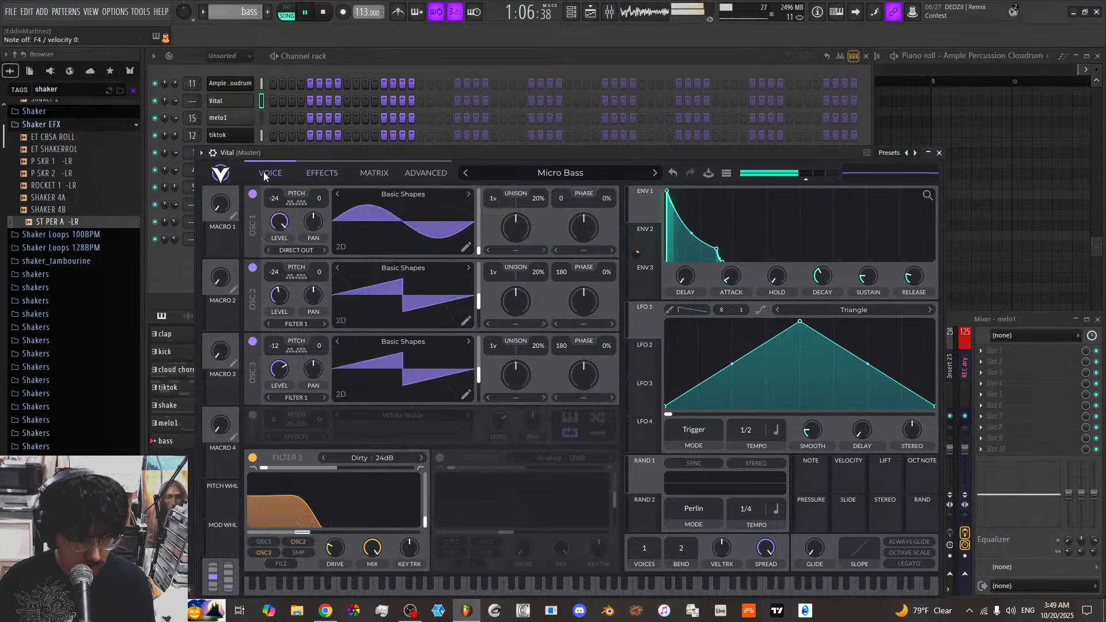
pyautogui.click(644, 243)
pyautogui.moveTo(701, 261); pyautogui.dragTo(683, 269)
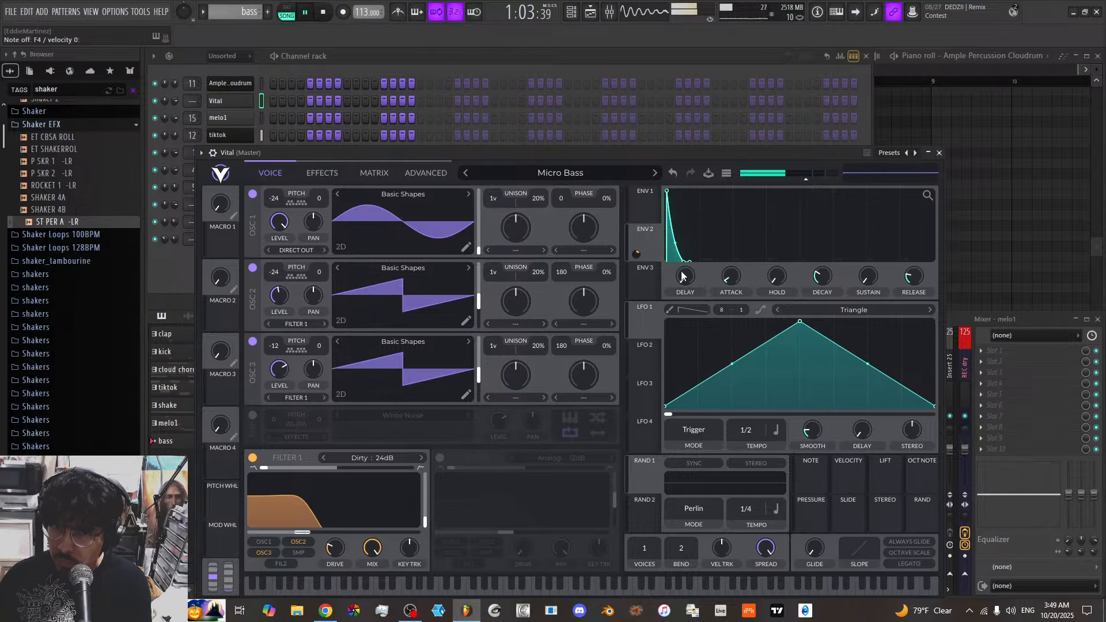
pyautogui.moveTo(636, 255); pyautogui.dragTo(694, 273)
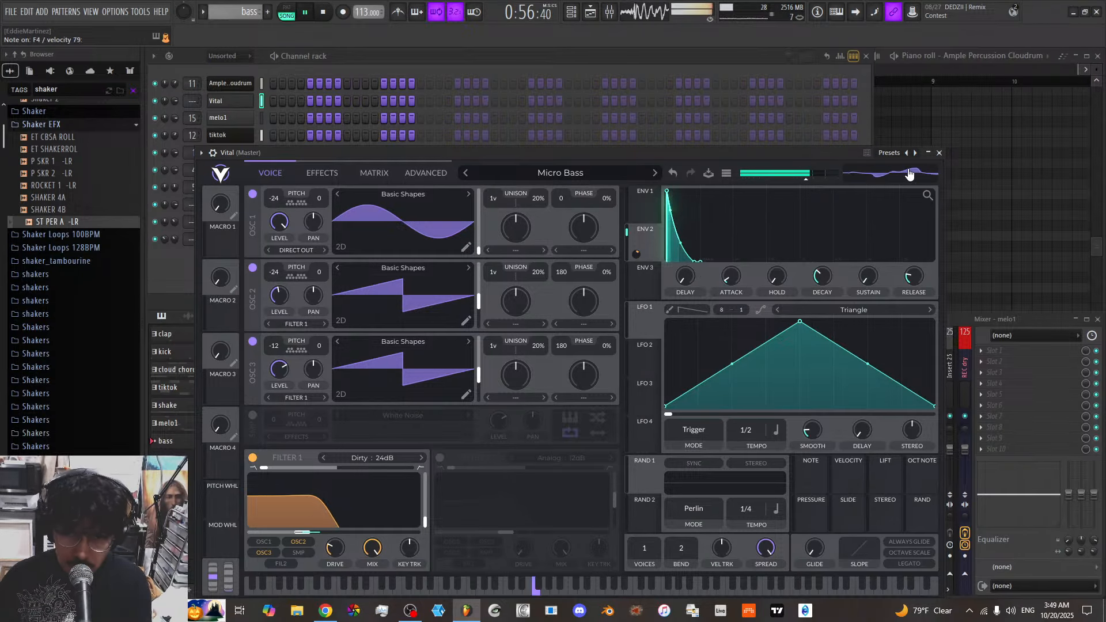
# Close Vital and record a live bass line into the bass pattern over bars 25–33 of the playlist
pyautogui.click(939, 153)
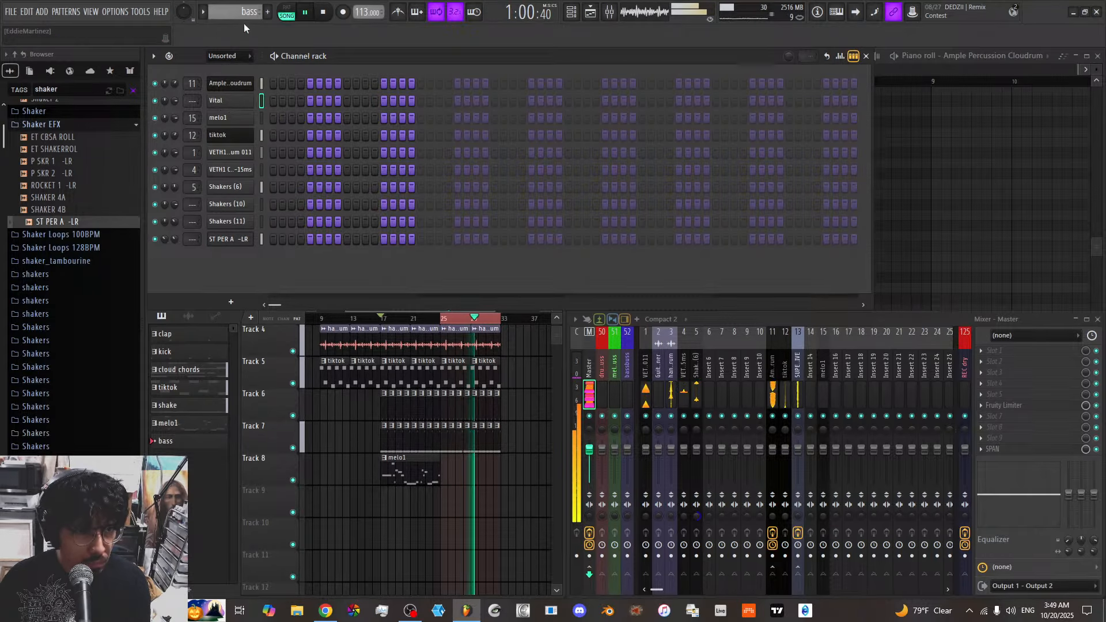
pyautogui.click(342, 15)
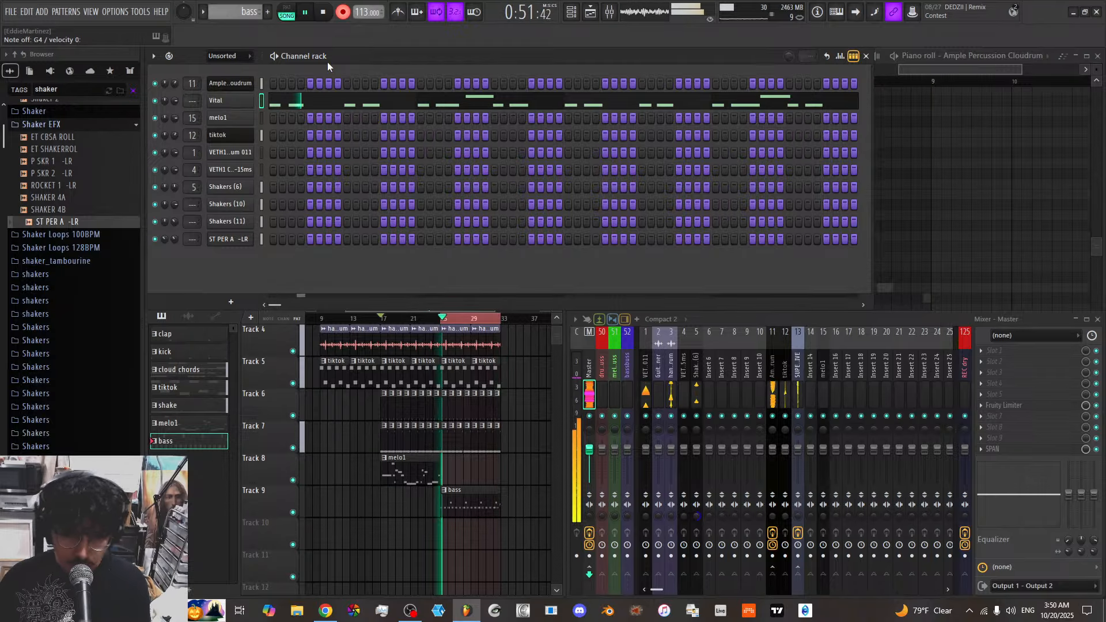
pyautogui.click(343, 11)
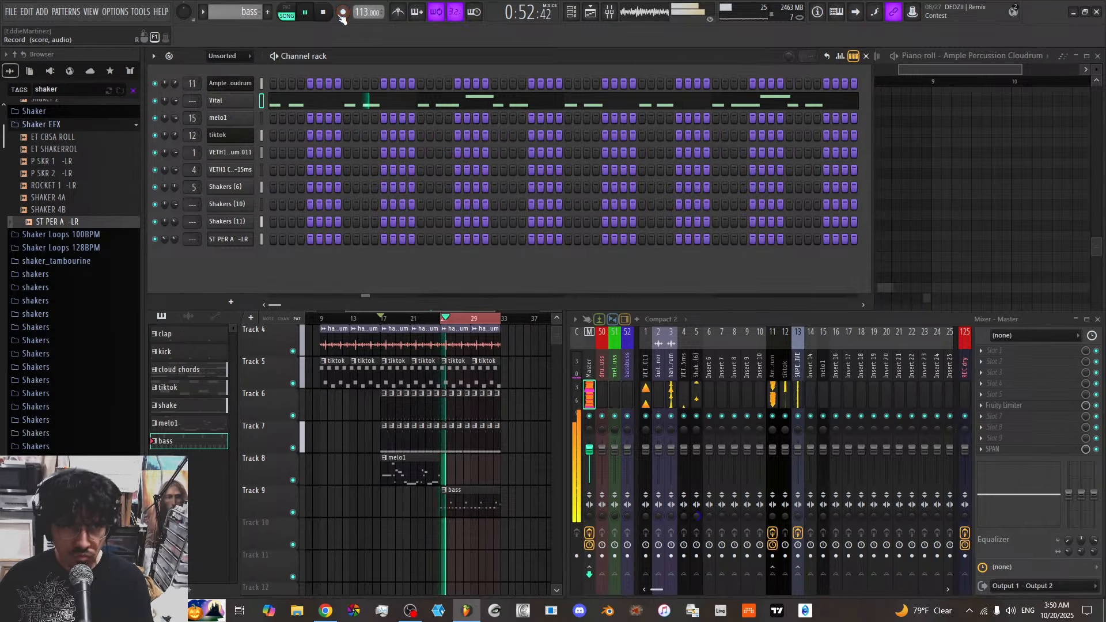
# In the Vital piano roll, try the last note of bar 8 at F4, audition the ending, and delete that note
pyautogui.click(609, 109)
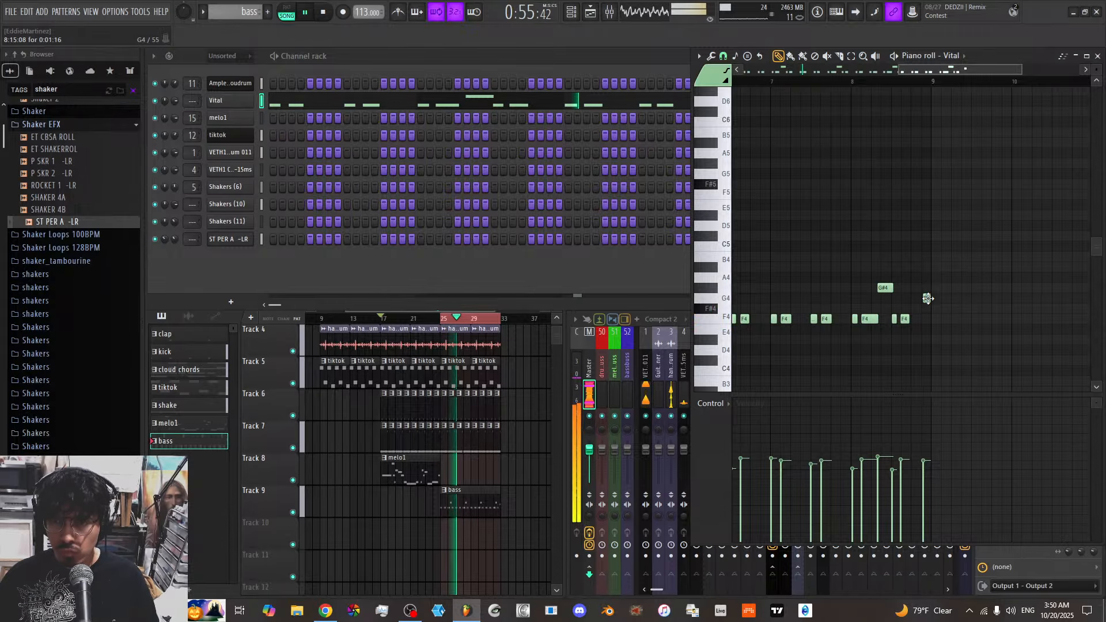
pyautogui.click(926, 318)
pyautogui.press('space')
pyautogui.click(853, 83)
pyautogui.press('space')
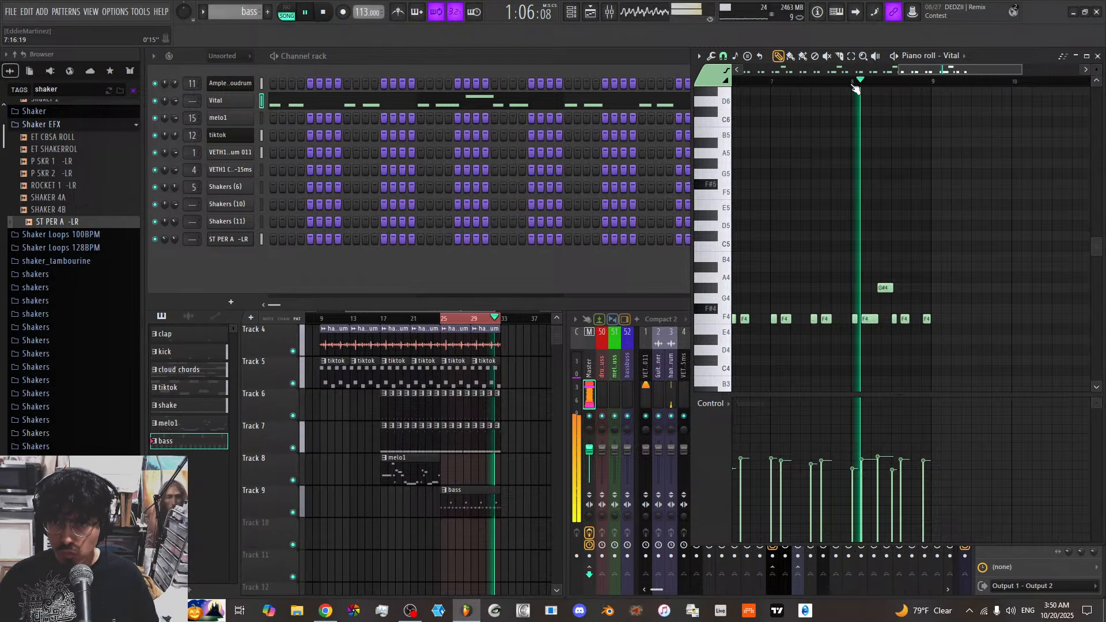
pyautogui.rightClick(924, 318)
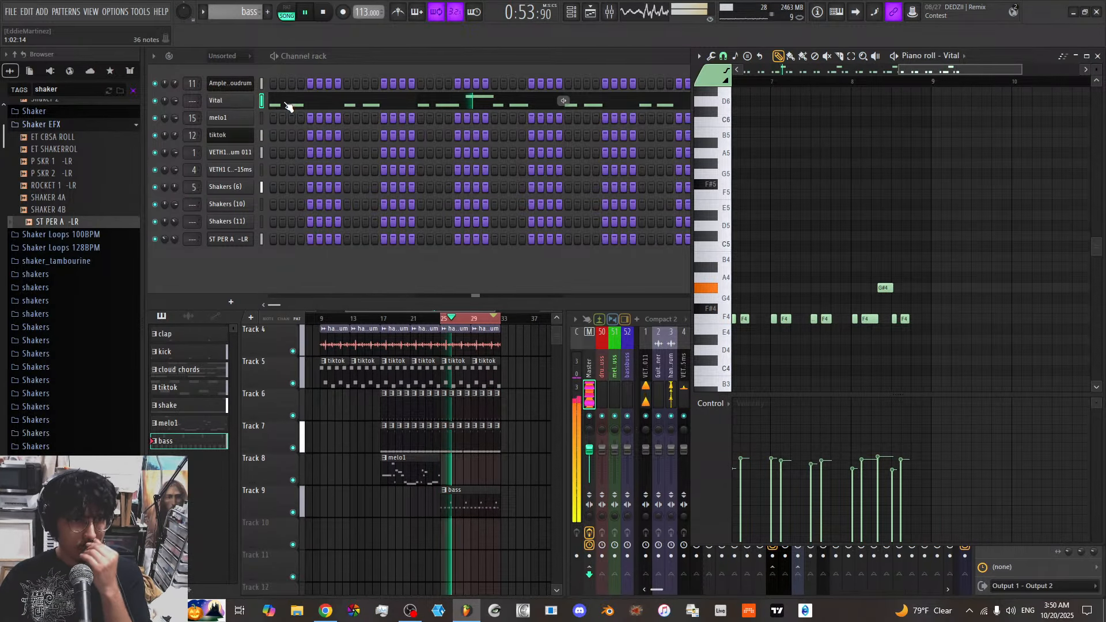
# Rename the Vital channel as bass and close its plugin window
pyautogui.click(232, 102)
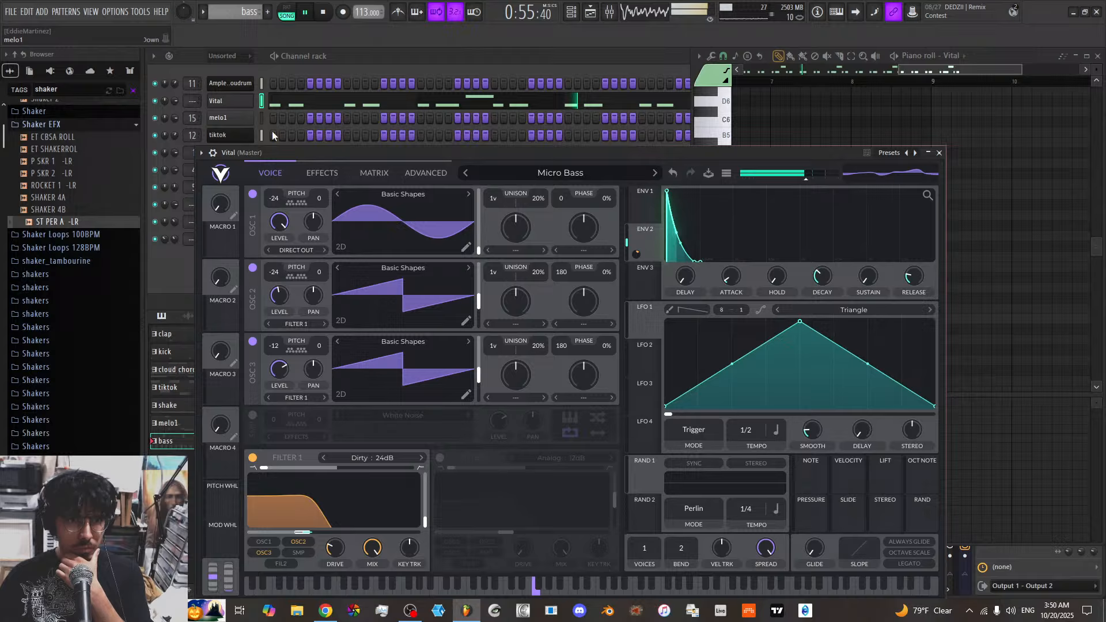
pyautogui.keyDown('shift'); pyautogui.click(236, 101); pyautogui.keyUp('shift')
pyautogui.write('bass')
pyautogui.press('Return')
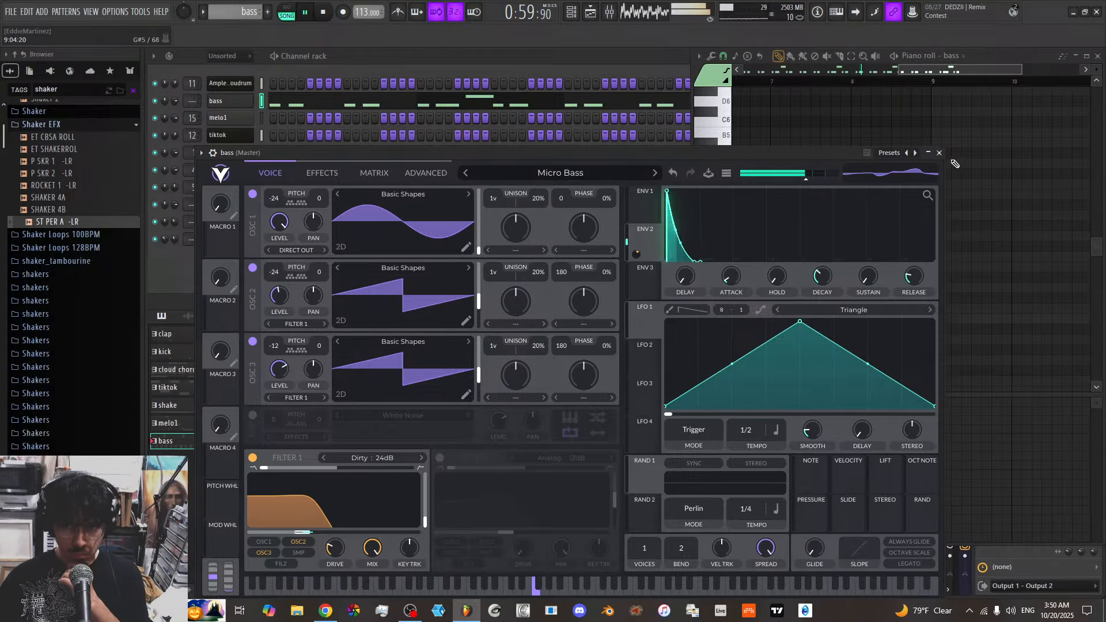
pyautogui.click(940, 154)
# Switch Vital's Filter 1 from Dirty to Analog 24dB, lower its drive and readjust its cutoff while the beat plays
pyautogui.click(233, 103)
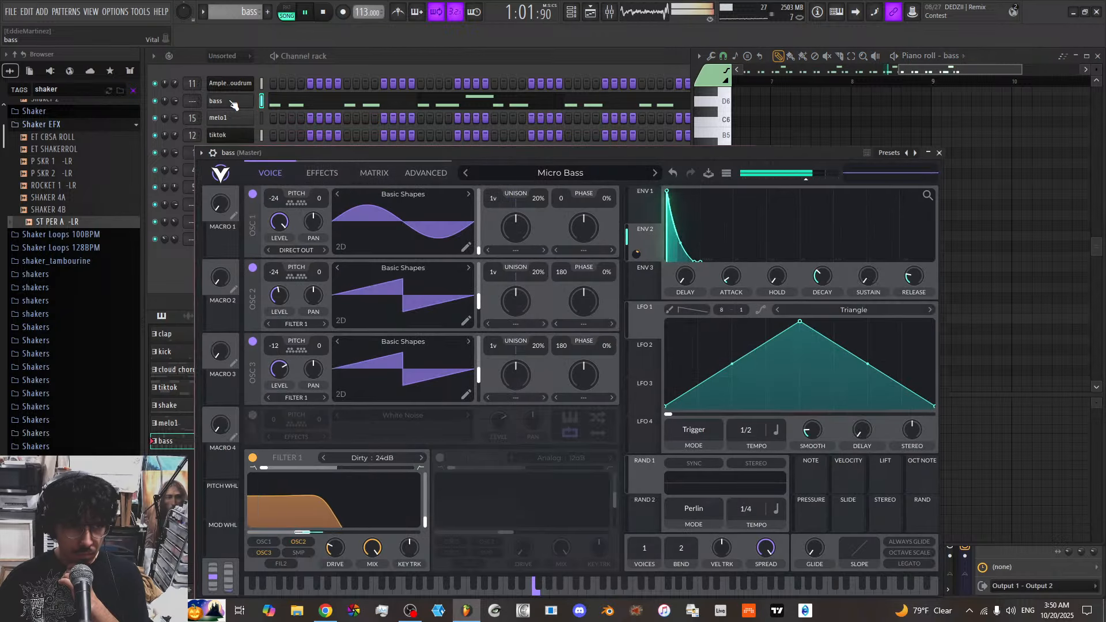
pyautogui.moveTo(303, 532); pyautogui.dragTo(310, 534)
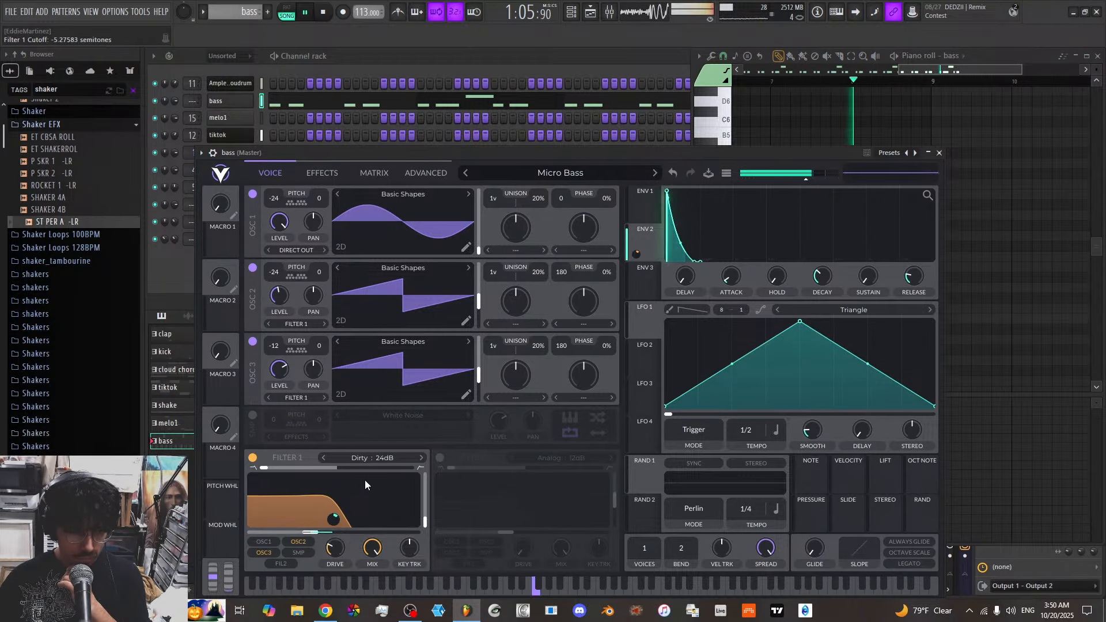
pyautogui.click(325, 459)
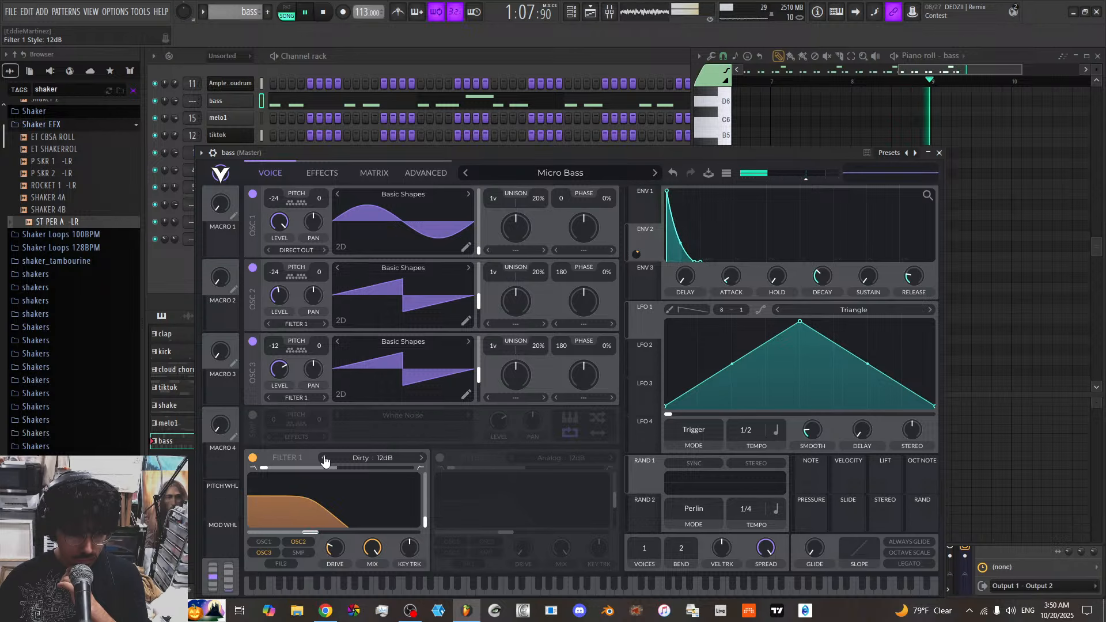
pyautogui.click(325, 459)
pyautogui.click(371, 458)
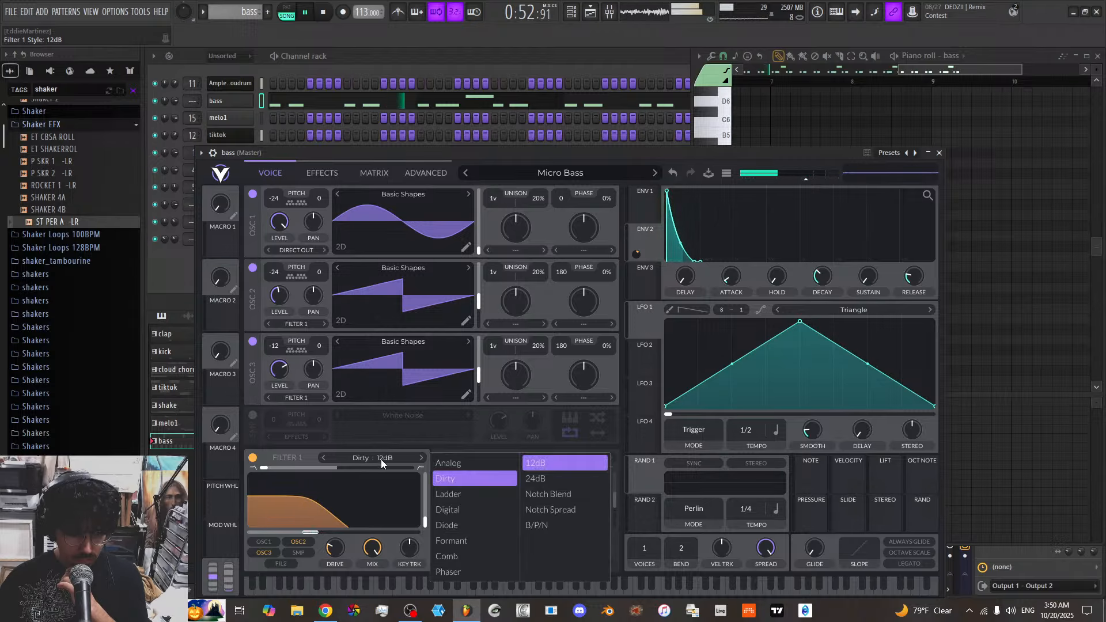
pyautogui.click(545, 479)
pyautogui.click(306, 455)
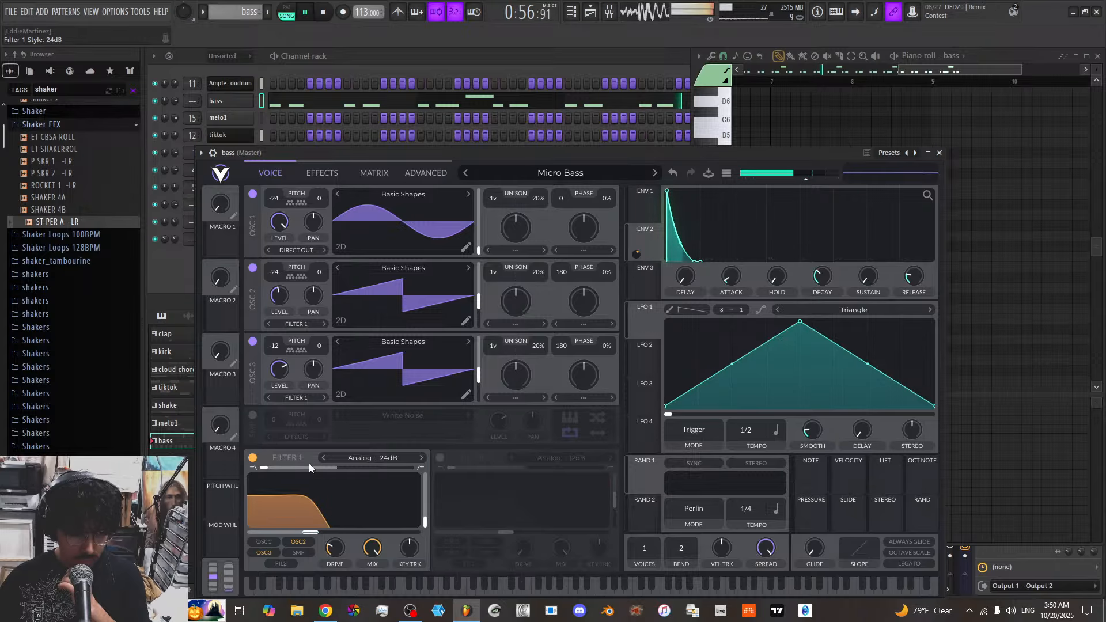
pyautogui.moveTo(329, 546); pyautogui.dragTo(338, 569)
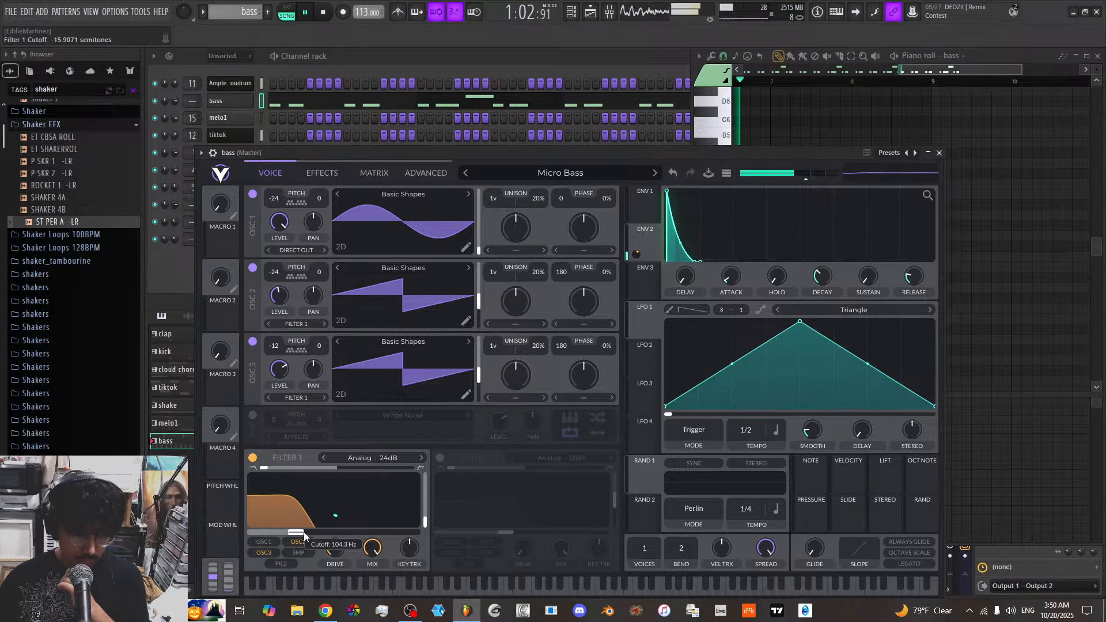
pyautogui.moveTo(303, 531); pyautogui.dragTo(312, 531)
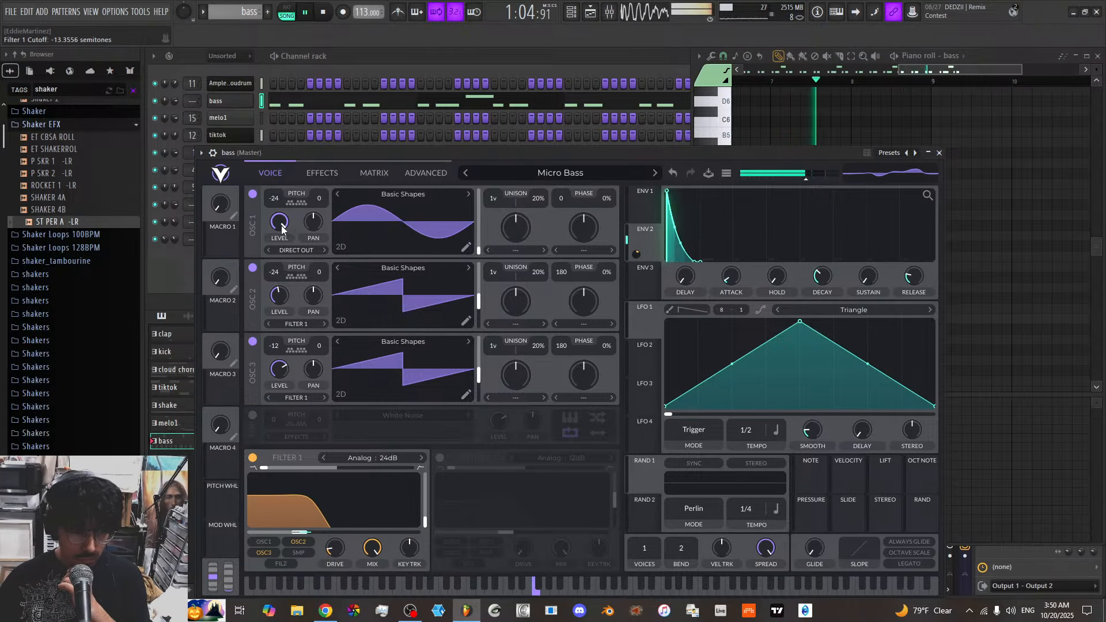
# Lower oscillator 1's level to about 0.65 and bring the levels of oscillators 2 and 3 down to zero
pyautogui.moveTo(281, 229); pyautogui.dragTo(290, 271)
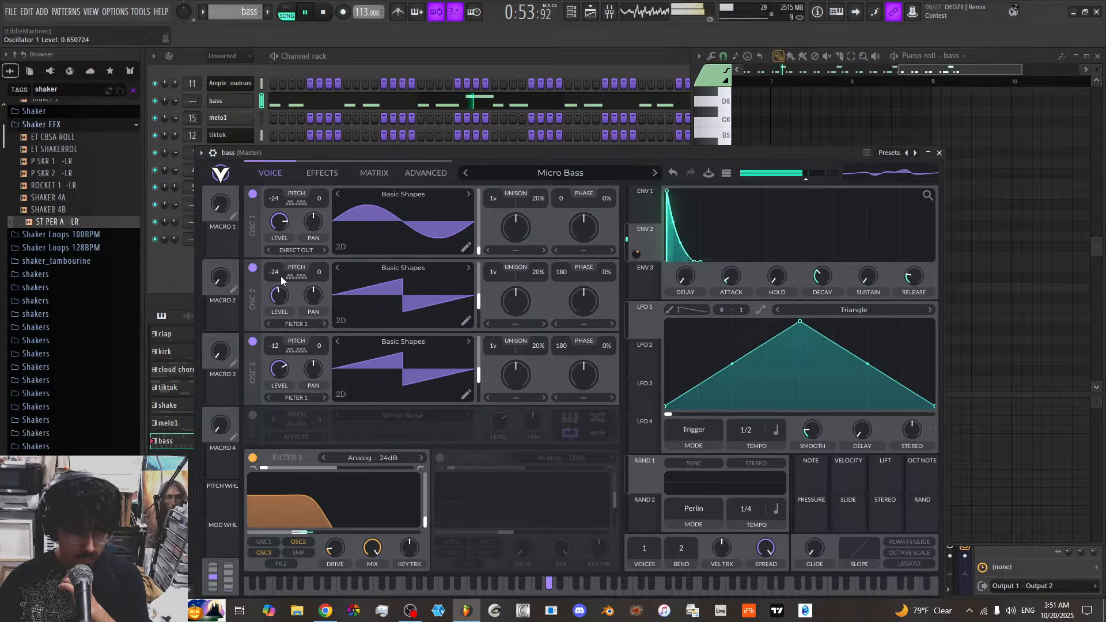
pyautogui.moveTo(280, 371); pyautogui.dragTo(286, 485)
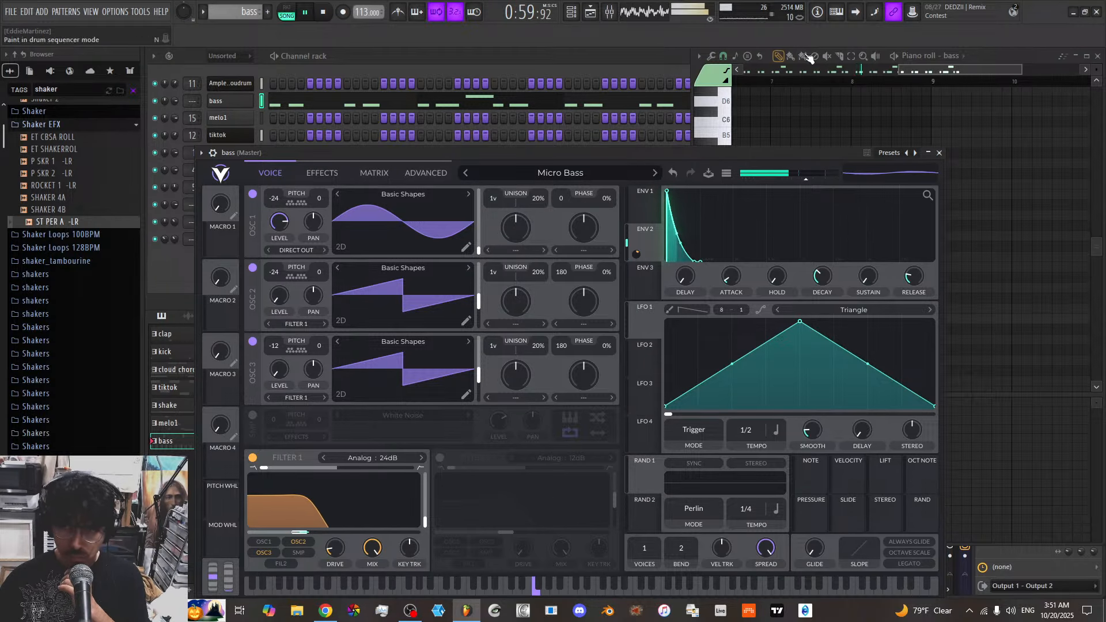
# Route the bass channel to mixer insert 9, naming the track after the channel
pyautogui.click(336, 55)
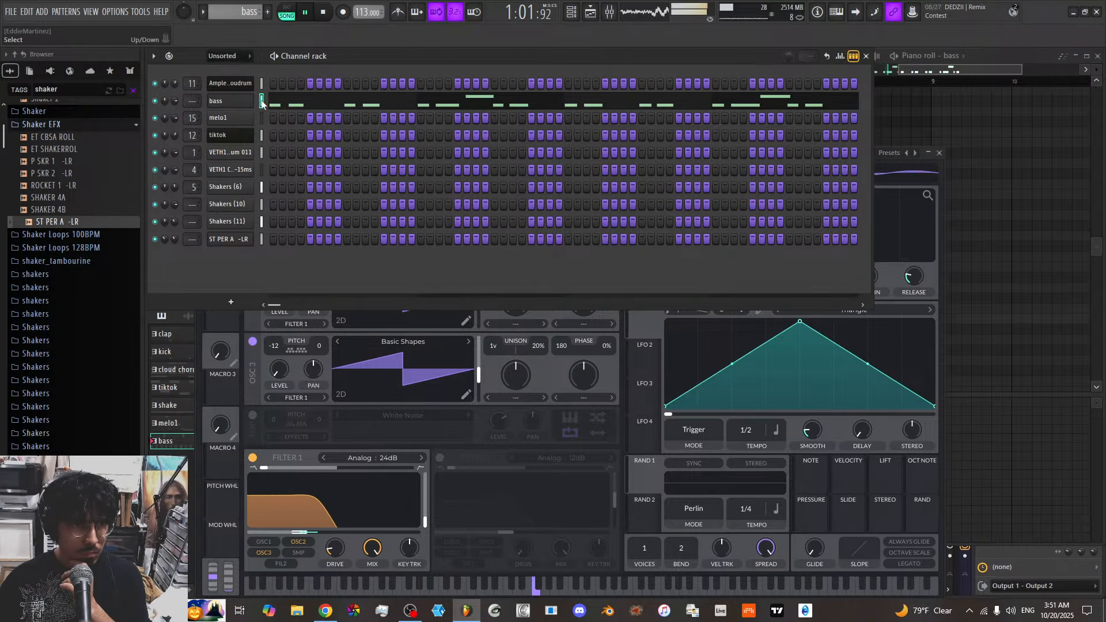
pyautogui.click(614, 15)
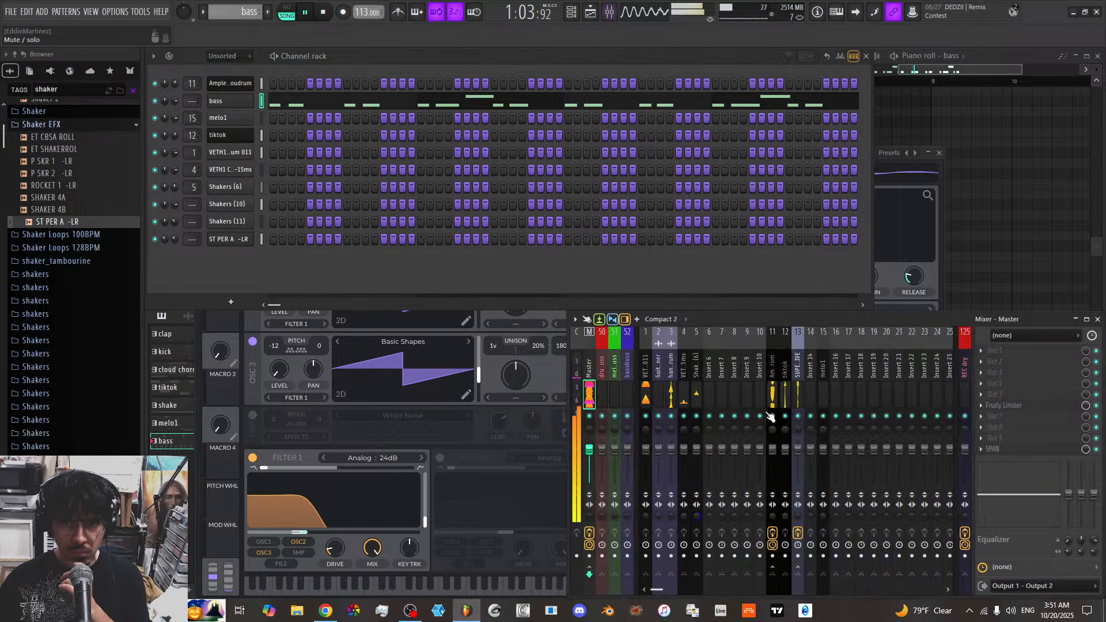
pyautogui.rightClick(747, 392)
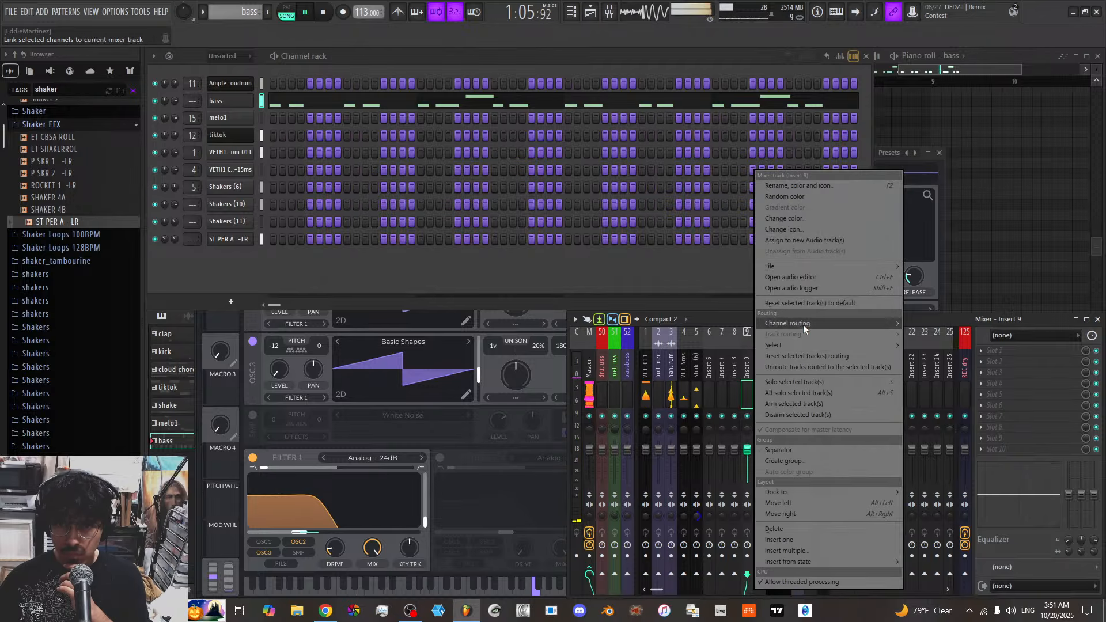
pyautogui.moveTo(803, 324)
pyautogui.click(960, 323)
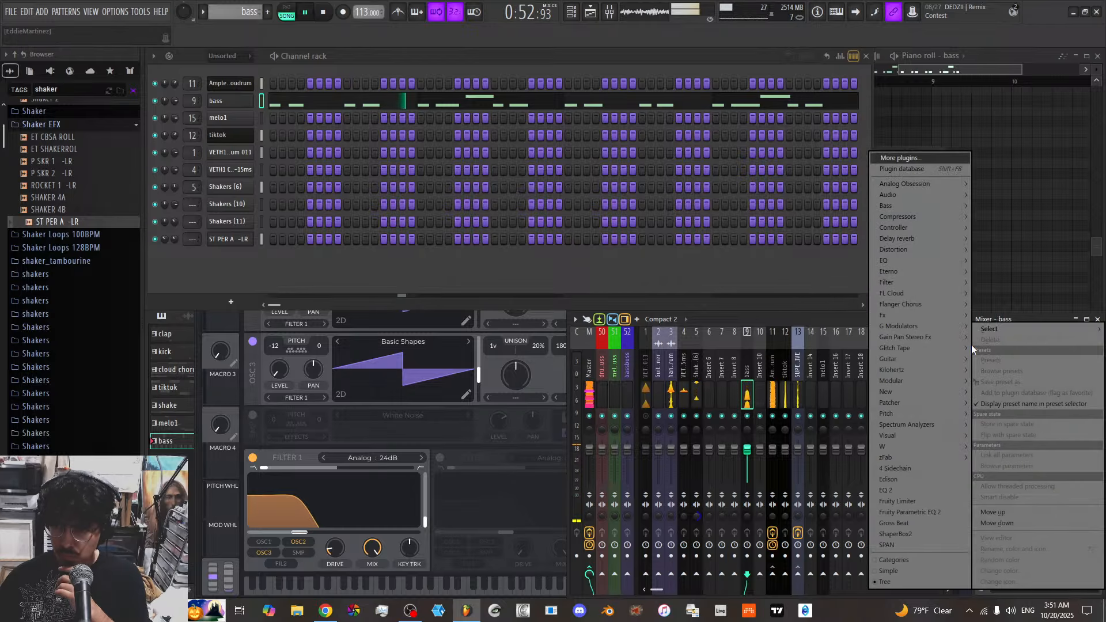
# Load Fruity Parametric EQ 2 in the first effect slot of the bass mixer track and close its window
pyautogui.click(979, 350)
pyautogui.click(927, 512)
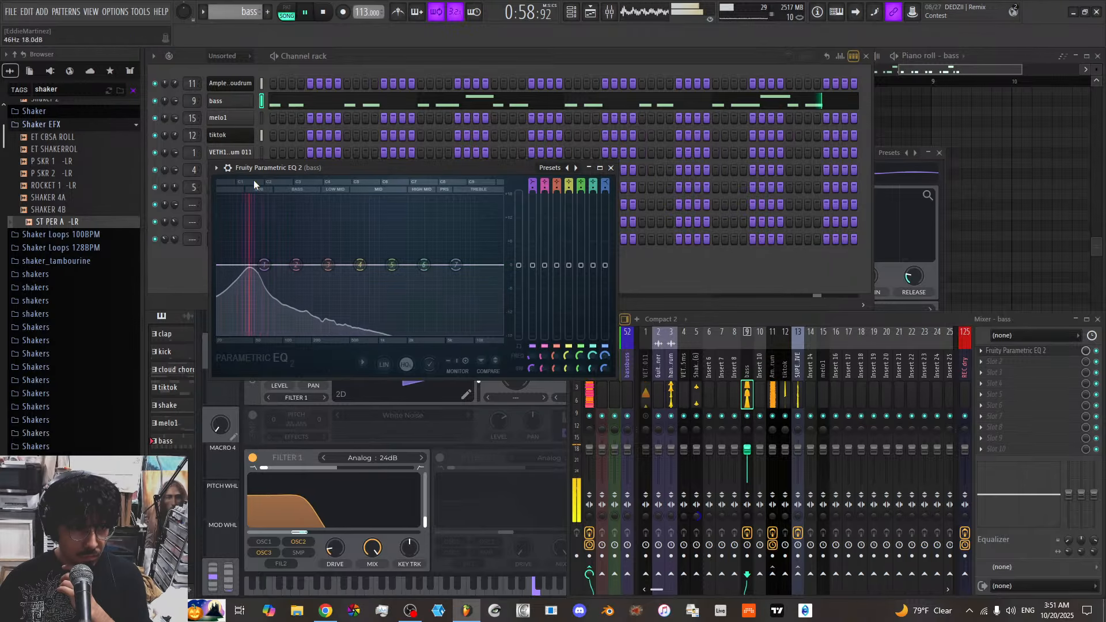
pyautogui.click(613, 169)
# Reopen the bass channel's Vital and try different blends of oscillators 2 and 3, testing oscillator 2 at -12 and -24 transpose
pyautogui.click(247, 102)
pyautogui.click(247, 102)
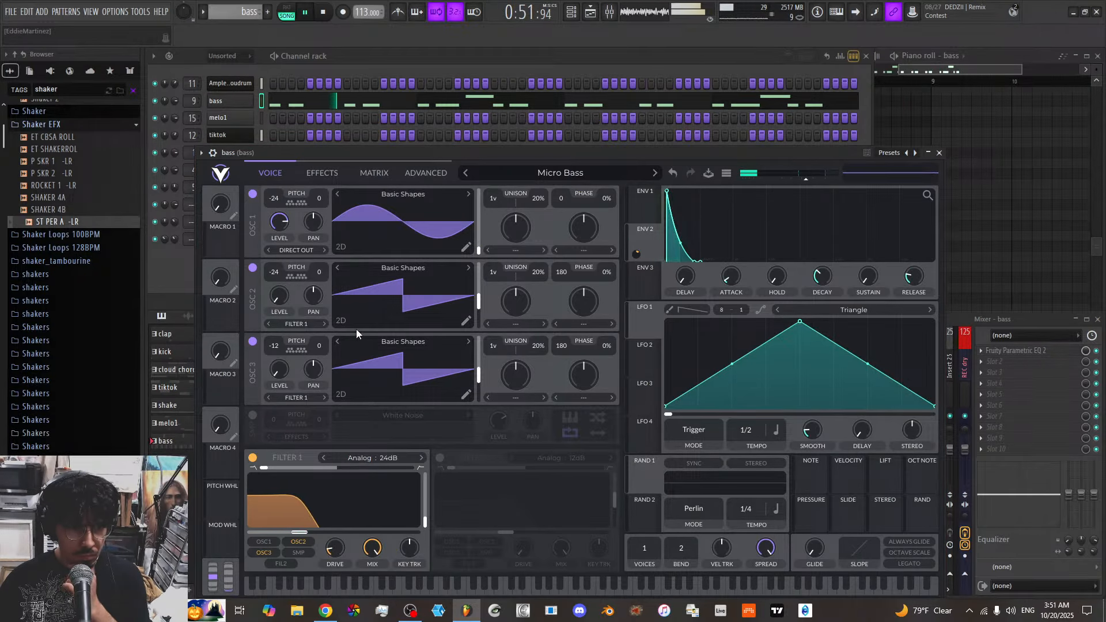
pyautogui.moveTo(278, 302); pyautogui.dragTo(282, 232)
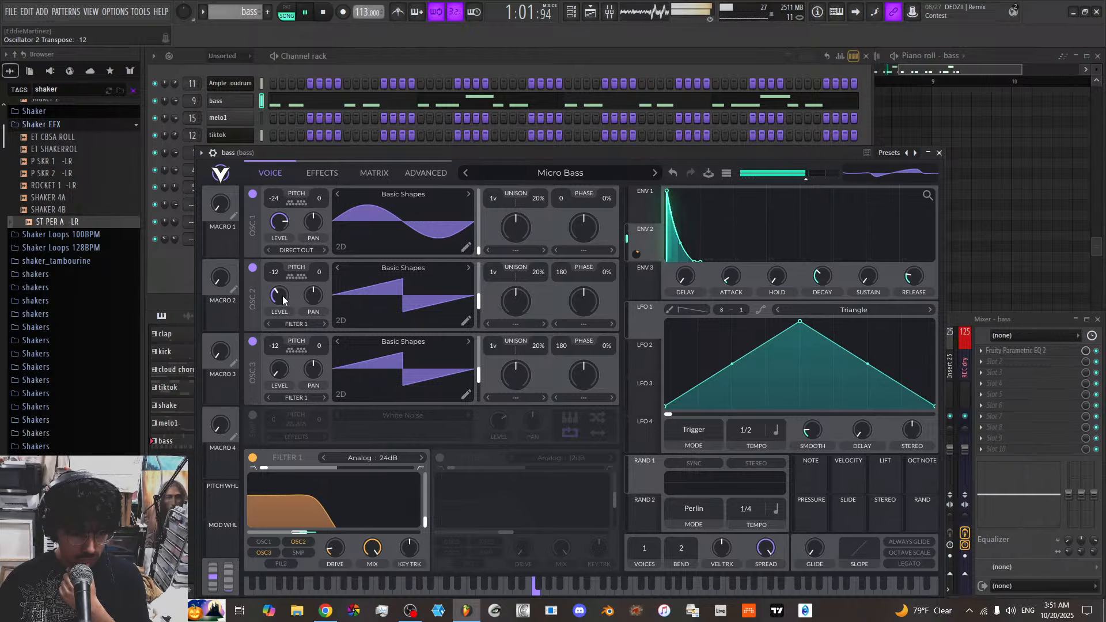
pyautogui.moveTo(282, 296); pyautogui.dragTo(282, 281)
pyautogui.moveTo(279, 368)
pyautogui.mouseDown()
pyautogui.moveTo(283, 313)
pyautogui.moveTo(279, 385)
pyautogui.mouseUp()
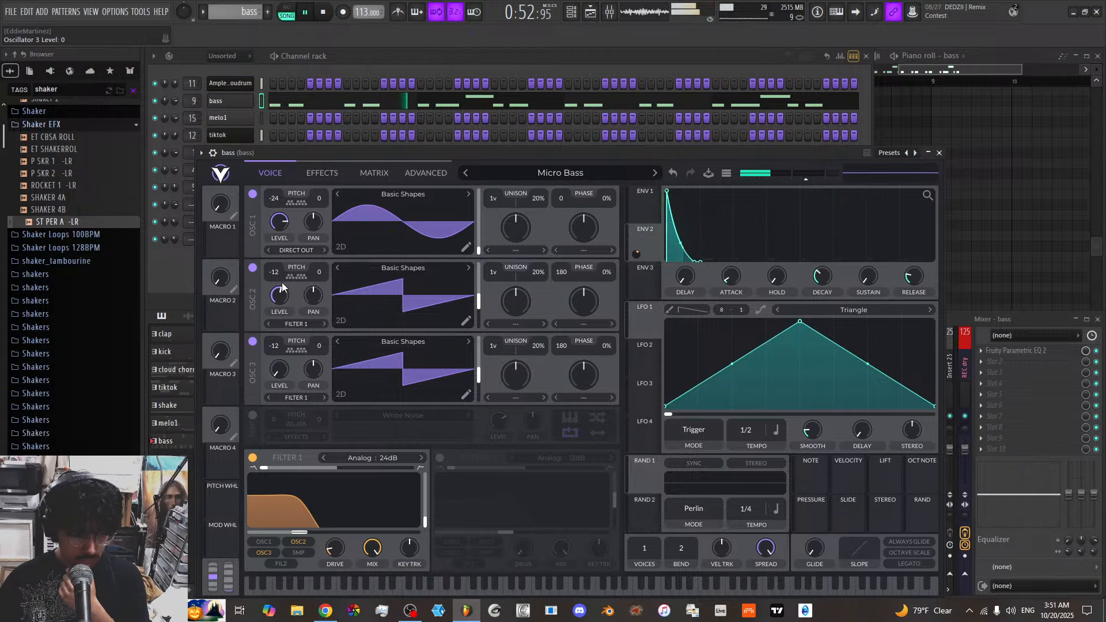
pyautogui.moveTo(275, 289); pyautogui.dragTo(282, 322)
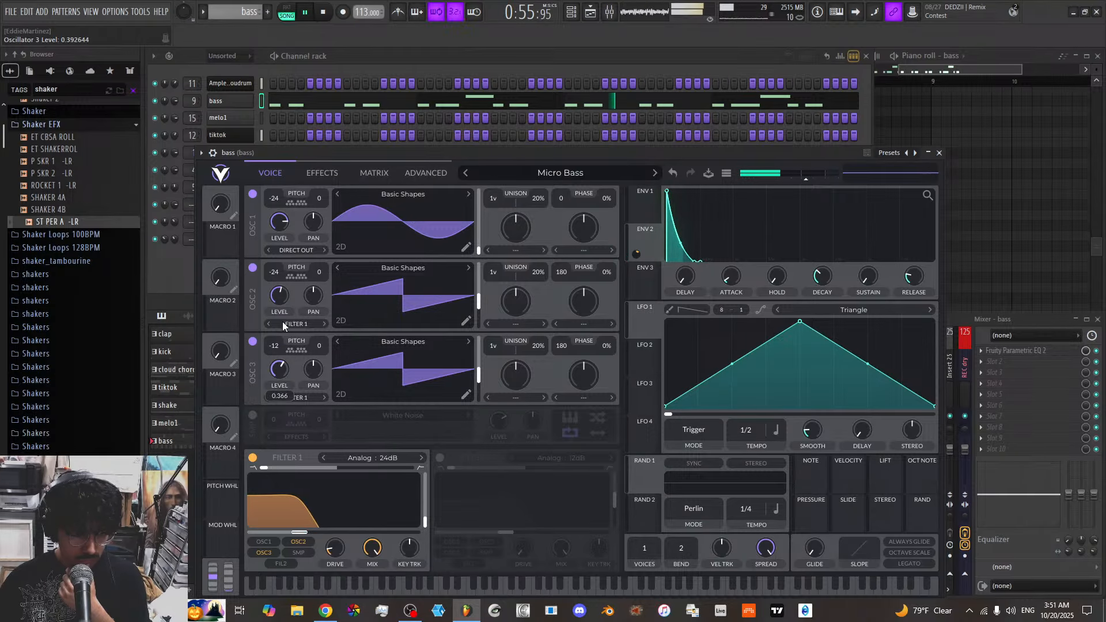
# Turn off oscillator 3, set oscillator 2 to -12 transpose at a level of about 0.32, and fine-tune Filter 1's cutoff
pyautogui.click(253, 342)
pyautogui.moveTo(274, 295); pyautogui.dragTo(282, 243)
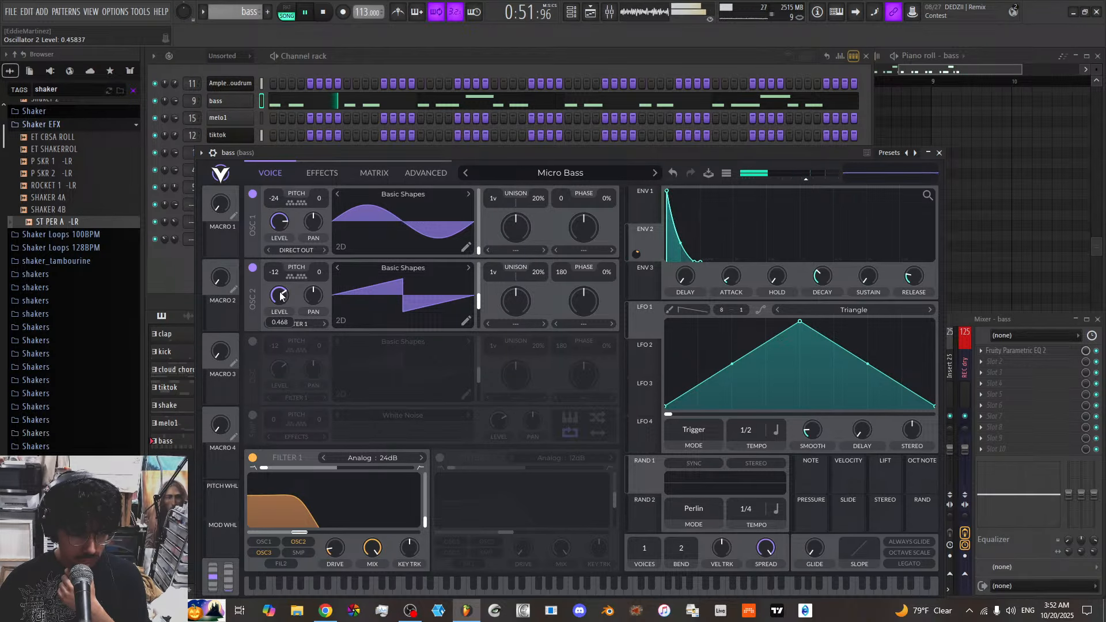
pyautogui.moveTo(279, 300)
pyautogui.mouseDown()
pyautogui.moveTo(280, 329)
pyautogui.moveTo(281, 306)
pyautogui.mouseUp()
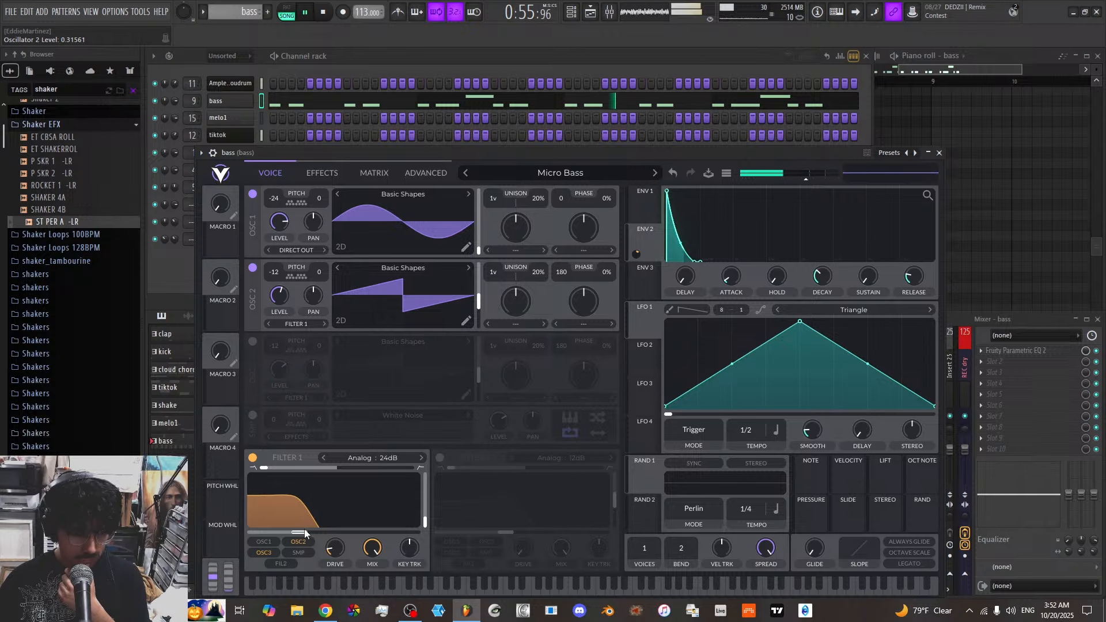
pyautogui.moveTo(301, 535); pyautogui.dragTo(335, 516)
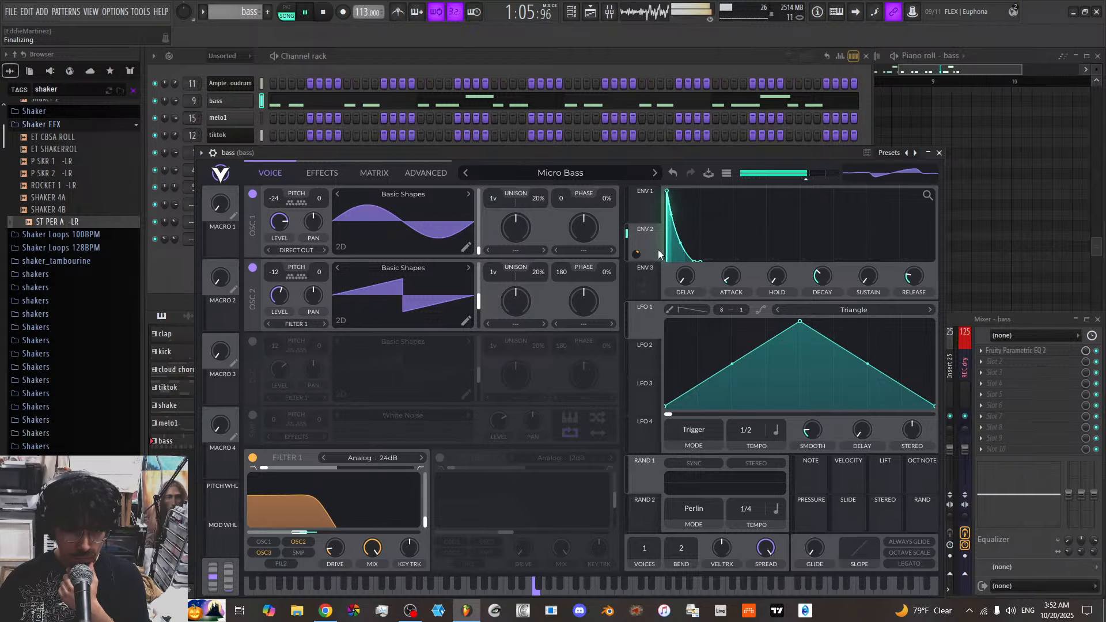
# Save the edited Vital sound as a preset named "subtle trouble"
pyautogui.click(709, 174)
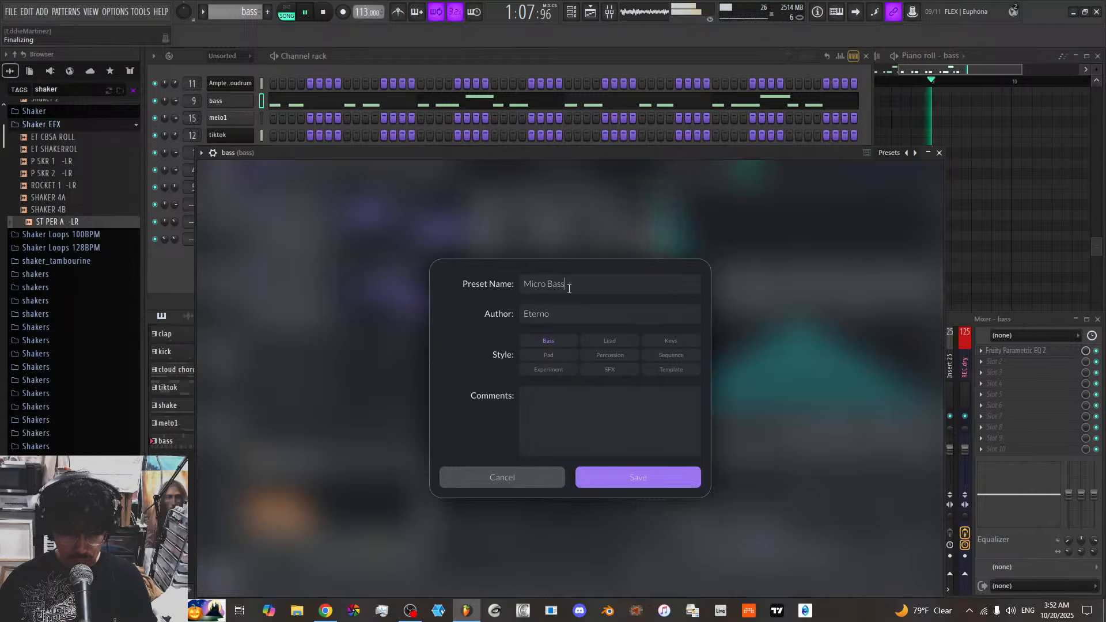
pyautogui.write('sub')
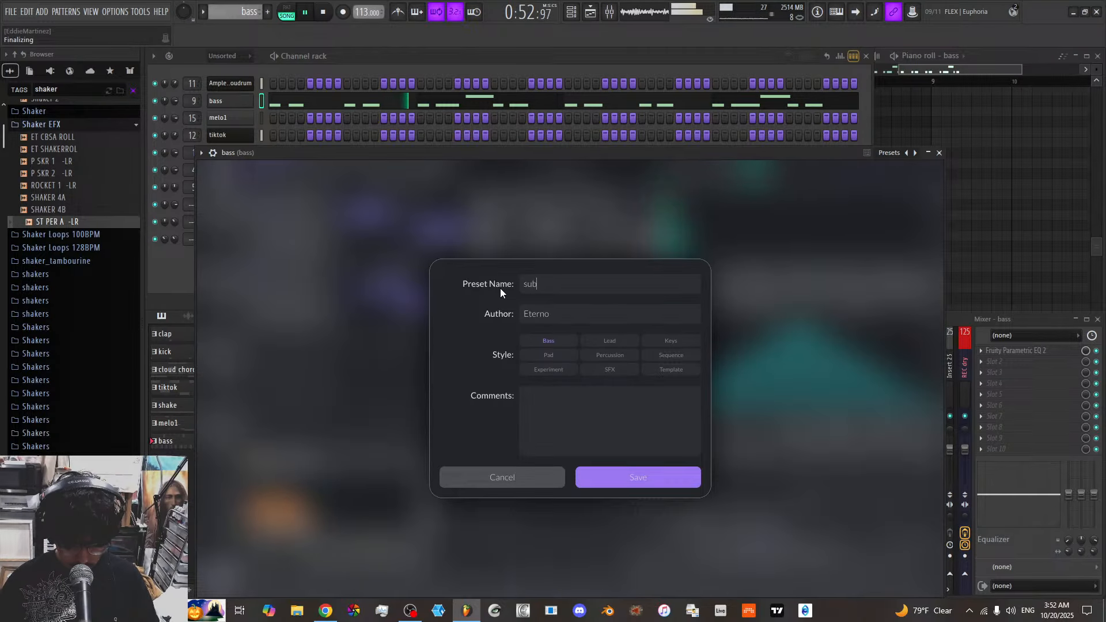
pyautogui.write('tle ')
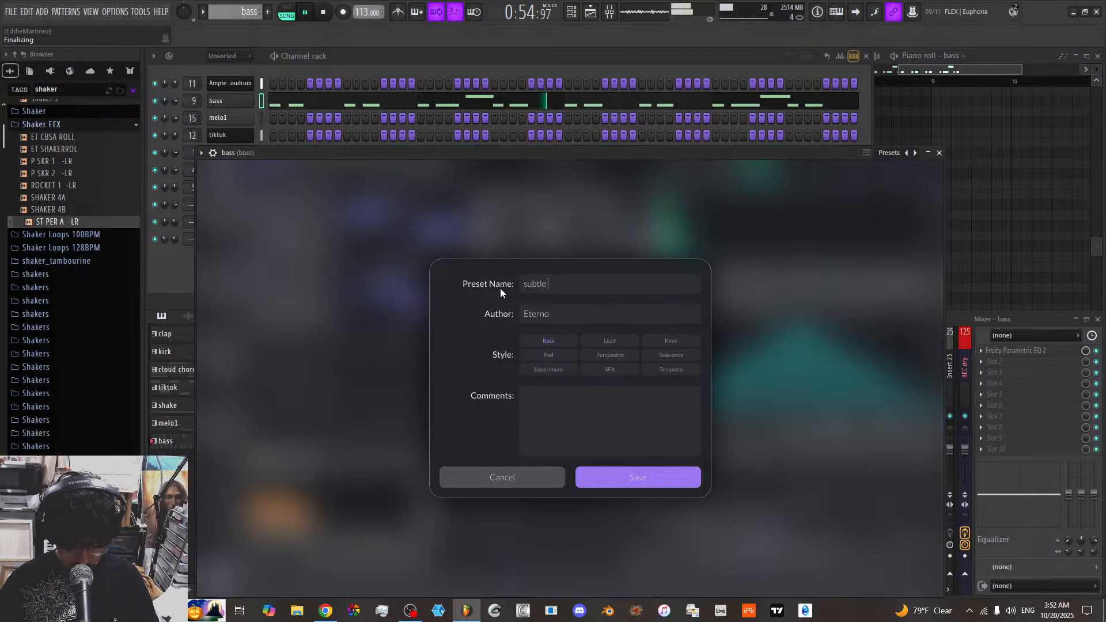
pyautogui.write('trouble')
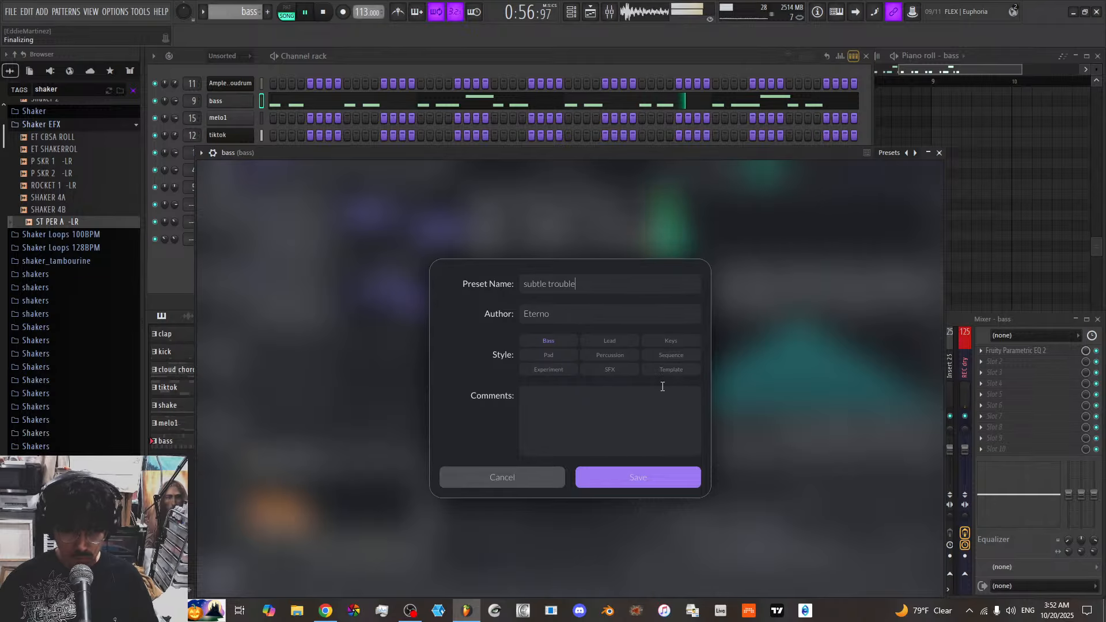
pyautogui.click(663, 483)
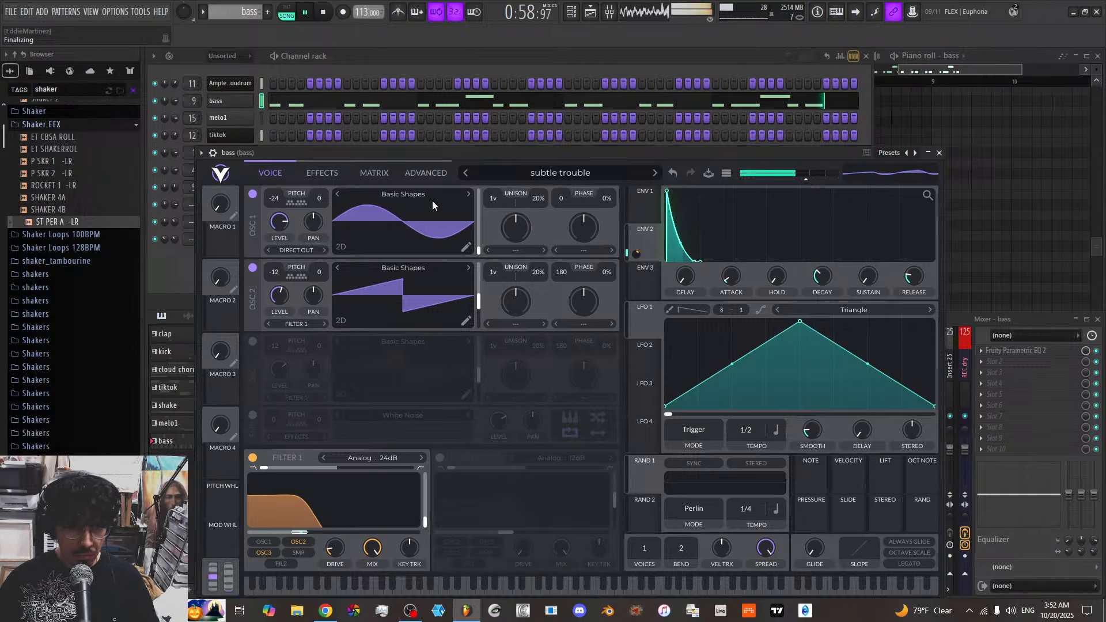
# Adjust the drive of Vital's Soft Clip distortion effect slightly and close the plugin window
pyautogui.click(317, 172)
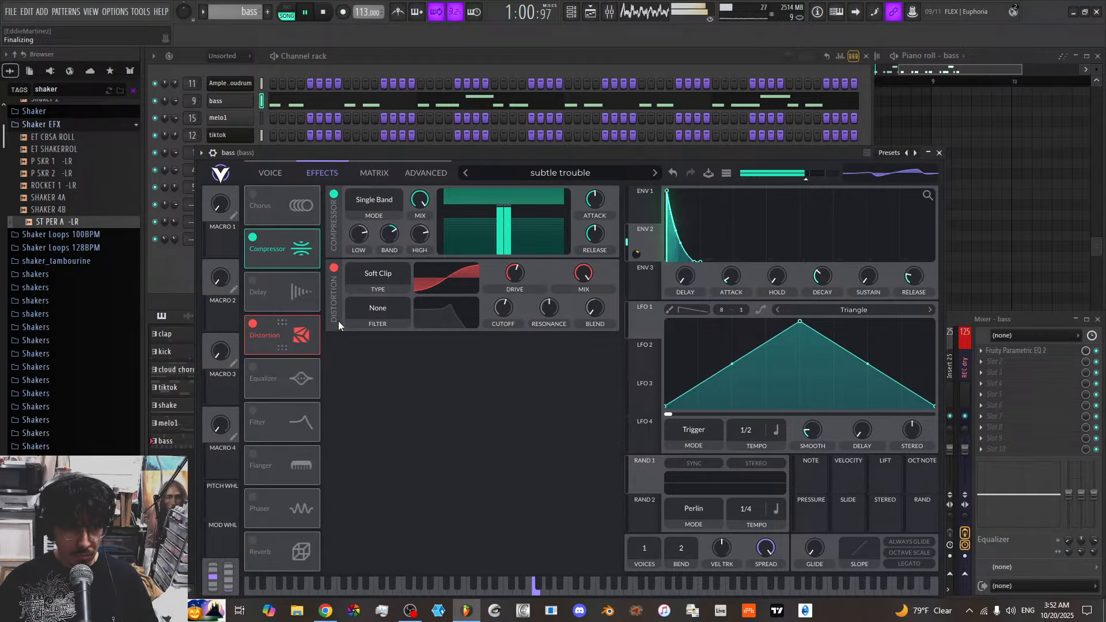
pyautogui.moveTo(510, 281)
pyautogui.mouseDown()
pyautogui.moveTo(515, 273)
pyautogui.moveTo(507, 283)
pyautogui.mouseUp()
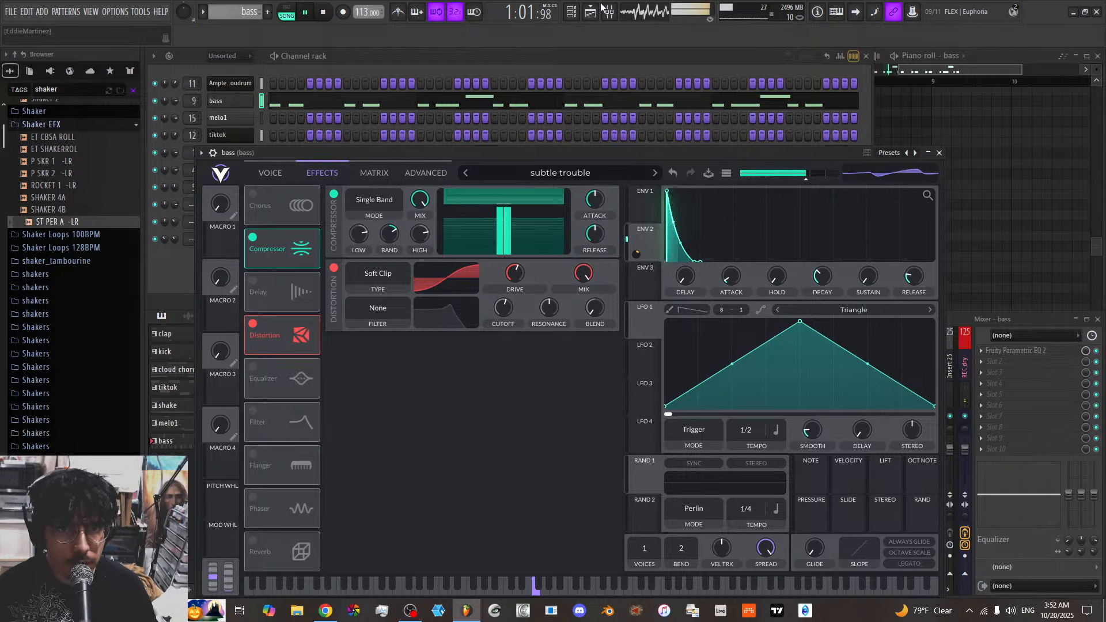
pyautogui.click(939, 154)
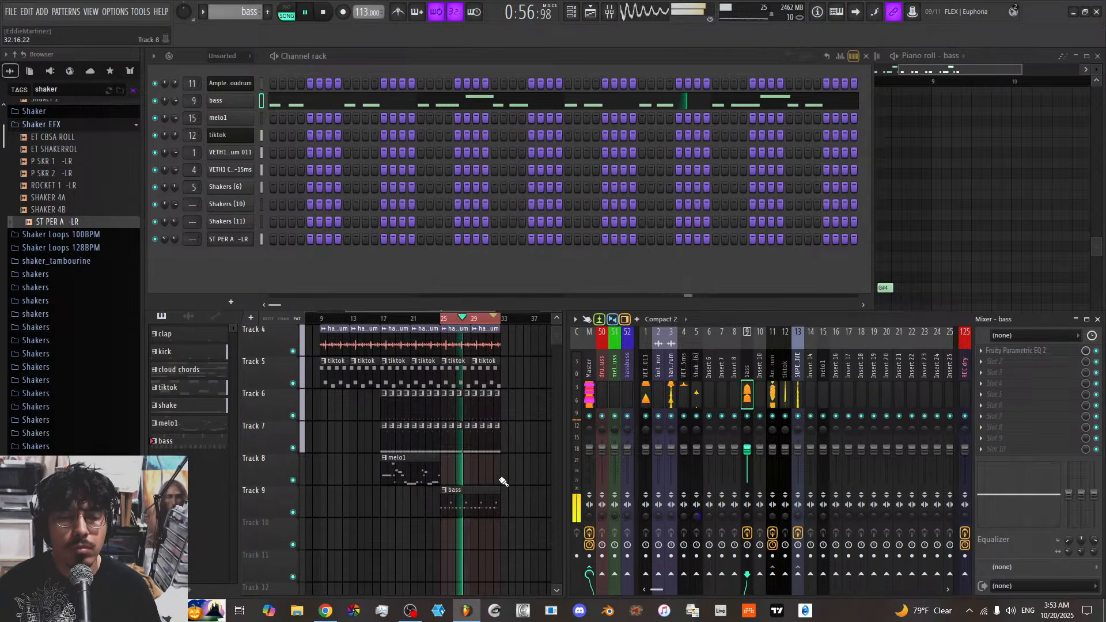
# Load kHs Compactor in the sixth effect slot of the bass mixer track
pyautogui.click(465, 491)
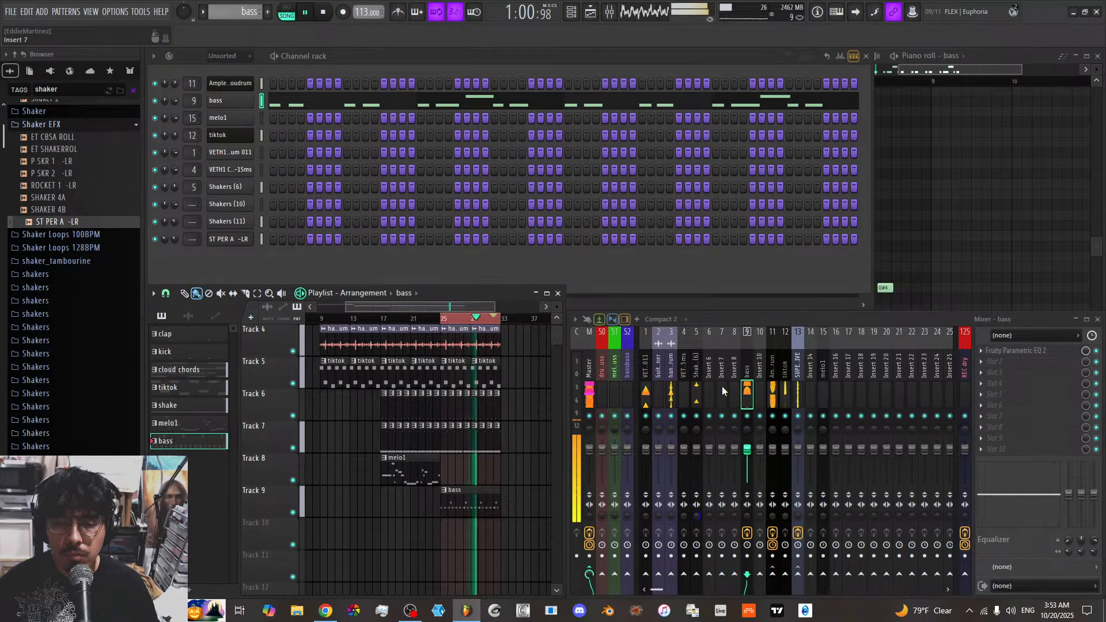
pyautogui.click(994, 362)
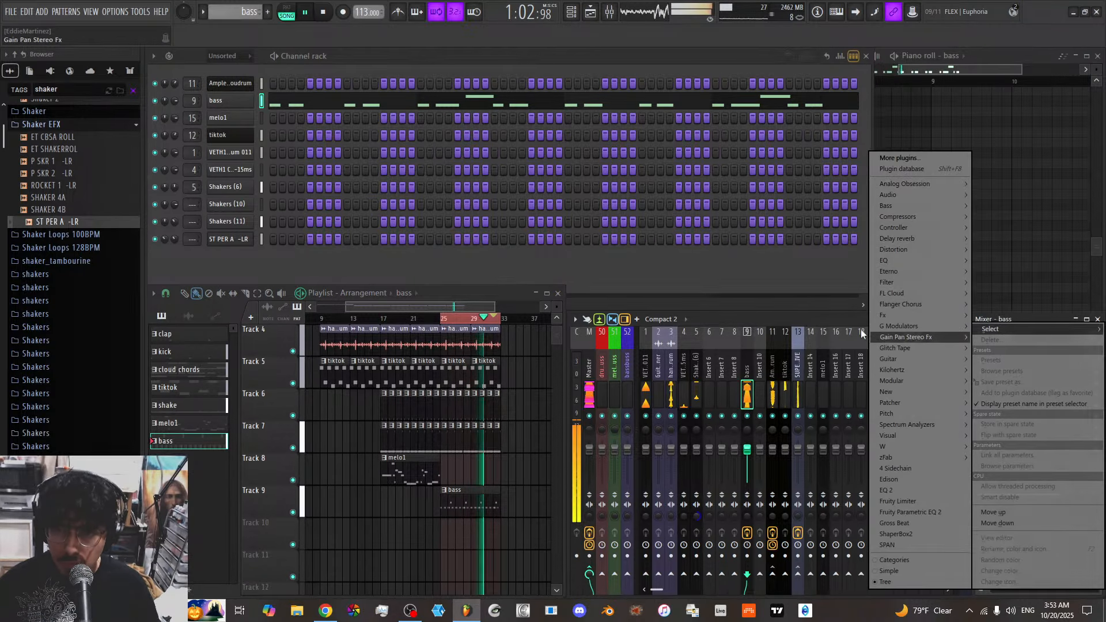
pyautogui.moveTo(907, 370)
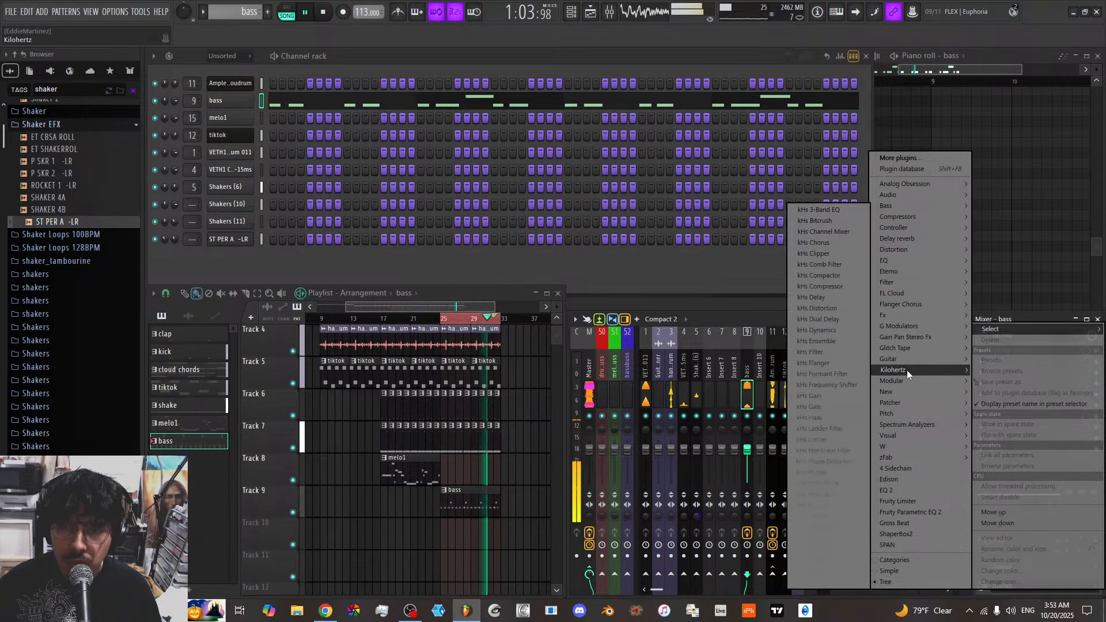
pyautogui.click(833, 273)
# Route the VETH1 Bassdrum 011 mixer track to the bass track as a sidechain and map it to kHs Compactor's Aux #1 input
pyautogui.click(646, 378)
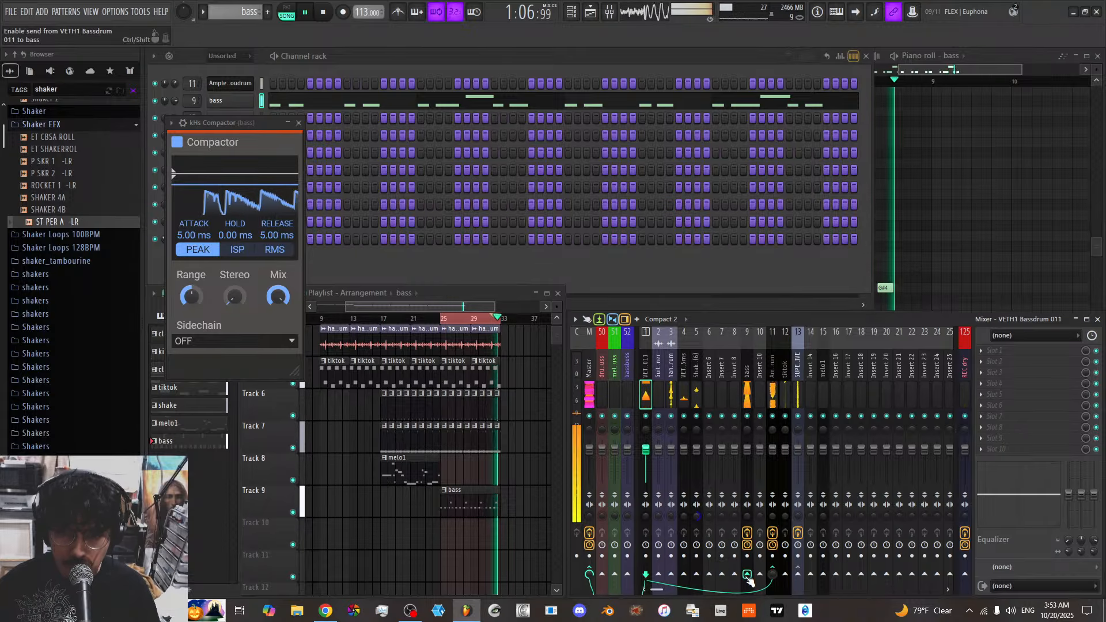
pyautogui.click(746, 383)
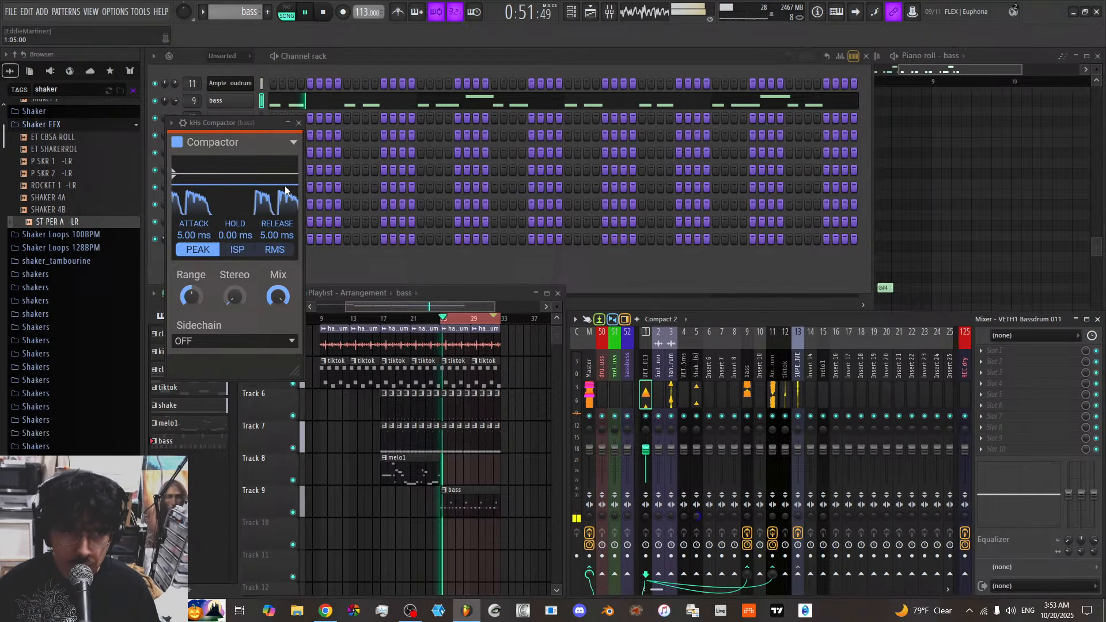
pyautogui.click(182, 123)
pyautogui.click(214, 167)
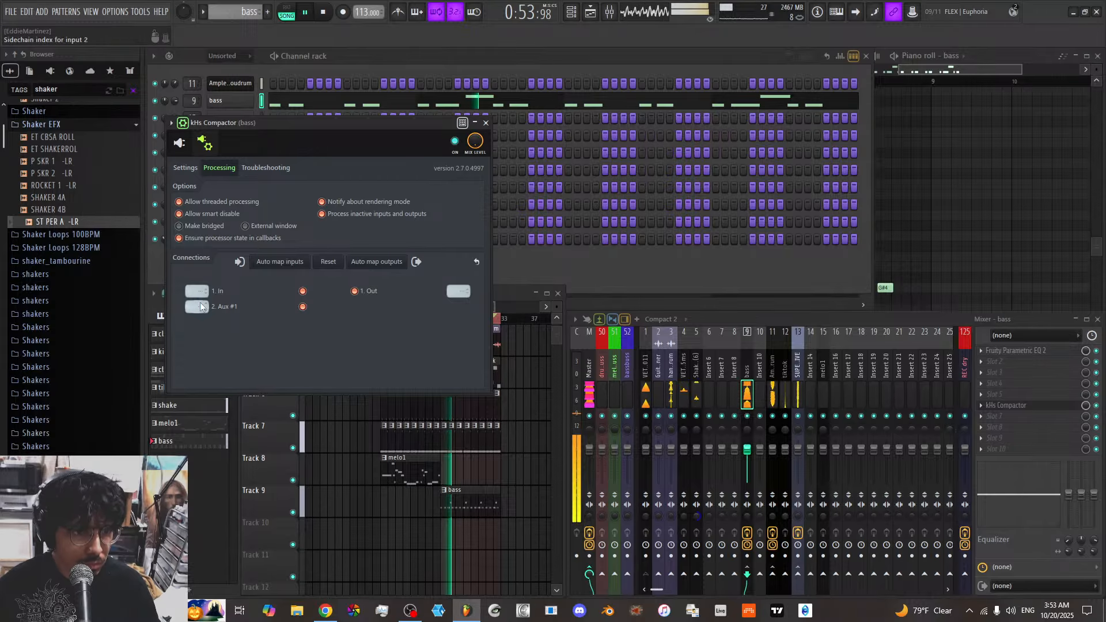
pyautogui.click(179, 143)
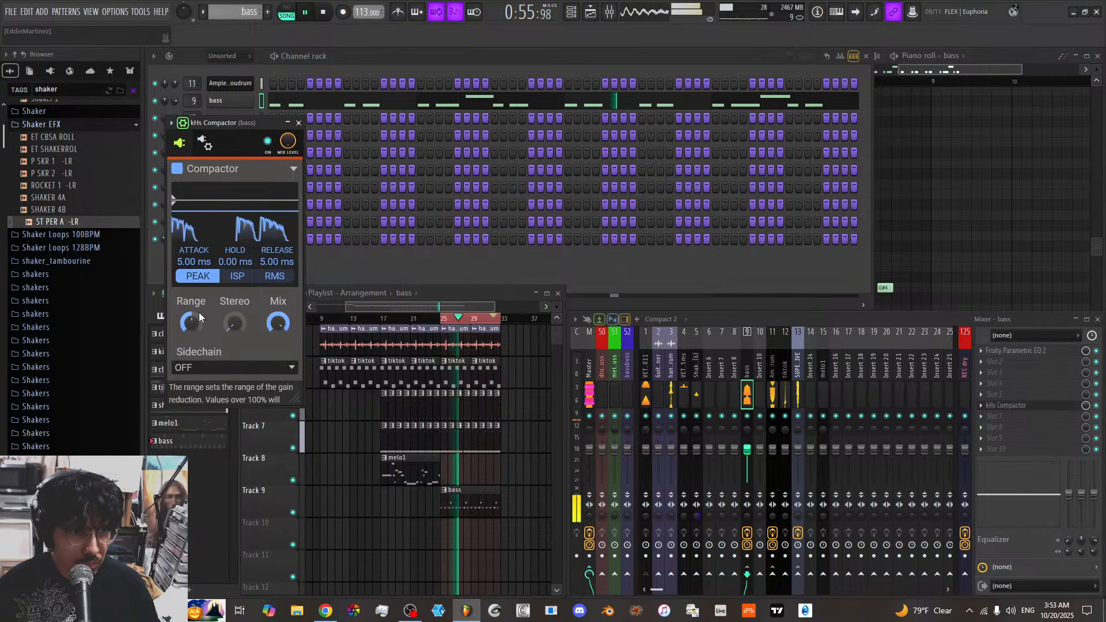
# Set Compactor's range to 200%, its sidechain source to Input 3+4 and its threshold to about -8.5 dB, and close the plugin window
pyautogui.moveTo(191, 323); pyautogui.dragTo(192, 314)
pyautogui.click(213, 367)
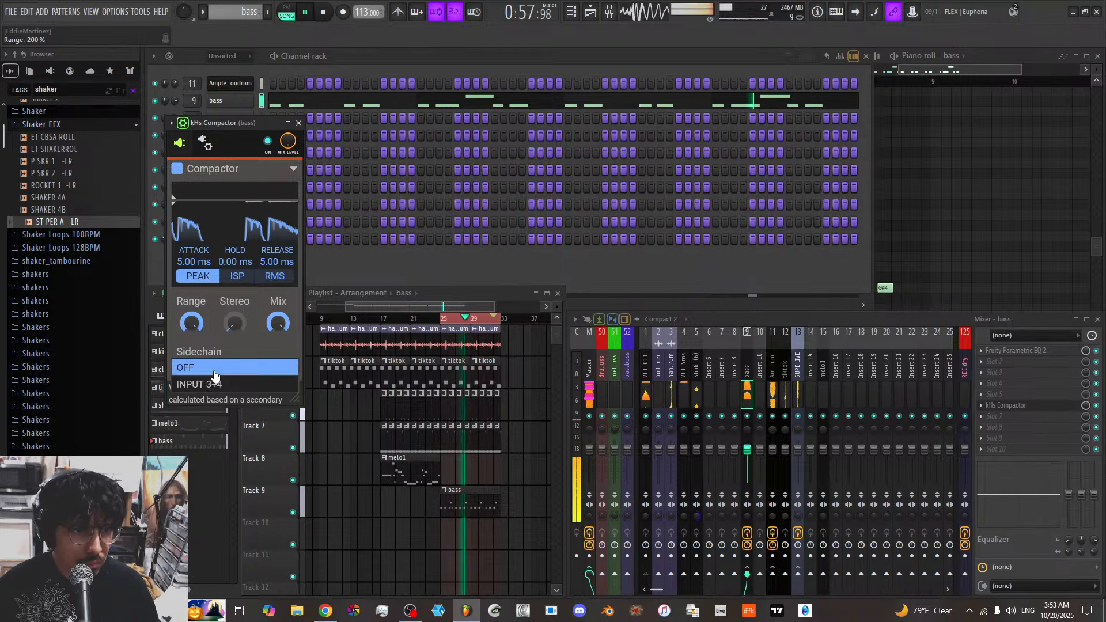
pyautogui.click(215, 387)
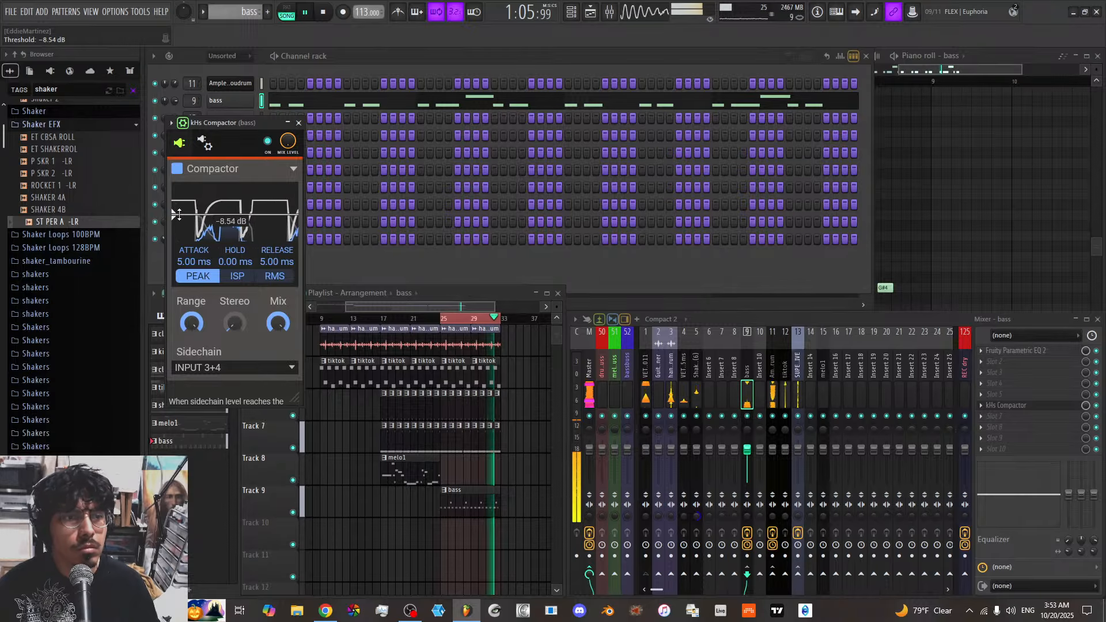
pyautogui.click(299, 123)
# Mute the Shakers (6), Shakers (10) and Shakers (11) channels to audition the beat without them
pyautogui.click(155, 187)
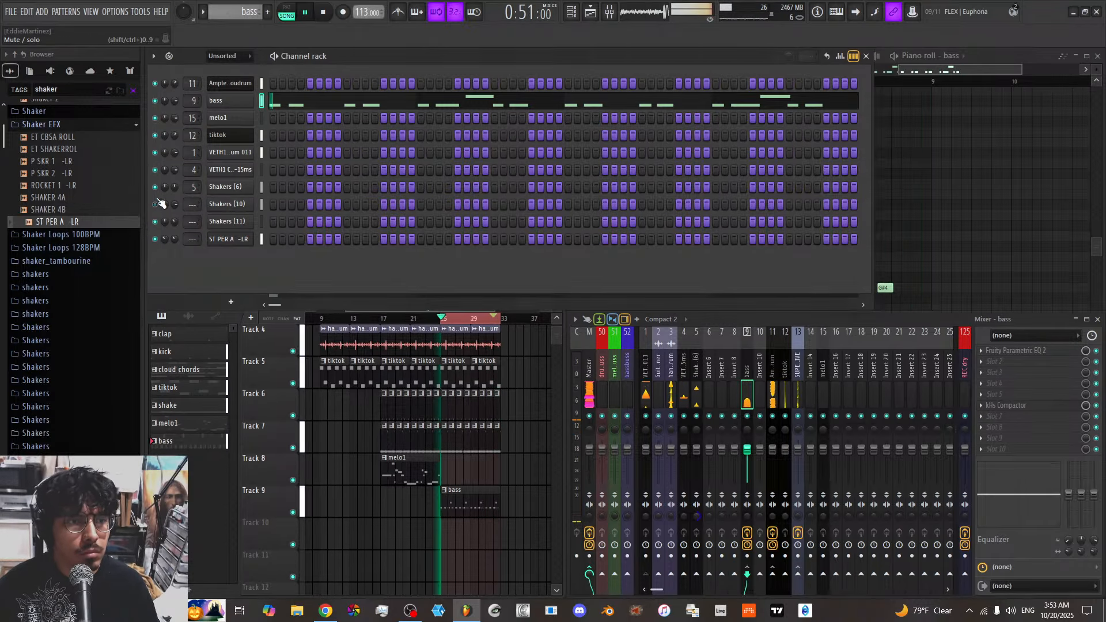
pyautogui.click(155, 205)
pyautogui.click(155, 222)
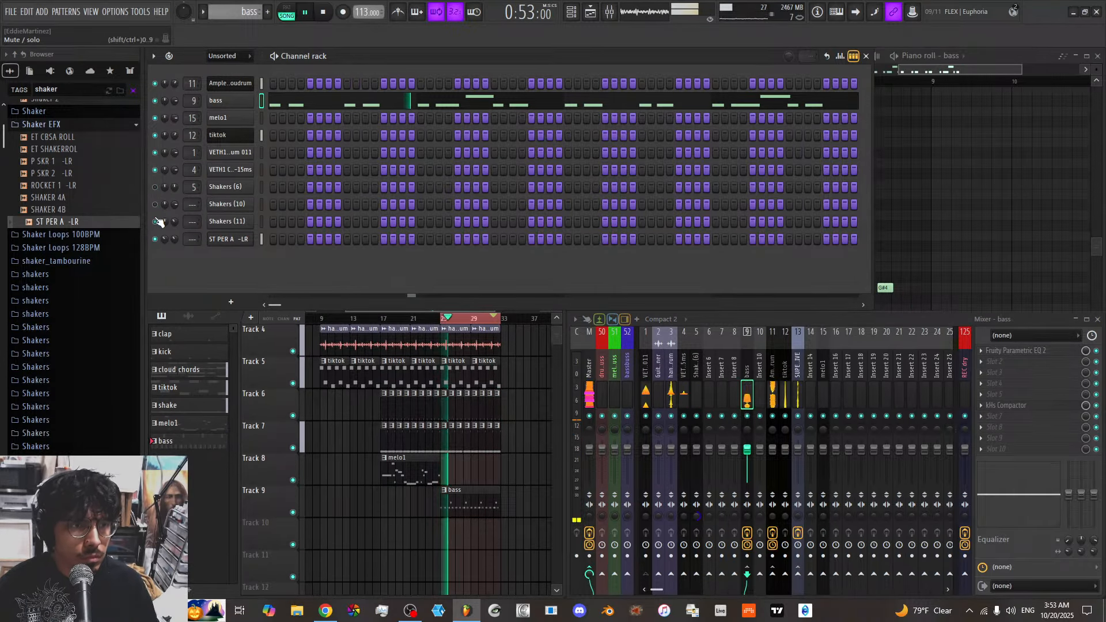
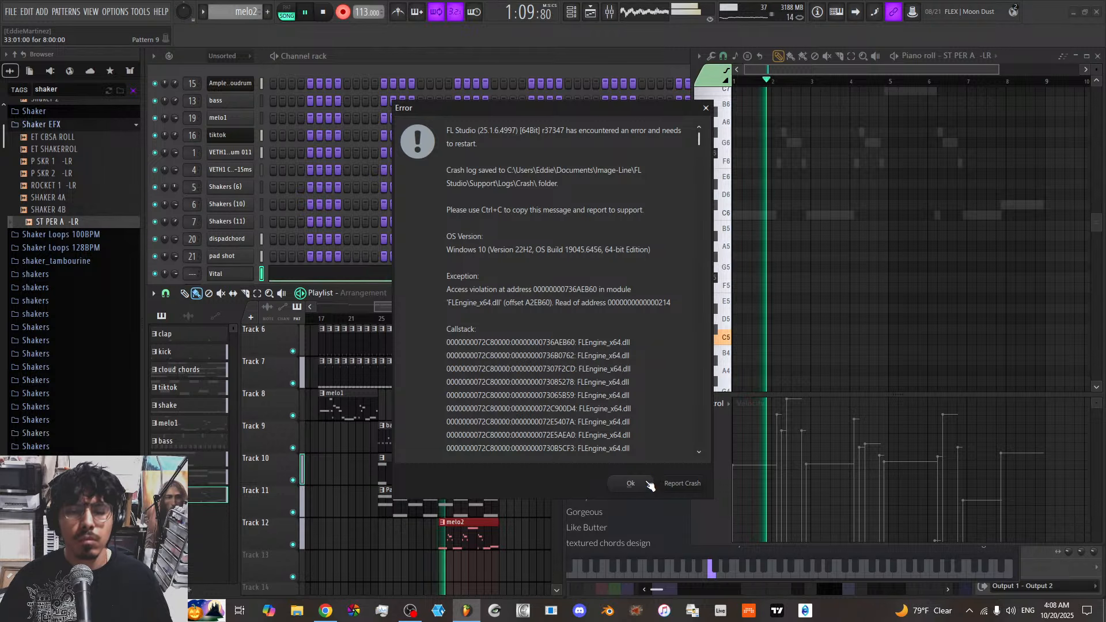
# Dismiss the crash error, stop playback and start saving the project
pyautogui.click(645, 484)
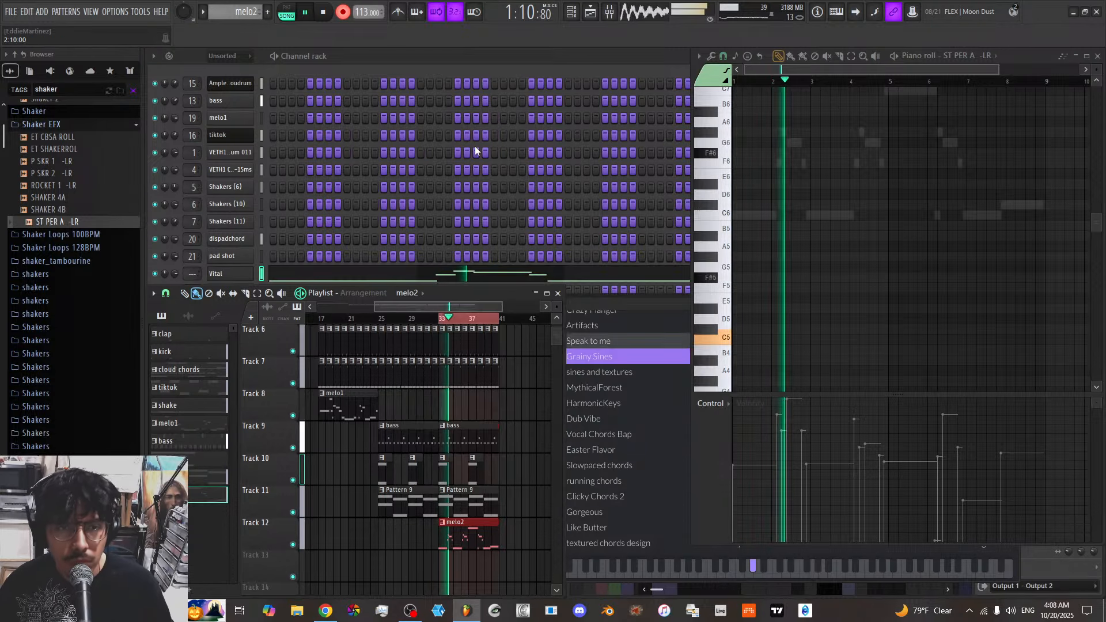
pyautogui.click(333, 14)
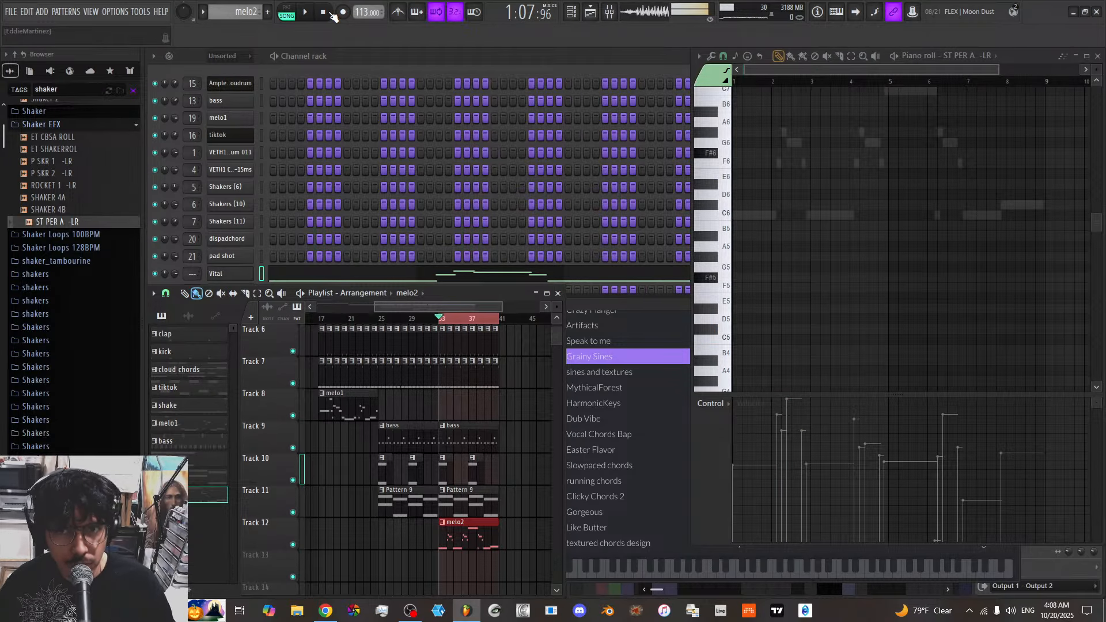
pyautogui.click(11, 12)
pyautogui.click(34, 66)
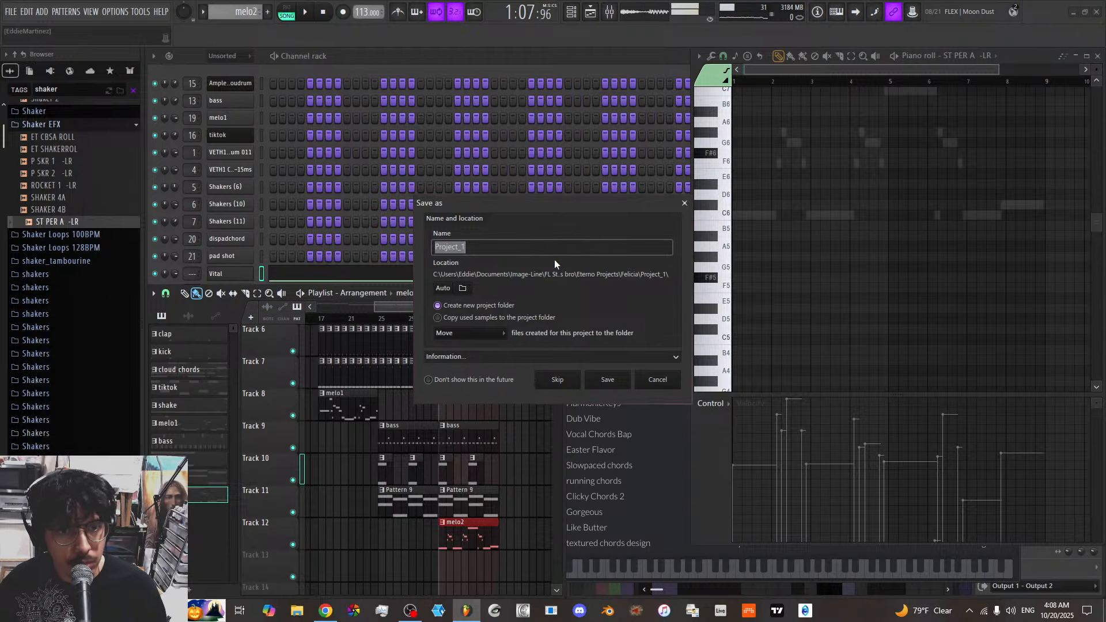
# Choose the Possible Album folder under Eterno Projects, Techno Tracks, Chill as the project's save location
pyautogui.click(464, 289)
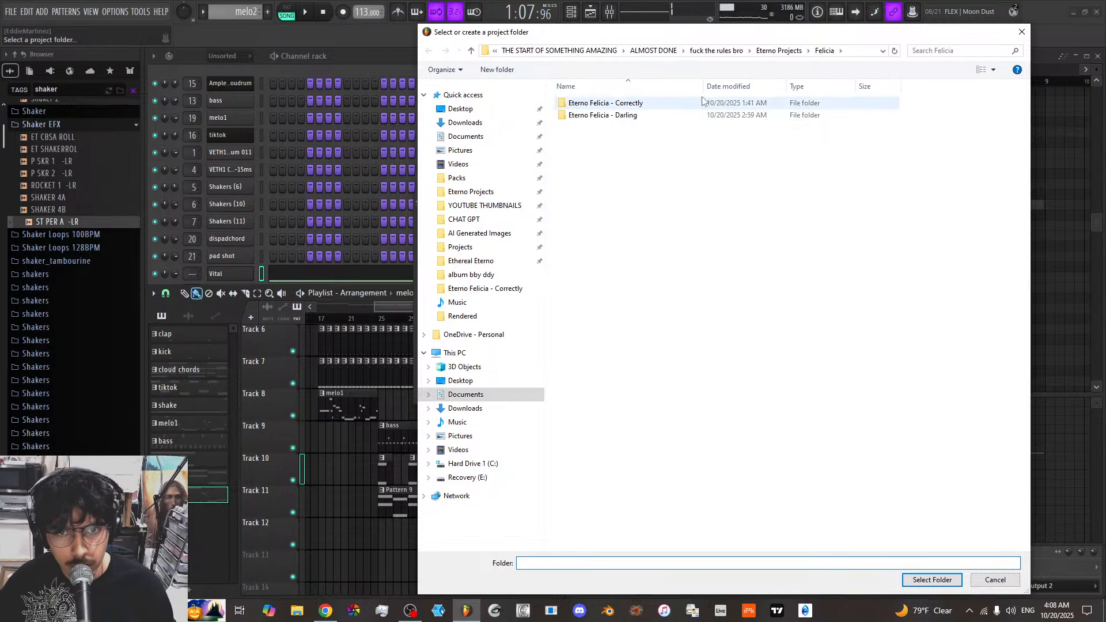
pyautogui.click(730, 48)
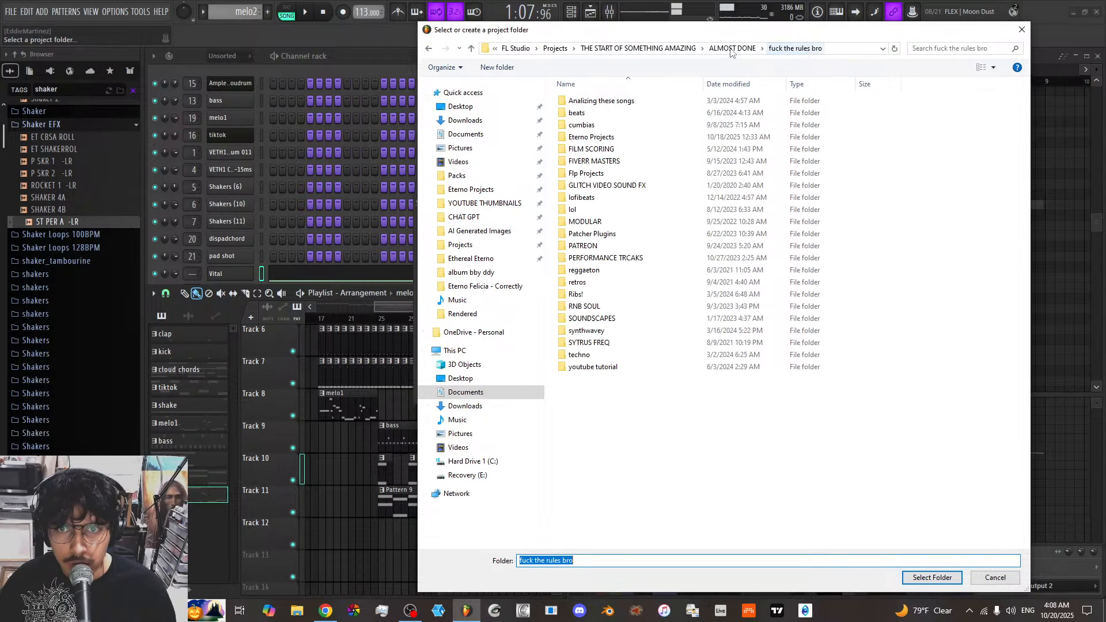
pyautogui.click(596, 139)
pyautogui.doubleClick(596, 138)
pyautogui.doubleClick(596, 379)
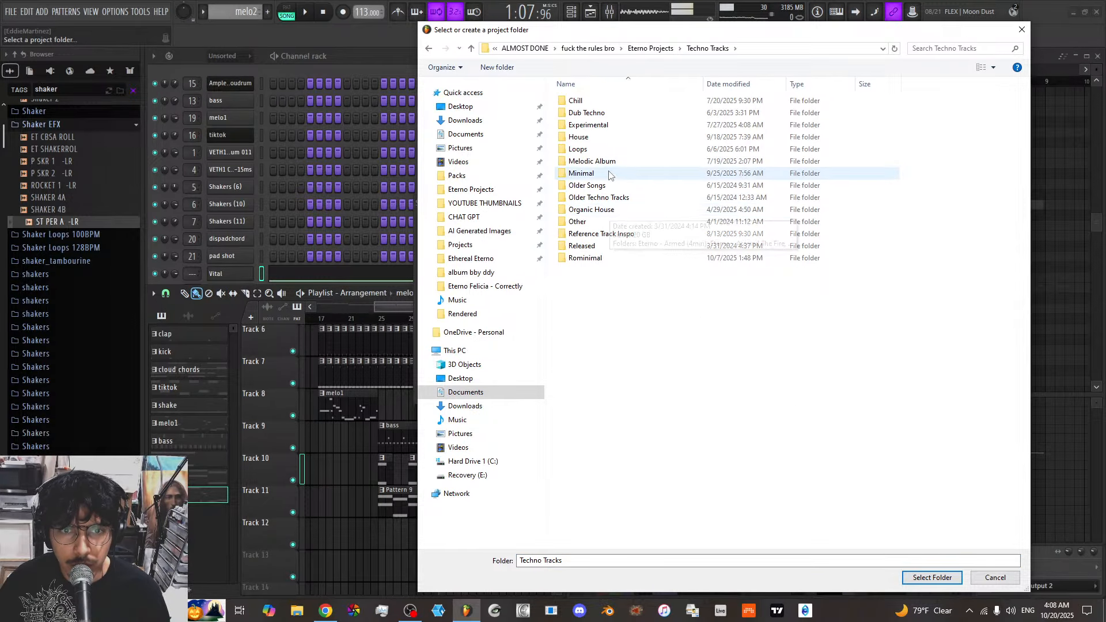
pyautogui.doubleClick(600, 105)
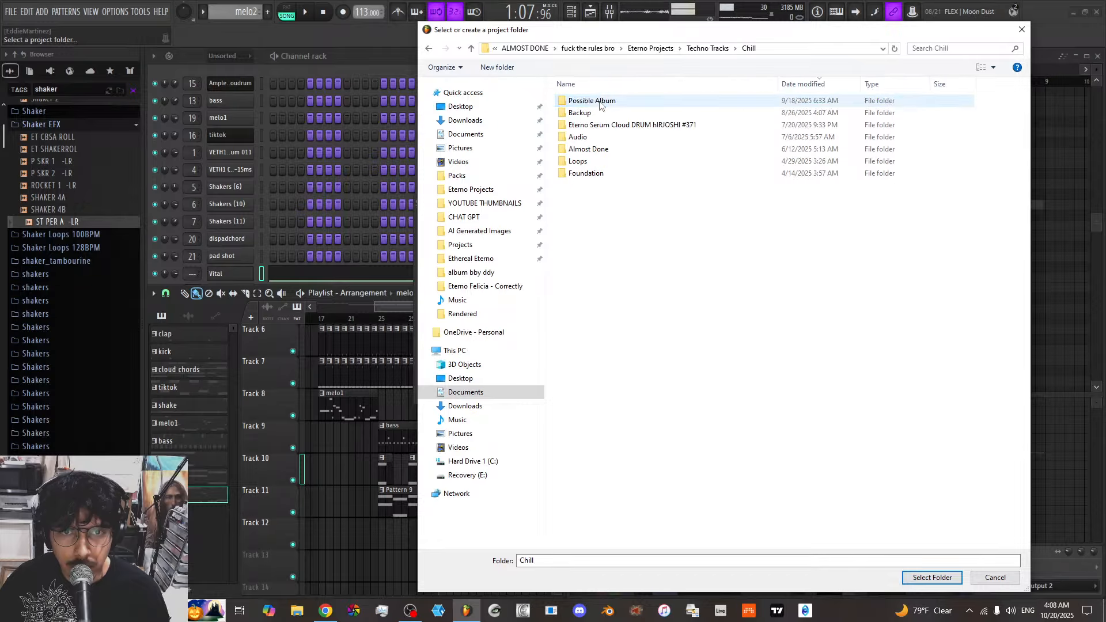
pyautogui.doubleClick(635, 105)
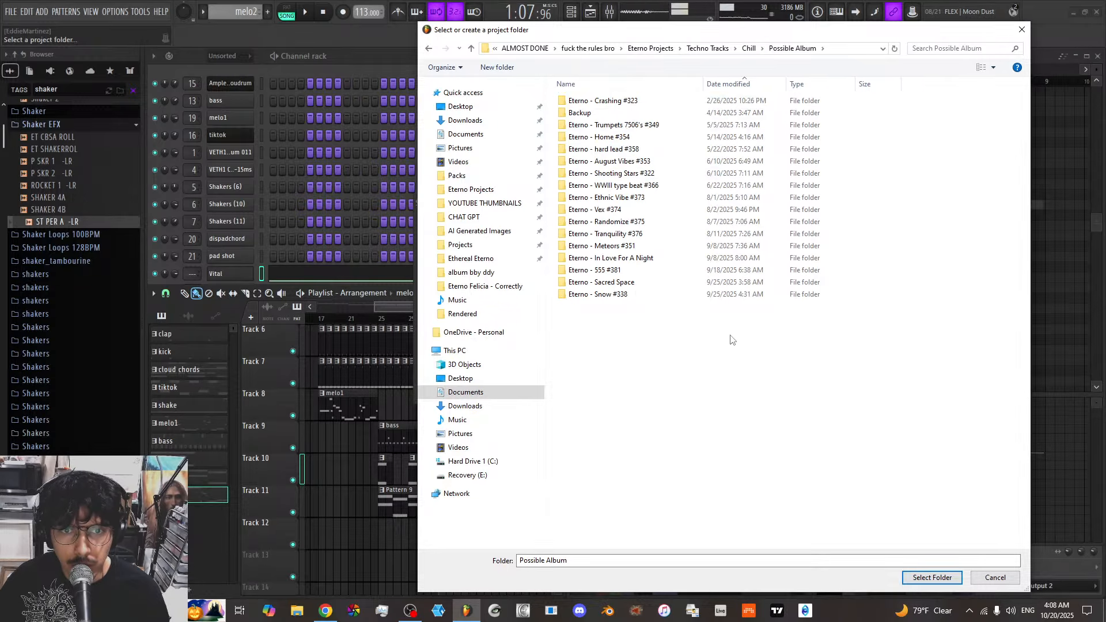
pyautogui.click(931, 577)
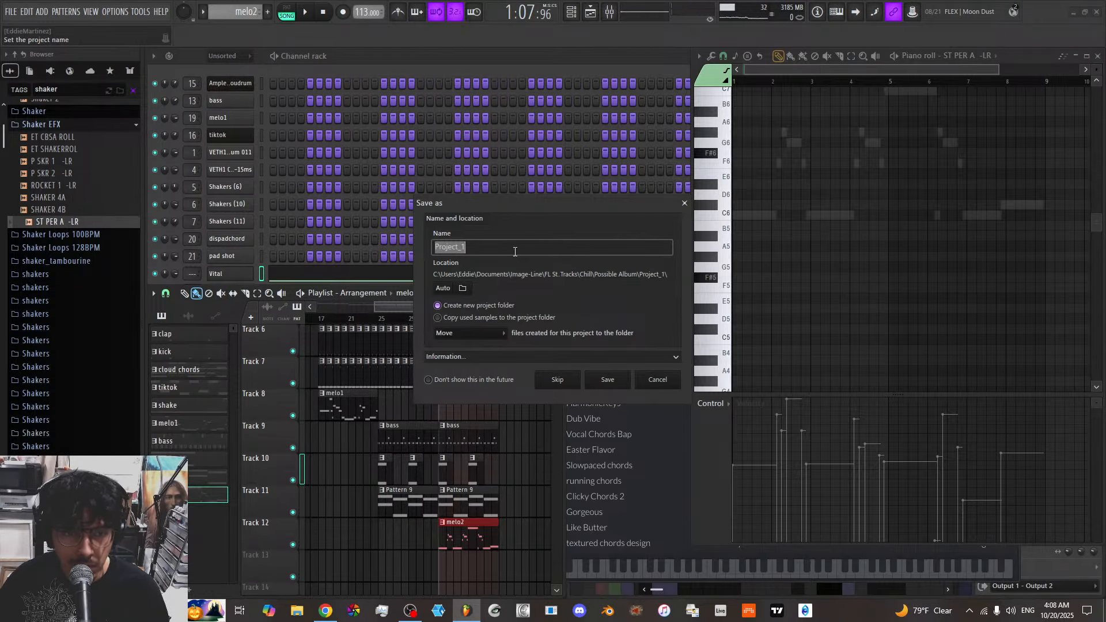
# Name the project "Eterno - Bloom" and save it
pyautogui.write('Eterno - Bloom #38')
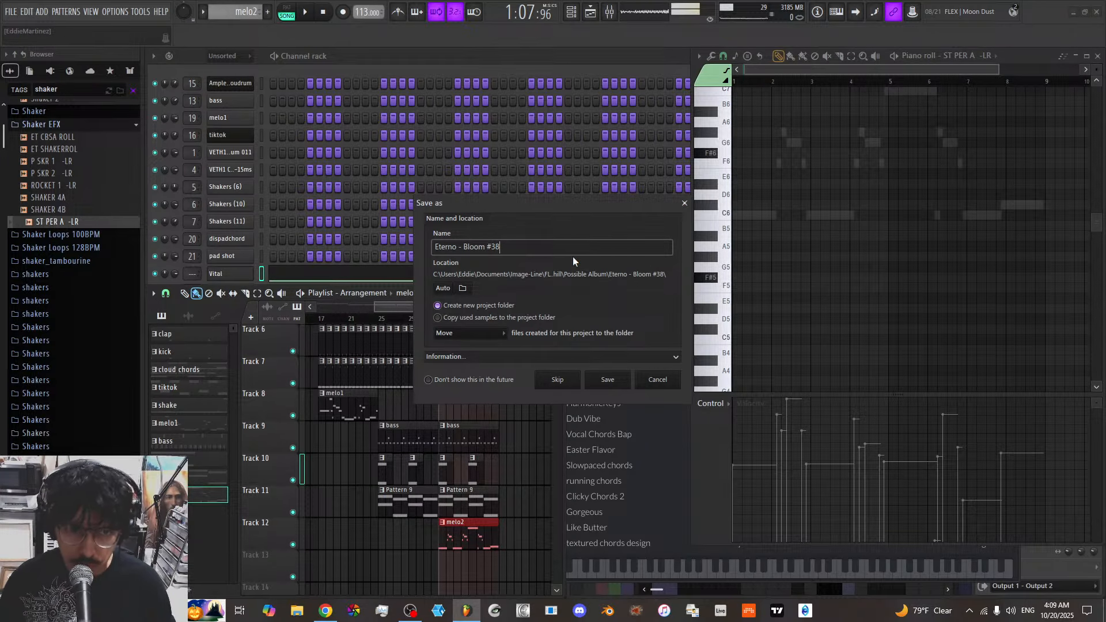
pyautogui.press('BackSpace')
pyautogui.press('BackSpace')
pyautogui.press('BackSpace')
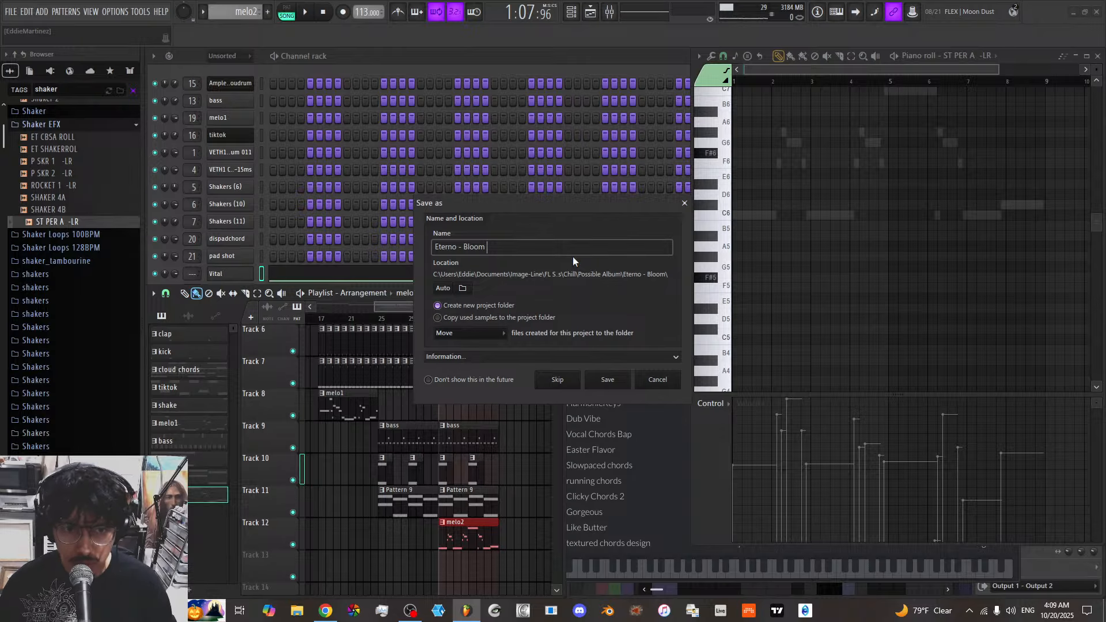
pyautogui.press('Return')
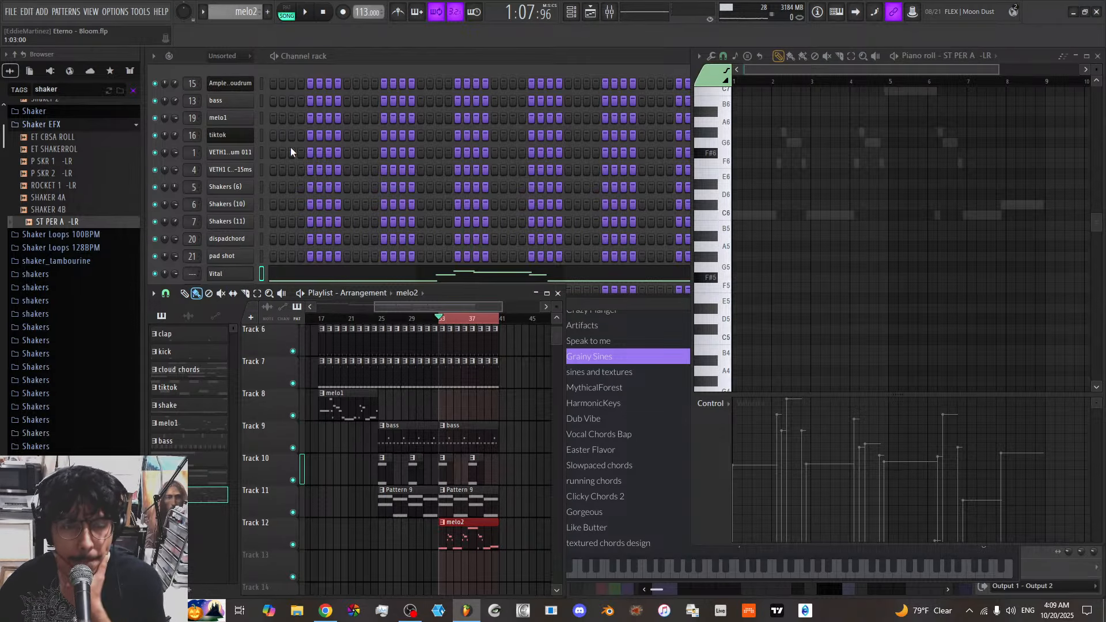
# Play the loop at bars 33–41 briefly, stop it and bring the channel rack to the front
pyautogui.press('space')
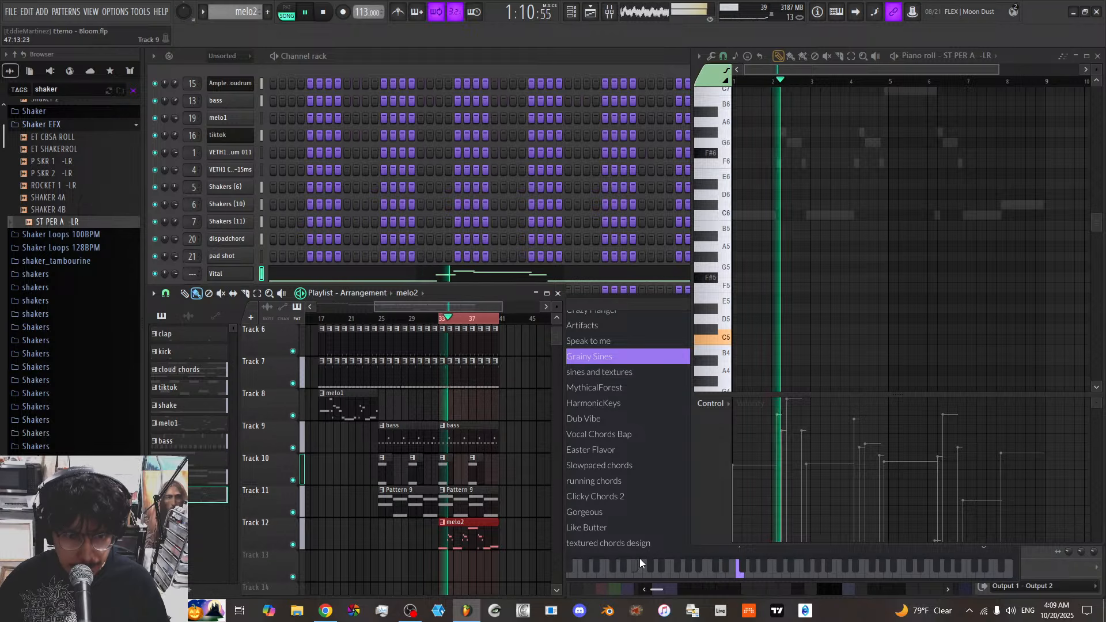
pyautogui.press('space')
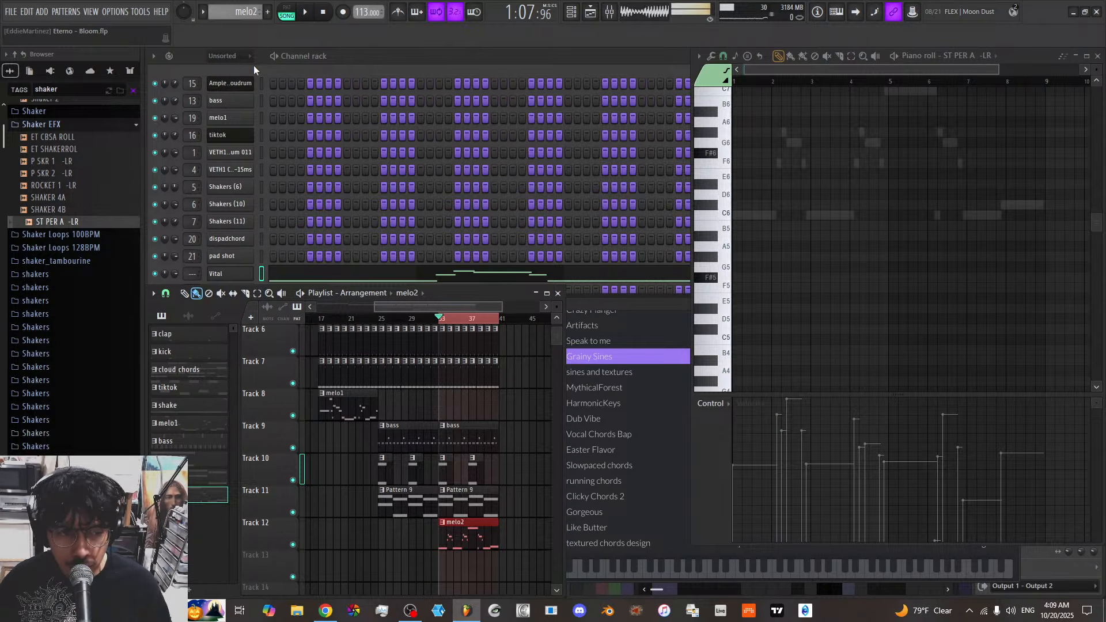
pyautogui.click(195, 54)
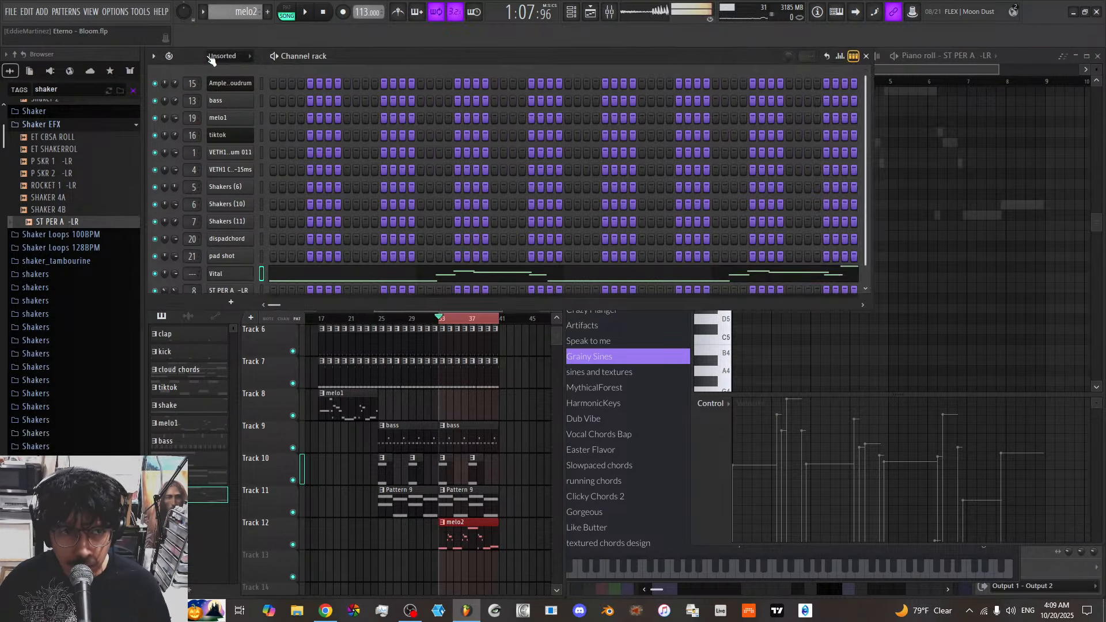
# Restart FL Studio and reopen the recent "Eterno - Bloom" project
pyautogui.click(1097, 11)
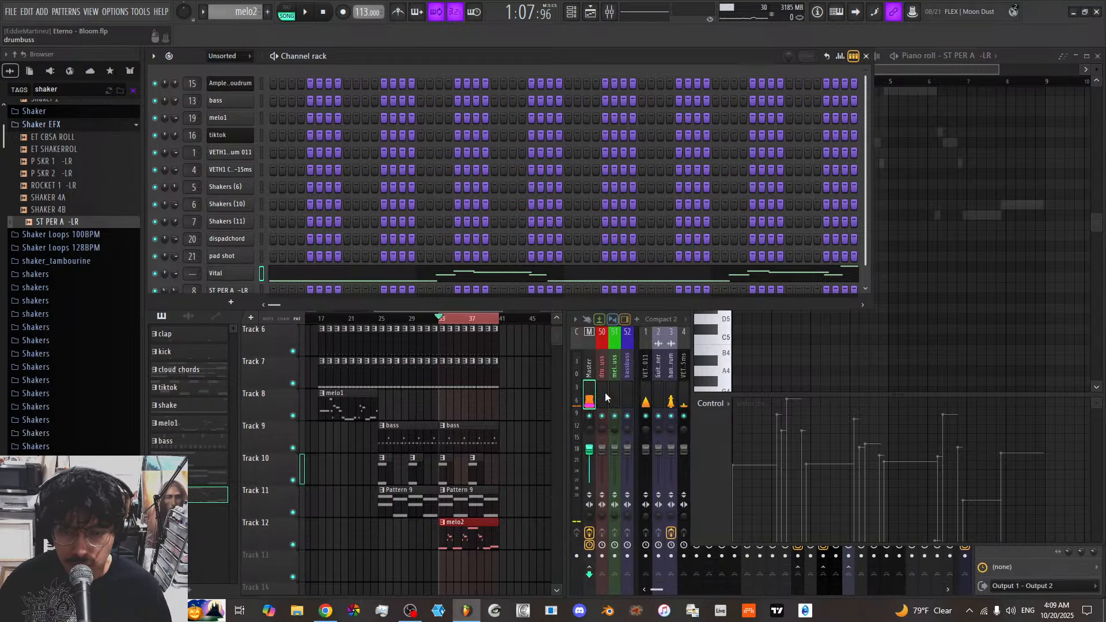
pyautogui.click(469, 609)
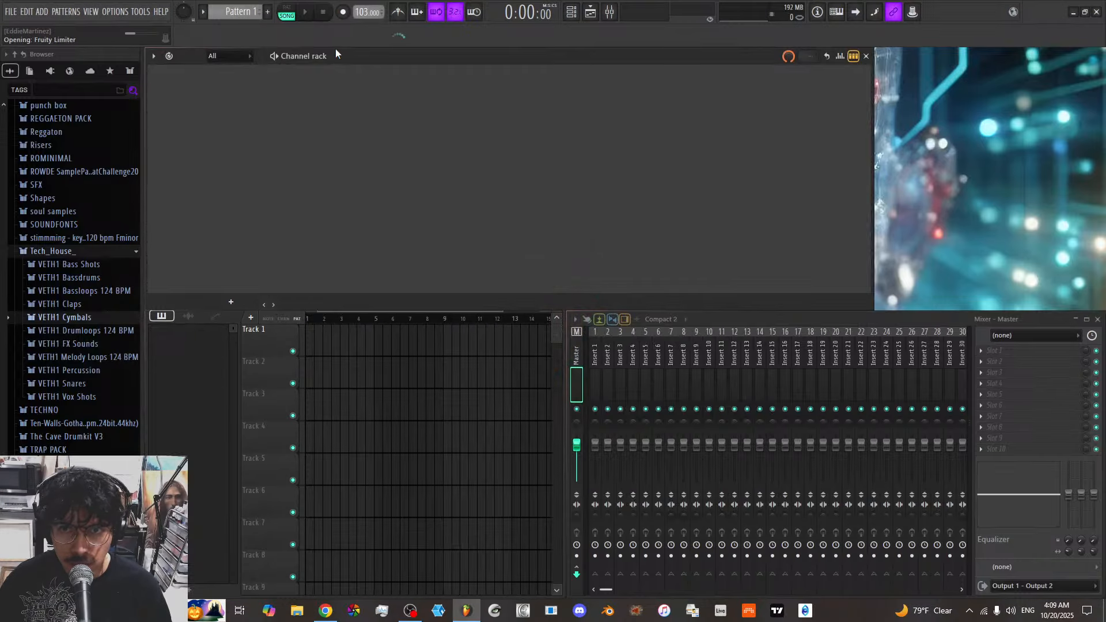
pyautogui.click(10, 11)
pyautogui.click(44, 156)
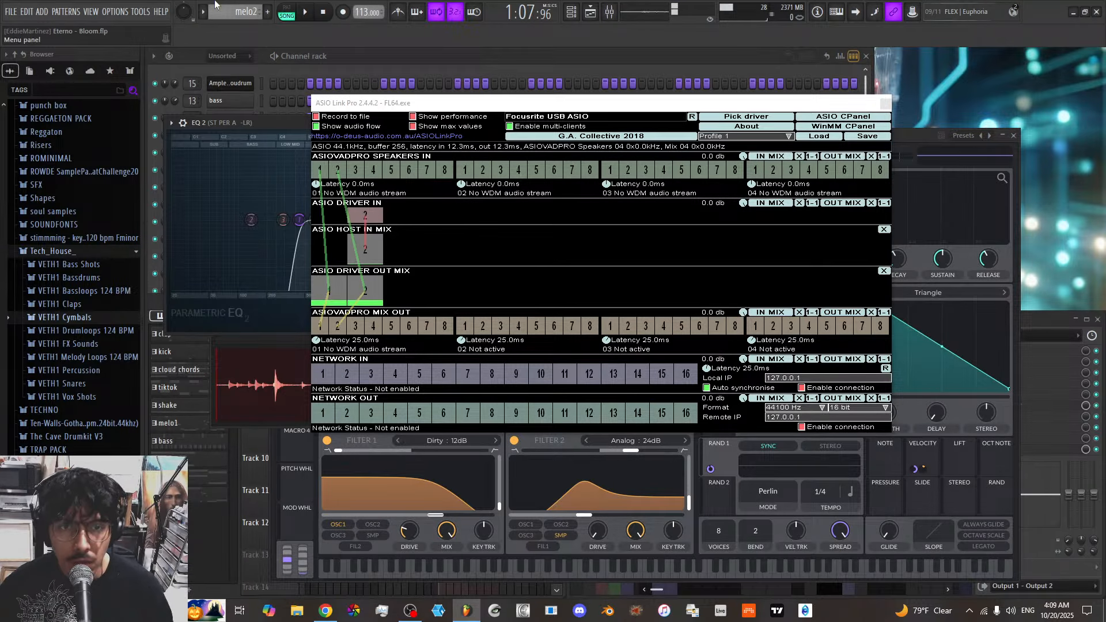
# Close the ASIO Link Pro, Vital, EQ 2 and handdrum windows
pyautogui.click(886, 103)
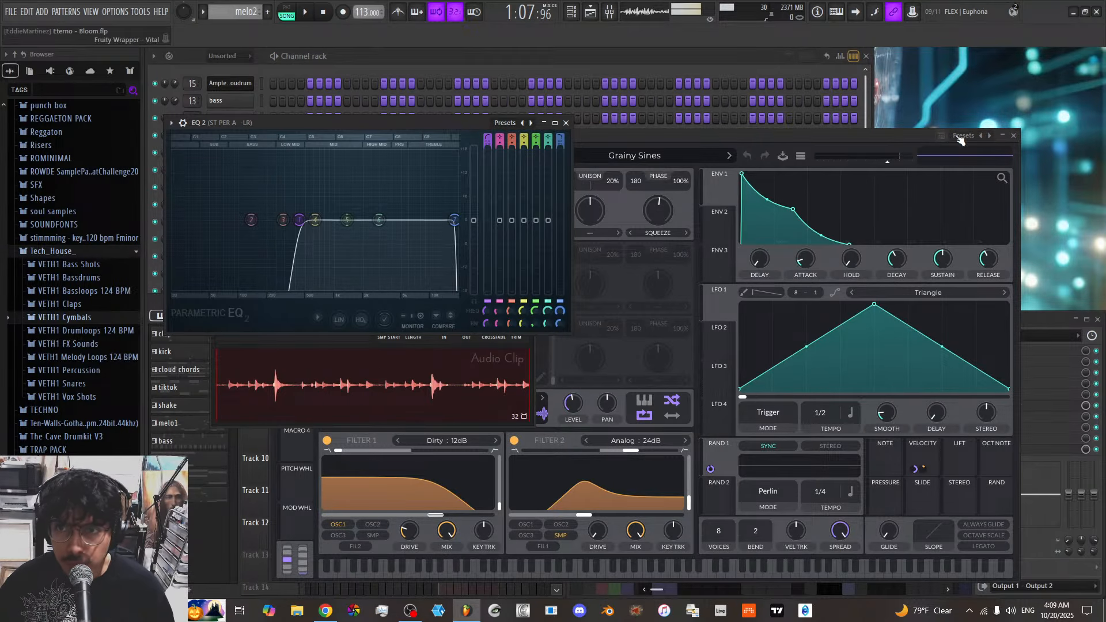
pyautogui.click(1014, 135)
pyautogui.click(566, 123)
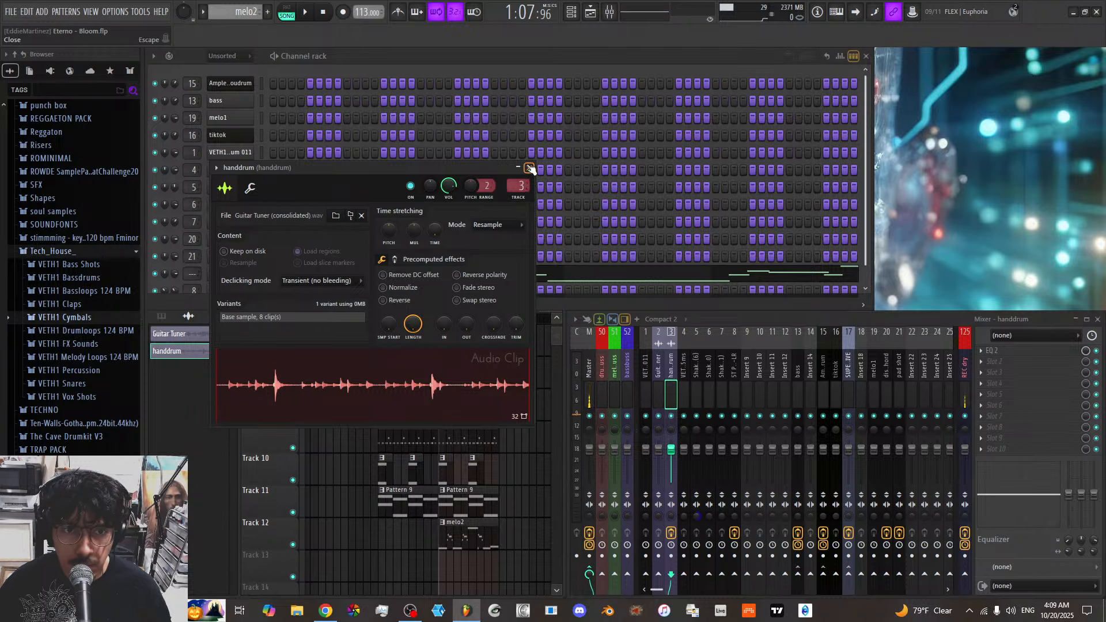
pyautogui.click(528, 174)
# Play the song and duplicate the playlist clips of bars 33–41 on all tracks so they repeat from bar 41
pyautogui.press('space')
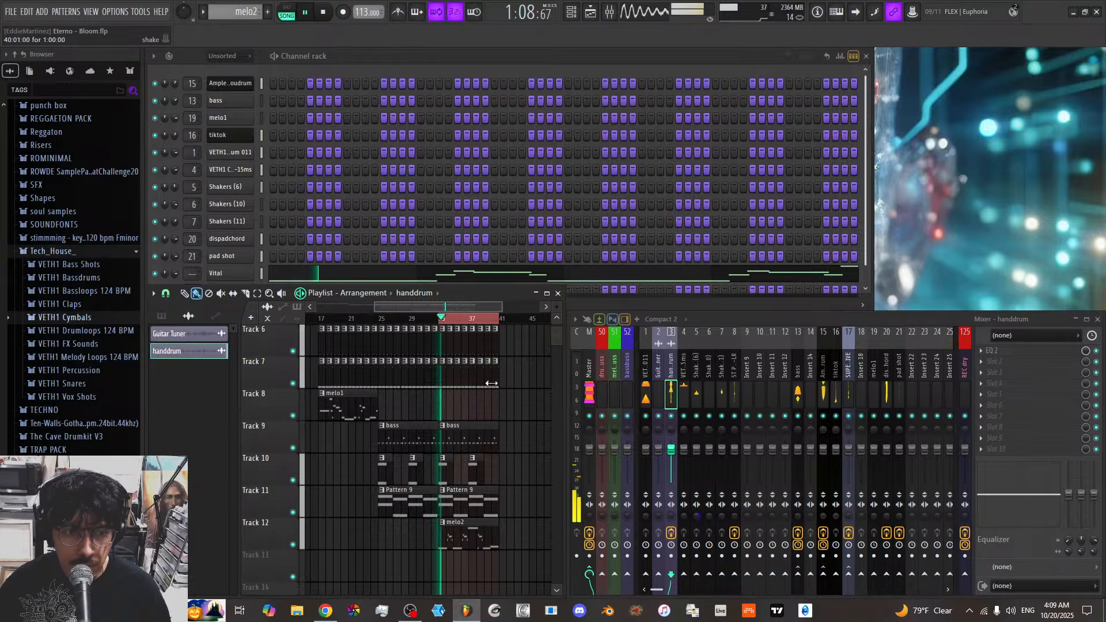
pyautogui.moveTo(428, 308); pyautogui.dragTo(382, 345)
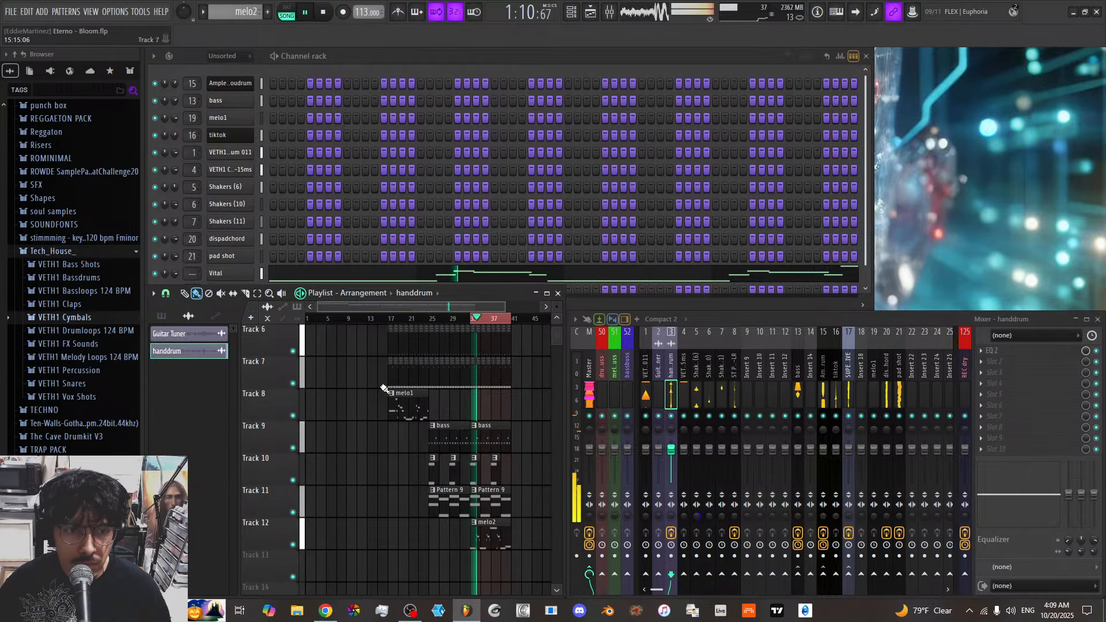
pyautogui.scroll(4, 387, 420)
pyautogui.scroll(-4, 392, 471)
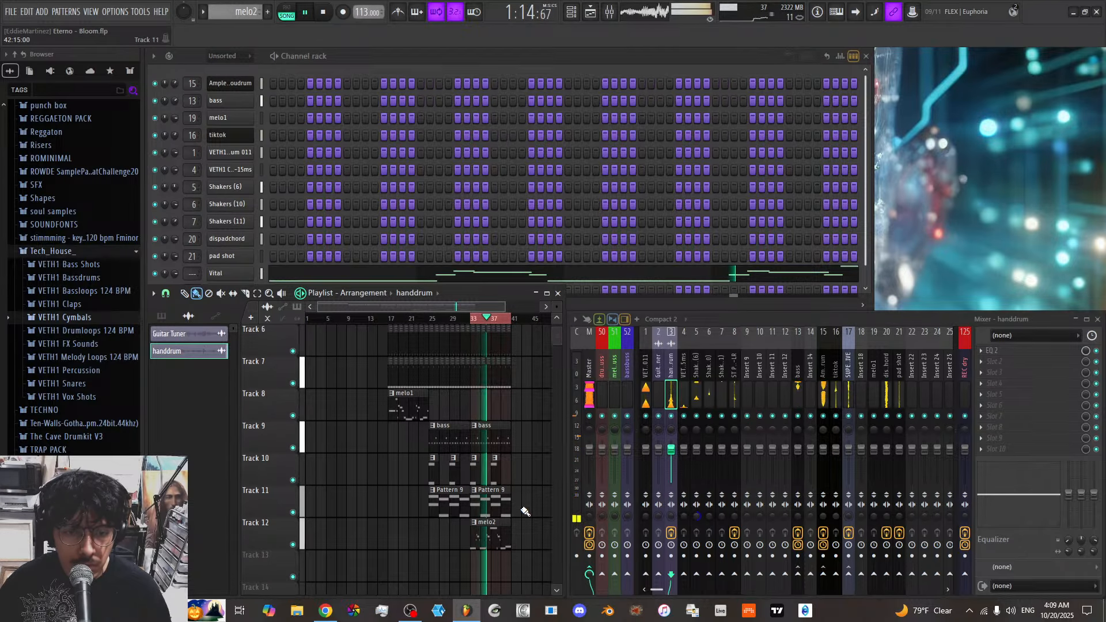
pyautogui.moveTo(516, 515); pyautogui.dragTo(483, 368)
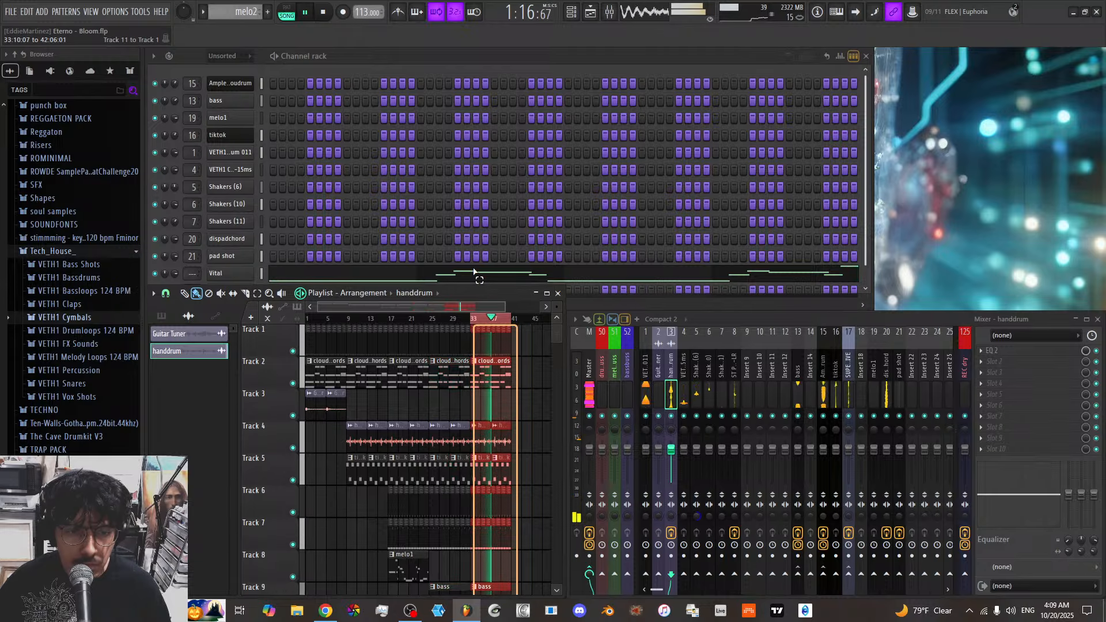
pyautogui.hotkey('ctrl', 'b')
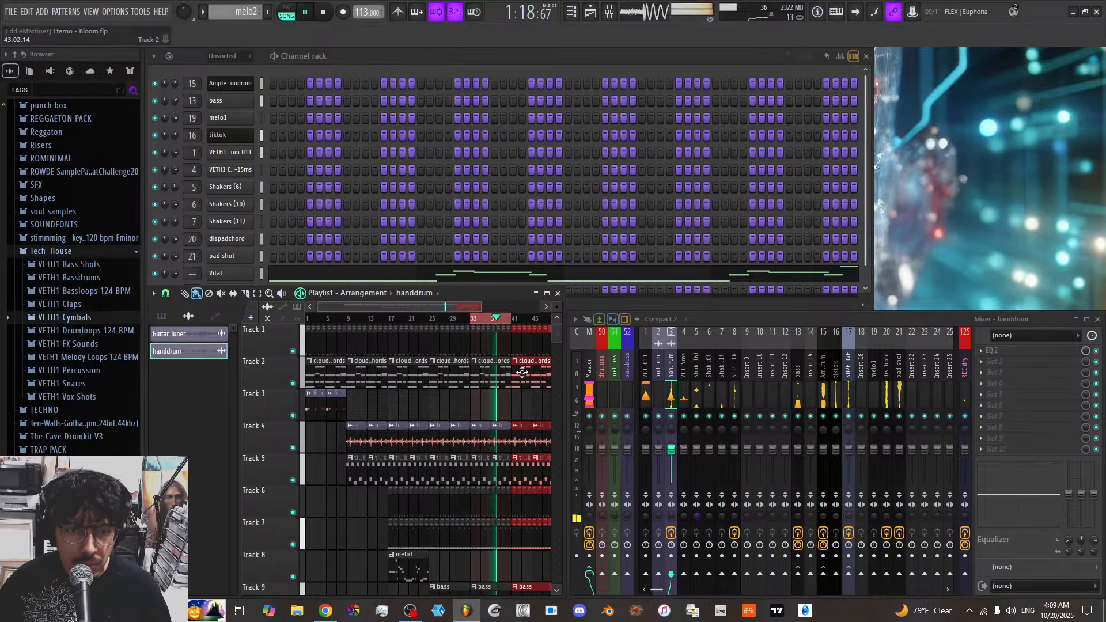
pyautogui.hscroll(2, 476, 316)
pyautogui.scroll(2, 476, 313)
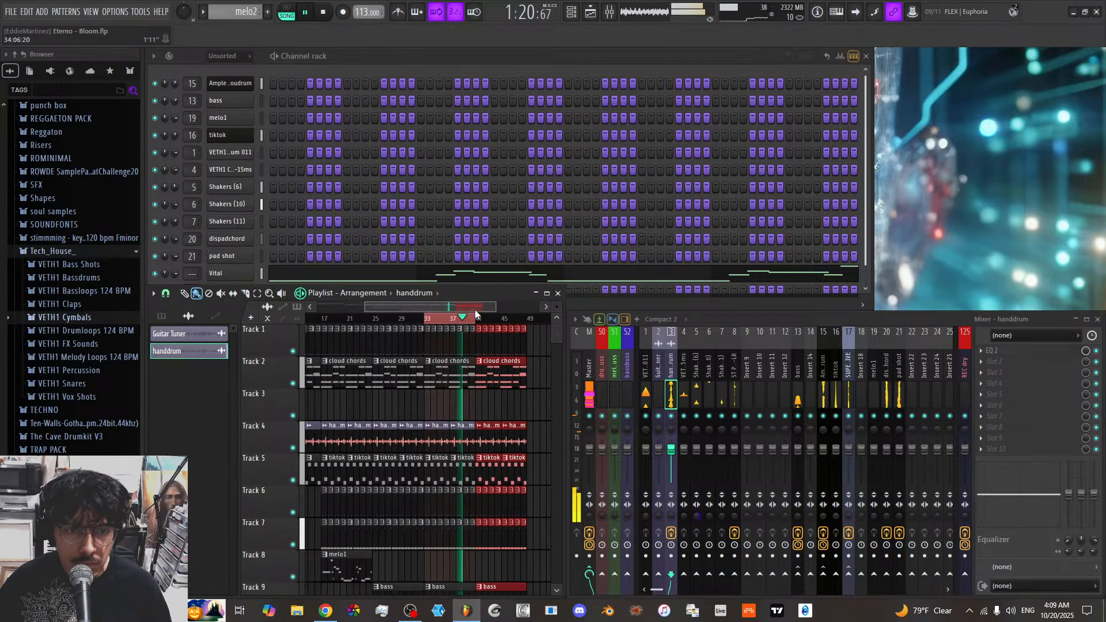
# Set the playlist's looped time range to bars 41–49 while the song plays
pyautogui.keyDown('ctrl'); pyautogui.keyDown('shift'); pyautogui.click(429, 322); pyautogui.keyUp('shift'); pyautogui.keyUp('ctrl')
pyautogui.hotkey('ctrl', 'b')
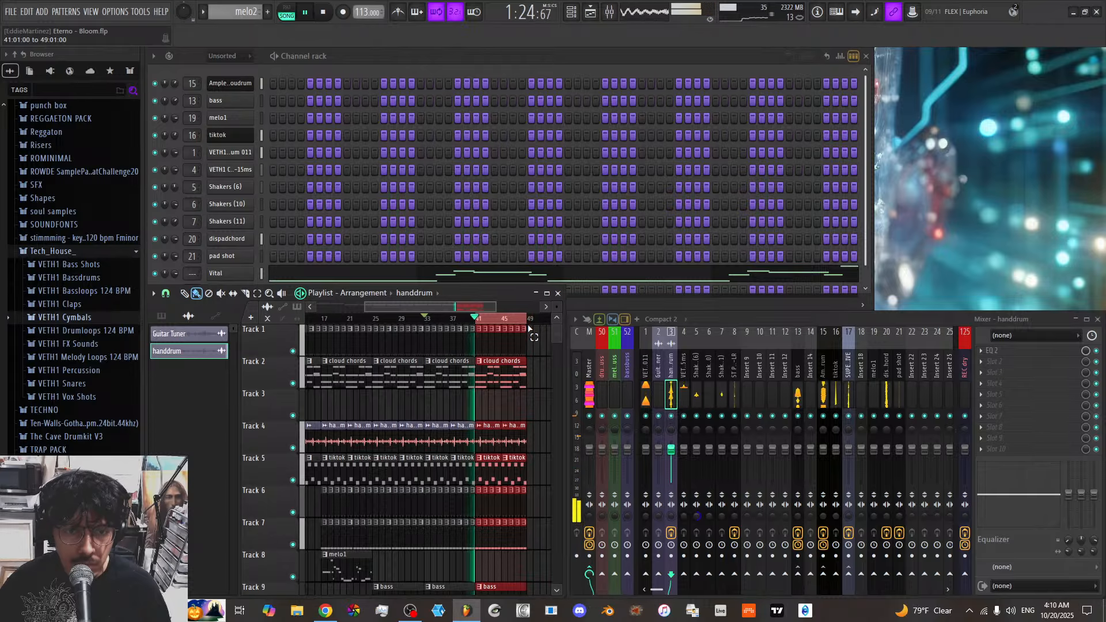
# Rename the Vital channel in the channel rack as melo2
pyautogui.click(265, 273)
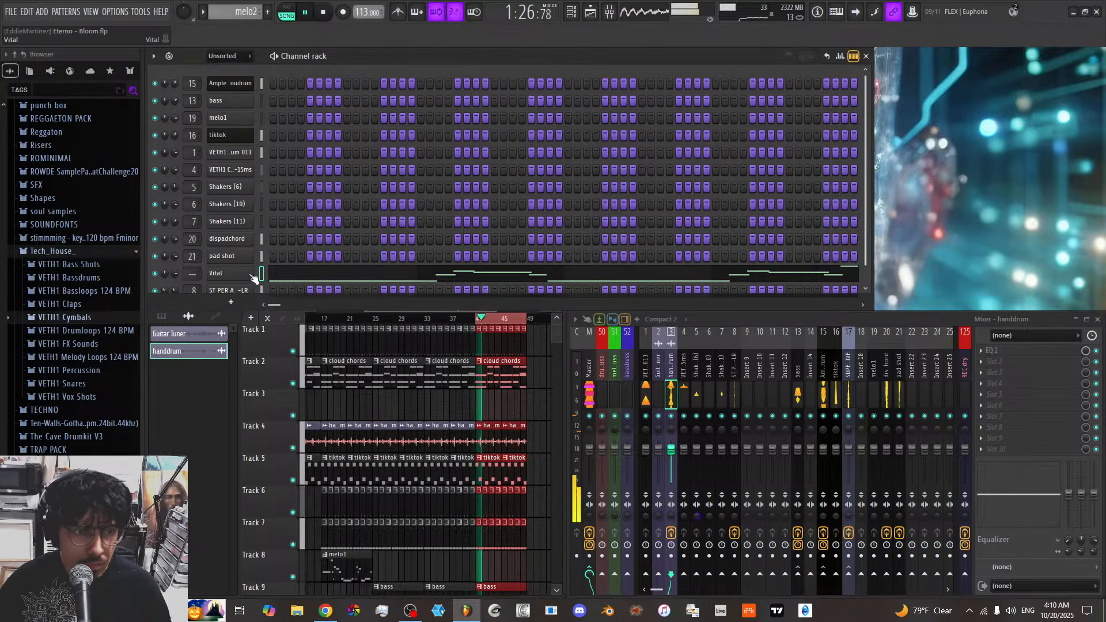
pyautogui.write('melo2')
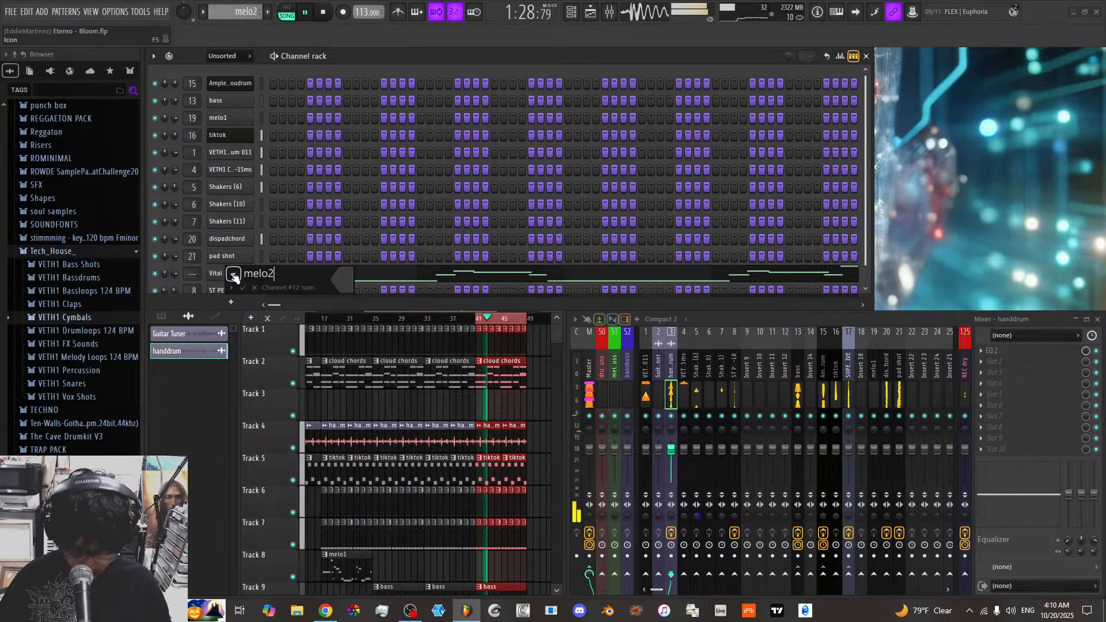
pyautogui.press('Return')
# Insert a new Vital instrument next to the melo2 channel and move its window up so it is fully in view
pyautogui.rightClick(233, 275)
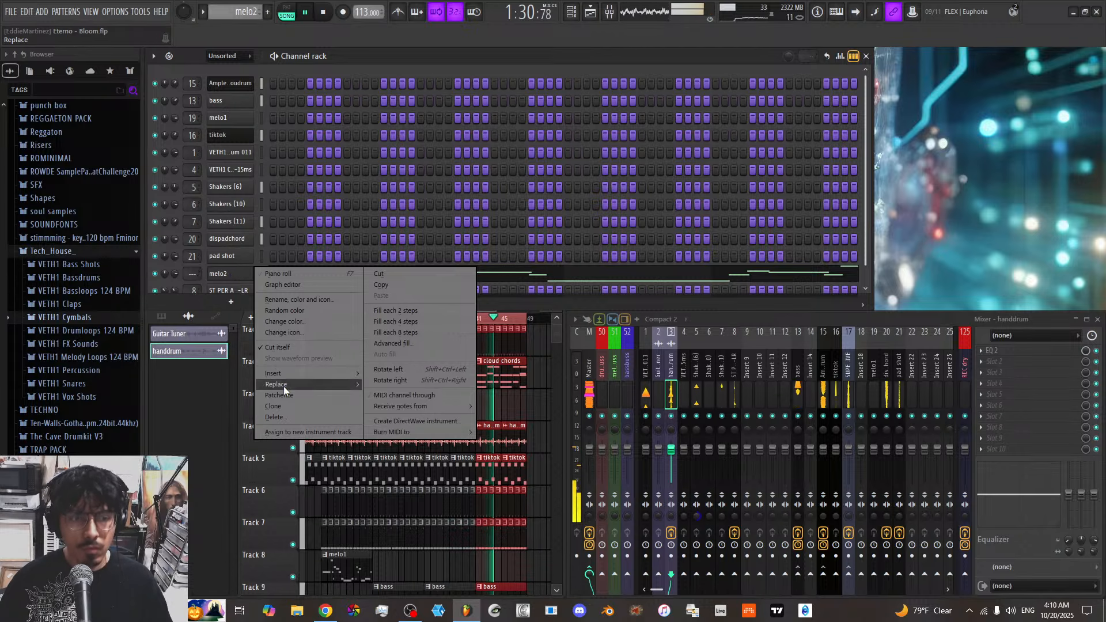
pyautogui.moveTo(288, 375)
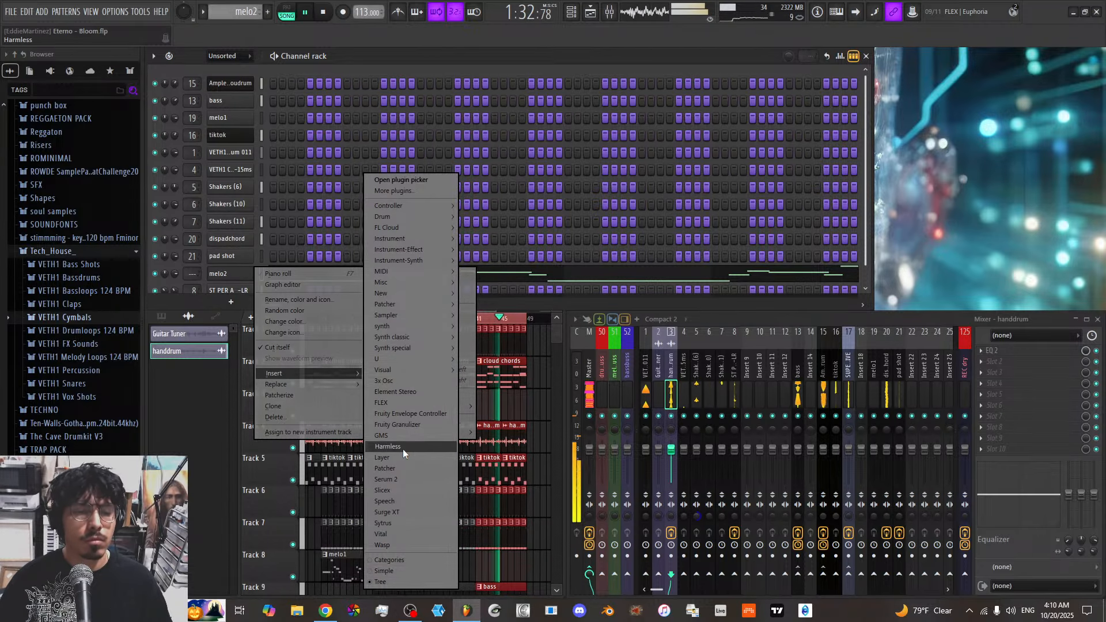
pyautogui.click(416, 534)
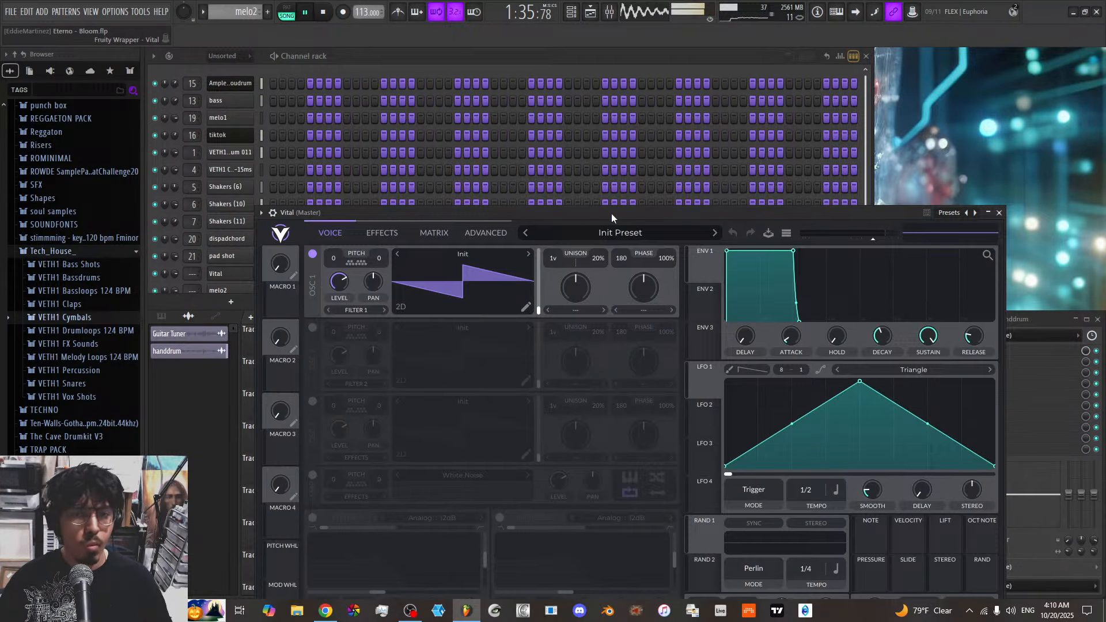
pyautogui.moveTo(612, 218); pyautogui.dragTo(613, 134)
# Browse Vital's User preset folder and sort the presets by style
pyautogui.click(615, 149)
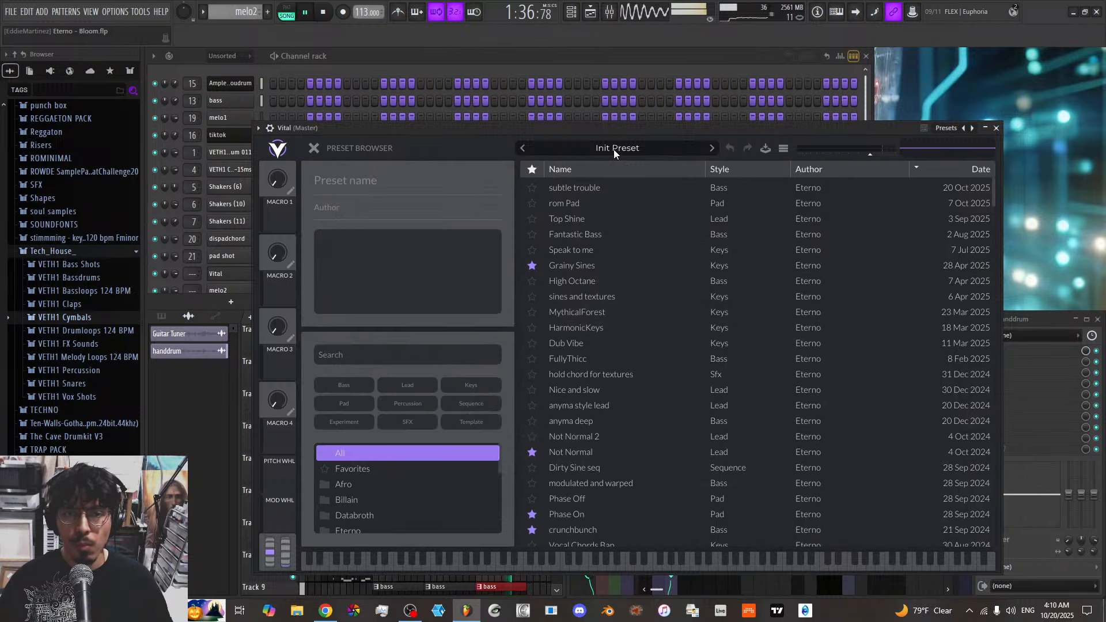
pyautogui.scroll(-5, 354, 525)
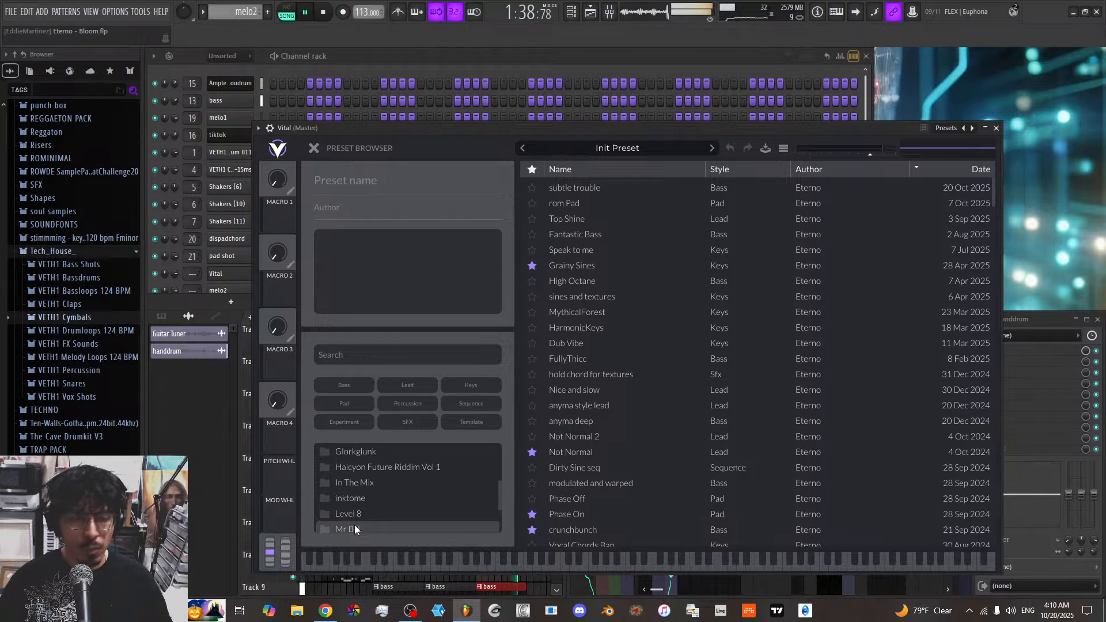
pyautogui.click(350, 523)
pyautogui.click(728, 172)
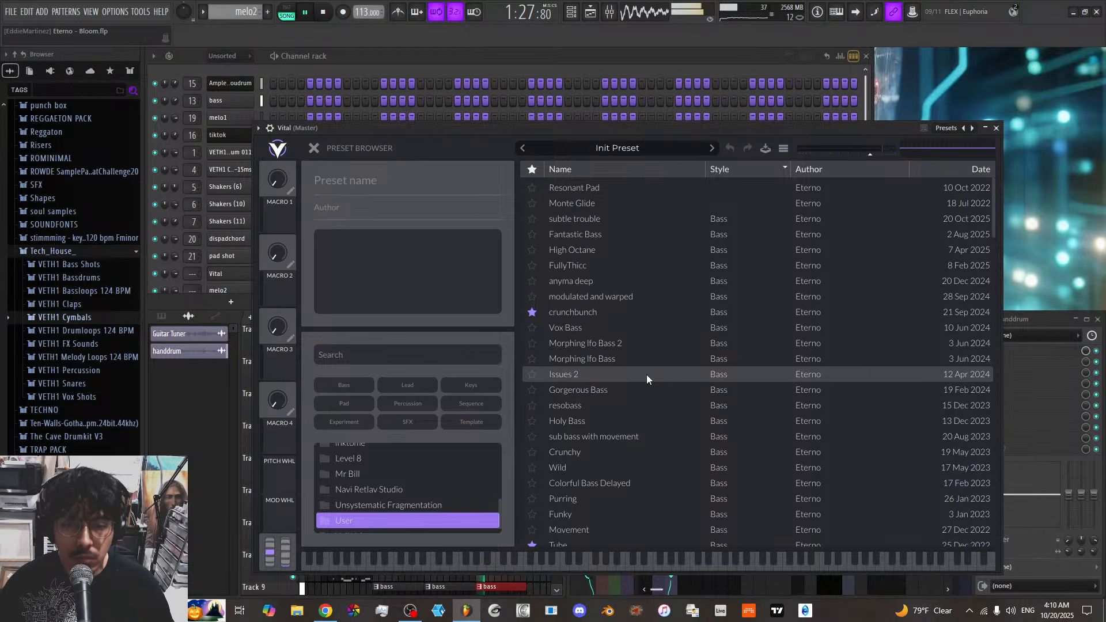
# Audition the Vital presets Crazy Flanger, Artifacts, Speak to me and sines and textures over the loop
pyautogui.scroll(-4, 647, 375)
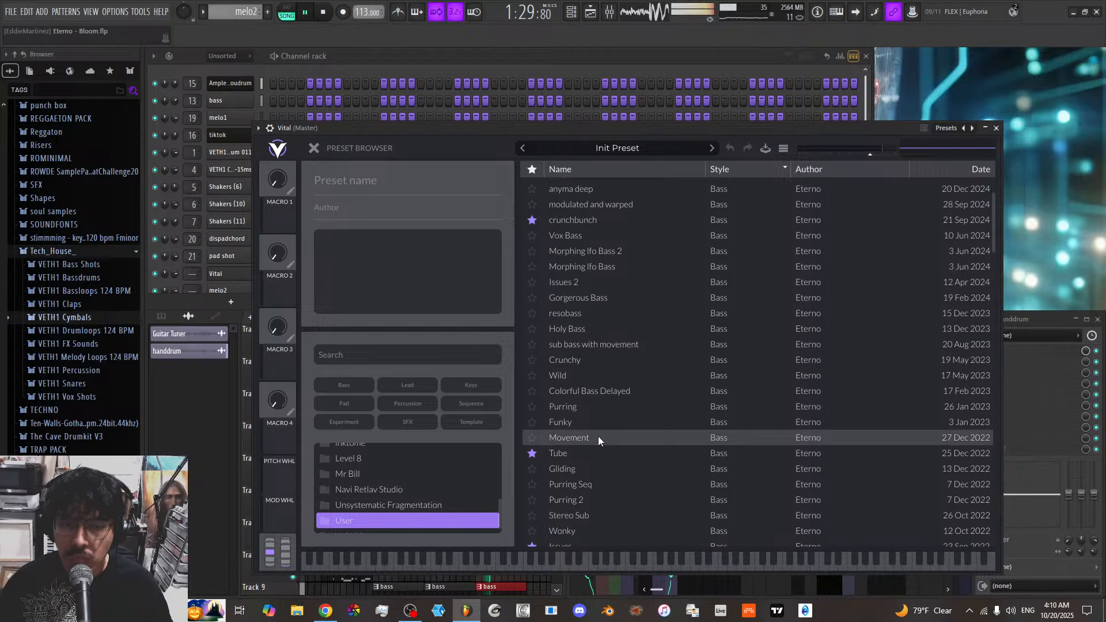
pyautogui.scroll(-3, 598, 455)
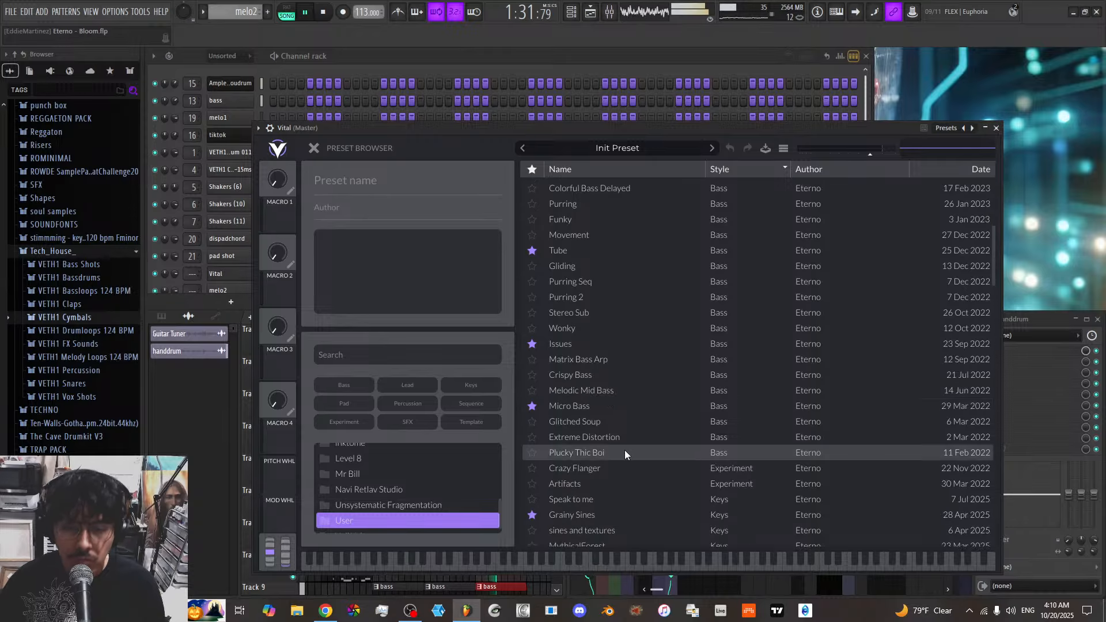
pyautogui.click(618, 467)
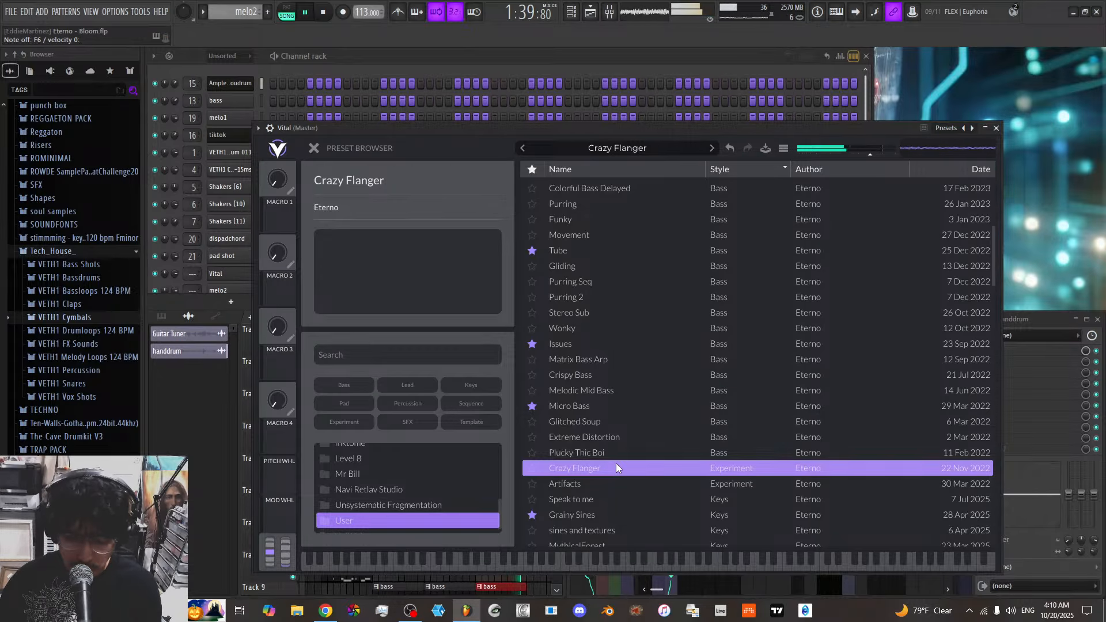
pyautogui.click(613, 483)
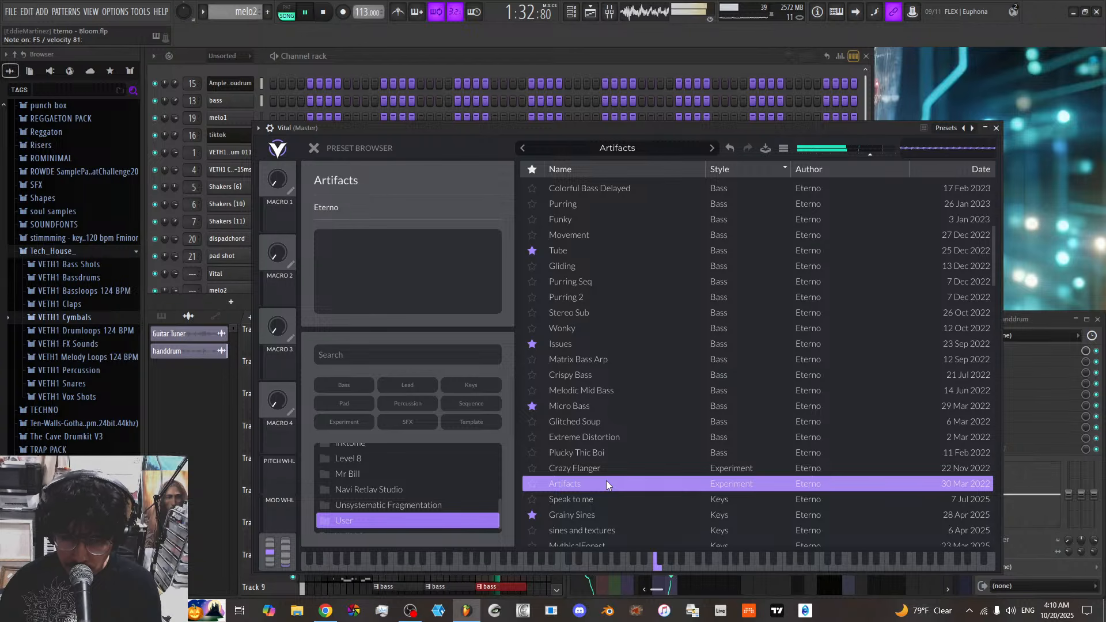
pyautogui.click(600, 499)
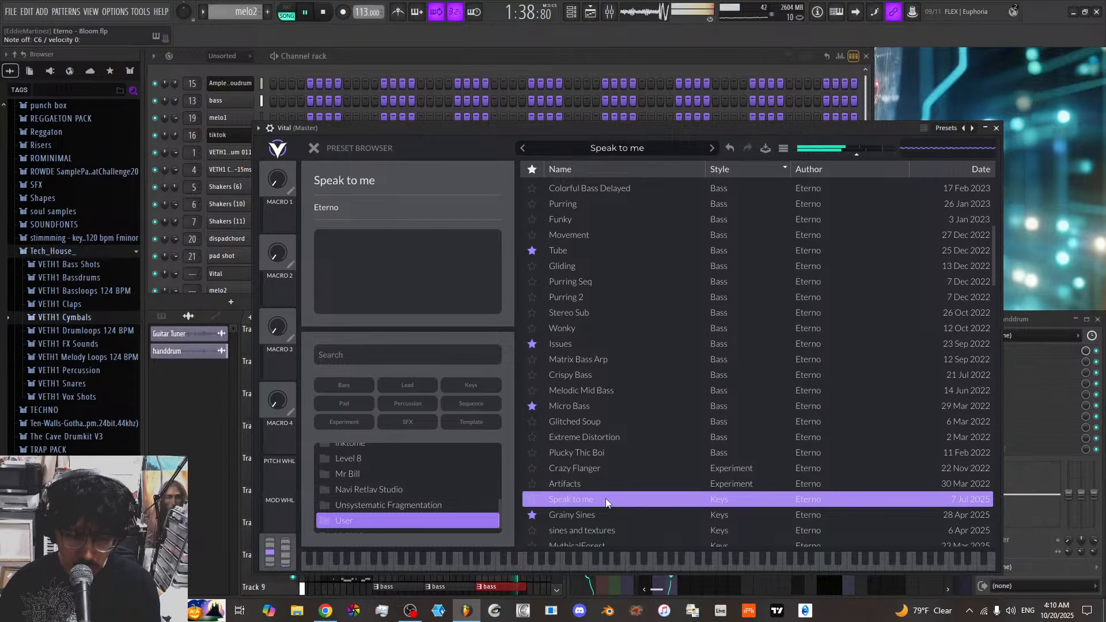
pyautogui.click(611, 528)
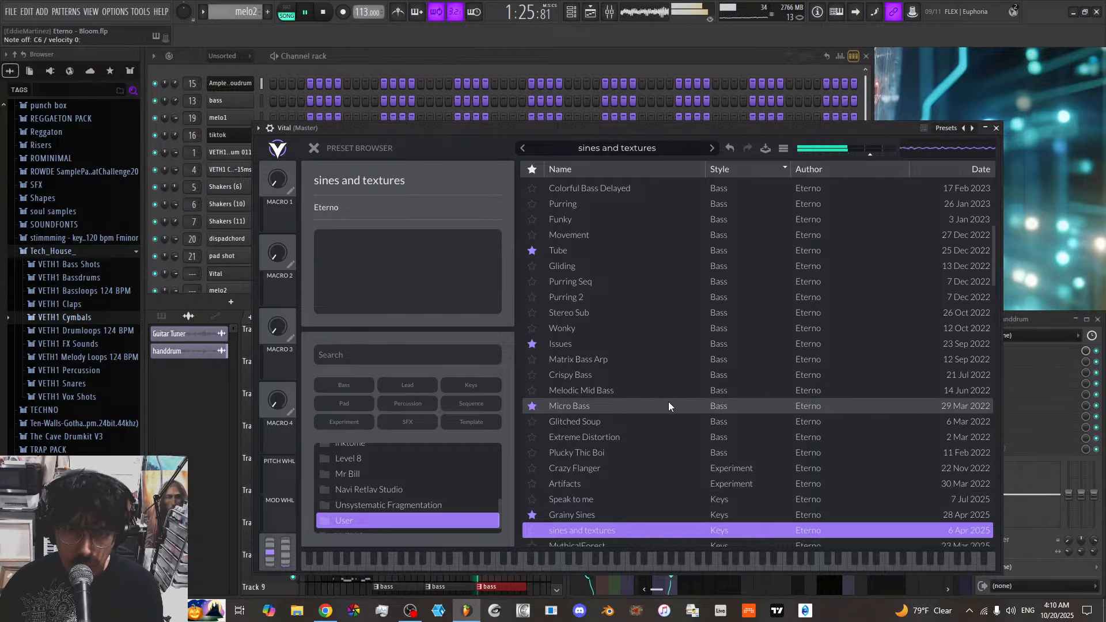
# Audition the MythicalForest preset and load HarmonicKeys into the new Vital instrument
pyautogui.scroll(-2, 668, 403)
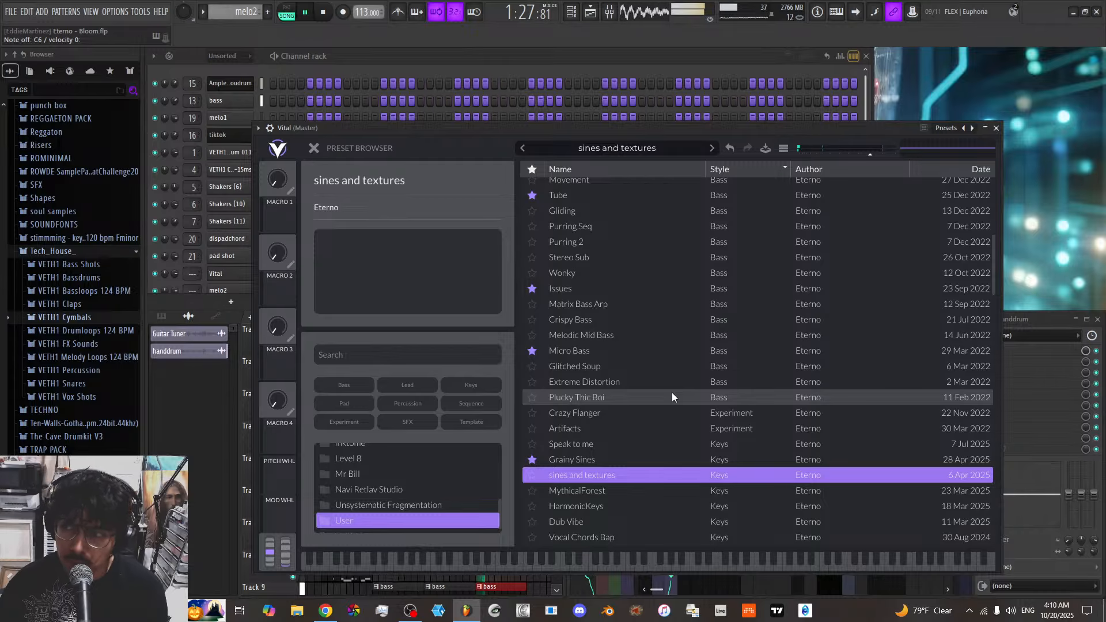
pyautogui.scroll(-2, 672, 397)
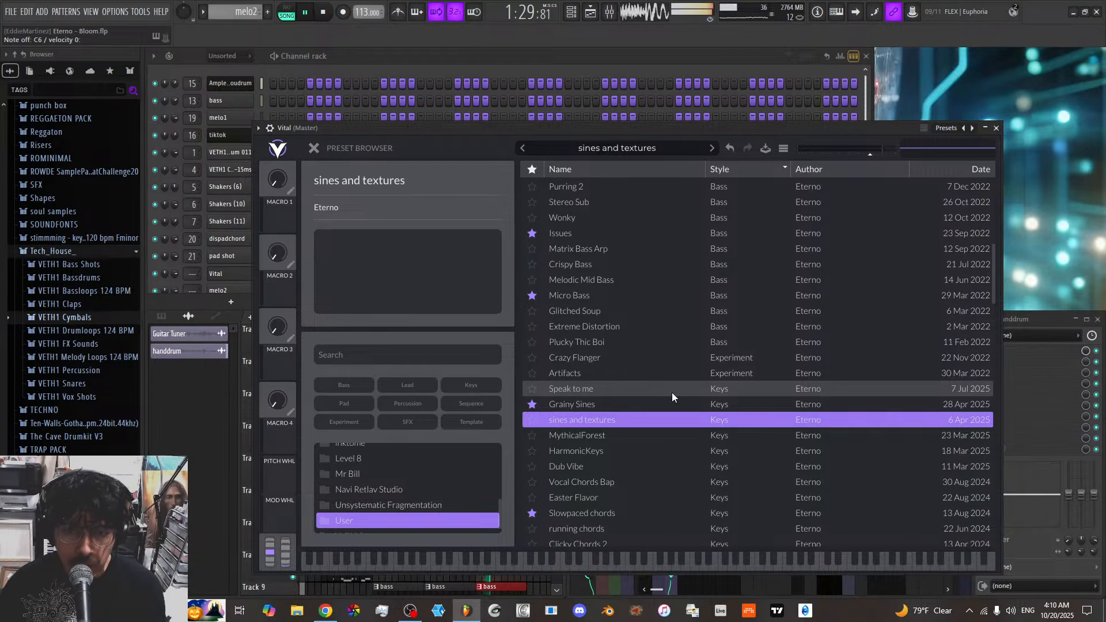
pyautogui.scroll(3, 672, 392)
pyautogui.scroll(-5, 672, 393)
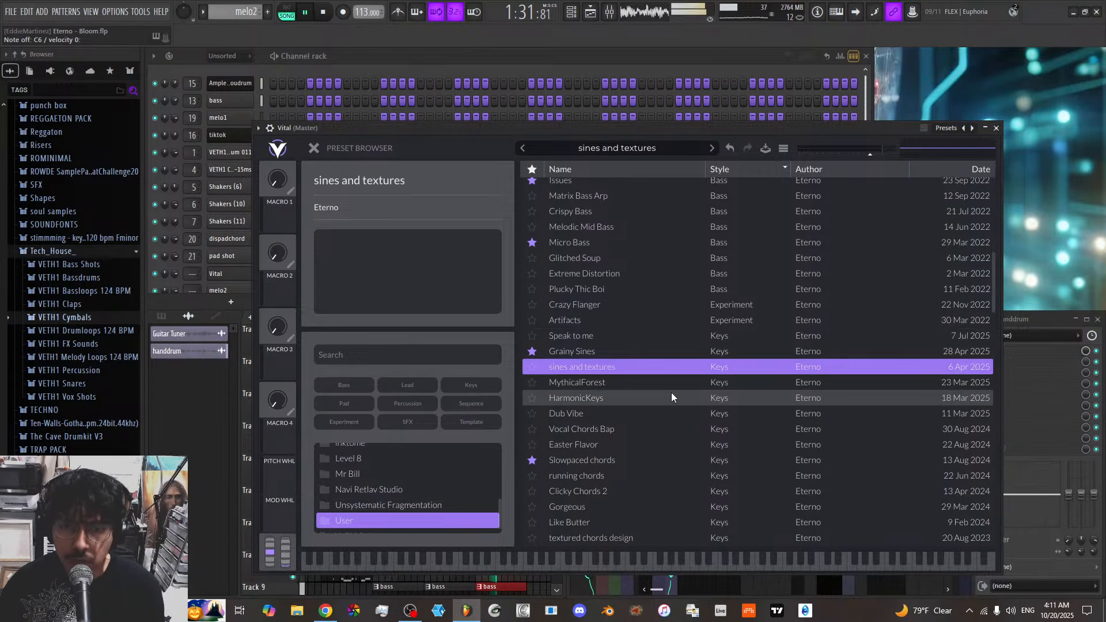
pyautogui.scroll(1, 672, 394)
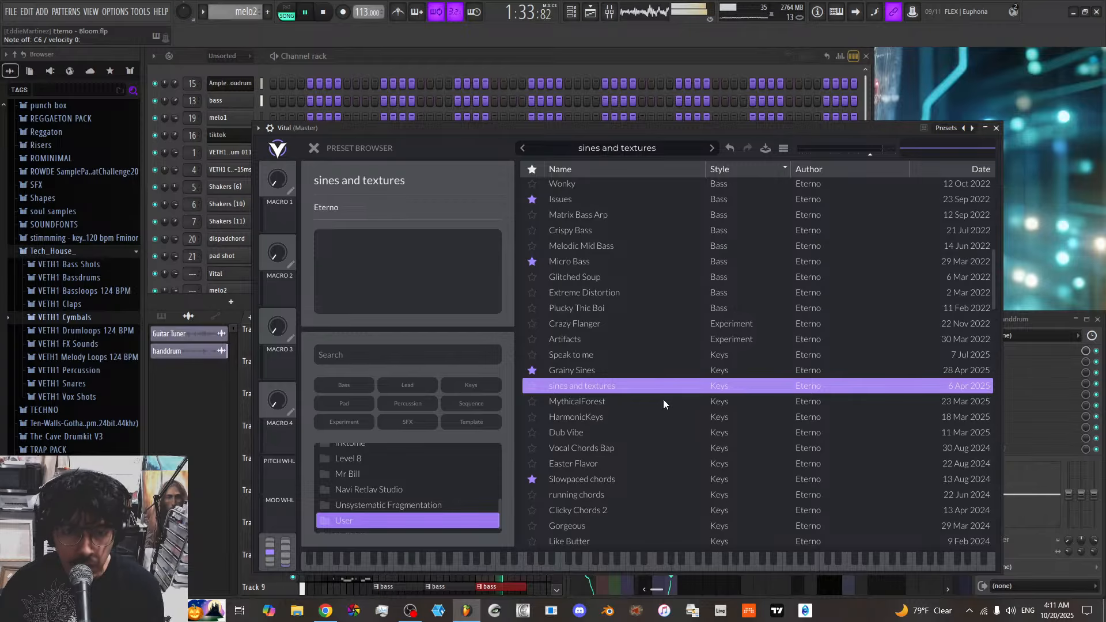
pyautogui.click(634, 401)
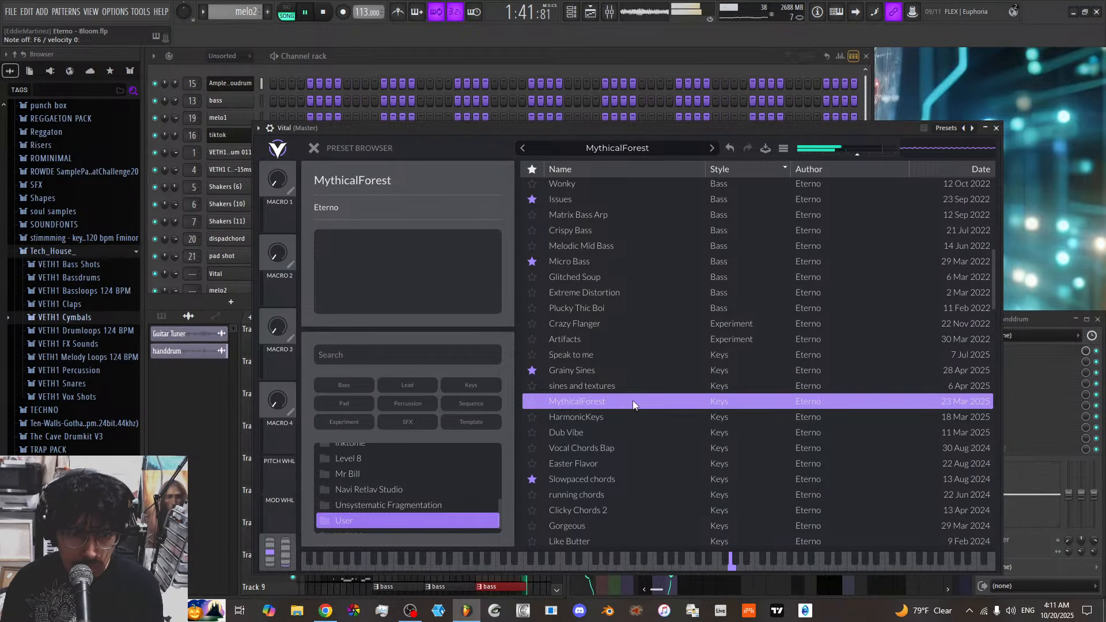
pyautogui.click(616, 415)
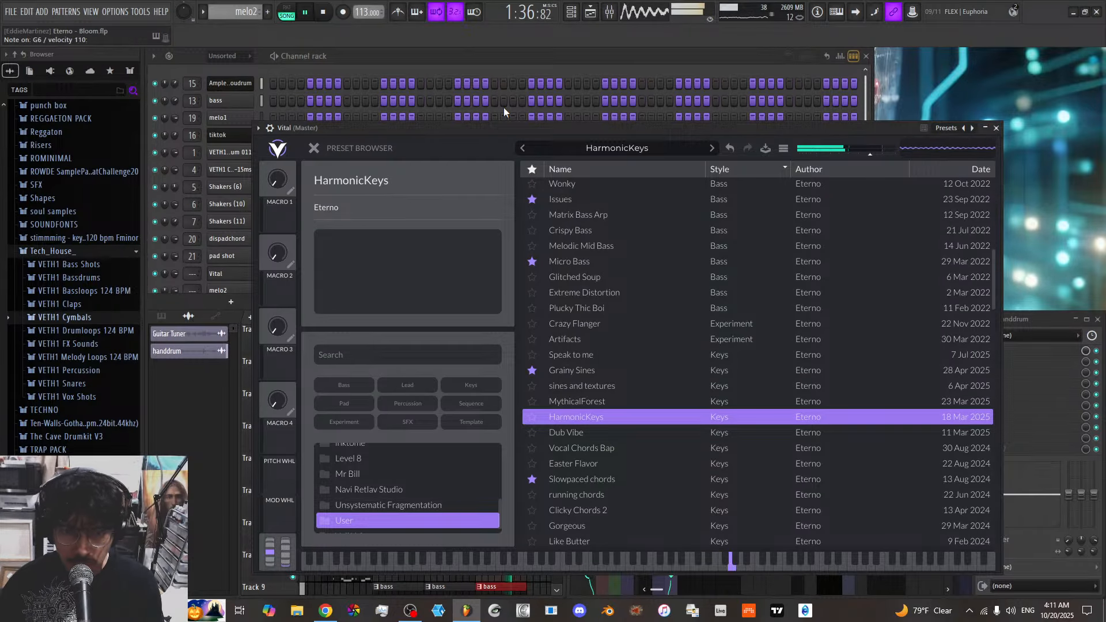
# Create a new empty pattern and record a melody into it with the HarmonicKeys Vital channel
pyautogui.click(361, 58)
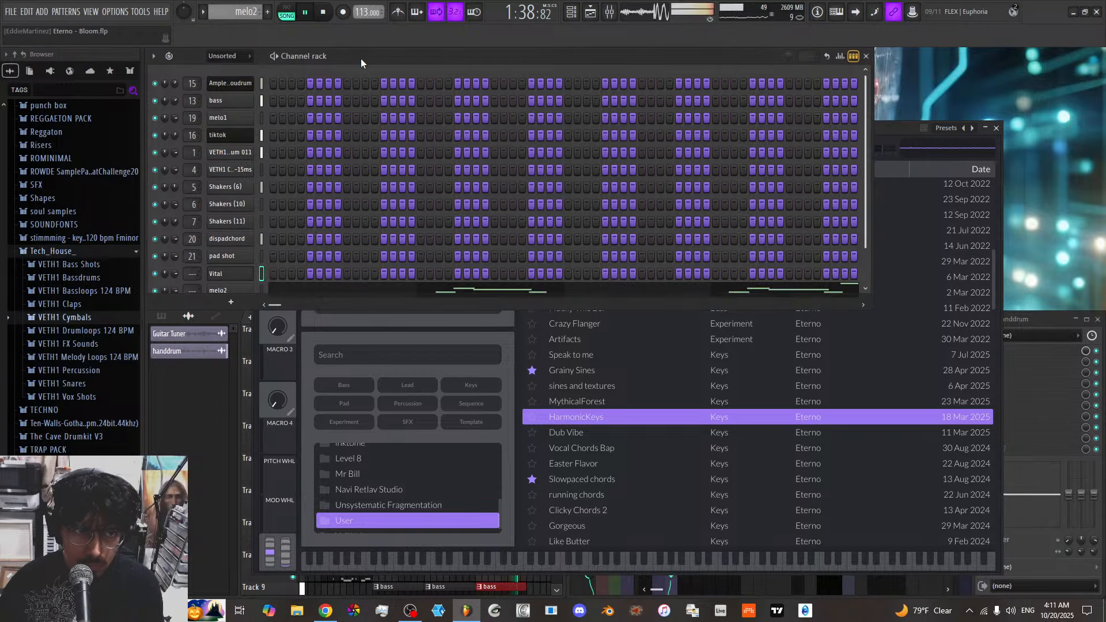
pyautogui.click(268, 12)
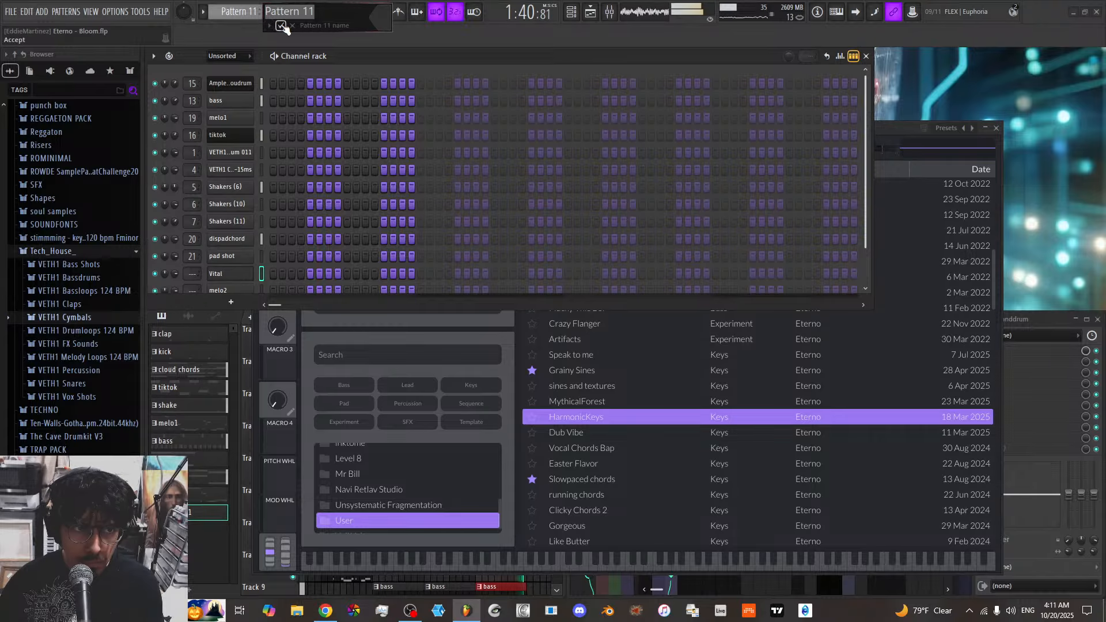
pyautogui.press('Return')
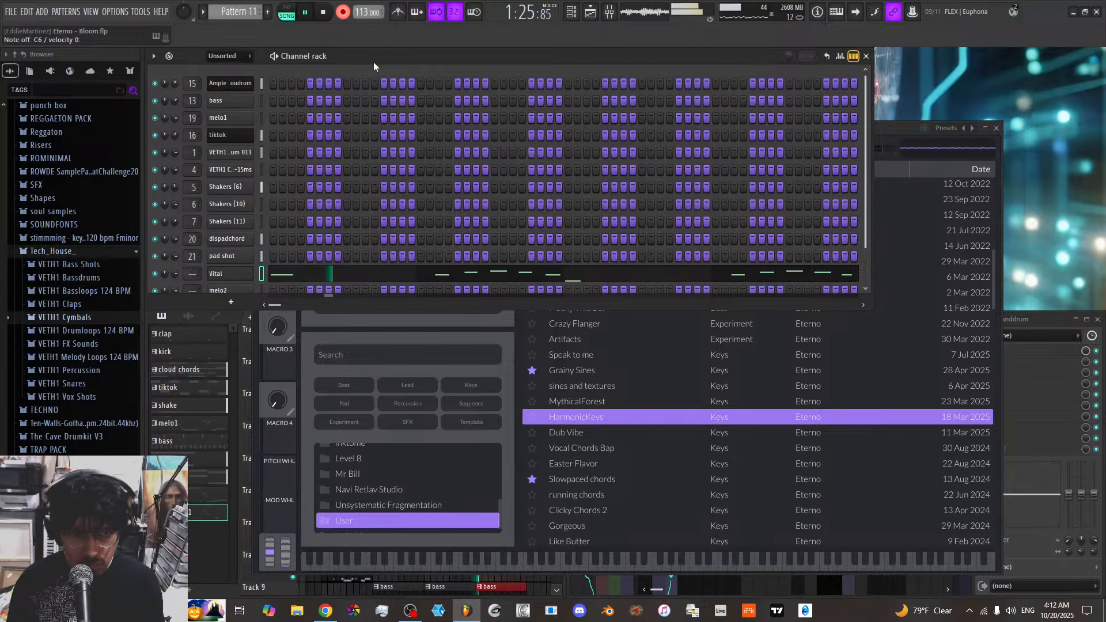
pyautogui.click(343, 12)
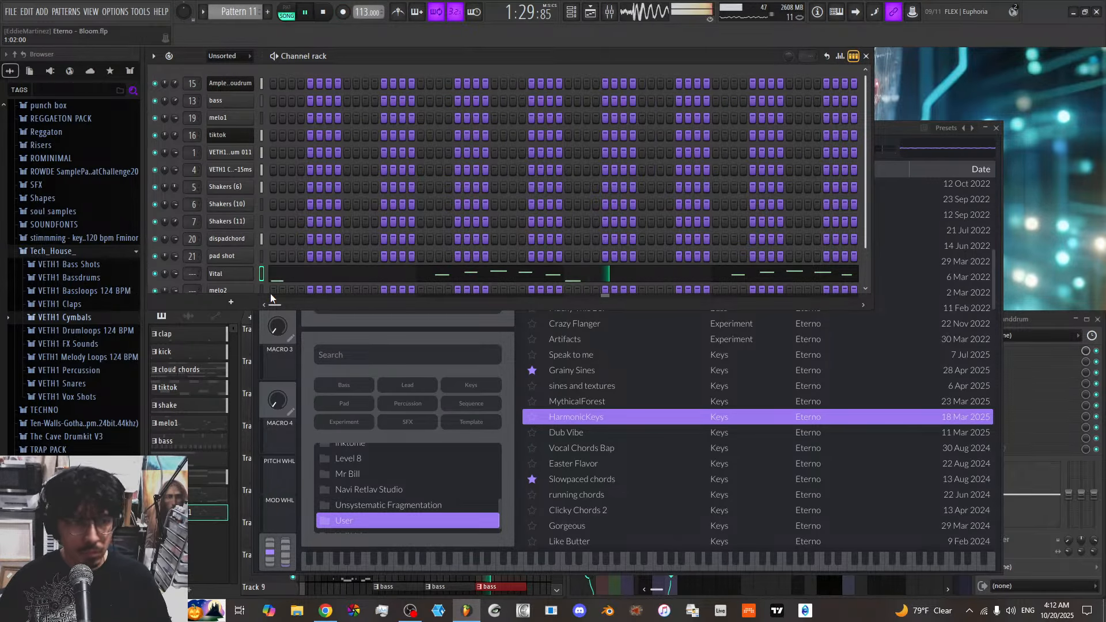
# Rename the new Vital channel as subtle melo
pyautogui.press('F2')
pyautogui.write('S')
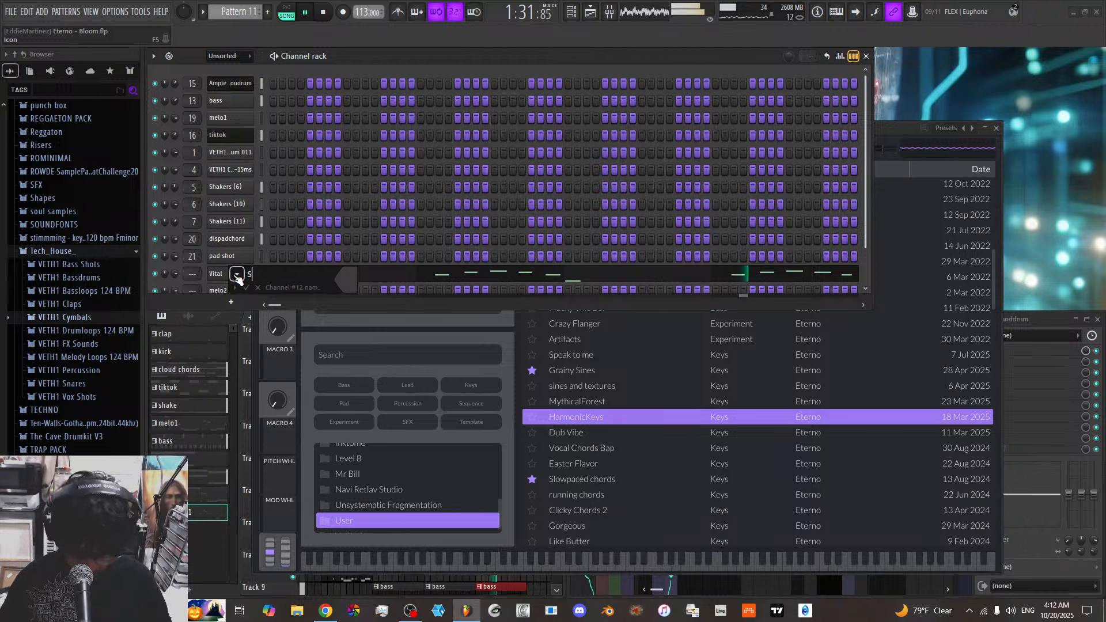
pyautogui.write('ubtle melo')
pyautogui.press('Return')
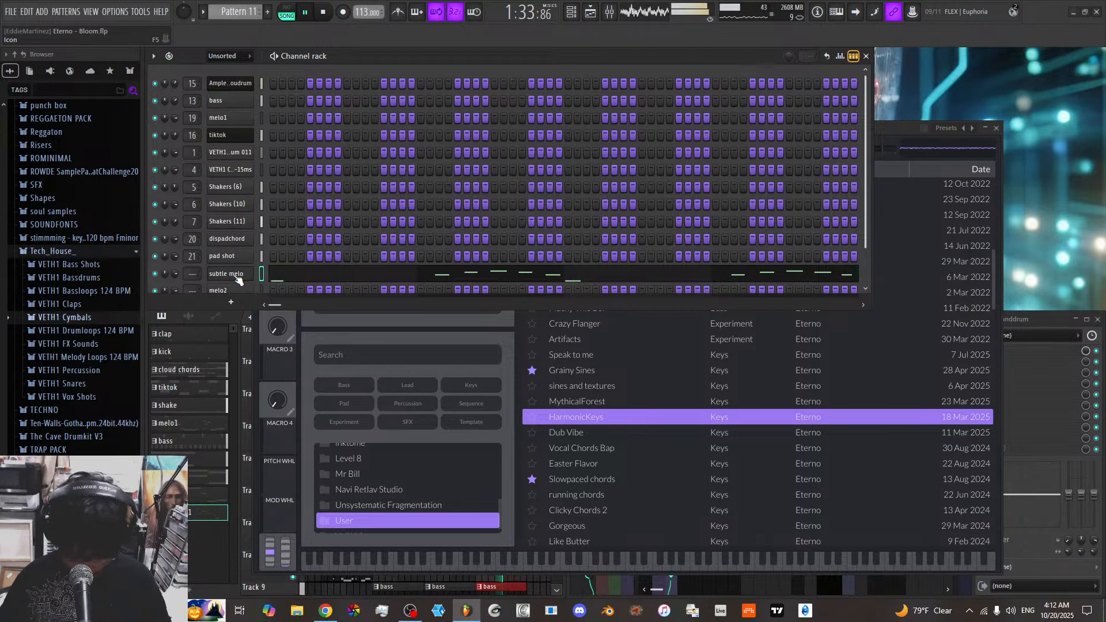
# Rename the recorded pattern as subtle melo
pyautogui.doubleClick(240, 11)
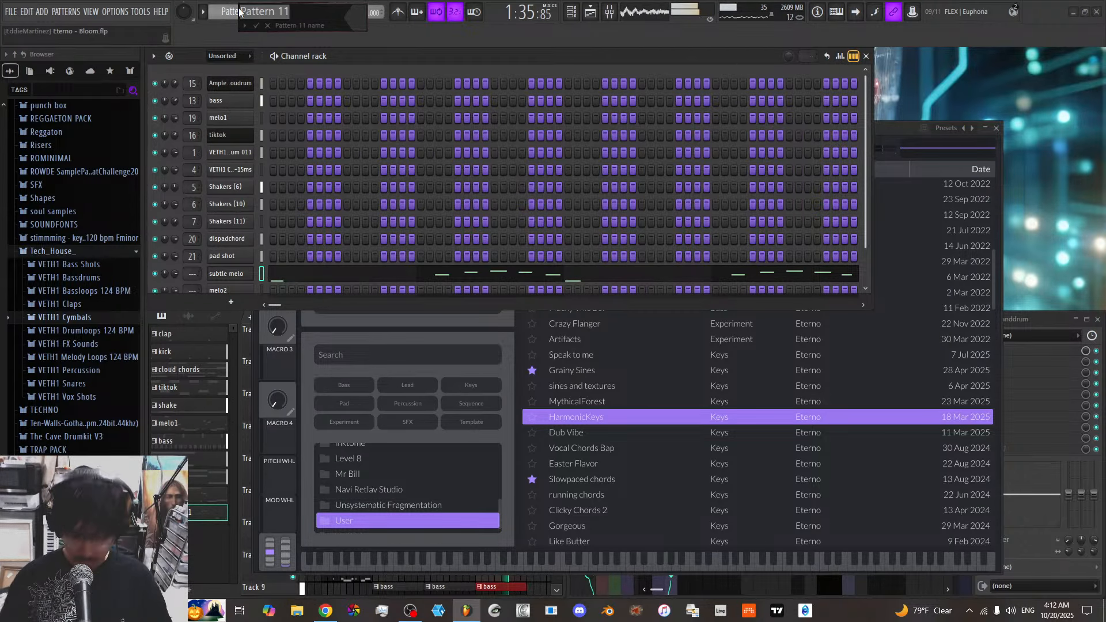
pyautogui.press('BackSpace')
pyautogui.write('subtle melo')
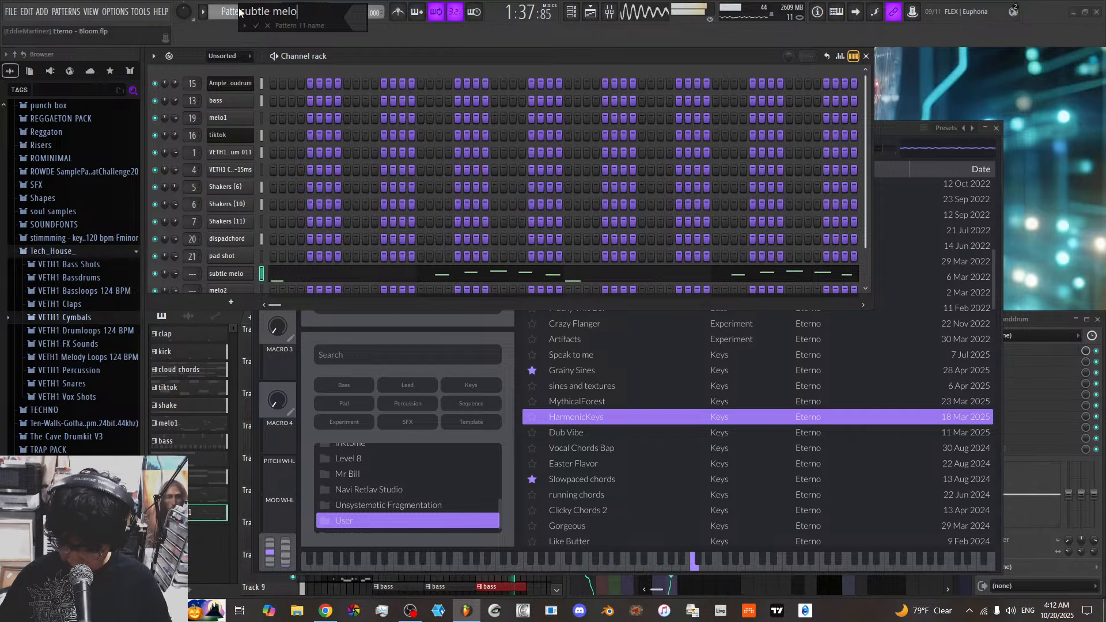
pyautogui.press('Return')
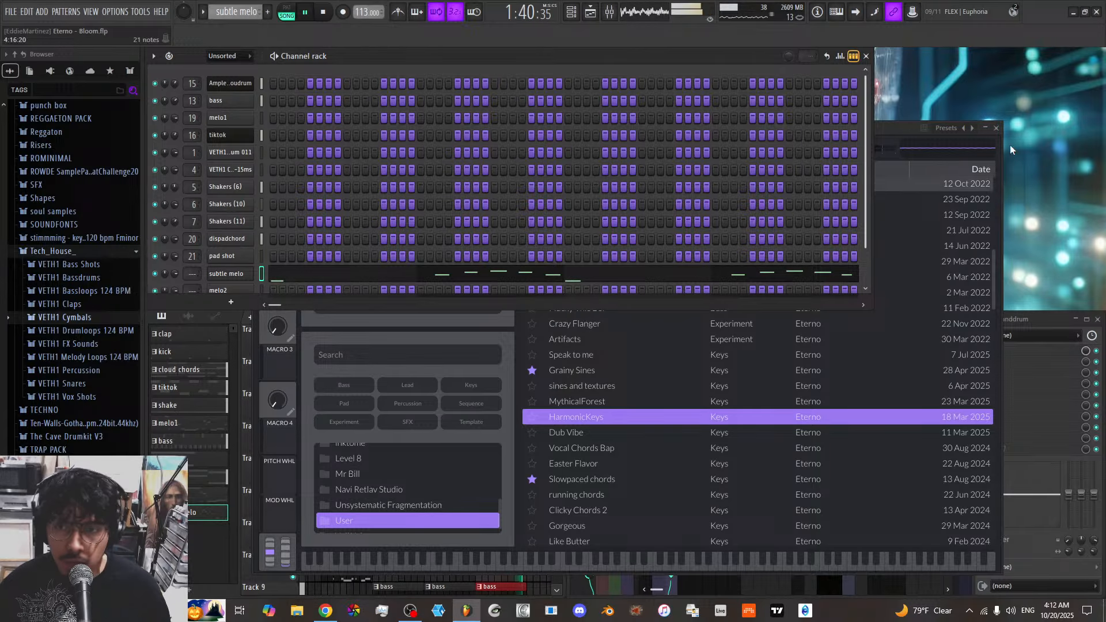
# Stop playback, close the Vital window and place the subtle melo pattern on Track 3 at bar 41
pyautogui.press('space')
pyautogui.click(904, 129)
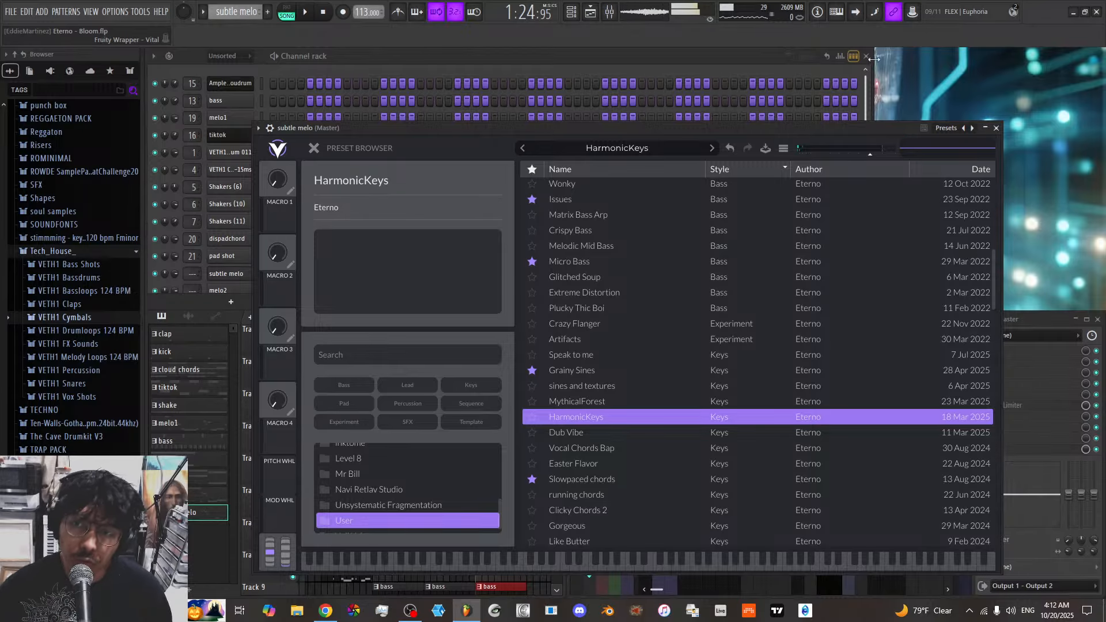
pyautogui.click(996, 129)
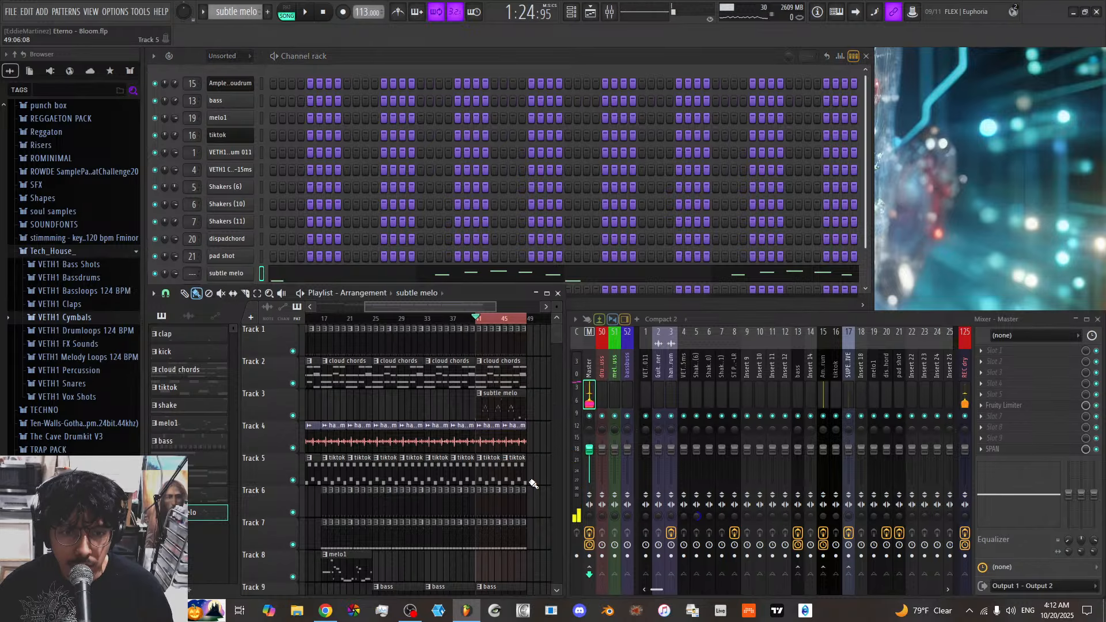
# Duplicate the clips of bars 41–49 on all tracks to bar 49 and set the time range to bars 49–57
pyautogui.scroll(-6, 537, 500)
pyautogui.moveTo(537, 500); pyautogui.dragTo(491, 320)
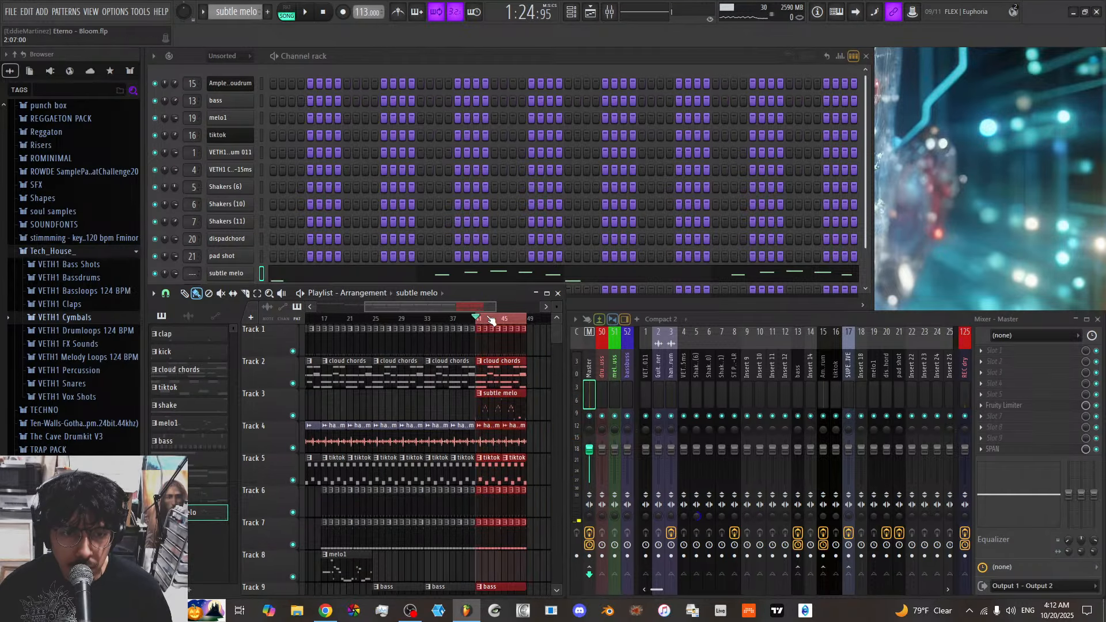
pyautogui.moveTo(485, 369); pyautogui.dragTo(536, 372)
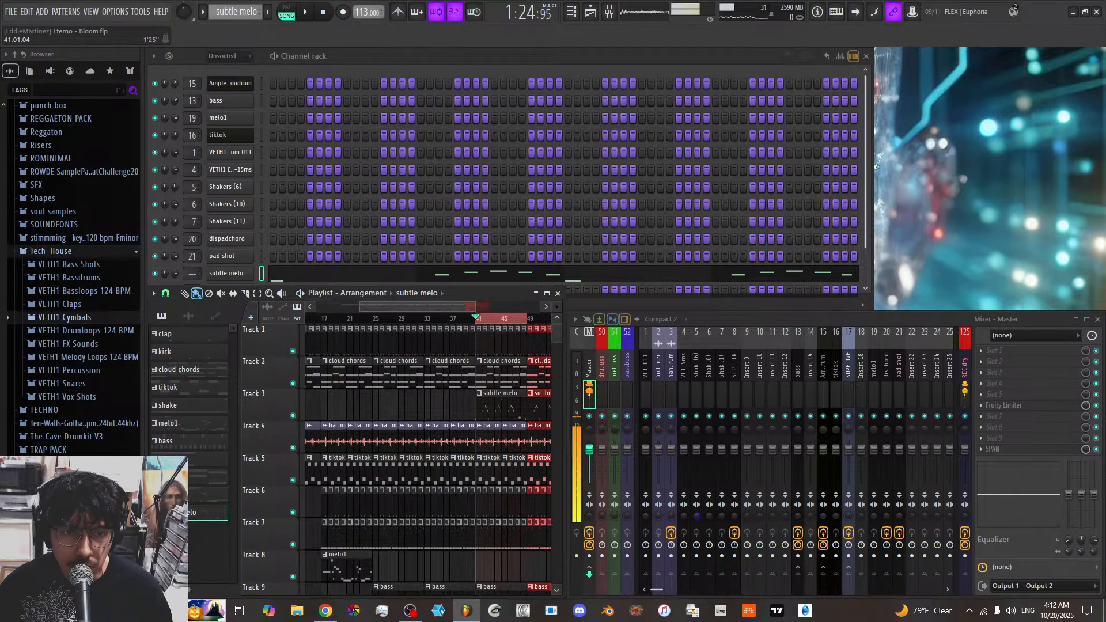
pyautogui.scroll(-2, 465, 311)
pyautogui.moveTo(459, 319); pyautogui.dragTo(500, 324)
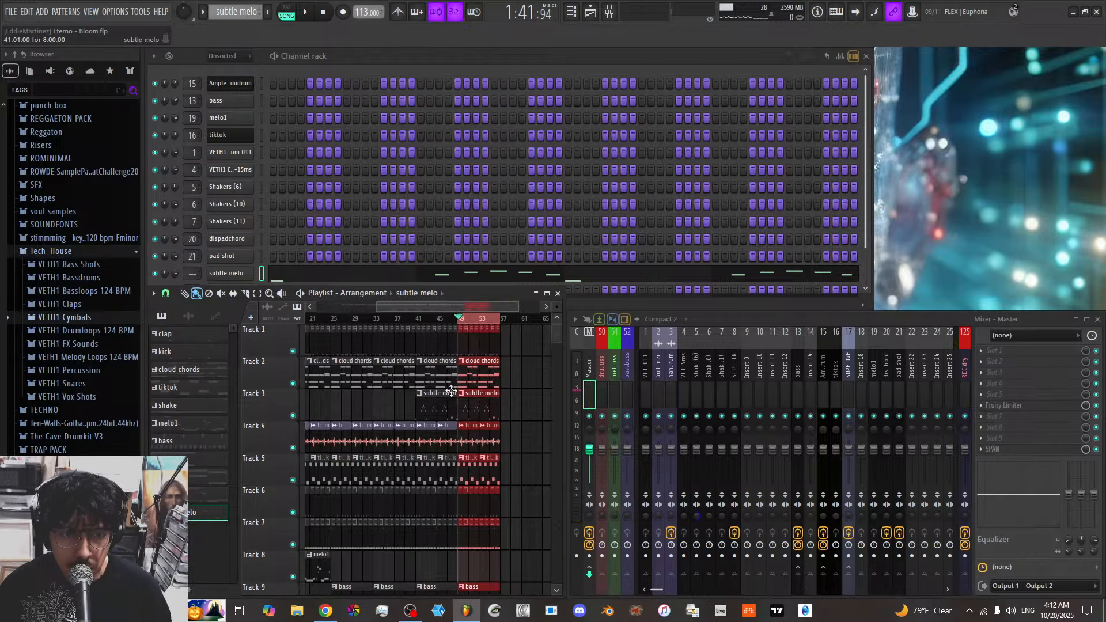
# Move the subtle melo clip at bar 41 from Track 3 to Track 13 and remove its copy at bar 49
pyautogui.scroll(-6, 436, 406)
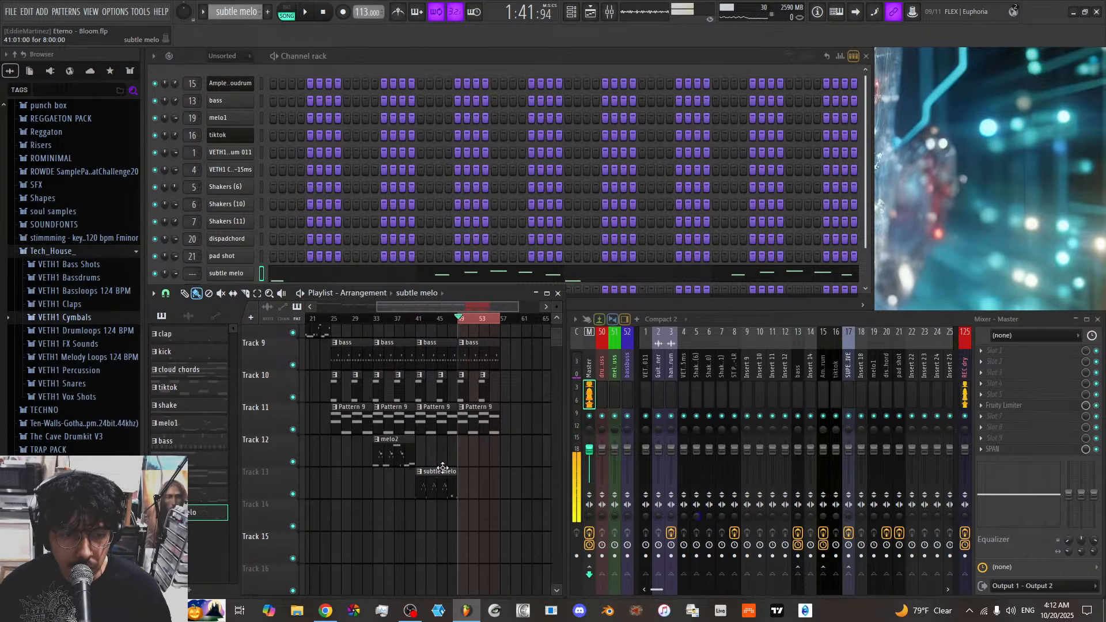
pyautogui.scroll(5, 507, 461)
pyautogui.scroll(-7, 510, 444)
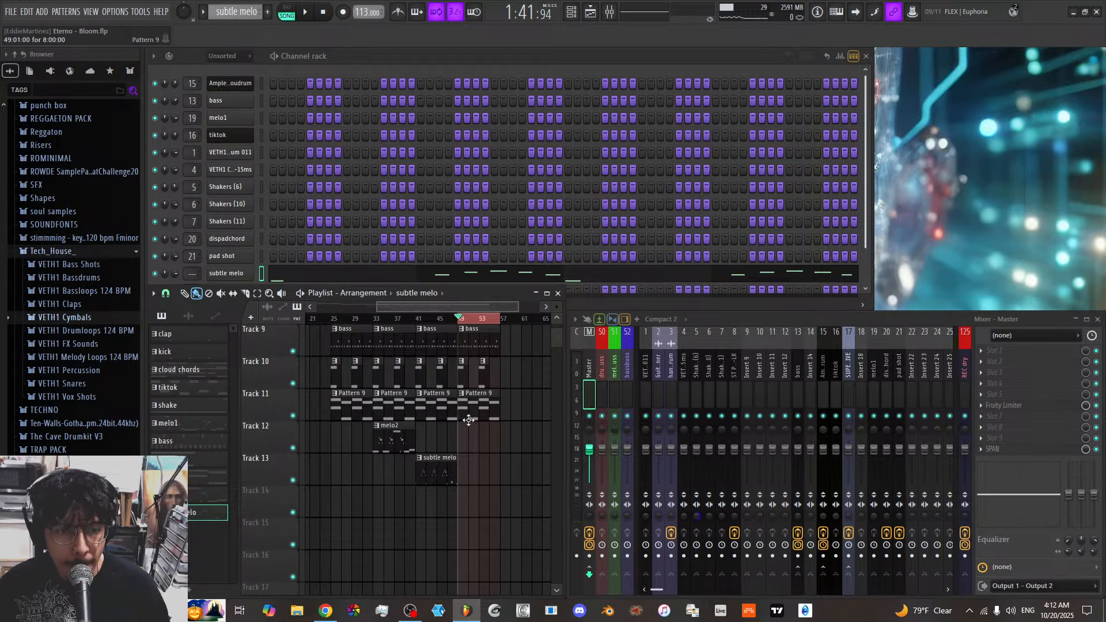
# Rename the Pattern 9 clips' pattern on Track 11 as dispadchord
pyautogui.click(469, 420)
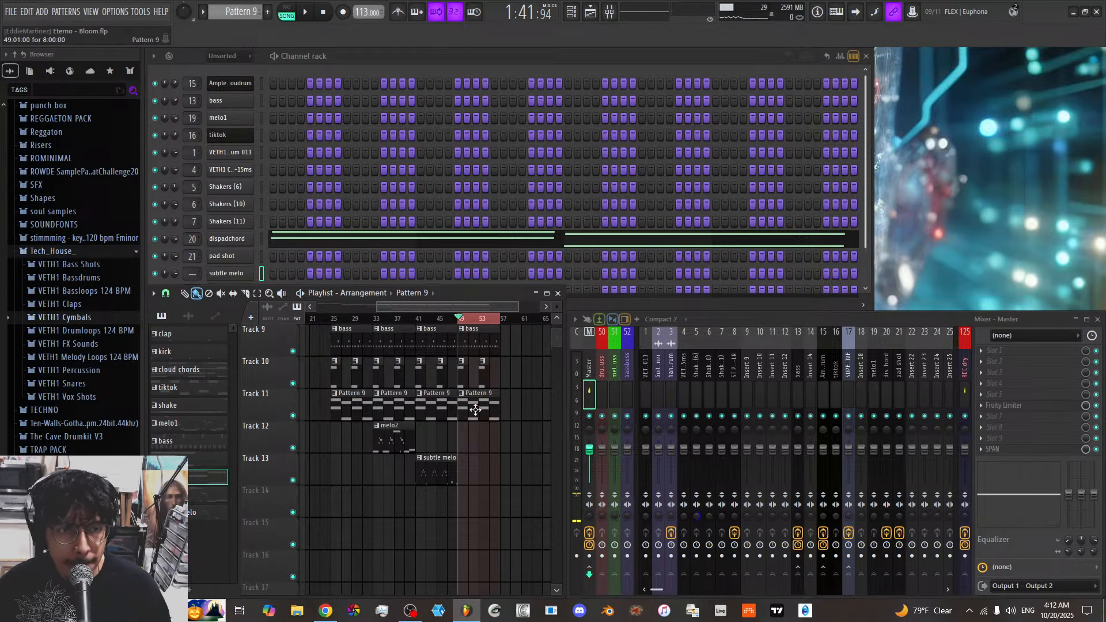
pyautogui.doubleClick(242, 15)
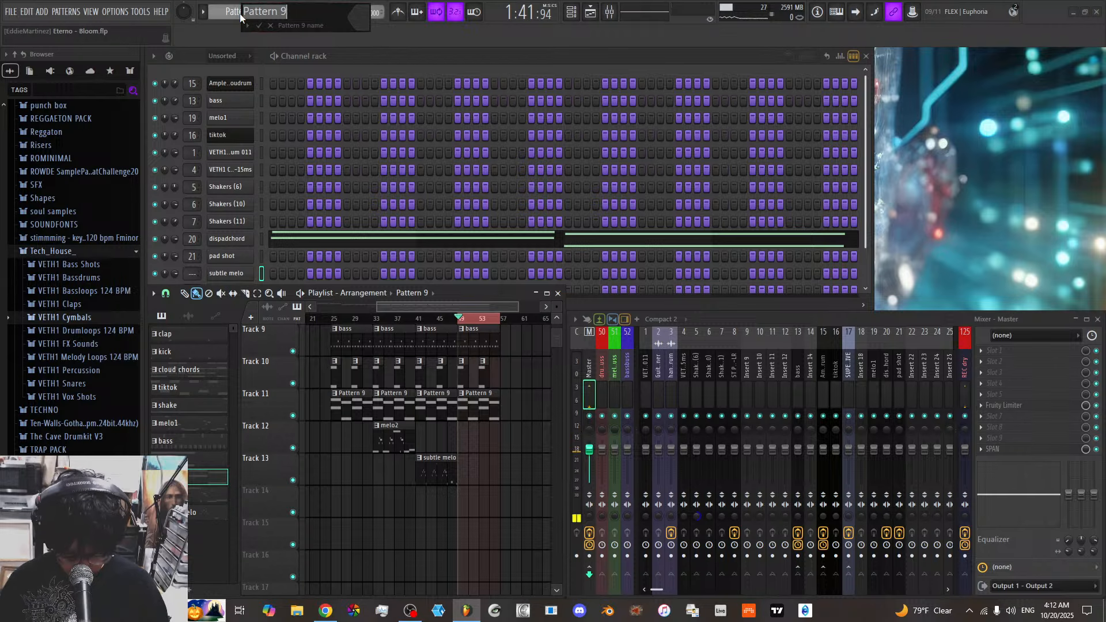
pyautogui.write('dispadchor')
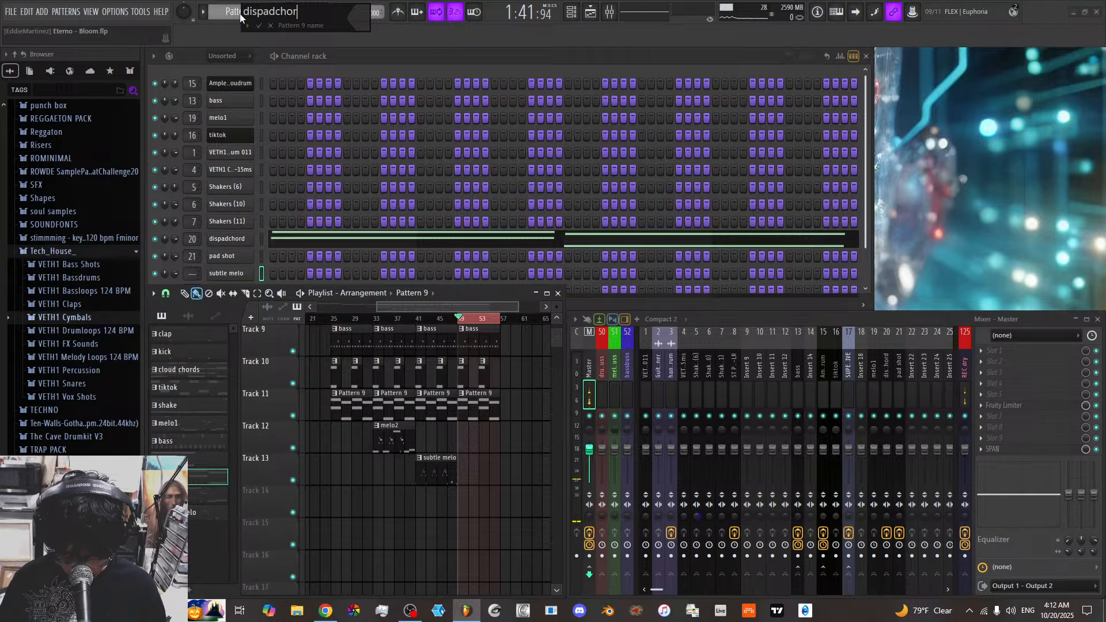
pyautogui.write('d')
pyautogui.press('Return')
pyautogui.scroll(2, 521, 447)
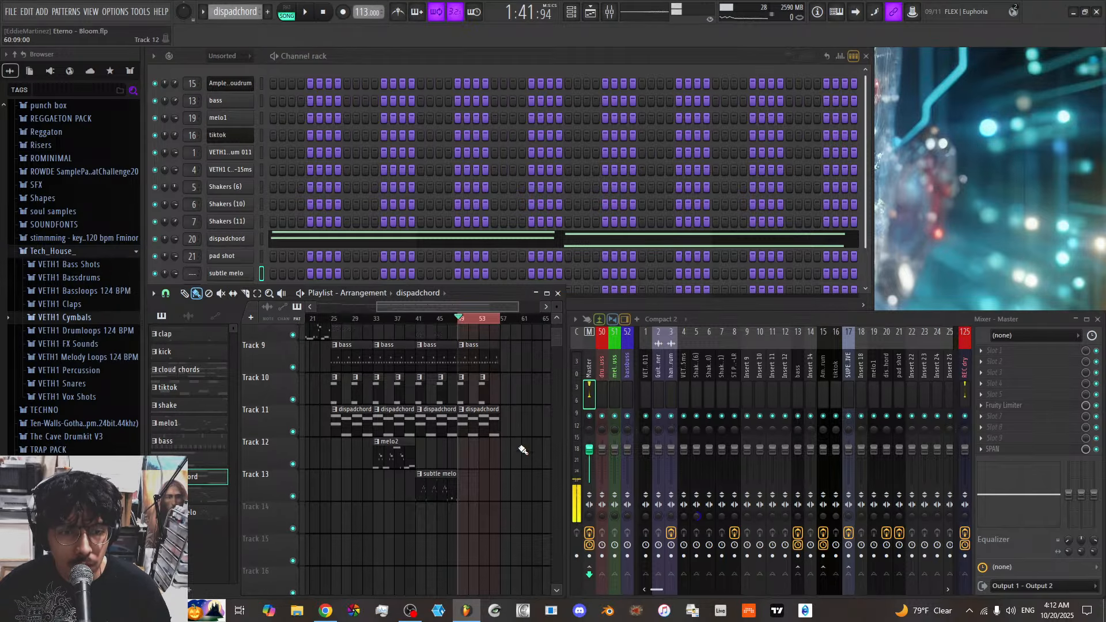
# Select the subtle melo pattern and route its channel to mixer insert 22
pyautogui.click(447, 507)
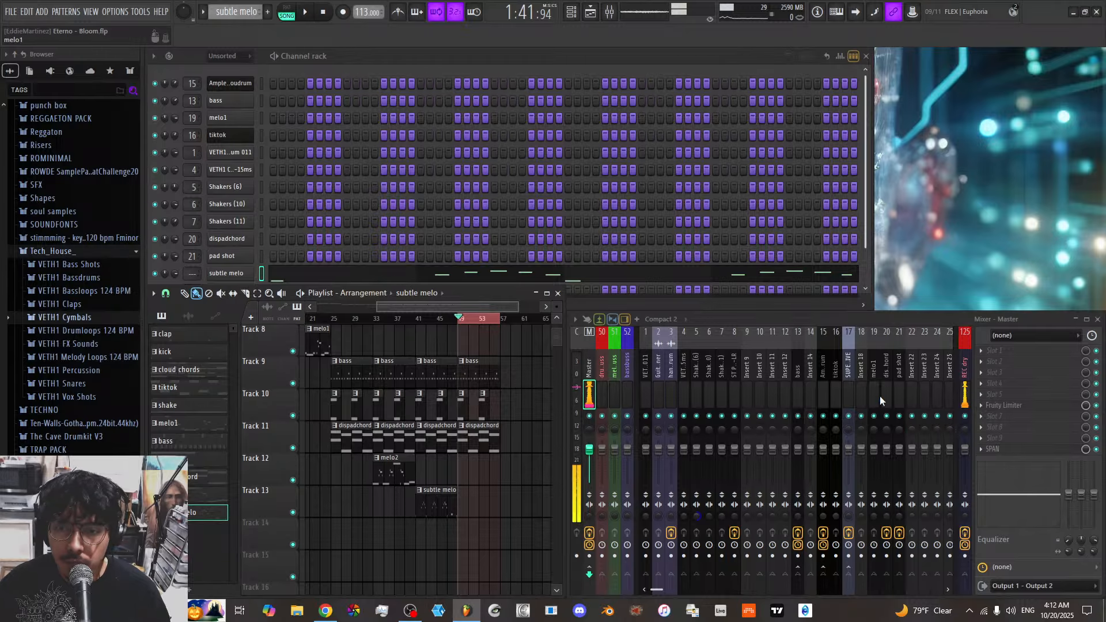
pyautogui.rightClick(918, 386)
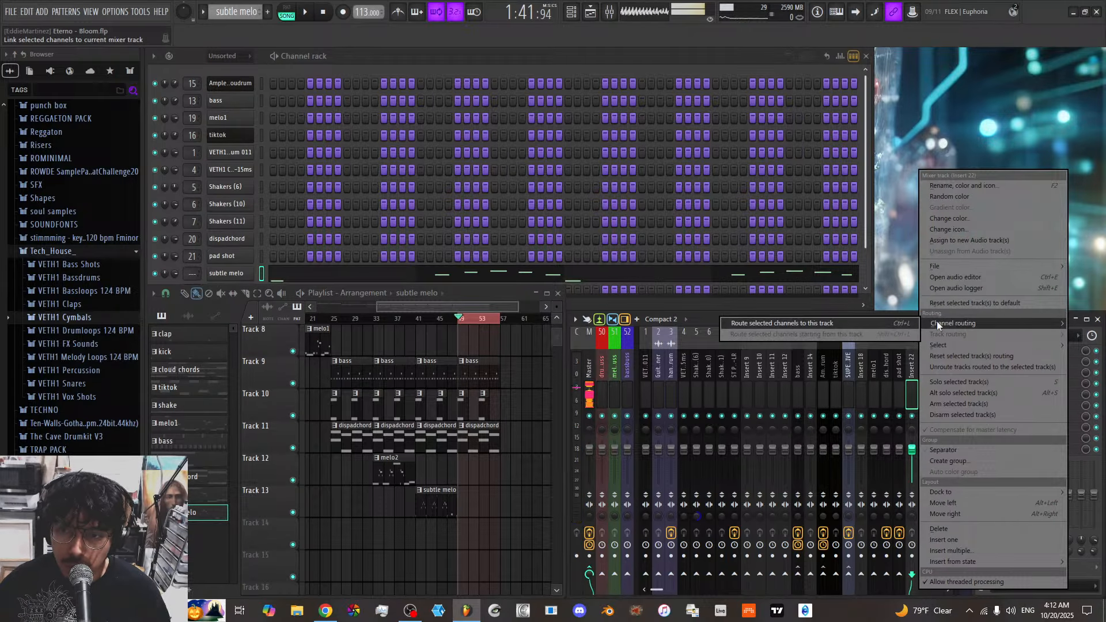
pyautogui.click(907, 323)
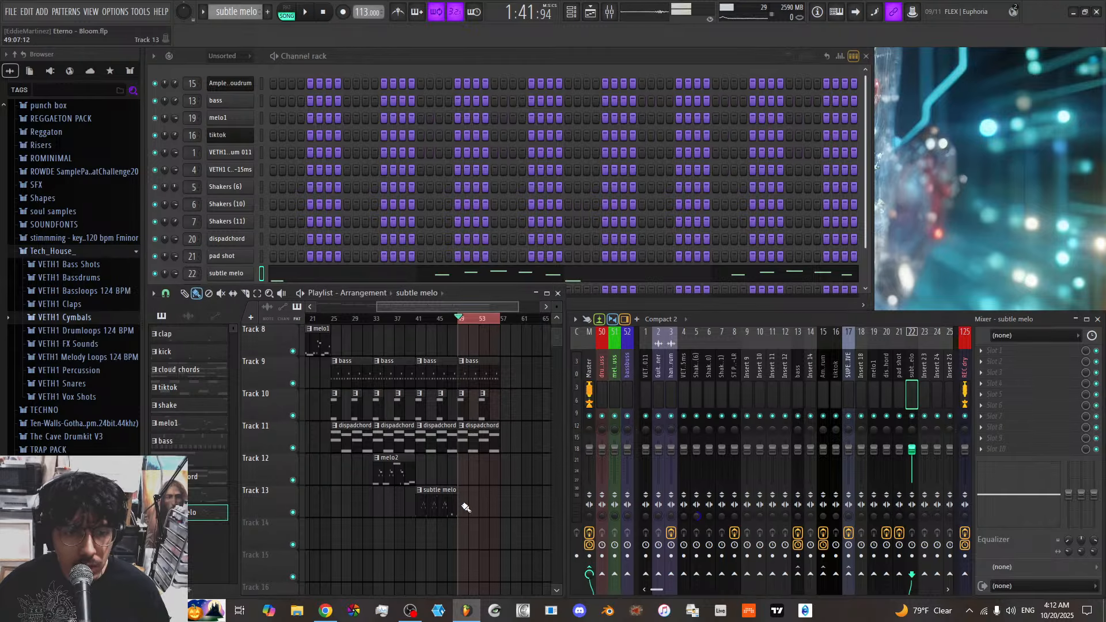
# Play the arrangement from its start and review the opening section
pyautogui.press('space')
pyautogui.scroll(-3, 382, 383)
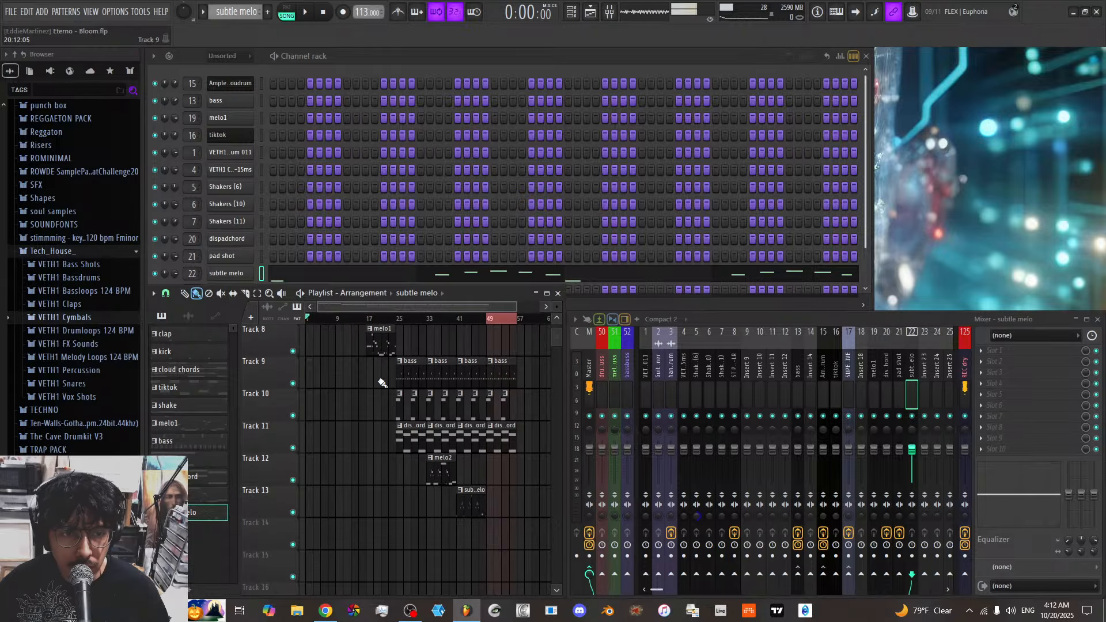
pyautogui.scroll(3, 371, 389)
pyautogui.press('space')
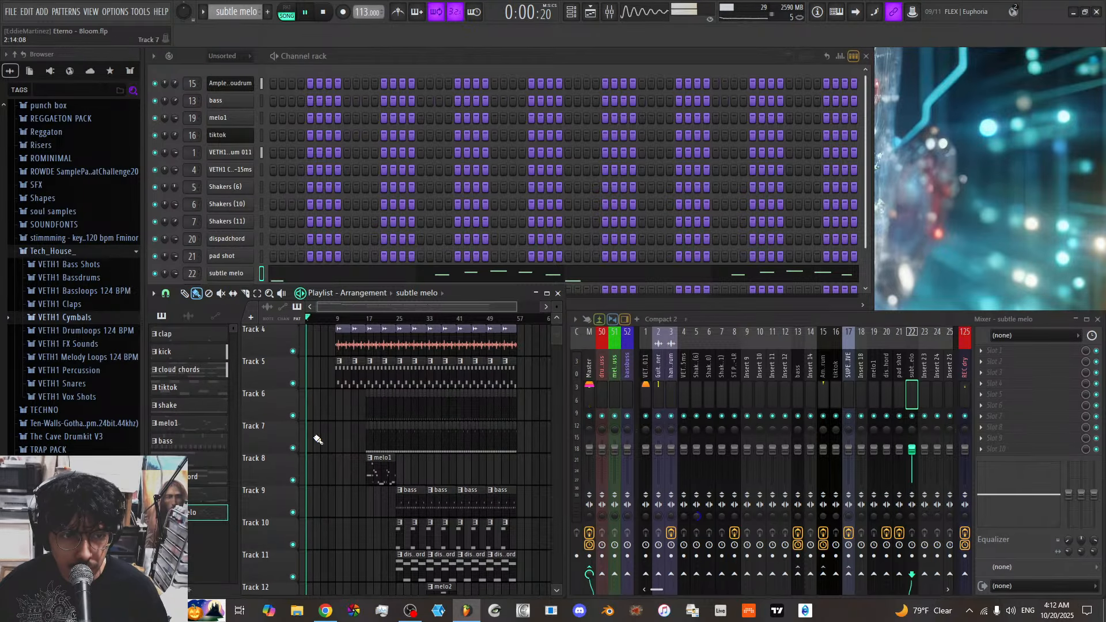
pyautogui.scroll(3, 316, 440)
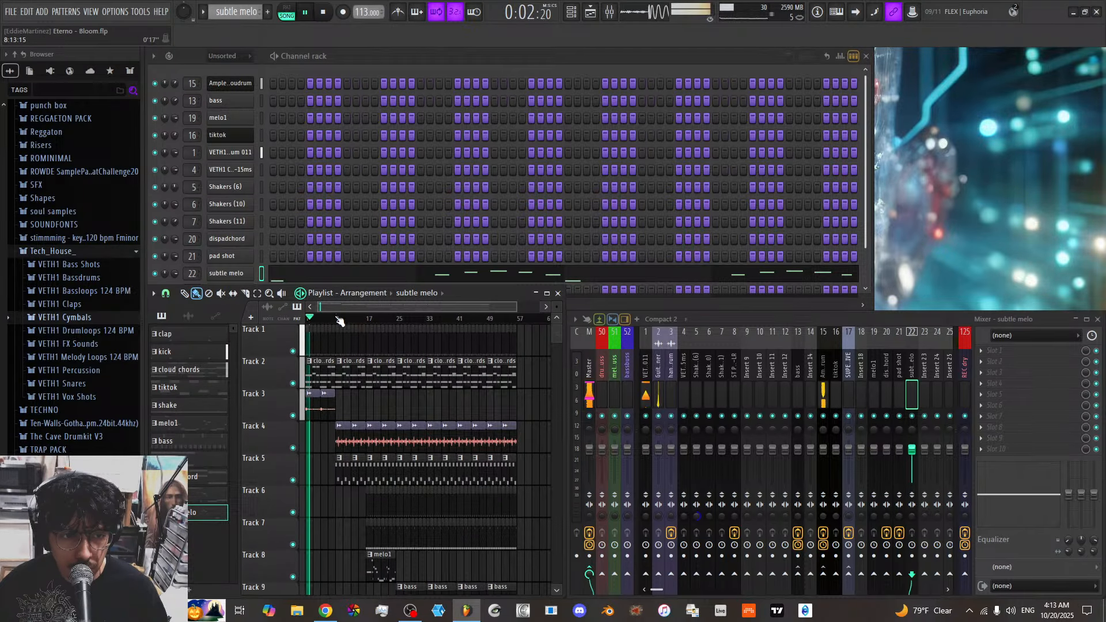
pyautogui.scroll(4, 332, 308)
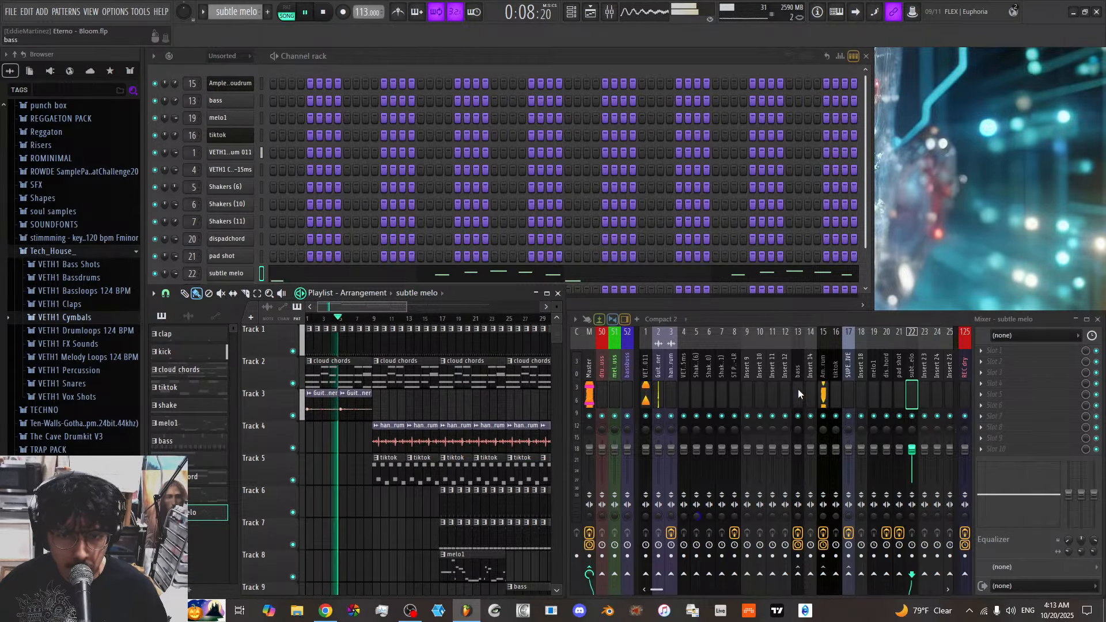
# Move the high-pass band of EQ 2 on the Ample Percussion Cloudrum mixer track to about 113 Hz
pyautogui.click(823, 392)
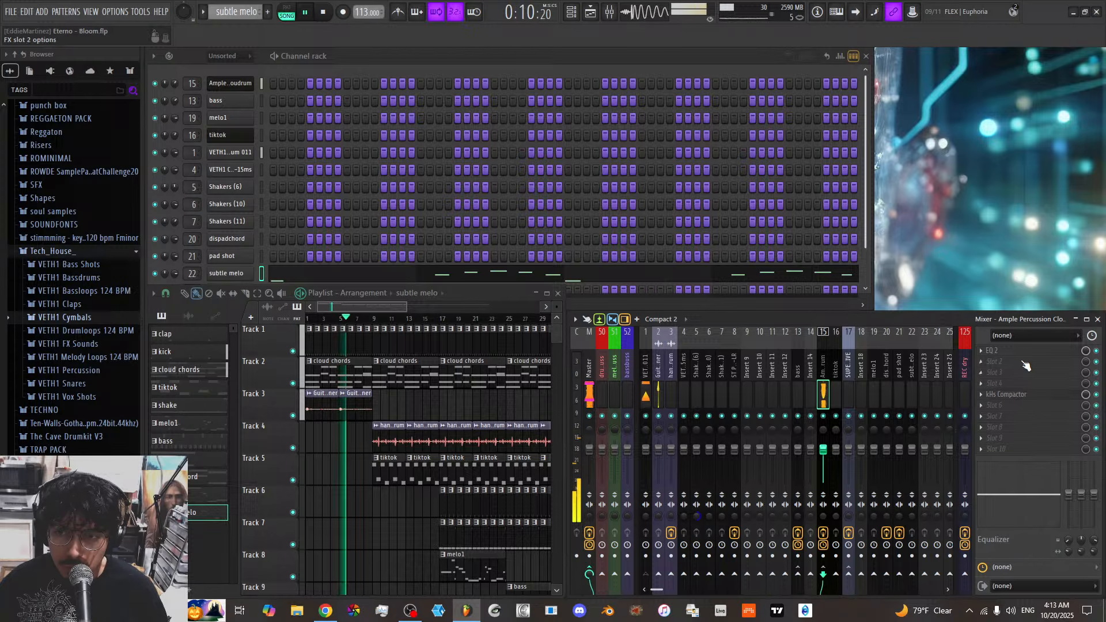
pyautogui.click(993, 350)
pyautogui.moveTo(328, 282); pyautogui.dragTo(306, 283)
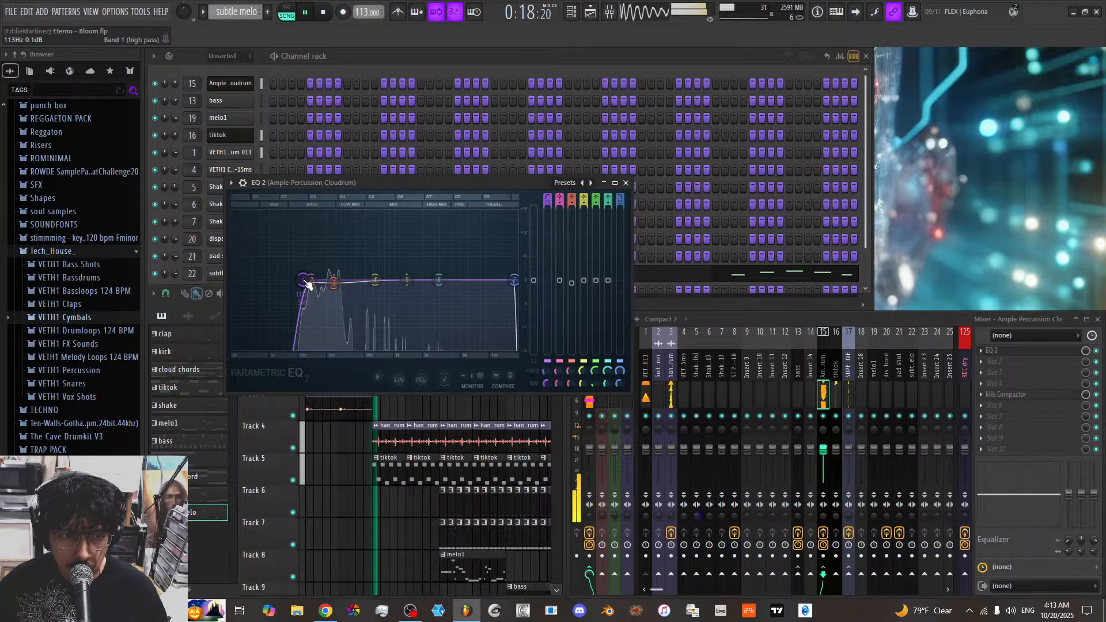
pyautogui.click(626, 183)
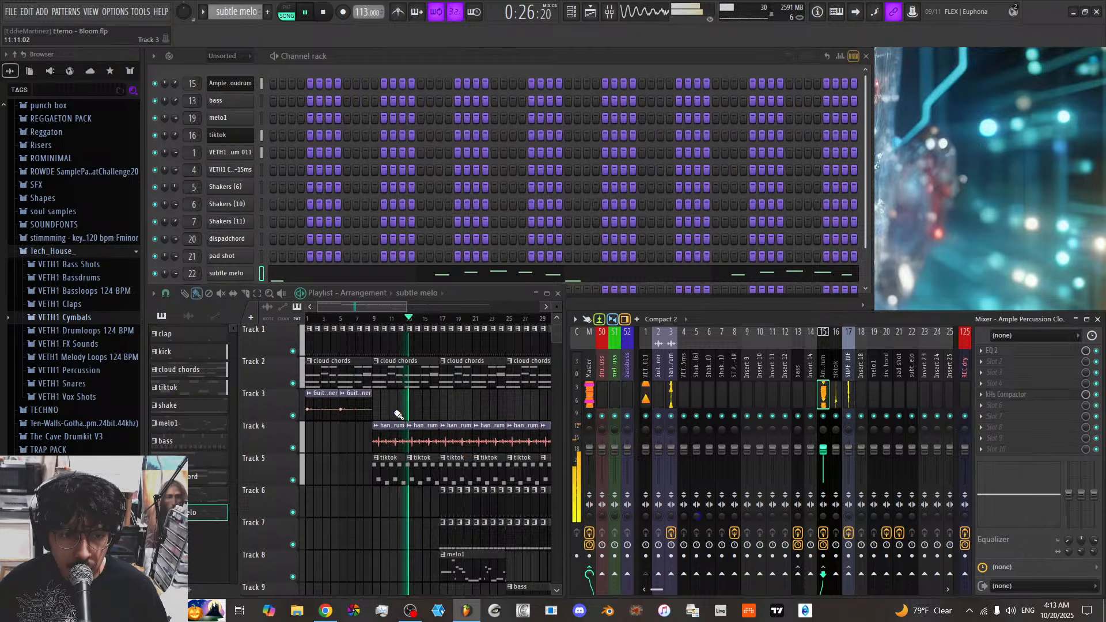
# Fade in the first handdrum clip on Track 4 across its full length and audition it from bar 8
pyautogui.press('space')
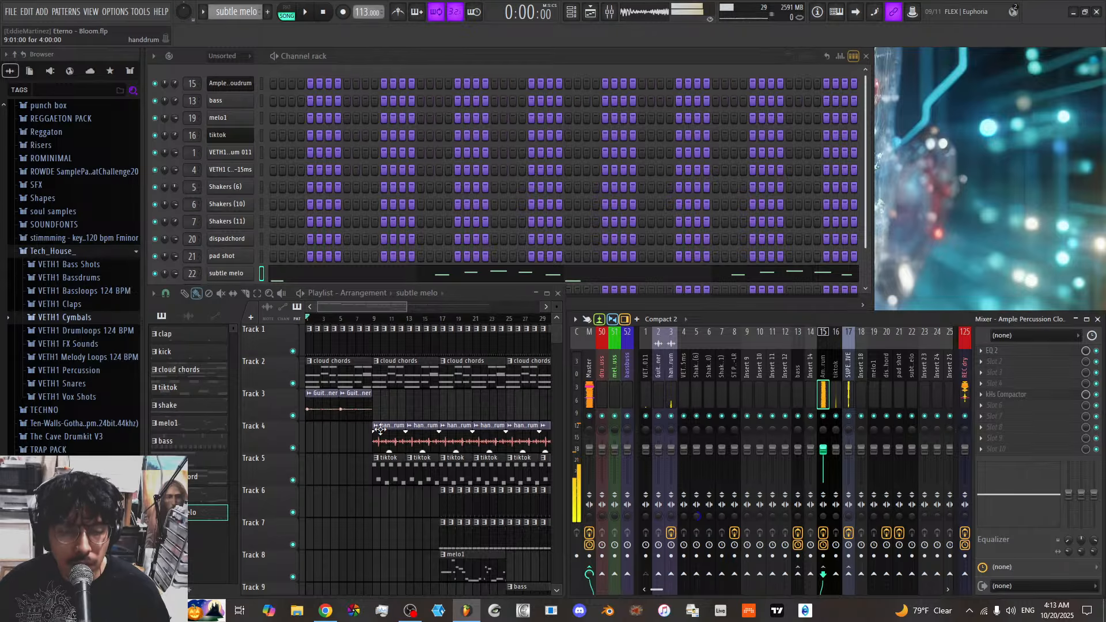
pyautogui.moveTo(409, 430); pyautogui.dragTo(412, 431)
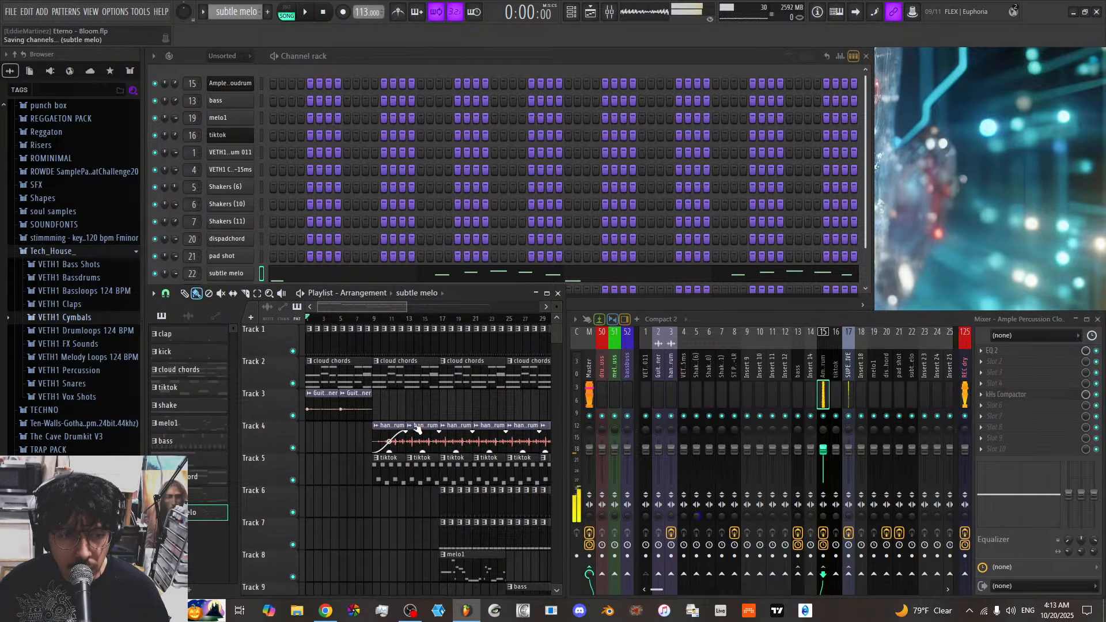
pyautogui.press('space')
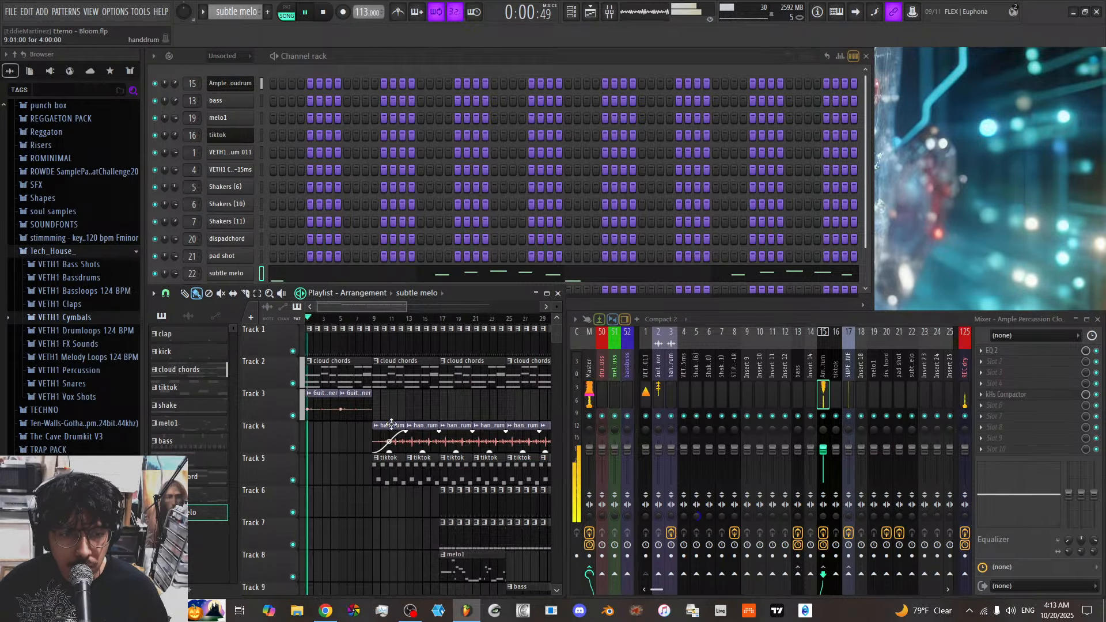
pyautogui.click(364, 319)
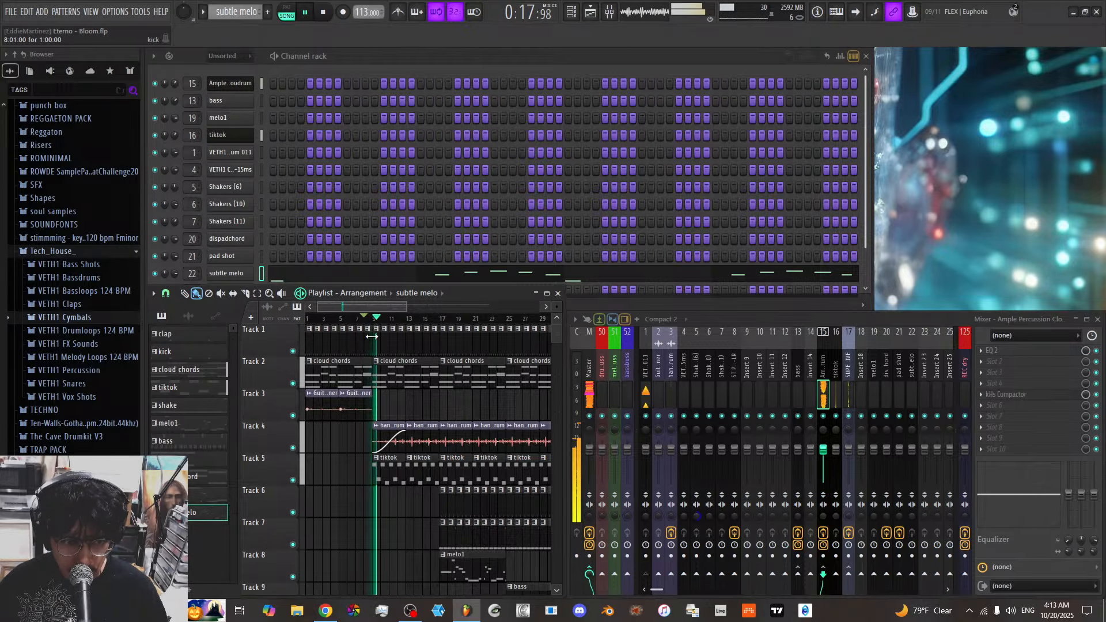
pyautogui.press('space')
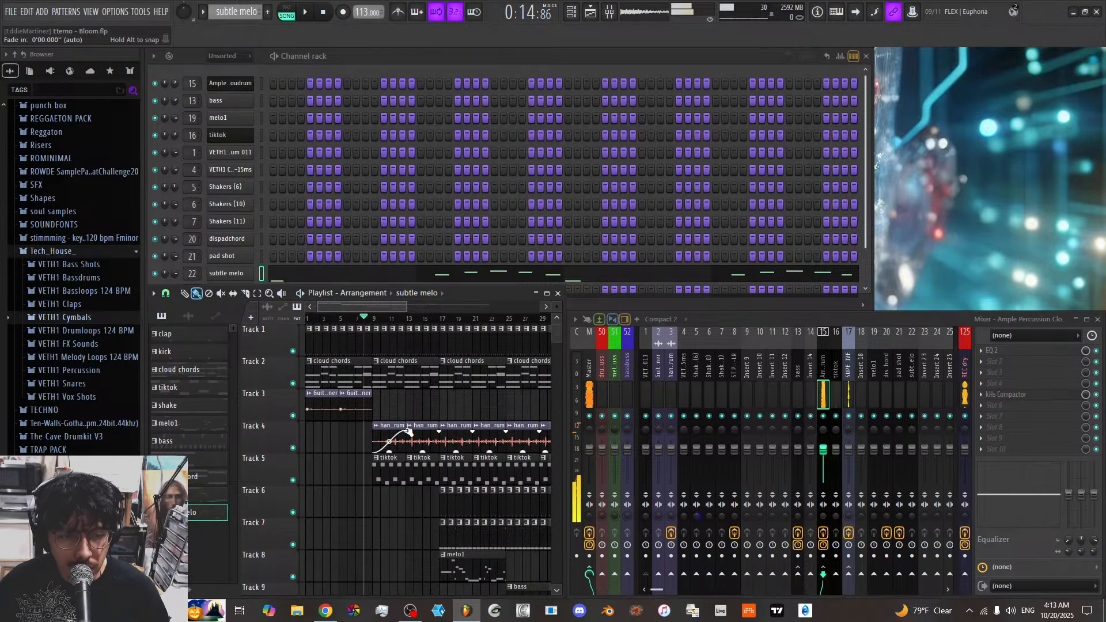
# Add a Guitar Tuner clip on Track 3 at bar 9 with a fade-out of about 5.7 seconds and audition the transition
pyautogui.click(359, 403)
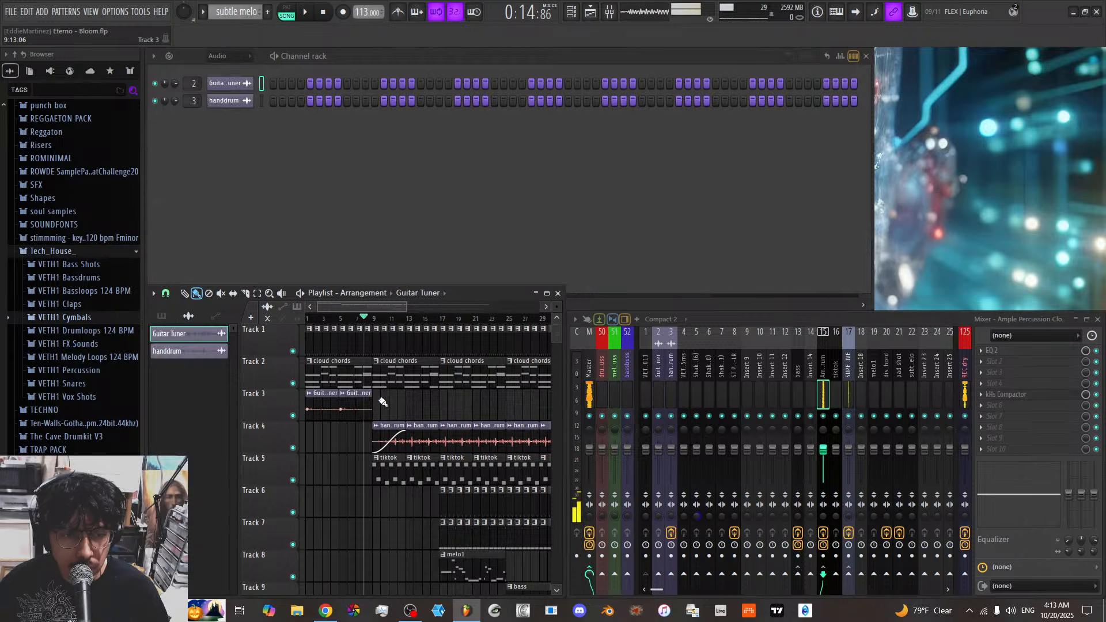
pyautogui.click(375, 409)
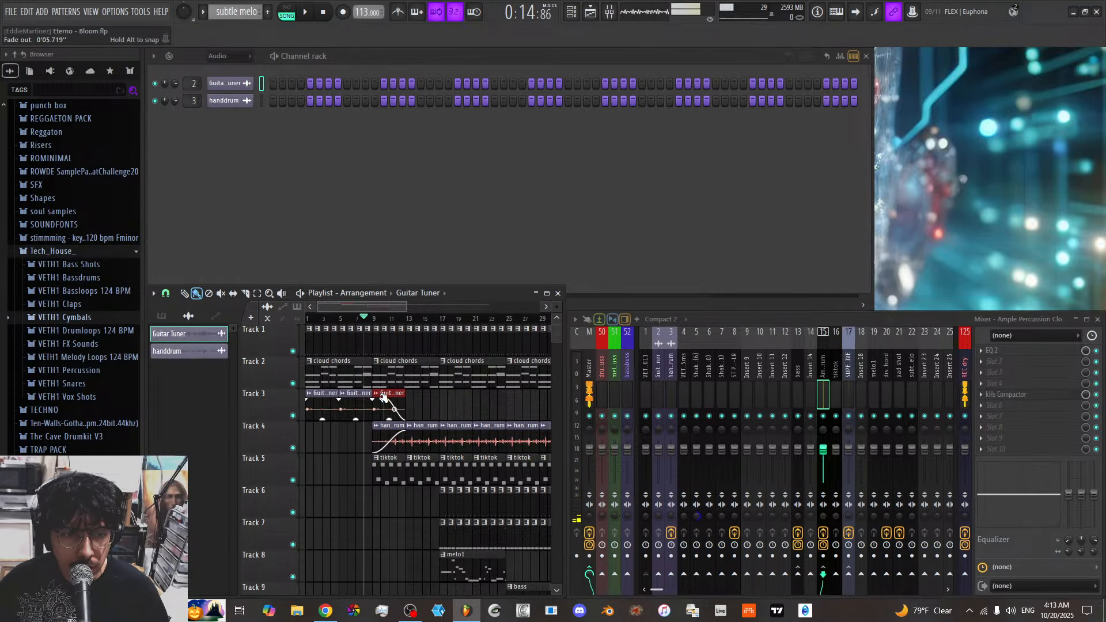
pyautogui.press('space')
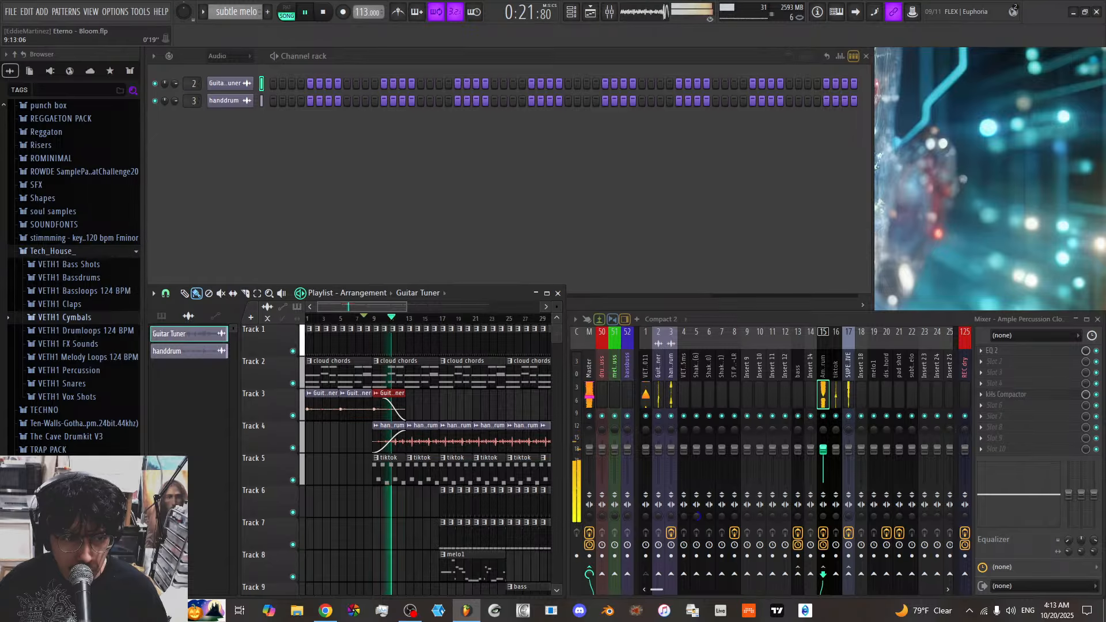
pyautogui.scroll(3, 382, 316)
pyautogui.press('space')
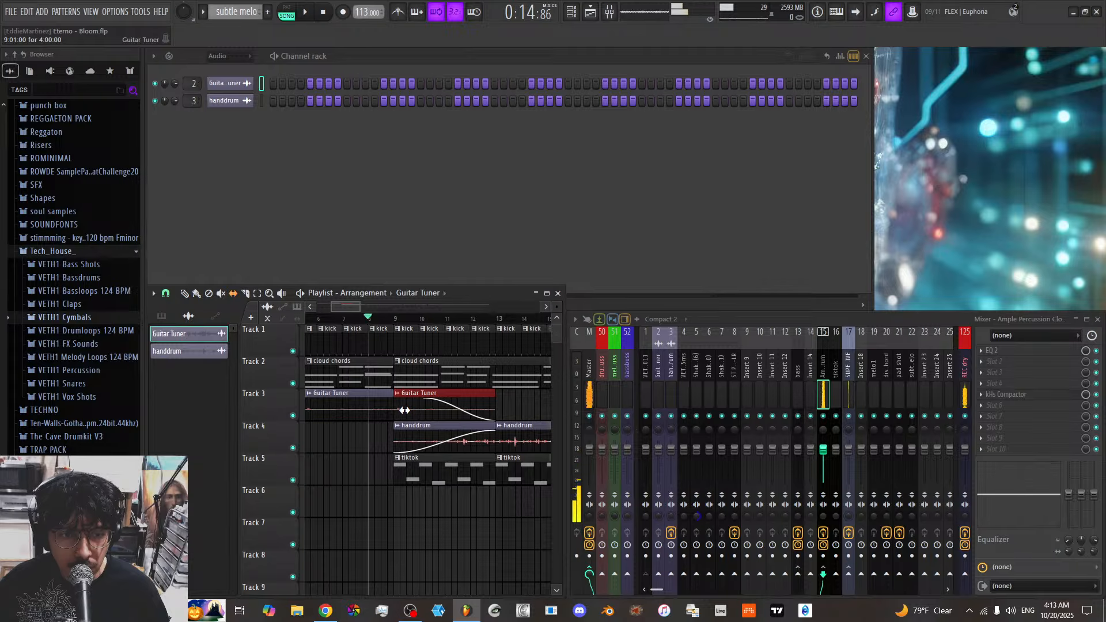
# Play the arrangement on from bar 8 and move the melo1 clip on Track 8 to bar 25
pyautogui.press('space')
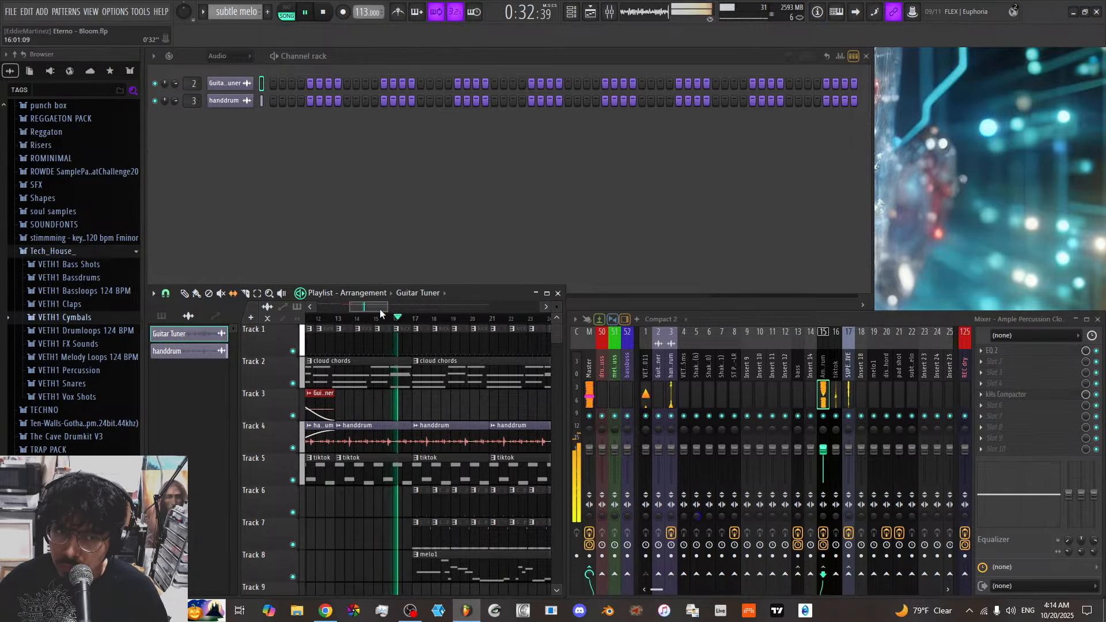
pyautogui.moveTo(453, 405); pyautogui.dragTo(433, 398)
pyautogui.scroll(-2, 433, 397)
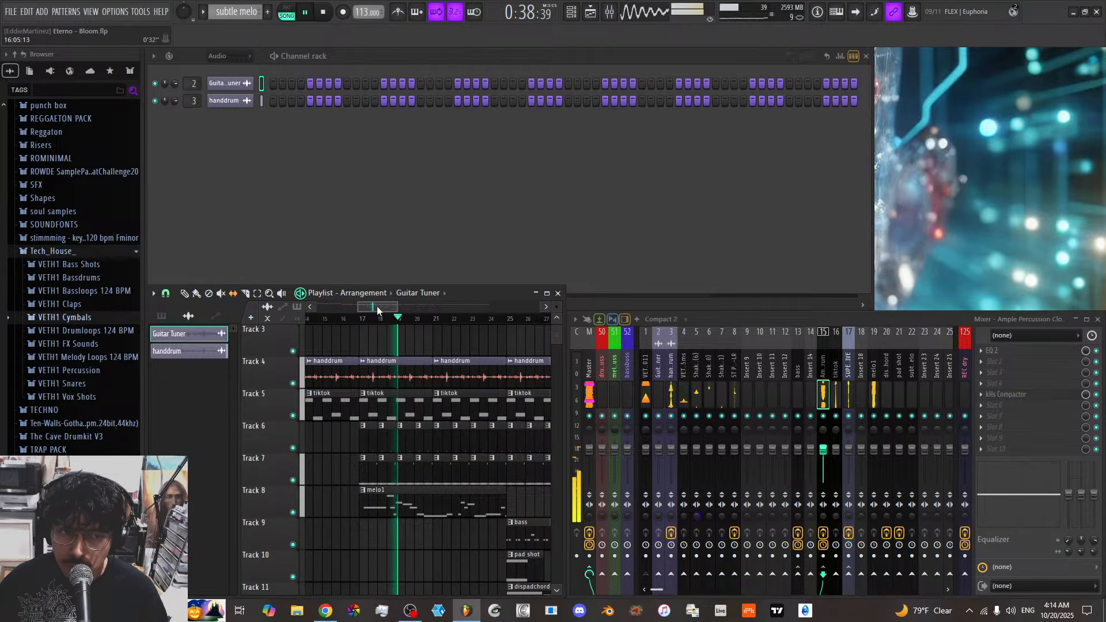
pyautogui.moveTo(377, 310); pyautogui.dragTo(403, 310)
pyautogui.scroll(-3, 395, 310)
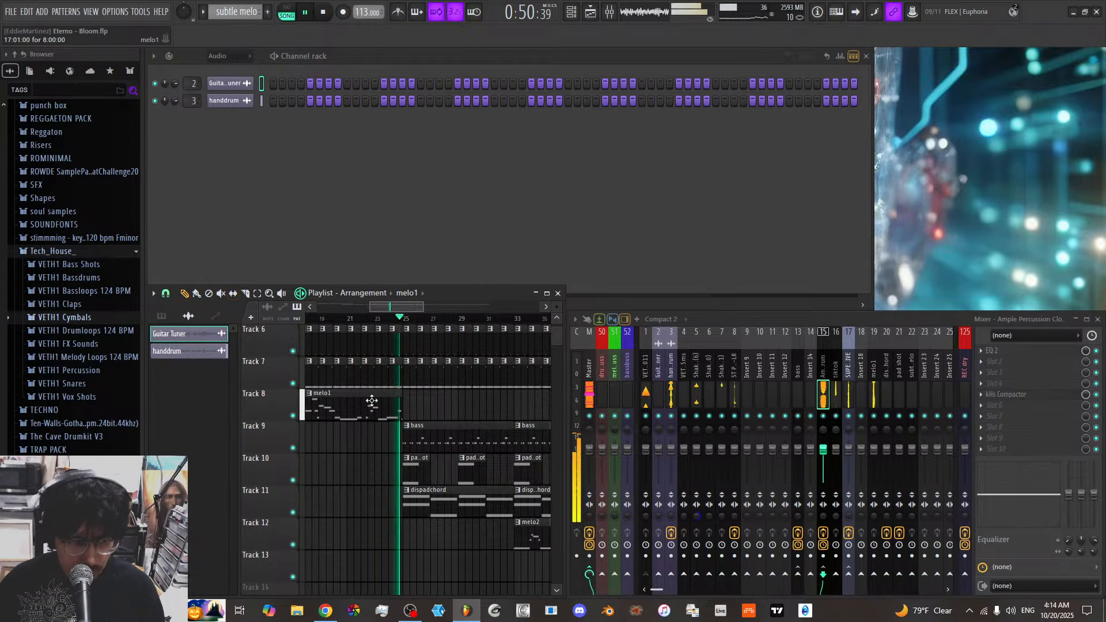
pyautogui.moveTo(371, 400); pyautogui.dragTo(466, 399)
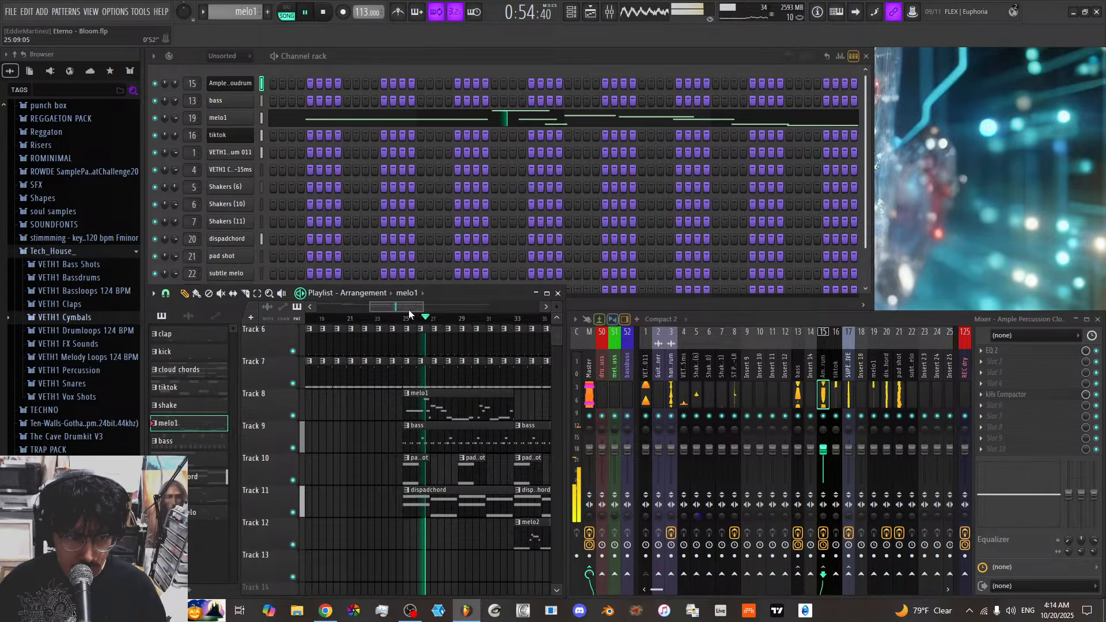
# Swap the two melodies, placing subtle melo on Track 12 at bar 33 and melo2 on Track 13 at bar 41, and audition from bar 31
pyautogui.moveTo(403, 307)
pyautogui.mouseDown()
pyautogui.moveTo(420, 308)
pyautogui.moveTo(412, 307)
pyautogui.mouseUp()
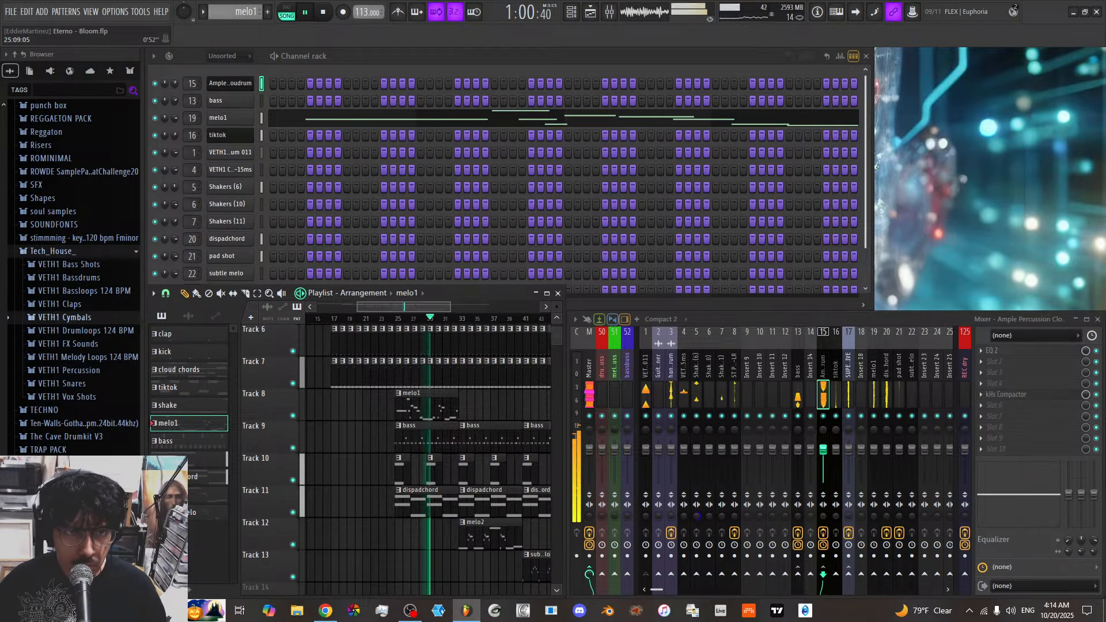
pyautogui.moveTo(411, 307); pyautogui.dragTo(425, 307)
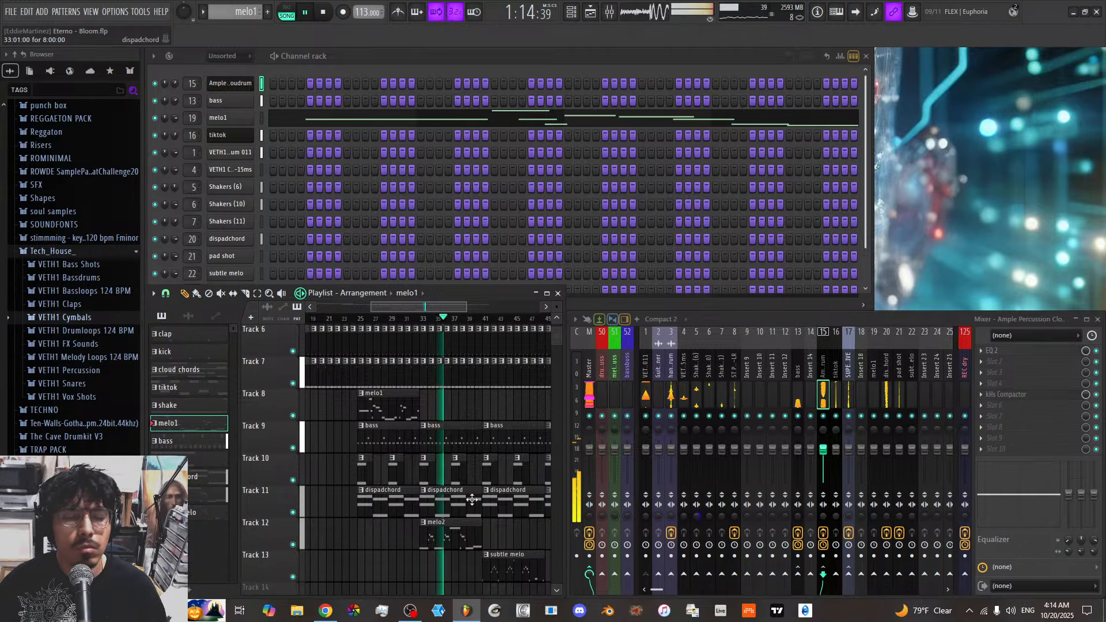
pyautogui.press('space')
pyautogui.moveTo(449, 528); pyautogui.dragTo(512, 528)
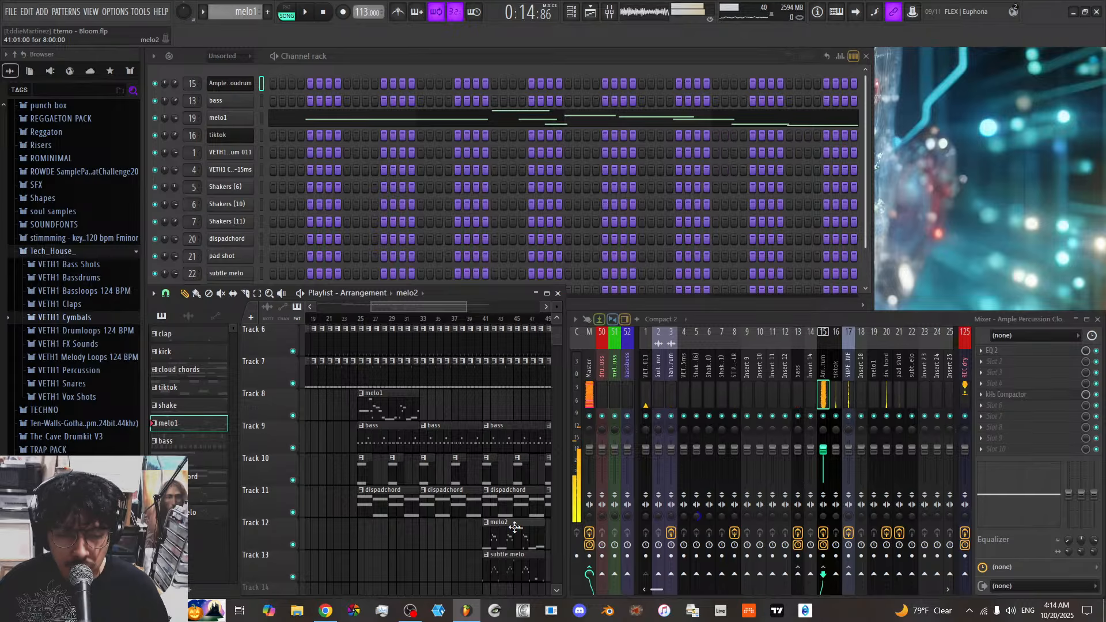
pyautogui.moveTo(509, 570); pyautogui.dragTo(446, 538)
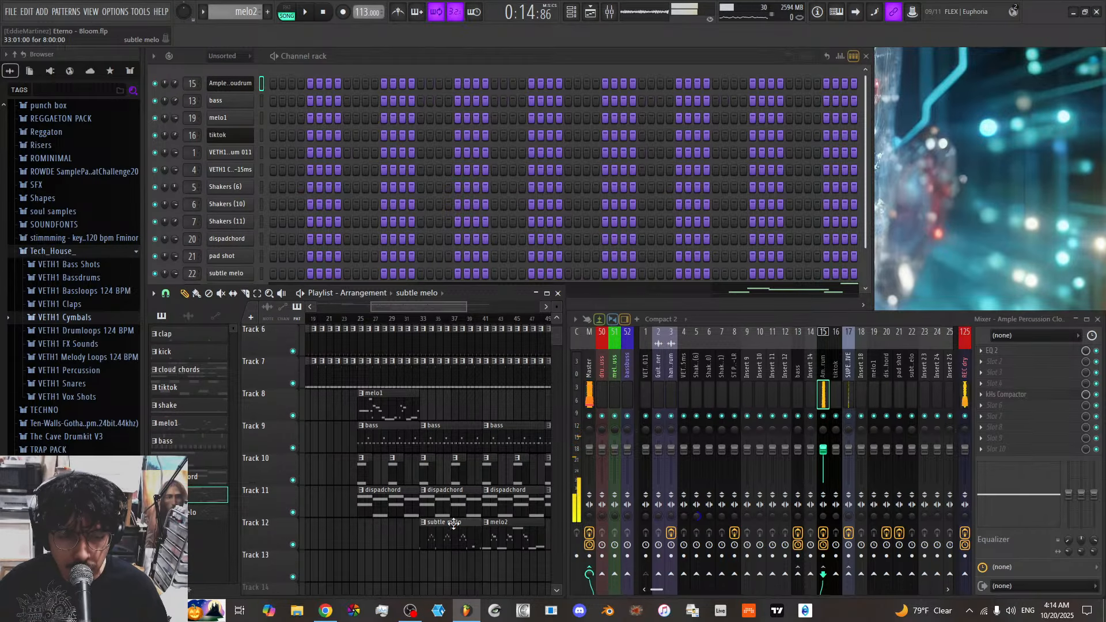
pyautogui.moveTo(514, 538); pyautogui.dragTo(513, 571)
pyautogui.click(406, 319)
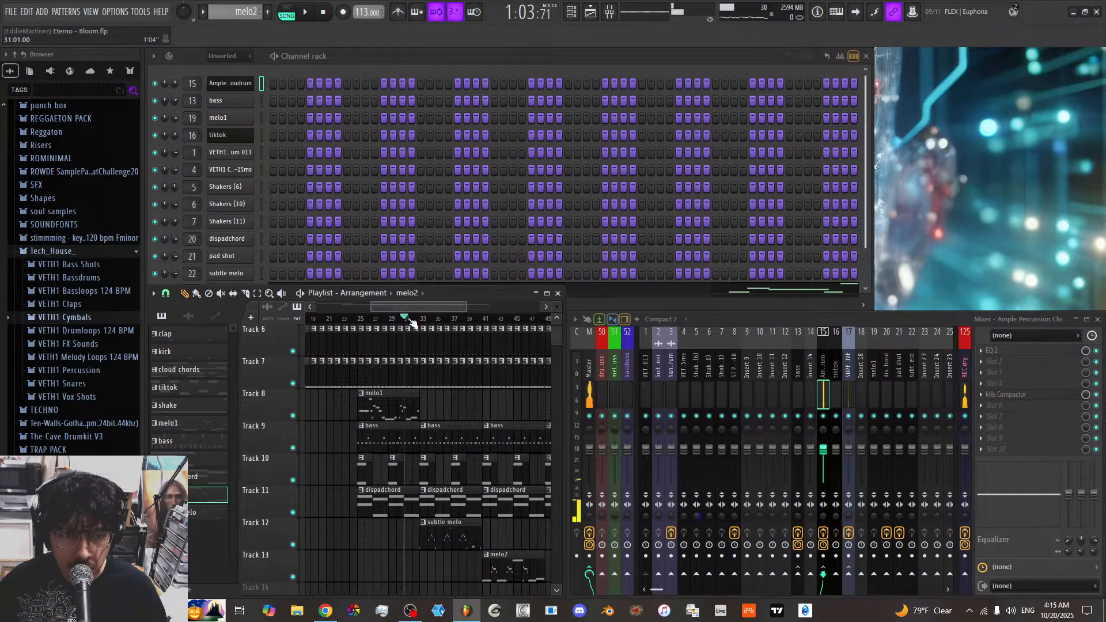
pyautogui.press('space')
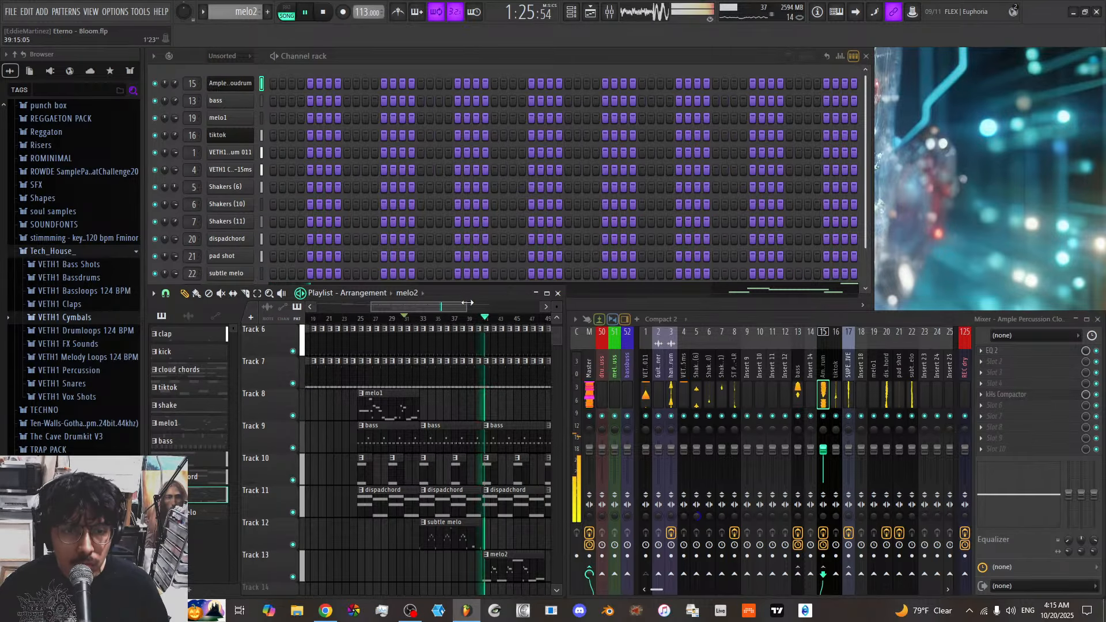
# Try removing the clap and shake clips at bar 40 on Tracks 6 and 7, and restore them
pyautogui.scroll(4, 483, 426)
pyautogui.scroll(4, 477, 432)
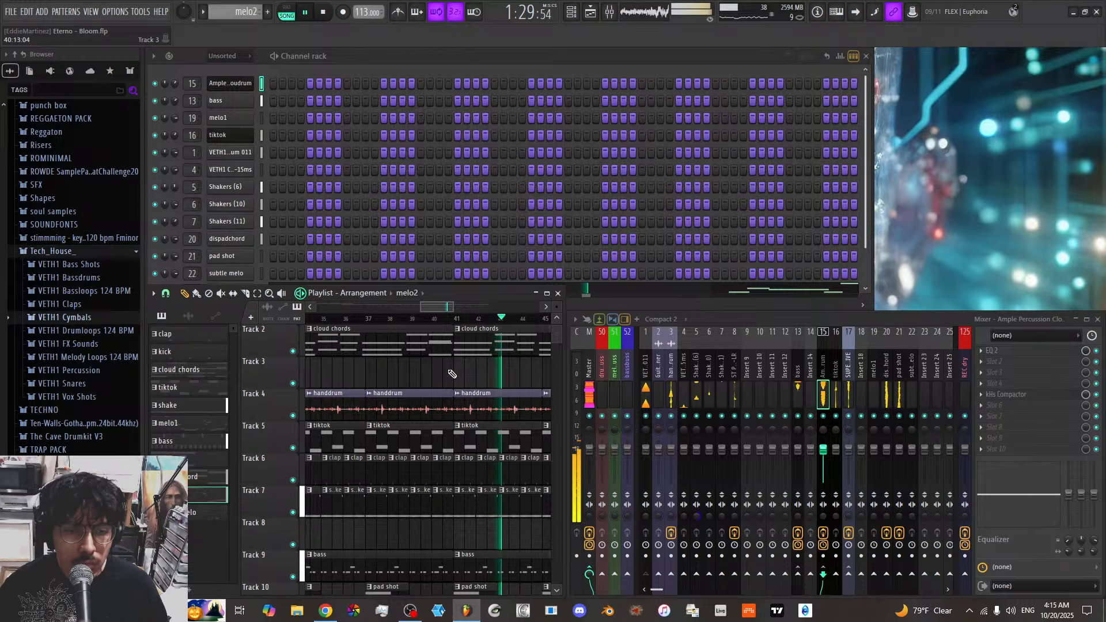
pyautogui.click(412, 318)
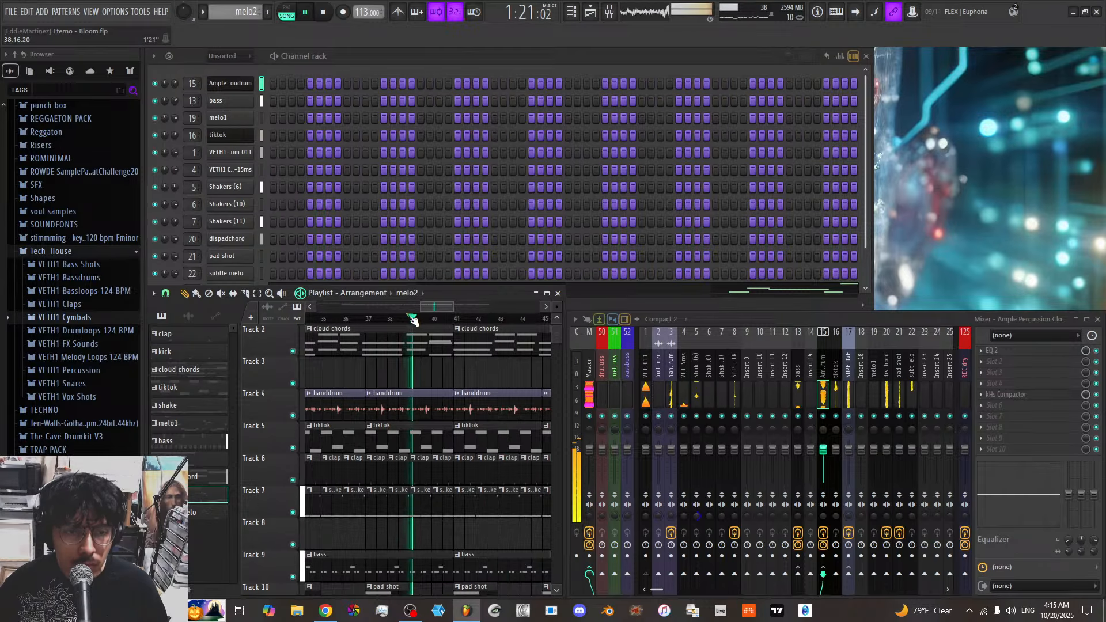
pyautogui.rightClick(443, 469)
pyautogui.rightClick(443, 502)
pyautogui.press('space')
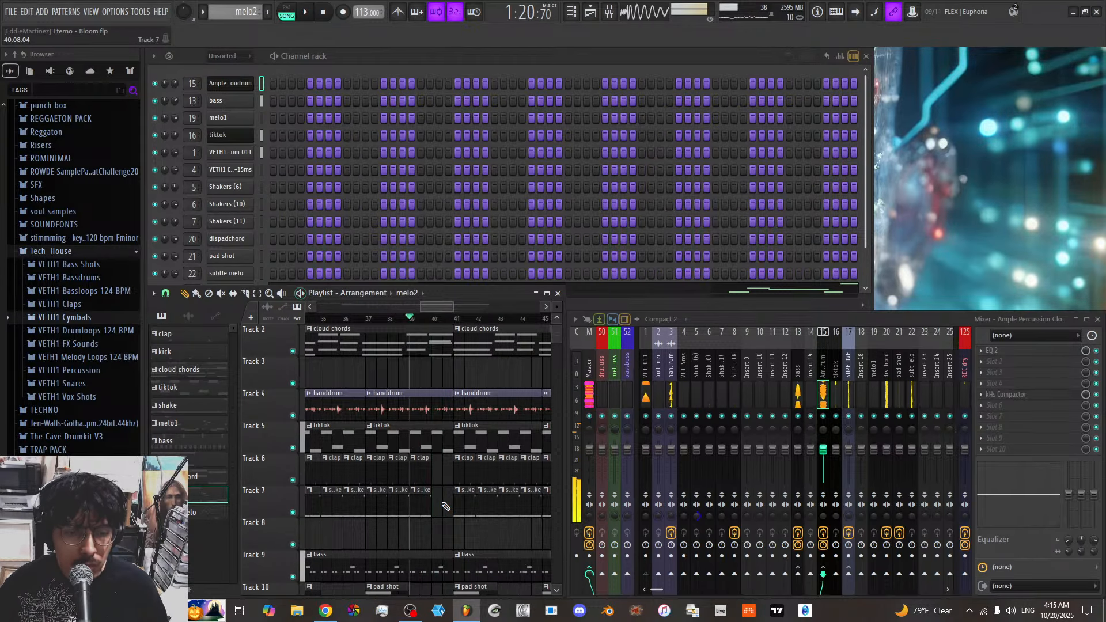
pyautogui.hotkey('ctrl', 'z')
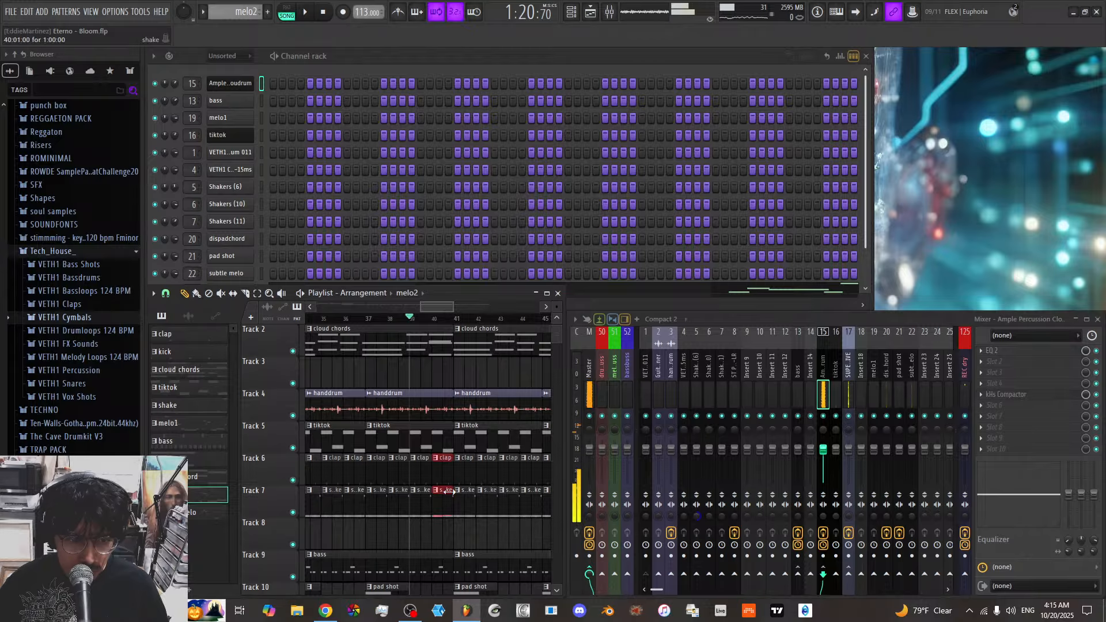
# Trim the clap, shake and kick clips at bar 40 to half a bar and audition the break from bar 39
pyautogui.press('space')
pyautogui.scroll(1, 450, 461)
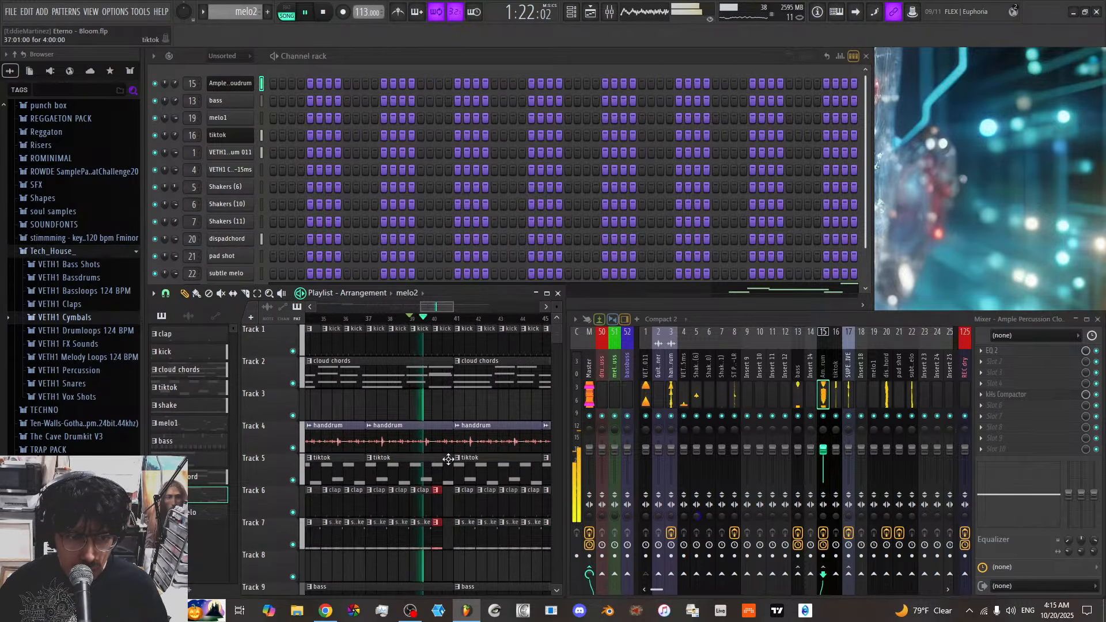
pyautogui.click(458, 438)
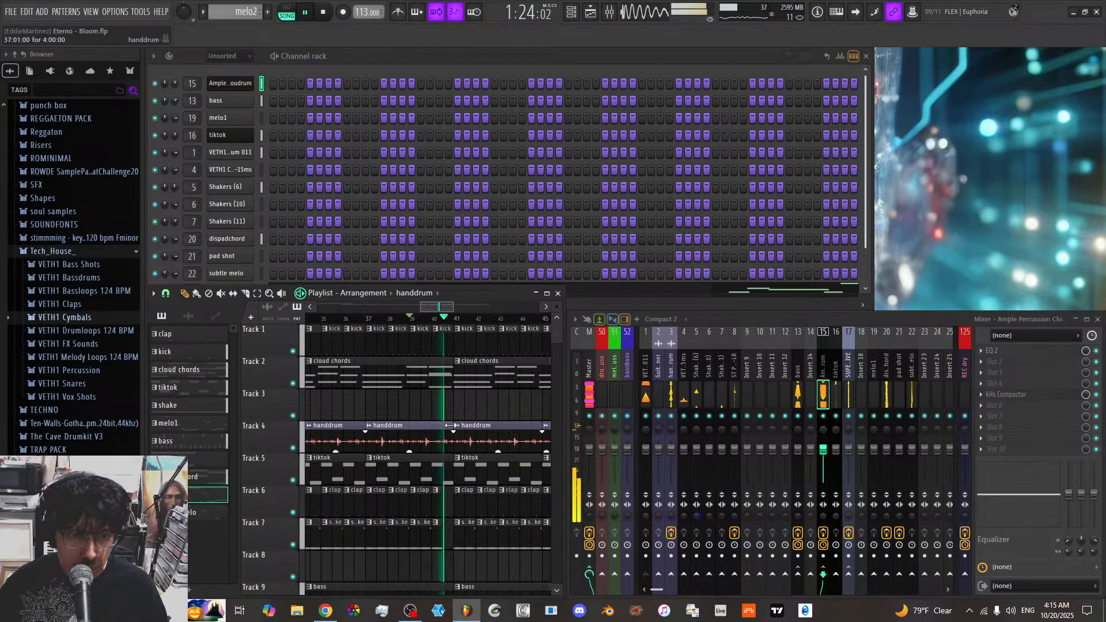
pyautogui.press('space')
pyautogui.press('space')
pyautogui.moveTo(452, 344); pyautogui.dragTo(442, 344)
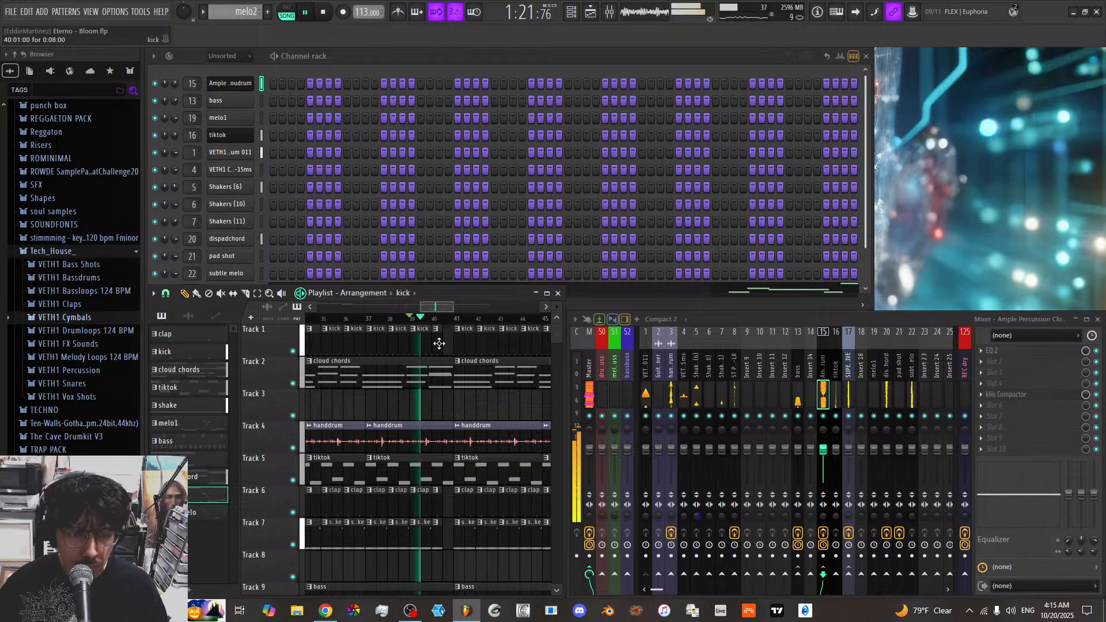
pyautogui.scroll(-2, 457, 405)
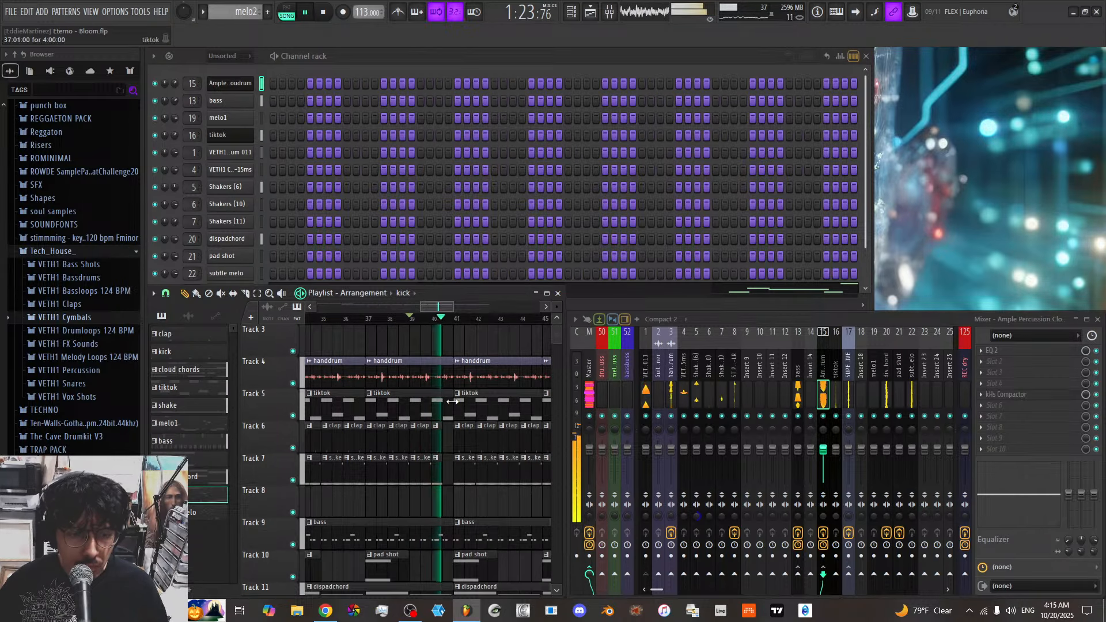
pyautogui.scroll(-3, 448, 408)
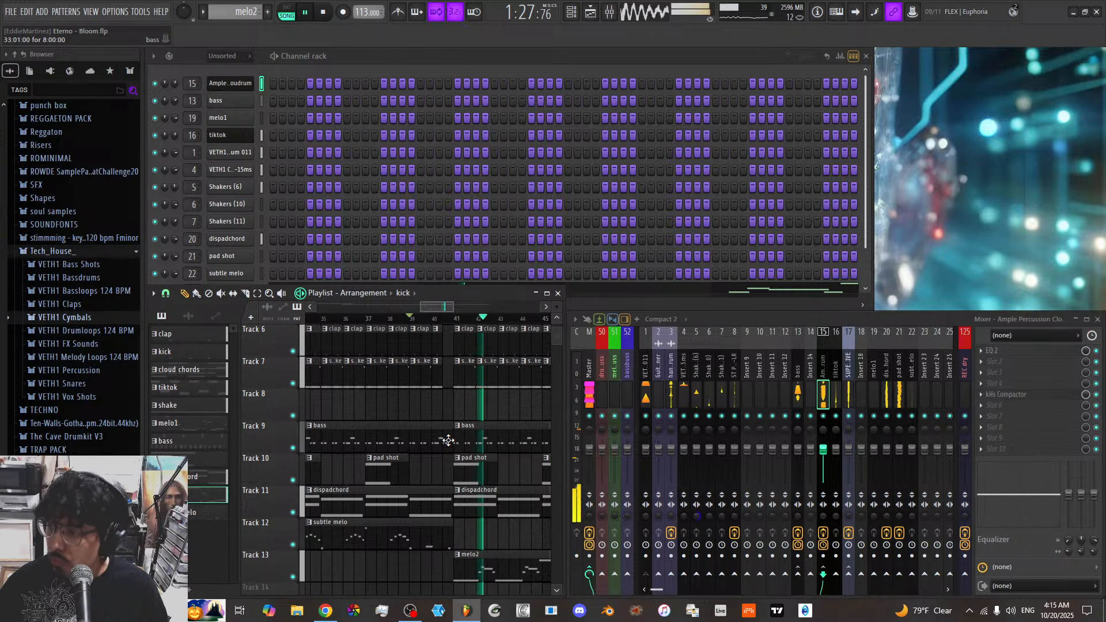
pyautogui.press('space')
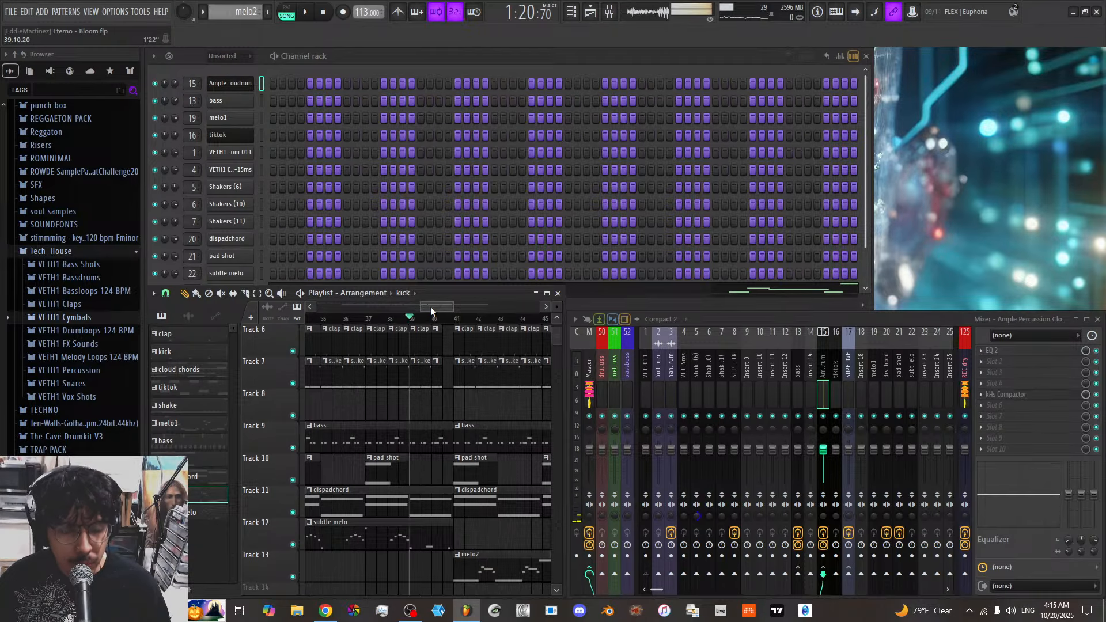
# Try repeating the melo2 clip on Track 13 at bar 49 and delete the copy
pyautogui.scroll(-4, 405, 496)
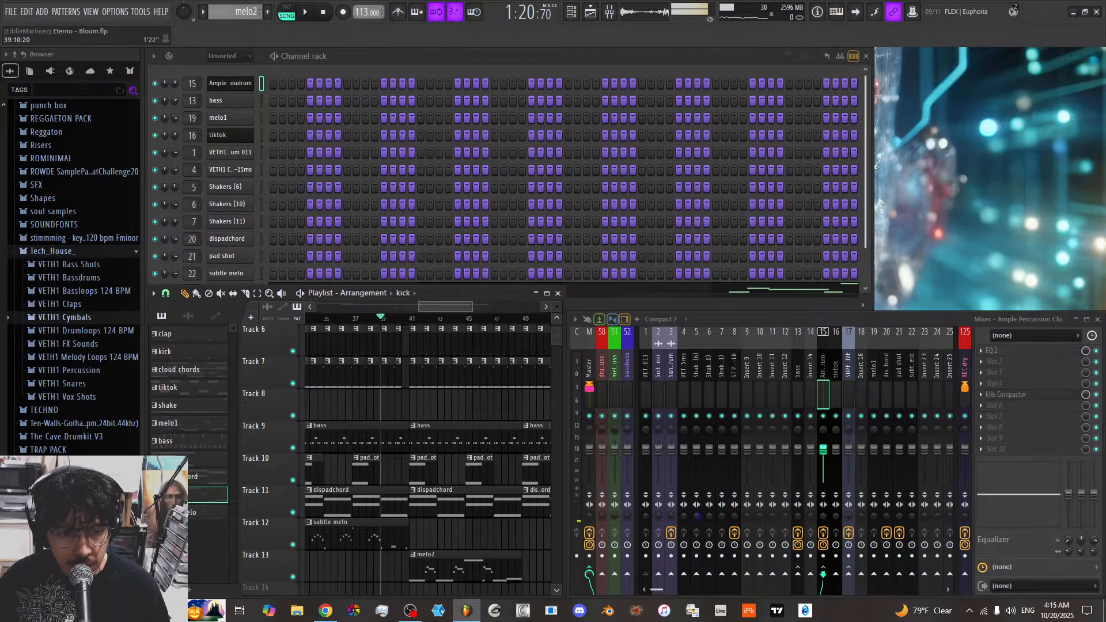
pyautogui.scroll(-4, 405, 497)
pyautogui.moveTo(419, 452); pyautogui.dragTo(430, 463)
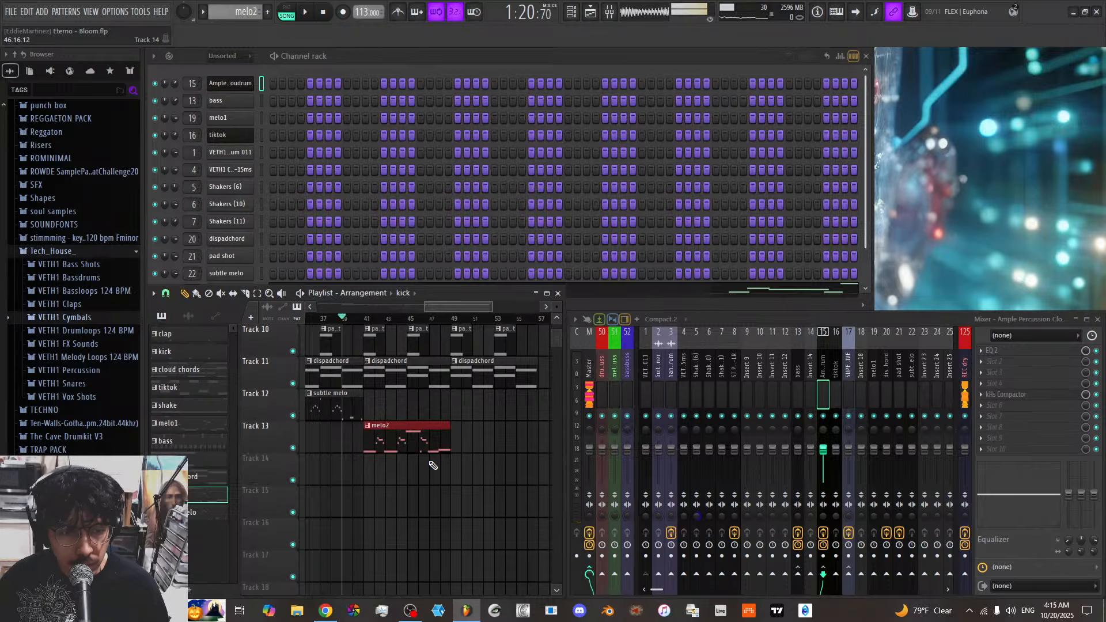
pyautogui.hotkey('ctrl', 'b')
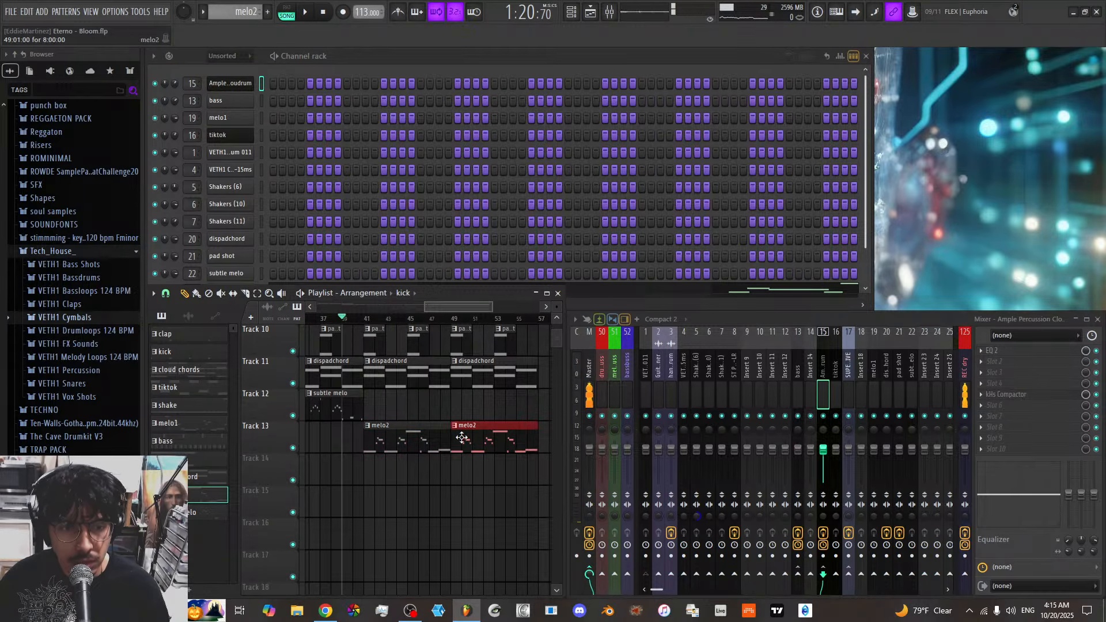
pyautogui.press('Delete')
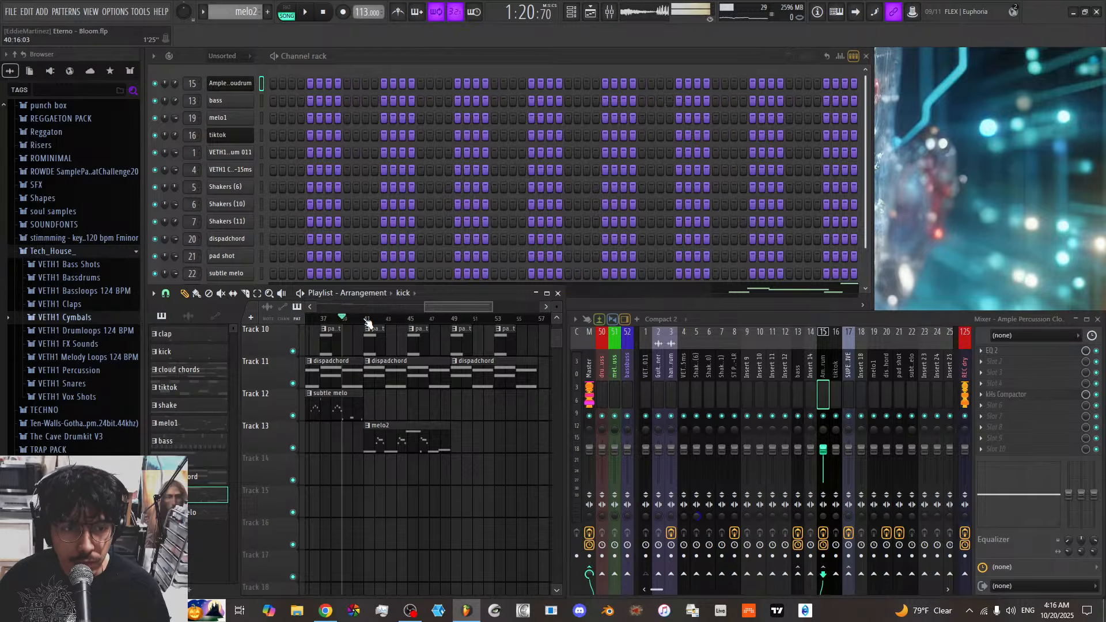
# Try duplicating the subtle melo clip on Track 12 to bar 41 and undo it
pyautogui.moveTo(367, 321); pyautogui.dragTo(433, 306)
pyautogui.click(405, 407)
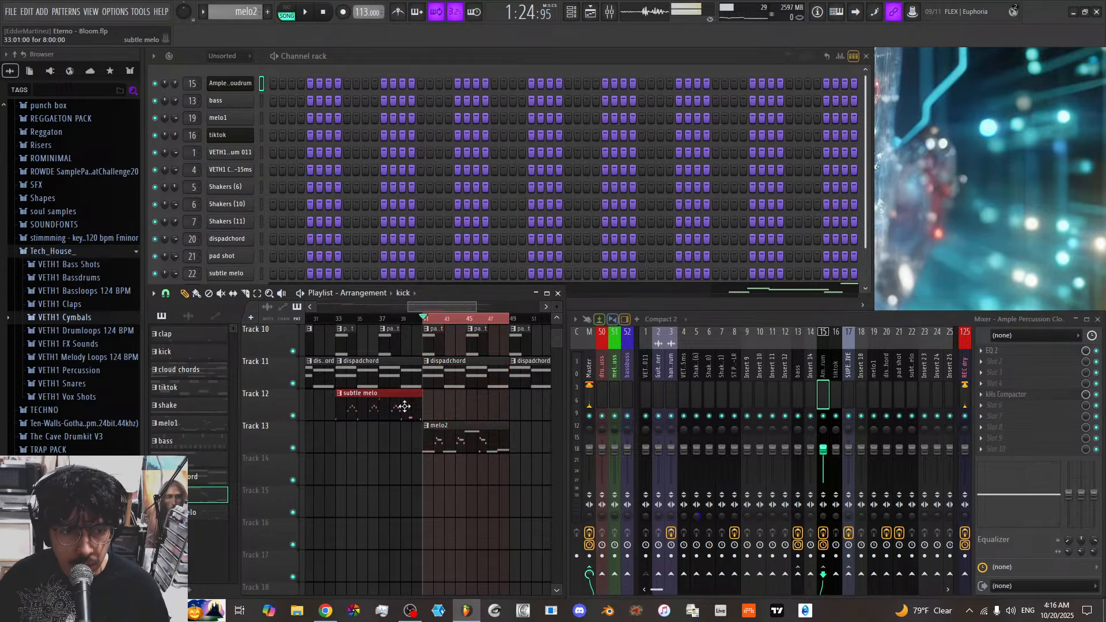
pyautogui.hotkey('ctrl', 'b')
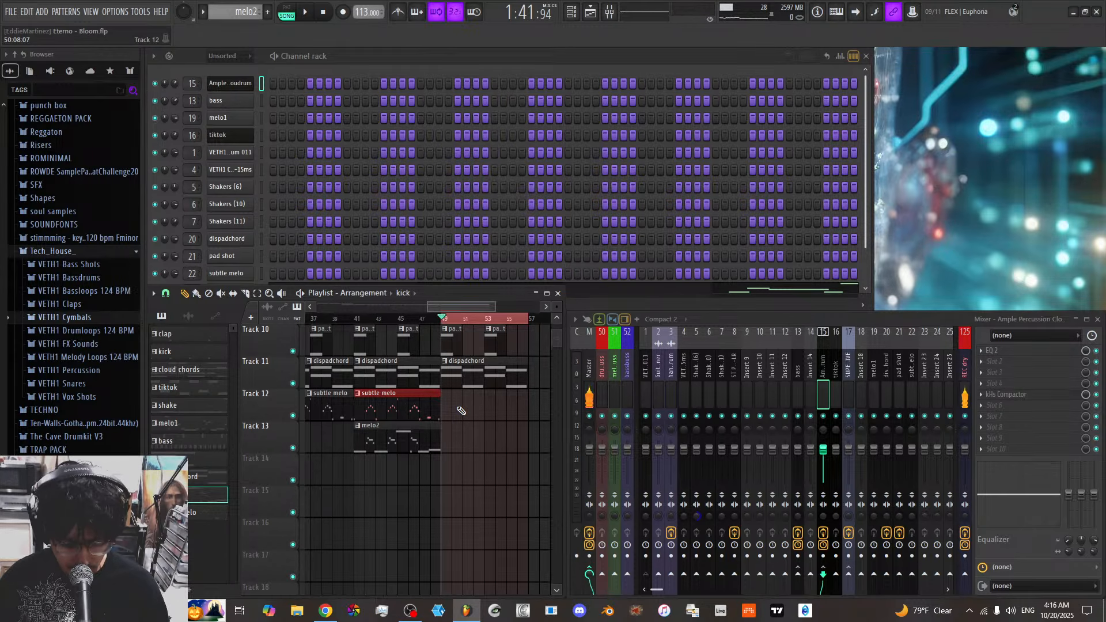
pyautogui.hotkey('ctrl', 'z')
pyautogui.hotkey('ctrl', 'z')
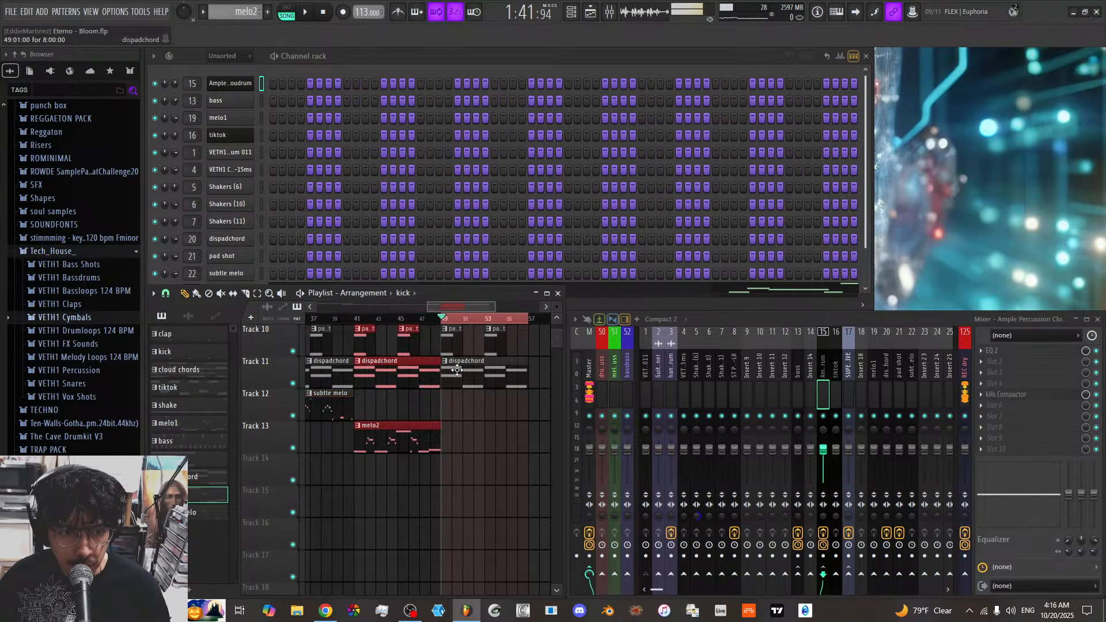
# Try extending the dispadchord pattern on Track 11 to bar 57 and delete the added clip
pyautogui.moveTo(462, 308)
pyautogui.mouseDown()
pyautogui.moveTo(443, 307)
pyautogui.moveTo(466, 306)
pyautogui.mouseUp()
pyautogui.scroll(-1, 466, 306)
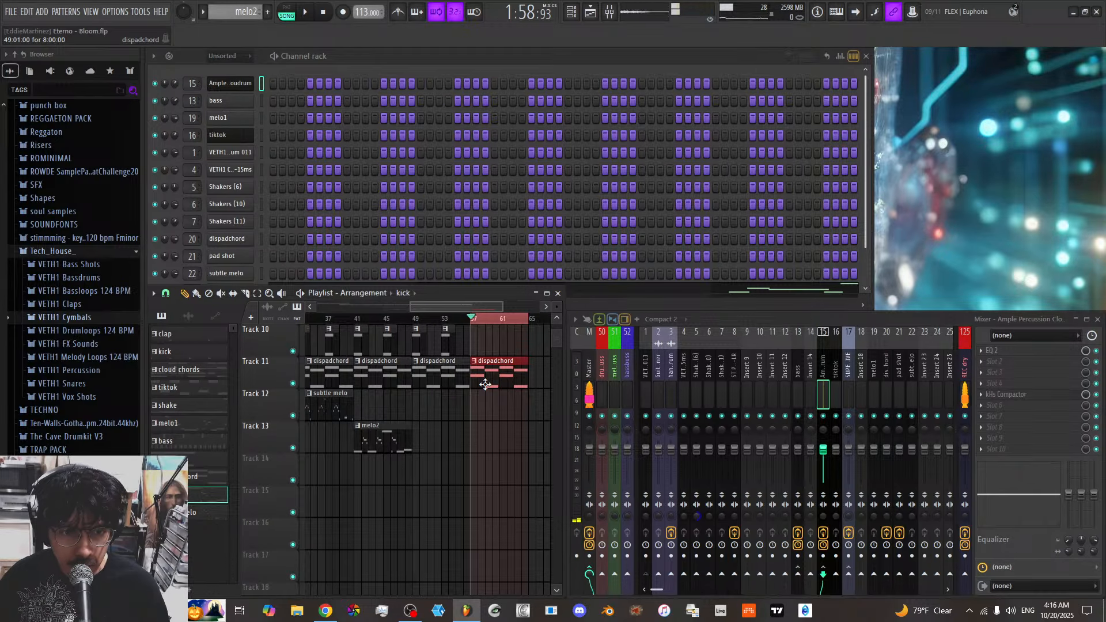
pyautogui.rightClick(488, 382)
# Try duplicating the melo2 clip on Track 13 to bars 49 and 57, and undo both copies
pyautogui.scroll(2, 472, 427)
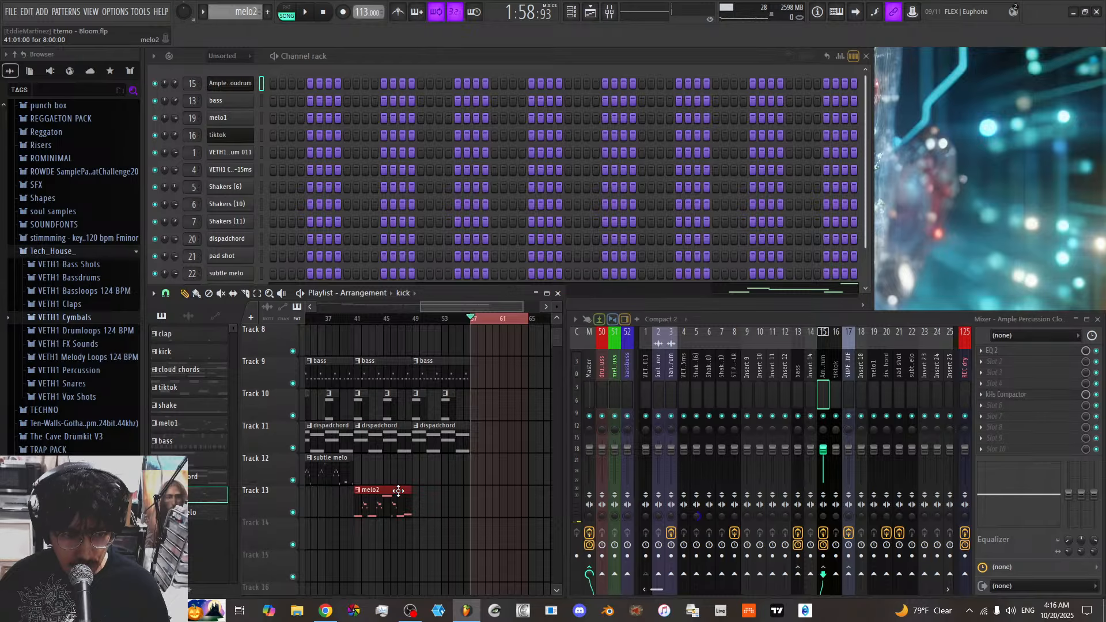
pyautogui.hotkey('ctrl', 'b')
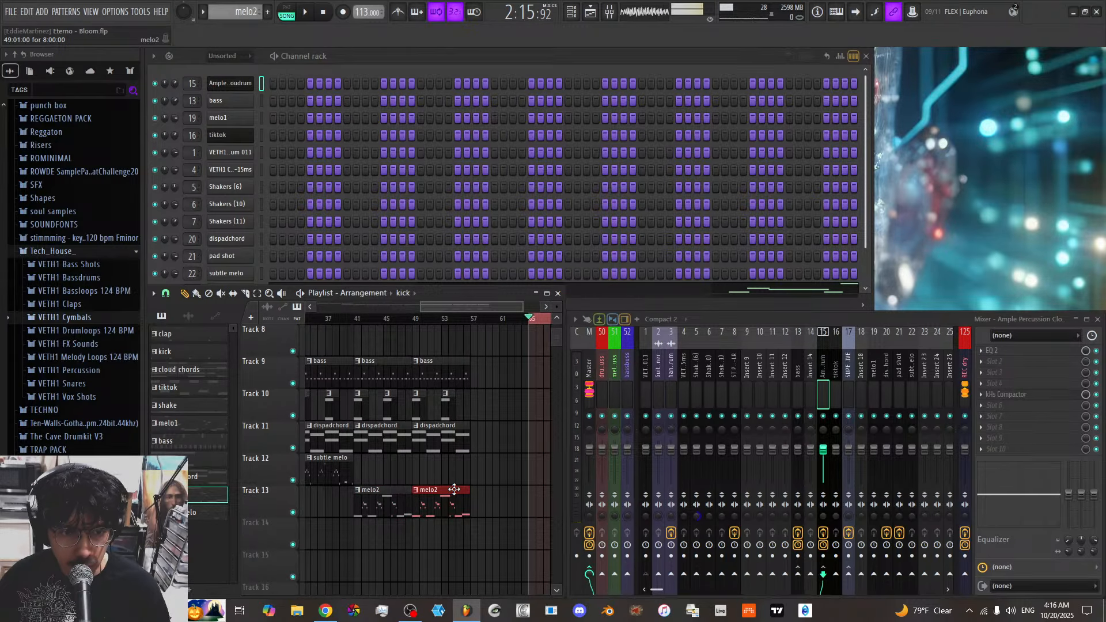
pyautogui.hotkey('ctrl', 'b')
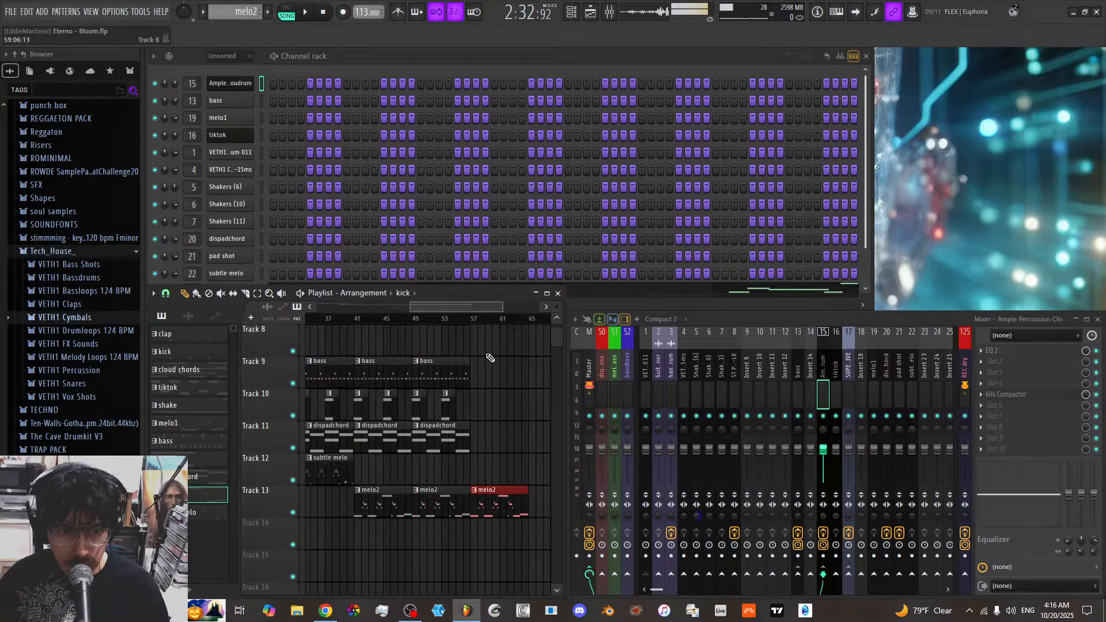
pyautogui.scroll(-1, 450, 310)
pyautogui.hotkey('ctrl', 'z')
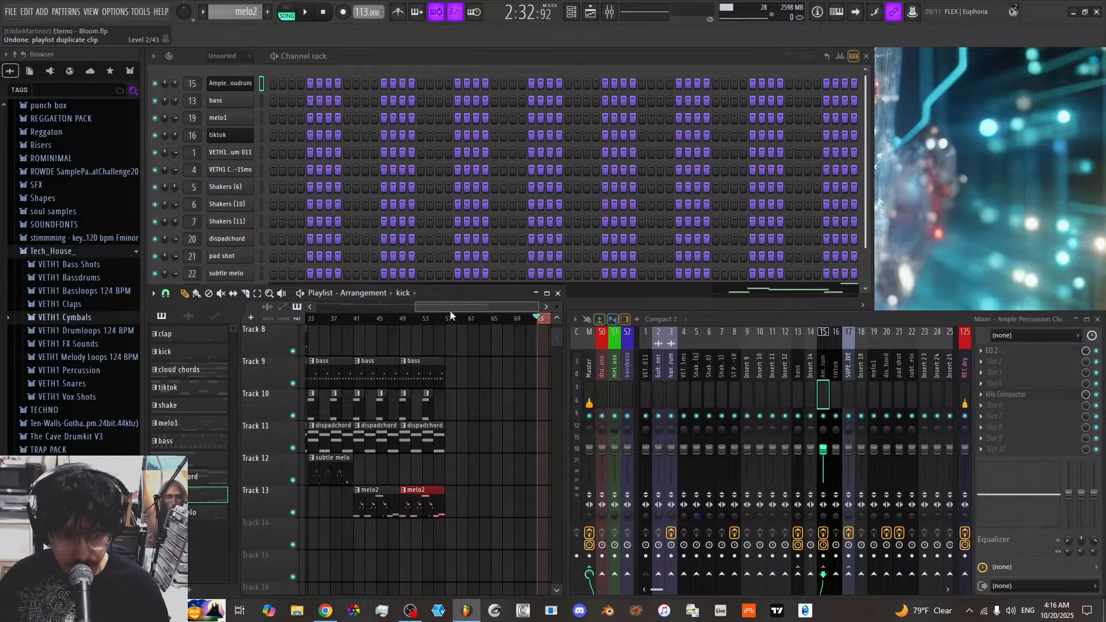
pyautogui.hotkey('ctrl', 'z')
pyautogui.scroll(-2, 451, 310)
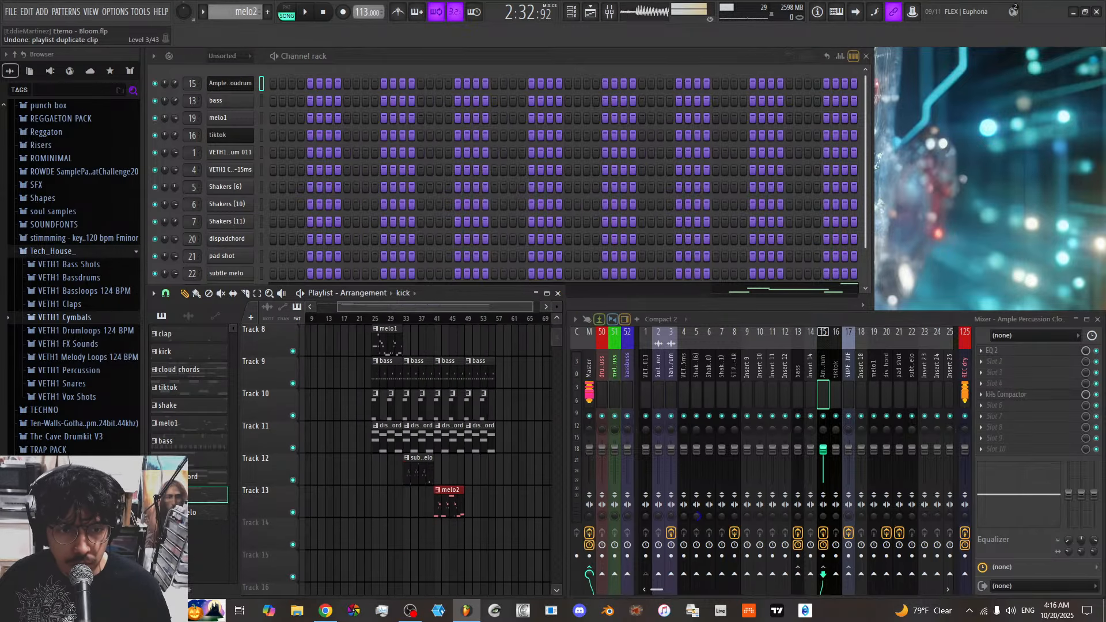
# Try two more consecutive copies of melo2 after the existing clip on Track 13, and delete them
pyautogui.moveTo(459, 307); pyautogui.dragTo(471, 308)
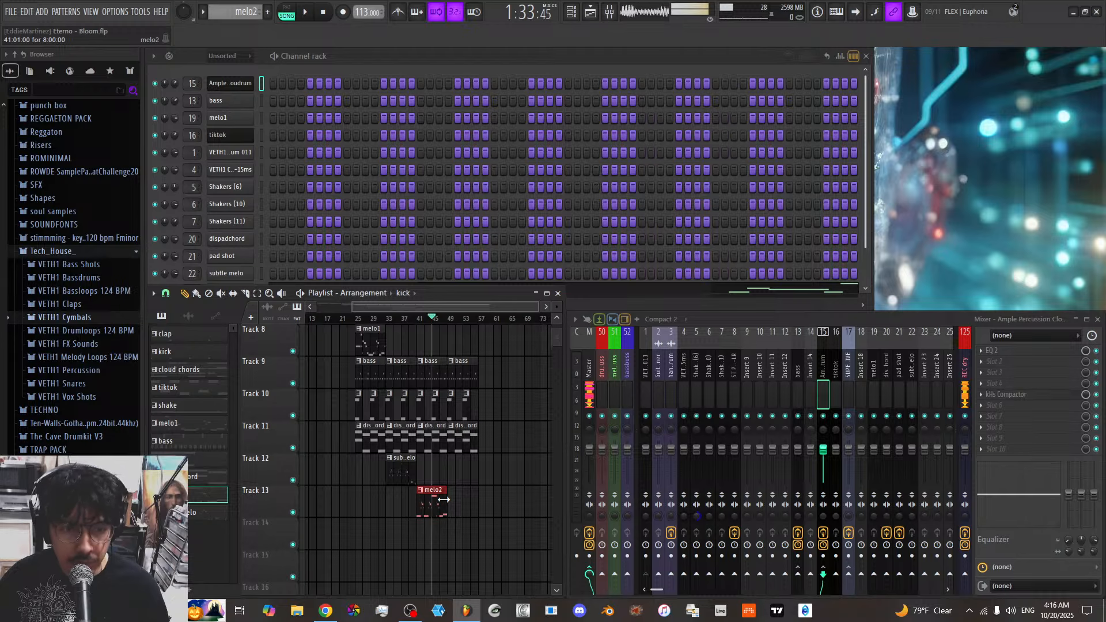
pyautogui.hotkey('ctrl', 'b')
pyautogui.hotkey('ctrl', 'b')
pyautogui.rightClick(500, 511)
pyautogui.rightClick(471, 507)
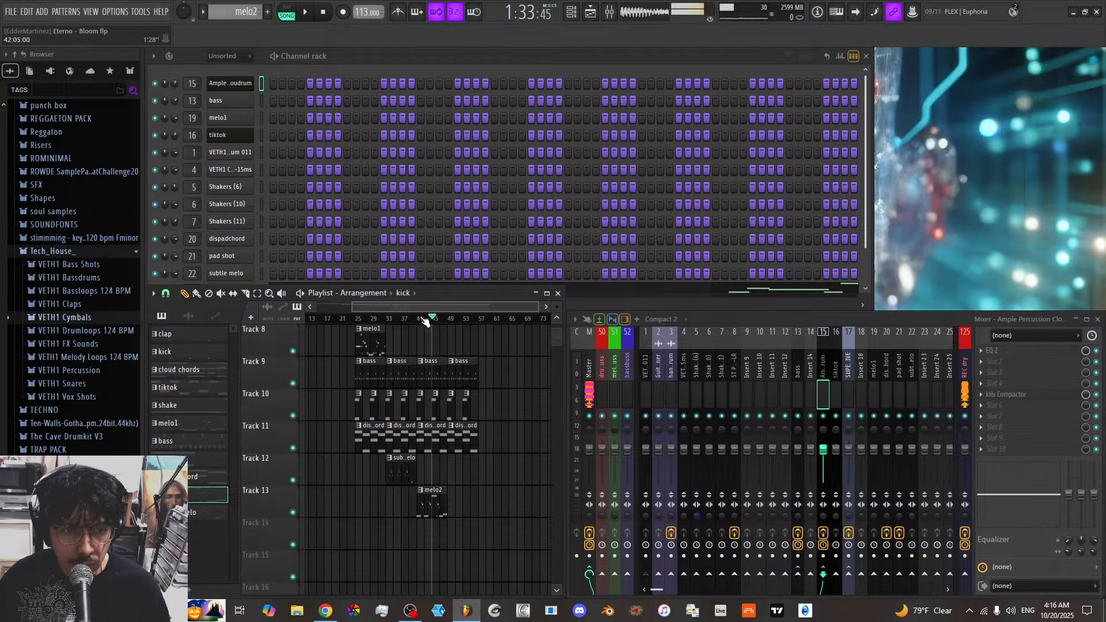
pyautogui.moveTo(425, 322); pyautogui.dragTo(446, 328)
pyautogui.scroll(4, 451, 307)
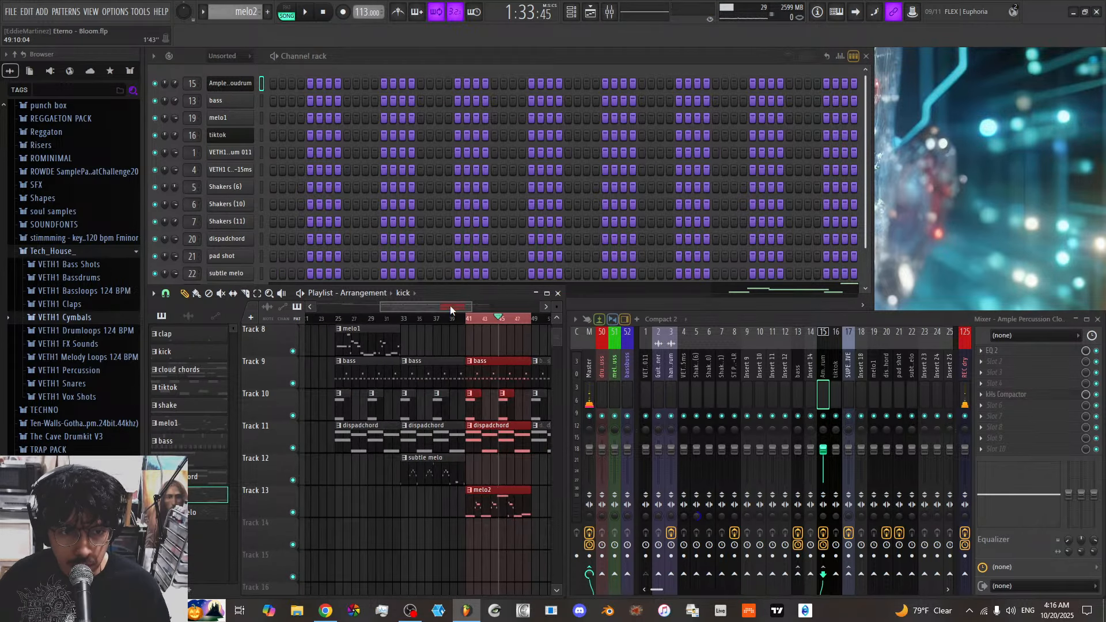
pyautogui.click(323, 14)
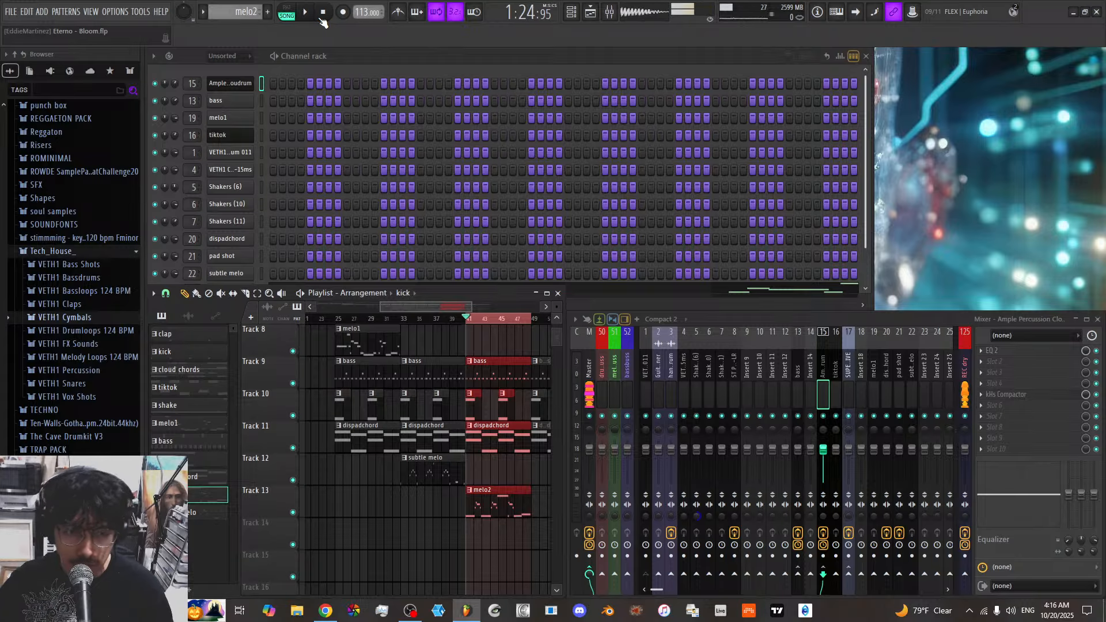
pyautogui.doubleClick(461, 319)
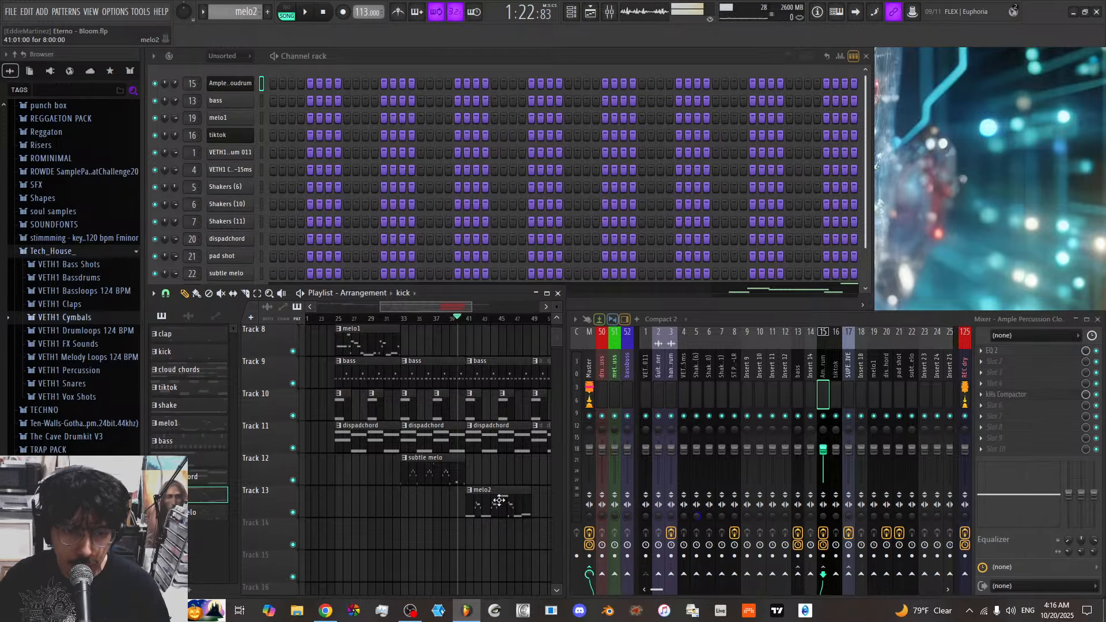
# Try placing a copy of the melo2 clip at about bar 50 on Track 13, and delete it
pyautogui.moveTo(498, 504); pyautogui.dragTo(554, 503)
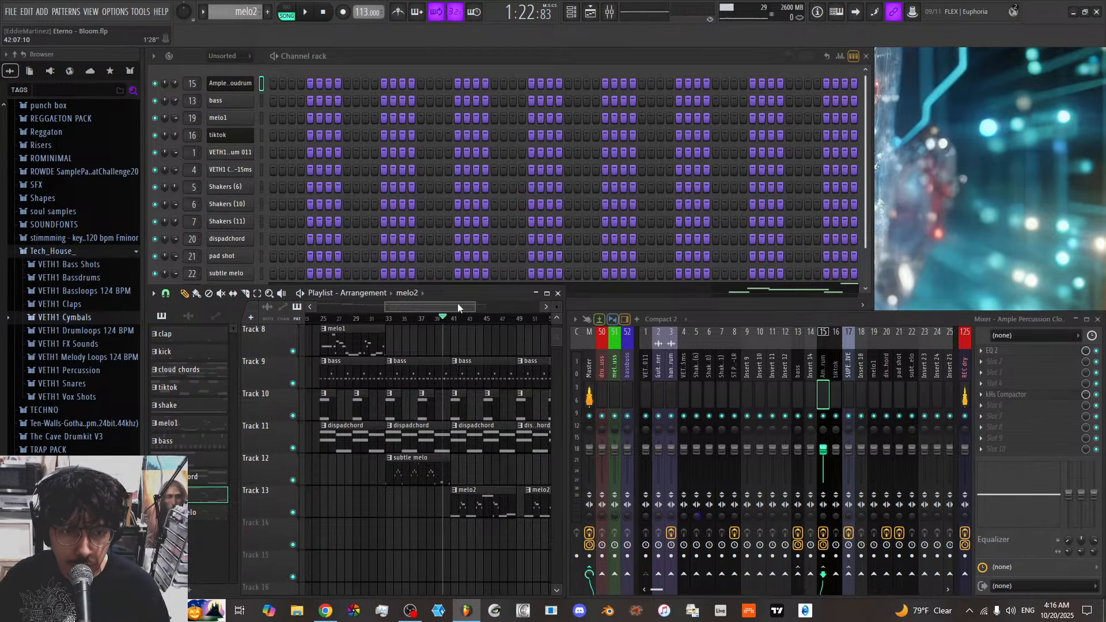
pyautogui.moveTo(458, 306); pyautogui.dragTo(375, 307)
pyautogui.rightClick(499, 502)
# Audition the arrangement from bar 25, reviewing the melody and percussion tracks
pyautogui.click(349, 318)
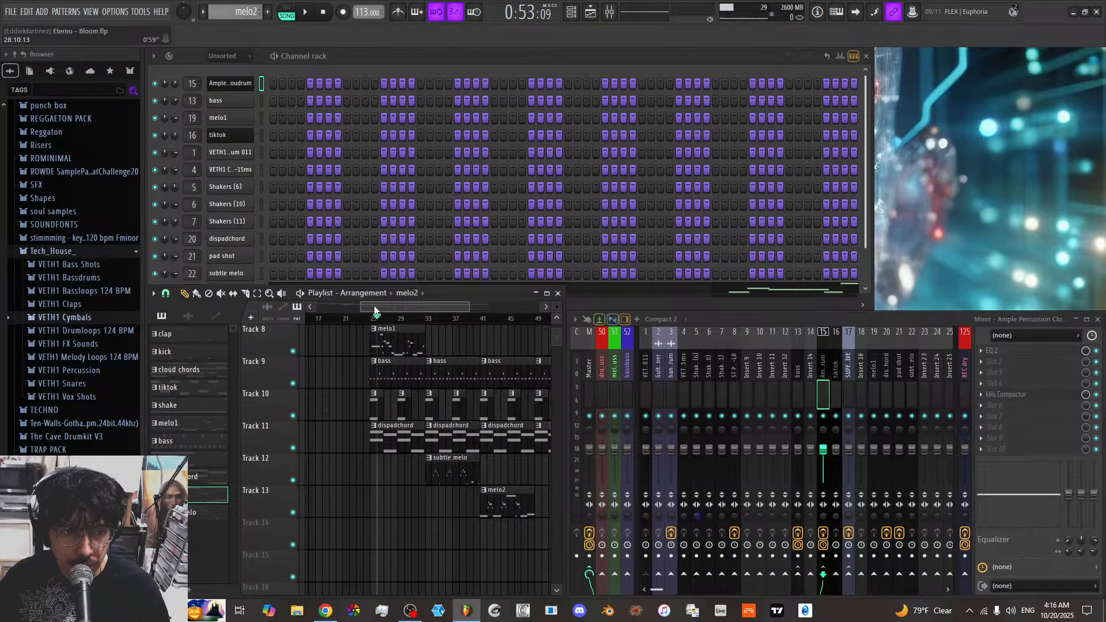
pyautogui.press('space')
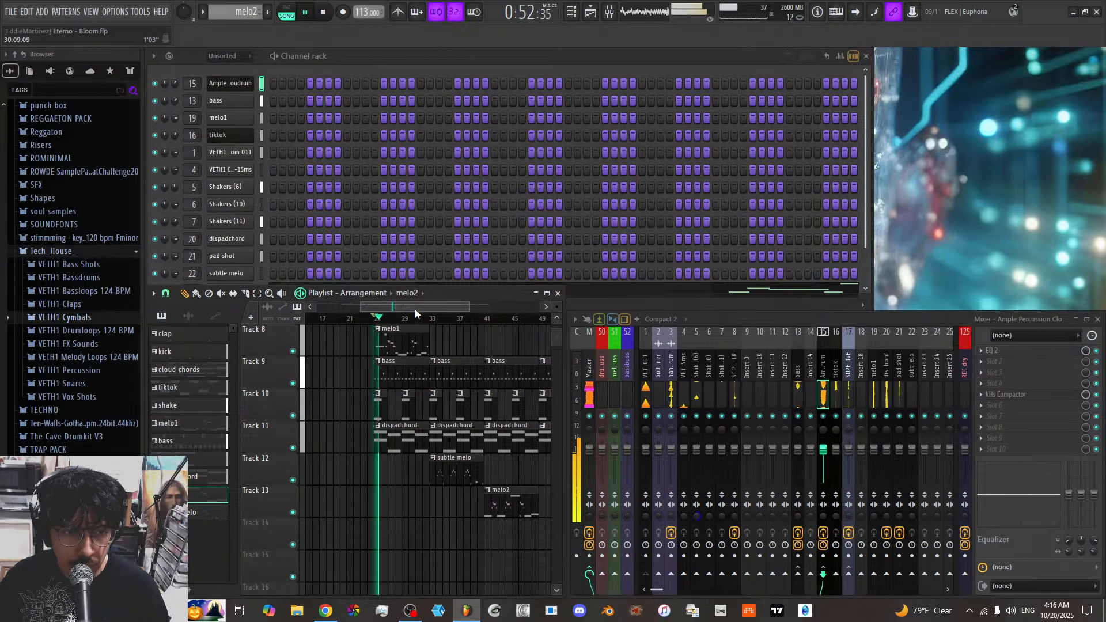
pyautogui.moveTo(468, 308); pyautogui.dragTo(501, 310)
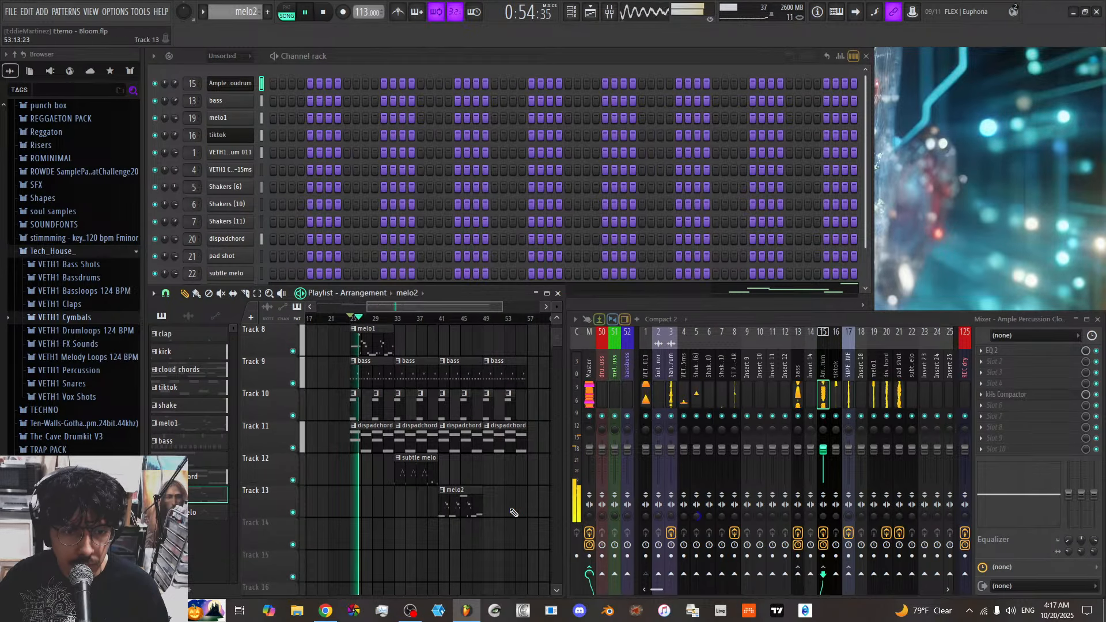
pyautogui.scroll(3, 510, 490)
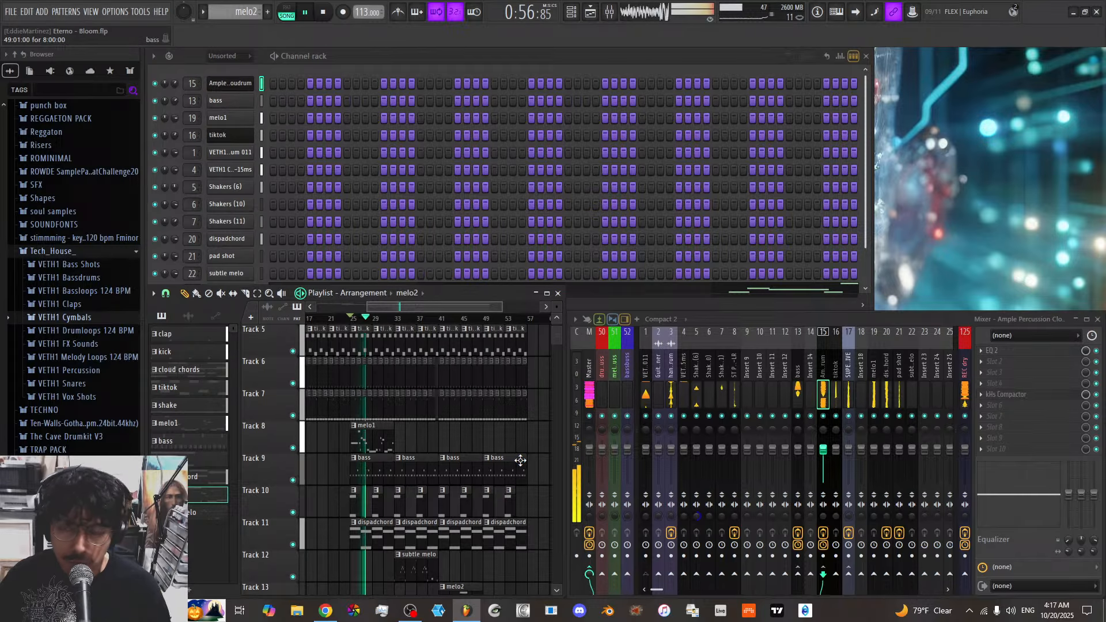
pyautogui.press('space')
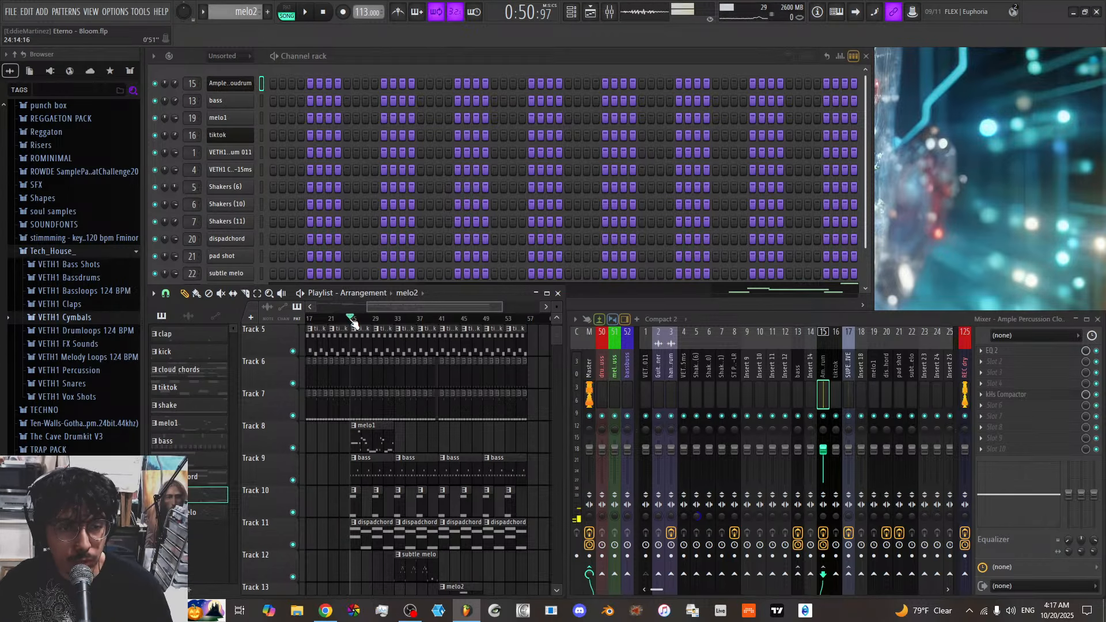
# Select bars 49 to 57 as the playback loop and audition that section across the arrangement's tracks
pyautogui.moveTo(351, 319); pyautogui.dragTo(373, 319)
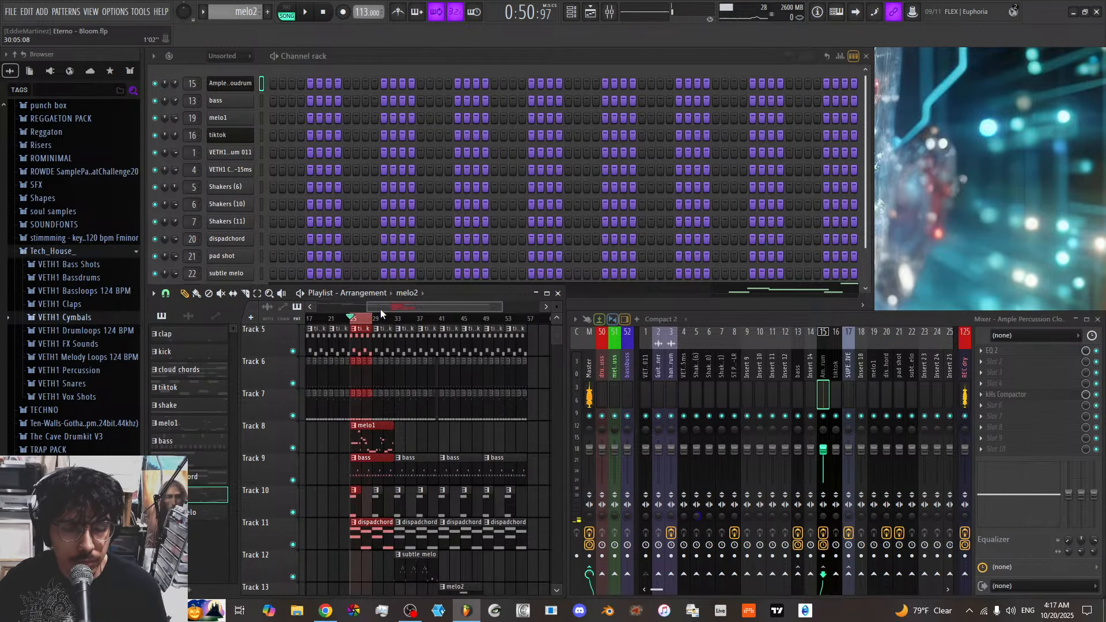
pyautogui.click(362, 319)
pyautogui.scroll(3, 397, 312)
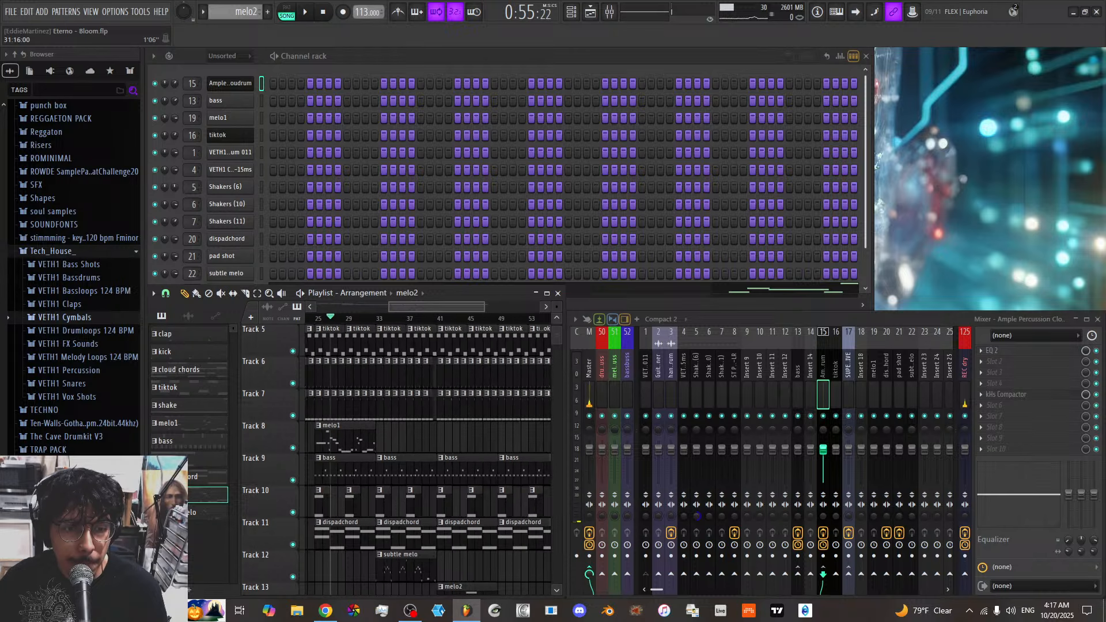
pyautogui.scroll(-2, 397, 312)
pyautogui.scroll(-4, 408, 353)
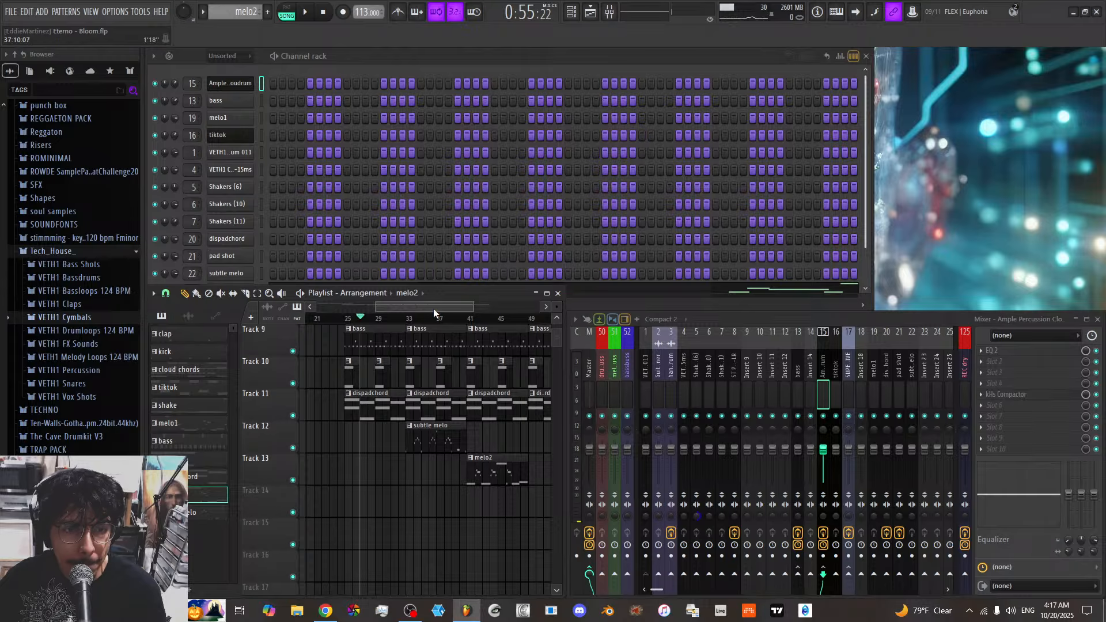
pyautogui.scroll(-2, 434, 309)
pyautogui.moveTo(453, 318); pyautogui.dragTo(497, 327)
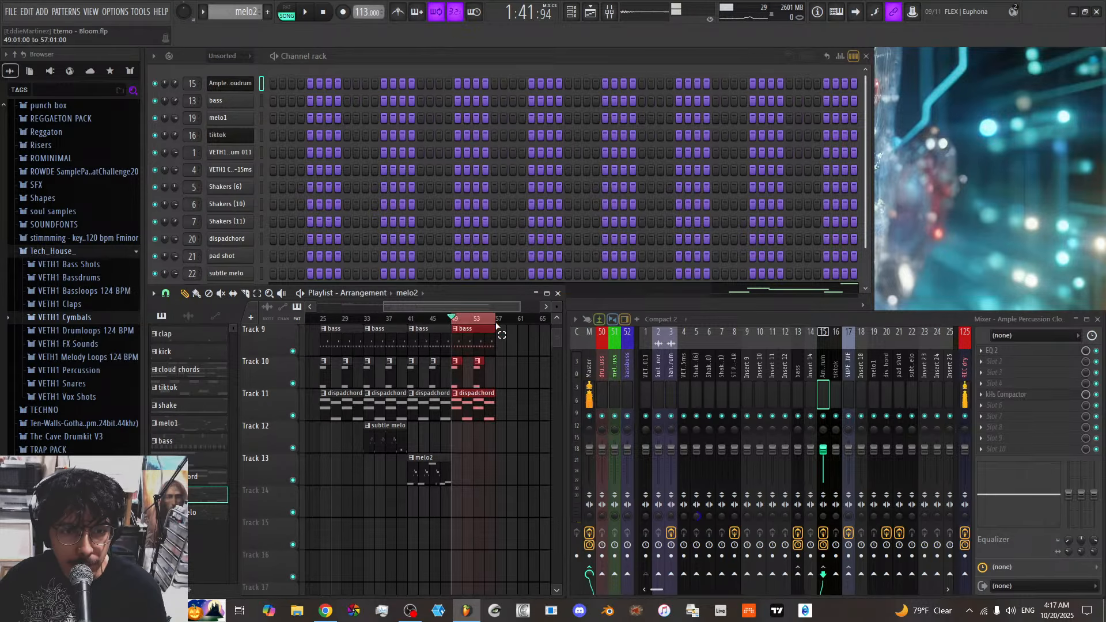
pyautogui.press('space')
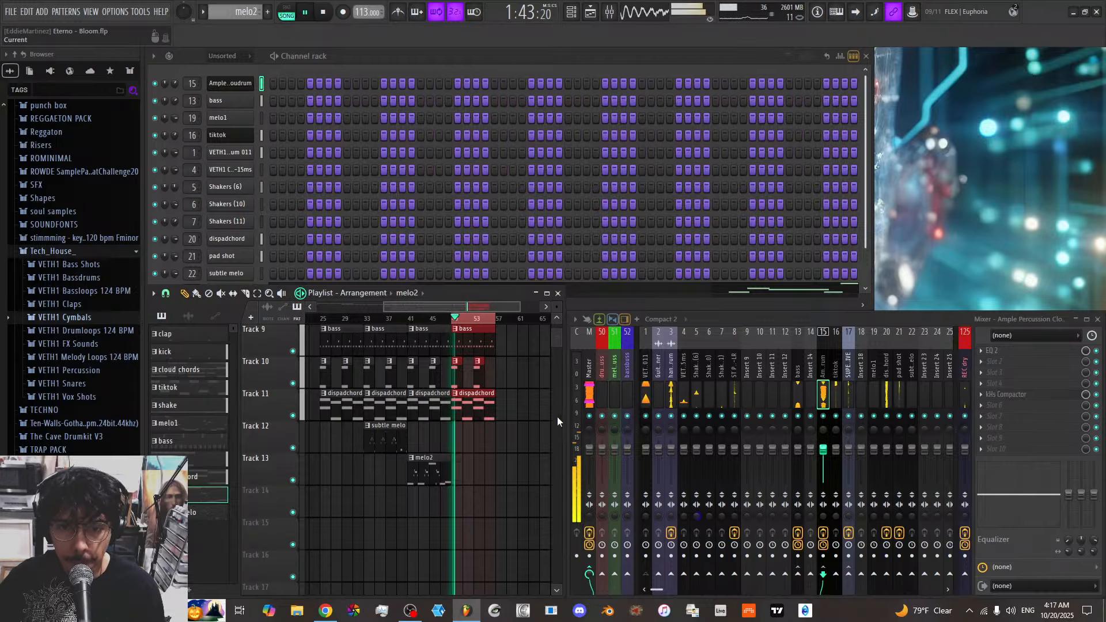
pyautogui.scroll(4, 521, 429)
pyautogui.scroll(3, 521, 429)
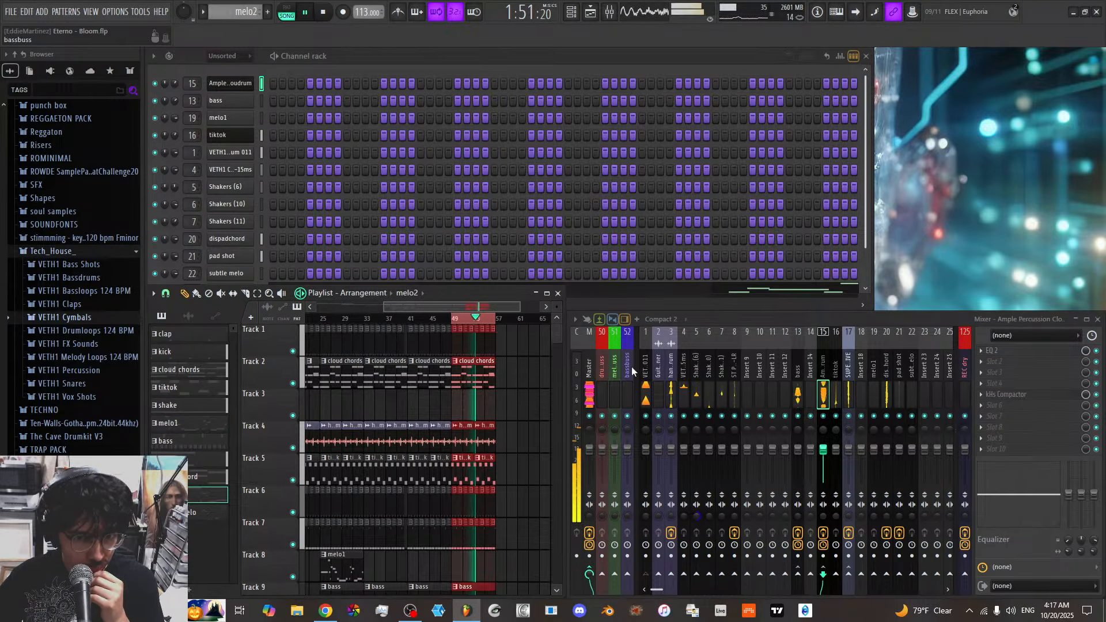
# Route the melo2 channel to mixer insert 23
pyautogui.click(264, 151)
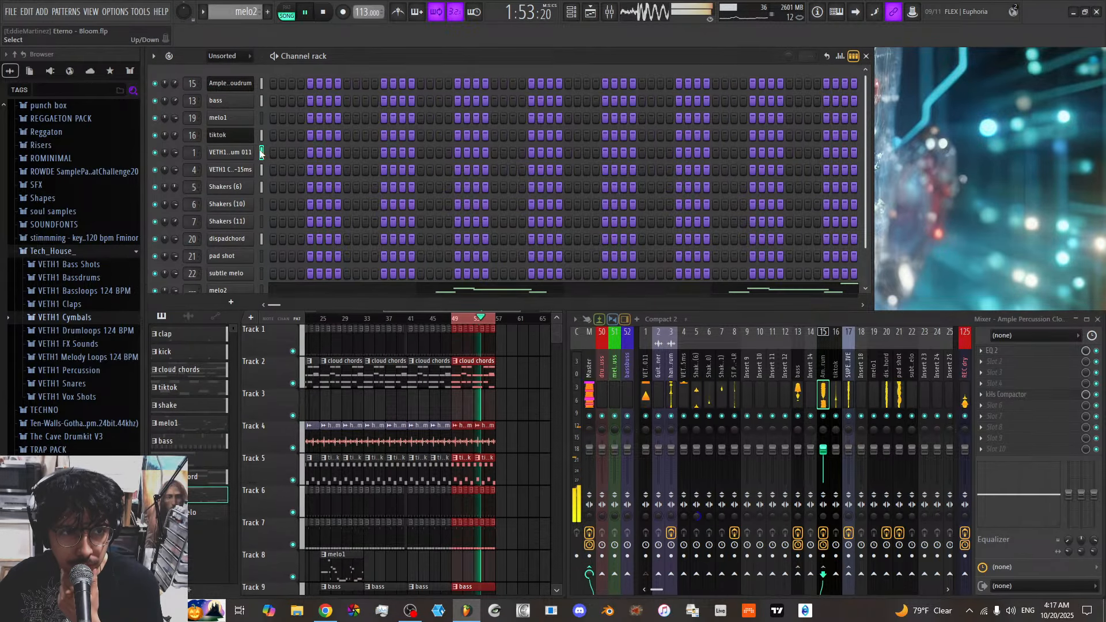
pyautogui.scroll(-2, 261, 277)
pyautogui.click(261, 256)
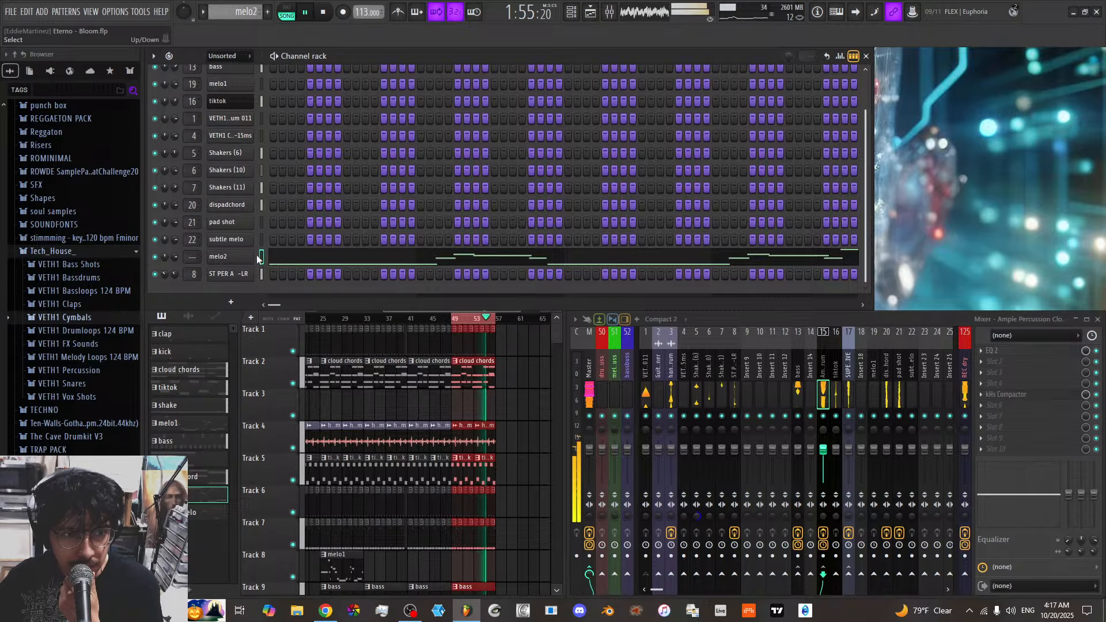
pyautogui.rightClick(925, 388)
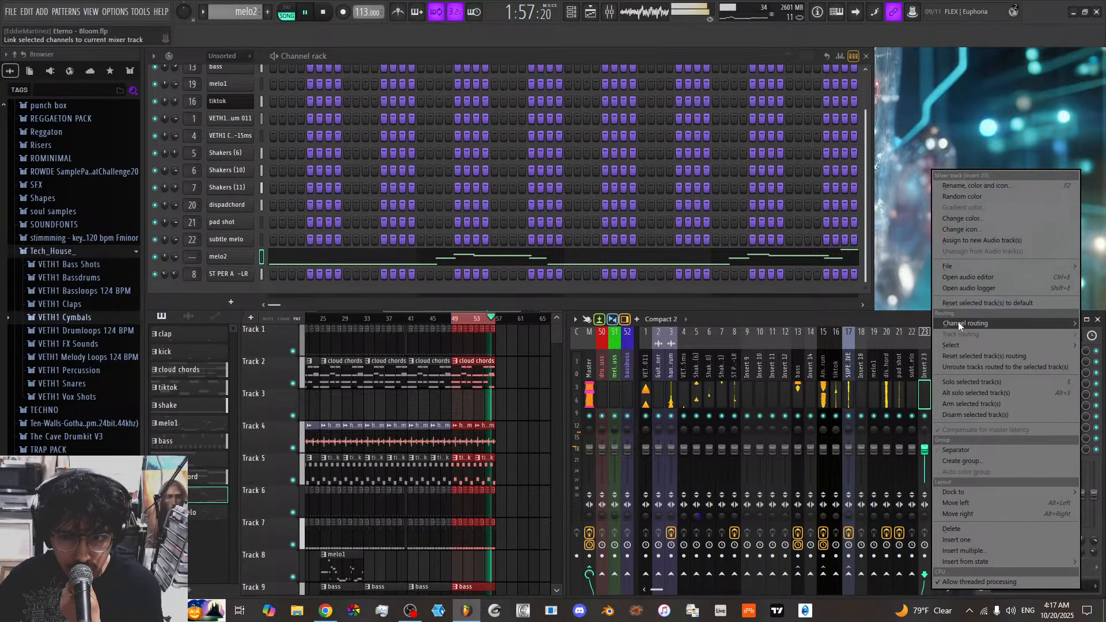
pyautogui.moveTo(958, 323)
pyautogui.click(921, 323)
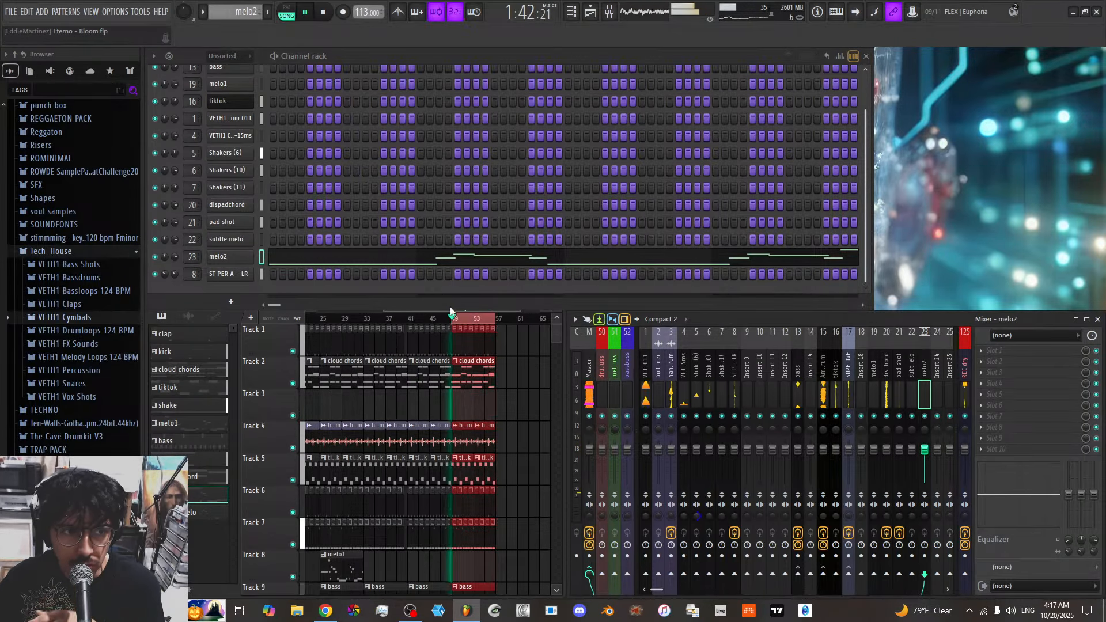
# Insert a GMS synth channel by melo2, audition its presets, and choose BEAUTIFULCHORDS
pyautogui.rightClick(248, 255)
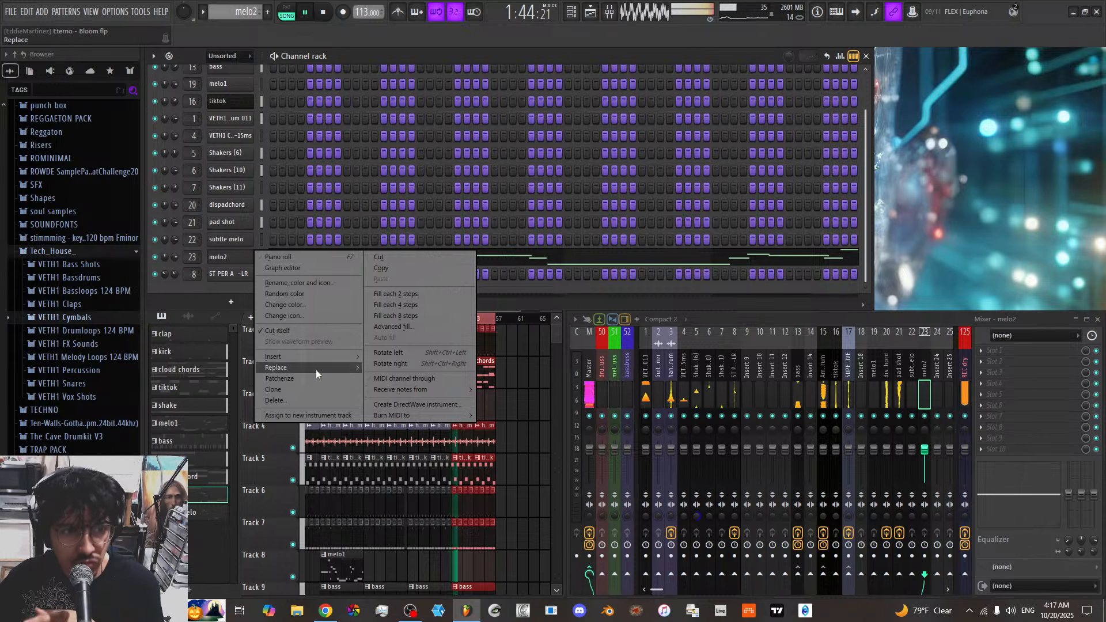
pyautogui.moveTo(327, 358)
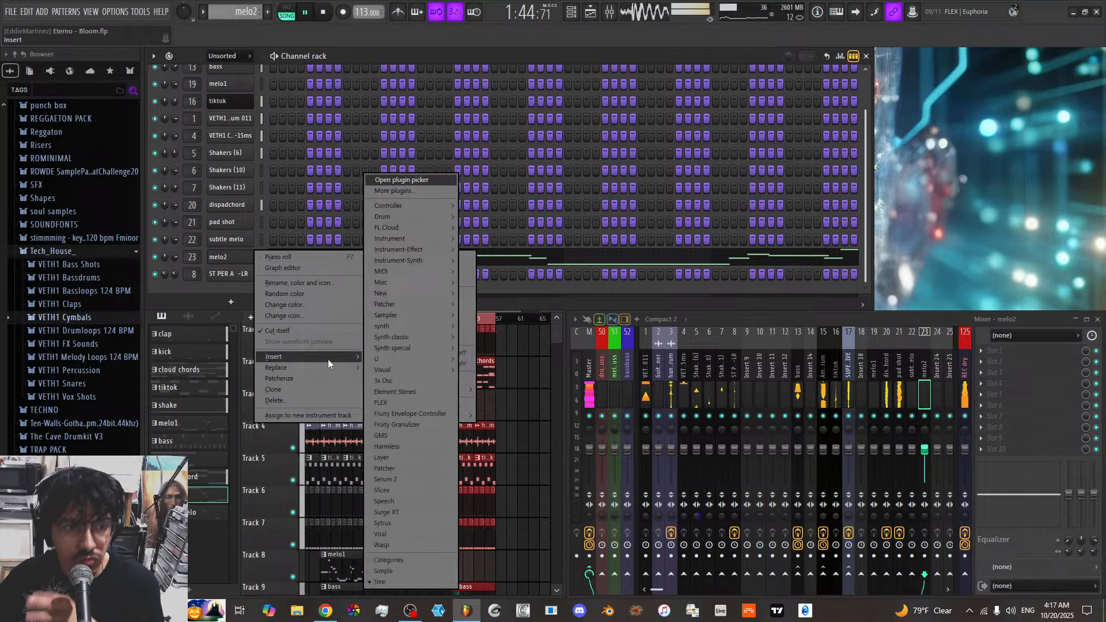
pyautogui.click(395, 433)
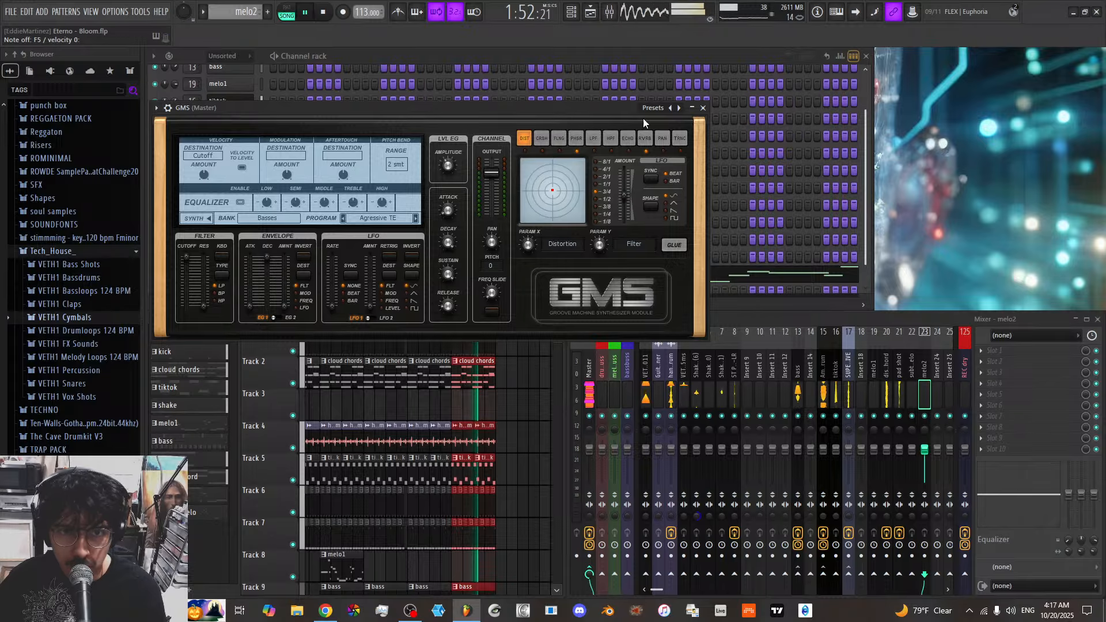
pyautogui.click(668, 109)
pyautogui.click(698, 116)
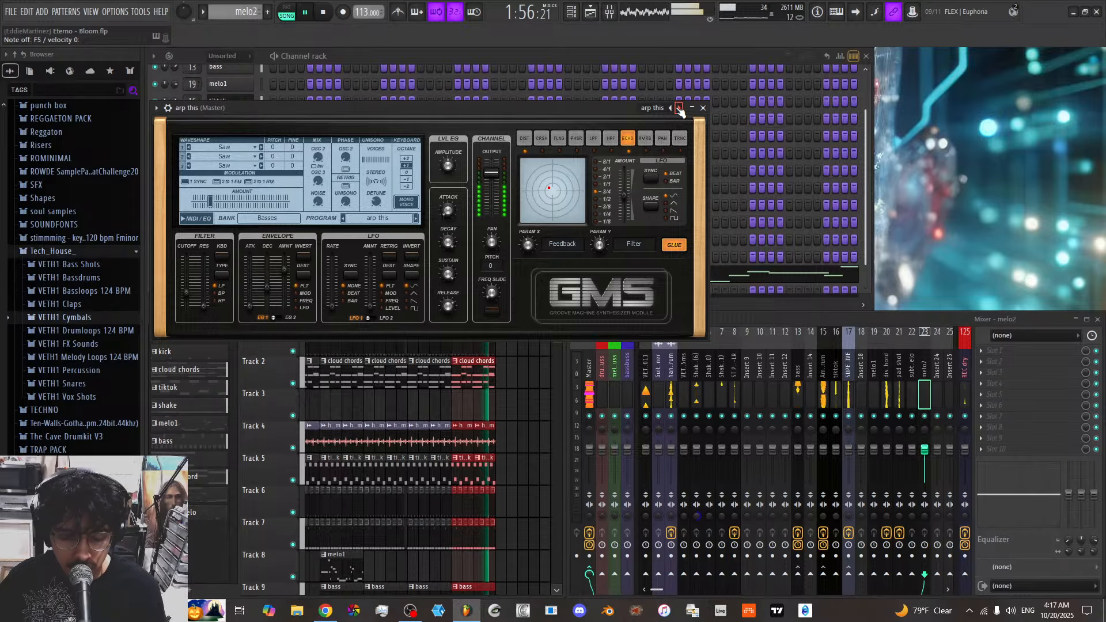
pyautogui.click(679, 108)
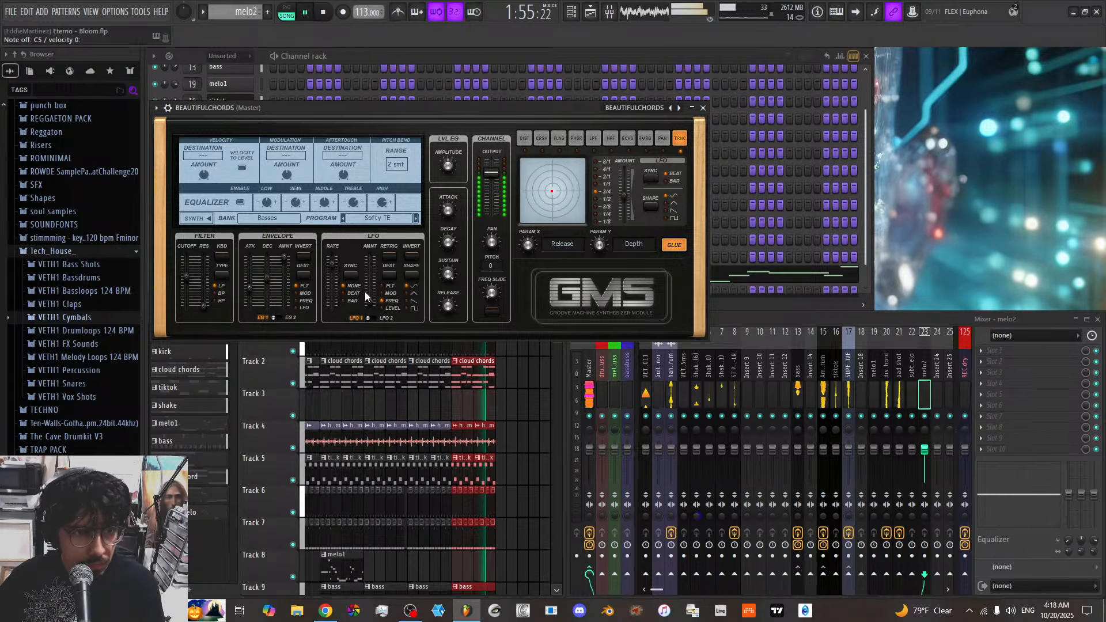
# Try small LFO amounts and raise the filter cutoff in GMS, testing effect pad positions before recentring the pad
pyautogui.moveTo(370, 301); pyautogui.dragTo(370, 296)
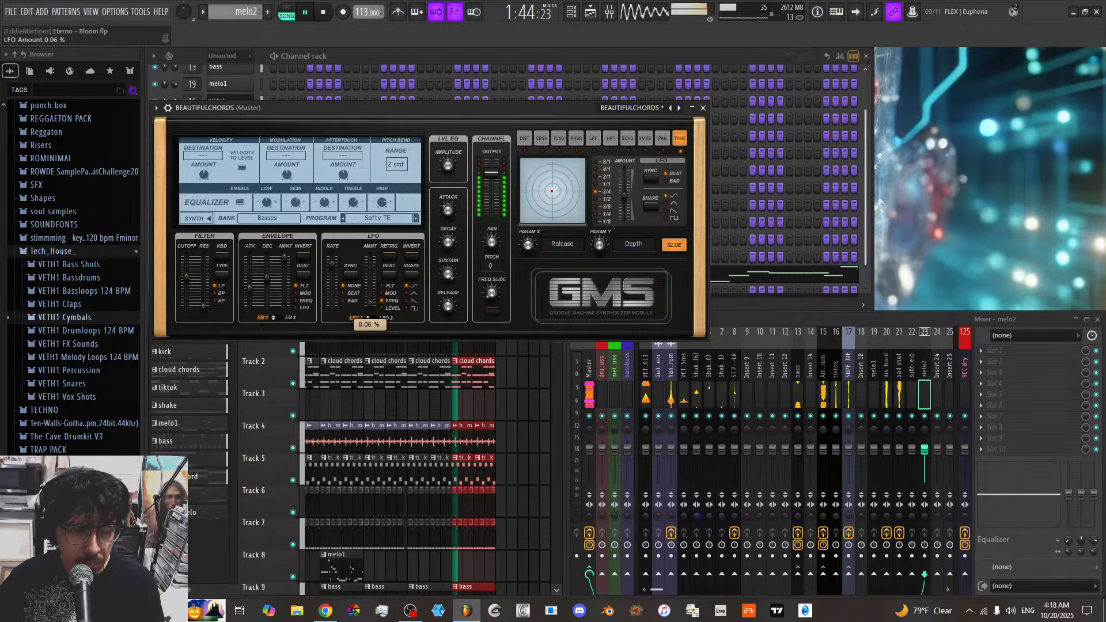
pyautogui.moveTo(370, 302); pyautogui.dragTo(371, 301)
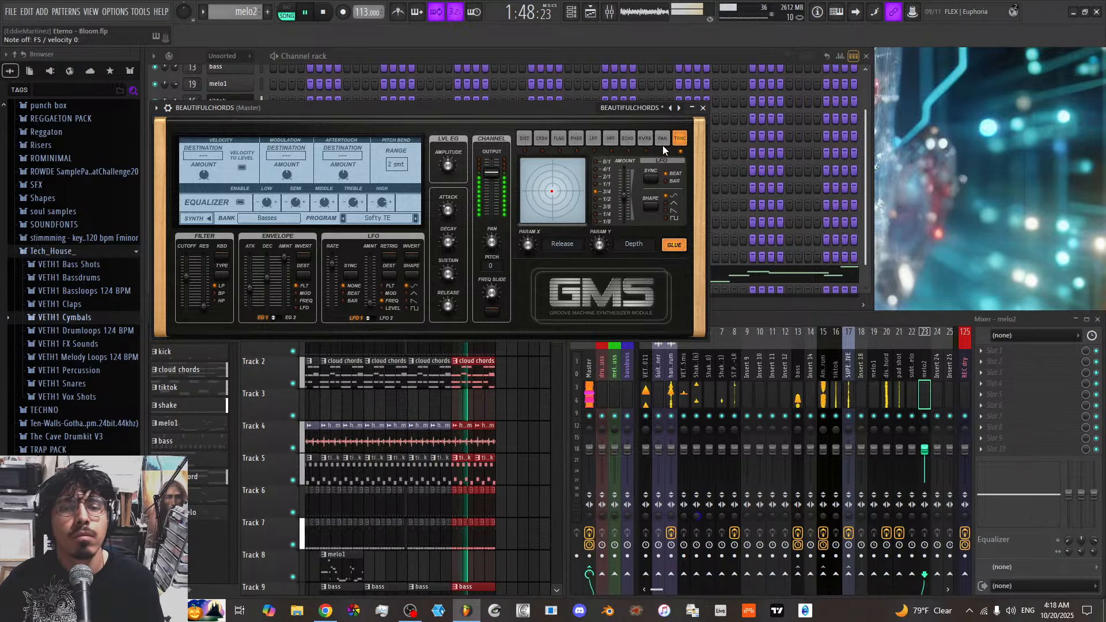
pyautogui.moveTo(558, 185); pyautogui.dragTo(555, 171)
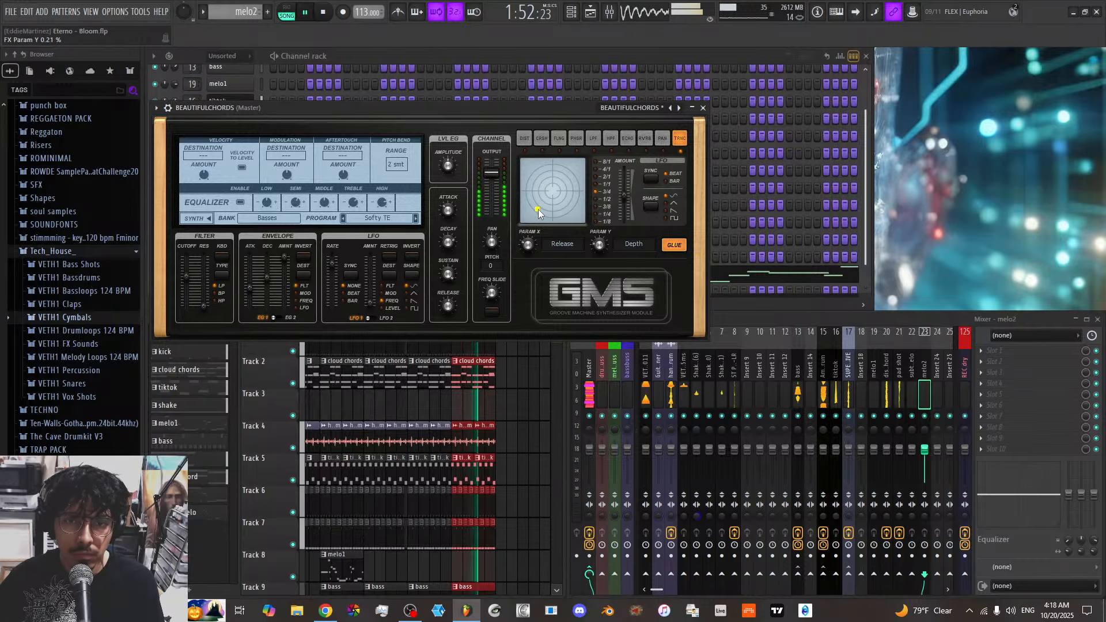
pyautogui.moveTo(537, 213); pyautogui.dragTo(535, 212)
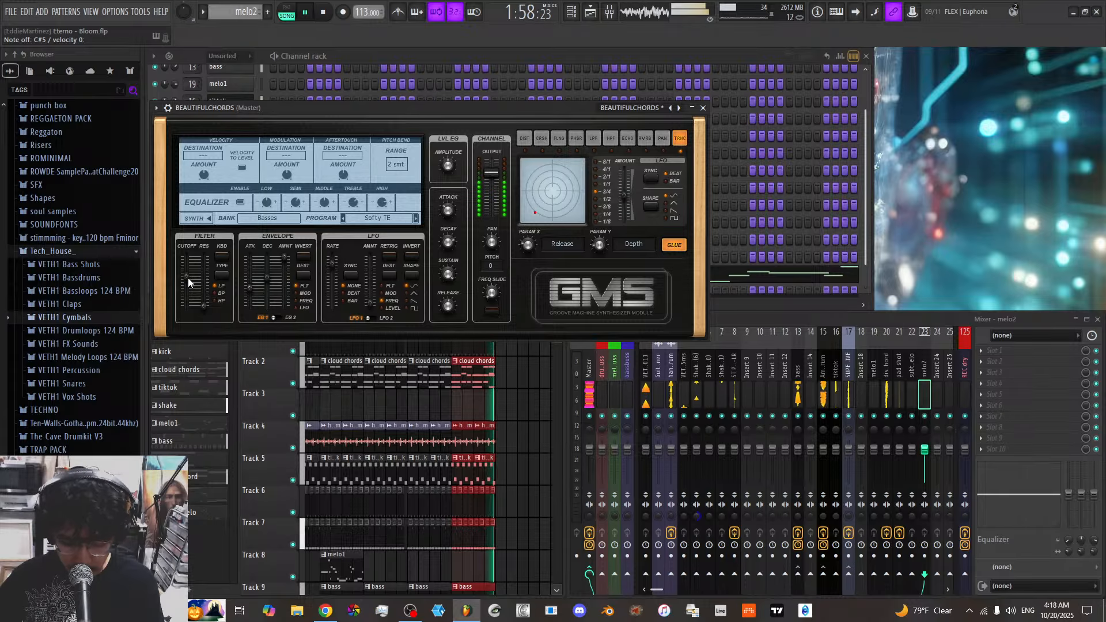
pyautogui.moveTo(188, 278); pyautogui.dragTo(188, 274)
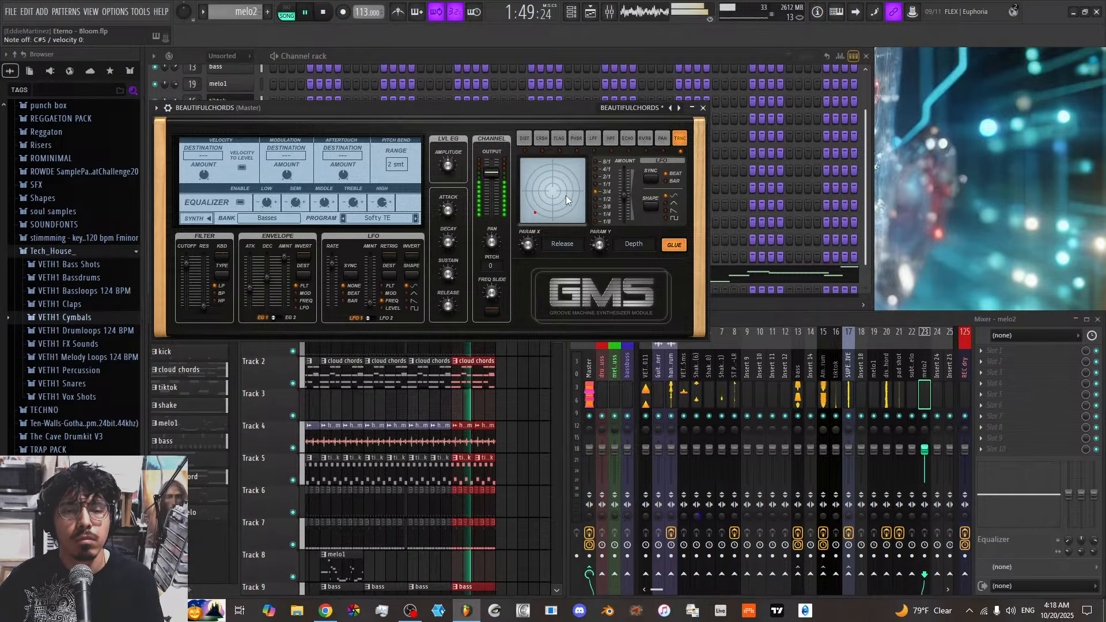
pyautogui.click(551, 192)
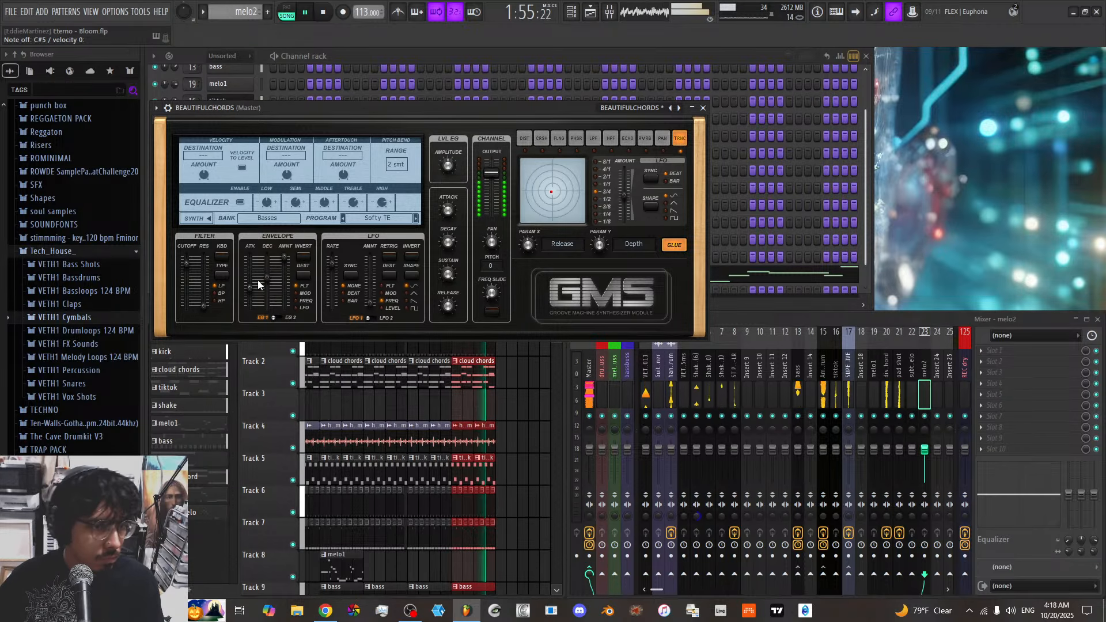
# Show the GMS oscillator settings, sweep the modulation amount while listening, and bring it down to its minimum
pyautogui.click(210, 220)
pyautogui.moveTo(221, 201); pyautogui.dragTo(230, 200)
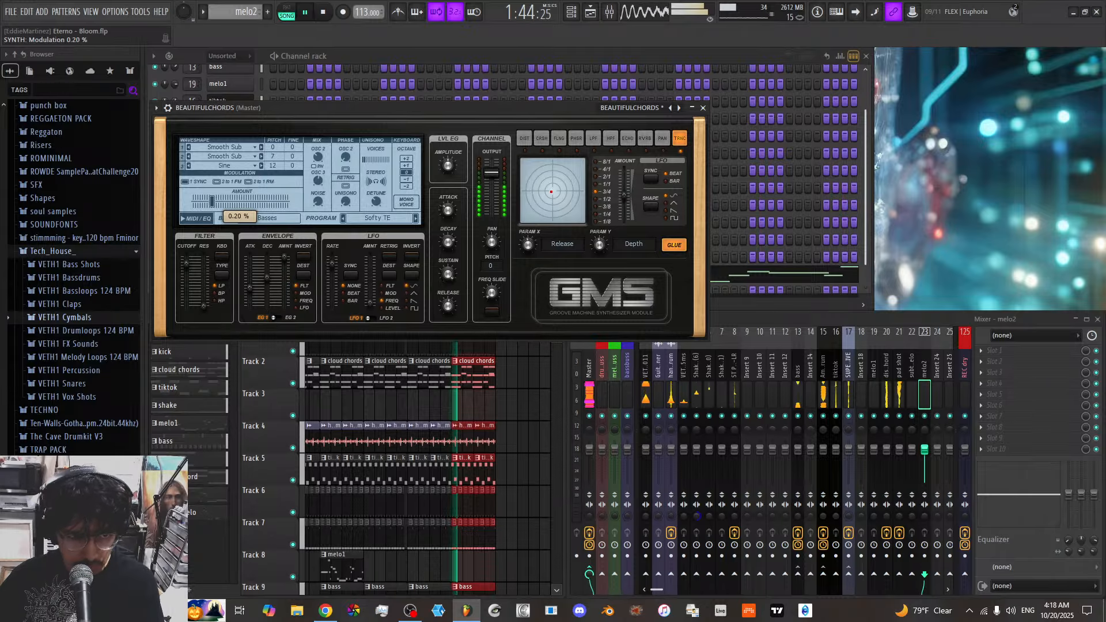
pyautogui.moveTo(212, 201); pyautogui.dragTo(268, 201)
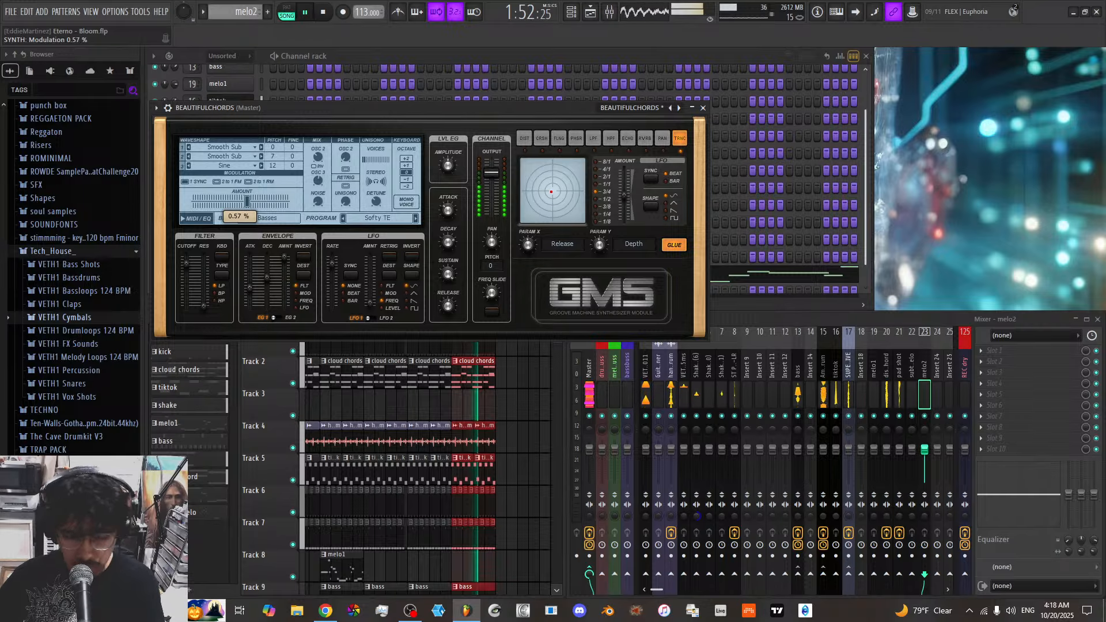
pyautogui.moveTo(234, 200); pyautogui.dragTo(230, 201)
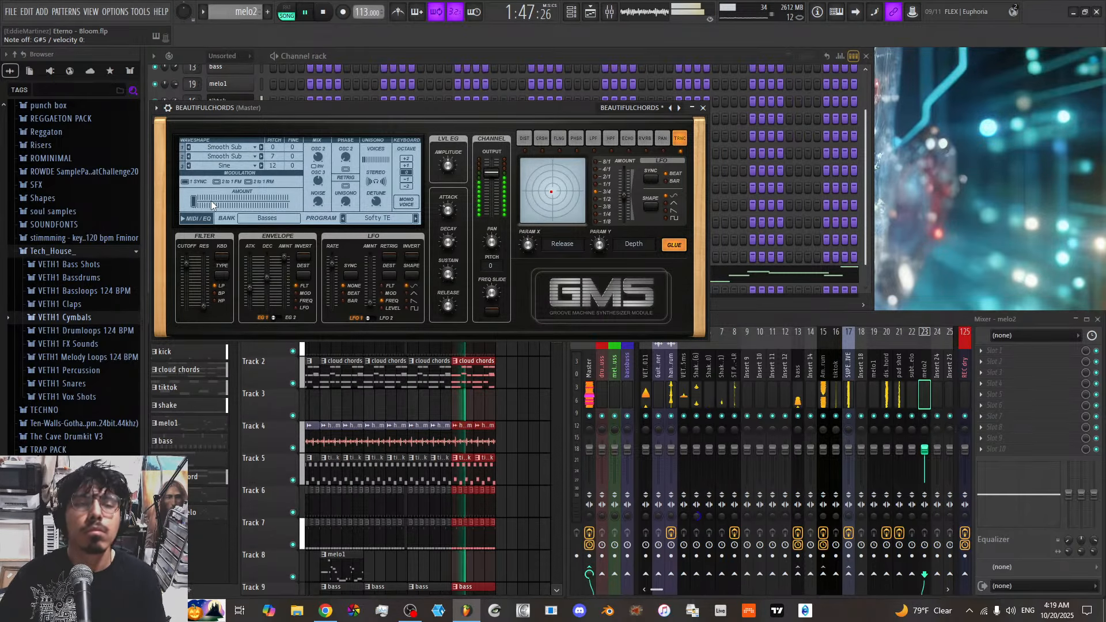
# Create a new empty pattern and record a BEAUTIFULCHORDS melody into it over bars 49 to 57 on Track 12
pyautogui.click(365, 53)
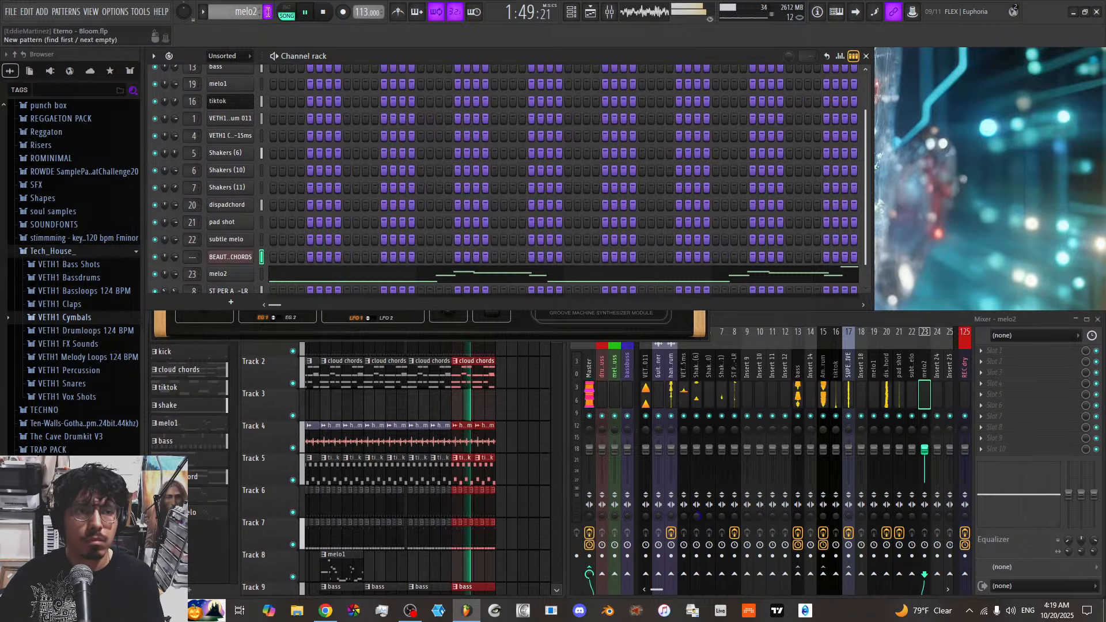
pyautogui.click(268, 11)
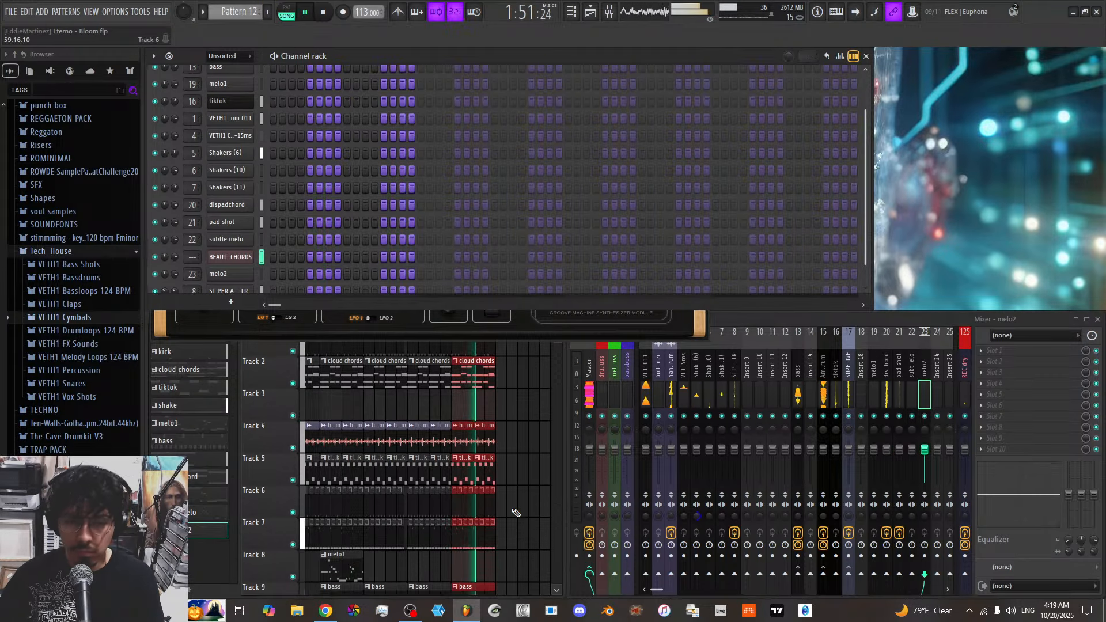
pyautogui.scroll(-8, 516, 513)
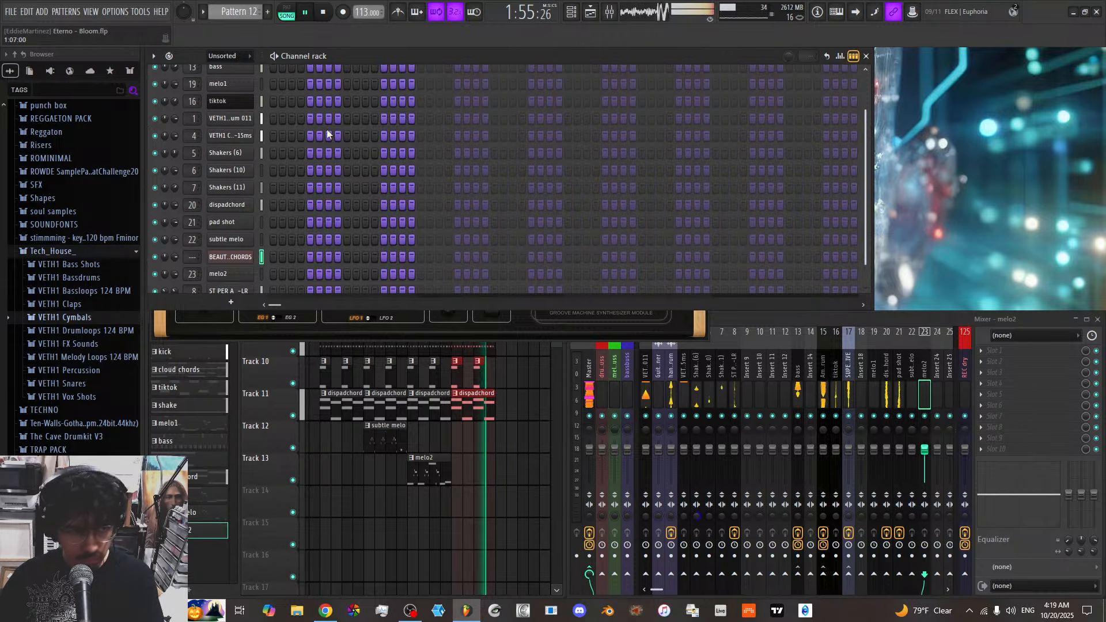
pyautogui.click(344, 14)
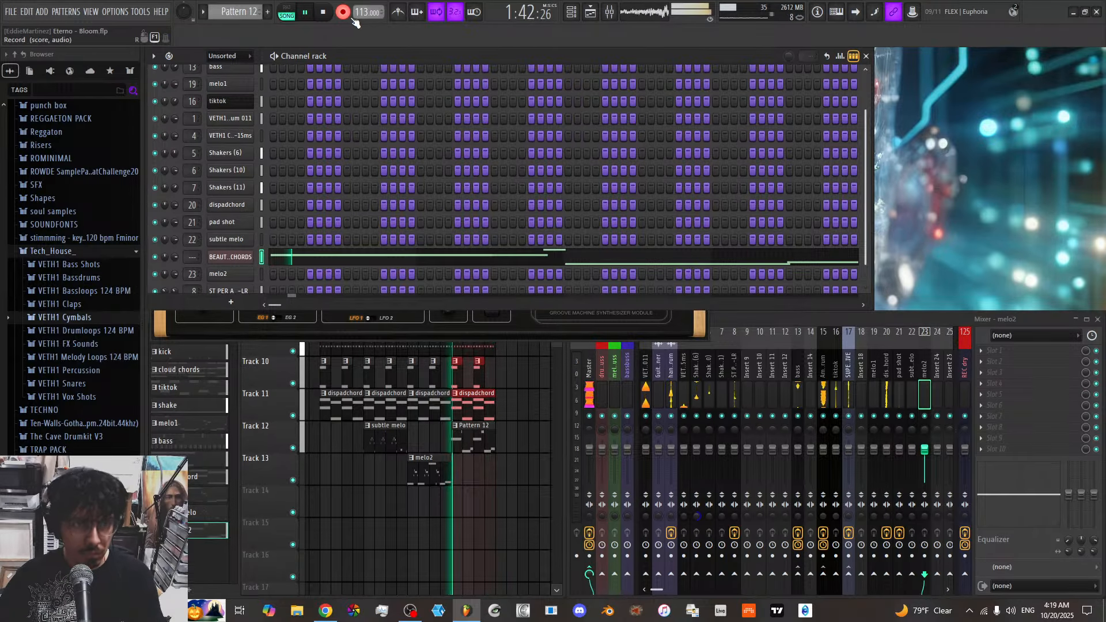
# Edit Pattern 12's notes in the piano roll, lengthening the second long F5 and shortening the G#5 that follows it
pyautogui.doubleClick(472, 448)
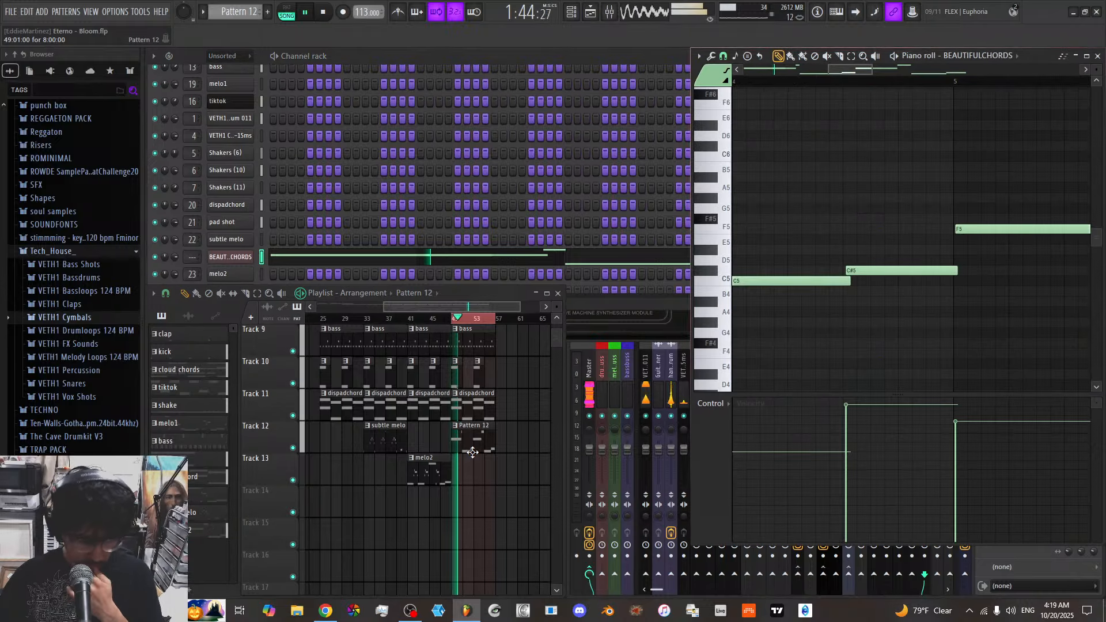
pyautogui.scroll(-6, 899, 323)
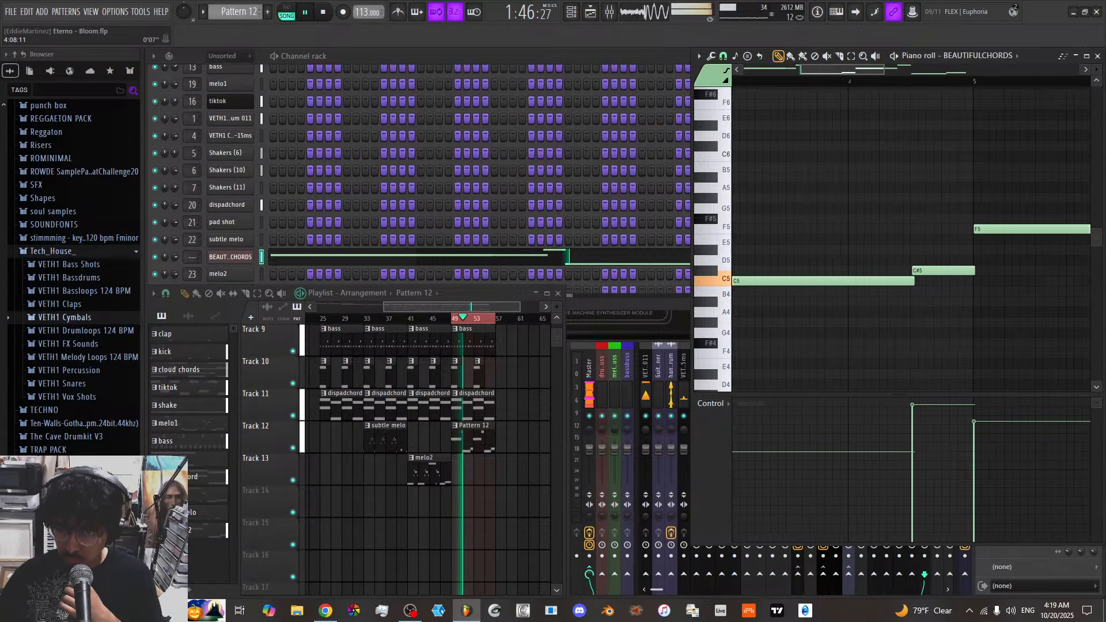
pyautogui.scroll(-2, 800, 180)
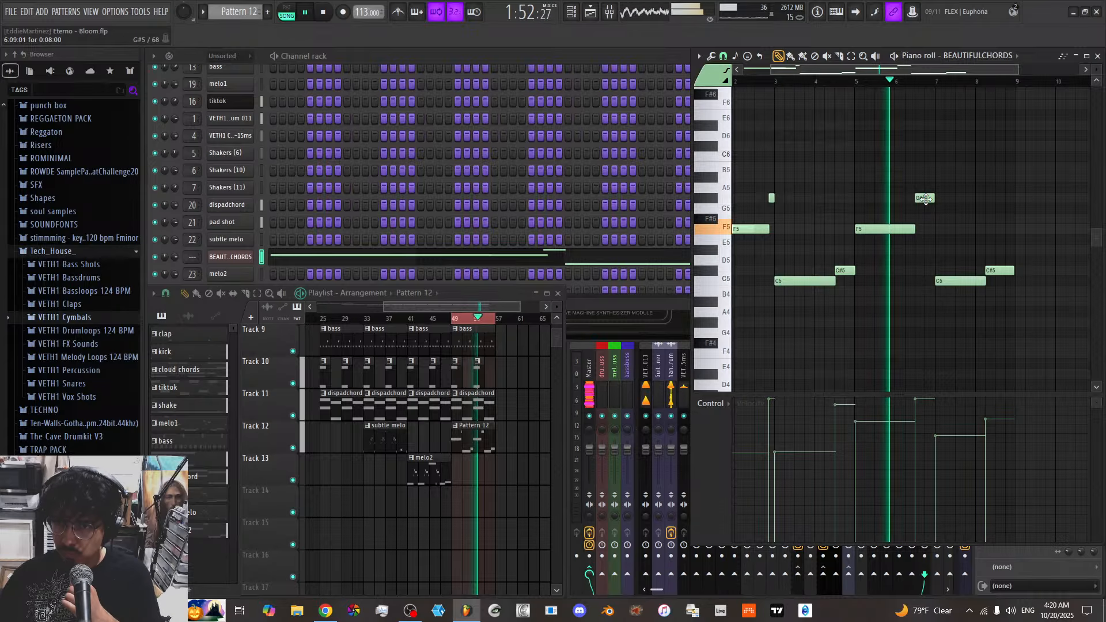
pyautogui.moveTo(926, 199); pyautogui.dragTo(930, 230)
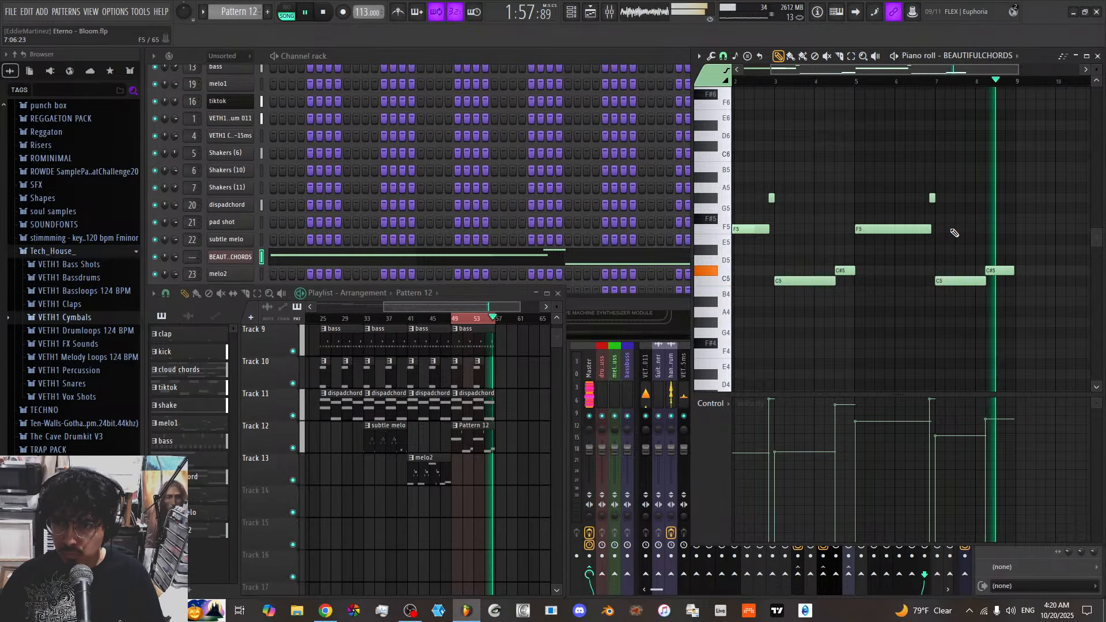
# Set the BEAUTIFULCHORDS synth's modulation amount to about 0.02% and close the synth
pyautogui.click(230, 256)
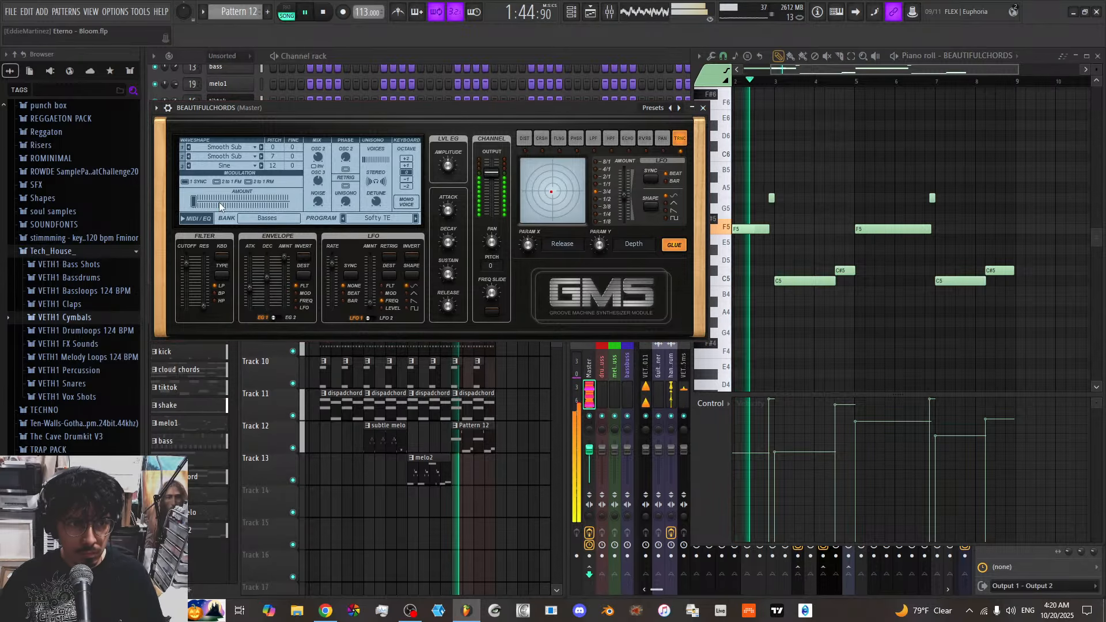
pyautogui.moveTo(193, 201); pyautogui.dragTo(195, 201)
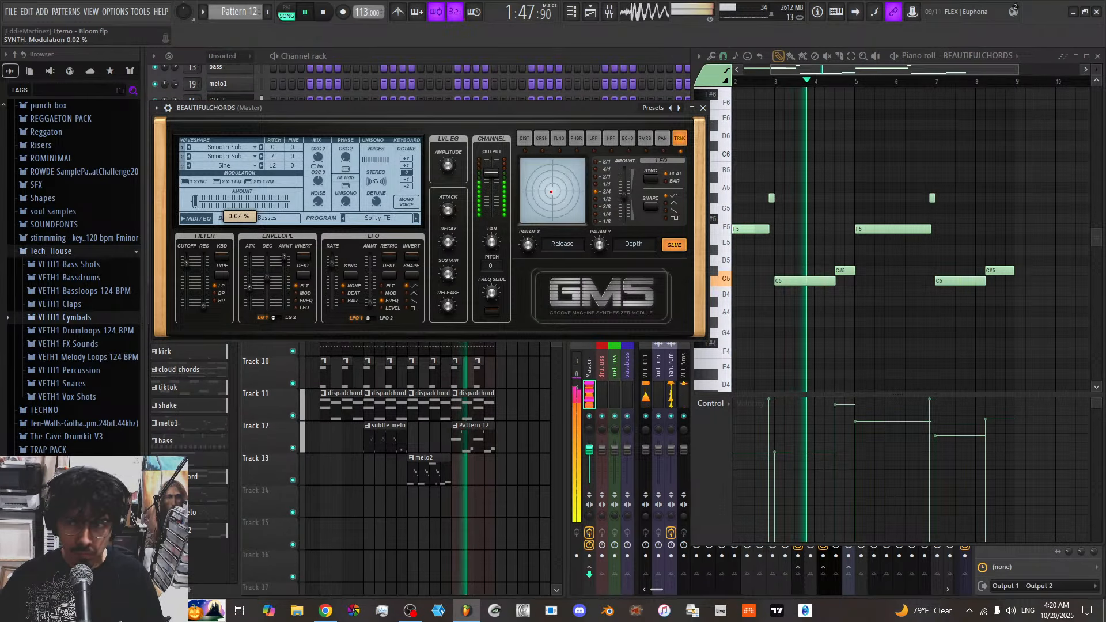
pyautogui.click(646, 390)
pyautogui.click(699, 107)
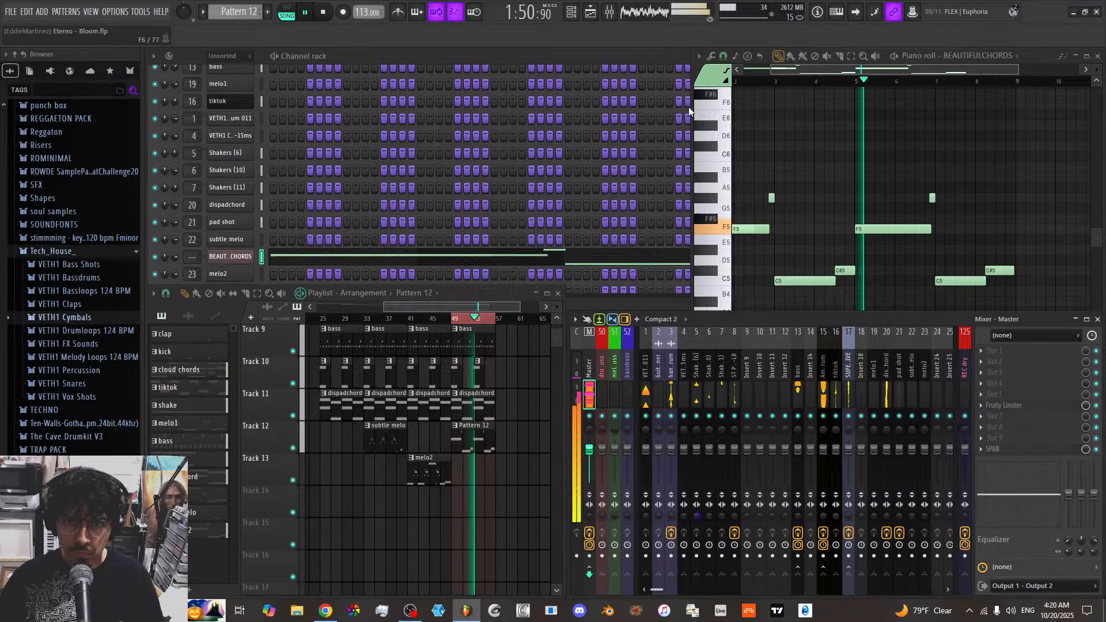
# Route the BEAUTIFULCHORDS channel to mixer insert 24 and try sending it to the existing SUPERMASSIVE track 17
pyautogui.scroll(-3, 899, 387)
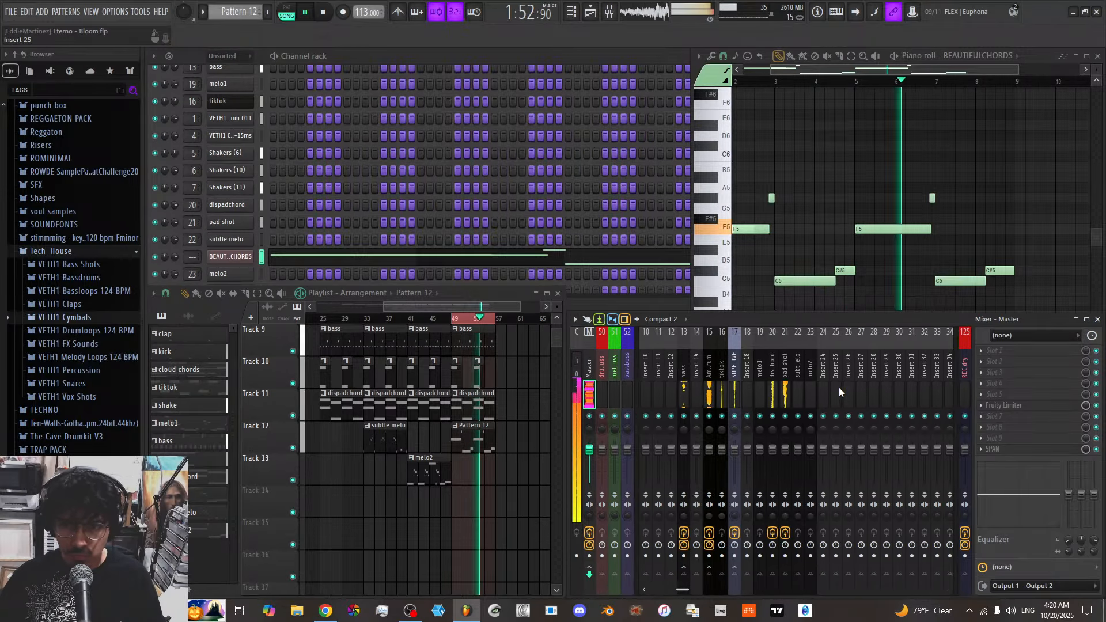
pyautogui.rightClick(824, 379)
pyautogui.moveTo(864, 323)
pyautogui.click(720, 323)
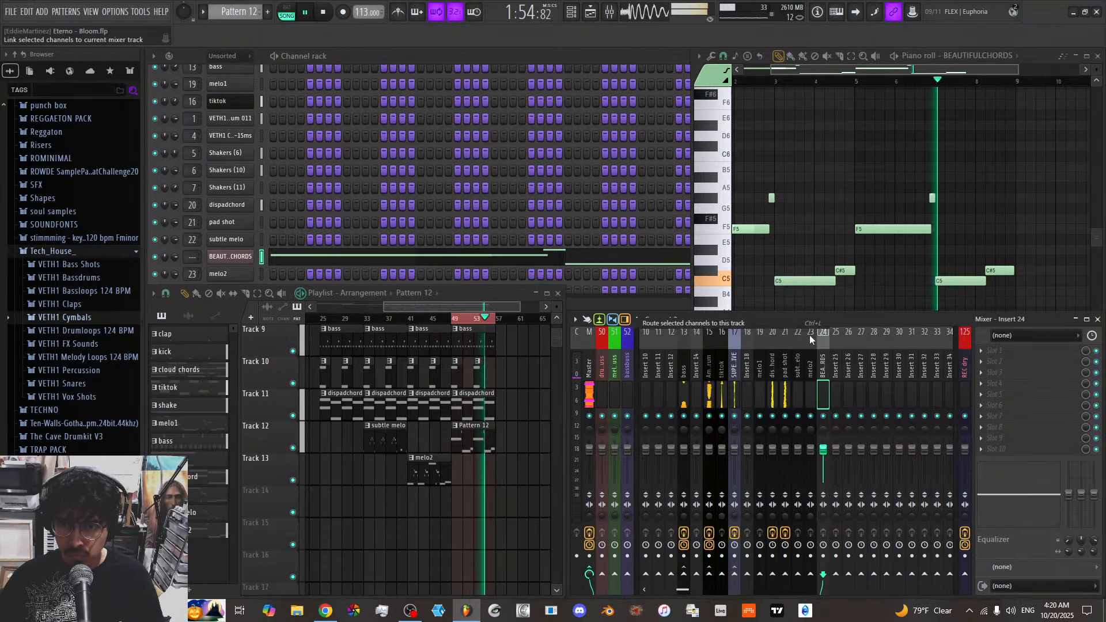
pyautogui.click(735, 575)
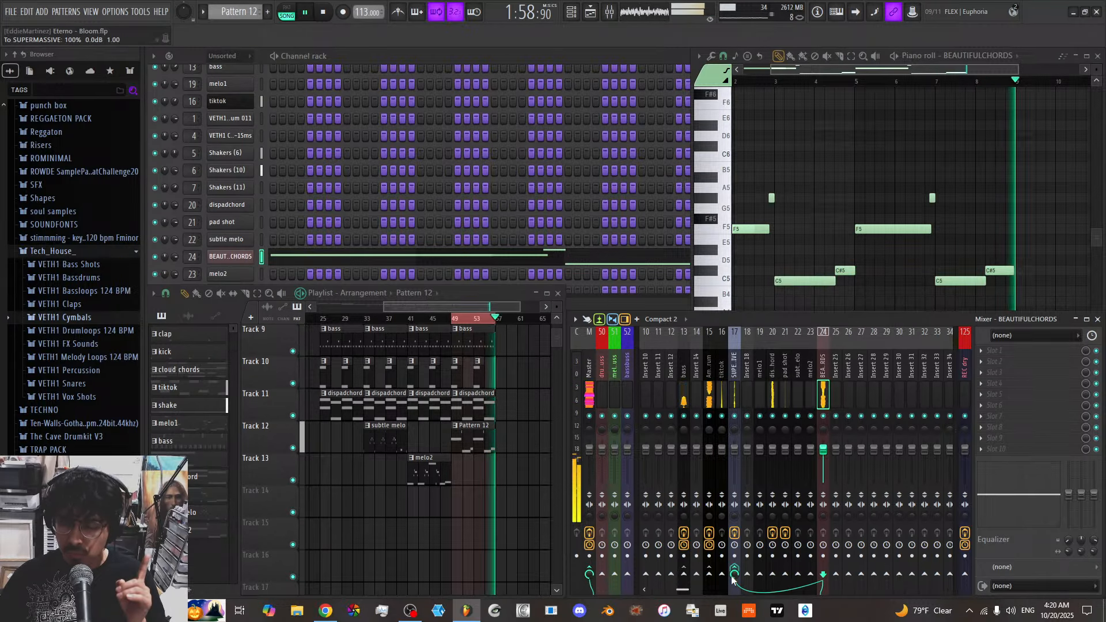
pyautogui.moveTo(733, 576); pyautogui.dragTo(733, 586)
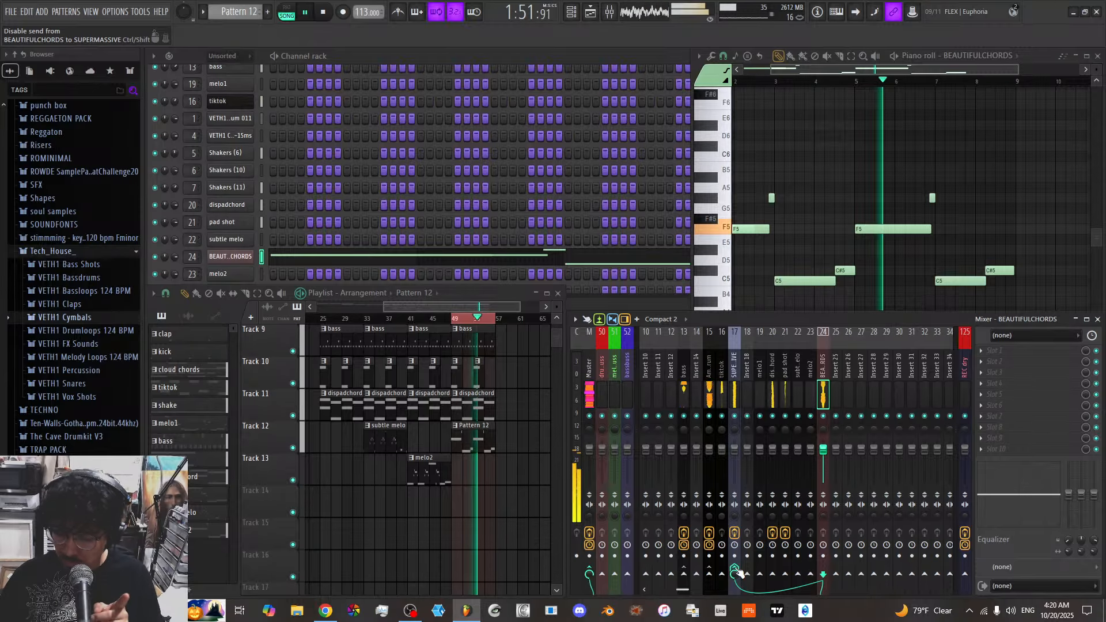
# Load the DELAY (SUPERMASSIVE) mixer state onto insert 25 and send the BEAUTIFULCHORDS track to it
pyautogui.rightClick(836, 403)
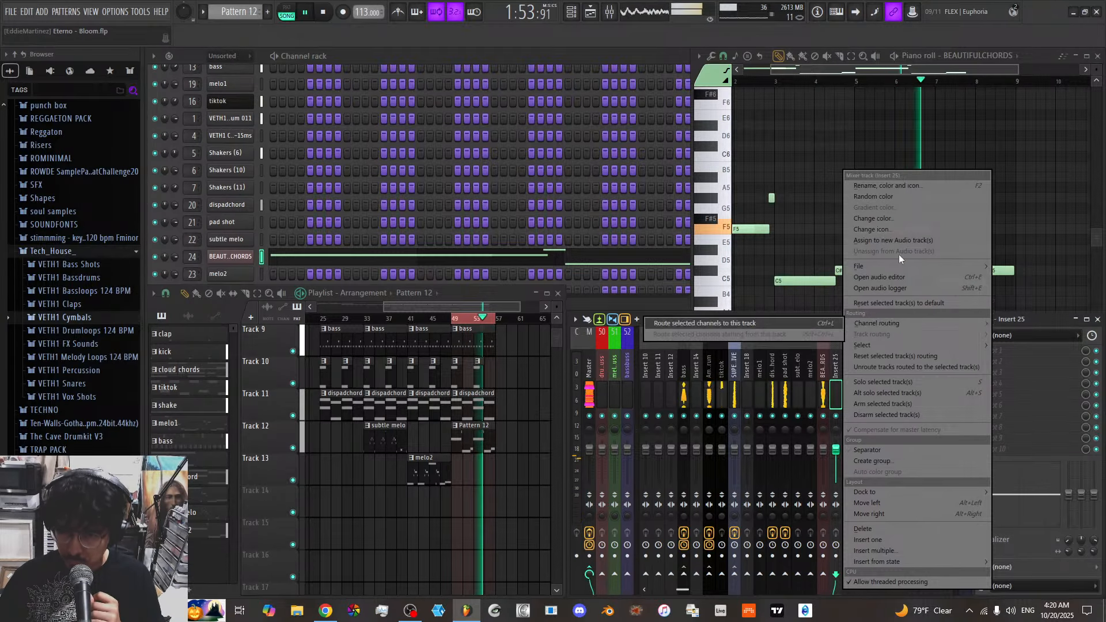
pyautogui.moveTo(897, 265)
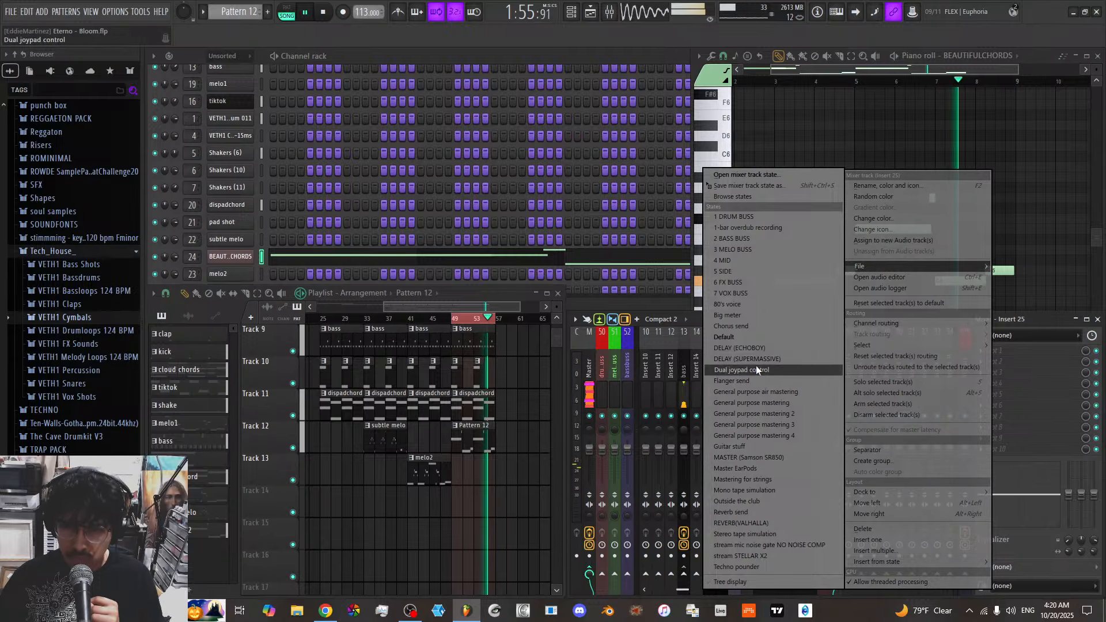
pyautogui.click(823, 389)
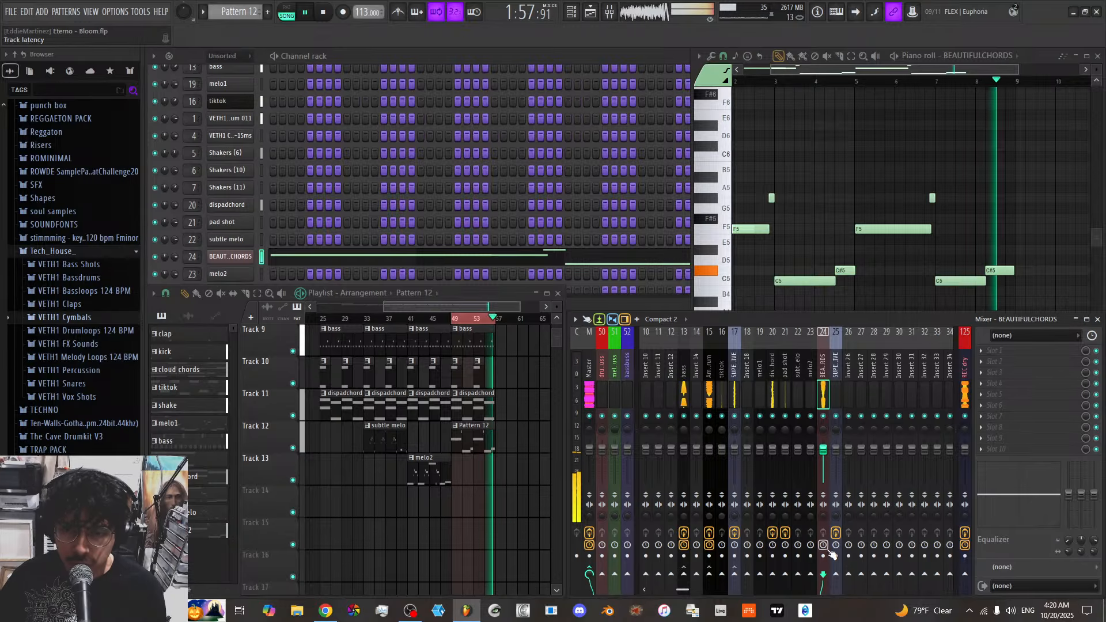
pyautogui.scroll(3, 659, 403)
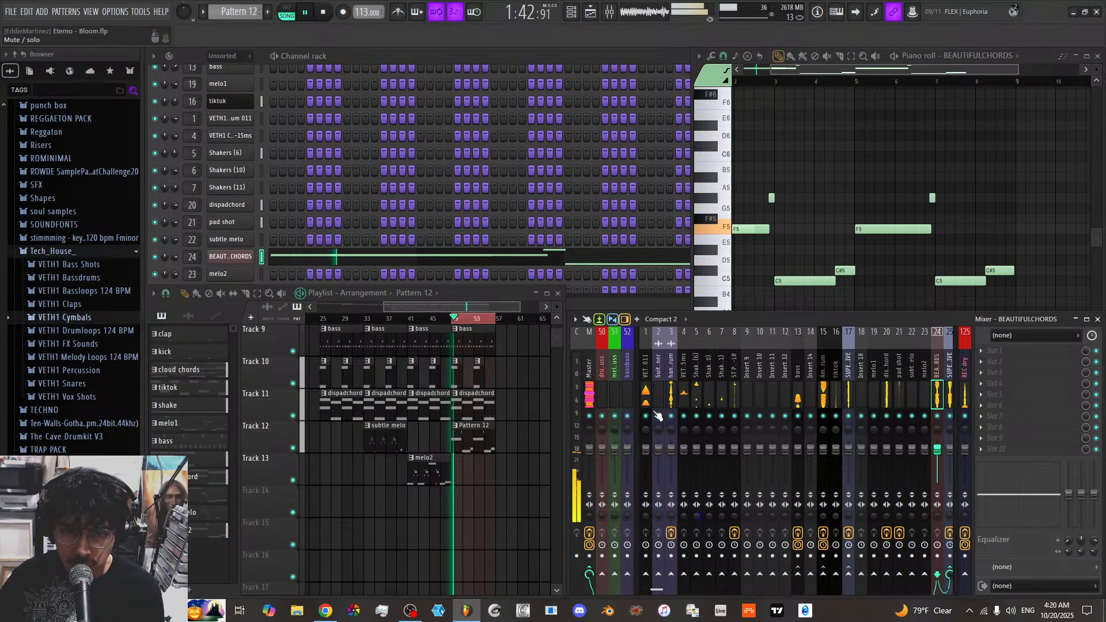
# In insert 25's ValhallaSupermassive, switch the delay sync from Note to Triplet and set the delay to 1/4T
pyautogui.scroll(-5, 715, 395)
pyautogui.click(755, 389)
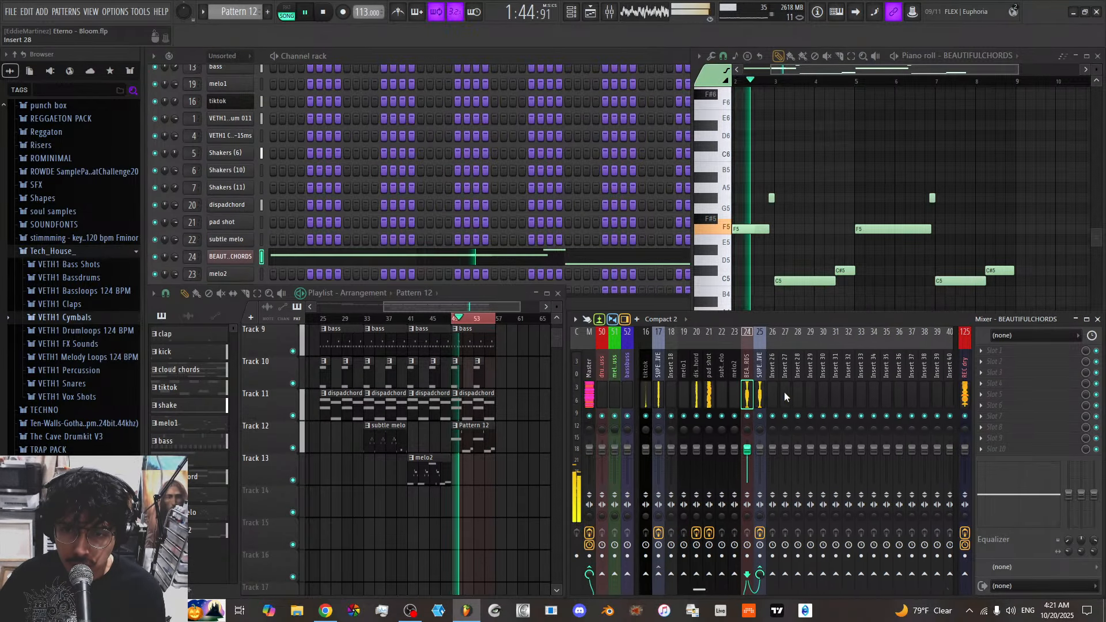
pyautogui.click(1015, 350)
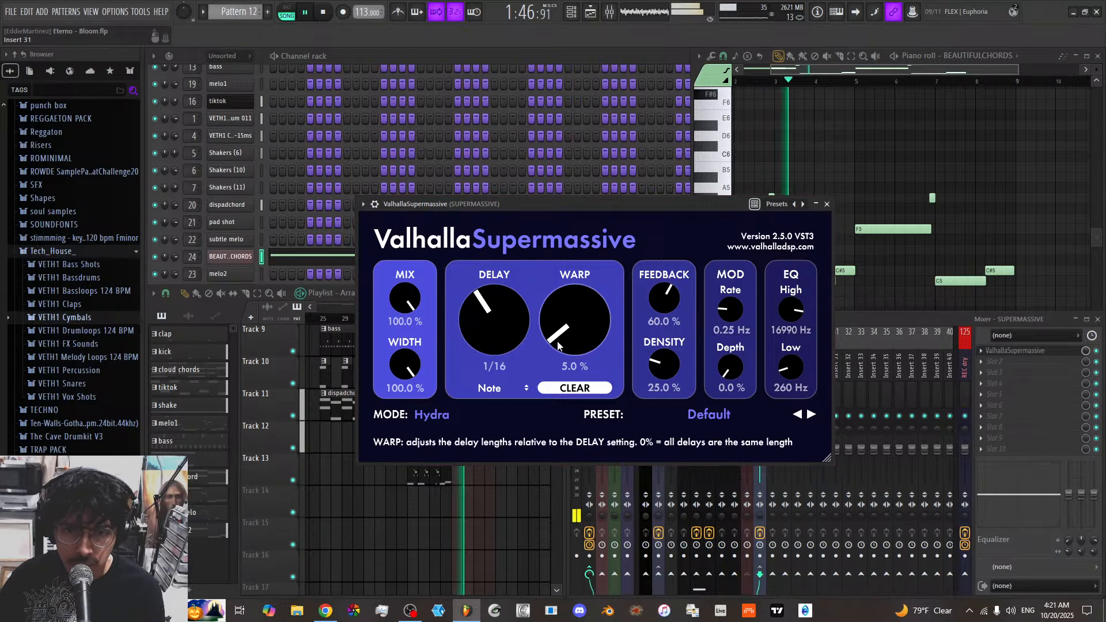
pyautogui.click(501, 390)
pyautogui.click(484, 436)
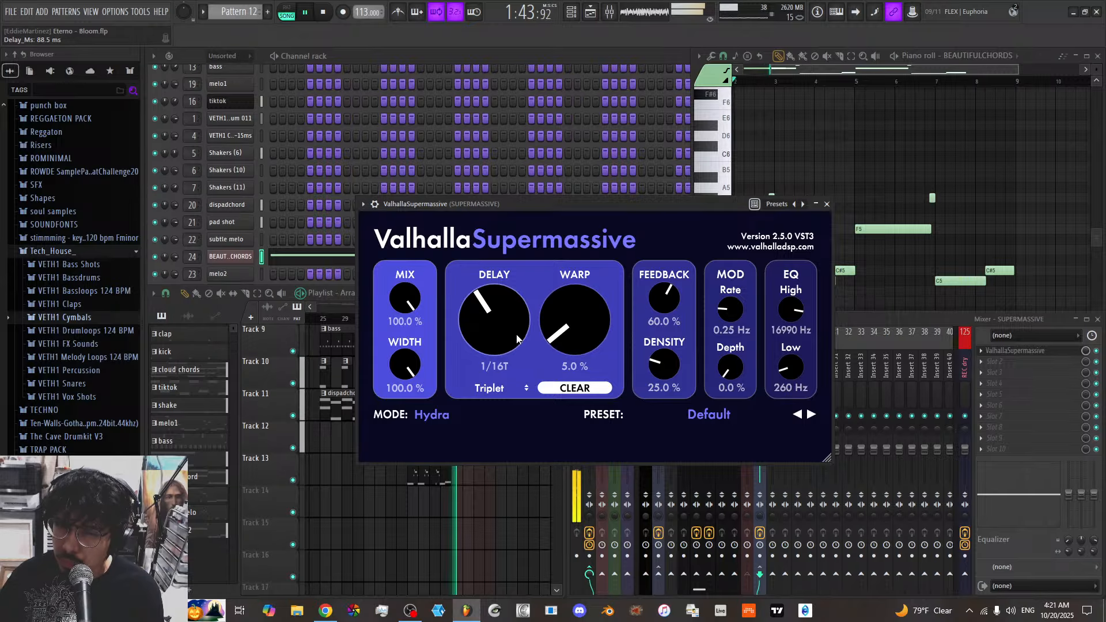
pyautogui.moveTo(504, 331); pyautogui.dragTo(513, 310)
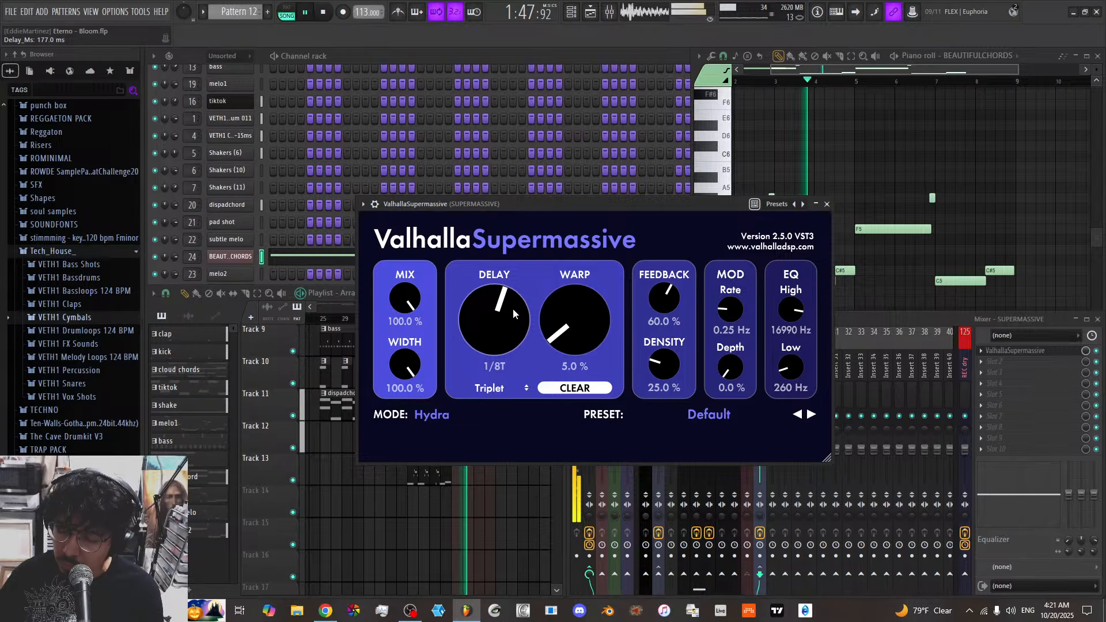
pyautogui.moveTo(506, 324); pyautogui.dragTo(509, 312)
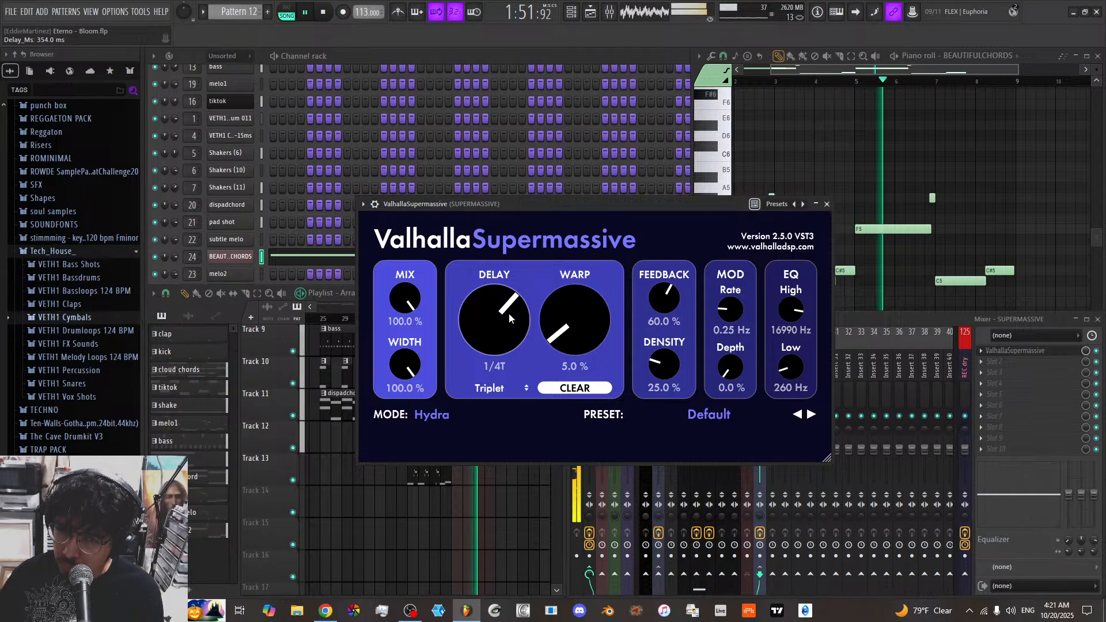
pyautogui.click(827, 204)
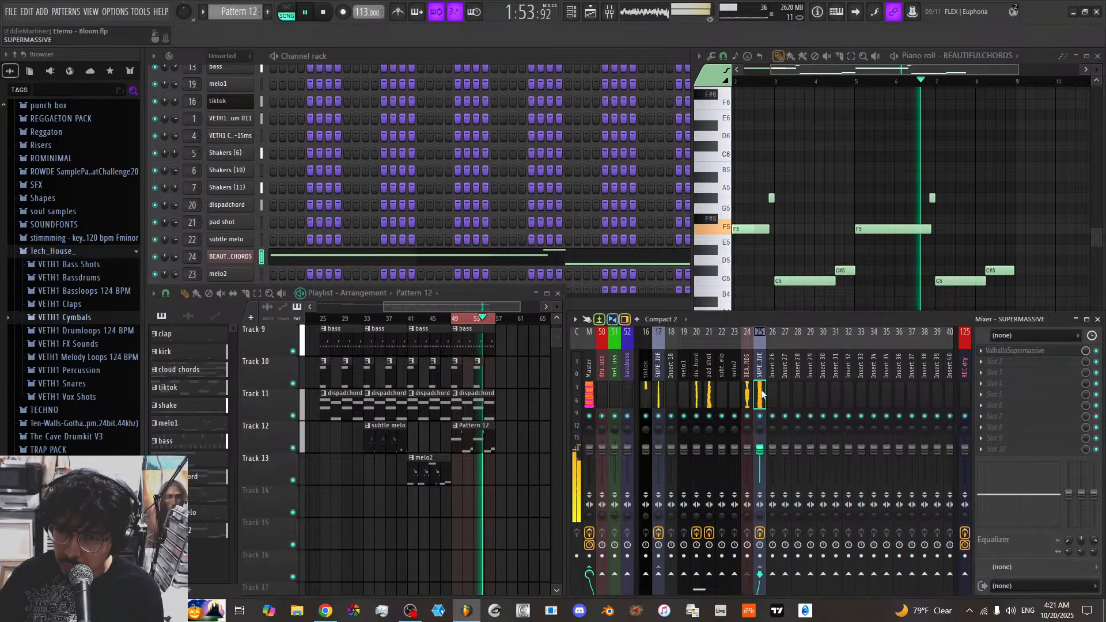
# Reopen insert 25's ValhallaSupermassive, shorten the delay to 1/16T and close the plugin
pyautogui.scroll(5, 710, 398)
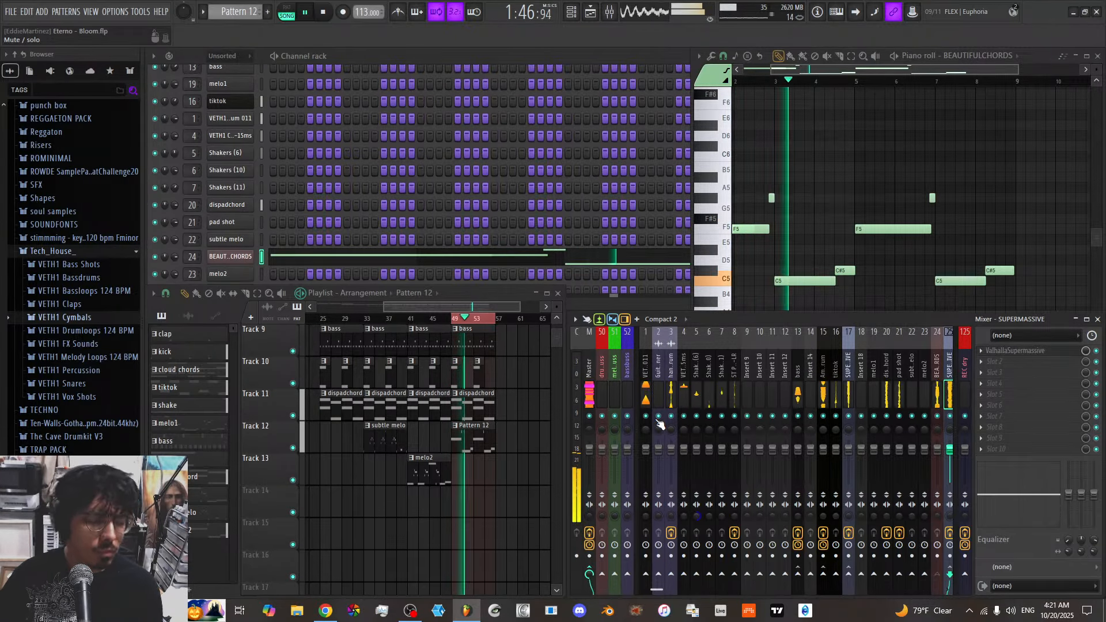
pyautogui.scroll(-2, 874, 386)
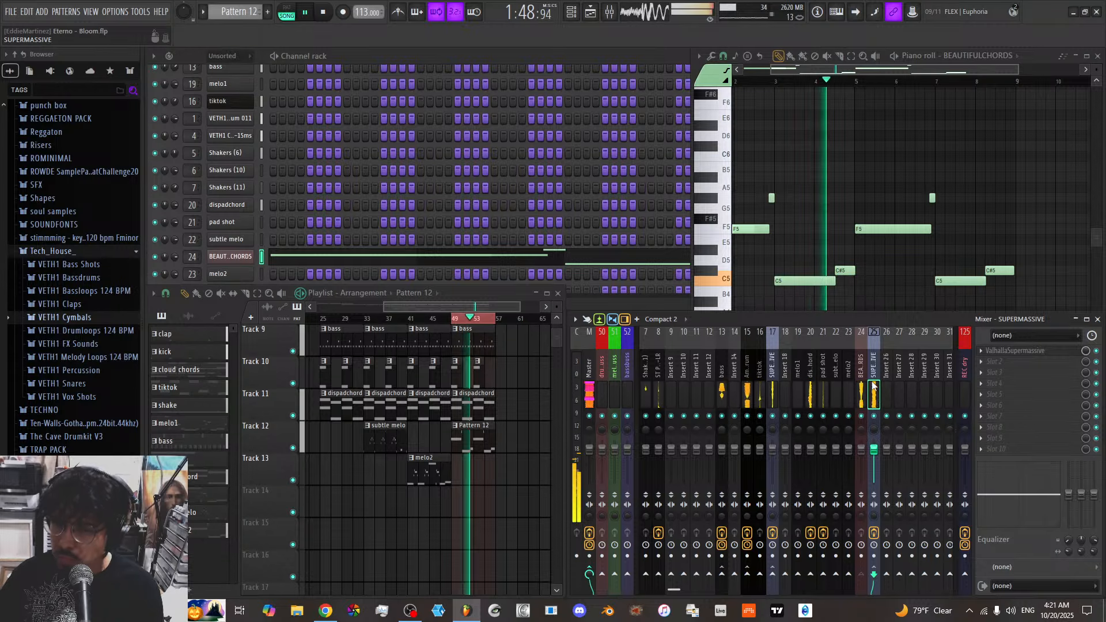
pyautogui.click(1007, 351)
pyautogui.click(994, 351)
pyautogui.click(994, 352)
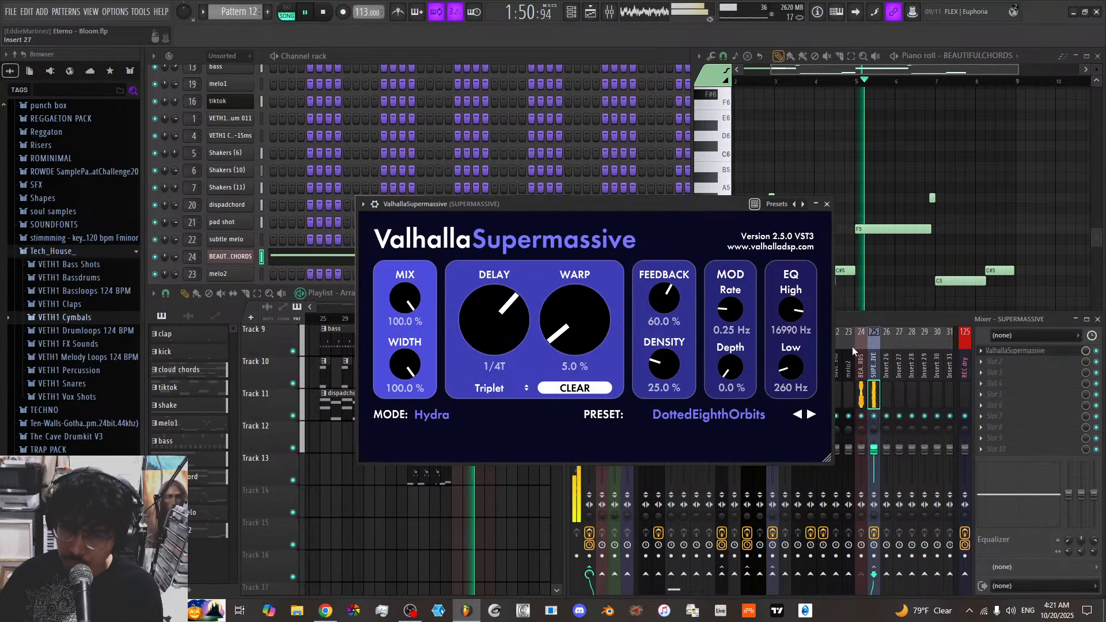
pyautogui.scroll(-2, 502, 332)
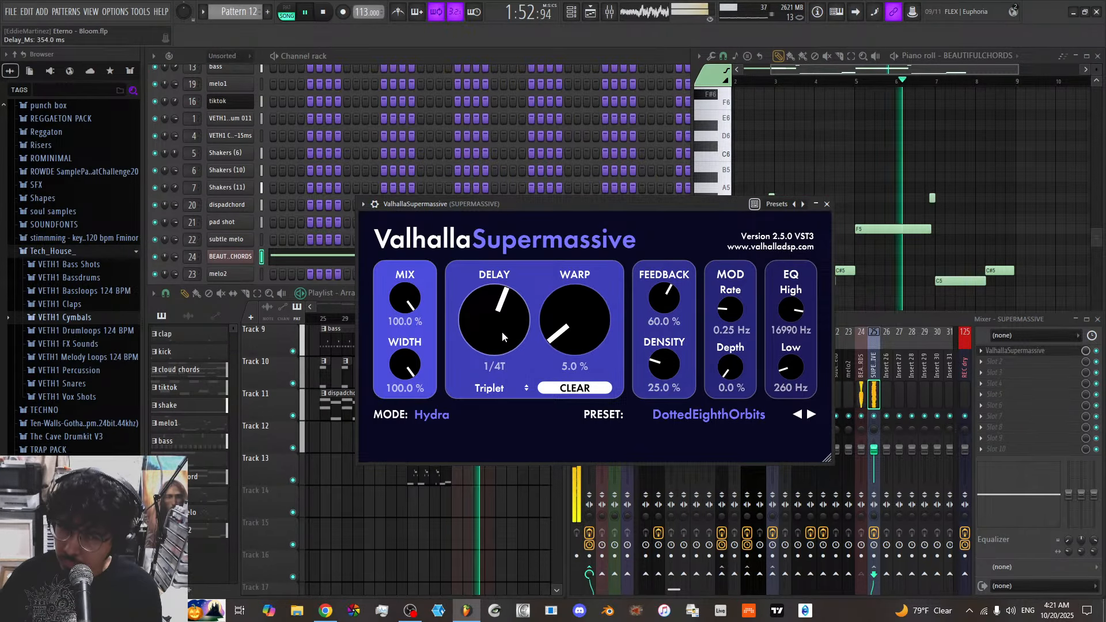
pyautogui.scroll(-1, 503, 330)
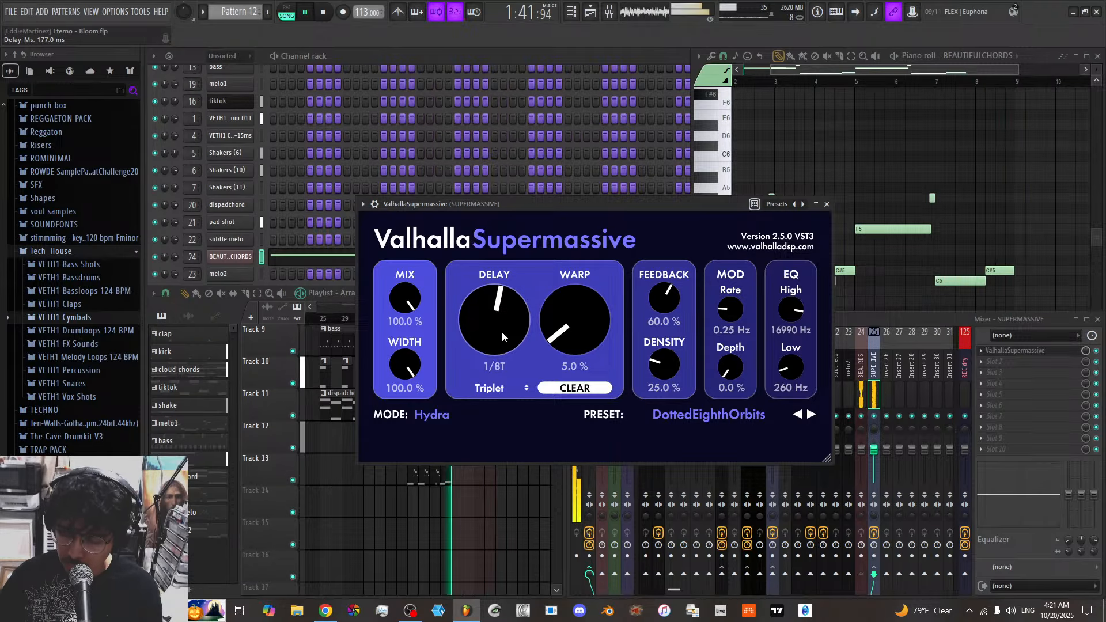
pyautogui.scroll(-1, 502, 331)
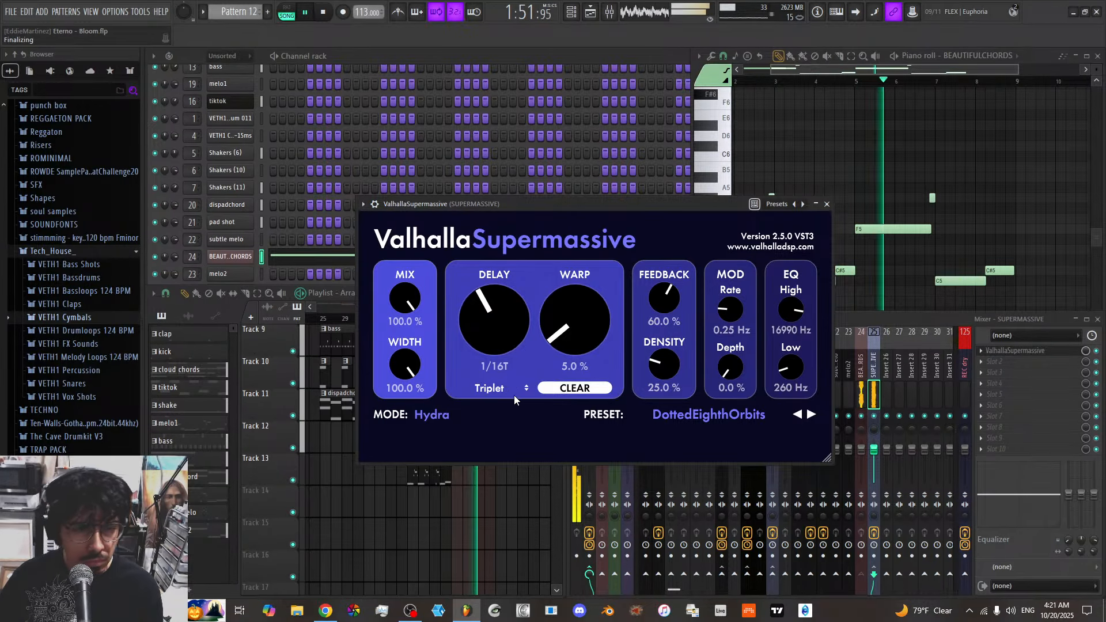
pyautogui.click(828, 205)
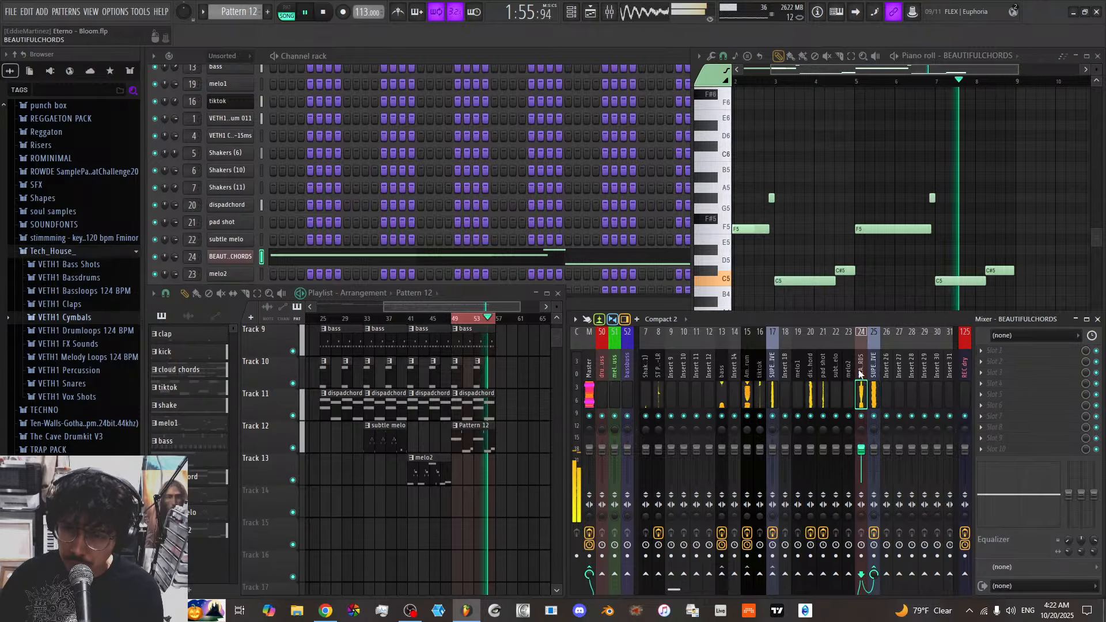
# Open the BEAUTIFULCHORDS synth, sweep its modulation amount up to about 0.17% while listening, and bring it back down
pyautogui.click(232, 256)
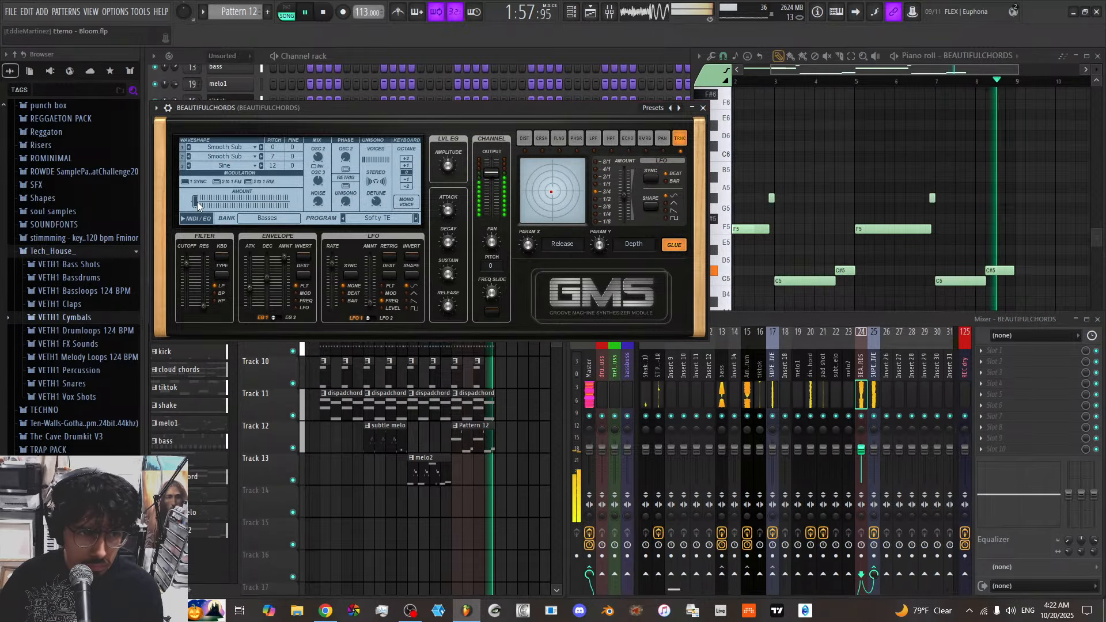
pyautogui.moveTo(198, 206)
pyautogui.mouseDown()
pyautogui.moveTo(283, 201)
pyautogui.moveTo(198, 204)
pyautogui.mouseUp()
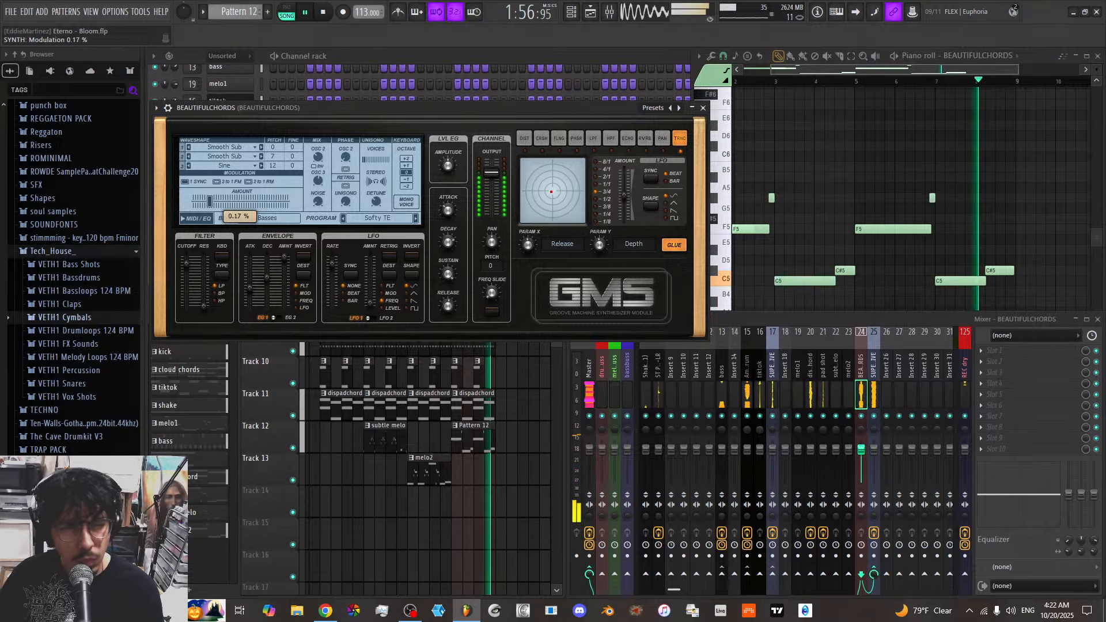
pyautogui.rightClick(195, 203)
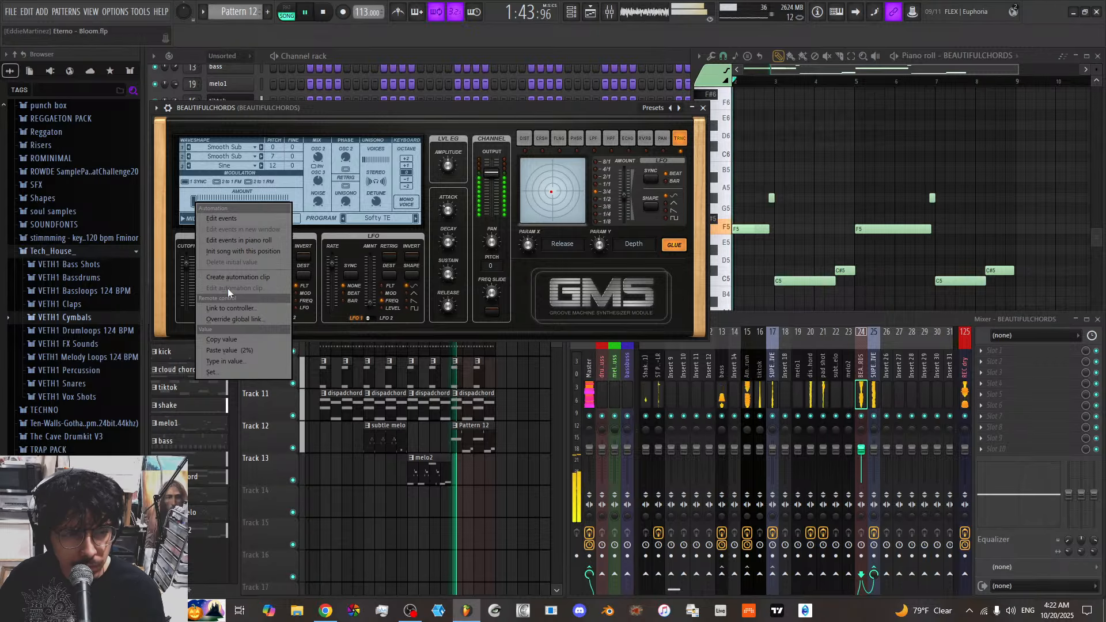
# Add a Fruity Formula Controller to the first effect slot of the BEAUTIFULCHORDS mixer track
pyautogui.click(864, 371)
pyautogui.click(1003, 357)
pyautogui.moveTo(922, 227)
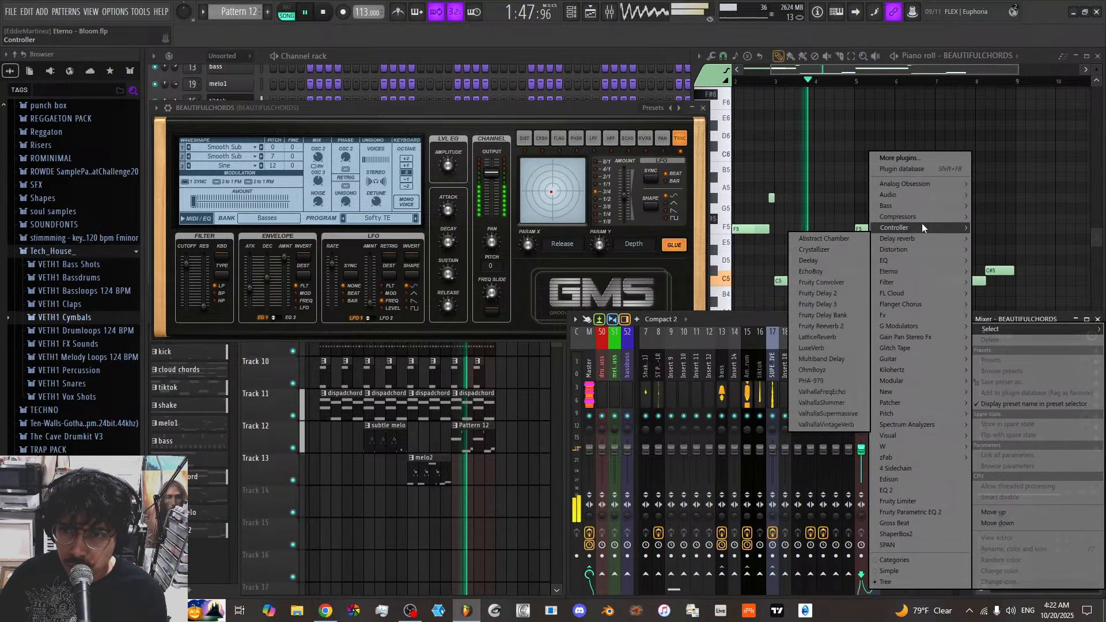
pyautogui.click(824, 238)
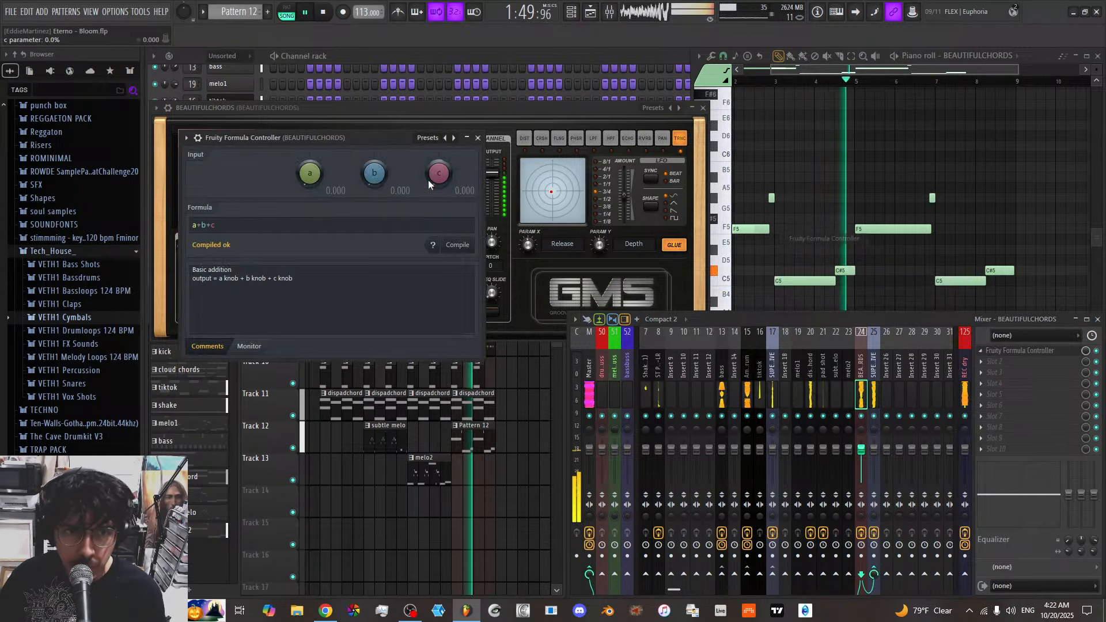
# Try the formula controller's Sample and hold Random Slow preset, replace it with Random Sine, and close the controller
pyautogui.moveTo(372, 136); pyautogui.dragTo(559, 137)
pyautogui.click(658, 139)
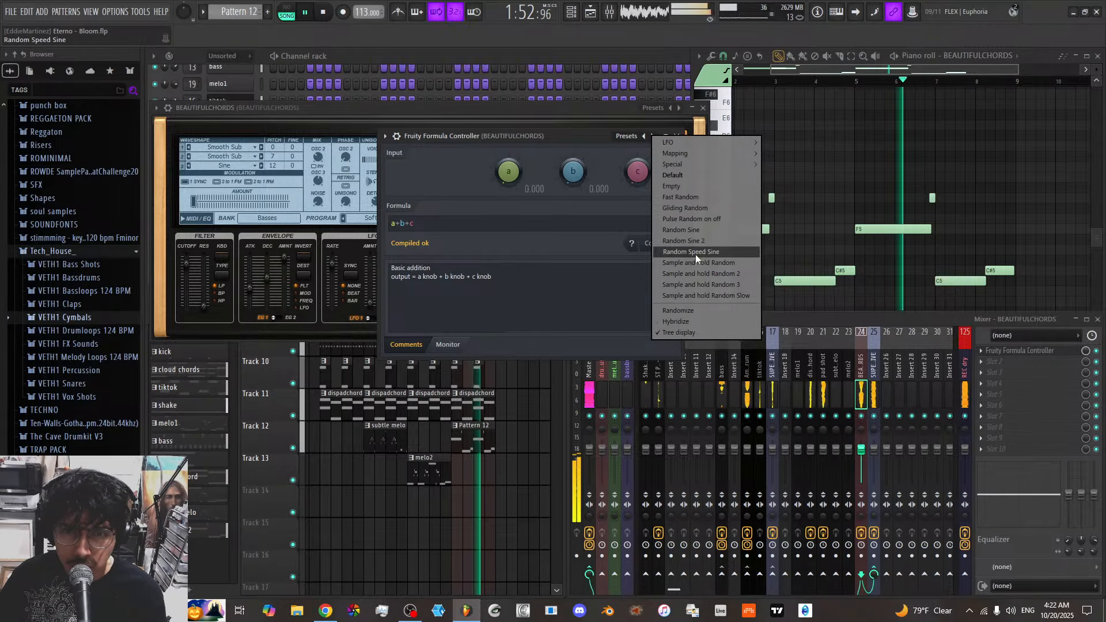
pyautogui.click(710, 292)
pyautogui.click(653, 137)
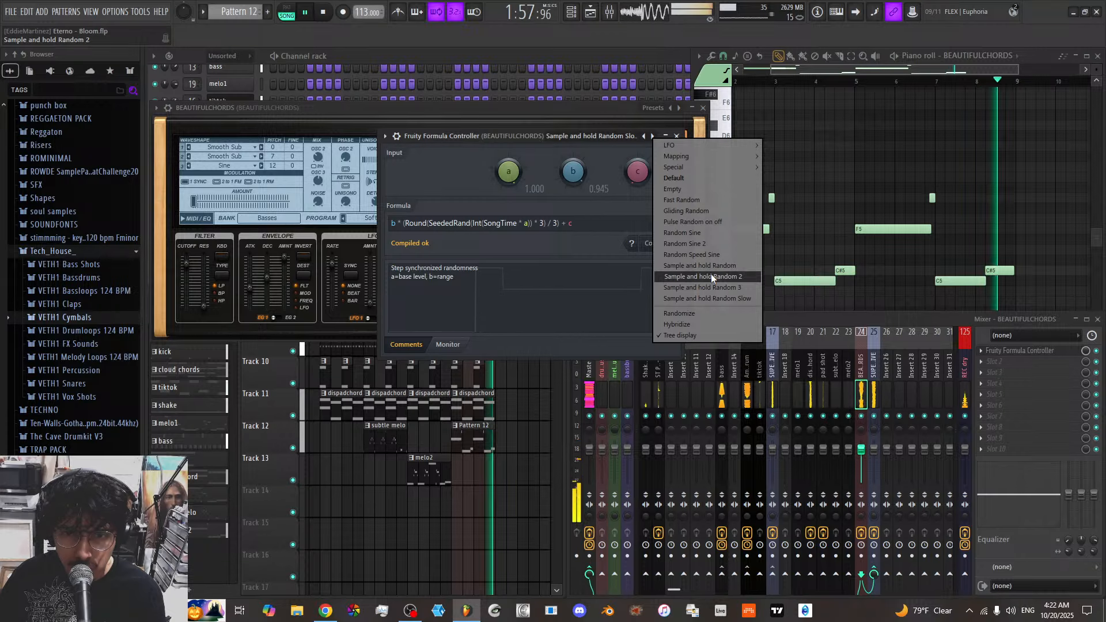
pyautogui.click(714, 236)
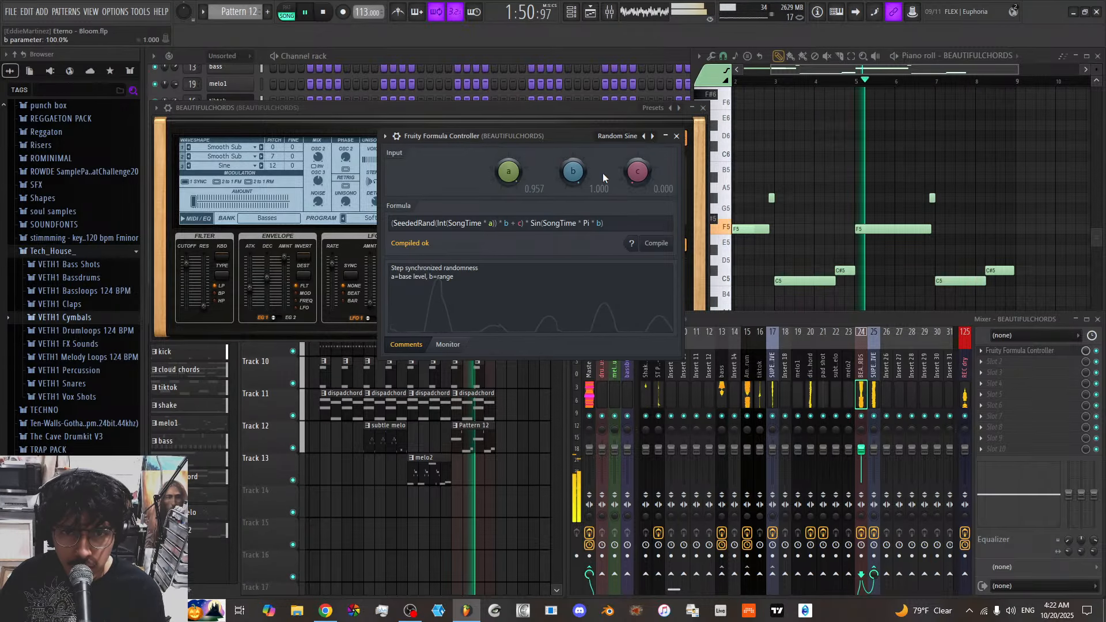
pyautogui.click(677, 136)
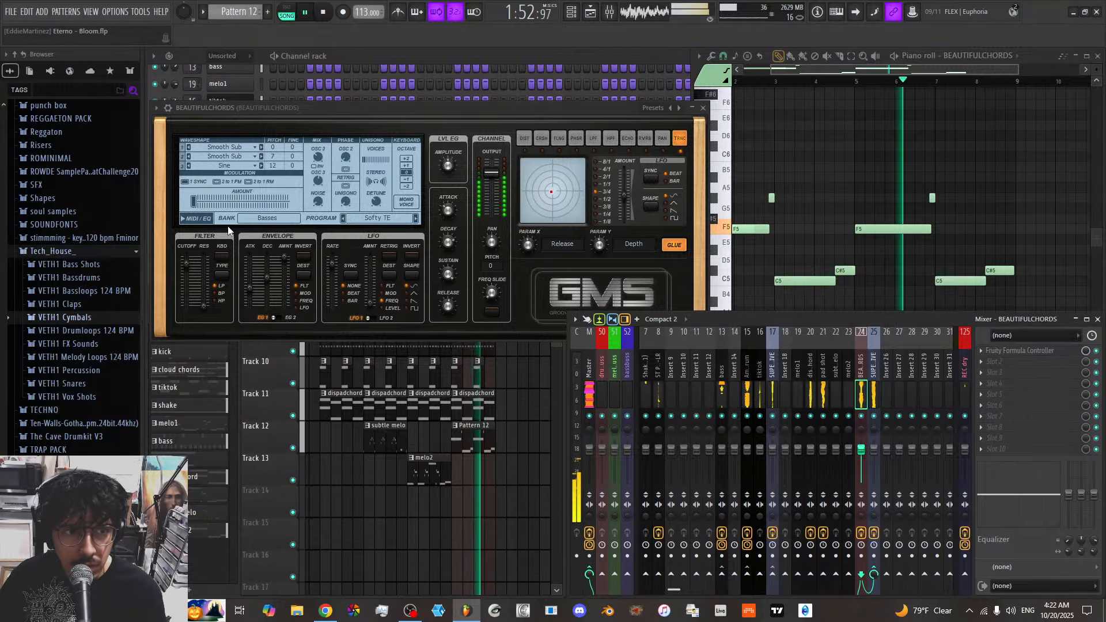
# Link the BEAUTIFULCHORDS synth's modulation amount to the internal controller Fruity Formula Controller - Out
pyautogui.rightClick(195, 200)
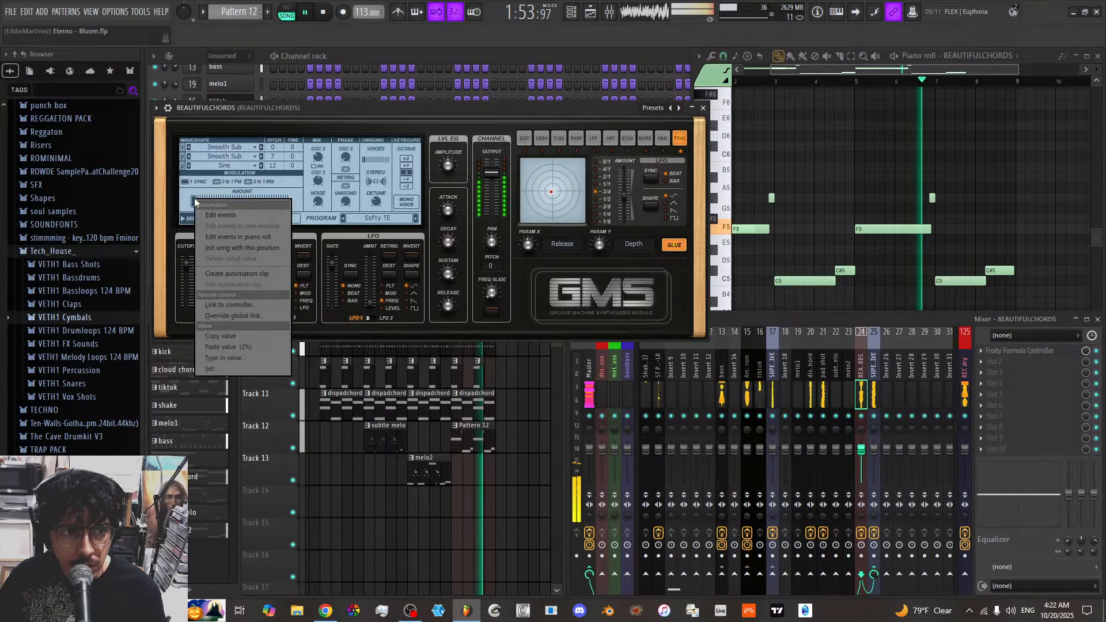
pyautogui.click(243, 305)
pyautogui.click(535, 288)
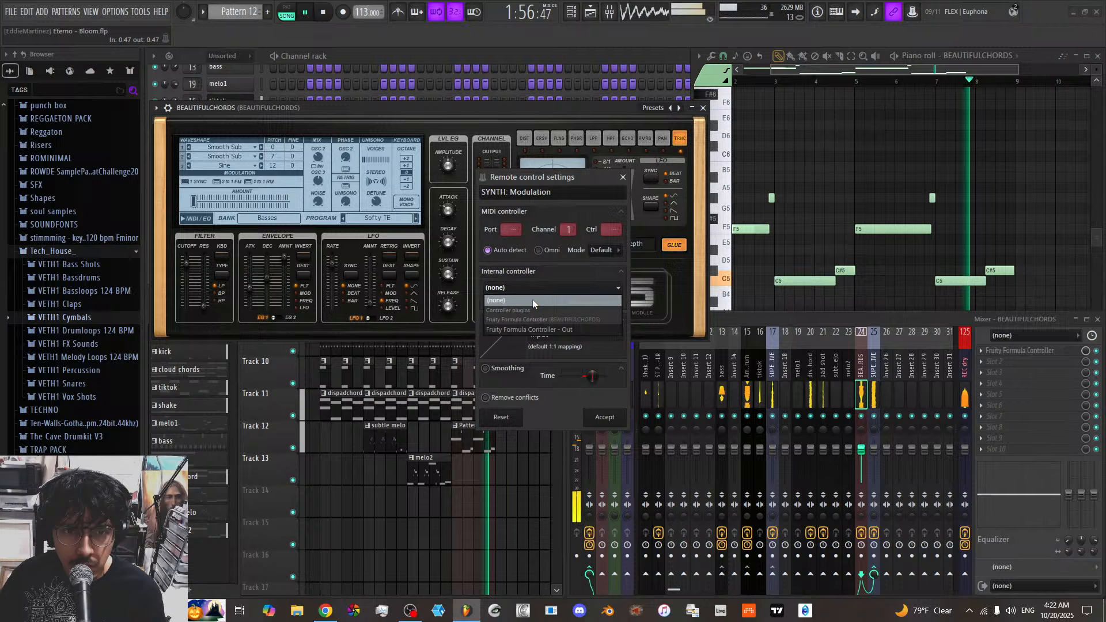
pyautogui.click(538, 331)
pyautogui.click(605, 417)
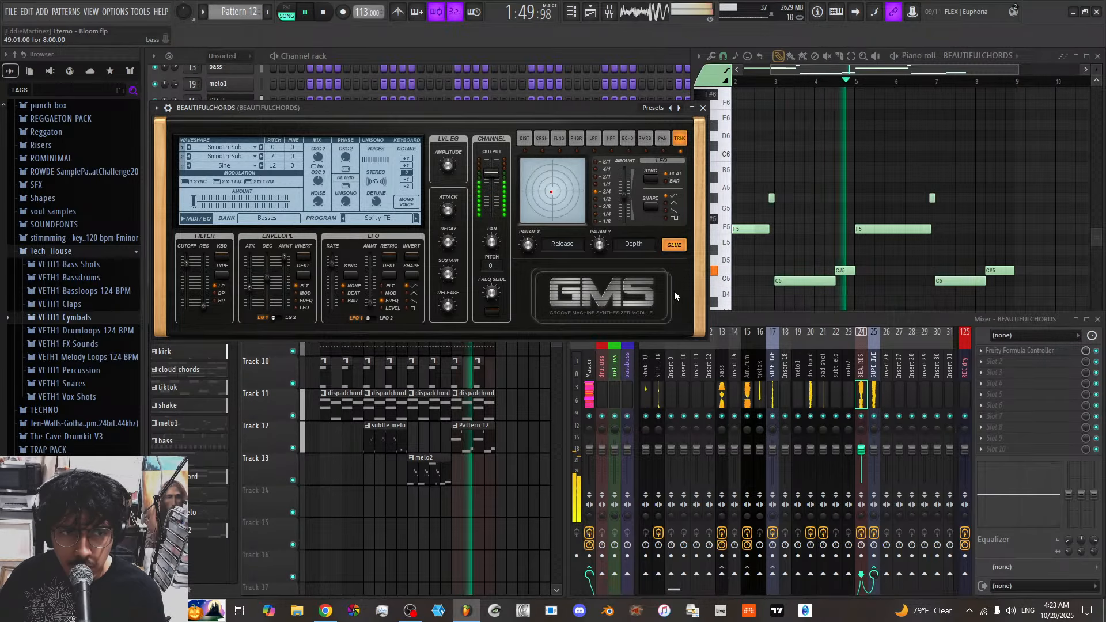
# Open the BEAUTIFULCHORDS track's Fruity Formula Controller and try various input amounts, ending with a at 1.000, b at 0.798 and c at 0.465
pyautogui.click(1029, 351)
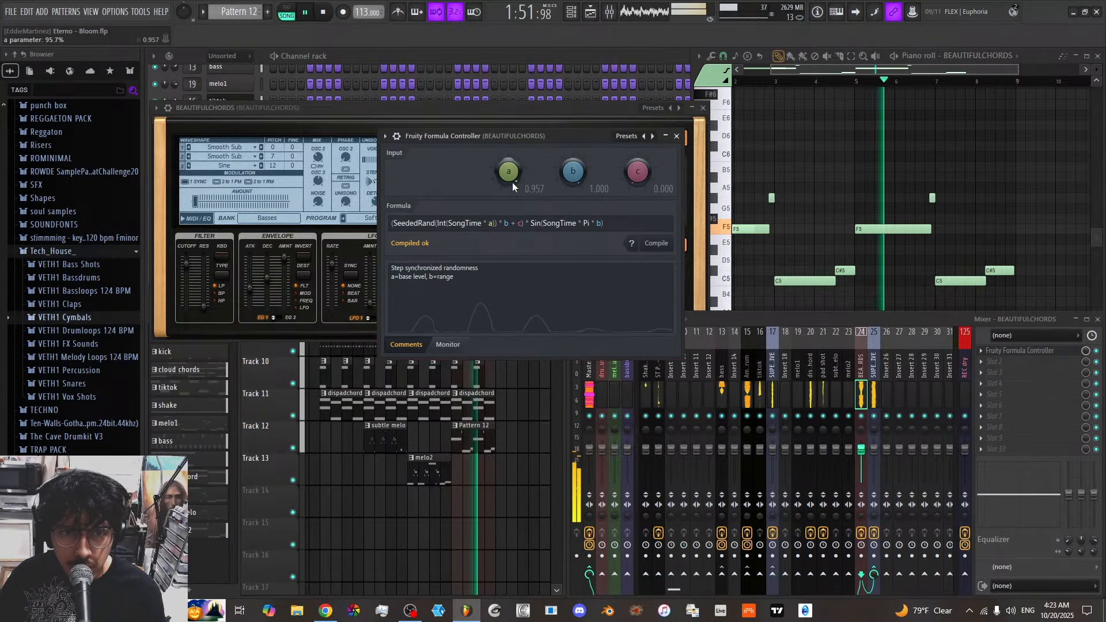
pyautogui.moveTo(582, 179); pyautogui.dragTo(583, 213)
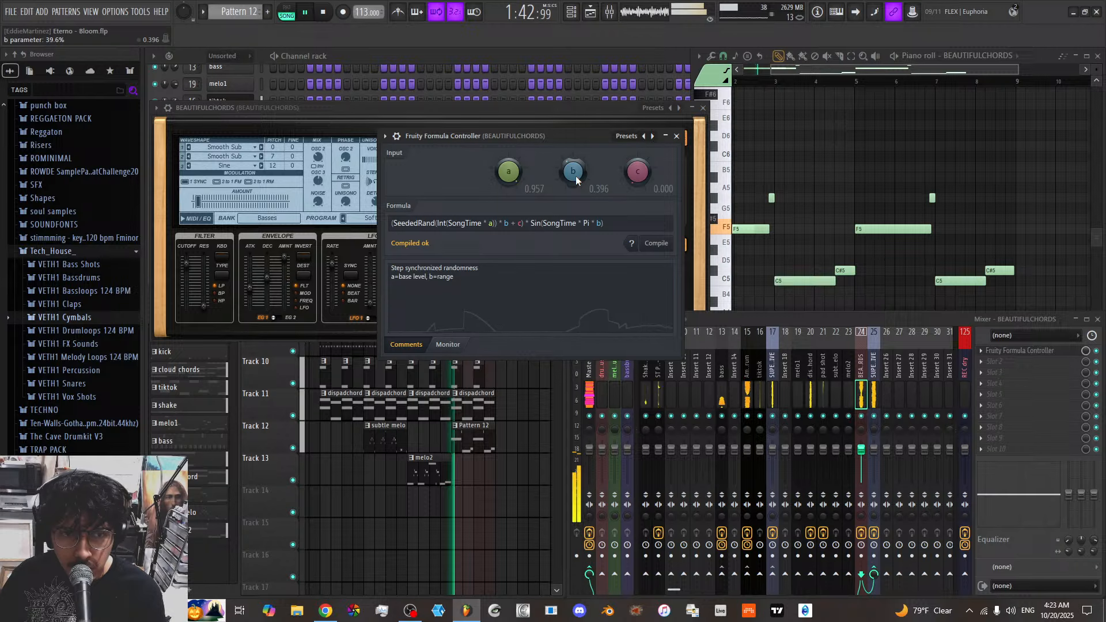
pyautogui.moveTo(576, 177); pyautogui.dragTo(576, 189)
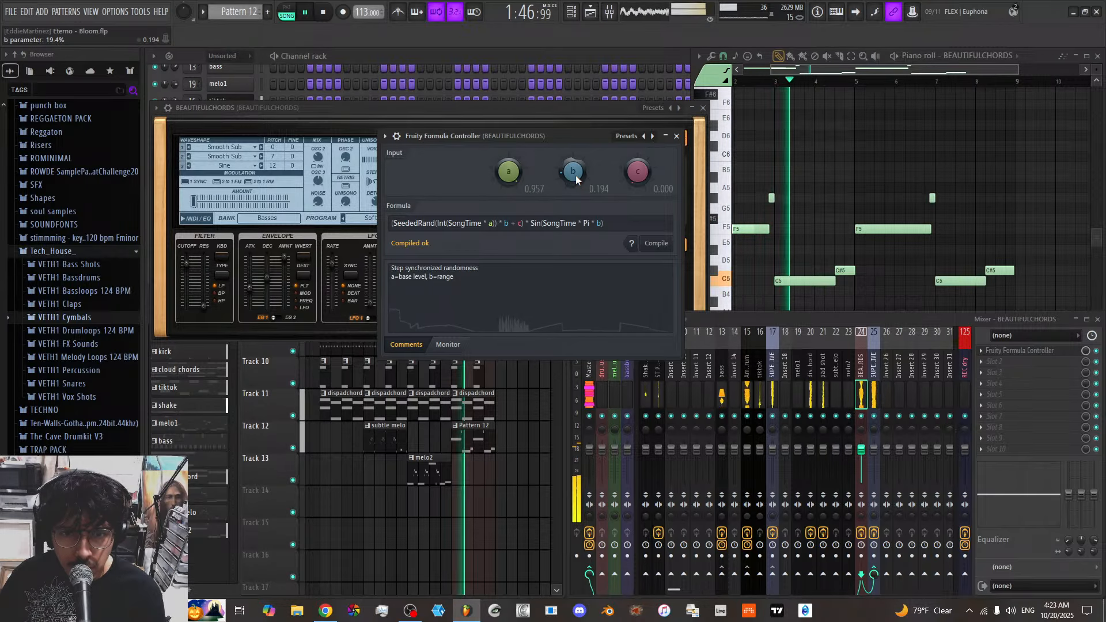
pyautogui.moveTo(637, 172); pyautogui.dragTo(631, 175)
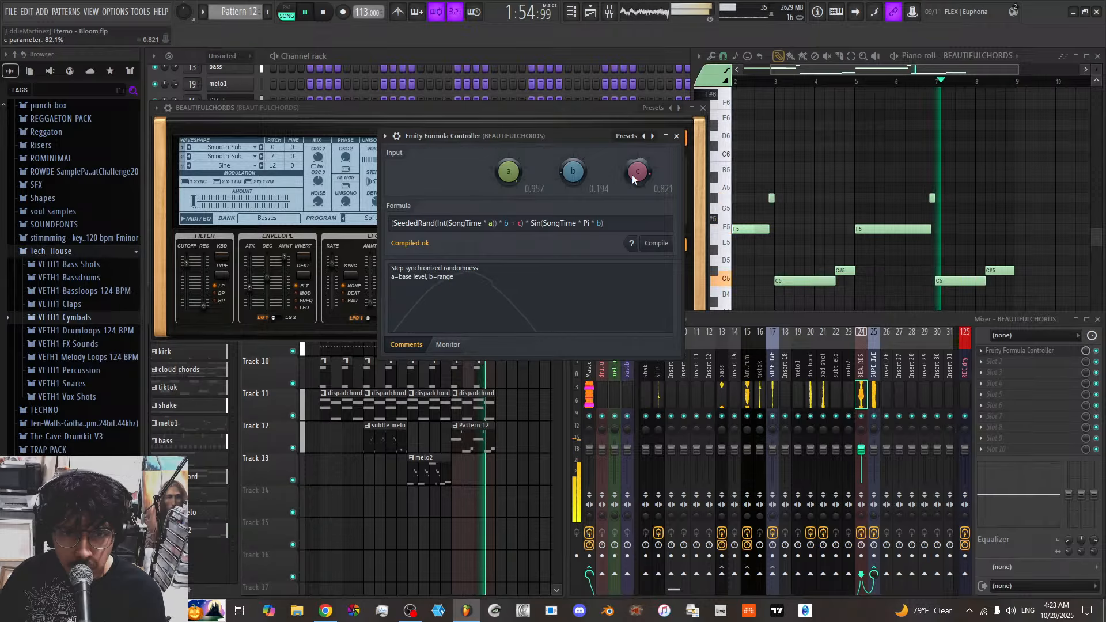
pyautogui.moveTo(632, 175); pyautogui.dragTo(632, 227)
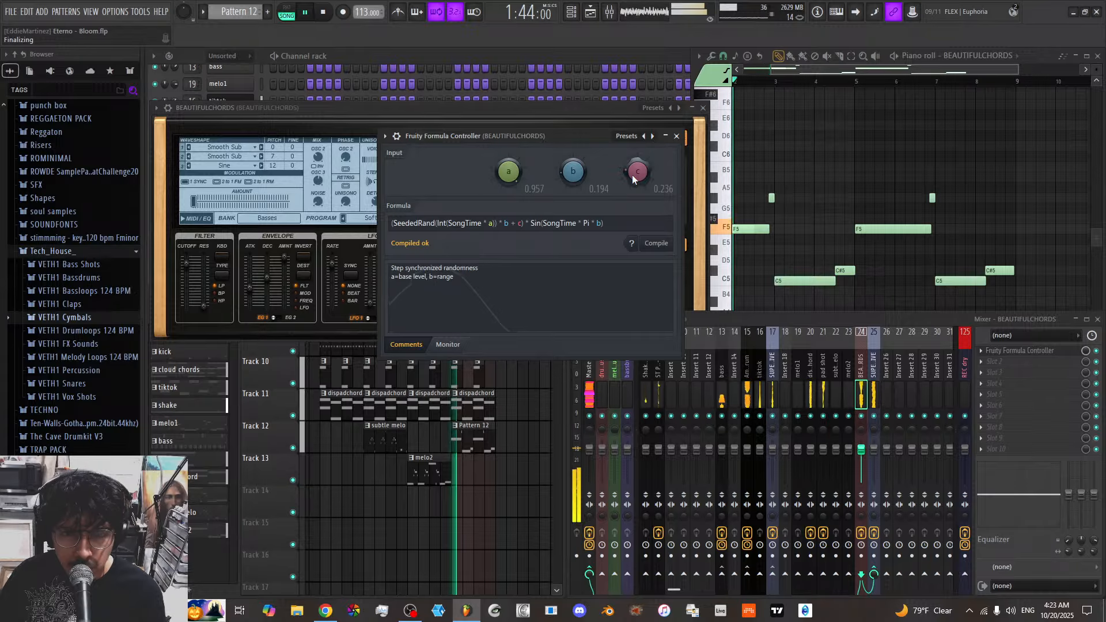
pyautogui.moveTo(631, 174); pyautogui.dragTo(631, 206)
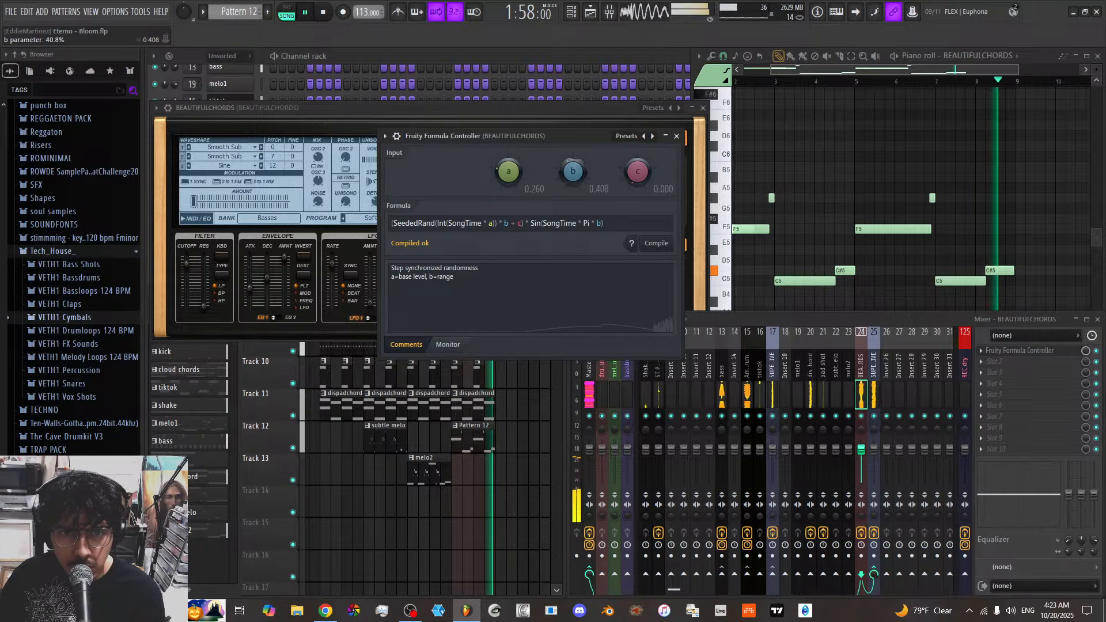
pyautogui.moveTo(573, 171); pyautogui.dragTo(572, 139)
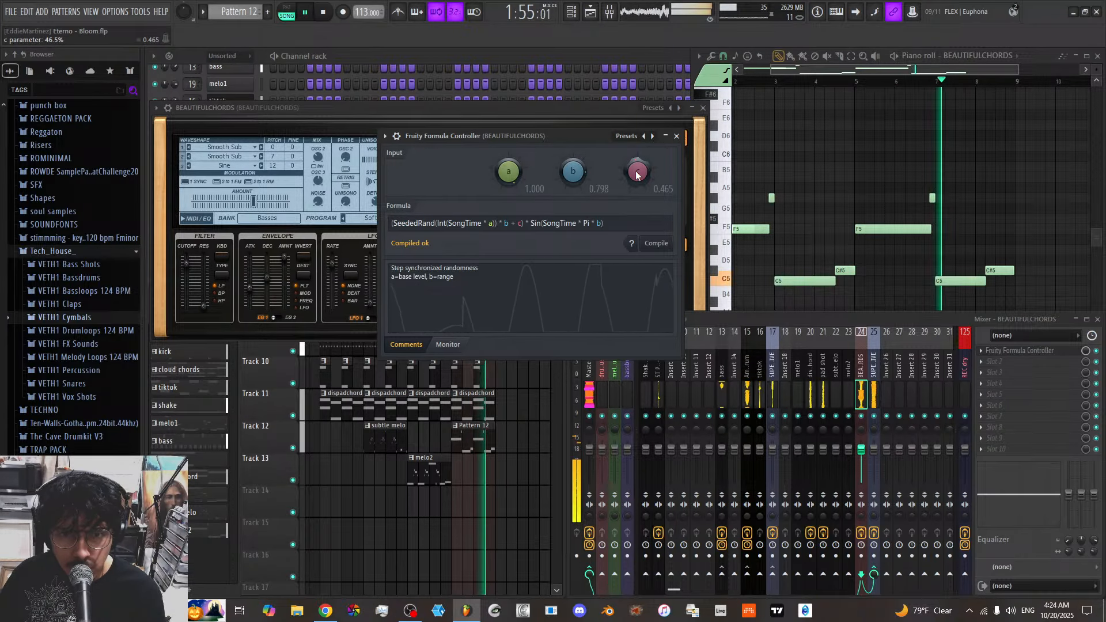
# Try the formula controller's Random Sine 2 preset with c at 0.450, and the Random Speed Sine preset with b at 0.655
pyautogui.click(652, 136)
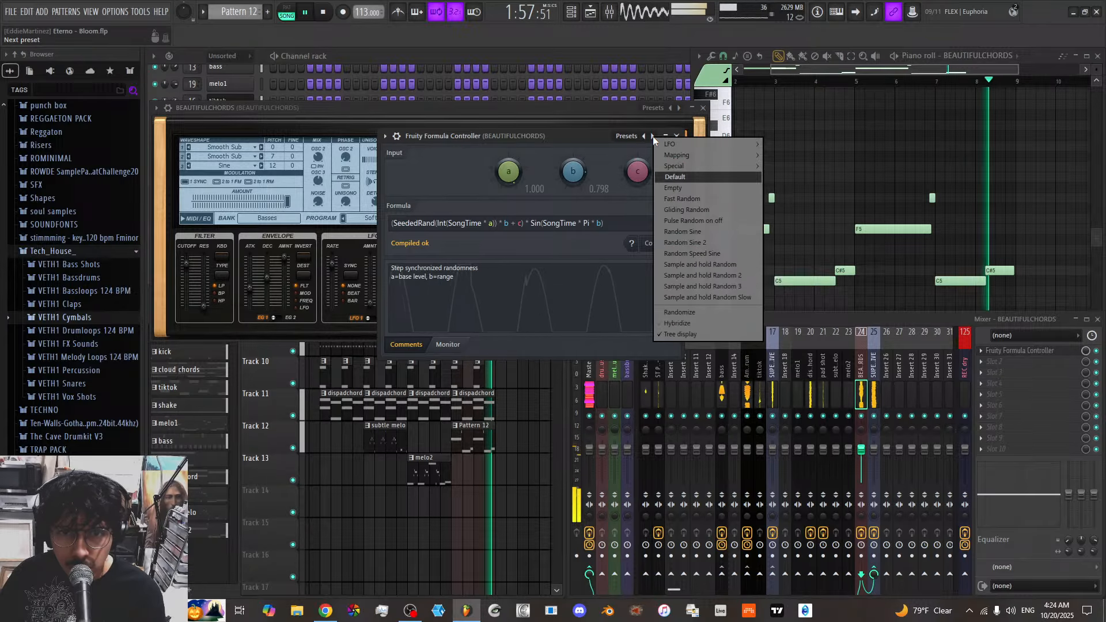
pyautogui.click(710, 244)
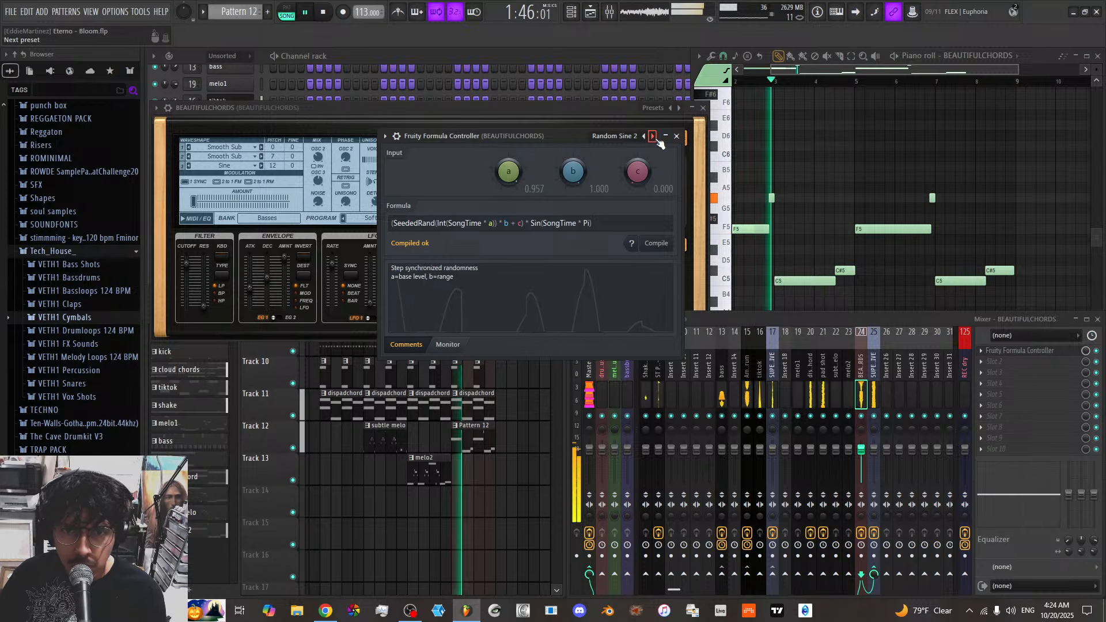
pyautogui.moveTo(640, 172); pyautogui.dragTo(641, 150)
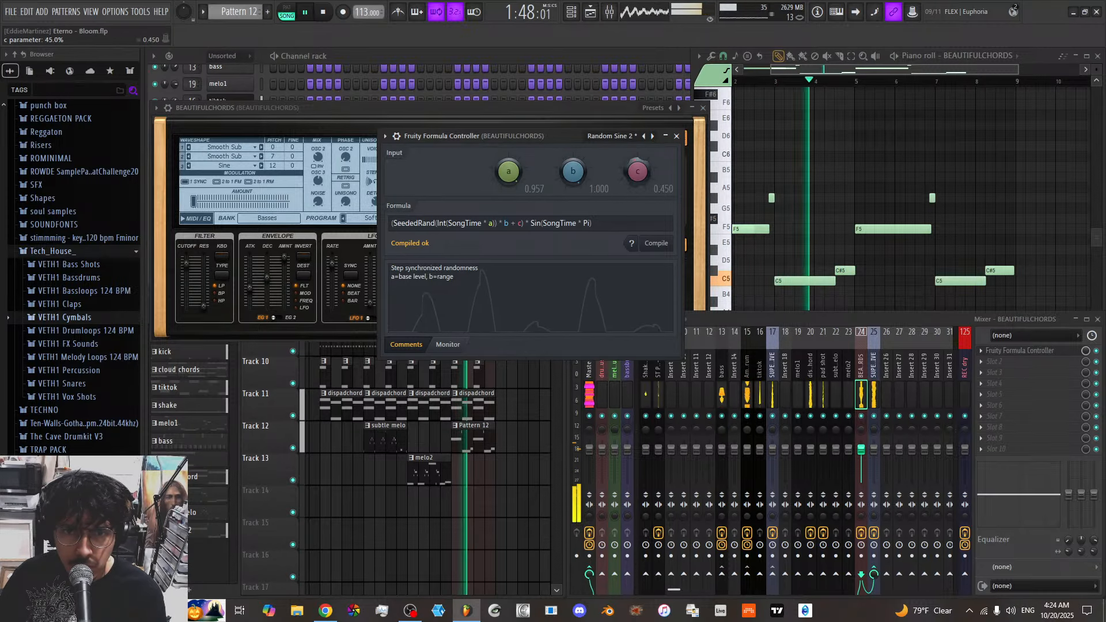
pyautogui.click(653, 137)
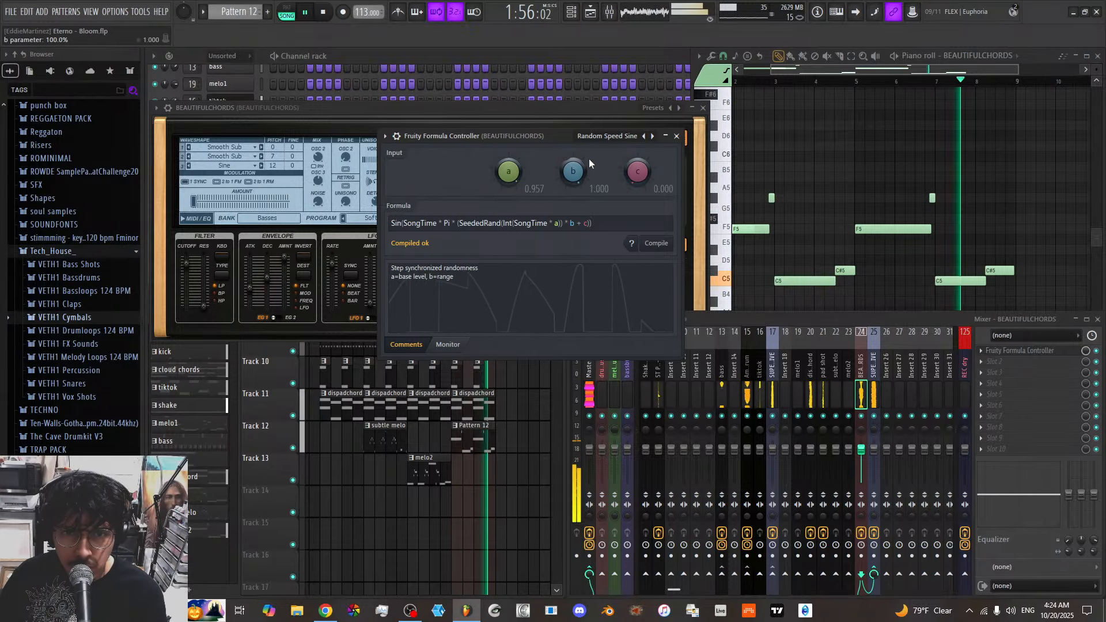
pyautogui.scroll(-8, 581, 174)
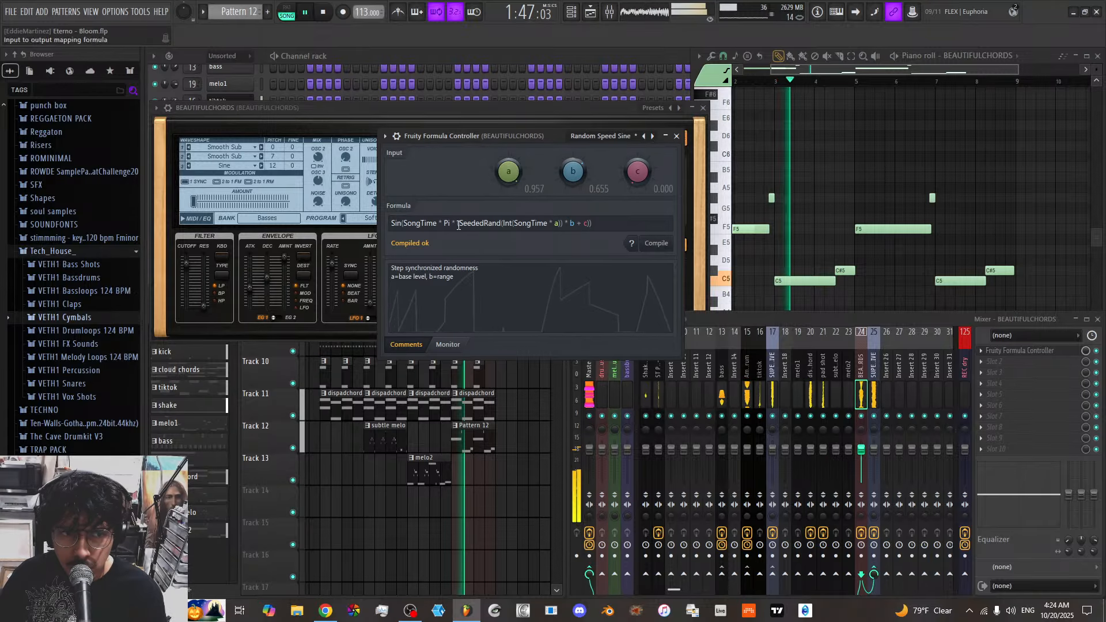
# Try a lower filter cutoff on the BEAUTIFULCHORDS synth and set the formula controller's b to 1.000 and c to 0.652
pyautogui.click(188, 264)
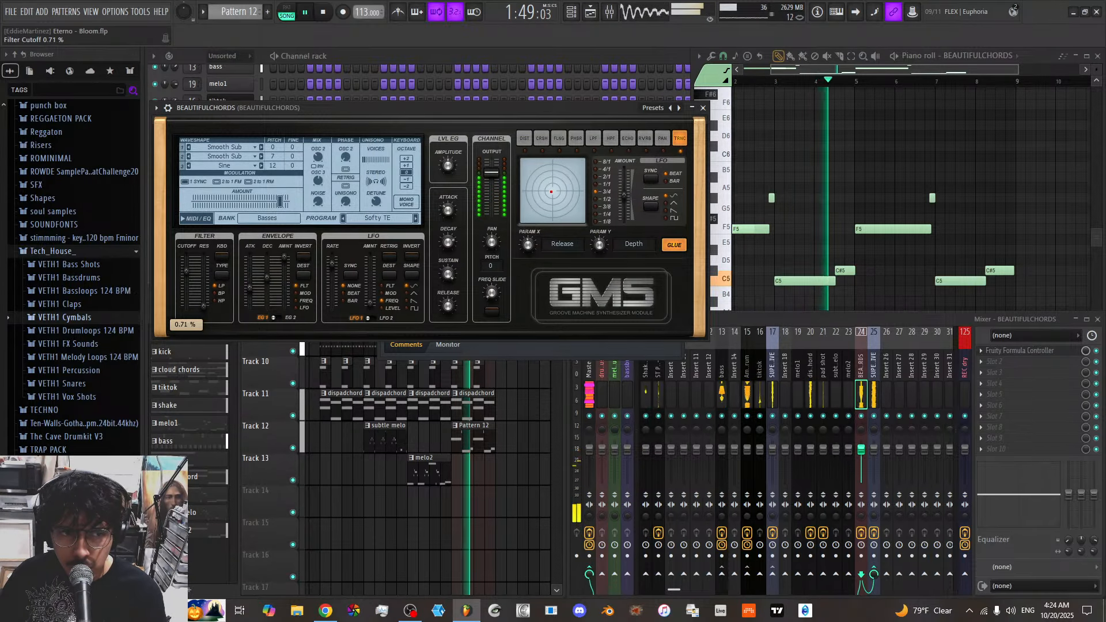
pyautogui.moveTo(189, 264); pyautogui.dragTo(188, 278)
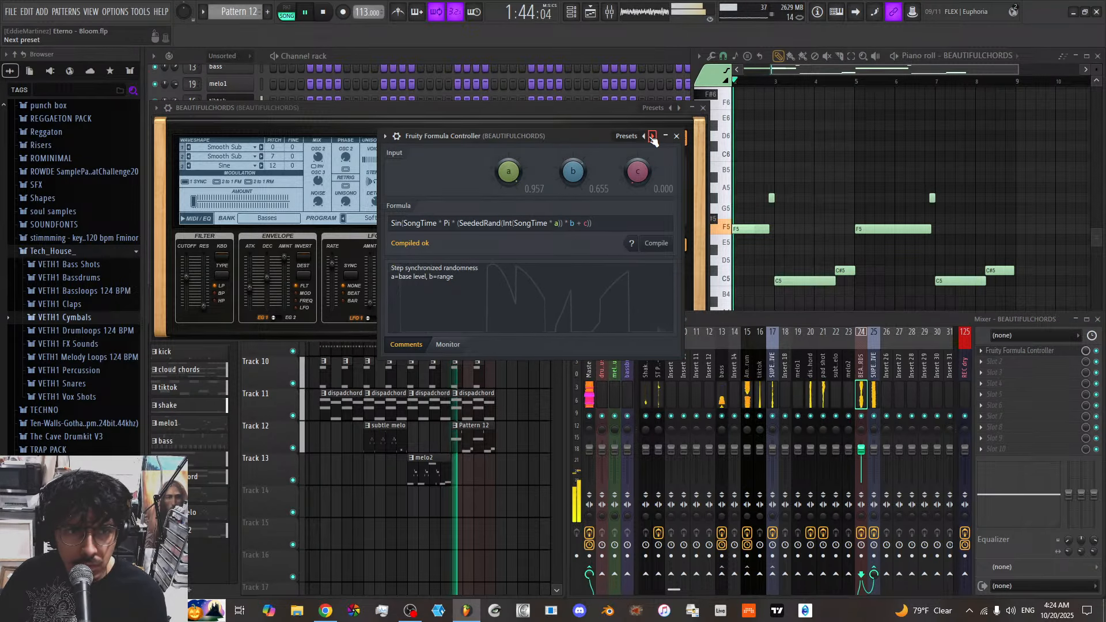
pyautogui.moveTo(572, 170); pyautogui.dragTo(572, 135)
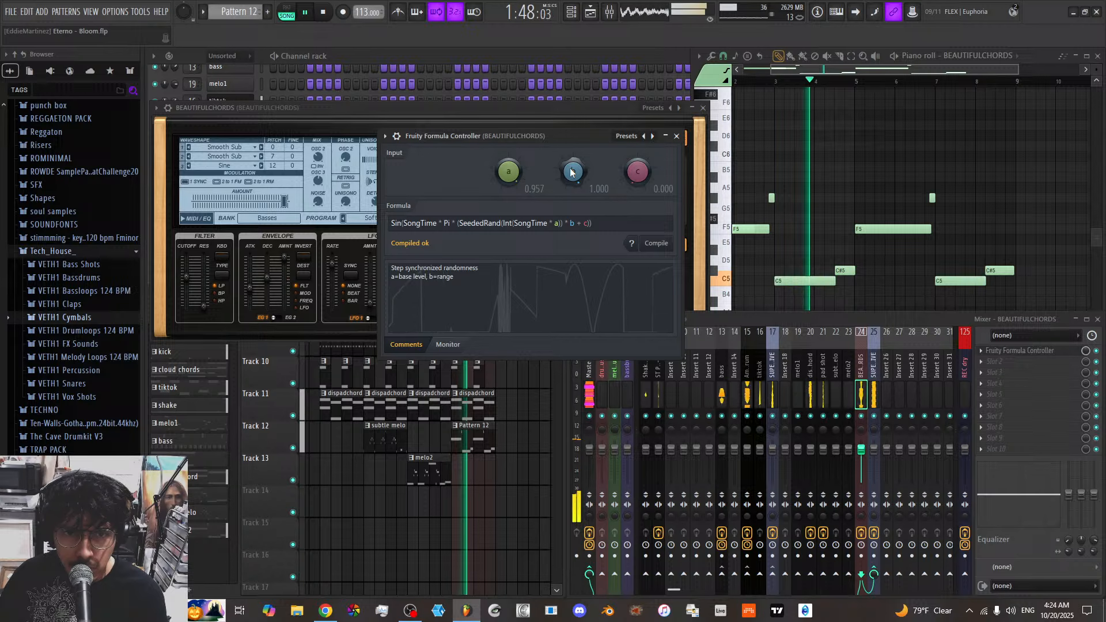
pyautogui.moveTo(638, 171); pyautogui.dragTo(637, 136)
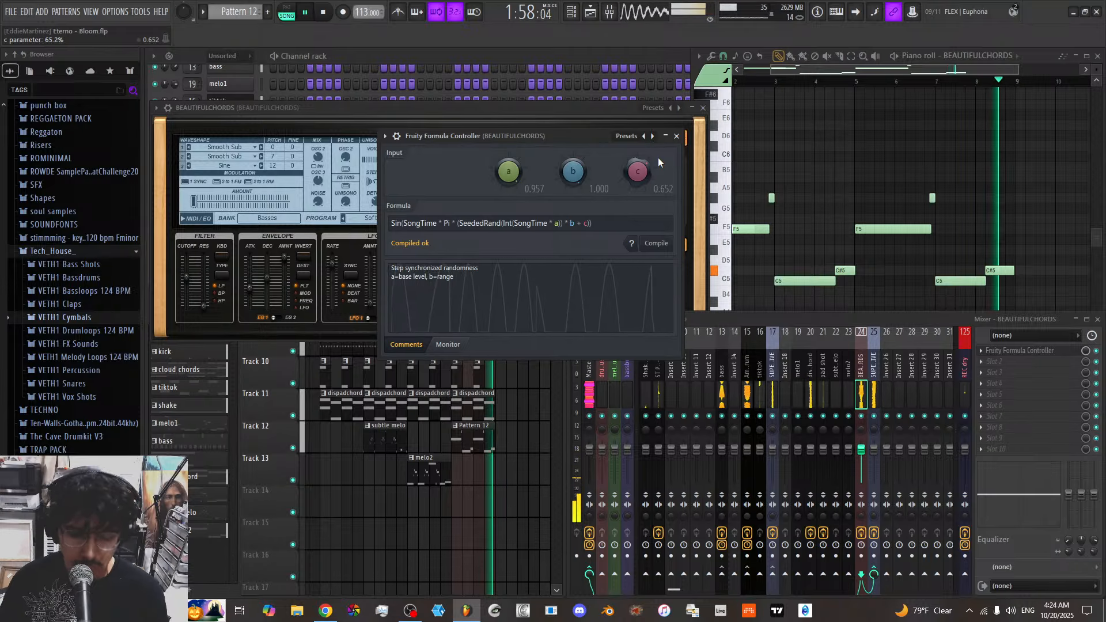
# Audition the formula controller presets from Sample and hold Random through Random 2, Random 3 and Random Slow to Mouse position
pyautogui.click(653, 136)
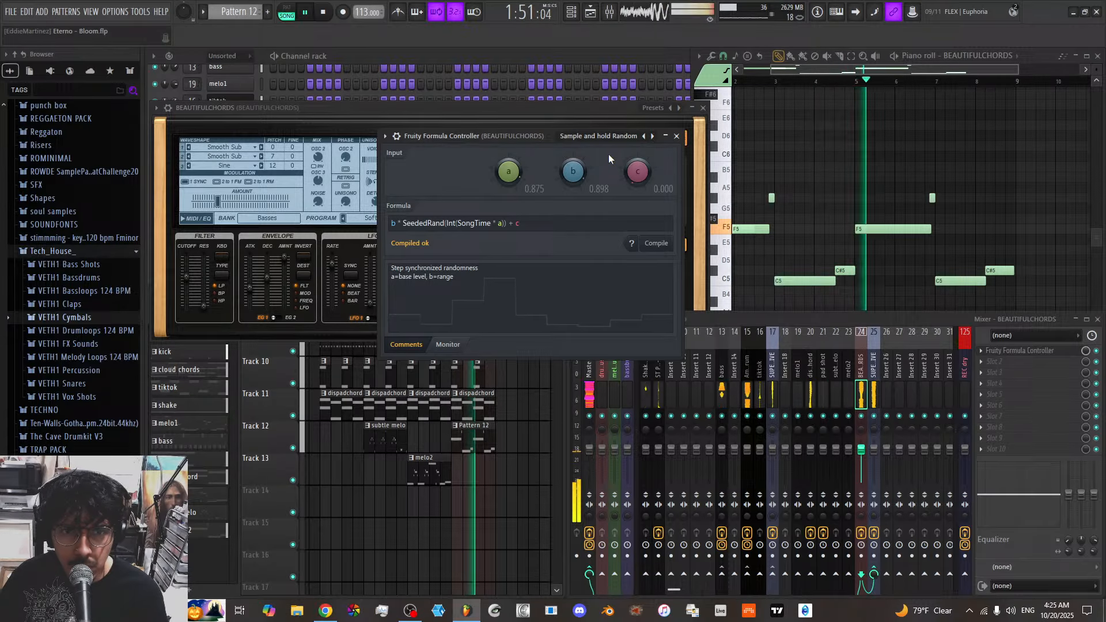
pyautogui.click(652, 137)
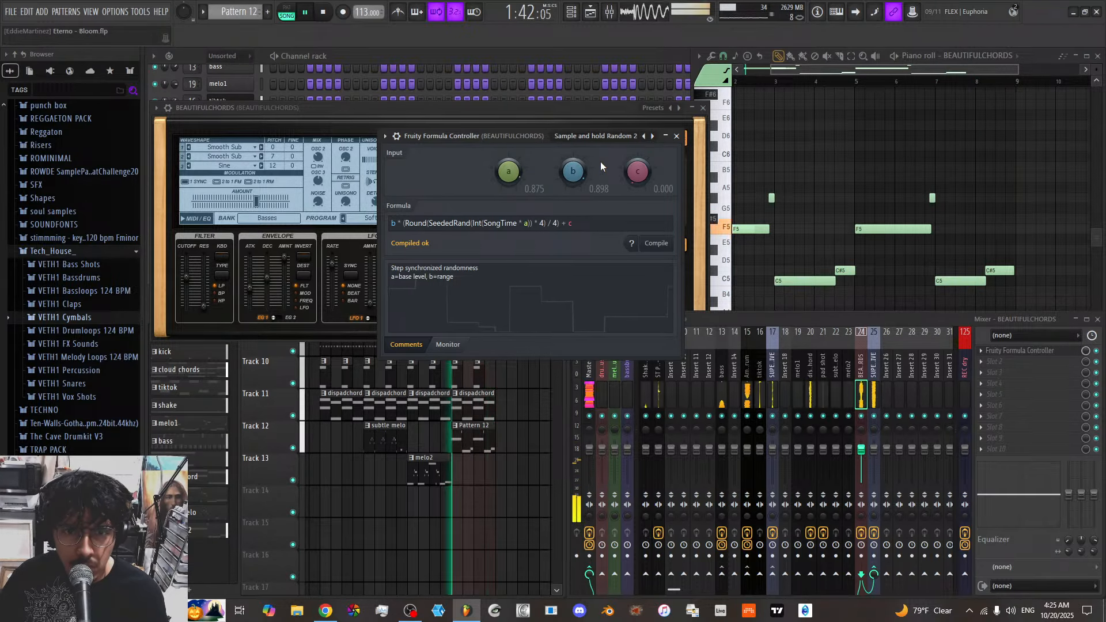
pyautogui.click(652, 137)
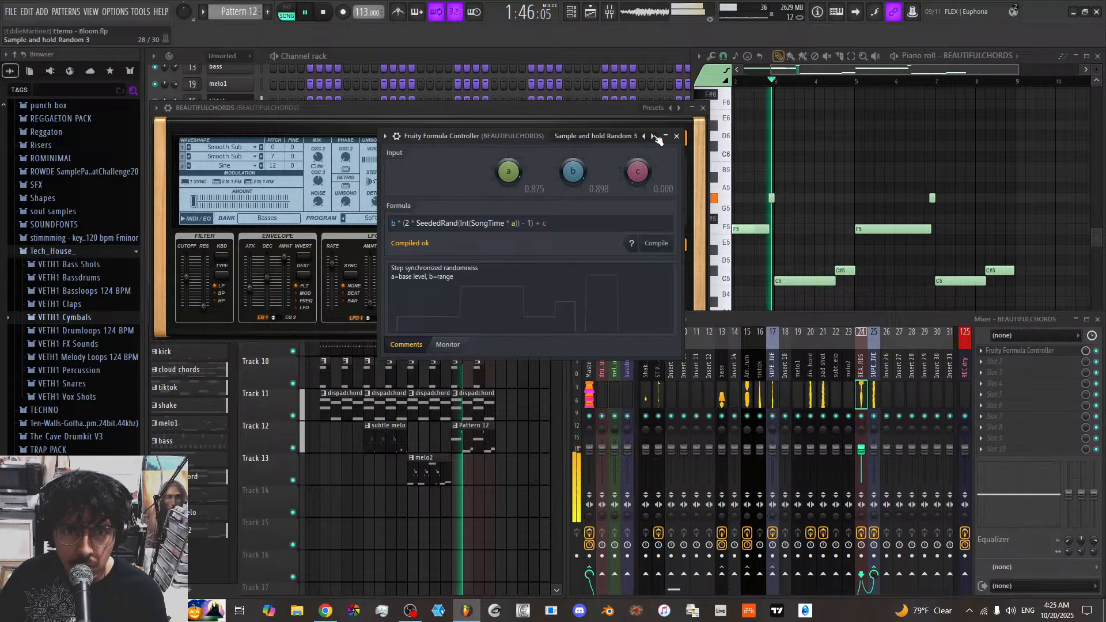
pyautogui.click(654, 137)
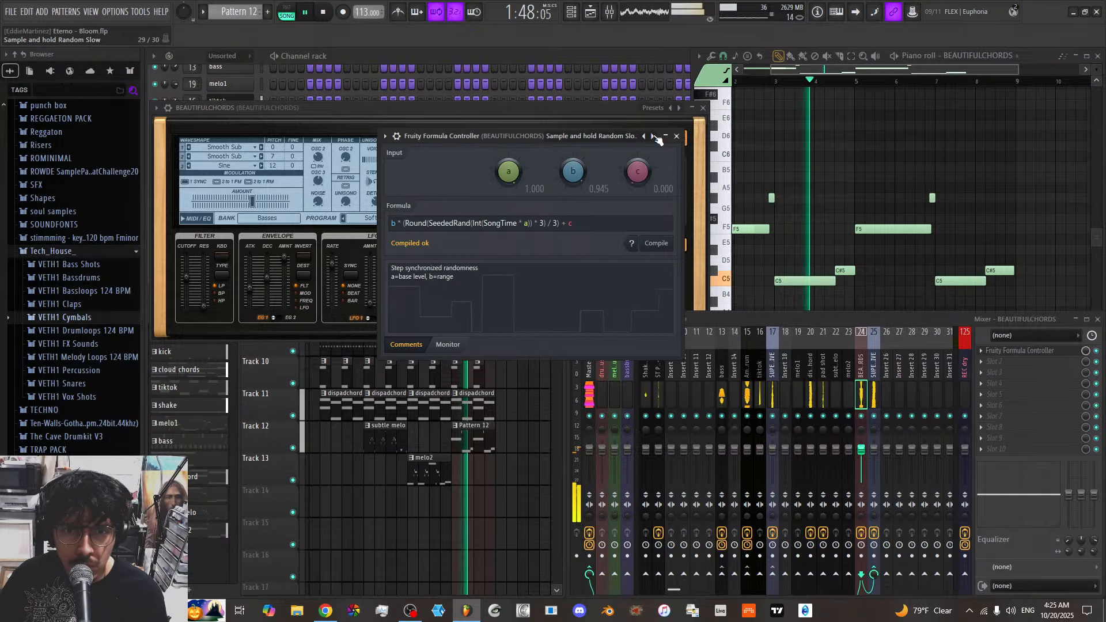
pyautogui.click(654, 136)
# Try the formula controller's Fast Random preset, followed by Gliding Random
pyautogui.rightClick(653, 135)
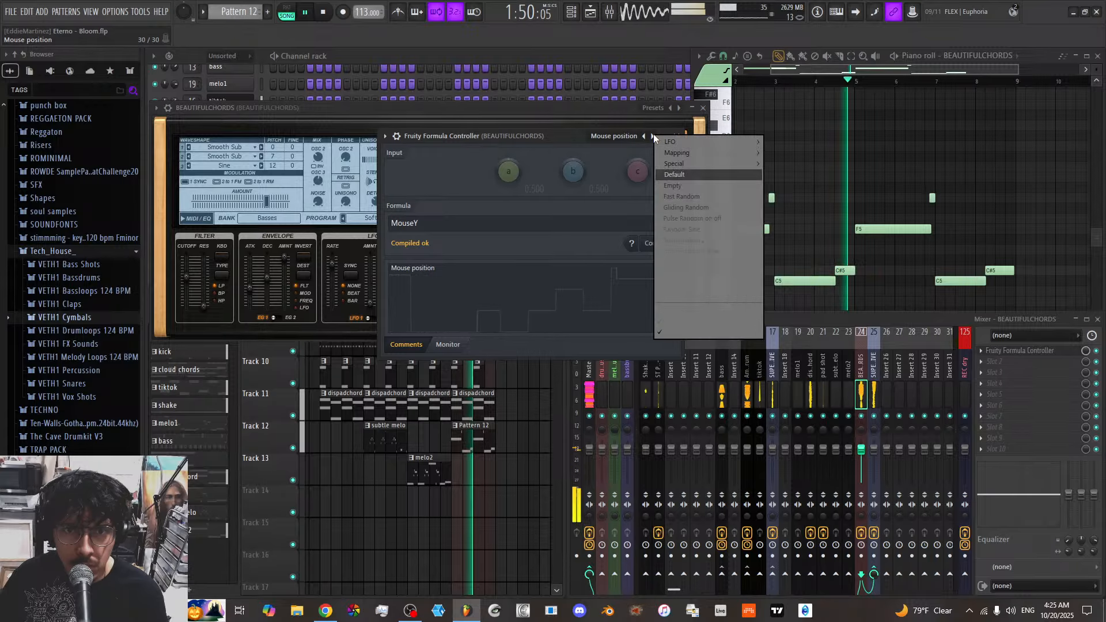
pyautogui.click(689, 197)
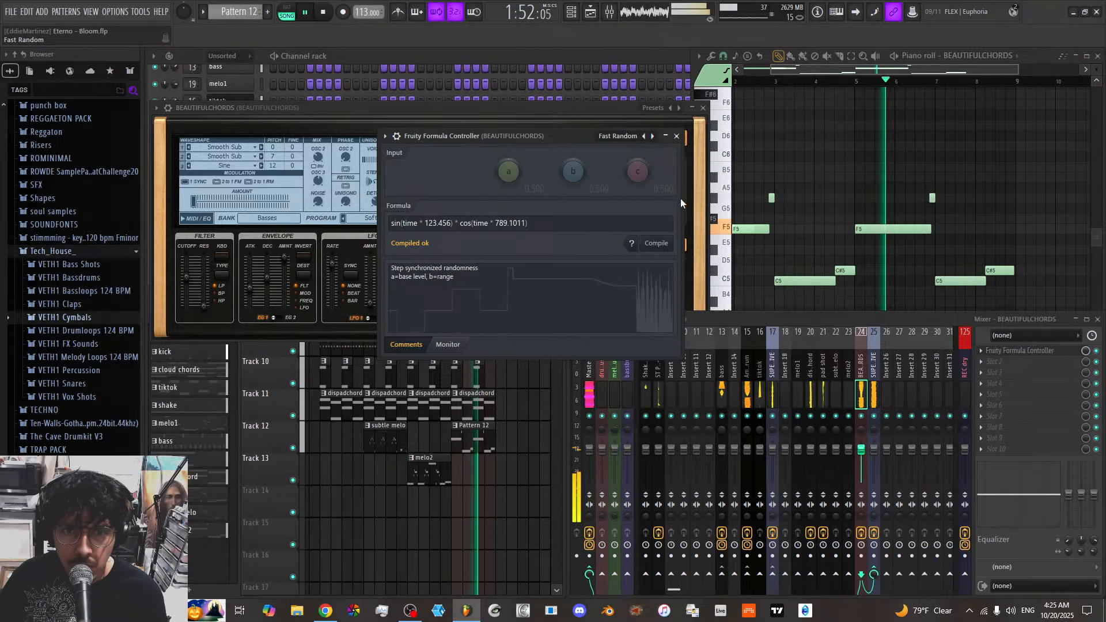
pyautogui.rightClick(653, 136)
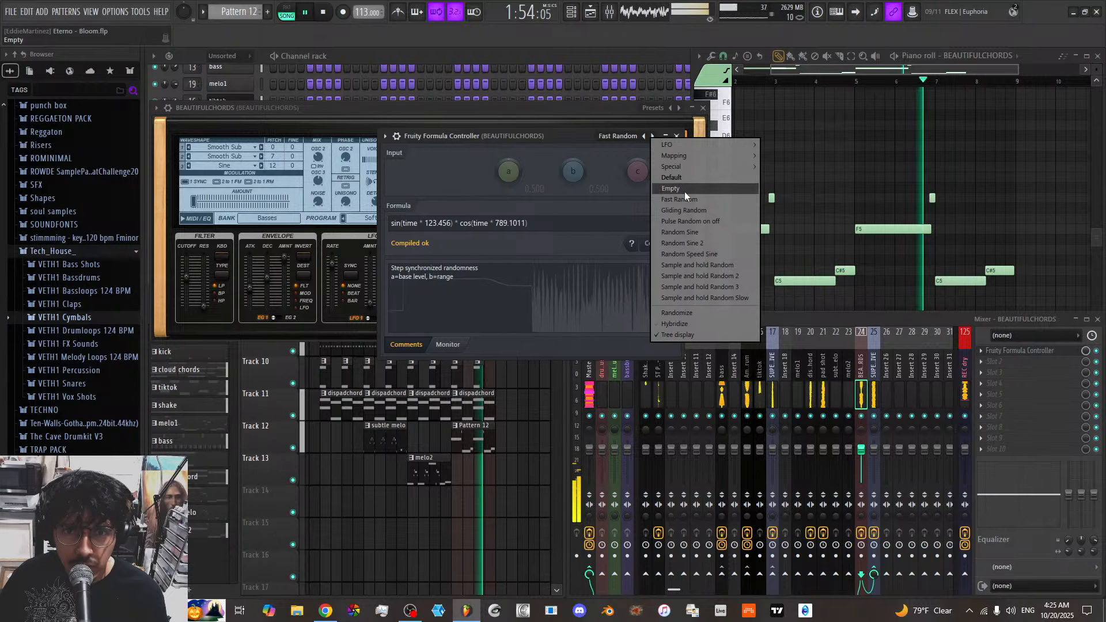
pyautogui.click(694, 208)
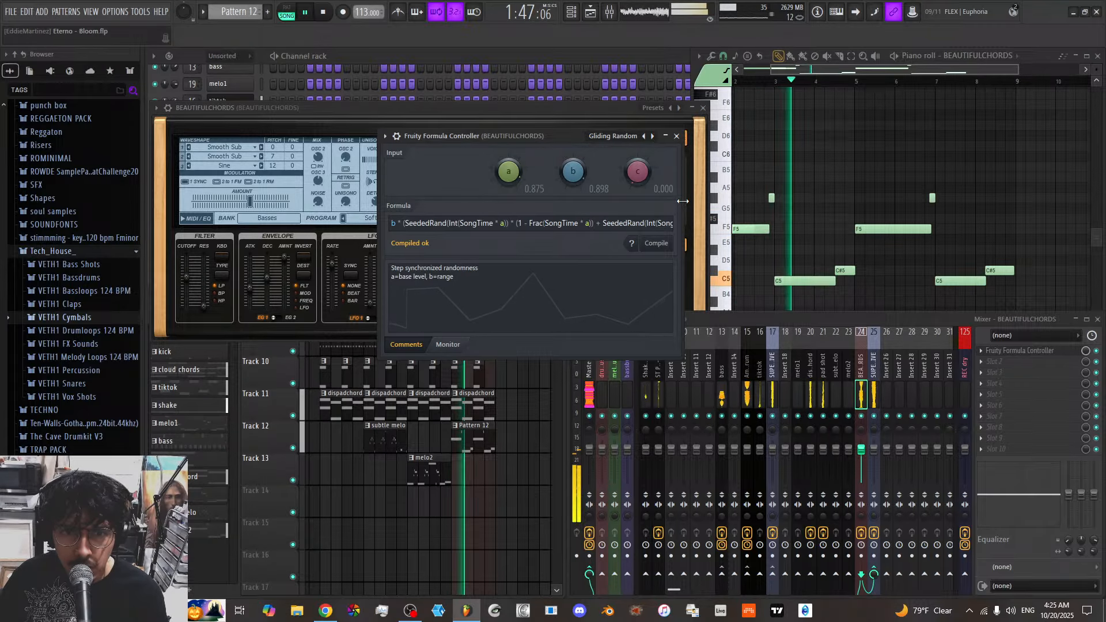
# Load the Sample and hold Random preset in the formula controller and close the controller
pyautogui.rightClick(656, 138)
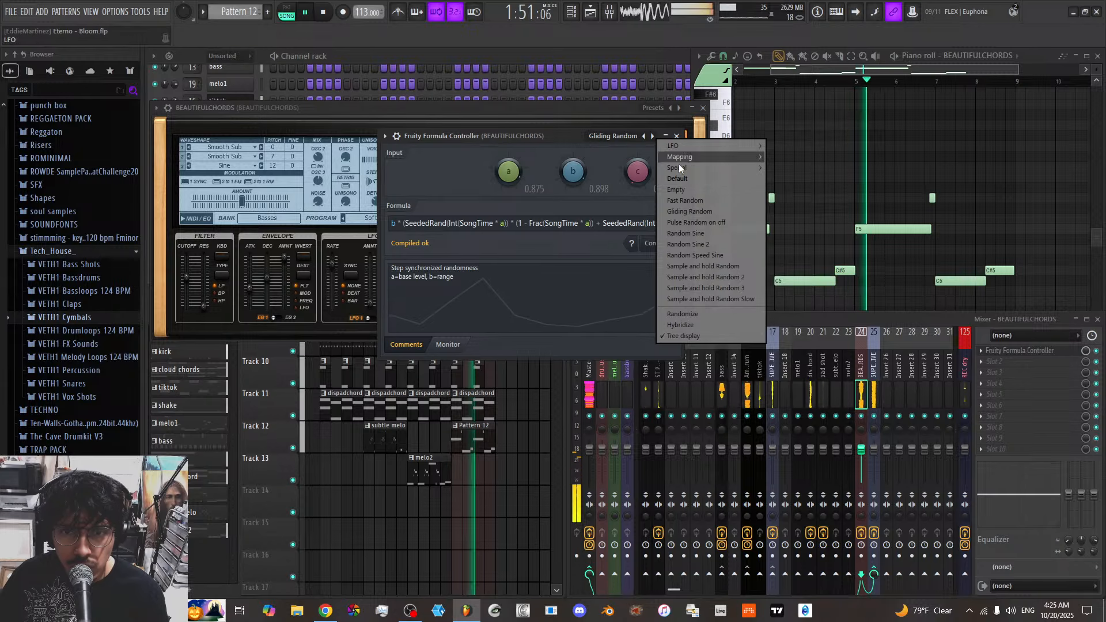
pyautogui.click(711, 268)
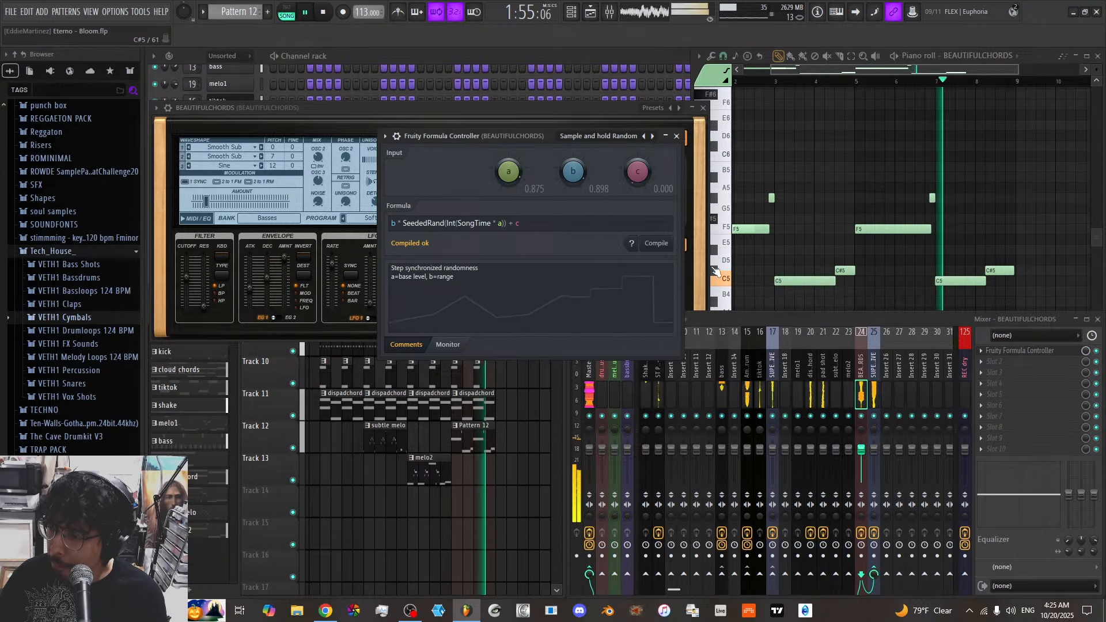
pyautogui.click(676, 136)
# Adjust the BEAUTIFULCHORDS synth's output level by ear, raise its filter cutoff to about 0.89%, and close the synth
pyautogui.moveTo(494, 173); pyautogui.dragTo(494, 176)
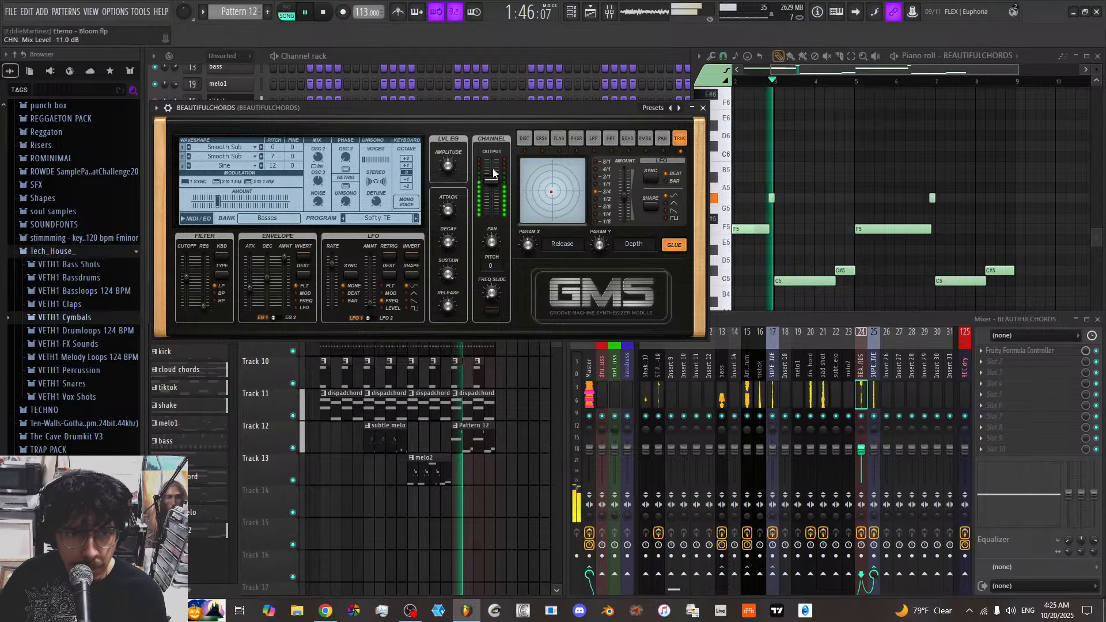
pyautogui.click(703, 108)
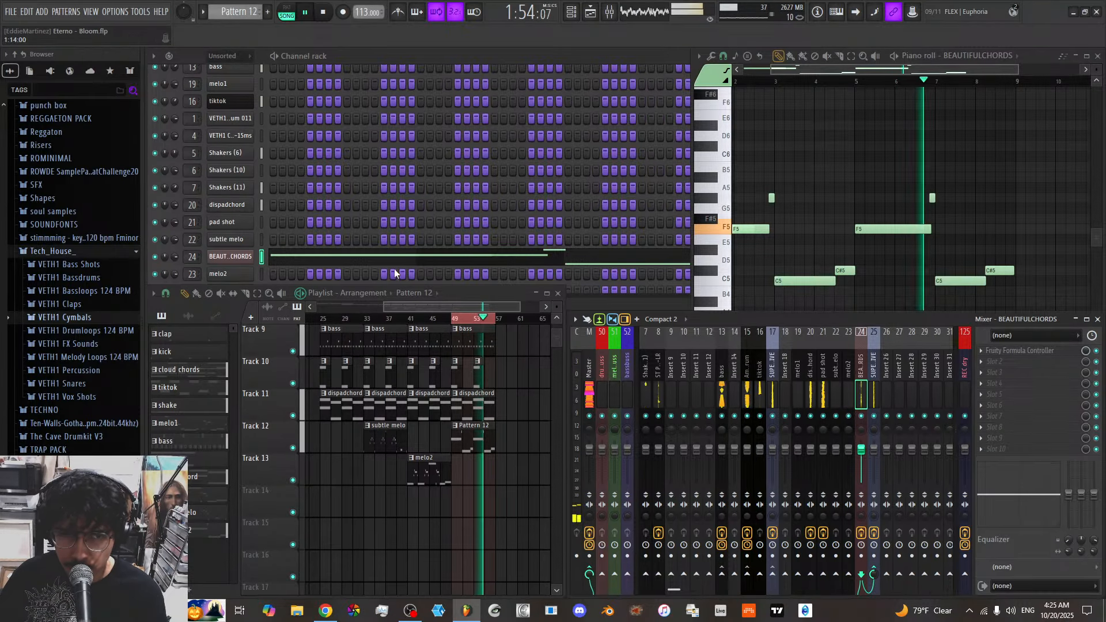
pyautogui.click(235, 261)
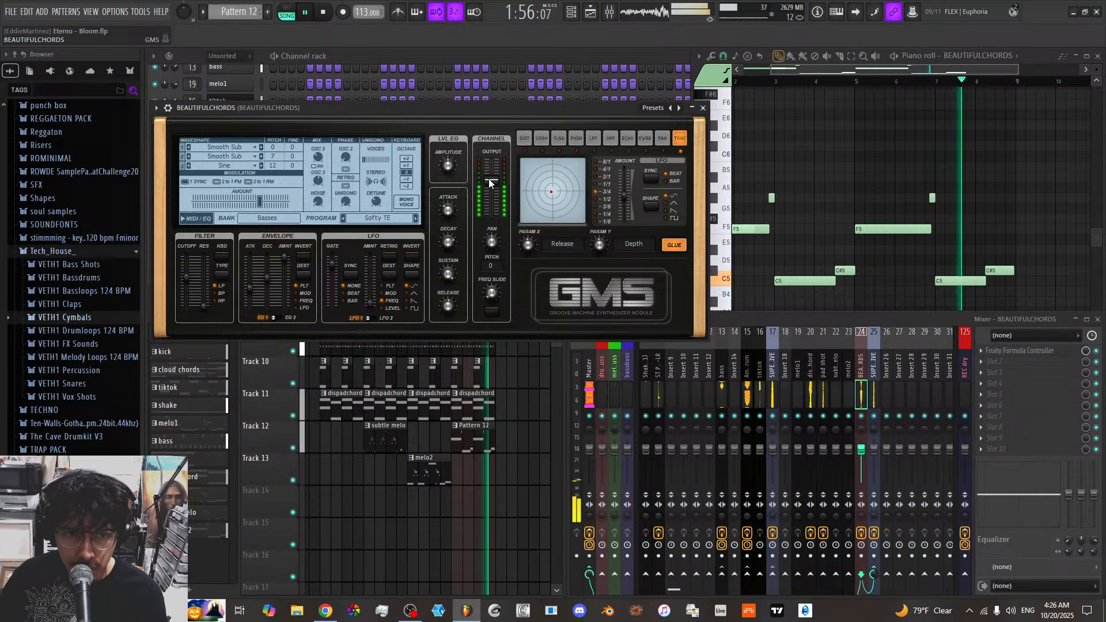
pyautogui.moveTo(492, 180); pyautogui.dragTo(491, 173)
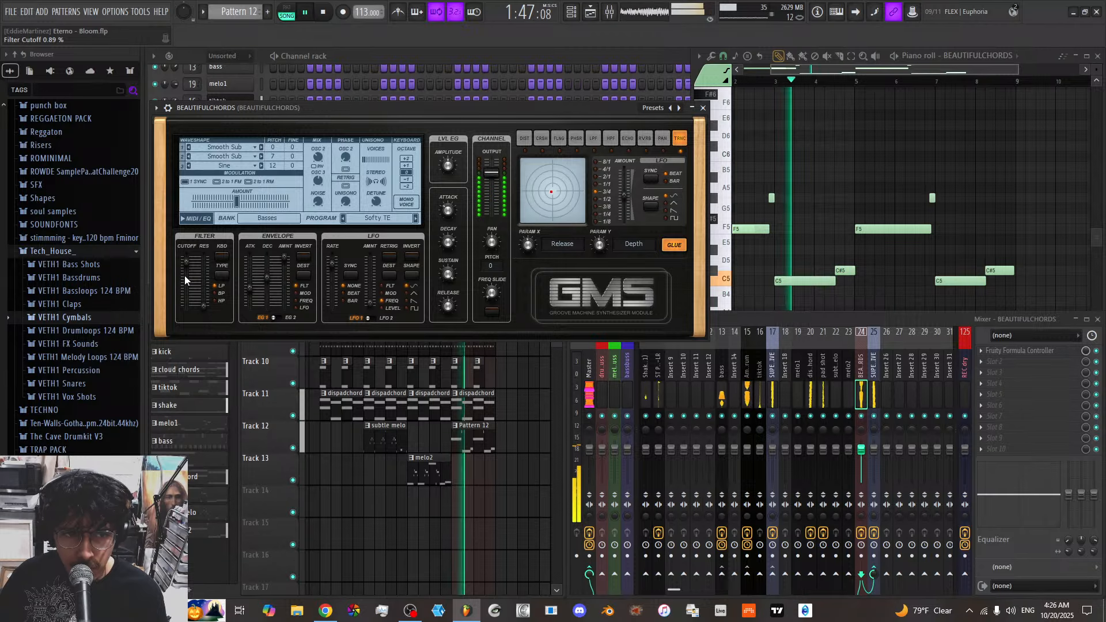
pyautogui.click(703, 108)
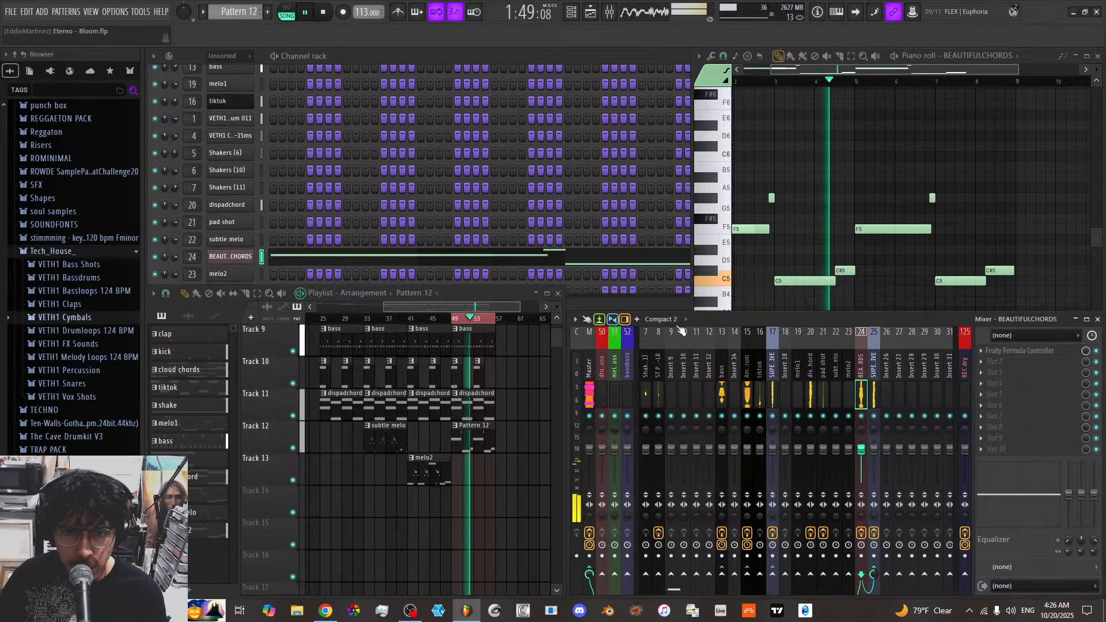
# Move the Pattern 12 clip at bar 49 down to Track 14 and rename the pattern gmsglide
pyautogui.scroll(3, 647, 389)
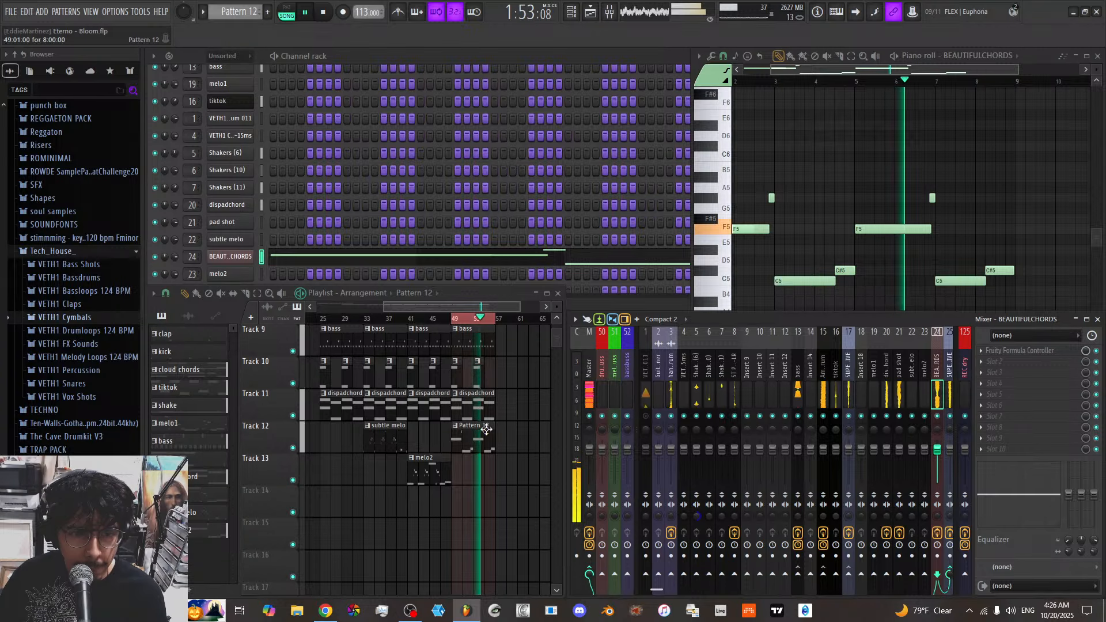
pyautogui.moveTo(479, 449); pyautogui.dragTo(479, 514)
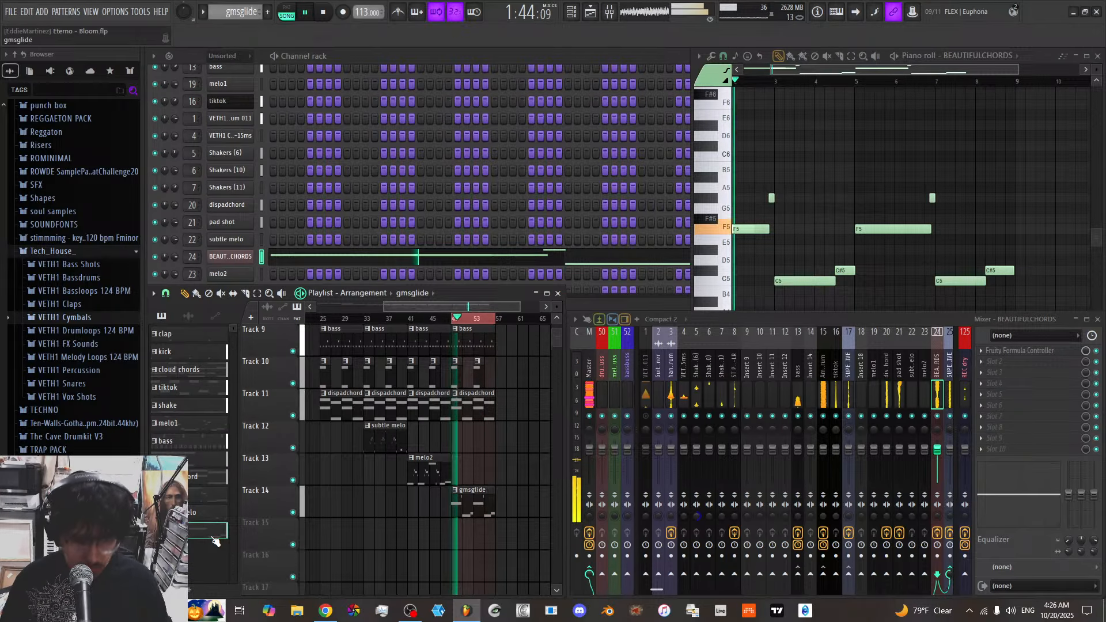
# Rename the BEAUTIFULCHORDS channel gms glide in the channel rack
pyautogui.keyDown('shift'); pyautogui.click(236, 259); pyautogui.keyUp('shift')
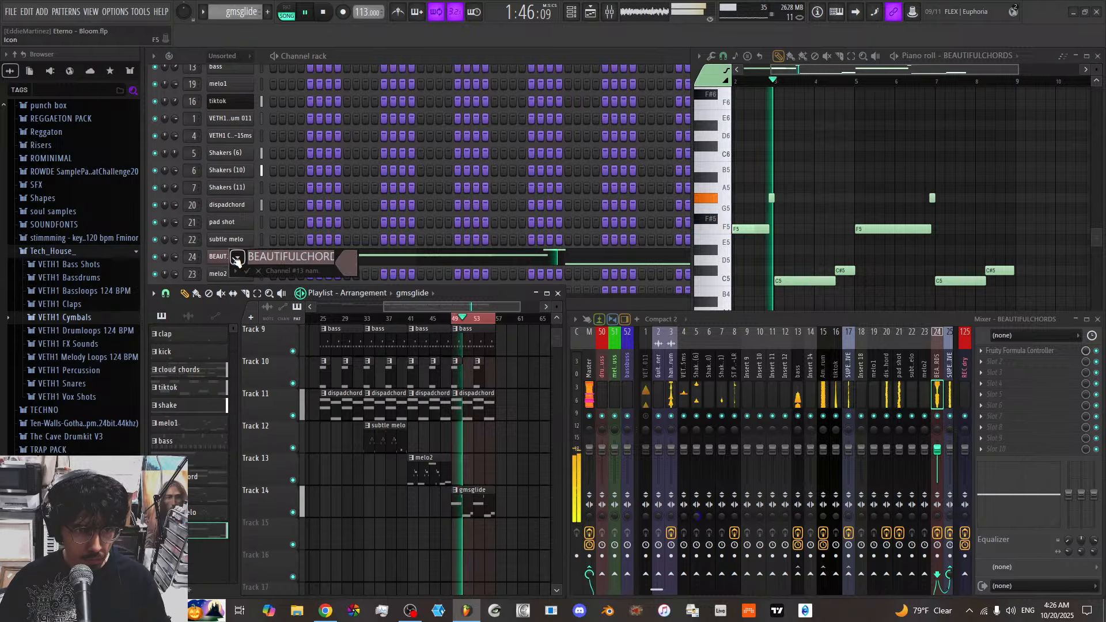
pyautogui.write('gms')
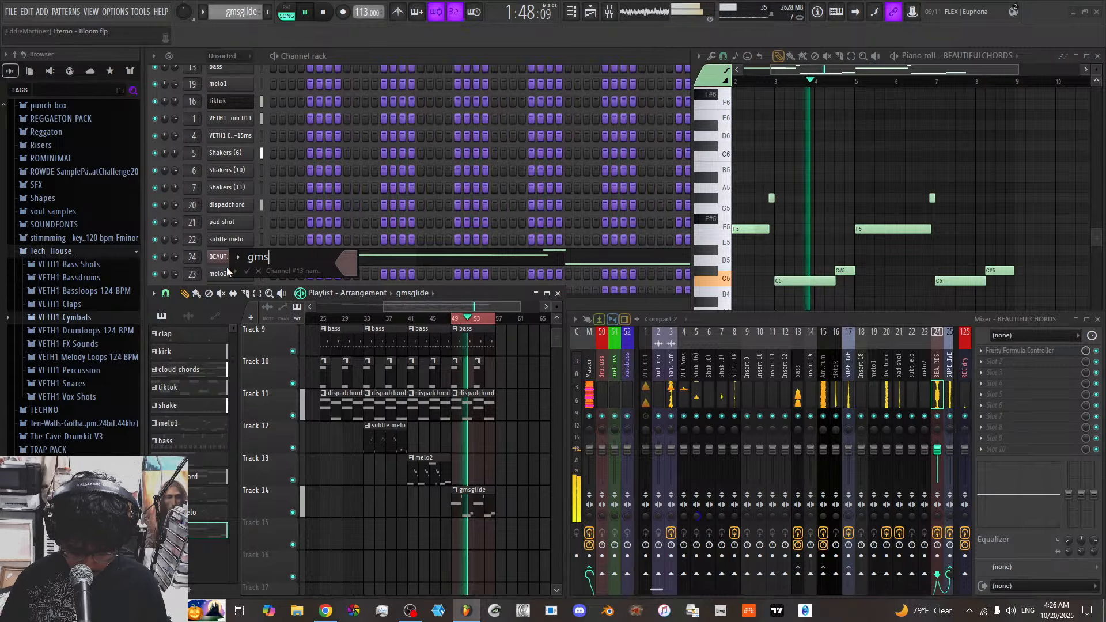
pyautogui.write(' glide')
pyautogui.press('Return')
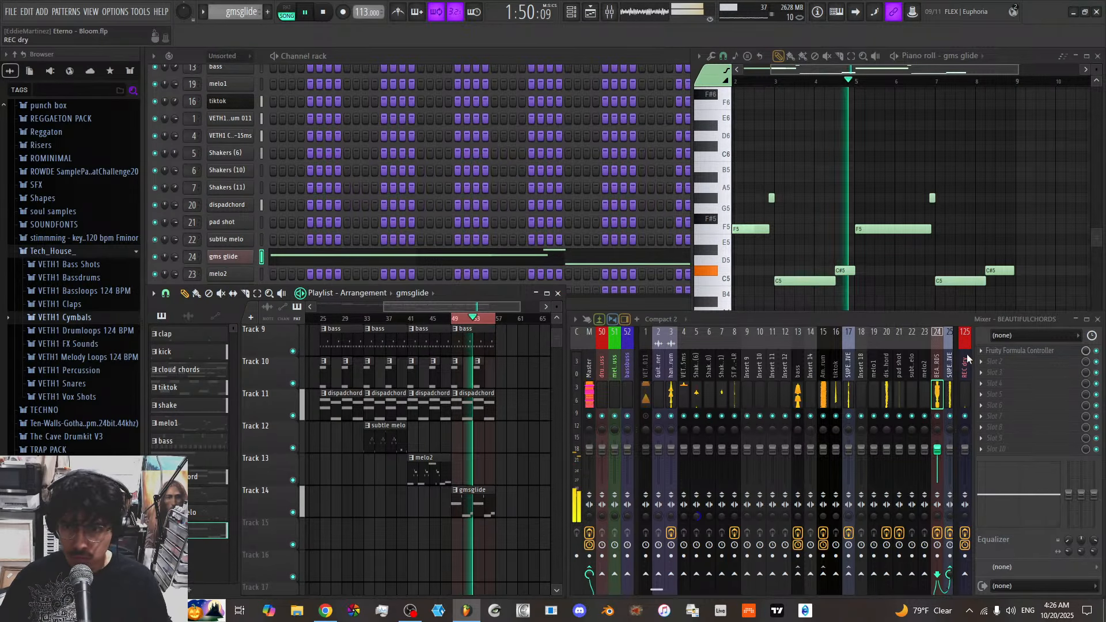
# Rename the BEAUTIFULCHORDS mixer track on insert 24 gms glide
pyautogui.keyDown('shift'); pyautogui.click(937, 376); pyautogui.keyUp('shift')
pyautogui.write('gm')
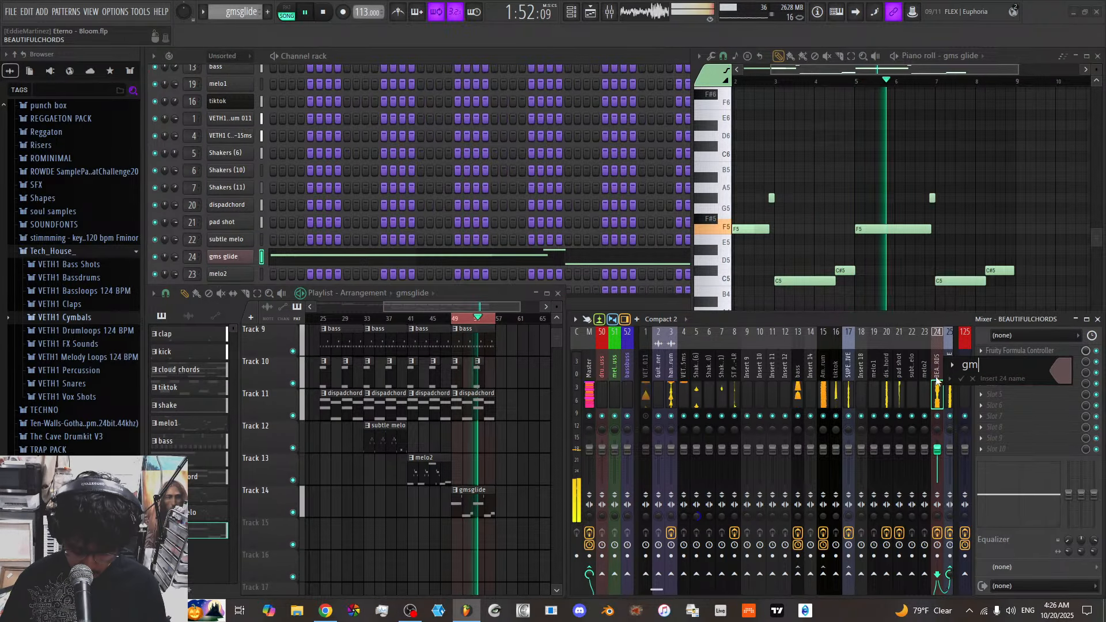
pyautogui.write('s glide')
pyautogui.press('Return')
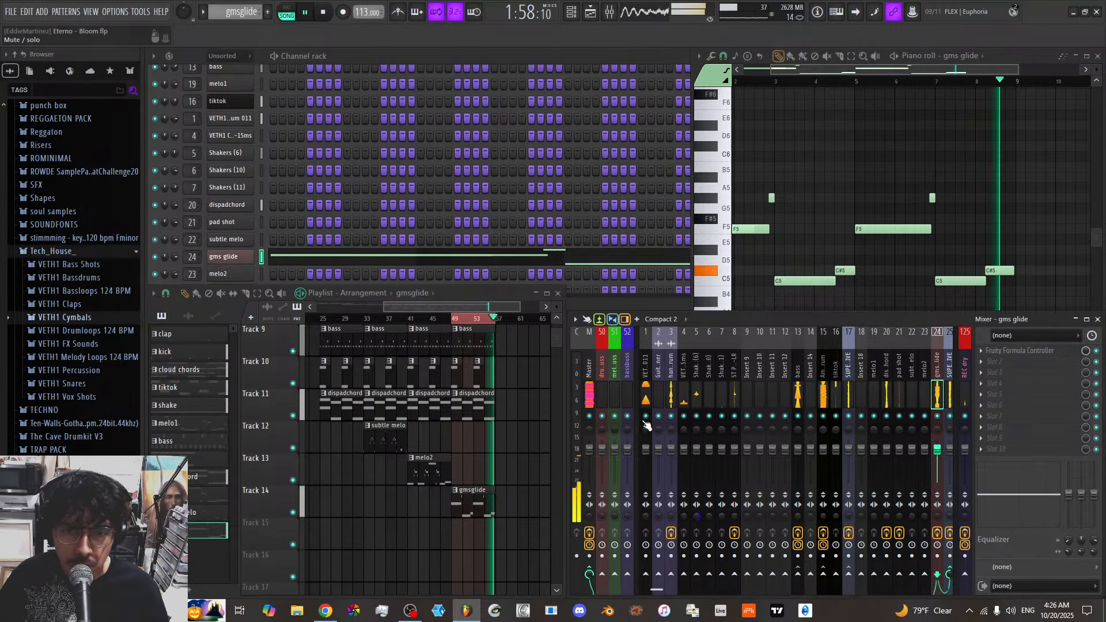
# Duplicate the clips of Tracks 1 to 11 in bars 49 to 57 into bars 57 to 65, leaving out gmsglide
pyautogui.scroll(4, 548, 461)
pyautogui.moveTo(497, 526); pyautogui.dragTo(461, 303)
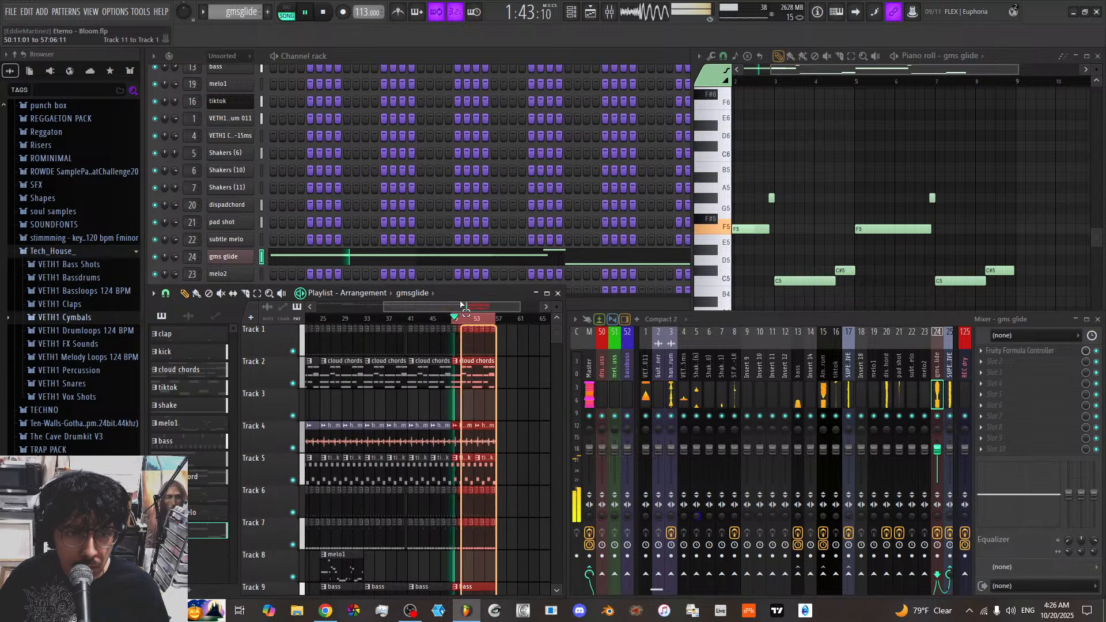
pyautogui.hotkey('ctrl', 'b')
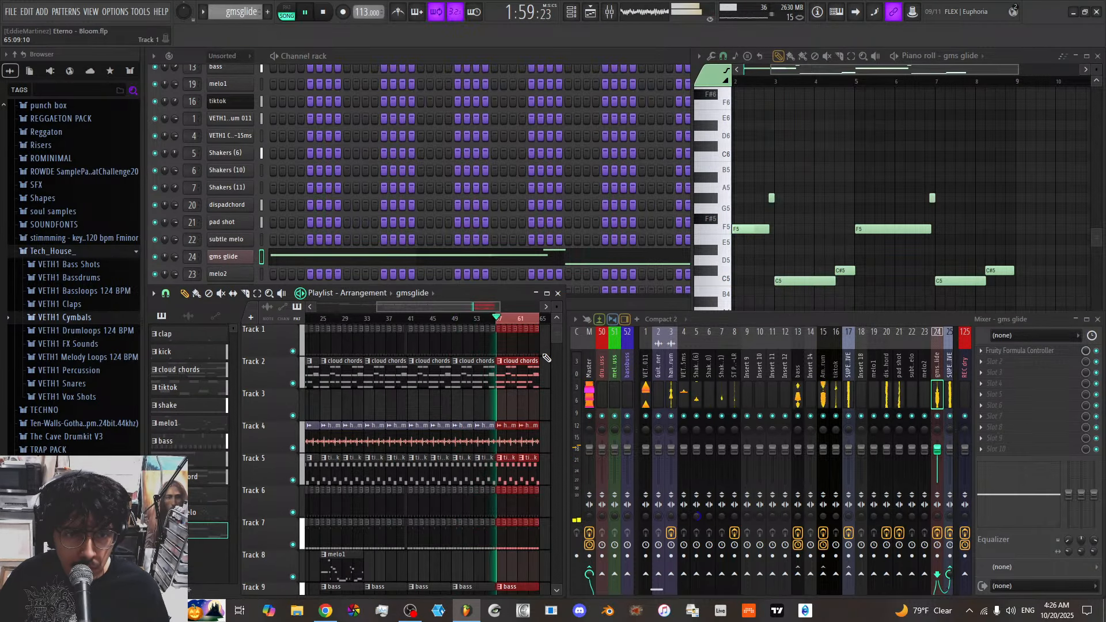
# Deselect the duplicated clips and delete the pad shot and dispadchord clips in bars 57 to 65
pyautogui.scroll(-4, 544, 405)
pyautogui.scroll(-3, 544, 405)
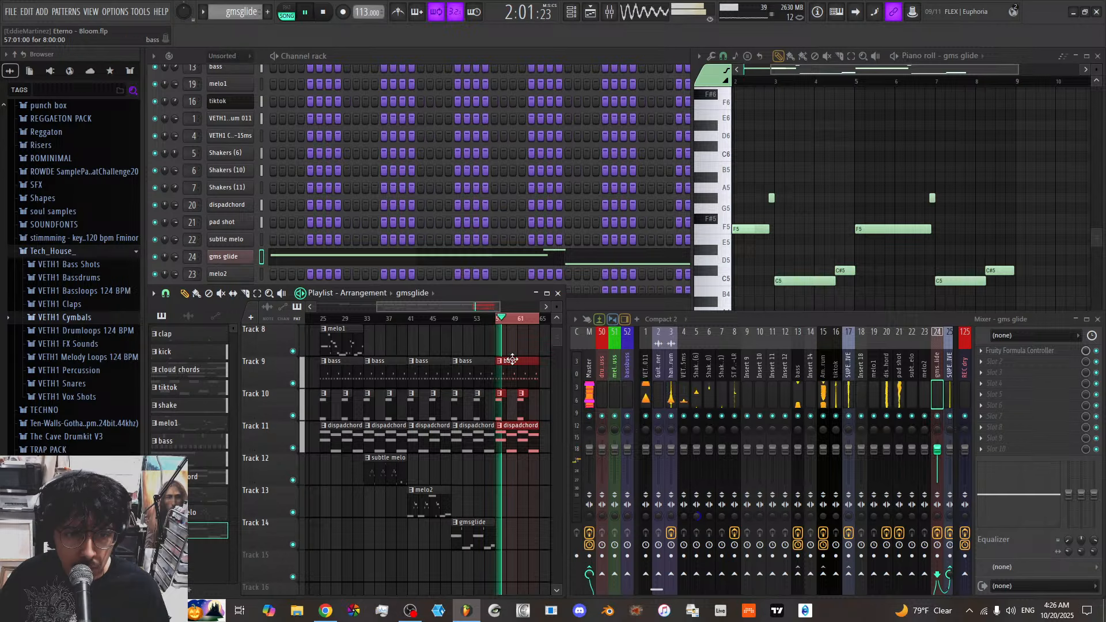
pyautogui.scroll(5, 503, 458)
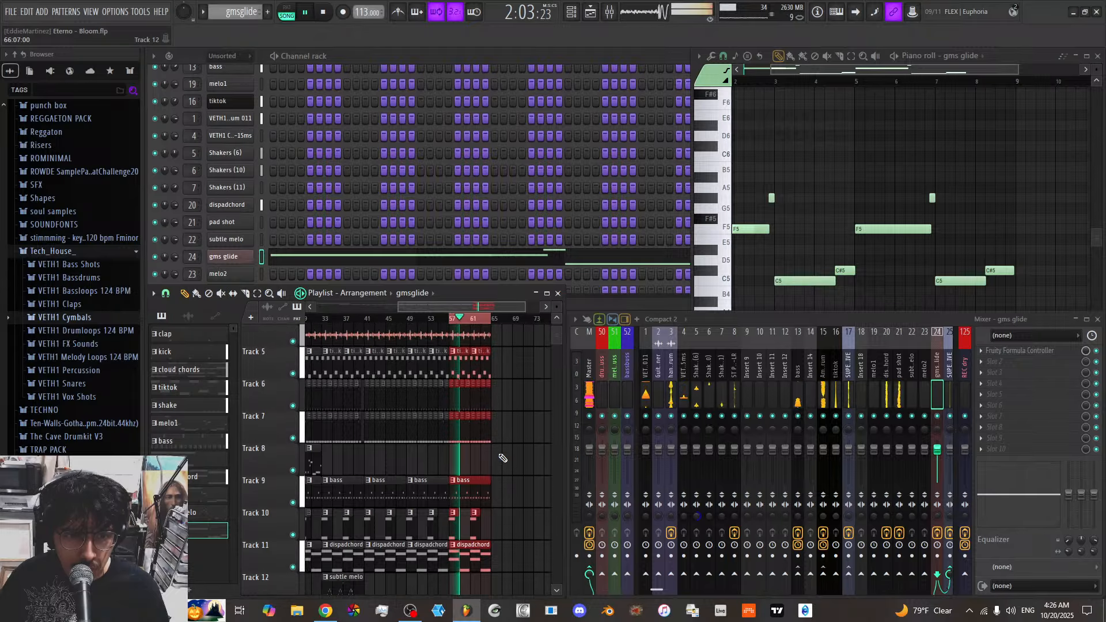
pyautogui.scroll(3, 492, 326)
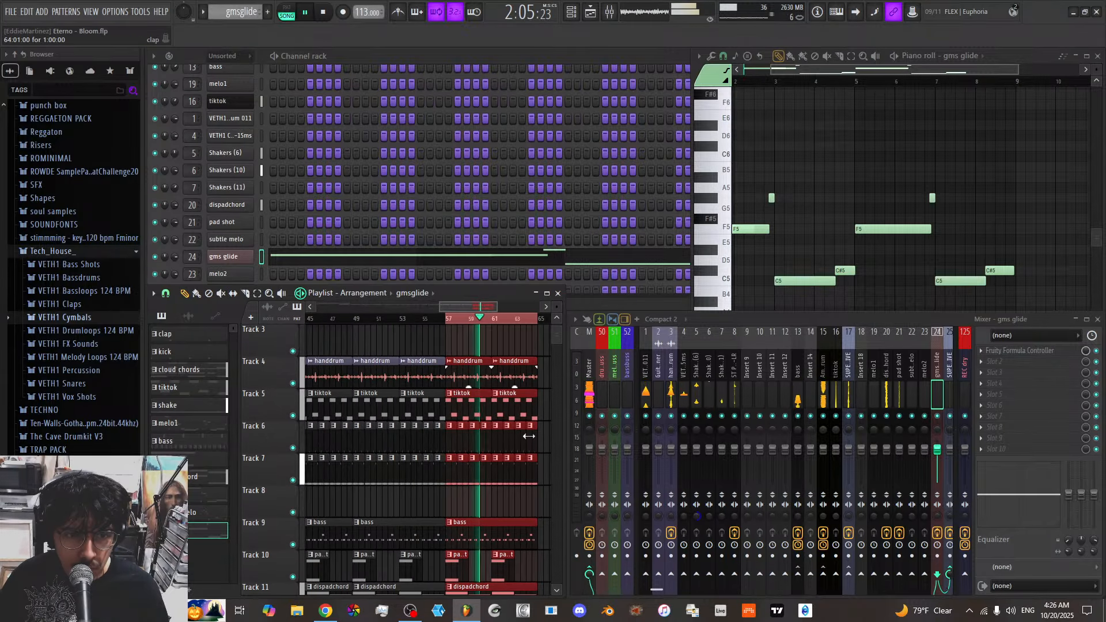
pyautogui.scroll(-4, 531, 444)
pyautogui.click(518, 467)
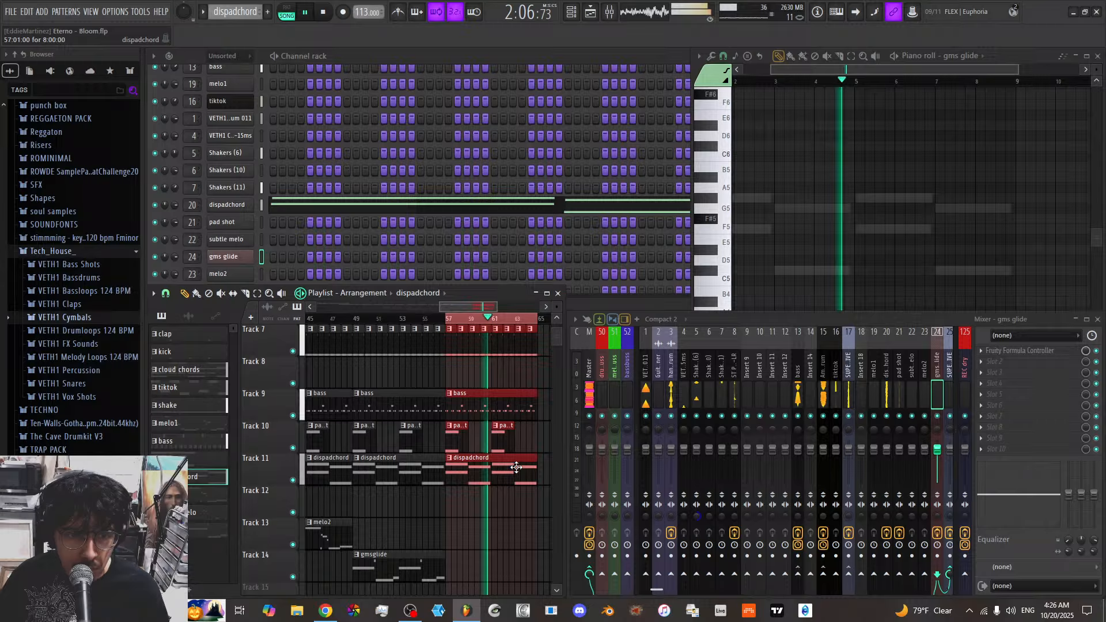
pyautogui.click(505, 439)
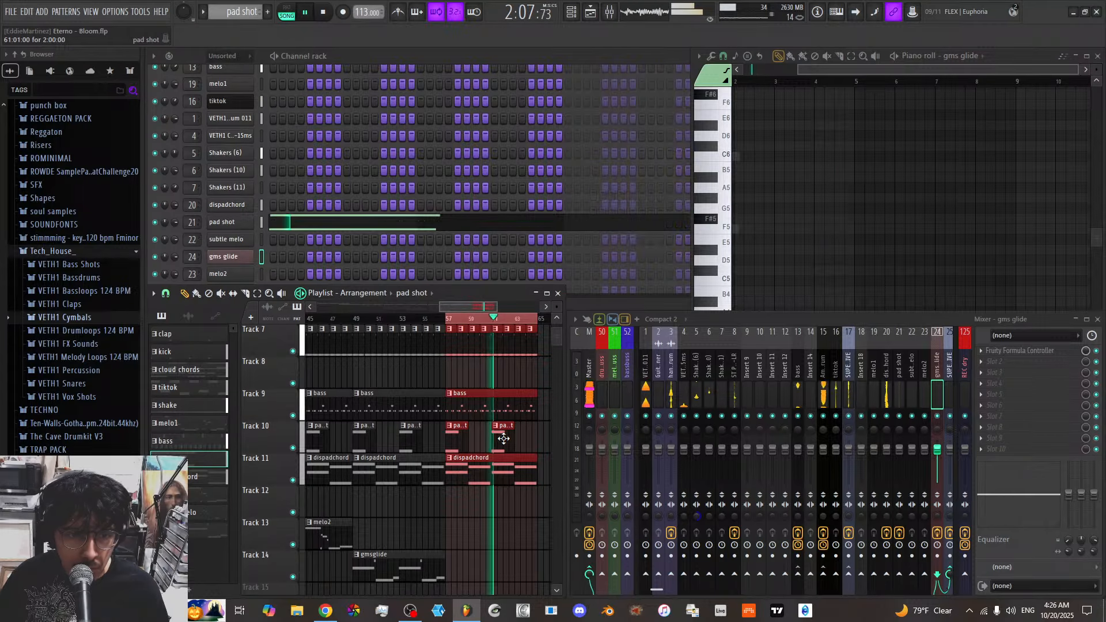
pyautogui.click(503, 474)
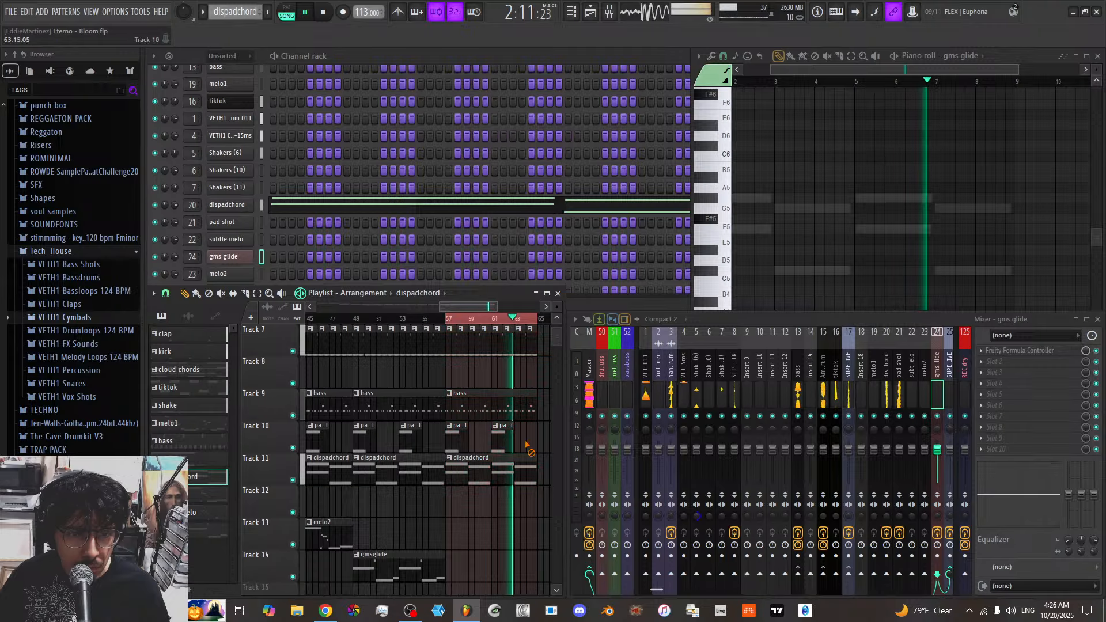
pyautogui.rightClick(505, 443)
pyautogui.rightClick(503, 476)
pyautogui.rightClick(462, 445)
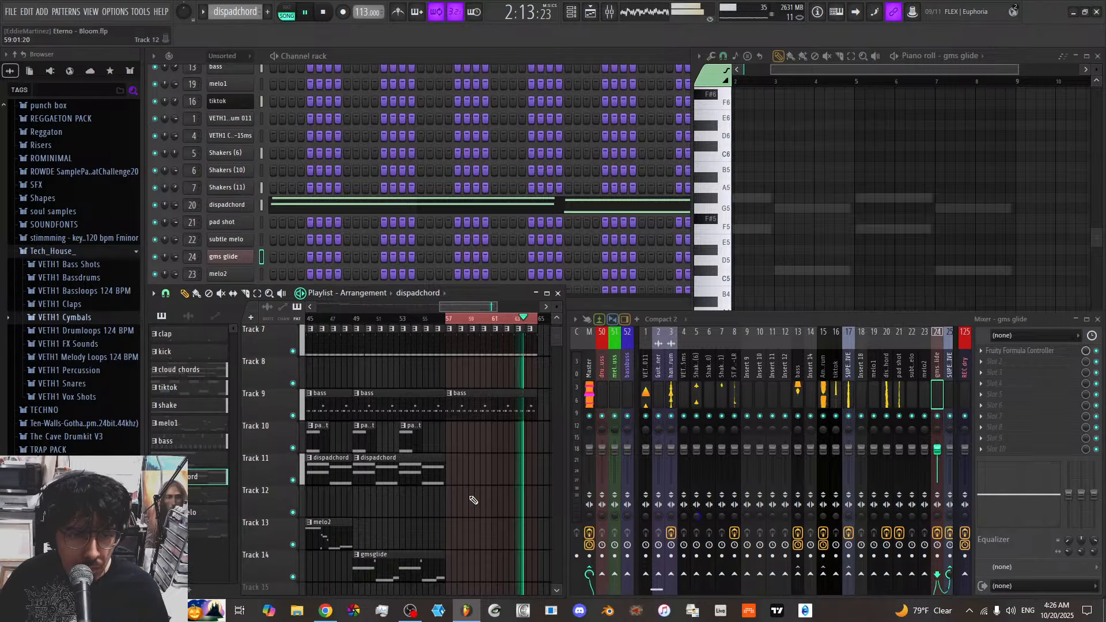
# Clear the handdrum, tiktok, clap and shake clips on Tracks 4 to 7 from bars 57 to 65
pyautogui.scroll(4, 473, 500)
pyautogui.scroll(1, 490, 511)
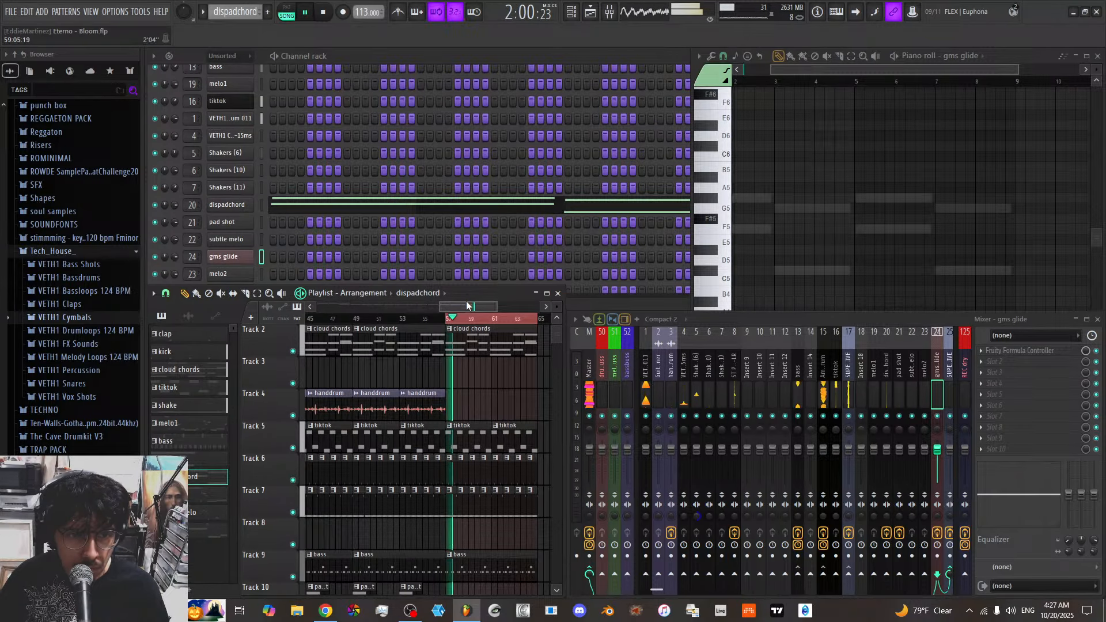
pyautogui.moveTo(467, 306); pyautogui.dragTo(479, 306)
pyautogui.scroll(-3, 486, 412)
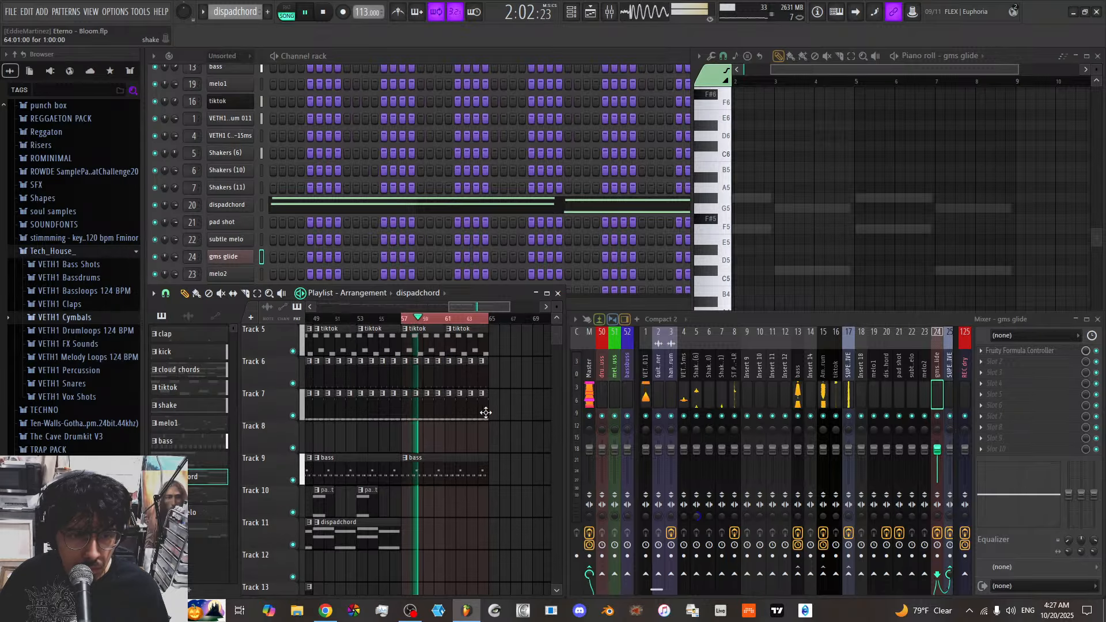
pyautogui.moveTo(491, 414); pyautogui.dragTo(415, 413)
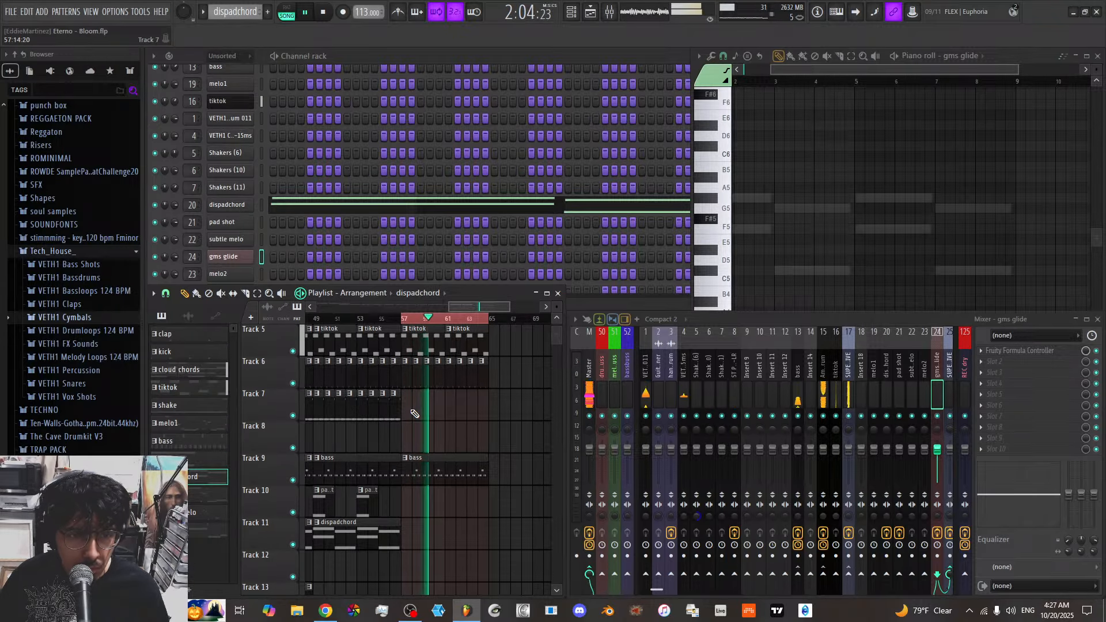
pyautogui.hotkey('ctrl', 'z')
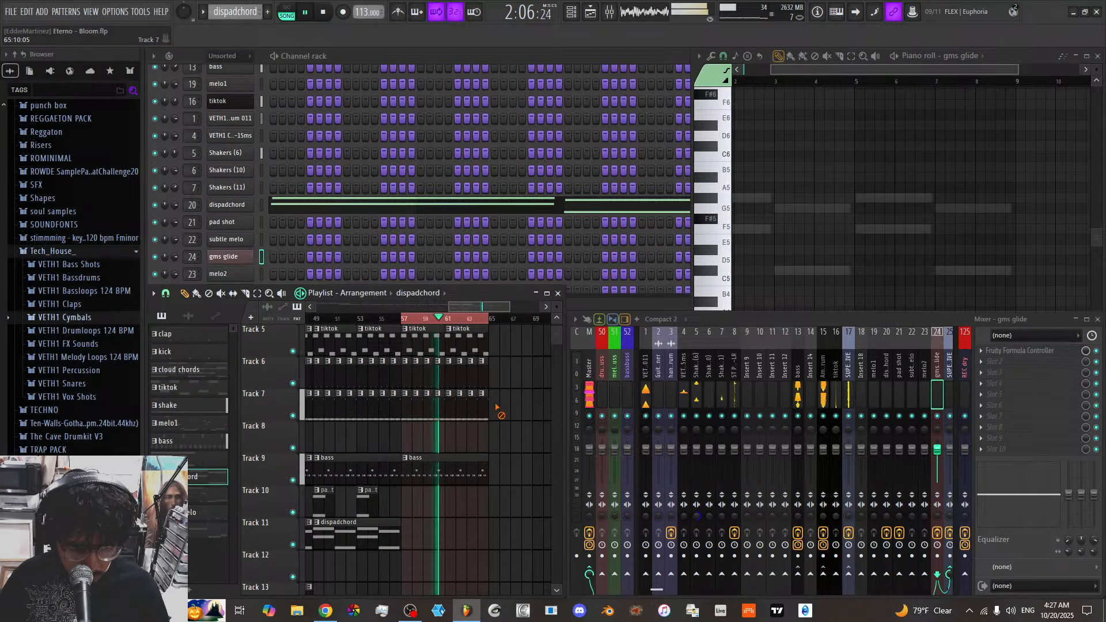
pyautogui.moveTo(496, 406); pyautogui.dragTo(416, 410)
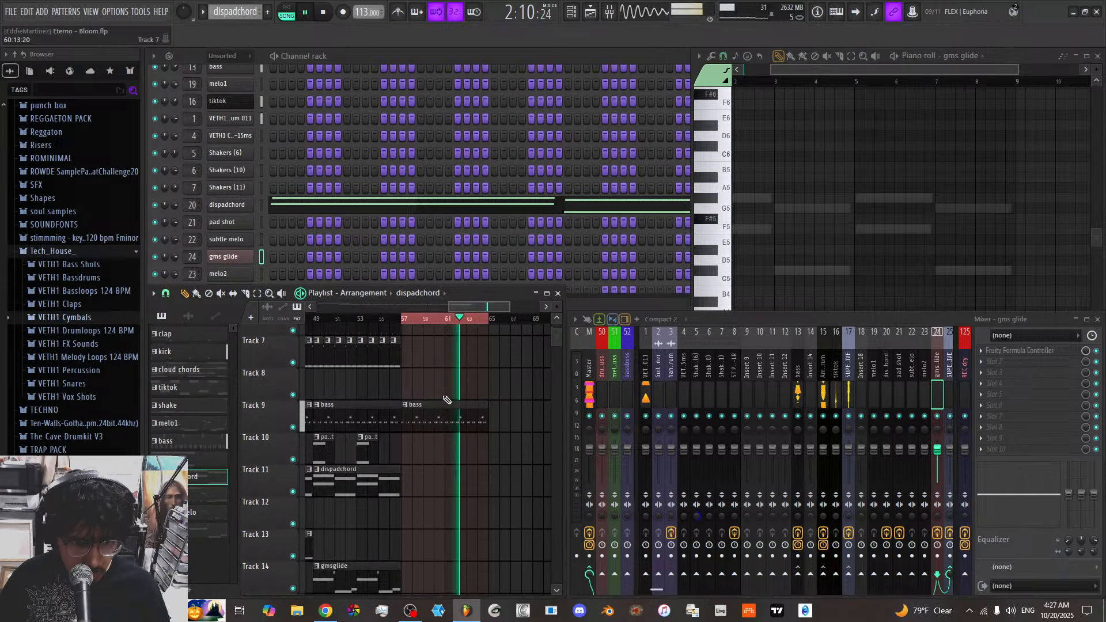
pyautogui.scroll(4, 451, 429)
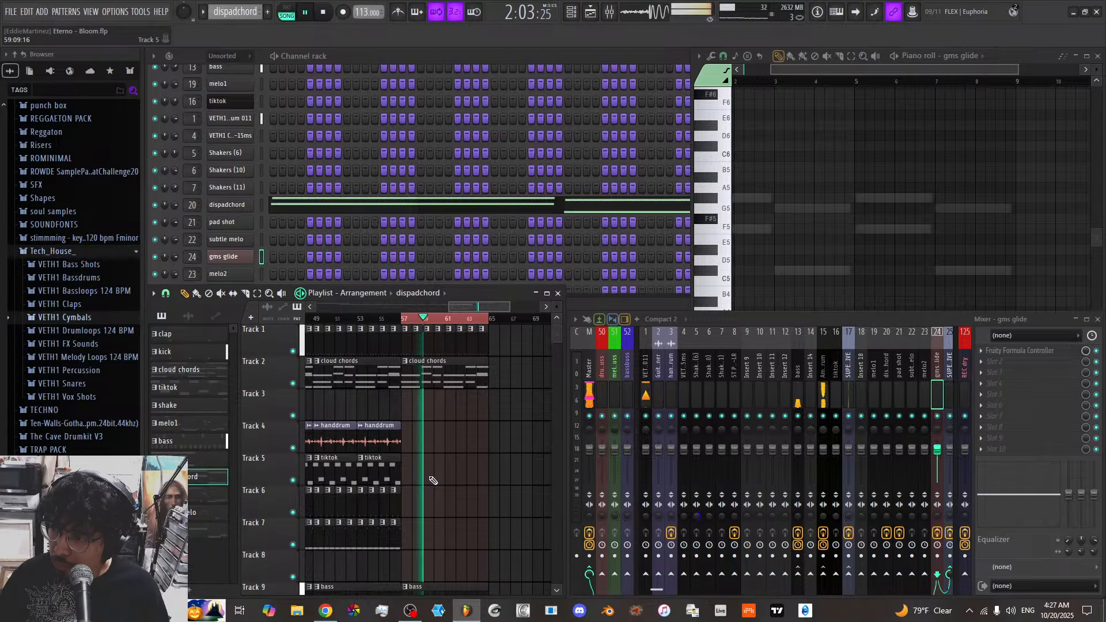
# Duplicate the pad shot and dispadchord clips of bars 49 to 57 on Tracks 10 and 11 into bars 57 to 65
pyautogui.scroll(-3, 433, 481)
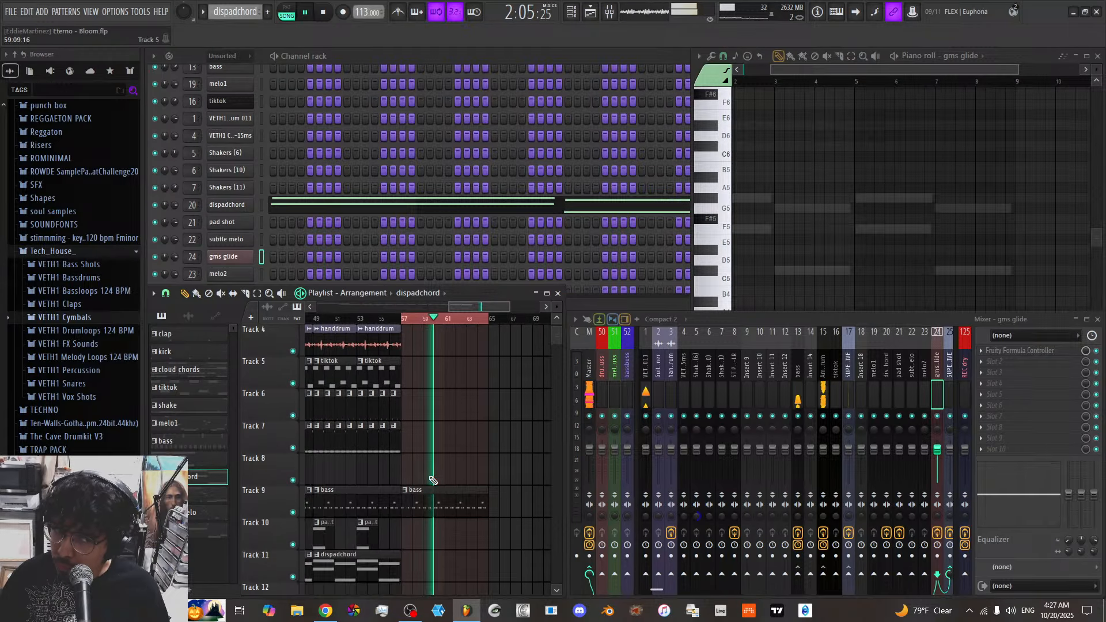
pyautogui.scroll(-2, 433, 480)
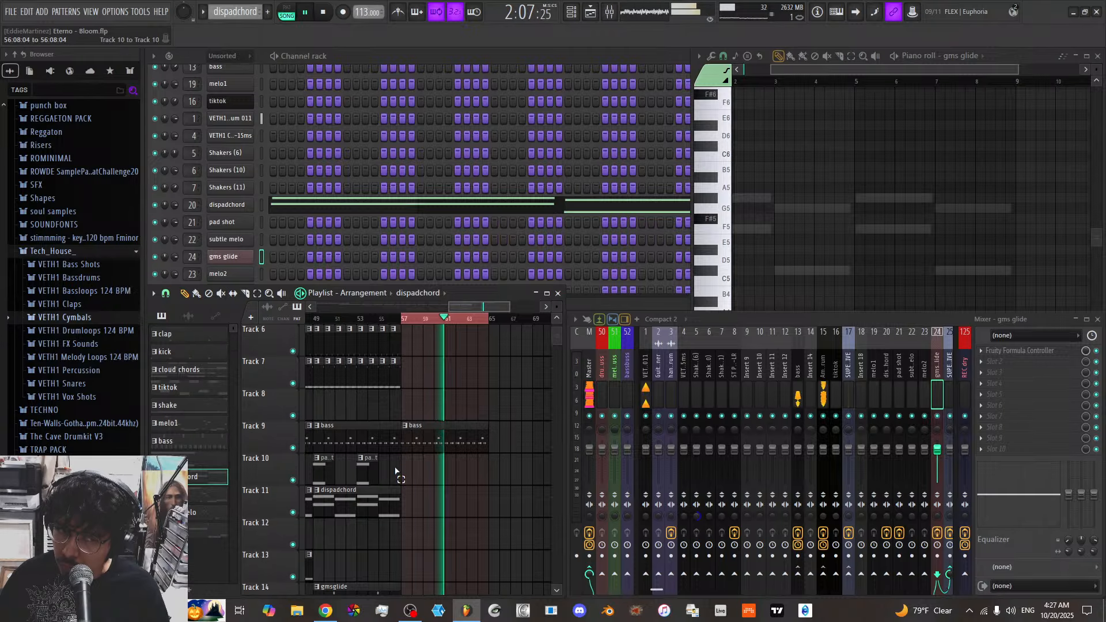
pyautogui.moveTo(397, 472); pyautogui.dragTo(328, 501)
pyautogui.scroll(-3, 432, 499)
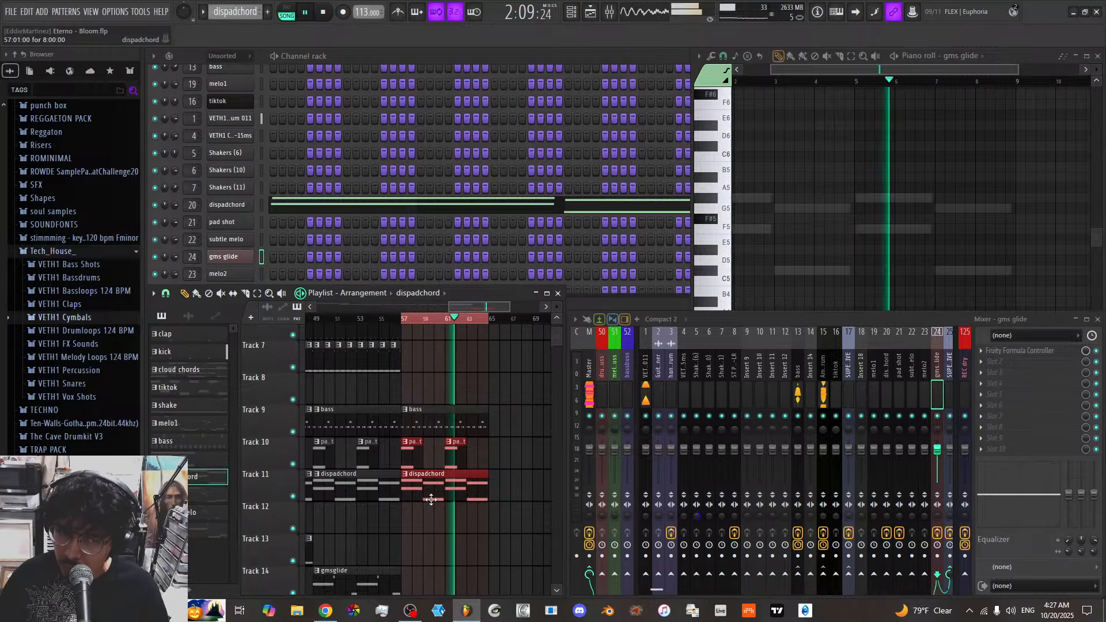
# Duplicate the last four bars of clap and shake clips on Tracks 6 and 7 twice to fill bars 57 to 65
pyautogui.scroll(2, 435, 501)
pyautogui.scroll(3, 435, 500)
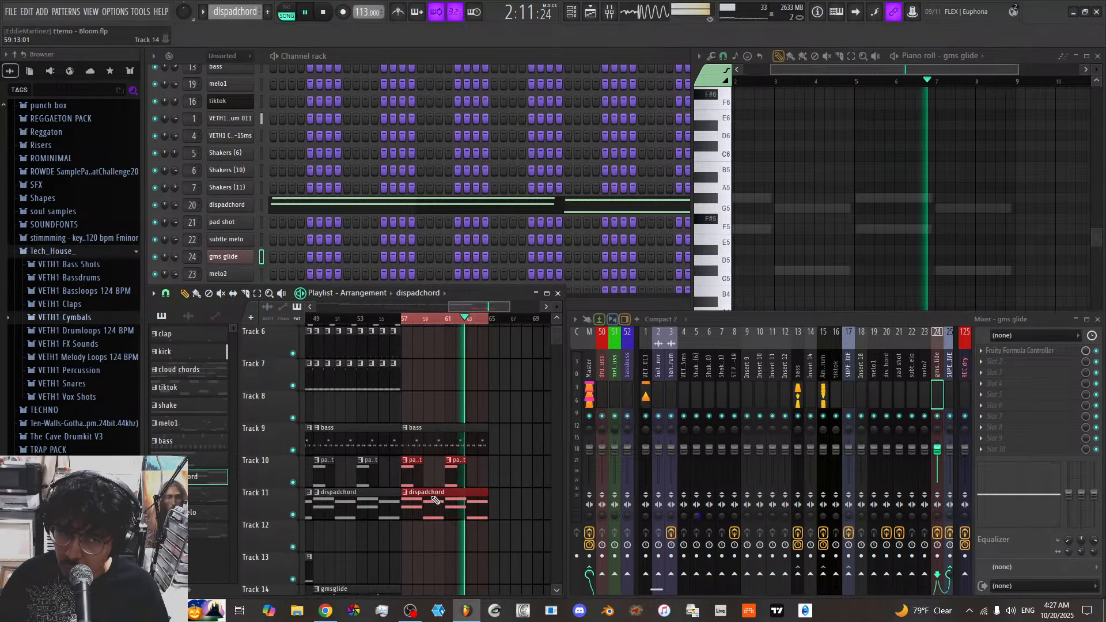
pyautogui.scroll(4, 433, 499)
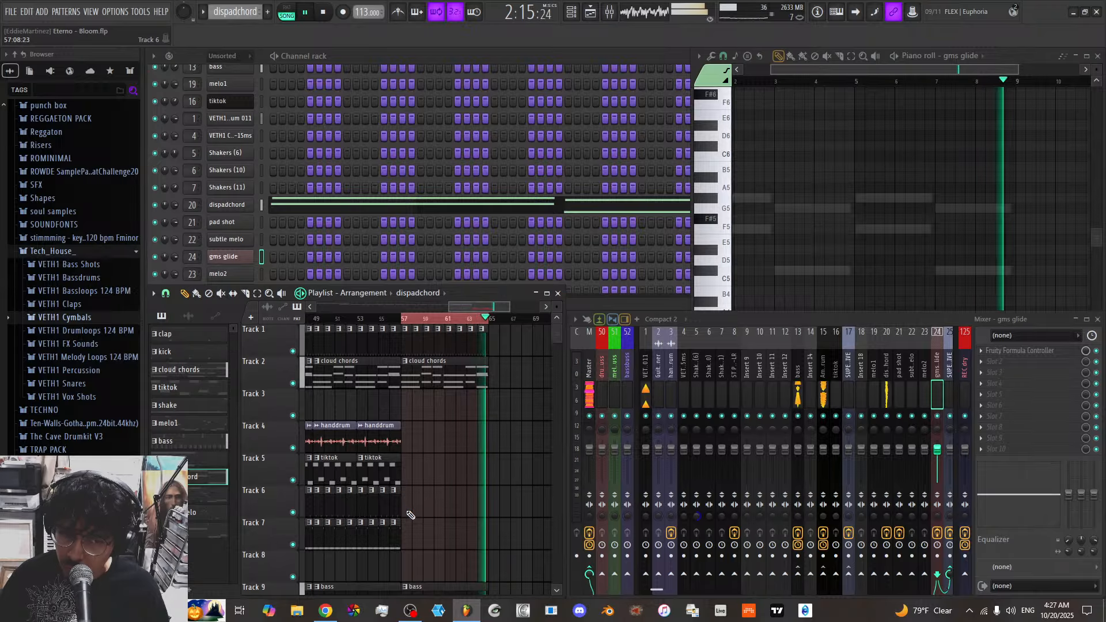
pyautogui.click(397, 538)
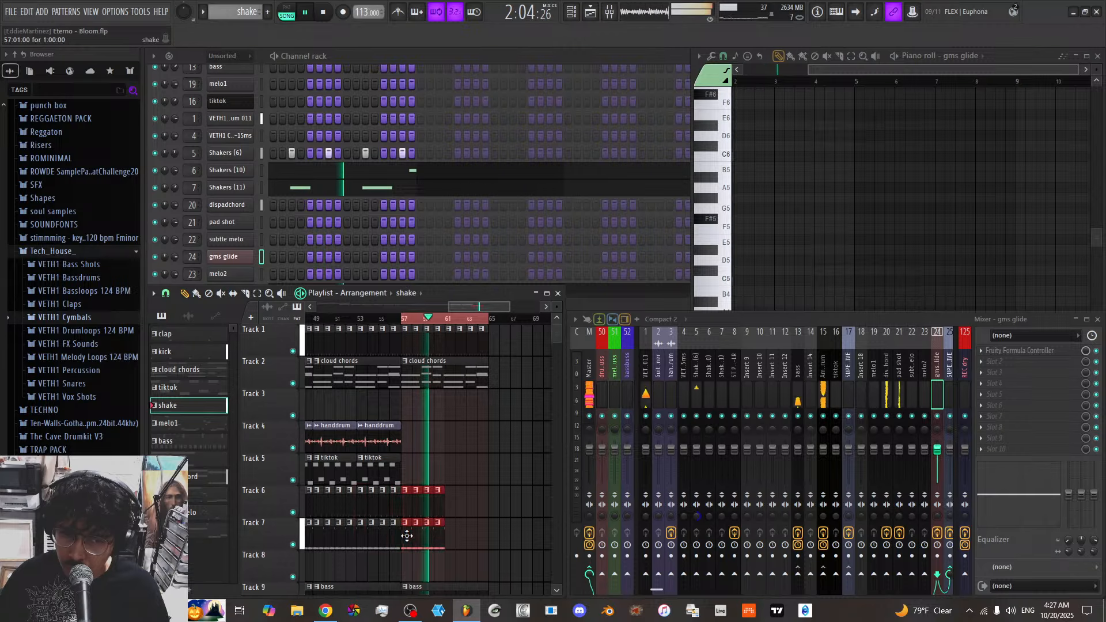
pyautogui.hotkey('ctrl', 'b')
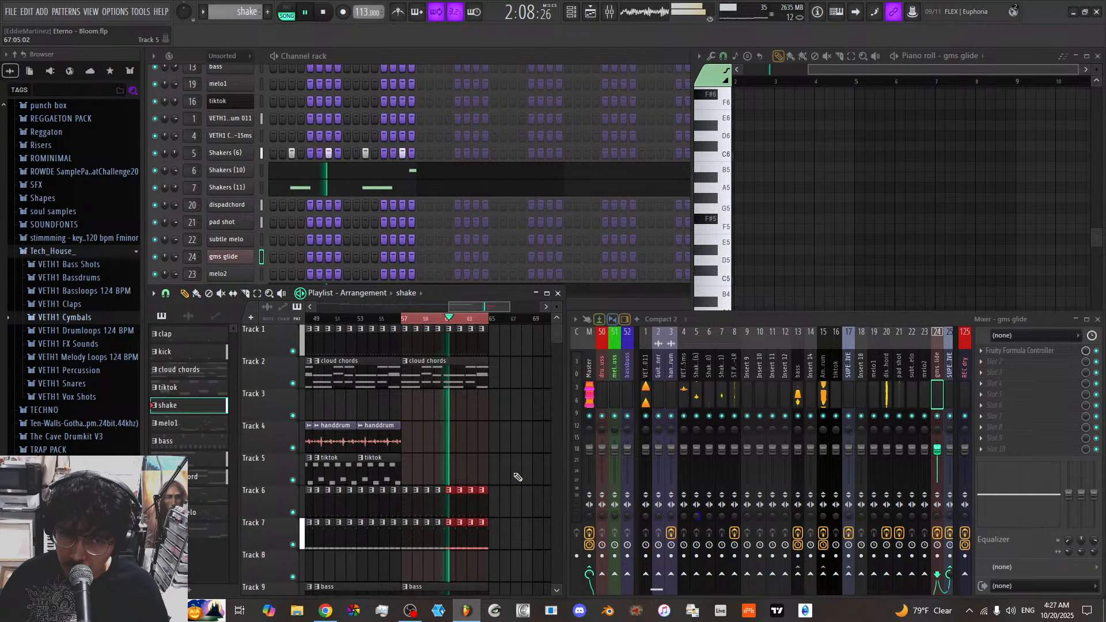
# Insert a second Ample Percussion Cloudrum channel above the existing one and load its Double Open preset
pyautogui.scroll(-3, 518, 475)
pyautogui.scroll(-5, 518, 477)
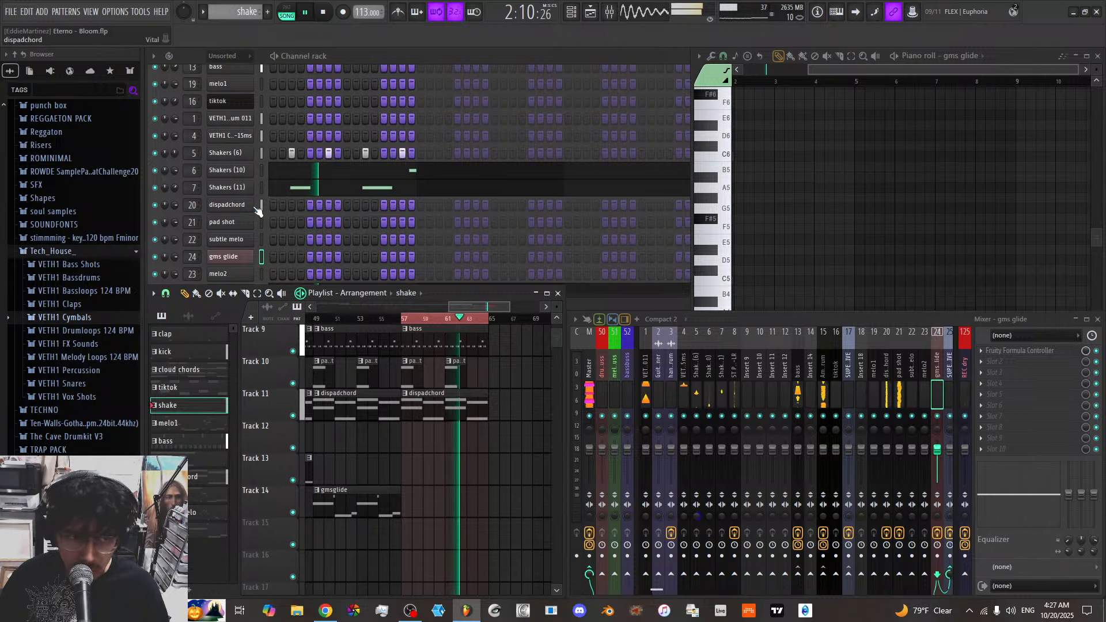
pyautogui.click(261, 169)
pyautogui.scroll(-1, 259, 196)
pyautogui.scroll(3, 259, 211)
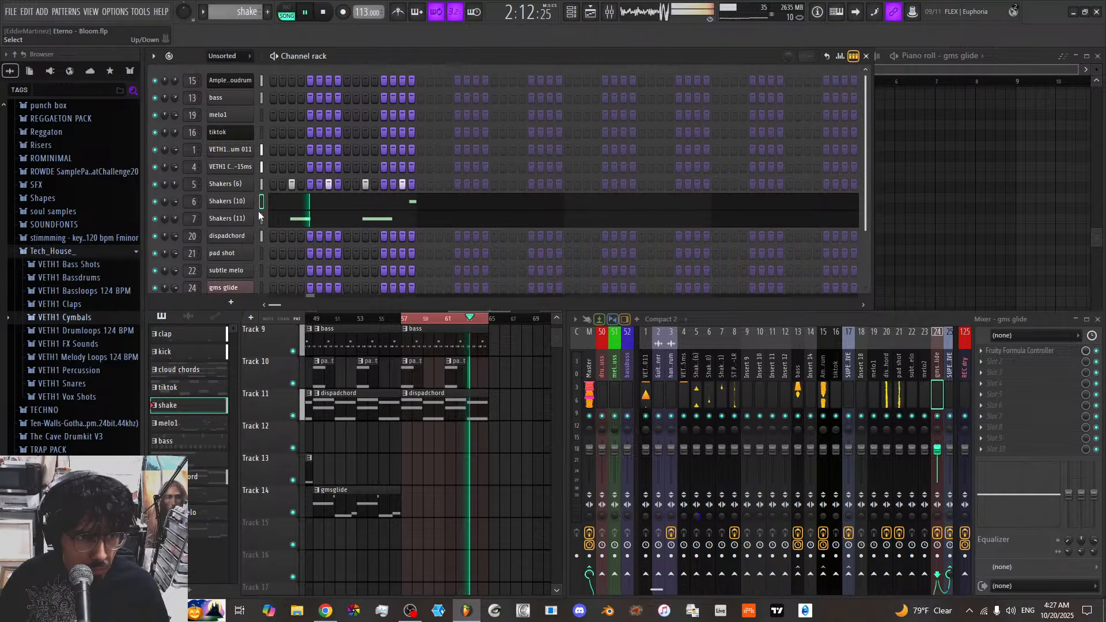
pyautogui.click(261, 136)
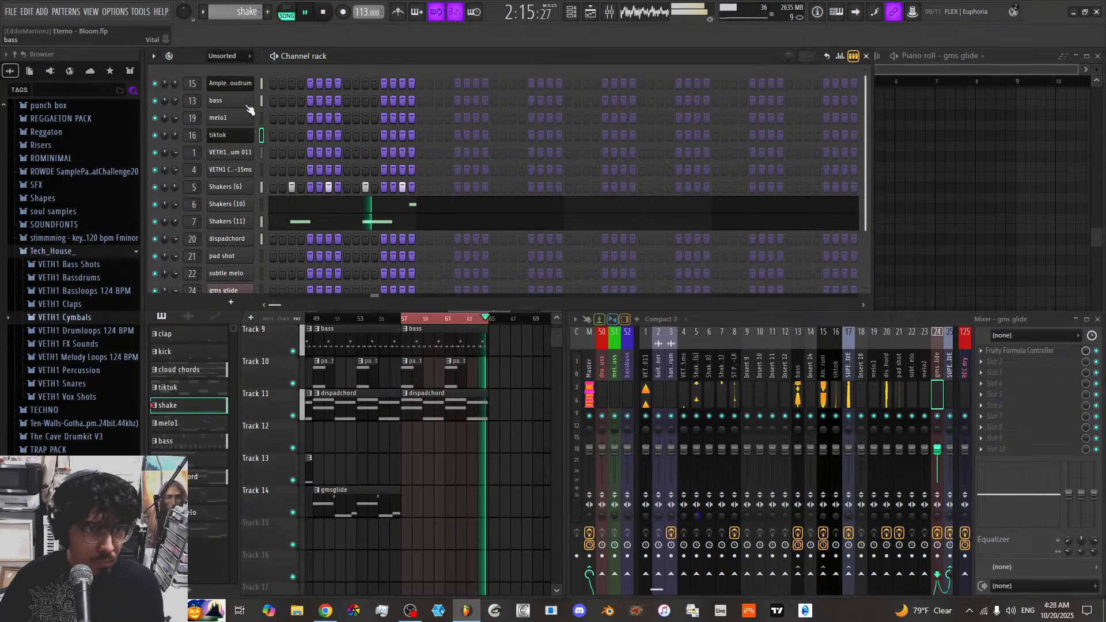
pyautogui.rightClick(257, 82)
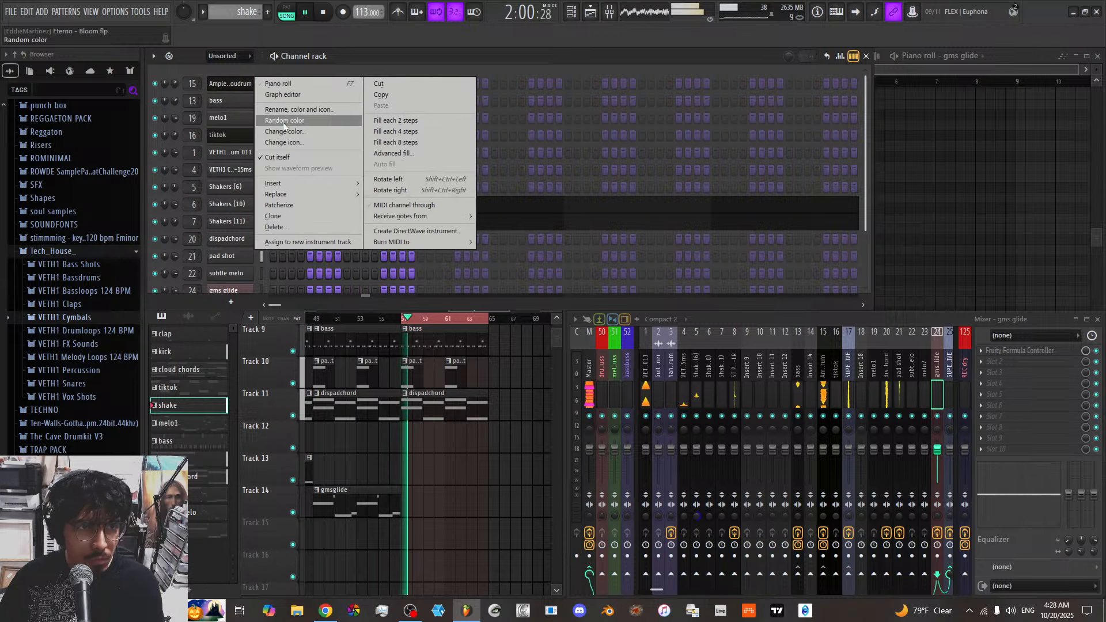
pyautogui.moveTo(305, 183)
pyautogui.moveTo(430, 242)
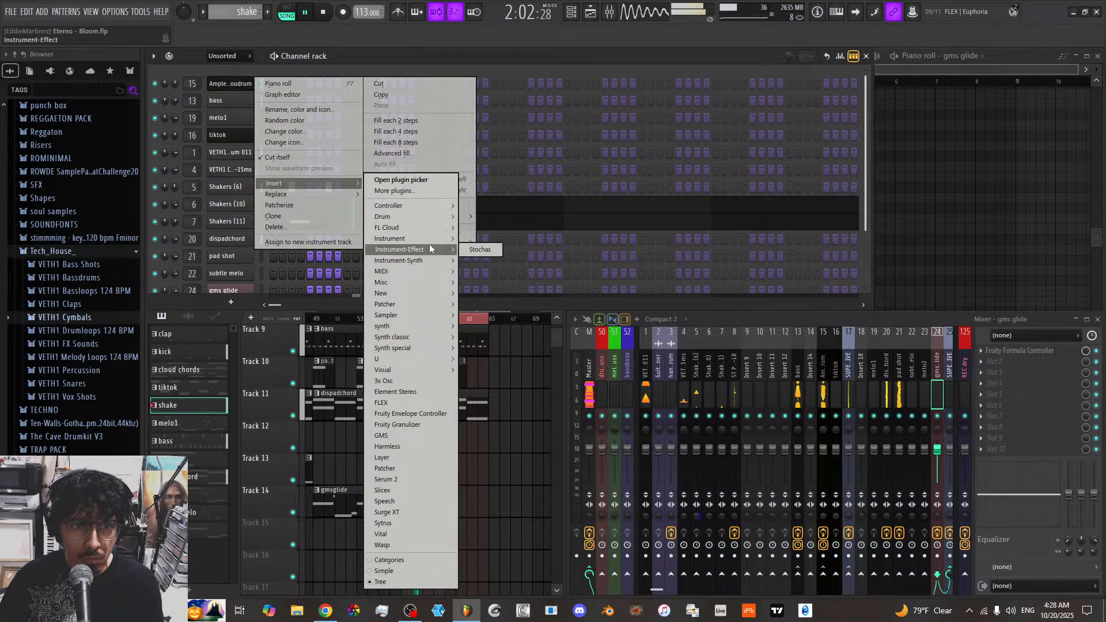
pyautogui.click(489, 261)
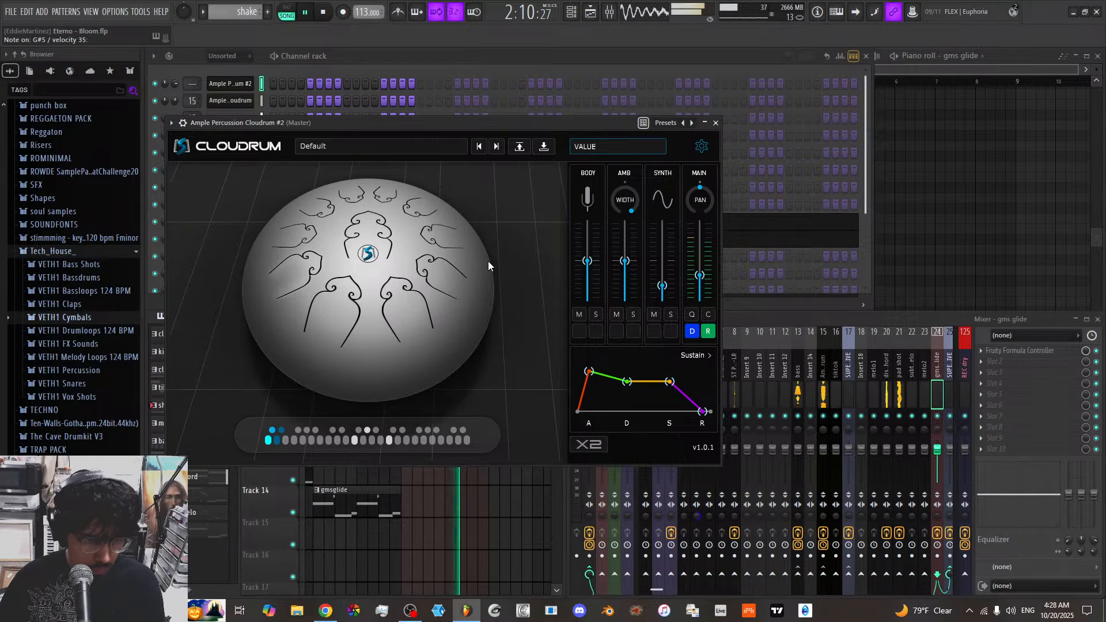
pyautogui.click(491, 148)
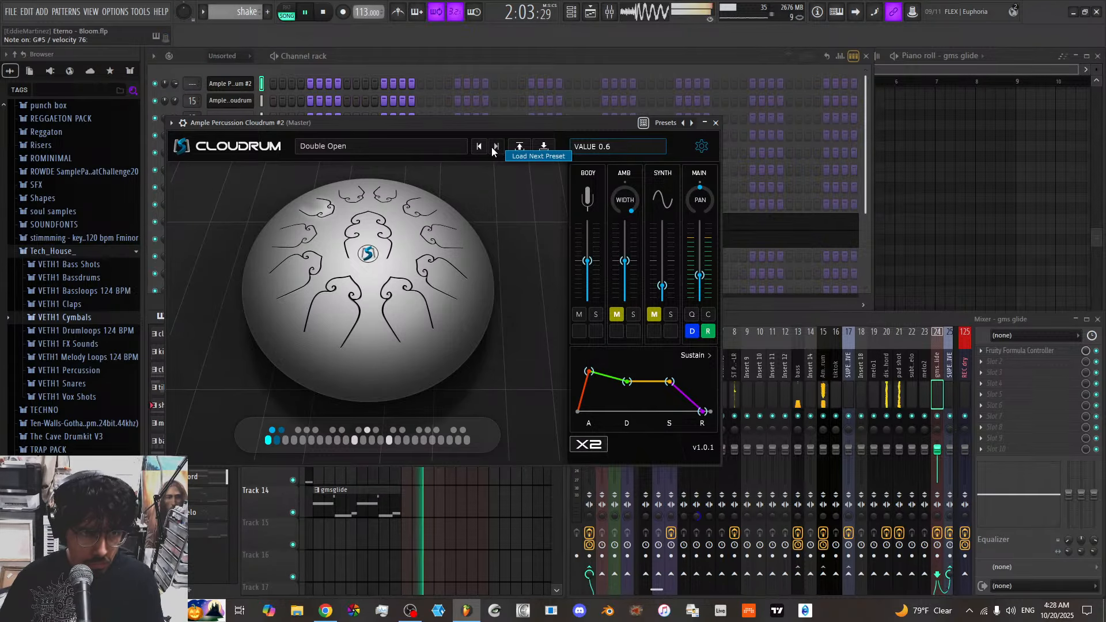
# Audition the Cloudrum presets following Double Open, through Double Synth to Mod wheel control phase
pyautogui.click(492, 147)
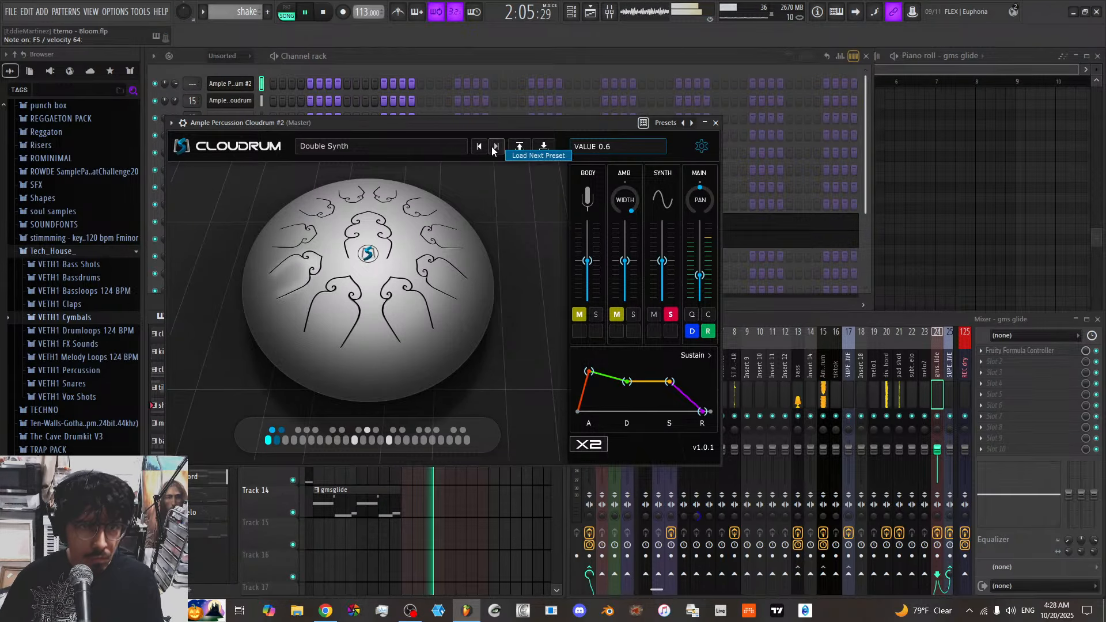
pyautogui.click(492, 147)
pyautogui.click(493, 147)
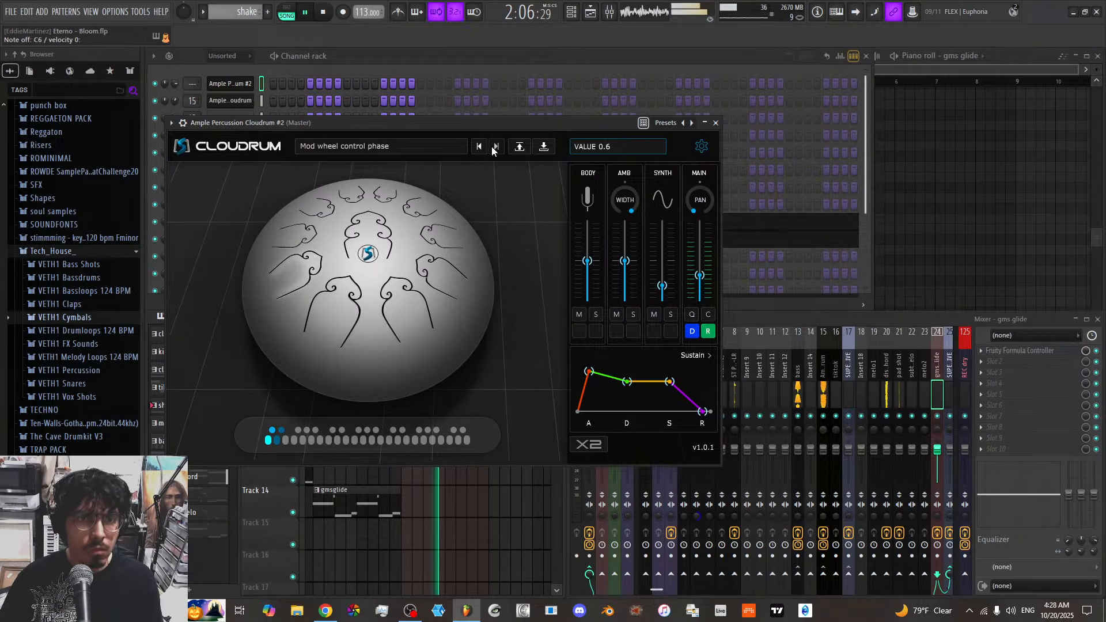
# Close the Cloudrum instrument and delete the Ample Percussion Cloudrum #2 channel from the channel rack
pyautogui.click(717, 122)
pyautogui.rightClick(255, 81)
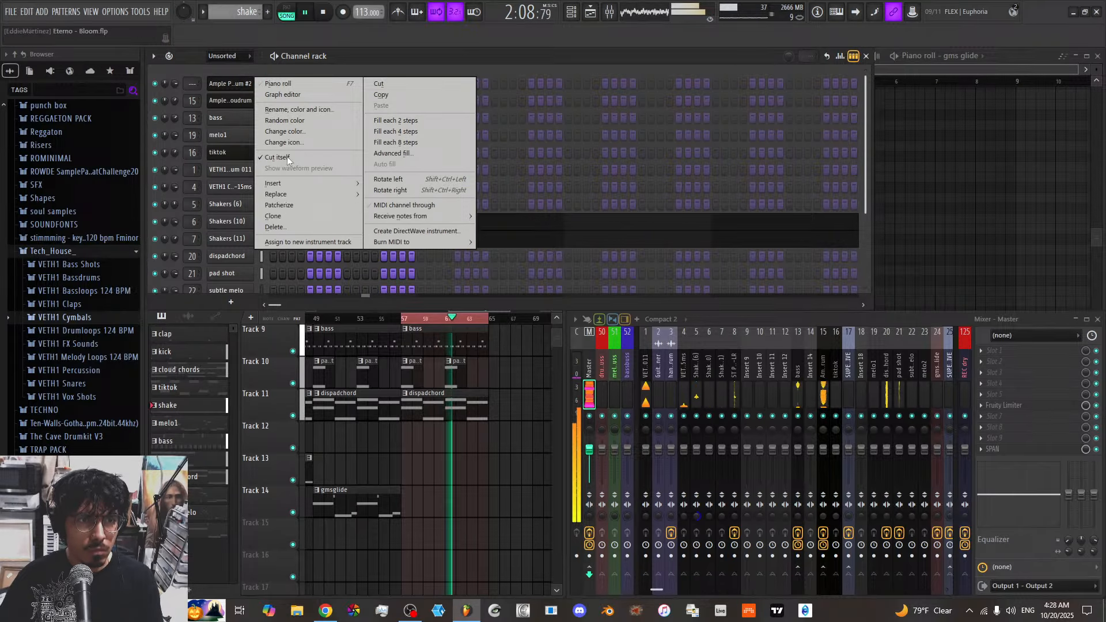
pyautogui.click(275, 227)
# Place two more handdrum clips on Track 4 of the playlist, at bars 57 and 61
pyautogui.scroll(4, 468, 490)
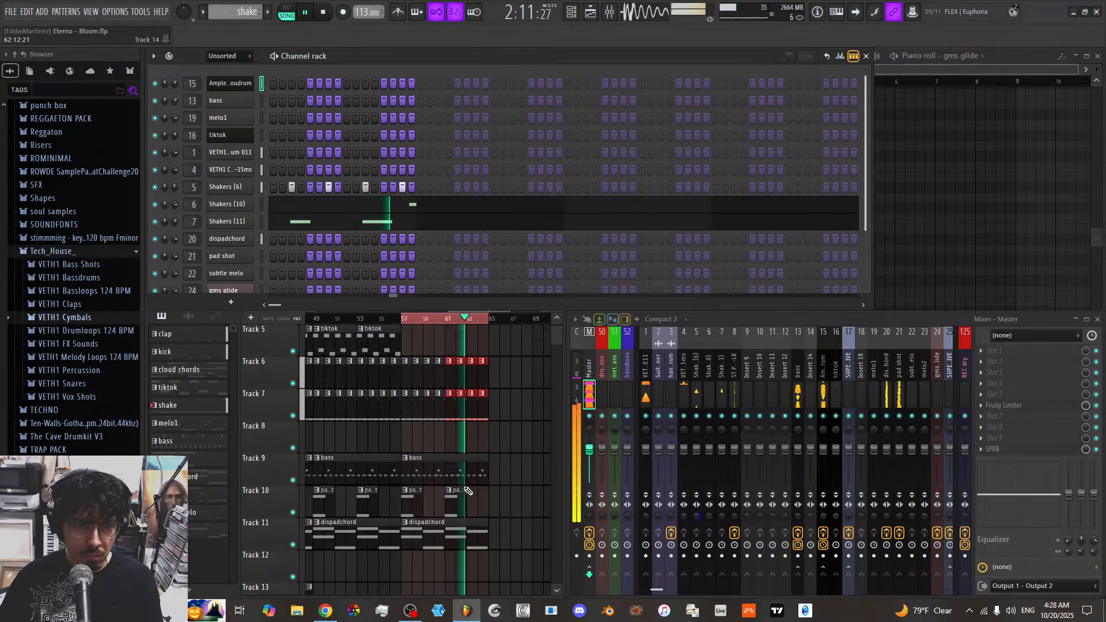
pyautogui.scroll(2, 468, 490)
pyautogui.scroll(2, 403, 456)
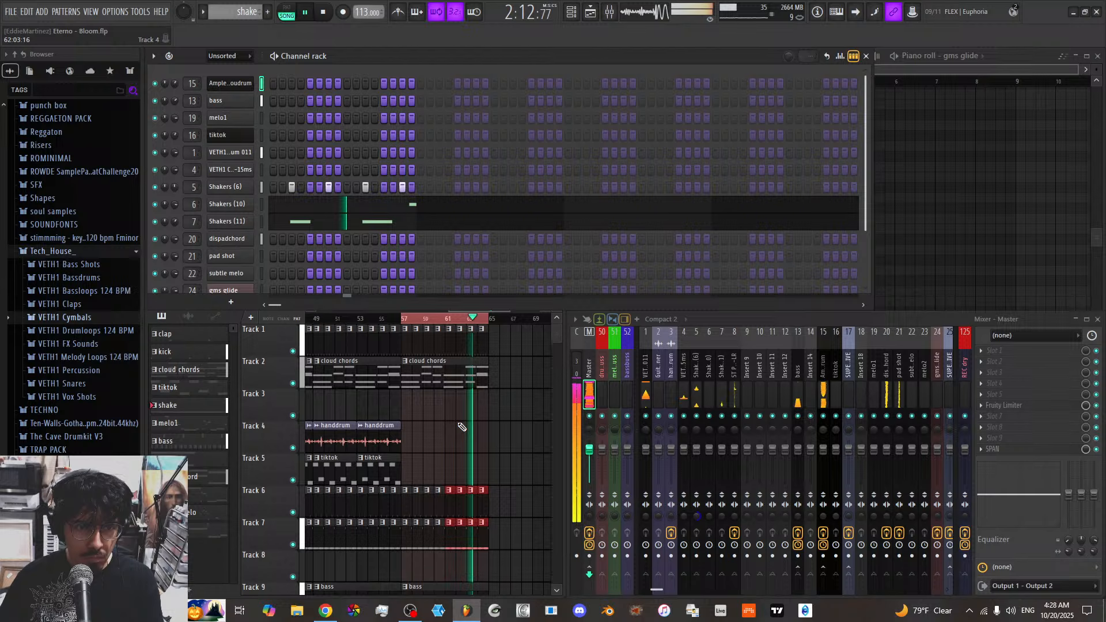
pyautogui.click(373, 434)
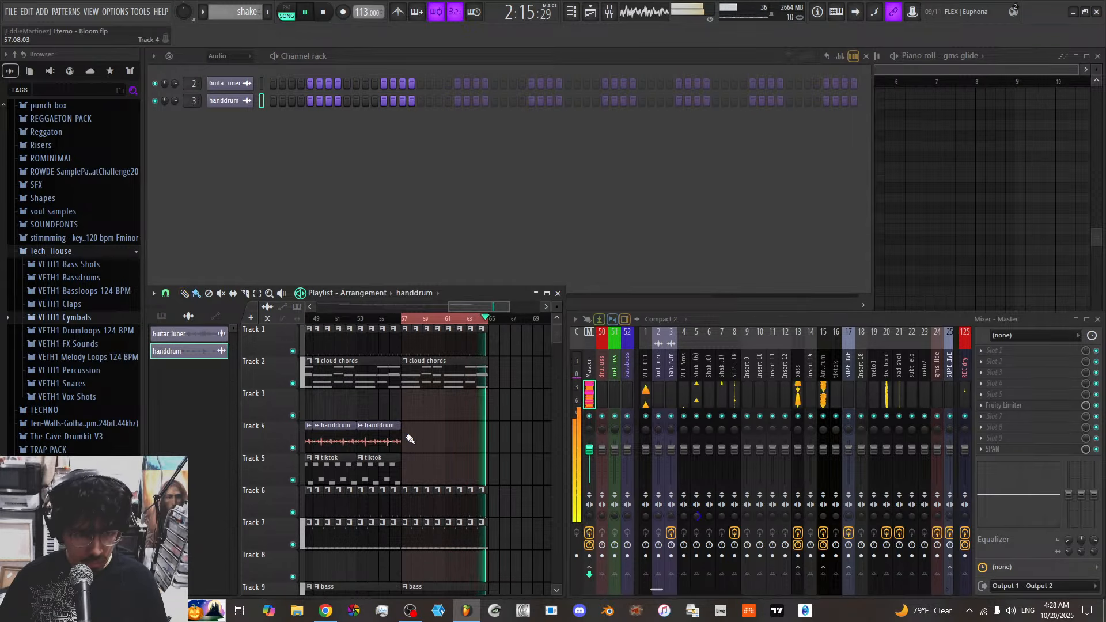
pyautogui.scroll(-4, 512, 422)
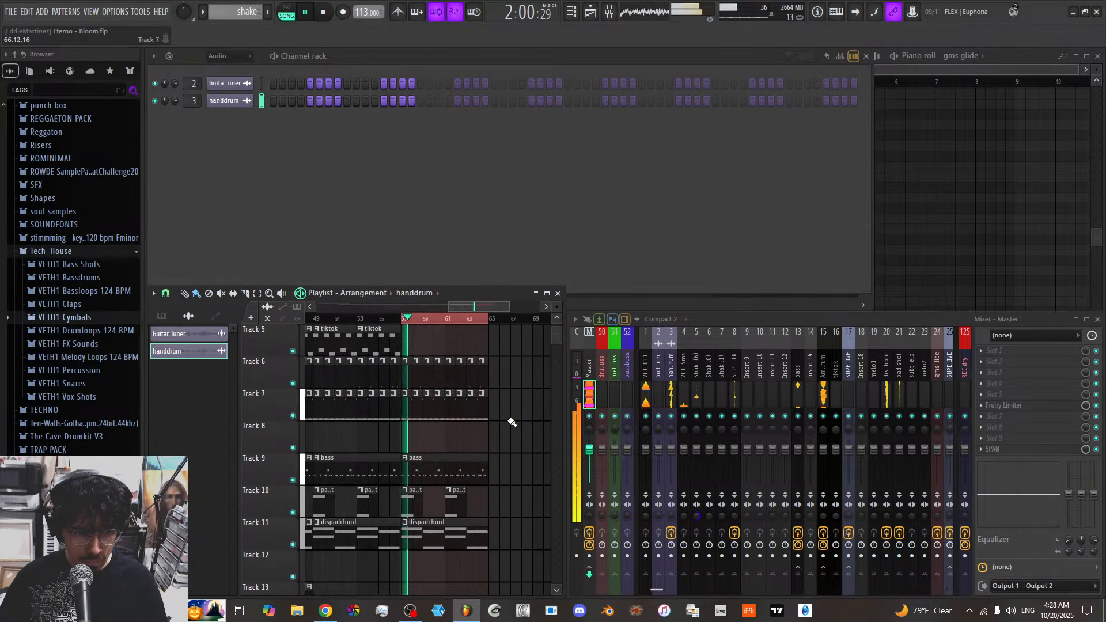
pyautogui.scroll(-4, 504, 441)
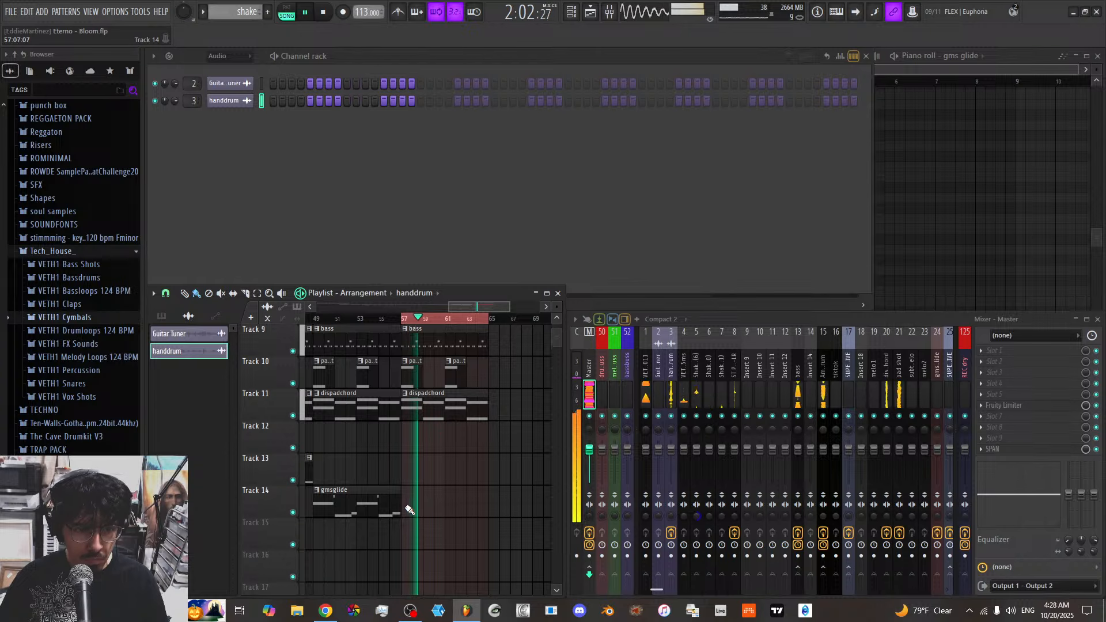
pyautogui.scroll(8, 409, 510)
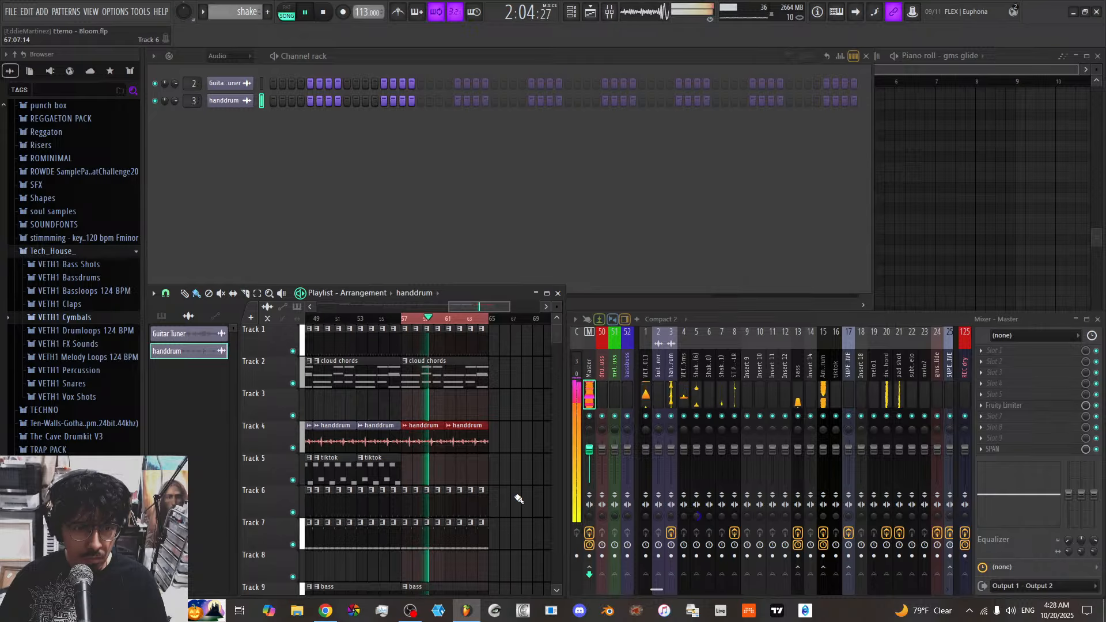
# Add two tiktok pattern clips on Track 5 of the playlist, at bars 57 and 61
pyautogui.click(396, 470)
pyautogui.click(407, 473)
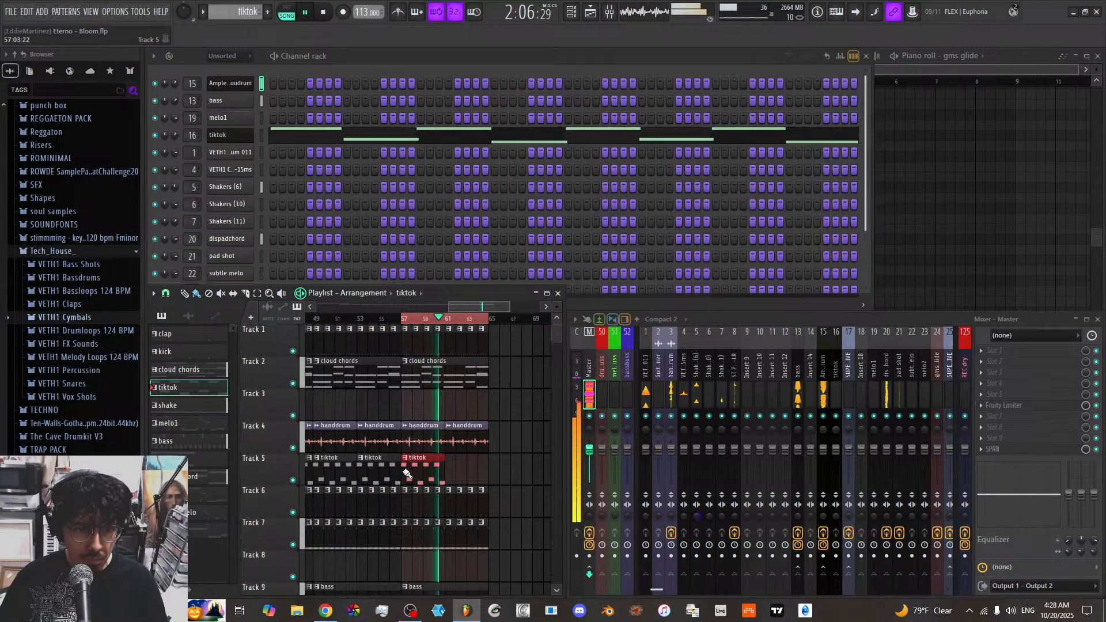
pyautogui.click(453, 471)
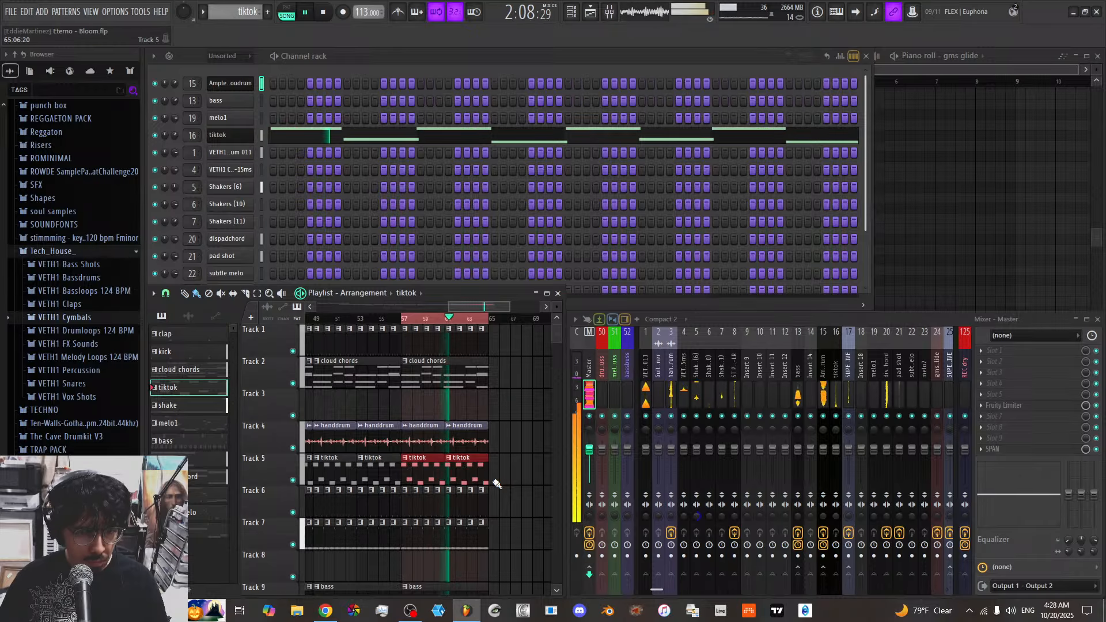
# Insert a new Vital synth channel at the tiktok channel in the channel rack
pyautogui.scroll(-6, 496, 484)
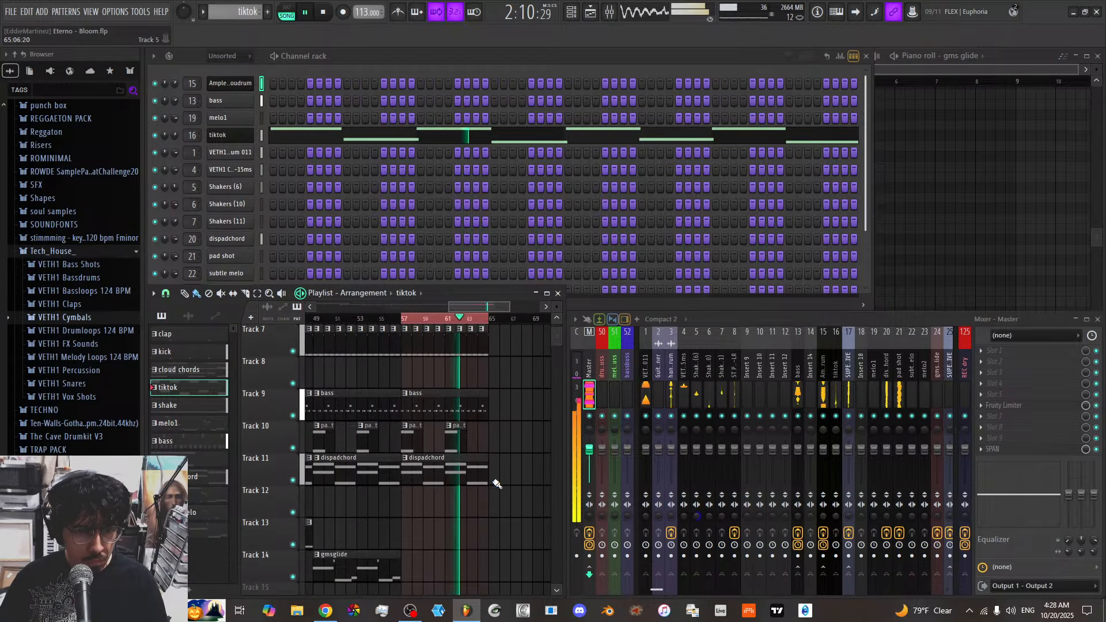
pyautogui.scroll(-2, 496, 483)
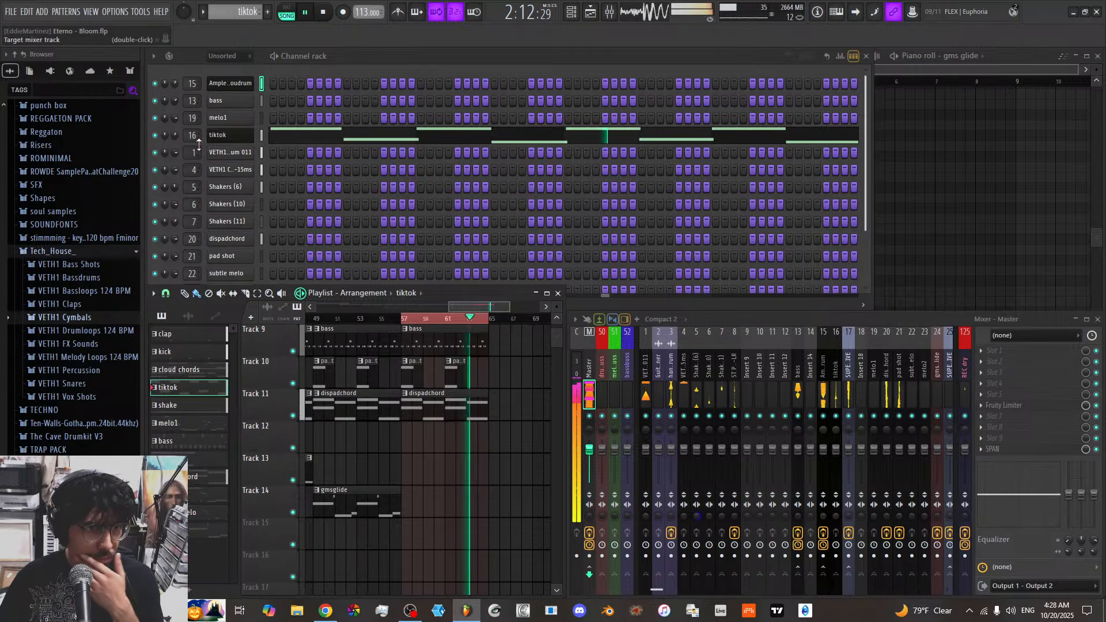
pyautogui.rightClick(254, 132)
pyautogui.moveTo(276, 239)
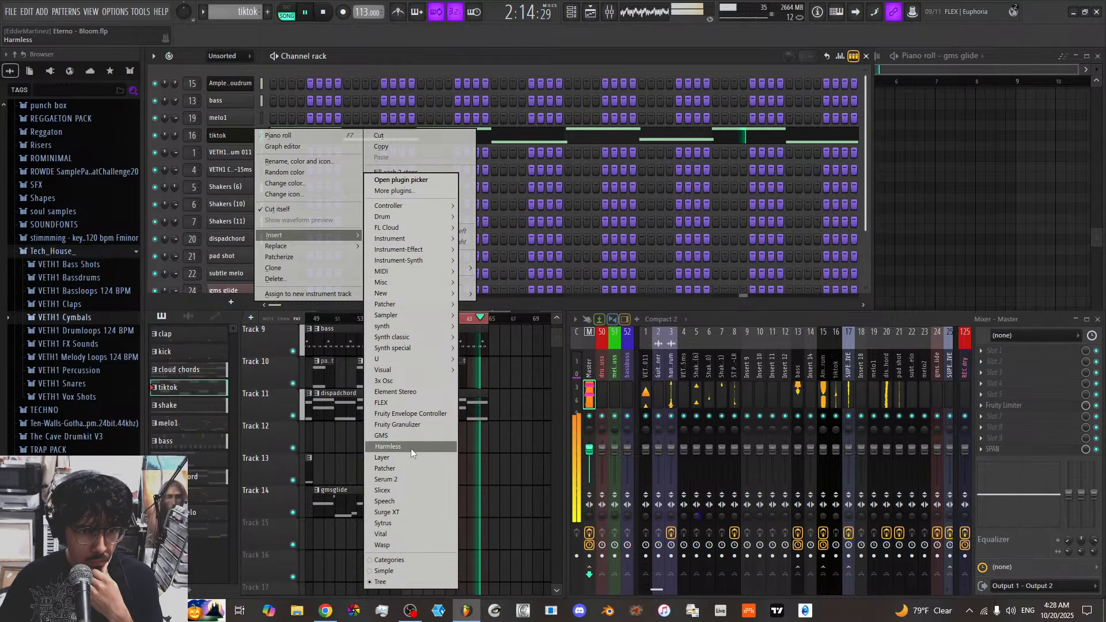
pyautogui.click(402, 532)
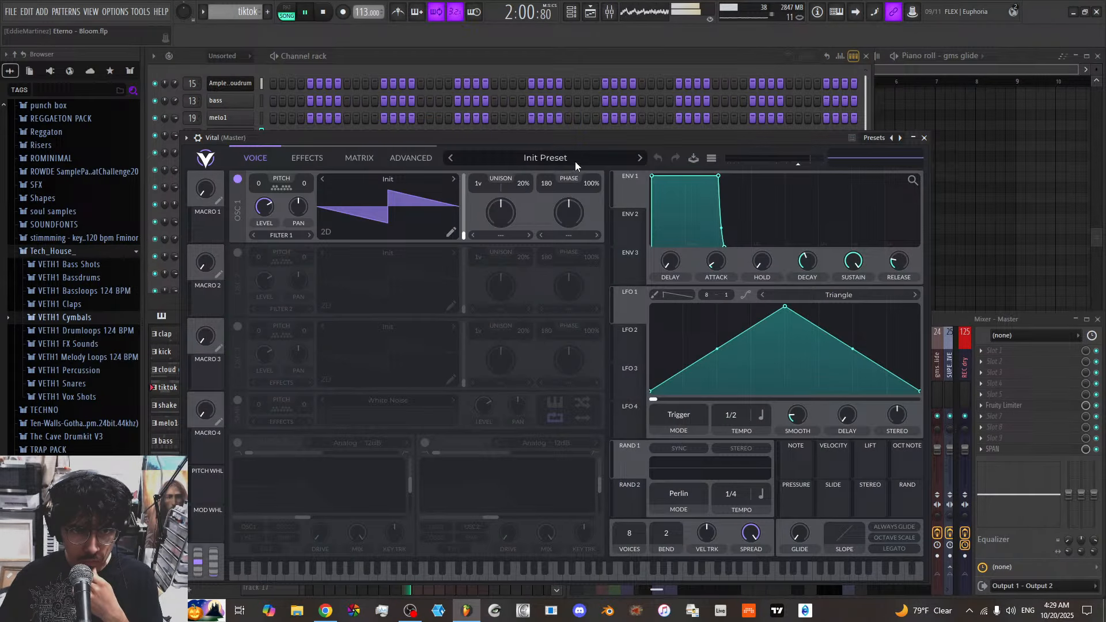
# Open Vital's preset browser, restrict it to the User folder and sort the presets by style
pyautogui.click(550, 158)
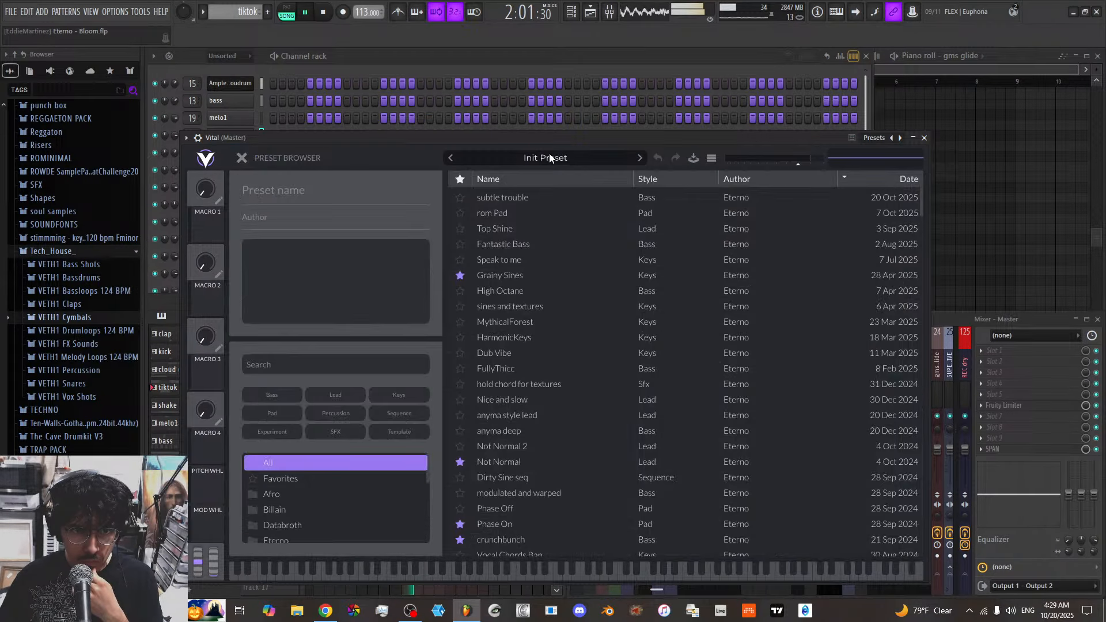
pyautogui.scroll(-5, 323, 533)
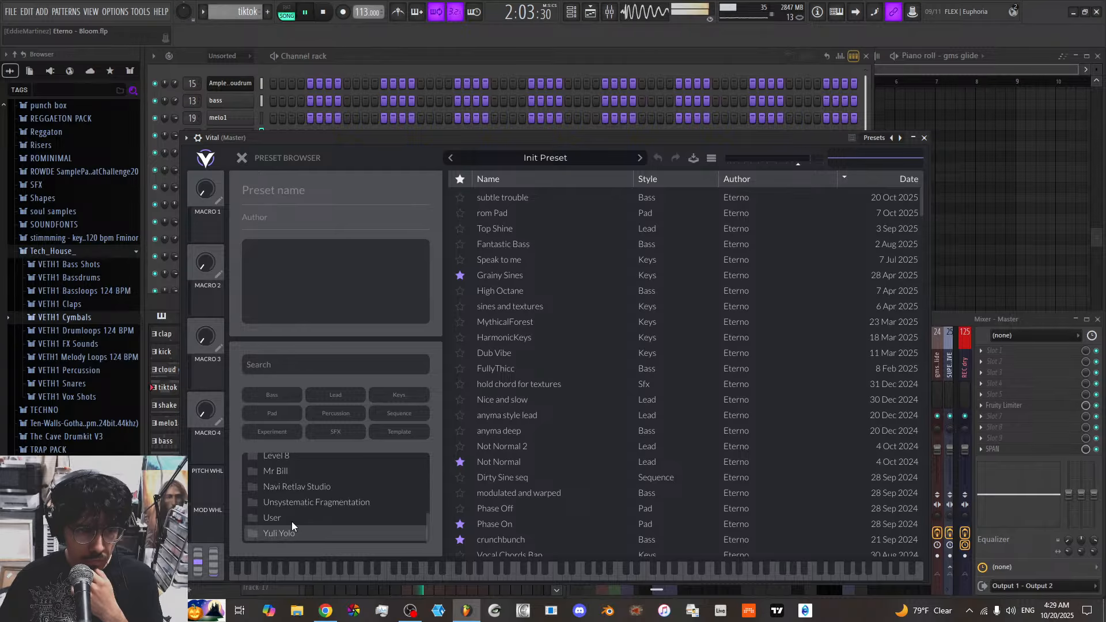
pyautogui.click(292, 519)
pyautogui.click(654, 182)
# Audition the user bass presets in order starting from subtle trouble, load Issues 2 and leave the preset browser
pyautogui.click(615, 227)
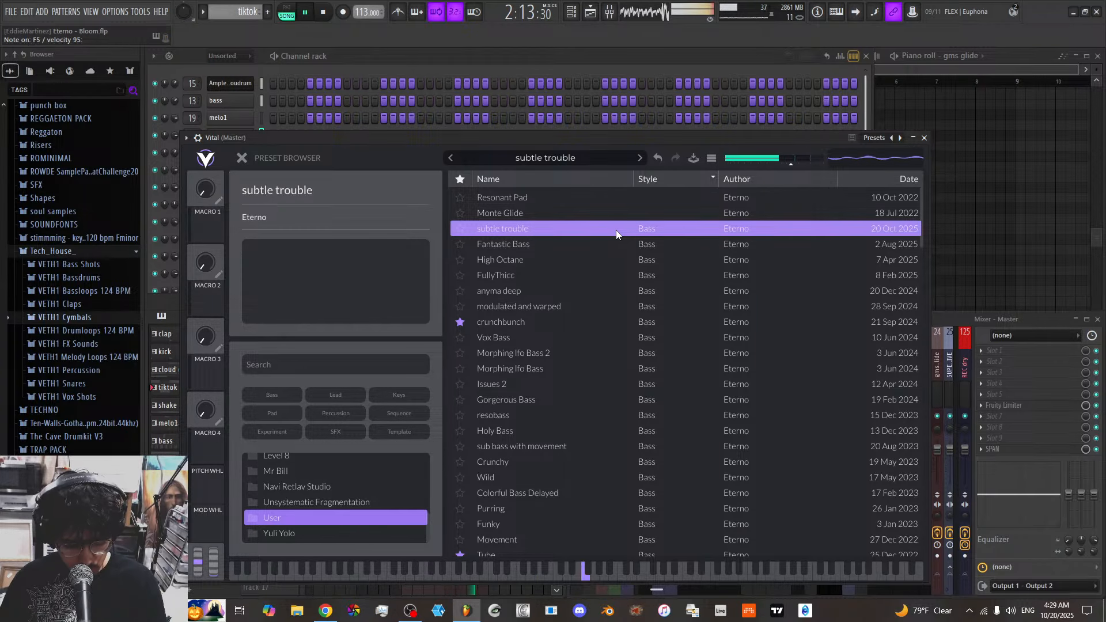
pyautogui.click(613, 243)
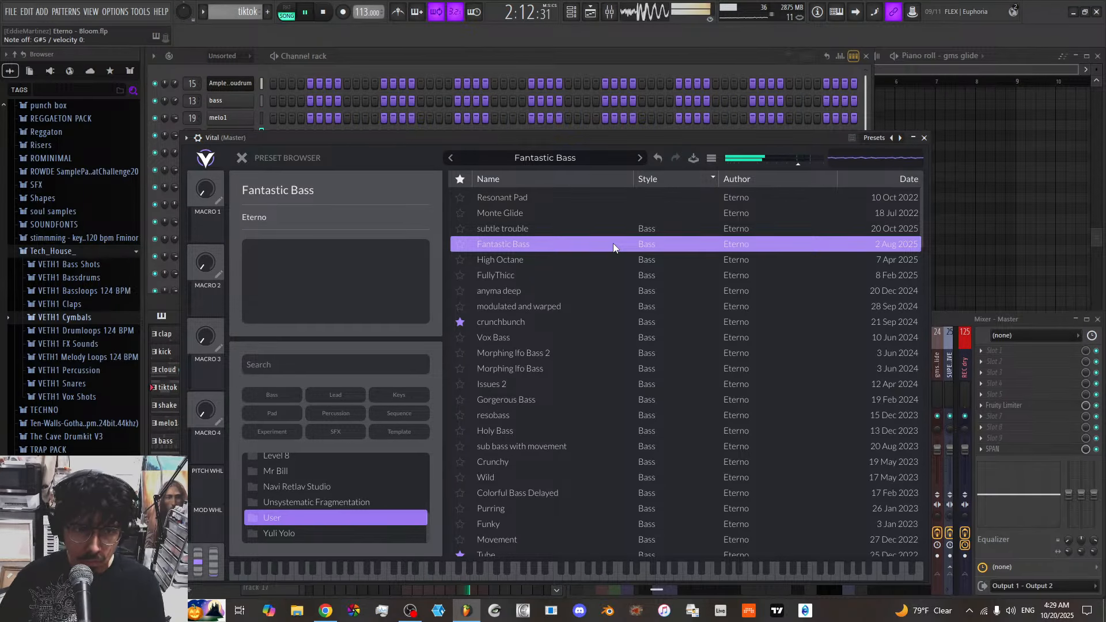
pyautogui.click(600, 259)
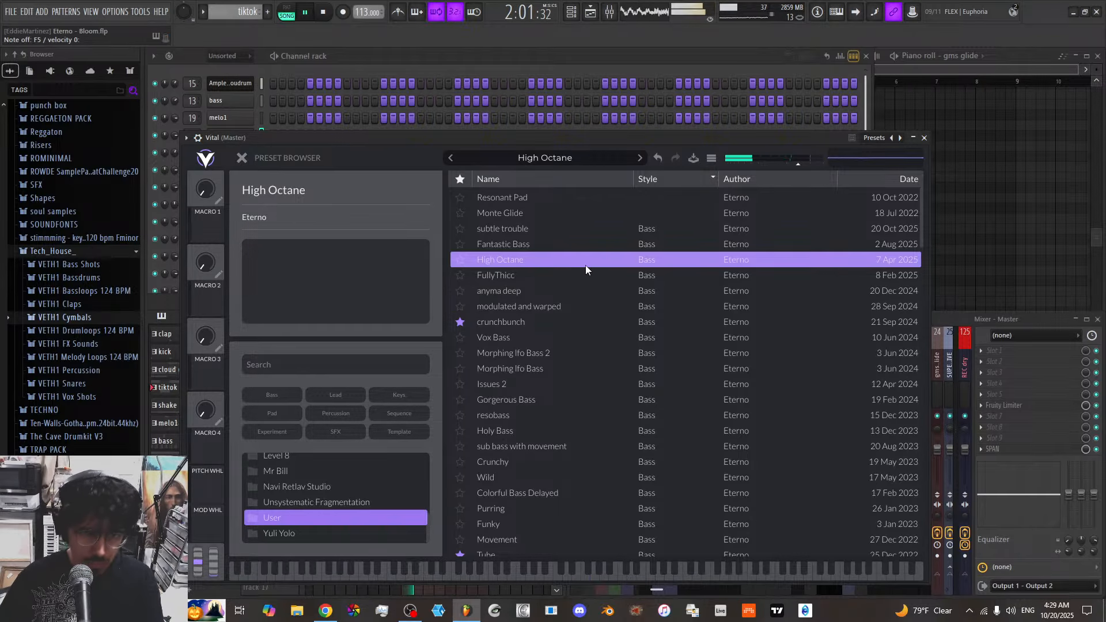
pyautogui.click(583, 274)
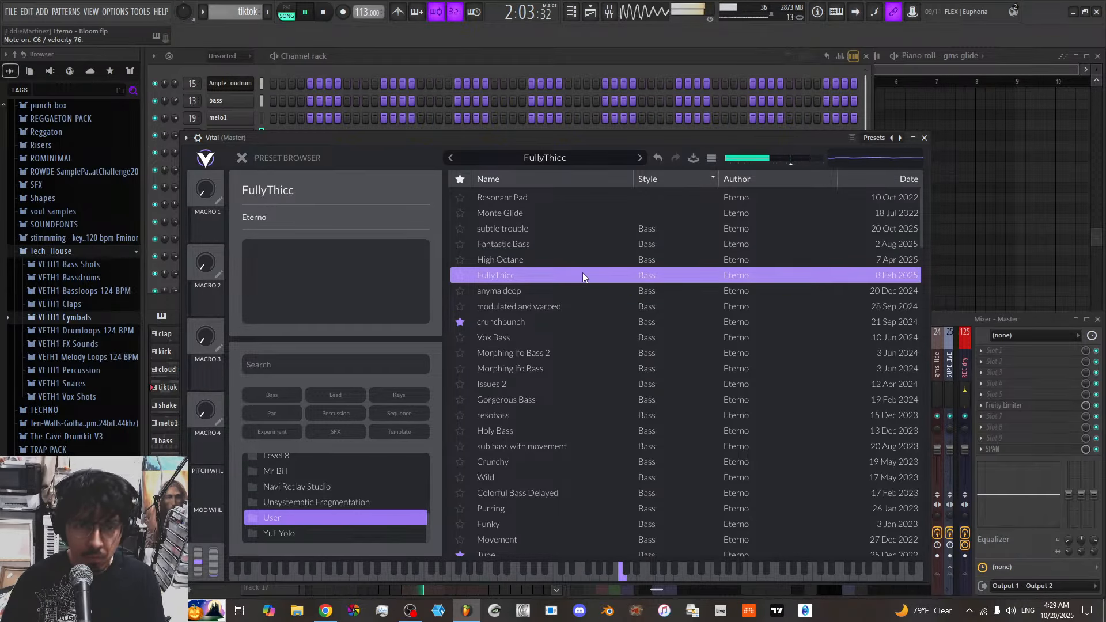
pyautogui.click(592, 286)
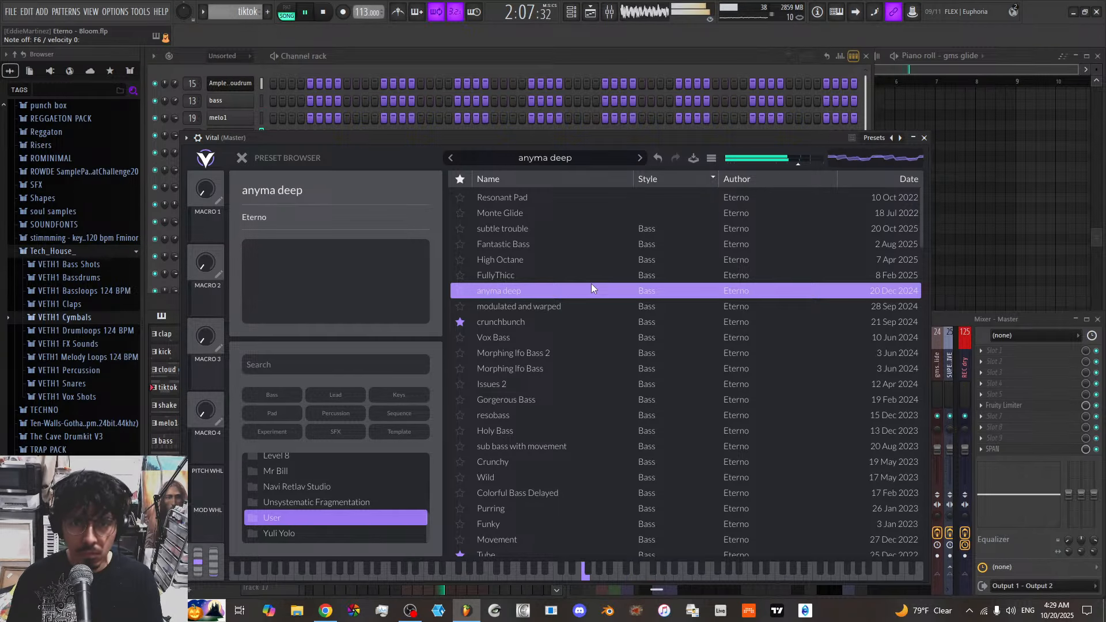
pyautogui.click(544, 307)
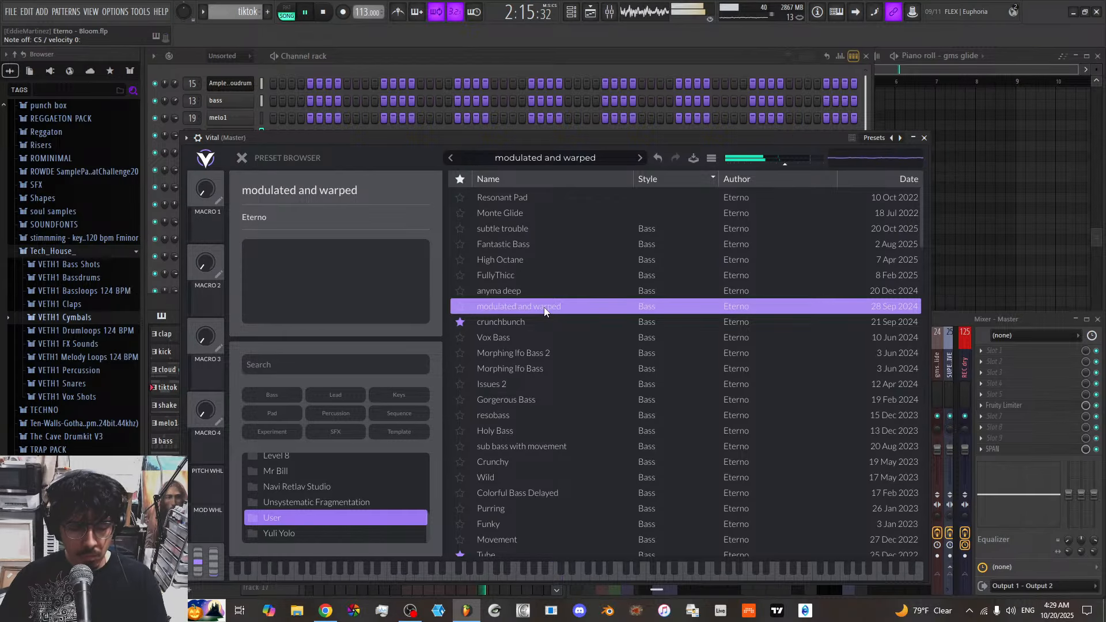
pyautogui.click(537, 321)
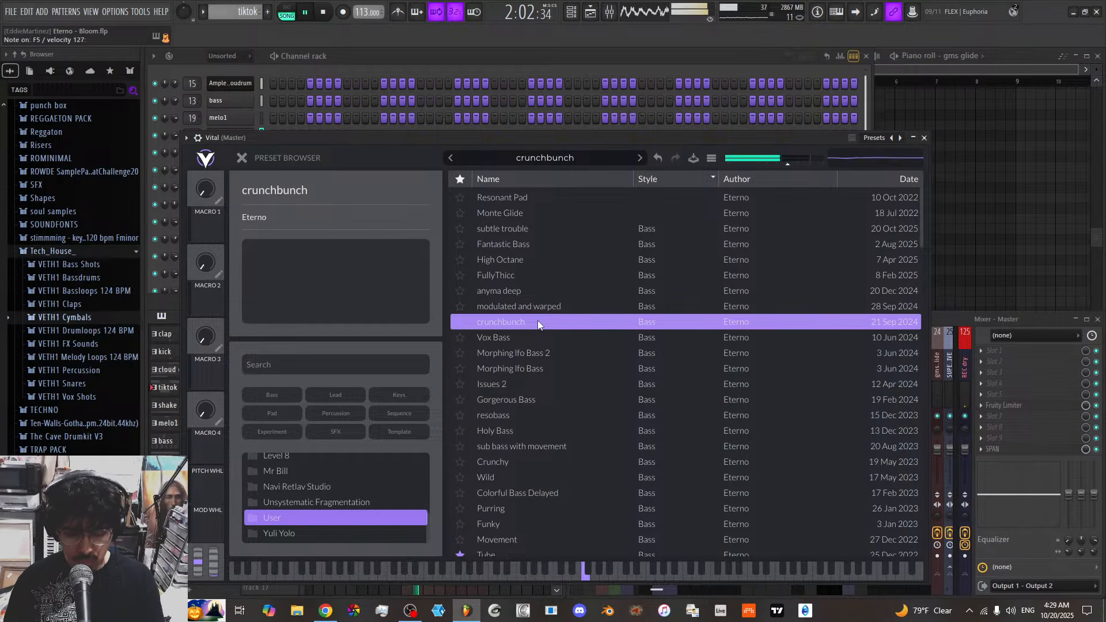
pyautogui.click(540, 337)
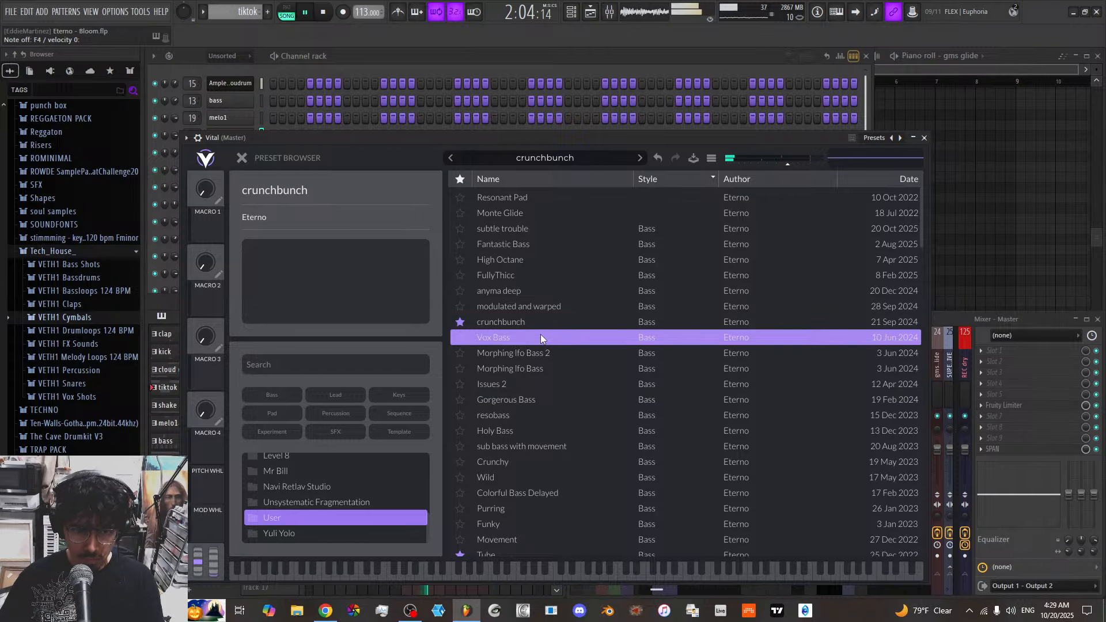
pyautogui.click(565, 354)
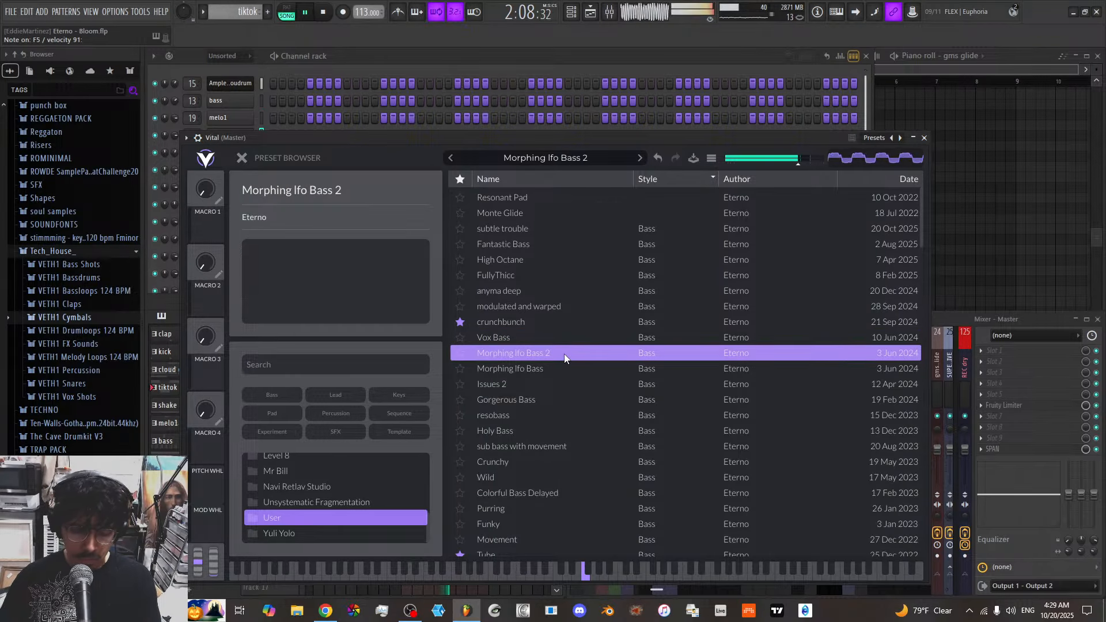
pyautogui.click(560, 368)
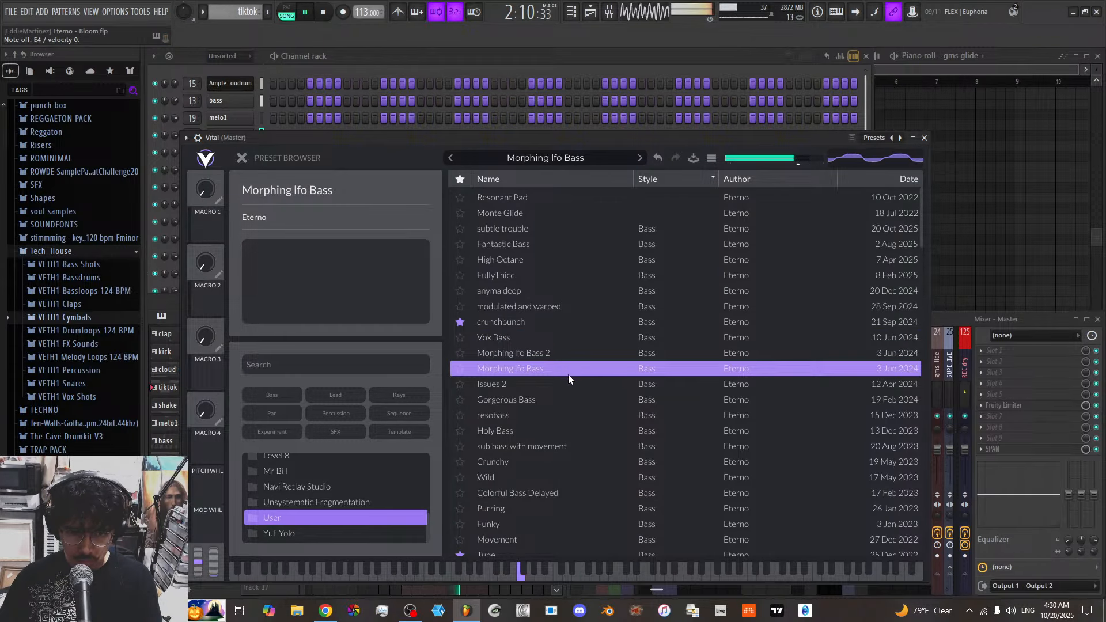
pyautogui.click(570, 382)
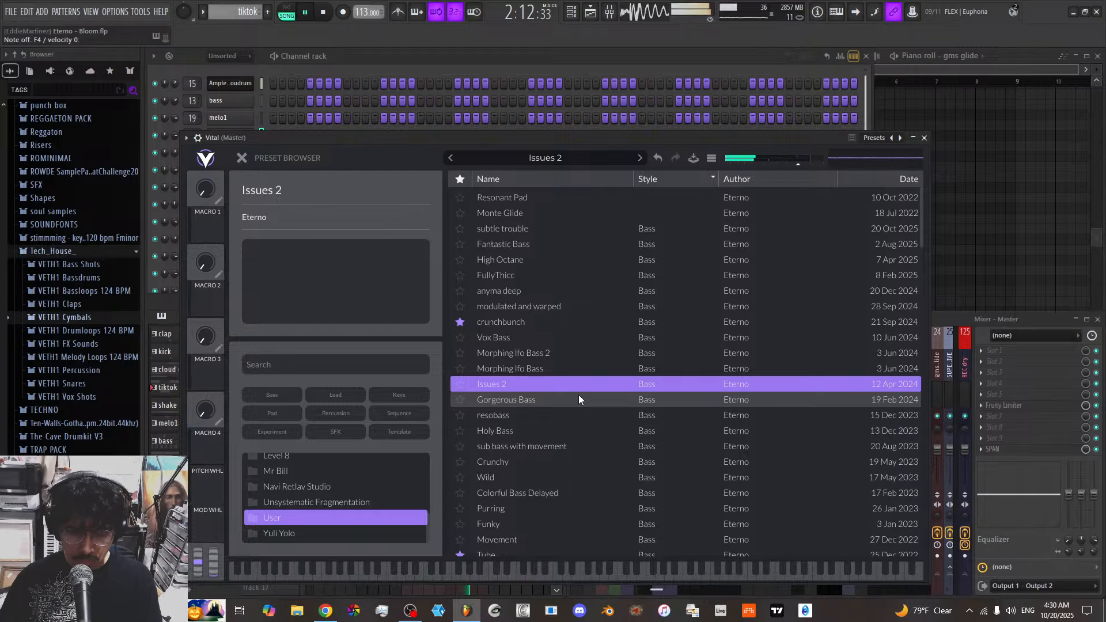
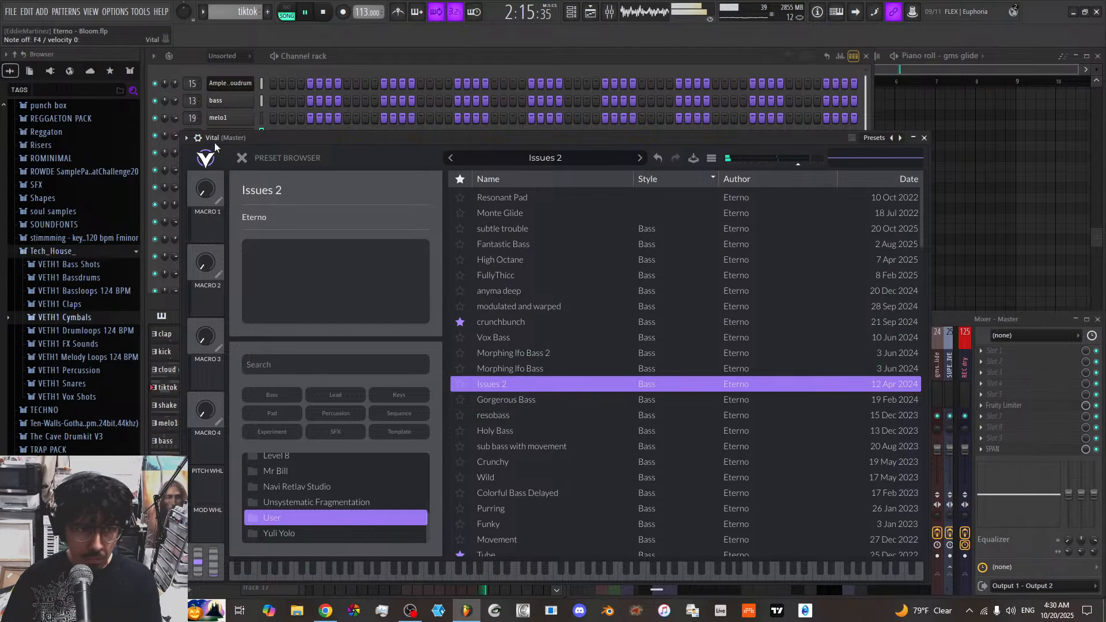
pyautogui.click(244, 157)
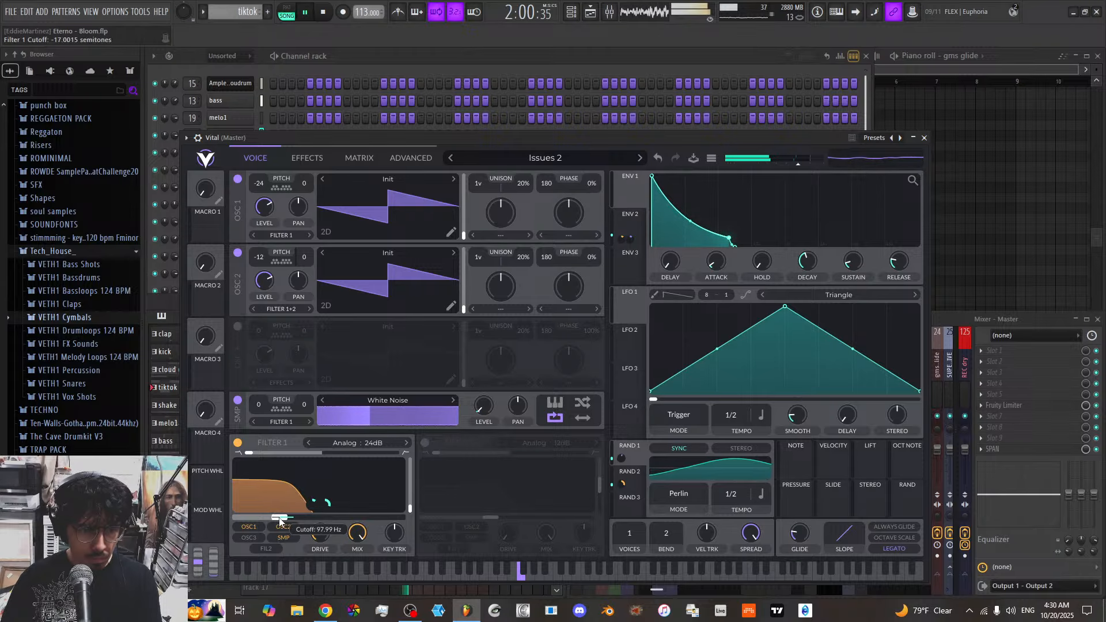
# Raise Envelope 1's sustain to maximum with a longer decay, and lower Filter 1's cutoff to about -25.5 semitones
pyautogui.moveTo(279, 518); pyautogui.dragTo(297, 522)
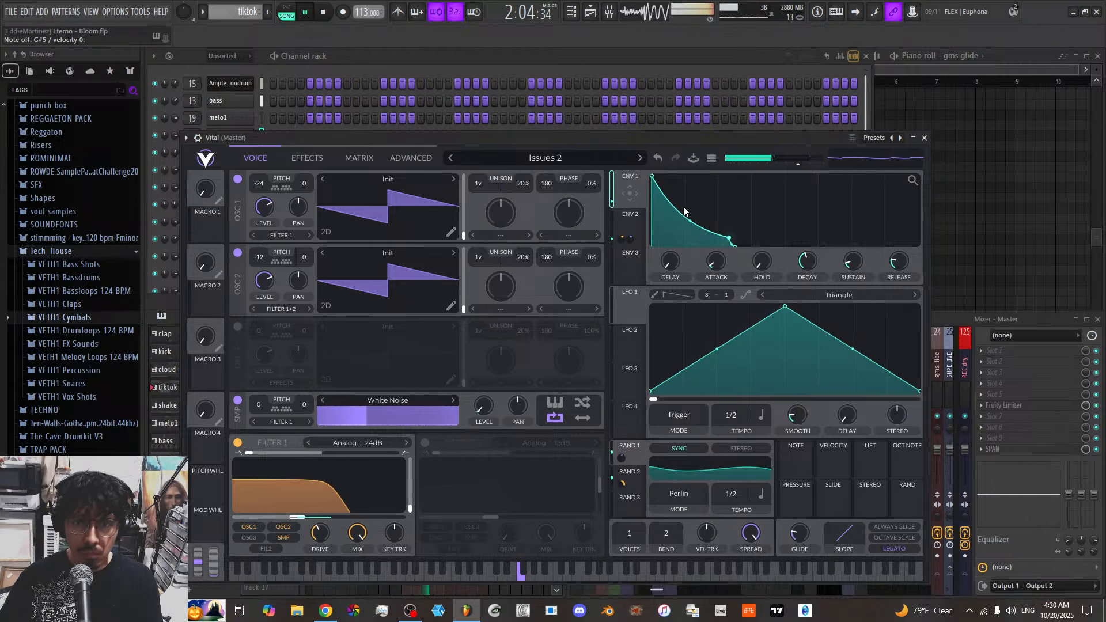
pyautogui.moveTo(729, 238); pyautogui.dragTo(762, 174)
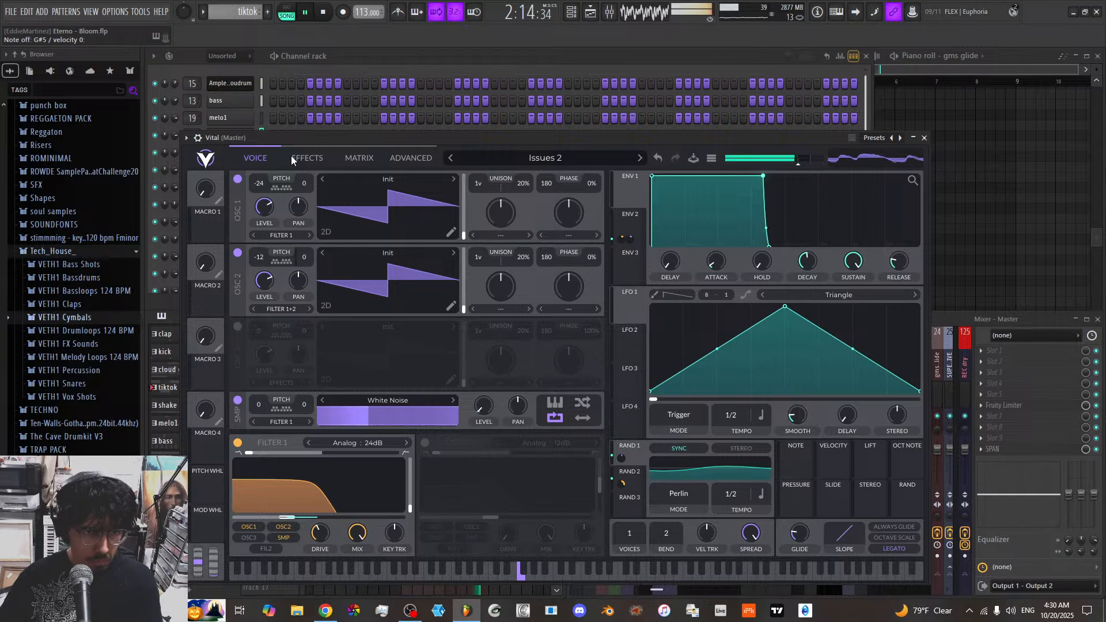
pyautogui.moveTo(291, 521)
pyautogui.mouseDown()
pyautogui.moveTo(342, 521)
pyautogui.moveTo(269, 520)
pyautogui.mouseUp()
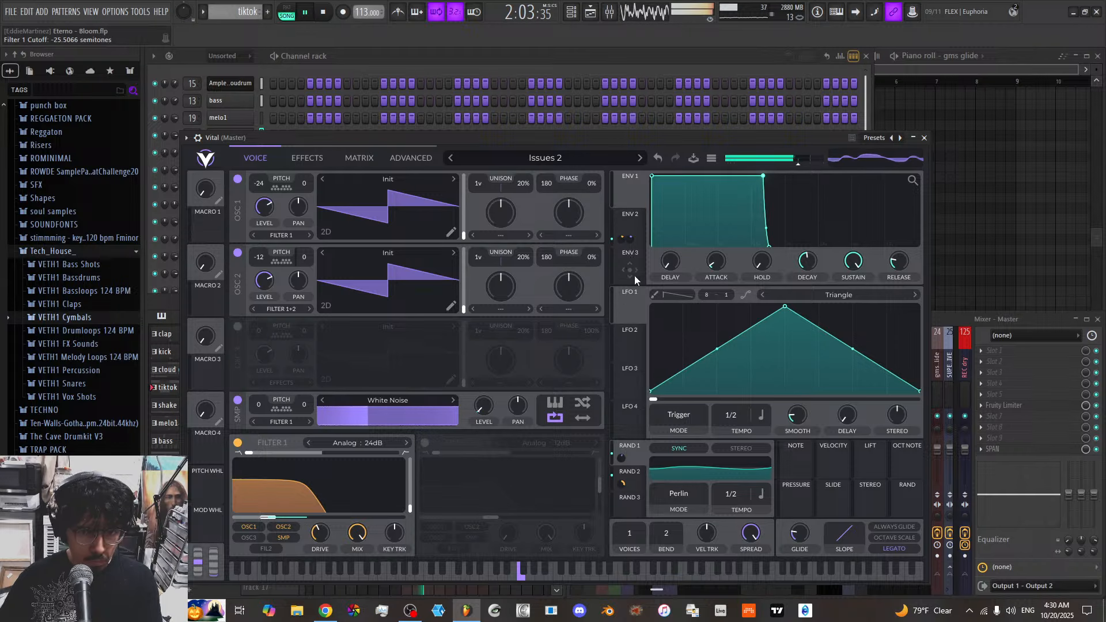
# Raise Envelope 2's sustain and set its decay to about 1.78 seconds, and display the preset's effects settings
pyautogui.moveTo(767, 229)
pyautogui.mouseDown()
pyautogui.moveTo(782, 236)
pyautogui.moveTo(778, 216)
pyautogui.moveTo(771, 222)
pyautogui.mouseUp()
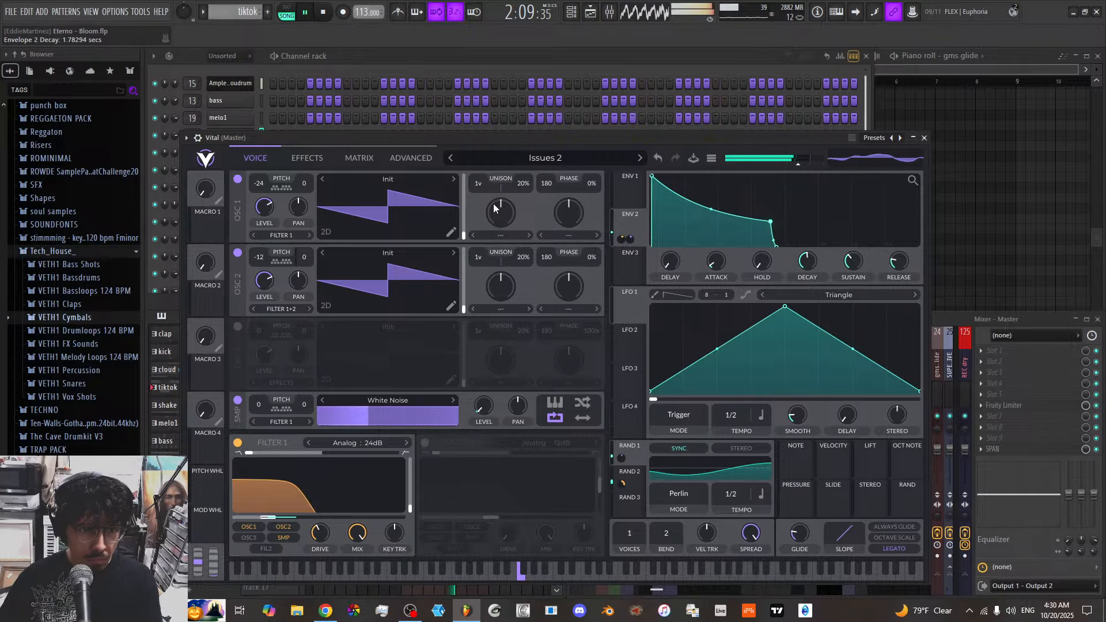
pyautogui.click(316, 159)
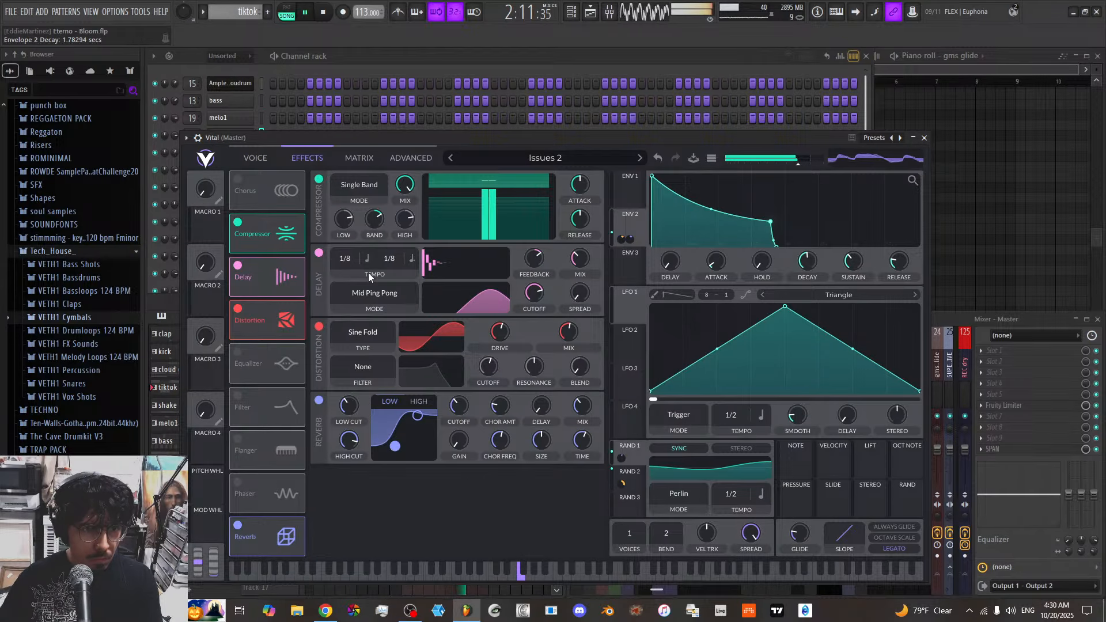
# Bypass the Delay and Reverb effects to compare the sound without them, and switch both back on
pyautogui.click(238, 266)
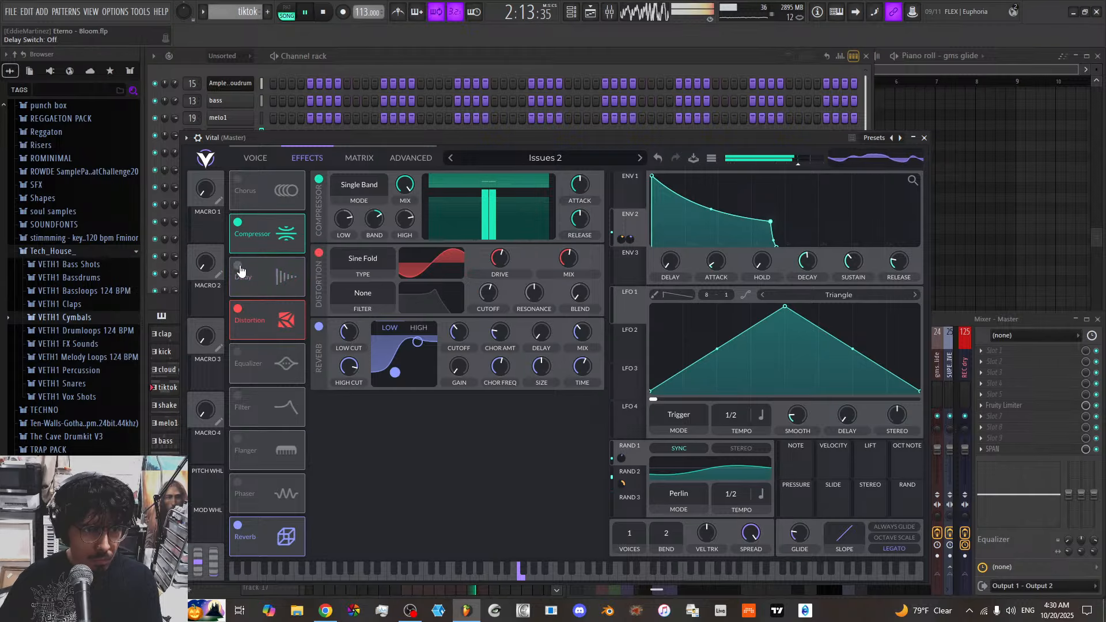
pyautogui.click(238, 526)
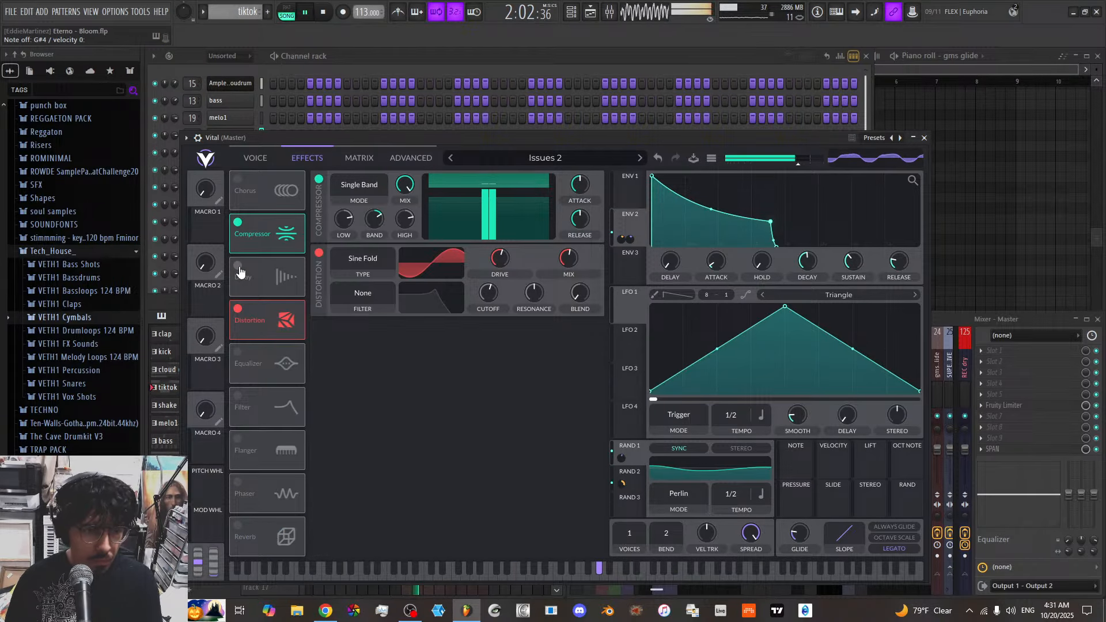
pyautogui.click(238, 526)
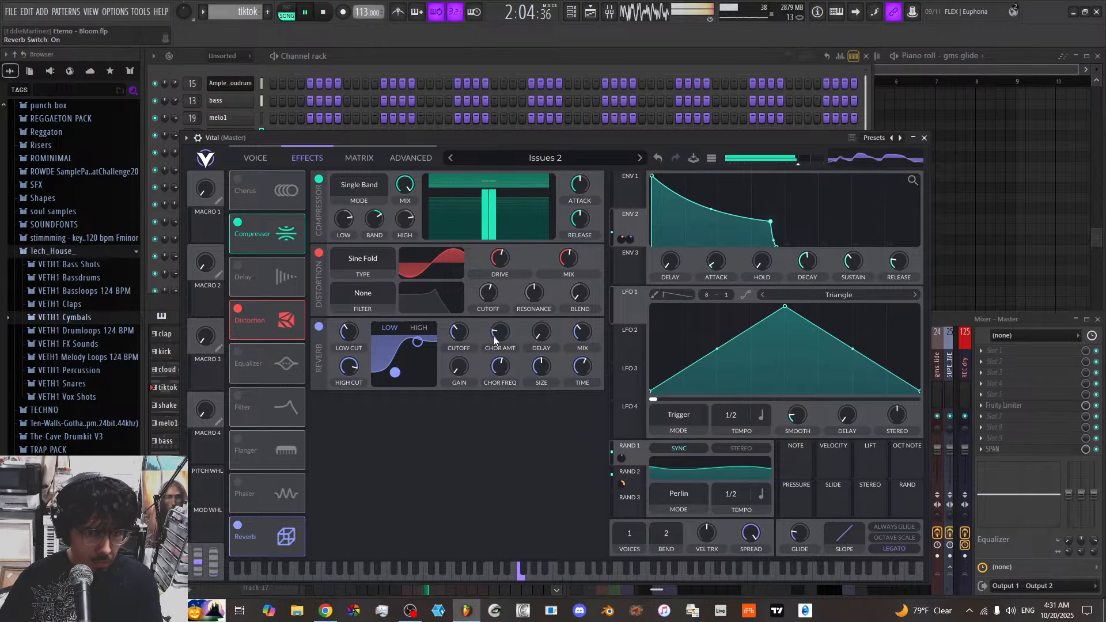
pyautogui.click(238, 265)
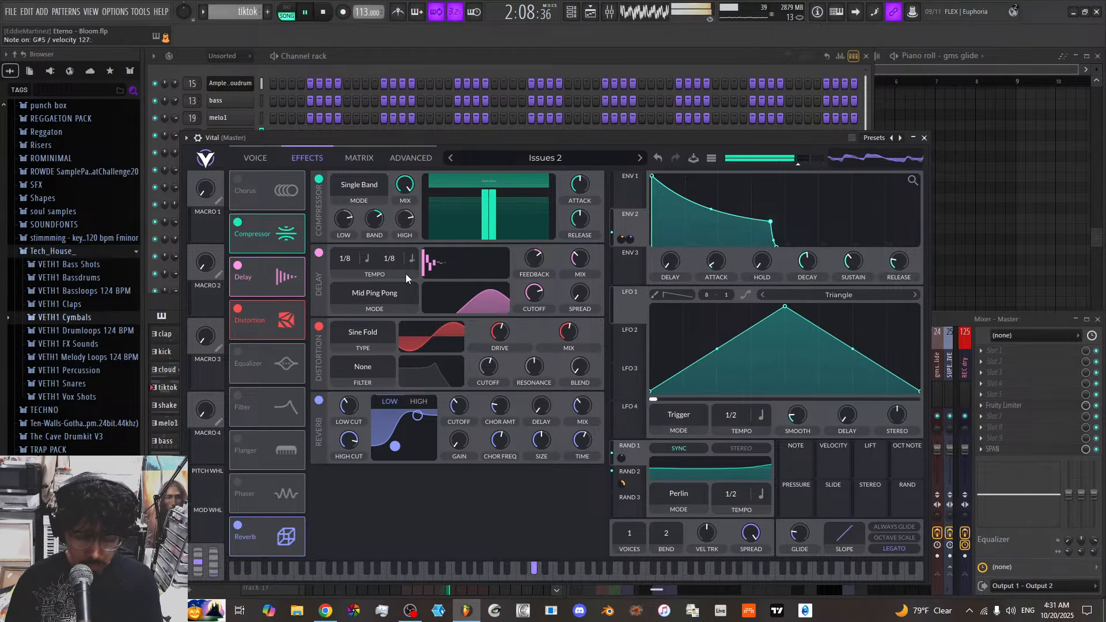
# Return to the voice settings and set Filter 1's blend to about 0.69
pyautogui.click(253, 157)
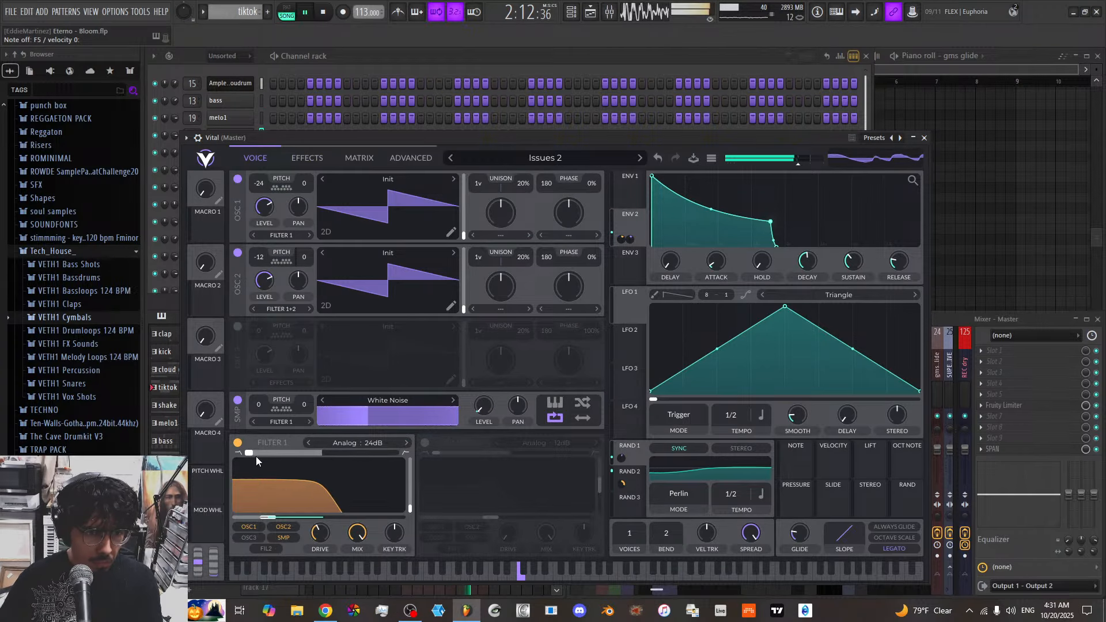
pyautogui.moveTo(257, 454); pyautogui.dragTo(311, 454)
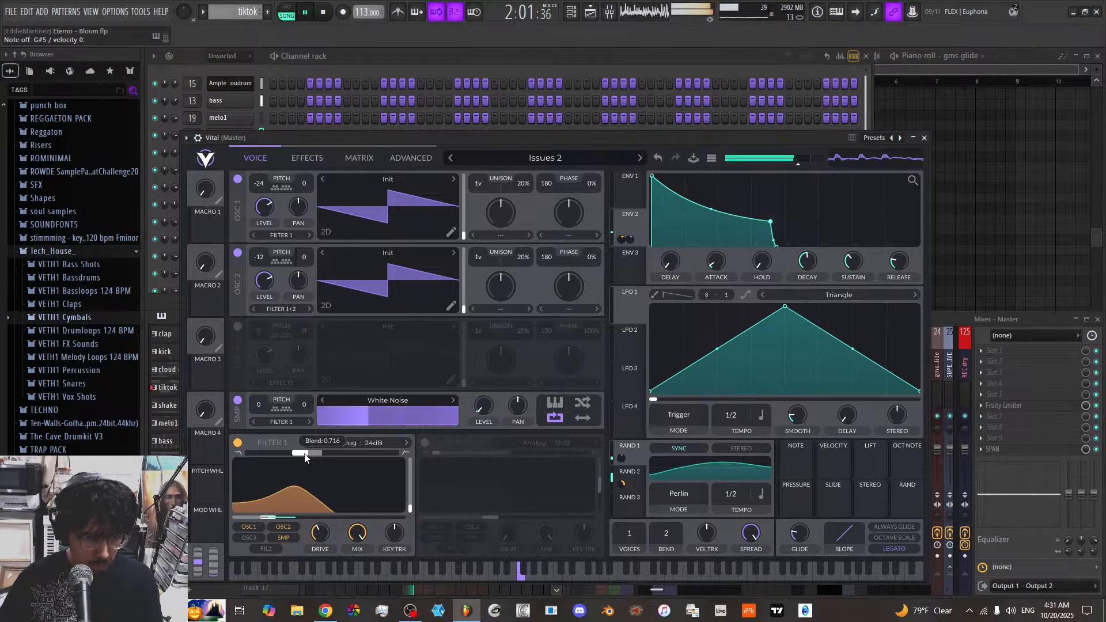
pyautogui.moveTo(304, 454); pyautogui.dragTo(302, 454)
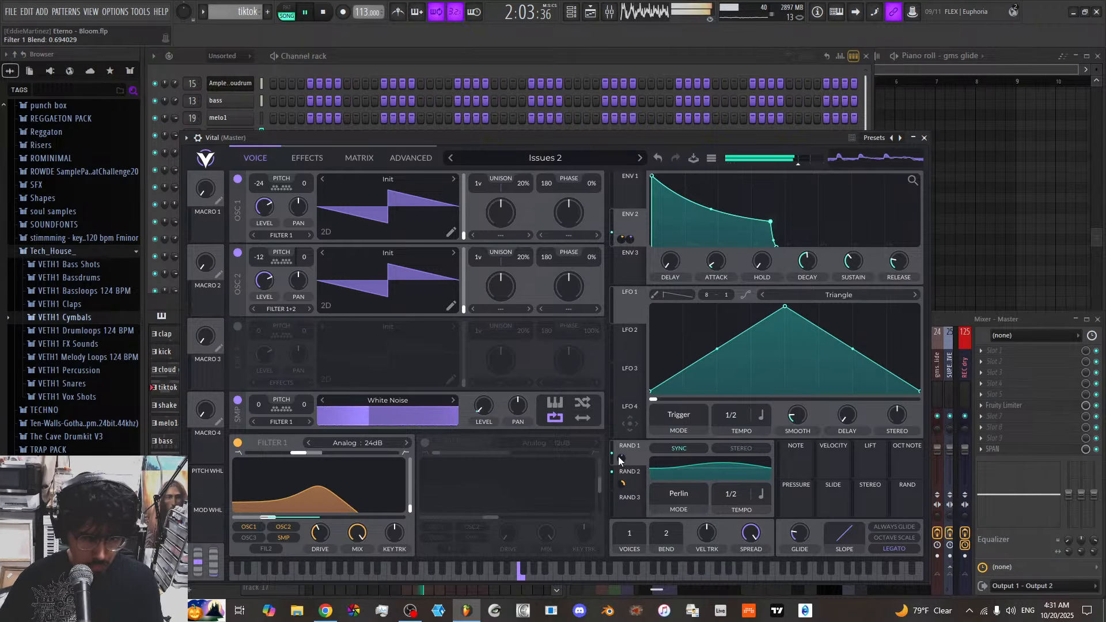
# Bypass the Random 2 modulation of Filter 1's cutoff
pyautogui.click(627, 478)
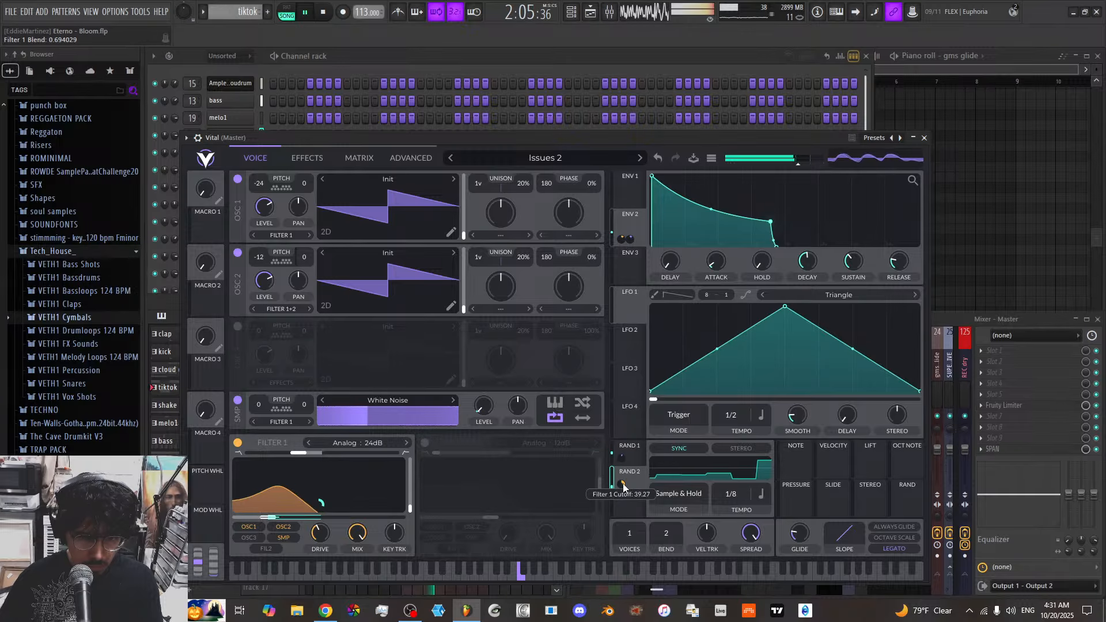
pyautogui.rightClick(624, 487)
pyautogui.press('Escape')
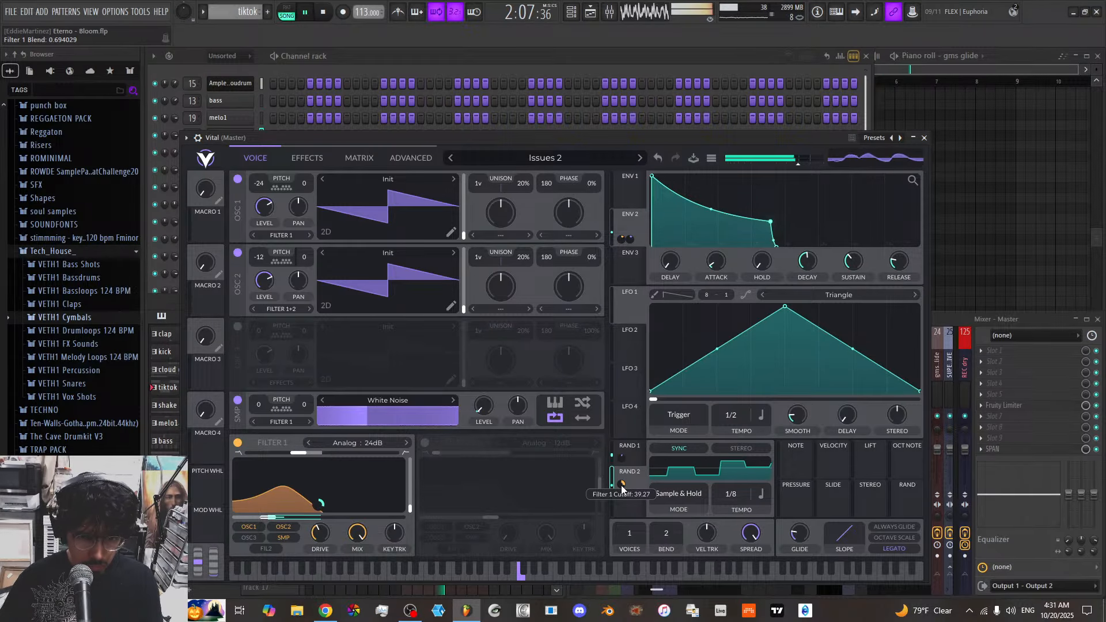
pyautogui.moveTo(623, 489); pyautogui.dragTo(309, 508)
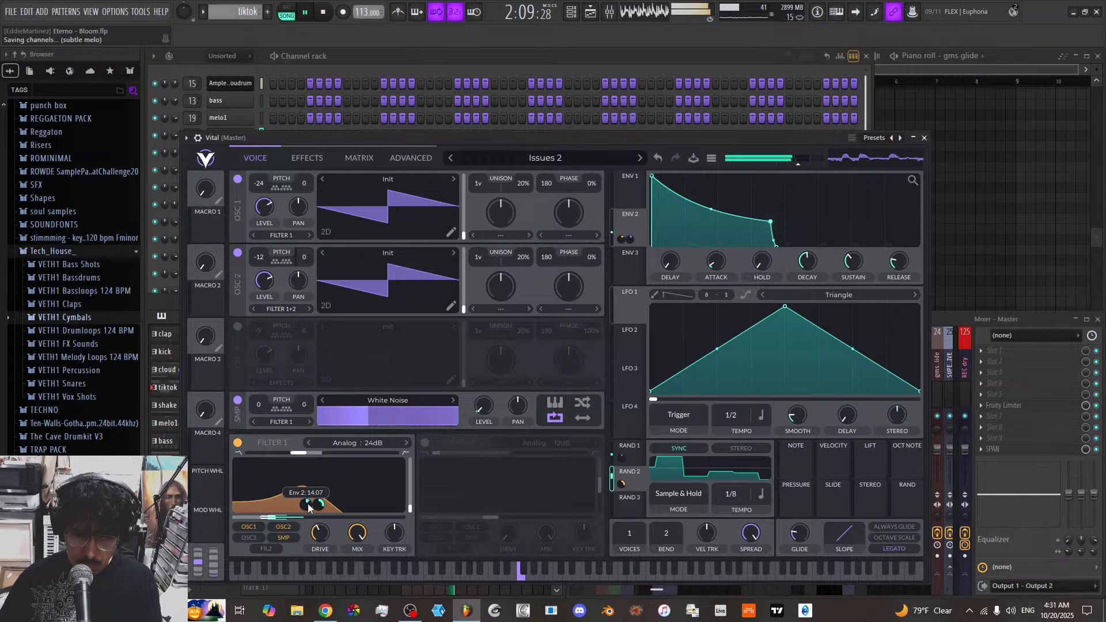
pyautogui.rightClick(622, 486)
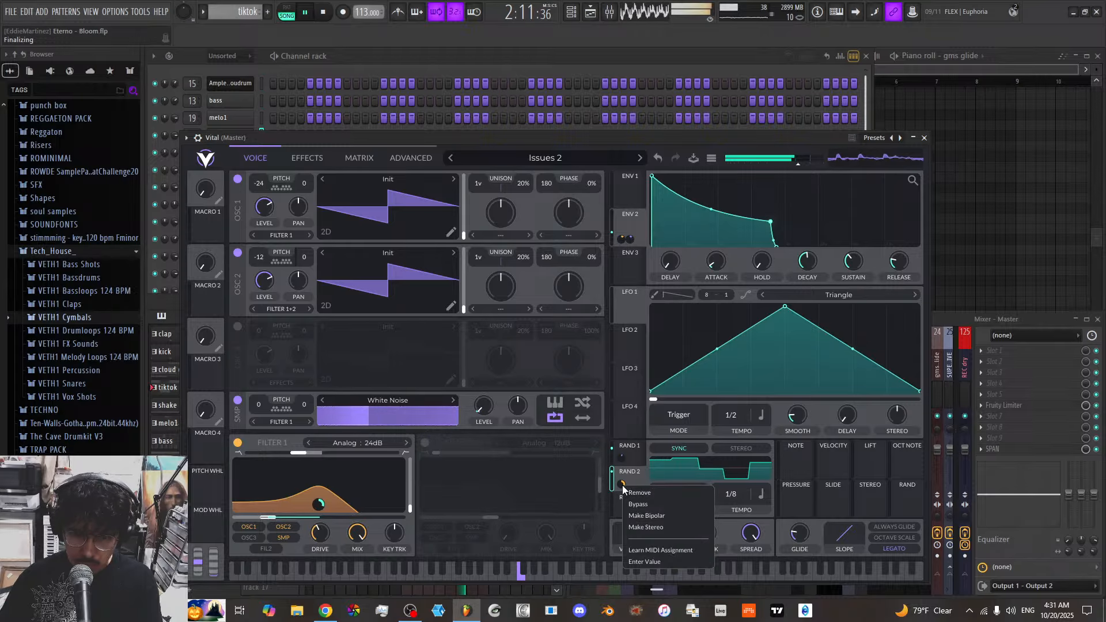
pyautogui.click(638, 501)
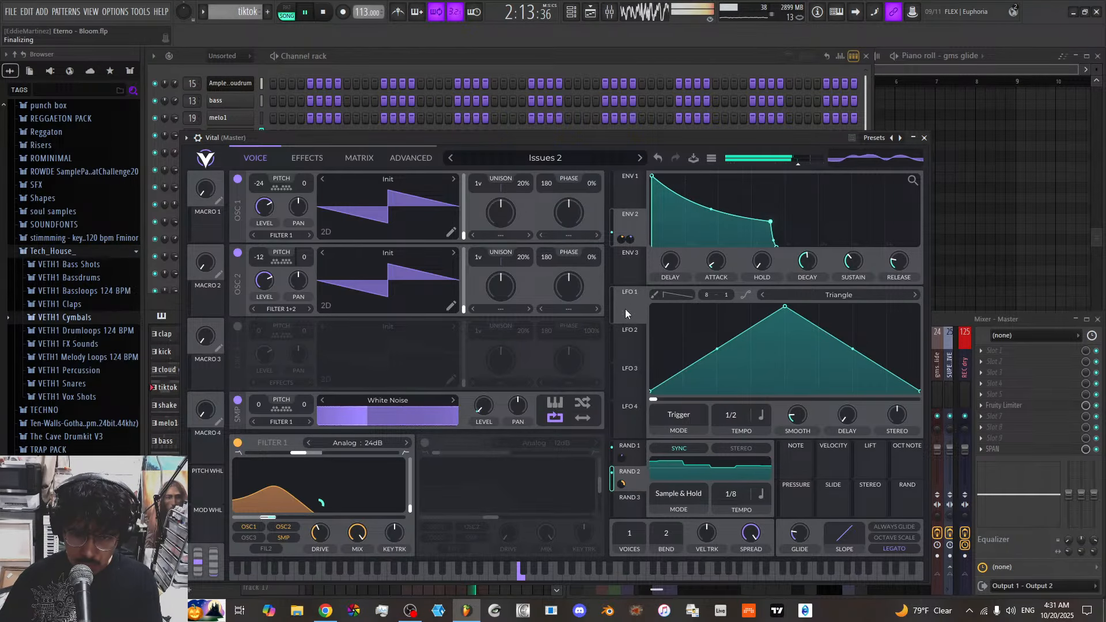
# Assign LFO 1 to modulate Filter 1's cutoff
pyautogui.moveTo(625, 313); pyautogui.dragTo(319, 505)
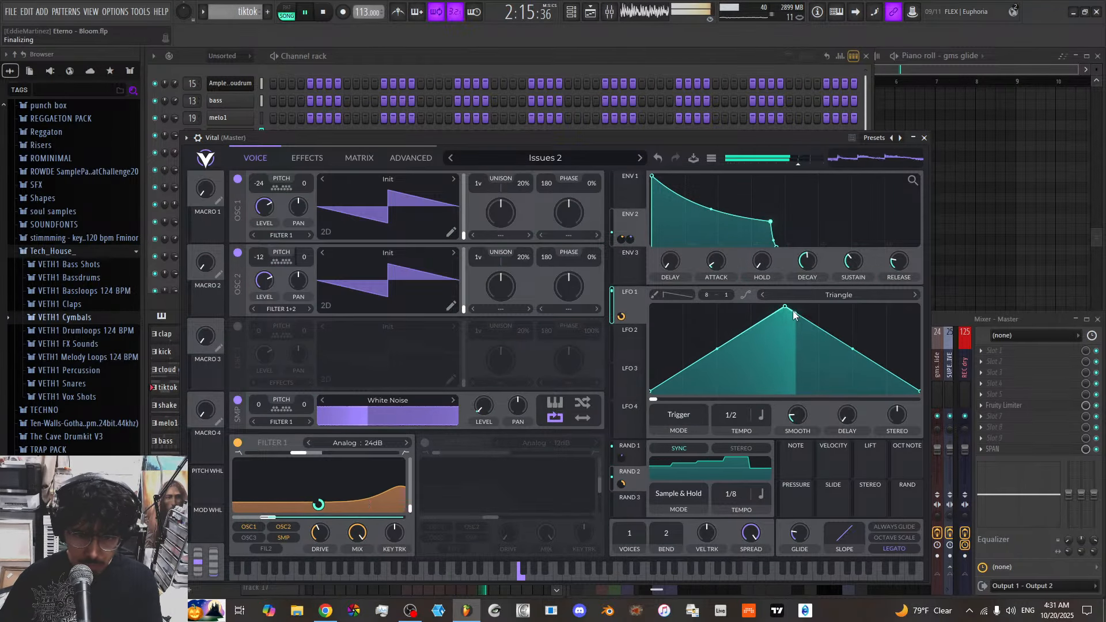
pyautogui.click(669, 294)
pyautogui.click(707, 297)
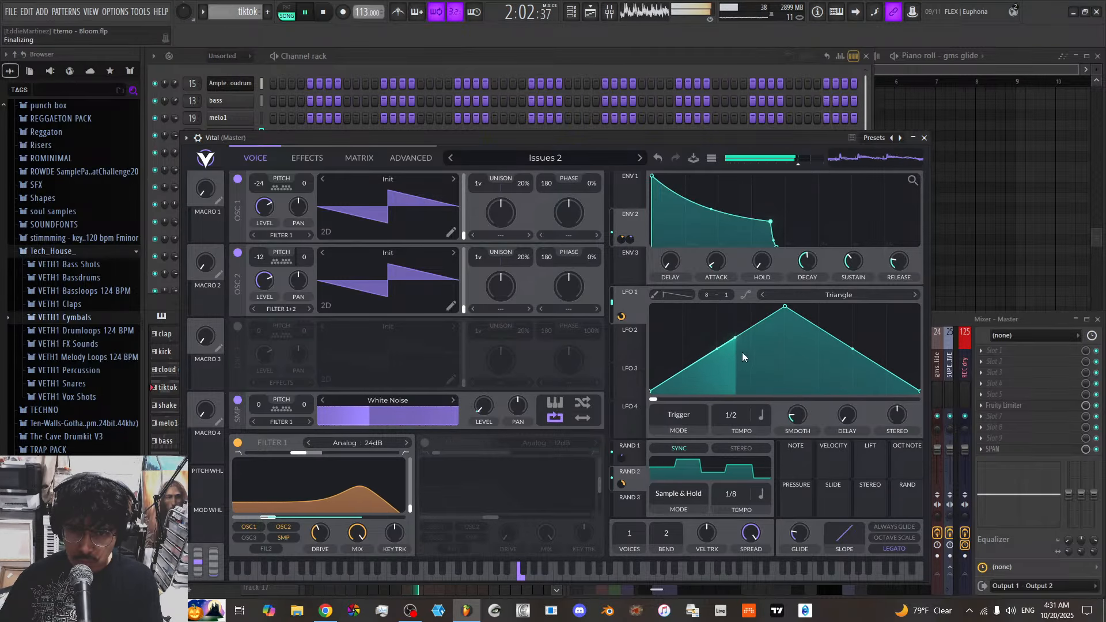
# Enable LFO 1's paint mode, flatten its triangle curve to the bottom and paint a few low downward ramps
pyautogui.click(655, 294)
pyautogui.moveTo(654, 392)
pyautogui.mouseDown()
pyautogui.moveTo(825, 346)
pyautogui.moveTo(893, 395)
pyautogui.moveTo(733, 391)
pyautogui.moveTo(855, 320)
pyautogui.moveTo(828, 346)
pyautogui.moveTo(869, 393)
pyautogui.mouseUp()
pyautogui.moveTo(710, 394); pyautogui.dragTo(931, 406)
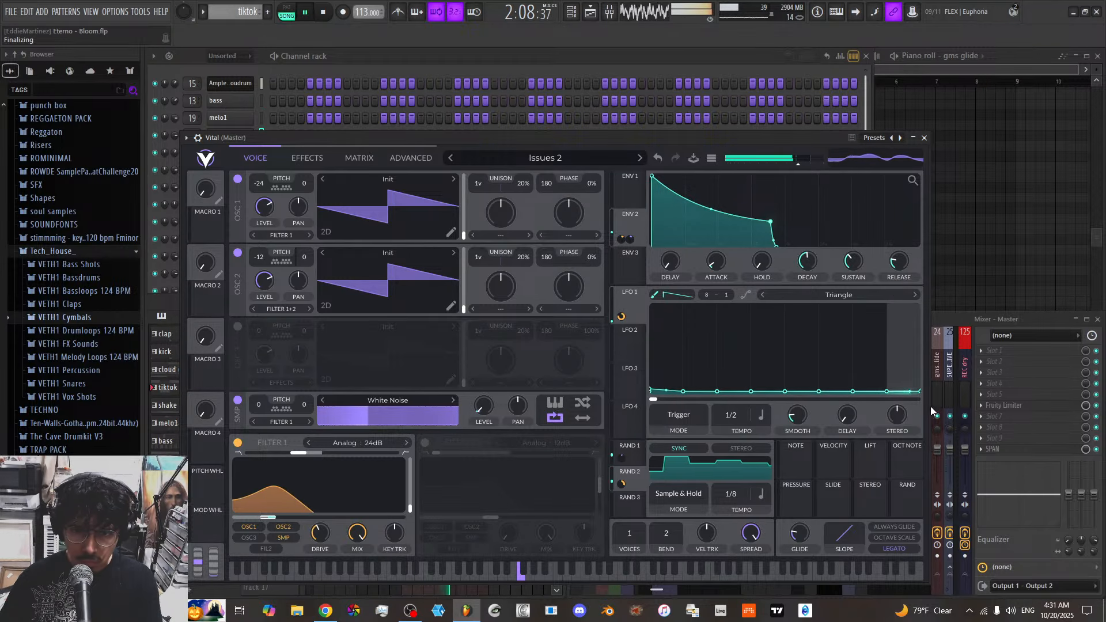
pyautogui.click(759, 380)
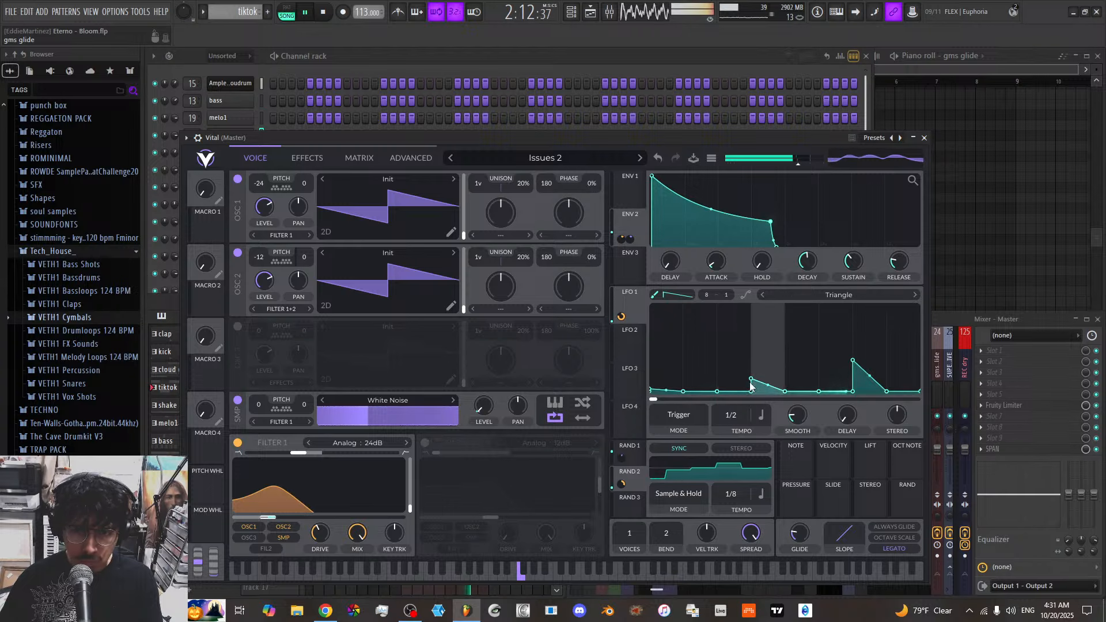
pyautogui.click(706, 380)
pyautogui.click(855, 387)
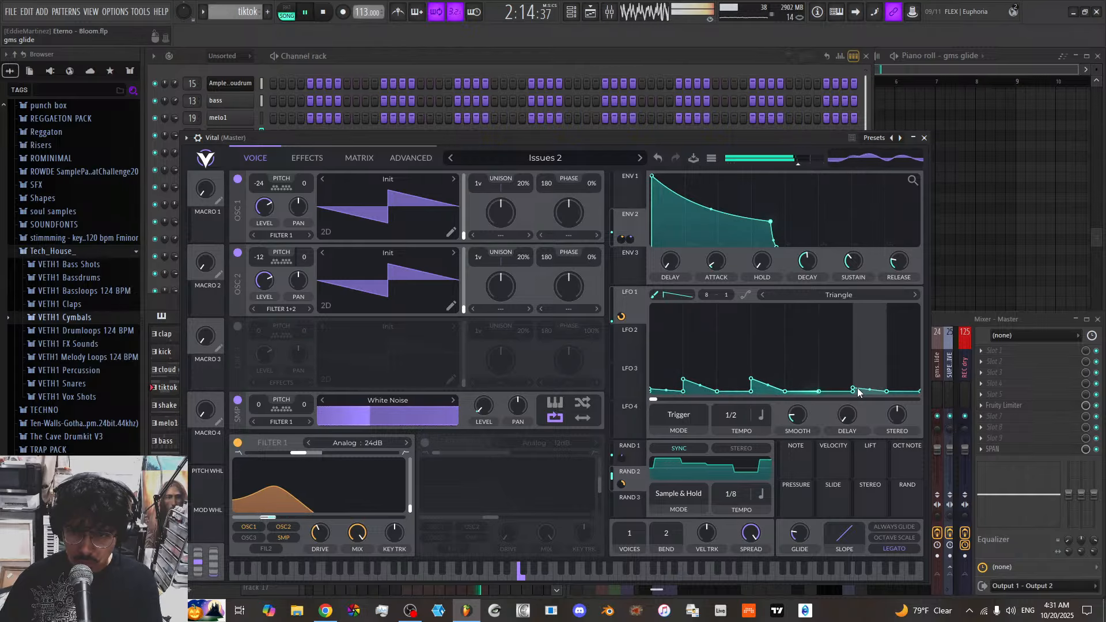
# Try a horizontal grid of 5 for LFO 1 and repaint its low downward ramps
pyautogui.moveTo(707, 295); pyautogui.dragTo(706, 320)
pyautogui.moveTo(692, 389)
pyautogui.mouseDown()
pyautogui.moveTo(880, 385)
pyautogui.moveTo(897, 369)
pyautogui.mouseUp()
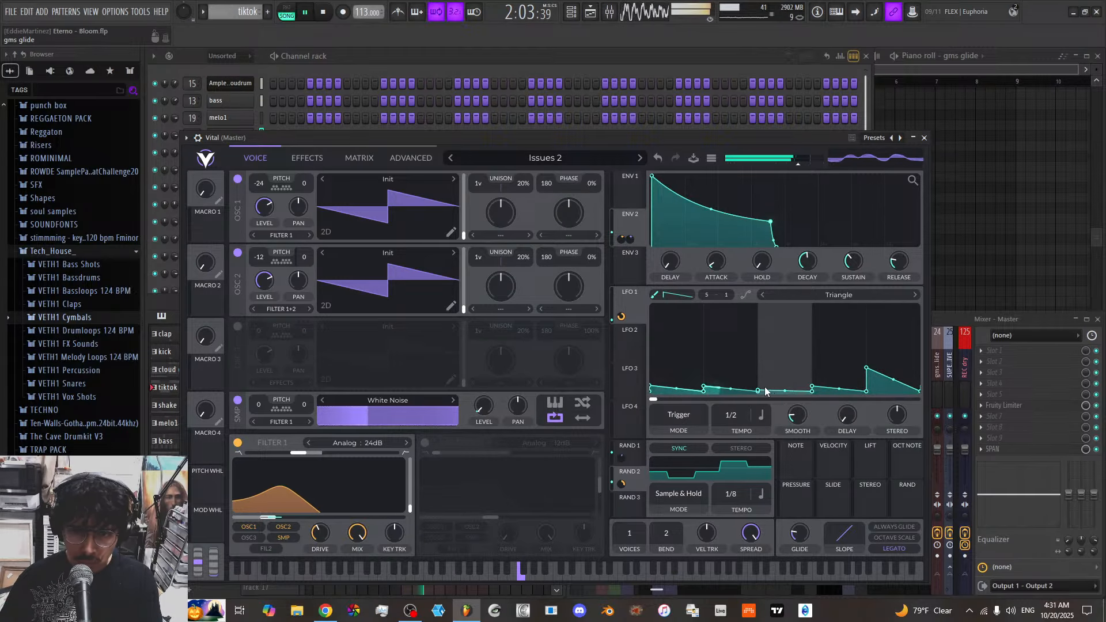
pyautogui.moveTo(765, 390); pyautogui.dragTo(742, 383)
pyautogui.click(878, 392)
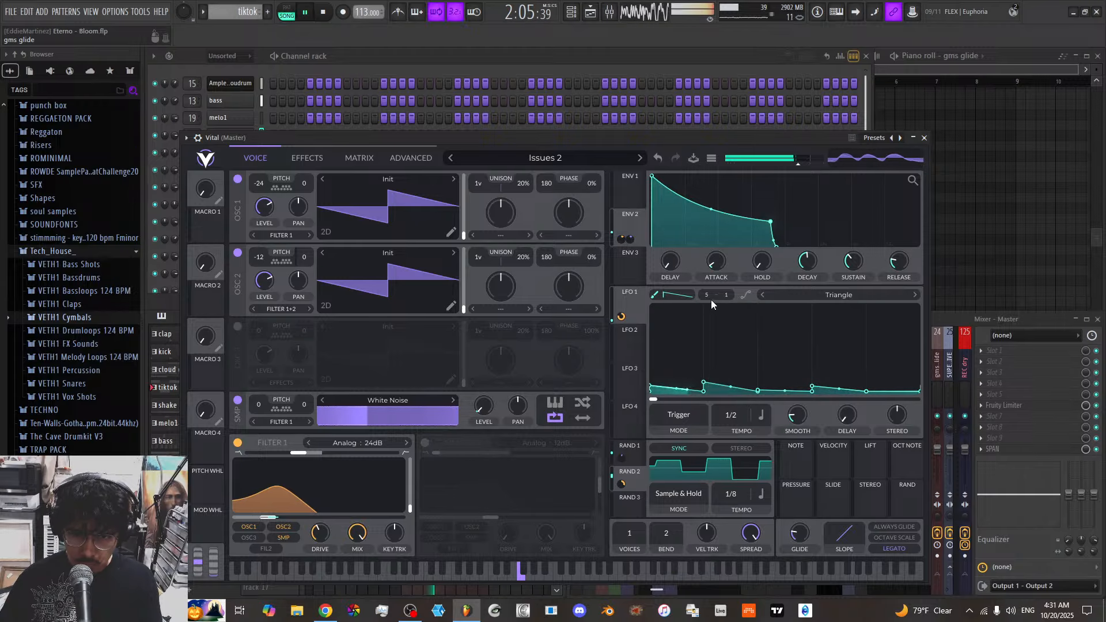
# Set LFO 1's horizontal grid to 7, flatten the curve and paint a taller ramp in the fifth division
pyautogui.moveTo(707, 297)
pyautogui.mouseDown()
pyautogui.moveTo(713, 272)
pyautogui.moveTo(708, 287)
pyautogui.mouseUp()
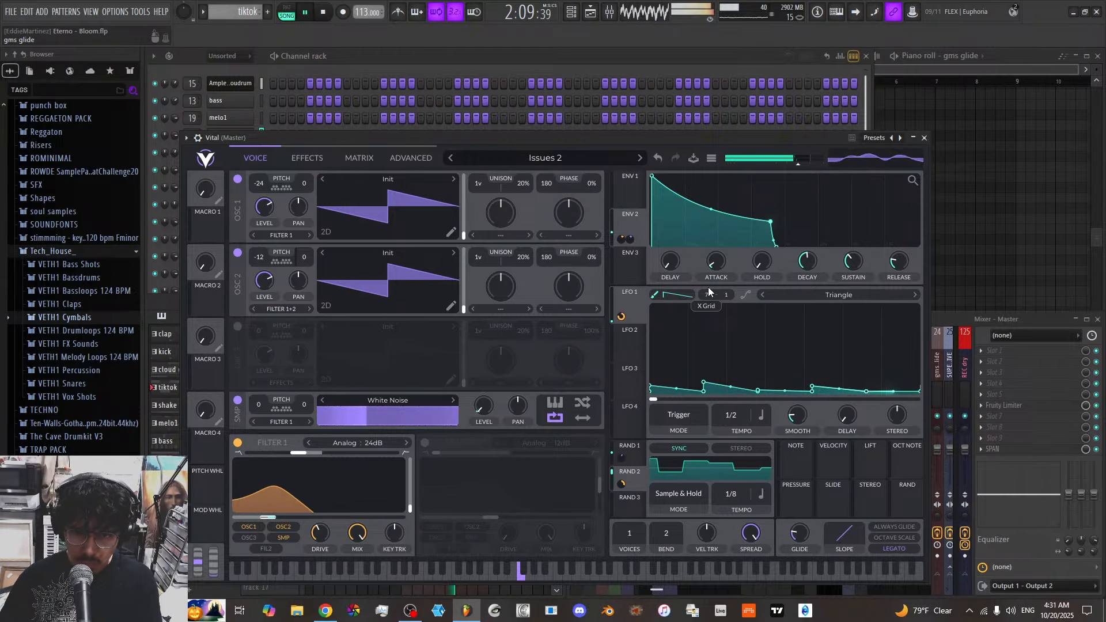
pyautogui.click(712, 375)
pyautogui.moveTo(729, 395)
pyautogui.mouseDown()
pyautogui.moveTo(593, 395)
pyautogui.moveTo(934, 389)
pyautogui.mouseUp()
pyautogui.click(815, 359)
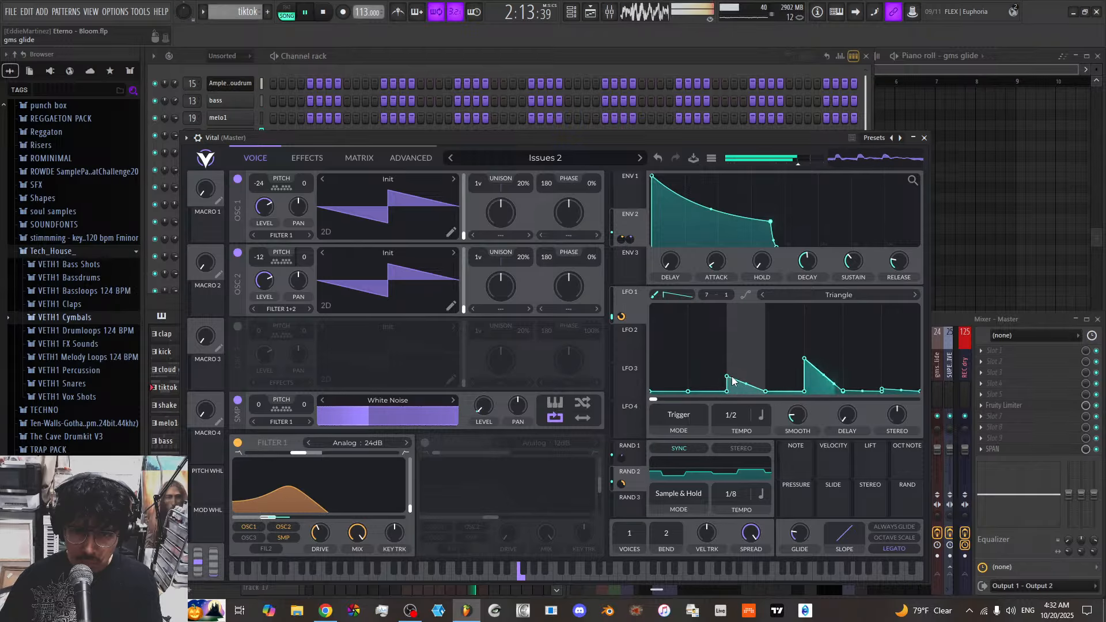
# Try the Half and Step paint patterns across the middle divisions of LFO 1
pyautogui.click(669, 297)
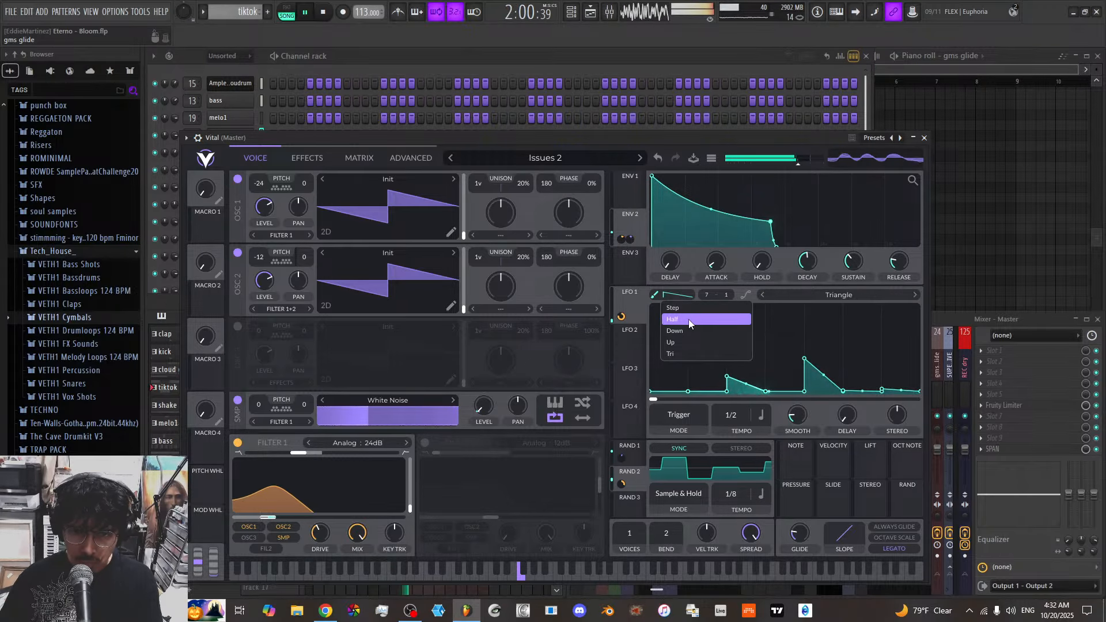
pyautogui.click(689, 320)
pyautogui.moveTo(694, 347)
pyautogui.mouseDown()
pyautogui.moveTo(738, 376)
pyautogui.moveTo(840, 376)
pyautogui.mouseUp()
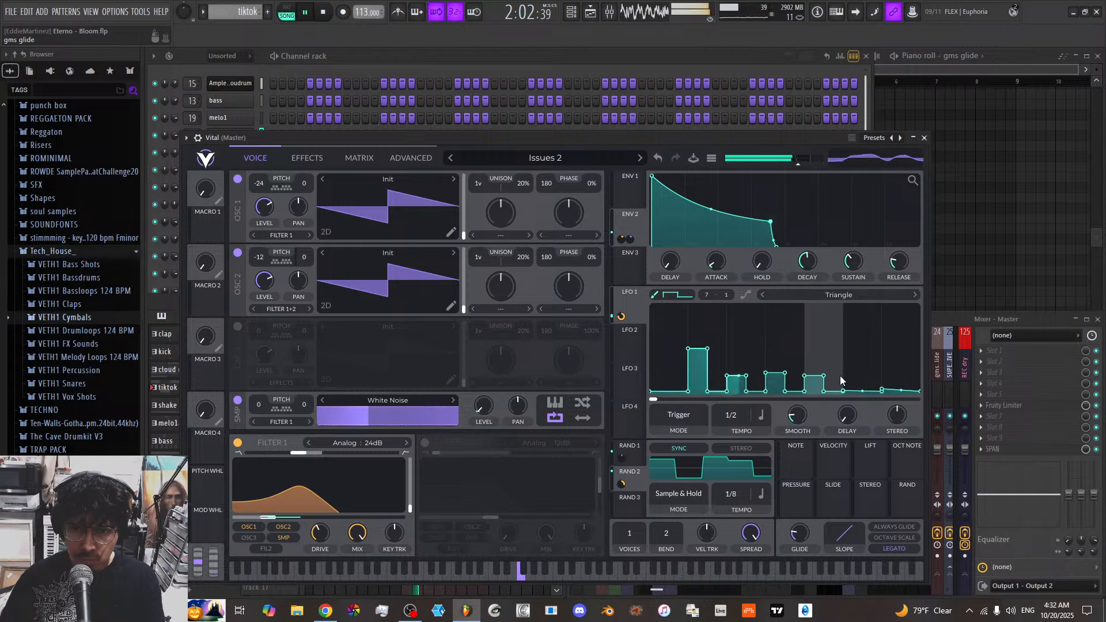
pyautogui.click(677, 295)
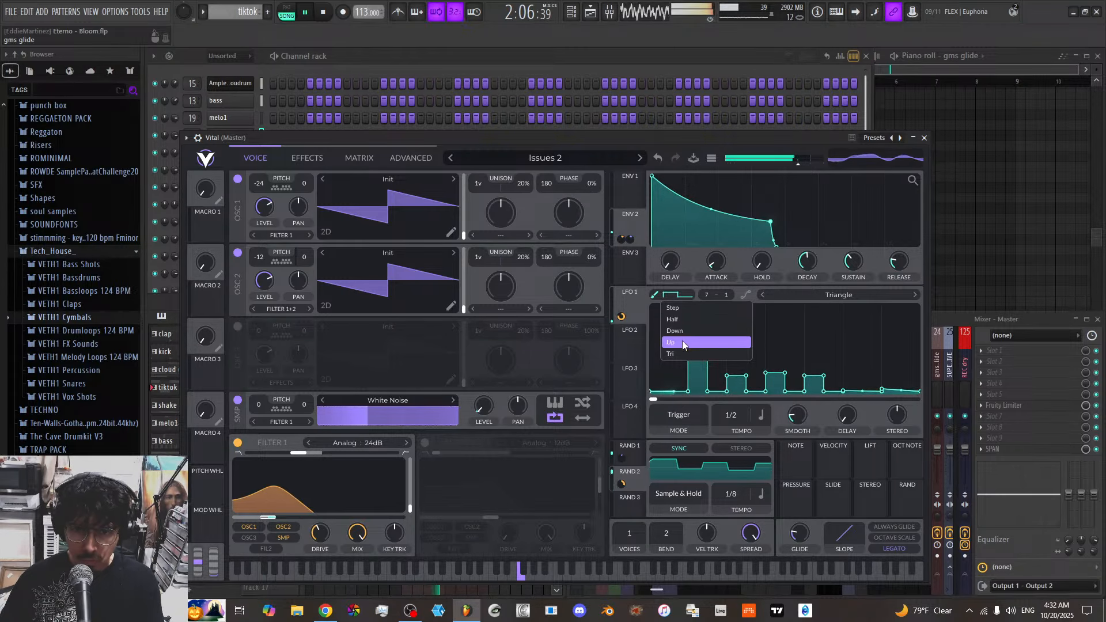
pyautogui.click(686, 308)
pyautogui.moveTo(696, 364)
pyautogui.mouseDown()
pyautogui.moveTo(867, 373)
pyautogui.moveTo(873, 384)
pyautogui.mouseUp()
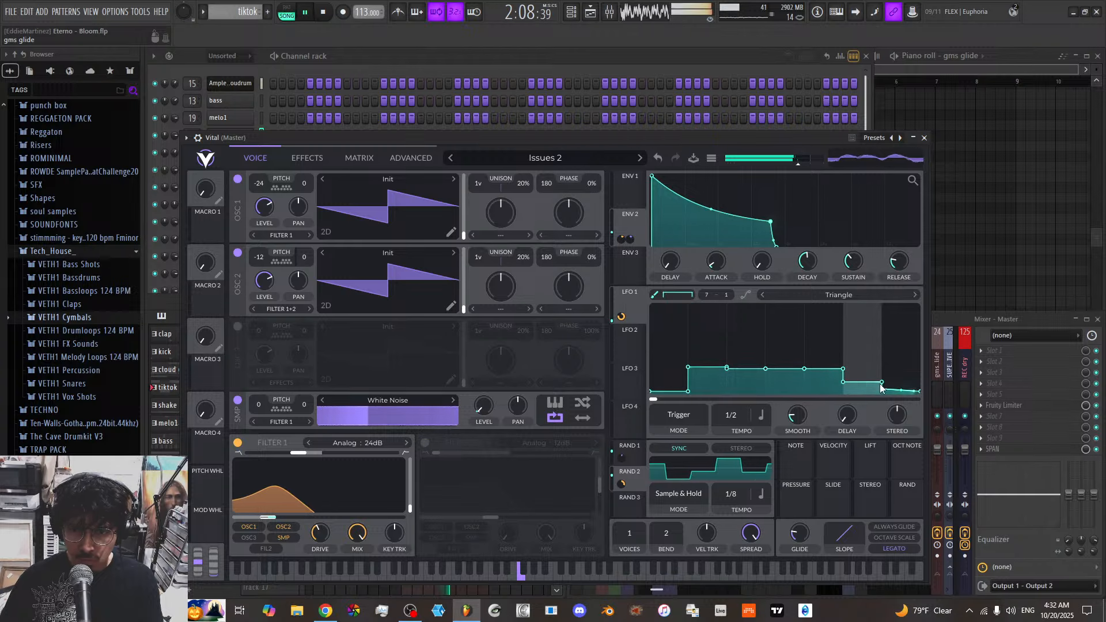
# Flatten LFO 1's curve and use the Down paint pattern to leave one low ramp in the fourth division
pyautogui.moveTo(785, 387)
pyautogui.mouseDown()
pyautogui.moveTo(768, 401)
pyautogui.moveTo(738, 397)
pyautogui.mouseUp()
pyautogui.moveTo(831, 382)
pyautogui.mouseDown()
pyautogui.moveTo(832, 407)
pyautogui.moveTo(764, 410)
pyautogui.moveTo(712, 388)
pyautogui.moveTo(784, 371)
pyautogui.moveTo(864, 389)
pyautogui.moveTo(875, 414)
pyautogui.moveTo(779, 424)
pyautogui.mouseUp()
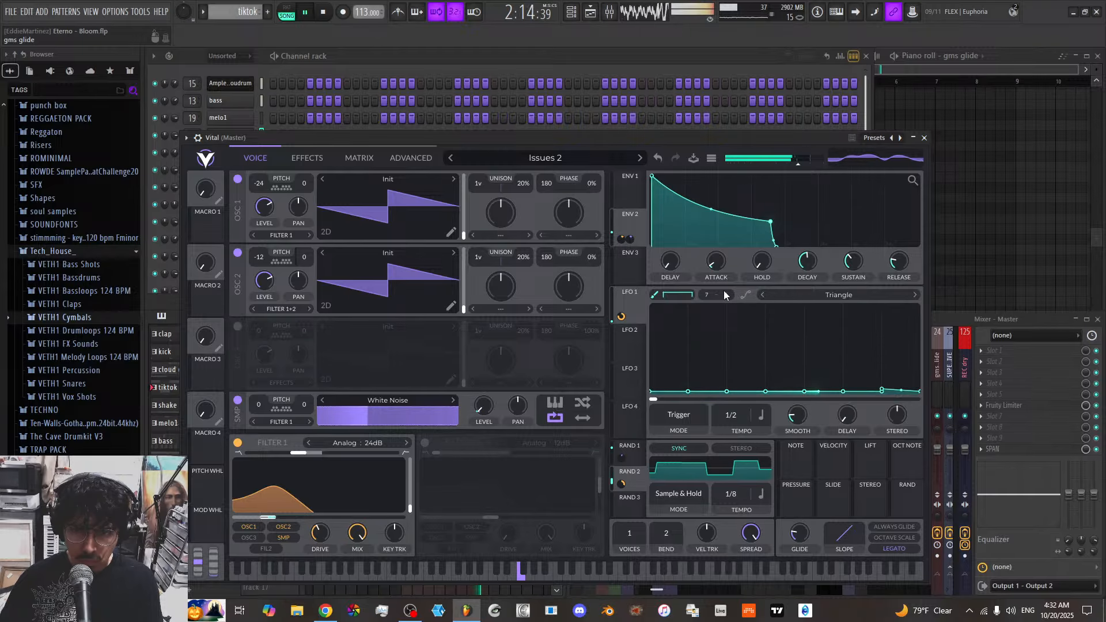
pyautogui.click(678, 294)
pyautogui.click(675, 331)
pyautogui.click(783, 372)
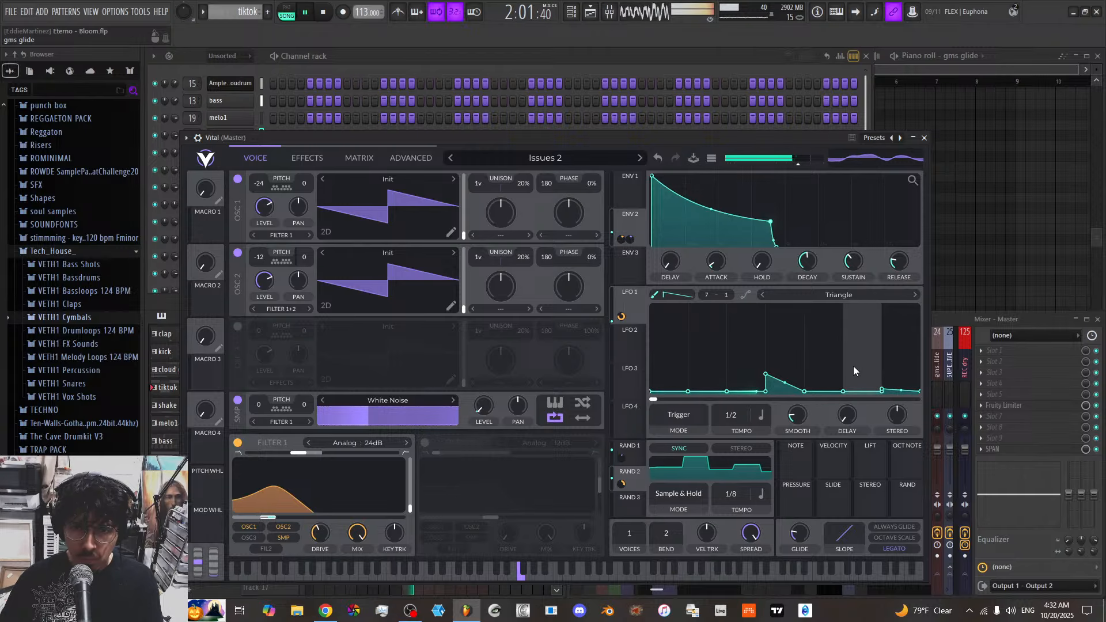
pyautogui.moveTo(890, 377); pyautogui.dragTo(878, 408)
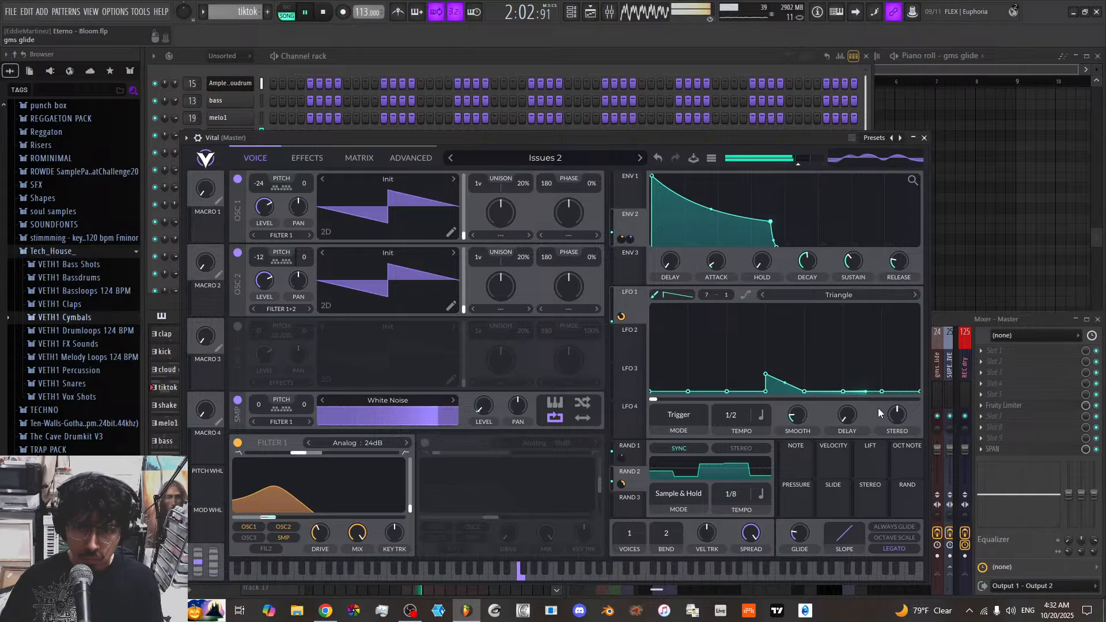
pyautogui.click(773, 367)
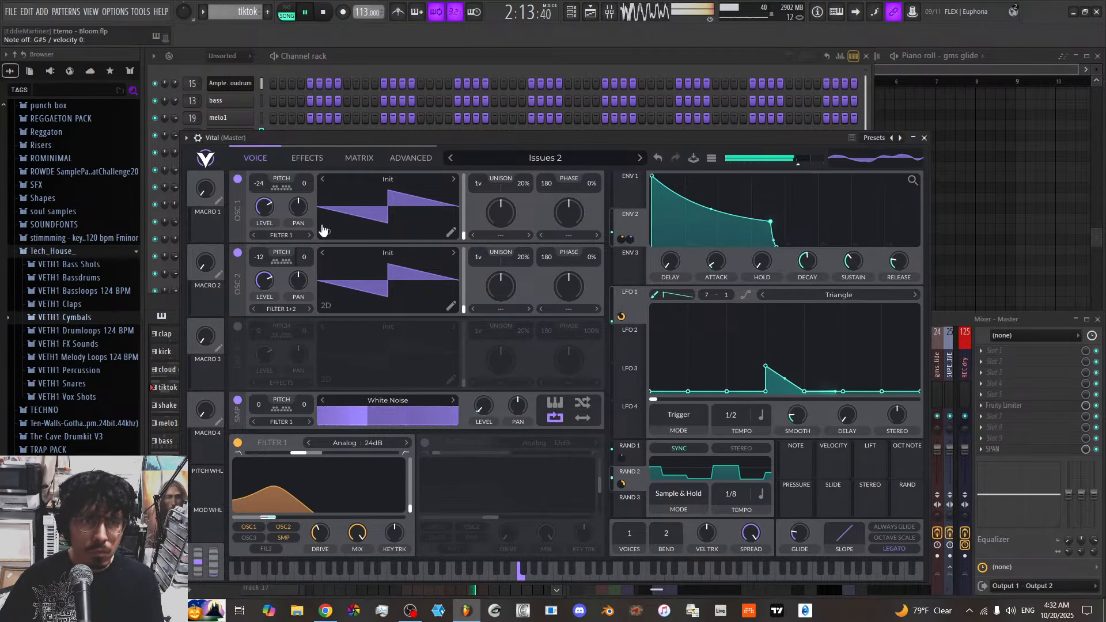
# Sweep Filter 1's cutoff upward to audition it, and set it to about 45 Hz
pyautogui.moveTo(268, 517); pyautogui.dragTo(289, 520)
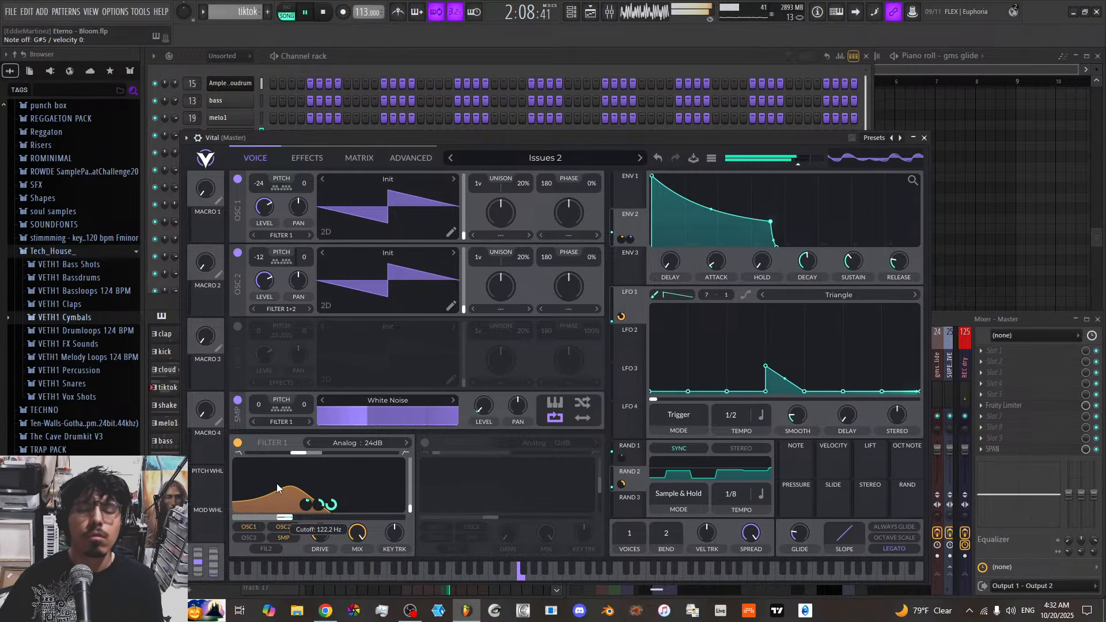
pyautogui.moveTo(285, 518); pyautogui.dragTo(295, 521)
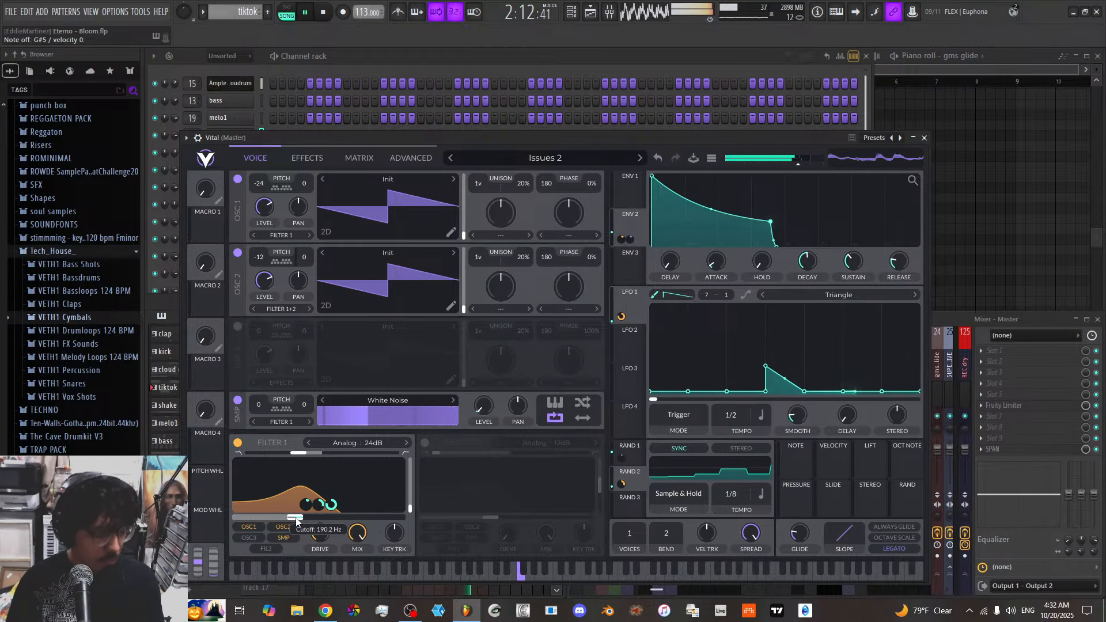
pyautogui.moveTo(291, 520); pyautogui.dragTo(328, 522)
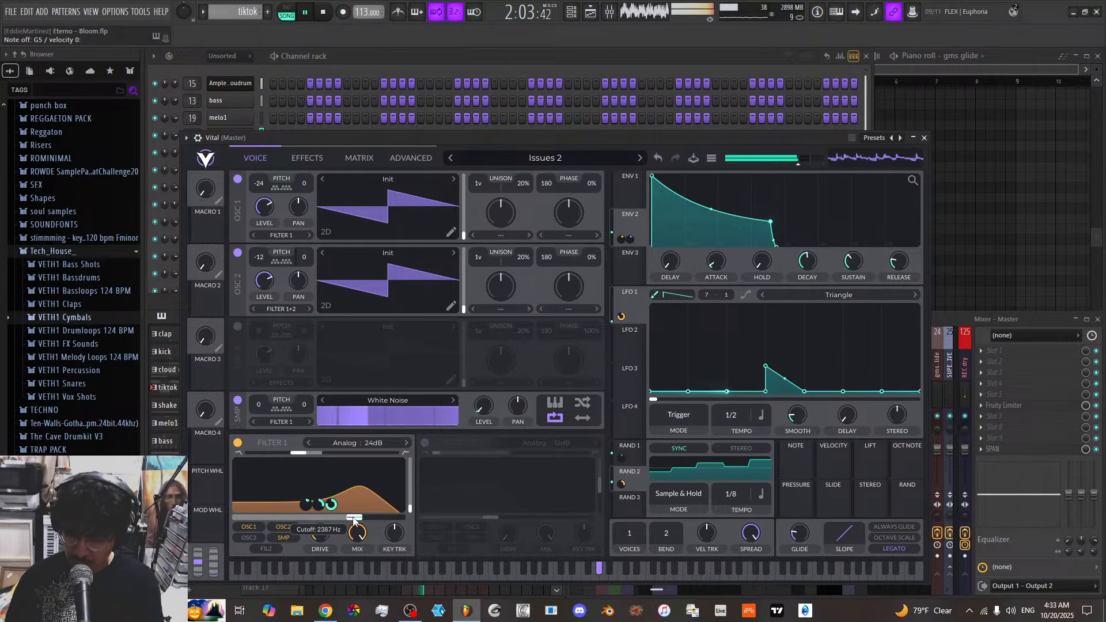
pyautogui.moveTo(353, 520); pyautogui.dragTo(266, 520)
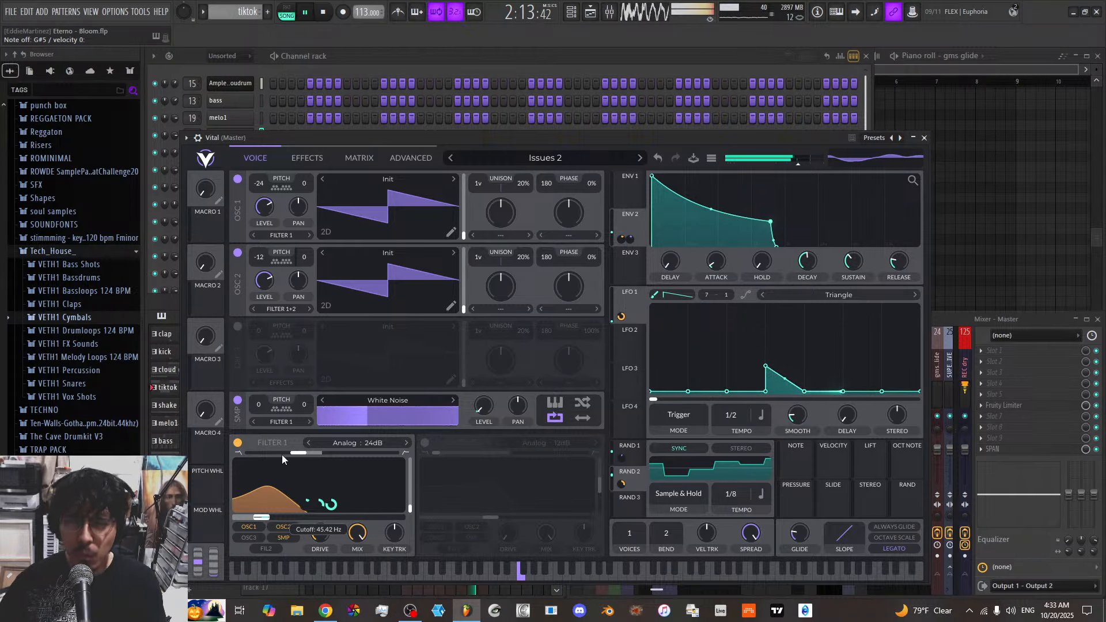
# Bring the Channel rack to the front and create a new empty pattern
pyautogui.click(466, 63)
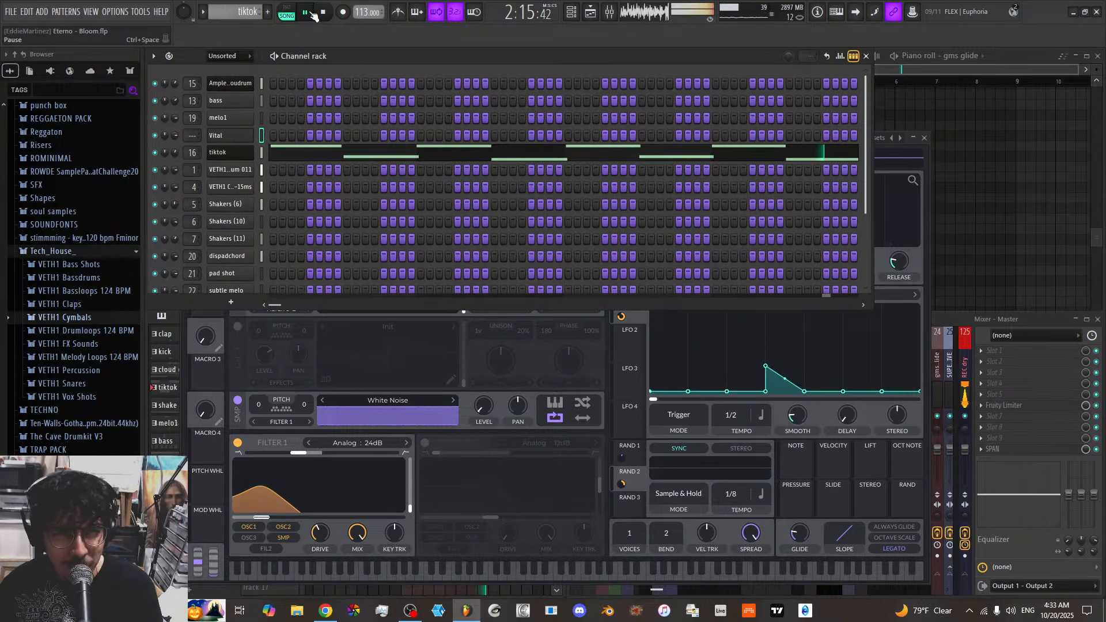
pyautogui.click(272, 13)
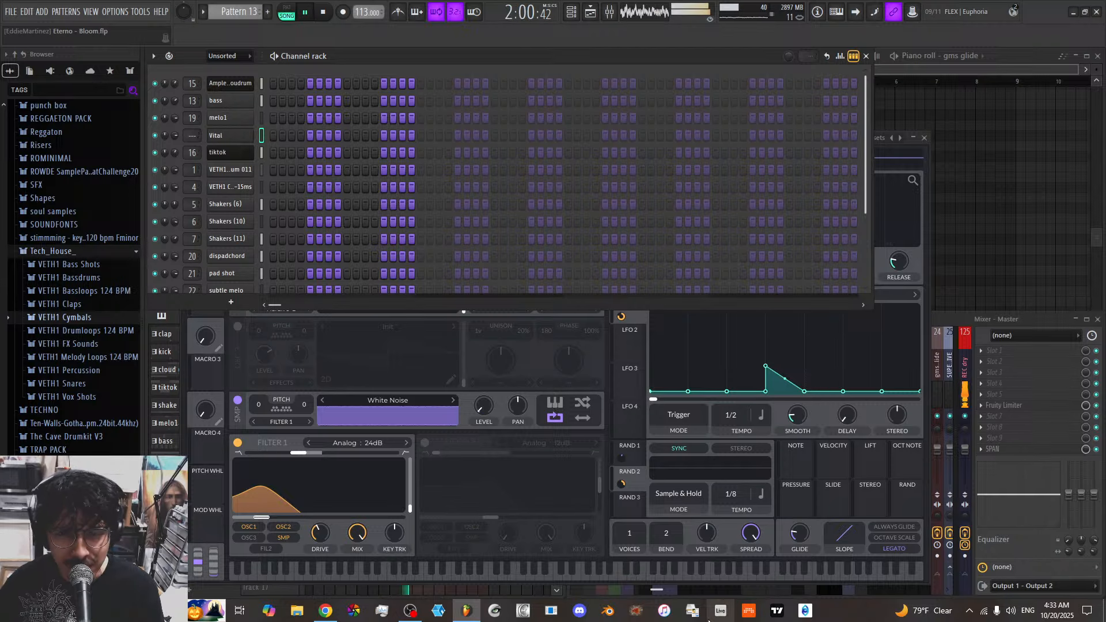
# Record a live Vital bass performance into Pattern 13 over the loop starting at bar 57, raising Filter 1's cutoff to about 93 Hz
pyautogui.click(284, 594)
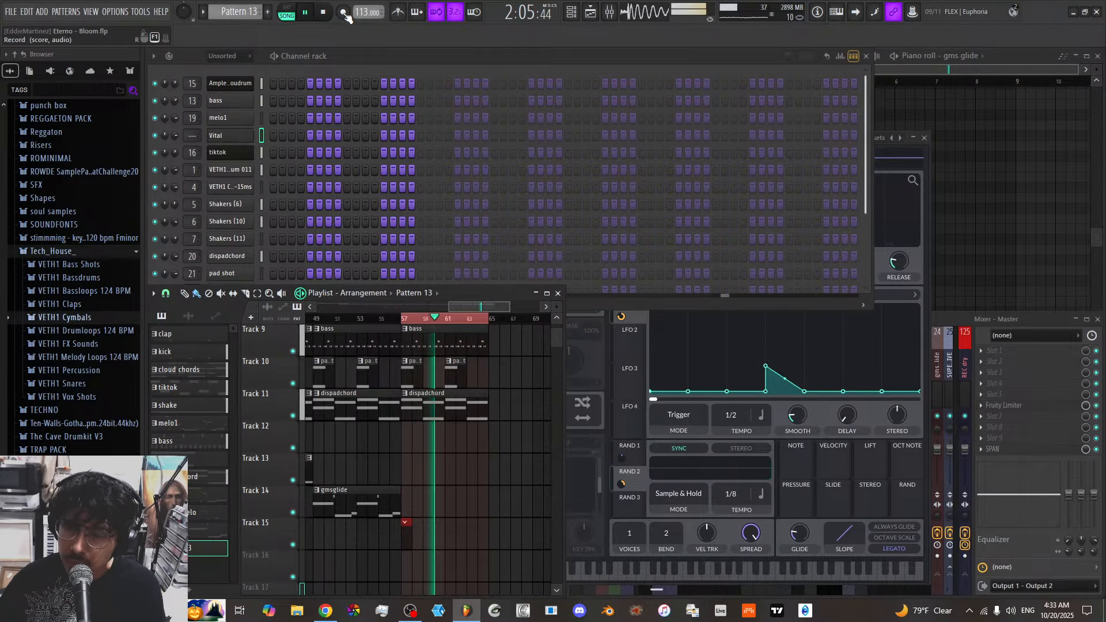
pyautogui.click(344, 12)
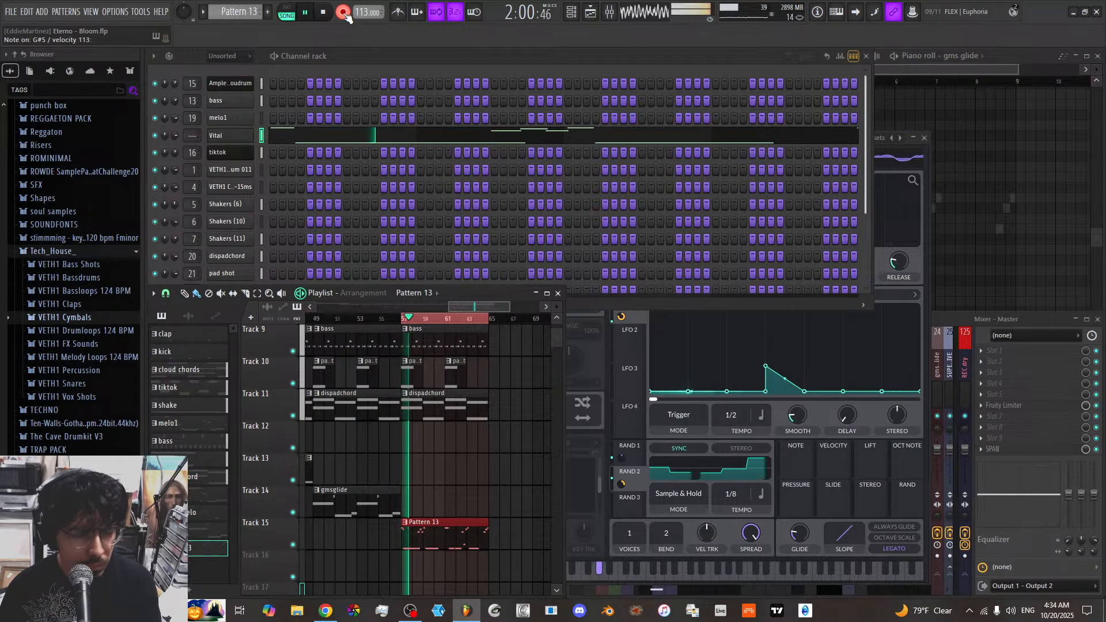
pyautogui.click(617, 357)
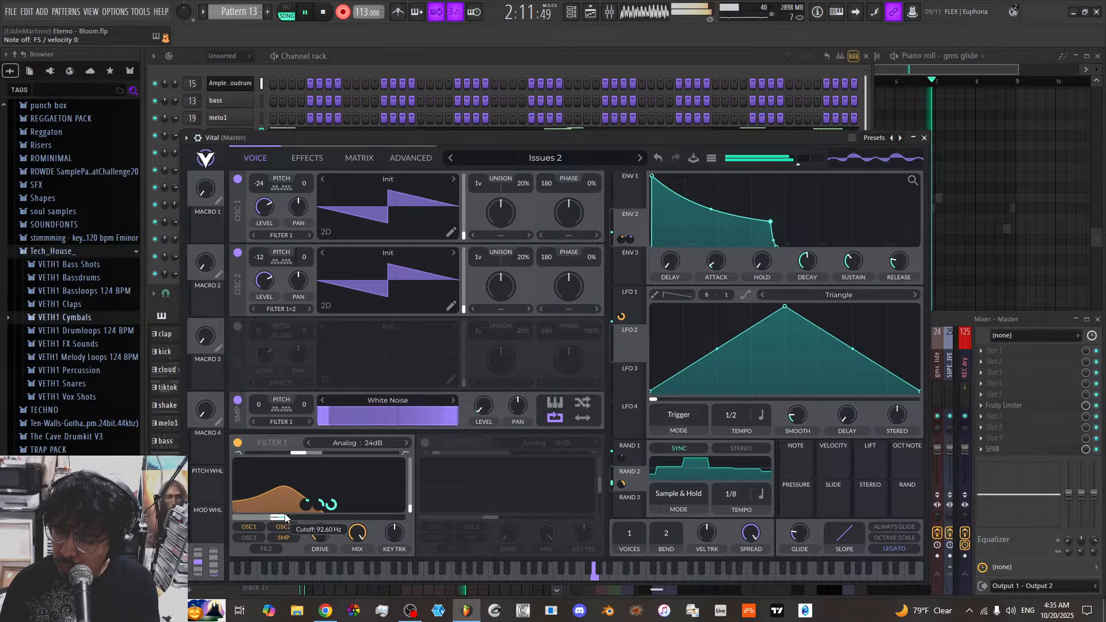
pyautogui.click(344, 11)
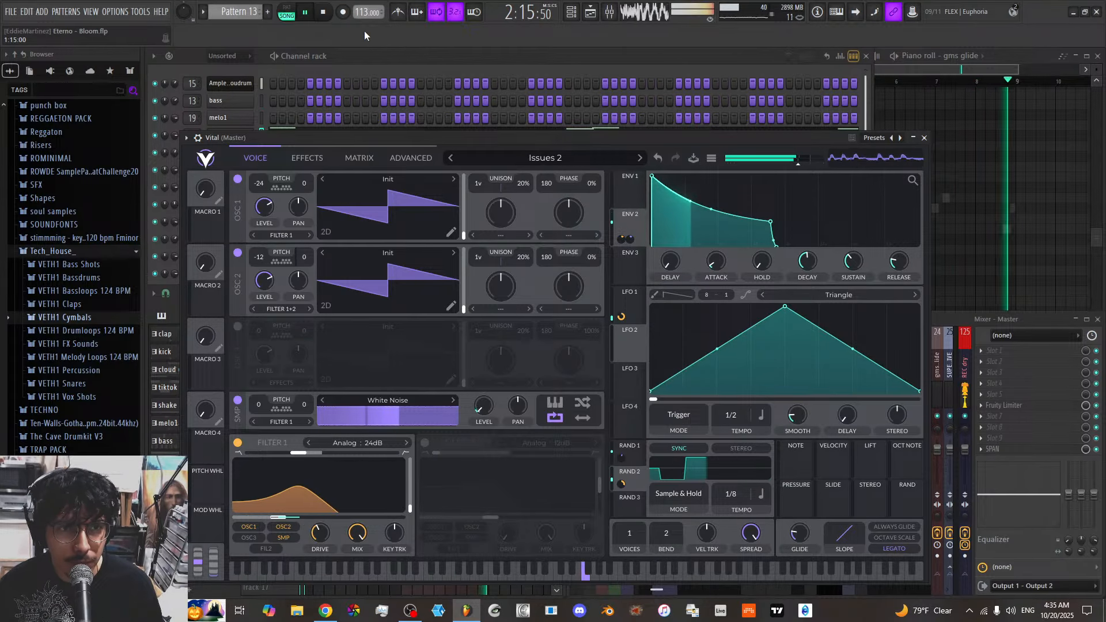
# Play back the recorded take while fine-tuning Filter 1's cutoff, and stop with the piano roll in front
pyautogui.click(323, 12)
pyautogui.click(315, 13)
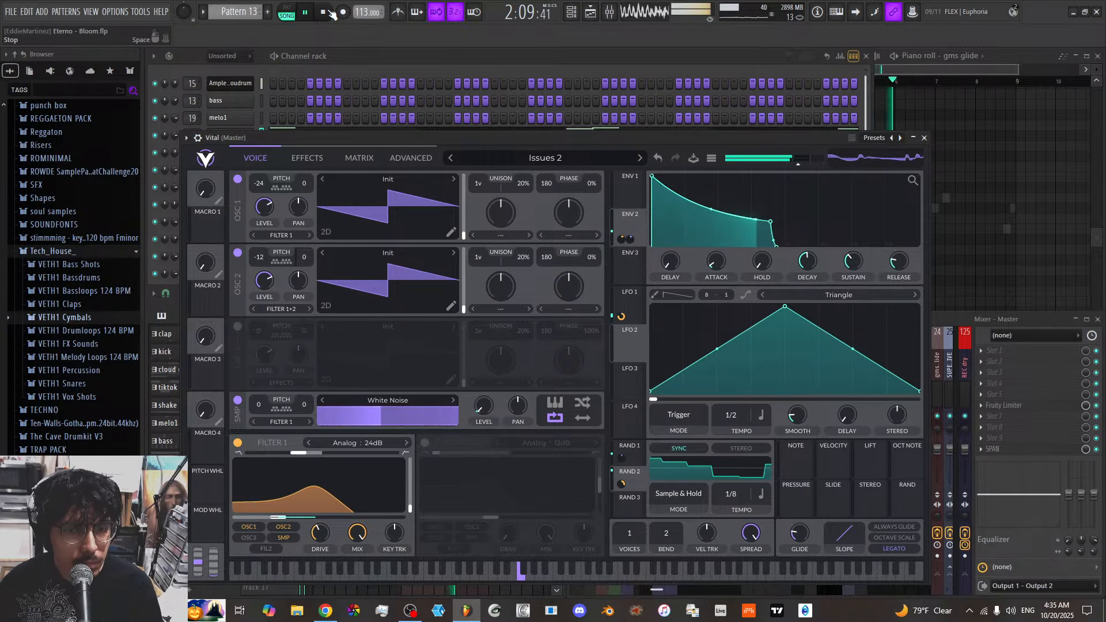
pyautogui.moveTo(288, 516)
pyautogui.mouseDown()
pyautogui.moveTo(306, 521)
pyautogui.moveTo(286, 518)
pyautogui.mouseUp()
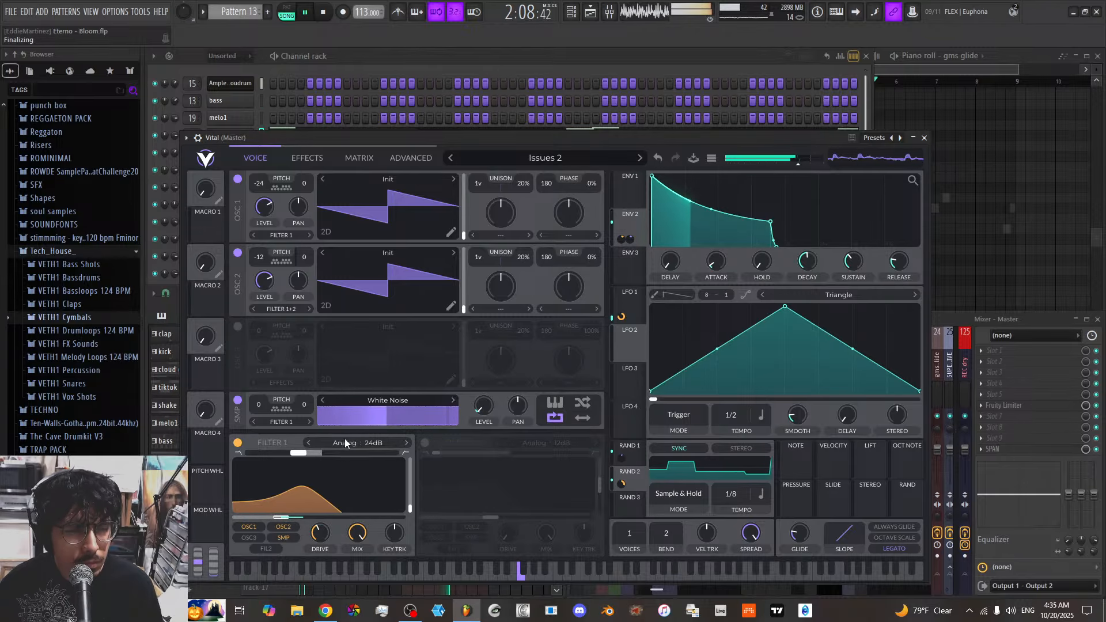
pyautogui.click(931, 229)
pyautogui.press('space')
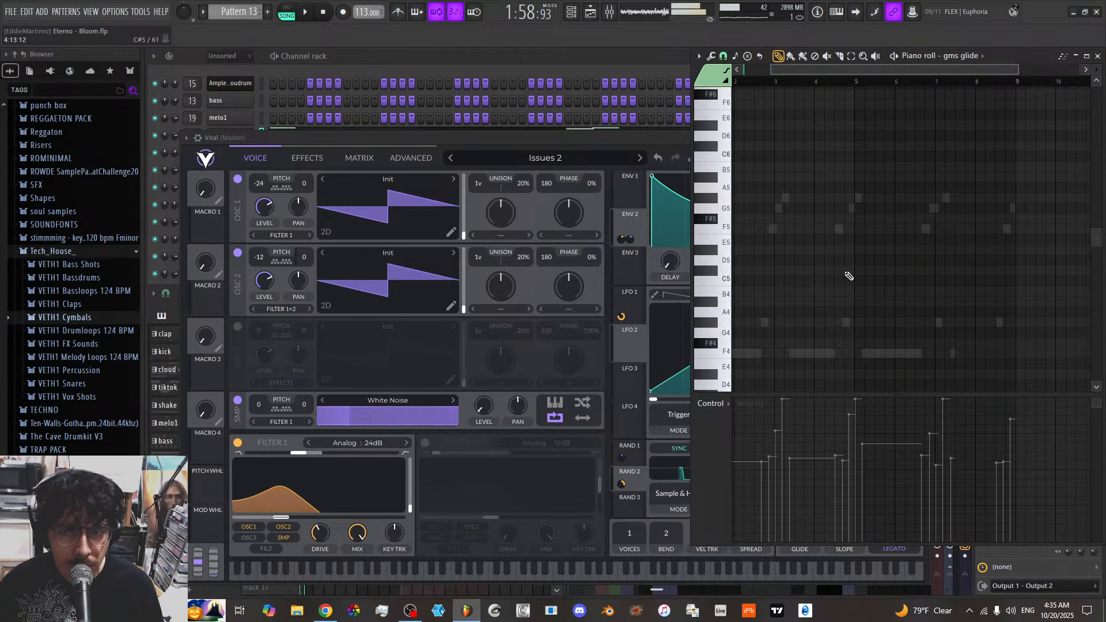
# Cut the Vital channel's recorded notes from Pattern 13 and open Vital's piano roll
pyautogui.click(496, 64)
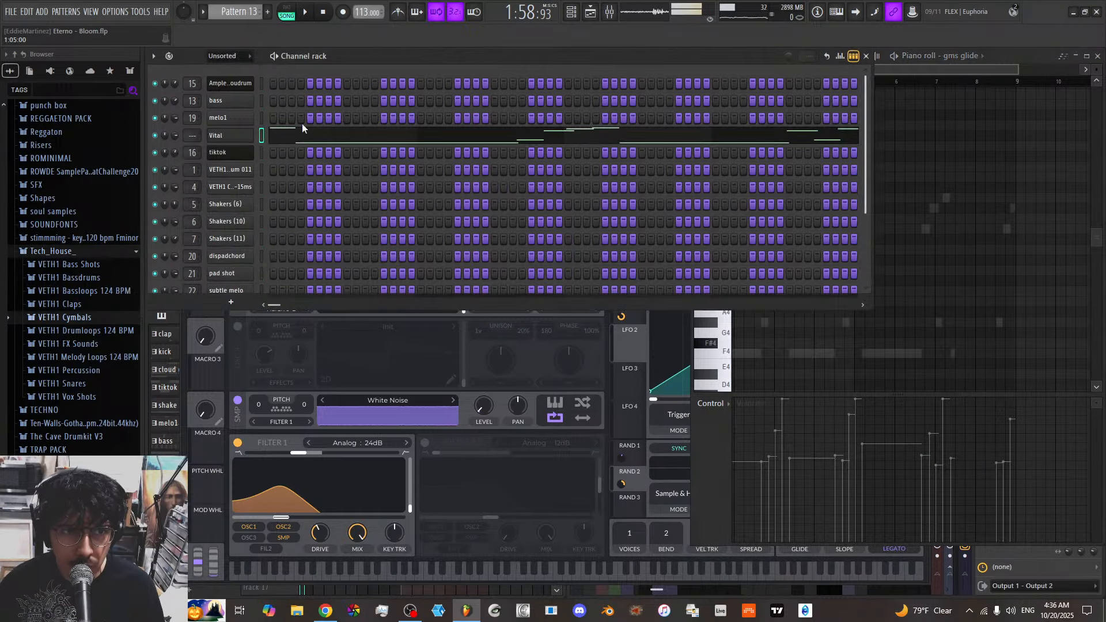
pyautogui.rightClick(243, 136)
pyautogui.click(320, 137)
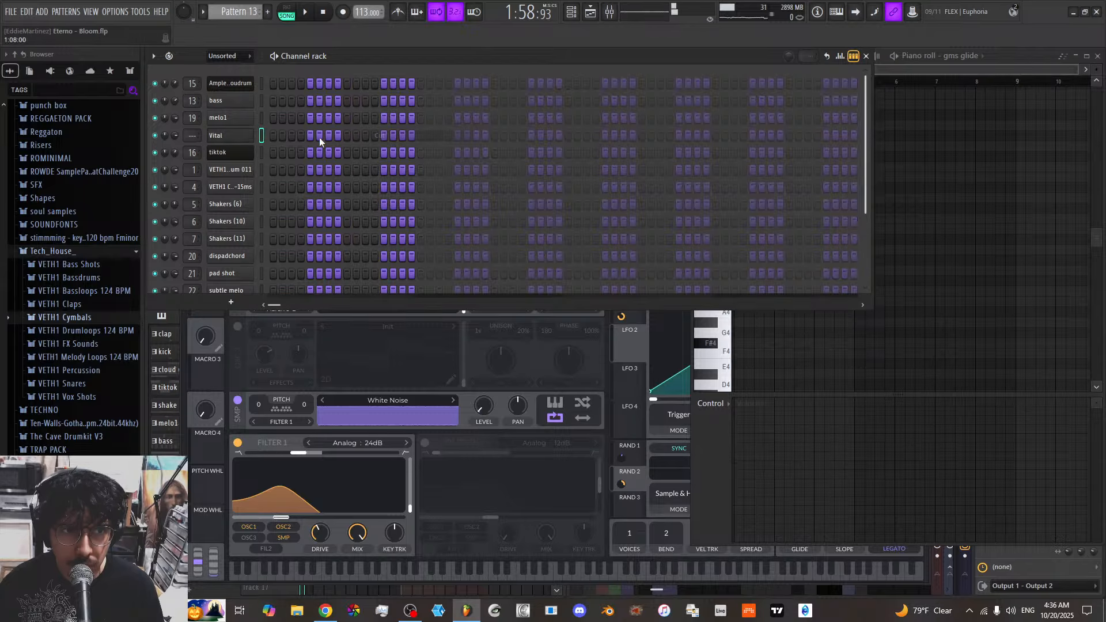
pyautogui.rightClick(243, 137)
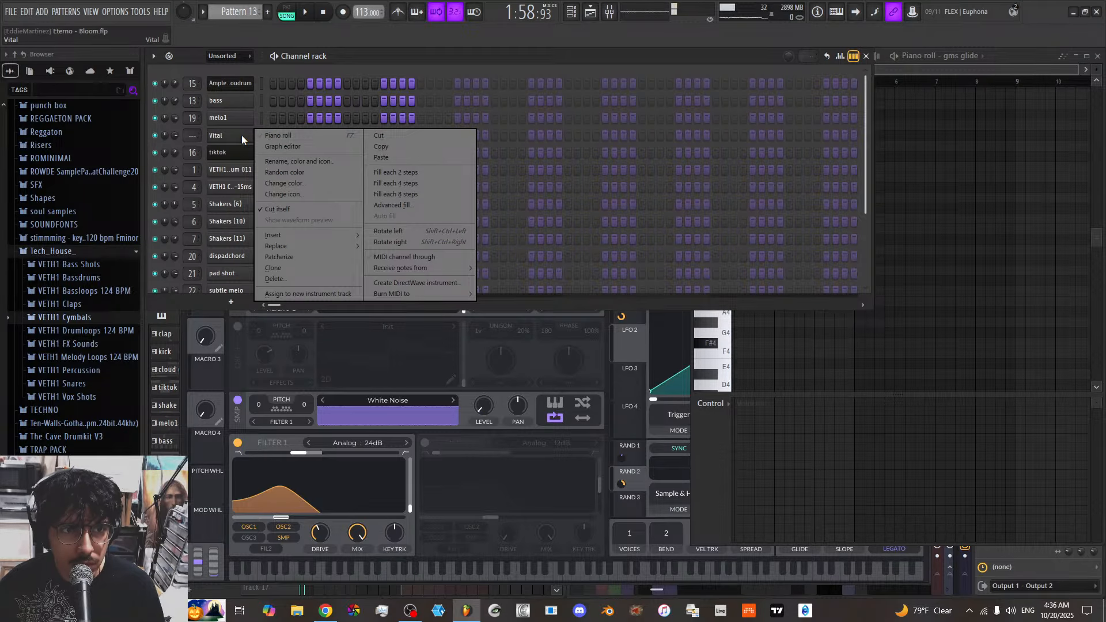
pyautogui.click(241, 135)
pyautogui.rightClick(241, 135)
pyautogui.click(279, 135)
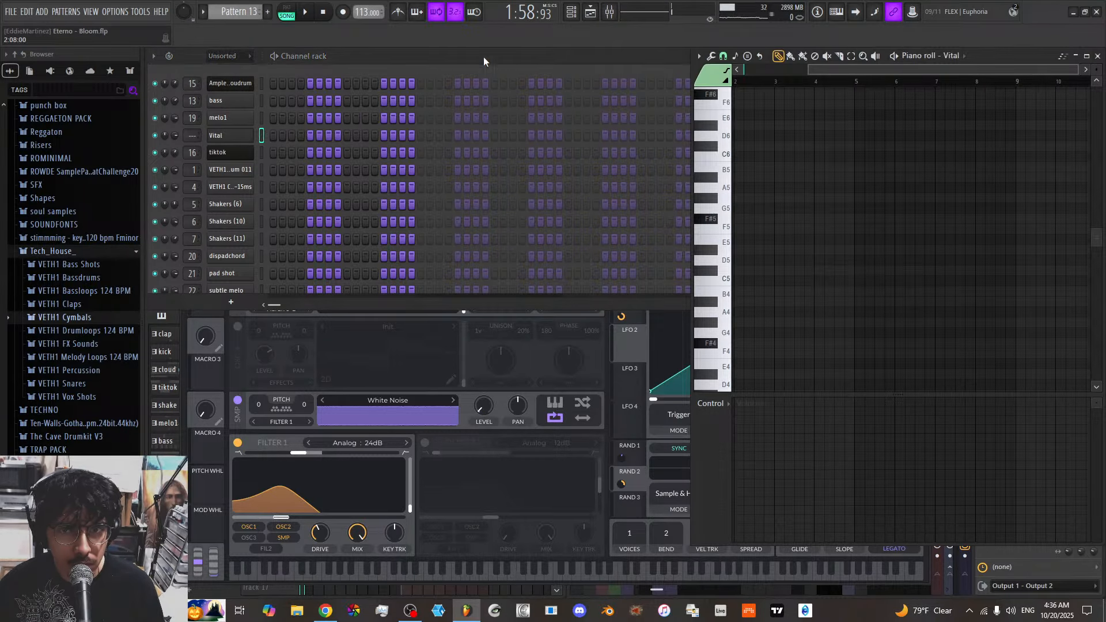
# Dump the last 5 minutes of the score log into the selected pattern
pyautogui.click(141, 12)
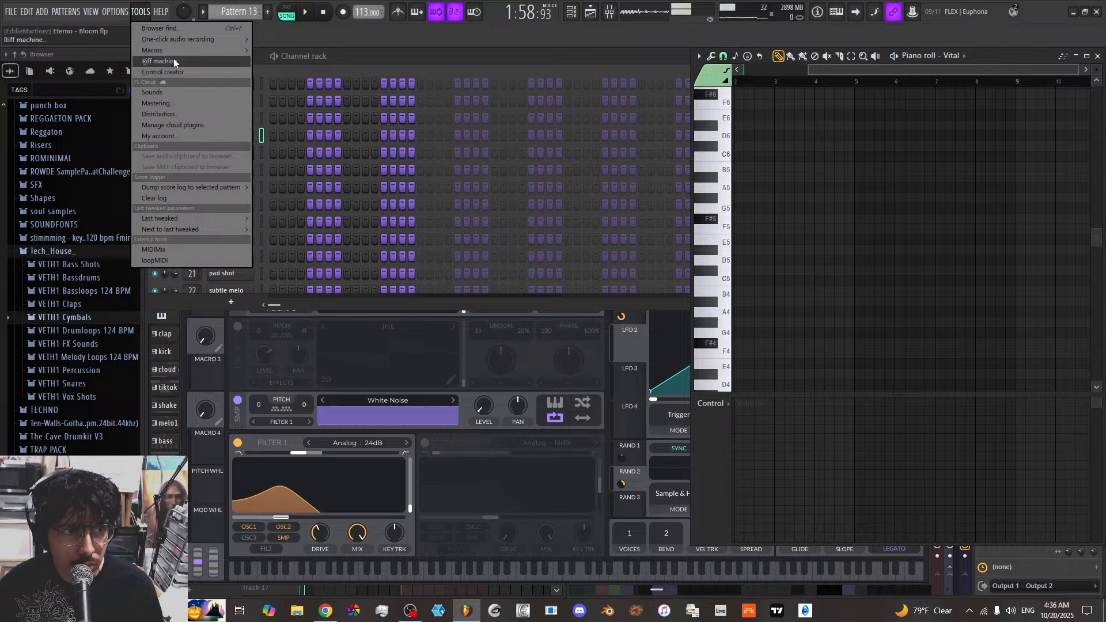
pyautogui.moveTo(174, 51)
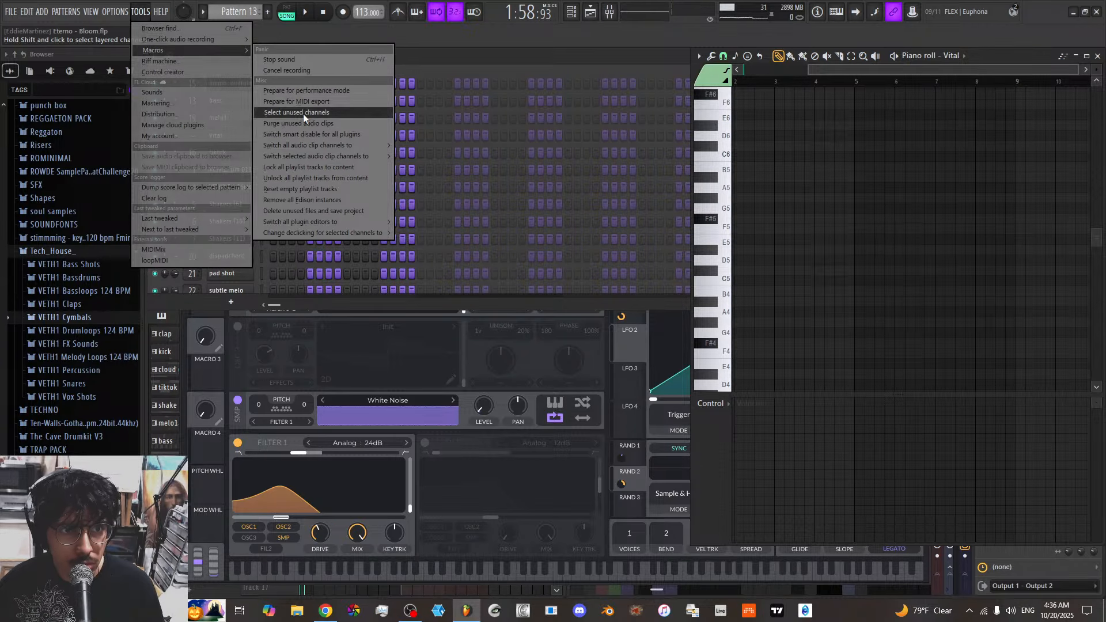
pyautogui.moveTo(191, 188)
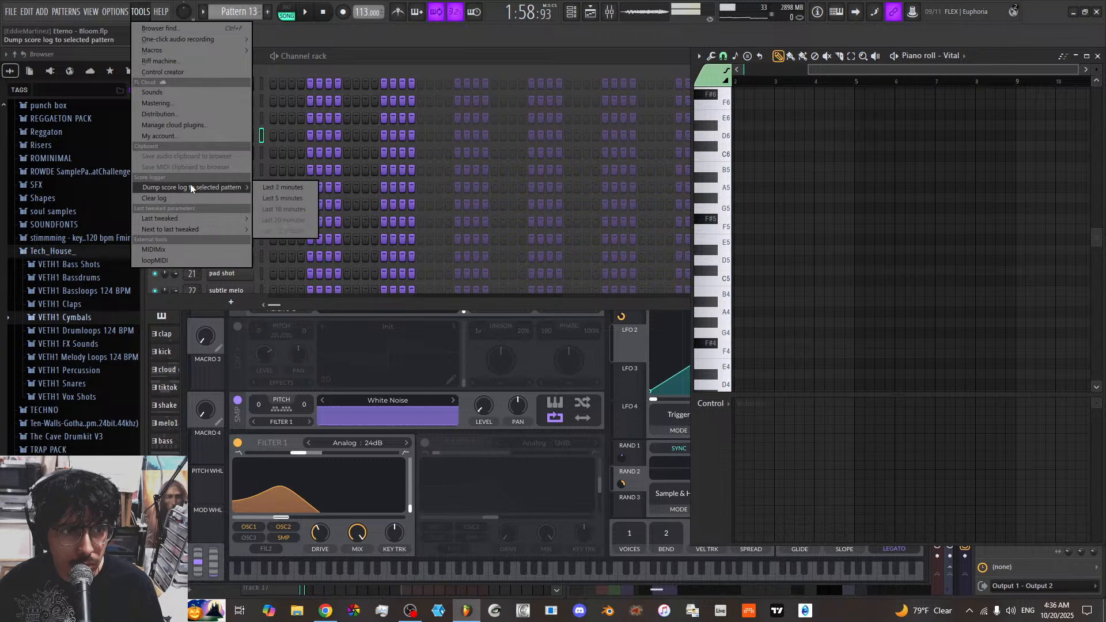
pyautogui.click(282, 198)
# Play the dumped Vital notes and examine the whole take in the piano roll to locate the usable part
pyautogui.scroll(-10, 837, 87)
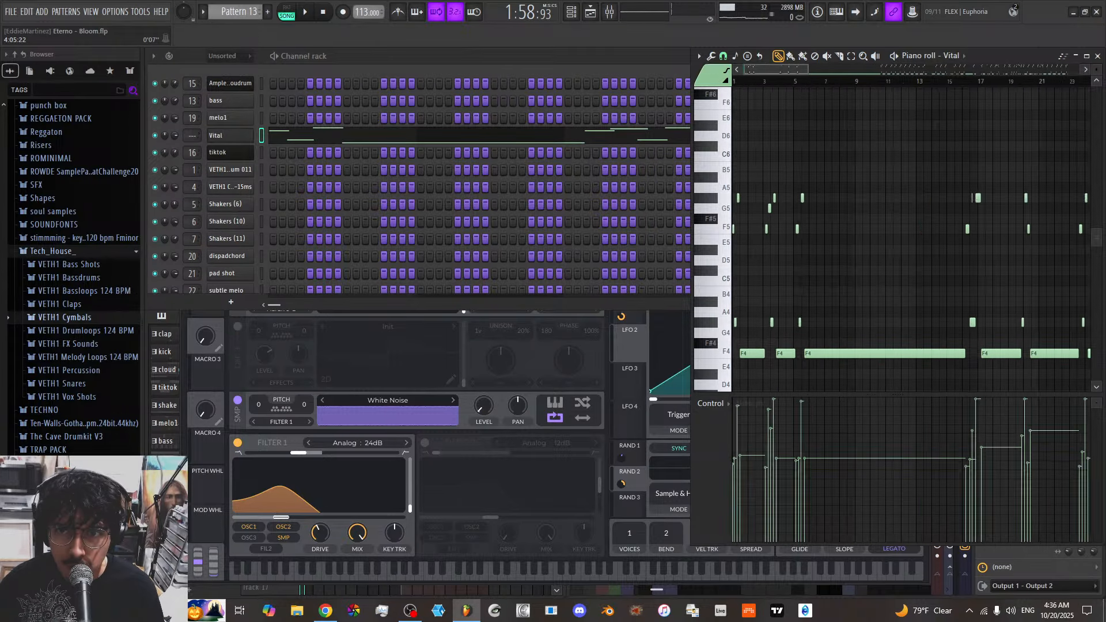
pyautogui.press('space')
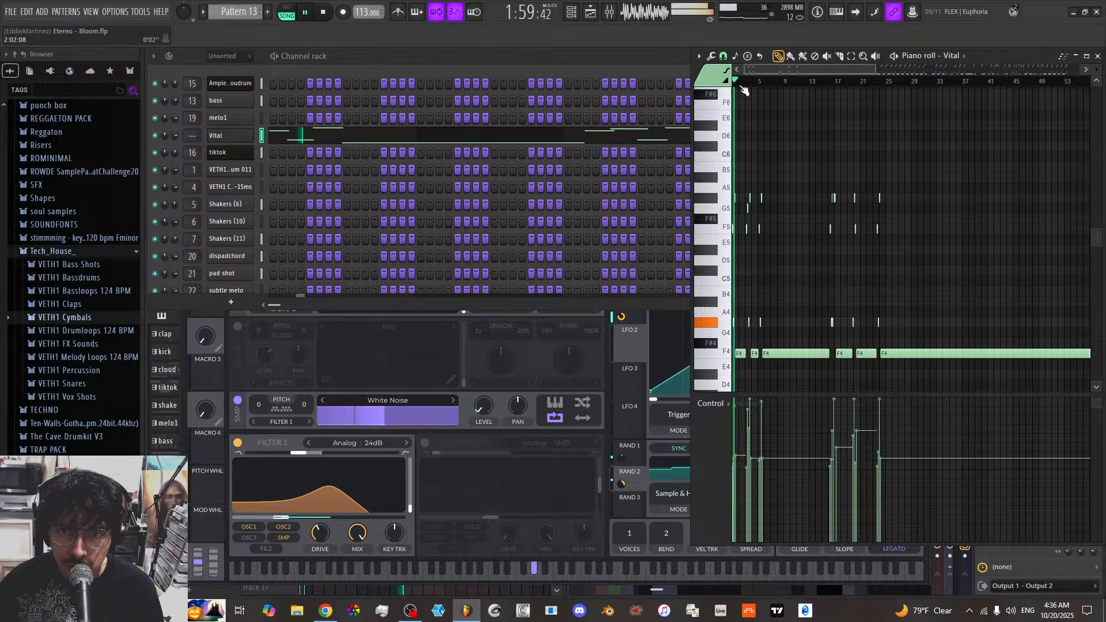
pyautogui.scroll(-5, 766, 72)
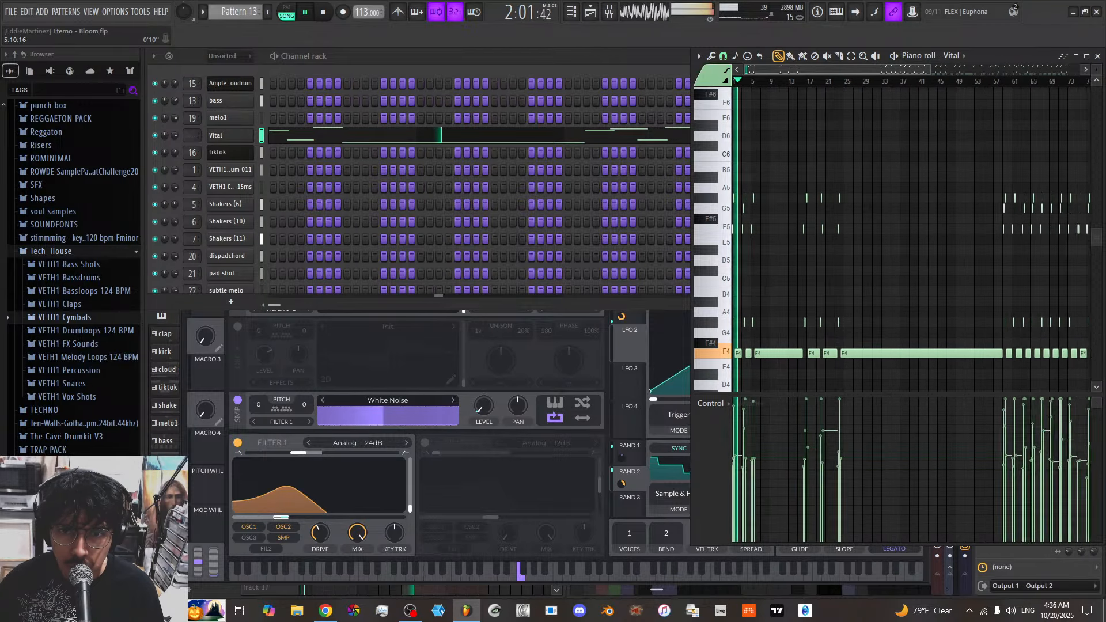
pyautogui.click(803, 81)
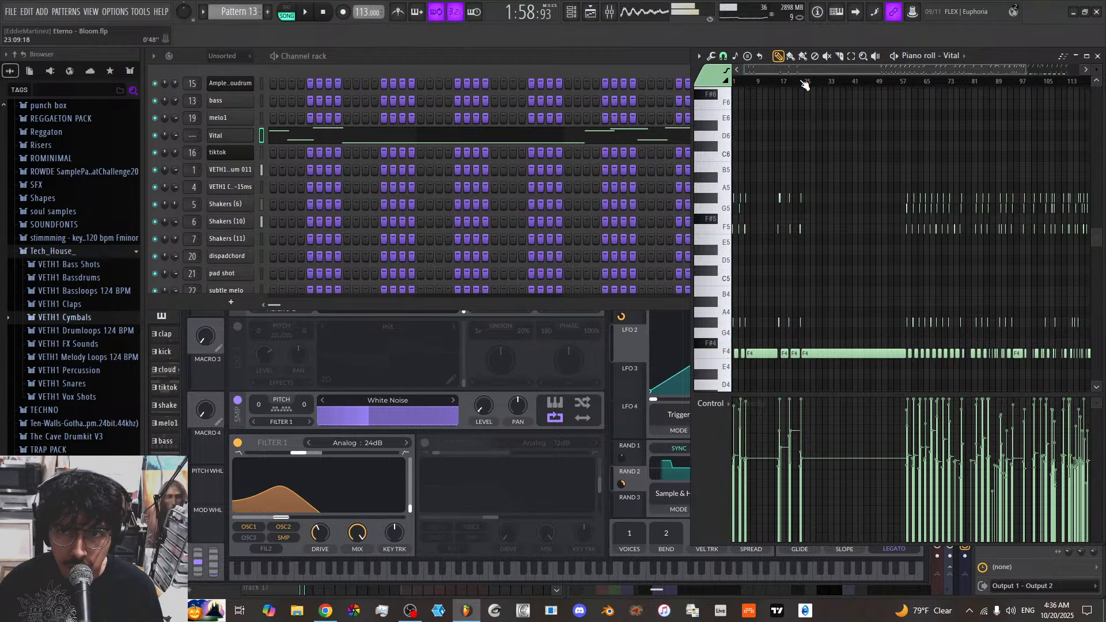
pyautogui.click(804, 81)
pyautogui.click(809, 83)
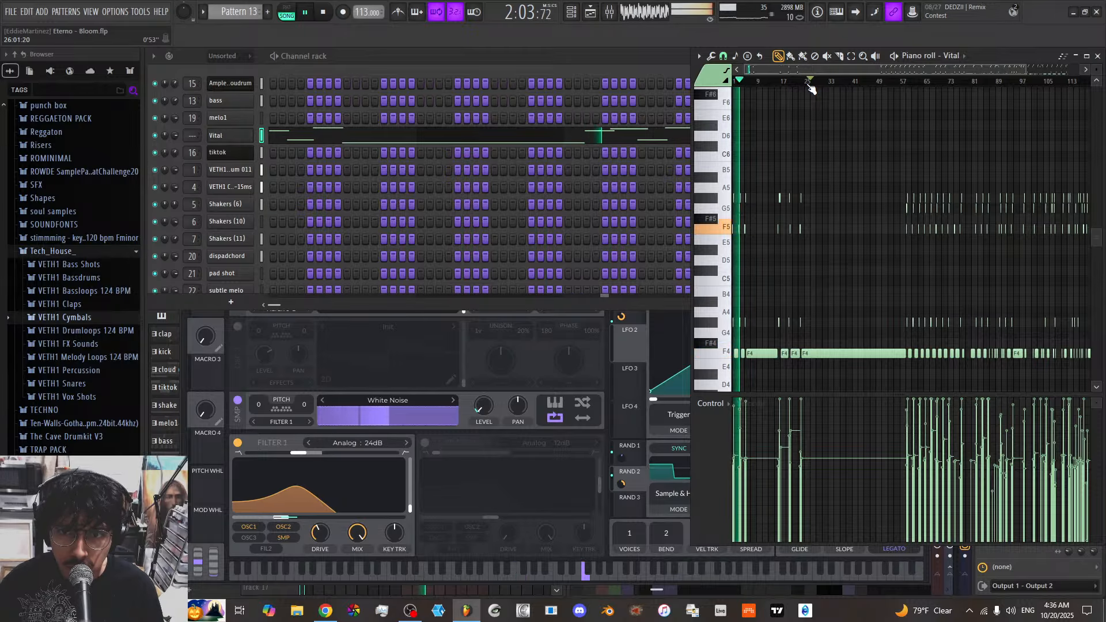
pyautogui.press('space')
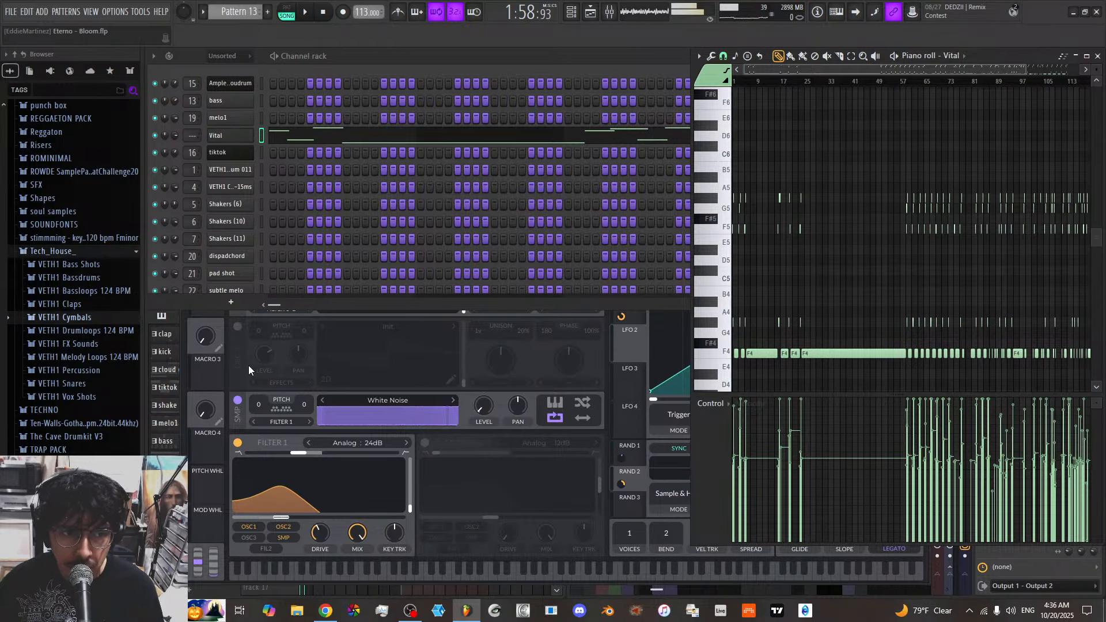
# Slide the Pattern 13 clip on Track 15 to start at bar 43 and trim off the long unused opening
pyautogui.click(268, 595)
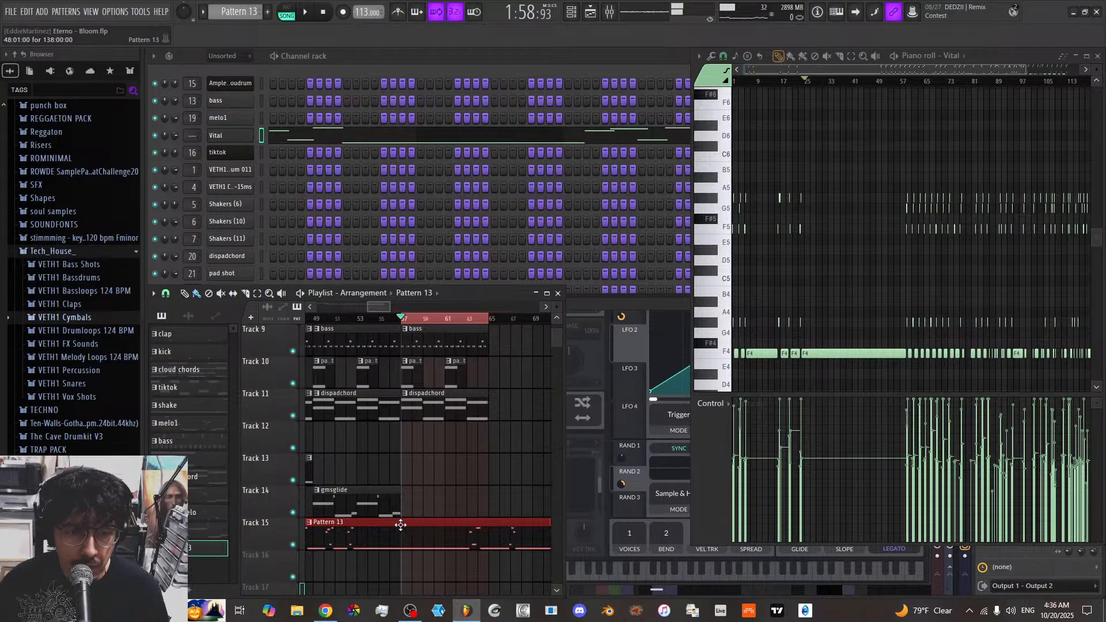
pyautogui.press('space')
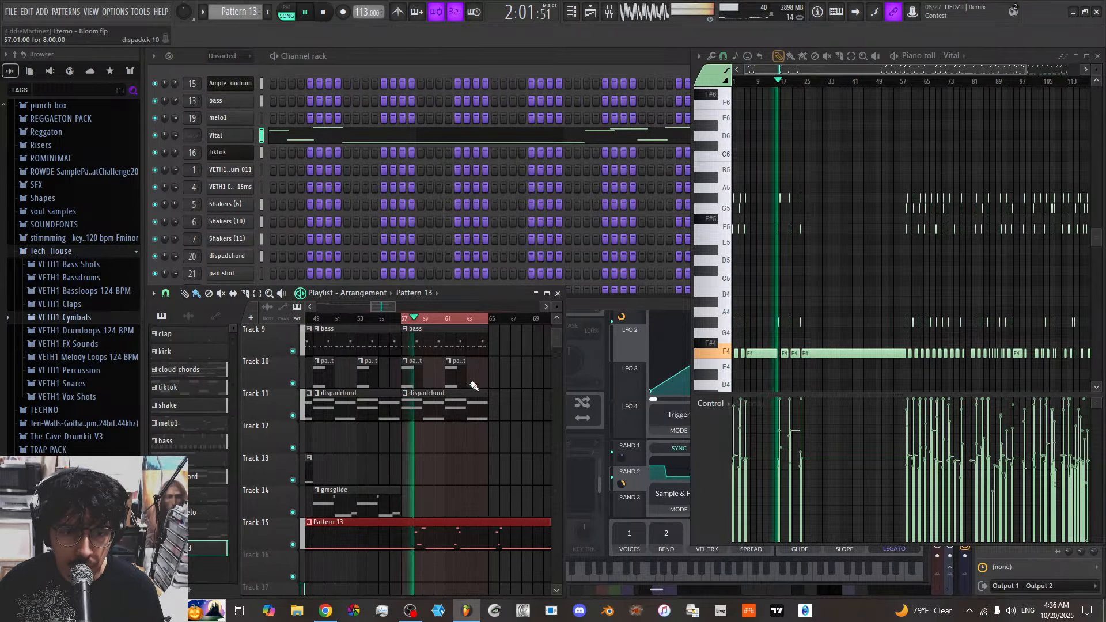
pyautogui.scroll(-5, 474, 385)
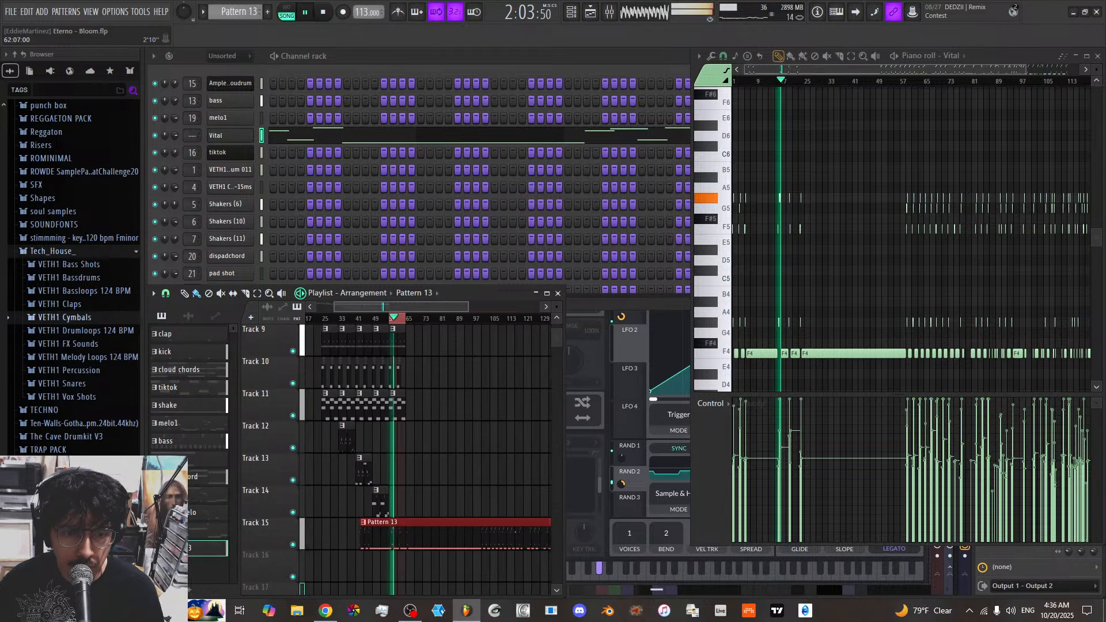
pyautogui.scroll(2, 423, 375)
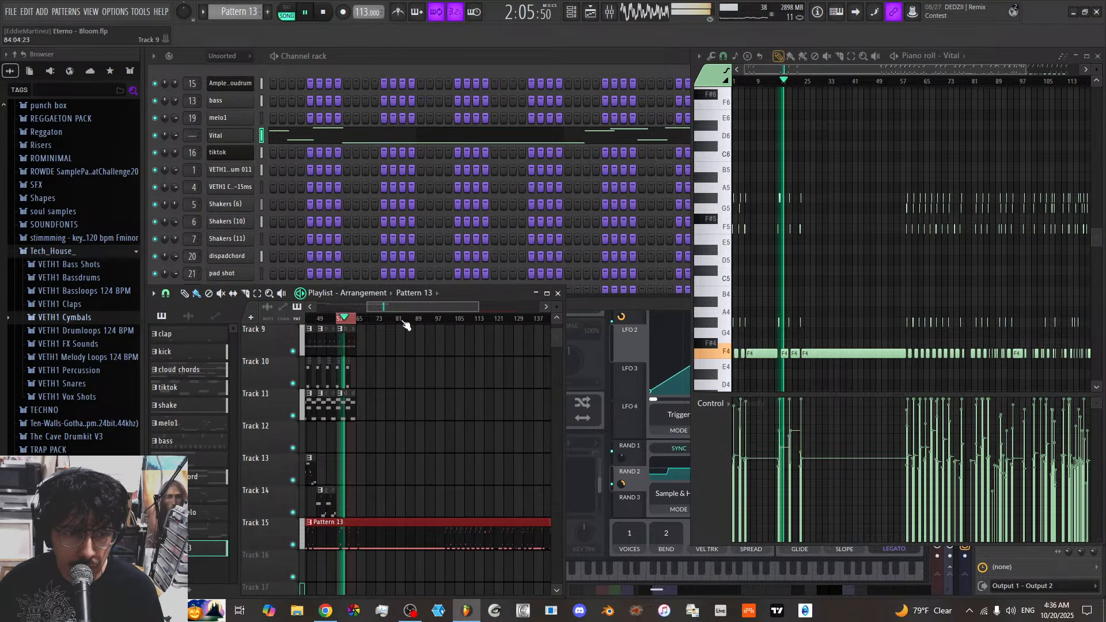
pyautogui.scroll(-2, 346, 546)
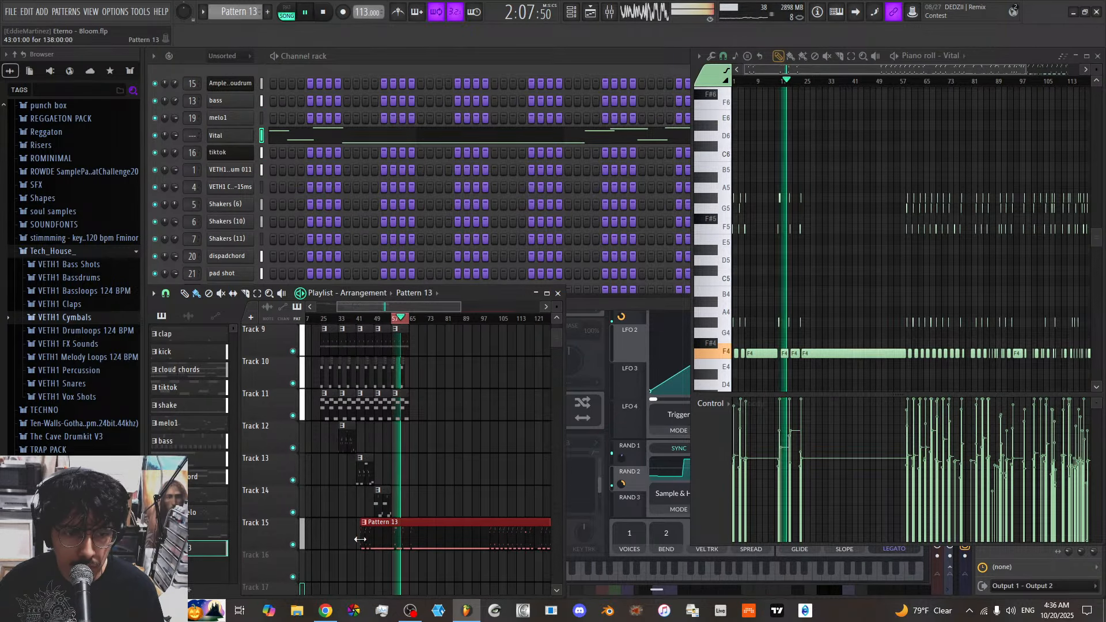
pyautogui.moveTo(362, 542); pyautogui.dragTo(415, 538)
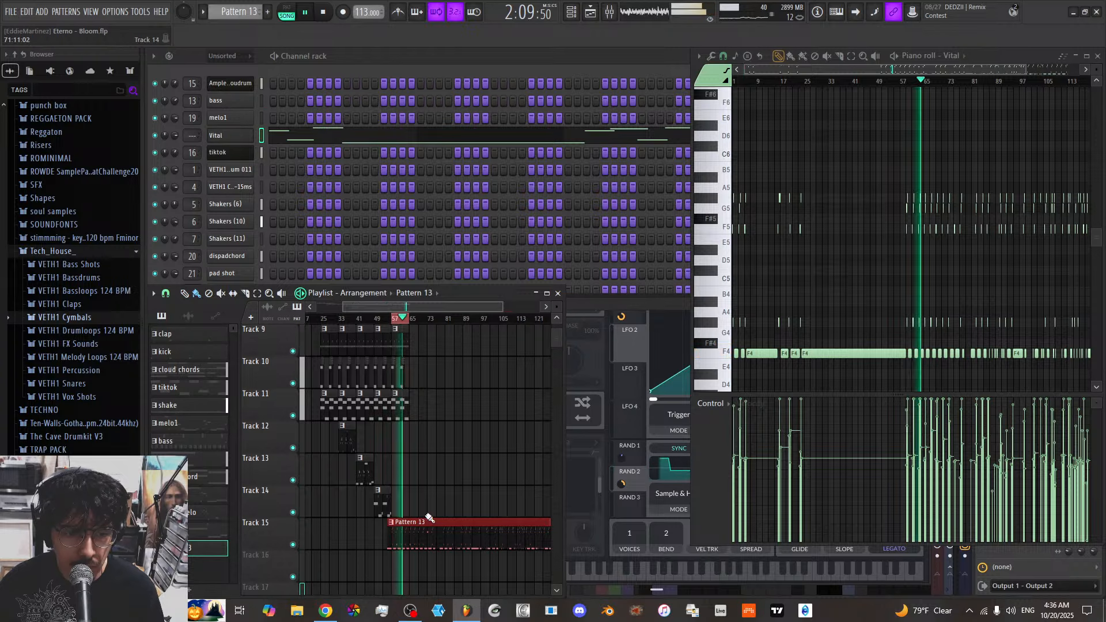
# Audition the trimmed Pattern 13 clip against the looped section from bar 57
pyautogui.press('space')
pyautogui.press('space')
pyautogui.moveTo(422, 307); pyautogui.dragTo(467, 307)
pyautogui.scroll(3, 403, 490)
pyautogui.hscroll(-3, 403, 490)
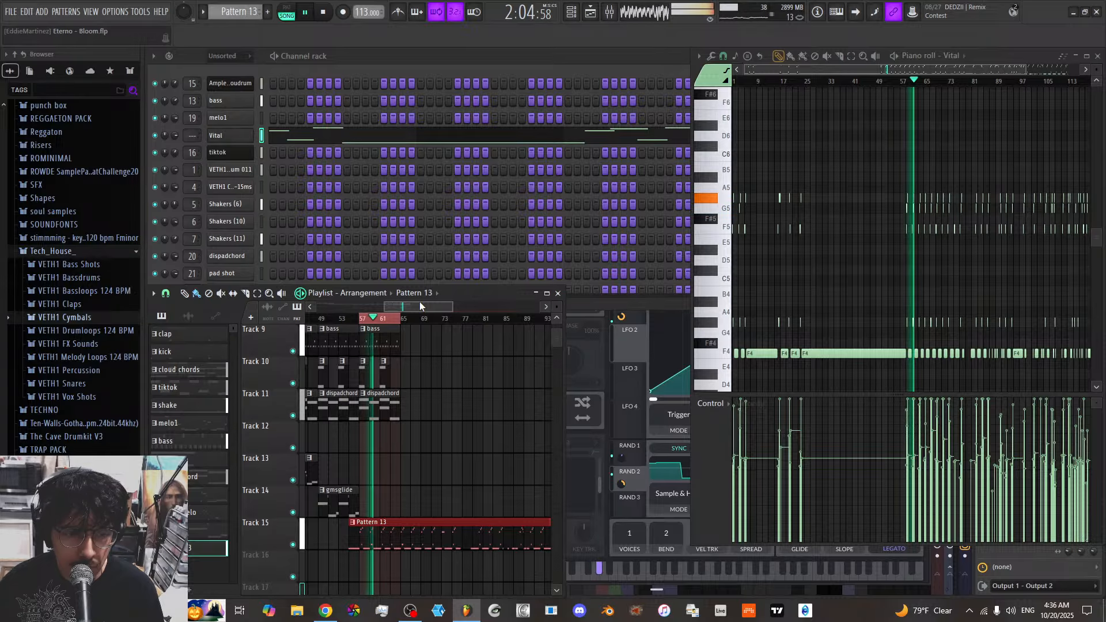
pyautogui.press('space')
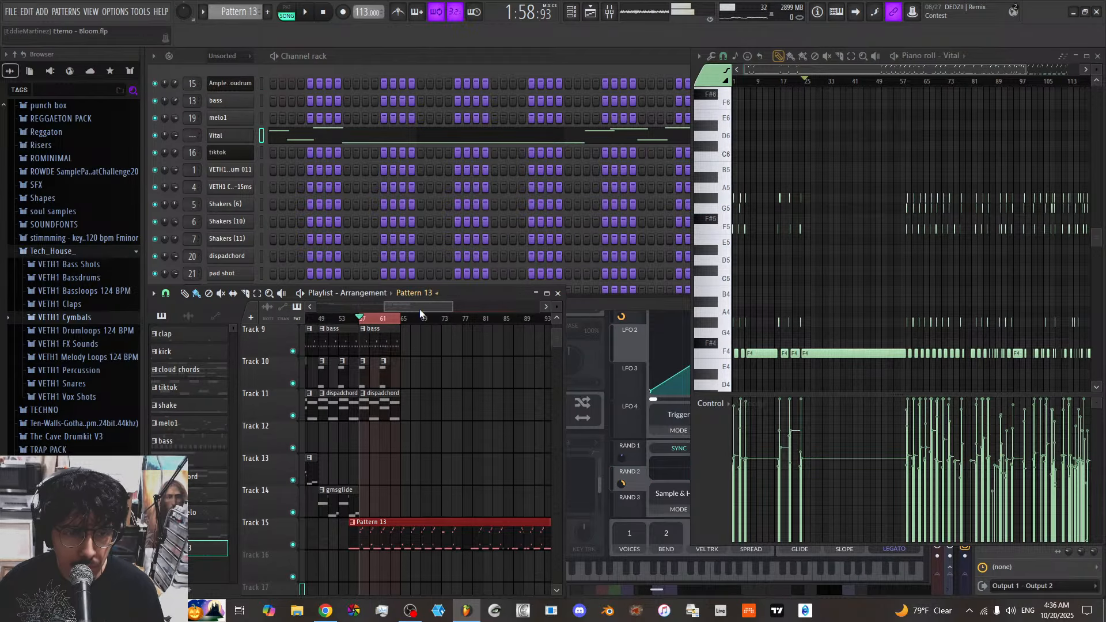
# Try the Pattern 13 clip with its start at 54:15:00 and 54:16:00 while replaying the loop
pyautogui.scroll(5, 421, 320)
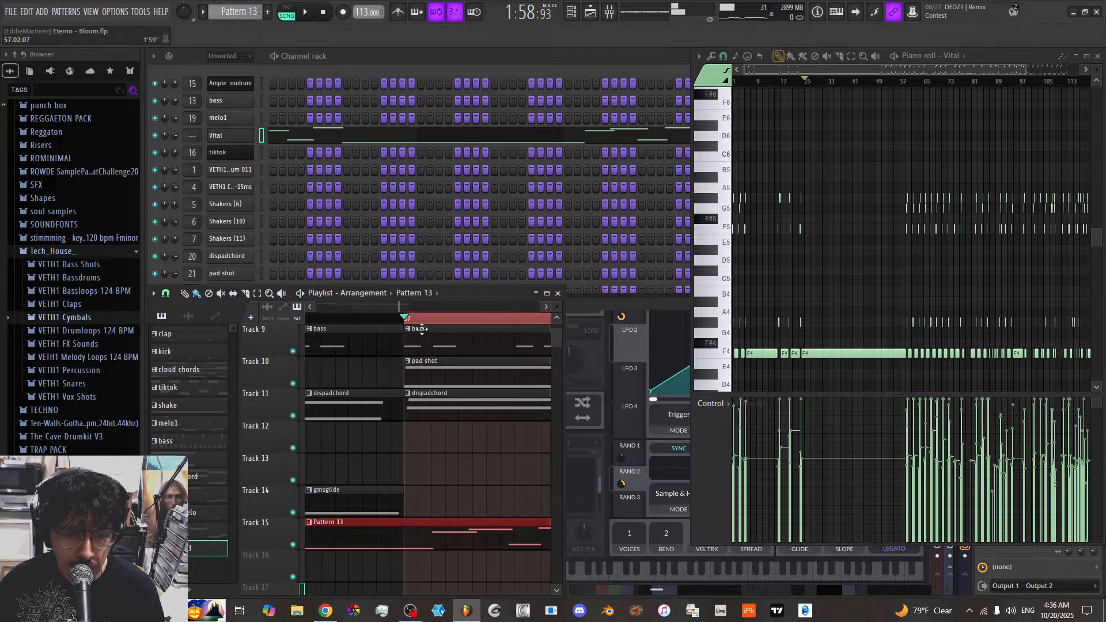
pyautogui.press('space')
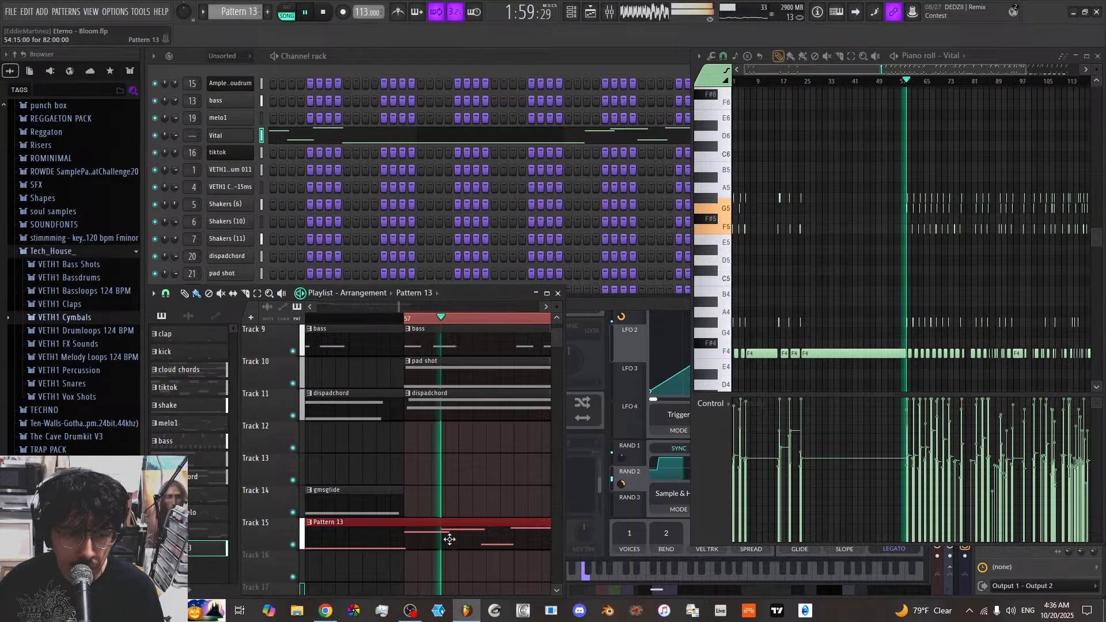
pyautogui.press('space')
pyautogui.press('space')
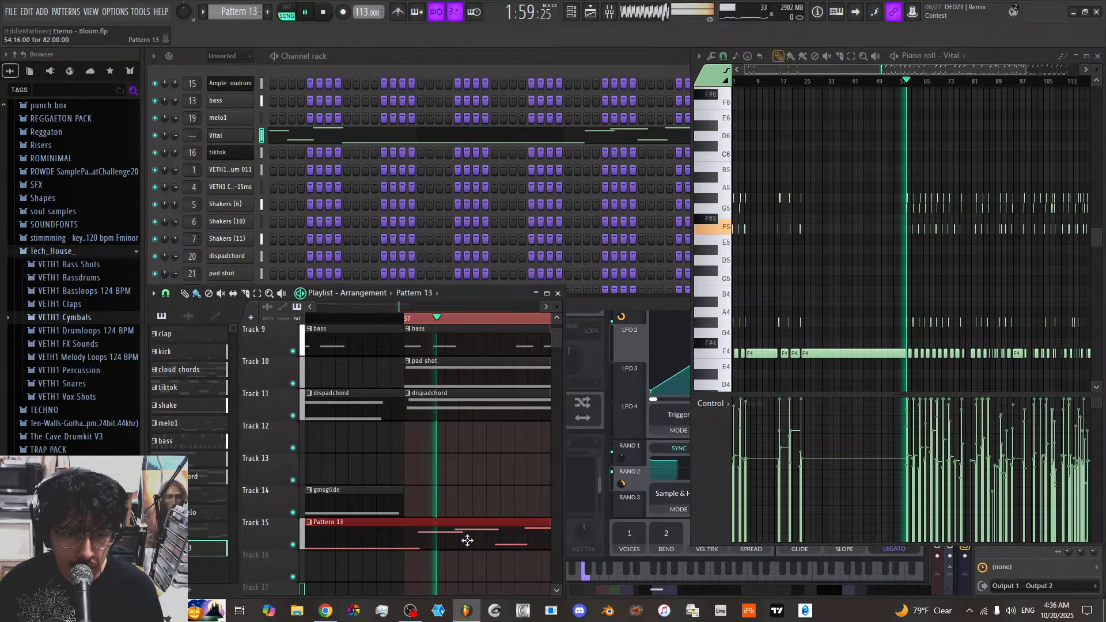
pyautogui.press('space')
# Try later starts of 55:03:00 and 55:04:00 for the Pattern 13 clip, replaying the loop to check its timing
pyautogui.moveTo(467, 541); pyautogui.dragTo(504, 541)
pyautogui.press('space')
pyautogui.press('space')
pyautogui.press('space')
pyautogui.press('space')
pyautogui.press('space')
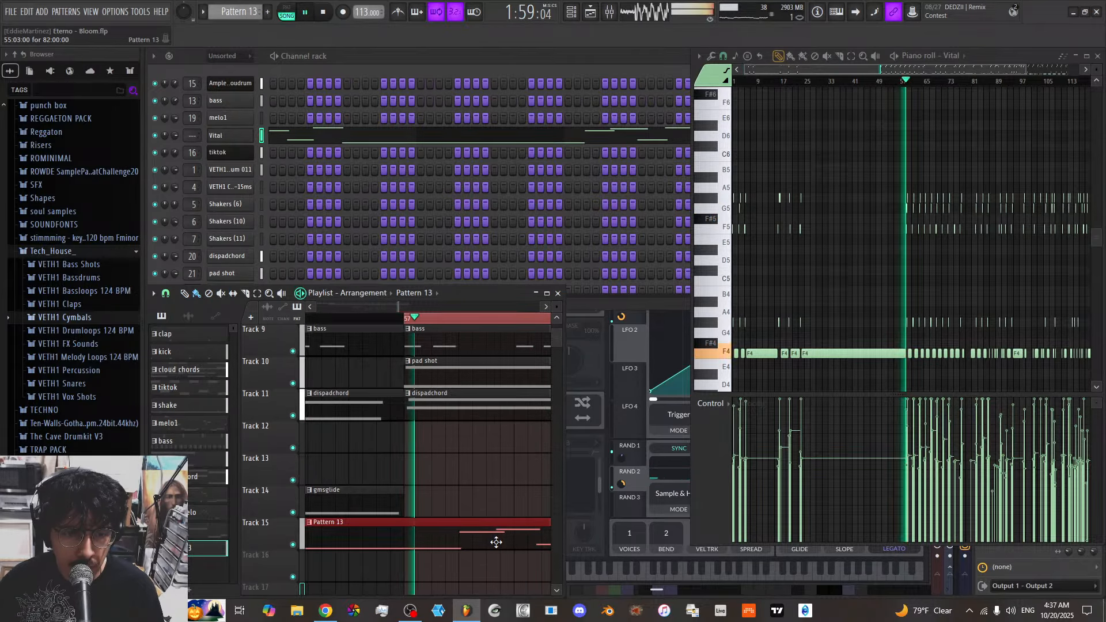
pyautogui.press('space')
pyautogui.press('space')
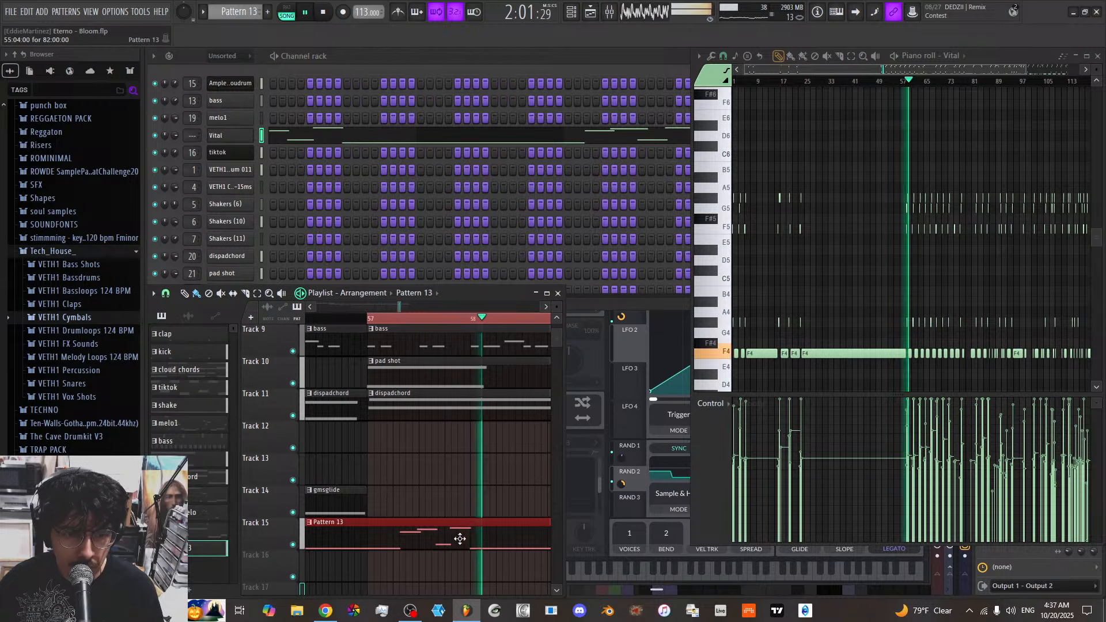
# Move the Pattern 13 clip on Track 15 to start at 55:06:00 and audition the loop
pyautogui.moveTo(459, 538); pyautogui.dragTo(472, 535)
pyautogui.press('space')
pyautogui.press('space')
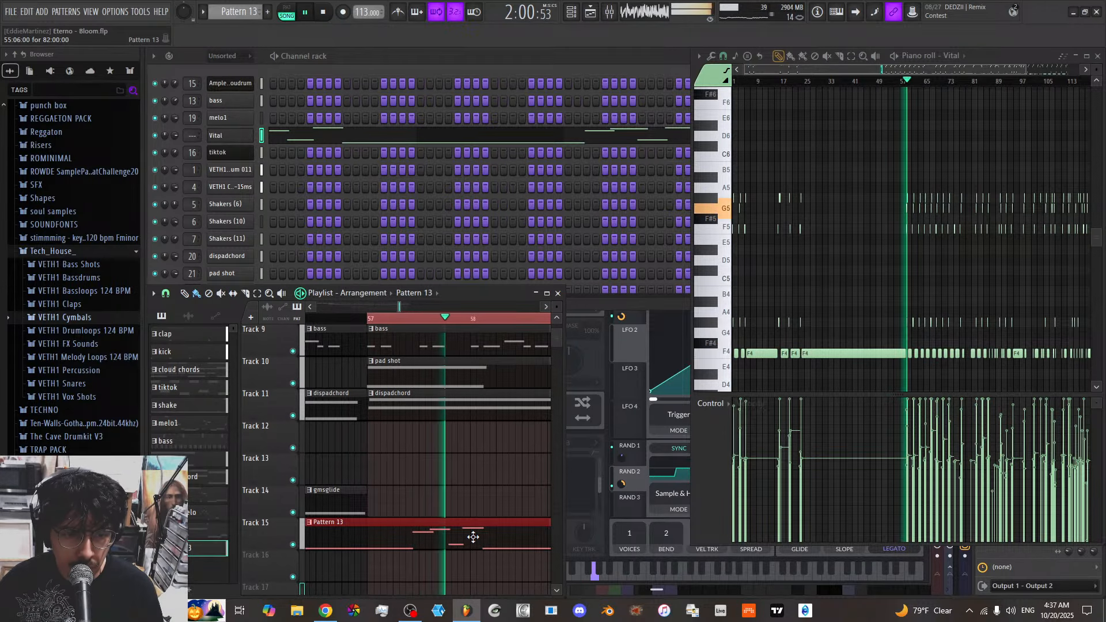
pyautogui.scroll(-4, 429, 304)
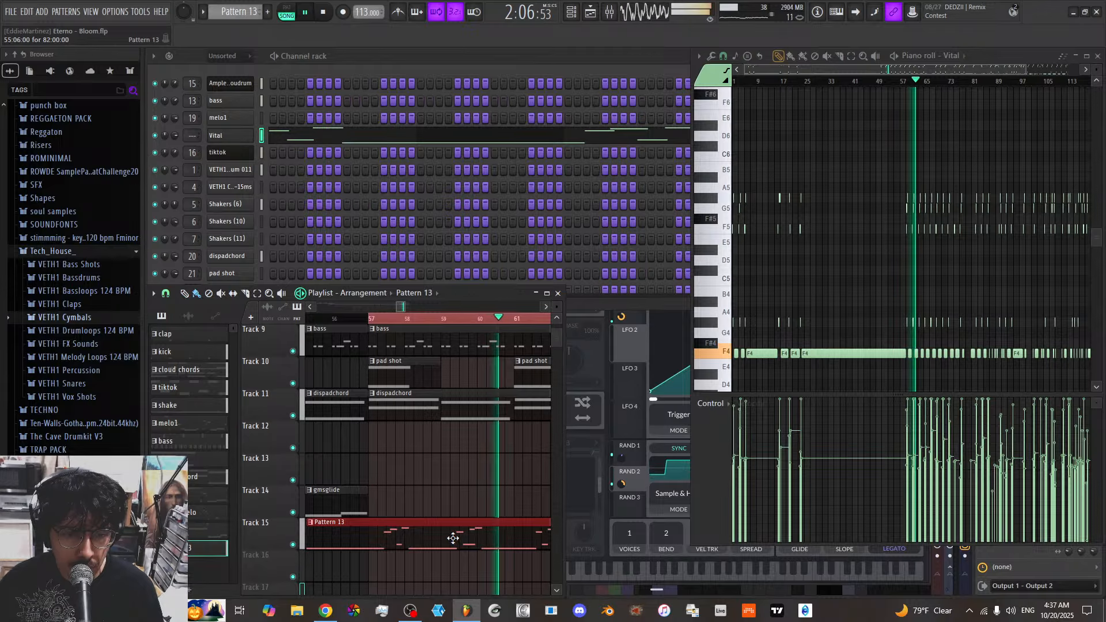
# Try the Pattern 13 clip on Track 15 with its start at 54:14:00 and replay the loop
pyautogui.moveTo(453, 538); pyautogui.dragTo(440, 537)
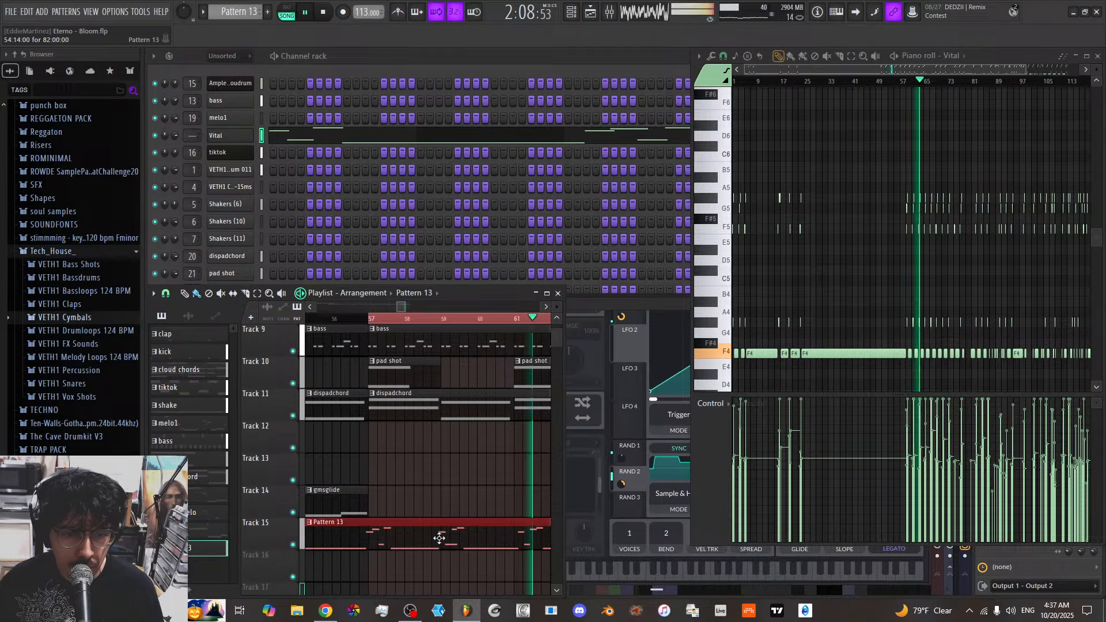
pyautogui.press('space')
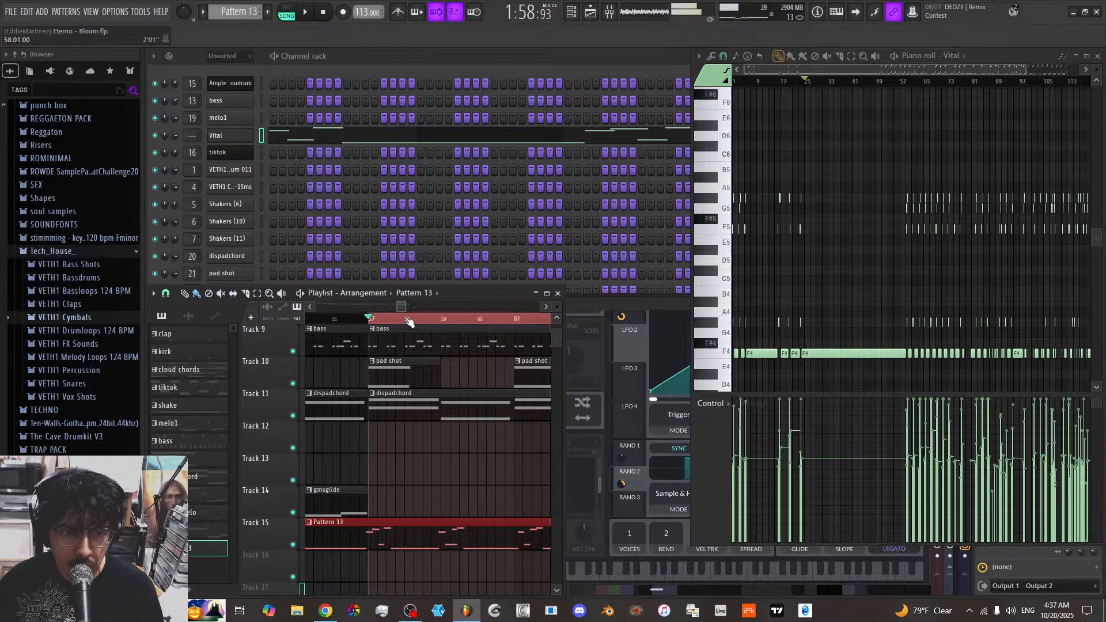
# Delete the Pattern 13 clip and all arrangement clips from bar 57 onward, and clear the Vital notes from Pattern 13
pyautogui.rightClick(446, 543)
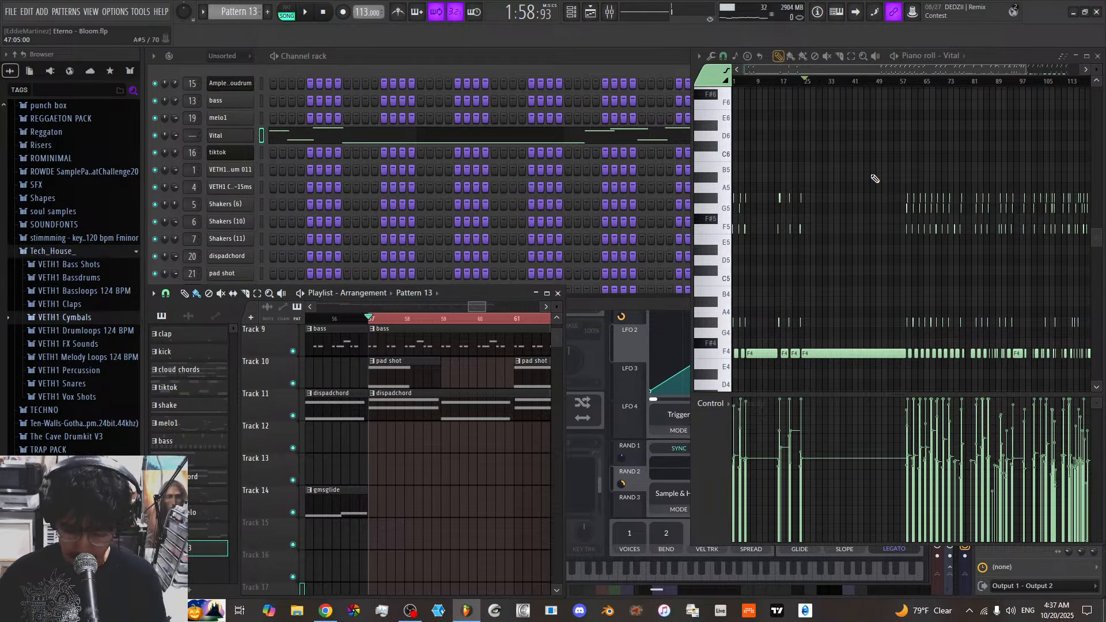
pyautogui.press('Delete')
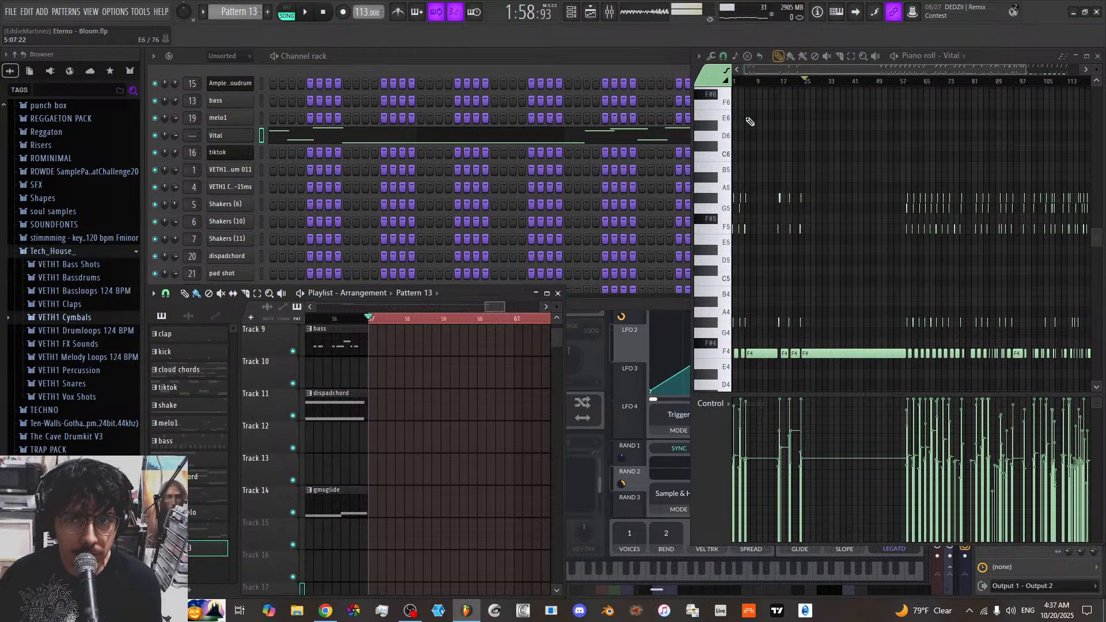
pyautogui.press('Delete')
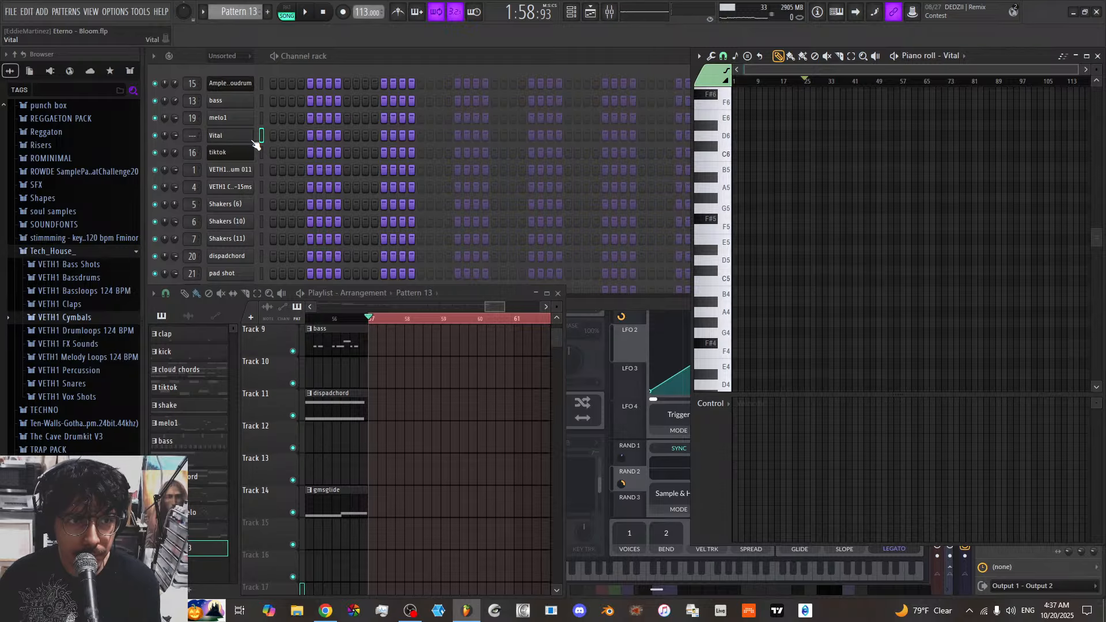
# Dump the last 10 minutes of the score log into Pattern 13, place its clip on Track 15 at bar 57 and restart playback
pyautogui.click(142, 11)
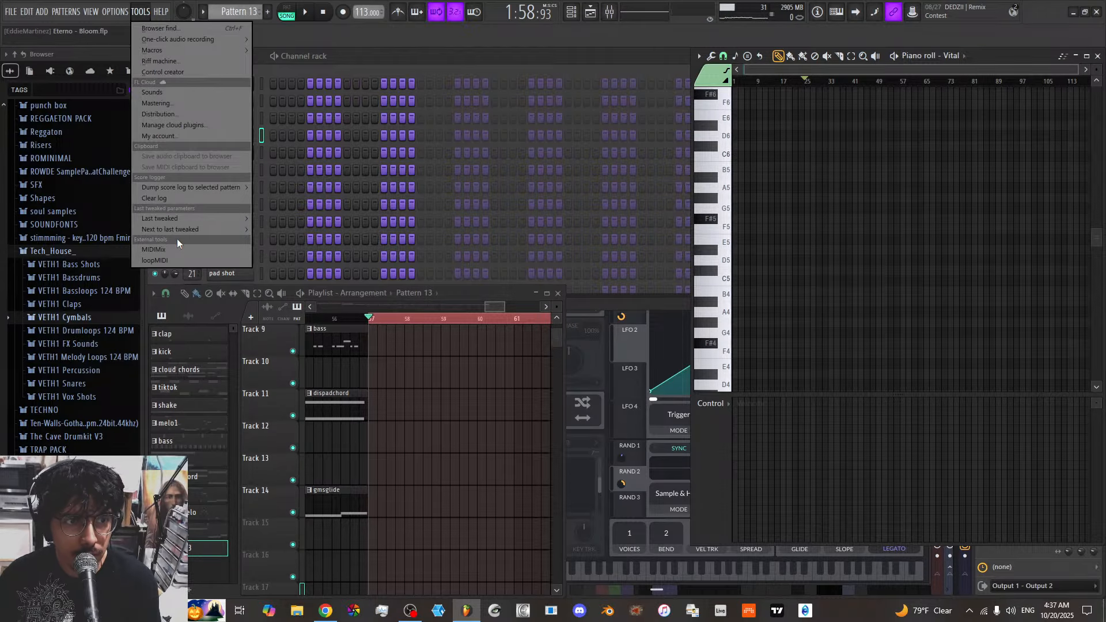
pyautogui.moveTo(215, 216)
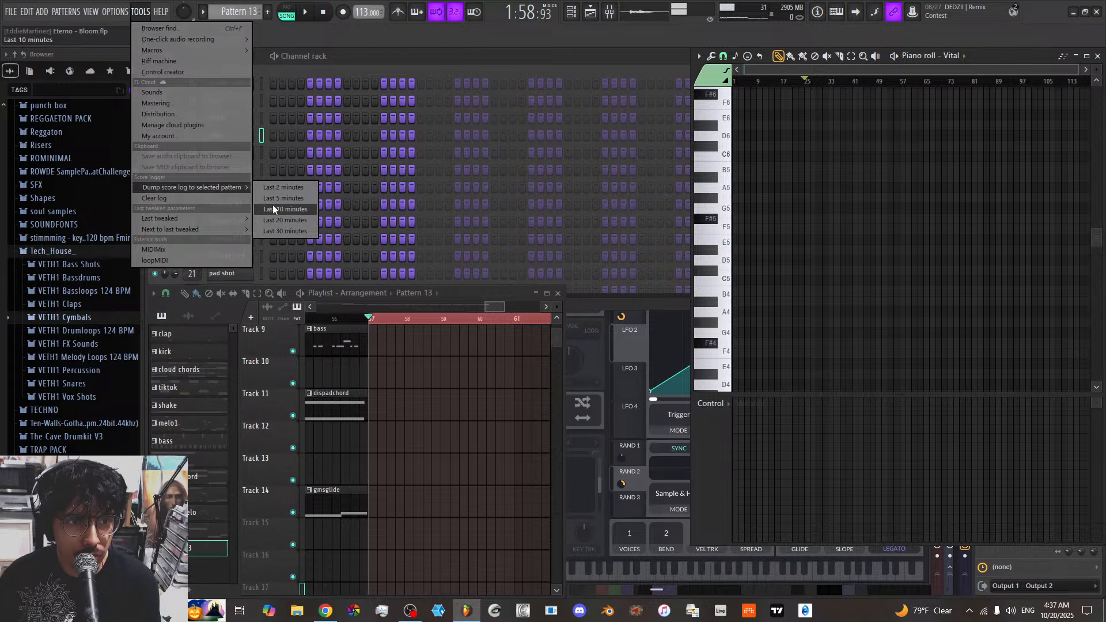
pyautogui.click(273, 209)
pyautogui.scroll(-2, 807, 76)
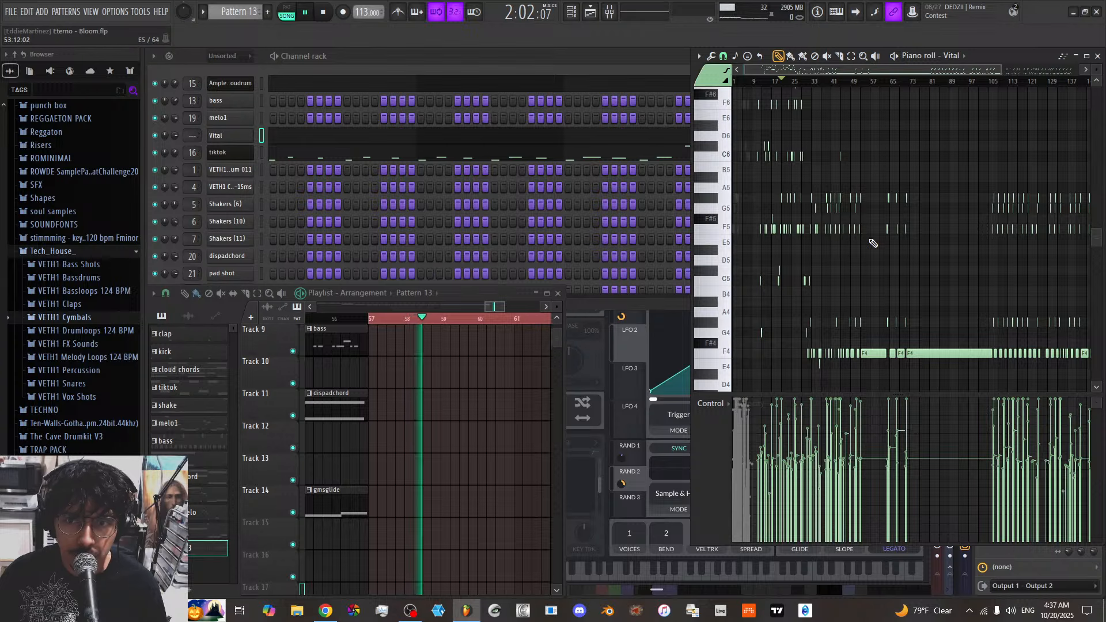
pyautogui.click(375, 536)
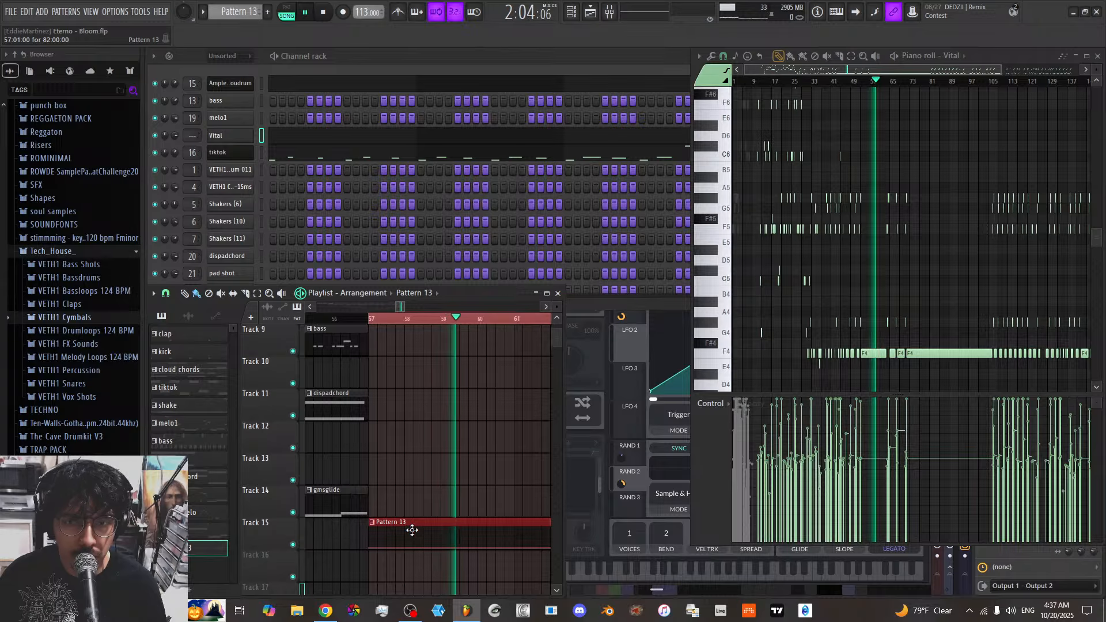
pyautogui.press('space')
pyautogui.press('space')
# Select the clips in bars 49 to 57 on Tracks 1 to 11 and repeat them from bar 57 up to bar 81
pyautogui.scroll(-4, 415, 350)
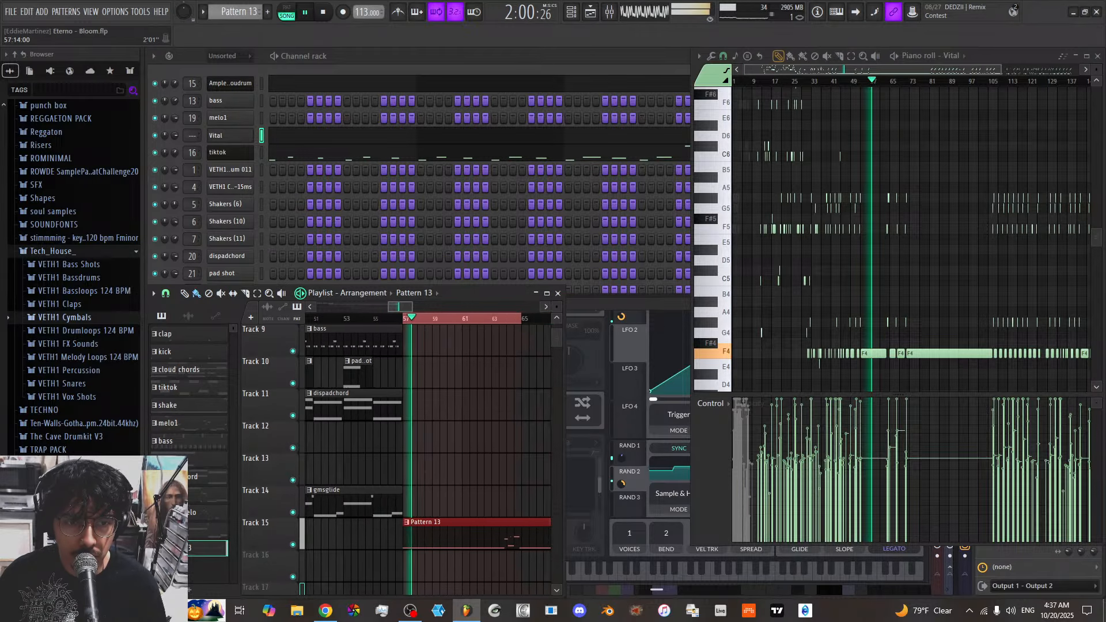
pyautogui.scroll(-4, 420, 426)
pyautogui.scroll(5, 430, 444)
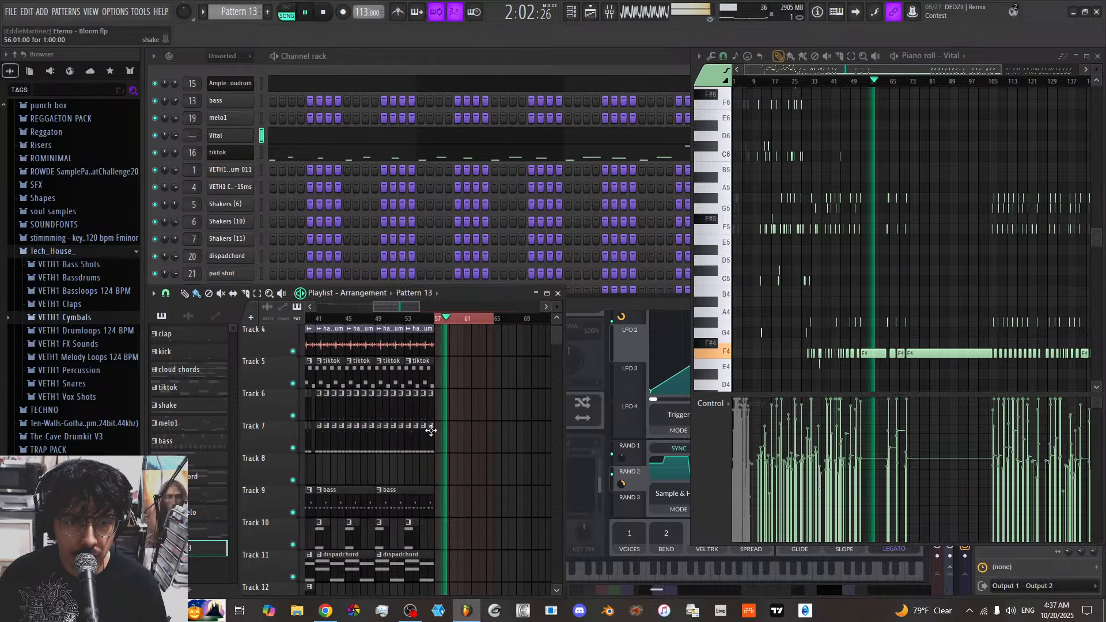
pyautogui.scroll(3, 431, 431)
pyautogui.scroll(2, 407, 309)
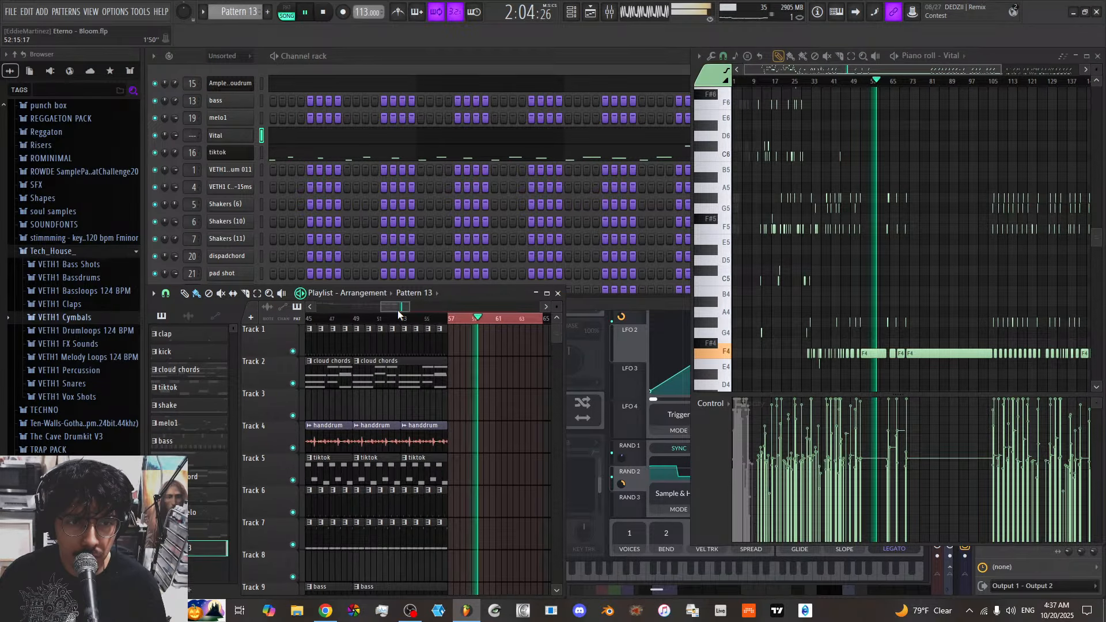
pyautogui.scroll(-6, 438, 354)
pyautogui.scroll(-5, 464, 410)
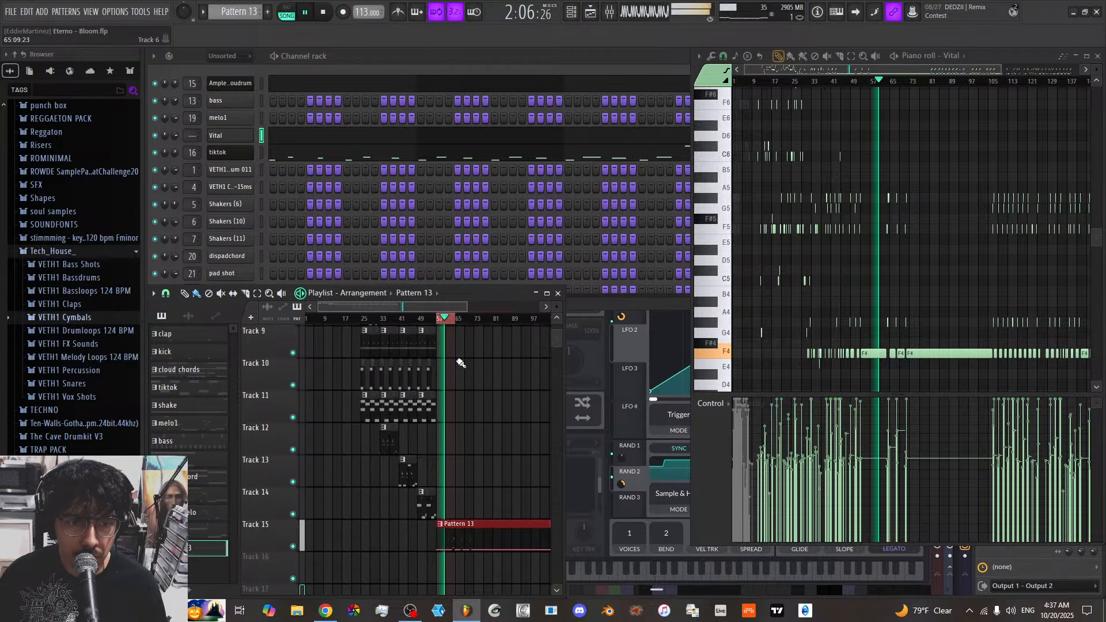
pyautogui.moveTo(443, 442); pyautogui.dragTo(420, 238)
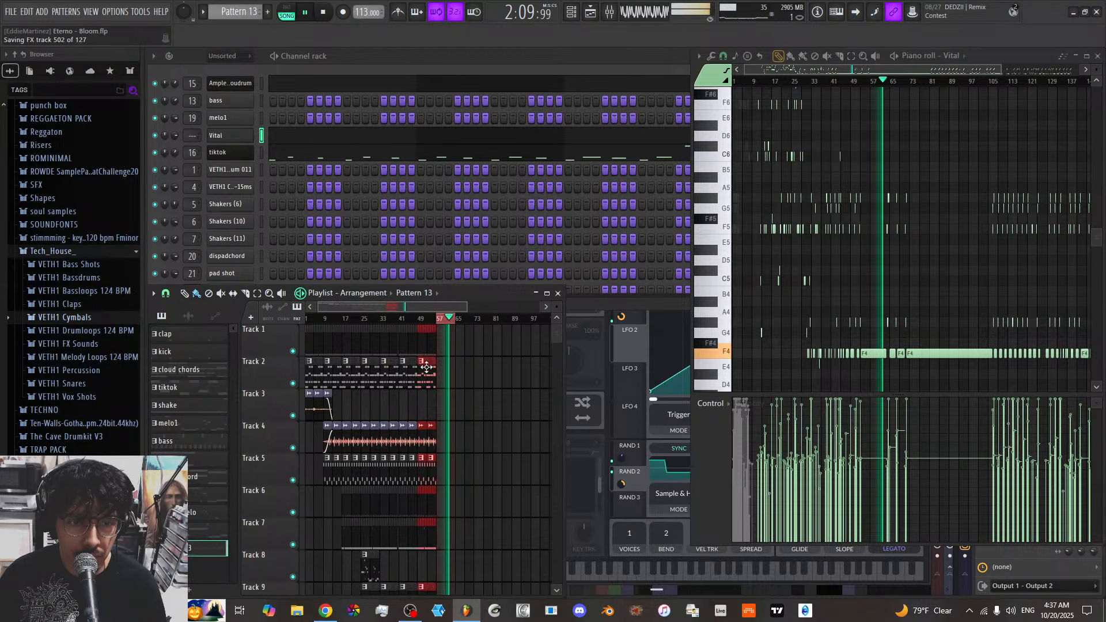
pyautogui.moveTo(427, 368); pyautogui.dragTo(484, 372)
# Duplicate the block of clips in bars 57 to 81 on Tracks 1 to 11 so the copy starts at bar 81
pyautogui.scroll(-5, 501, 438)
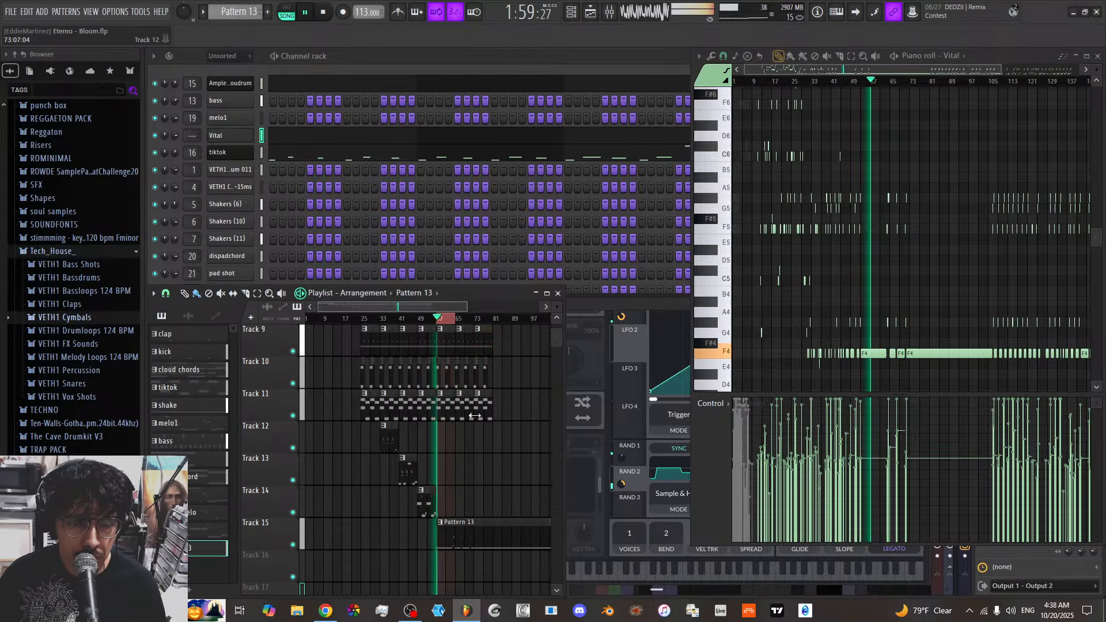
pyautogui.moveTo(508, 433); pyautogui.dragTo(438, 260)
pyautogui.moveTo(447, 377); pyautogui.dragTo(500, 375)
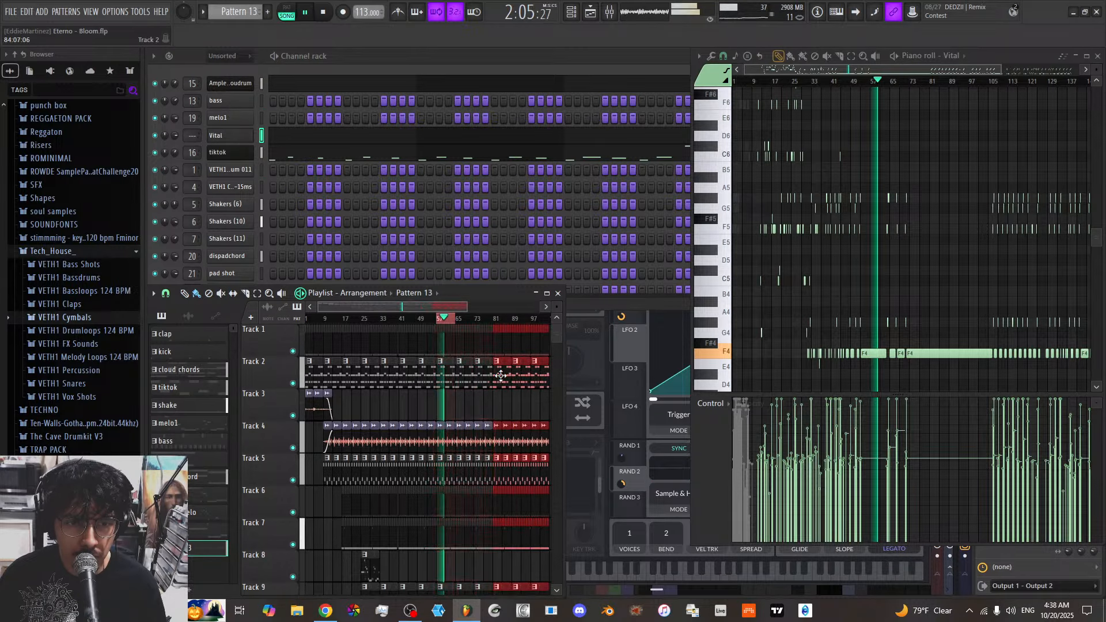
# Extend the looped time selection to bars 57 to 73 and audition the Pattern 13 bass against the arrangement
pyautogui.scroll(4, 472, 306)
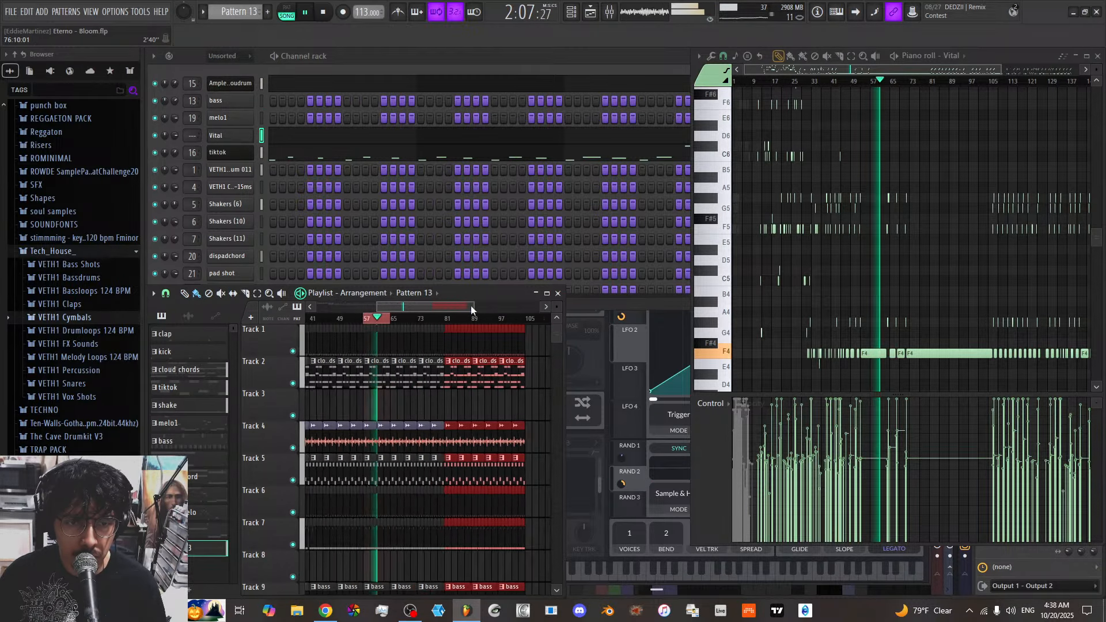
pyautogui.scroll(-5, 435, 367)
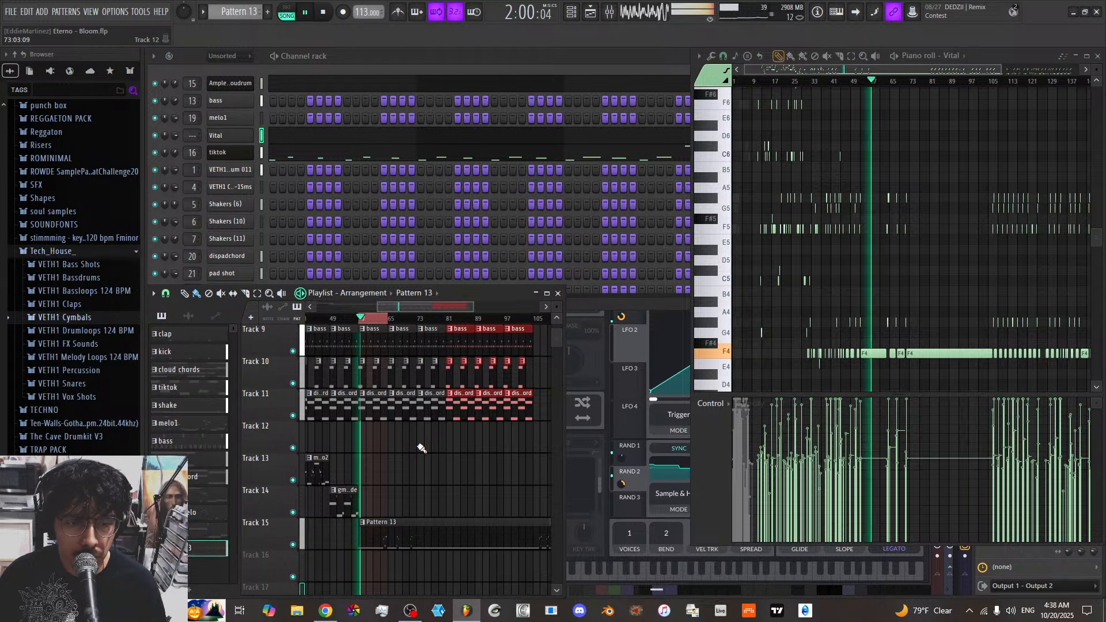
pyautogui.keyDown('ctrl'); pyautogui.keyDown('shift'); pyautogui.click(420, 320); pyautogui.keyUp('shift'); pyautogui.keyUp('ctrl')
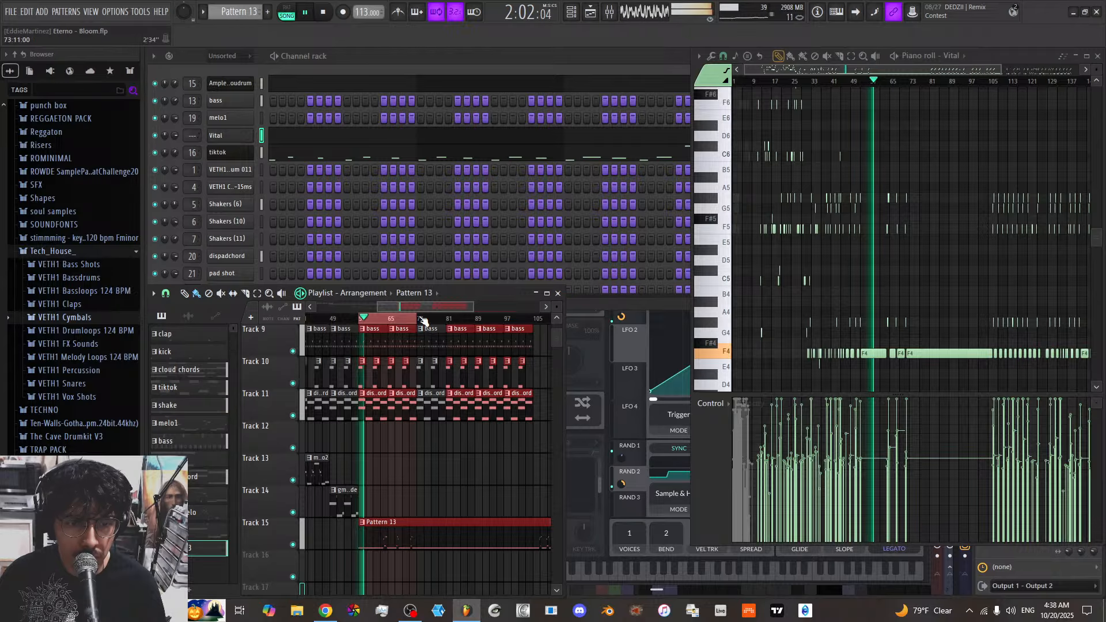
pyautogui.scroll(2, 423, 319)
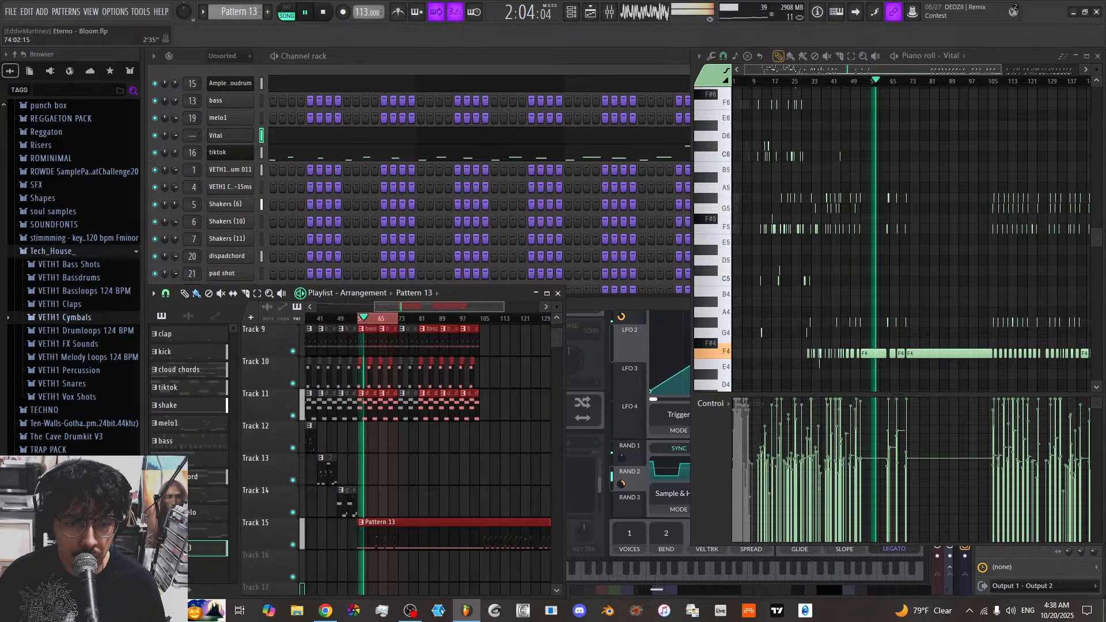
pyautogui.scroll(3, 392, 513)
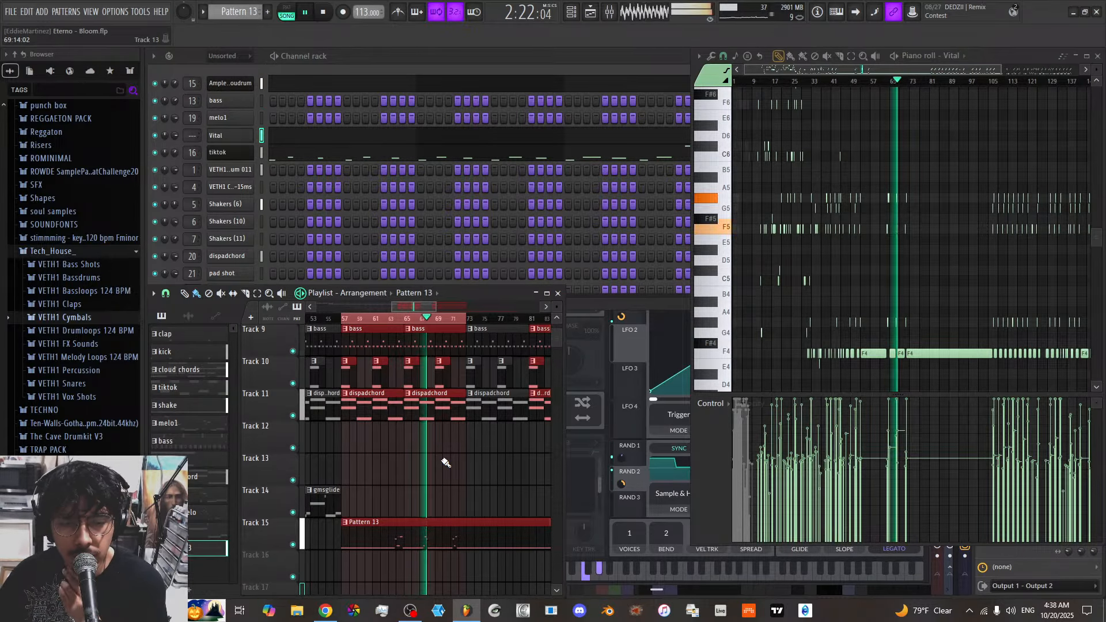
pyautogui.moveTo(414, 308); pyautogui.dragTo(425, 308)
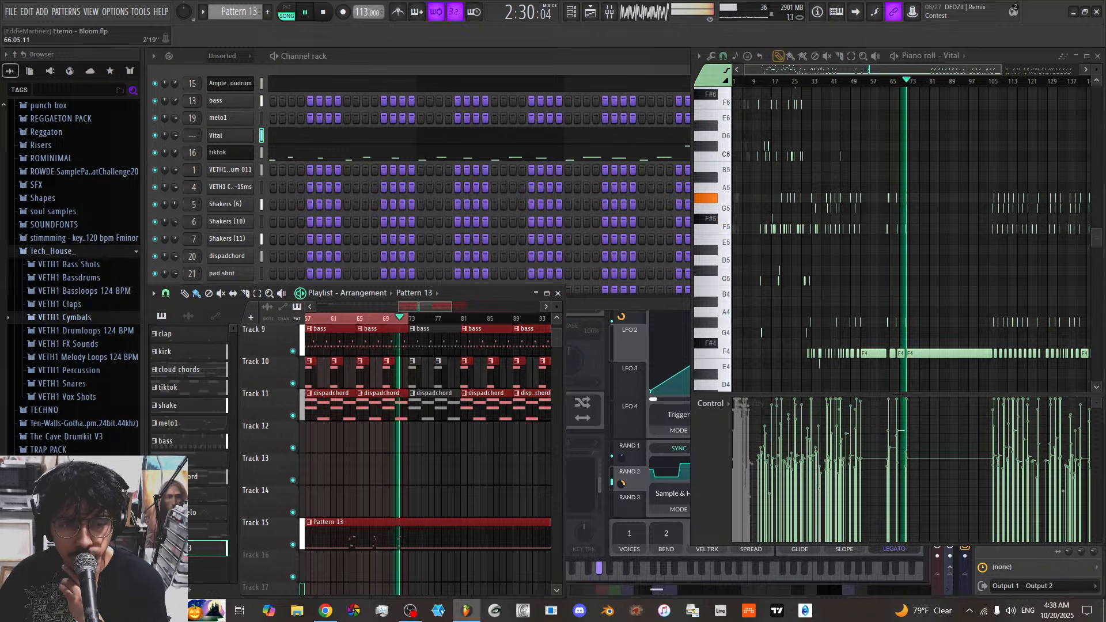
# Select the clips in bars 81 to 105 on Tracks 1 to 11 and duplicate them directly after bar 105
pyautogui.moveTo(428, 308); pyautogui.dragTo(459, 307)
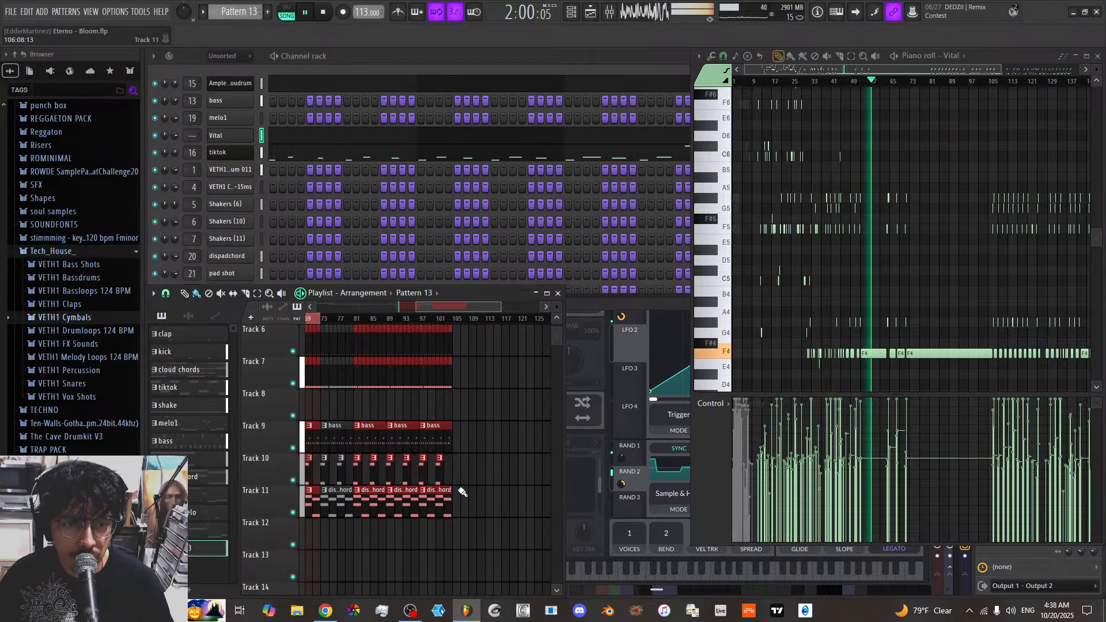
pyautogui.moveTo(458, 431); pyautogui.dragTo(357, 266)
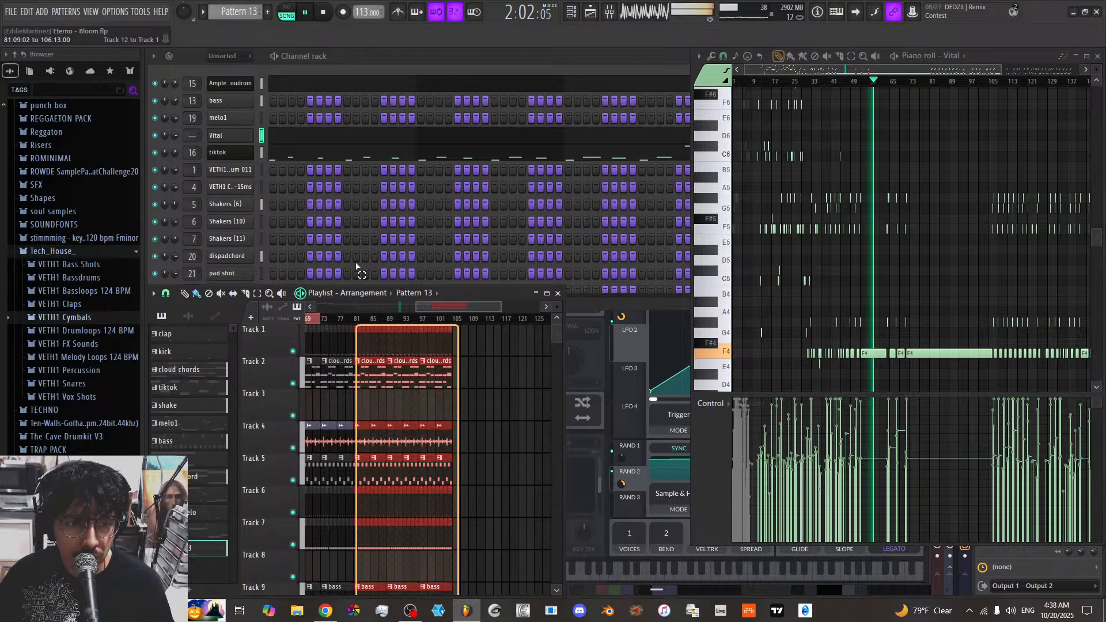
pyautogui.hotkey('ctrl', 'b')
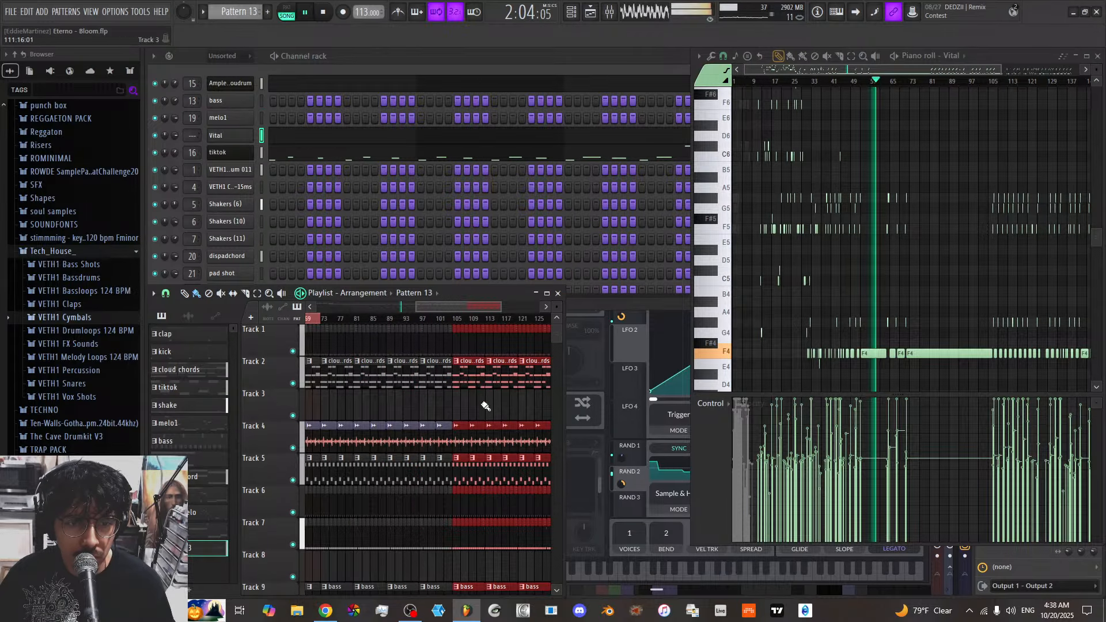
# Clear the time selection and play the arrangement from about bar 103, following the remaining Pattern 13 notes on Track 15
pyautogui.scroll(-5, 486, 406)
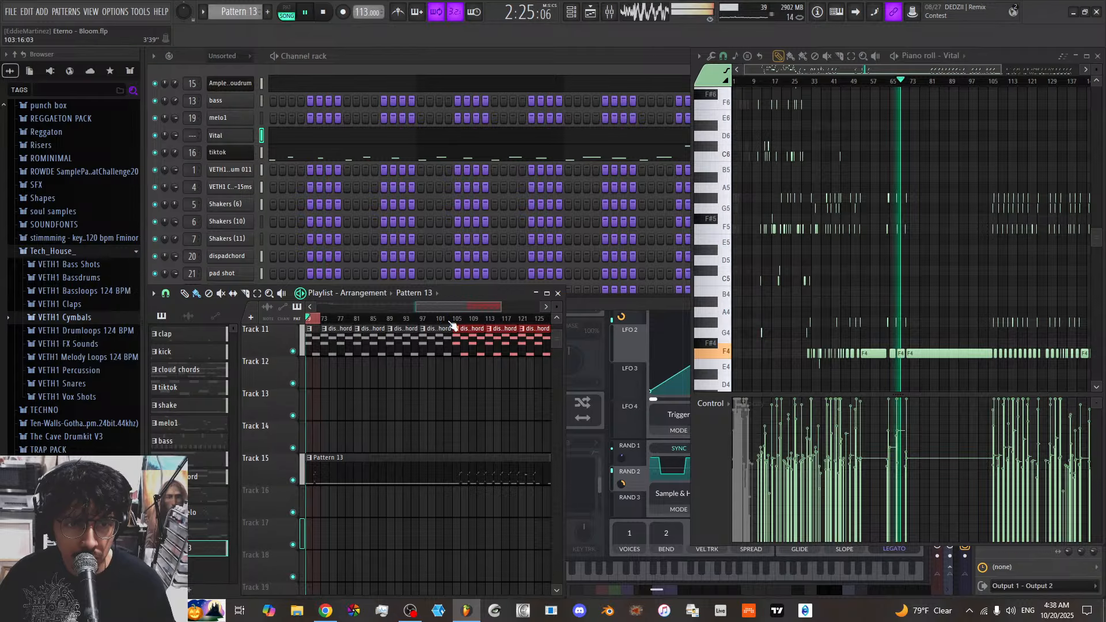
pyautogui.hotkey('ctrl', 'd')
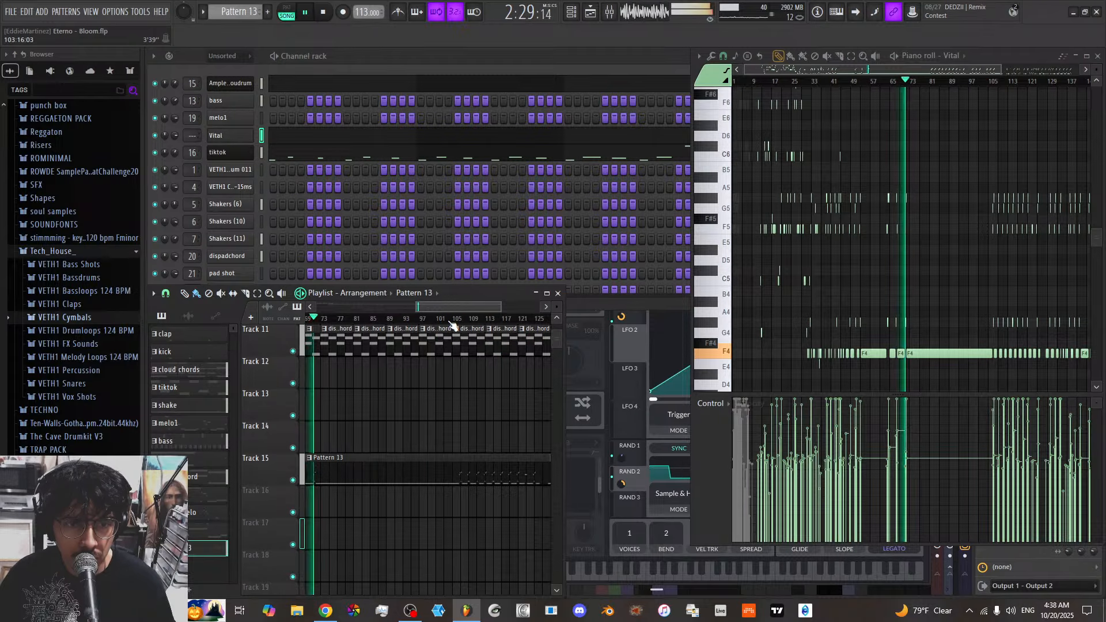
pyautogui.click(448, 319)
pyautogui.scroll(3, 453, 318)
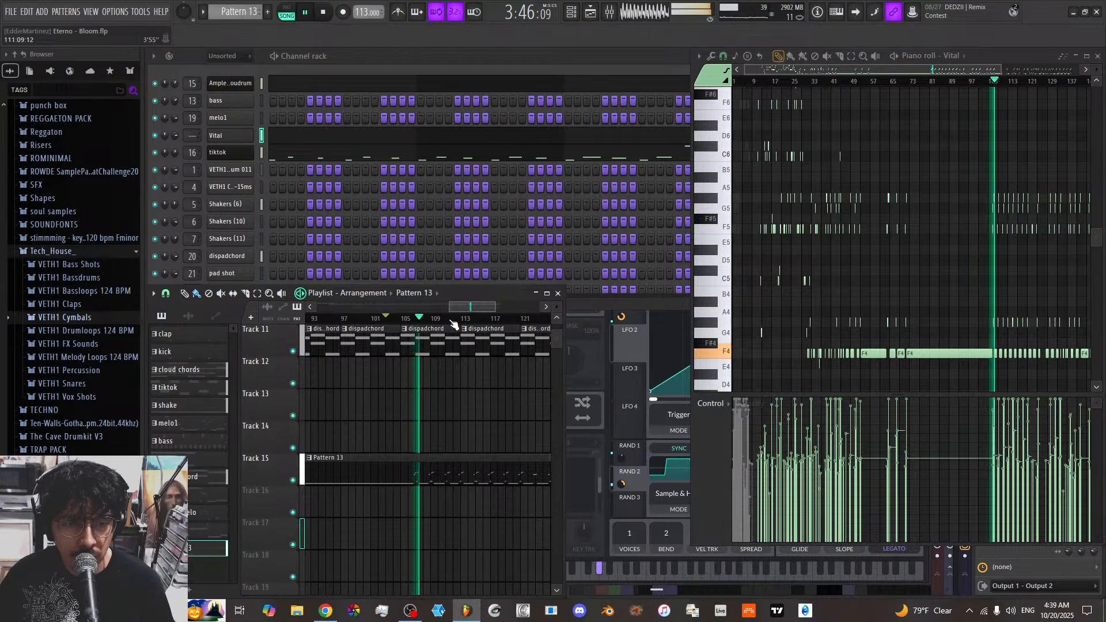
pyautogui.moveTo(449, 309); pyautogui.dragTo(469, 317)
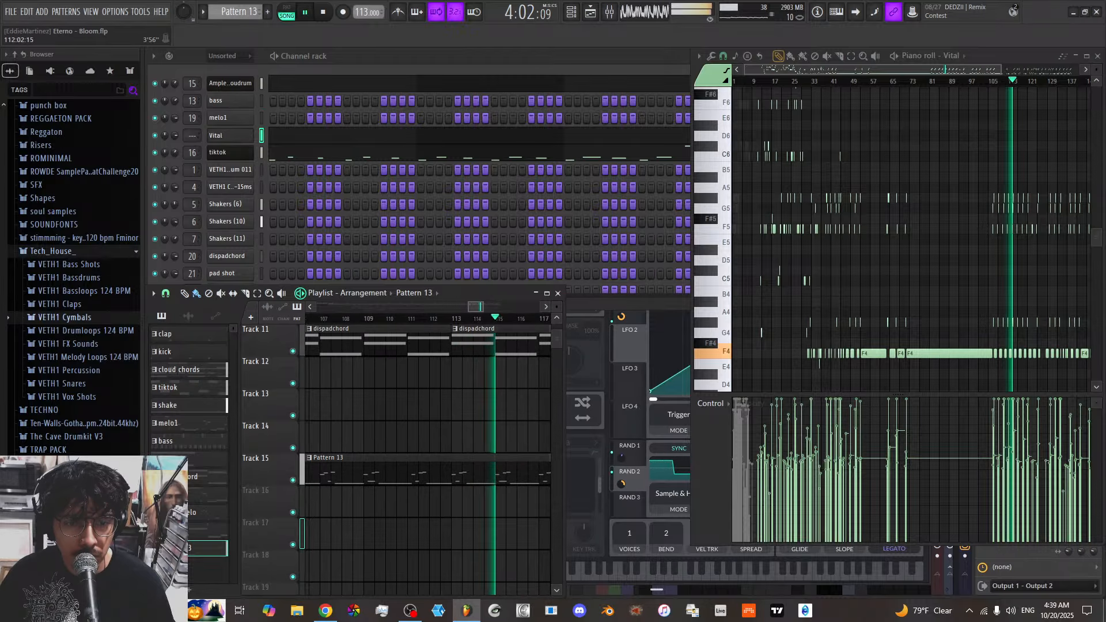
pyautogui.moveTo(471, 308); pyautogui.dragTo(482, 308)
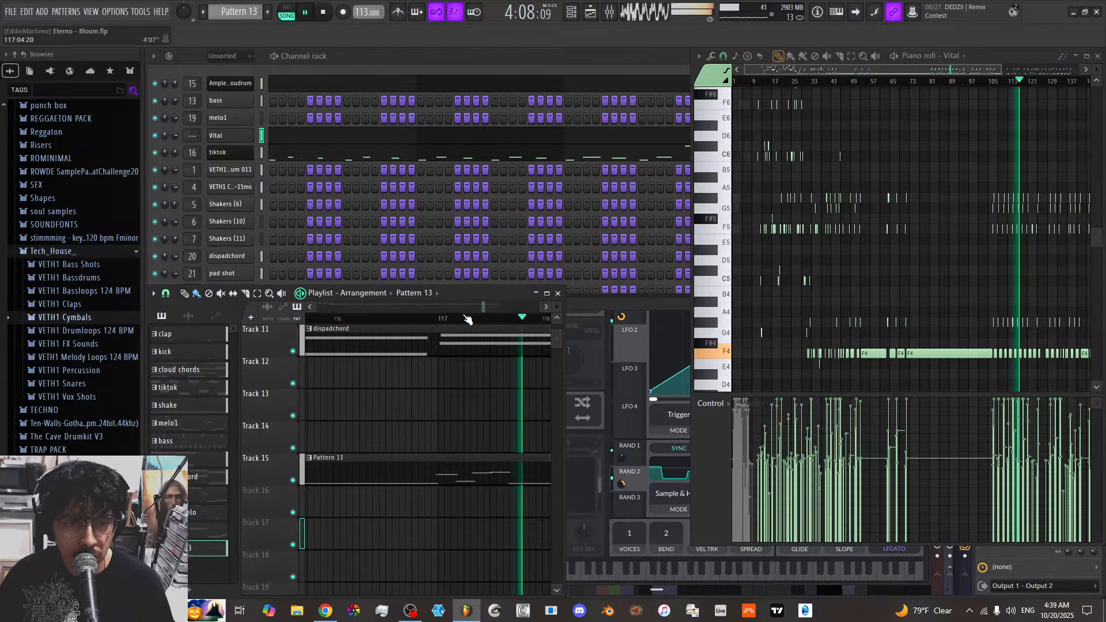
pyautogui.moveTo(485, 307); pyautogui.dragTo(524, 307)
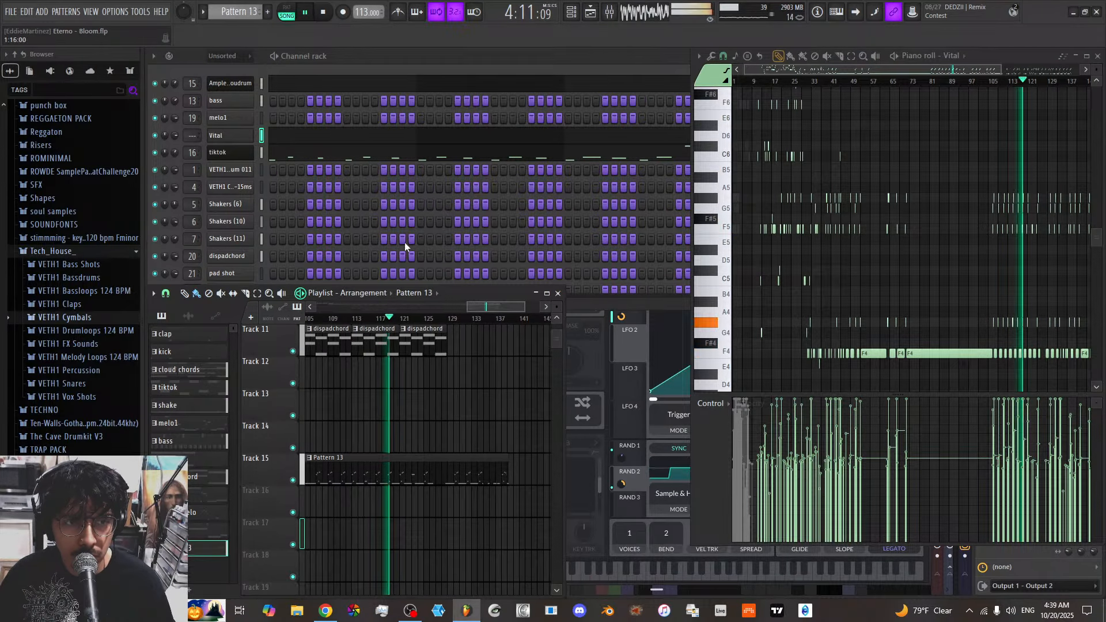
# Open Vital and raise its Filter 1 cutoff to about 25.4 semitones during playback, and return to the playlist
pyautogui.click(253, 138)
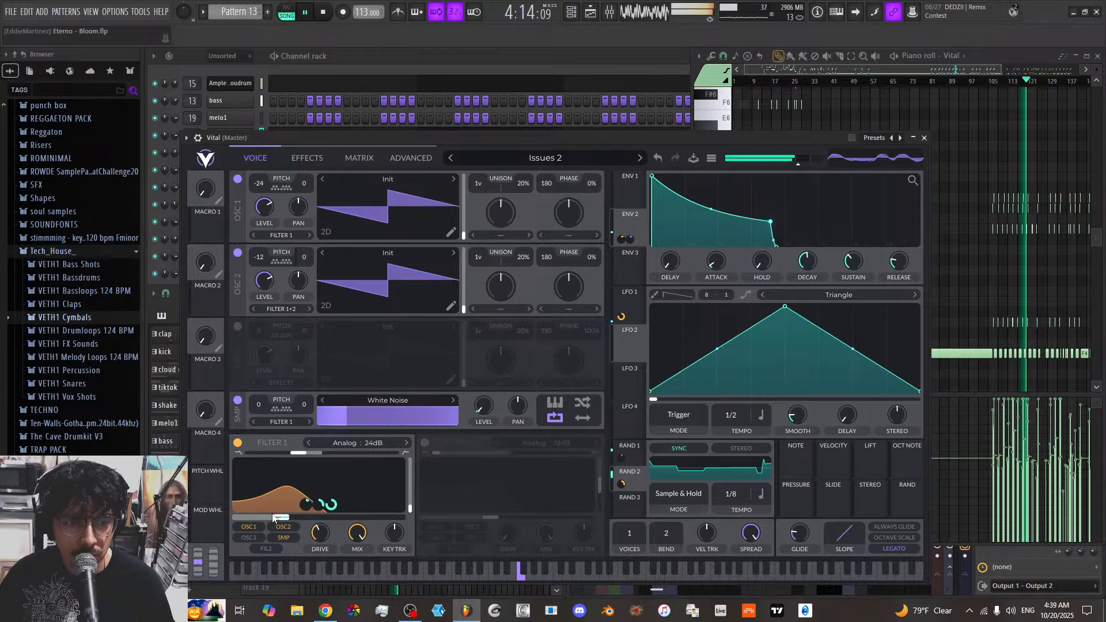
pyautogui.moveTo(274, 517); pyautogui.dragTo(335, 522)
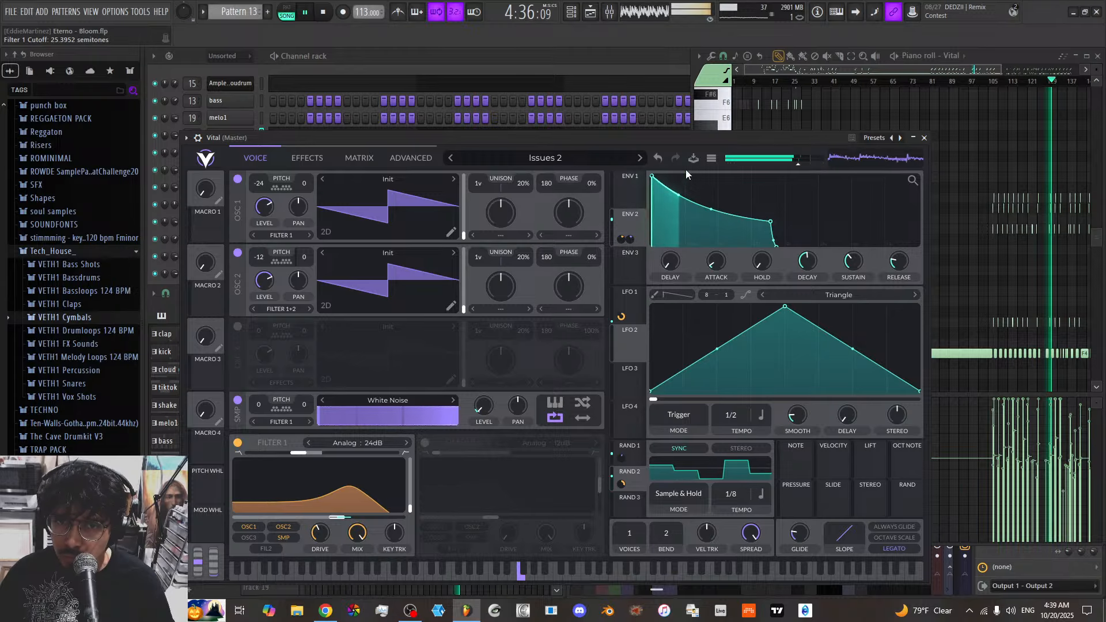
pyautogui.click(659, 64)
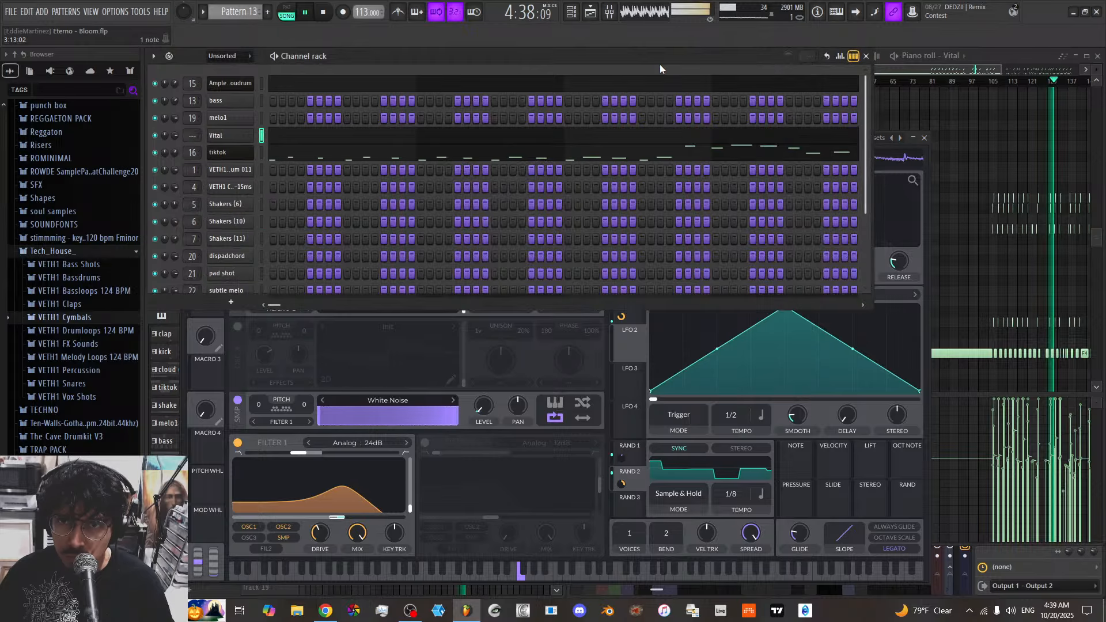
pyautogui.click(453, 594)
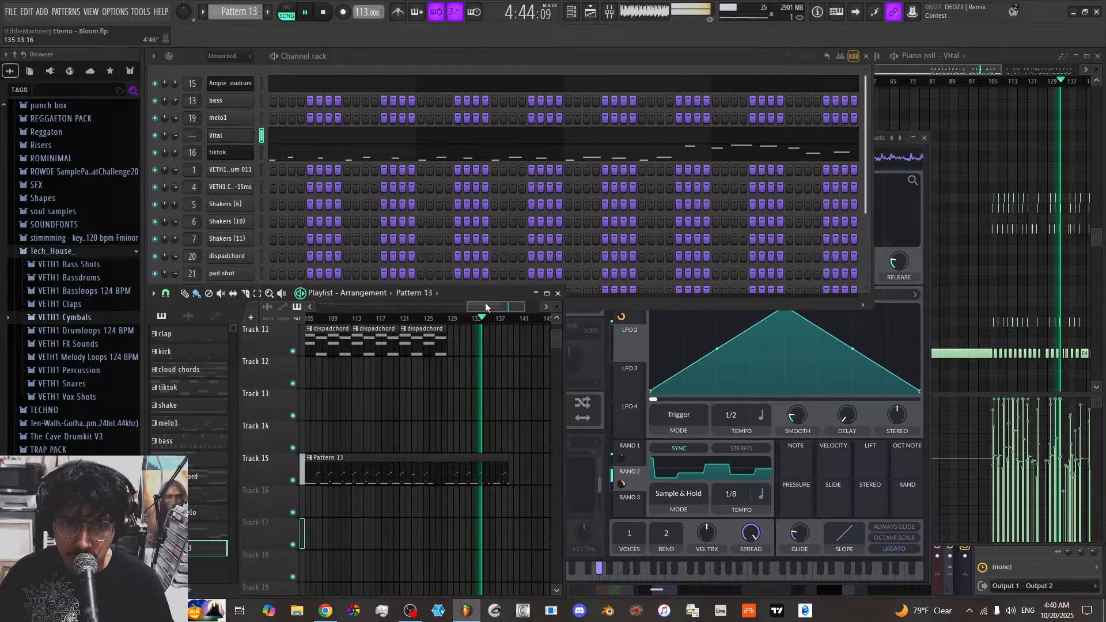
# Select the clips in bars 105 to 129 on Tracks 1 to 11 and move them to start at bar 149
pyautogui.moveTo(485, 307); pyautogui.dragTo(526, 460)
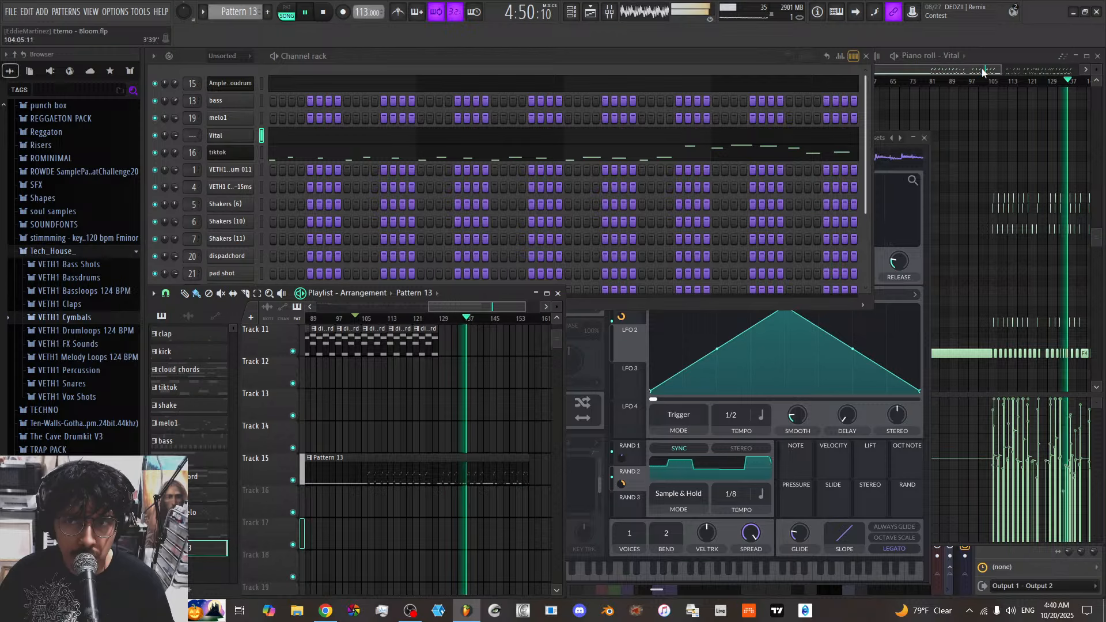
pyautogui.click(983, 71)
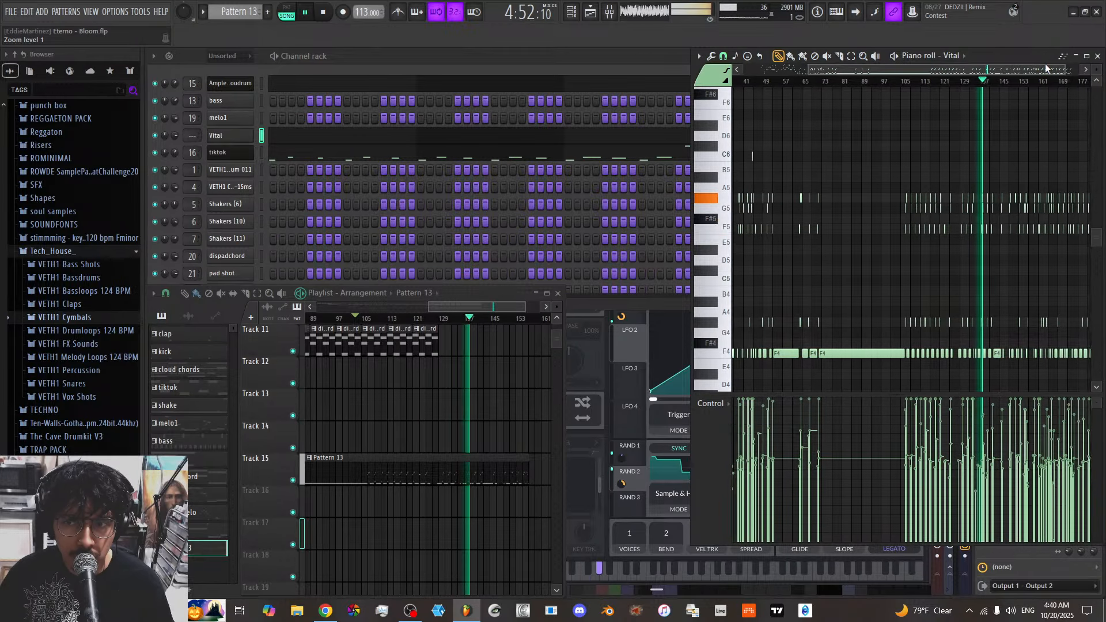
pyautogui.moveTo(1045, 64); pyautogui.dragTo(1086, 68)
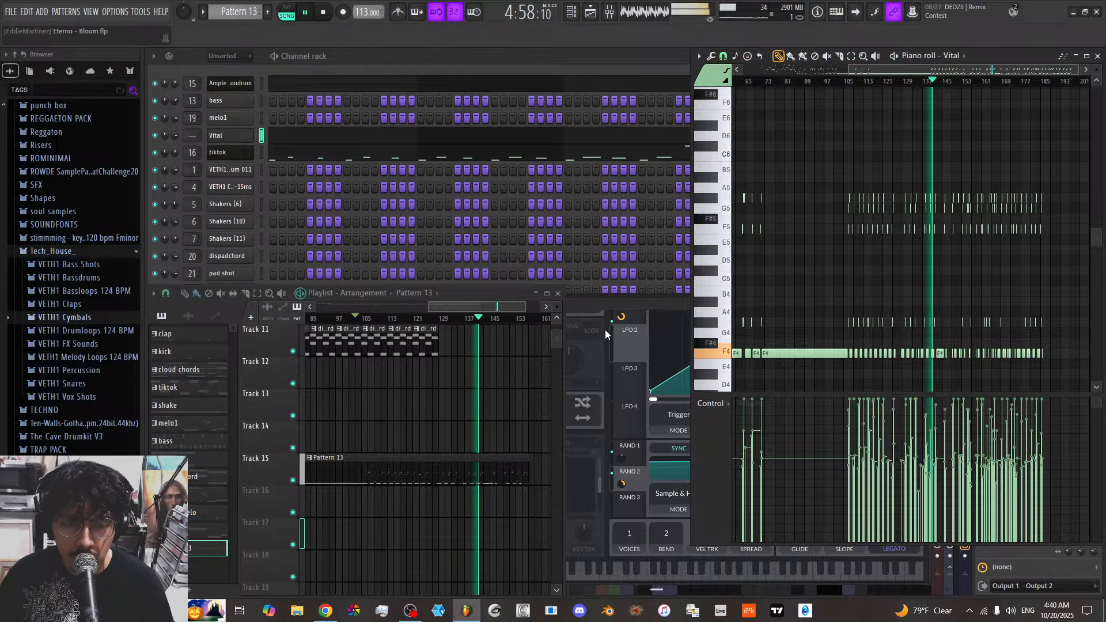
pyautogui.scroll(4, 455, 430)
pyautogui.scroll(4, 454, 431)
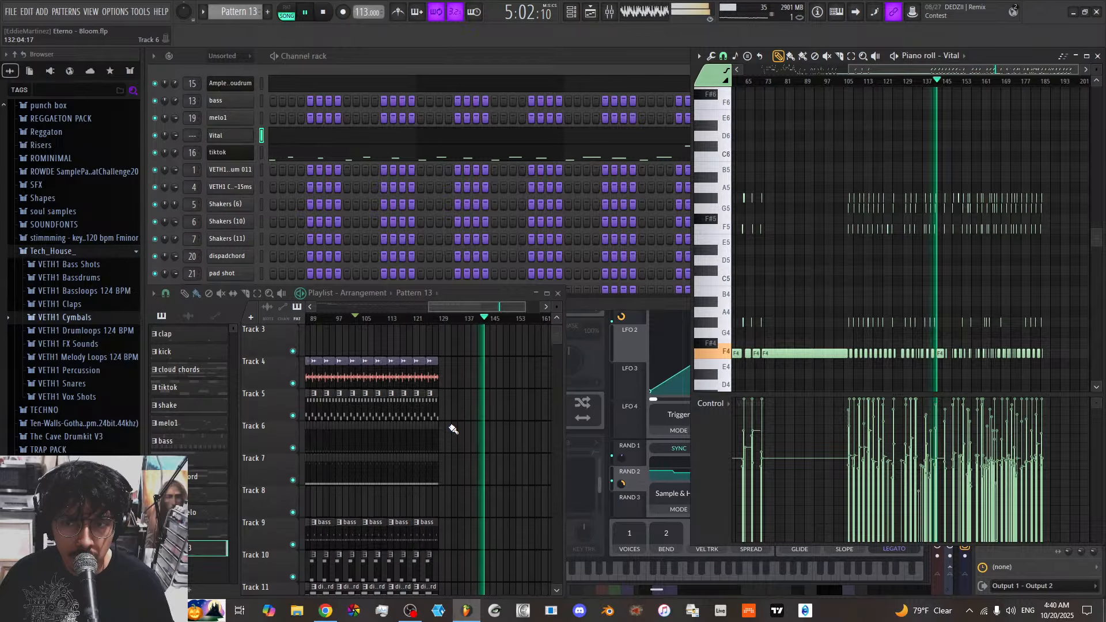
pyautogui.scroll(2, 454, 429)
pyautogui.scroll(-5, 454, 429)
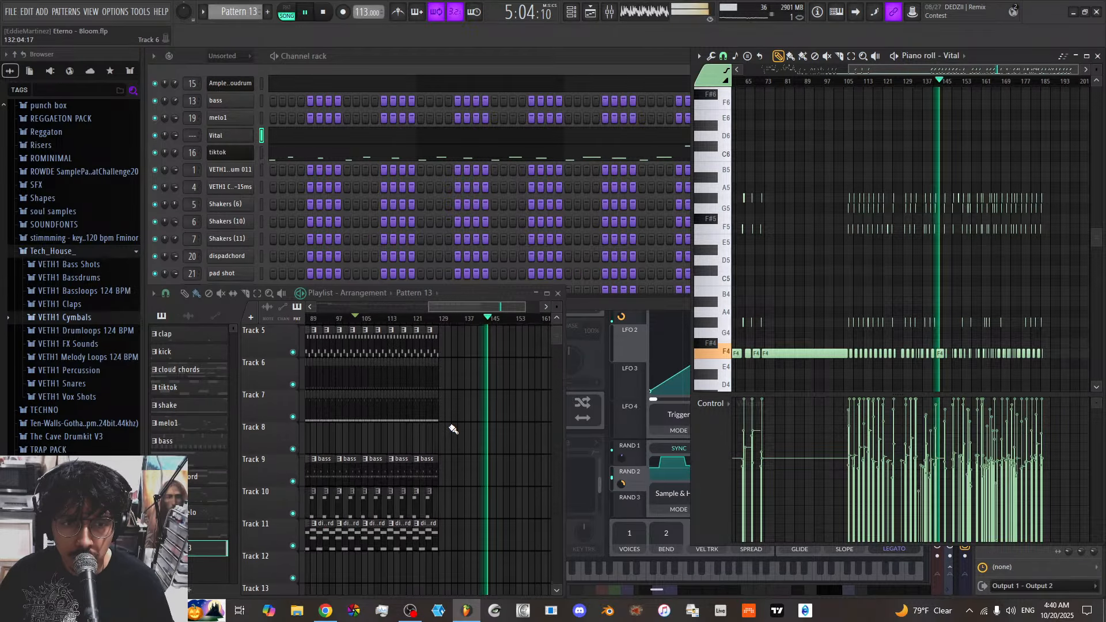
pyautogui.moveTo(453, 461); pyautogui.dragTo(363, 235)
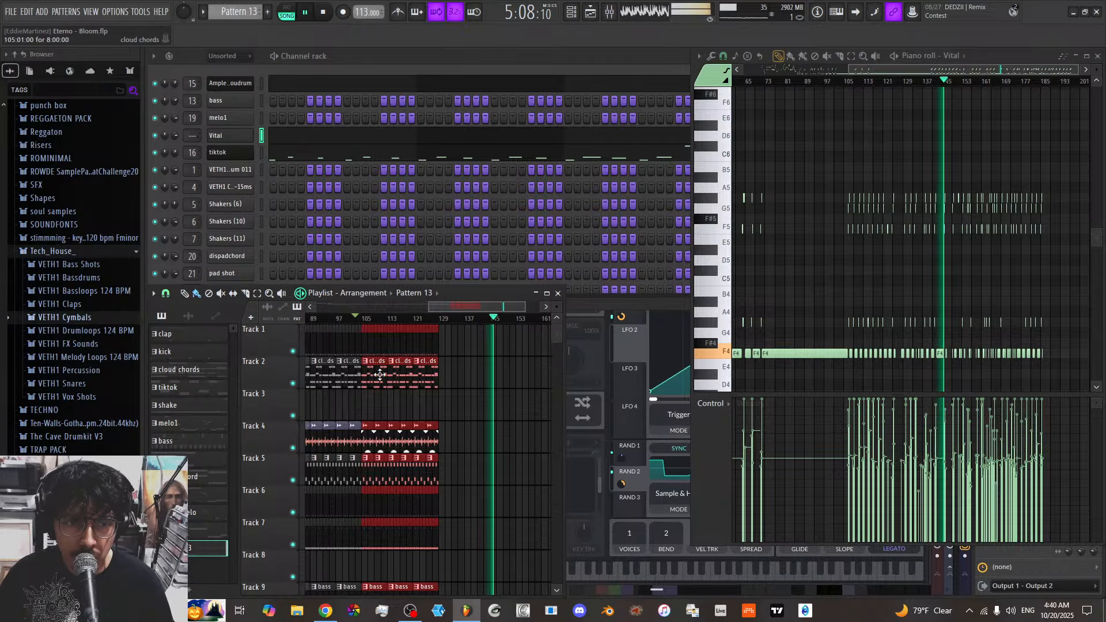
pyautogui.moveTo(380, 375); pyautogui.dragTo(524, 369)
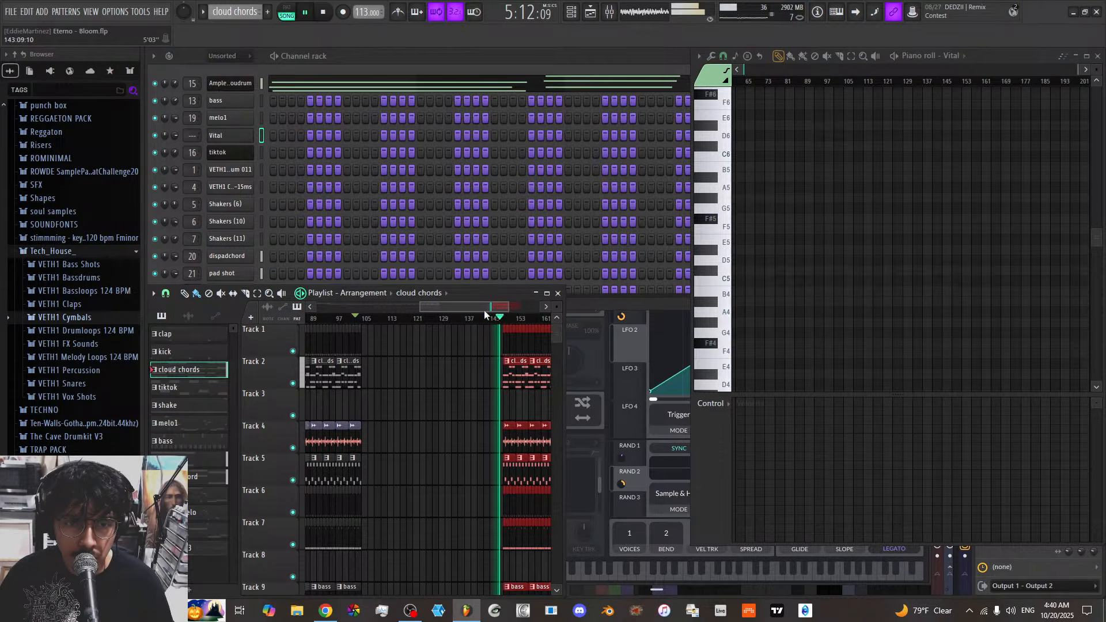
# Check the moved clips against the end of Pattern 13, stop playback and shift them to start at bar 141
pyautogui.moveTo(482, 307)
pyautogui.mouseDown()
pyautogui.moveTo(499, 311)
pyautogui.moveTo(461, 303)
pyautogui.mouseUp()
pyautogui.scroll(-8, 489, 363)
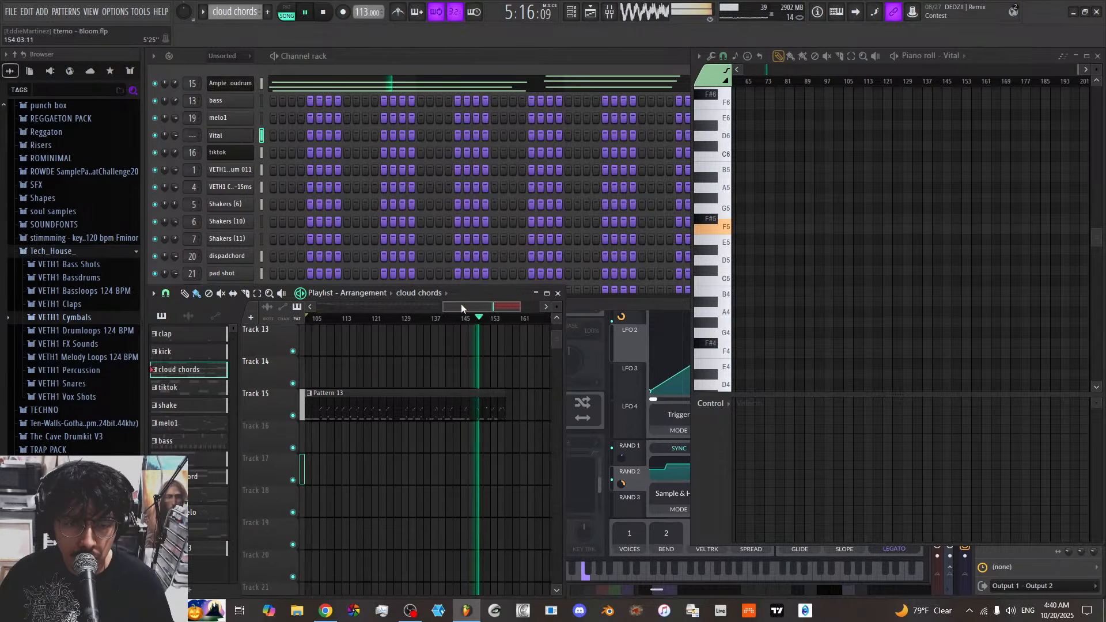
pyautogui.scroll(4, 466, 380)
pyautogui.scroll(4, 468, 378)
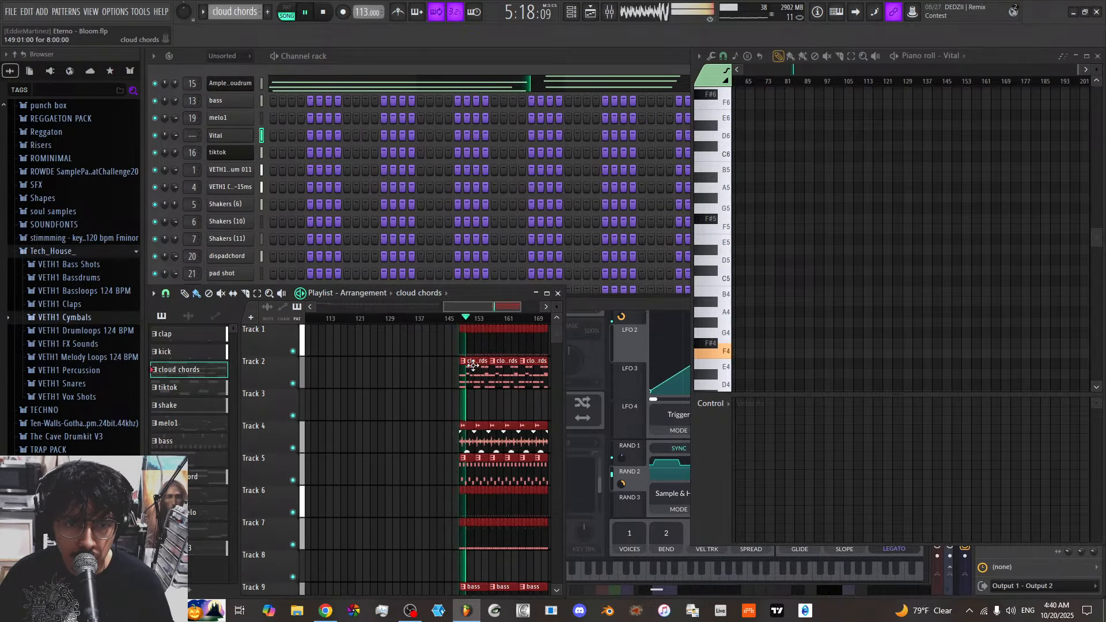
pyautogui.press('space')
pyautogui.moveTo(474, 381); pyautogui.dragTo(442, 373)
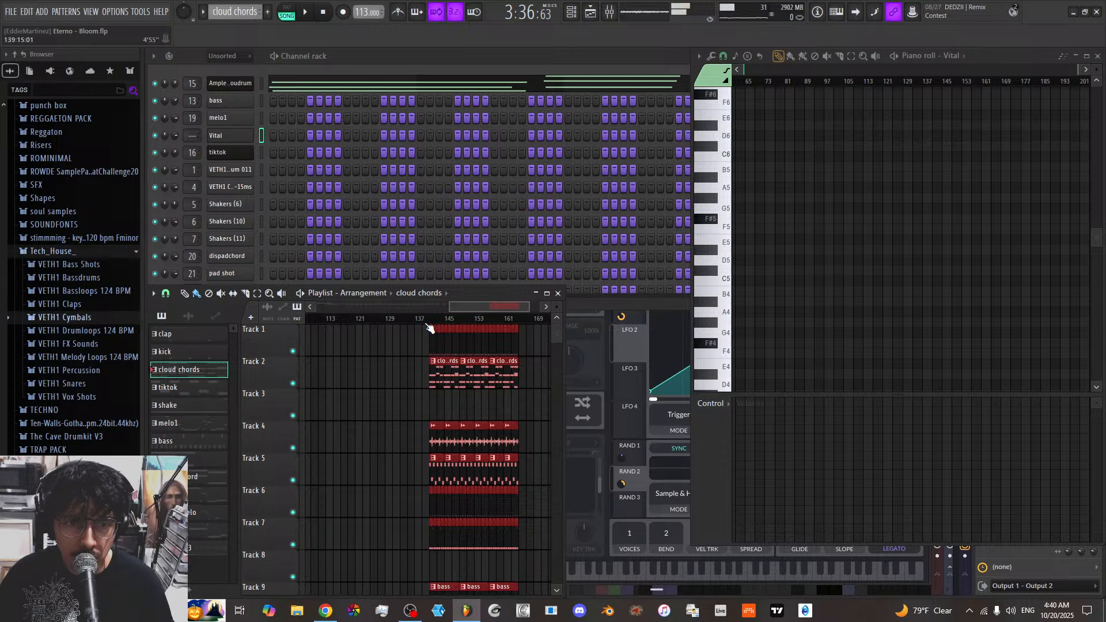
# Play from bar 139 and compare the shifted clips on Tracks 1 to 11 with the Pattern 13 notes on Track 15
pyautogui.scroll(3, 461, 314)
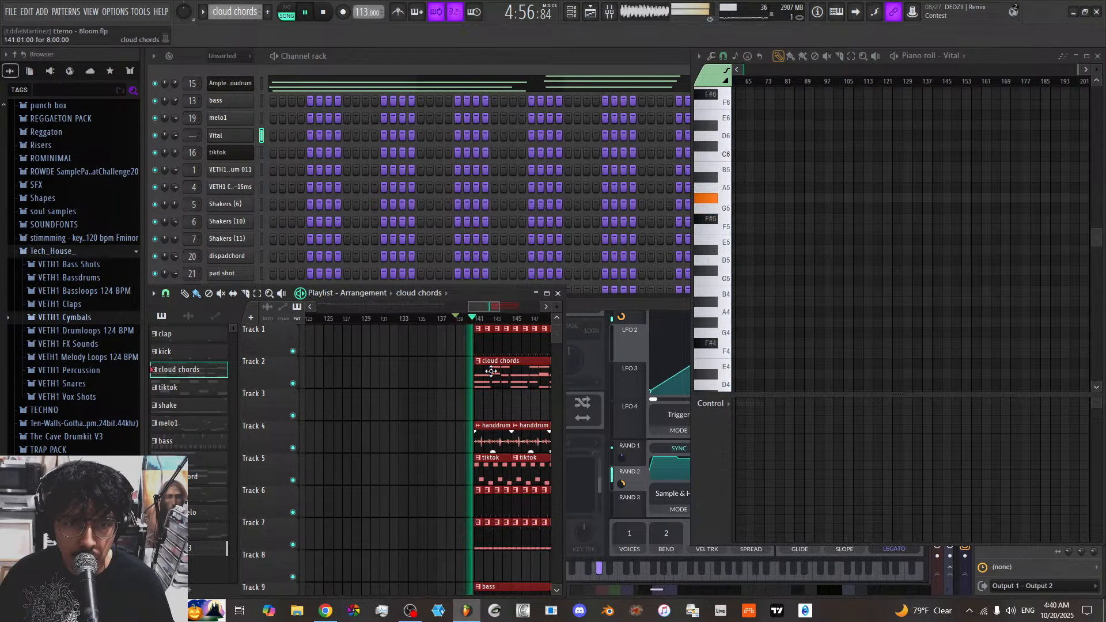
pyautogui.press('space')
pyautogui.press('space')
pyautogui.scroll(4, 495, 318)
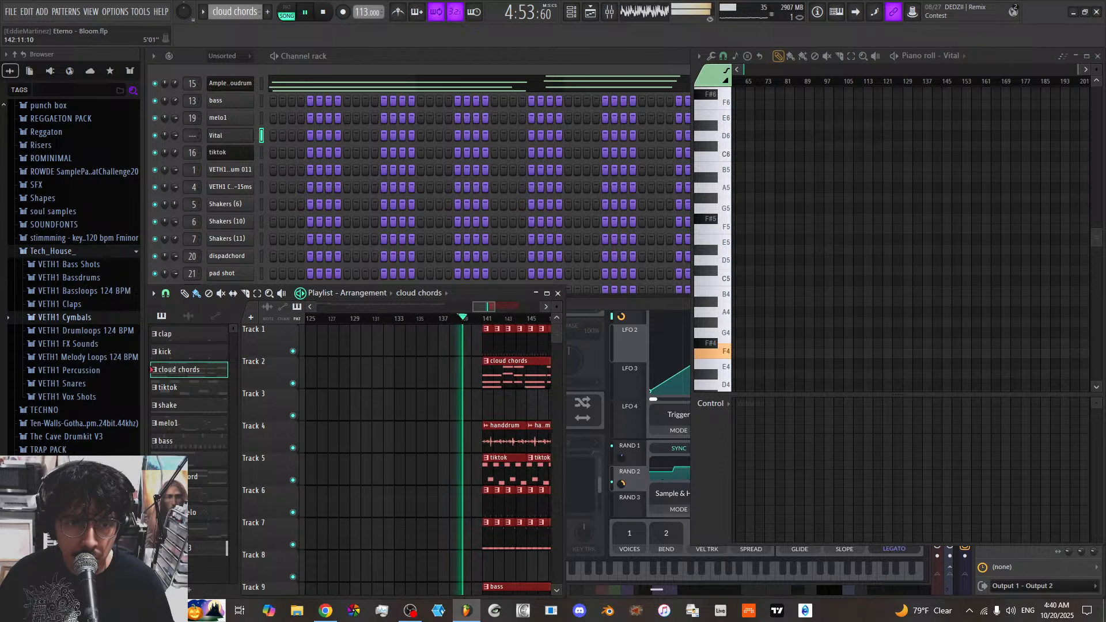
pyautogui.moveTo(483, 369)
pyautogui.mouseDown()
pyautogui.moveTo(467, 375)
pyautogui.moveTo(481, 377)
pyautogui.mouseUp()
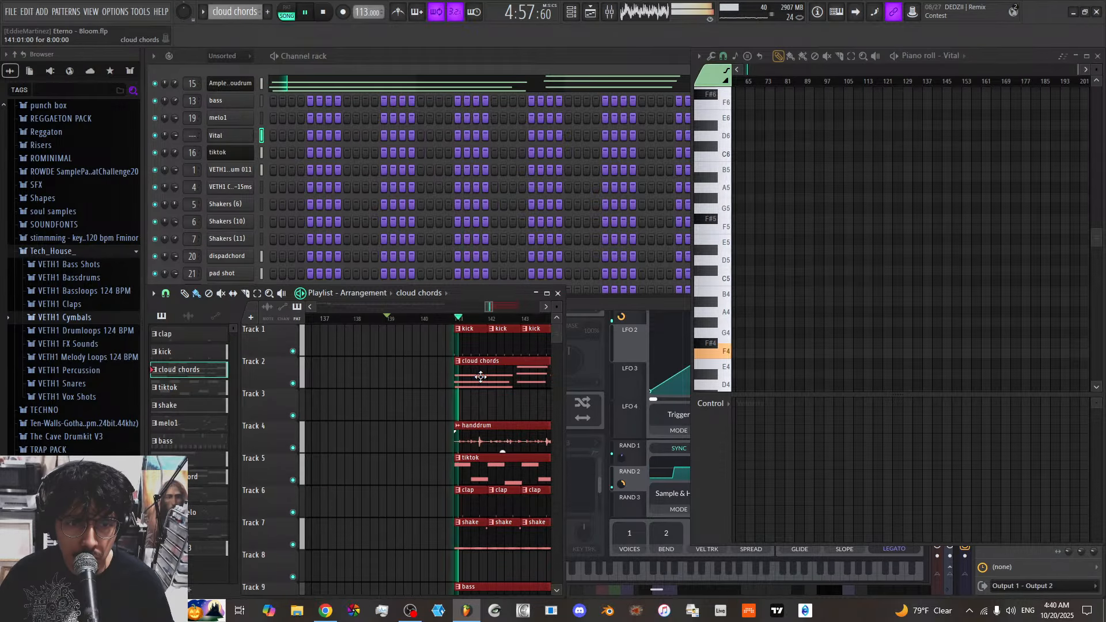
pyautogui.scroll(-4, 484, 421)
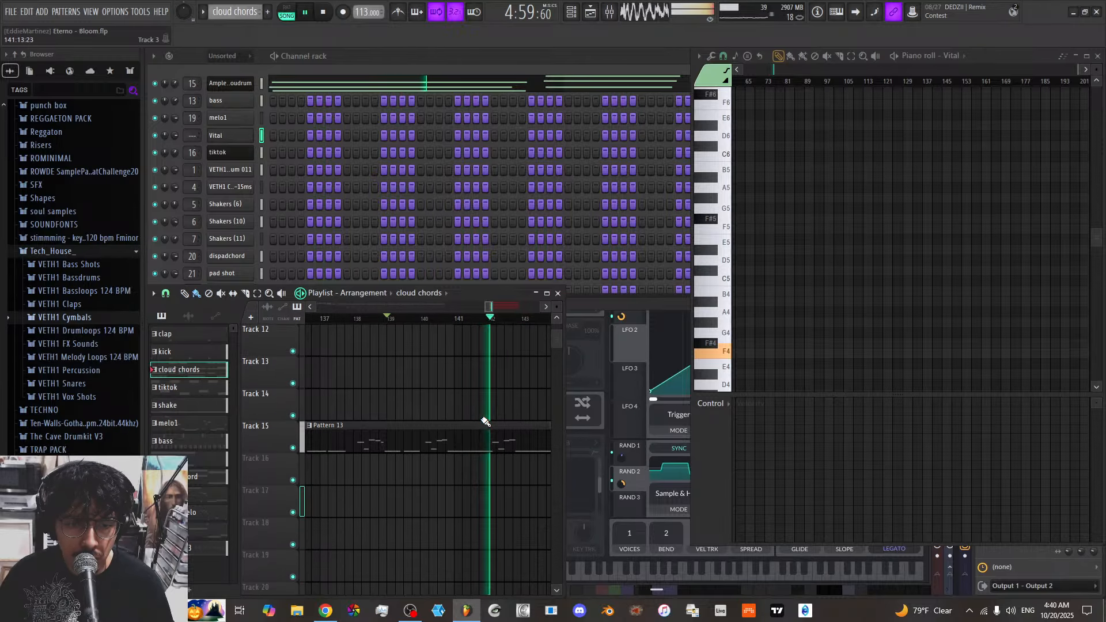
pyautogui.scroll(2, 494, 428)
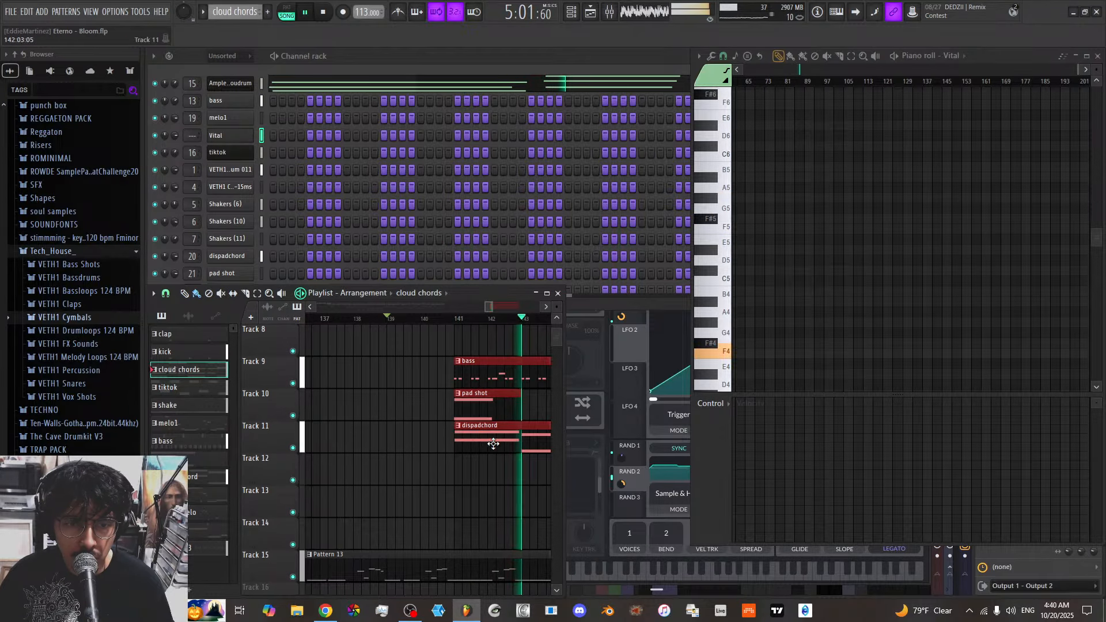
pyautogui.click(498, 442)
pyautogui.scroll(2, 499, 491)
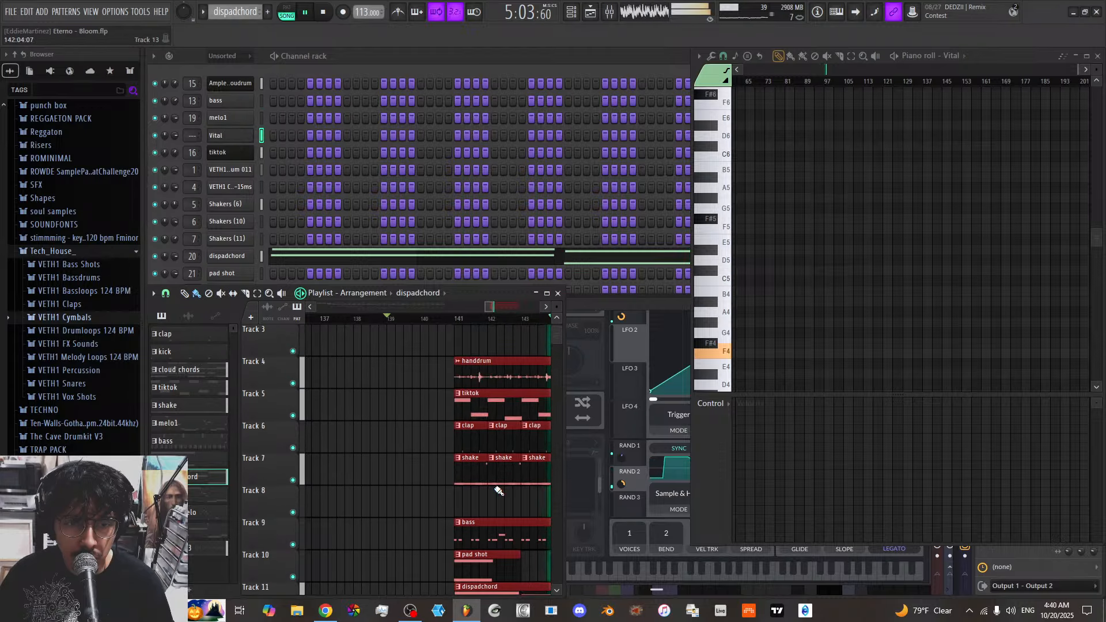
pyautogui.scroll(-3, 475, 316)
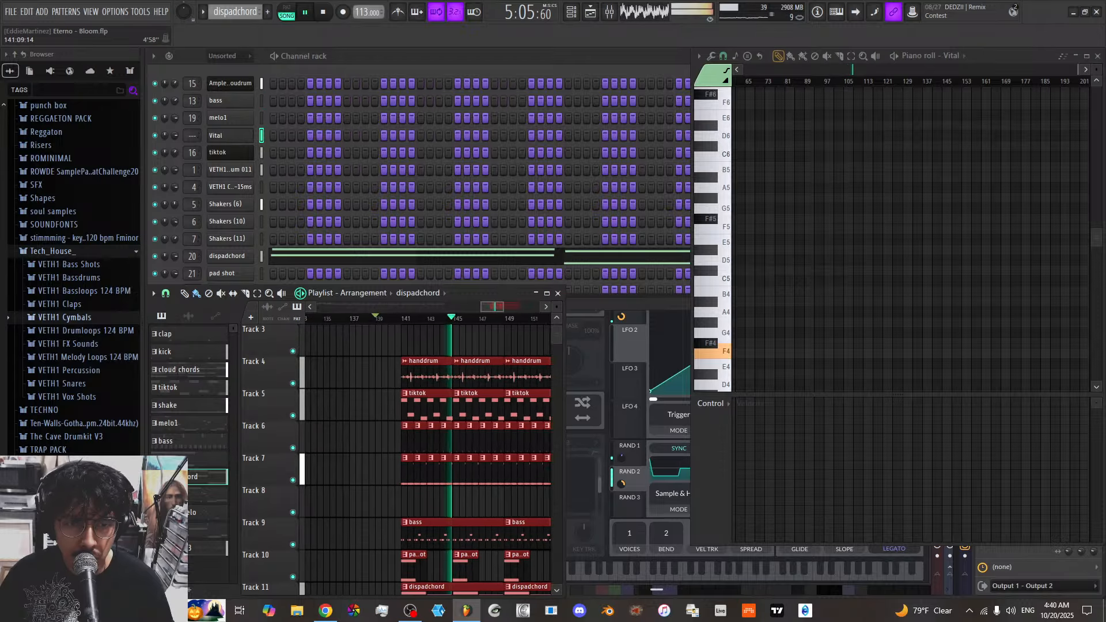
pyautogui.scroll(-2, 496, 349)
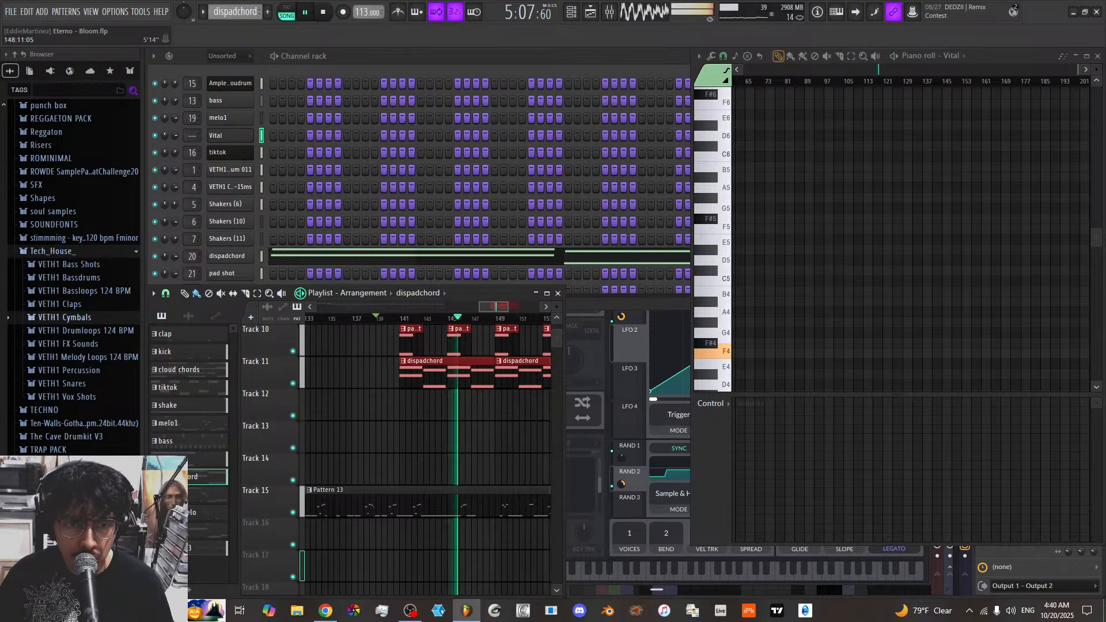
pyautogui.scroll(-2, 498, 318)
pyautogui.scroll(-1, 490, 307)
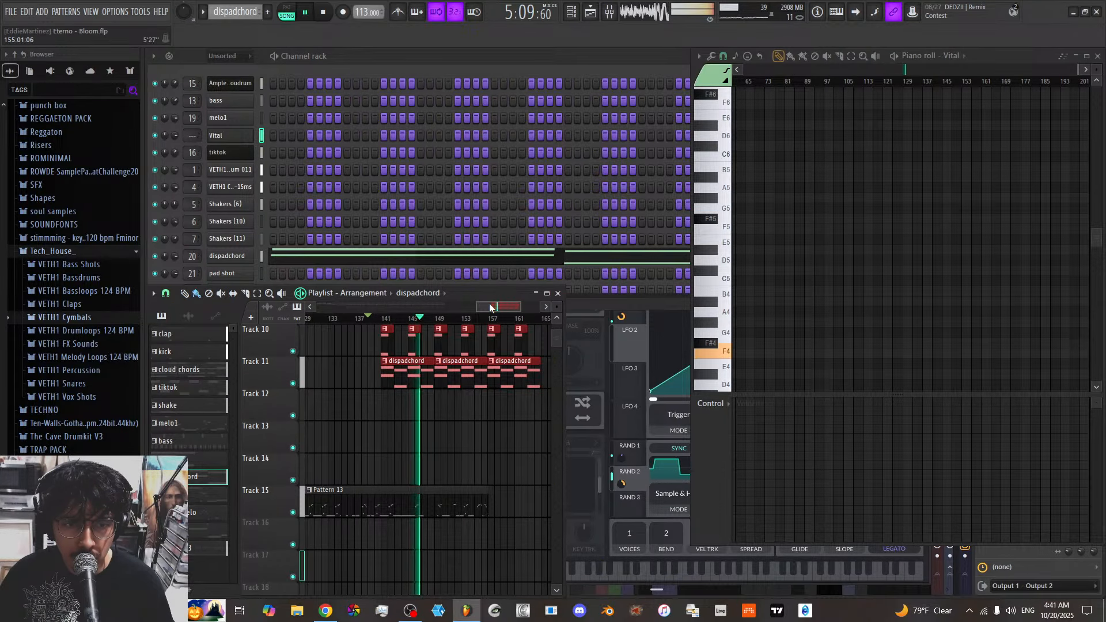
pyautogui.scroll(-5, 491, 307)
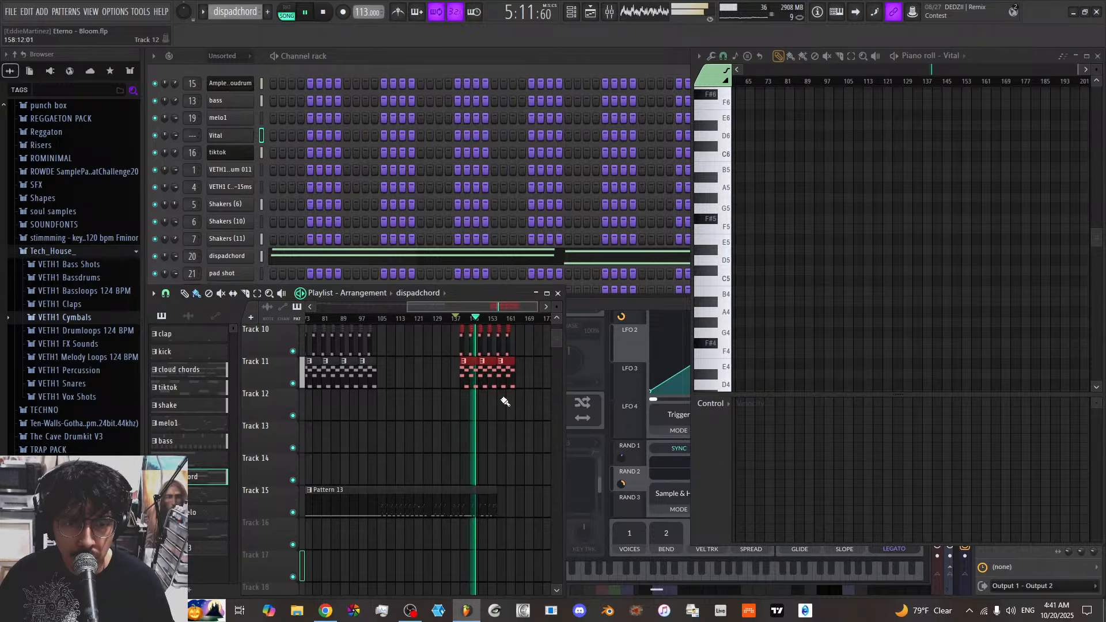
pyautogui.scroll(2, 509, 416)
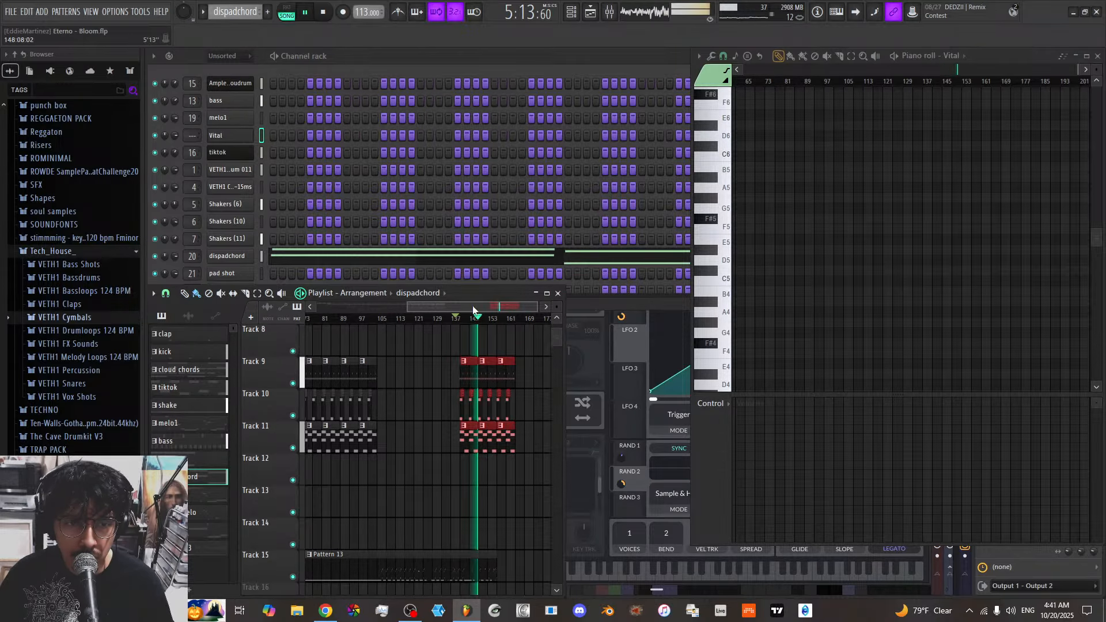
# Replay the start of Pattern 13 from bar 57, and move playback to bar 105
pyautogui.moveTo(473, 310); pyautogui.dragTo(371, 310)
pyautogui.press('space')
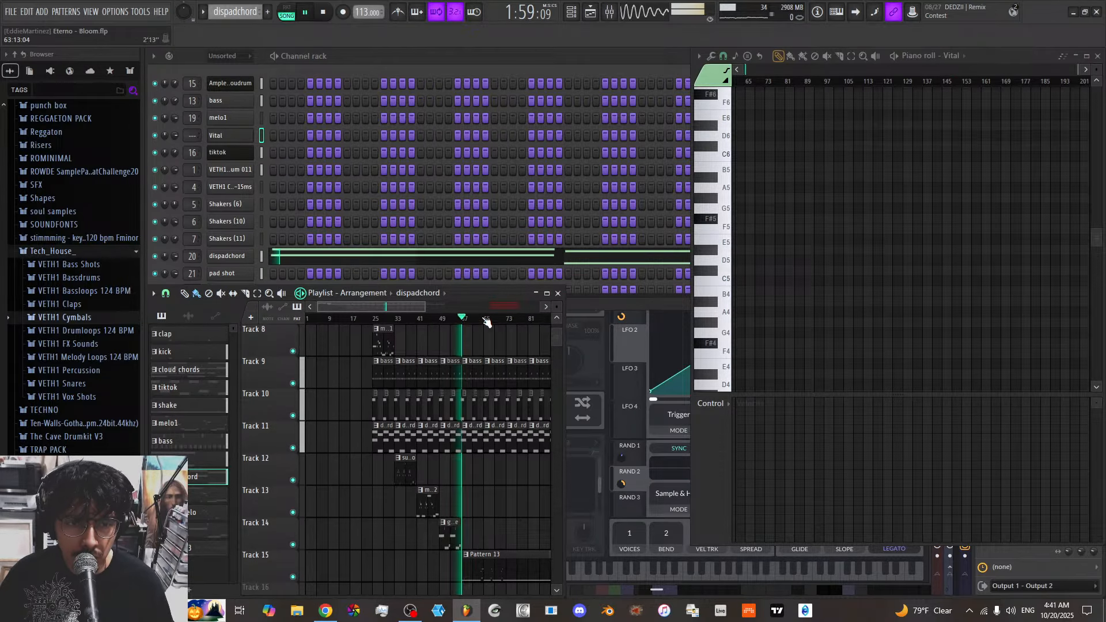
pyautogui.scroll(4, 499, 309)
pyautogui.scroll(-3, 444, 355)
pyautogui.press('space')
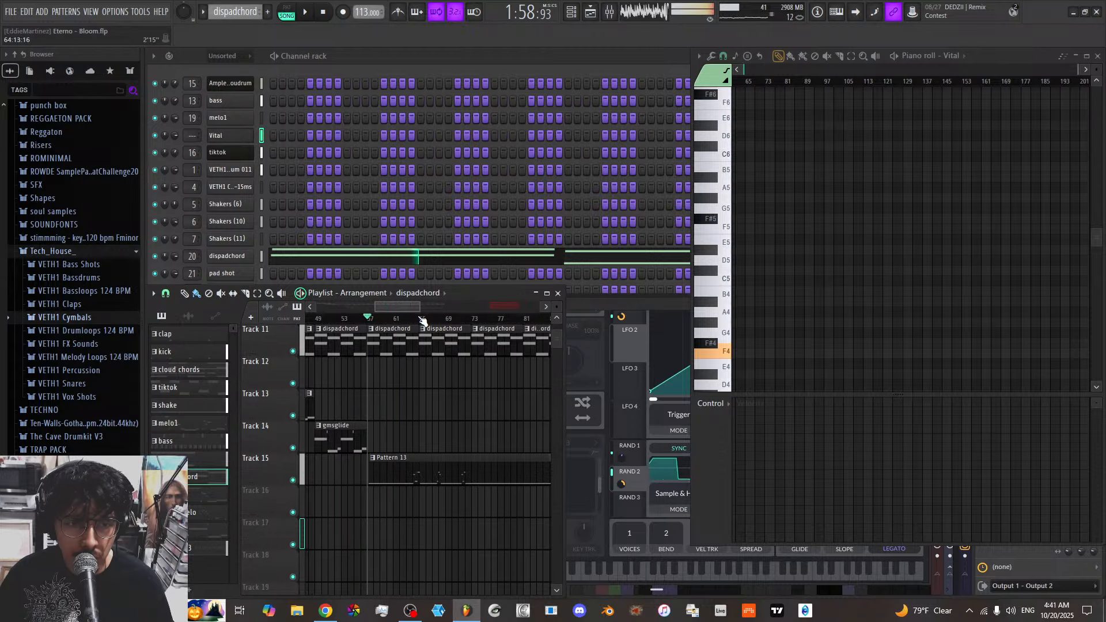
pyautogui.click(421, 319)
pyautogui.moveTo(414, 310); pyautogui.dragTo(466, 311)
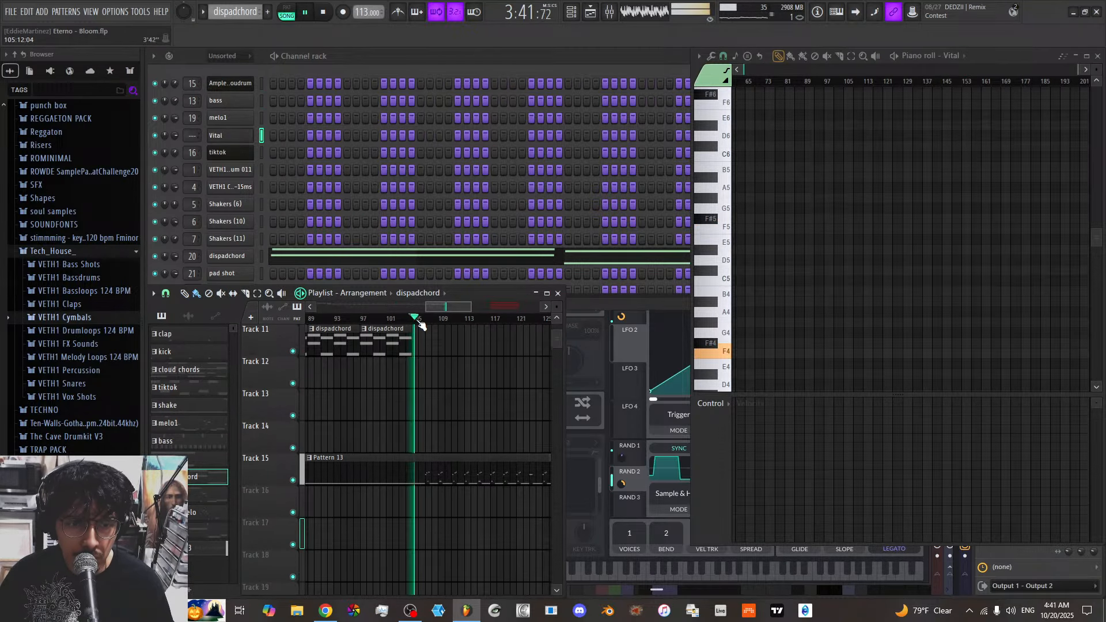
# Move the selected clips on Tracks 1 to 11 back so they start at bar 105
pyautogui.scroll(9, 426, 383)
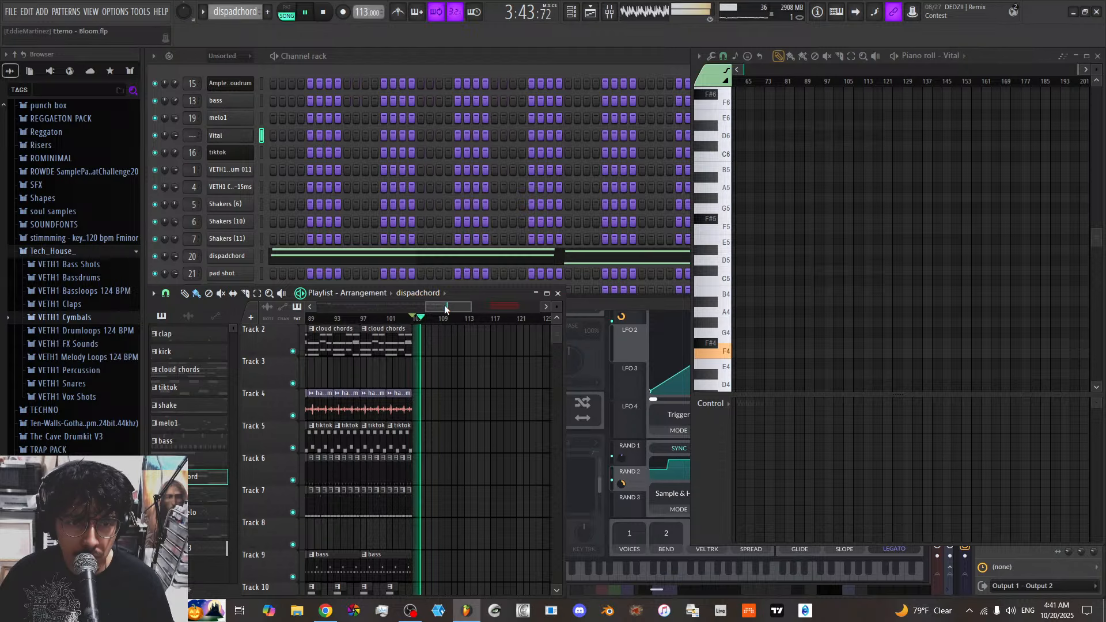
pyautogui.scroll(-5, 445, 312)
pyautogui.moveTo(459, 412); pyautogui.dragTo(383, 406)
pyautogui.scroll(8, 386, 407)
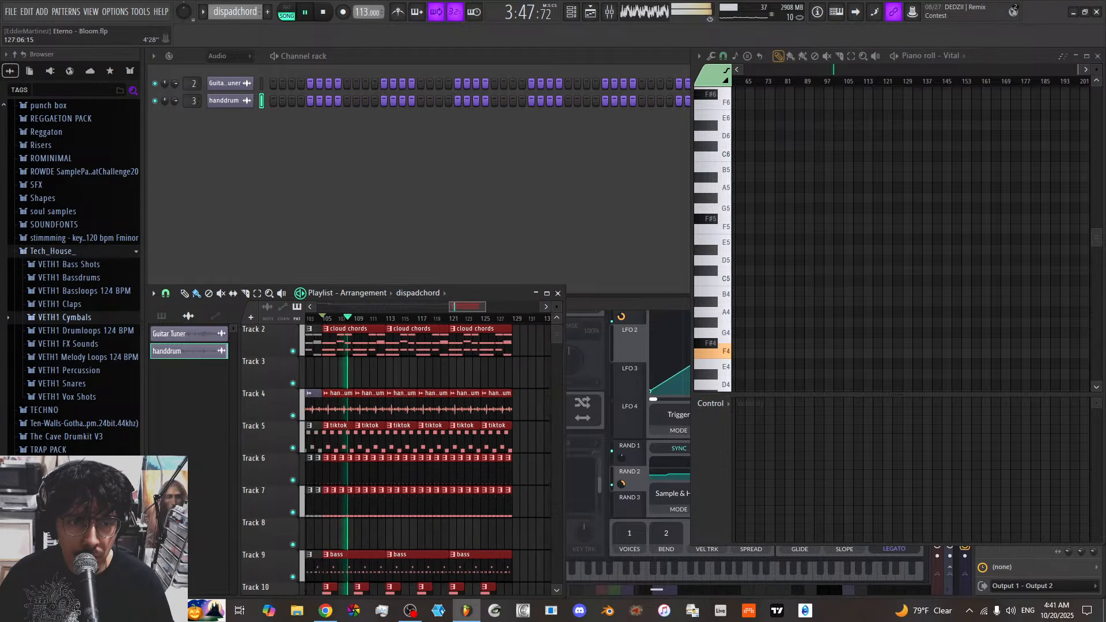
pyautogui.scroll(-3, 386, 407)
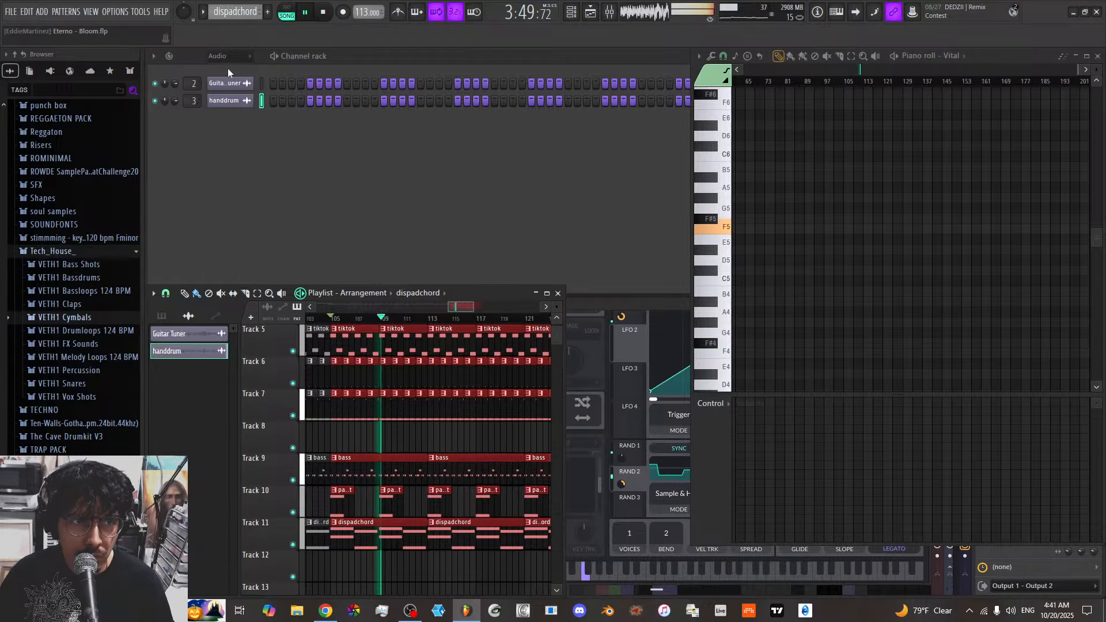
# Open Vital from the Unsorted channels, lower its Filter 1 cutoff to about -16.3 semitones and display LFO 1
pyautogui.click(225, 57)
pyautogui.click(227, 96)
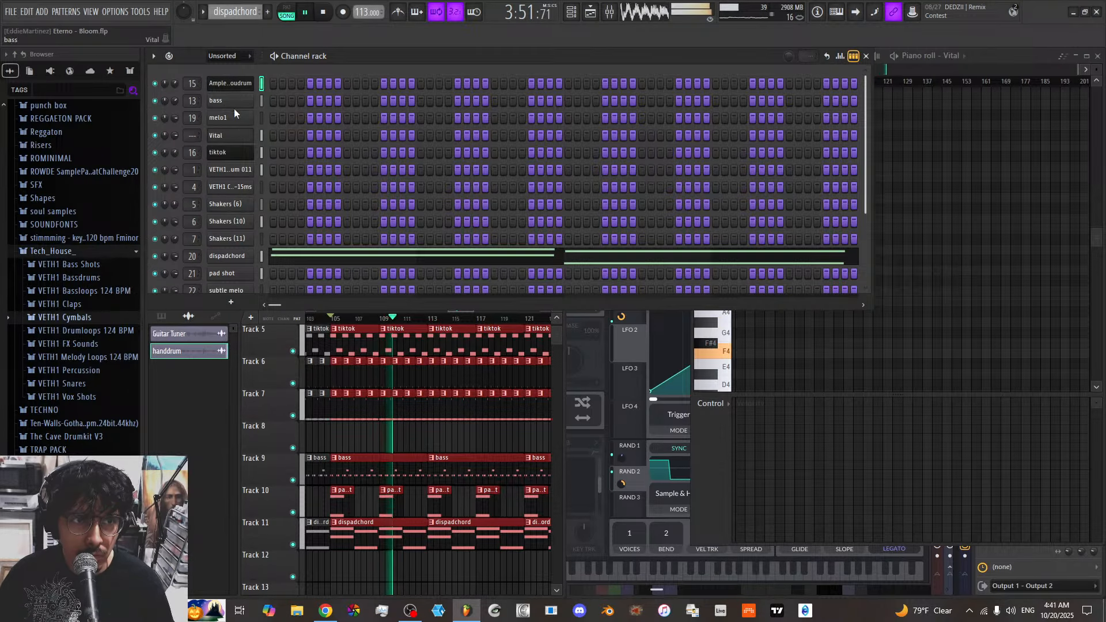
pyautogui.click(239, 136)
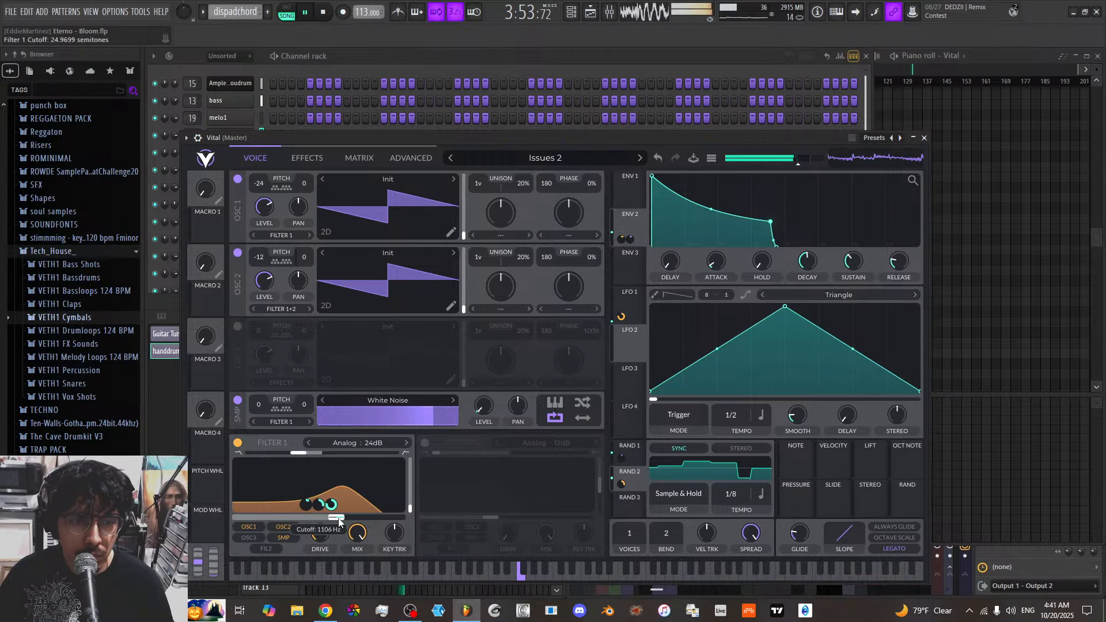
pyautogui.moveTo(340, 522); pyautogui.dragTo(284, 522)
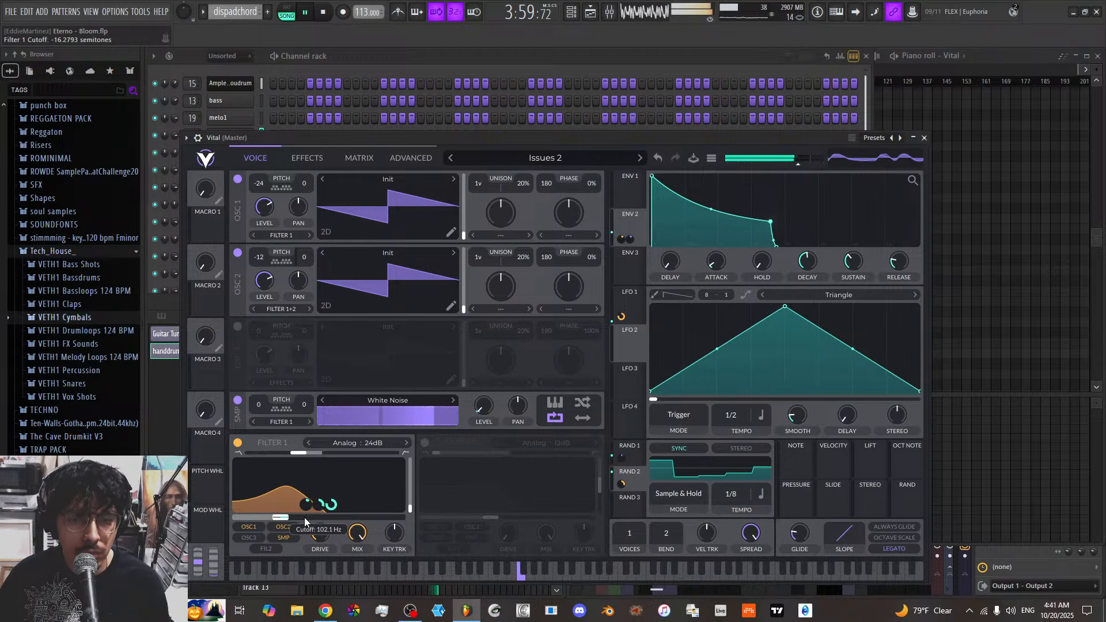
pyautogui.click(638, 298)
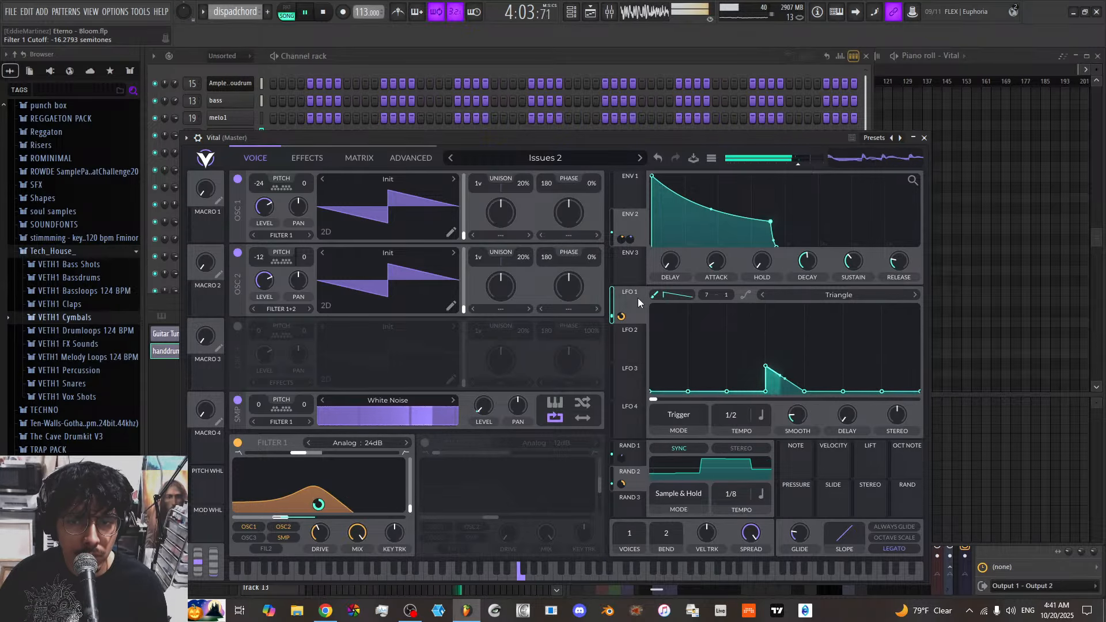
pyautogui.rightClick(964, 132)
pyautogui.click(293, 593)
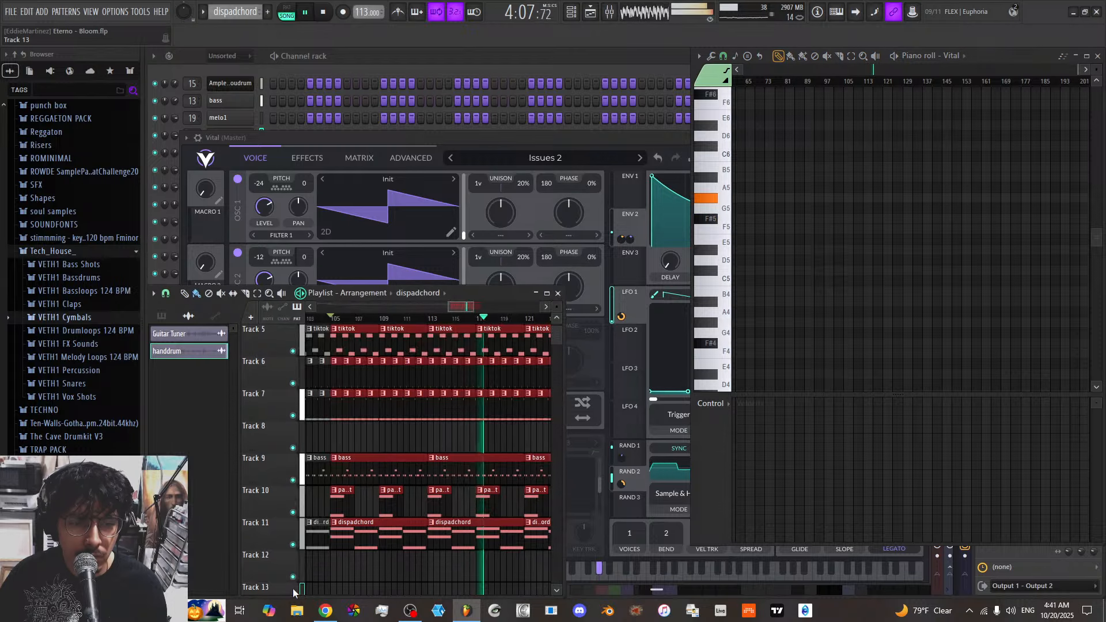
# Make Pattern 13 on Track 15 the active pattern and replay its notes from about bar 108
pyautogui.moveTo(449, 307); pyautogui.dragTo(444, 308)
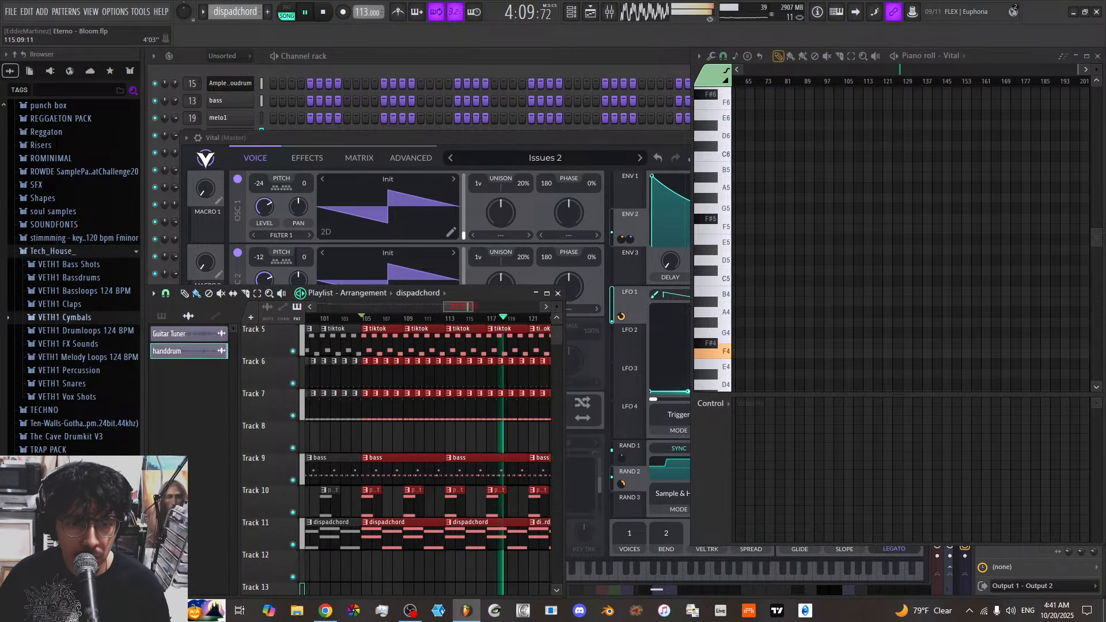
pyautogui.scroll(-7, 434, 408)
pyautogui.click(449, 437)
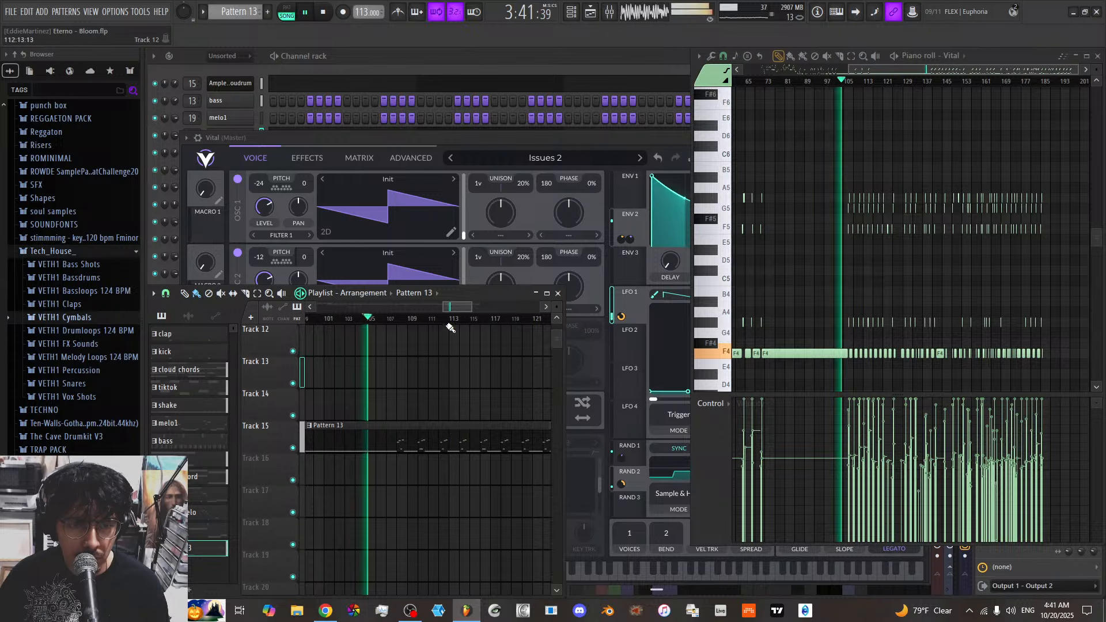
pyautogui.click(402, 319)
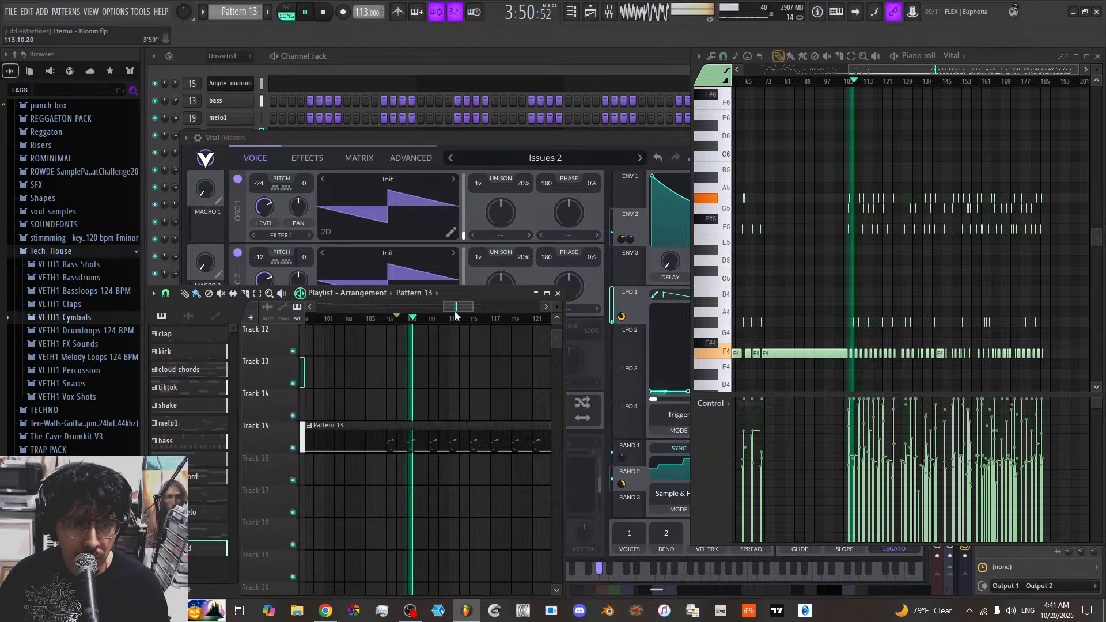
# Nudge the Pattern 13 clip on Track 15 later in small increments during playback, to about 57:10:06
pyautogui.scroll(5, 456, 312)
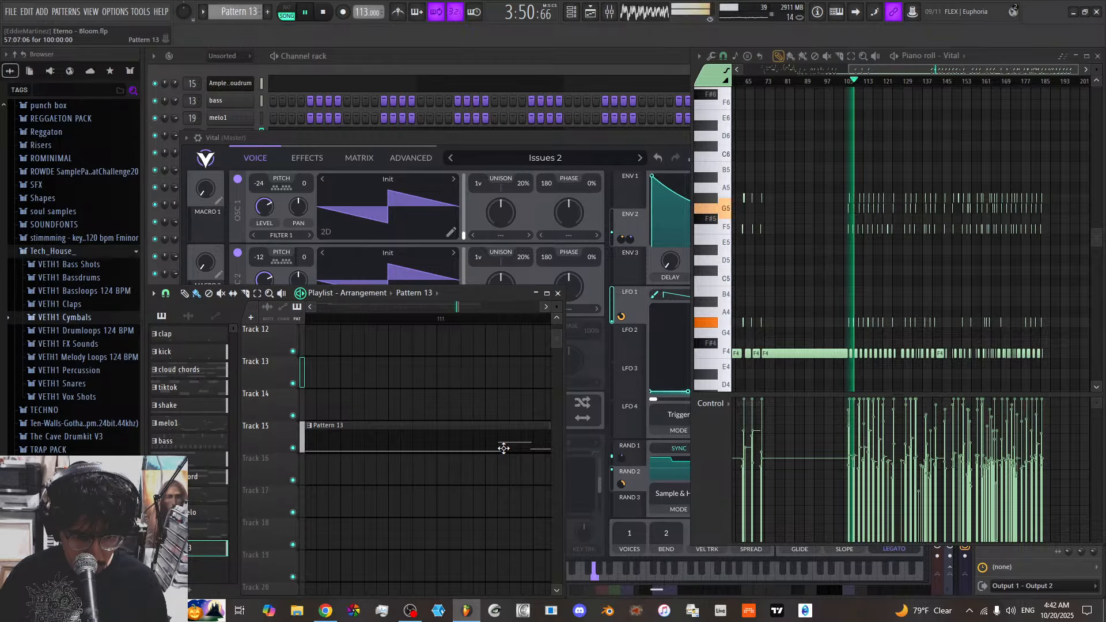
pyautogui.moveTo(504, 448); pyautogui.dragTo(512, 449)
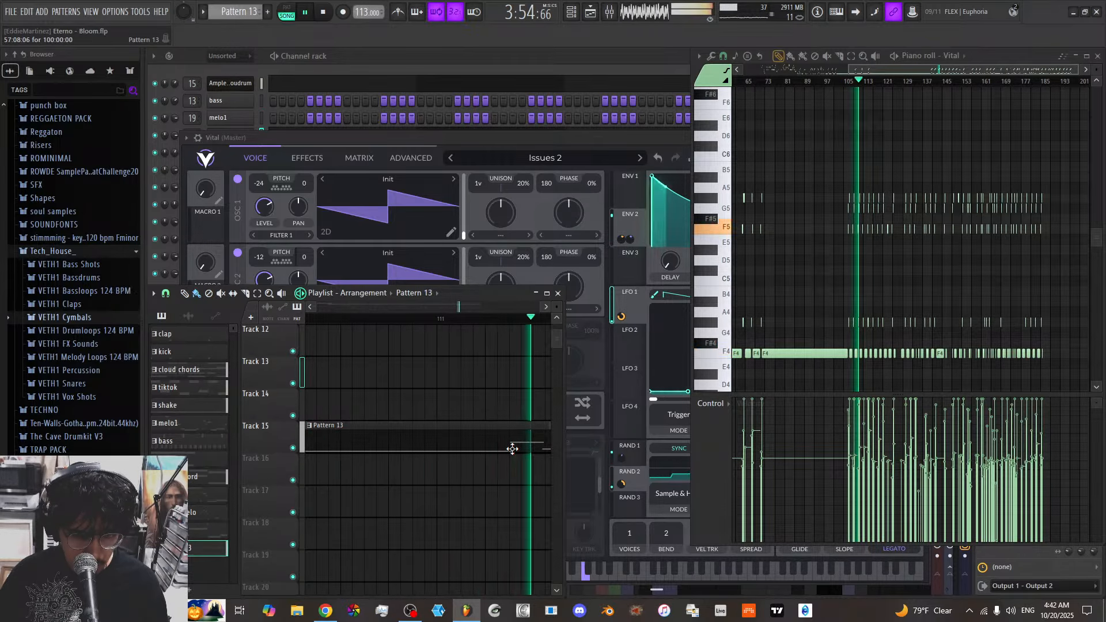
pyautogui.moveTo(511, 449); pyautogui.dragTo(522, 447)
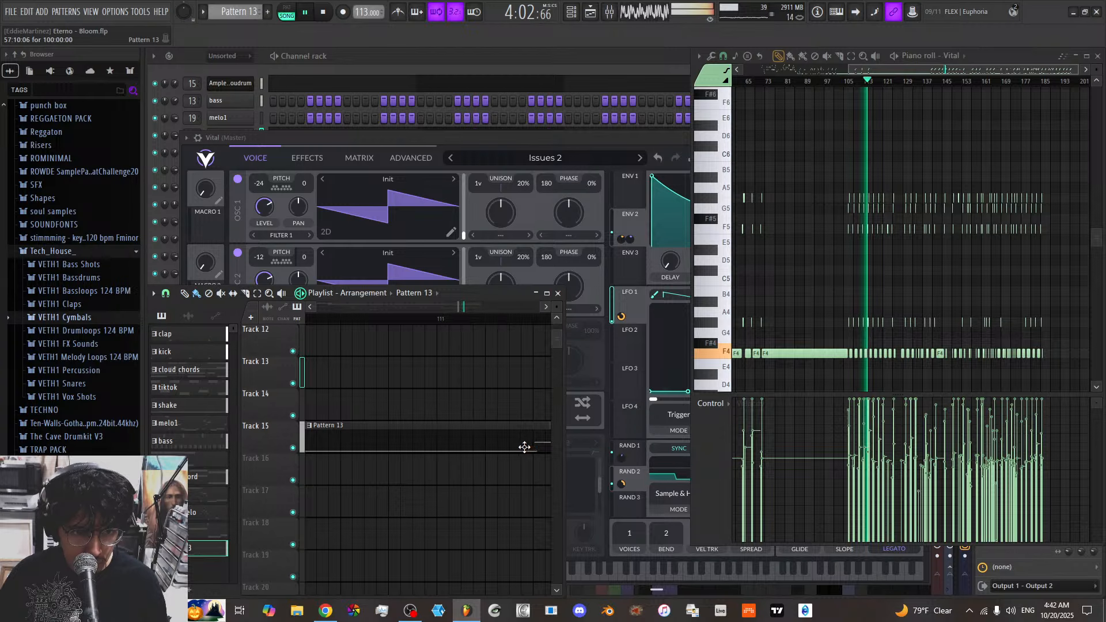
# Stop playback and delete all of Vital's notes in Pattern 13
pyautogui.press('space')
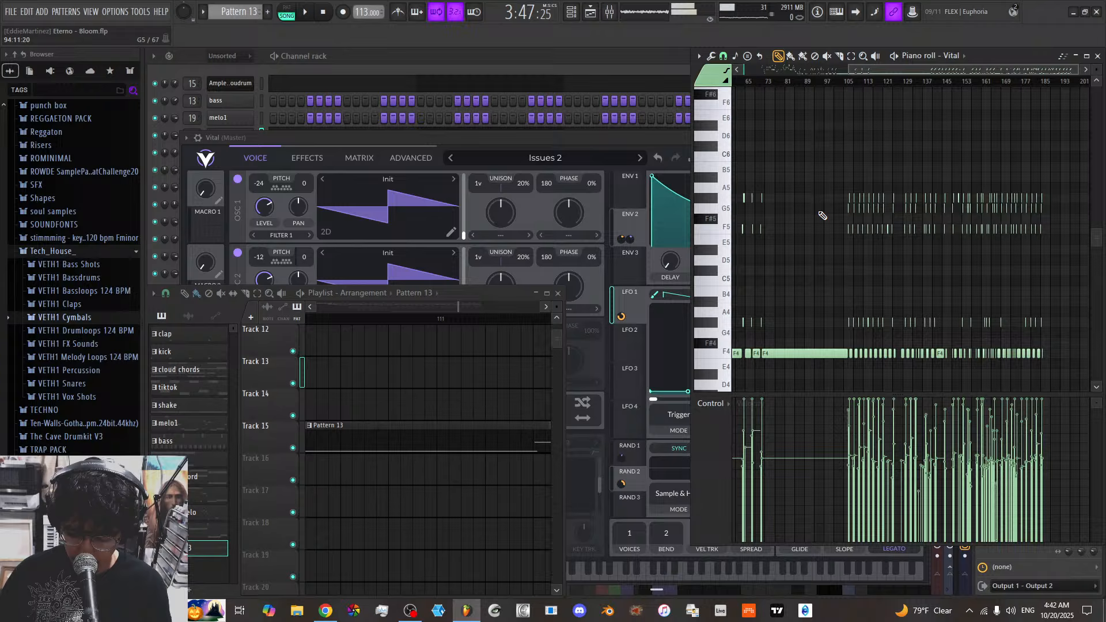
pyautogui.hotkey('ctrl', 'a')
pyautogui.press('Delete')
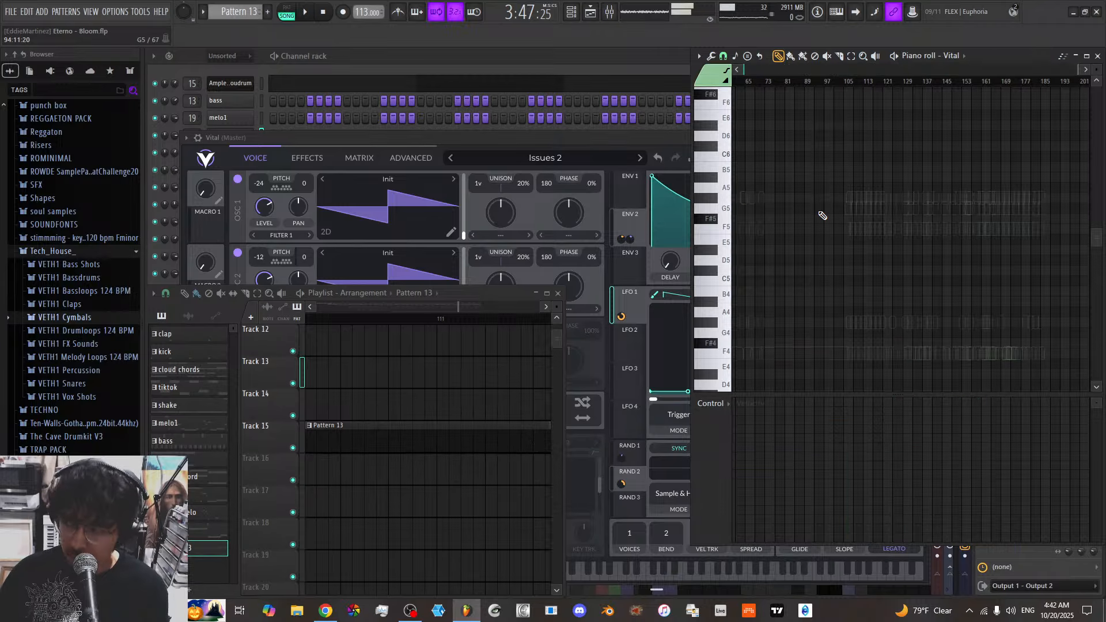
# Open Vital from the channel rack and raise its Filter 1 cutoff while auditioning live notes
pyautogui.click(328, 62)
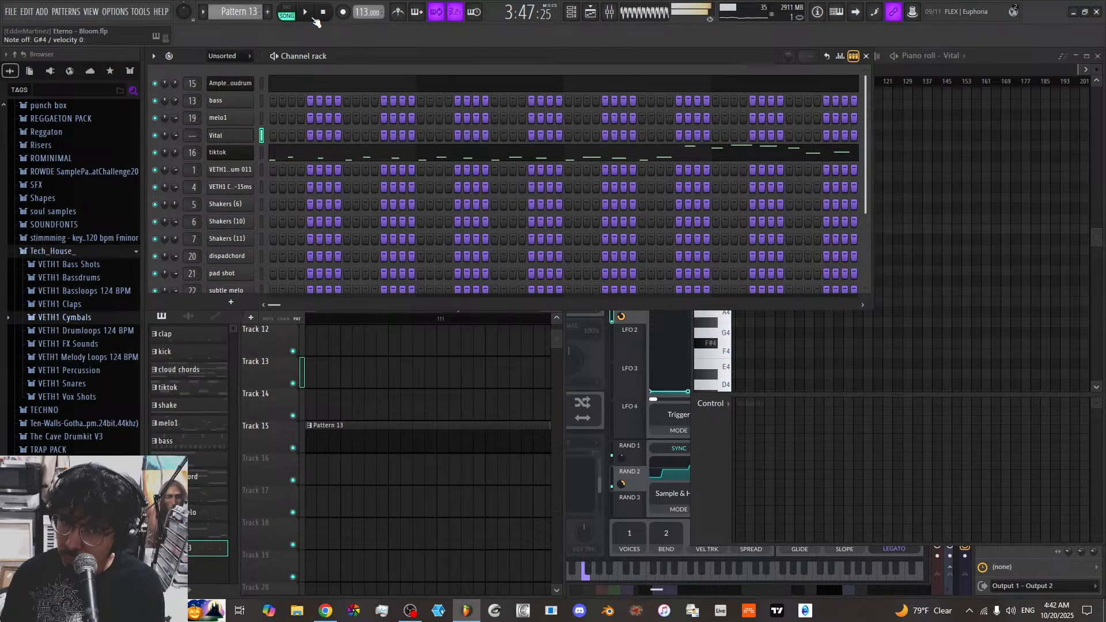
pyautogui.click(246, 153)
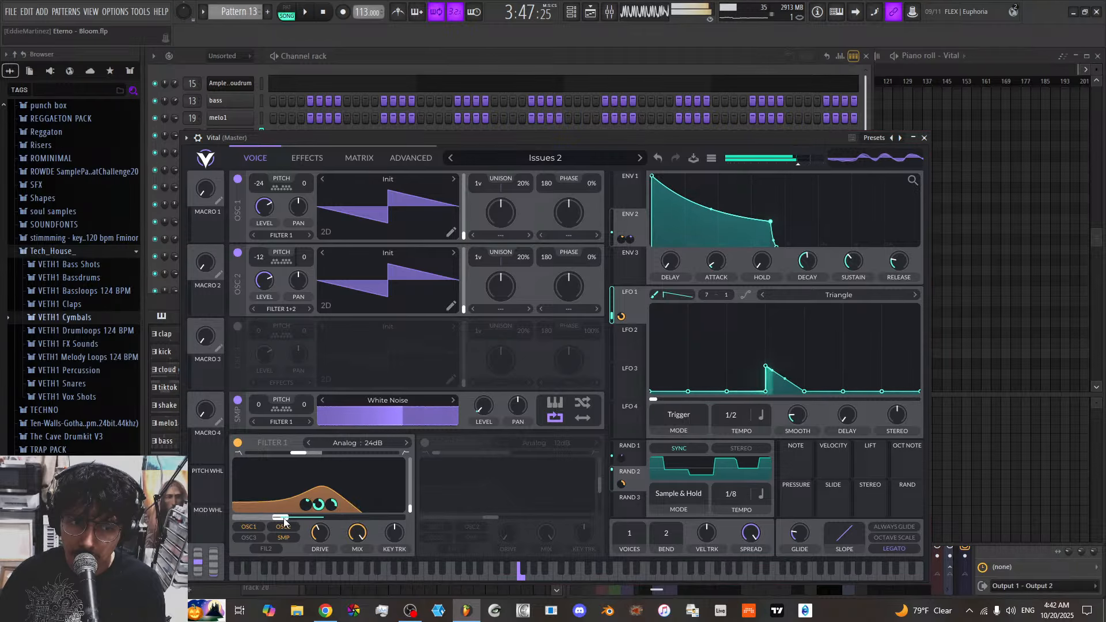
pyautogui.moveTo(284, 521); pyautogui.dragTo(308, 522)
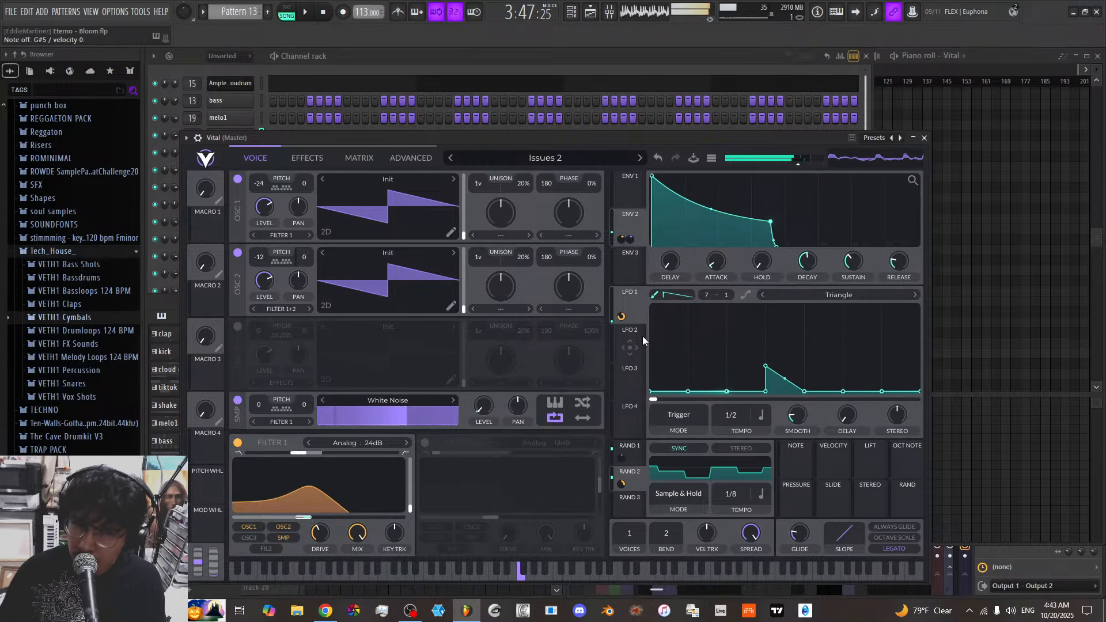
pyautogui.moveTo(311, 518); pyautogui.dragTo(320, 520)
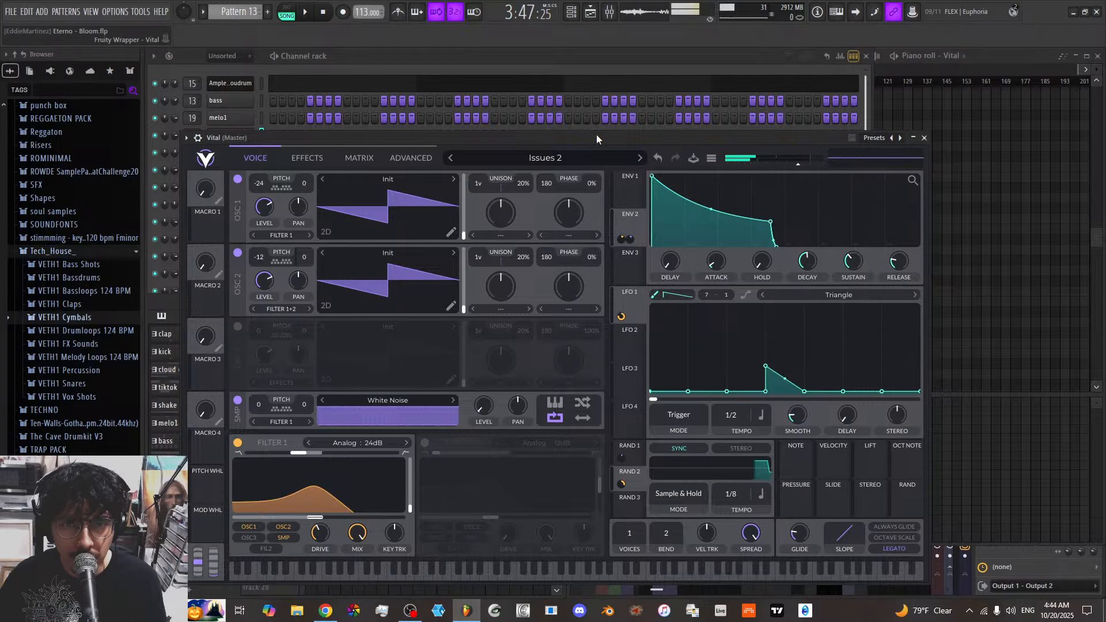
# Save the current Vital sound as a preset named Issues 3 and close the synth
pyautogui.moveTo(596, 134); pyautogui.dragTo(624, 132)
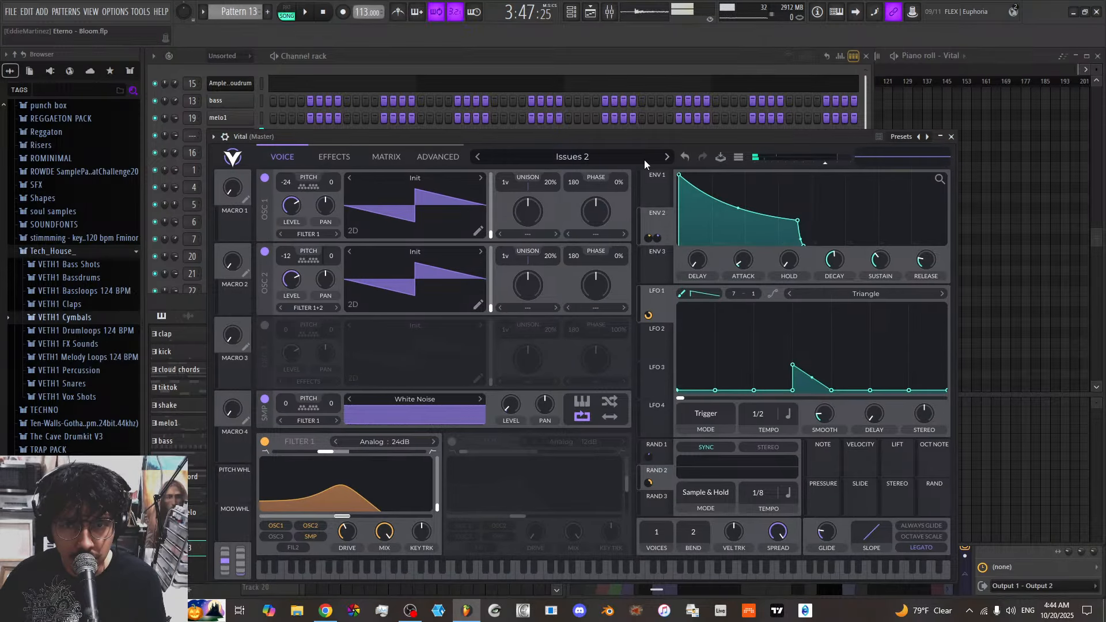
pyautogui.click(720, 158)
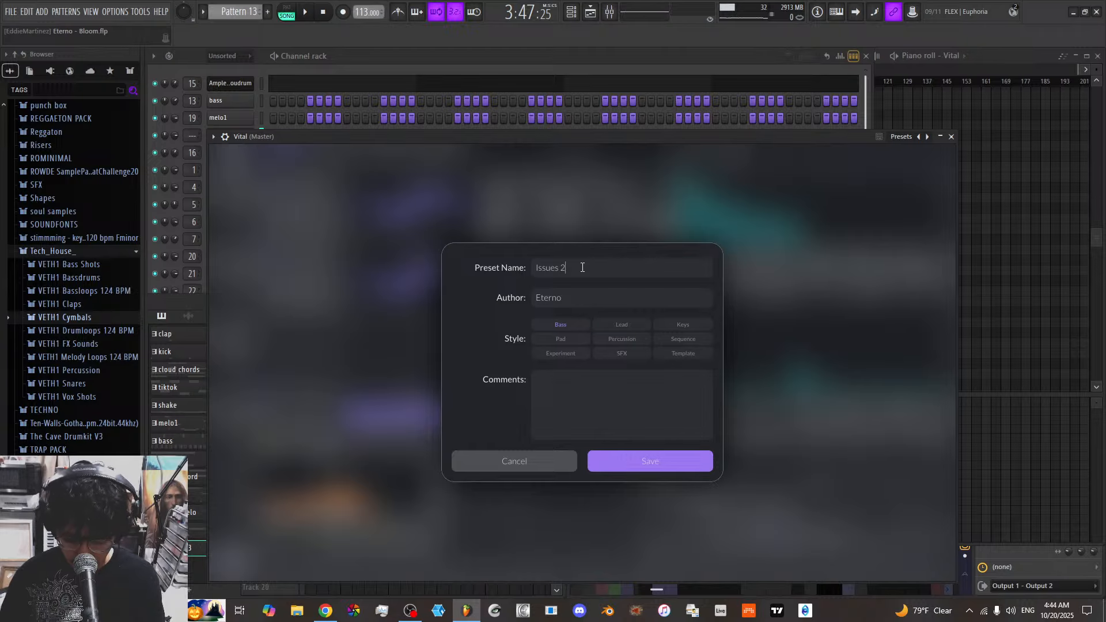
pyautogui.write('3')
pyautogui.press('Return')
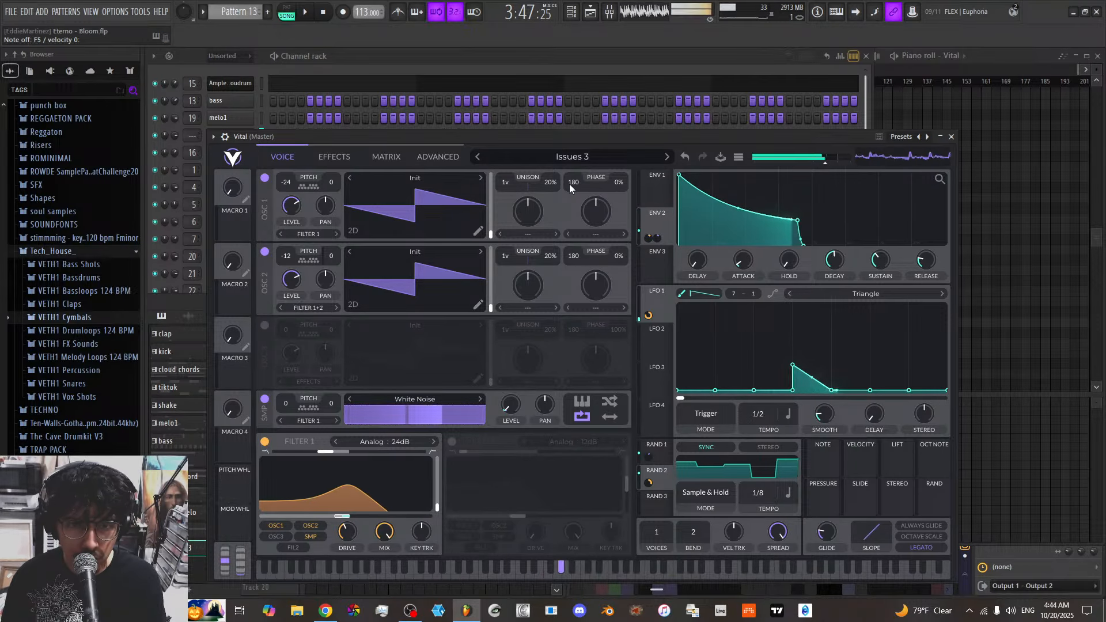
pyautogui.click(951, 137)
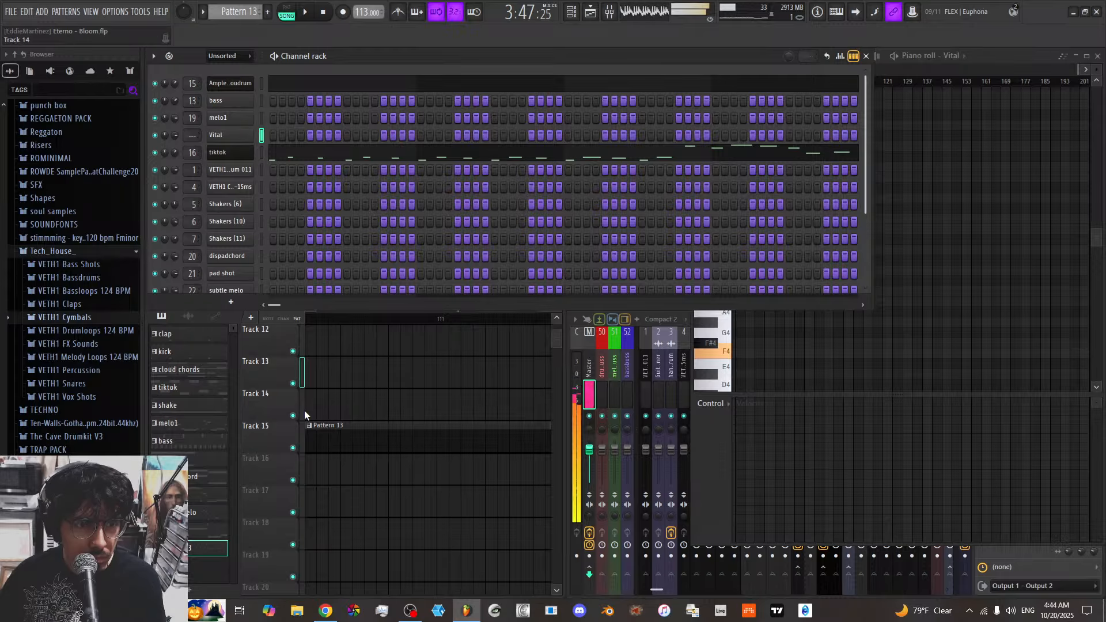
# Delete the Pattern 13 clip from Track 15 in the playlist
pyautogui.rightClick(393, 407)
pyautogui.moveTo(556, 307)
pyautogui.mouseDown()
pyautogui.moveTo(513, 307)
pyautogui.moveTo(450, 374)
pyautogui.mouseUp()
pyautogui.rightClick(454, 433)
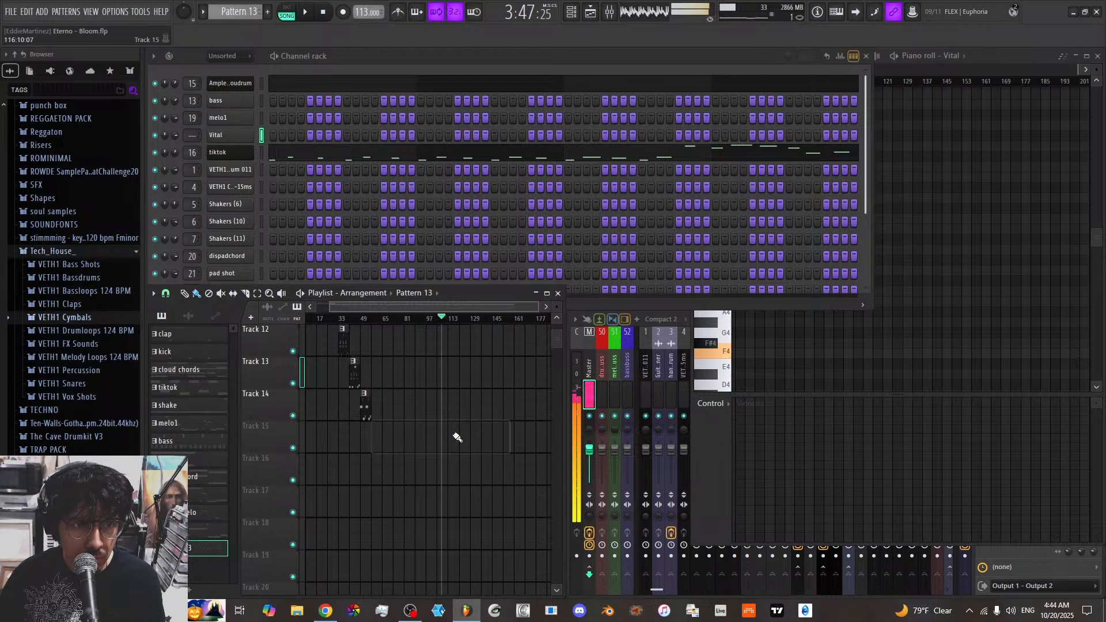
# Set a playback loop over bars 57 to 61 in the playlist and start it
pyautogui.scroll(6, 410, 314)
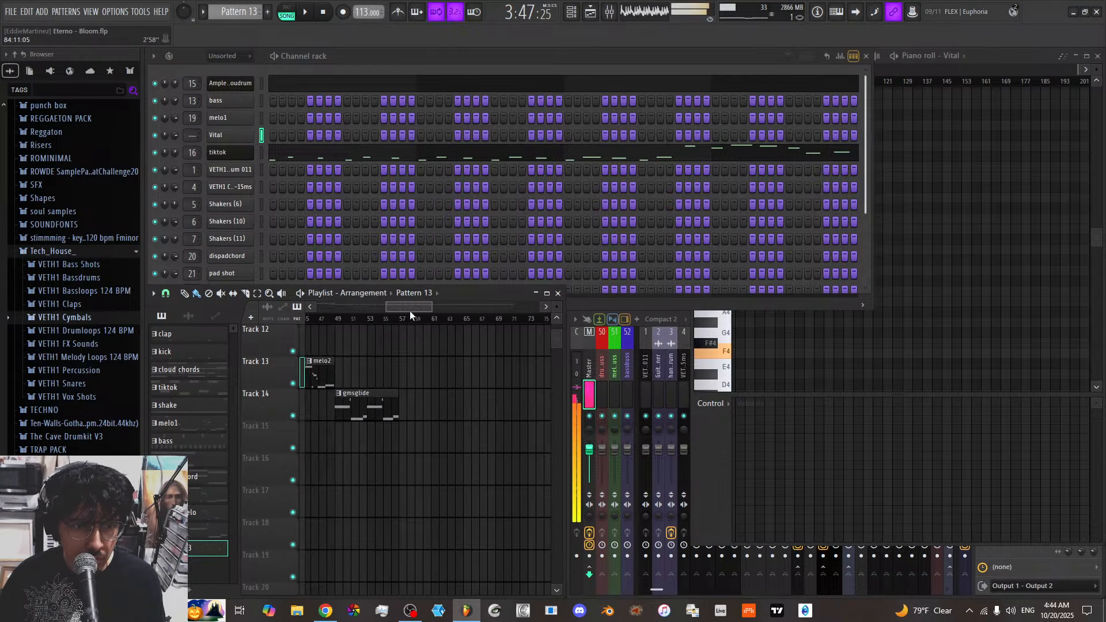
pyautogui.press('space')
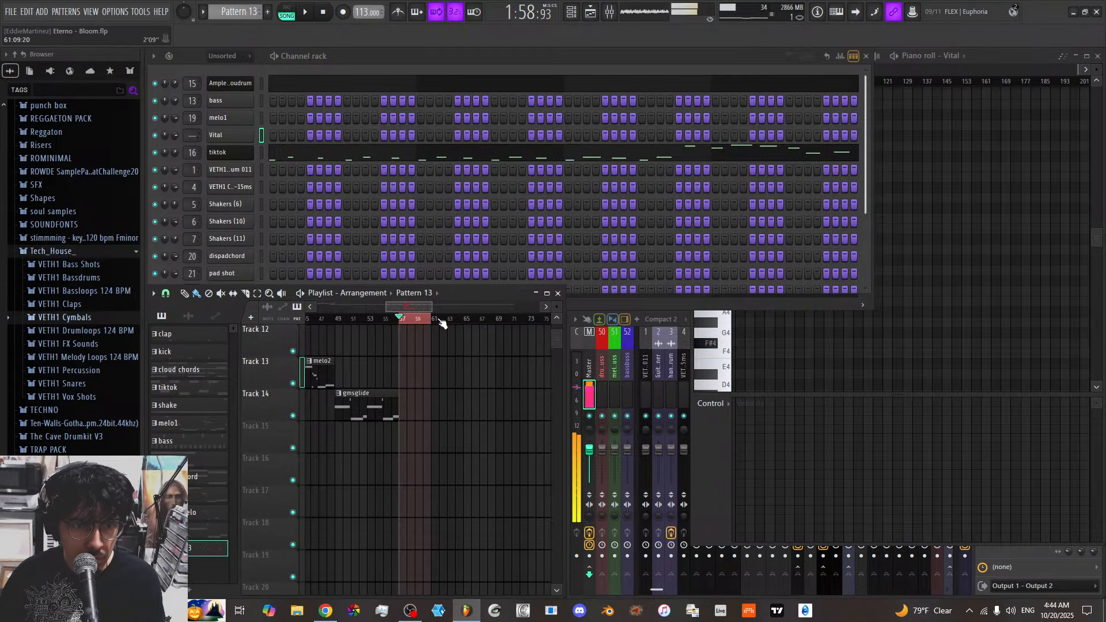
pyautogui.click(308, 12)
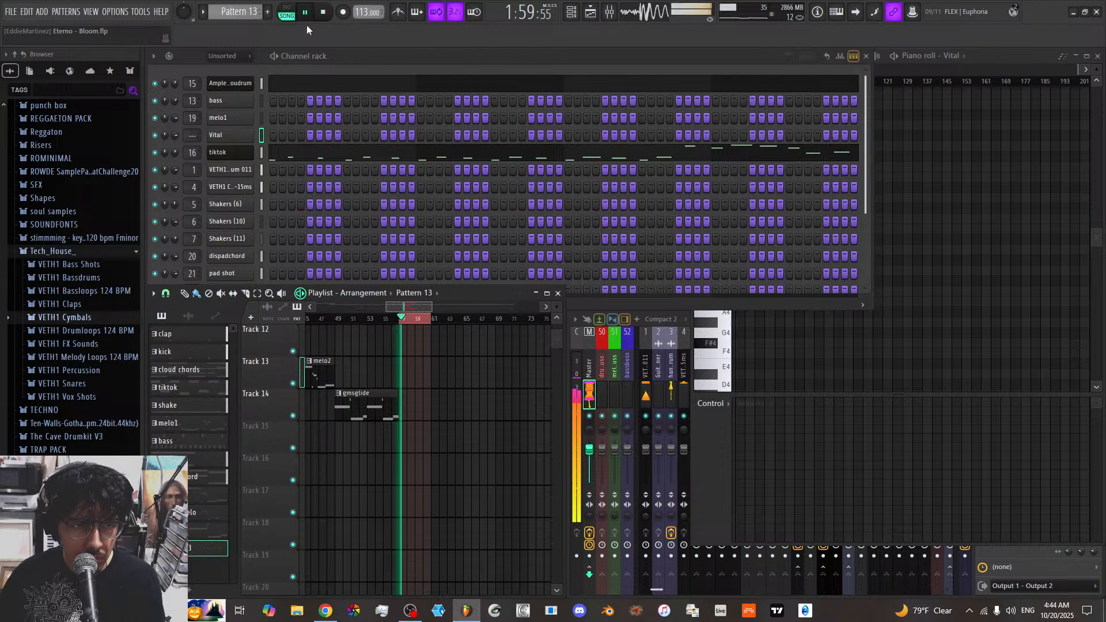
# Reopen Vital and lower its Filter 1 cutoff in stages to about 80 Hz over the looped playback
pyautogui.click(246, 136)
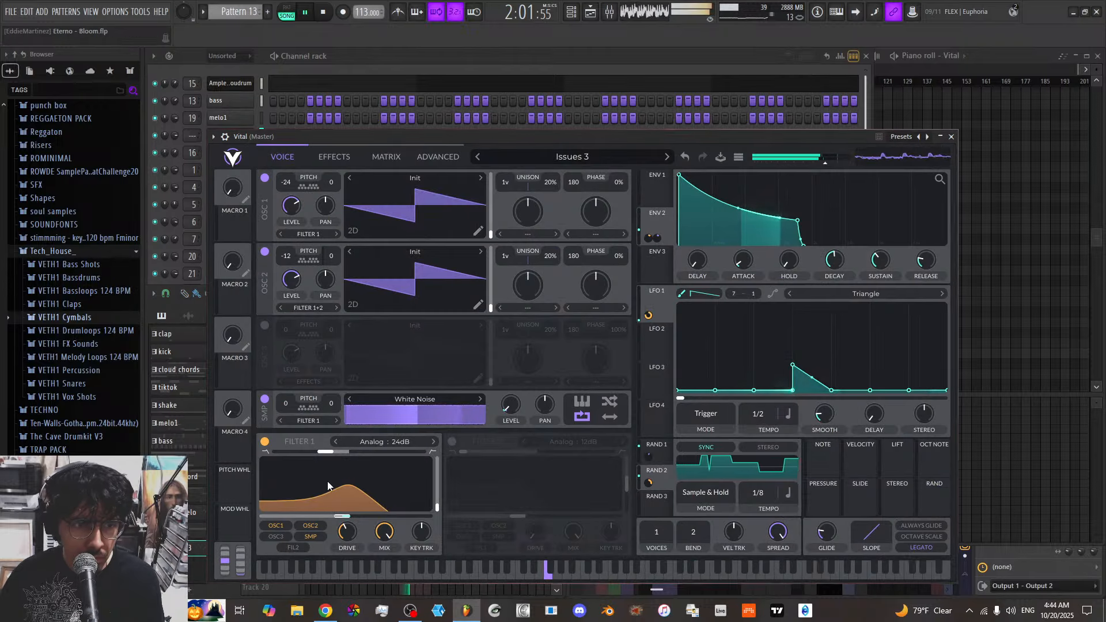
pyautogui.moveTo(333, 518); pyautogui.dragTo(327, 520)
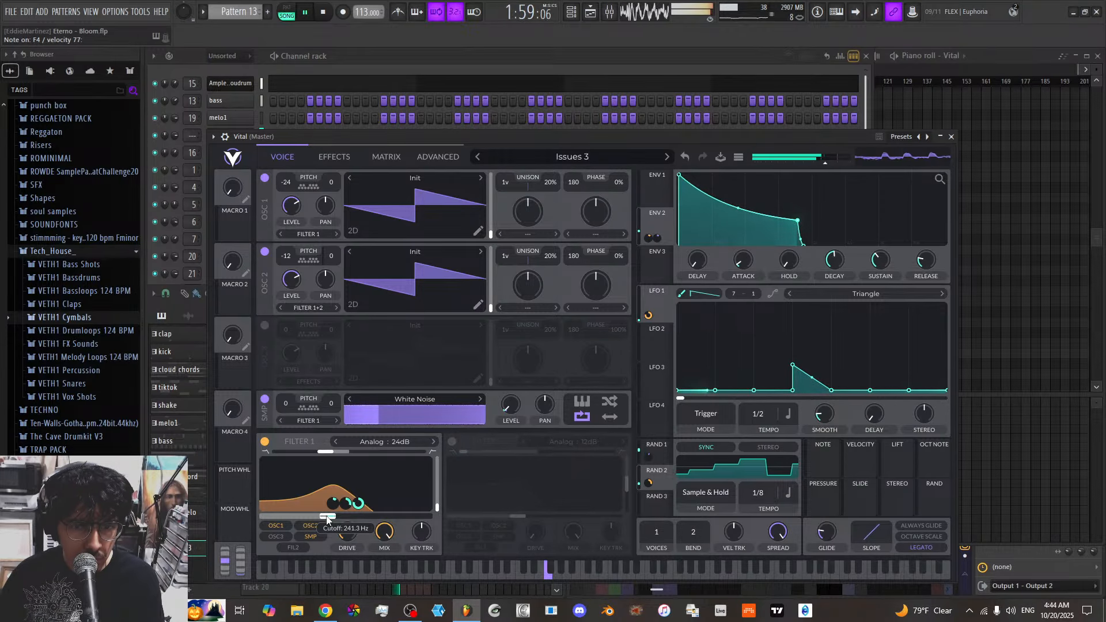
pyautogui.moveTo(327, 520); pyautogui.dragTo(320, 519)
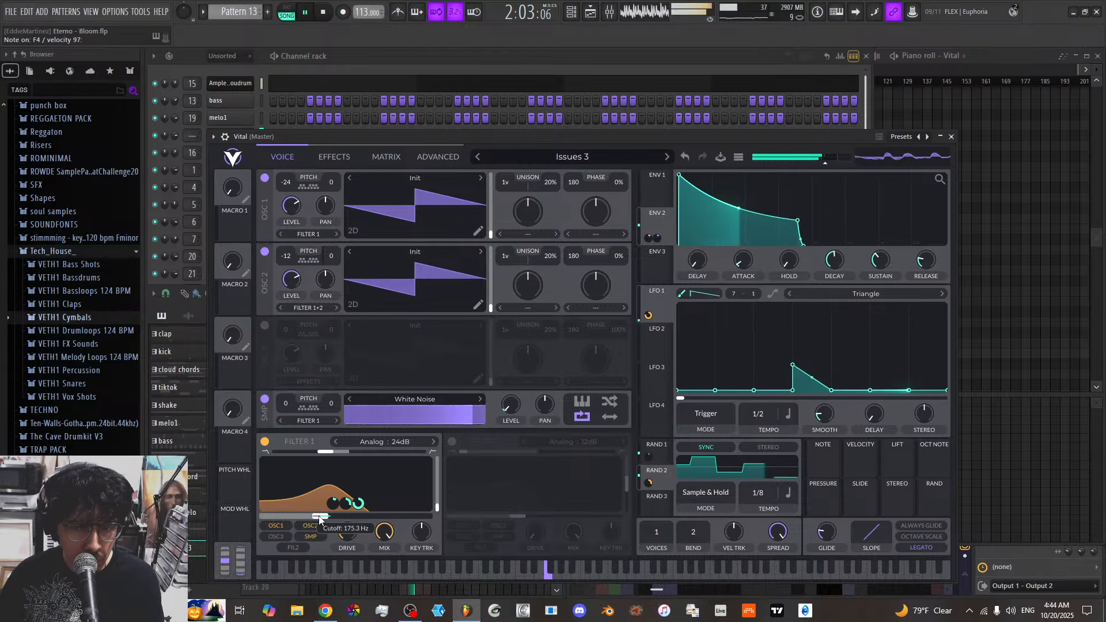
pyautogui.moveTo(321, 519); pyautogui.dragTo(302, 520)
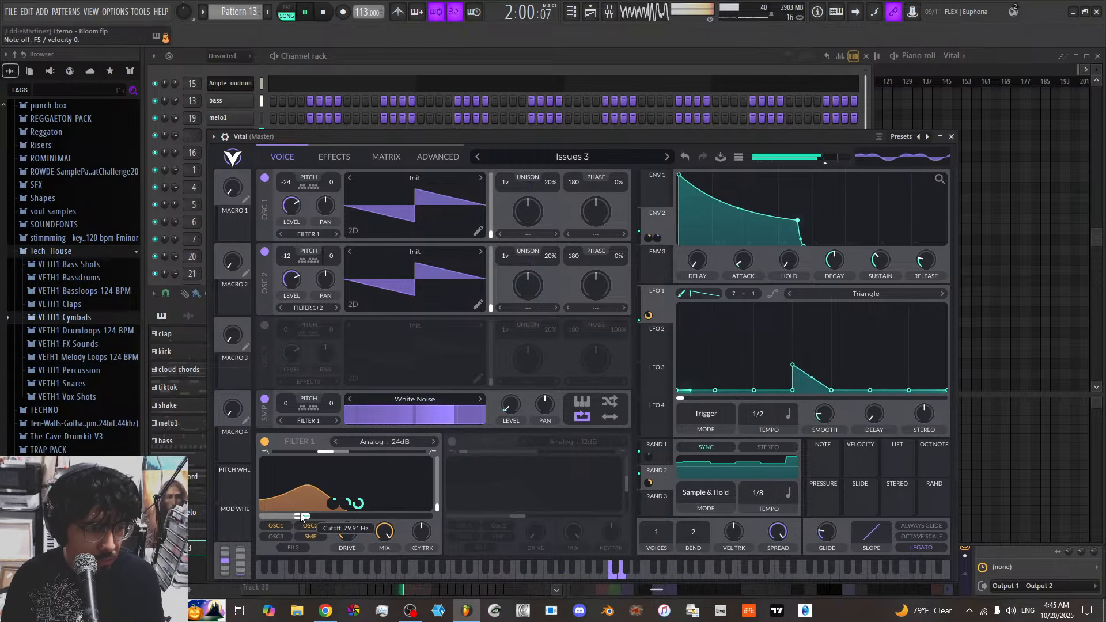
# Enable recording for the Vital performance during the loop and bring the Pattern 13 clip into view in the playlist
pyautogui.click(343, 12)
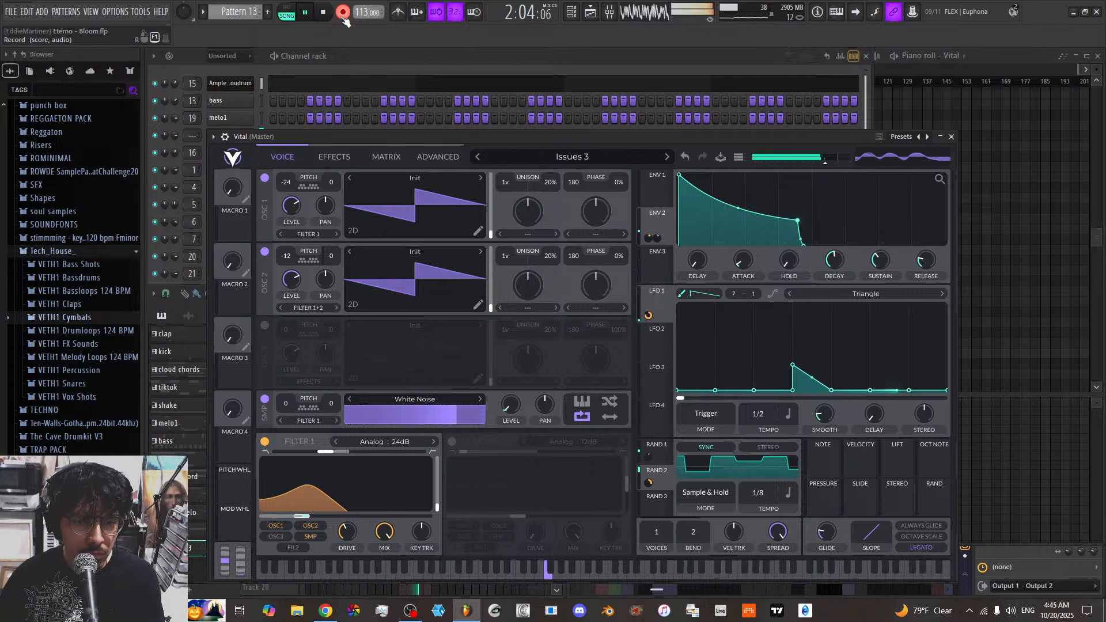
pyautogui.click(344, 588)
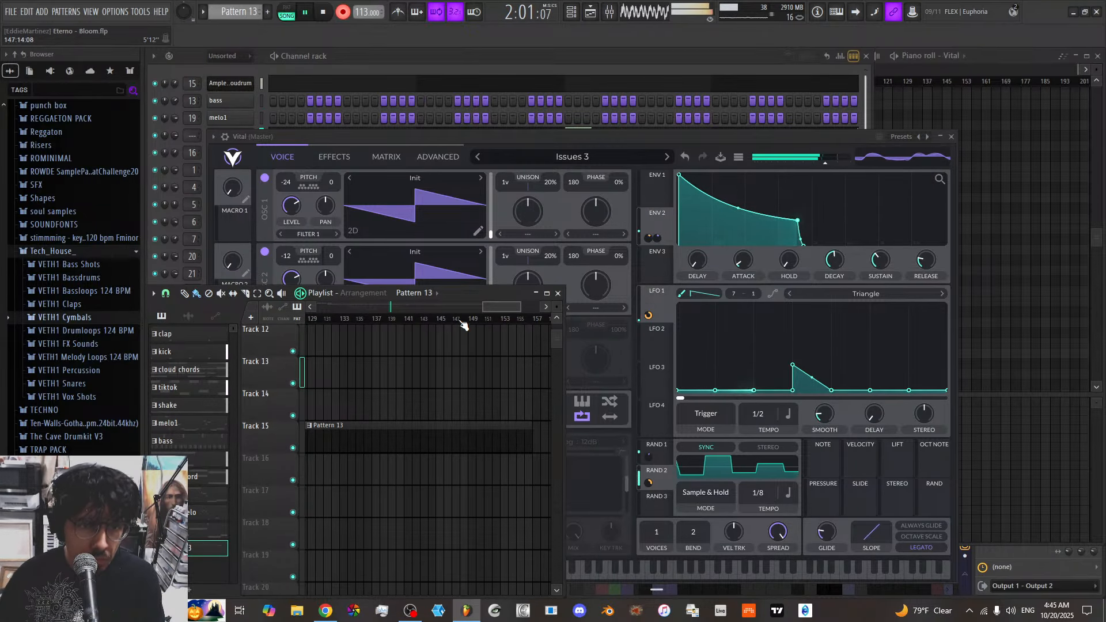
pyautogui.moveTo(502, 307); pyautogui.dragTo(501, 302)
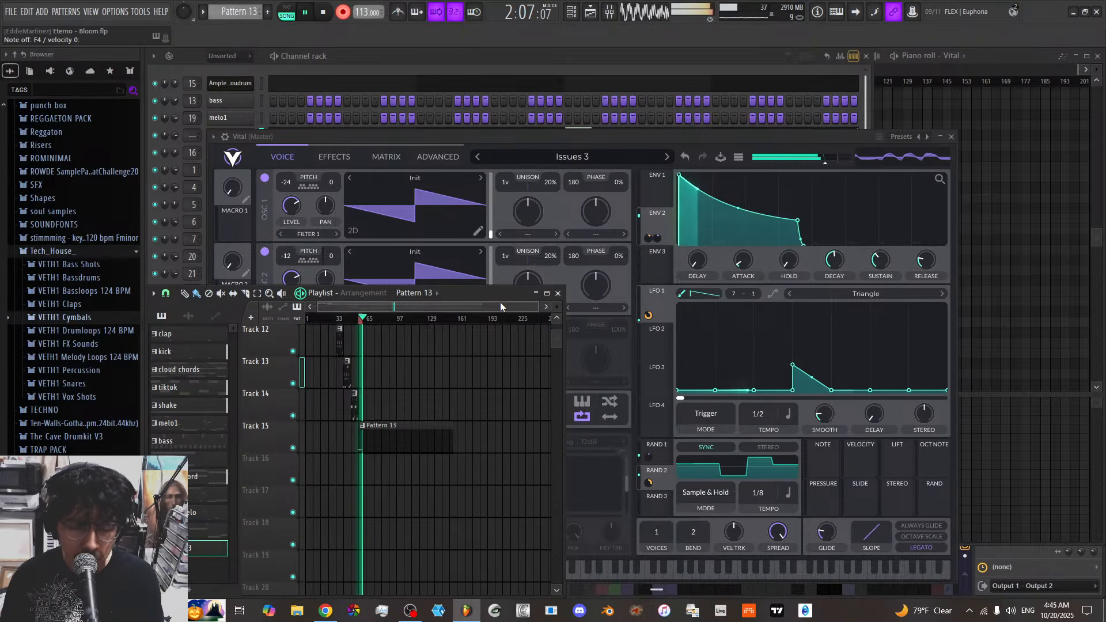
# Move the Vital window clear of the playlist and extend the playback loop to span bars 57 to 65
pyautogui.click(469, 143)
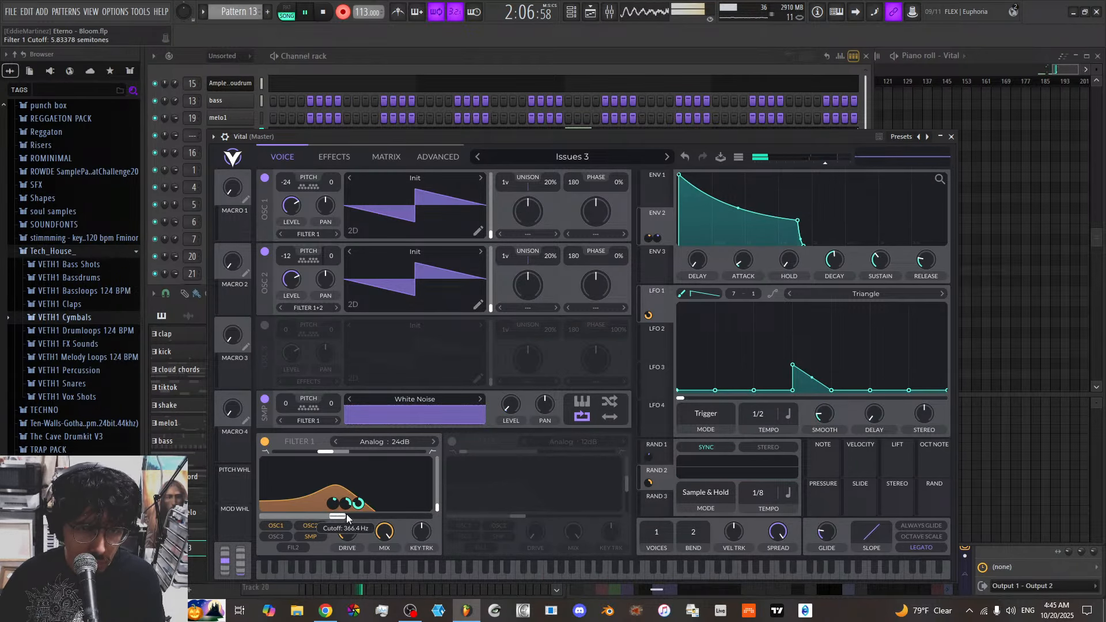
pyautogui.moveTo(559, 137); pyautogui.dragTo(752, 99)
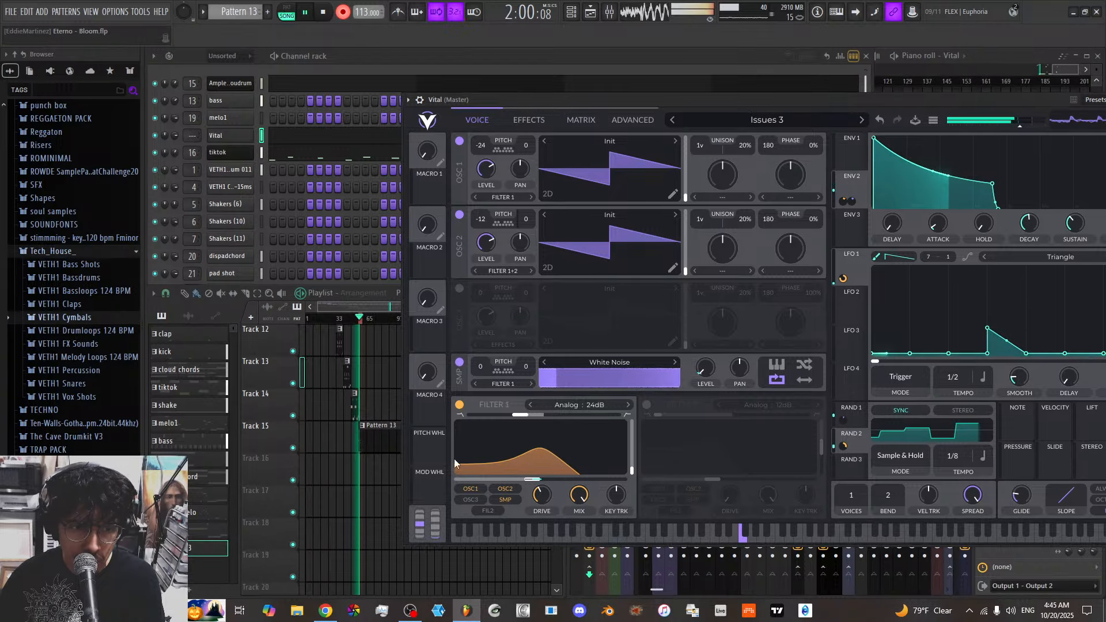
pyautogui.moveTo(398, 306); pyautogui.dragTo(376, 291)
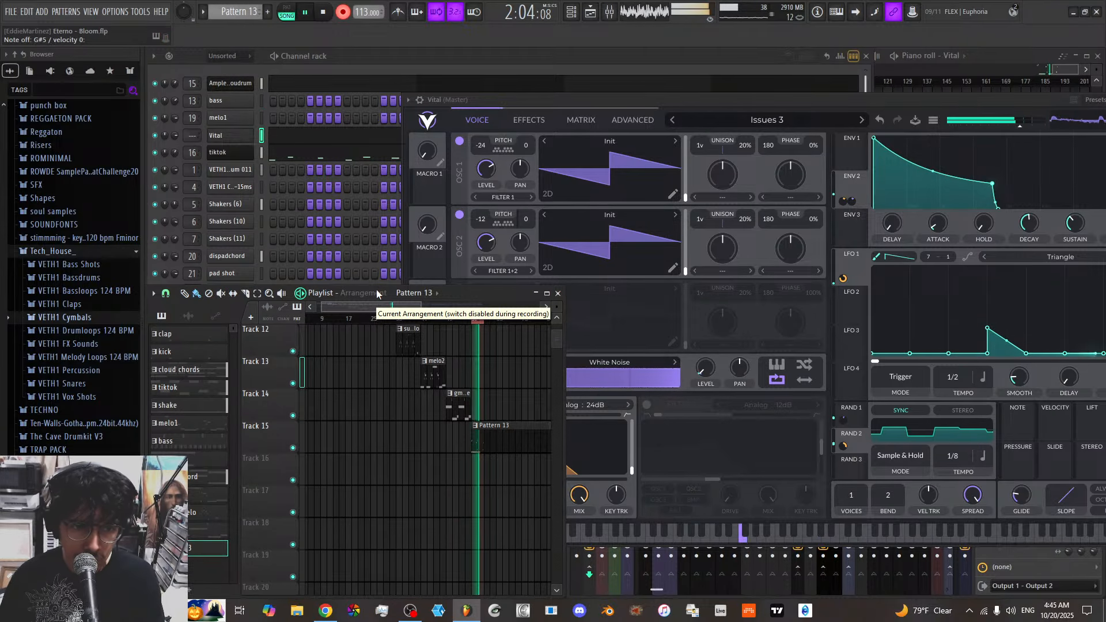
pyautogui.moveTo(420, 308); pyautogui.dragTo(414, 301)
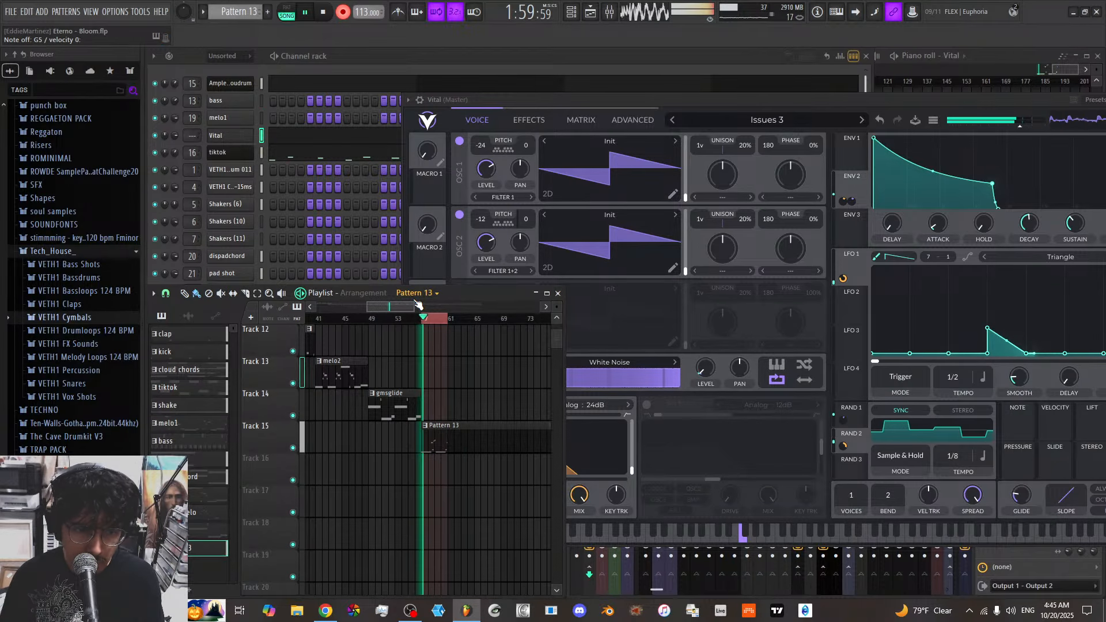
pyautogui.moveTo(425, 318); pyautogui.dragTo(477, 320)
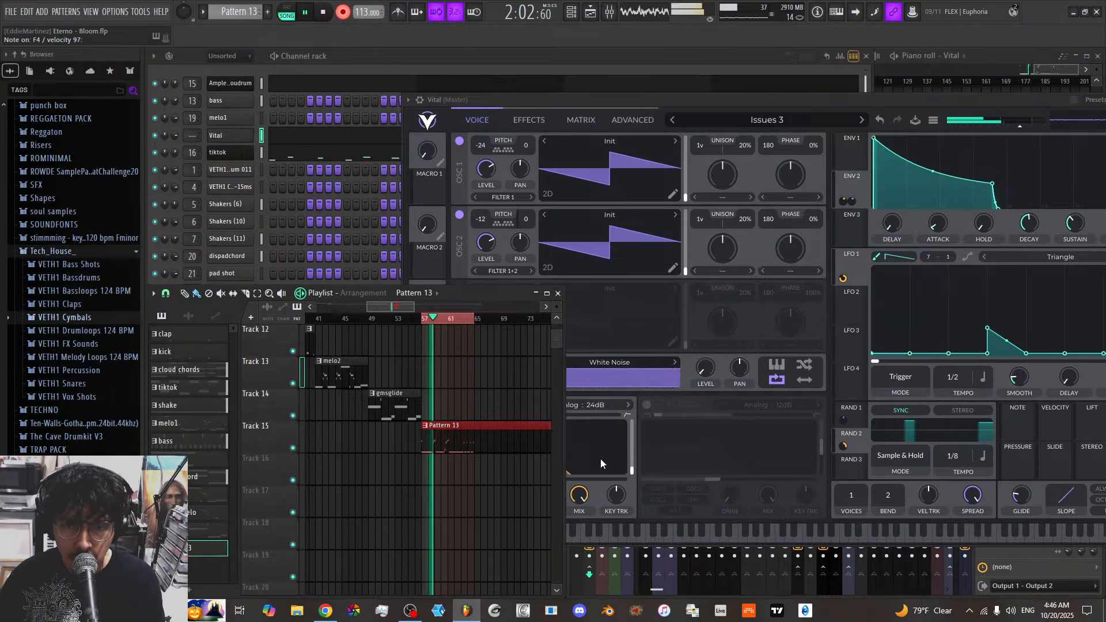
# Vary Vital's Filter 1 cutoff during the looped recording, ending at about -26.5 semitones
pyautogui.click(592, 492)
pyautogui.moveTo(530, 481); pyautogui.dragTo(503, 482)
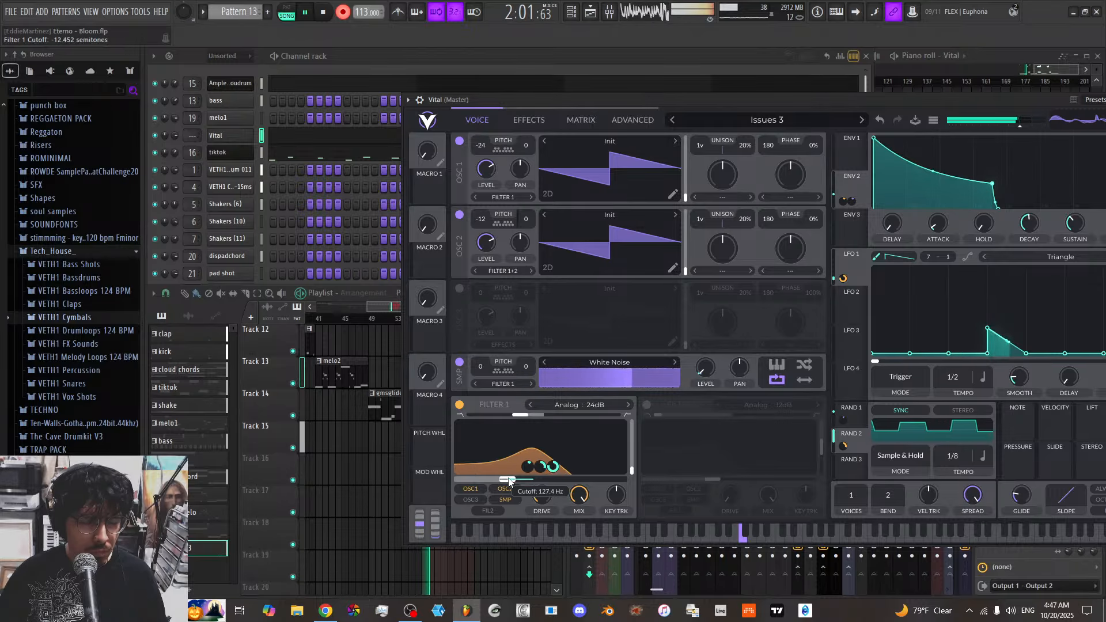
pyautogui.moveTo(510, 481); pyautogui.dragTo(521, 482)
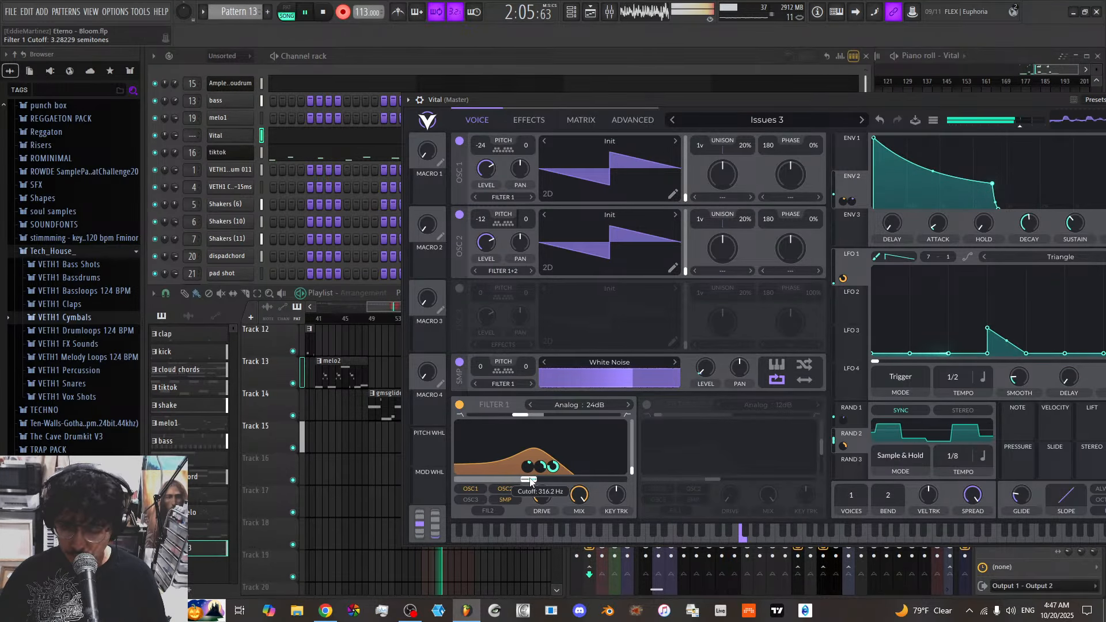
pyautogui.moveTo(530, 481); pyautogui.dragTo(499, 469)
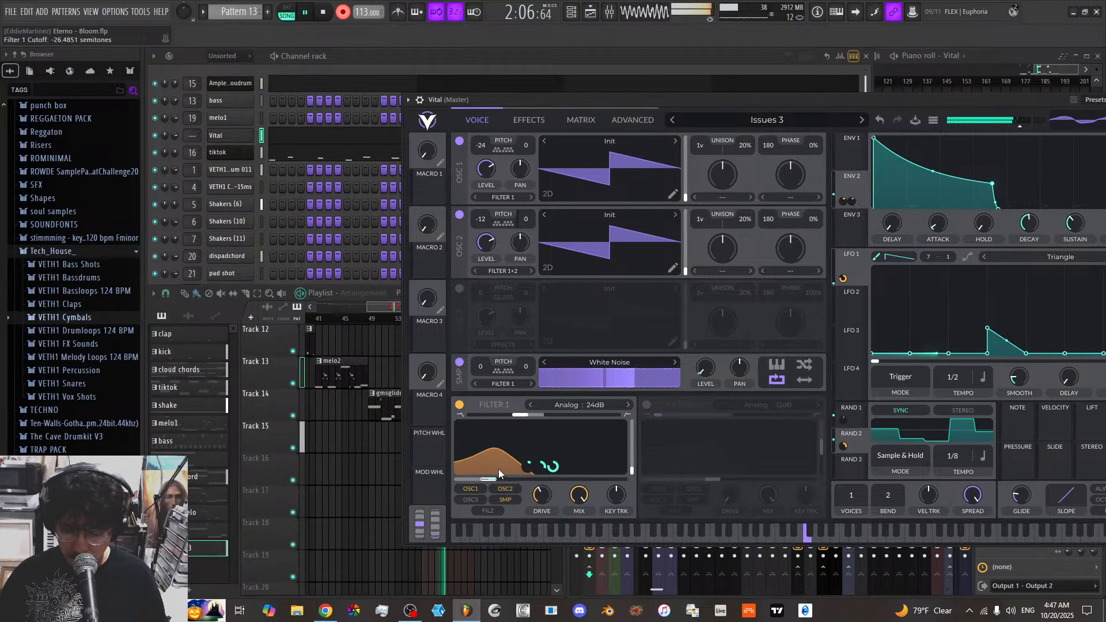
# Switch Vital's delay to Ping Pong mode, reshape its filter cutoff and set the filter spread to about 0.27
pyautogui.click(538, 123)
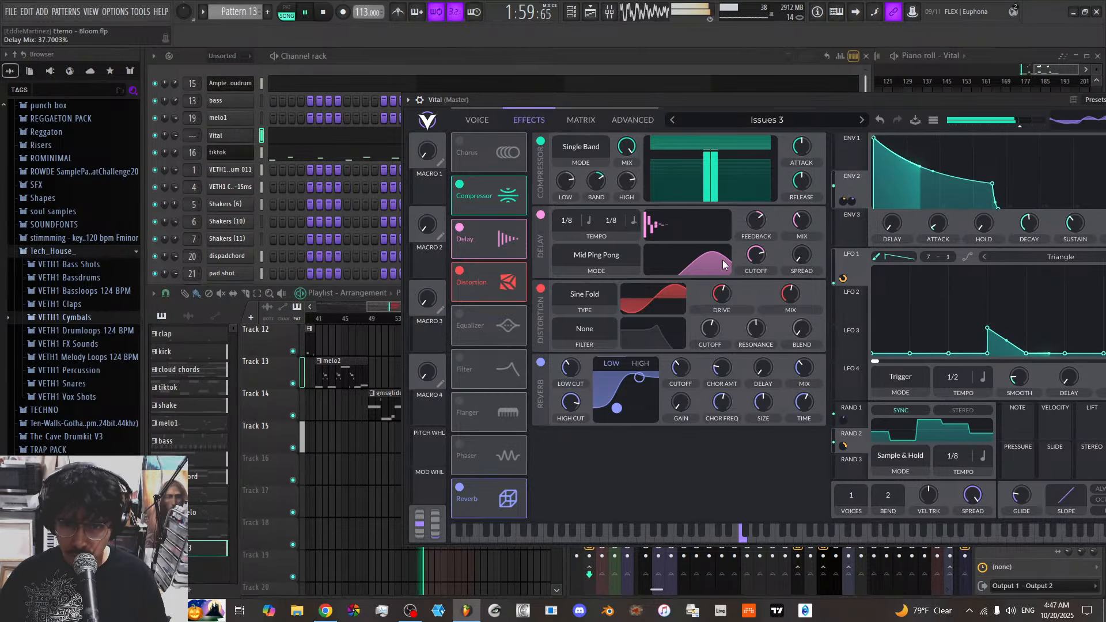
pyautogui.moveTo(722, 262); pyautogui.dragTo(698, 262)
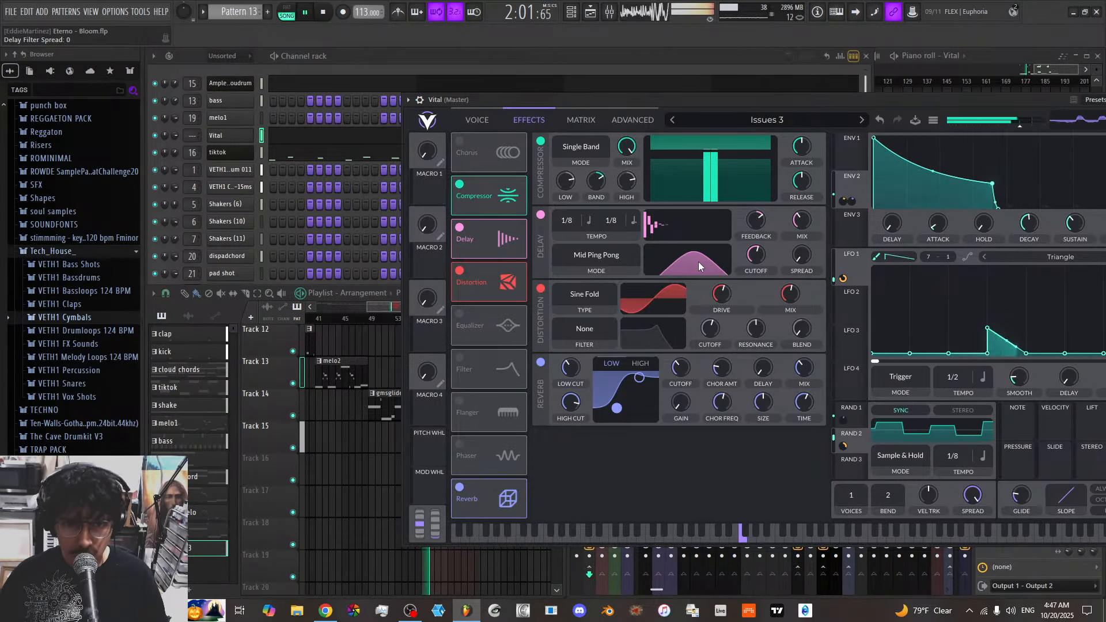
pyautogui.click(621, 255)
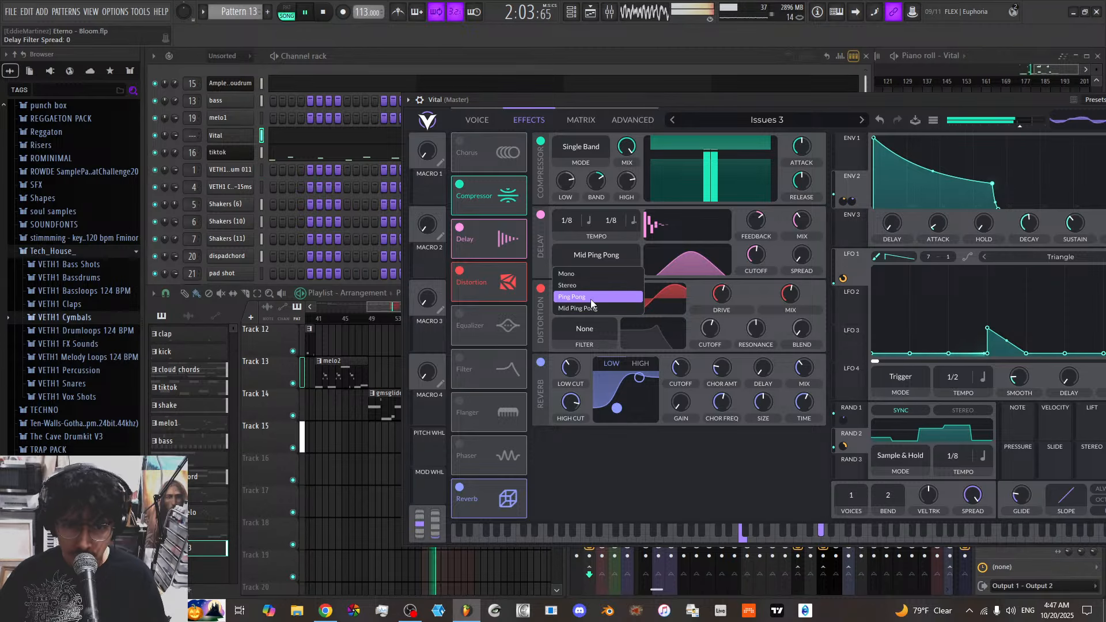
pyautogui.click(580, 296)
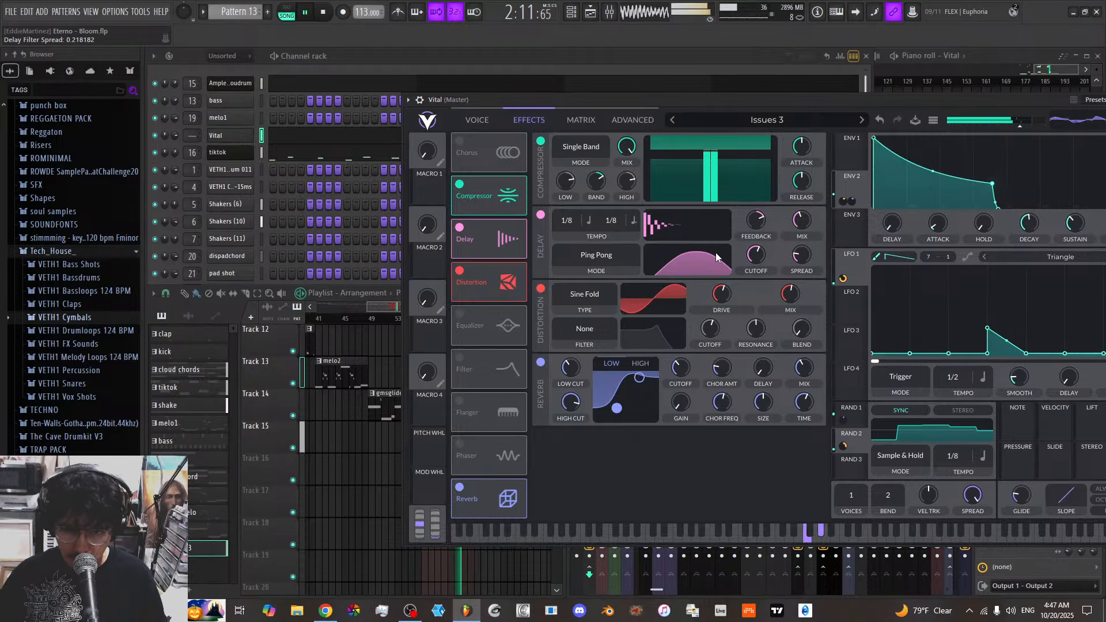
pyautogui.moveTo(716, 252); pyautogui.dragTo(725, 255)
# Raise the Filter 1 cutoff to about 9.7 semitones and assign Random 3 to modulate it
pyautogui.click(478, 121)
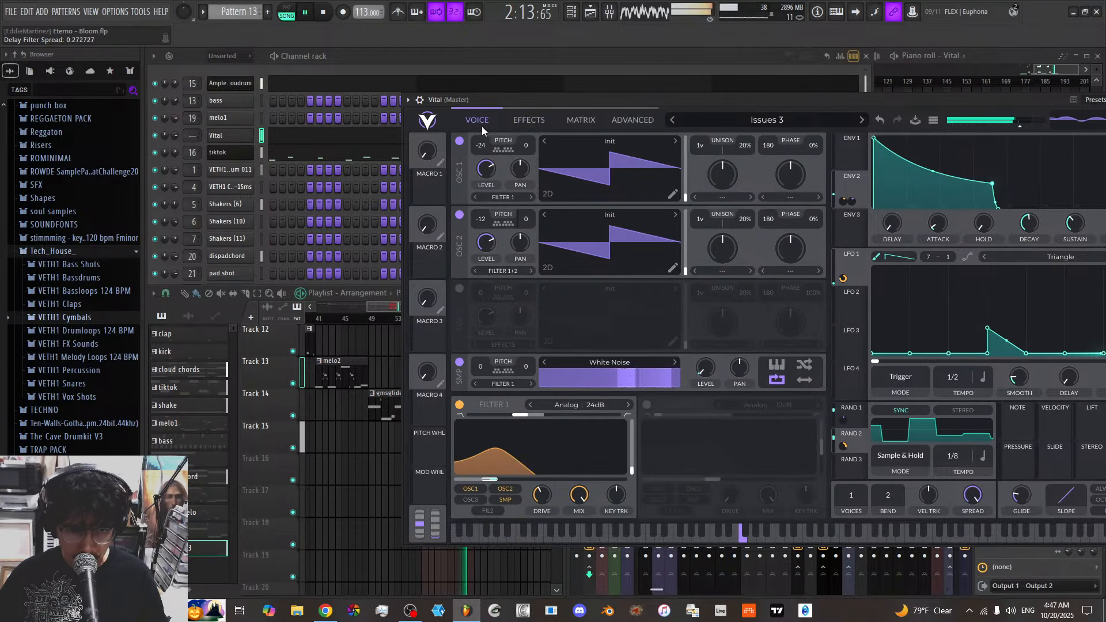
pyautogui.moveTo(500, 480); pyautogui.dragTo(547, 471)
pyautogui.moveTo(786, 474); pyautogui.dragTo(543, 475)
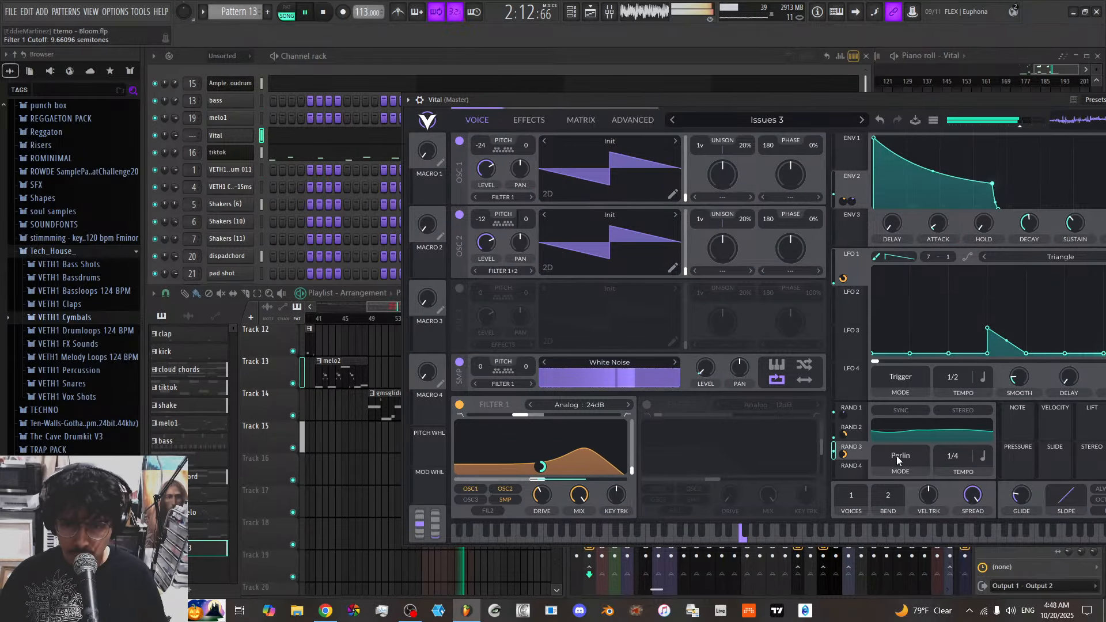
# Turn on sync for Random 3, set its tempo to 1/2 and its style to Sample & Hold
pyautogui.click(902, 410)
pyautogui.moveTo(959, 455); pyautogui.dragTo(959, 465)
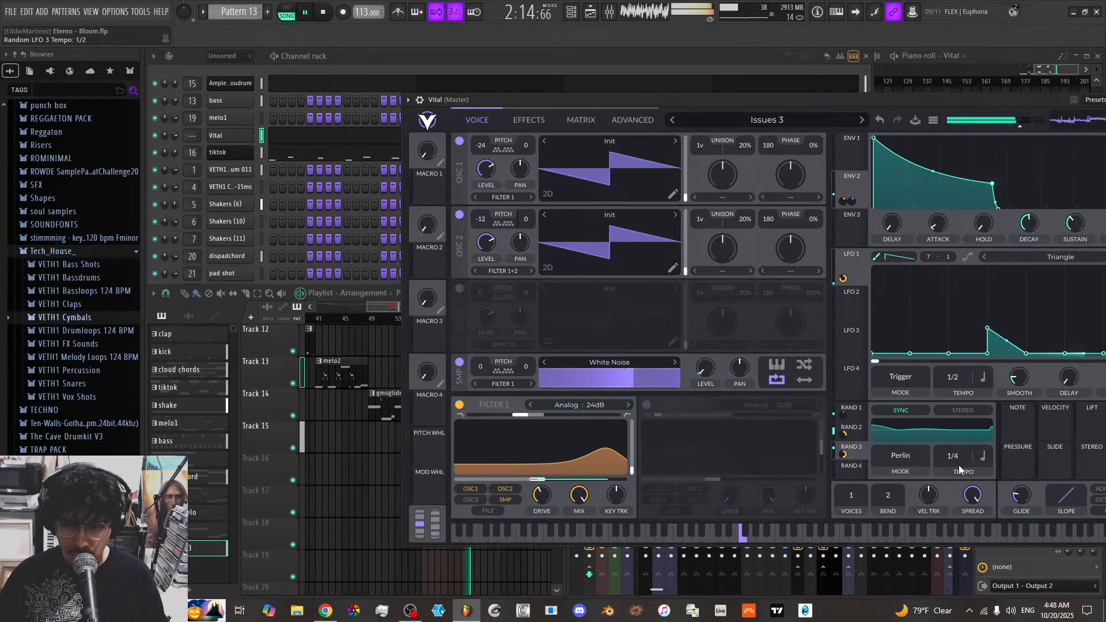
pyautogui.click(911, 462)
pyautogui.click(918, 479)
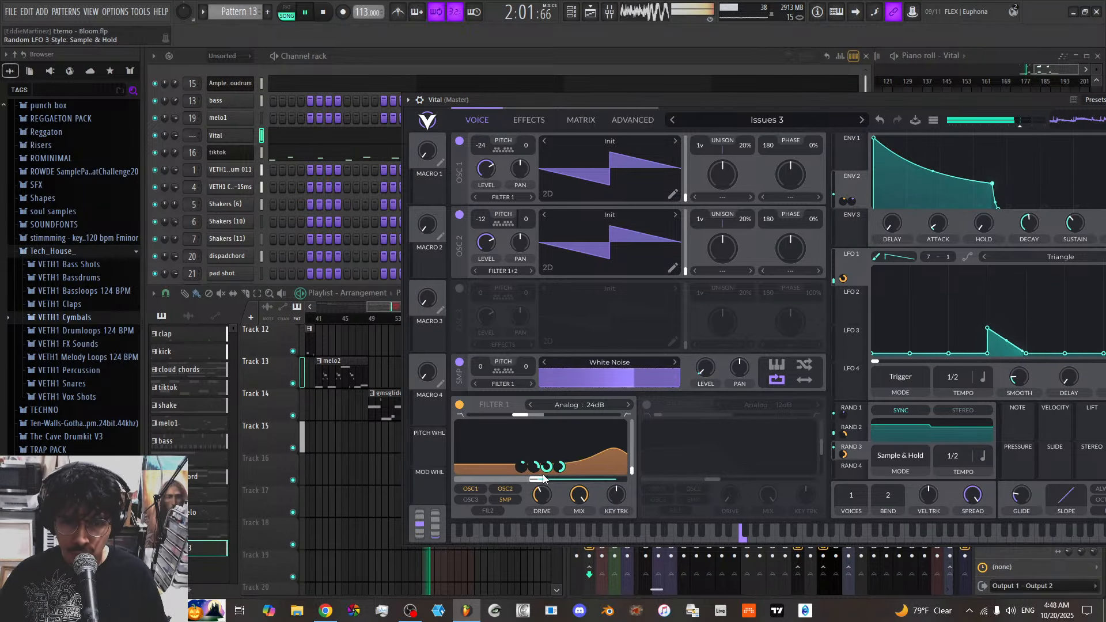
# Set Random 3 to the Perlin style at a 1/1 tempo and lower the Filter 1 cutoff to about -29 semitones
pyautogui.moveTo(540, 470)
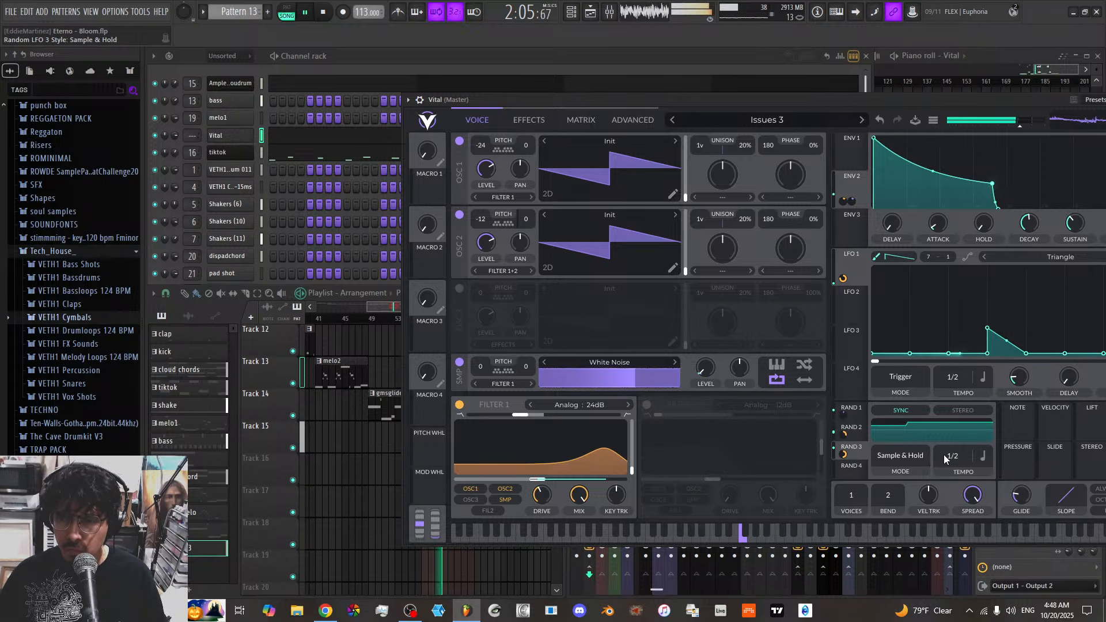
pyautogui.moveTo(955, 459)
pyautogui.mouseDown()
pyautogui.moveTo(959, 434)
pyautogui.moveTo(955, 464)
pyautogui.mouseUp()
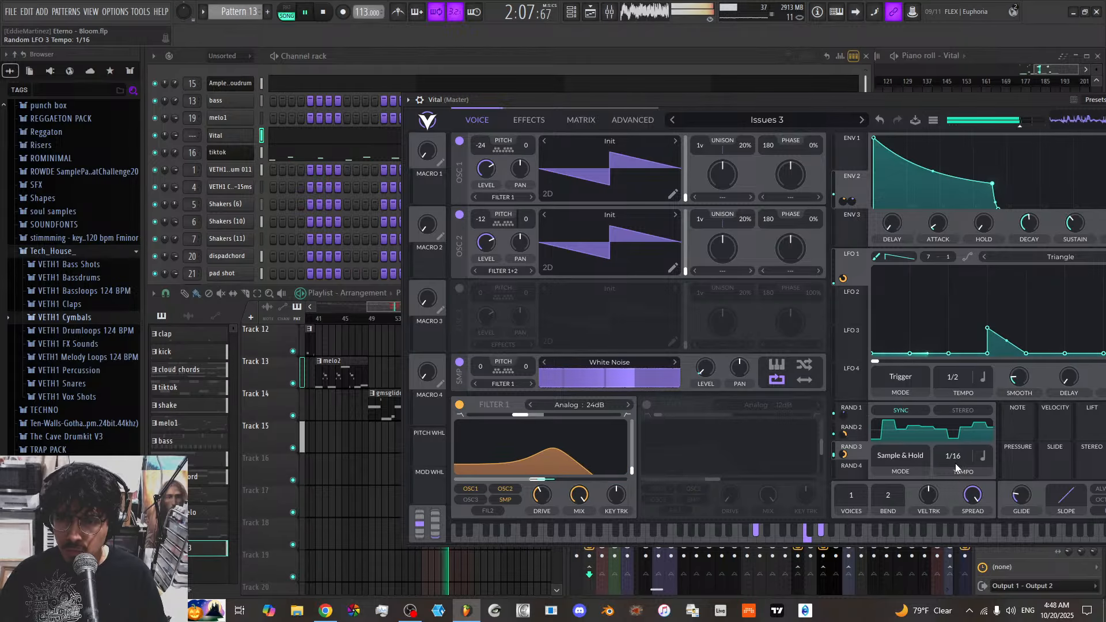
pyautogui.click(915, 455)
pyautogui.click(902, 476)
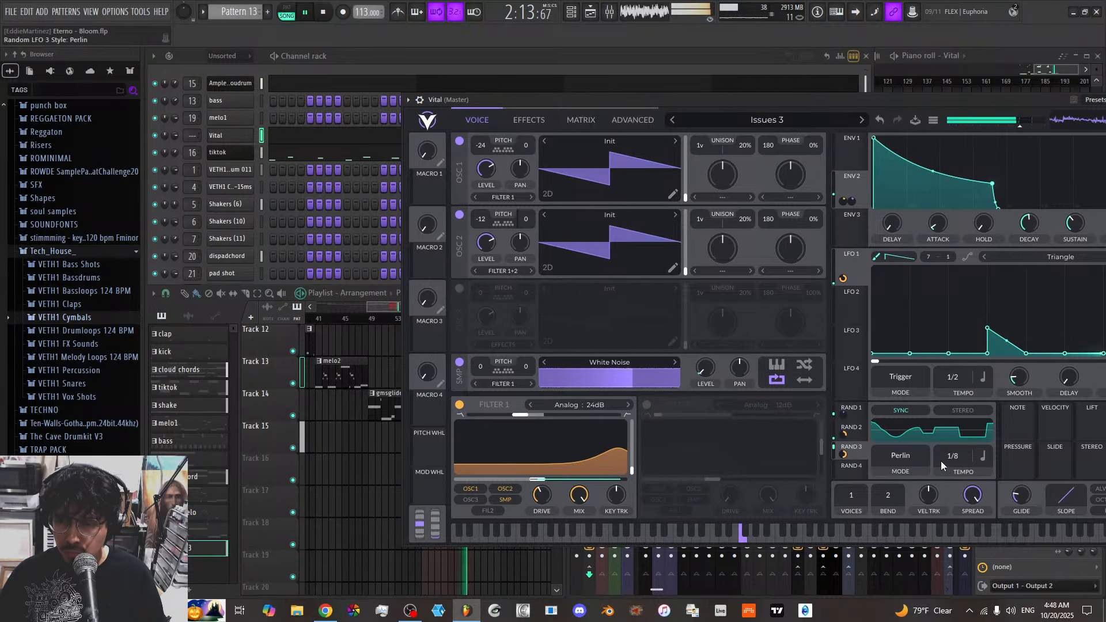
pyautogui.moveTo(944, 459)
pyautogui.mouseDown()
pyautogui.moveTo(949, 489)
pyautogui.moveTo(949, 455)
pyautogui.mouseUp()
pyautogui.moveTo(544, 482)
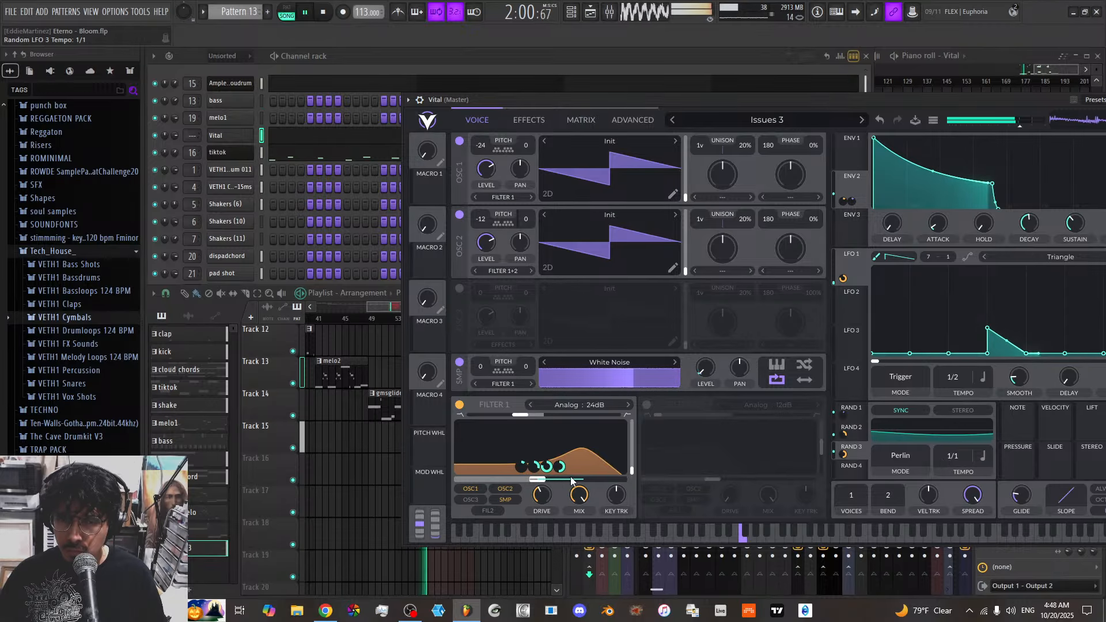
pyautogui.moveTo(544, 482); pyautogui.dragTo(495, 480)
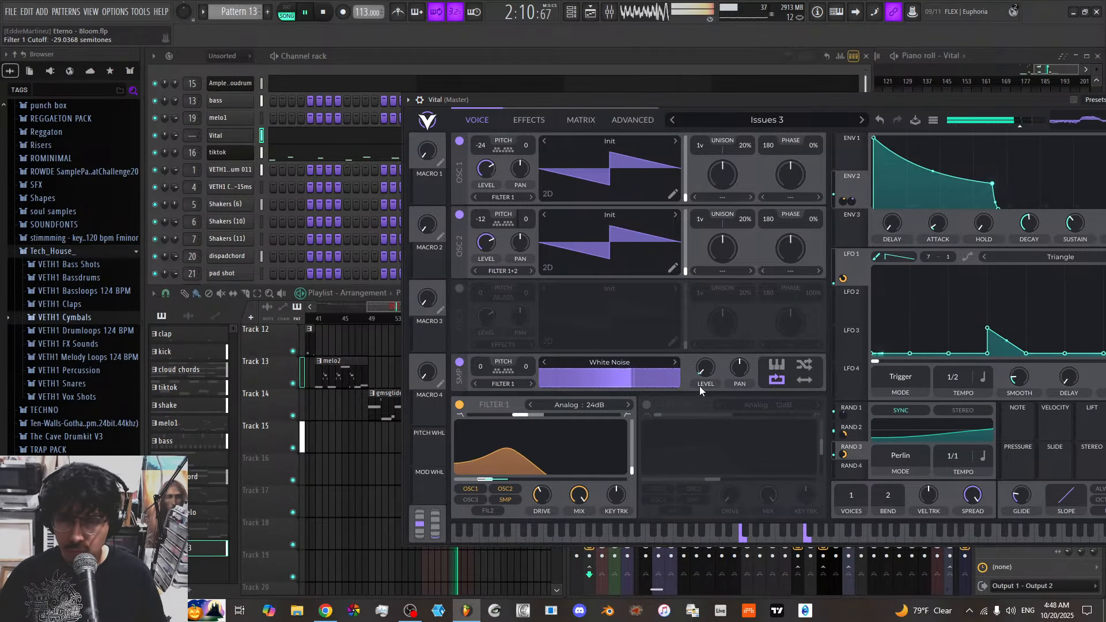
# Move the Vital window fully into view, enable the Flanger effect and adjust its phase offset
pyautogui.moveTo(756, 105); pyautogui.dragTo(665, 101)
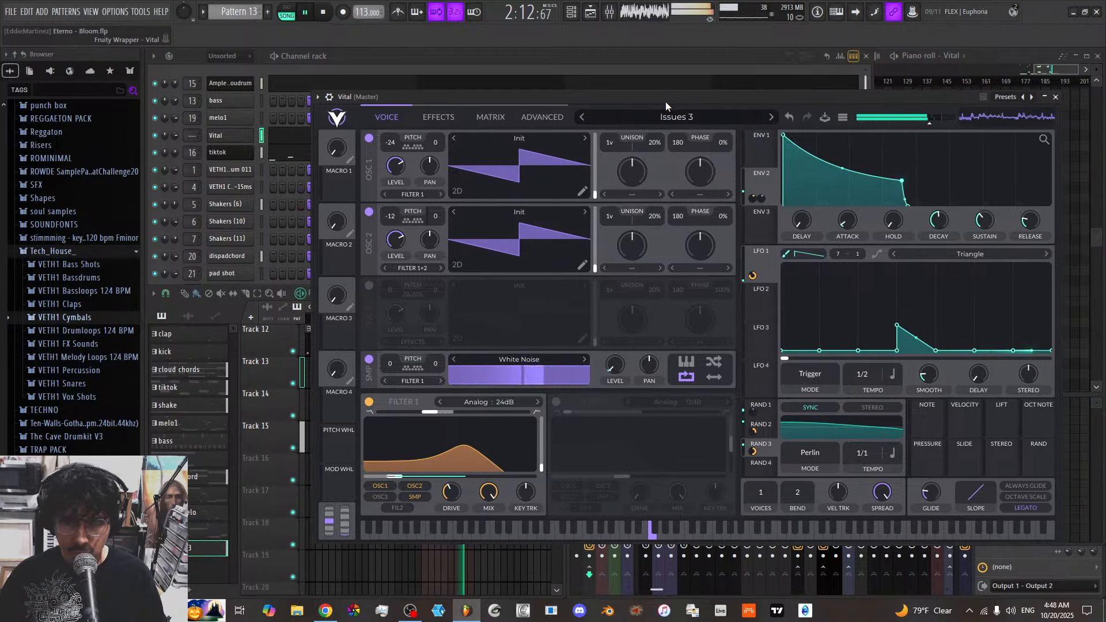
pyautogui.click(438, 117)
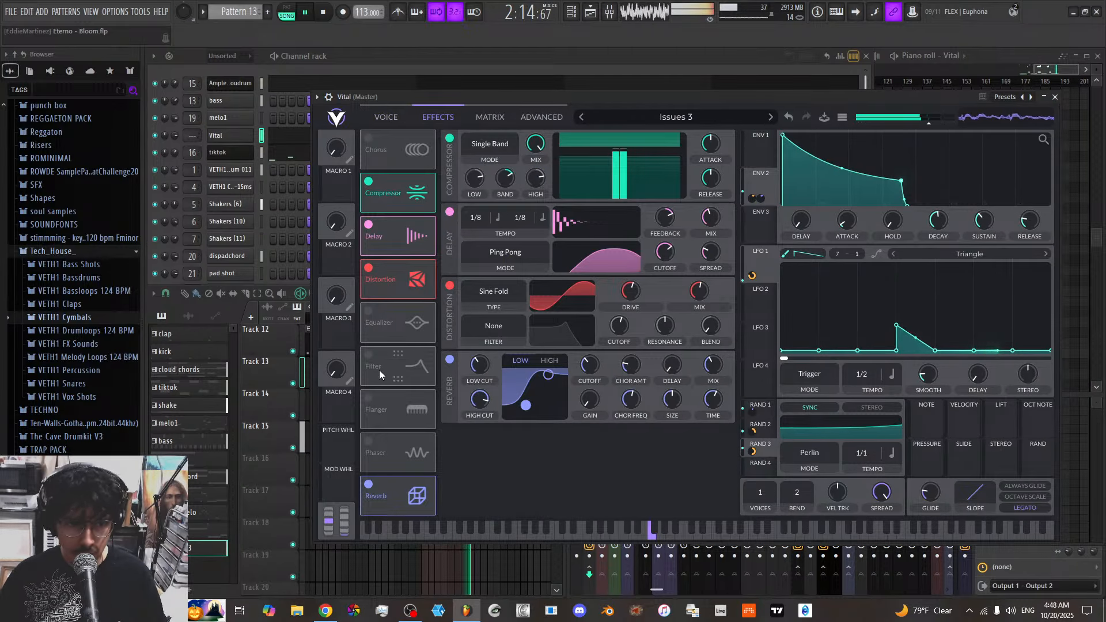
pyautogui.click(369, 398)
pyautogui.moveTo(487, 410); pyautogui.dragTo(491, 344)
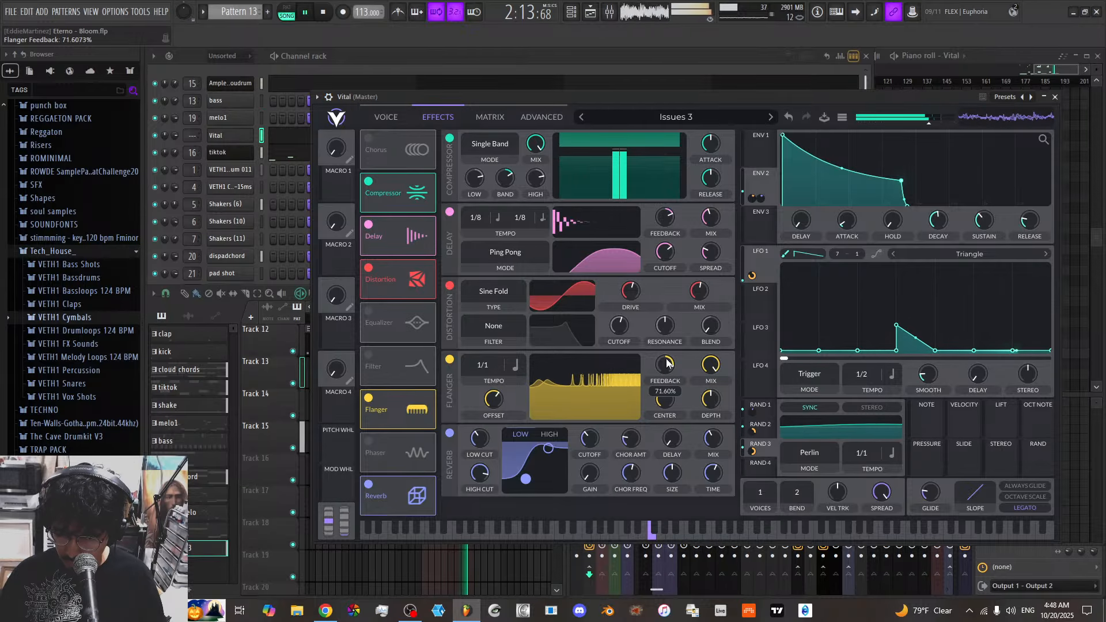
# Try Flanger feedback values up to 100% and set its center to about 41 semitones
pyautogui.moveTo(667, 356); pyautogui.dragTo(667, 353)
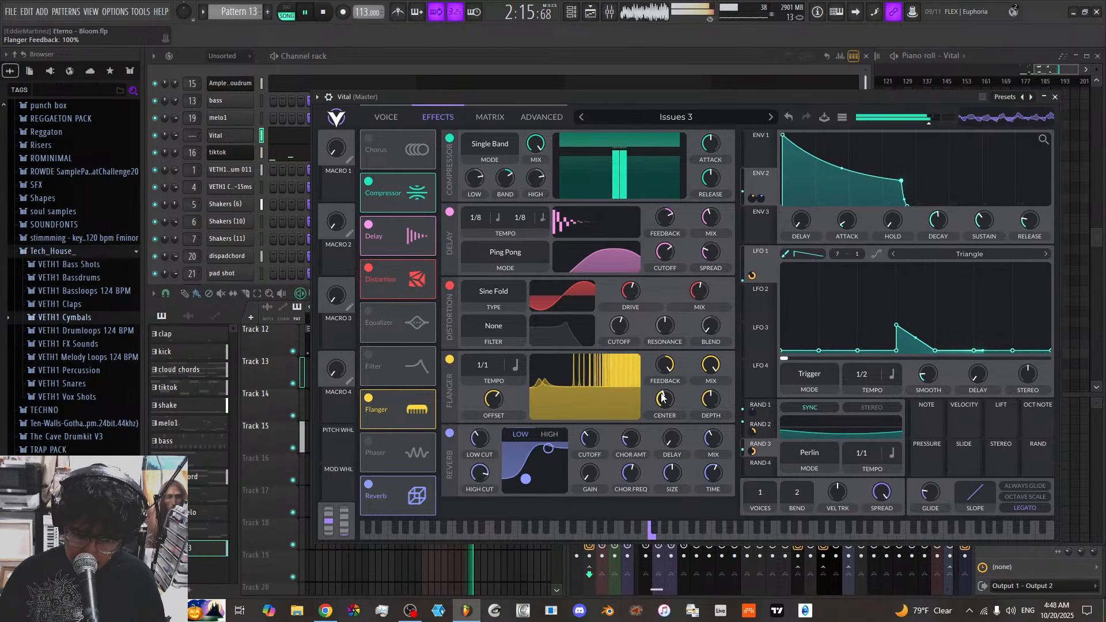
pyautogui.moveTo(662, 397); pyautogui.dragTo(676, 437)
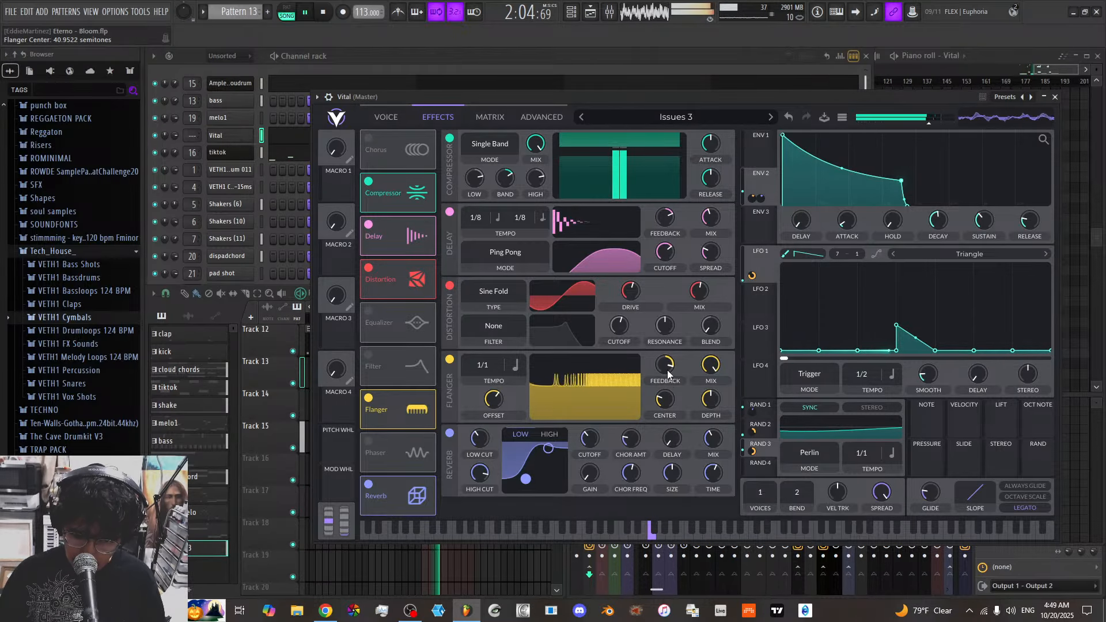
pyautogui.scroll(2, 668, 373)
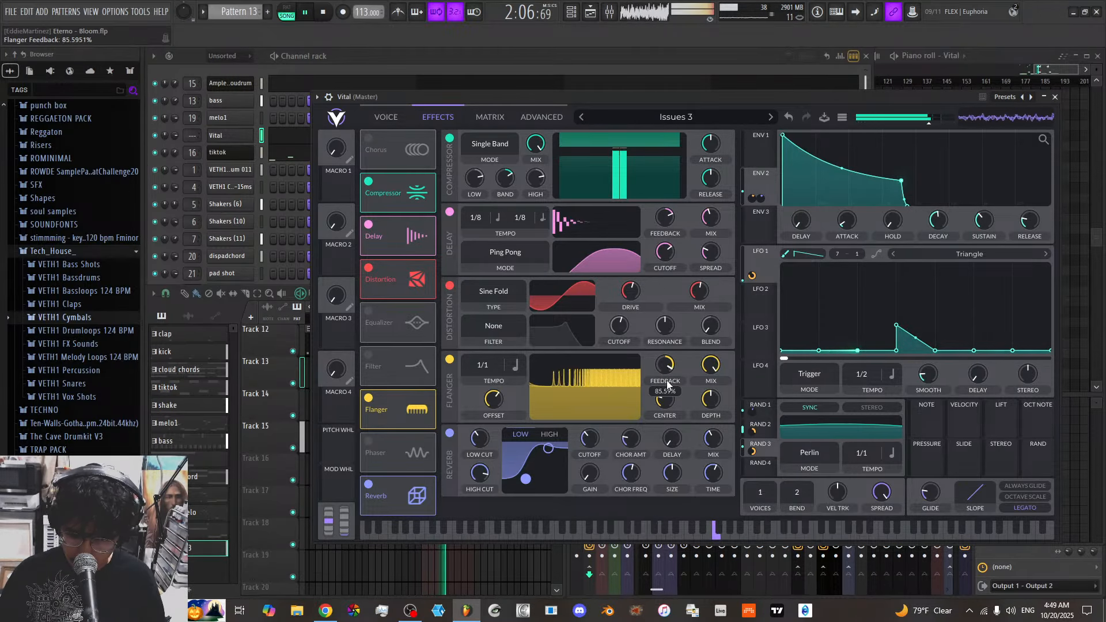
pyautogui.scroll(-3, 666, 403)
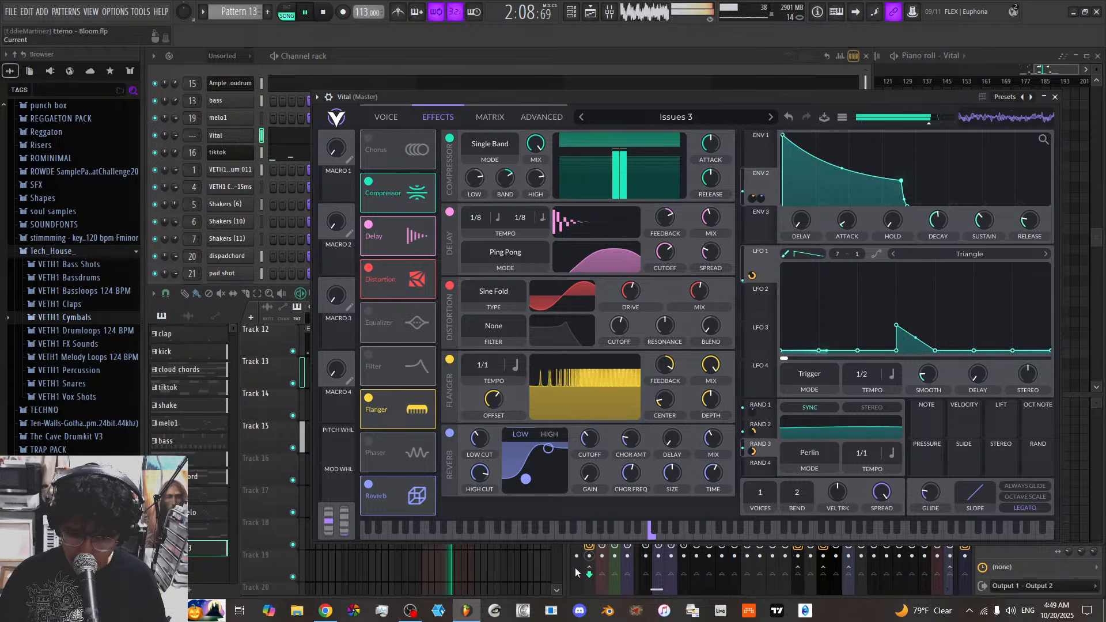
# Check the mixer tracks during playback and bring the Vital window back to the front
pyautogui.press('F9')
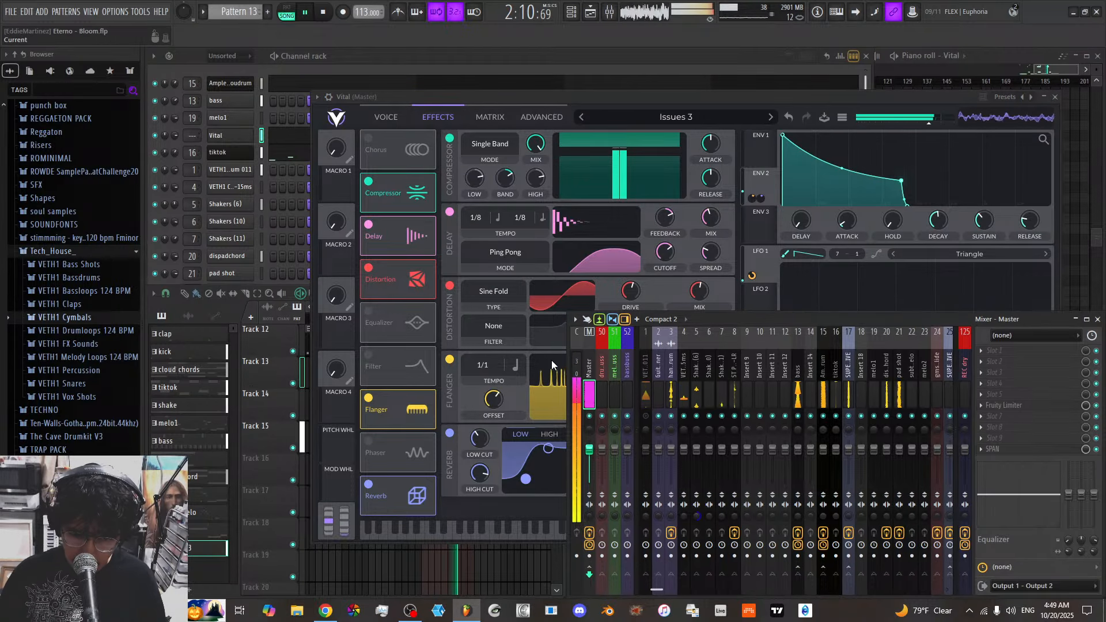
pyautogui.click(529, 354)
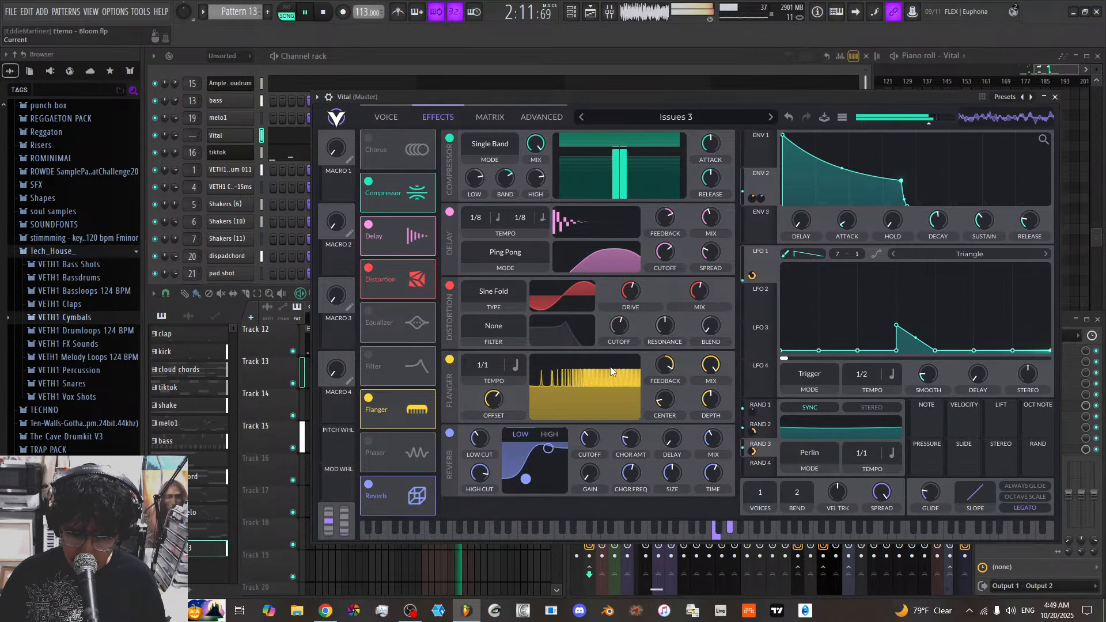
pyautogui.click(581, 567)
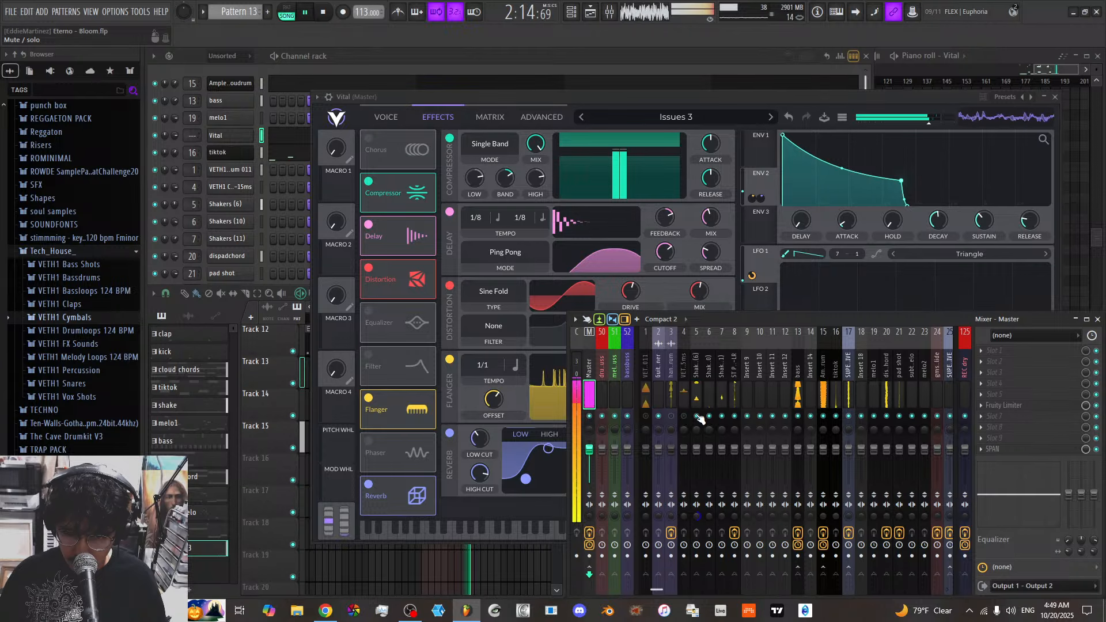
pyautogui.click(516, 396)
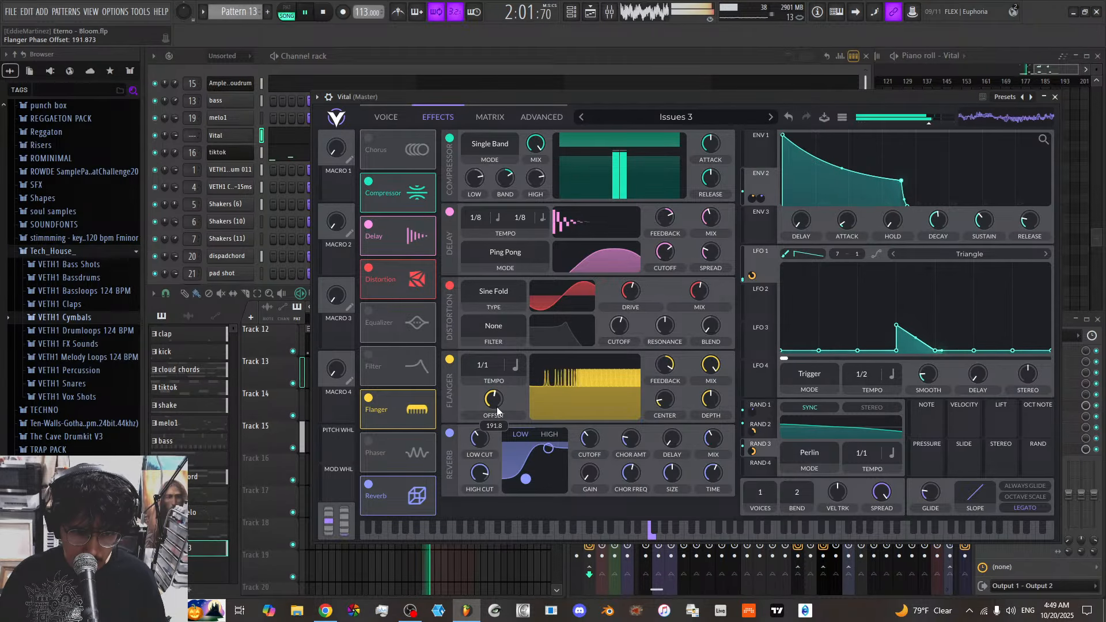
# Set the Flanger's phase offset to about 106, its tempo to 2/1 and its center to about 46 semitones
pyautogui.moveTo(497, 412); pyautogui.dragTo(498, 428)
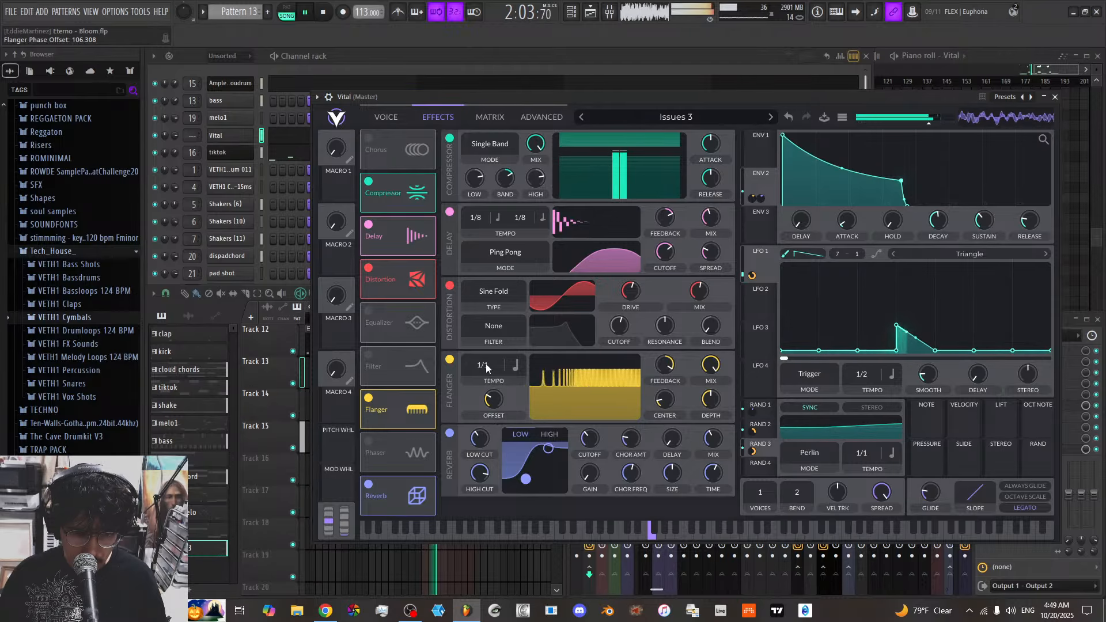
pyautogui.moveTo(485, 364); pyautogui.dragTo(492, 342)
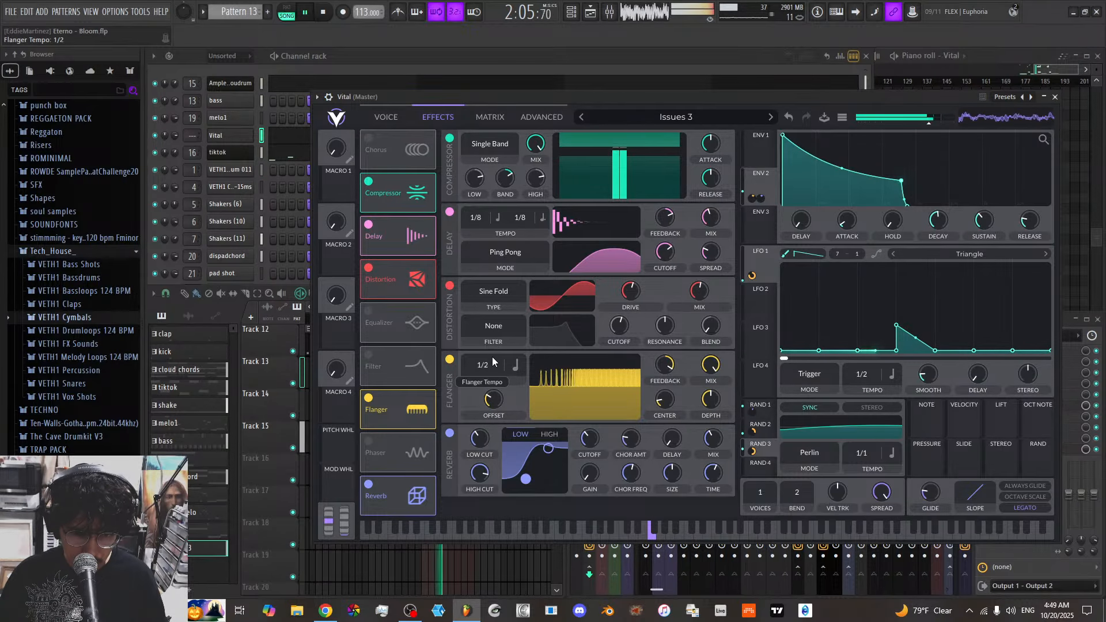
pyautogui.moveTo(667, 393)
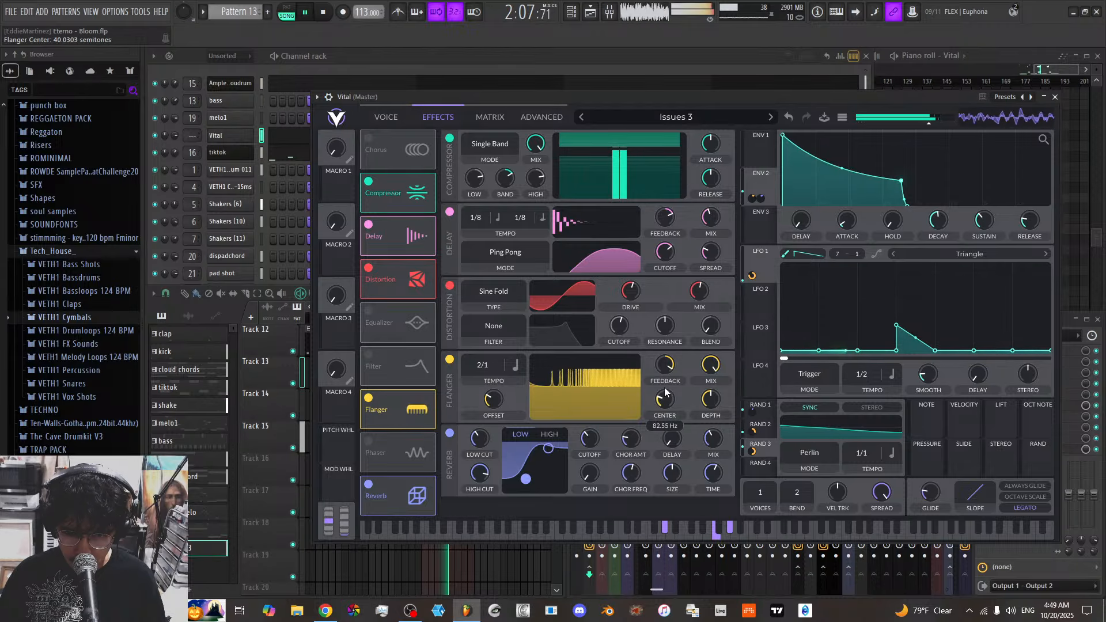
pyautogui.moveTo(667, 369); pyautogui.dragTo(663, 401)
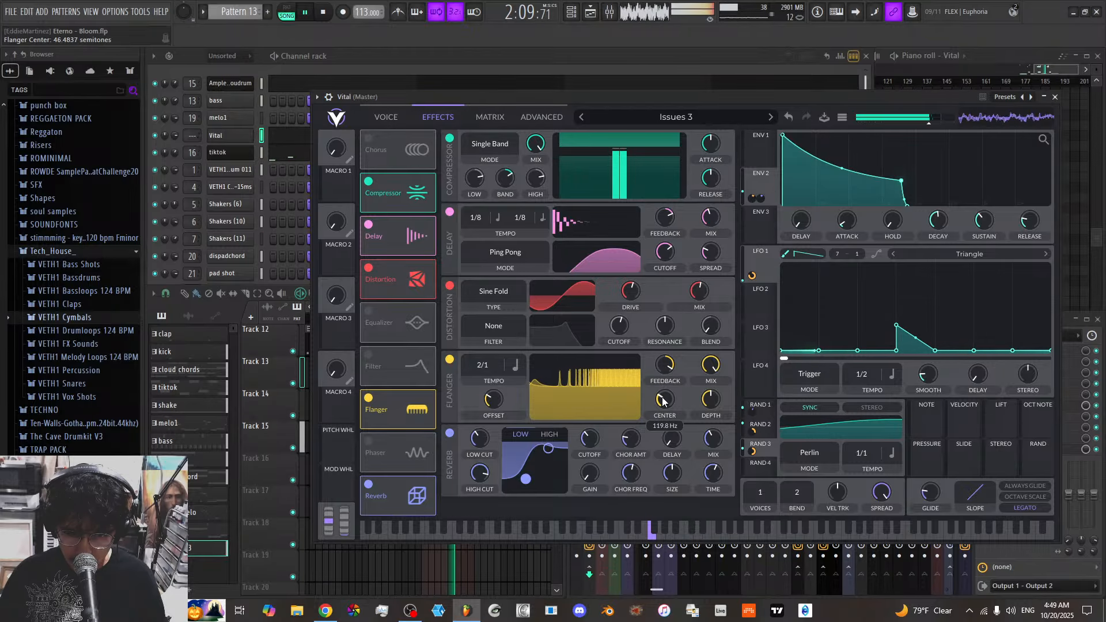
# Raise the Flanger's feedback to its maximum and lower its center to 8 semitones
pyautogui.moveTo(662, 381)
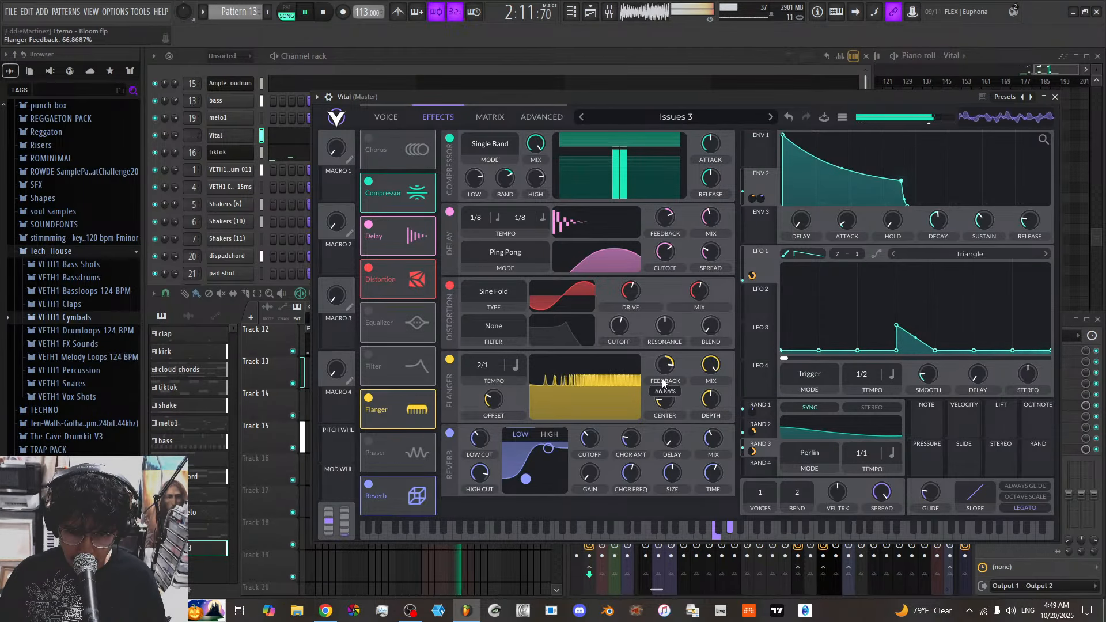
pyautogui.scroll(3, 663, 373)
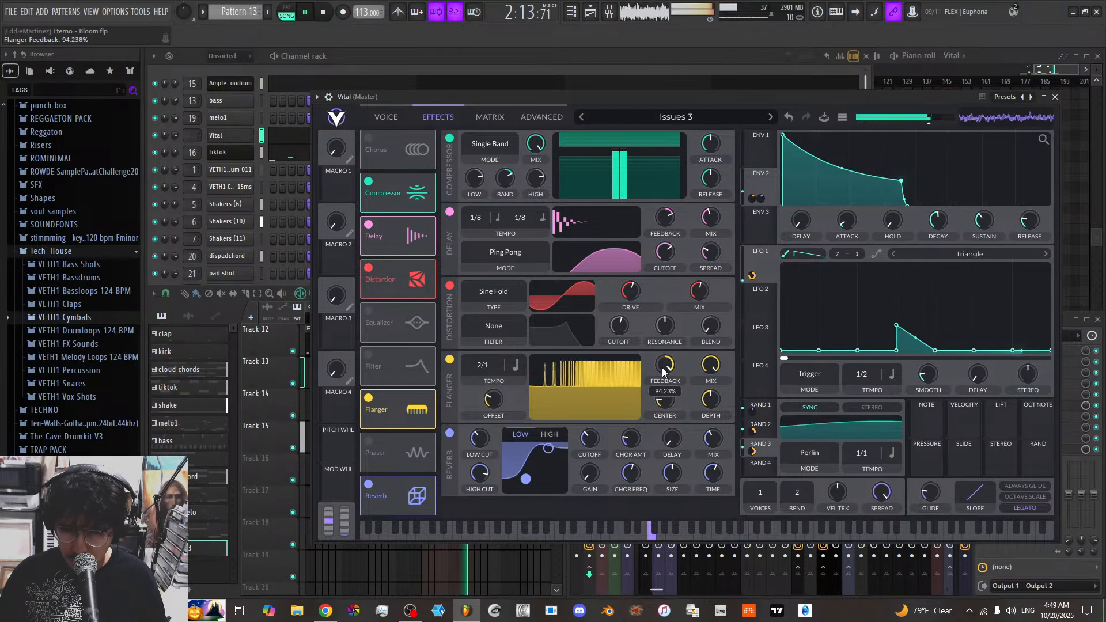
pyautogui.moveTo(663, 368); pyautogui.dragTo(662, 365)
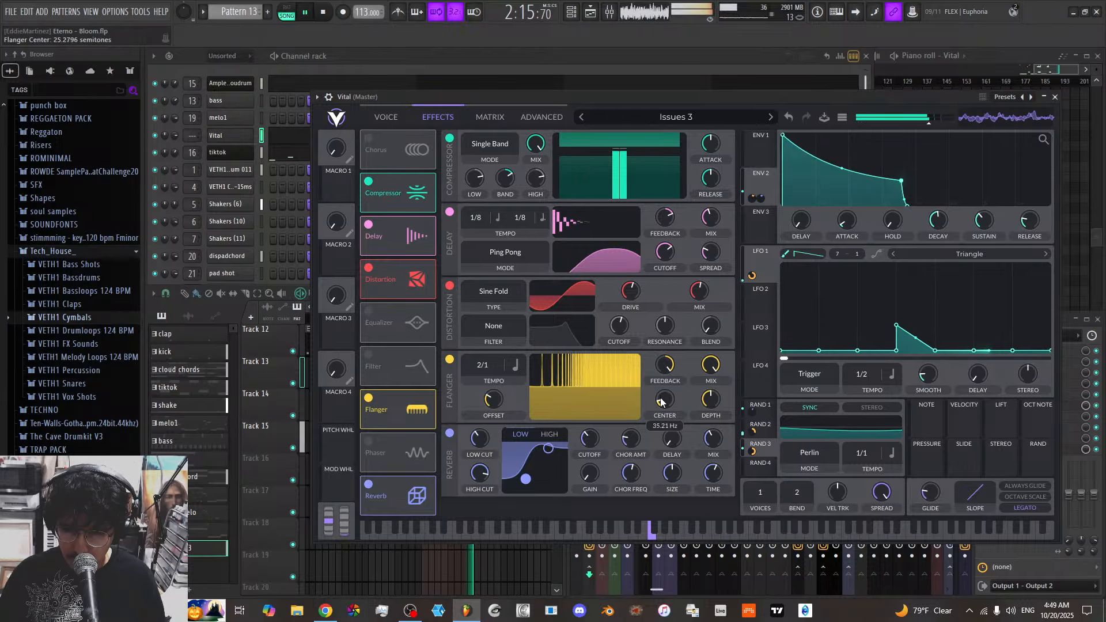
pyautogui.moveTo(662, 402); pyautogui.dragTo(663, 415)
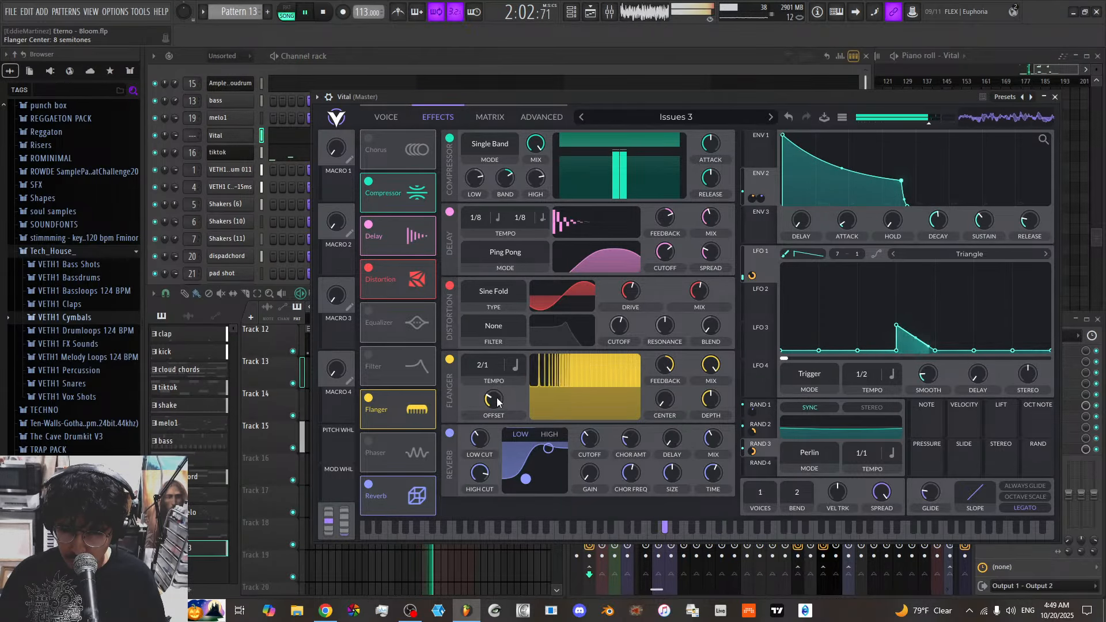
# Set the Flanger's feedback to about 52%, its tempo to Freeze and its phase offset to about 2.6
pyautogui.moveTo(497, 402); pyautogui.dragTo(503, 376)
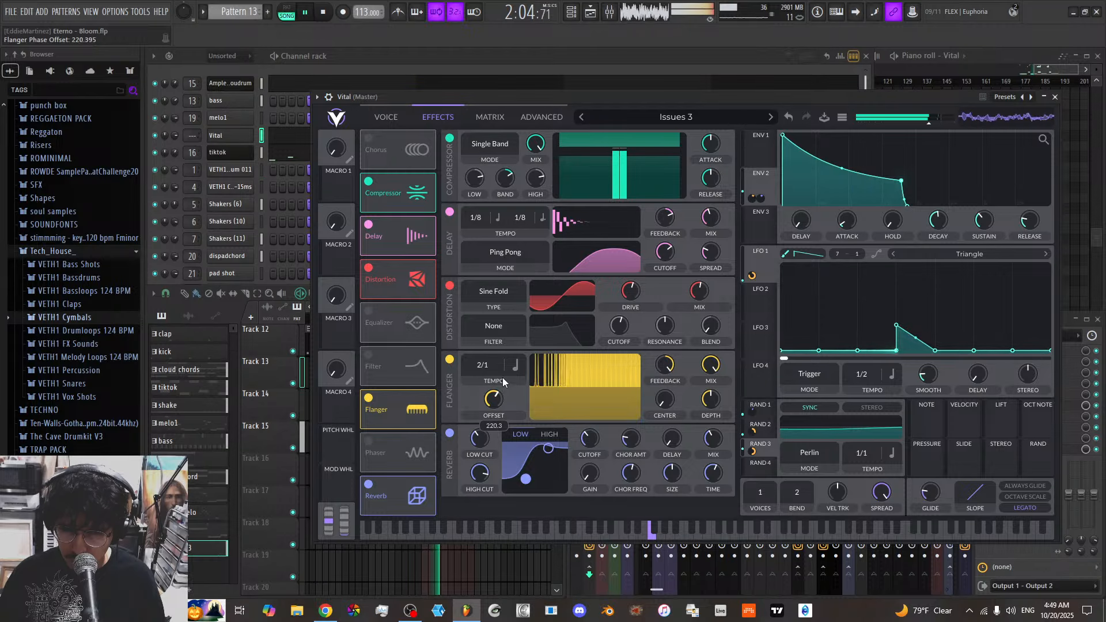
pyautogui.moveTo(666, 369); pyautogui.dragTo(668, 385)
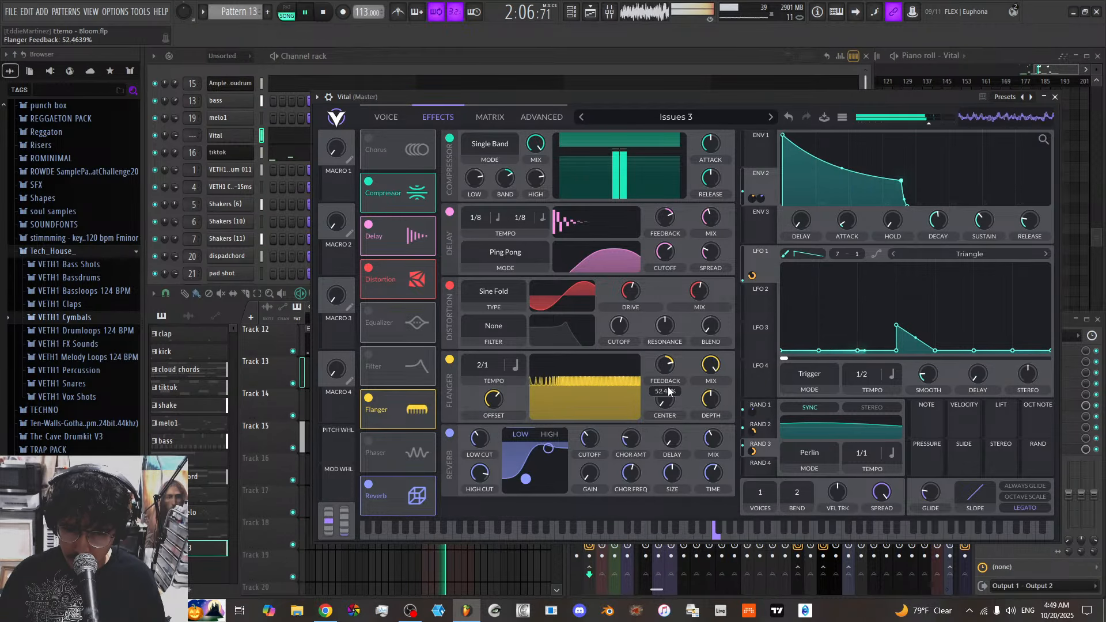
pyautogui.moveTo(489, 366); pyautogui.dragTo(498, 462)
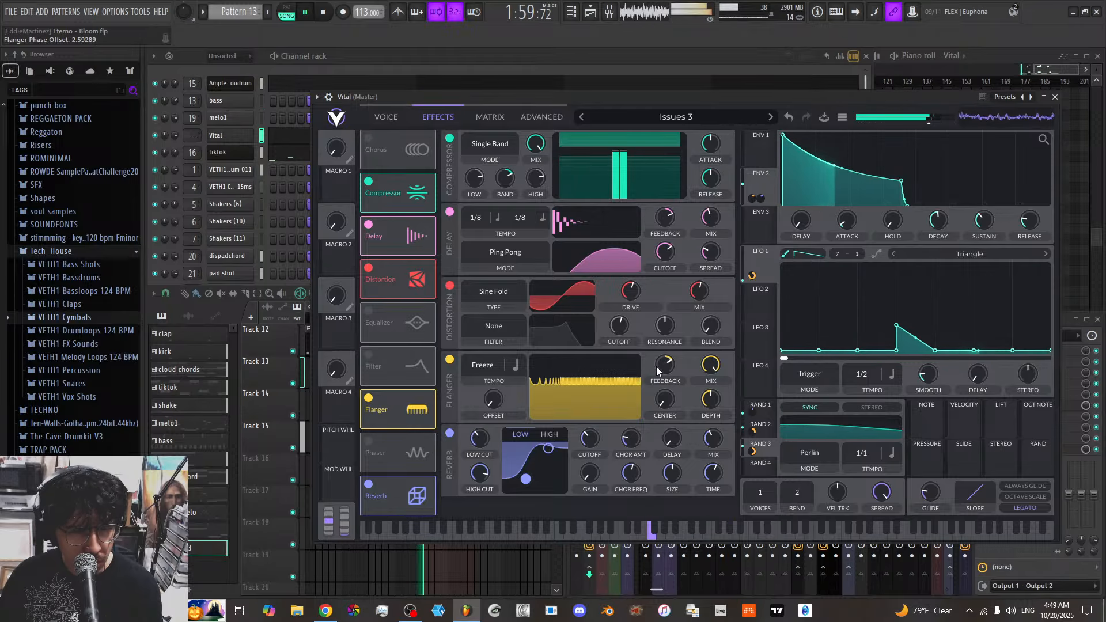
# Raise the Flanger's feedback, keep its center at 8 semitones, set its tempo to 1/1 and increase its phase offset
pyautogui.moveTo(661, 369); pyautogui.dragTo(658, 342)
pyautogui.moveTo(663, 401); pyautogui.dragTo(666, 425)
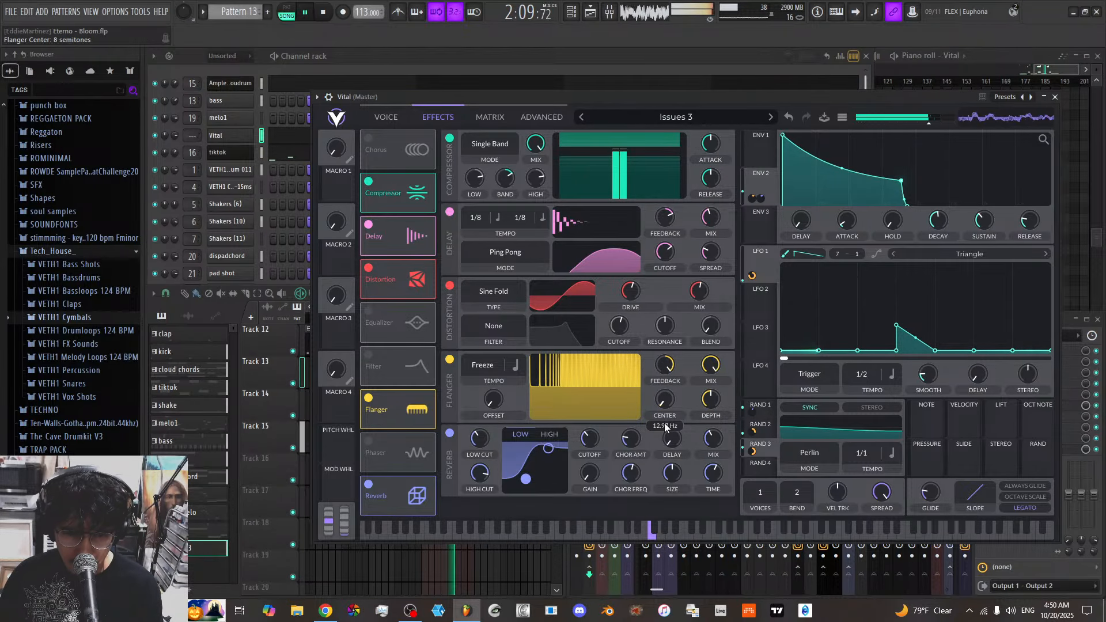
pyautogui.moveTo(665, 371); pyautogui.dragTo(666, 375)
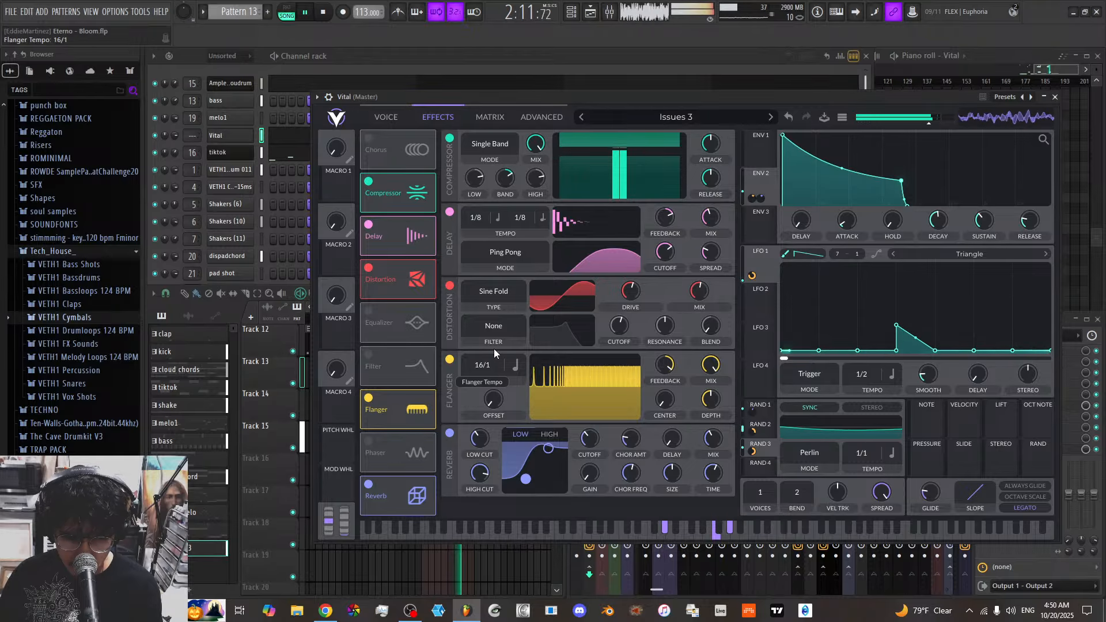
pyautogui.moveTo(506, 310); pyautogui.dragTo(506, 304)
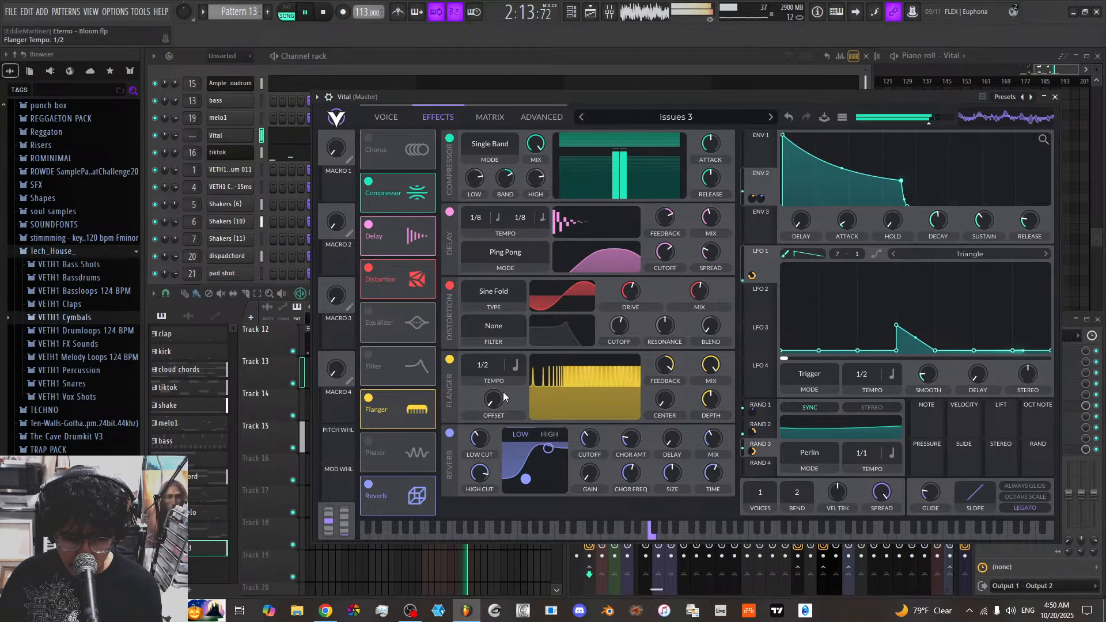
pyautogui.moveTo(496, 401); pyautogui.dragTo(492, 353)
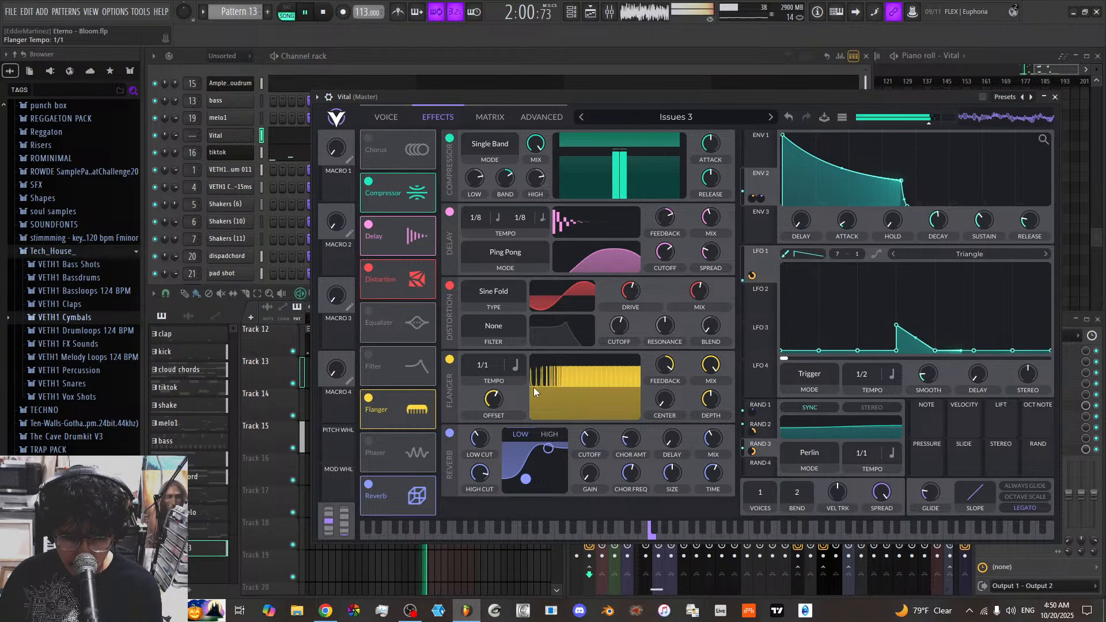
# Set the Flanger's center to about 57 semitones, reduce its feedback and lower its mix to about 42%
pyautogui.moveTo(664, 399); pyautogui.dragTo(665, 376)
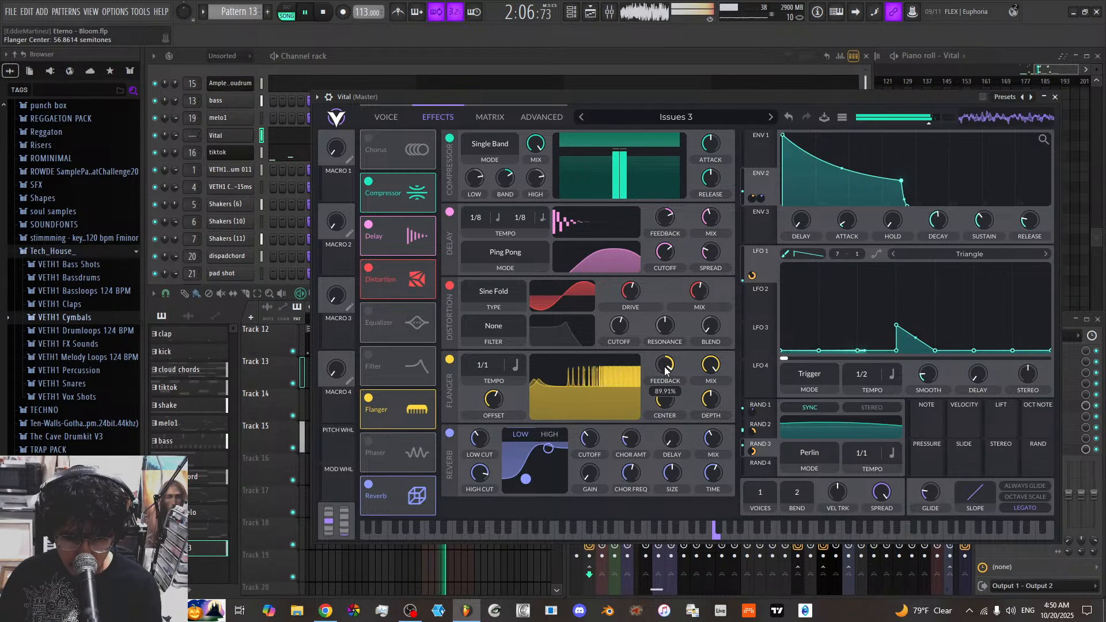
pyautogui.moveTo(666, 370); pyautogui.dragTo(667, 361)
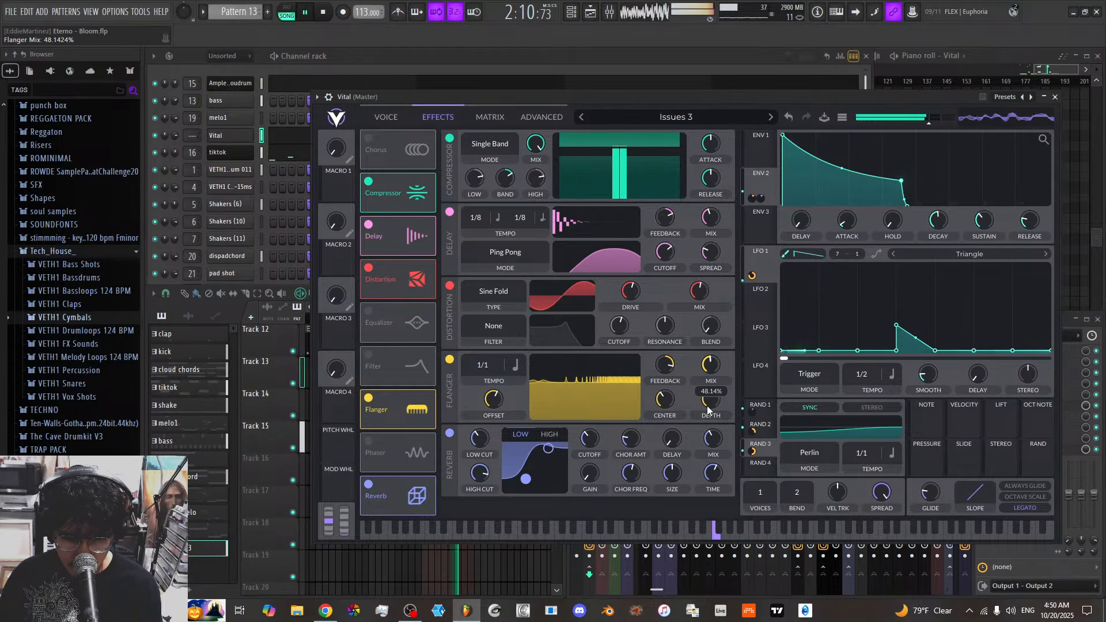
pyautogui.moveTo(707, 406); pyautogui.dragTo(707, 407)
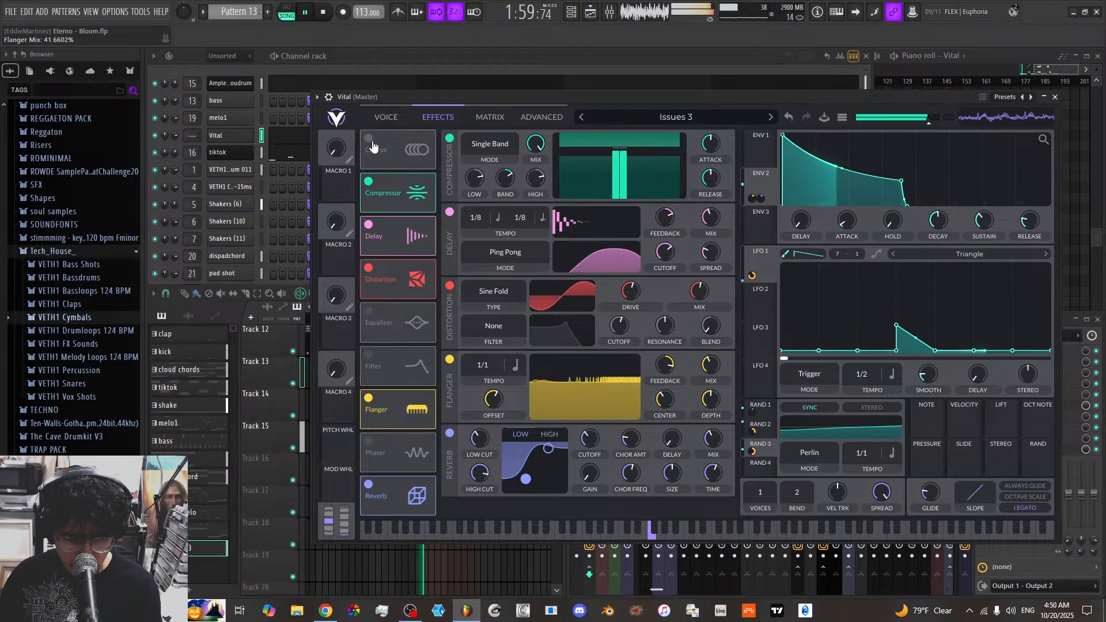
# Try the Chorus effect on the bass with its filter spread at about 0.25
pyautogui.click(369, 139)
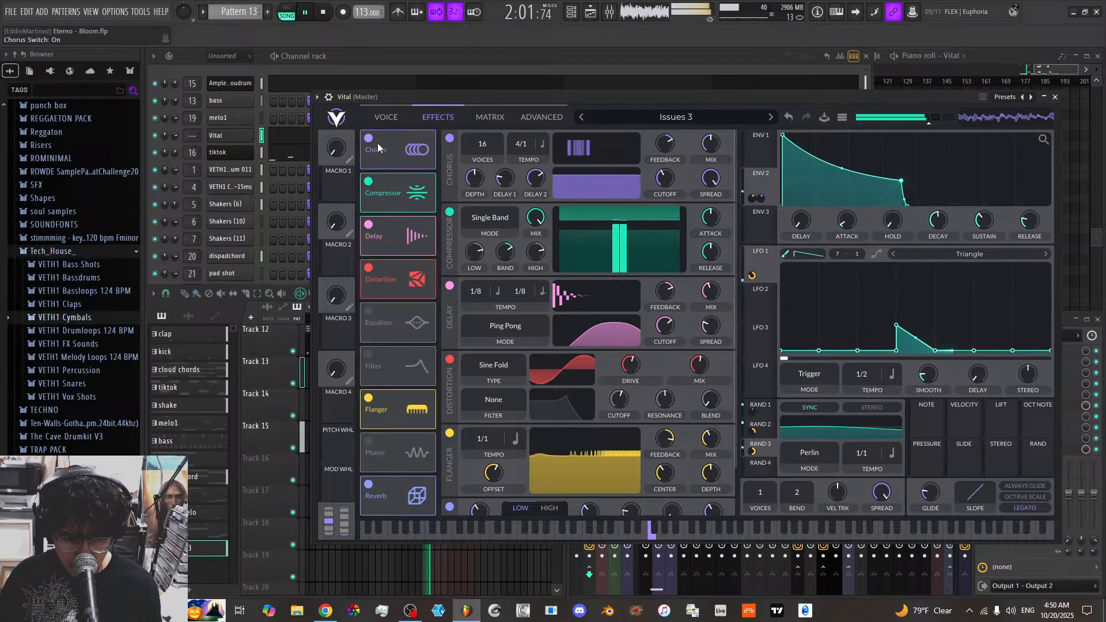
pyautogui.moveTo(601, 195); pyautogui.dragTo(570, 189)
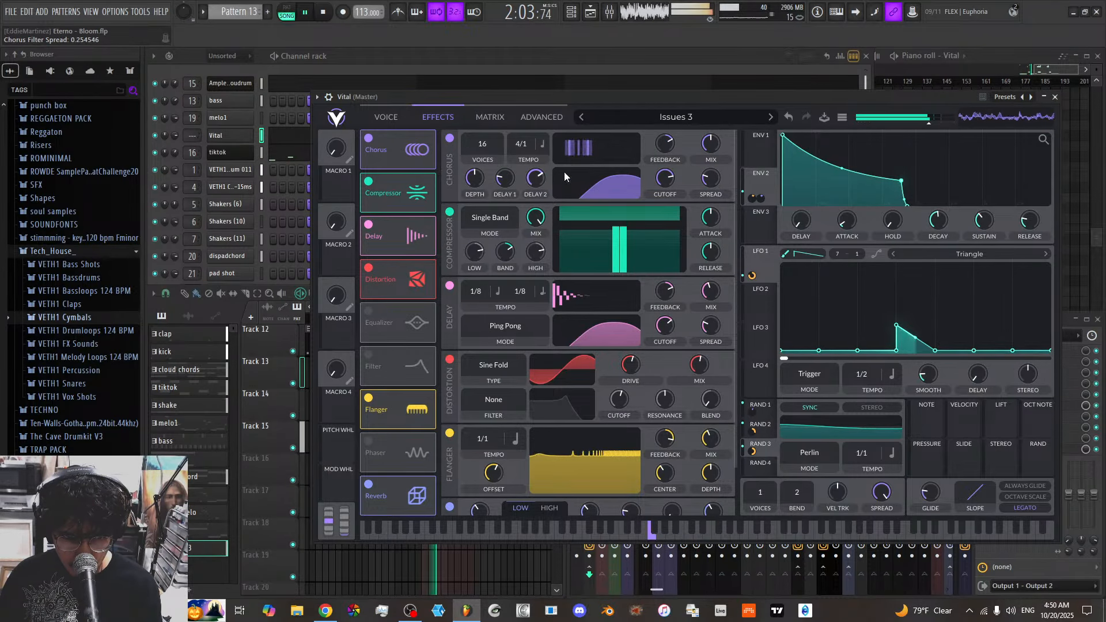
pyautogui.click(368, 139)
# Shift Filter 1's blend slightly further toward band-pass in the voice settings
pyautogui.click(386, 117)
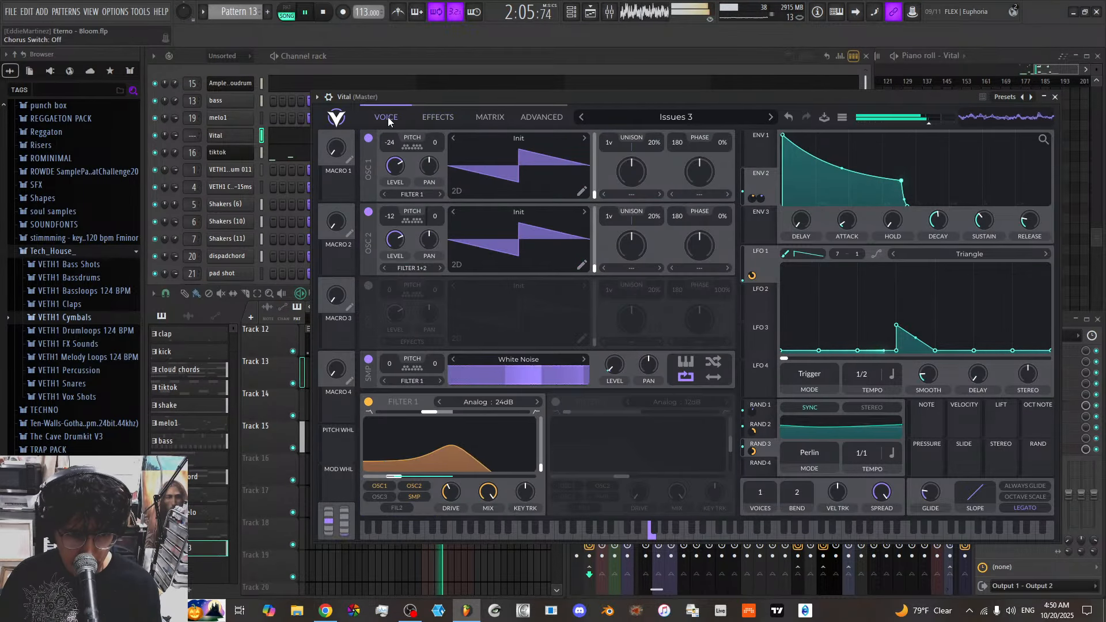
pyautogui.moveTo(429, 412)
pyautogui.mouseDown()
pyautogui.moveTo(521, 417)
pyautogui.moveTo(392, 419)
pyautogui.moveTo(517, 417)
pyautogui.moveTo(438, 418)
pyautogui.mouseUp()
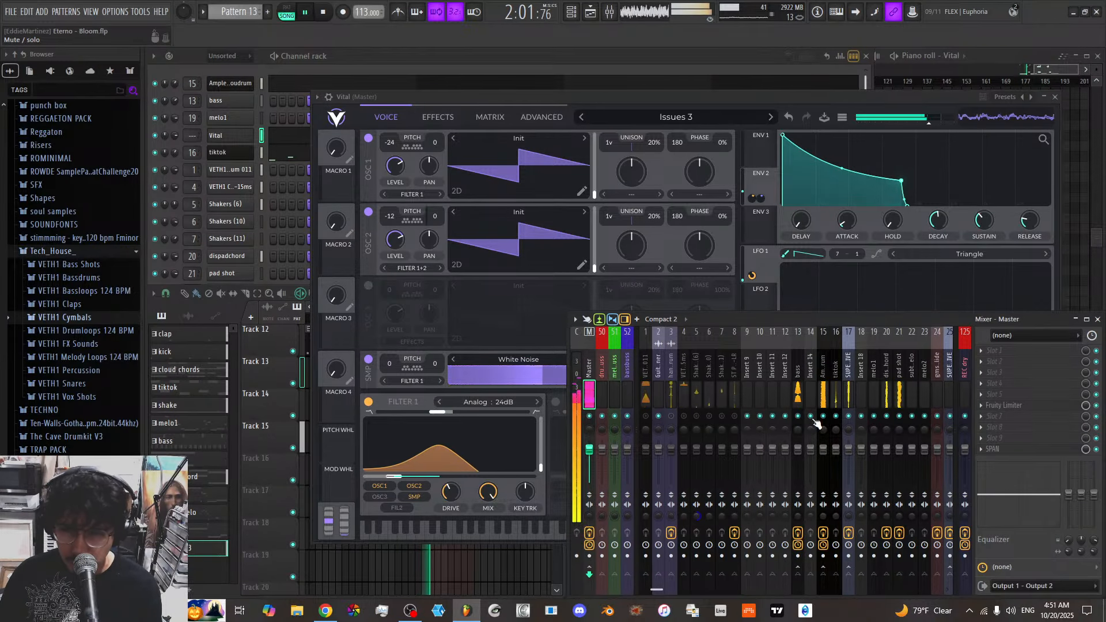
# Rename the Vital channel as growly bass
pyautogui.click(242, 138)
pyautogui.click(225, 138)
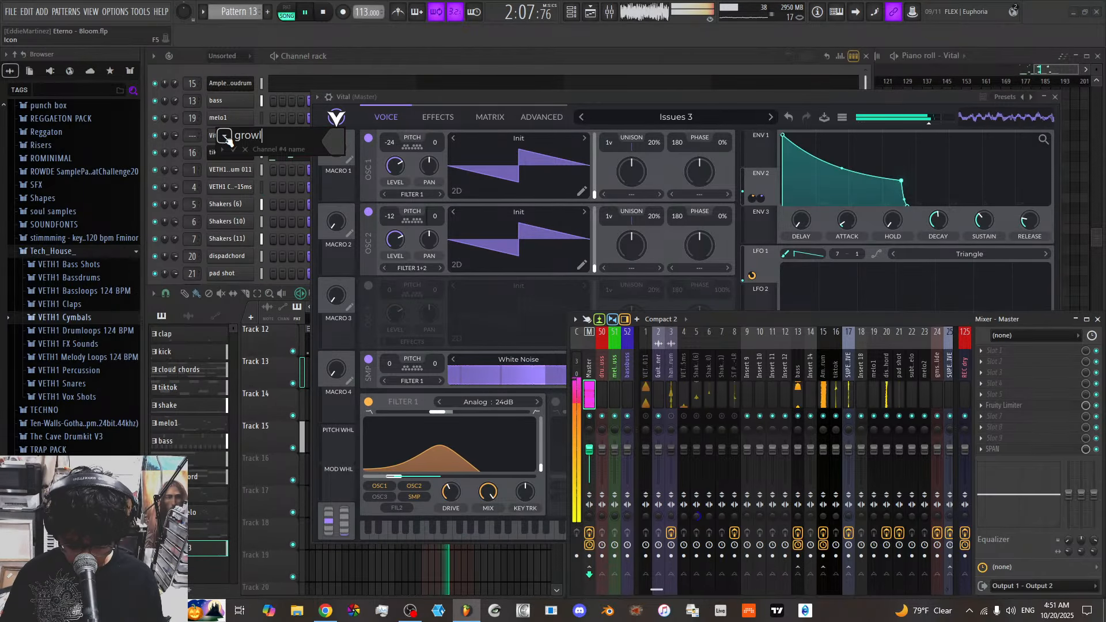
pyautogui.write('growly bass')
pyautogui.press('Return')
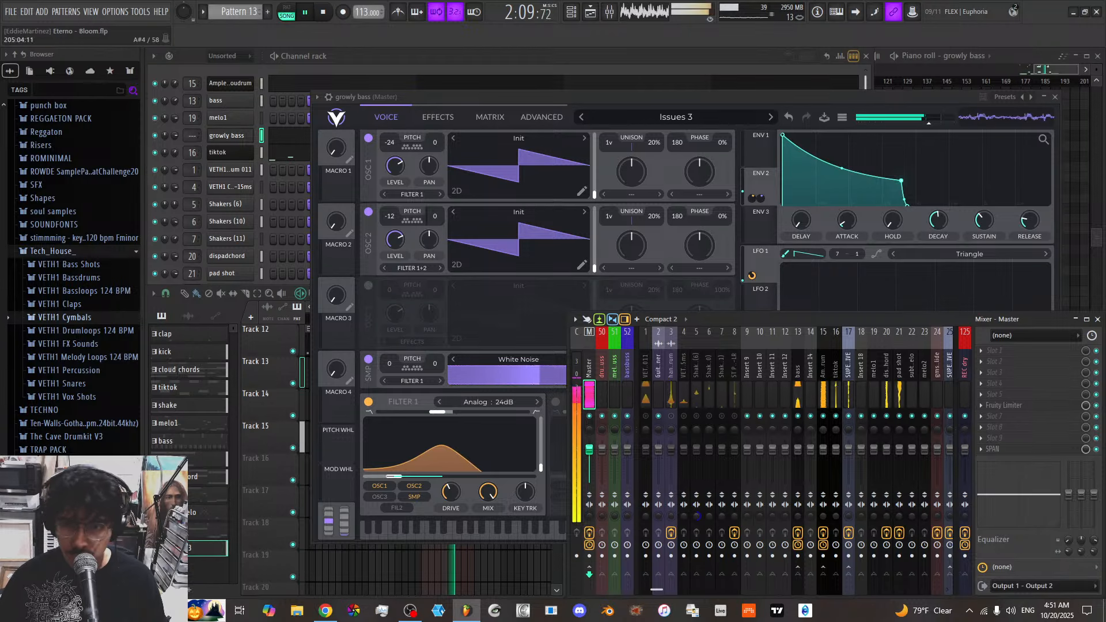
# Route the growly bass channel to mixer track Insert 12 and keep that track selected
pyautogui.scroll(-4, 850, 368)
pyautogui.scroll(3, 815, 387)
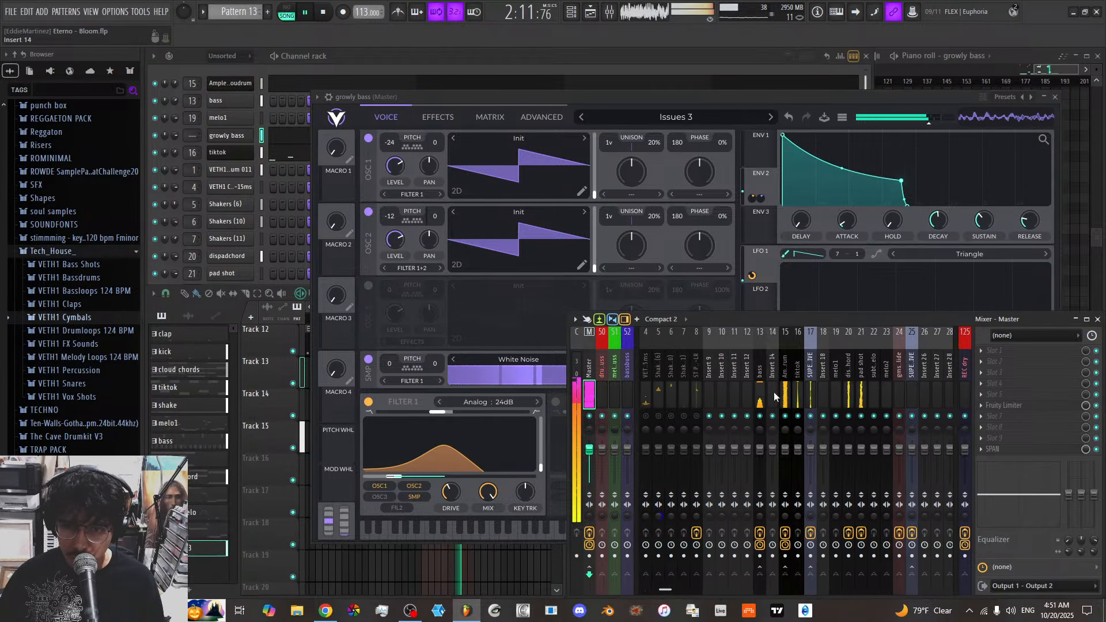
pyautogui.click(748, 388)
pyautogui.rightClick(748, 388)
pyautogui.moveTo(763, 326)
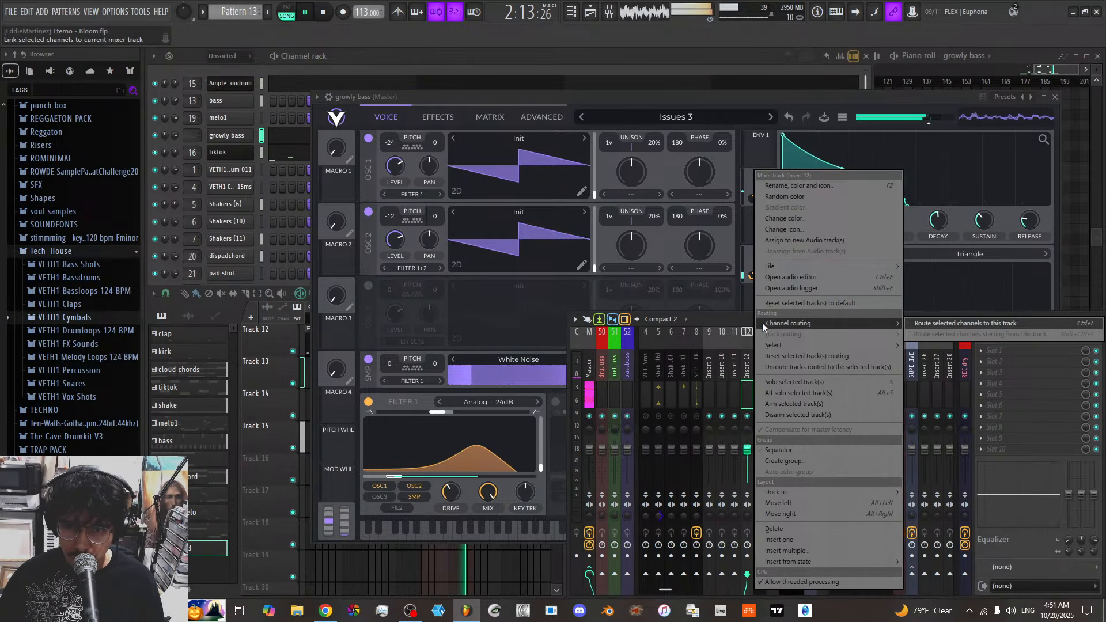
pyautogui.click(932, 324)
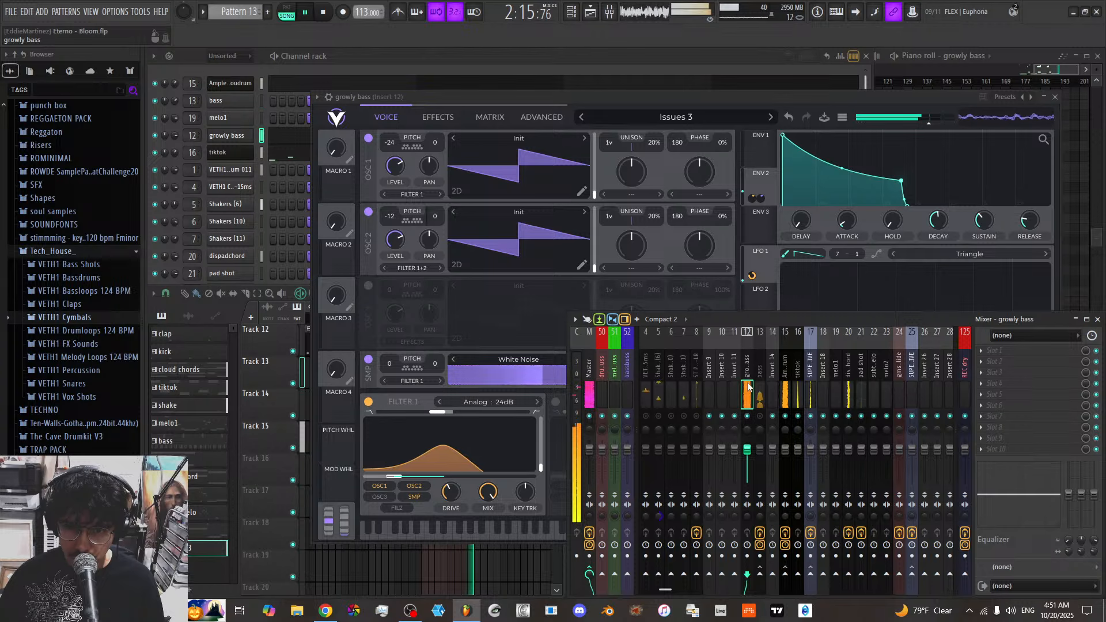
pyautogui.click(655, 376)
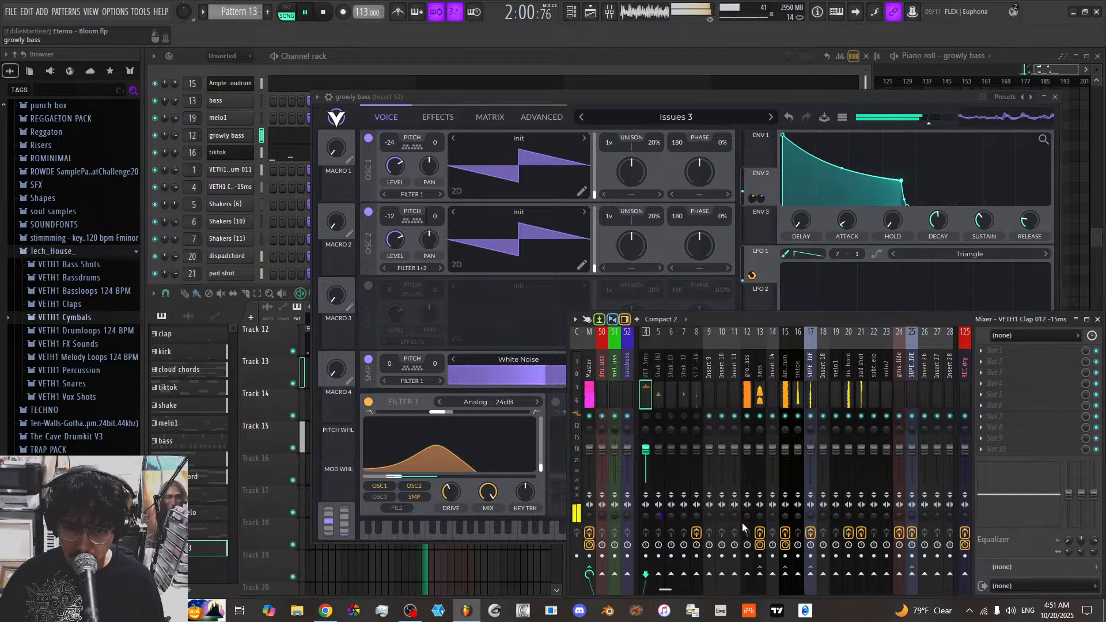
pyautogui.click(748, 392)
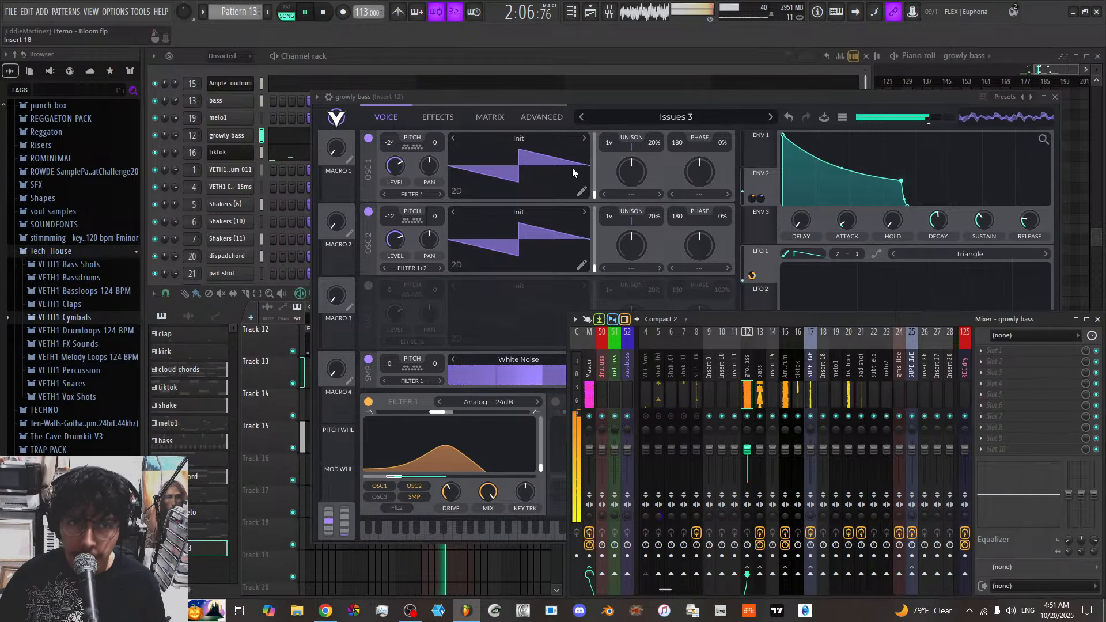
# Restart playback and sidechain the VETH1 Bassdrum 011 mixer track to the growly bass track
pyautogui.click(326, 16)
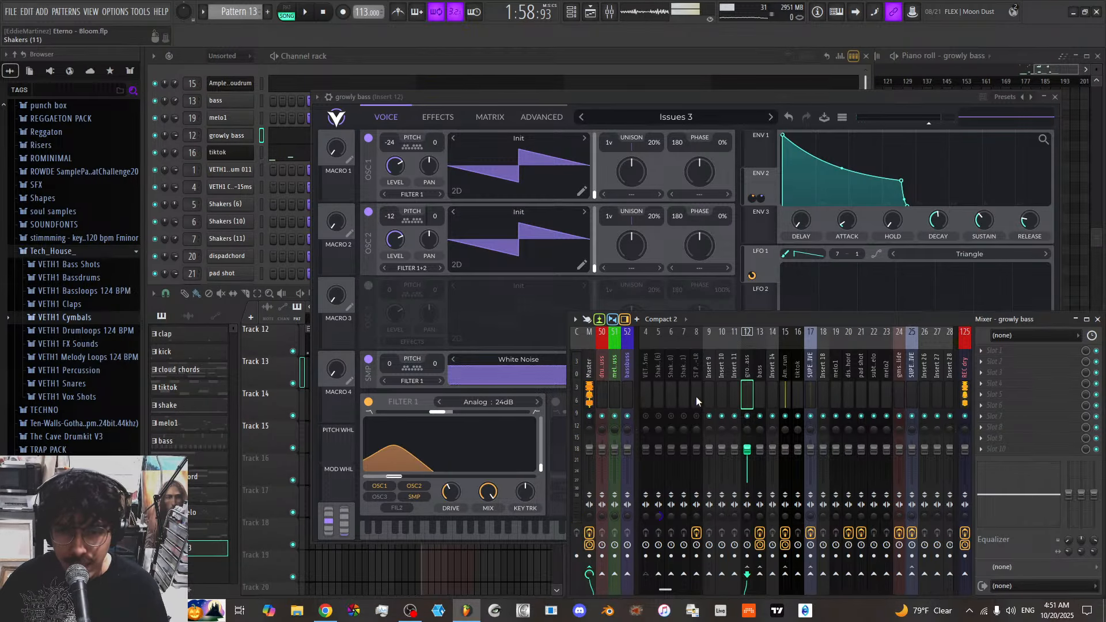
pyautogui.scroll(-3, 745, 375)
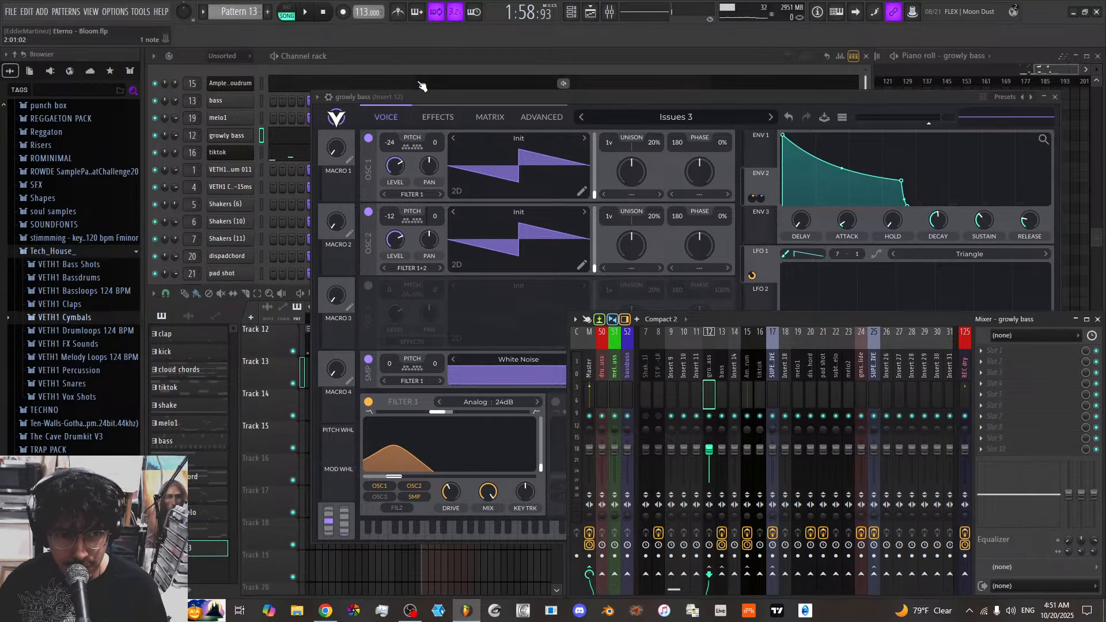
pyautogui.moveTo(420, 97); pyautogui.dragTo(394, 96)
pyautogui.press('space')
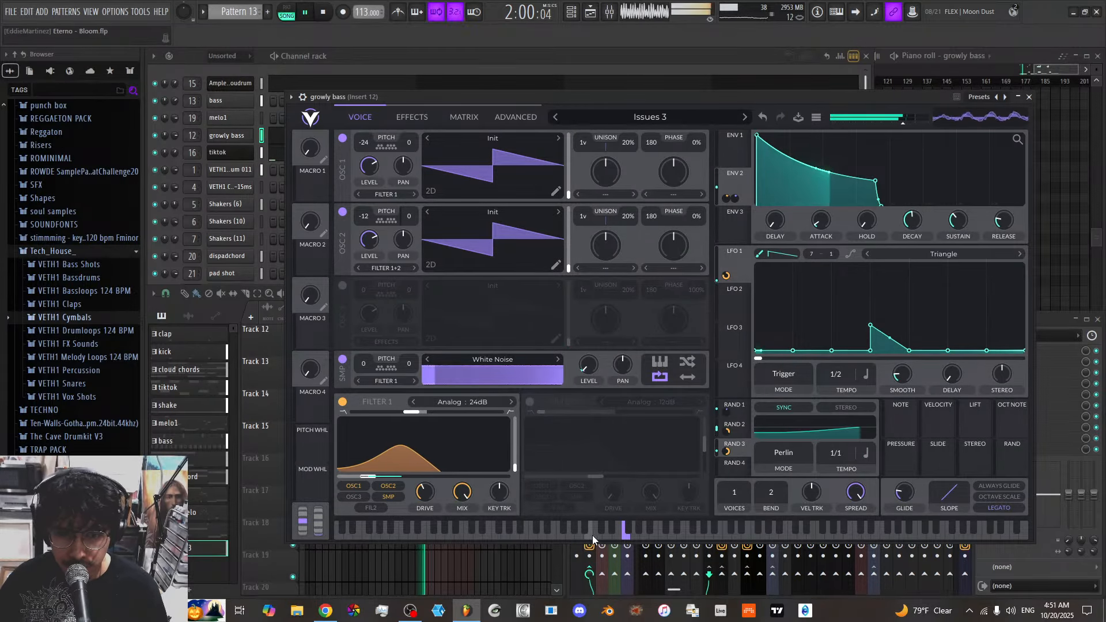
pyautogui.click(573, 580)
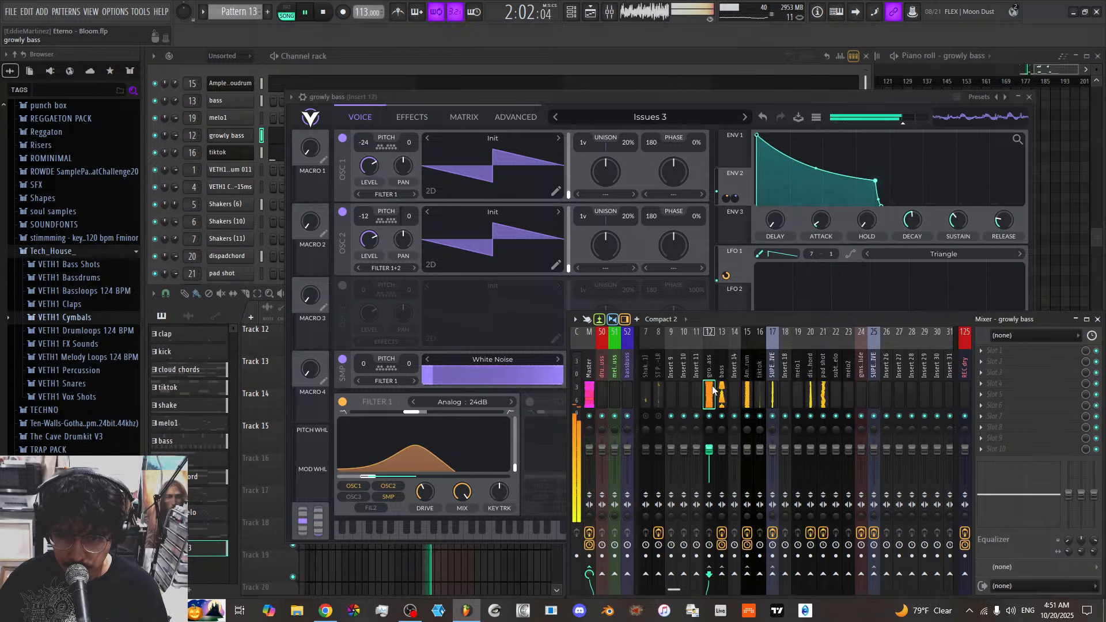
pyautogui.scroll(3, 641, 381)
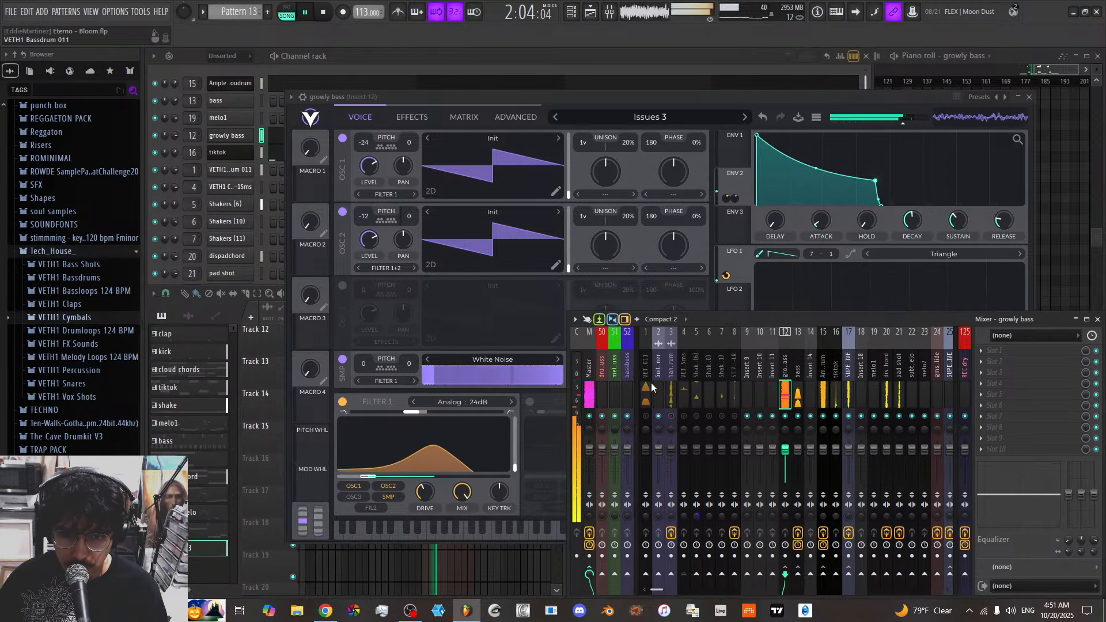
pyautogui.click(647, 388)
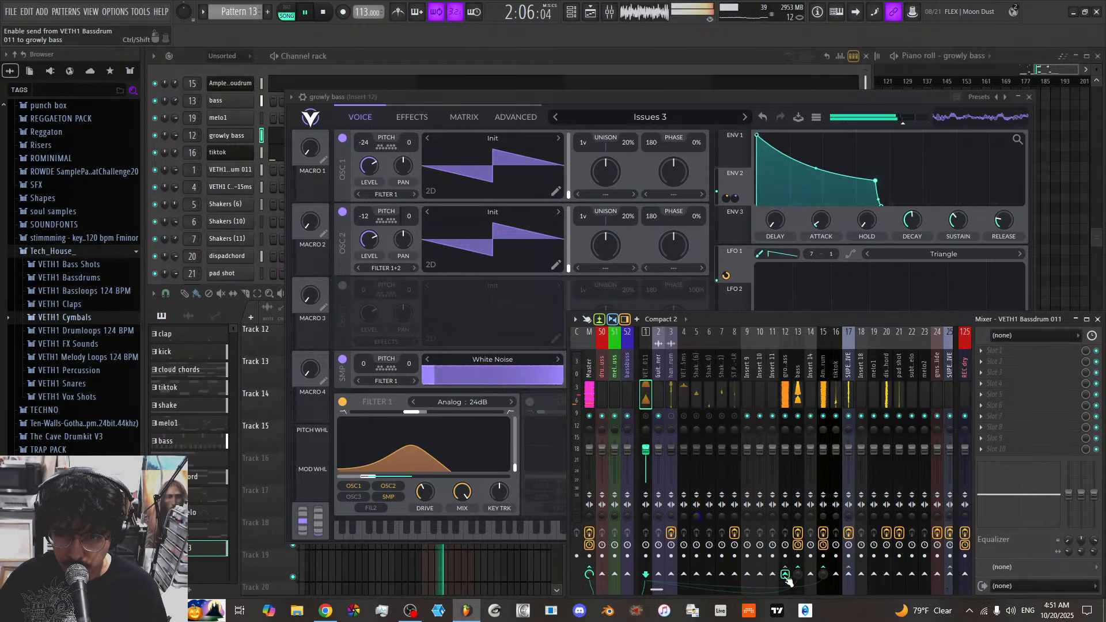
pyautogui.rightClick(784, 575)
pyautogui.click(796, 571)
# Load kHs Compactor into effect slot 6 of the growly bass mixer track
pyautogui.click(785, 391)
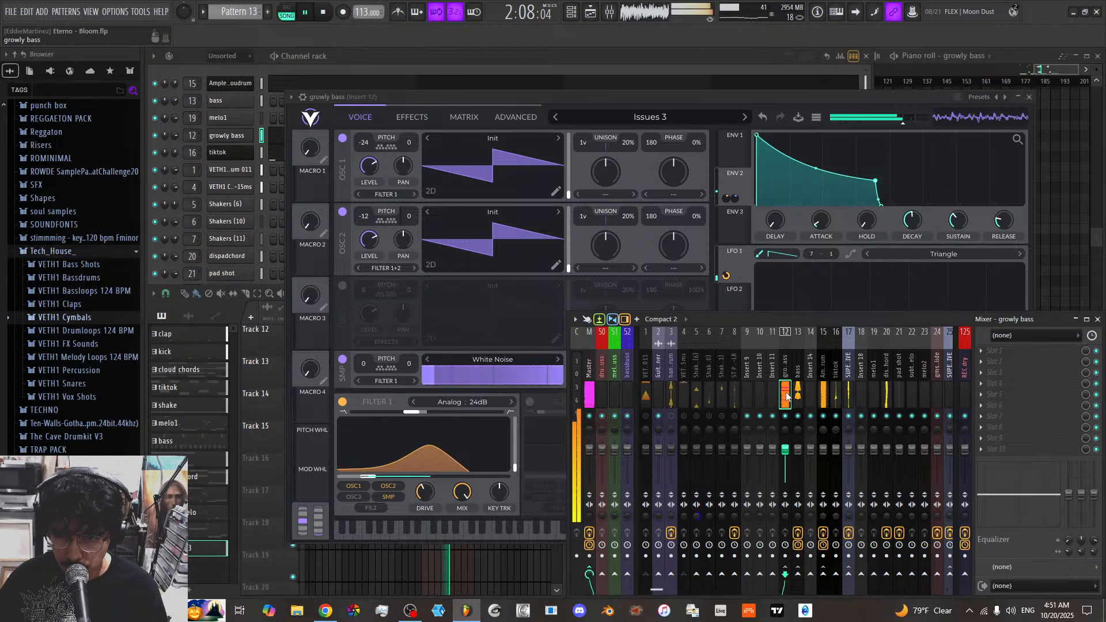
pyautogui.click(1005, 350)
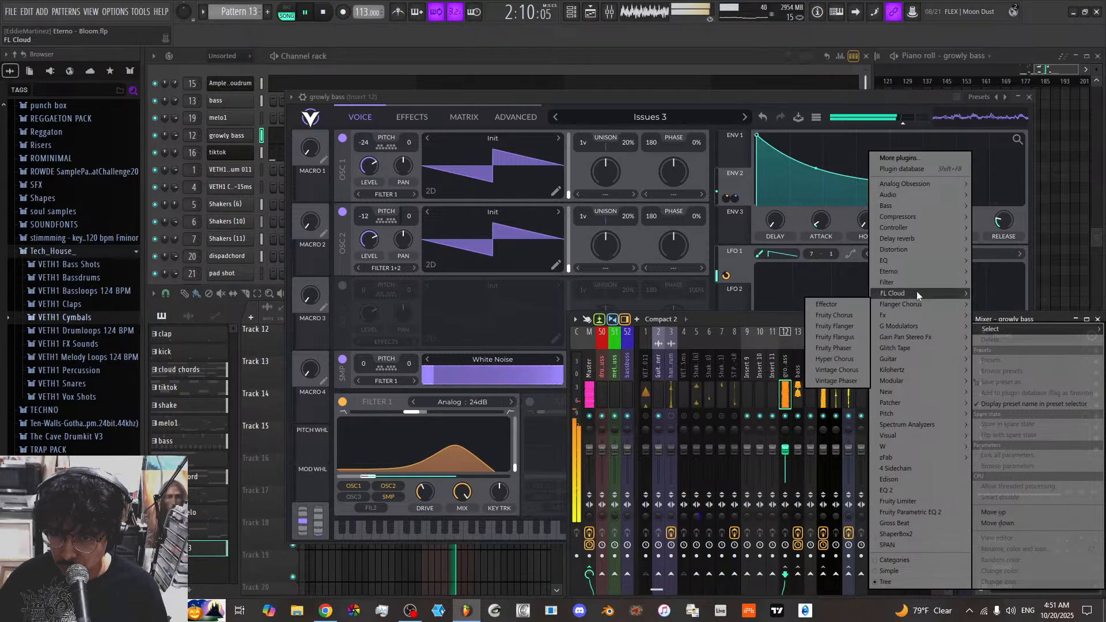
pyautogui.moveTo(915, 332)
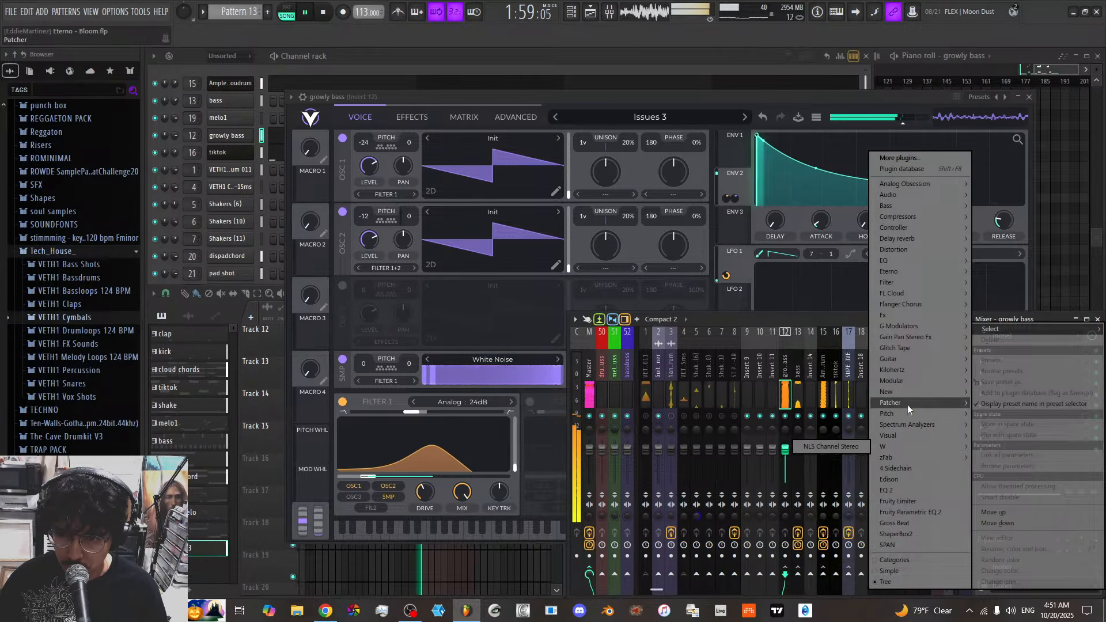
pyautogui.moveTo(911, 371)
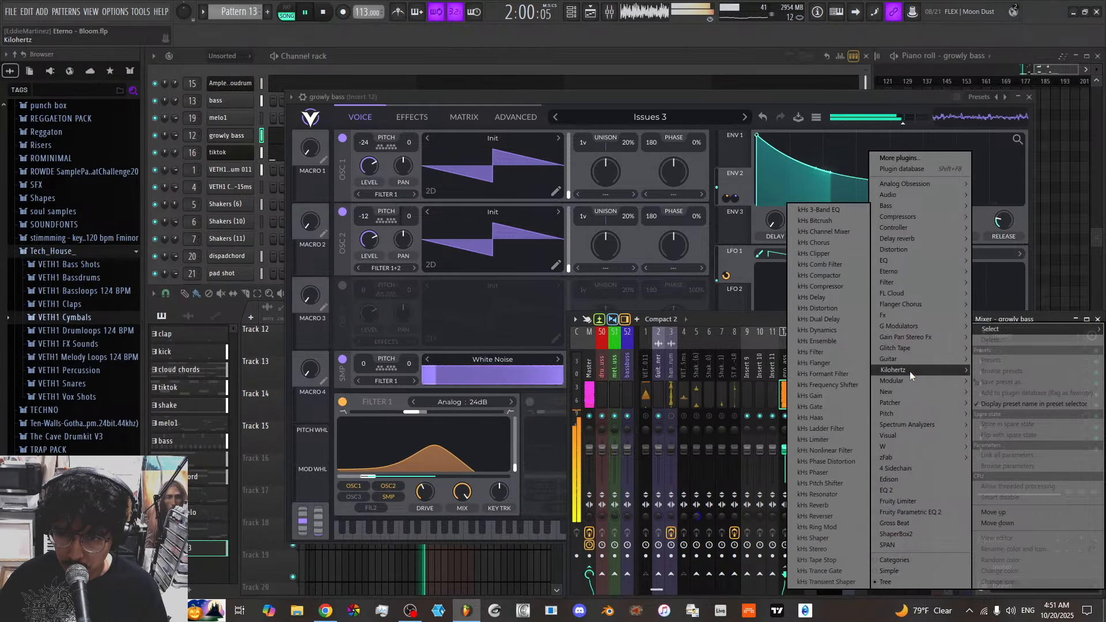
pyautogui.click(832, 277)
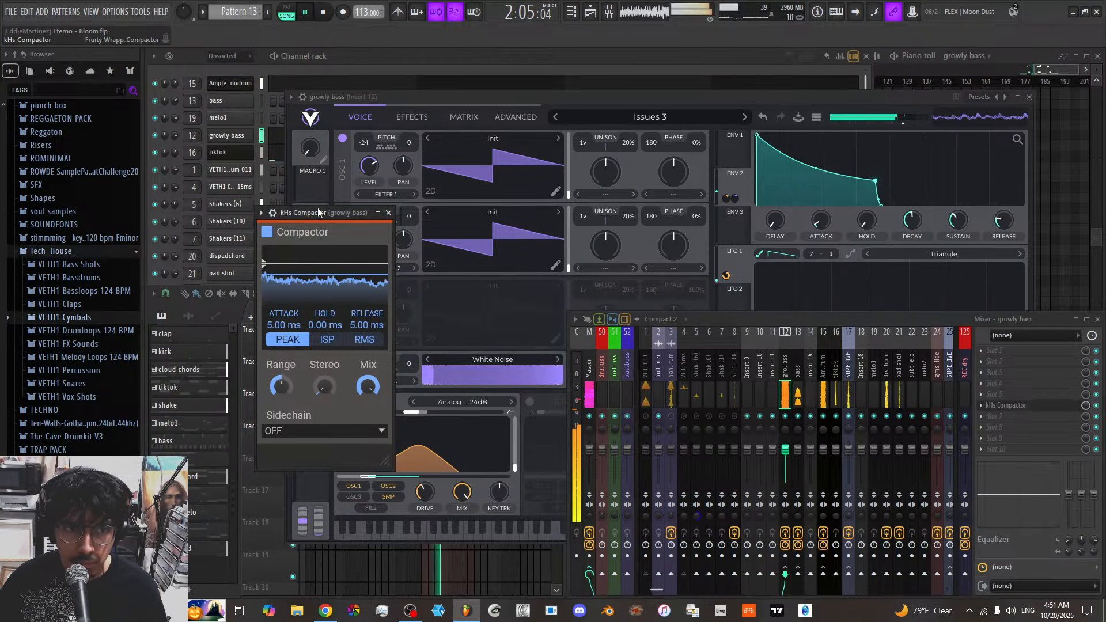
pyautogui.moveTo(321, 213); pyautogui.dragTo(492, 175)
# Stop playback and set the Compactor's sidechain source to INPUT 3+4
pyautogui.click(323, 13)
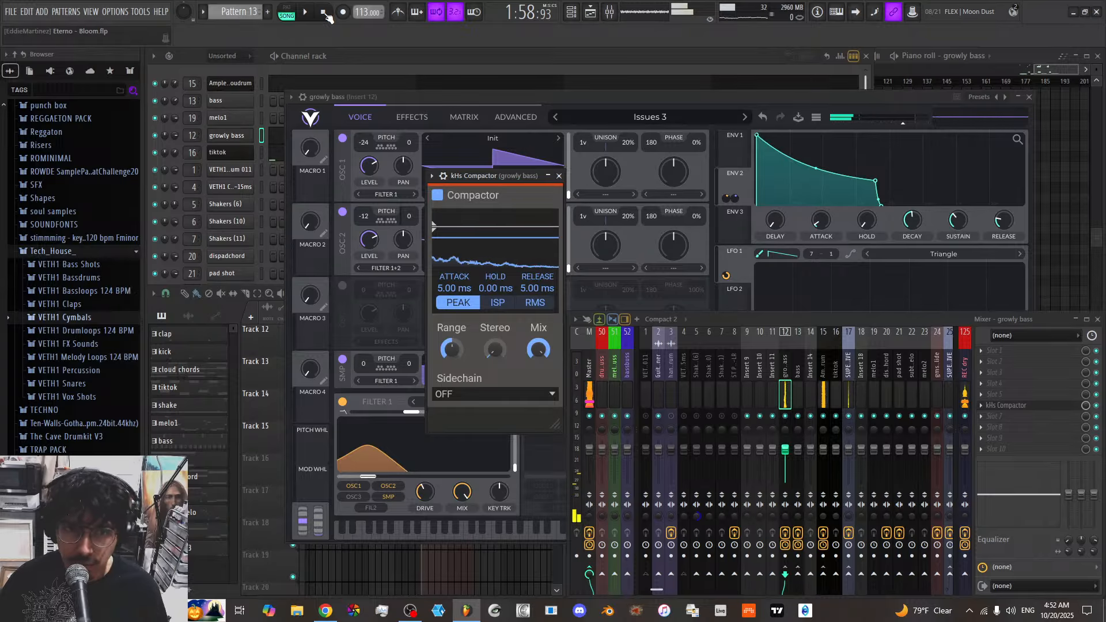
pyautogui.moveTo(503, 175); pyautogui.dragTo(627, 191)
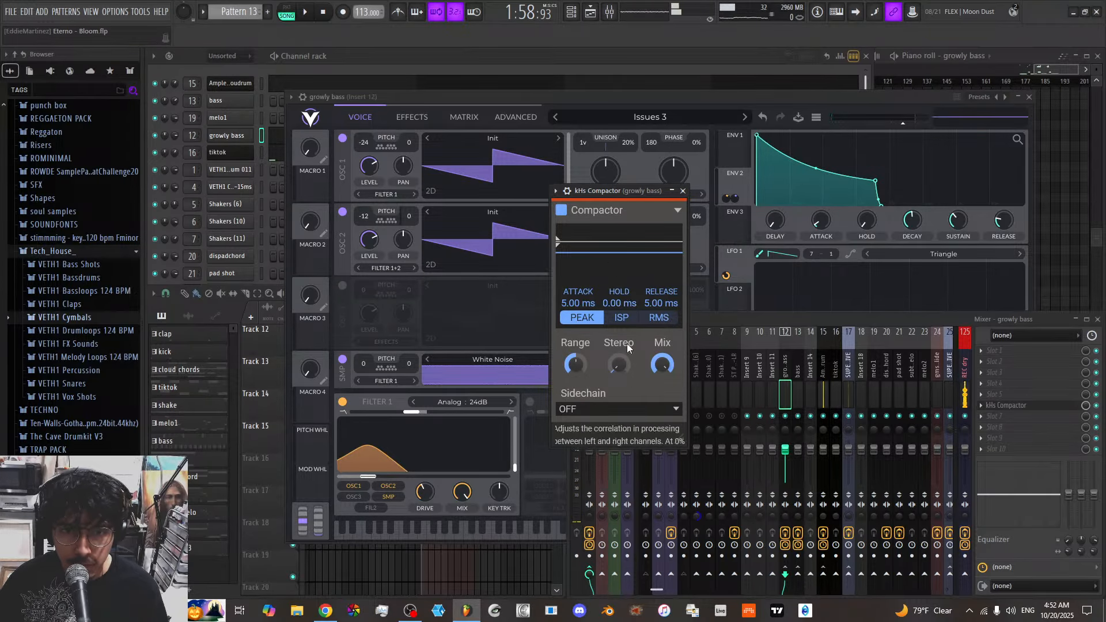
pyautogui.click(617, 408)
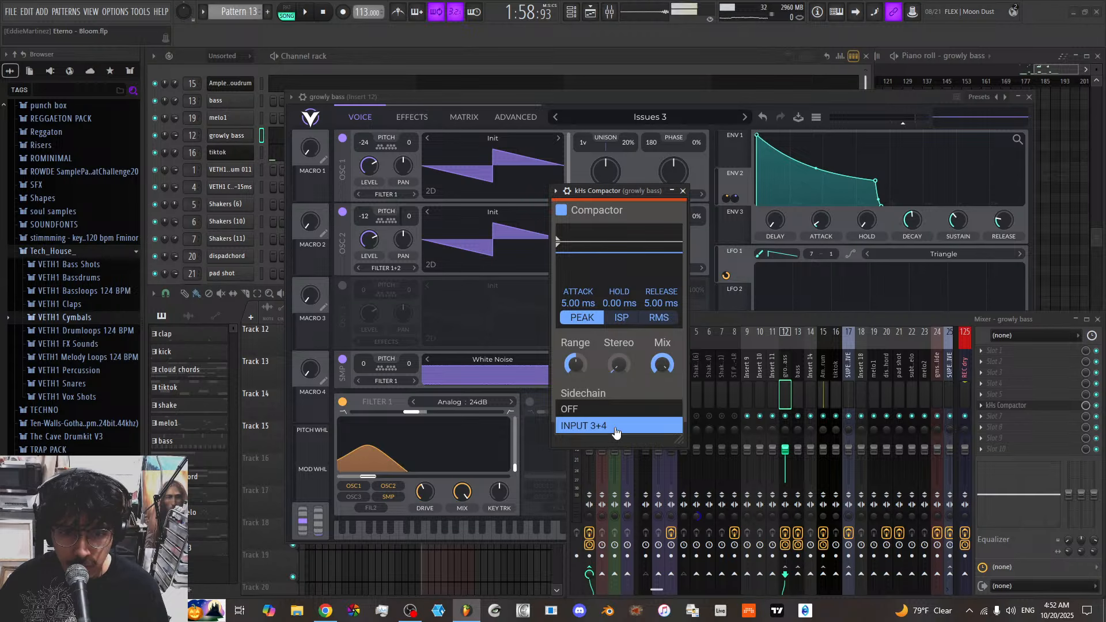
pyautogui.click(642, 393)
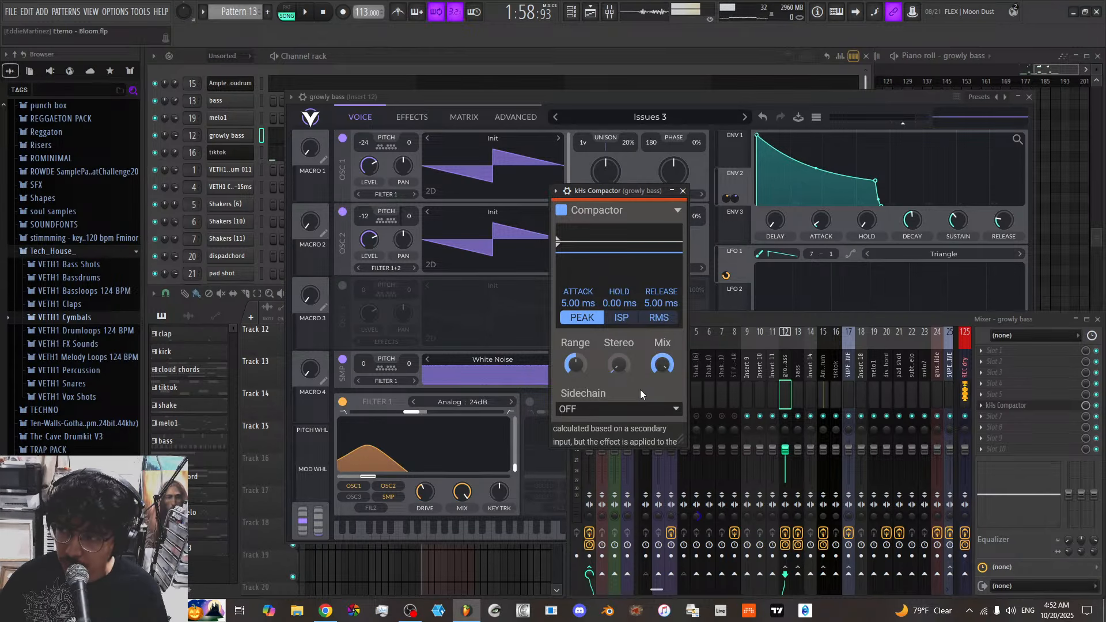
pyautogui.click(628, 409)
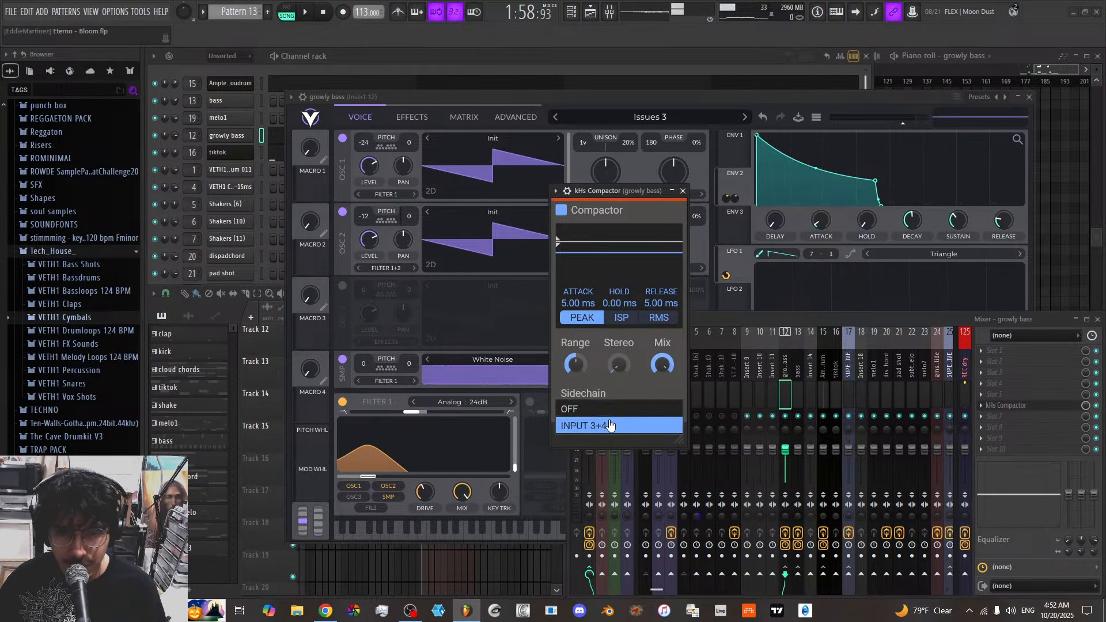
pyautogui.click(611, 424)
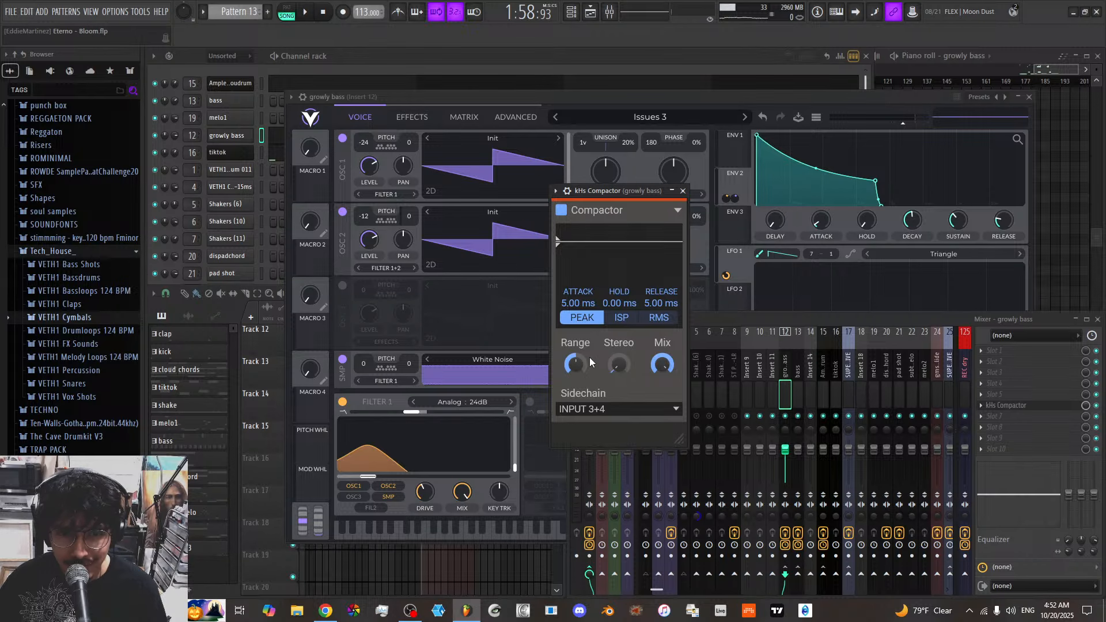
# Map the Compactor's Aux #1 input to the VETH1 Bassdrum 011 sidechain and return to its main controls
pyautogui.moveTo(657, 202); pyautogui.dragTo(791, 168)
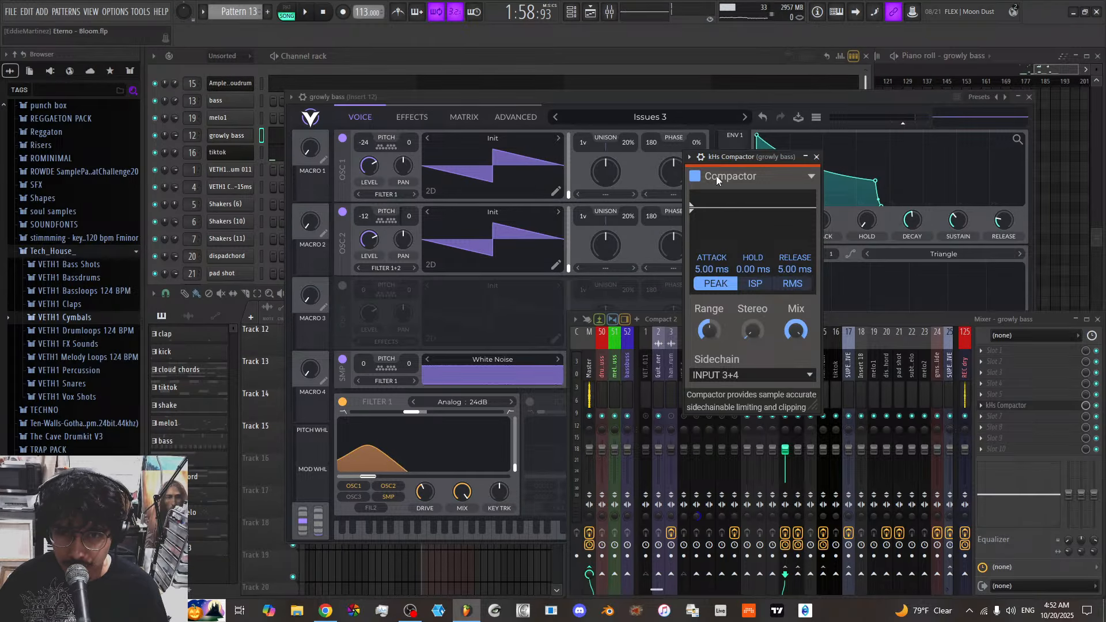
pyautogui.click(701, 157)
pyautogui.click(738, 201)
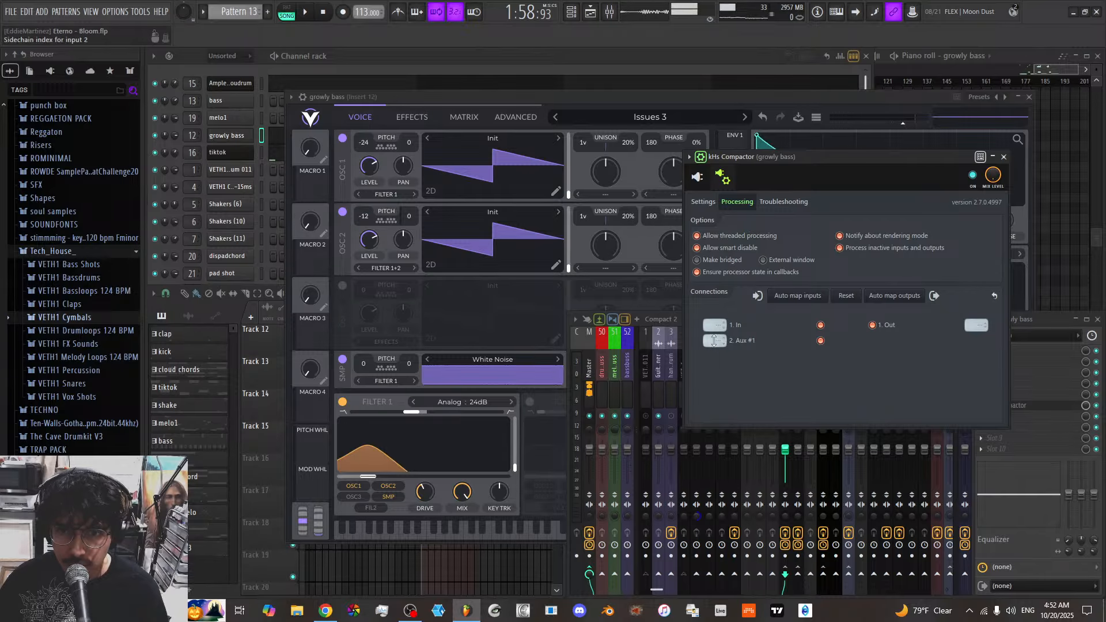
pyautogui.rightClick(714, 340)
pyautogui.click(751, 364)
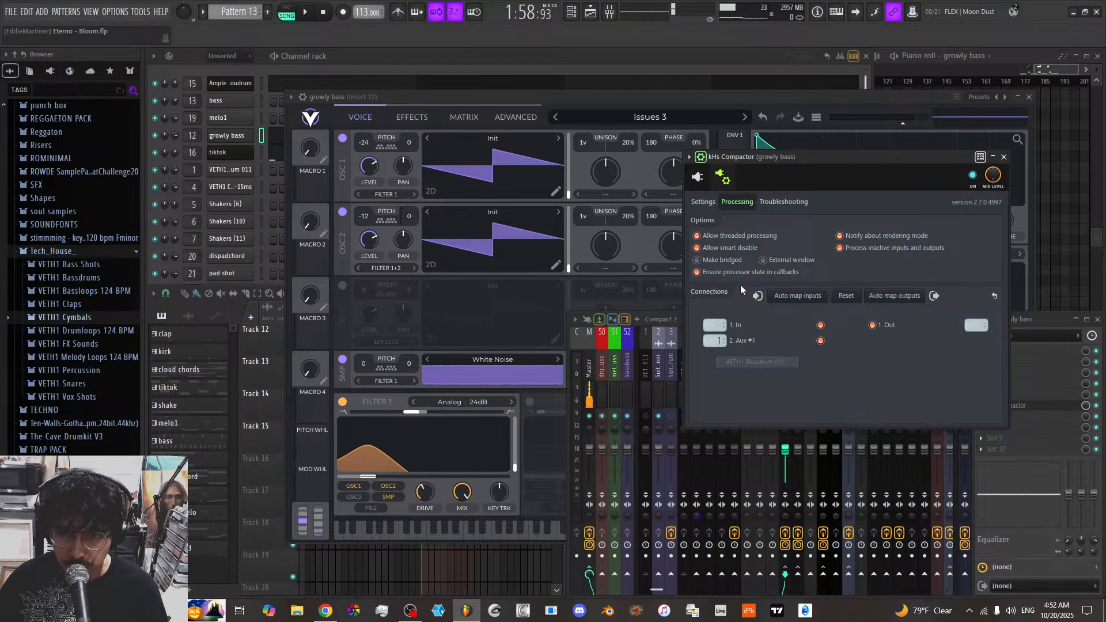
pyautogui.click(698, 177)
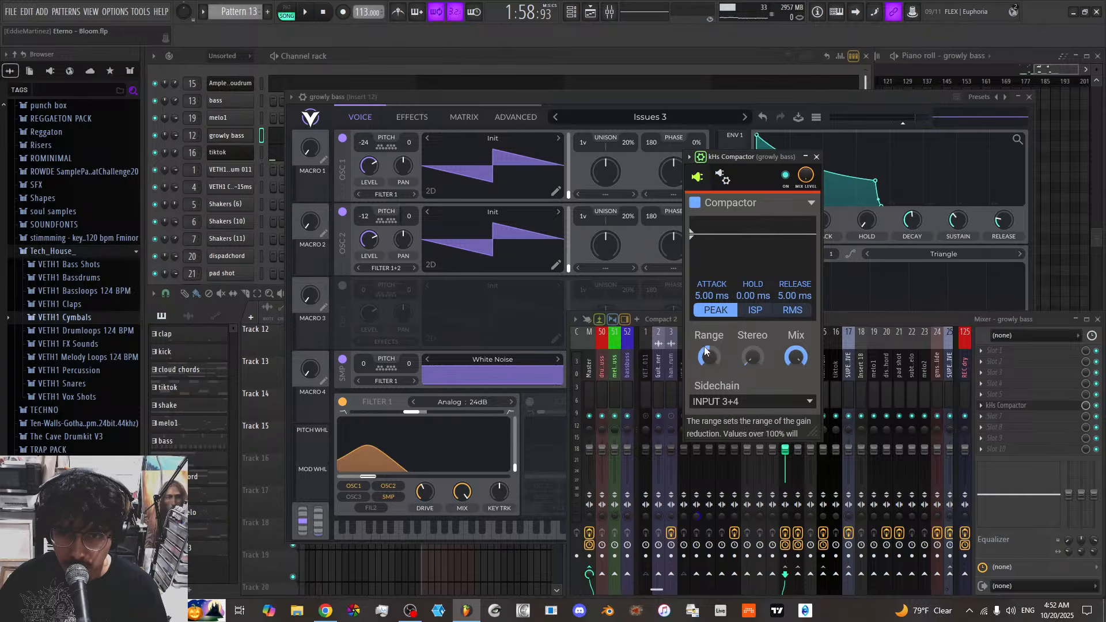
# Start playback and set the Compactor's threshold below its default level so the kick ducks the growly bass, checking the Aux #1 routing
pyautogui.press('space')
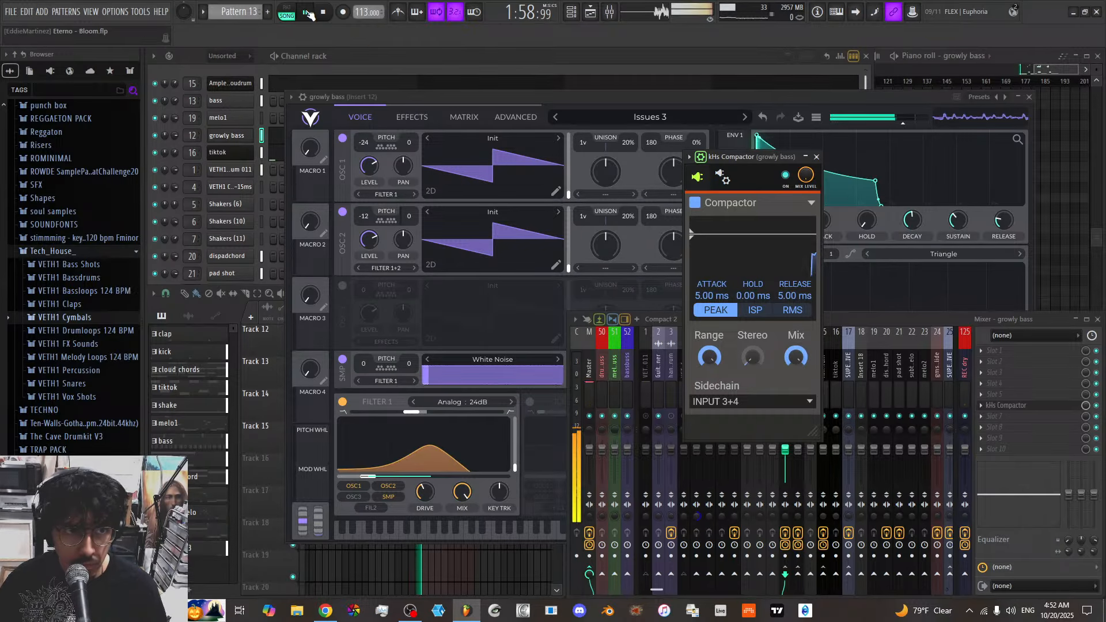
pyautogui.moveTo(691, 234); pyautogui.dragTo(691, 264)
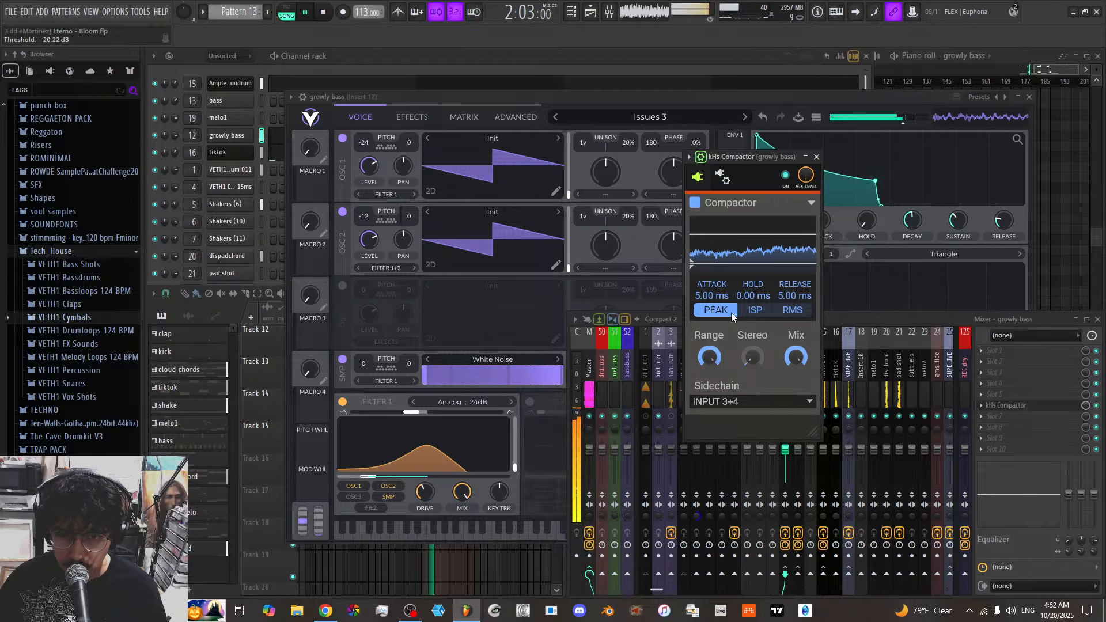
pyautogui.click(723, 177)
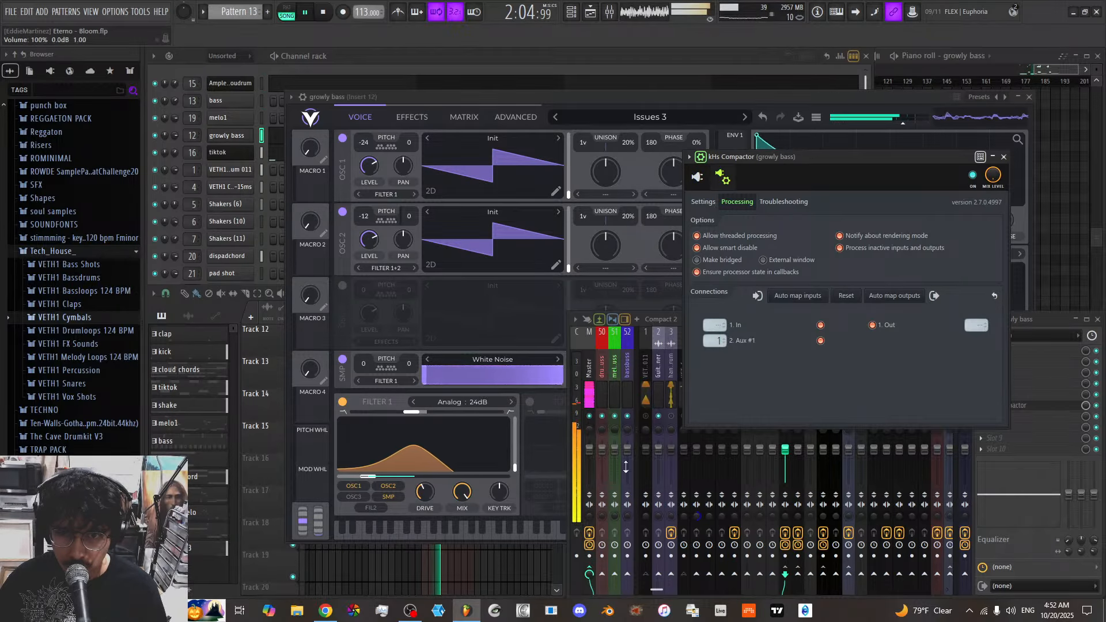
pyautogui.click(655, 417)
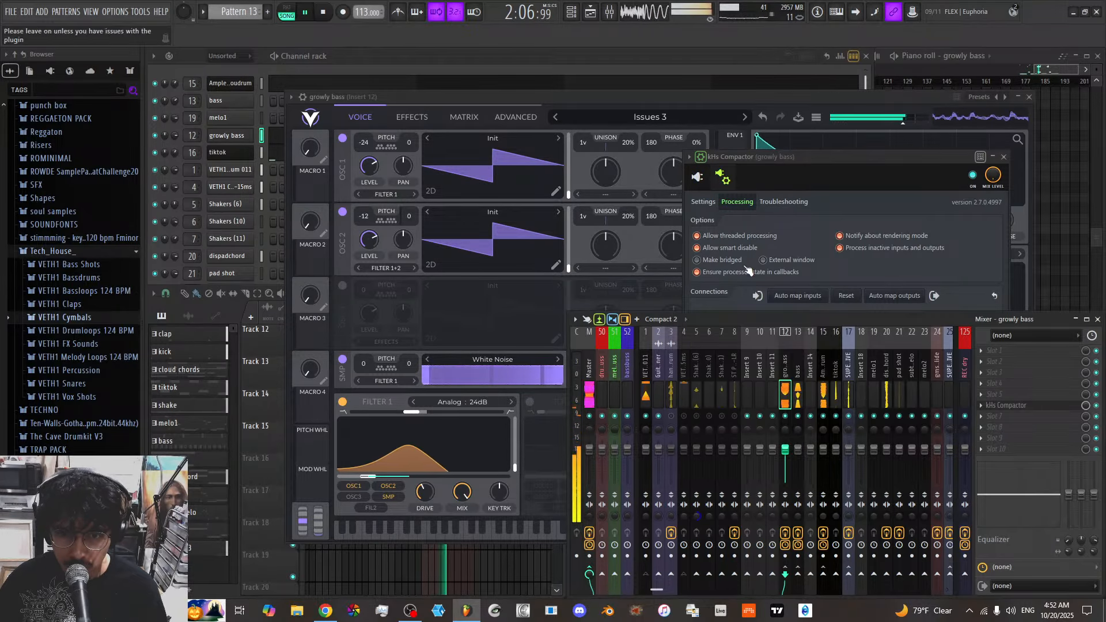
pyautogui.click(697, 177)
pyautogui.moveTo(697, 265); pyautogui.dragTo(692, 249)
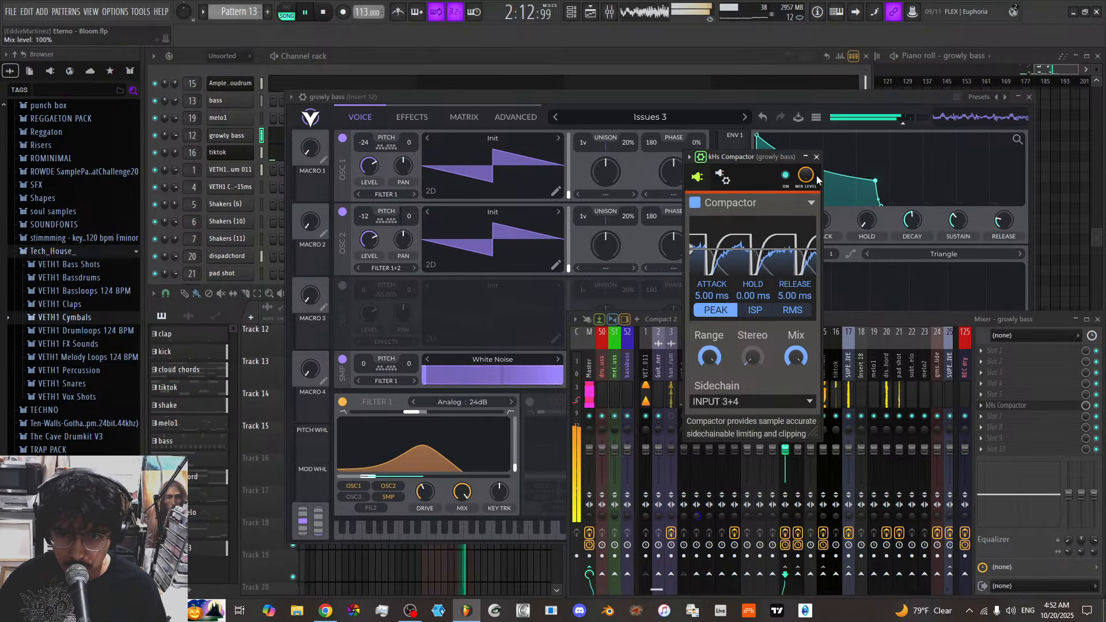
# Close the Compactor and Vital windows, lower the growly bass mixer track's volume and stop playback
pyautogui.click(817, 156)
pyautogui.click(420, 103)
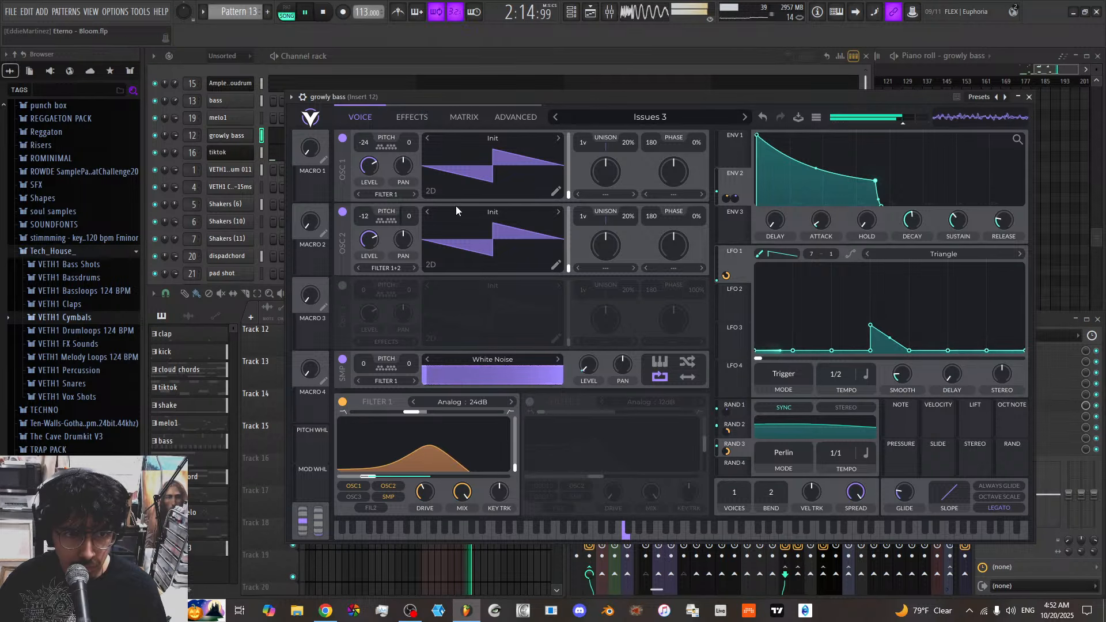
pyautogui.click(1030, 98)
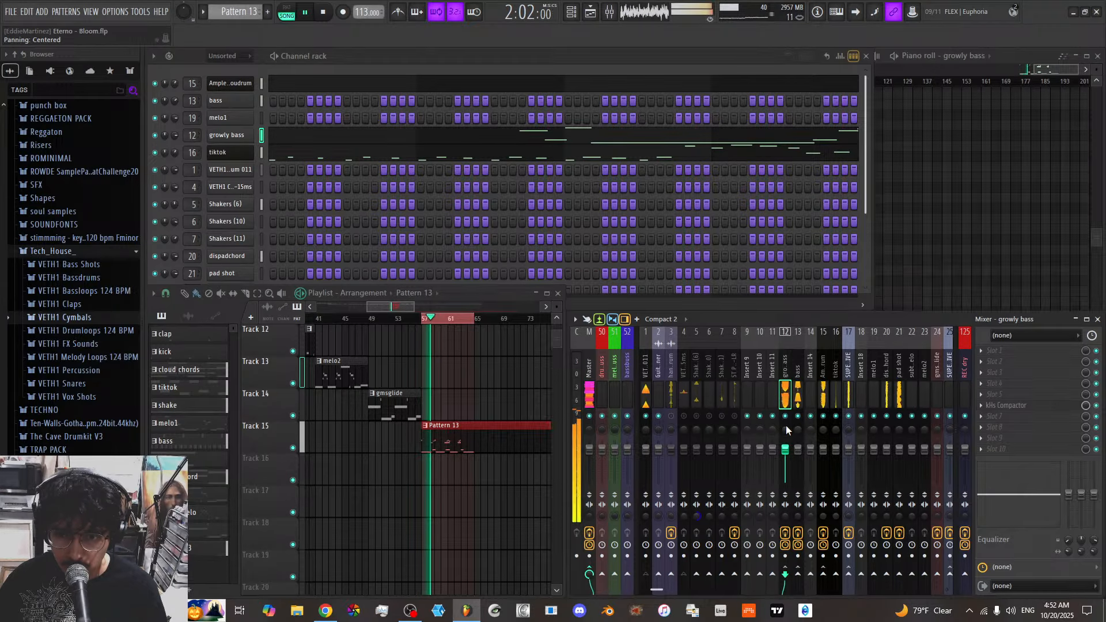
pyautogui.moveTo(785, 449); pyautogui.dragTo(785, 465)
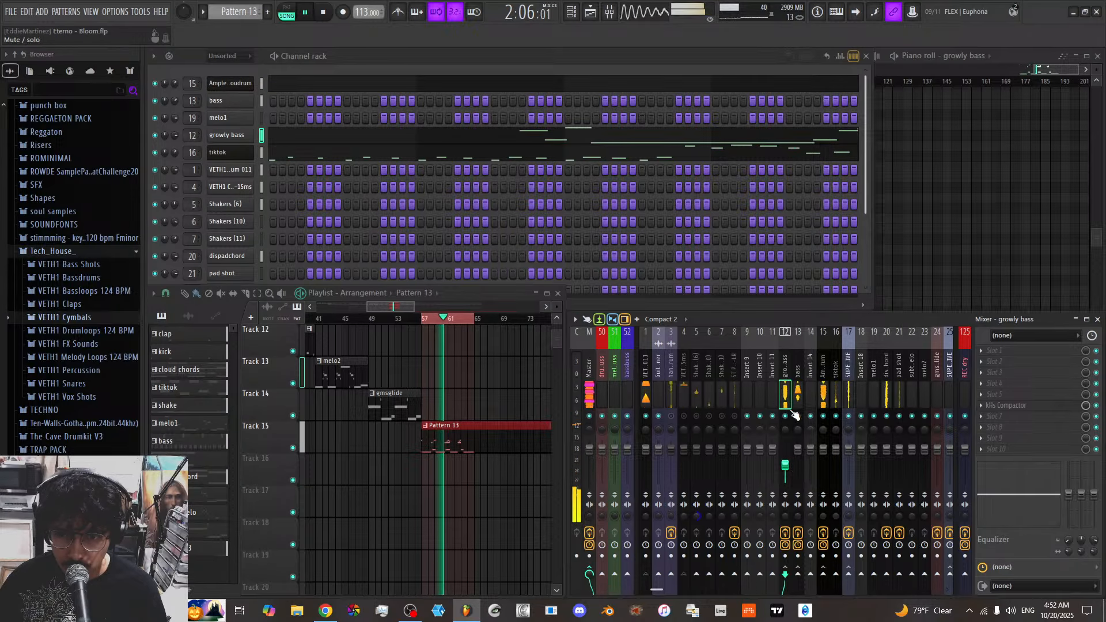
pyautogui.click(226, 135)
pyautogui.press('space')
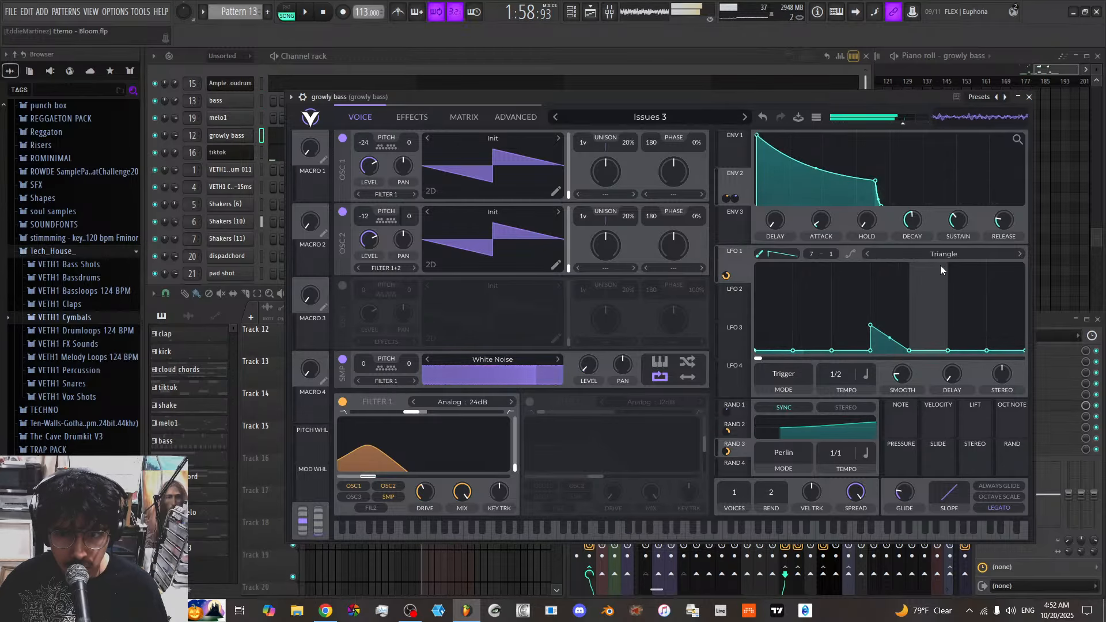
pyautogui.click(1029, 97)
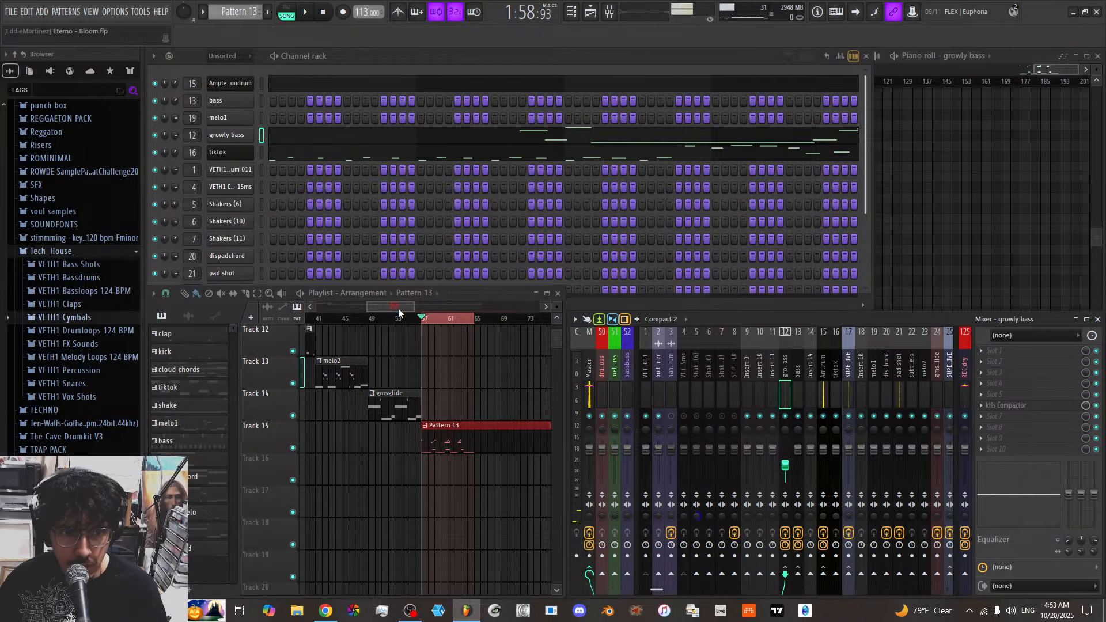
# Restart playback and mute playlist Track 15, which holds the Pattern 13 clip
pyautogui.moveTo(413, 308)
pyautogui.mouseDown()
pyautogui.moveTo(432, 308)
pyautogui.moveTo(400, 311)
pyautogui.moveTo(425, 308)
pyautogui.mouseUp()
pyautogui.scroll(5, 407, 407)
pyautogui.scroll(4, 438, 388)
pyautogui.scroll(-7, 407, 359)
pyautogui.moveTo(443, 308); pyautogui.dragTo(403, 307)
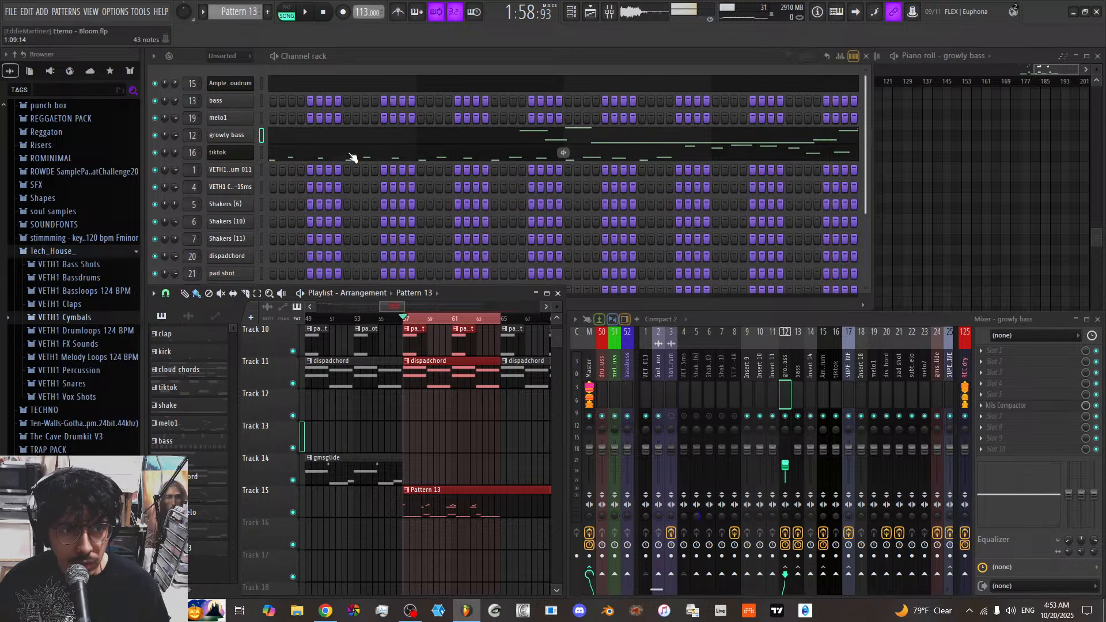
pyautogui.click(343, 66)
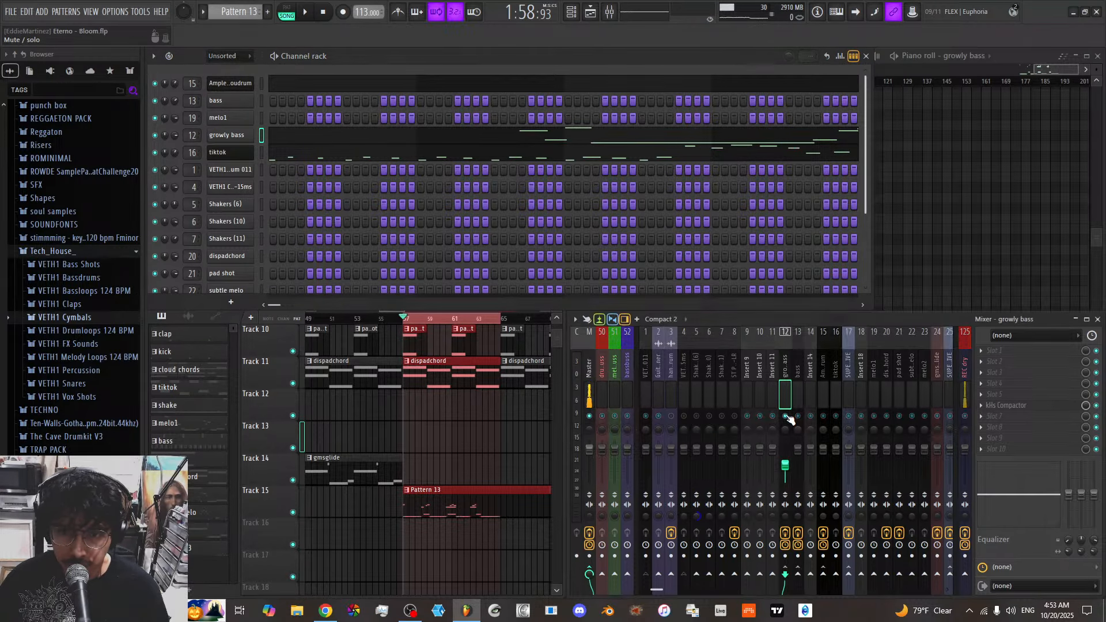
pyautogui.press('space')
pyautogui.click(292, 512)
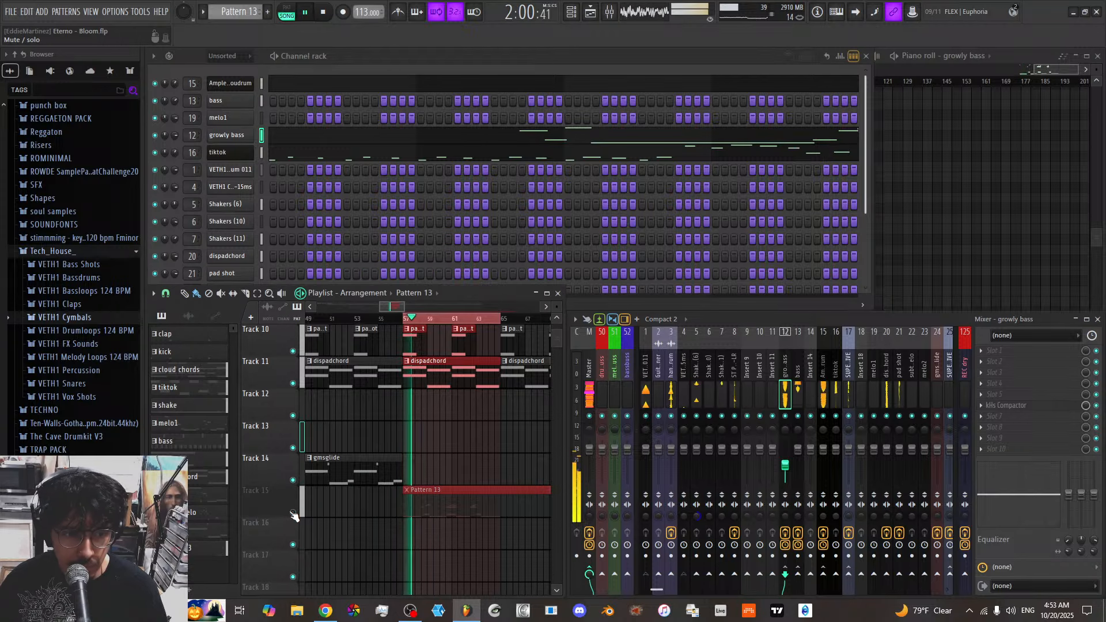
# Listen to the bar 57 loop without Pattern 13 and examine which playlist tracks play there
pyautogui.scroll(5, 538, 461)
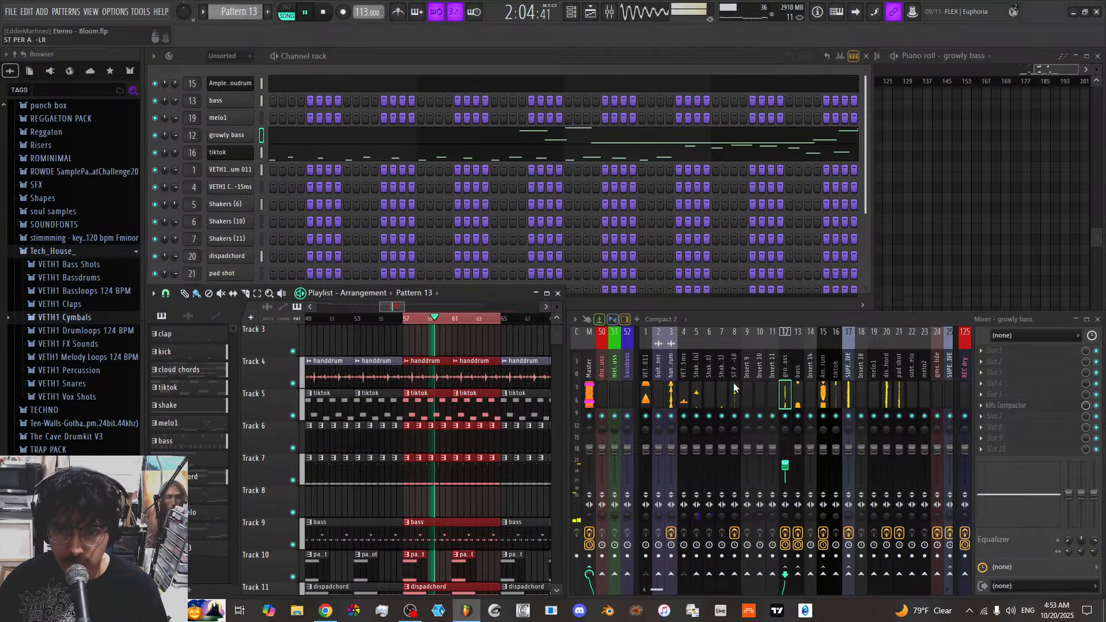
pyautogui.scroll(-3, 735, 396)
pyautogui.scroll(3, 735, 396)
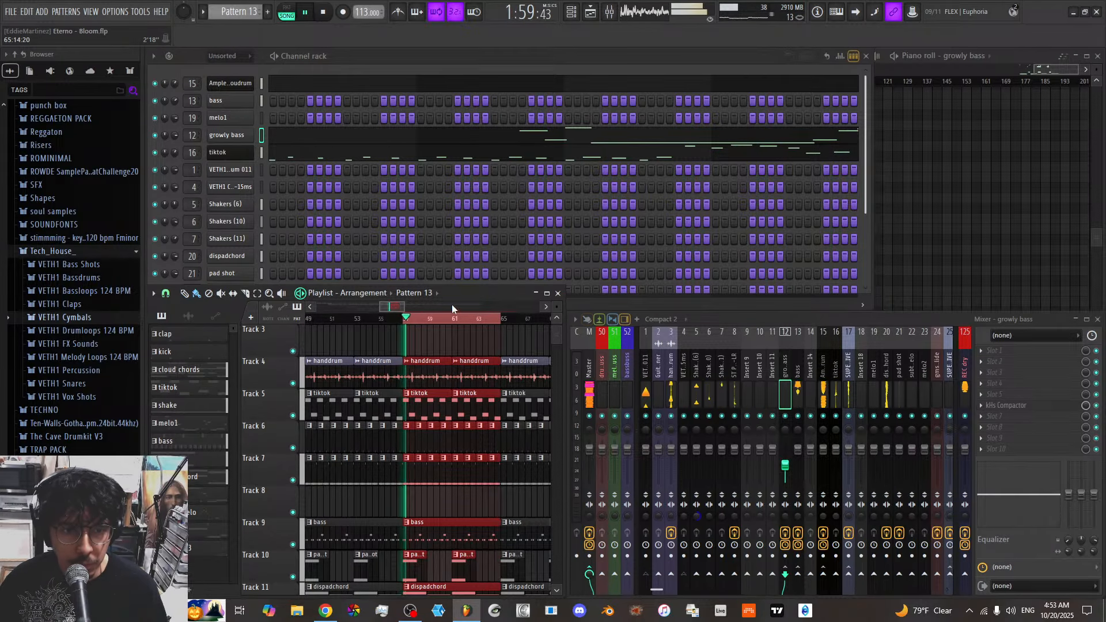
pyautogui.moveTo(396, 309); pyautogui.dragTo(364, 287)
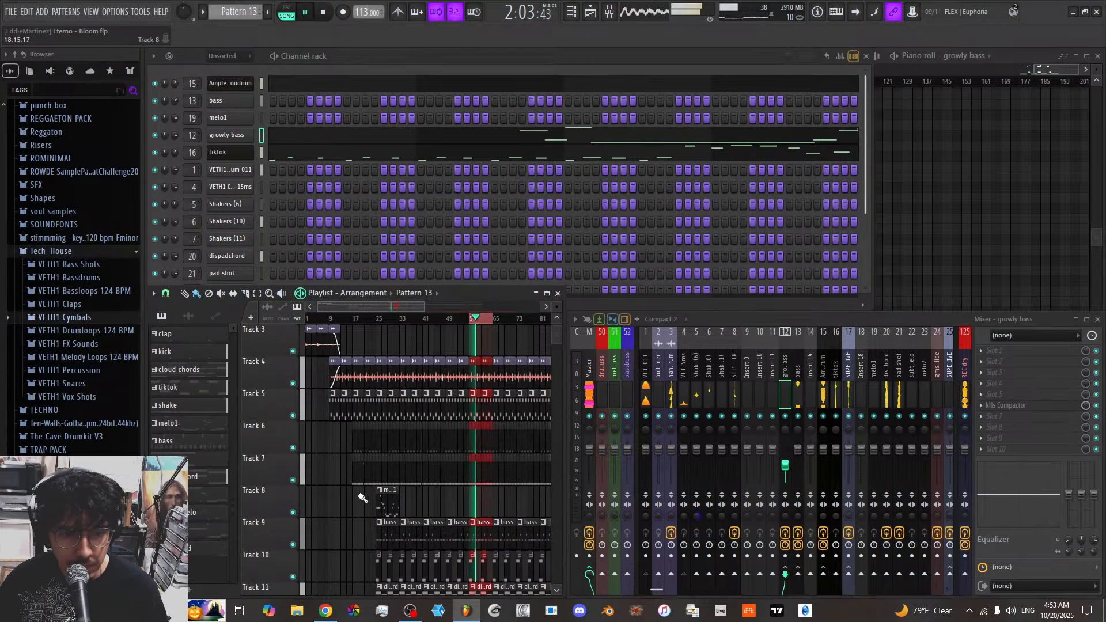
pyautogui.scroll(-5, 361, 496)
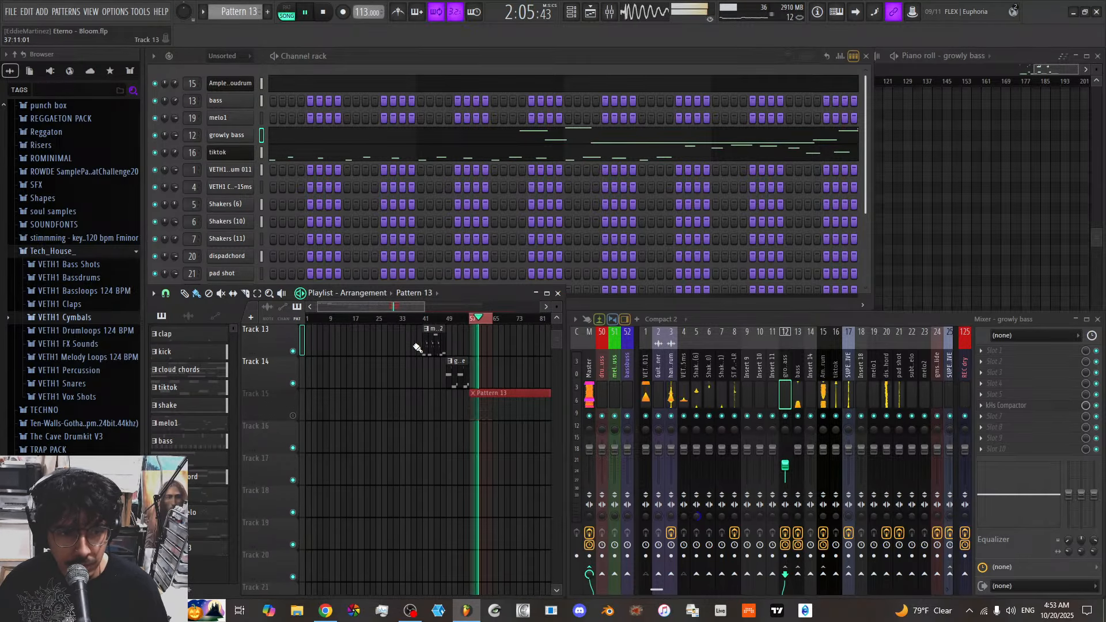
pyautogui.moveTo(370, 307); pyautogui.dragTo(397, 327)
pyautogui.scroll(6, 427, 394)
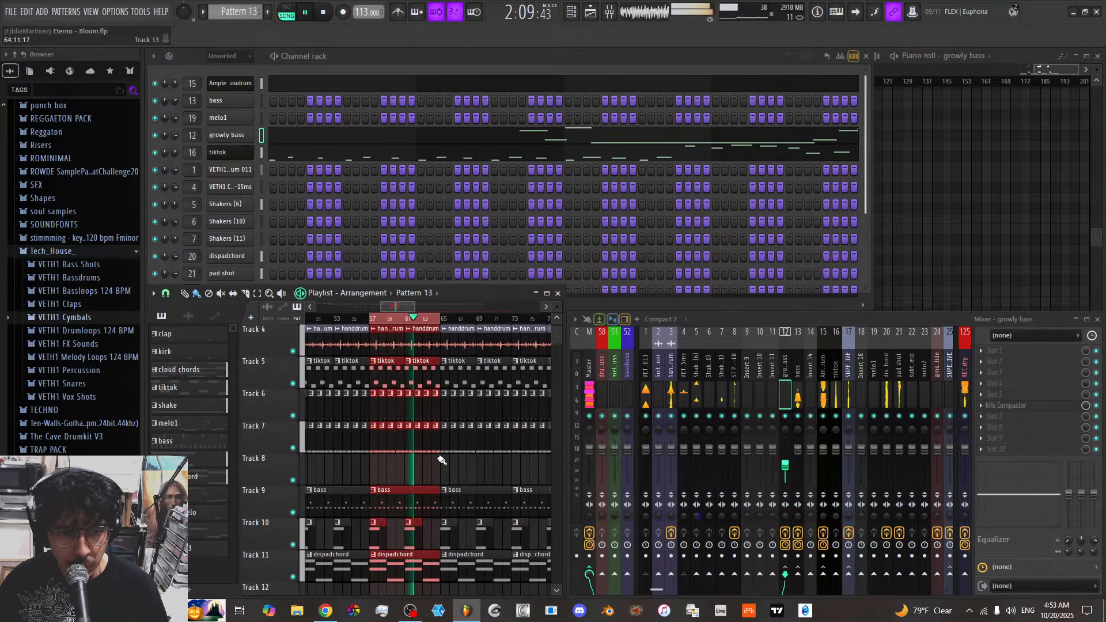
pyautogui.scroll(-5, 419, 328)
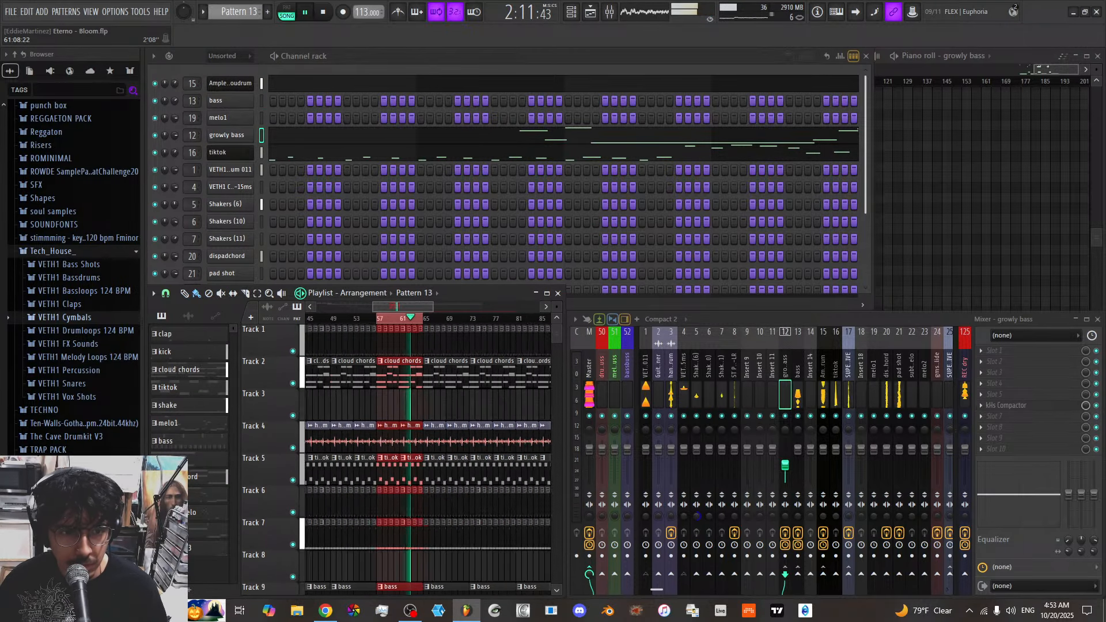
# Play the song from bar 1 and review the intro clips on the upper playlist tracks
pyautogui.moveTo(421, 307); pyautogui.dragTo(342, 306)
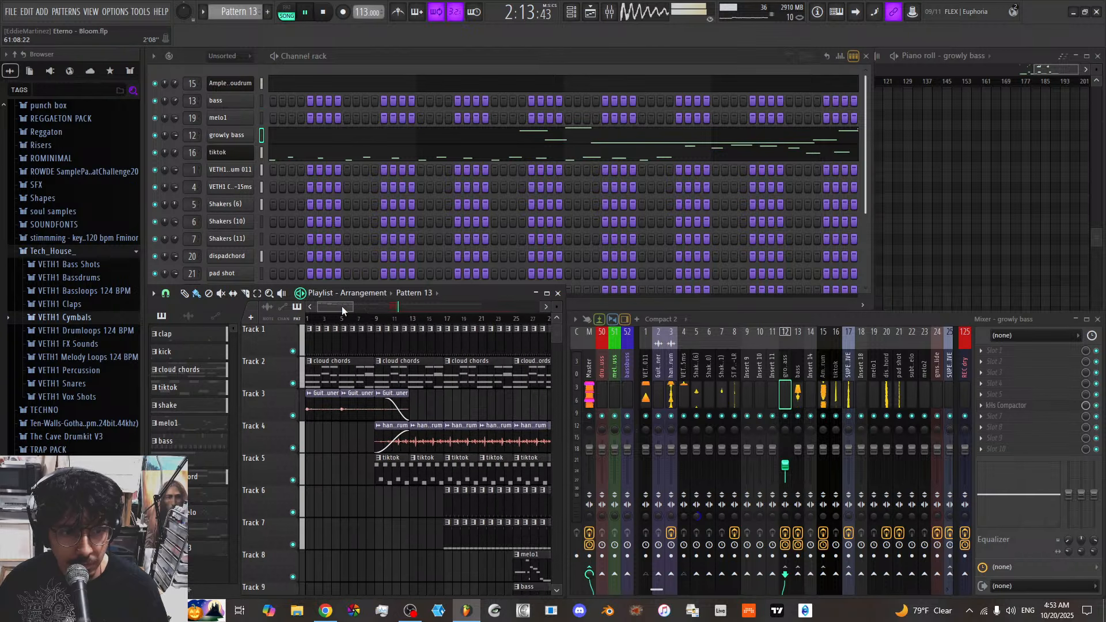
pyautogui.scroll(2, 313, 318)
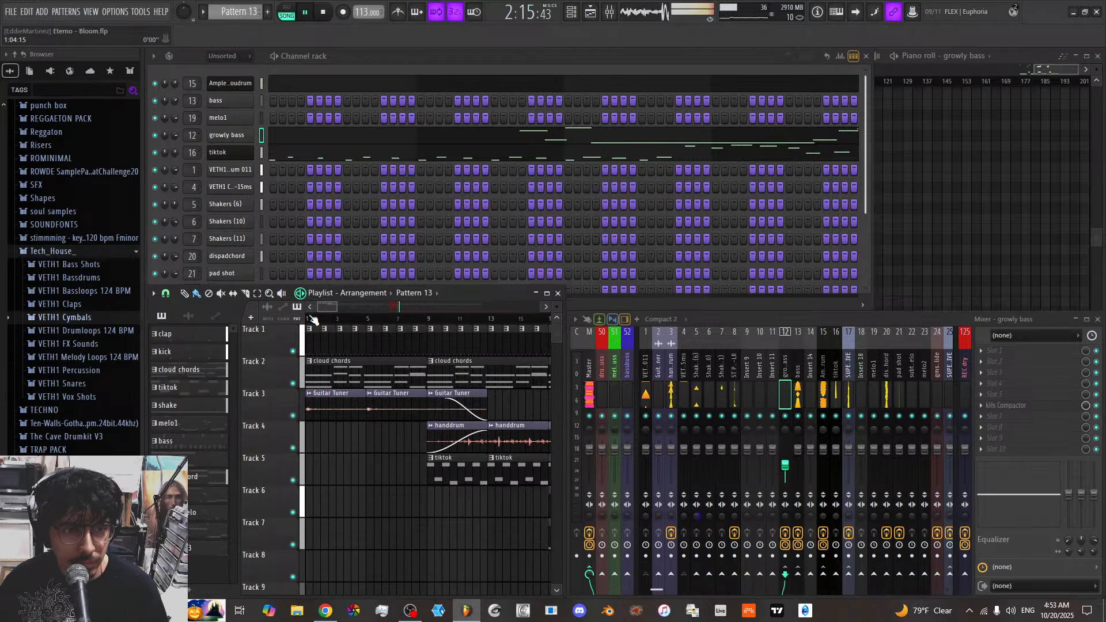
pyautogui.press('space')
pyautogui.click(305, 320)
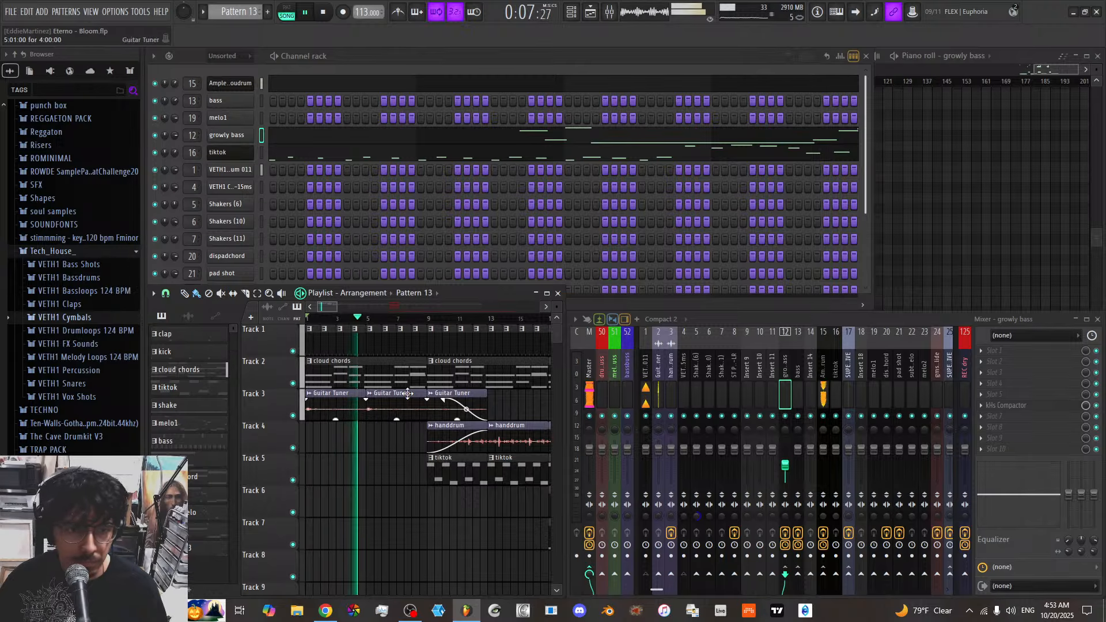
pyautogui.moveTo(337, 307); pyautogui.dragTo(346, 307)
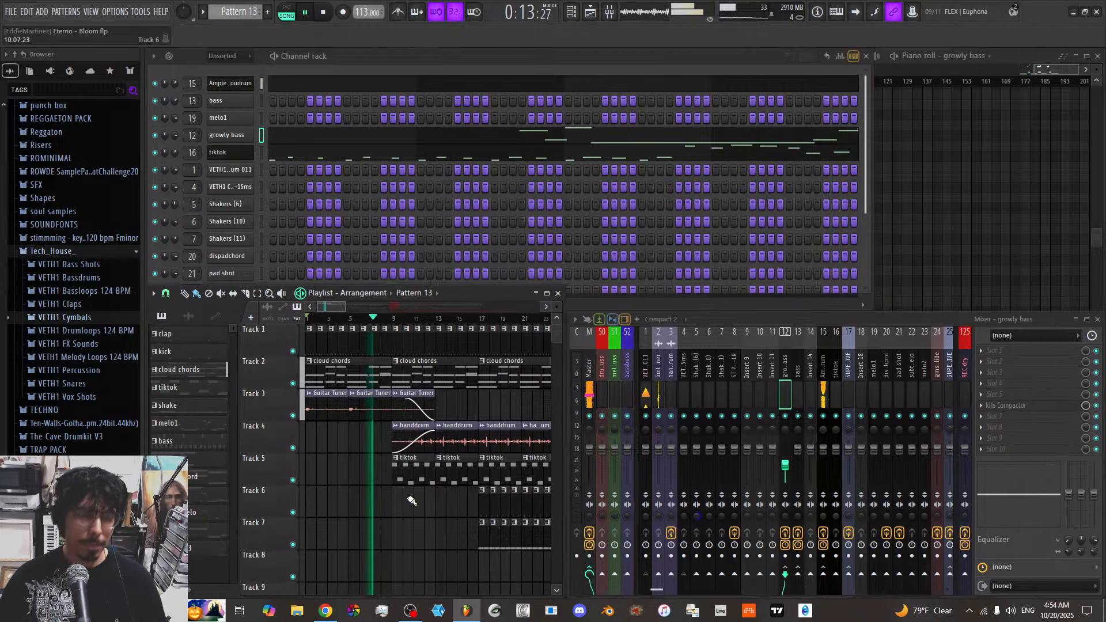
pyautogui.scroll(-2, 435, 542)
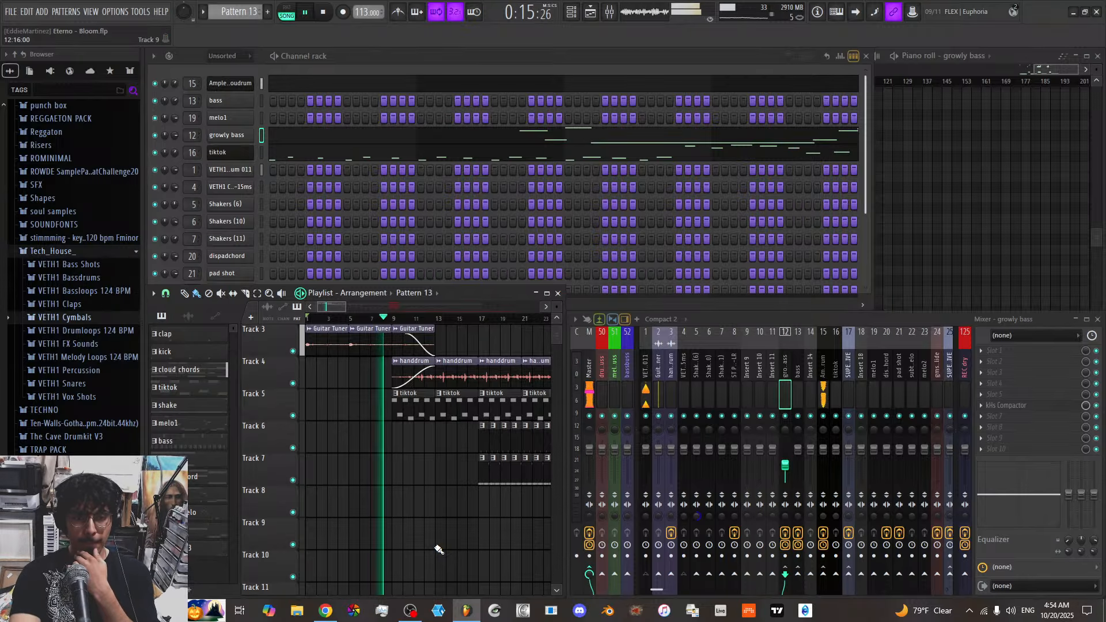
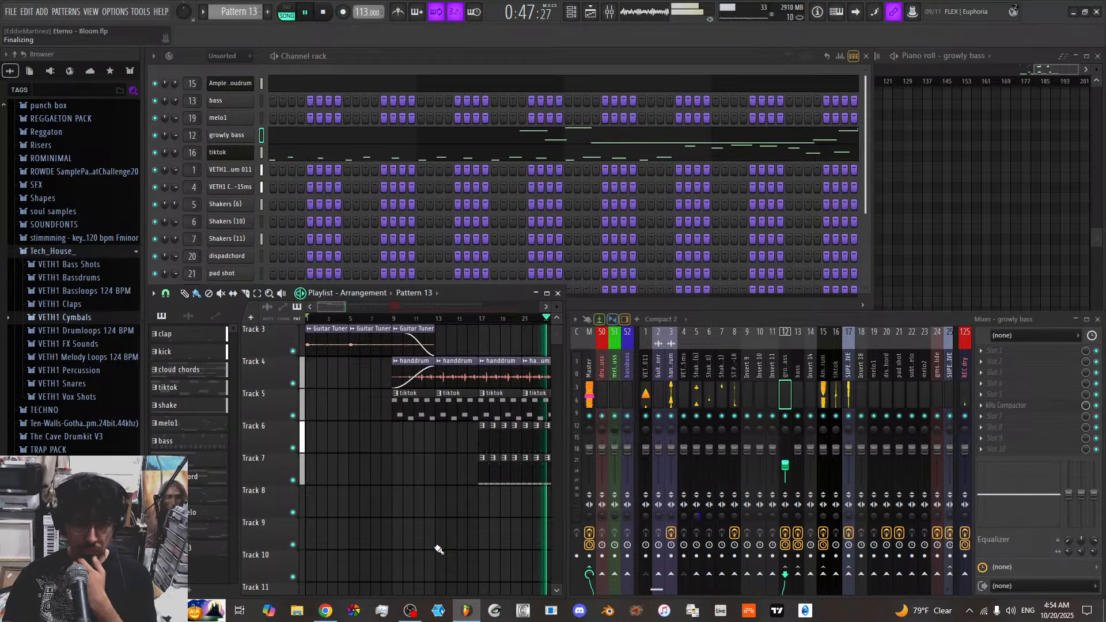
# Follow the playing arrangement from bar 25 onward, examining the bass, dispadchord and melody clips on Tracks 8 to 14
pyautogui.moveTo(346, 307); pyautogui.dragTo(374, 308)
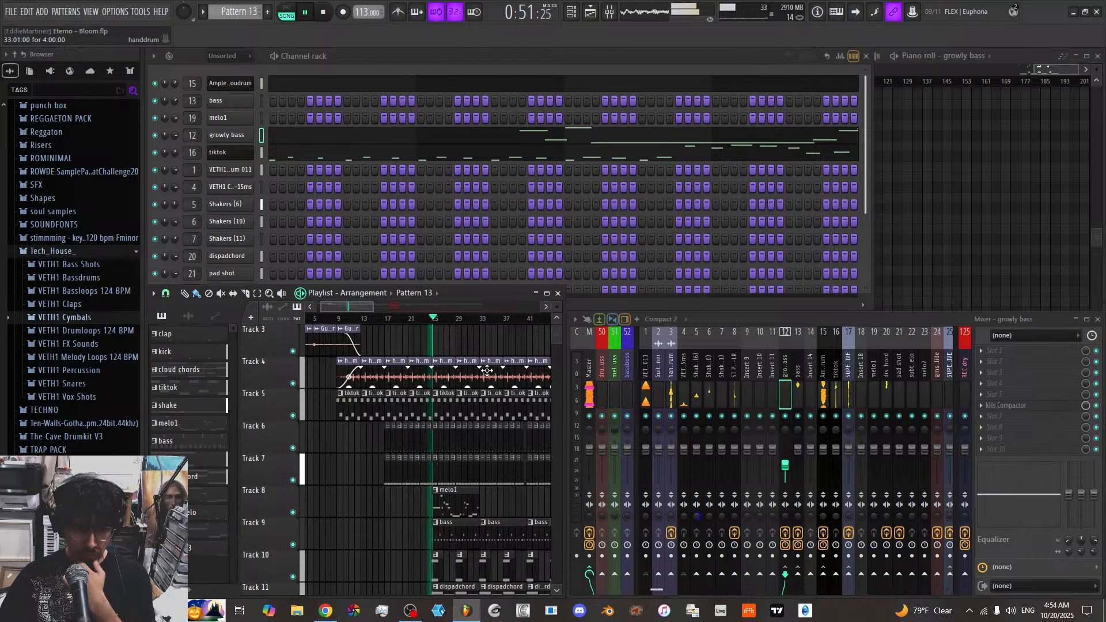
pyautogui.scroll(-2, 487, 371)
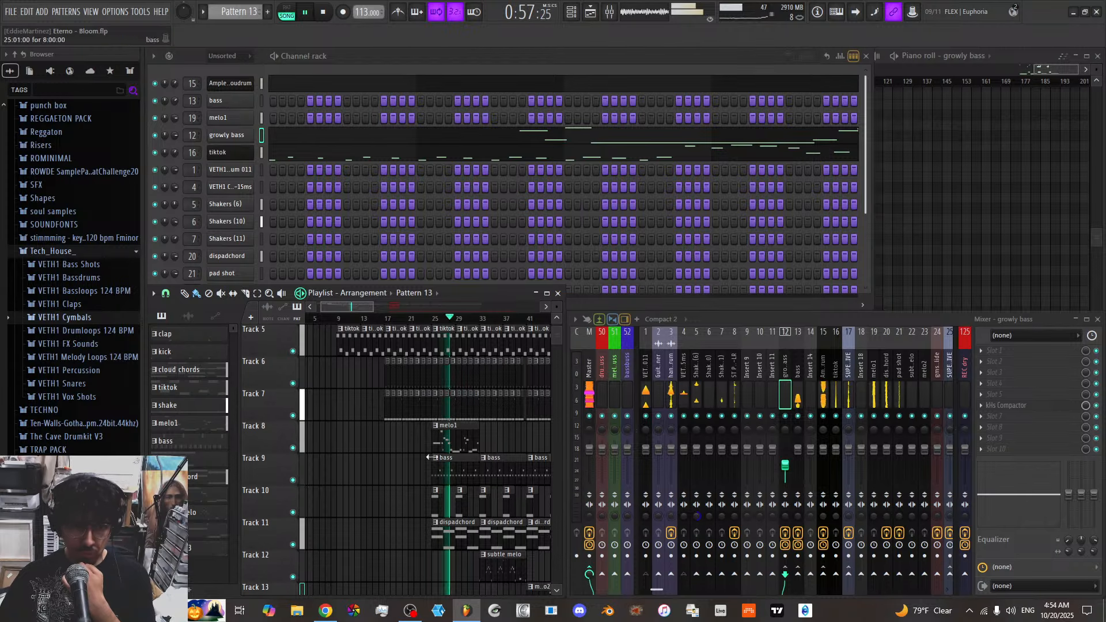
pyautogui.scroll(-2, 422, 452)
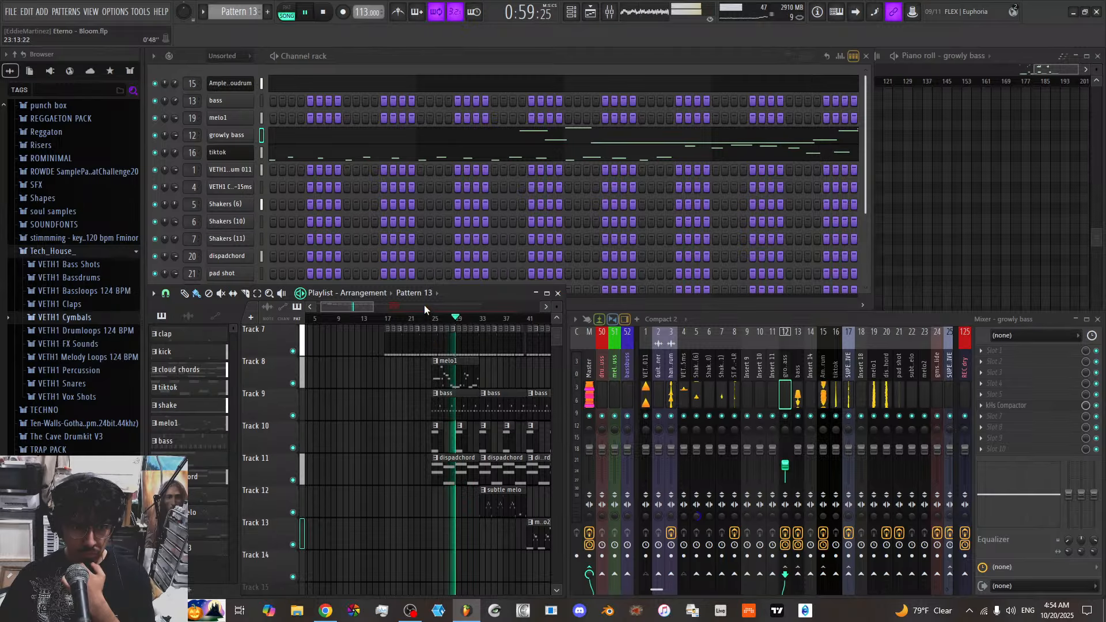
pyautogui.scroll(-2, 424, 306)
pyautogui.moveTo(425, 307); pyautogui.dragTo(440, 308)
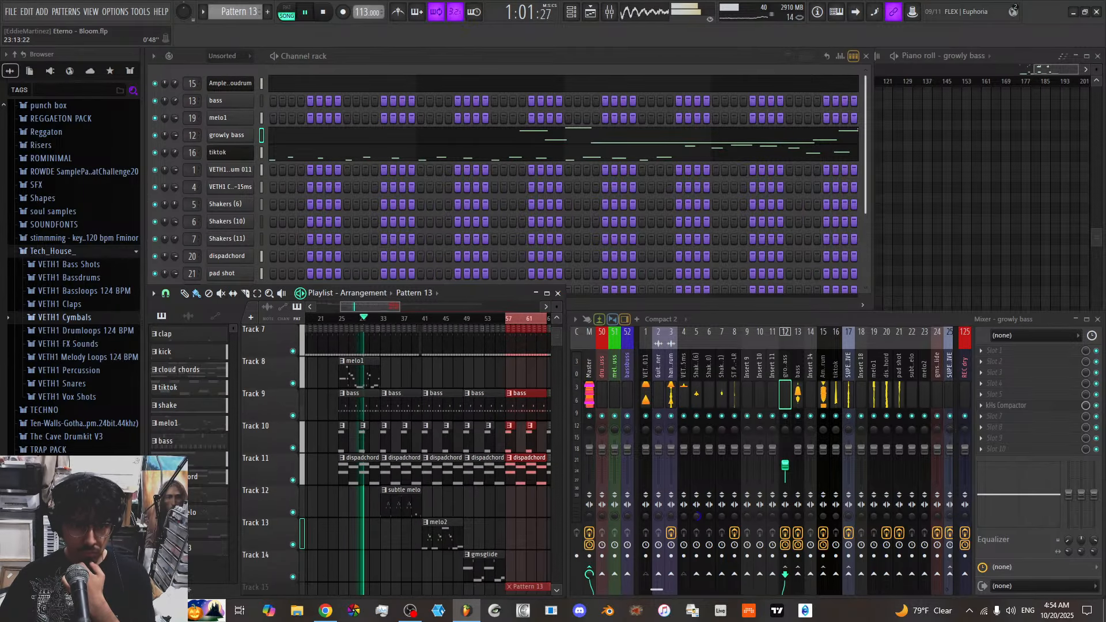
pyautogui.scroll(-2, 455, 376)
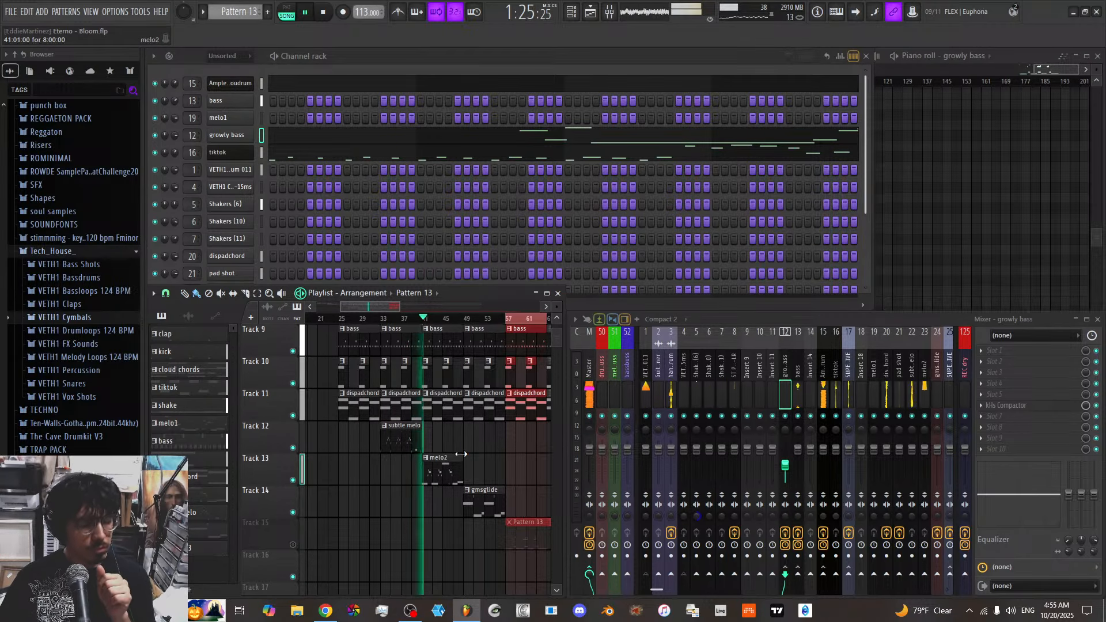
pyautogui.scroll(2, 460, 468)
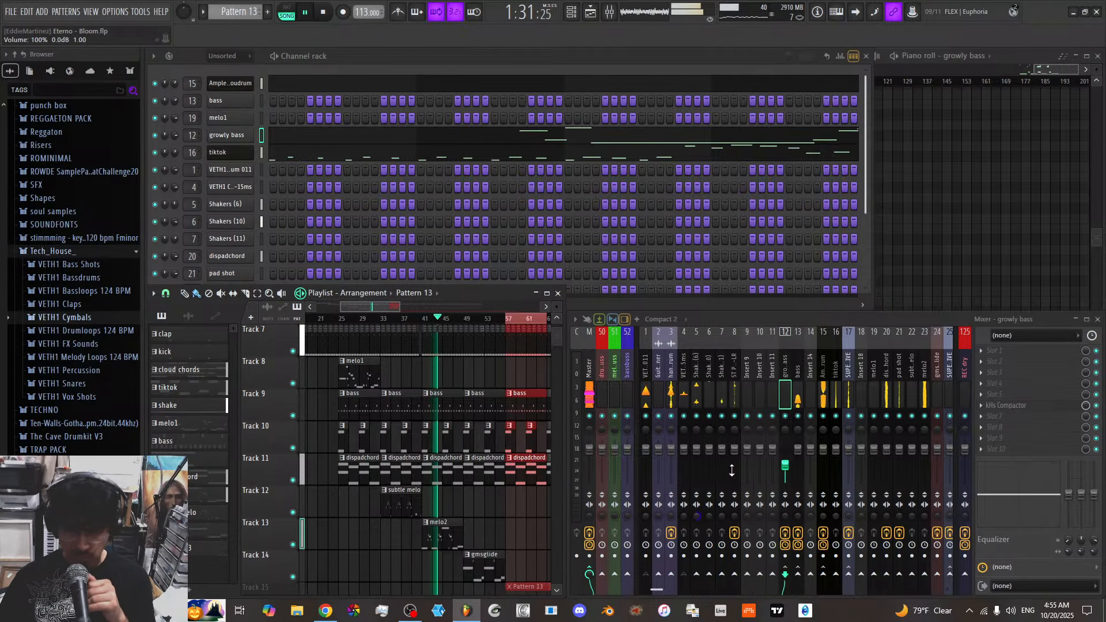
# Select the melo2 mixer track and unmute playlist Track 15, which holds the Pattern 13 clip
pyautogui.hscroll(3, 851, 398)
pyautogui.click(853, 390)
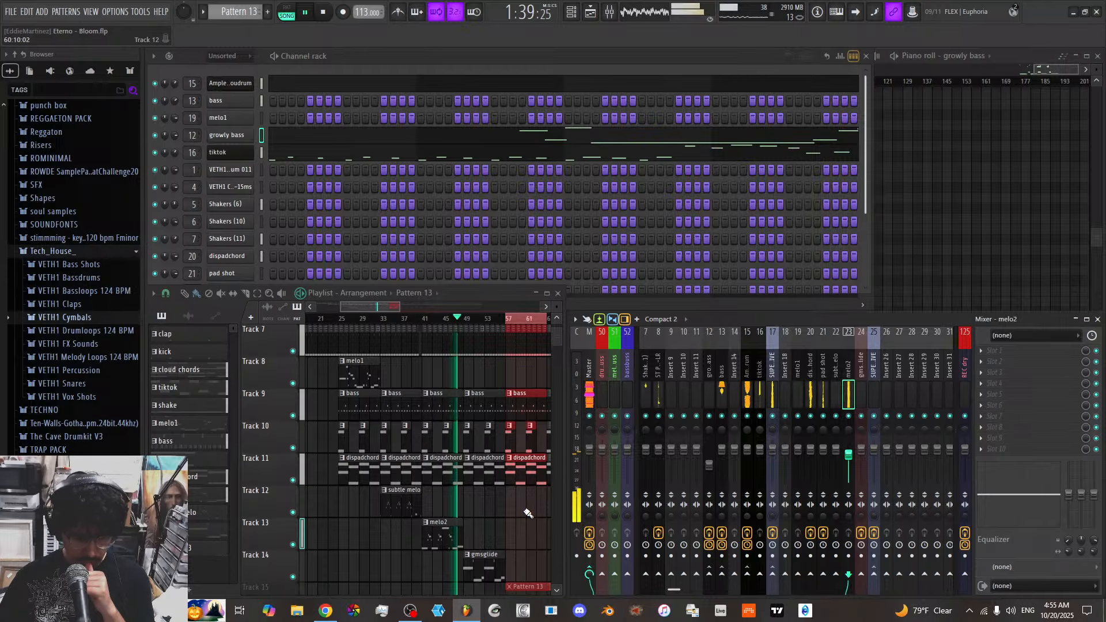
pyautogui.scroll(-3, 461, 310)
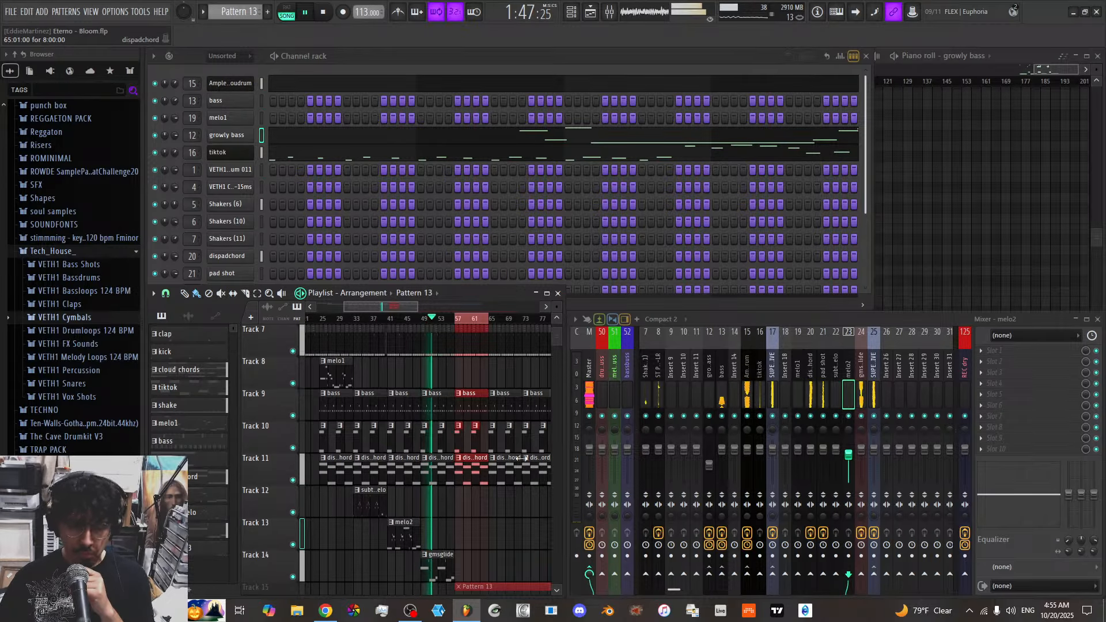
pyautogui.scroll(-2, 522, 458)
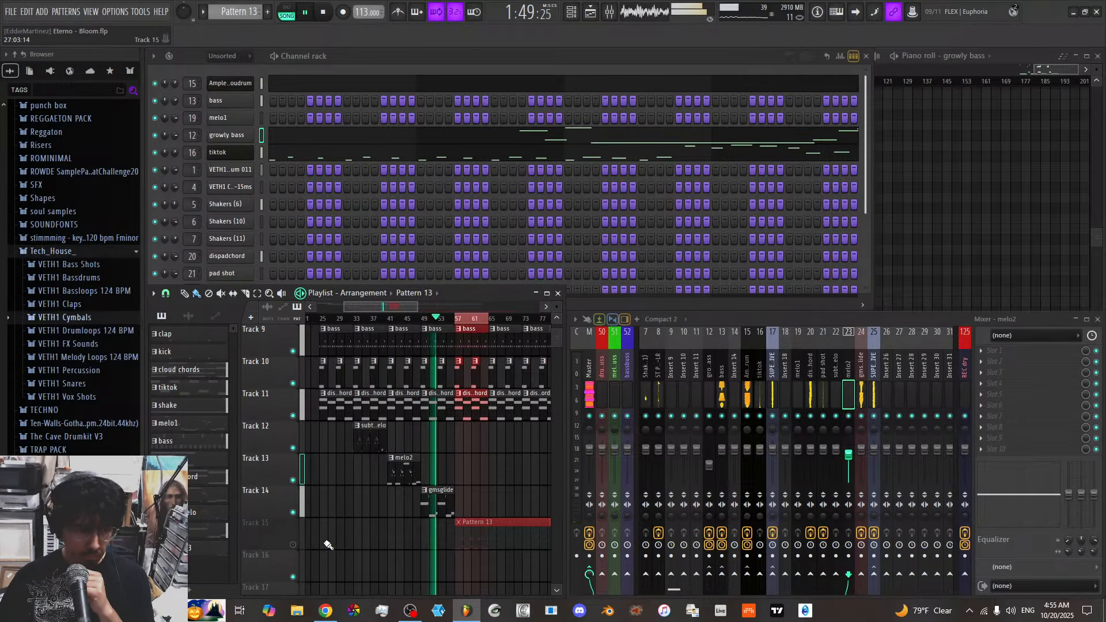
pyautogui.click(292, 546)
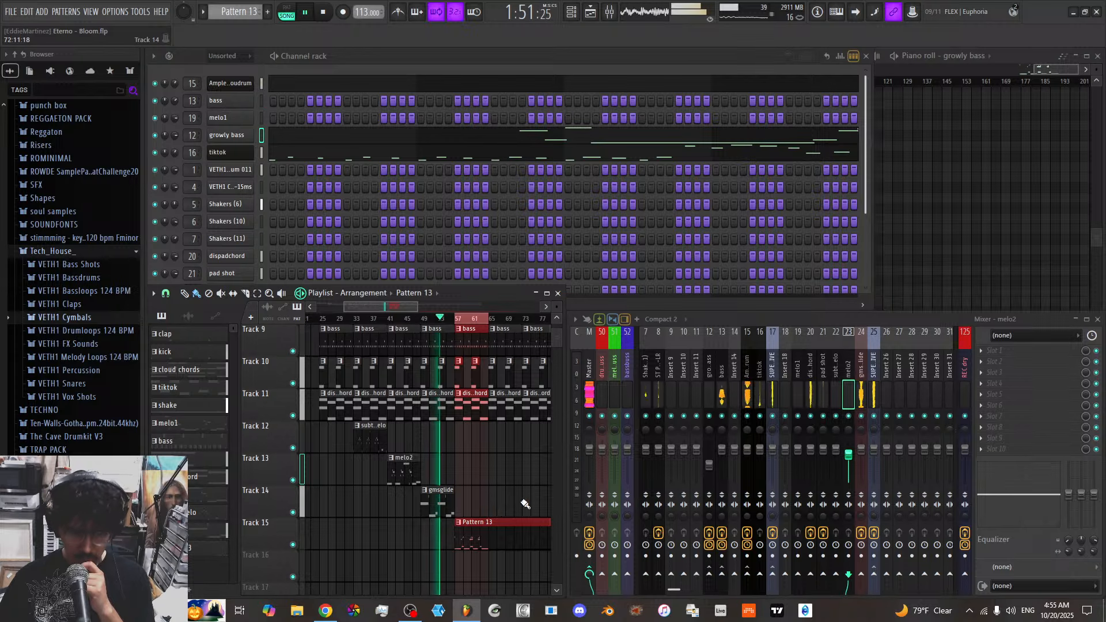
# Shorten the Pattern 13 clip on Track 15 so it runs from bar 57 to bar 65, and stop playback
pyautogui.scroll(-2, 477, 320)
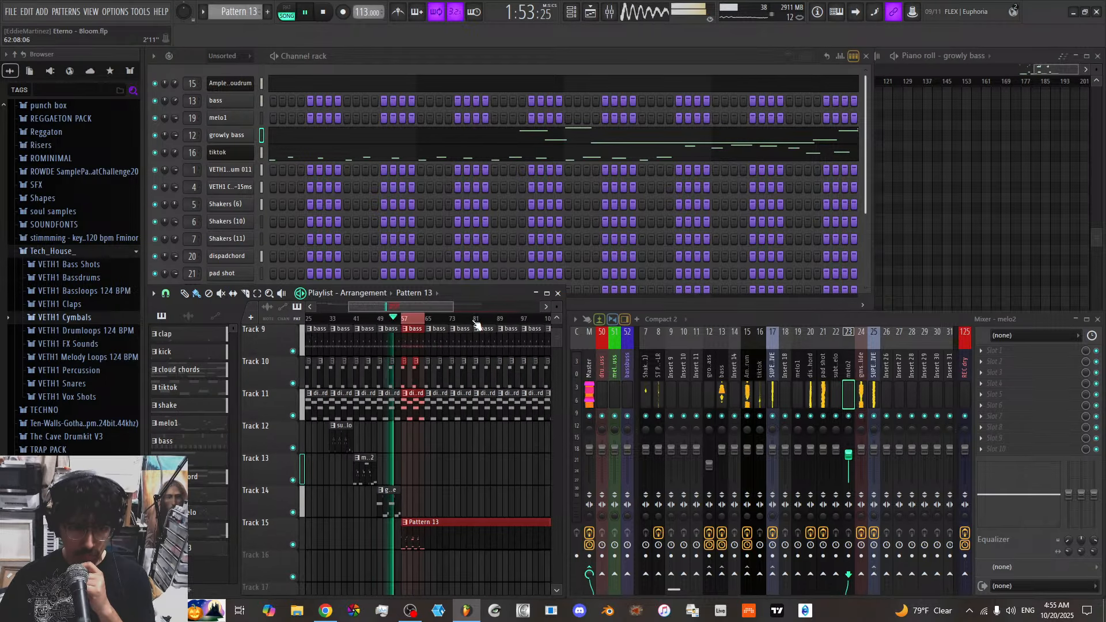
pyautogui.scroll(-2, 446, 307)
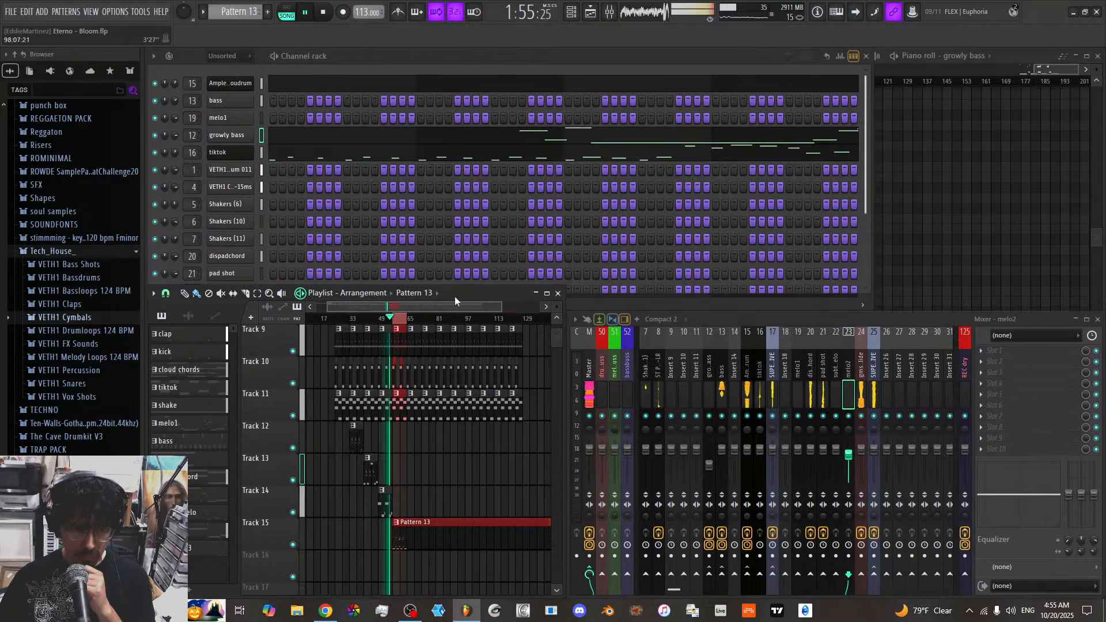
pyautogui.scroll(-3, 455, 296)
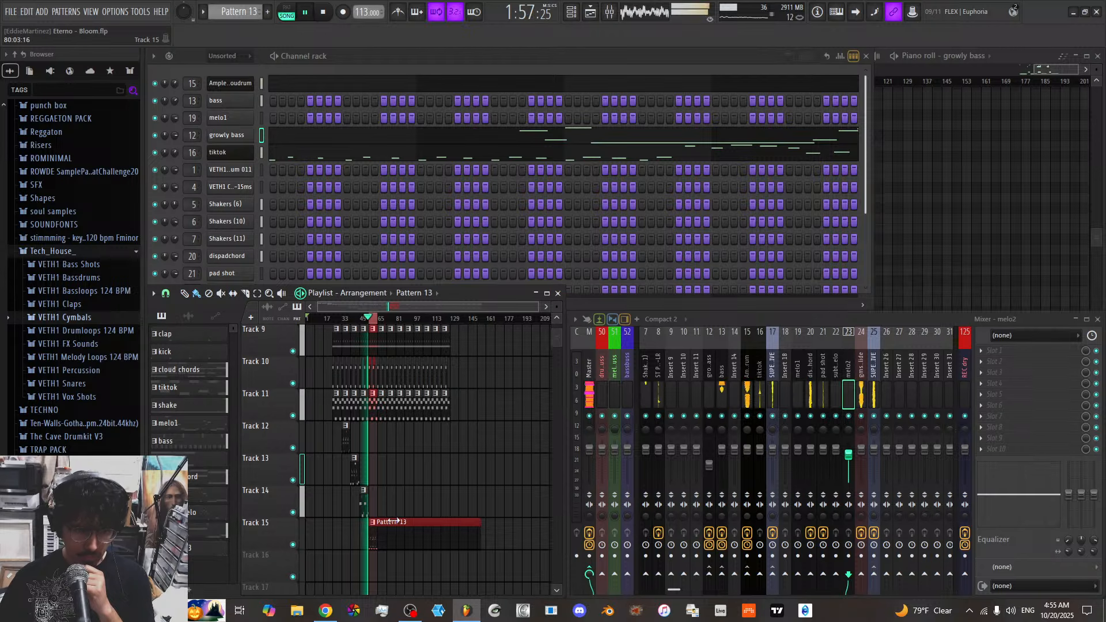
pyautogui.moveTo(478, 520); pyautogui.dragTo(378, 520)
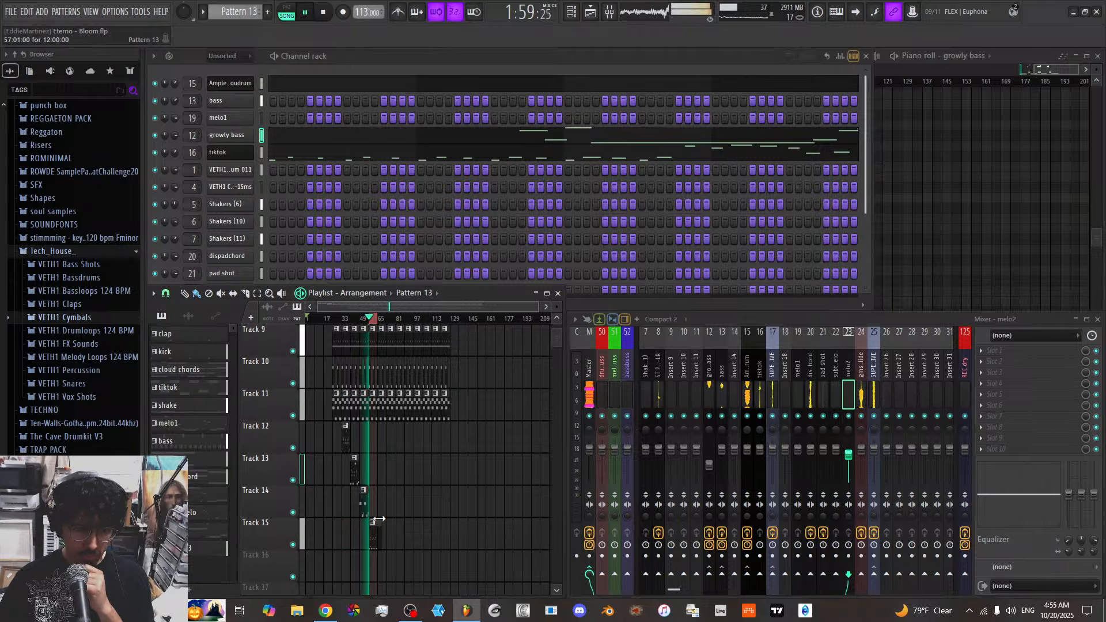
pyautogui.scroll(10, 385, 313)
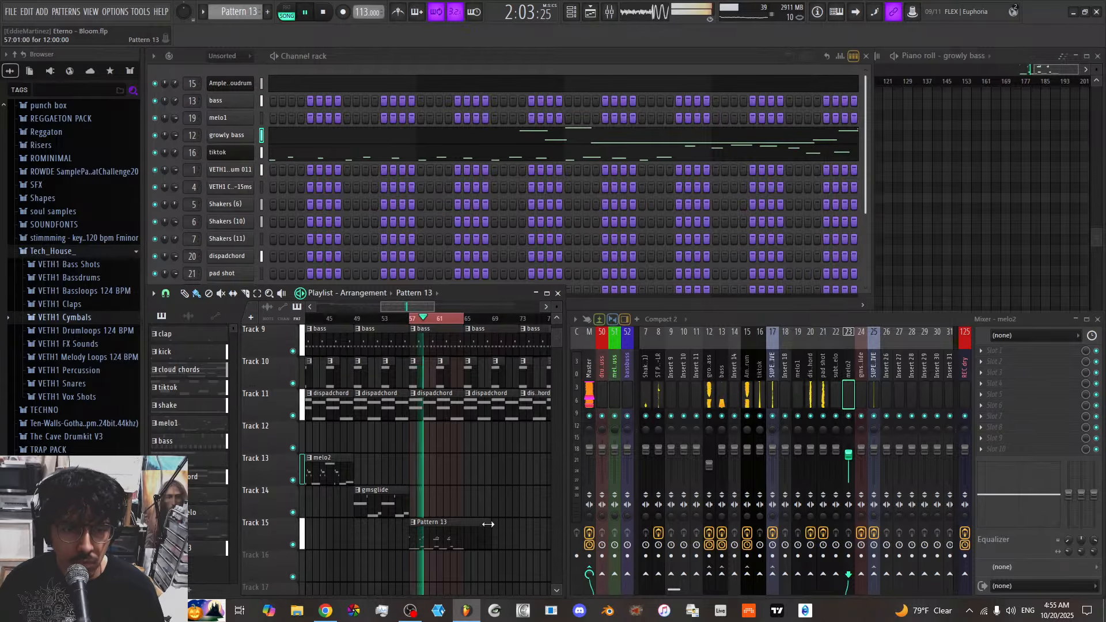
pyautogui.moveTo(489, 523); pyautogui.dragTo(477, 522)
pyautogui.press('space')
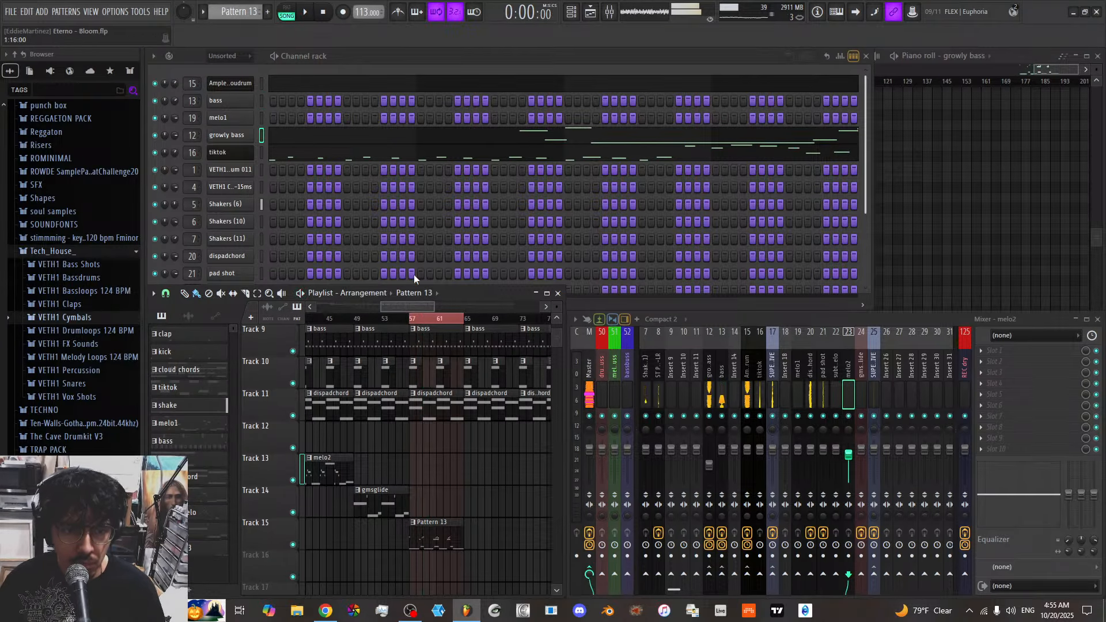
# Open the growly bass synth, return to the playlist, and examine the clips on Tracks 6 to 15 between bars 57 and 65
pyautogui.scroll(4, 397, 307)
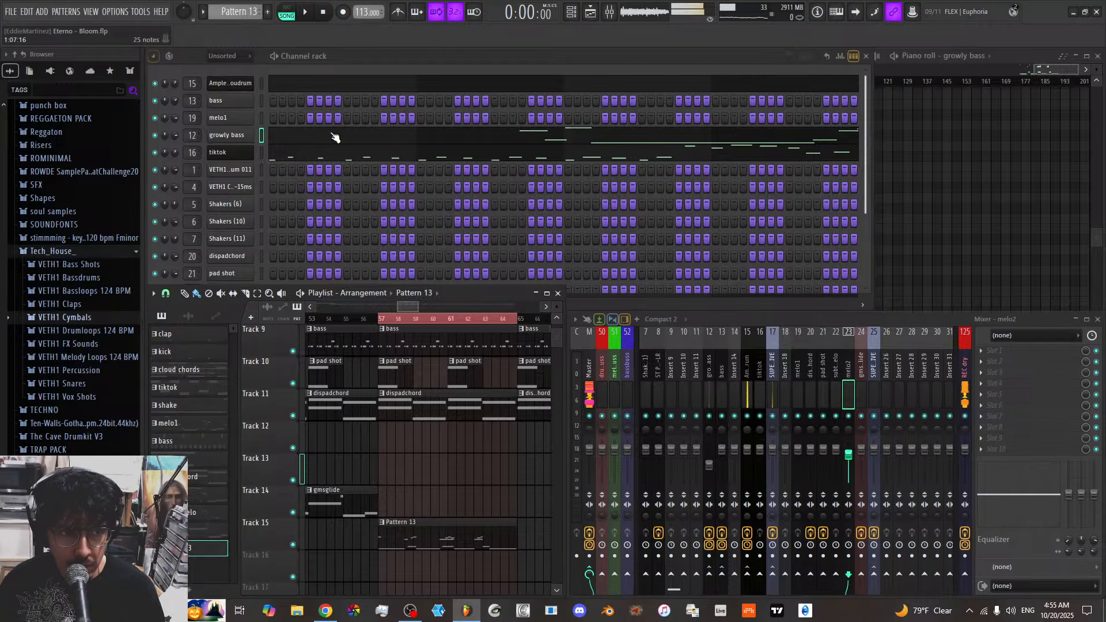
pyautogui.click(241, 137)
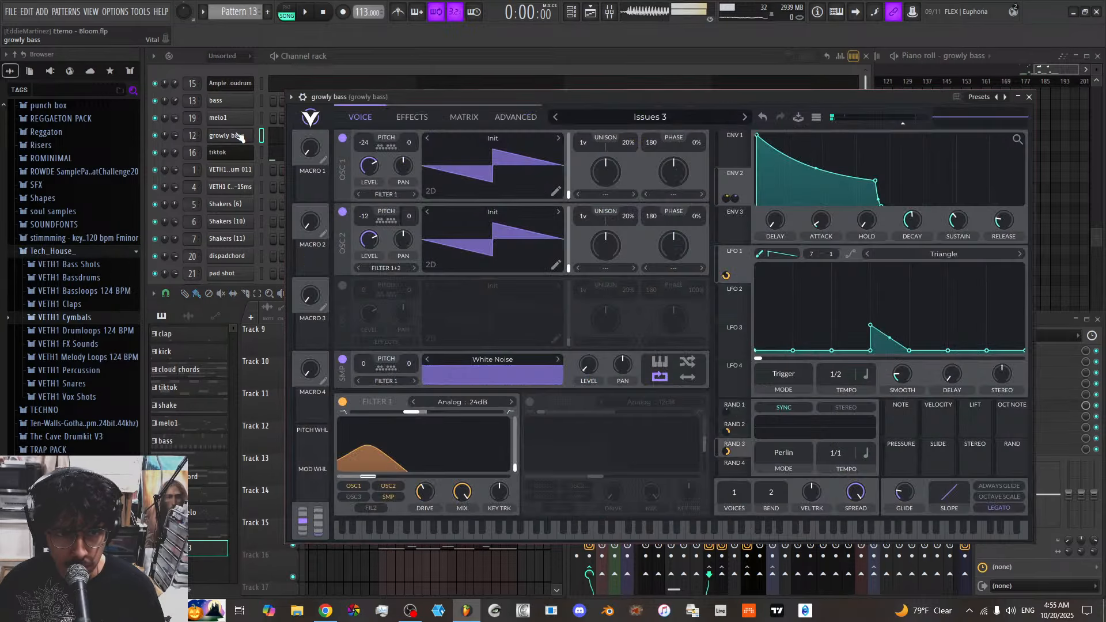
pyautogui.click(347, 63)
pyautogui.click(278, 468)
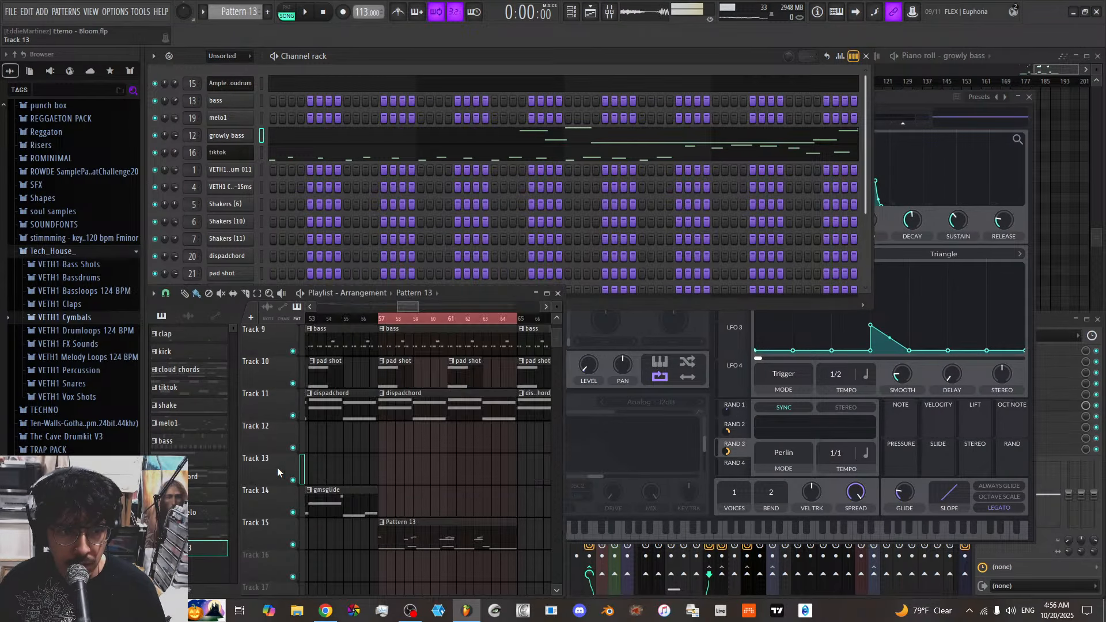
pyautogui.scroll(3, 408, 311)
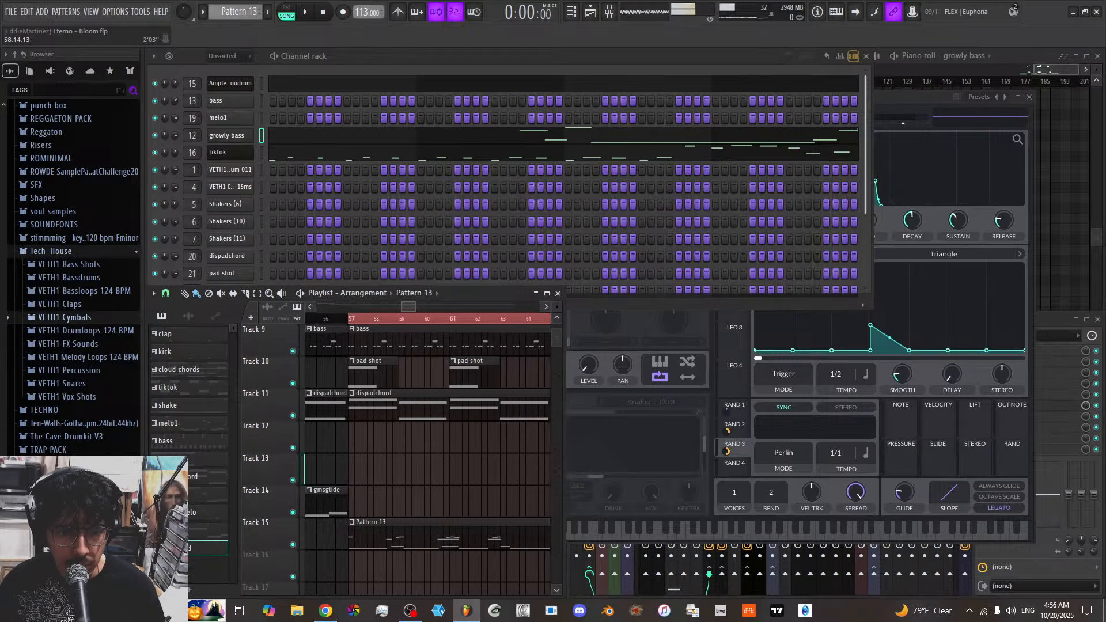
pyautogui.scroll(3, 397, 458)
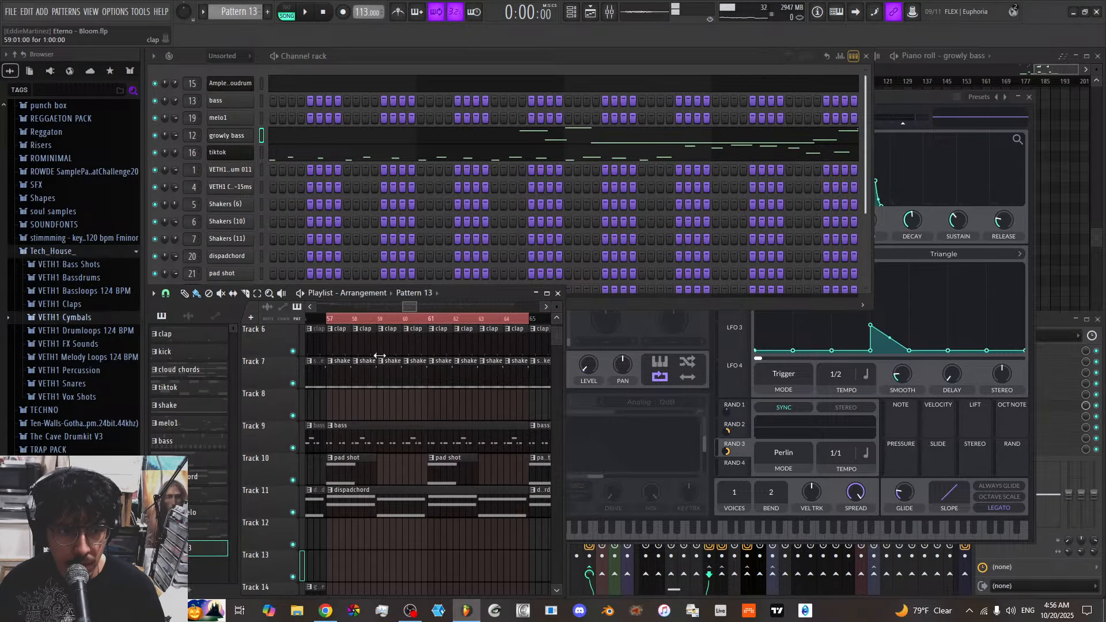
pyautogui.scroll(-2, 423, 375)
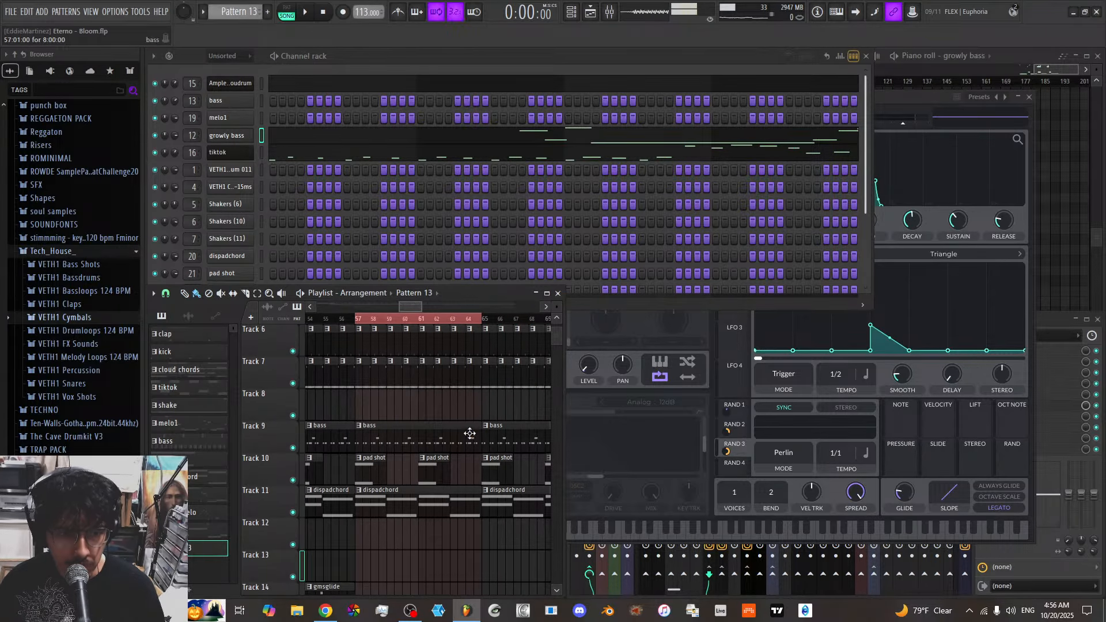
pyautogui.scroll(-6, 470, 434)
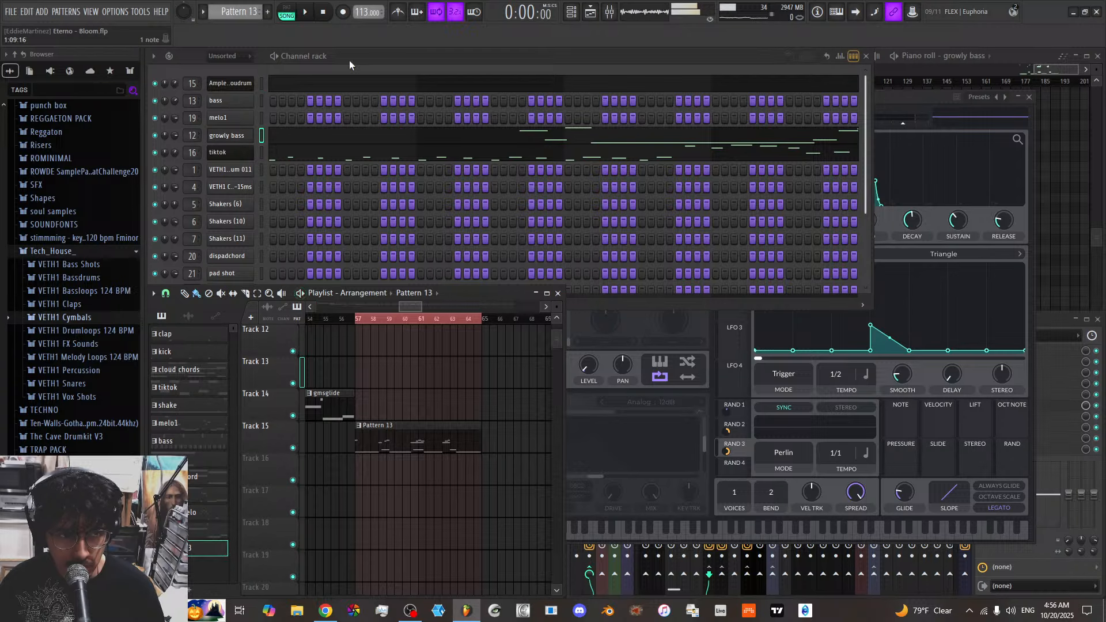
# Play the bar 57 loop and raise the growly bass mixer track's volume to about 97%
pyautogui.press('space')
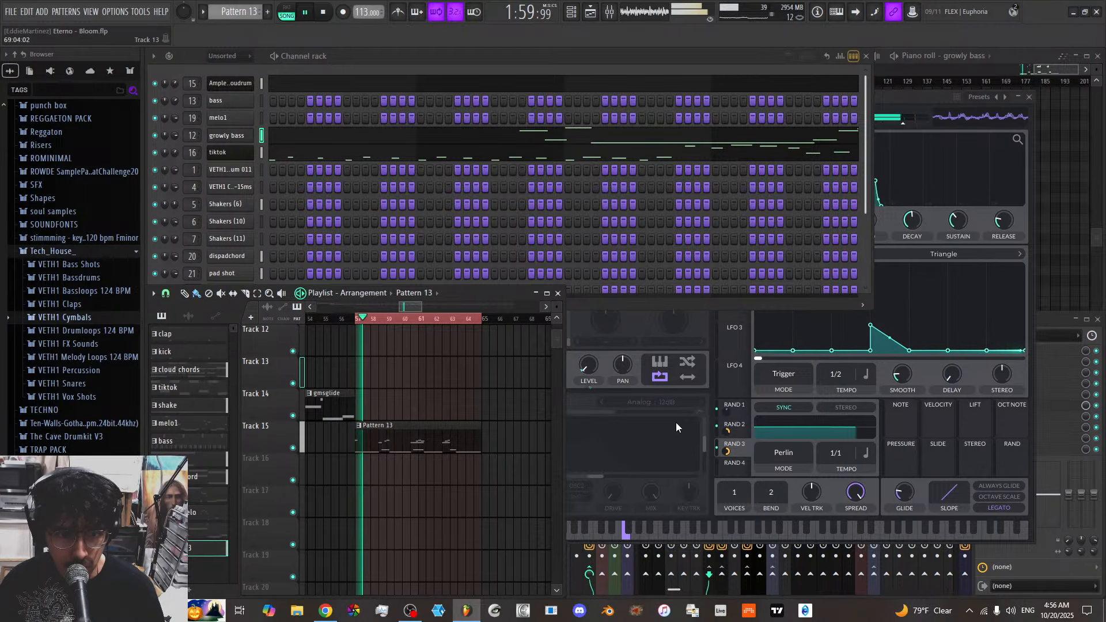
pyautogui.click(600, 567)
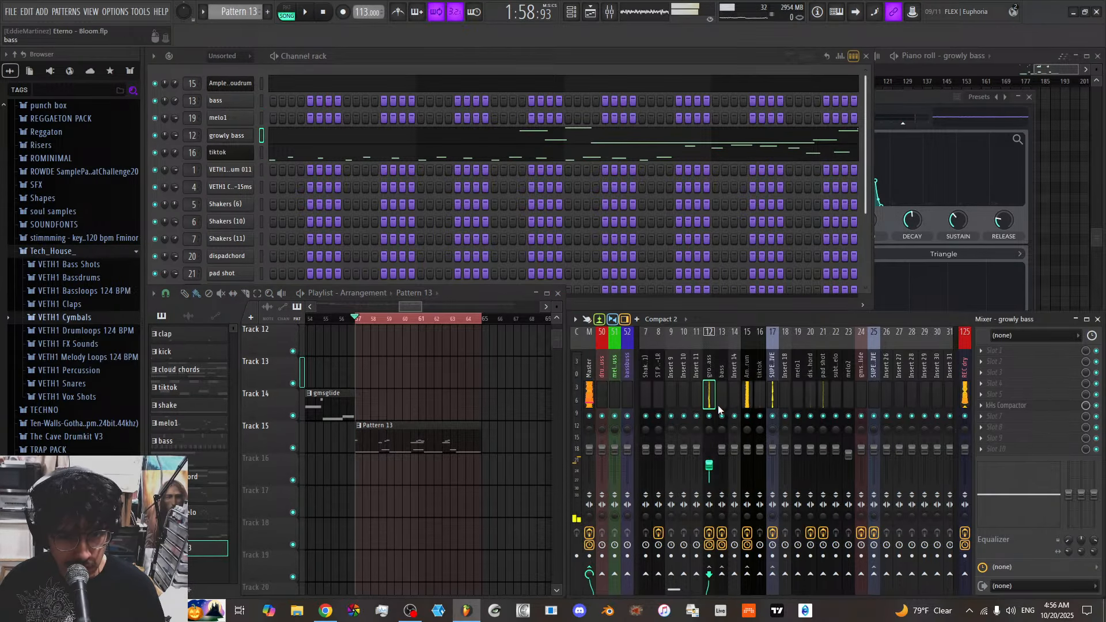
pyautogui.press('space')
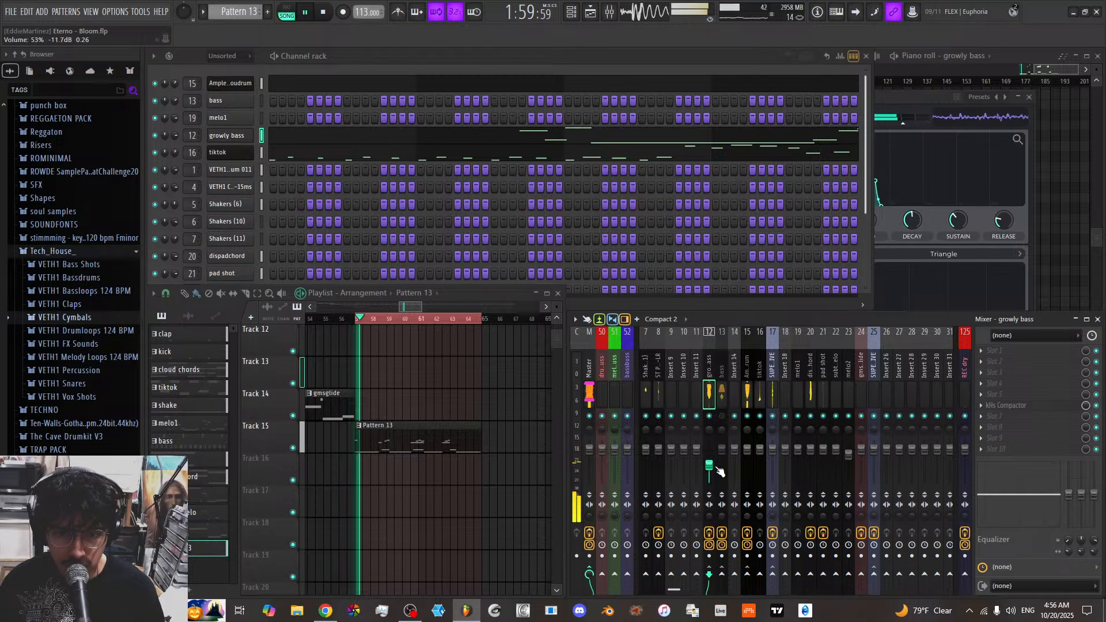
pyautogui.moveTo(709, 466); pyautogui.dragTo(709, 453)
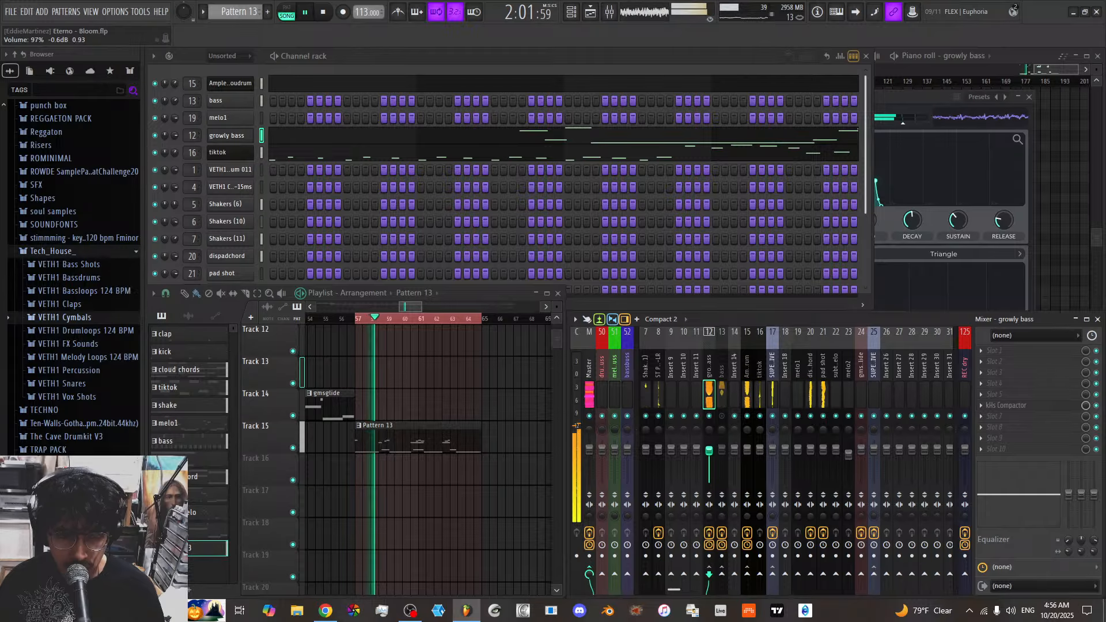
pyautogui.press('space')
# Delete the shake clips on Track 7 and the clap clips on Track 6 between bars 57 and 65, auditioning the loop
pyautogui.scroll(3, 429, 487)
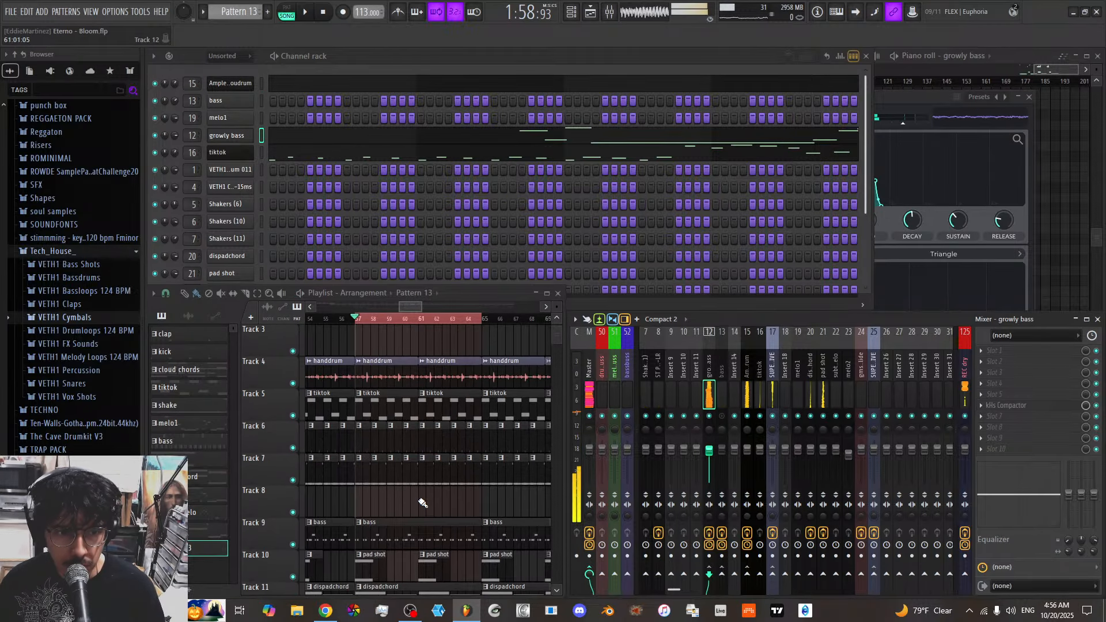
pyautogui.rightClick(363, 482)
pyautogui.press('space')
pyautogui.press('space')
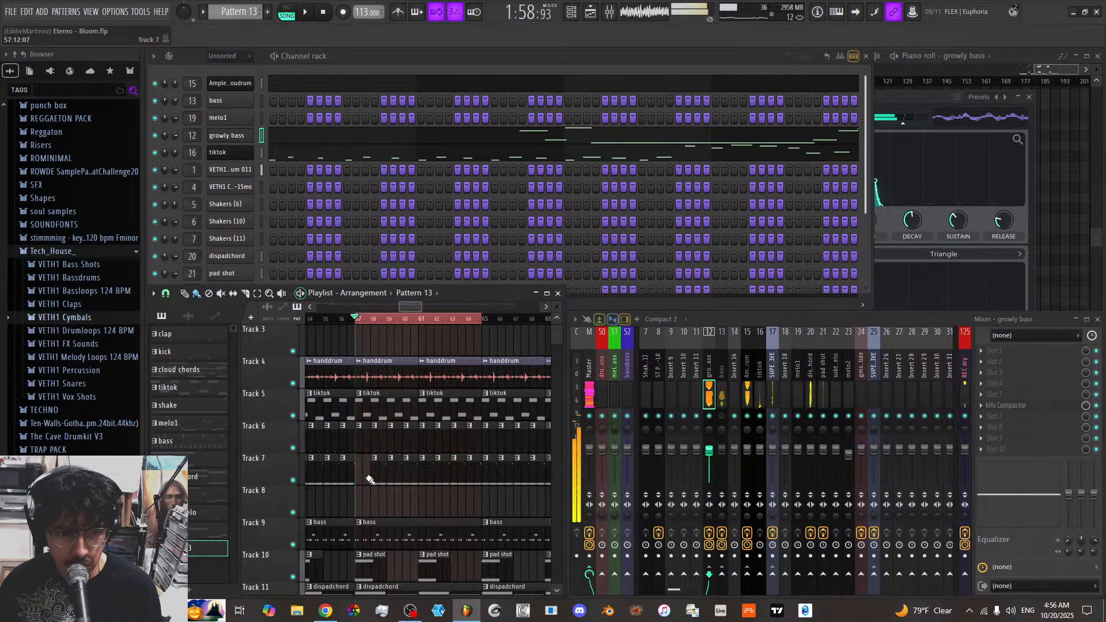
pyautogui.moveTo(369, 478); pyautogui.dragTo(481, 481)
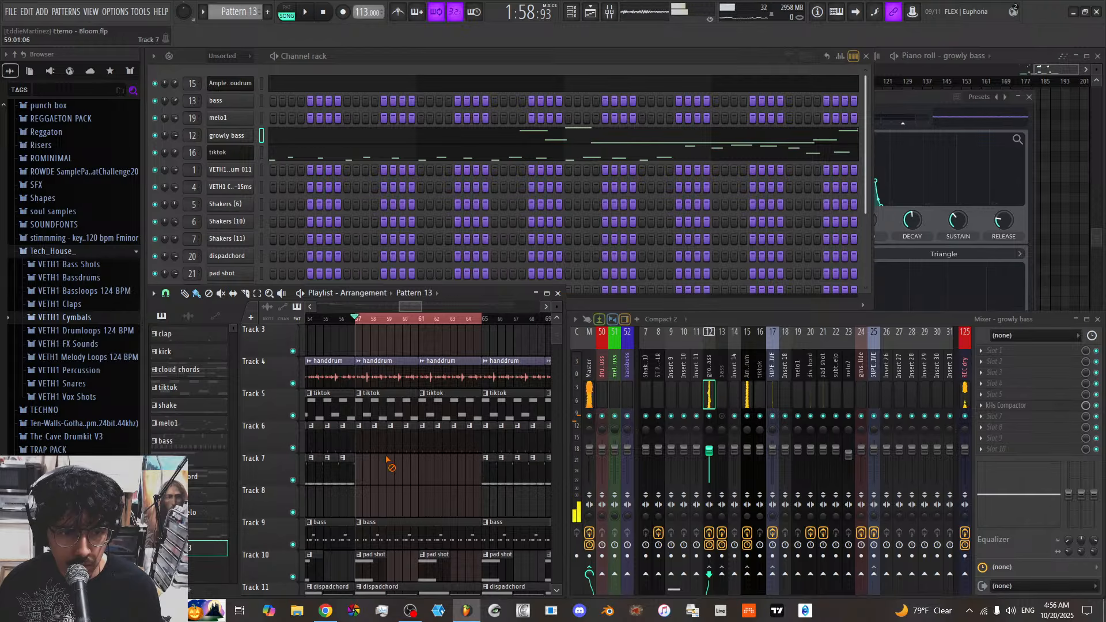
pyautogui.moveTo(398, 455); pyautogui.dragTo(481, 440)
pyautogui.press('space')
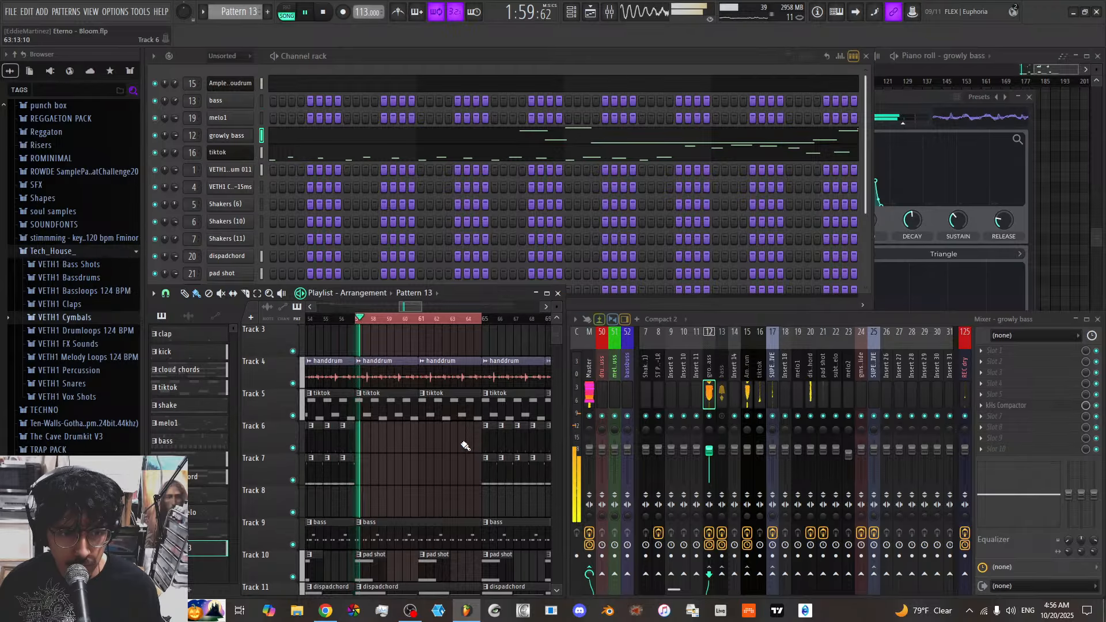
pyautogui.press('space')
# Try the loop without the tiktok clips on Track 5 between bars 57 and 65, and undo that deletion
pyautogui.moveTo(408, 414); pyautogui.dragTo(433, 416)
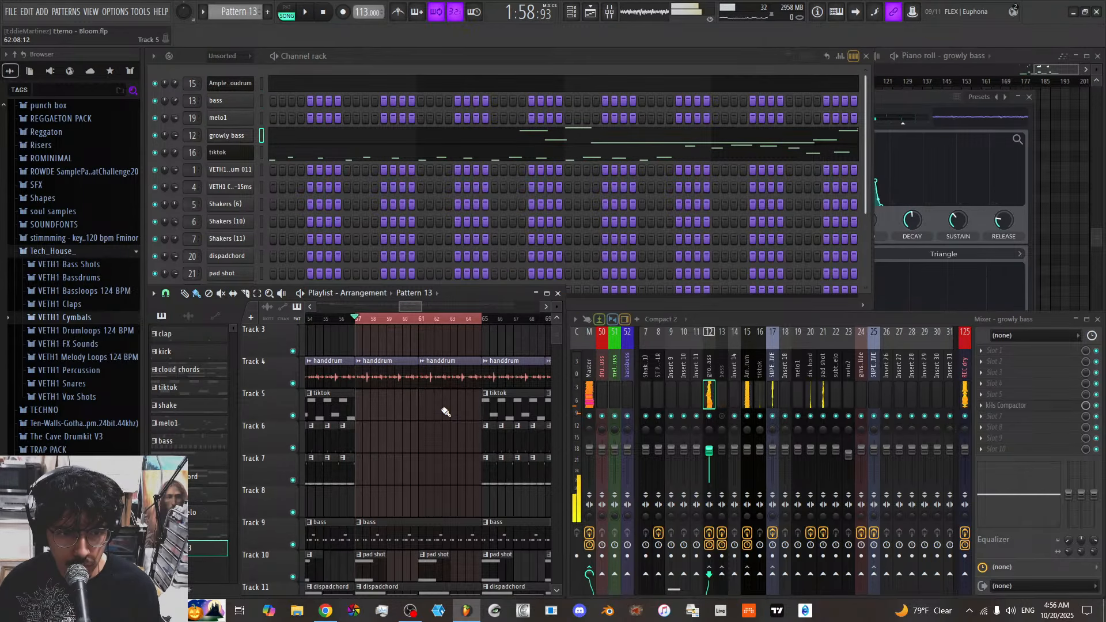
pyautogui.scroll(2, 415, 458)
pyautogui.scroll(1, 415, 459)
pyautogui.press('space')
pyautogui.press('space')
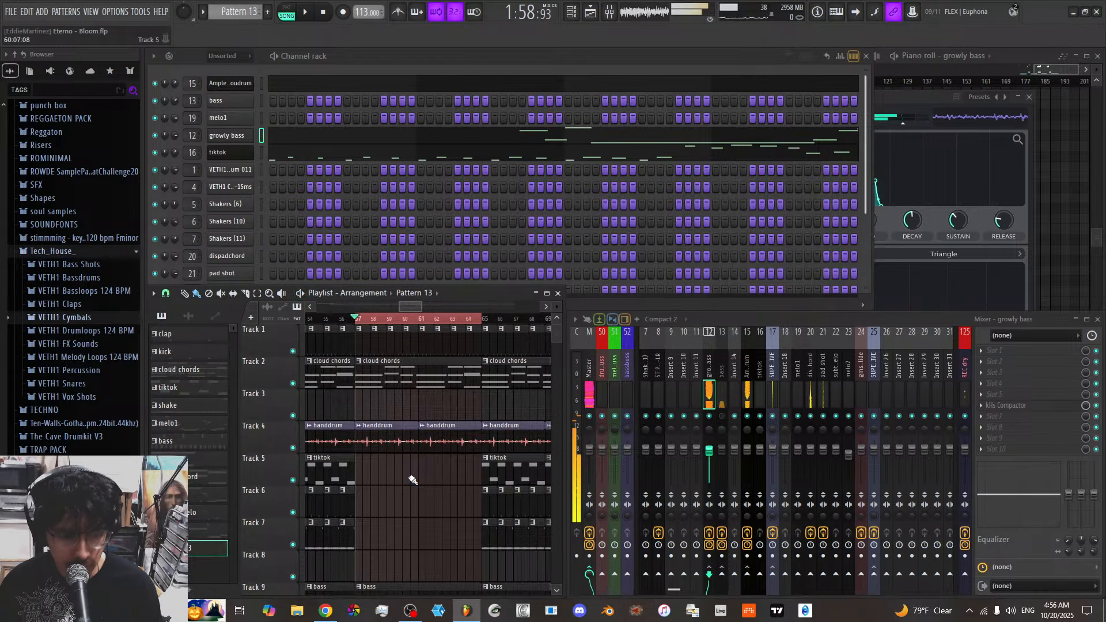
pyautogui.hotkey('ctrl', 'z')
# Delete the handdrum, pad shot and dispadchord clips on Tracks 4, 10 and 11 between bars 57 and 65 while auditioning the loop
pyautogui.moveTo(392, 429); pyautogui.dragTo(452, 428)
pyautogui.press('space')
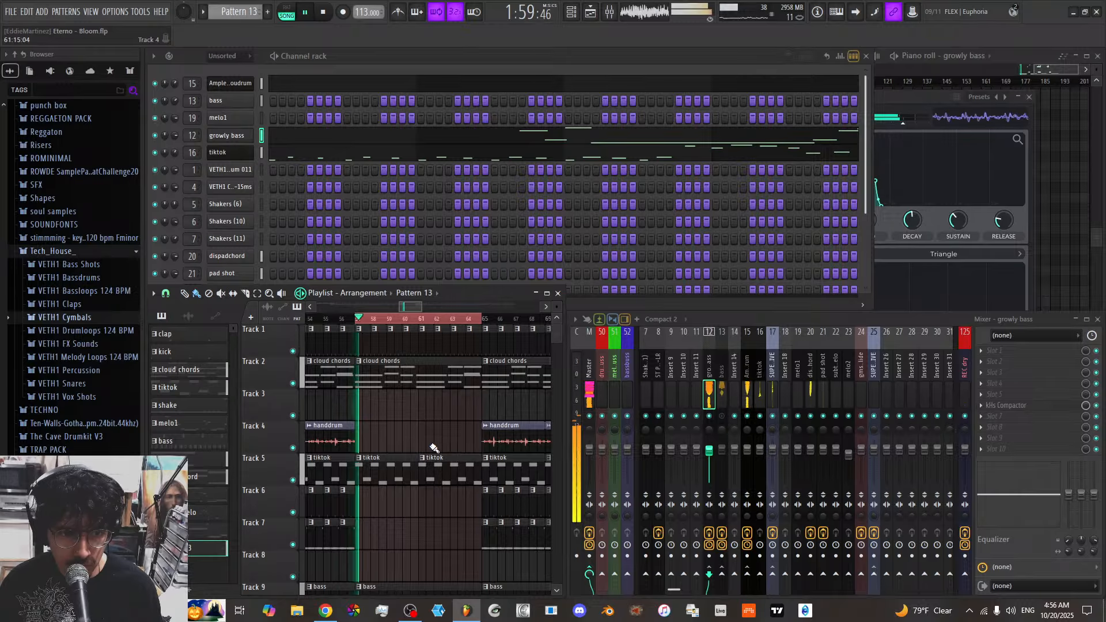
pyautogui.scroll(-4, 424, 456)
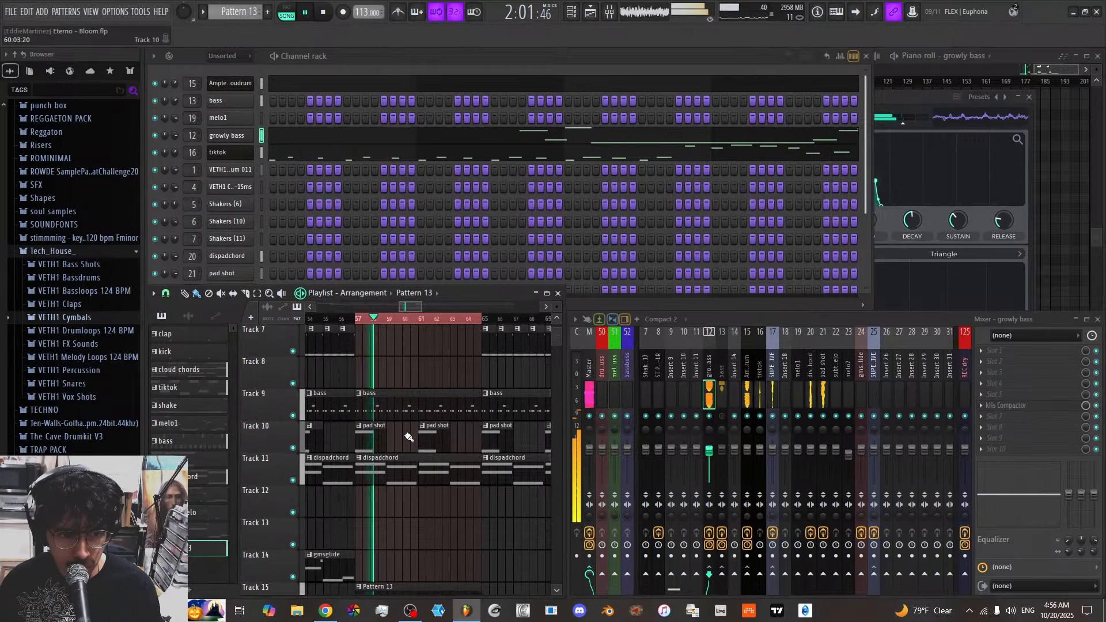
pyautogui.moveTo(390, 443)
pyautogui.mouseDown()
pyautogui.moveTo(423, 473)
pyautogui.moveTo(433, 451)
pyautogui.mouseUp()
pyautogui.scroll(-3, 425, 462)
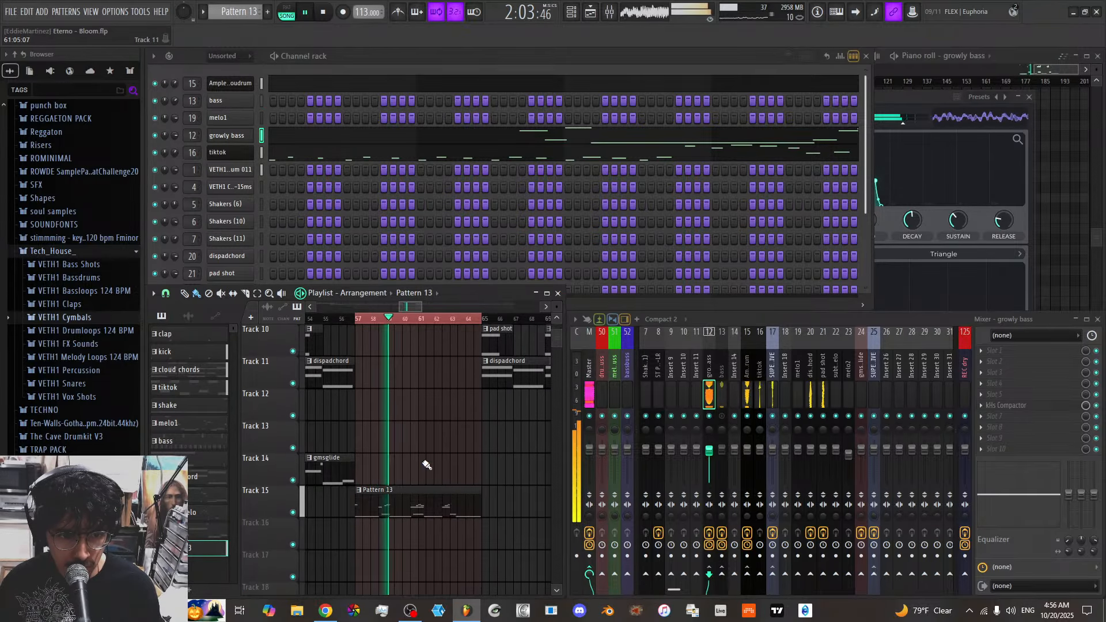
pyautogui.scroll(4, 398, 451)
pyautogui.scroll(2, 412, 482)
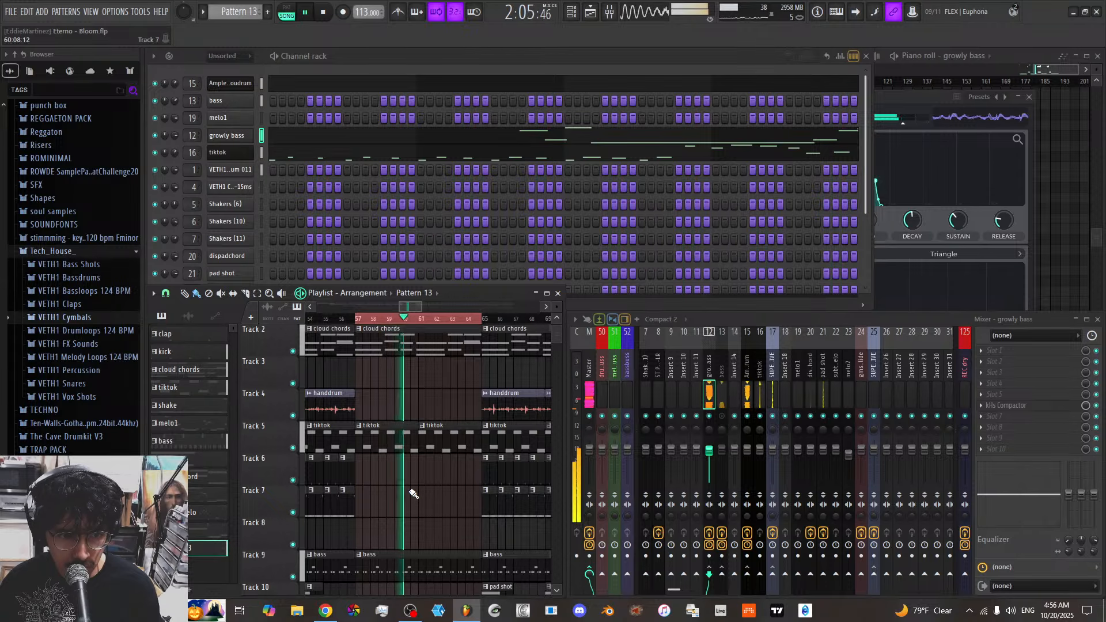
# Restart the loop, set Filter 1's blend to 0 in the growly bass synth, and return to its mixer track
pyautogui.press('space')
pyautogui.press('space')
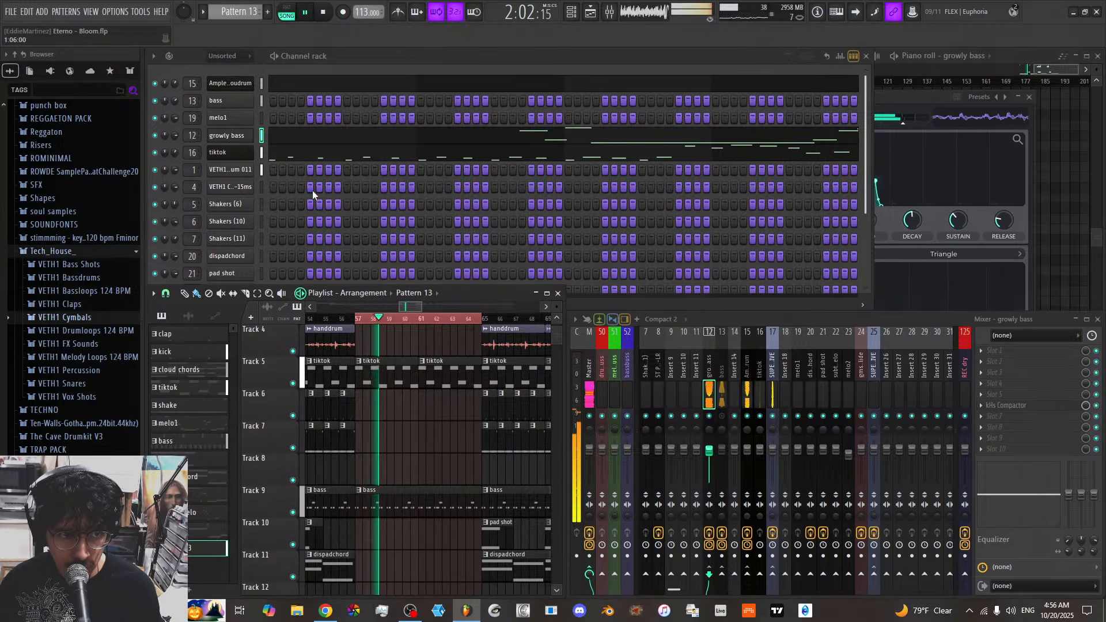
pyautogui.click(242, 136)
pyautogui.click(242, 139)
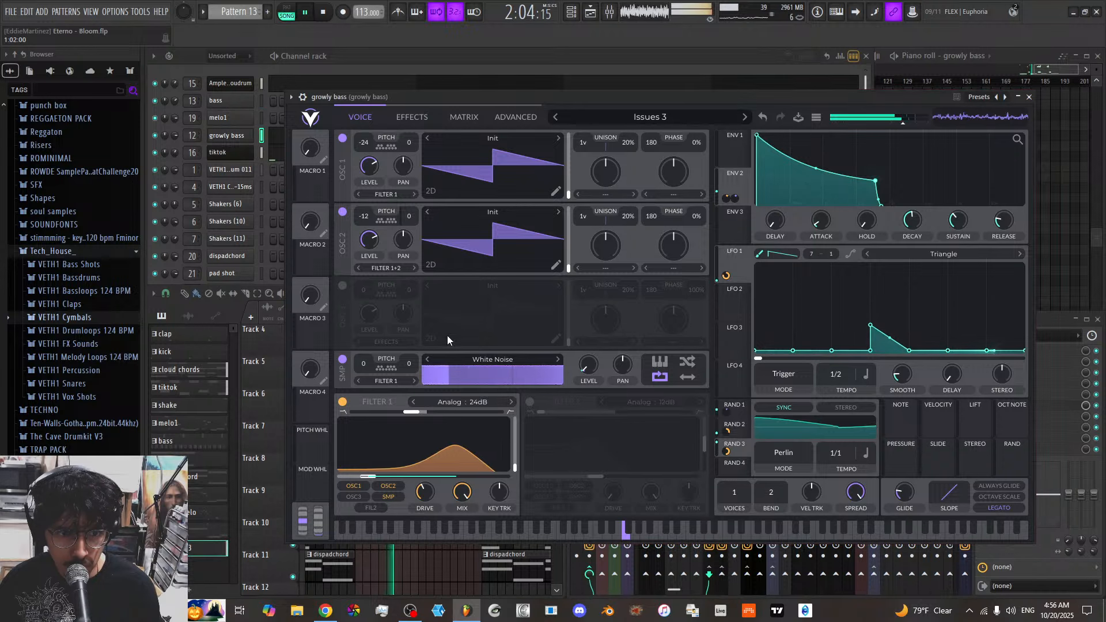
pyautogui.moveTo(412, 412); pyautogui.dragTo(344, 412)
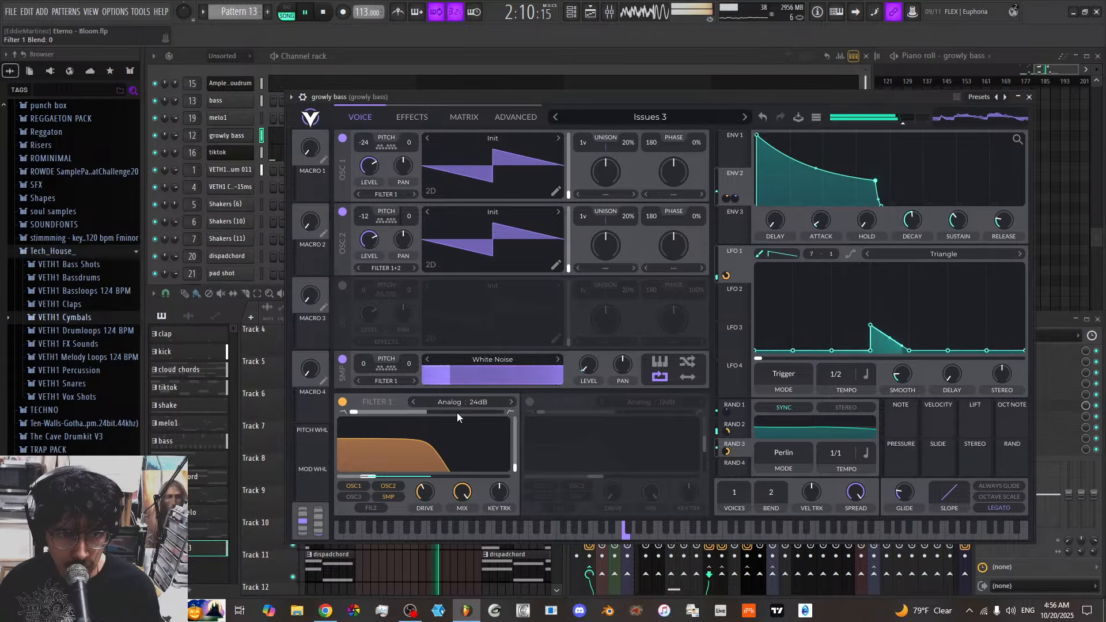
pyautogui.click(1038, 317)
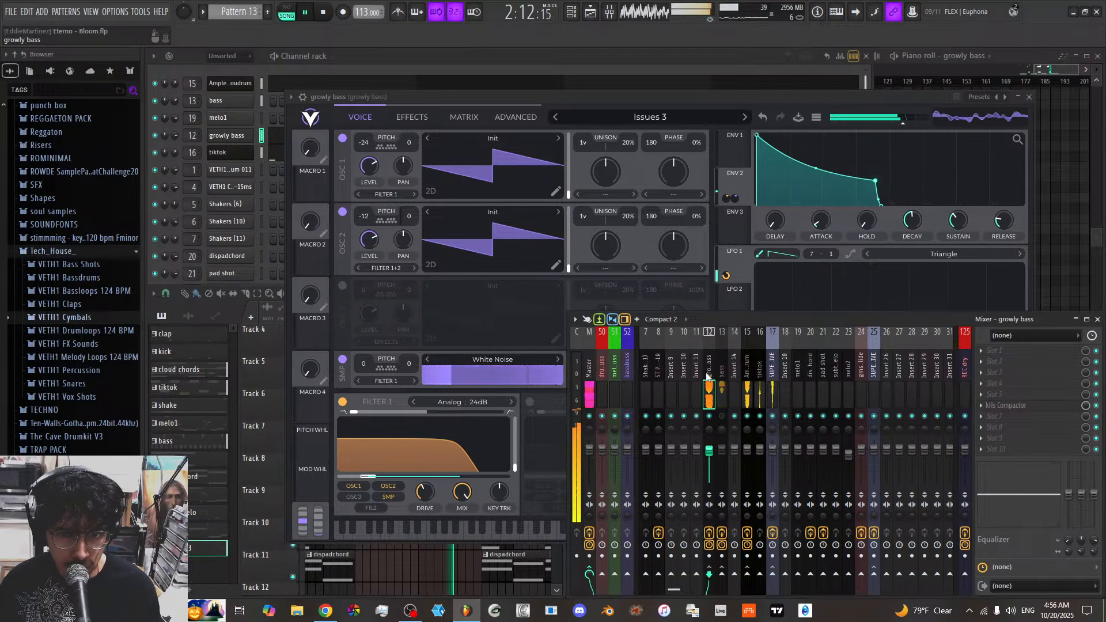
# Set the threshold of the kHs Compactor on the growly bass track to about -4.98 dB, and stop playback
pyautogui.click(1029, 406)
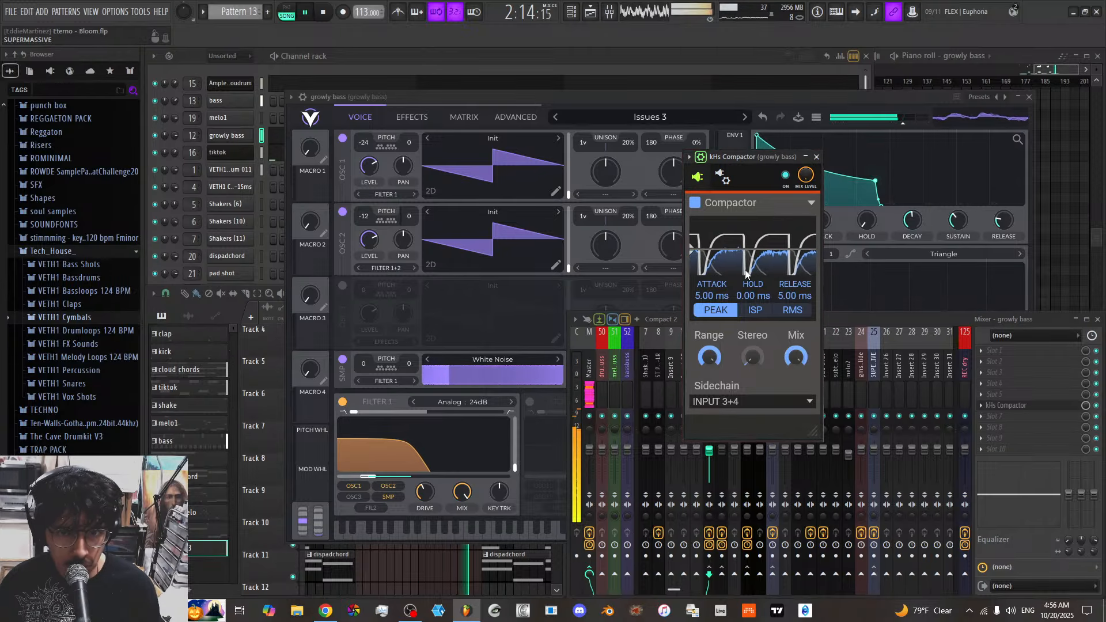
pyautogui.moveTo(694, 251)
pyautogui.mouseDown()
pyautogui.moveTo(693, 238)
pyautogui.moveTo(693, 269)
pyautogui.moveTo(697, 245)
pyautogui.mouseUp()
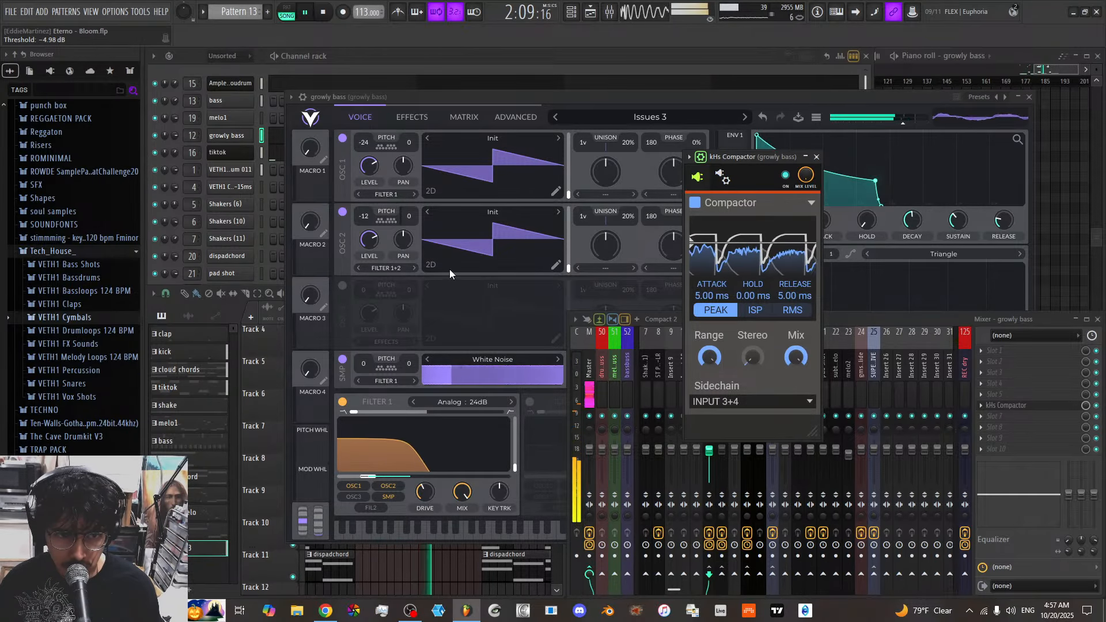
pyautogui.click(332, 456)
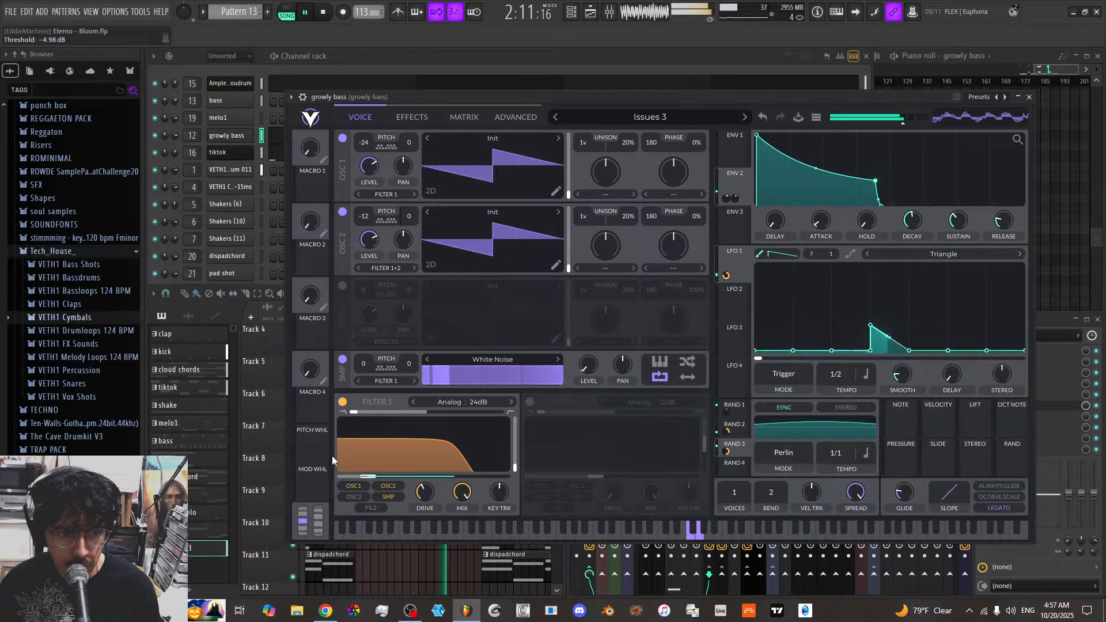
pyautogui.press('space')
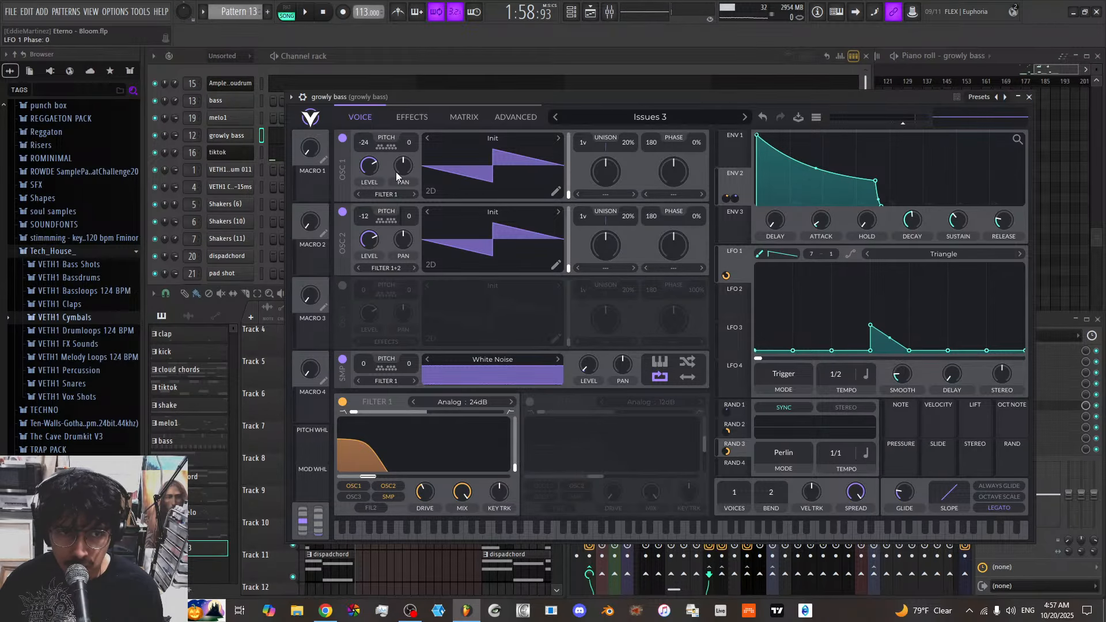
# Assign Macro 1 to LFO 1's phase and enable painting with the flat step shape in that modulation's remap curve
pyautogui.moveTo(311, 185); pyautogui.dragTo(759, 359)
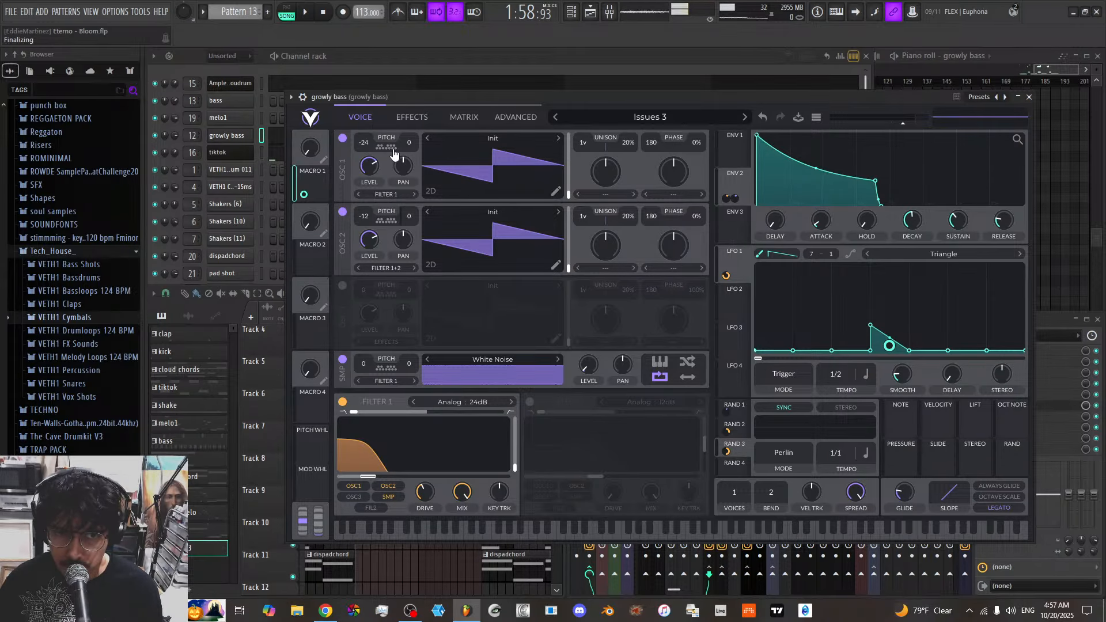
pyautogui.click(475, 118)
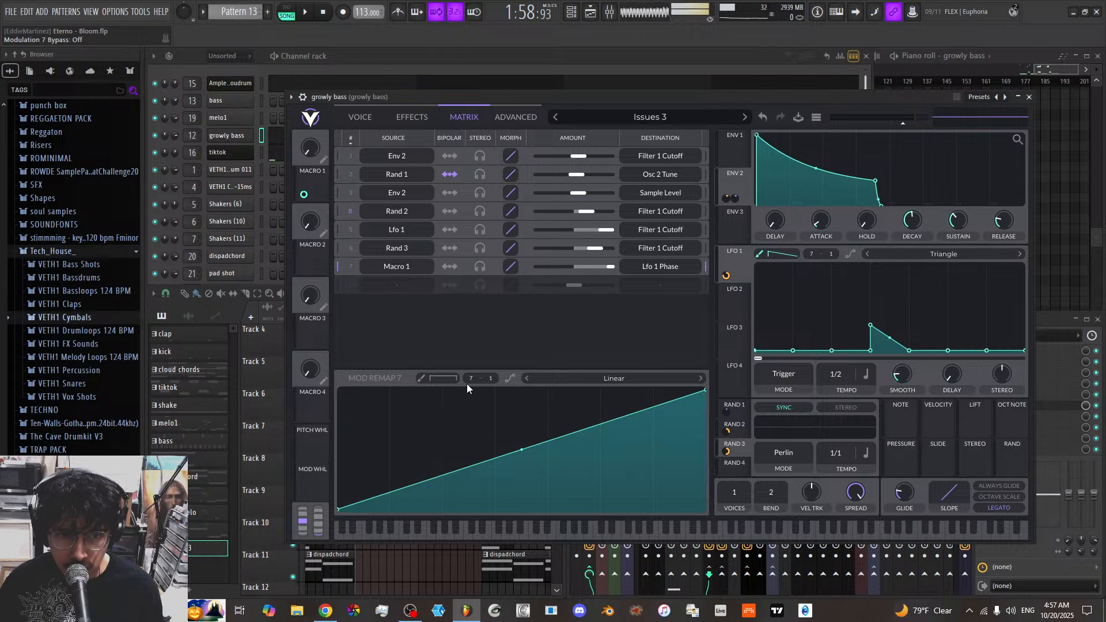
pyautogui.click(448, 379)
pyautogui.click(450, 395)
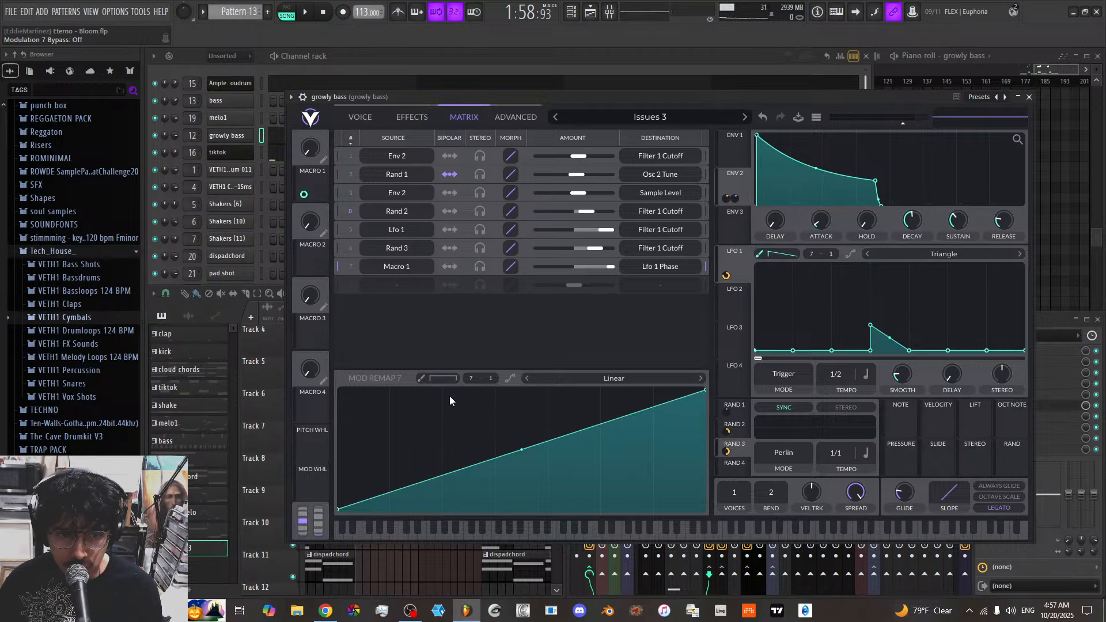
pyautogui.click(421, 378)
# Set the remap grid to 7 by 7, paint a rising staircase across it, and turn Macro 1 fully up to check the phase
pyautogui.click(375, 503)
pyautogui.click(398, 507)
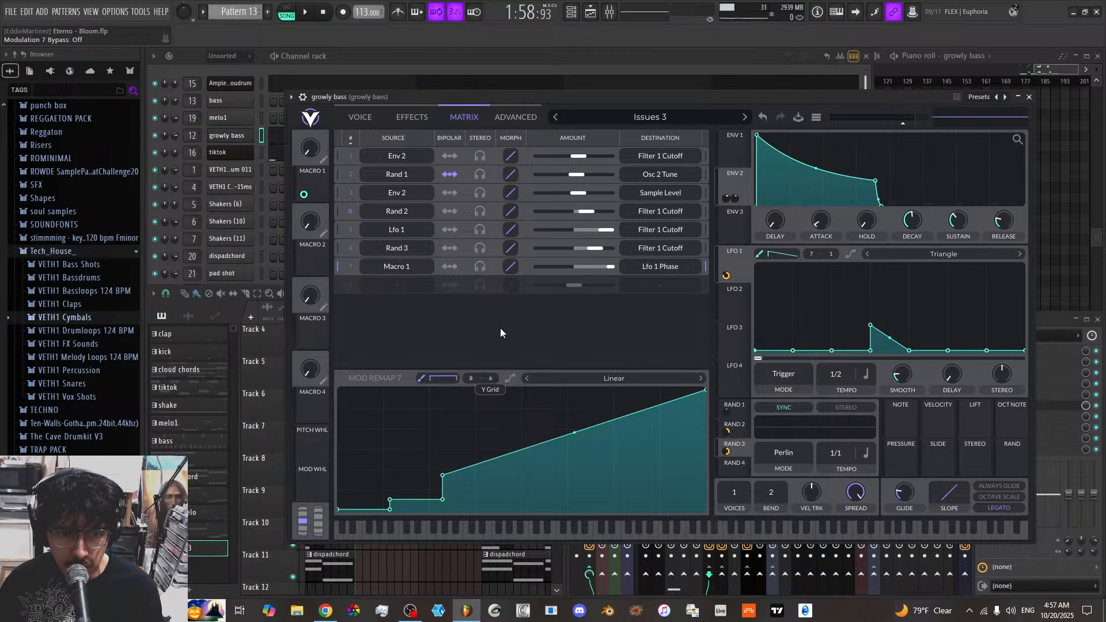
pyautogui.moveTo(500, 327); pyautogui.dragTo(501, 322)
pyautogui.moveTo(374, 507)
pyautogui.mouseDown()
pyautogui.moveTo(372, 523)
pyautogui.moveTo(388, 494)
pyautogui.moveTo(433, 494)
pyautogui.moveTo(490, 458)
pyautogui.moveTo(582, 434)
pyautogui.moveTo(585, 420)
pyautogui.moveTo(634, 416)
pyautogui.mouseUp()
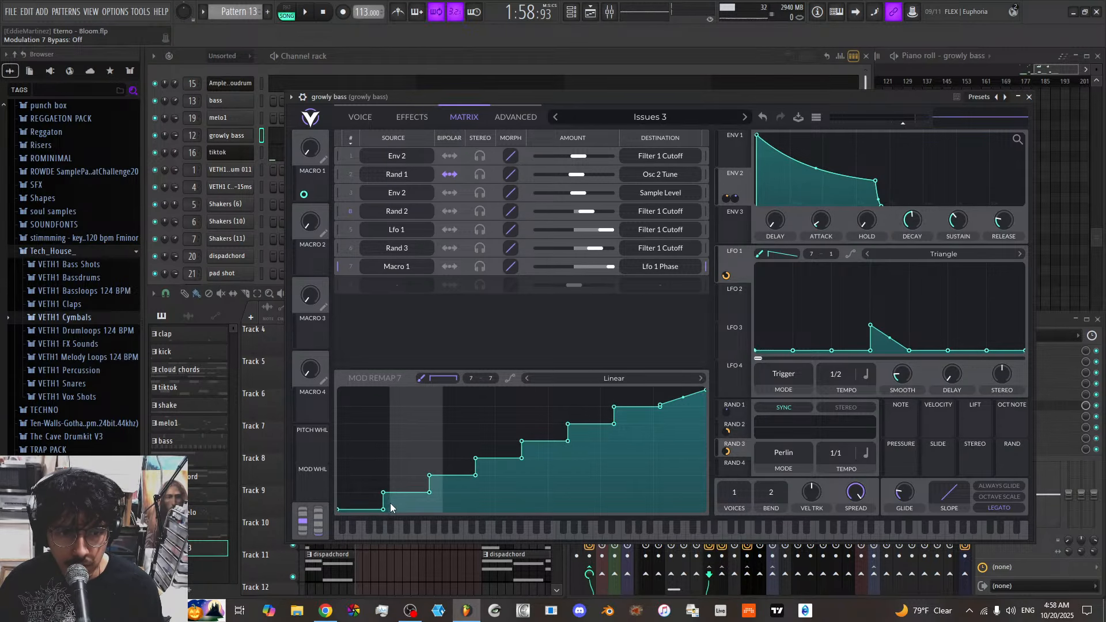
pyautogui.moveTo(378, 509); pyautogui.dragTo(375, 521)
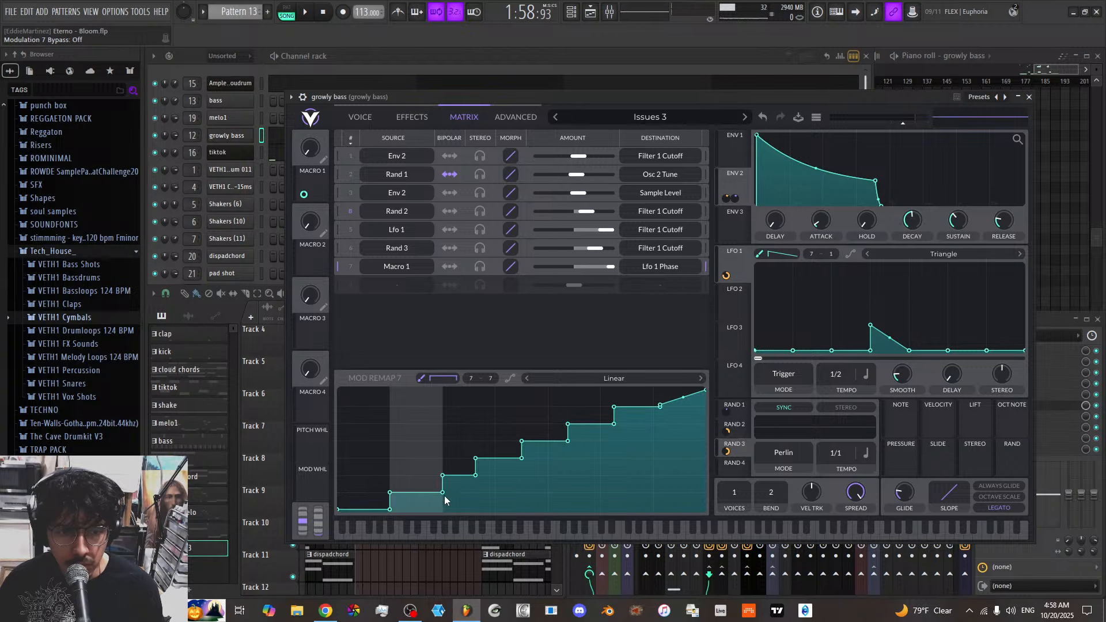
pyautogui.moveTo(445, 495)
pyautogui.mouseDown()
pyautogui.moveTo(463, 476)
pyautogui.moveTo(668, 406)
pyautogui.mouseUp()
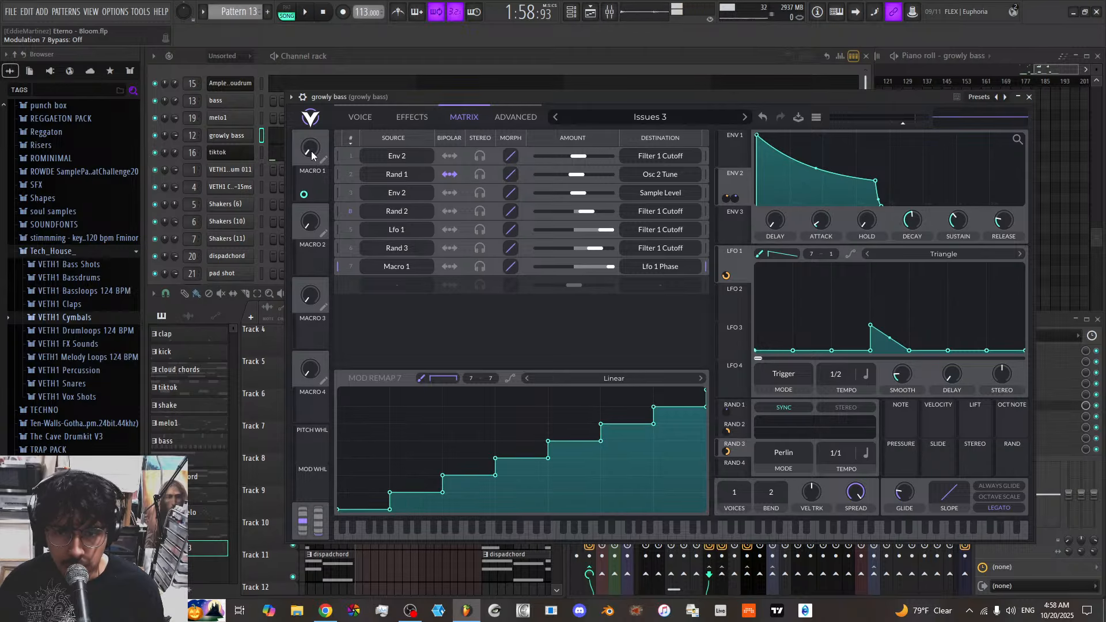
pyautogui.moveTo(311, 151); pyautogui.dragTo(323, 70)
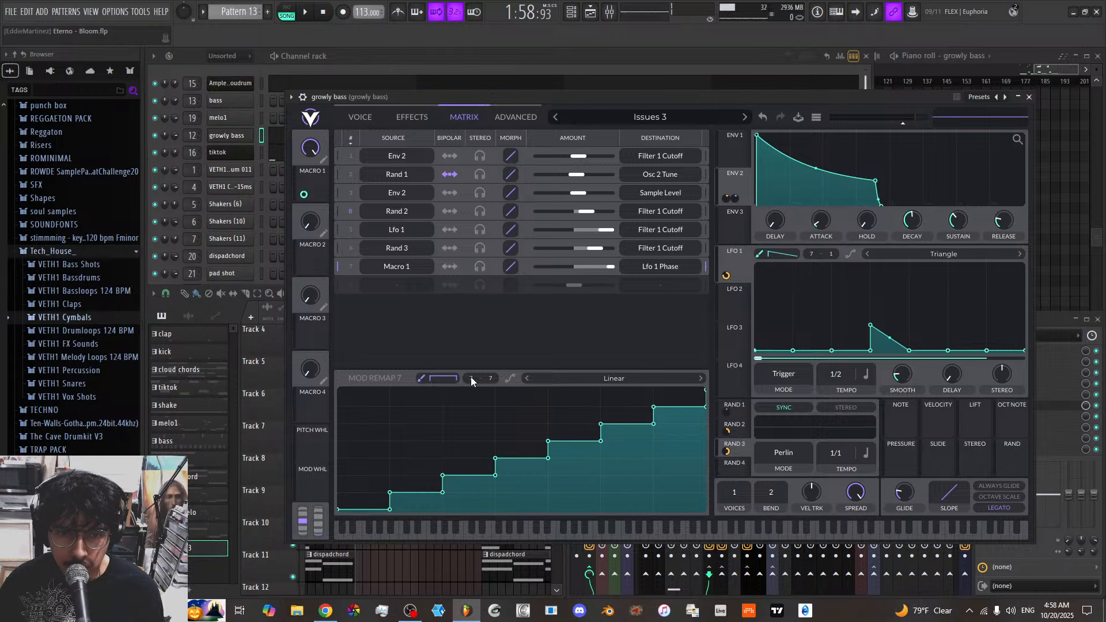
# Try a six-column remap grid for Macro 1 by repainting the staircase with wider steps
pyautogui.moveTo(472, 379); pyautogui.dragTo(471, 389)
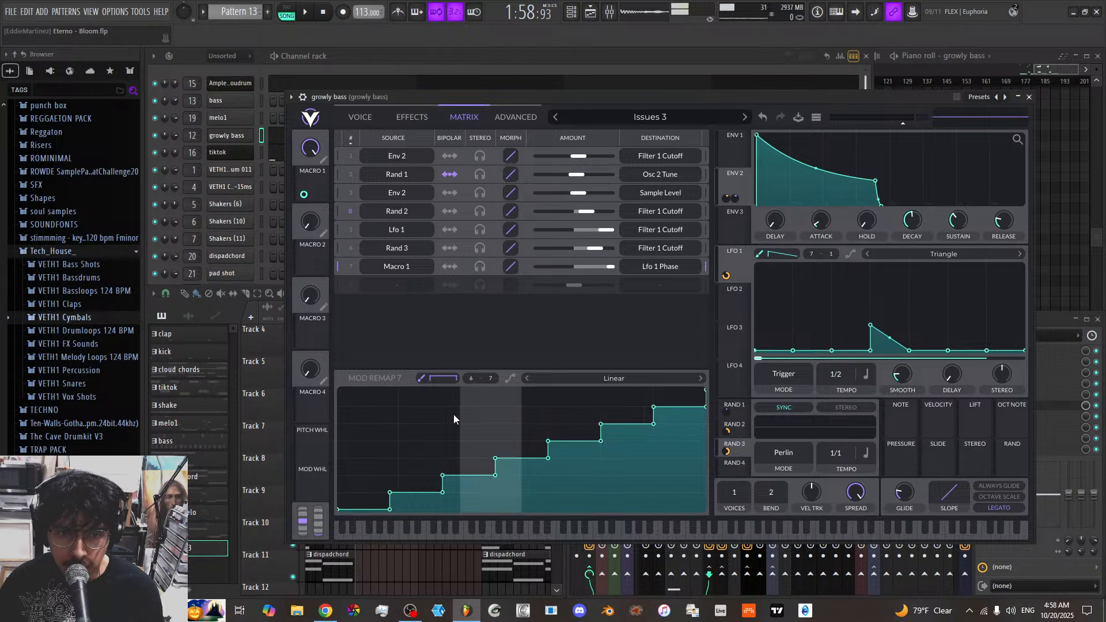
pyautogui.click(394, 513)
pyautogui.click(419, 496)
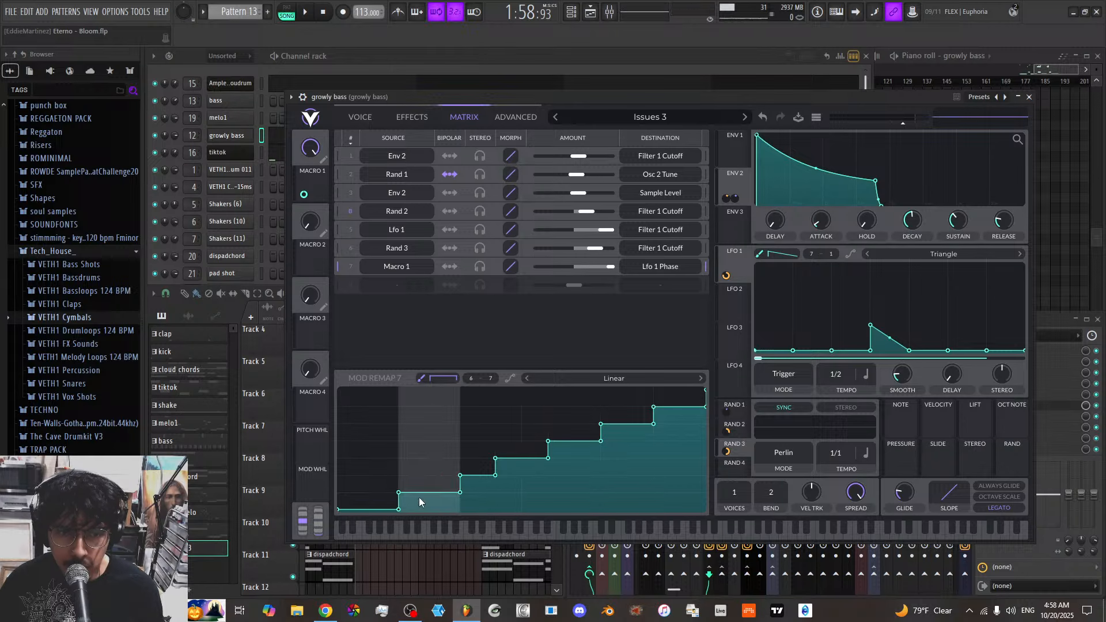
pyautogui.click(473, 490)
pyautogui.click(532, 467)
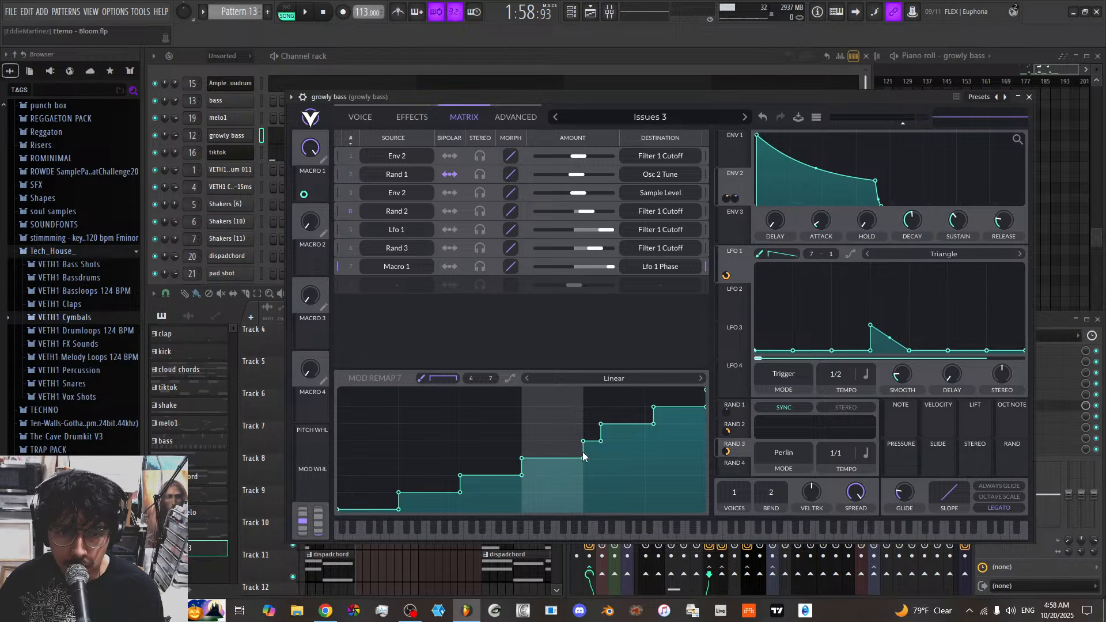
pyautogui.moveTo(598, 444); pyautogui.dragTo(660, 427)
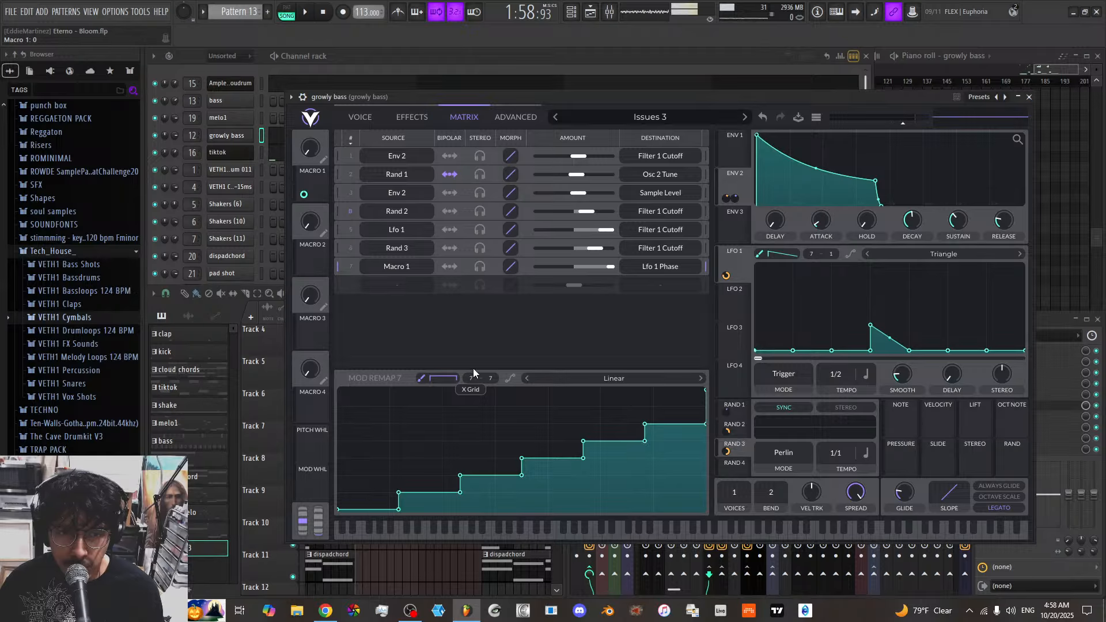
# Set the remap's X grid to 8, repaint the staircase up to full height, and sweep Macro 1 back to 0
pyautogui.scroll(1, 471, 374)
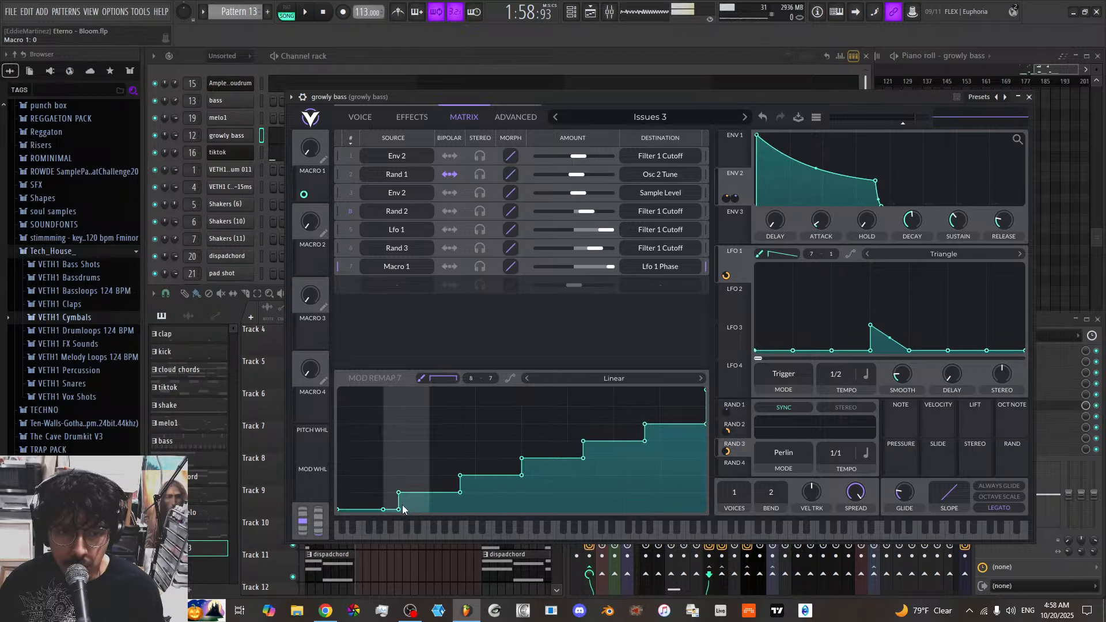
pyautogui.moveTo(406, 492)
pyautogui.mouseDown()
pyautogui.moveTo(500, 470)
pyautogui.moveTo(537, 441)
pyautogui.moveTo(581, 436)
pyautogui.moveTo(628, 409)
pyautogui.moveTo(669, 408)
pyautogui.moveTo(673, 386)
pyautogui.mouseUp()
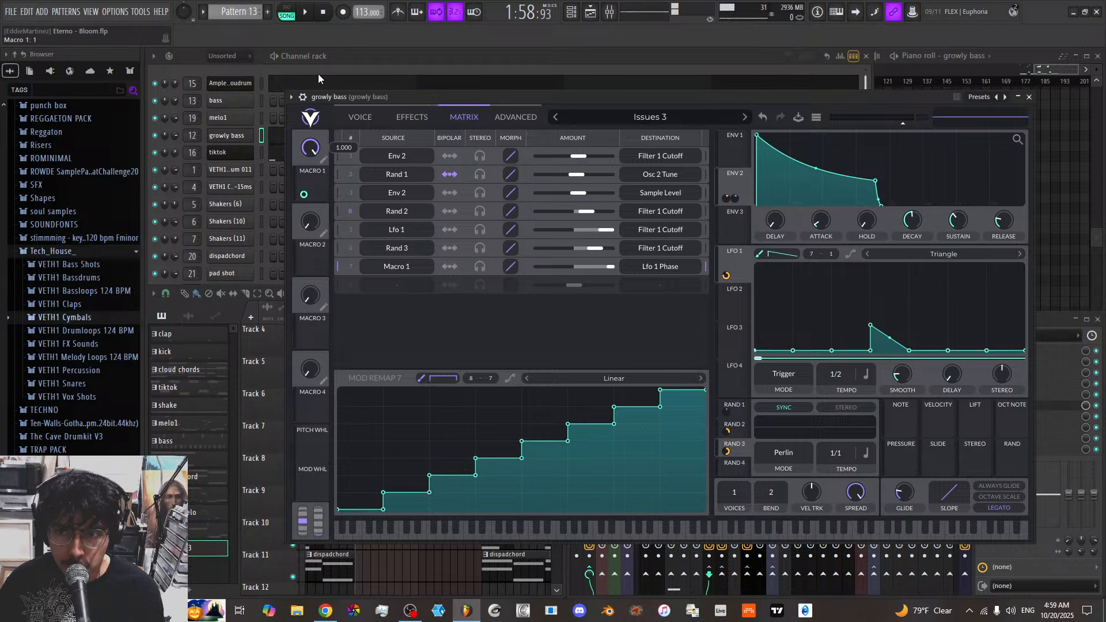
pyautogui.moveTo(312, 146); pyautogui.dragTo(316, 308)
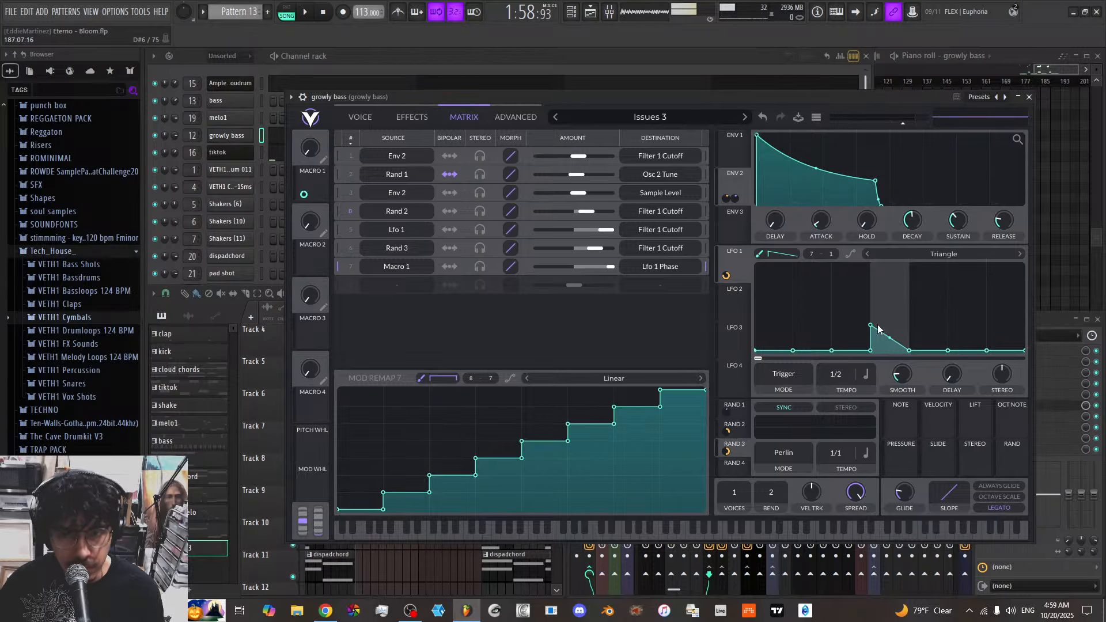
# Play the loop and raise Macro 1 gradually to about 0.38 while auditioning the LFO phase shift
pyautogui.press('space')
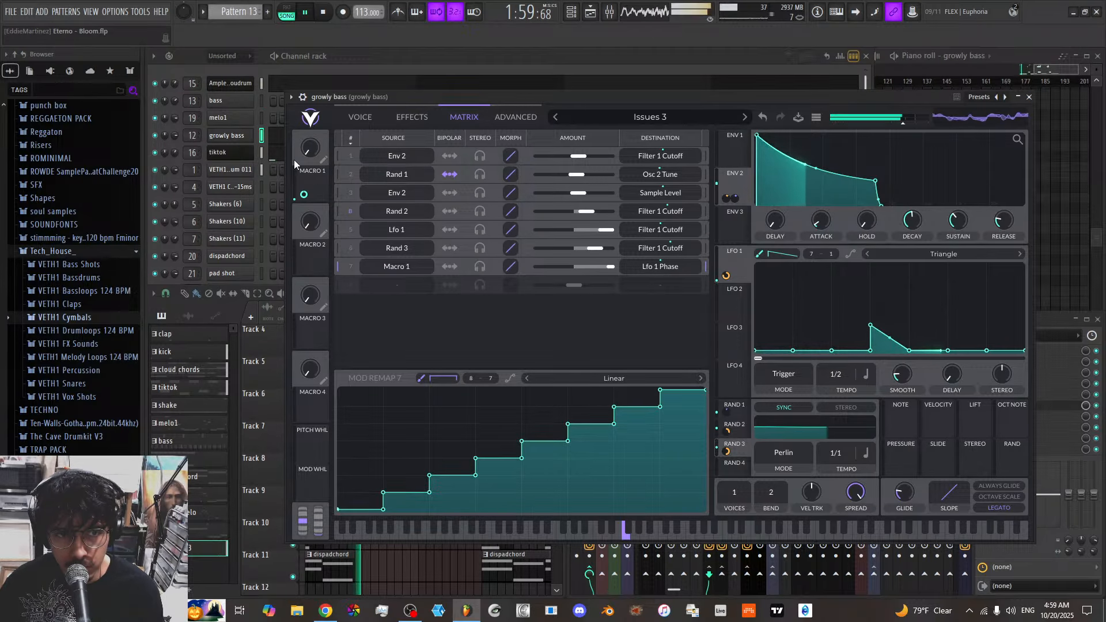
pyautogui.moveTo(309, 157)
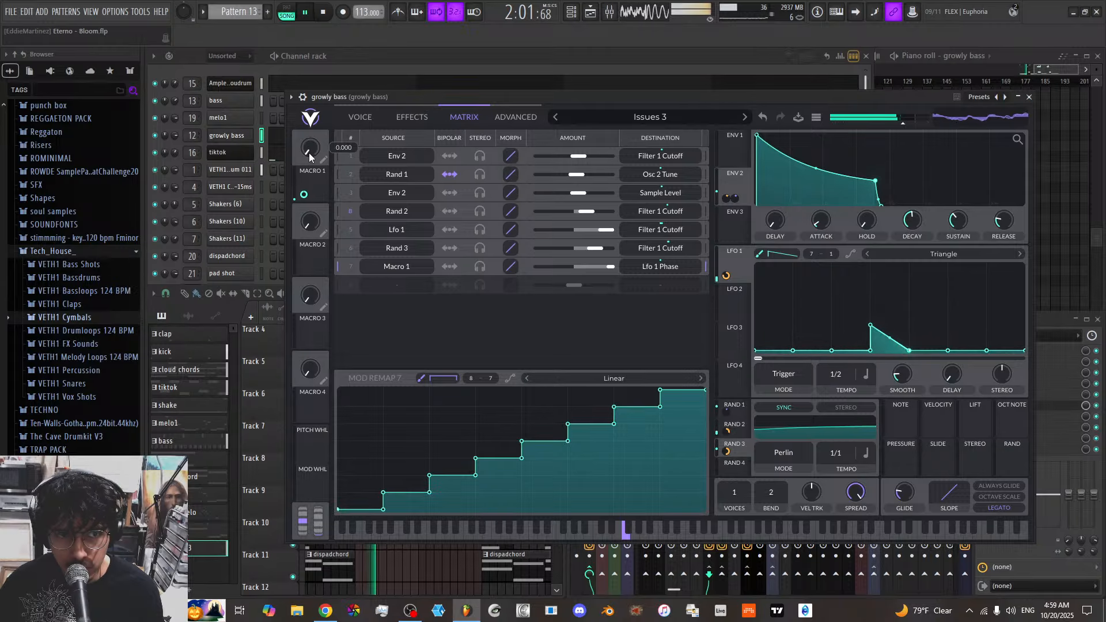
pyautogui.moveTo(310, 157); pyautogui.dragTo(310, 144)
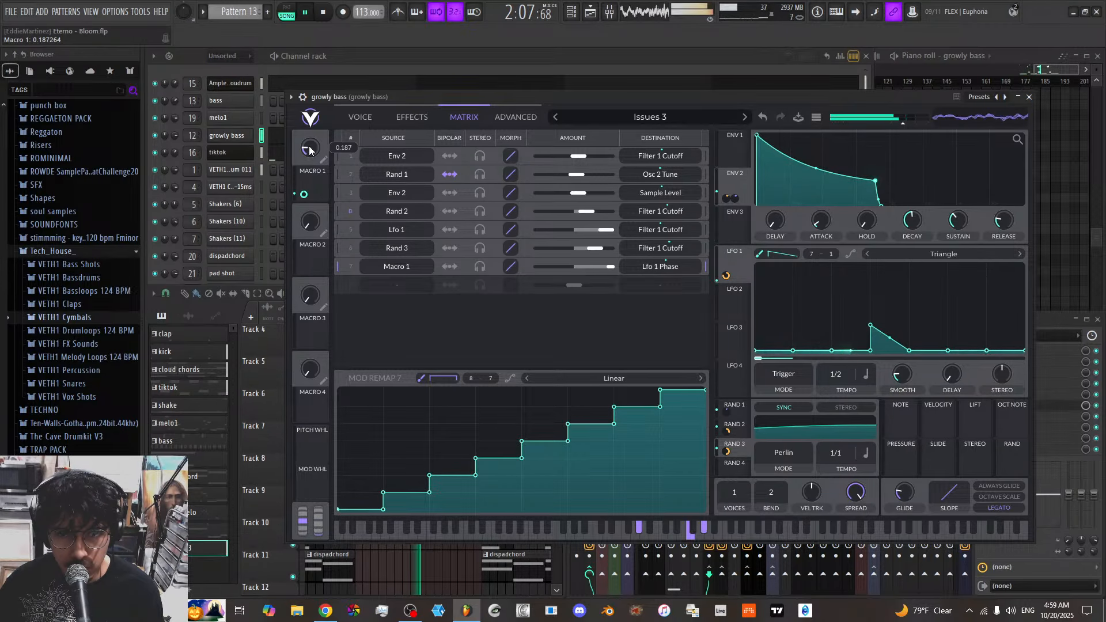
pyautogui.moveTo(309, 146); pyautogui.dragTo(309, 144)
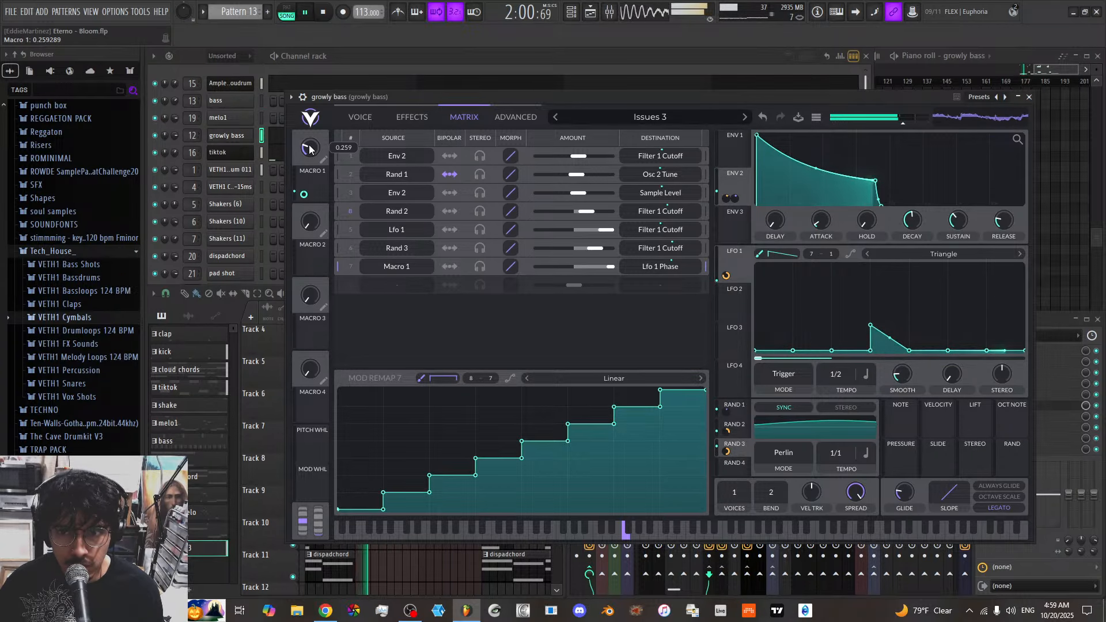
pyautogui.moveTo(310, 149); pyautogui.dragTo(310, 141)
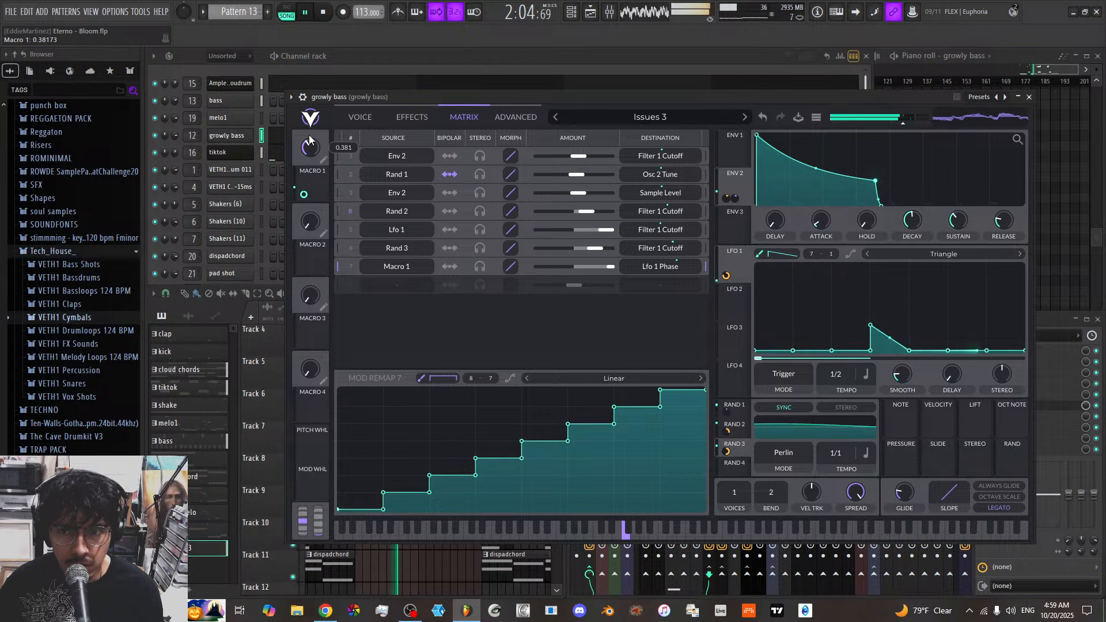
# Adjust the Macro 1 knob through several settings to shift the LFO 1 phase of the growly bass
pyautogui.moveTo(311, 132); pyautogui.dragTo(311, 122)
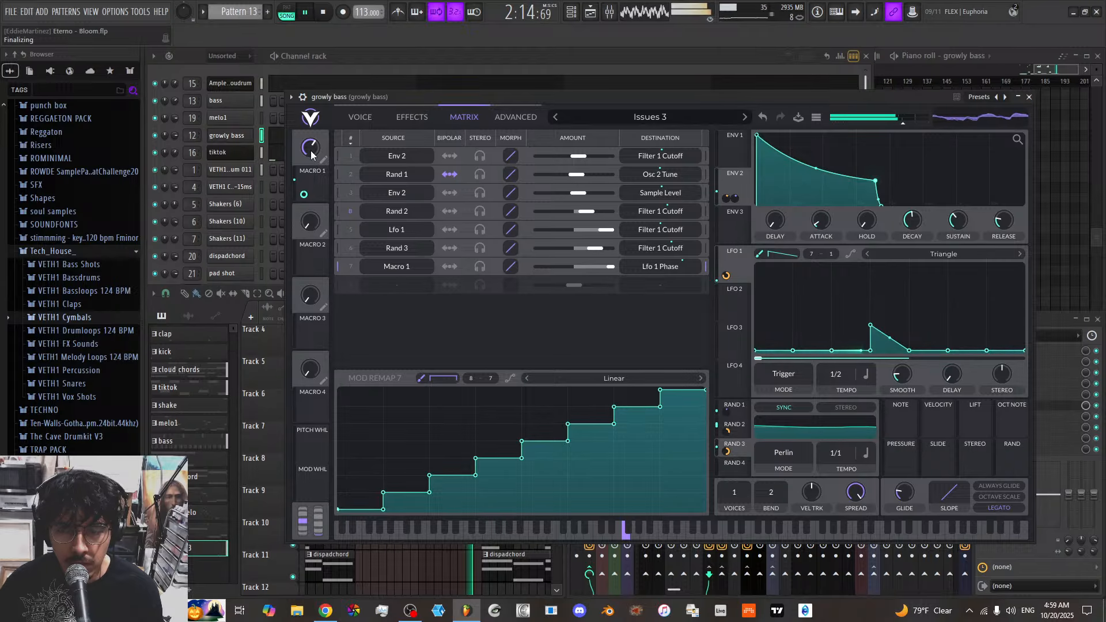
pyautogui.moveTo(314, 150)
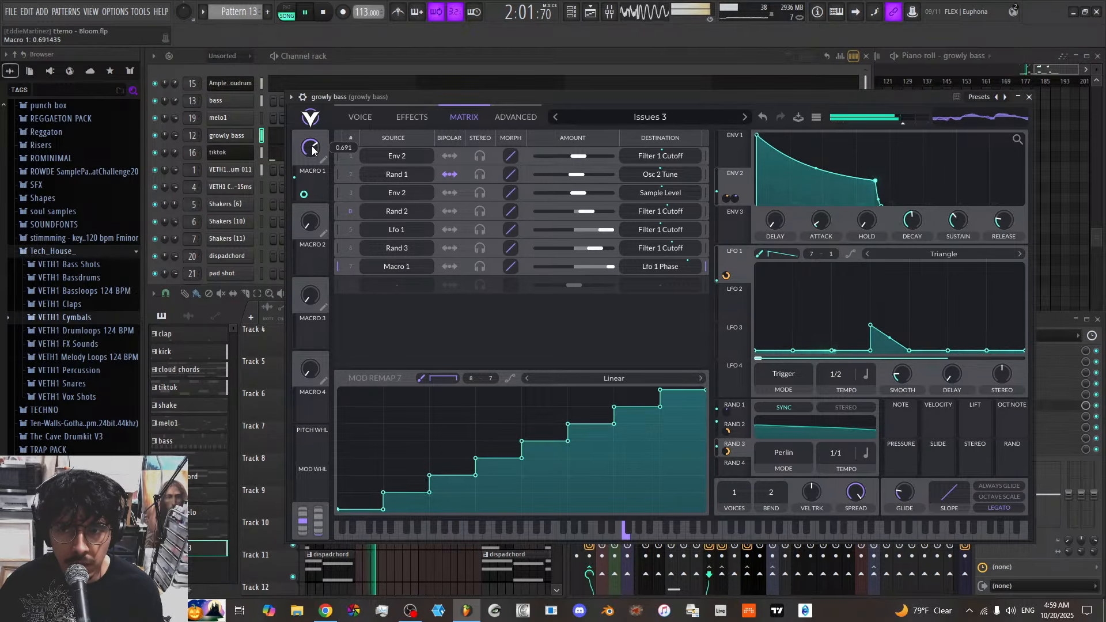
pyautogui.moveTo(314, 150); pyautogui.dragTo(313, 132)
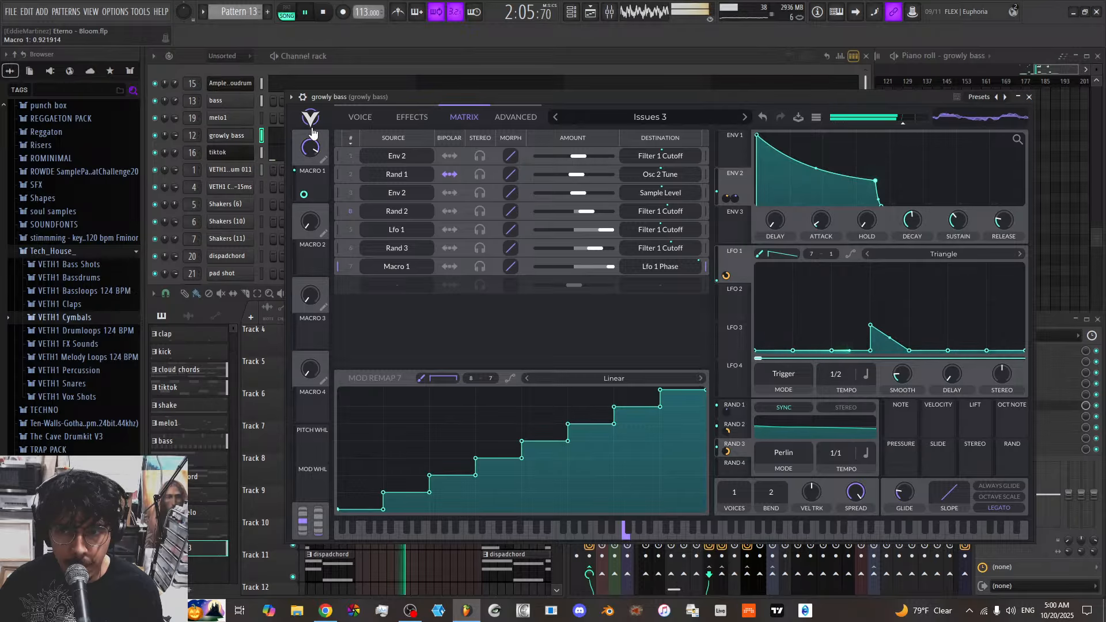
pyautogui.click(311, 128)
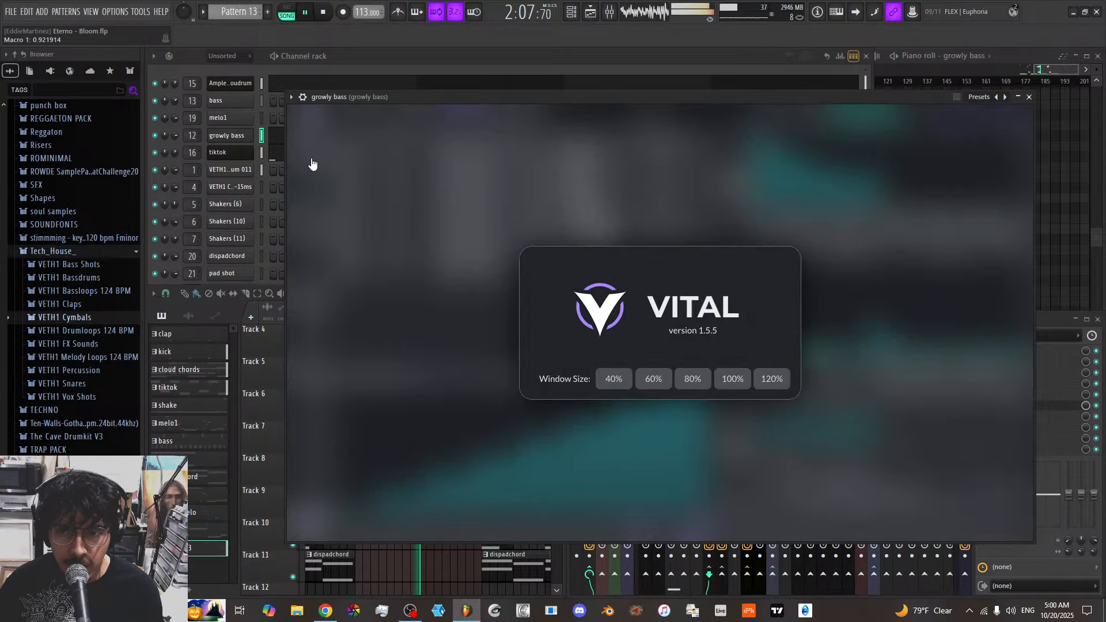
pyautogui.click(464, 238)
pyautogui.moveTo(313, 149); pyautogui.dragTo(312, 174)
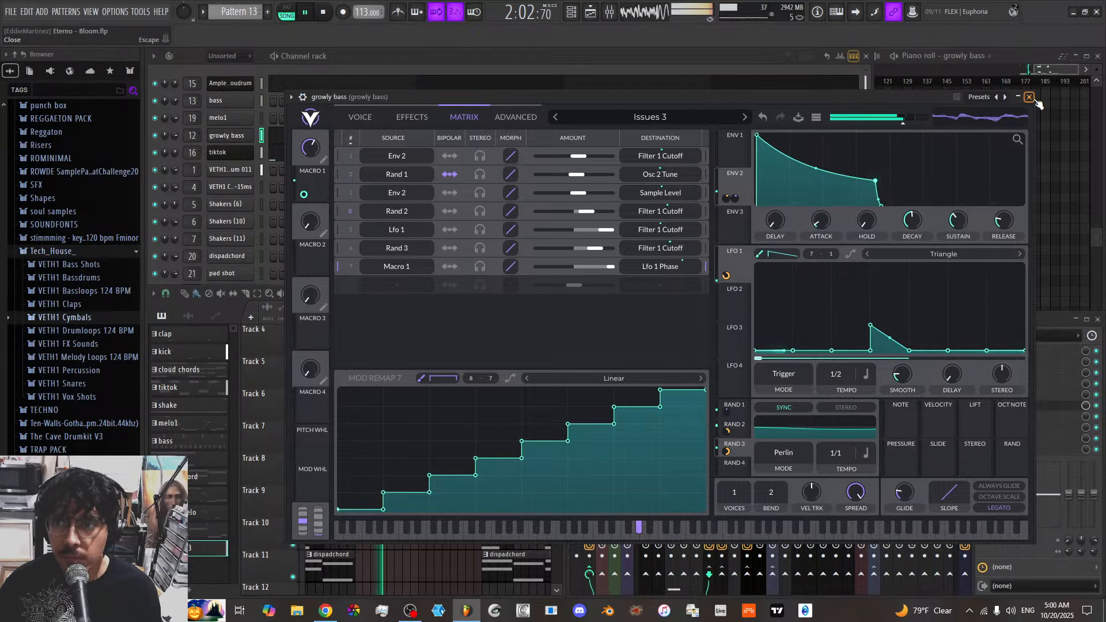
# Set the Filter 1 cutoff to about -27.3 semitones and try Random LFO 3 in Sample & Hold mode at 1/4 tempo
pyautogui.click(357, 117)
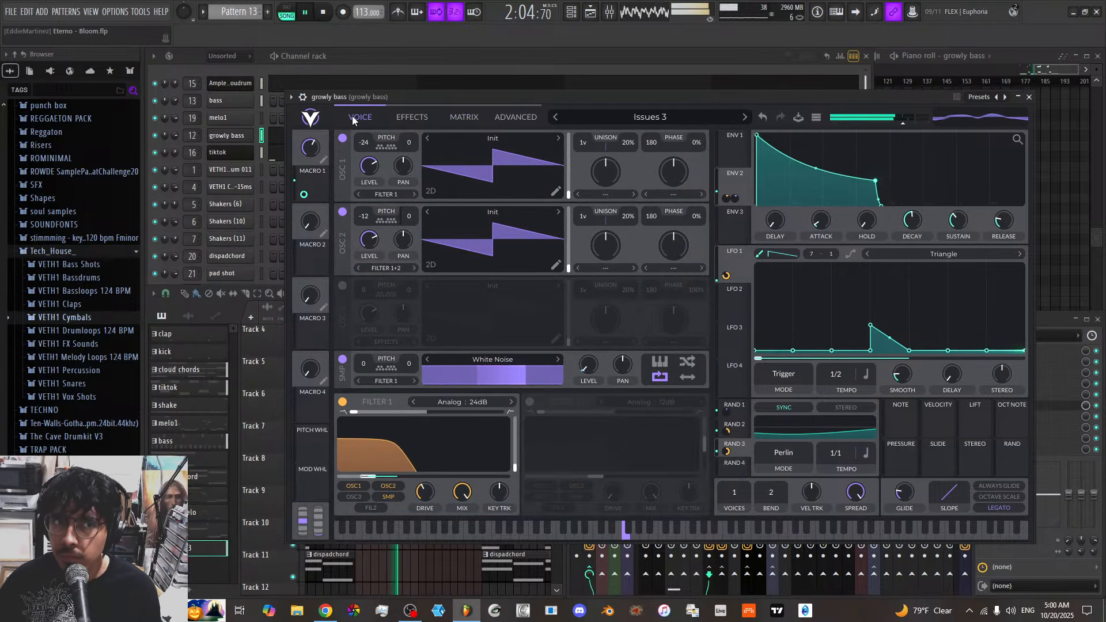
pyautogui.moveTo(374, 479); pyautogui.dragTo(378, 479)
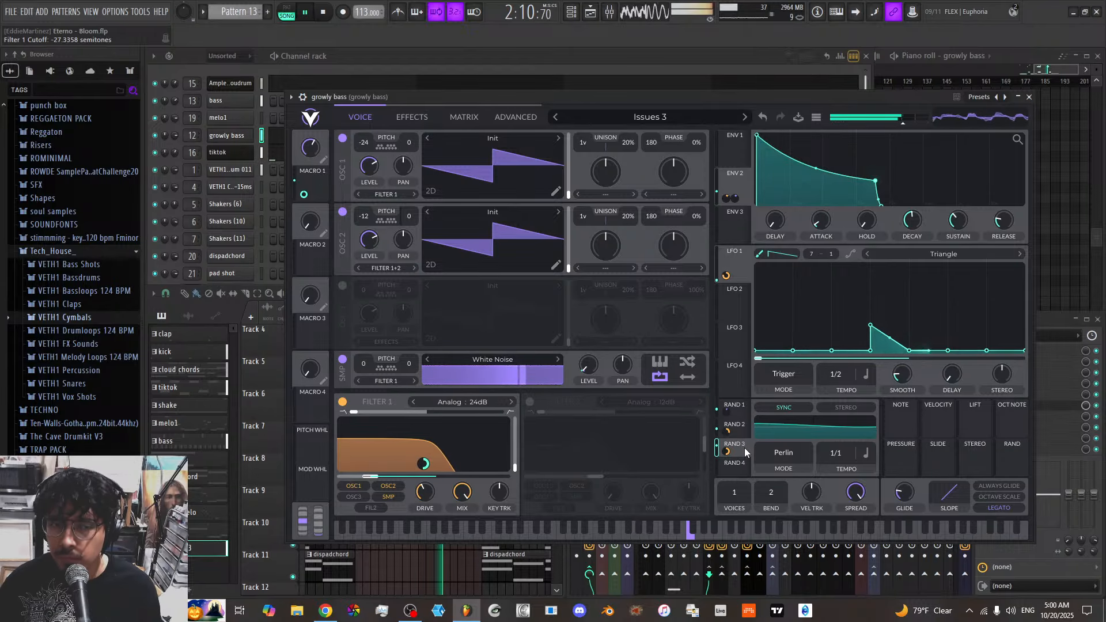
pyautogui.click(793, 453)
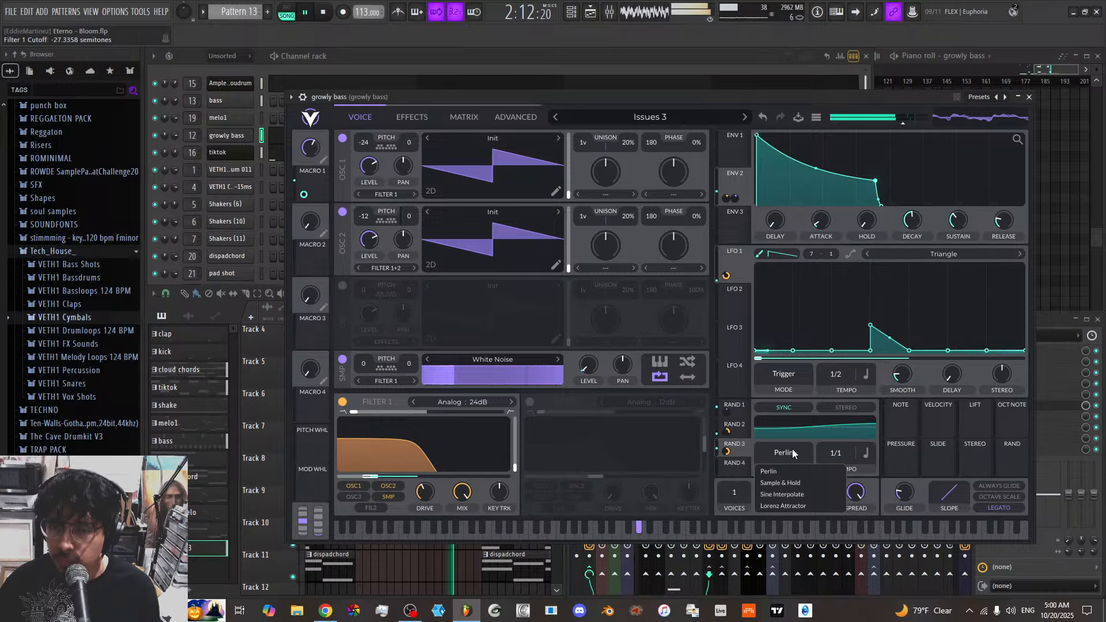
pyautogui.click(794, 482)
pyautogui.scroll(2, 844, 454)
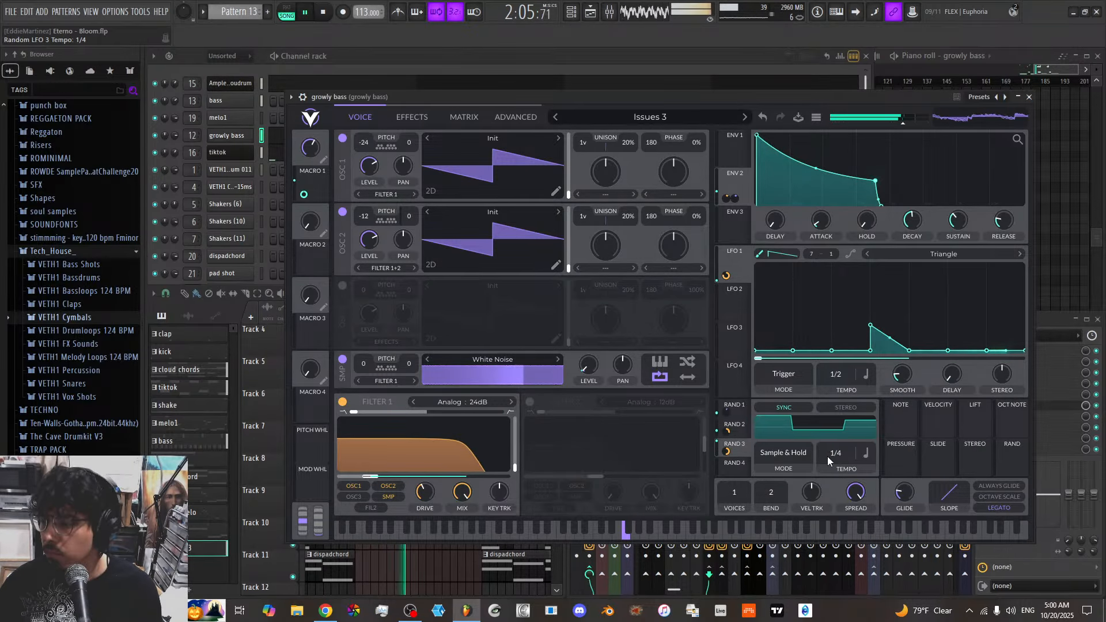
# Compare the growly bass with the Flanger off and on, and raise the Flanger mix to about 96%
pyautogui.click(397, 117)
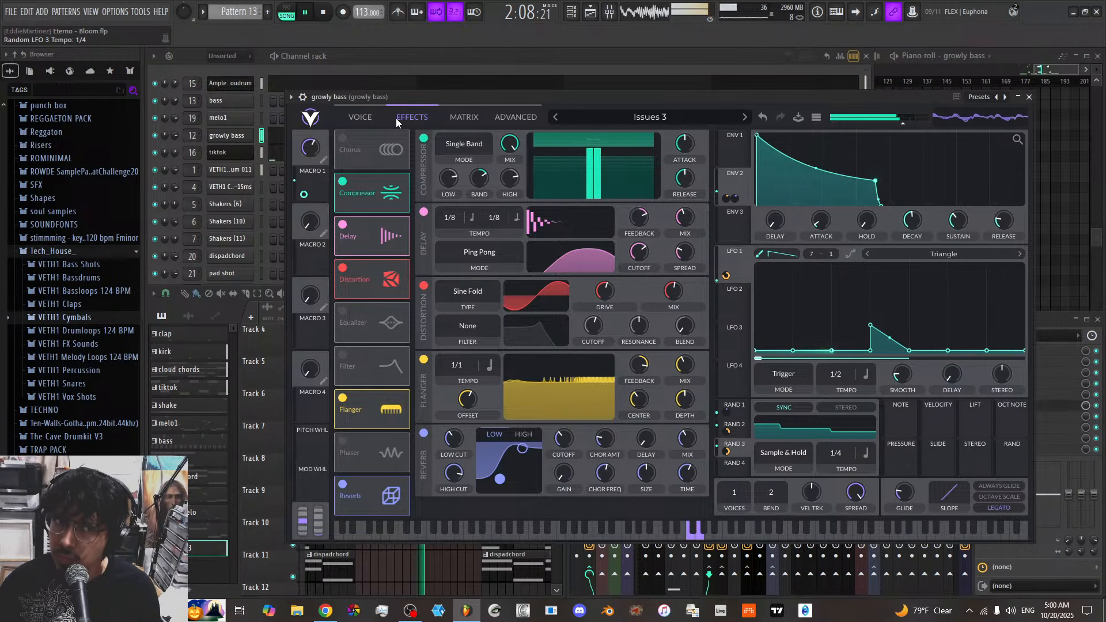
pyautogui.click(343, 399)
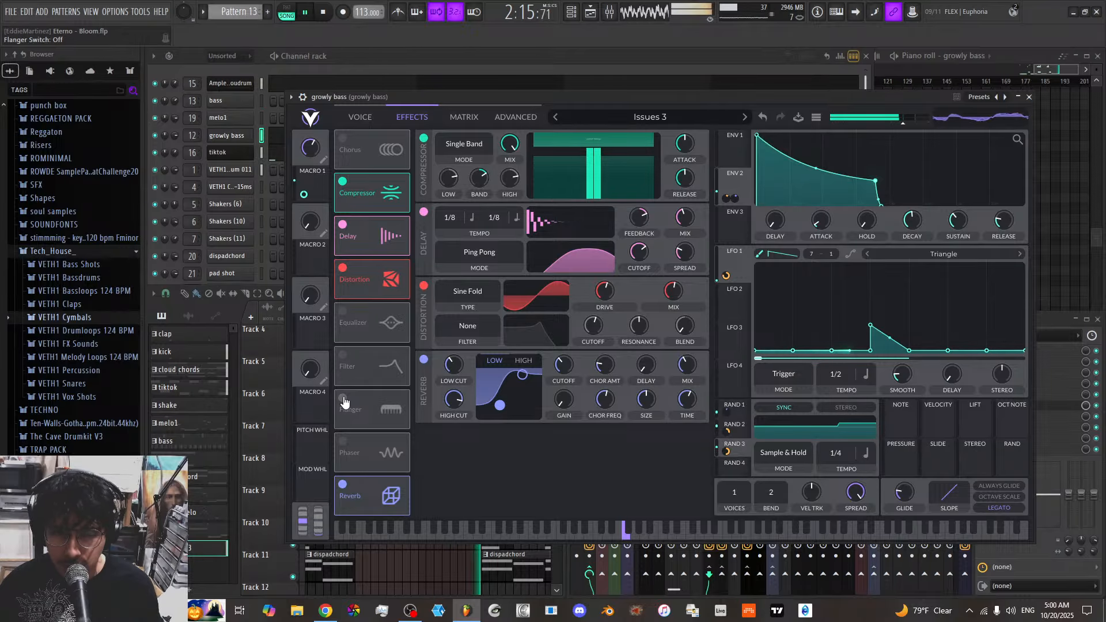
pyautogui.click(343, 398)
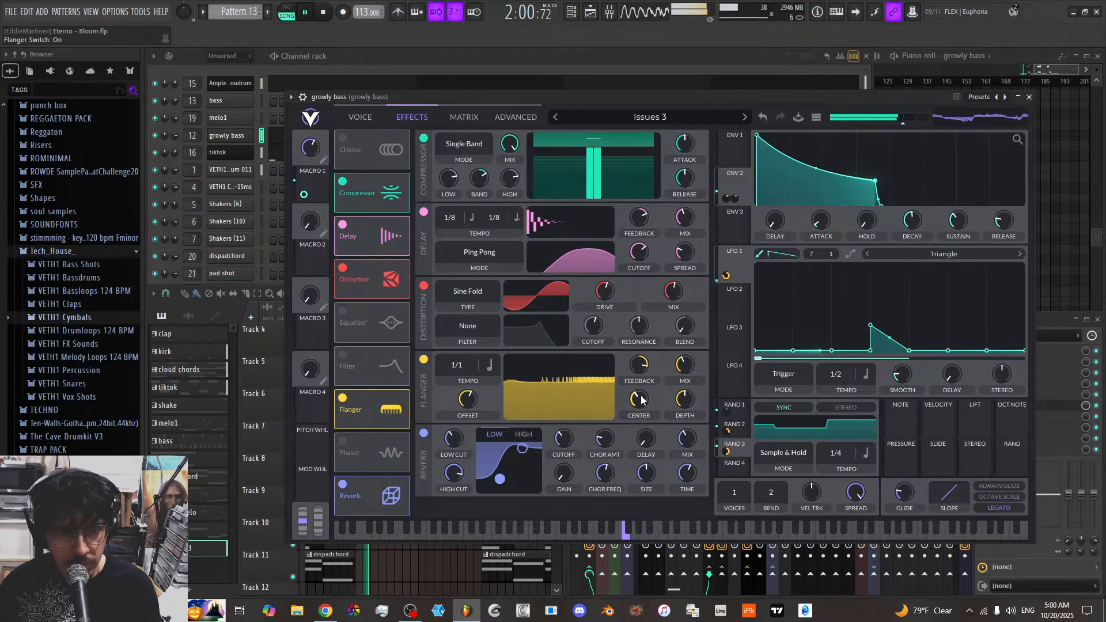
pyautogui.moveTo(685, 364); pyautogui.dragTo(680, 318)
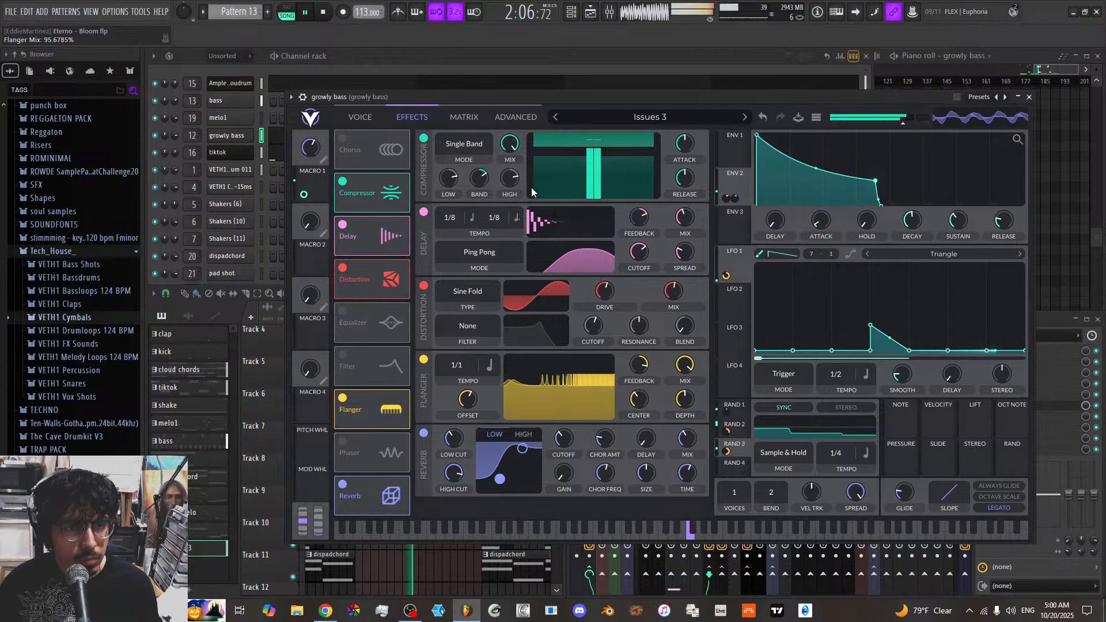
pyautogui.click(1029, 97)
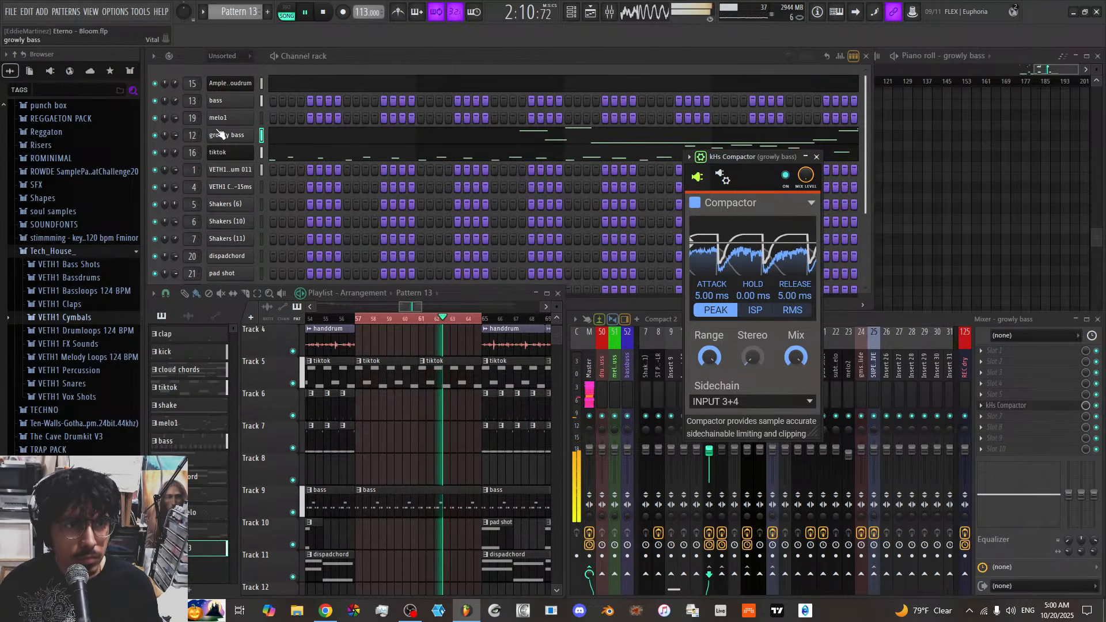
# Reopen the growly bass synth and try a Filter 1 blend of 1
pyautogui.click(246, 137)
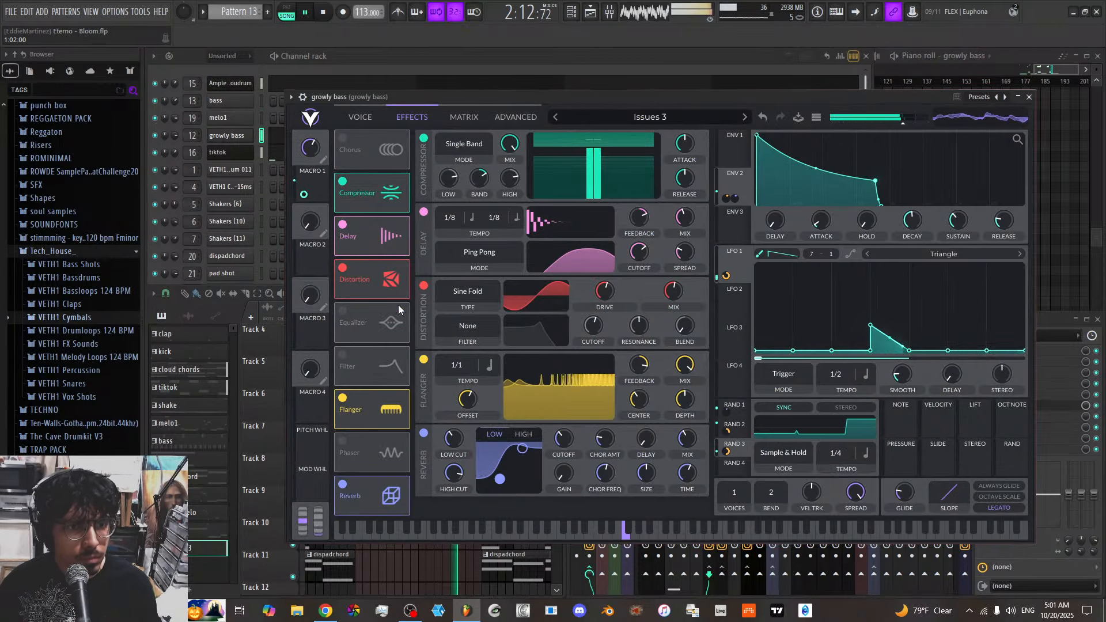
pyautogui.click(356, 119)
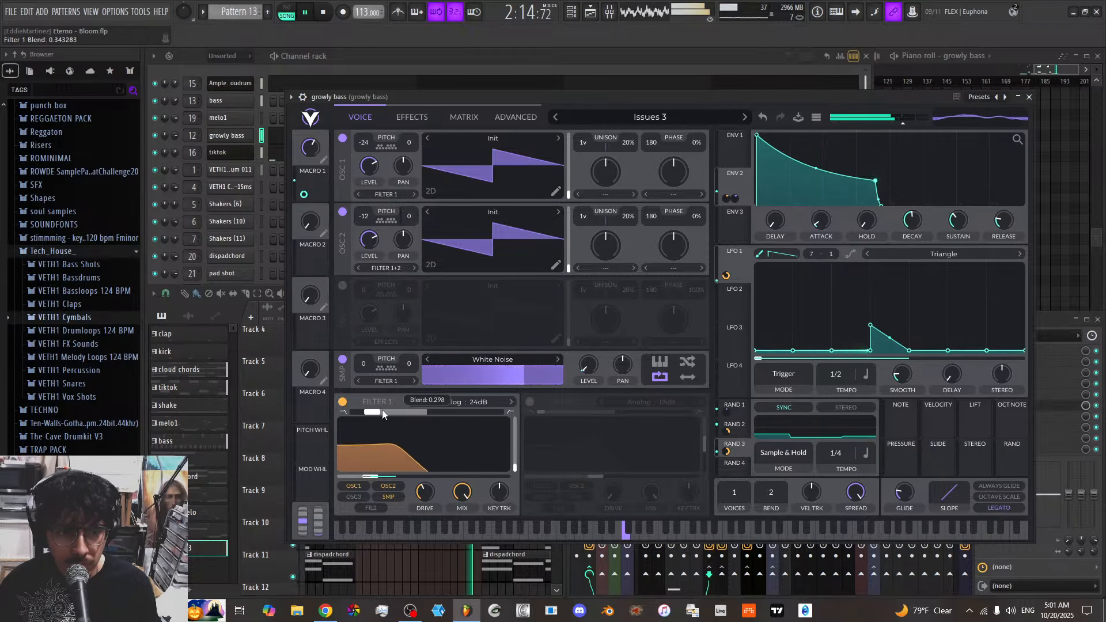
pyautogui.moveTo(383, 411); pyautogui.dragTo(429, 416)
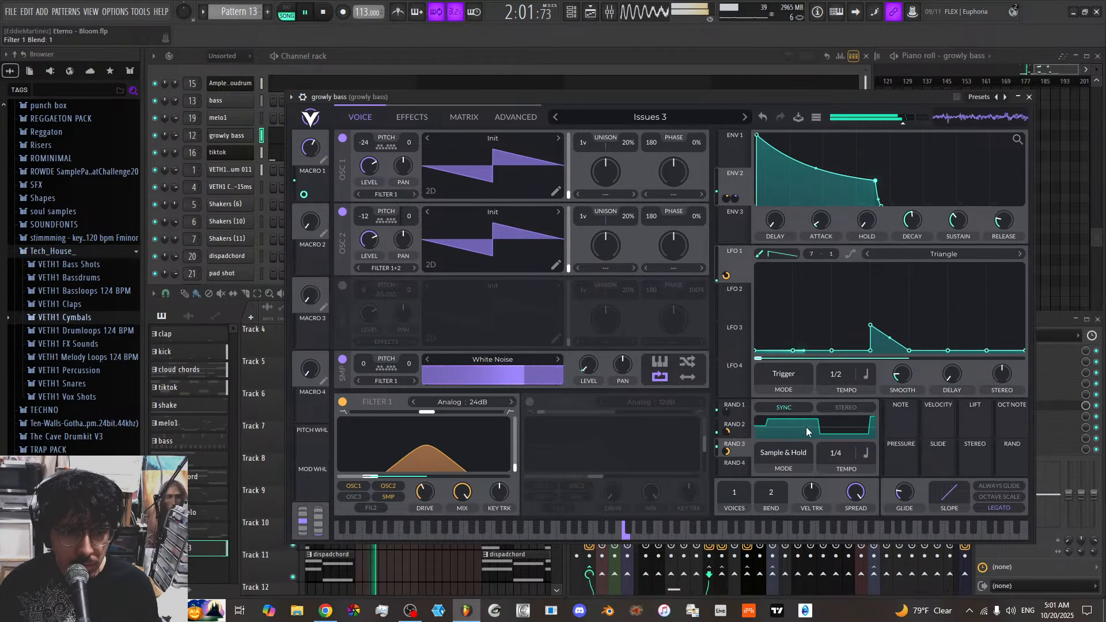
# Set Random LFO 3 back to Perlin mode with a 1/1 tempo
pyautogui.click(794, 455)
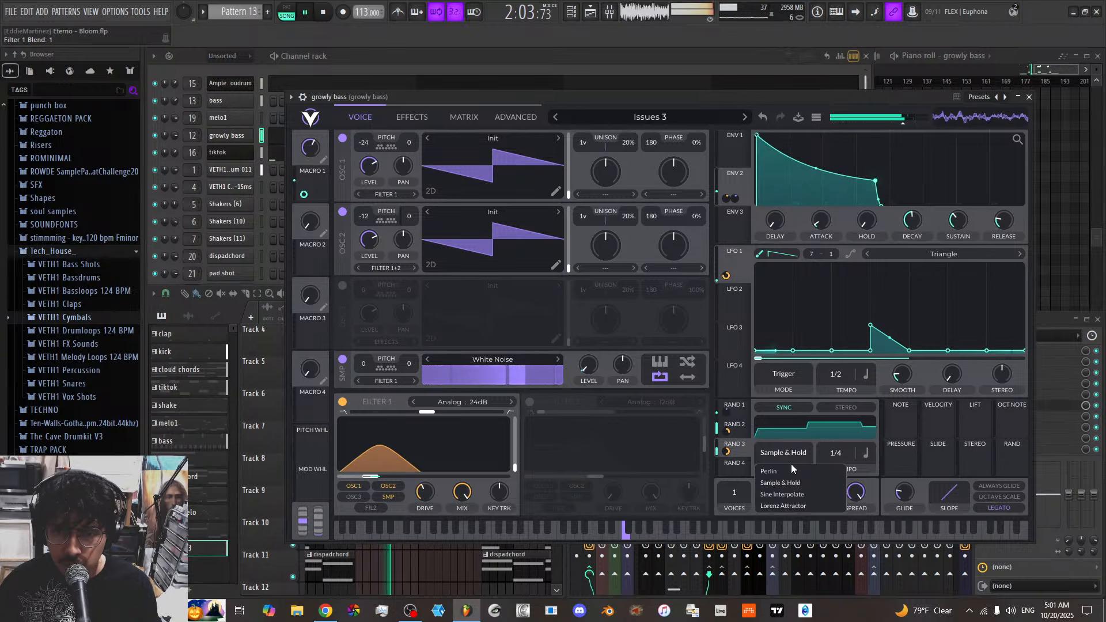
pyautogui.click(790, 470)
pyautogui.moveTo(825, 459); pyautogui.dragTo(828, 476)
# Reduce the Filter 1 blend to about 0.75 and lower its cutoff to about -39.2 semitones
pyautogui.moveTo(404, 477)
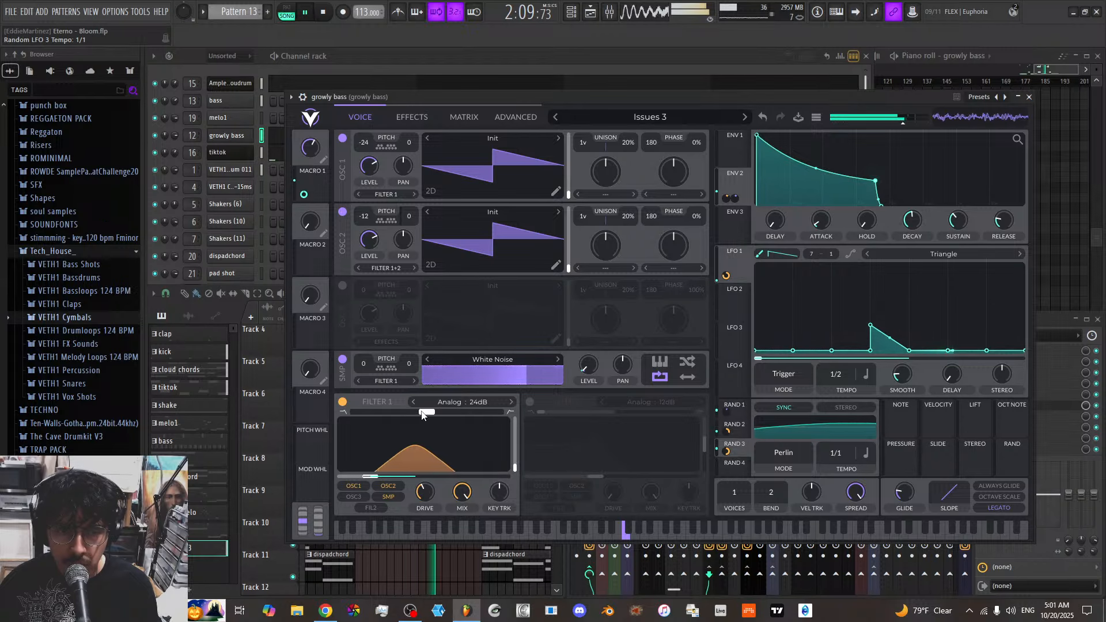
pyautogui.moveTo(417, 413)
pyautogui.moveTo(416, 410); pyautogui.dragTo(402, 415)
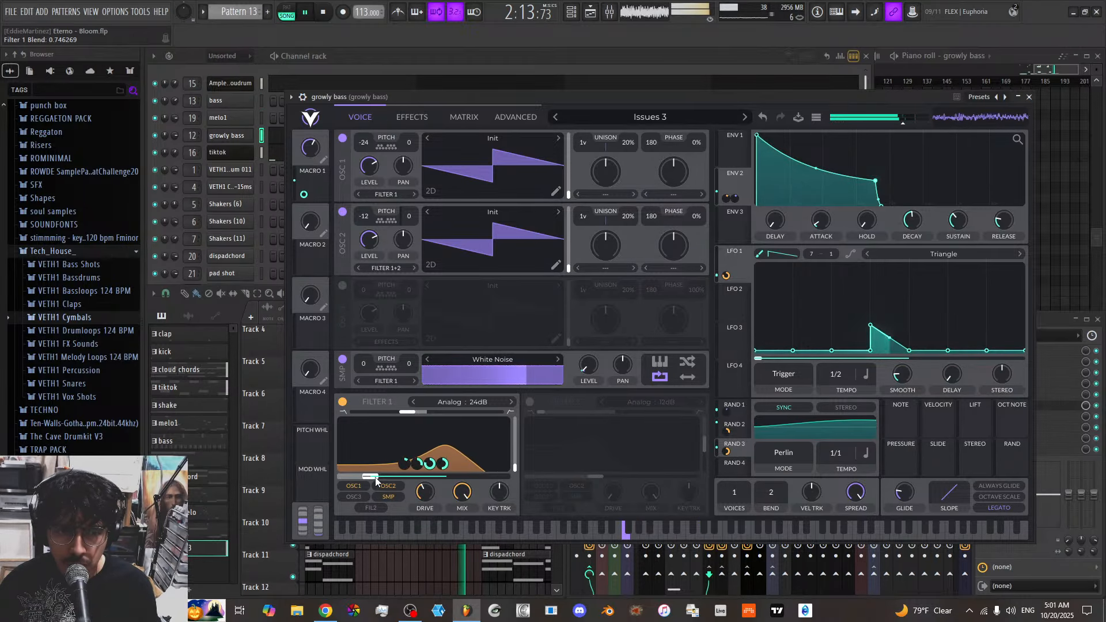
pyautogui.moveTo(375, 478); pyautogui.dragTo(359, 480)
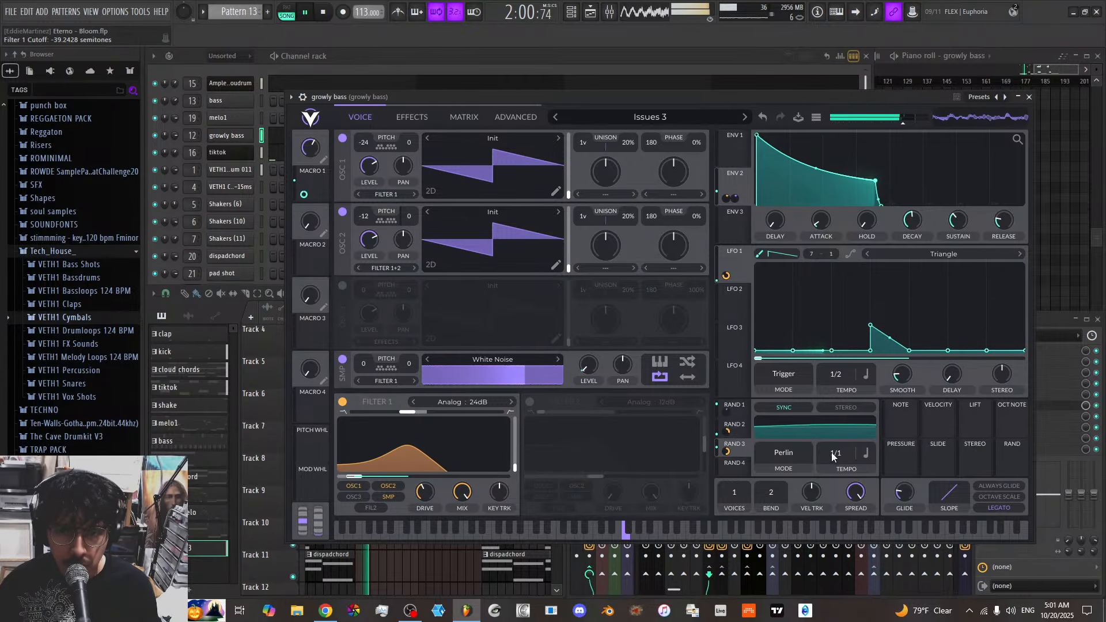
# Set the Random LFO 3 modulation of the Filter 1 cutoff to about 0.39 and the filter blend to about 0.56
pyautogui.moveTo(727, 453)
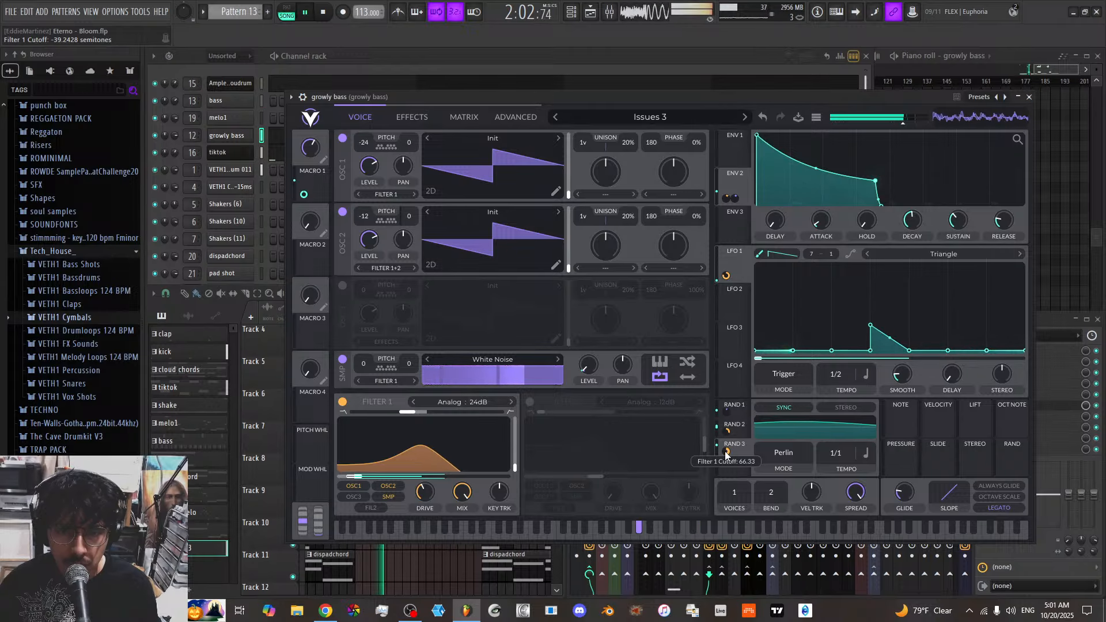
pyautogui.moveTo(726, 453); pyautogui.dragTo(726, 464)
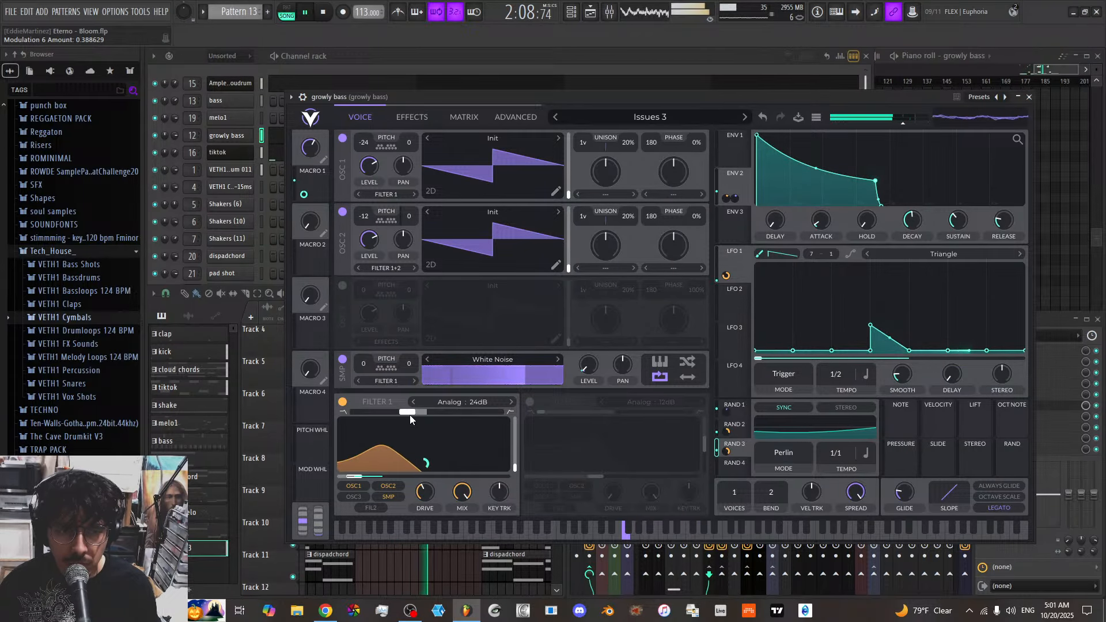
pyautogui.moveTo(410, 415); pyautogui.dragTo(392, 414)
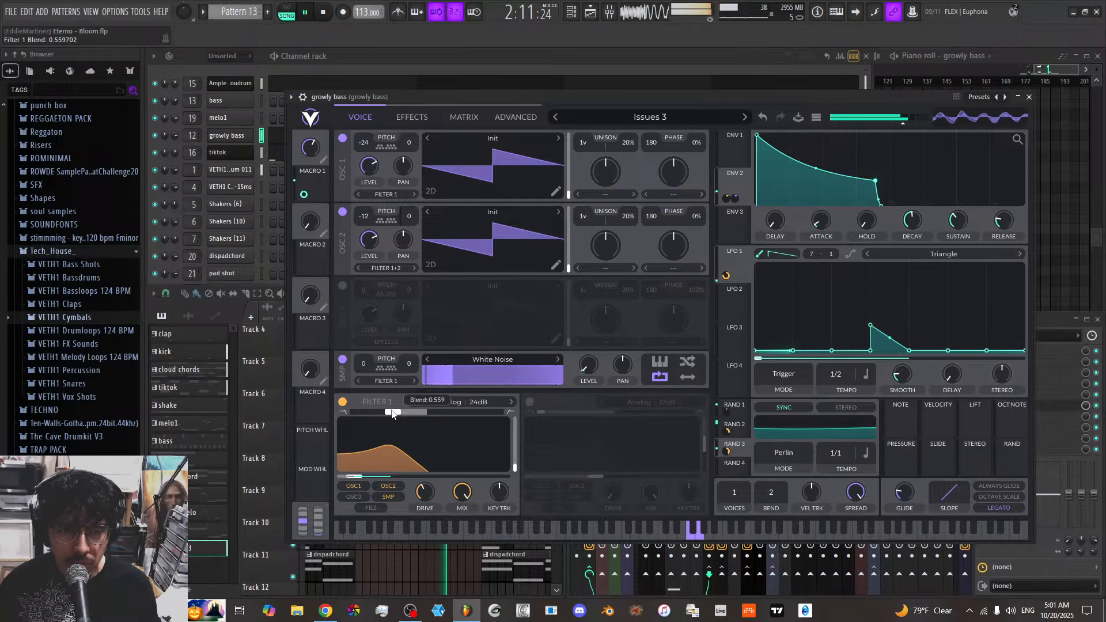
pyautogui.click(1030, 98)
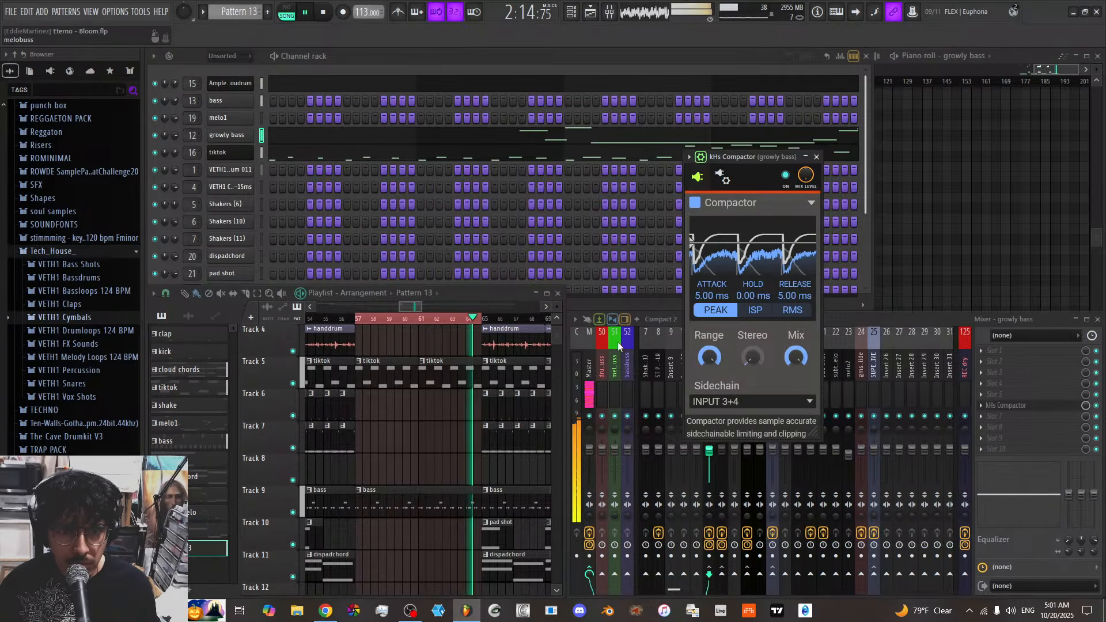
# Close the growly bass Compactor plugin and mute the bass channel in the channel rack
pyautogui.click(666, 392)
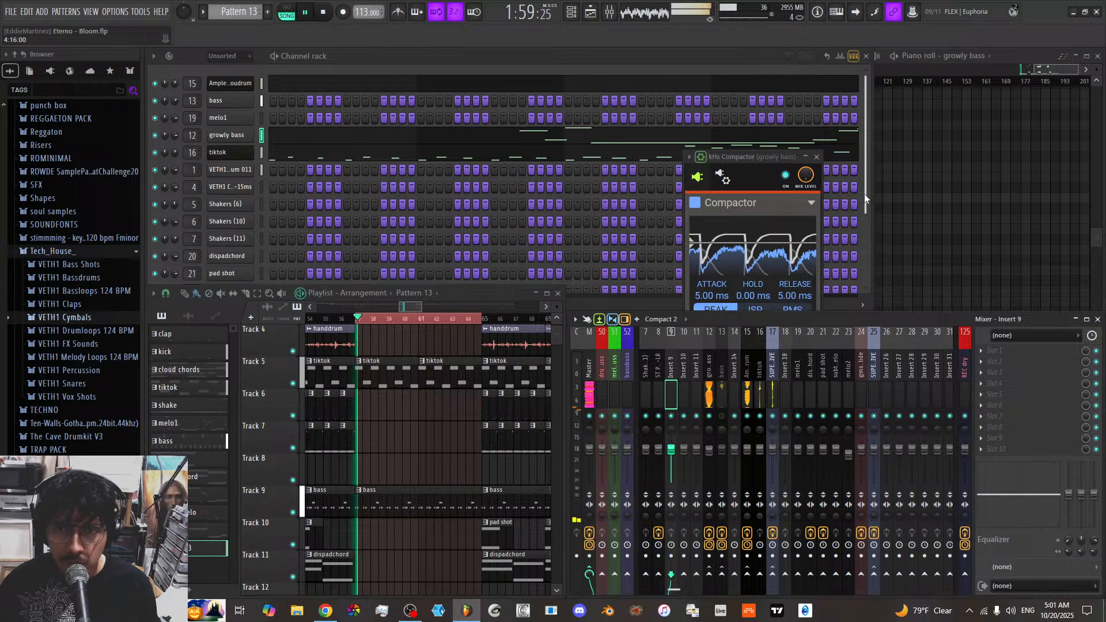
pyautogui.click(817, 156)
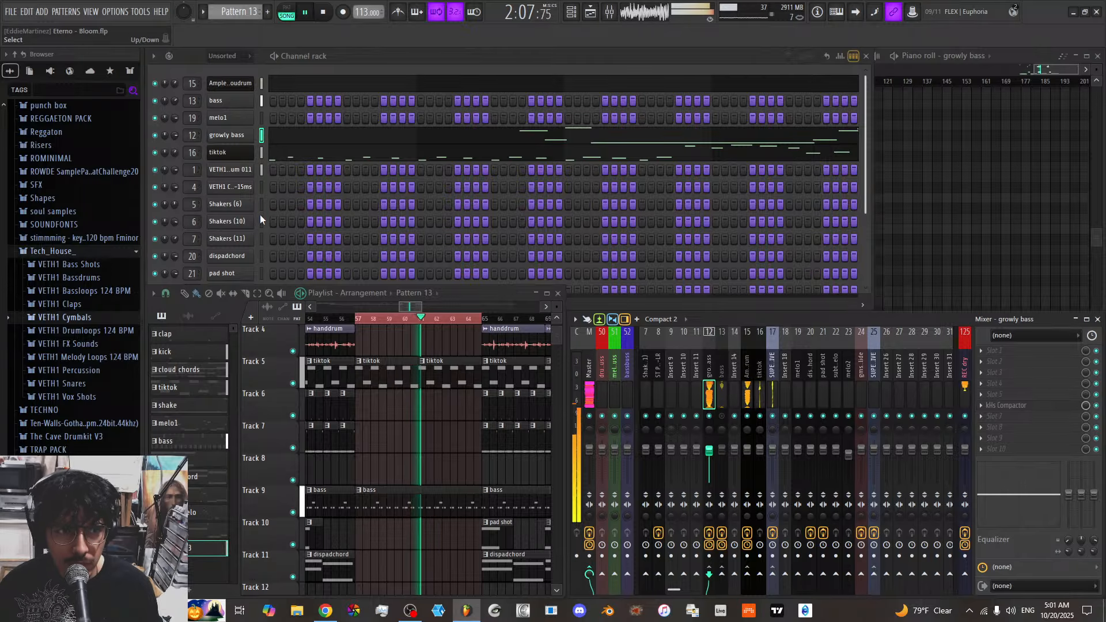
pyautogui.click(263, 100)
pyautogui.click(155, 100)
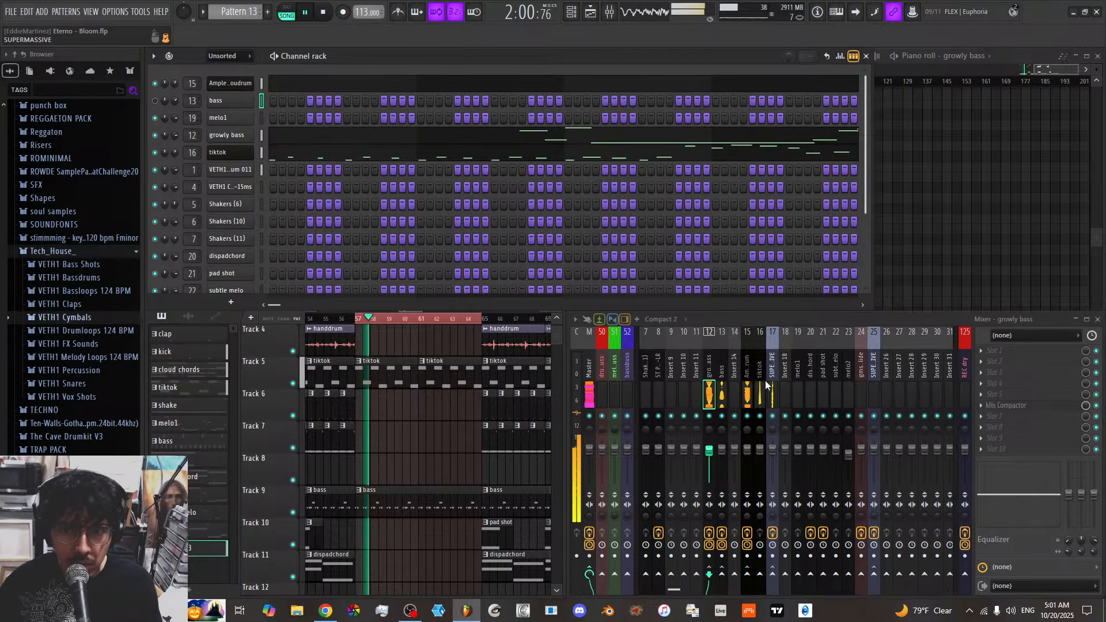
# Lower the growly bass mixer track's volume to slightly below 81%, comparing it with the bass track
pyautogui.click(725, 384)
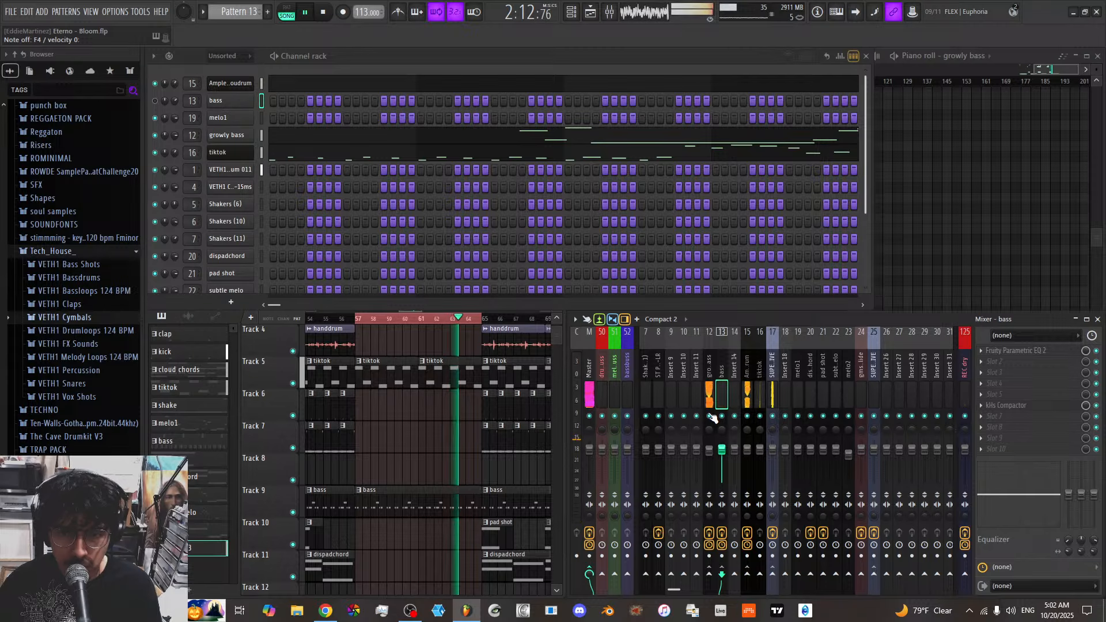
pyautogui.click(712, 419)
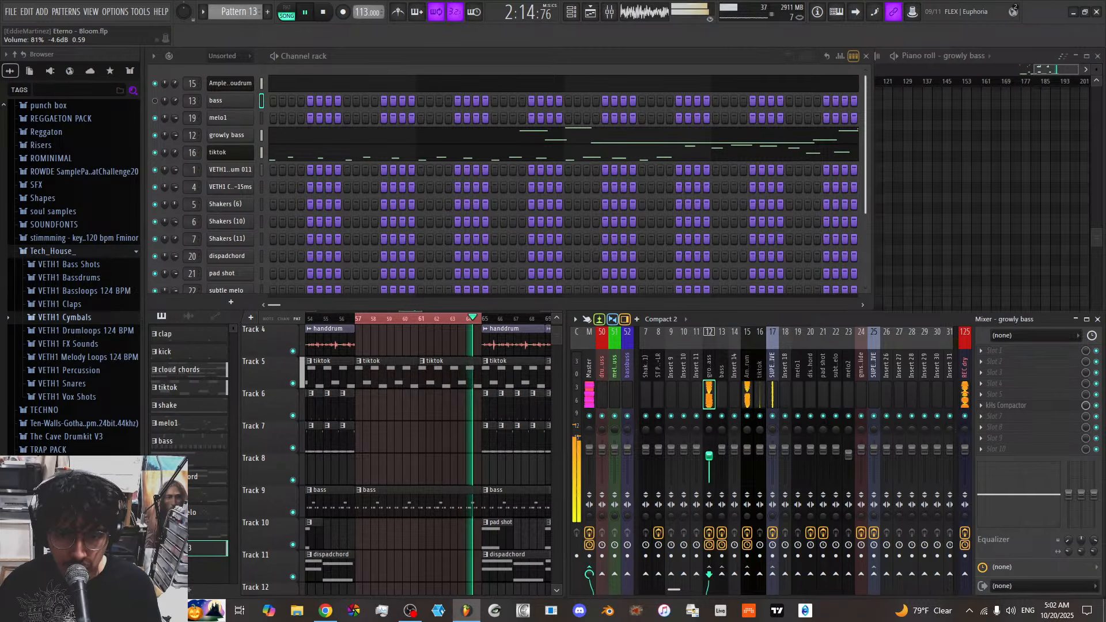
pyautogui.moveTo(710, 456); pyautogui.dragTo(709, 458)
pyautogui.click(720, 401)
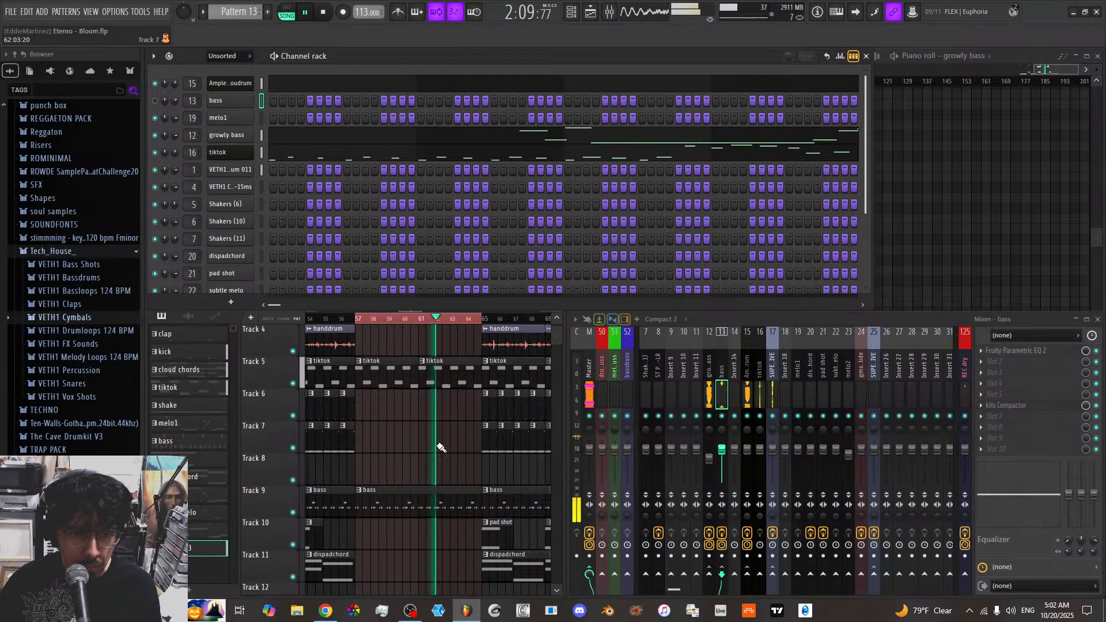
# Put the bass clip back on Track 9 at bar 57 of the playlist and make it a unique pattern
pyautogui.scroll(-5, 439, 452)
pyautogui.scroll(2, 435, 455)
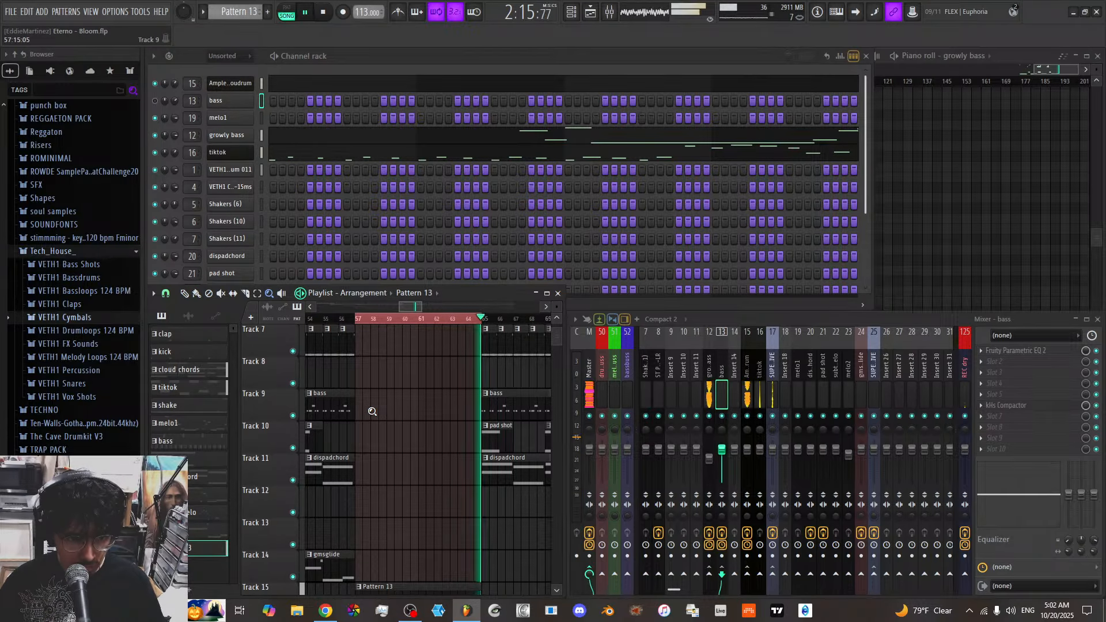
pyautogui.click(372, 412)
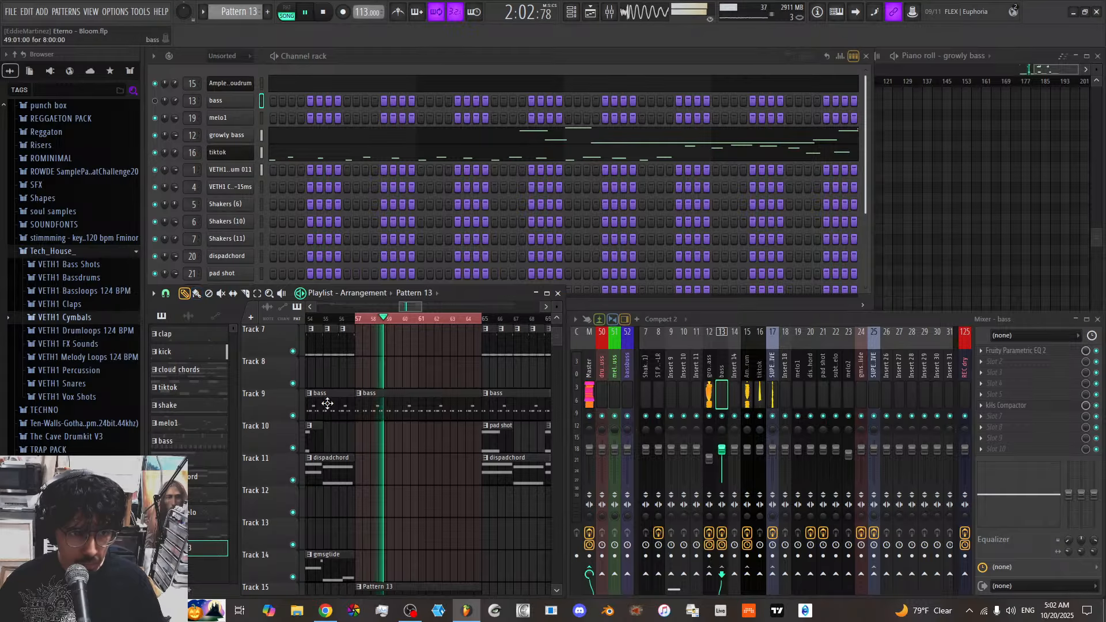
pyautogui.rightClick(361, 397)
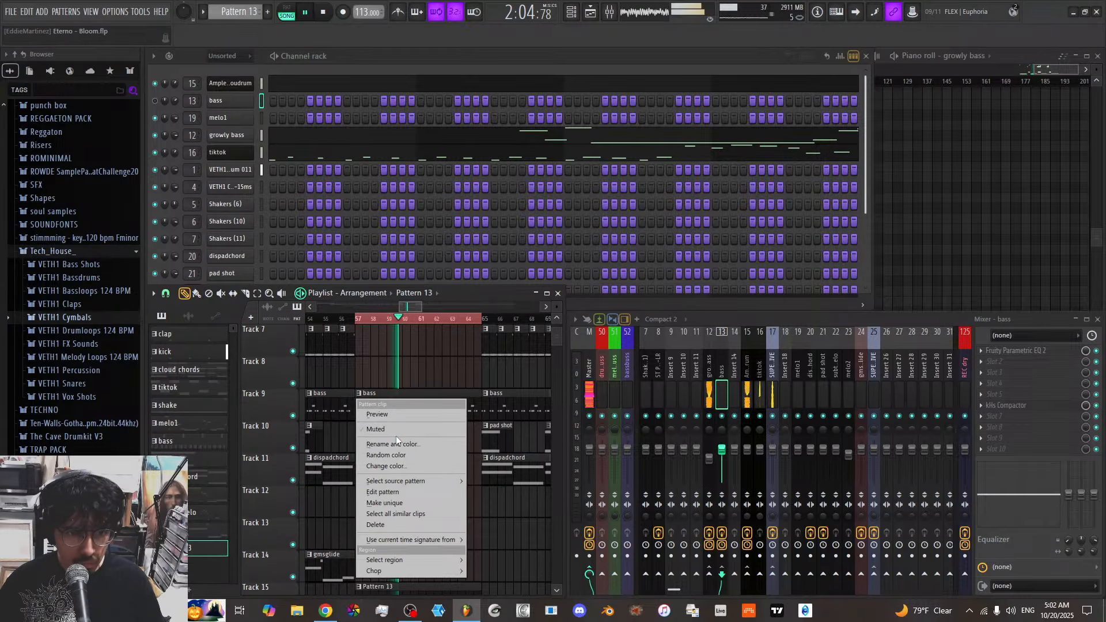
pyautogui.click(397, 503)
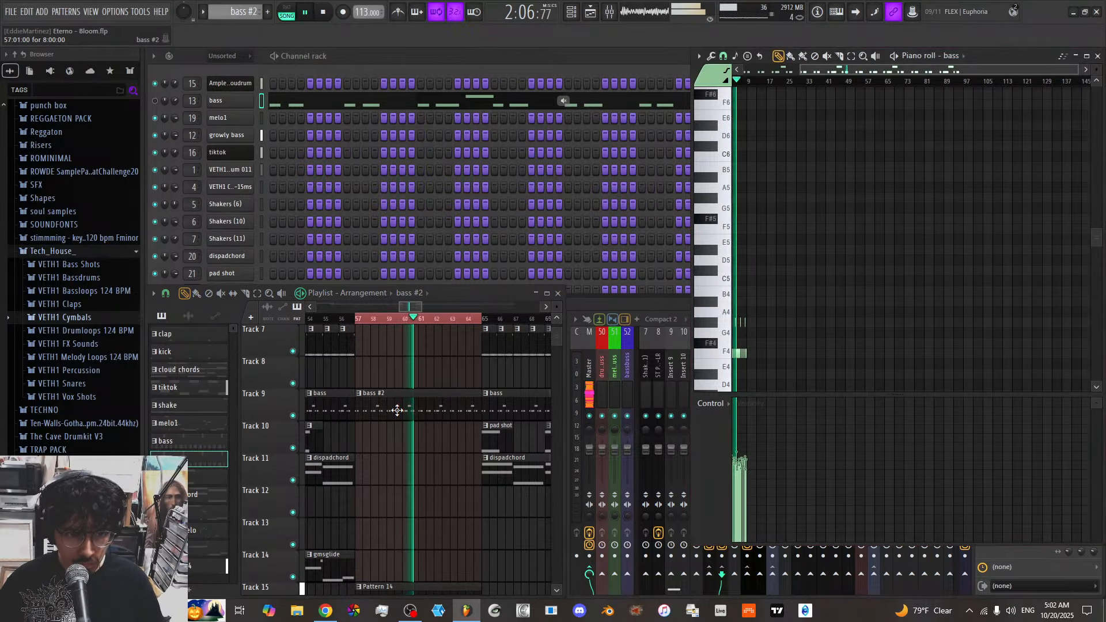
# Clear the notes of the bass #2 pattern and record a new bass line into it over bars 57 to 64
pyautogui.rightClick(397, 410)
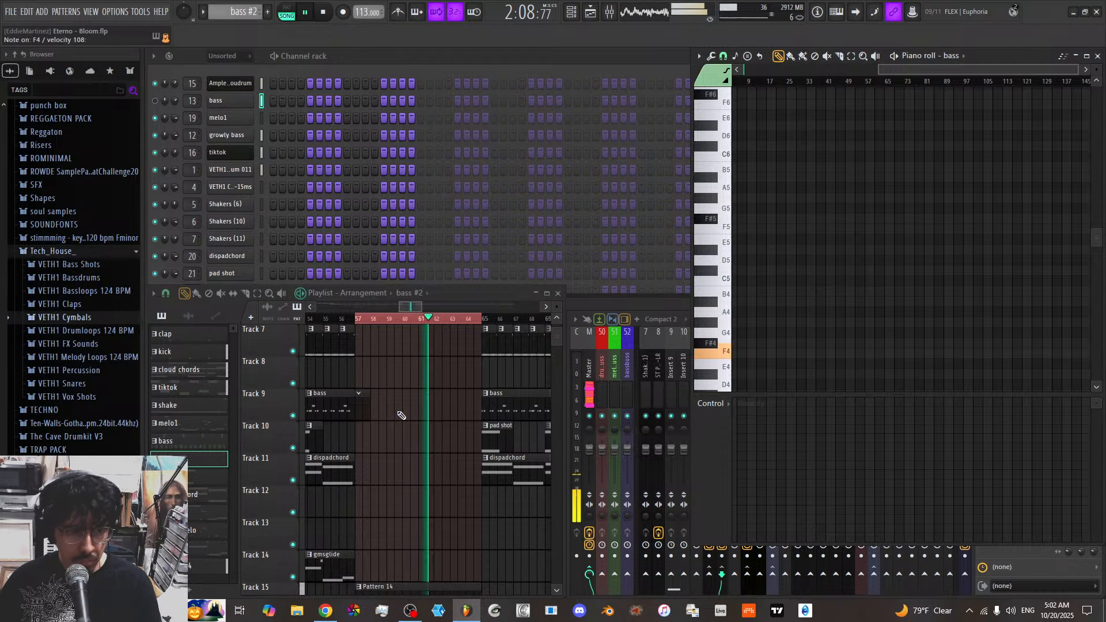
pyautogui.click(343, 12)
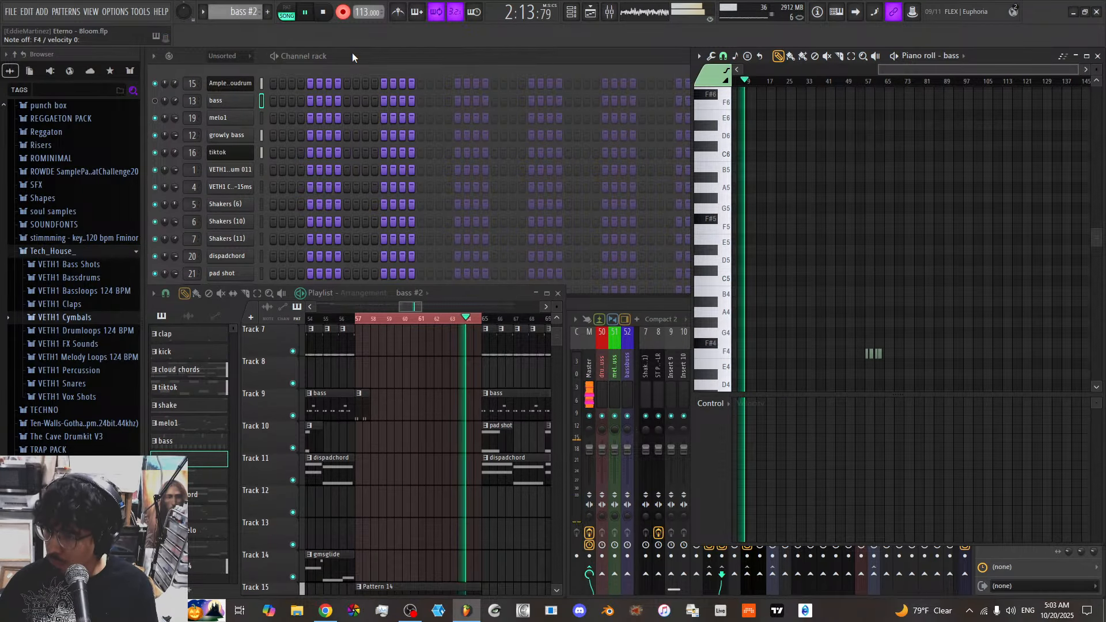
pyautogui.click(343, 12)
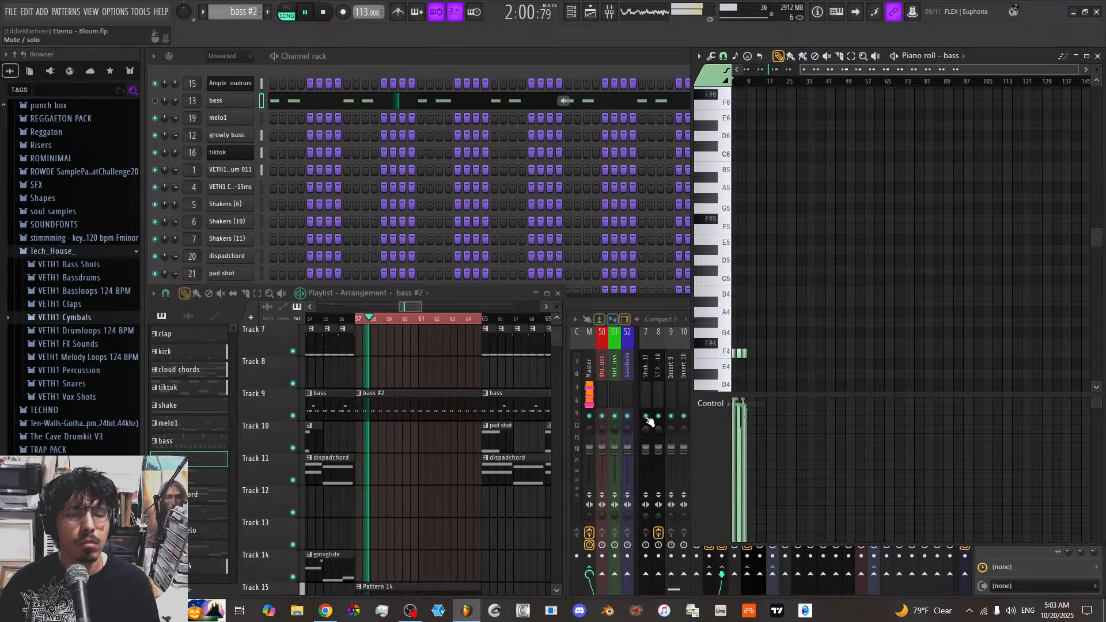
# Unmute the bass channel and set the bass synth's Env 2 modulation of the Filter 1 cutoff to about 0.35
pyautogui.click(671, 389)
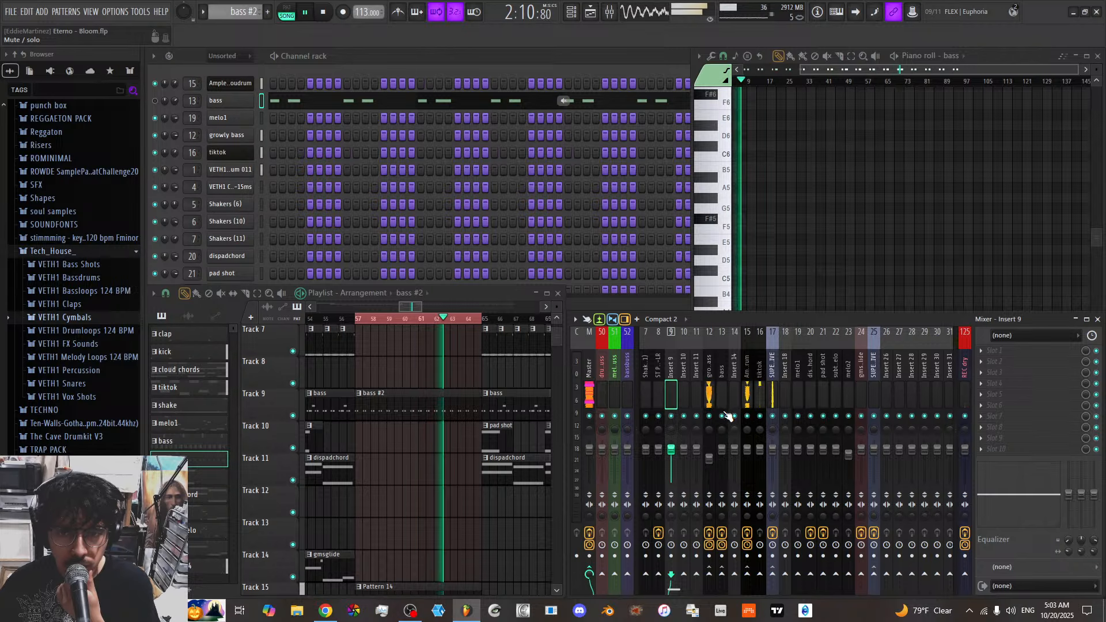
pyautogui.click(155, 100)
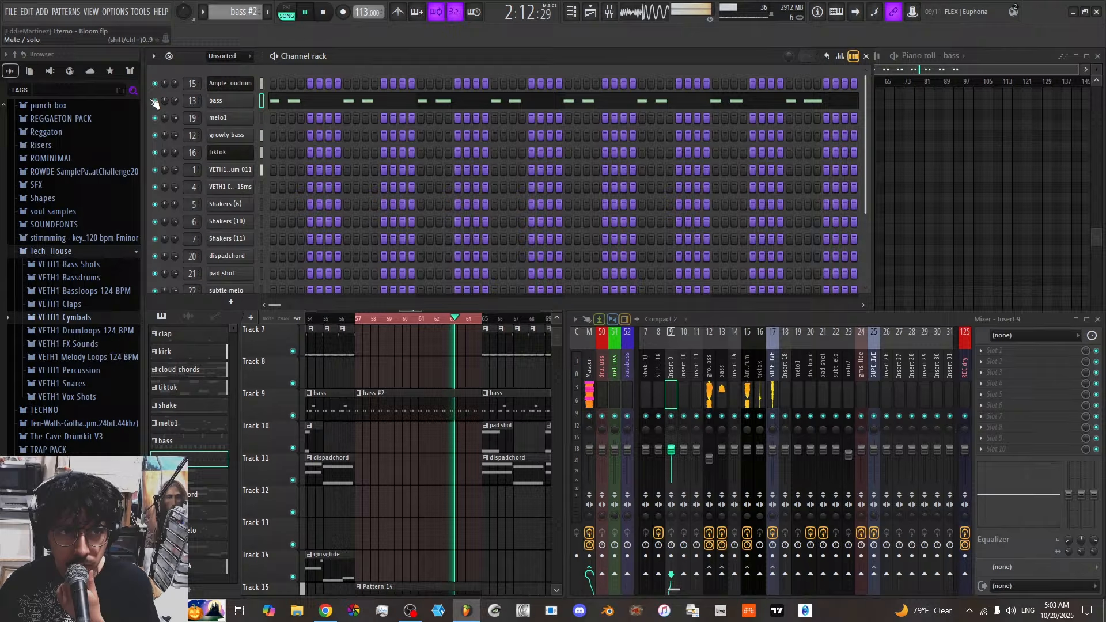
pyautogui.click(218, 102)
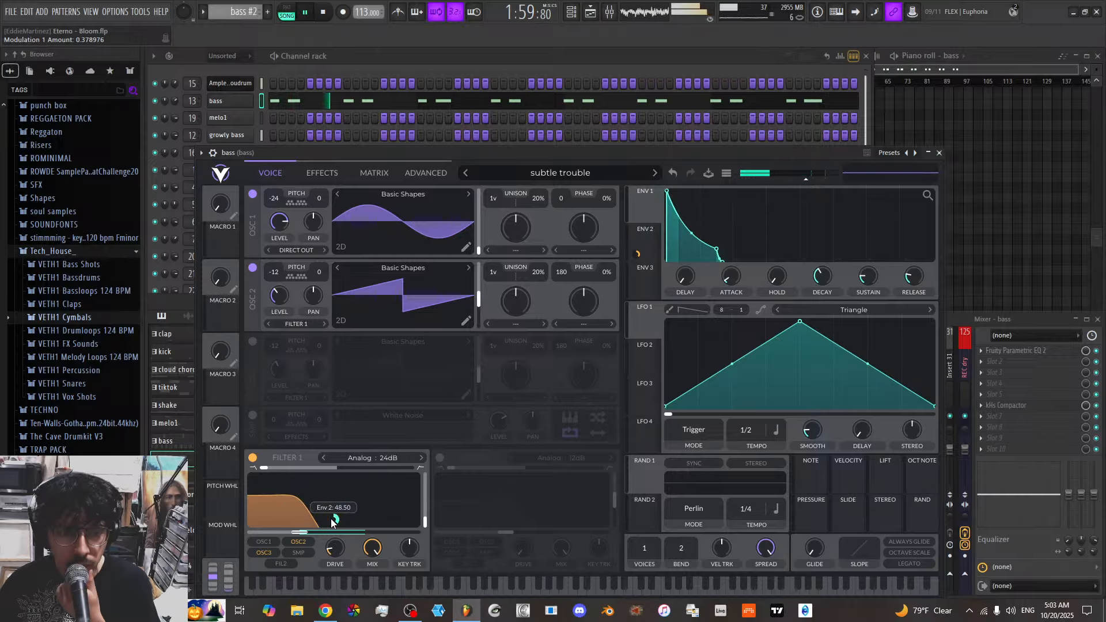
pyautogui.moveTo(333, 522); pyautogui.dragTo(333, 526)
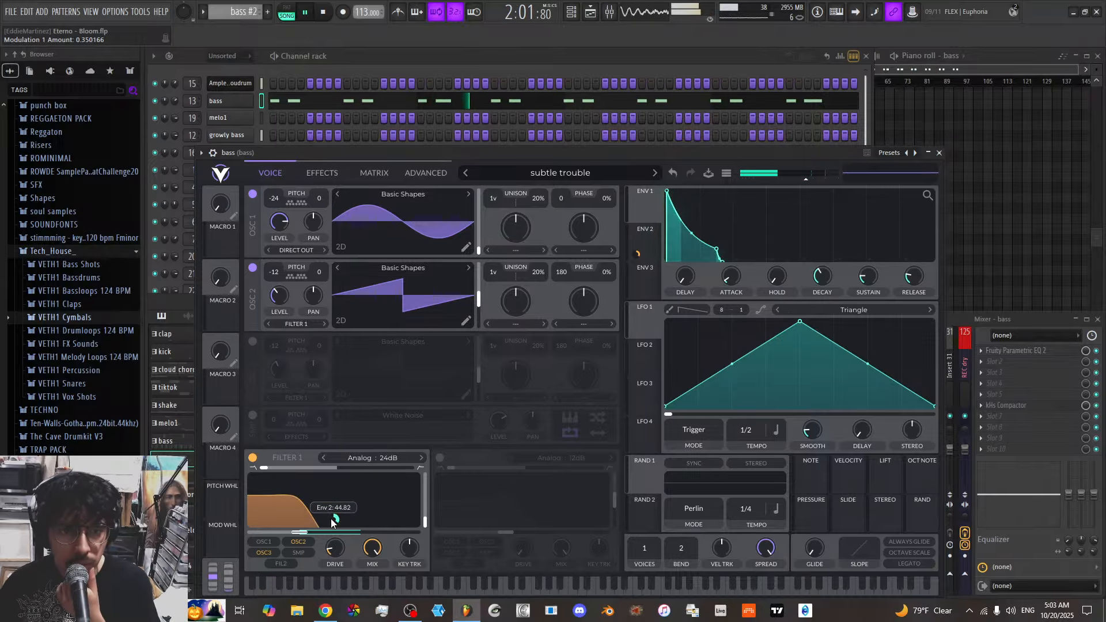
pyautogui.click(940, 153)
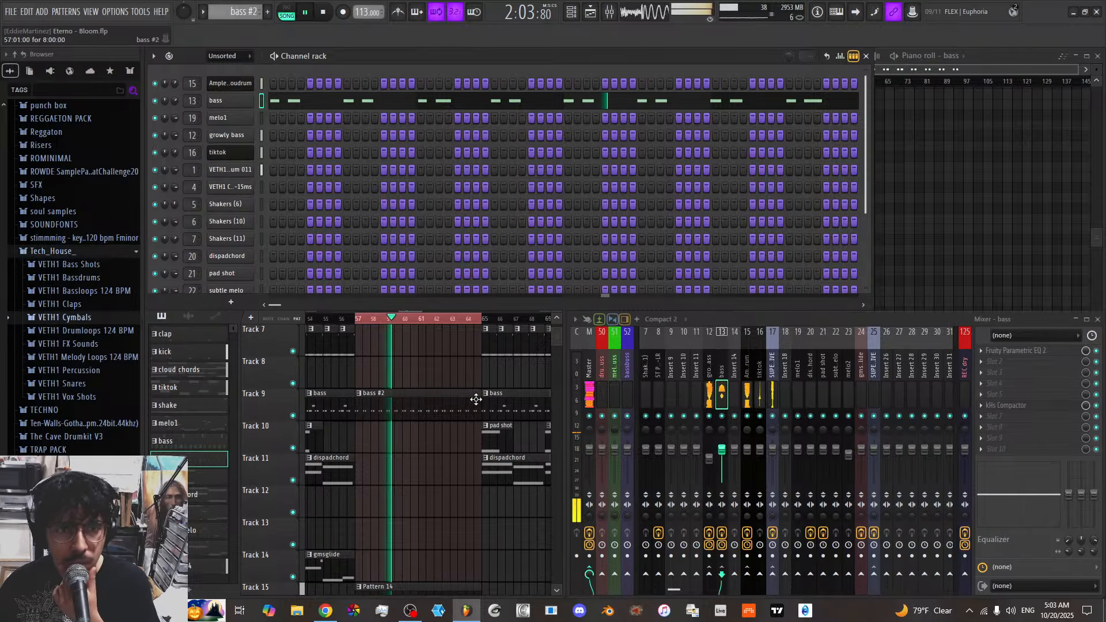
# Make the tiktok clip on Track 5 at bar 57 unique and use the unique pattern at bar 61 as well
pyautogui.scroll(-1, 411, 478)
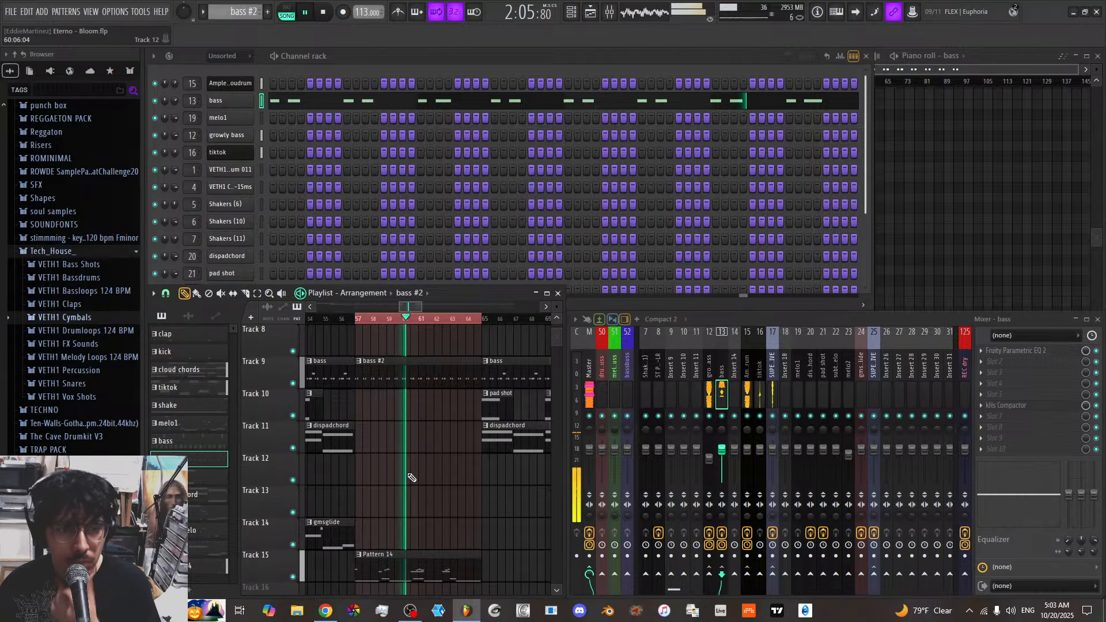
pyautogui.scroll(6, 411, 478)
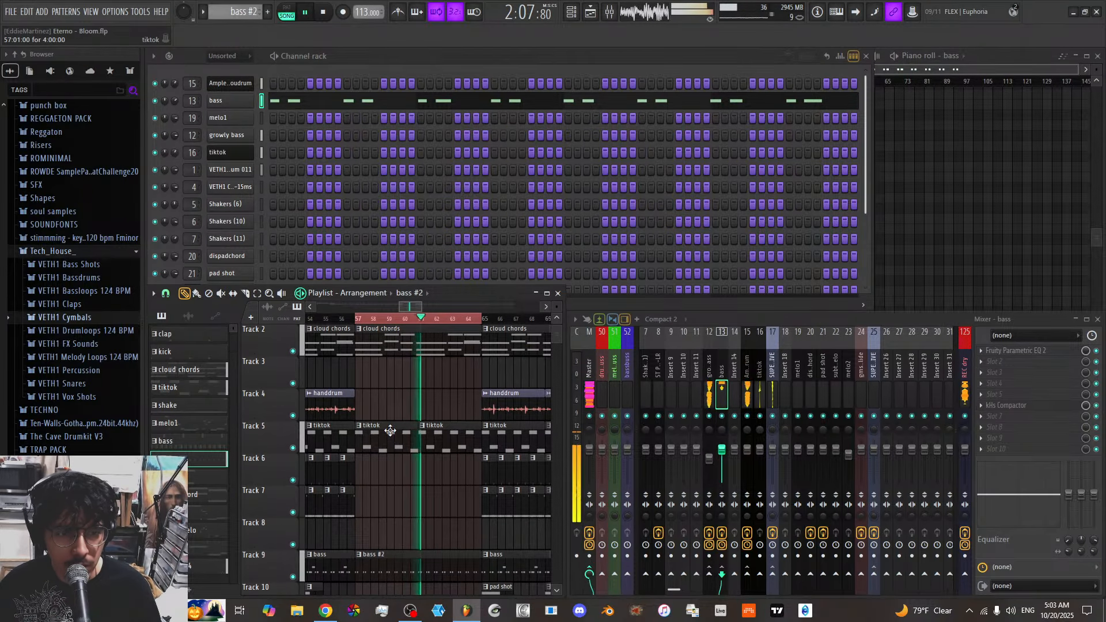
pyautogui.click(359, 425)
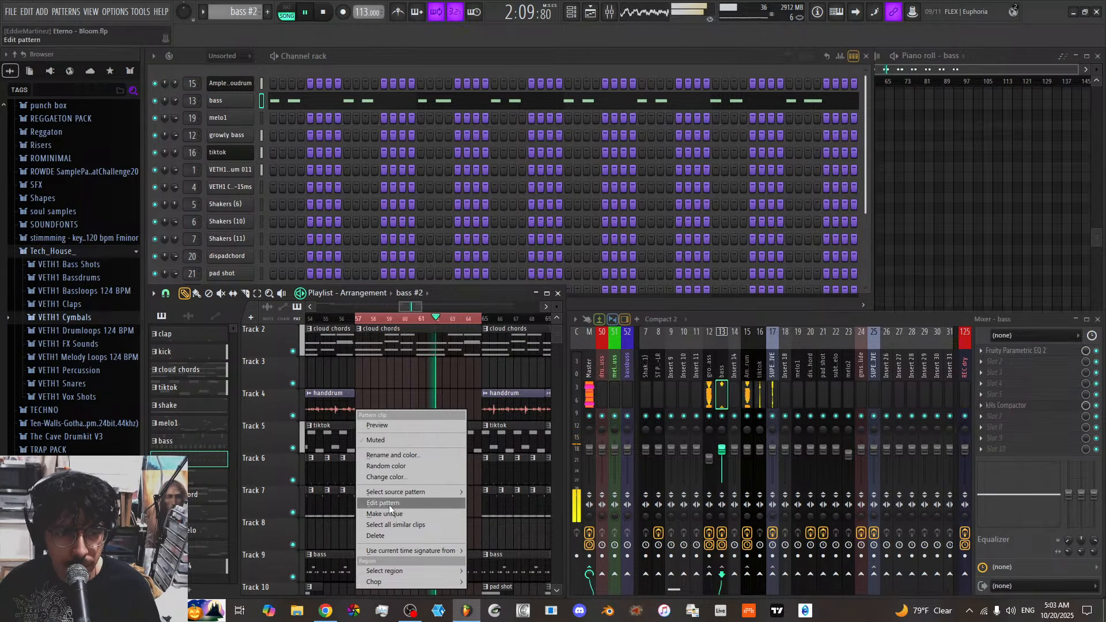
pyautogui.click(389, 513)
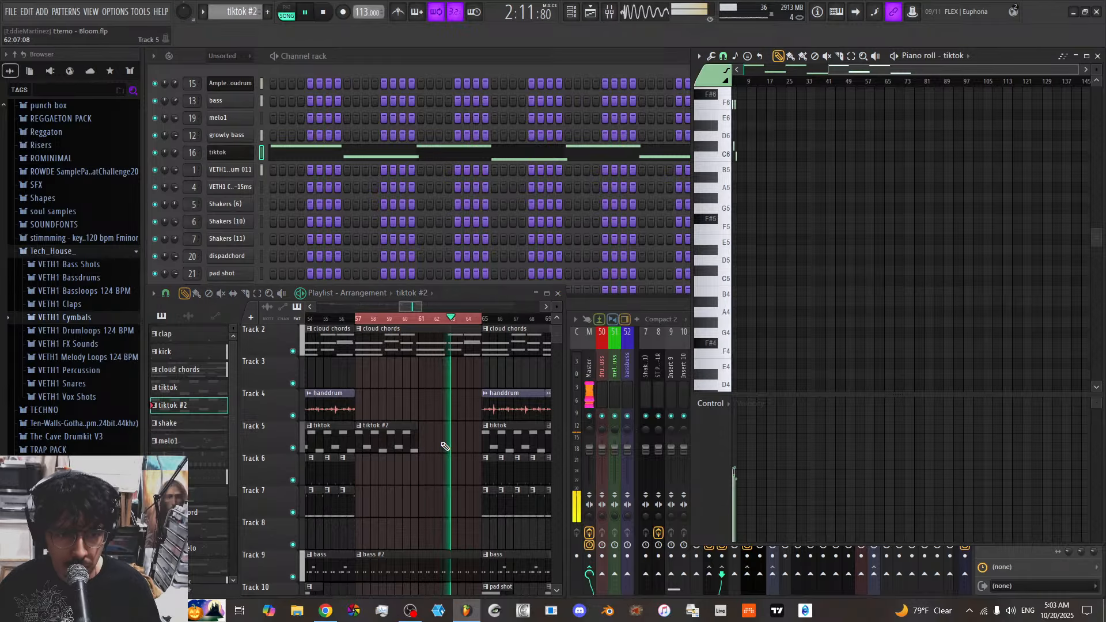
pyautogui.click(426, 439)
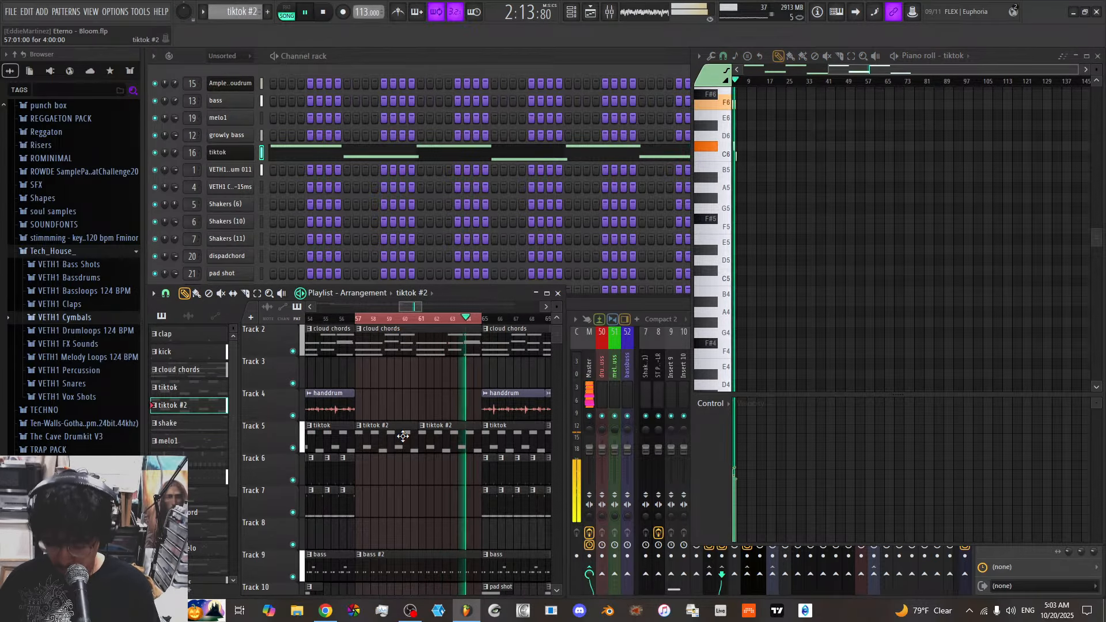
# Delete all notes of the tiktok #2 pattern and remove its clips from Track 5 between bars 57 and 65
pyautogui.press('Delete')
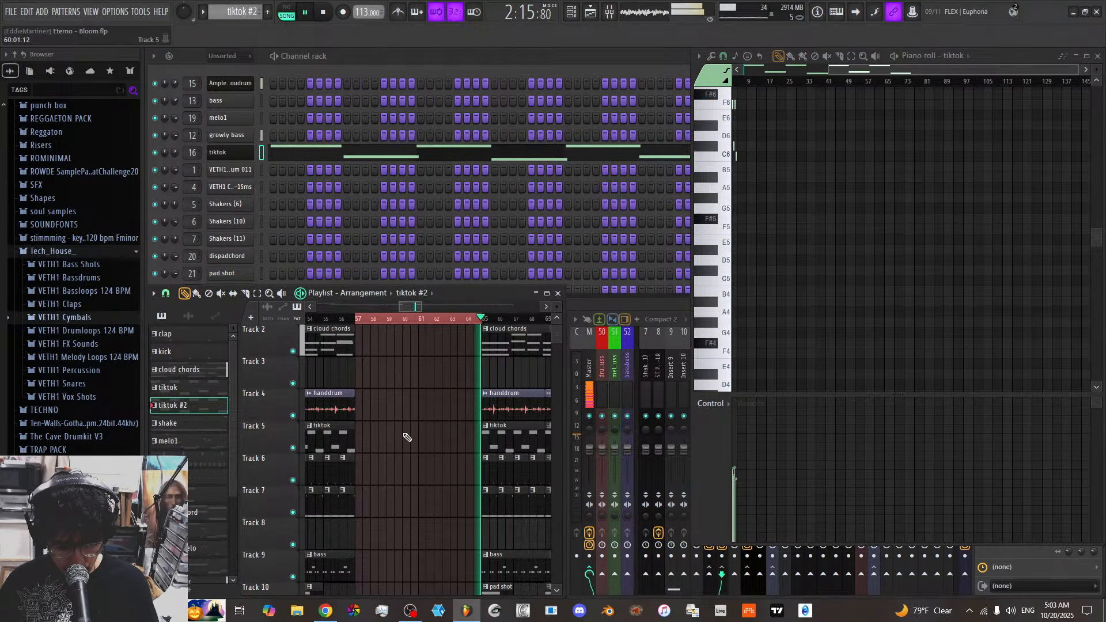
pyautogui.hotkey('ctrl', 'z')
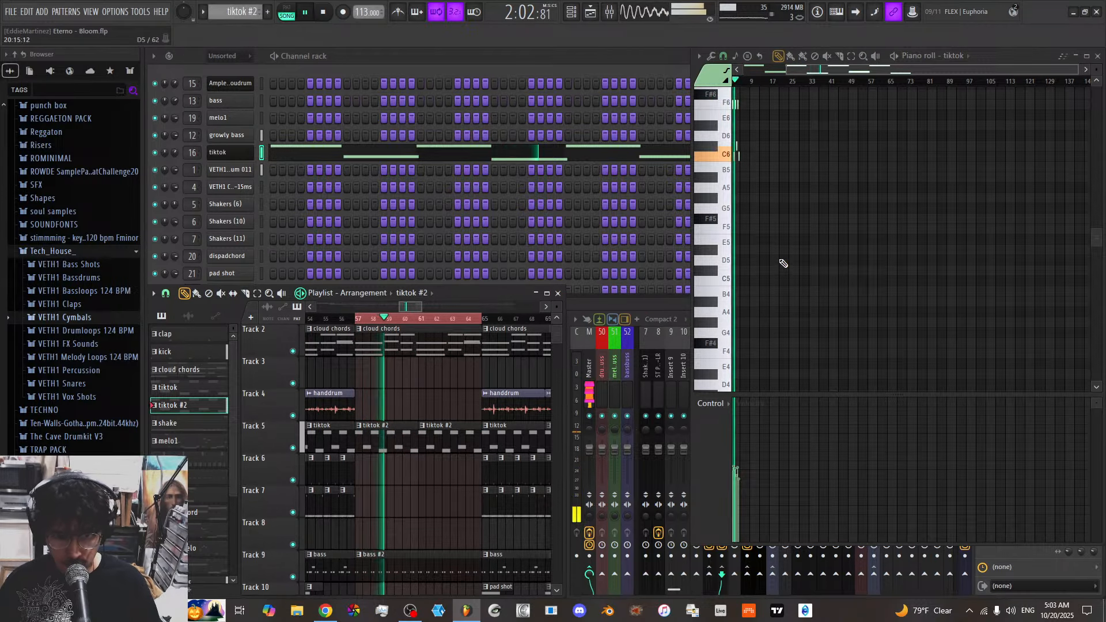
pyautogui.scroll(6, 831, 258)
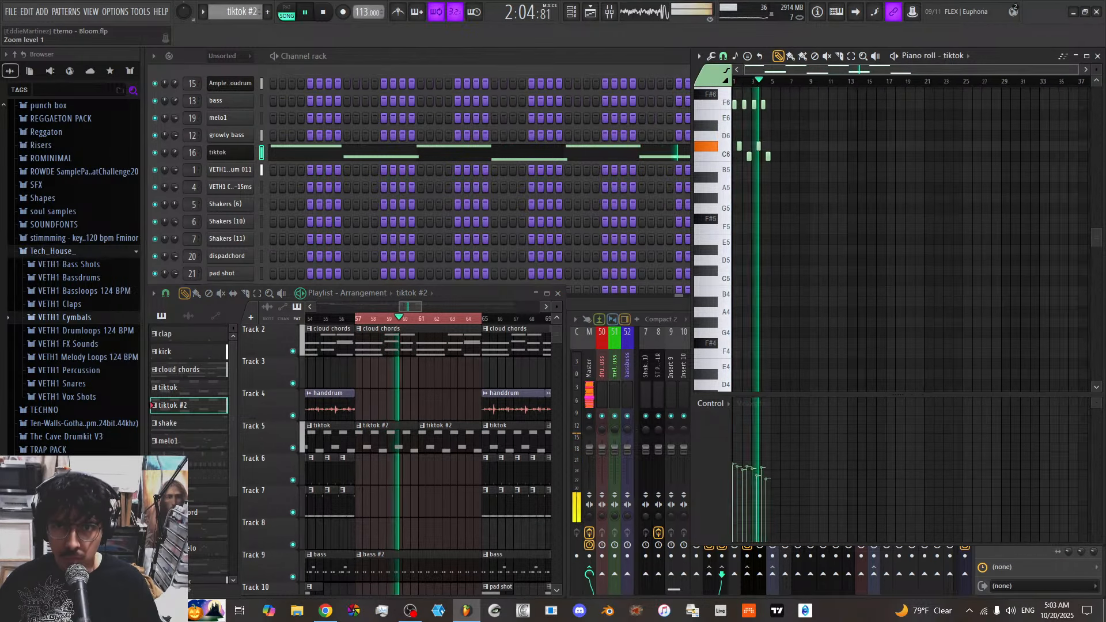
pyautogui.scroll(3, 830, 257)
pyautogui.press('Delete')
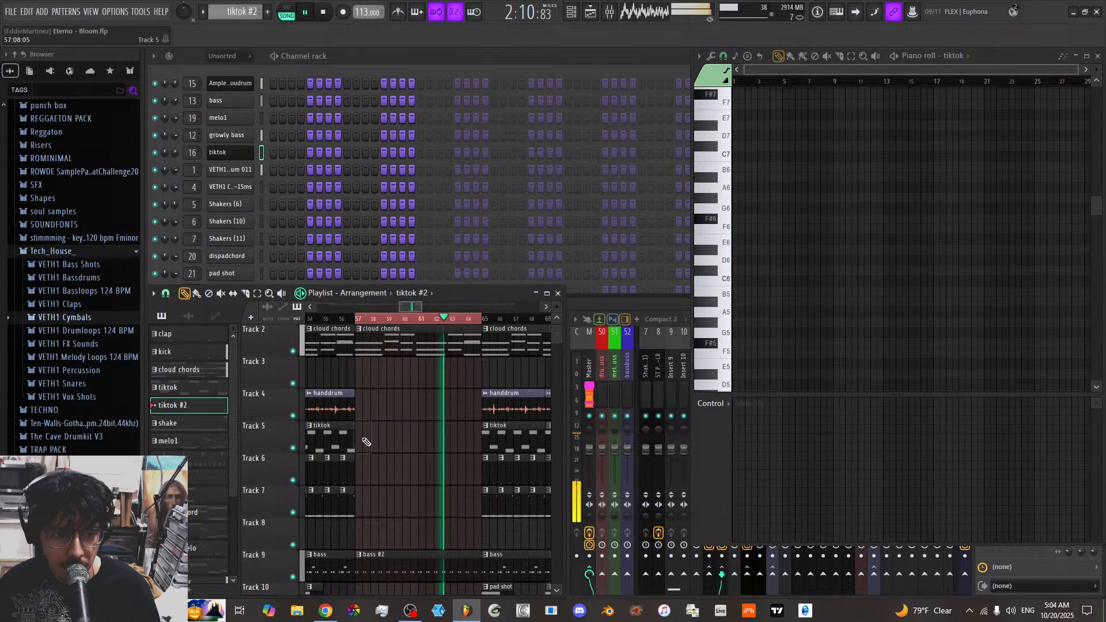
# Audition the melo1, gms glide and melo2 instruments over the looped section at bar 57
pyautogui.scroll(-2, 399, 443)
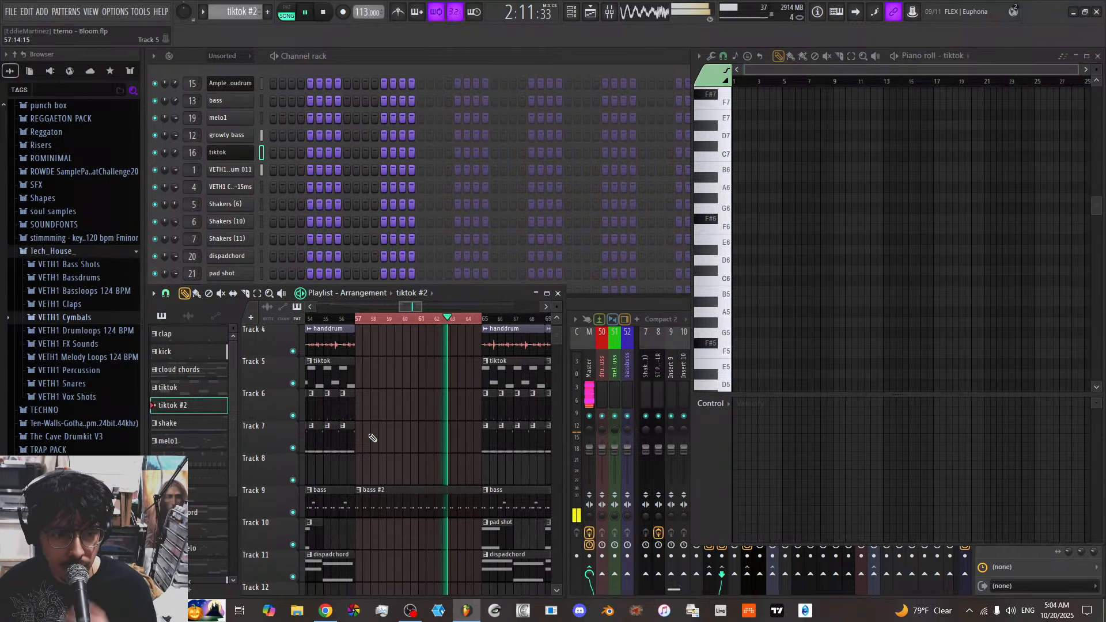
pyautogui.click(262, 119)
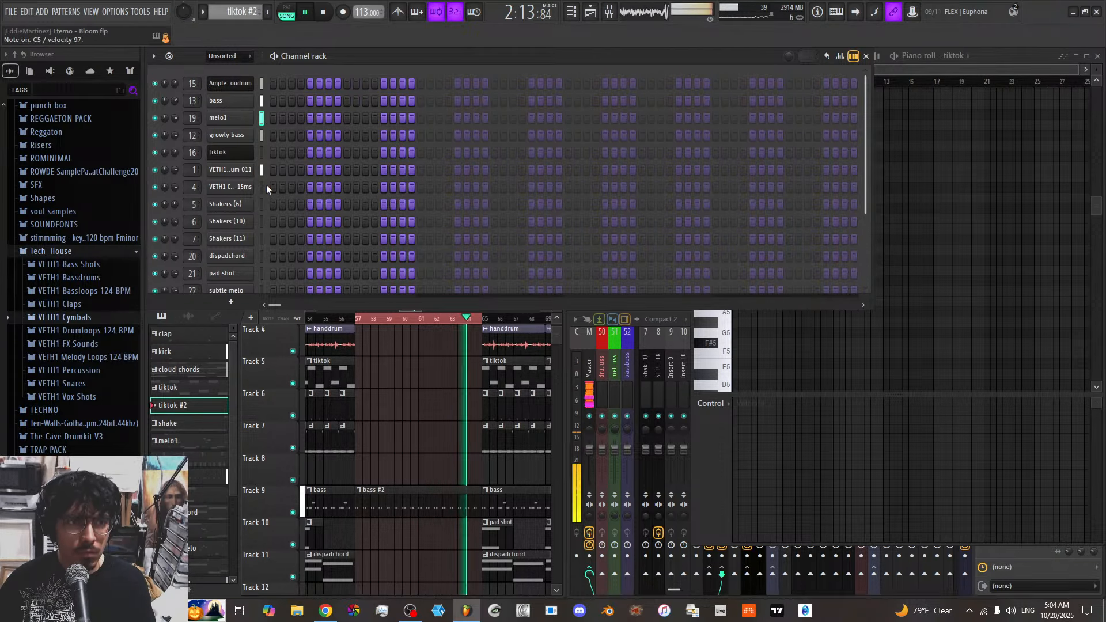
pyautogui.scroll(-2, 261, 173)
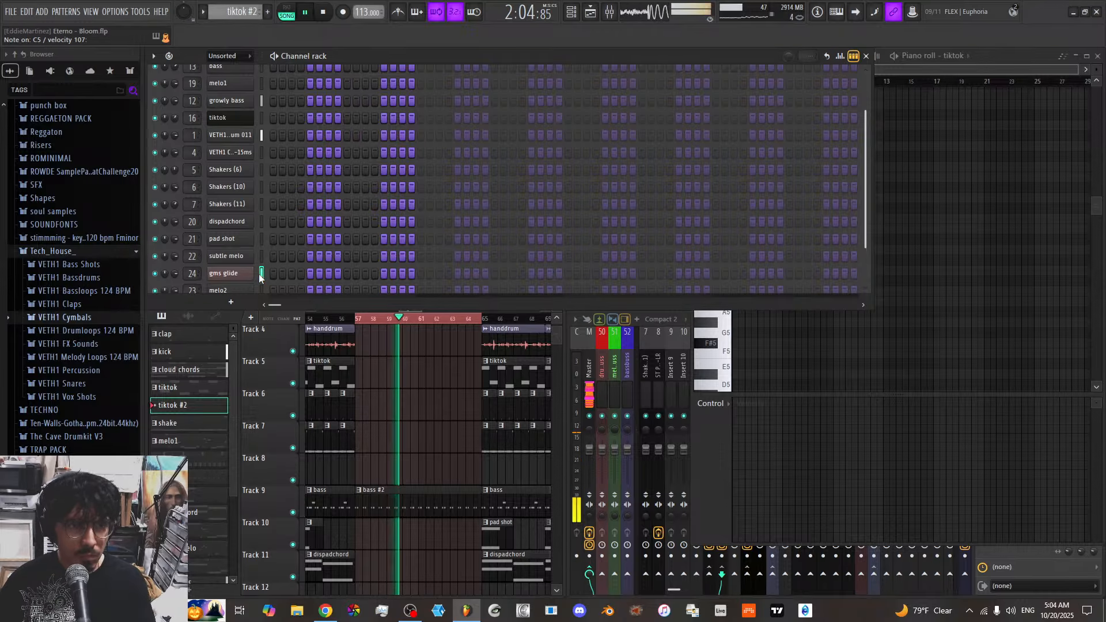
pyautogui.scroll(-1, 260, 277)
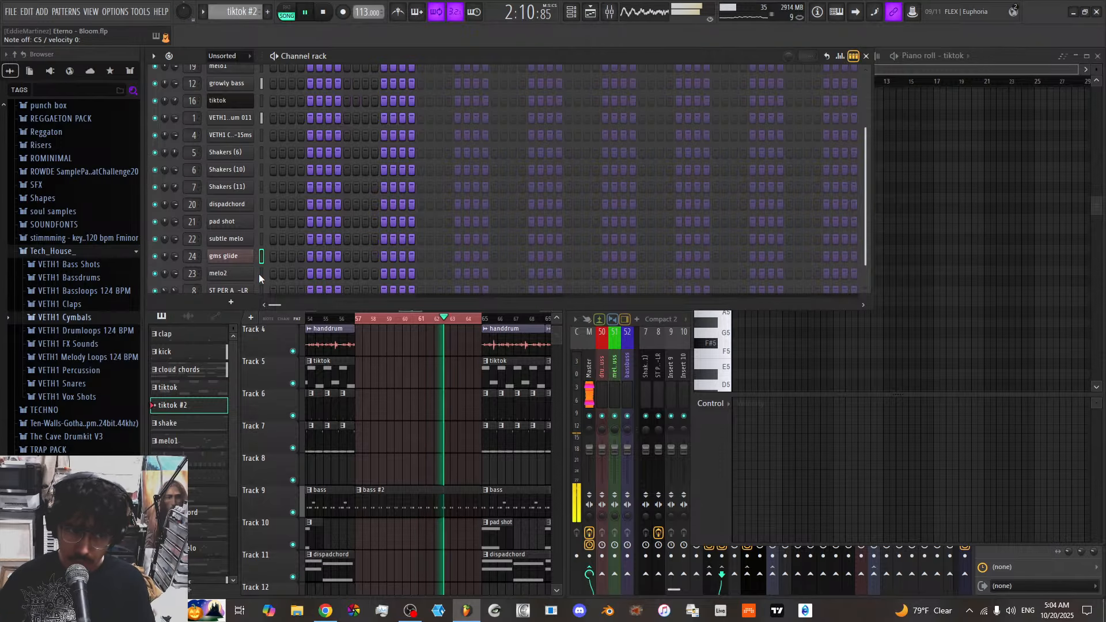
pyautogui.click(261, 275)
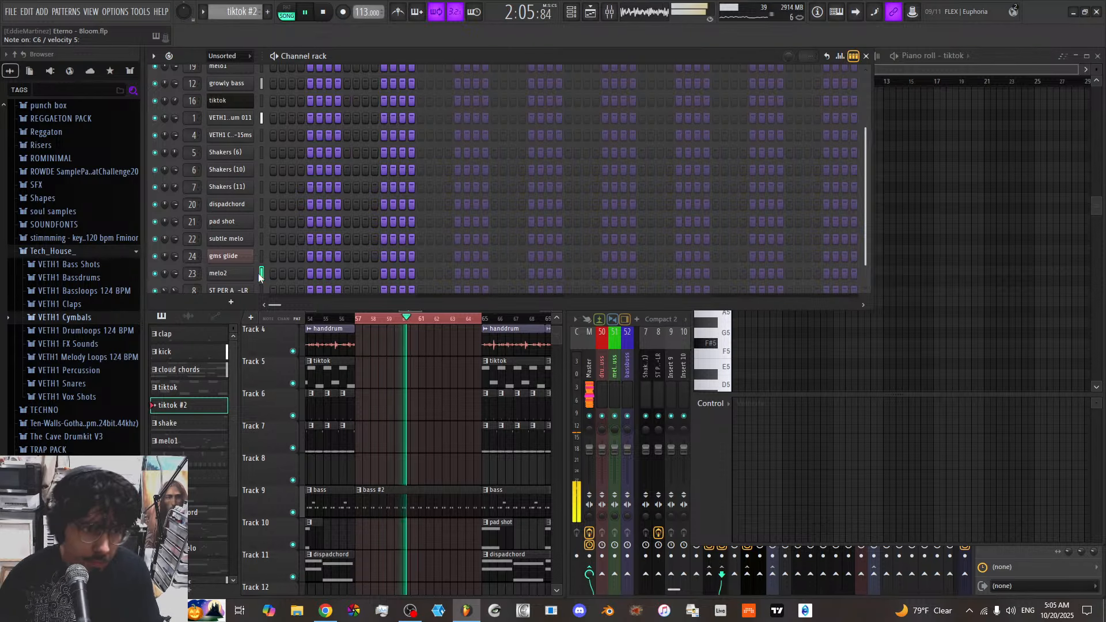
# Select the melo1 channel, create a new pattern and place it on Track 16 at bar 57
pyautogui.scroll(3, 257, 273)
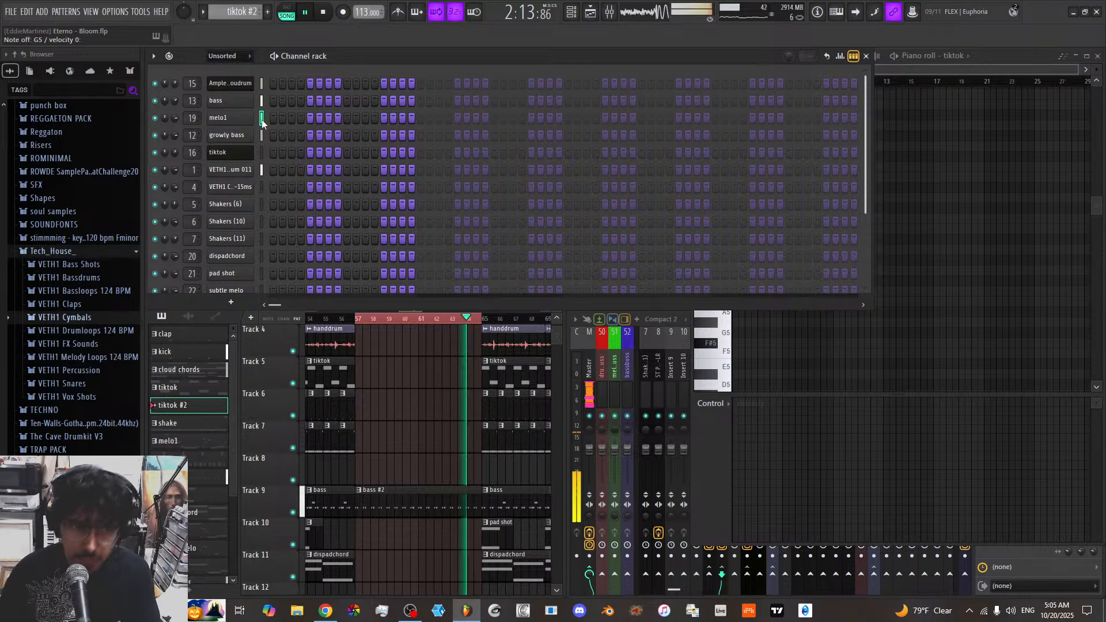
pyautogui.scroll(-3, 363, 426)
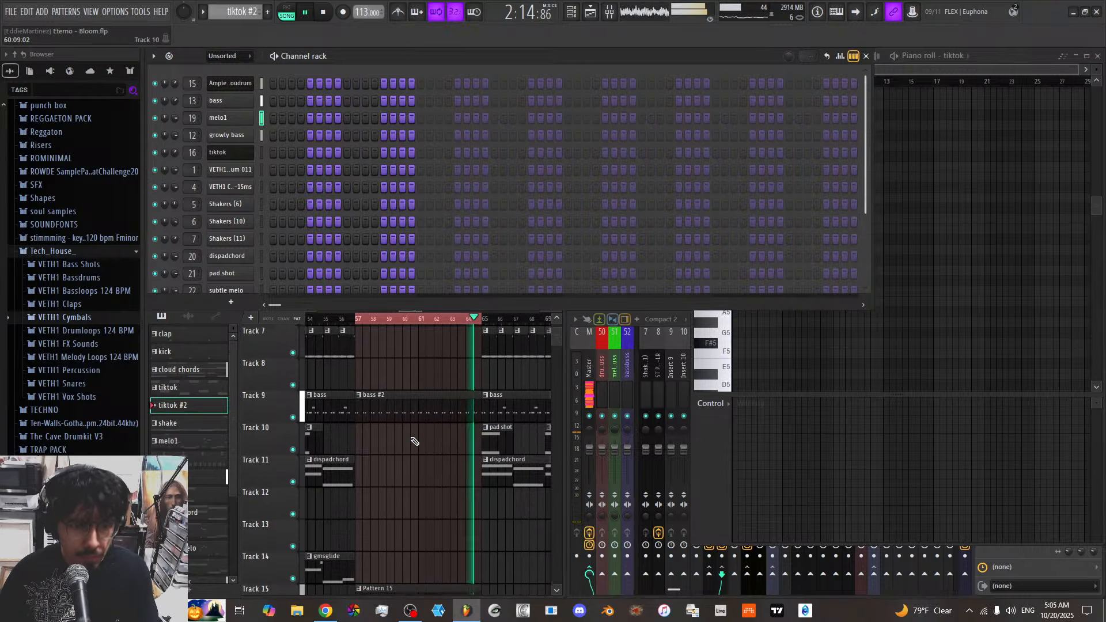
pyautogui.click(268, 11)
pyautogui.scroll(-2, 387, 495)
pyautogui.scroll(-3, 389, 499)
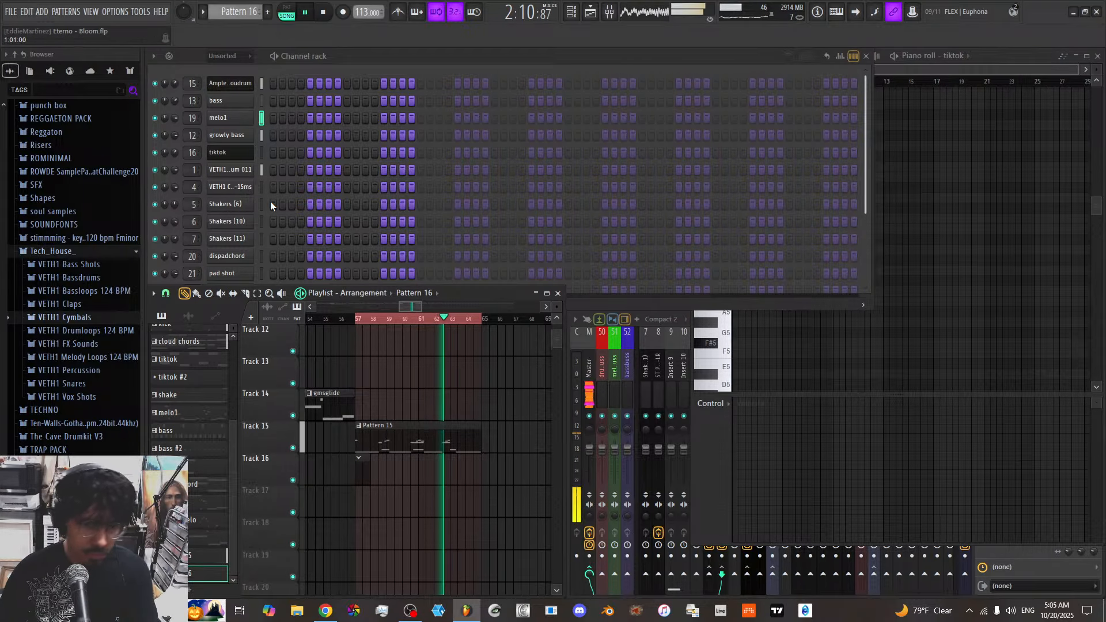
# Record a melo1 melody into the new pattern over bars 57 to 64 and dismiss the error dialog
pyautogui.click(344, 13)
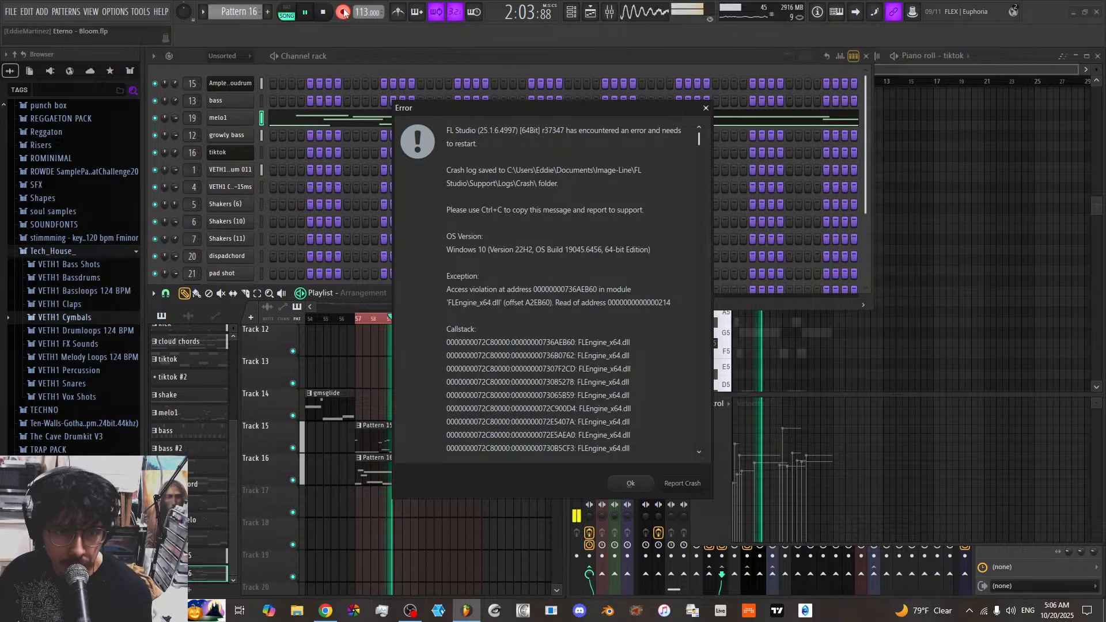
pyautogui.click(637, 486)
pyautogui.click(342, 13)
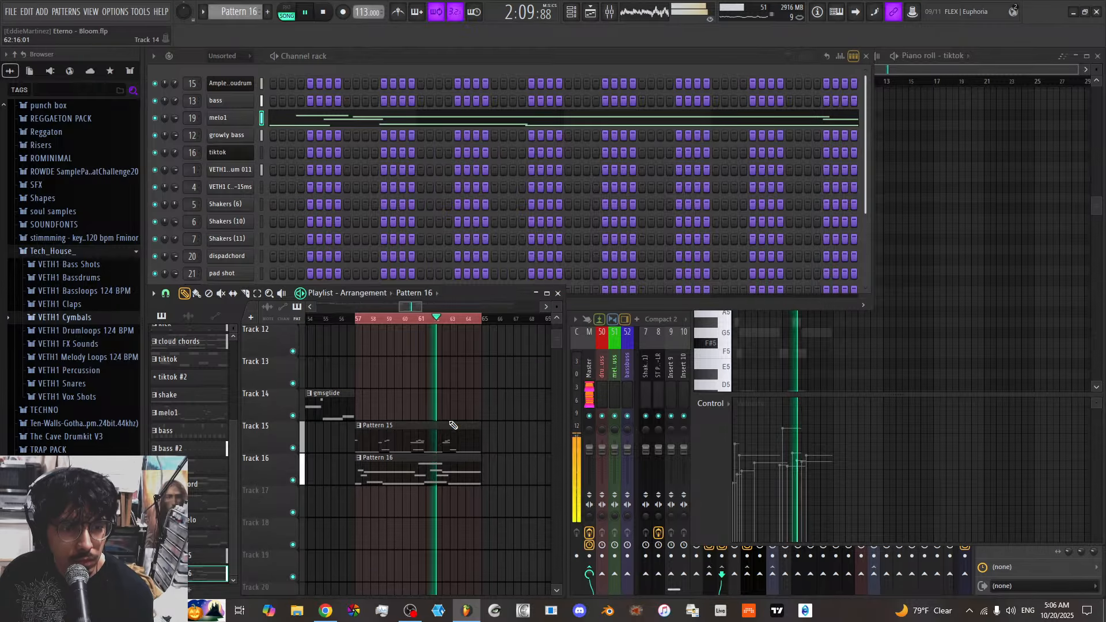
# Rename the newly recorded melody pattern as "break melo"
pyautogui.rightClick(240, 13)
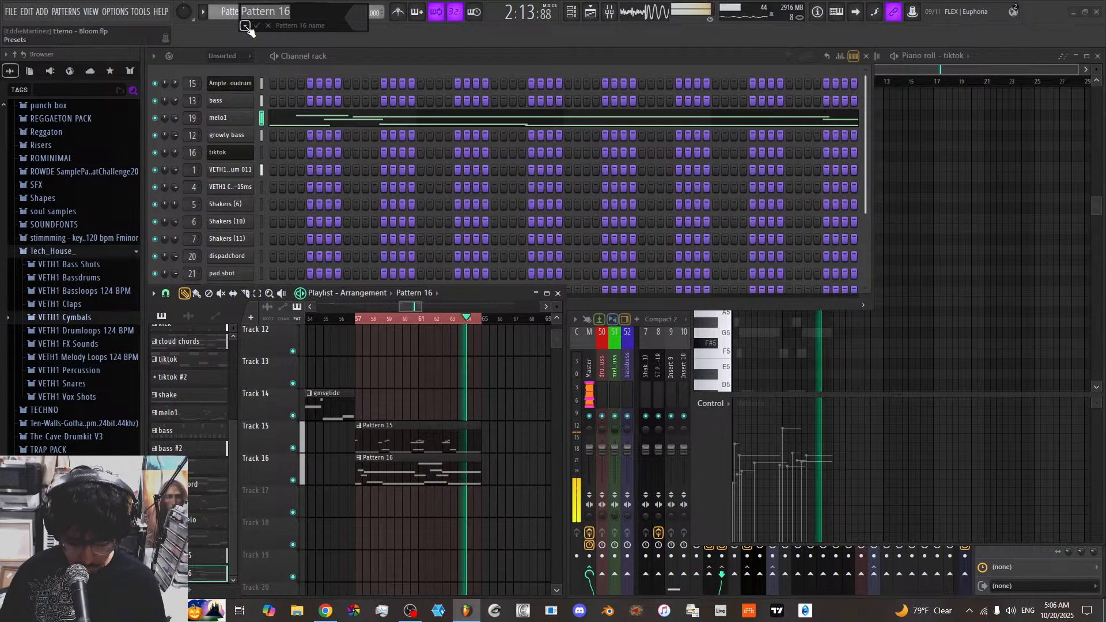
pyautogui.write('break melo')
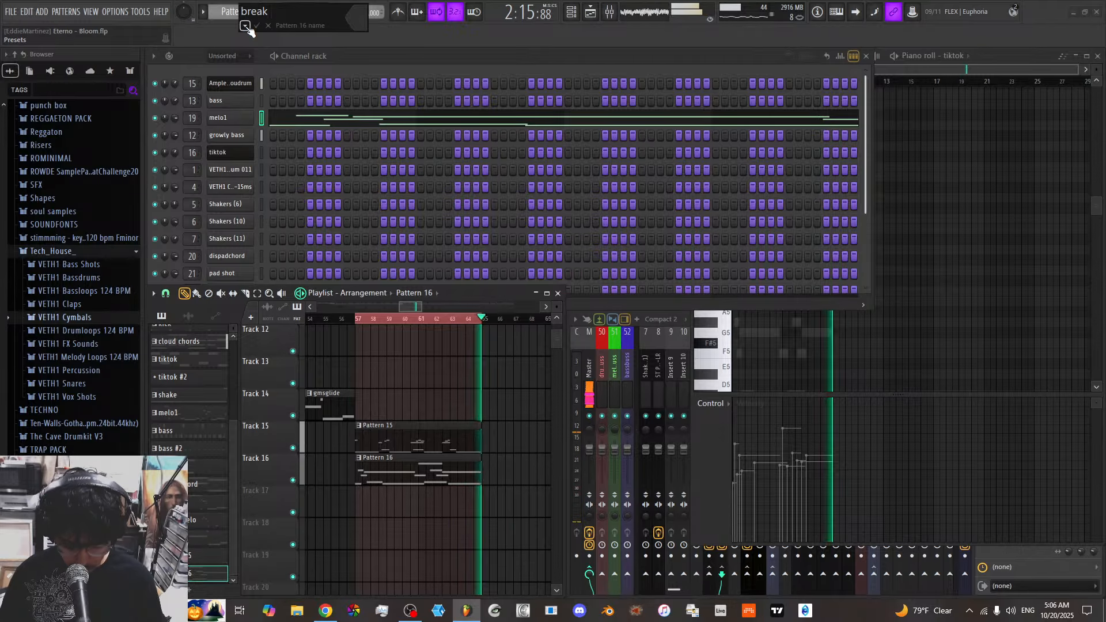
pyautogui.press('Return')
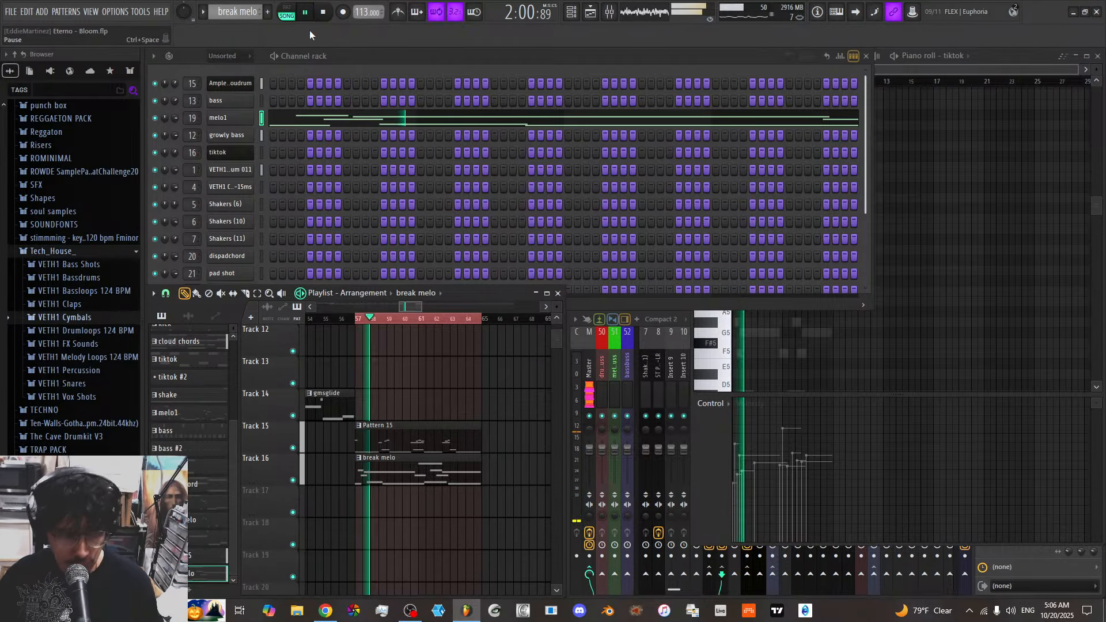
# Look over the arrangement around bar 57, stop playback and save the project
pyautogui.scroll(5, 433, 416)
pyautogui.scroll(2, 433, 416)
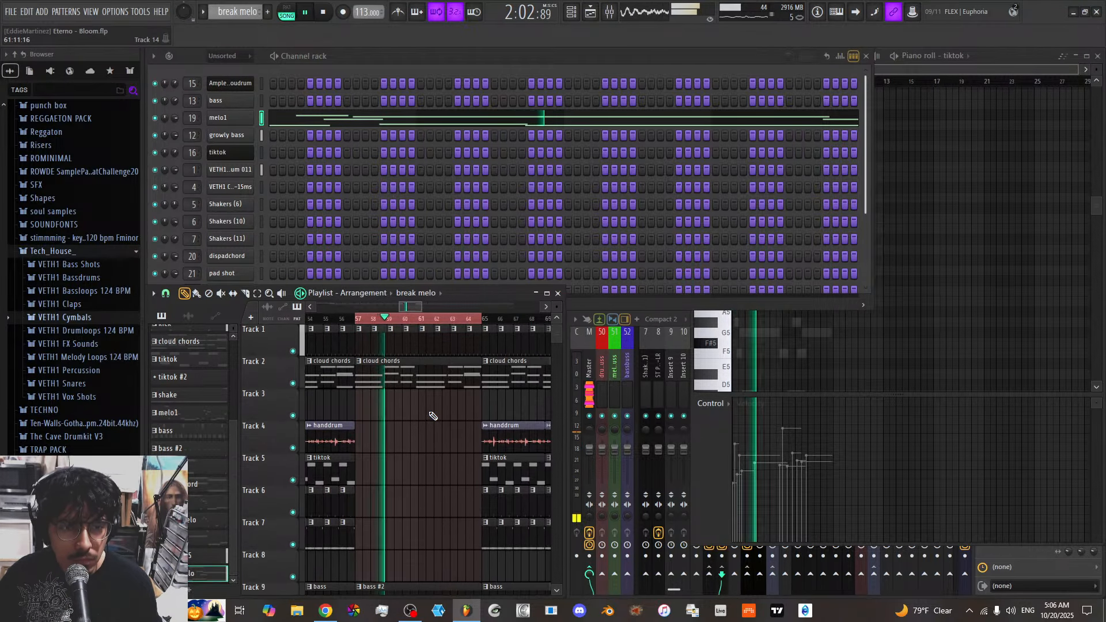
pyautogui.scroll(-2, 433, 416)
pyautogui.scroll(-5, 420, 450)
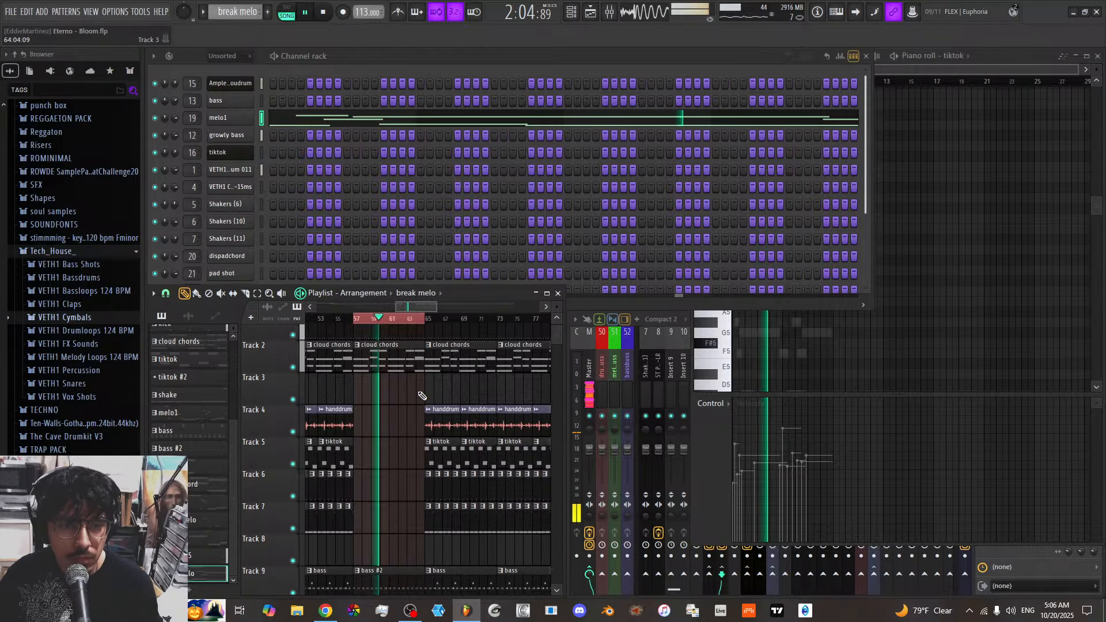
pyautogui.press('space')
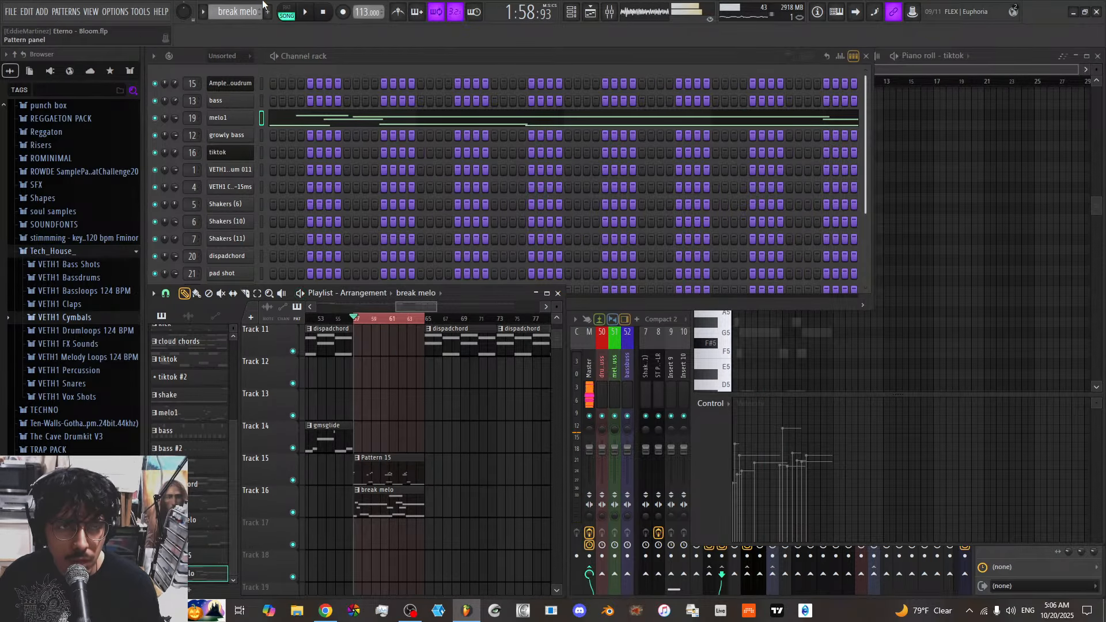
pyautogui.click(10, 12)
pyautogui.click(26, 63)
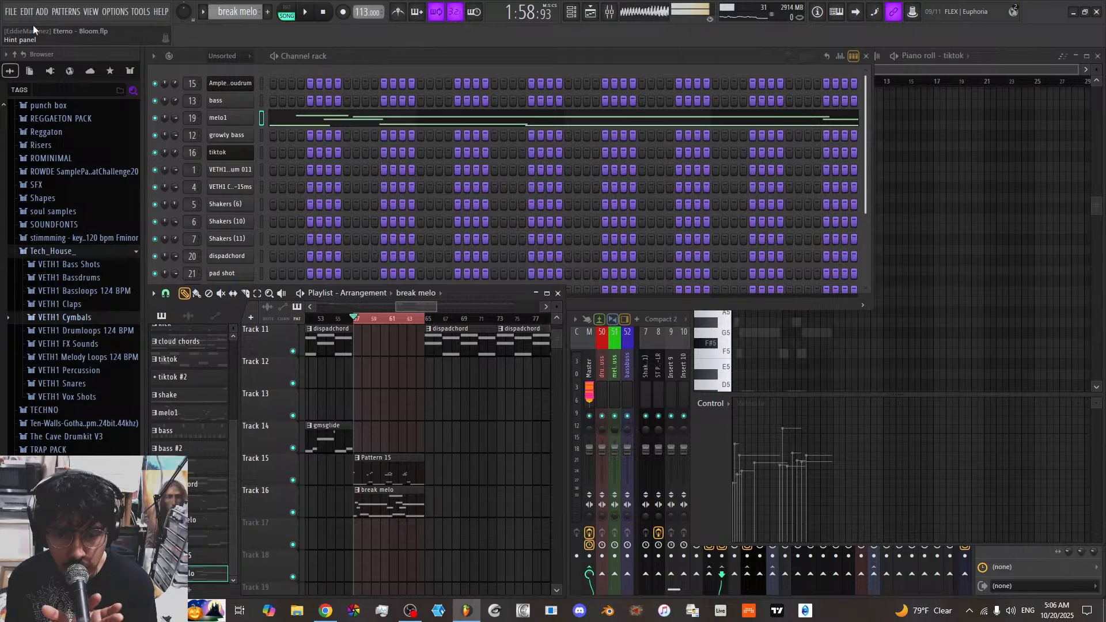
# Bring the mixer and channel rack into view and save the project
pyautogui.click(668, 381)
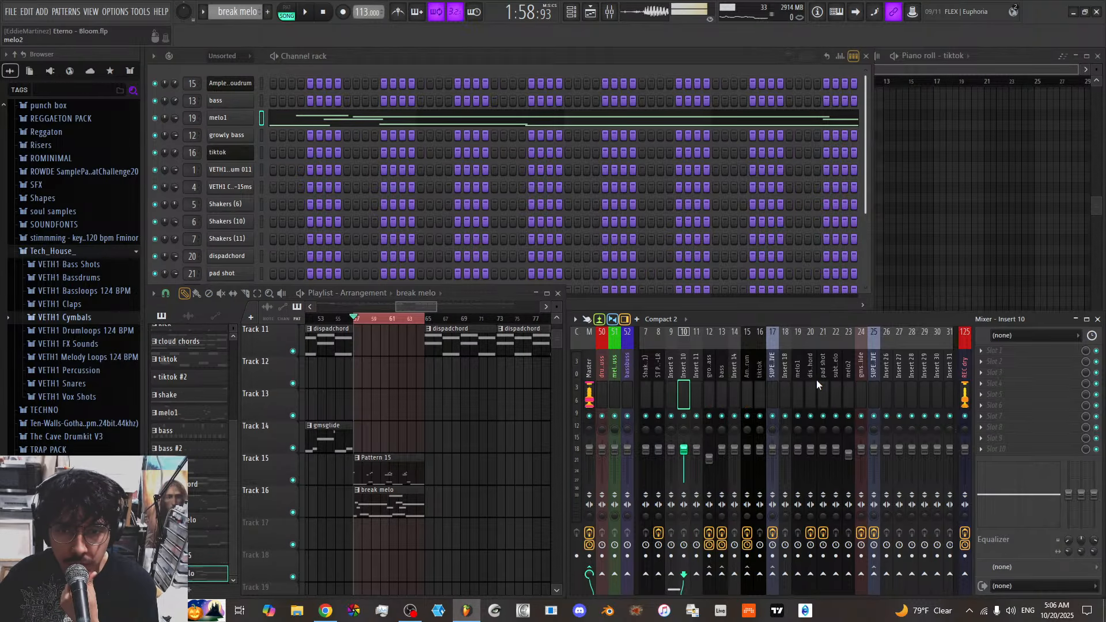
pyautogui.scroll(2, 680, 368)
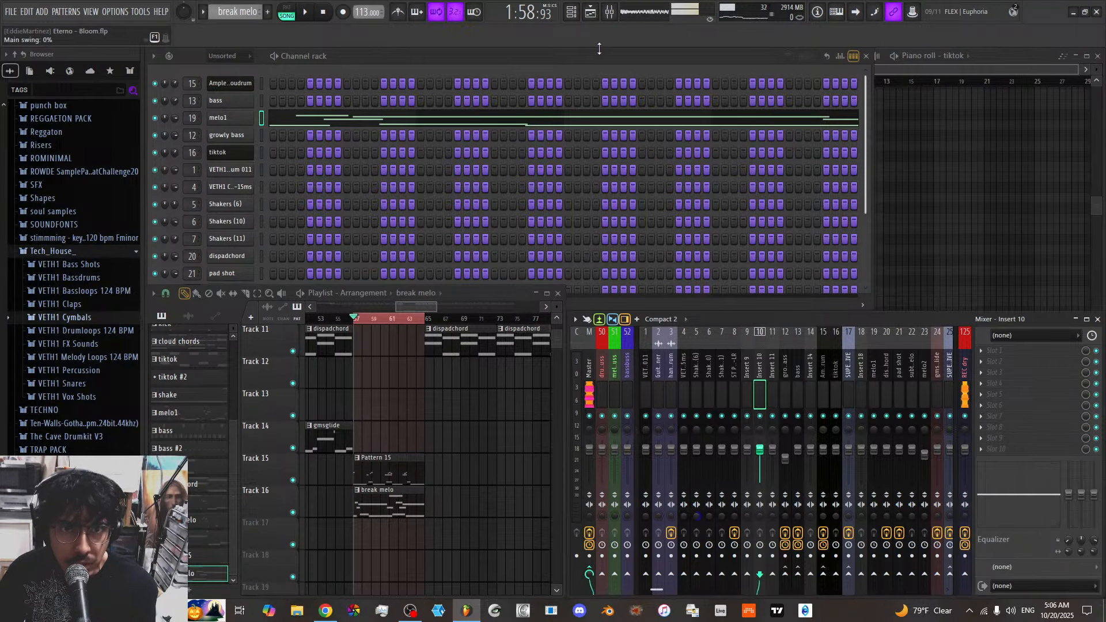
pyautogui.click(538, 65)
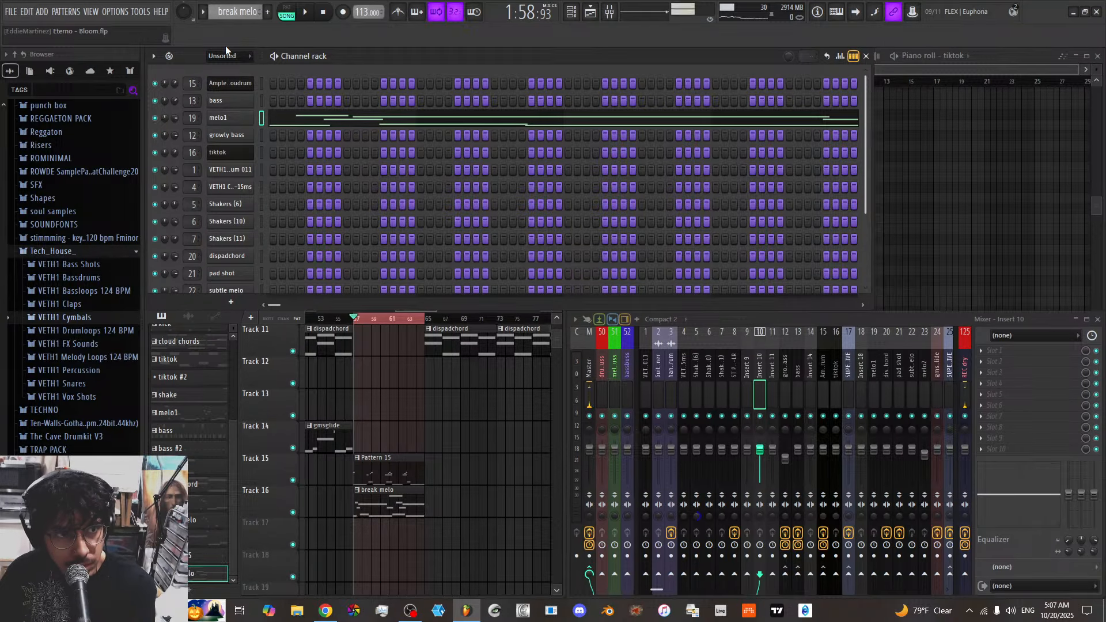
pyautogui.click(11, 16)
pyautogui.click(25, 65)
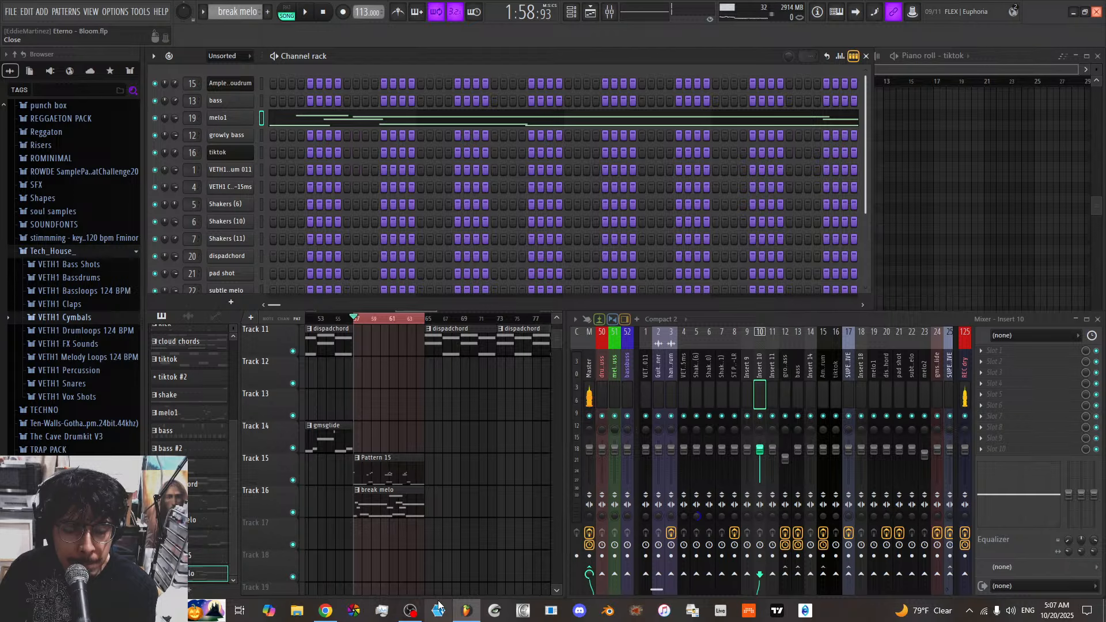
# Force-close the unresponsive FL Studio program
pyautogui.moveTo(466, 610)
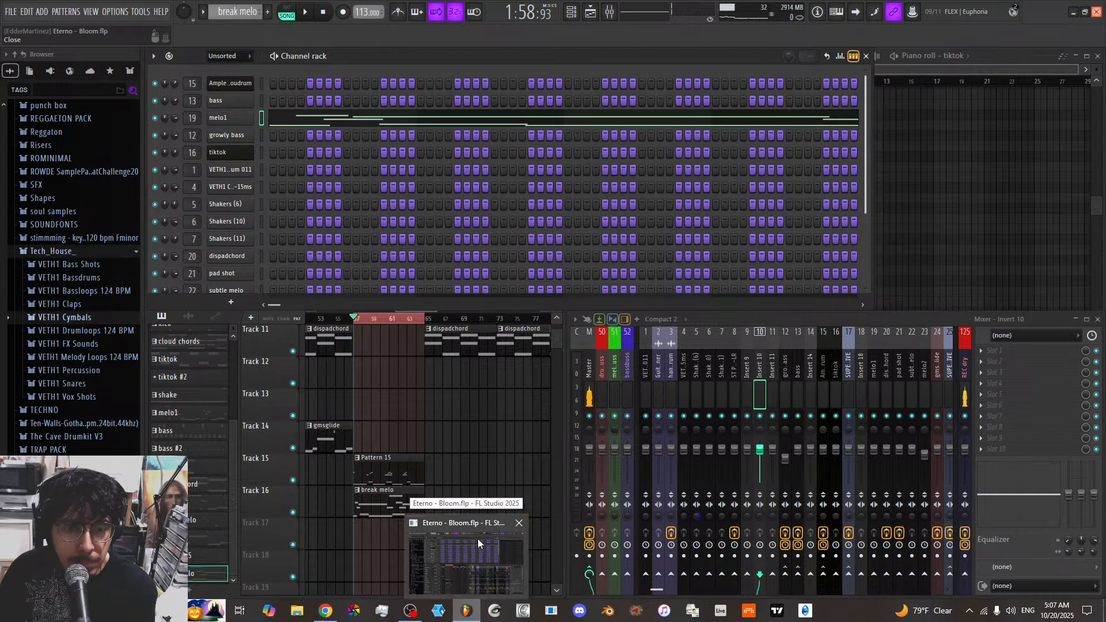
pyautogui.click(519, 524)
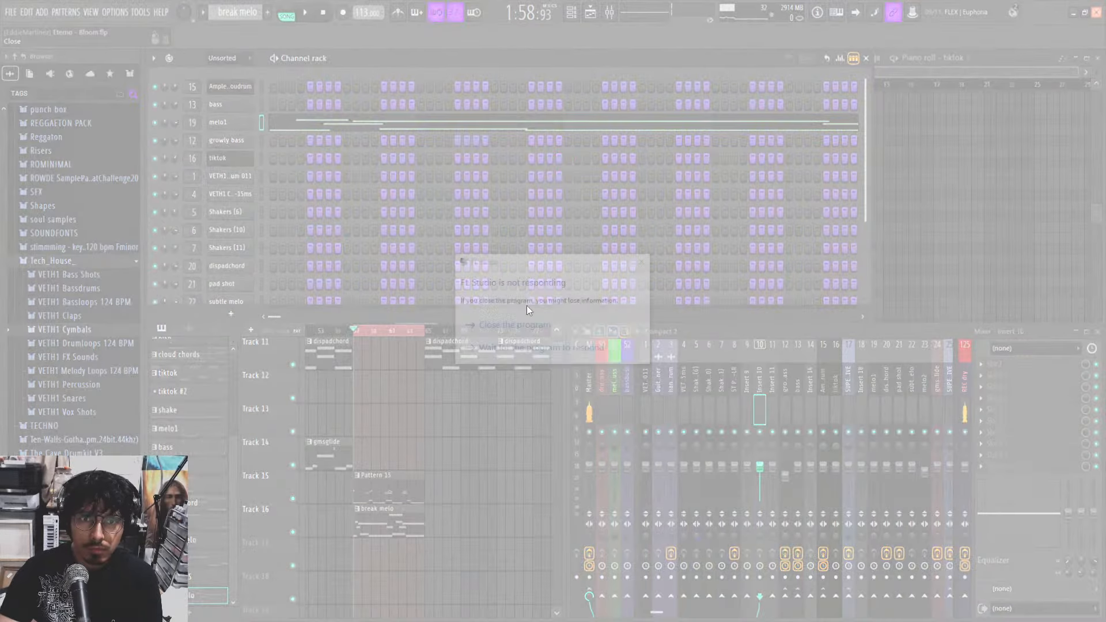
pyautogui.click(513, 339)
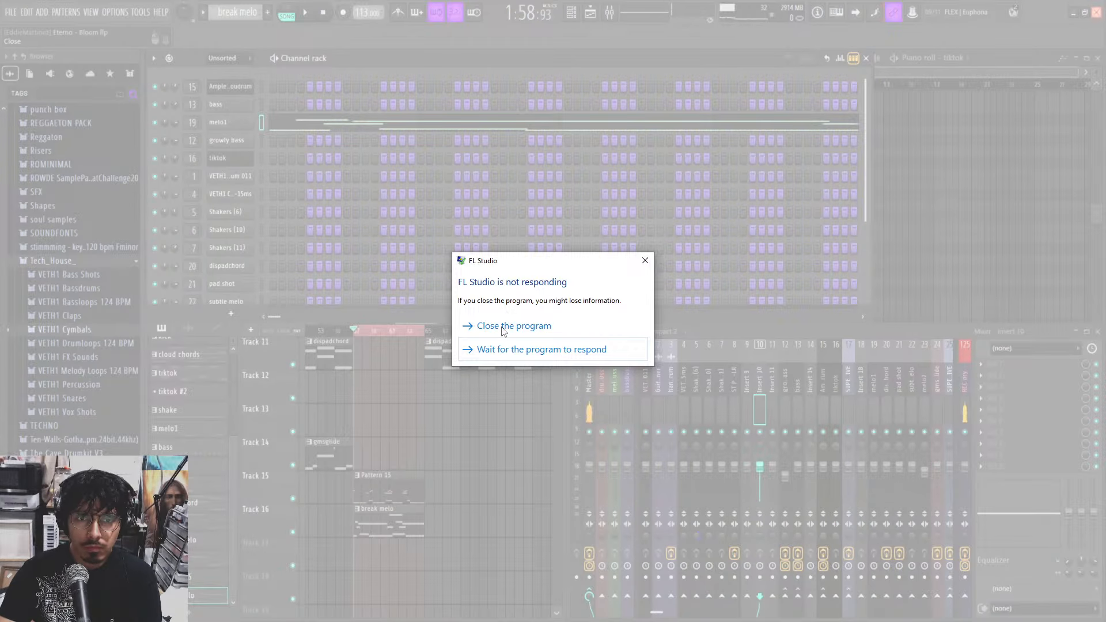
pyautogui.click(508, 326)
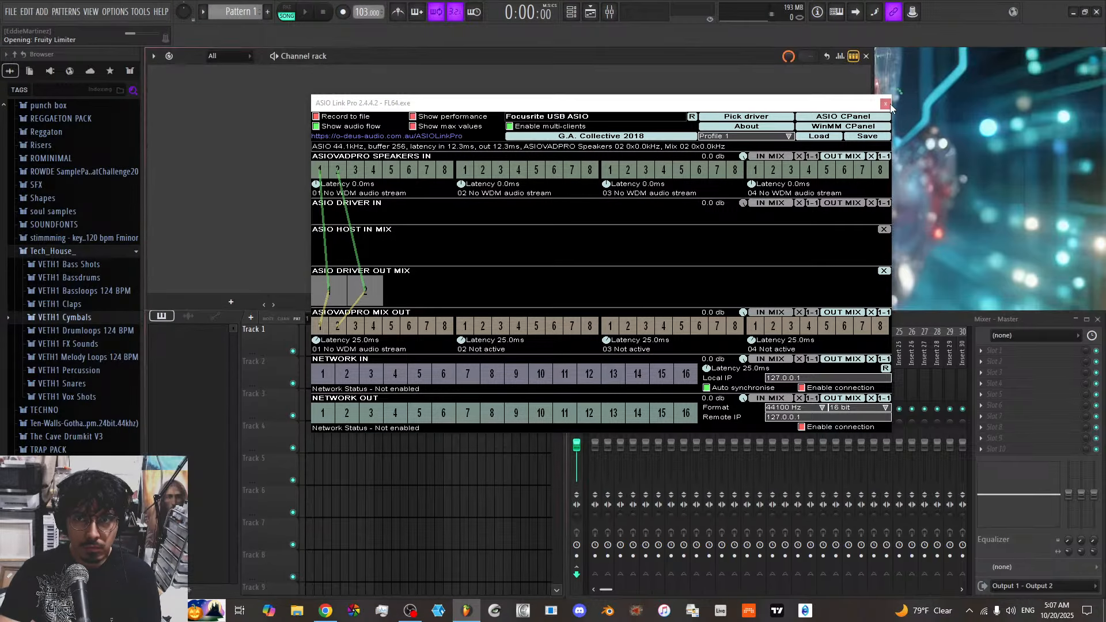
# Reopen the recent project Eterno - Bloom.flp and close the ASIO Link Pro window
pyautogui.click(10, 12)
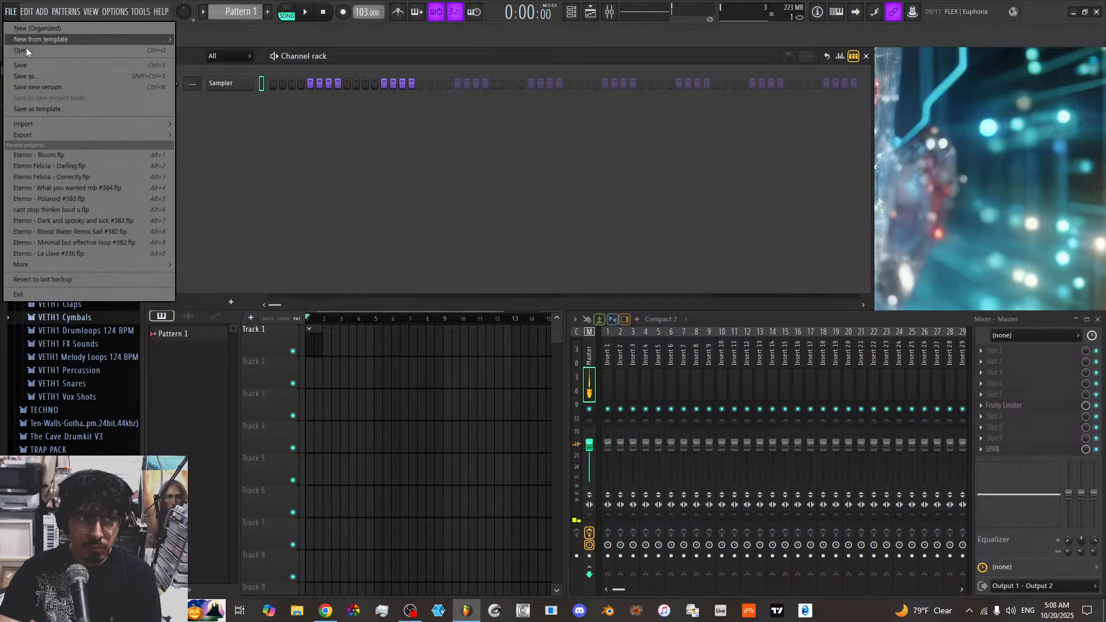
pyautogui.click(46, 153)
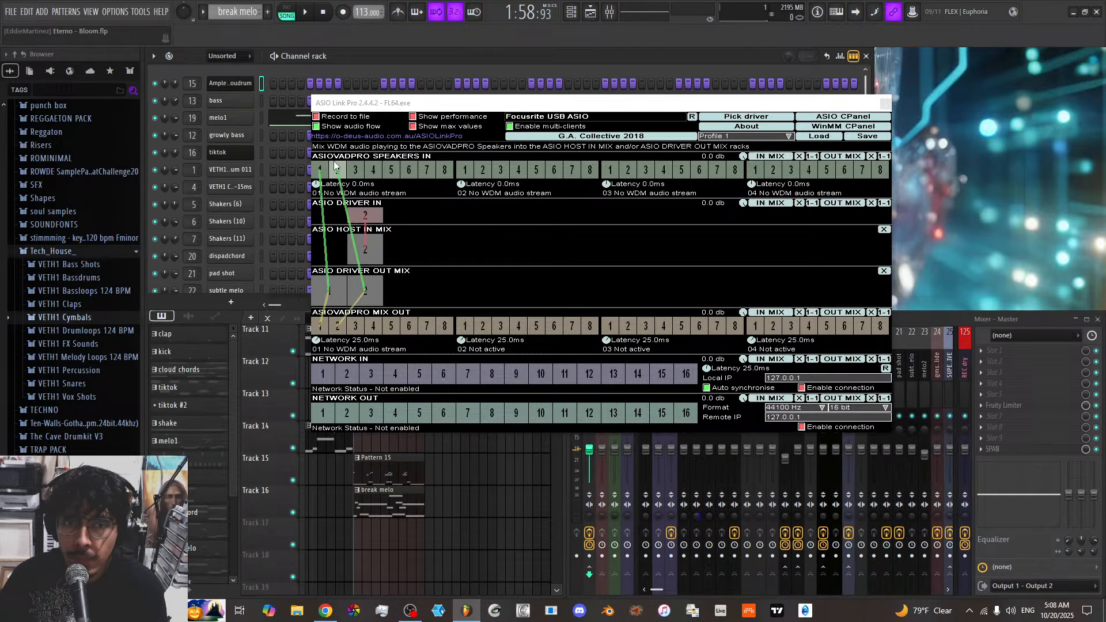
pyautogui.click(887, 104)
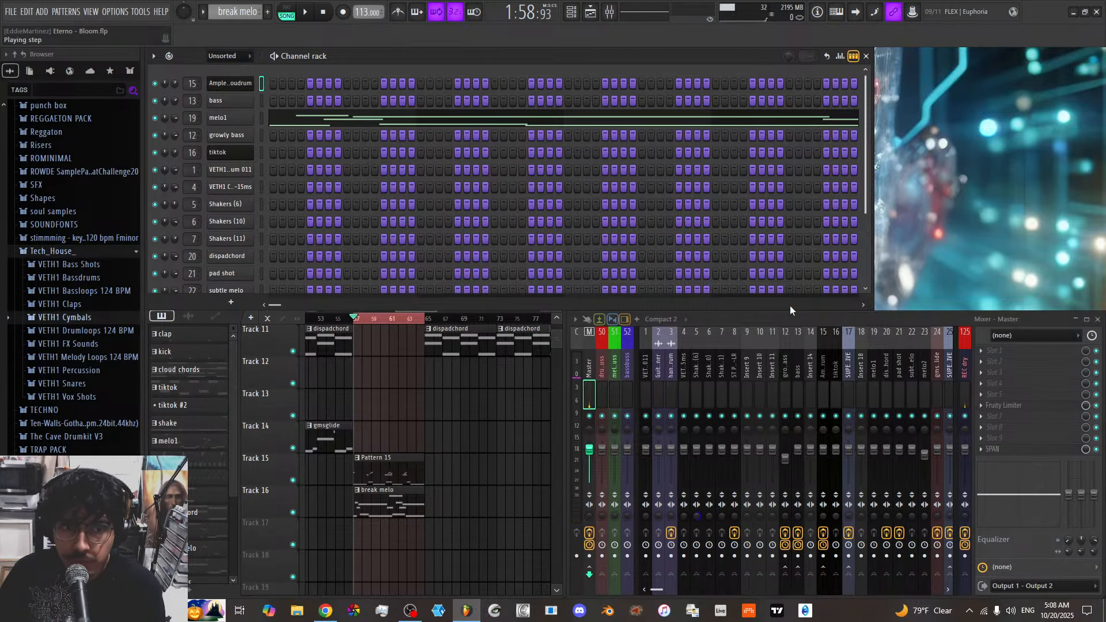
# Play the break section from bar 57 and look over its tracks
pyautogui.press('space')
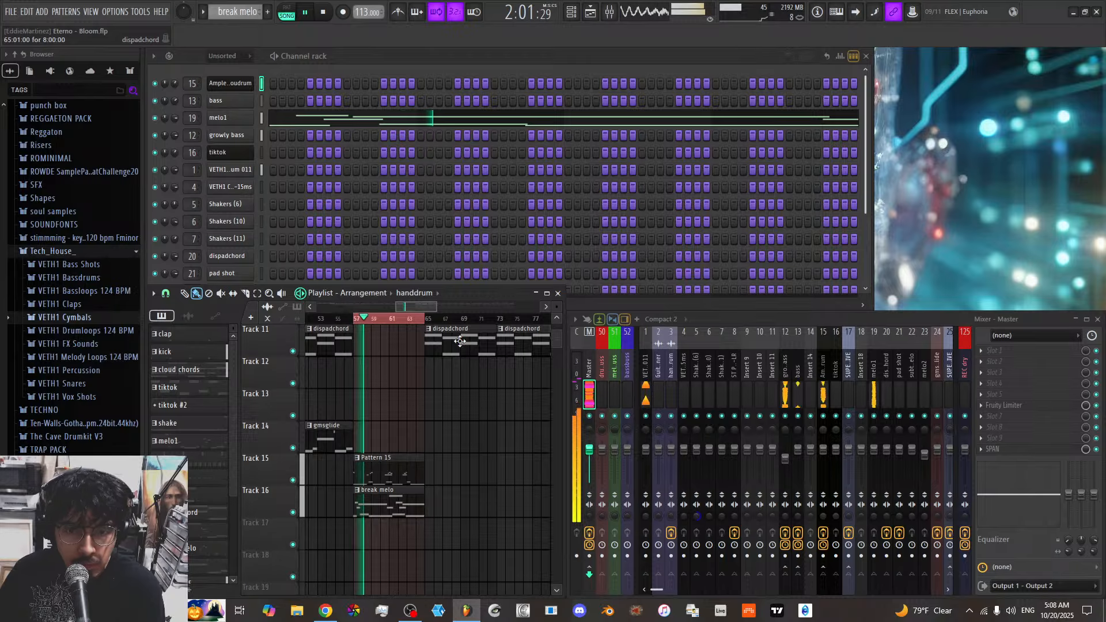
pyautogui.scroll(4, 458, 365)
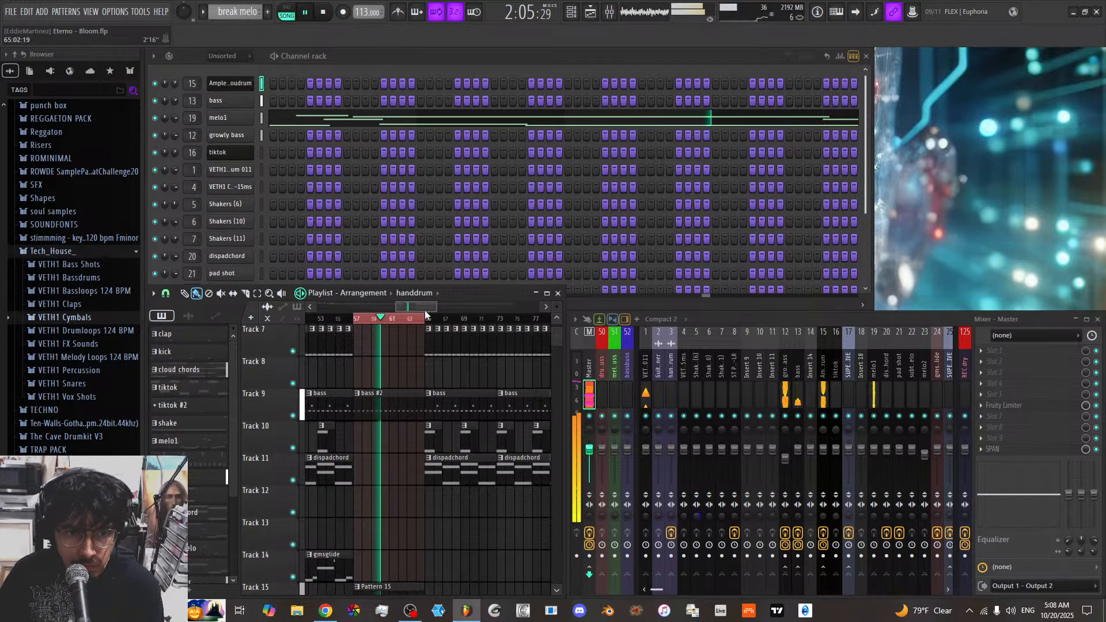
pyautogui.scroll(-2, 435, 399)
pyautogui.scroll(-2, 435, 399)
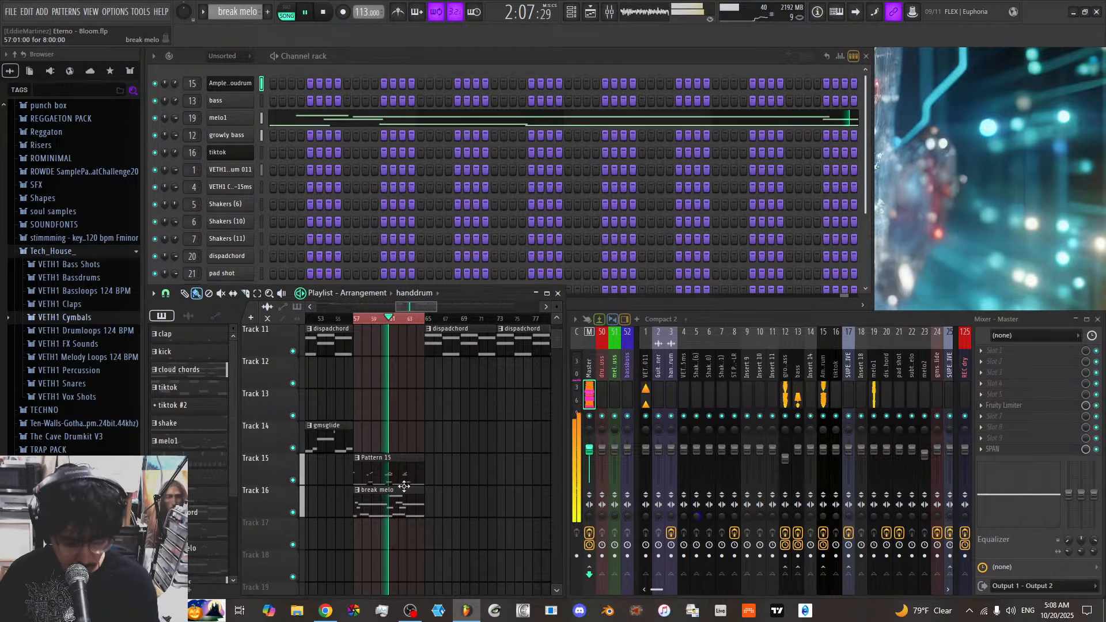
# Inspect Pattern 15's Ample Percussion Cloudrum part in the piano roll and delete the stray C6 note
pyautogui.click(390, 469)
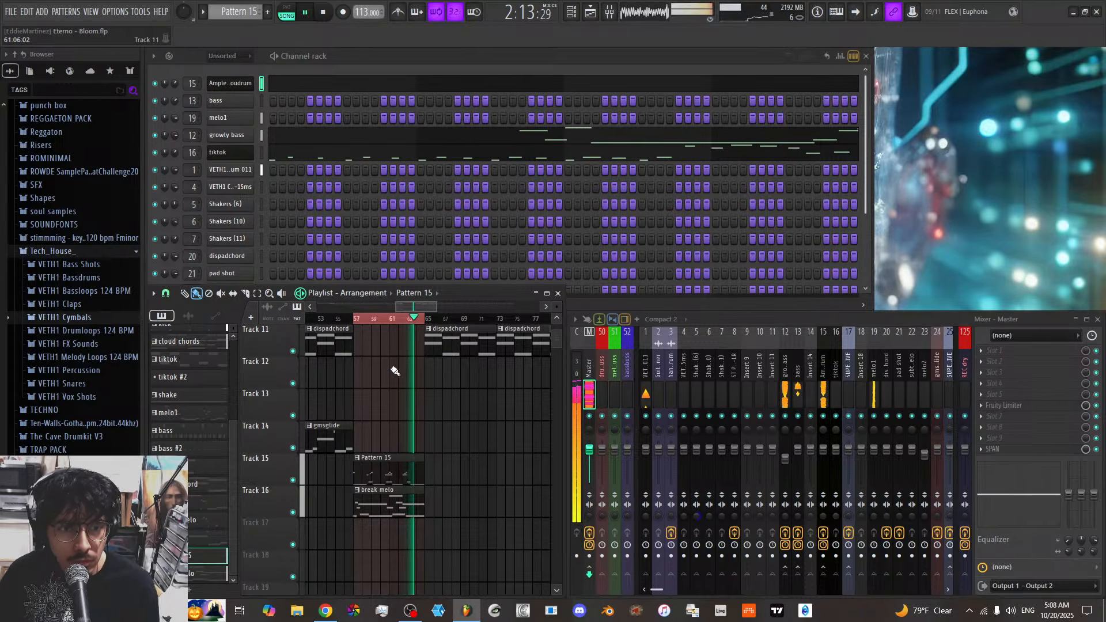
pyautogui.click(353, 86)
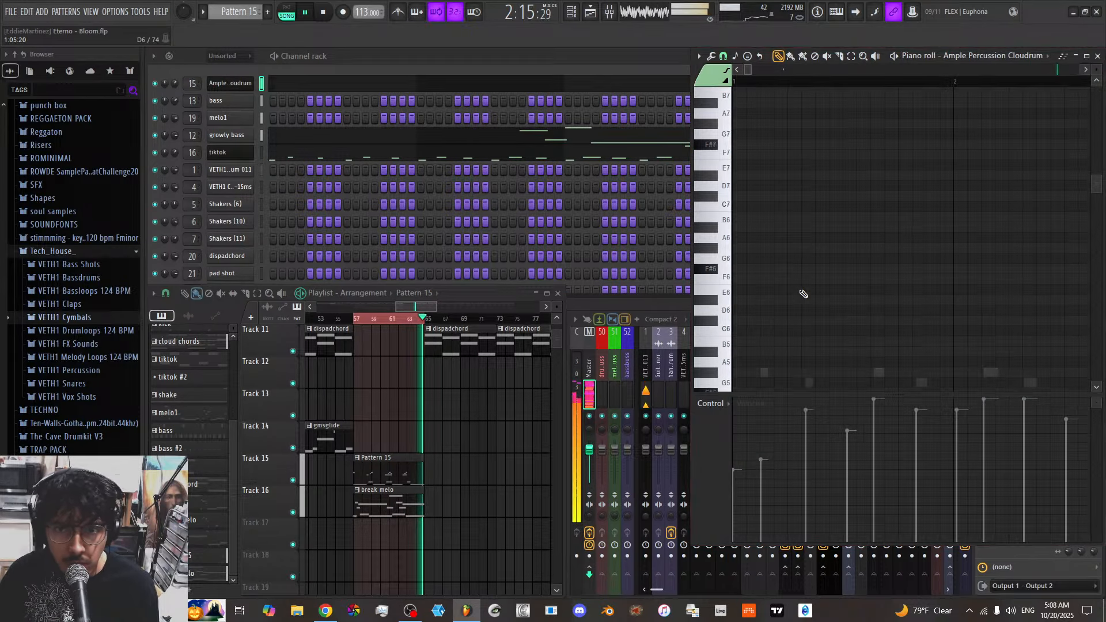
pyautogui.scroll(-6, 807, 292)
pyautogui.moveTo(751, 69); pyautogui.dragTo(788, 70)
pyautogui.scroll(5, 815, 210)
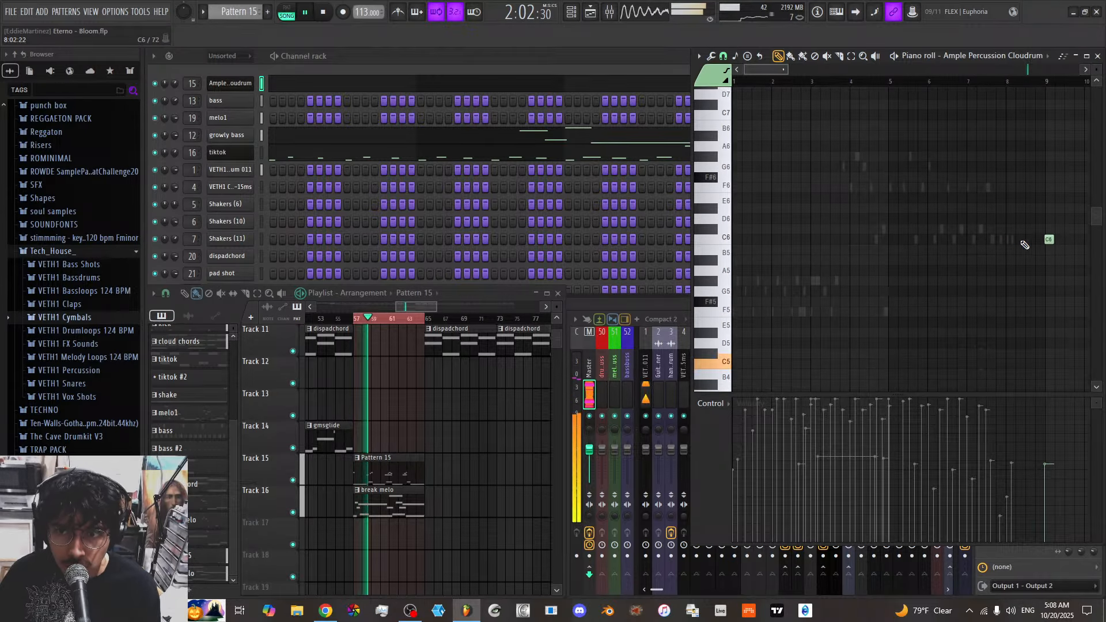
pyautogui.rightClick(1049, 238)
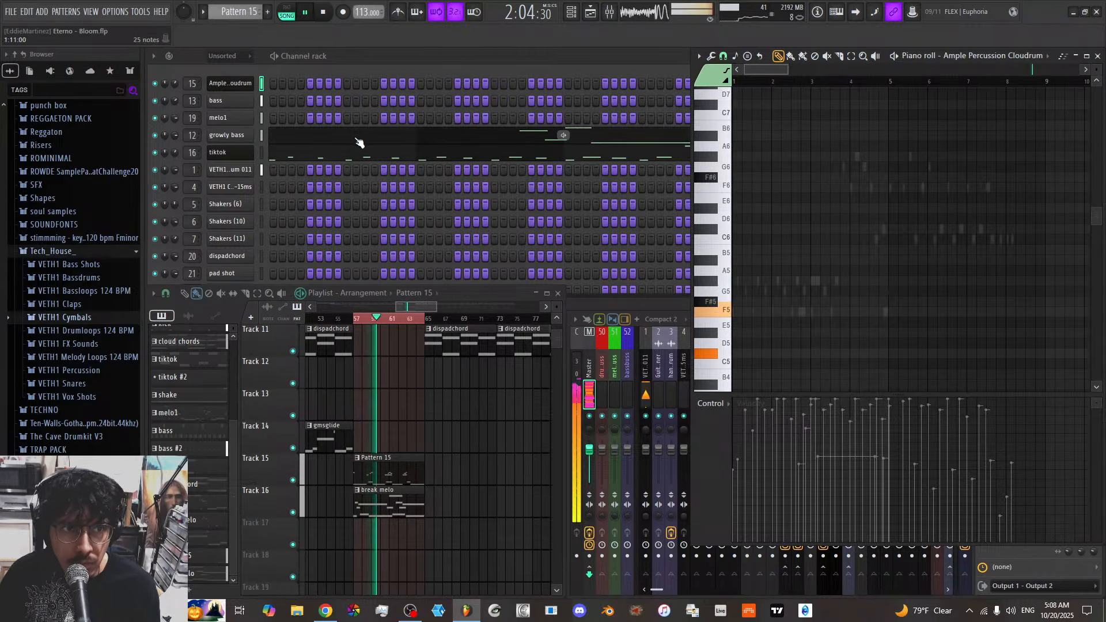
# Select the tiktok channel and playlist Track 15, and restart playback of the break from bar 57
pyautogui.click(264, 152)
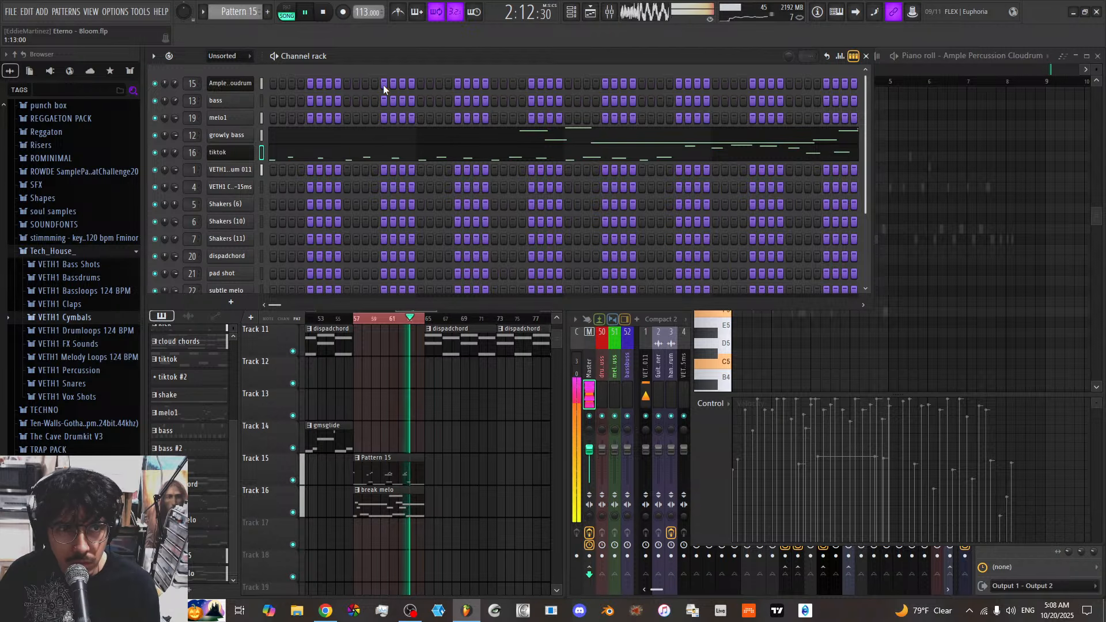
pyautogui.press('space')
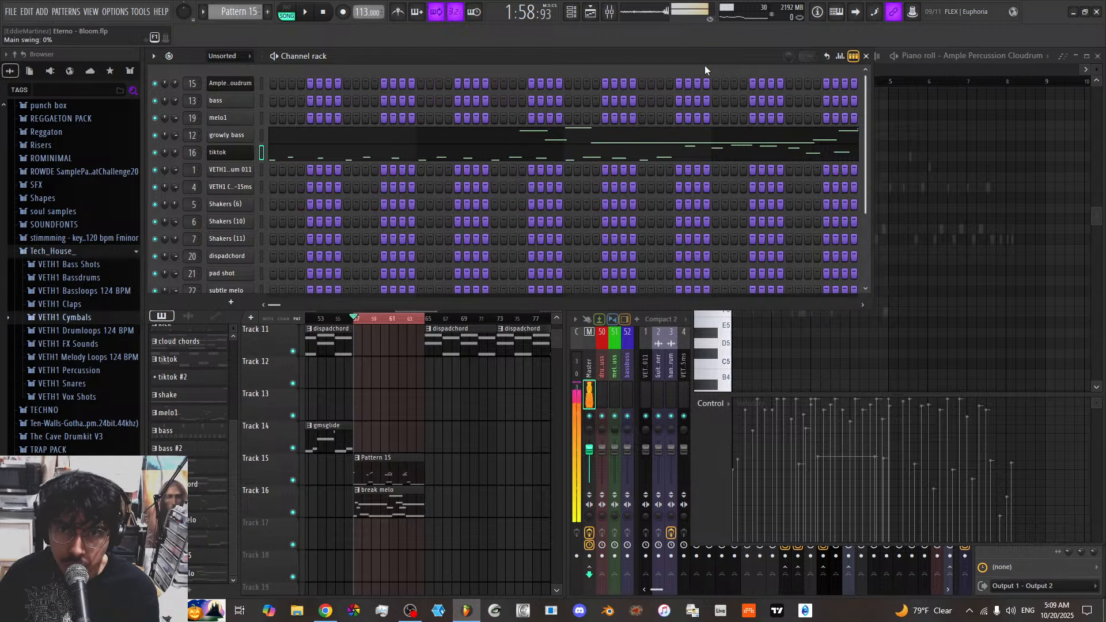
pyautogui.click(287, 464)
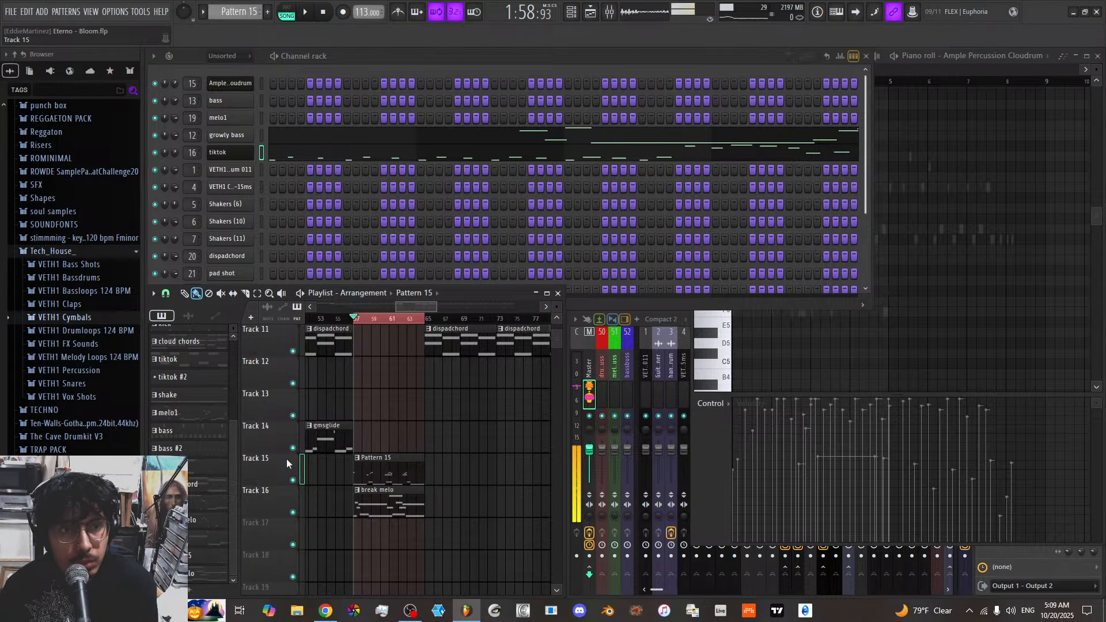
pyautogui.click(308, 15)
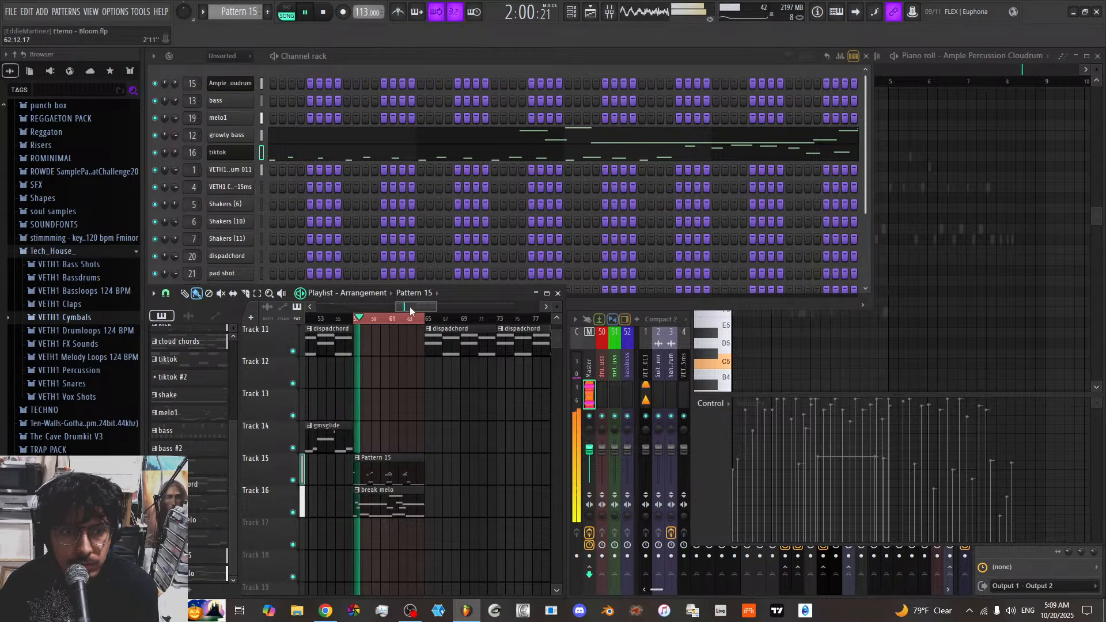
pyautogui.scroll(-2, 369, 326)
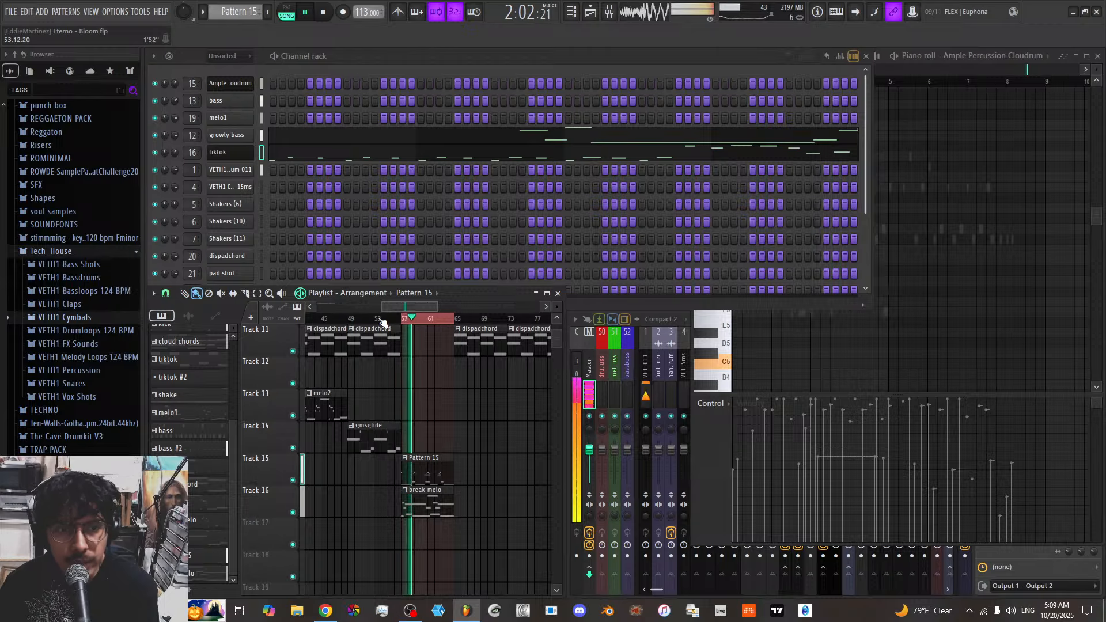
# Mute Track 14 with the gmsglide clip and play the arrangement from bar 49 into the break
pyautogui.click(350, 322)
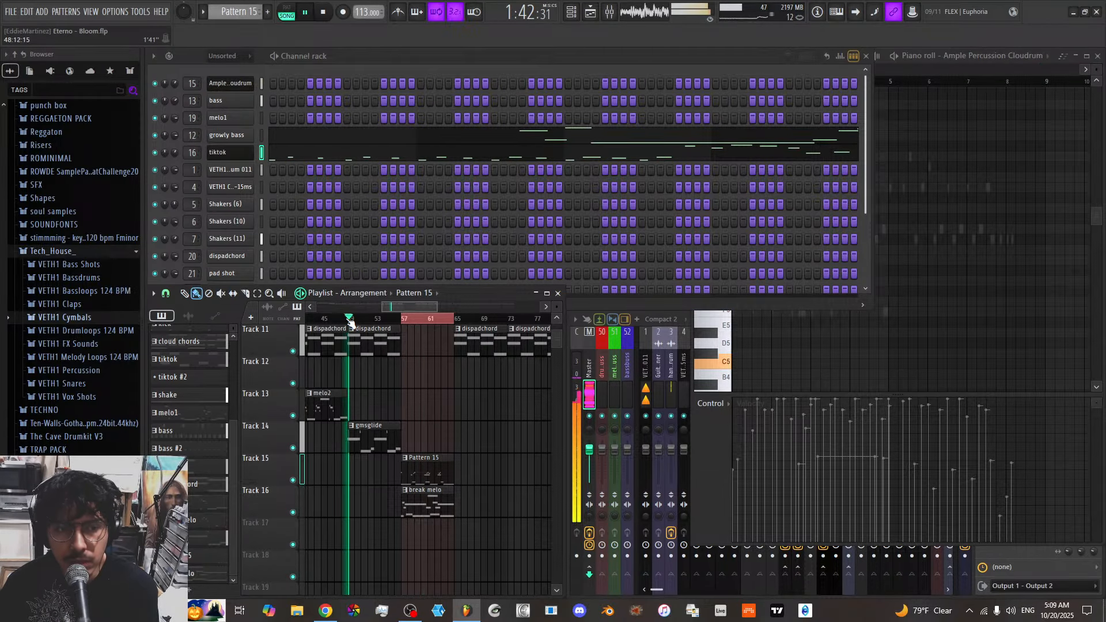
pyautogui.click(293, 448)
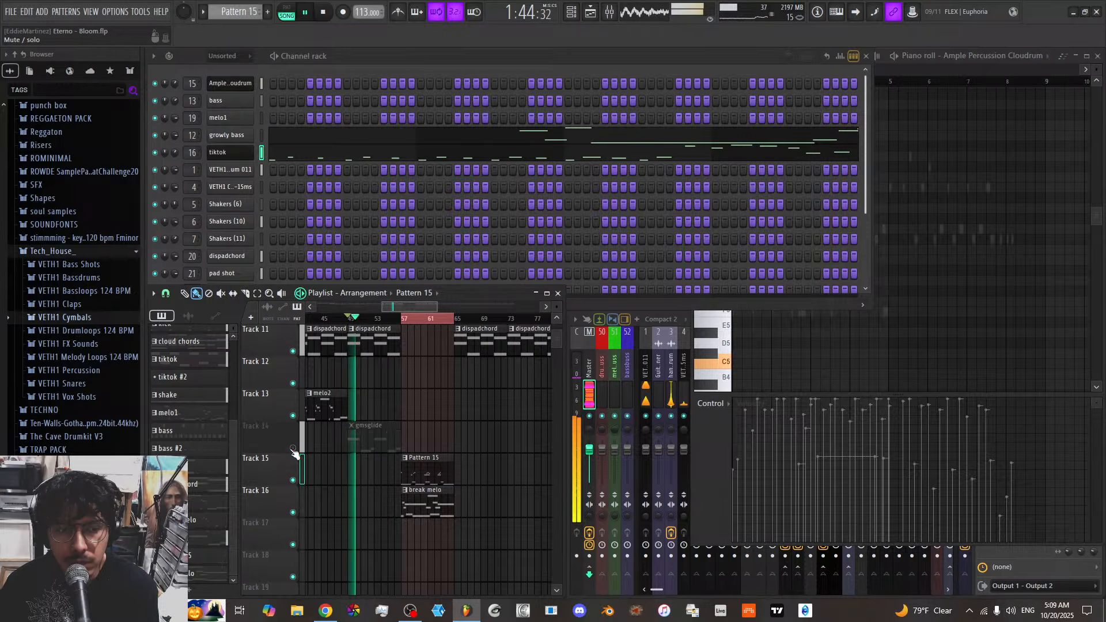
pyautogui.click(349, 320)
pyautogui.scroll(1, 419, 416)
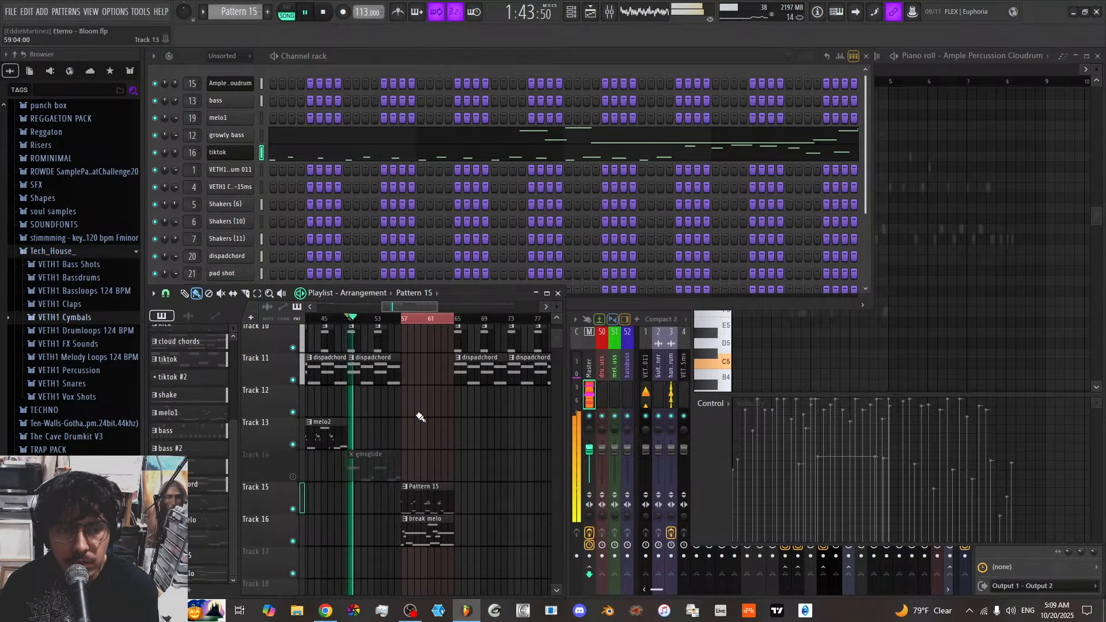
pyautogui.scroll(1, 420, 416)
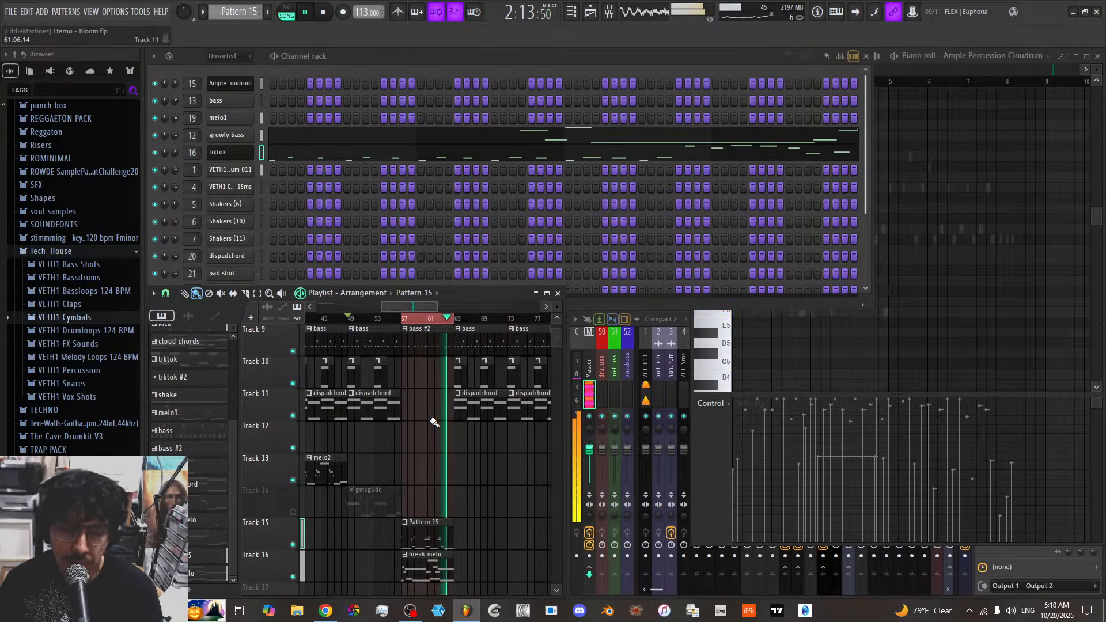
# Delete the pad shot and dispadchord clips at bars 65 to 72 and place Pattern 15 and break melo at bar 65
pyautogui.moveTo(496, 369); pyautogui.dragTo(459, 407)
pyautogui.press('Delete')
pyautogui.moveTo(465, 521); pyautogui.dragTo(396, 566)
pyautogui.moveTo(418, 525); pyautogui.dragTo(472, 524)
# Extend the playlist time selection to bars 57 through 72, stop playback and set the playhead just before bar 65
pyautogui.scroll(3, 472, 537)
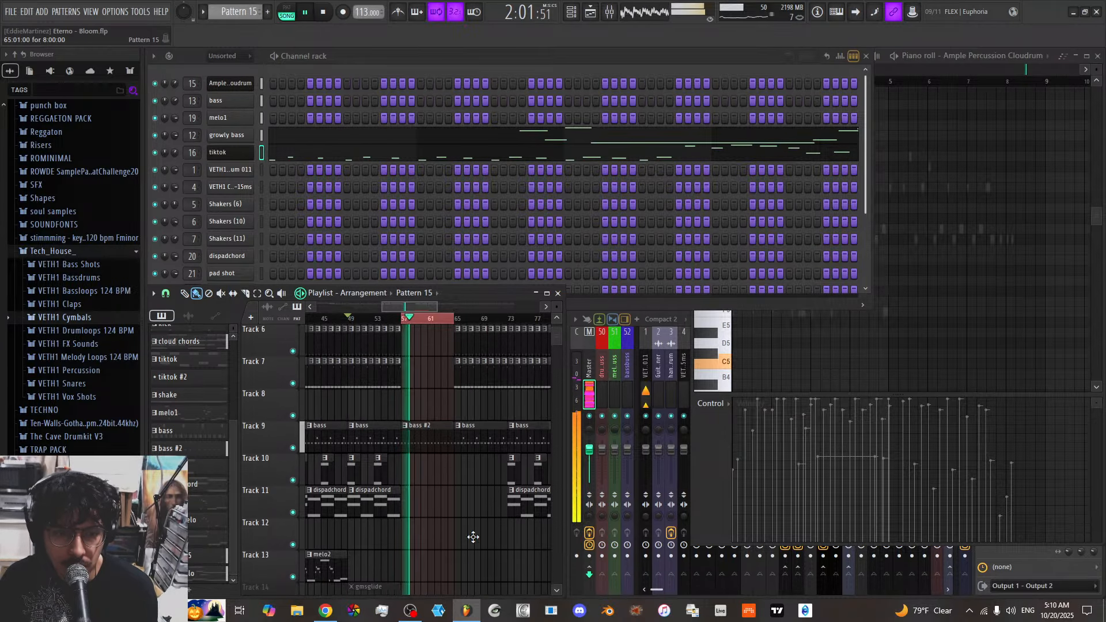
pyautogui.keyDown('ctrl'); pyautogui.keyDown('shift'); pyautogui.click(510, 320); pyautogui.keyUp('shift'); pyautogui.keyUp('ctrl')
pyautogui.press('space')
pyautogui.click(451, 319)
# Delete the handdrum clips on Track 4 and the tiktok clips on Track 5 at bars 65 to 72
pyautogui.scroll(5, 473, 429)
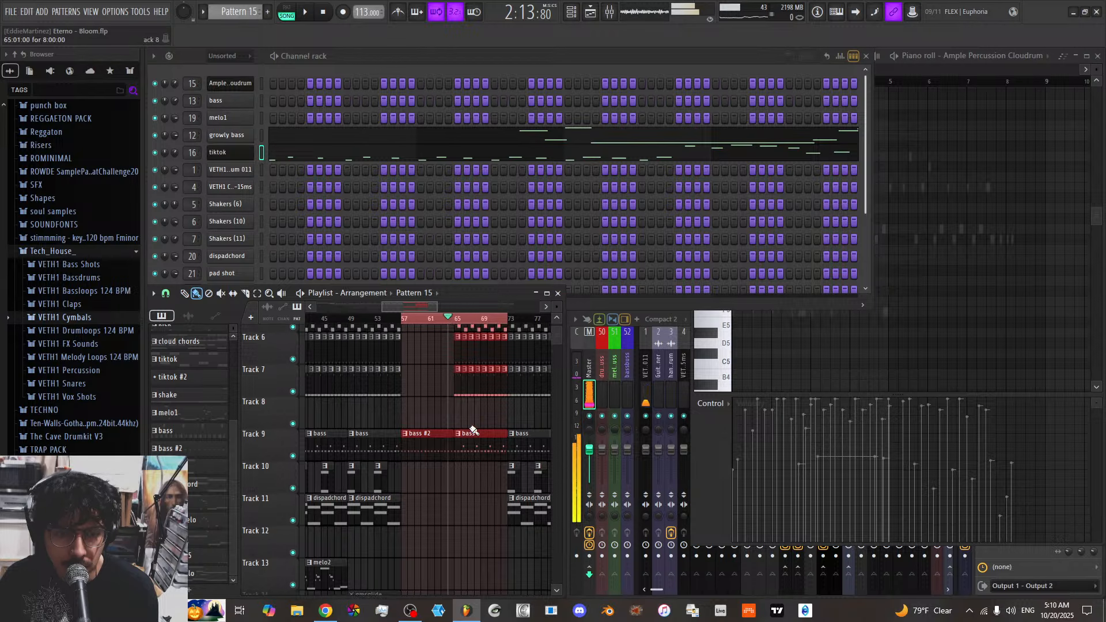
pyautogui.rightClick(471, 427)
pyautogui.rightClick(494, 430)
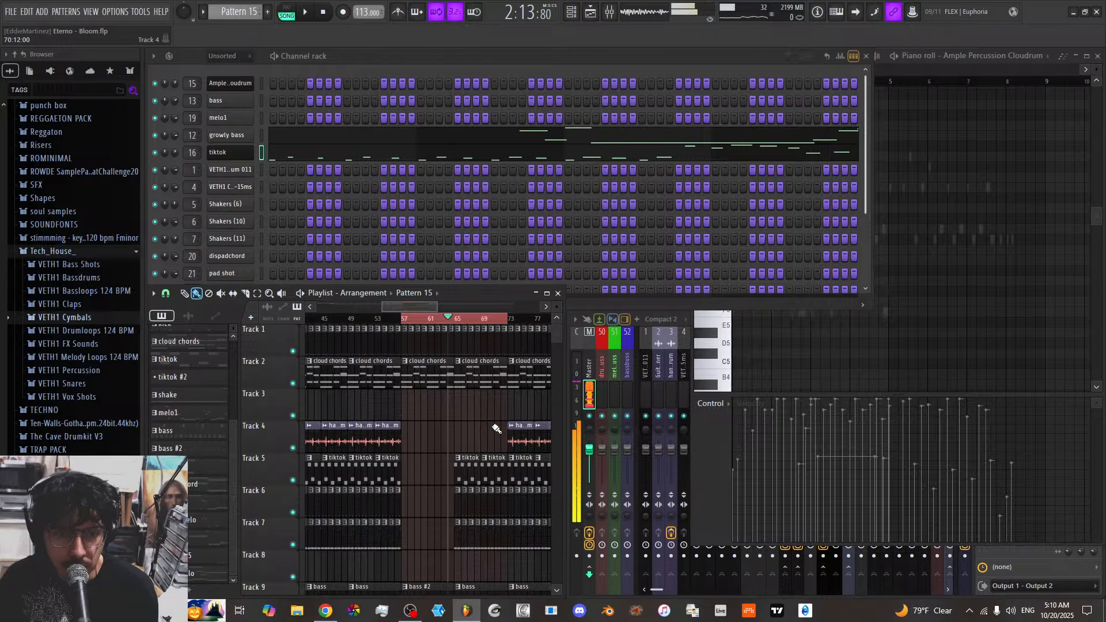
pyautogui.rightClick(479, 461)
pyautogui.rightClick(499, 467)
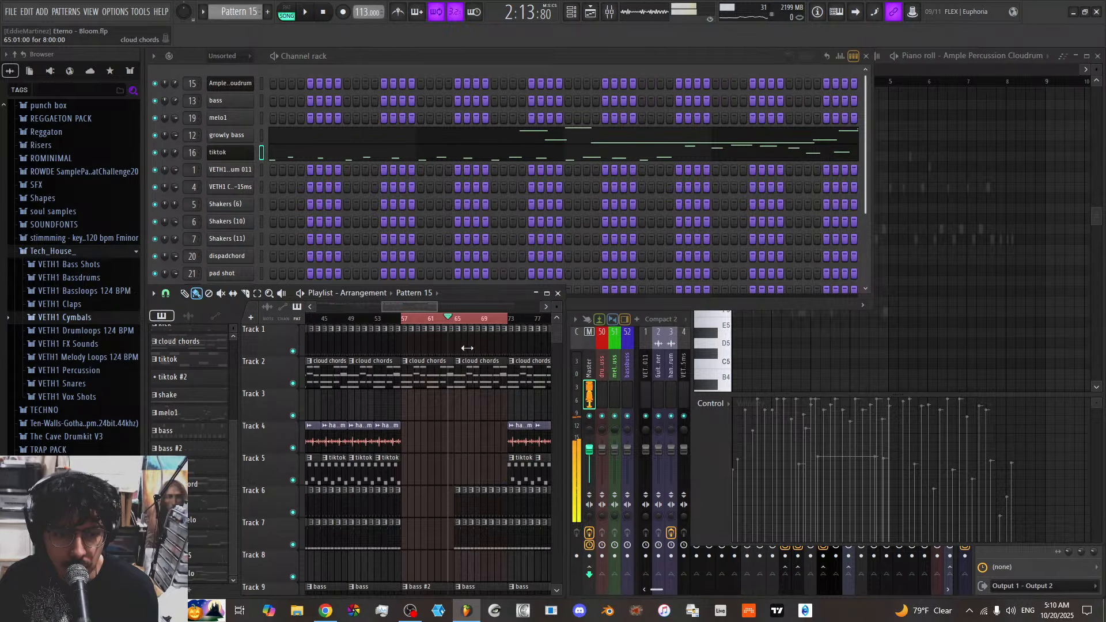
# Delete the four shaker clips on Track 7 at bars 65 to 68 and play the transition into bar 65
pyautogui.scroll(3, 443, 440)
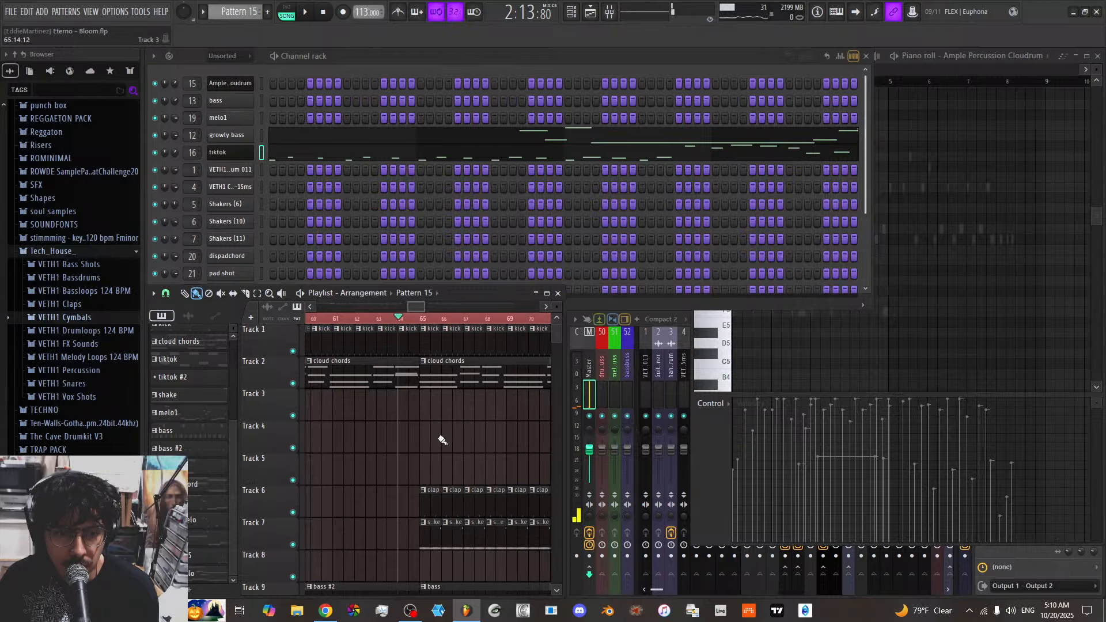
pyautogui.rightClick(431, 534)
pyautogui.rightClick(453, 534)
pyautogui.rightClick(474, 534)
pyautogui.rightClick(495, 534)
pyautogui.press('space')
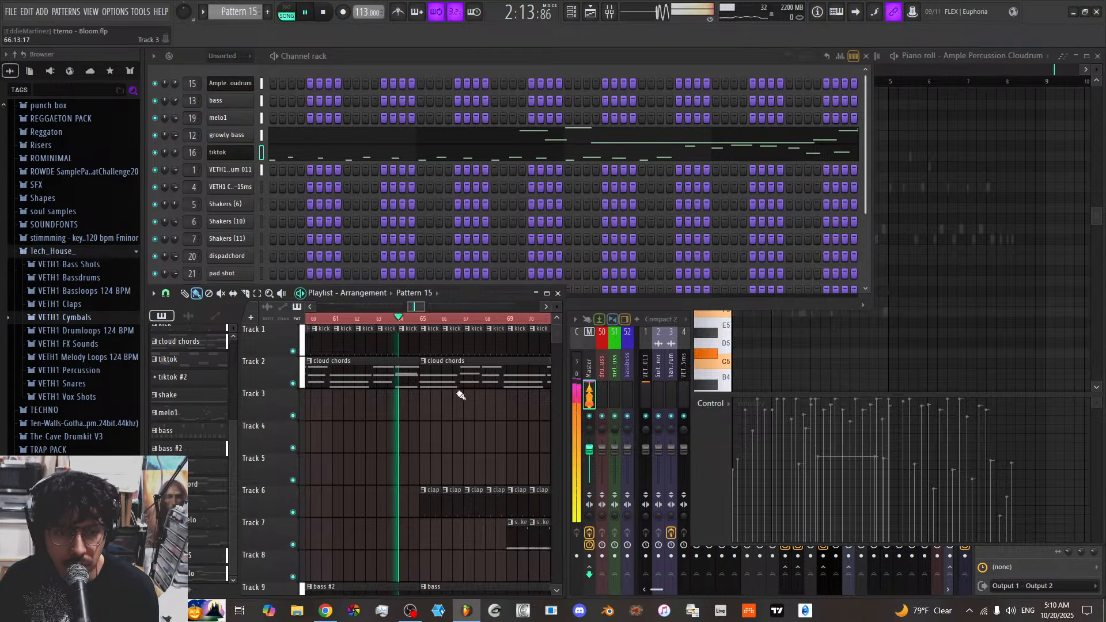
pyautogui.scroll(-5, 424, 348)
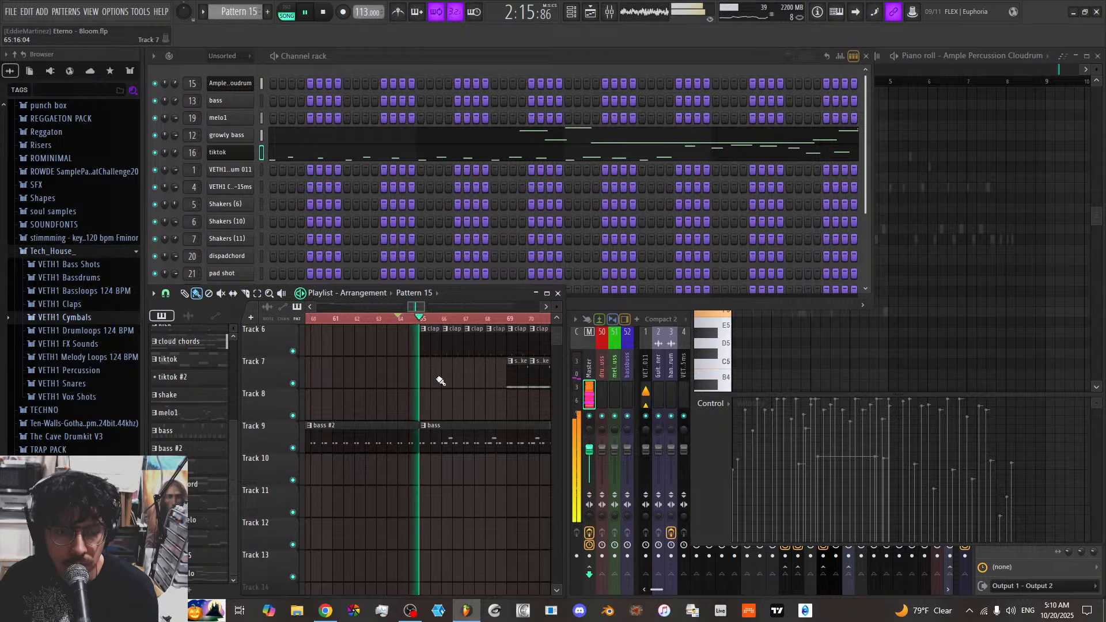
pyautogui.scroll(-3, 418, 313)
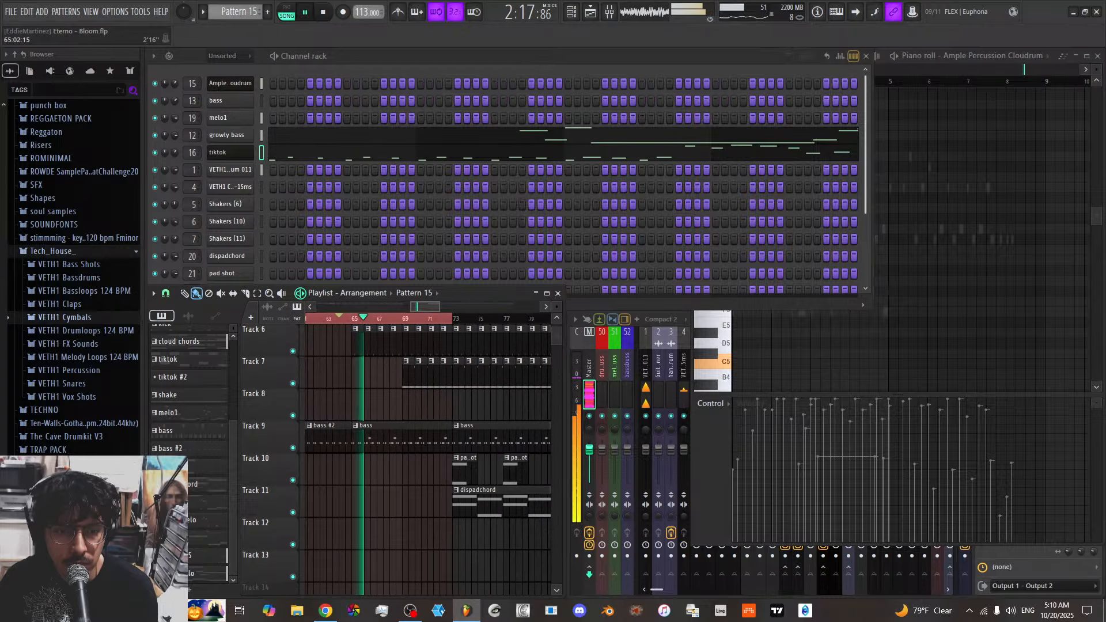
# Delete the handdrum clips on Track 4 and the tiktok clips on Track 5 at bars 73 to 80
pyautogui.scroll(2, 415, 452)
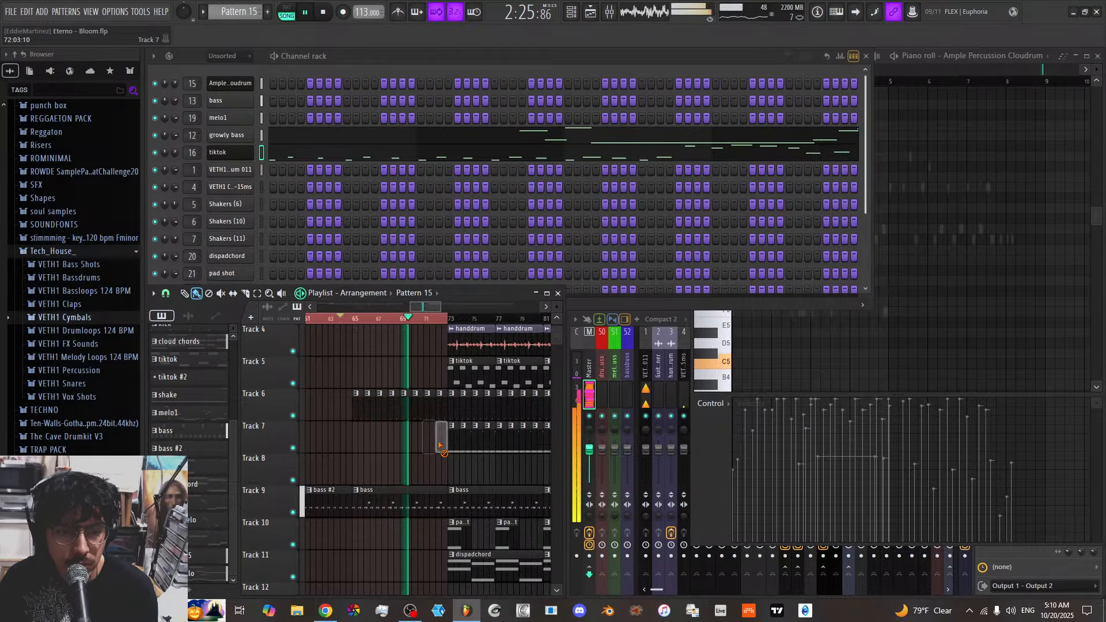
pyautogui.rightClick(464, 351)
pyautogui.rightClick(479, 370)
pyautogui.rightClick(516, 372)
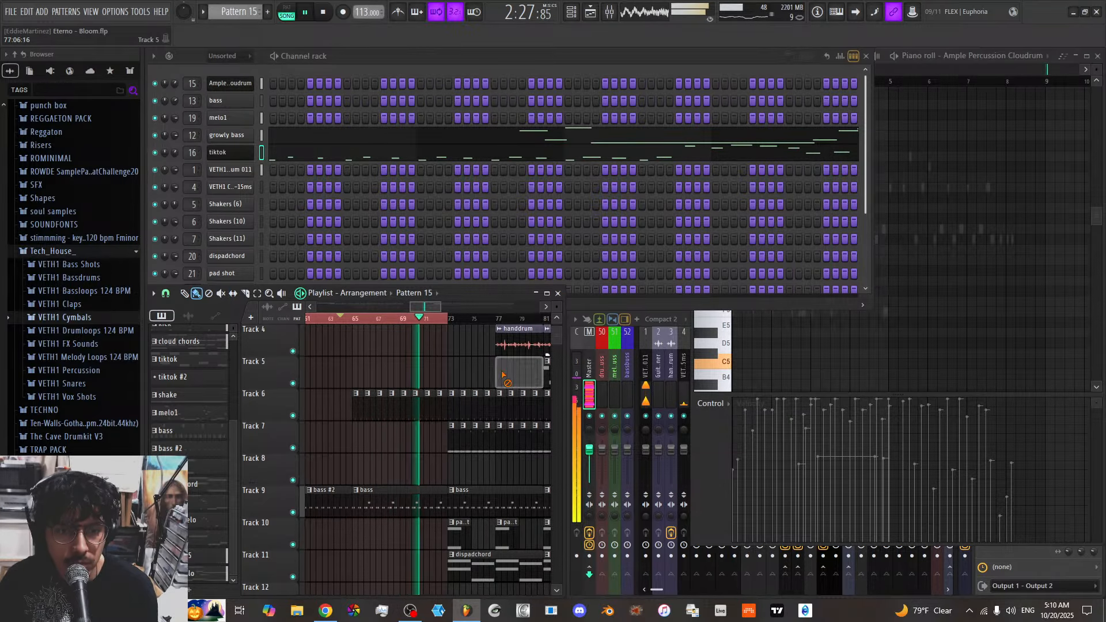
pyautogui.rightClick(504, 340)
# Extend the time selection through bar 80, place Pattern 15 and break melo at bar 73, and play from just before it
pyautogui.scroll(-1, 472, 346)
pyautogui.scroll(-1, 483, 323)
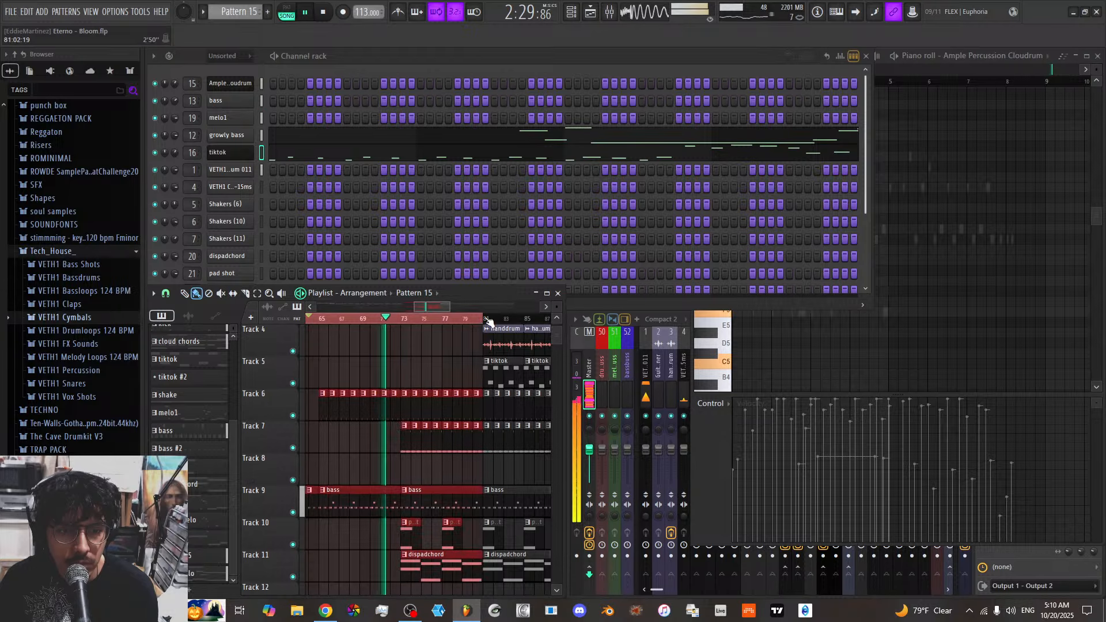
pyautogui.scroll(-3, 450, 415)
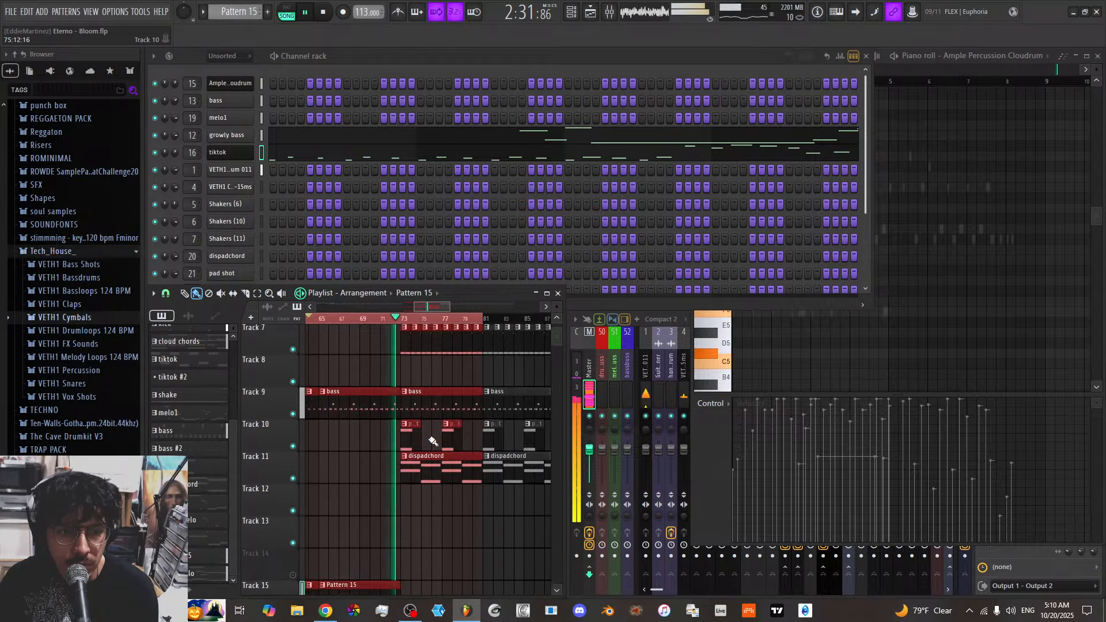
pyautogui.scroll(-3, 432, 441)
pyautogui.moveTo(392, 473); pyautogui.dragTo(444, 505)
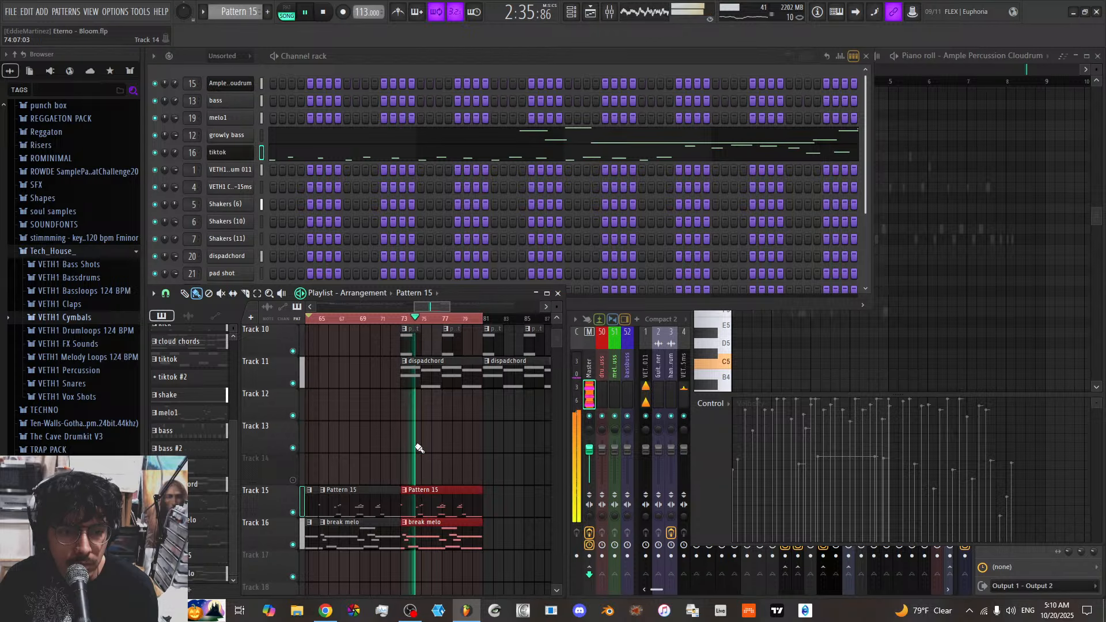
pyautogui.click(398, 321)
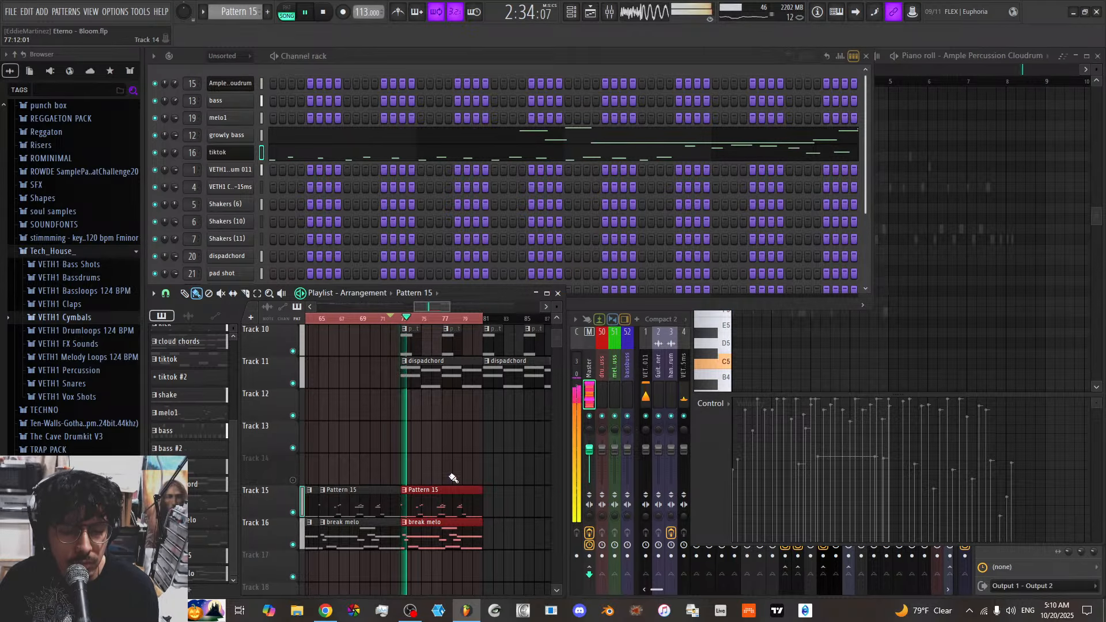
# Try deleting the Pattern 15 clip at bar 73 on Track 15, undo the deletion and stop playback
pyautogui.rightClick(442, 498)
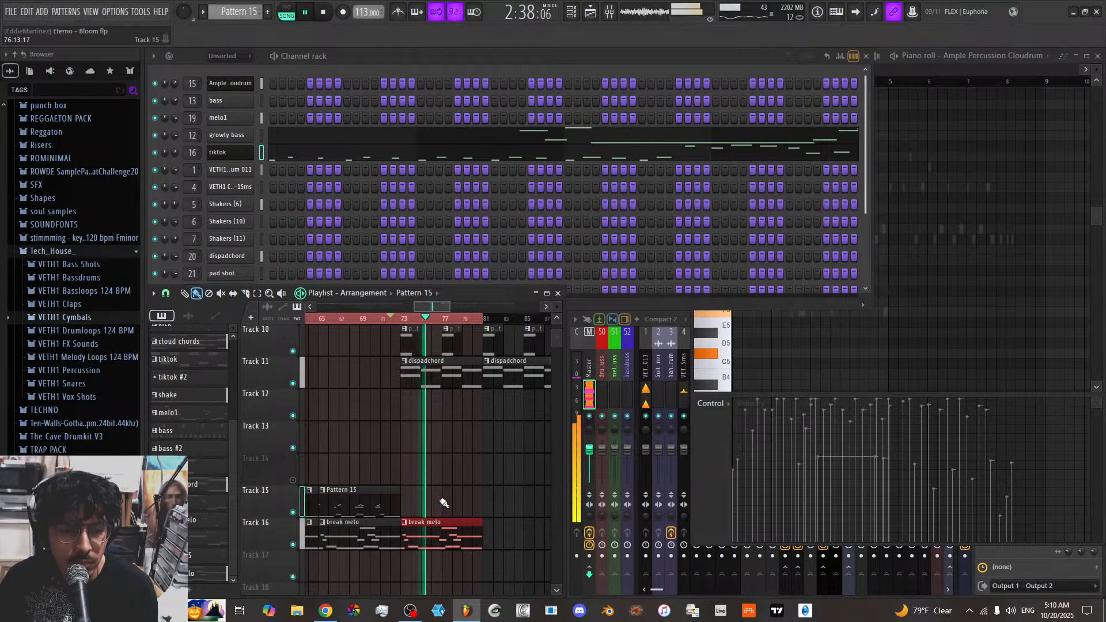
pyautogui.hotkey('ctrl', 'z')
pyautogui.press('space')
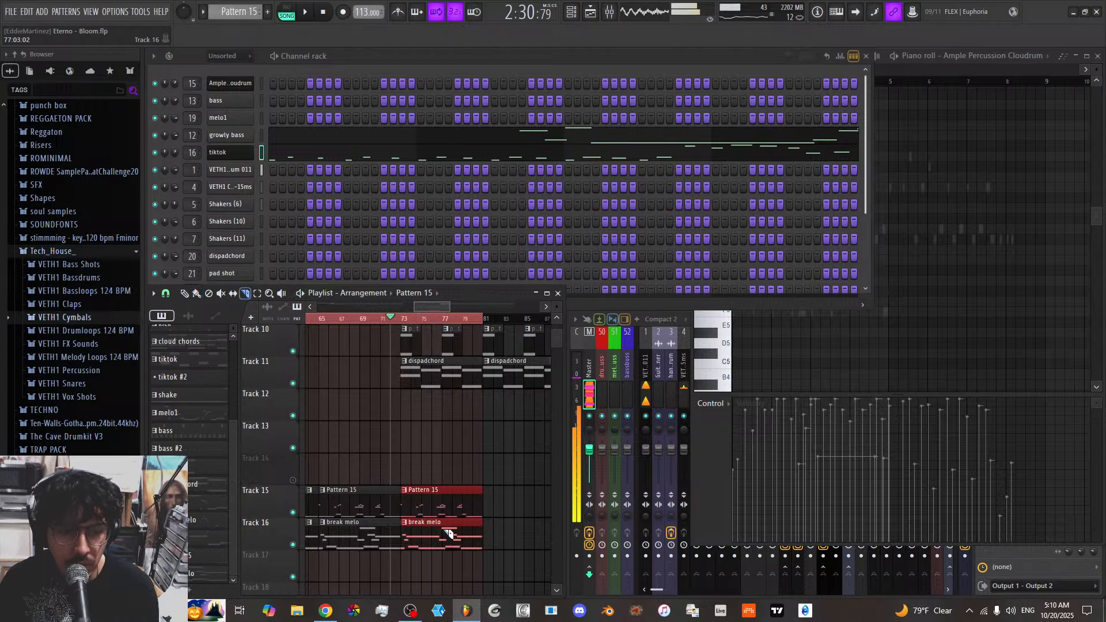
pyautogui.press('c')
pyautogui.rightClick(448, 534)
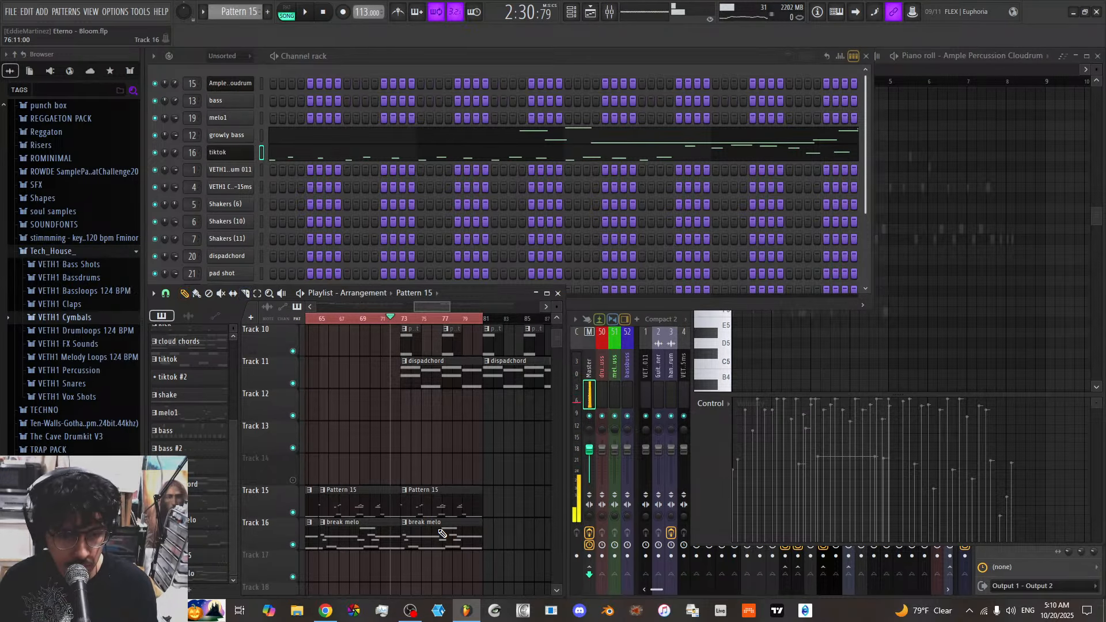
# Play the transition into bar 73 and delete the break melo clip at bar 73 on Track 16
pyautogui.press('space')
pyautogui.scroll(4, 381, 506)
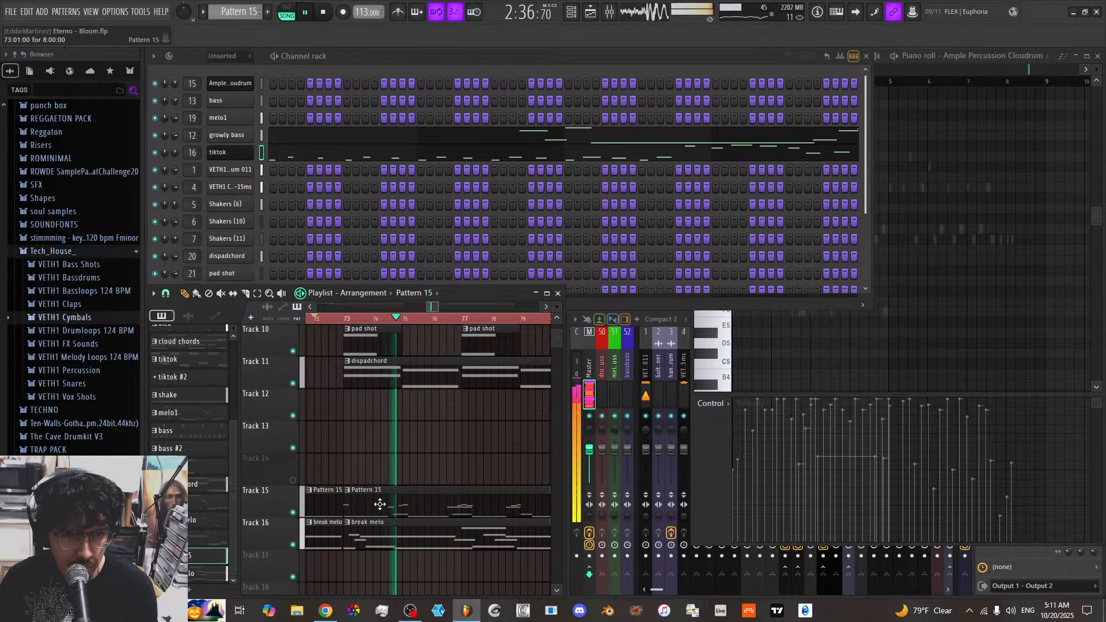
pyautogui.press('space')
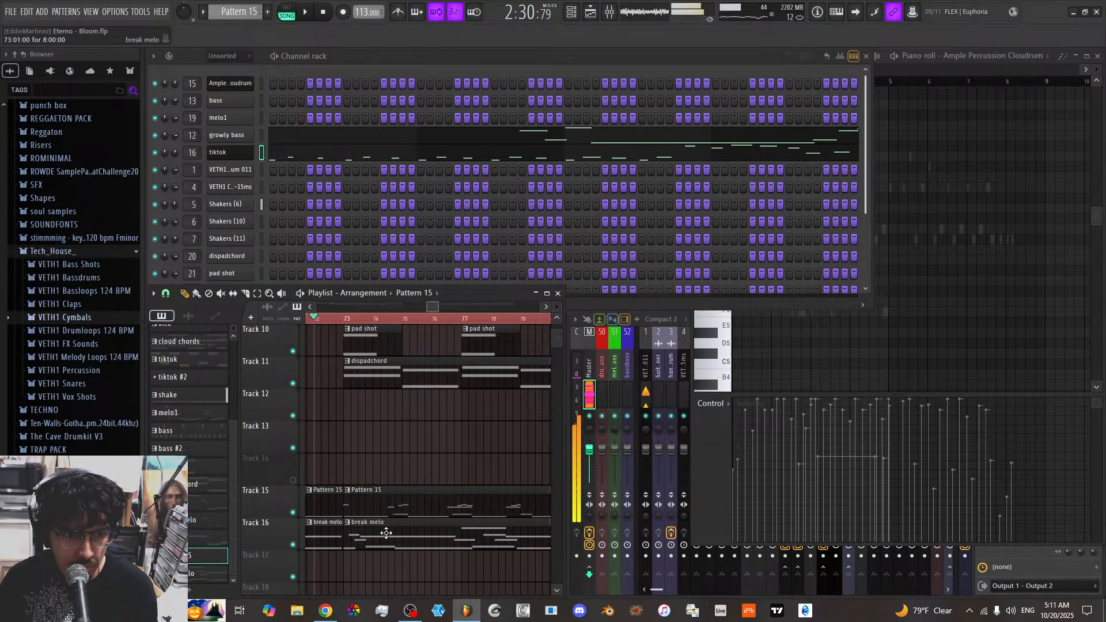
pyautogui.click(386, 533)
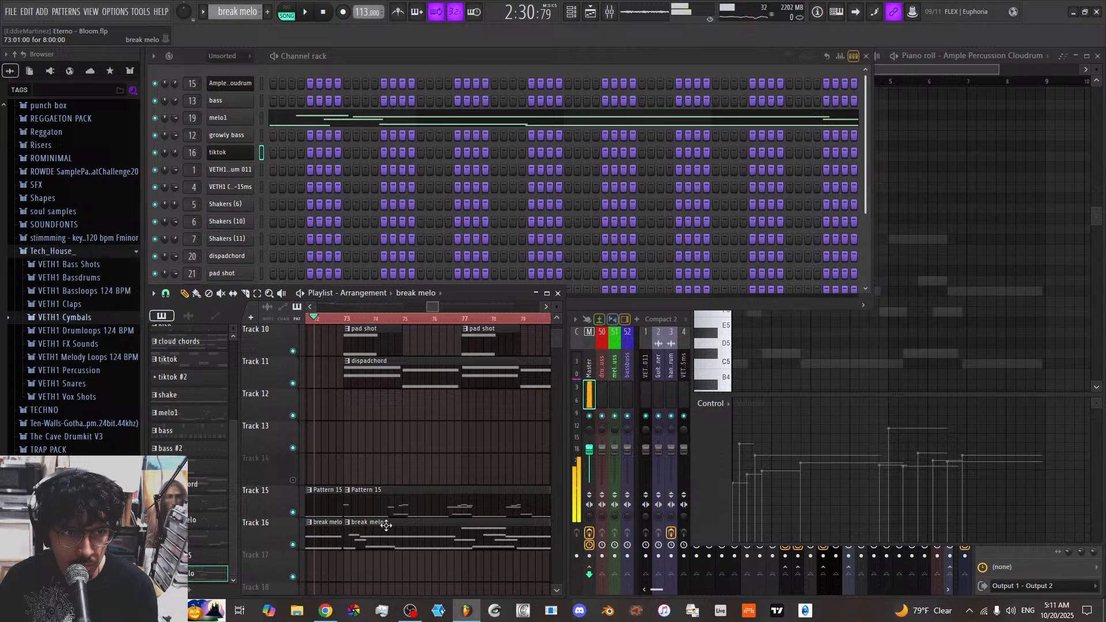
pyautogui.click(387, 505)
pyautogui.click(387, 525)
pyautogui.press('space')
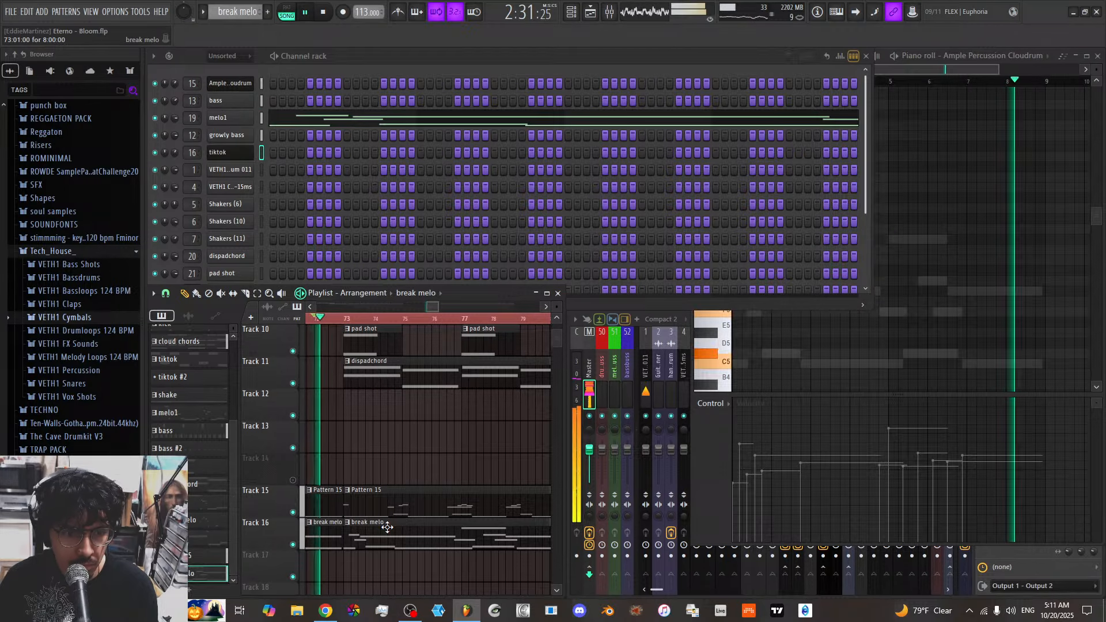
pyautogui.rightClick(387, 534)
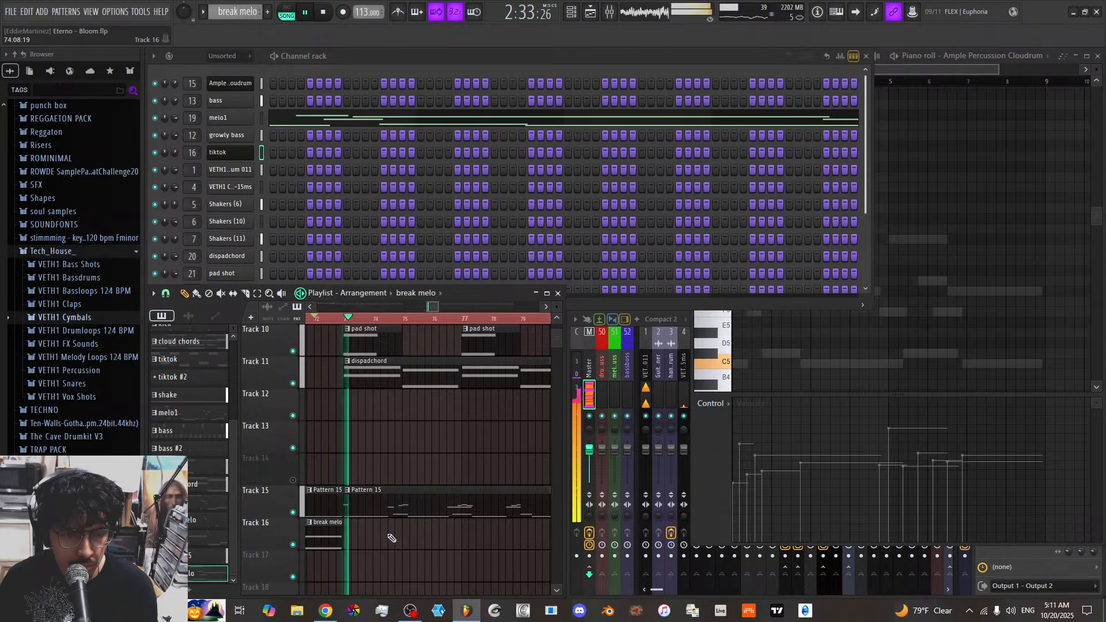
# Extend the time selection through bar 88 and place Pattern 15 clips on Track 15 at bars 81 and 89
pyautogui.scroll(2, 397, 547)
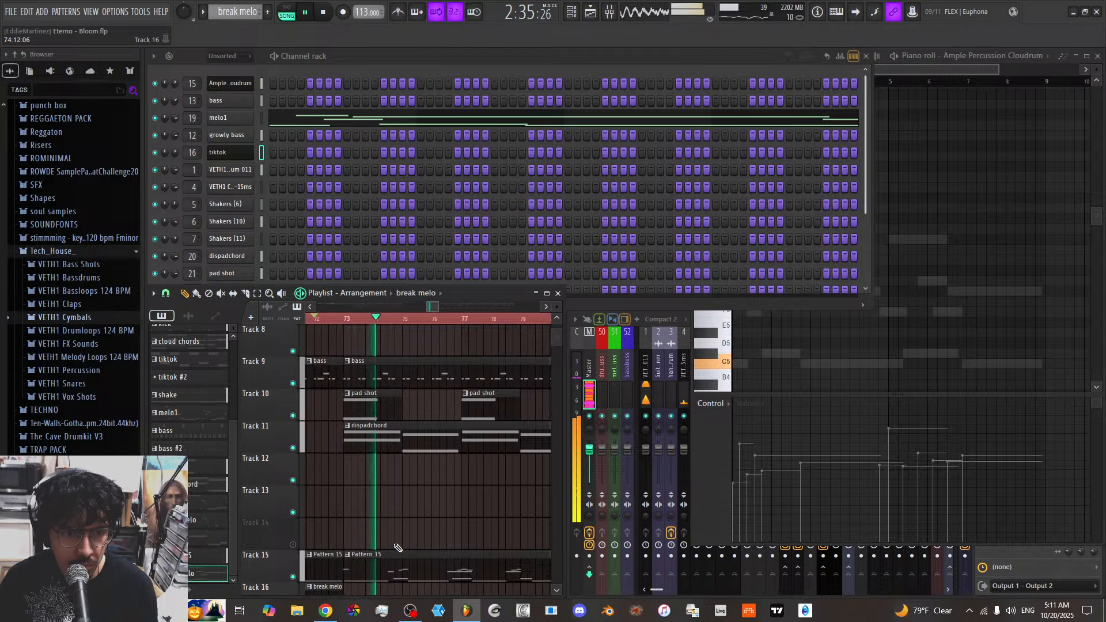
pyautogui.moveTo(432, 307); pyautogui.dragTo(439, 331)
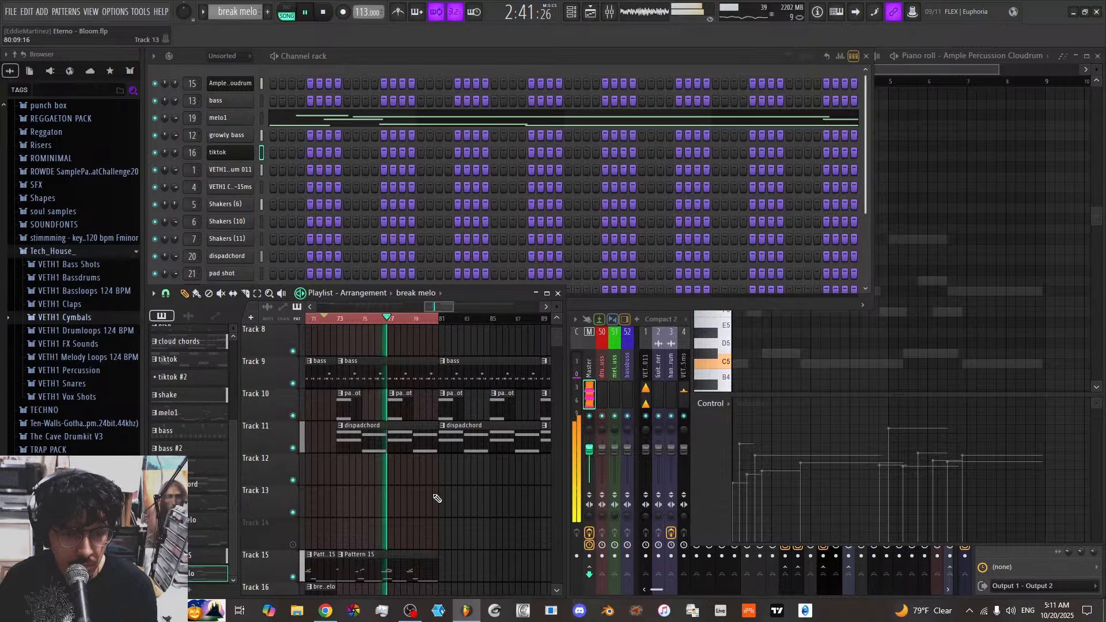
pyautogui.scroll(6, 438, 499)
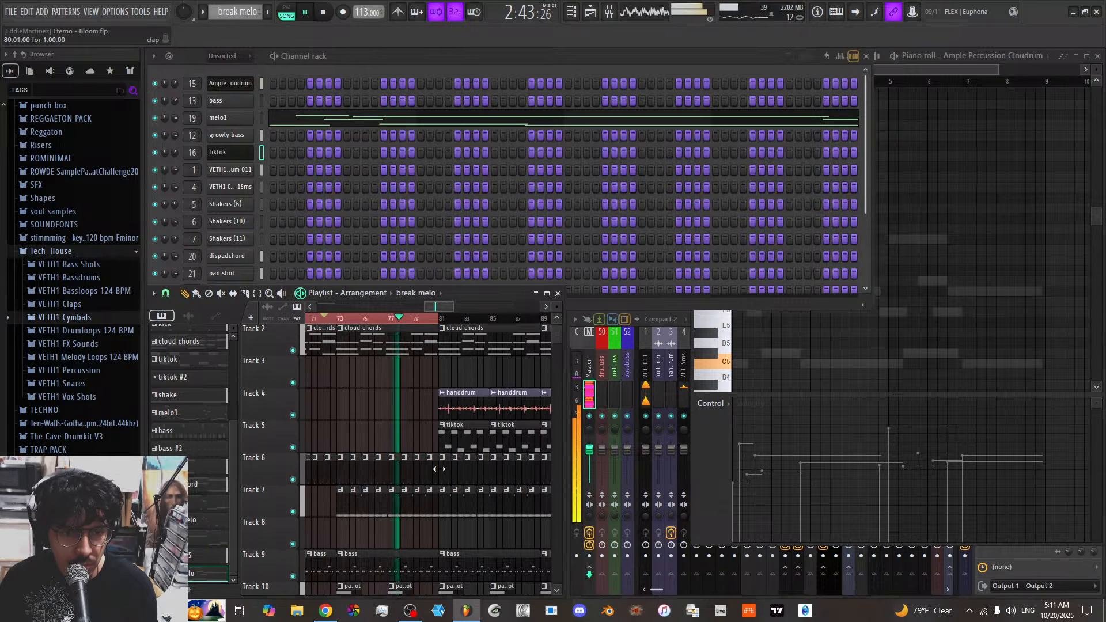
pyautogui.moveTo(444, 307); pyautogui.dragTo(437, 313)
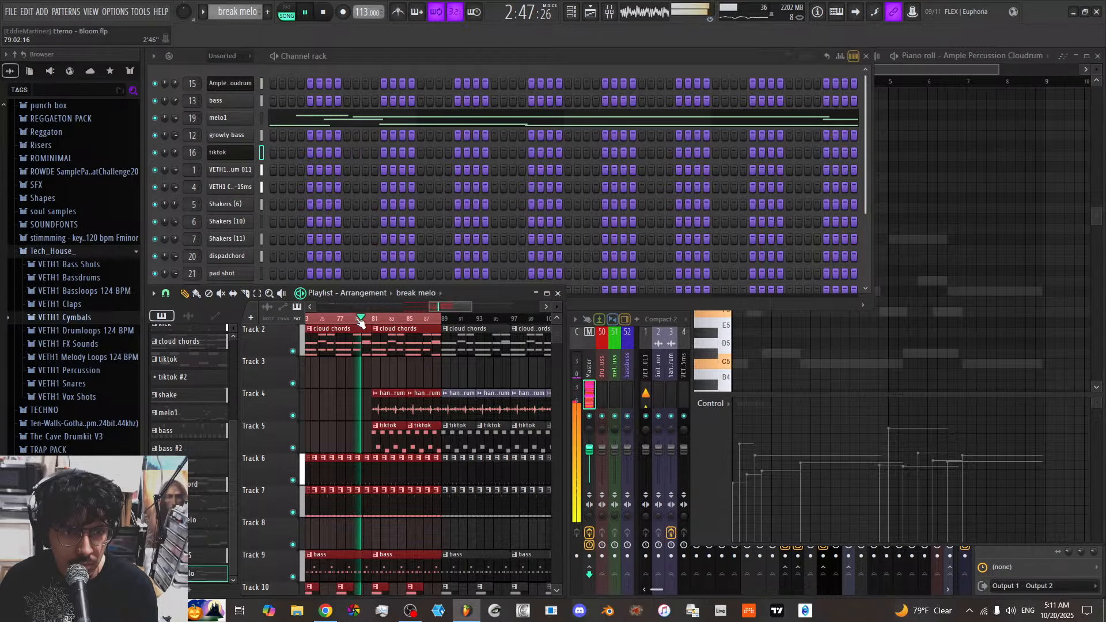
pyautogui.scroll(-3, 415, 399)
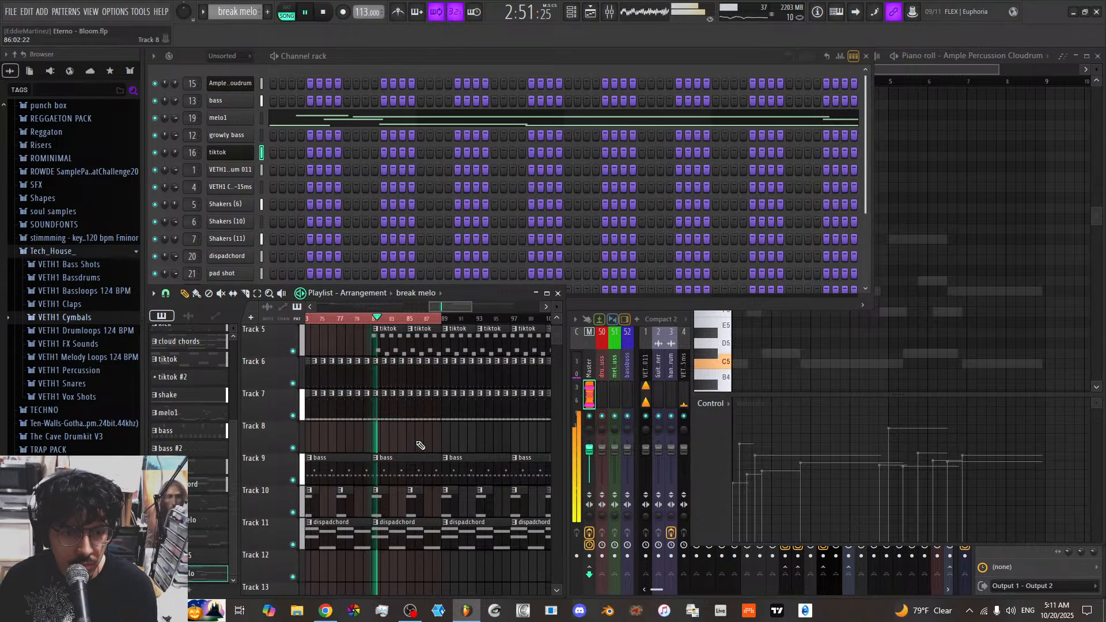
pyautogui.scroll(-7, 421, 445)
pyautogui.click(360, 442)
pyautogui.click(373, 442)
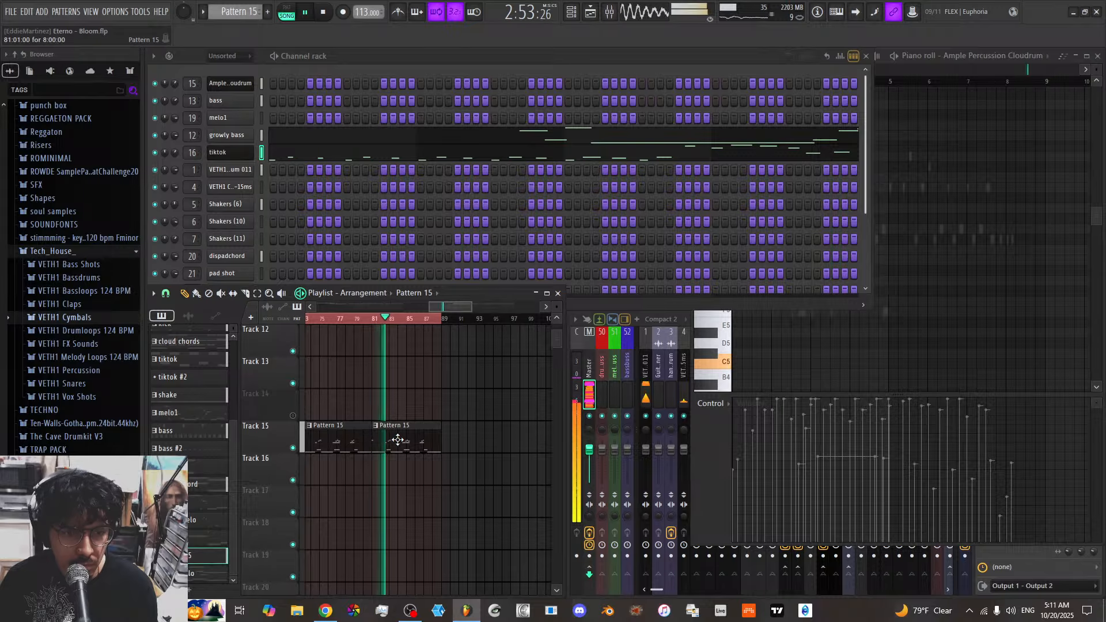
pyautogui.click(444, 447)
# Delete the handdrum and tiktok clips at bars 81 to 88 and loop playback over those bars
pyautogui.scroll(4, 431, 460)
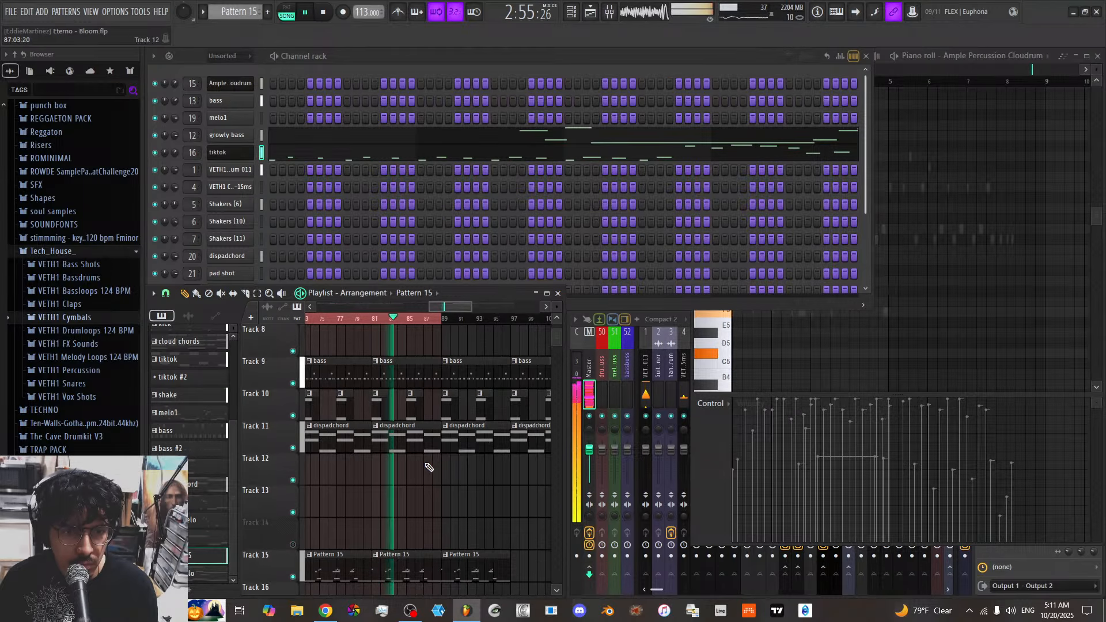
pyautogui.scroll(6, 420, 478)
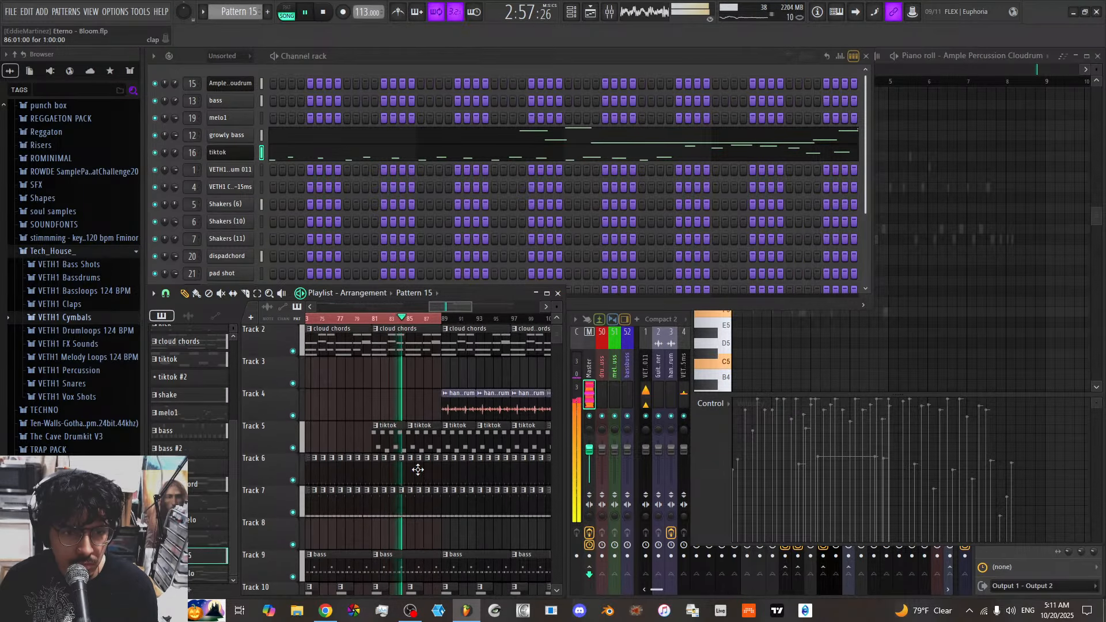
pyautogui.click(372, 321)
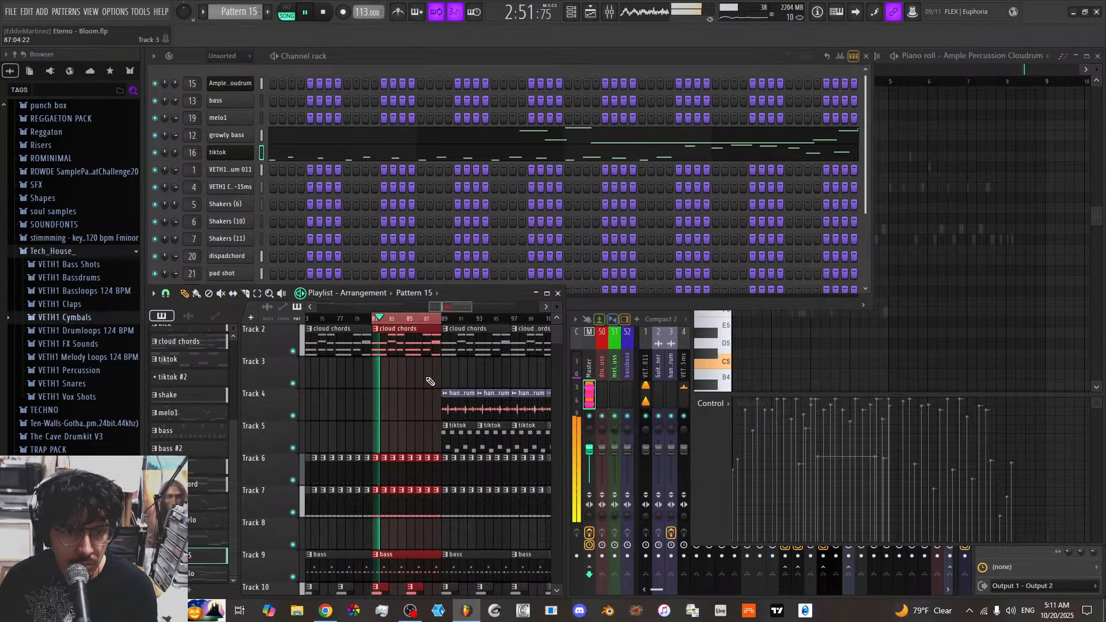
# Audition samples in the VETH1 Open Hihats folder and load VETH1 Open Hihat 002 as a new channel
pyautogui.scroll(-11, 429, 382)
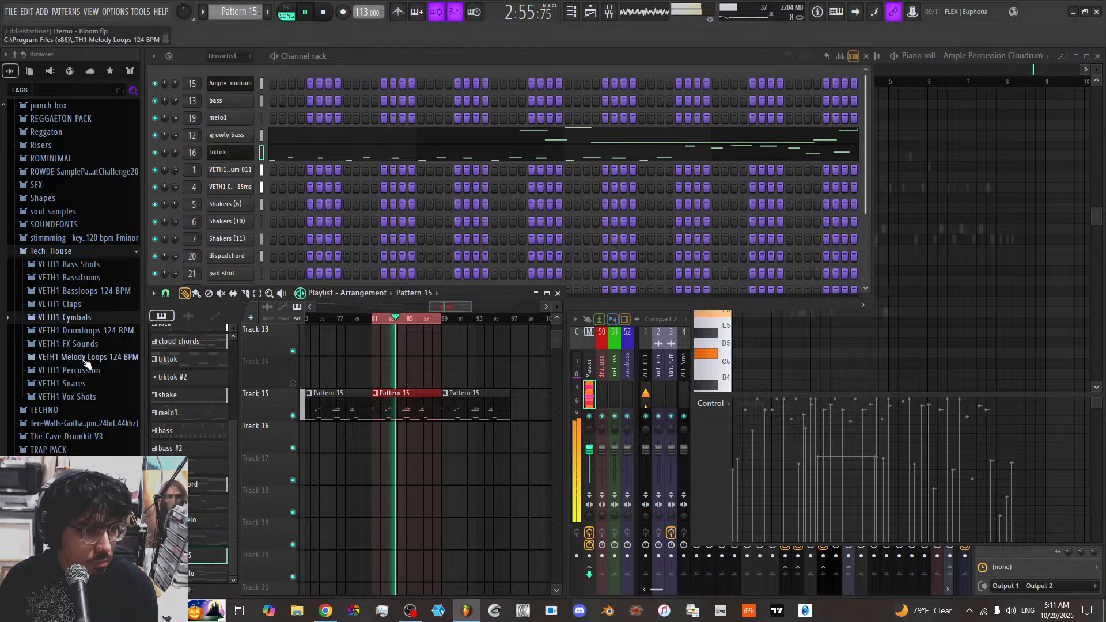
pyautogui.click(86, 322)
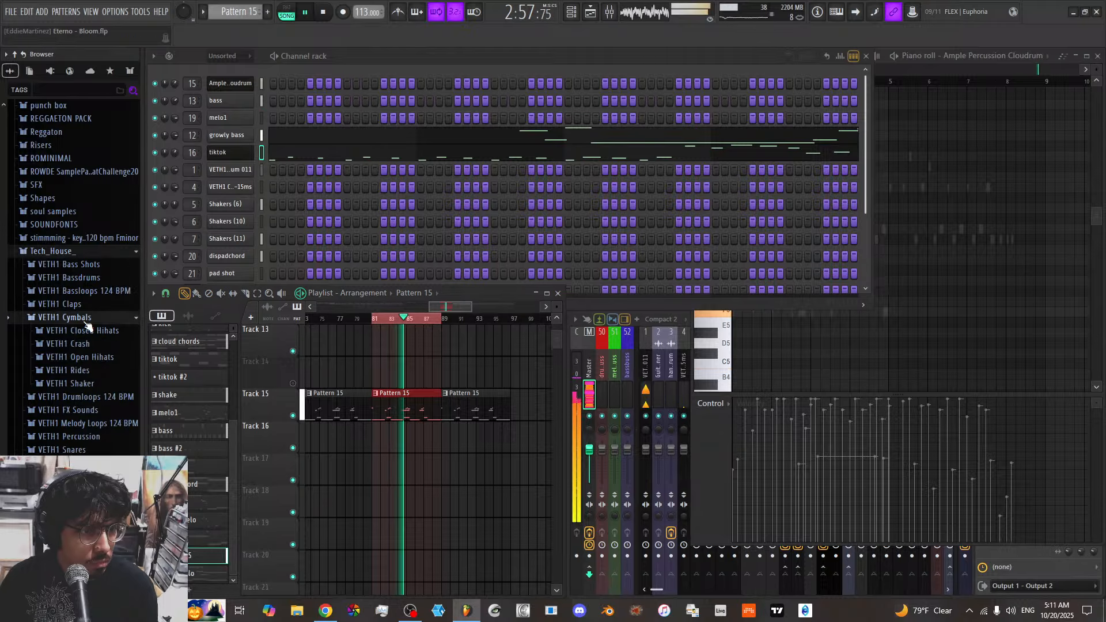
pyautogui.click(92, 358)
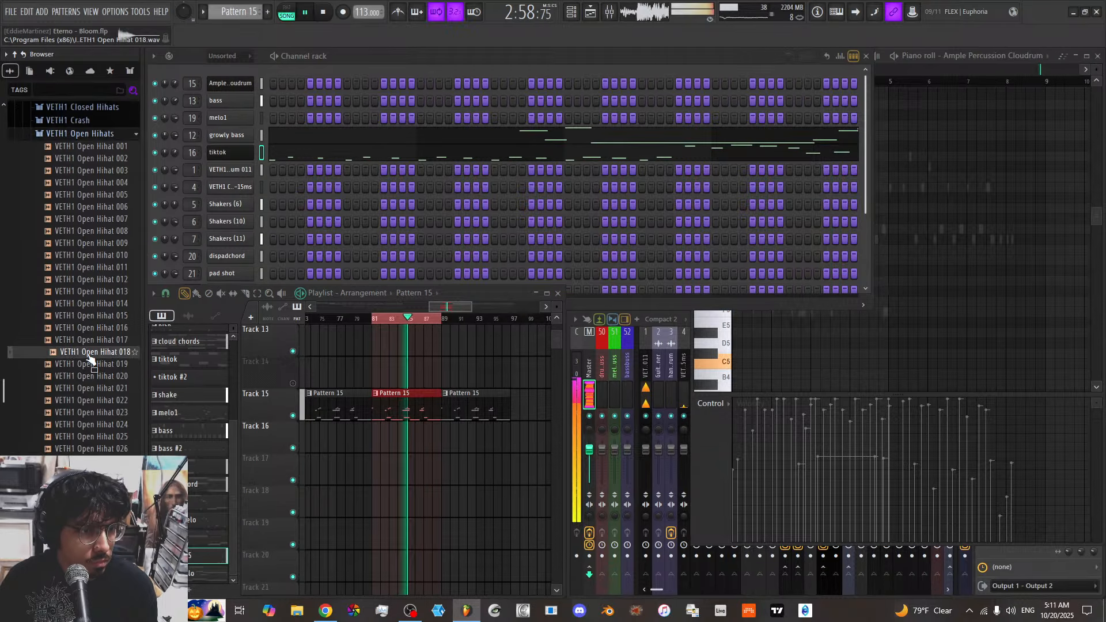
pyautogui.click(106, 160)
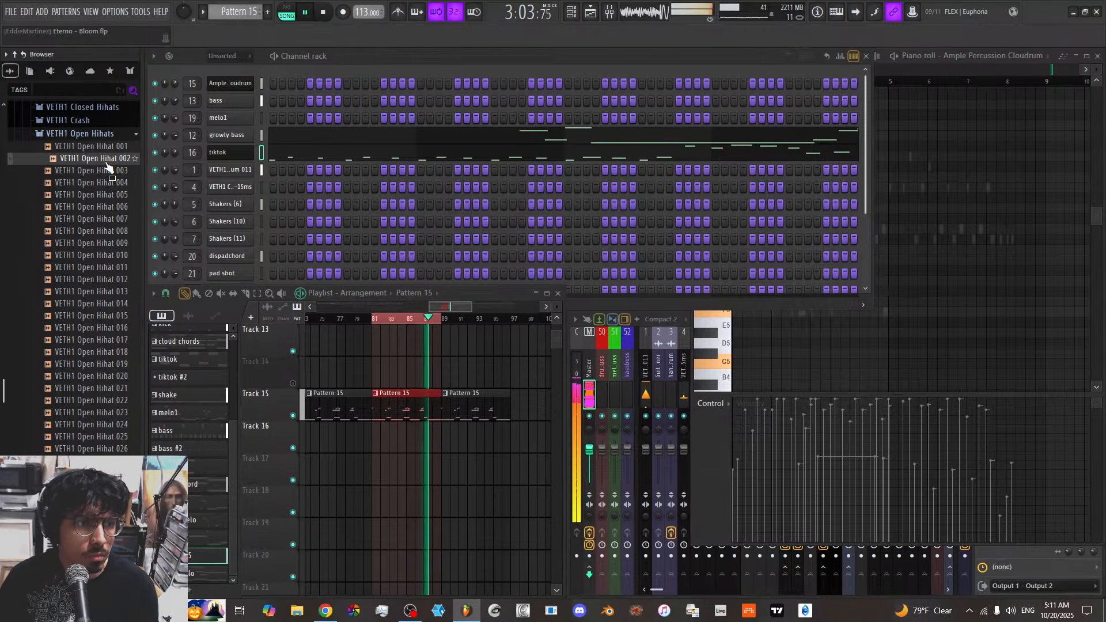
pyautogui.moveTo(231, 260); pyautogui.dragTo(241, 282)
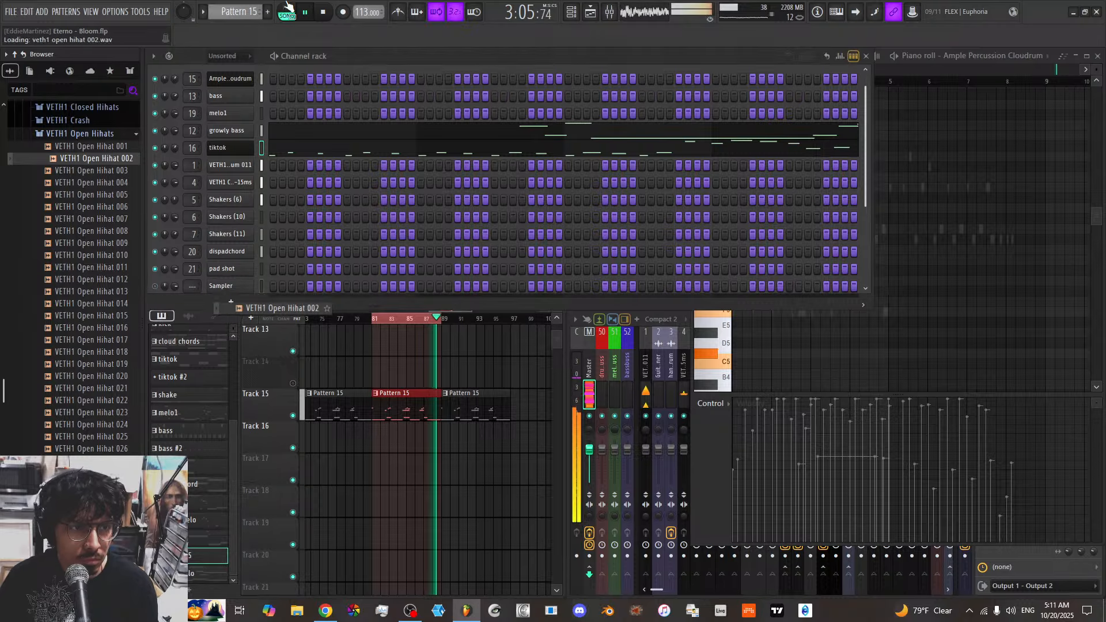
# Create Pattern 17 and paint its one-bar clips on Track 16 across bars 81 to 88
pyautogui.click(268, 12)
pyautogui.press('Return')
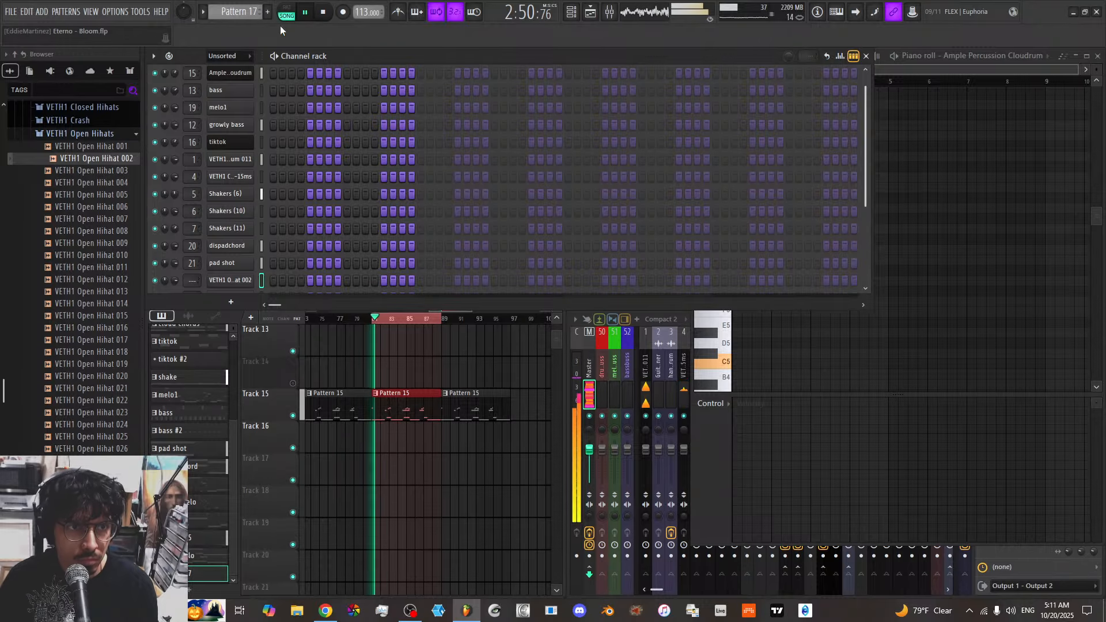
pyautogui.click(380, 441)
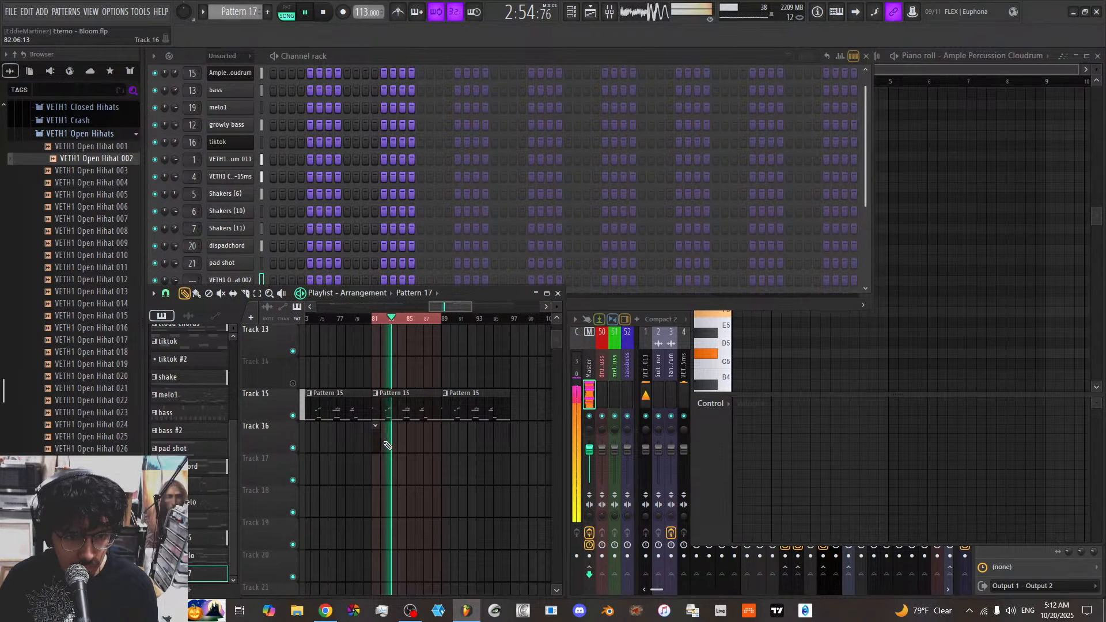
pyautogui.press('b')
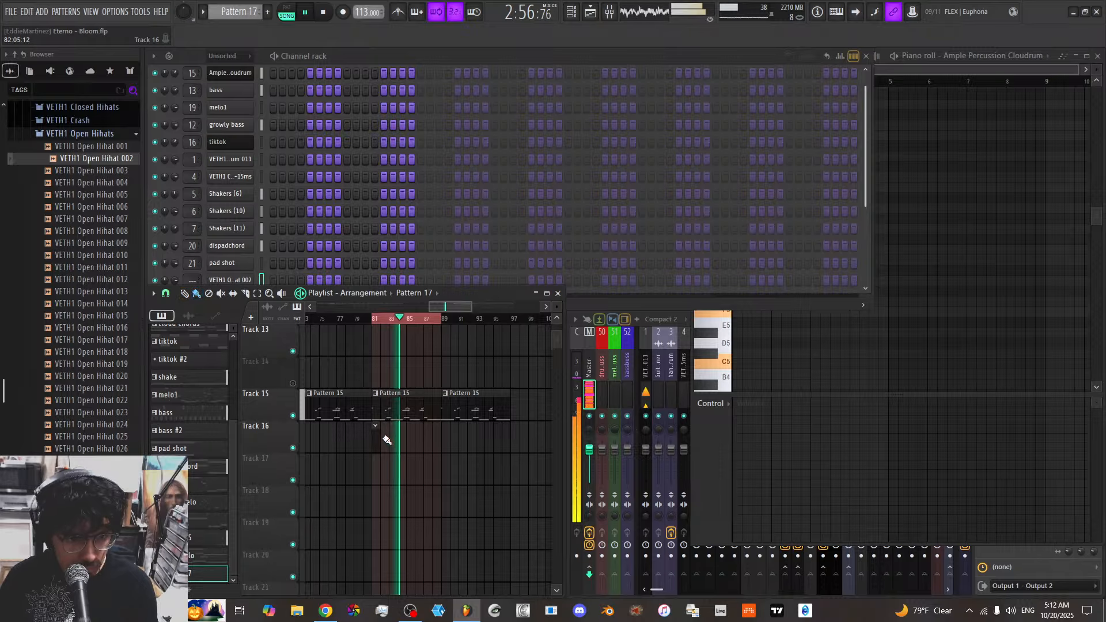
pyautogui.moveTo(383, 439); pyautogui.dragTo(434, 443)
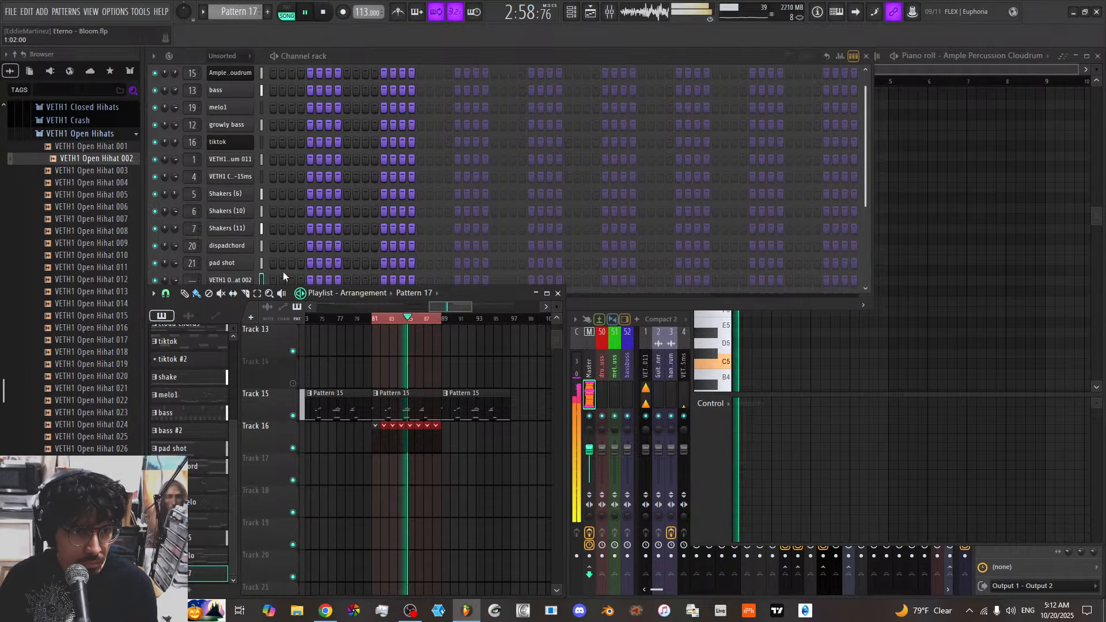
# Program VETH1 Open Hihat 002 in Pattern 17 on steps 3, 7, 11 and 15
pyautogui.click(292, 280)
pyautogui.click(328, 280)
pyautogui.click(365, 280)
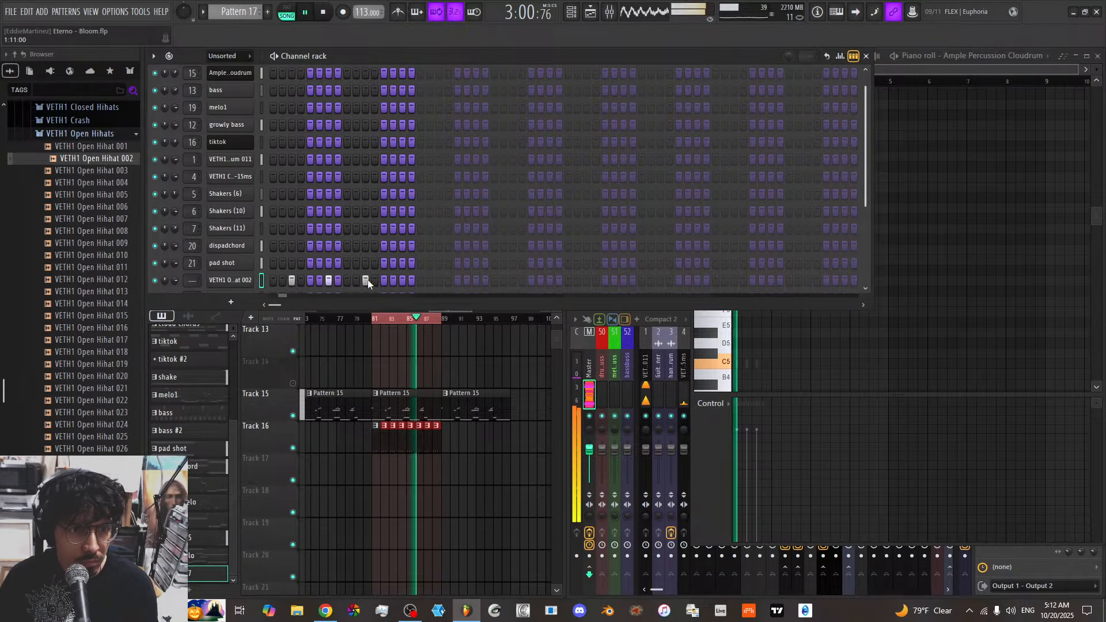
pyautogui.scroll(-2, 372, 273)
pyautogui.click(402, 245)
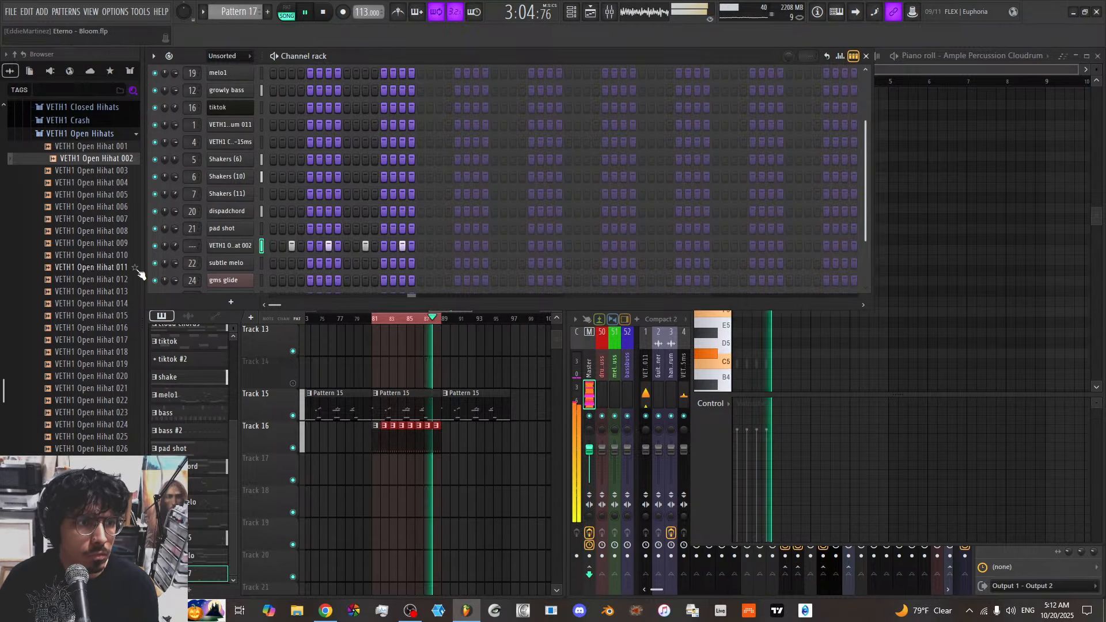
# Audition samples in the VETH1 Rides folder and load VETH1 Rides 007 as a new channel below the open hihat
pyautogui.scroll(4, 86, 311)
pyautogui.click(89, 279)
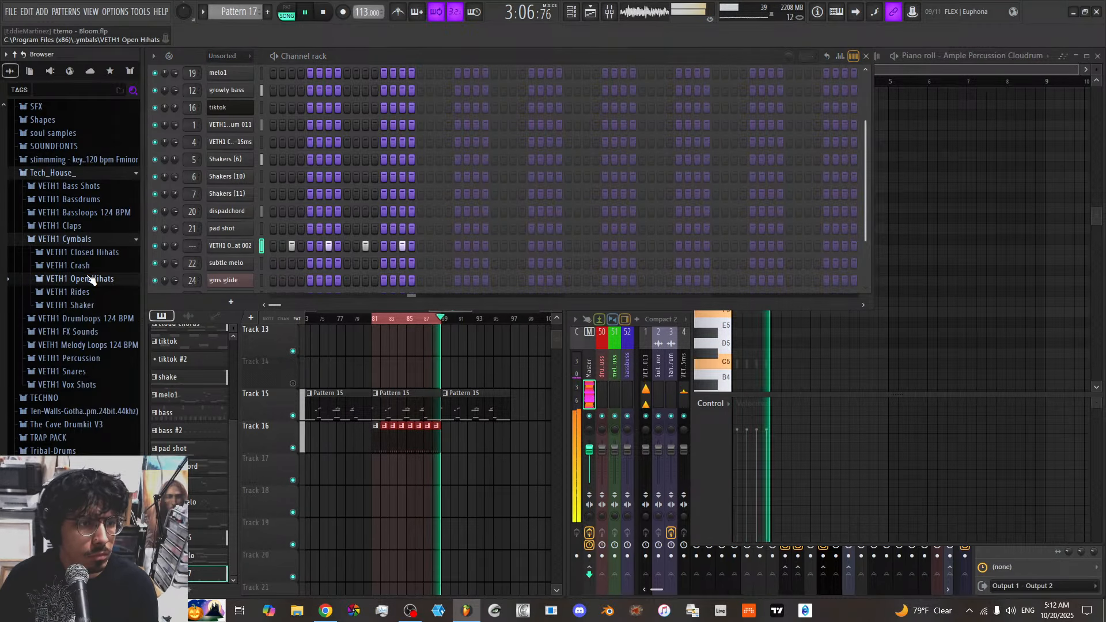
pyautogui.click(92, 292)
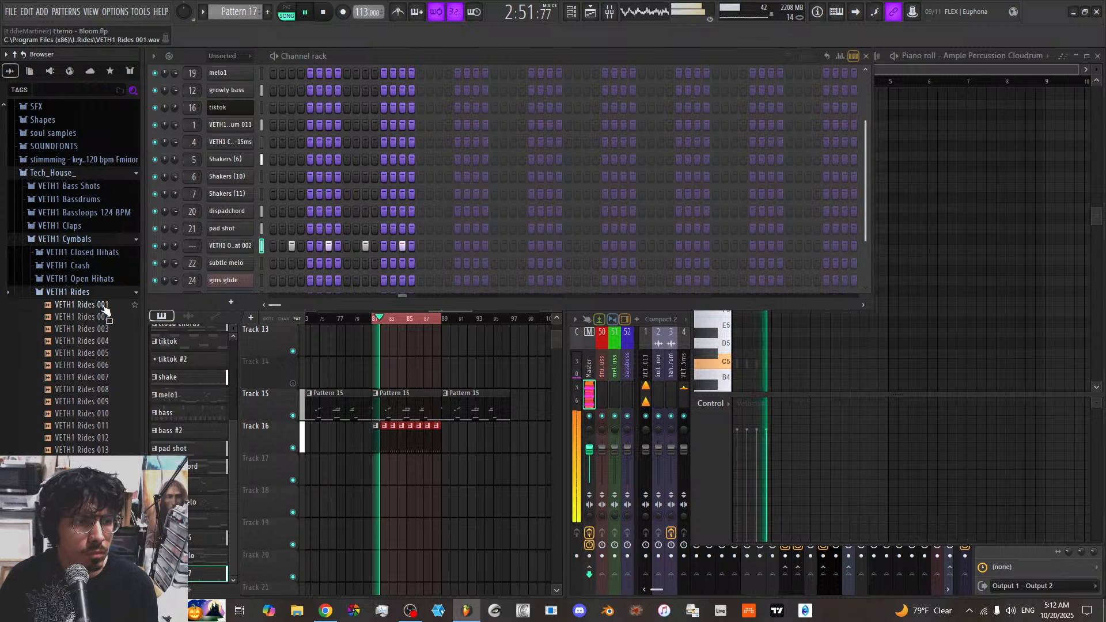
pyautogui.click(104, 307)
pyautogui.click(104, 318)
pyautogui.click(102, 332)
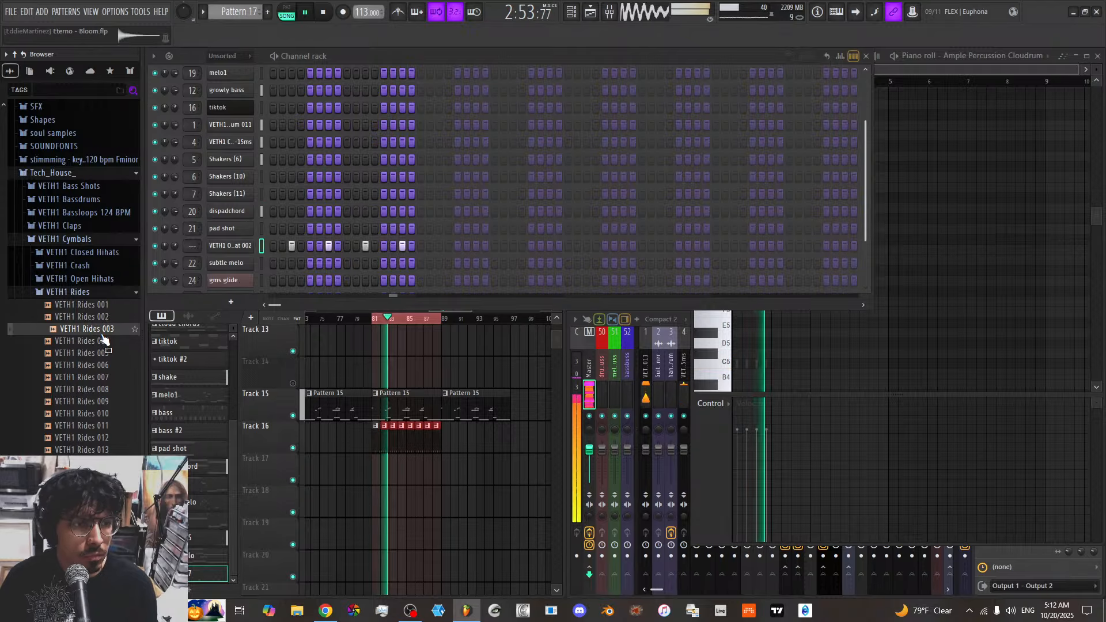
pyautogui.click(102, 341)
pyautogui.click(103, 353)
pyautogui.click(103, 365)
pyautogui.click(103, 377)
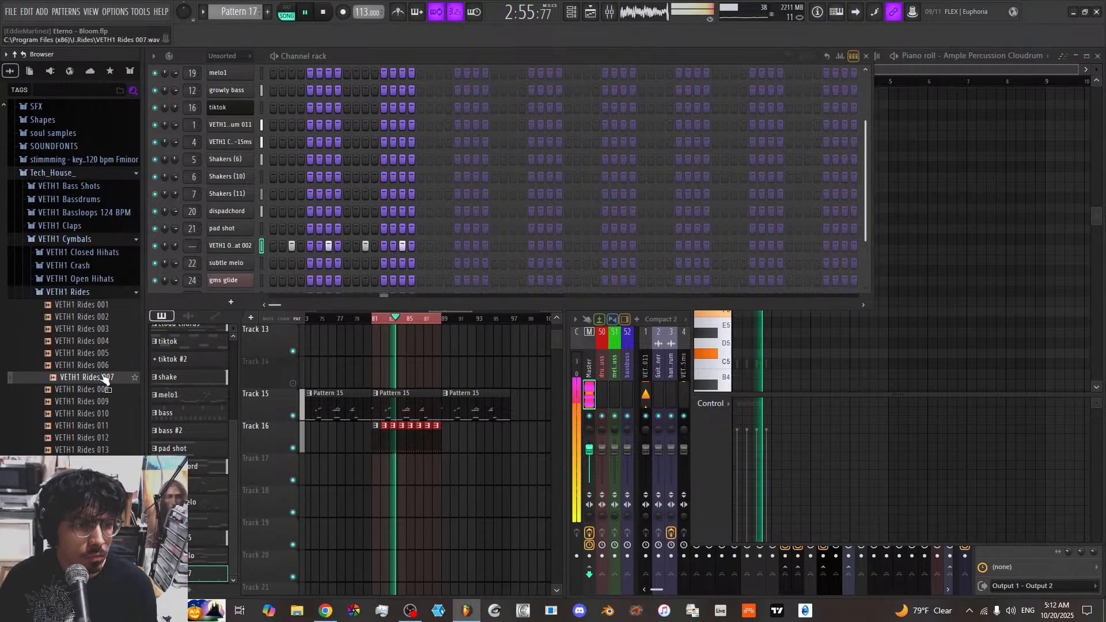
pyautogui.moveTo(103, 378); pyautogui.dragTo(254, 259)
# Fill VETH1 Rides 007 on every second step in Pattern 17 and lower its channel volume to 45%
pyautogui.rightClick(254, 262)
pyautogui.click(385, 303)
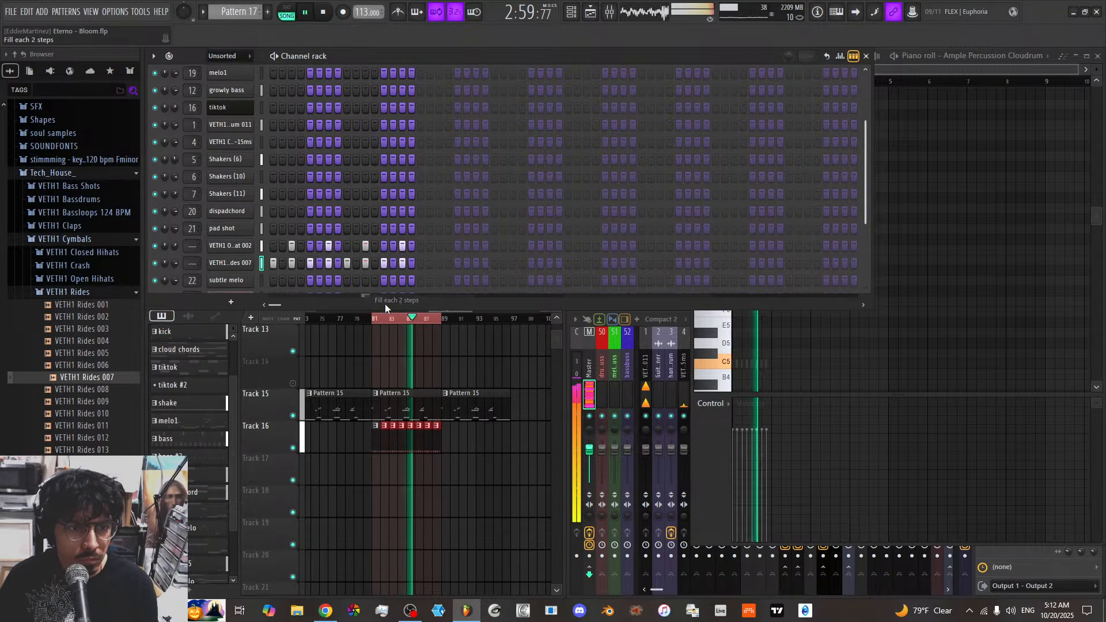
pyautogui.moveTo(175, 264); pyautogui.dragTo(174, 286)
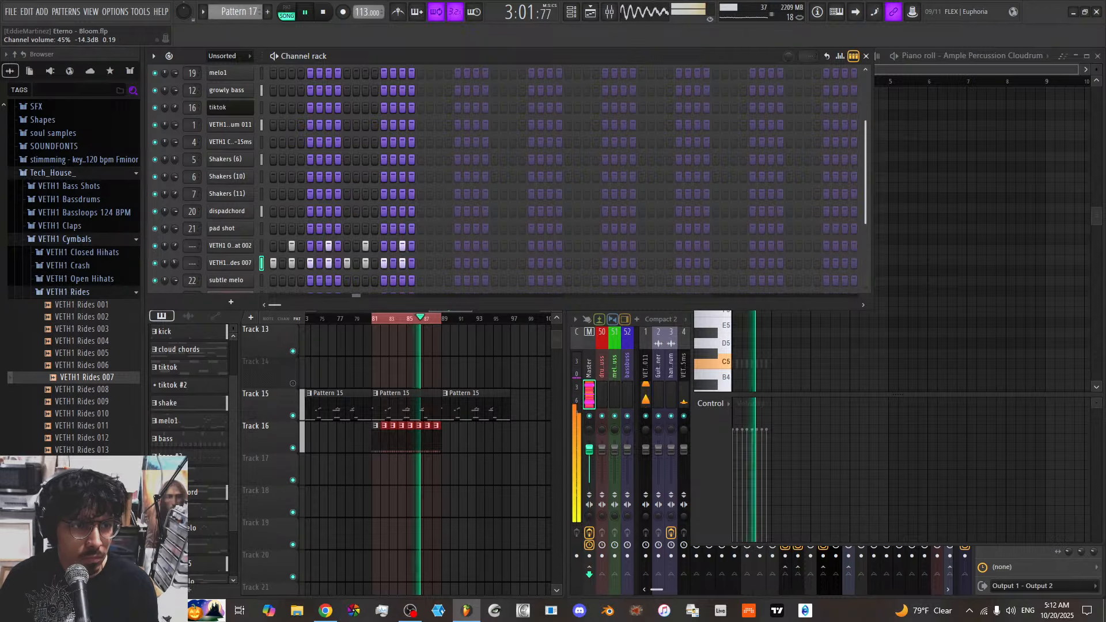
# Draw lower, varied velocities for the VETH1 Rides 007 steps and adjust the velocities of the four open hihat steps
pyautogui.click(841, 56)
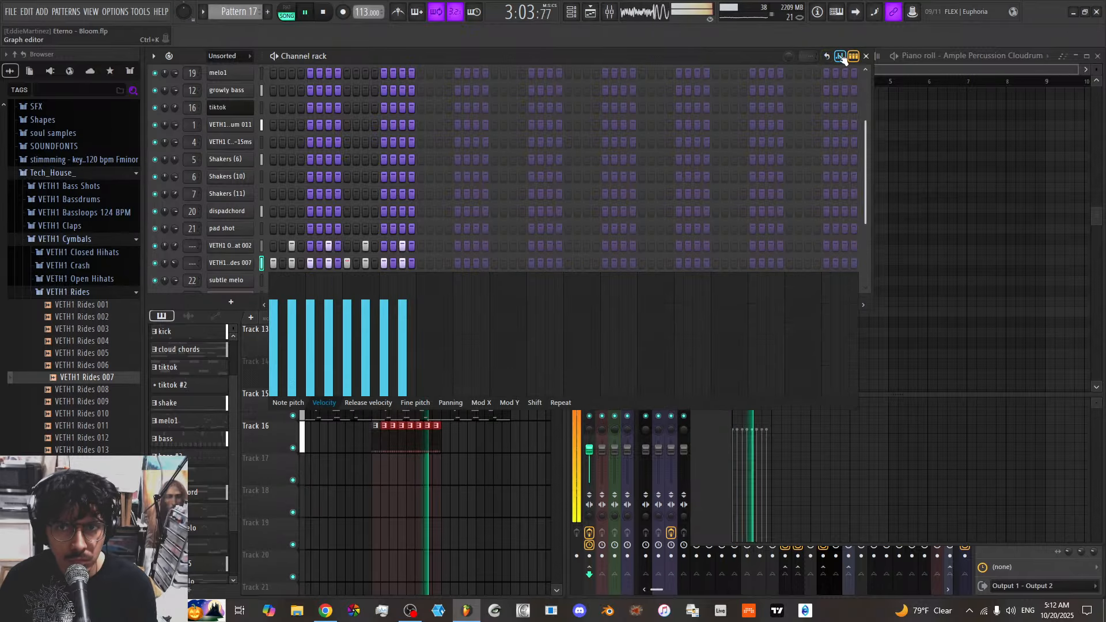
pyautogui.moveTo(329, 342)
pyautogui.mouseDown()
pyautogui.moveTo(282, 337)
pyautogui.moveTo(386, 353)
pyautogui.mouseUp()
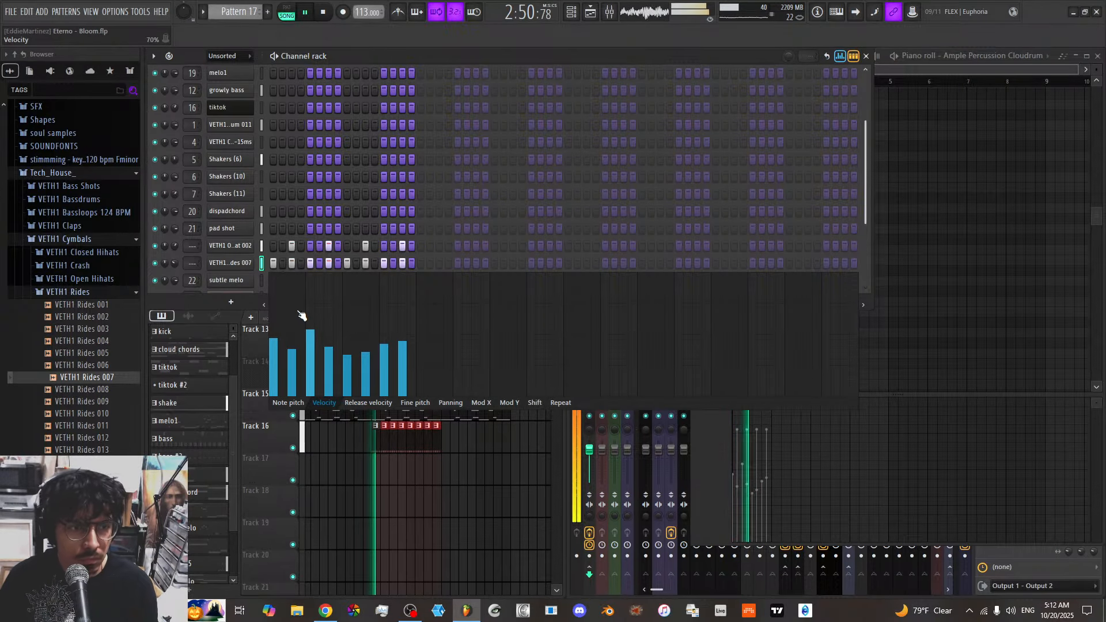
pyautogui.click(261, 247)
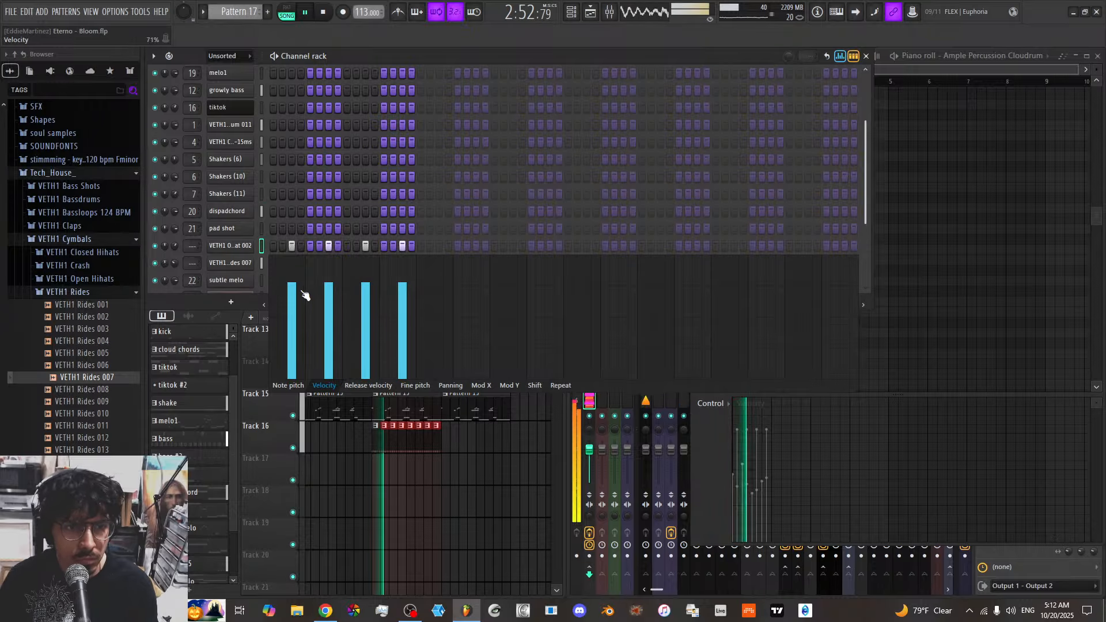
pyautogui.click(402, 302)
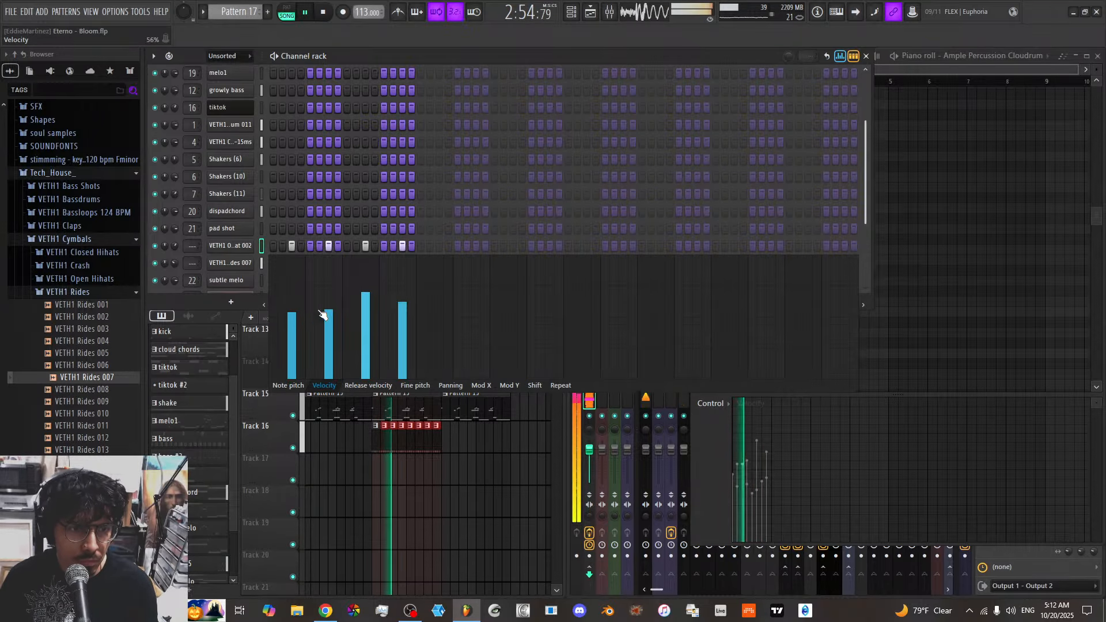
pyautogui.click(365, 319)
pyautogui.click(403, 315)
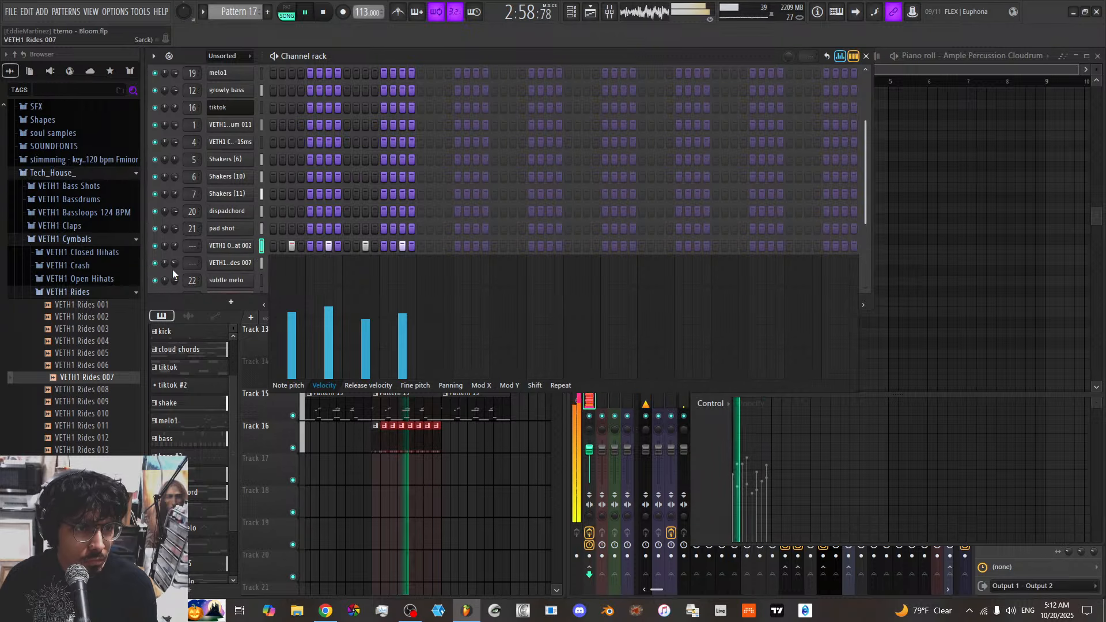
pyautogui.moveTo(287, 293)
pyautogui.mouseDown()
pyautogui.moveTo(404, 294)
pyautogui.moveTo(348, 290)
pyautogui.mouseUp()
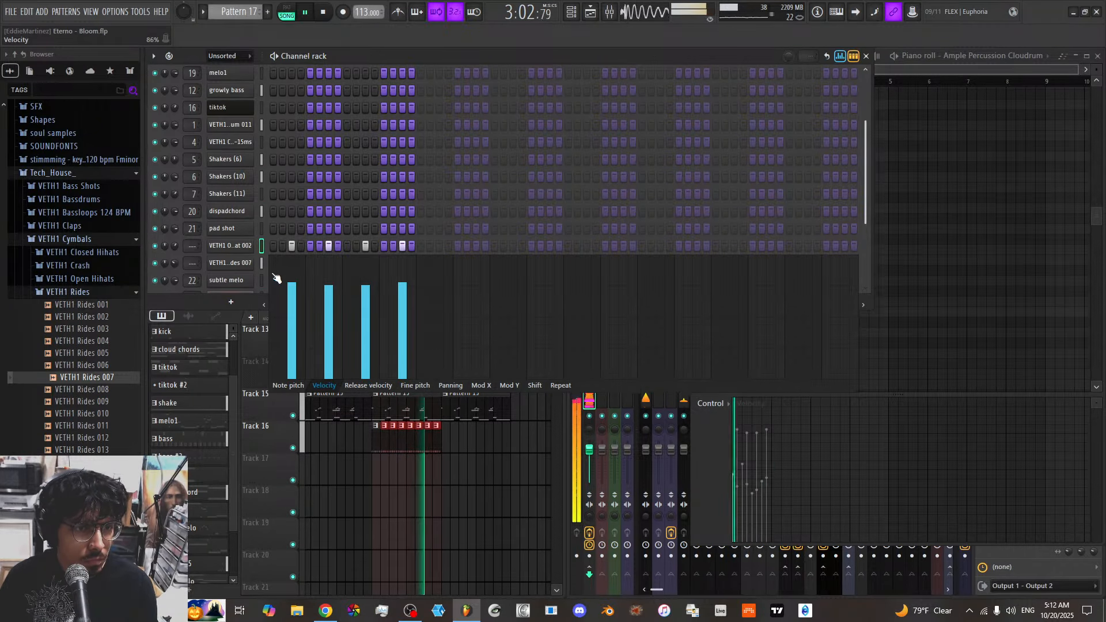
# Audition more samples in the VETH1 Open Hihats folder and replace the open hihat channel's sample with VETH1 Open Hihat 010
pyautogui.click(107, 294)
pyautogui.click(105, 280)
pyautogui.click(105, 303)
pyautogui.click(105, 280)
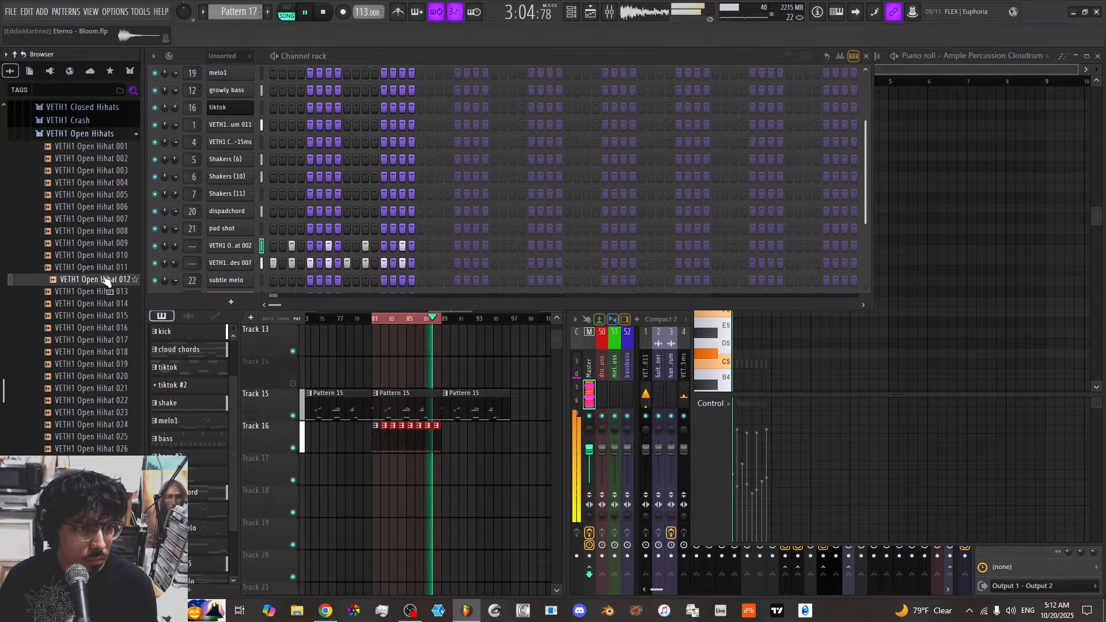
pyautogui.click(105, 268)
pyautogui.click(105, 257)
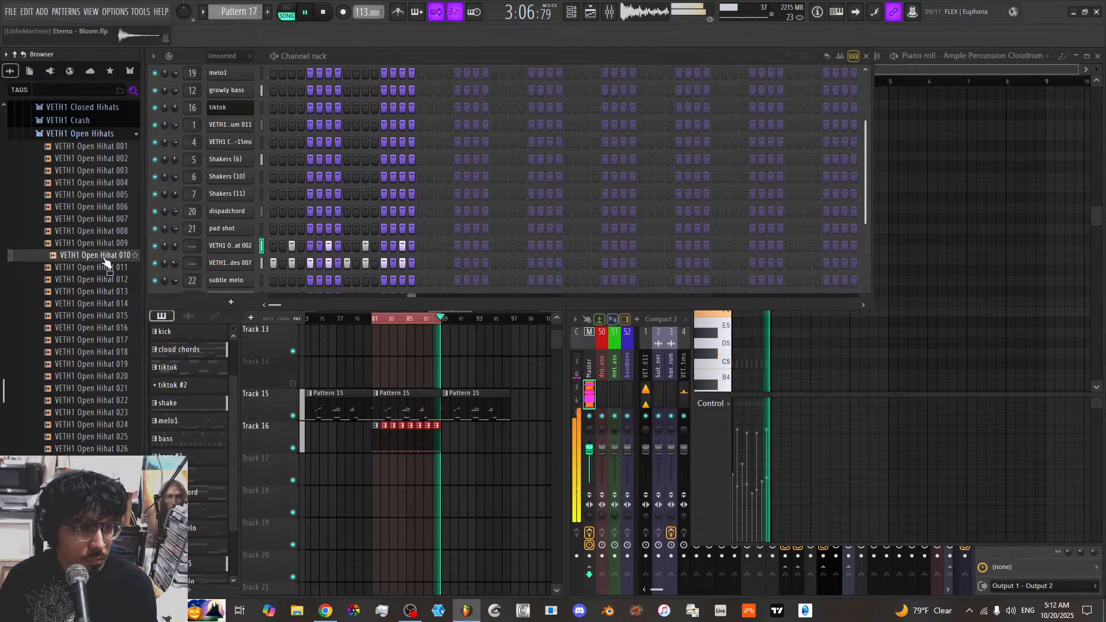
pyautogui.moveTo(105, 261); pyautogui.dragTo(288, 246)
# Audition samples in the VETH1 Shaker folder and load VETH1 Shaker 018 as a new channel below the ride
pyautogui.click(79, 133)
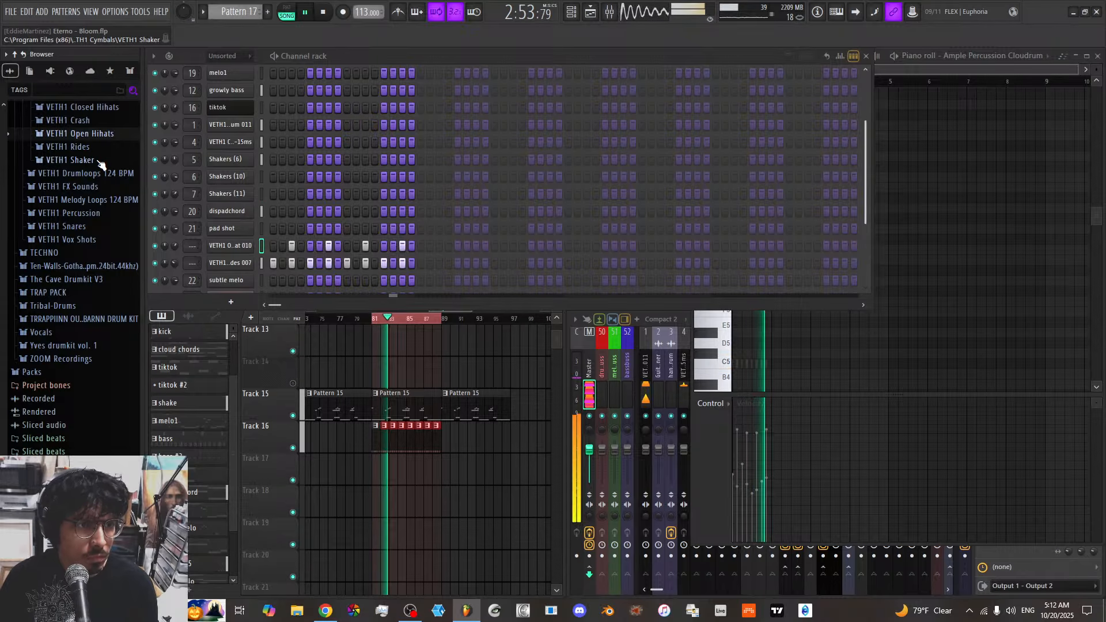
pyautogui.click(70, 160)
pyautogui.click(101, 270)
pyautogui.click(100, 305)
pyautogui.click(95, 355)
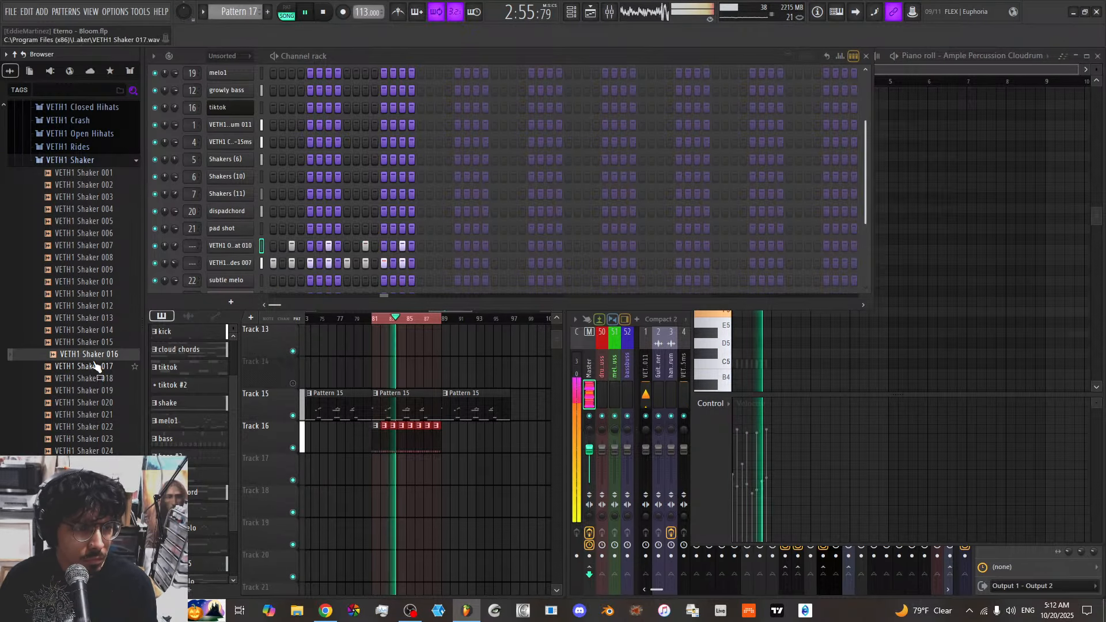
pyautogui.click(96, 379)
pyautogui.click(97, 415)
pyautogui.click(98, 381)
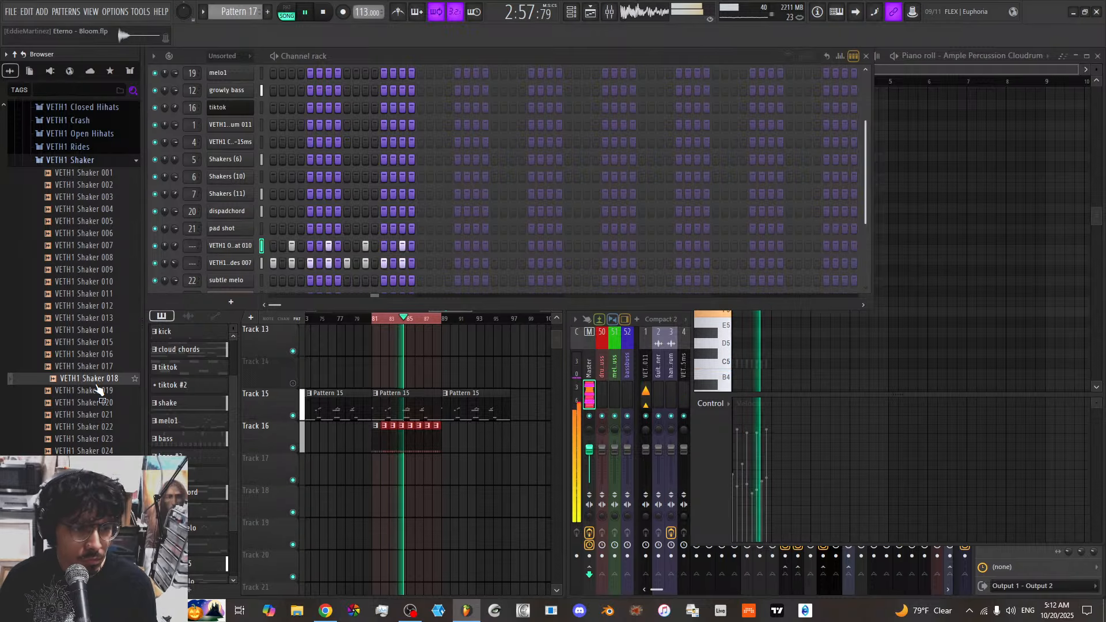
pyautogui.moveTo(96, 387)
pyautogui.mouseDown()
pyautogui.moveTo(161, 357)
pyautogui.moveTo(250, 272)
pyautogui.moveTo(412, 281)
pyautogui.mouseUp()
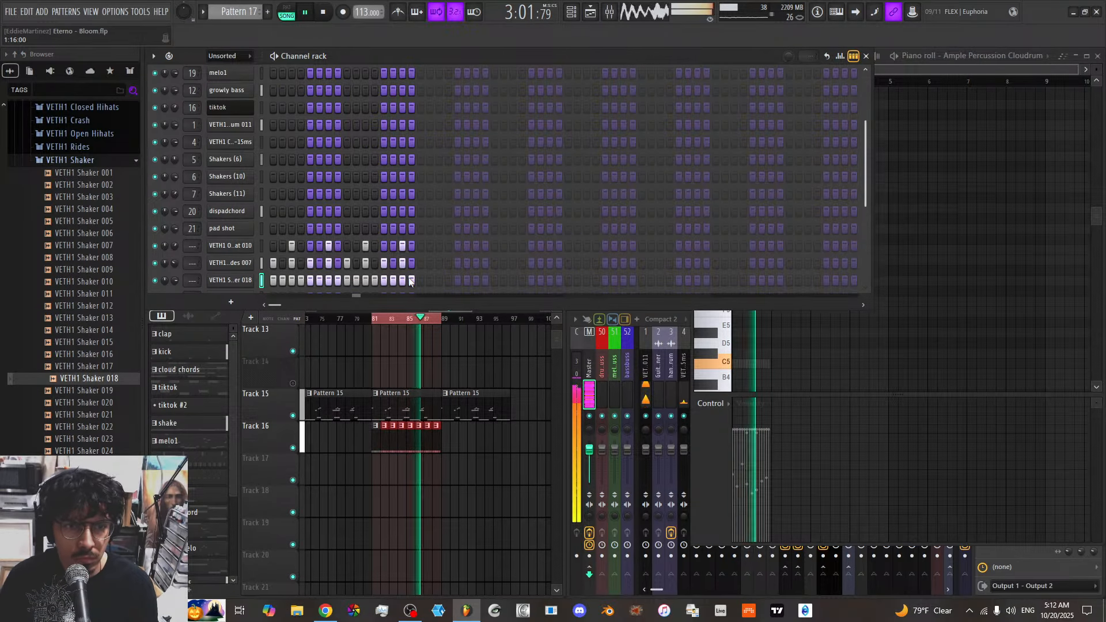
# Fill all 16 steps of the VETH1 Shaker 018 channel and draw low, varied velocities for them
pyautogui.rightClick(247, 280)
pyautogui.click(309, 364)
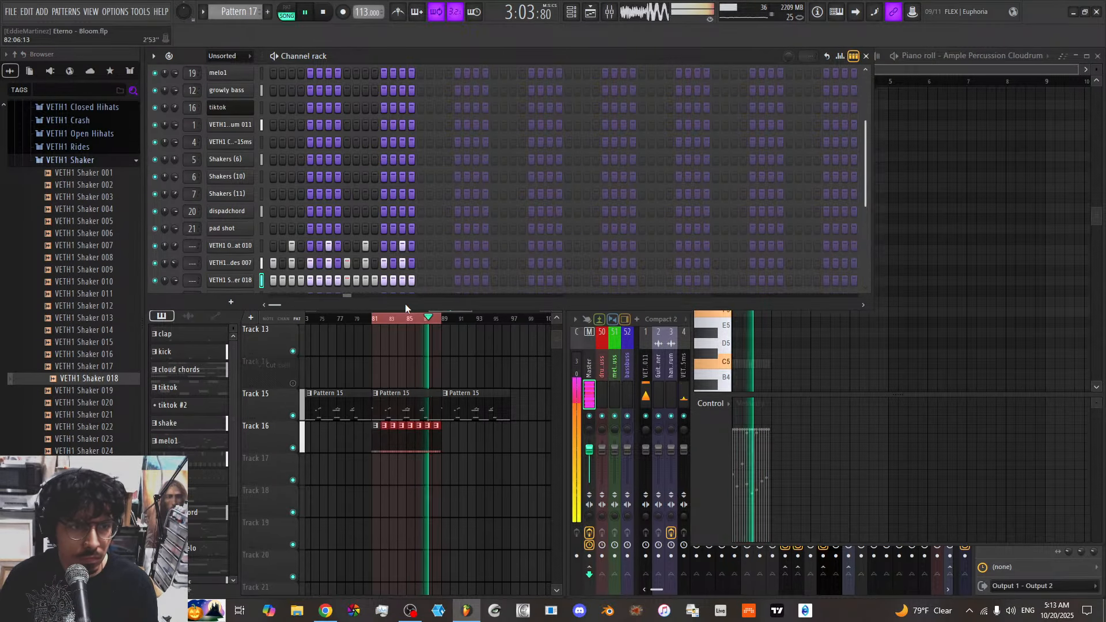
pyautogui.click(840, 56)
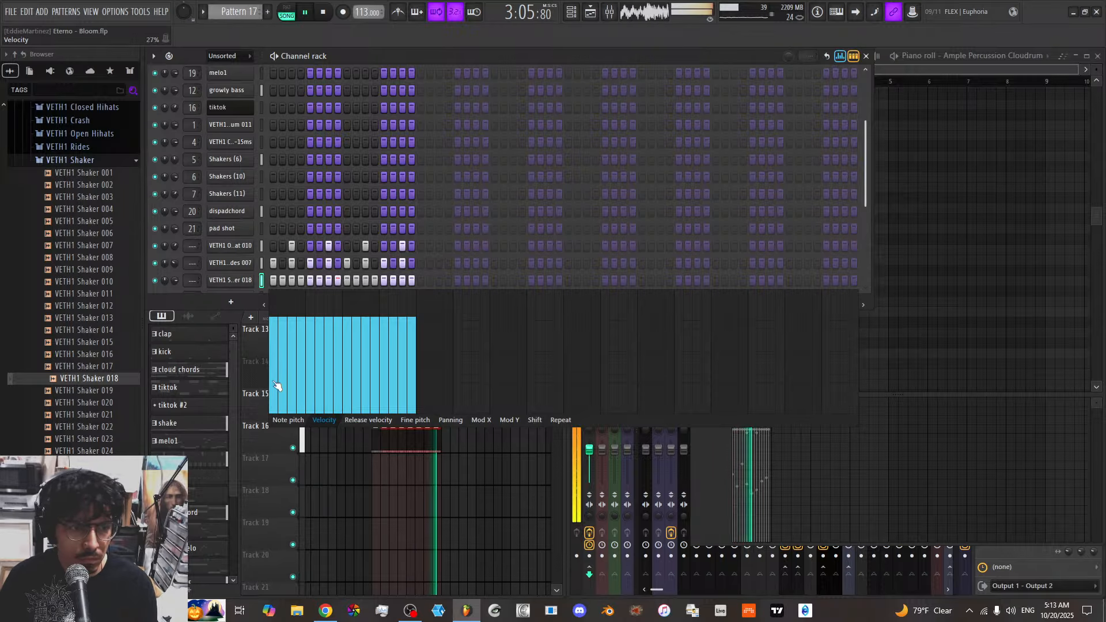
pyautogui.moveTo(279, 391)
pyautogui.mouseDown()
pyautogui.moveTo(271, 404)
pyautogui.moveTo(403, 395)
pyautogui.moveTo(298, 395)
pyautogui.mouseUp()
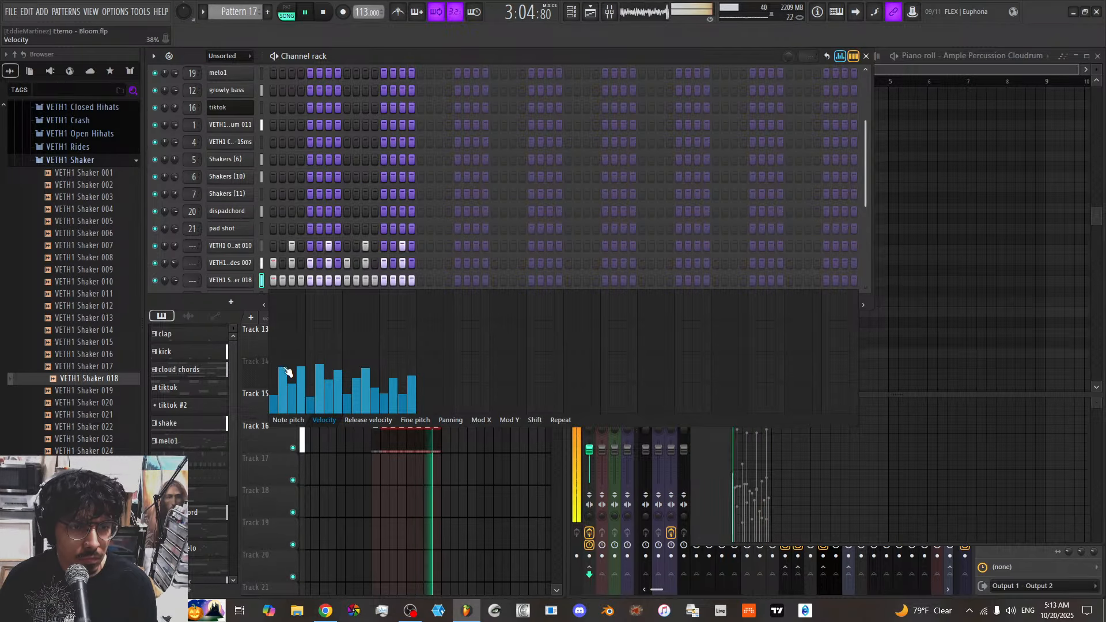
# Cycle the shaker channel through the folder's next samples and settle on VETH1 Shaker 030
pyautogui.scroll(-2, 99, 310)
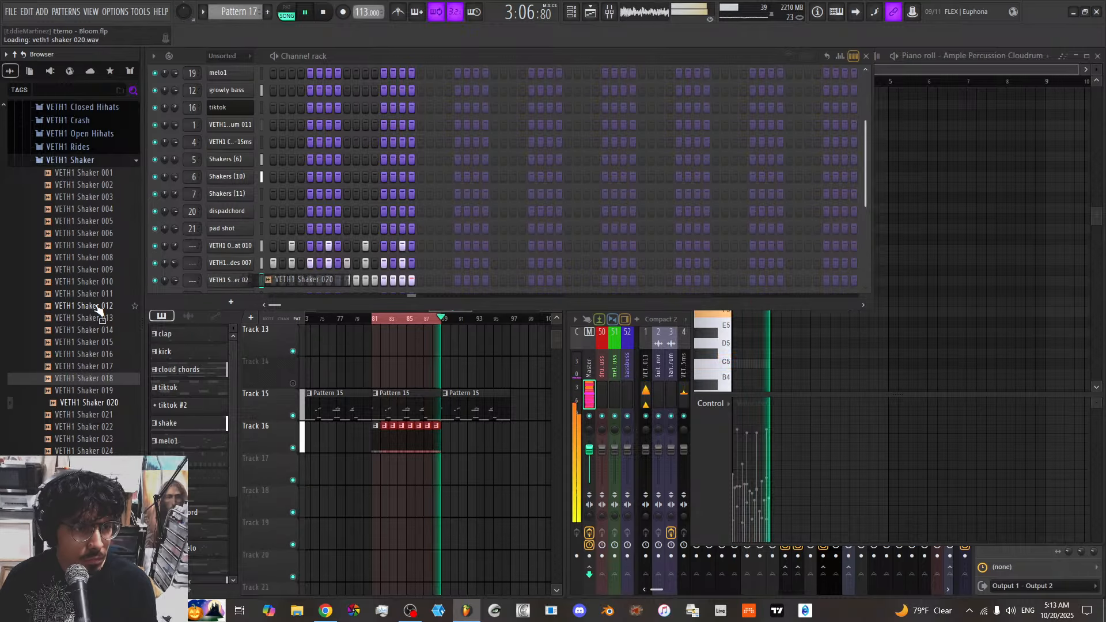
pyautogui.scroll(-2, 101, 310)
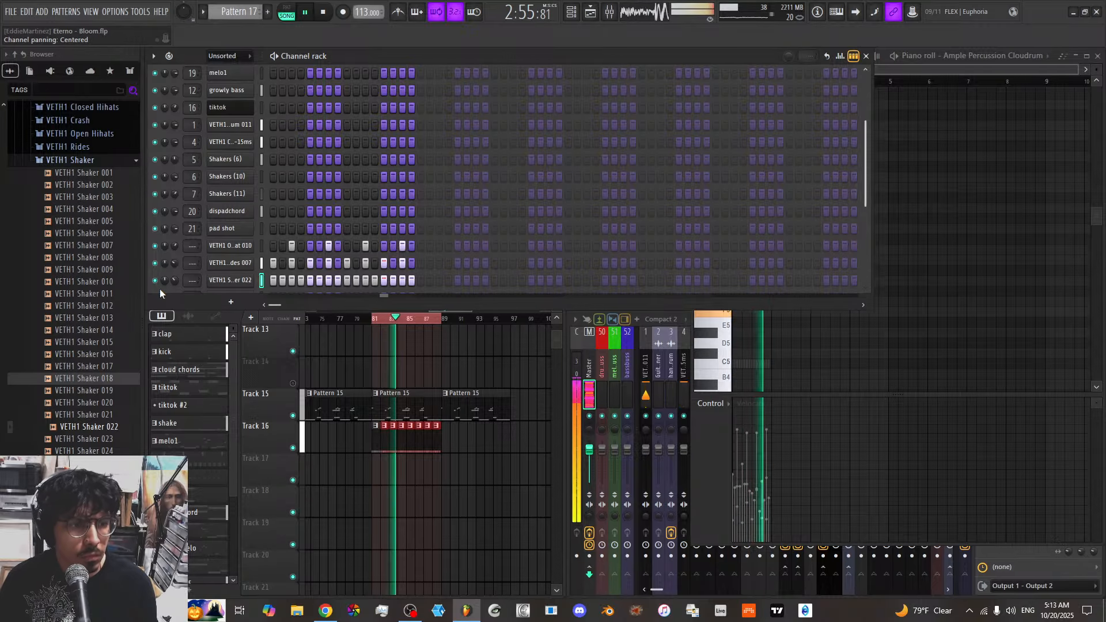
pyautogui.scroll(-1, 113, 427)
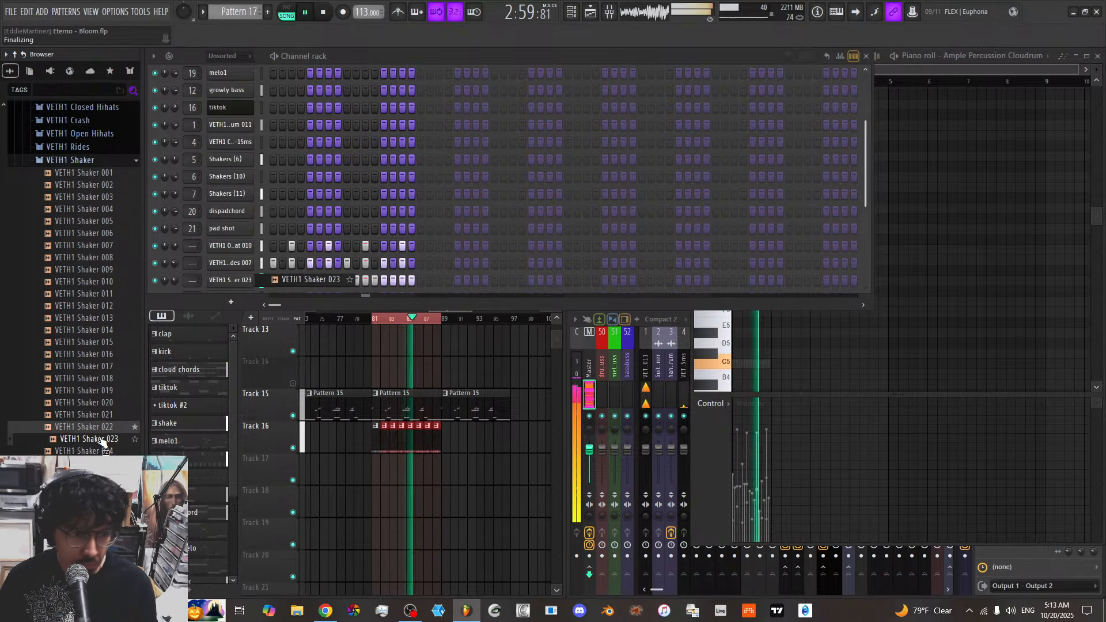
pyautogui.scroll(-1, 101, 441)
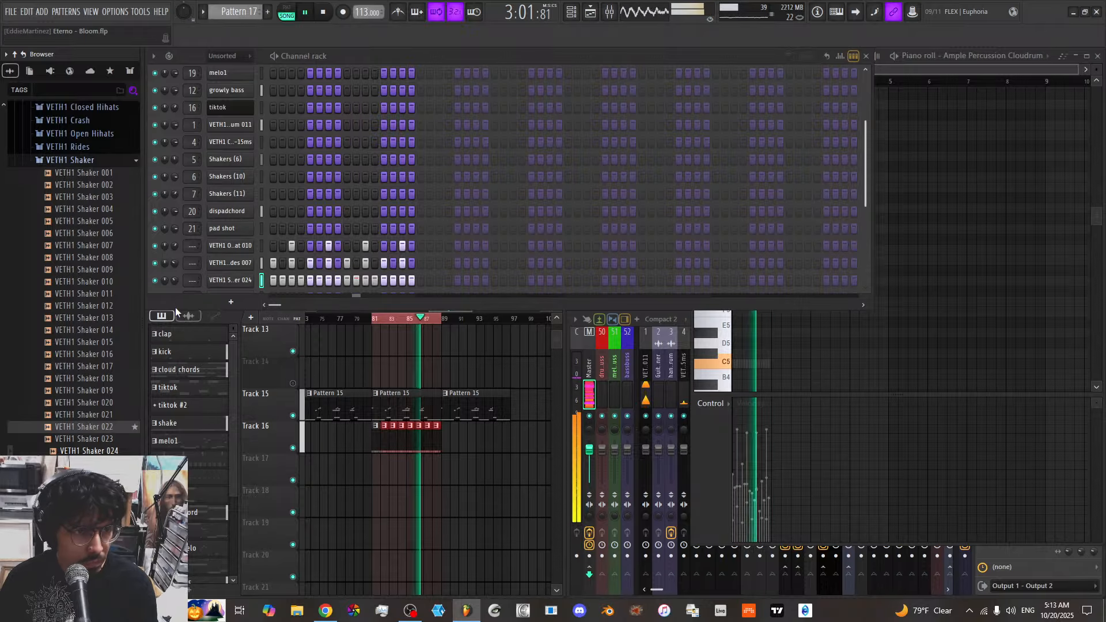
pyautogui.scroll(-2, 89, 344)
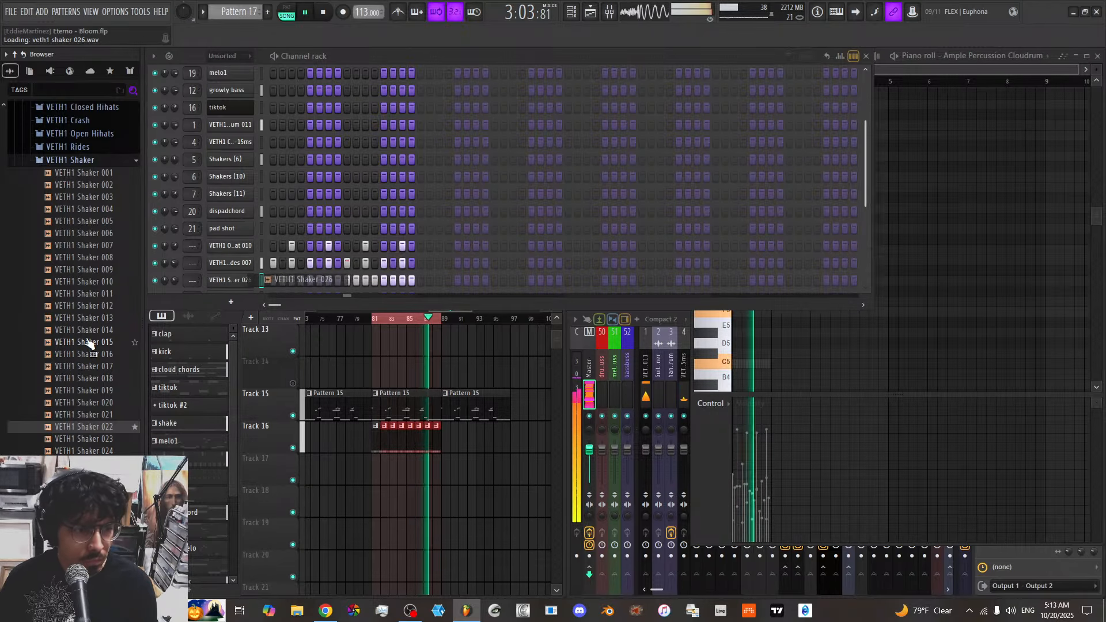
pyautogui.scroll(-3, 89, 344)
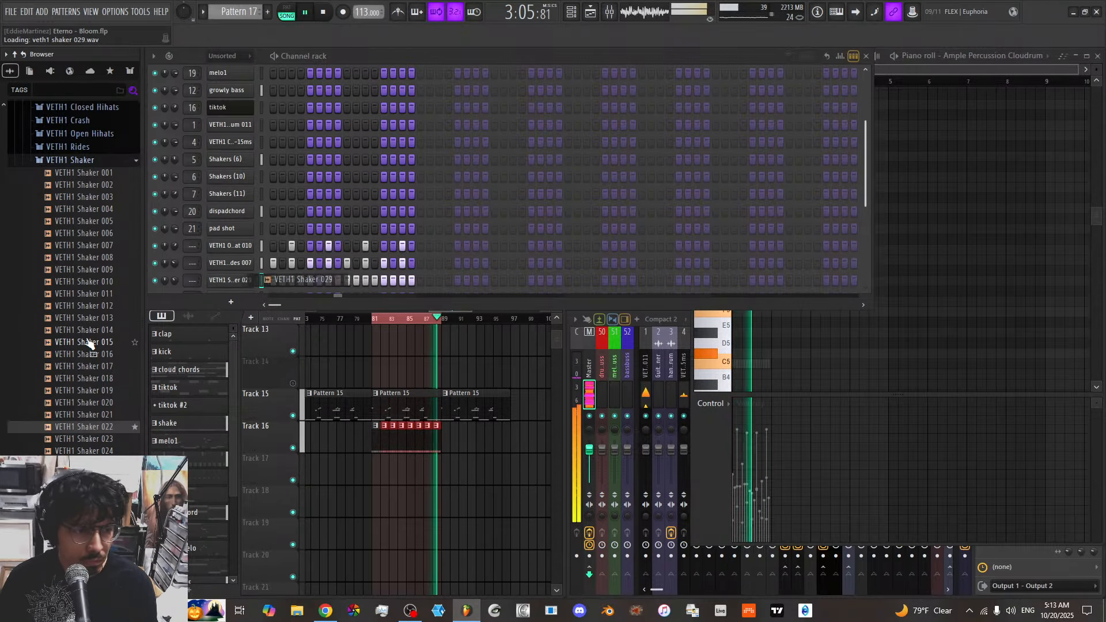
pyautogui.scroll(-1, 89, 344)
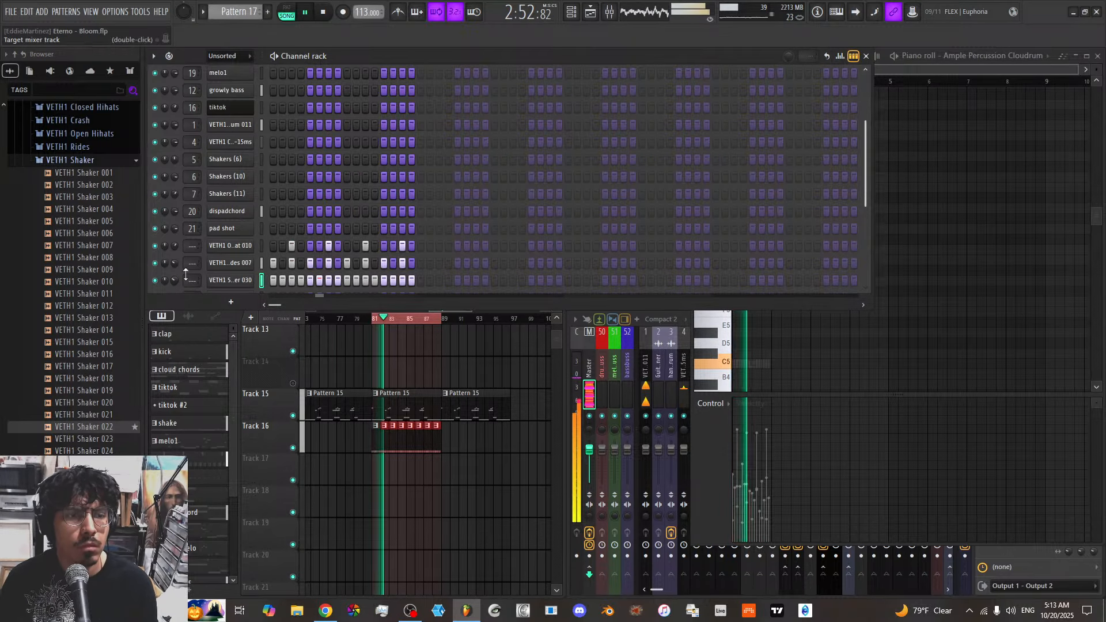
# Open the VETH1 Rides 007 channel settings, set its volume to 42%, and close them
pyautogui.click(232, 264)
pyautogui.scroll(2, 453, 310)
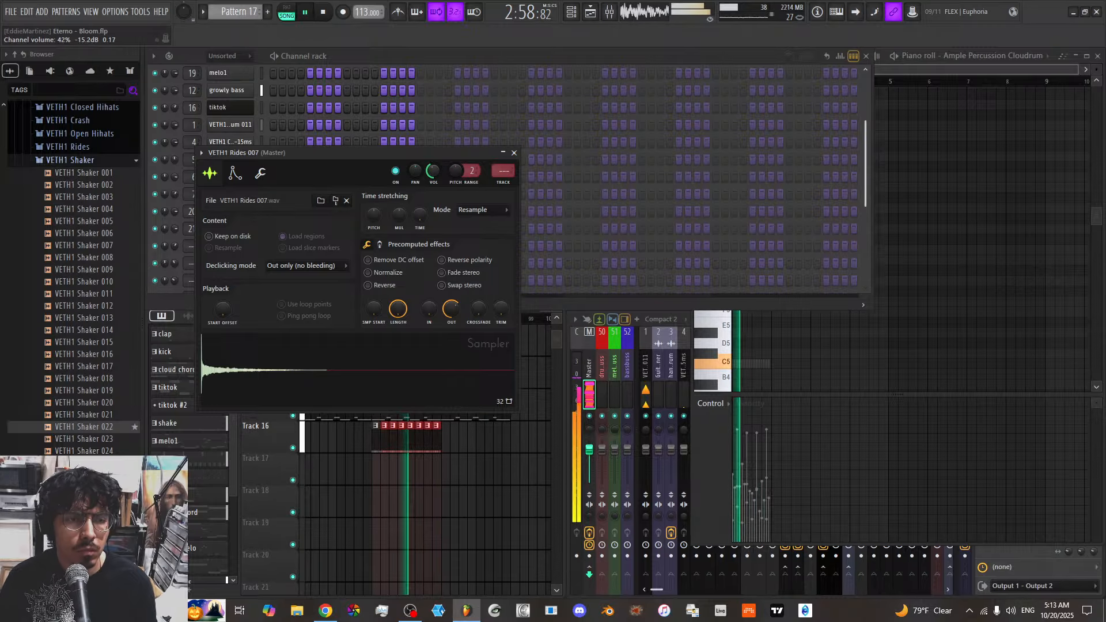
pyautogui.click(514, 153)
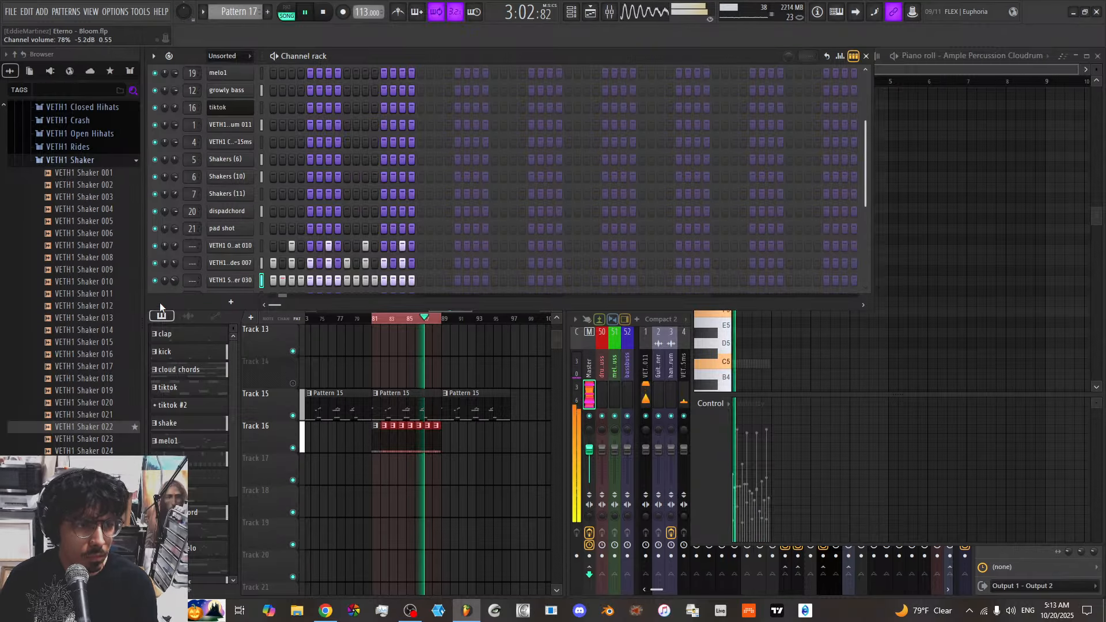
# Collapse the VETH1 Shaker folder and browse the samples in the VETH1 Snares folder
pyautogui.scroll(5, 74, 404)
pyautogui.click(73, 376)
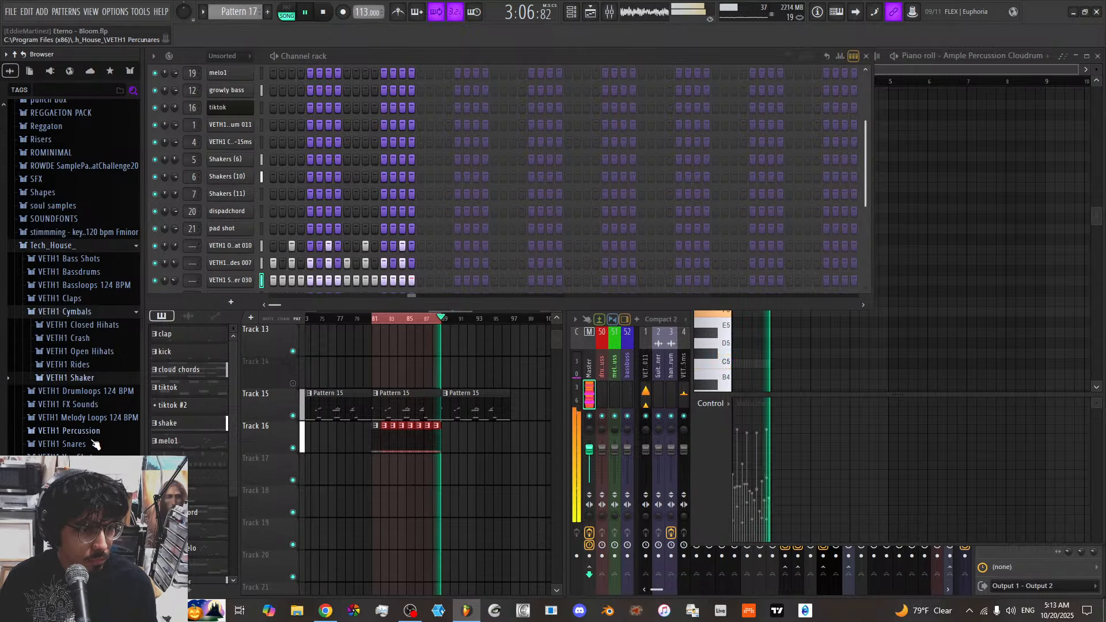
pyautogui.click(75, 444)
pyautogui.click(105, 326)
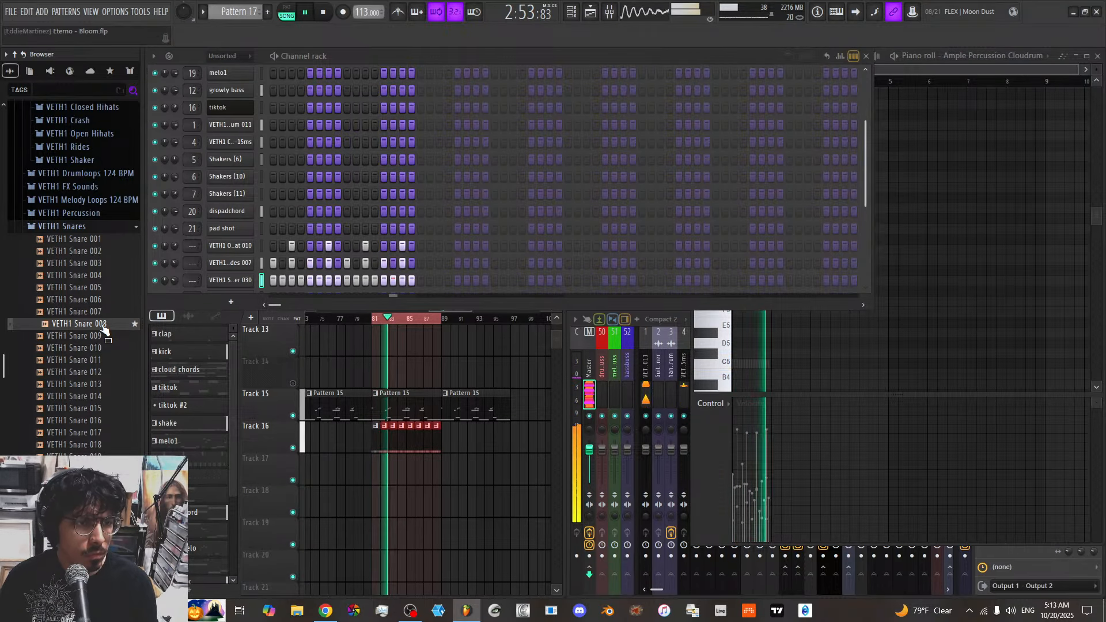
# Open the VETH1 Downlifter folder under VETH1 FX Sounds and audition downlifters 016 and 018
pyautogui.click(87, 186)
pyautogui.click(92, 213)
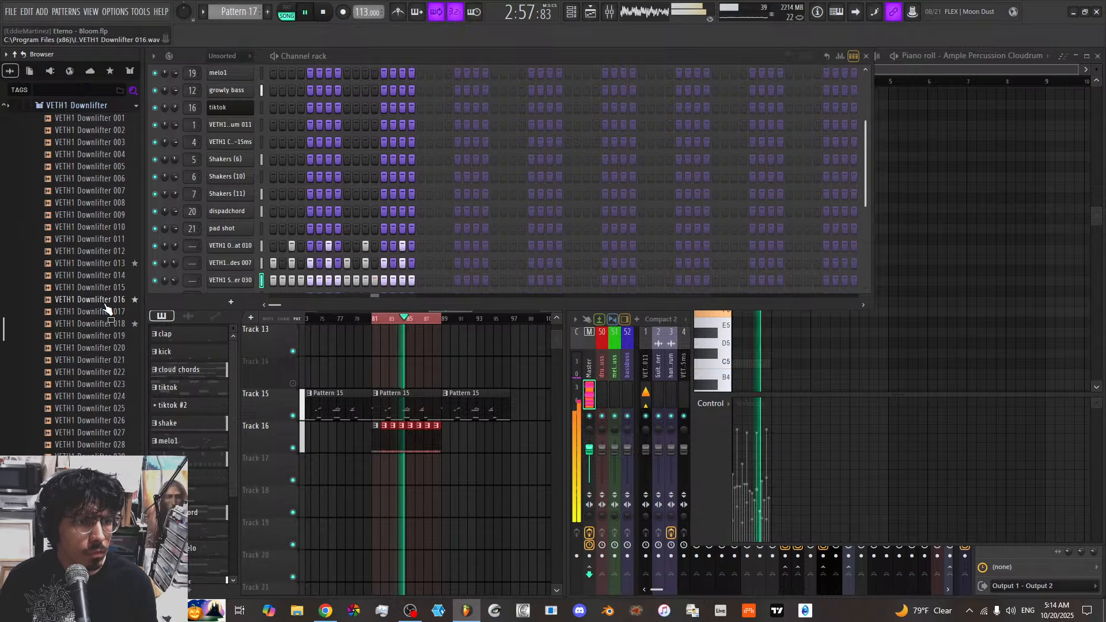
pyautogui.click(105, 304)
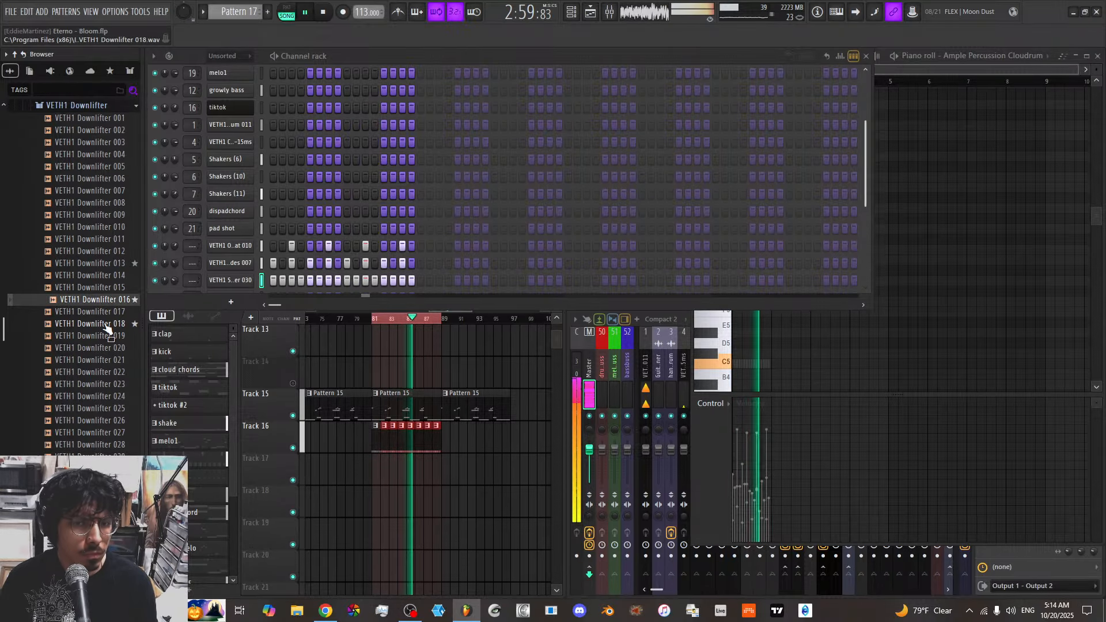
pyautogui.click(107, 324)
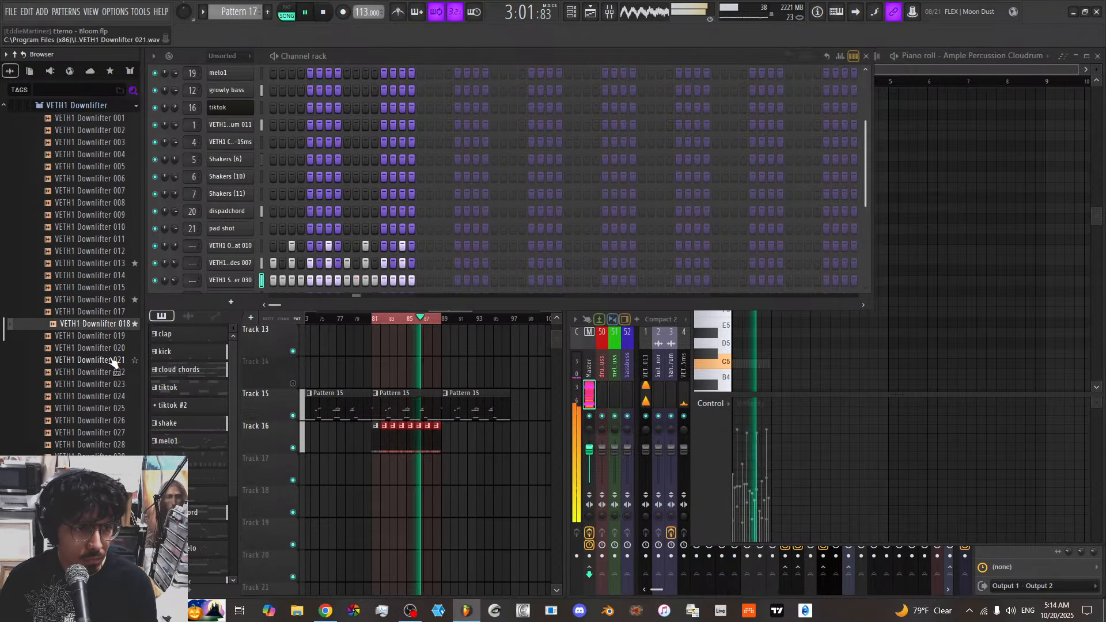
pyautogui.scroll(-4, 107, 374)
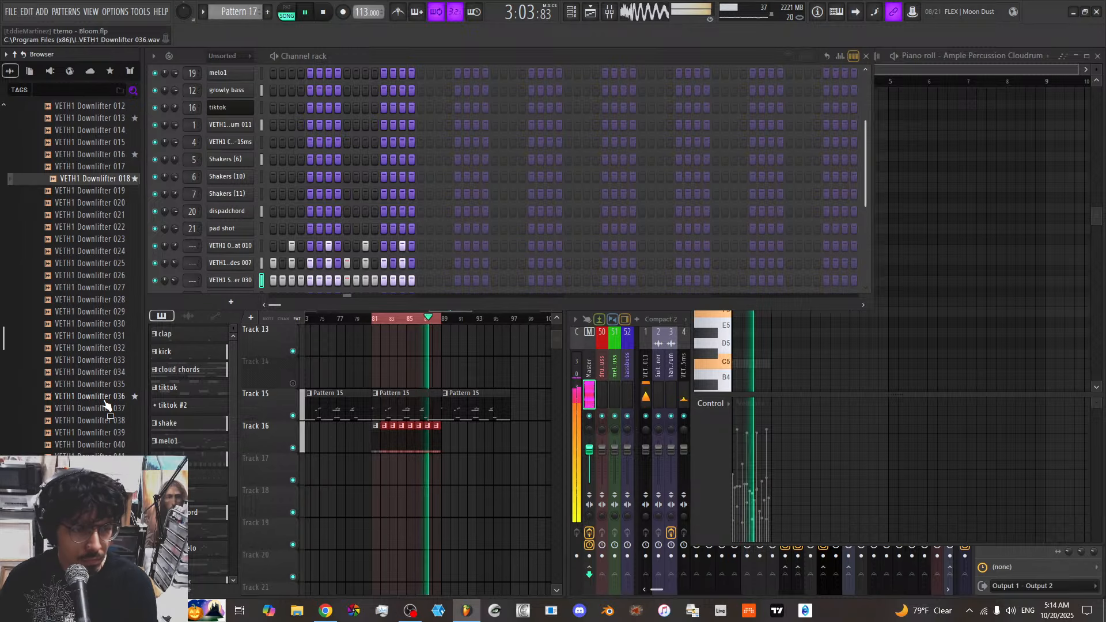
# Audition further downlifters, place VETH1 Downlifter 050 at bar 81 on Track 17, and open its channel settings
pyautogui.click(105, 397)
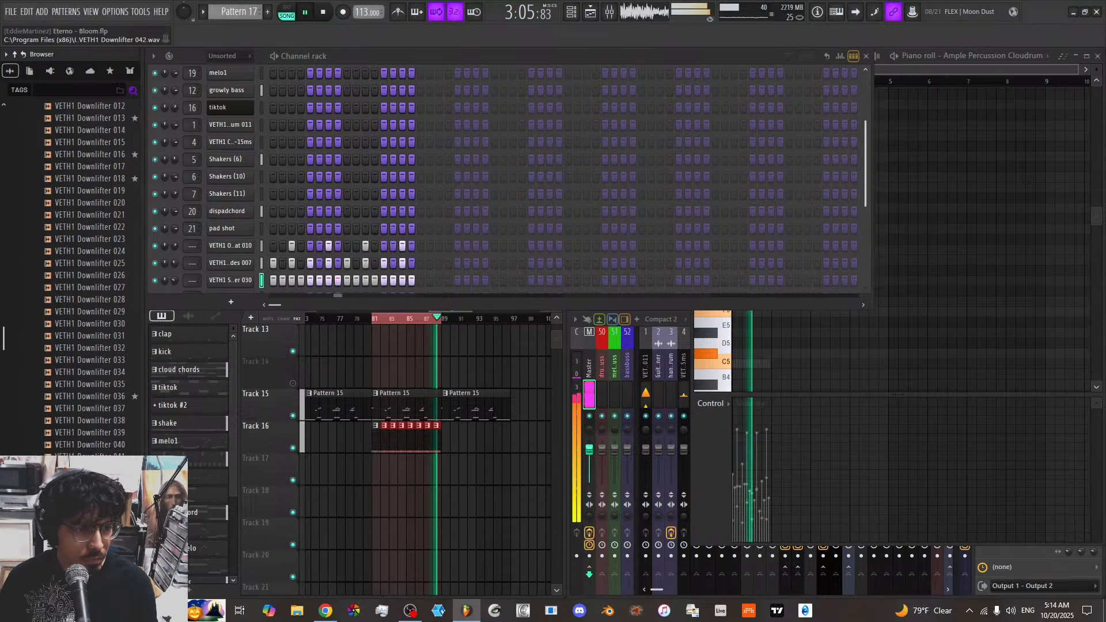
pyautogui.scroll(-6, 105, 501)
pyautogui.click(106, 289)
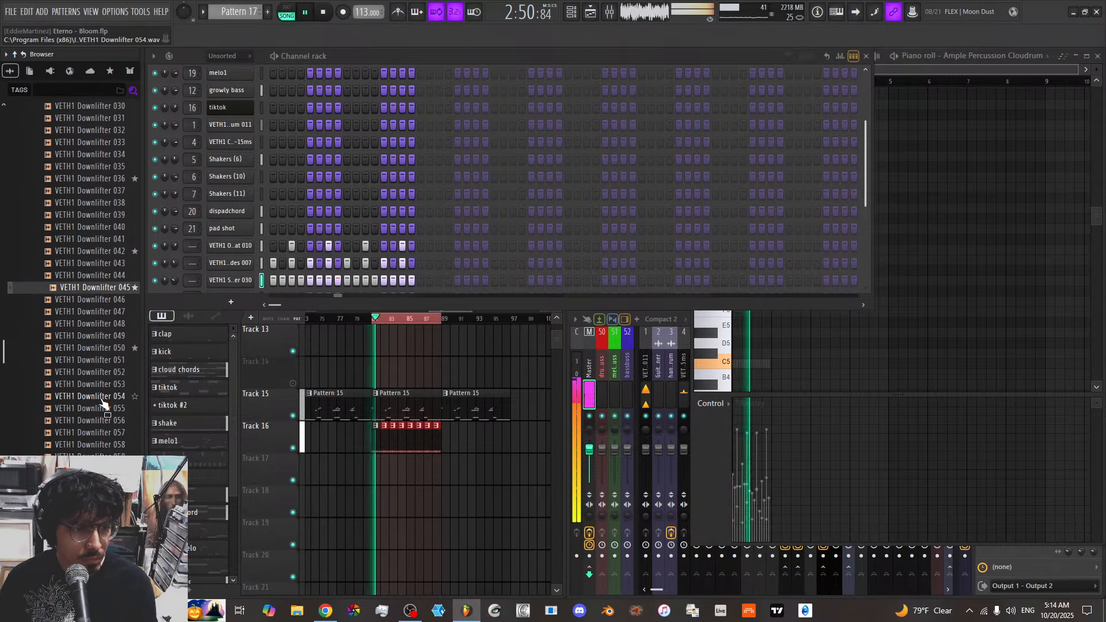
pyautogui.click(105, 351)
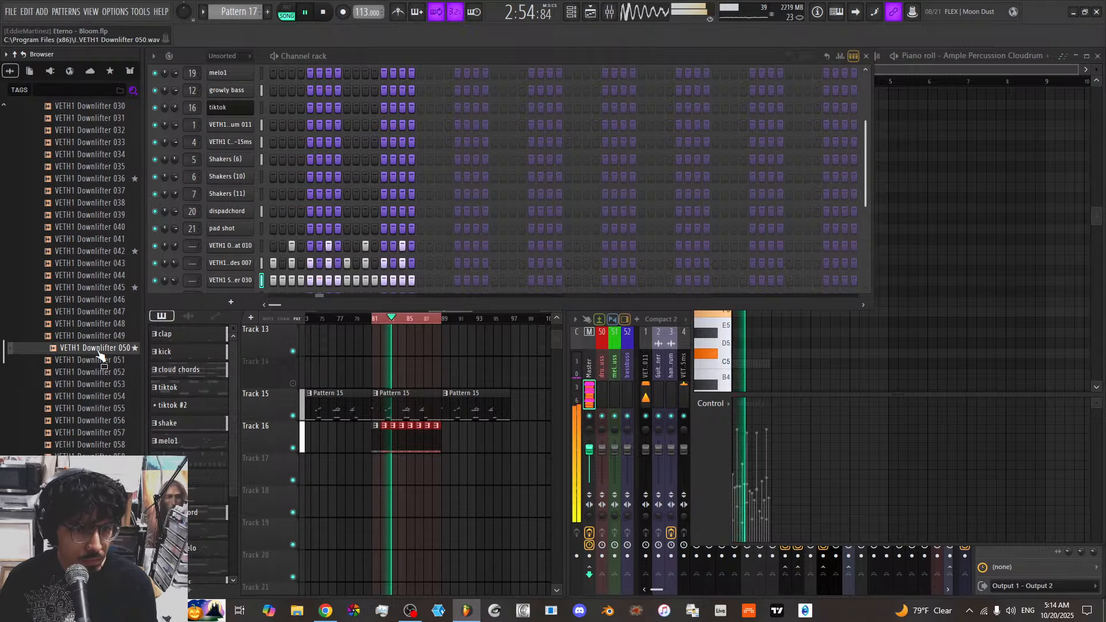
pyautogui.moveTo(99, 352); pyautogui.dragTo(371, 474)
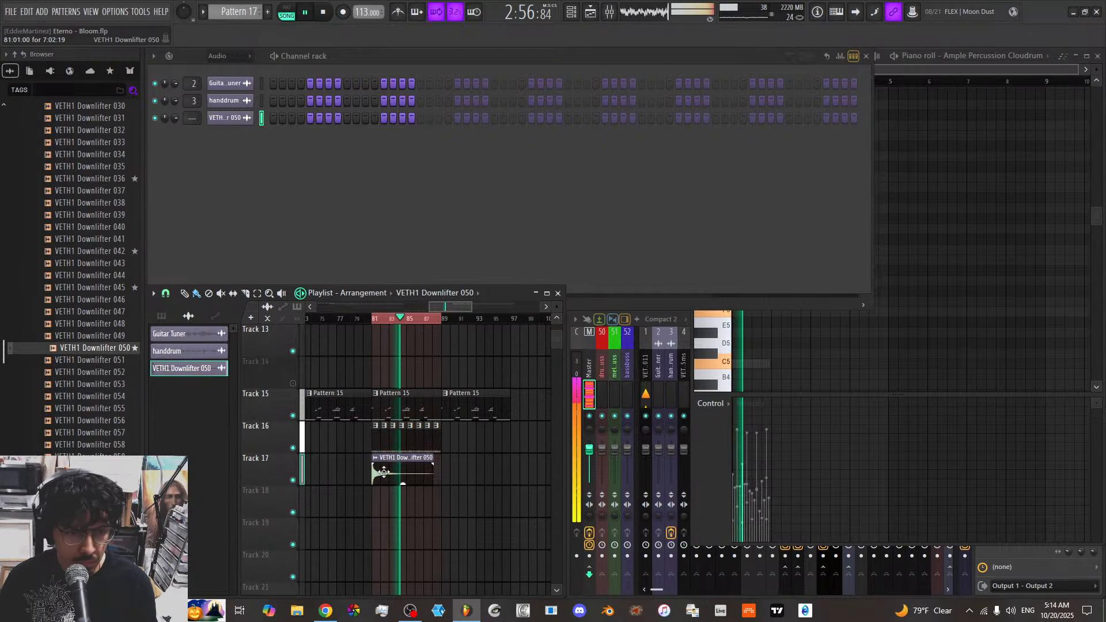
pyautogui.doubleClick(374, 474)
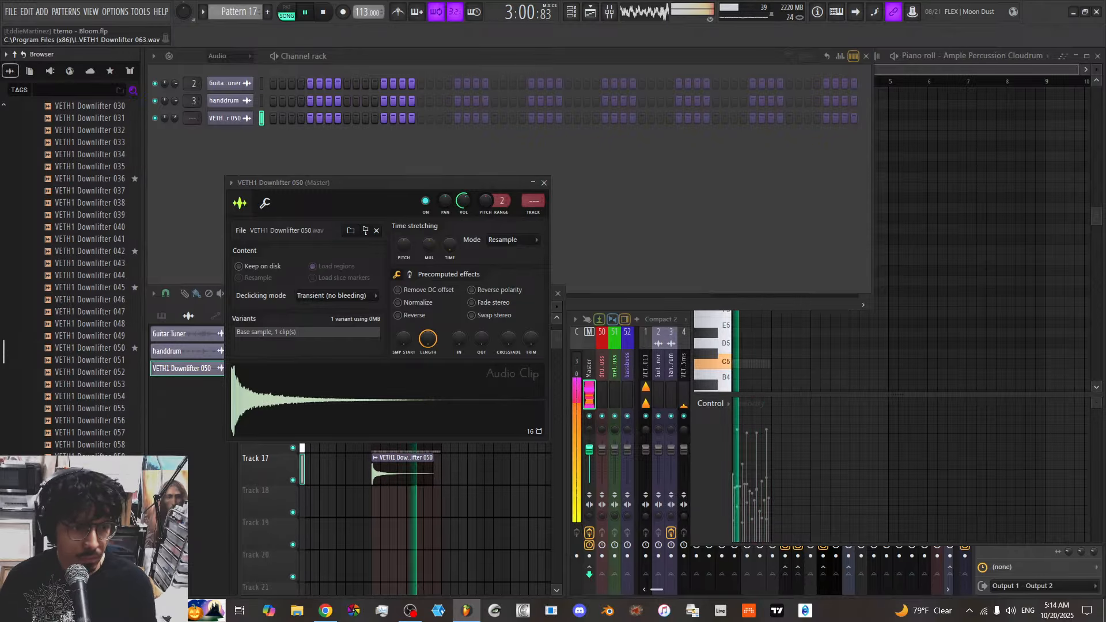
# Browse the VETH1 Reverse FX folder and place VETH1 Reverse FX 015 at about bar 87 on Track 18
pyautogui.scroll(15, 78, 449)
pyautogui.scroll(2, 79, 448)
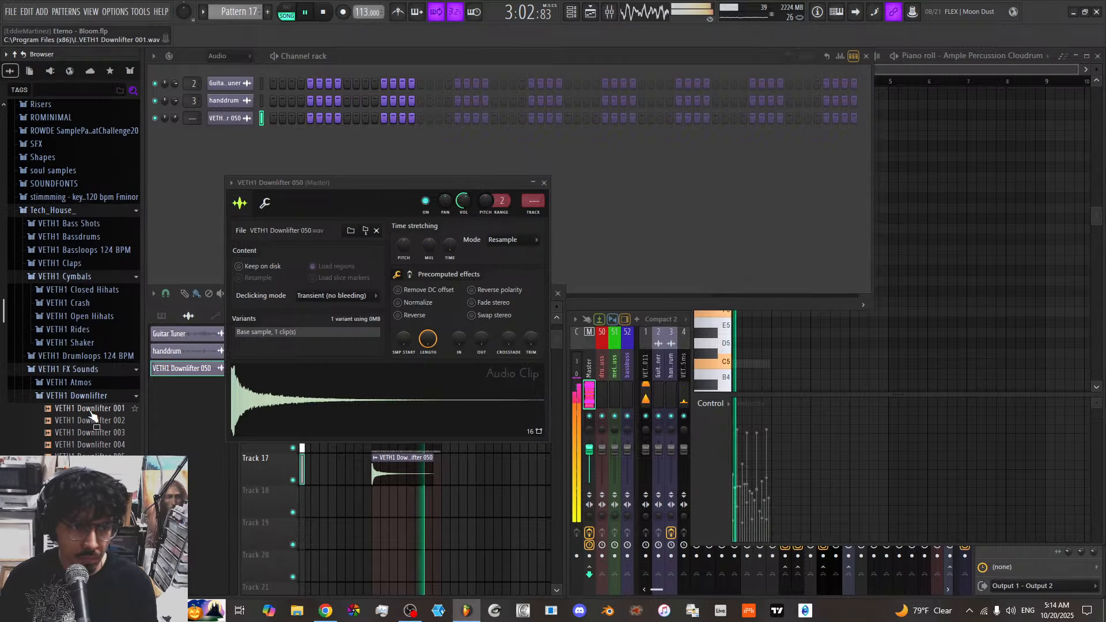
pyautogui.click(92, 397)
pyautogui.click(101, 423)
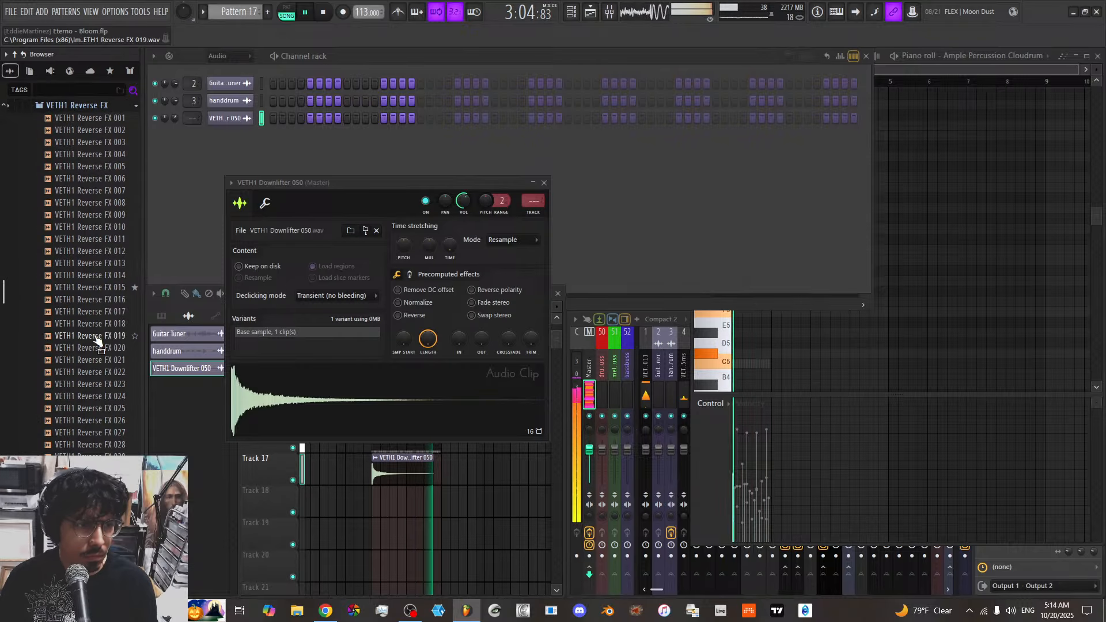
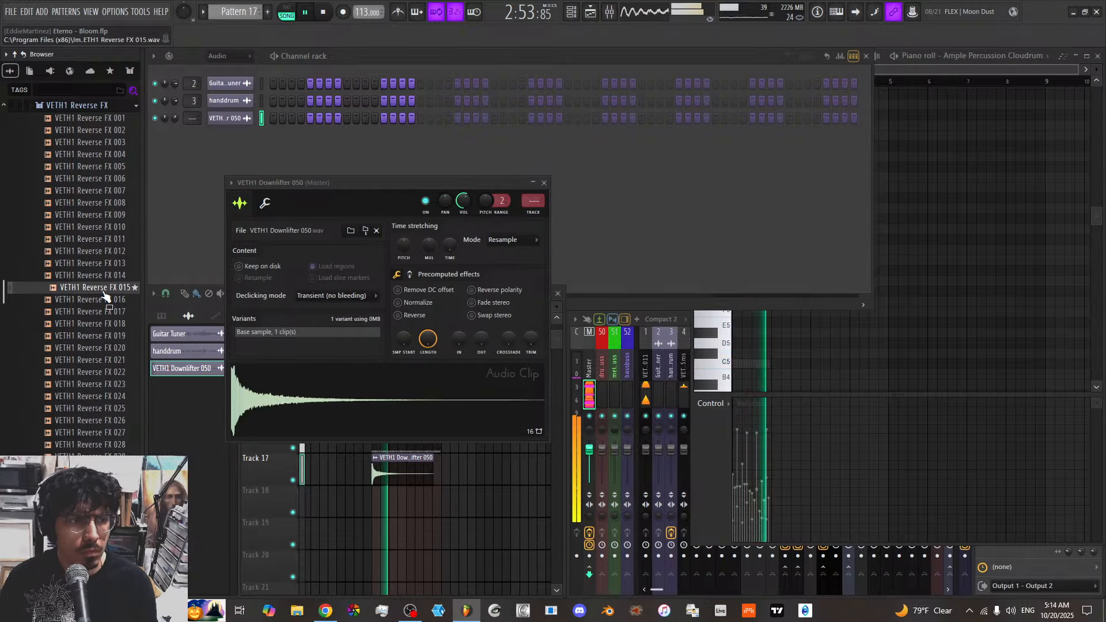
pyautogui.moveTo(105, 295); pyautogui.dragTo(428, 503)
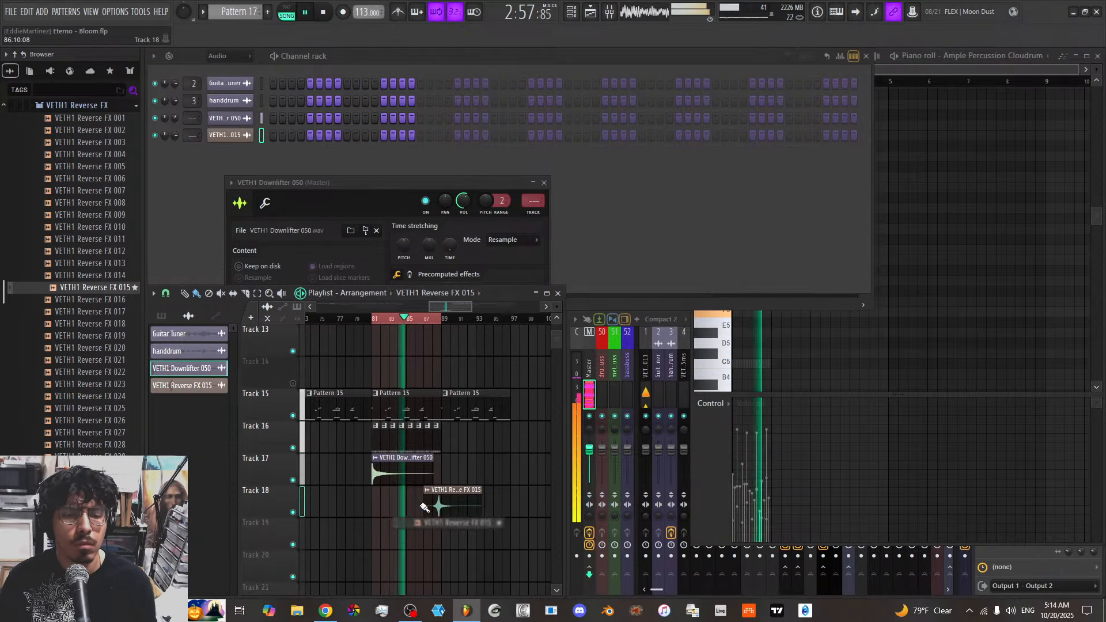
# Duplicate the Pattern 17 clips on Track 16 through bar 96 and extend the time selection from bar 81 to bar 97
pyautogui.moveTo(453, 439); pyautogui.dragTo(376, 461)
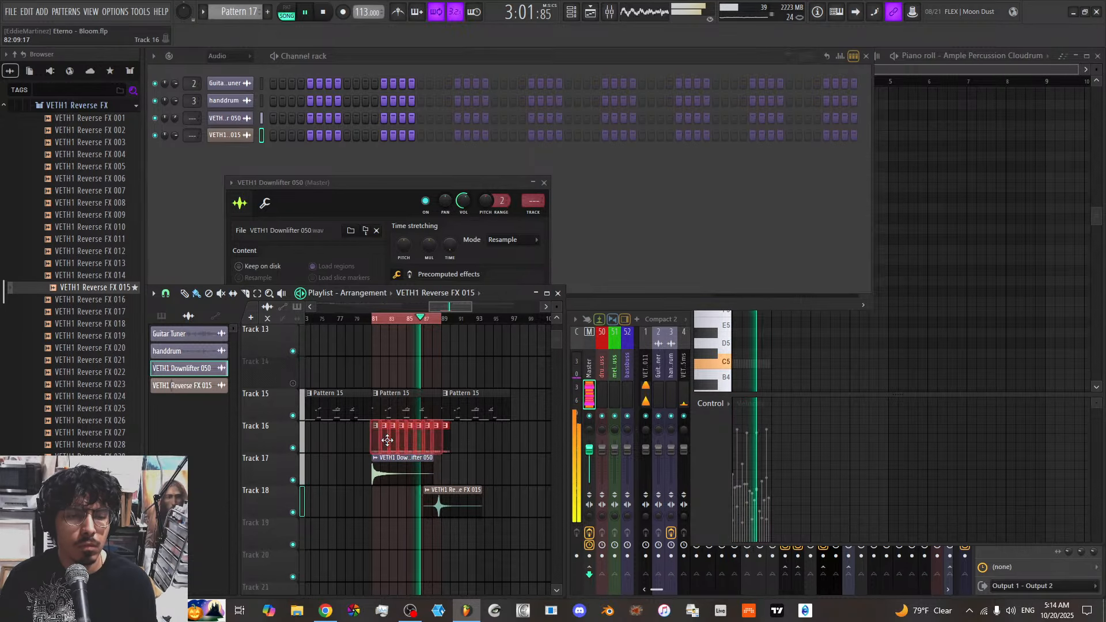
pyautogui.hotkey('ctrl', 'b')
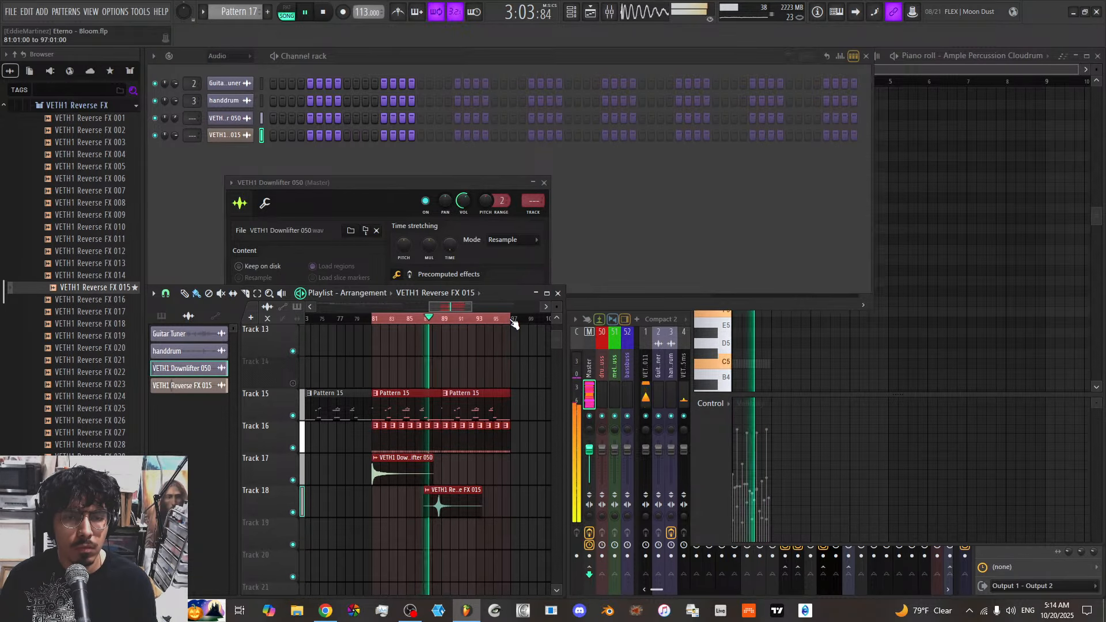
pyautogui.scroll(6, 463, 433)
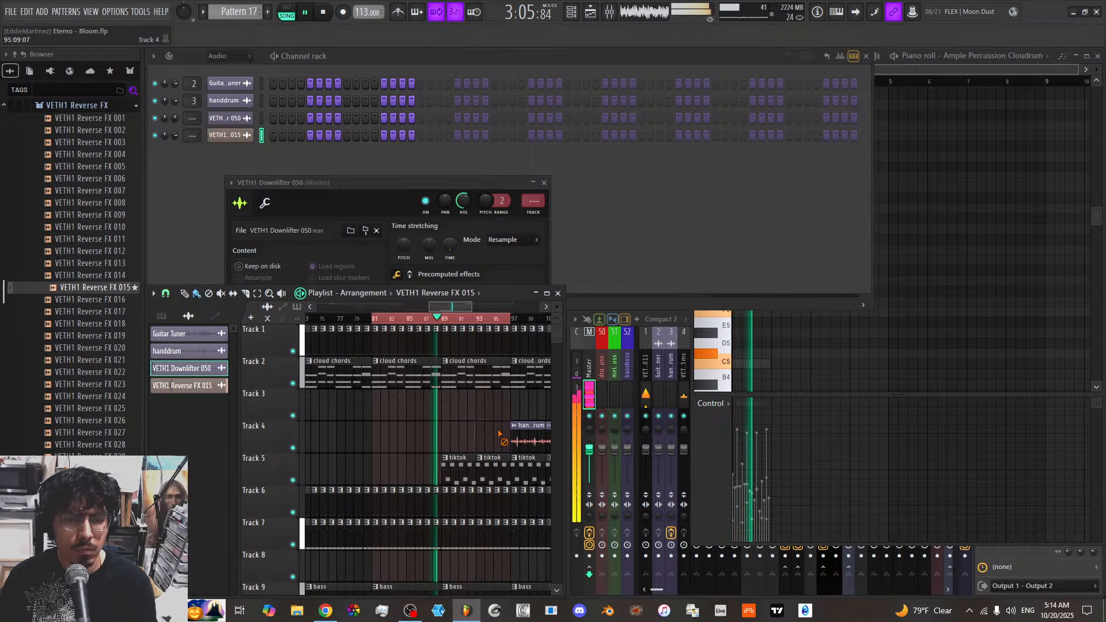
pyautogui.scroll(-2, 474, 454)
pyautogui.scroll(-5, 475, 453)
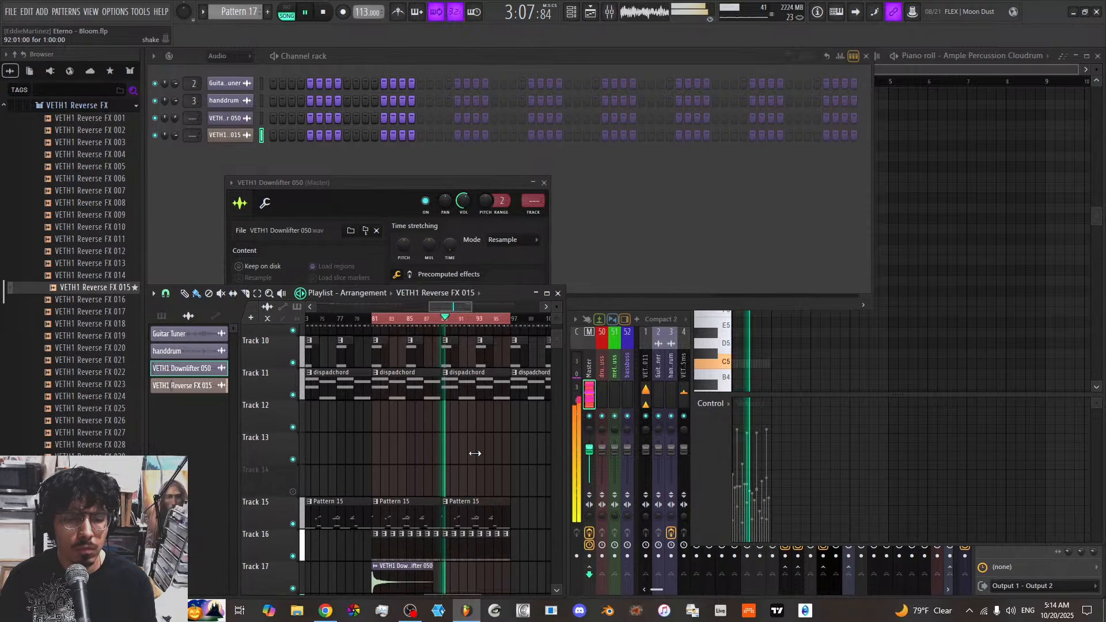
# Nudge the VETH1 Reverse FX 015 clip on Track 18 so its peak lands on bar 89
pyautogui.scroll(6, 464, 310)
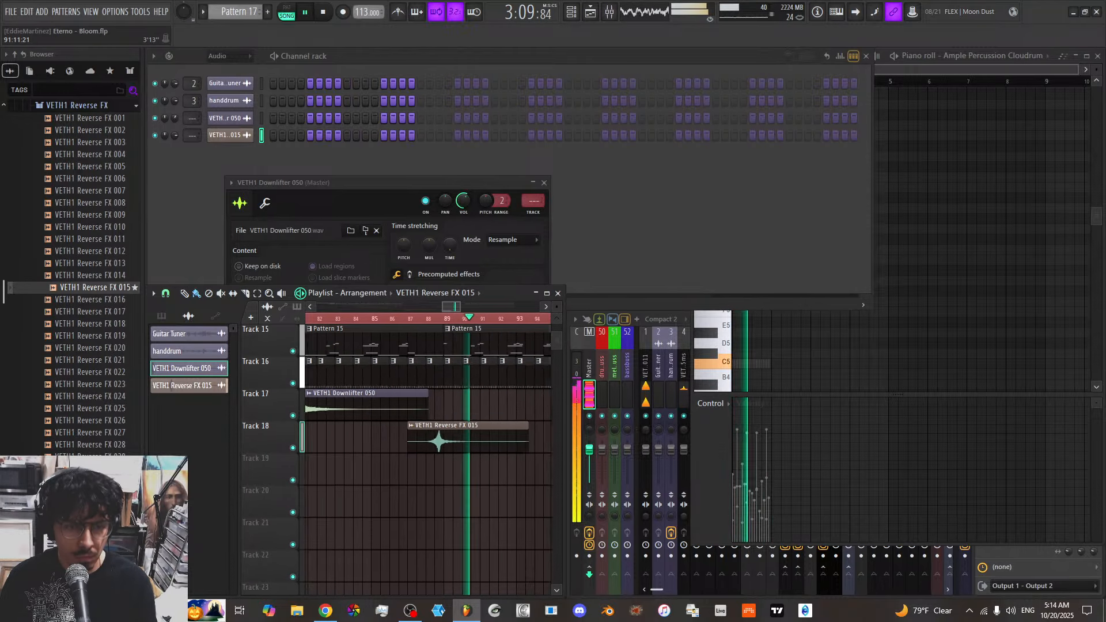
pyautogui.moveTo(489, 433); pyautogui.dragTo(500, 434)
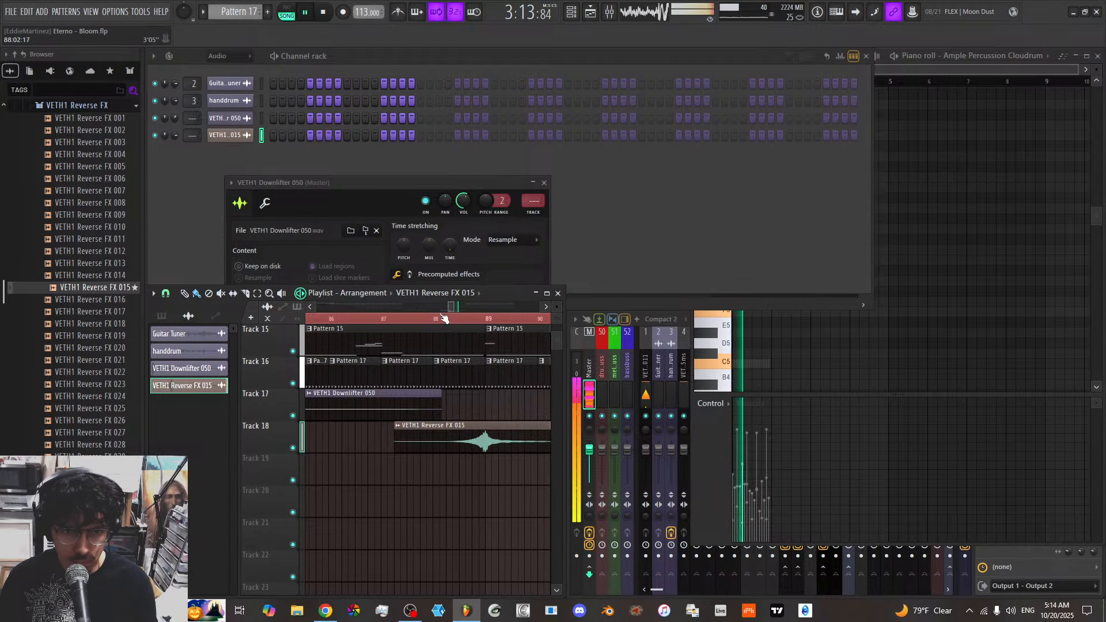
pyautogui.scroll(-2, 443, 319)
pyautogui.scroll(-2, 398, 318)
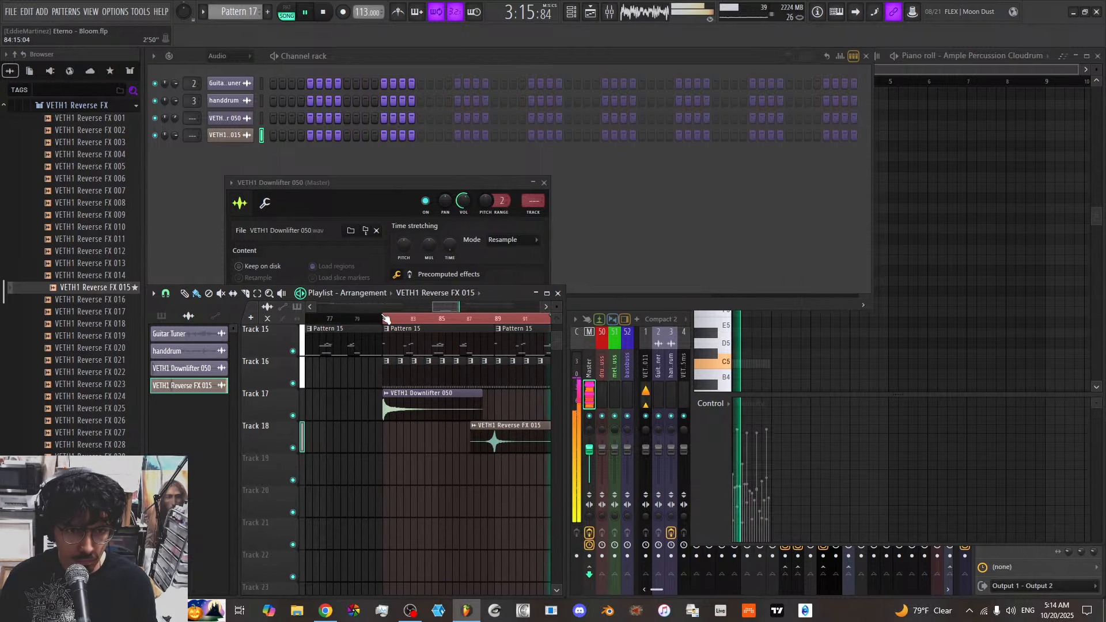
# Play the lead-in to bar 81 and lower the VETH1 Downlifter 050 channel volume to about 31%
pyautogui.click(361, 319)
pyautogui.doubleClick(427, 404)
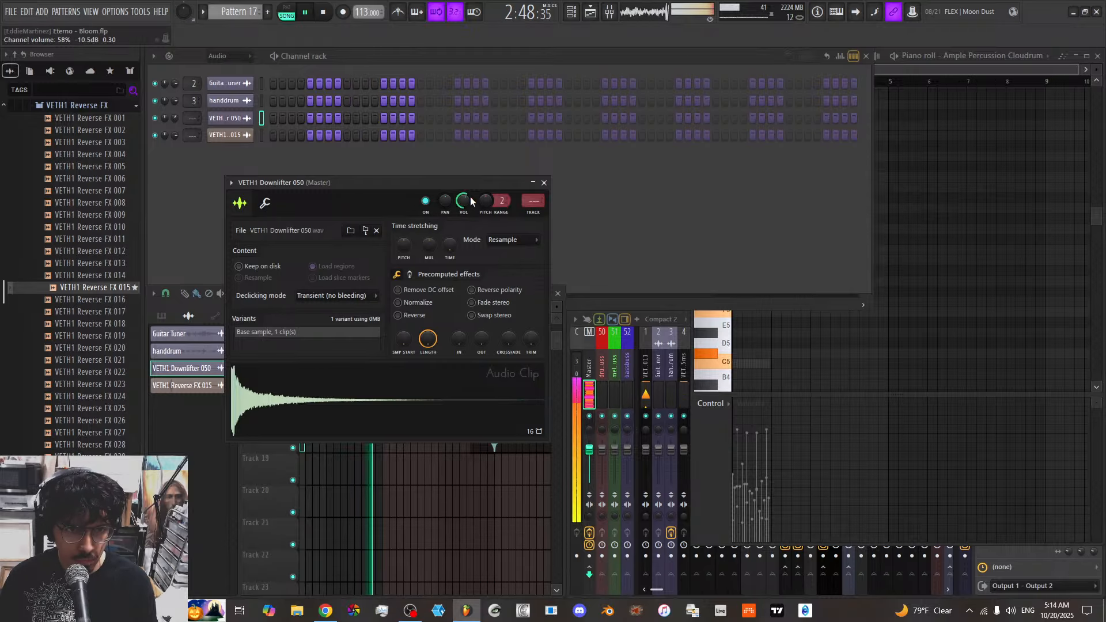
pyautogui.click(544, 182)
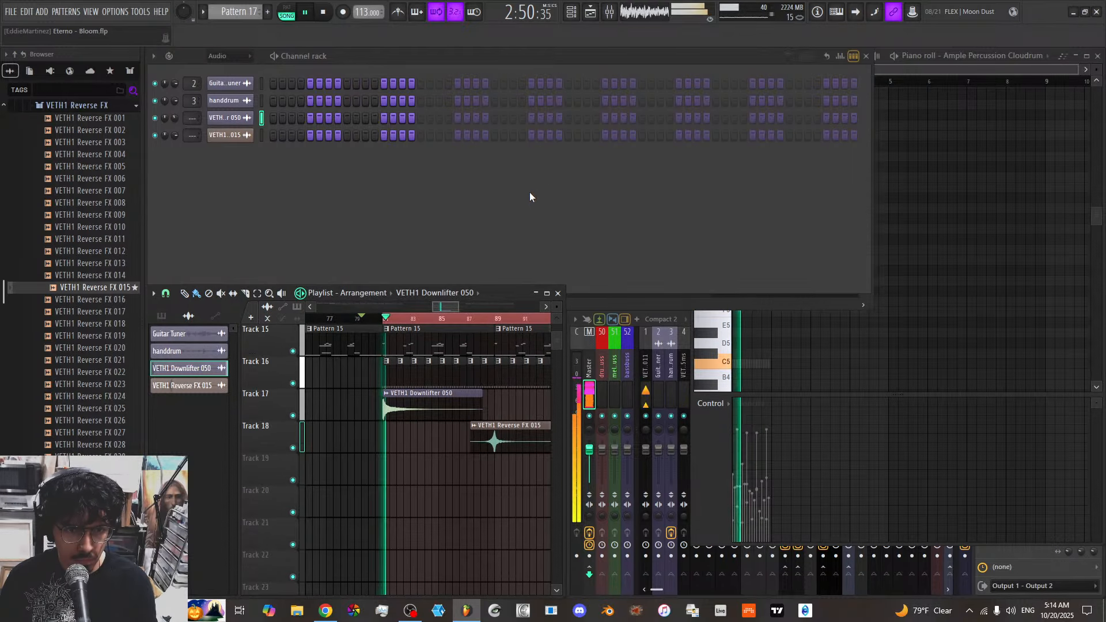
pyautogui.doubleClick(406, 408)
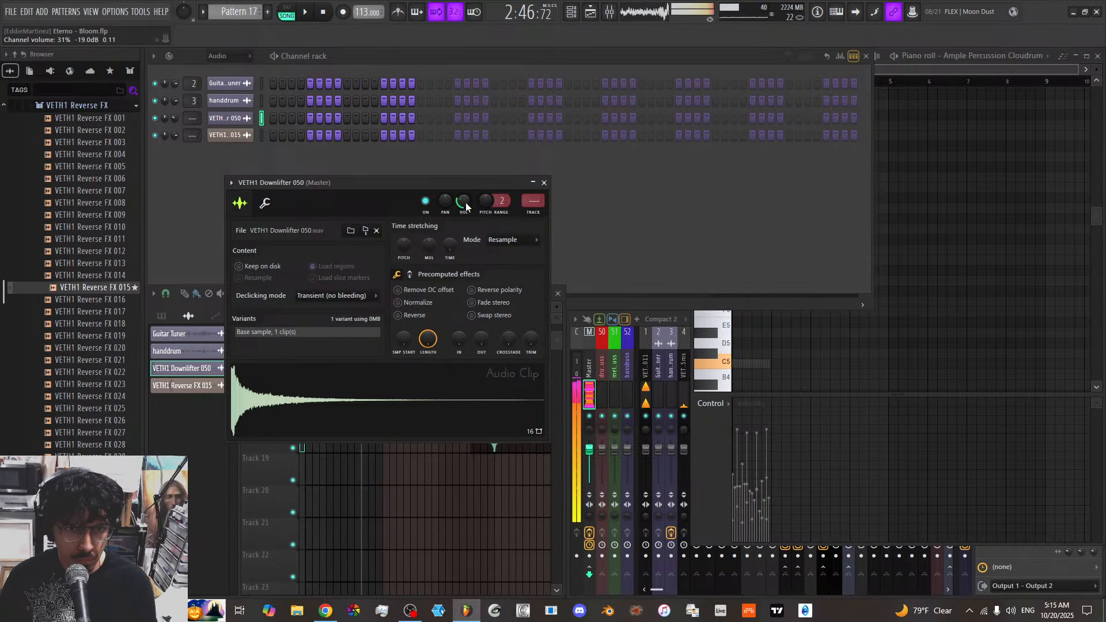
pyautogui.click(544, 182)
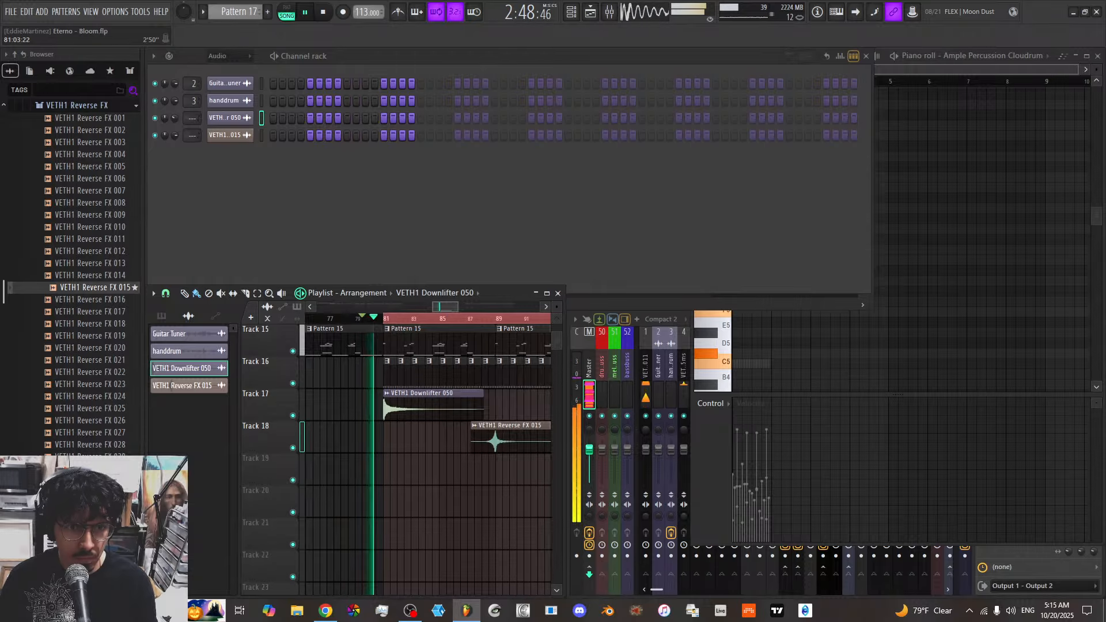
# Replay the transition into bar 81 starting from bar 79 while reviewing the upper tracks
pyautogui.scroll(5, 444, 420)
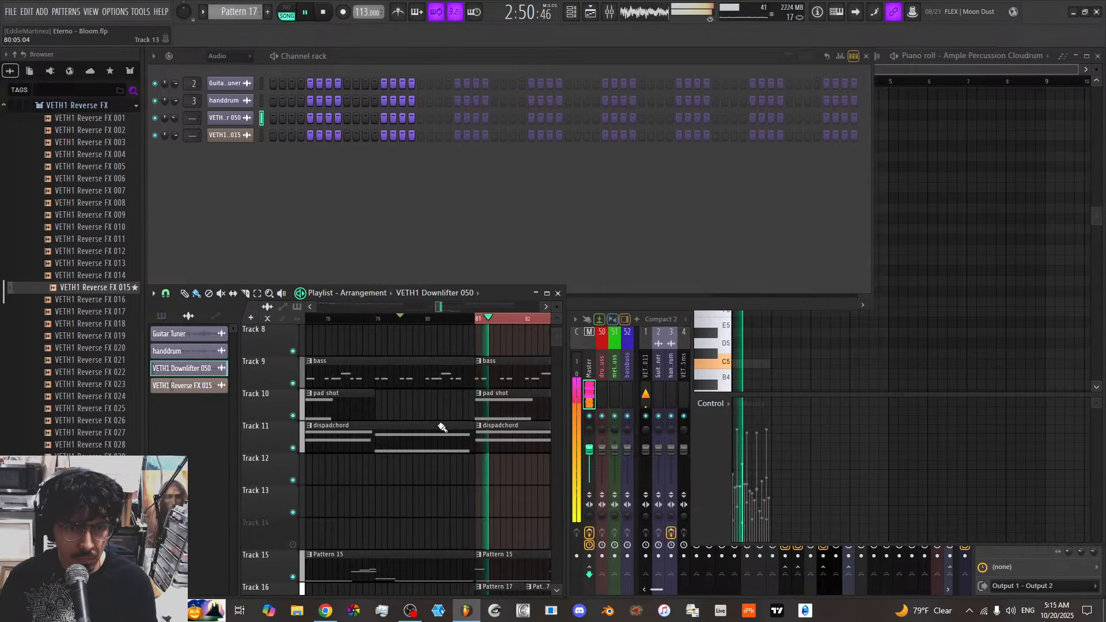
pyautogui.scroll(2, 443, 455)
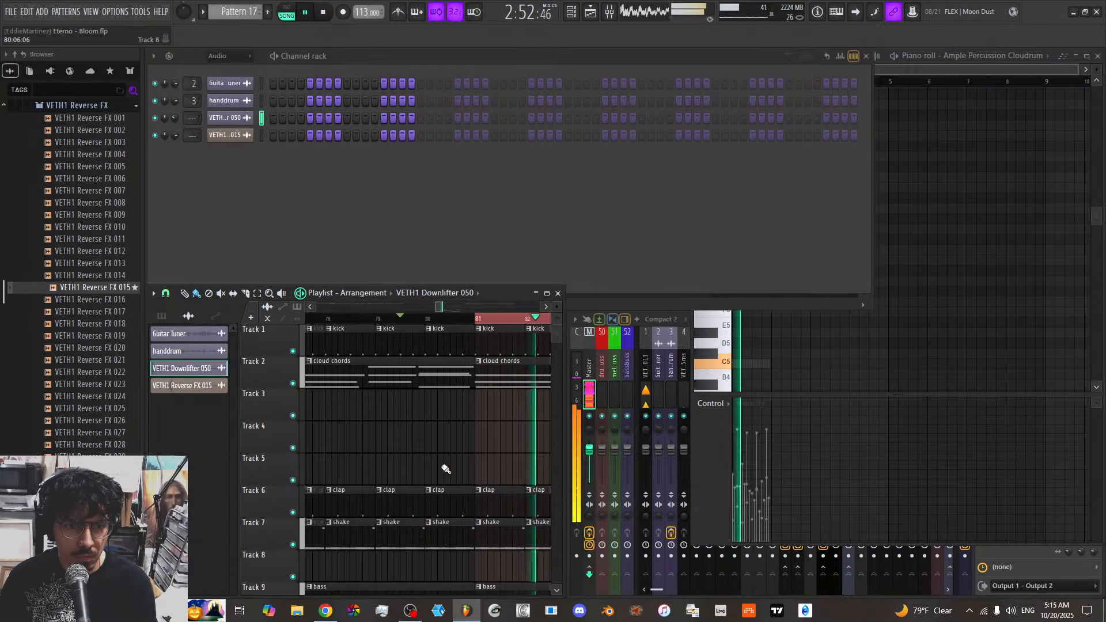
pyautogui.click(394, 317)
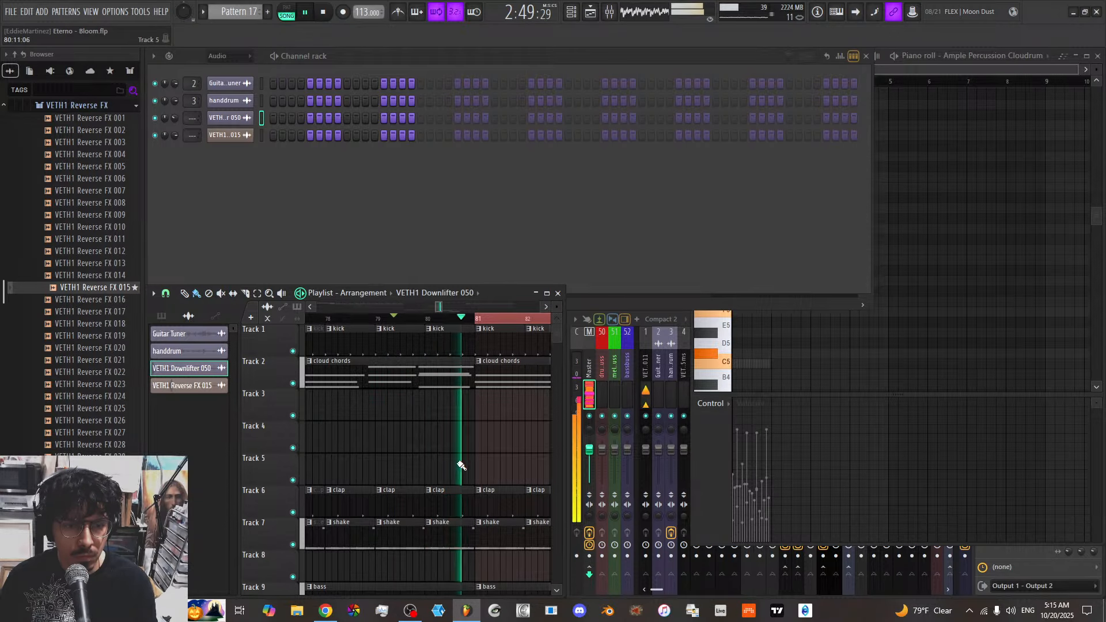
# Chop the clap and shake clips in the second half of bar 80 into short repeated pieces and play them back
pyautogui.press('space')
pyautogui.scroll(-3, 455, 491)
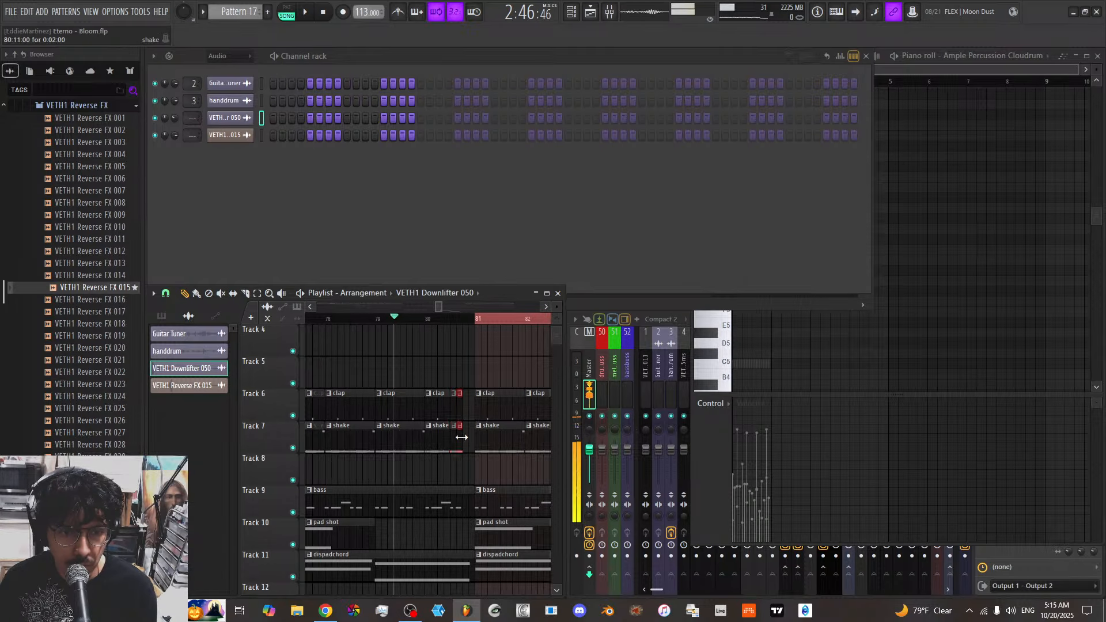
pyautogui.press('space')
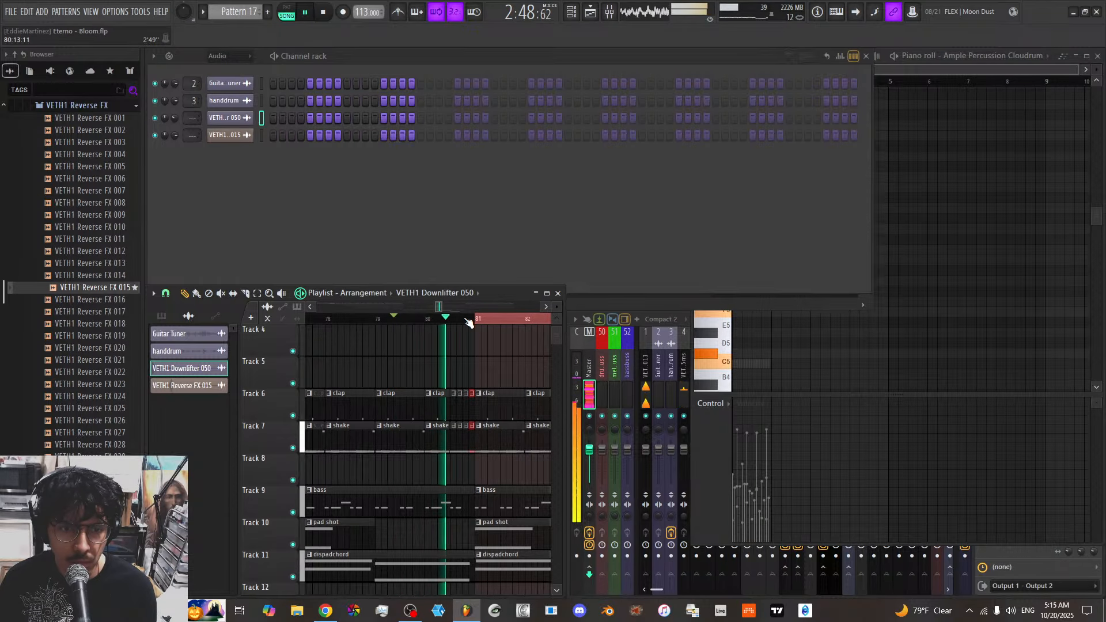
pyautogui.scroll(2, 469, 319)
pyautogui.scroll(2, 470, 318)
pyautogui.press('space')
pyautogui.press('space')
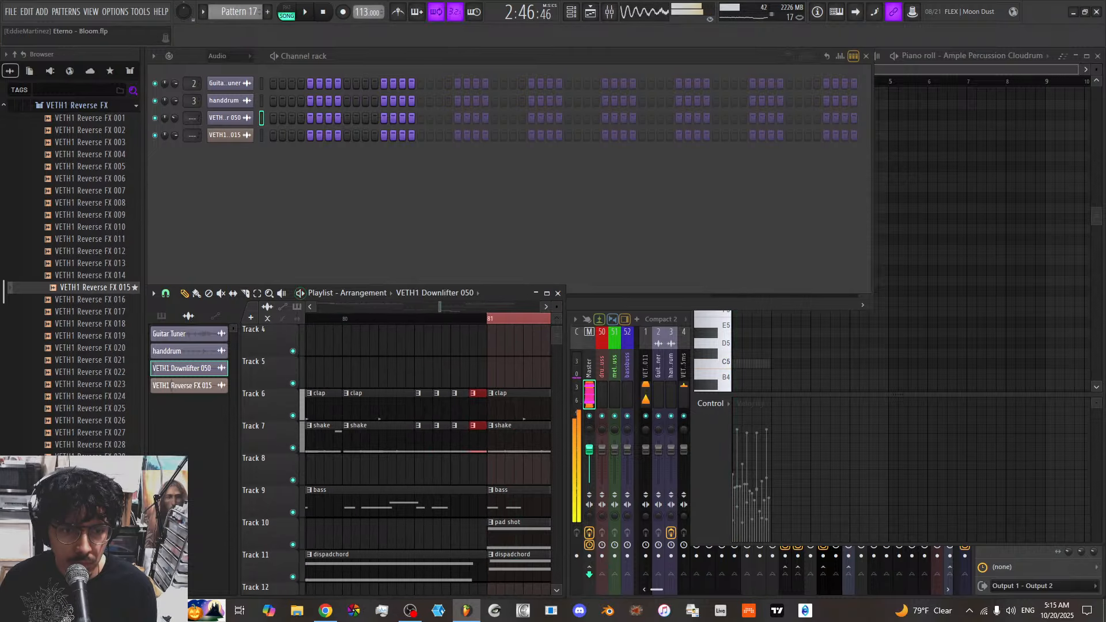
# Delete the short clap and shake pieces at the end of bar 80 on Tracks 6 and 7
pyautogui.rightClick(434, 409)
pyautogui.rightClick(451, 409)
pyautogui.rightClick(469, 411)
pyautogui.rightClick(486, 412)
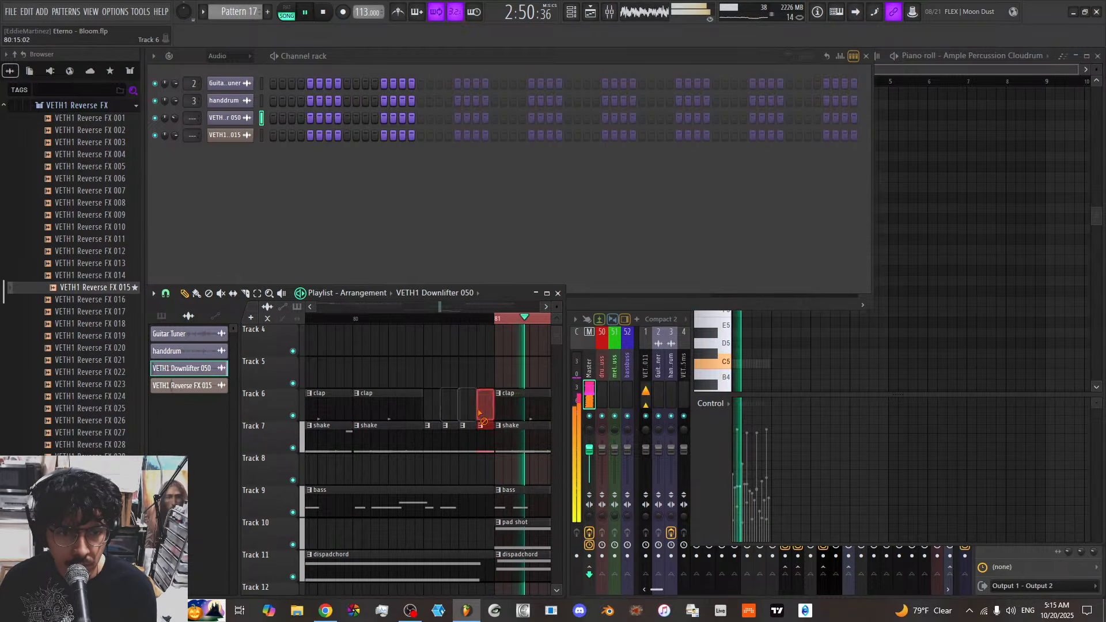
pyautogui.rightClick(485, 435)
# Stop playback and extend the shortened shake clip in bar 80 on Track 7 to the start of bar 81
pyautogui.click(419, 440)
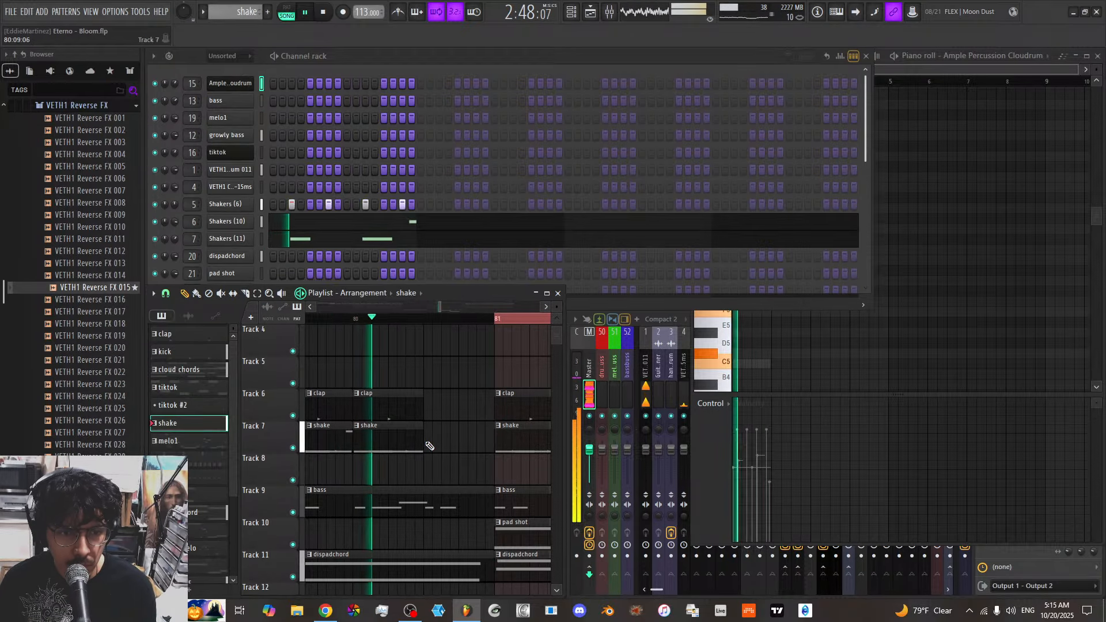
pyautogui.press('space')
pyautogui.moveTo(423, 443); pyautogui.dragTo(477, 444)
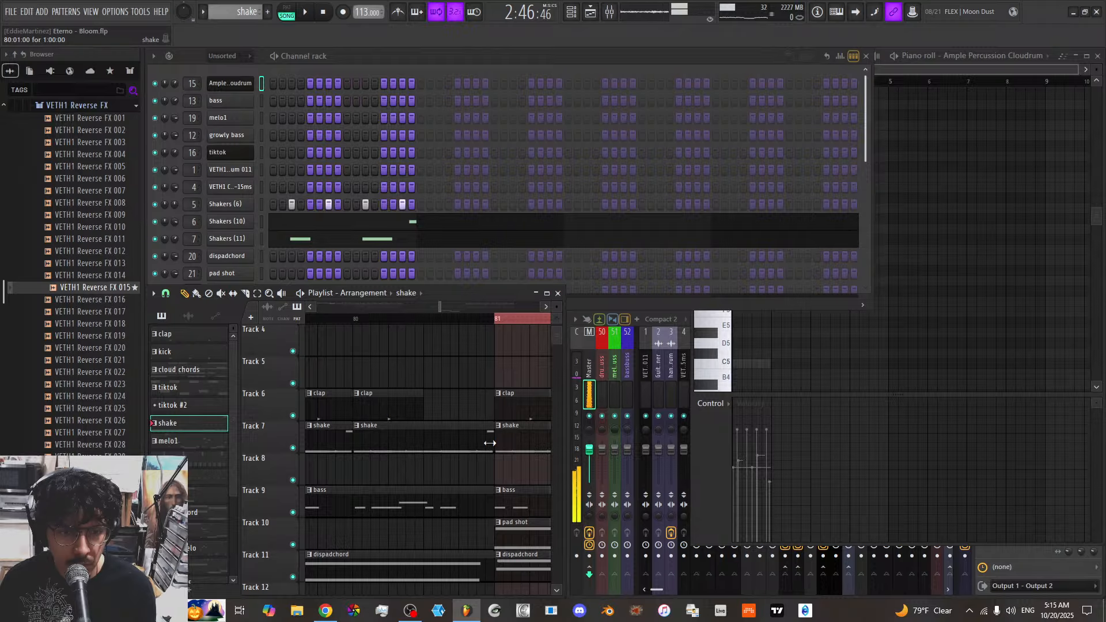
# Fill the end of bar 80 on Track 6 with short repeated clap clips and play back the fill
pyautogui.click(395, 403)
pyautogui.press('space')
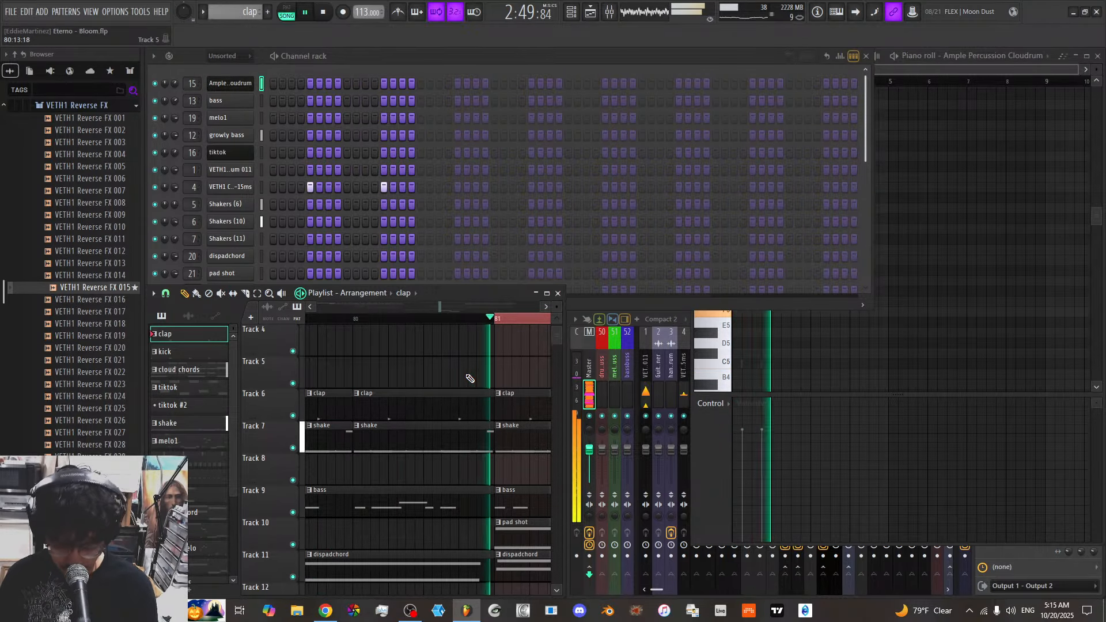
pyautogui.press('space')
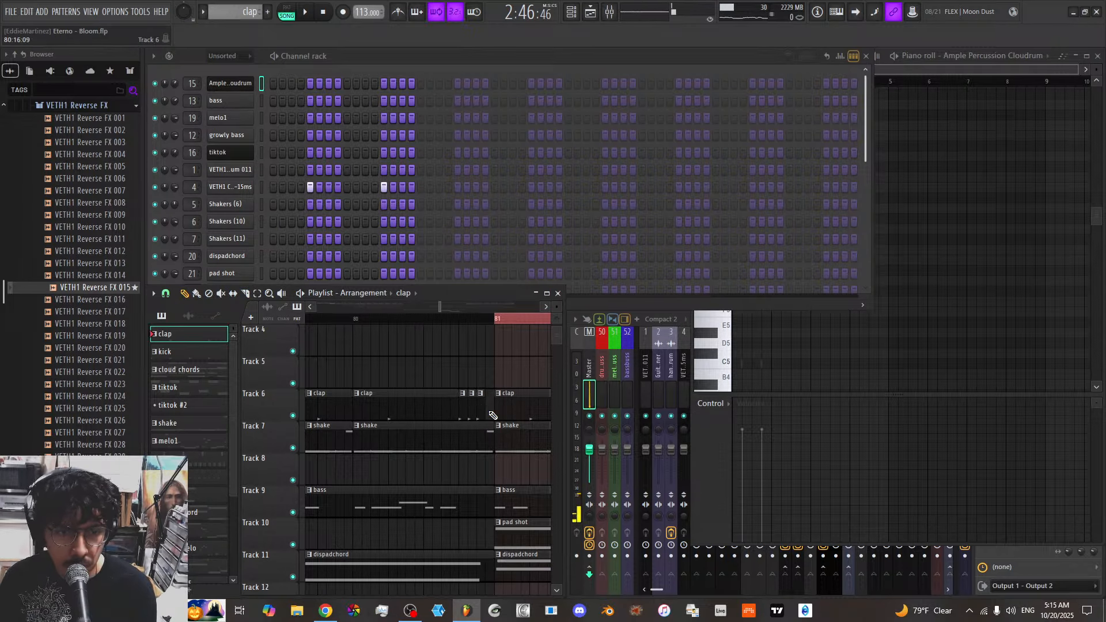
pyautogui.press('space')
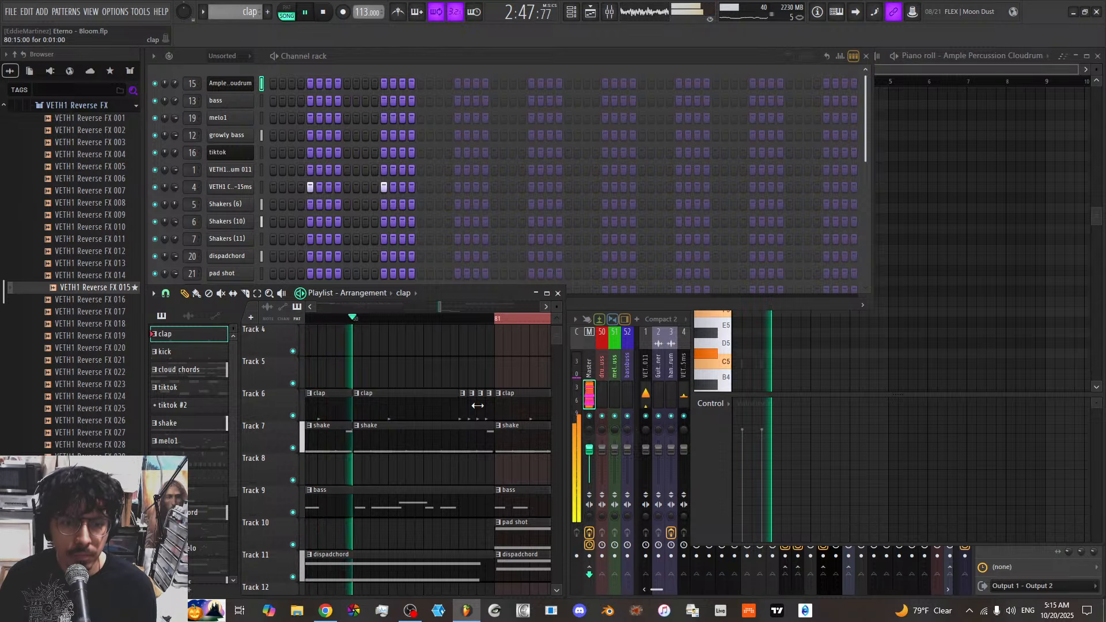
# Review the playlist tracks from the kick down to Pattern 15 while the transition into bar 81 plays
pyautogui.scroll(3, 476, 461)
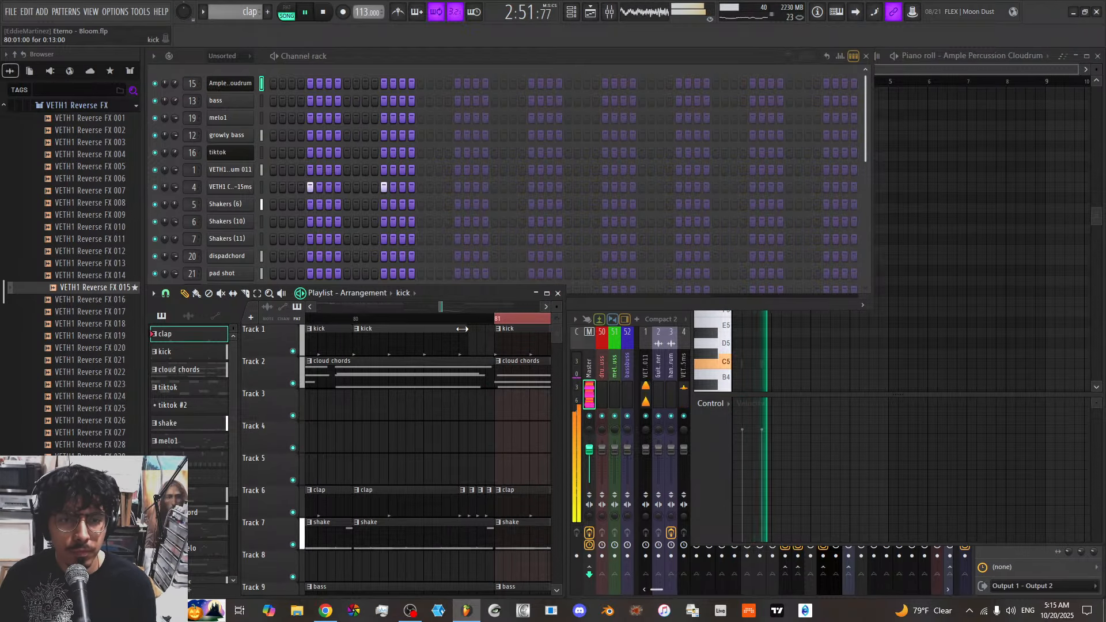
pyautogui.scroll(-11, 461, 440)
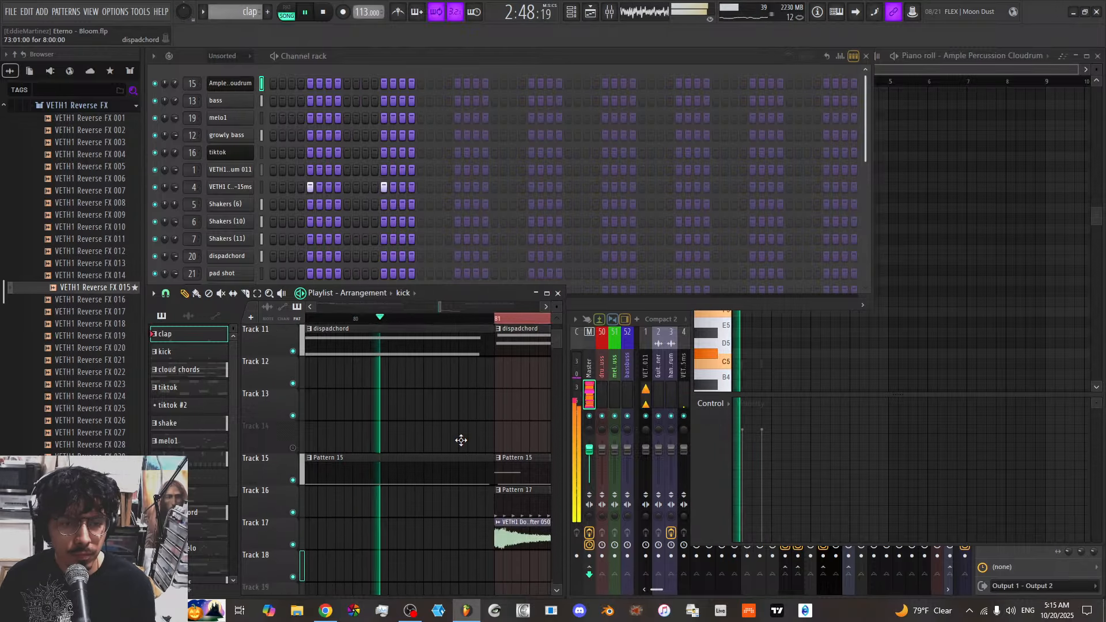
pyautogui.click(461, 441)
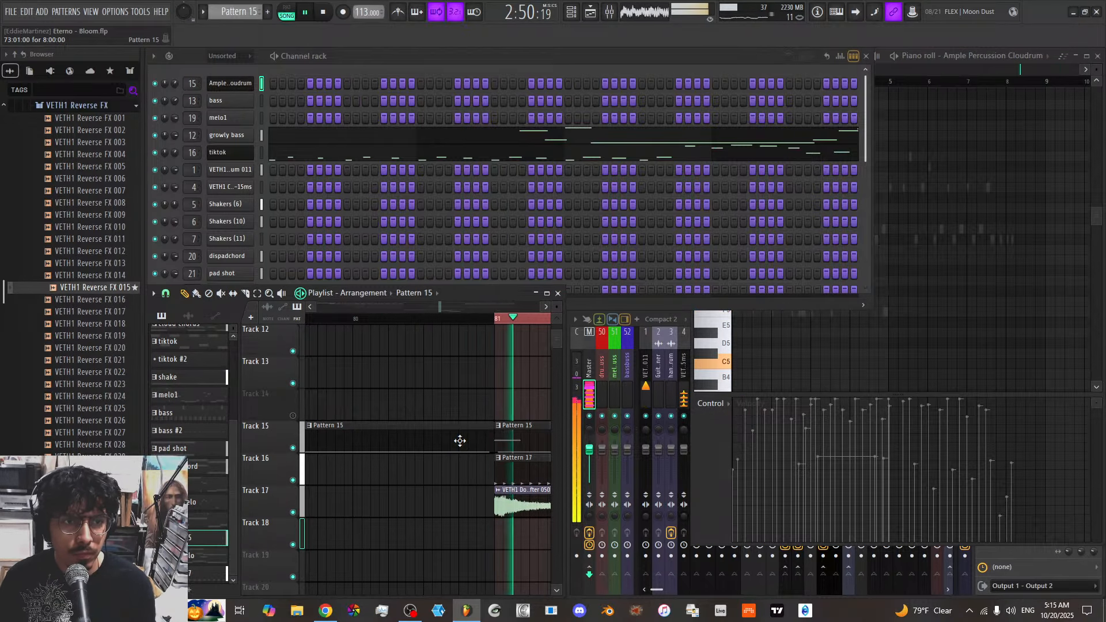
pyautogui.press('space')
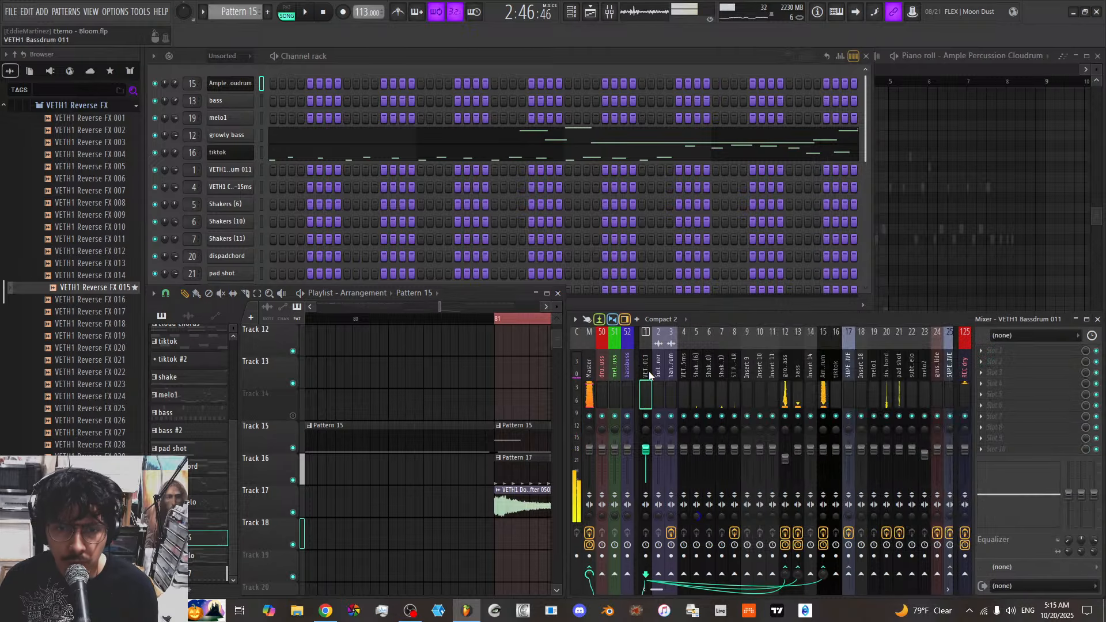
# Check the VETH1 Bassdrum 011 and VETH1 Clap 012 mixer tracks during playback of the transition
pyautogui.click(640, 355)
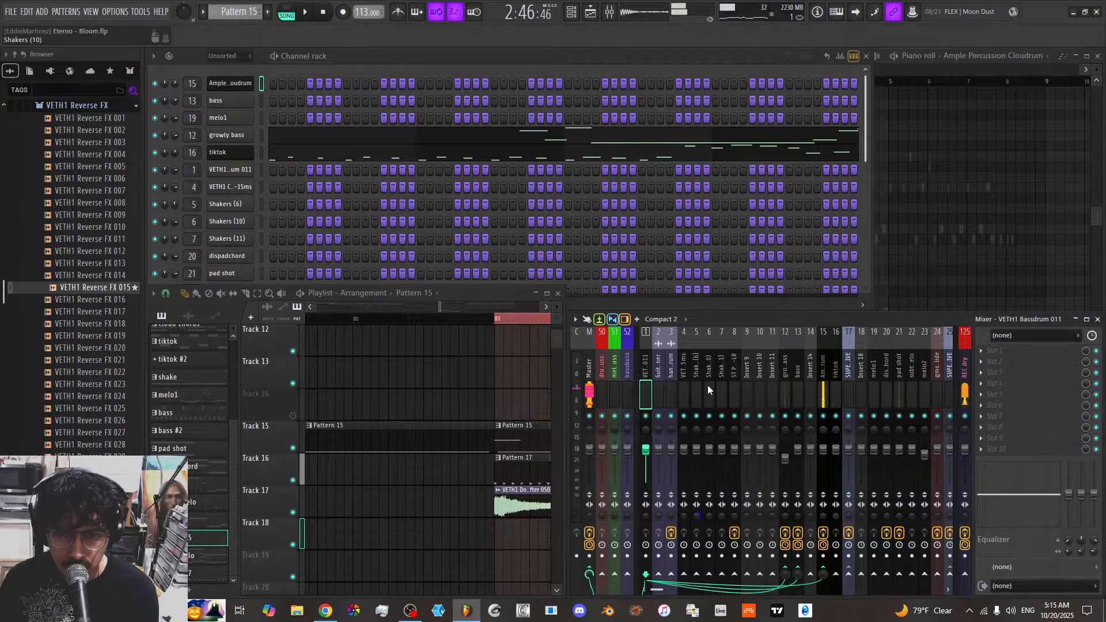
pyautogui.press('space')
pyautogui.click(682, 385)
pyautogui.press('space')
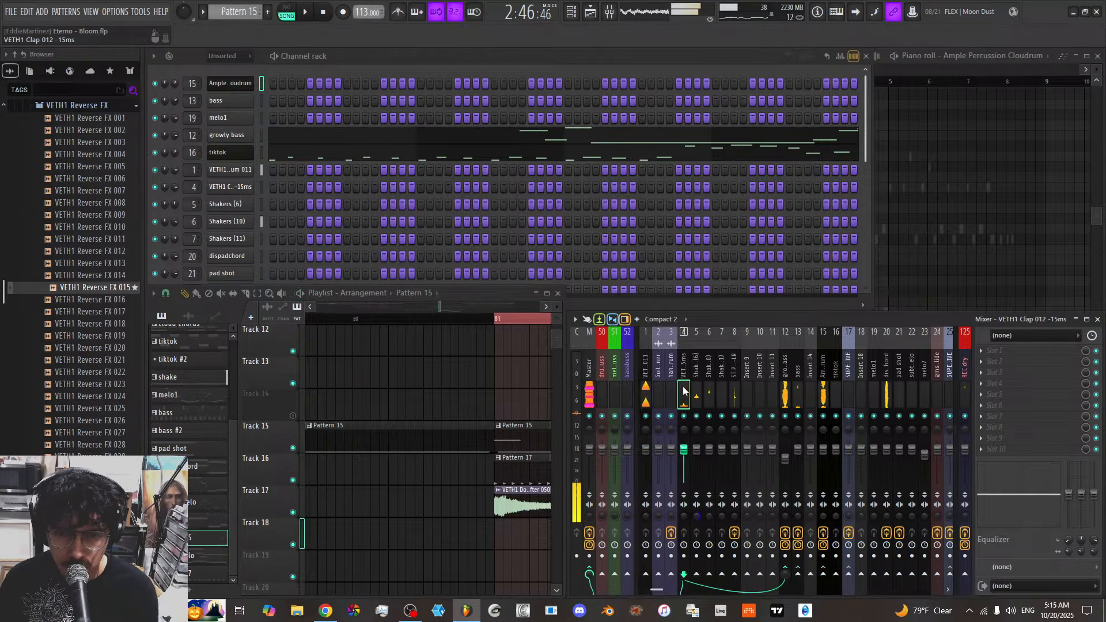
# Load the REVERB(VALHALLA) mixer preset onto Insert 9 and send the VETH1 Clap 012 mixer track to it
pyautogui.rightClick(750, 382)
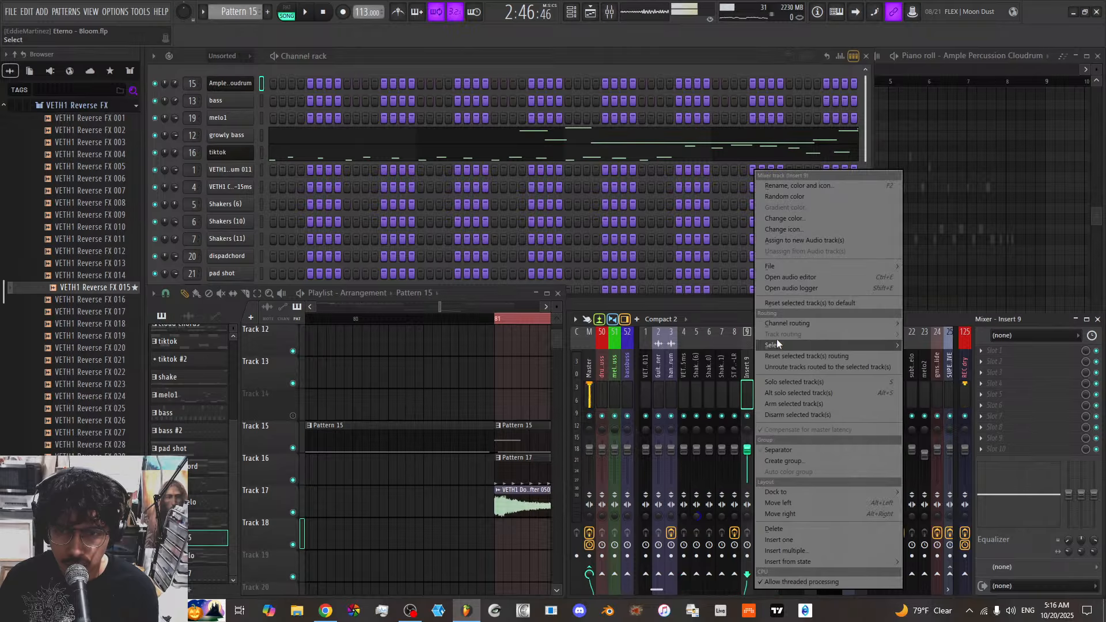
pyautogui.moveTo(820, 323)
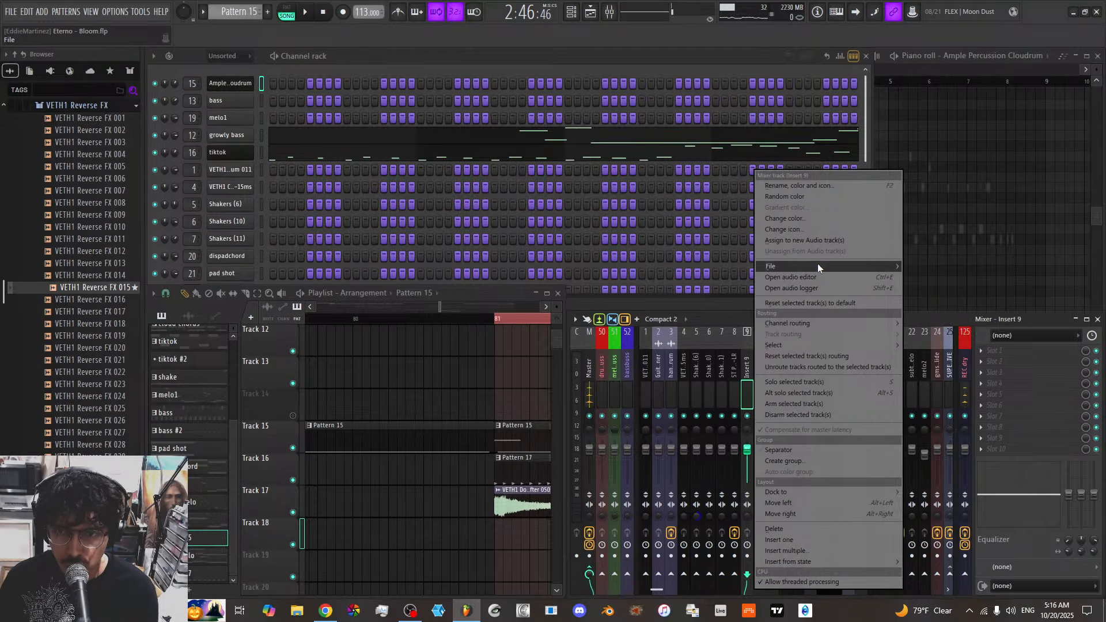
pyautogui.moveTo(818, 265)
pyautogui.click(946, 521)
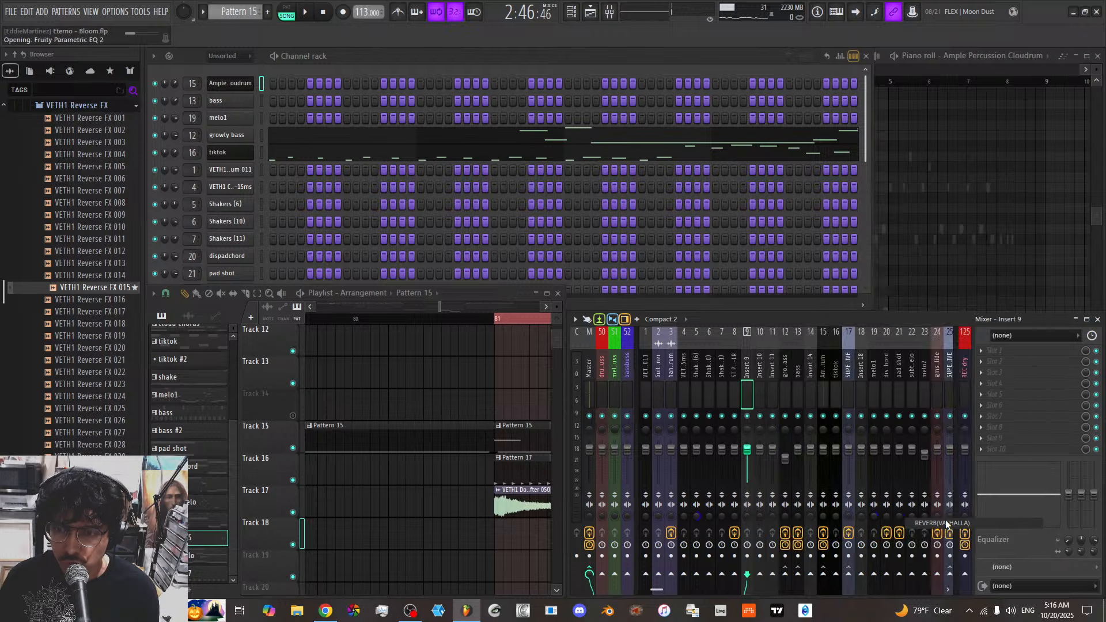
pyautogui.click(686, 389)
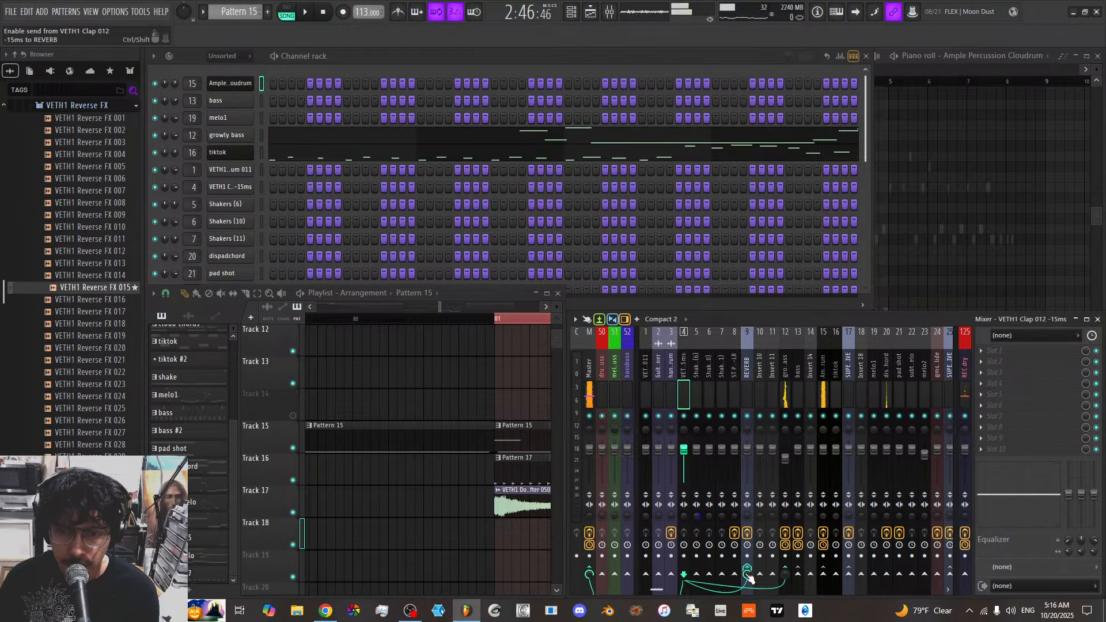
pyautogui.click(748, 574)
# Create an automation clip for the clap's send level to REVERB and undo it
pyautogui.rightClick(747, 575)
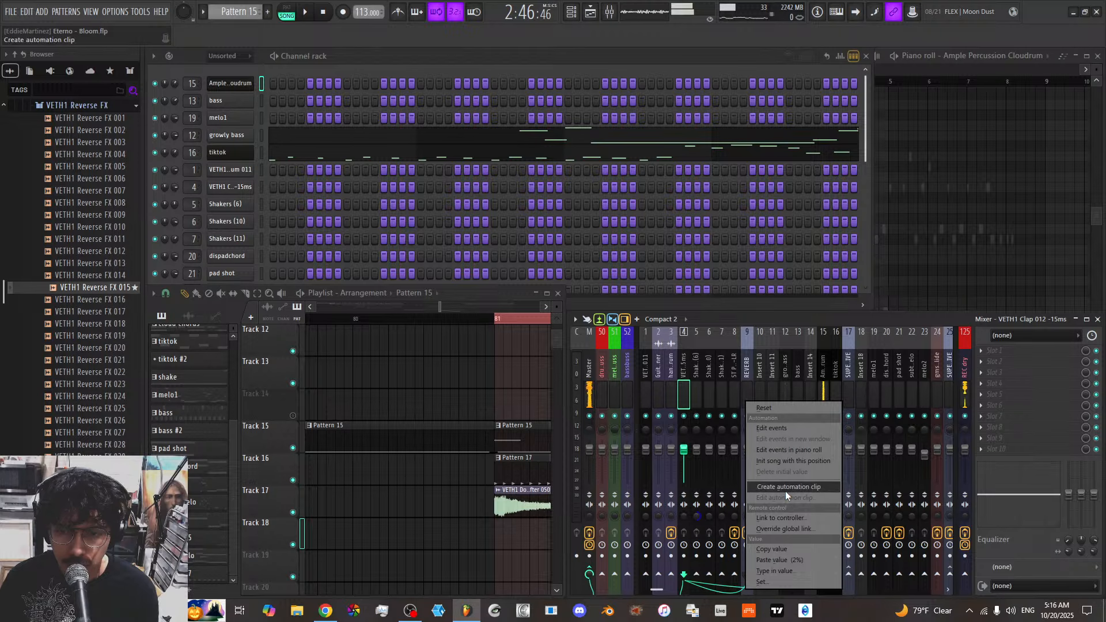
pyautogui.click(786, 487)
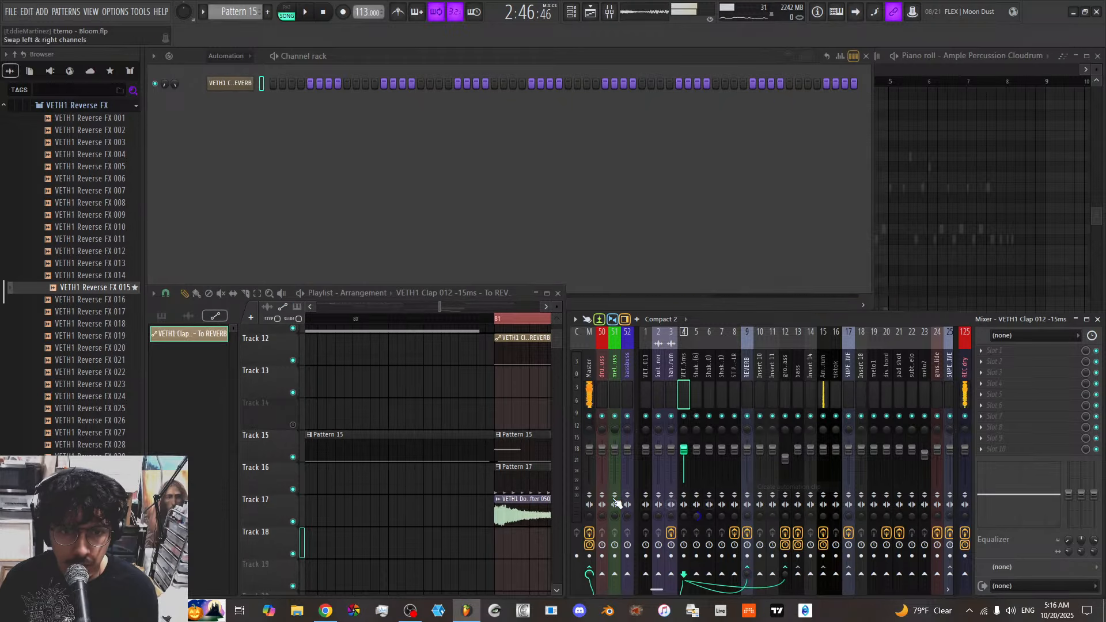
pyautogui.hotkey('ctrl', 'z')
# Move the playback start to the second half of bar 80 and insert an empty track between the clap and shake tracks
pyautogui.click(441, 318)
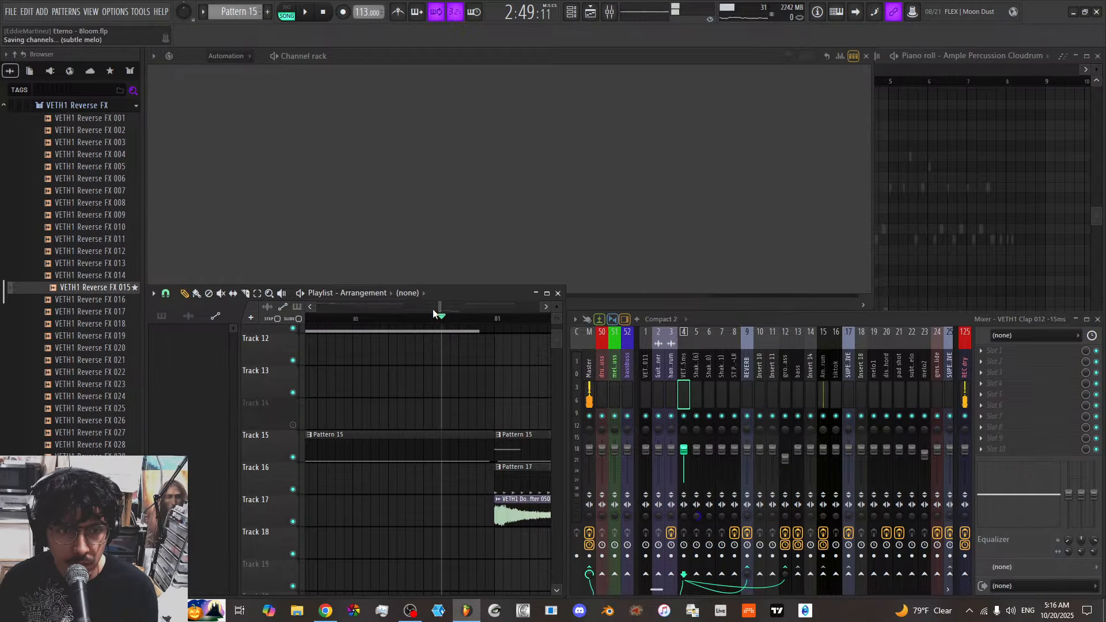
pyautogui.moveTo(441, 307); pyautogui.dragTo(442, 307)
pyautogui.scroll(4, 444, 446)
pyautogui.scroll(-3, 444, 447)
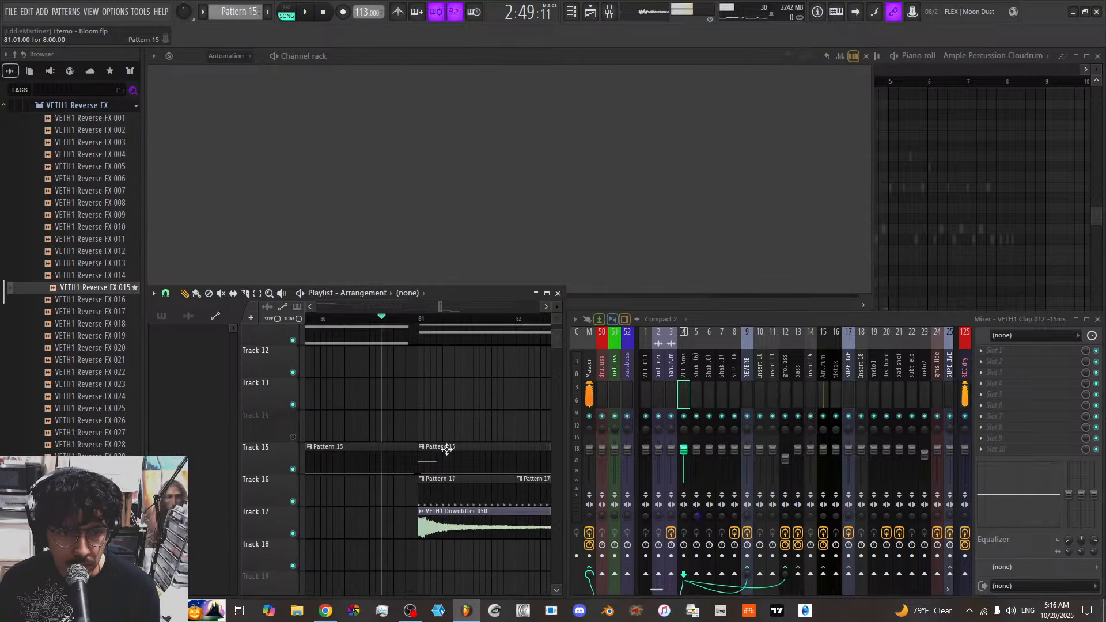
pyautogui.scroll(5, 447, 447)
pyautogui.scroll(2, 447, 447)
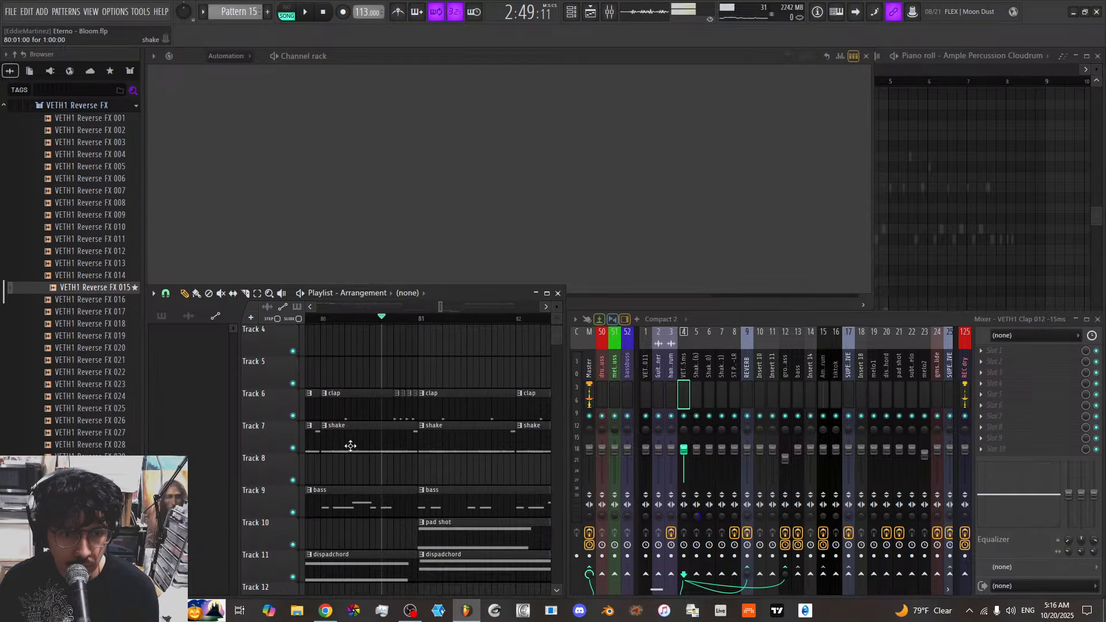
pyautogui.rightClick(286, 438)
pyautogui.click(313, 533)
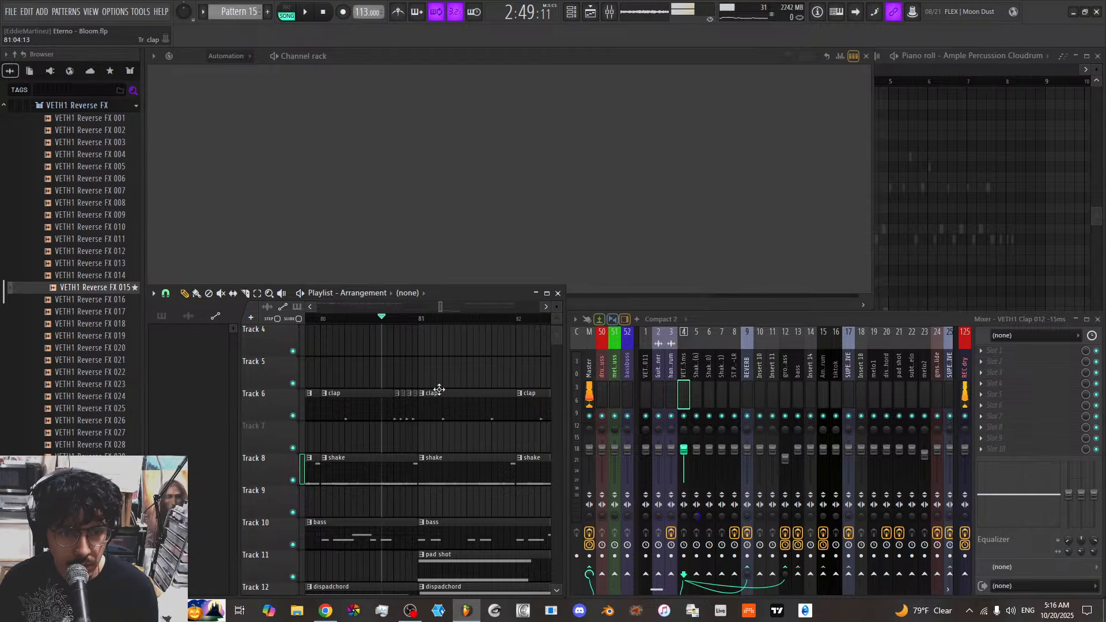
# Create an automation clip for the clap's send to growly bass on Track 7 and delete it
pyautogui.rightClick(784, 575)
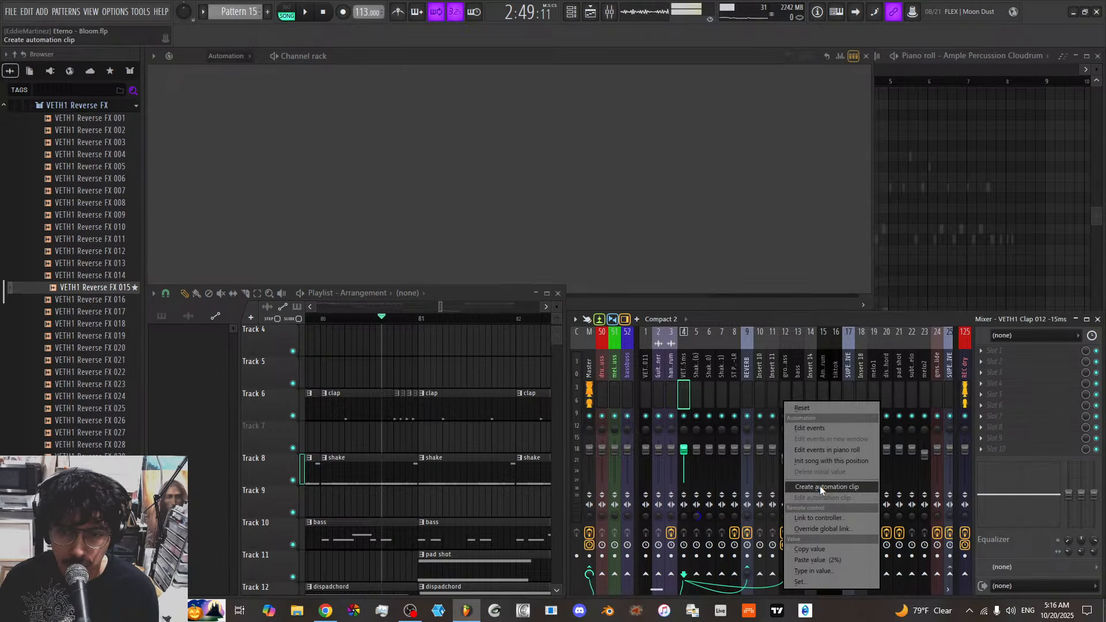
pyautogui.click(821, 486)
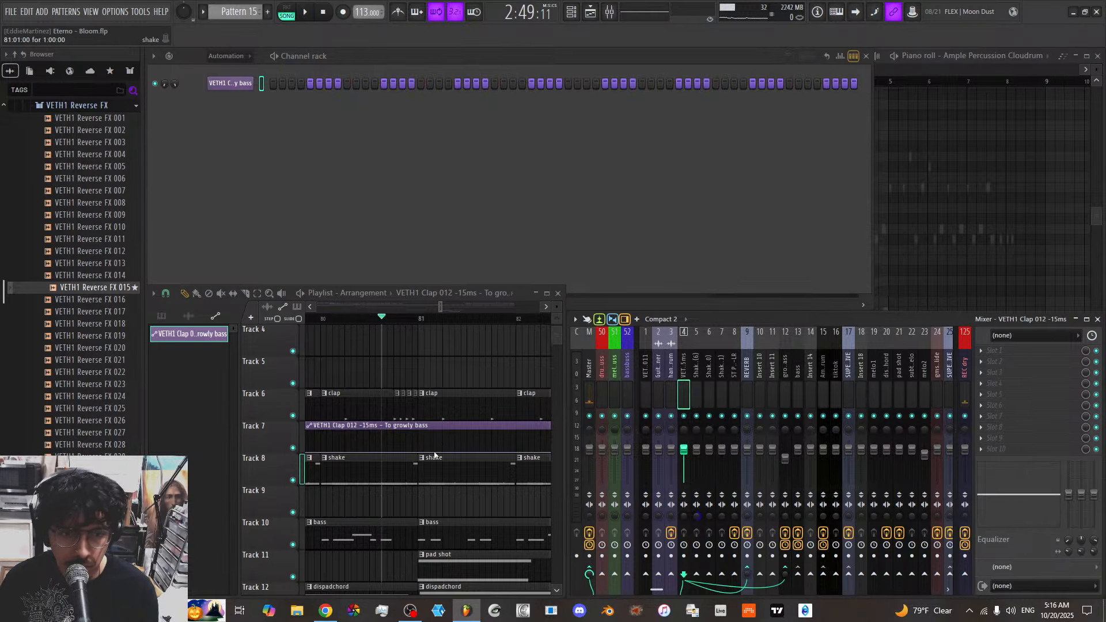
pyautogui.press('space')
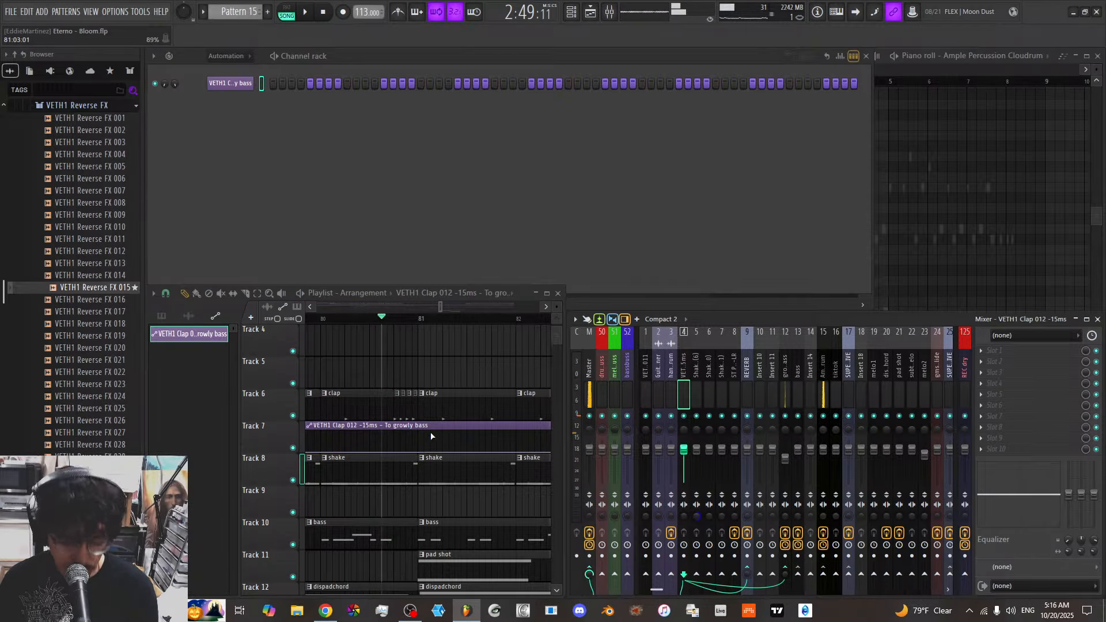
pyautogui.rightClick(431, 437)
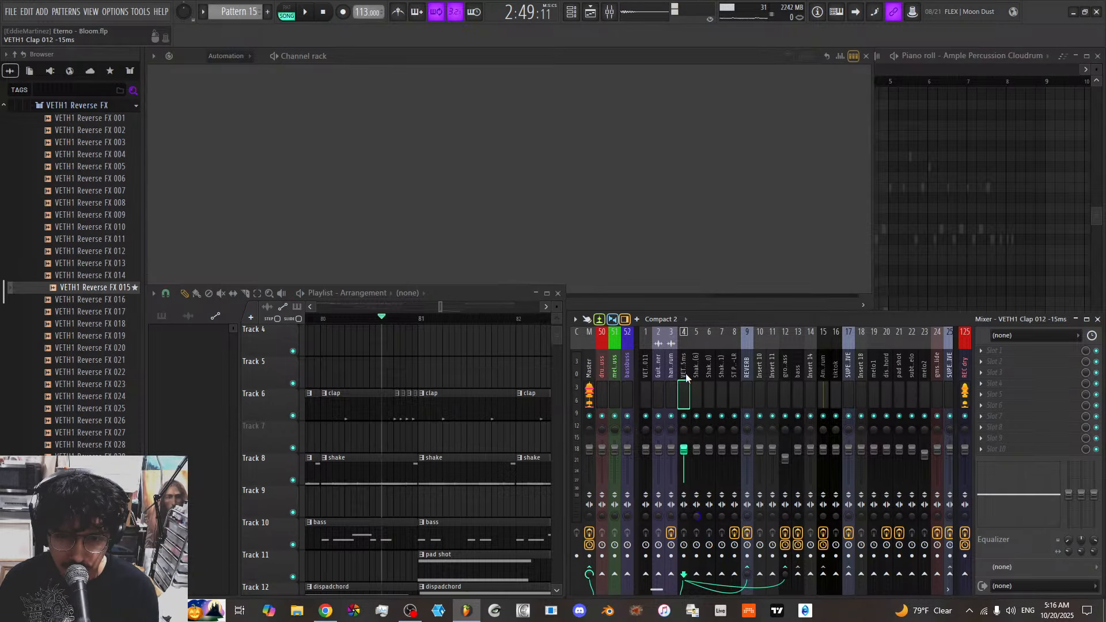
# Play the transition and examine the kHs Compactor on the growly bass mixer track
pyautogui.press('space')
pyautogui.press('space')
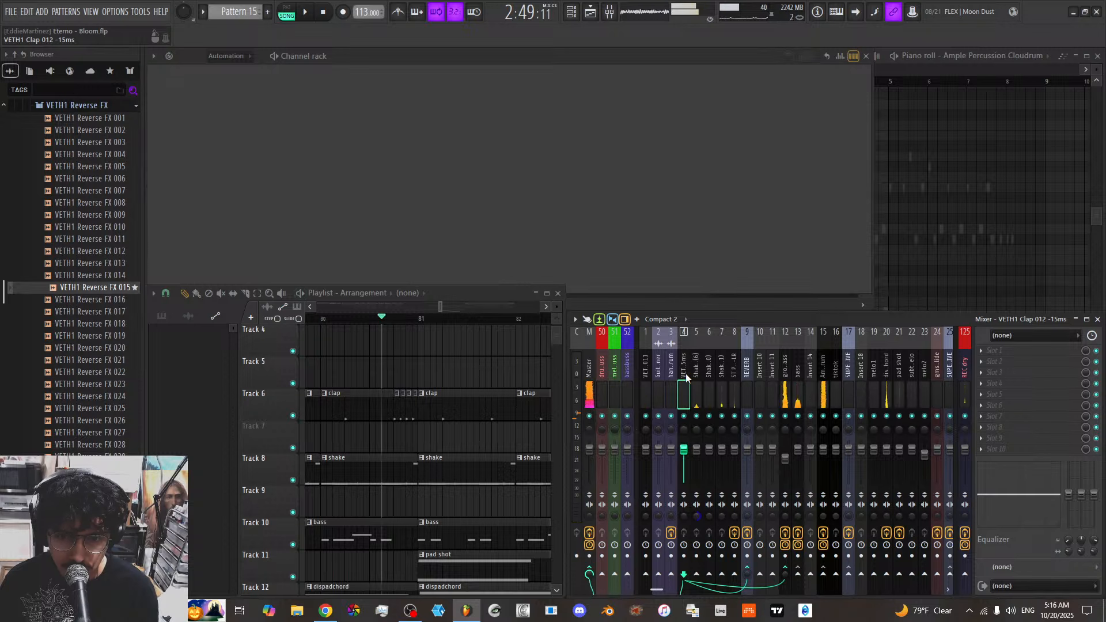
pyautogui.click(784, 372)
pyautogui.click(1005, 406)
pyautogui.press('space')
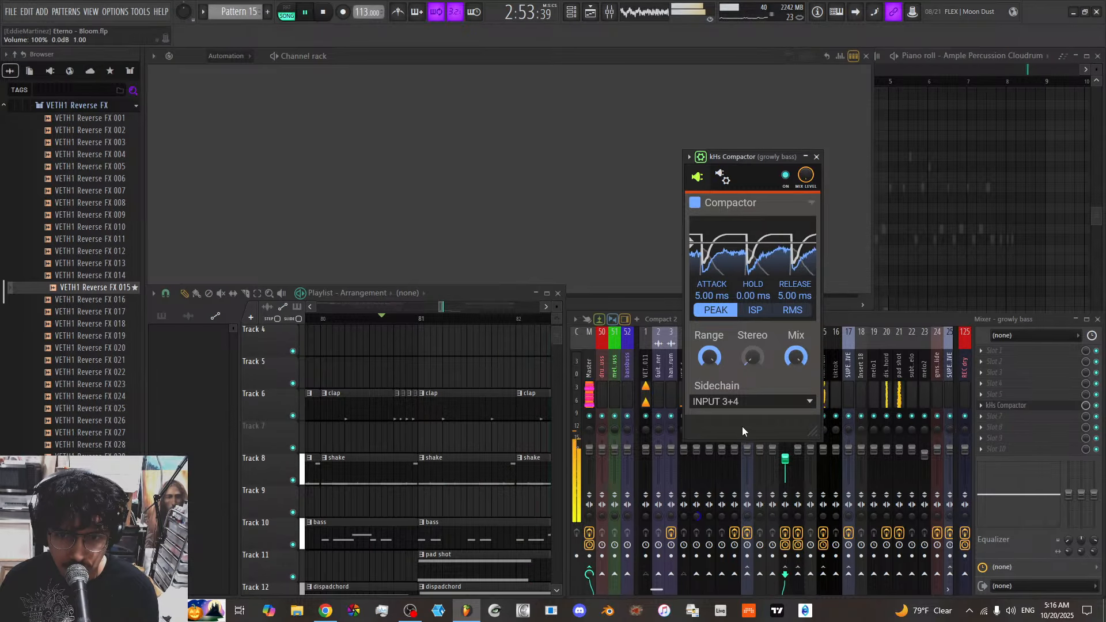
pyautogui.click(835, 313)
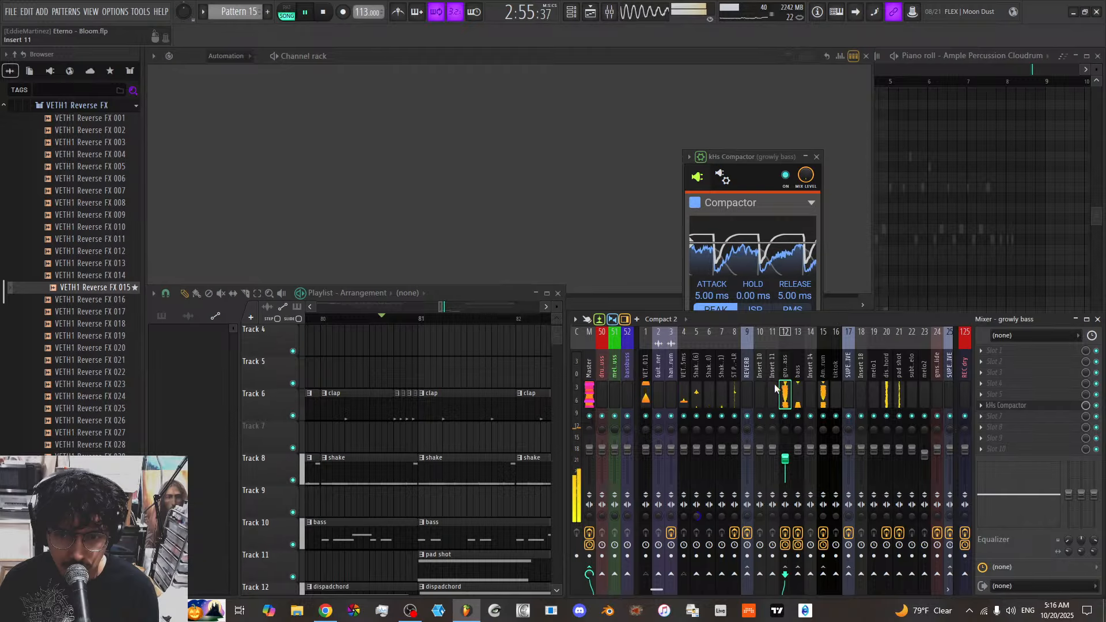
pyautogui.press('space')
# Remove the clap mixer track's send to growly bass and set its send to REVERB to 0%
pyautogui.click(687, 373)
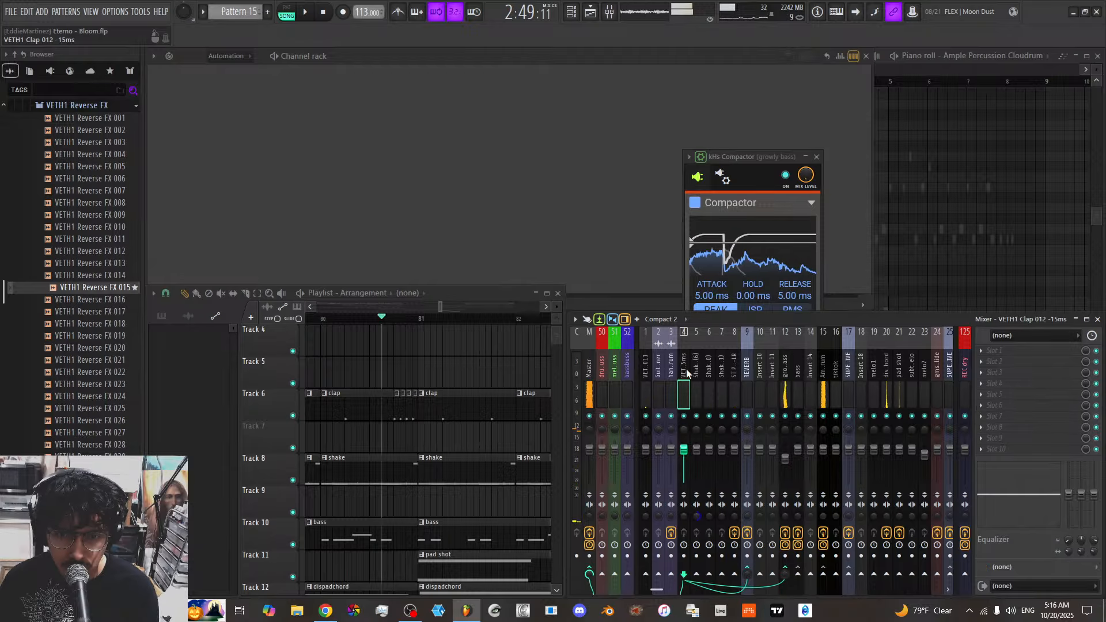
pyautogui.press('space')
pyautogui.press('space')
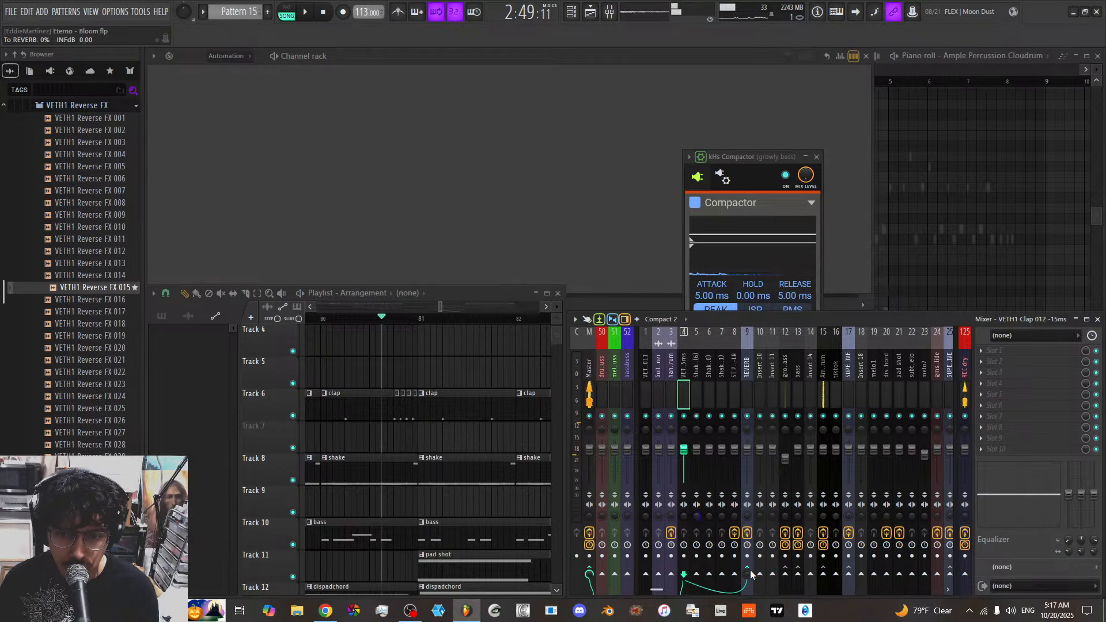
# Set the growly bass Compactor's auxiliary sidechain input to VETH1 Bassdrum 011 and play the transition into bar 81
pyautogui.click(646, 378)
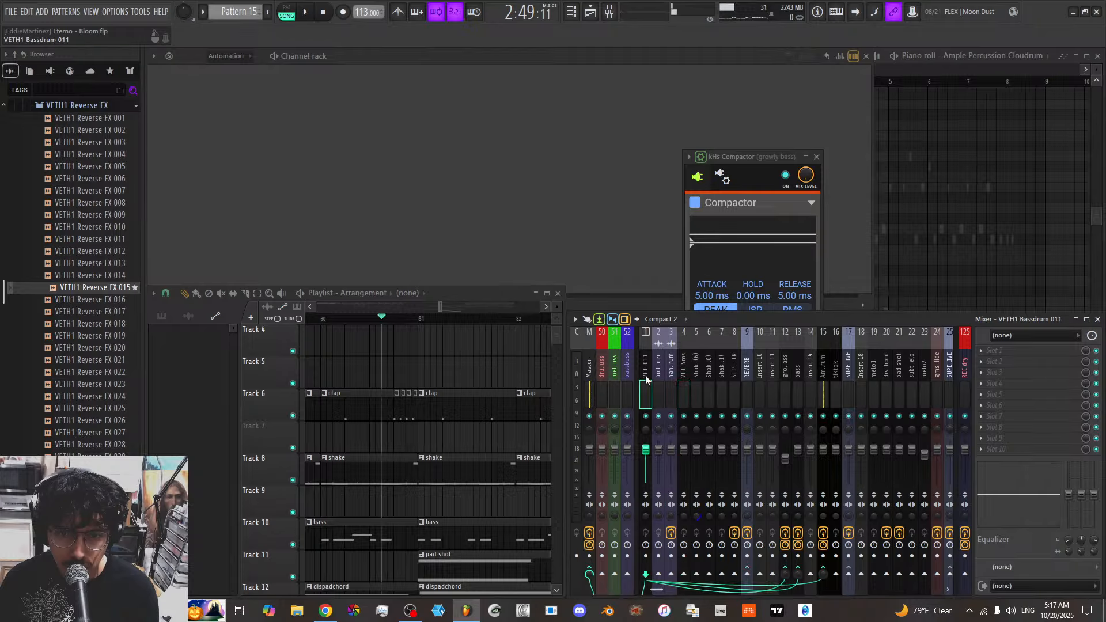
pyautogui.click(828, 384)
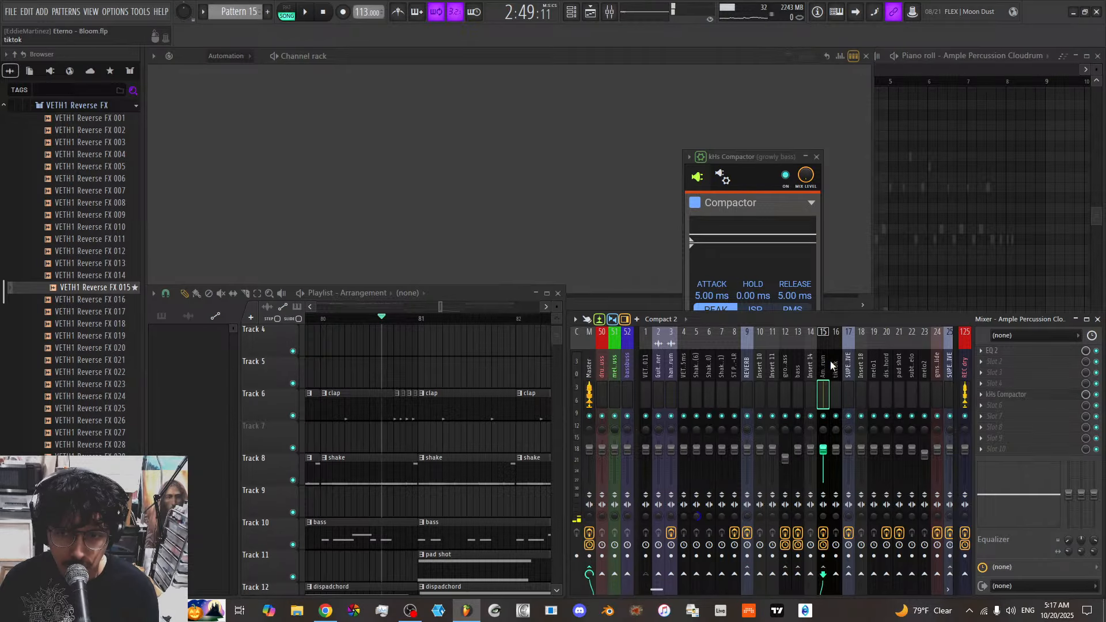
pyautogui.click(645, 374)
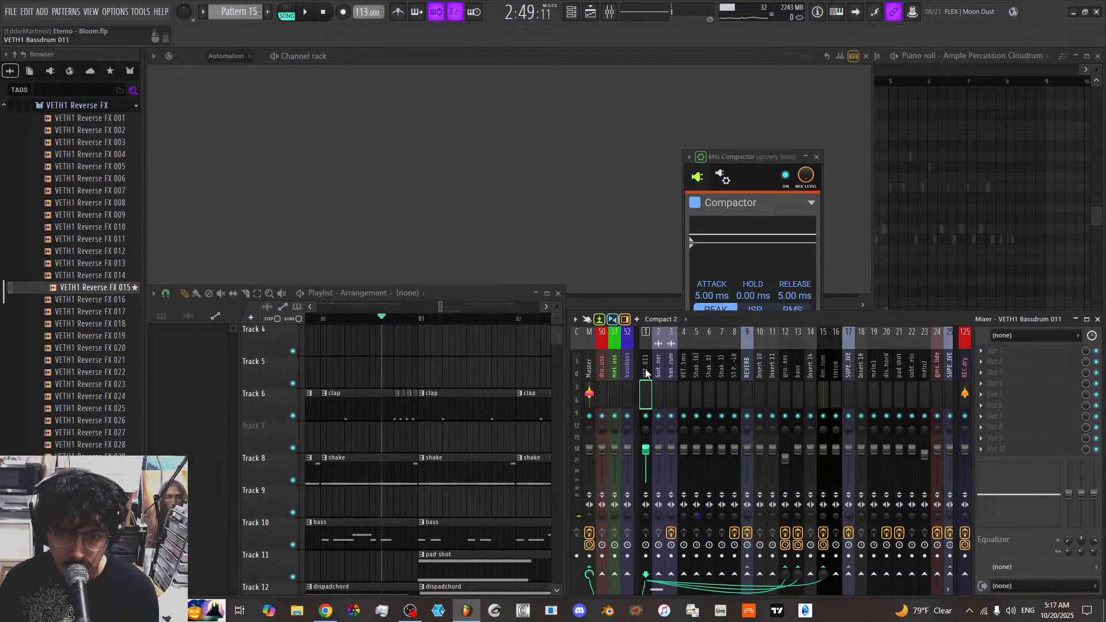
pyautogui.click(723, 177)
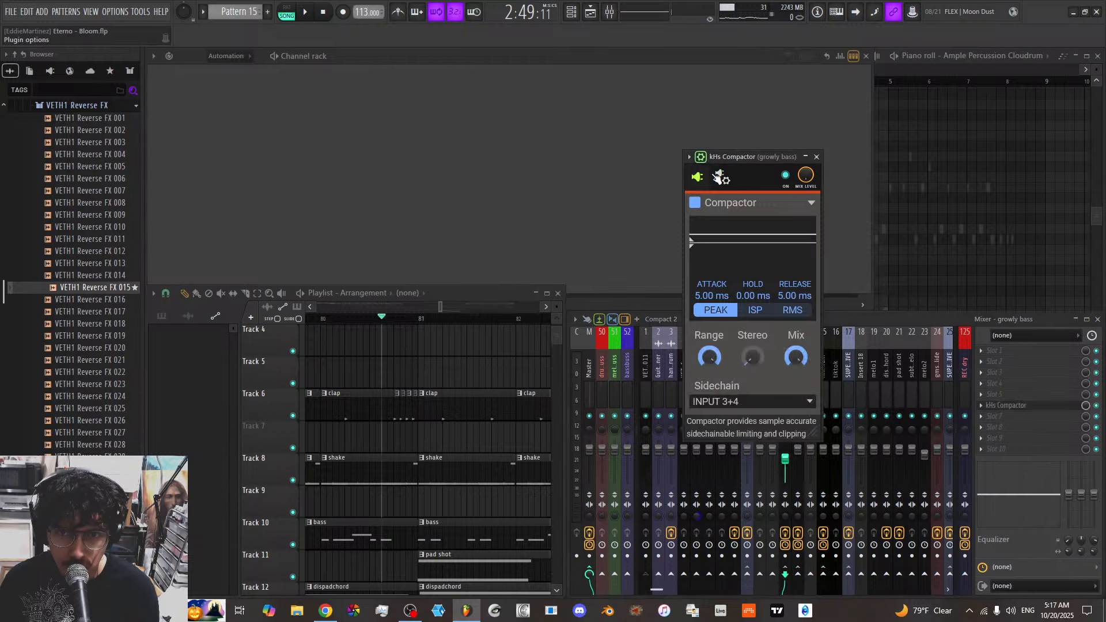
pyautogui.click(737, 202)
pyautogui.click(714, 341)
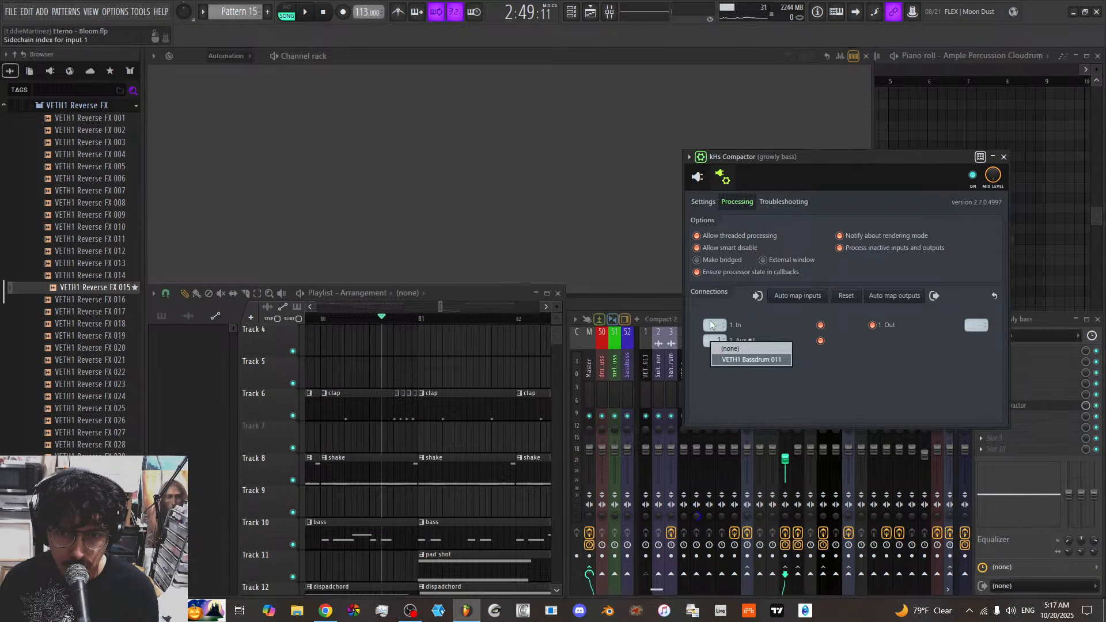
pyautogui.click(749, 360)
pyautogui.click(1004, 155)
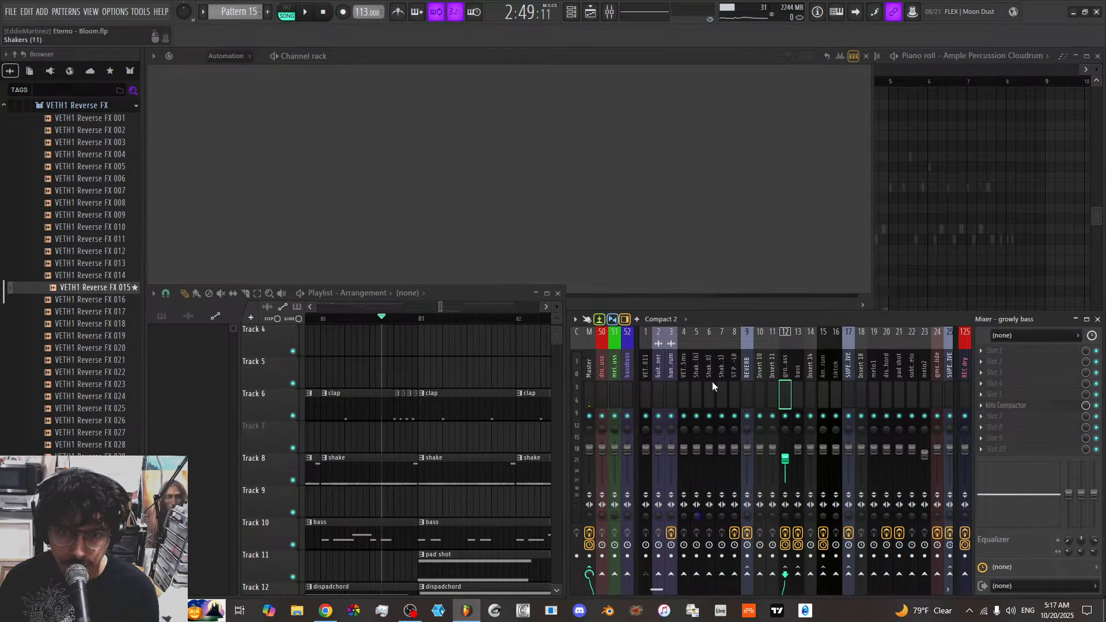
pyautogui.press('space')
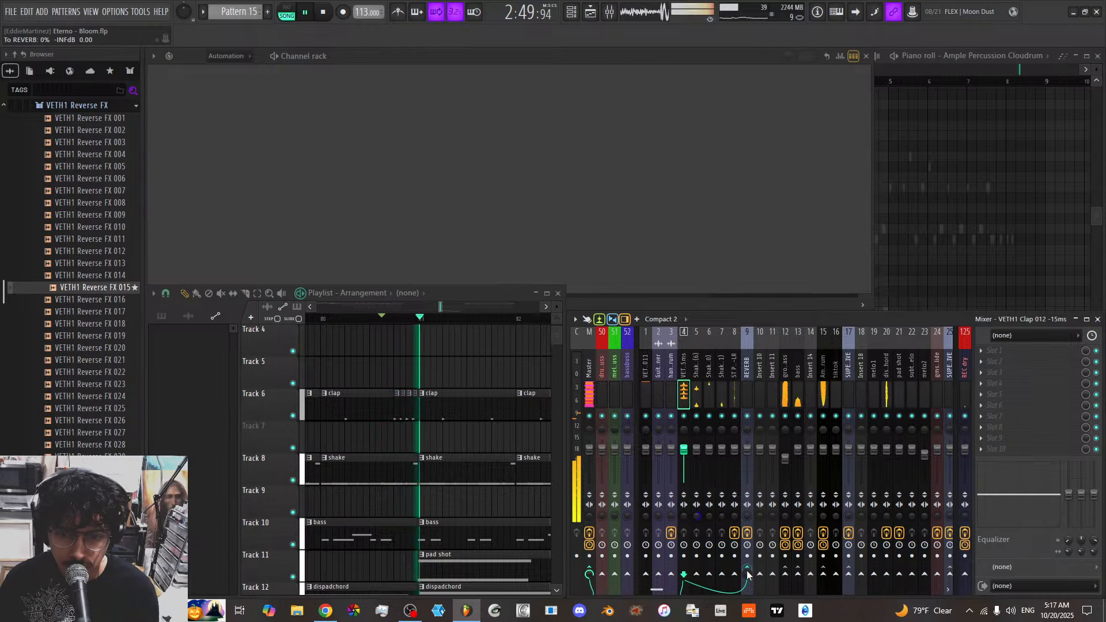
# Create an automation clip for the clap's send to REVERB, enlarge Track 7 and draw a rise from mid bar 80 into bar 81
pyautogui.press('space')
pyautogui.rightClick(747, 570)
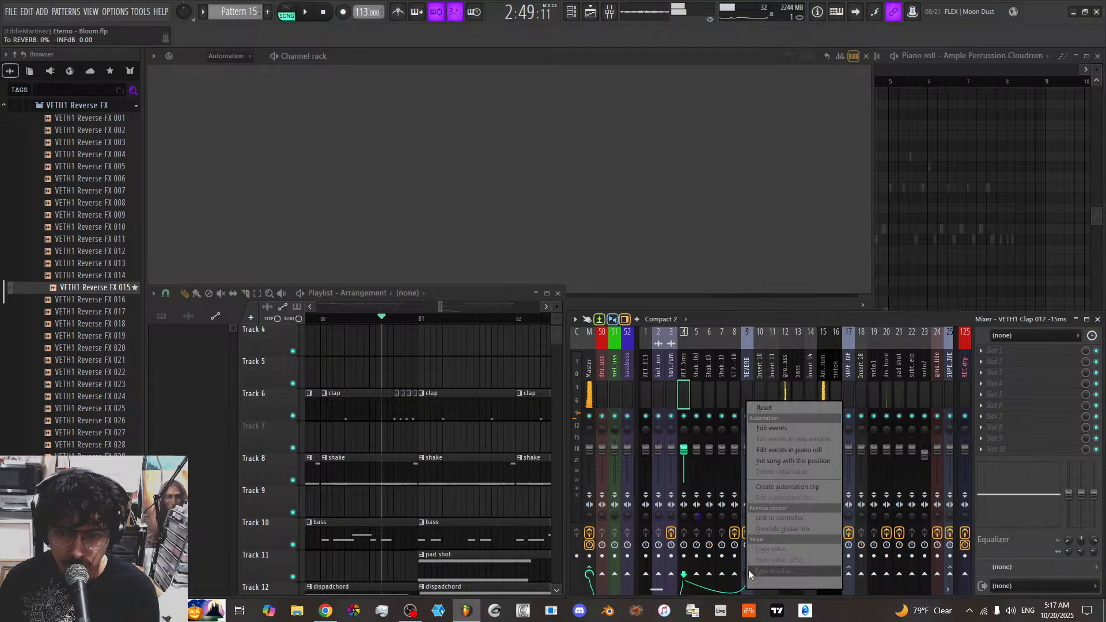
pyautogui.click(787, 487)
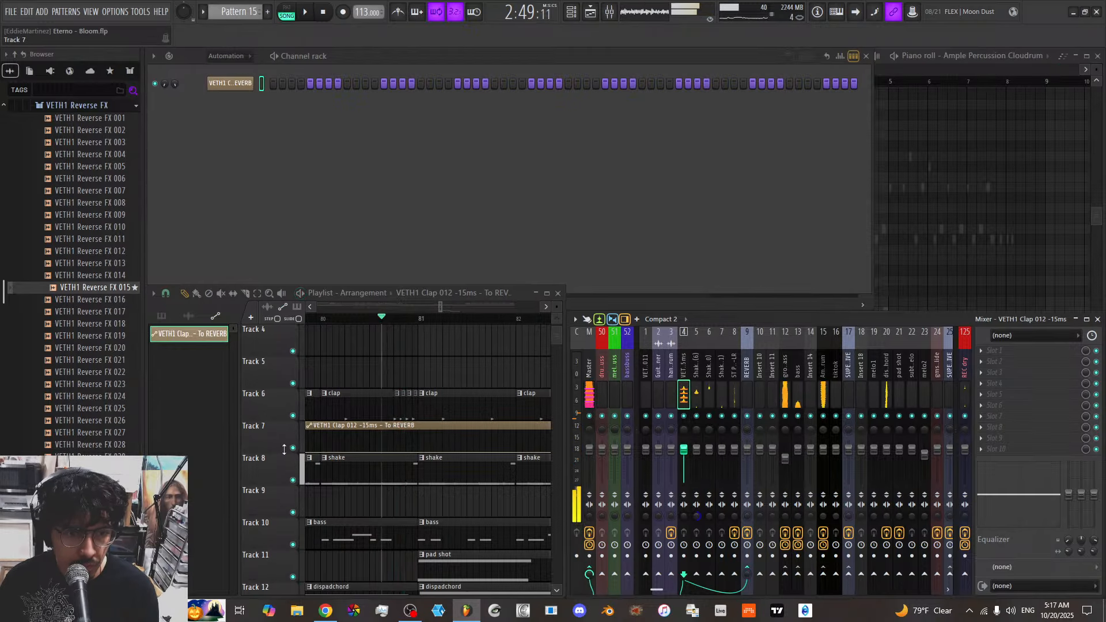
pyautogui.moveTo(284, 450); pyautogui.dragTo(326, 520)
pyautogui.rightClick(418, 448)
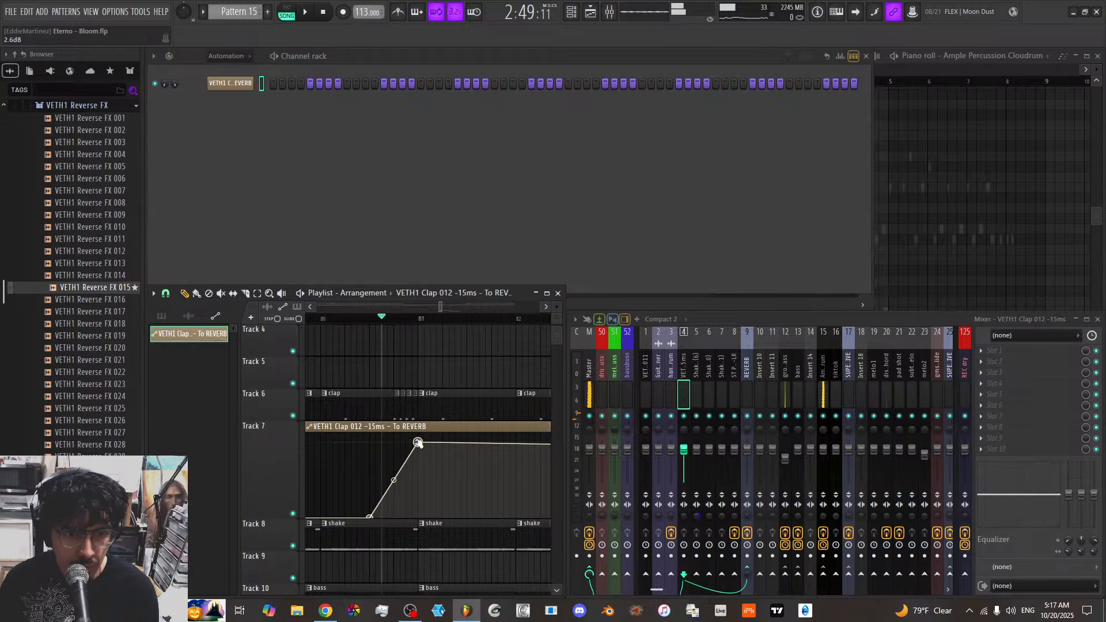
# Steepen the REVERB send rise and move its peak to just before bar 81 at about 4.3 dB, playing the result
pyautogui.press('space')
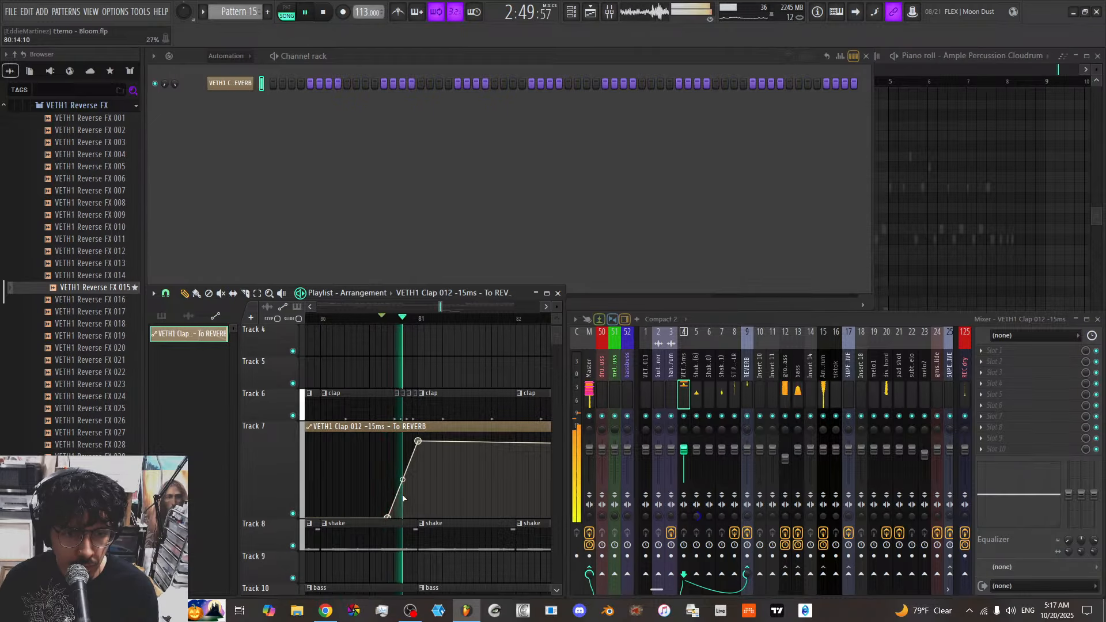
pyautogui.press('space')
pyautogui.moveTo(419, 442); pyautogui.dragTo(416, 438)
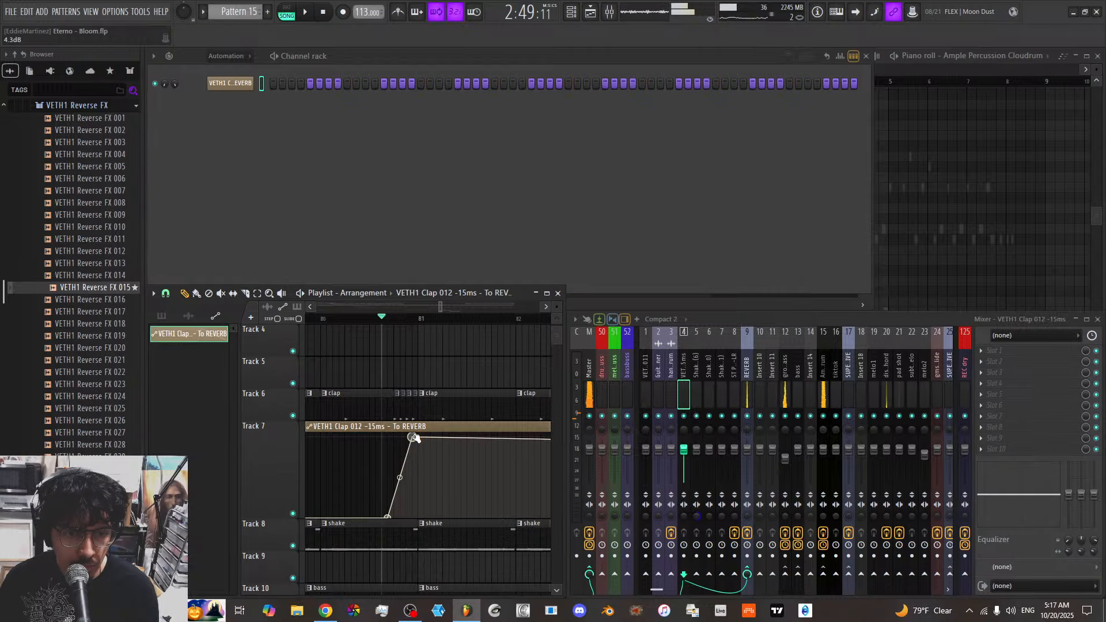
pyautogui.press('space')
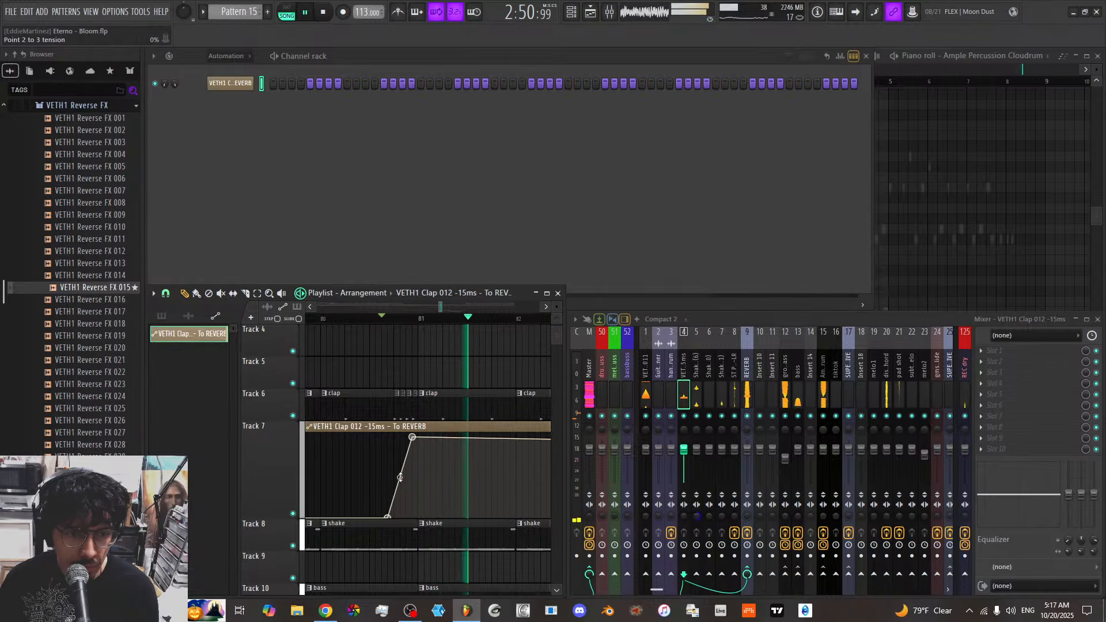
# Drop the REVERB send automation back to minimum just after bar 81 begins and start its rise earlier in bar 80
pyautogui.rightClick(430, 479)
pyautogui.moveTo(430, 479); pyautogui.dragTo(425, 517)
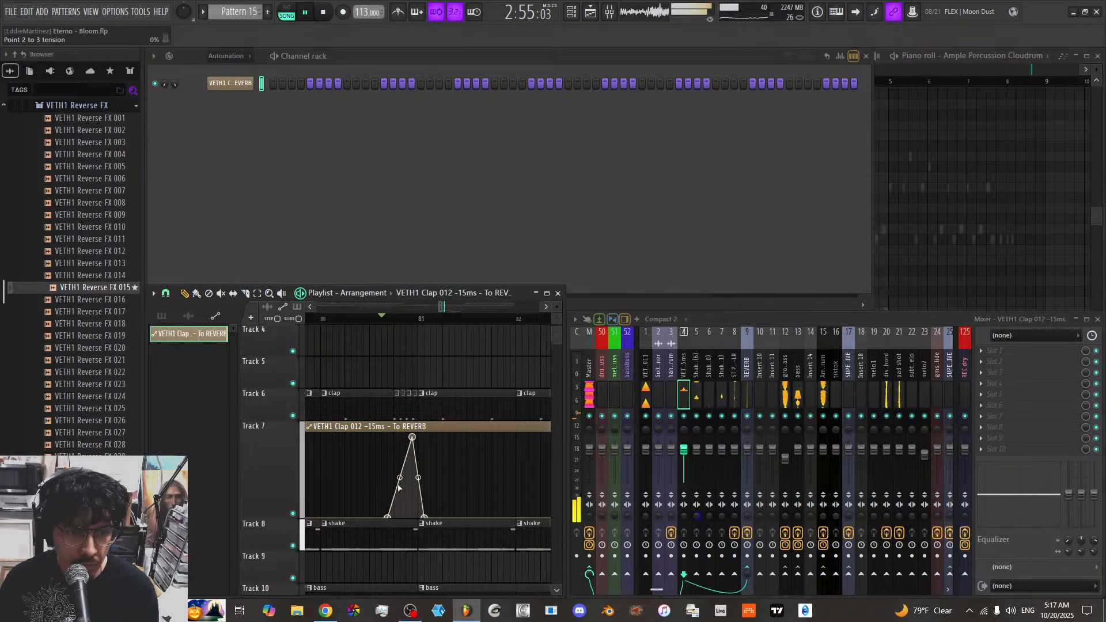
pyautogui.moveTo(387, 517); pyautogui.dragTo(371, 518)
pyautogui.press('space')
pyautogui.press('space')
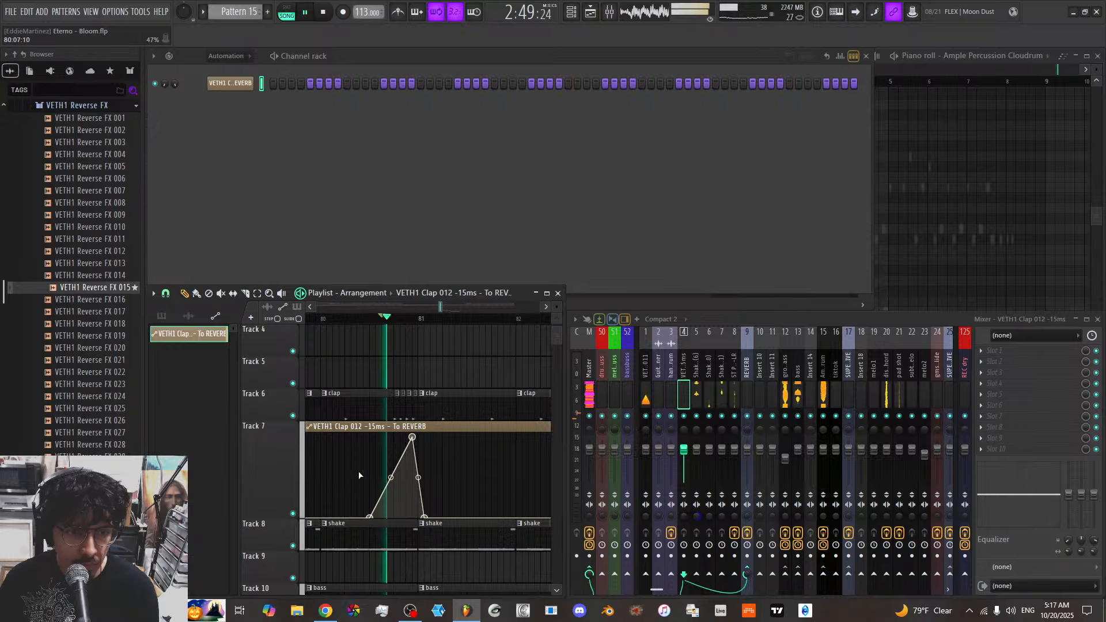
# Add a three-step clap clip at step 7 of bar 80 on Track 6 and play from the start of the bar
pyautogui.click(328, 318)
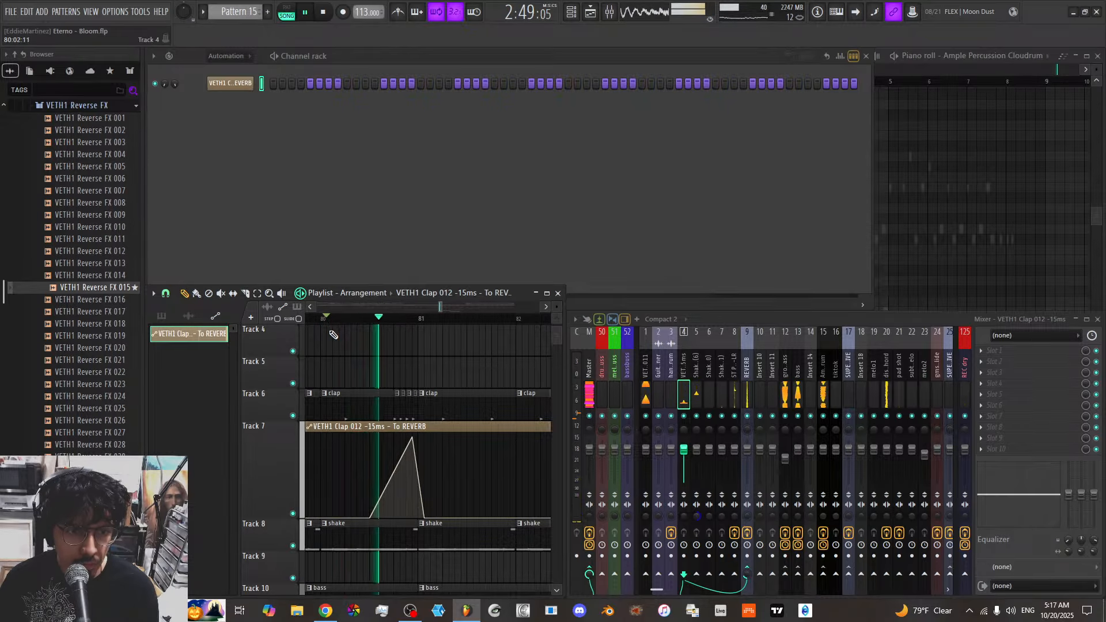
pyautogui.scroll(1, 377, 411)
pyautogui.press('space')
pyautogui.press('space')
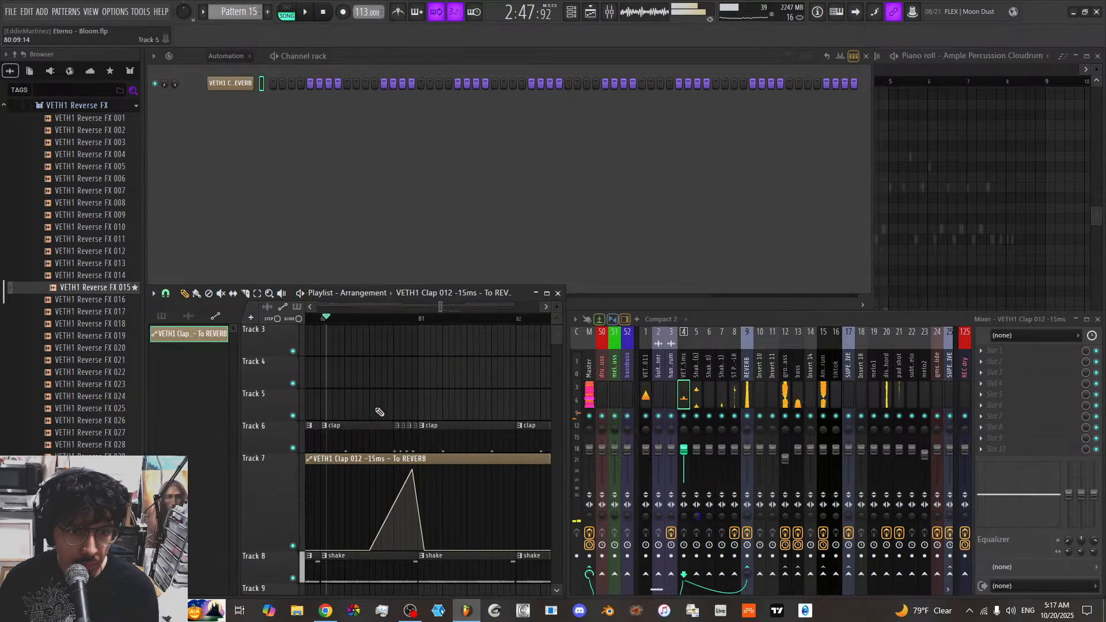
pyautogui.click(348, 433)
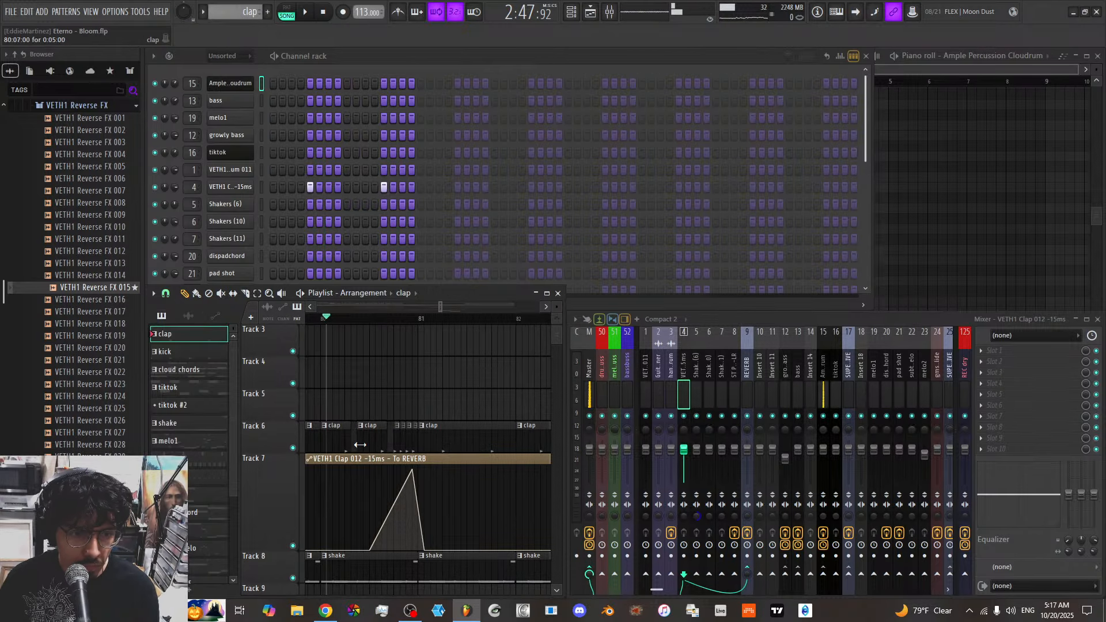
pyautogui.press('space')
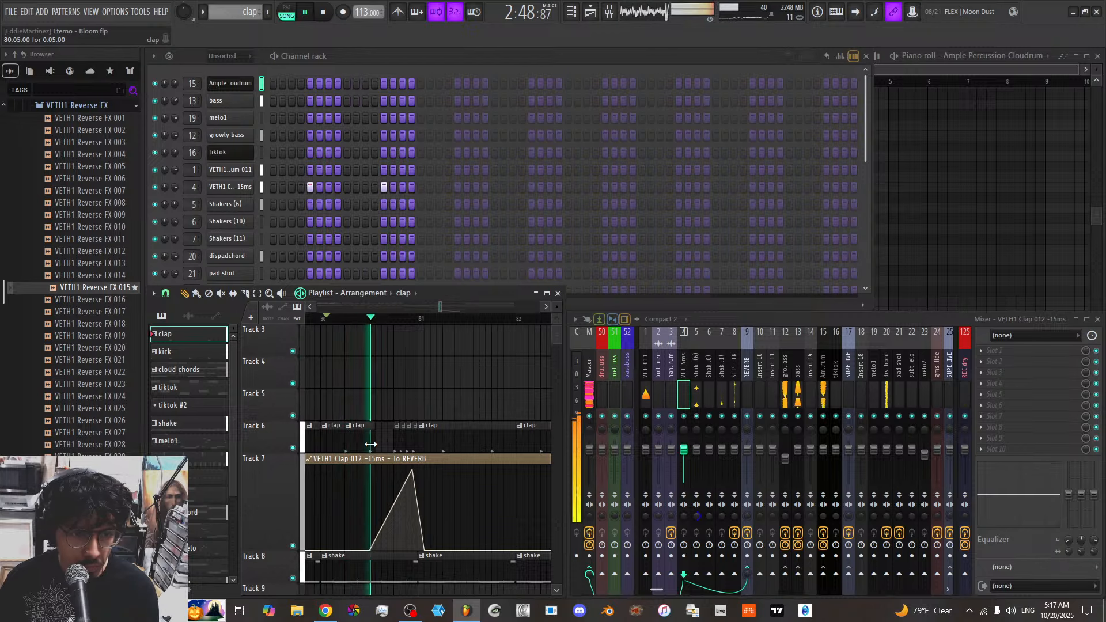
pyautogui.press('space')
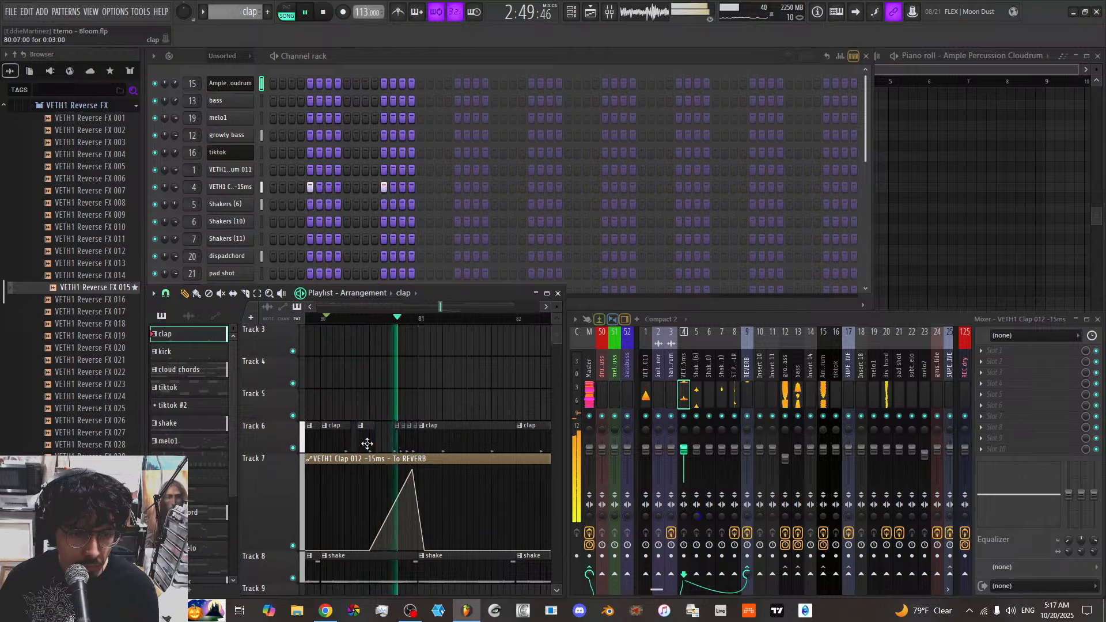
pyautogui.press('space')
# Start the REVERB send rise near the beginning of bar 80 and shift its peak slightly earlier at about 4.1 dB
pyautogui.scroll(2, 367, 444)
pyautogui.press('space')
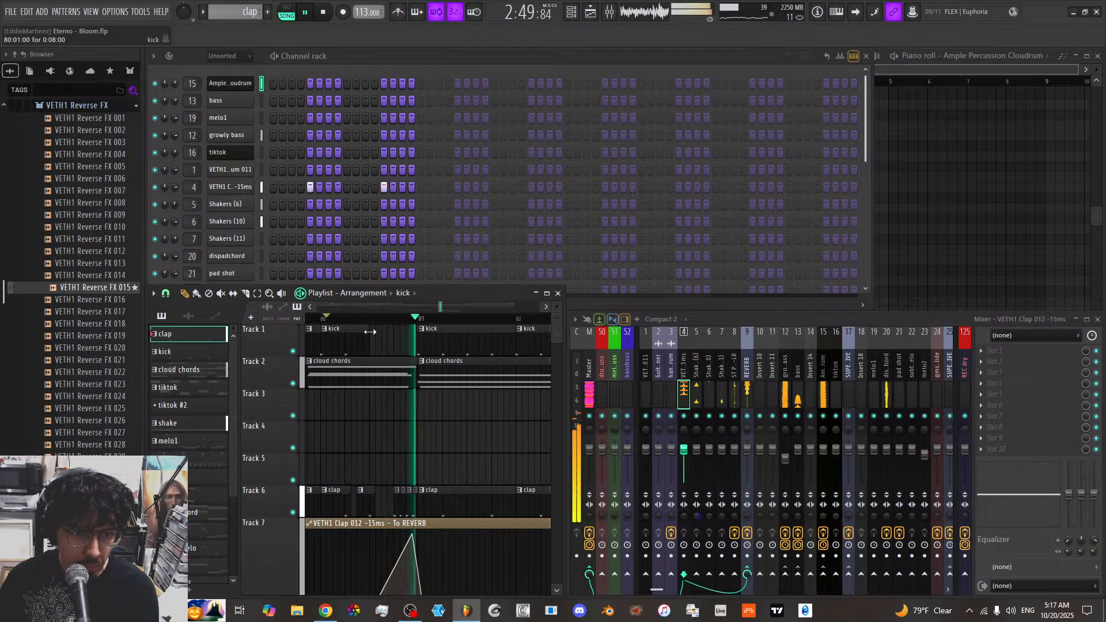
pyautogui.press('space')
pyautogui.scroll(-3, 392, 498)
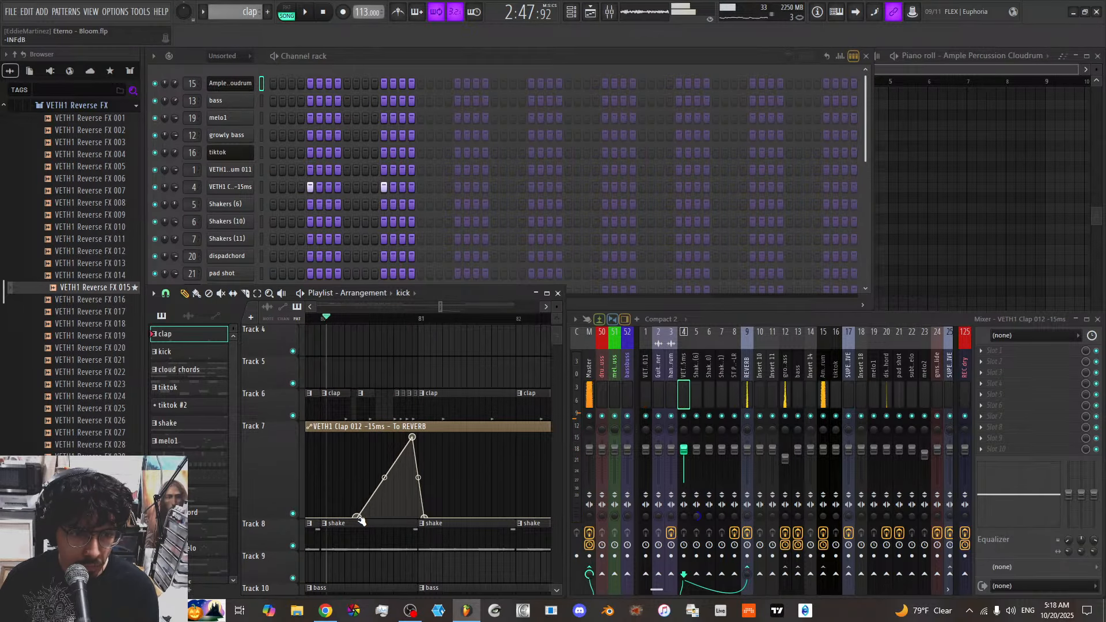
pyautogui.moveTo(361, 520); pyautogui.dragTo(341, 519)
pyautogui.press('space')
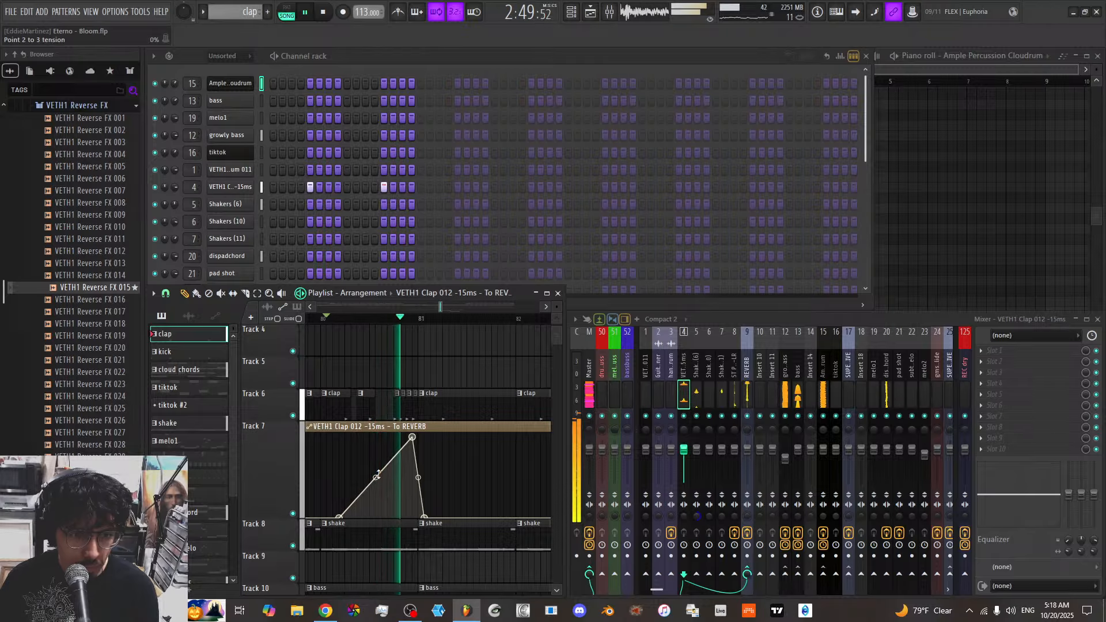
pyautogui.moveTo(412, 438); pyautogui.dragTo(406, 438)
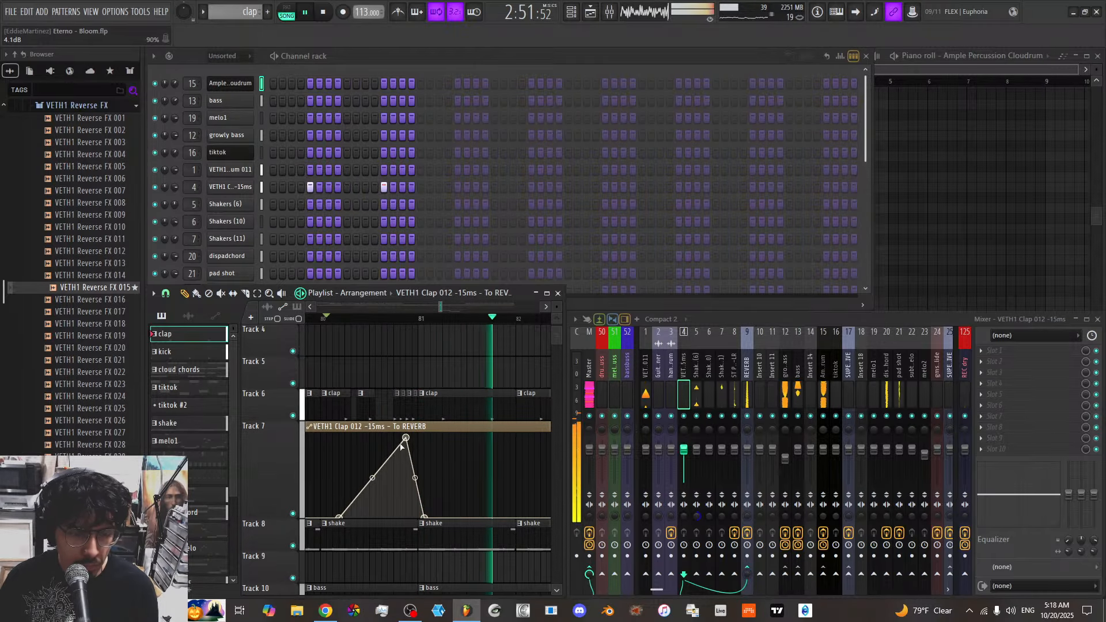
pyautogui.scroll(-6, 402, 446)
pyautogui.press('space')
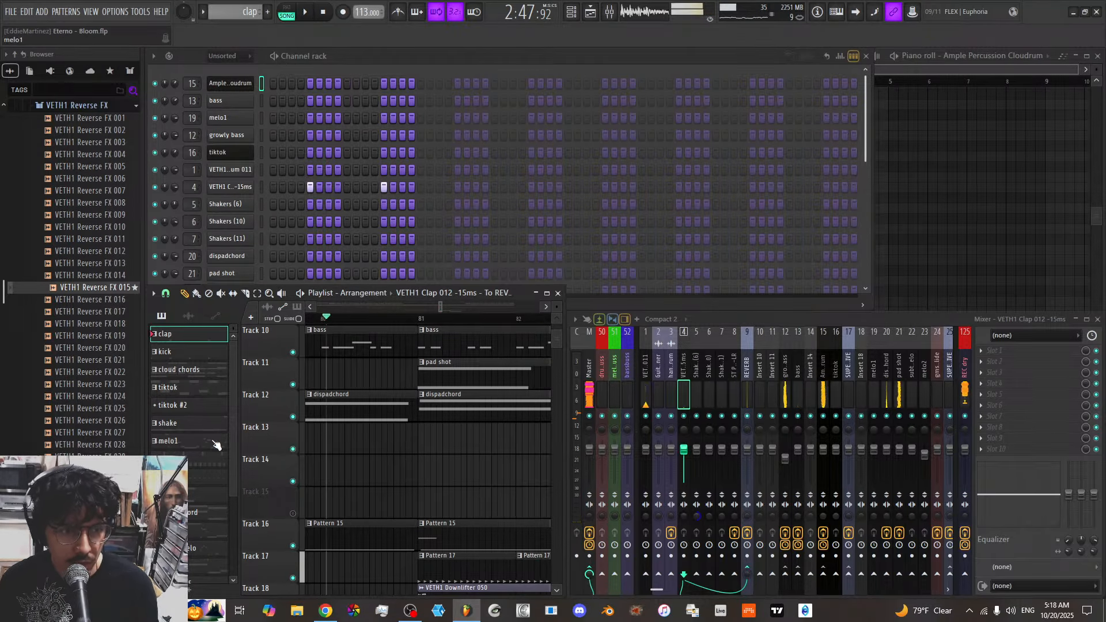
# Audition the reverse effects and place VETH1 Reverse FX 021 on Track 13 with its swell leading into bar 81
pyautogui.click(96, 361)
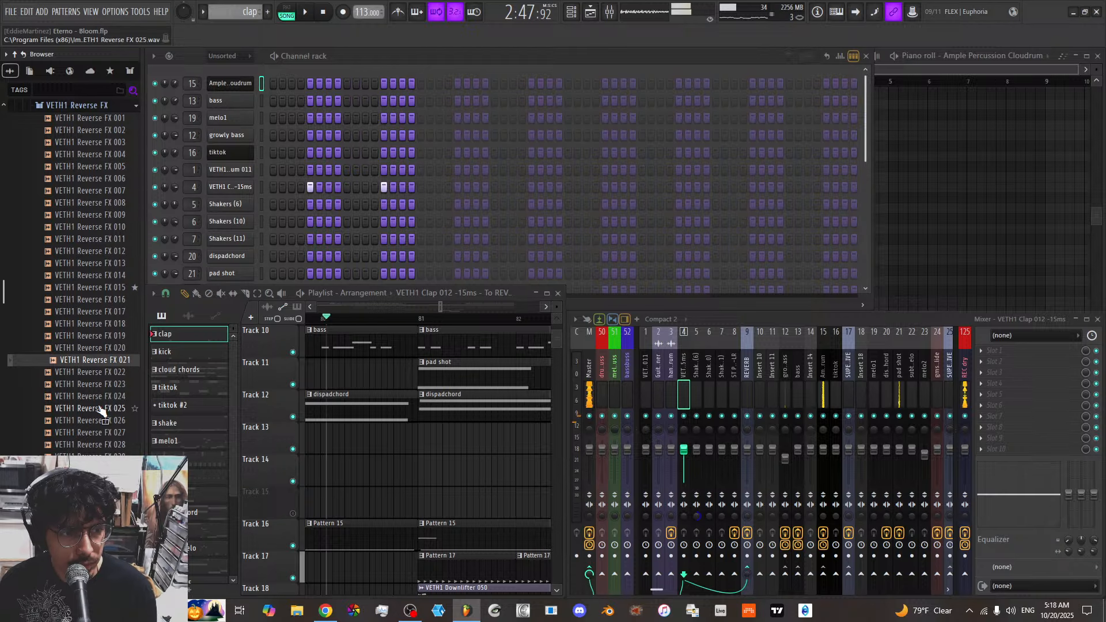
pyautogui.scroll(-20, 104, 382)
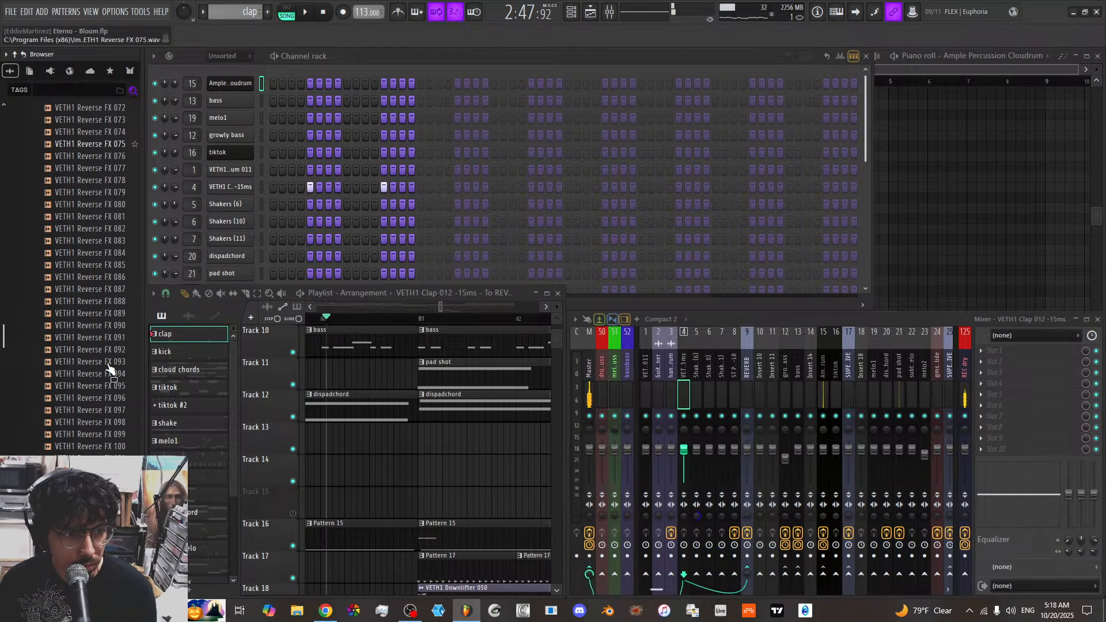
pyautogui.scroll(20, 110, 359)
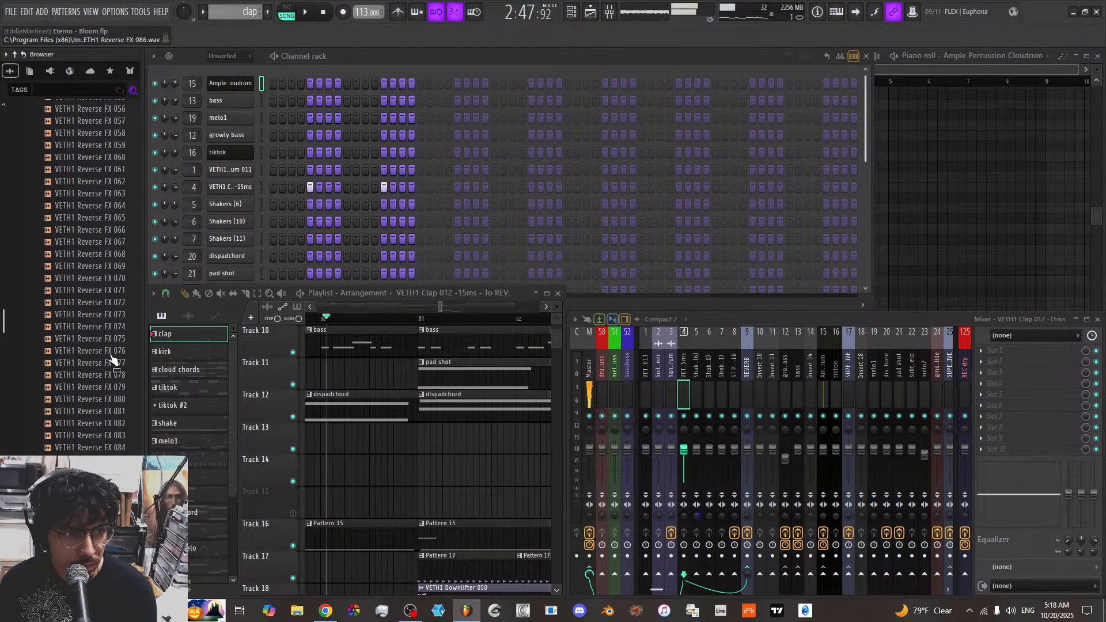
pyautogui.moveTo(107, 290); pyautogui.dragTo(329, 464)
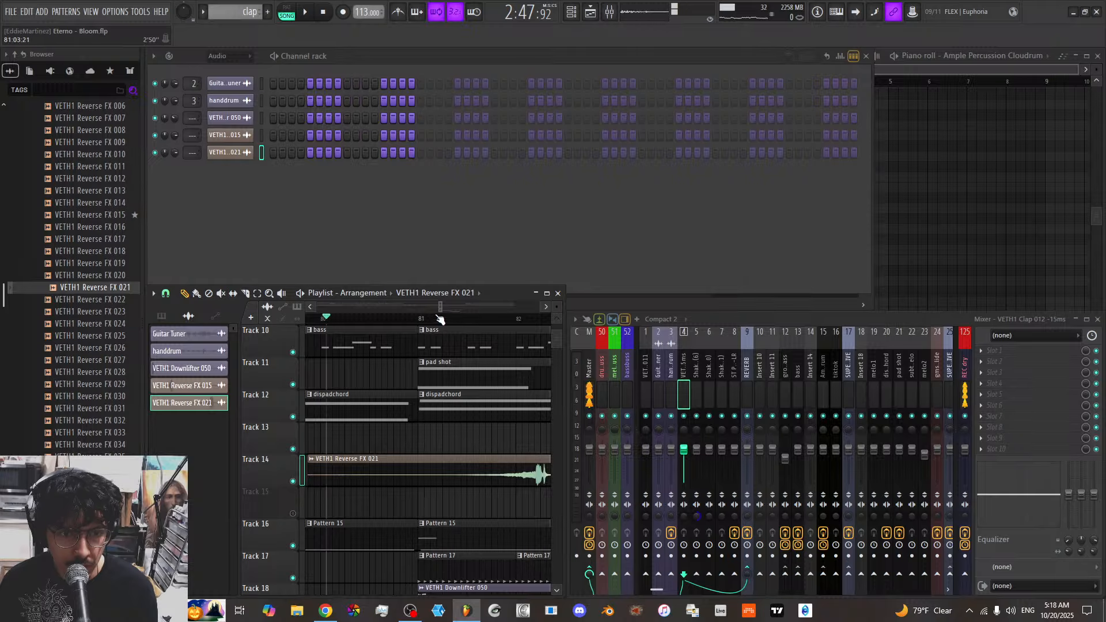
pyautogui.scroll(-3, 440, 320)
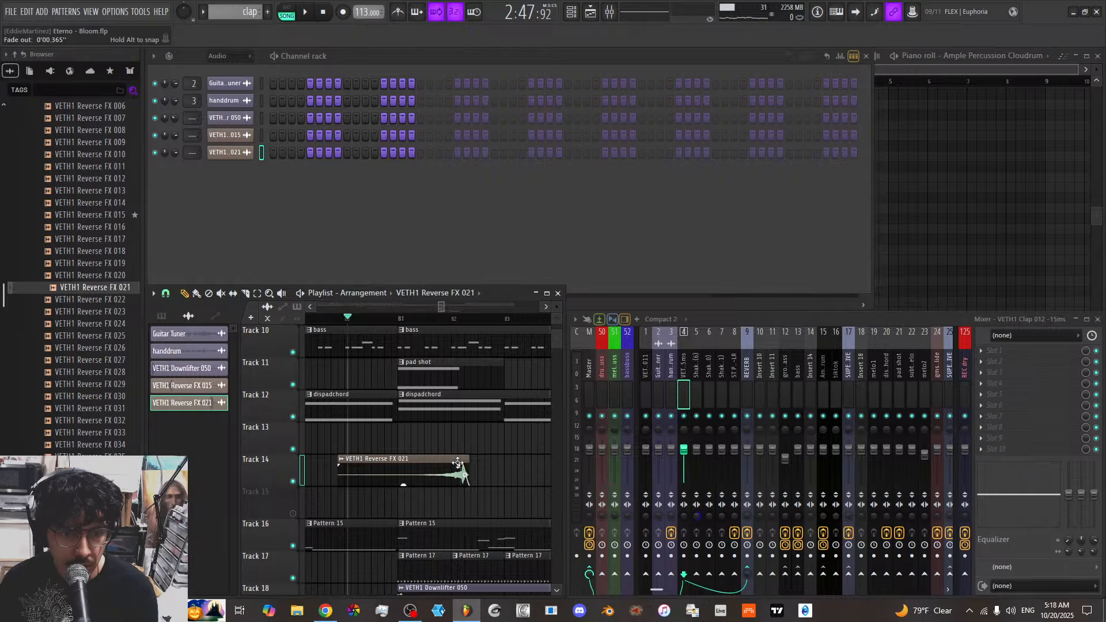
pyautogui.doubleClick(457, 459)
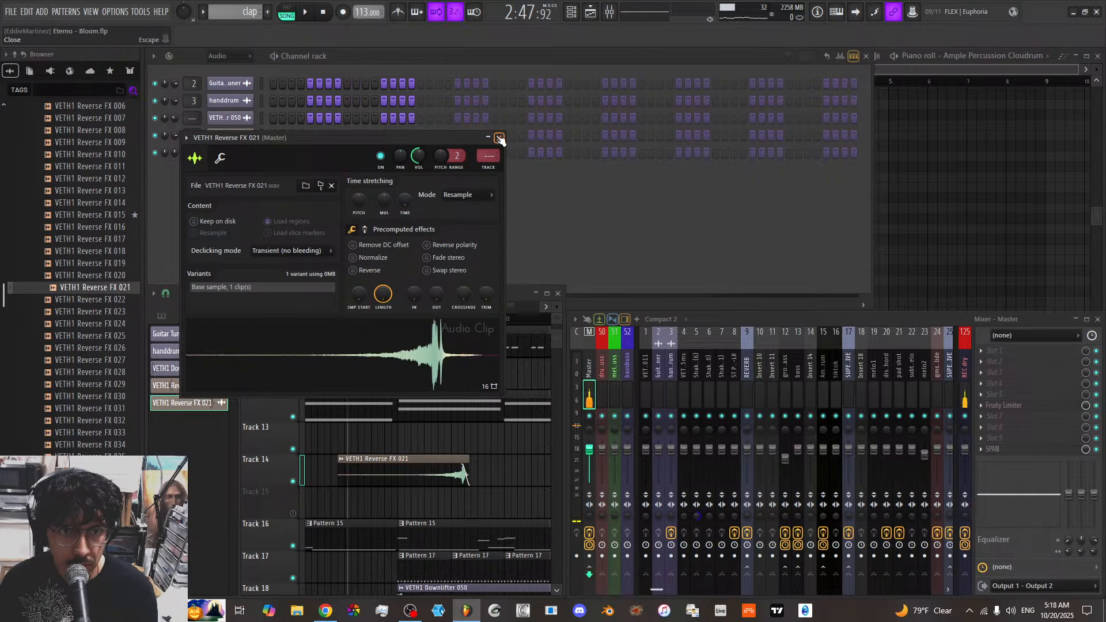
pyautogui.click(499, 139)
pyautogui.moveTo(396, 443); pyautogui.dragTo(390, 428)
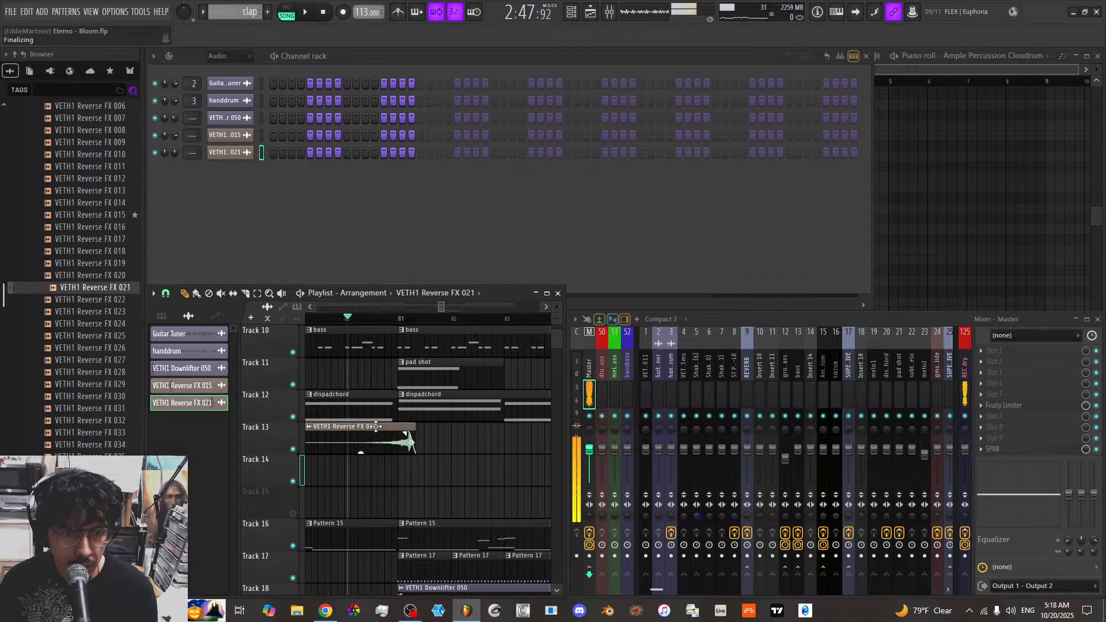
# Trim the Reverse FX 021 clip's end to just past the start of bar 81 and set its fade-out to 0.221 s
pyautogui.press('space')
pyautogui.moveTo(443, 307); pyautogui.dragTo(440, 307)
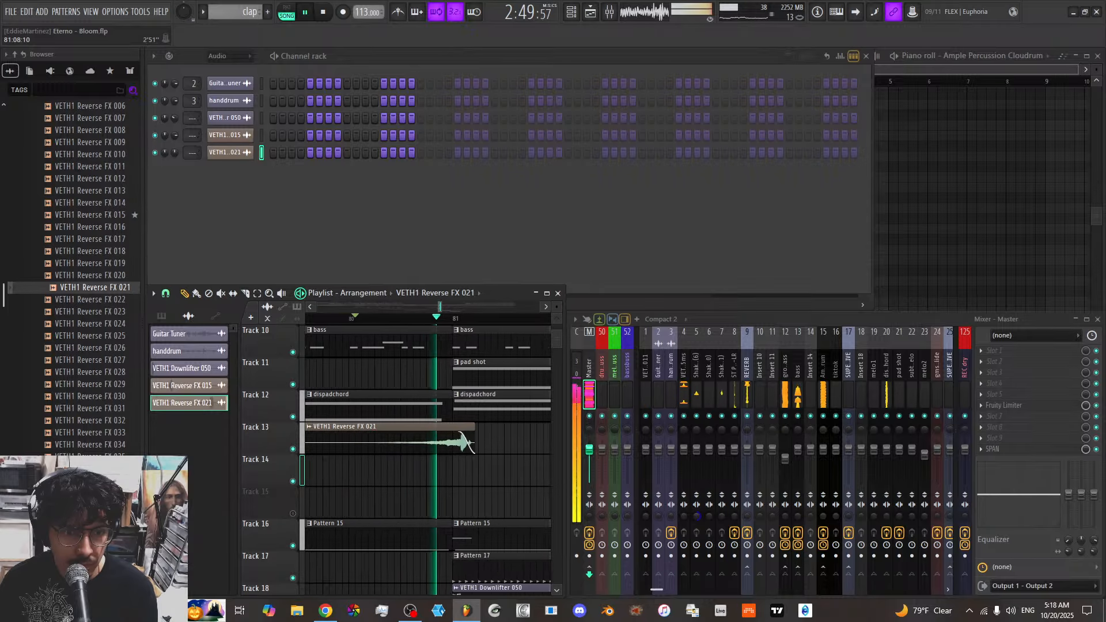
pyautogui.press('space')
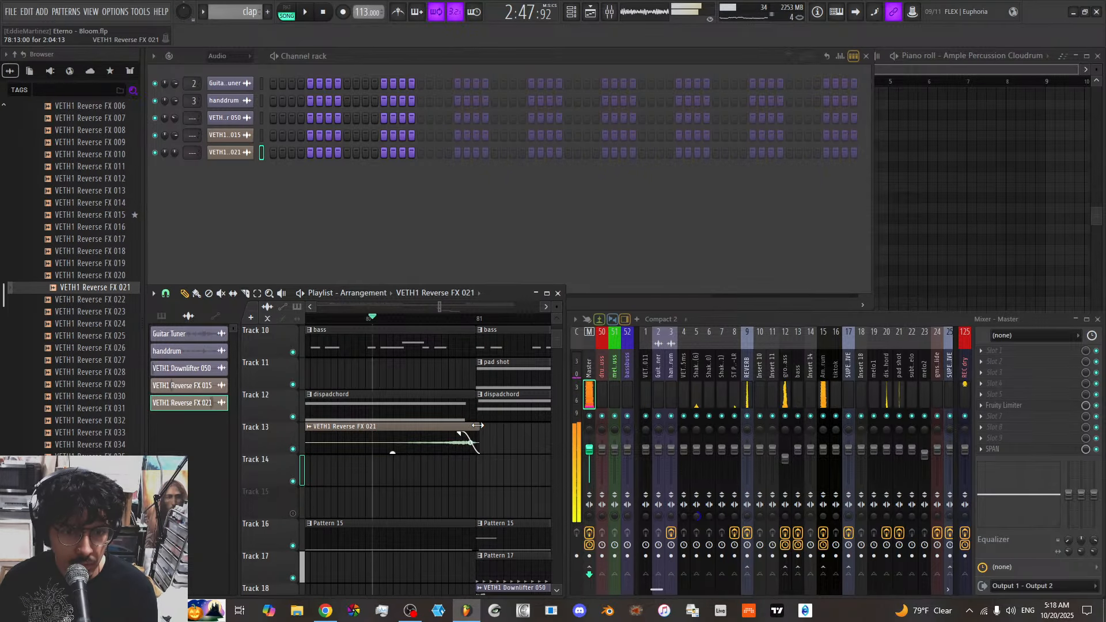
pyautogui.press('space')
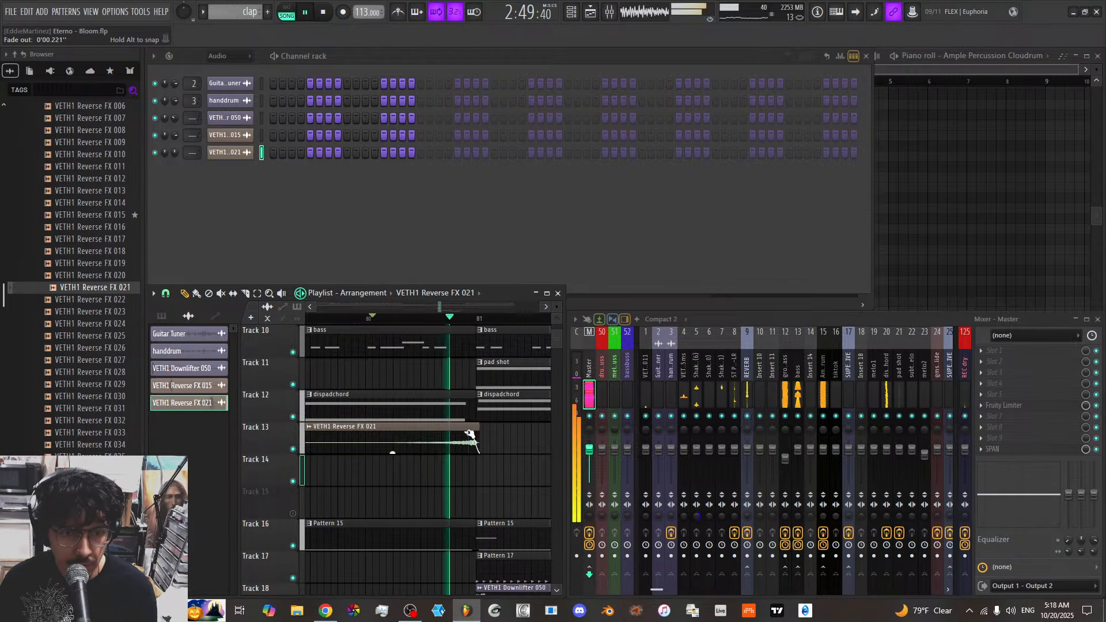
pyautogui.press('space')
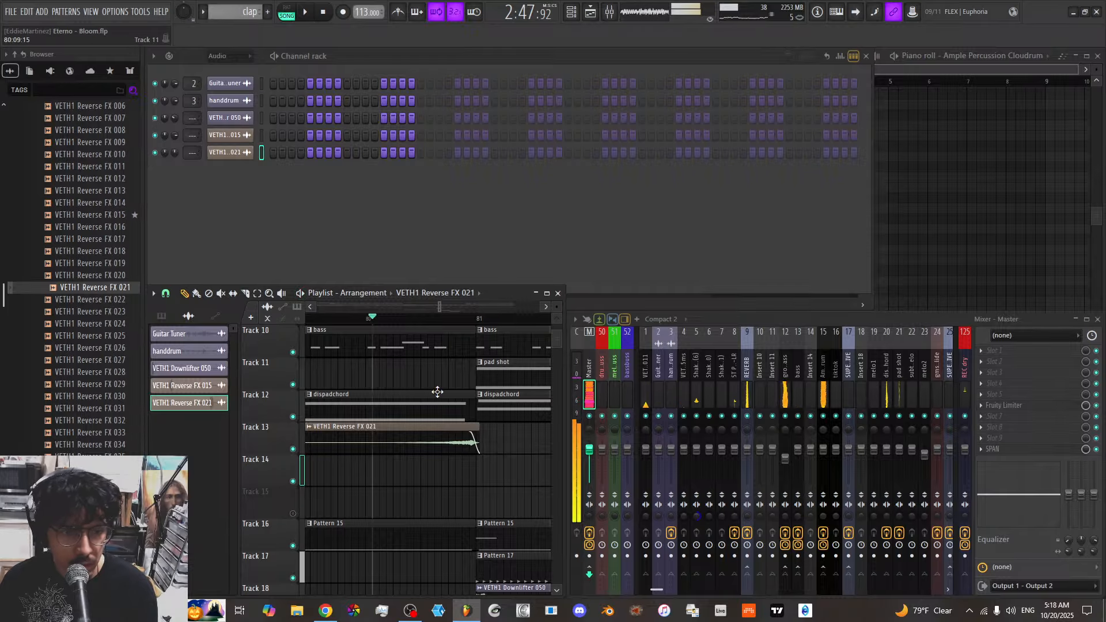
pyautogui.doubleClick(426, 432)
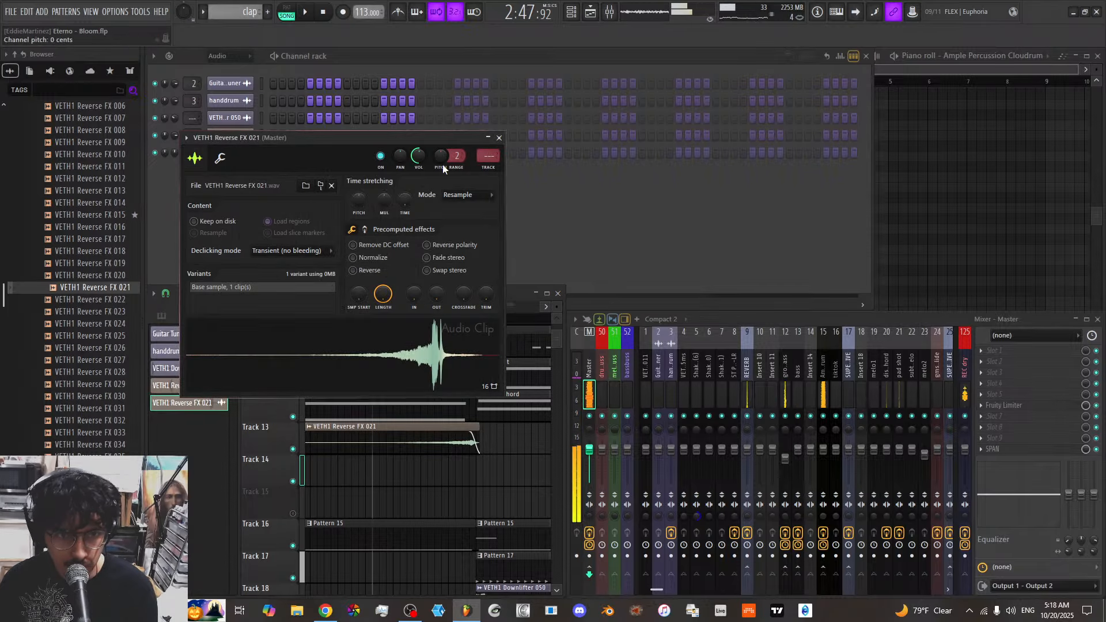
pyautogui.click(501, 139)
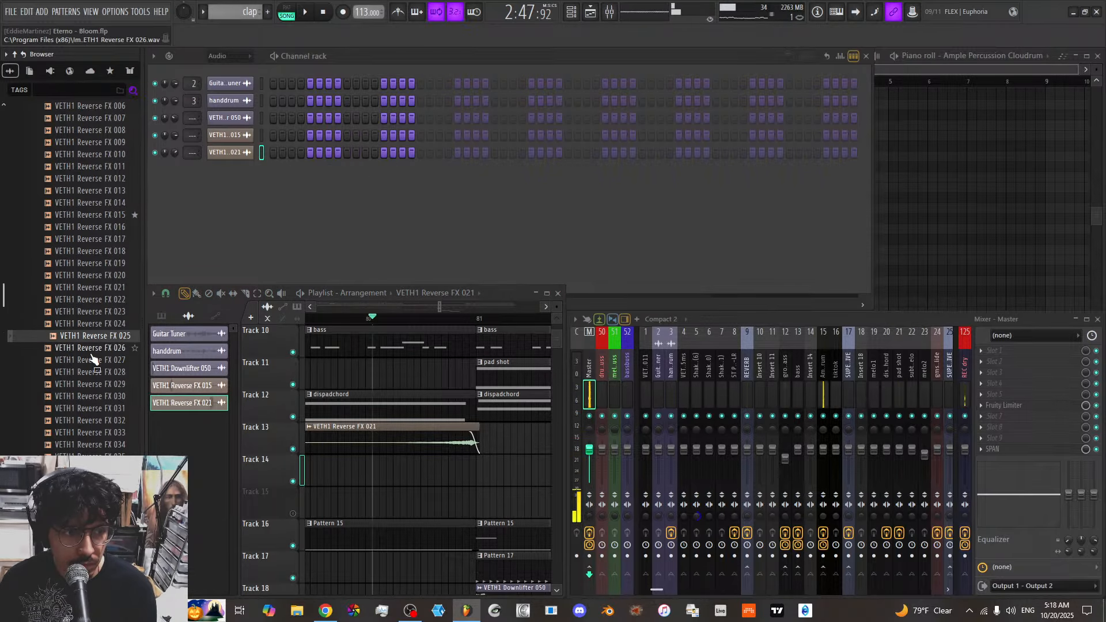
# Audition more reverse effects and replace the Track 13 clip's sample with VETH1 Reverse FX 031
pyautogui.click(97, 396)
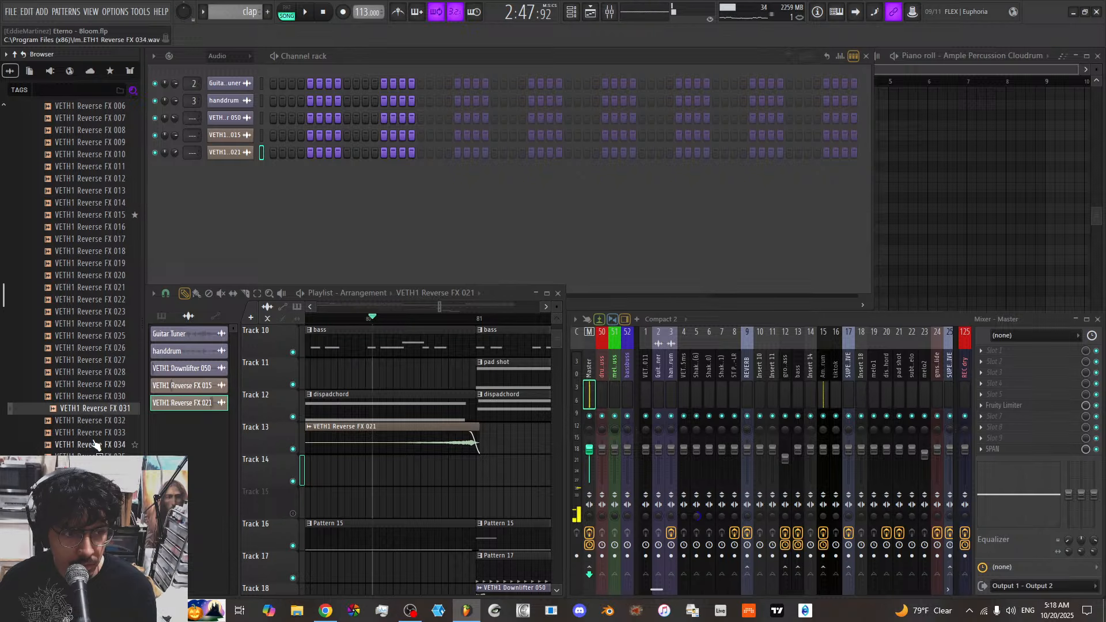
pyautogui.middleClick(96, 412)
pyautogui.press('space')
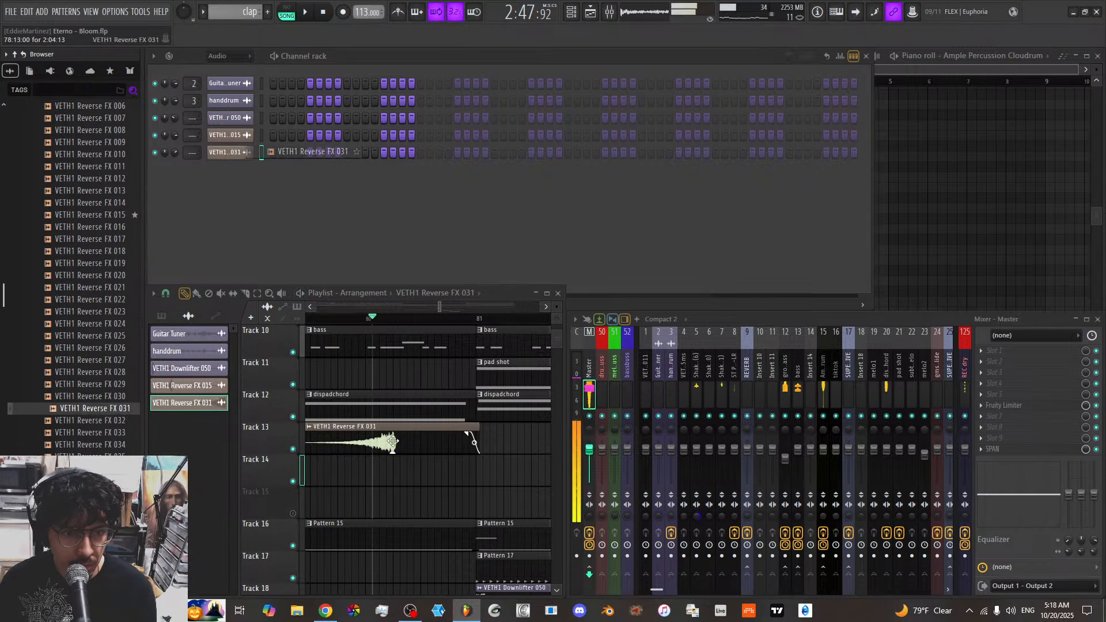
# Move the Reverse FX 031 clip to 79:10:00 so its peak lands at bar 81, and play the transition
pyautogui.press('space')
pyautogui.moveTo(393, 442); pyautogui.dragTo(482, 441)
pyautogui.press('space')
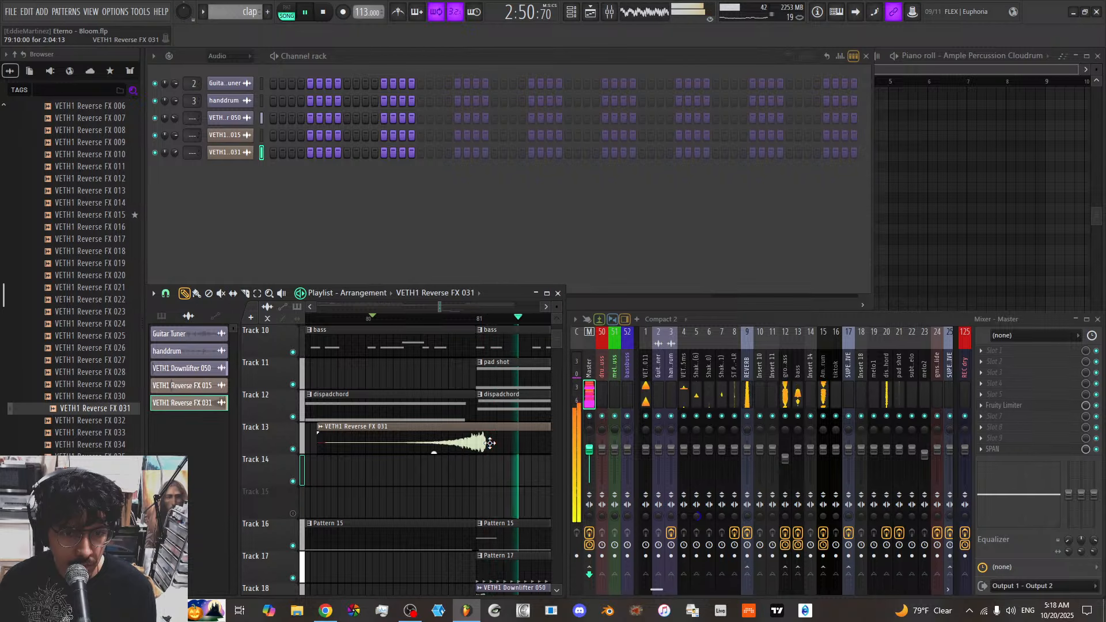
pyautogui.scroll(-2, 481, 425)
pyautogui.press('space')
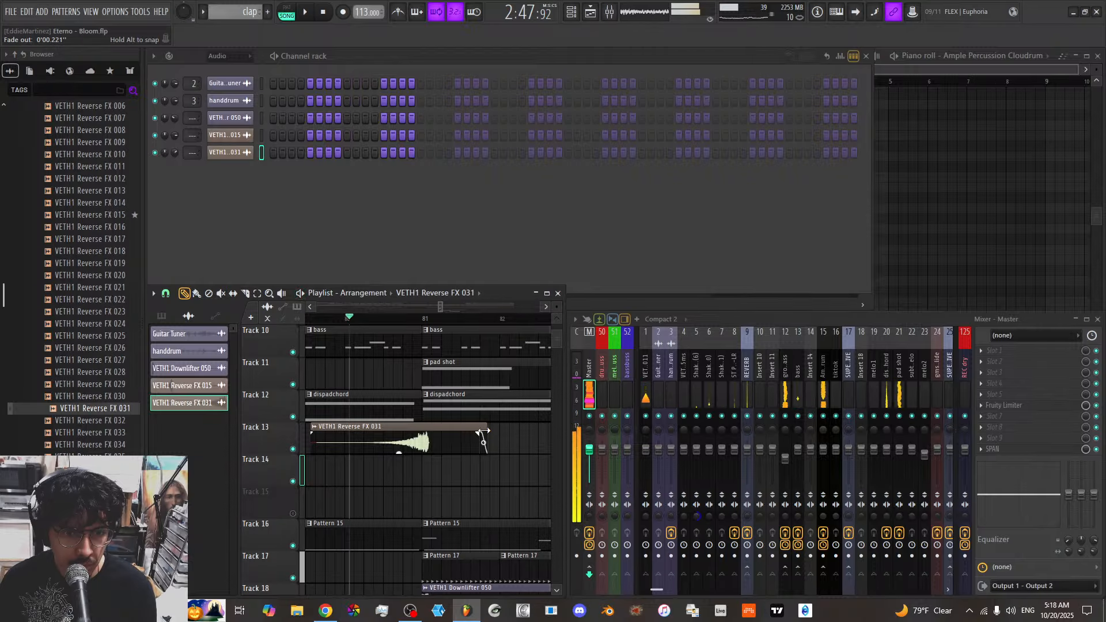
# Trim the Reverse FX 031 clip's end back to the start of bar 81 and play the transition
pyautogui.press('space')
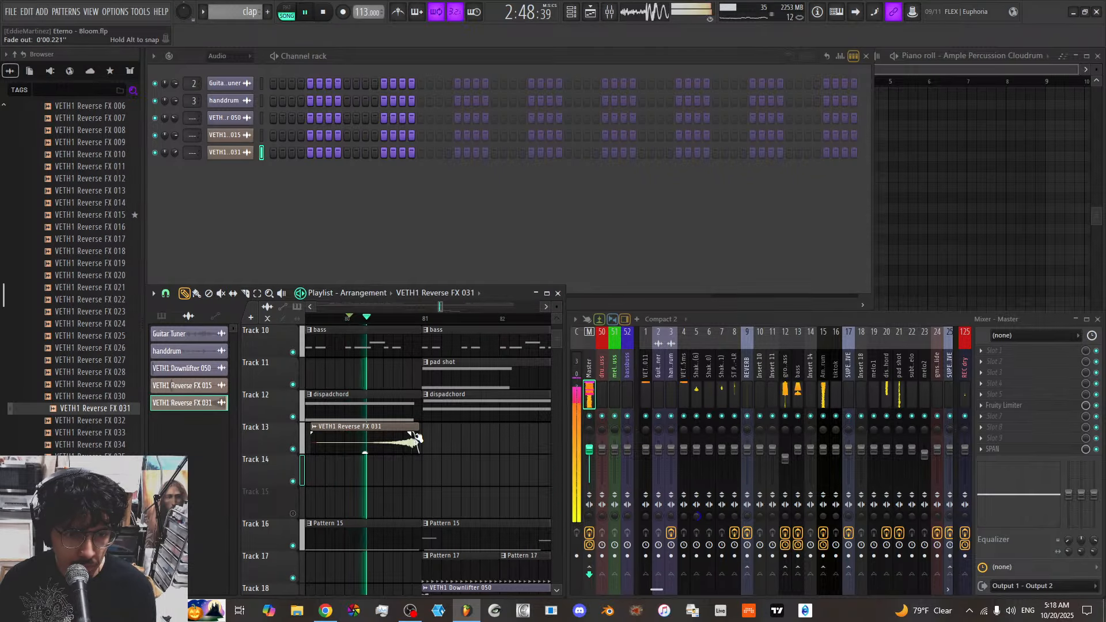
pyautogui.doubleClick(388, 436)
pyautogui.press('space')
pyautogui.click(499, 139)
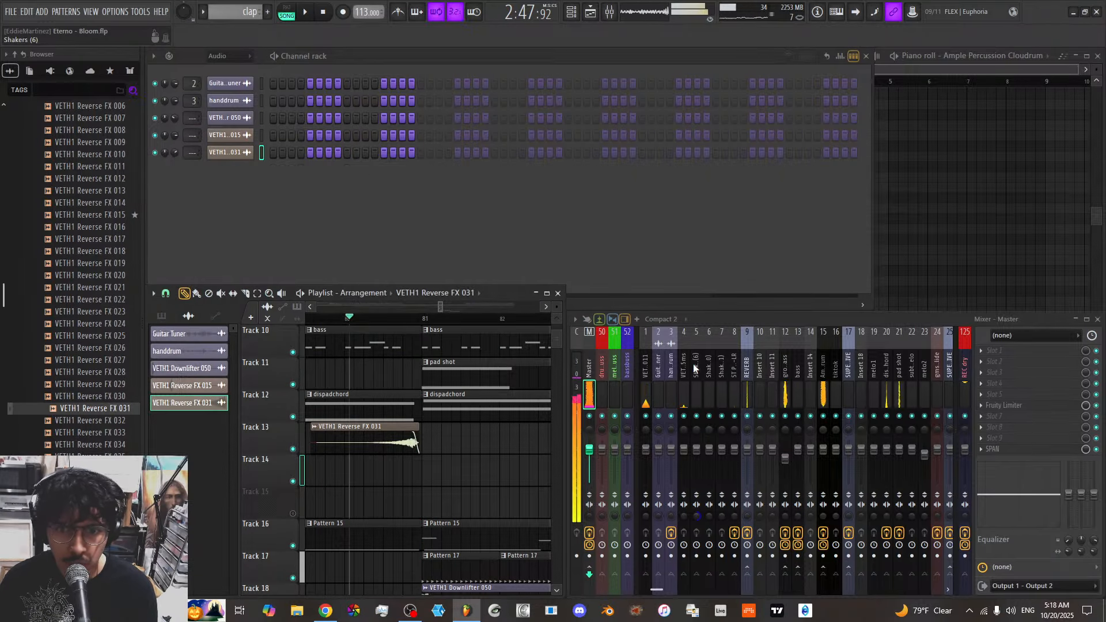
# Route the VETH1 Reverse FX 031 channel to mixer Insert 27
pyautogui.scroll(-4, 803, 391)
pyautogui.rightClick(822, 379)
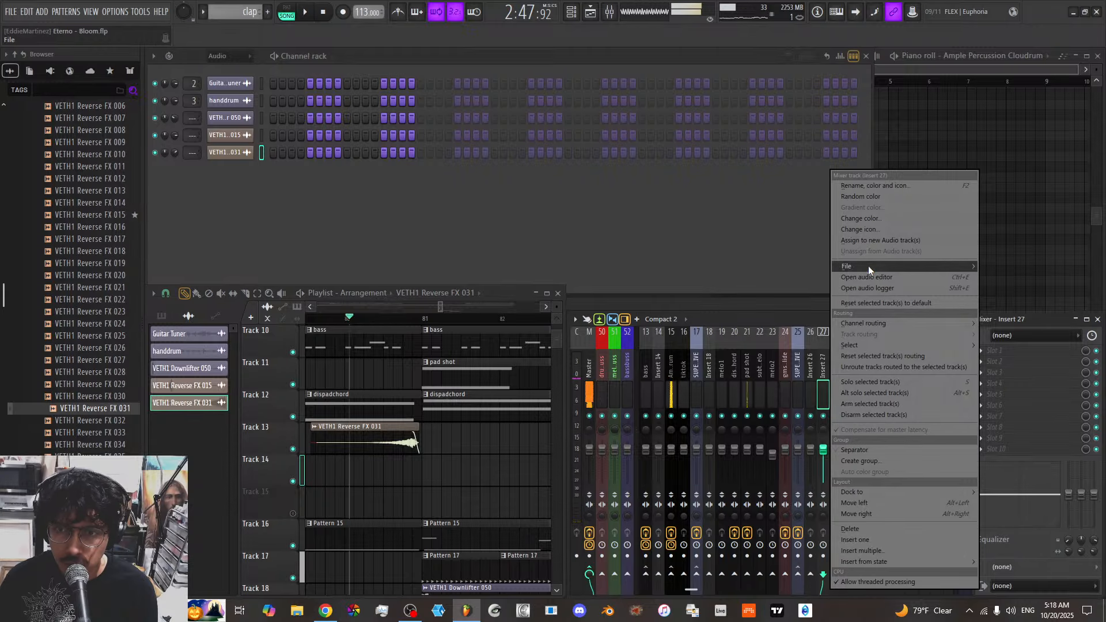
pyautogui.moveTo(869, 265)
pyautogui.moveTo(865, 320)
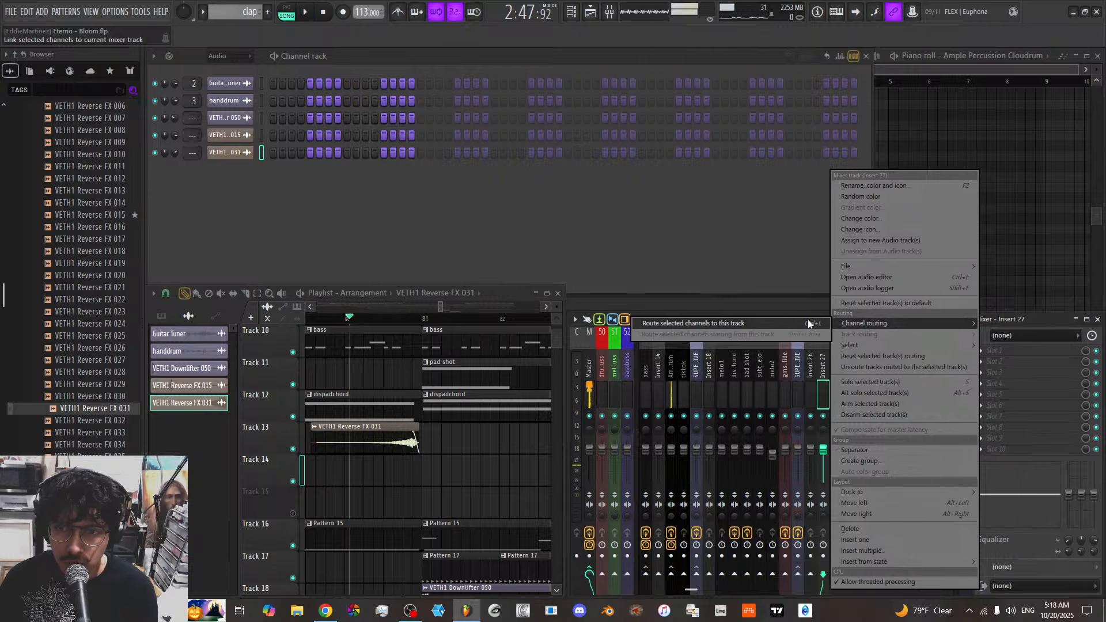
pyautogui.click(808, 319)
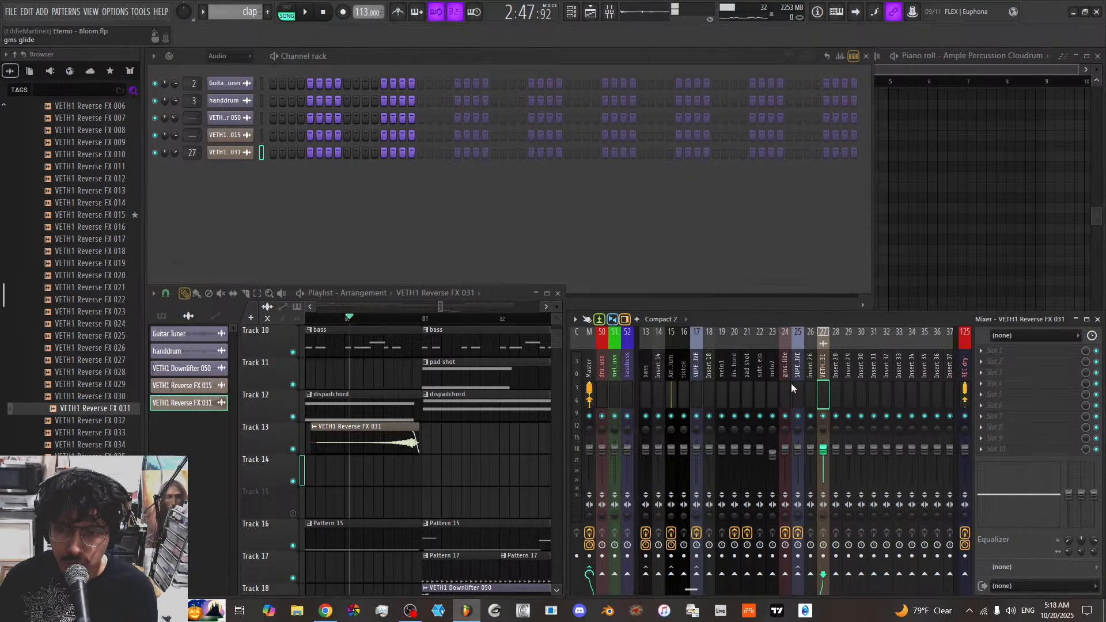
# Send the Reverse FX 031 mixer track to the REVERB track at 85% and play the transition
pyautogui.scroll(3, 799, 382)
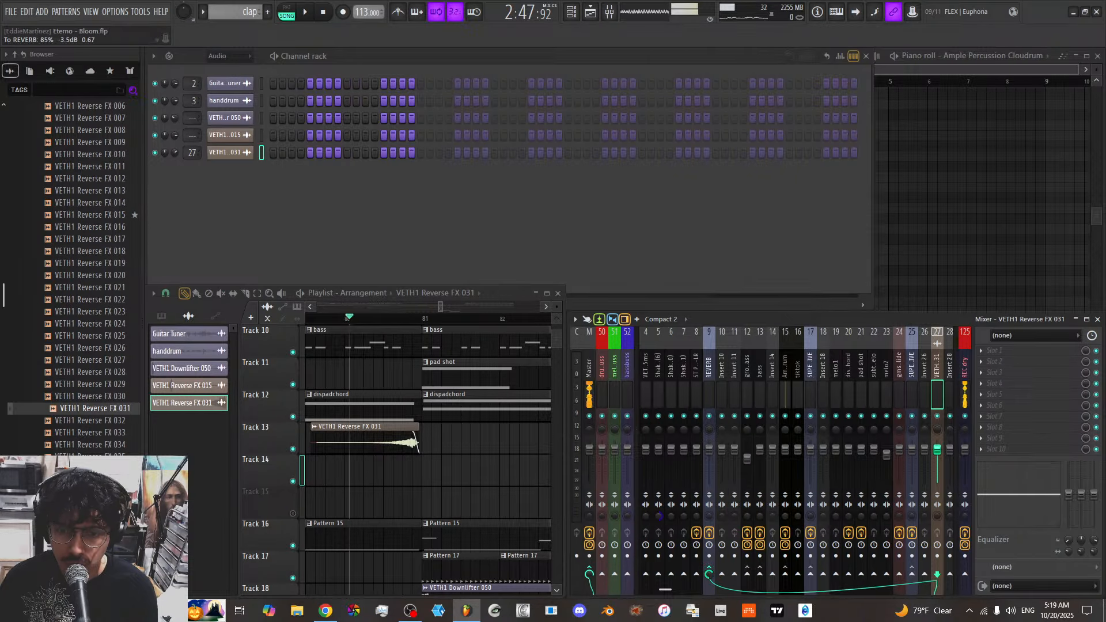
pyautogui.press('space')
pyautogui.scroll(-2, 849, 397)
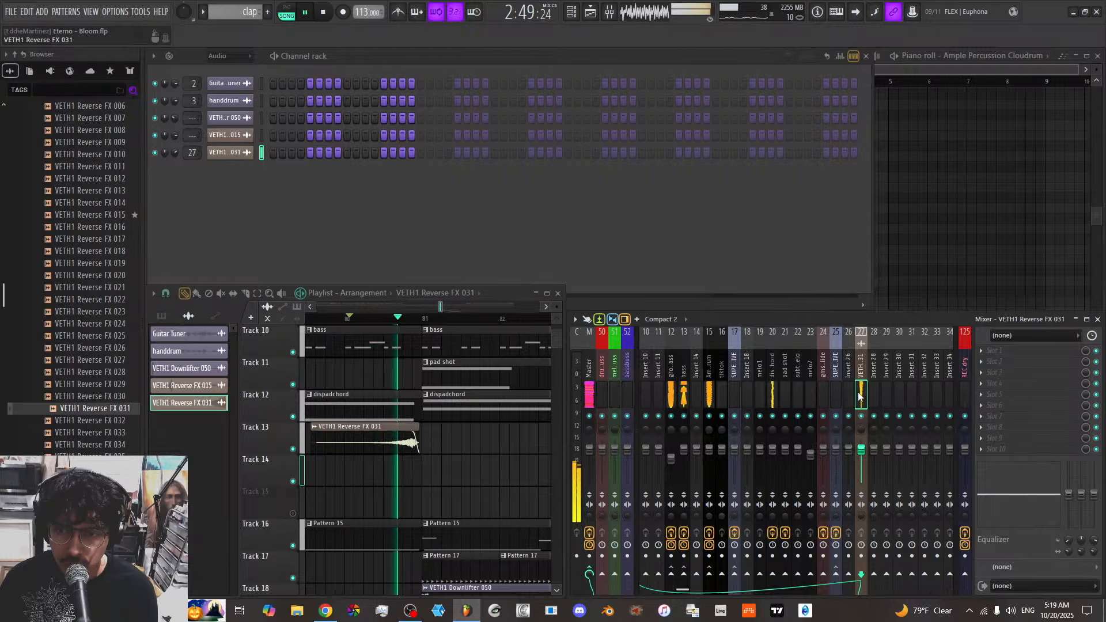
pyautogui.press('space')
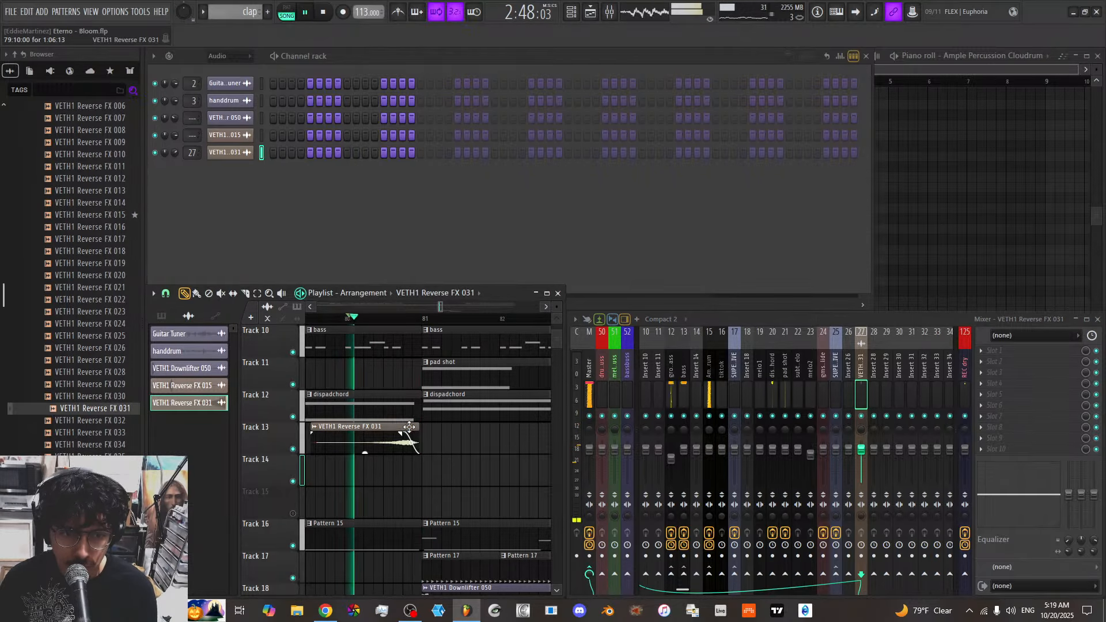
# Try the Reverse FX 031 clip at 79:12:00 and with a 0.476 s fade-out while playing the transition
pyautogui.moveTo(409, 426); pyautogui.dragTo(420, 427)
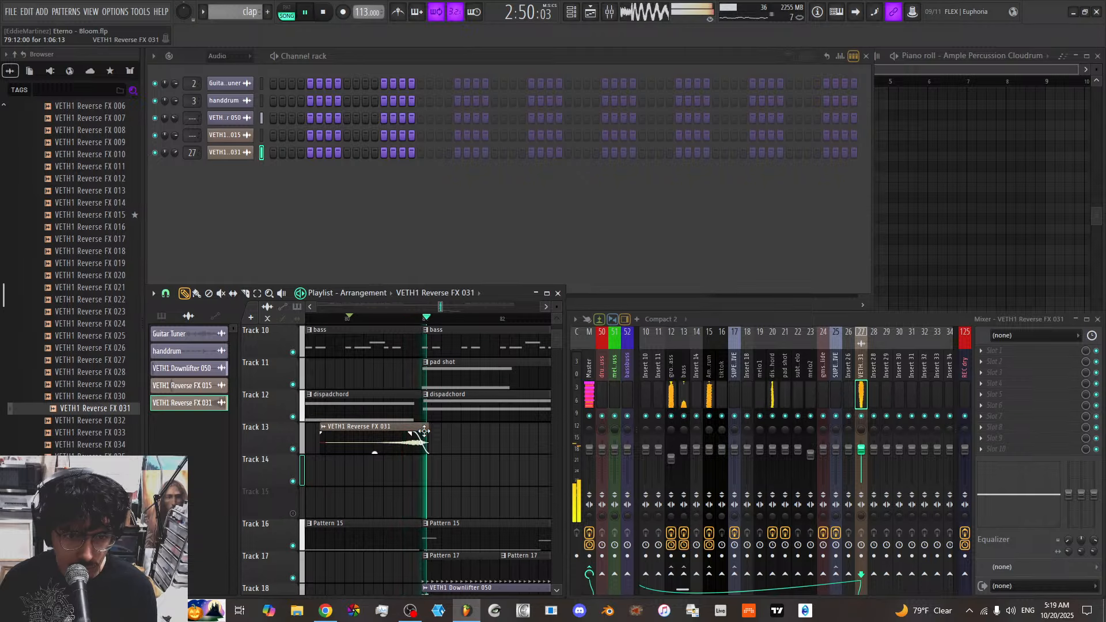
pyautogui.moveTo(424, 431); pyautogui.dragTo(414, 432)
pyautogui.press('space')
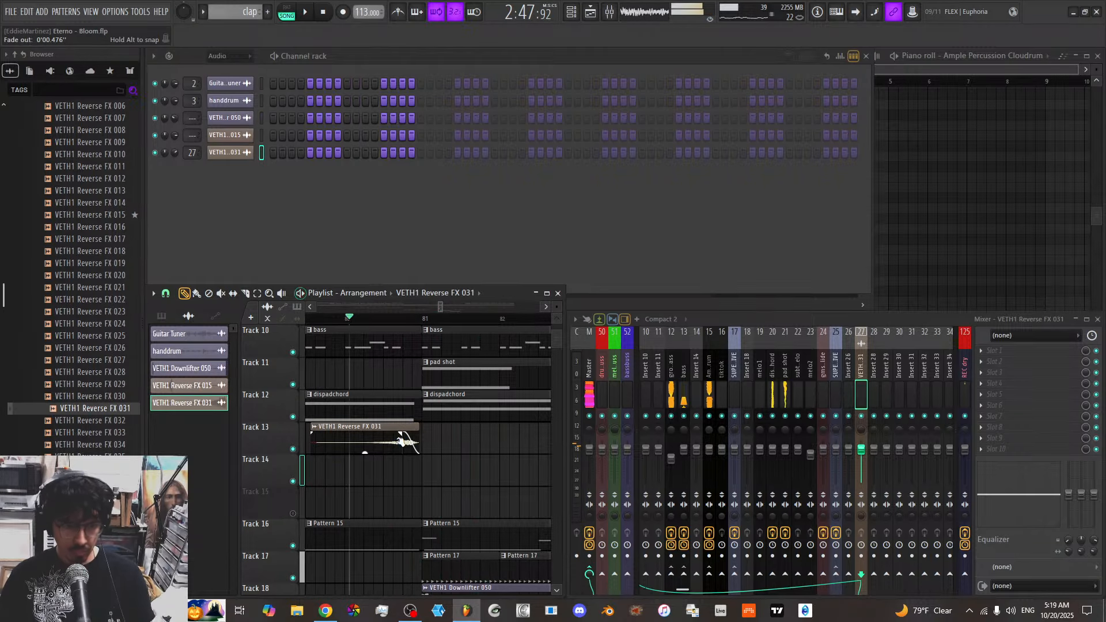
pyautogui.press('space')
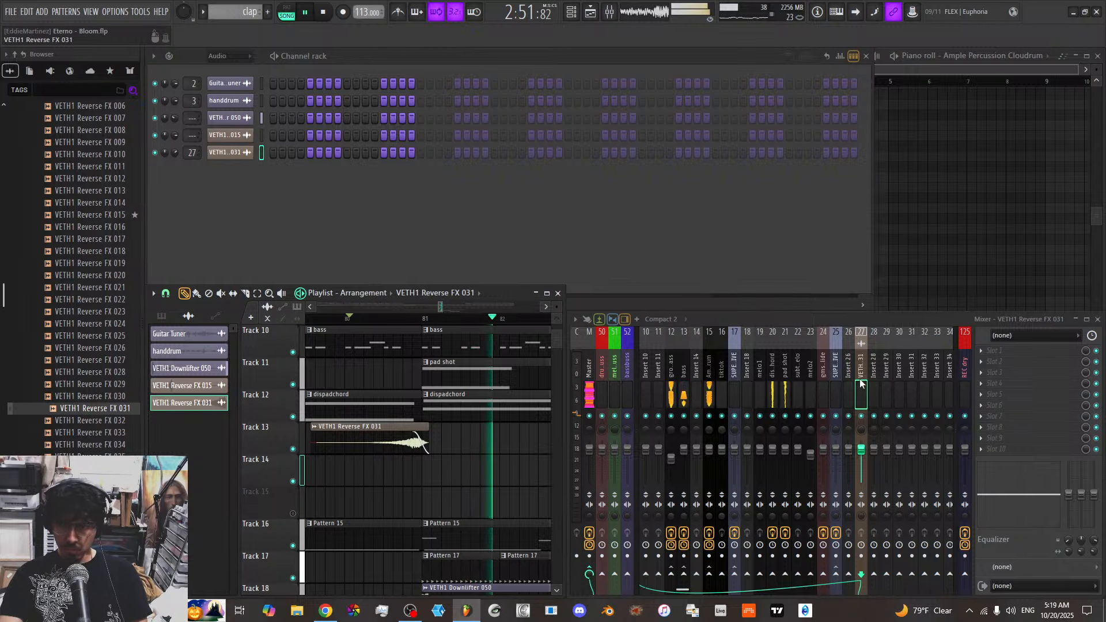
# Add Fruity Parametric EQ 2 to the Reverse FX 031 mixer track and cut band 4 and band 5, with band 5 at -4.2 dB near 1213 Hz
pyautogui.click(994, 350)
pyautogui.click(945, 499)
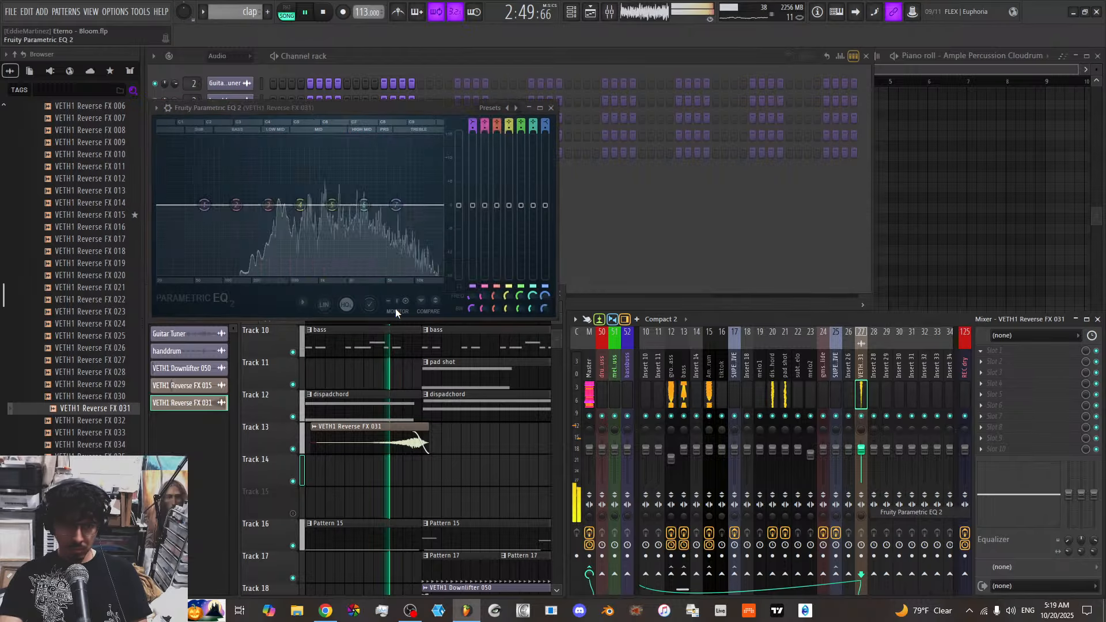
pyautogui.press('space')
pyautogui.moveTo(332, 205)
pyautogui.mouseDown()
pyautogui.moveTo(326, 219)
pyautogui.moveTo(302, 223)
pyautogui.moveTo(306, 233)
pyautogui.moveTo(327, 225)
pyautogui.mouseUp()
pyautogui.press('space')
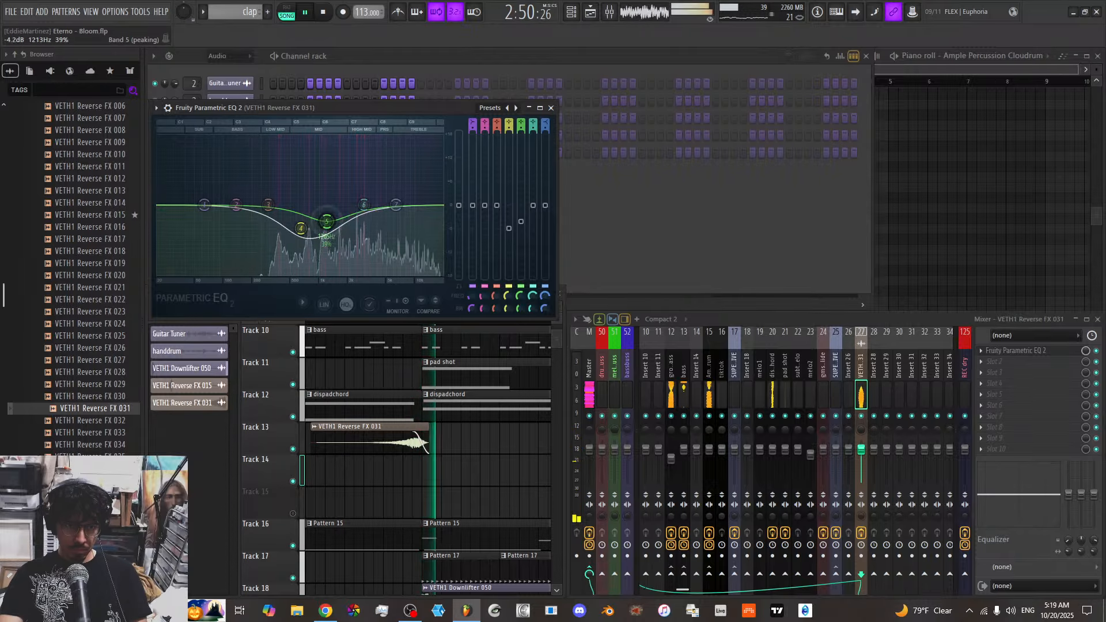
# Cut band 3 slightly and lower band 5 further in the Reverse FX 031 EQ while playing the loop
pyautogui.moveTo(269, 206); pyautogui.dragTo(334, 233)
pyautogui.press('space')
pyautogui.press('space')
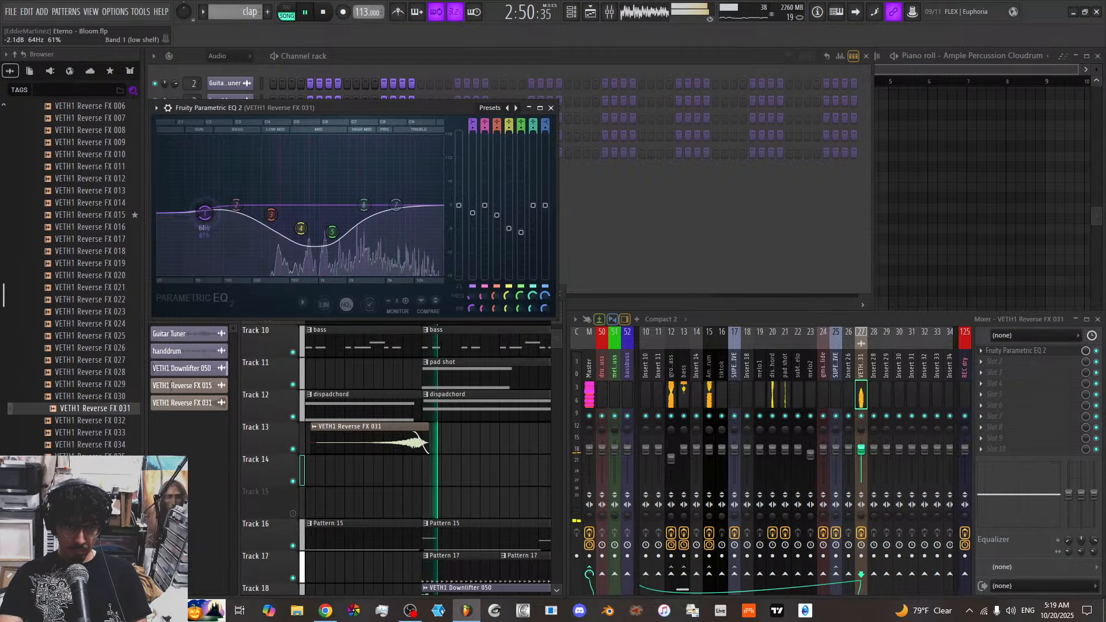
# Cut the lows with band 1 and boost band 7 by about 5.9 dB near 7100 Hz in the Reverse FX 031 EQ
pyautogui.moveTo(206, 209); pyautogui.dragTo(234, 272)
pyautogui.moveTo(332, 231); pyautogui.dragTo(401, 183)
pyautogui.press('space')
pyautogui.press('space')
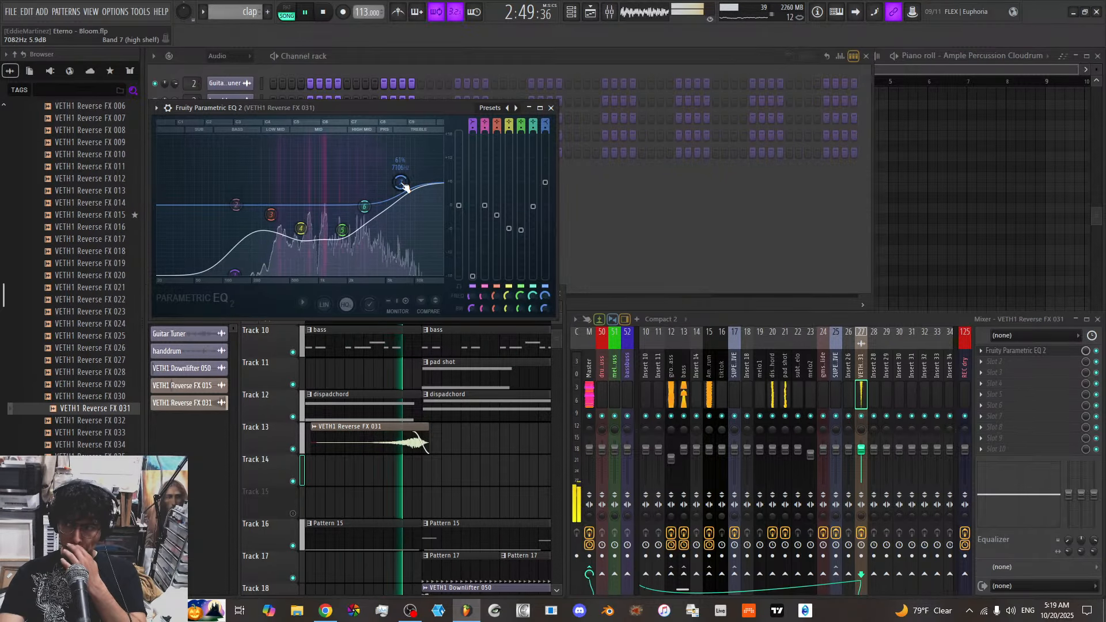
pyautogui.click(551, 107)
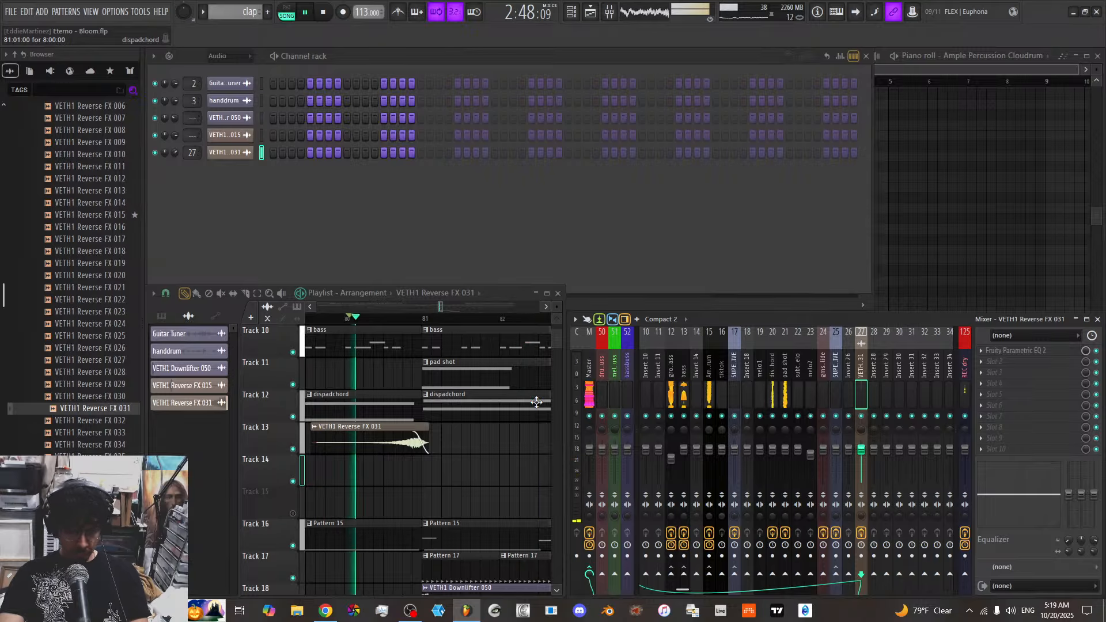
# Shorten the Reverse FX 031 clip's end to bar 81 and set its fade-out to 0.083 s
pyautogui.moveTo(429, 431); pyautogui.dragTo(419, 430)
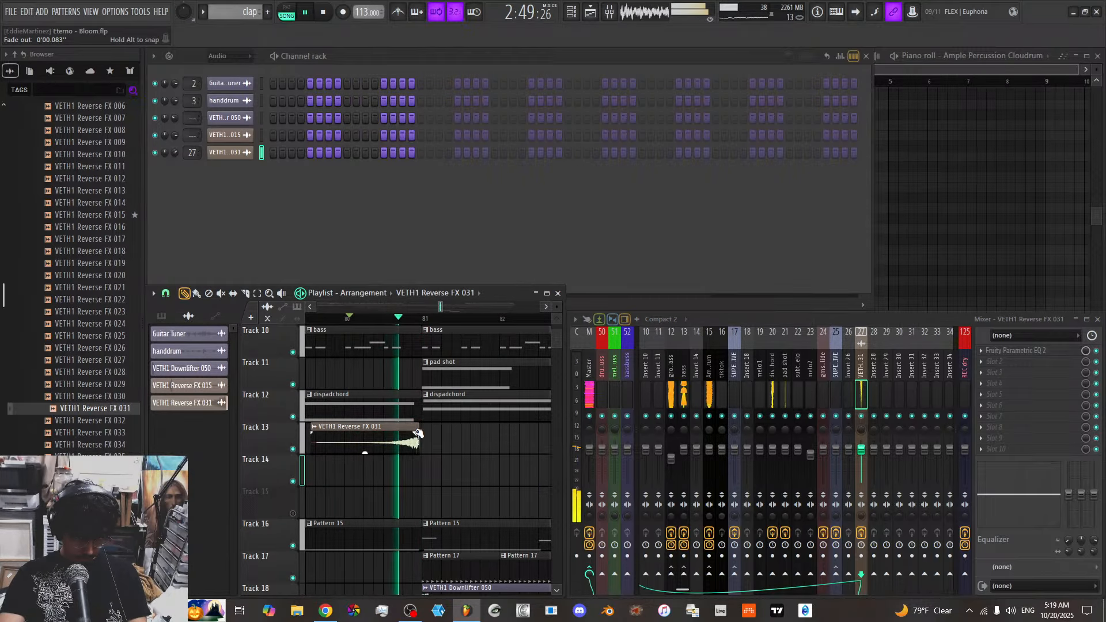
pyautogui.press('space')
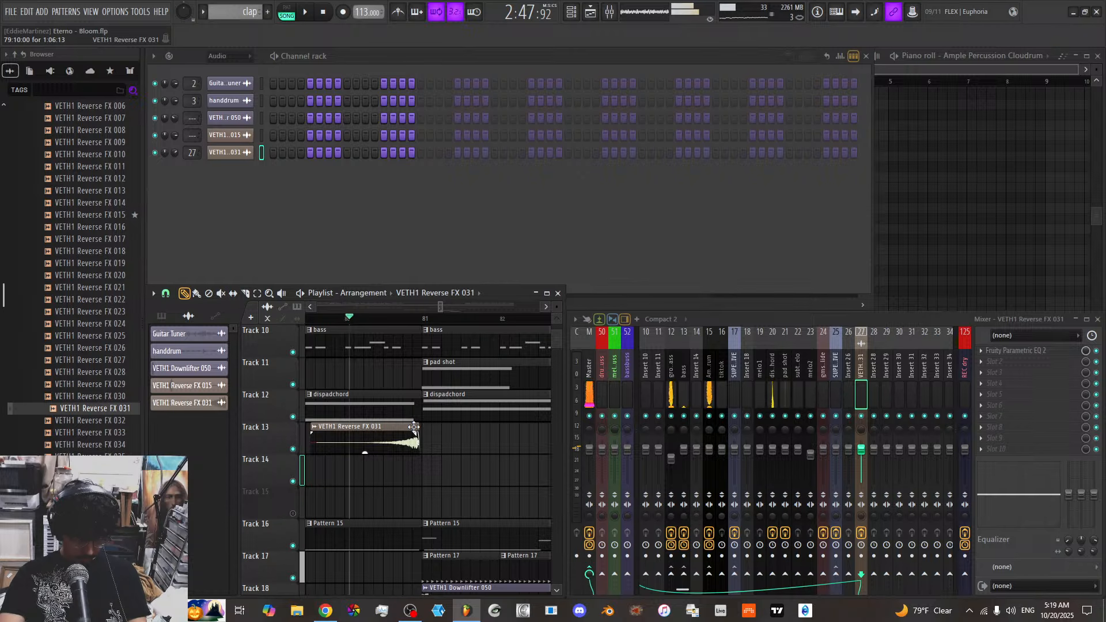
# Add Fruity Delay 3 to the Reverse FX 031 mixer track and set its delay model to Ping pong
pyautogui.click(1020, 383)
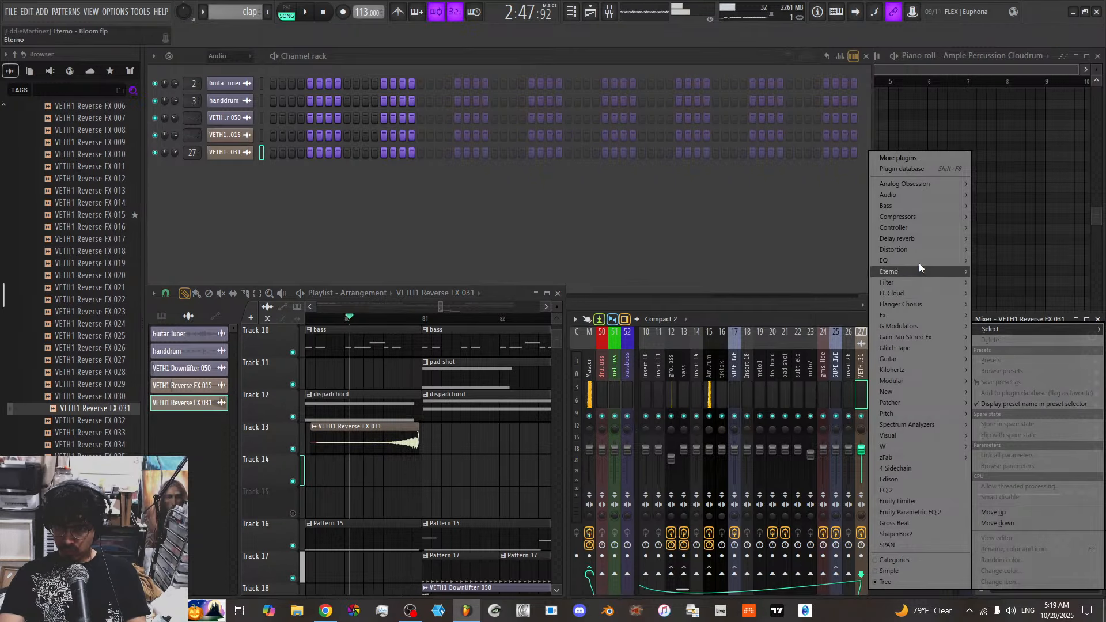
pyautogui.moveTo(919, 240)
pyautogui.click(842, 303)
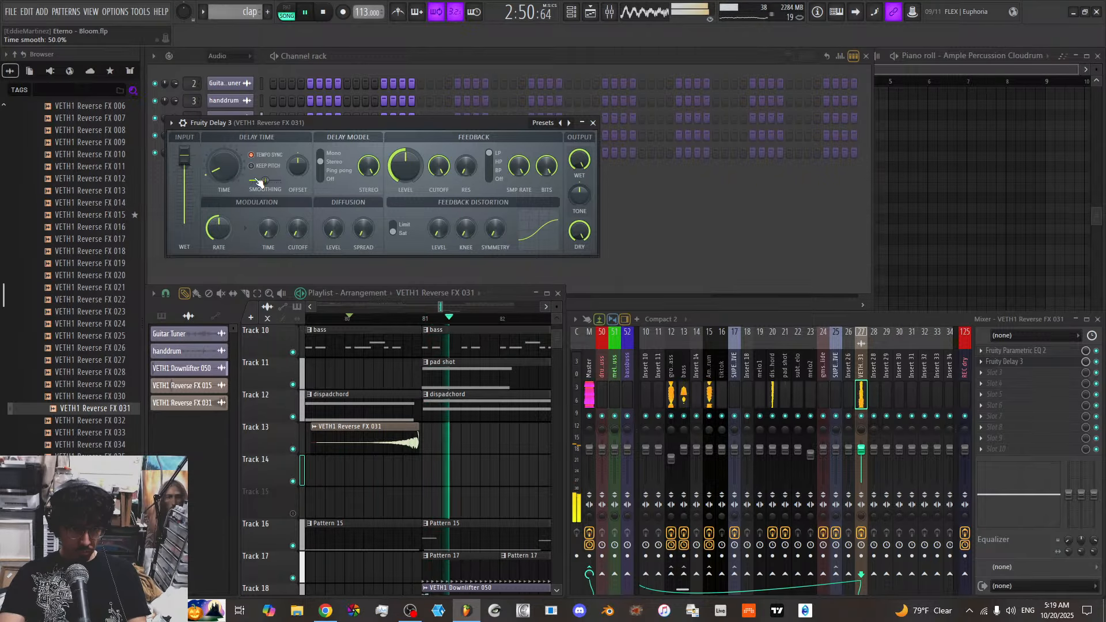
pyautogui.click(330, 170)
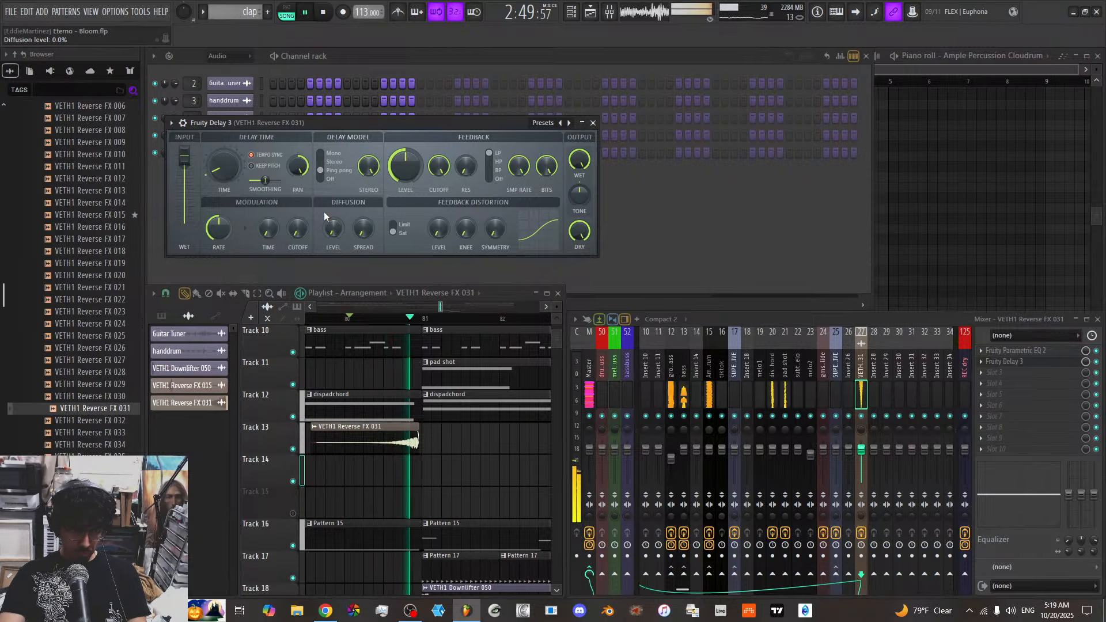
pyautogui.press('space')
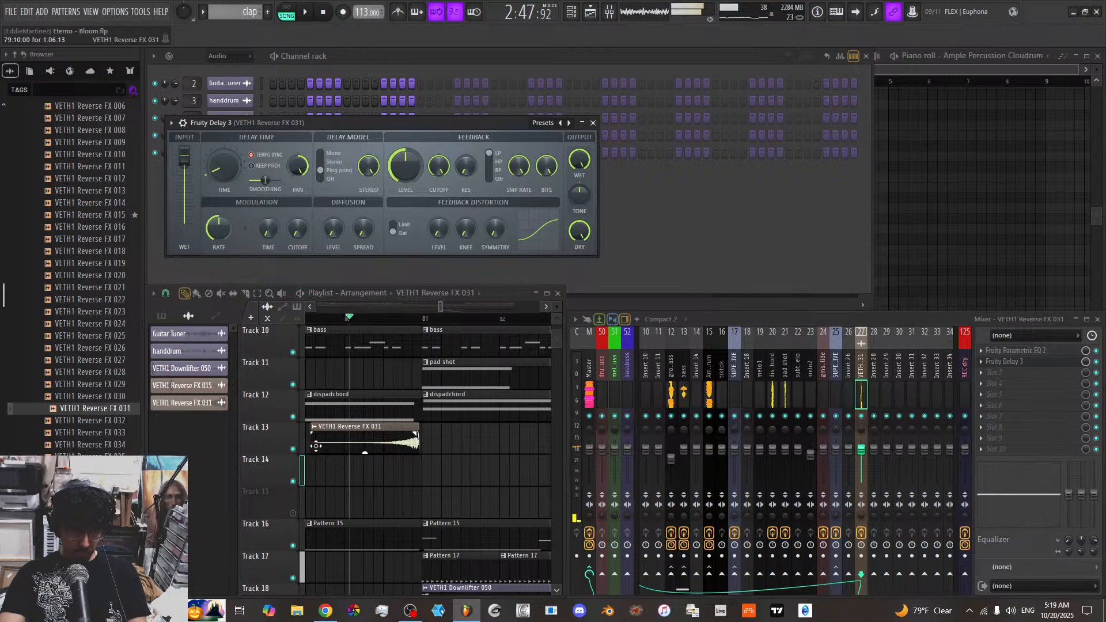
# Solo Track 13 and nudge the Reverse FX 031 clip to 79:10:11 so it ends at bar 81
pyautogui.rightClick(293, 449)
pyautogui.press('space')
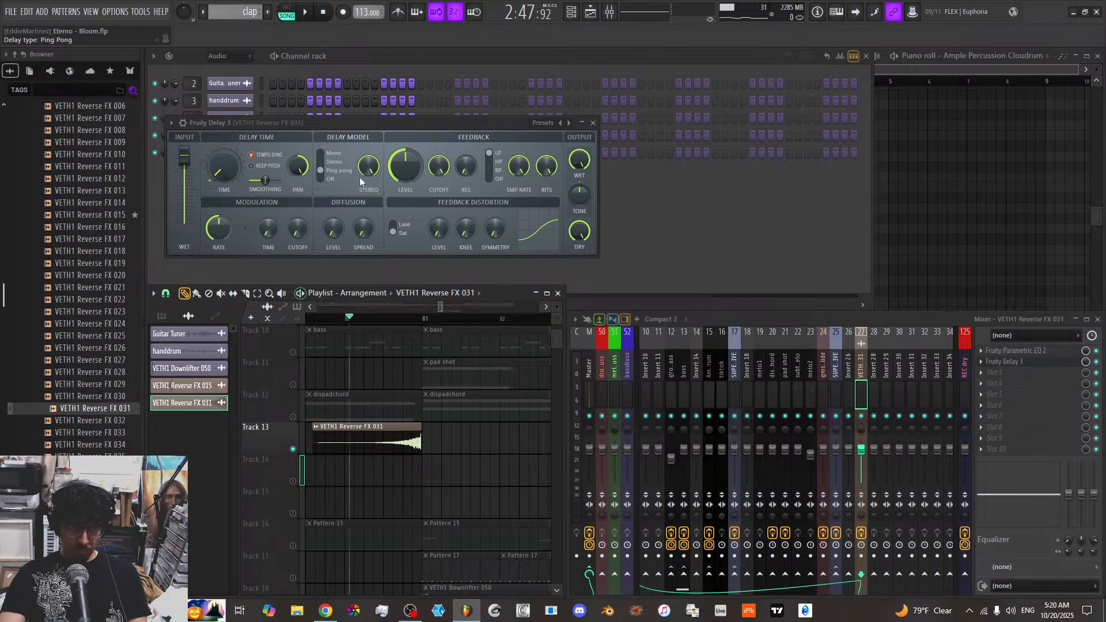
pyautogui.press('space')
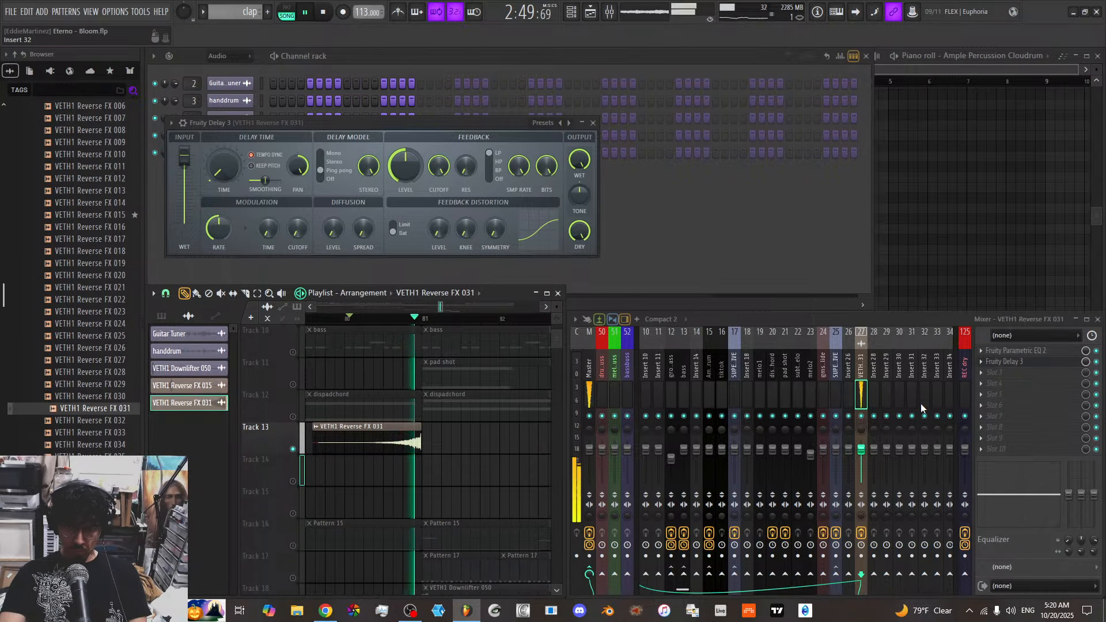
# Boost band 7 further and cut bands 6 and 2 in the Reverse FX 031 track's Parametric EQ 2
pyautogui.click(1014, 350)
pyautogui.press('space')
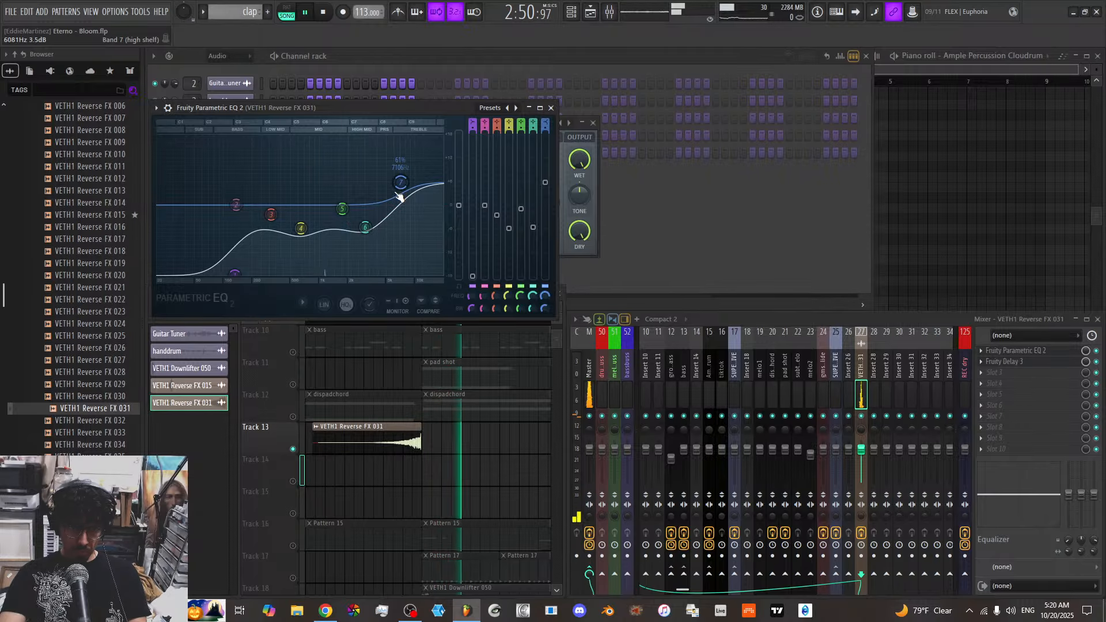
pyautogui.moveTo(400, 182); pyautogui.dragTo(400, 163)
pyautogui.moveTo(365, 209); pyautogui.dragTo(370, 222)
pyautogui.moveTo(241, 210); pyautogui.dragTo(246, 219)
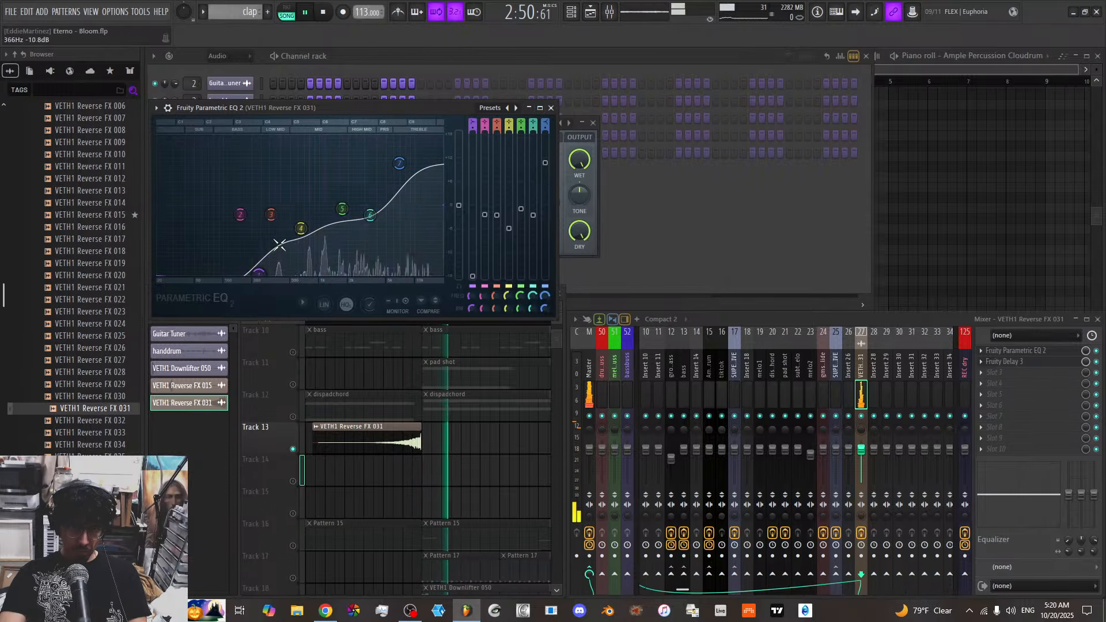
# Raise the band 1 low cut's frequency into the mids and set band 5 to -1.8 dB at 1871 Hz
pyautogui.moveTo(258, 271); pyautogui.dragTo(318, 281)
pyautogui.press('space')
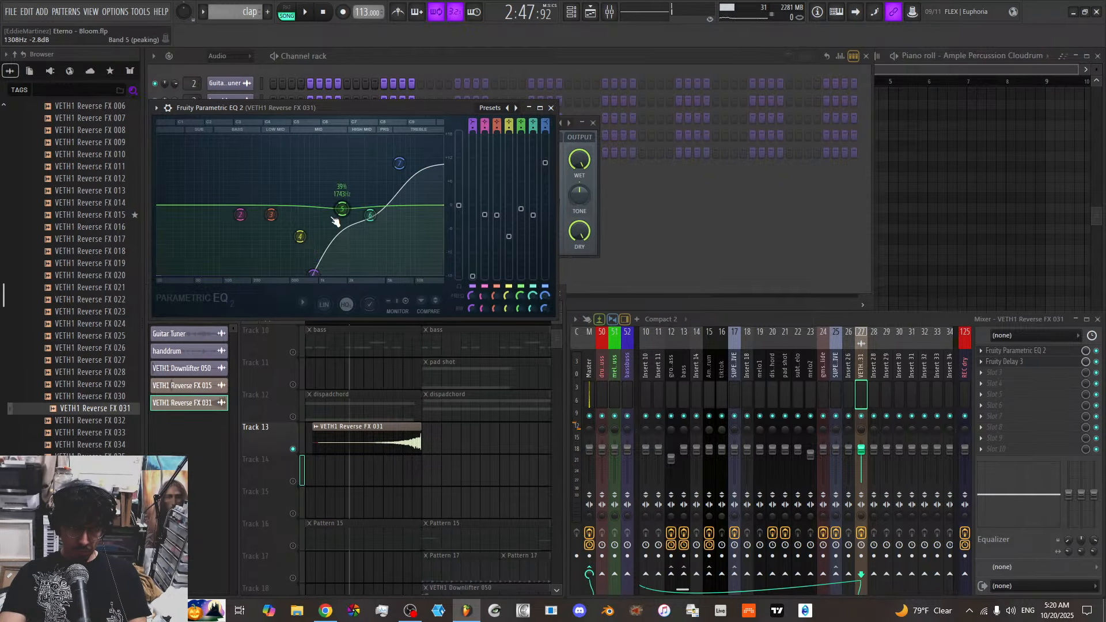
pyautogui.moveTo(342, 214); pyautogui.dragTo(345, 218)
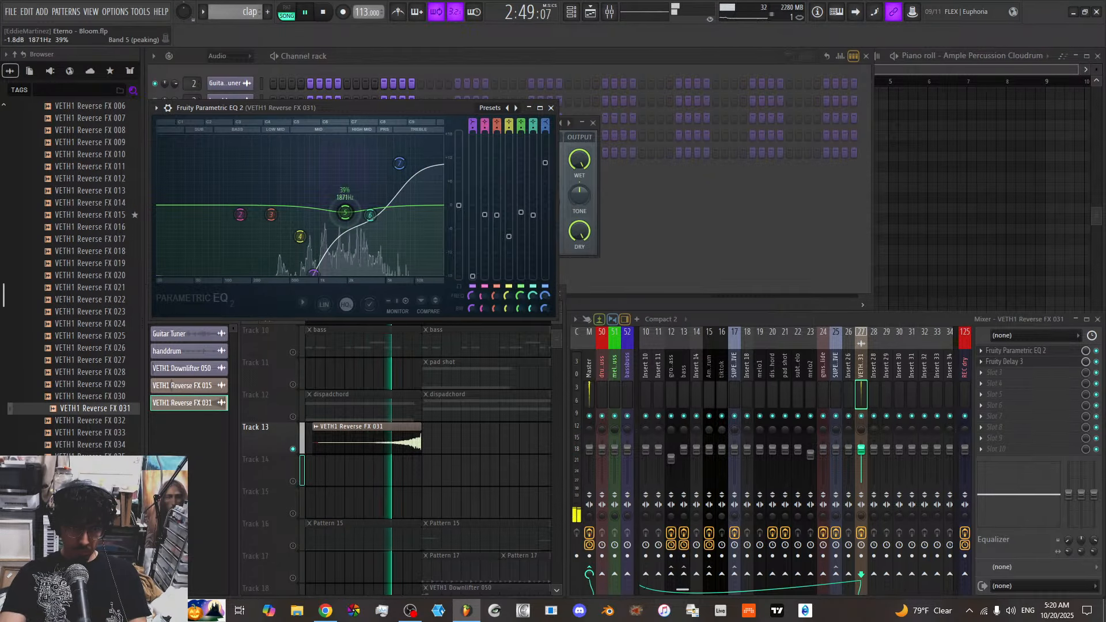
pyautogui.click(552, 108)
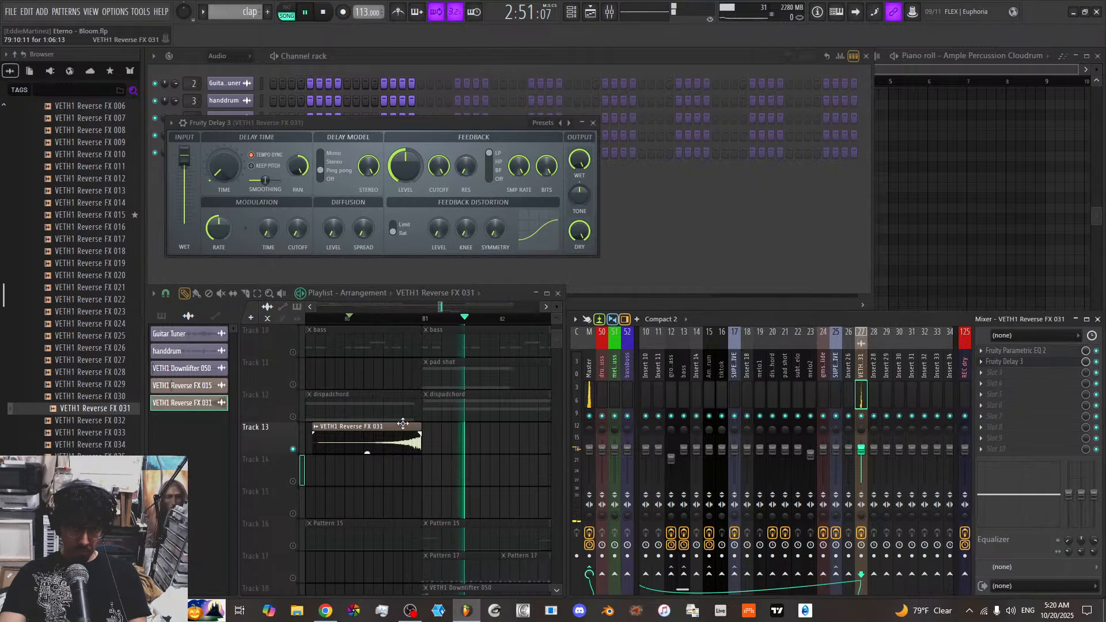
# Set the Reverse FX 031 channel volume to 82% and close the channel and delay windows
pyautogui.doubleClick(402, 429)
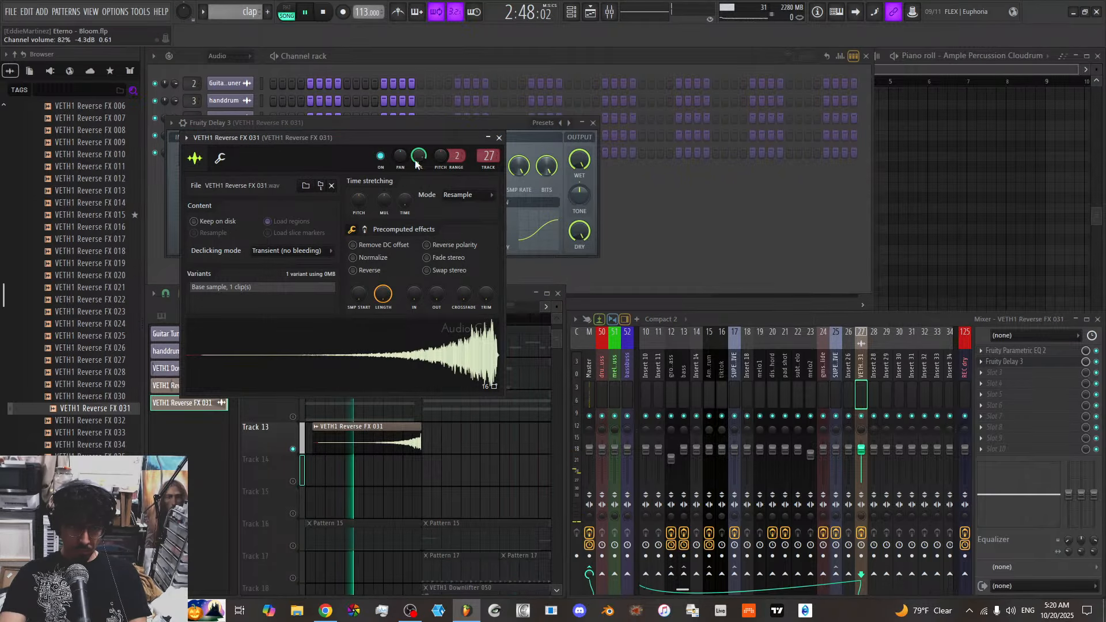
pyautogui.click(499, 138)
pyautogui.click(467, 265)
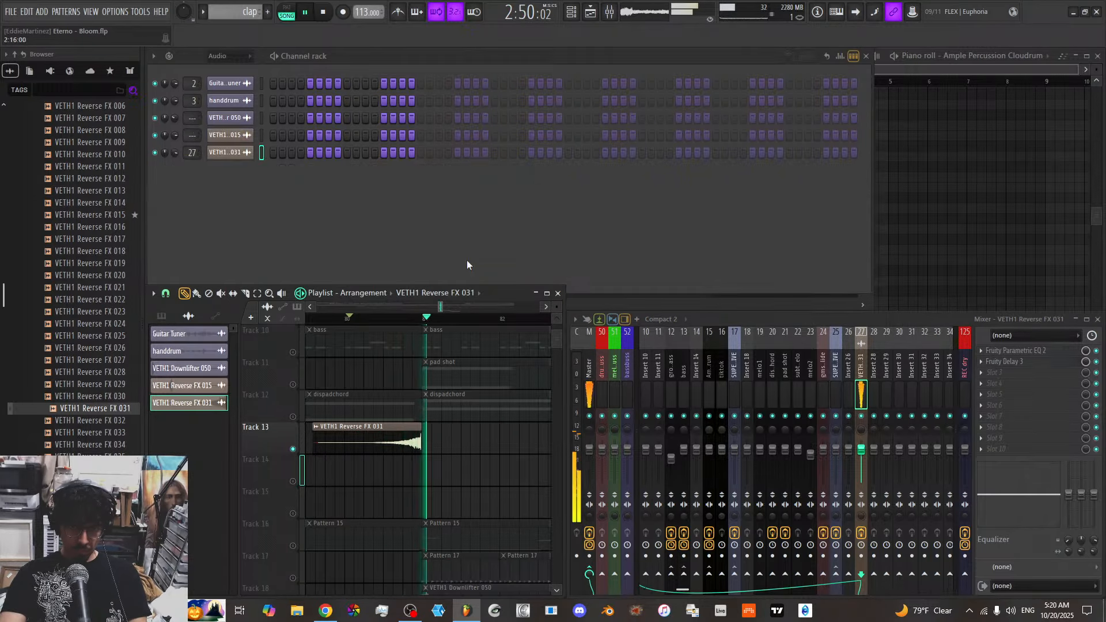
# Unsolo Track 13 and play the full arrangement through the bar 81 transition
pyautogui.rightClick(294, 448)
pyautogui.press('space')
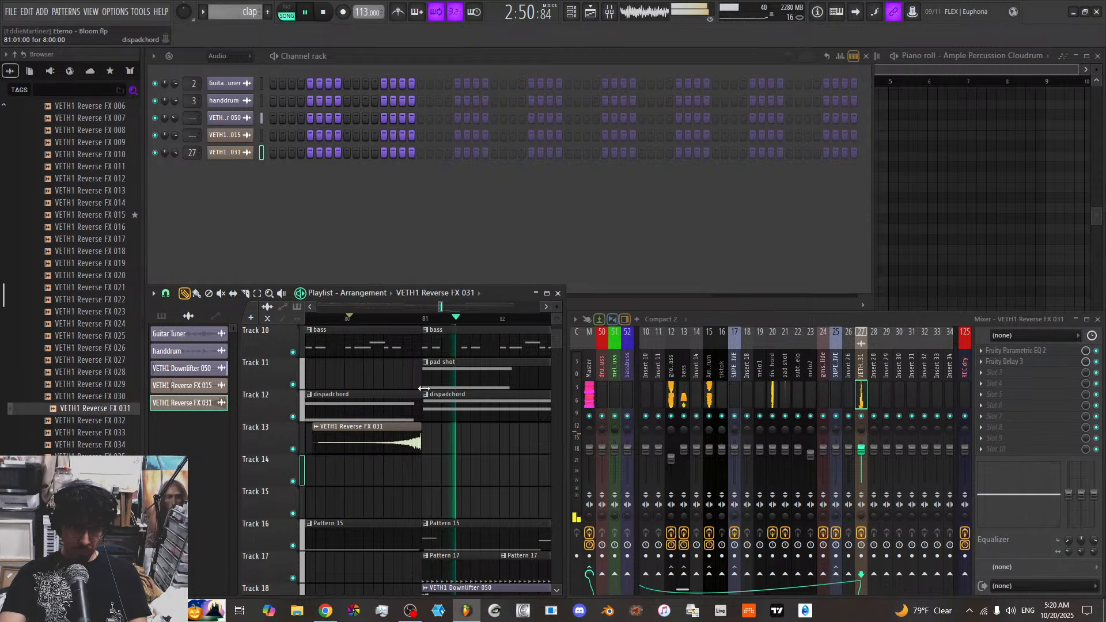
pyautogui.scroll(-5, 435, 305)
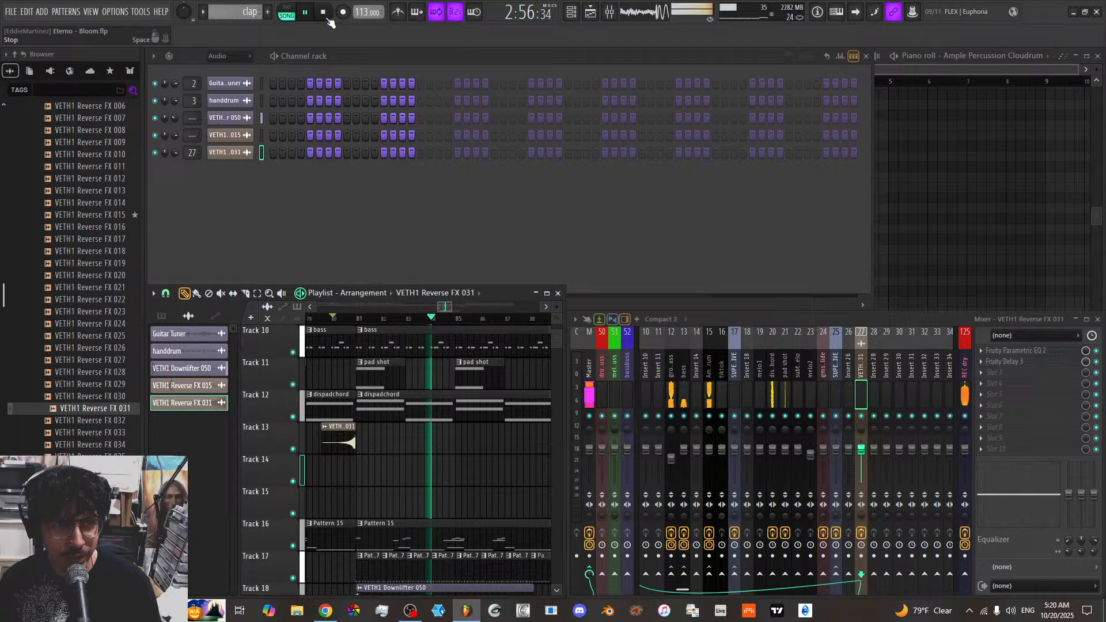
pyautogui.click(324, 13)
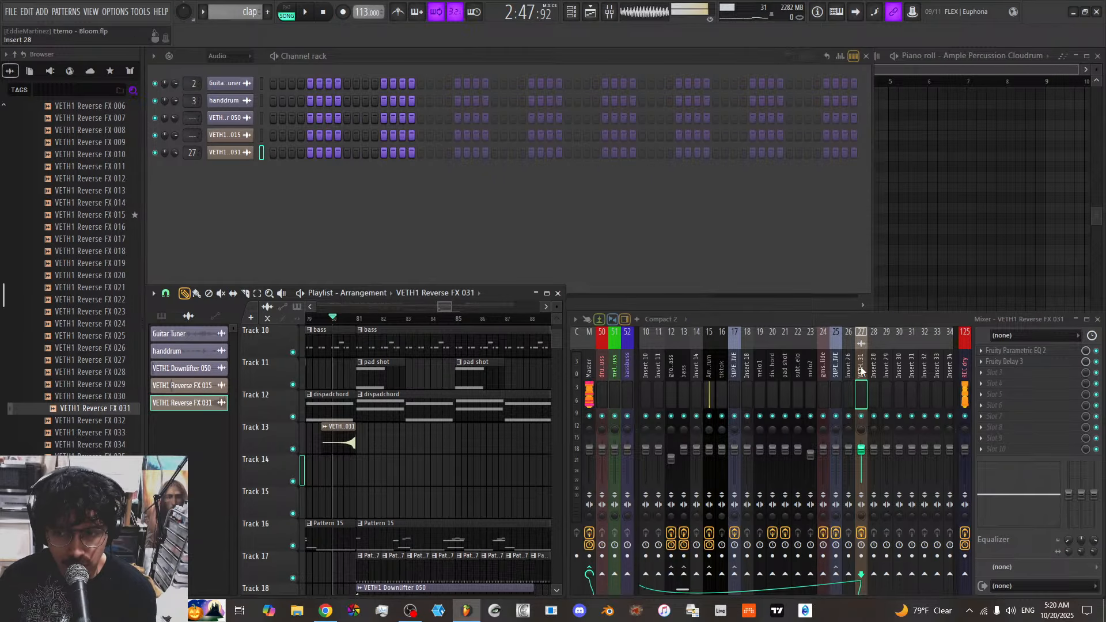
# Examine the attack, hold, release, range and sidechain settings of the kHs Compactor on the bass mixer track
pyautogui.click(689, 375)
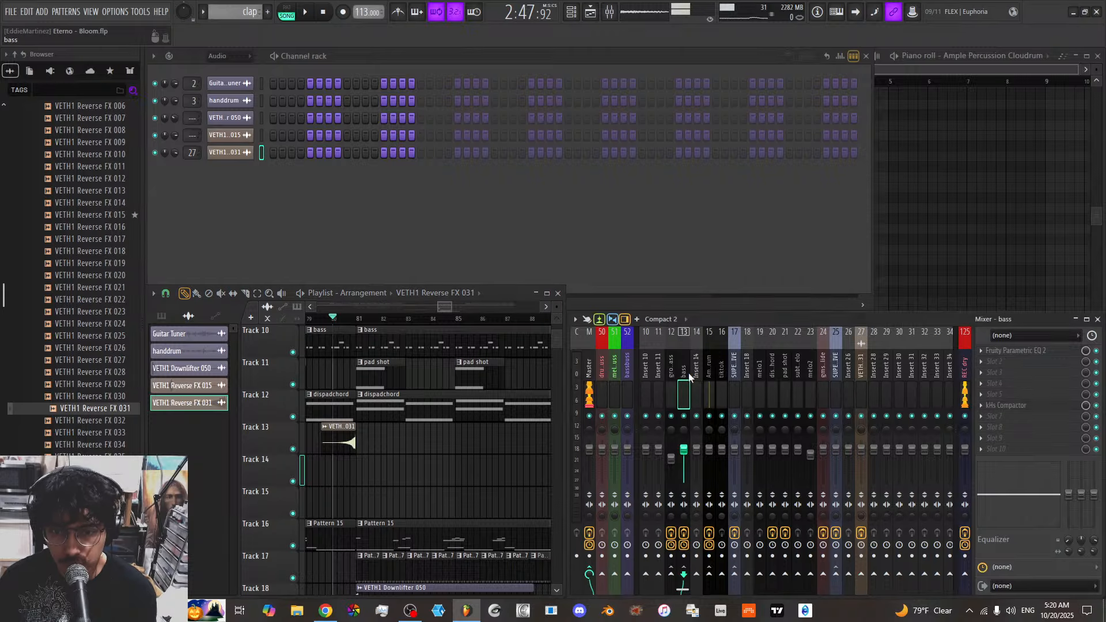
pyautogui.click(1013, 405)
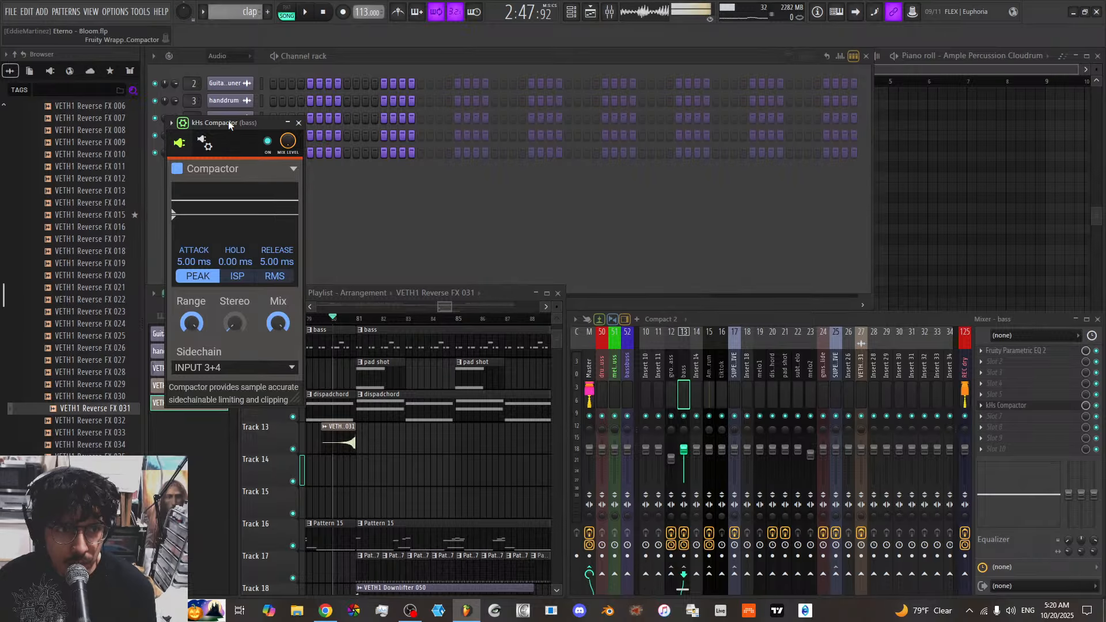
pyautogui.moveTo(228, 122); pyautogui.dragTo(494, 169)
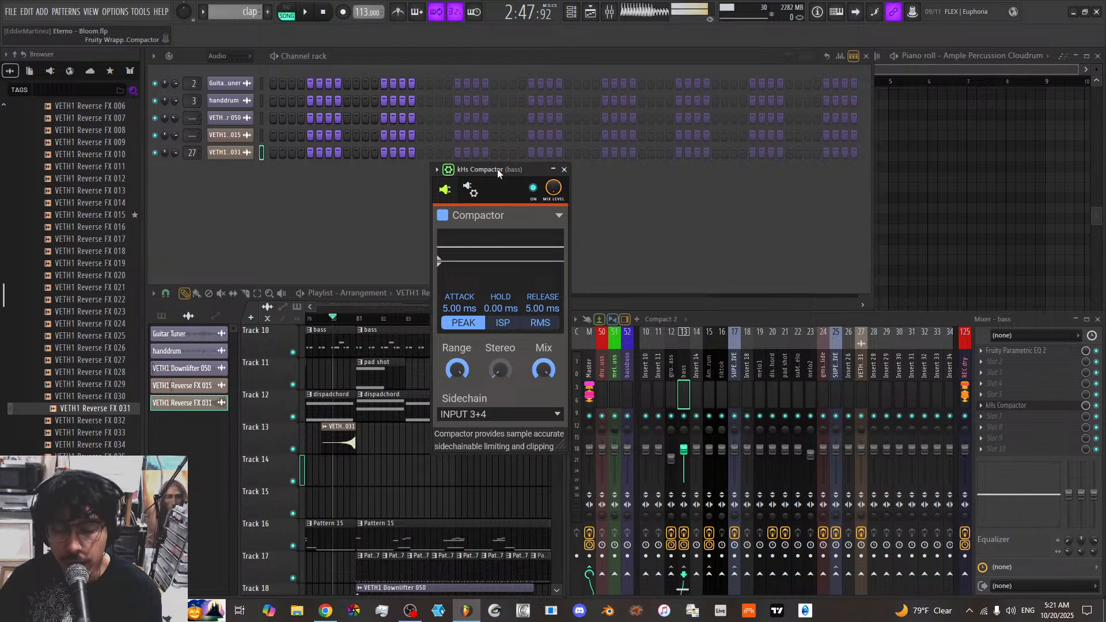
pyautogui.moveTo(497, 168); pyautogui.dragTo(524, 174)
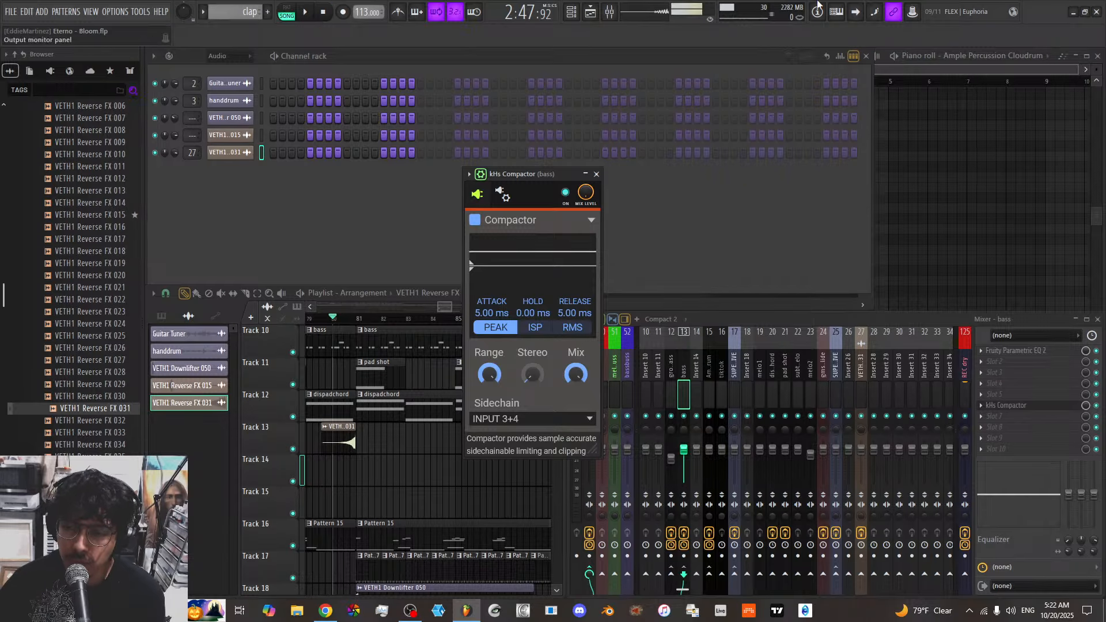
pyautogui.click(1005, 373)
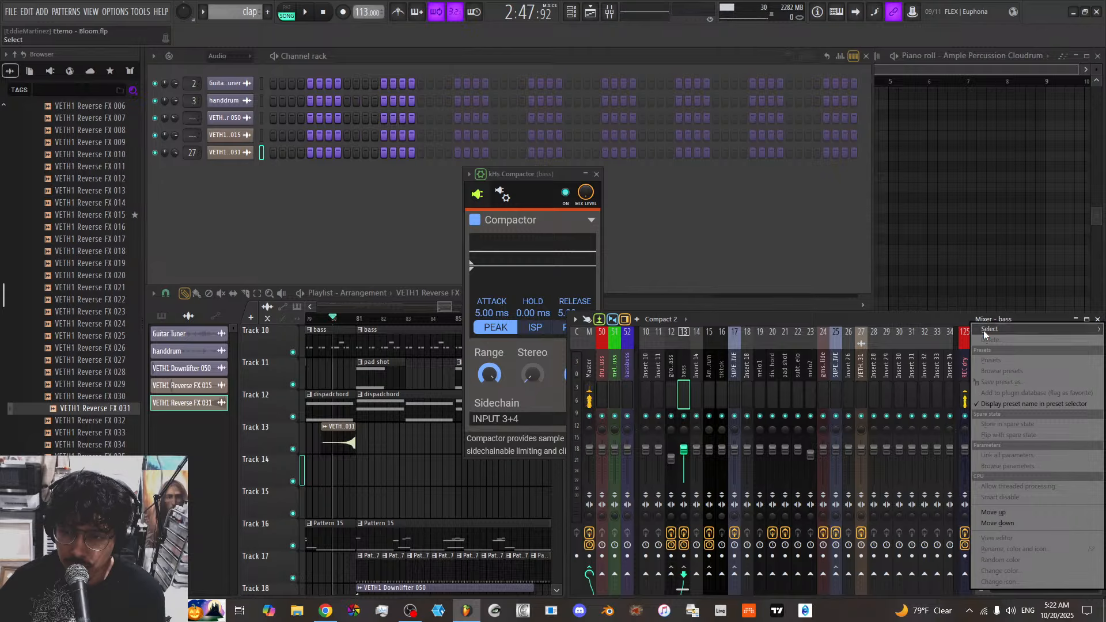
pyautogui.click(808, 322)
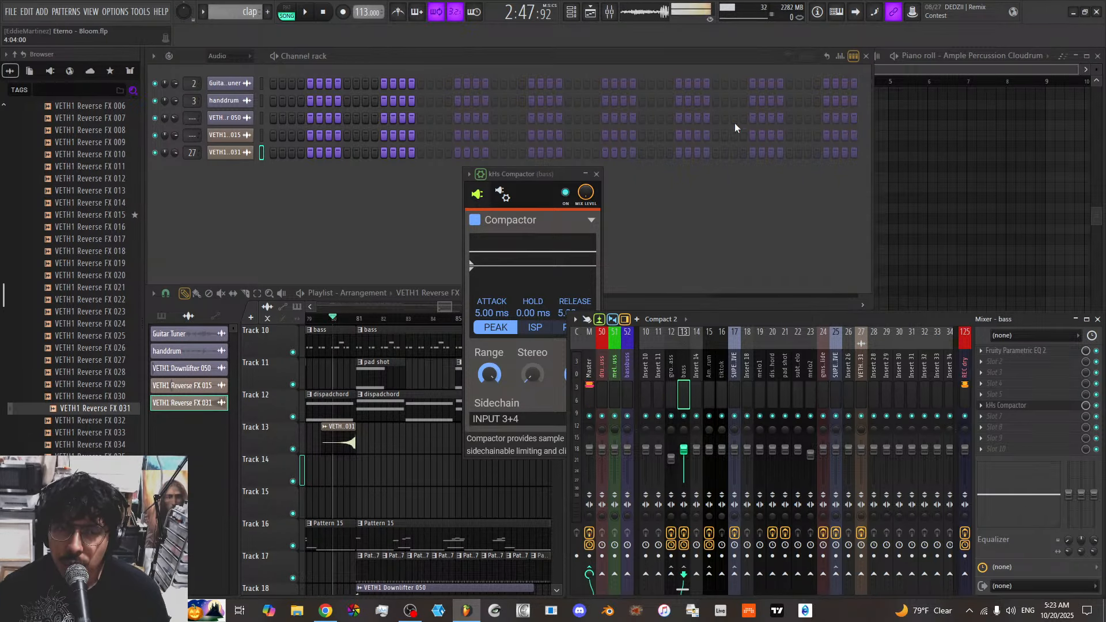
# Play the bar 81 transition briefly and recheck the bass track's kHs Compactor settings
pyautogui.click(597, 174)
pyautogui.press('space')
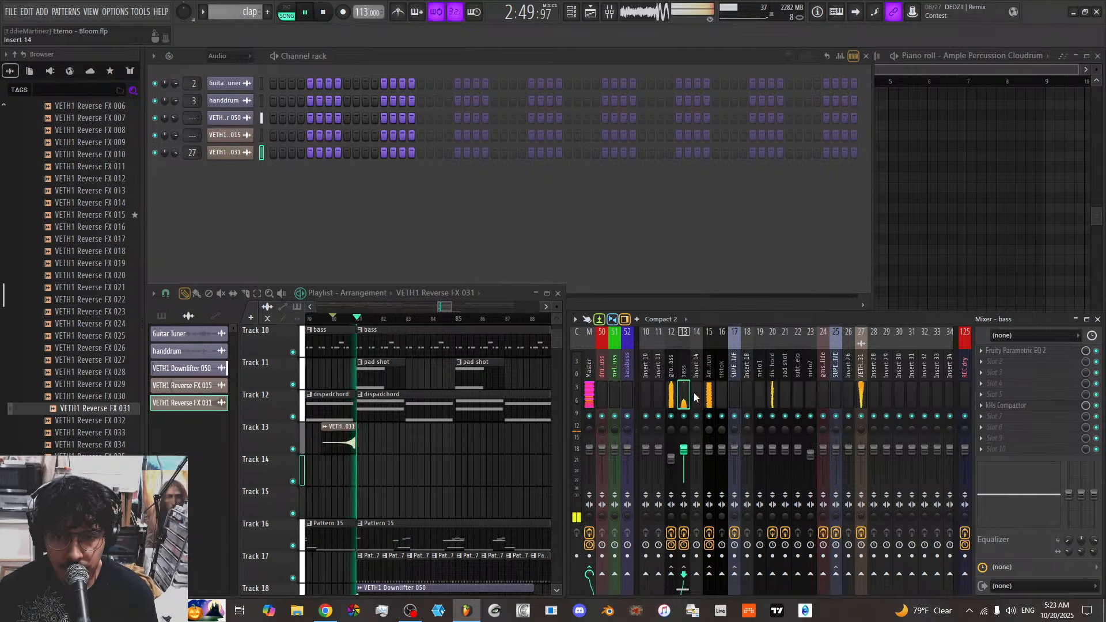
pyautogui.press('space')
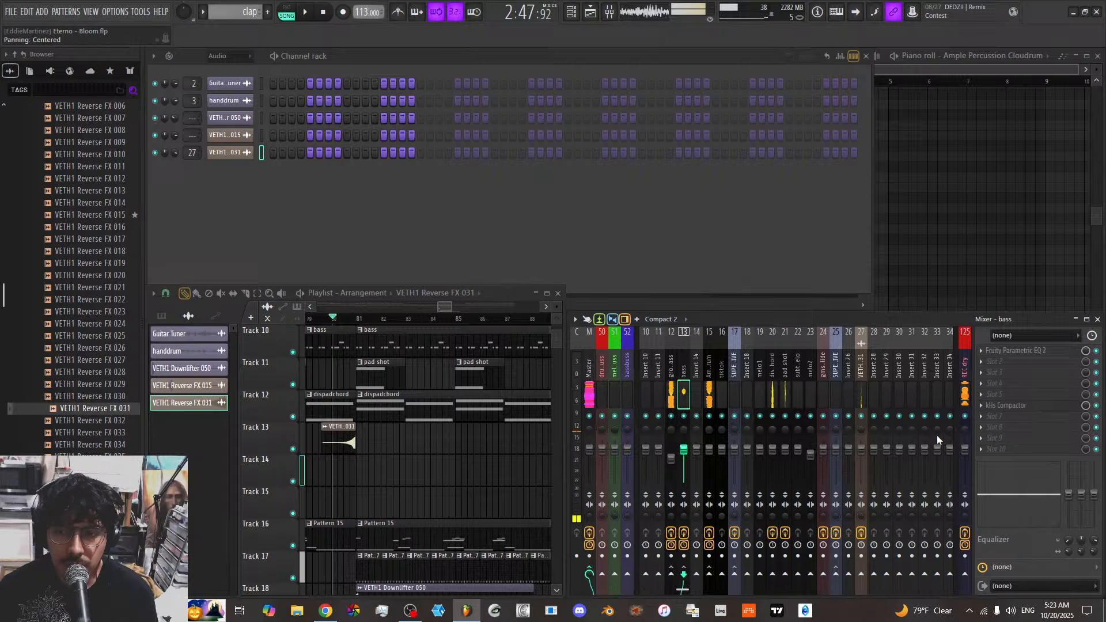
pyautogui.click(1020, 406)
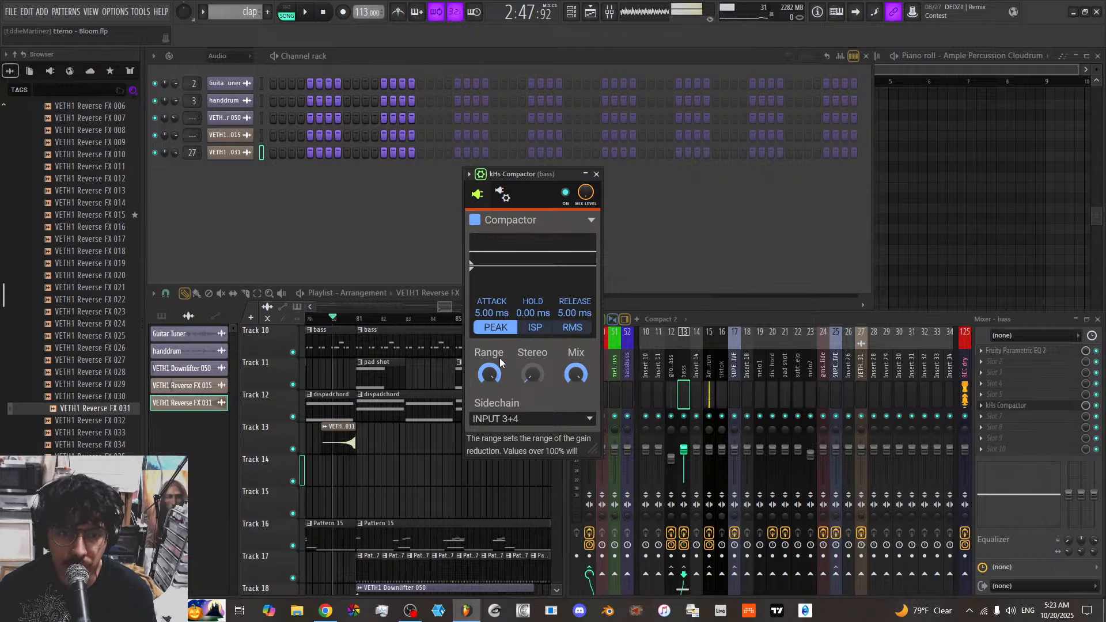
pyautogui.click(596, 174)
# Browse the Kilohertz category of replacement effects for the bass track's kHs Compactor without choosing one, and close the plugin
pyautogui.click(1005, 408)
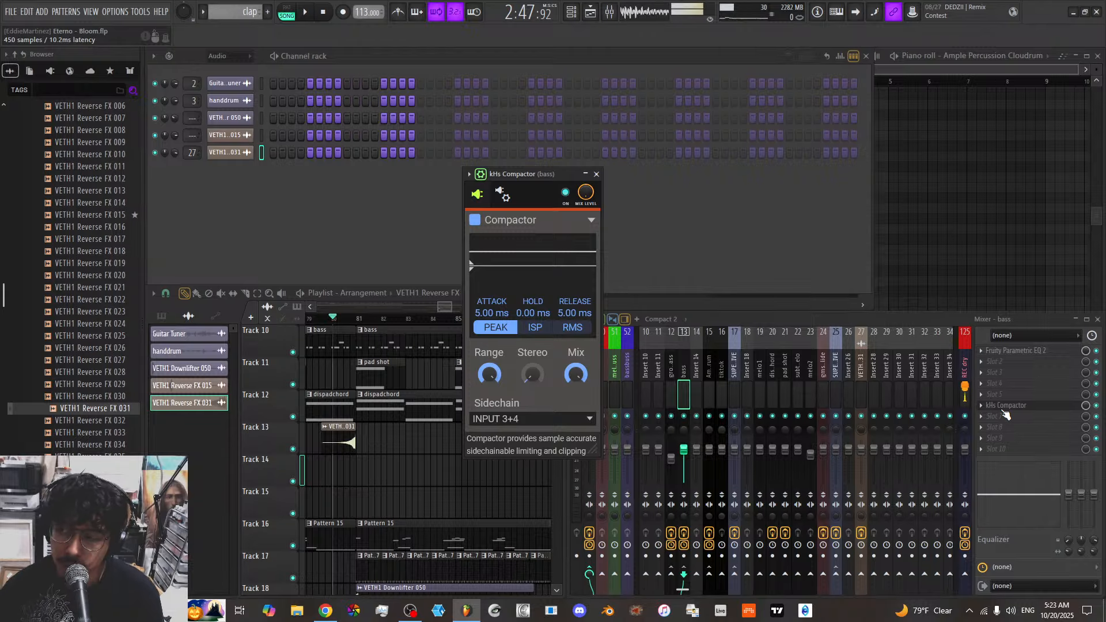
pyautogui.moveTo(534, 176); pyautogui.dragTo(573, 181)
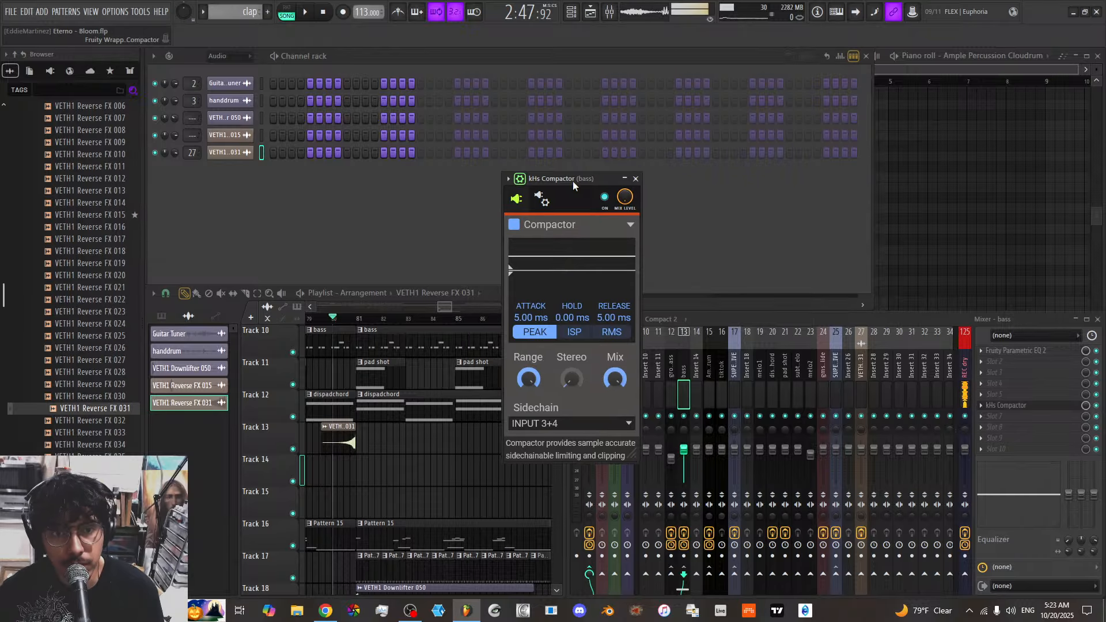
pyautogui.click(981, 405)
pyautogui.moveTo(1009, 330)
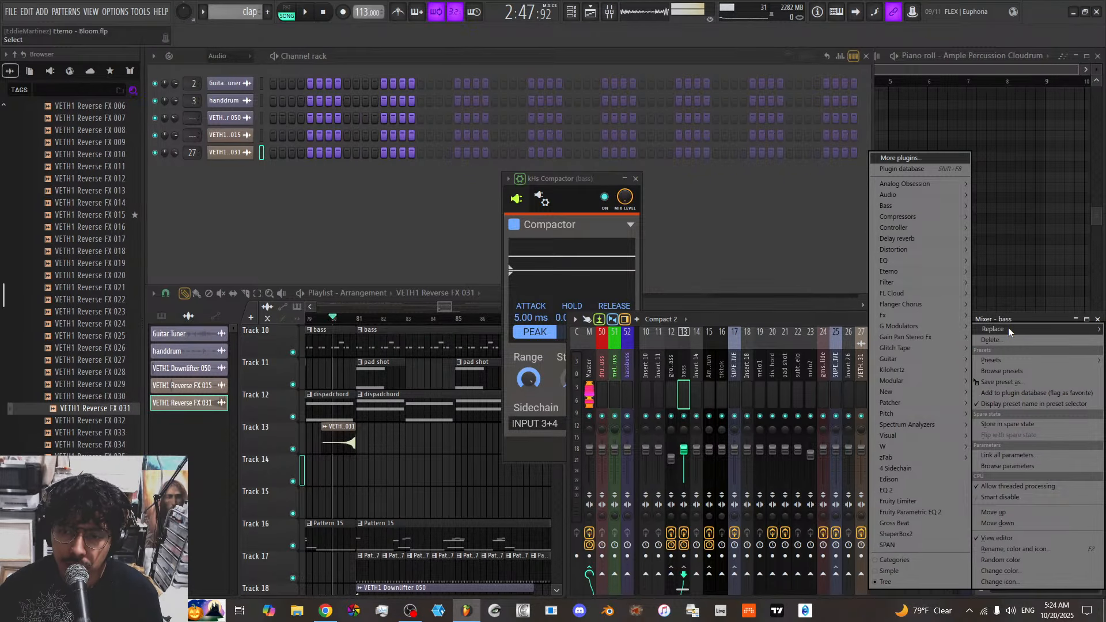
pyautogui.moveTo(914, 393)
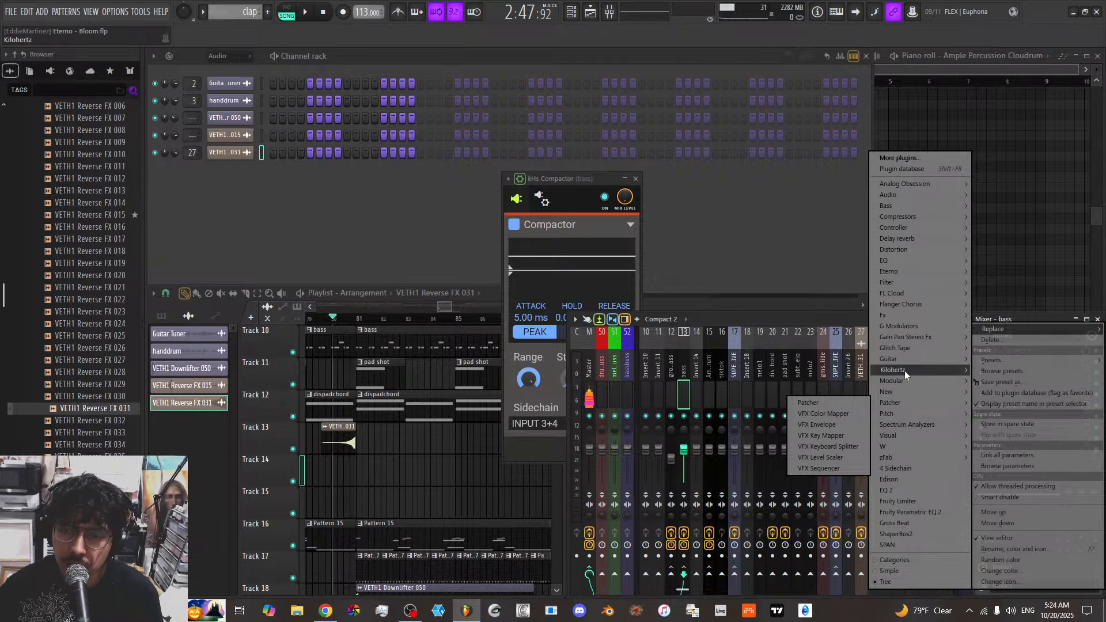
pyautogui.moveTo(905, 371)
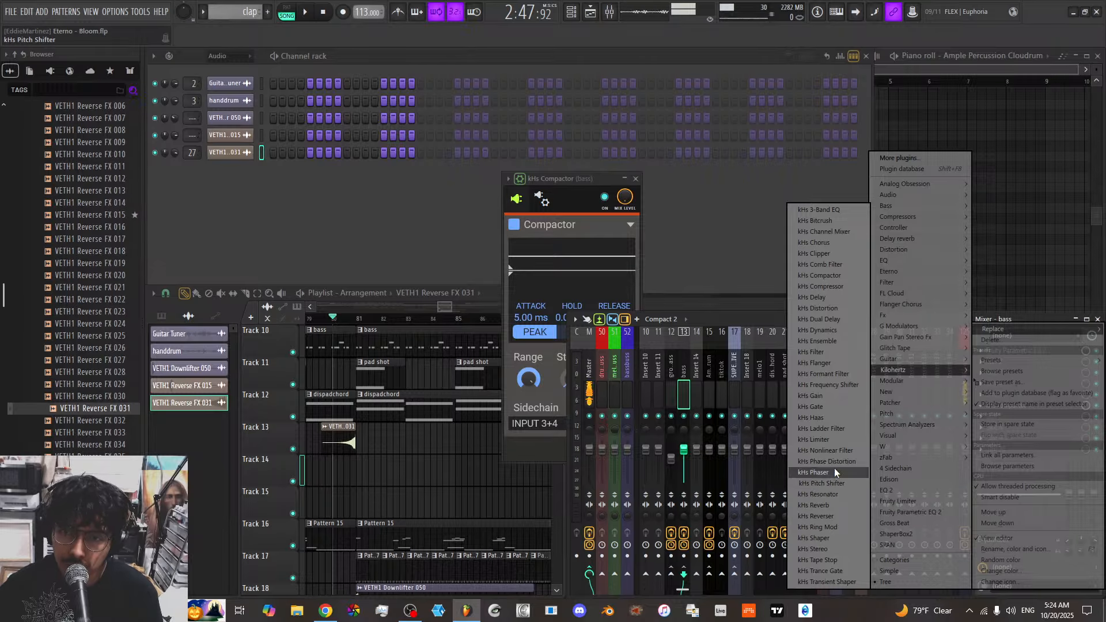
pyautogui.click(755, 305)
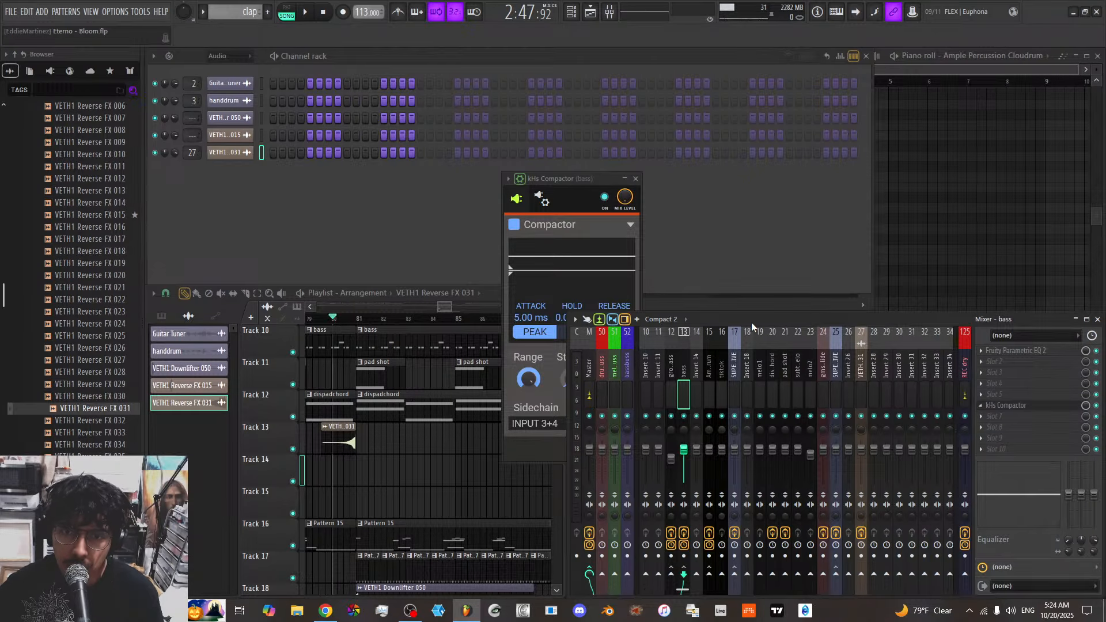
pyautogui.click(636, 178)
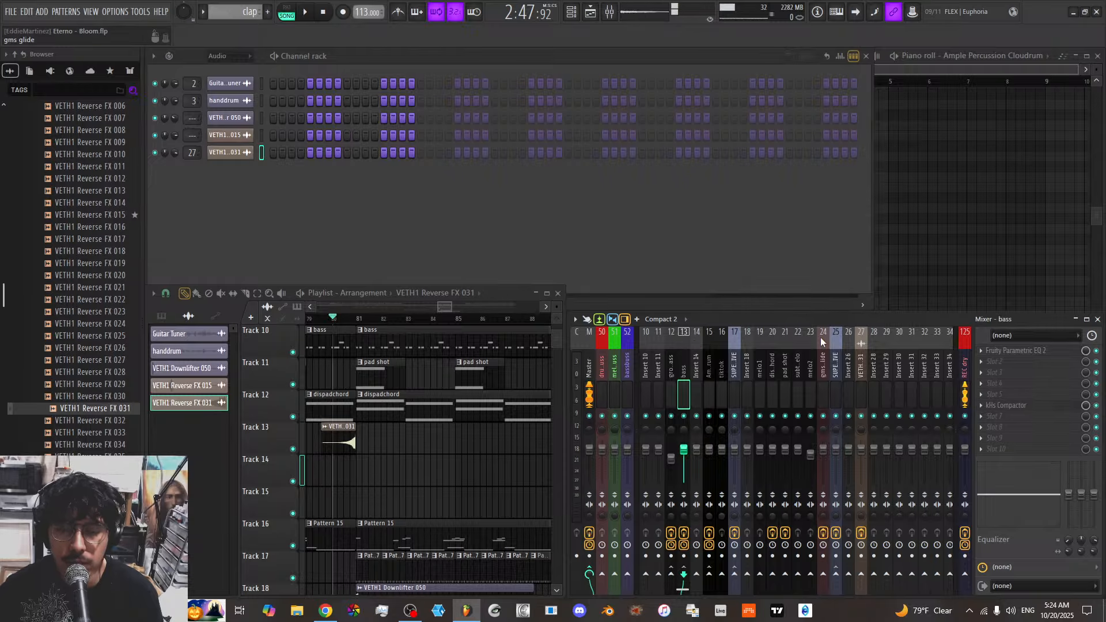
# Play the arrangement from the bar 81 transition and look over the clips on Tracks 10 to 19
pyautogui.click(313, 11)
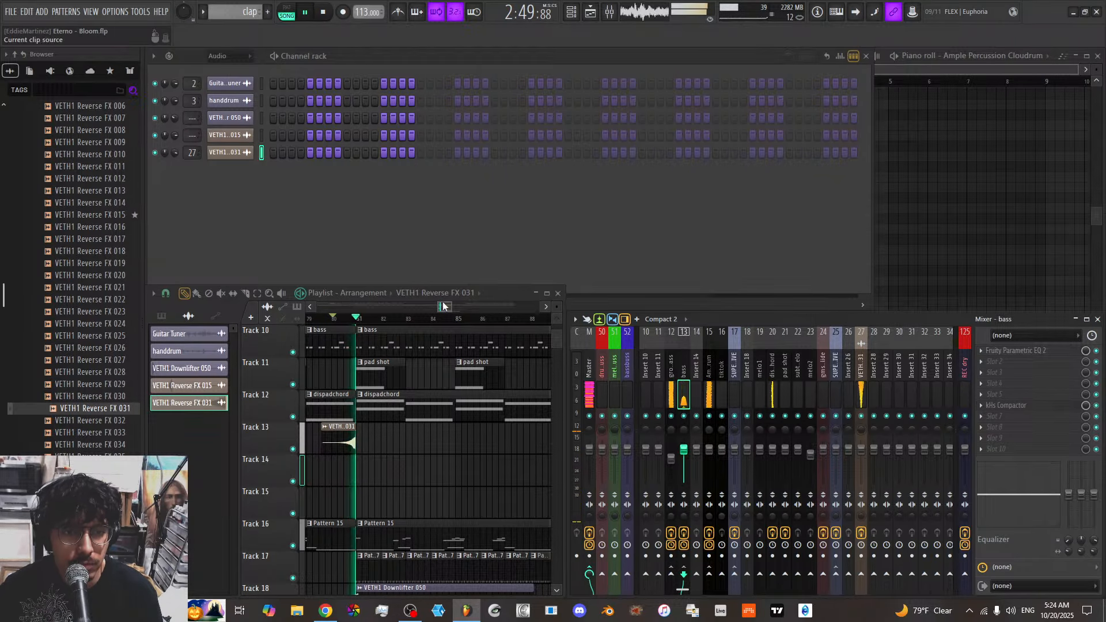
pyautogui.moveTo(445, 309); pyautogui.dragTo(448, 308)
pyautogui.scroll(-4, 439, 349)
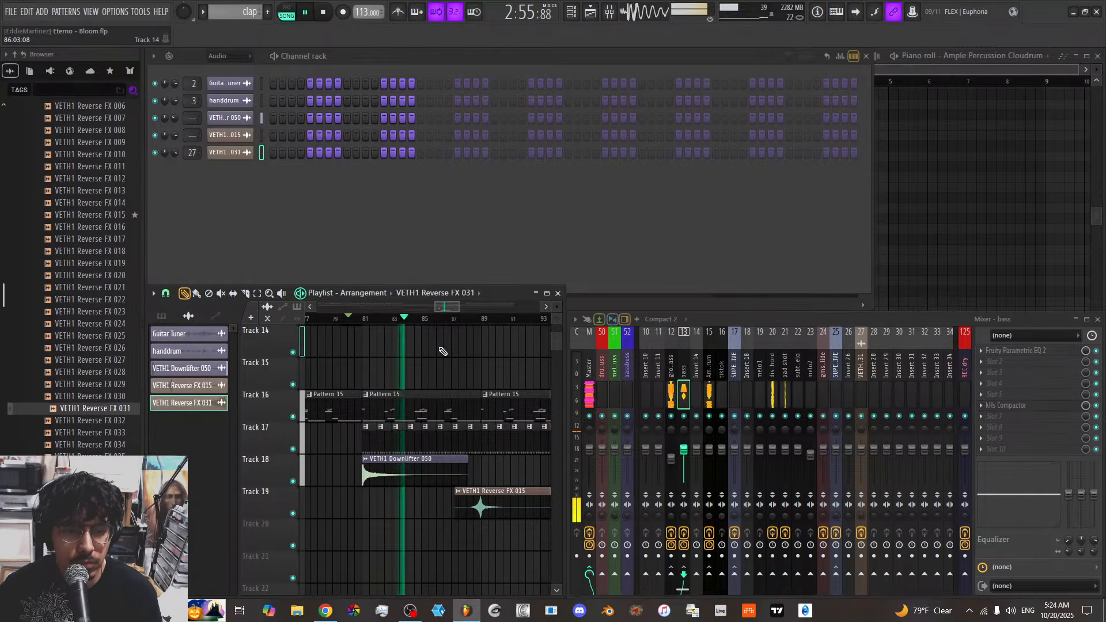
pyautogui.scroll(-3, 443, 351)
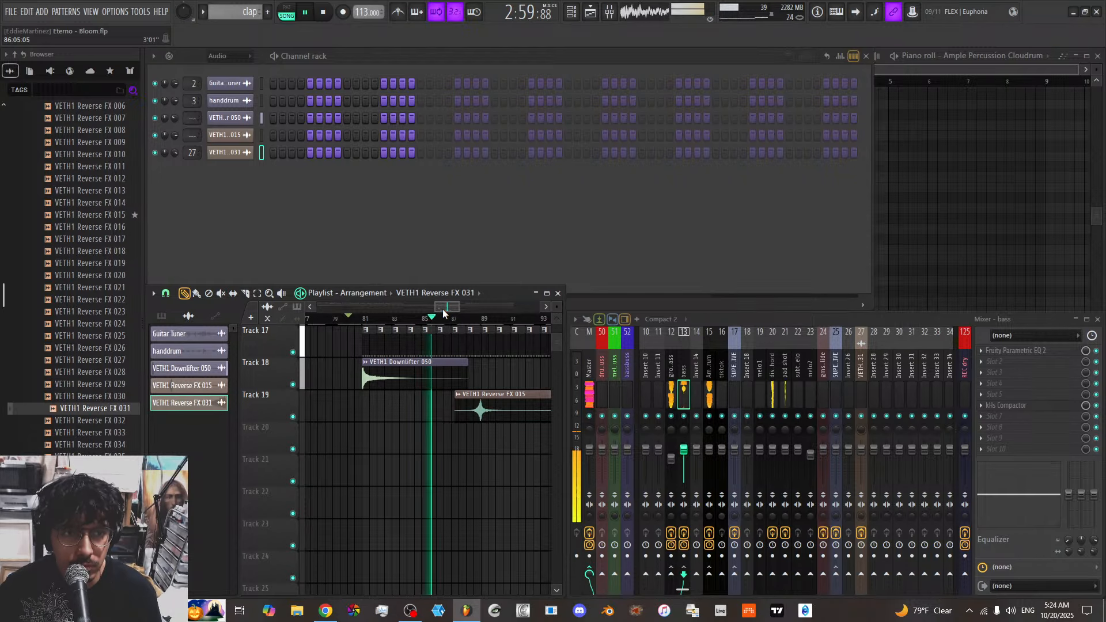
pyautogui.scroll(4, 484, 426)
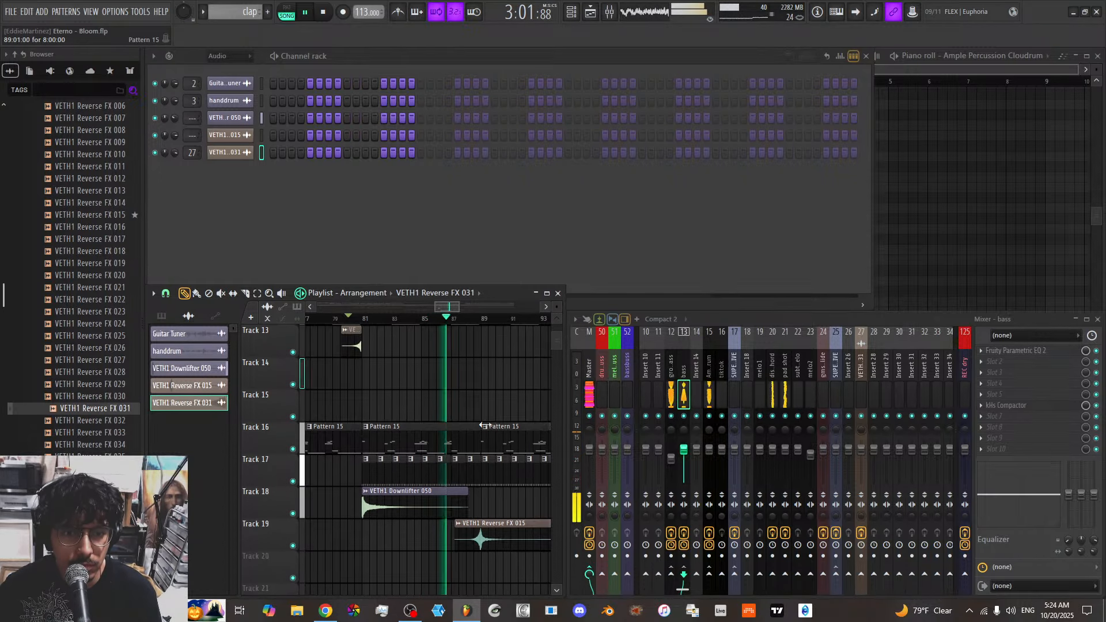
pyautogui.scroll(3, 506, 423)
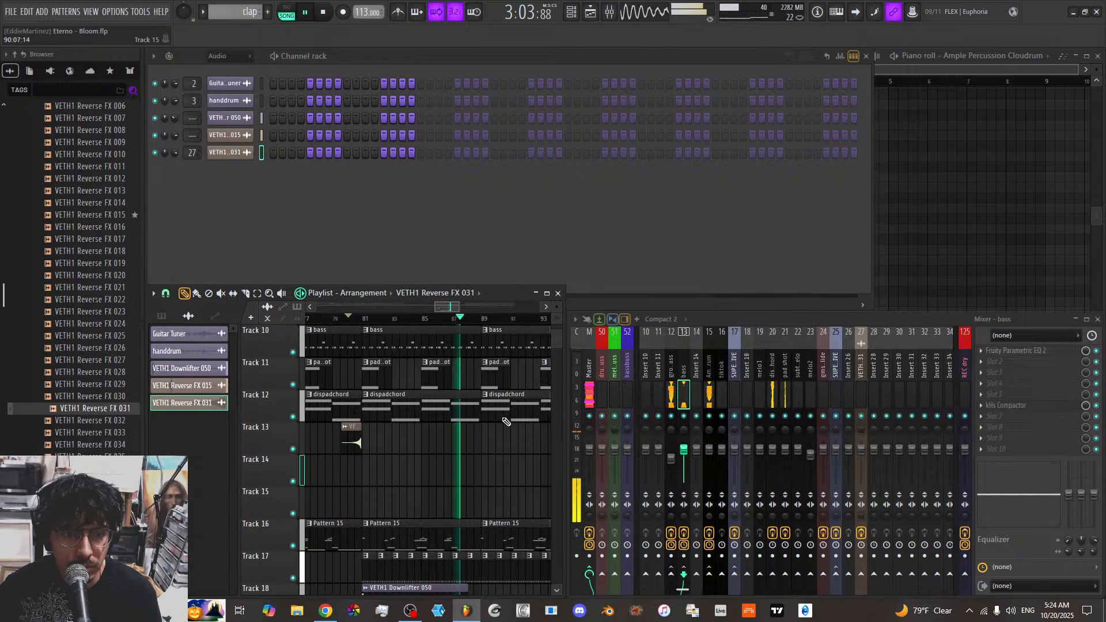
# Show the Unsorted channel group and open the bass channel's synth
pyautogui.click(228, 56)
pyautogui.click(230, 81)
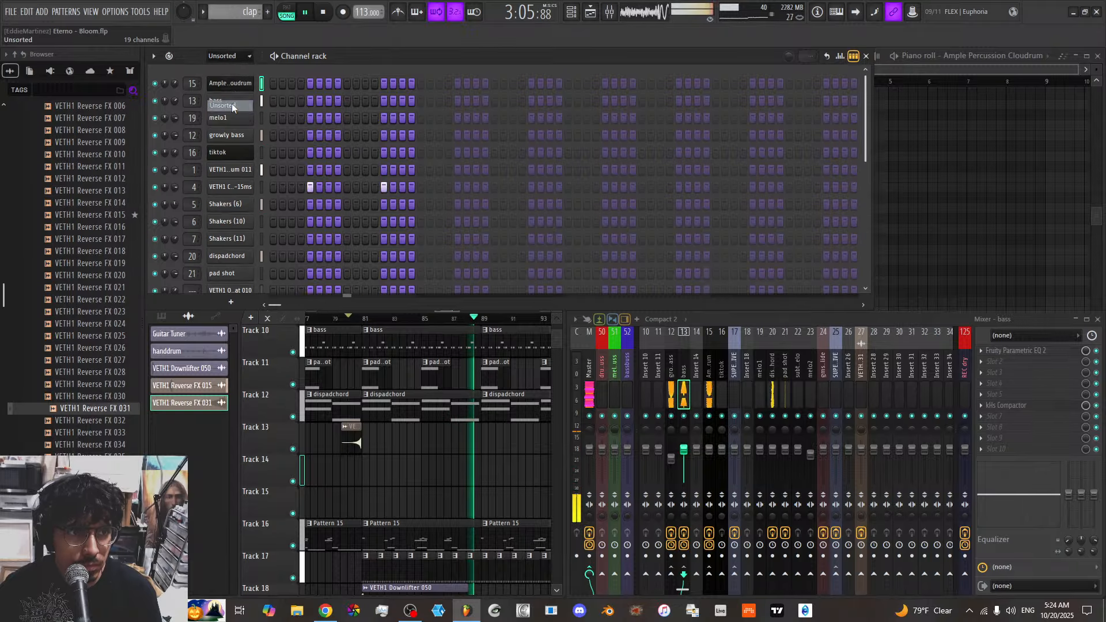
pyautogui.click(242, 100)
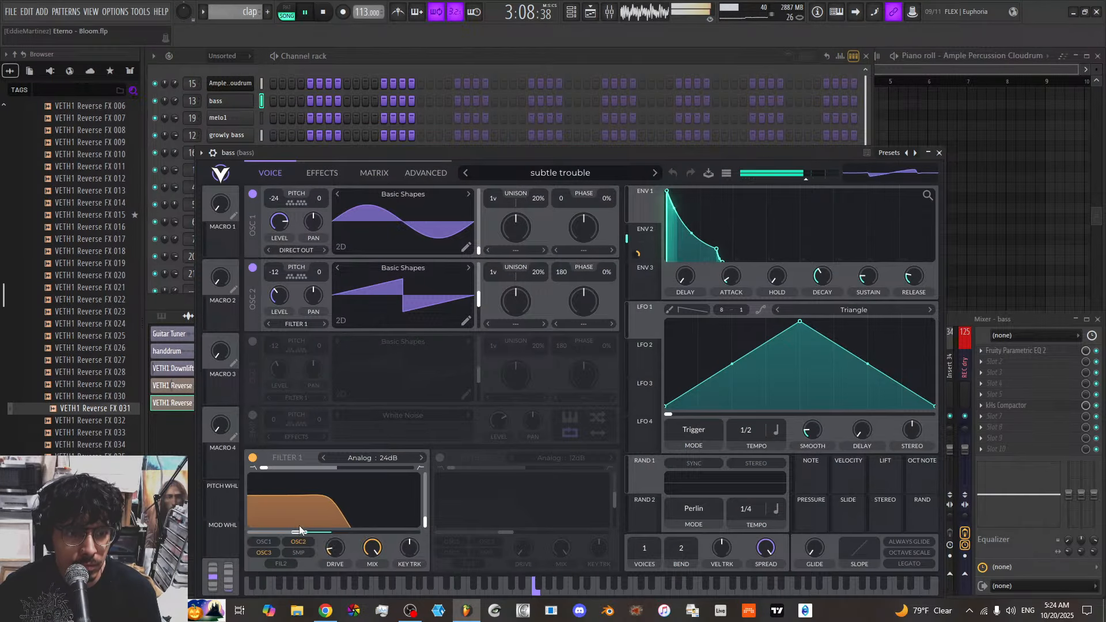
# Try a higher Filter 1 cutoff in the bass synth, undo it and close the synth
pyautogui.moveTo(300, 531); pyautogui.dragTo(338, 537)
pyautogui.hotkey('ctrl', 'z')
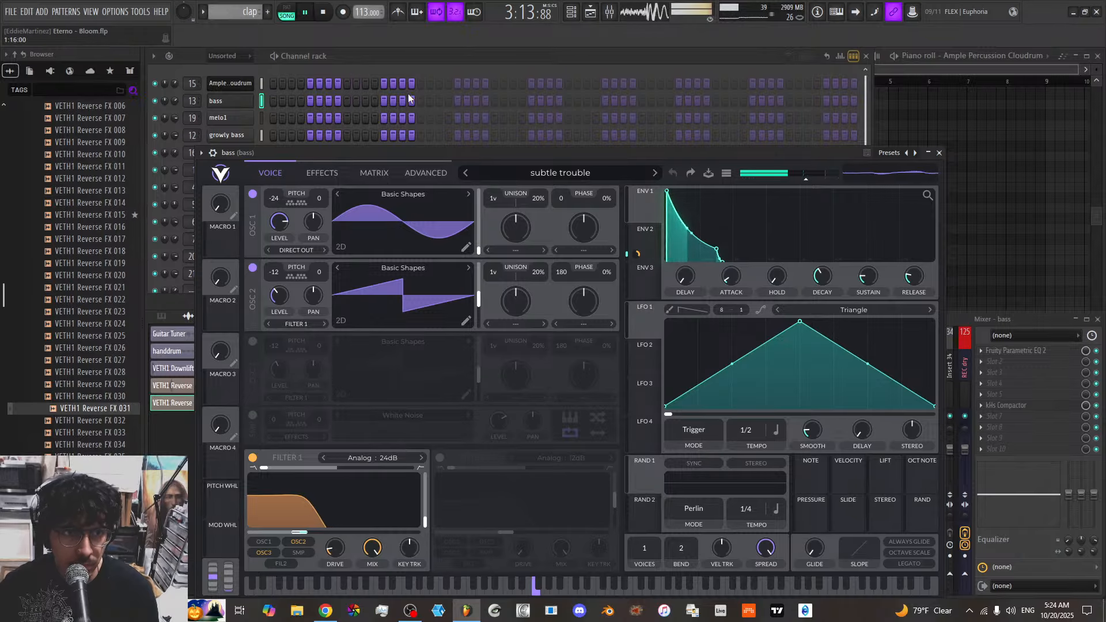
pyautogui.click(253, 98)
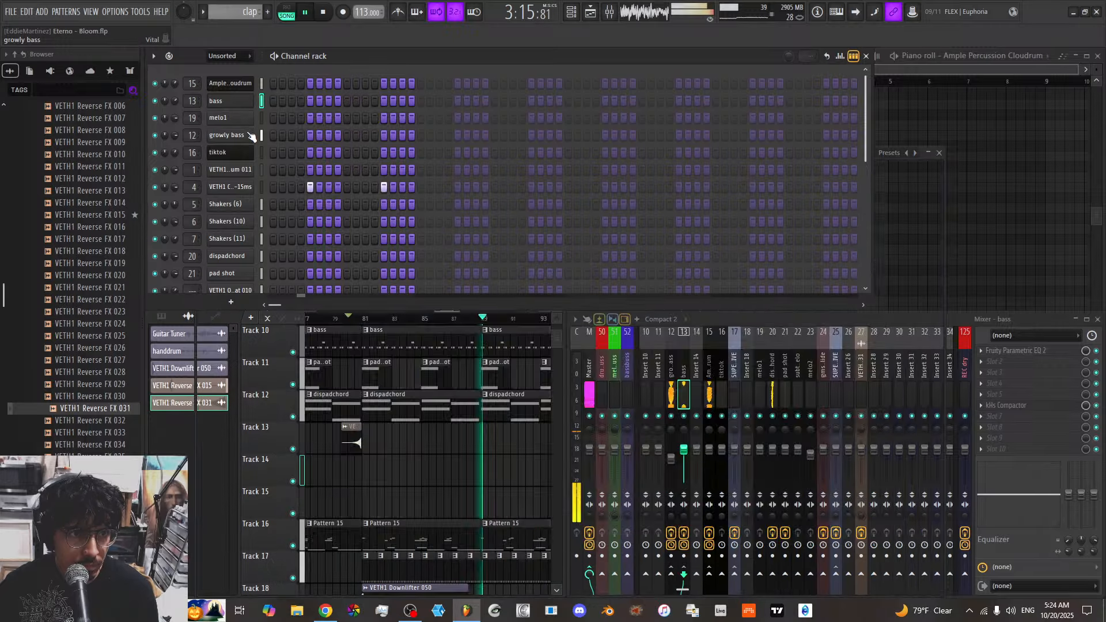
# Open the growly bass synth and lower its Filter 1 cutoff to -32.86 semitones while replaying the transition
pyautogui.click(250, 136)
pyautogui.moveTo(362, 476); pyautogui.dragTo(334, 470)
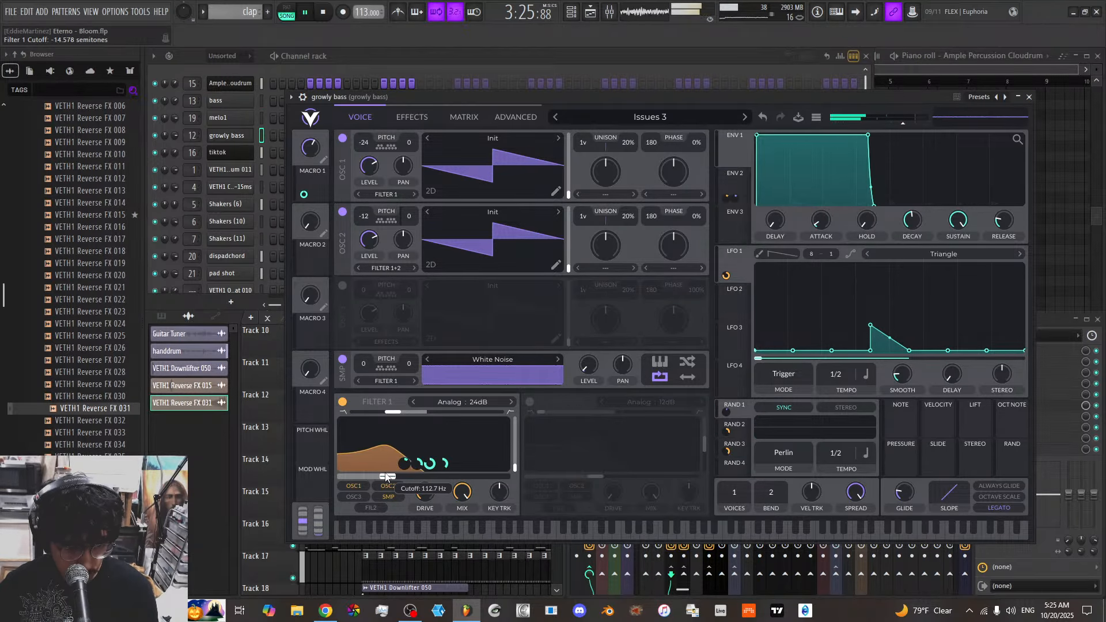
pyautogui.press('space')
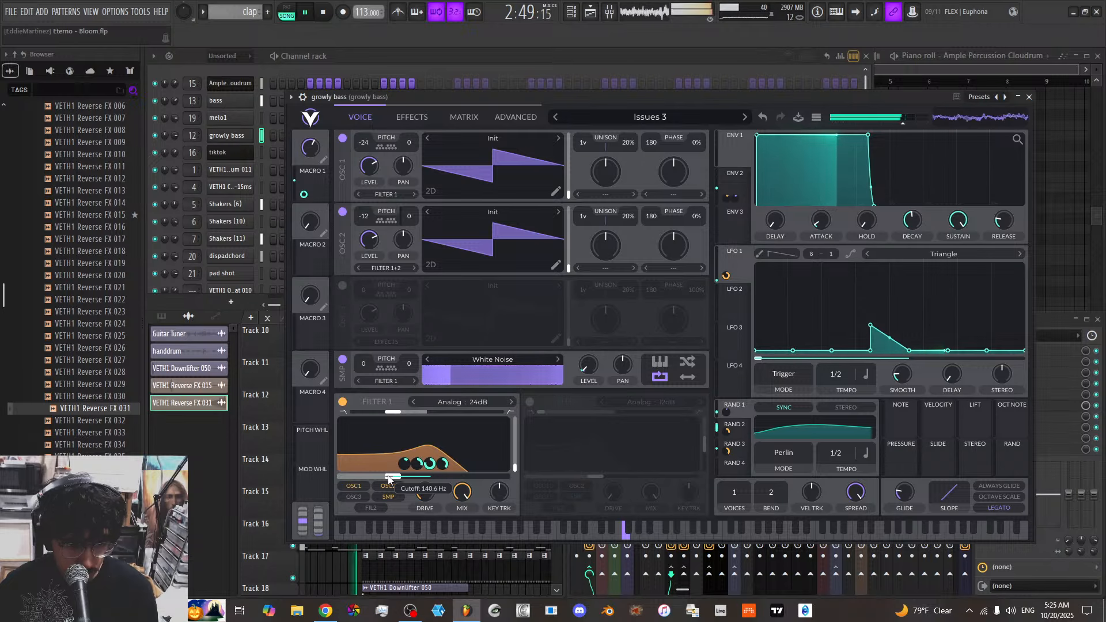
pyautogui.moveTo(390, 477); pyautogui.dragTo(383, 480)
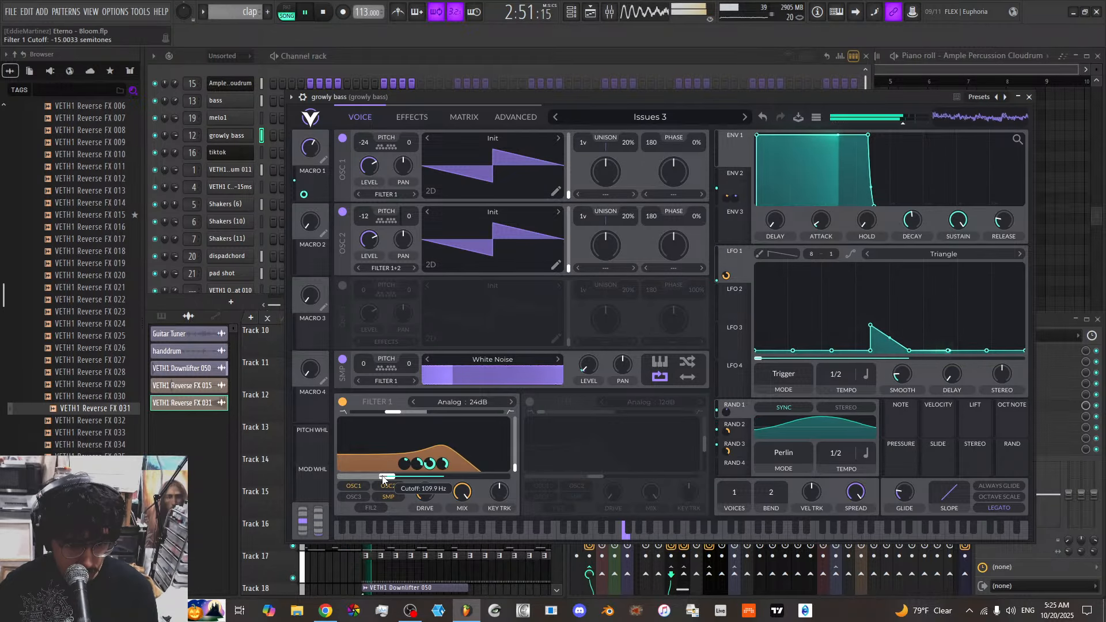
pyautogui.moveTo(384, 479); pyautogui.dragTo(364, 476)
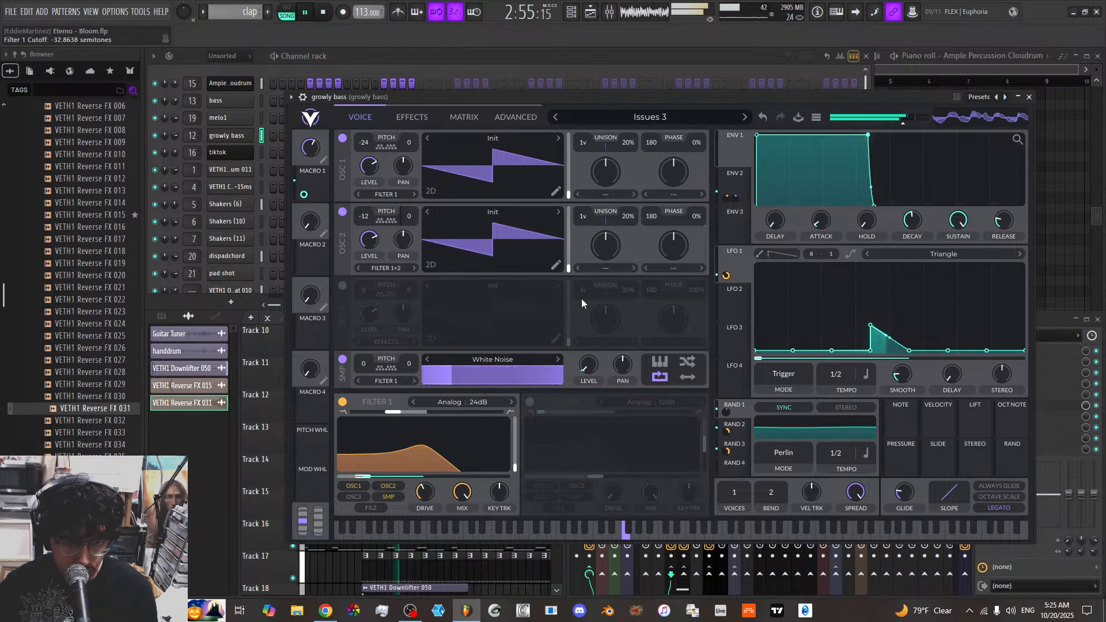
# Compare the growly bass with its flanger off and on, set the distortion drive to 7.885 dB, and close the synth
pyautogui.click(411, 117)
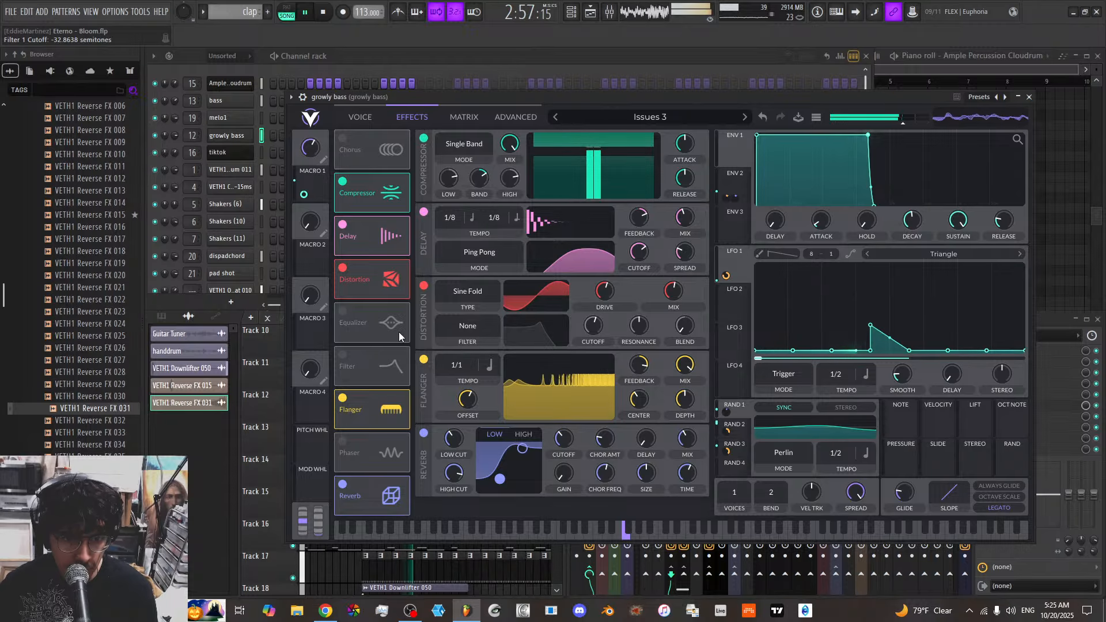
pyautogui.click(342, 398)
pyautogui.click(343, 399)
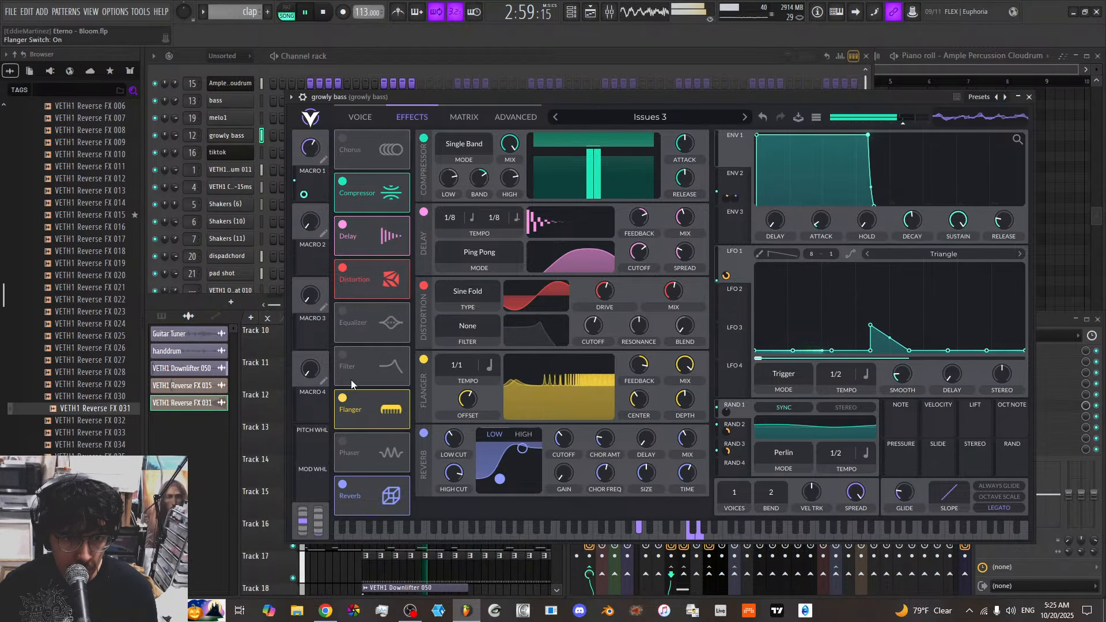
pyautogui.moveTo(601, 299)
pyautogui.mouseDown()
pyautogui.moveTo(603, 286)
pyautogui.moveTo(603, 296)
pyautogui.mouseUp()
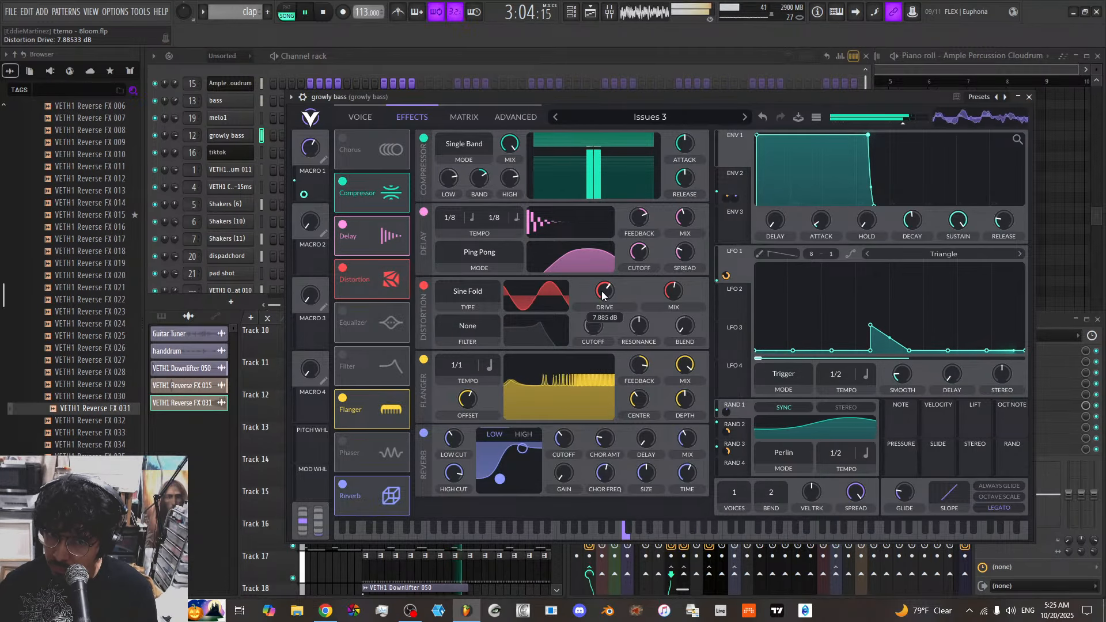
pyautogui.click(1029, 96)
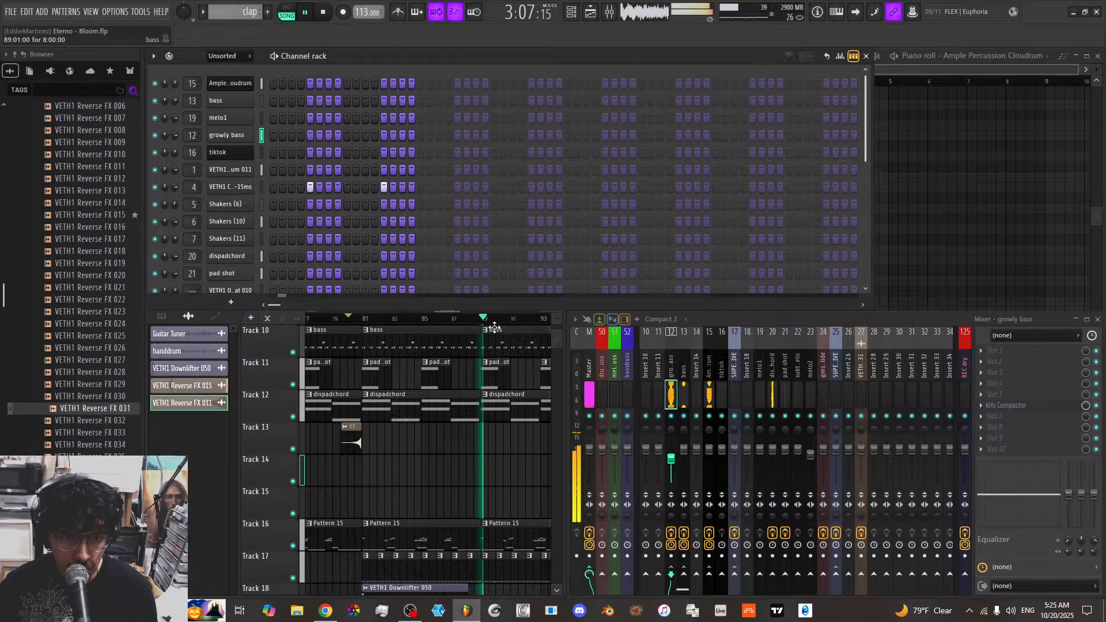
# Add automation points near bars 90 and 92 in the clap's To REVERB clip on Track 7 to start a rise
pyautogui.scroll(-4, 481, 316)
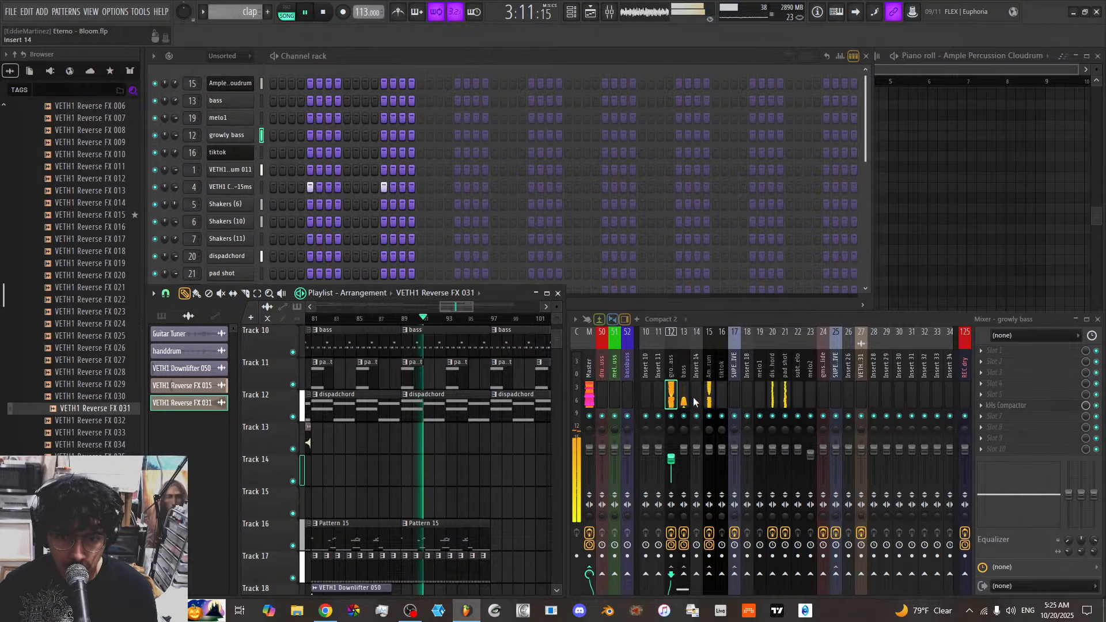
pyautogui.scroll(-2, 418, 508)
pyautogui.scroll(2, 437, 491)
pyautogui.scroll(5, 437, 489)
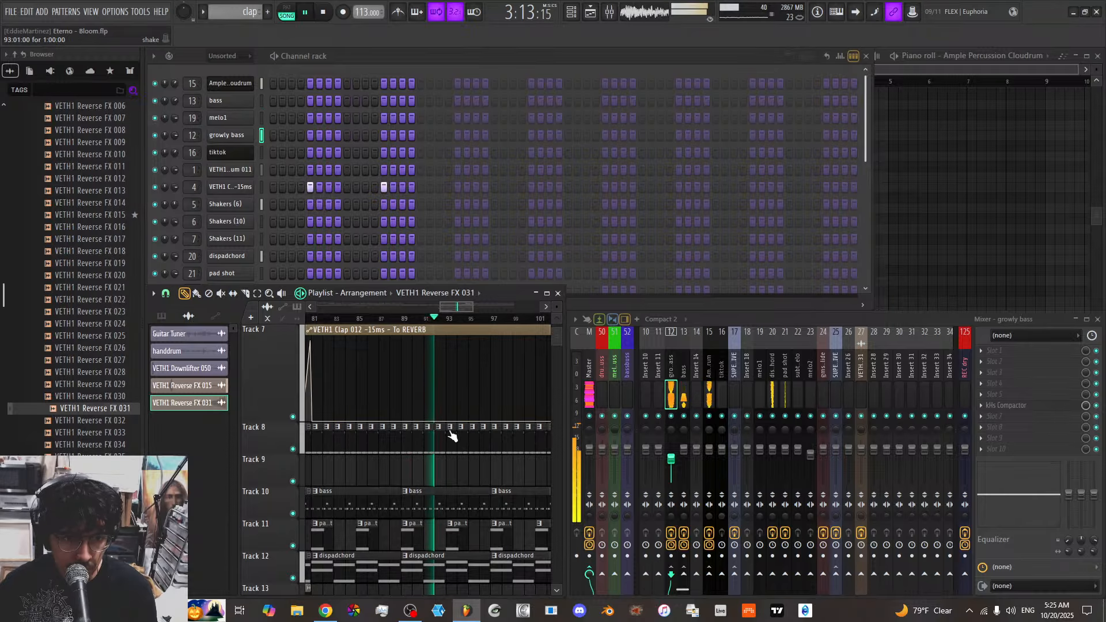
pyautogui.rightClick(422, 410)
pyautogui.rightClick(435, 400)
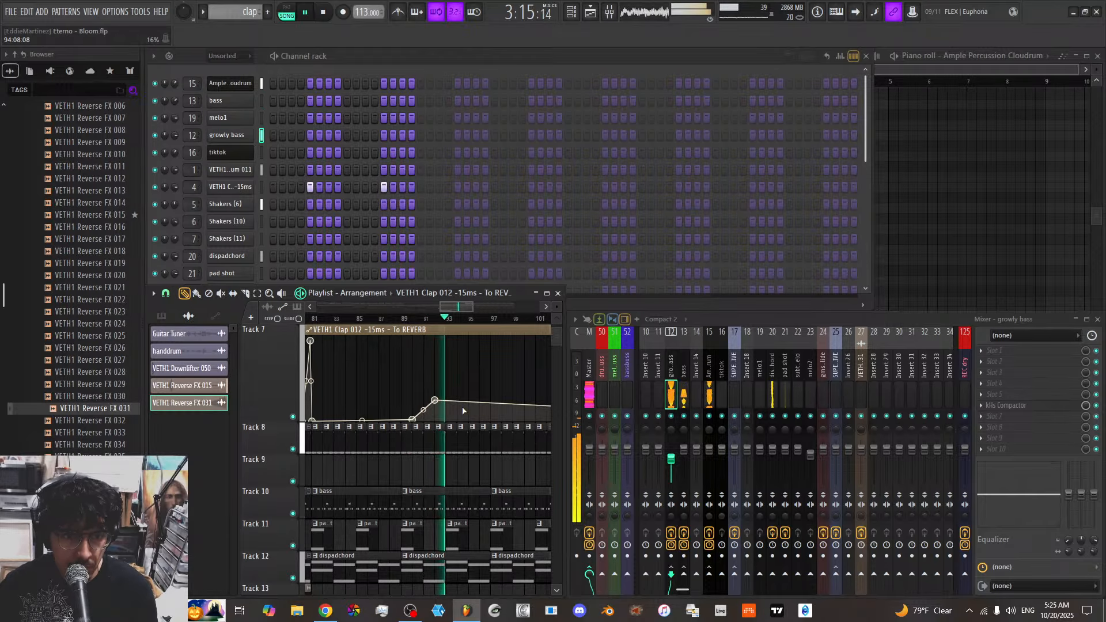
# Add a point near bar 94 and reshape the clap reverb automation to rise from bar 88 to 89 into a low plateau
pyautogui.rightClick(469, 364)
pyautogui.moveTo(469, 363); pyautogui.dragTo(457, 363)
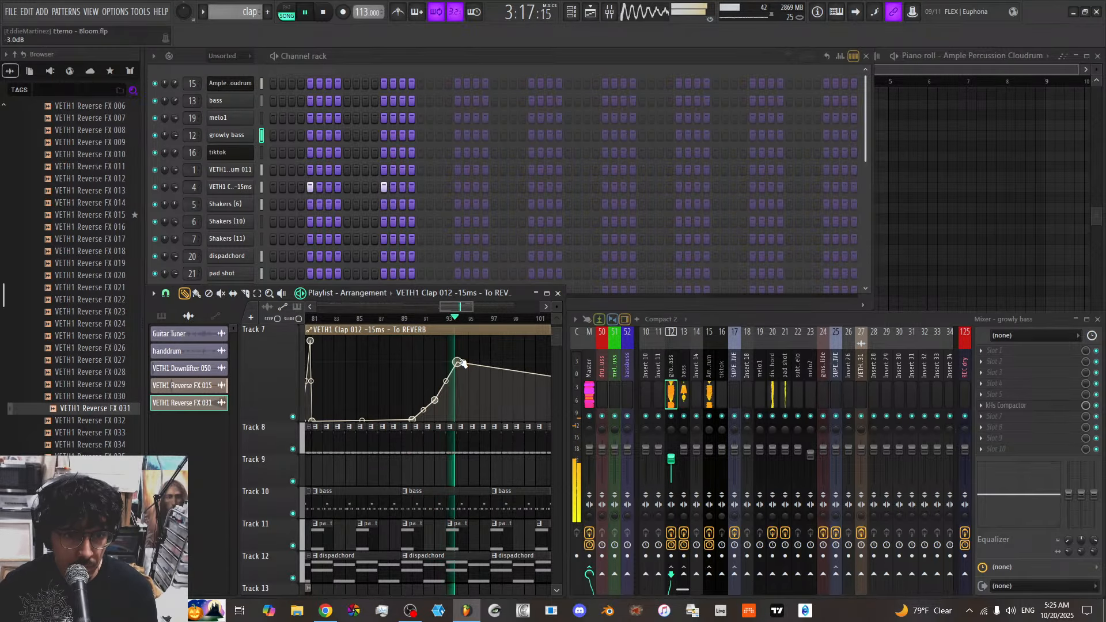
pyautogui.moveTo(412, 420); pyautogui.dragTo(402, 397)
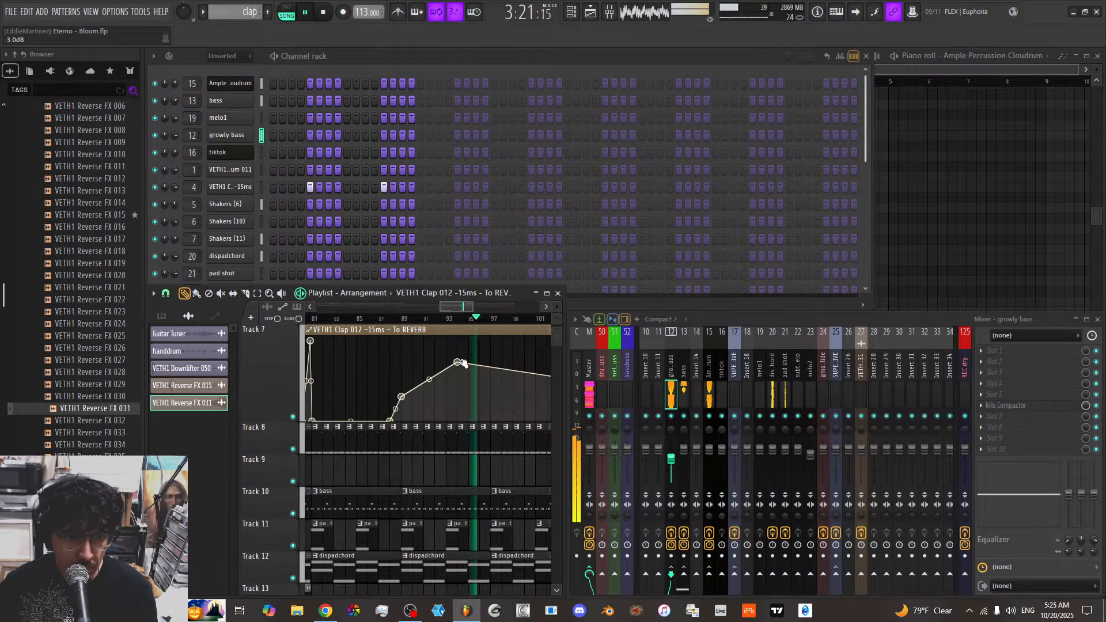
pyautogui.moveTo(461, 363); pyautogui.dragTo(457, 395)
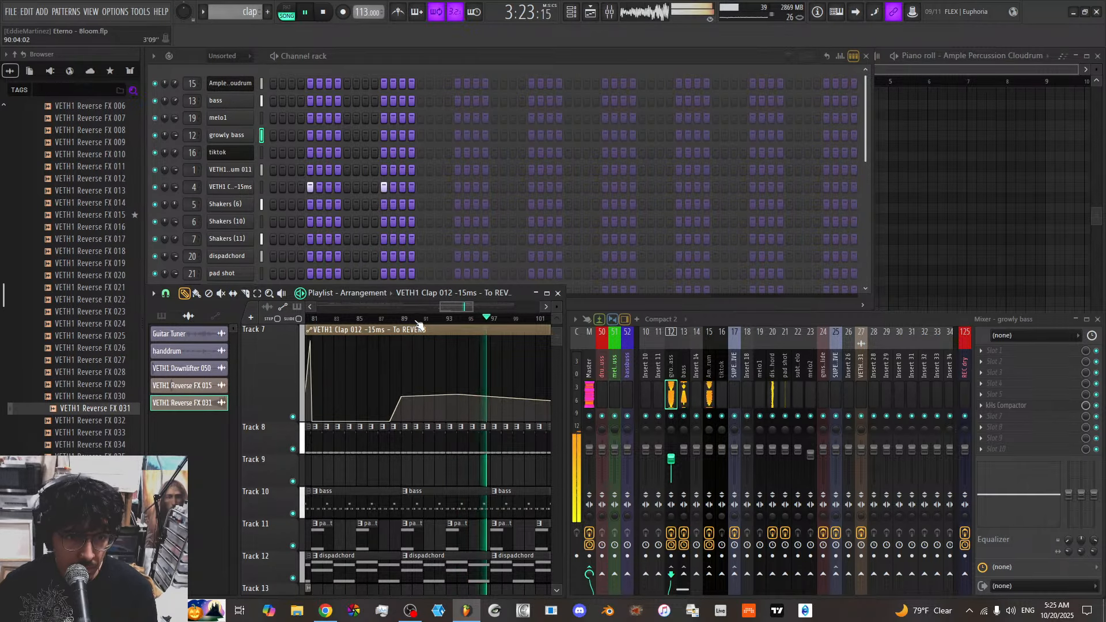
# Select bars 89 through 96 as the playback range and replay it while reviewing the lower tracks and channels
pyautogui.moveTo(404, 320); pyautogui.dragTo(466, 327)
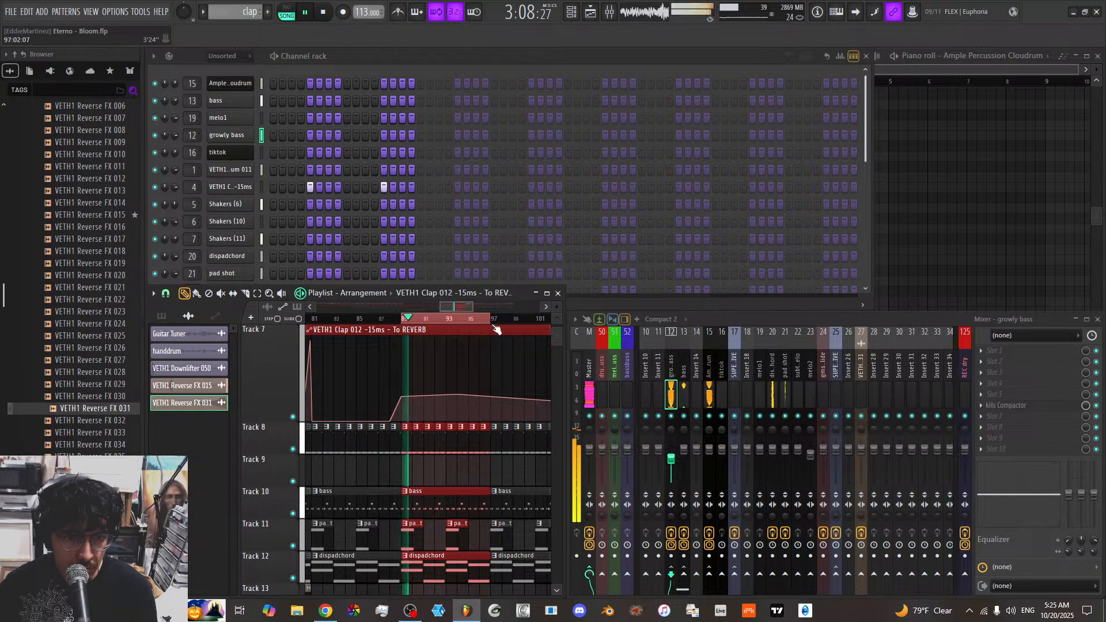
pyautogui.scroll(-4, 496, 404)
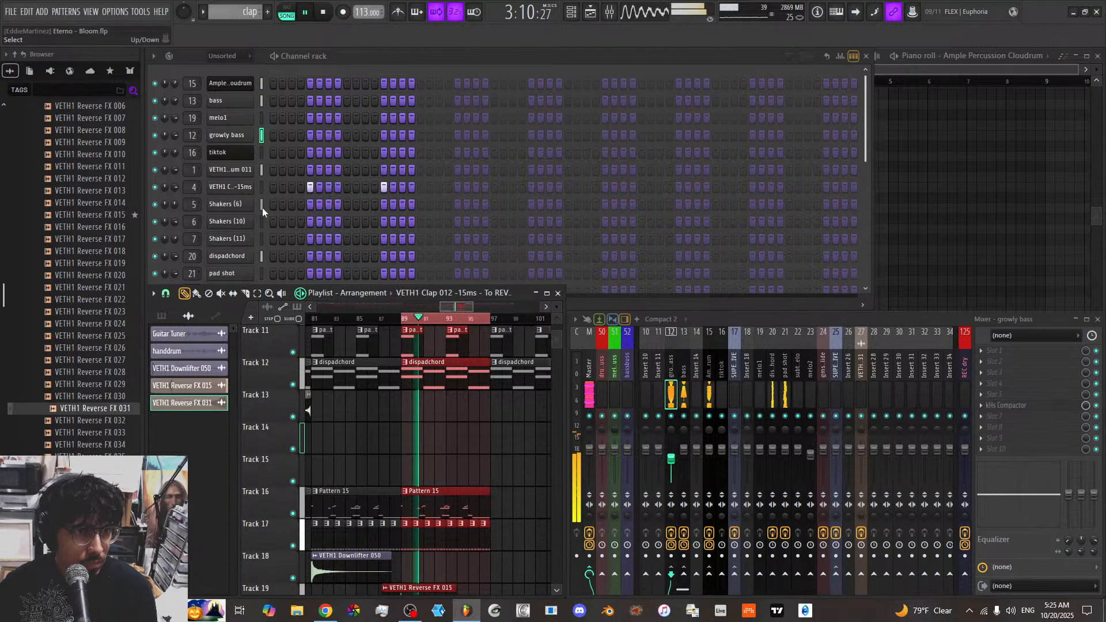
pyautogui.scroll(-3, 262, 207)
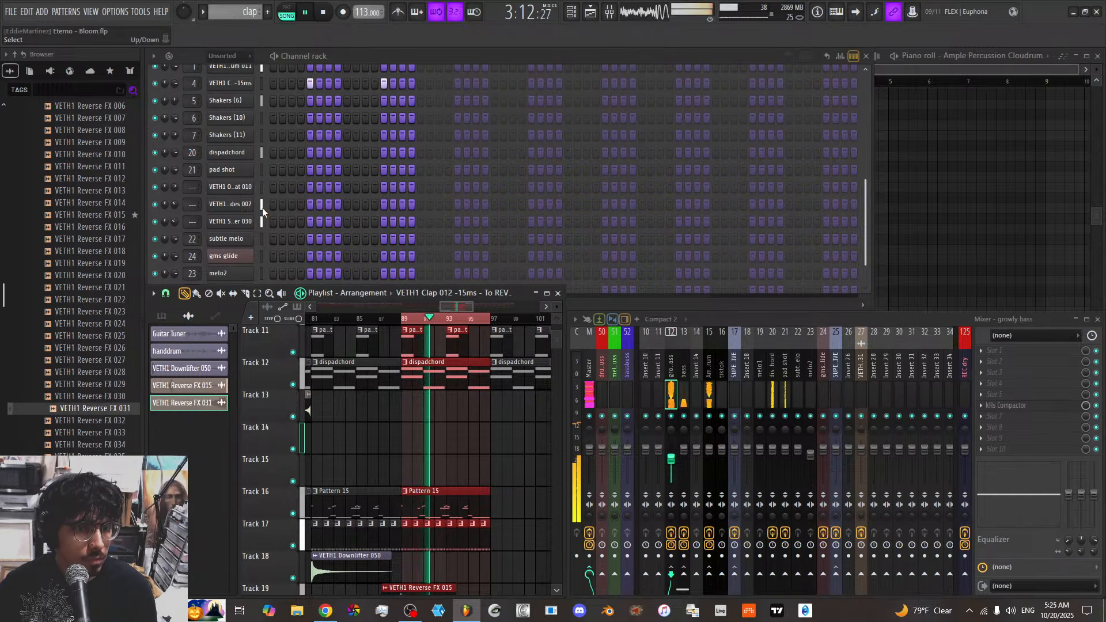
pyautogui.press('space')
pyautogui.scroll(1, 261, 209)
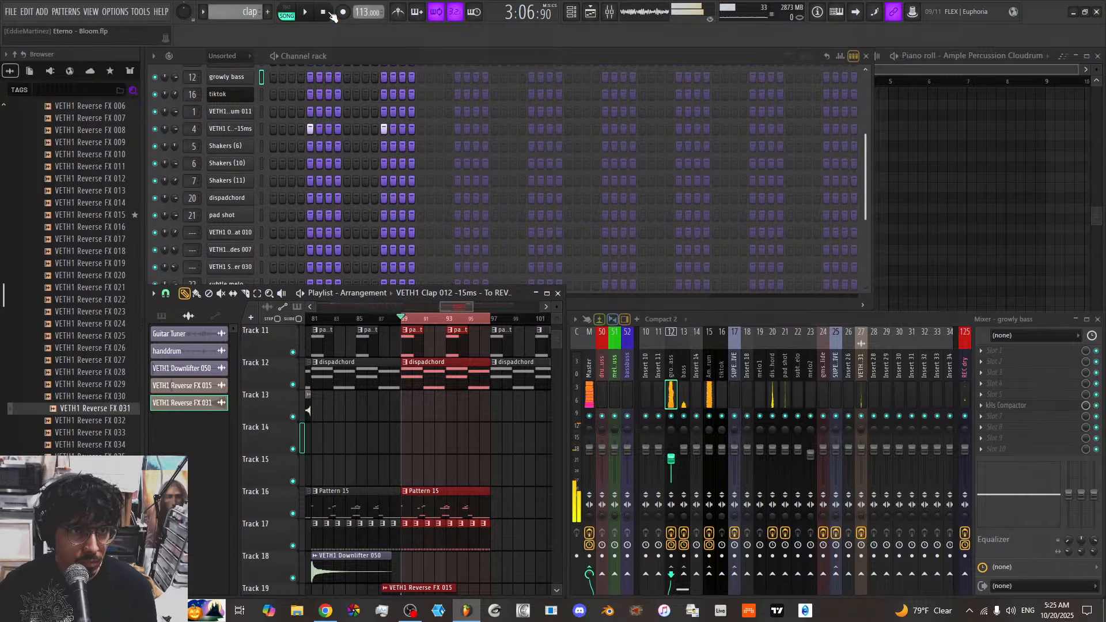
pyautogui.press('space')
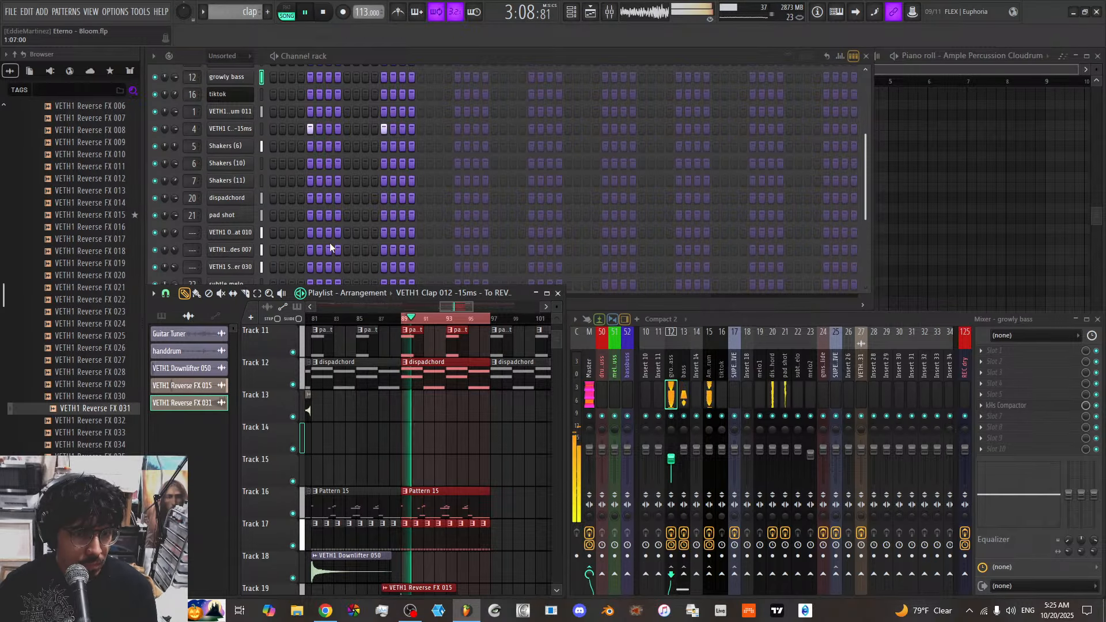
# Set the Track 19 VETH1 Reverse FX 015 clip's channel volume to 58% and check the VETH1 Downlifter 050 clip's settings
pyautogui.scroll(-4, 383, 349)
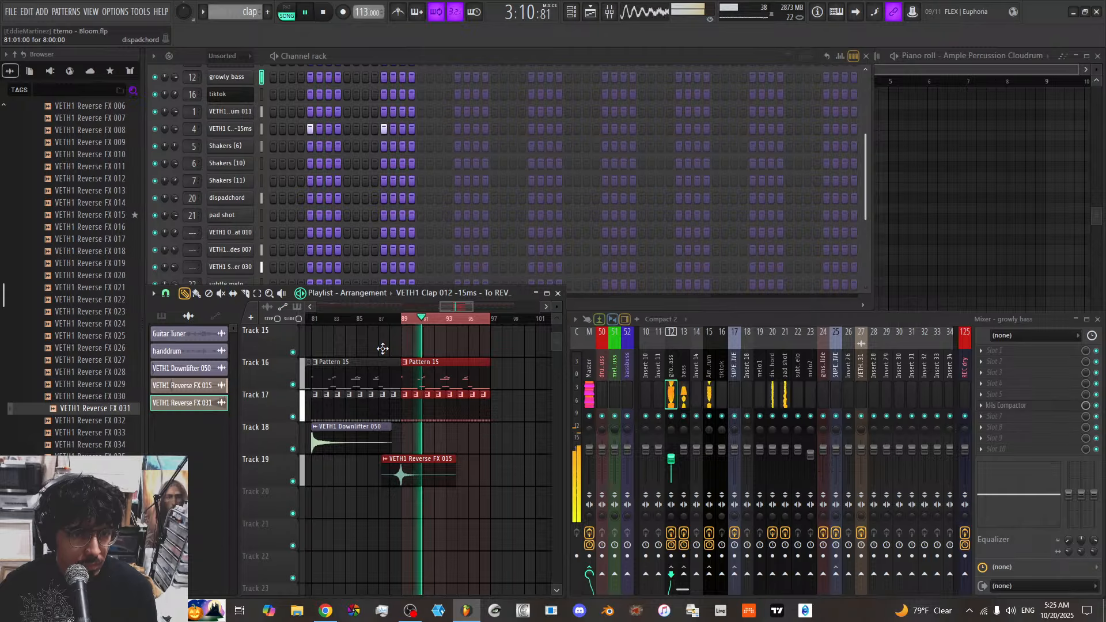
pyautogui.doubleClick(439, 473)
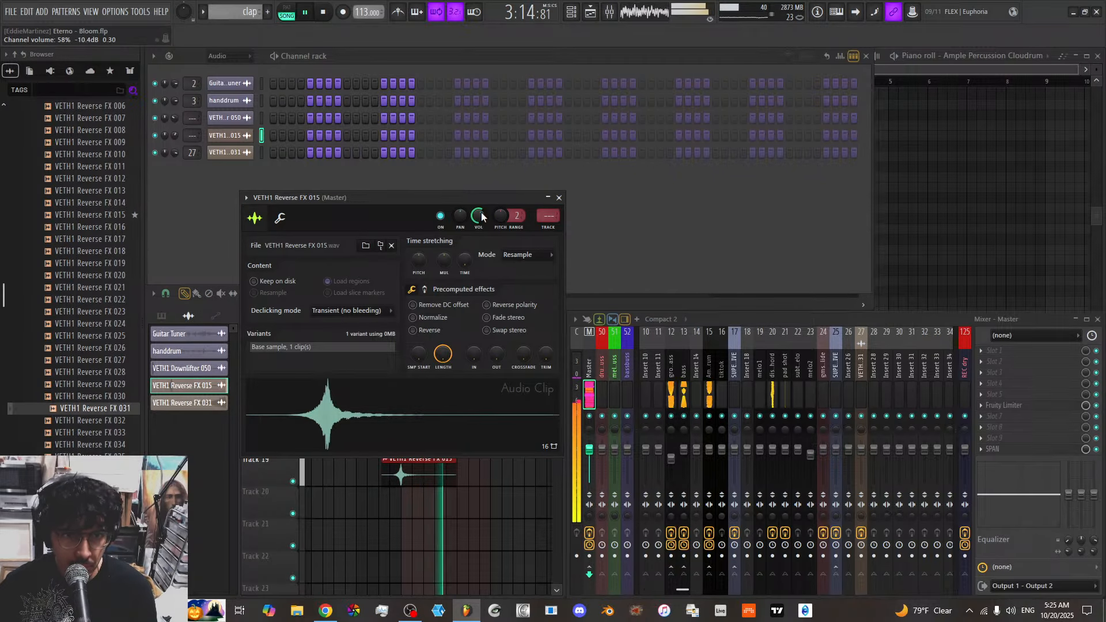
pyautogui.click(558, 198)
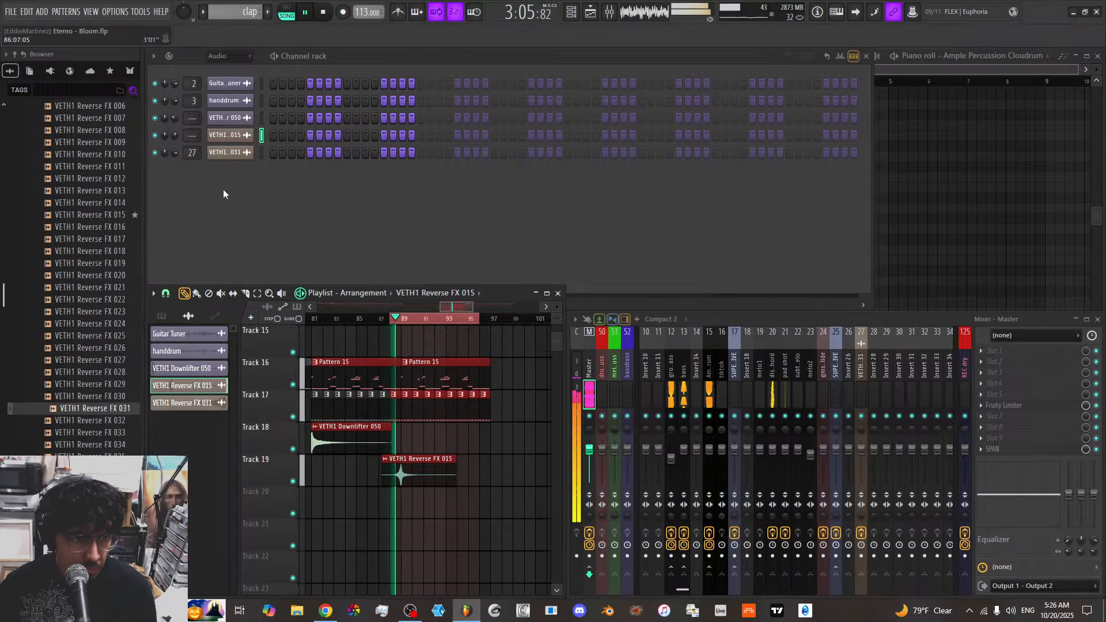
pyautogui.click(227, 118)
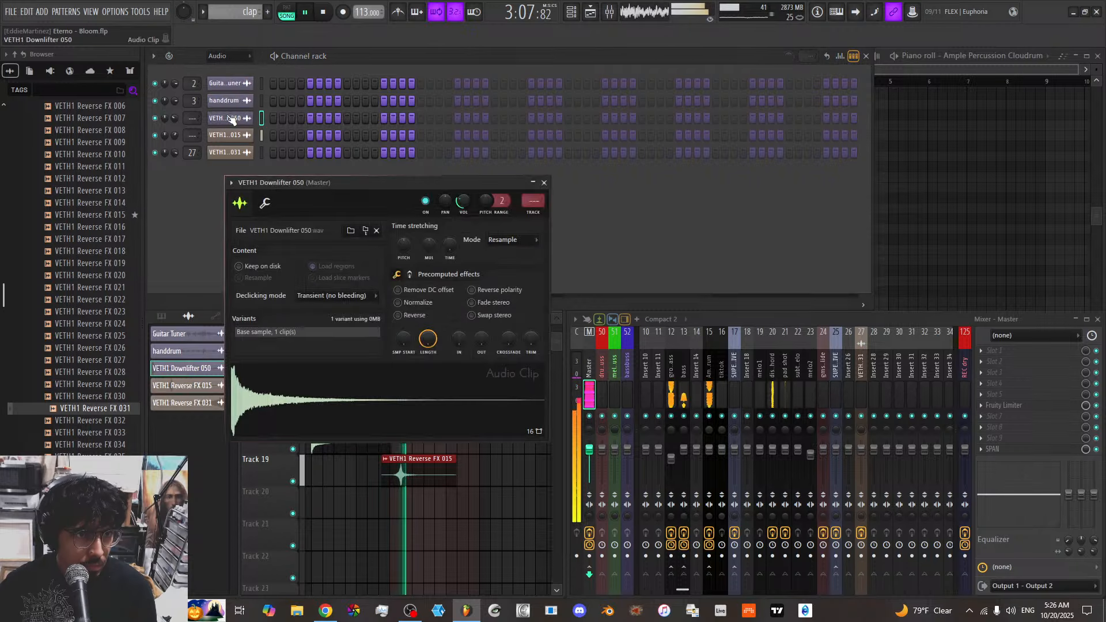
pyautogui.click(542, 183)
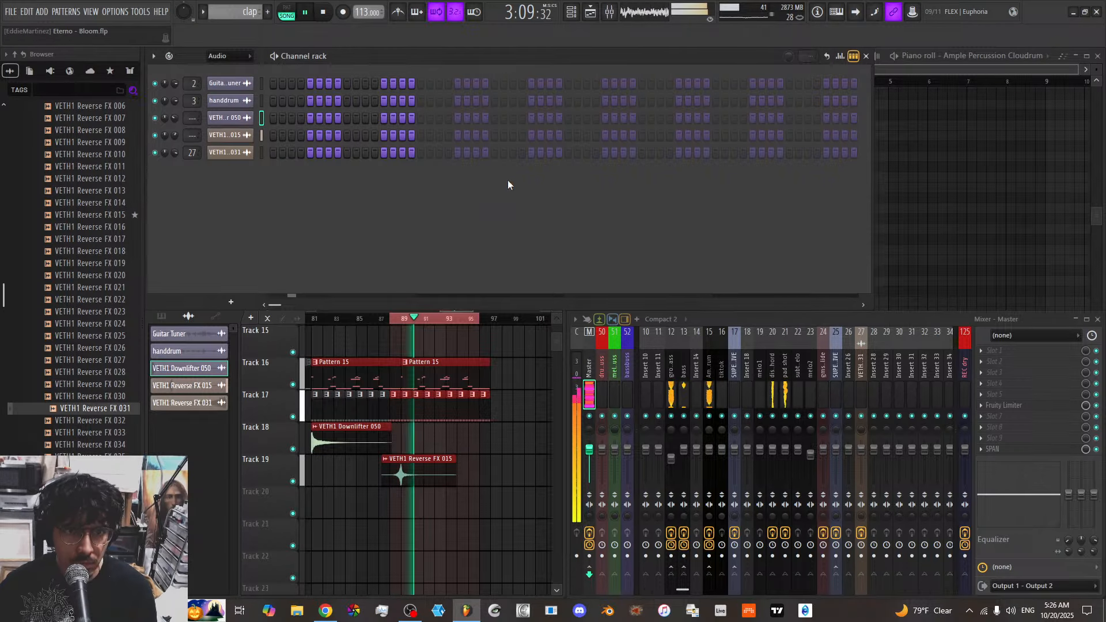
# Show the Unsorted channel group and try the melo1 and gms glide channels against the looping section
pyautogui.click(242, 59)
pyautogui.click(246, 110)
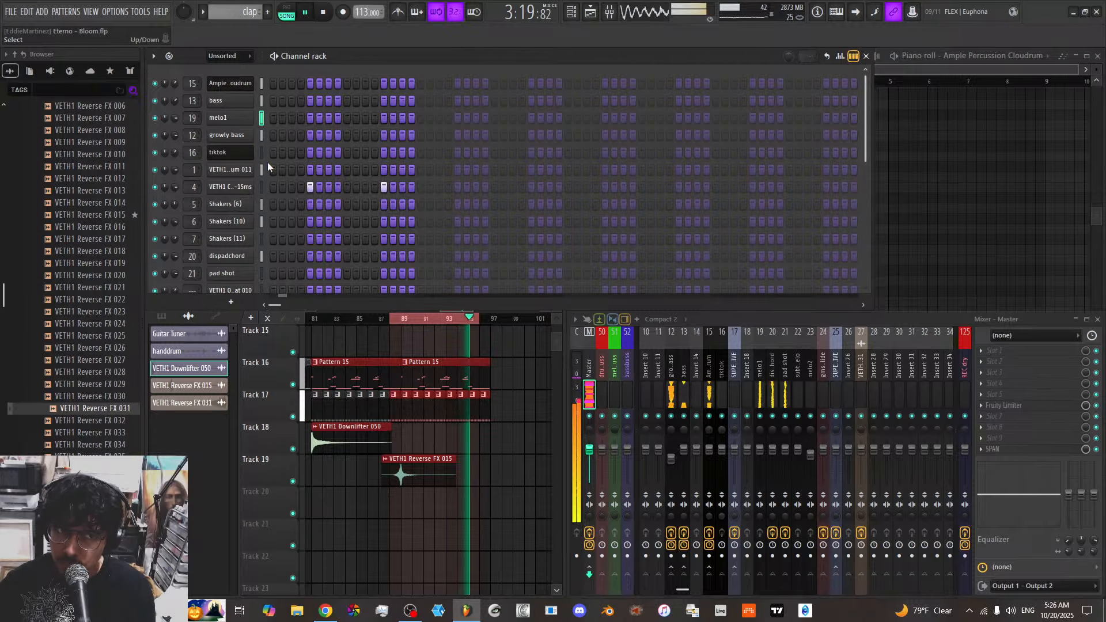
pyautogui.scroll(-5, 268, 192)
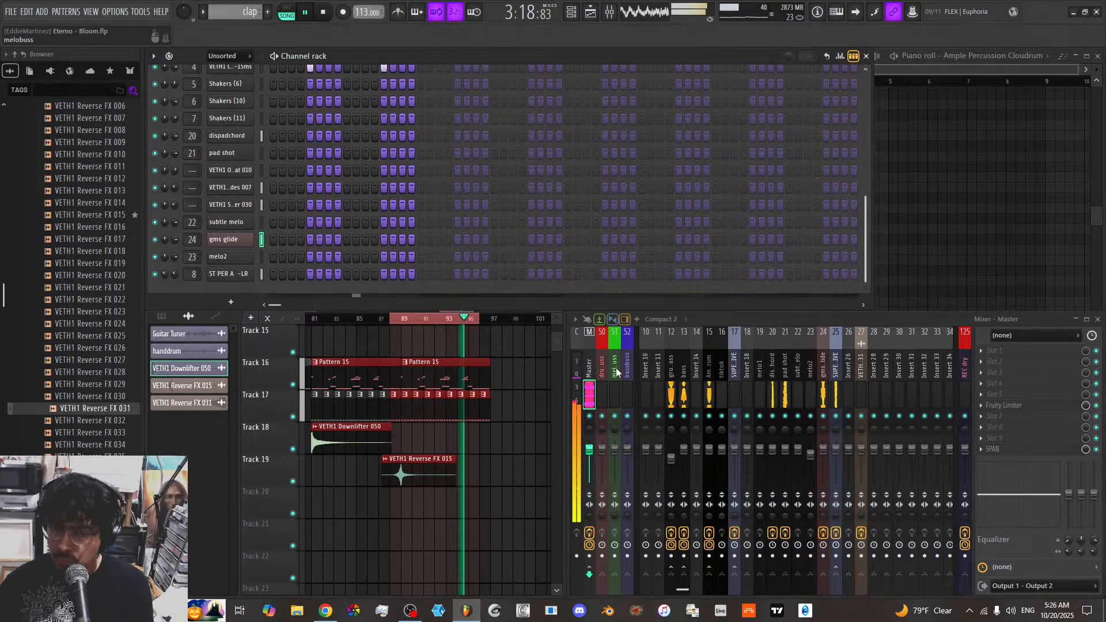
pyautogui.scroll(3, 643, 382)
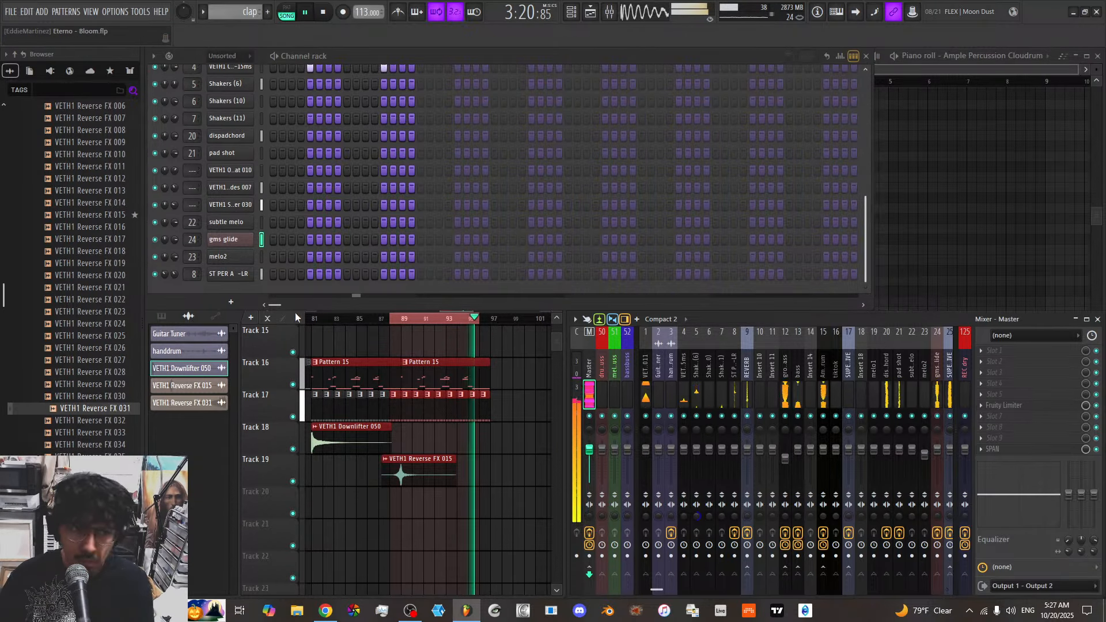
# Insert a new Vital synth channel from the gms glide channel
pyautogui.rightClick(241, 237)
pyautogui.moveTo(290, 339)
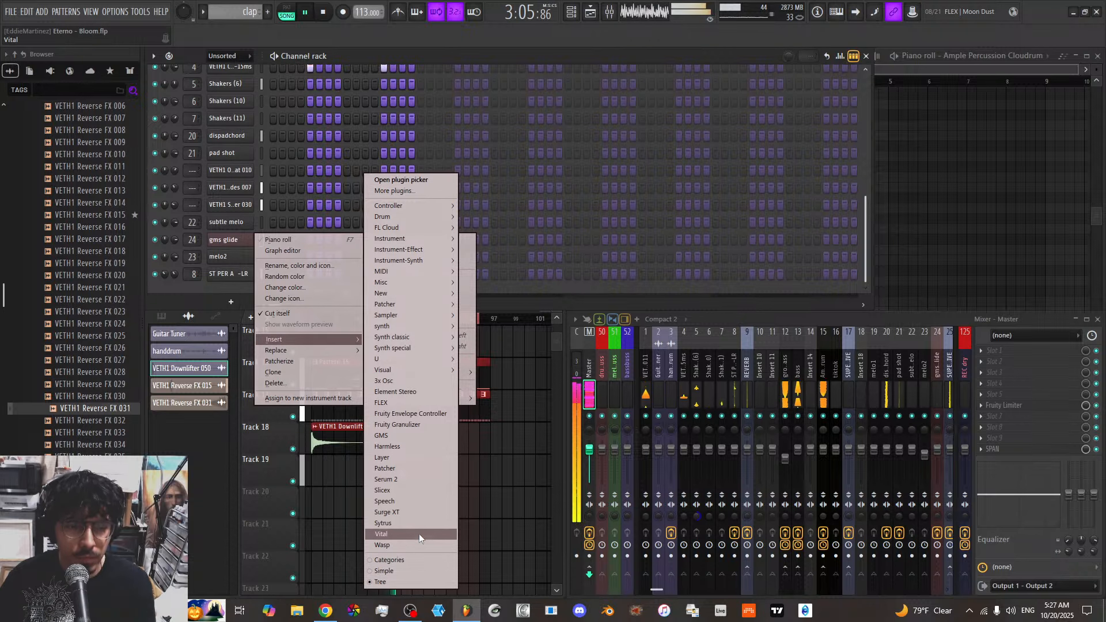
pyautogui.click(414, 530)
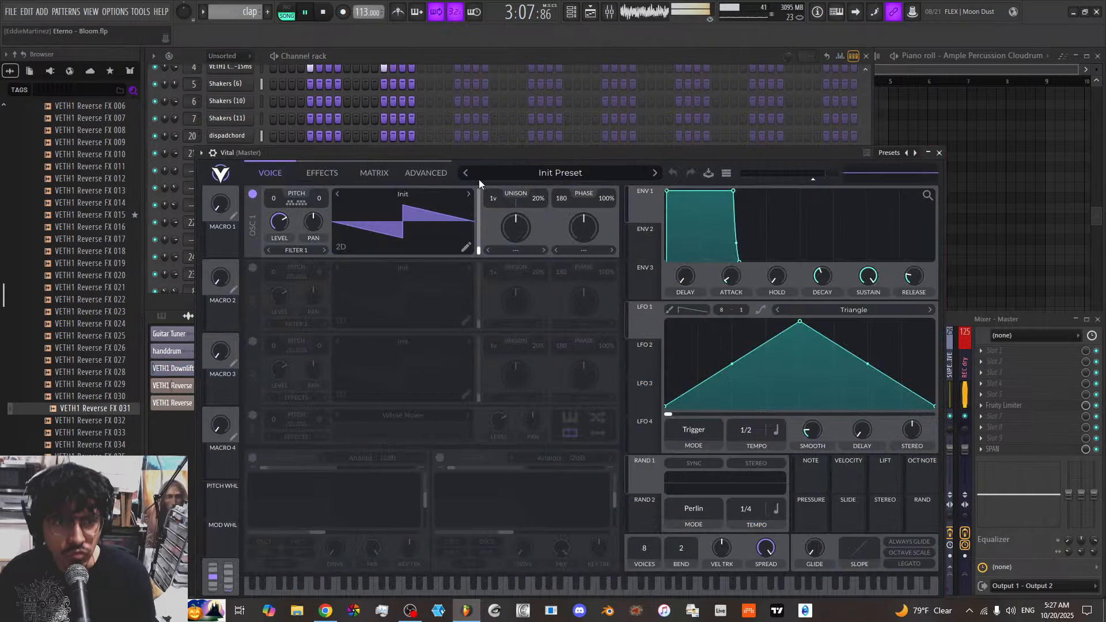
# Open Vital's preset browser, show the User folder and sort its presets by style
pyautogui.click(582, 179)
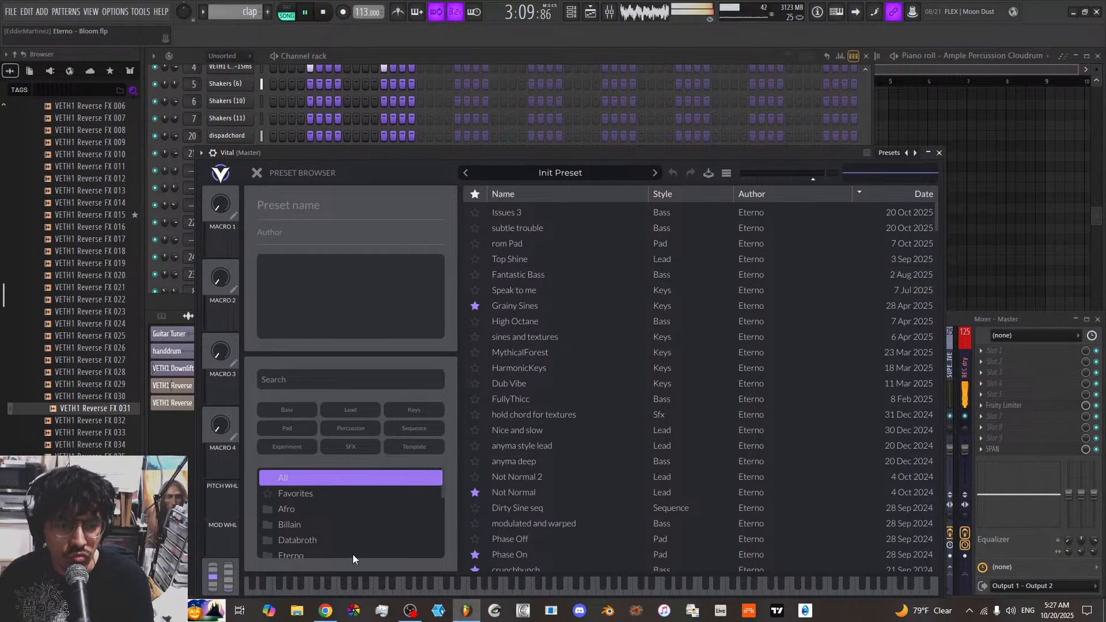
pyautogui.scroll(-2, 353, 552)
pyautogui.scroll(-3, 353, 552)
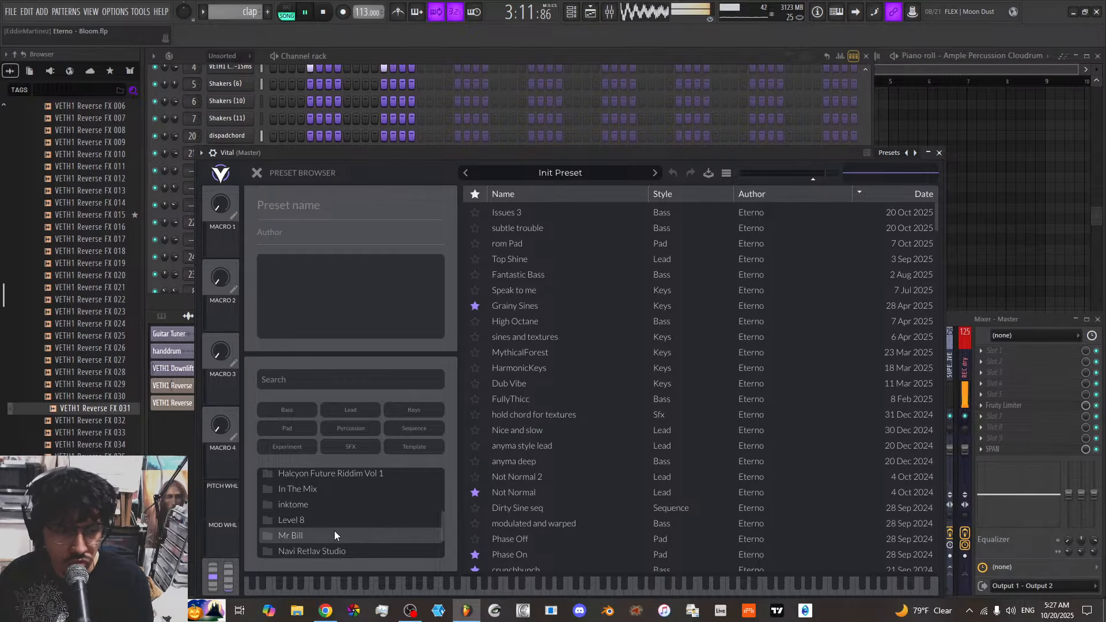
pyautogui.scroll(-3, 334, 535)
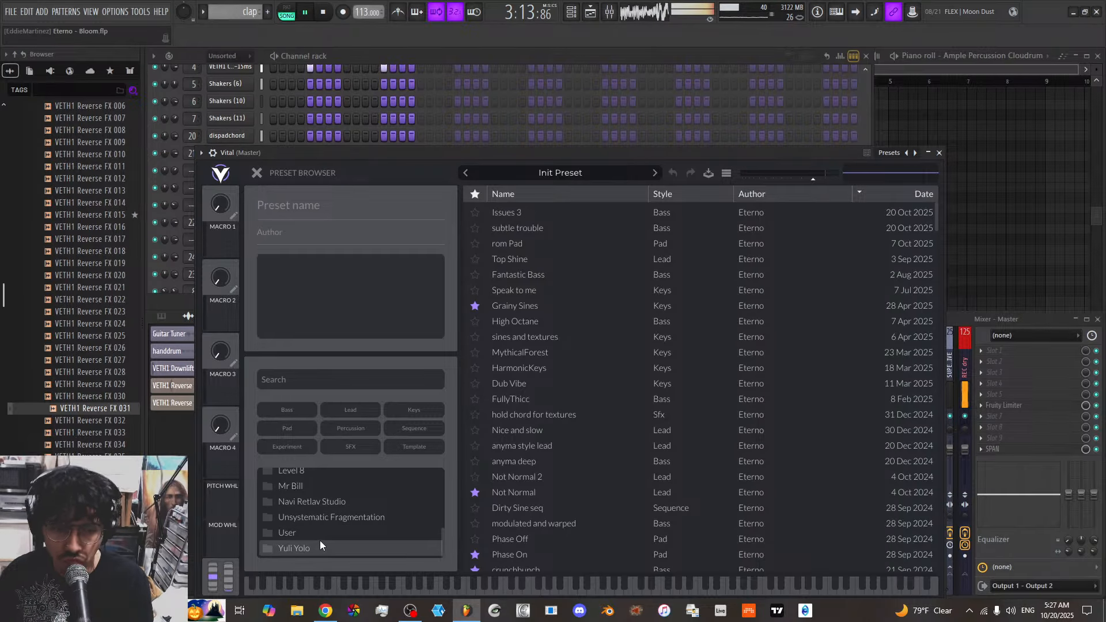
pyautogui.click(318, 532)
pyautogui.click(676, 196)
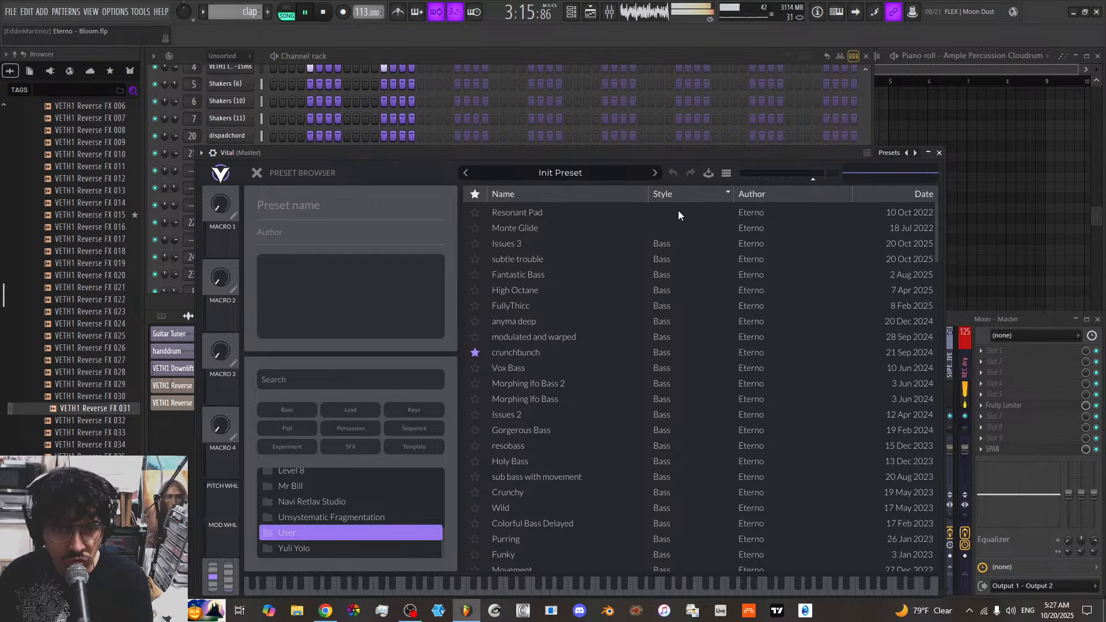
# Find the Top Shine preset among the lead sounds and load it
pyautogui.scroll(-15, 655, 334)
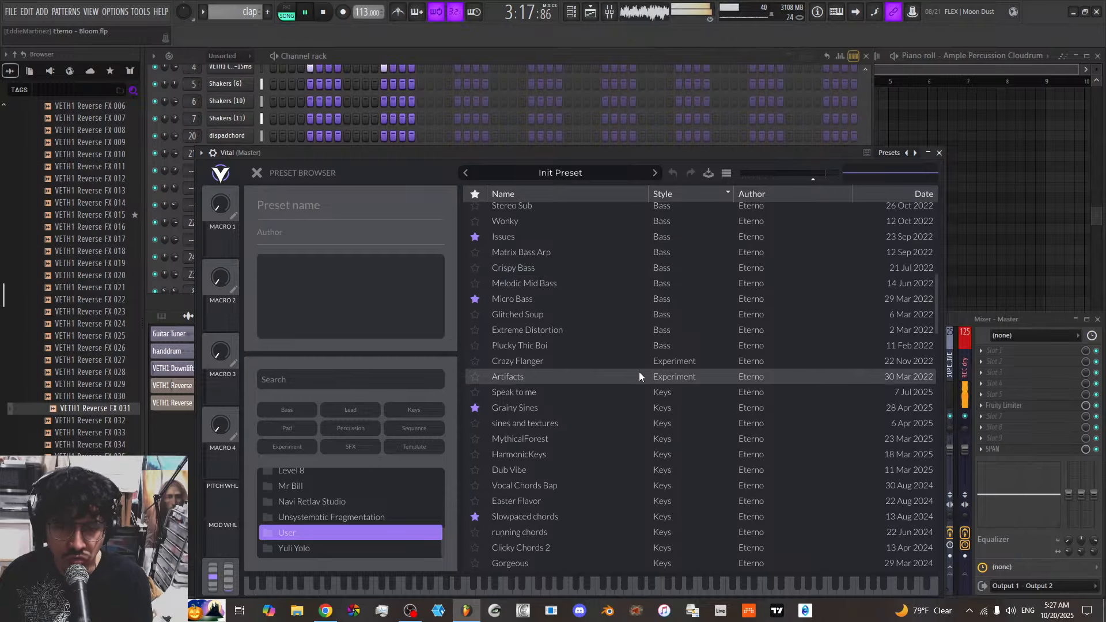
pyautogui.scroll(-1, 635, 387)
pyautogui.scroll(-2, 635, 387)
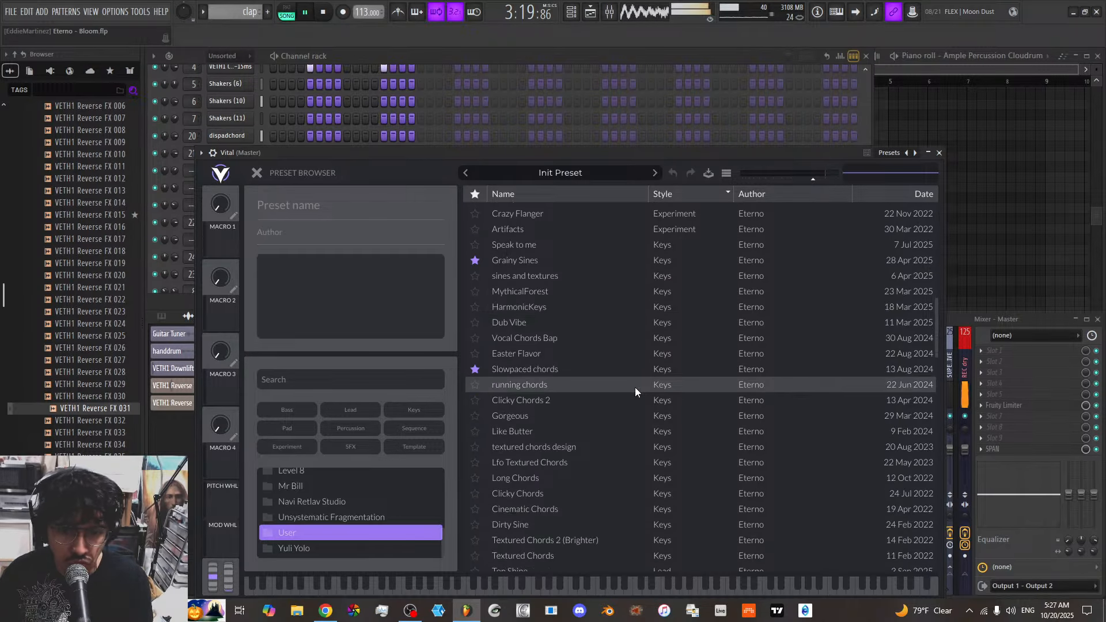
pyautogui.scroll(-3, 635, 388)
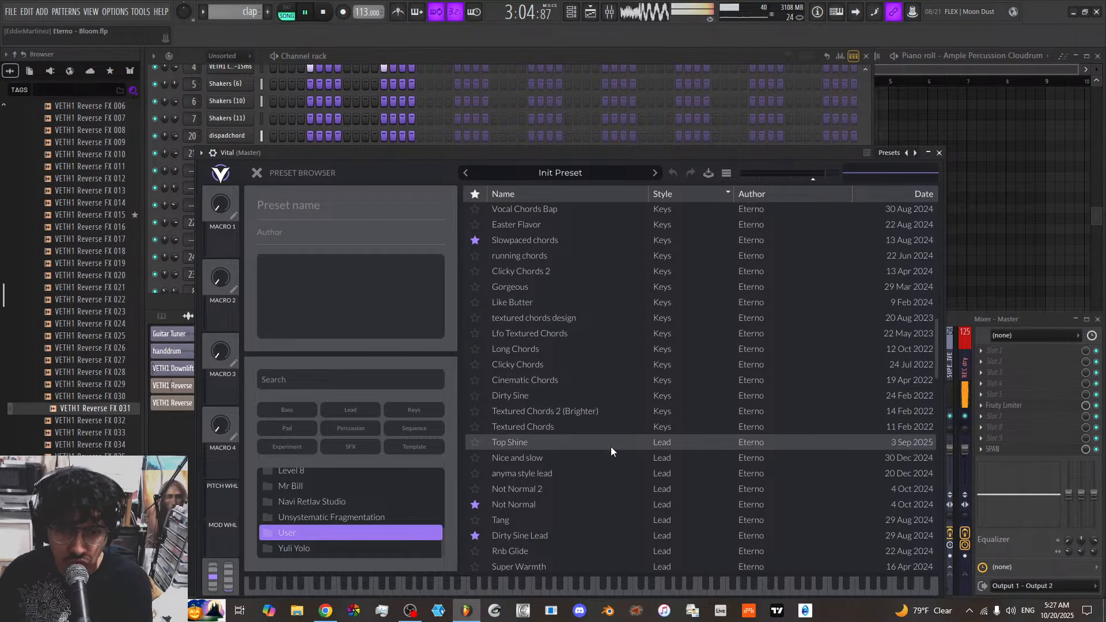
pyautogui.click(605, 445)
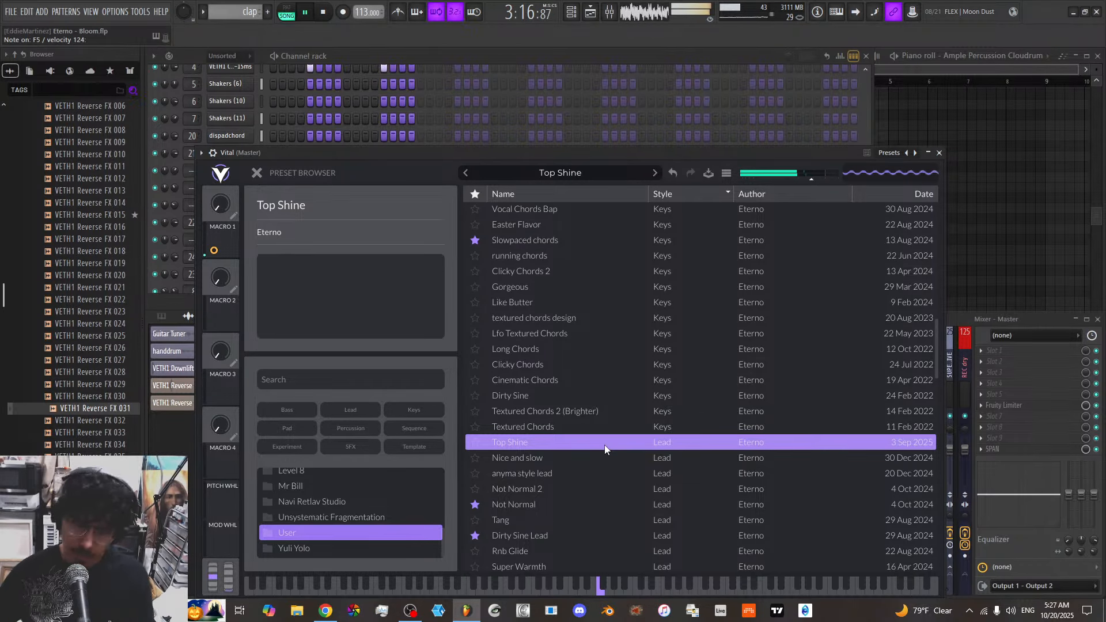
# Close the preset browser, set Top Shine's Filter 1 cutoff to 1.37371 semitones and open its effects settings
pyautogui.click(256, 173)
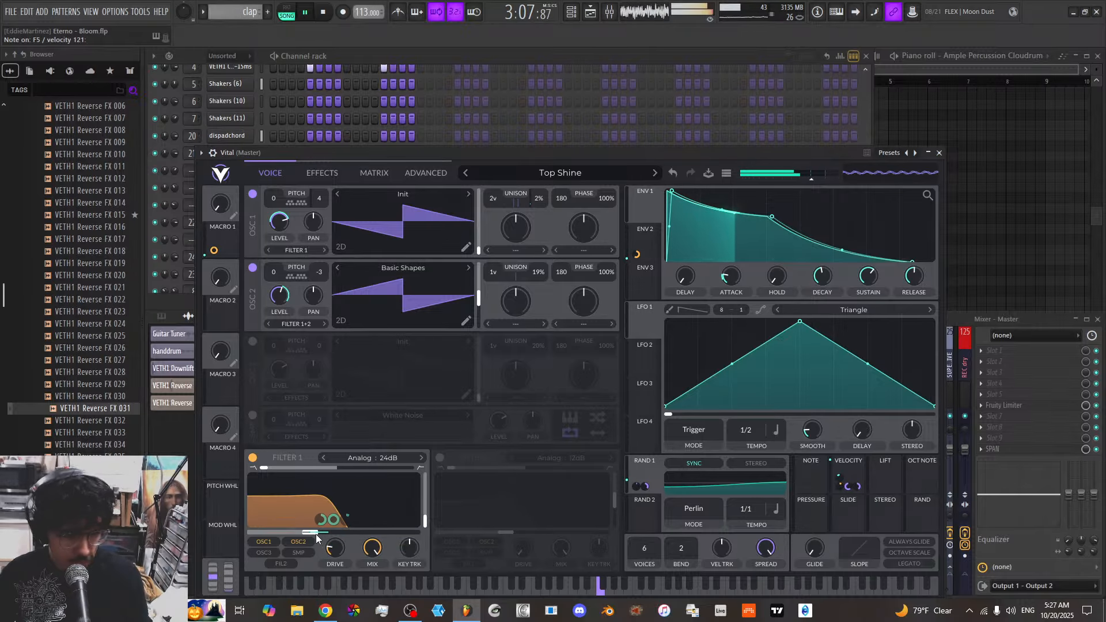
pyautogui.moveTo(326, 532)
pyautogui.mouseDown()
pyautogui.moveTo(335, 532)
pyautogui.moveTo(317, 530)
pyautogui.mouseUp()
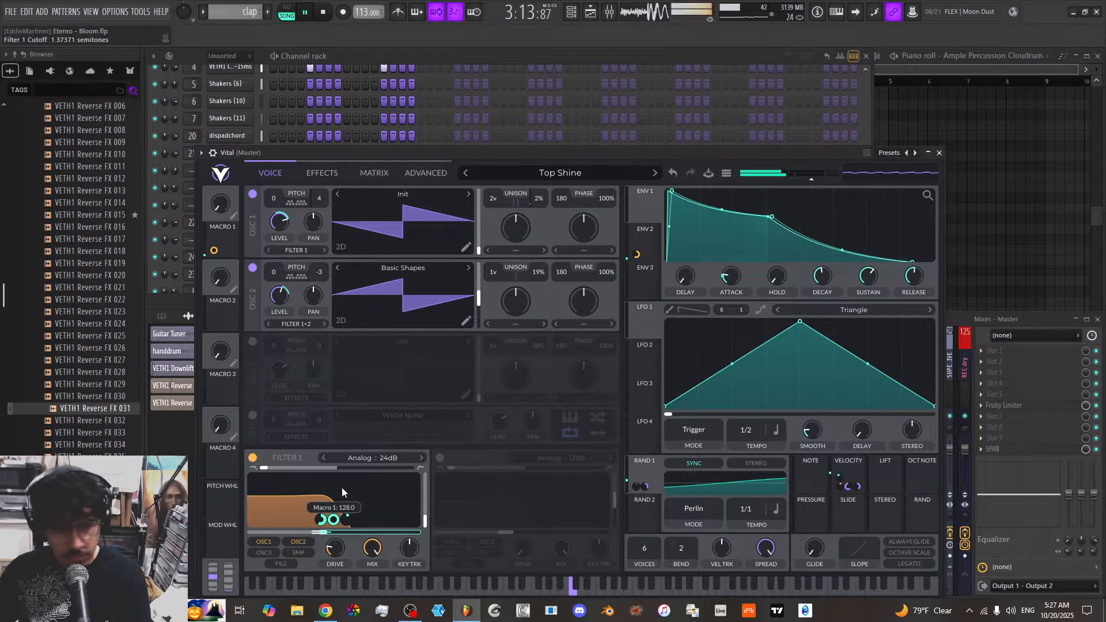
pyautogui.click(319, 174)
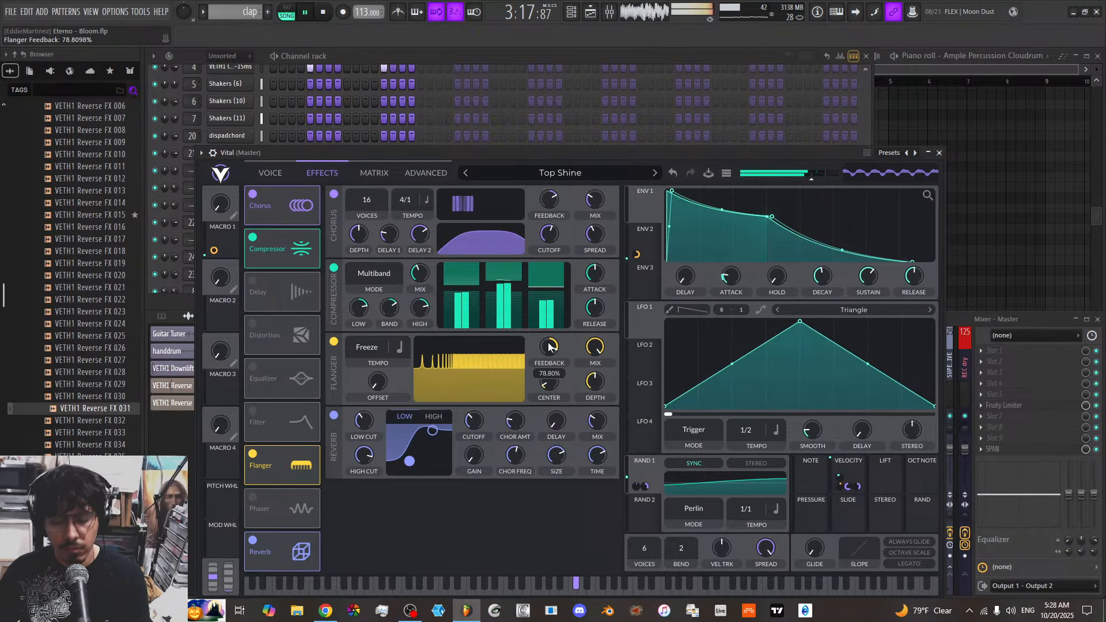
# Raise the flanger's feedback to about 93%
pyautogui.scroll(1, 545, 346)
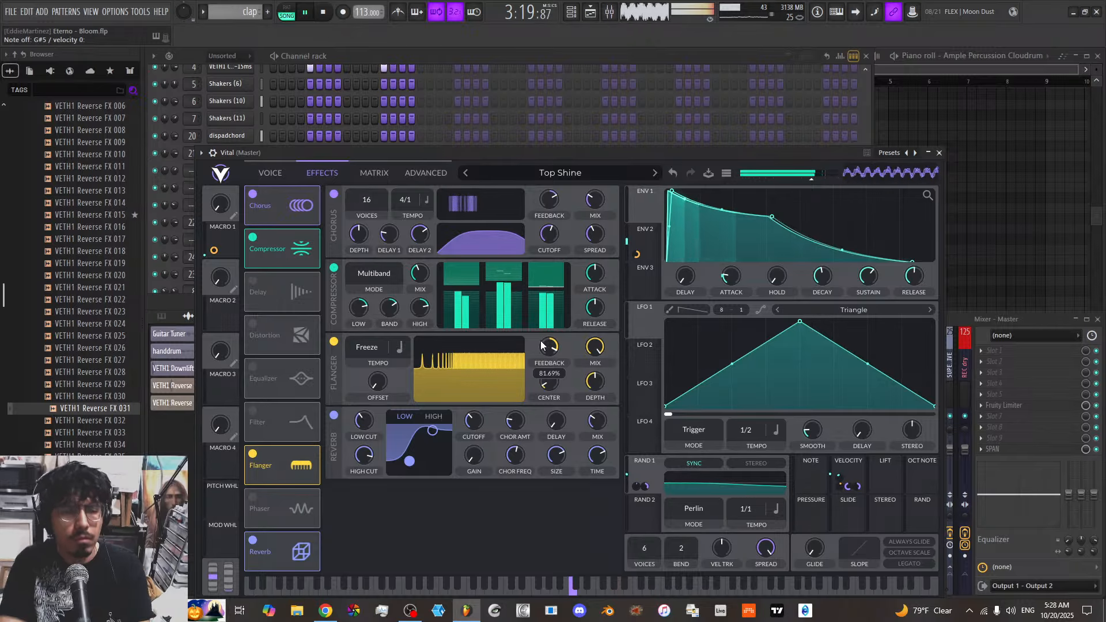
pyautogui.scroll(3, 544, 346)
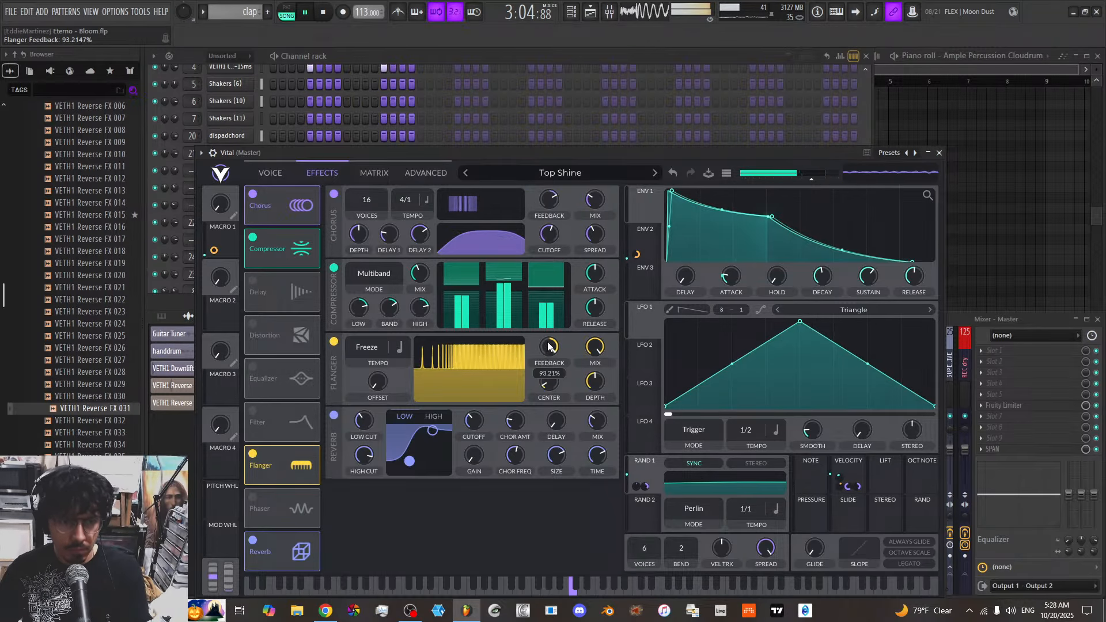
# Enable the delay in Ping Pong mode, reduce its filter spread to about 0.16 and set its second tempo to 1/16
pyautogui.click(260, 287)
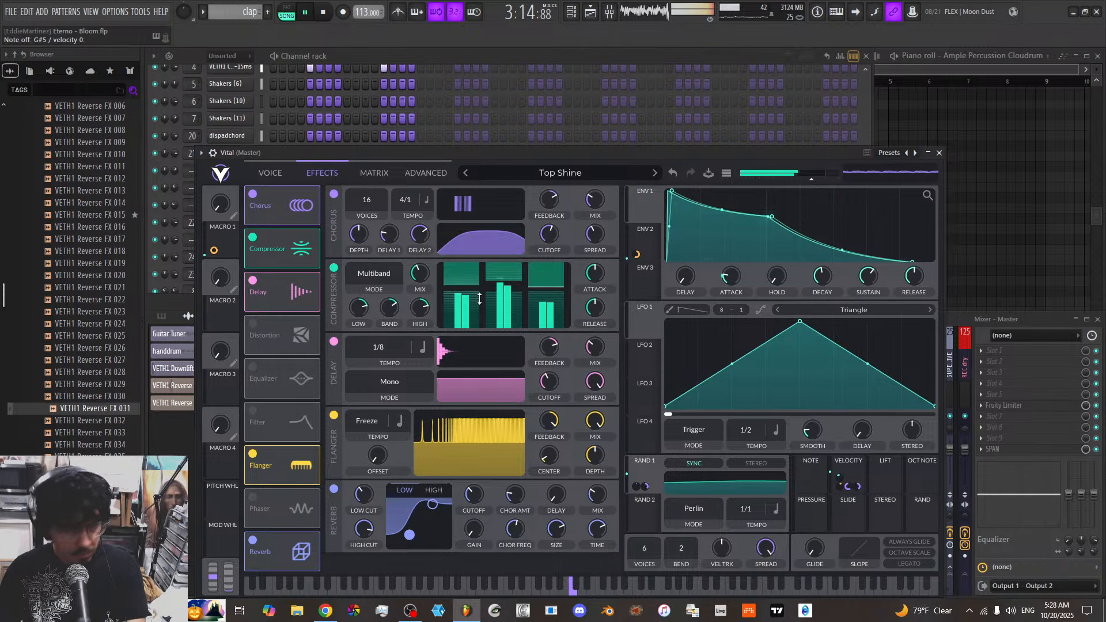
pyautogui.click(405, 382)
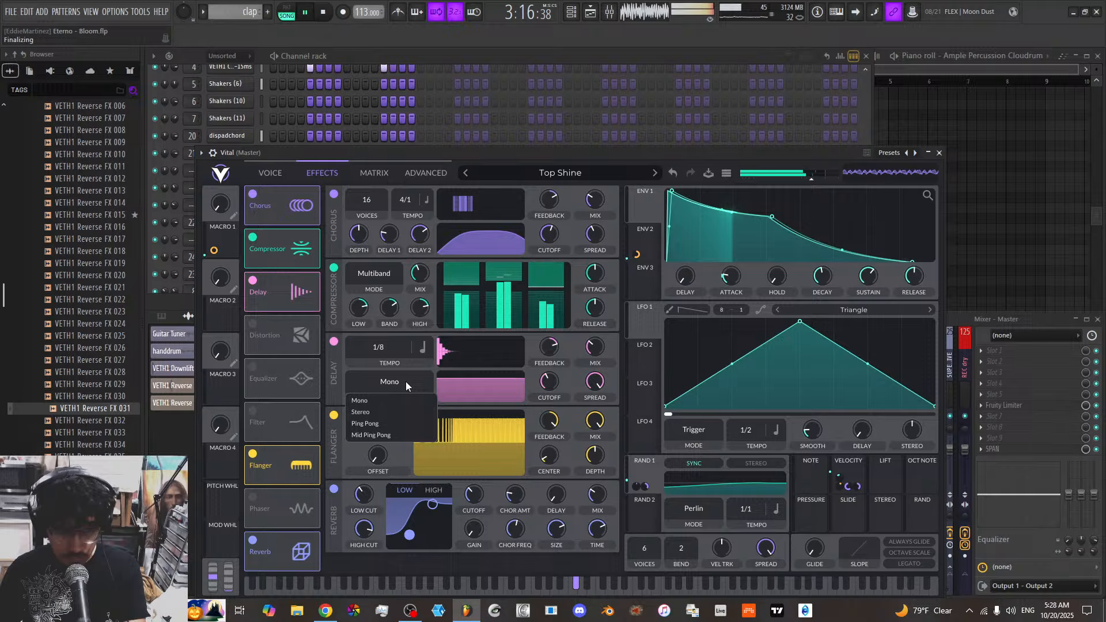
pyautogui.click(387, 424)
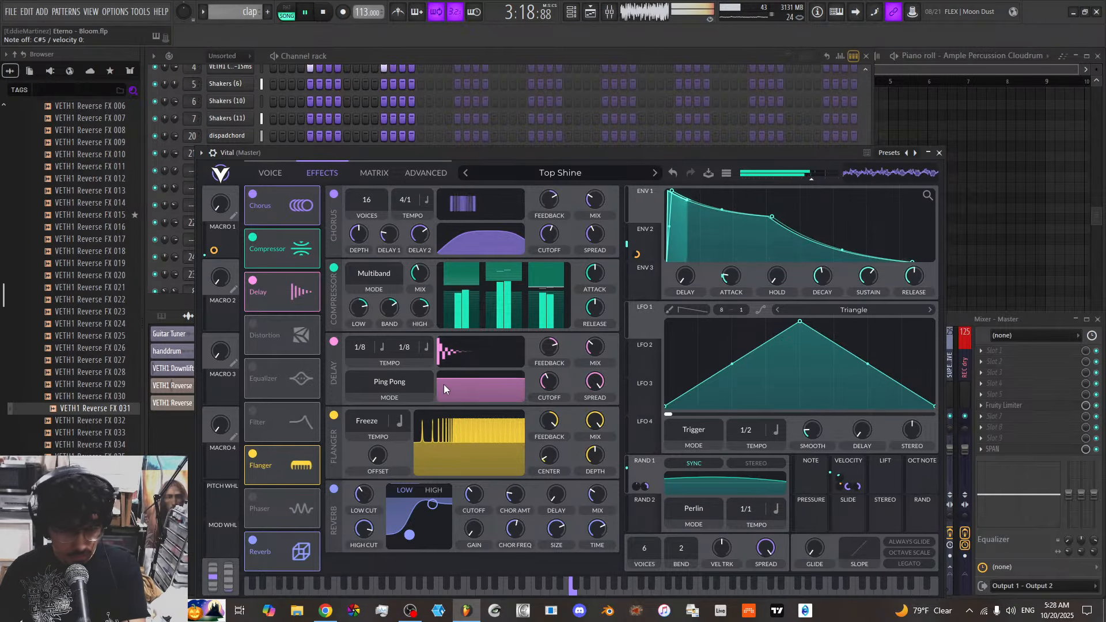
pyautogui.moveTo(468, 399); pyautogui.dragTo(404, 382)
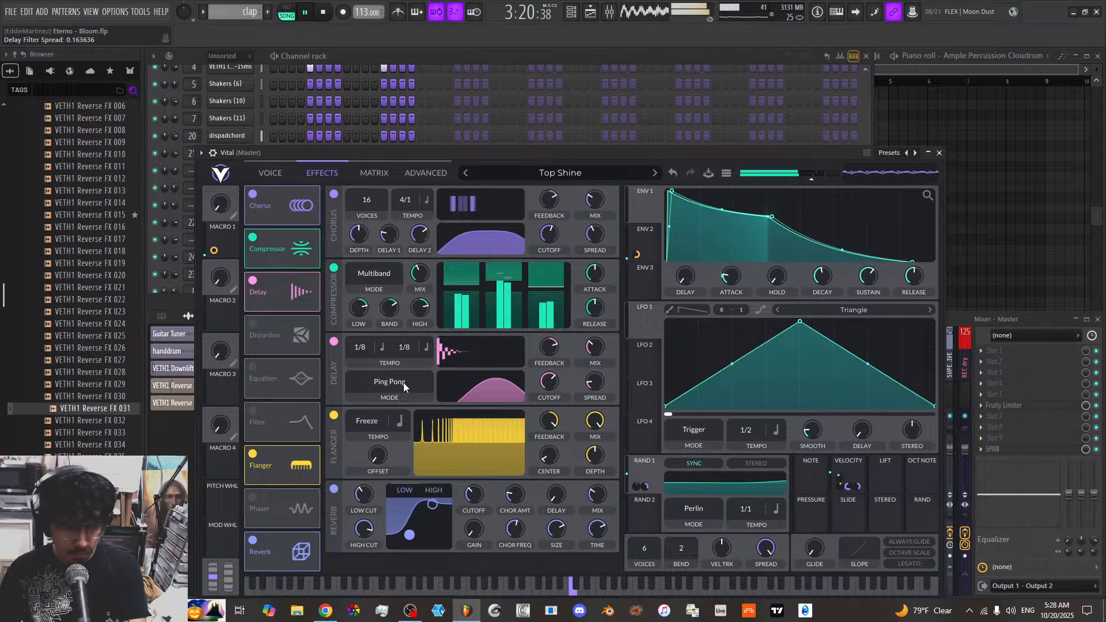
pyautogui.click(423, 352)
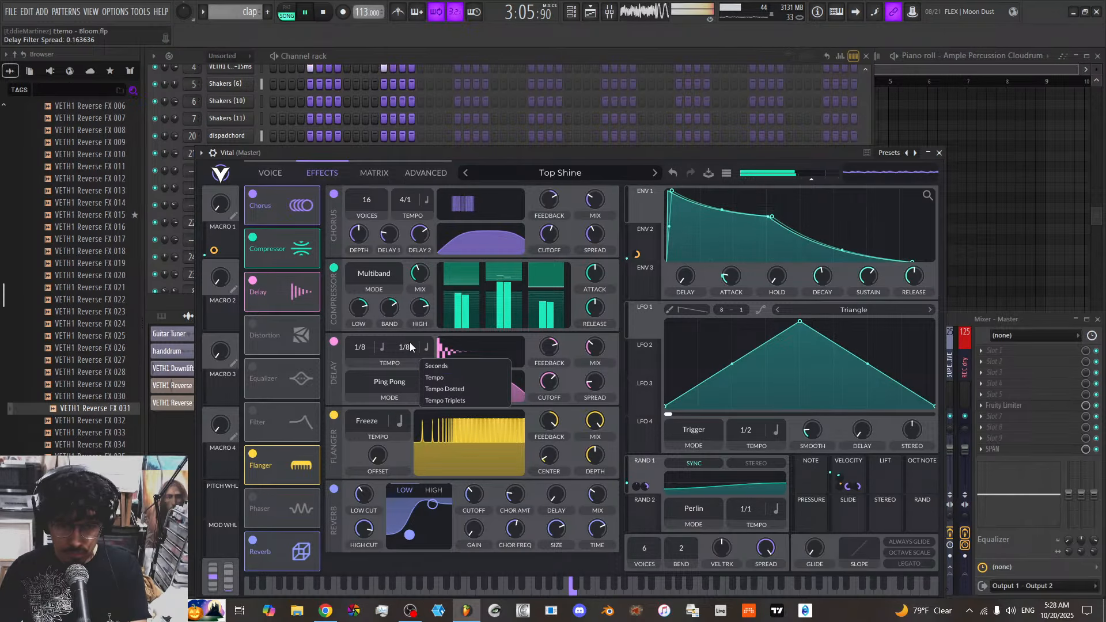
pyautogui.moveTo(410, 344); pyautogui.dragTo(413, 339)
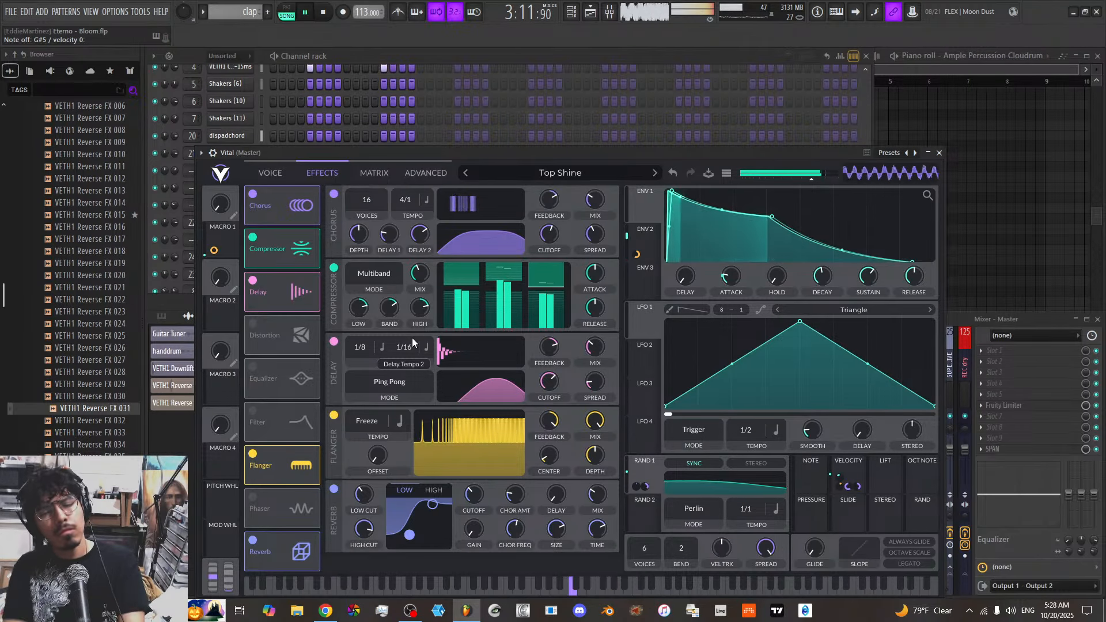
# Raise the flanger's center frequency to about 70 Hz
pyautogui.moveTo(556, 456)
pyautogui.mouseDown()
pyautogui.moveTo(555, 432)
pyautogui.moveTo(556, 444)
pyautogui.mouseUp()
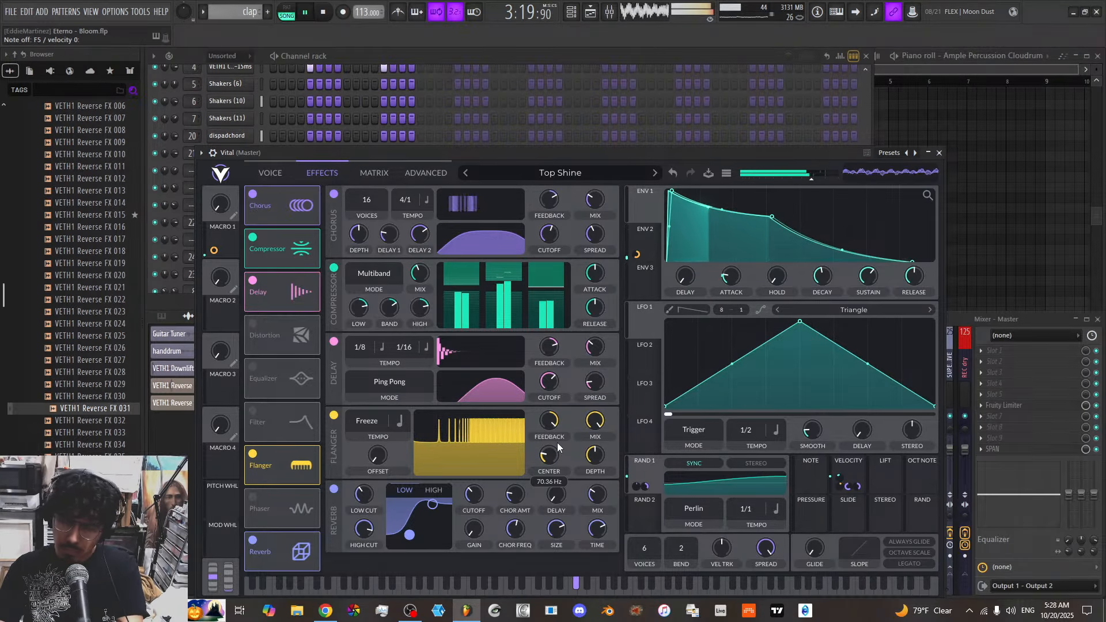
pyautogui.moveTo(558, 446)
pyautogui.mouseDown()
pyautogui.moveTo(557, 455)
pyautogui.moveTo(553, 426)
pyautogui.mouseUp()
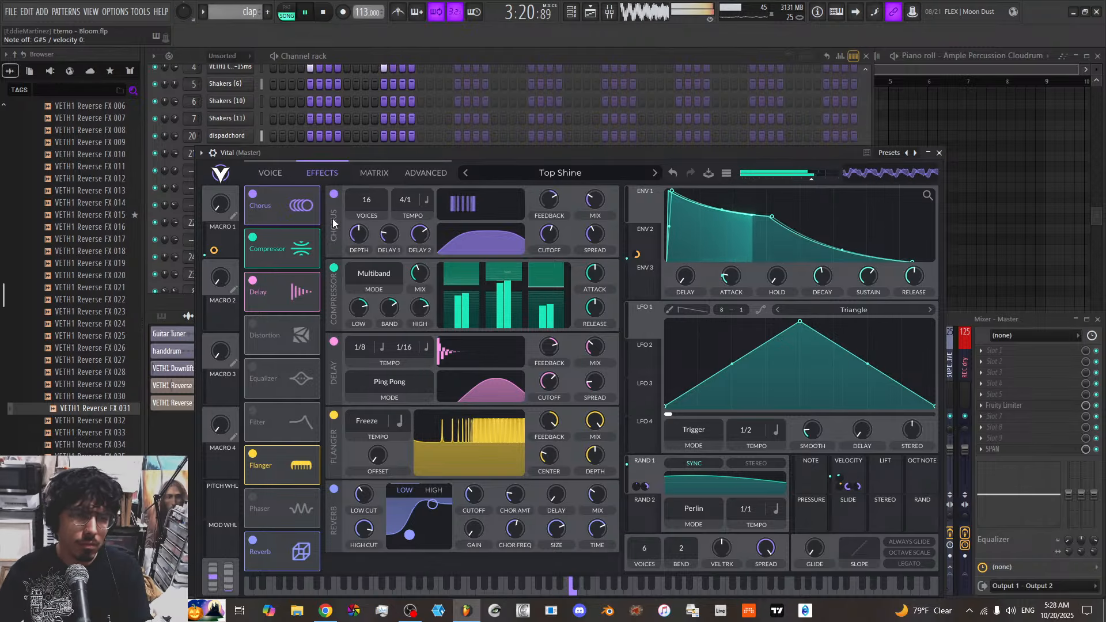
# Lower Filter 1's cutoff to about -10.5 semitones
pyautogui.click(281, 173)
pyautogui.moveTo(323, 533)
pyautogui.mouseDown()
pyautogui.moveTo(353, 546)
pyautogui.moveTo(301, 530)
pyautogui.mouseUp()
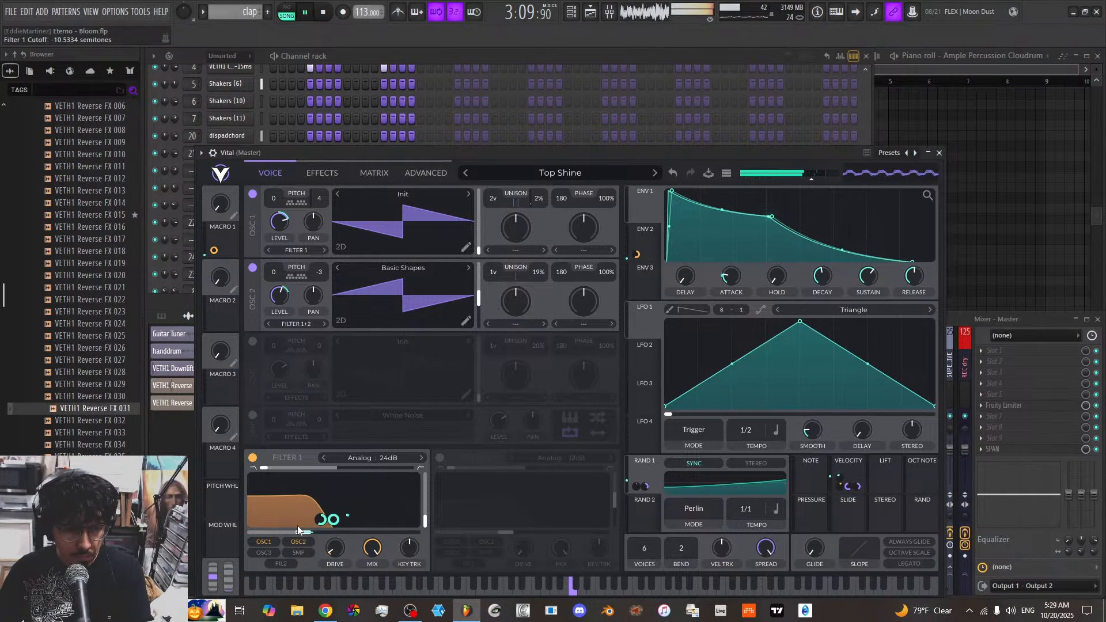
# Reduce the flanger's feedback and center frequency slightly
pyautogui.click(316, 176)
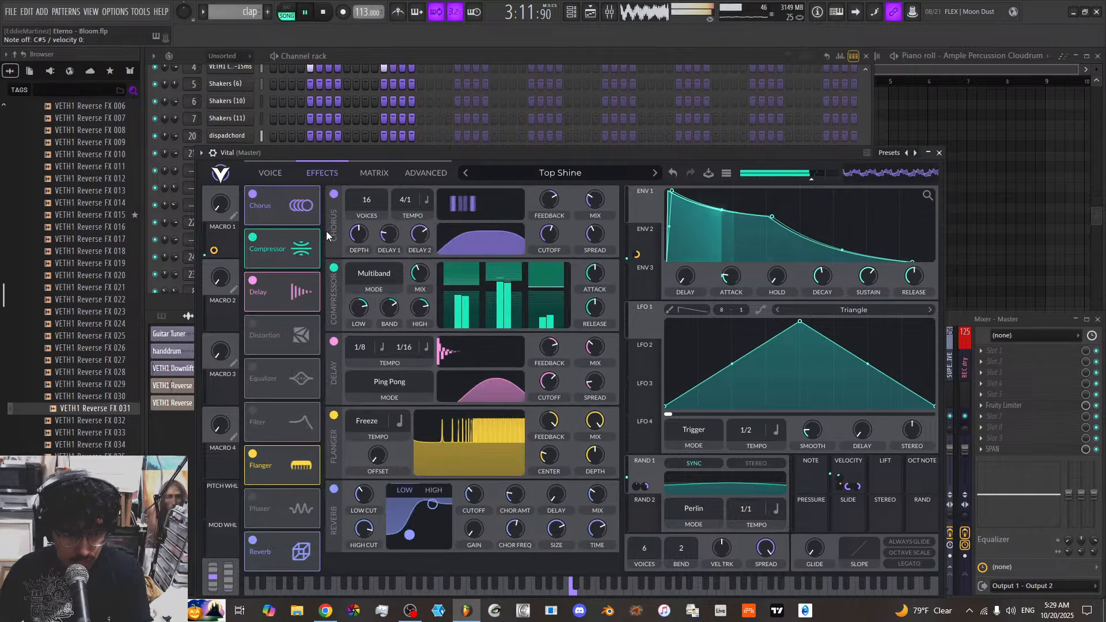
pyautogui.moveTo(548, 425); pyautogui.dragTo(542, 466)
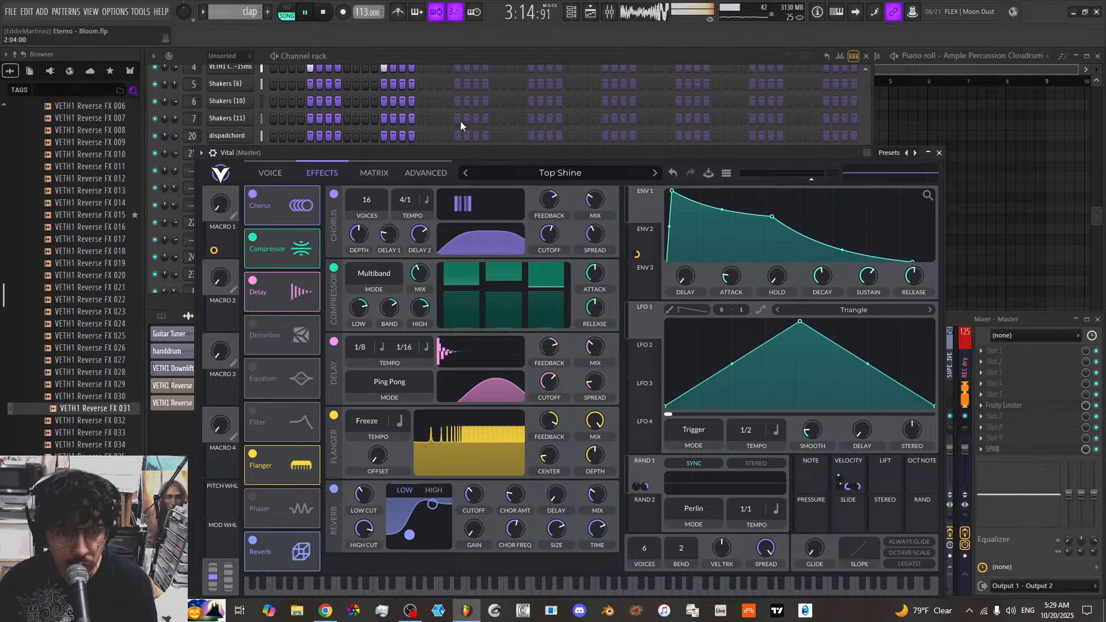
# Move the synth window slightly up and fine-tune Envelope 2's modulation amount on Filter 1's cutoff
pyautogui.moveTo(478, 152); pyautogui.dragTo(499, 140)
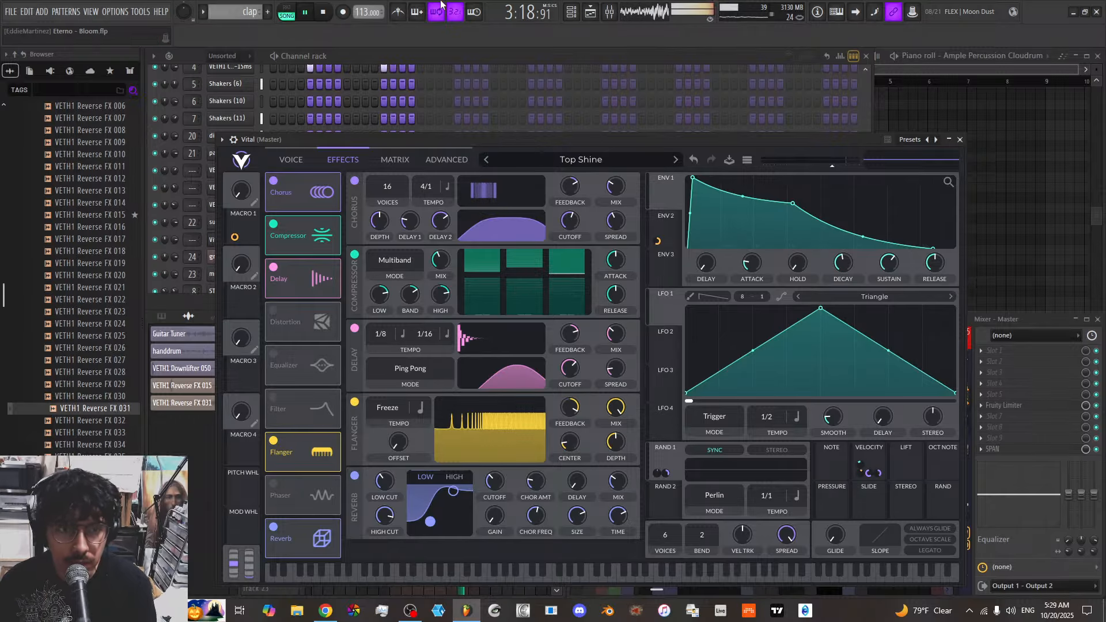
pyautogui.moveTo(436, 139); pyautogui.dragTo(444, 137)
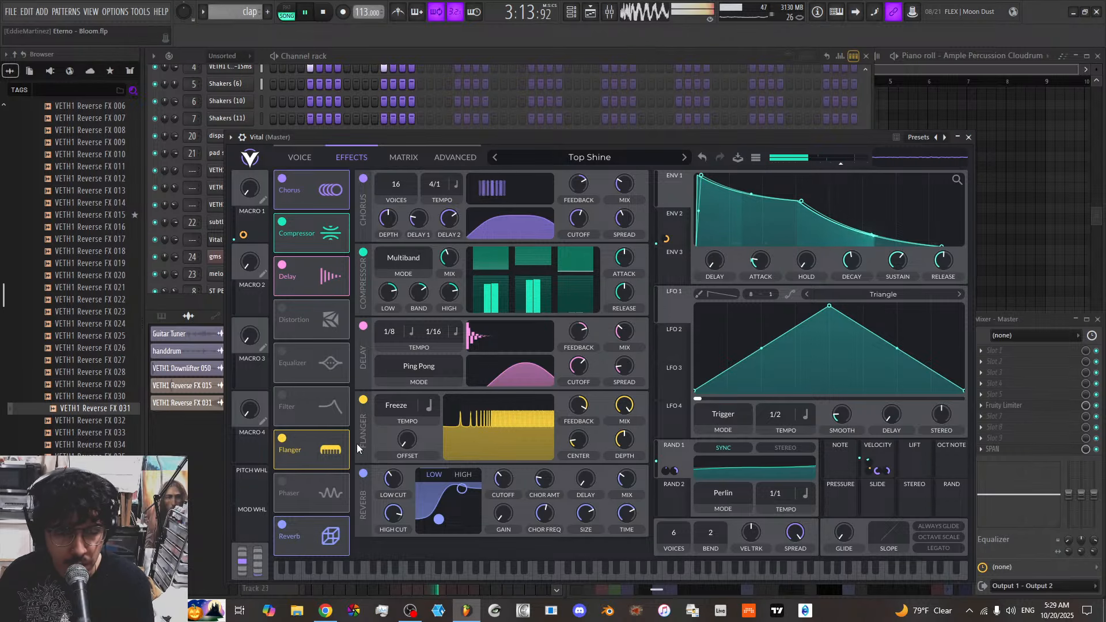
pyautogui.click(300, 157)
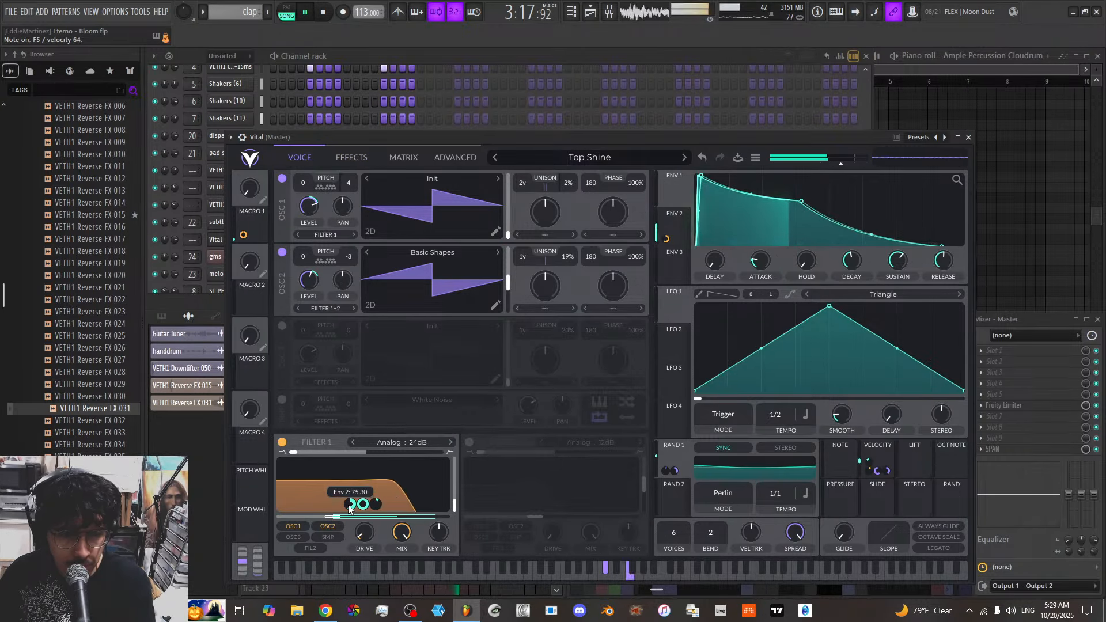
pyautogui.moveTo(348, 506); pyautogui.dragTo(349, 510)
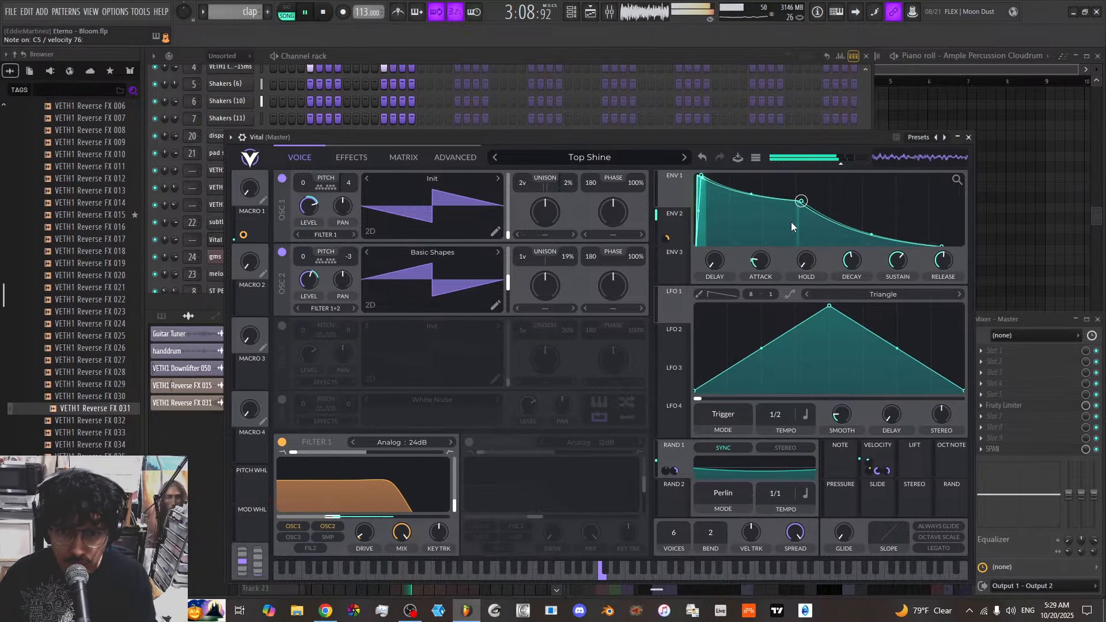
# Shape Envelope 2 into a short pluck with no sustain, a minimal attack and a decay of about 0.069 seconds
pyautogui.moveTo(801, 201); pyautogui.dragTo(738, 251)
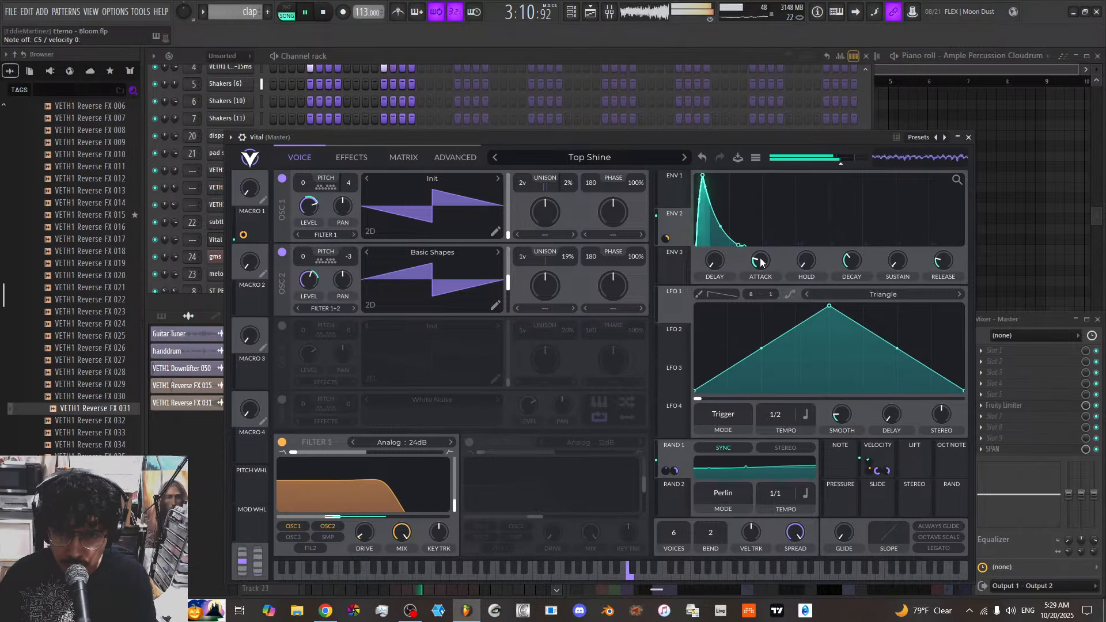
pyautogui.moveTo(851, 263); pyautogui.dragTo(852, 273)
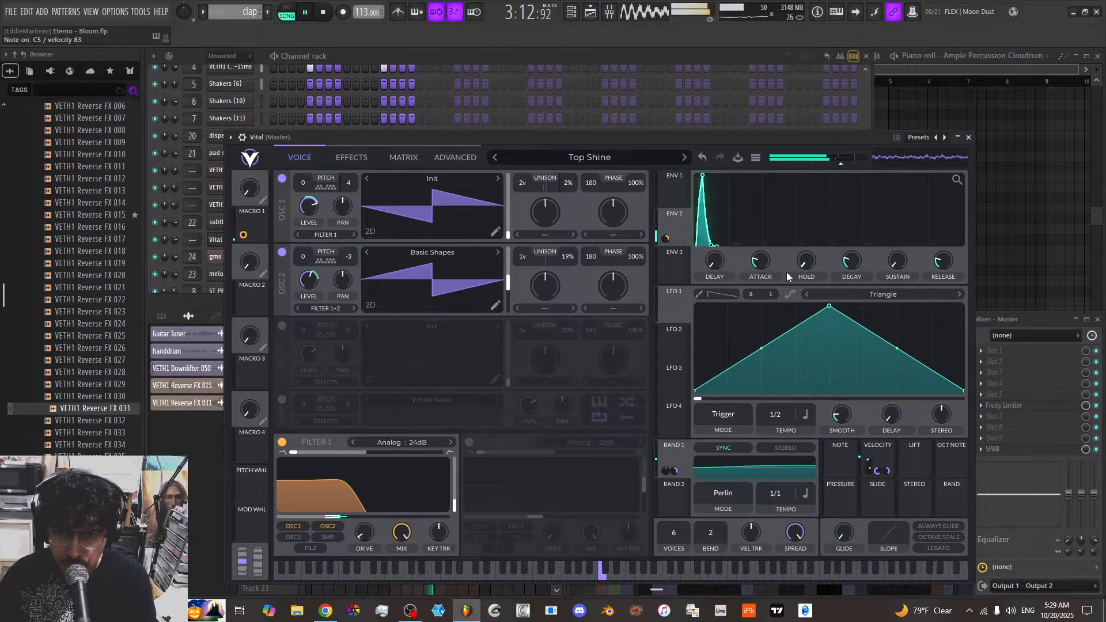
pyautogui.moveTo(767, 262); pyautogui.dragTo(772, 273)
pyautogui.moveTo(841, 265); pyautogui.dragTo(842, 268)
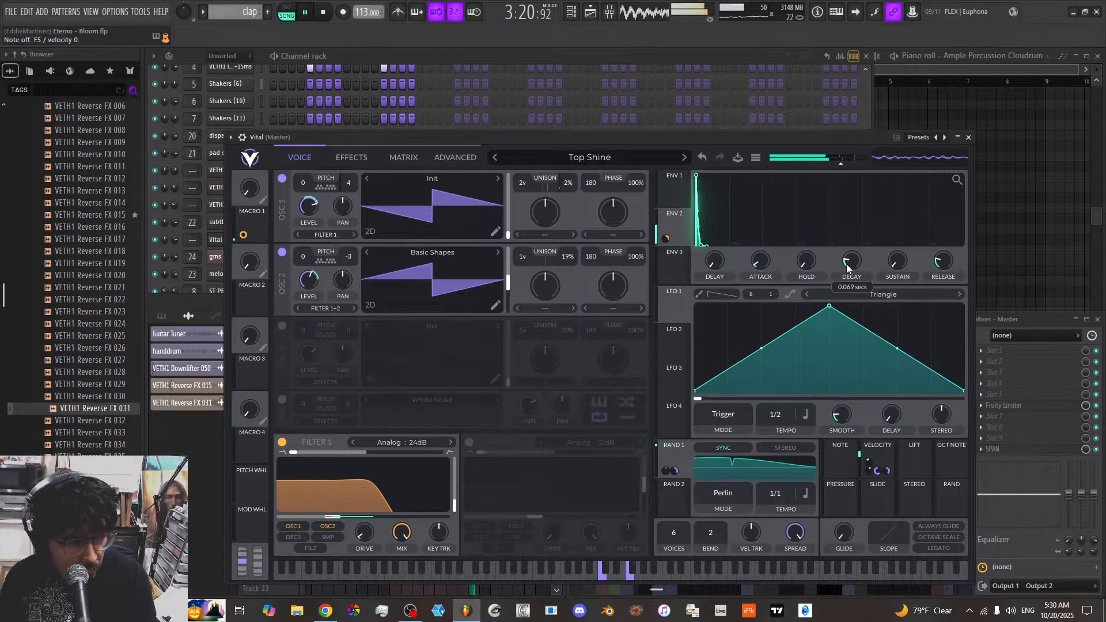
# Shorten the decay and release of Envelope 1
pyautogui.click(673, 183)
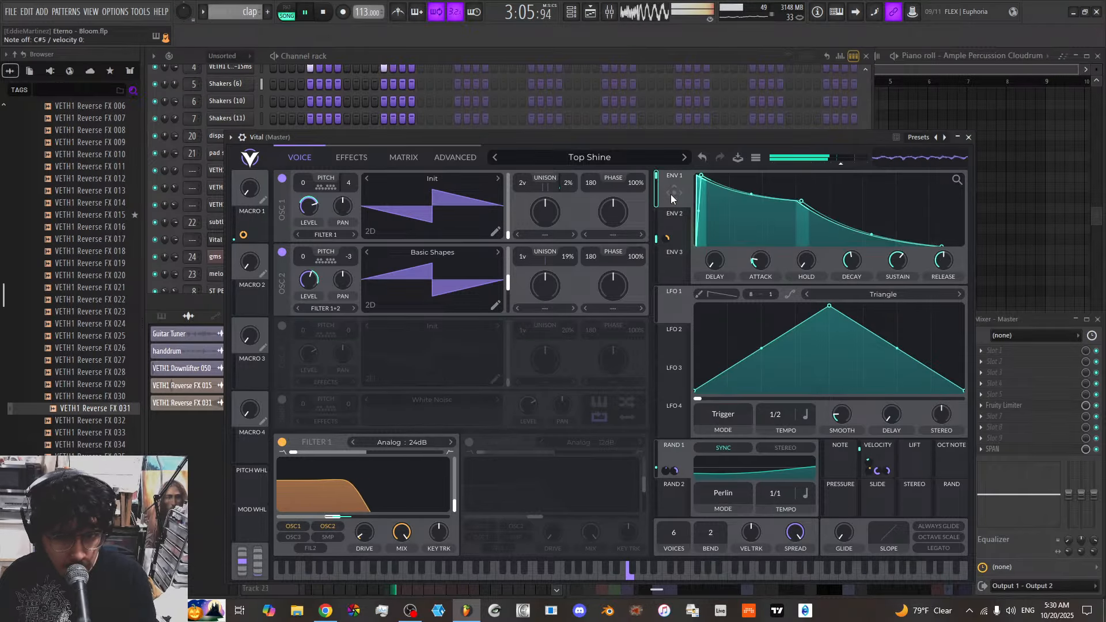
pyautogui.moveTo(801, 202); pyautogui.dragTo(749, 195)
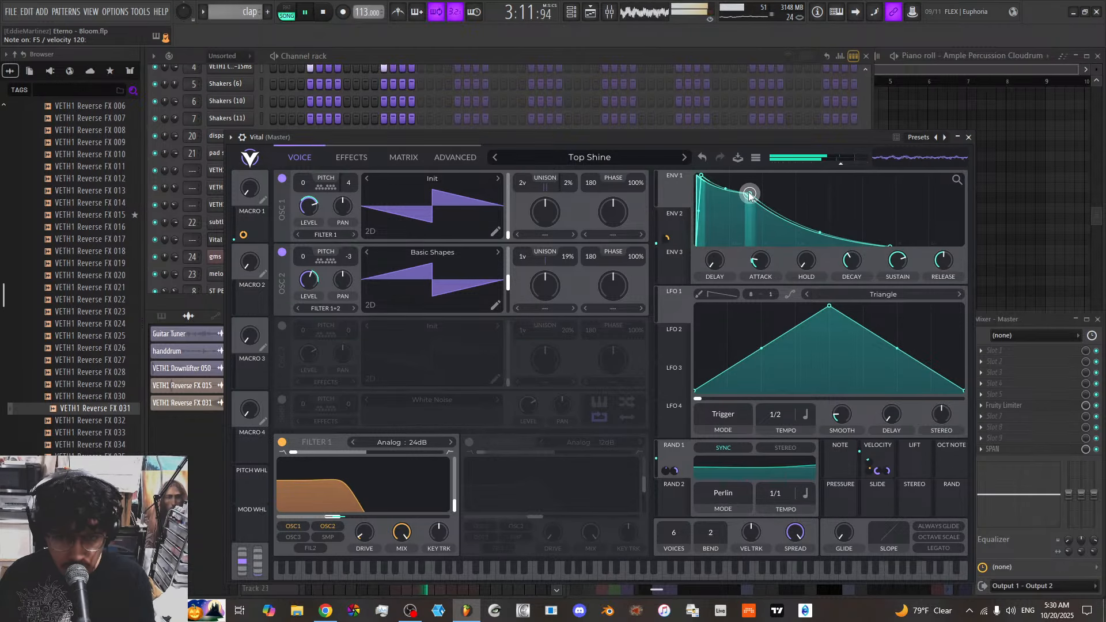
pyautogui.moveTo(889, 245); pyautogui.dragTo(799, 251)
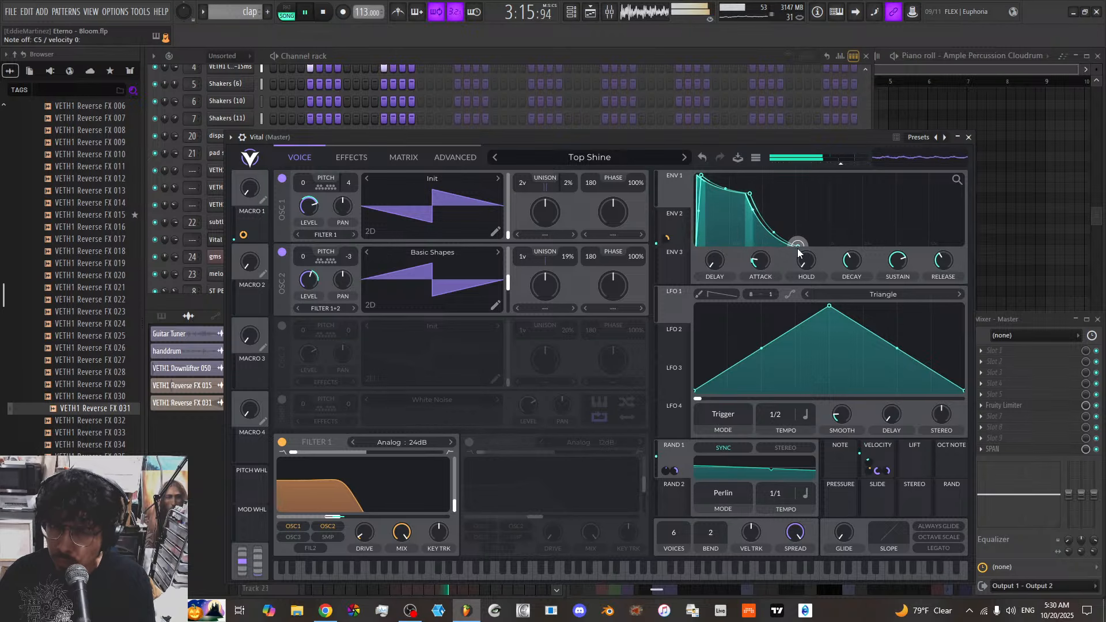
# Readjust Envelope 2's modulation amount on Filter 1's cutoff and fine-tune Envelope 2's decay
pyautogui.moveTo(351, 505); pyautogui.dragTo(350, 502)
pyautogui.click(344, 157)
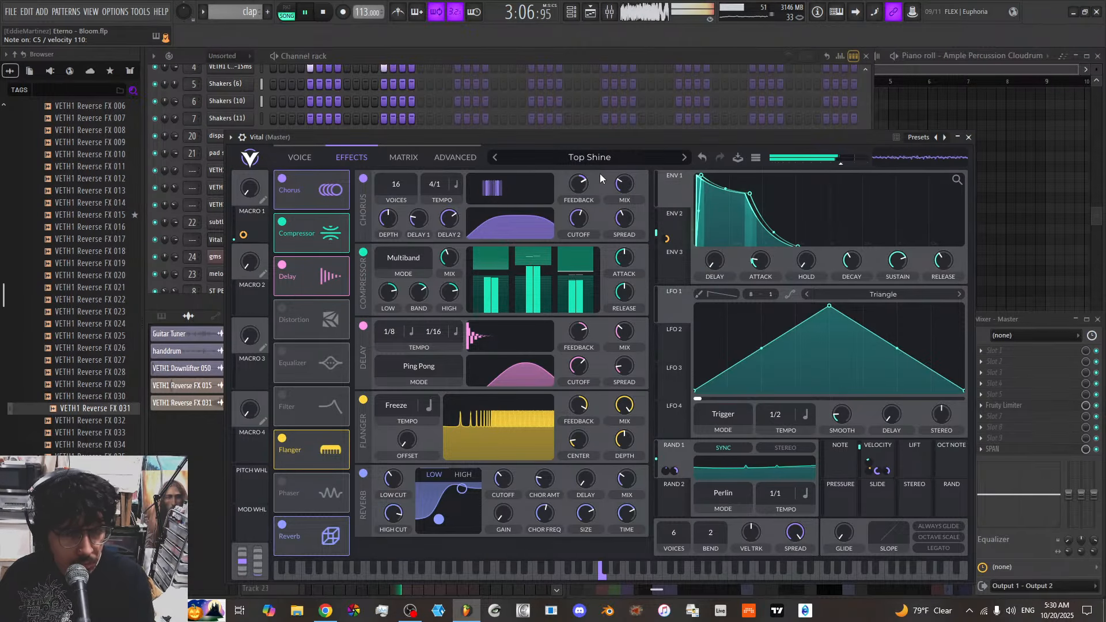
pyautogui.moveTo(748, 197); pyautogui.dragTo(673, 236)
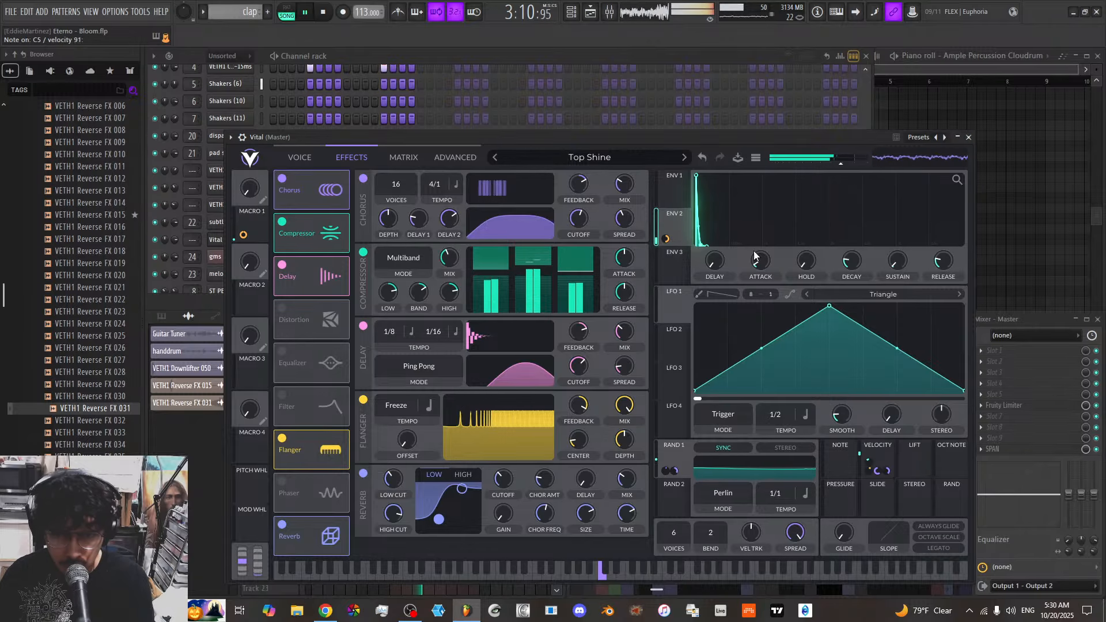
pyautogui.moveTo(853, 264)
pyautogui.mouseDown()
pyautogui.moveTo(851, 244)
pyautogui.moveTo(851, 265)
pyautogui.mouseUp()
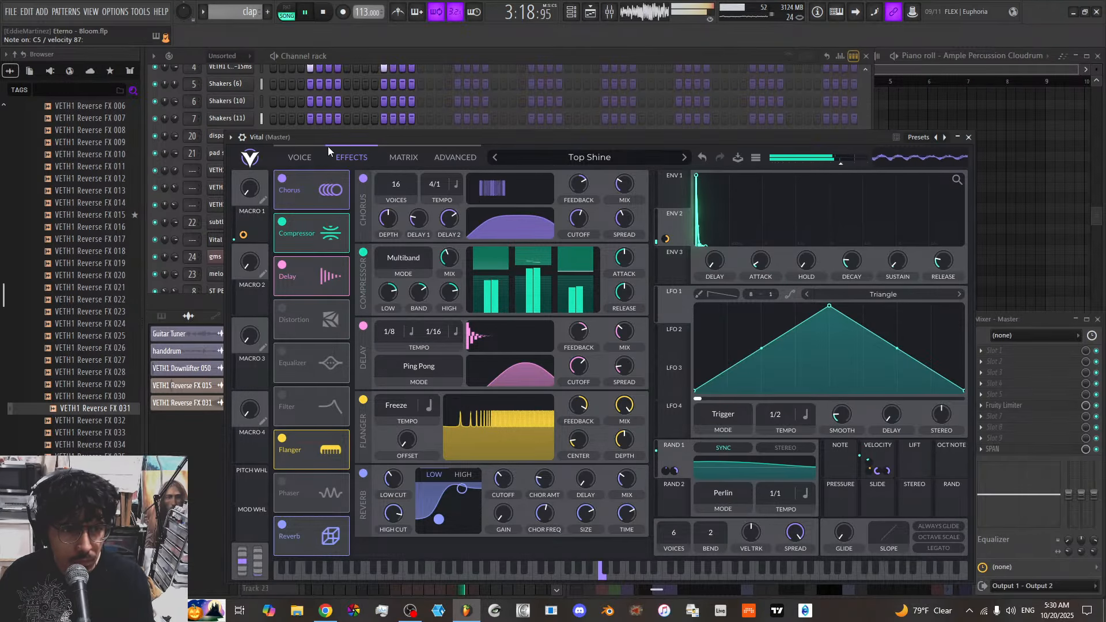
# Save the edited sound as a preset named "flanger dot"
pyautogui.click(306, 157)
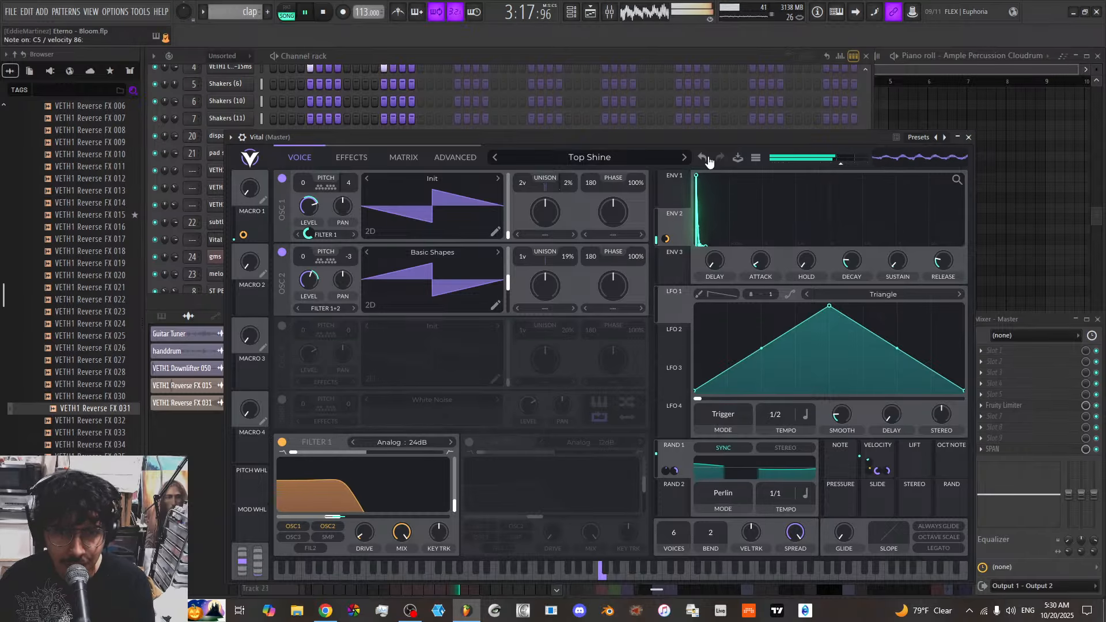
pyautogui.click(738, 159)
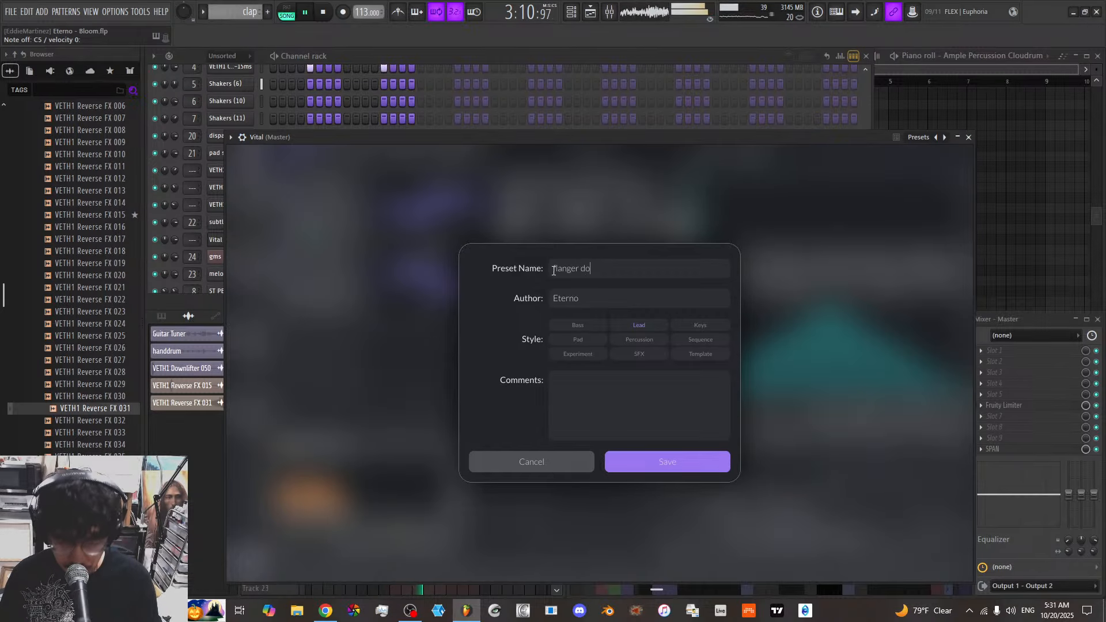
pyautogui.click(680, 464)
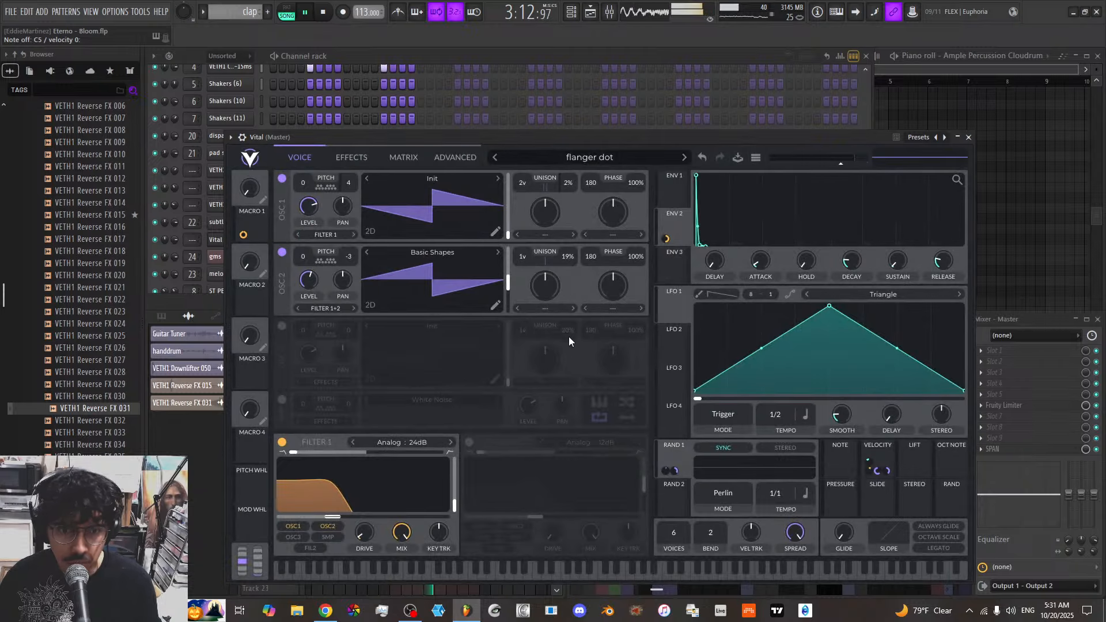
# Lower the flanger's center frequency to about 26 Hz and raise Filter 1's cutoff
pyautogui.click(351, 158)
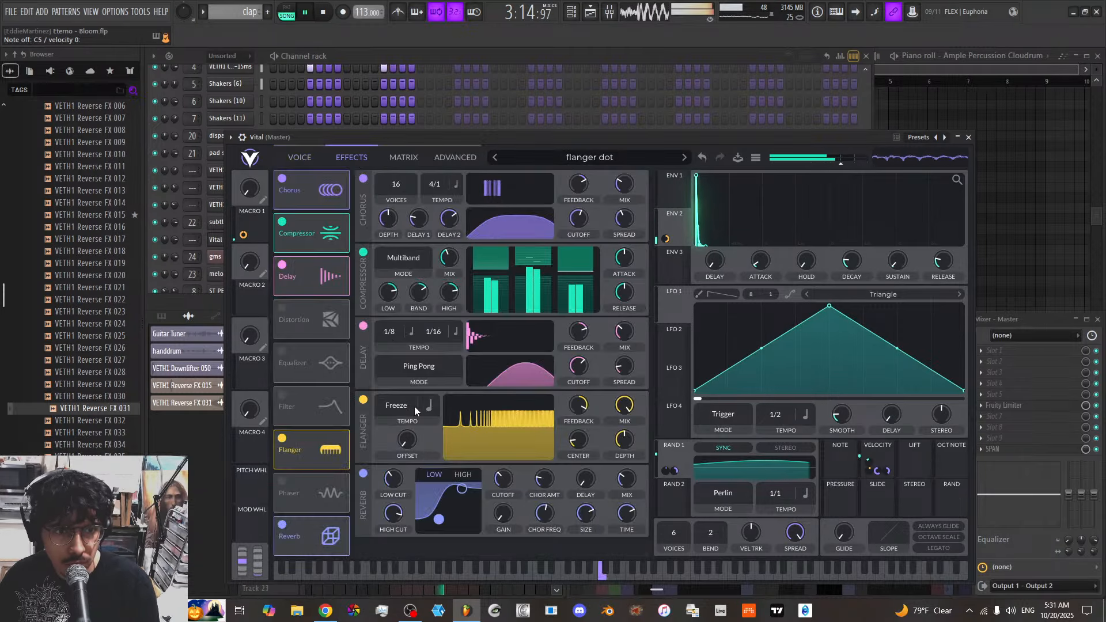
pyautogui.moveTo(572, 444)
pyautogui.mouseDown()
pyautogui.moveTo(579, 402)
pyautogui.moveTo(579, 452)
pyautogui.mouseUp()
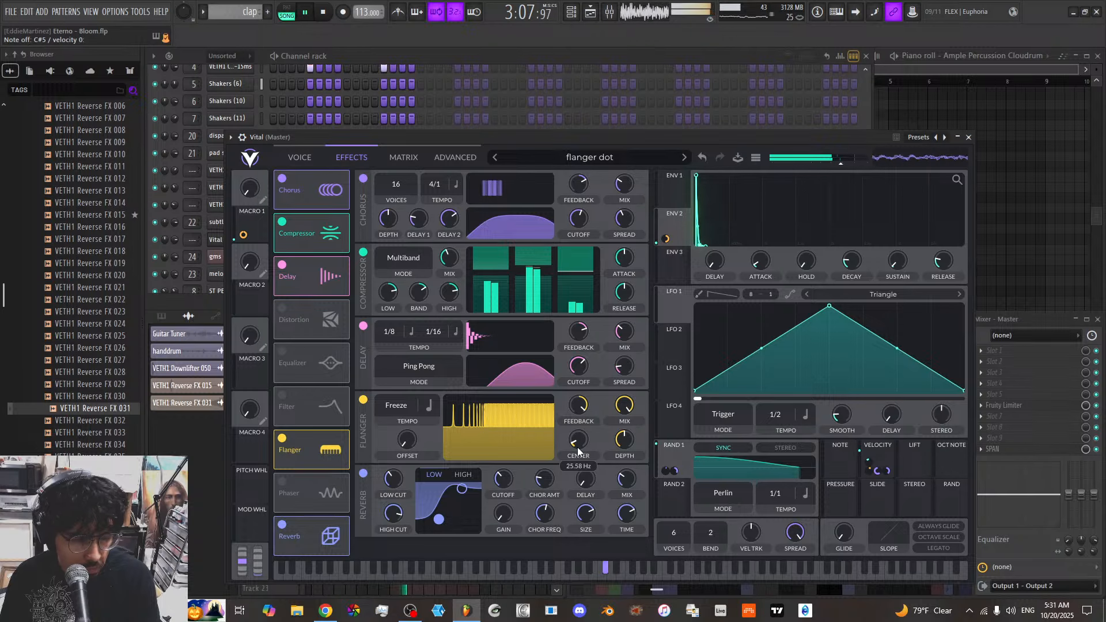
pyautogui.click(311, 158)
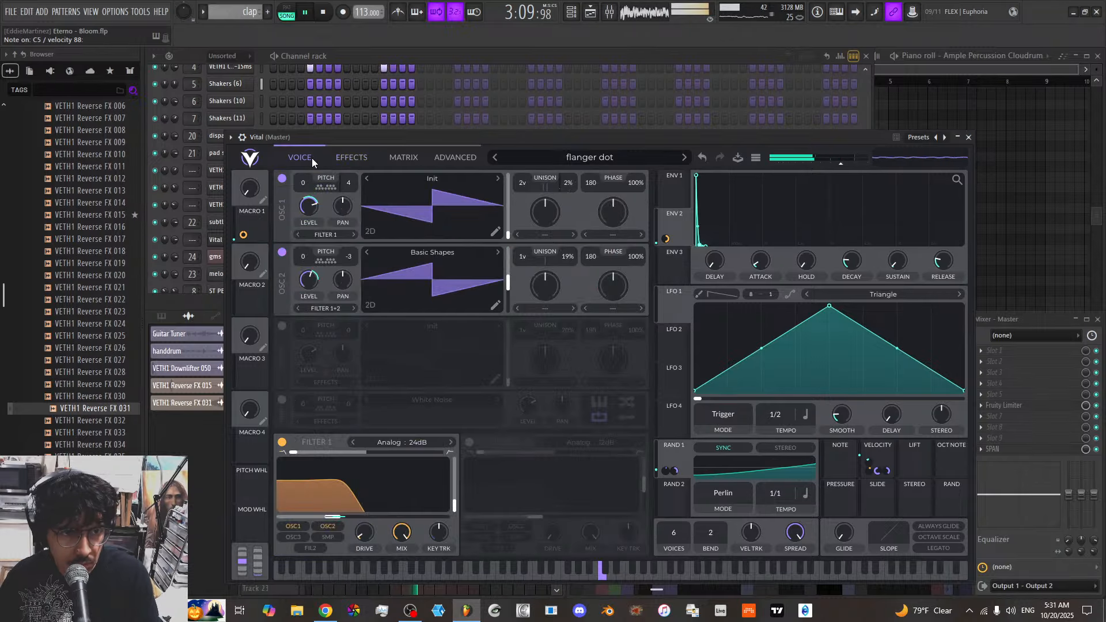
pyautogui.moveTo(338, 517); pyautogui.dragTo(401, 521)
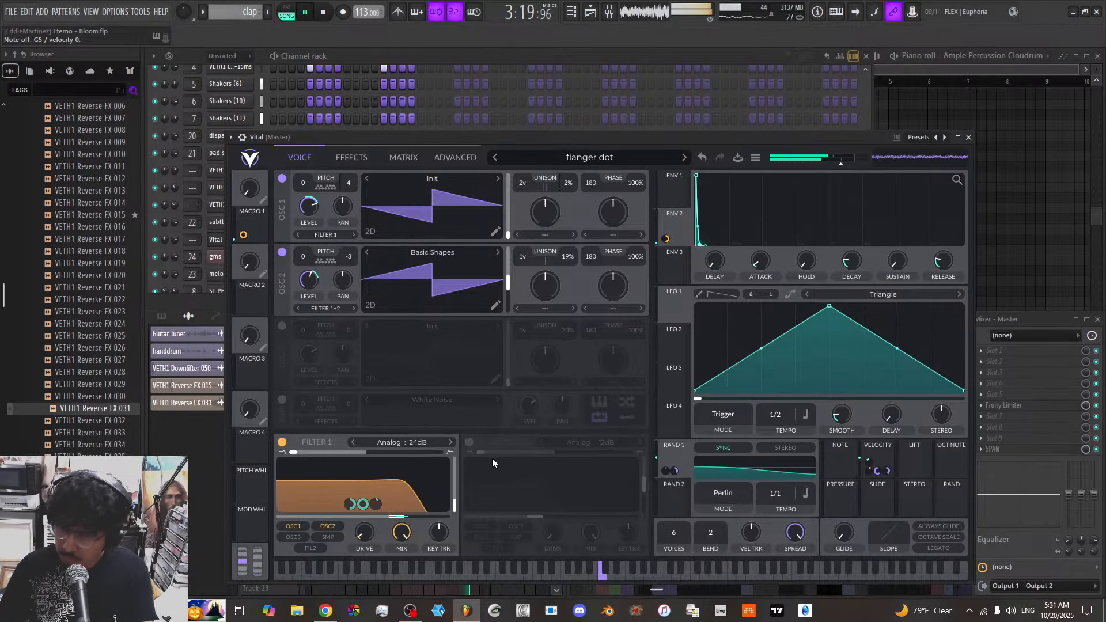
# Bring the mixer to the front and mute insert track 1
pyautogui.click(1006, 321)
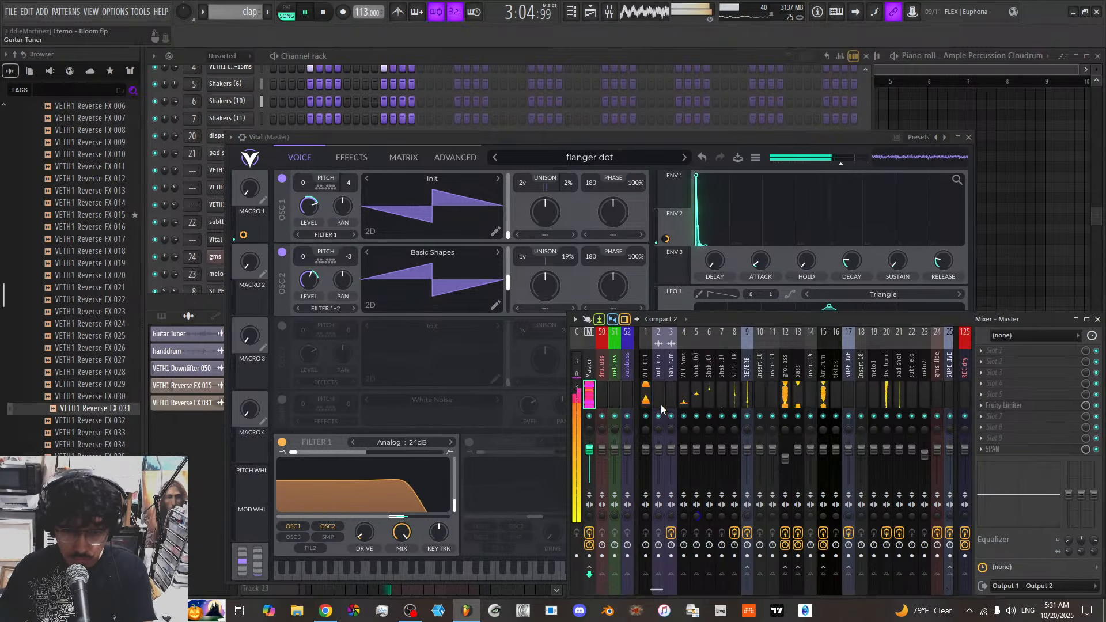
pyautogui.click(646, 416)
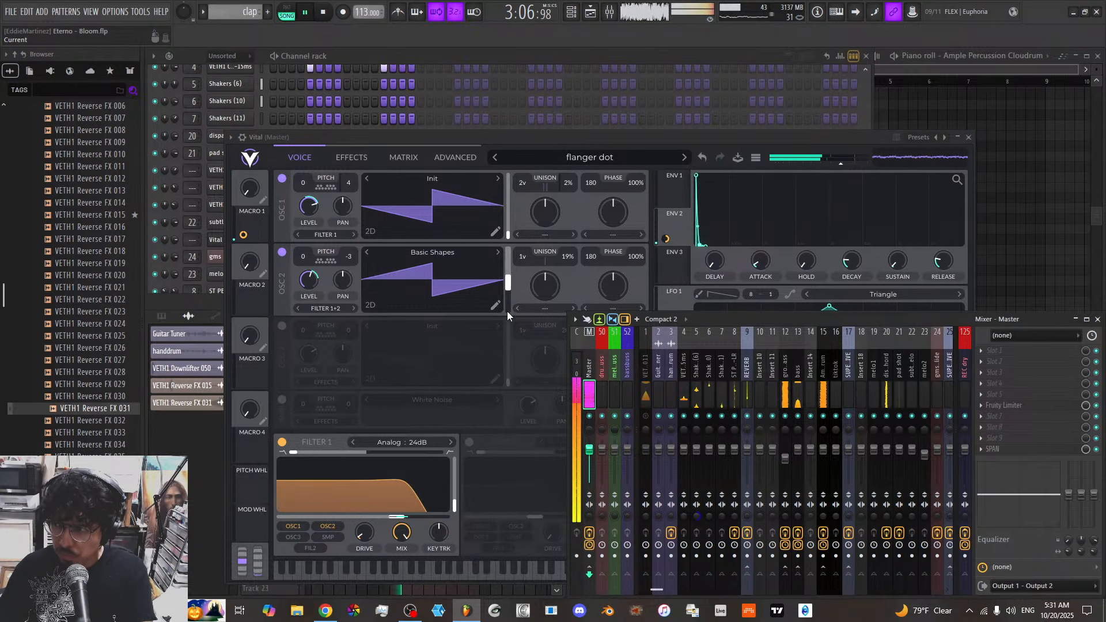
# Lower Filter 1's cutoff and save the edited sound as a new preset named "flanger dot 2"
pyautogui.click(479, 135)
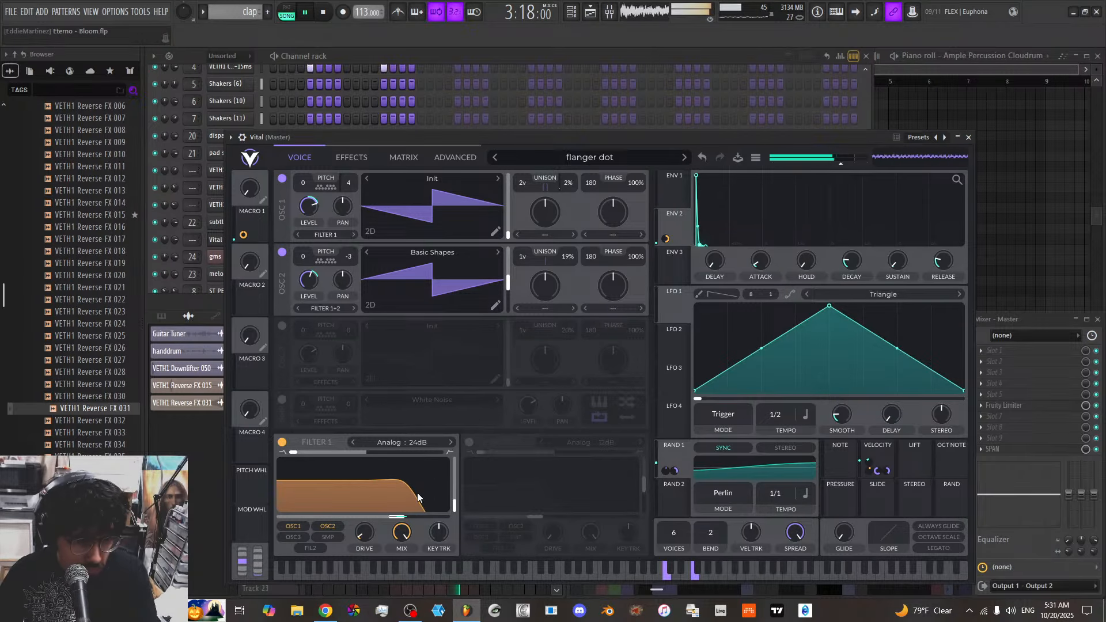
pyautogui.moveTo(406, 522); pyautogui.dragTo(370, 519)
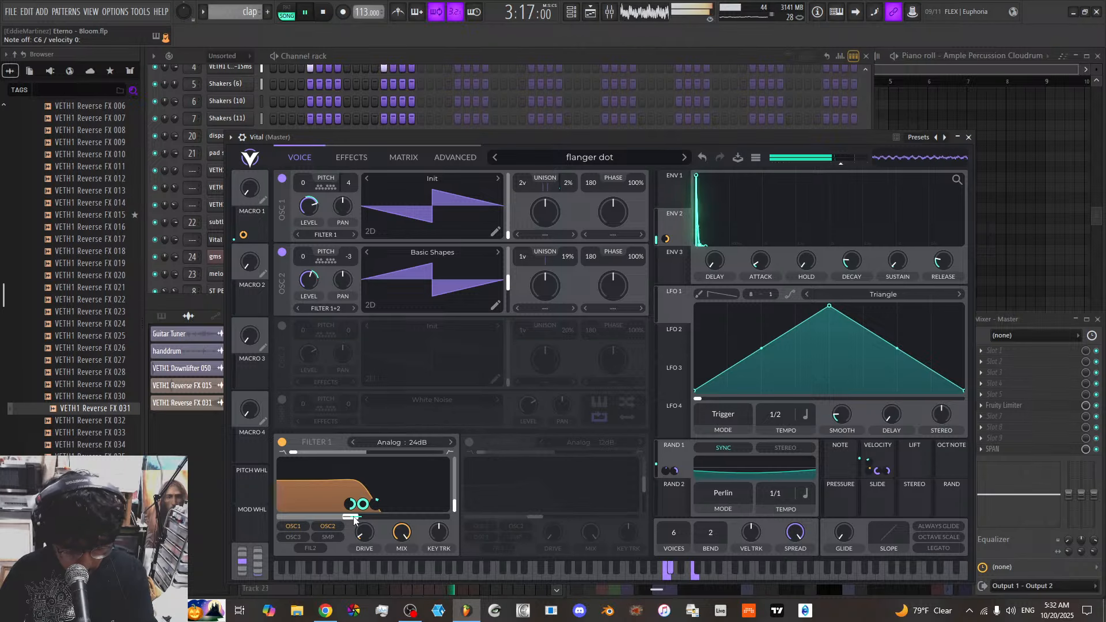
pyautogui.moveTo(354, 519); pyautogui.dragTo(393, 521)
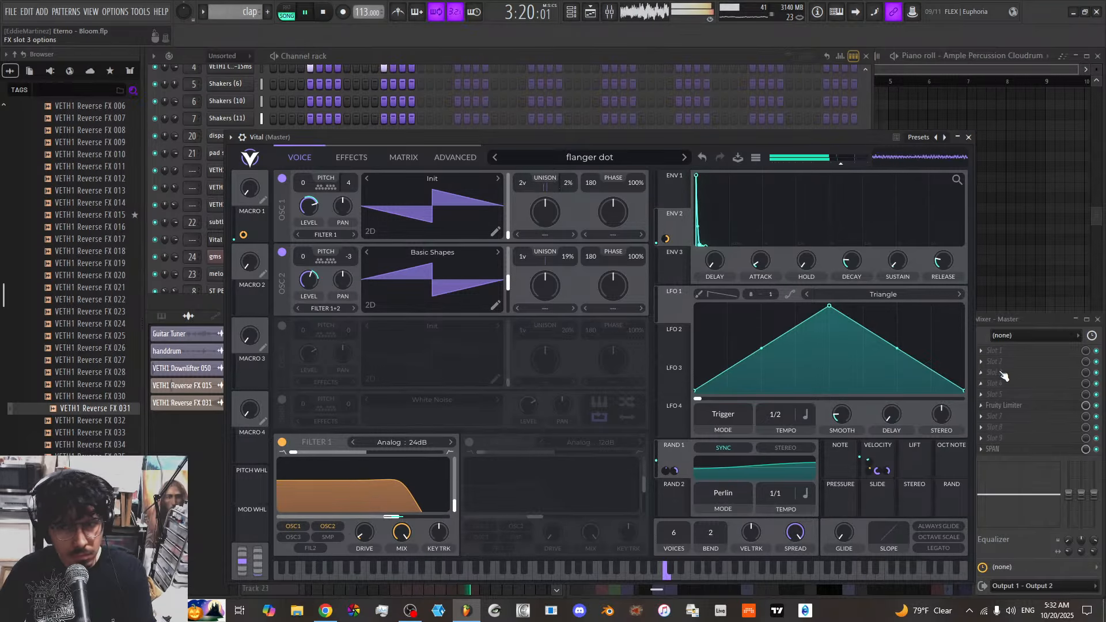
pyautogui.click(1005, 323)
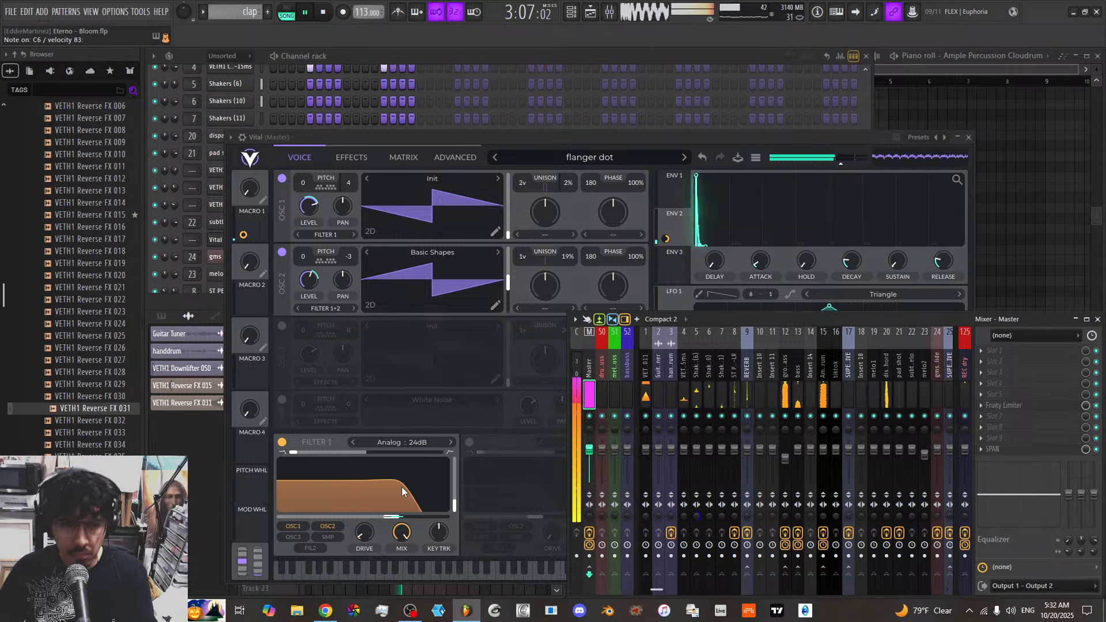
pyautogui.click(392, 519)
pyautogui.moveTo(391, 519); pyautogui.dragTo(361, 520)
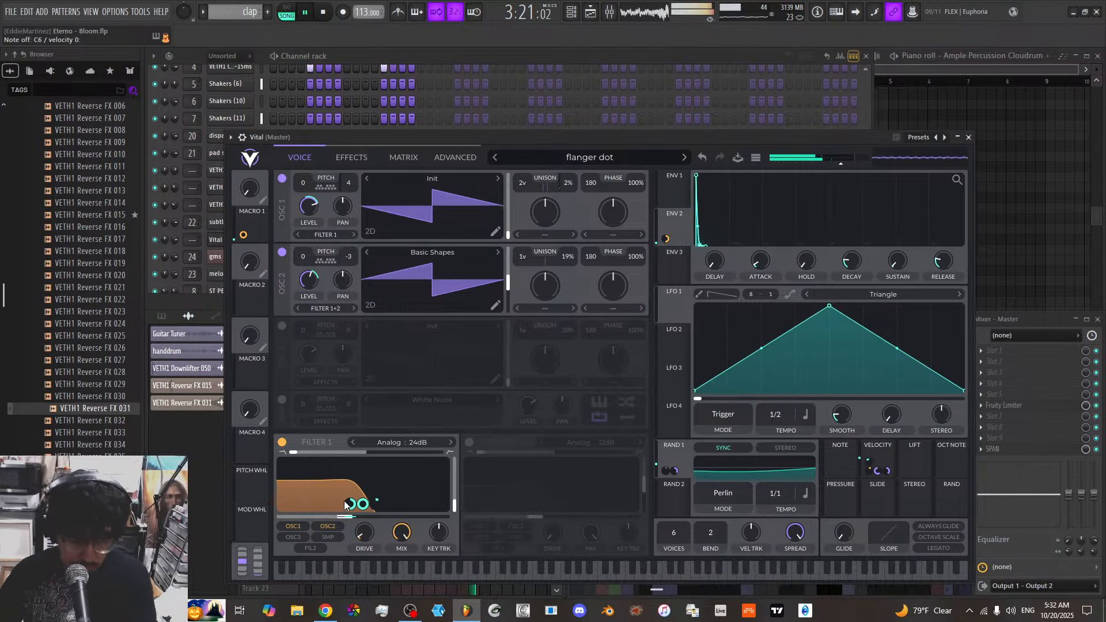
pyautogui.click(737, 160)
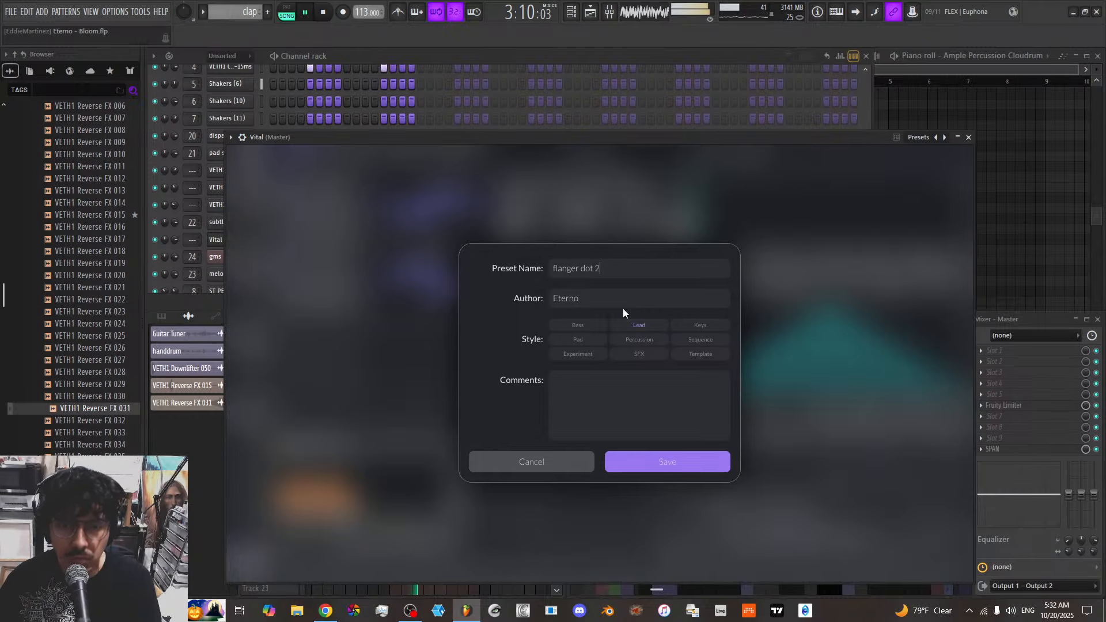
pyautogui.click(639, 457)
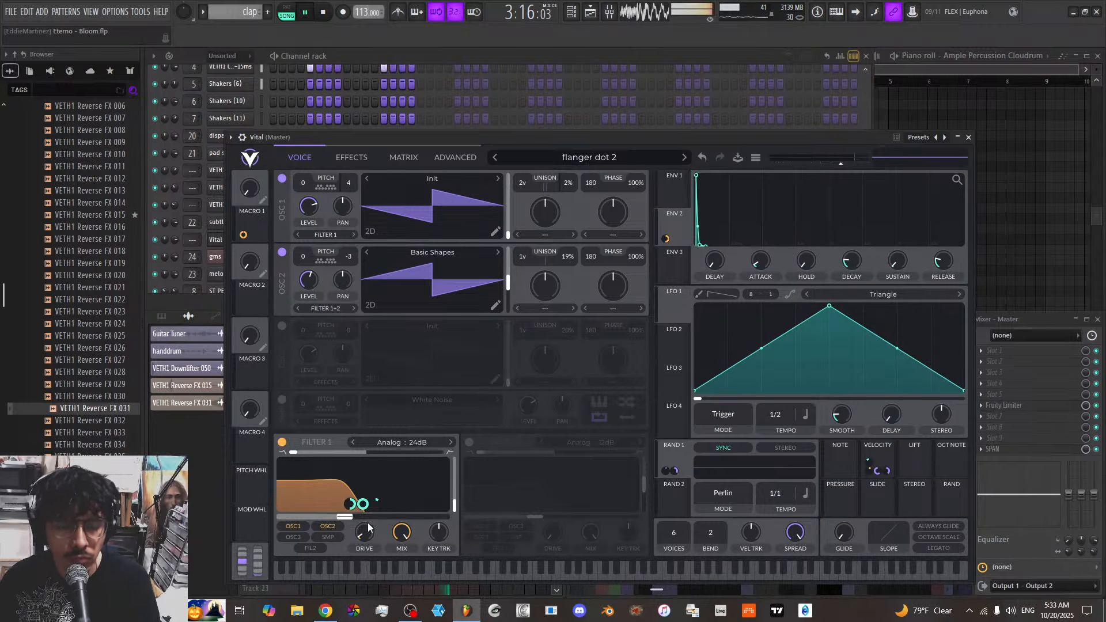
# Change Filter 1's type to Dirty 24dB, raise its drive to about 11 dB and close the synth
pyautogui.click(403, 442)
pyautogui.click(479, 461)
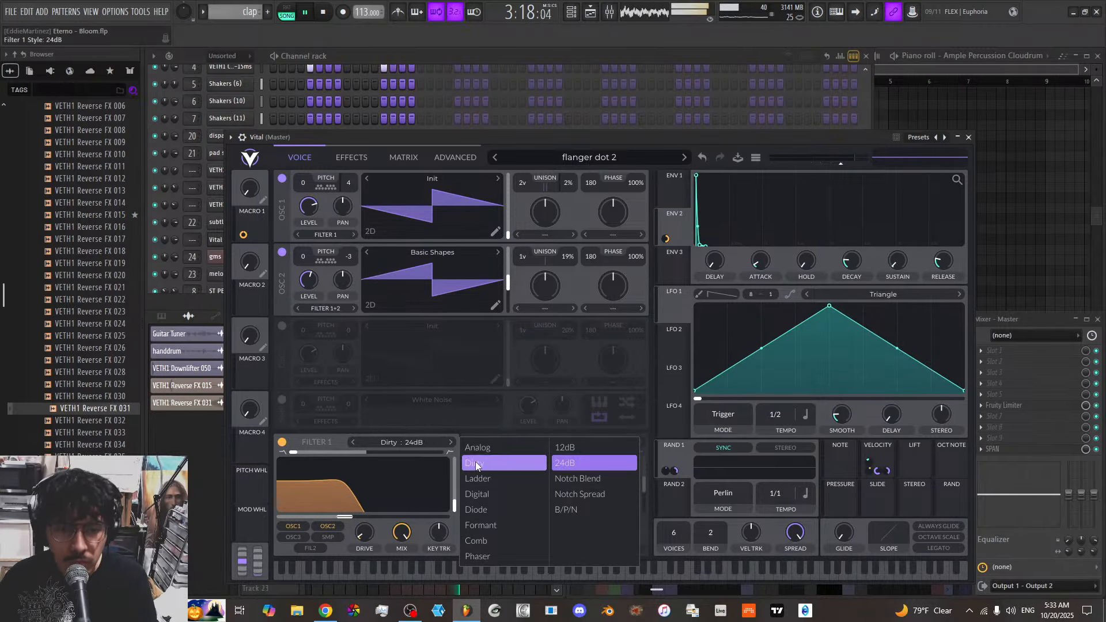
pyautogui.click(364, 533)
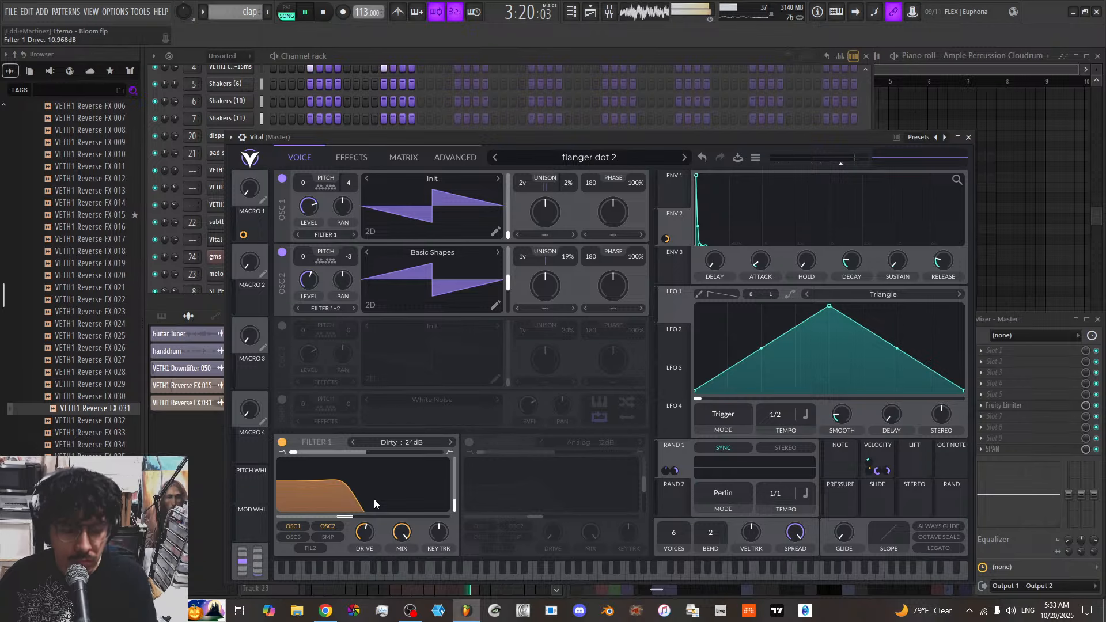
pyautogui.moveTo(366, 535); pyautogui.dragTo(370, 540)
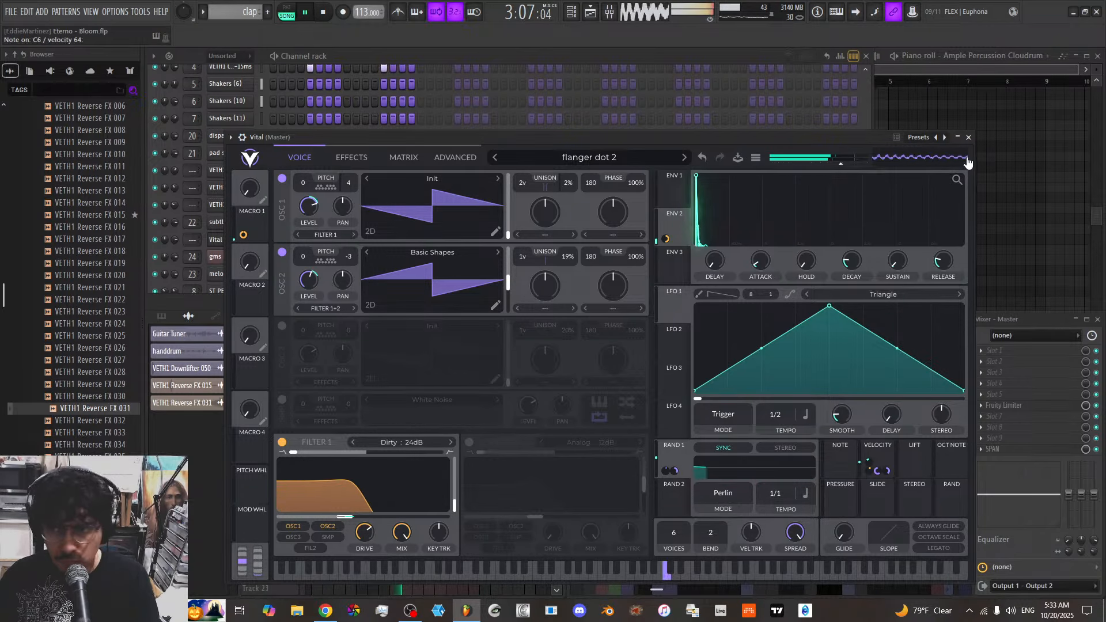
pyautogui.click(969, 138)
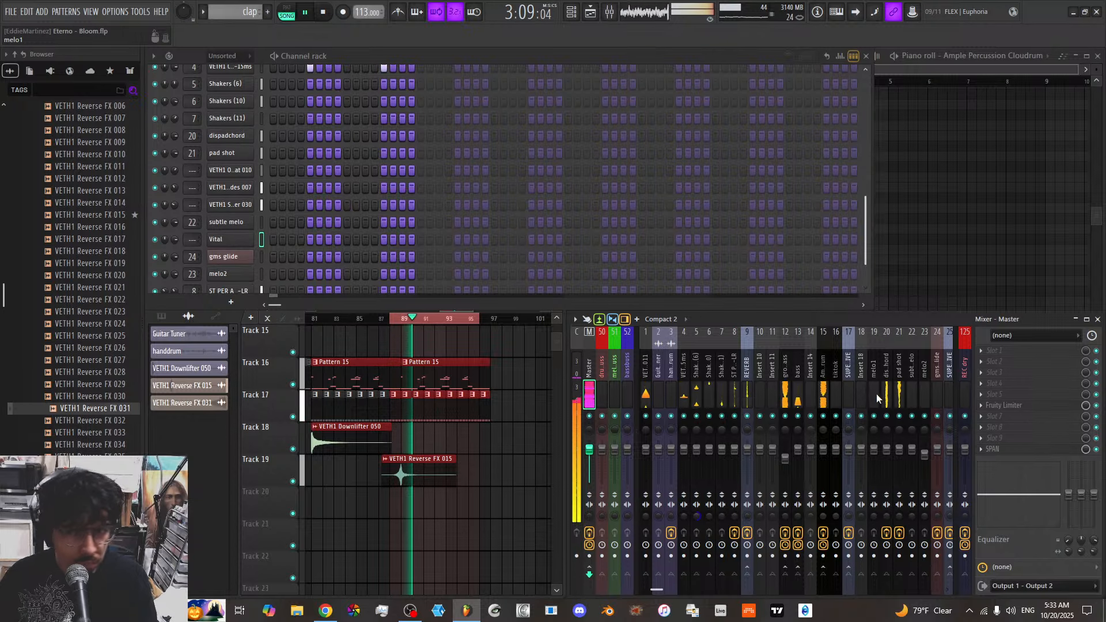
# Route the Vital channel to mixer track 29 and send that track to Insert 30
pyautogui.scroll(-5, 876, 393)
pyautogui.rightClick(813, 382)
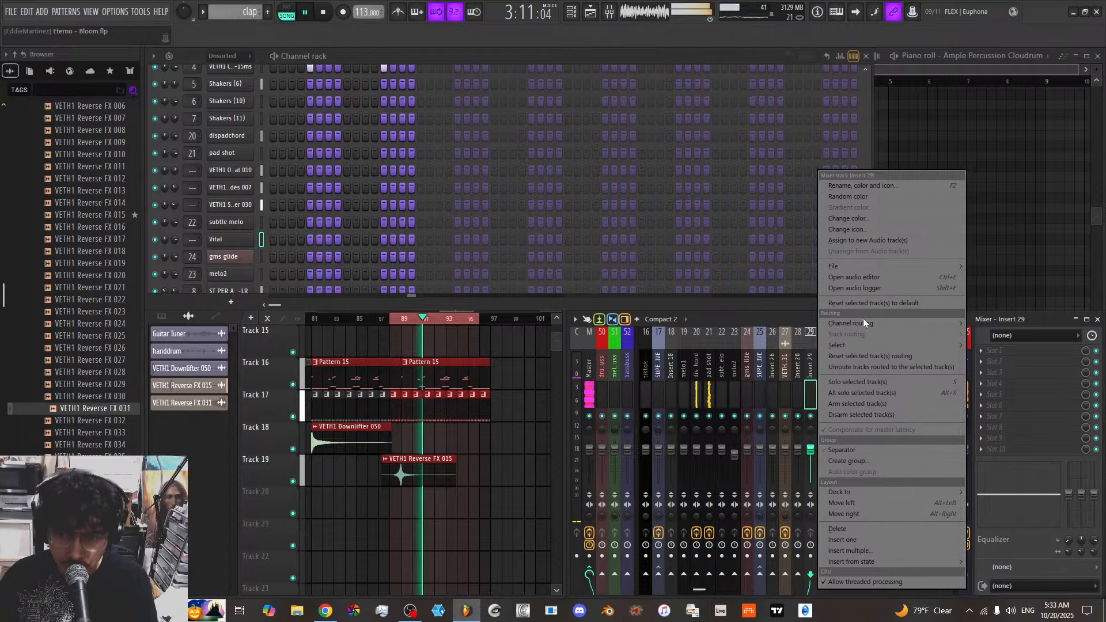
pyautogui.moveTo(864, 324)
pyautogui.click(703, 323)
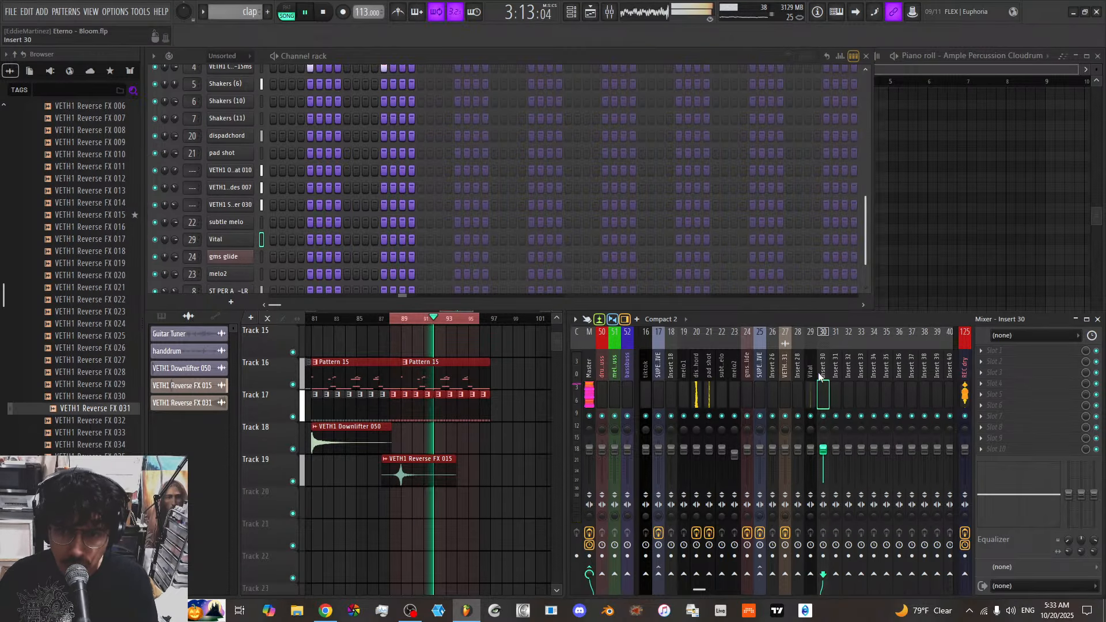
pyautogui.click(823, 574)
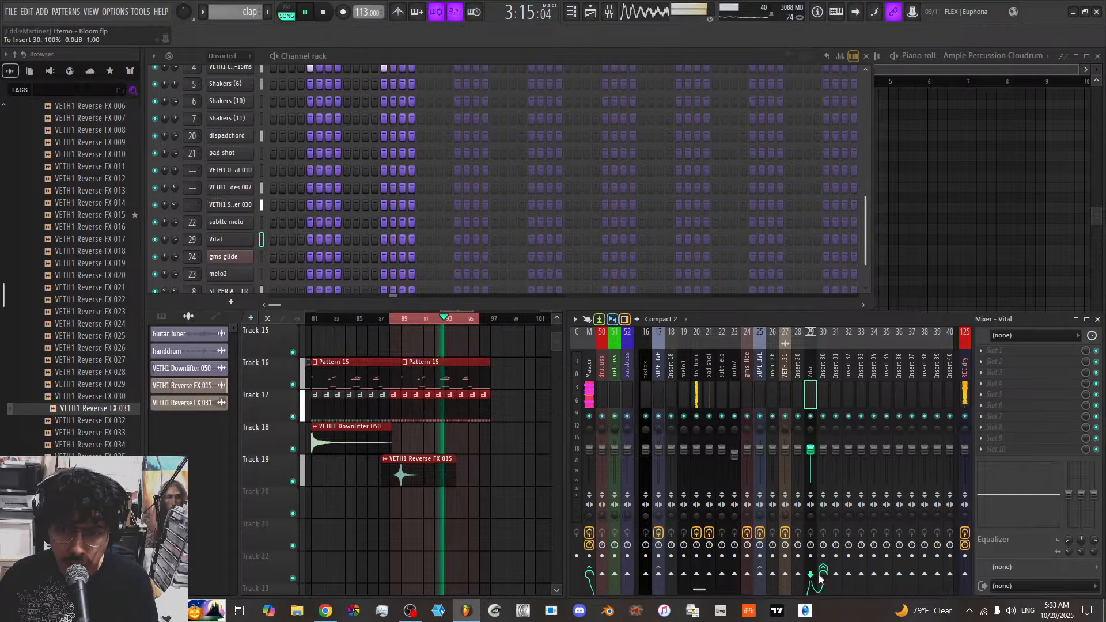
# Load the Deelay plugin into the first effect slot of Insert 30
pyautogui.click(825, 390)
pyautogui.click(1024, 352)
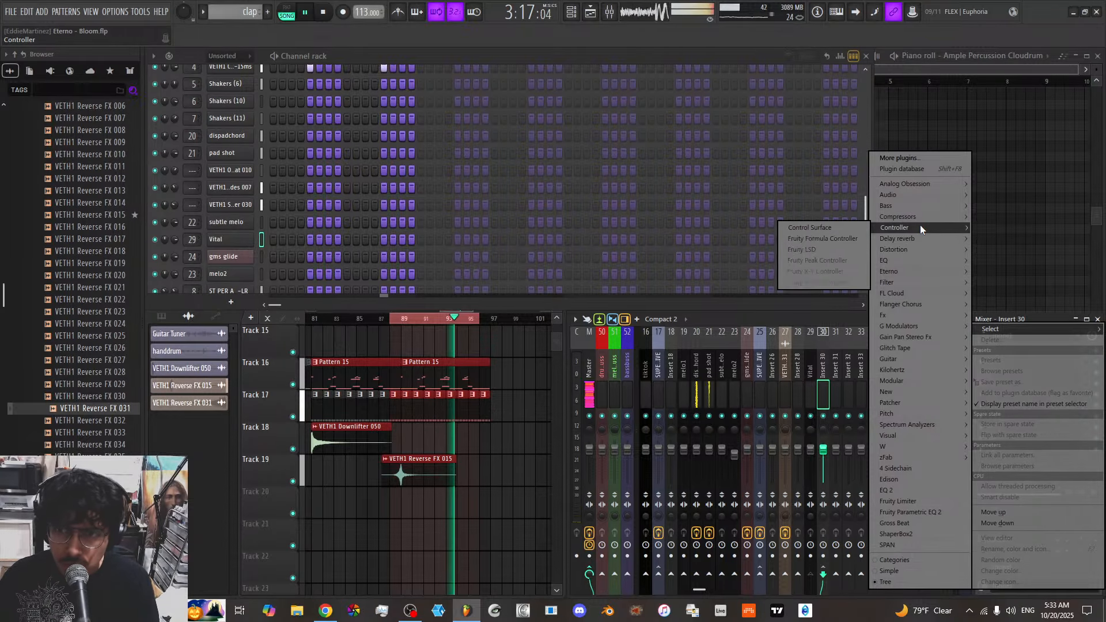
pyautogui.moveTo(921, 238)
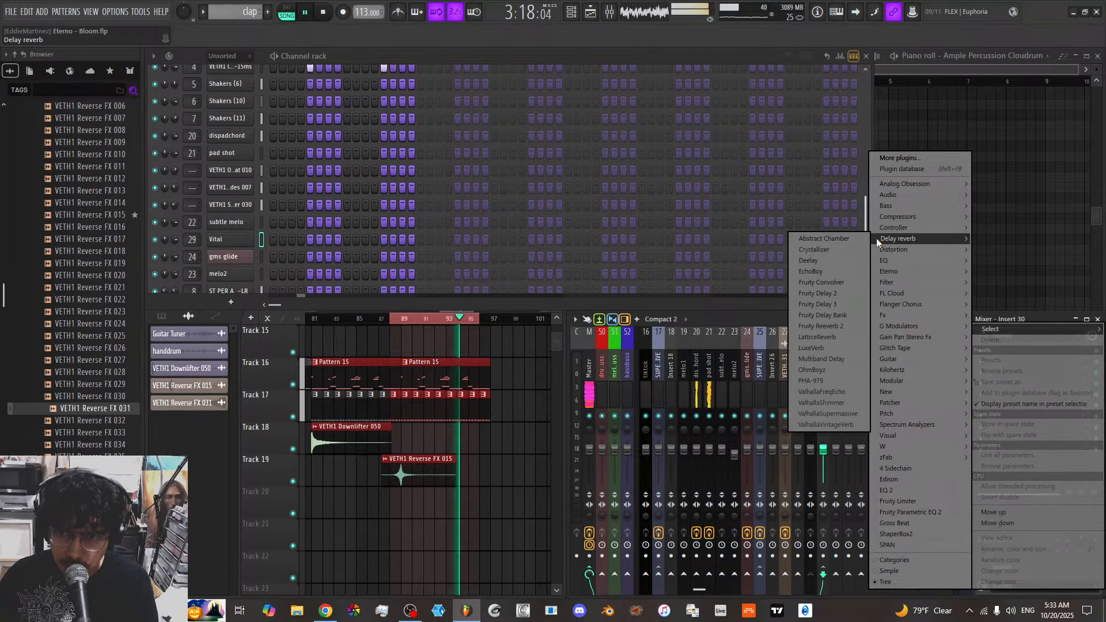
pyautogui.click(842, 261)
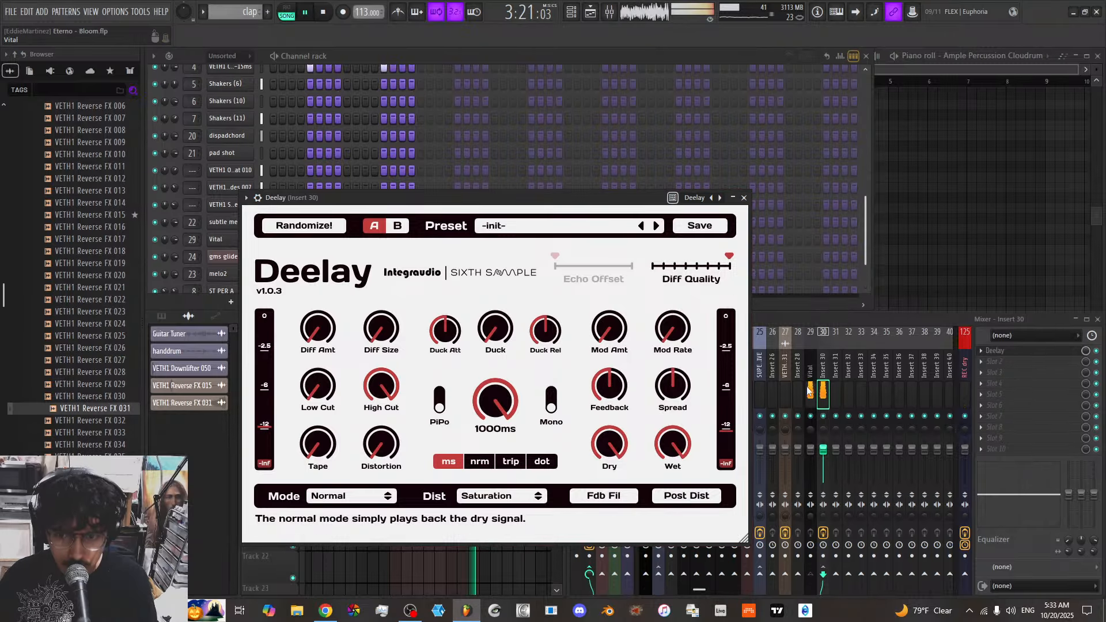
# Turn Deelay's dry level fully down and sync the delay time to a normal 1/8 note
pyautogui.moveTo(610, 444); pyautogui.dragTo(622, 617)
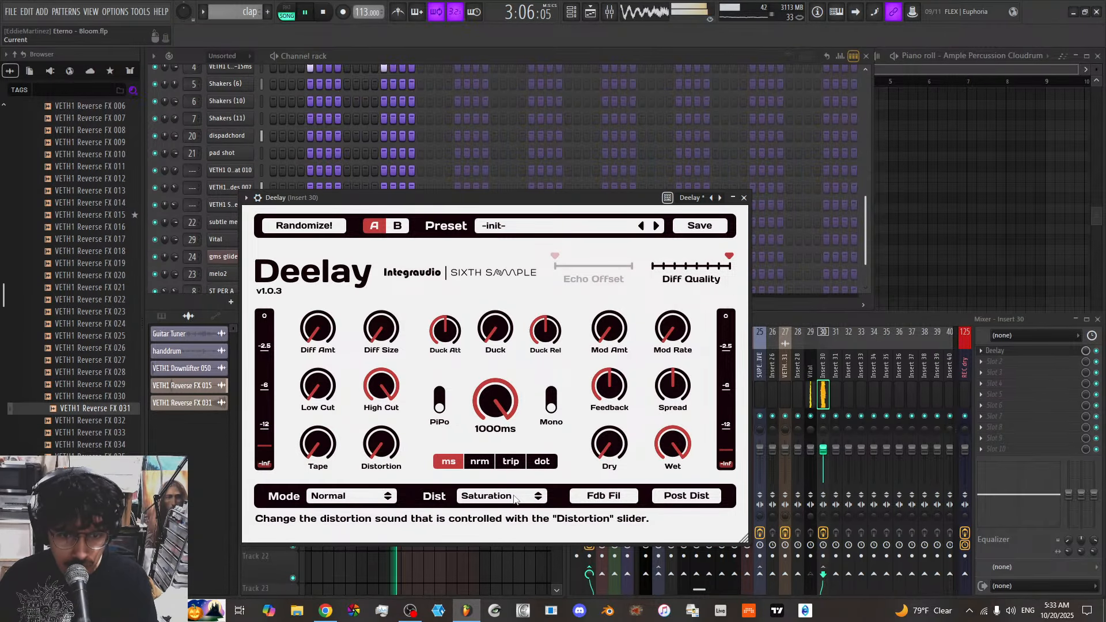
pyautogui.click(480, 461)
pyautogui.moveTo(492, 410); pyautogui.dragTo(499, 356)
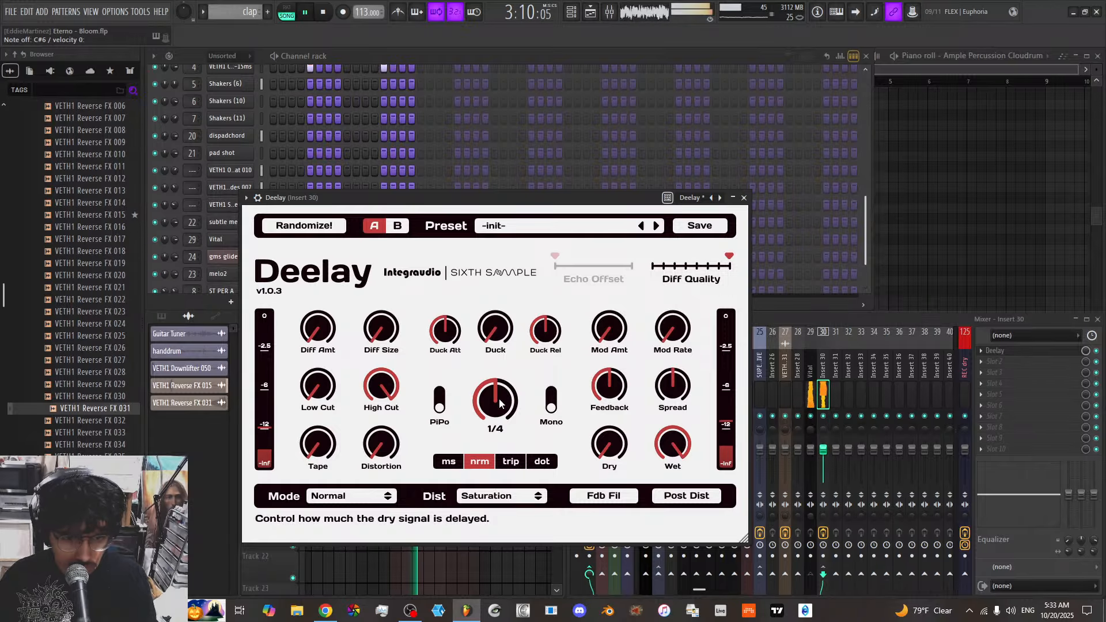
pyautogui.scroll(-1, 499, 392)
# Set the delay's playback mode to Rev Forw and enable PiPo
pyautogui.click(369, 496)
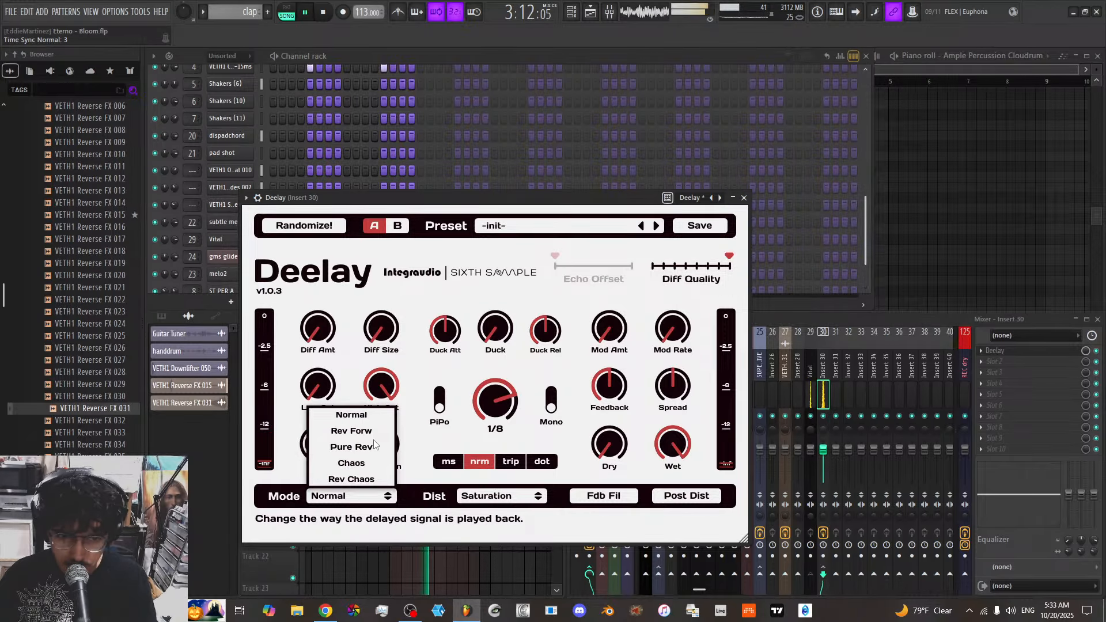
pyautogui.click(362, 431)
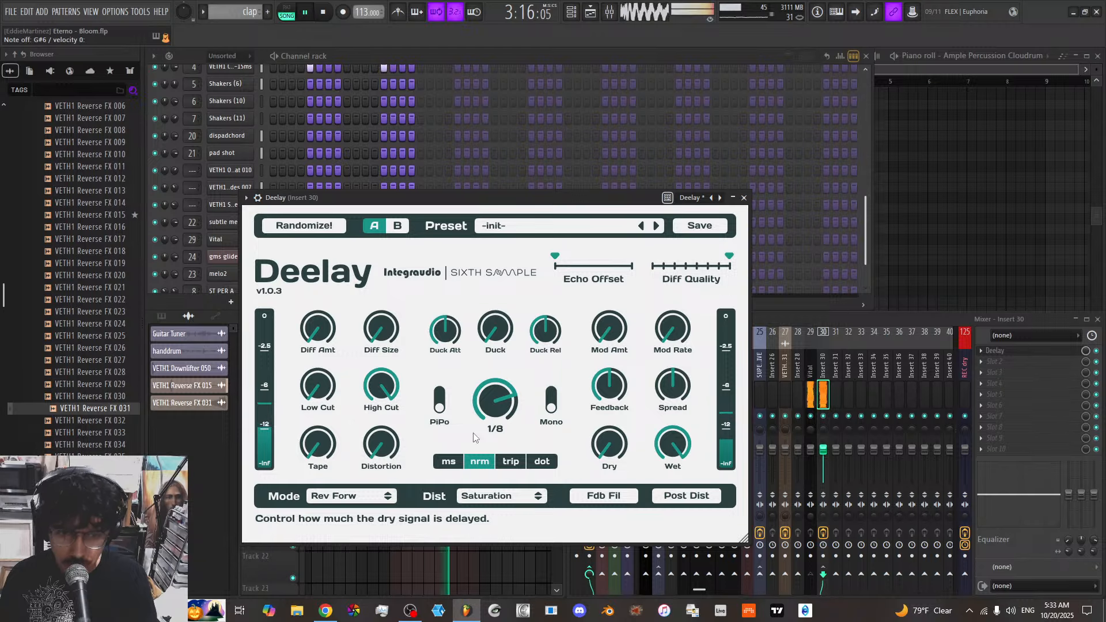
pyautogui.click(433, 402)
# Raise the delay's distortion using the Rectify type and turn up the Tape amount
pyautogui.moveTo(381, 445); pyautogui.dragTo(381, 430)
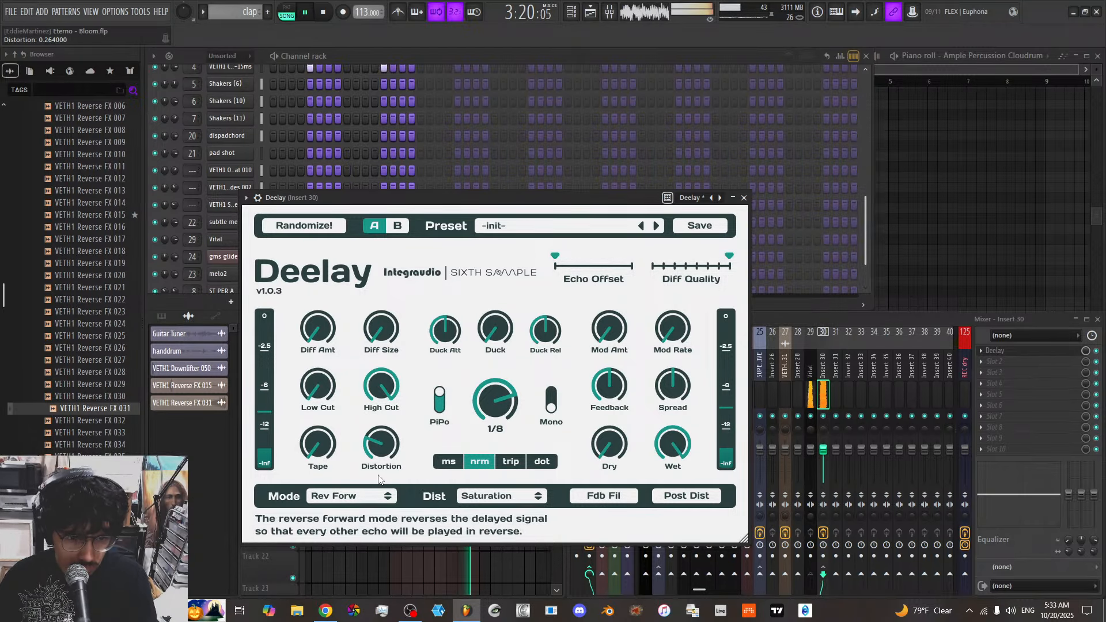
pyautogui.click(500, 496)
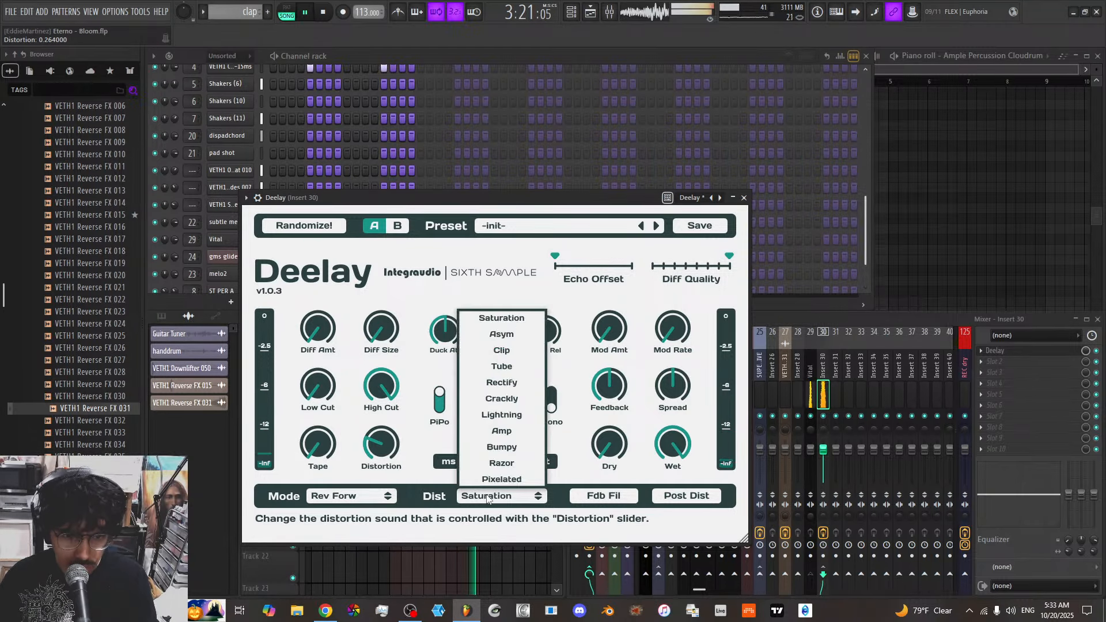
pyautogui.click(509, 383)
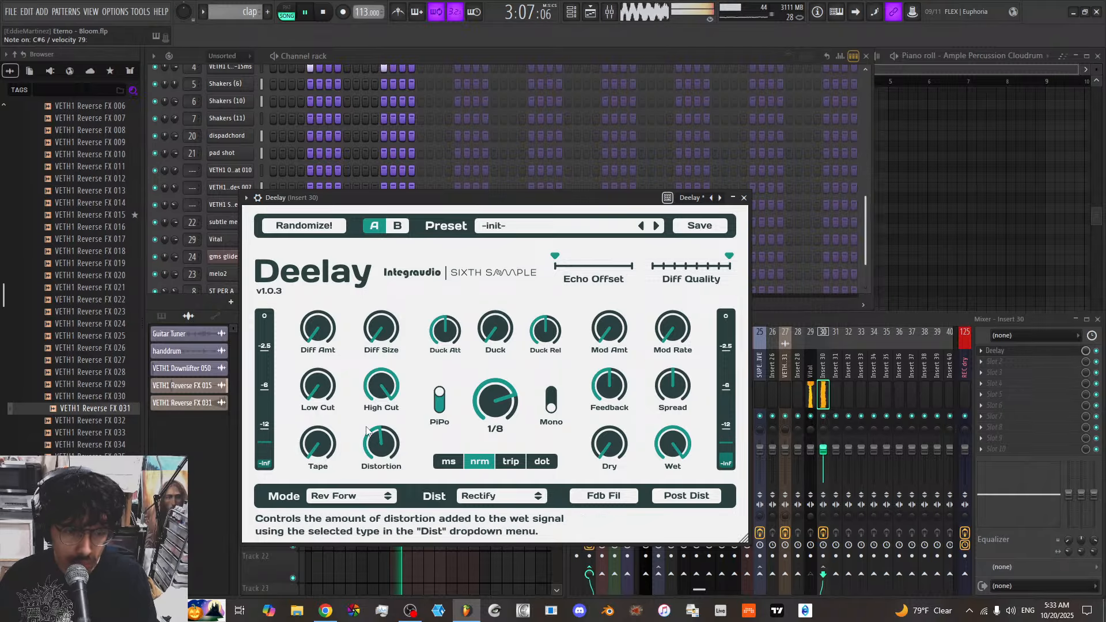
pyautogui.moveTo(318, 445); pyautogui.dragTo(318, 433)
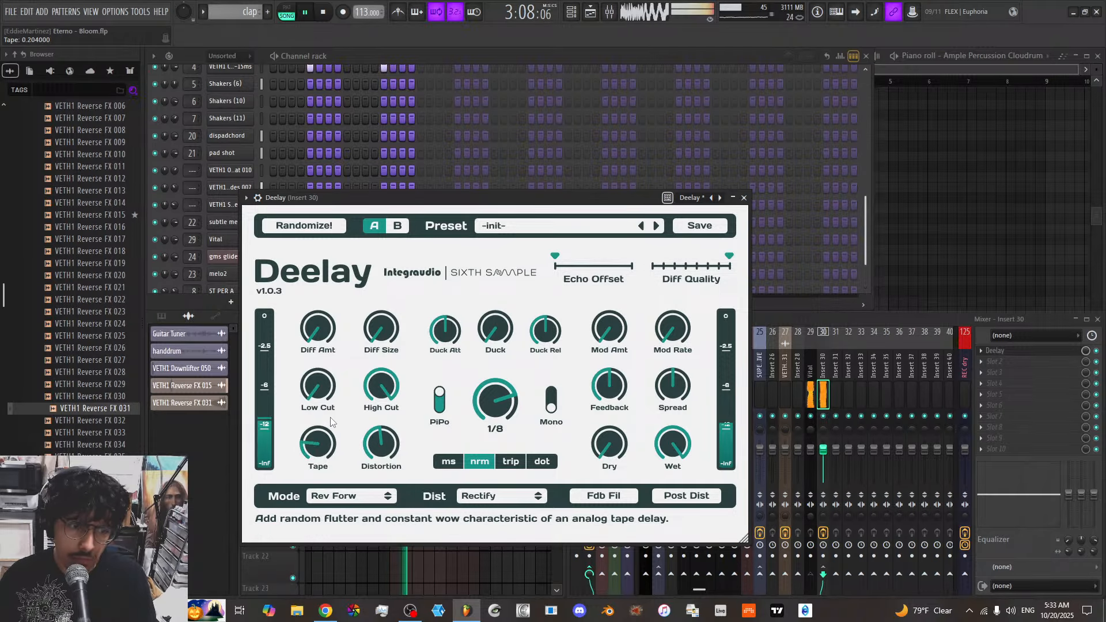
# Switch the delay mode to Pure Rev and lower the Vital track's send to Insert 30 to about 72%
pyautogui.click(387, 494)
pyautogui.click(360, 450)
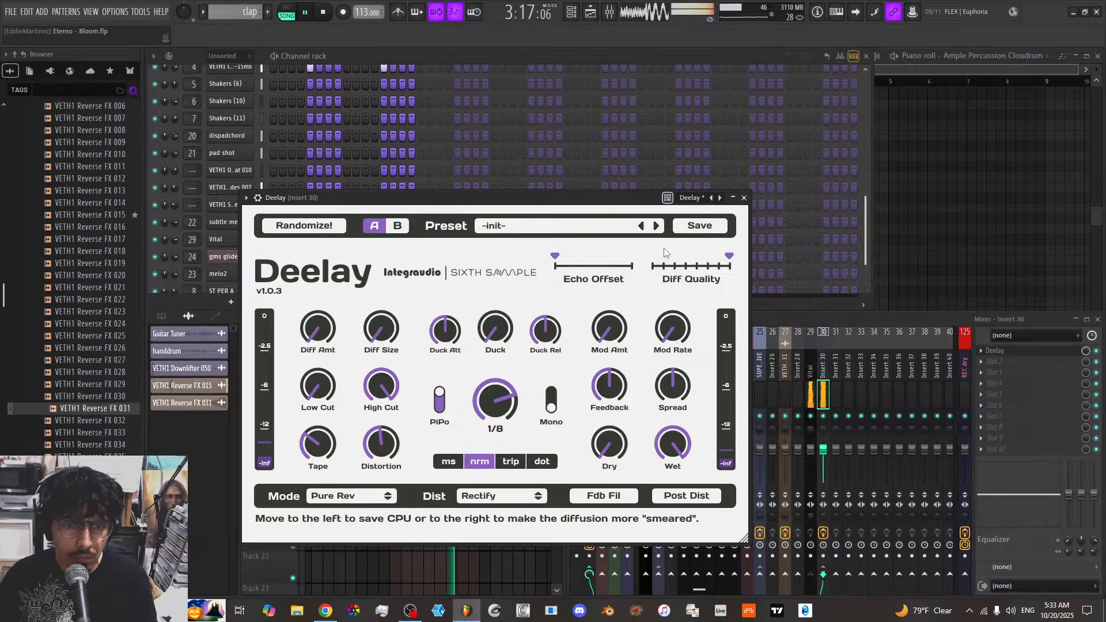
pyautogui.click(744, 197)
pyautogui.click(813, 397)
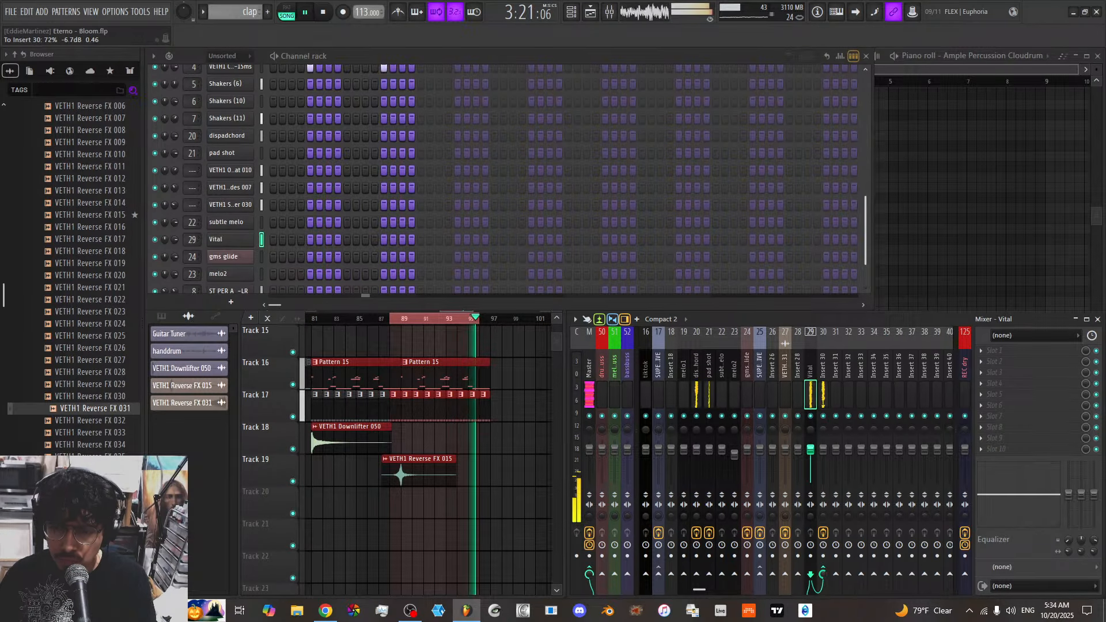
# Change Insert 30's delay time to a 1/4 triplet and raise the distortion slightly
pyautogui.click(824, 395)
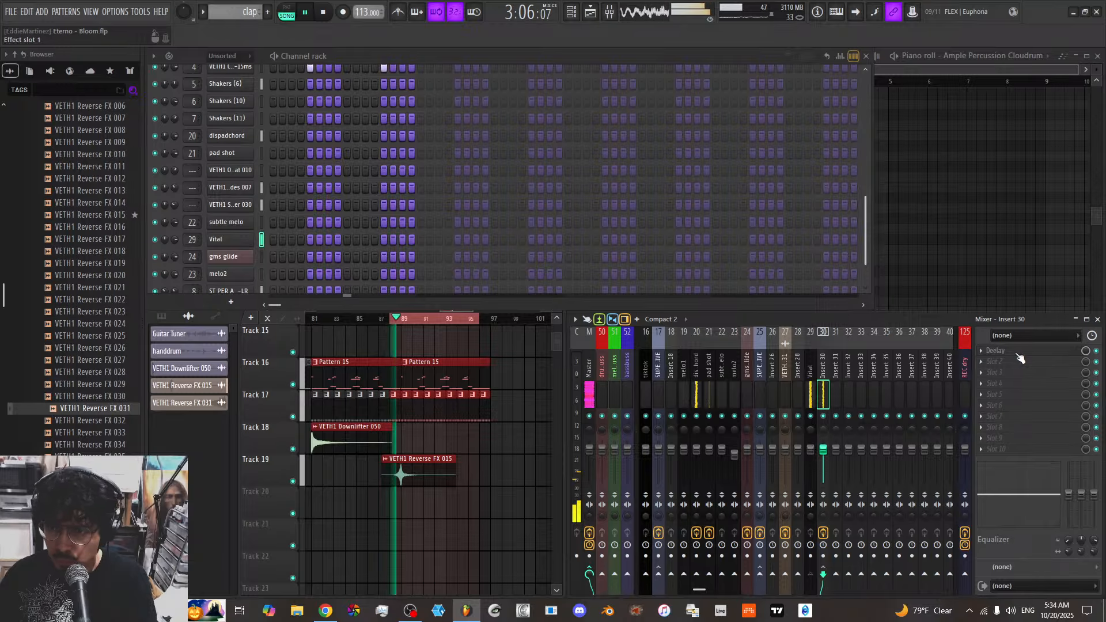
pyautogui.click(1000, 351)
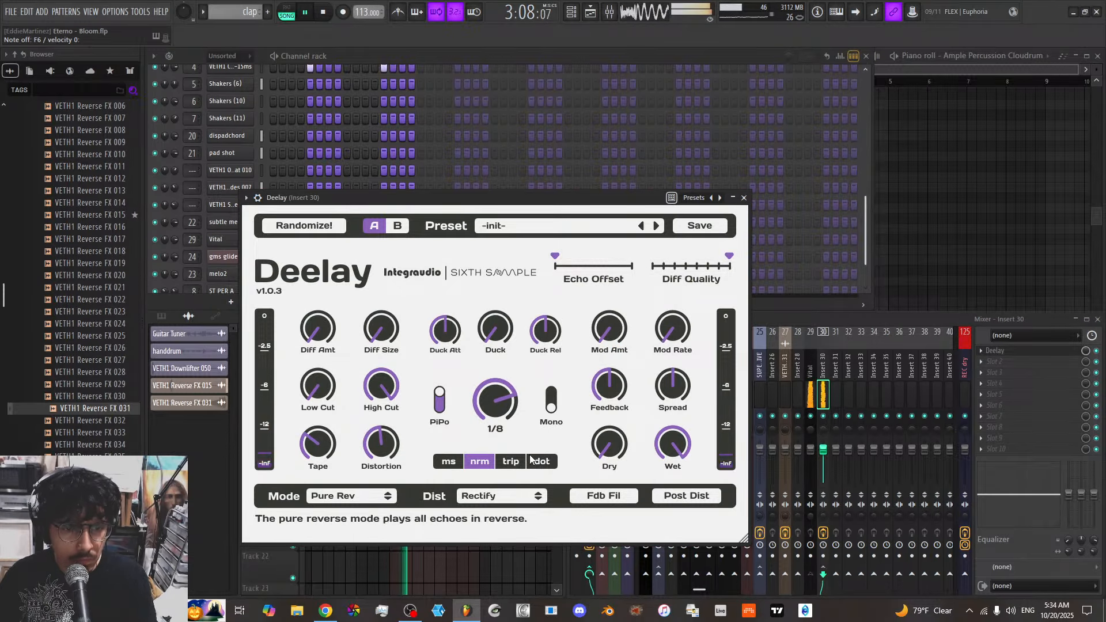
pyautogui.click(513, 463)
pyautogui.moveTo(500, 410); pyautogui.dragTo(501, 360)
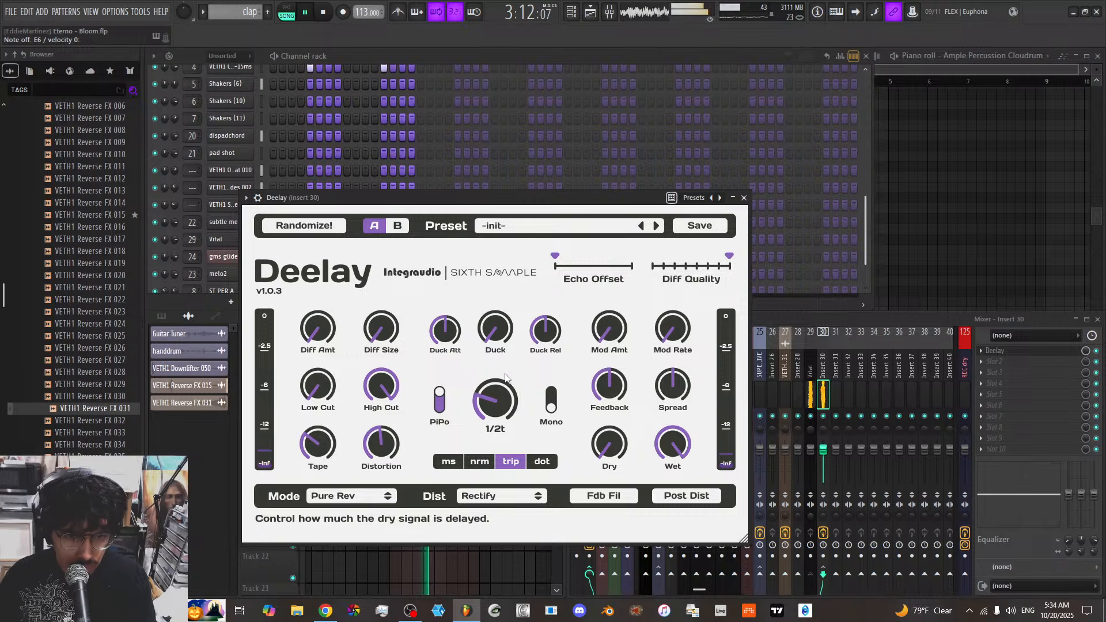
pyautogui.moveTo(390, 447); pyautogui.dragTo(390, 442)
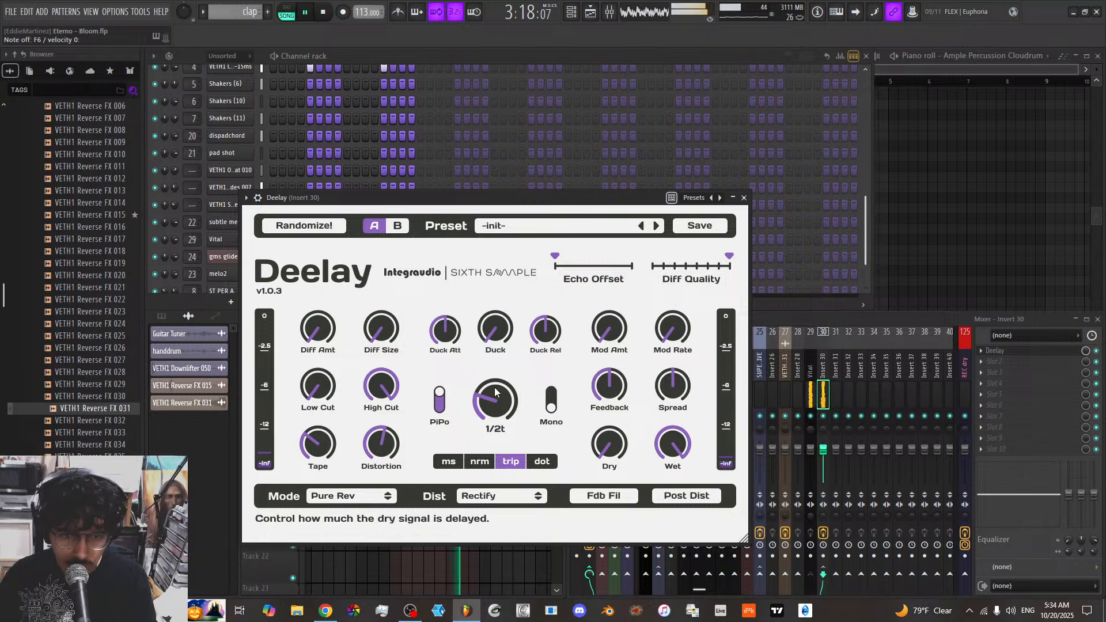
pyautogui.scroll(2, 496, 385)
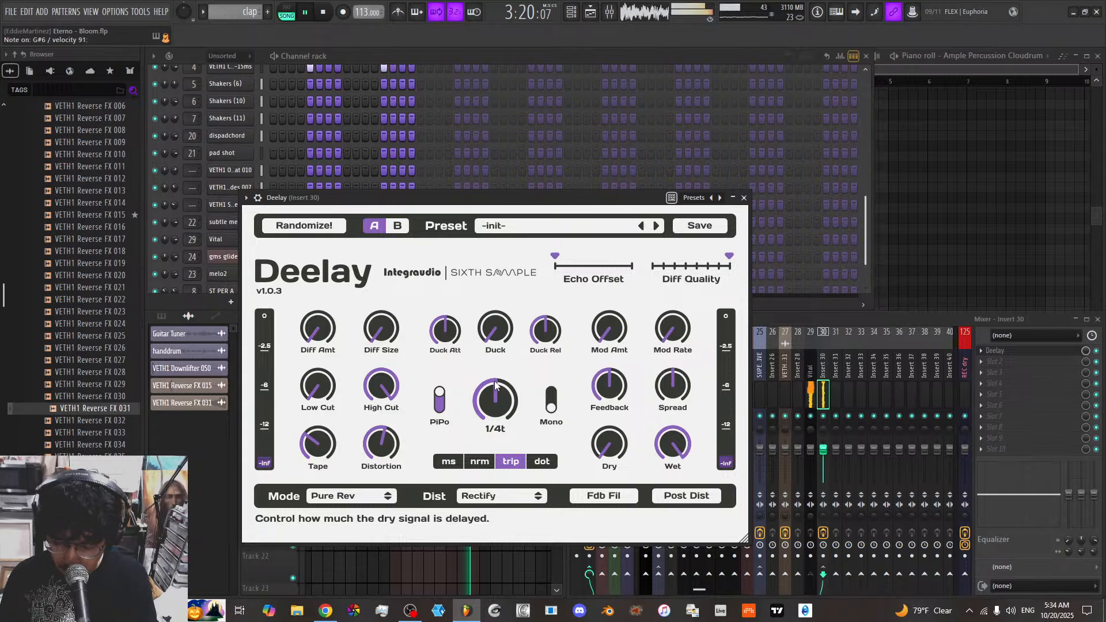
pyautogui.click(797, 321)
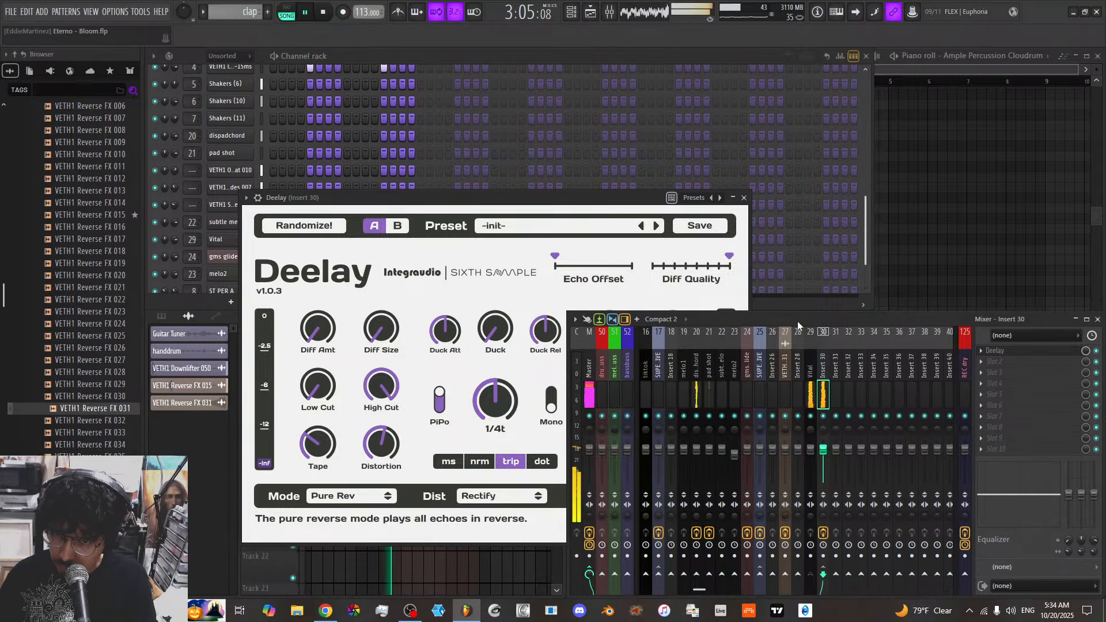
pyautogui.scroll(5, 645, 421)
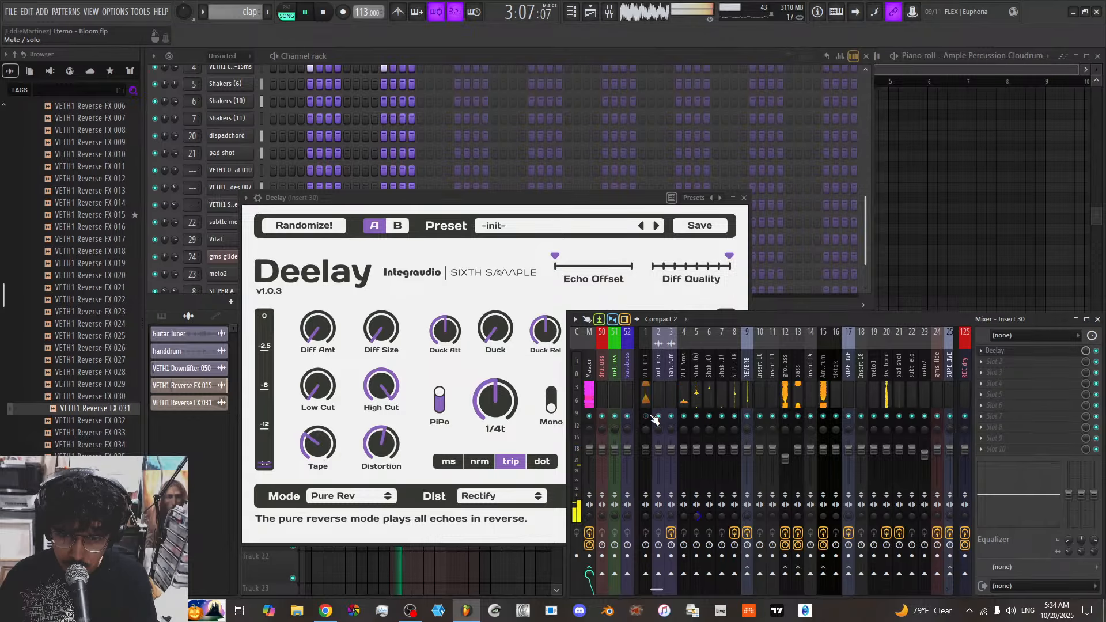
pyautogui.scroll(-2, 773, 403)
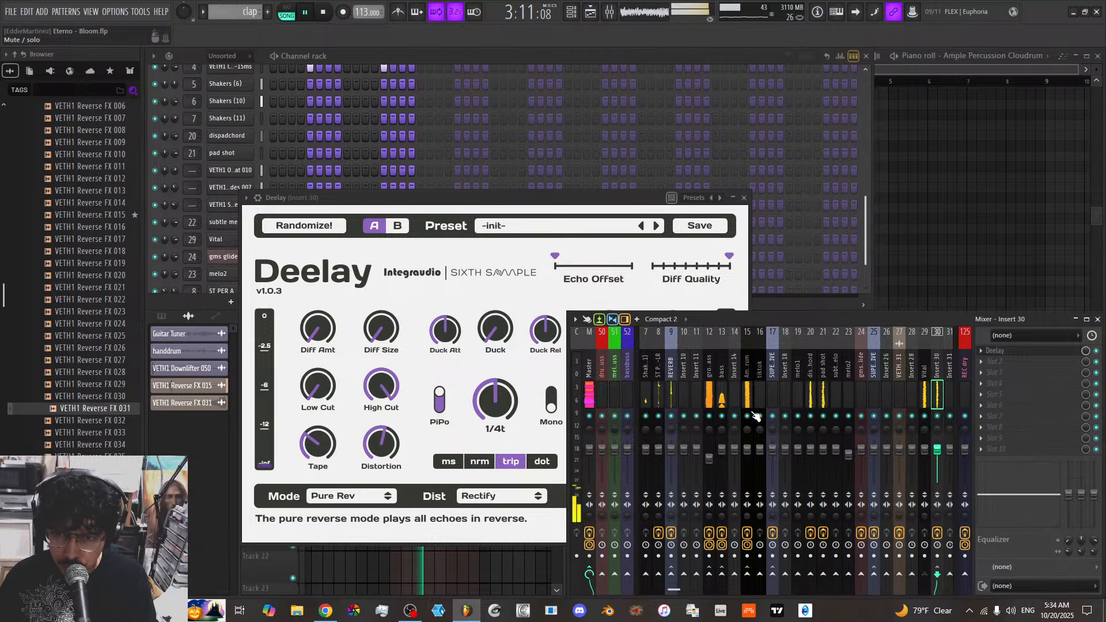
pyautogui.scroll(-2, 755, 402)
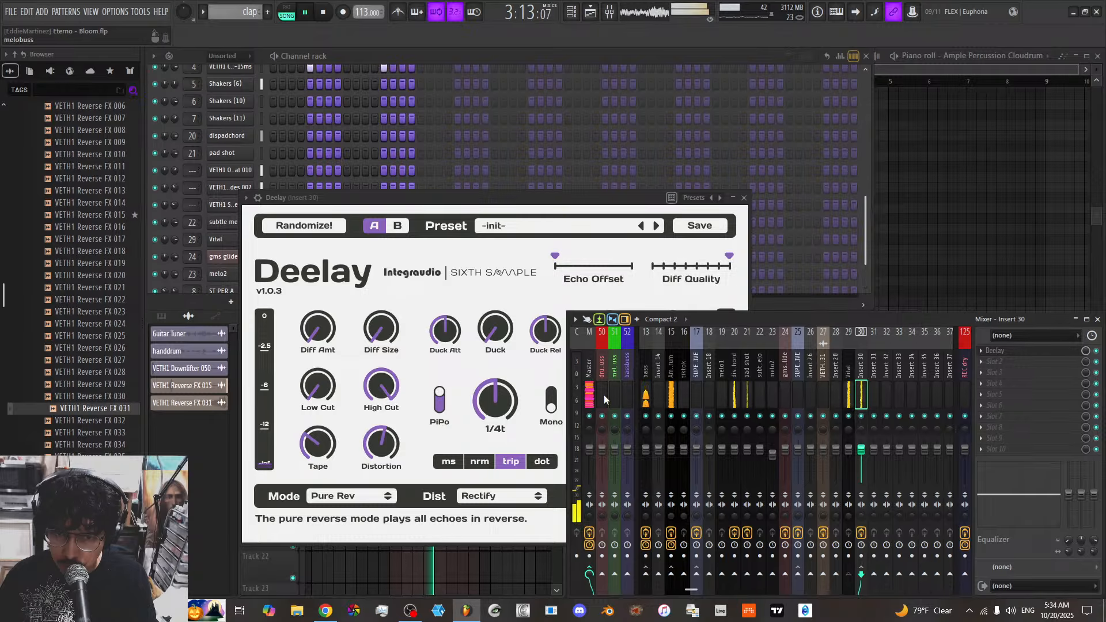
pyautogui.click(466, 375)
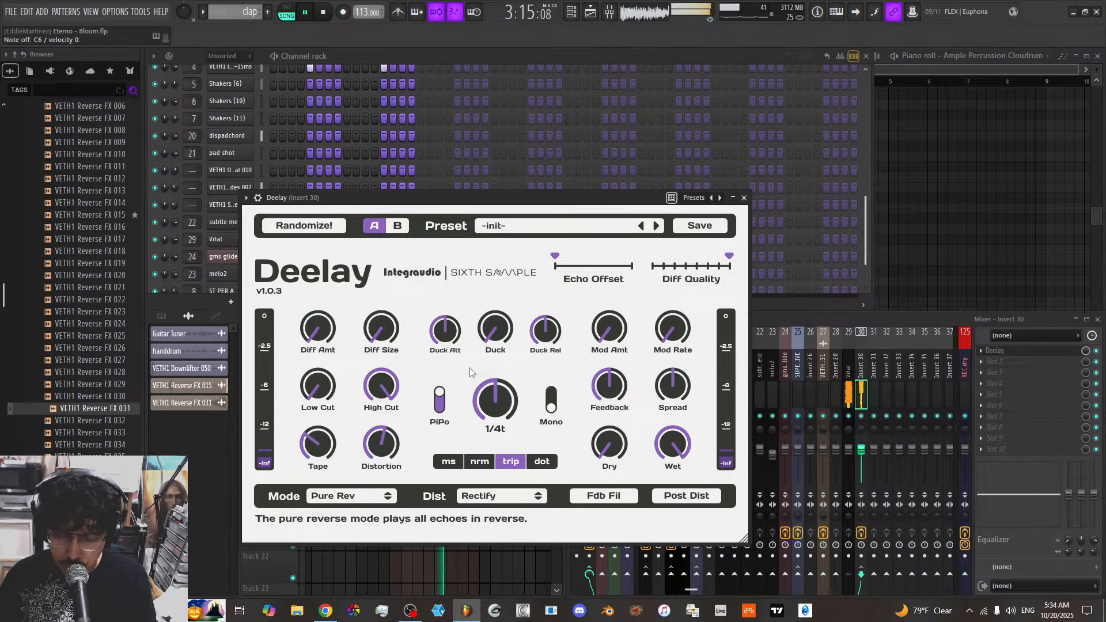
# Try Insert 30's delay at a 1/8 triplet time with Lightning distortion at about 0.52
pyautogui.moveTo(489, 403); pyautogui.dragTo(490, 385)
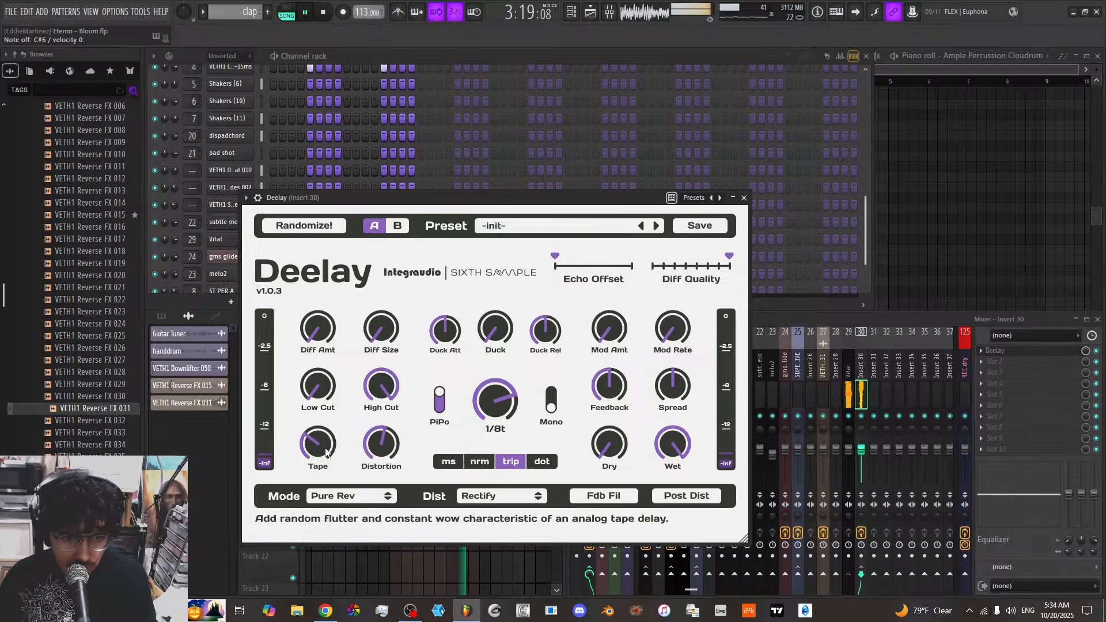
pyautogui.click(506, 506)
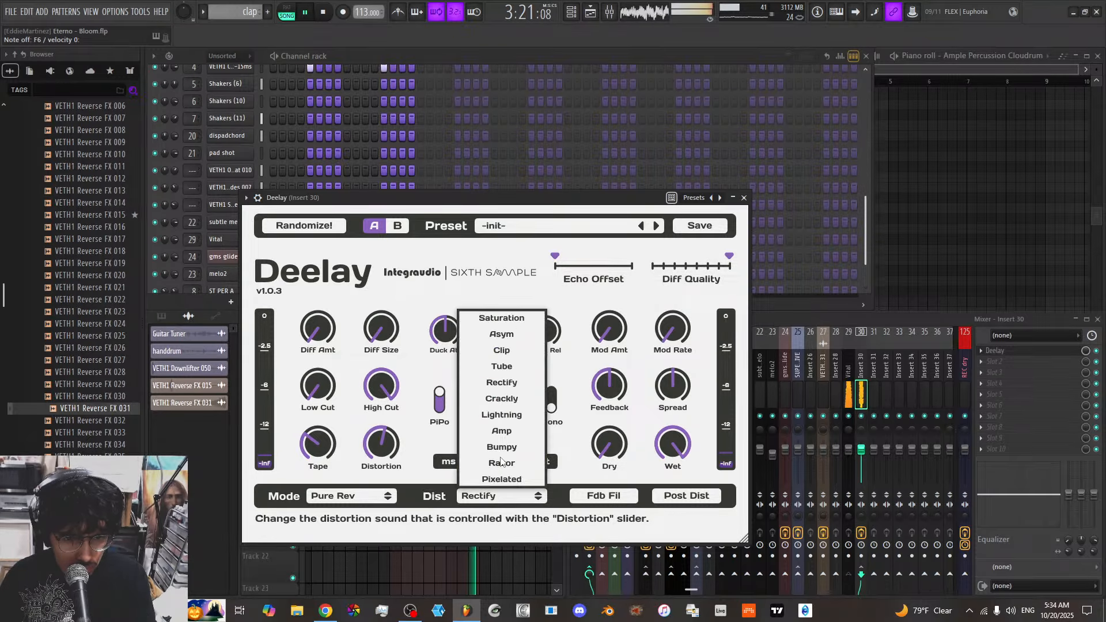
pyautogui.click(509, 423)
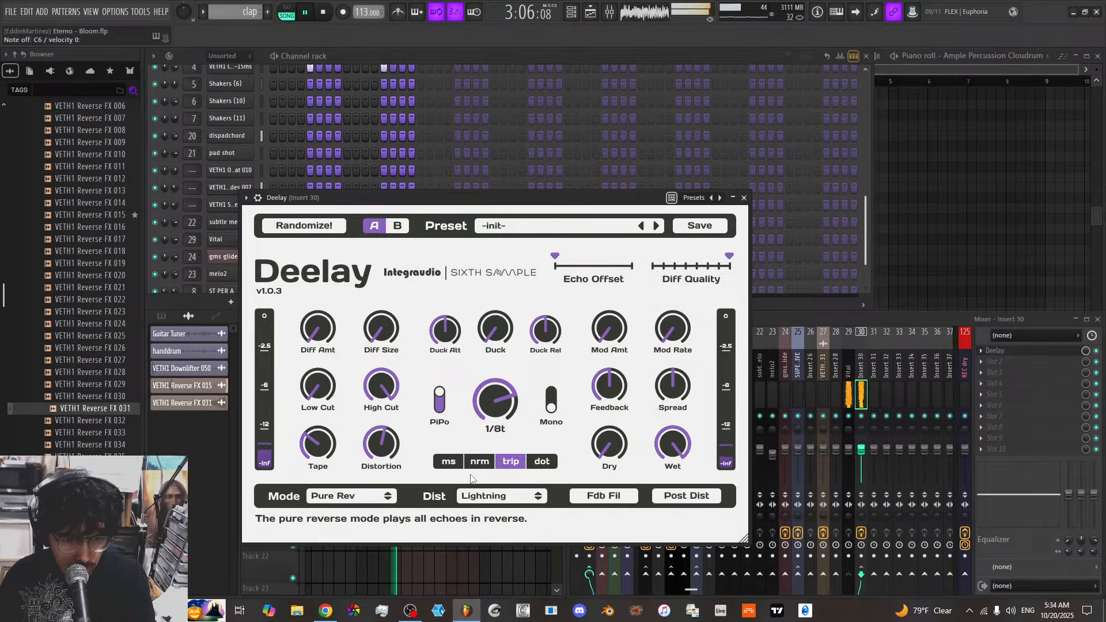
pyautogui.moveTo(388, 447); pyautogui.dragTo(390, 447)
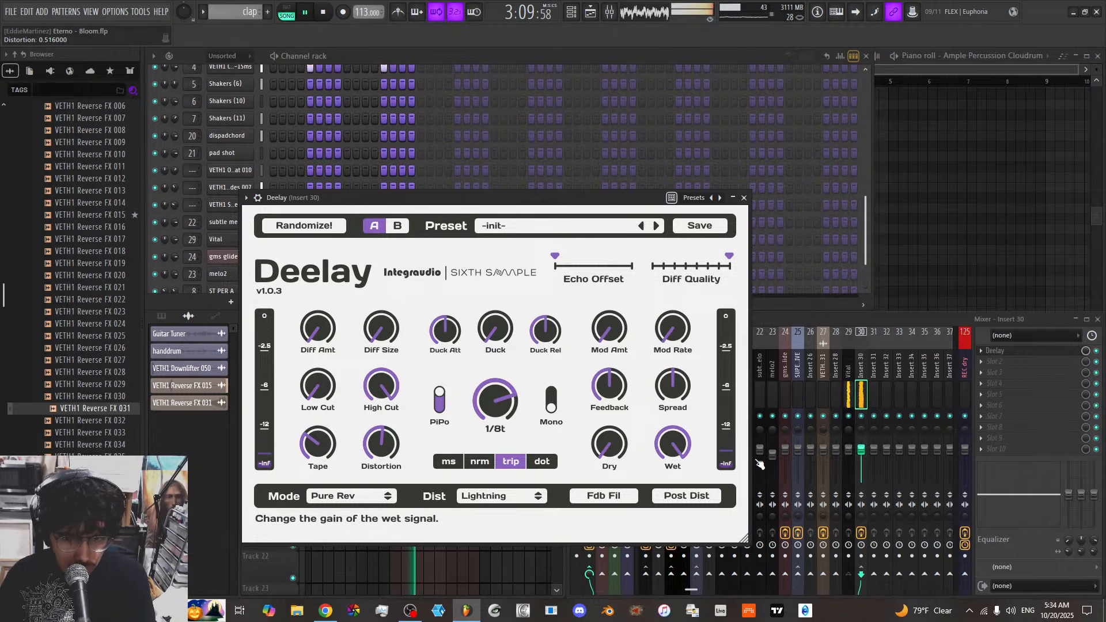
# Try the Rectify and Tube distortion types on Insert 30's delay
pyautogui.click(852, 390)
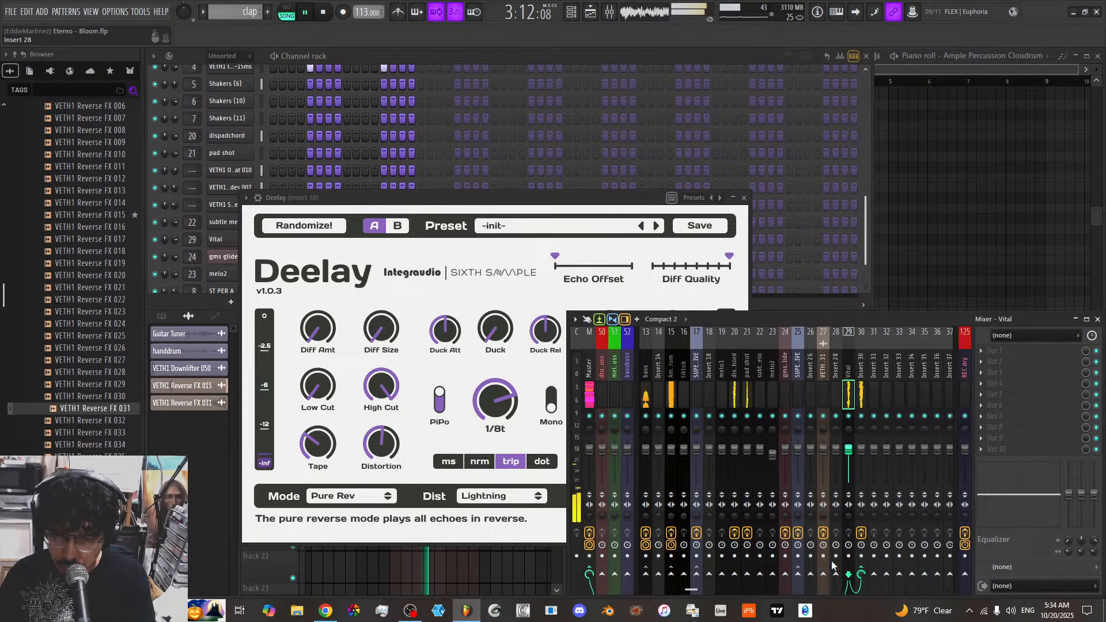
pyautogui.click(426, 328)
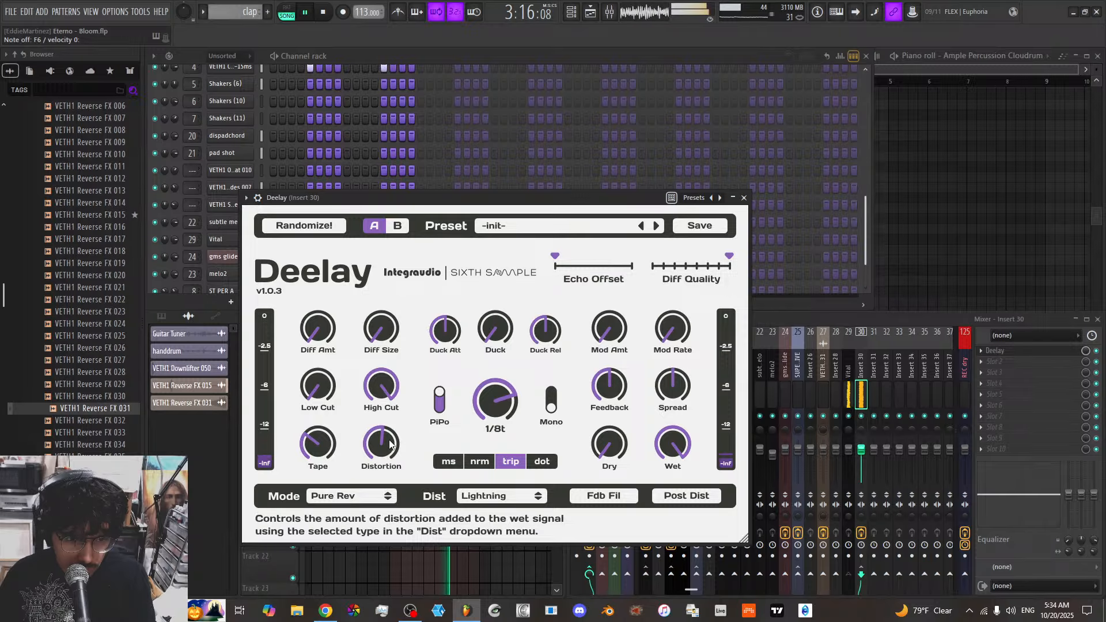
pyautogui.click(483, 496)
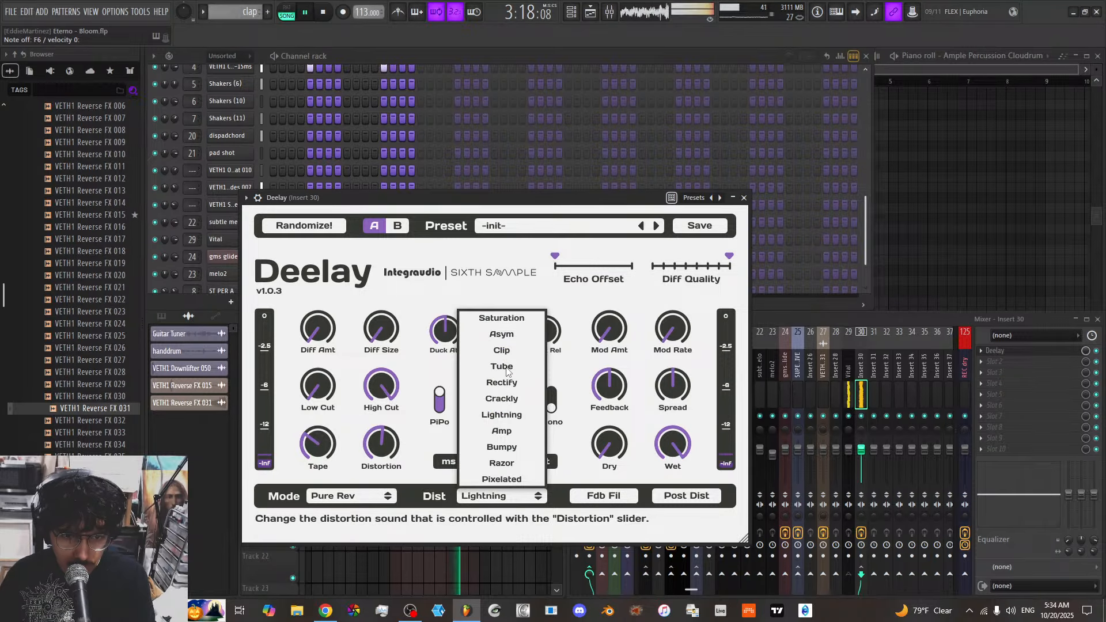
pyautogui.click(507, 383)
pyautogui.click(493, 499)
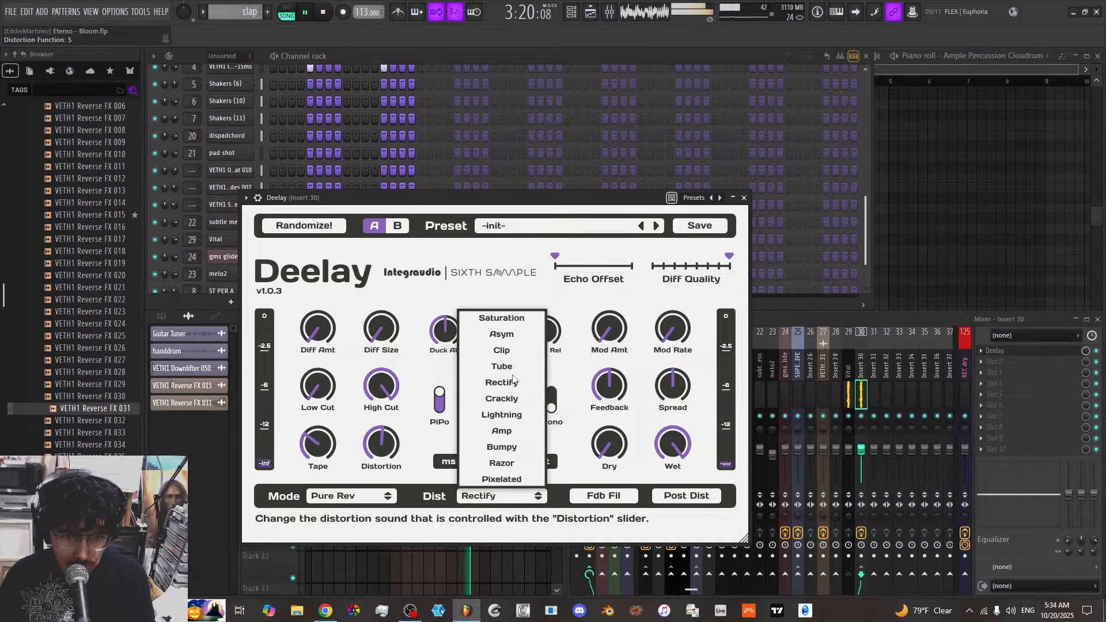
pyautogui.click(504, 378)
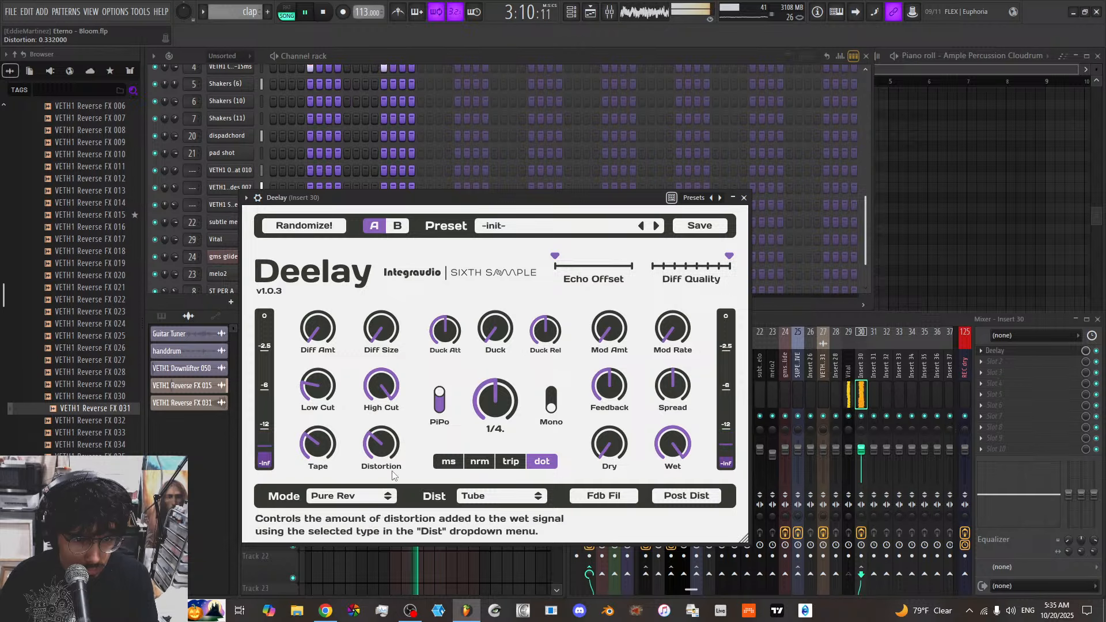
# Set the delay's distortion type to Rectify with the distortion amount fully down, and enable the feedback filter
pyautogui.click(478, 499)
pyautogui.click(501, 383)
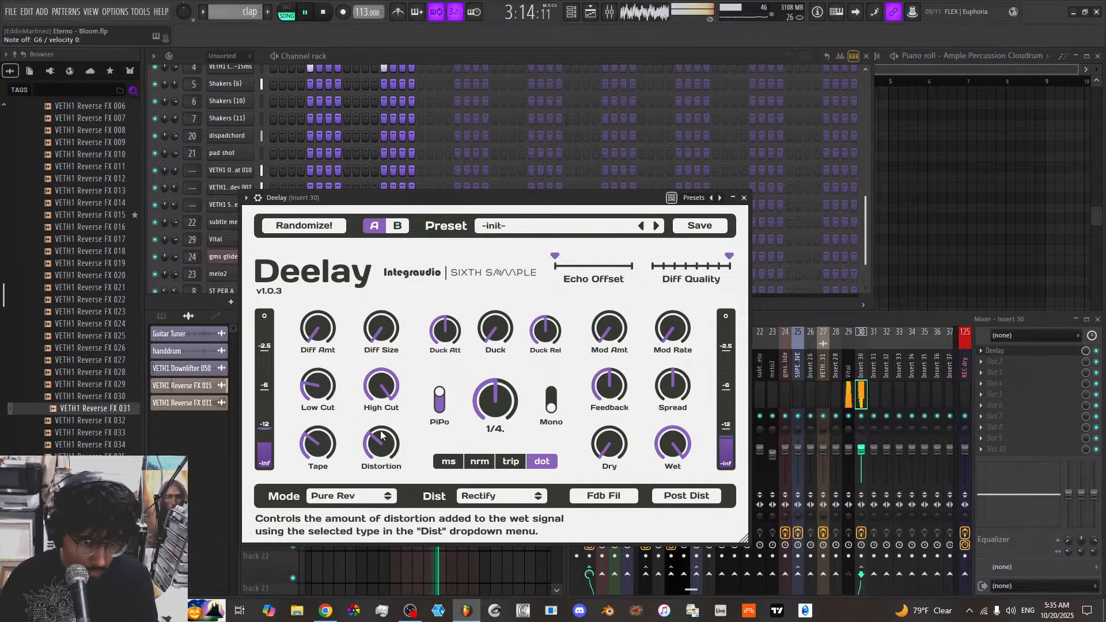
pyautogui.click(604, 496)
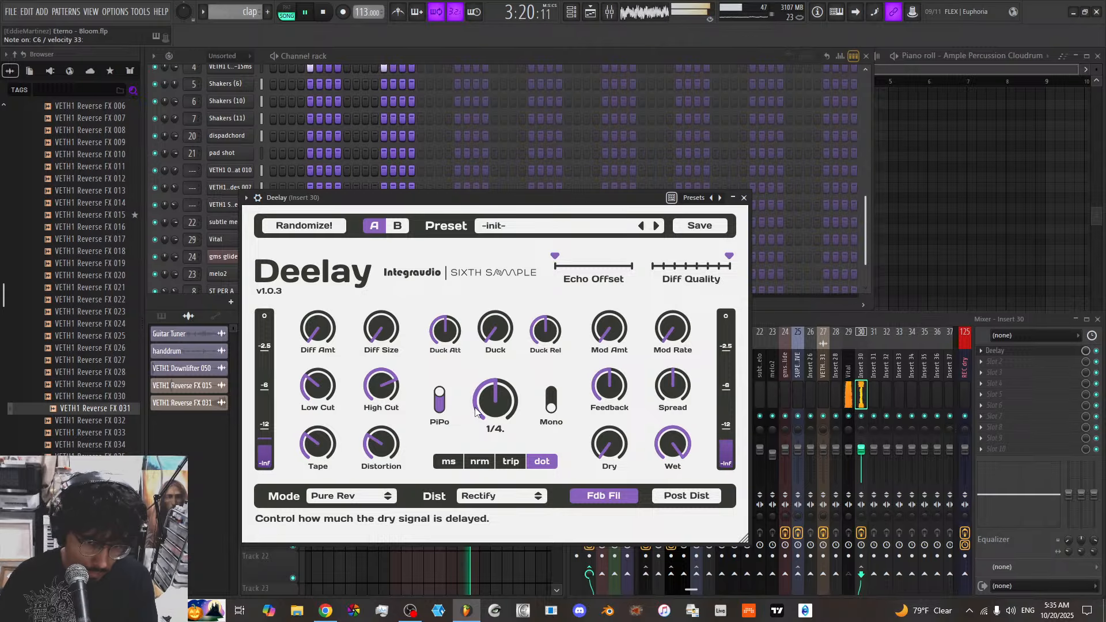
pyautogui.moveTo(380, 451); pyautogui.dragTo(381, 491)
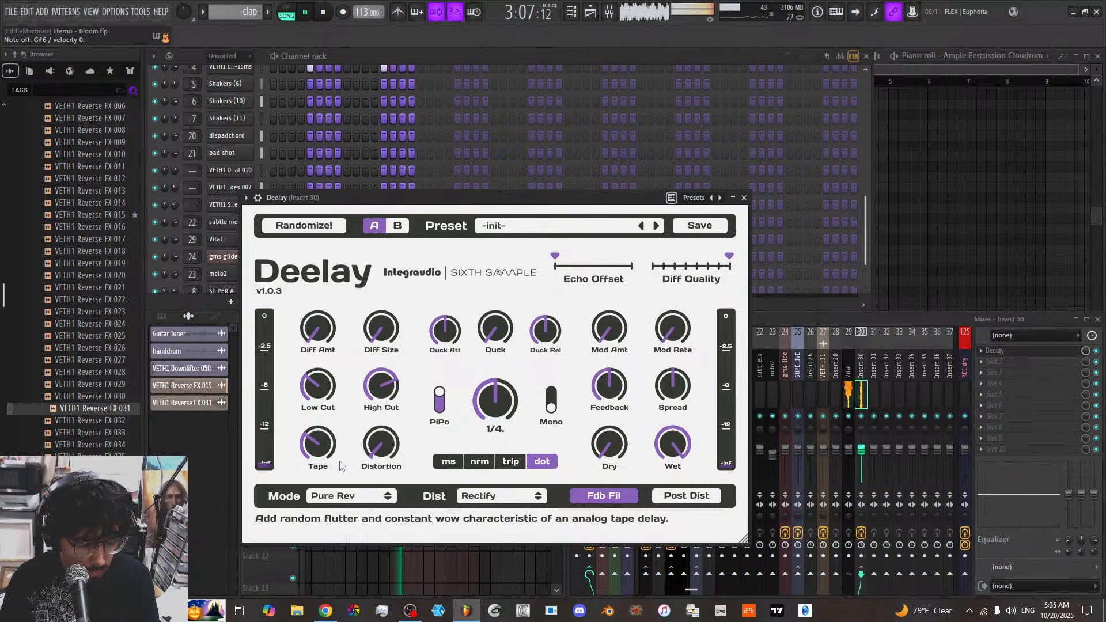
# Raise the Vital track's send to Insert 30 to about 95% and close the delay window
pyautogui.click(850, 392)
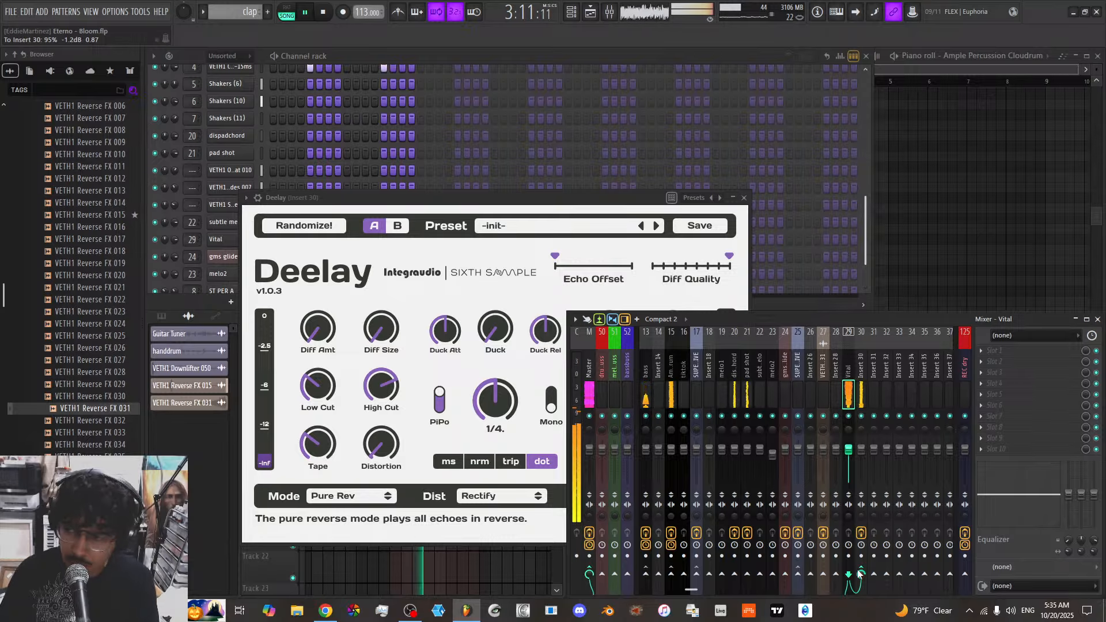
pyautogui.click(744, 198)
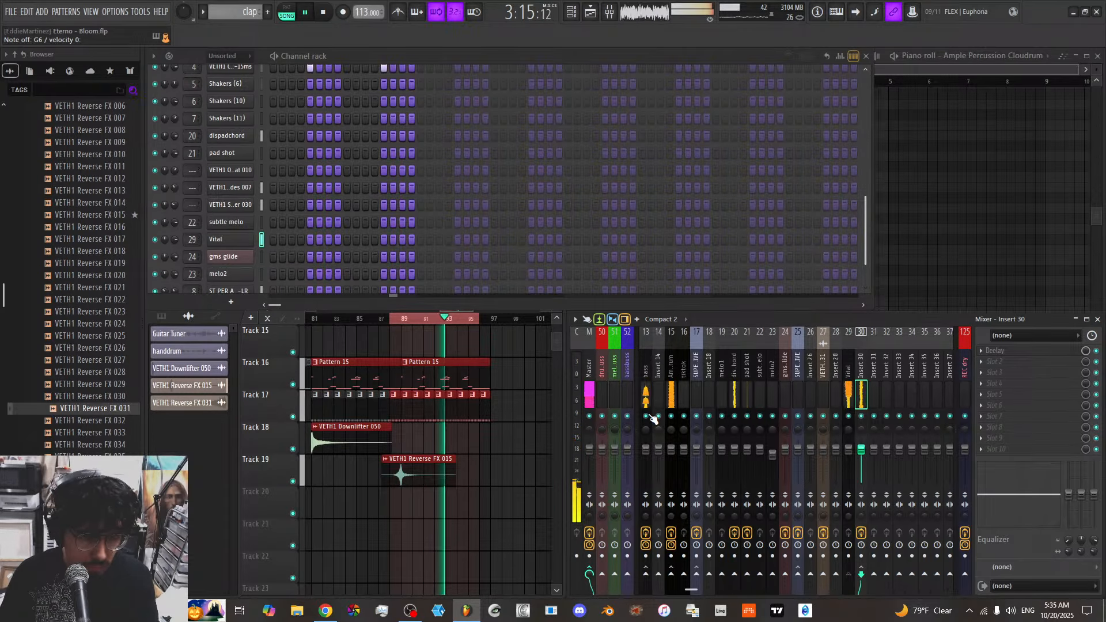
# Create a new pattern with its default name, place it on Track 20 at bar 88, and extend the playlist loop to the Pattern 15 clips' end
pyautogui.click(268, 12)
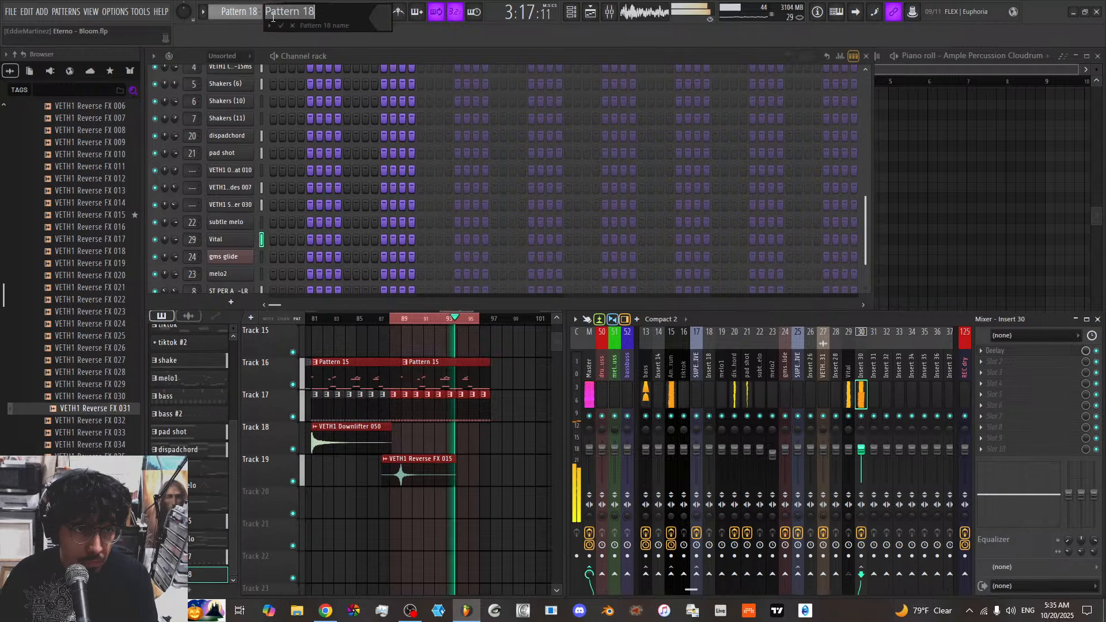
pyautogui.press('Return')
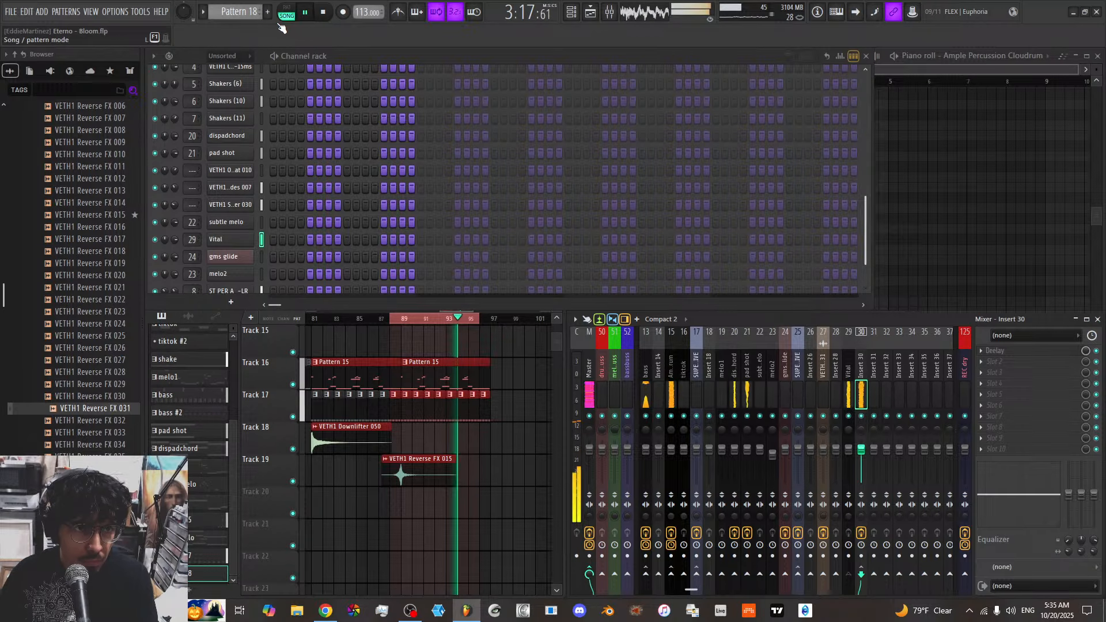
pyautogui.click(394, 512)
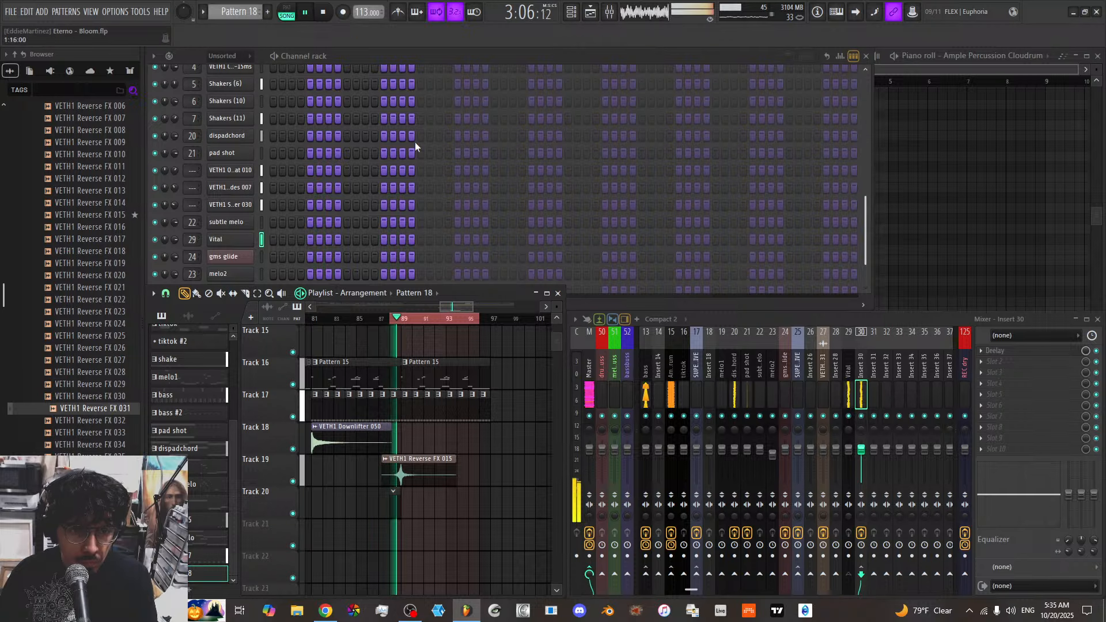
pyautogui.moveTo(501, 320); pyautogui.dragTo(494, 321)
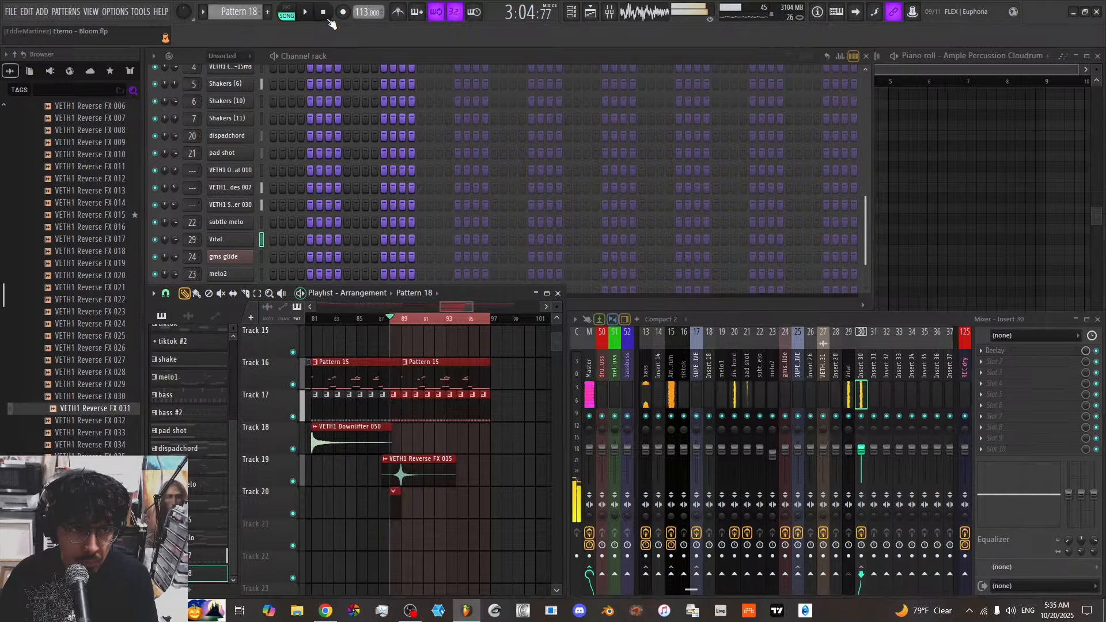
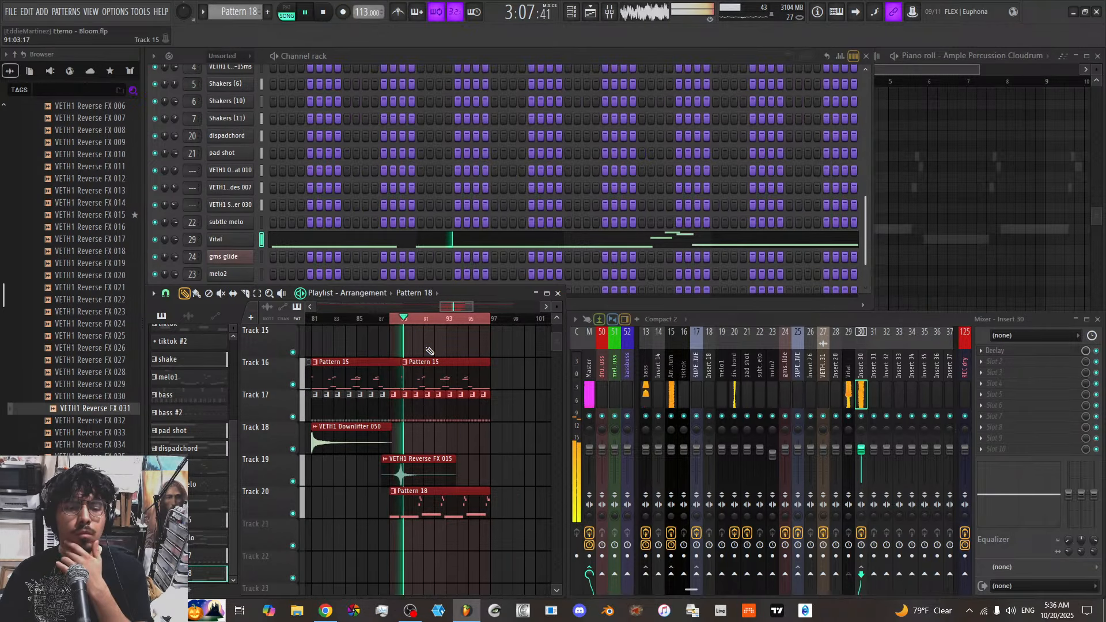
# Open the Pattern 18 clip's Vital notes and move the playlist loop's start to bar 89
pyautogui.doubleClick(397, 506)
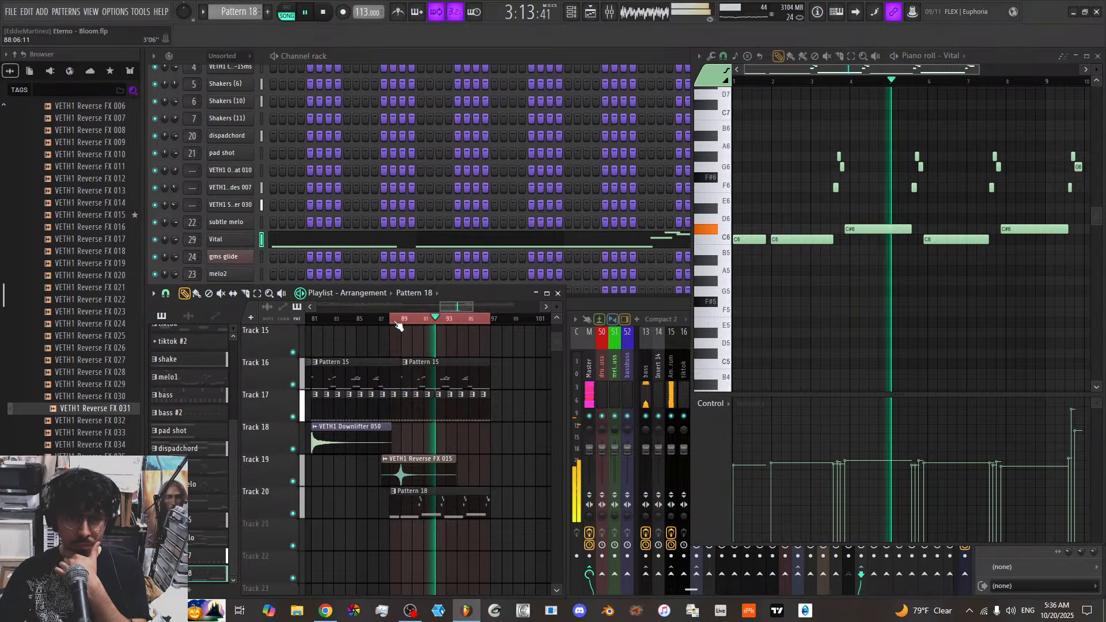
pyautogui.moveTo(397, 322); pyautogui.dragTo(406, 322)
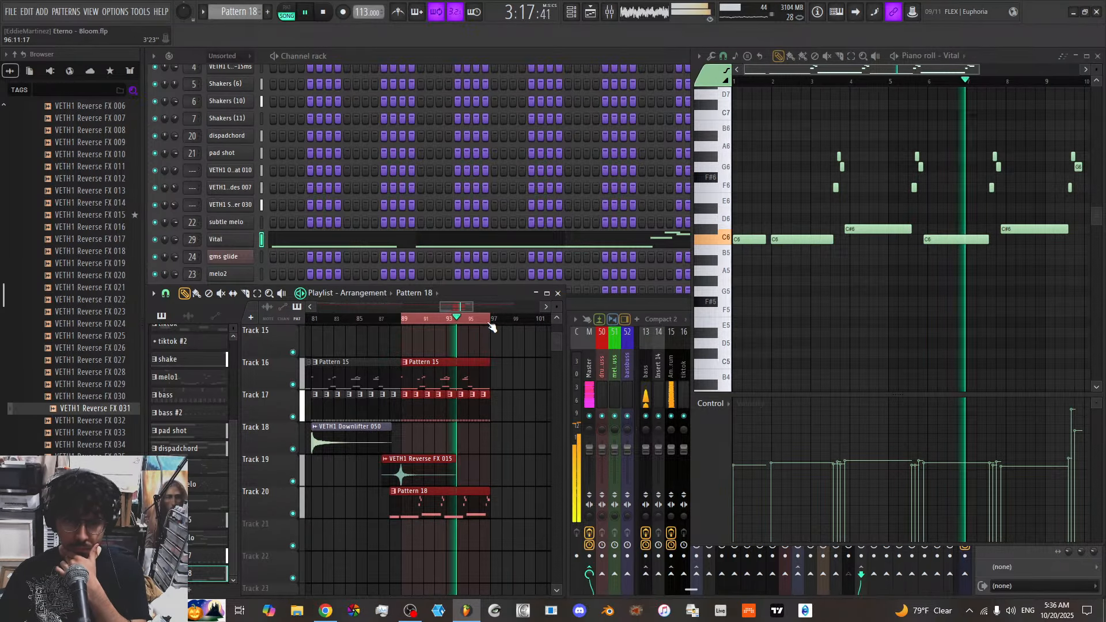
pyautogui.moveTo(406, 319); pyautogui.dragTo(395, 317)
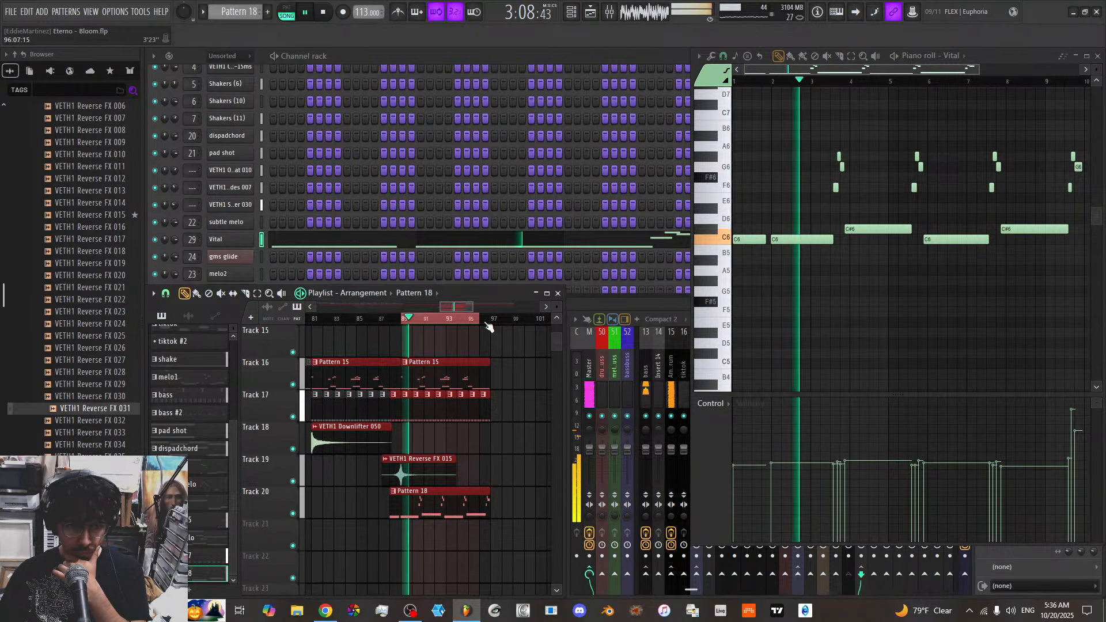
# Mute playlist Track 19, which holds the VETH1 Reverse FX 015 clip
pyautogui.click(655, 382)
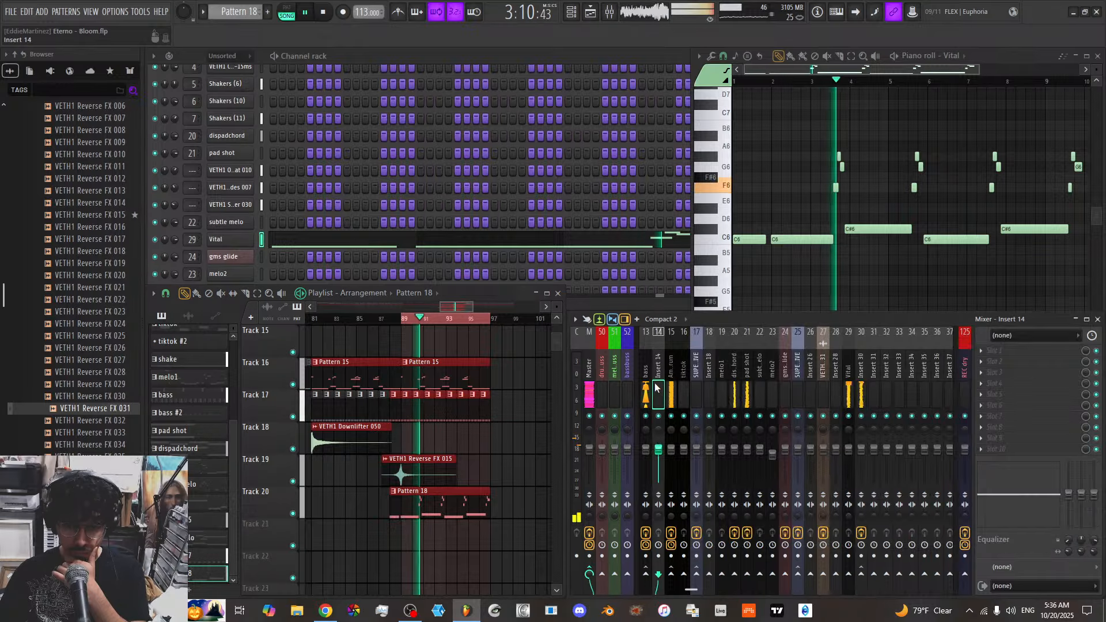
pyautogui.click(850, 392)
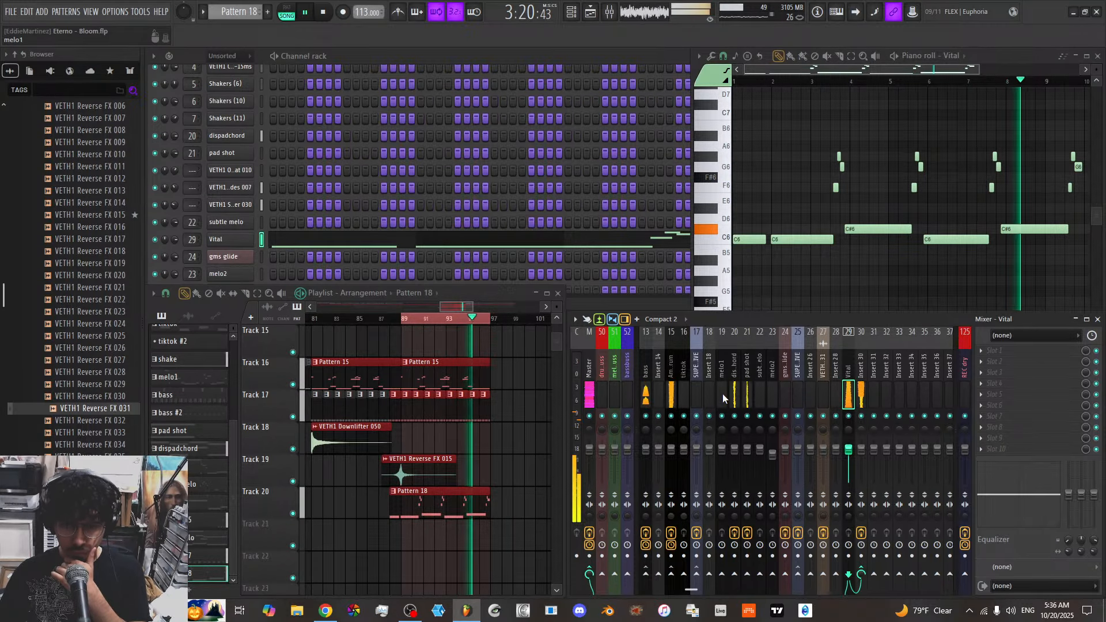
pyautogui.scroll(4, 710, 396)
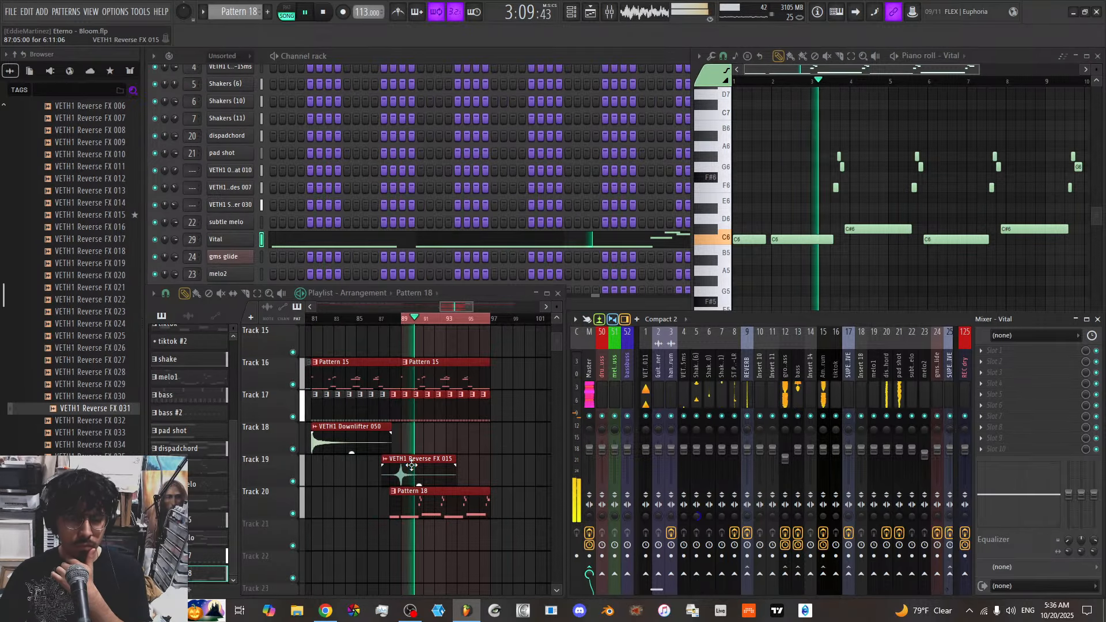
pyautogui.click(292, 482)
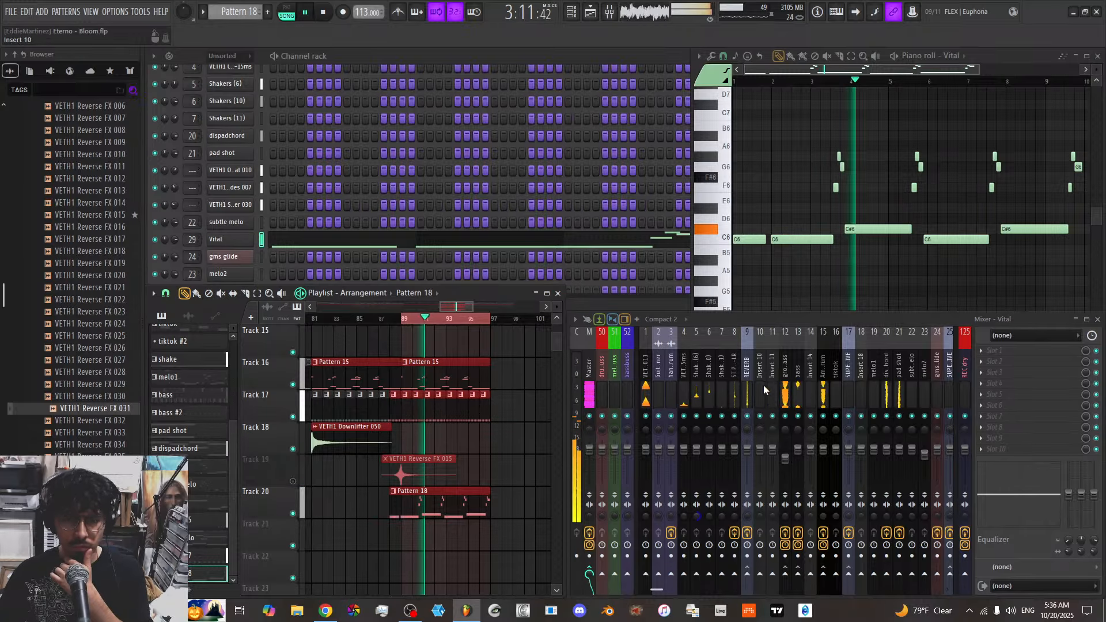
# Sidechain the VETH1 Bassdrum 011 mixer track to the Vital track
pyautogui.scroll(-4, 764, 390)
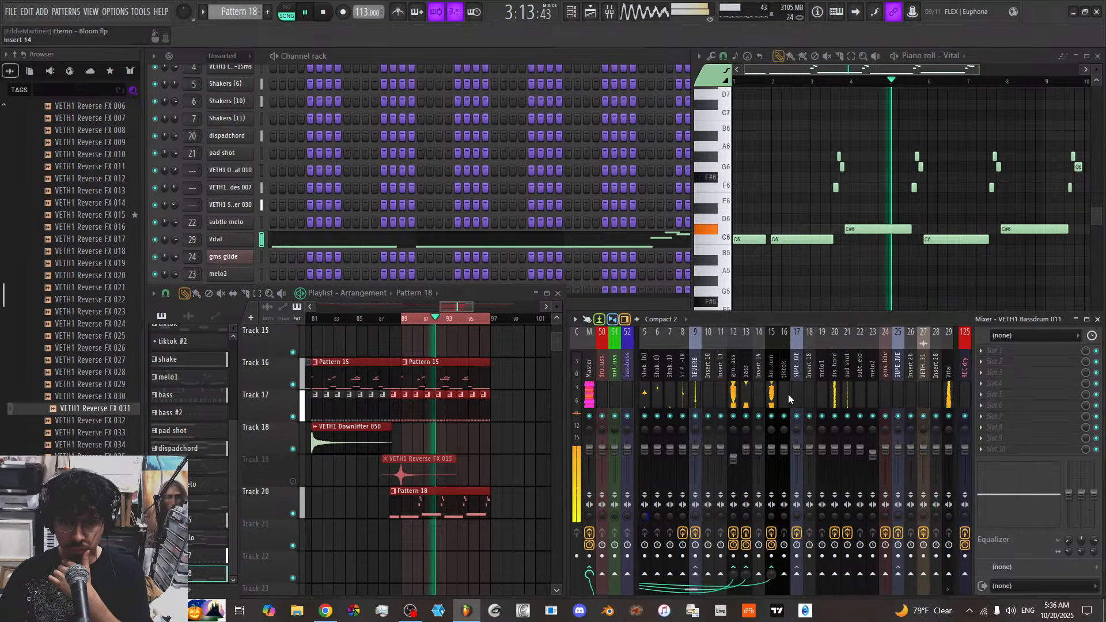
pyautogui.scroll(-8, 788, 394)
pyautogui.rightClick(848, 575)
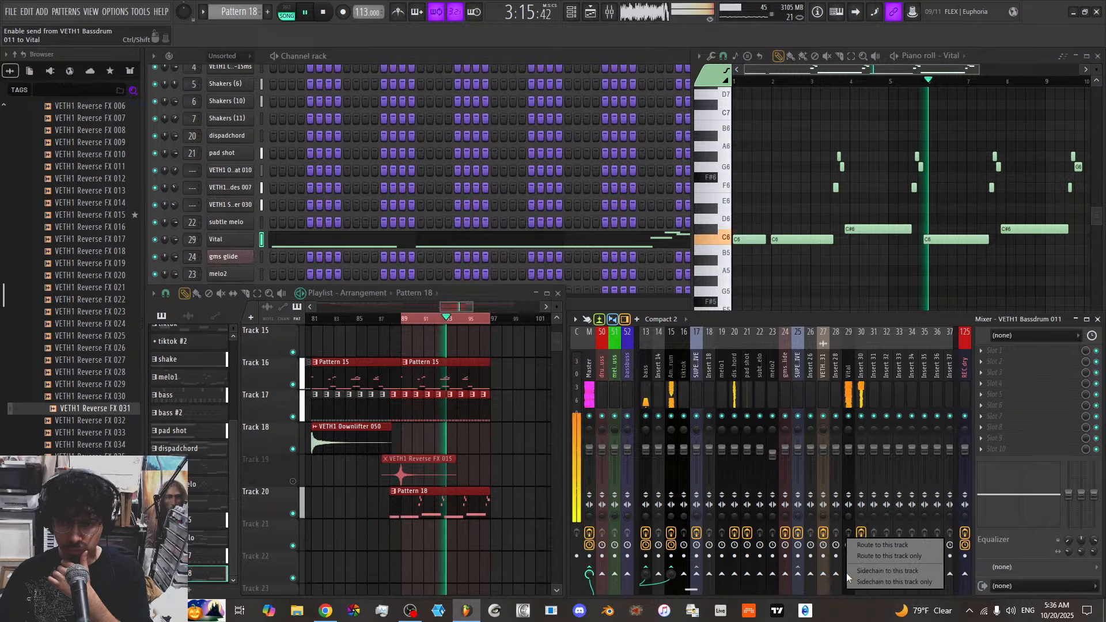
pyautogui.click(868, 572)
# Add the kHs Compactor effect to slot 5 of the Vital mixer track
pyautogui.click(849, 397)
pyautogui.click(1036, 395)
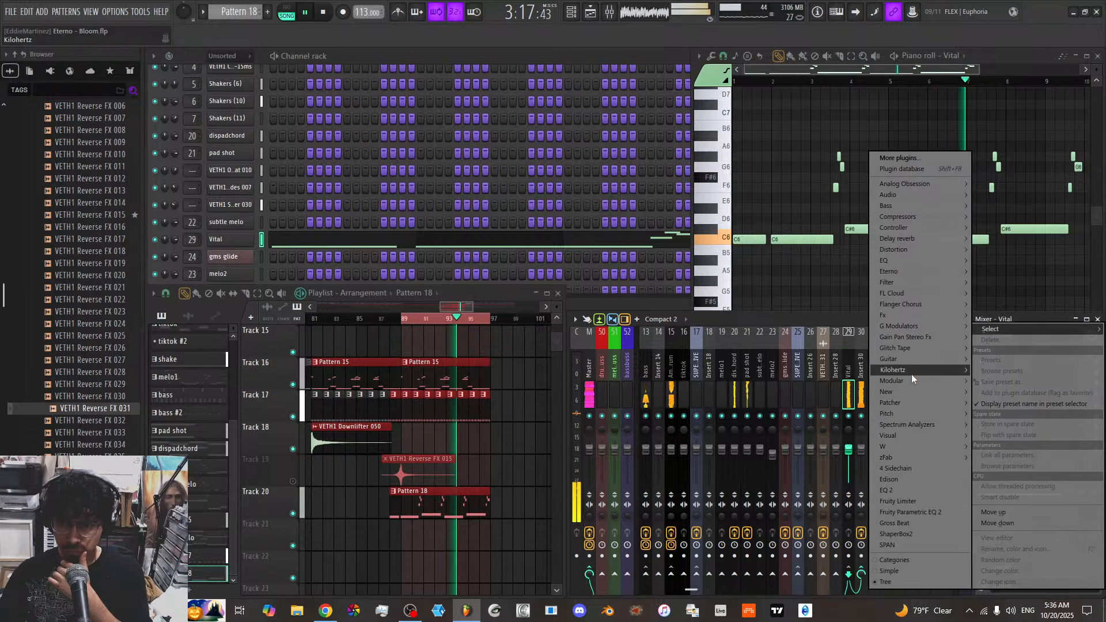
pyautogui.moveTo(911, 372)
pyautogui.click(828, 276)
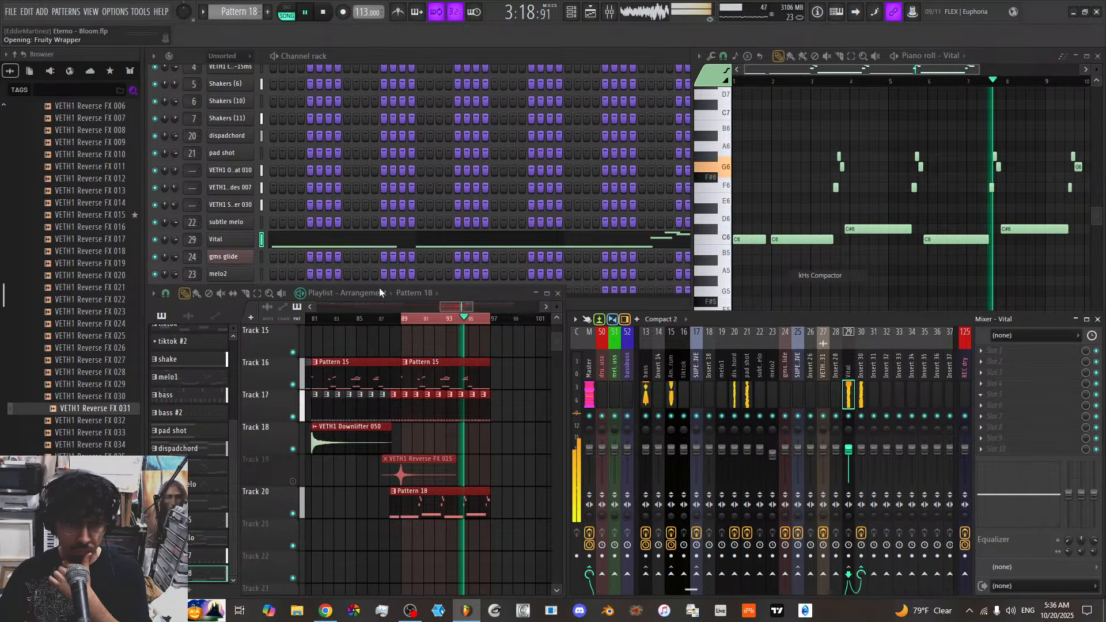
# Map the Compactor's Aux #1 input to the VETH1 Bassdrum 011 sidechain in its processing connections
pyautogui.click(191, 127)
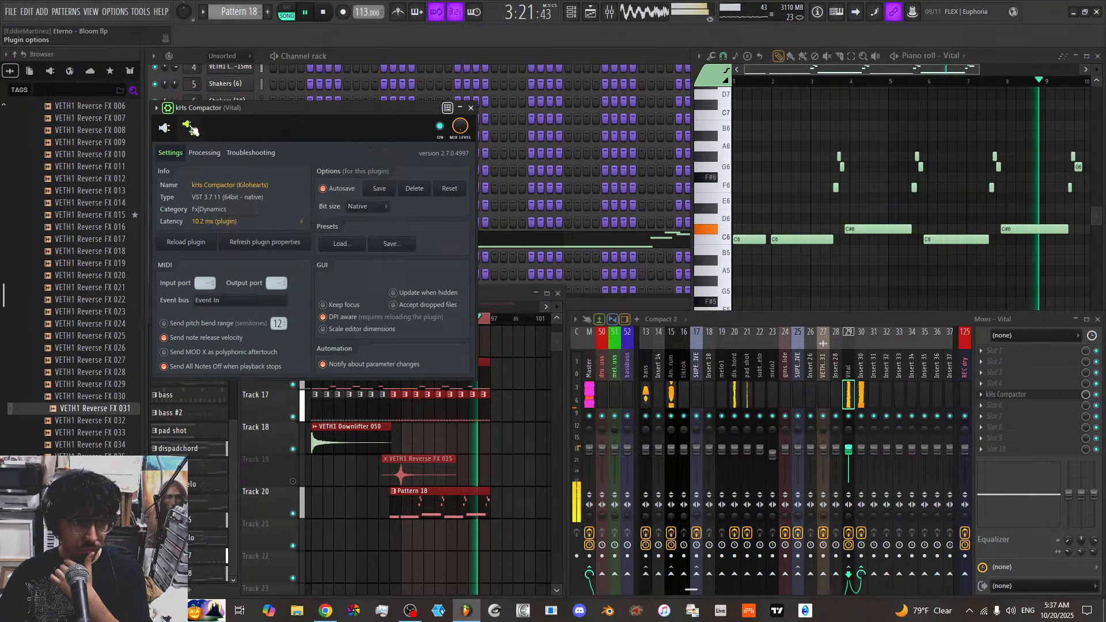
pyautogui.click(206, 153)
pyautogui.rightClick(183, 294)
pyautogui.click(206, 309)
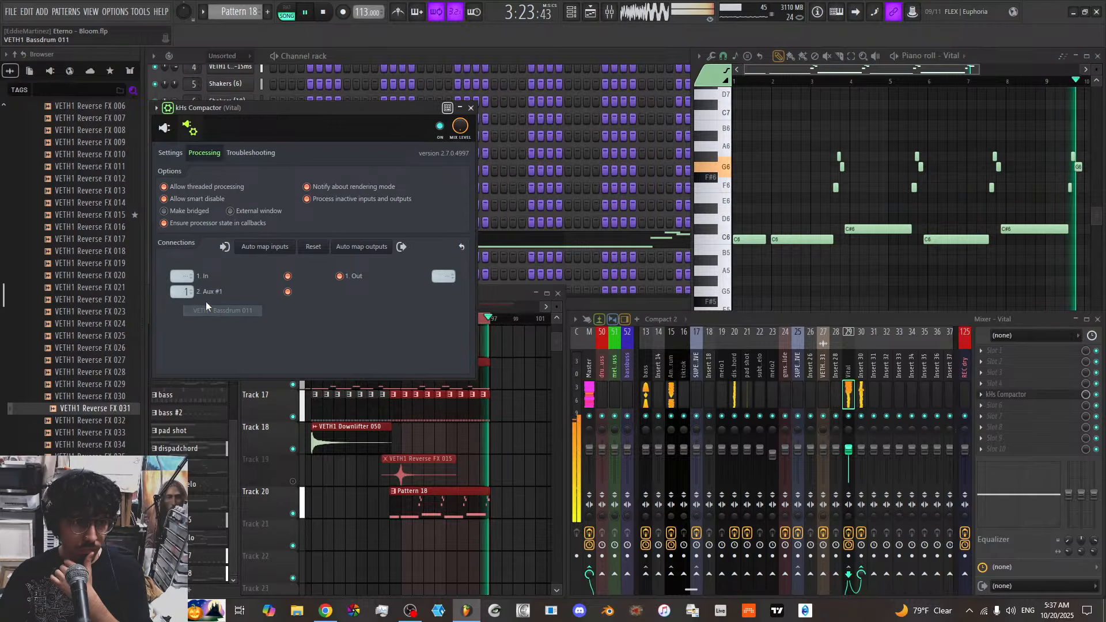
# Set the Compactor's sidechain source to INPUT 3+4, raise Range to 200 %, and lower its threshold
pyautogui.click(164, 128)
pyautogui.click(197, 354)
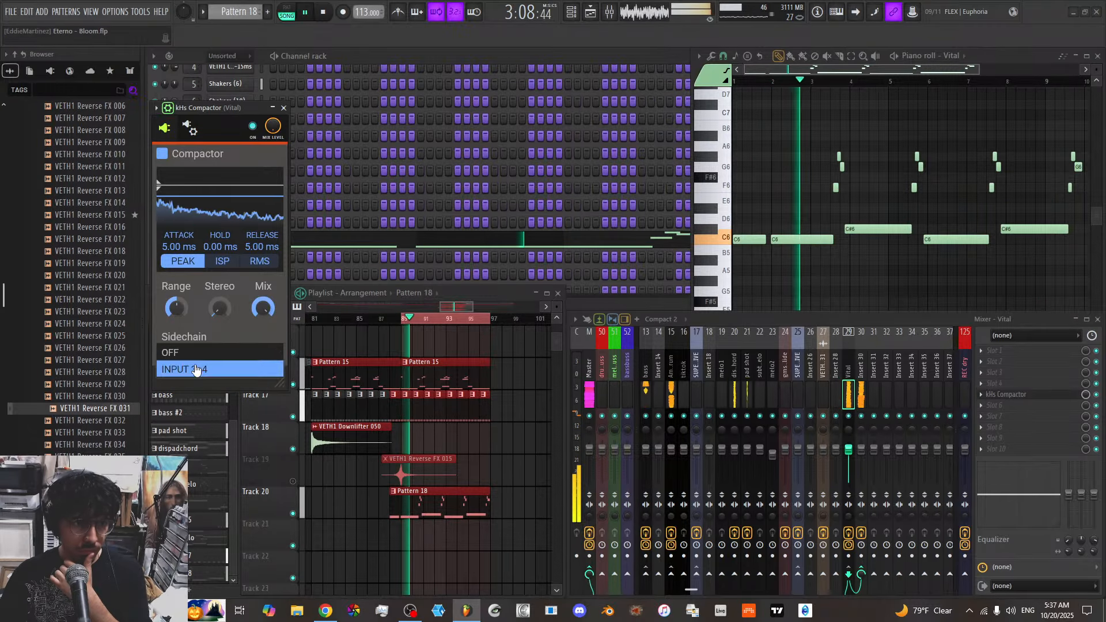
pyautogui.click(196, 369)
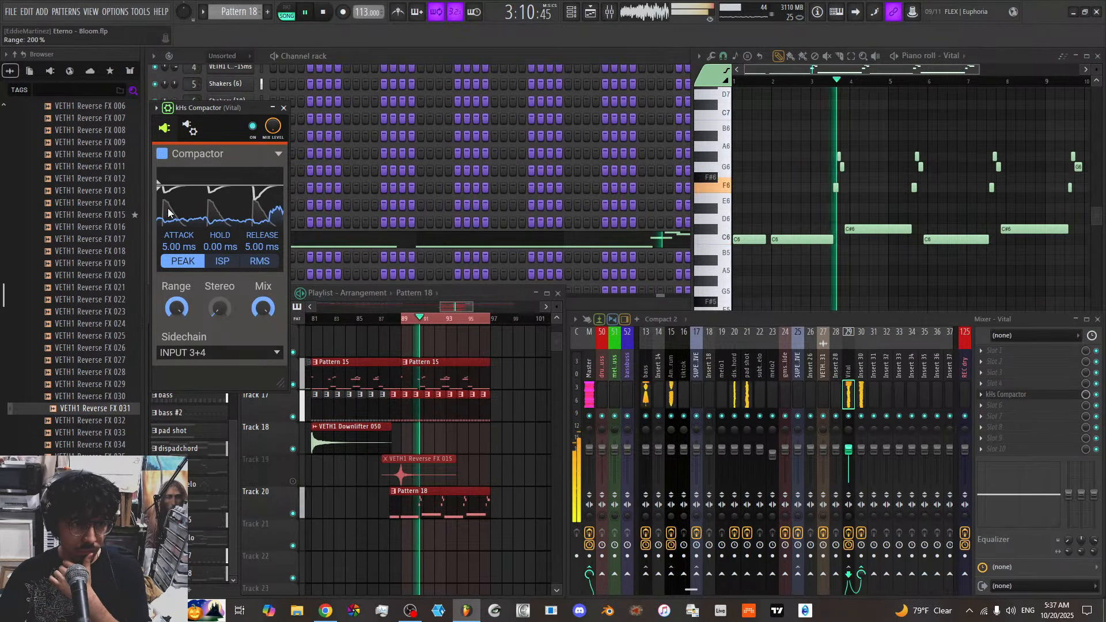
pyautogui.moveTo(159, 184); pyautogui.dragTo(159, 195)
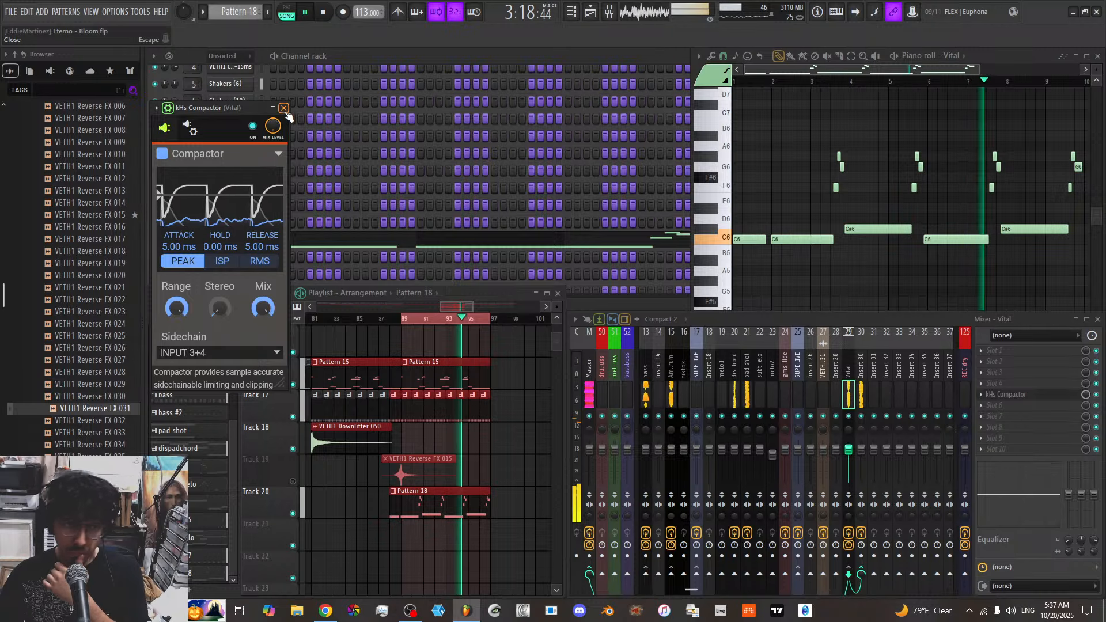
pyautogui.click(284, 109)
# Add EQ 2 to slot 1 of the Vital mixer track and high-pass it at about 246 Hz
pyautogui.click(993, 405)
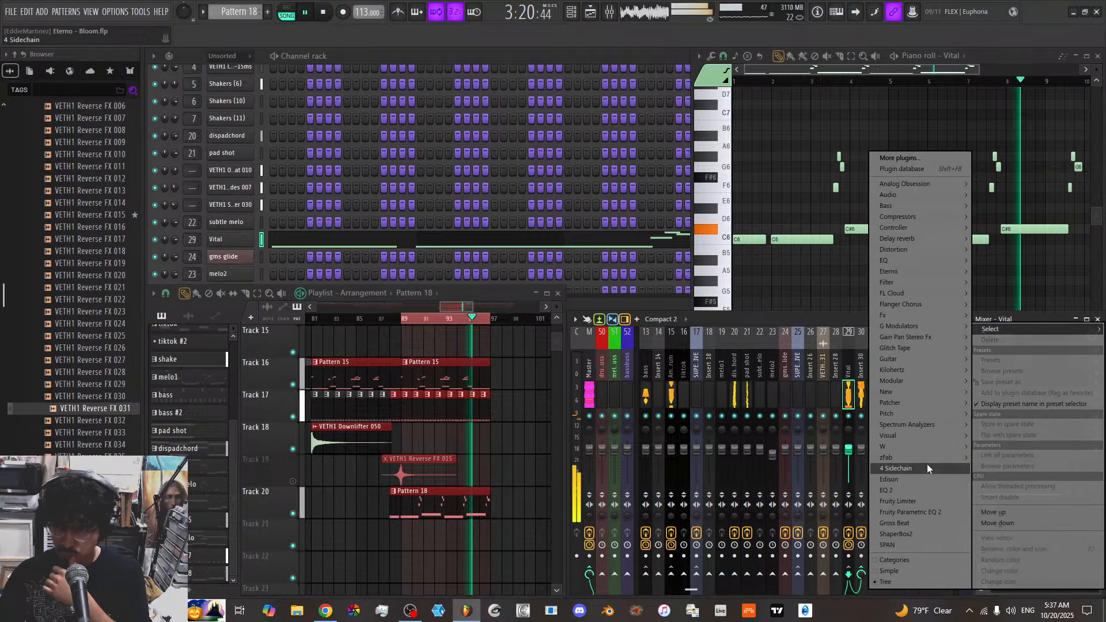
pyautogui.click(902, 490)
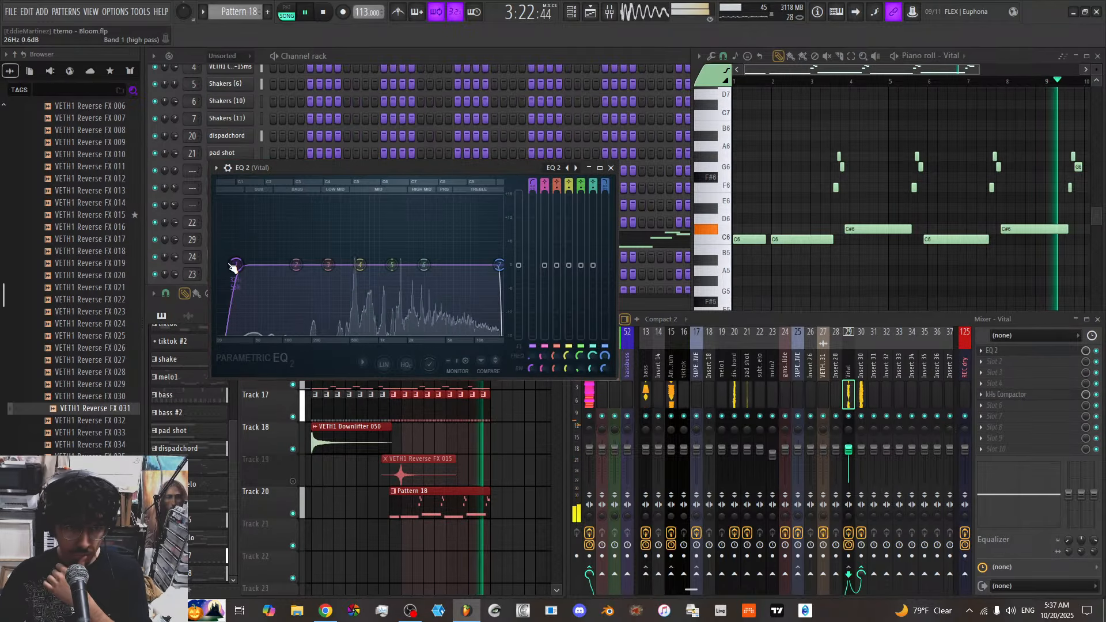
pyautogui.moveTo(234, 266); pyautogui.dragTo(321, 265)
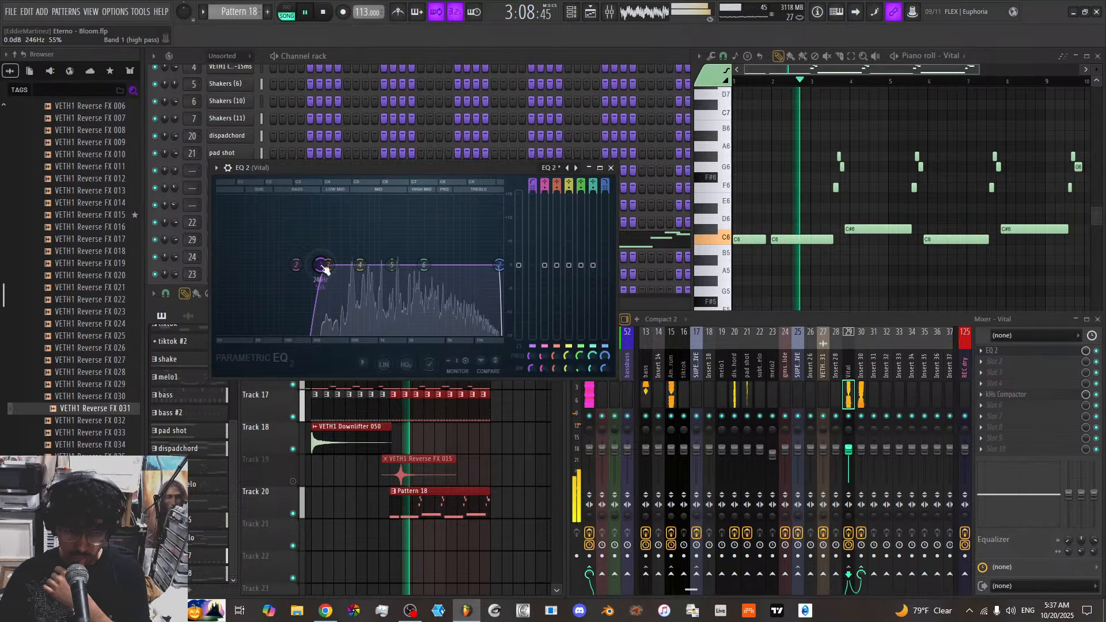
pyautogui.click(612, 168)
# Rename mixer track Insert 30 as deelay
pyautogui.click(862, 392)
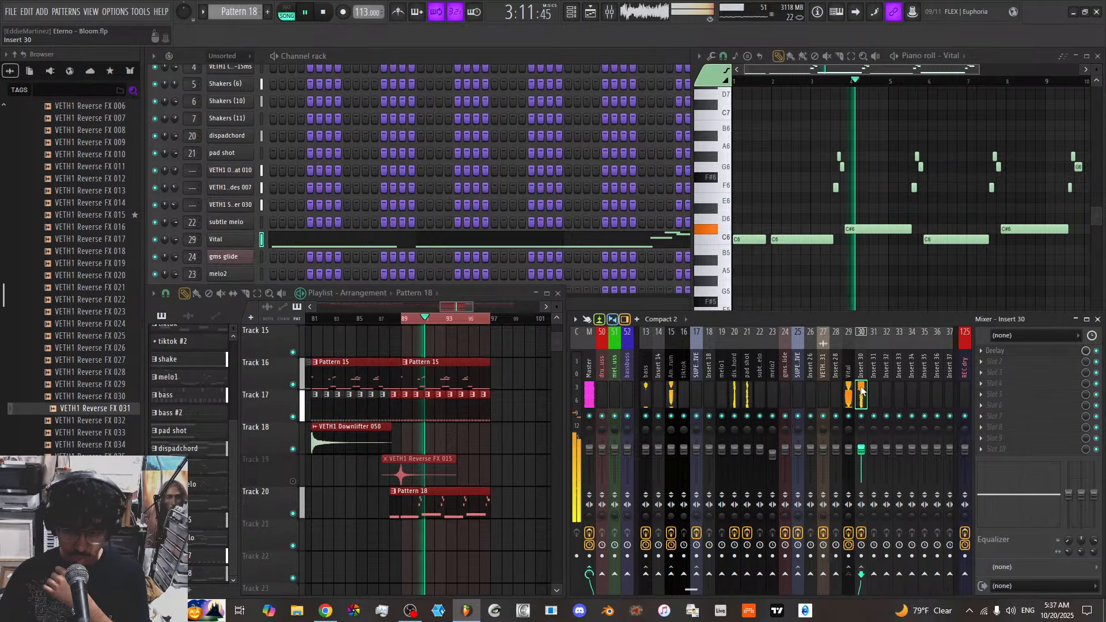
pyautogui.doubleClick(861, 373)
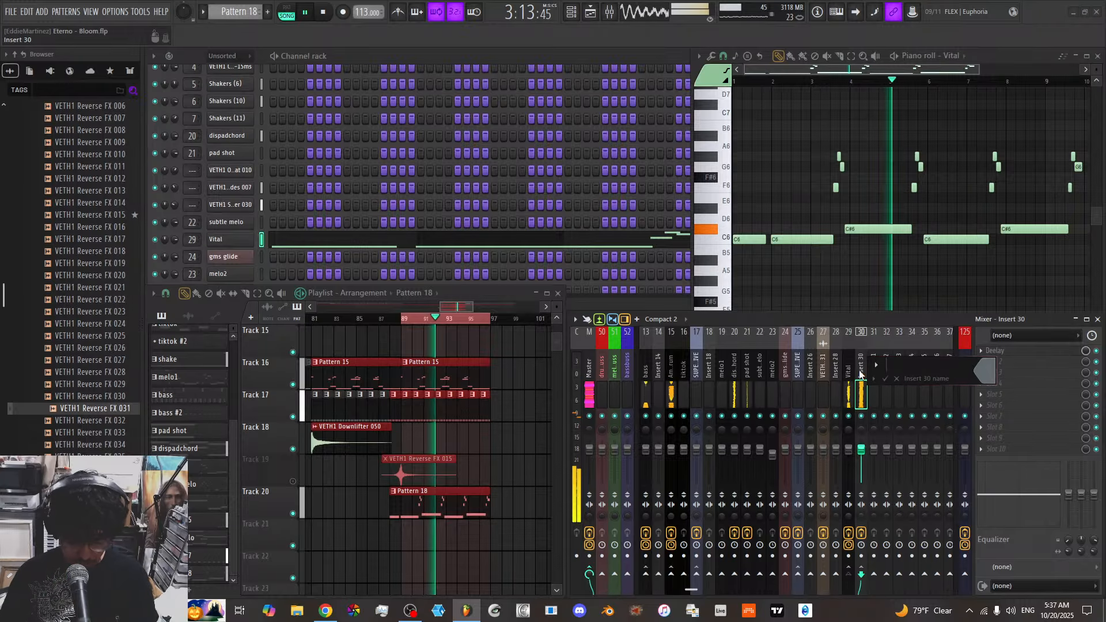
pyautogui.write('deelay')
pyautogui.press('Return')
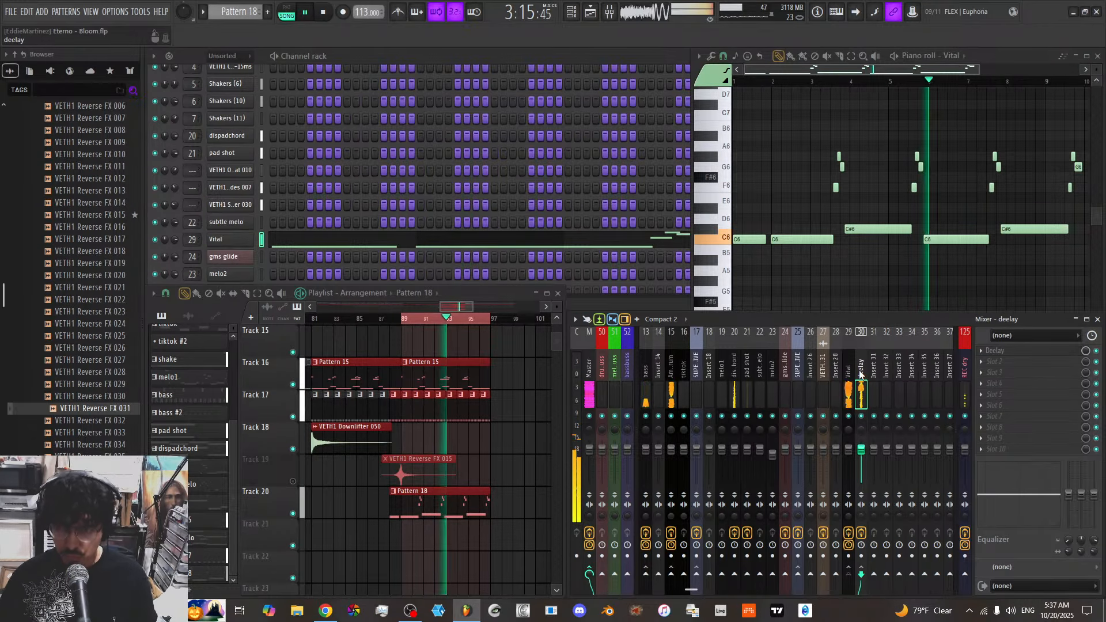
# Add EQ 2 to slot 3 of the deelay mixer track and high-pass it at about 271 Hz
pyautogui.click(997, 361)
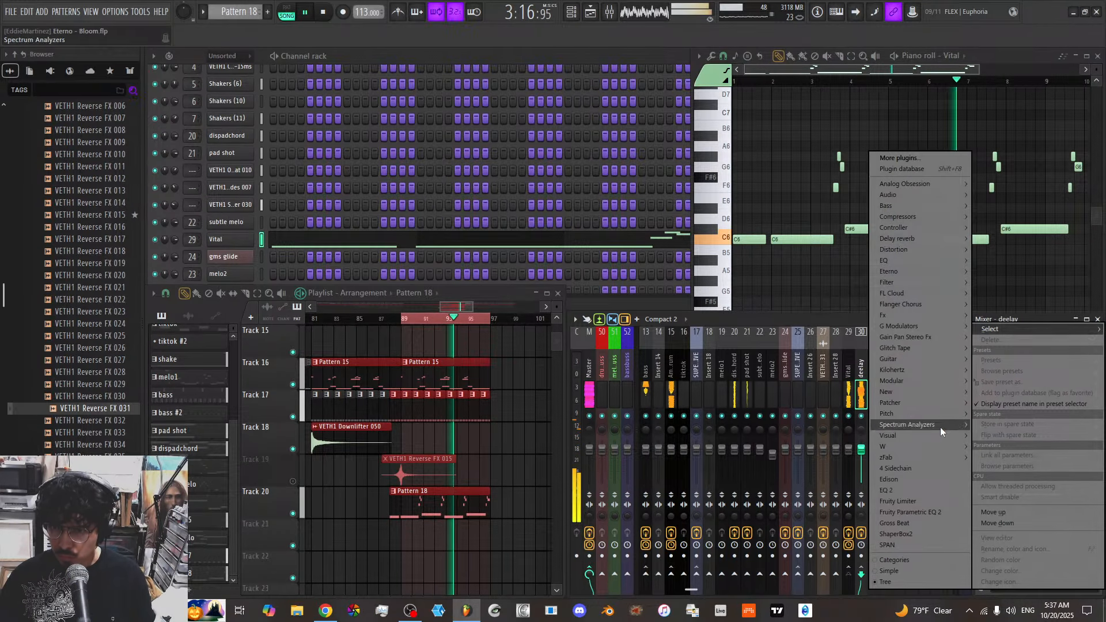
pyautogui.click(928, 491)
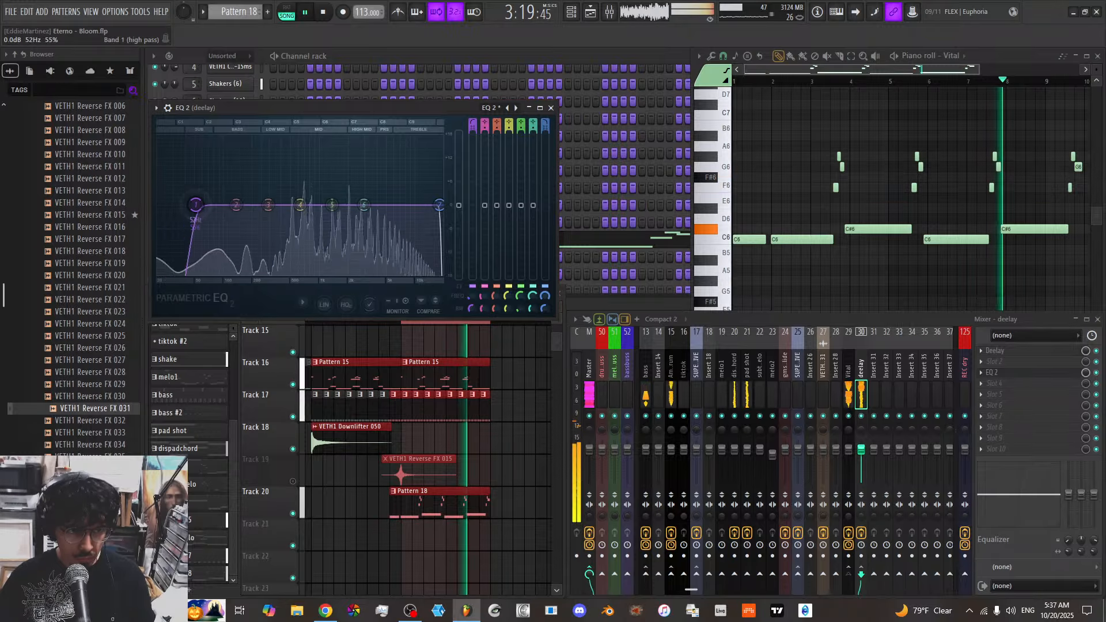
pyautogui.moveTo(196, 205); pyautogui.dragTo(267, 204)
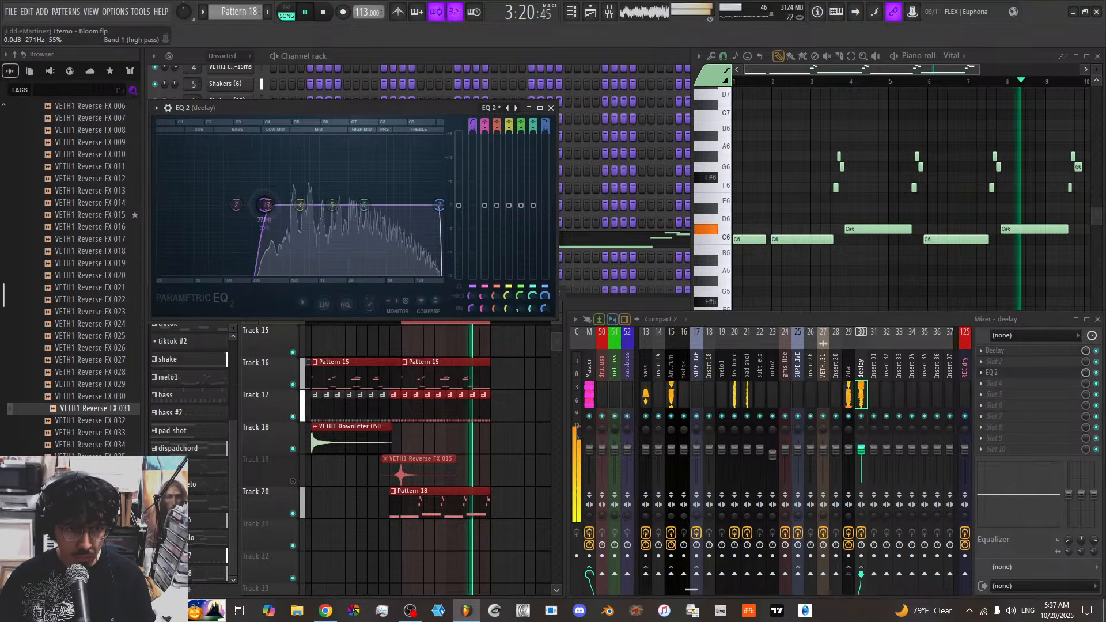
pyautogui.click(552, 107)
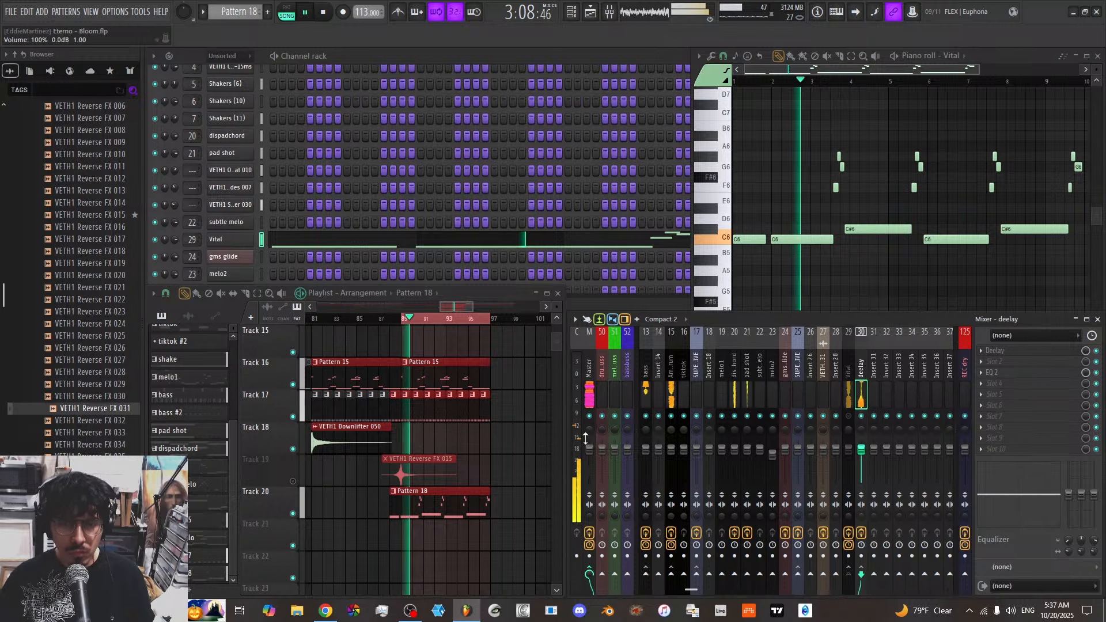
# Unmute playlist Track 19 and play the arrangement from about bar 76
pyautogui.click(293, 482)
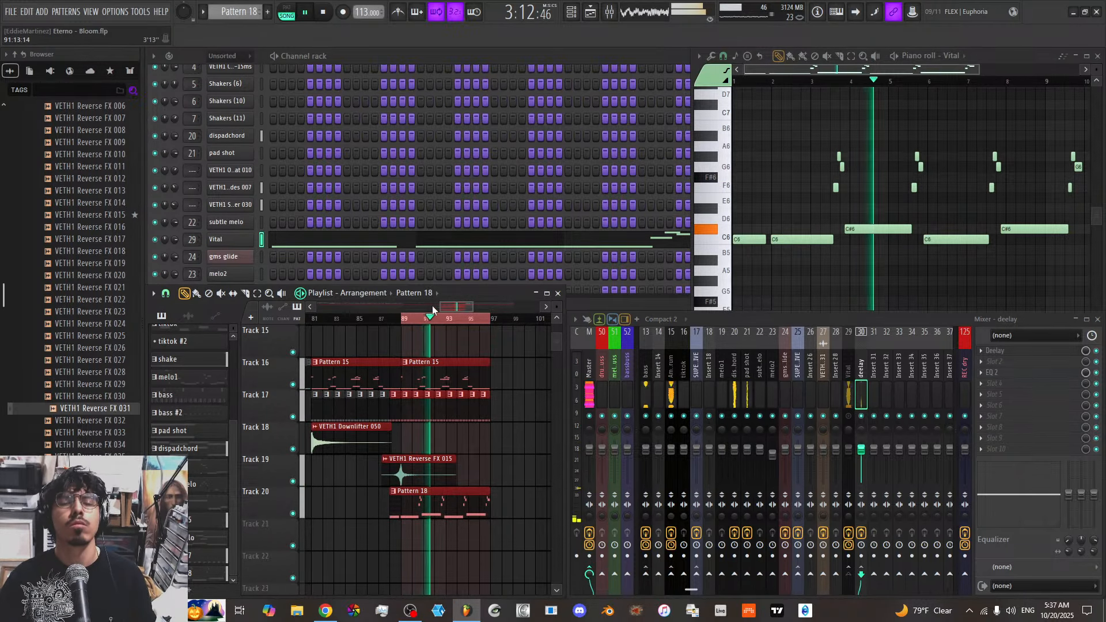
pyautogui.scroll(-3, 431, 308)
pyautogui.click(369, 320)
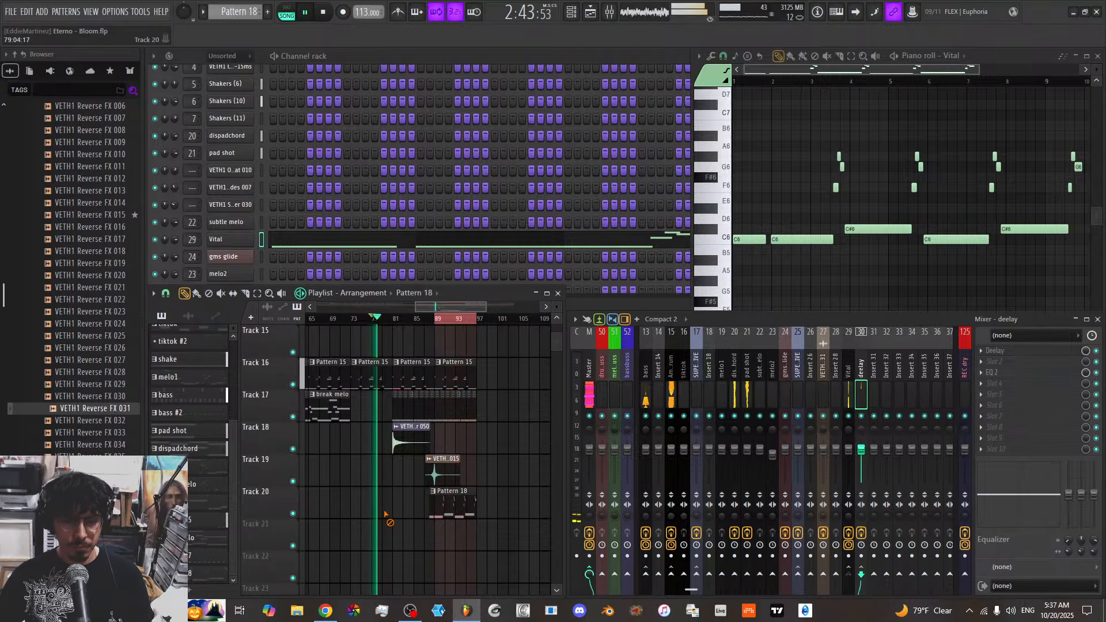
pyautogui.scroll(4, 392, 461)
pyautogui.scroll(1, 386, 508)
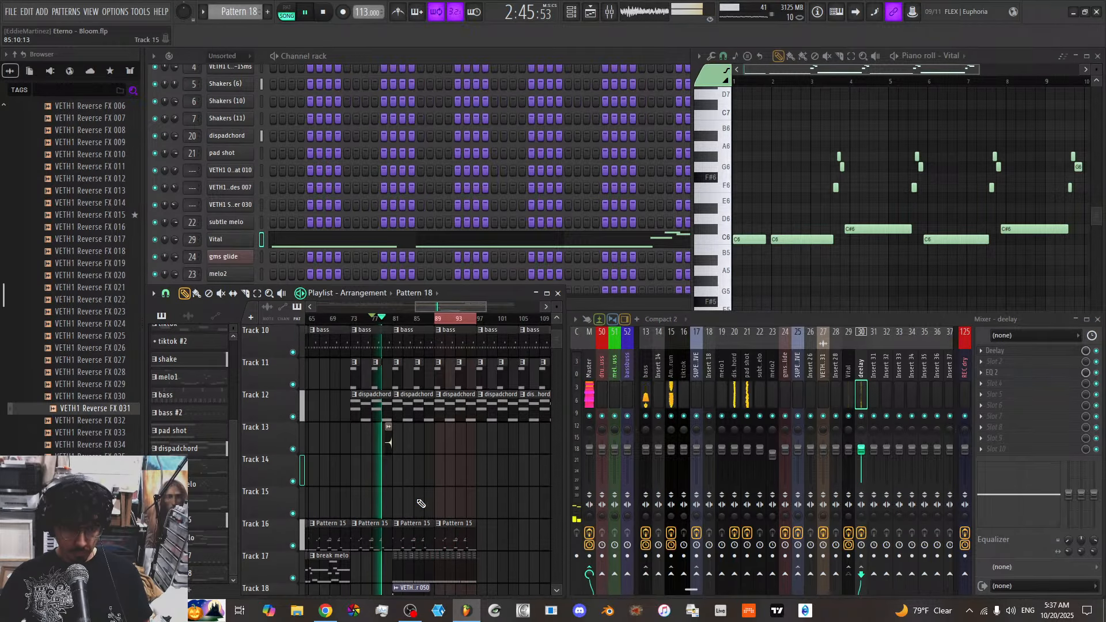
pyautogui.scroll(3, 437, 496)
pyautogui.scroll(3, 436, 497)
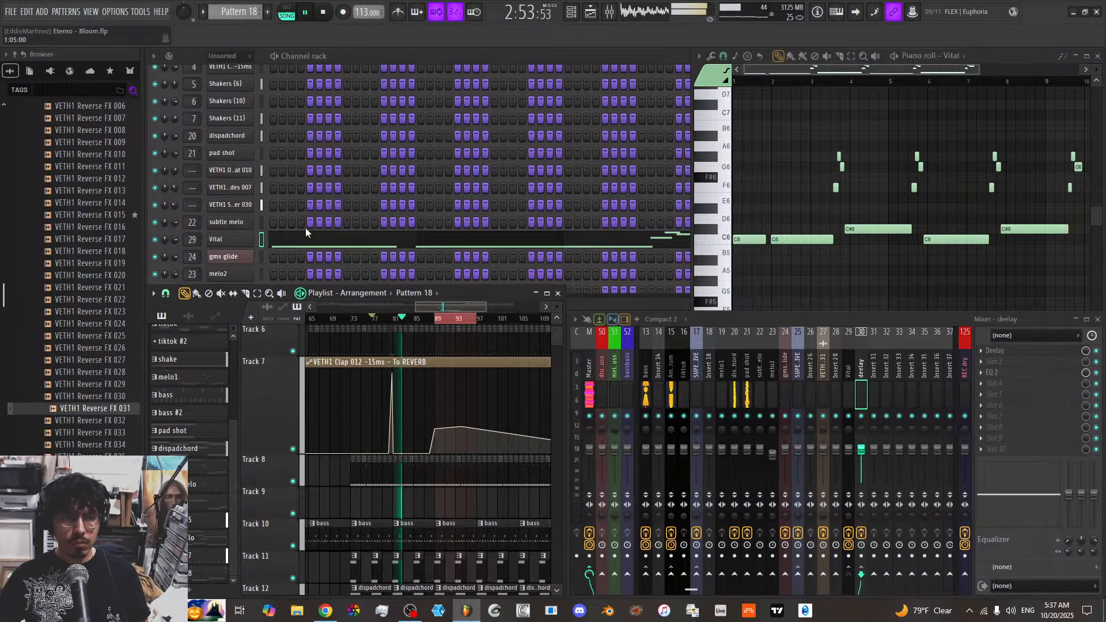
# Lower the VETH1 S...er 030 channel's volume and select the growly bass and bass mixer tracks together
pyautogui.moveTo(175, 205)
pyautogui.mouseDown()
pyautogui.moveTo(175, 175)
pyautogui.moveTo(171, 210)
pyautogui.mouseUp()
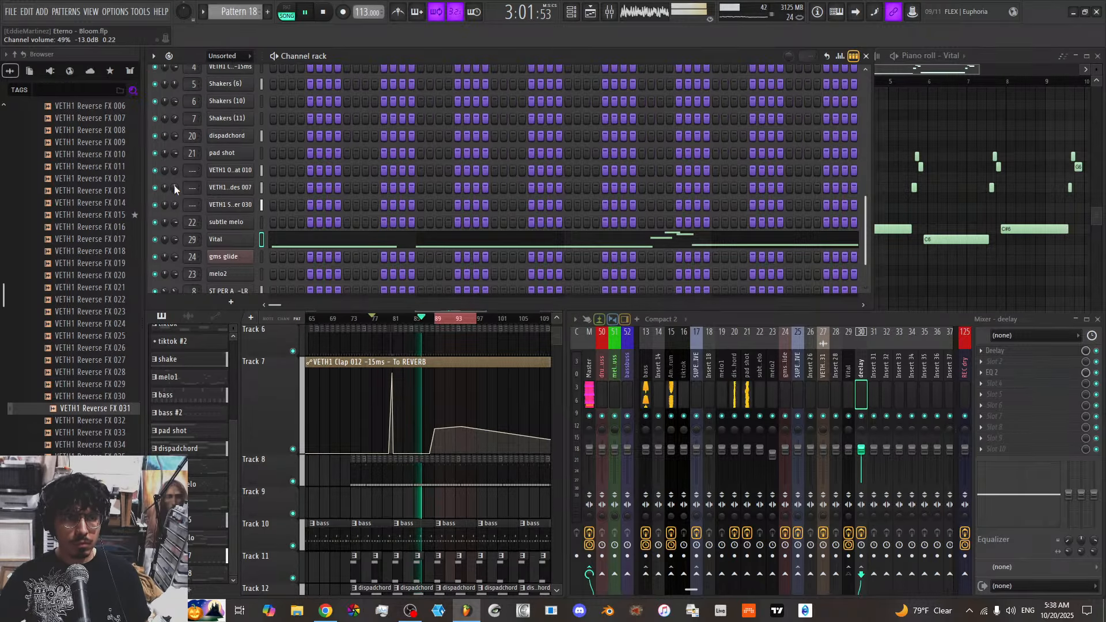
pyautogui.scroll(2, 716, 397)
pyautogui.scroll(4, 716, 398)
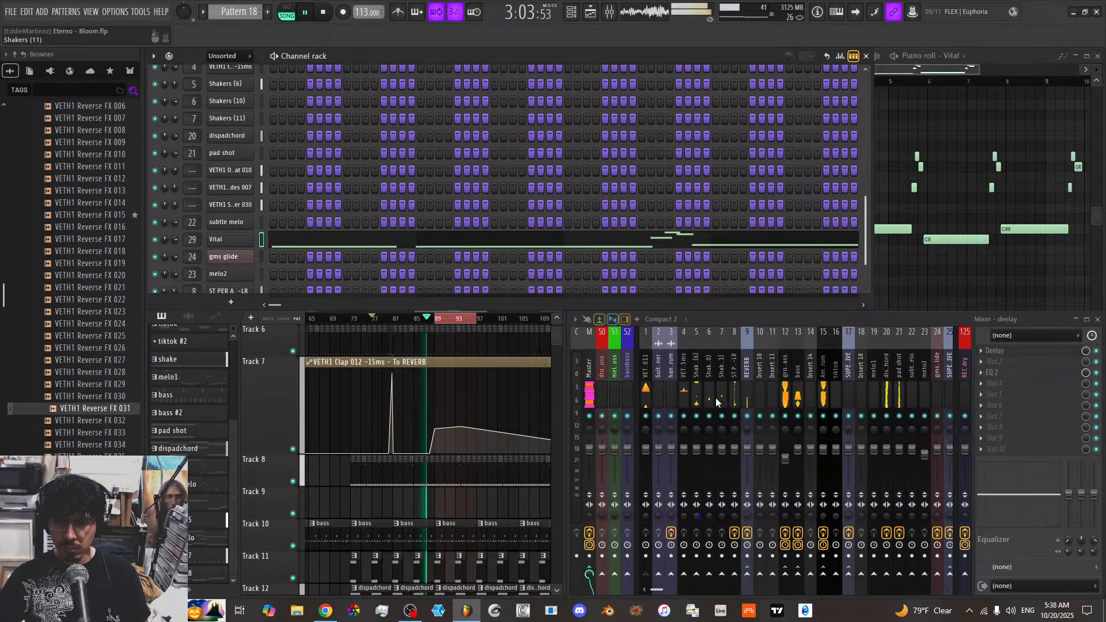
pyautogui.click(786, 381)
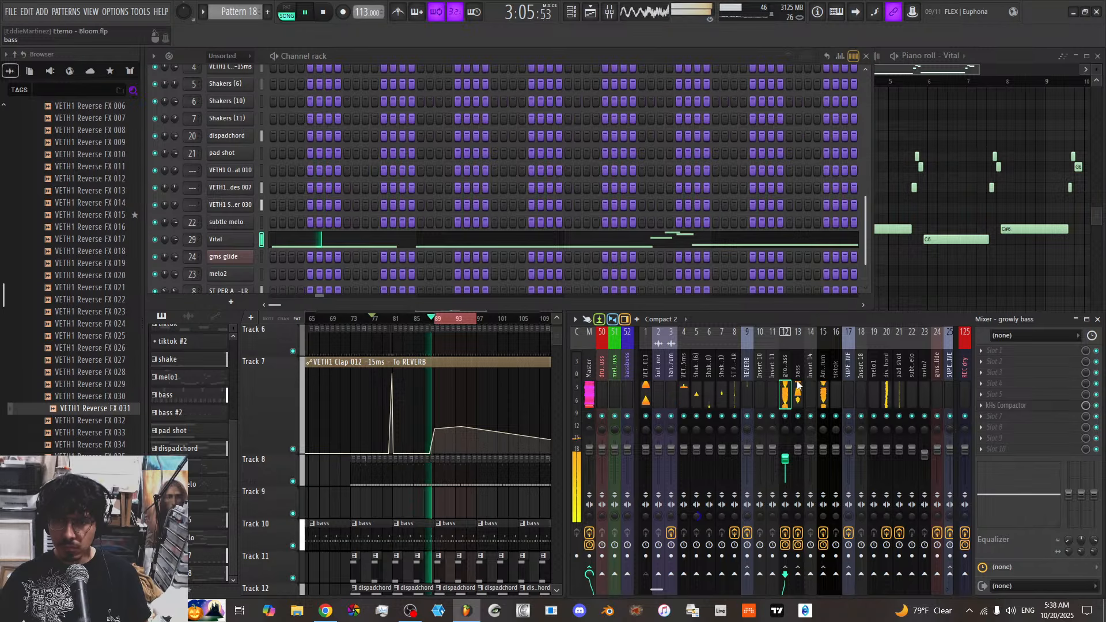
pyautogui.keyDown('ctrl'); pyautogui.keyDown('shift'); pyautogui.click(798, 385); pyautogui.keyUp('shift'); pyautogui.keyUp('ctrl')
# Delete the first C6 note from Pattern 18's Vital notes and shift the remaining notes to start at bar 1
pyautogui.rightClick(465, 504)
pyautogui.scroll(-5, 468, 507)
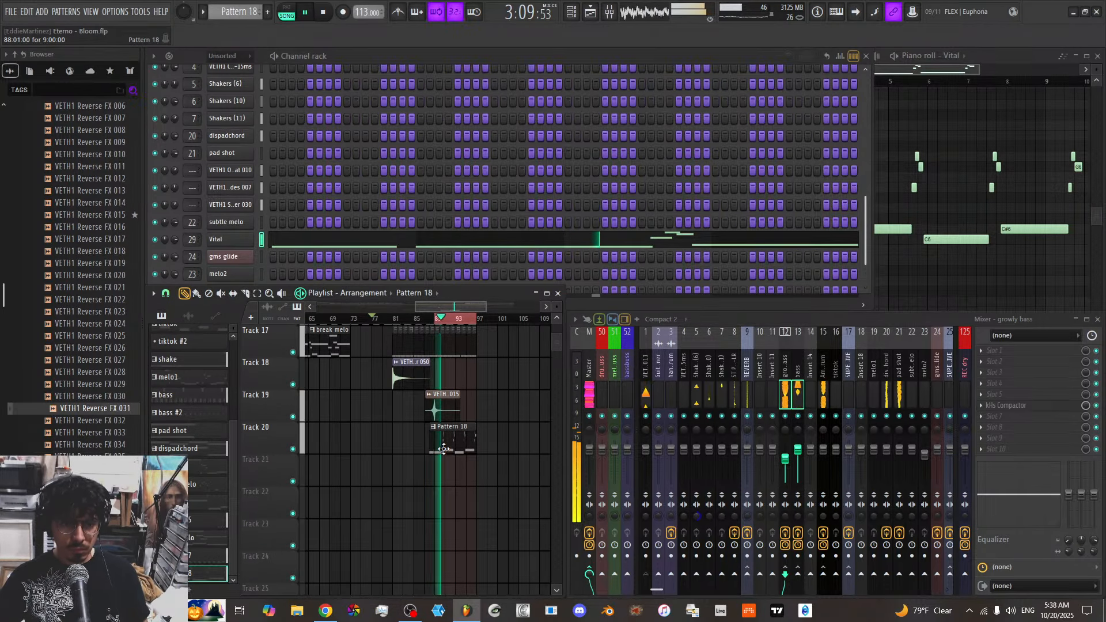
pyautogui.click(907, 66)
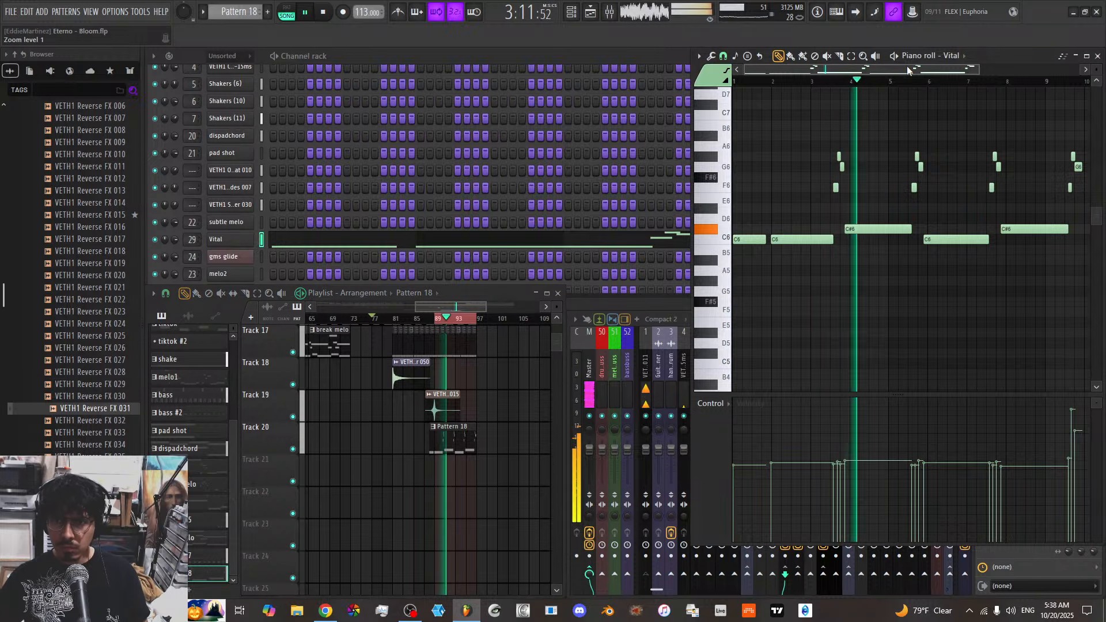
pyautogui.rightClick(746, 238)
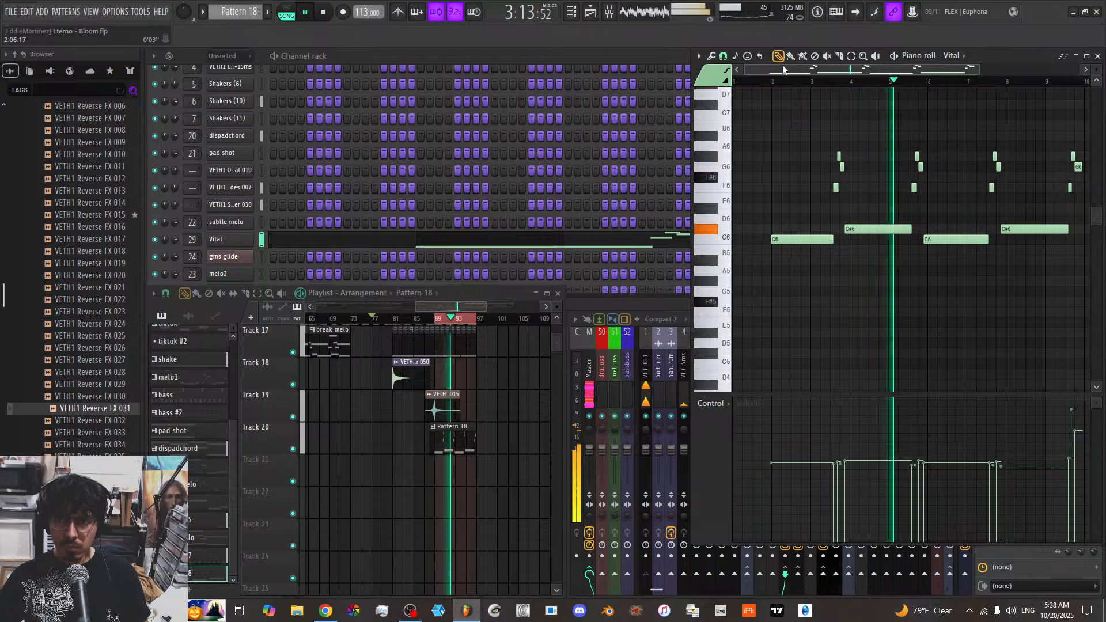
pyautogui.scroll(-3, 784, 69)
pyautogui.moveTo(980, 140); pyautogui.dragTo(733, 244)
pyautogui.press('space')
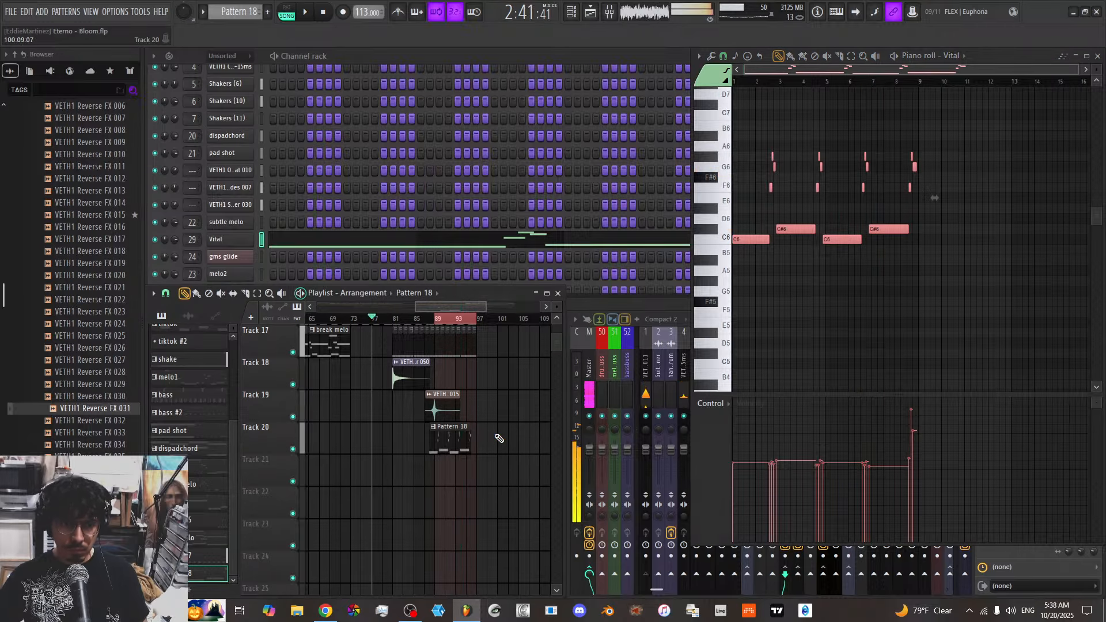
# Play the arrangement from about bar 79 and save the project
pyautogui.press('space')
pyautogui.click(398, 322)
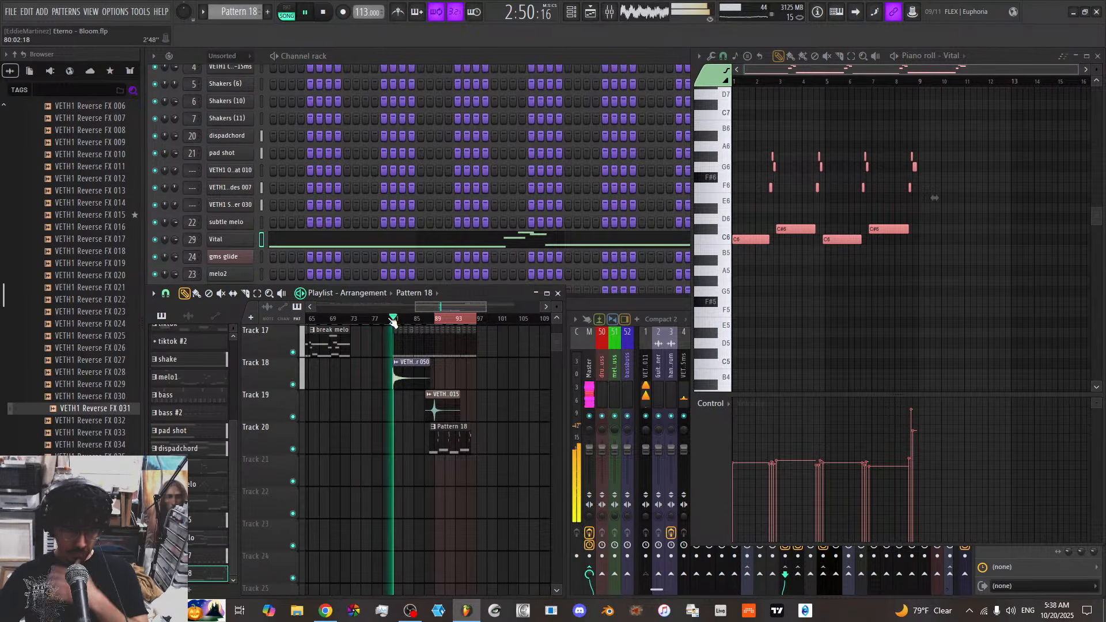
pyautogui.click(386, 323)
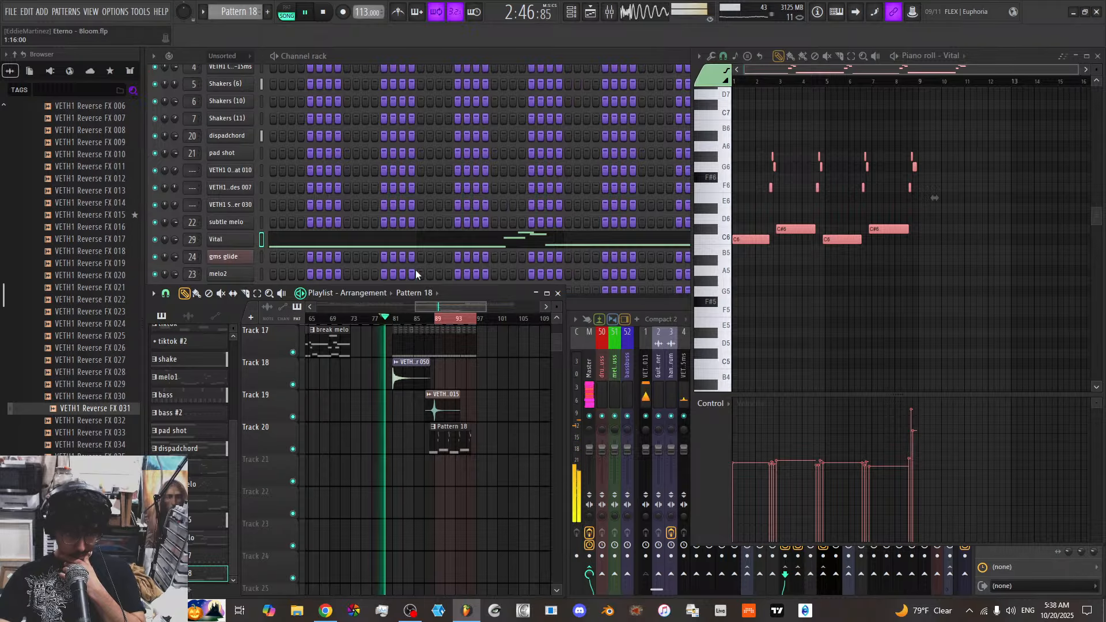
pyautogui.click(10, 11)
pyautogui.click(31, 64)
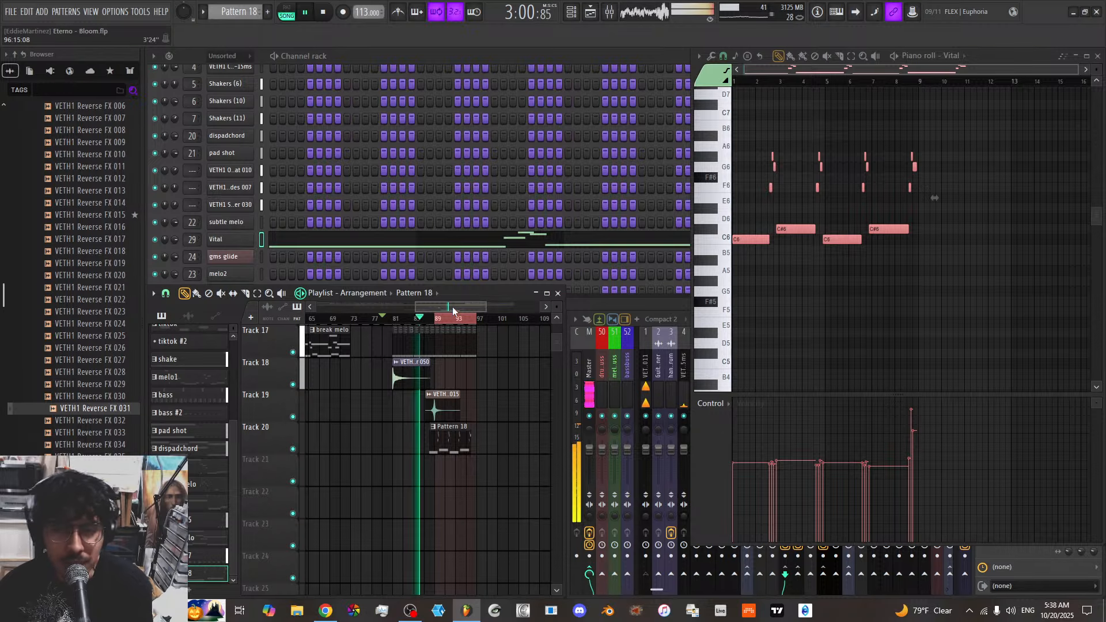
# Move the Pattern 18 clip on Track 20 to start at bar 89 and play from about bar 87
pyautogui.scroll(1, 491, 472)
pyautogui.scroll(9, 490, 472)
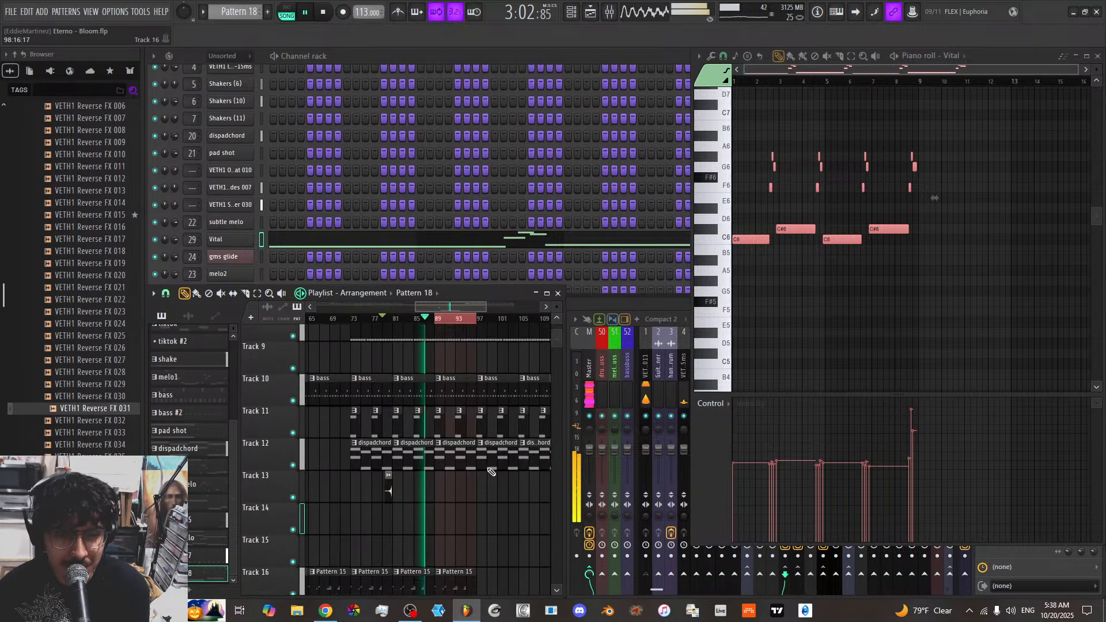
pyautogui.scroll(6, 487, 465)
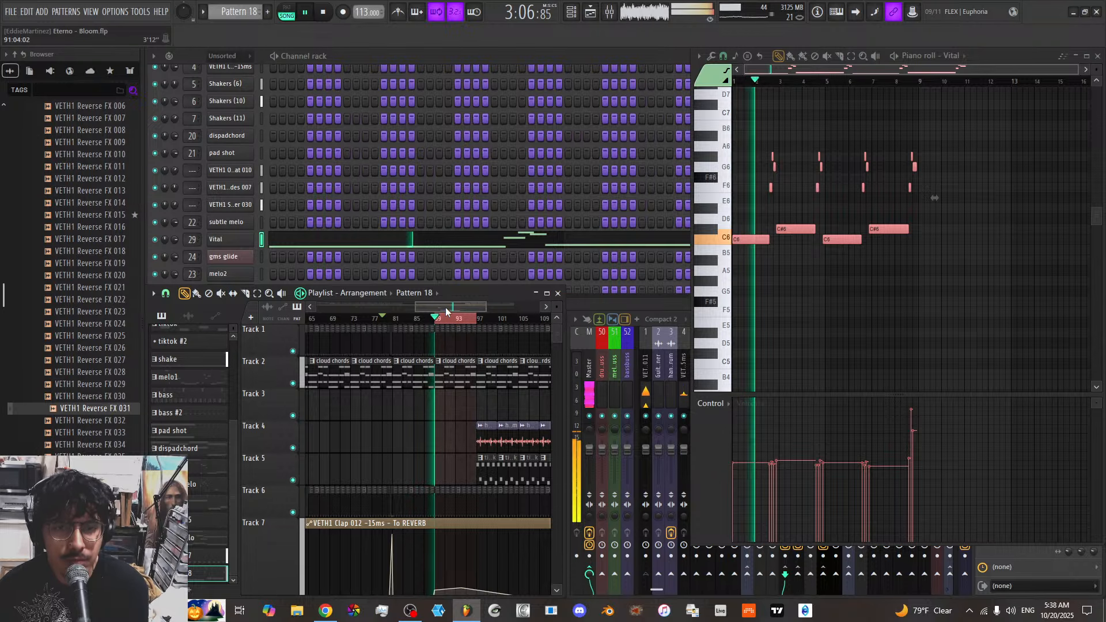
pyautogui.scroll(-15, 445, 332)
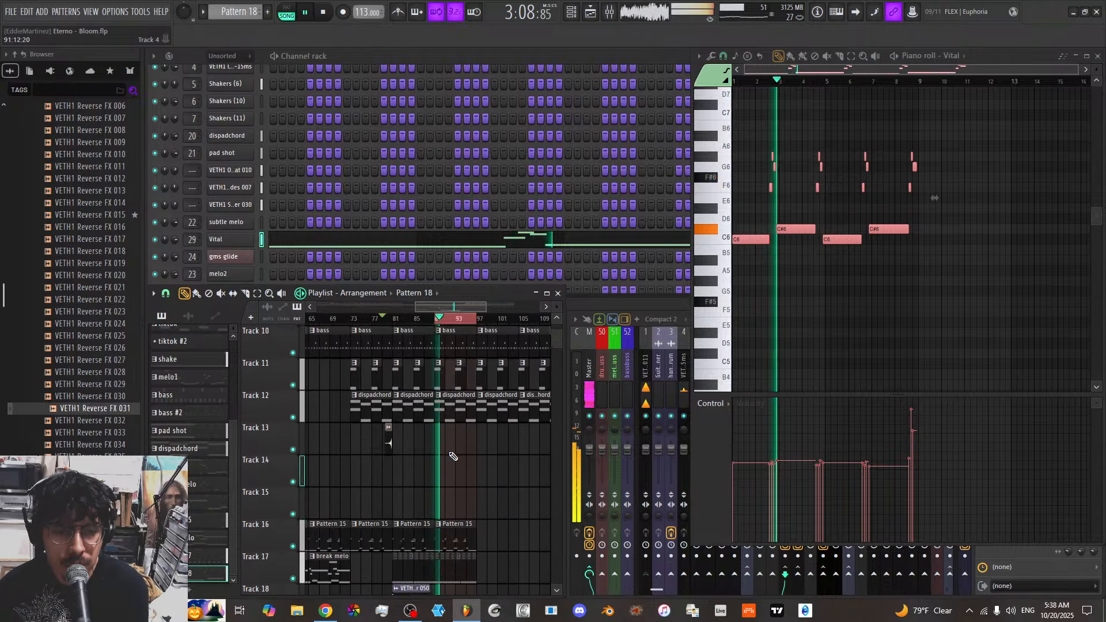
pyautogui.scroll(5, 421, 481)
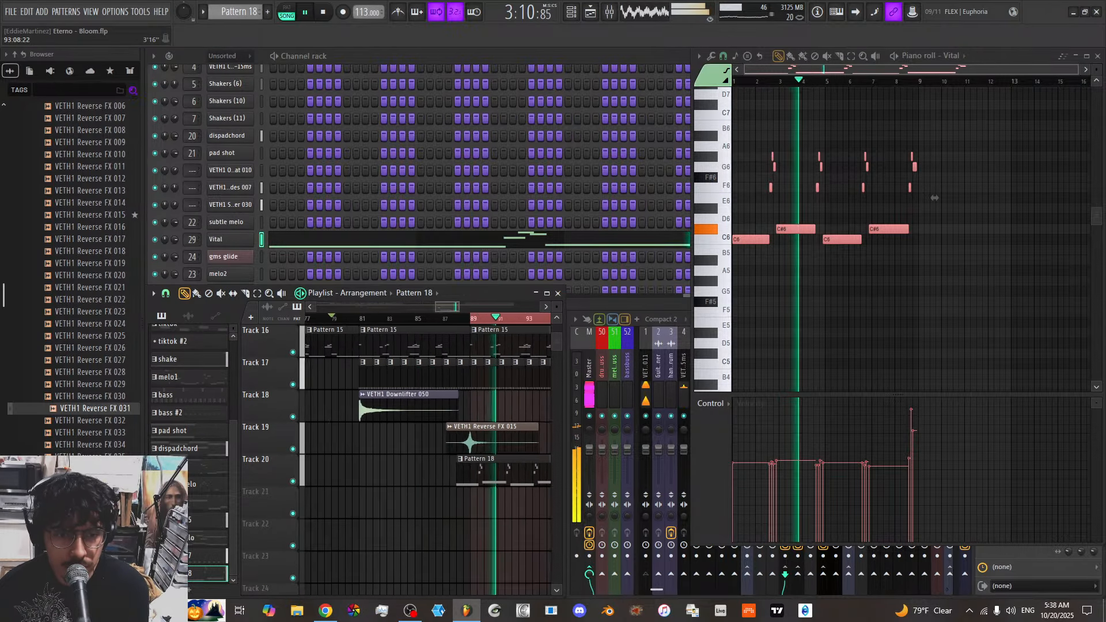
pyautogui.moveTo(415, 468); pyautogui.dragTo(437, 466)
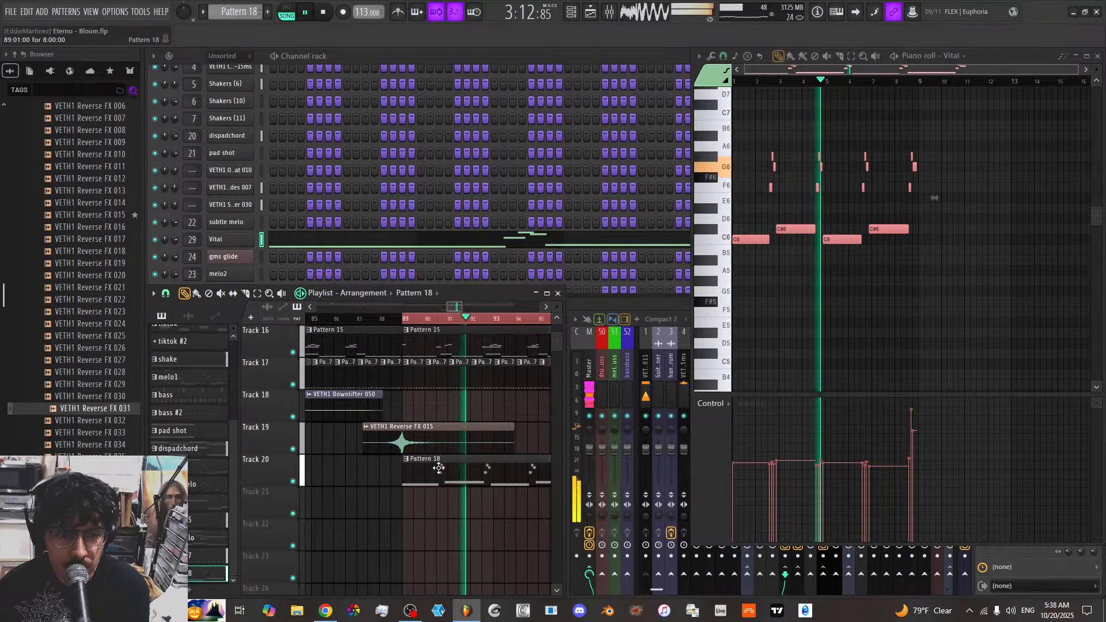
pyautogui.click(354, 320)
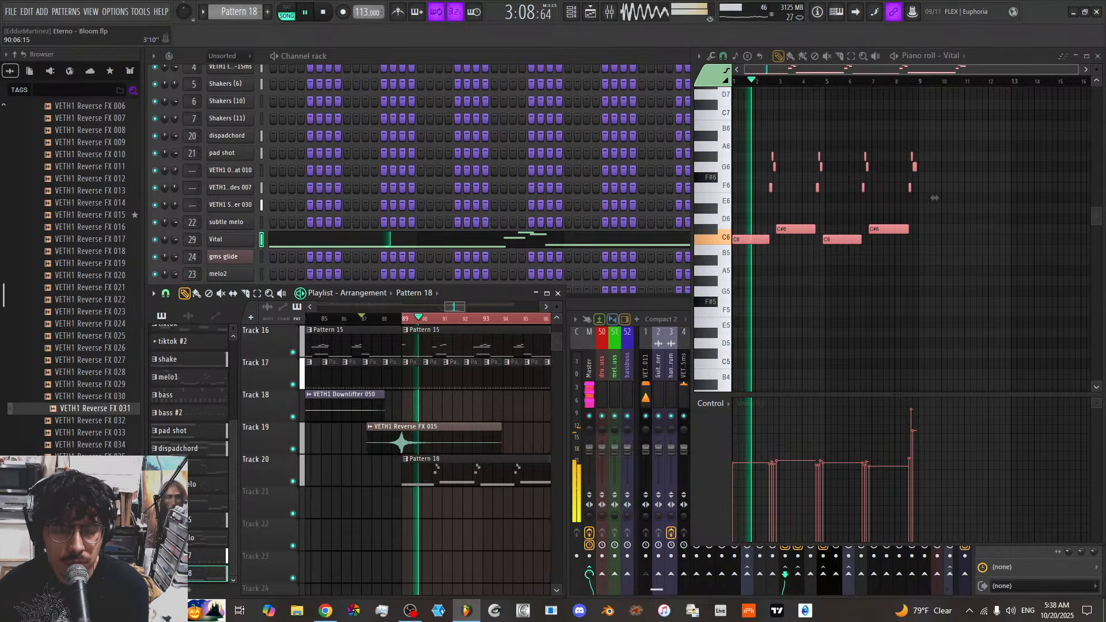
# Play the arrangement from bar 1 and save the project
pyautogui.moveTo(454, 310); pyautogui.dragTo(494, 305)
pyautogui.press('space')
pyautogui.moveTo(417, 310); pyautogui.dragTo(401, 318)
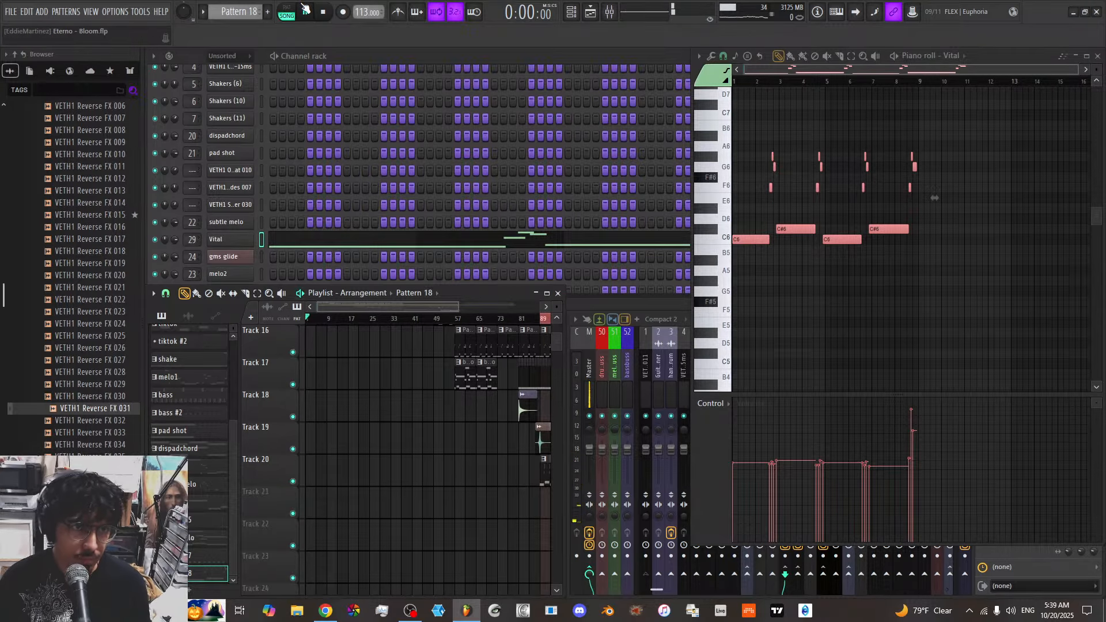
pyautogui.click(306, 11)
pyautogui.click(14, 14)
pyautogui.click(22, 63)
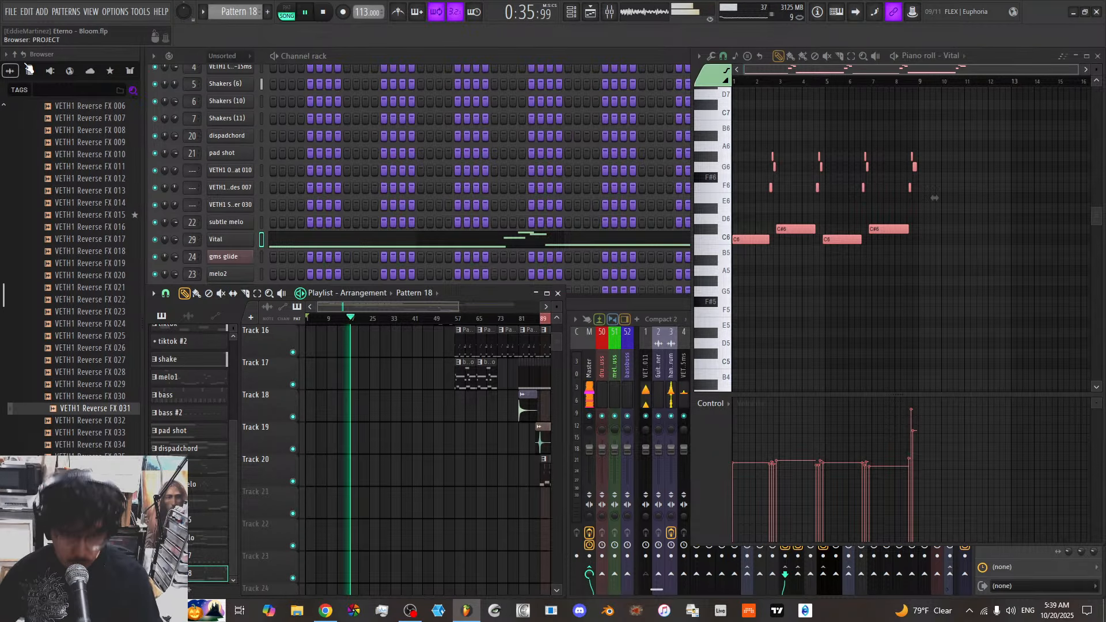
# Reduce the height of playlist Track 7, which holds the VETH1 Clap 012 reverb automation clip
pyautogui.scroll(8, 423, 415)
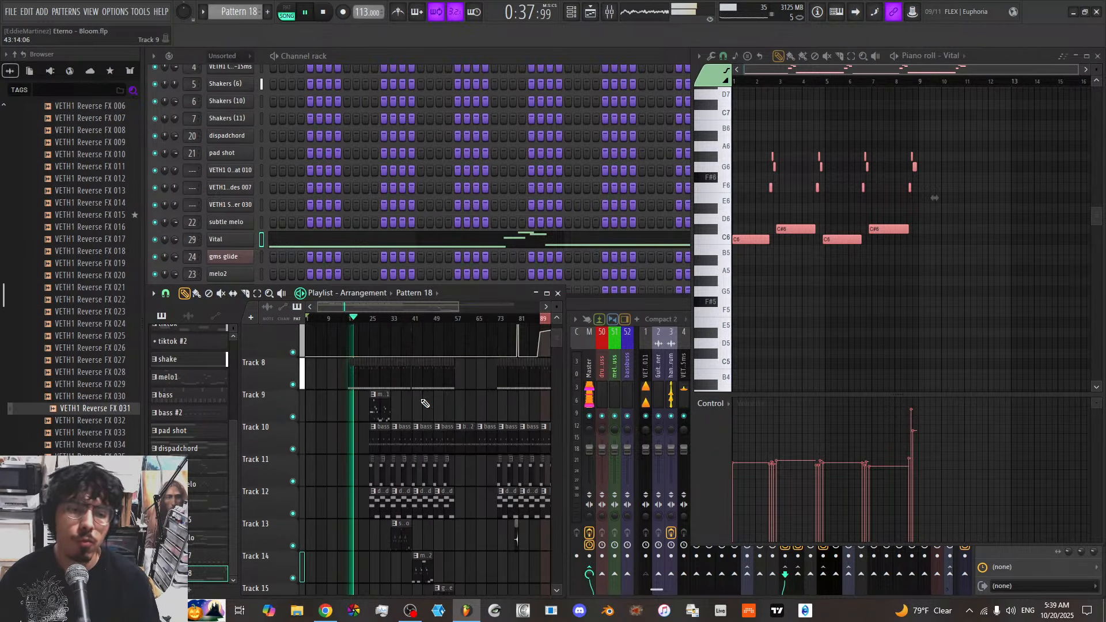
pyautogui.scroll(-5, 426, 303)
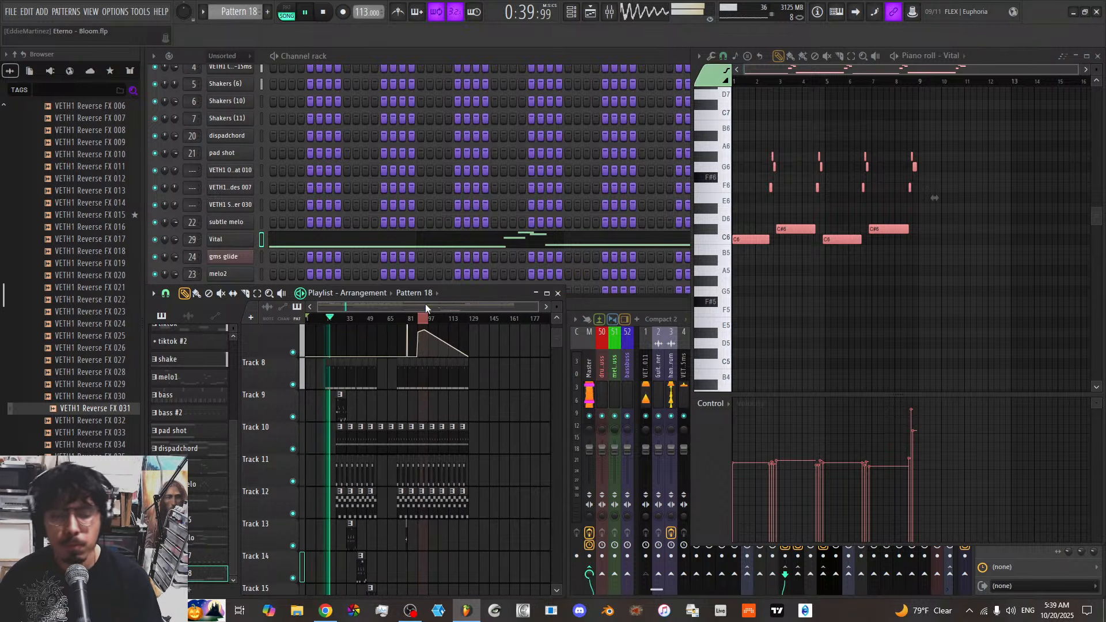
pyautogui.scroll(5, 507, 438)
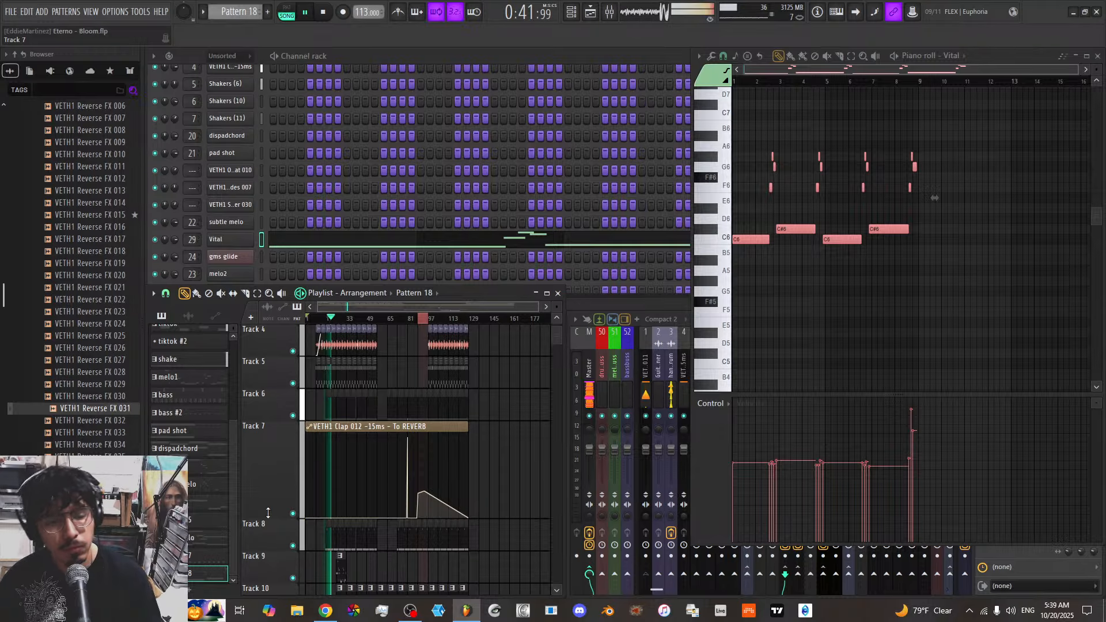
pyautogui.moveTo(268, 513); pyautogui.dragTo(269, 451)
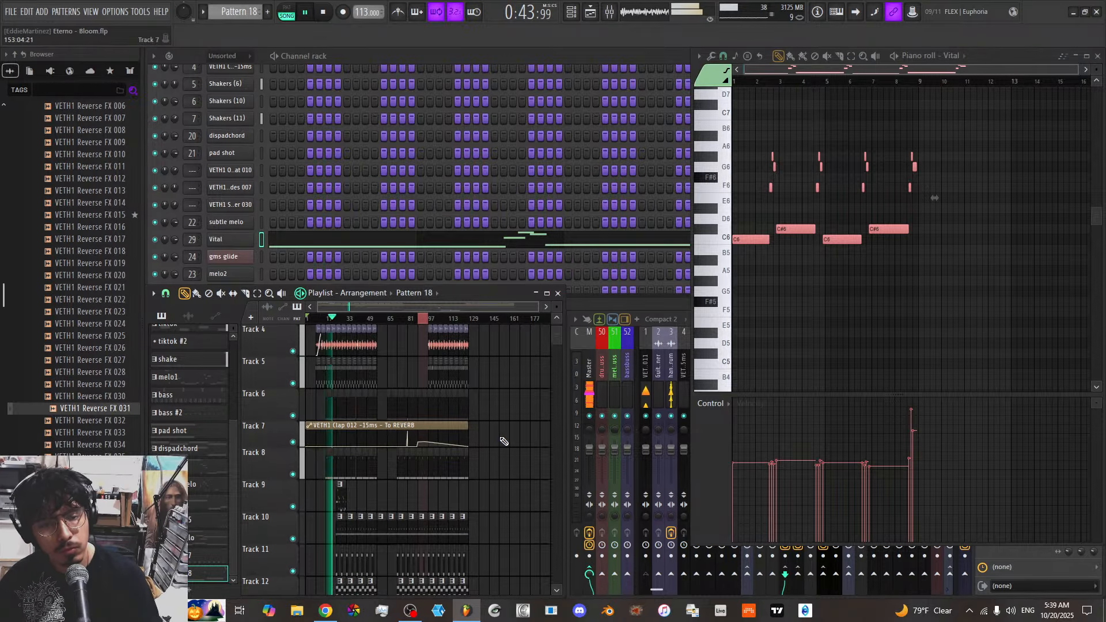
pyautogui.scroll(3, 504, 441)
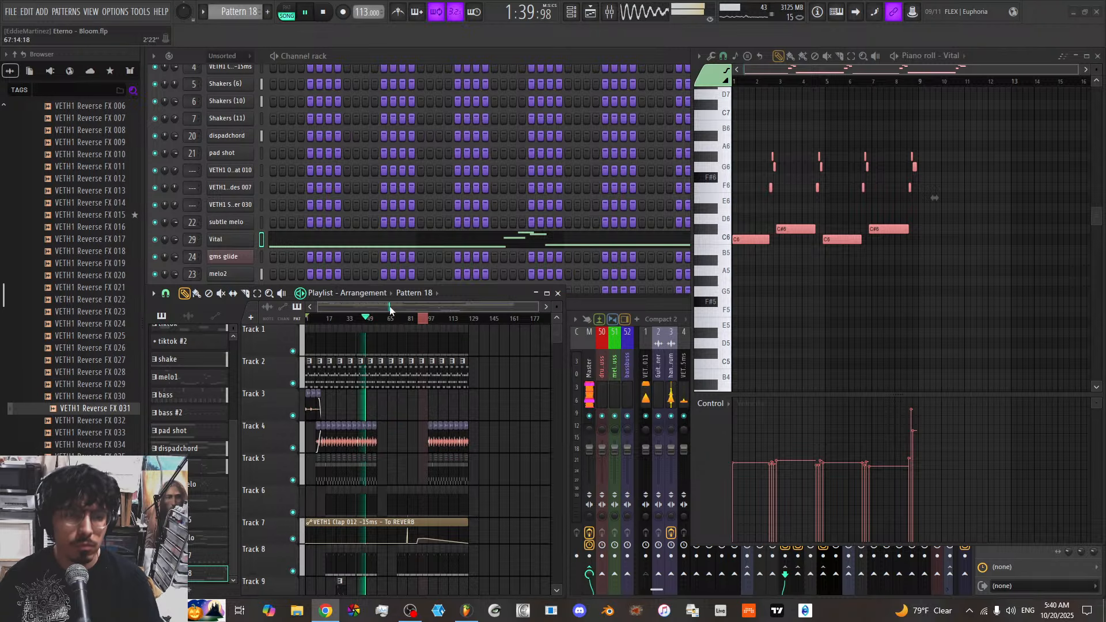
# Examine the clips on Tracks 1 to 18 between about bars 21 and 81 during playback
pyautogui.scroll(6, 387, 307)
pyautogui.moveTo(395, 308); pyautogui.dragTo(383, 309)
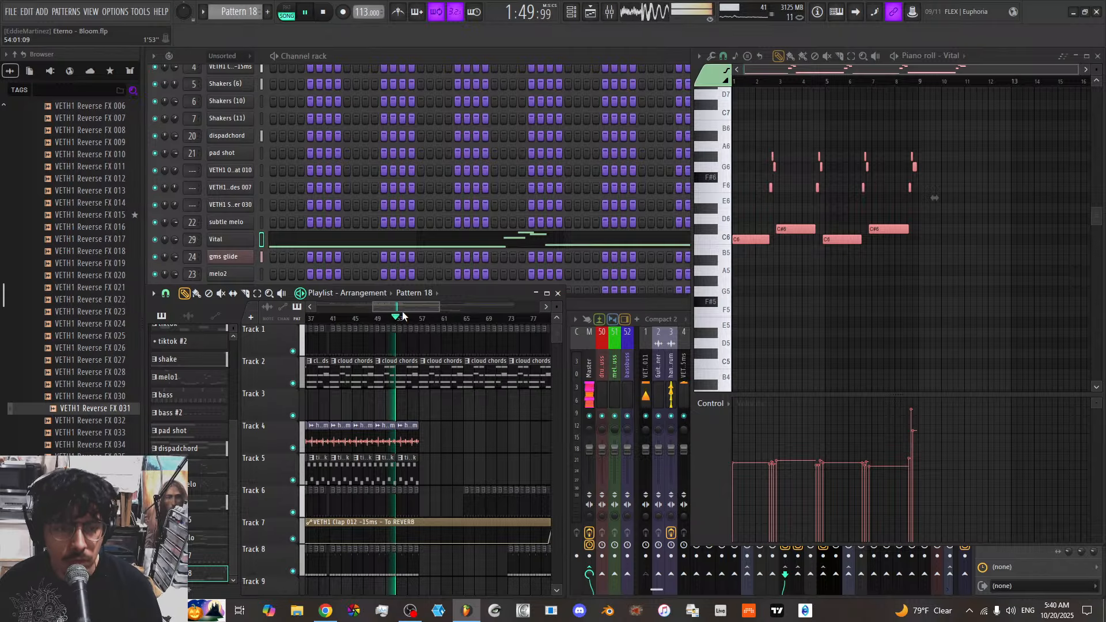
pyautogui.moveTo(403, 309); pyautogui.dragTo(378, 311)
pyautogui.scroll(-6, 382, 383)
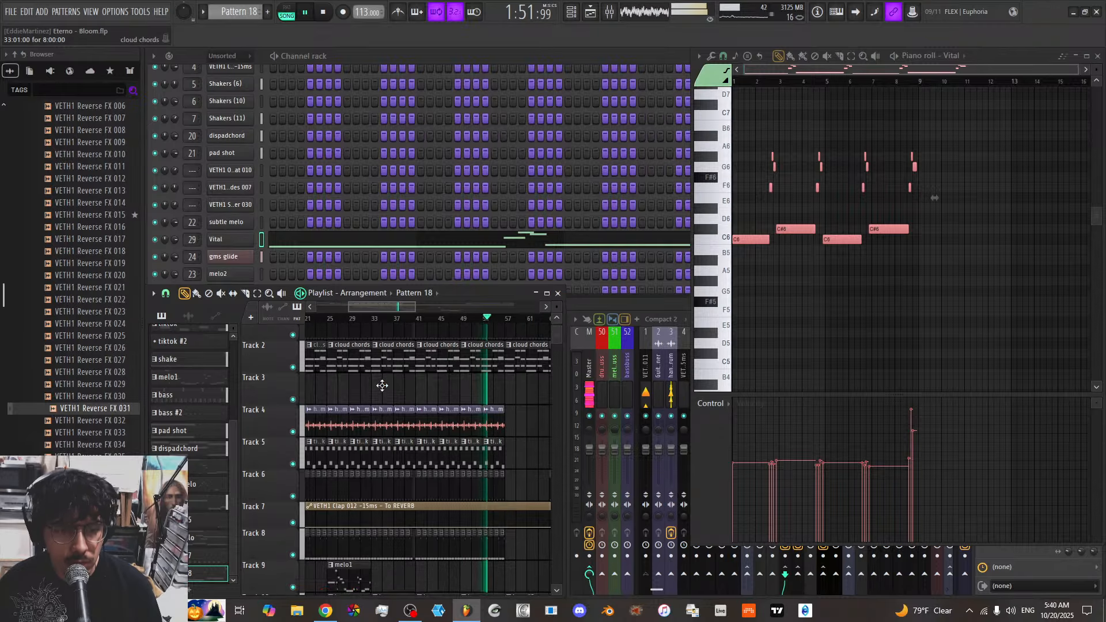
pyautogui.scroll(-2, 372, 407)
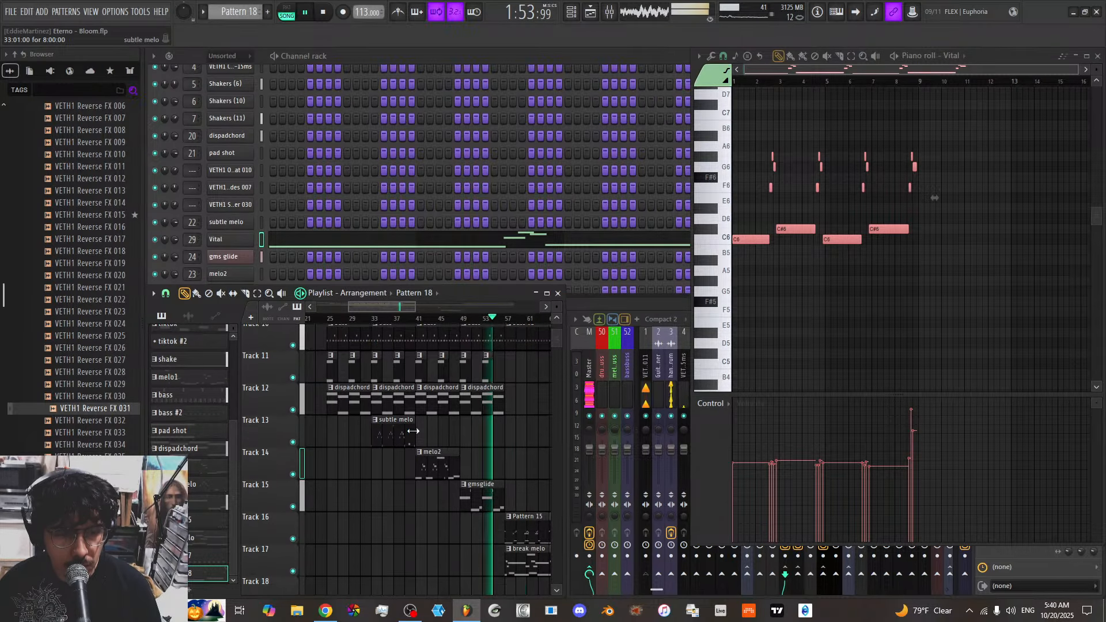
pyautogui.moveTo(410, 308); pyautogui.dragTo(444, 306)
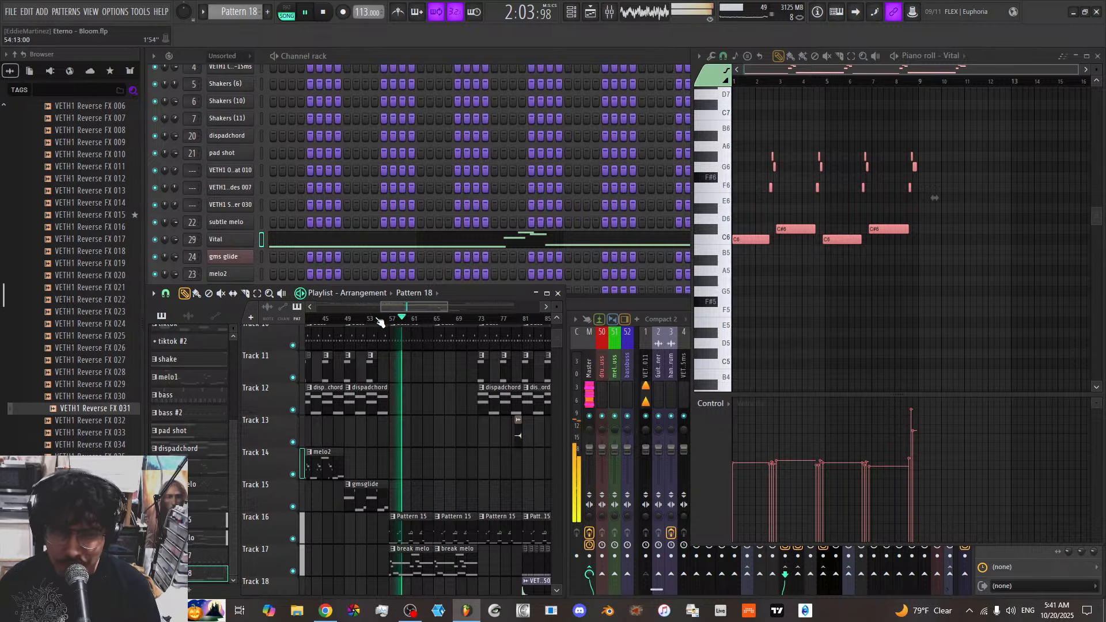
# Restart playback from bar 49 and examine the clips on Tracks 10 to 20
pyautogui.click(346, 319)
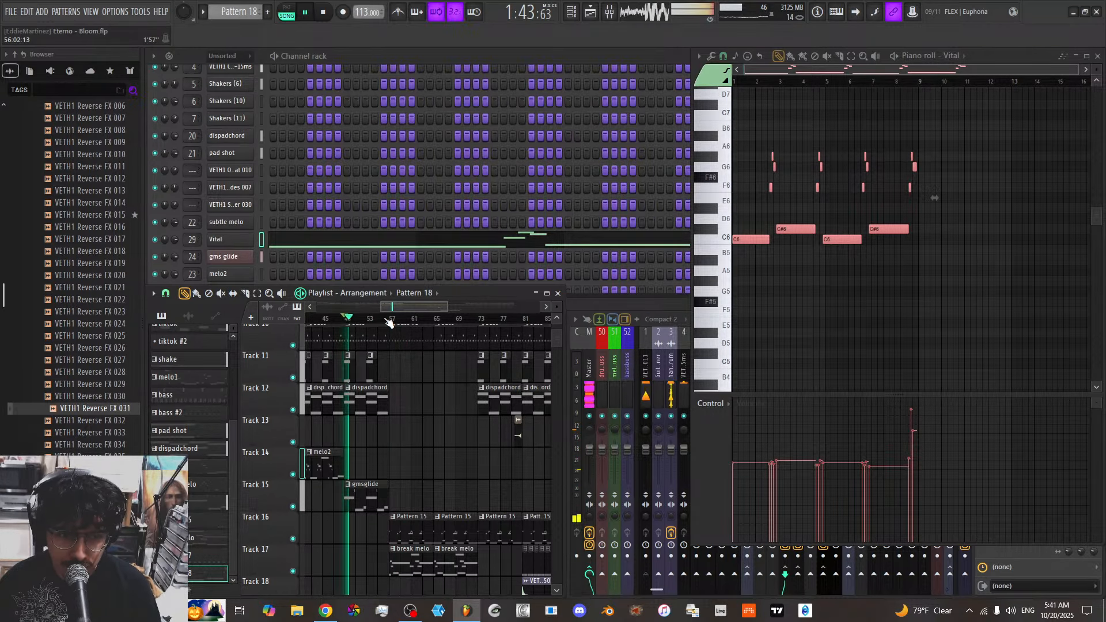
pyautogui.scroll(-2, 432, 338)
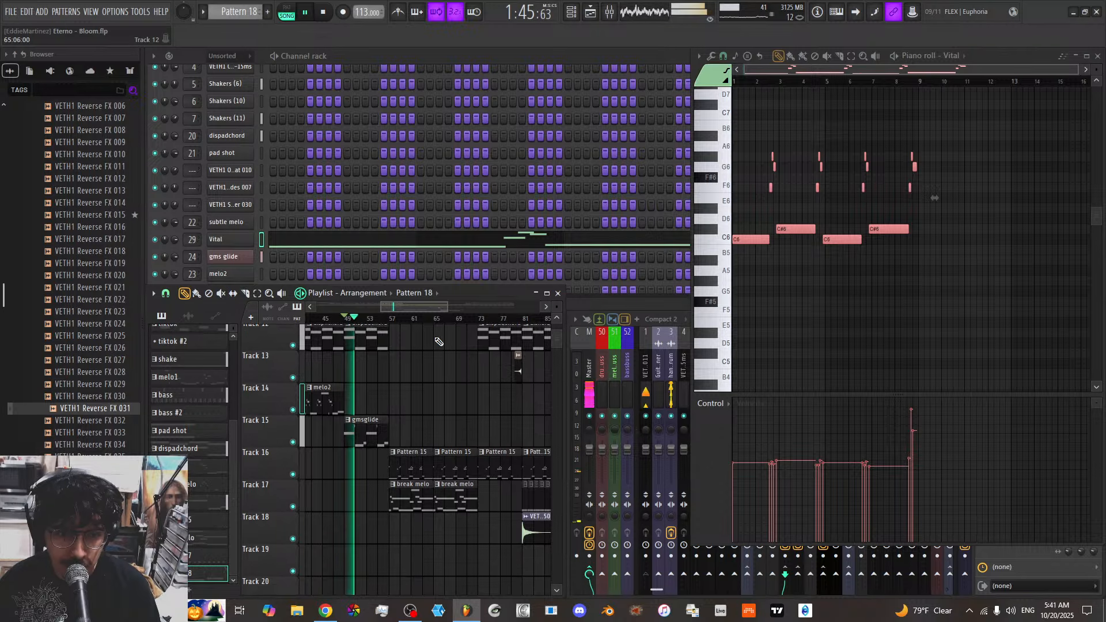
pyautogui.scroll(-2, 429, 363)
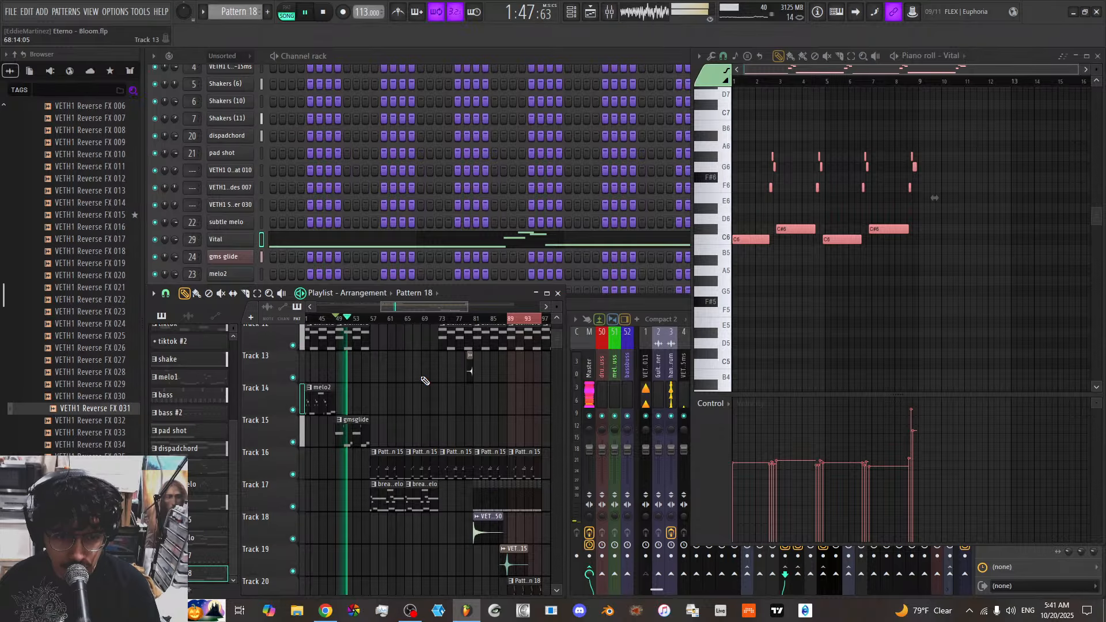
pyautogui.scroll(3, 423, 392)
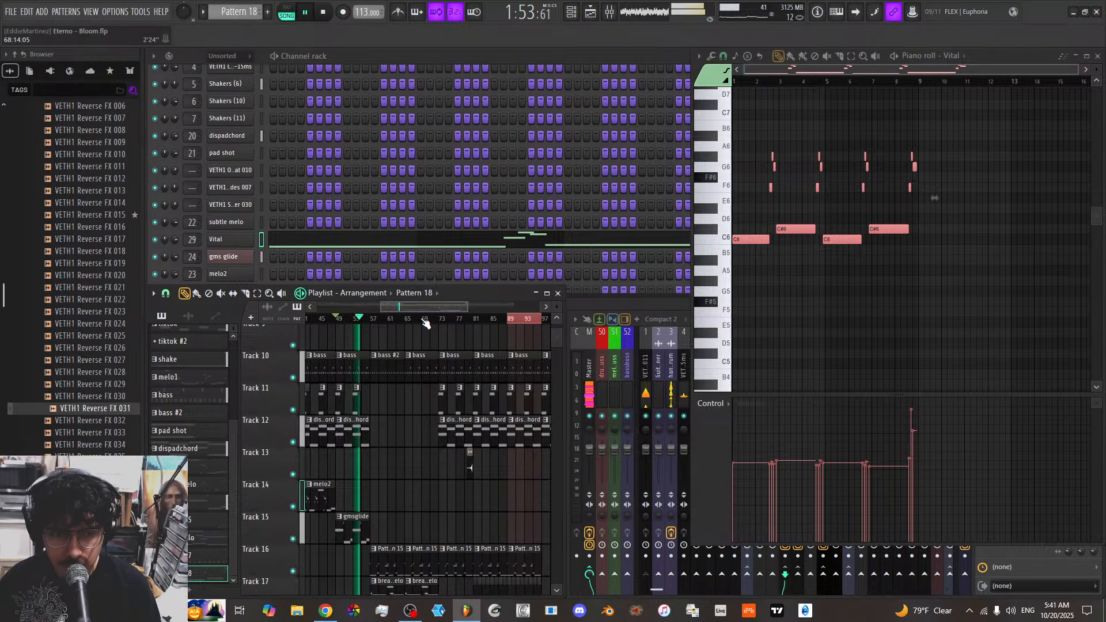
pyautogui.moveTo(421, 304); pyautogui.dragTo(423, 303)
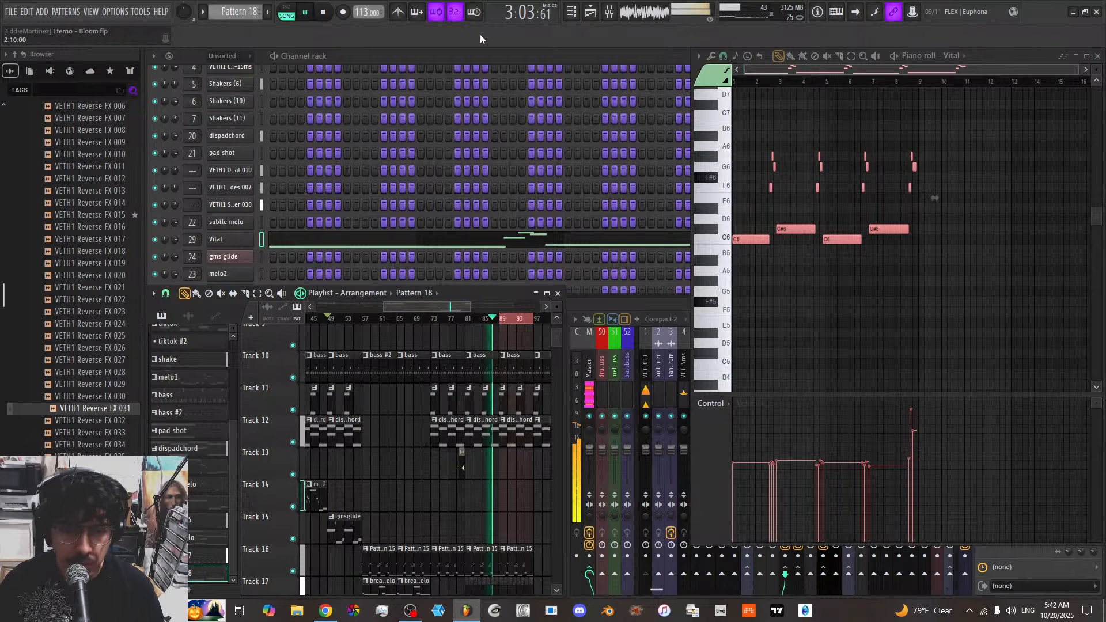
# Examine Tracks 16 to 20 around bars 89 to 97 during playback and select the VETH1 Bassdrum 011 mixer track
pyautogui.moveTo(454, 307); pyautogui.dragTo(478, 307)
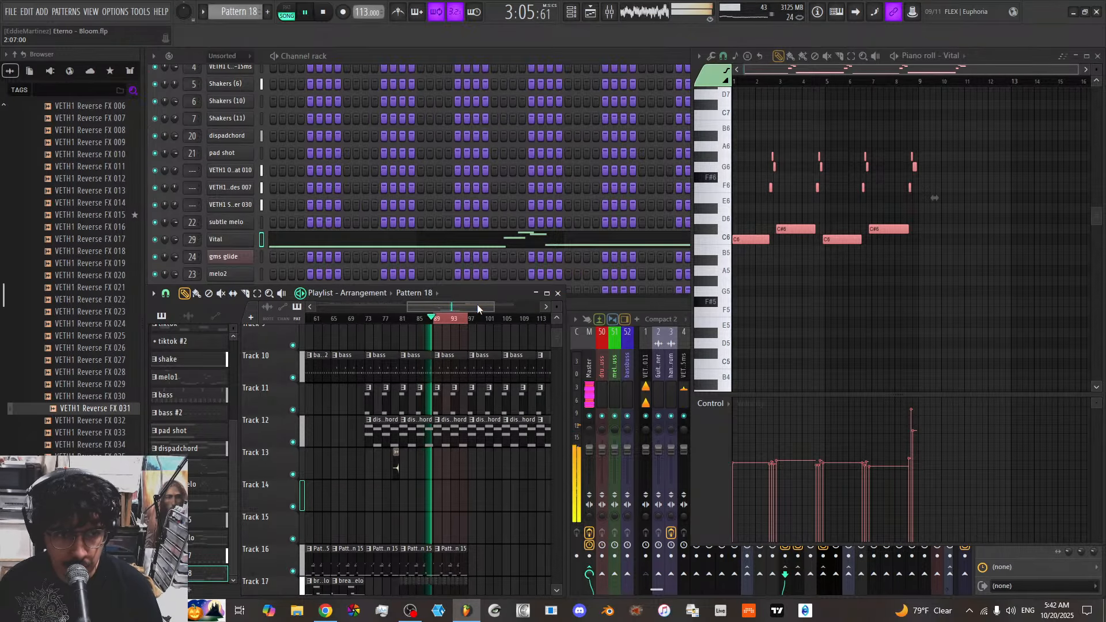
pyautogui.scroll(-3, 495, 352)
pyautogui.scroll(-3, 495, 352)
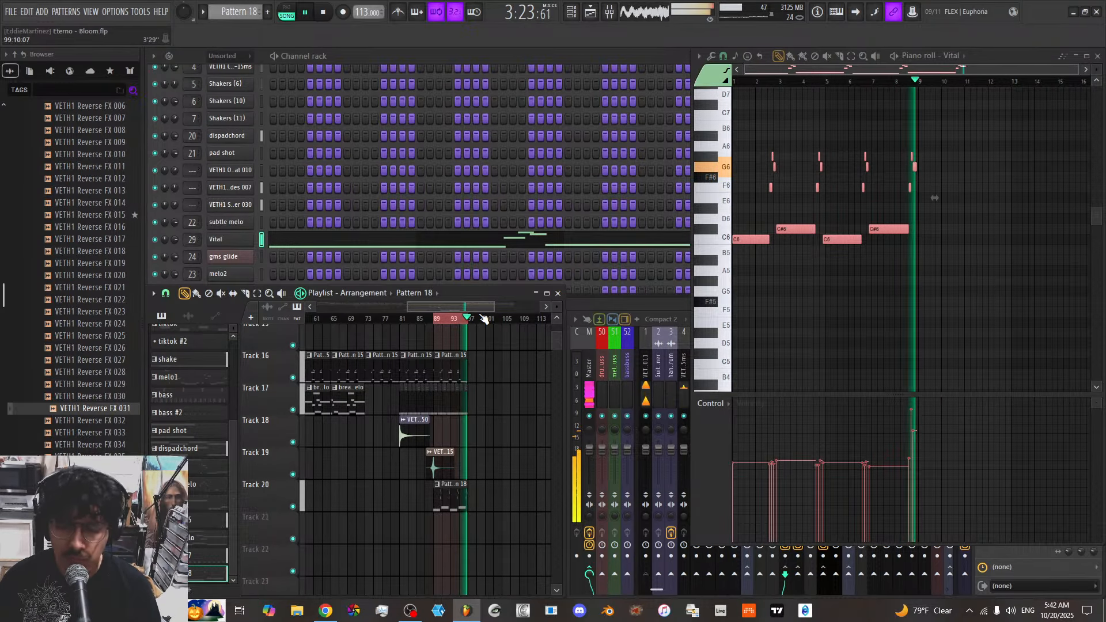
pyautogui.click(644, 375)
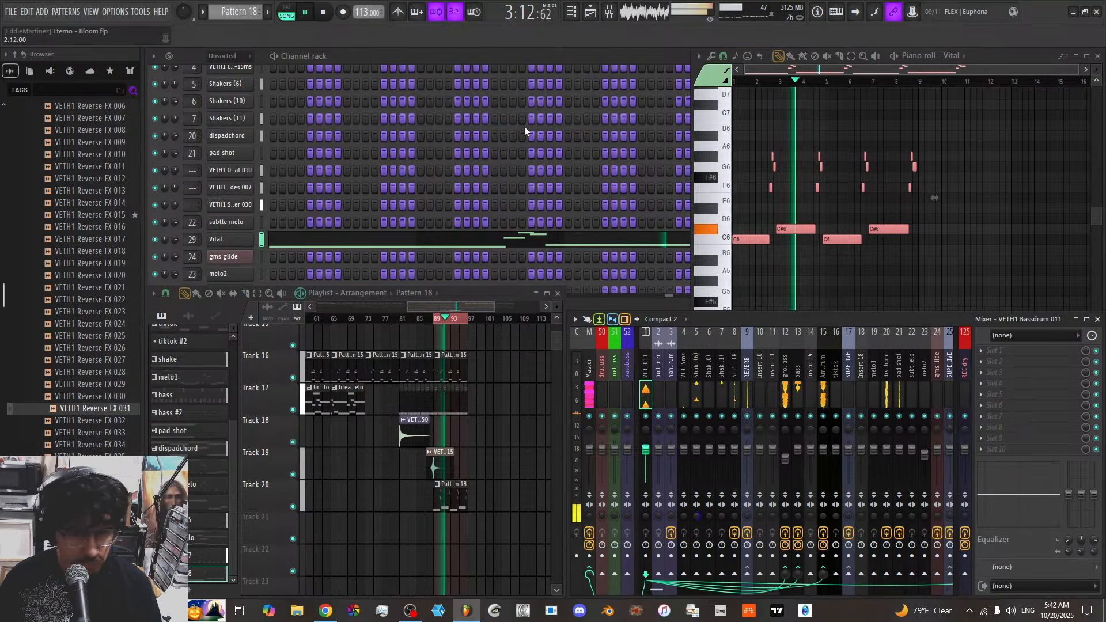
# Stop playback and save the project
pyautogui.click(328, 17)
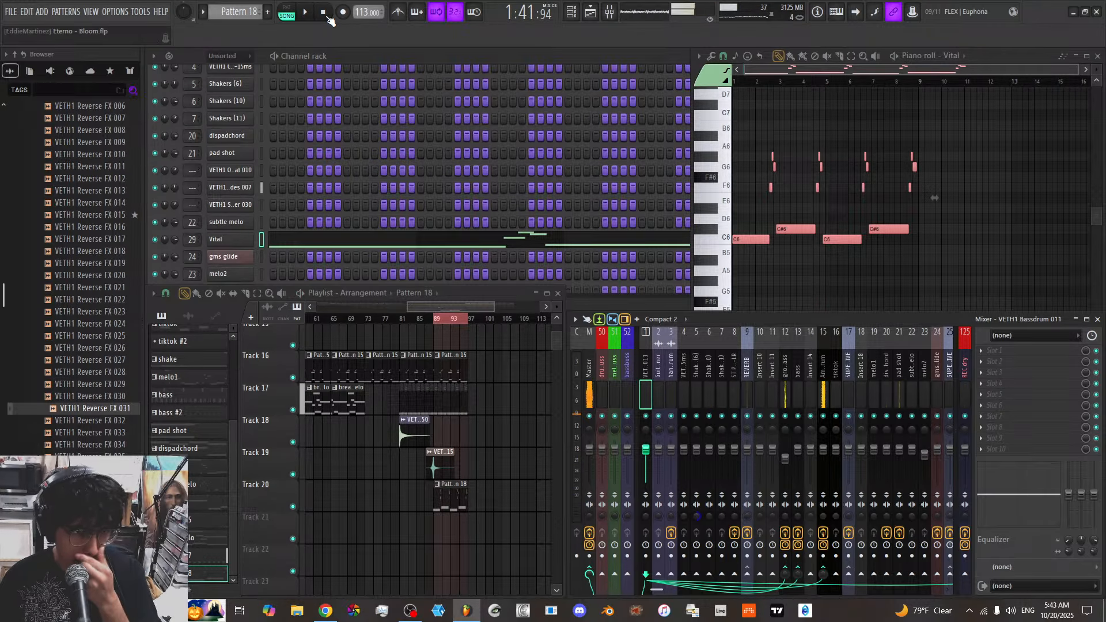
pyautogui.click(11, 12)
pyautogui.click(23, 67)
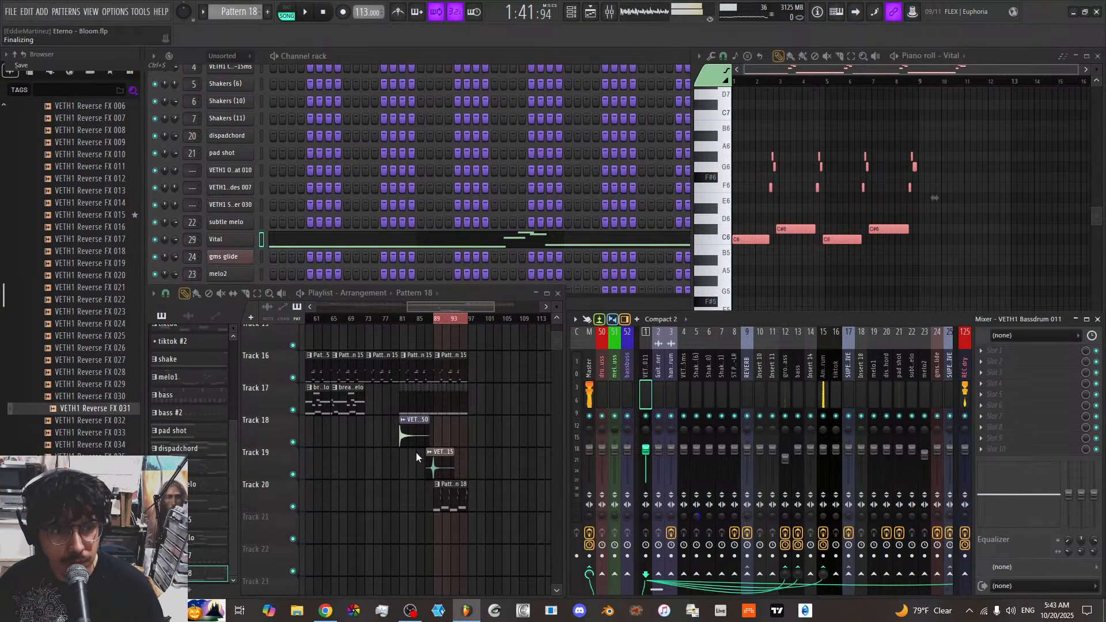
# Solo Track 2 with the cloud chords clips and play it from bar 49
pyautogui.scroll(4, 495, 470)
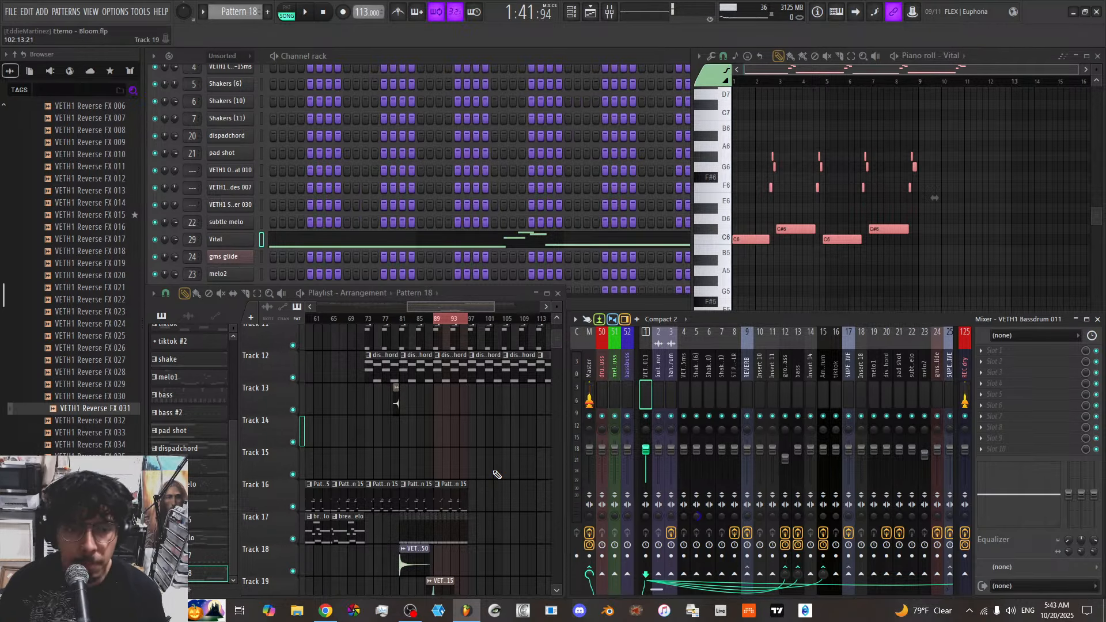
pyautogui.moveTo(440, 308); pyautogui.dragTo(350, 308)
pyautogui.scroll(5, 394, 425)
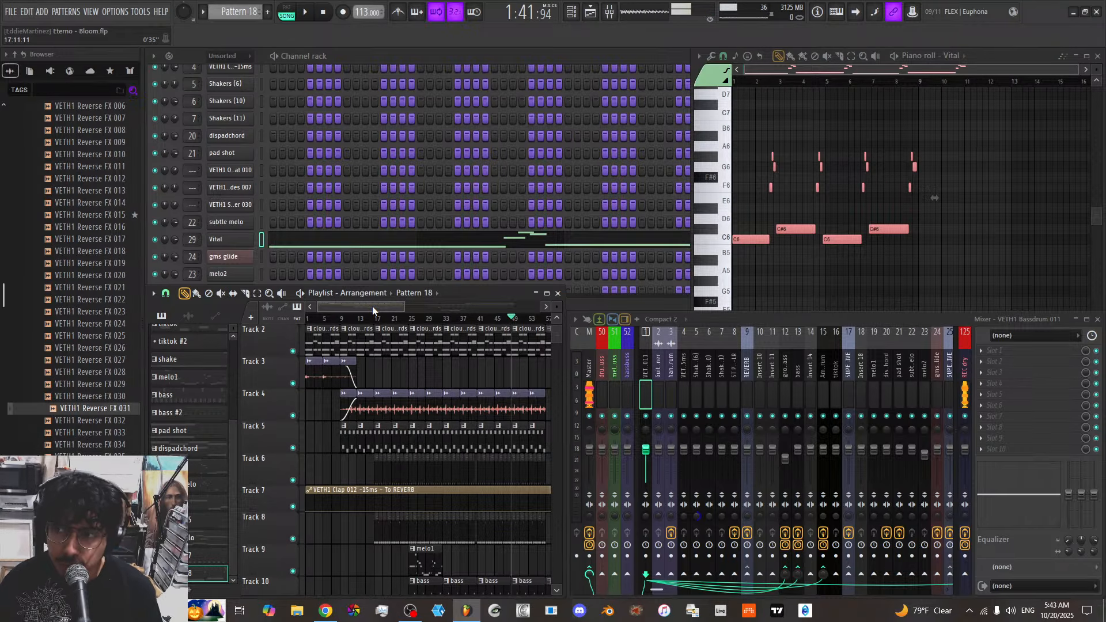
pyautogui.scroll(-3, 372, 306)
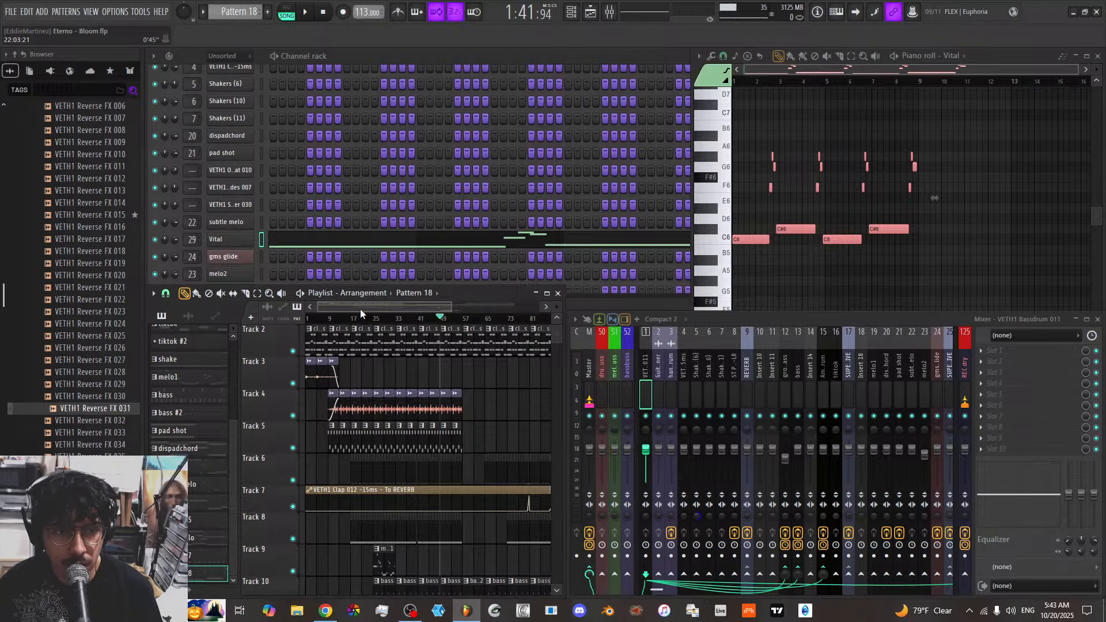
pyautogui.scroll(3, 321, 309)
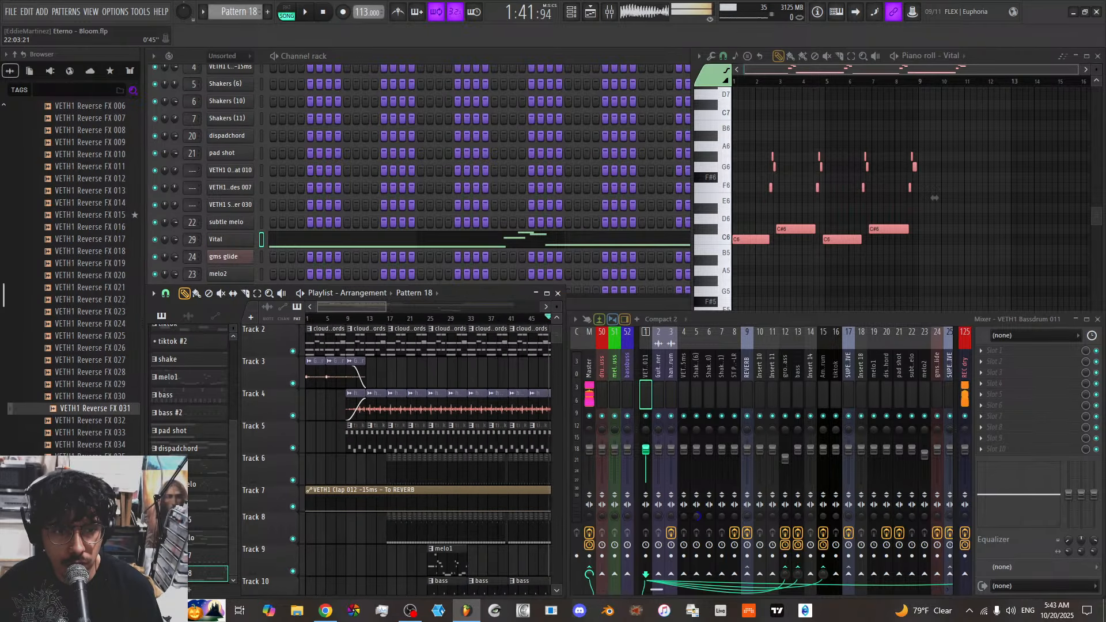
pyautogui.rightClick(293, 351)
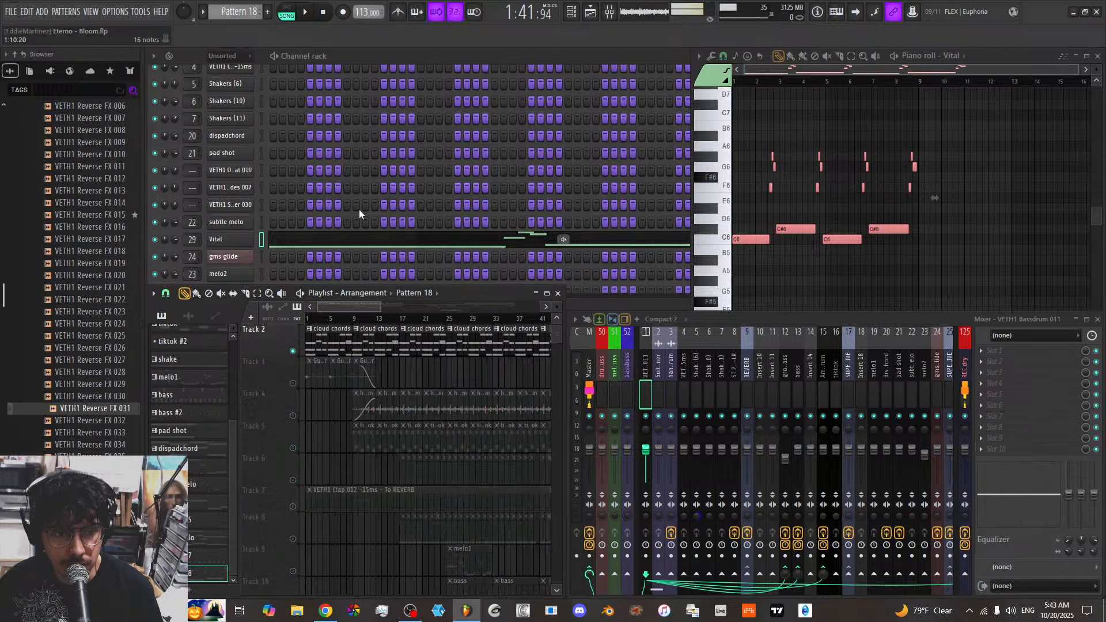
pyautogui.click(305, 12)
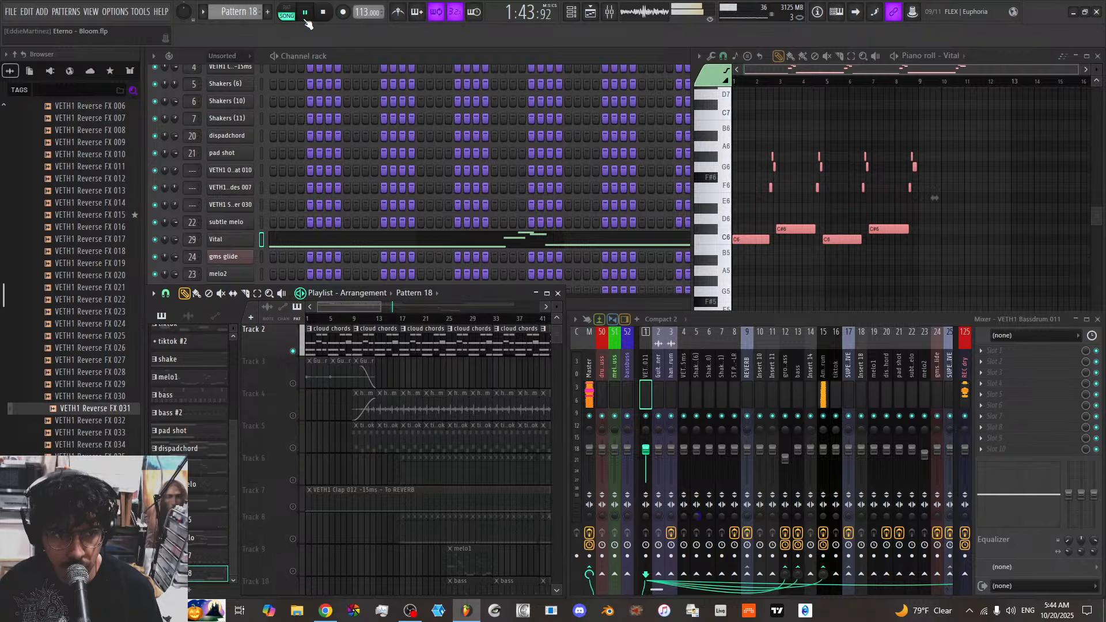
# Switch to the cloud chords pattern and inspect its Ample Percussion Cloudrum instrument with the Cloud Pad preset
pyautogui.click(246, 11)
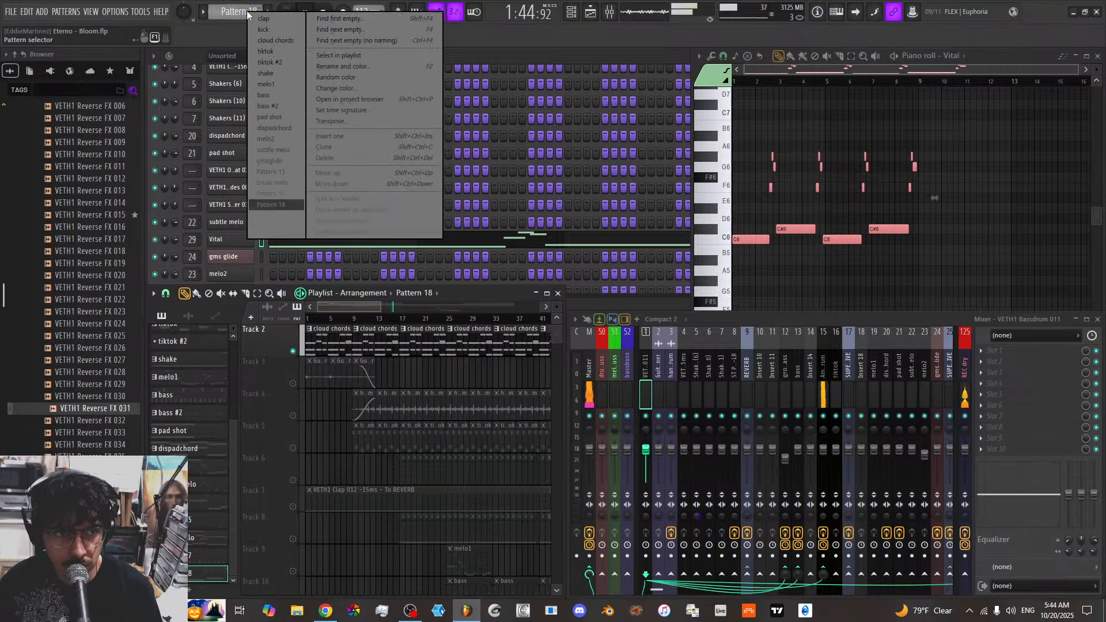
pyautogui.click(274, 40)
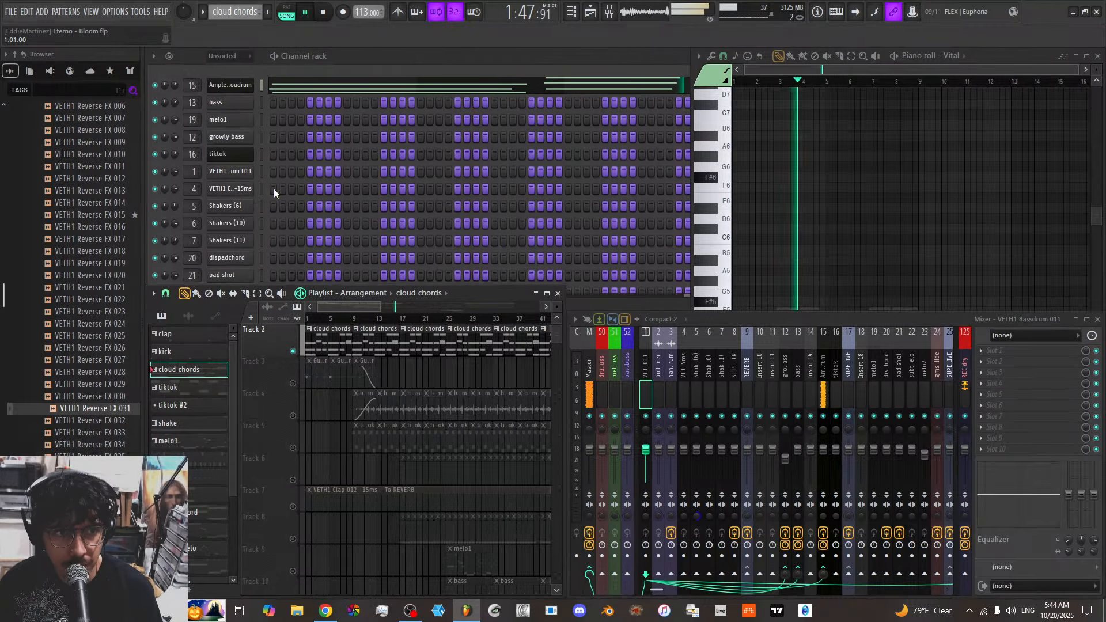
pyautogui.click(253, 85)
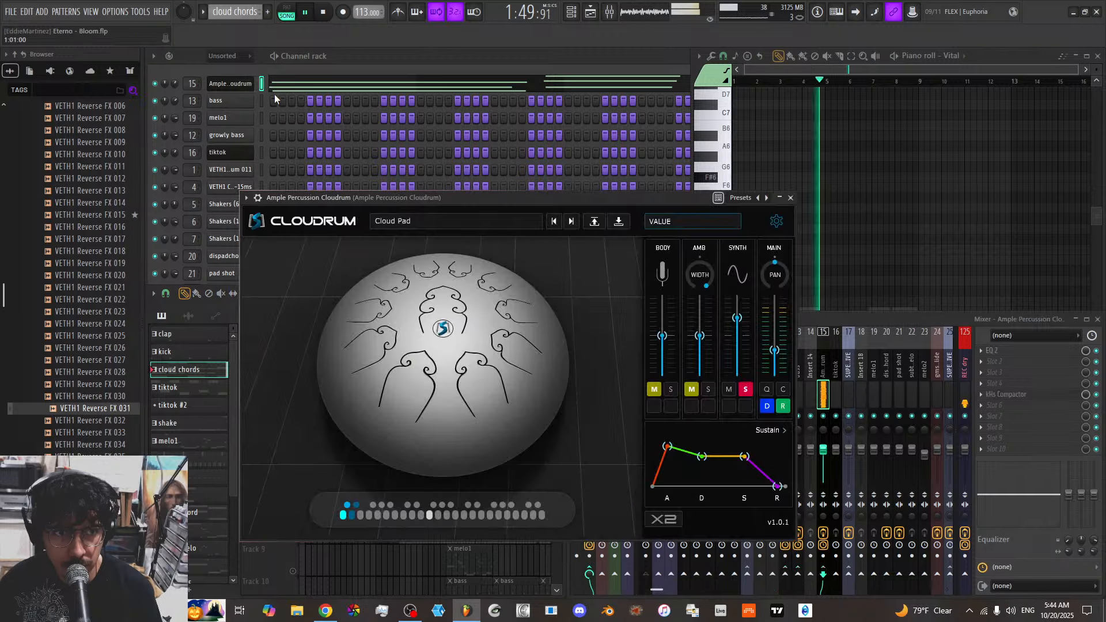
pyautogui.moveTo(410, 193); pyautogui.dragTo(546, 149)
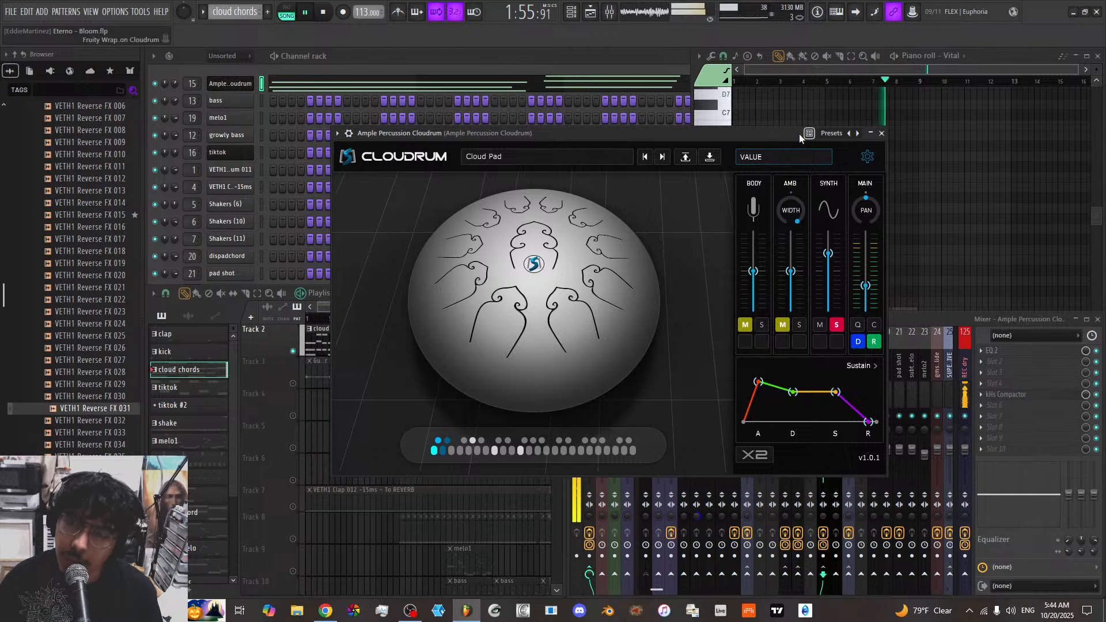
pyautogui.moveTo(703, 136); pyautogui.dragTo(724, 136)
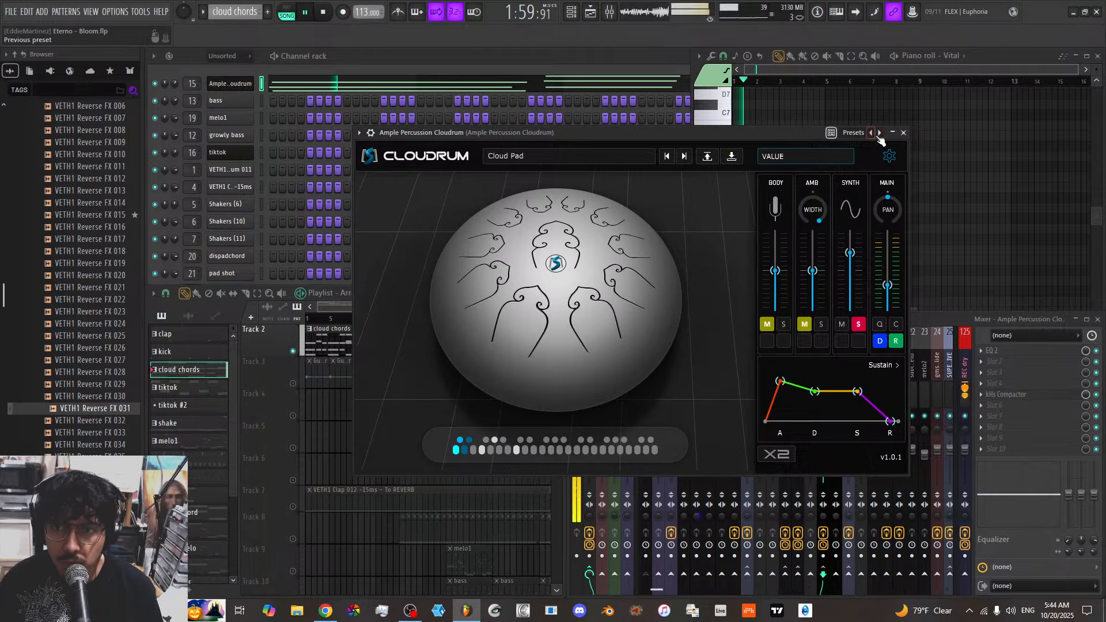
pyautogui.click(903, 132)
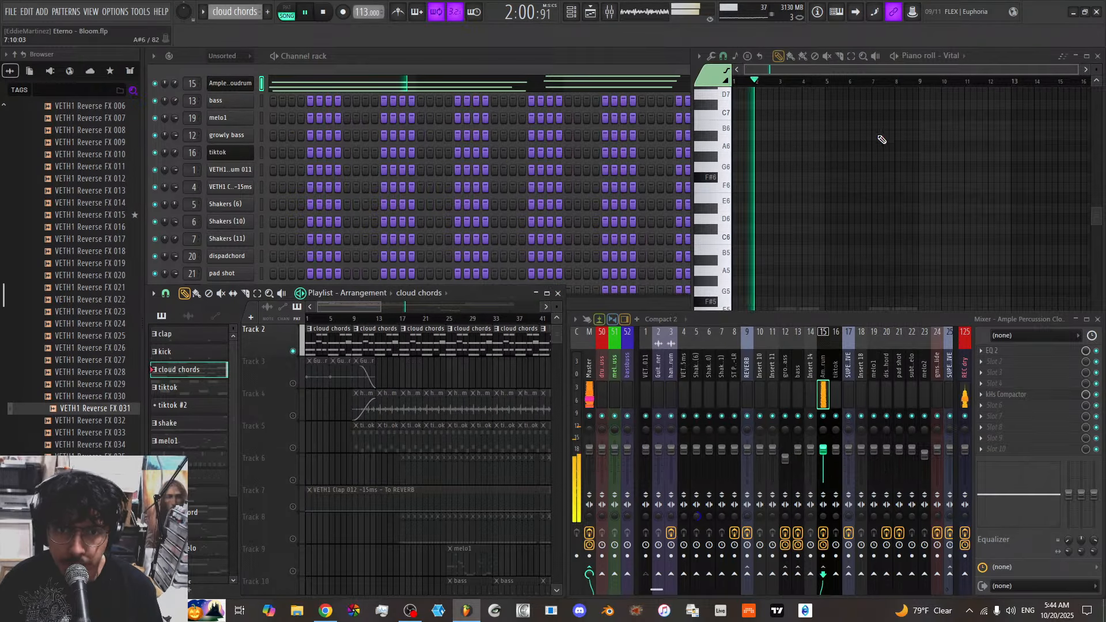
# Open the Ample Percussion Cloudrum notes of the cloud chords pattern in the piano roll and stop playback
pyautogui.click(389, 82)
pyautogui.scroll(-3, 771, 206)
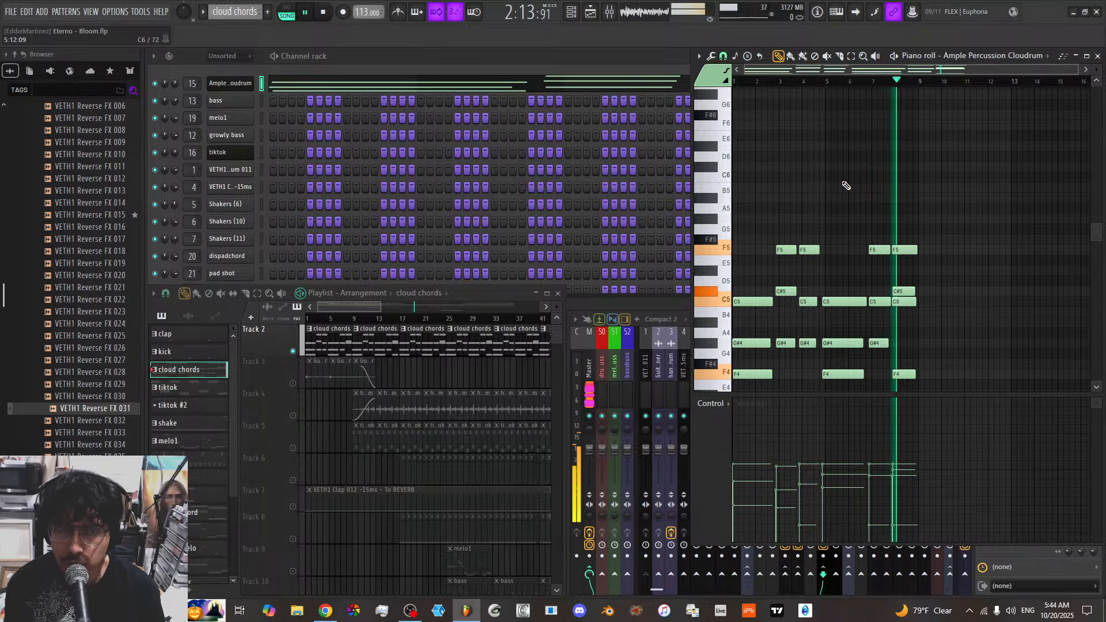
pyautogui.click(322, 13)
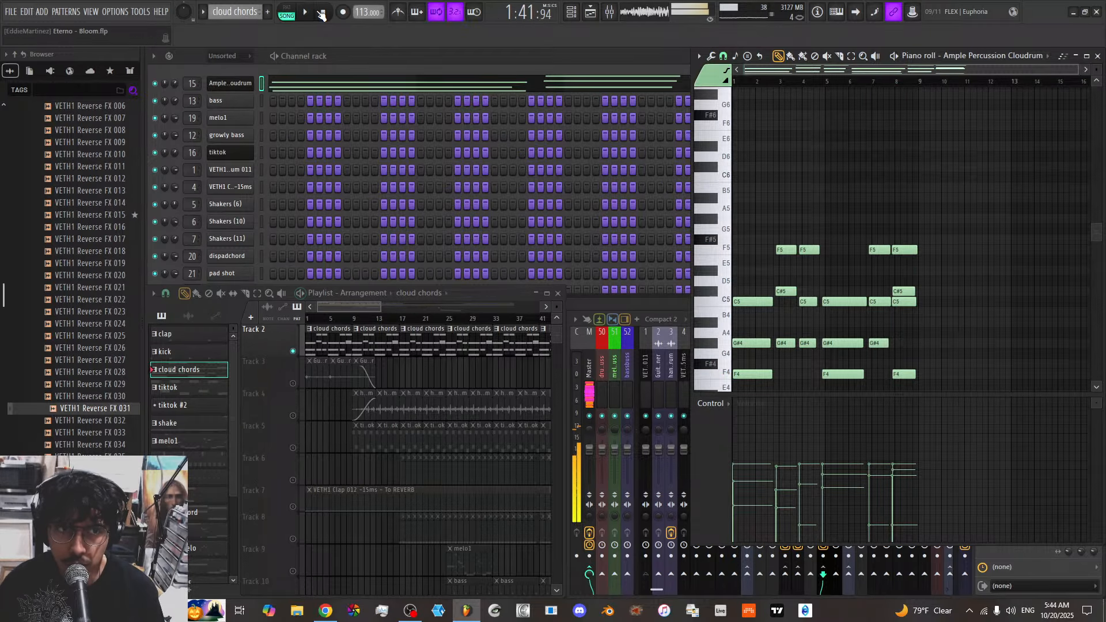
# Add a second Ample Percussion Cloudrum channel to check its Default preset, and return to the original Cloudrum's notes in the piano roll
pyautogui.rightClick(256, 83)
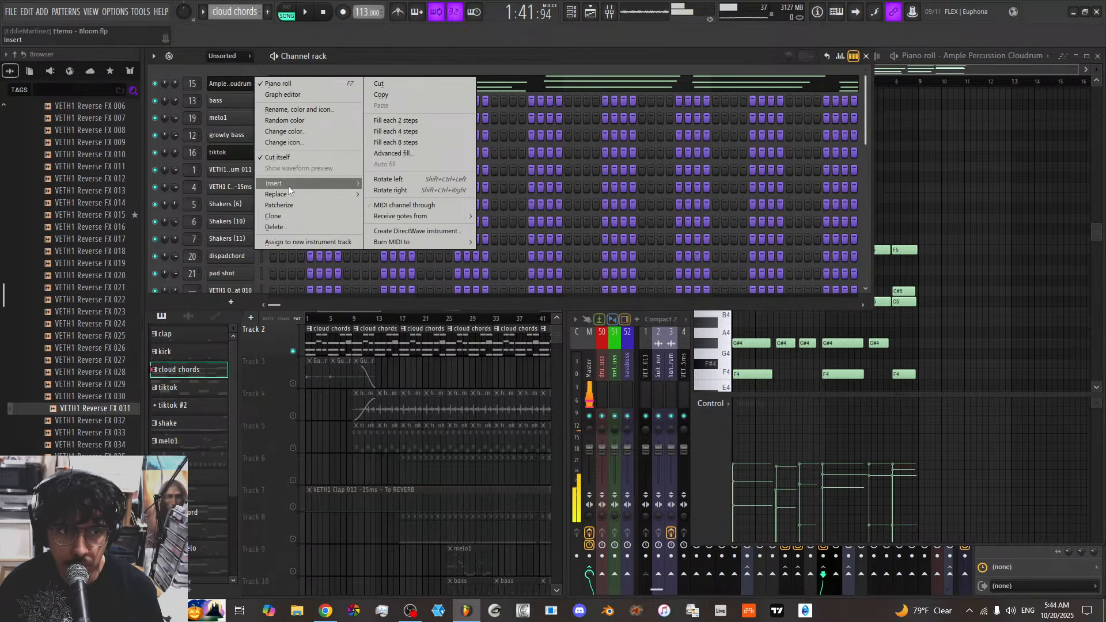
pyautogui.moveTo(288, 186)
pyautogui.click(477, 263)
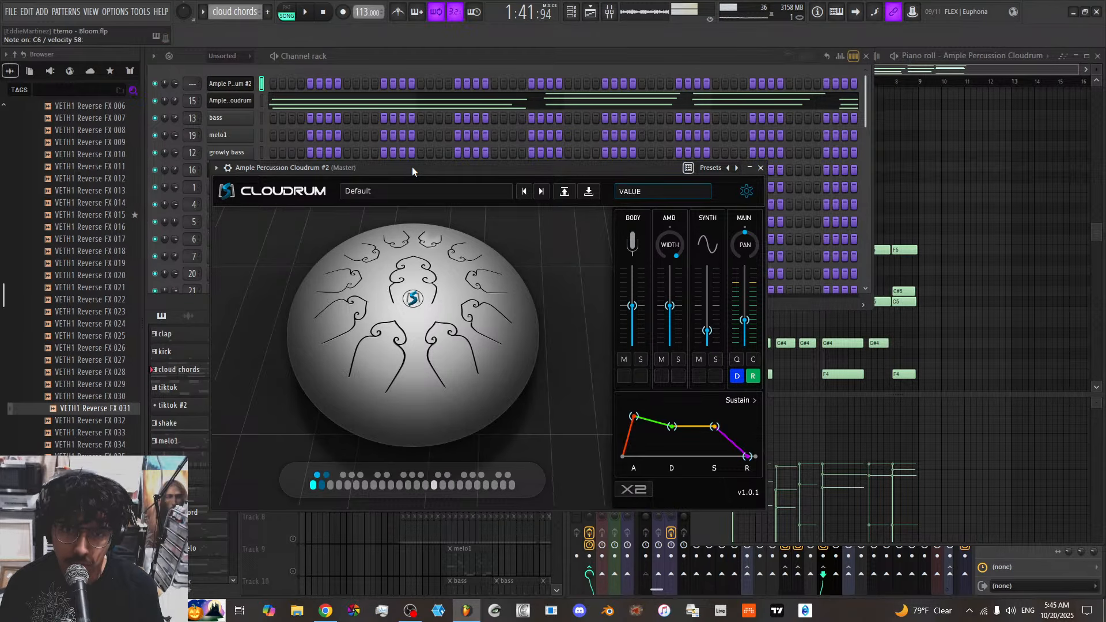
pyautogui.click(756, 168)
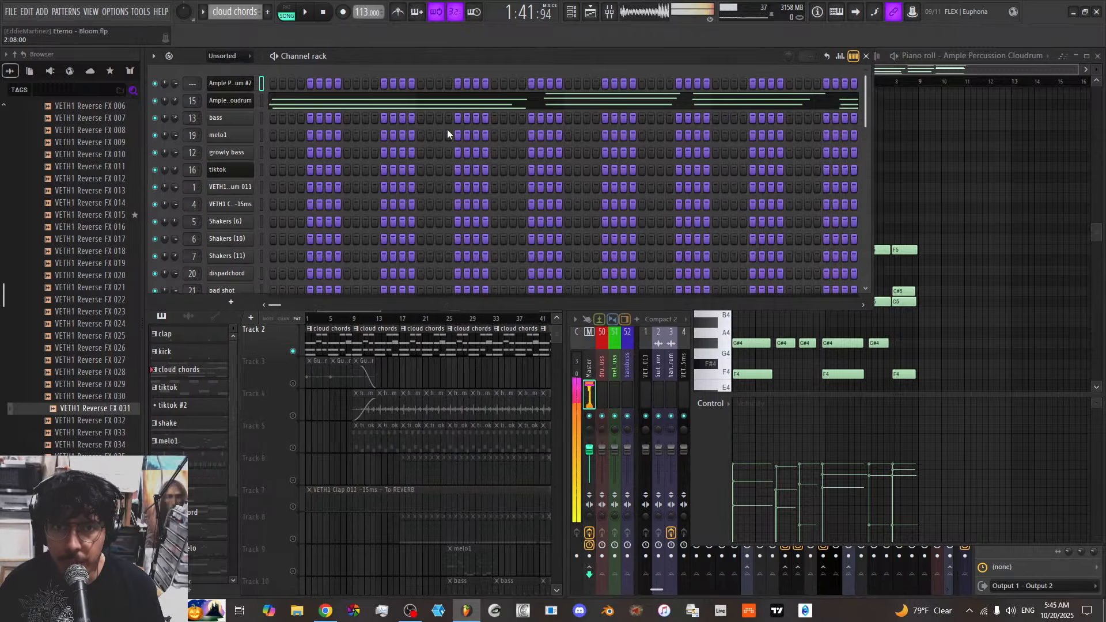
pyautogui.click(285, 108)
pyautogui.click(285, 108)
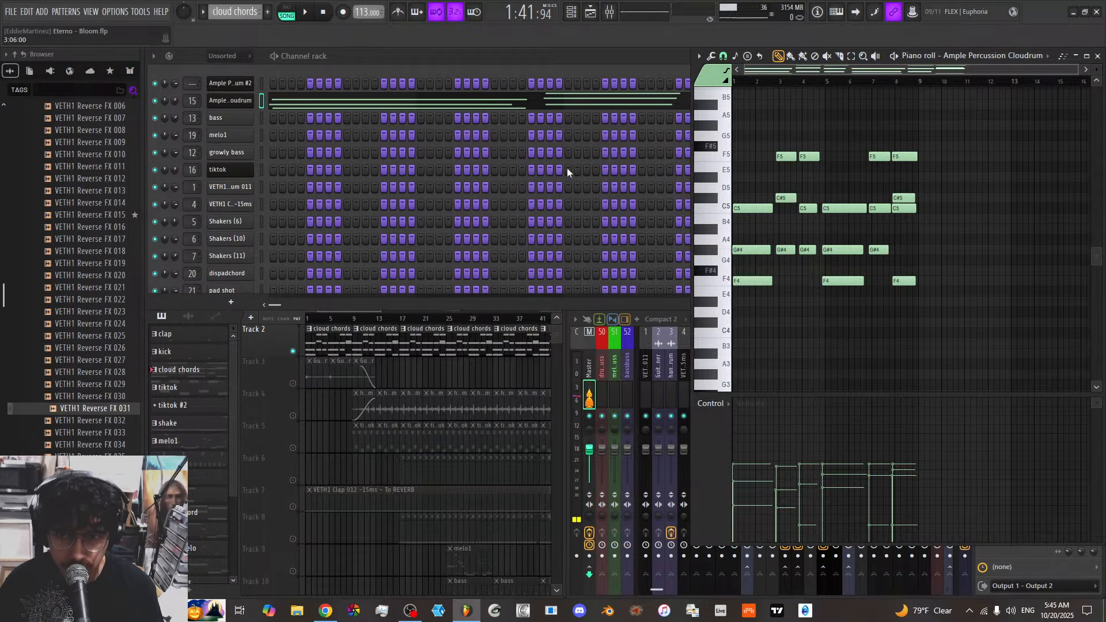
# Enable Track 1 with the kick clips and play it together with the cloud chords from the start of the arrangement
pyautogui.rightClick(329, 434)
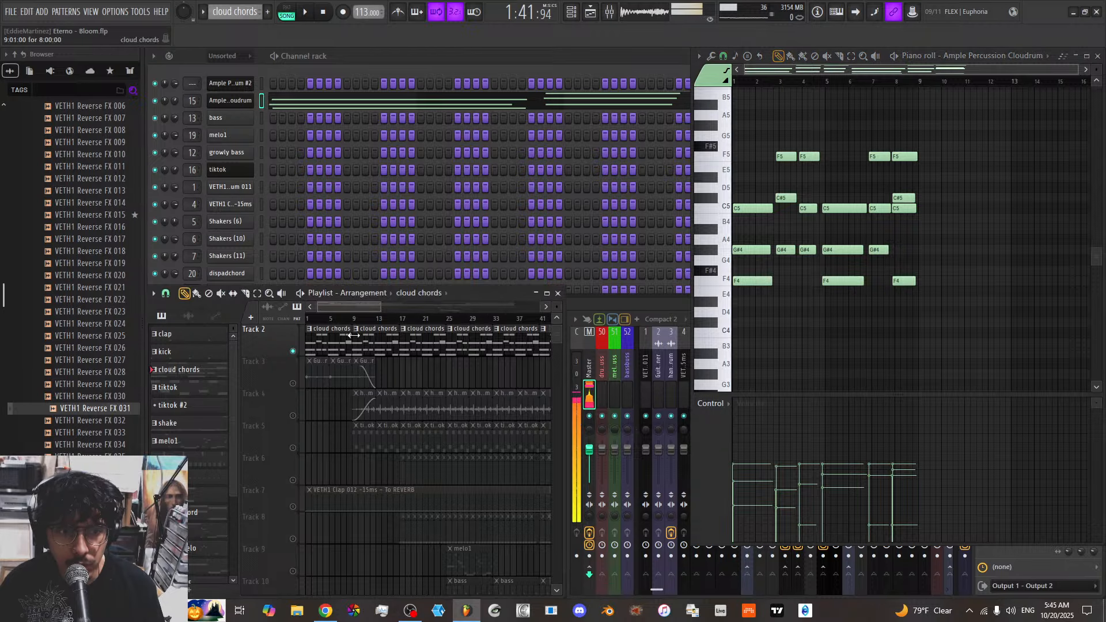
pyautogui.moveTo(381, 307); pyautogui.dragTo(342, 307)
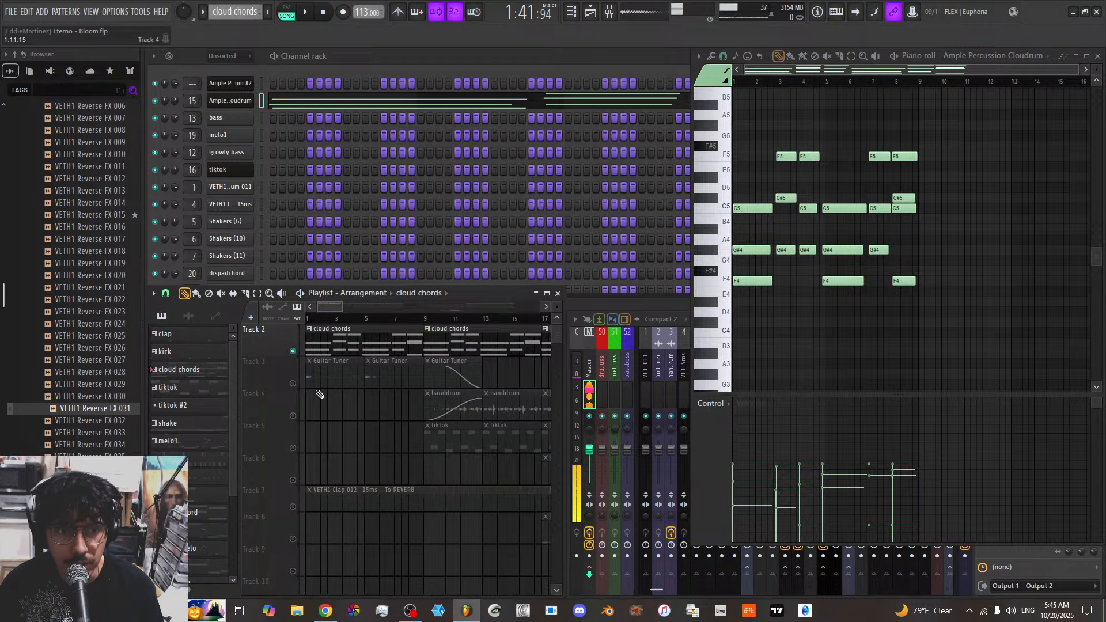
pyautogui.scroll(1, 352, 378)
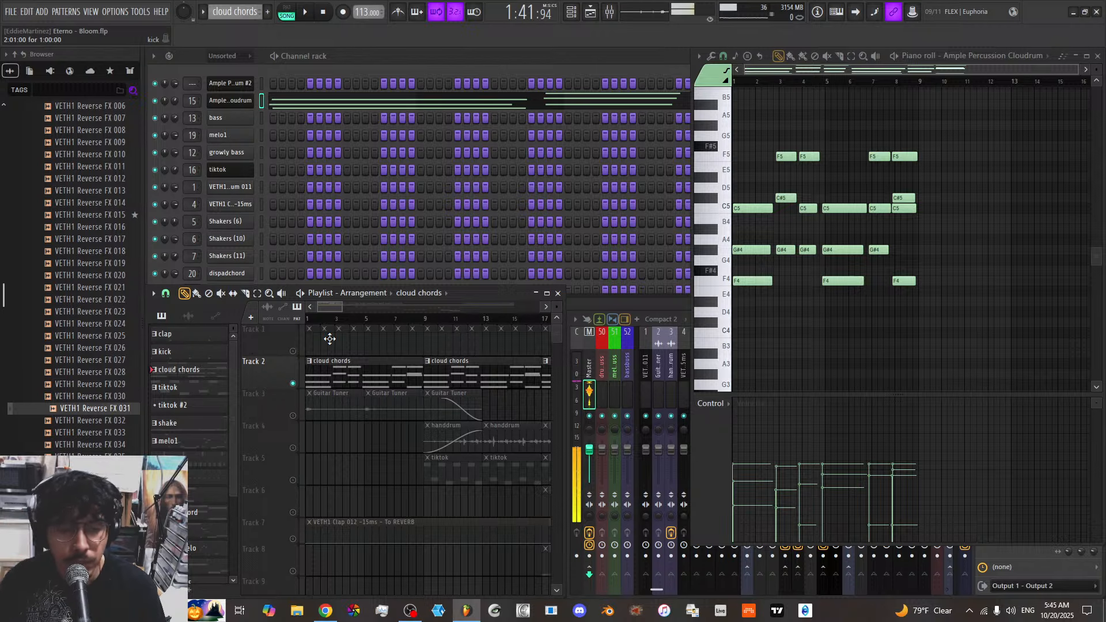
pyautogui.click(293, 351)
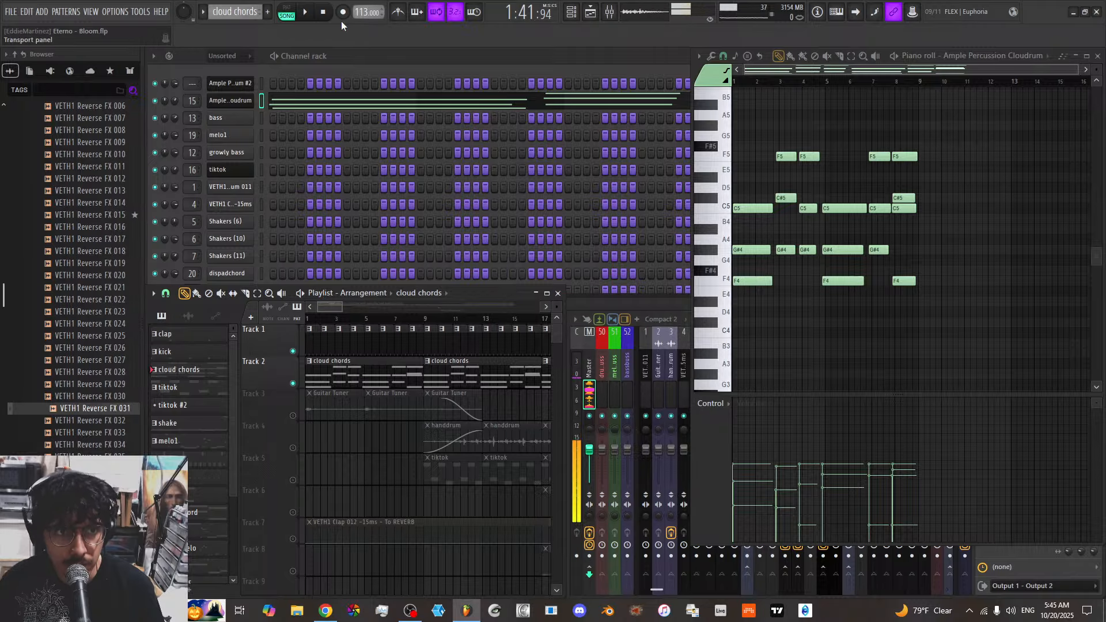
pyautogui.press('space')
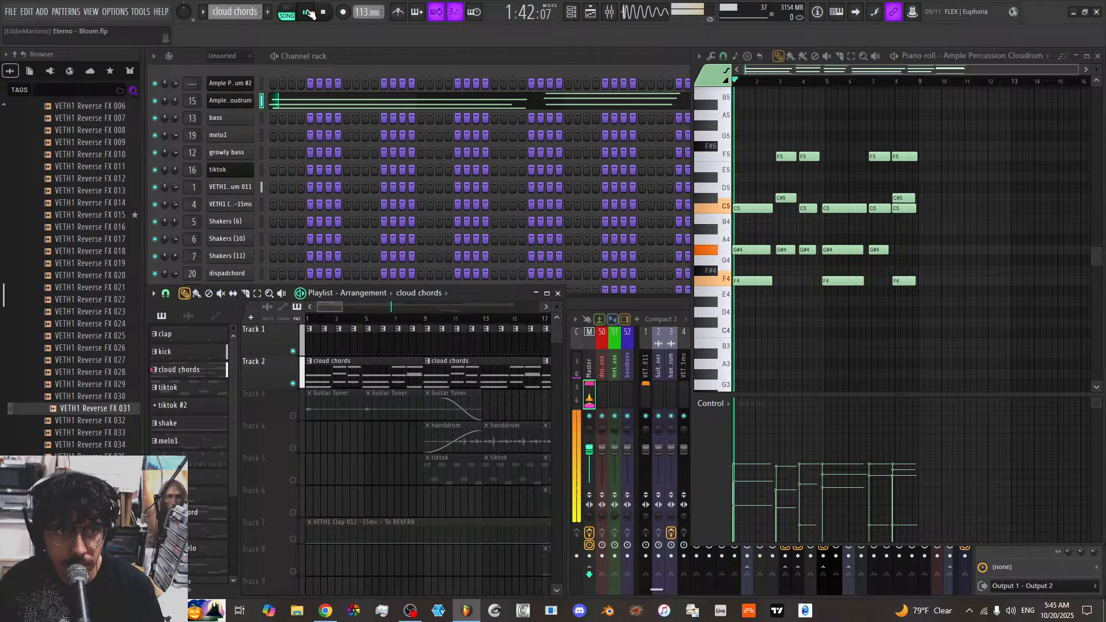
pyautogui.click(314, 320)
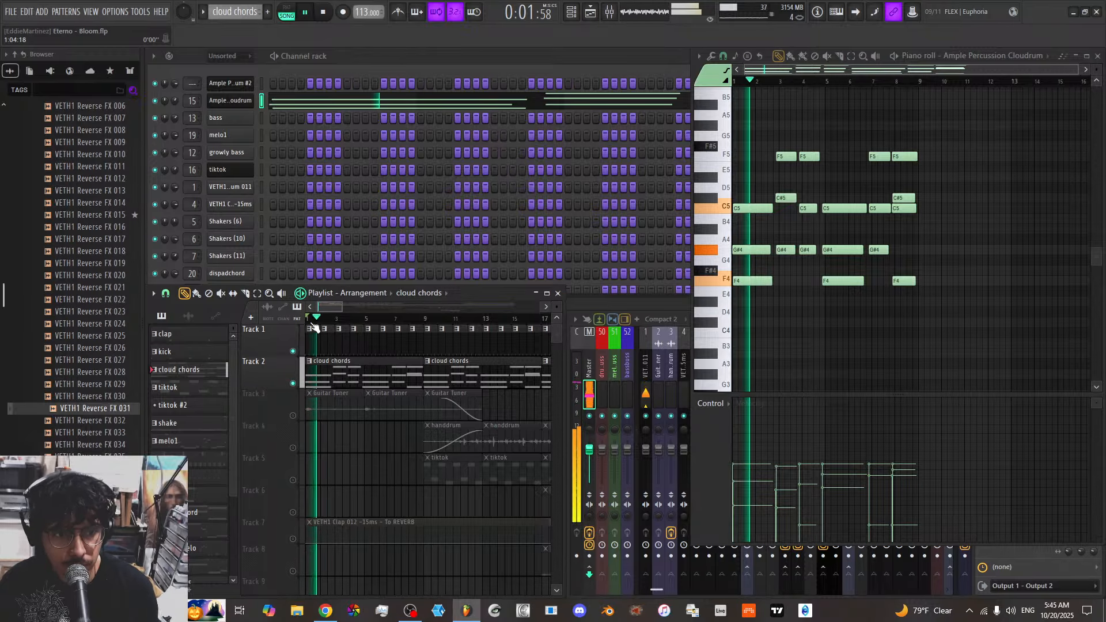
pyautogui.press('space')
# Find the Guitar Tuner sample used in the Track 3 clips in the ZOOM Recordings folder and preview it
pyautogui.click(335, 407)
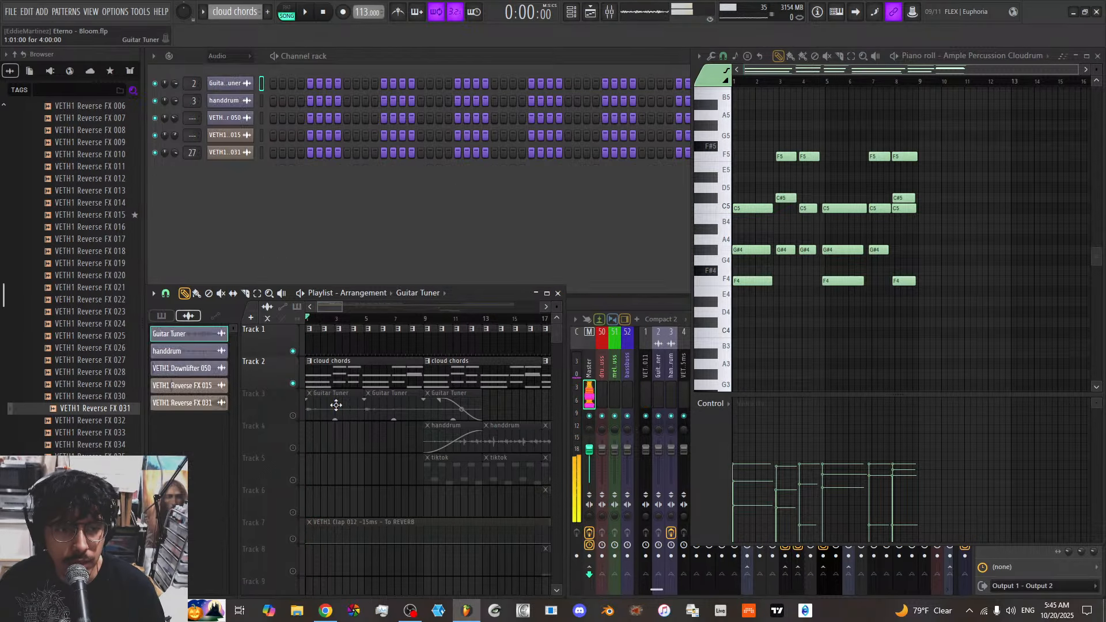
pyautogui.scroll(8, 48, 299)
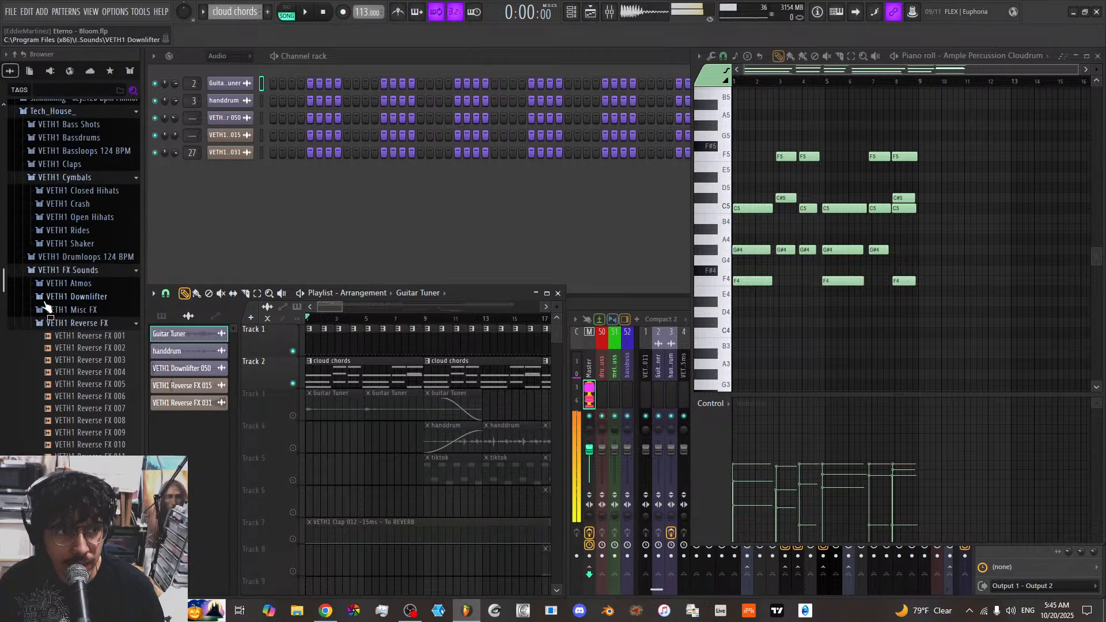
pyautogui.click(77, 275)
pyautogui.click(77, 190)
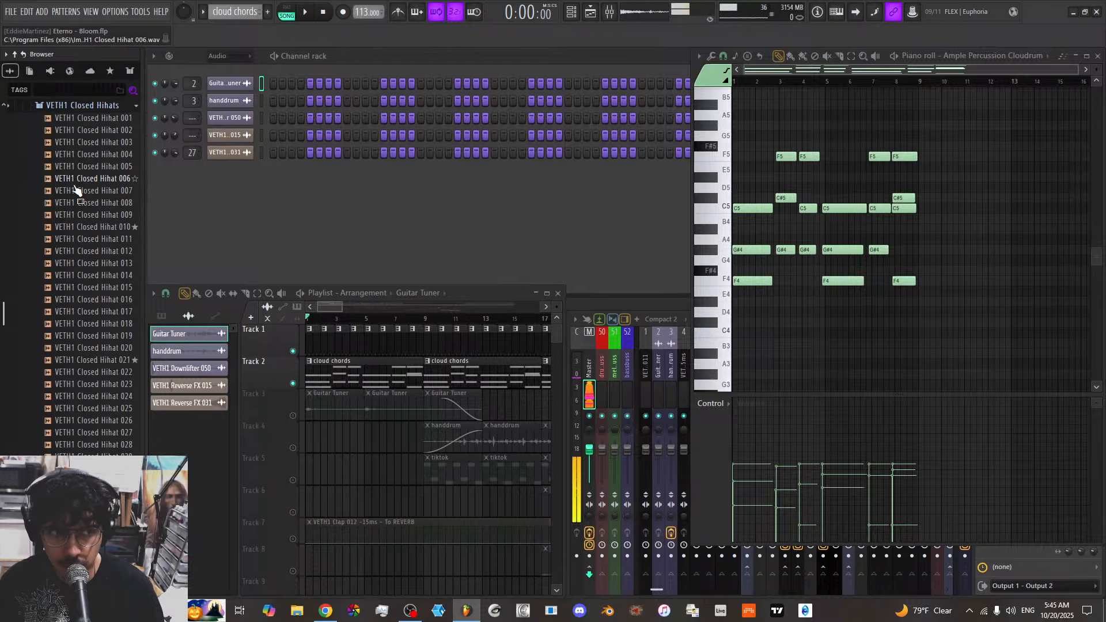
pyautogui.scroll(5, 90, 216)
pyautogui.click(104, 313)
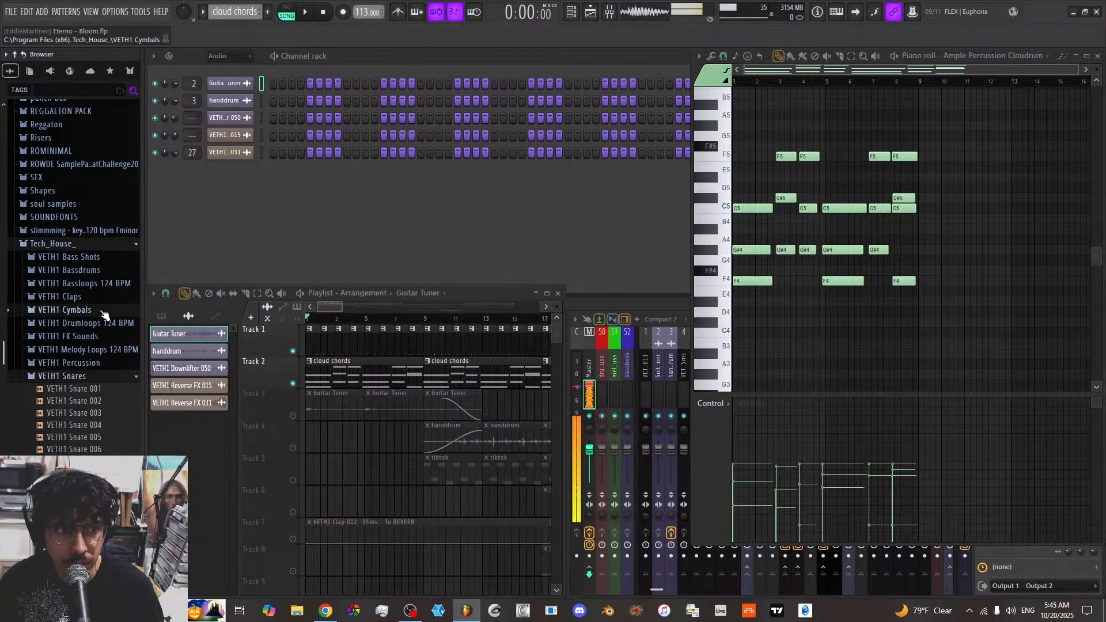
pyautogui.click(85, 248)
pyautogui.click(75, 364)
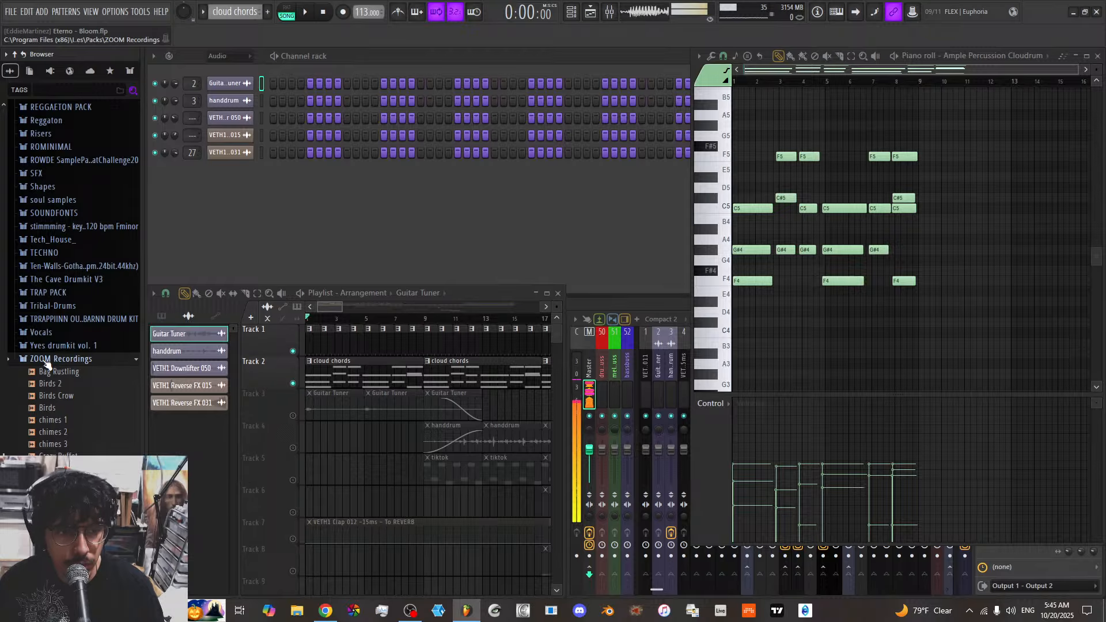
pyautogui.scroll(-10, 75, 380)
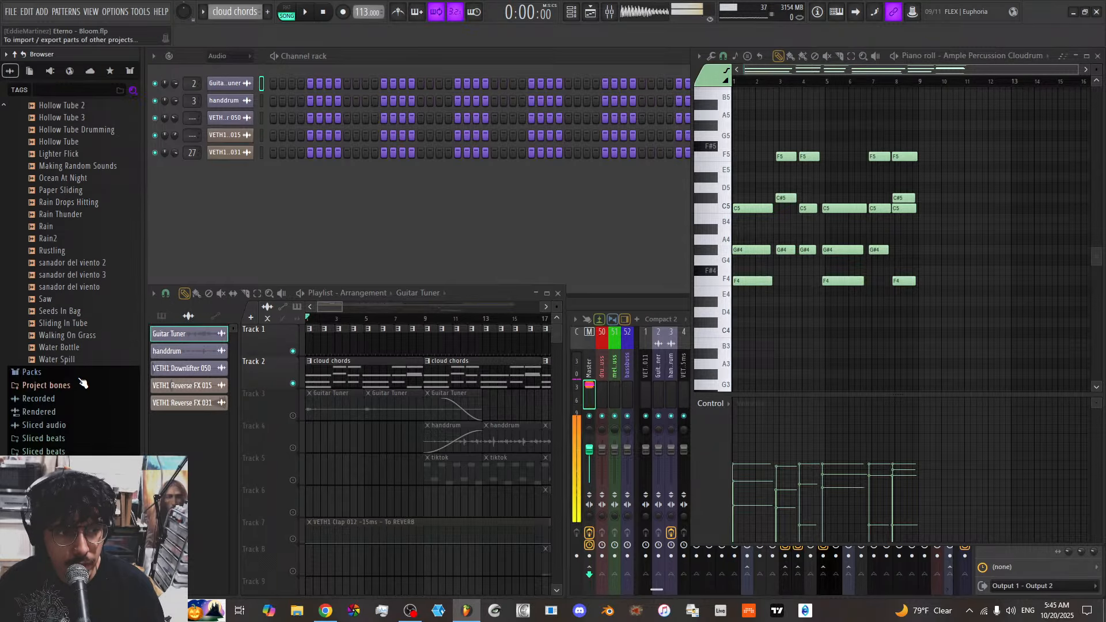
pyautogui.scroll(2, 81, 403)
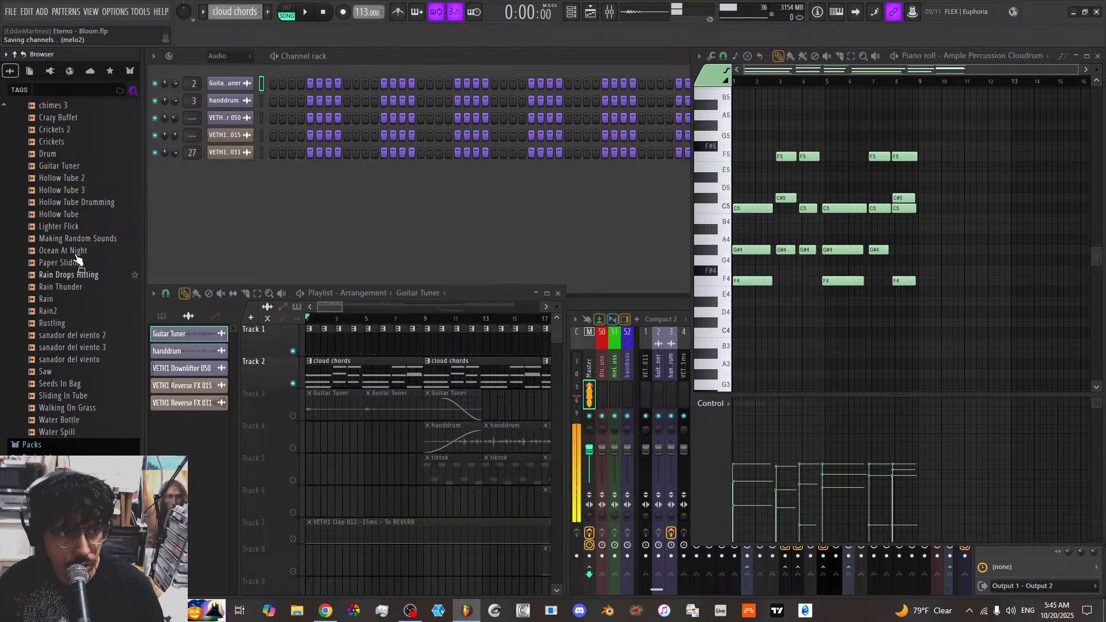
pyautogui.scroll(3, 69, 183)
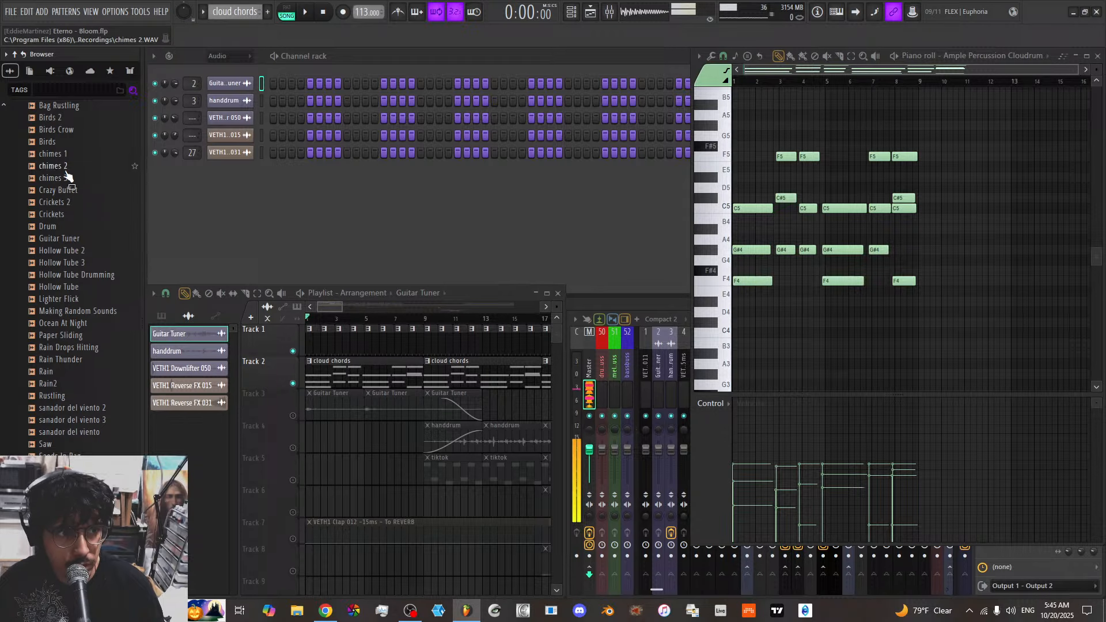
pyautogui.click(68, 241)
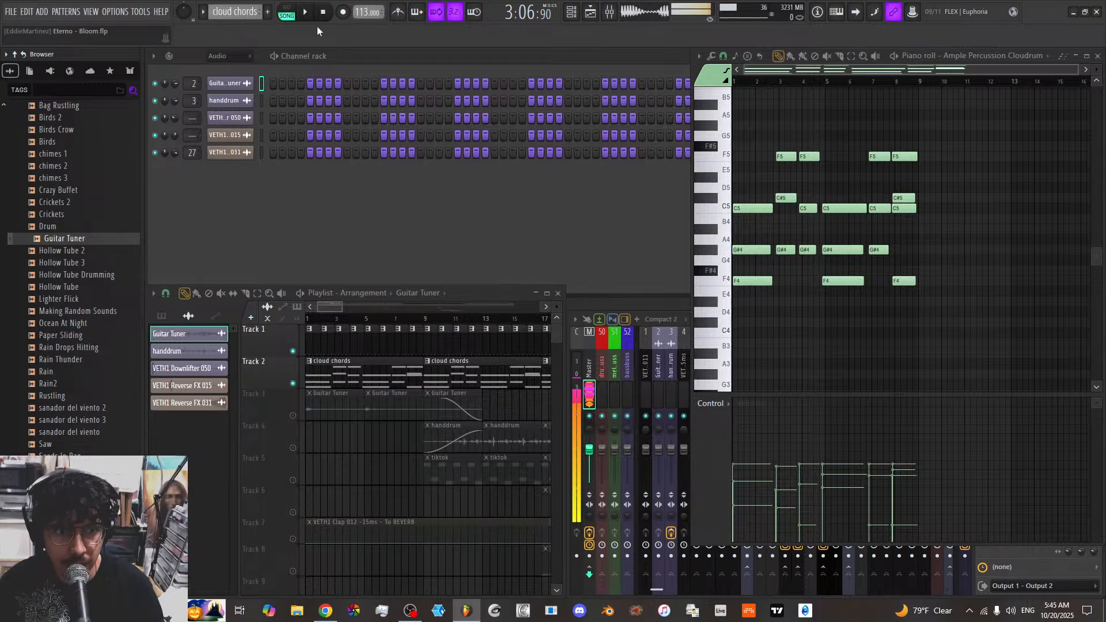
# Enable Track 3 with the Guitar Tuner clips and play the arrangement from the start
pyautogui.click(293, 416)
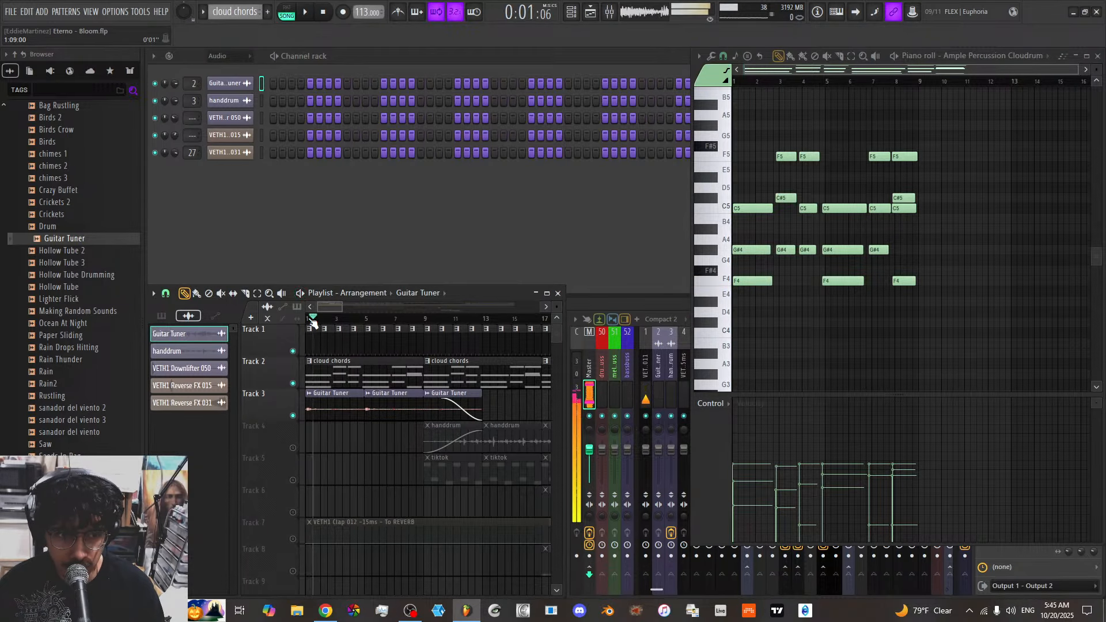
pyautogui.press('space')
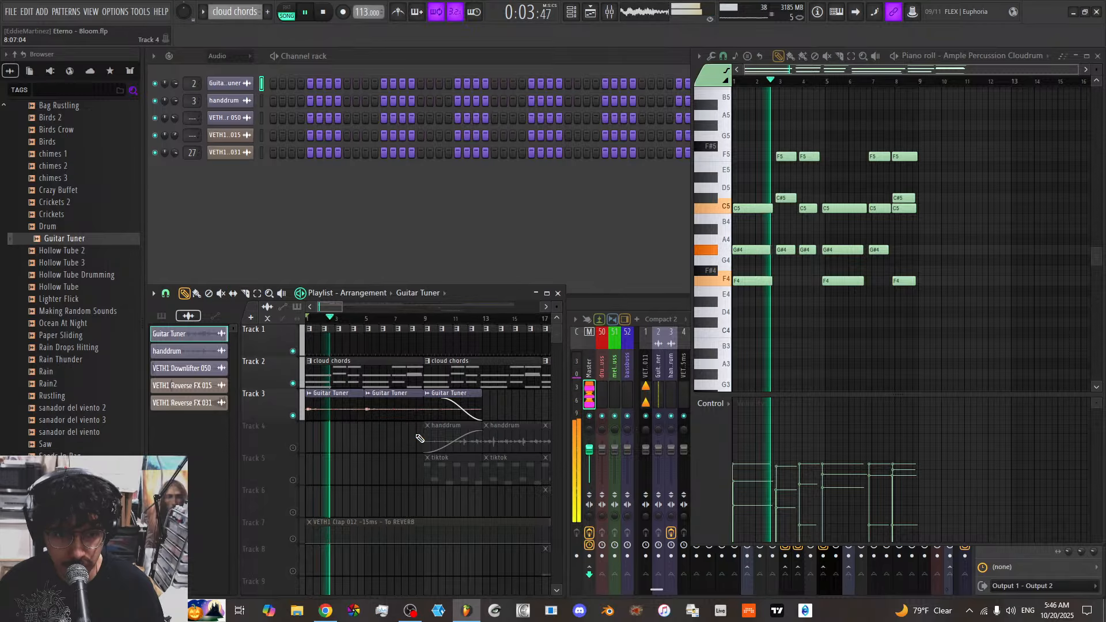
pyautogui.press('space')
# Enable Track 4 with the handdrum clips and play its crossfade with Guitar Tuner from bar 9, continuing from bar 13
pyautogui.click(293, 449)
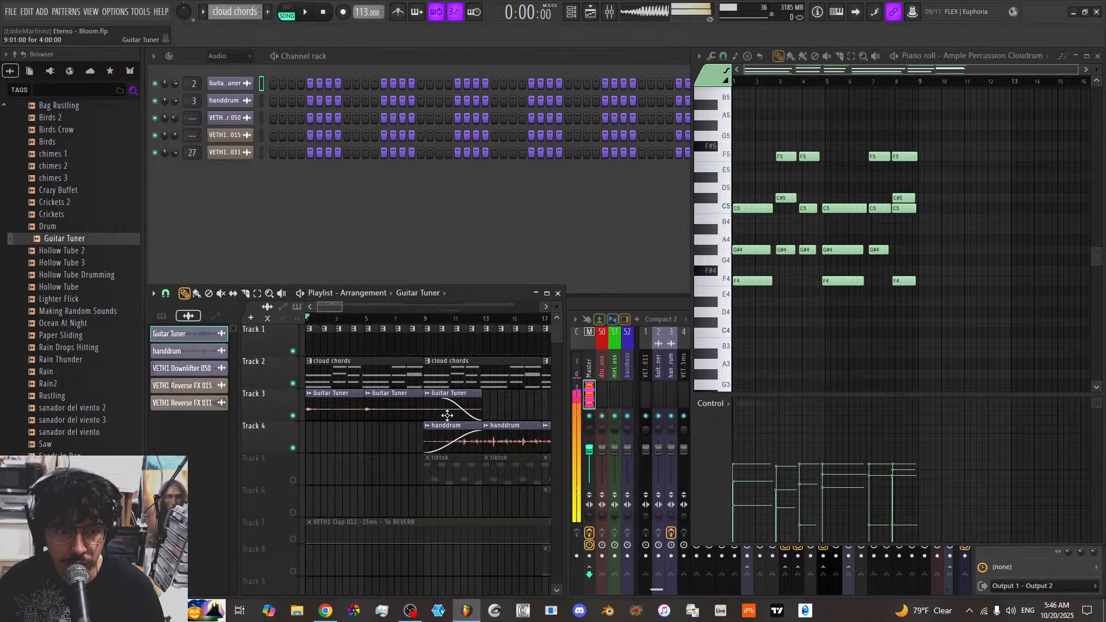
pyautogui.click(430, 331)
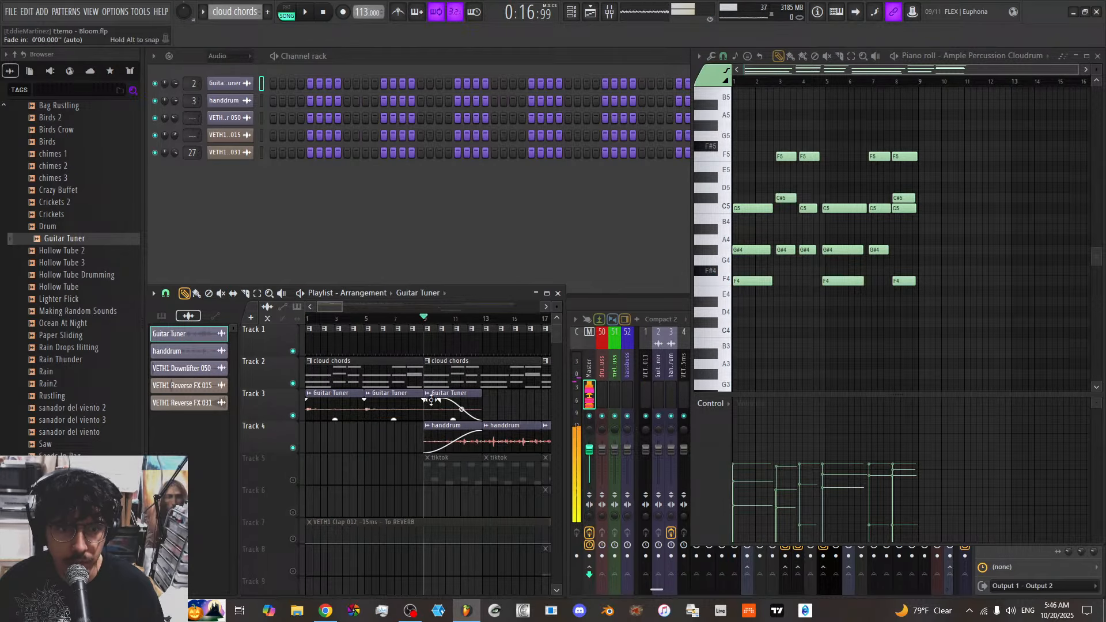
pyautogui.press('space')
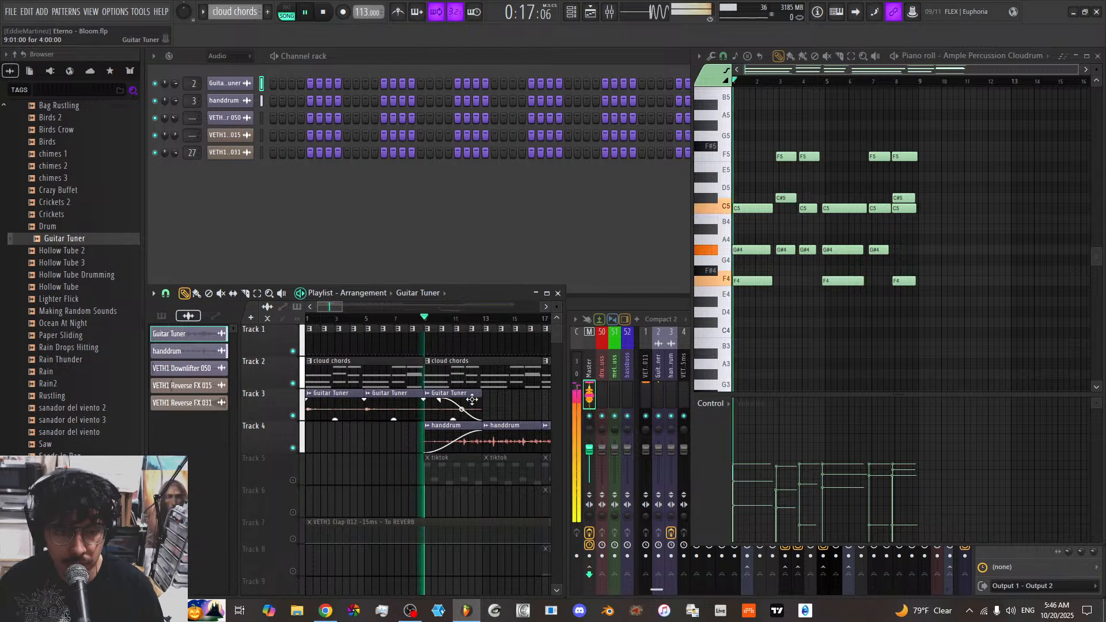
pyautogui.press('space')
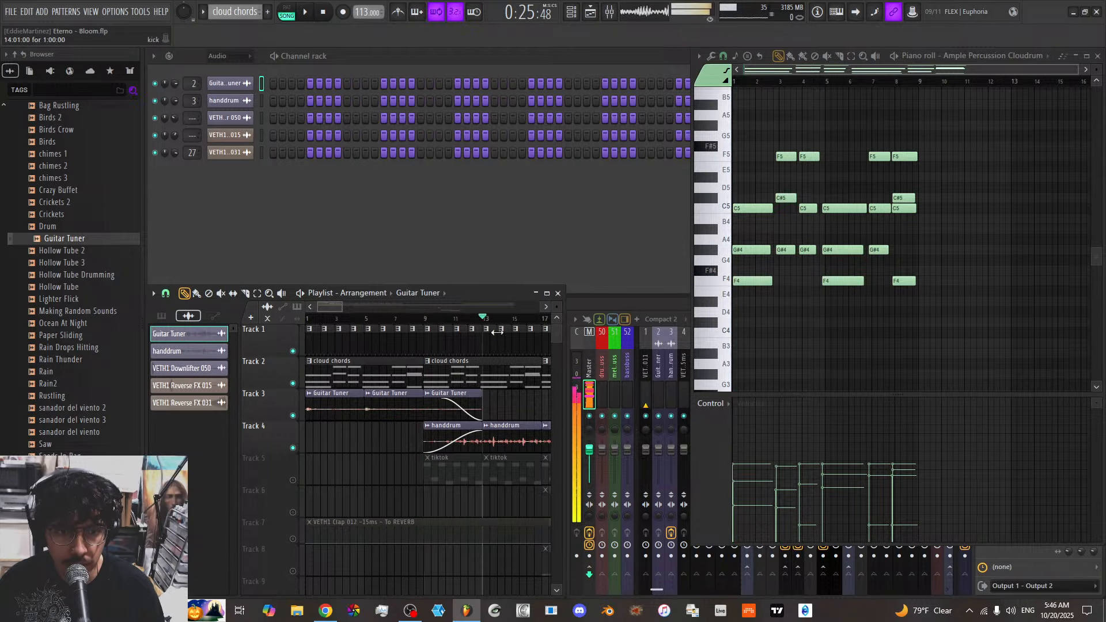
pyautogui.press('space')
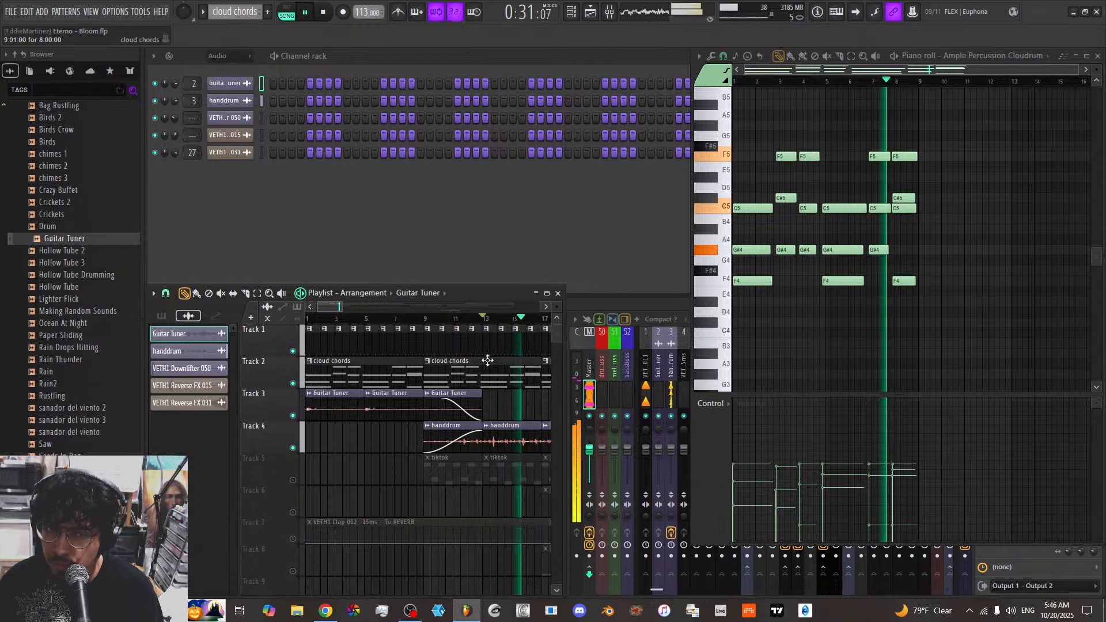
pyautogui.press('space')
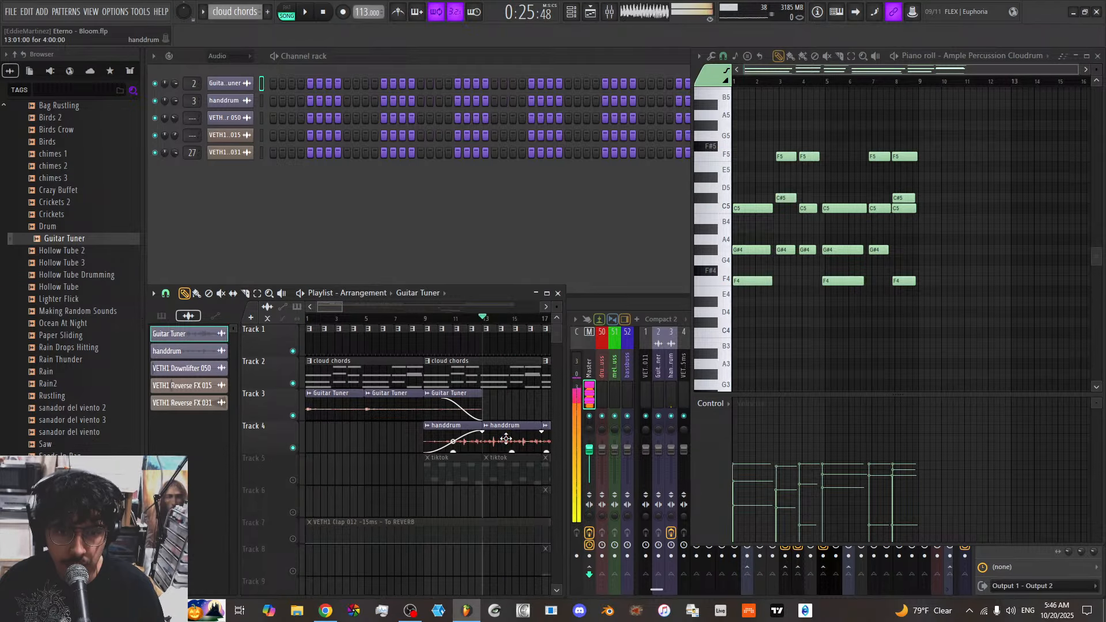
# Inspect the handdrum audio clip's waveform and sample settings, and play the arrangement again from bar 13
pyautogui.scroll(4, 483, 316)
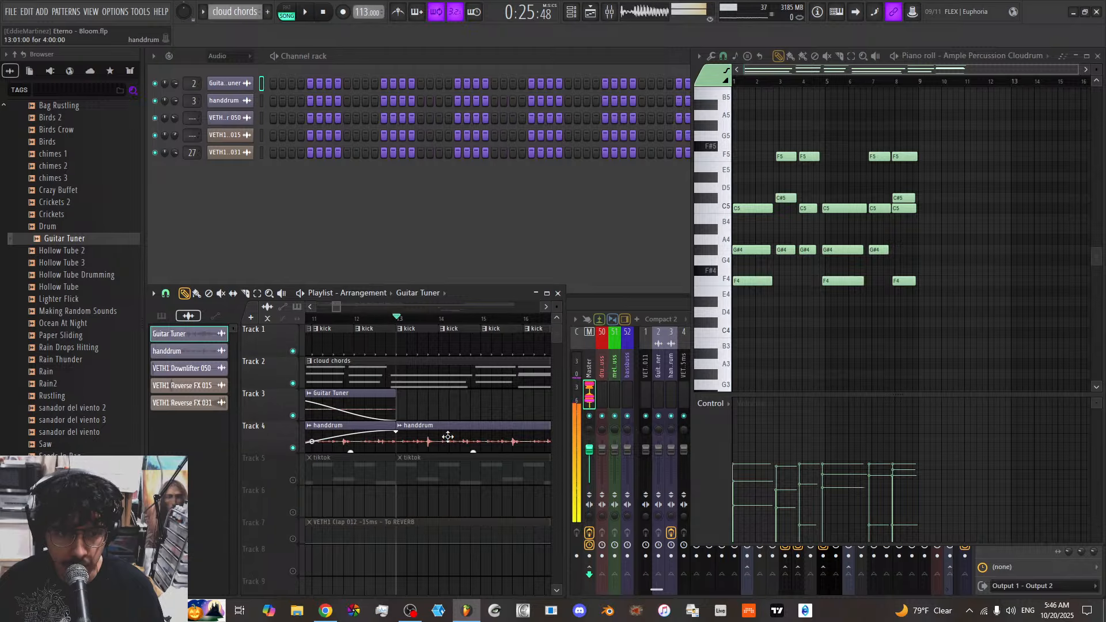
pyautogui.scroll(-3, 416, 431)
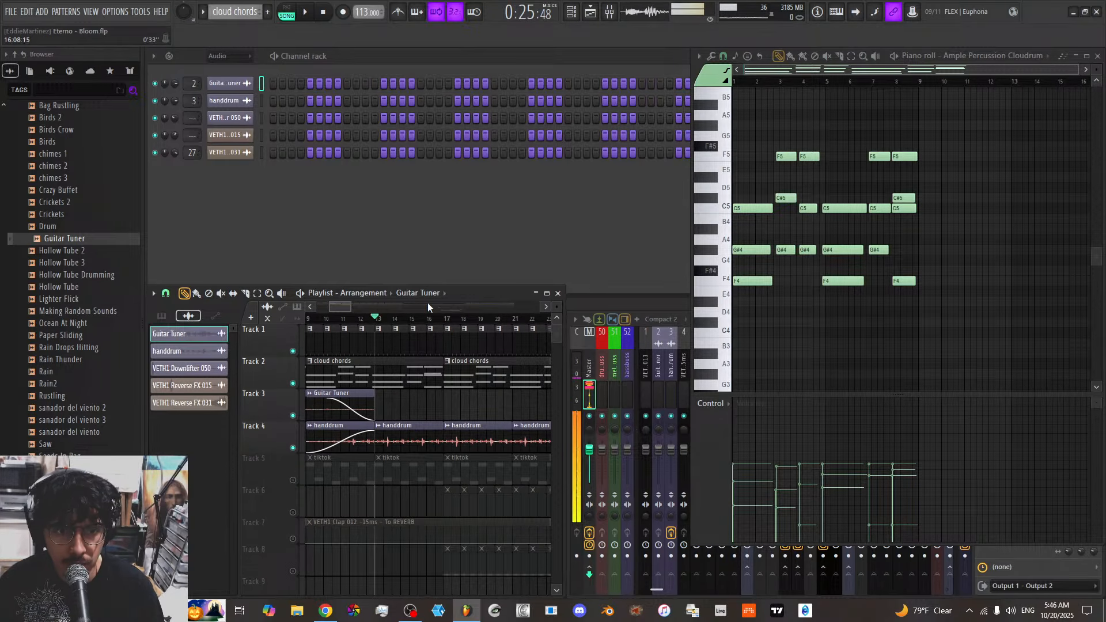
pyautogui.scroll(-3, 429, 307)
pyautogui.doubleClick(456, 428)
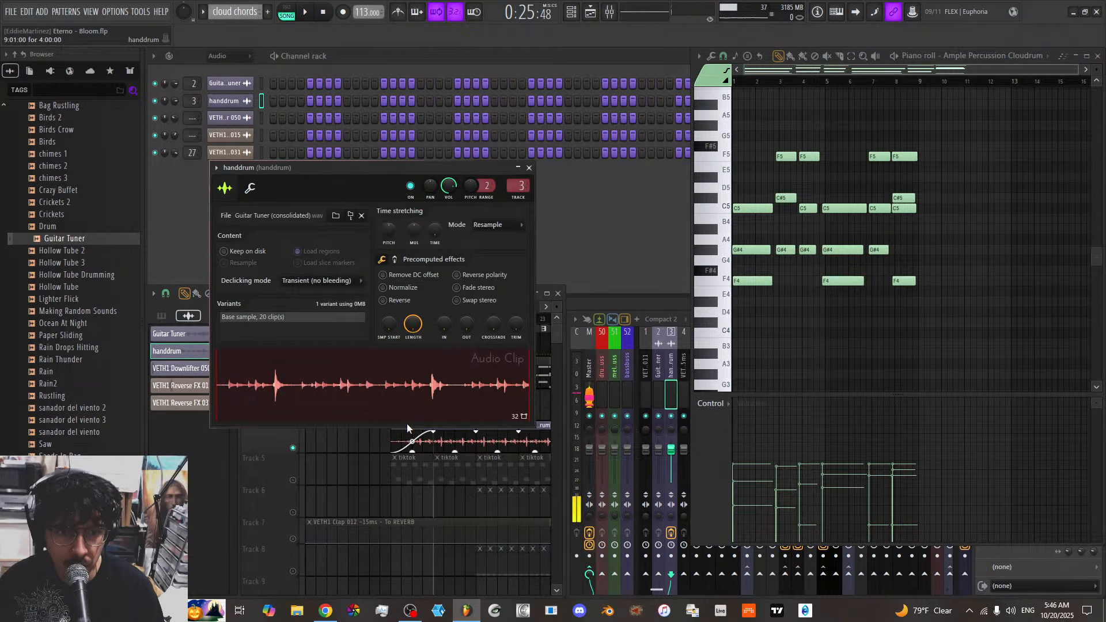
pyautogui.click(518, 171)
pyautogui.press('space')
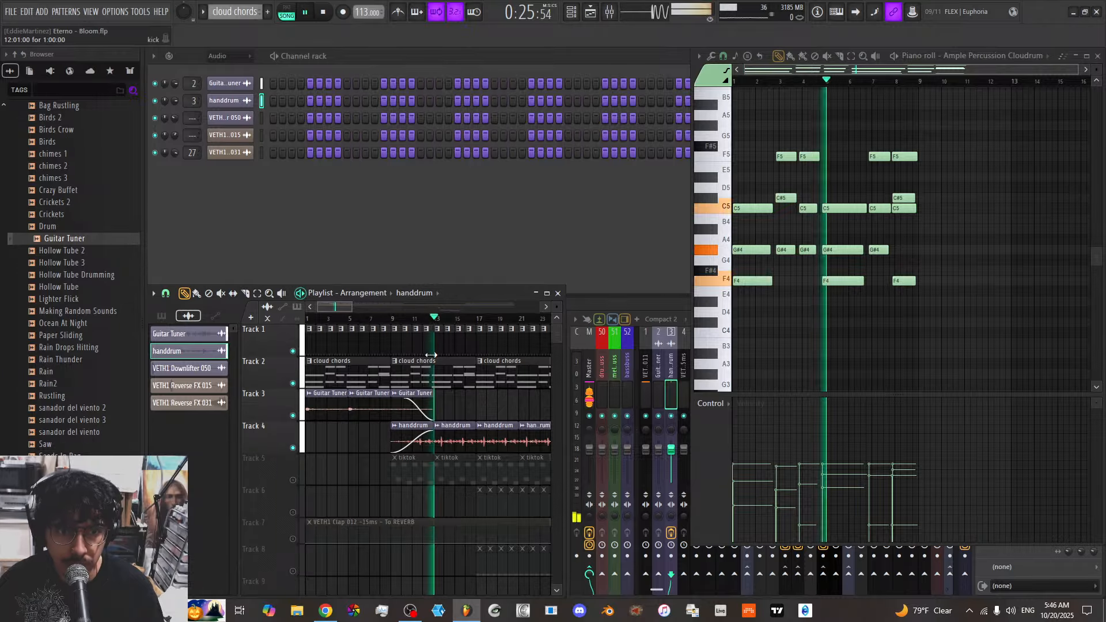
pyautogui.press('space')
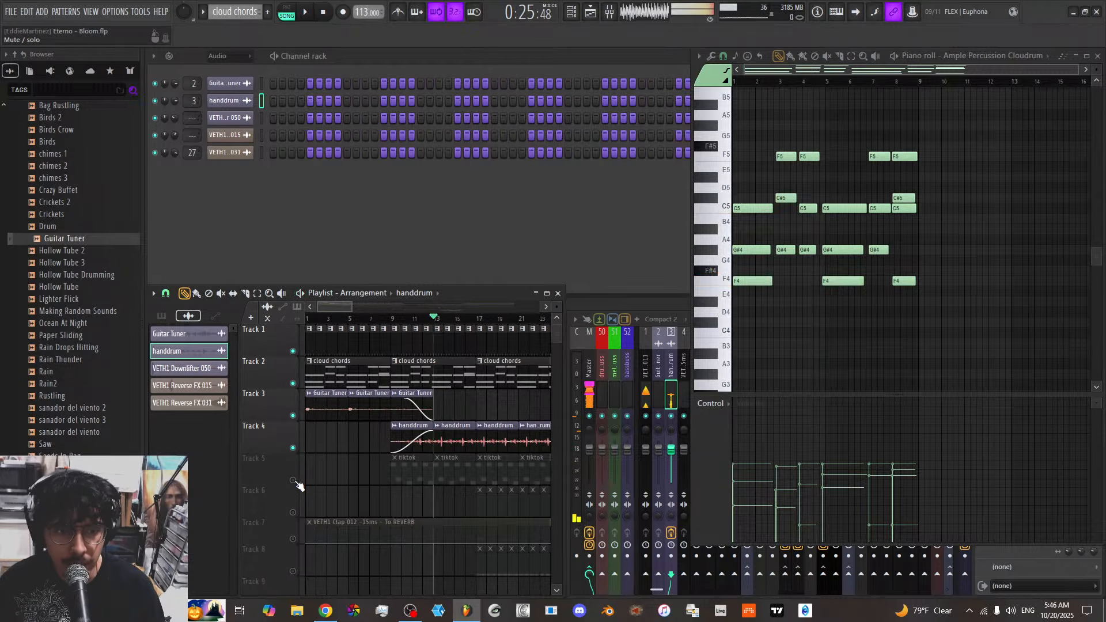
# Enable Track 5 with the tiktok clips and open the tiktok pattern in the channel rack
pyautogui.click(294, 480)
pyautogui.doubleClick(443, 474)
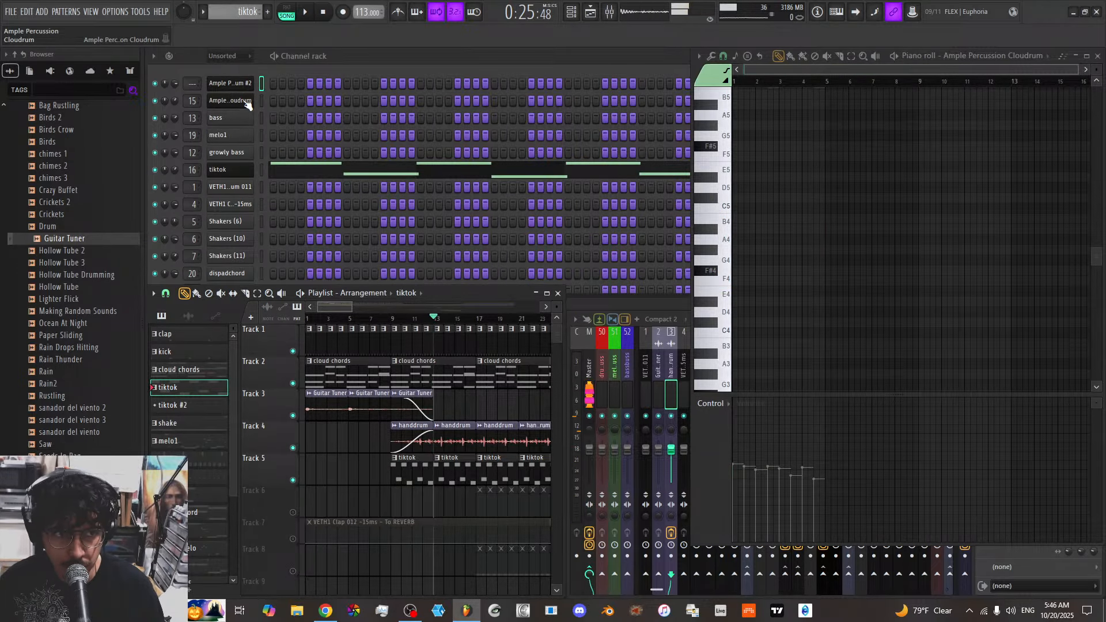
# Delete the Ample Percussion Cloudrum #2 channel and open the original Cloudrum instrument with the Cloud Pad preset
pyautogui.rightClick(240, 84)
pyautogui.click(290, 227)
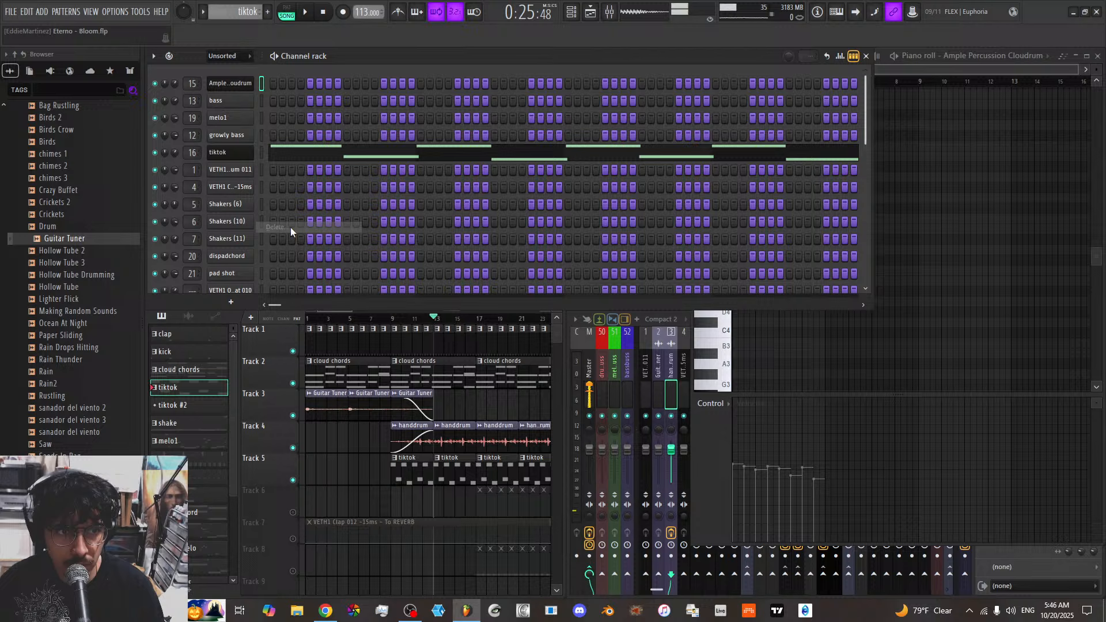
pyautogui.click(234, 86)
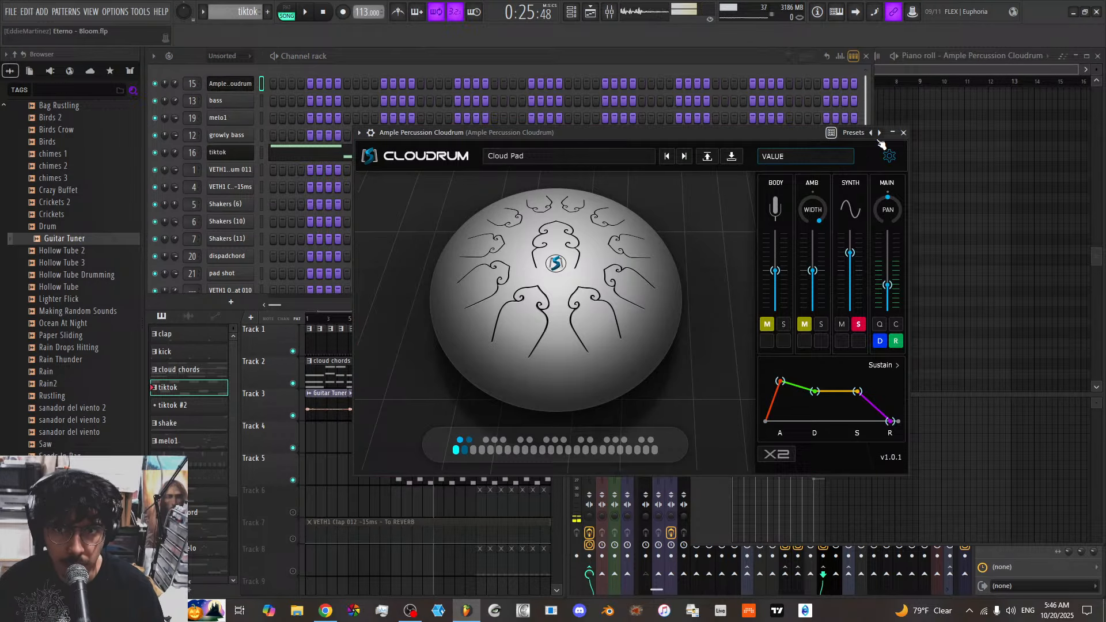
# Close the Cloud Pad instrument and inspect the tiktok channel's Cloudrum instrument with the Double Mute preset
pyautogui.click(904, 132)
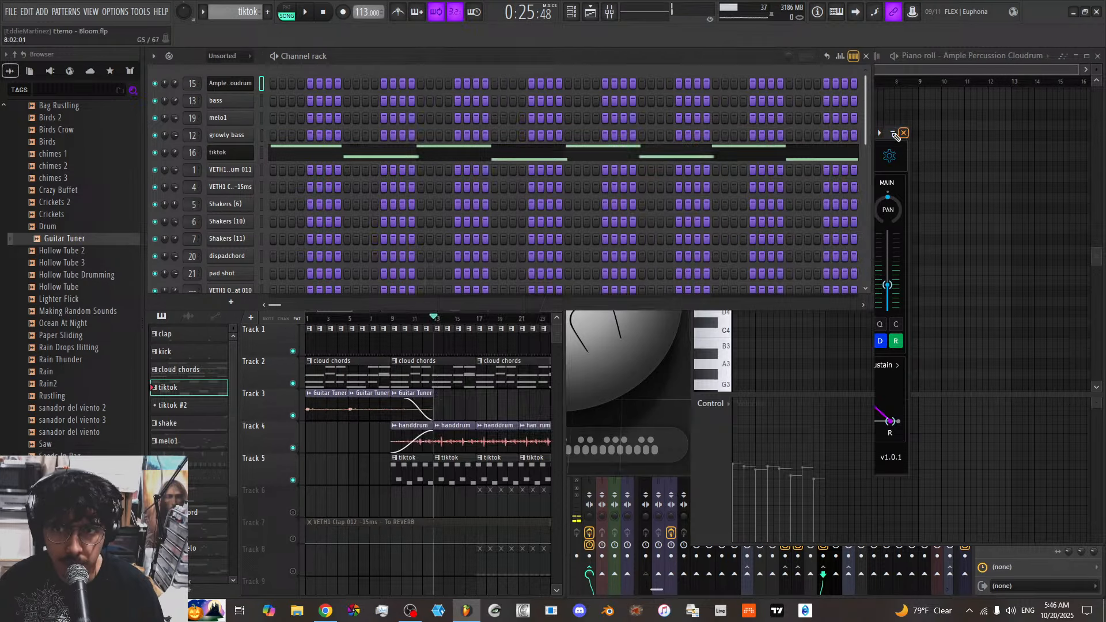
pyautogui.click(230, 153)
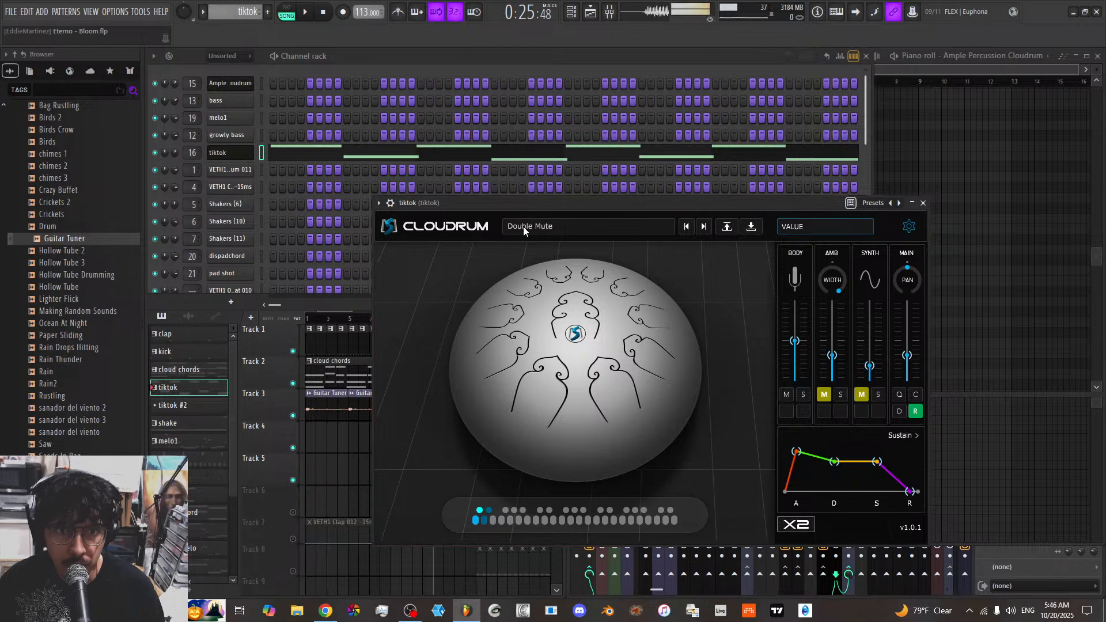
pyautogui.click(923, 204)
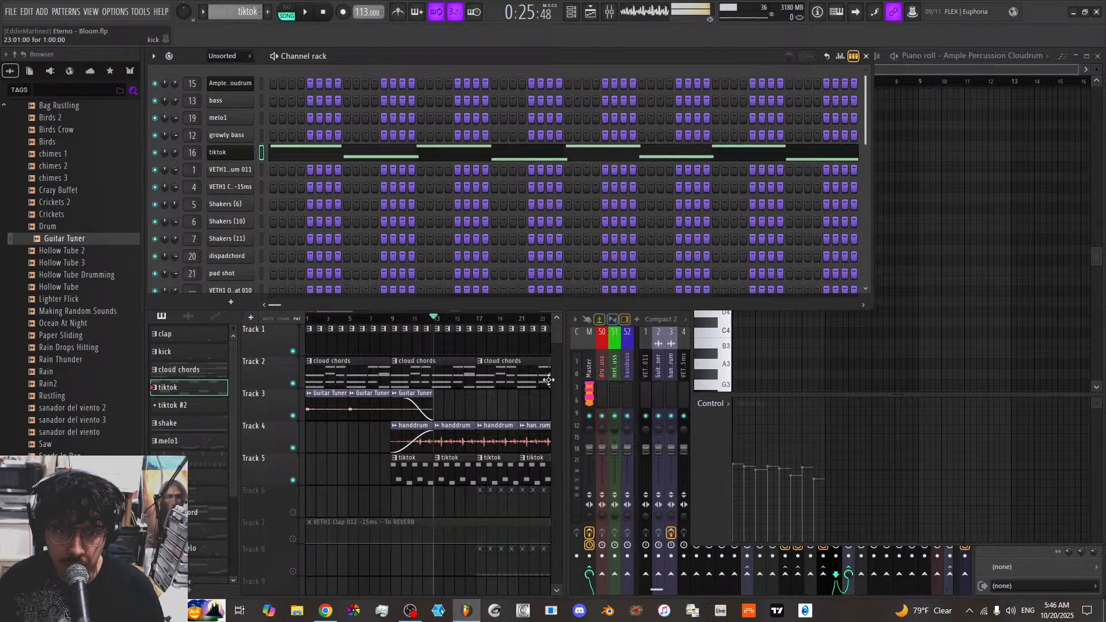
# Play the arrangement from bar 13 and inspect the effect slots of the SUPERMASSIVE mixer track
pyautogui.press('space')
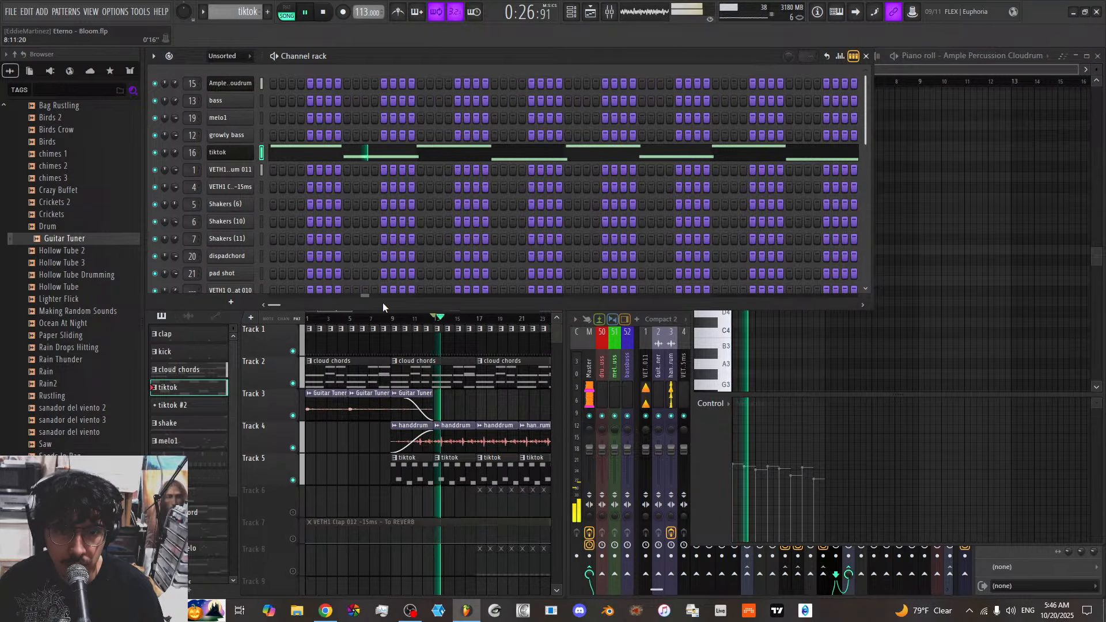
pyautogui.click(659, 384)
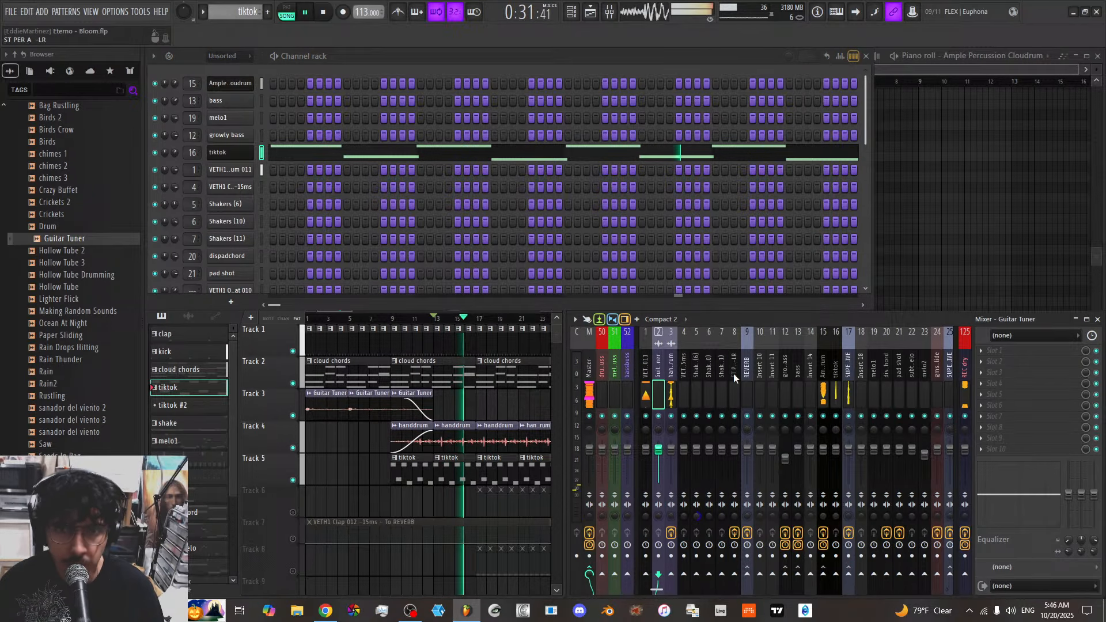
pyautogui.click(848, 378)
pyautogui.press('space')
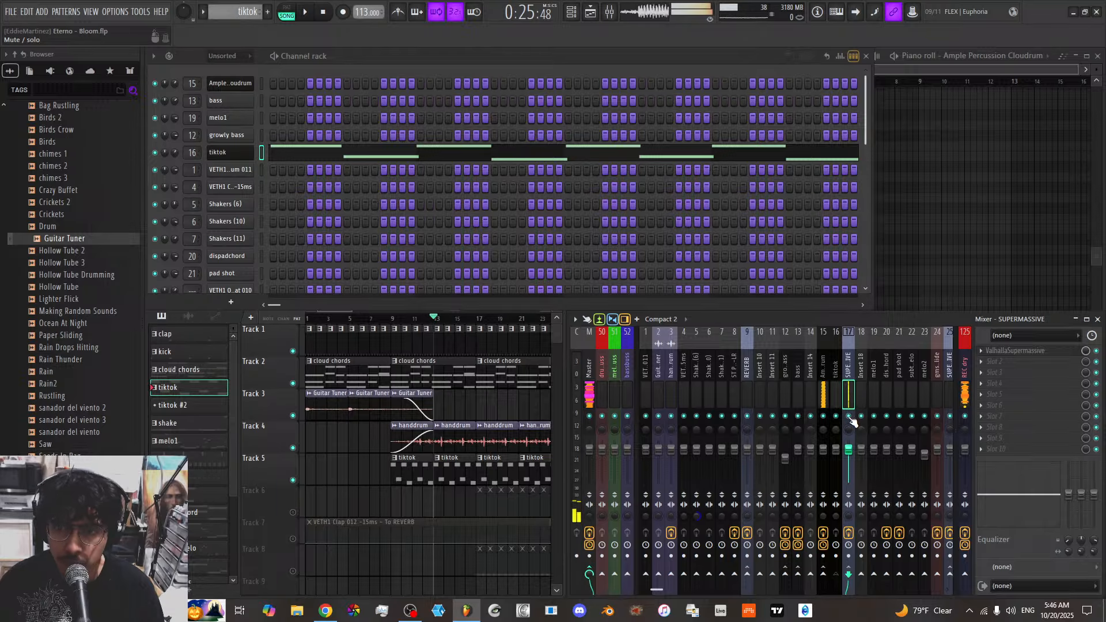
# Play on from bar 13 and enable Track 6, Track 7 with the clap reverb automation, and Track 8 with the shake clips
pyautogui.press('space')
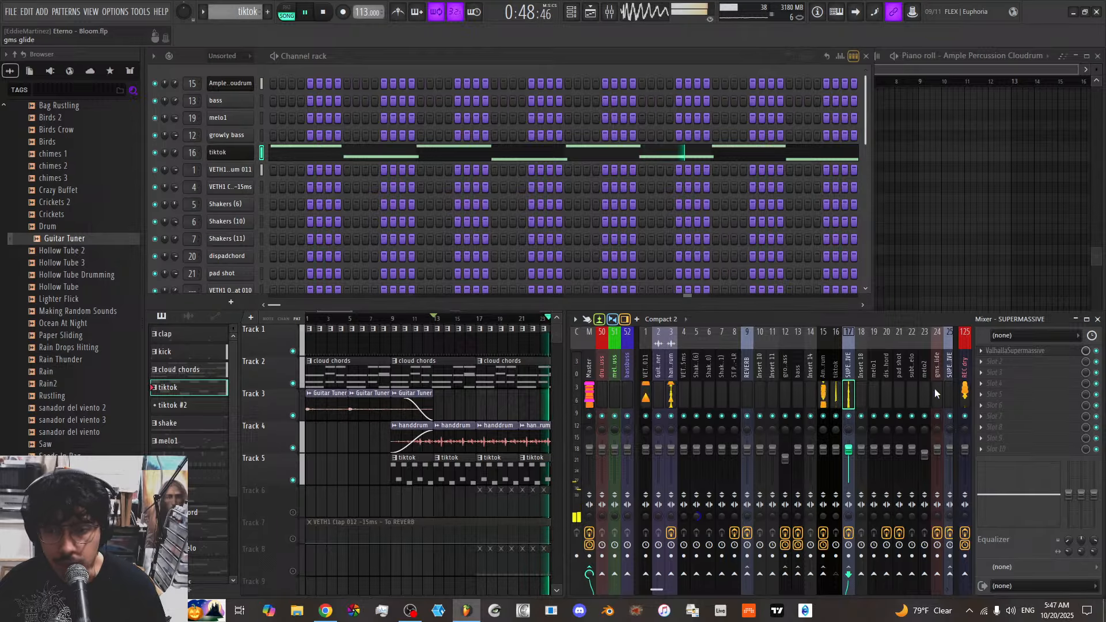
pyautogui.scroll(-2, 384, 497)
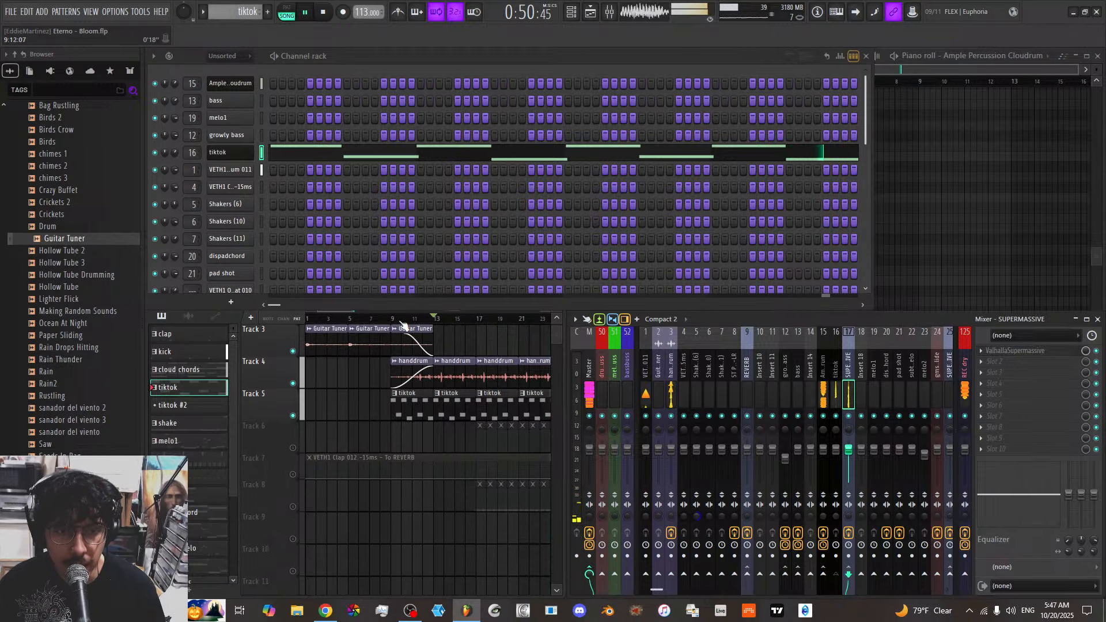
pyautogui.click(399, 311)
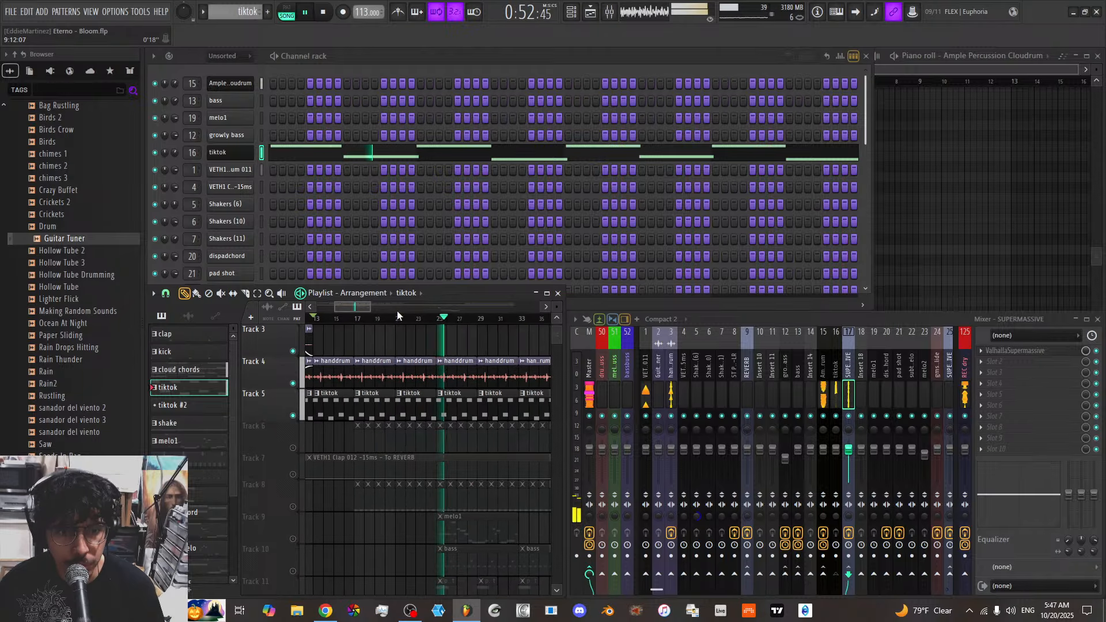
pyautogui.click(293, 448)
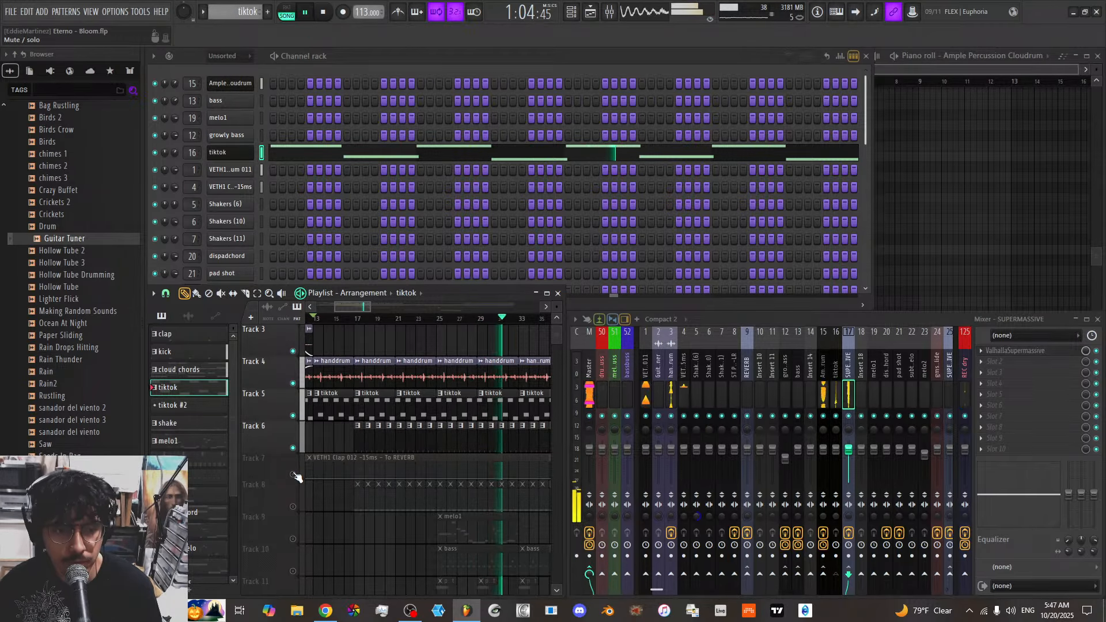
pyautogui.click(292, 475)
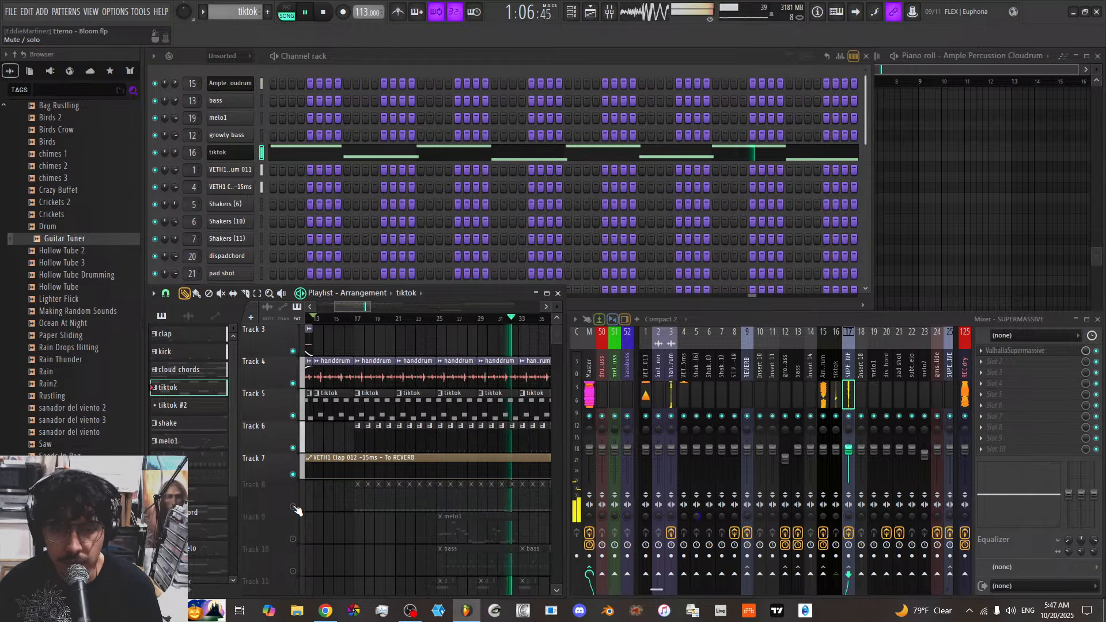
pyautogui.click(293, 507)
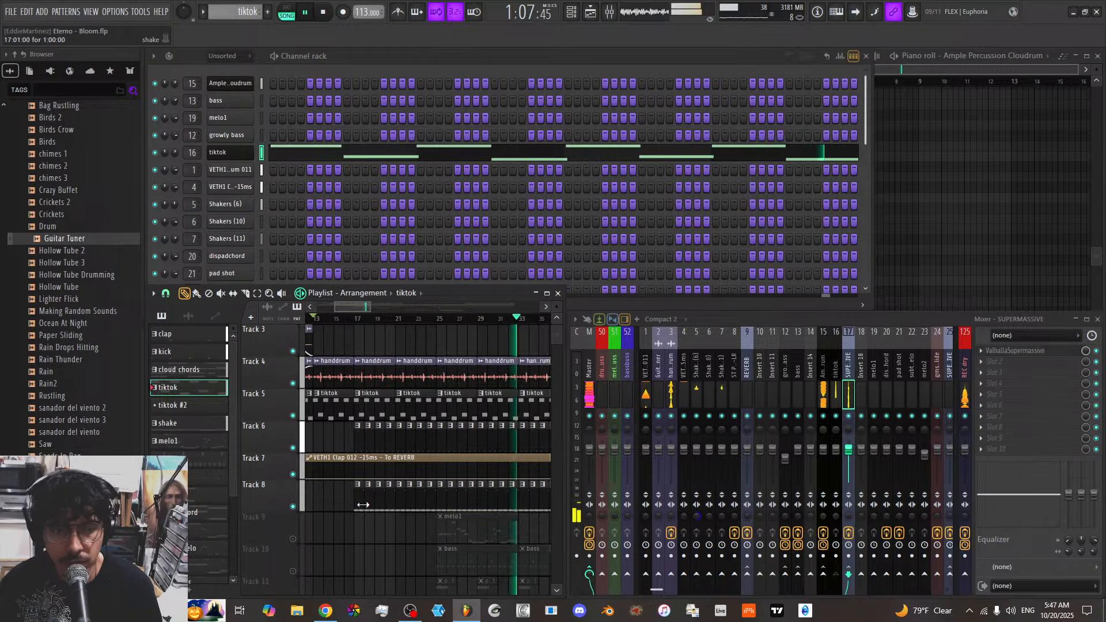
# Open the shake pattern and inspect its Shakers and ST PER A -LR channels in the channel rack
pyautogui.click(494, 499)
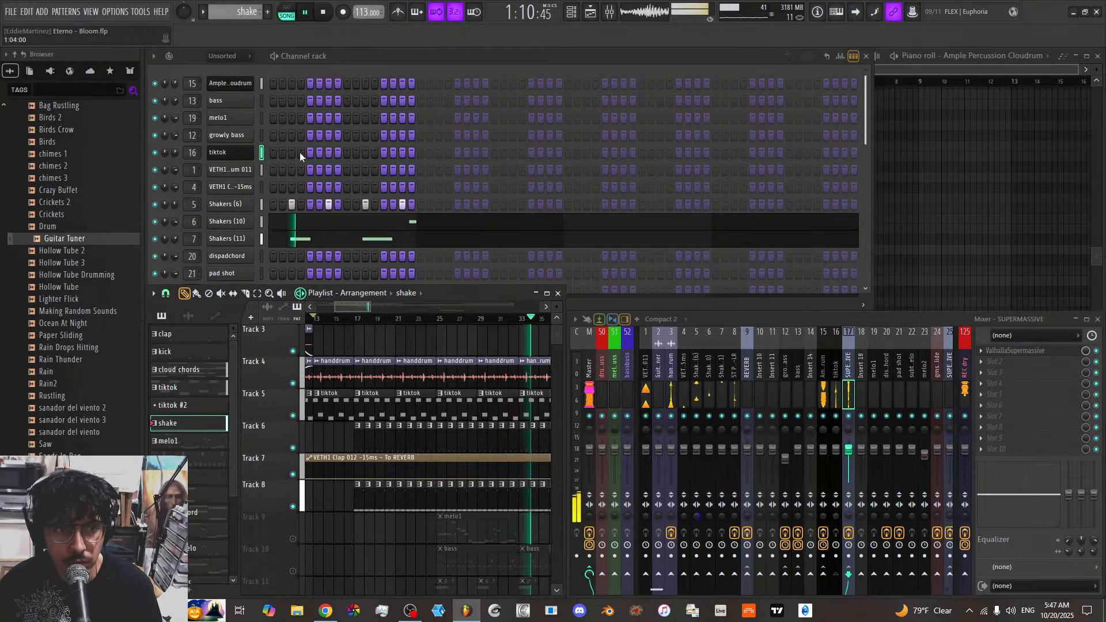
pyautogui.scroll(-3, 299, 152)
pyautogui.moveTo(90, 268); pyautogui.dragTo(282, 201)
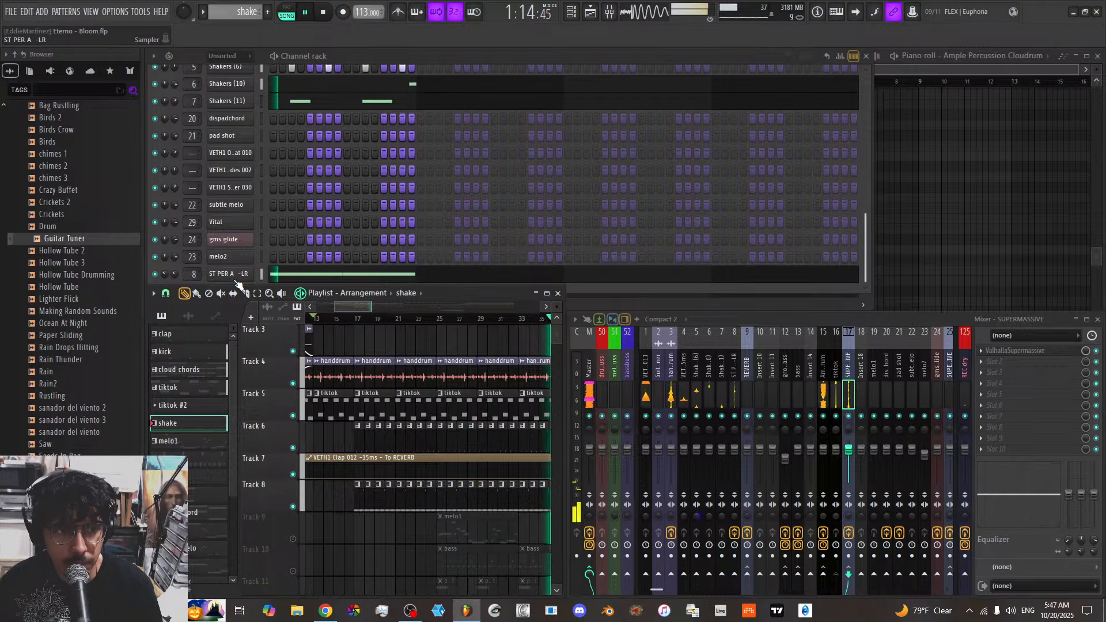
# Enable Track 9 with the melo1 clip and Track 10 with the bass clips while playing from bar 25
pyautogui.scroll(-3, 294, 443)
pyautogui.click(293, 442)
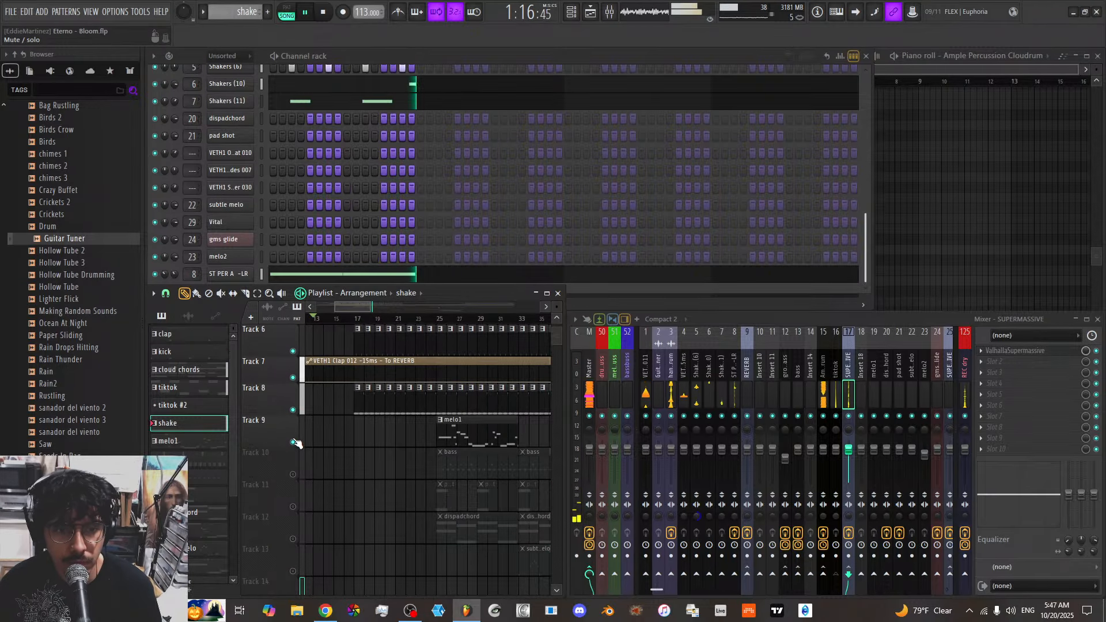
pyautogui.click(293, 442)
pyautogui.press('space')
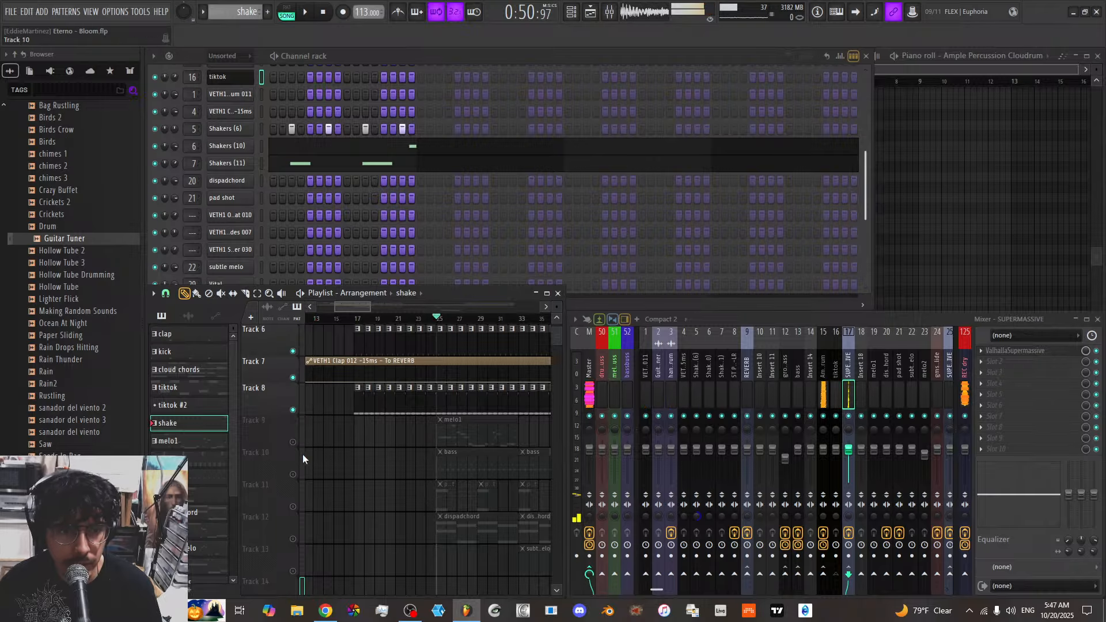
pyautogui.click(294, 442)
pyautogui.press('space')
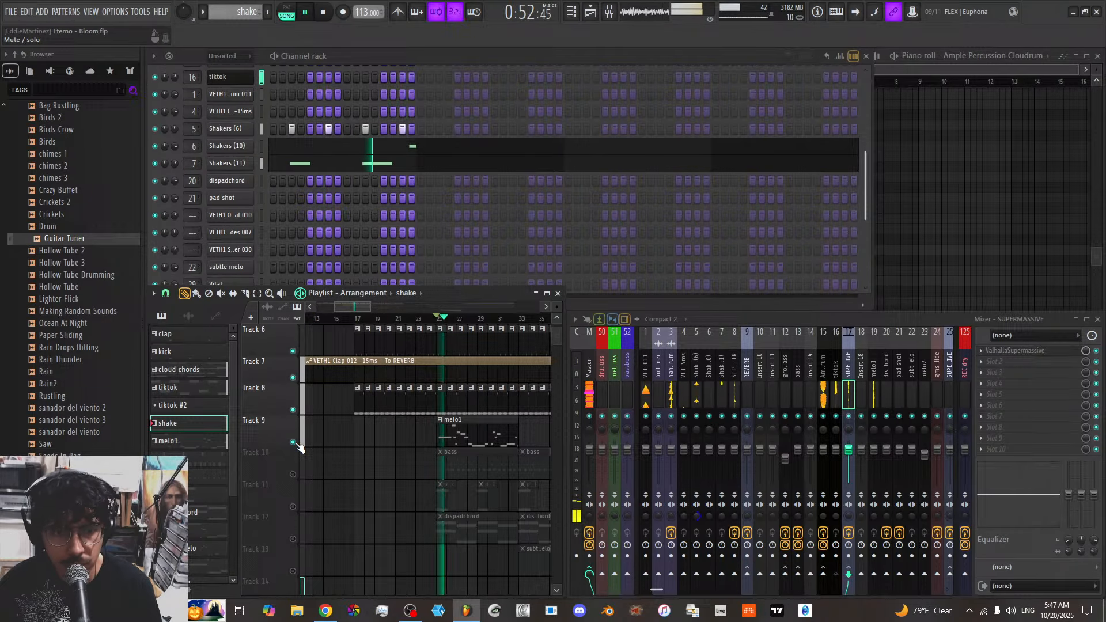
pyautogui.click(293, 474)
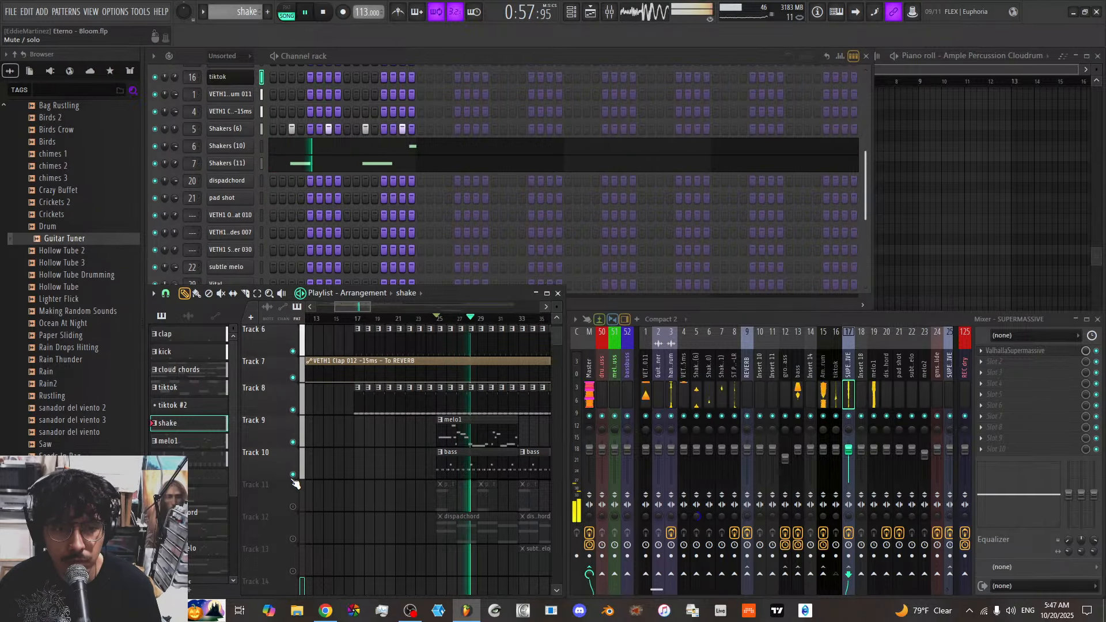
pyautogui.press('space')
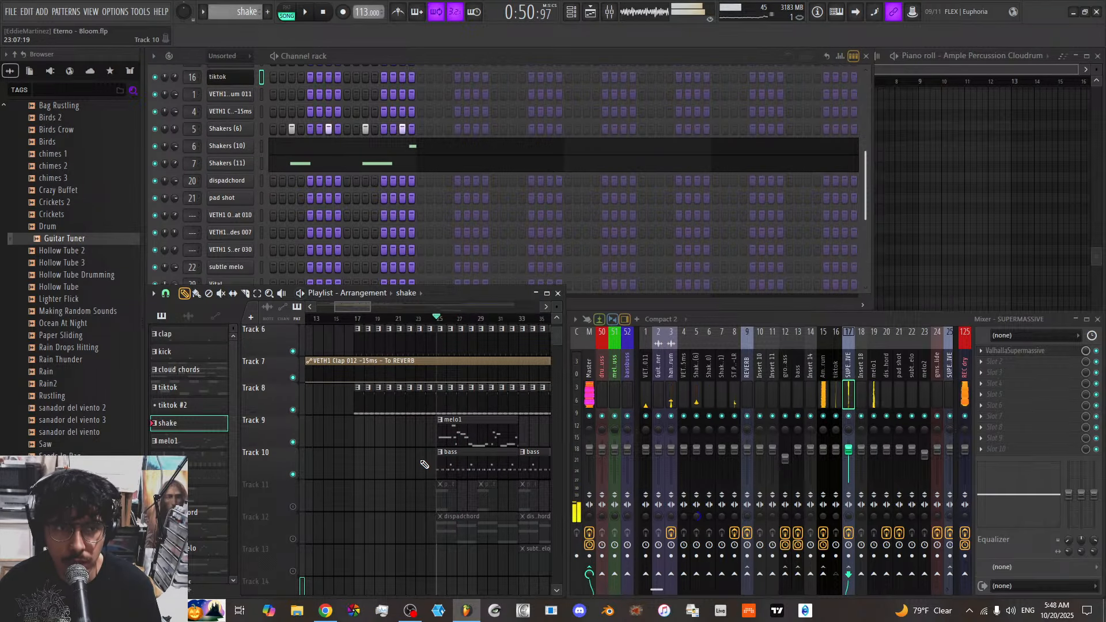
# Open the bass pattern, inspect its notes in the piano roll, and briefly replay the arrangement from bar 25
pyautogui.click(449, 461)
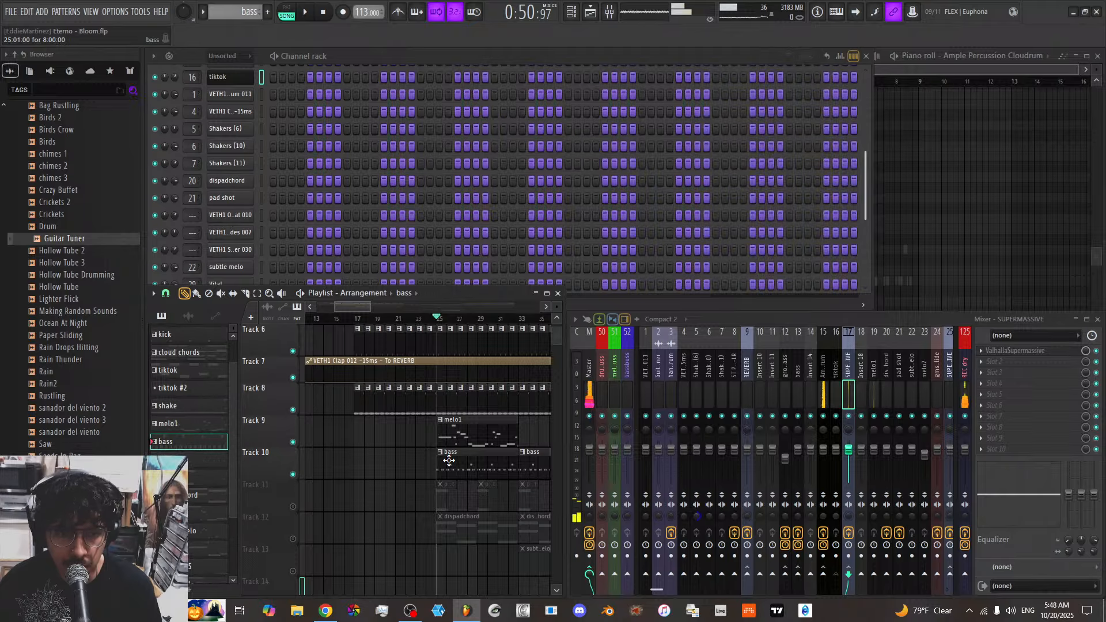
pyautogui.scroll(4, 320, 222)
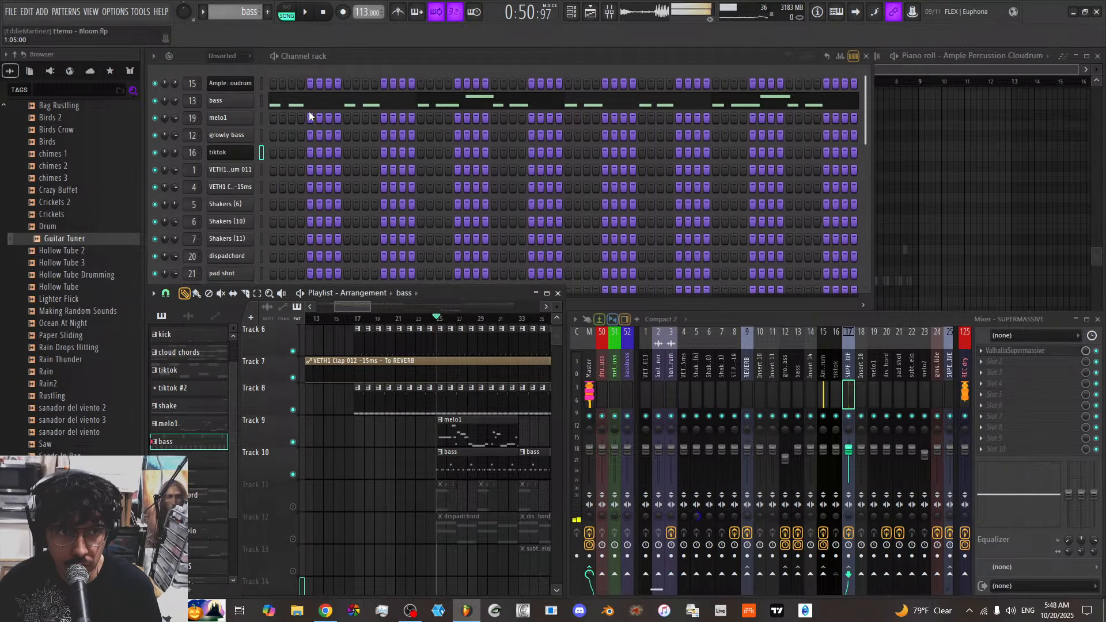
pyautogui.click(316, 104)
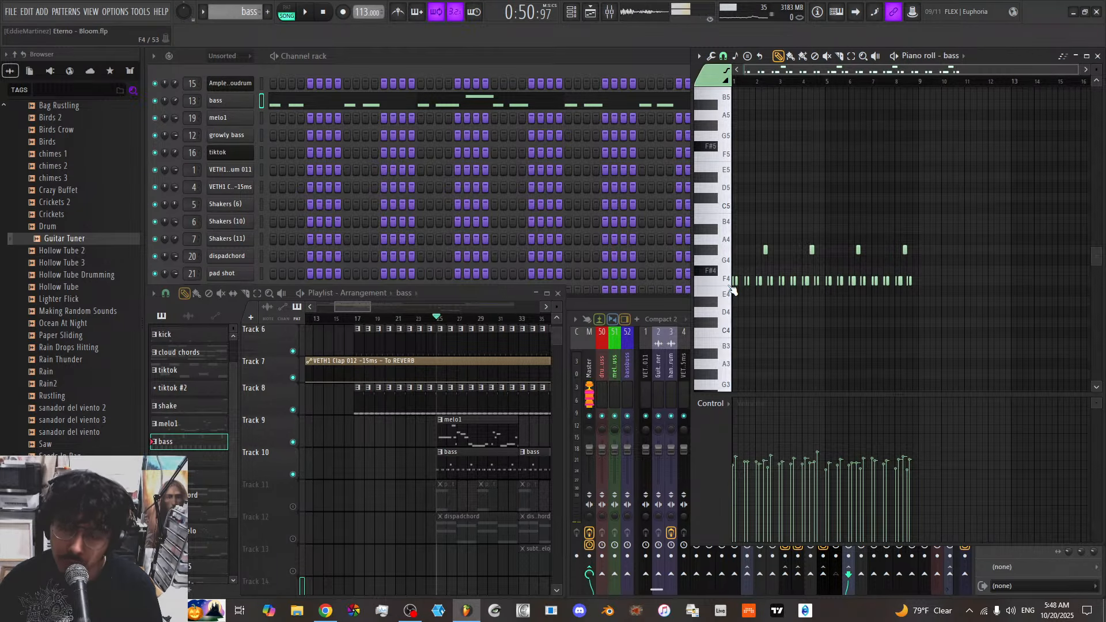
pyautogui.moveTo(782, 71); pyautogui.dragTo(787, 104)
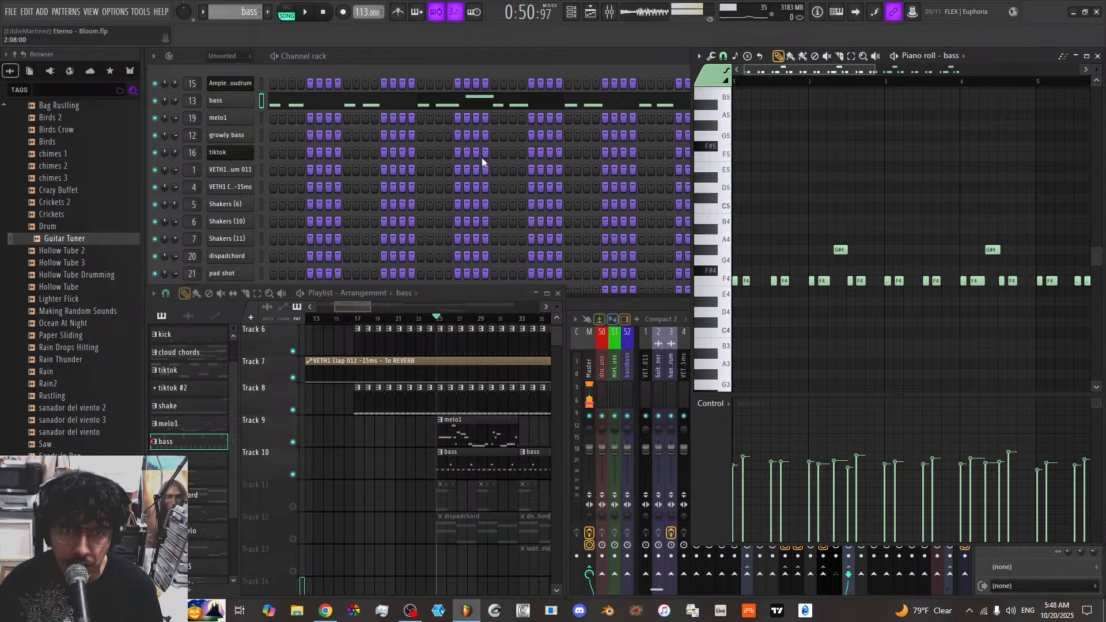
pyautogui.click(357, 62)
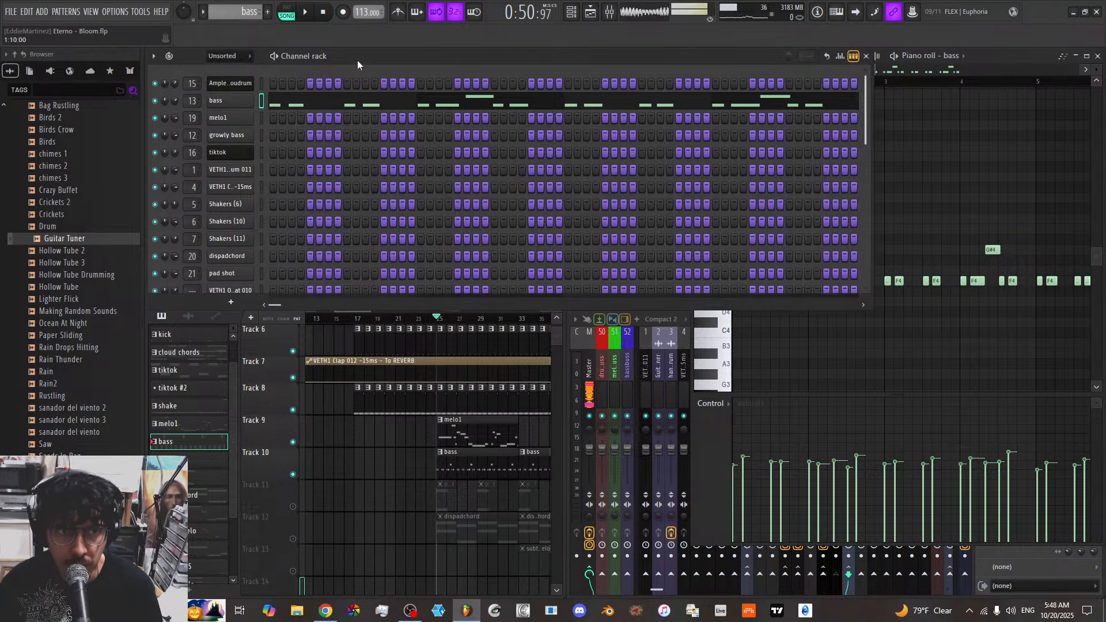
pyautogui.rightClick(415, 484)
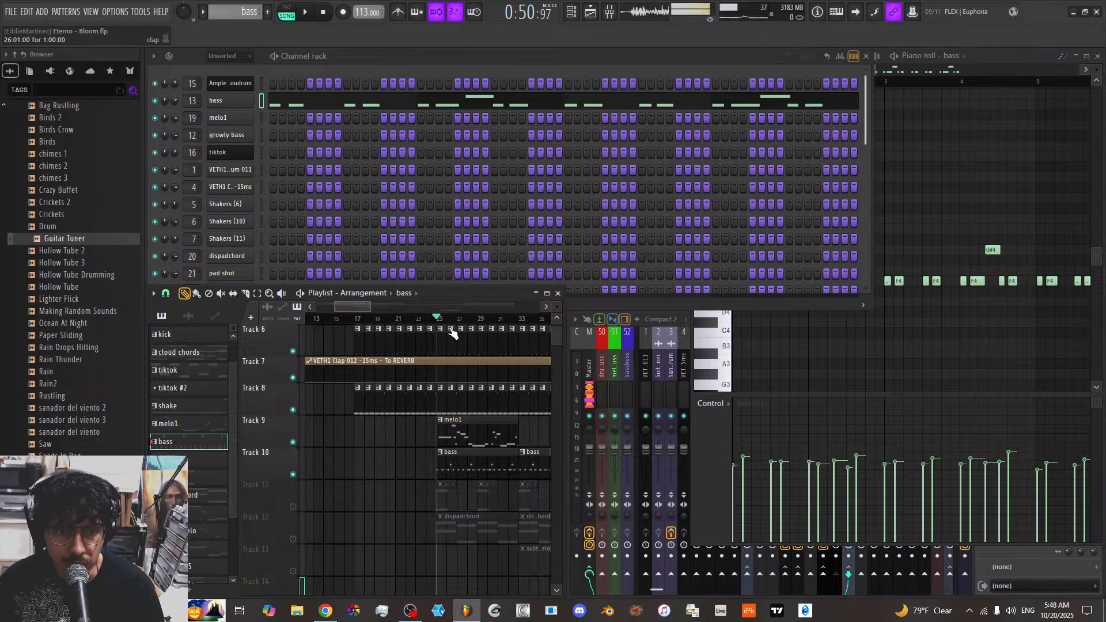
pyautogui.press('space')
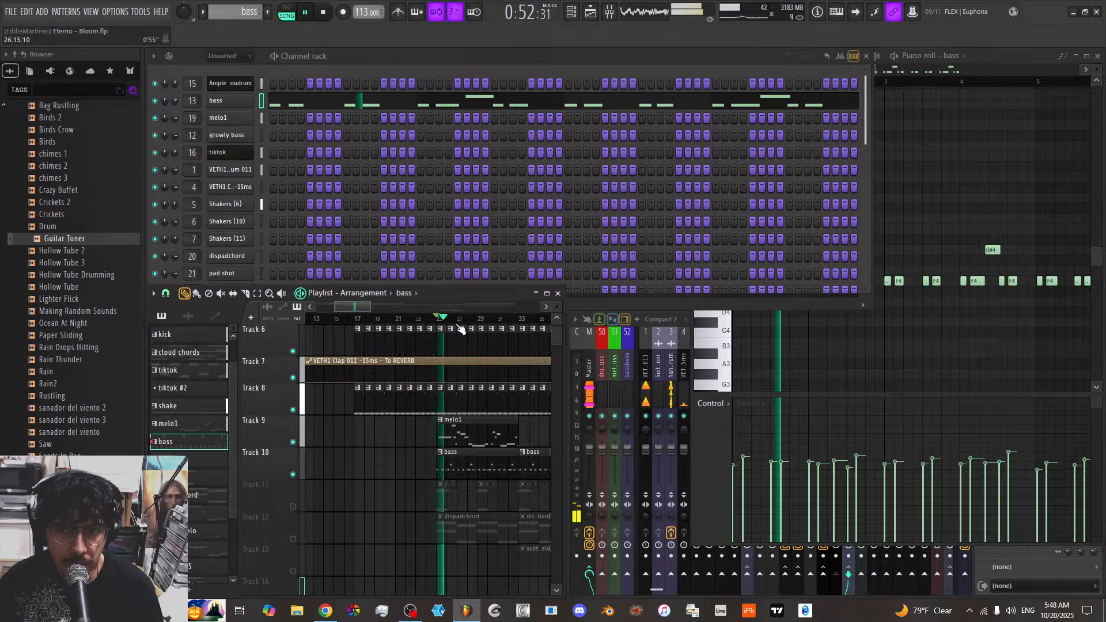
pyautogui.press('space')
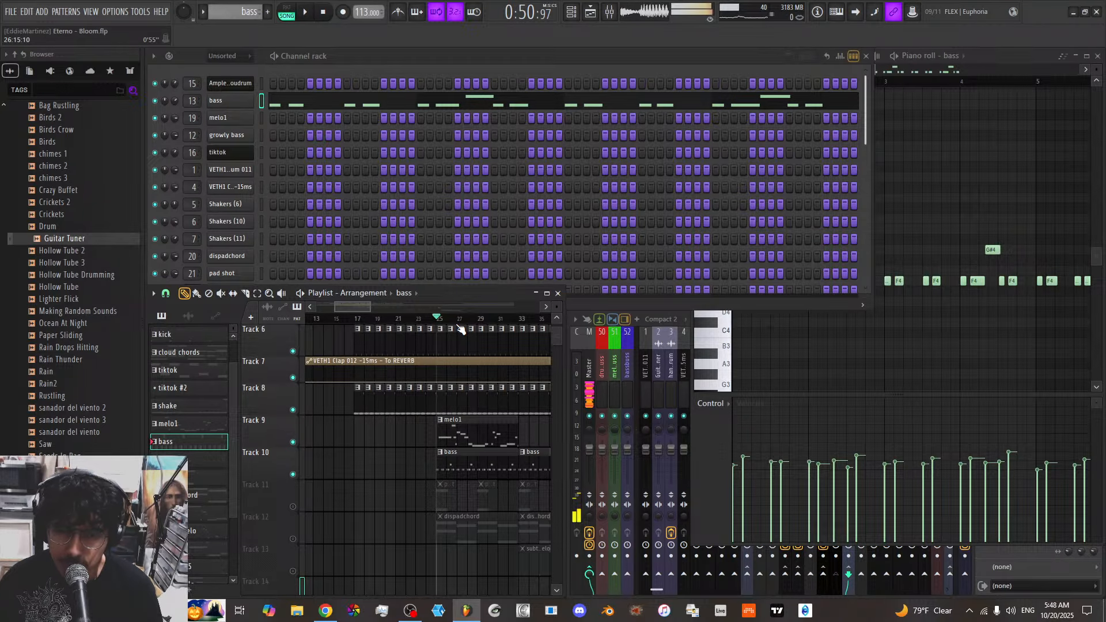
# Enable Track 11 with the pad shot clips and inspect the pattern's notes and its Resonant Pad synth preset
pyautogui.click(293, 508)
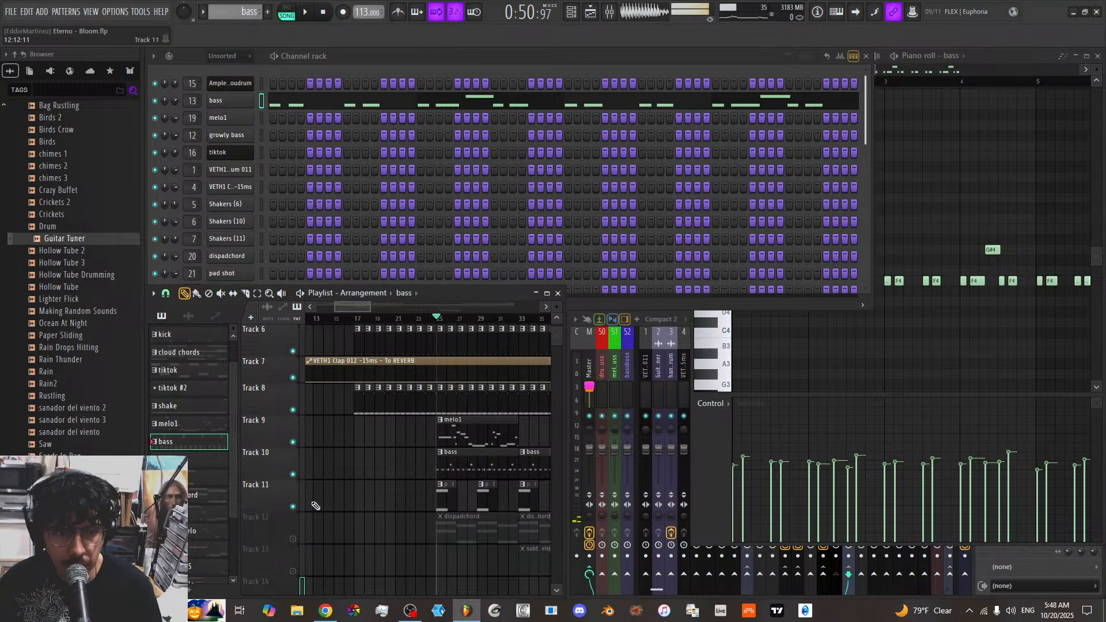
pyautogui.click(440, 497)
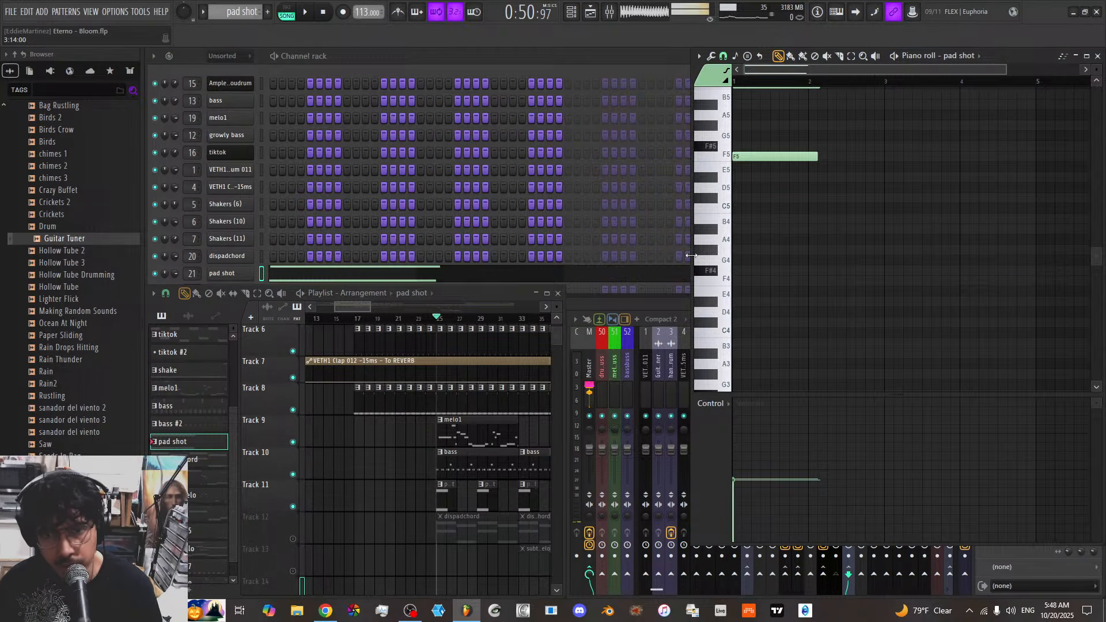
pyautogui.scroll(3, 839, 242)
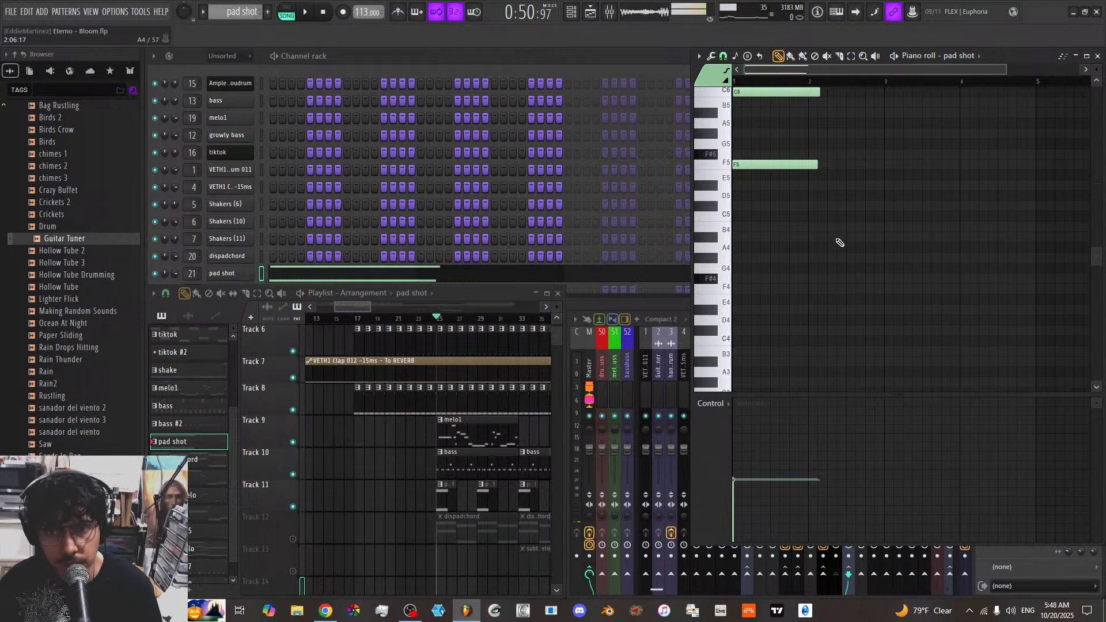
pyautogui.click(227, 276)
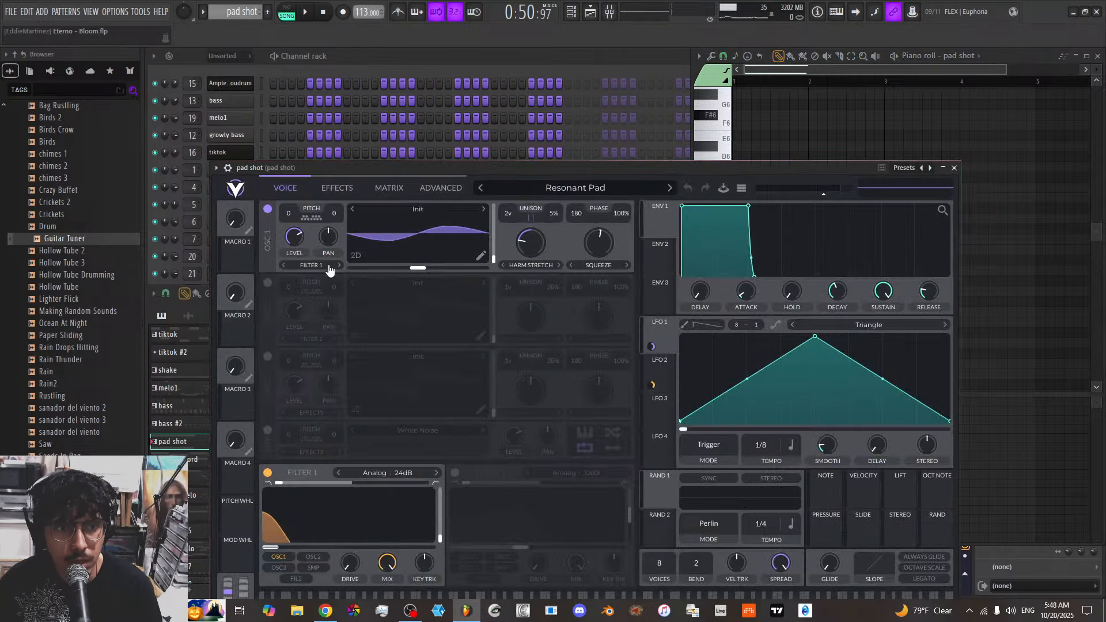
pyautogui.click(956, 168)
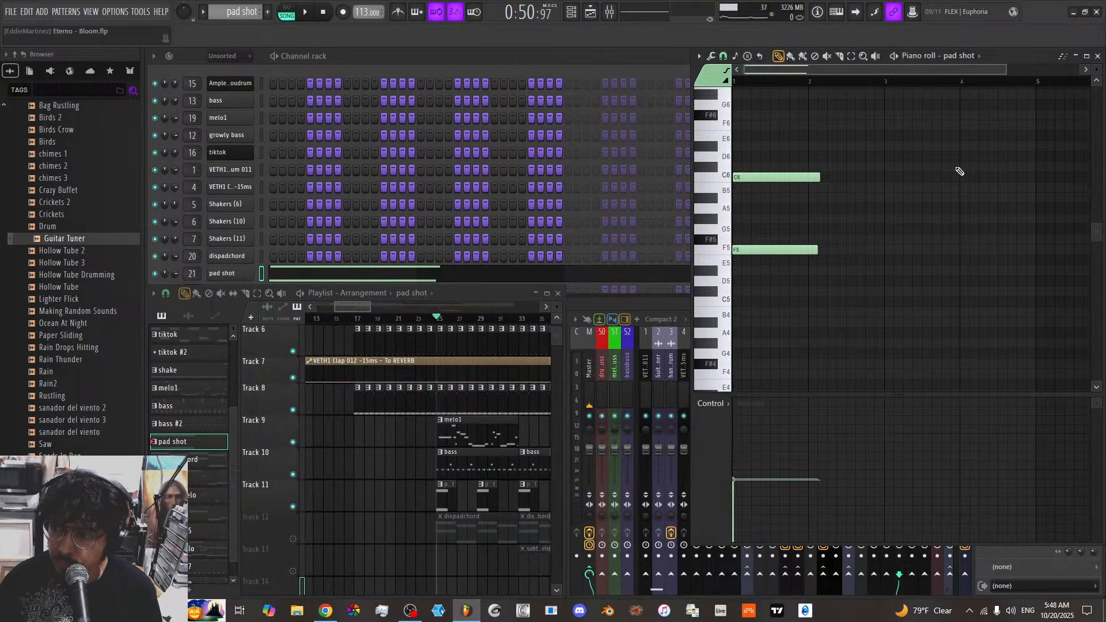
# Play the arrangement from bar 25 and enable Track 12 with the dispadchord clips
pyautogui.press('space')
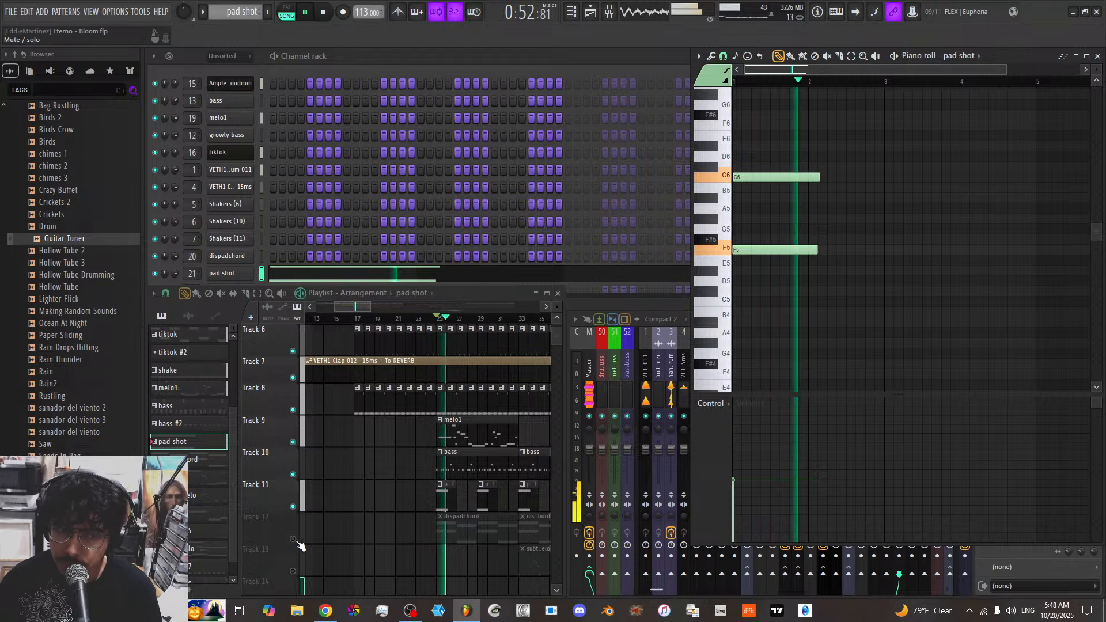
pyautogui.scroll(-1, 337, 516)
pyautogui.click(293, 507)
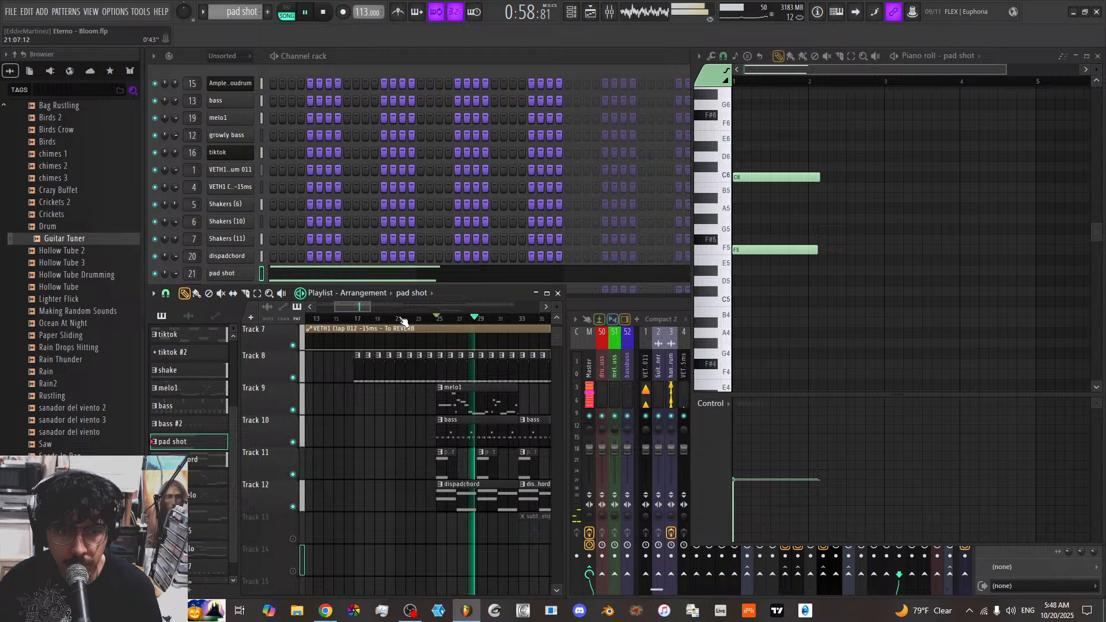
pyautogui.scroll(-3, 390, 317)
pyautogui.scroll(-1, 455, 472)
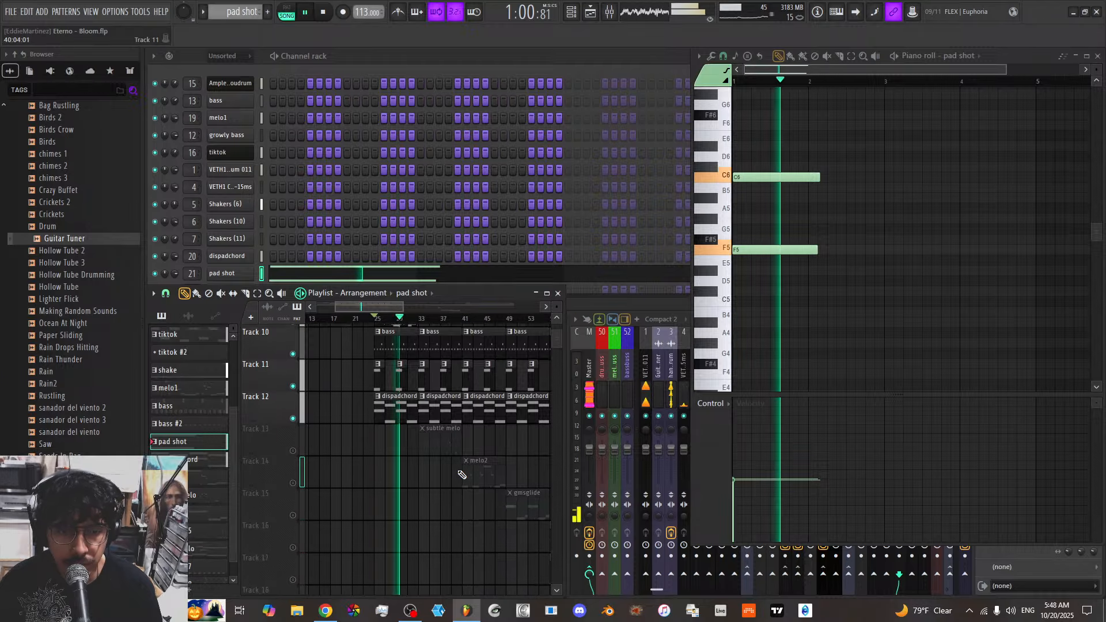
# Enable Track 13 with the subtle melo clip and Track 14 with the melo2 clip, and play from bar 33
pyautogui.press('space')
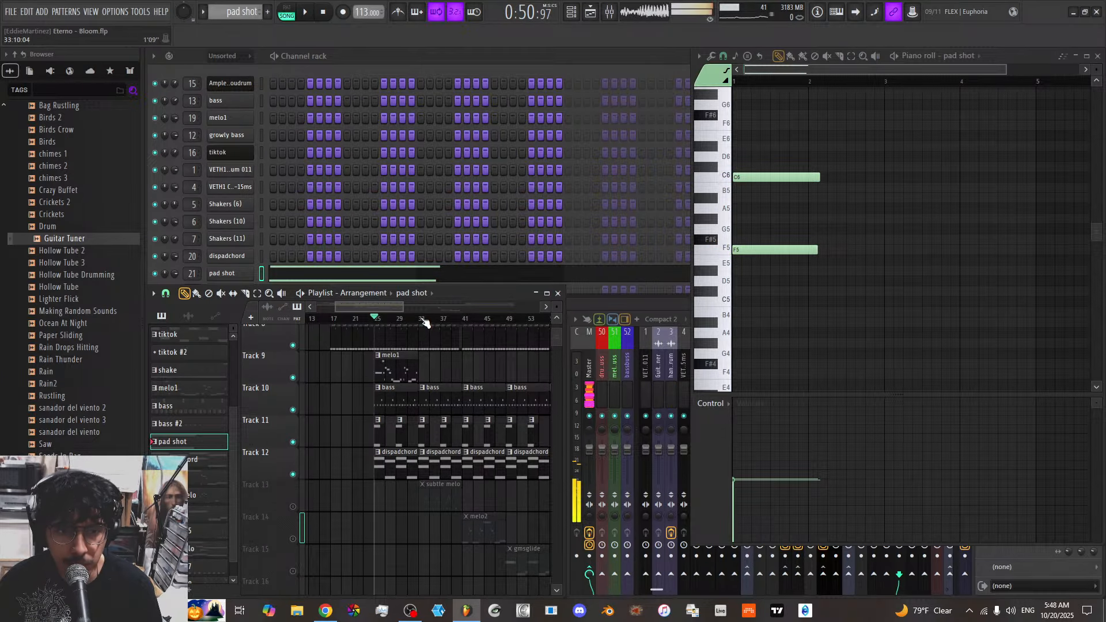
pyautogui.click(292, 506)
pyautogui.click(444, 486)
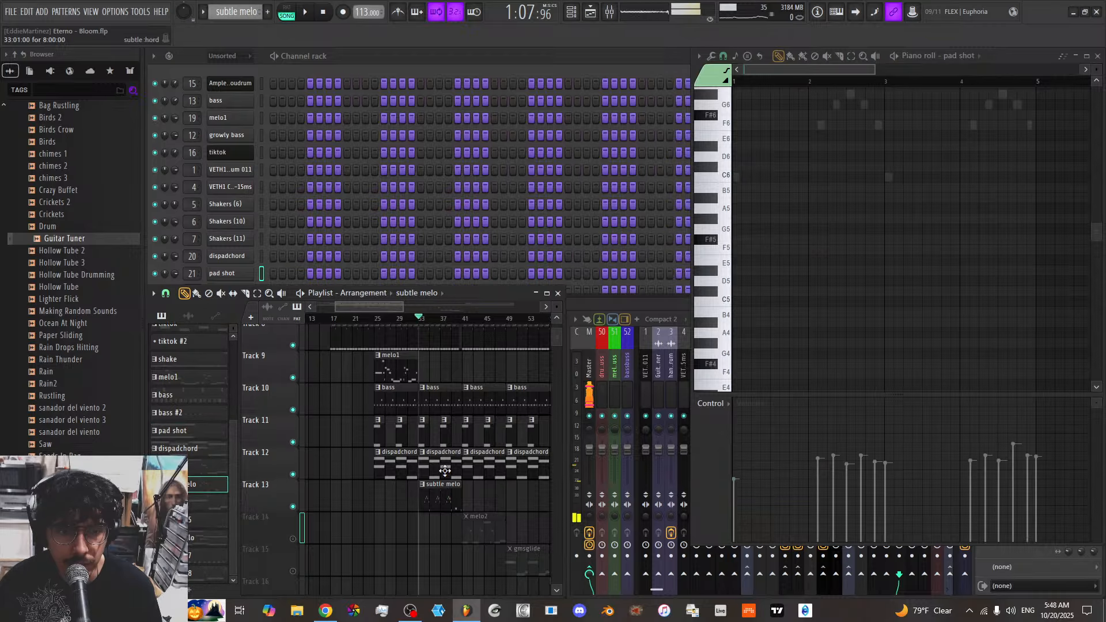
pyautogui.click(293, 539)
pyautogui.press('space')
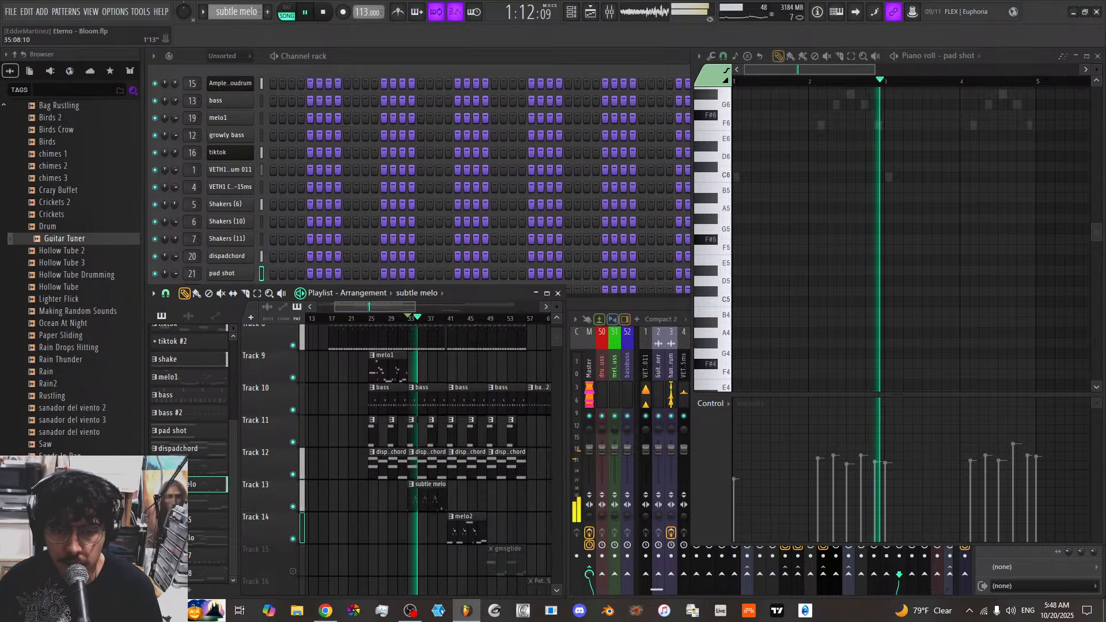
pyautogui.scroll(-3, 436, 326)
pyautogui.press('space')
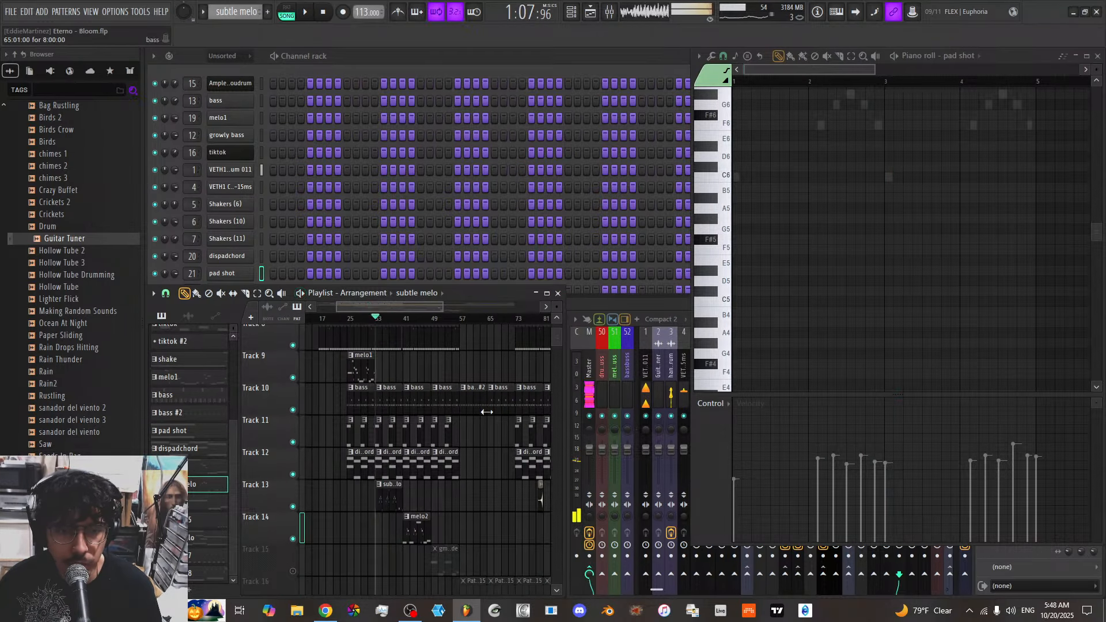
# Enable Tracks 15 to 17 with the gms glide, Pattern 15 and break melo clips, and play from bar 57
pyautogui.scroll(-4, 487, 412)
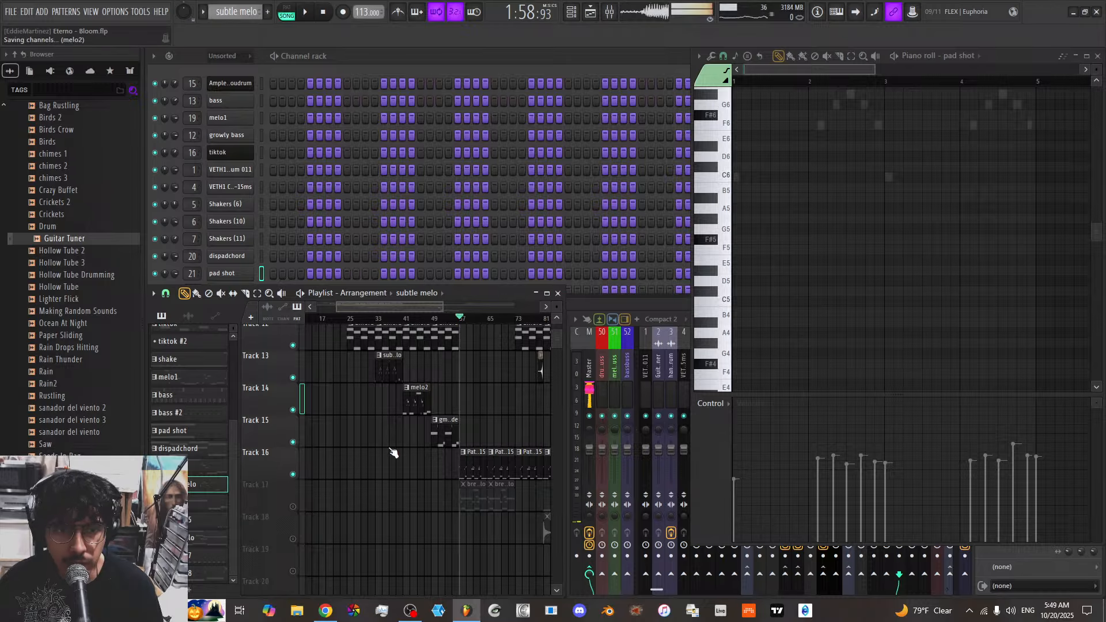
pyautogui.click(294, 507)
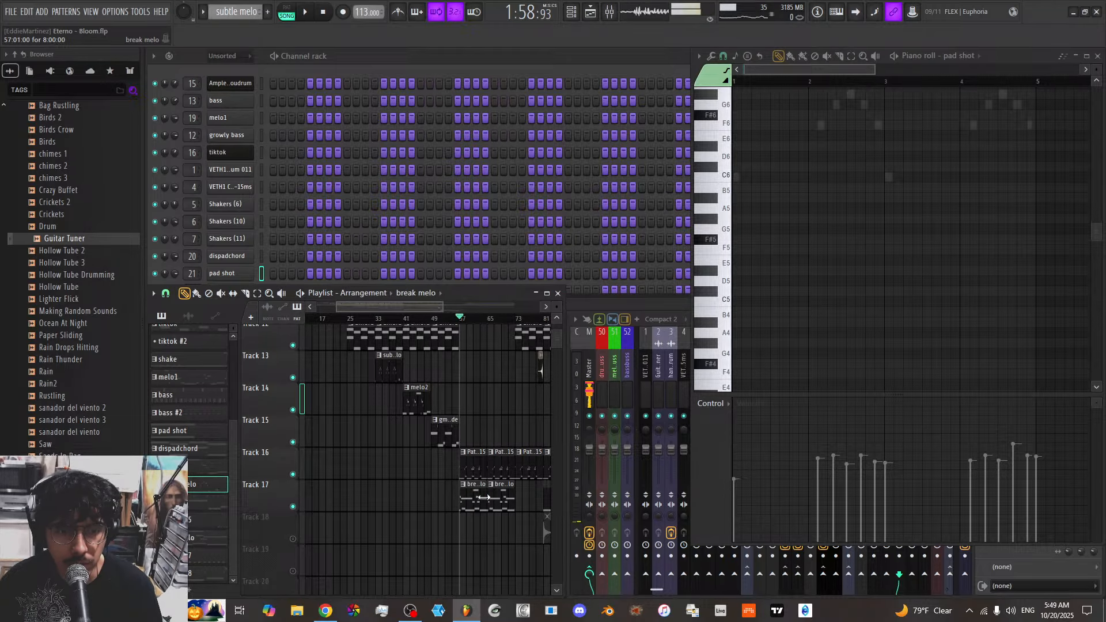
pyautogui.scroll(-2, 367, 219)
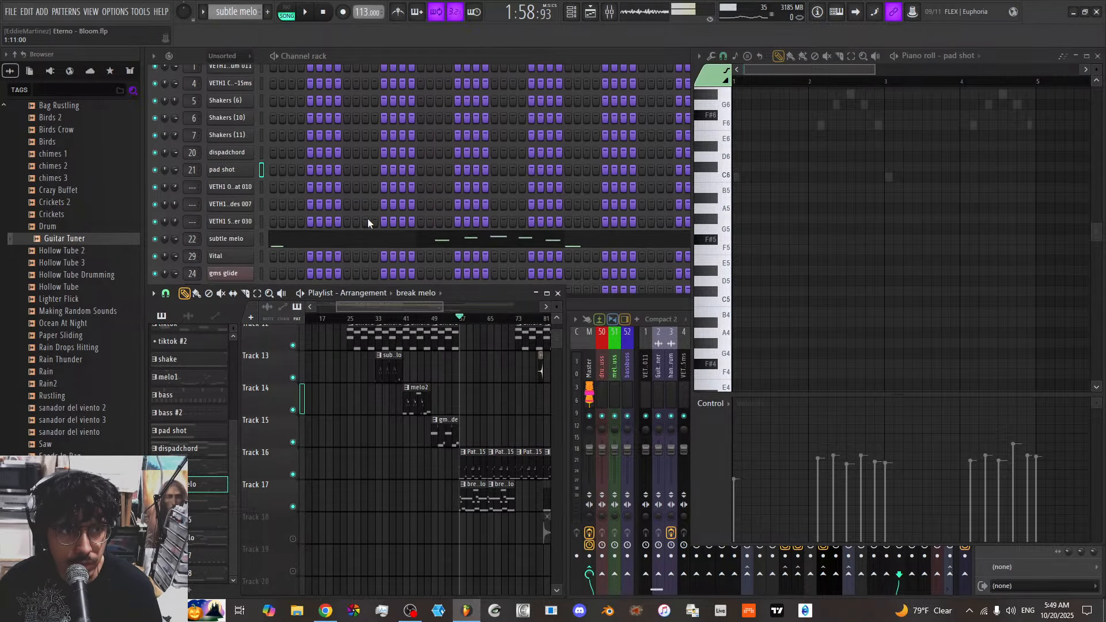
pyautogui.press('space')
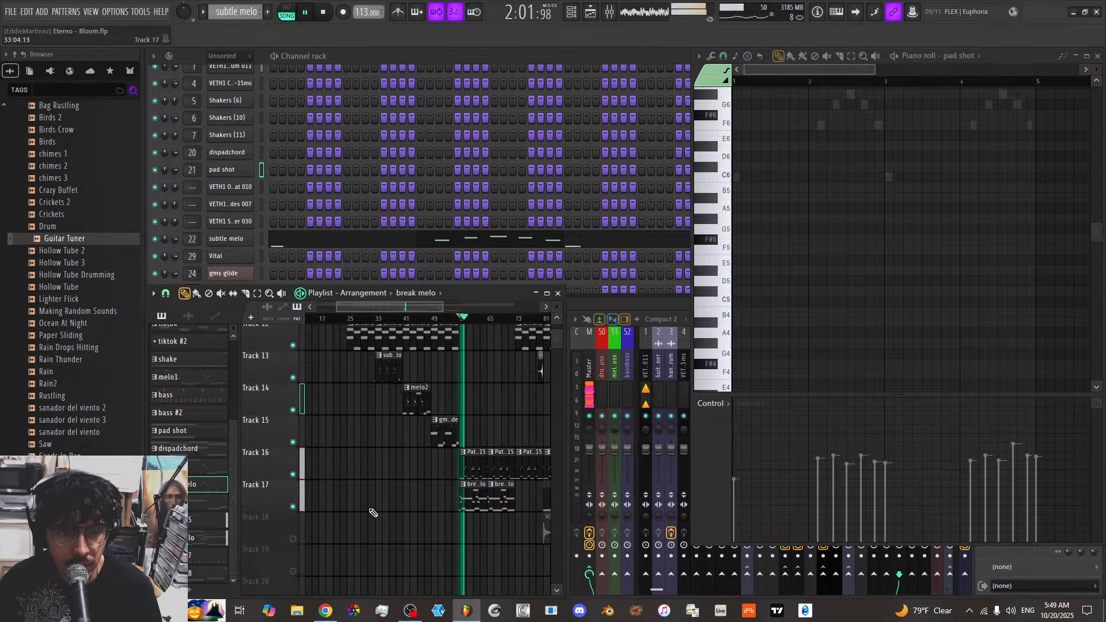
# Solo Track 16 during playback, select Pattern 15 and open the growly bass channel's Vital synth to inspect its effects
pyautogui.rightClick(293, 474)
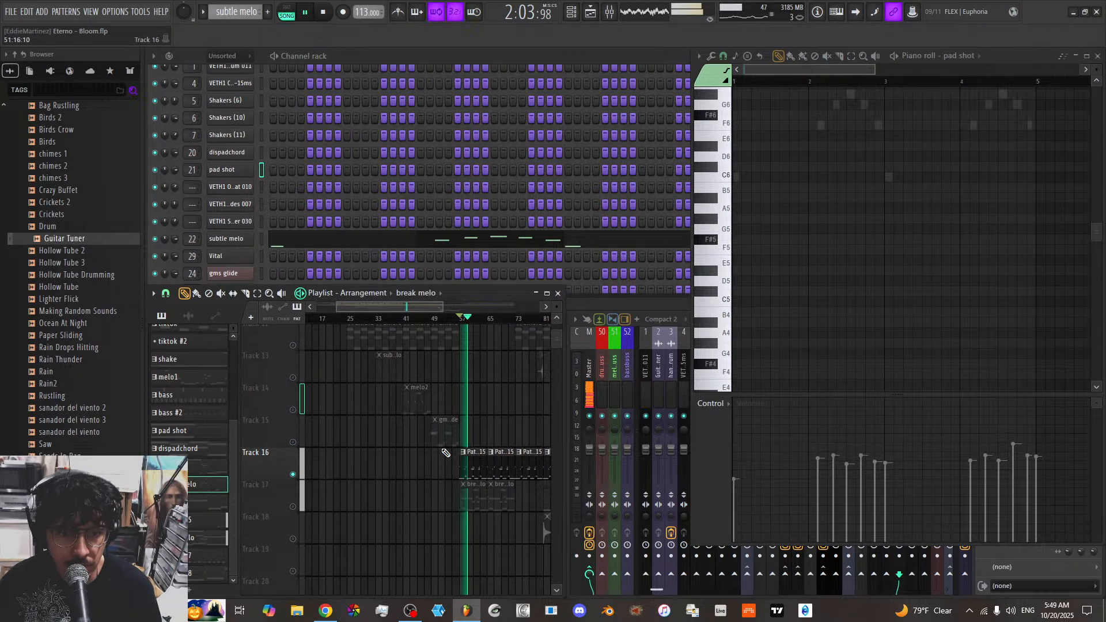
pyautogui.click(467, 451)
pyautogui.scroll(3, 262, 172)
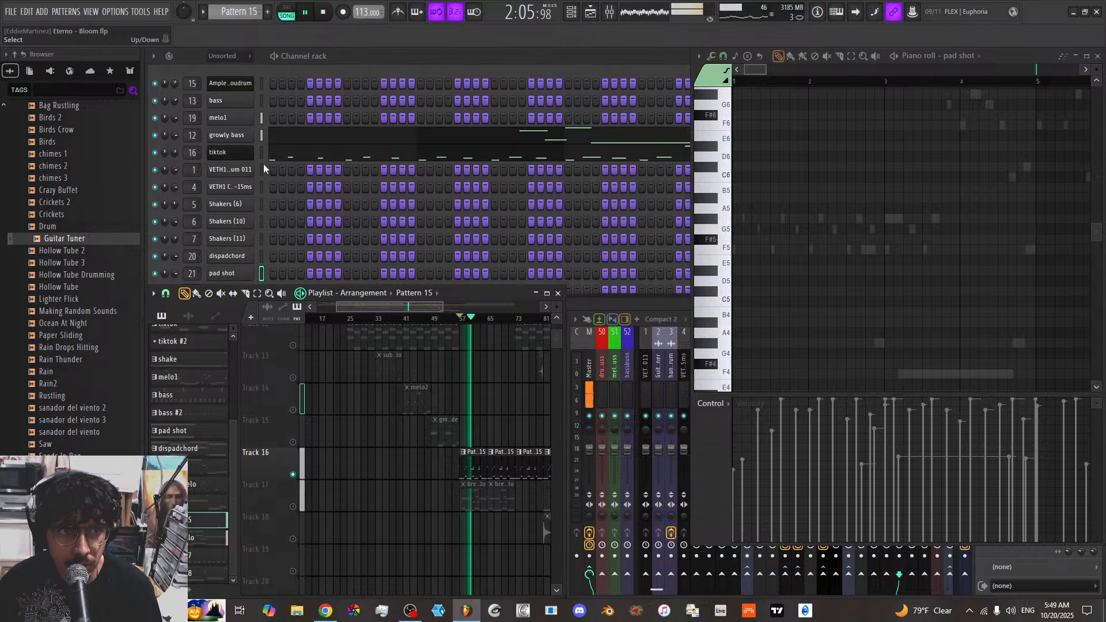
pyautogui.click(227, 135)
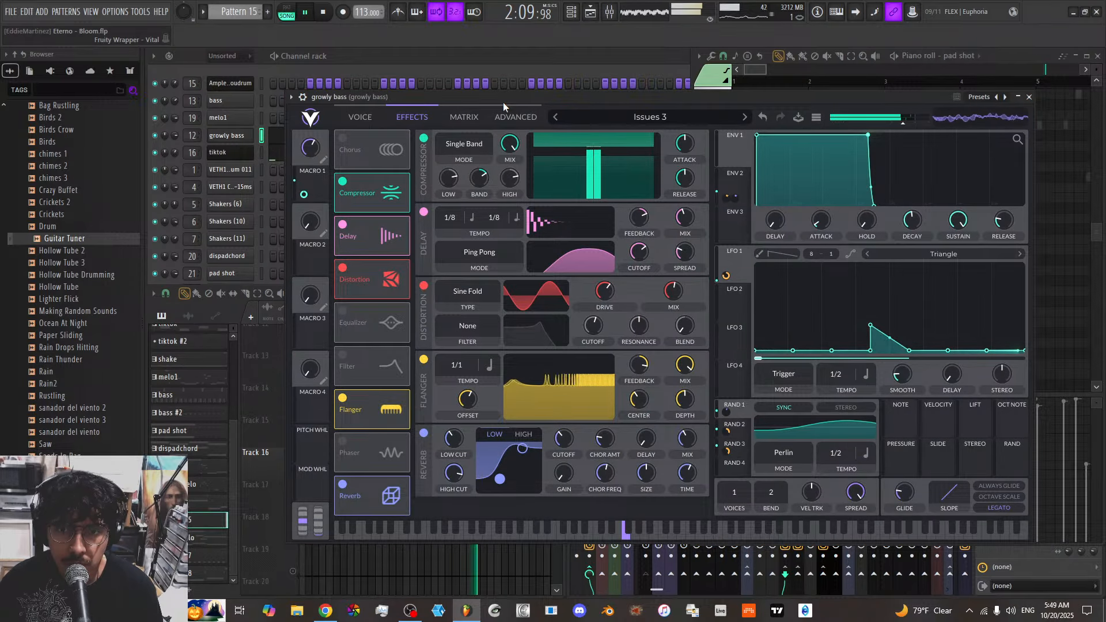
pyautogui.press('space')
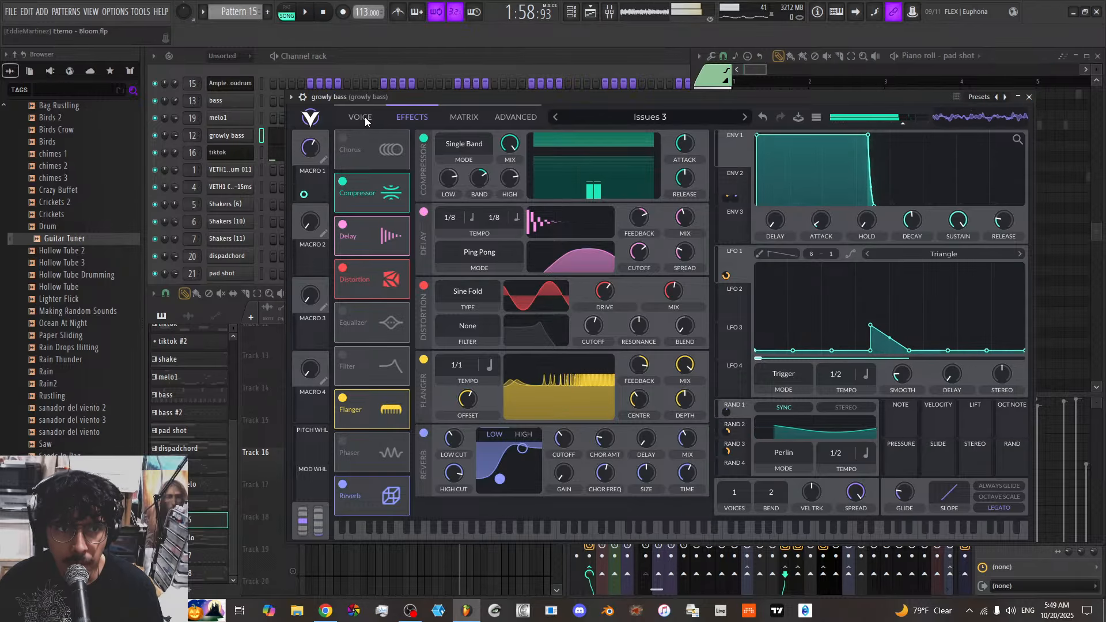
# Inspect the growly bass oscillators and filter in Vital while replaying Pattern 15 from bar 57, and close the synth
pyautogui.click(360, 117)
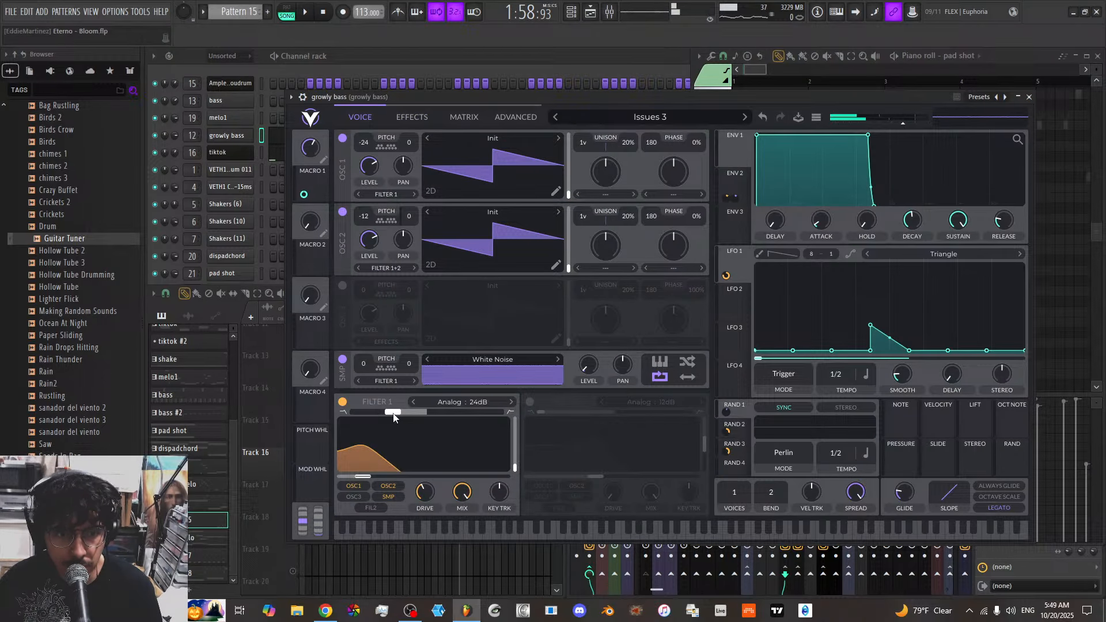
pyautogui.press('space')
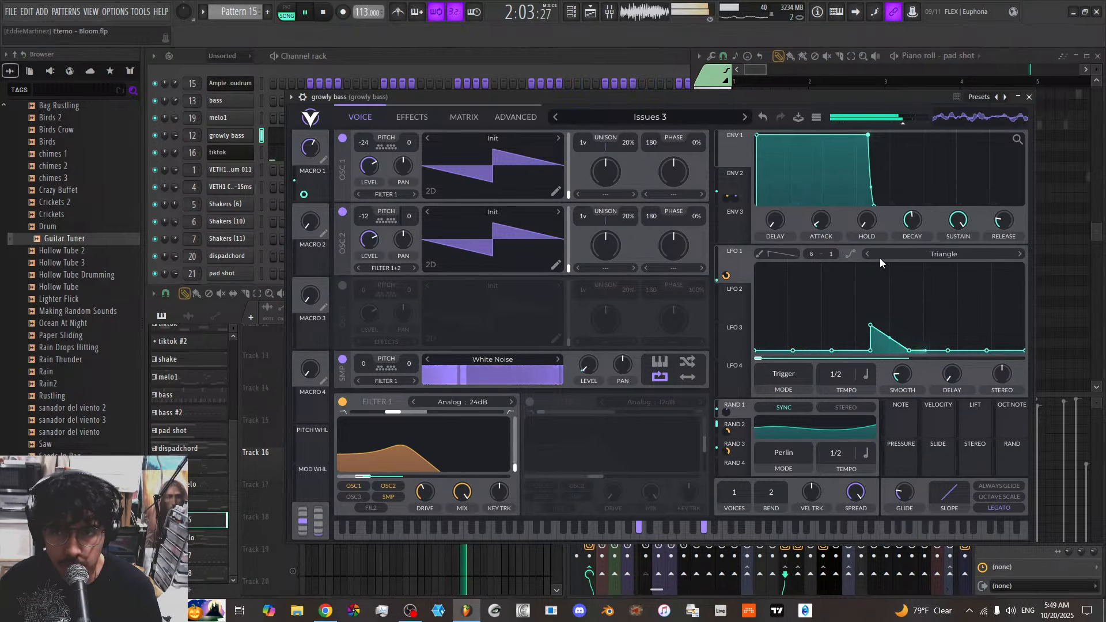
pyautogui.press('space')
pyautogui.click(1029, 98)
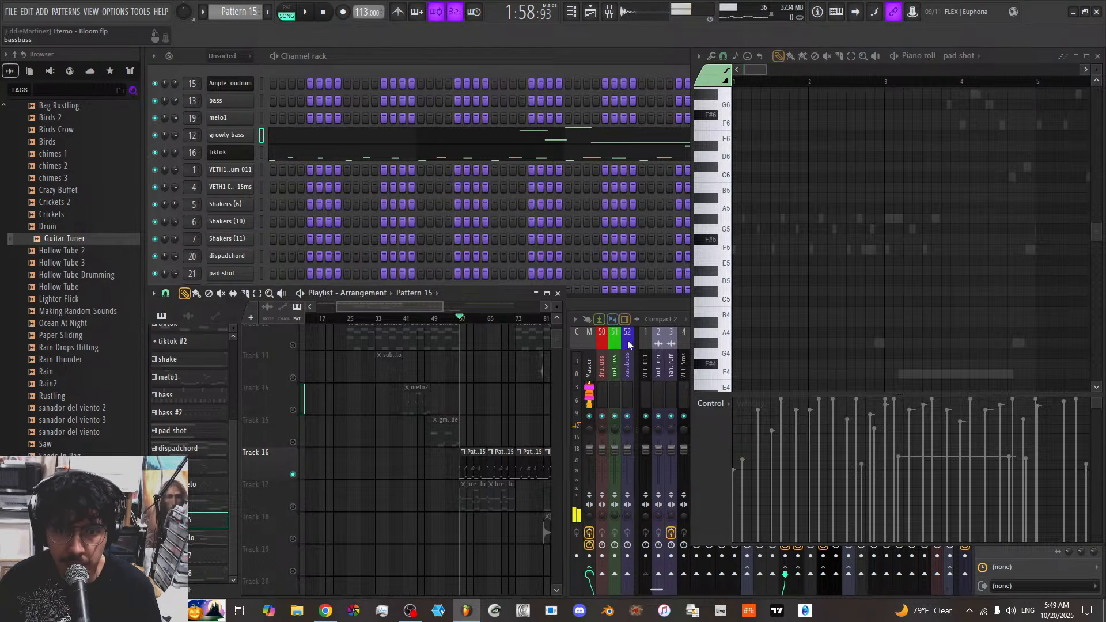
# Show the bass track in the mixer, and play from bar 57 with Track 10's bass clips enabled alongside Track 16
pyautogui.click(658, 375)
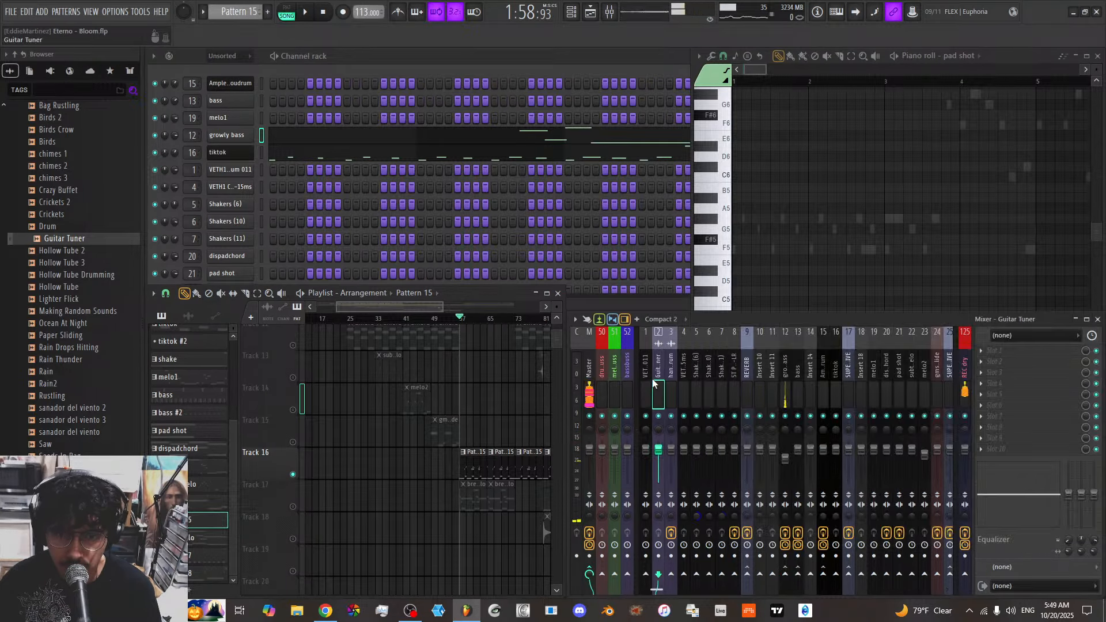
pyautogui.click(798, 383)
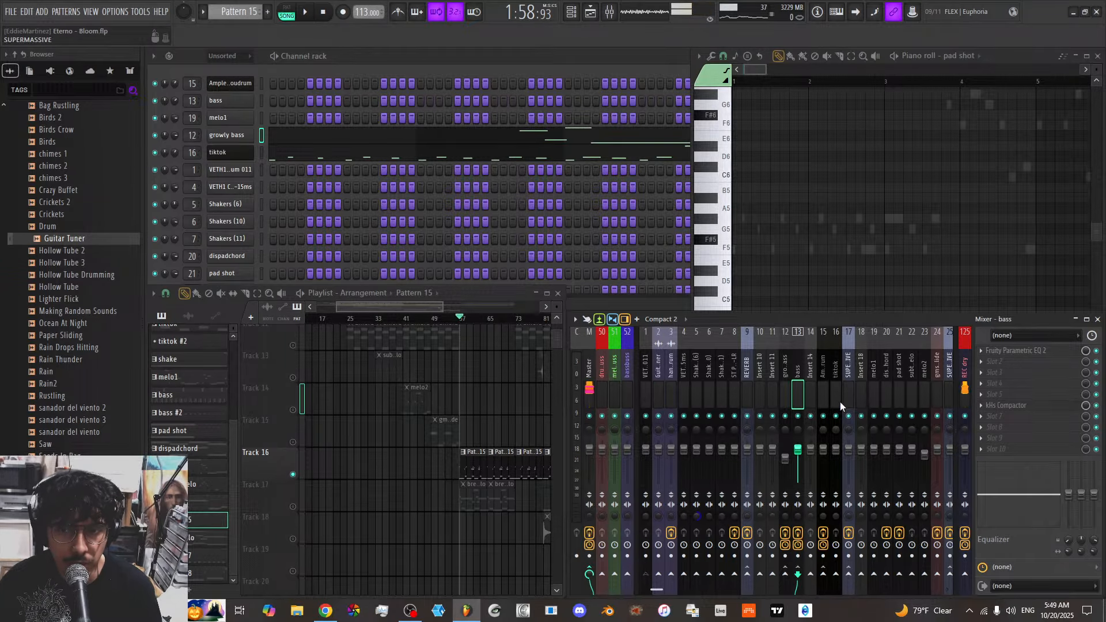
pyautogui.press('space')
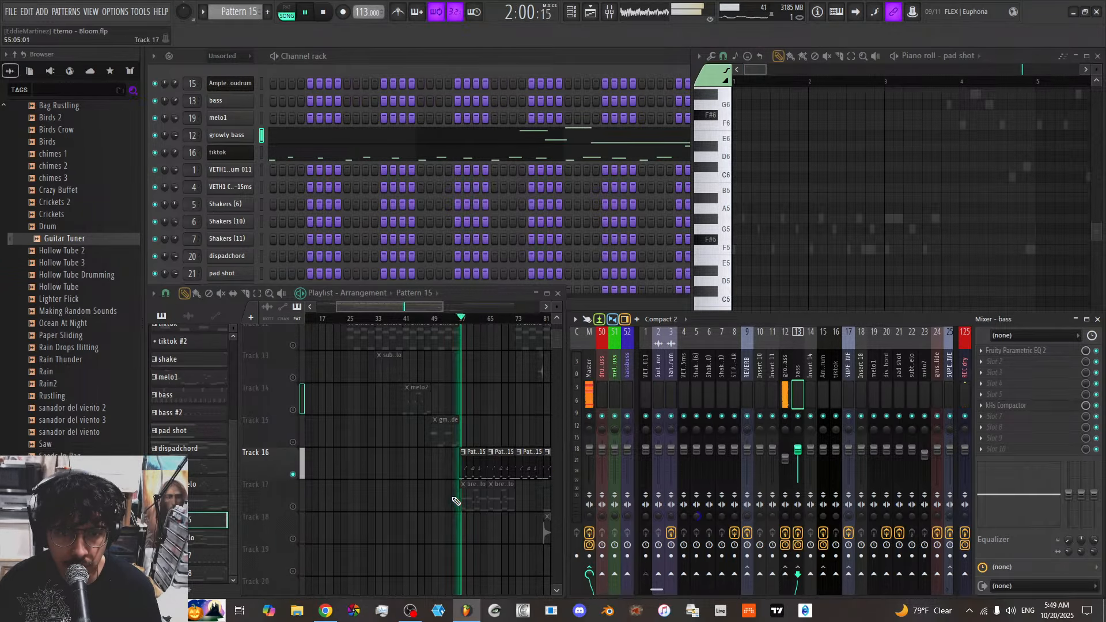
pyautogui.scroll(4, 398, 466)
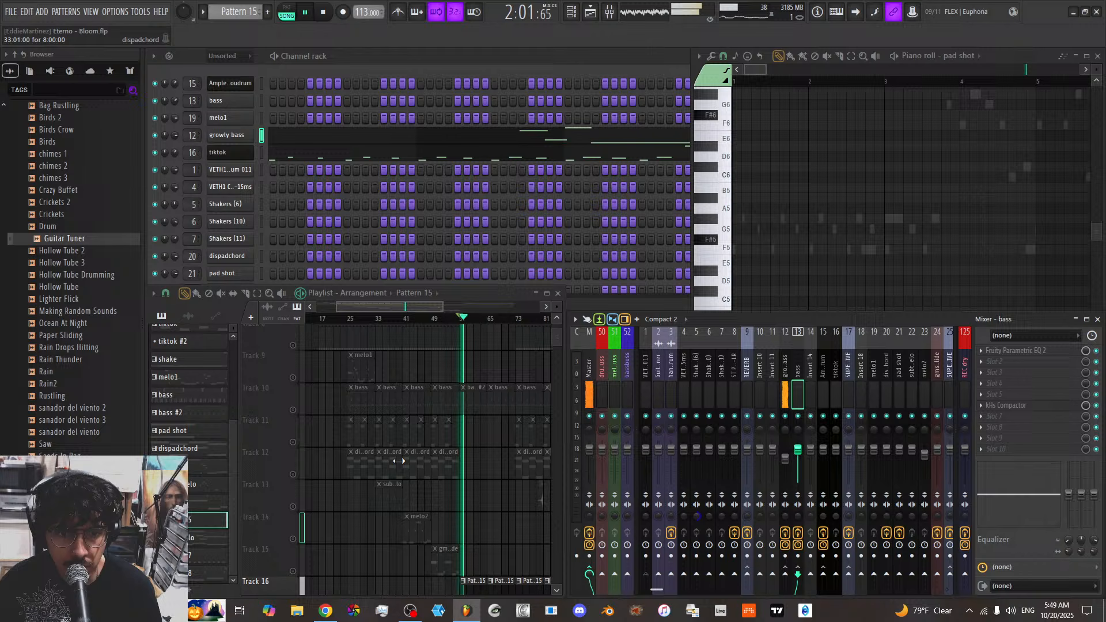
pyautogui.click(304, 410)
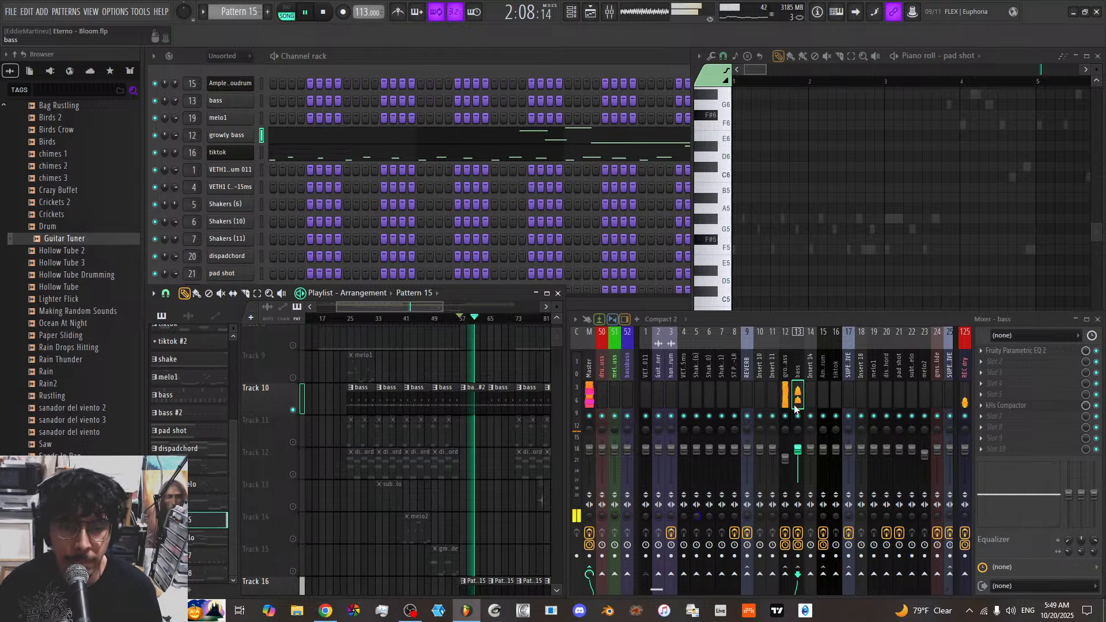
# Enable Track 17 during playback and select its break melo pattern
pyautogui.scroll(-4, 507, 461)
pyautogui.click(473, 468)
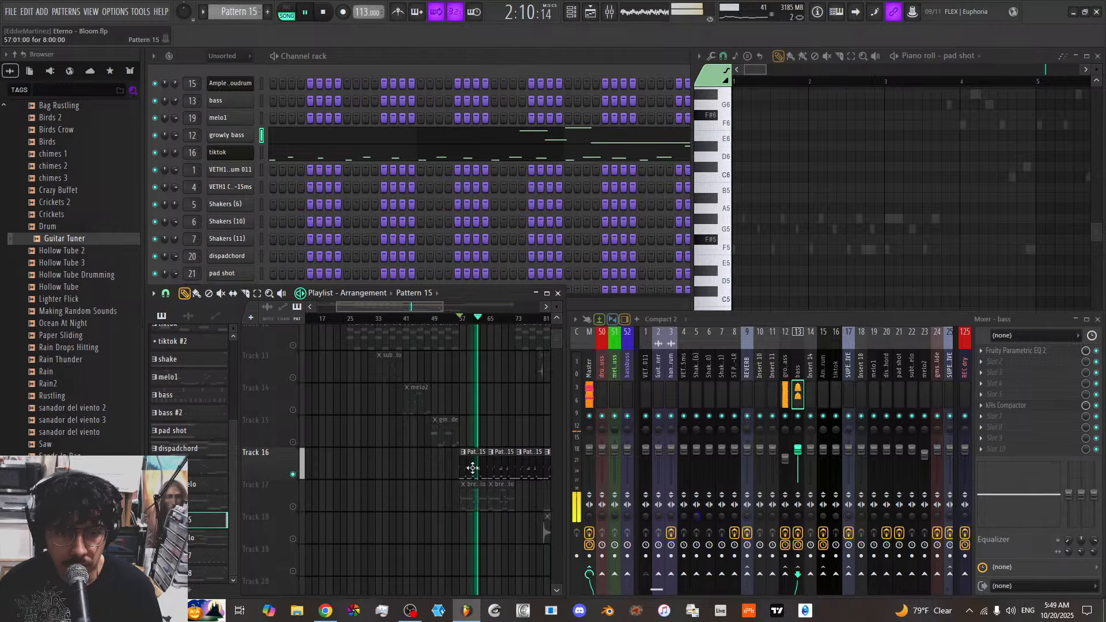
pyautogui.click(292, 507)
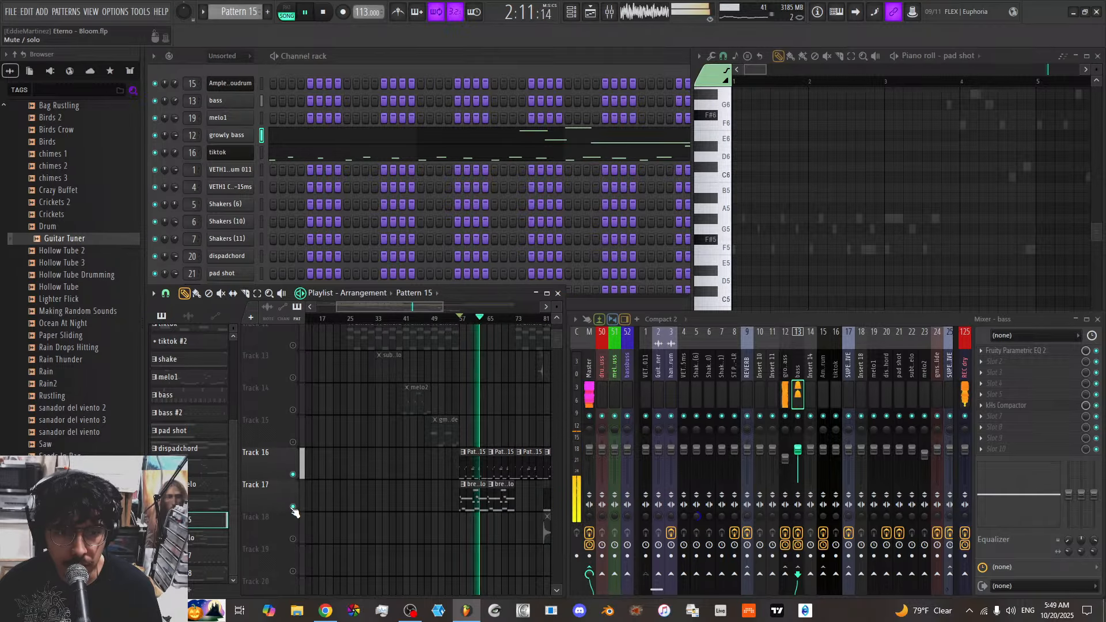
pyautogui.click(476, 496)
# Enable Tracks 2 and 1, solo Track 1 briefly, and unsolo it so that all playlist tracks are active
pyautogui.scroll(11, 494, 472)
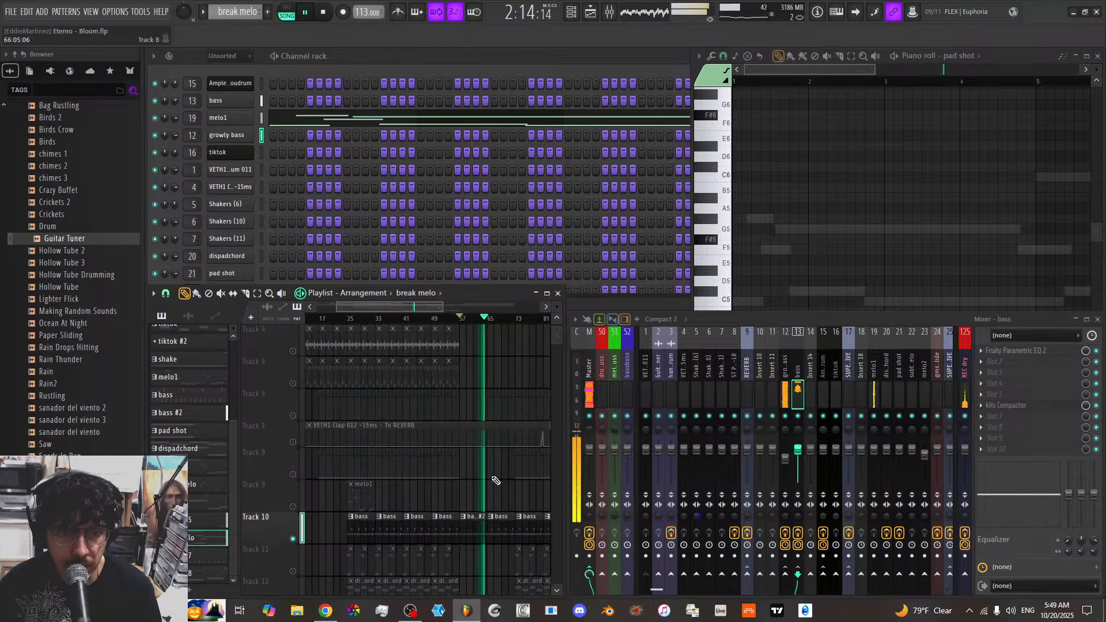
pyautogui.scroll(1, 496, 479)
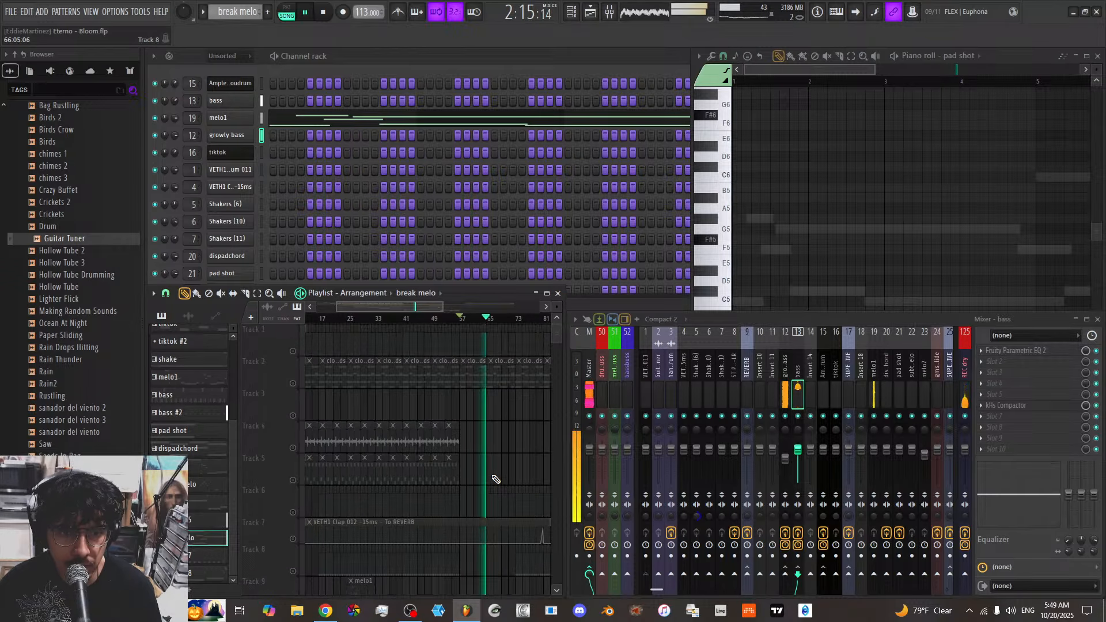
pyautogui.click(293, 383)
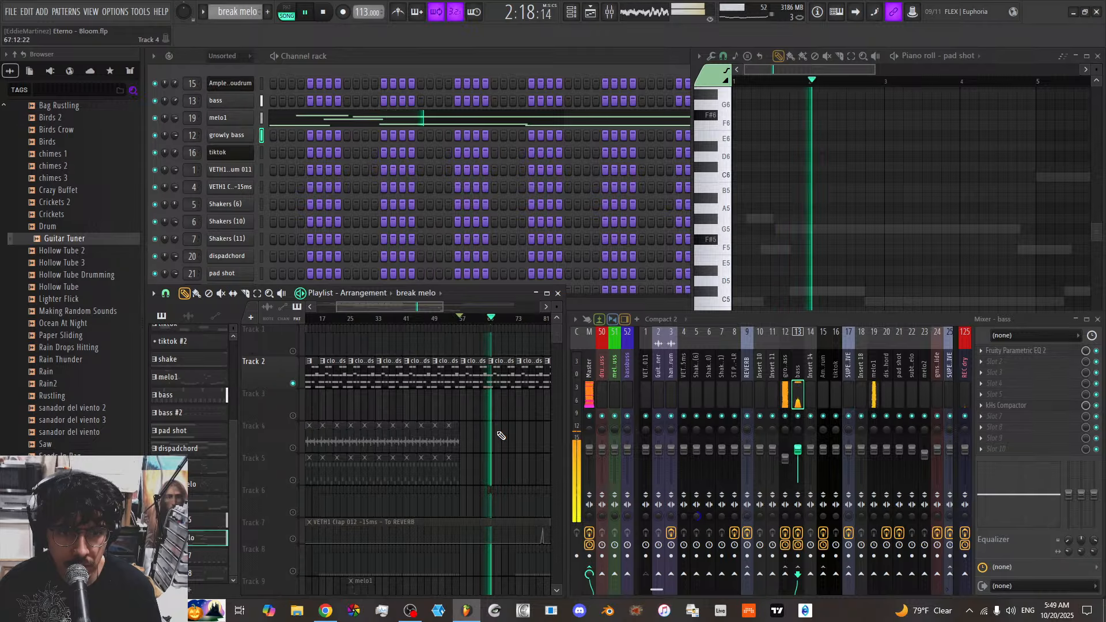
pyautogui.click(293, 352)
pyautogui.rightClick(295, 352)
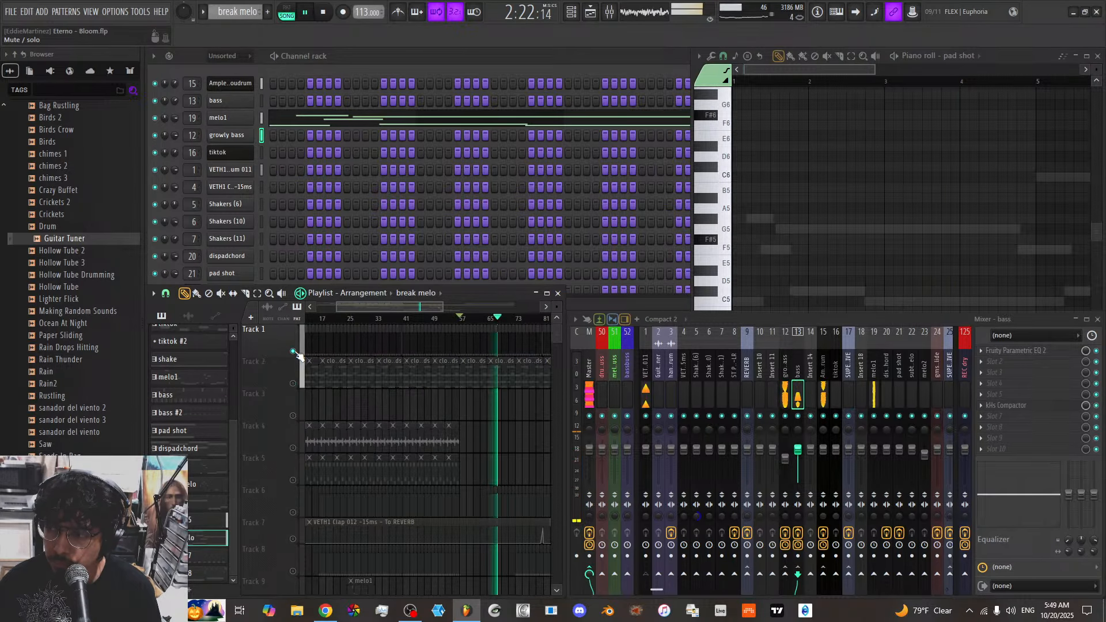
pyautogui.rightClick(295, 352)
# Play the full arrangement through bar 73 while examining the clips across Tracks 5 to 20, and stop playback
pyautogui.scroll(-7, 471, 442)
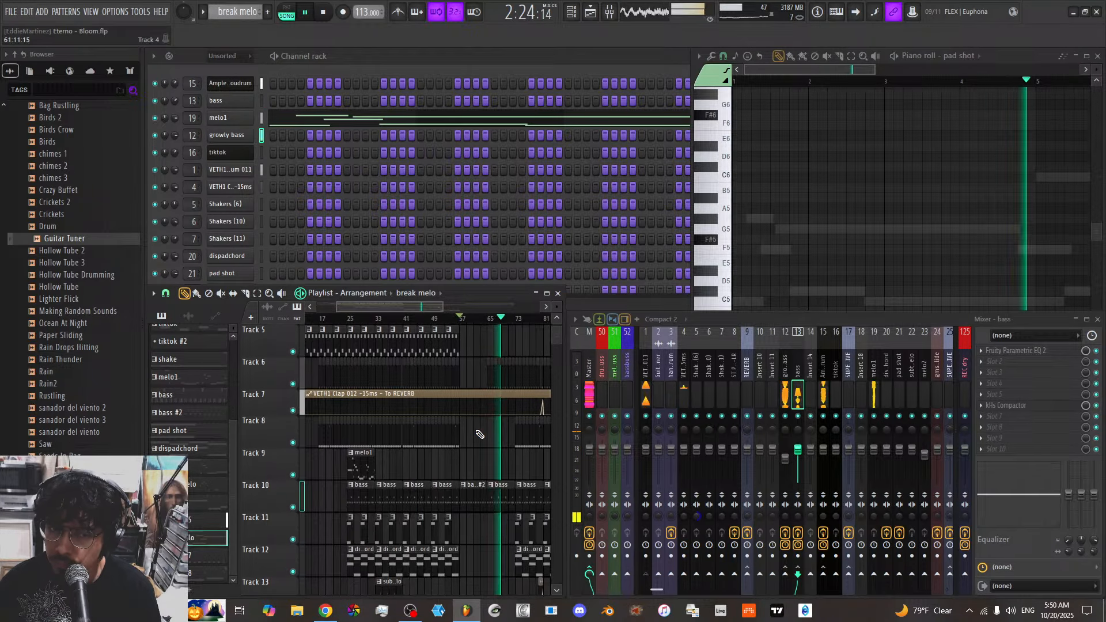
pyautogui.moveTo(419, 311); pyautogui.dragTo(459, 307)
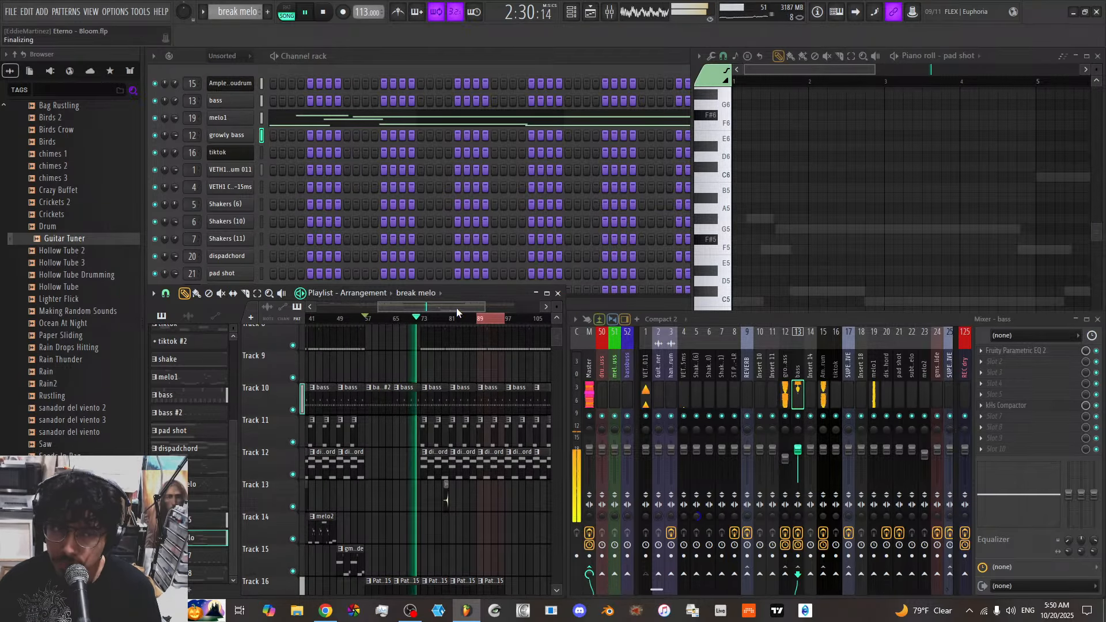
pyautogui.scroll(4, 457, 497)
pyautogui.scroll(2, 402, 460)
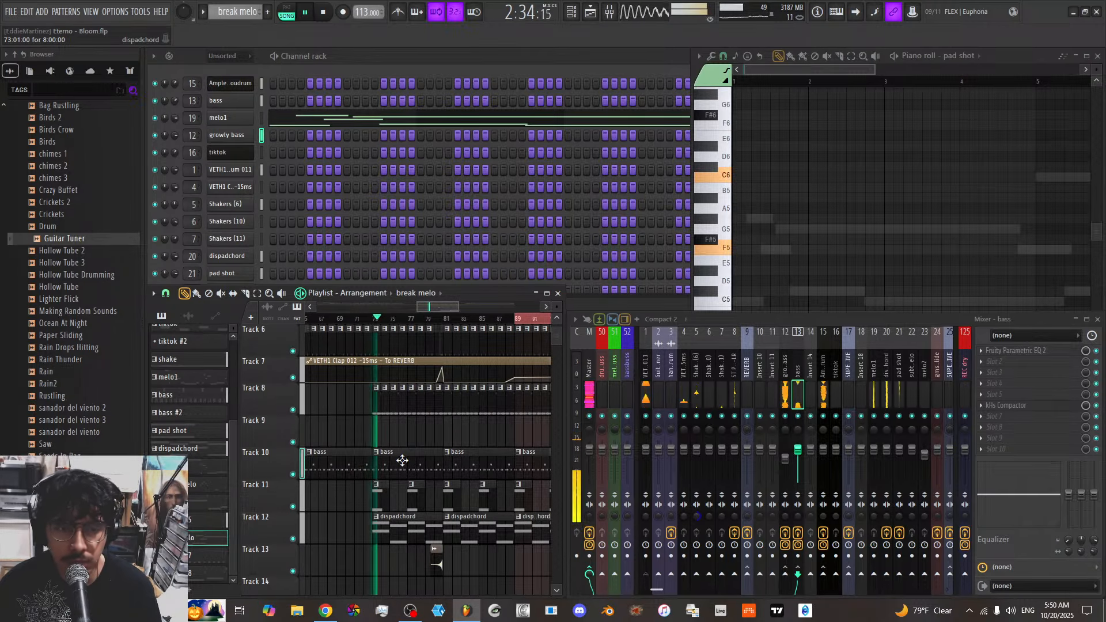
pyautogui.scroll(-6, 402, 461)
pyautogui.press('space')
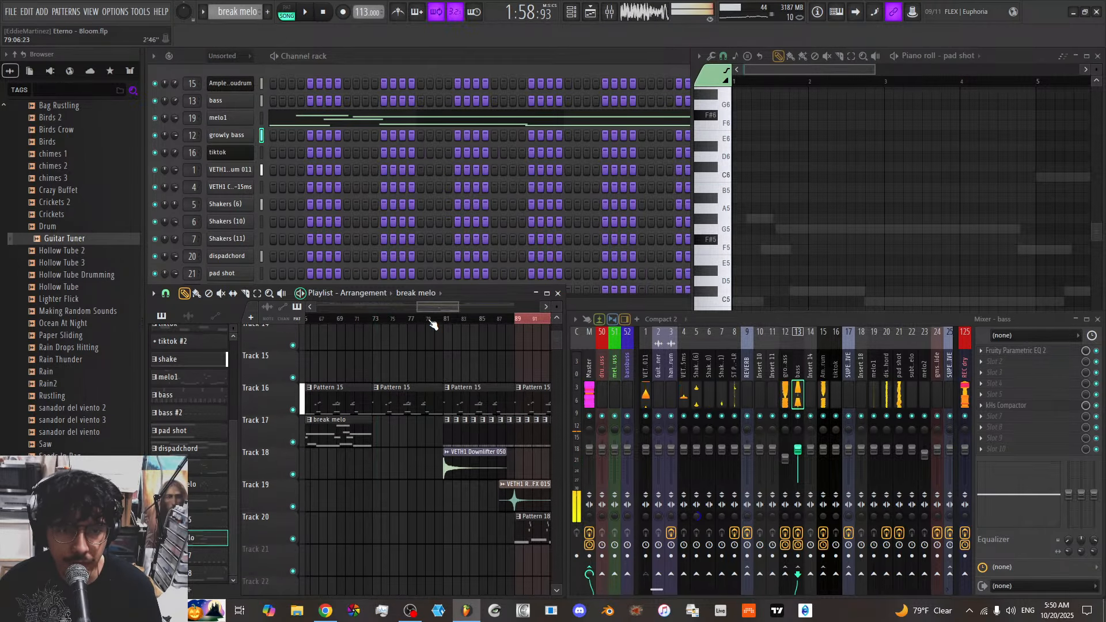
# Play the arrangement from bar 79 and examine the transition effects and final section's clips down to Track 20
pyautogui.scroll(2, 424, 459)
pyautogui.press('space')
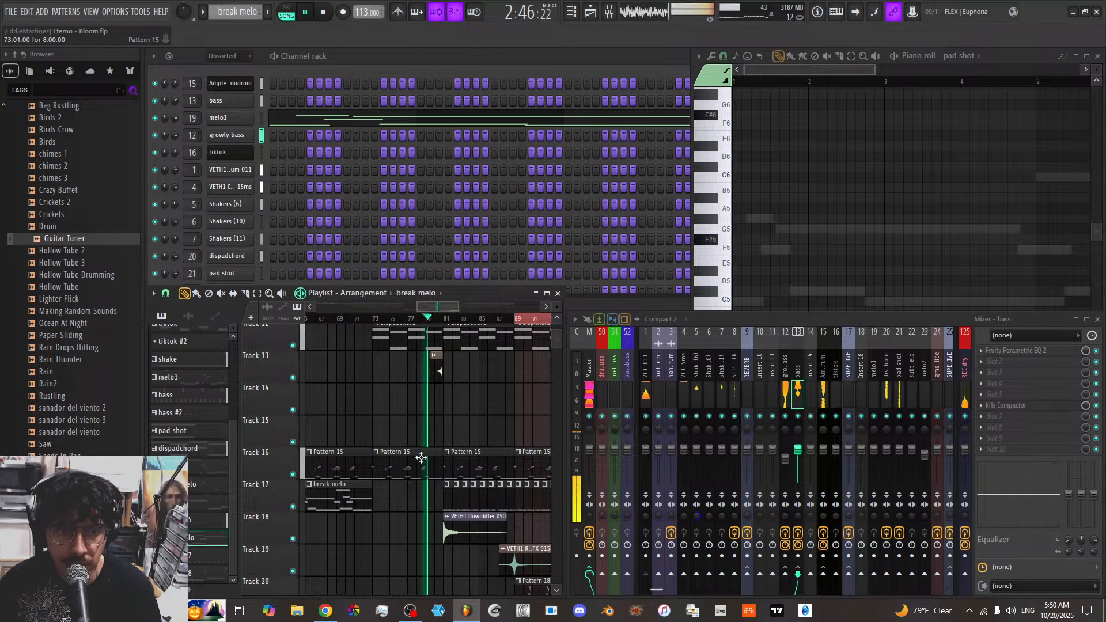
pyautogui.scroll(6, 425, 458)
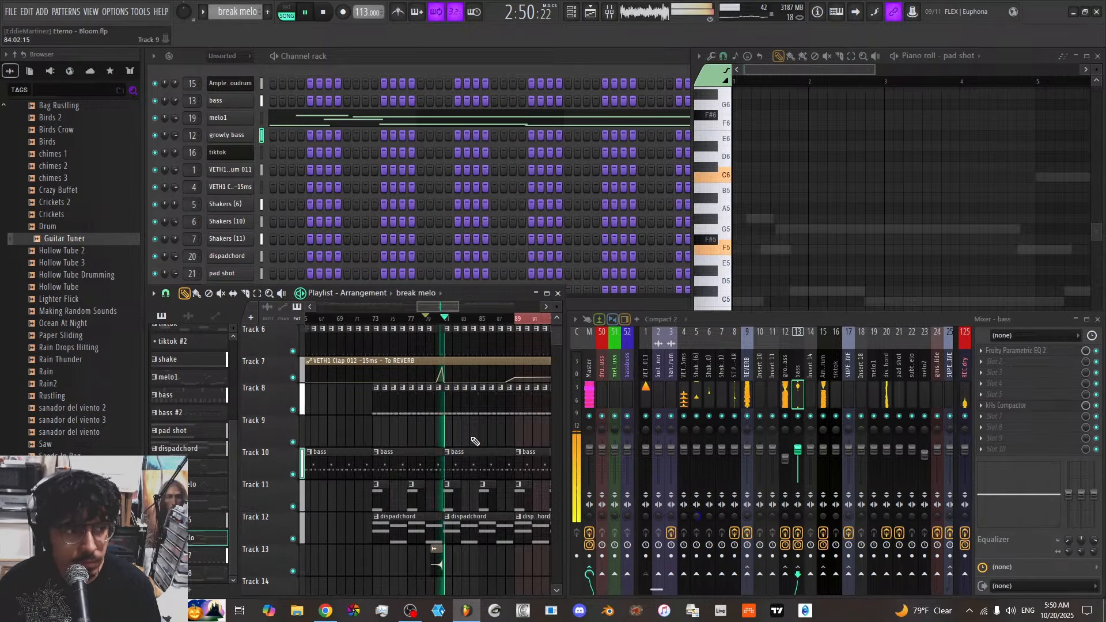
pyautogui.scroll(-6, 475, 441)
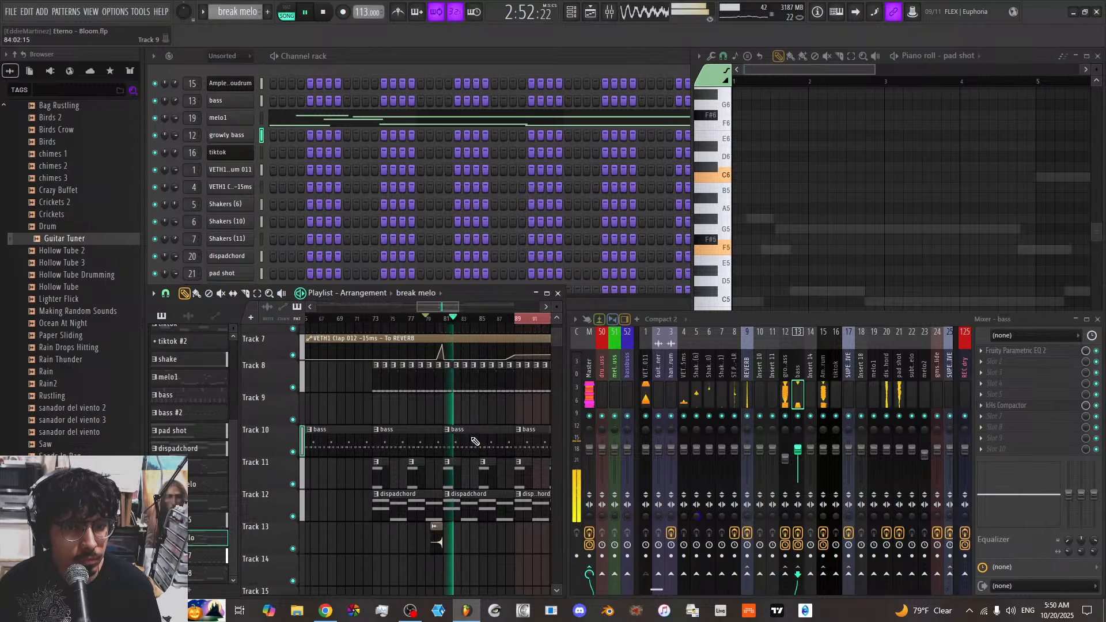
pyautogui.moveTo(453, 306); pyautogui.dragTo(471, 307)
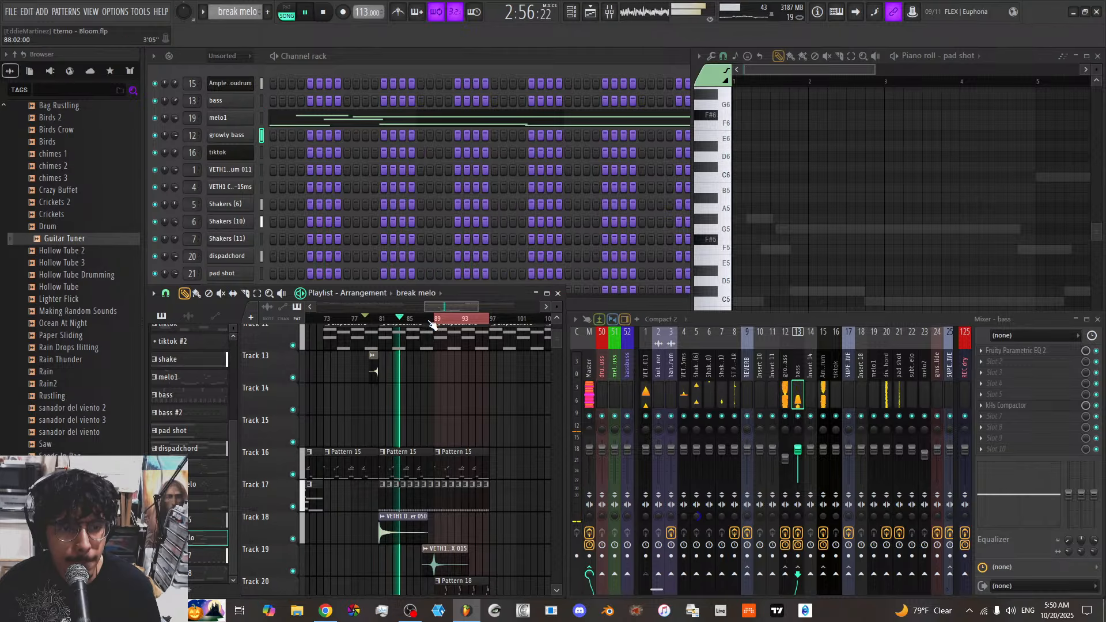
pyautogui.scroll(-4, 435, 324)
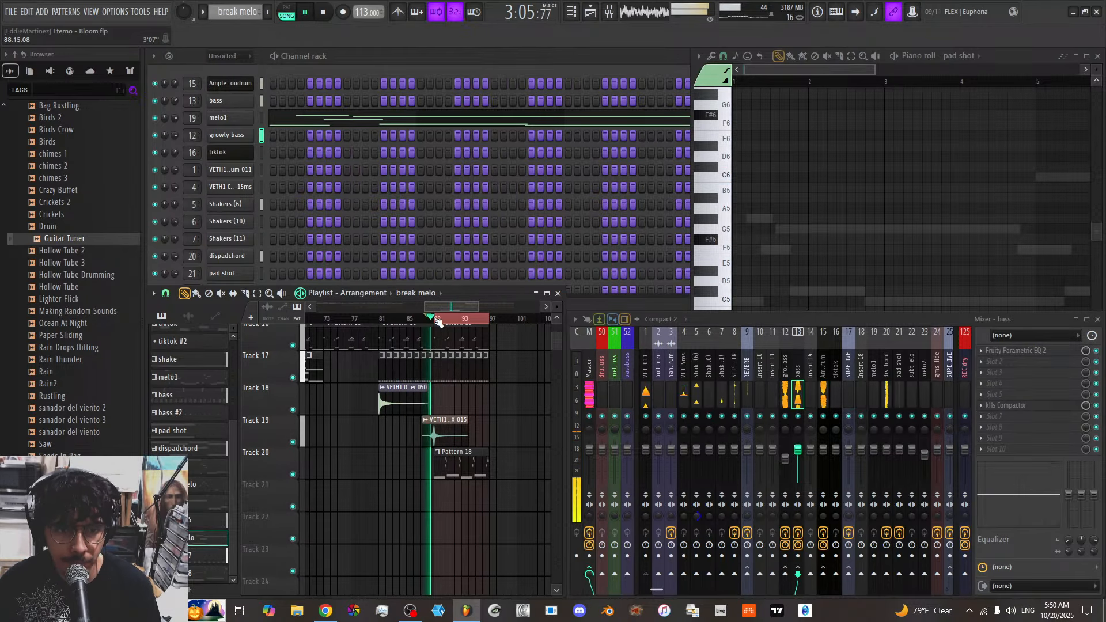
# Select Track 20's Pattern 18 clip during playback, locate its Vital channel, stop playback and open the Vital instrument
pyautogui.click(461, 465)
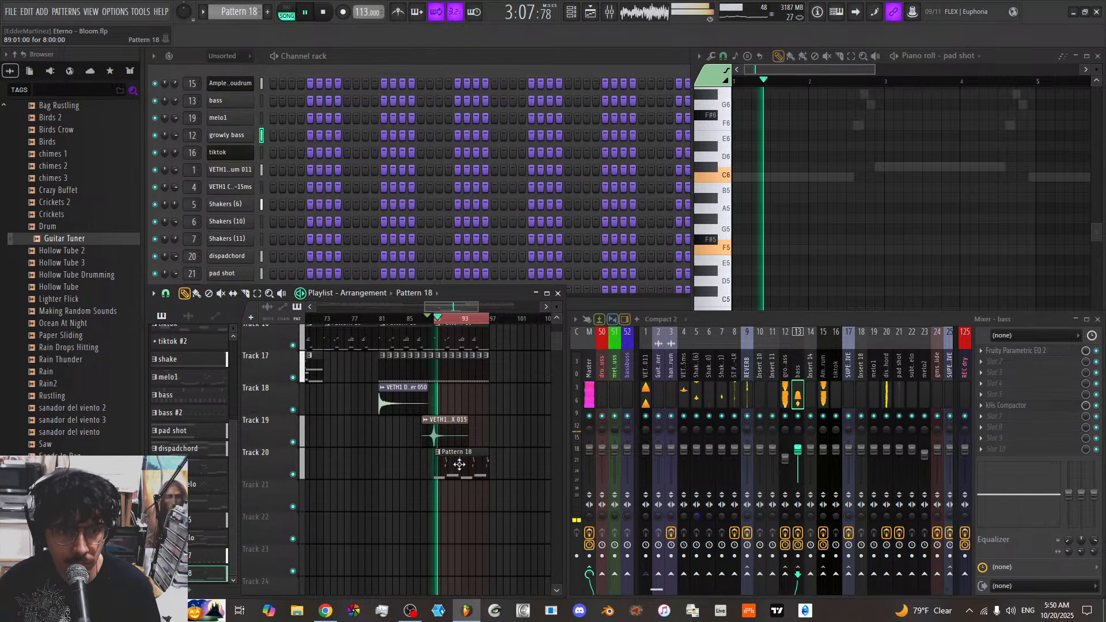
pyautogui.click(300, 63)
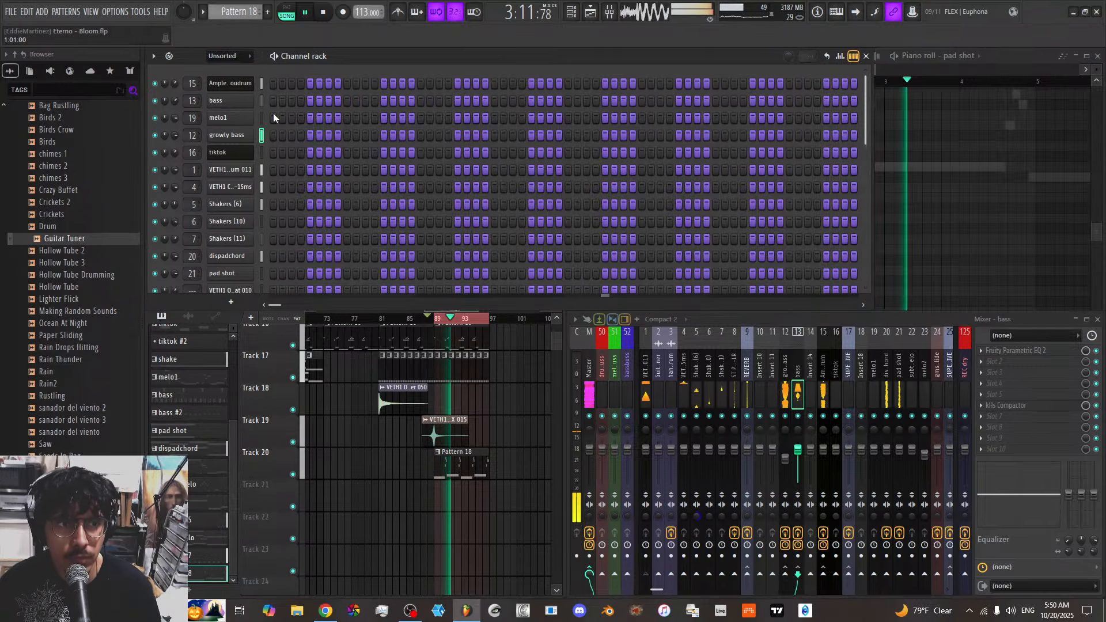
pyautogui.scroll(-4, 275, 138)
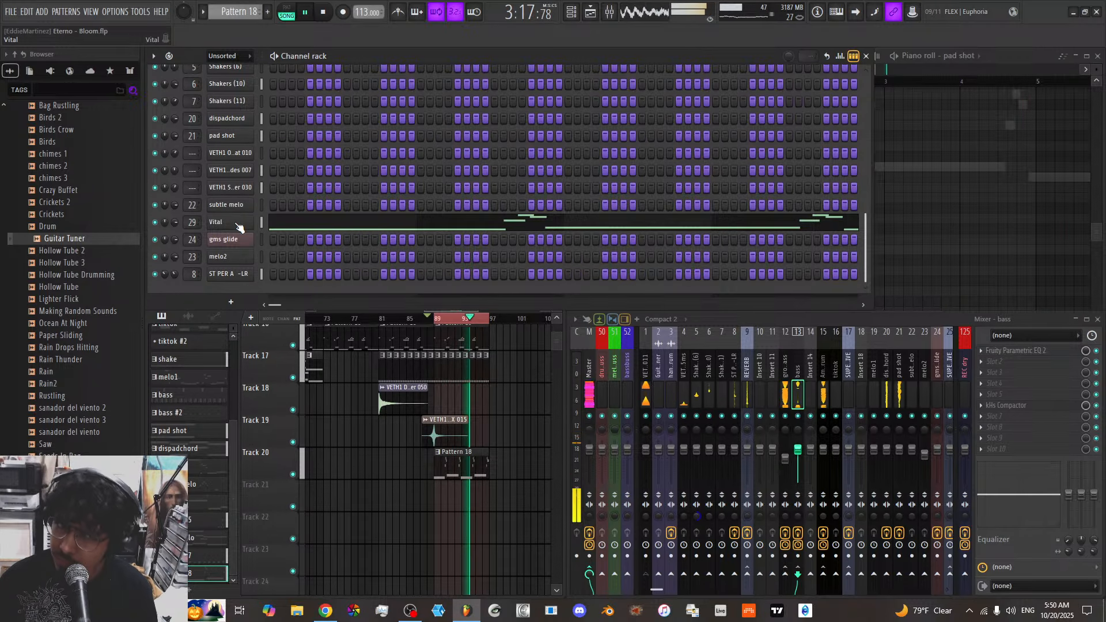
pyautogui.click(261, 223)
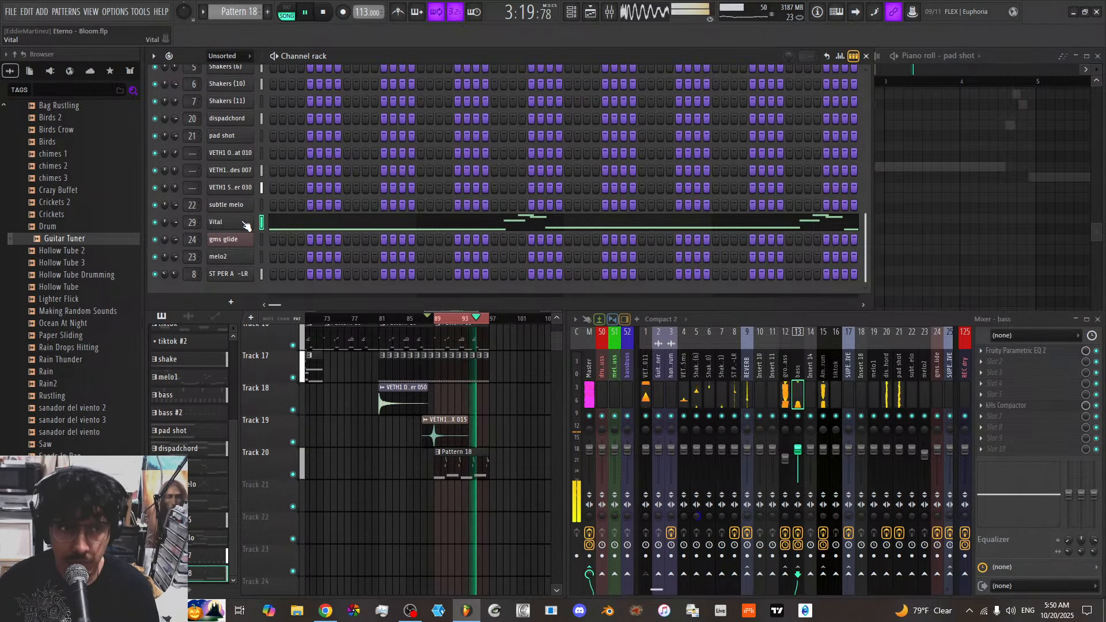
pyautogui.press('space')
pyautogui.click(240, 222)
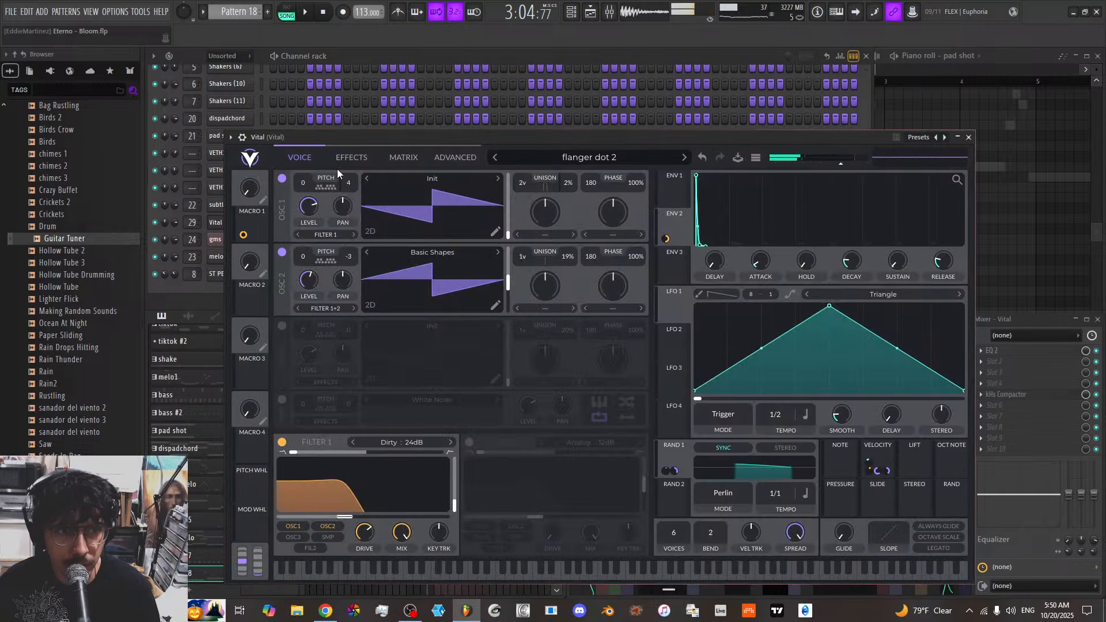
# Examine the flanger dot 2 preset's effects chain, oscillators, filter and modulation routing in Vital
pyautogui.moveTo(358, 132); pyautogui.dragTo(362, 109)
pyautogui.click(355, 137)
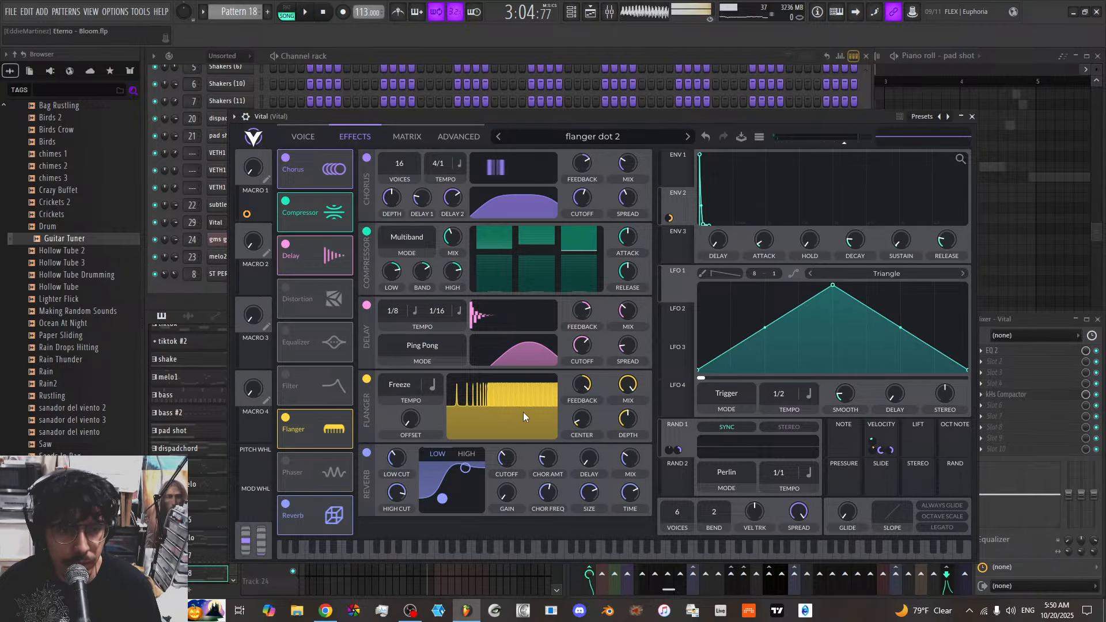
pyautogui.click(301, 137)
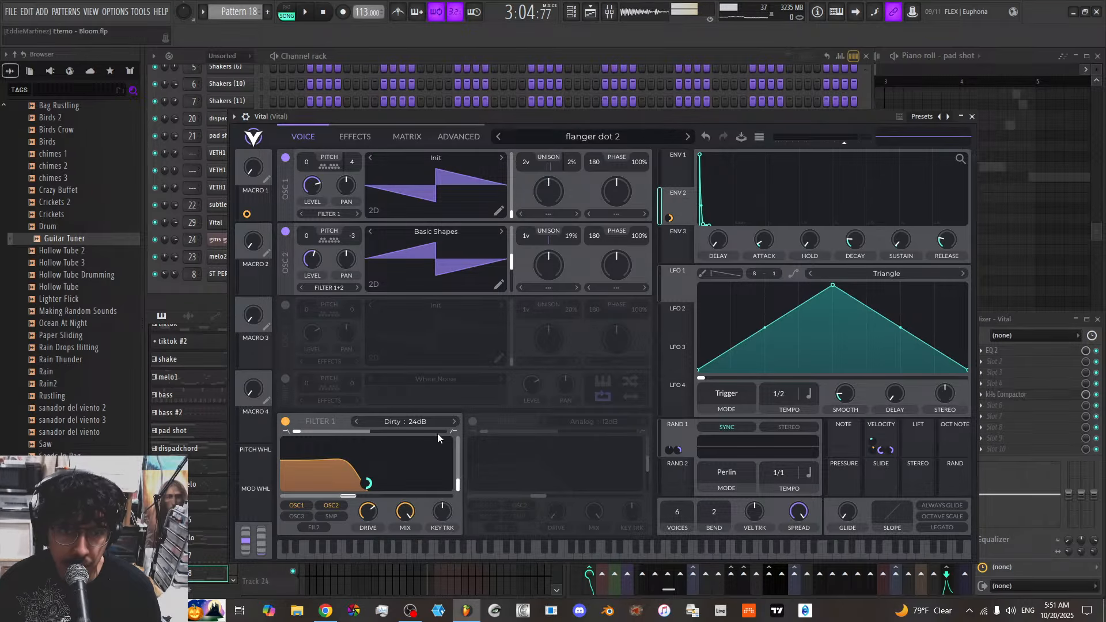
pyautogui.moveTo(368, 477)
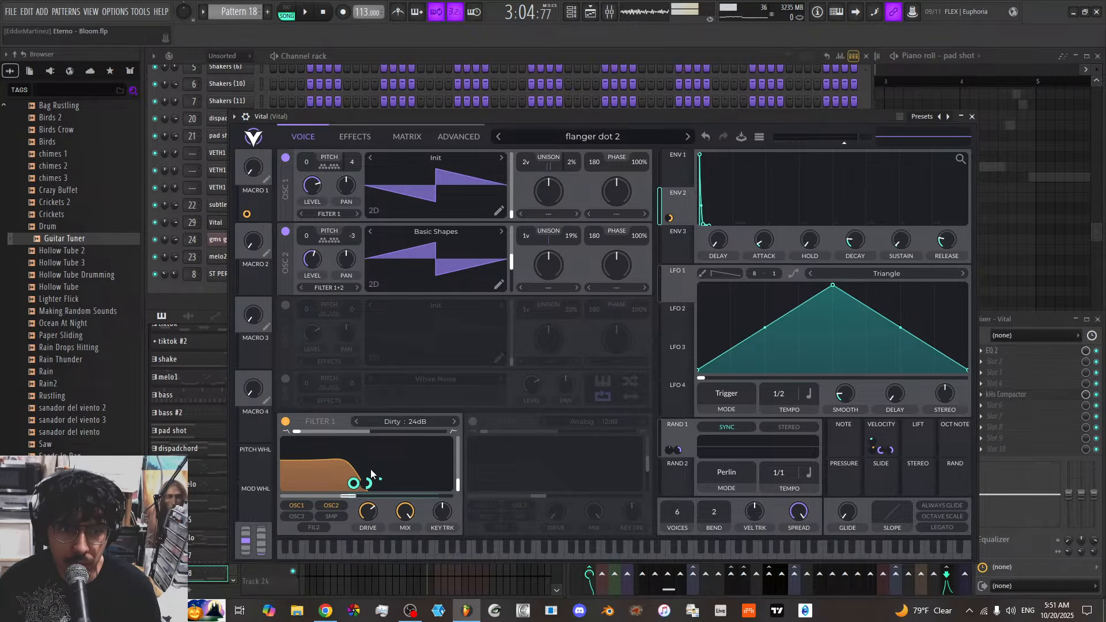
pyautogui.moveTo(677, 437)
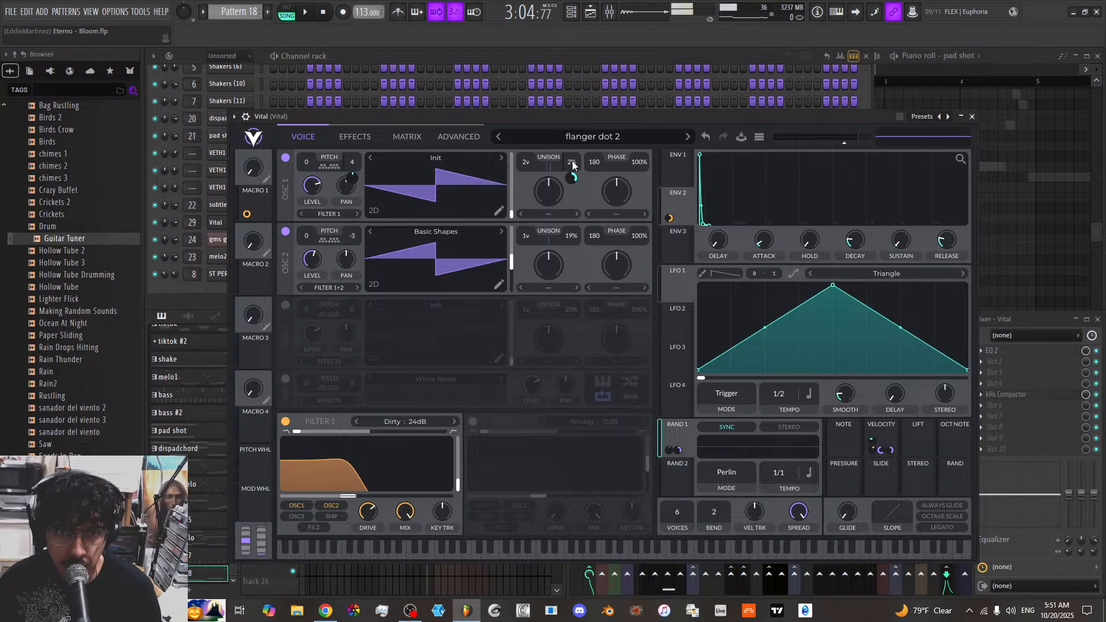
pyautogui.click(355, 137)
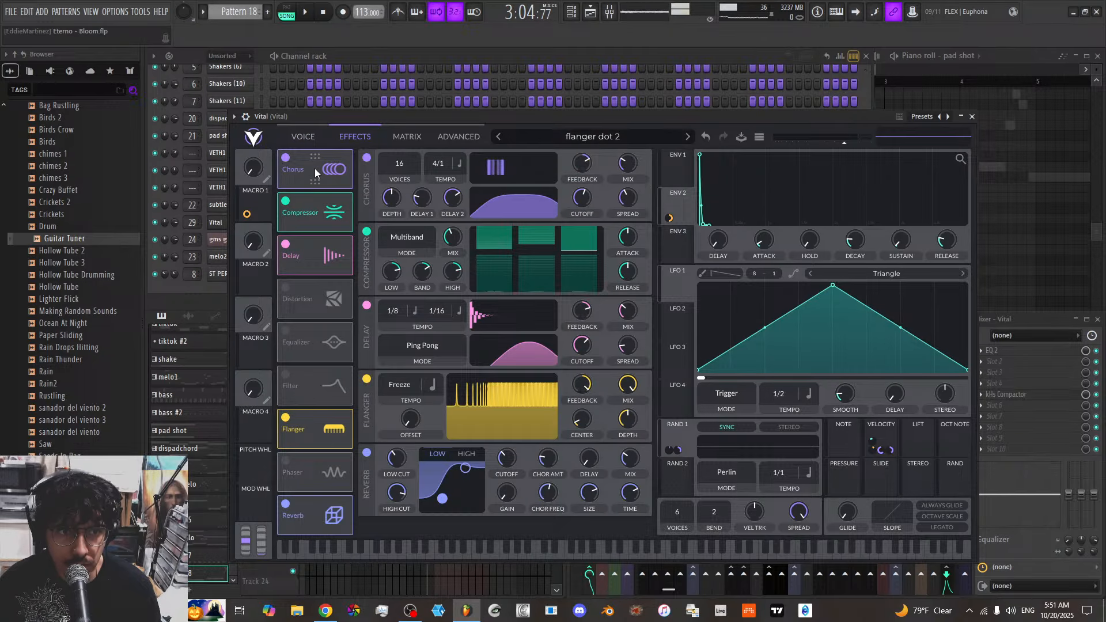
# Play the final section with Vital's effects in view, close the instrument and stop playback
pyautogui.press('space')
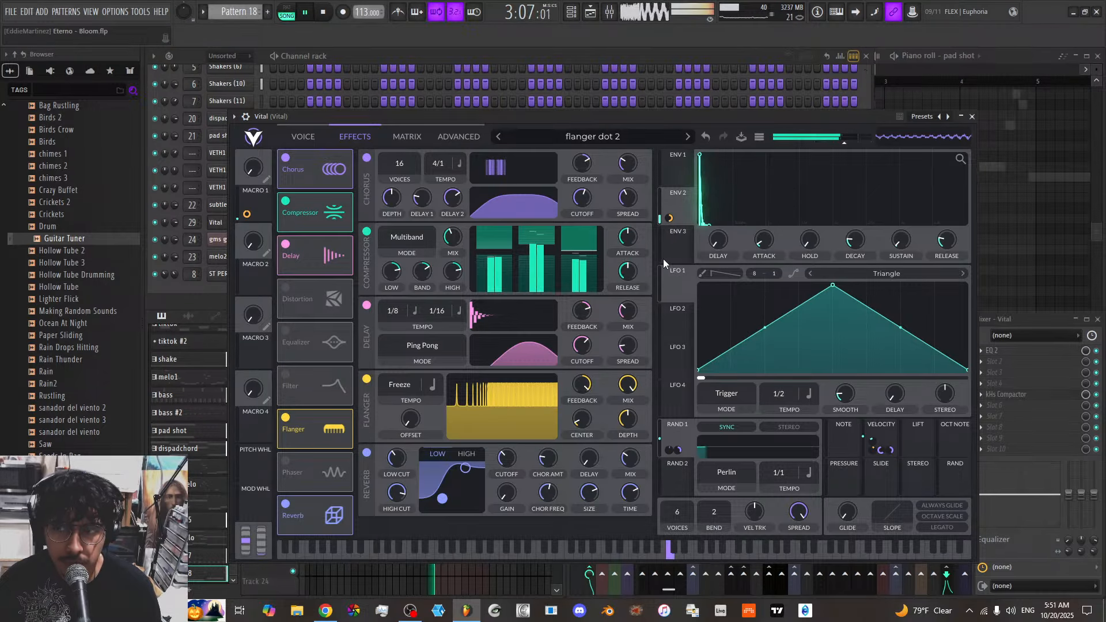
pyautogui.click(972, 117)
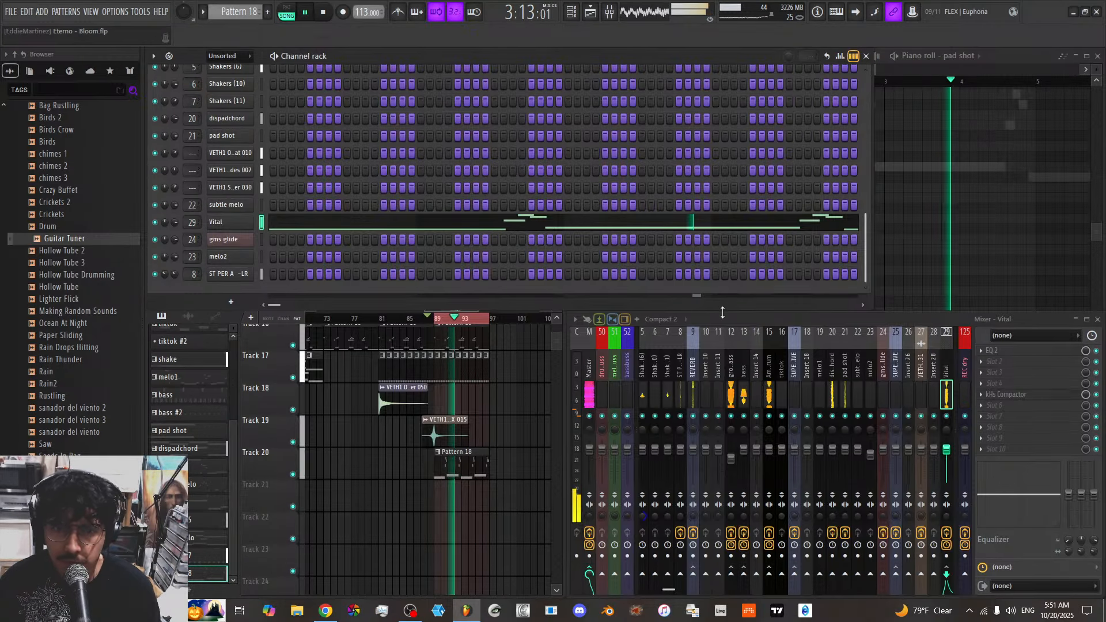
pyautogui.press('space')
# Examine the whole arrangement's clip layout across Tracks 1 to 20, ending at the intro's first bars
pyautogui.scroll(4, 508, 501)
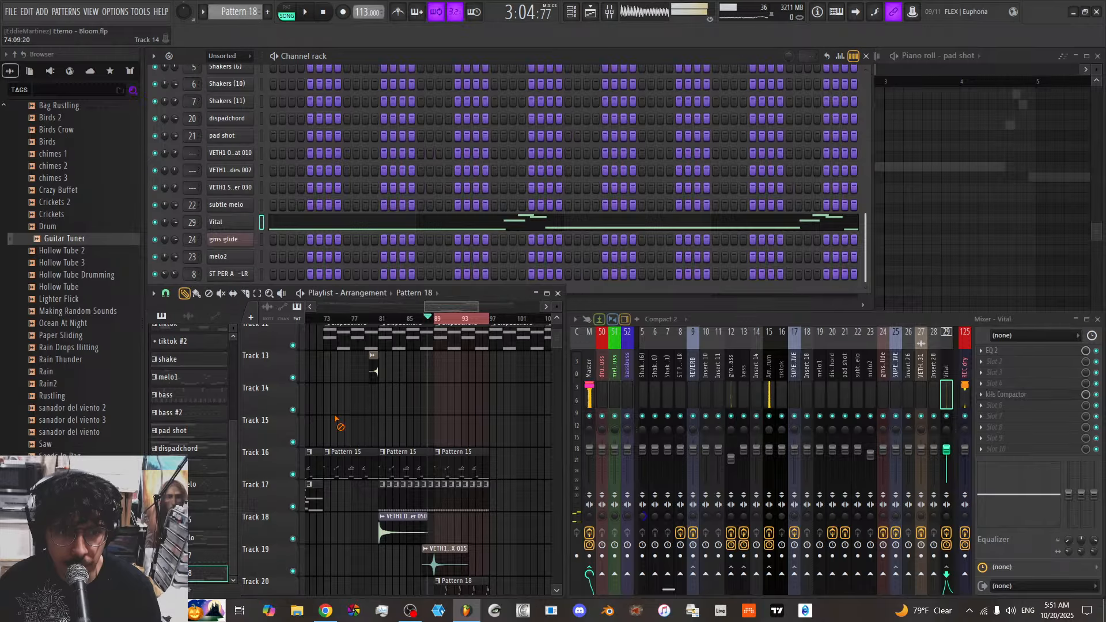
pyautogui.scroll(4, 427, 327)
pyautogui.scroll(-5, 427, 323)
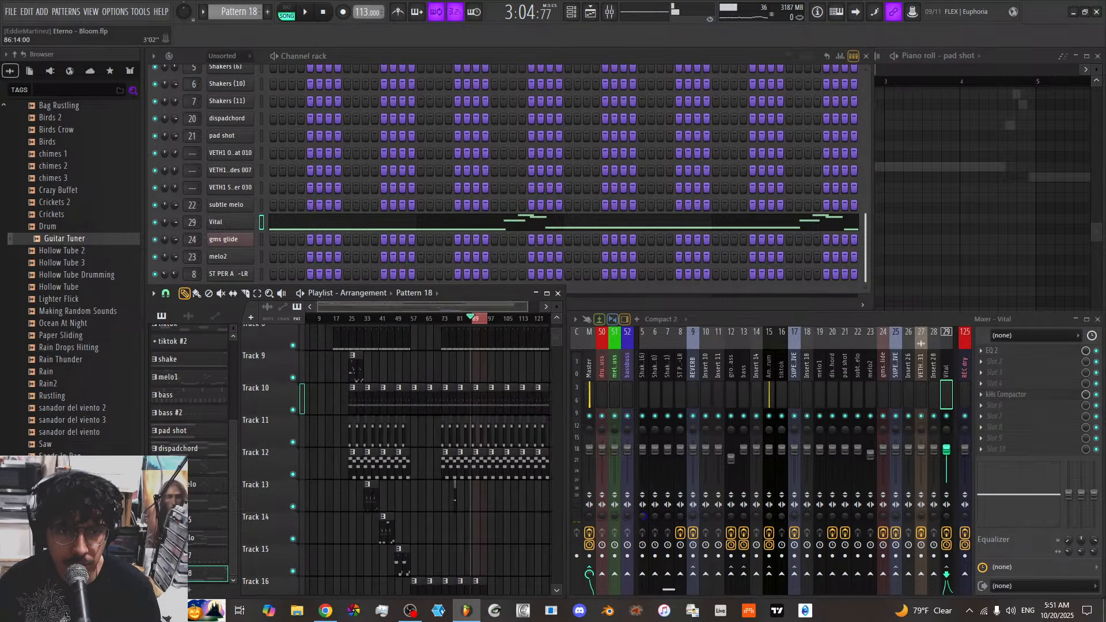
pyautogui.scroll(-9, 491, 496)
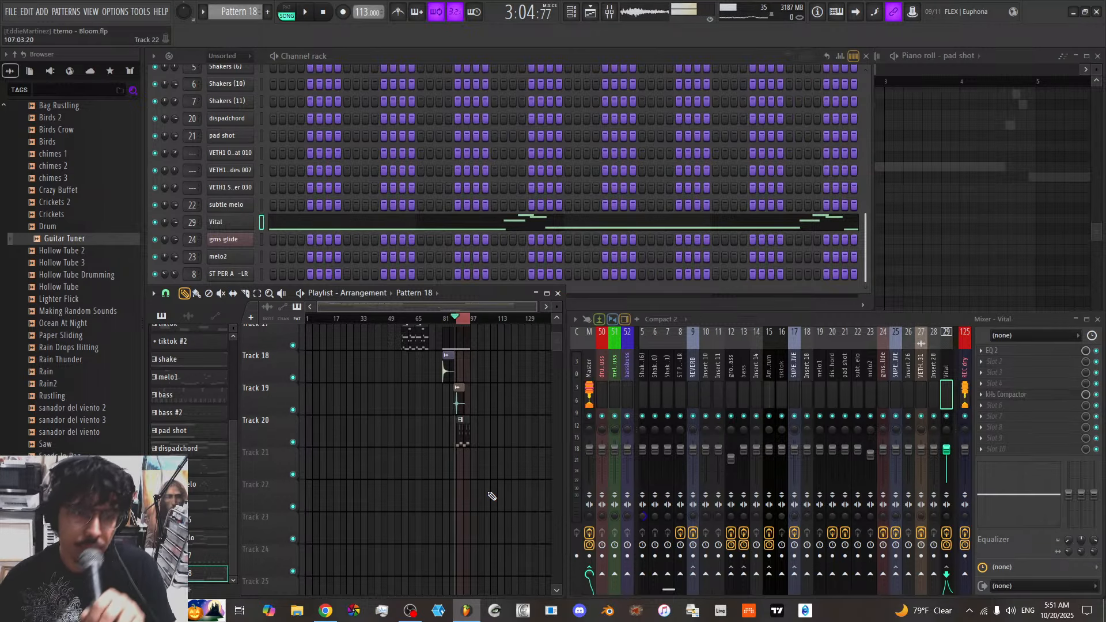
pyautogui.scroll(10, 493, 494)
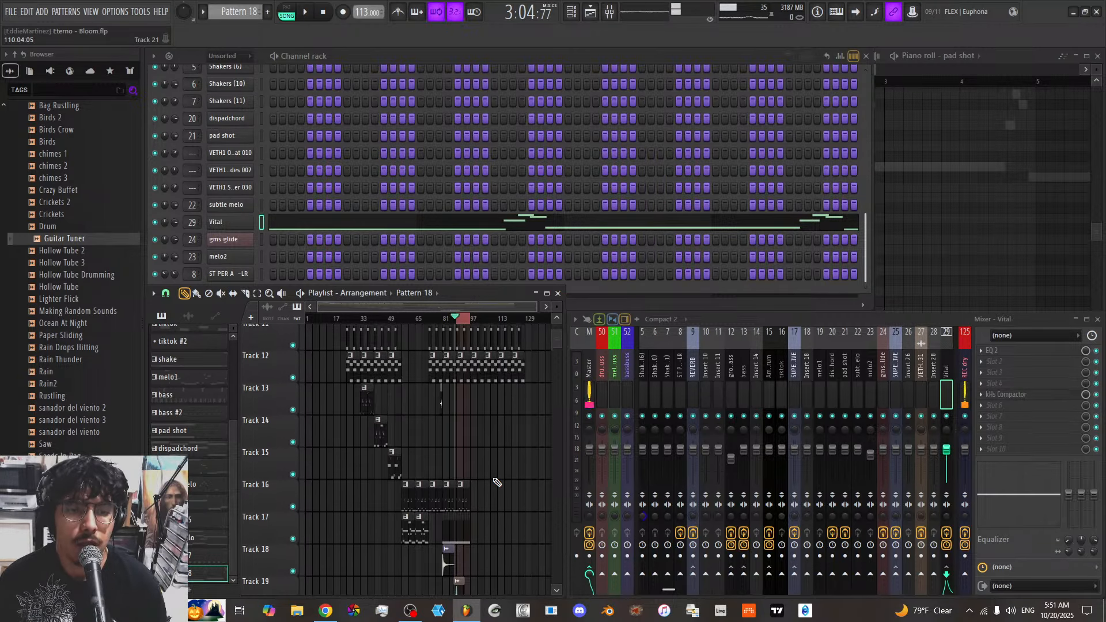
pyautogui.scroll(7, 495, 481)
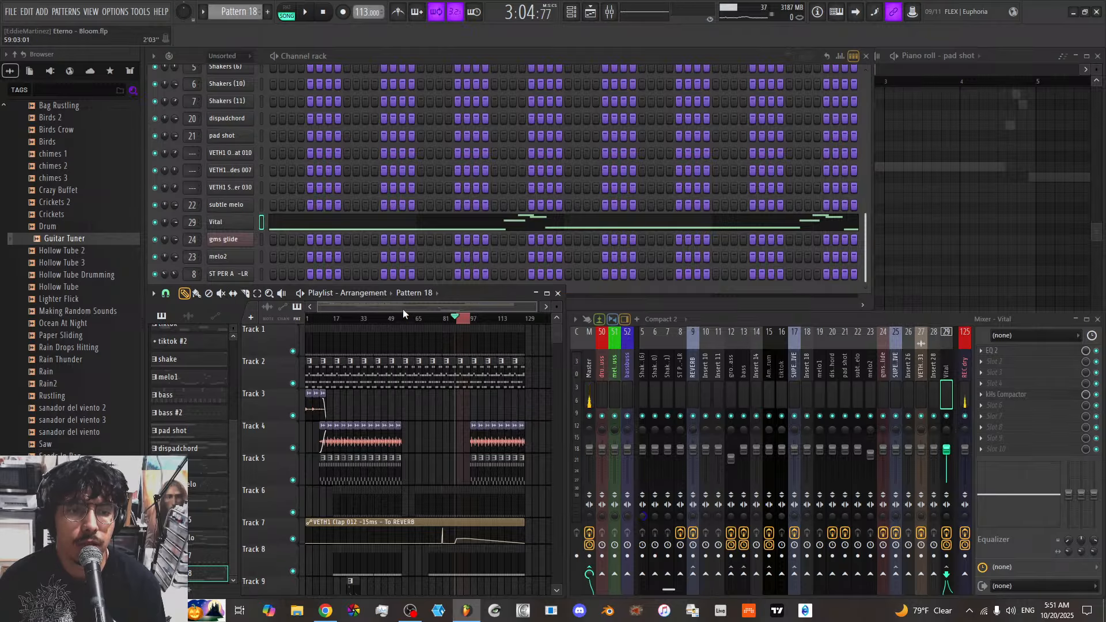
pyautogui.scroll(4, 412, 318)
pyautogui.scroll(5, 402, 311)
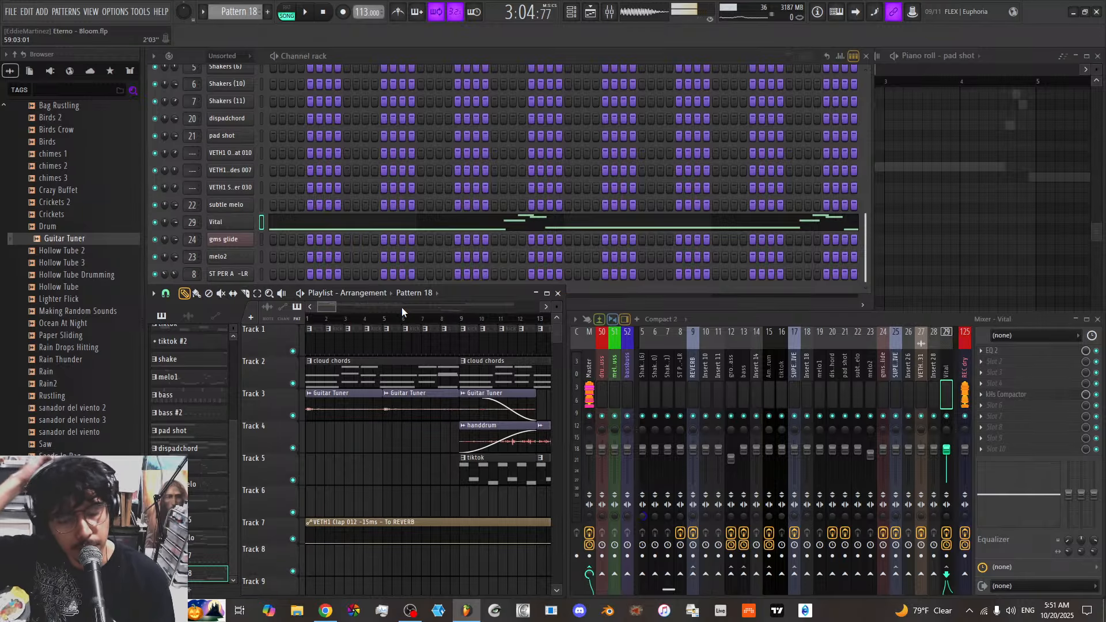
# Select the cloud chords pattern on Track 2 at the start of the arrangement
pyautogui.click(389, 62)
pyautogui.scroll(4, 371, 188)
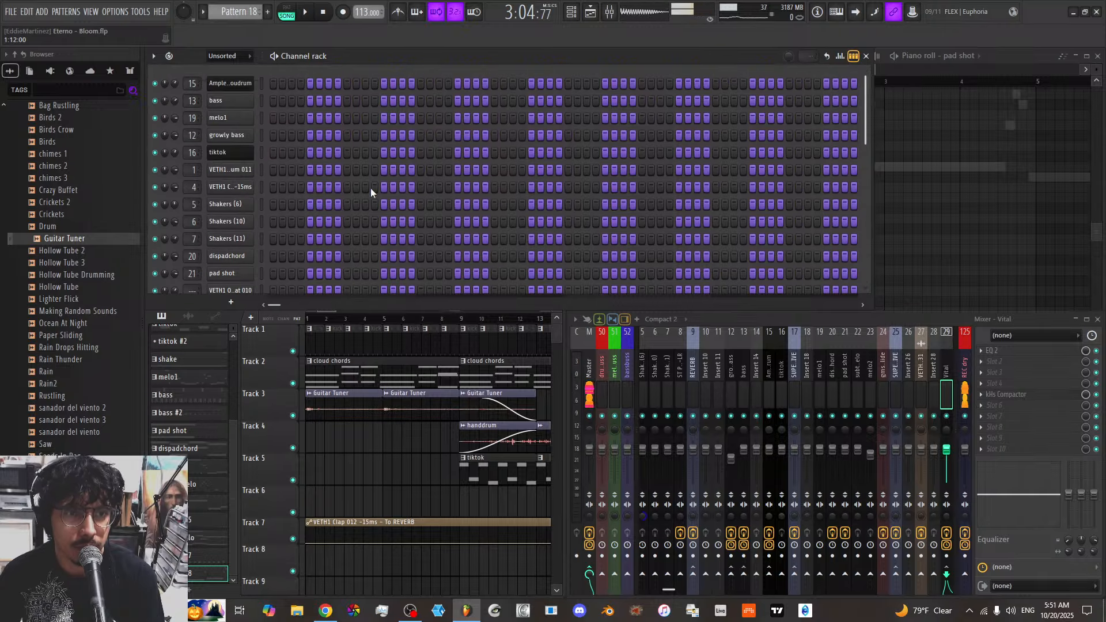
pyautogui.click(267, 379)
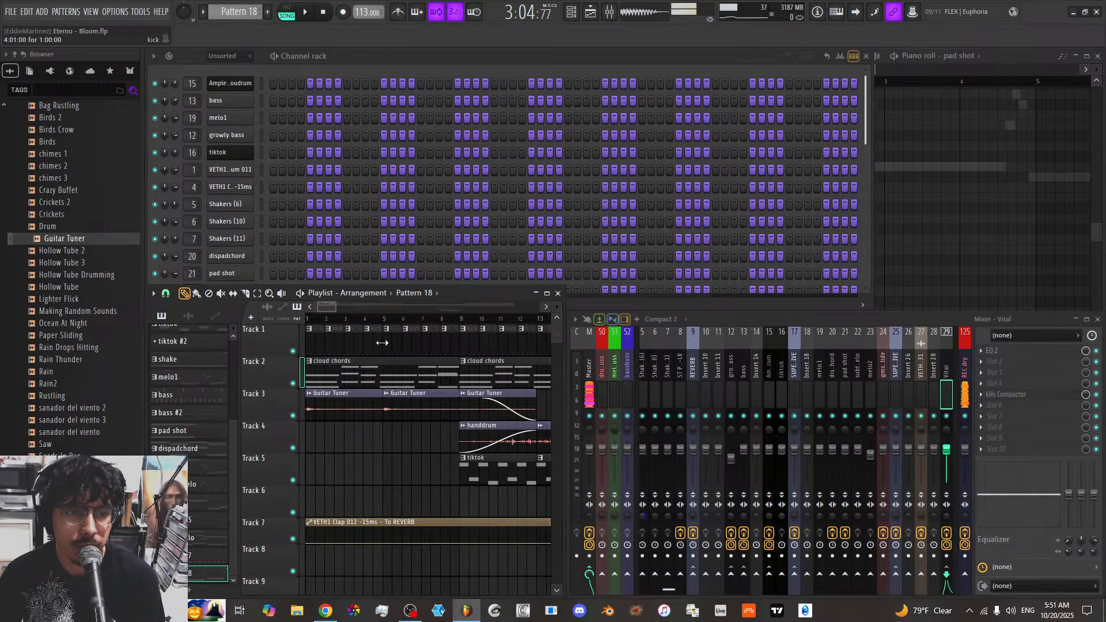
pyautogui.moveTo(336, 307)
pyautogui.mouseDown()
pyautogui.moveTo(365, 307)
pyautogui.moveTo(329, 307)
pyautogui.mouseUp()
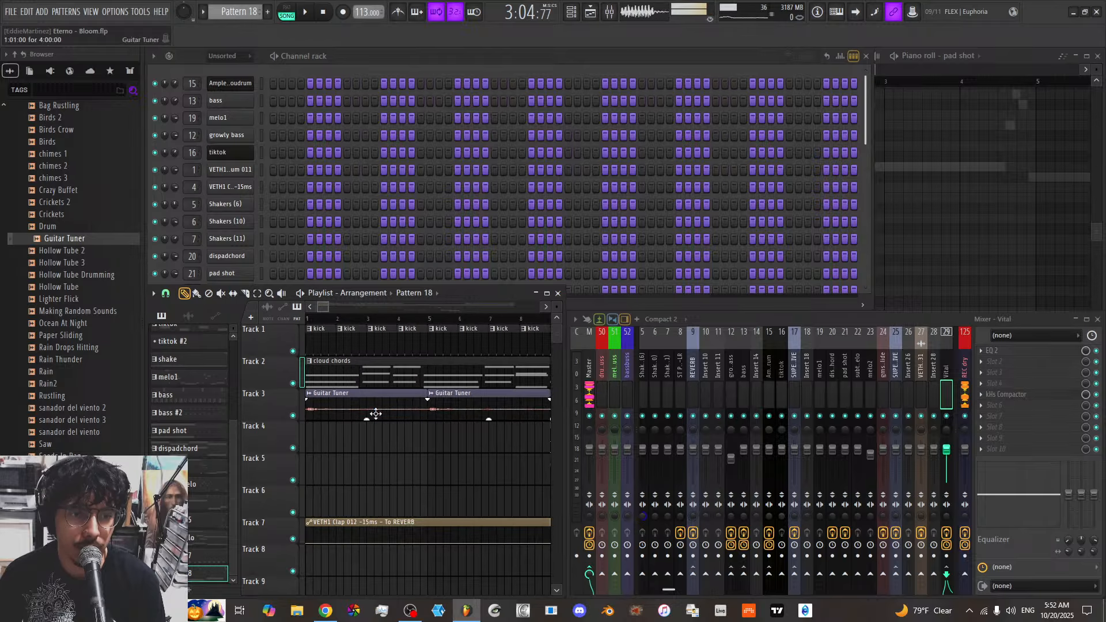
pyautogui.click(367, 378)
pyautogui.scroll(-3, 429, 326)
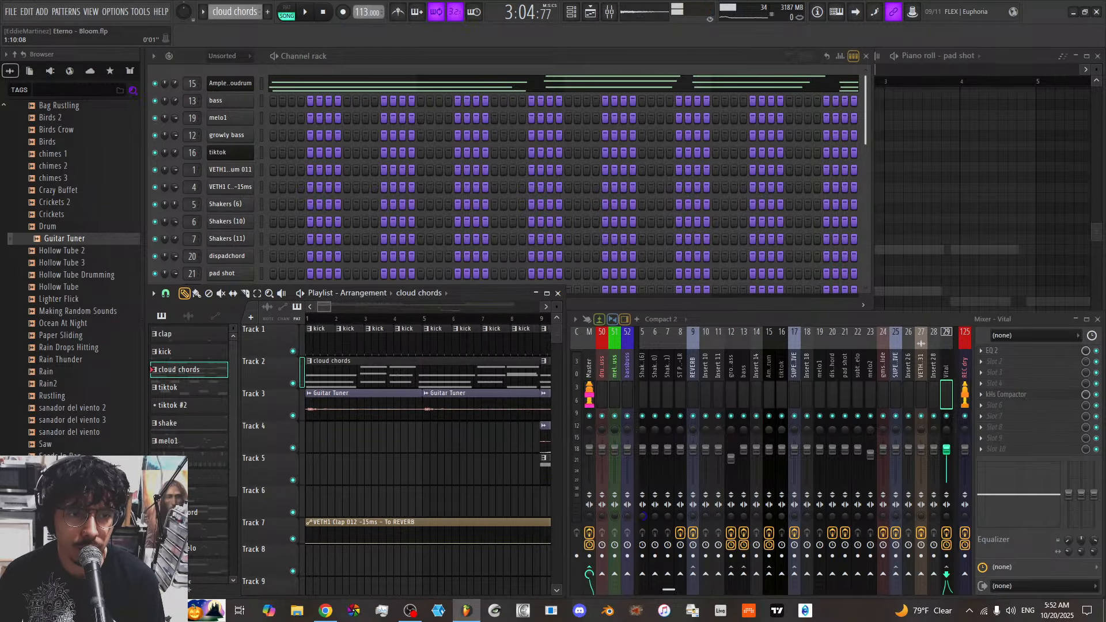
# Clear the selection of all playlist clips and mark the intro's first eight bars, 1 to 8, as a time selection
pyautogui.hotkey('ctrl', 'a')
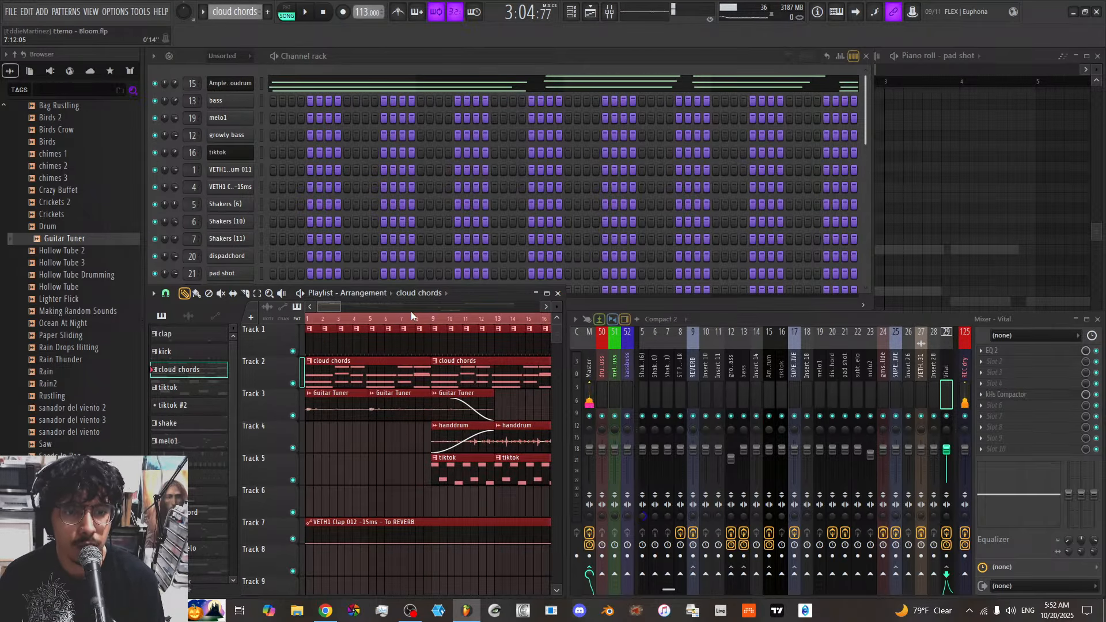
pyautogui.click(409, 319)
pyautogui.hotkey('ctrl', 'd')
pyautogui.moveTo(433, 321); pyautogui.dragTo(306, 320)
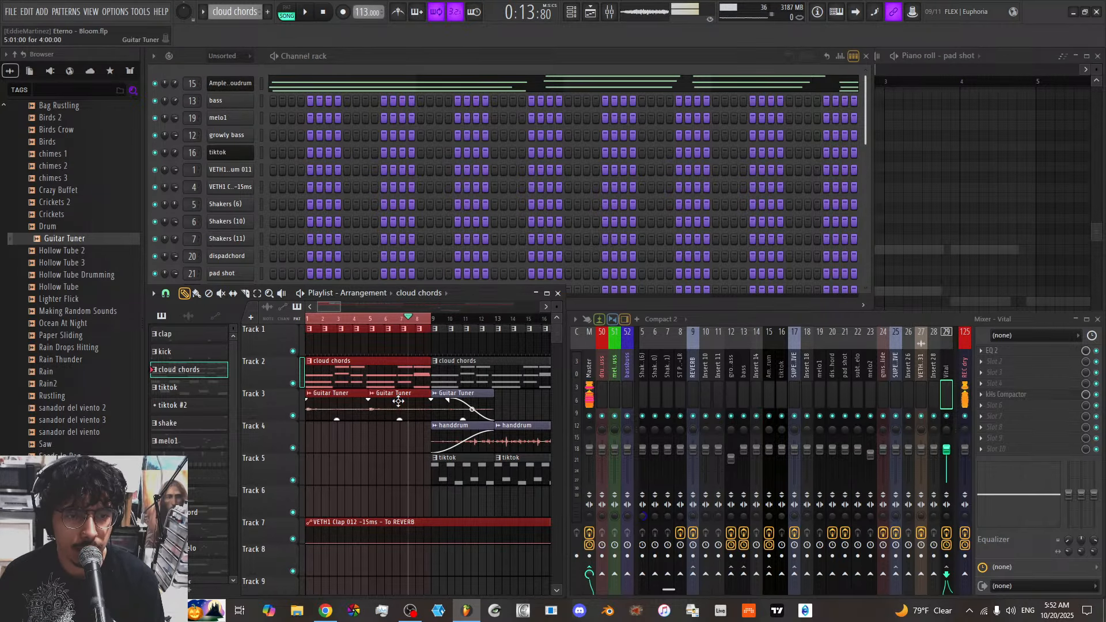
# Mark bars 9 to 16 and 17 to 24 in turn as time selections and examine the clips down to Track 13
pyautogui.moveTo(434, 321); pyautogui.dragTo(526, 326)
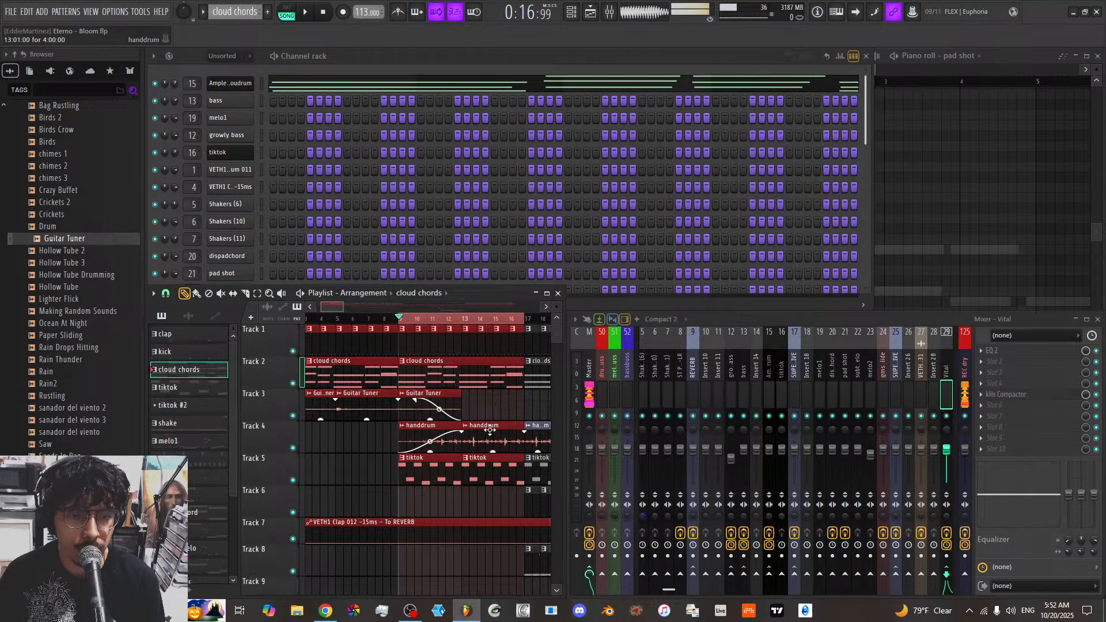
pyautogui.moveTo(402, 321); pyautogui.dragTo(525, 331)
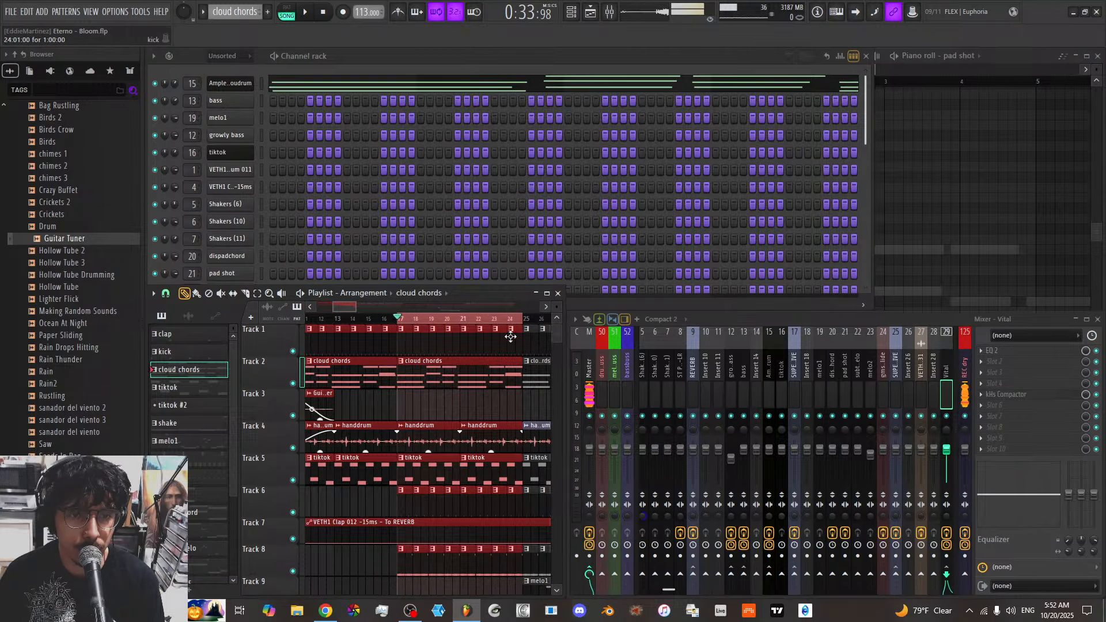
pyautogui.scroll(-4, 455, 381)
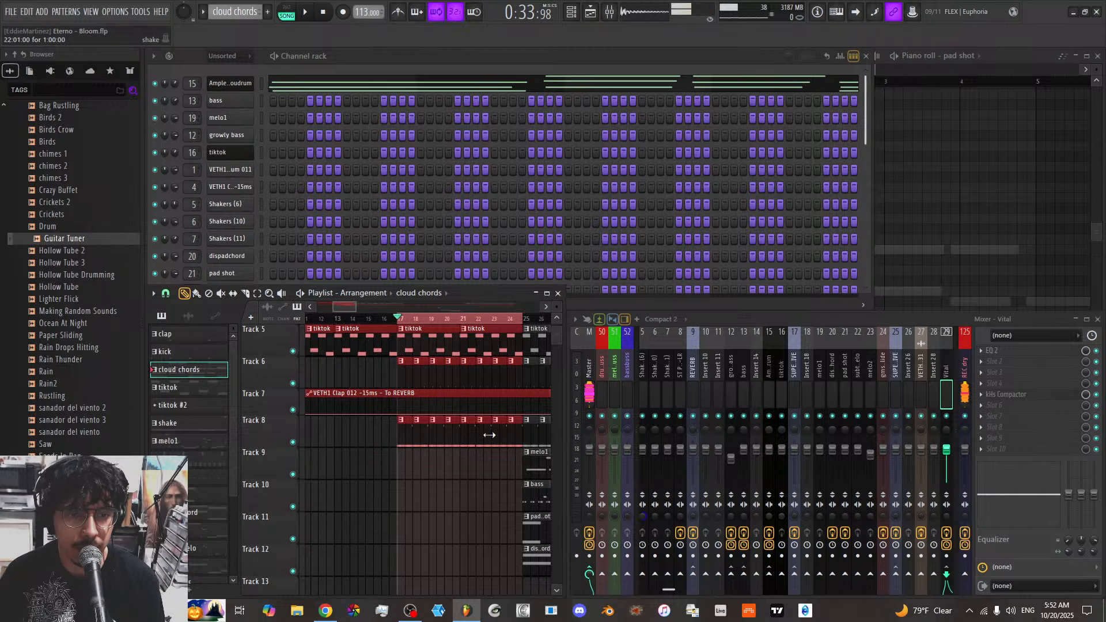
# Mark the eight-bar sections from bar 25 in turn and extend the time selection across bars 25 to 48
pyautogui.hotkey('ctrl', 'b')
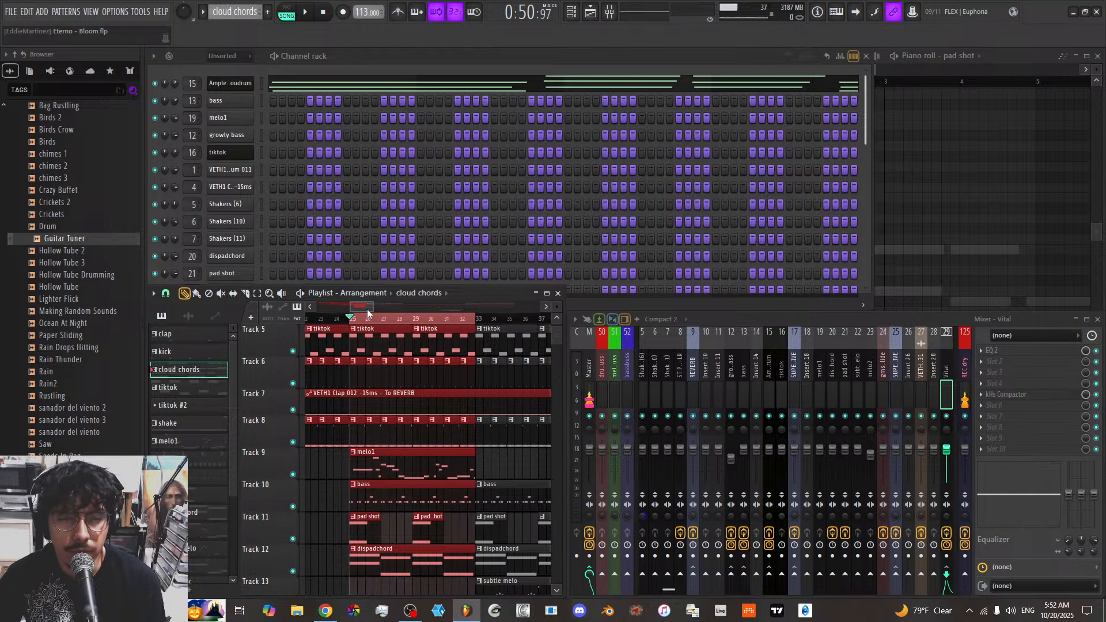
pyautogui.moveTo(367, 310); pyautogui.dragTo(377, 319)
pyautogui.scroll(-3, 391, 437)
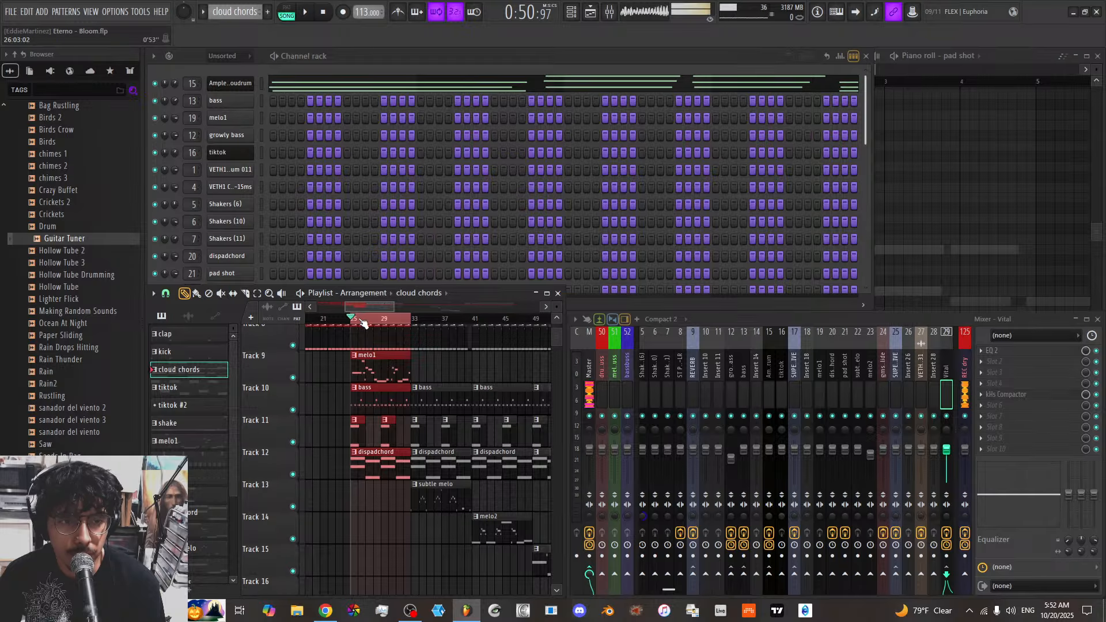
pyautogui.moveTo(411, 319); pyautogui.dragTo(536, 328)
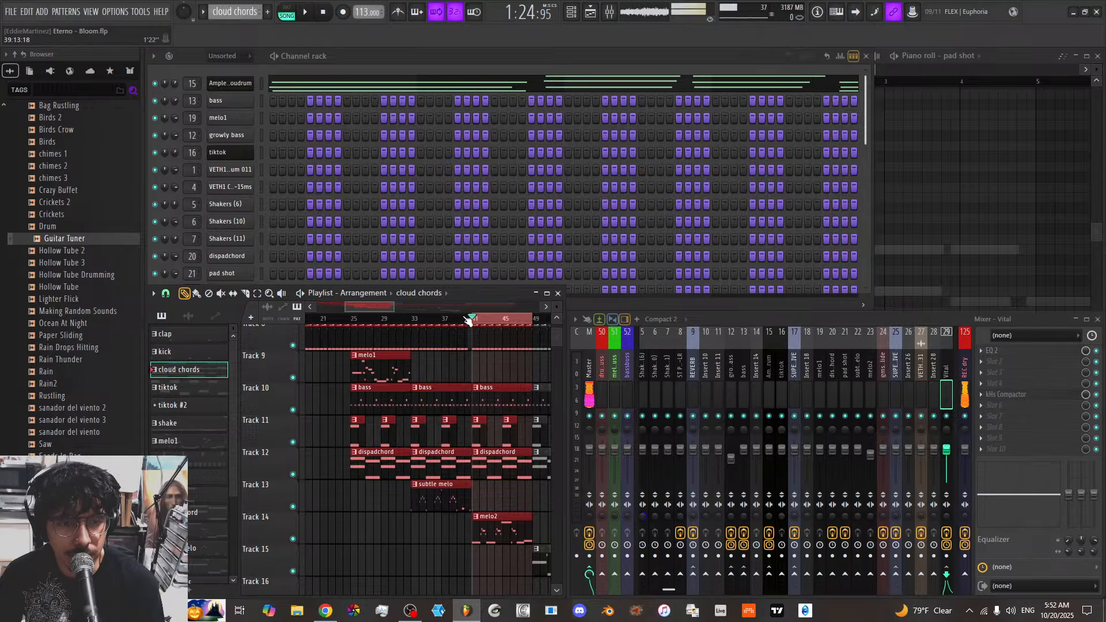
pyautogui.keyDown('ctrl'); pyautogui.keyDown('shift'); pyautogui.click(355, 321); pyautogui.keyUp('shift'); pyautogui.keyUp('ctrl')
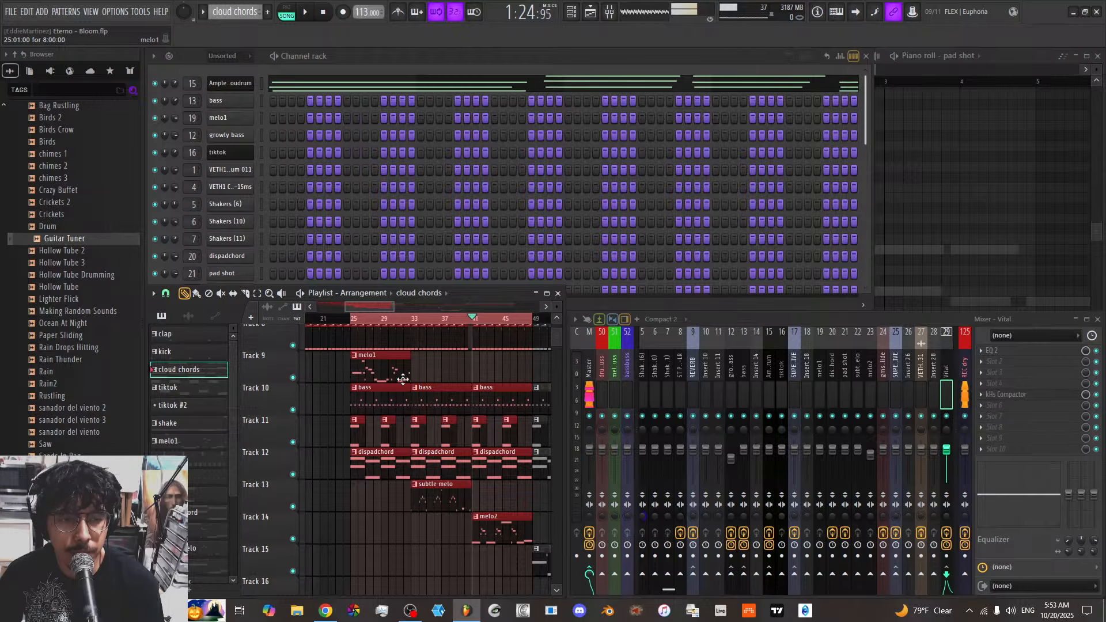
# Clear the time selection and move the playhead to bar 73, where the post-break section starts
pyautogui.scroll(-3, 383, 423)
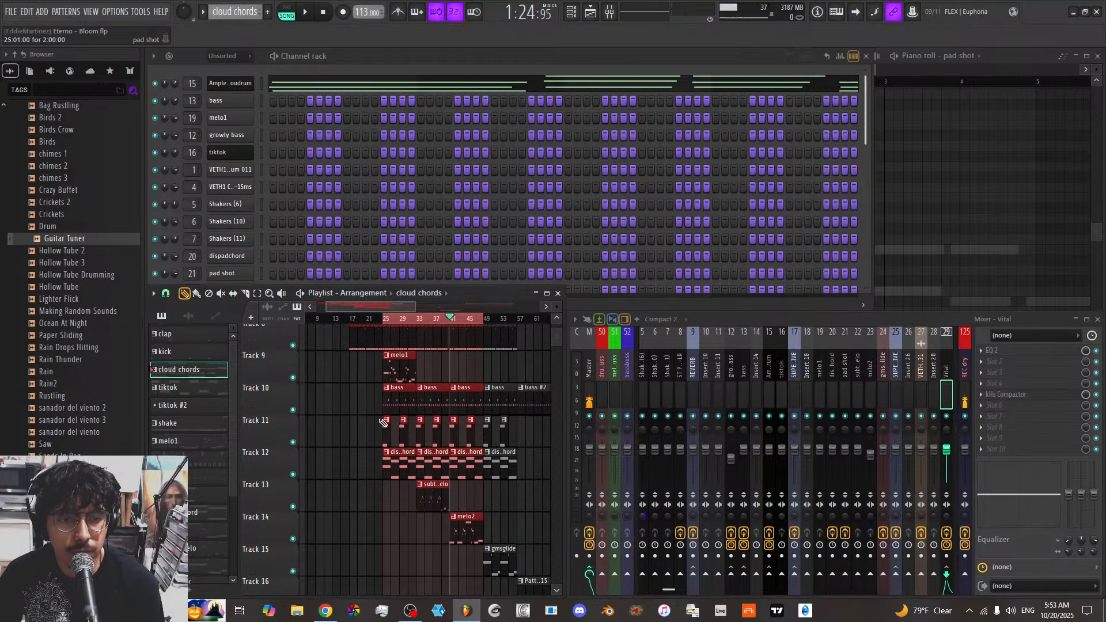
pyautogui.scroll(-3, 386, 308)
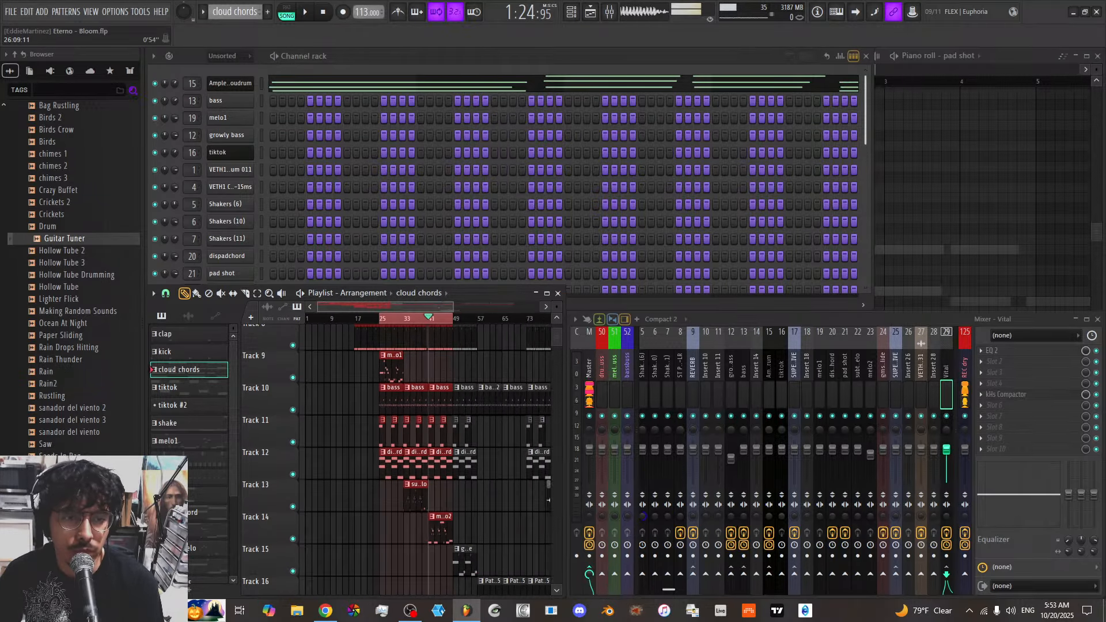
pyautogui.scroll(5, 452, 380)
pyautogui.scroll(-4, 453, 381)
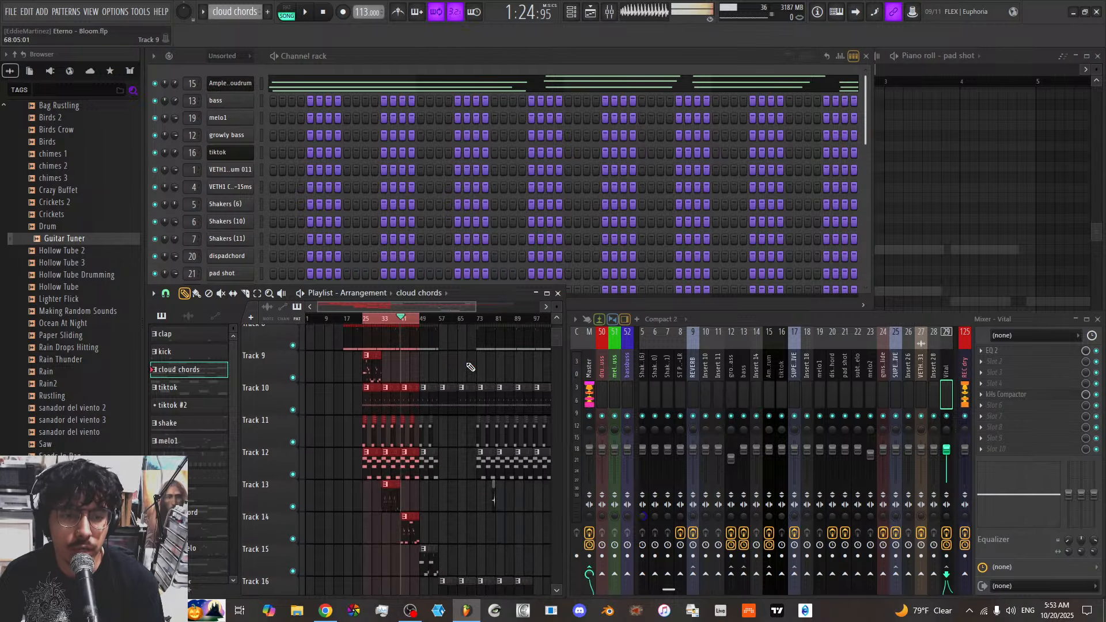
pyautogui.click(475, 318)
pyautogui.hscroll(2, 478, 317)
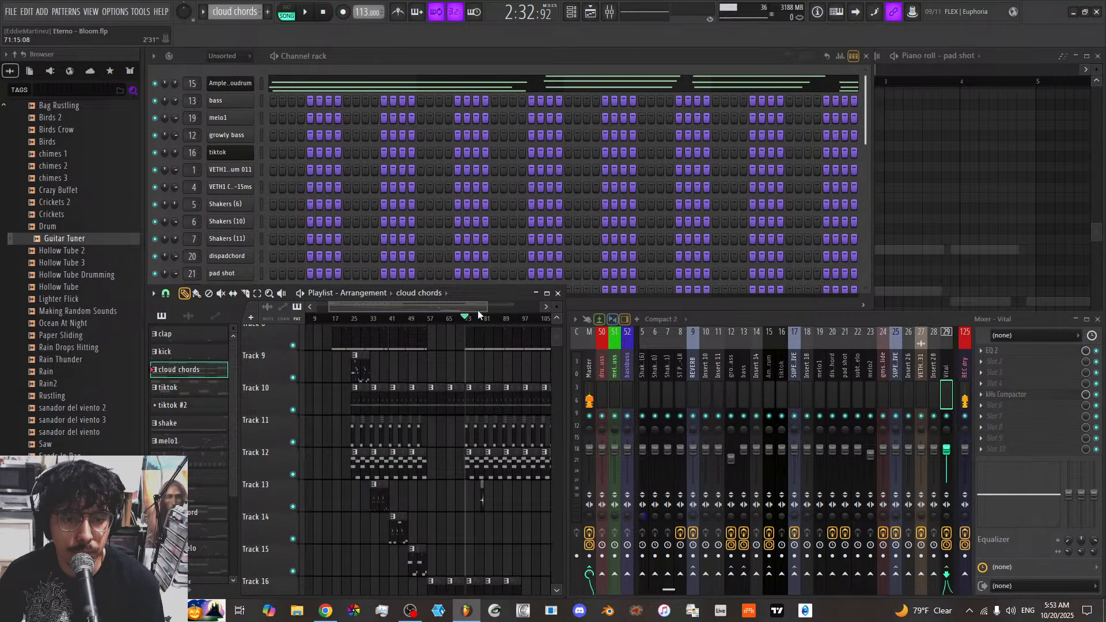
# Move the playhead to bar 89, listen to the section there and stop the playback
pyautogui.scroll(-7, 492, 383)
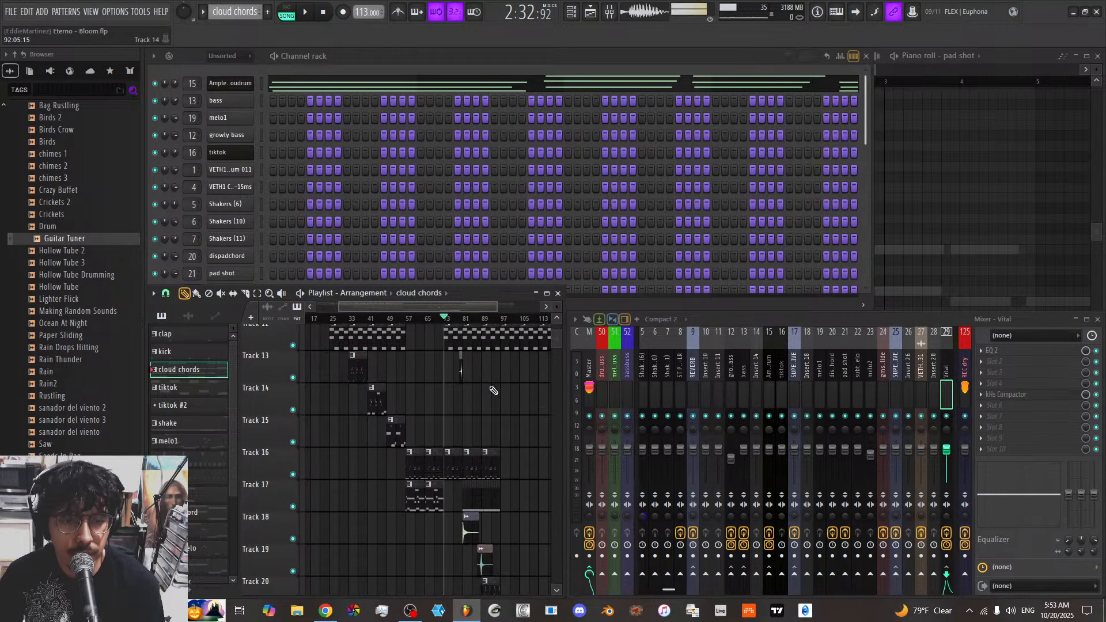
pyautogui.click(493, 319)
pyautogui.click(484, 319)
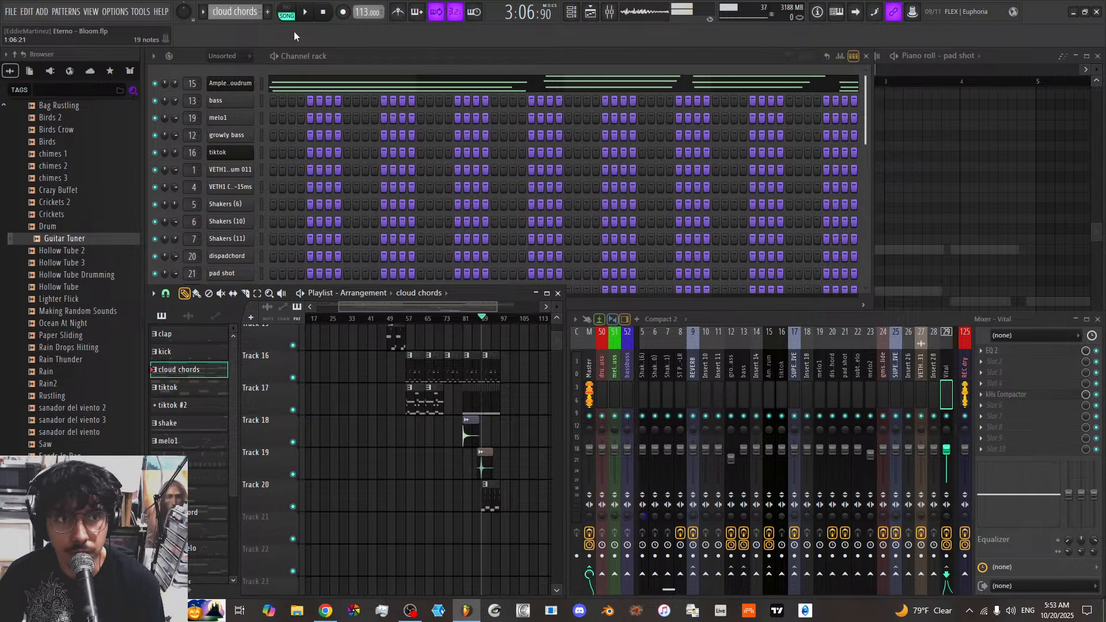
pyautogui.press('space')
pyautogui.scroll(-5, 349, 136)
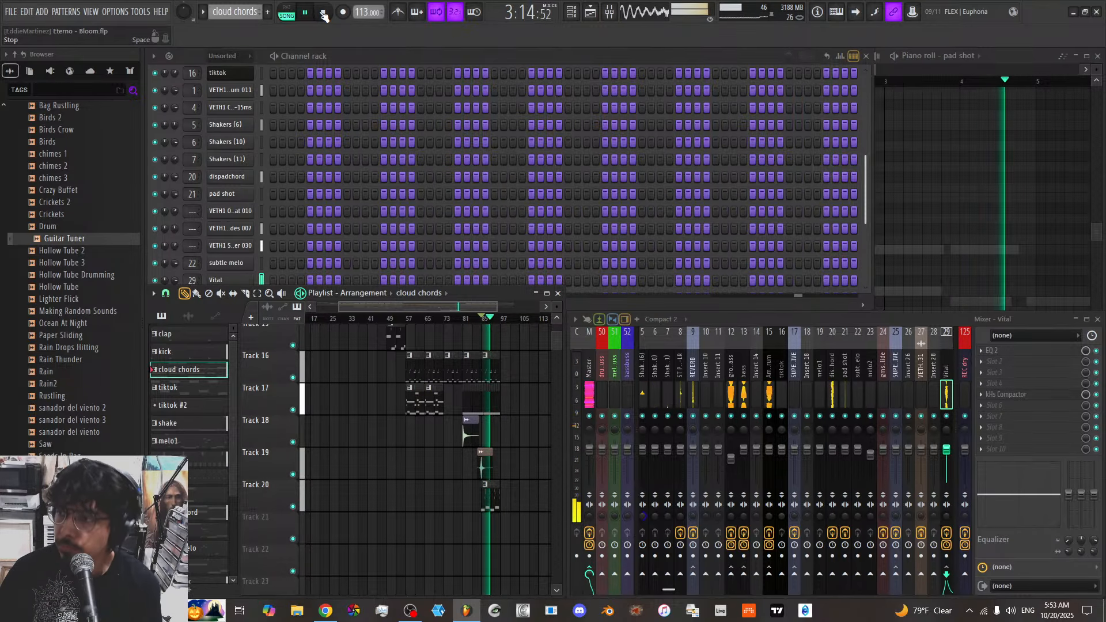
pyautogui.click(324, 14)
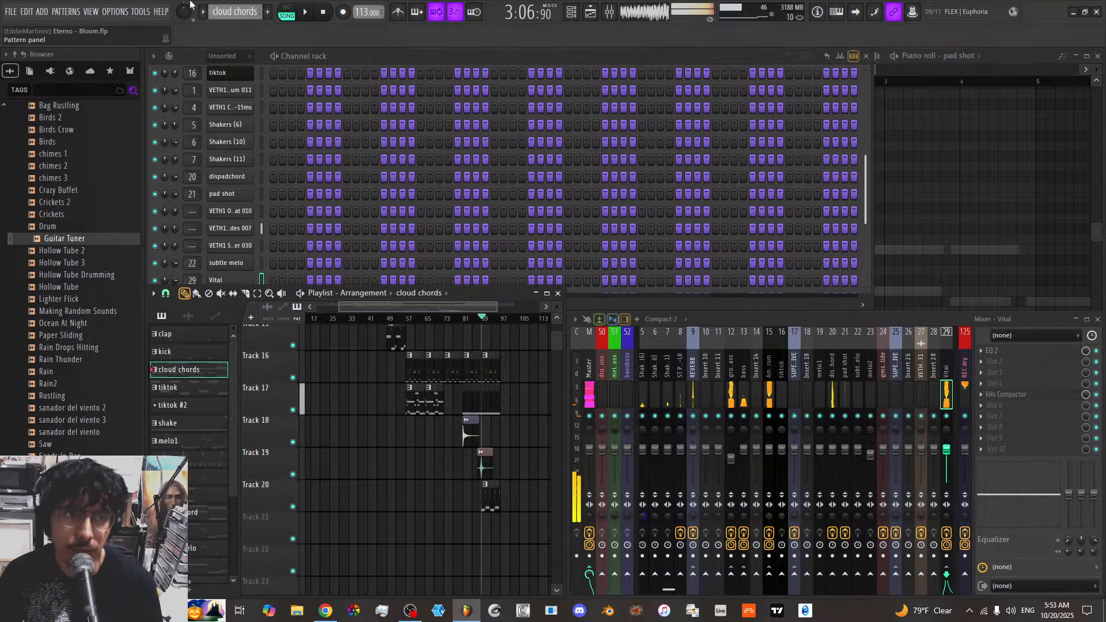
# Examine the whole arrangement's clips from Track 1 down to Track 20, ending on the area around bars 65 to 109
pyautogui.scroll(10, 423, 461)
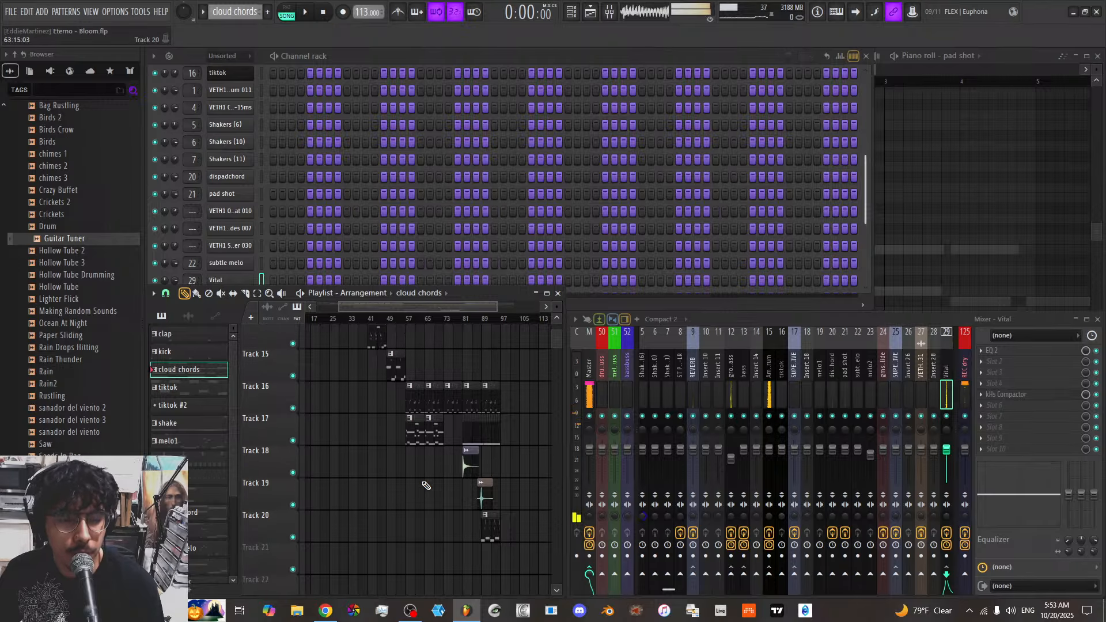
pyautogui.scroll(1, 429, 406)
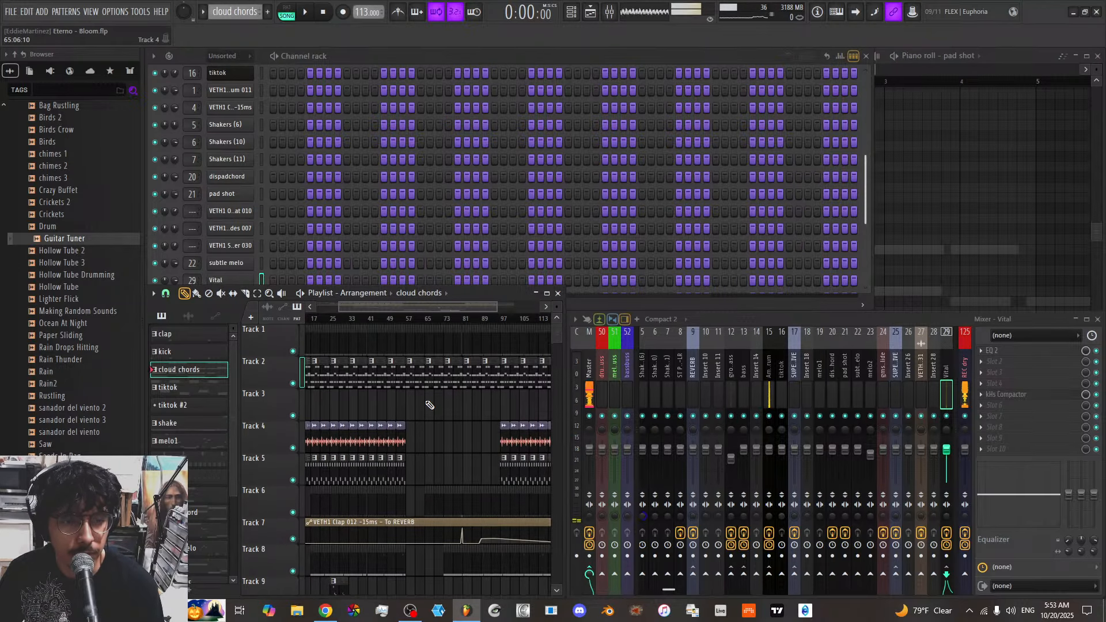
pyautogui.scroll(-1, 429, 407)
pyautogui.scroll(-1, 368, 306)
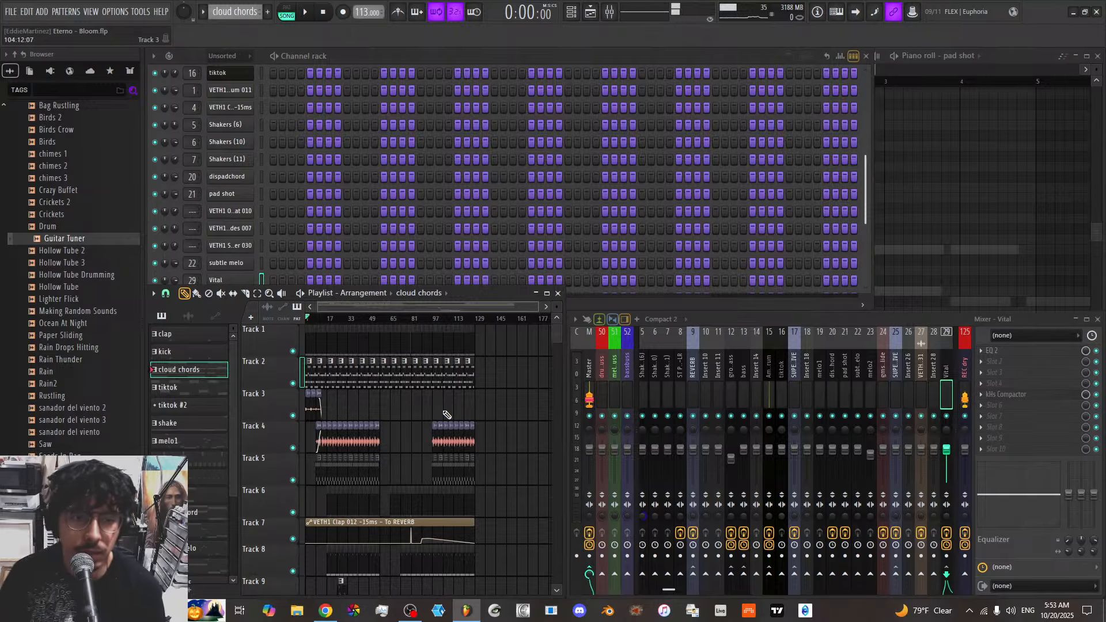
pyautogui.scroll(-5, 403, 420)
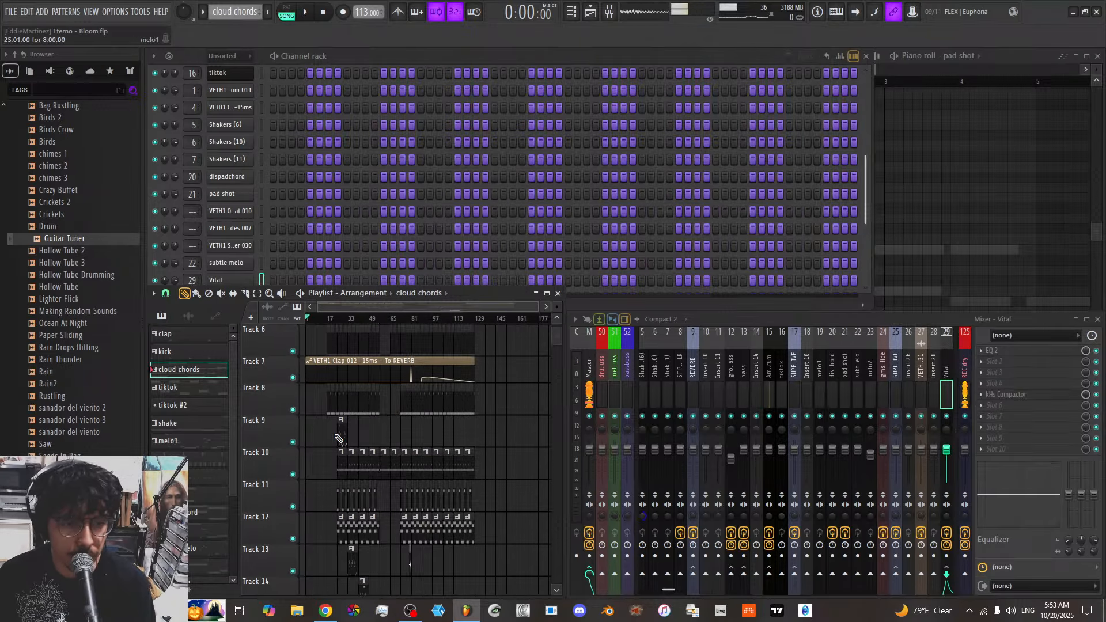
pyautogui.scroll(-9, 326, 435)
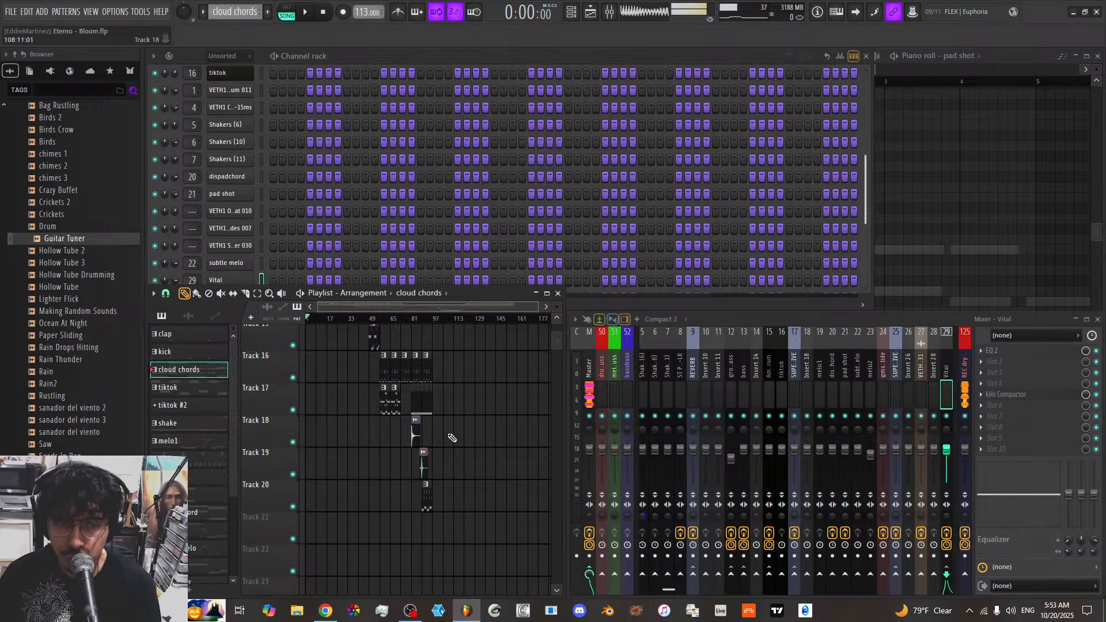
pyautogui.scroll(5, 410, 439)
pyautogui.moveTo(429, 307); pyautogui.dragTo(441, 308)
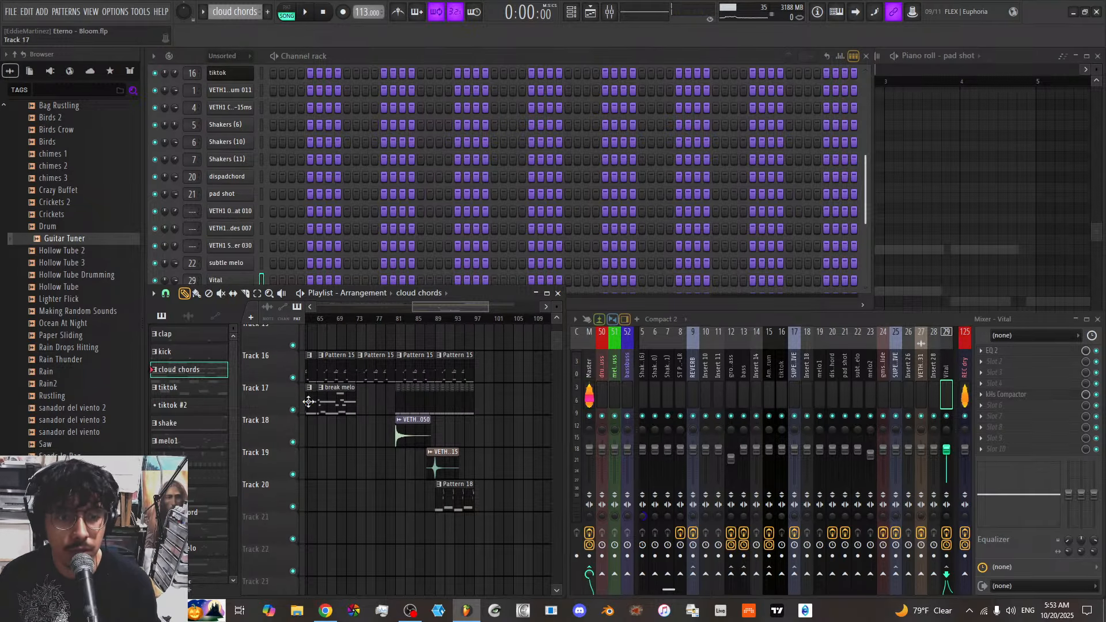
# Select the Pattern 18 clip, solo Track 20 and play it from bar 91
pyautogui.click(440, 485)
pyautogui.rightClick(296, 506)
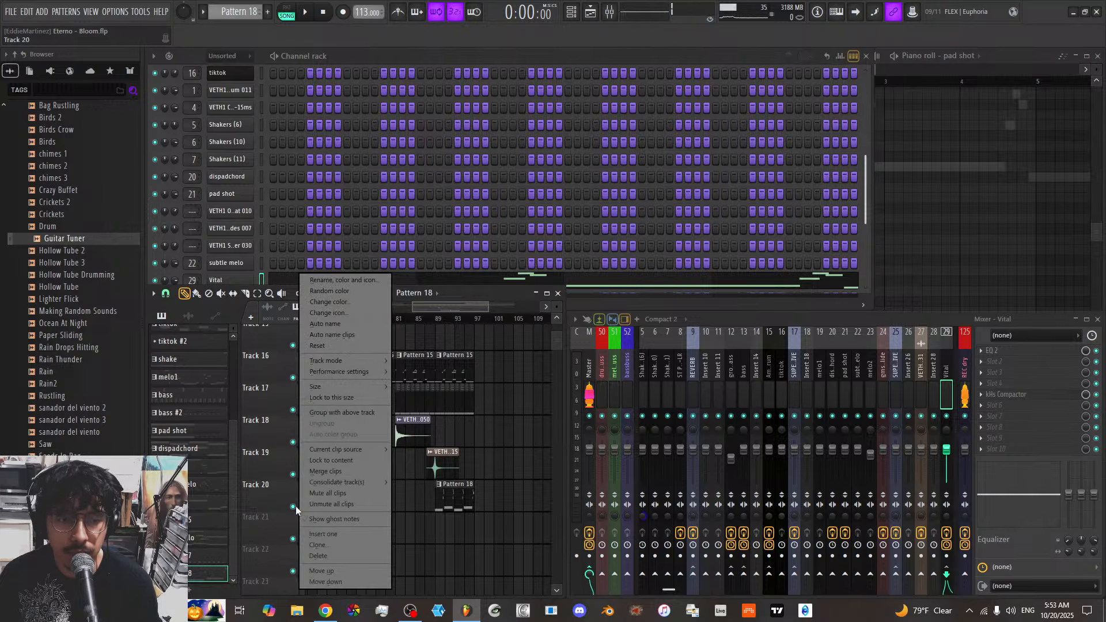
pyautogui.rightClick(294, 507)
pyautogui.click(447, 319)
pyautogui.press('space')
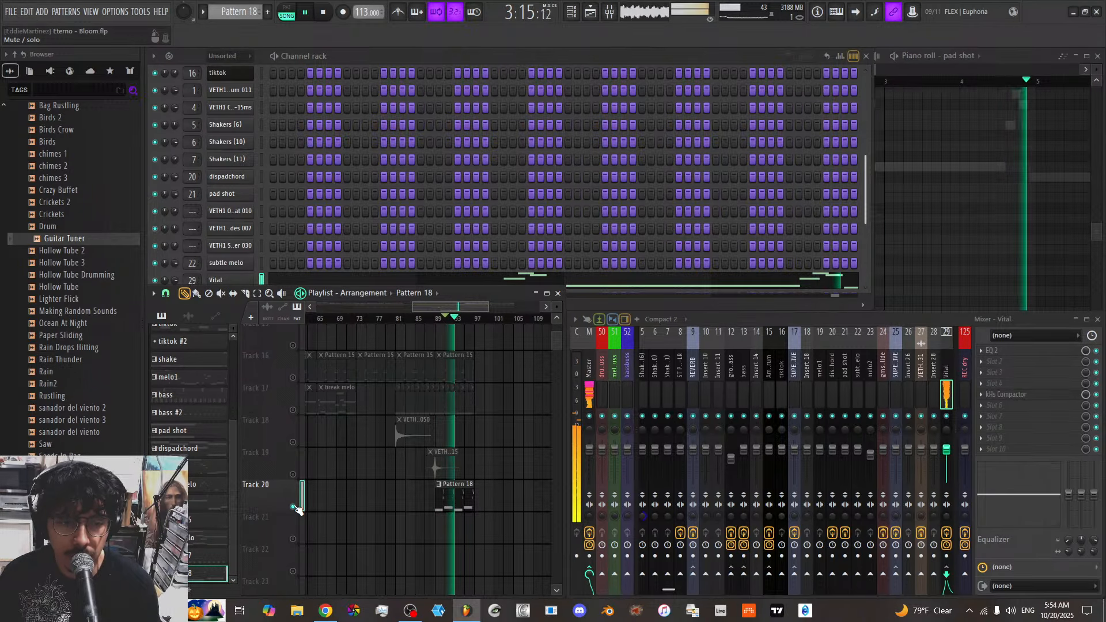
# Take Track 20 out of solo, stop the playback and save the project
pyautogui.rightClick(294, 507)
pyautogui.press('space')
pyautogui.scroll(5, 368, 496)
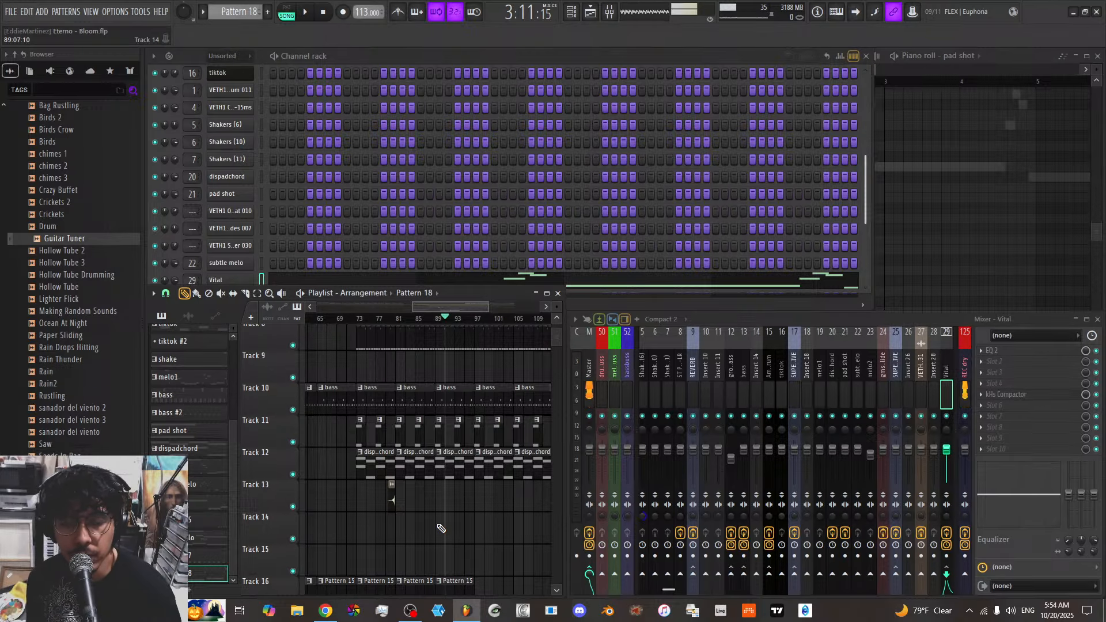
pyautogui.hotkey('ctrl', 's')
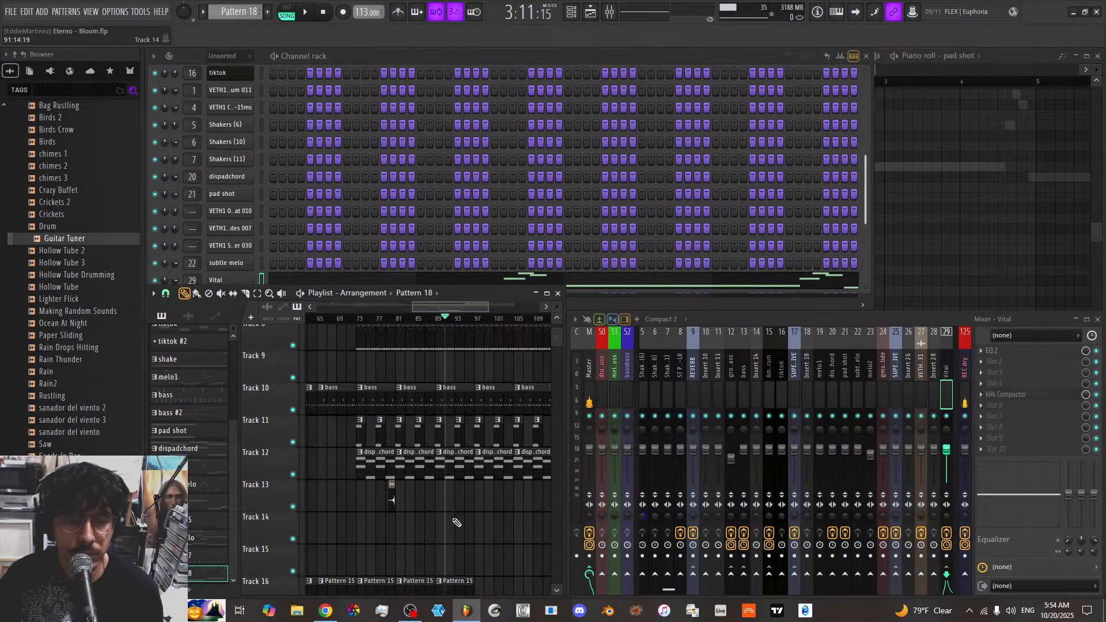
# Mark bars 89 to 96 as a time selection and briefly play that section
pyautogui.scroll(-7, 471, 525)
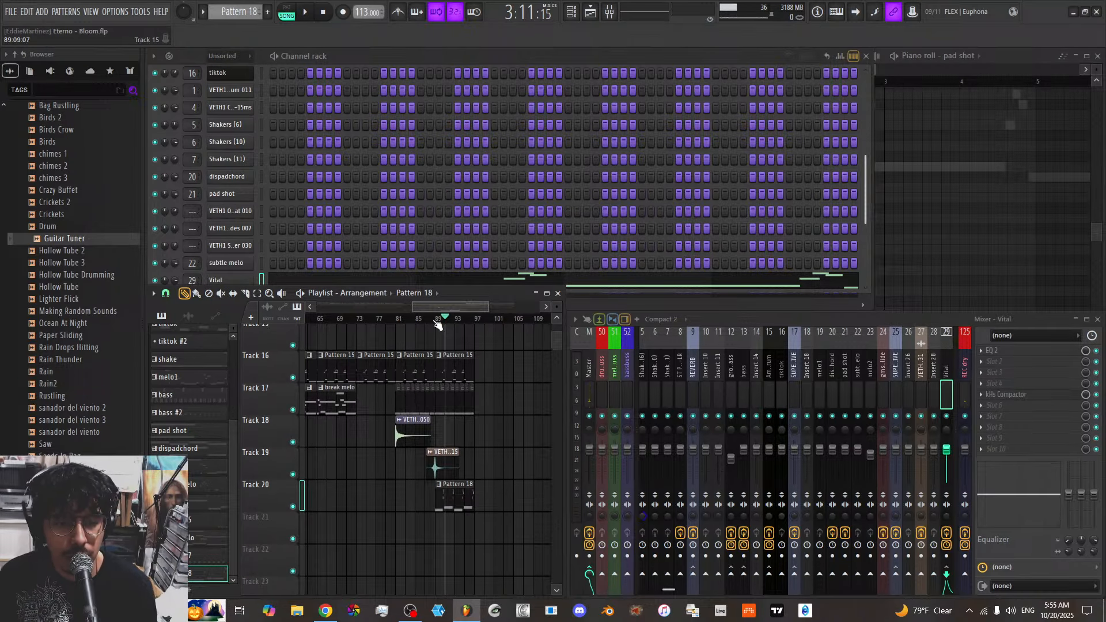
pyautogui.moveTo(443, 321); pyautogui.dragTo(437, 320)
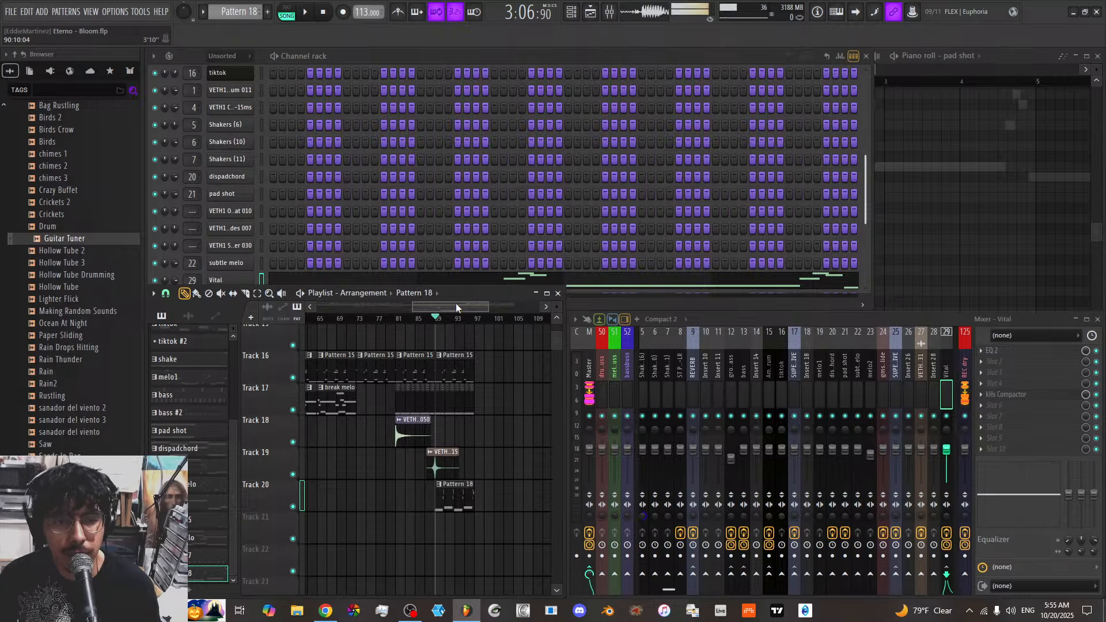
pyautogui.scroll(3, 455, 303)
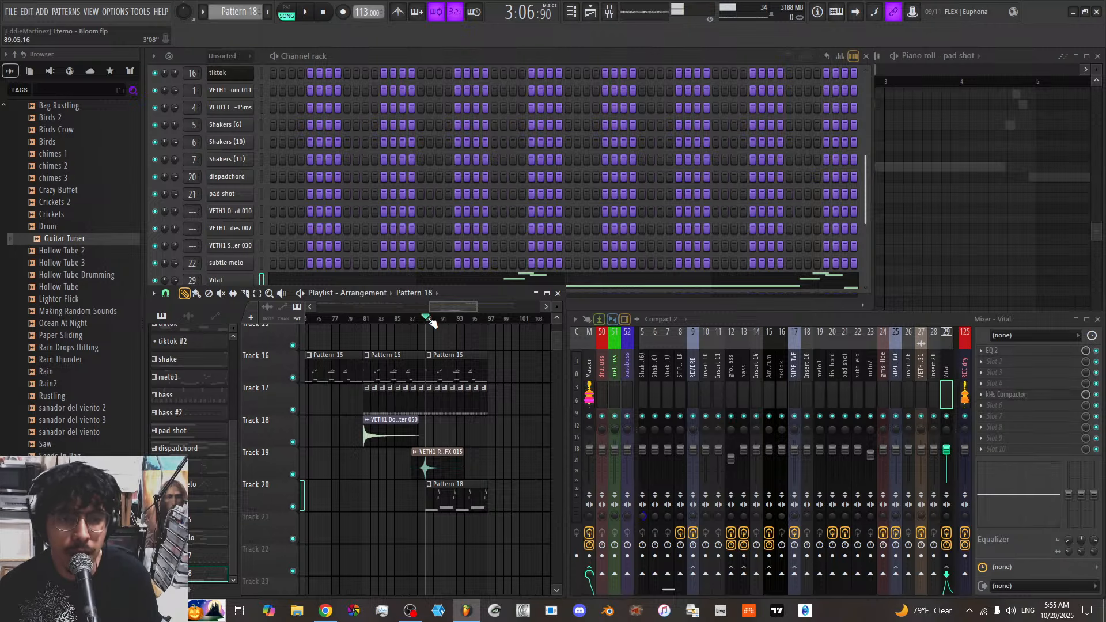
pyautogui.moveTo(427, 321); pyautogui.dragTo(489, 332)
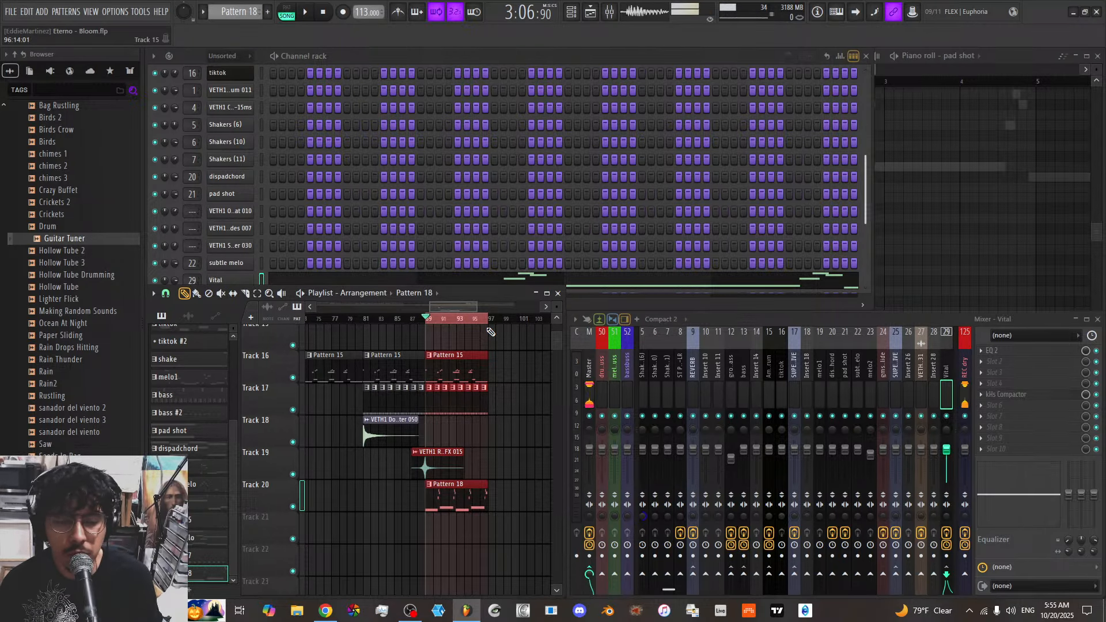
pyautogui.press('space')
pyautogui.press('space')
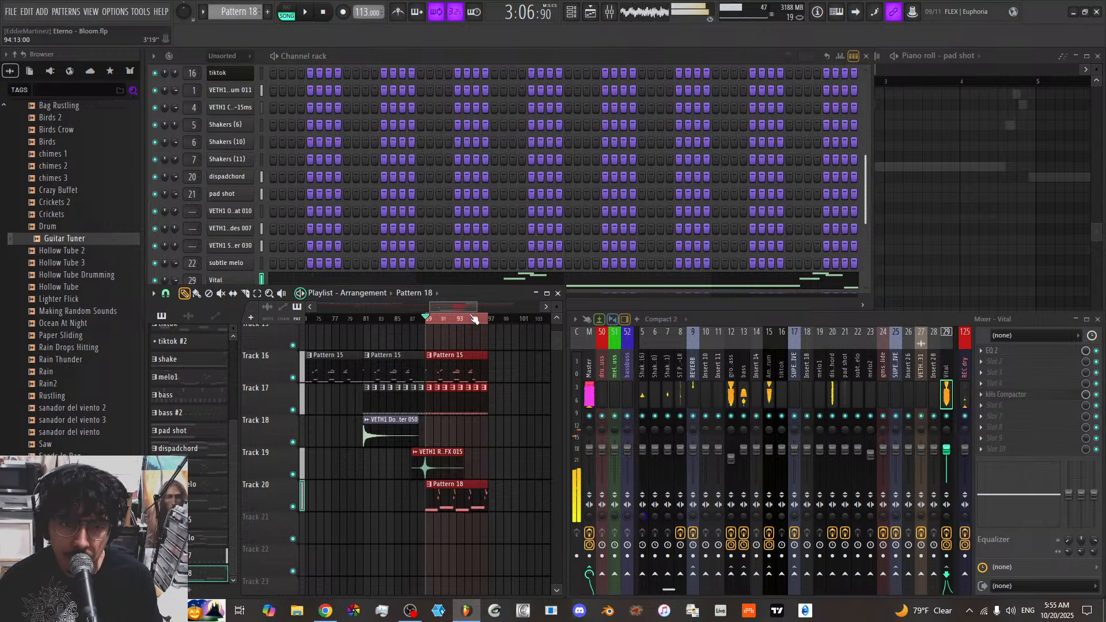
# Mark the break's bars 57 to 64 as the time selection and play them briefly
pyautogui.moveTo(477, 309); pyautogui.dragTo(461, 309)
pyautogui.click(364, 320)
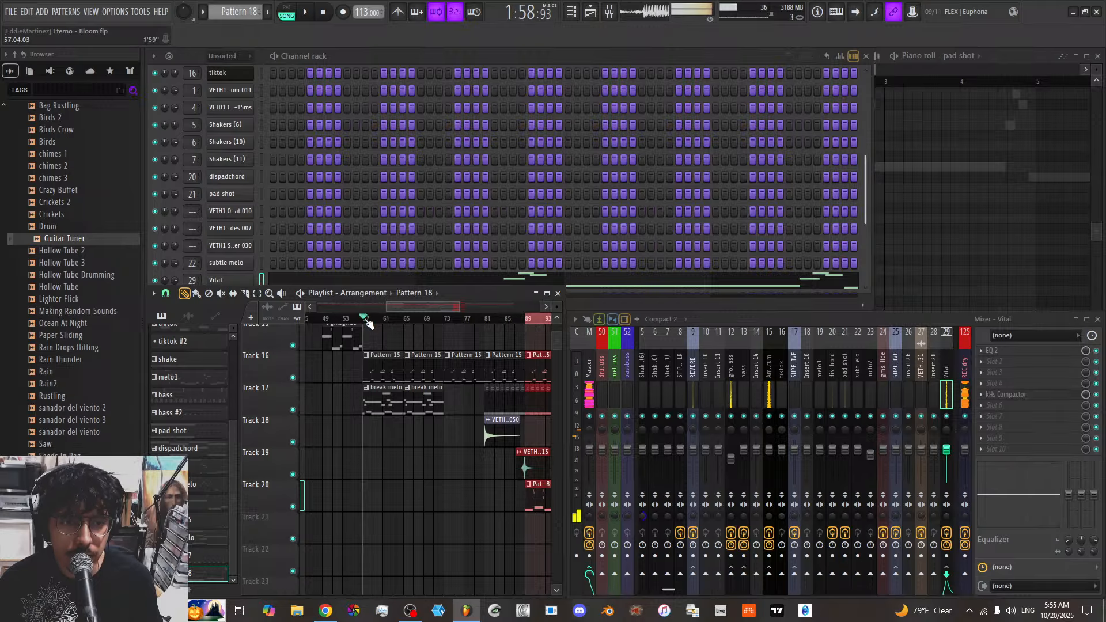
pyautogui.moveTo(394, 321)
pyautogui.mouseDown()
pyautogui.moveTo(364, 320)
pyautogui.moveTo(403, 323)
pyautogui.moveTo(413, 308)
pyautogui.moveTo(394, 309)
pyautogui.mouseUp()
pyautogui.press('space')
pyautogui.scroll(2, 425, 404)
pyautogui.scroll(3, 427, 405)
pyautogui.press('space')
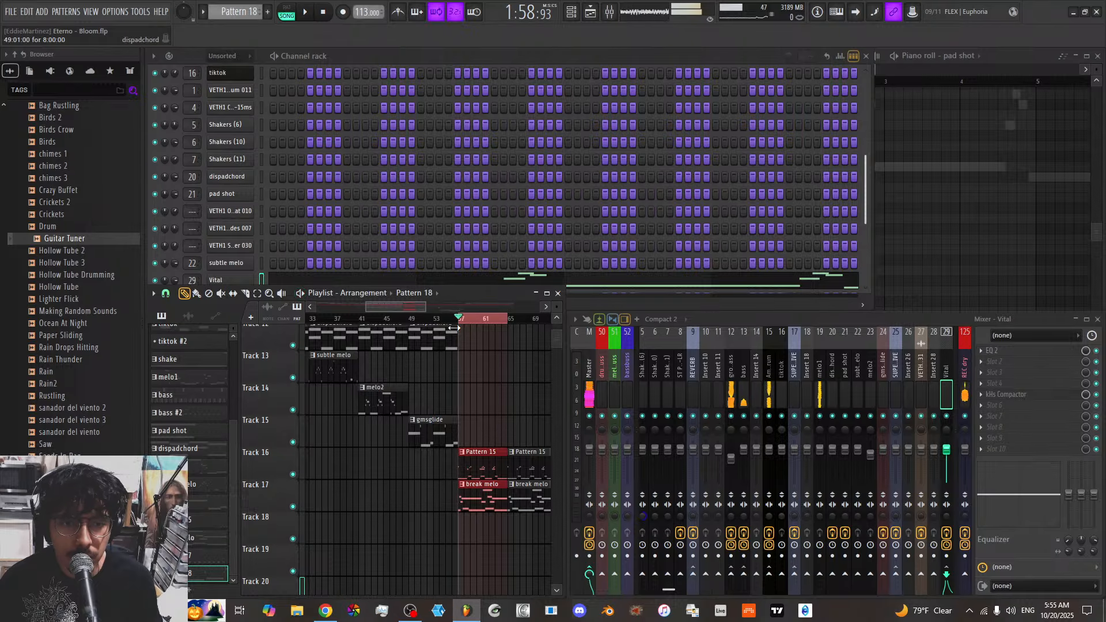
# Mark bars 49 to 56 as the time selection and listen to the section with the gmsglide clip
pyautogui.moveTo(459, 322); pyautogui.dragTo(410, 323)
pyautogui.moveTo(508, 321); pyautogui.dragTo(460, 324)
pyautogui.press('space')
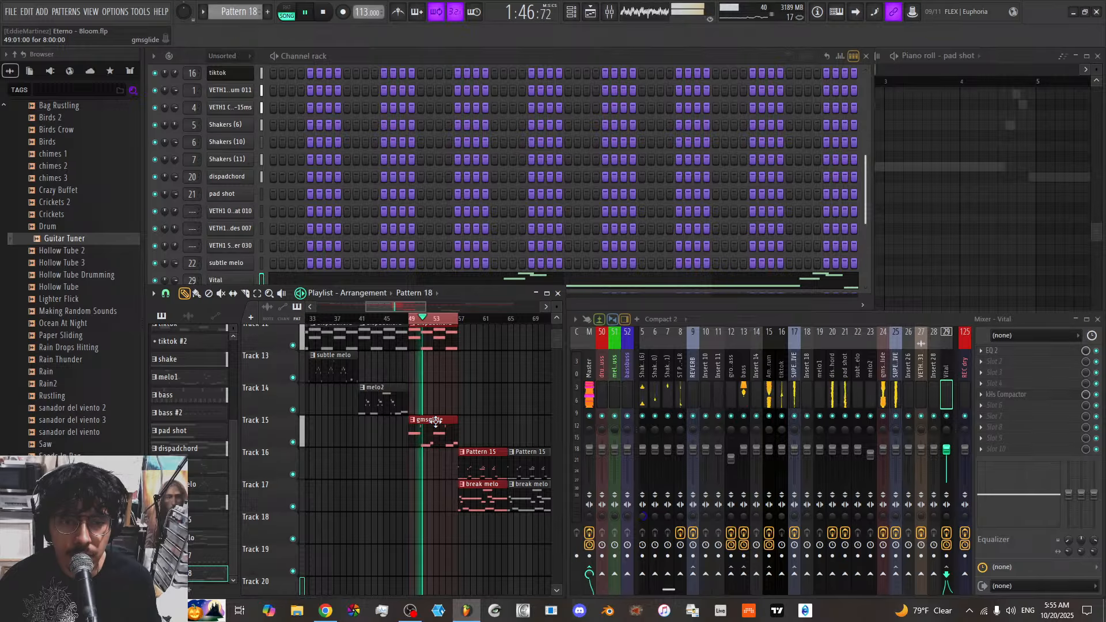
pyautogui.press('space')
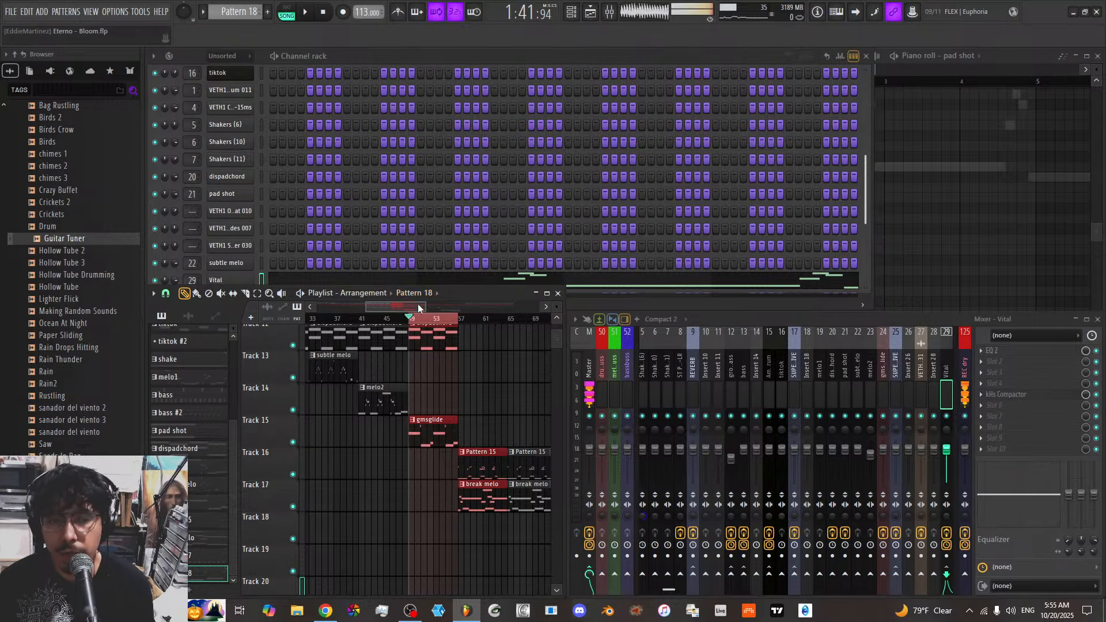
# Clear the time selection and move the playhead to bar 83
pyautogui.moveTo(419, 306); pyautogui.dragTo(476, 307)
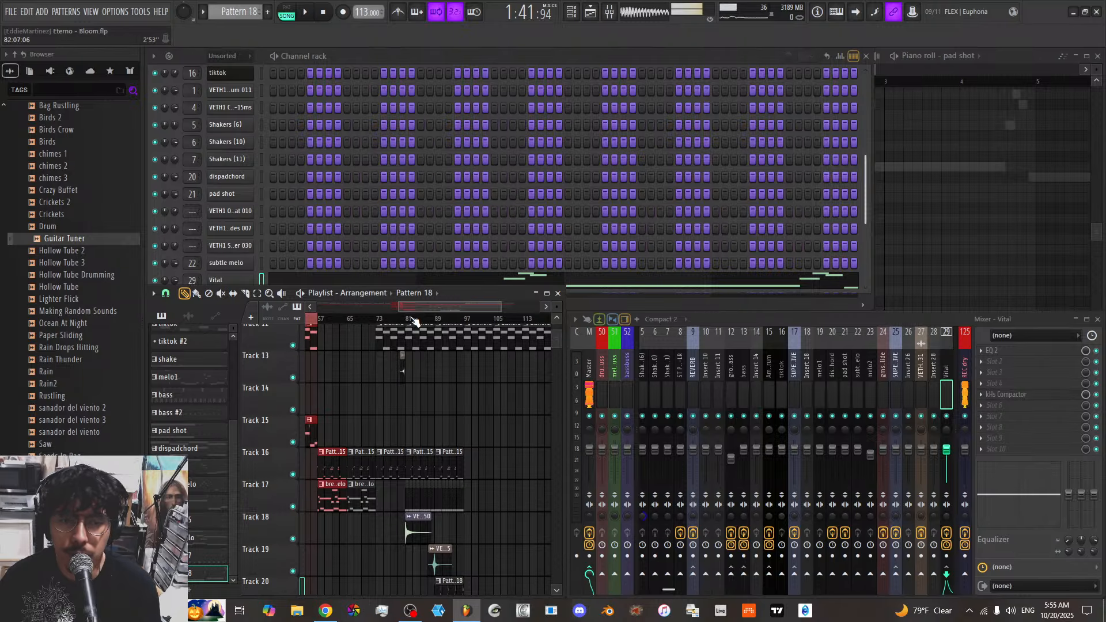
pyautogui.keyDown('ctrl'); pyautogui.click(411, 320); pyautogui.keyUp('ctrl')
pyautogui.click(411, 321)
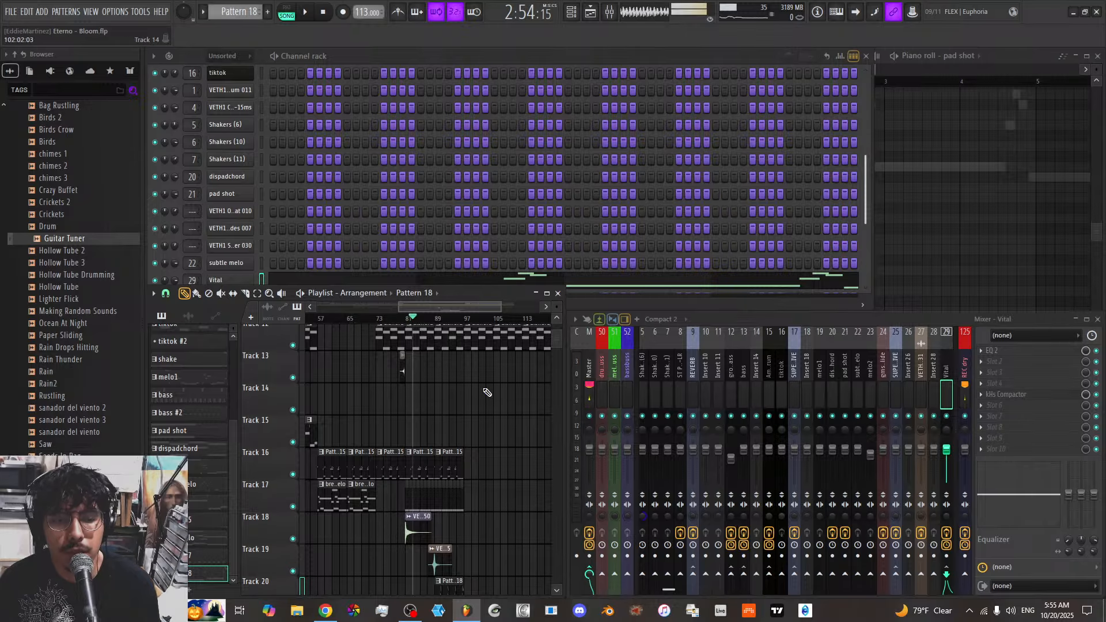
# Examine the post-break clips between Track 11 and Track 20, including the downlifter, the reverse effect and Pattern 18
pyautogui.scroll(-3, 516, 470)
pyautogui.scroll(-2, 516, 470)
pyautogui.scroll(-2, 483, 306)
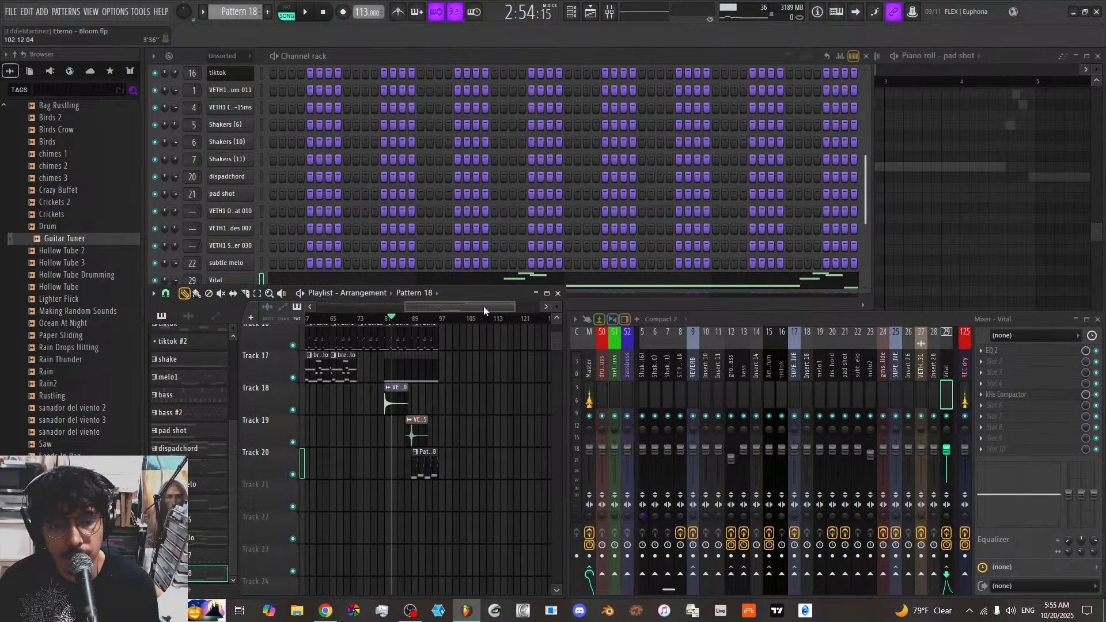
pyautogui.scroll(4, 471, 399)
pyautogui.scroll(1, 470, 399)
pyautogui.scroll(4, 449, 307)
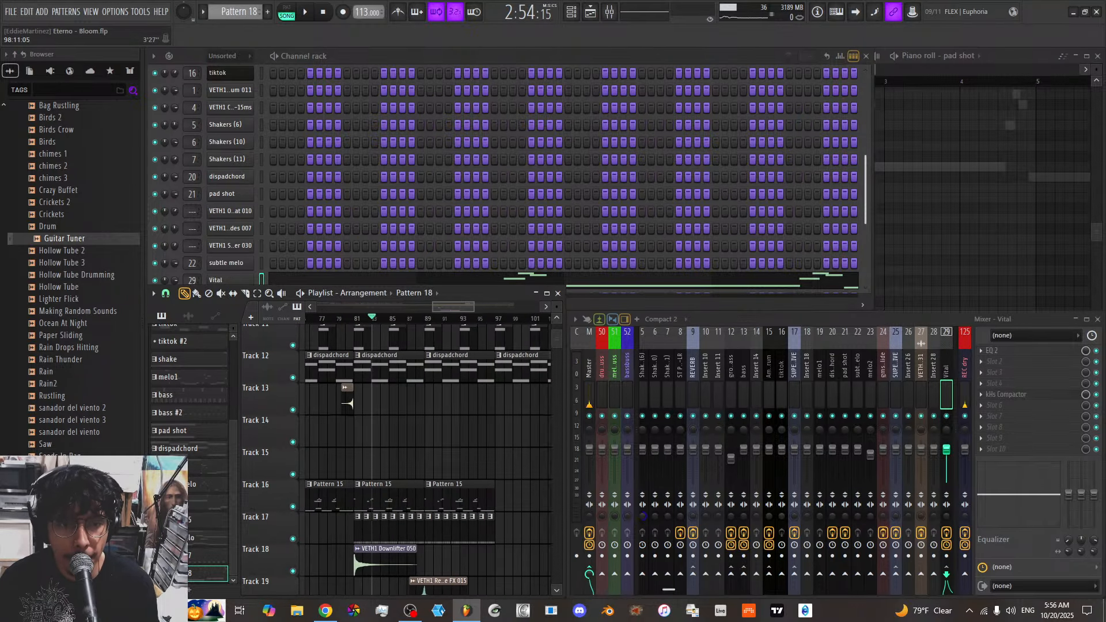
pyautogui.scroll(-4, 455, 307)
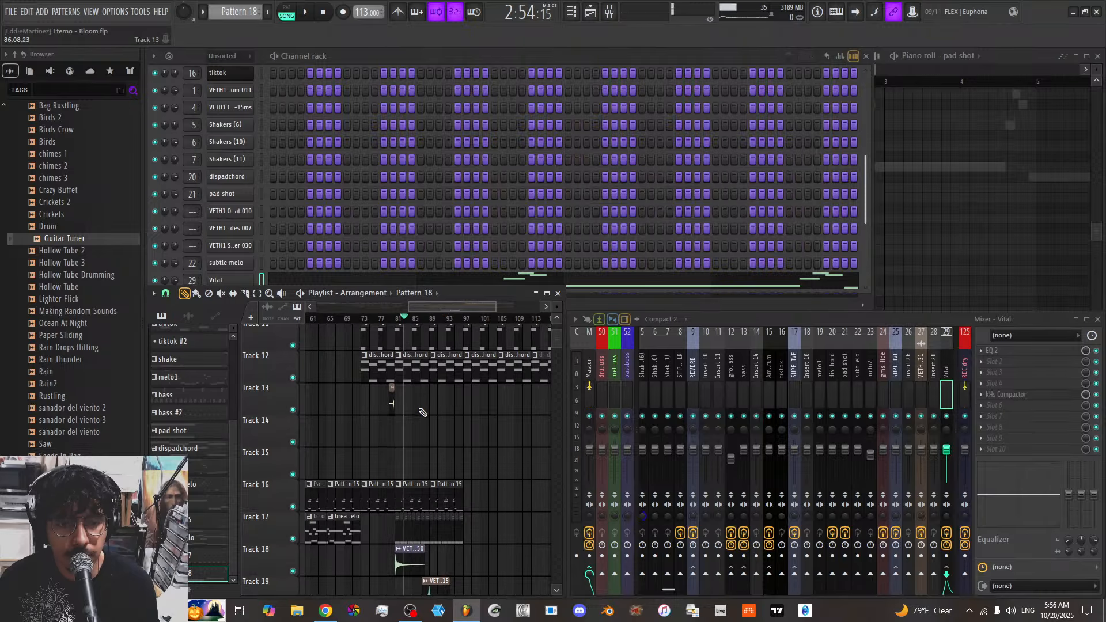
pyautogui.scroll(-3, 422, 411)
pyautogui.scroll(-3, 420, 407)
pyautogui.scroll(3, 454, 307)
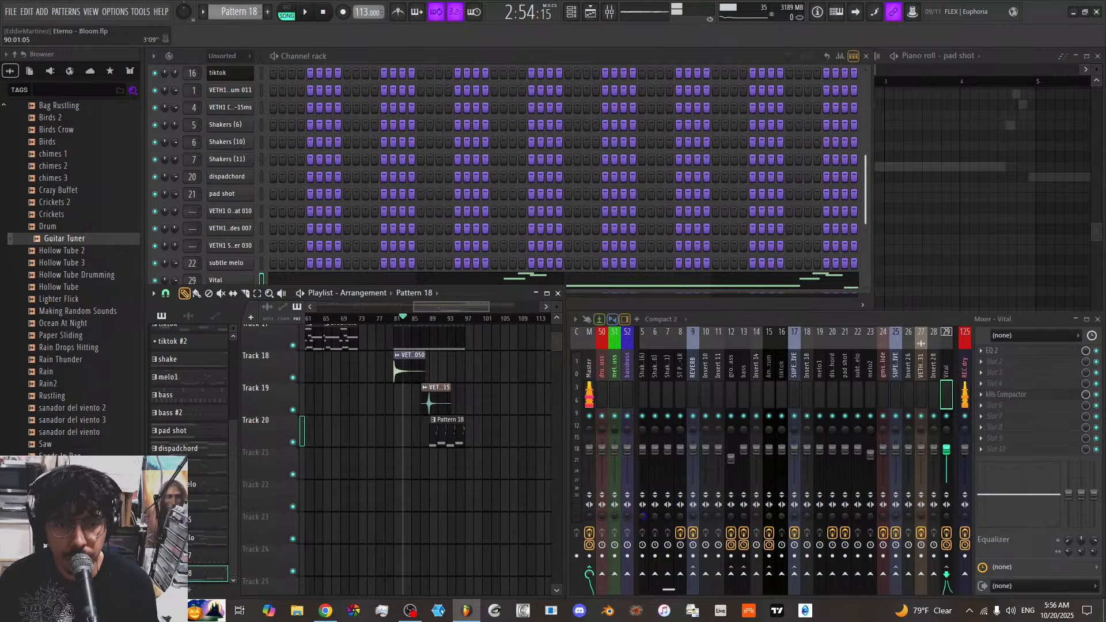
pyautogui.scroll(1, 433, 311)
# Set the playhead to bar 89 and play the section where Pattern 18 enters
pyautogui.click(403, 319)
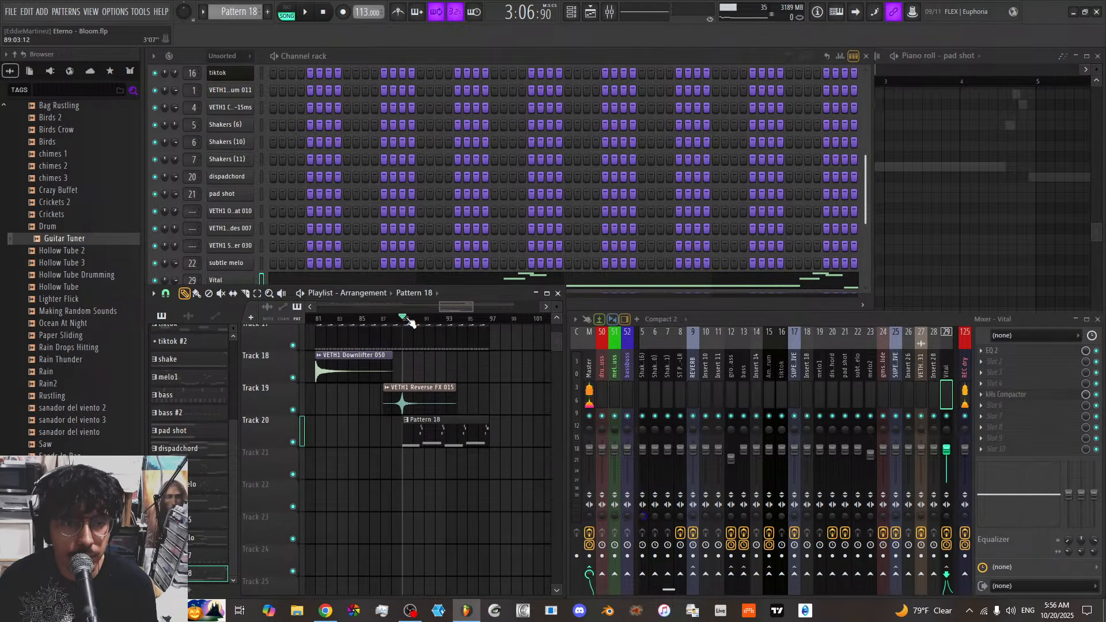
pyautogui.press('space')
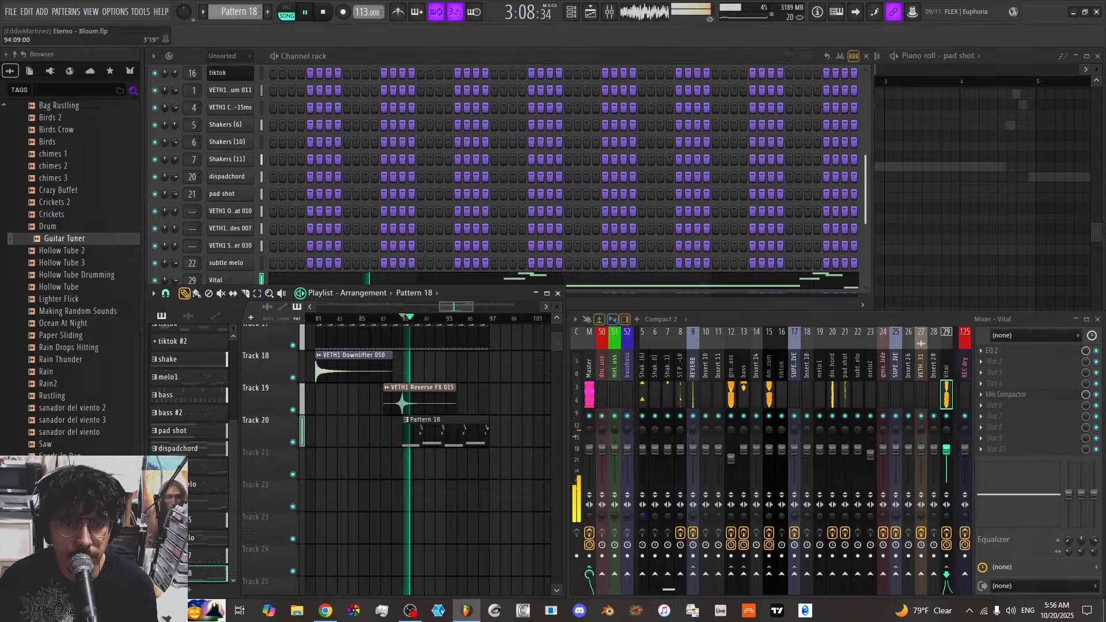
pyautogui.scroll(-1, 494, 321)
pyautogui.scroll(-1, 449, 314)
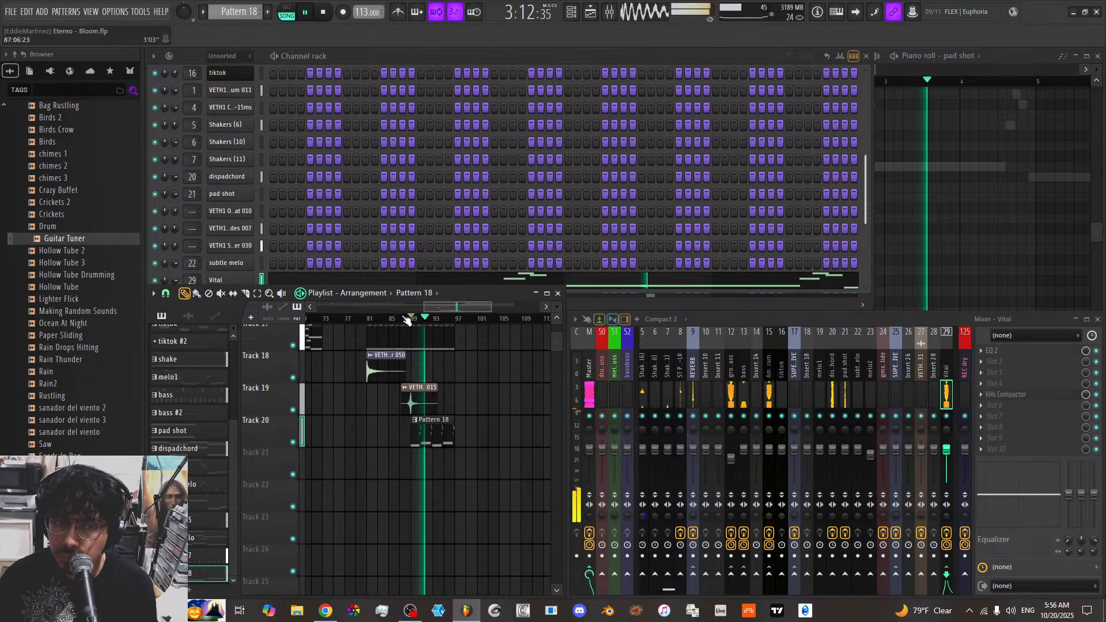
# Save the project under its existing name and stop the playback
pyautogui.click(11, 12)
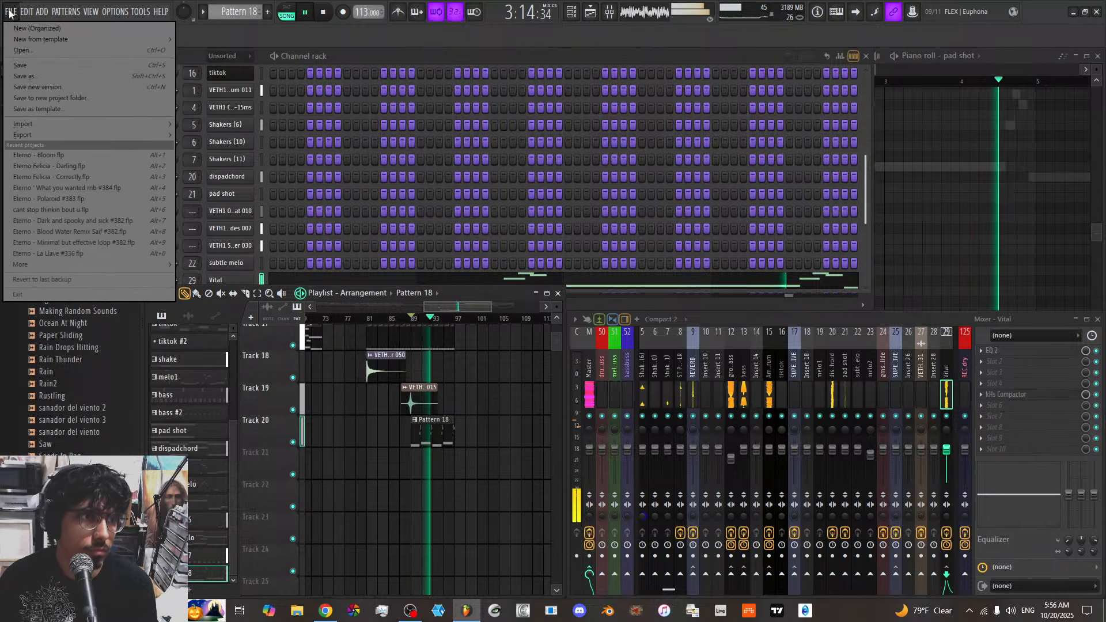
pyautogui.click(19, 66)
pyautogui.press('space')
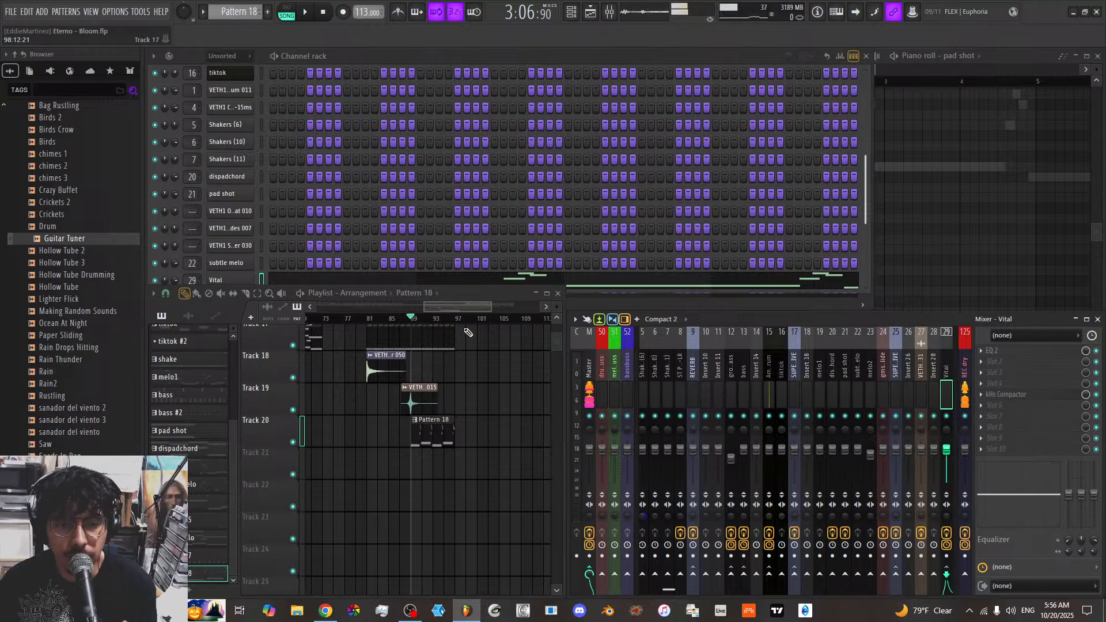
pyautogui.scroll(-3, 487, 409)
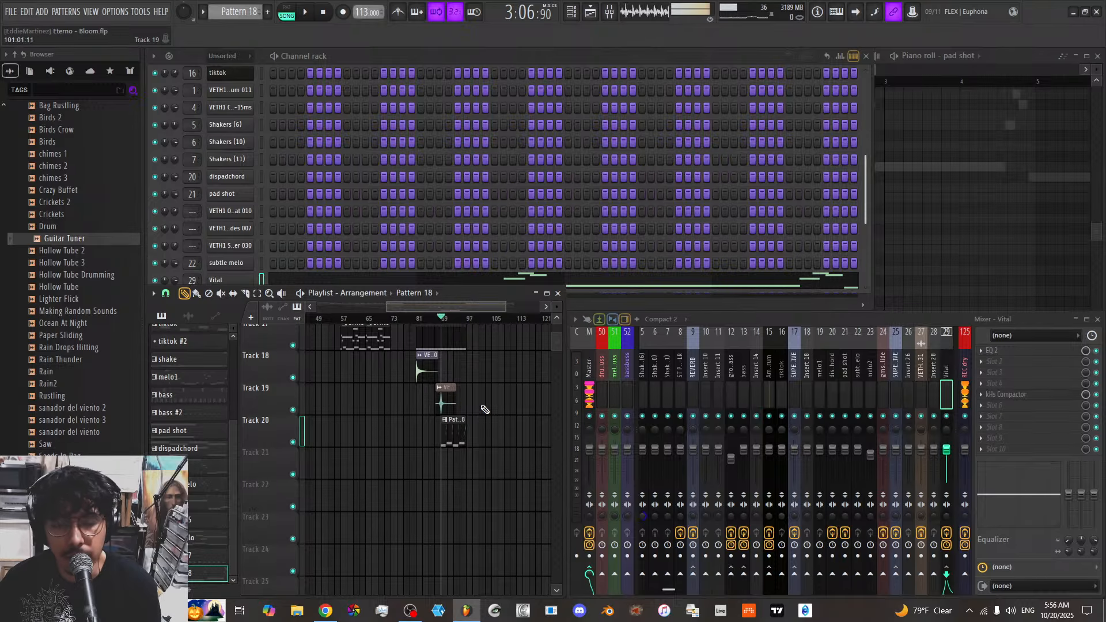
# Inspect the mixer's pad shot insert with its EQ 2 slot, and the ST PER A -LR insert
pyautogui.scroll(4, 493, 408)
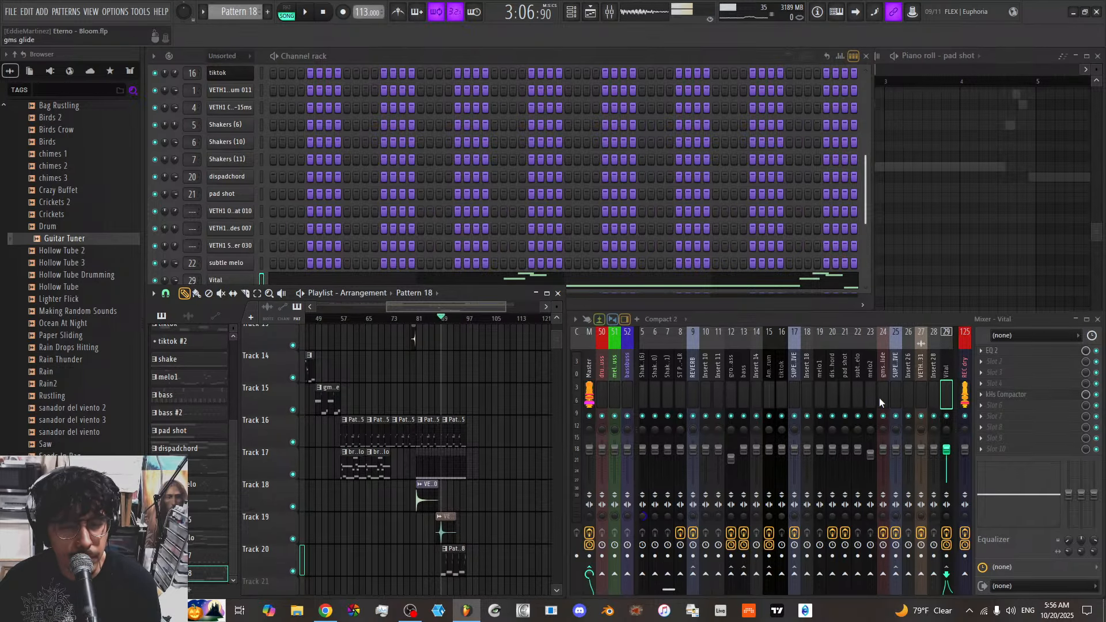
pyautogui.click(899, 394)
pyautogui.click(846, 385)
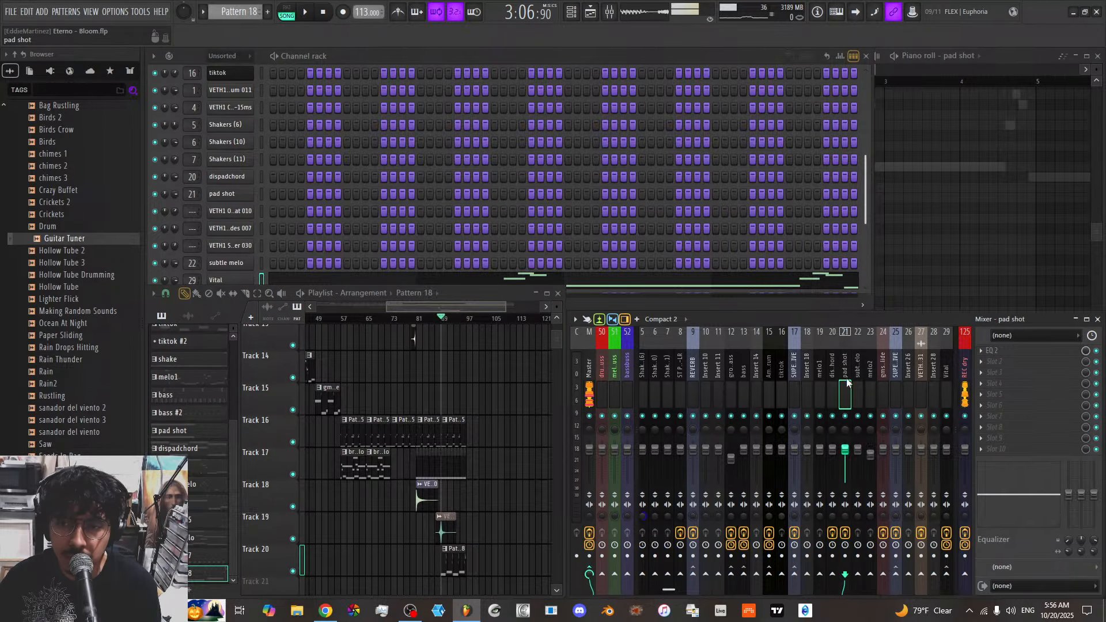
pyautogui.click(1007, 352)
pyautogui.click(1008, 352)
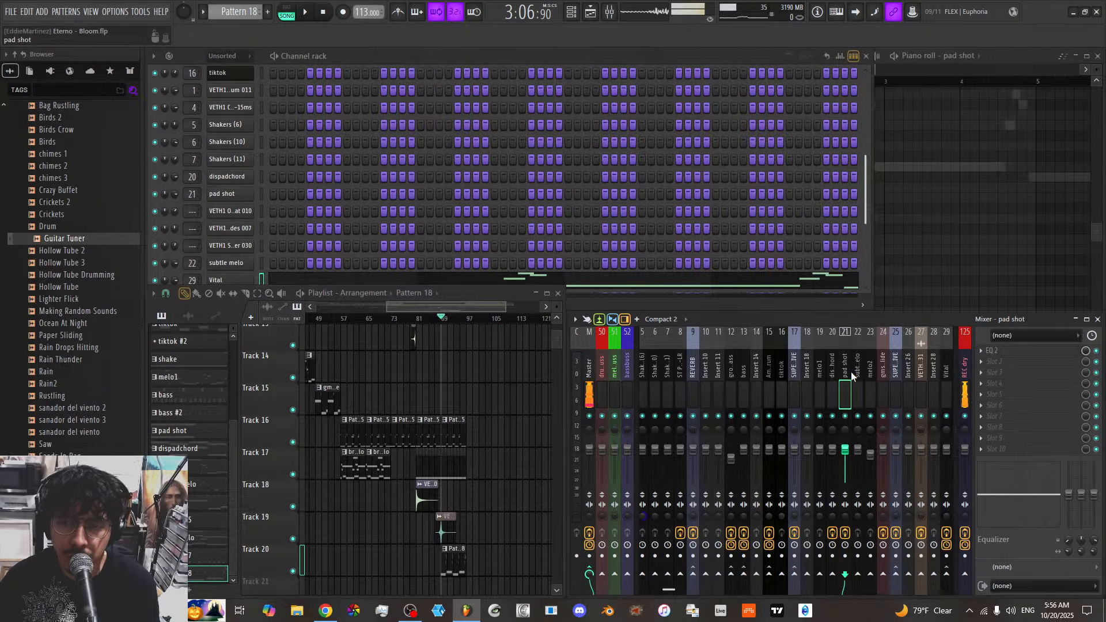
pyautogui.click(678, 375)
pyautogui.hscroll(-4, 680, 380)
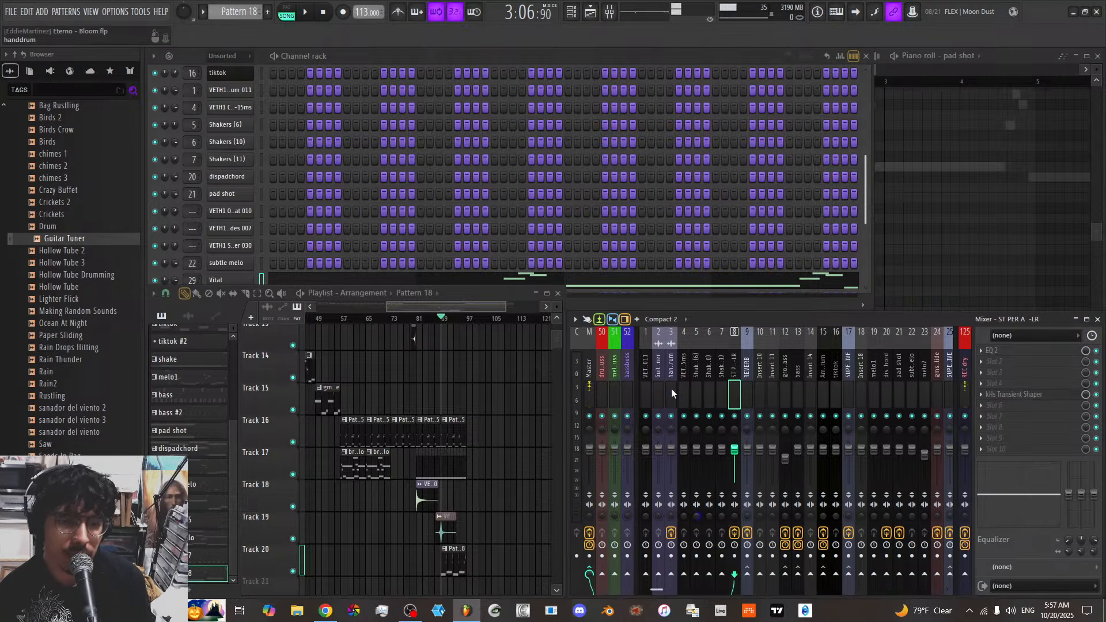
# Examine the full playlist arrangement from Track 1 to Track 20, including the clap's reverb automation on Track 7
pyautogui.scroll(10, 439, 426)
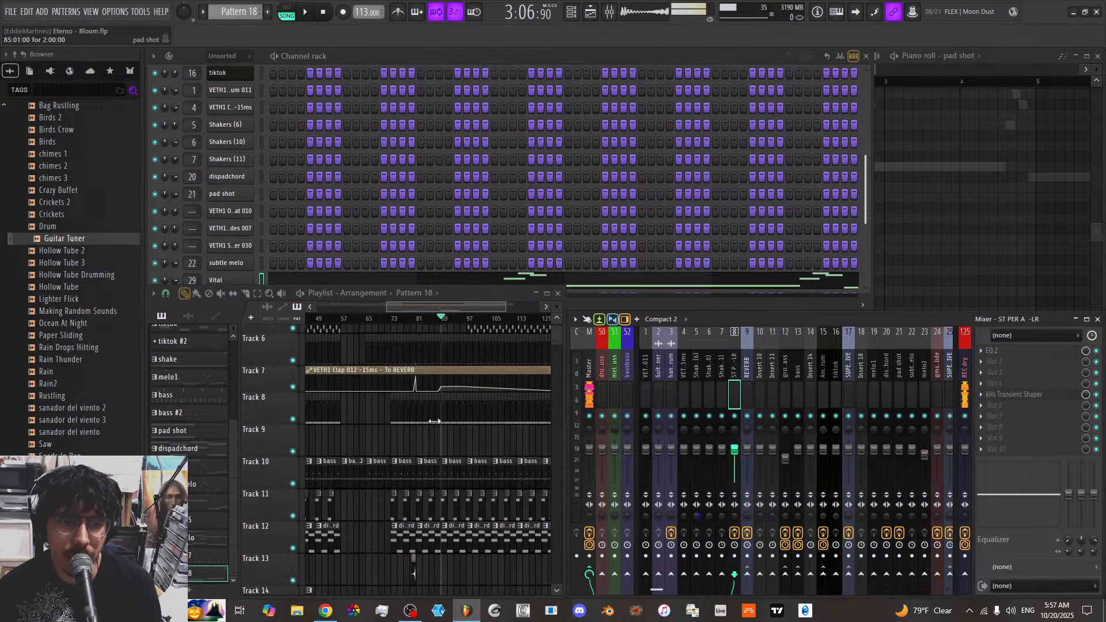
pyautogui.scroll(-2, 439, 326)
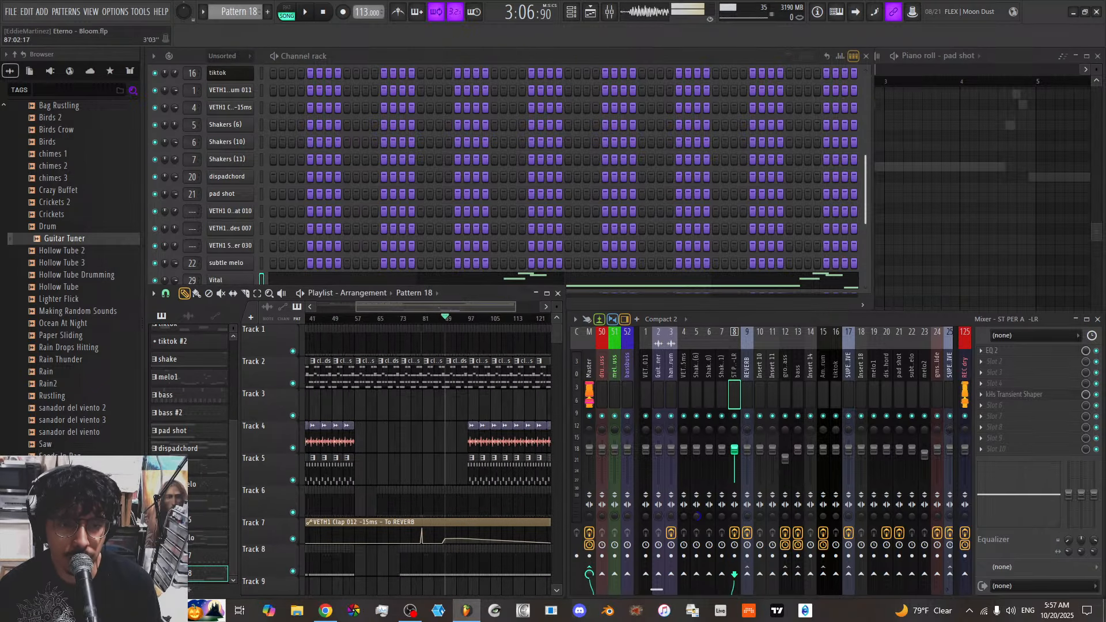
pyautogui.scroll(-3, 477, 423)
pyautogui.scroll(3, 477, 424)
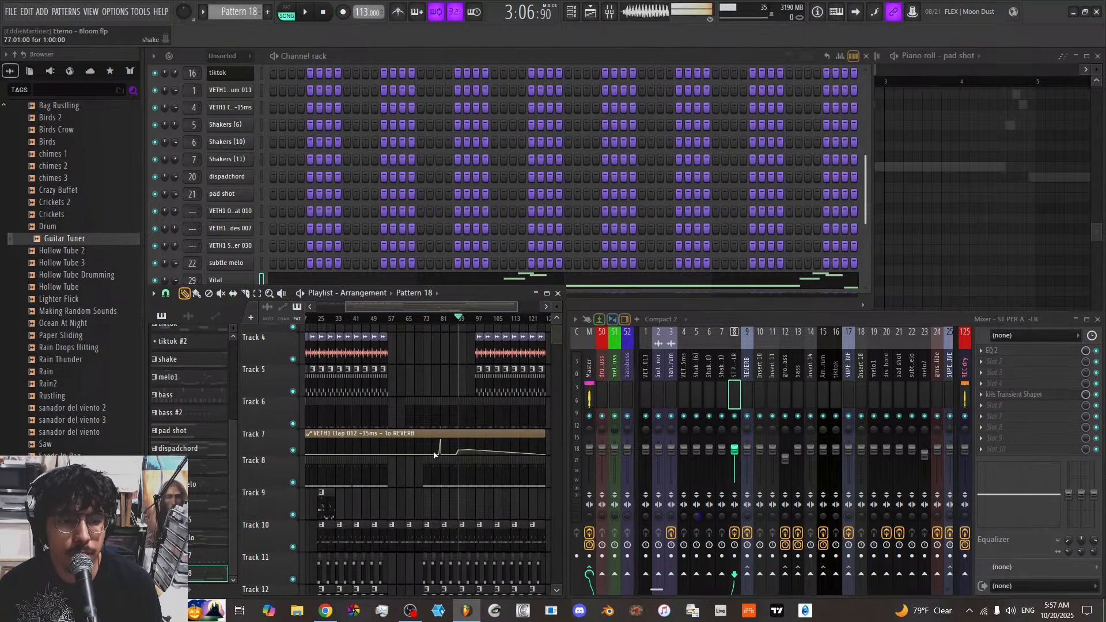
pyautogui.scroll(-2, 490, 403)
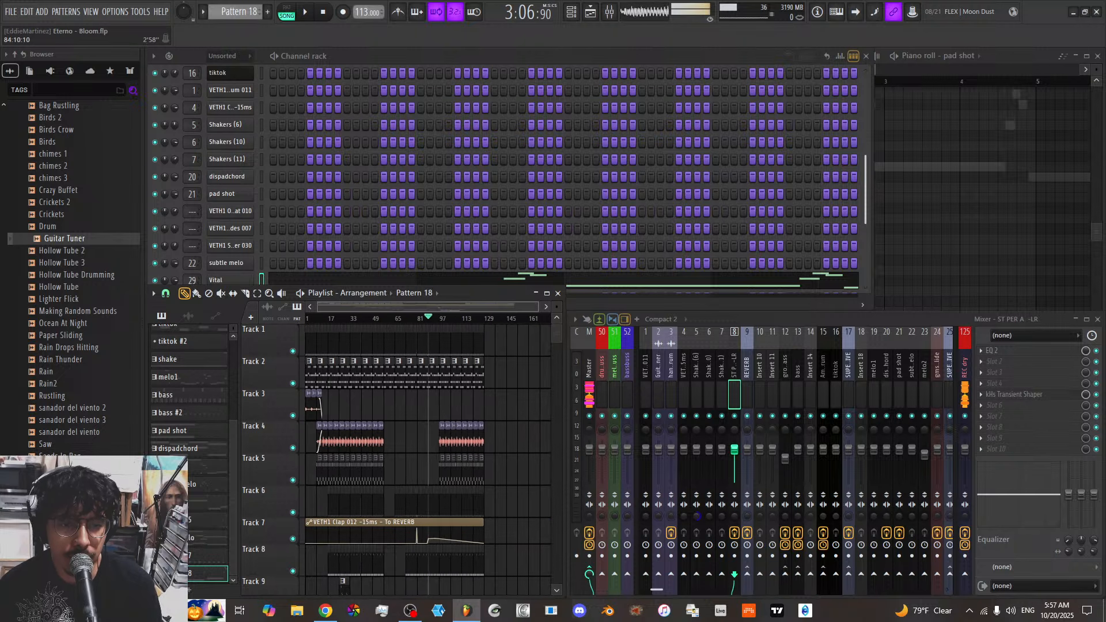
pyautogui.scroll(-9, 489, 403)
pyautogui.scroll(9, 512, 446)
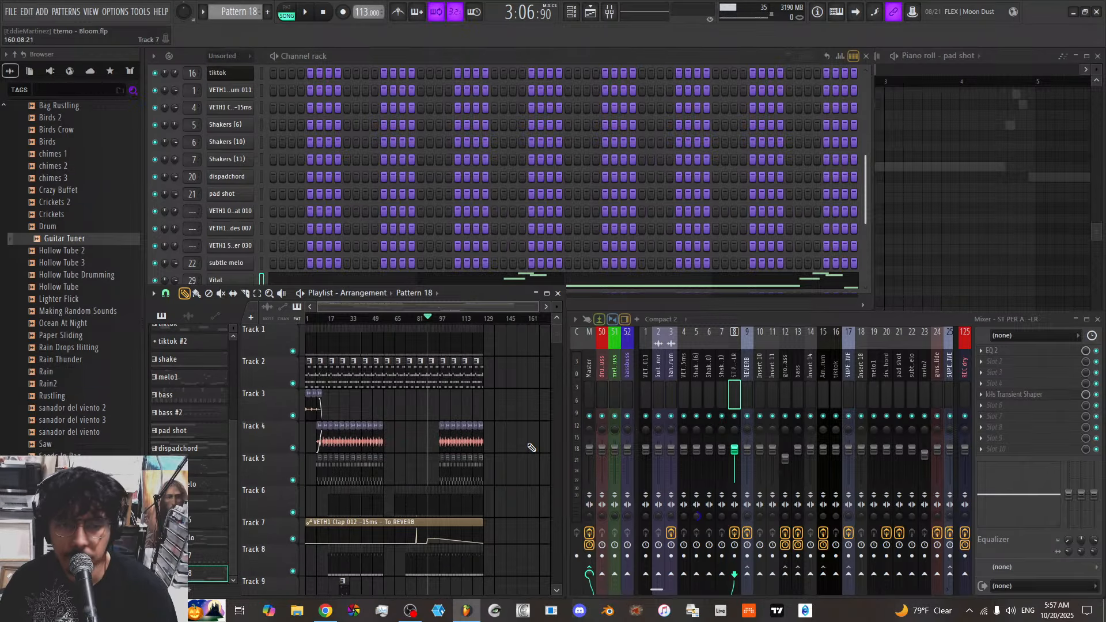
pyautogui.scroll(-2, 499, 431)
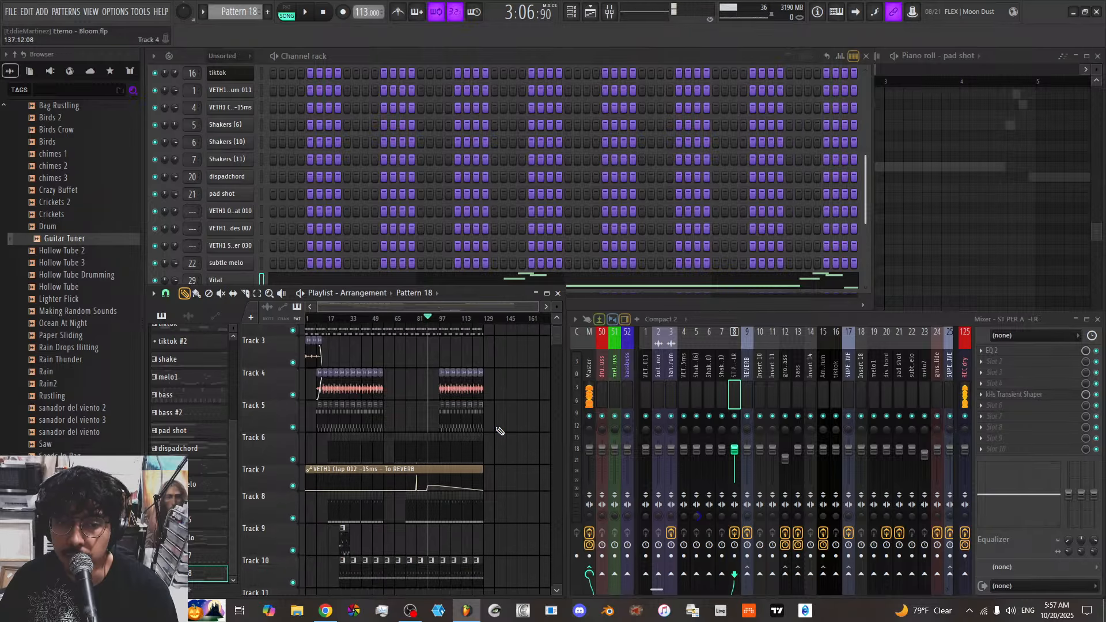
pyautogui.scroll(-12, 500, 431)
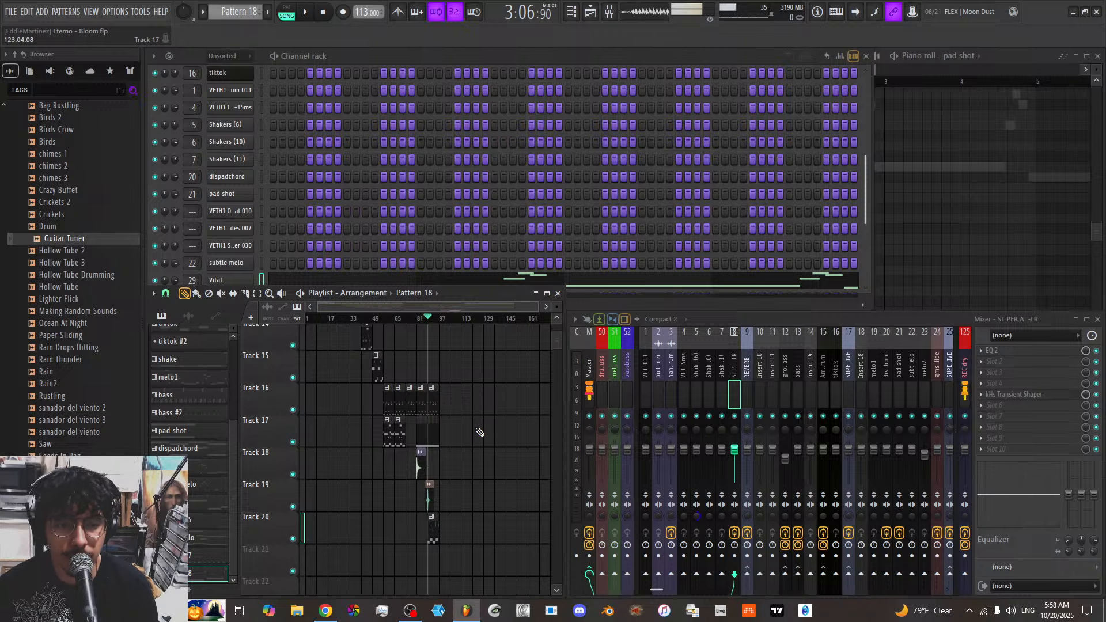
pyautogui.scroll(5, 480, 427)
pyautogui.scroll(9, 481, 428)
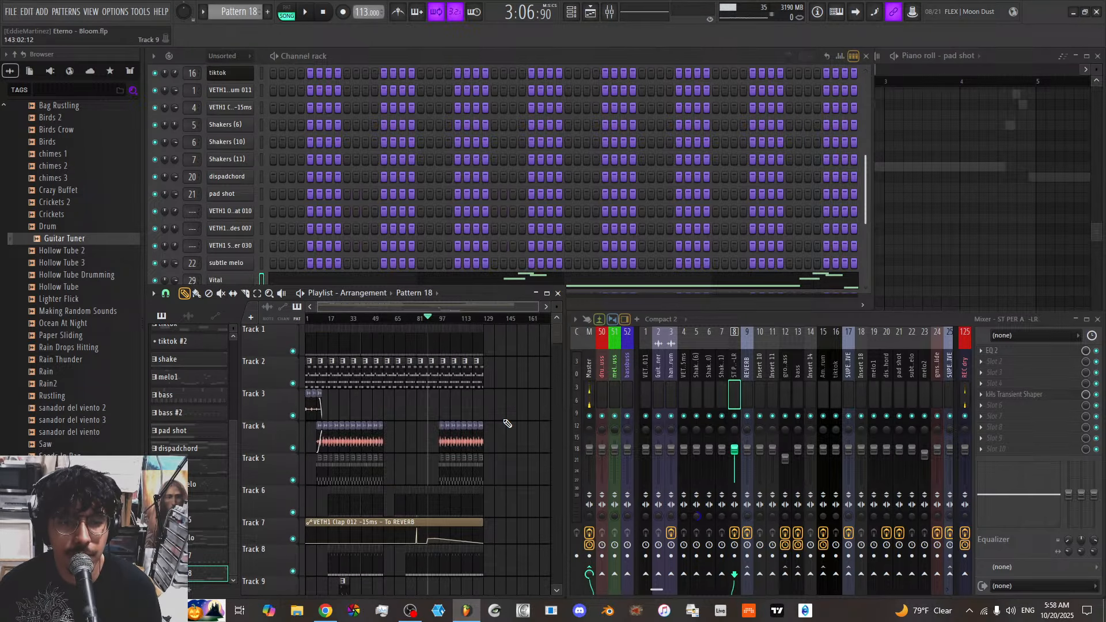
# Examine the clips from bar 73 to the end of the song across Tracks 1 to 20
pyautogui.moveTo(420, 307); pyautogui.dragTo(470, 324)
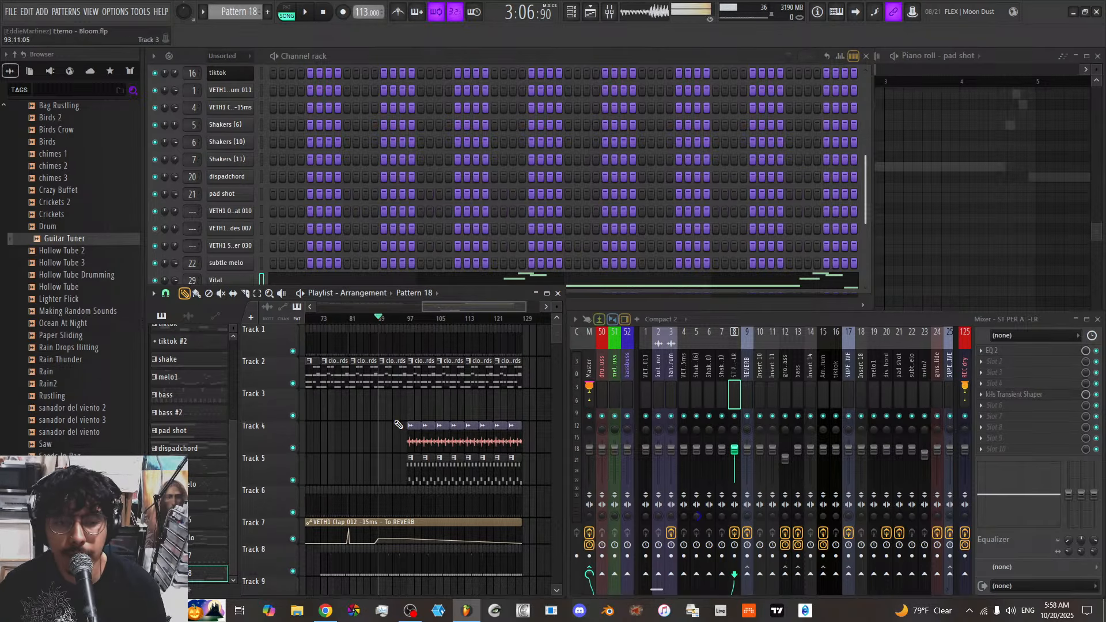
pyautogui.scroll(-3, 398, 424)
pyautogui.scroll(-5, 397, 425)
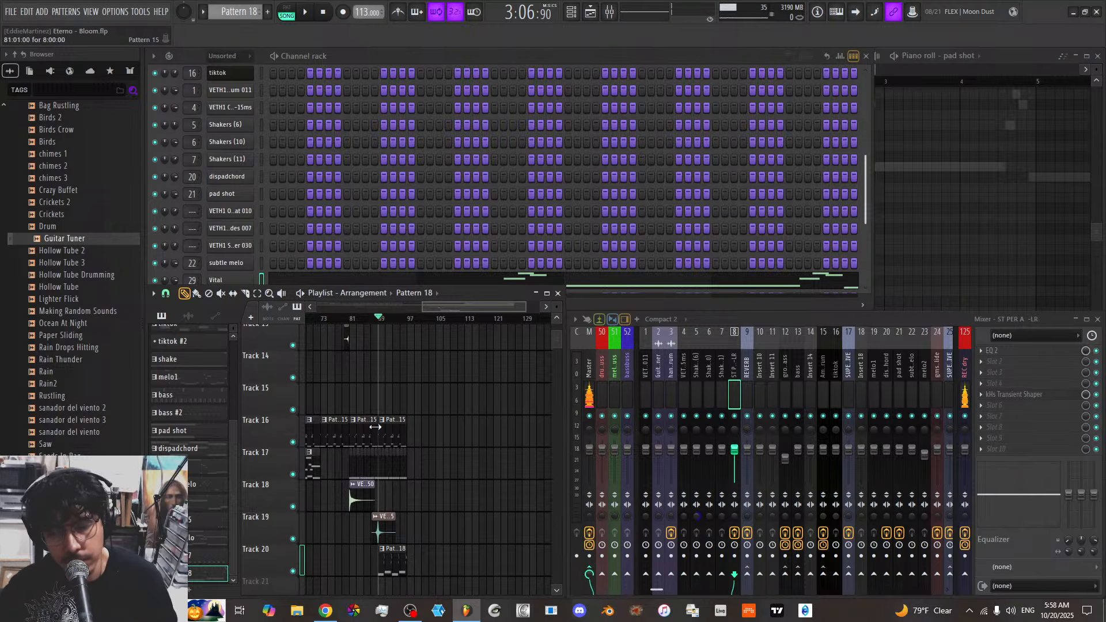
pyautogui.scroll(-5, 455, 444)
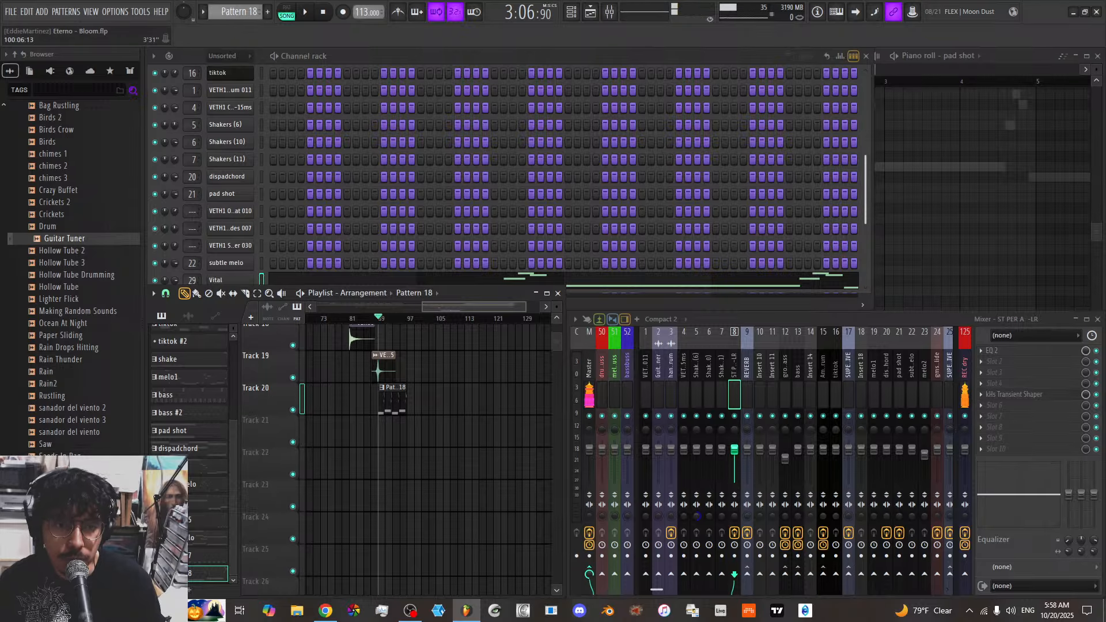
pyautogui.moveTo(422, 308); pyautogui.dragTo(327, 309)
pyautogui.scroll(9, 408, 448)
pyautogui.scroll(9, 408, 448)
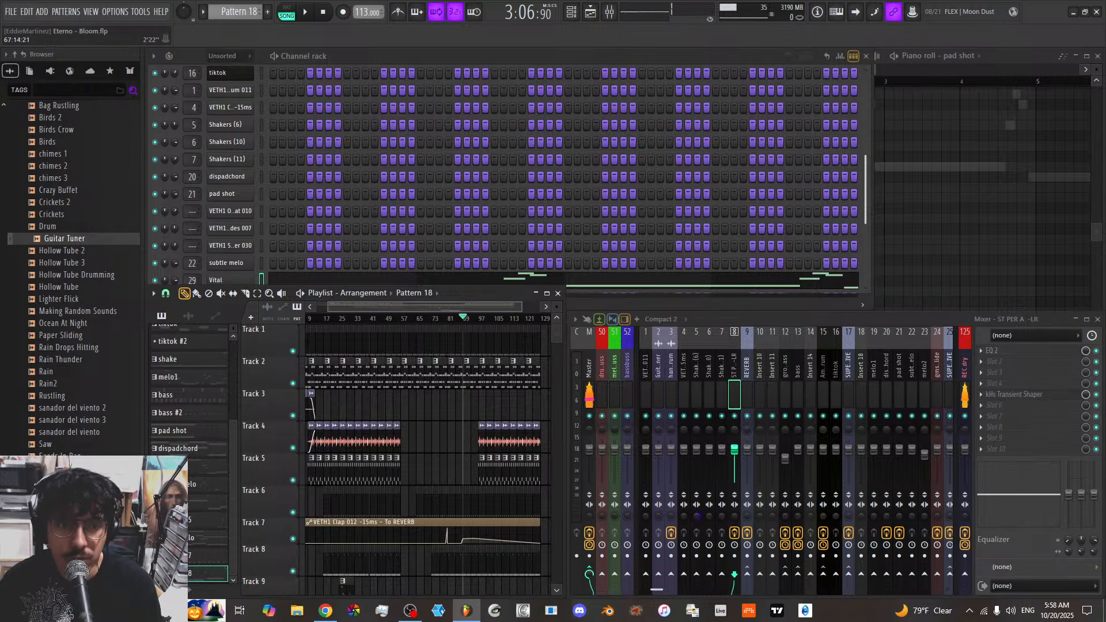
# Reduce the playlist's track height to view the whole arrangement compactly, from the intro clips to the last layers
pyautogui.keyDown('ctrl'); pyautogui.scroll(-3, 461, 386); pyautogui.keyUp('ctrl')
pyautogui.scroll(-2, 491, 423)
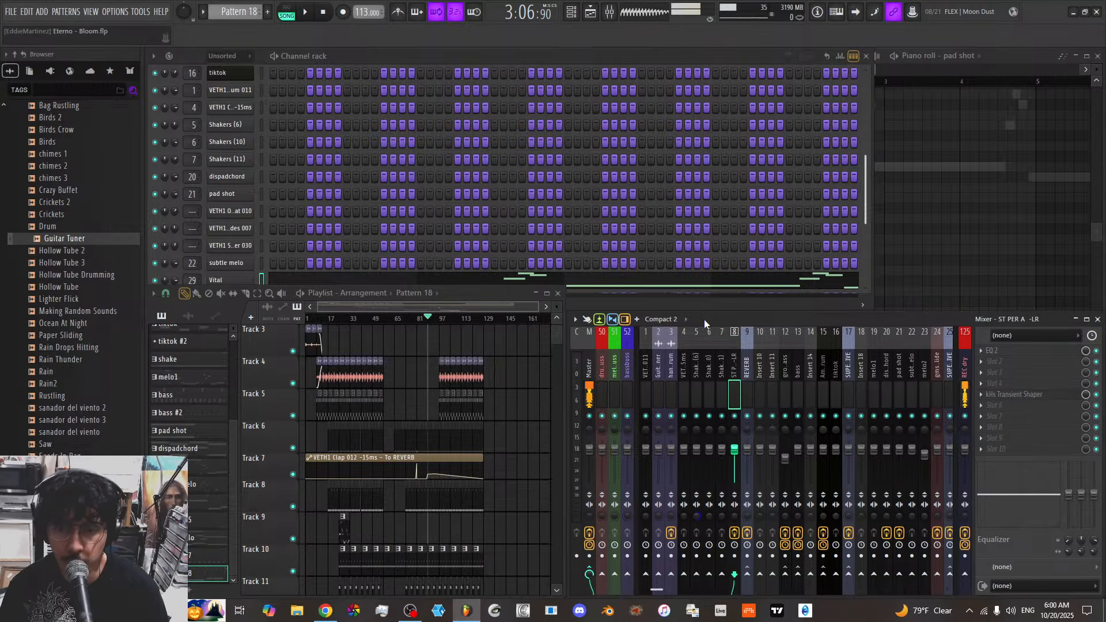
pyautogui.scroll(-4, 508, 476)
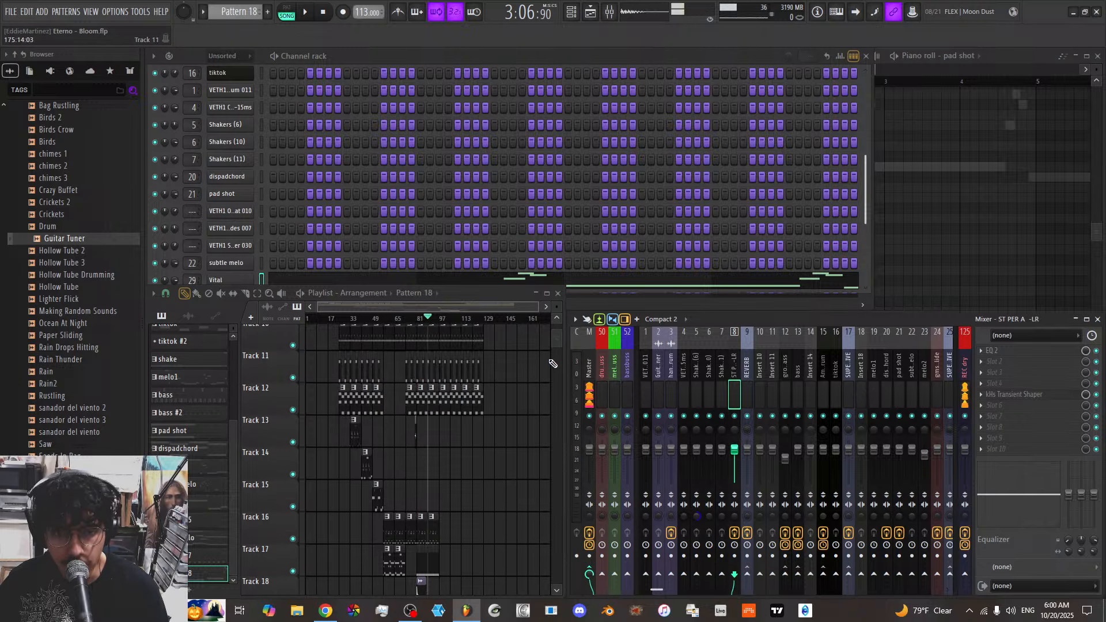
pyautogui.keyDown('alt'); pyautogui.scroll(-3, 515, 401); pyautogui.keyUp('alt')
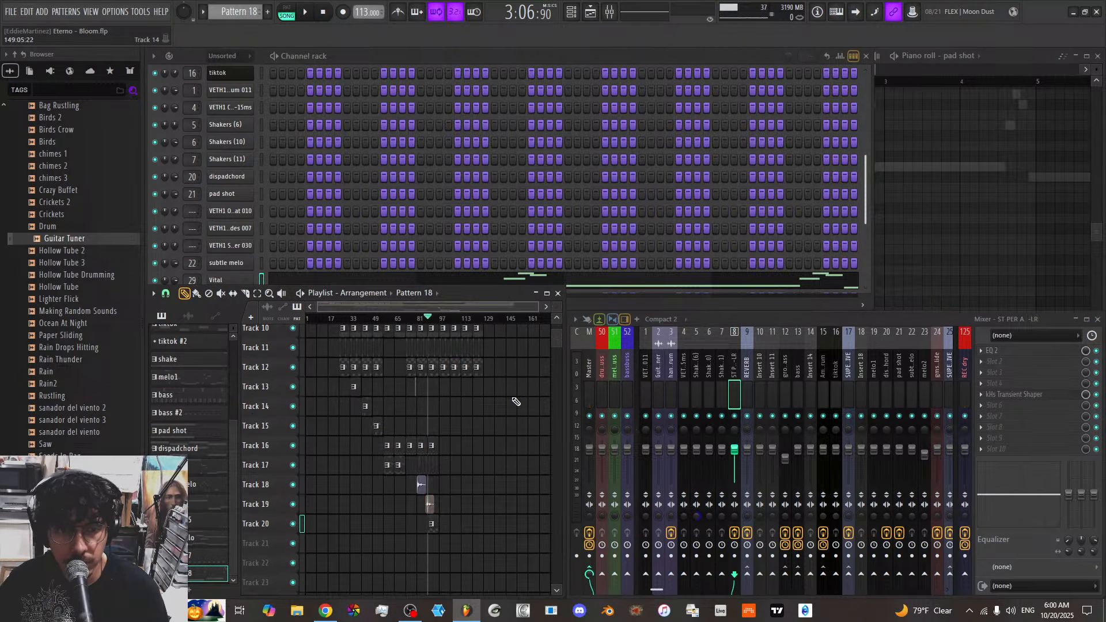
pyautogui.scroll(3, 515, 402)
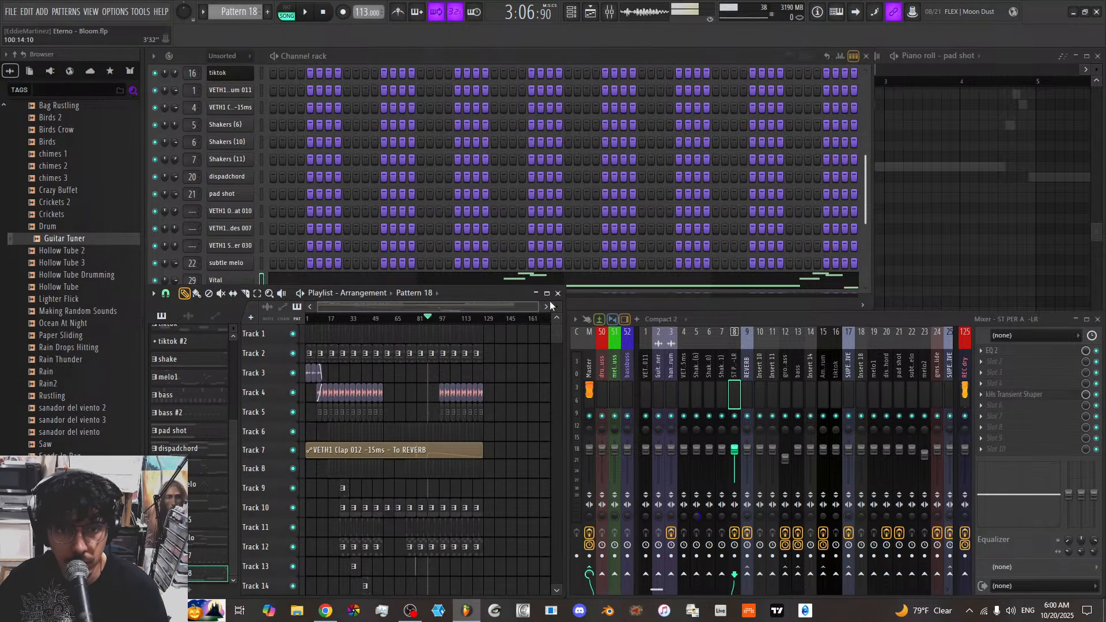
pyautogui.moveTo(556, 307); pyautogui.dragTo(557, 312)
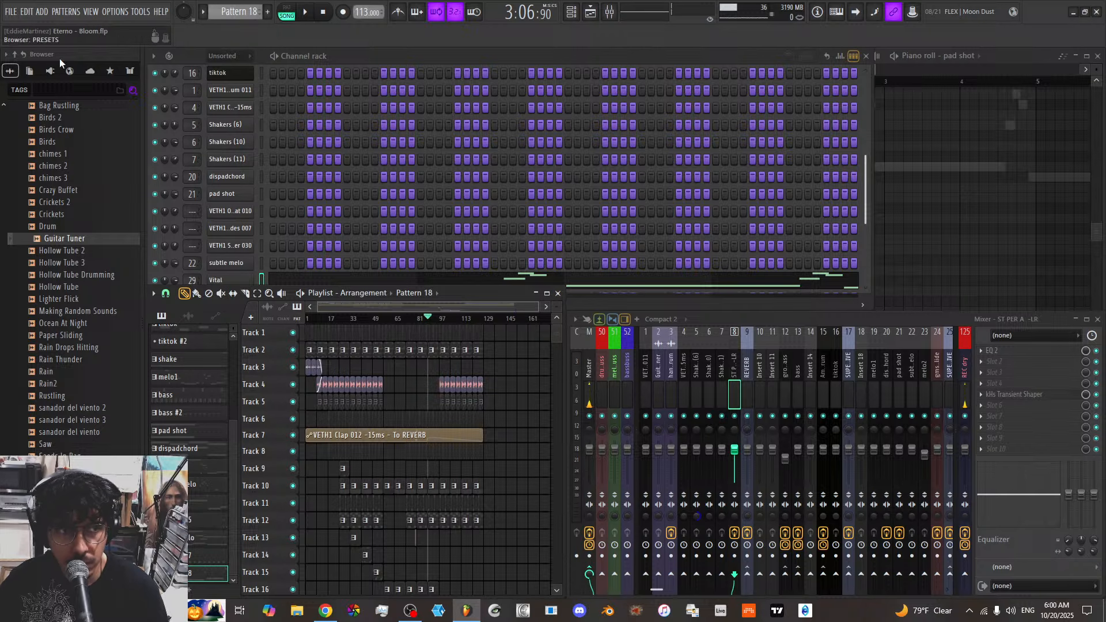
# Save the project under its existing name and return to the Channel rack
pyautogui.click(10, 11)
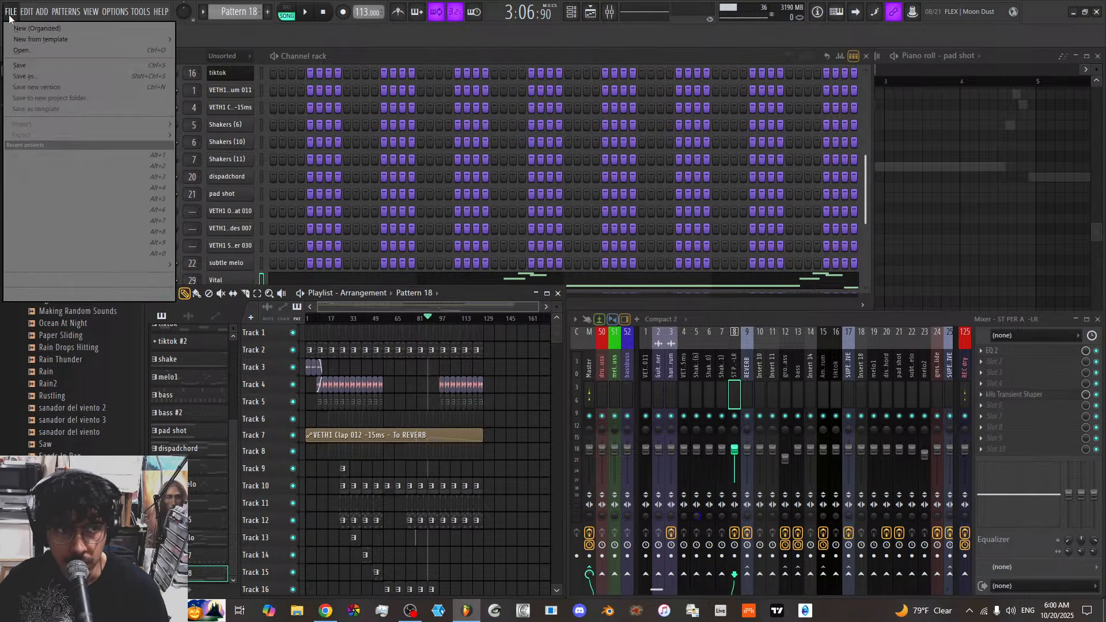
pyautogui.click(30, 64)
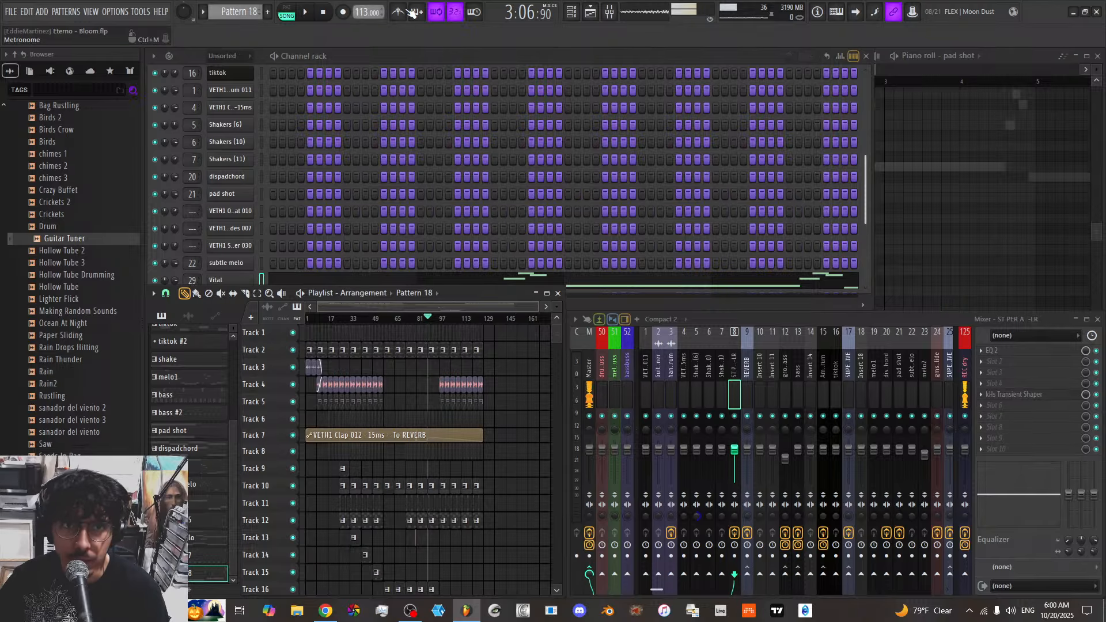
pyautogui.click(432, 56)
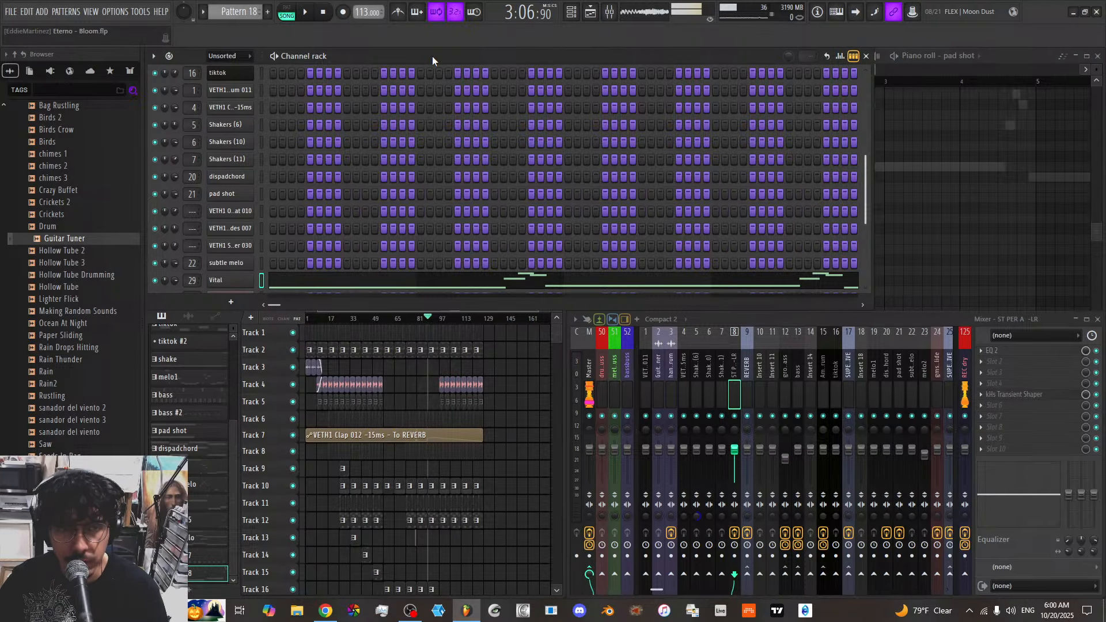